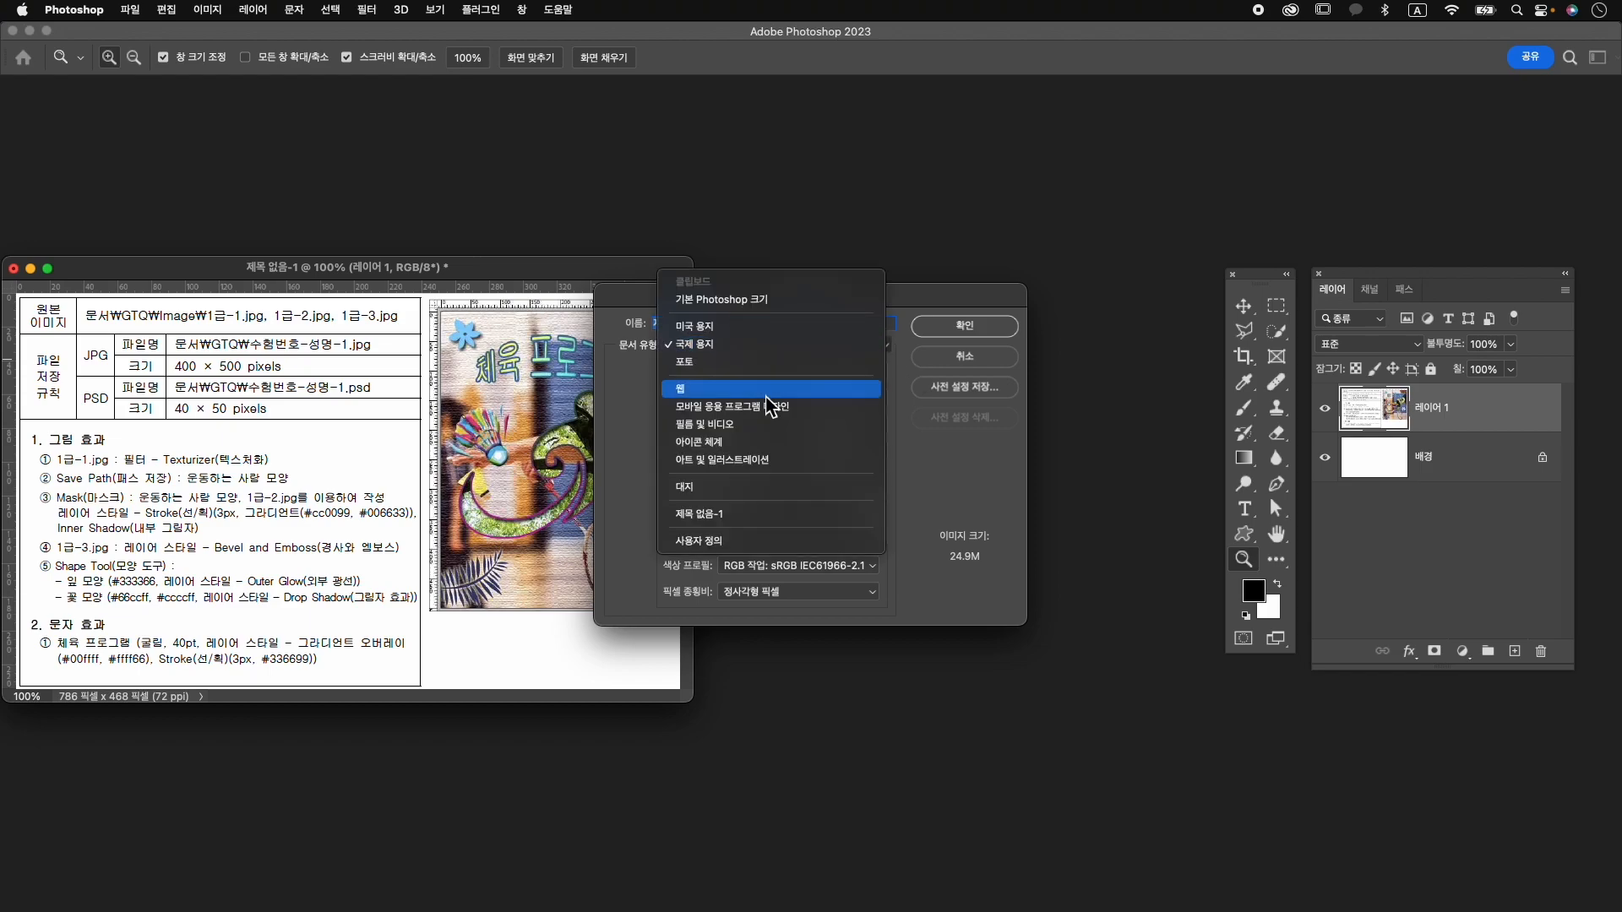
Set the new document's type to Web (웹) and name it 수험번호-성명-1.
left_click(760, 389)
left_click(736, 328)
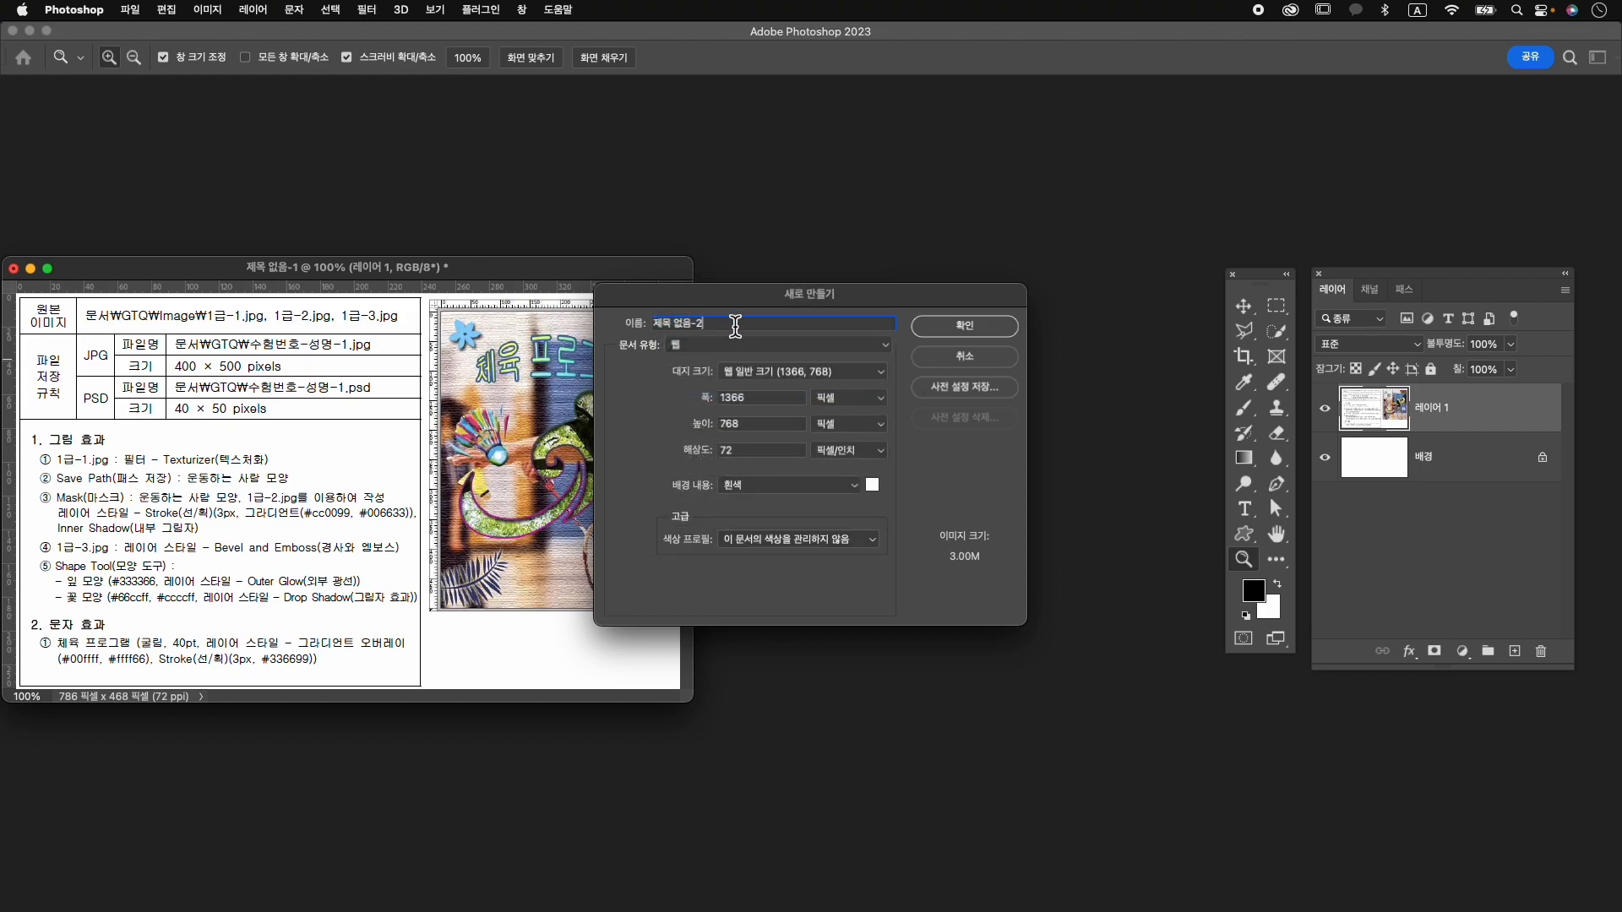
key("super+a")
type("t")
key("Tab")
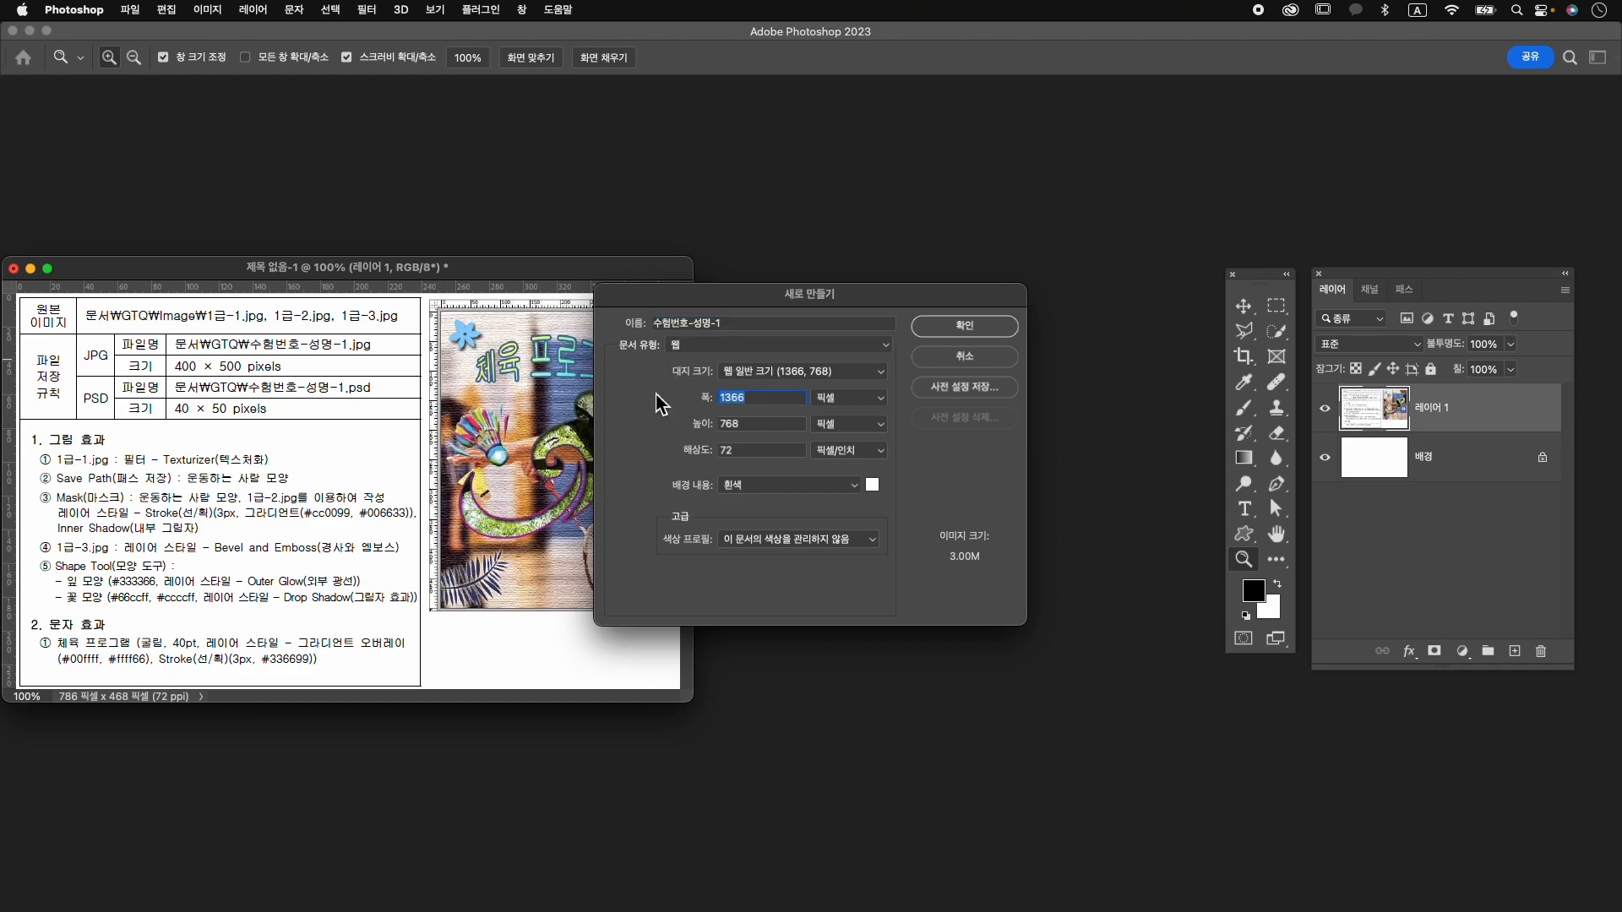
Create the document at 400 × 500 pixels and place its window, slightly enlarged, beside the exam sheet.
type("40")
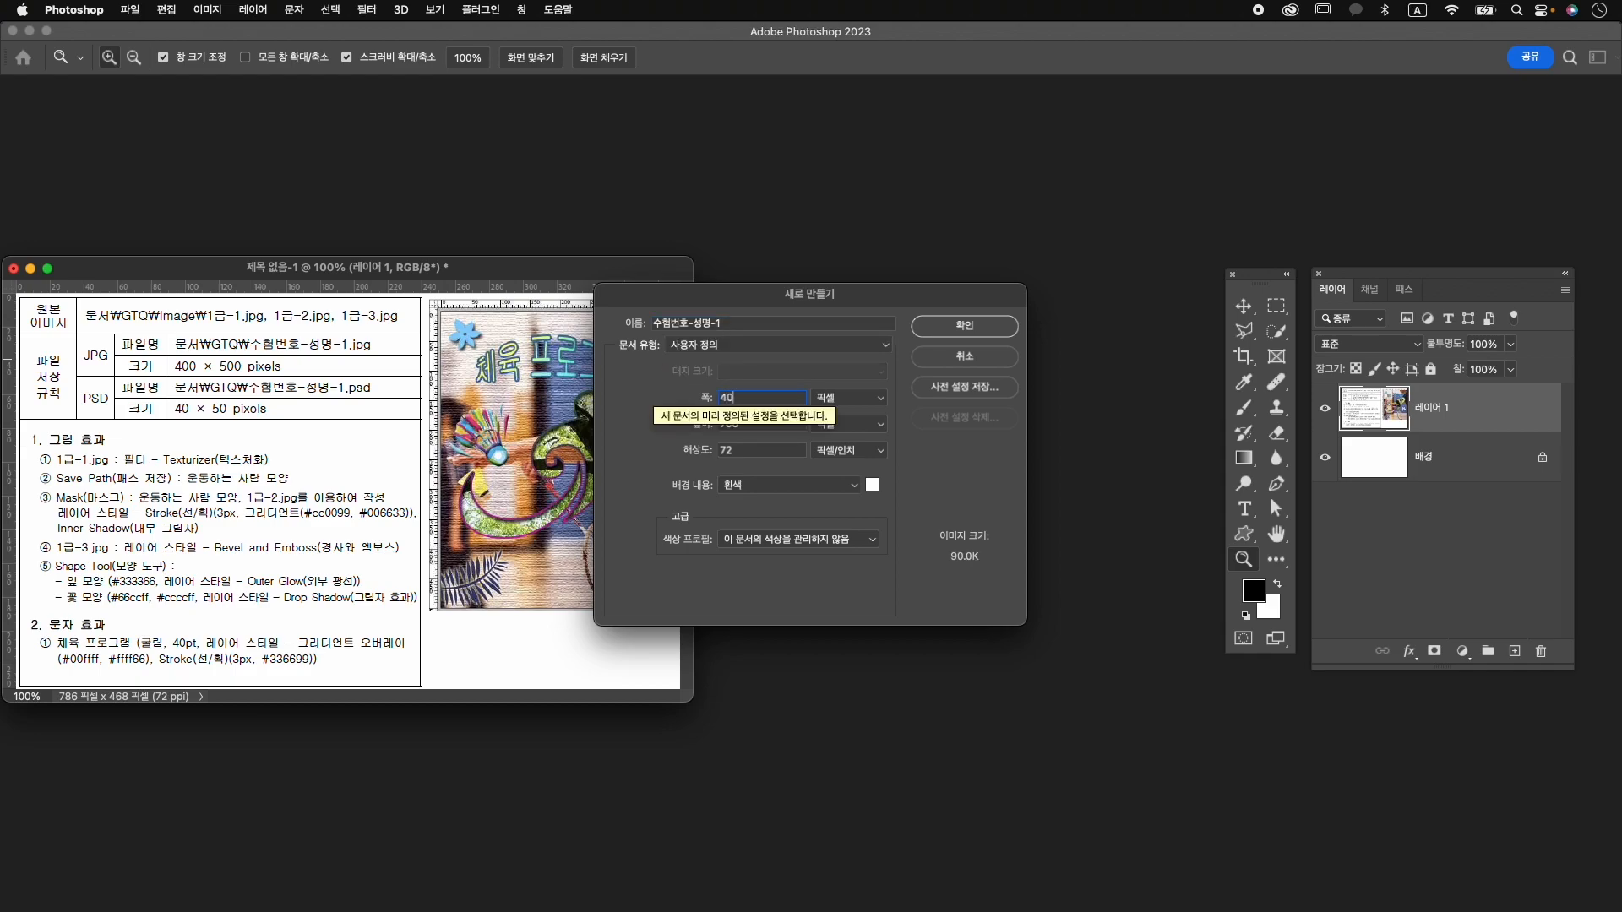
type("0")
key("Tab")
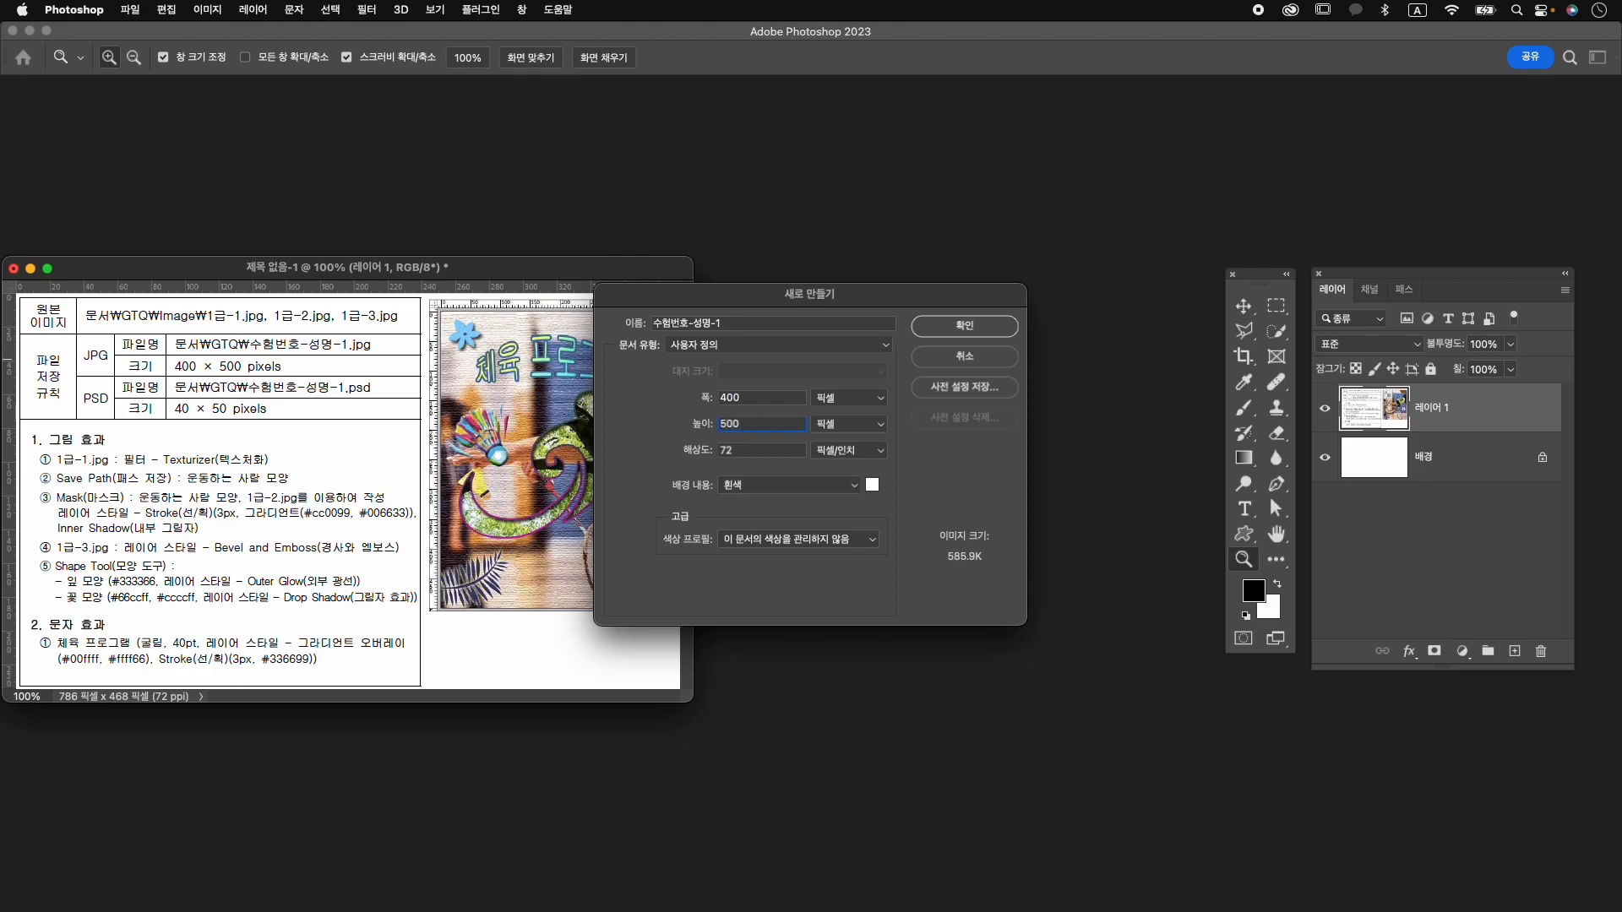
key("Tab")
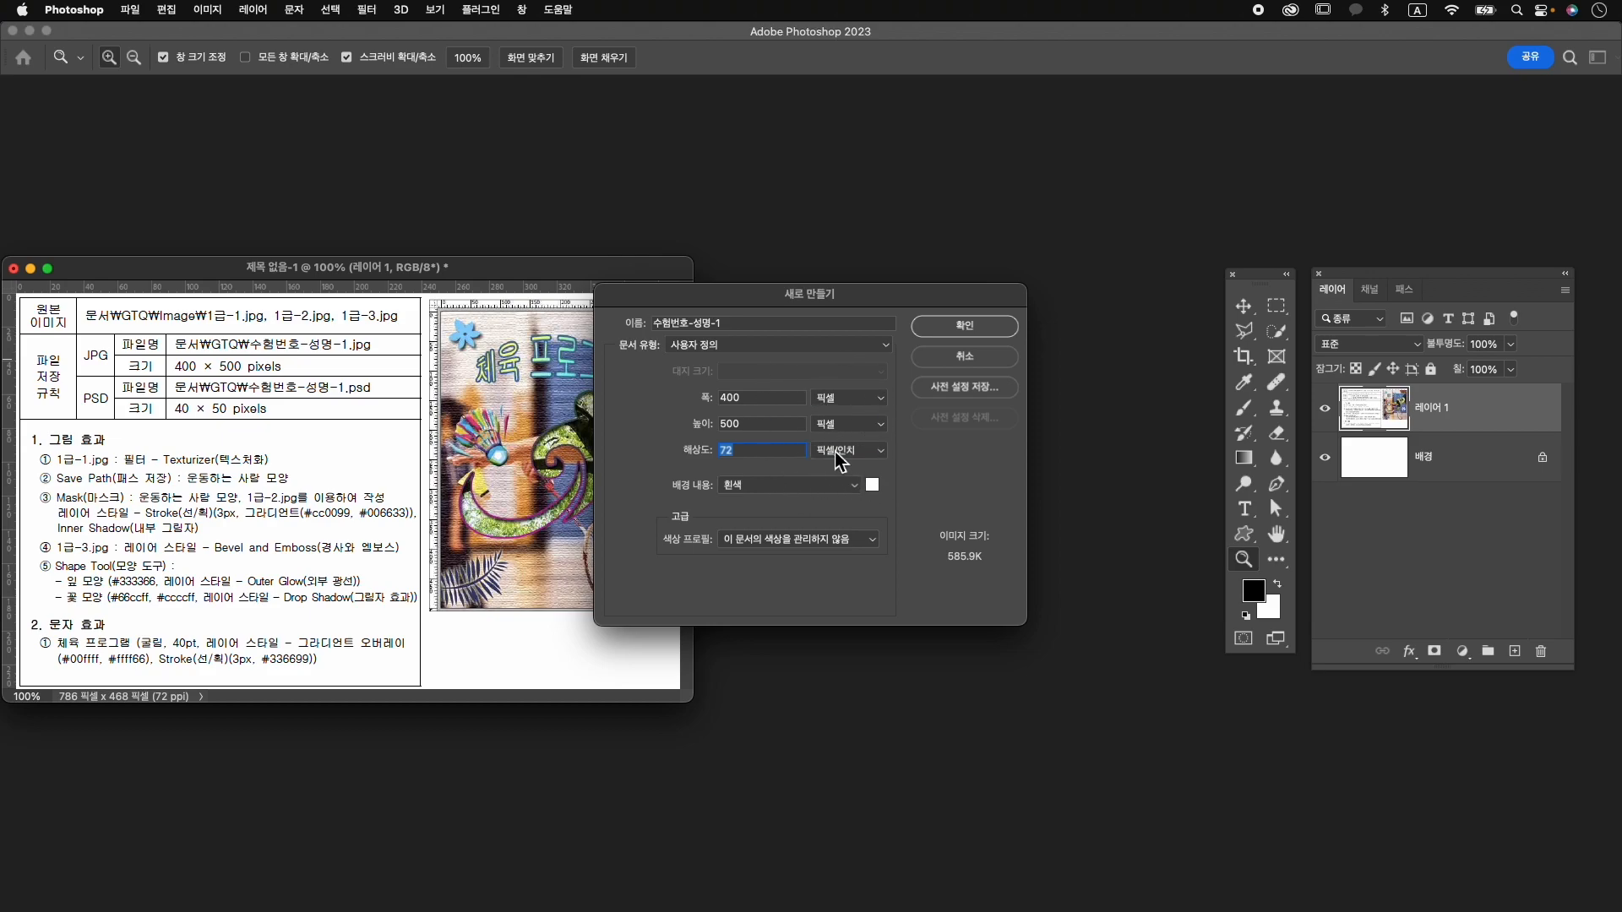
left_click(966, 326)
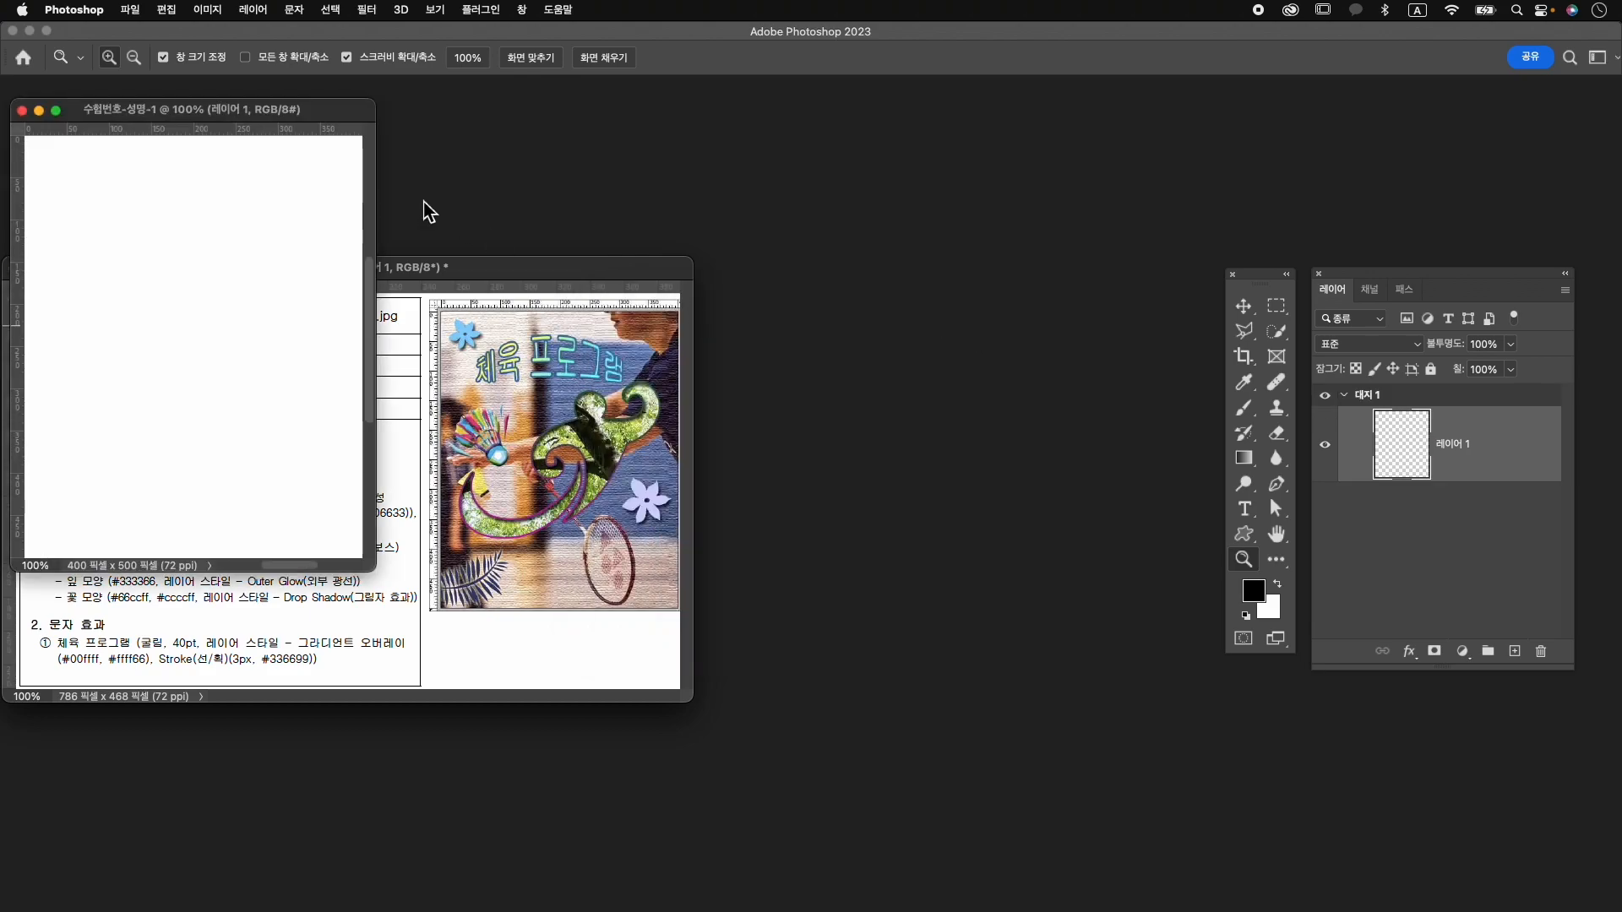
left_click_drag(291, 118, 1041, 278)
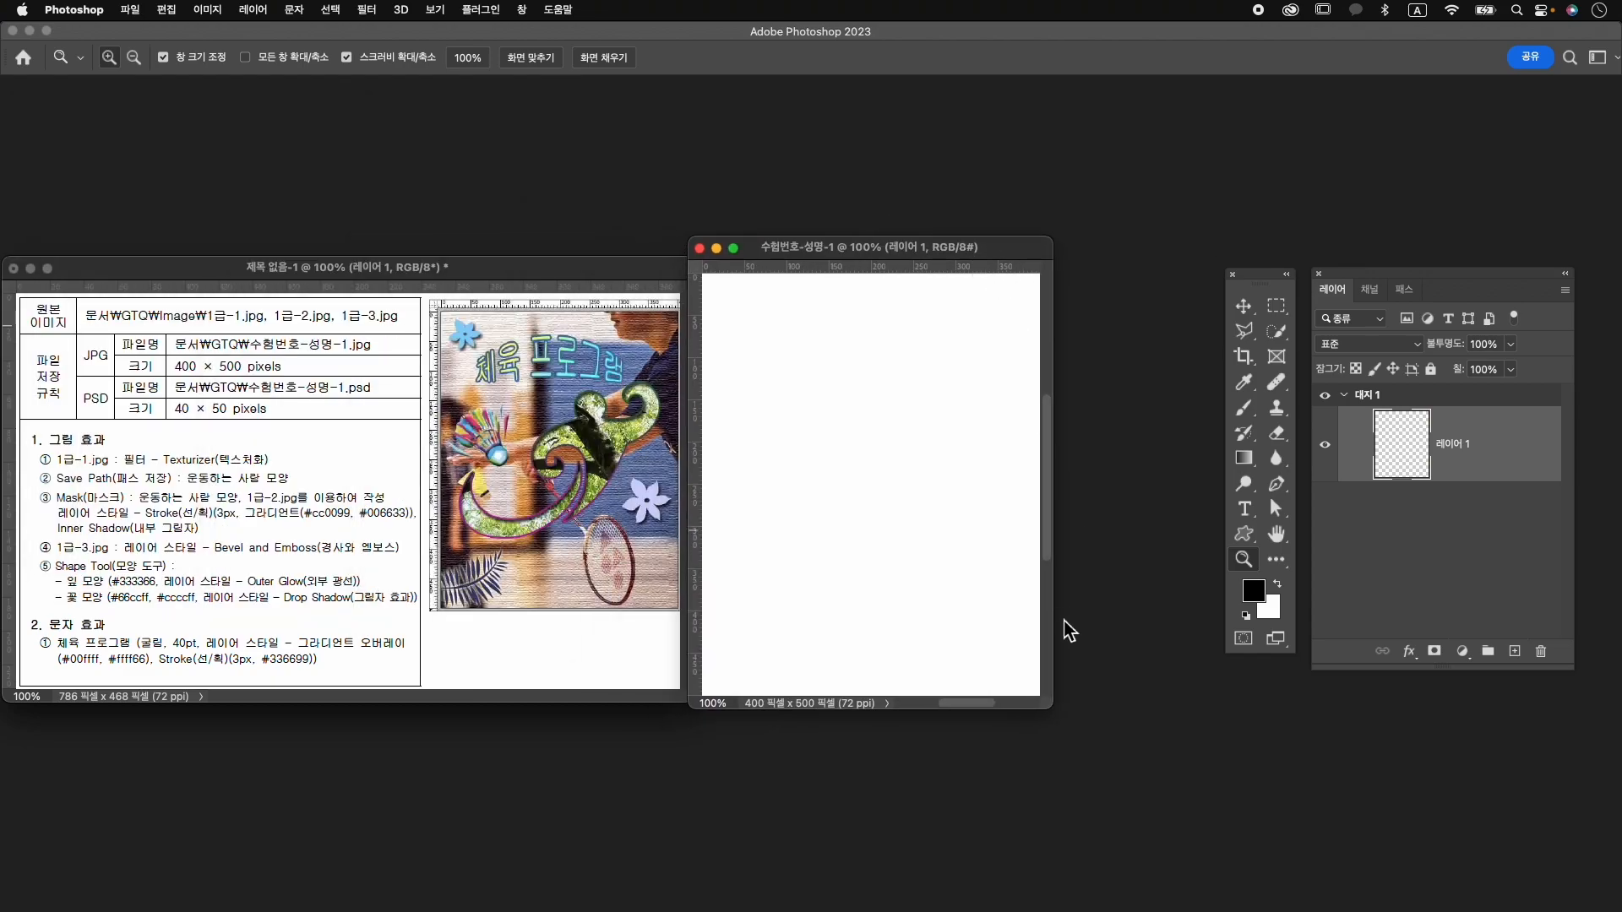
left_click_drag(1056, 706, 1150, 782)
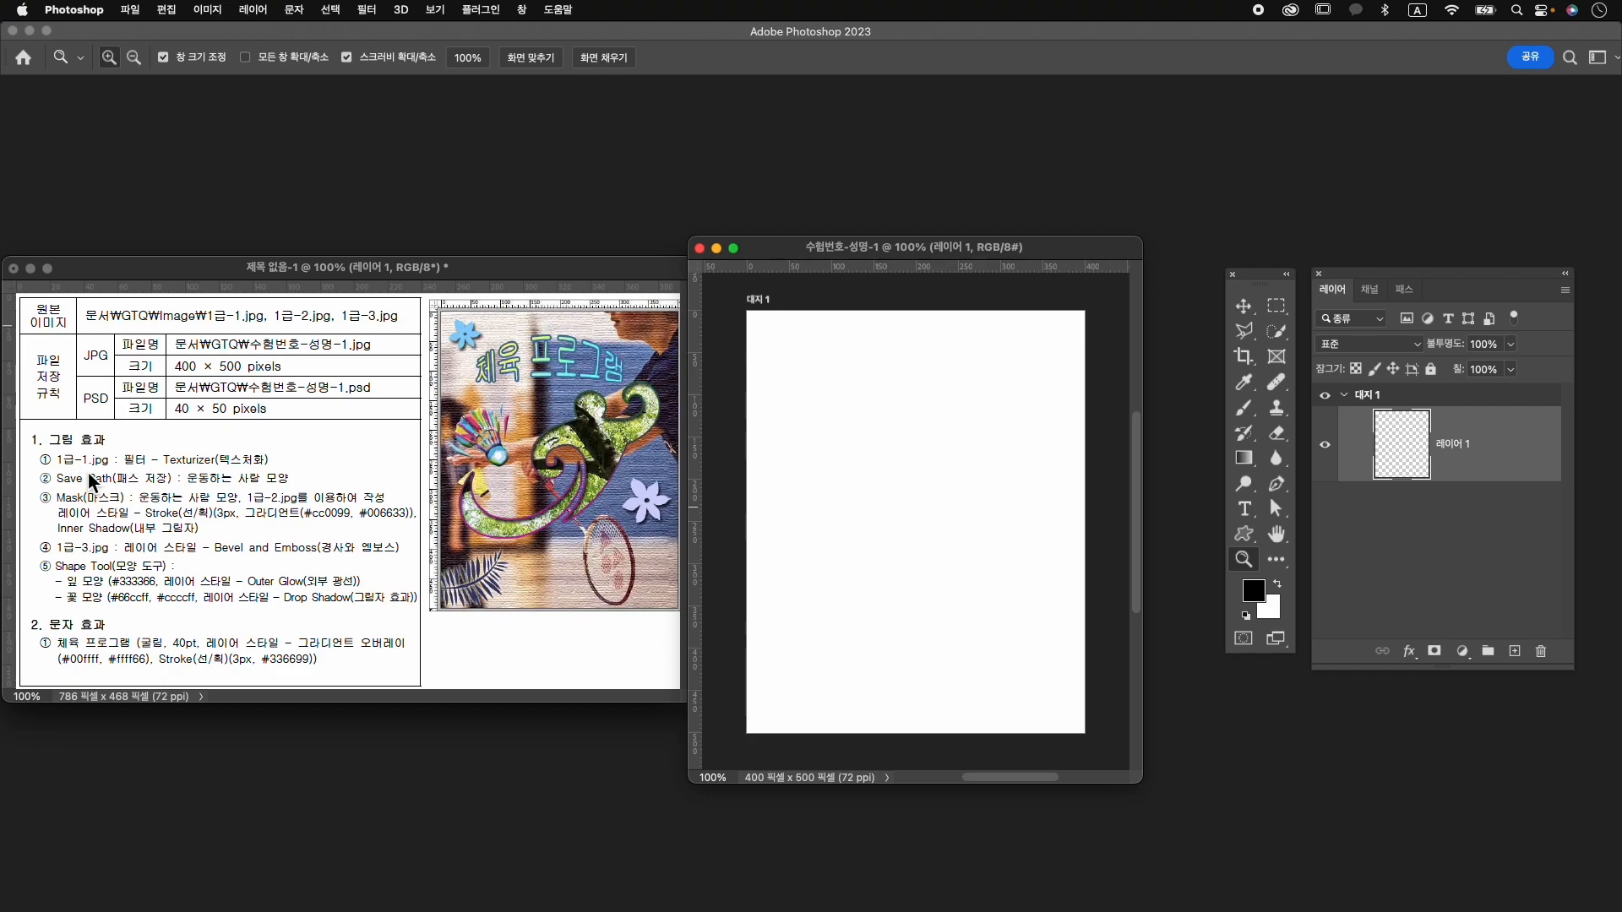
Open 1급-1.jpg from the GTQ Image folder and place its window between the exam sheet and the new document.
key("super+o")
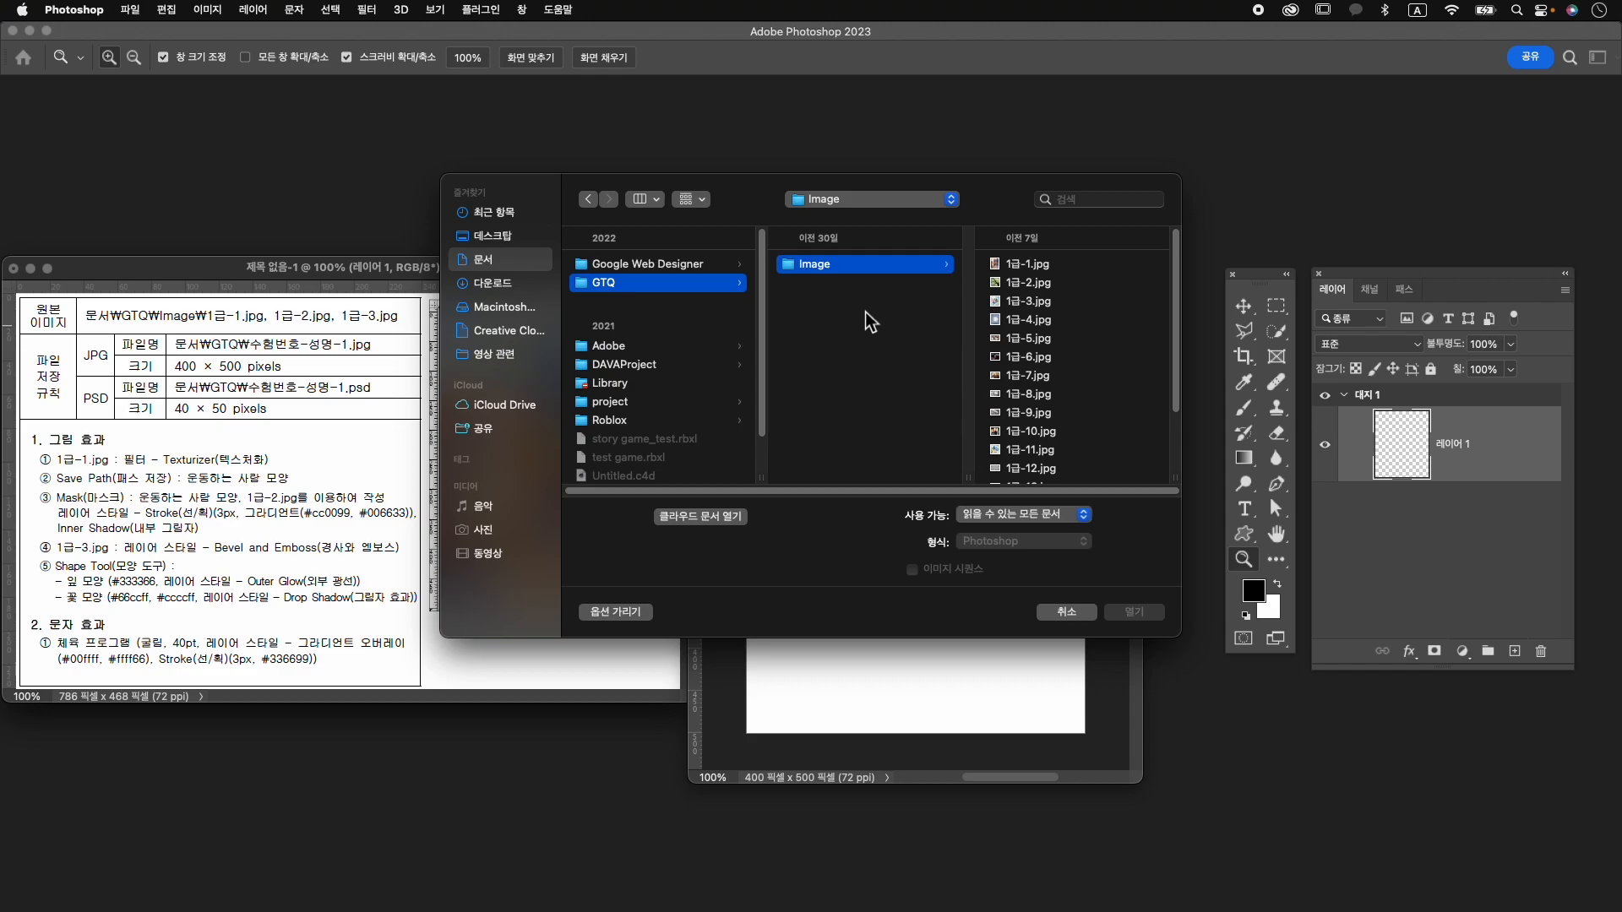
left_click(1027, 265)
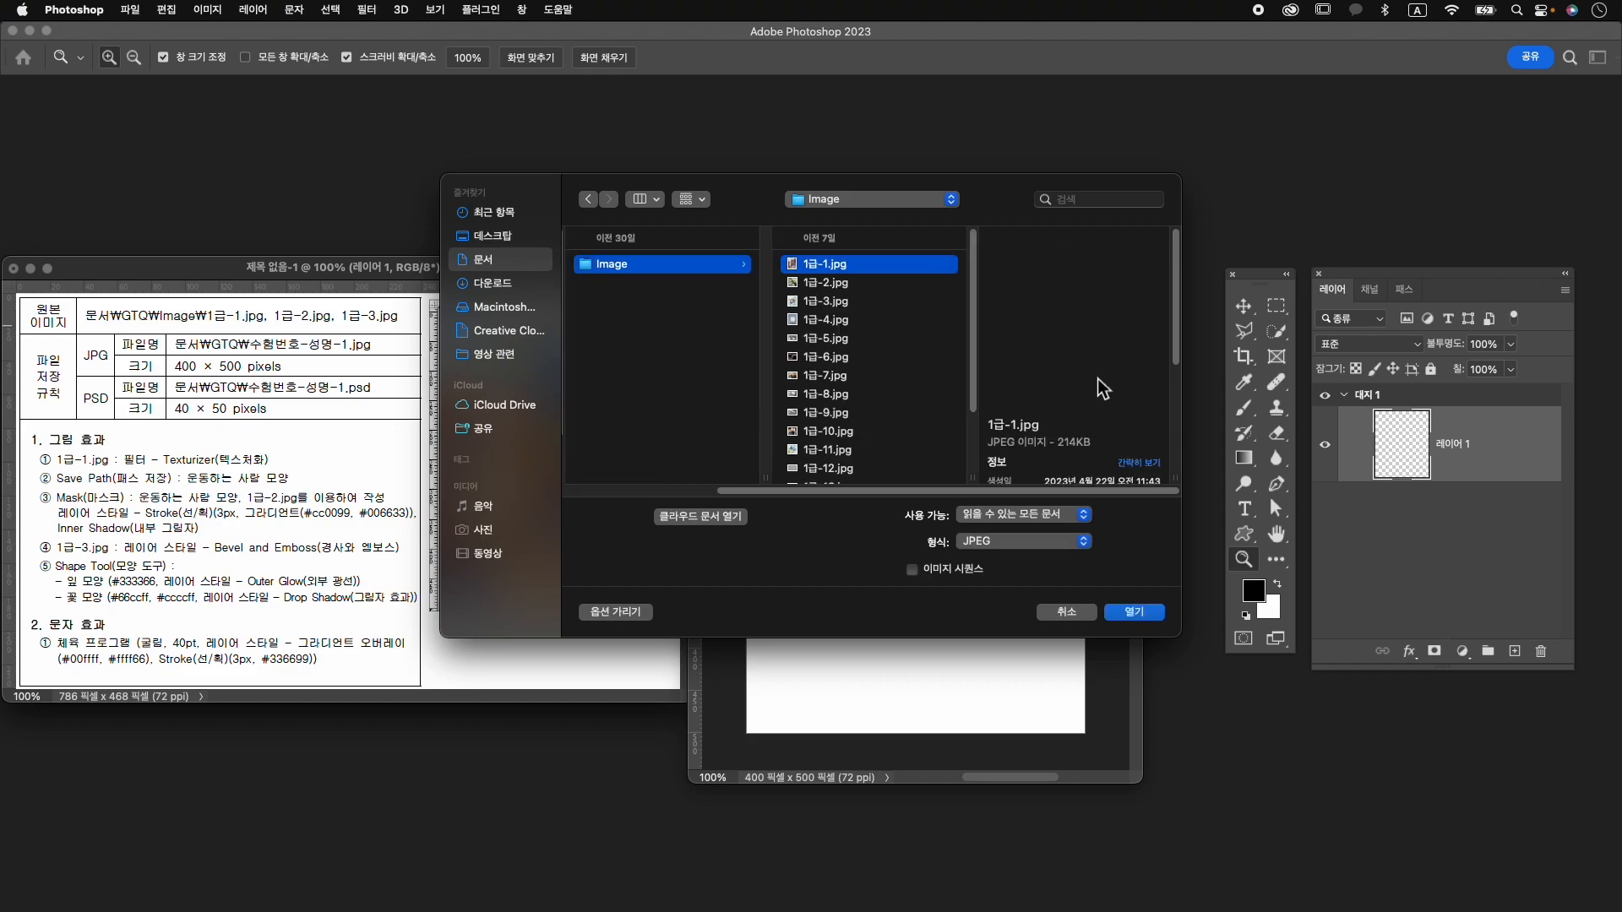
left_click(1143, 615)
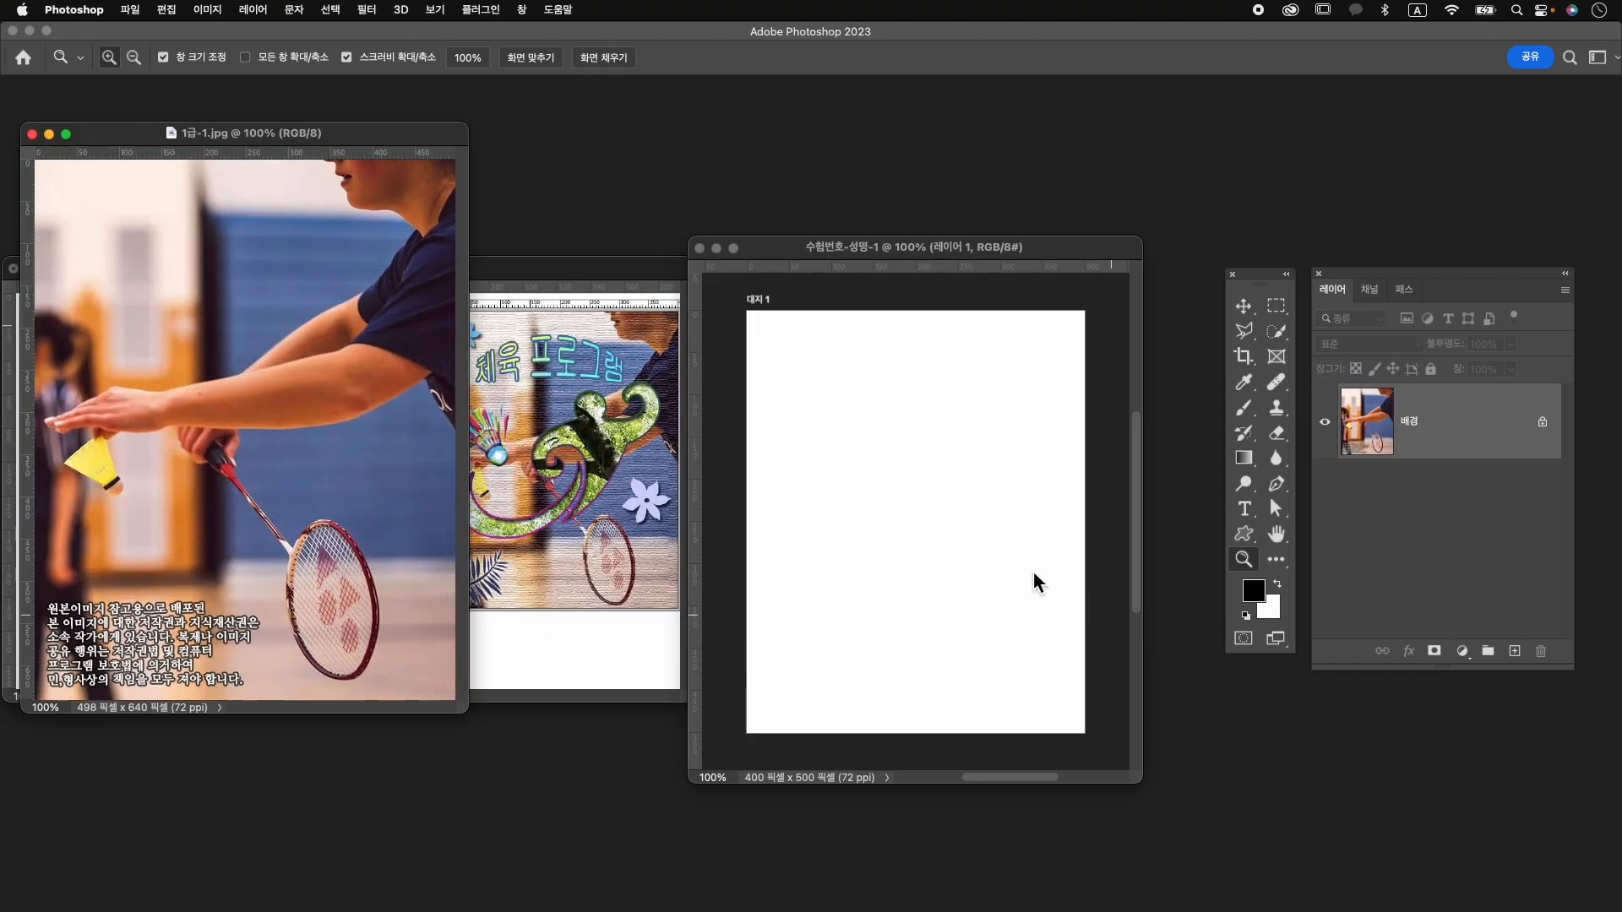
left_click_drag(326, 129, 817, 145)
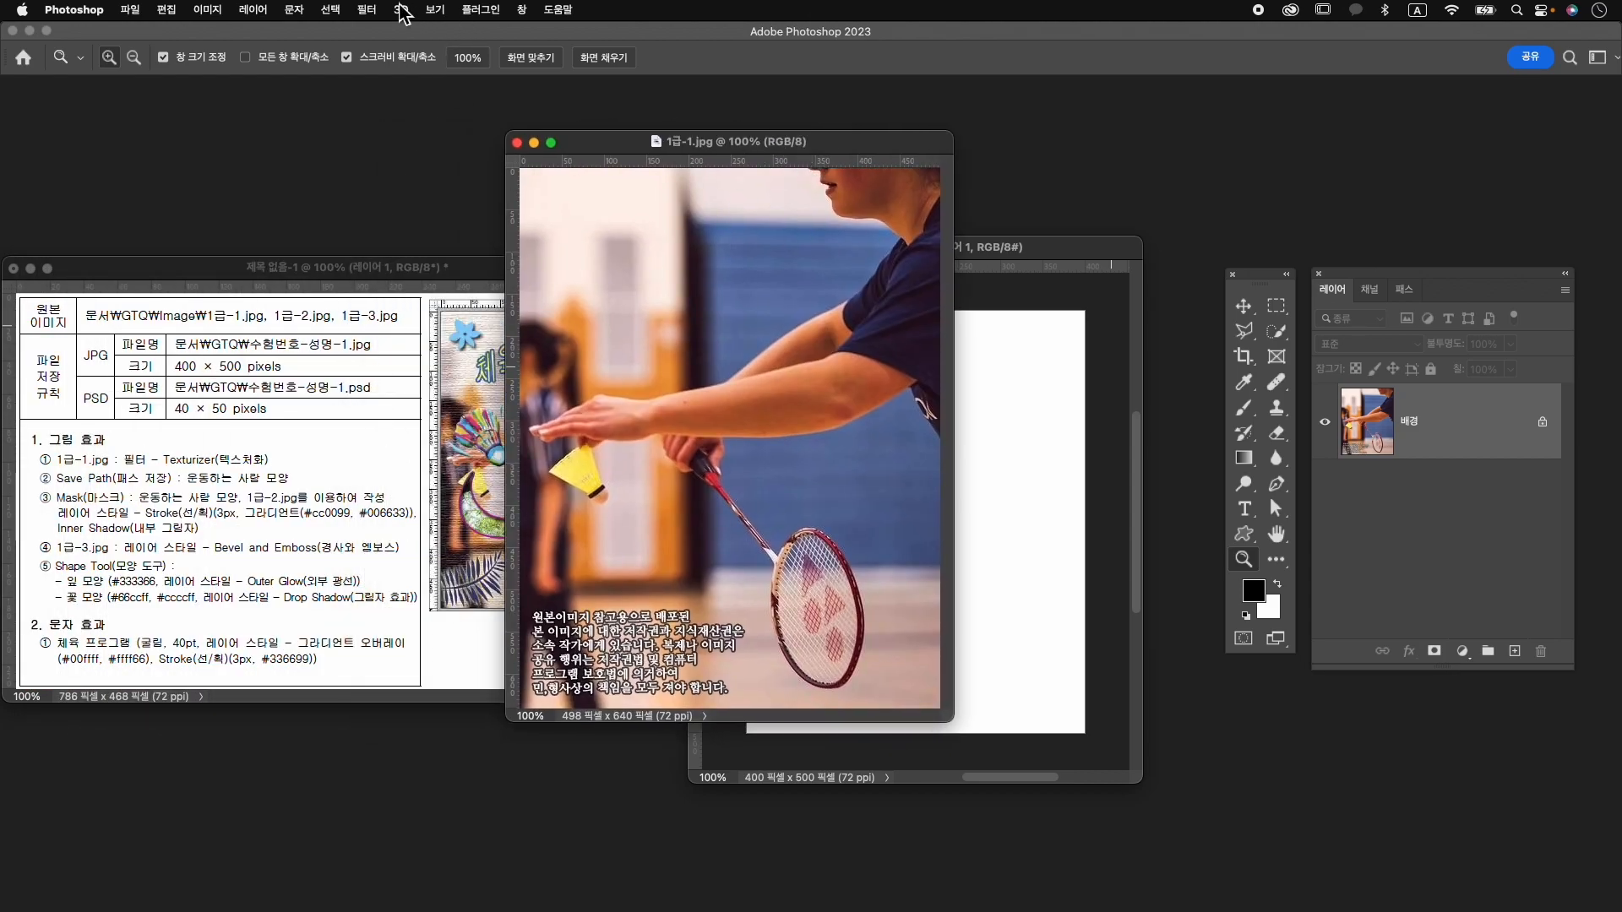
Apply the Texturizer (텍스처화) filter with the Canvas (캔버스) texture to the badminton photo.
left_click(367, 10)
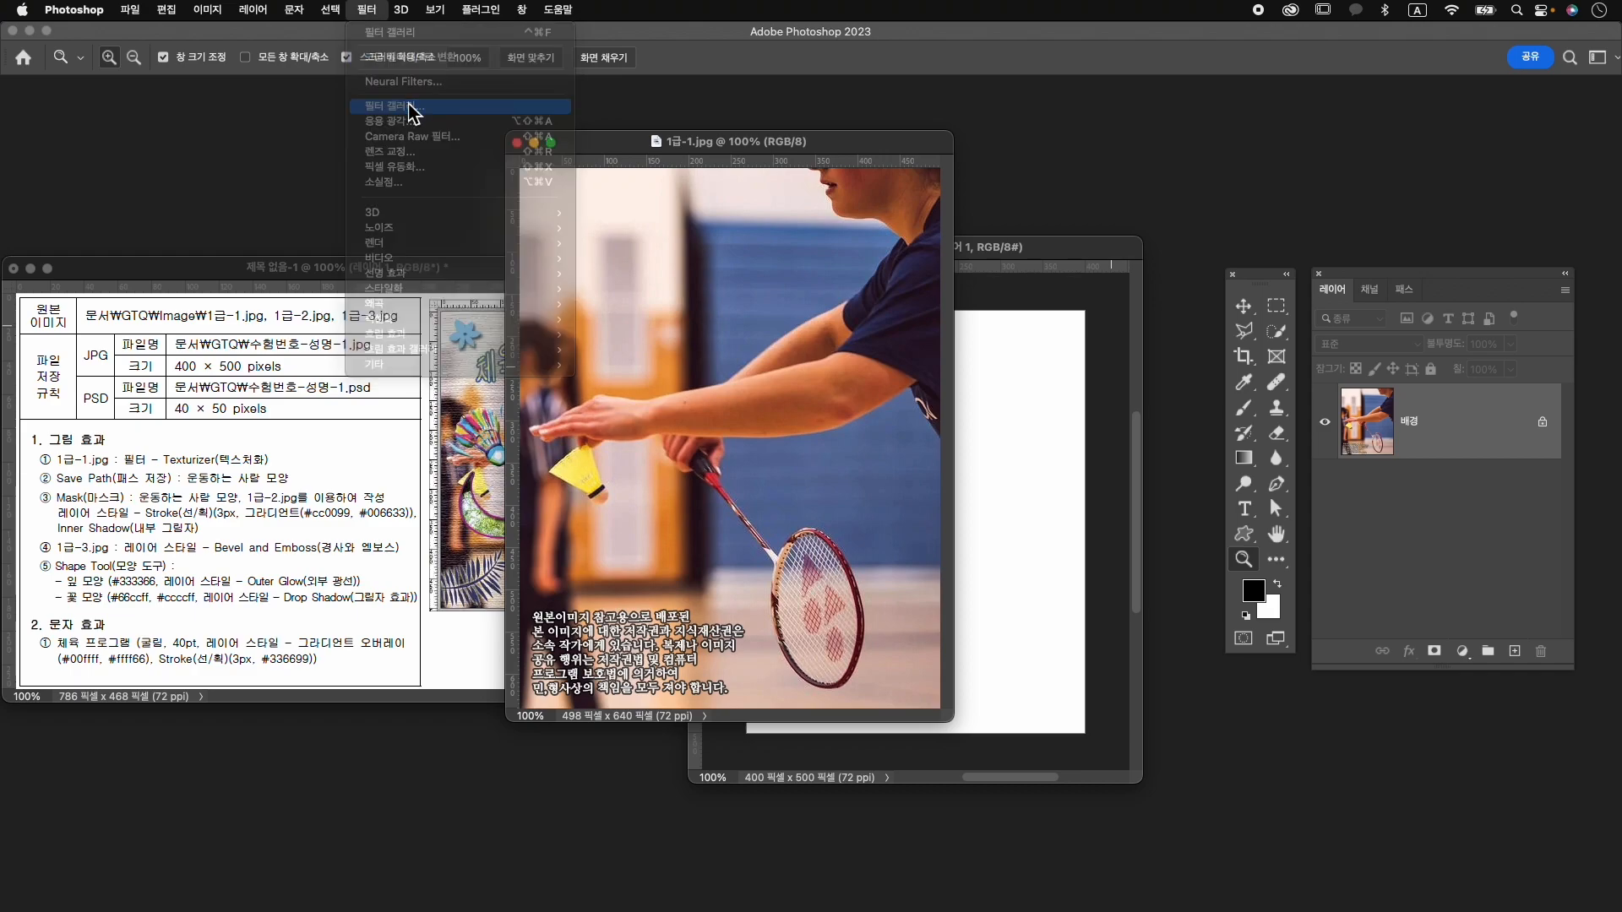
left_click(413, 107)
left_click(958, 544)
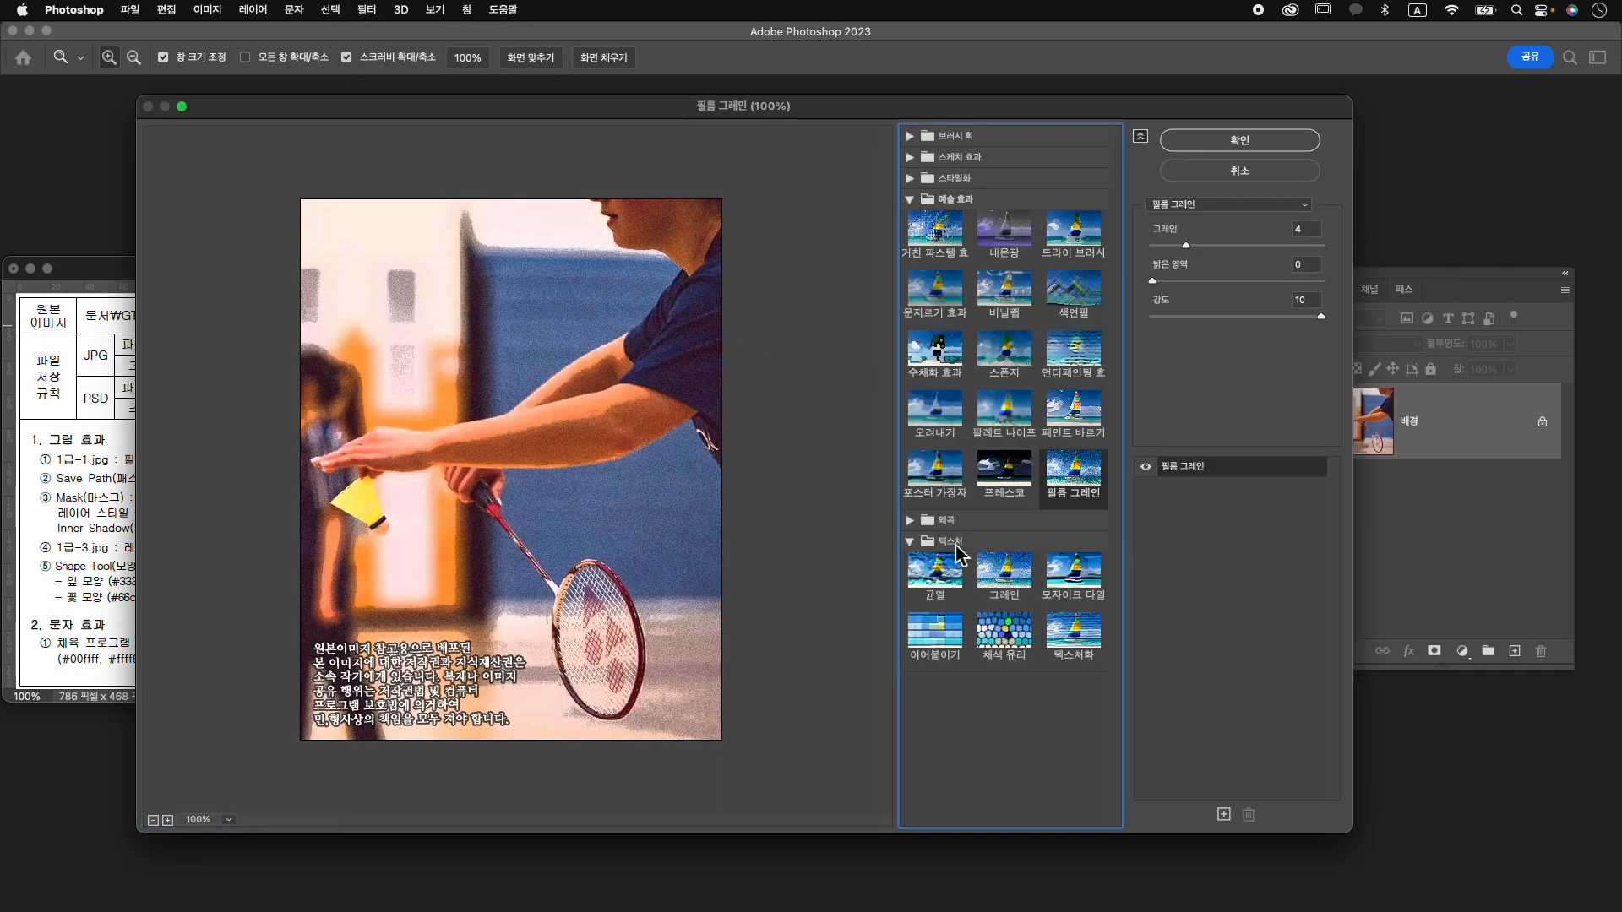
left_click(1085, 646)
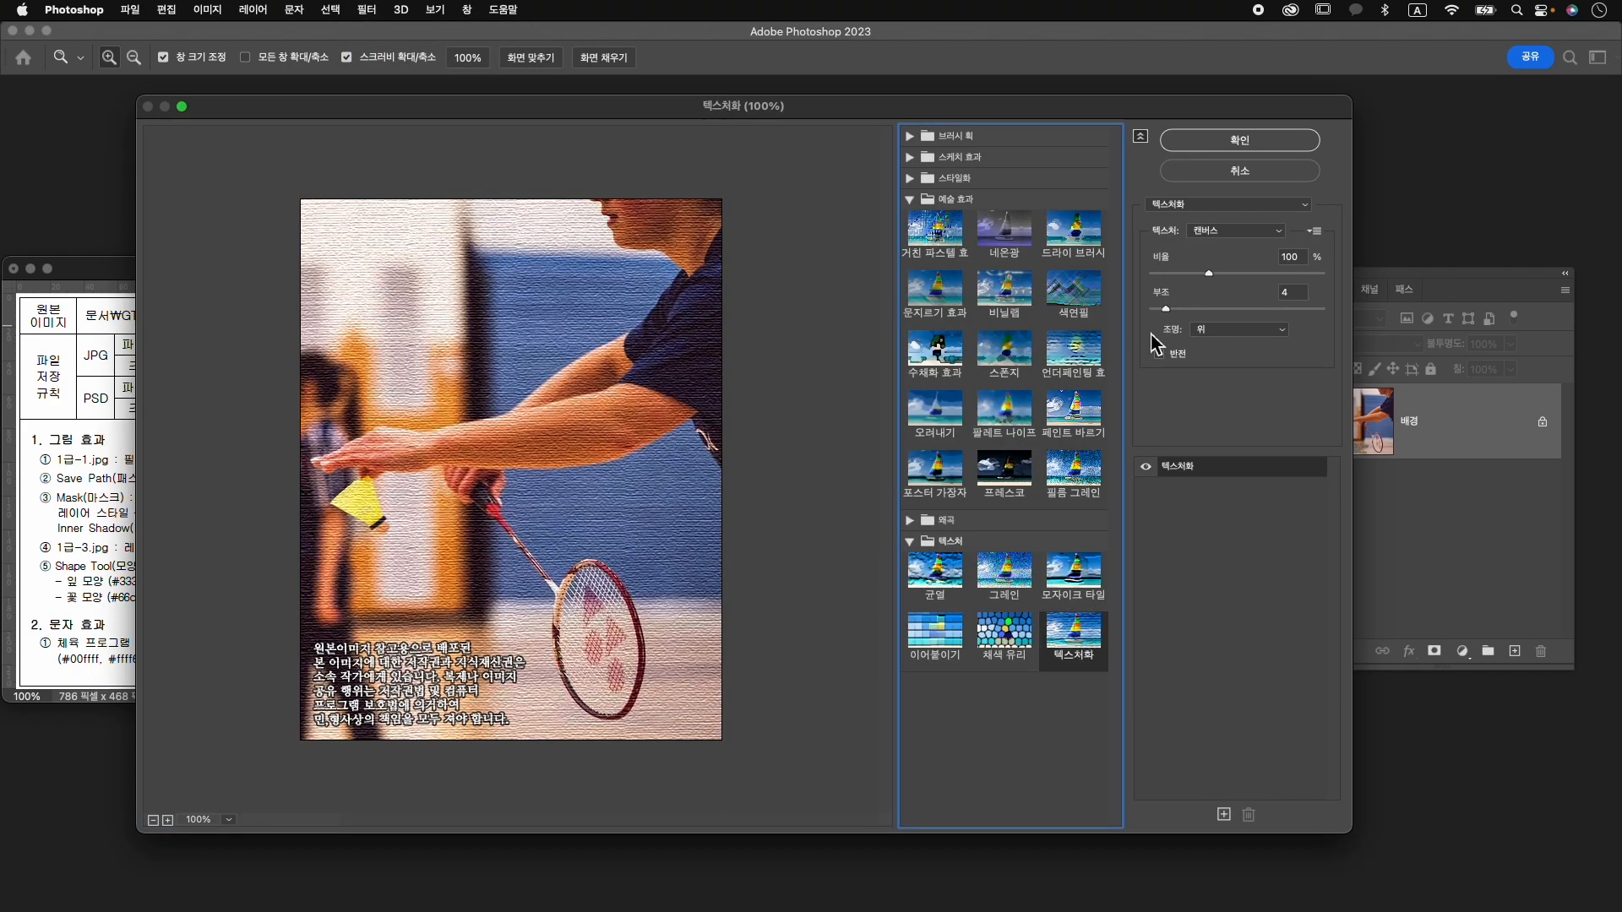
left_click(1240, 141)
Resize the textured badminton photo proportionally to a width of 400 pixels.
scroll(114, 477, "up", 3)
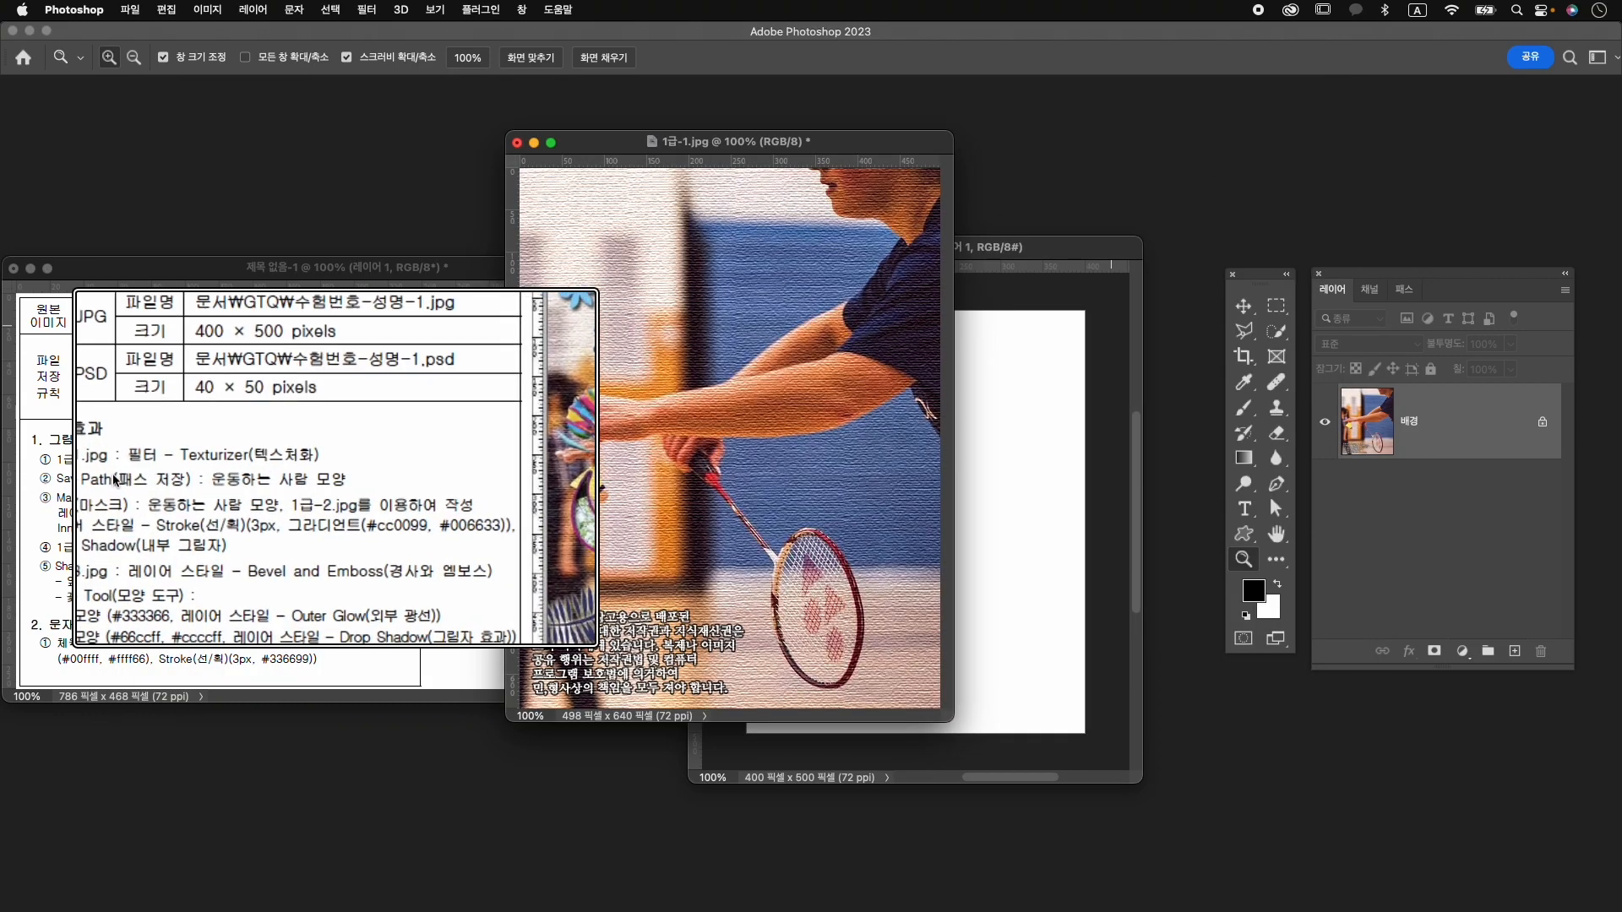
scroll(114, 478, "down", 3)
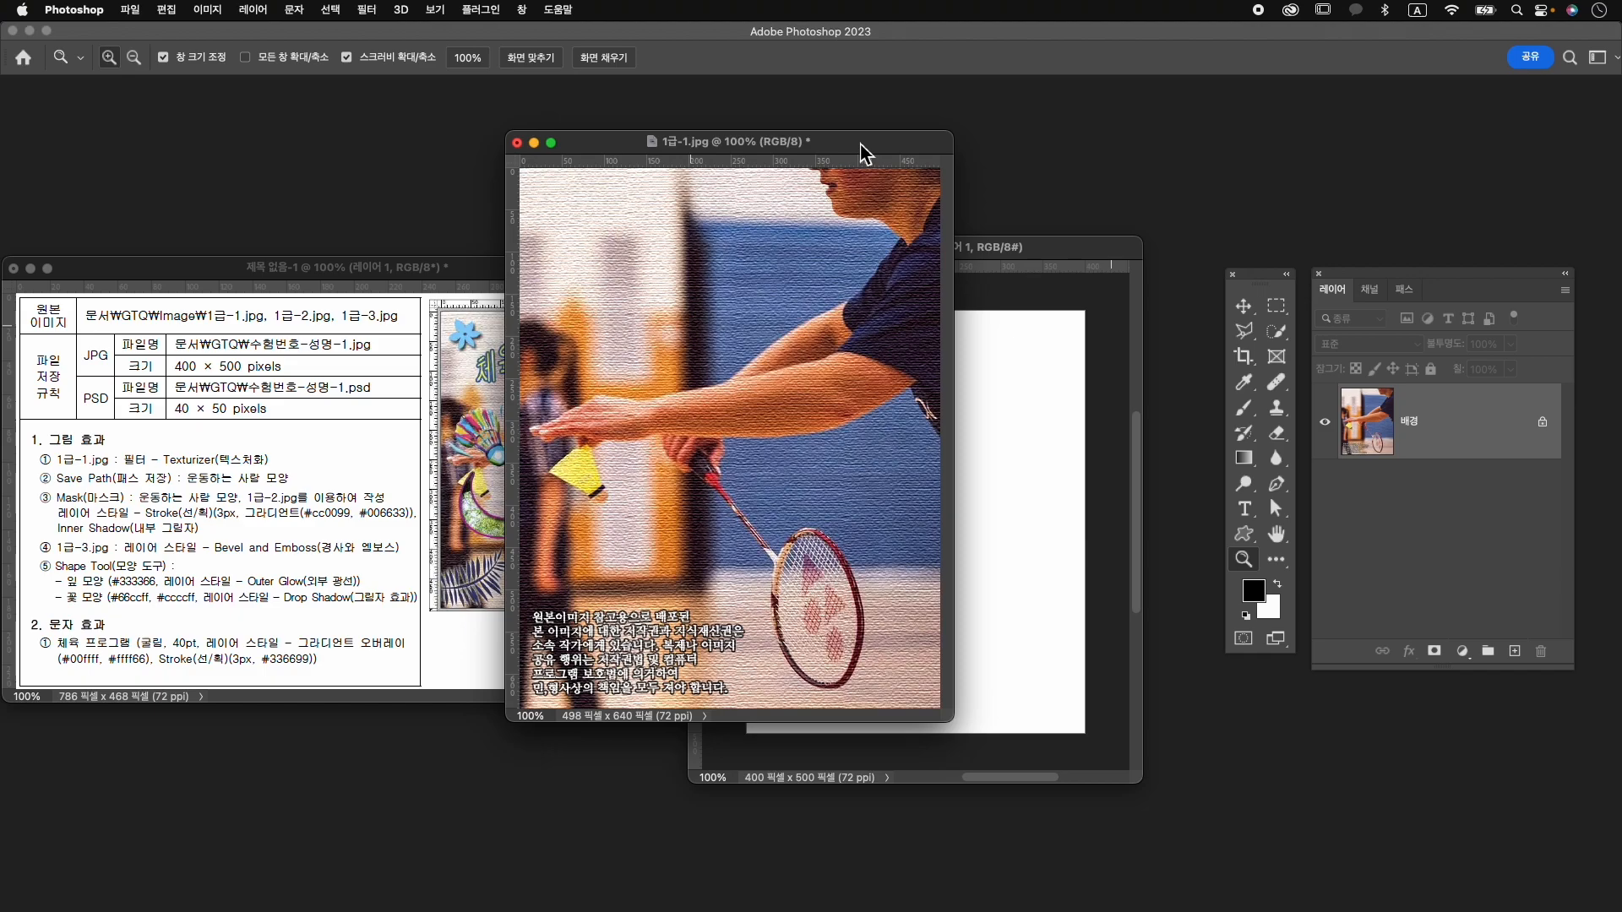
key("super+alt+i")
type("400")
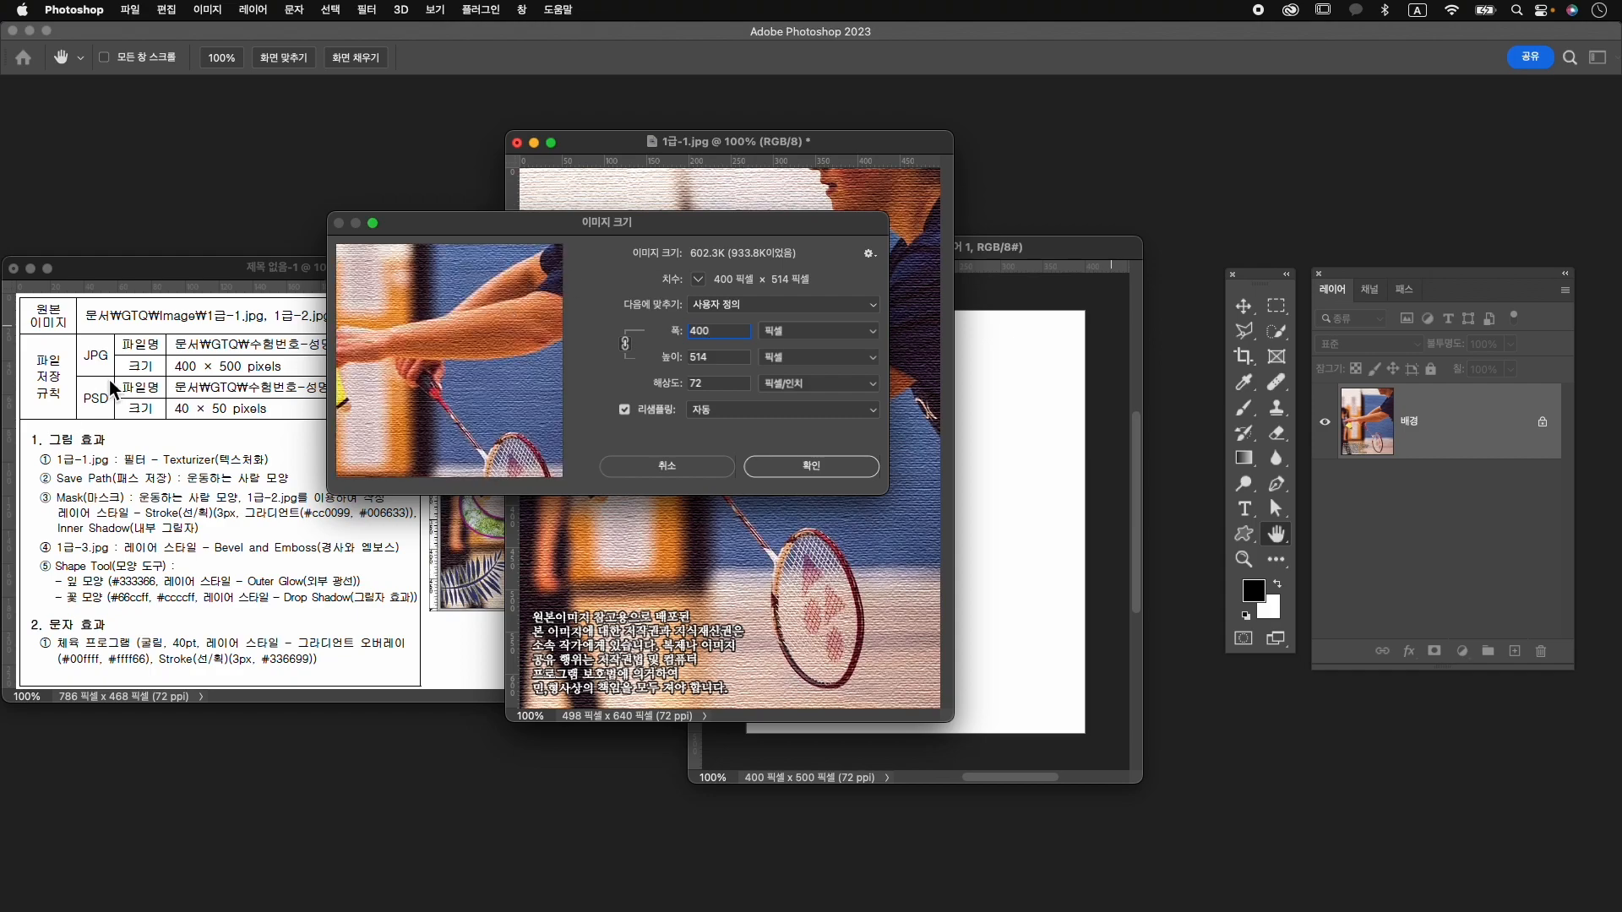
left_click(841, 469)
key("z")
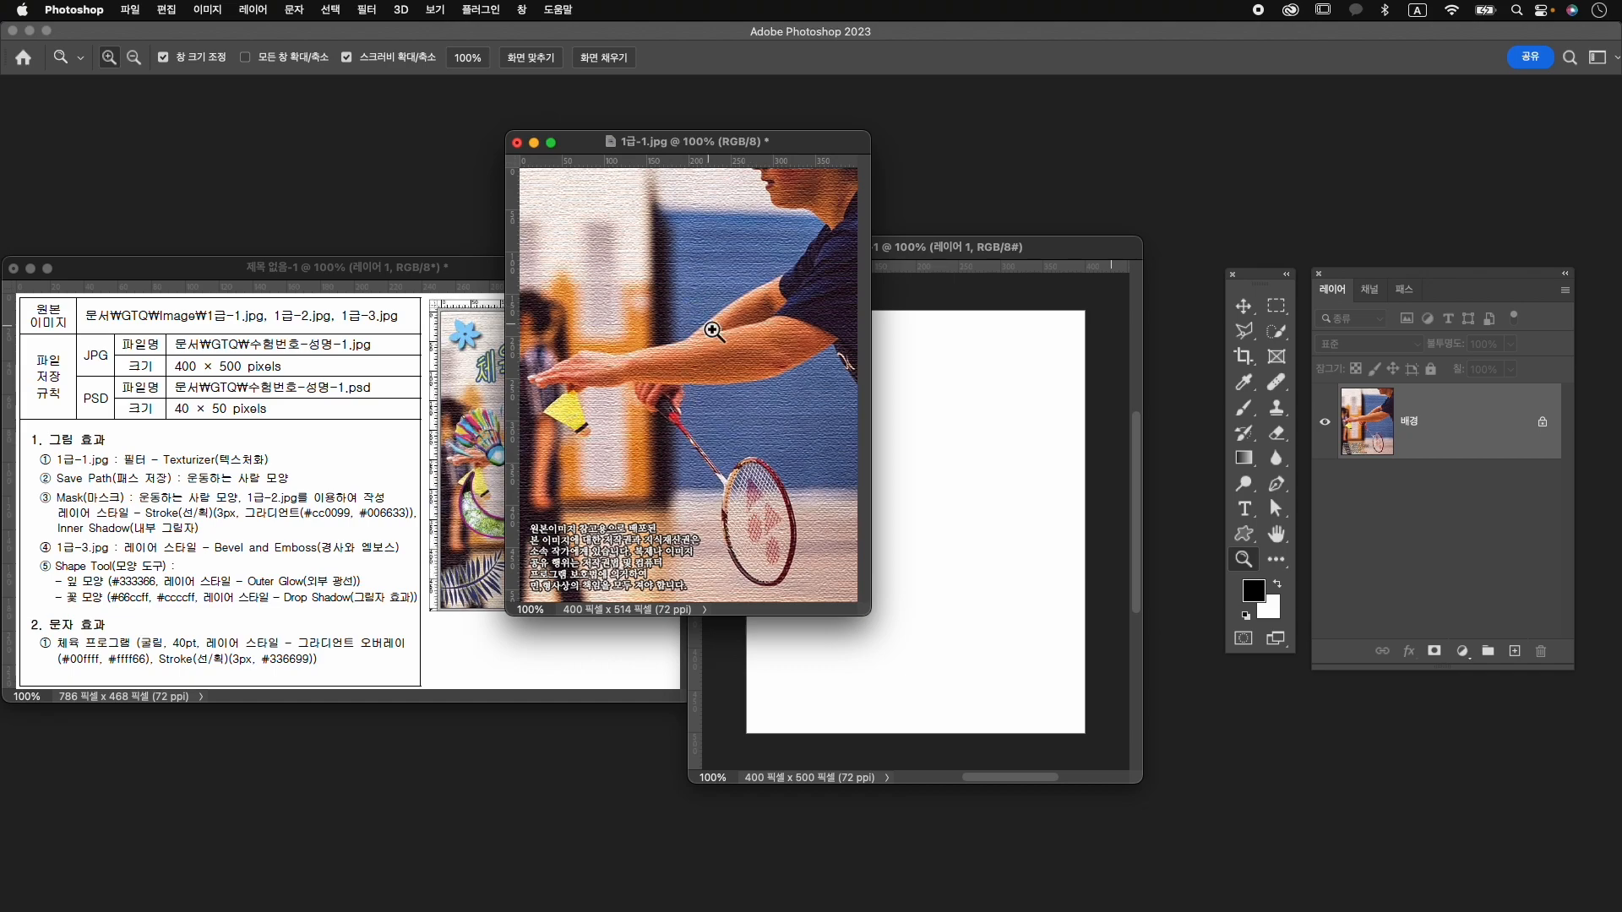
Copy the textured photo into the 수험번호-성명-1 document and close 1급-1.jpg without saving.
key("v")
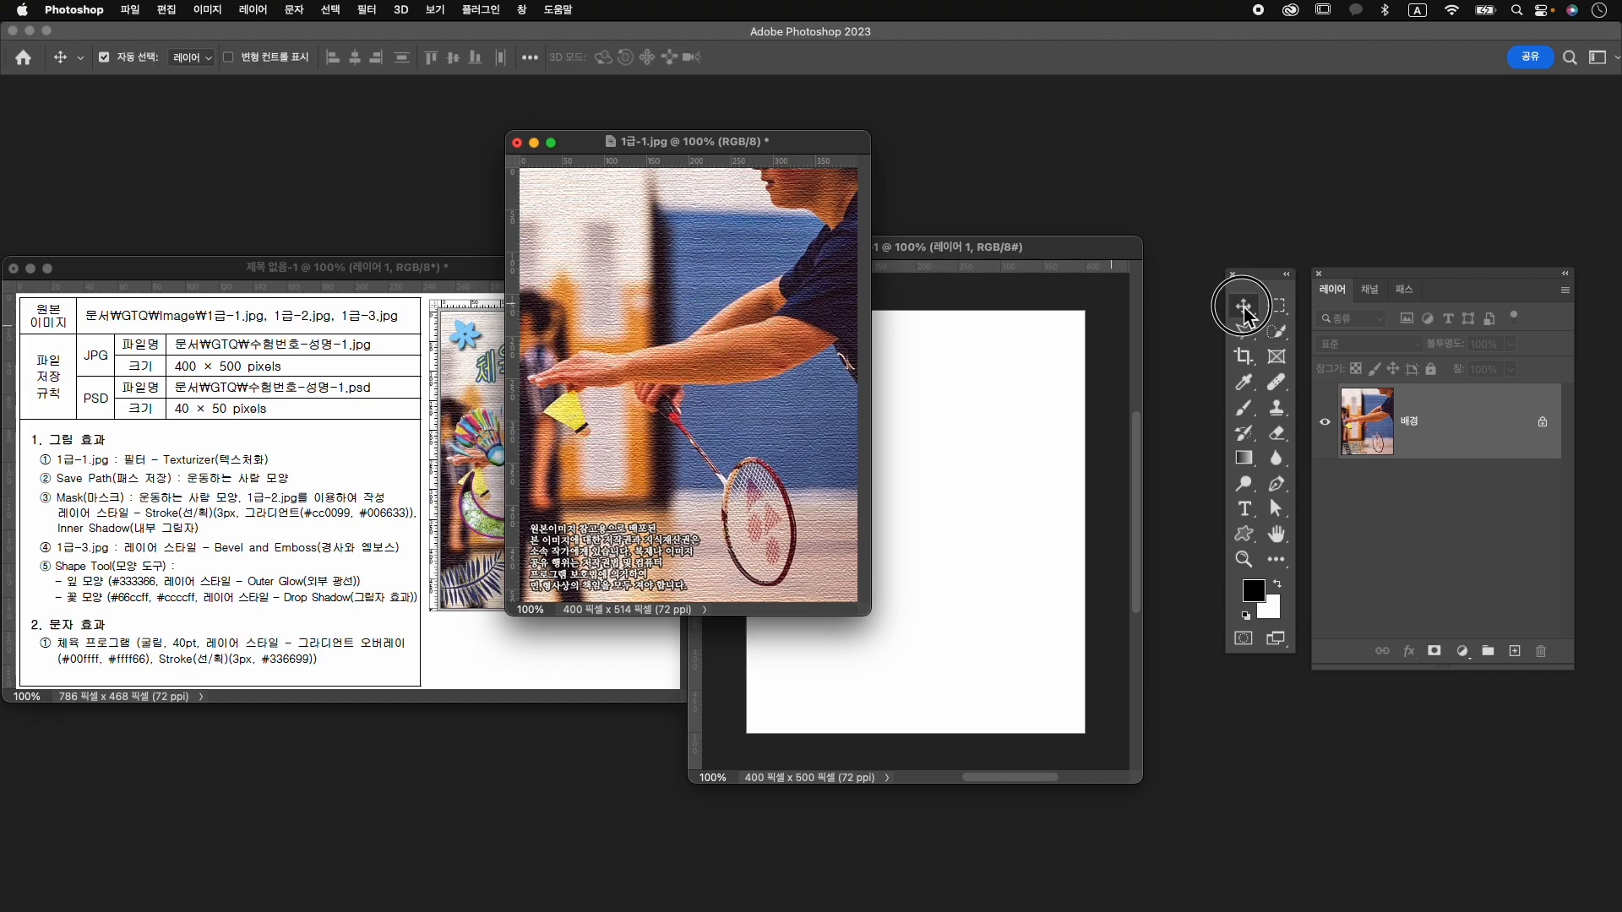
left_click_drag(793, 370, 959, 455)
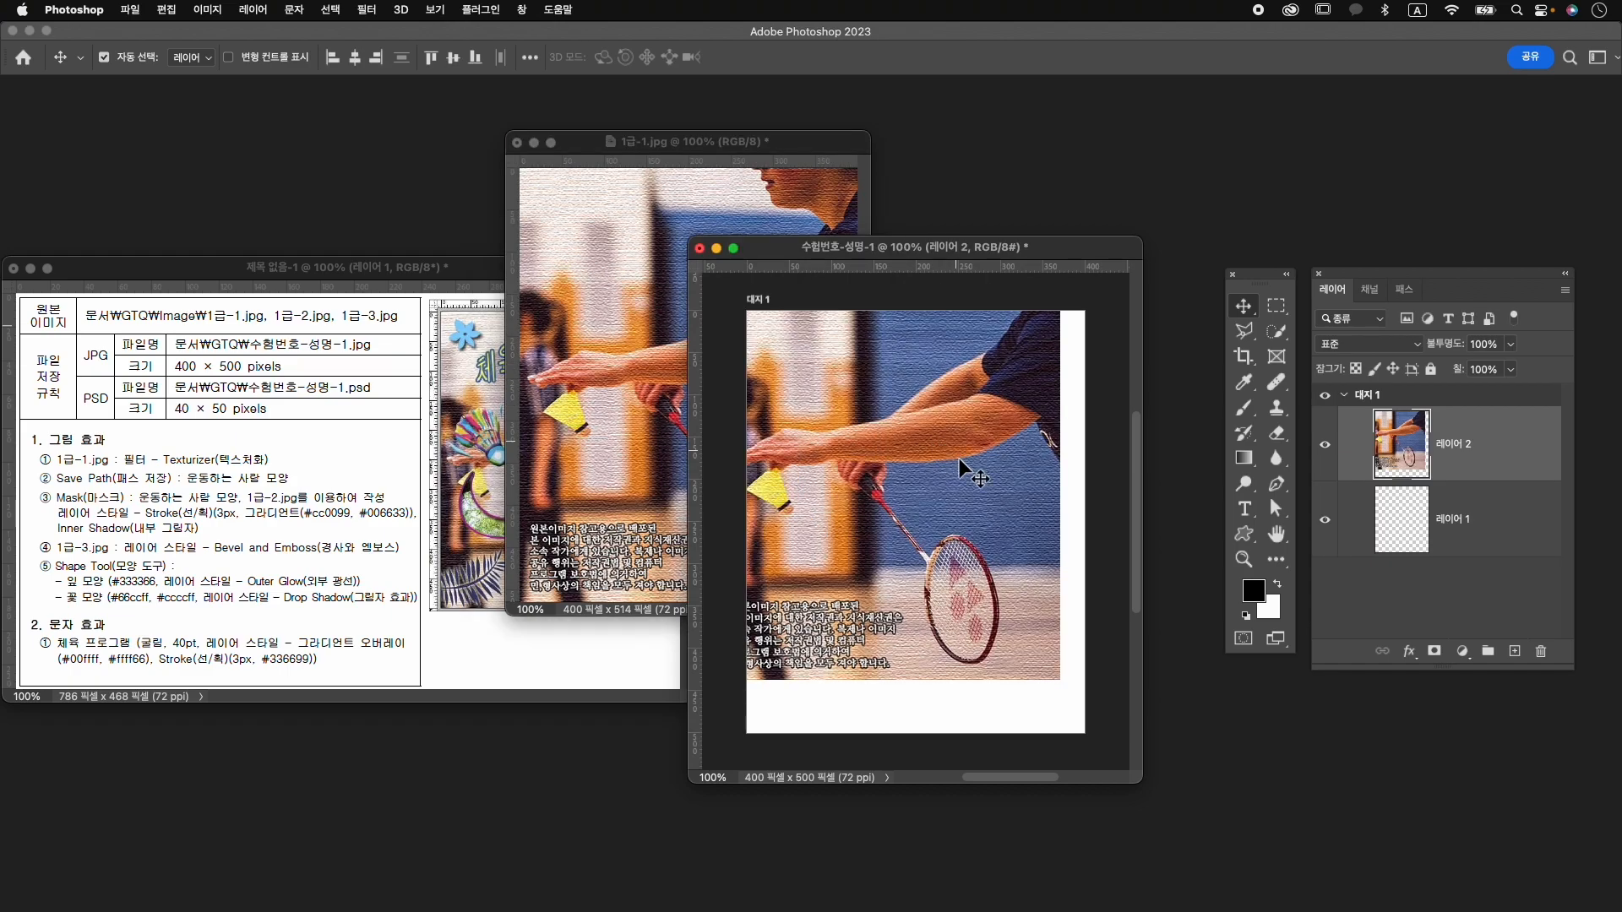
left_click(517, 143)
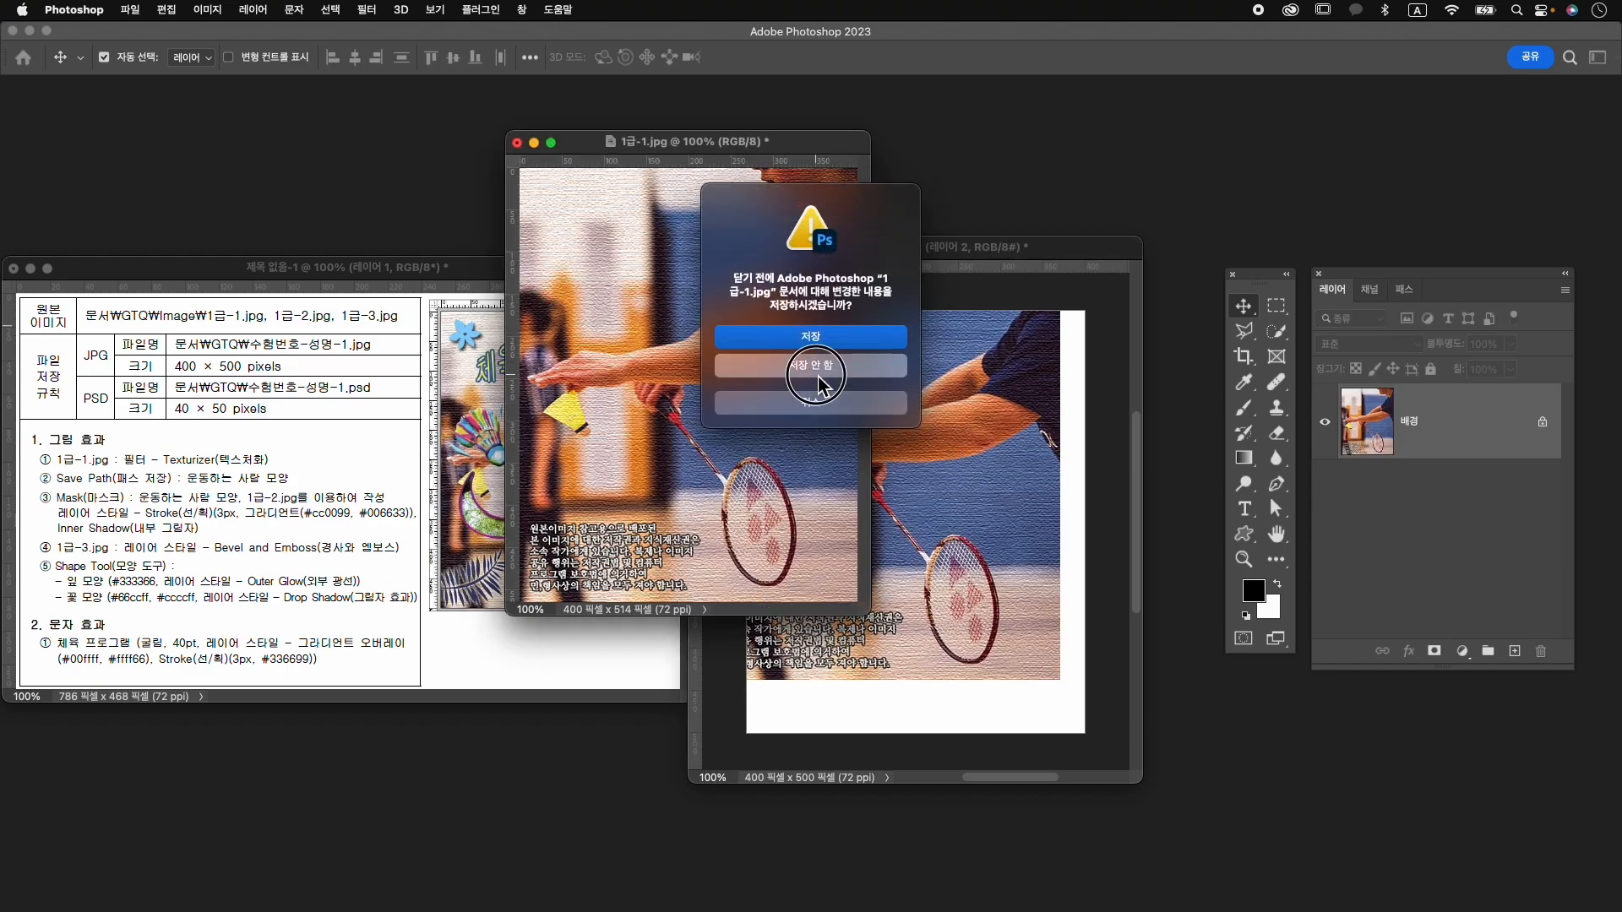
left_click(818, 376)
Rename the pasted photo layer as 1-1.
double_click(1461, 444)
type("1")
key("Return")
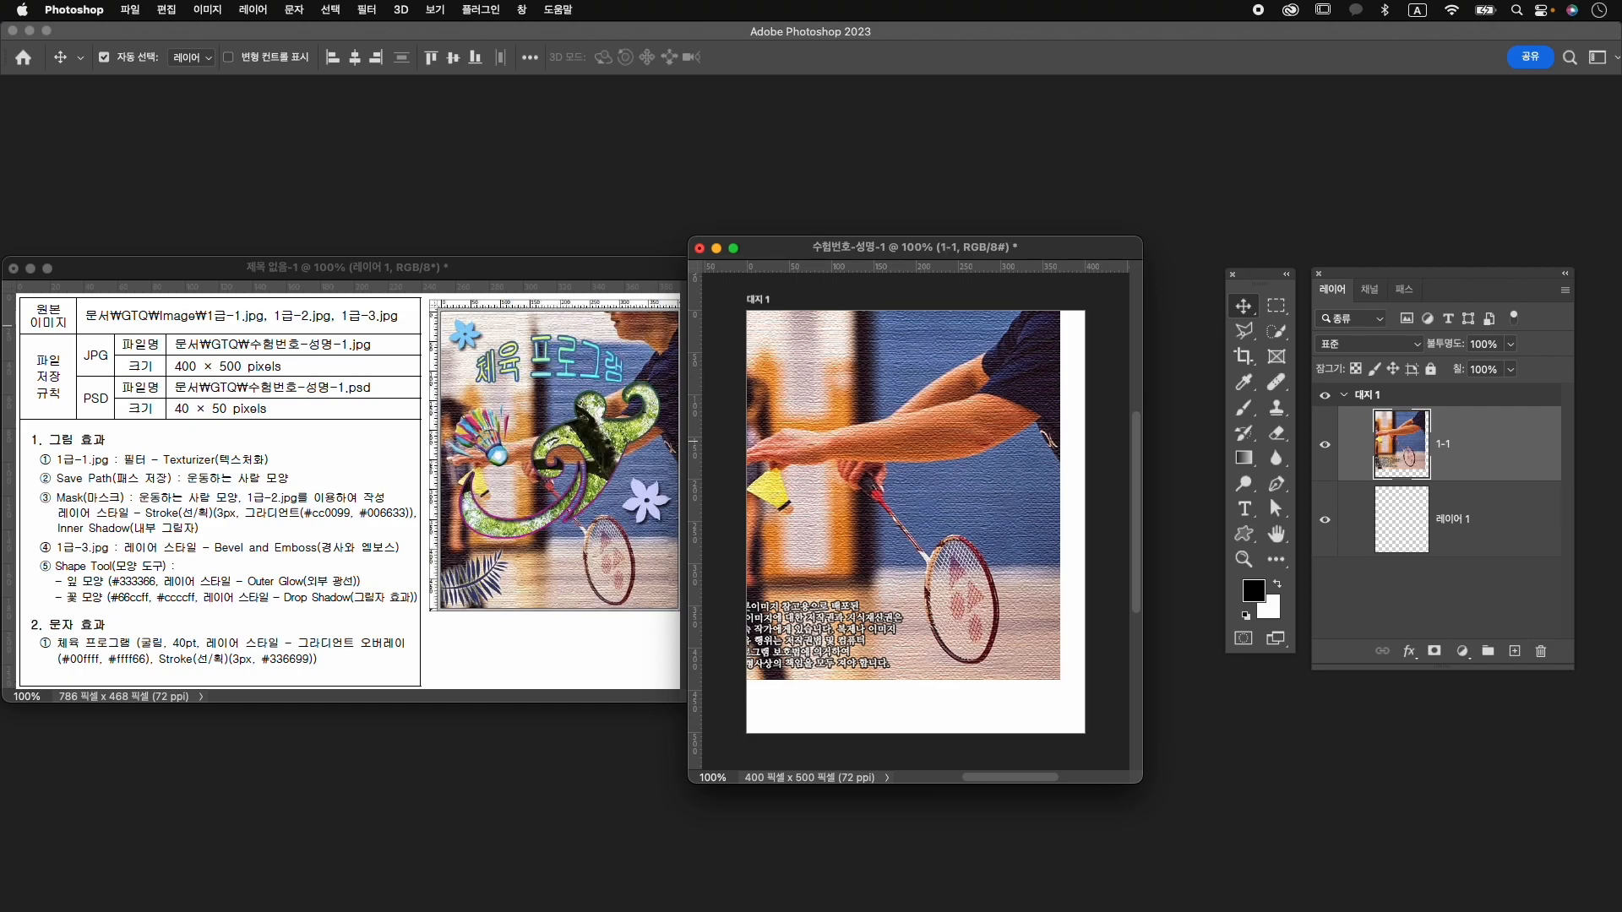
Align layer 1-1 to the artboard's horizontal and vertical centres.
right_click(1249, 313)
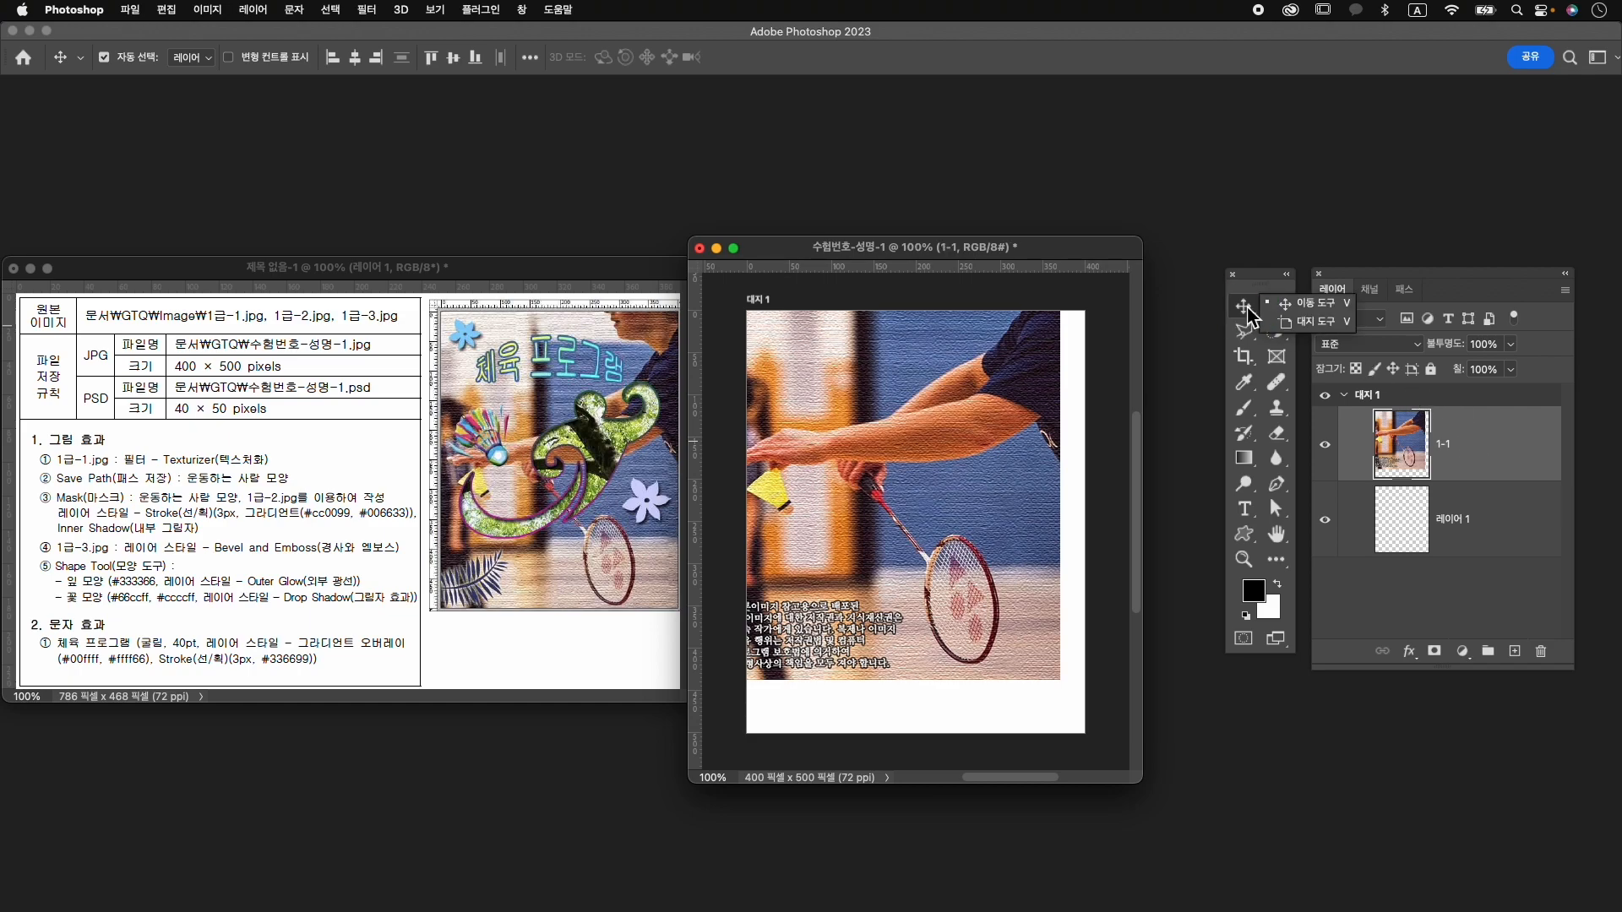
left_click(530, 58)
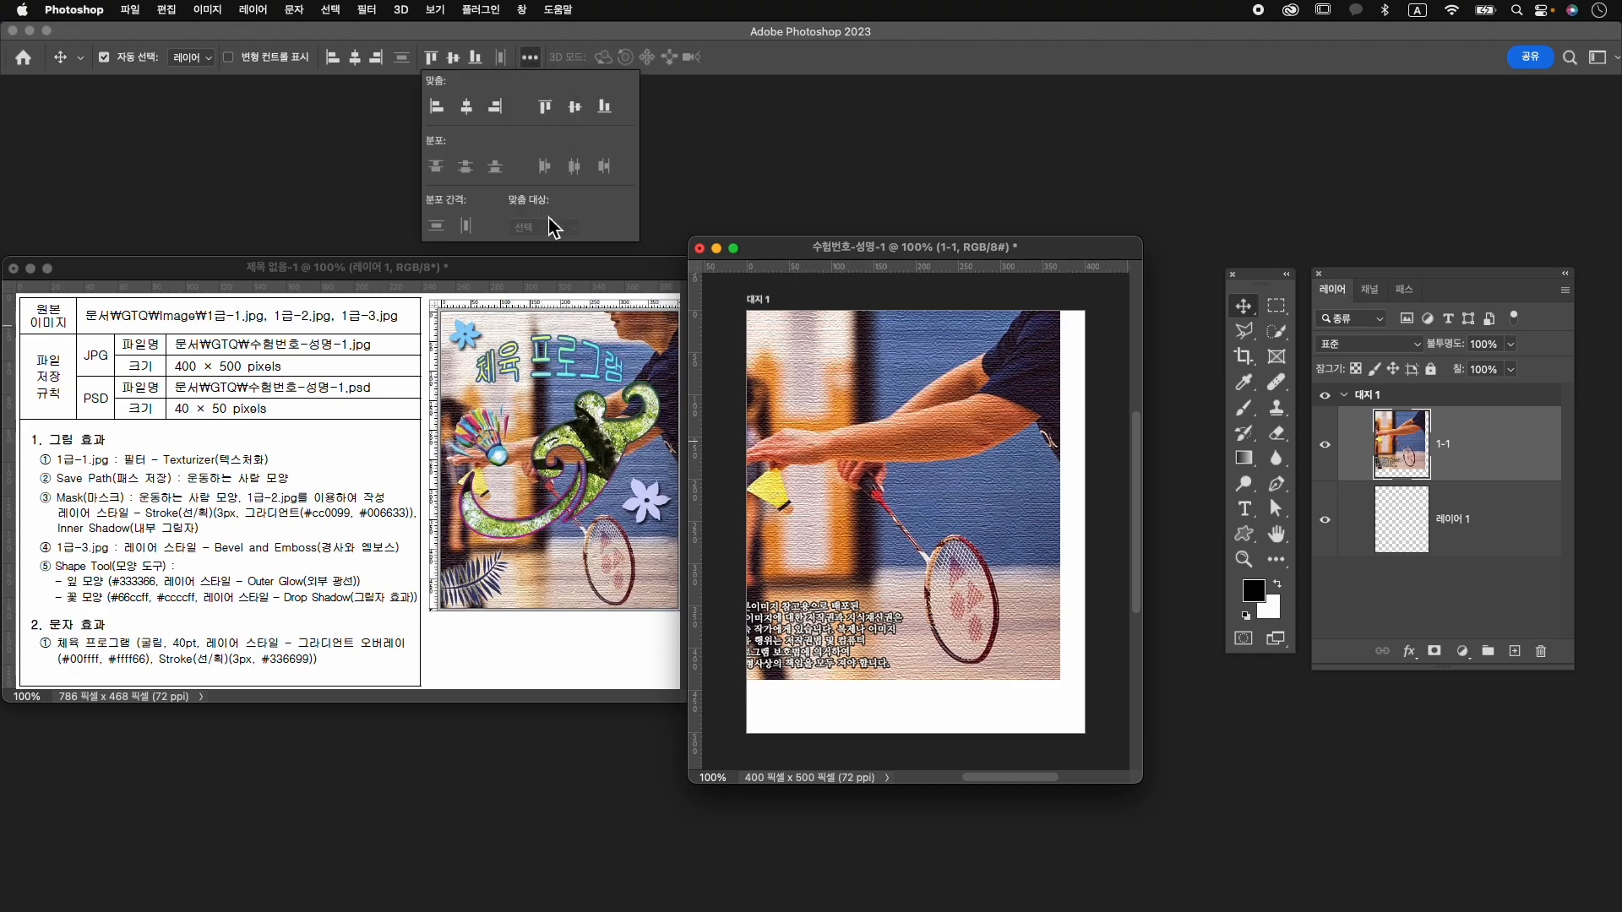
left_click(465, 107)
left_click(576, 107)
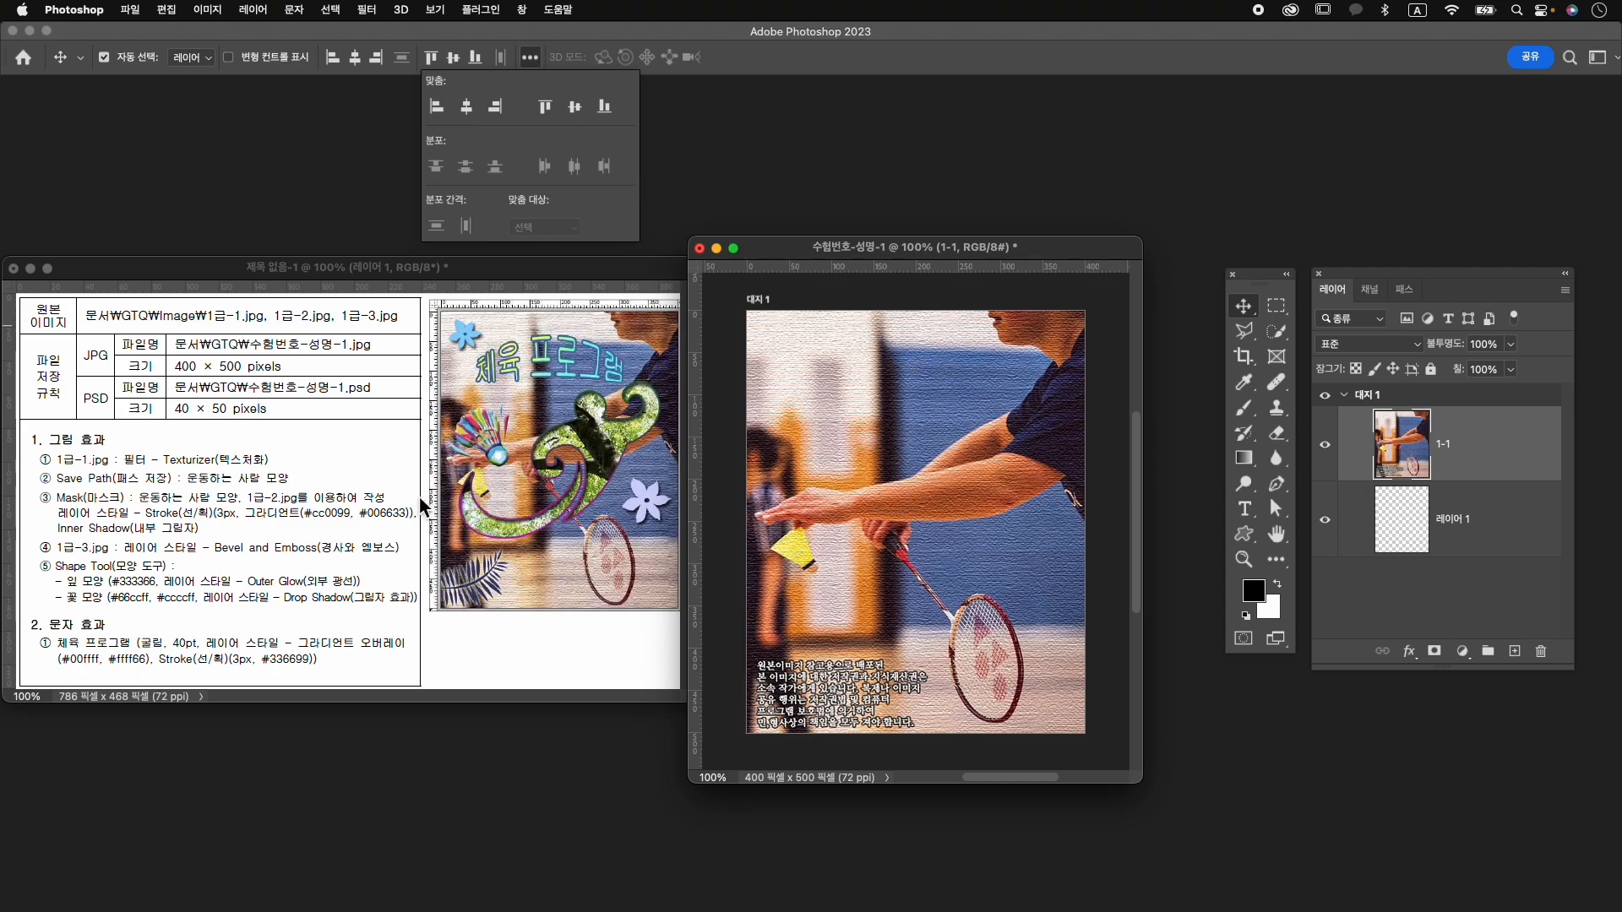
left_click(731, 74)
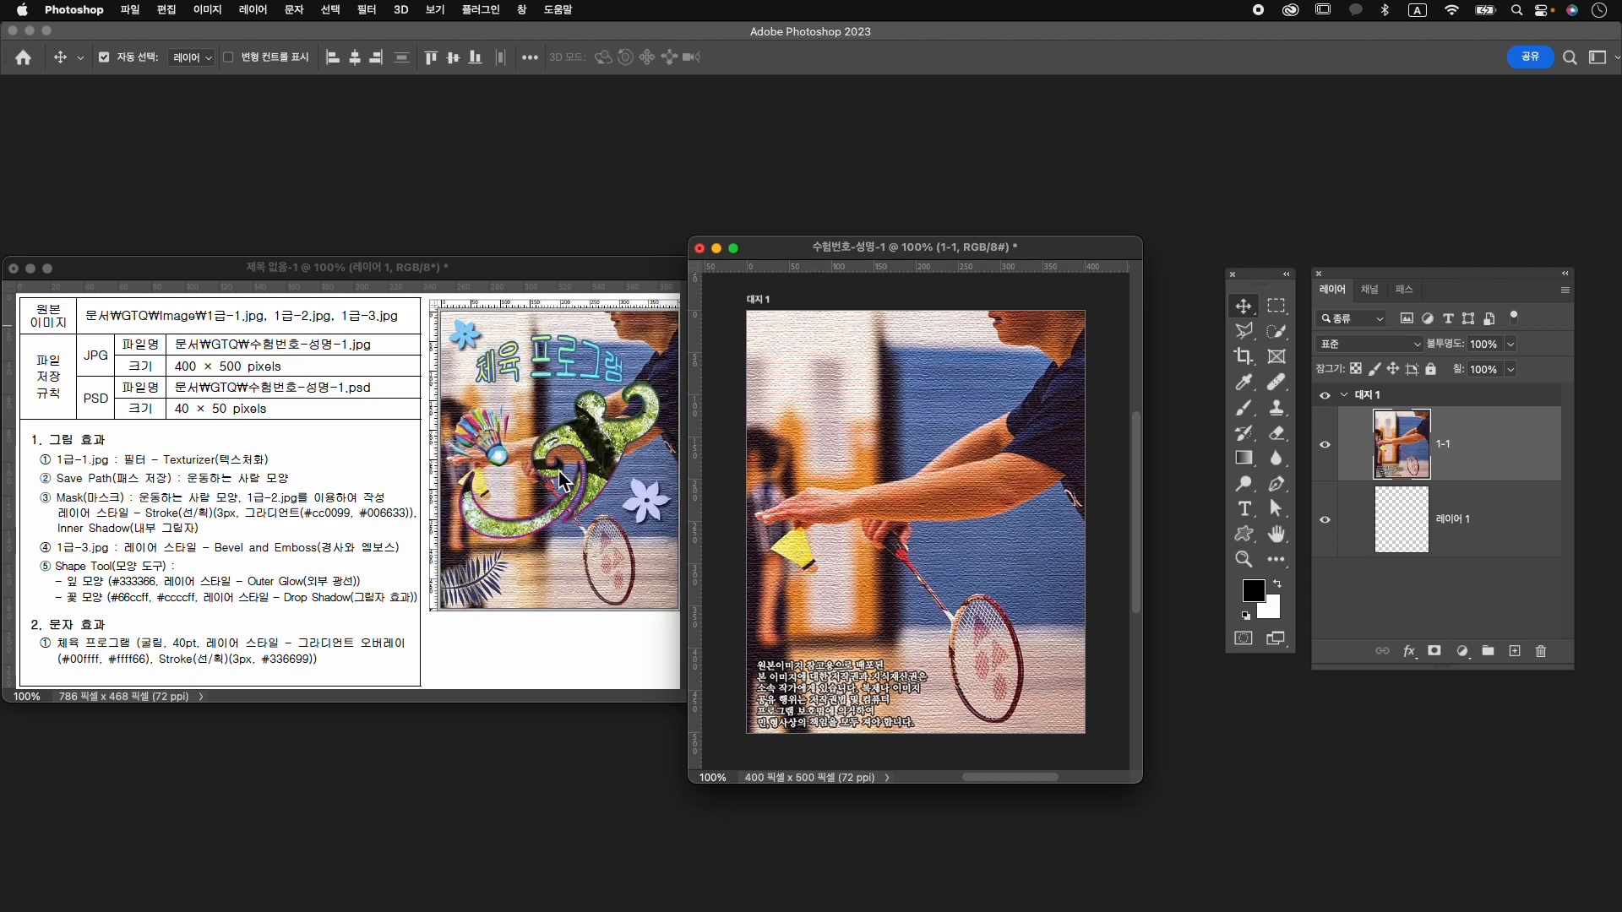
Place two horizontal and two vertical guides around the moving-person figure in the exam sheet's sample image.
left_click_drag(550, 292, 571, 380)
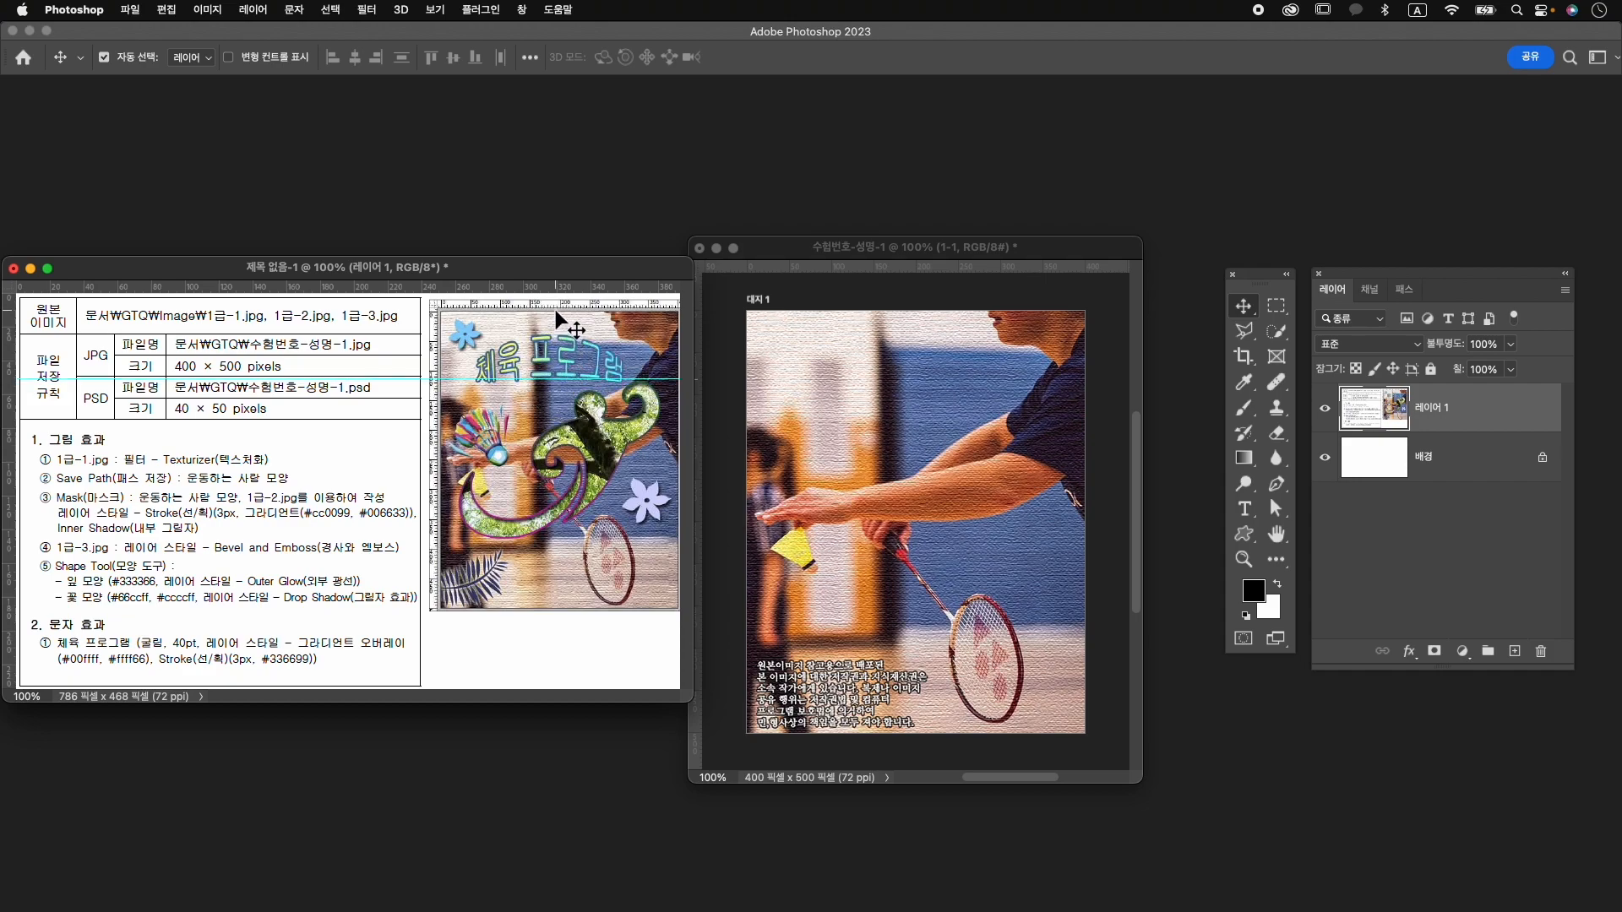
left_click_drag(11, 426, 463, 473)
left_click_drag(15, 436, 665, 460)
left_click_drag(583, 292, 599, 537)
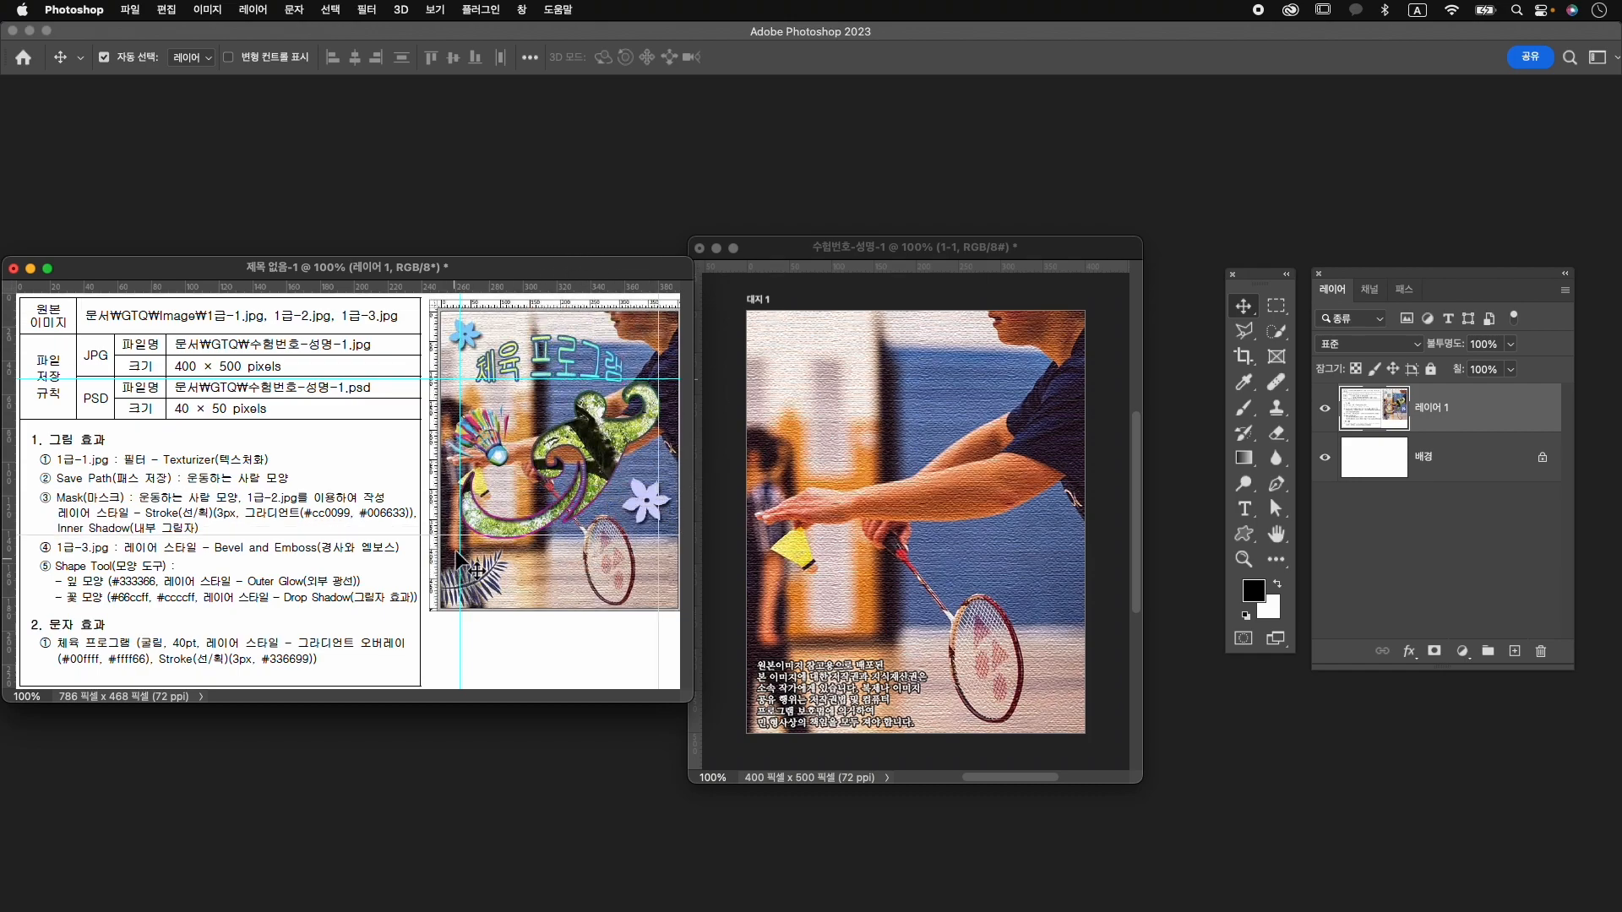
Add two horizontal and two vertical guides to the 수험번호-성명-1 document, matching the guide positions on the sample image.
left_click_drag(803, 253, 879, 409)
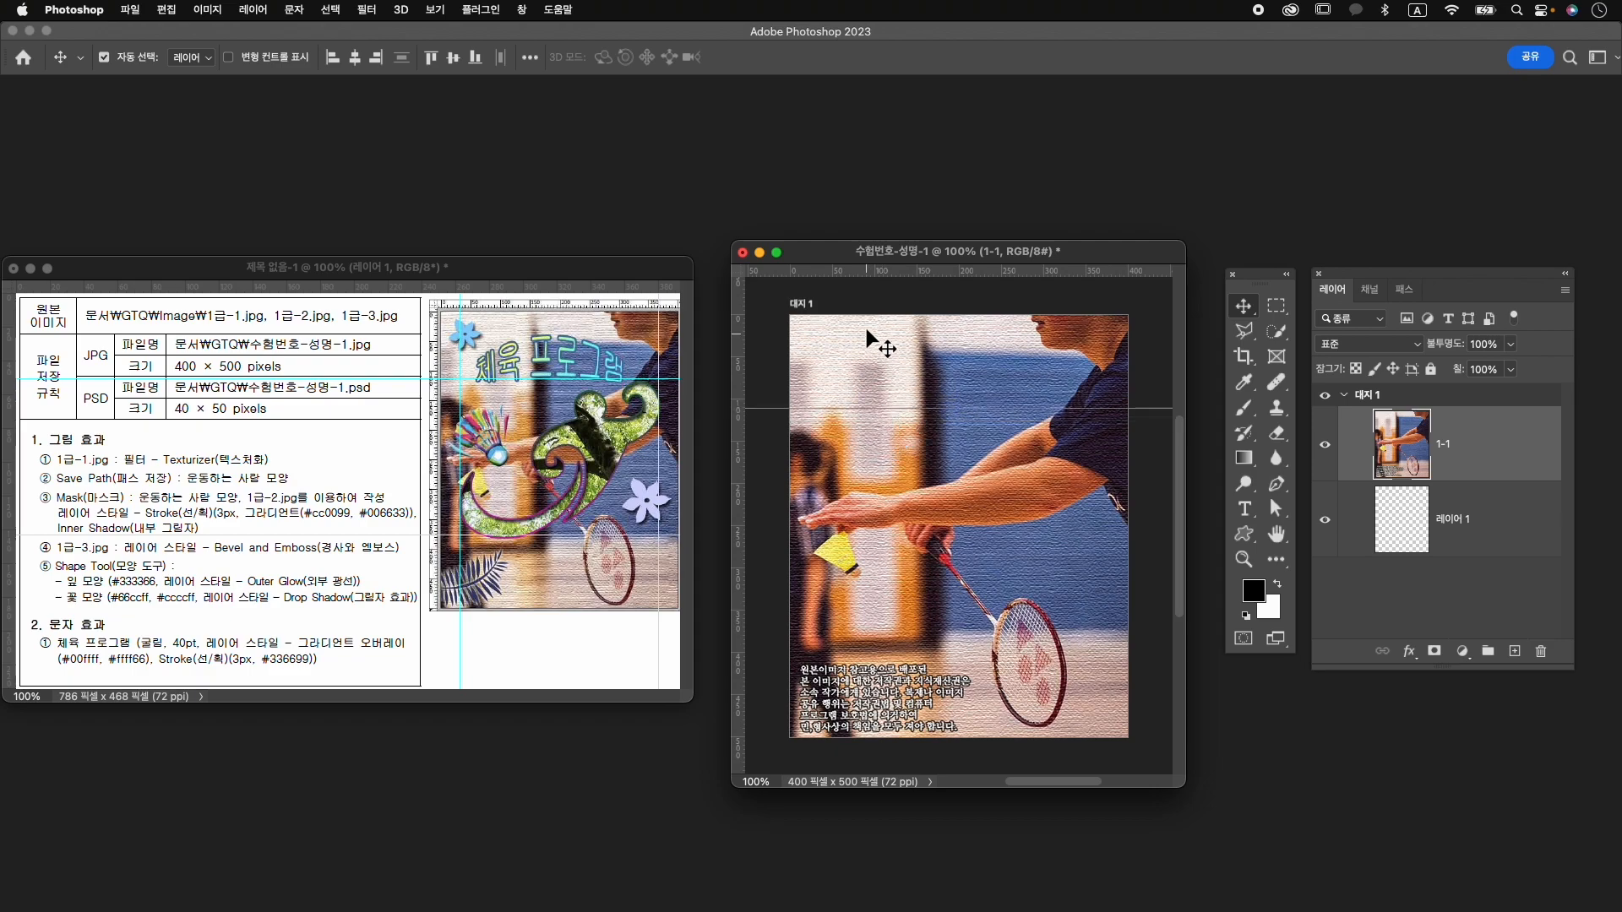
left_click_drag(740, 441, 820, 445)
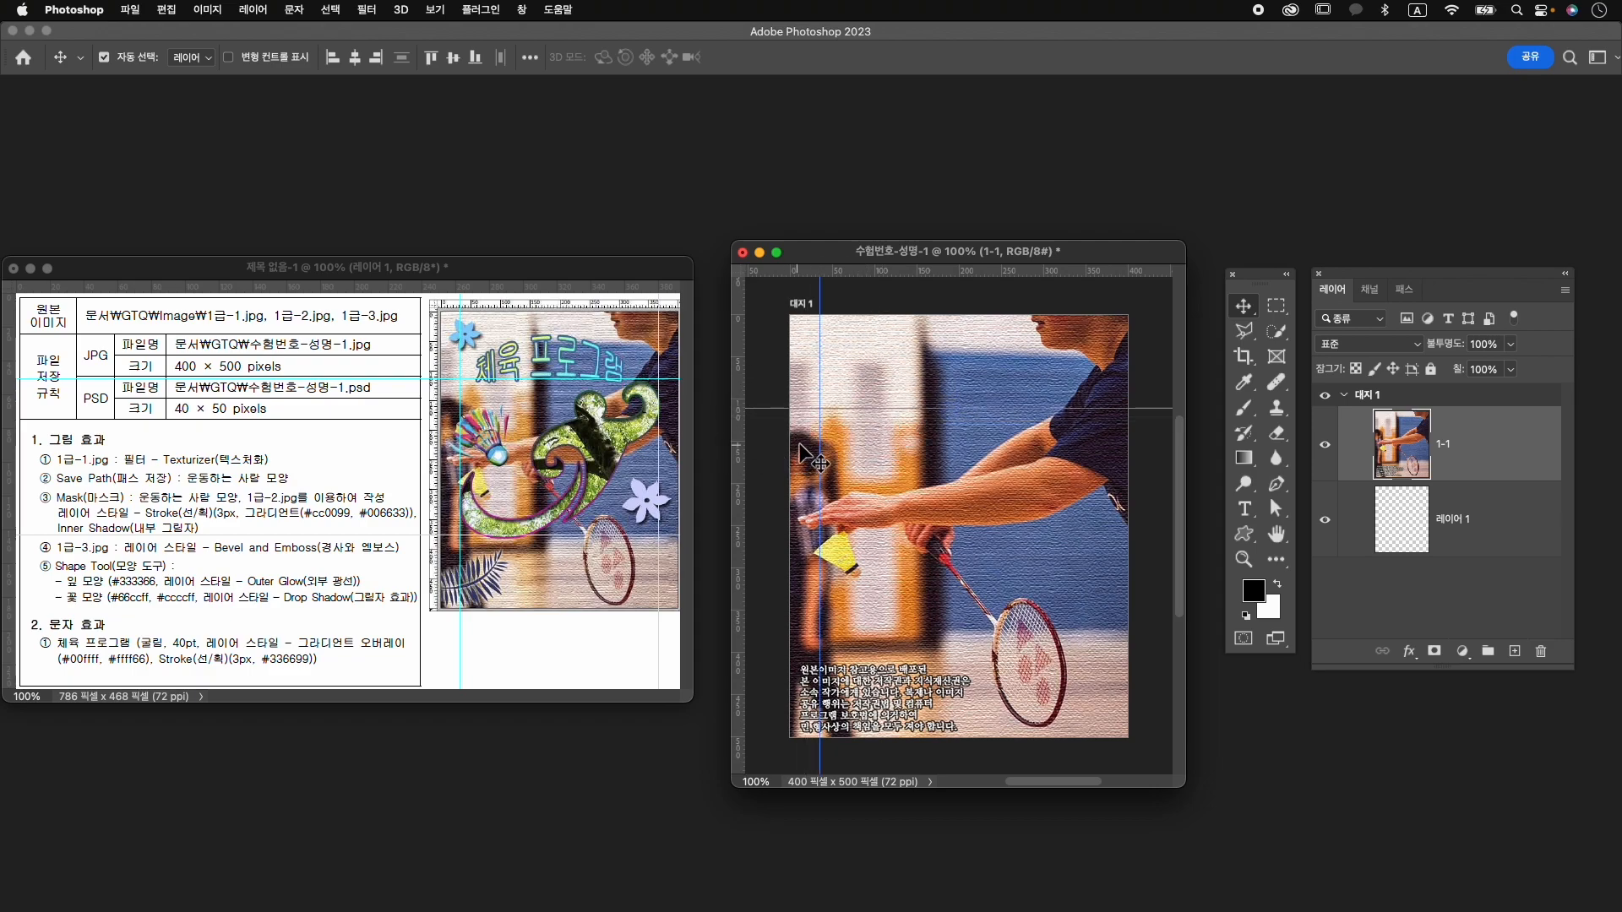
left_click_drag(740, 507, 1098, 514)
left_click_drag(891, 277, 906, 629)
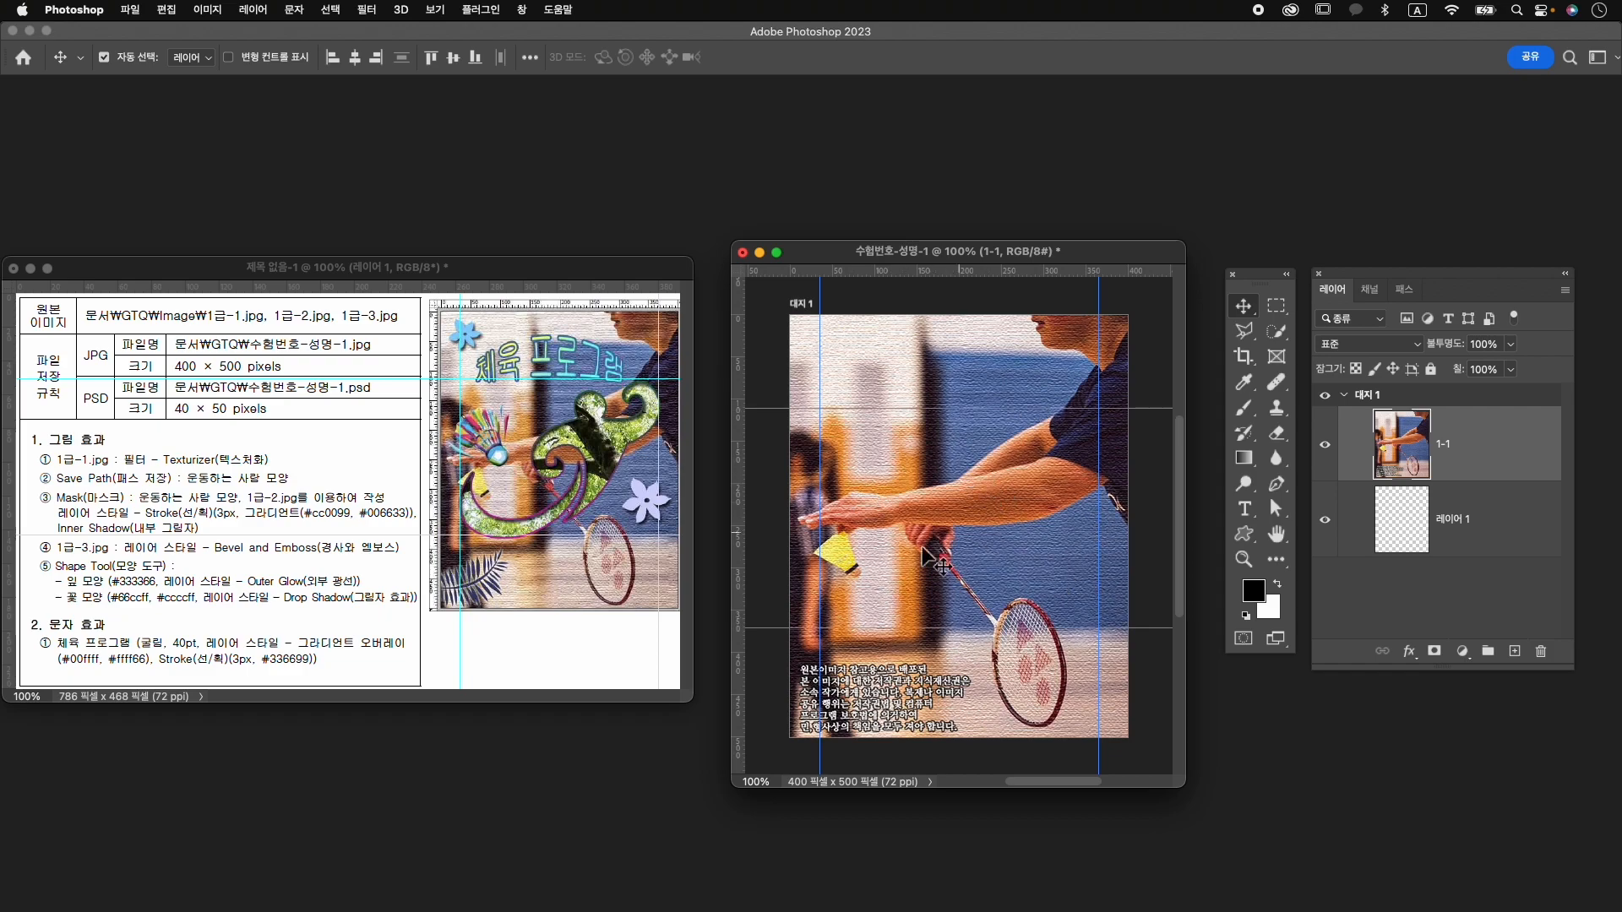
Activate the Pen tool in Shape (모양) mode and check its fill colour options.
key("p")
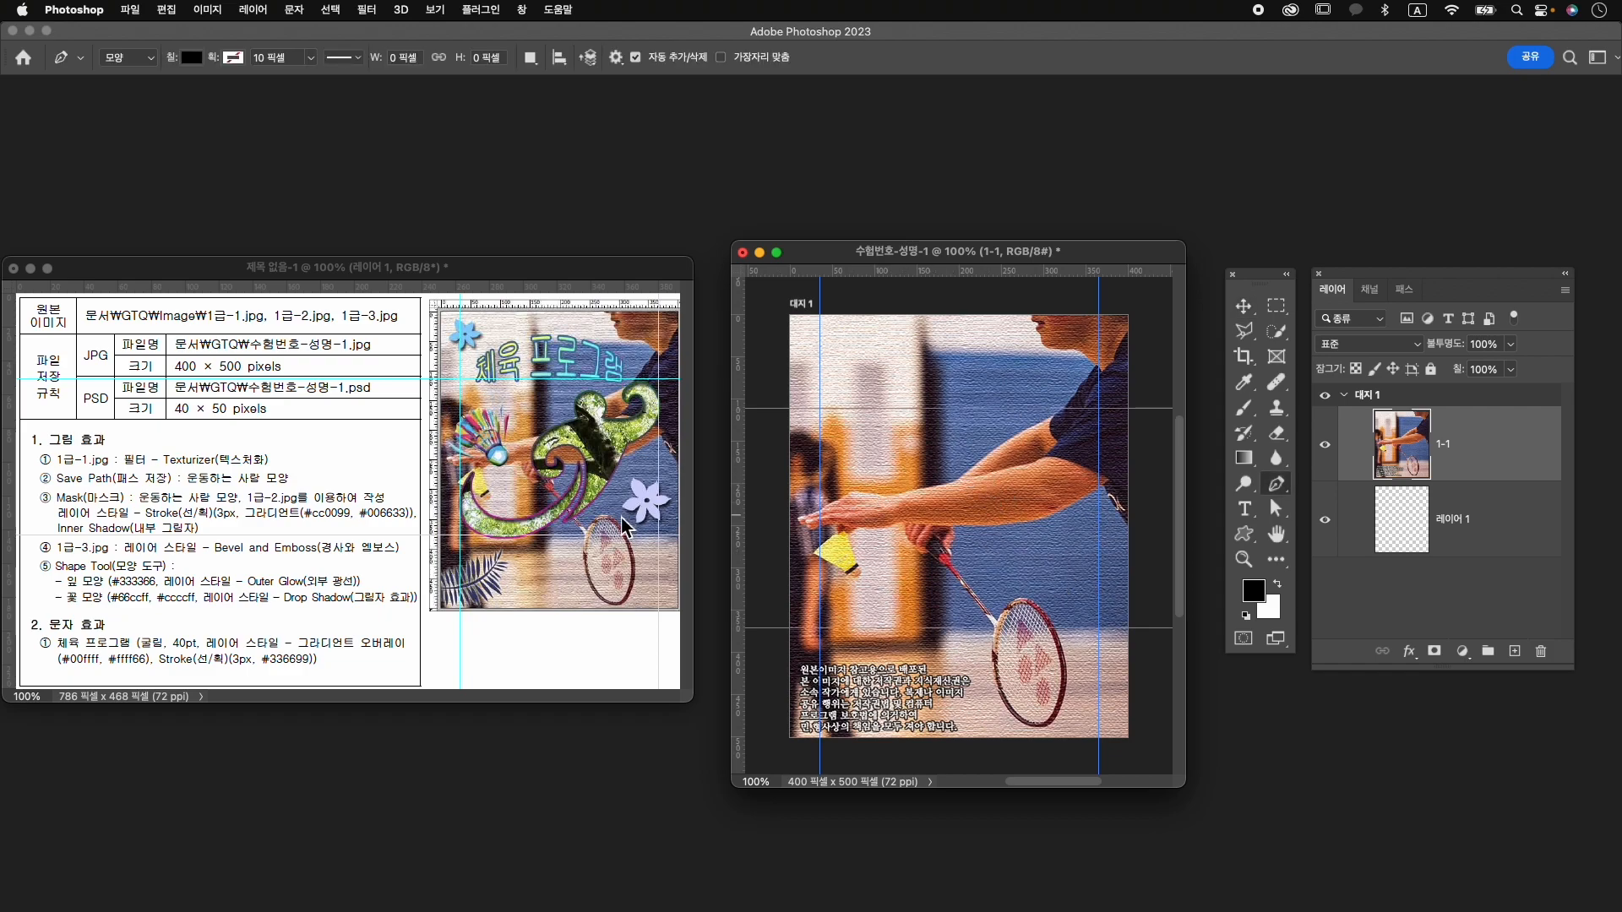
left_click(119, 60)
left_click(119, 61)
left_click(192, 58)
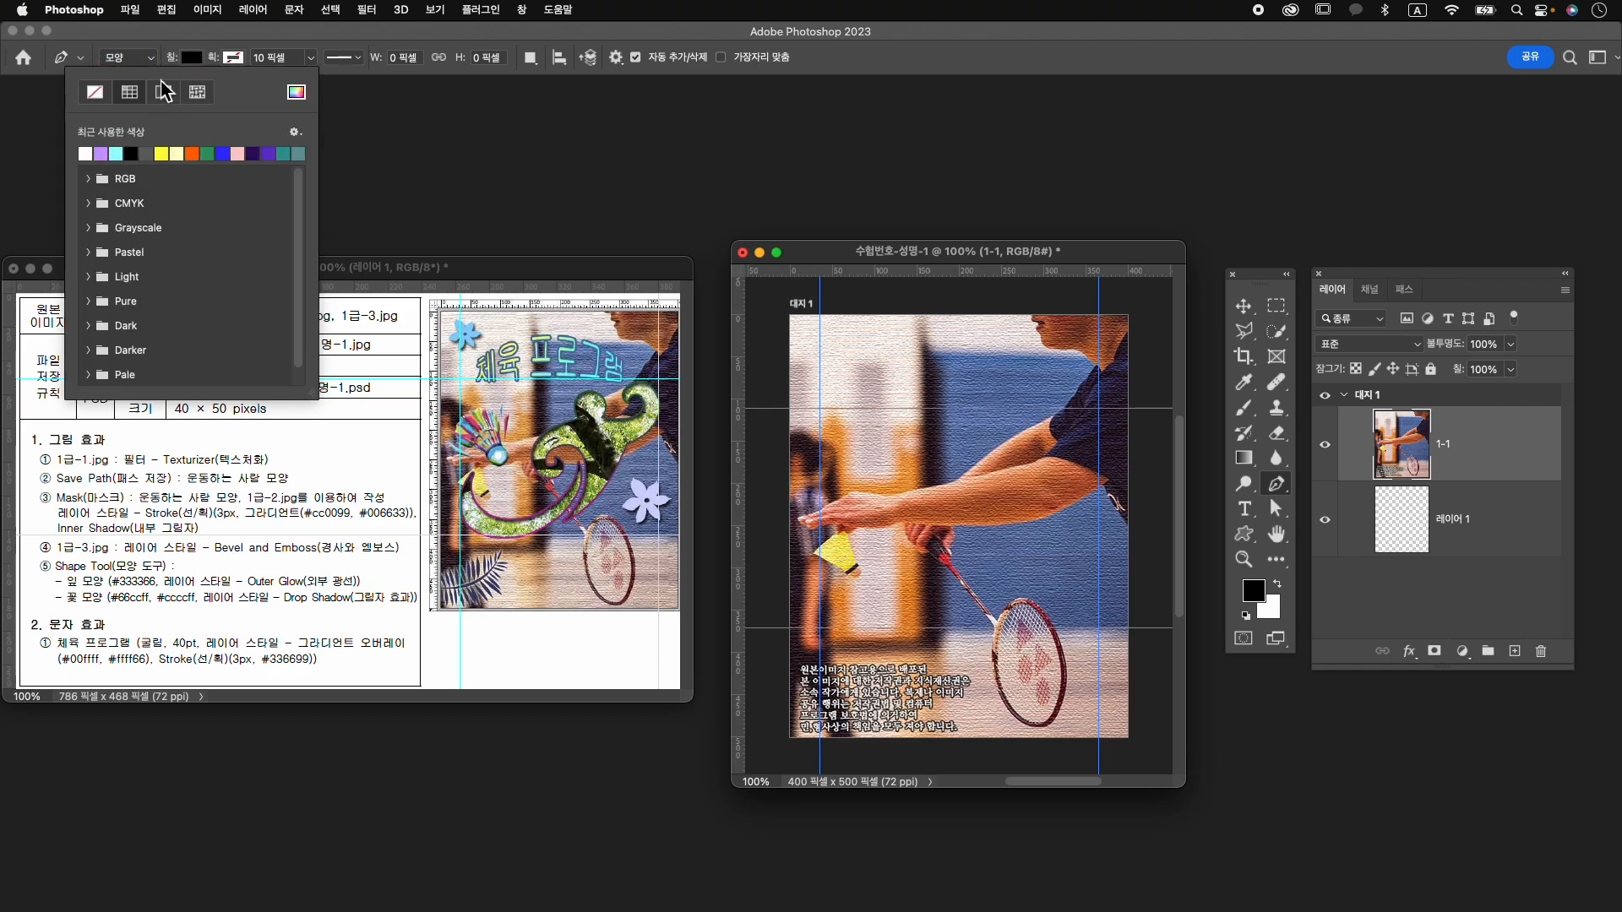
left_click(200, 61)
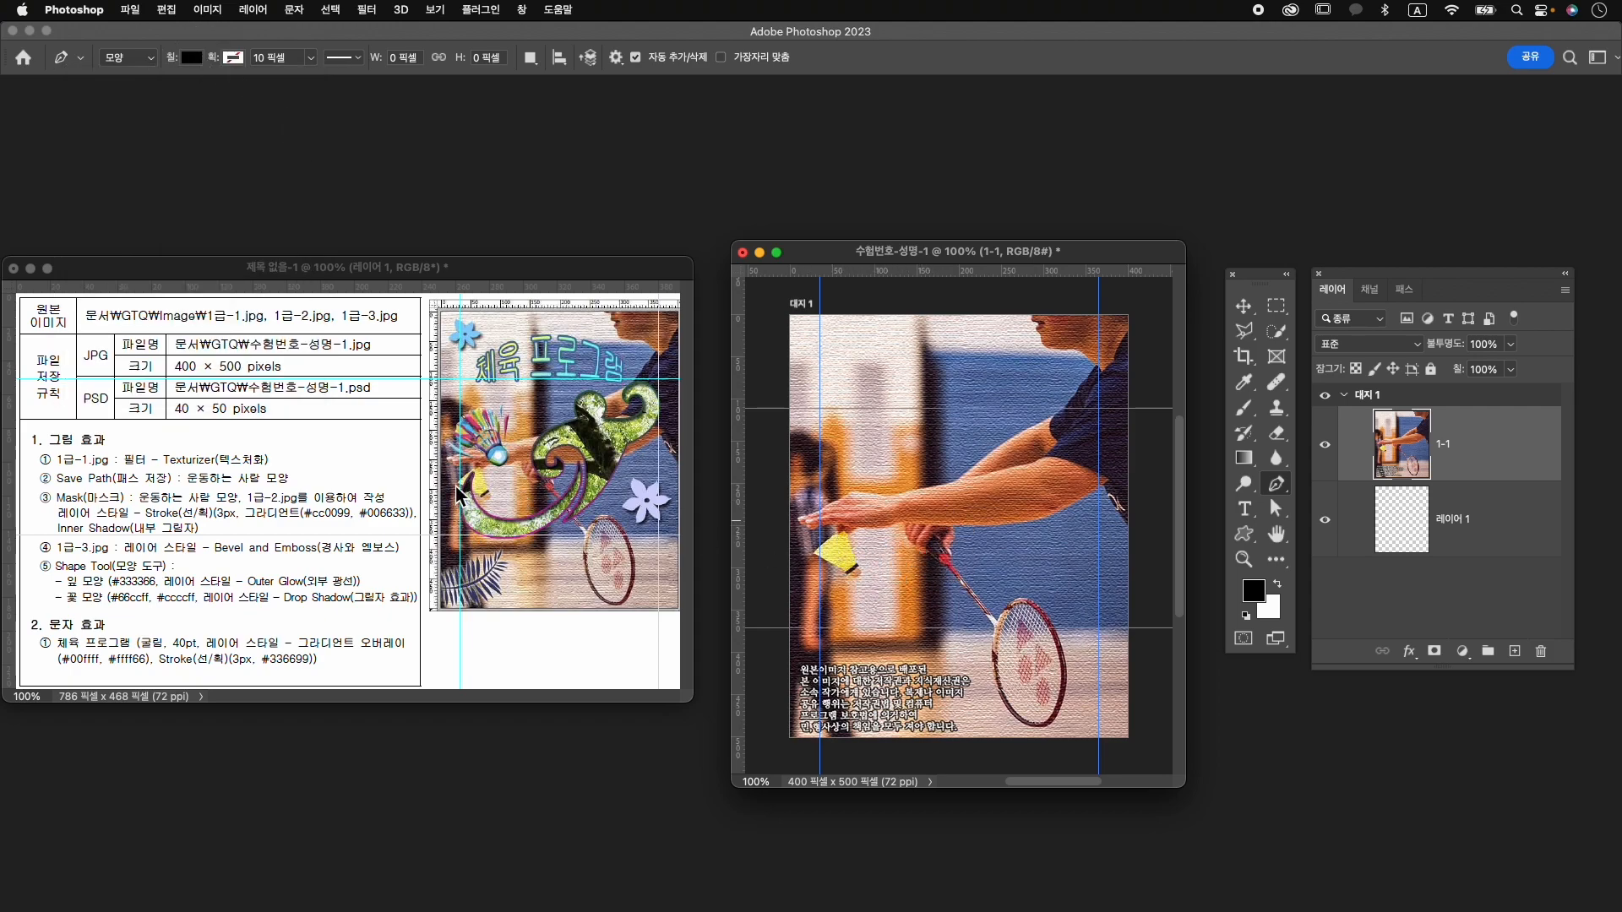
Start the lower crescent of the figure with a curved edge from the shuttlecock down to the lower guide.
left_click(843, 533)
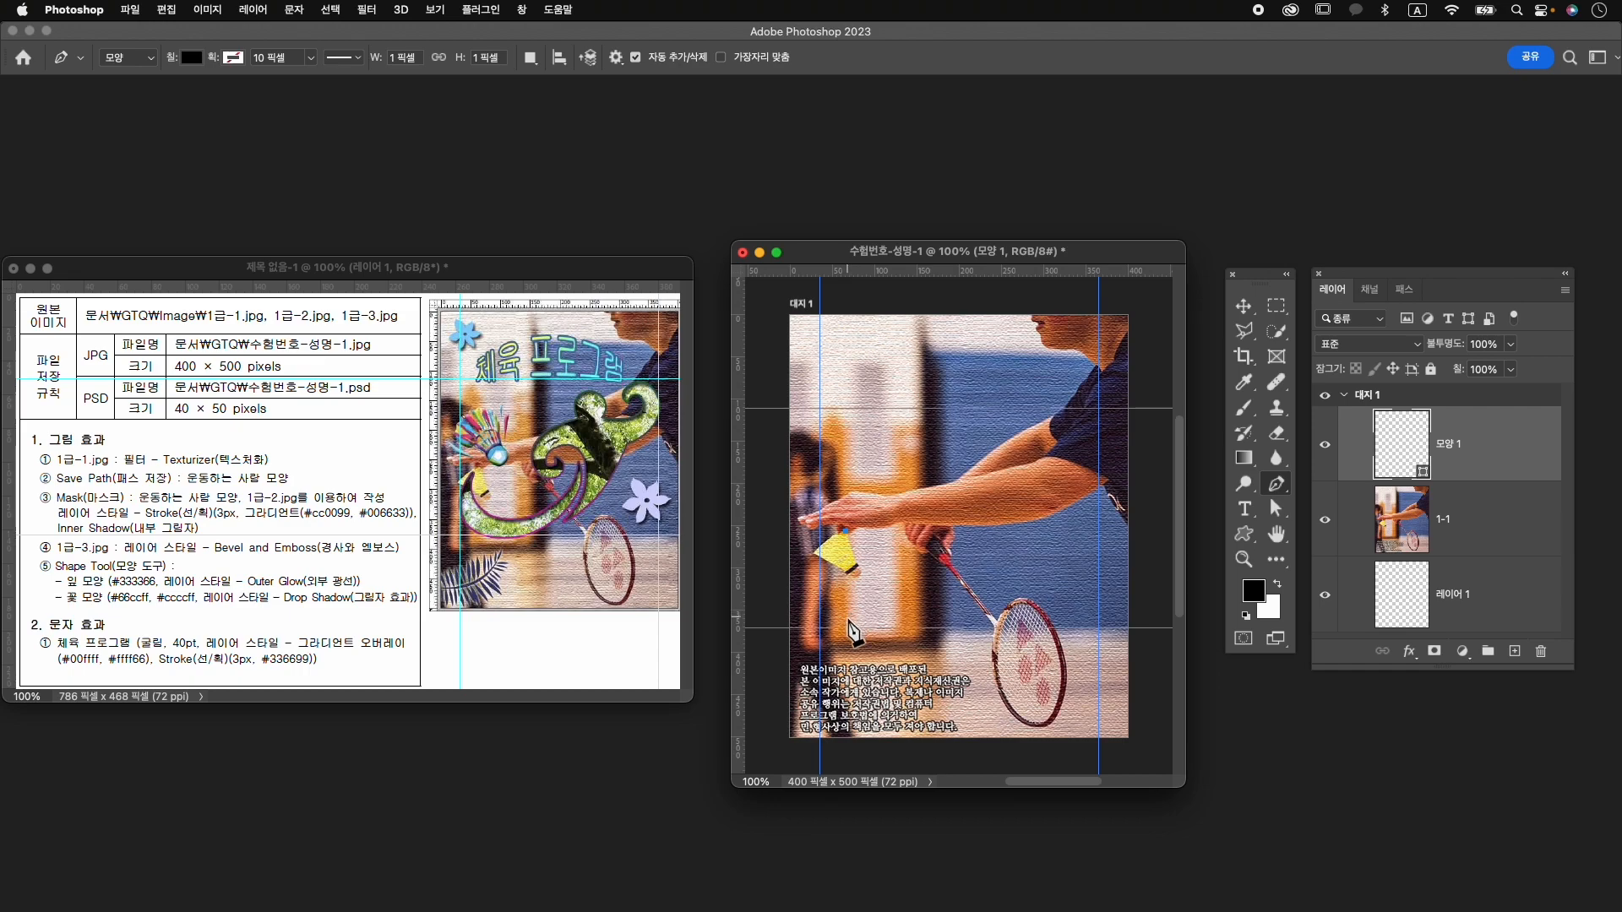
left_click_drag(851, 628, 910, 651)
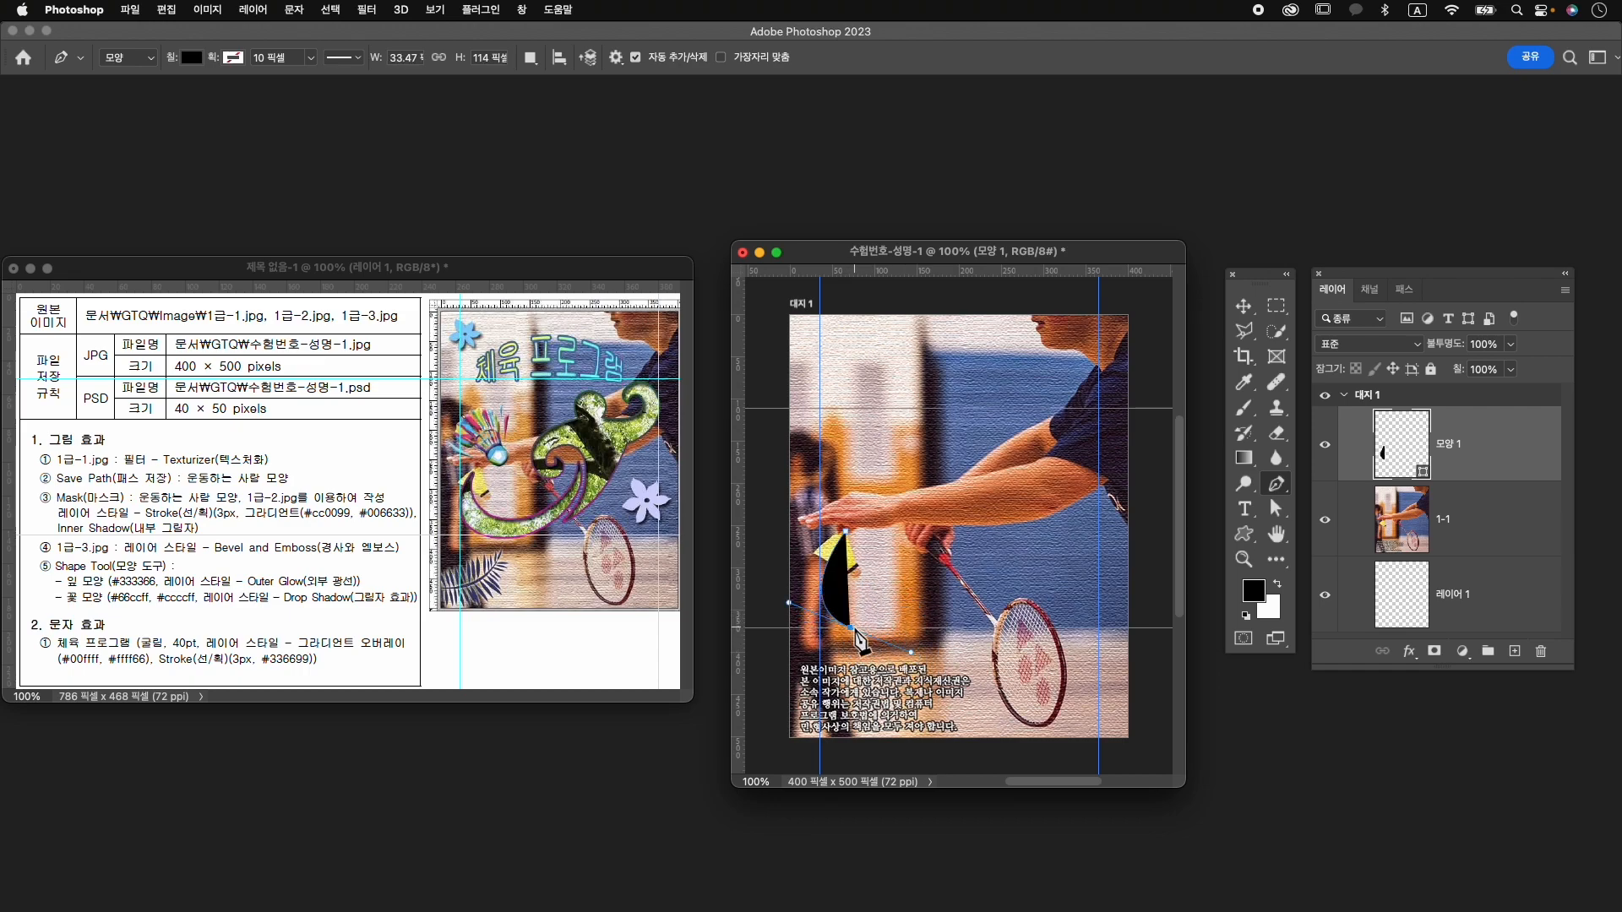
left_click(851, 629, "alt")
Zoom the 수험번호-성명-1 document to 200% and rearrange the document windows, layers panel and toolbar to clear the artwork.
key("z")
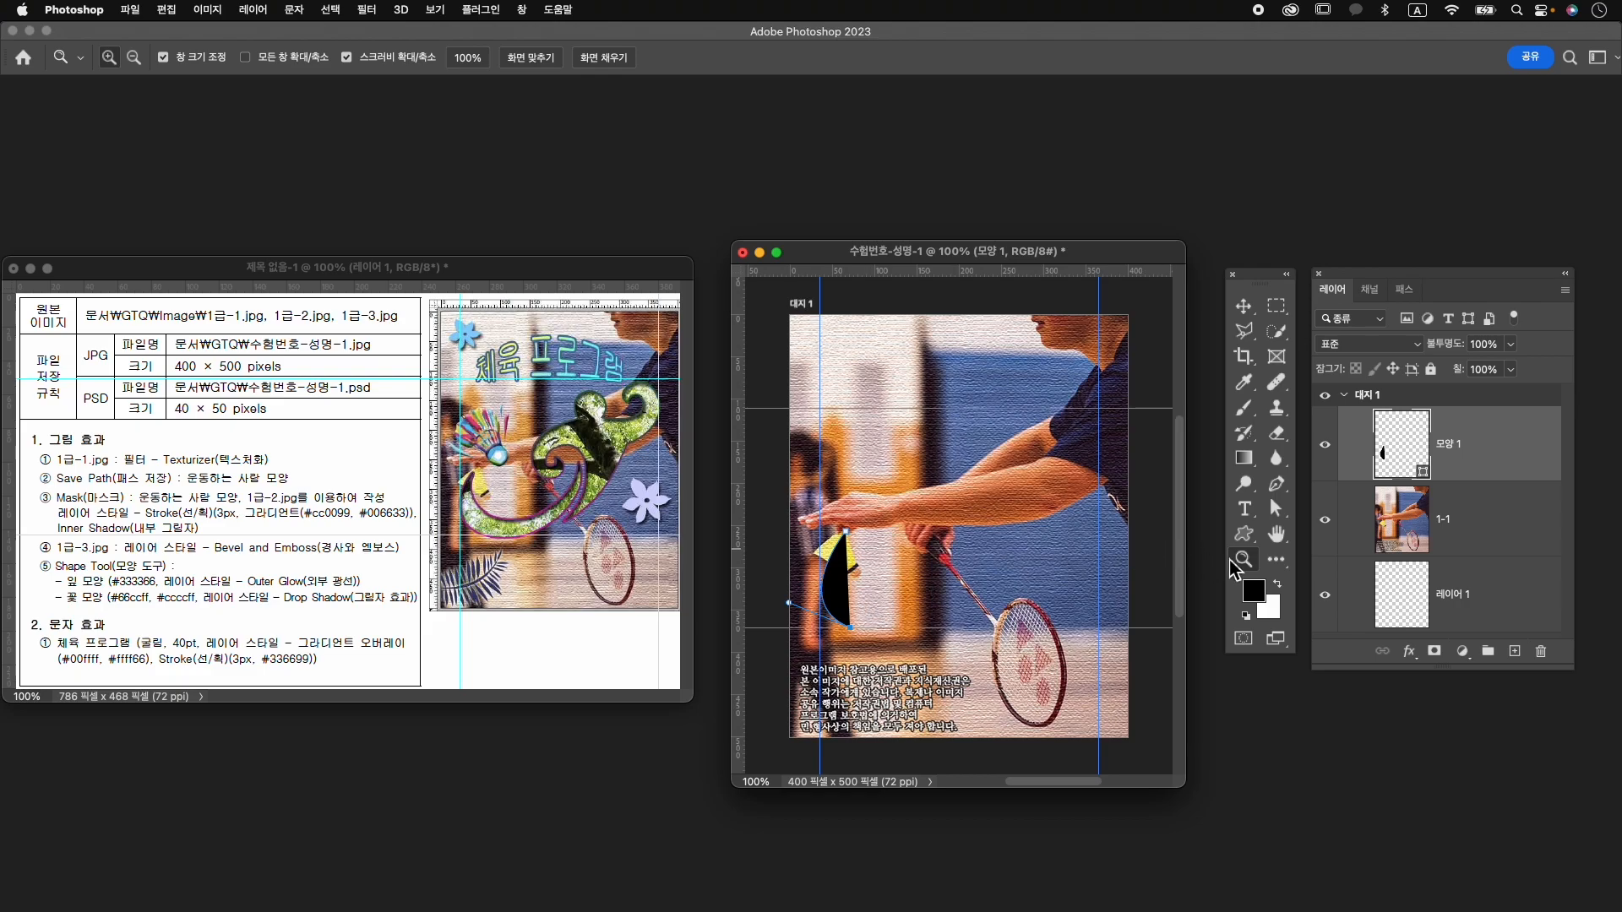
left_click(897, 603)
left_click_drag(936, 528, 934, 634)
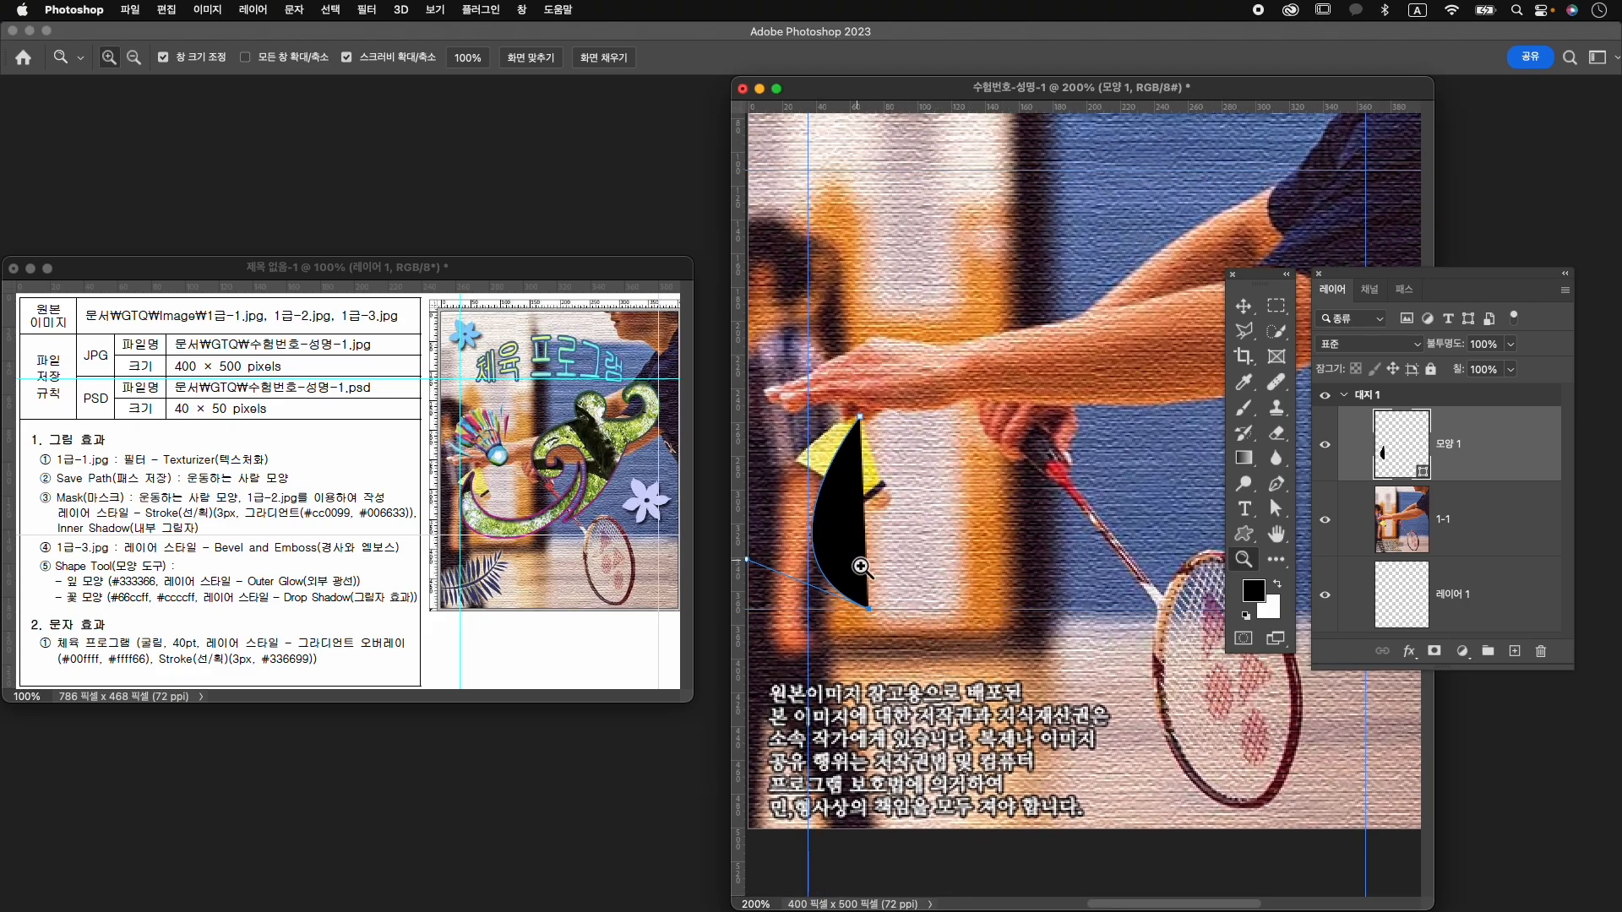
key("p")
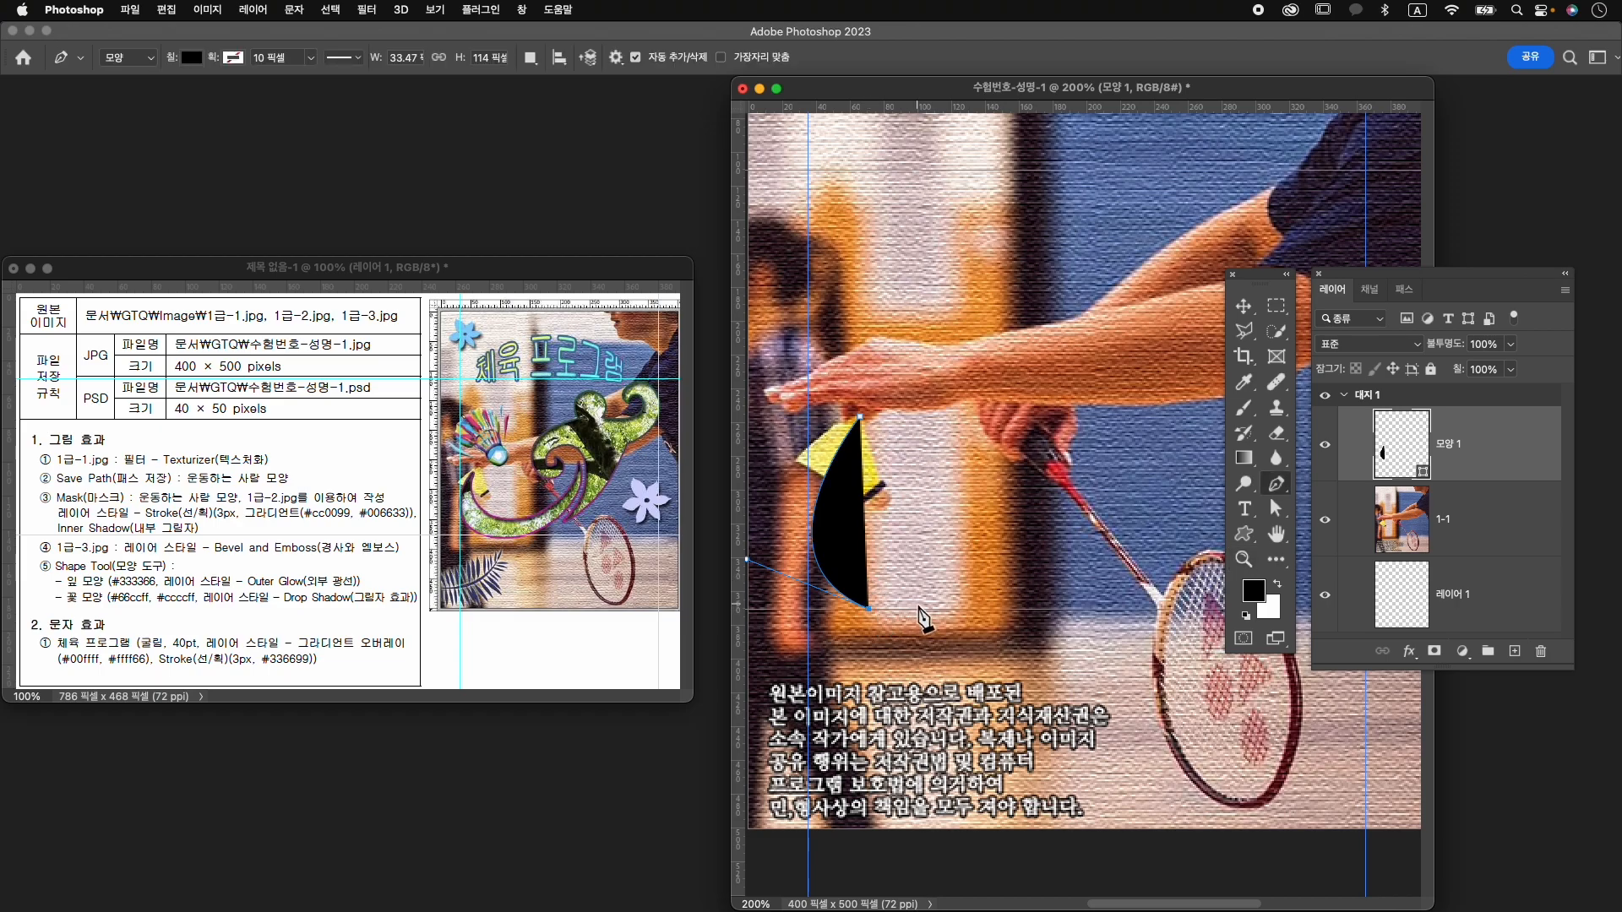
left_click_drag(1073, 490, 1056, 524)
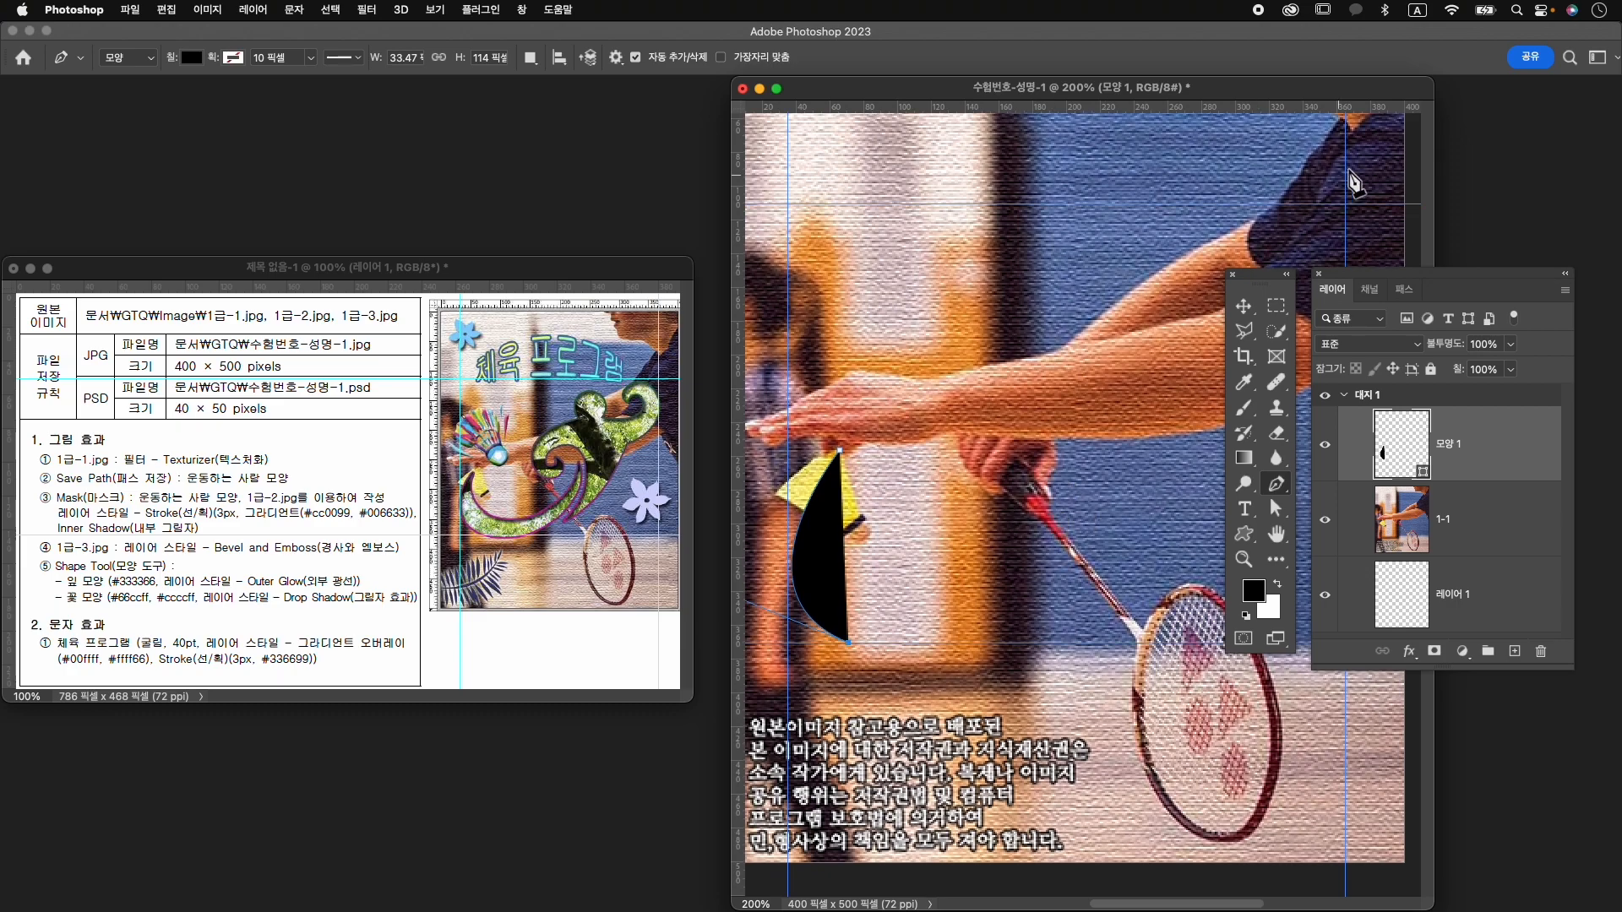
left_click_drag(1417, 275, 1487, 274)
left_click_drag(1082, 104, 1001, 107)
left_click_drag(617, 267, 595, 268)
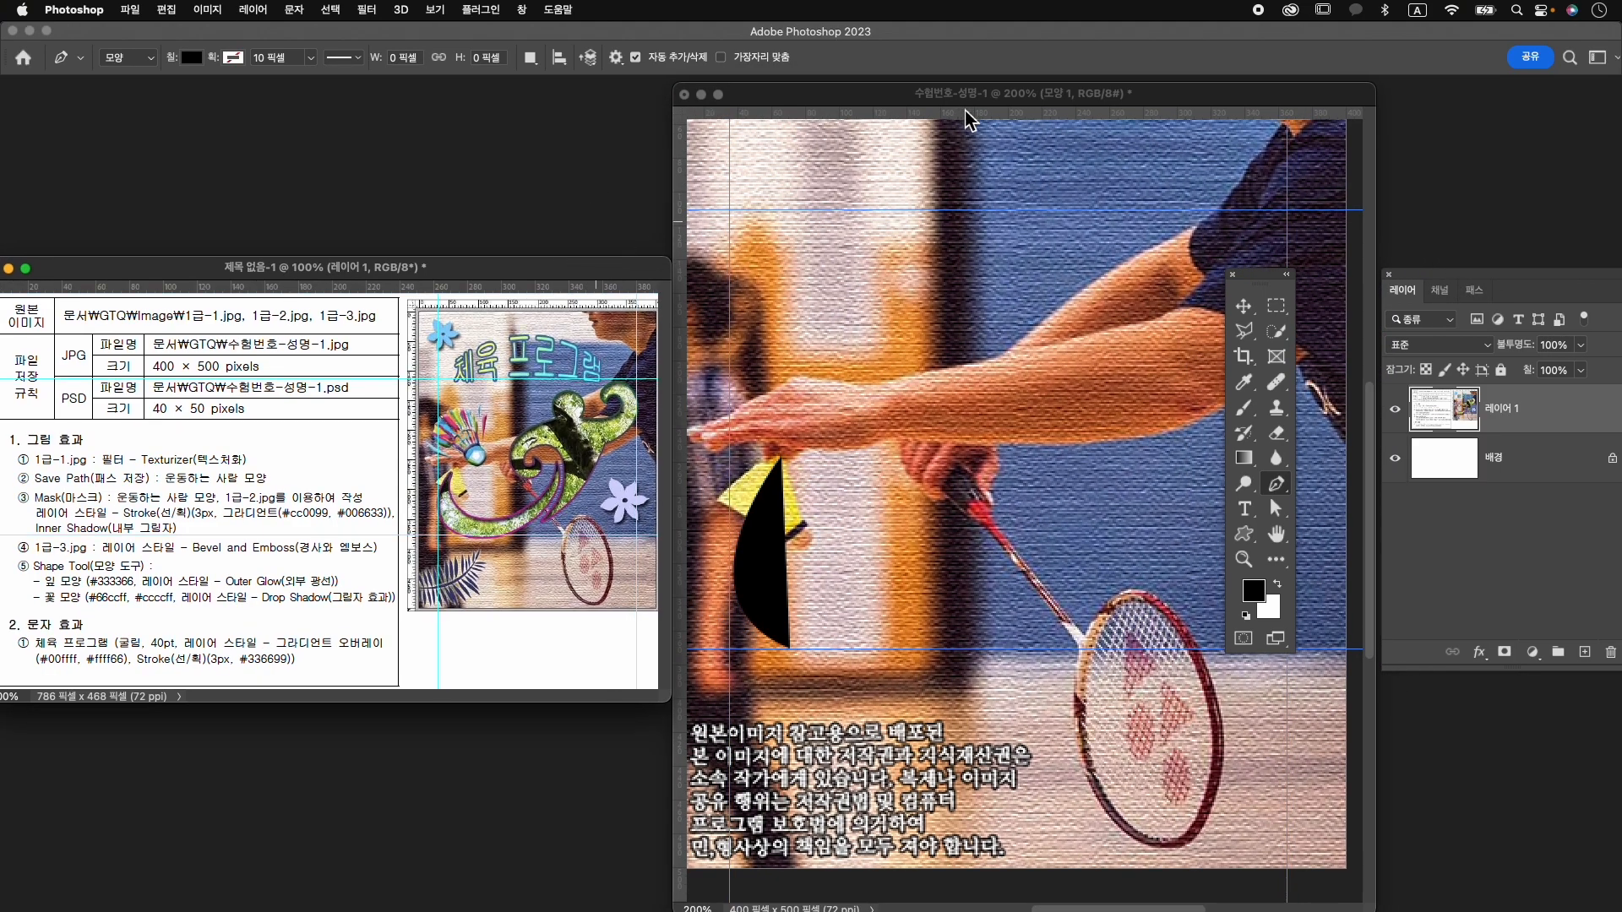
left_click_drag(966, 96, 948, 98)
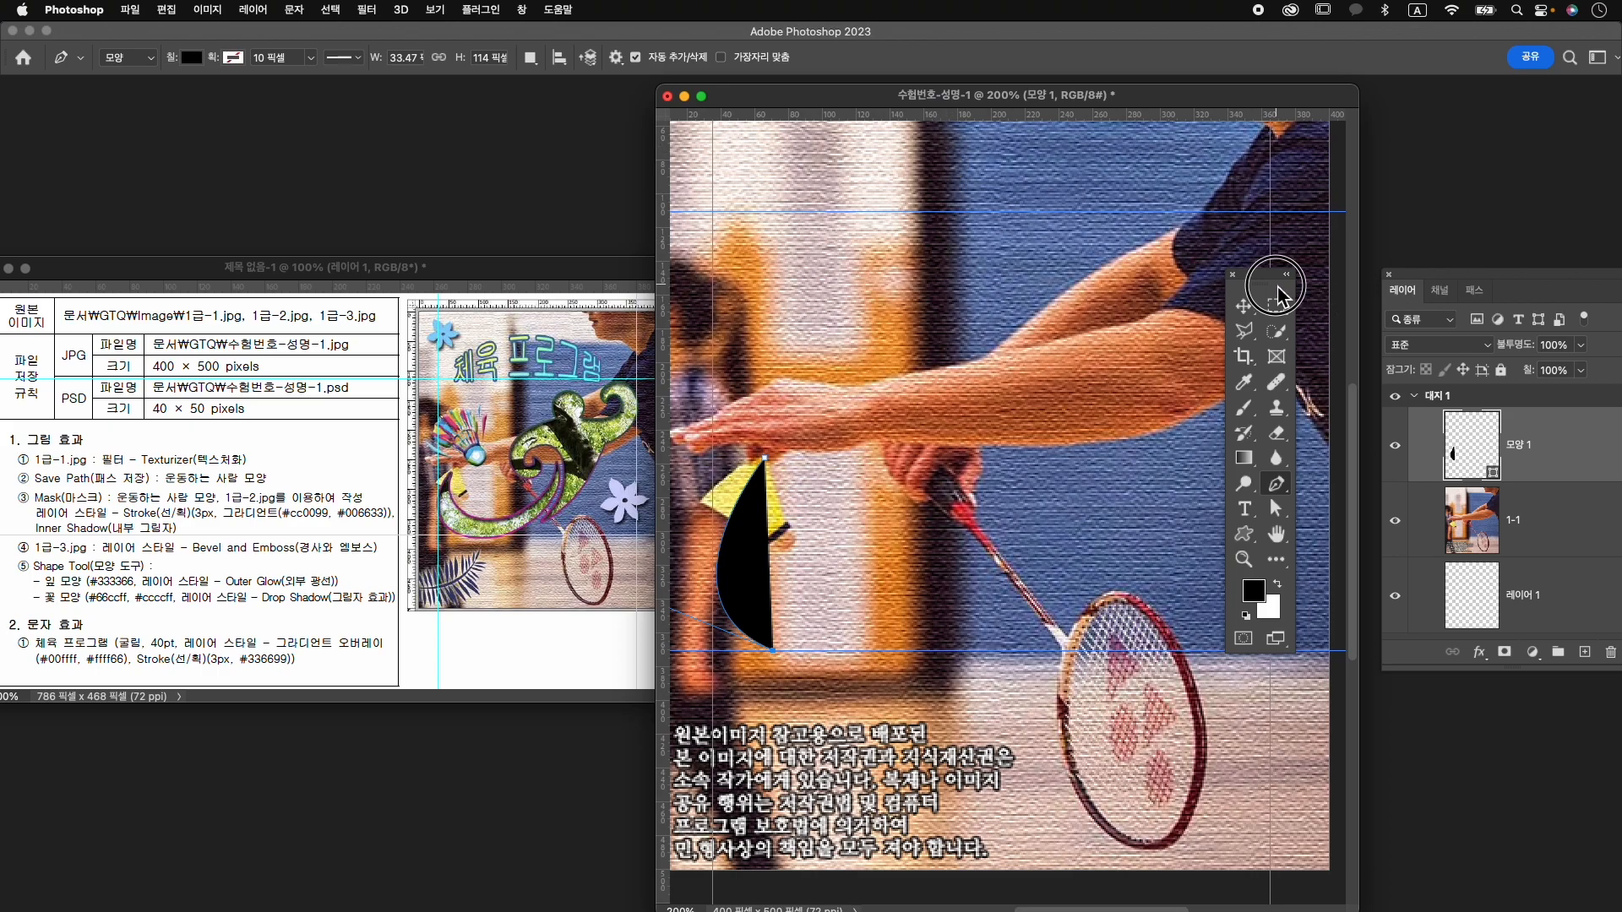
left_click_drag(1277, 275, 1339, 275)
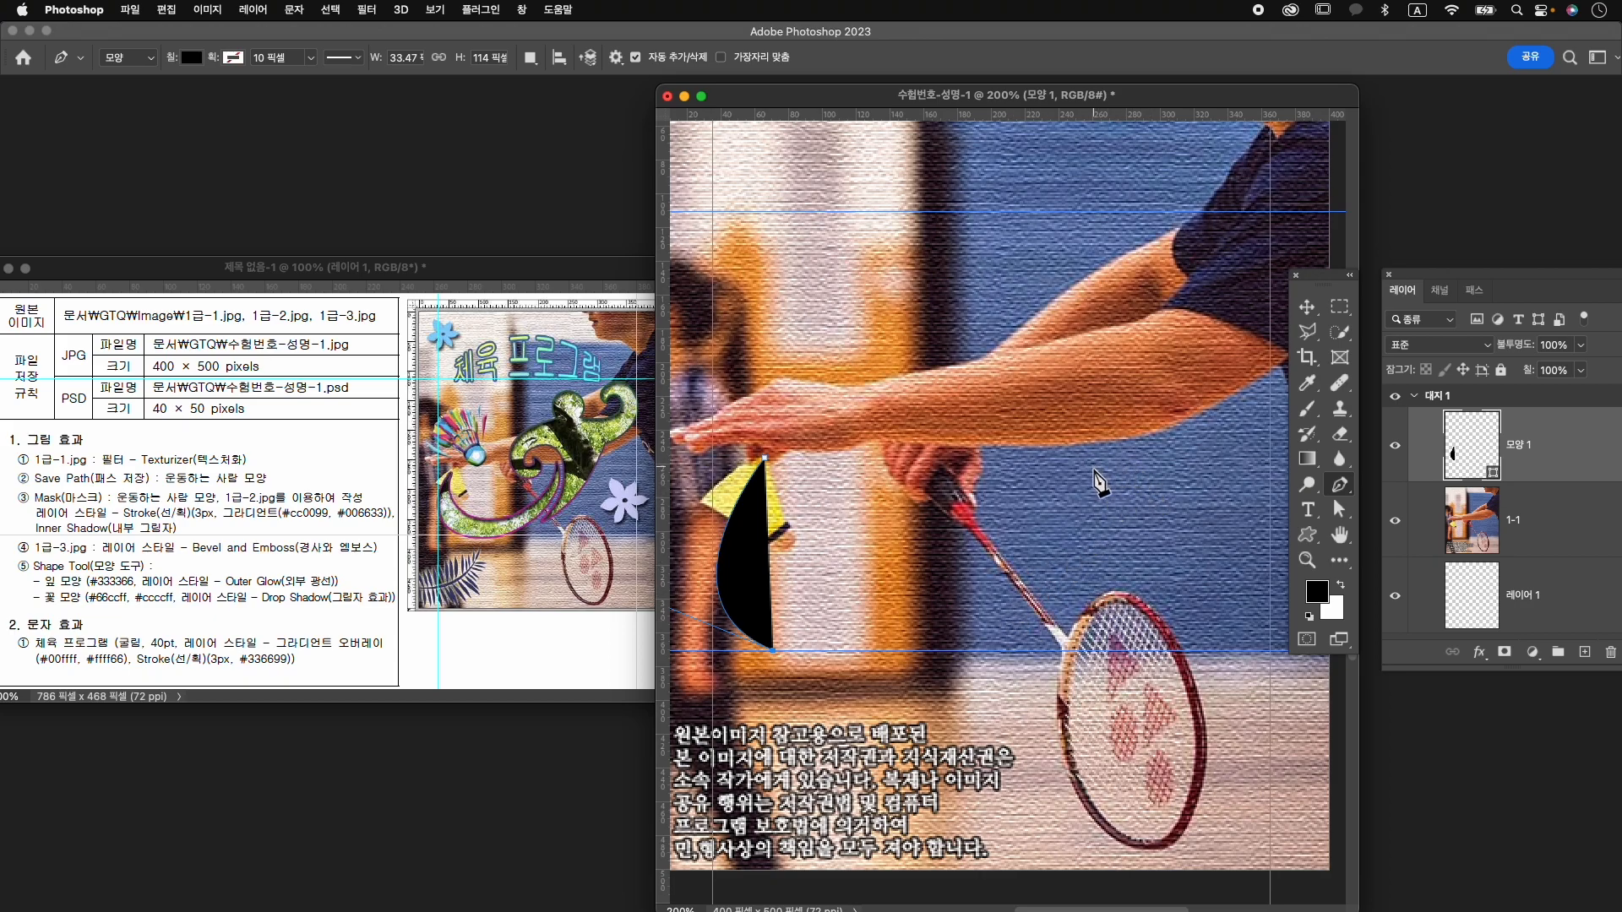
Complete the crescent at about 202 × 116 px by drawing its bottom edge, pointed tip and inner curve back to the start point.
left_click_drag(1060, 476, 1123, 258)
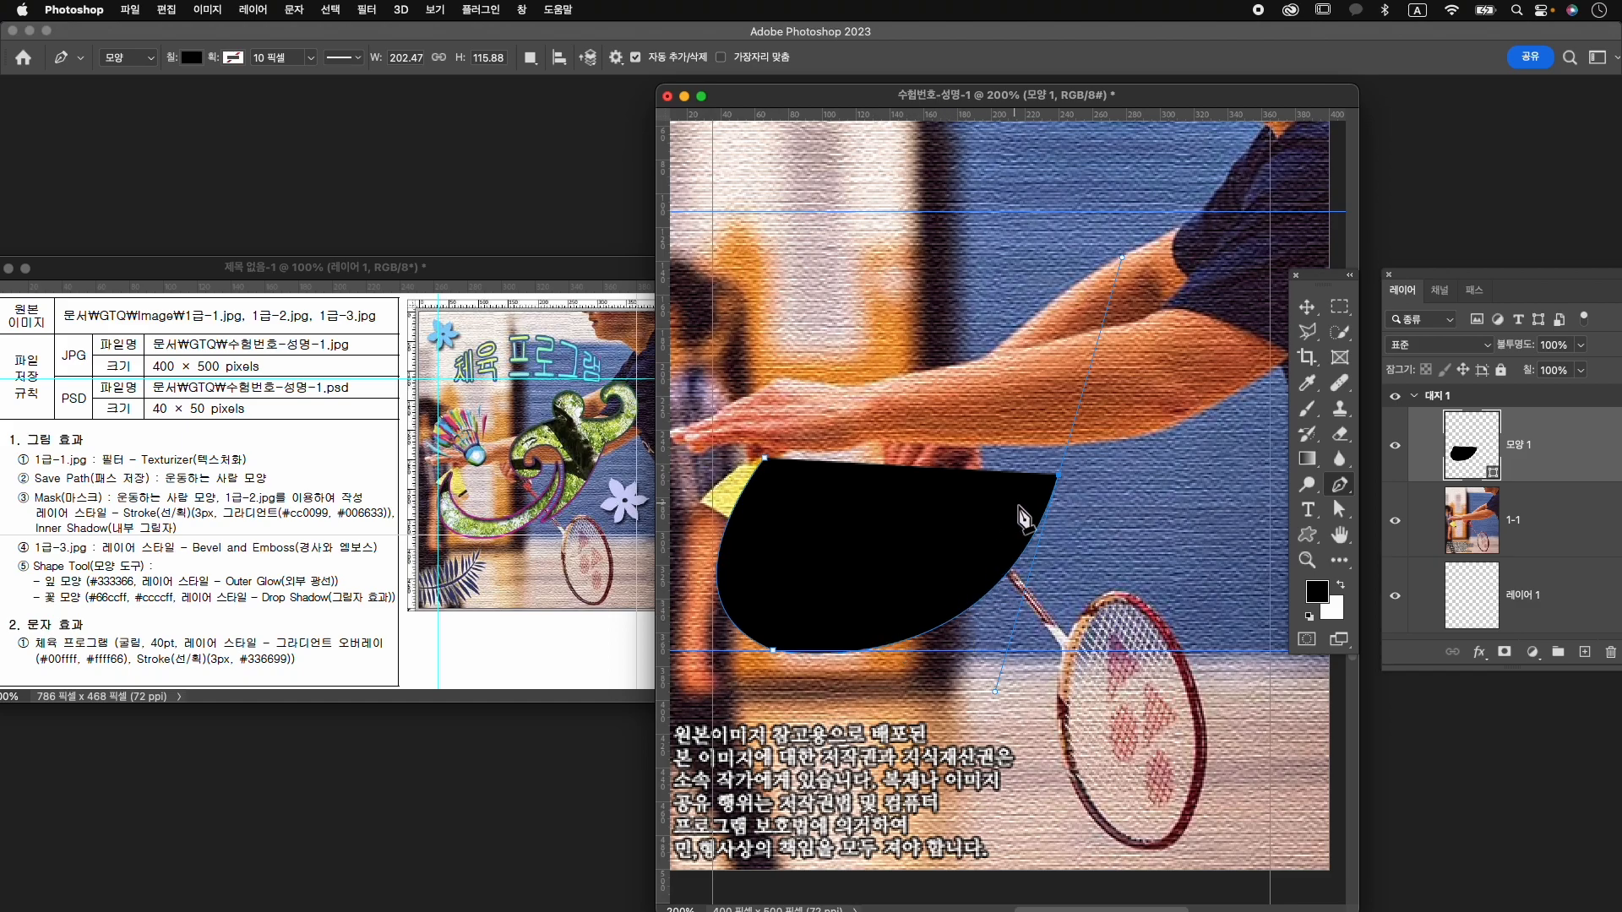
left_click(1059, 476, "alt")
left_click_drag(839, 592, 803, 579)
left_click(839, 592)
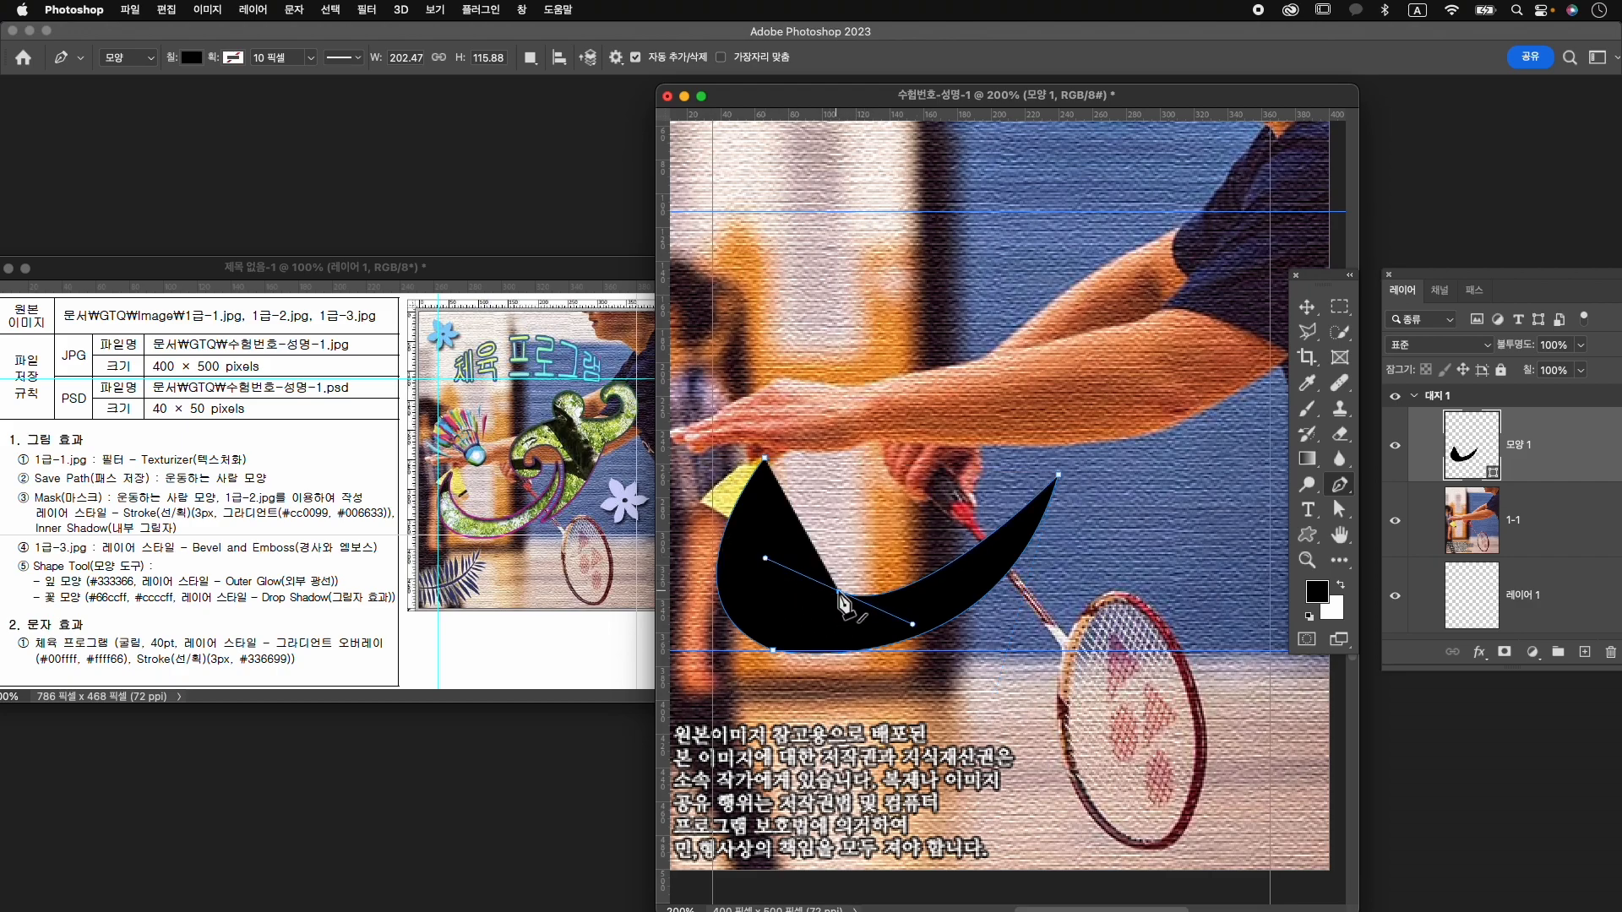
left_click_drag(765, 459, 794, 346)
left_click_drag(832, 556, 816, 581)
left_click_drag(921, 519, 904, 538)
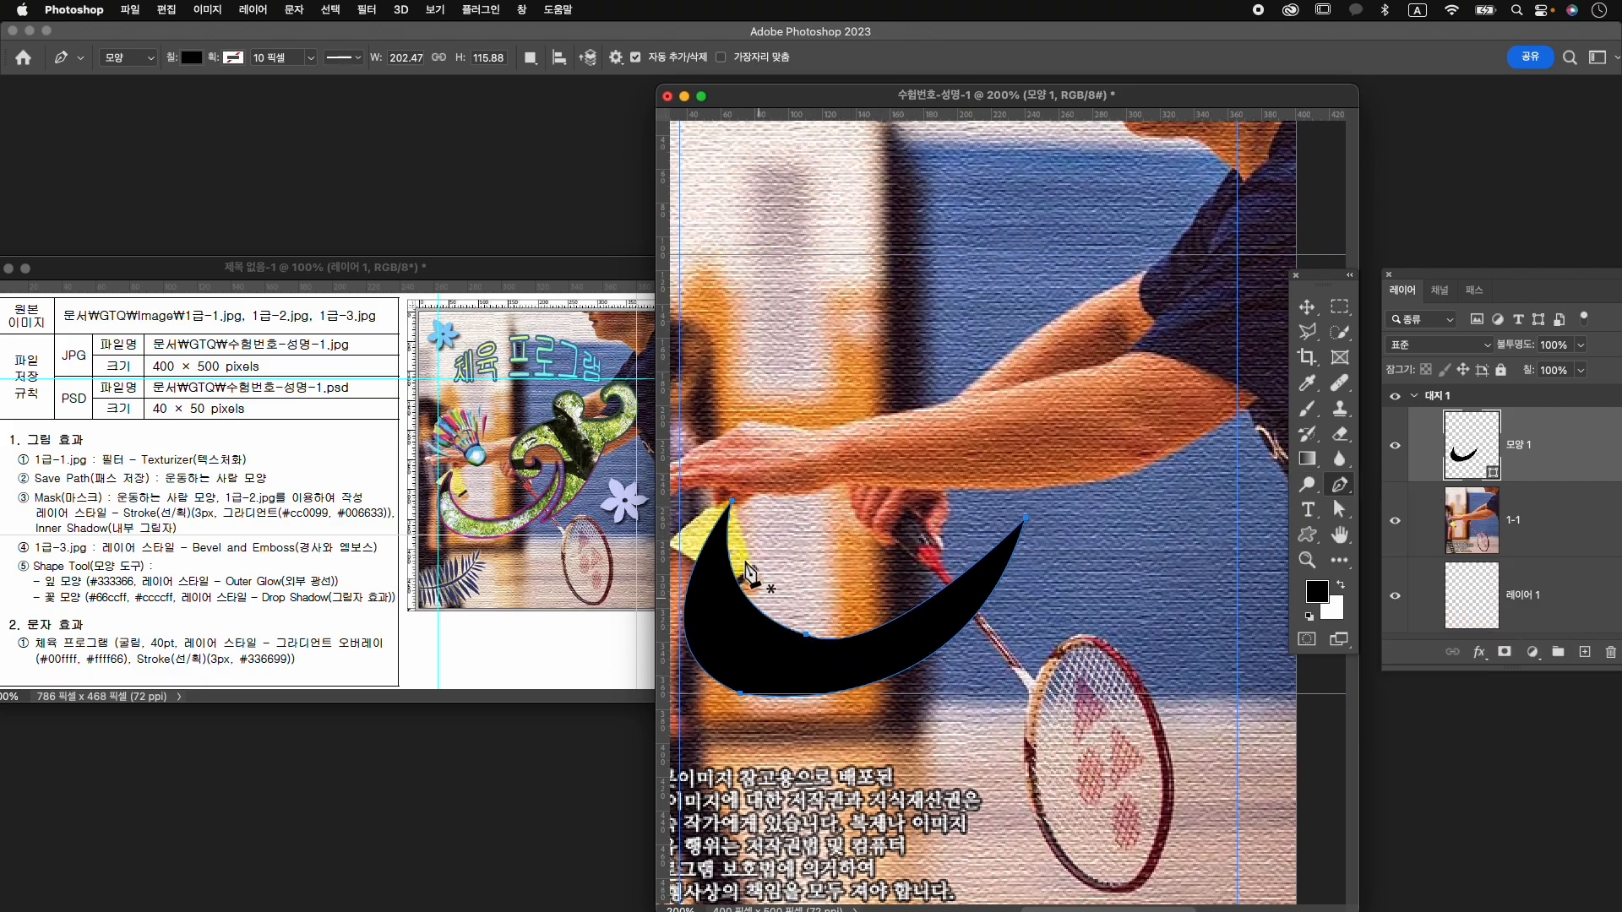
Set new paths to 새 레이어 and begin the upper figure with its curled hand and the curved outer edge of the near arm.
left_click(531, 58)
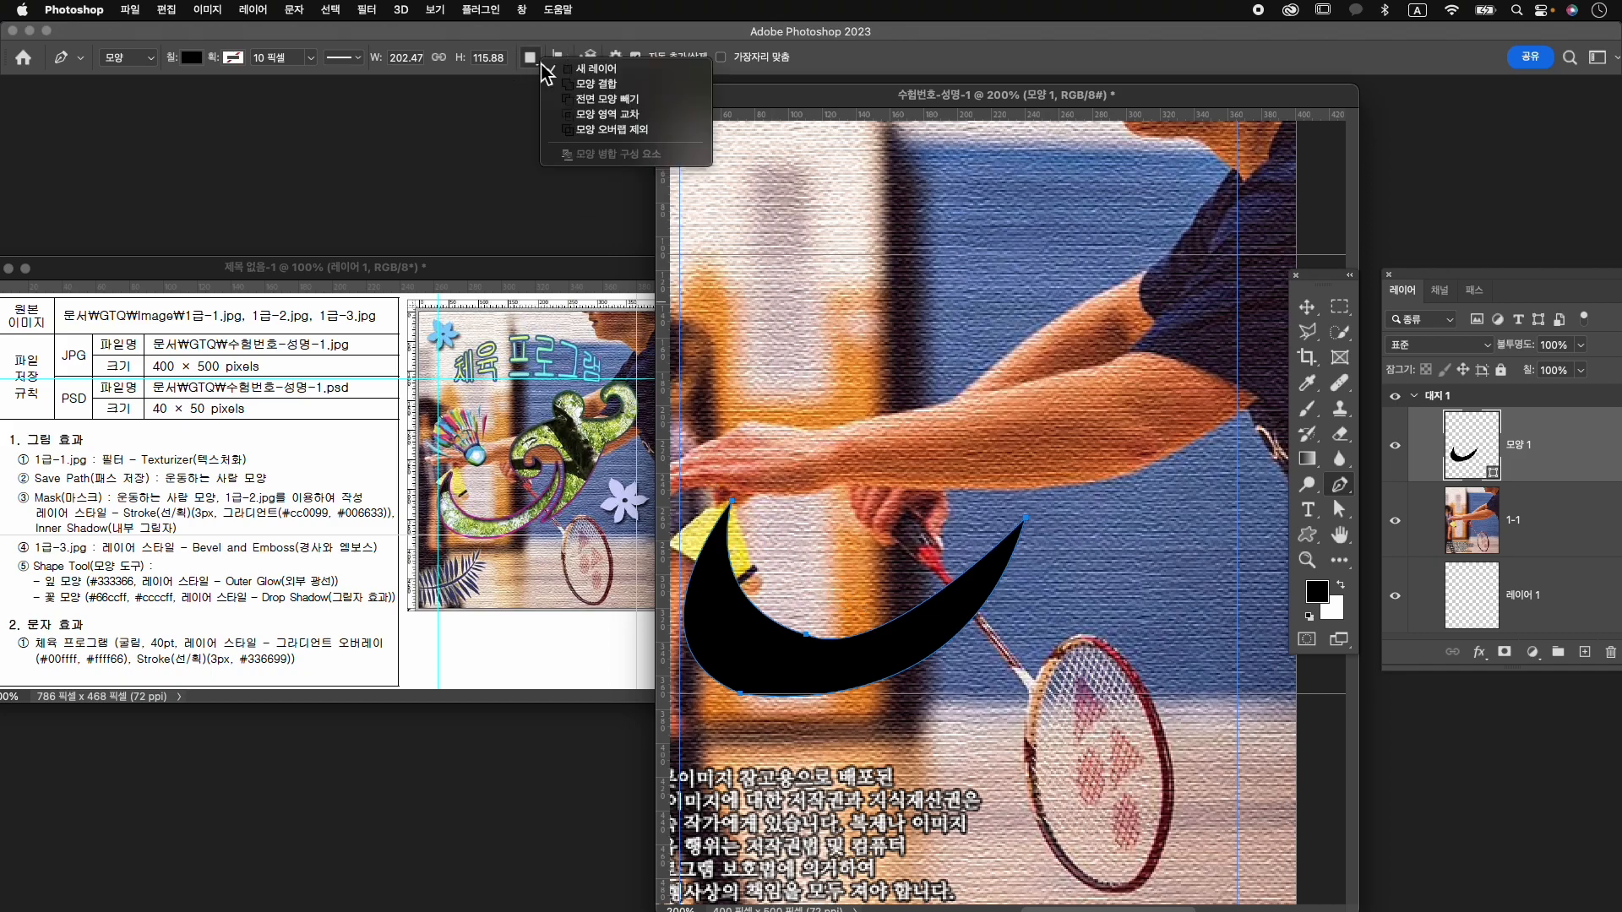
left_click(606, 75)
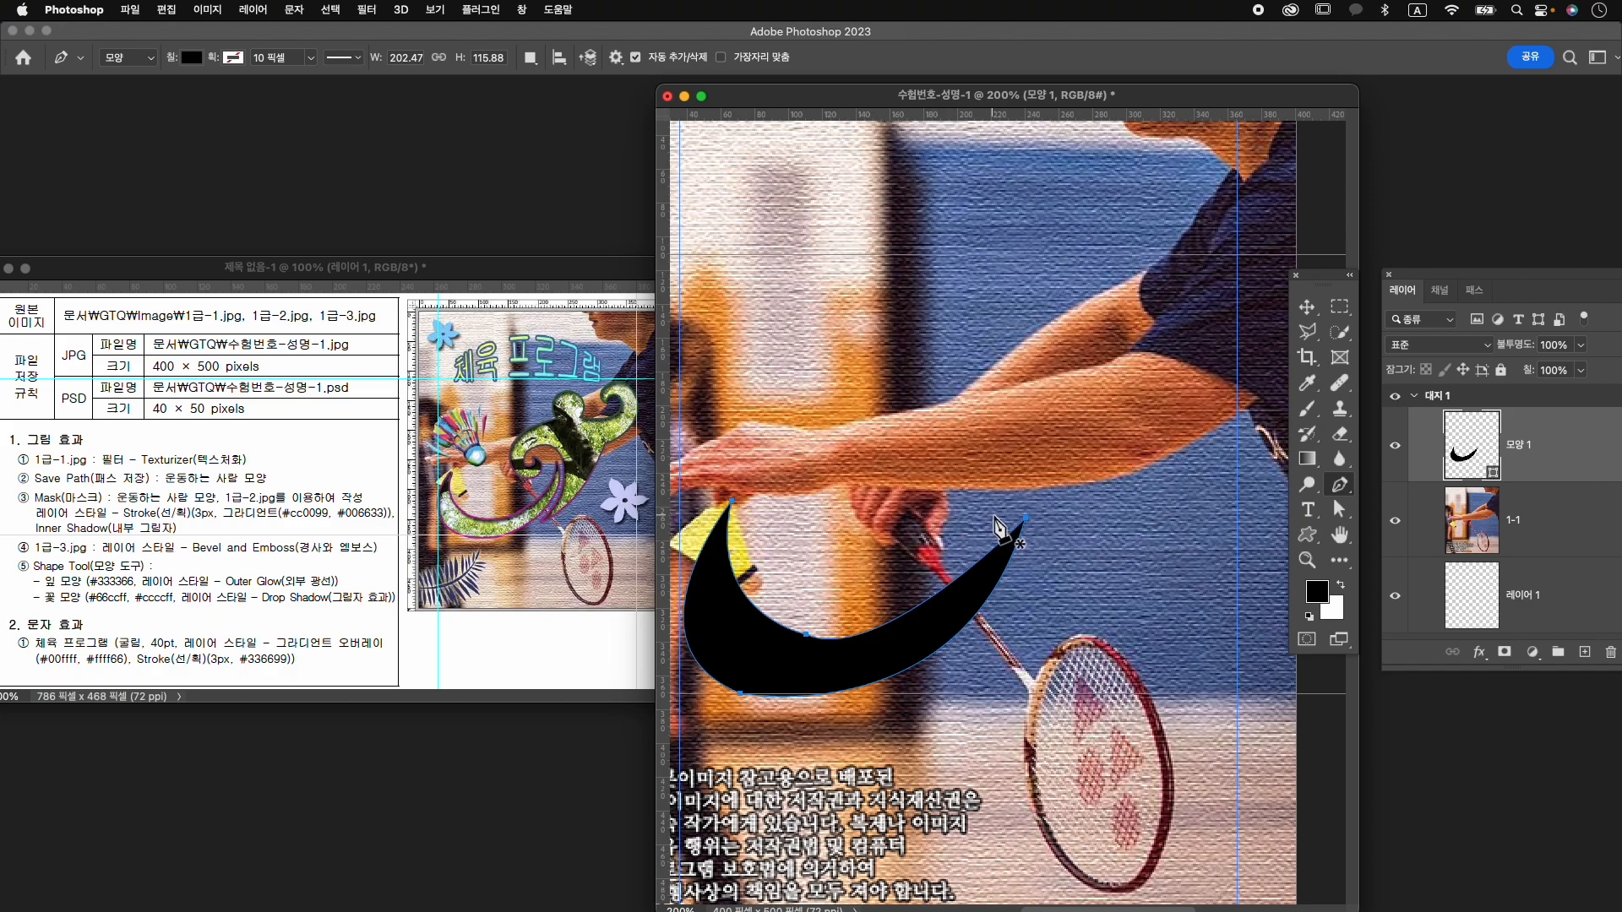
left_click(941, 500)
left_click_drag(924, 534, 893, 534)
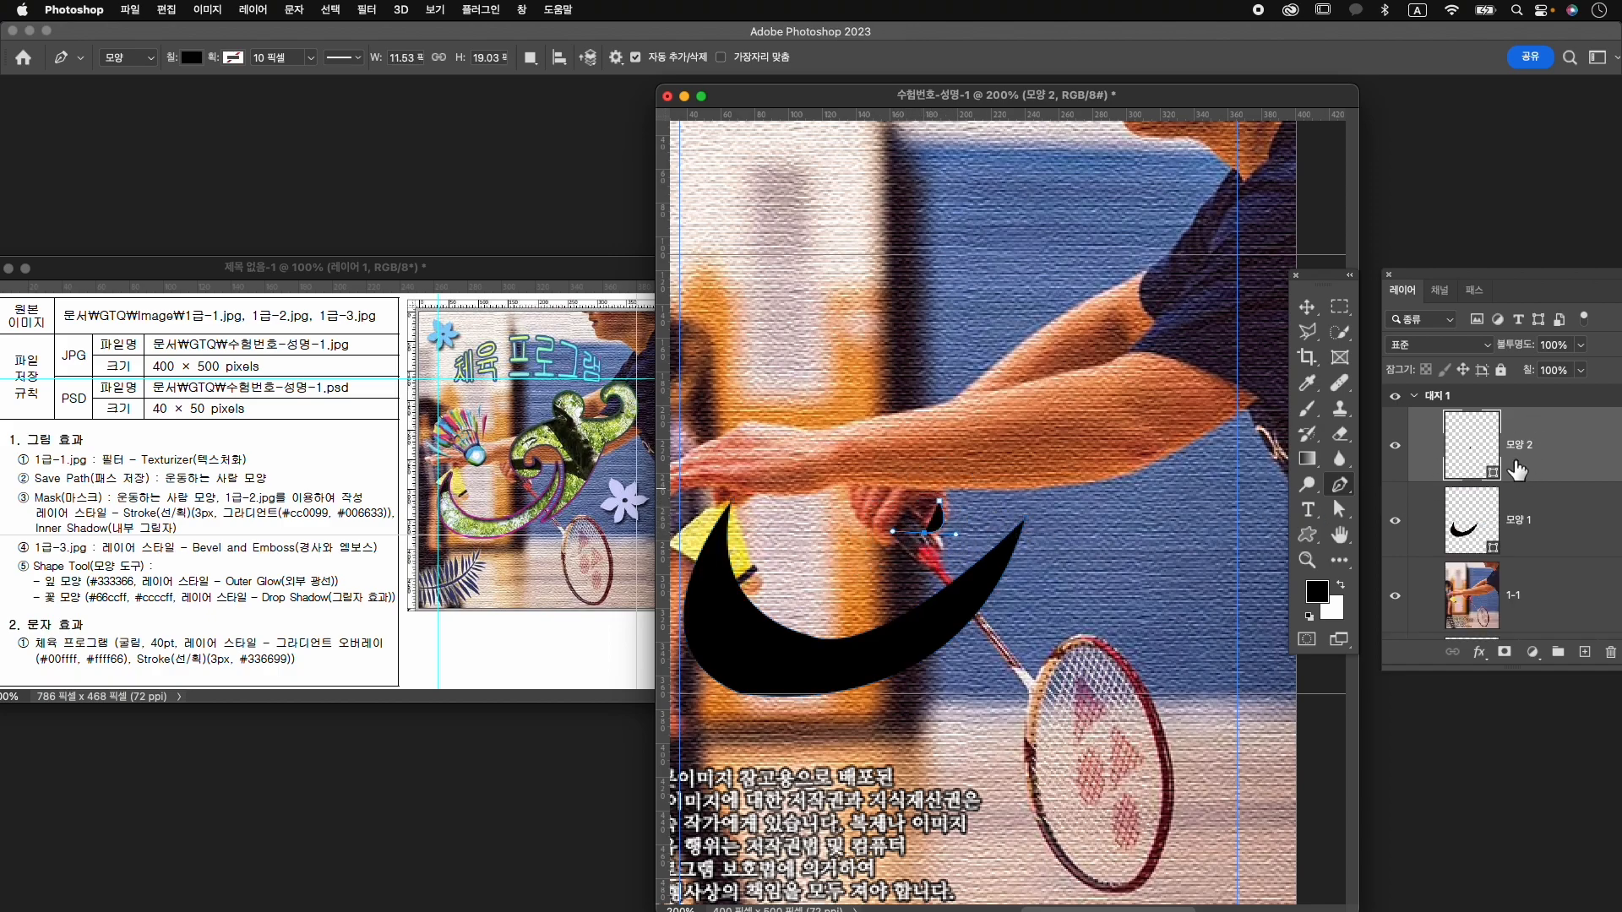
left_click(924, 535)
left_click_drag(864, 431, 910, 361)
left_click(865, 433)
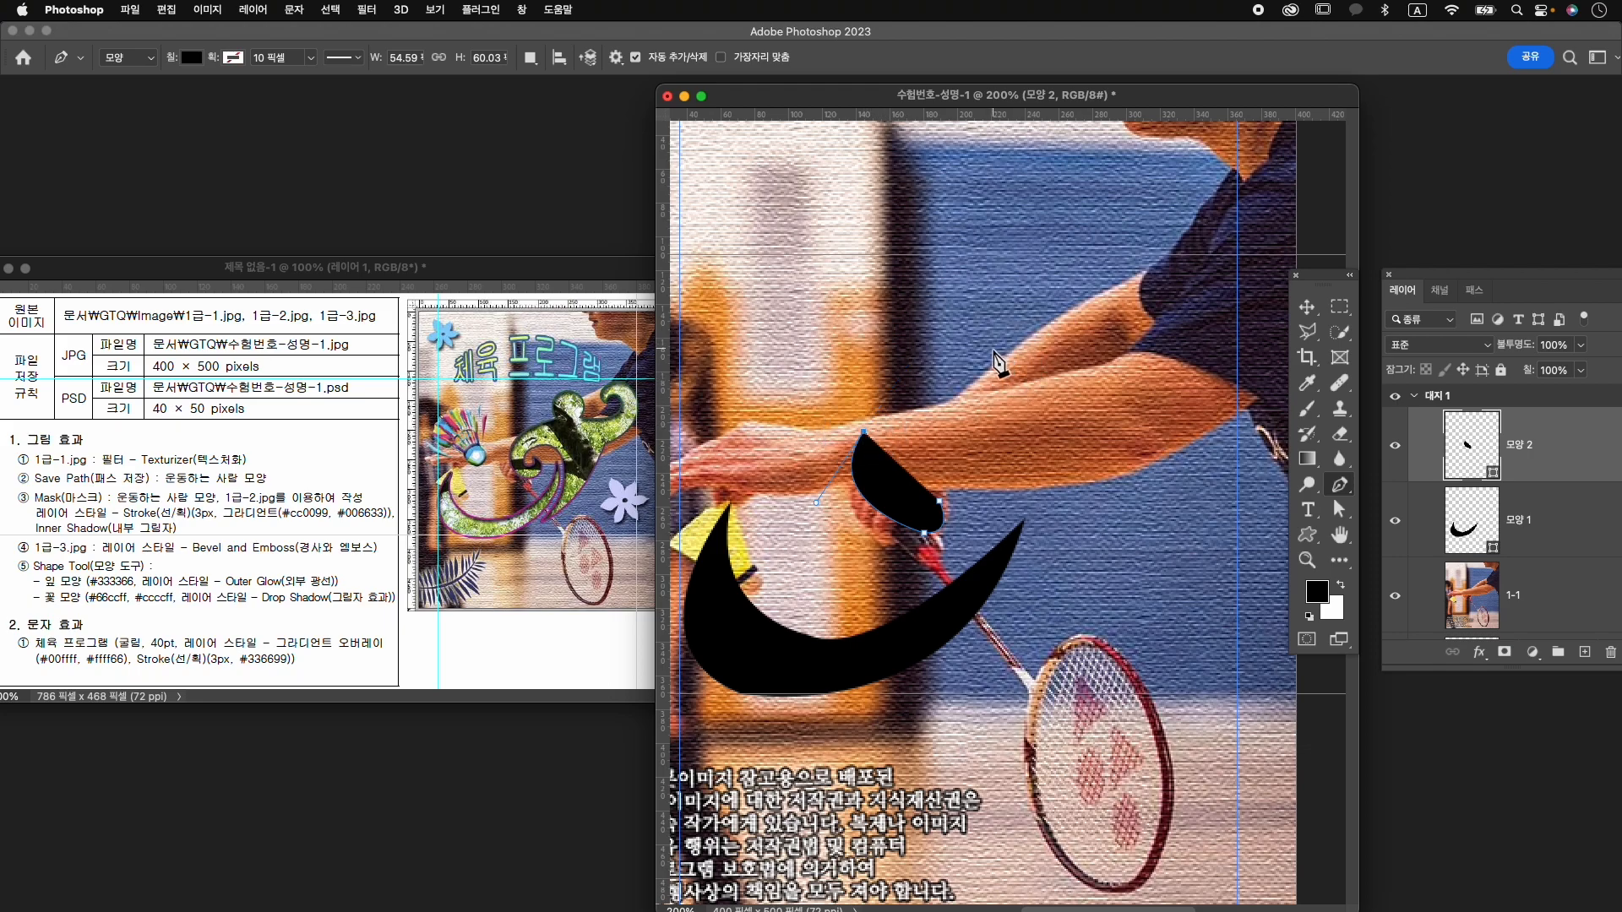
Extend the figure's outline along the shoulder and around the rounded head to the far side of the neck.
left_click_drag(988, 352, 1023, 349)
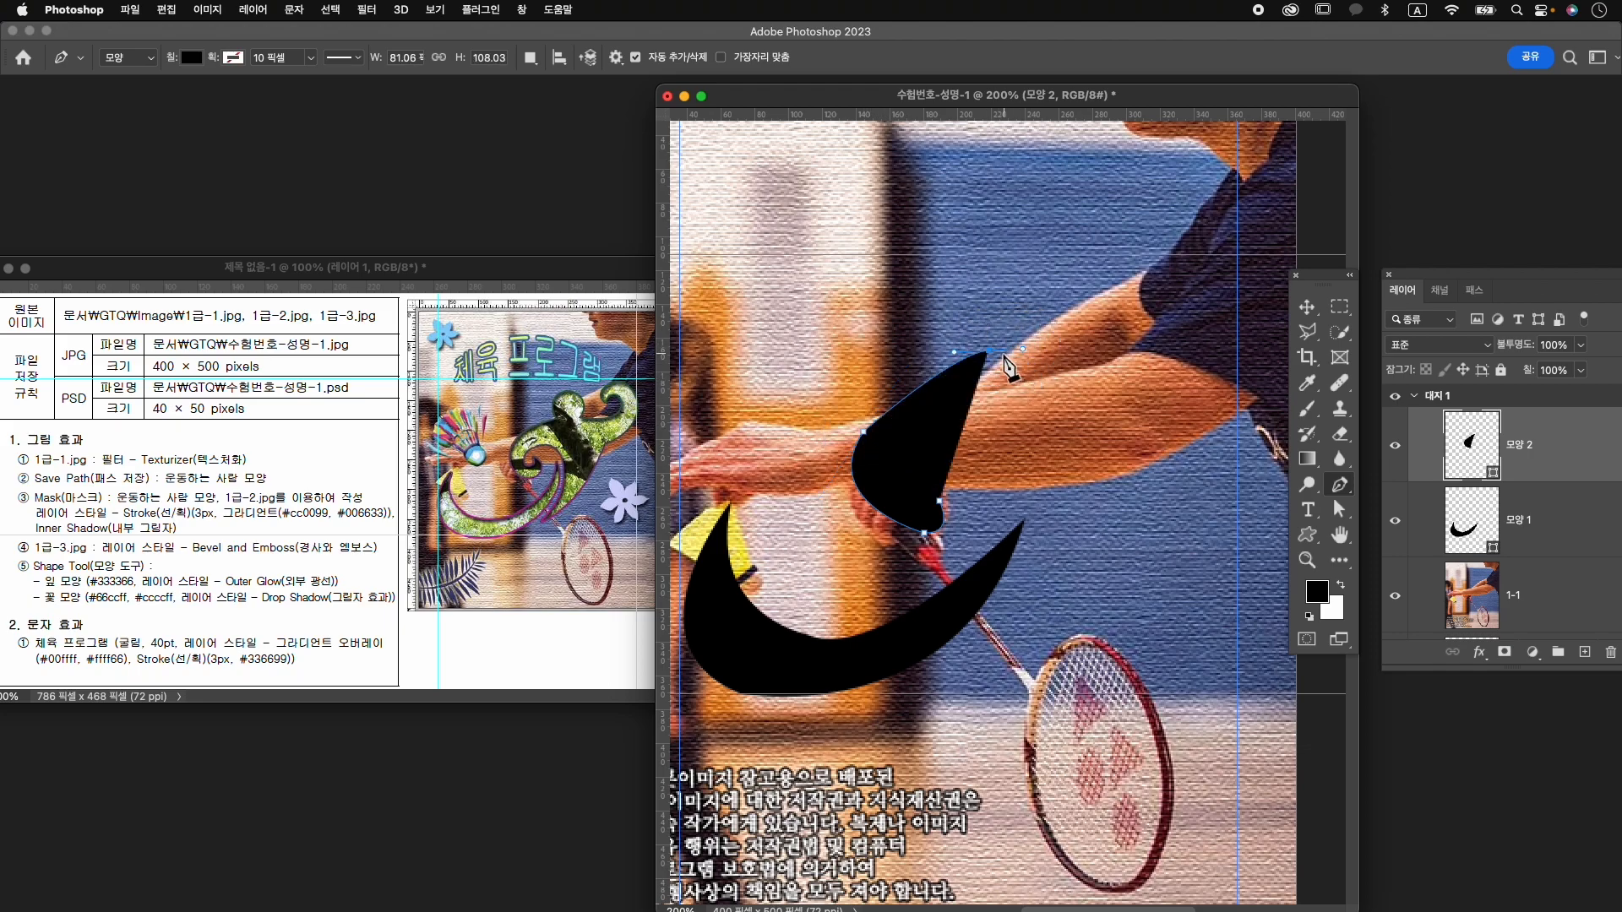
left_click(988, 352)
left_click_drag(1005, 299, 1051, 287)
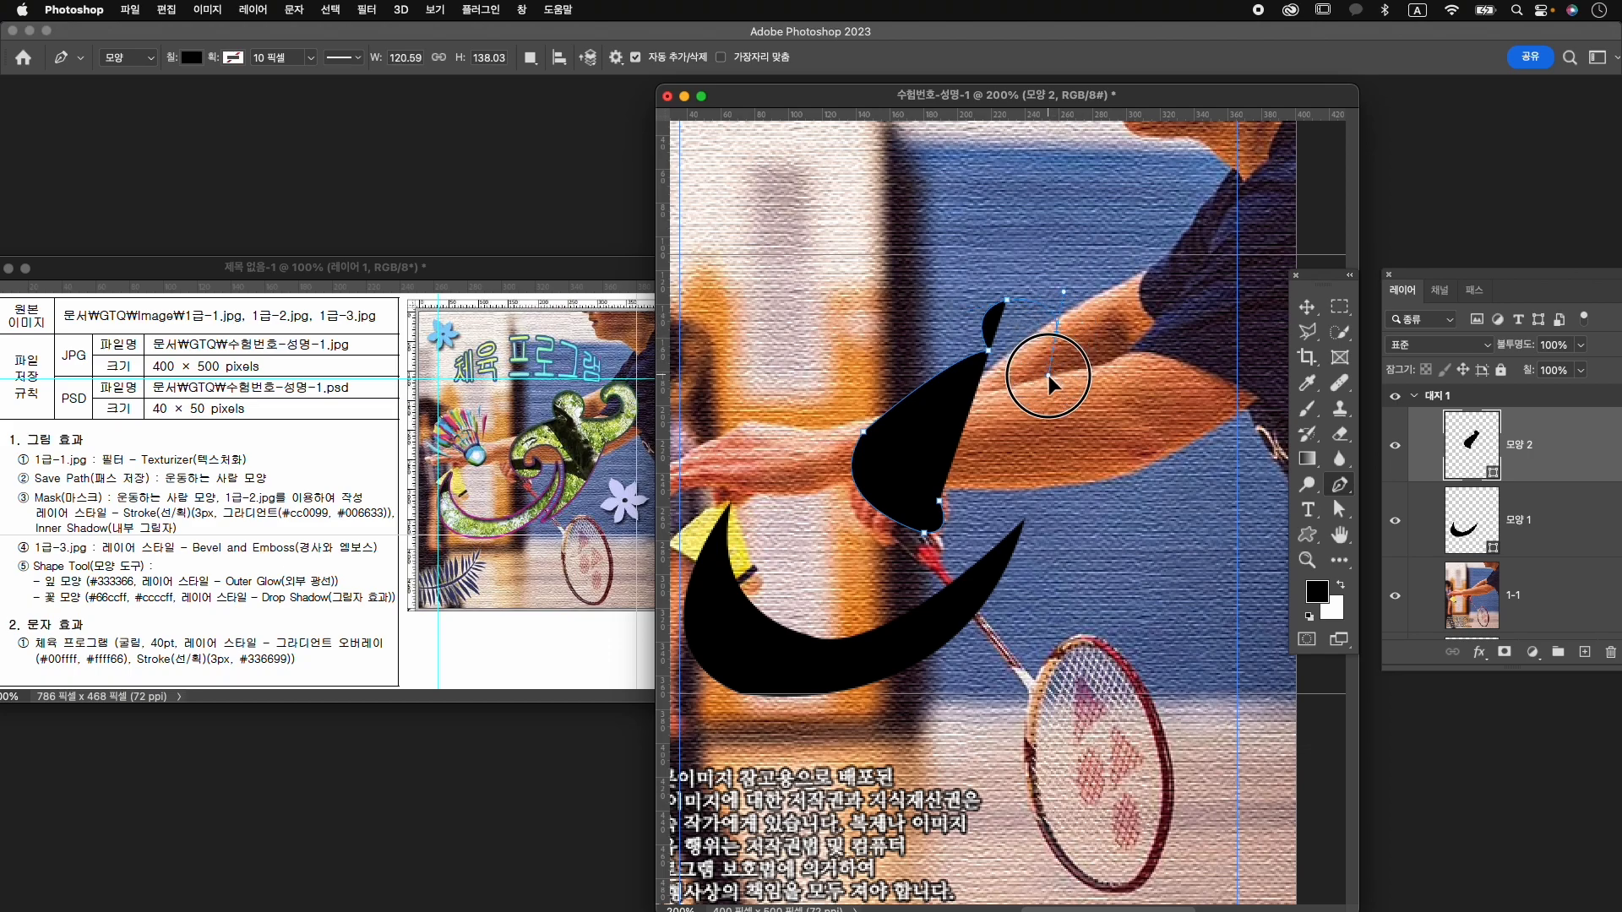
left_click_drag(1047, 375, 1049, 375)
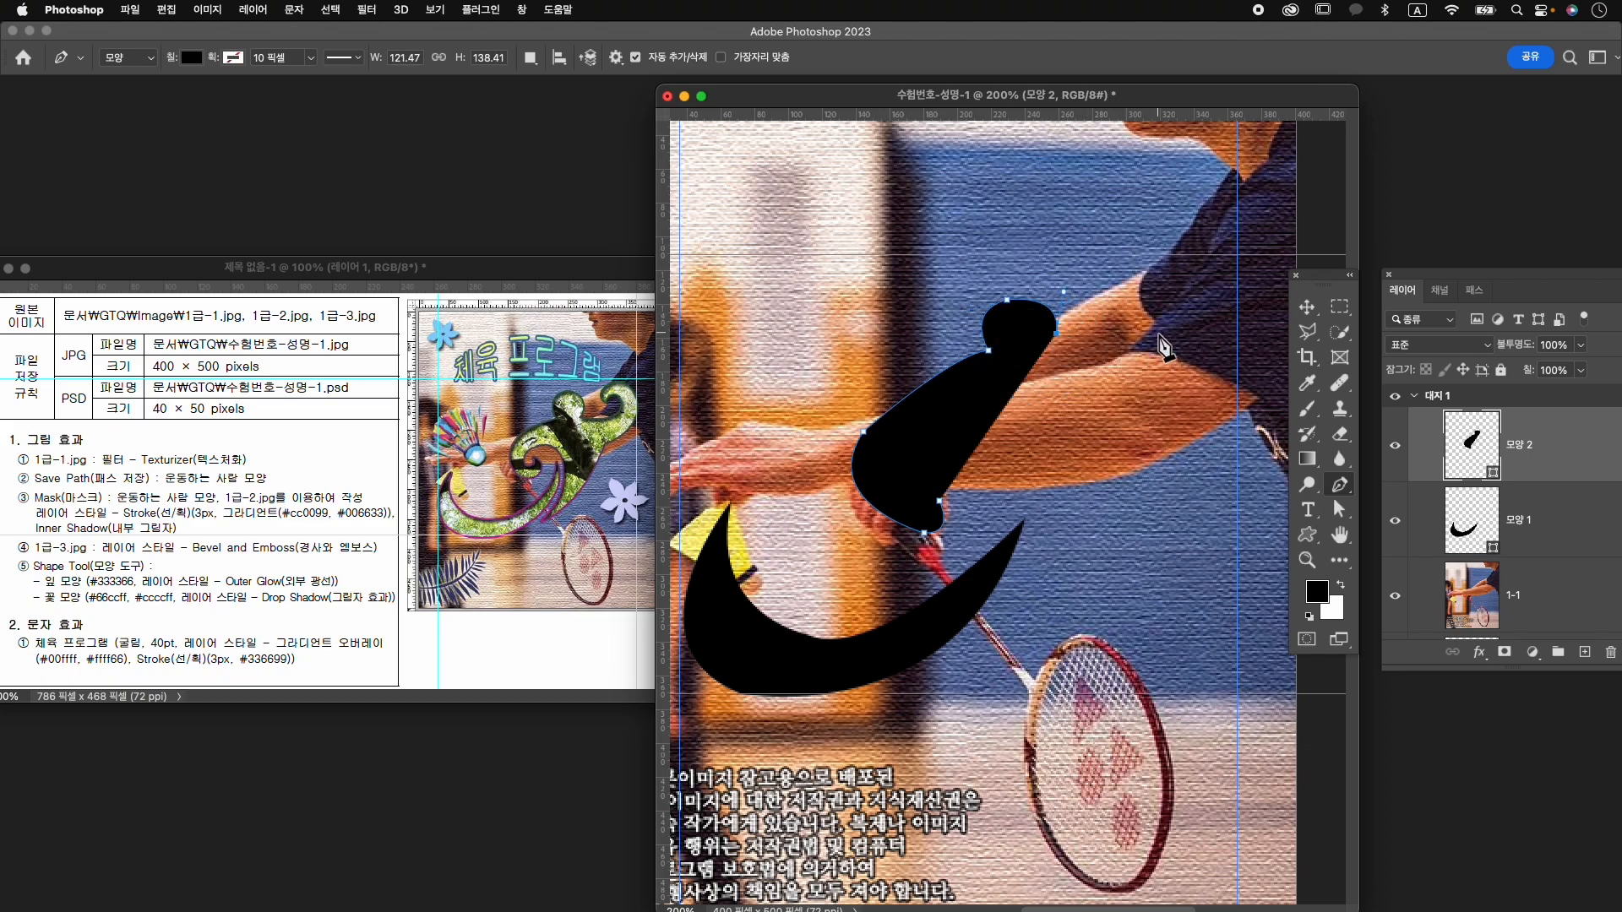
Draw the figure's raised arm with its curled hand, then curve the outline back down to the arm's underside.
left_click_drag(1155, 339, 1099, 280)
left_click(1153, 288, "alt")
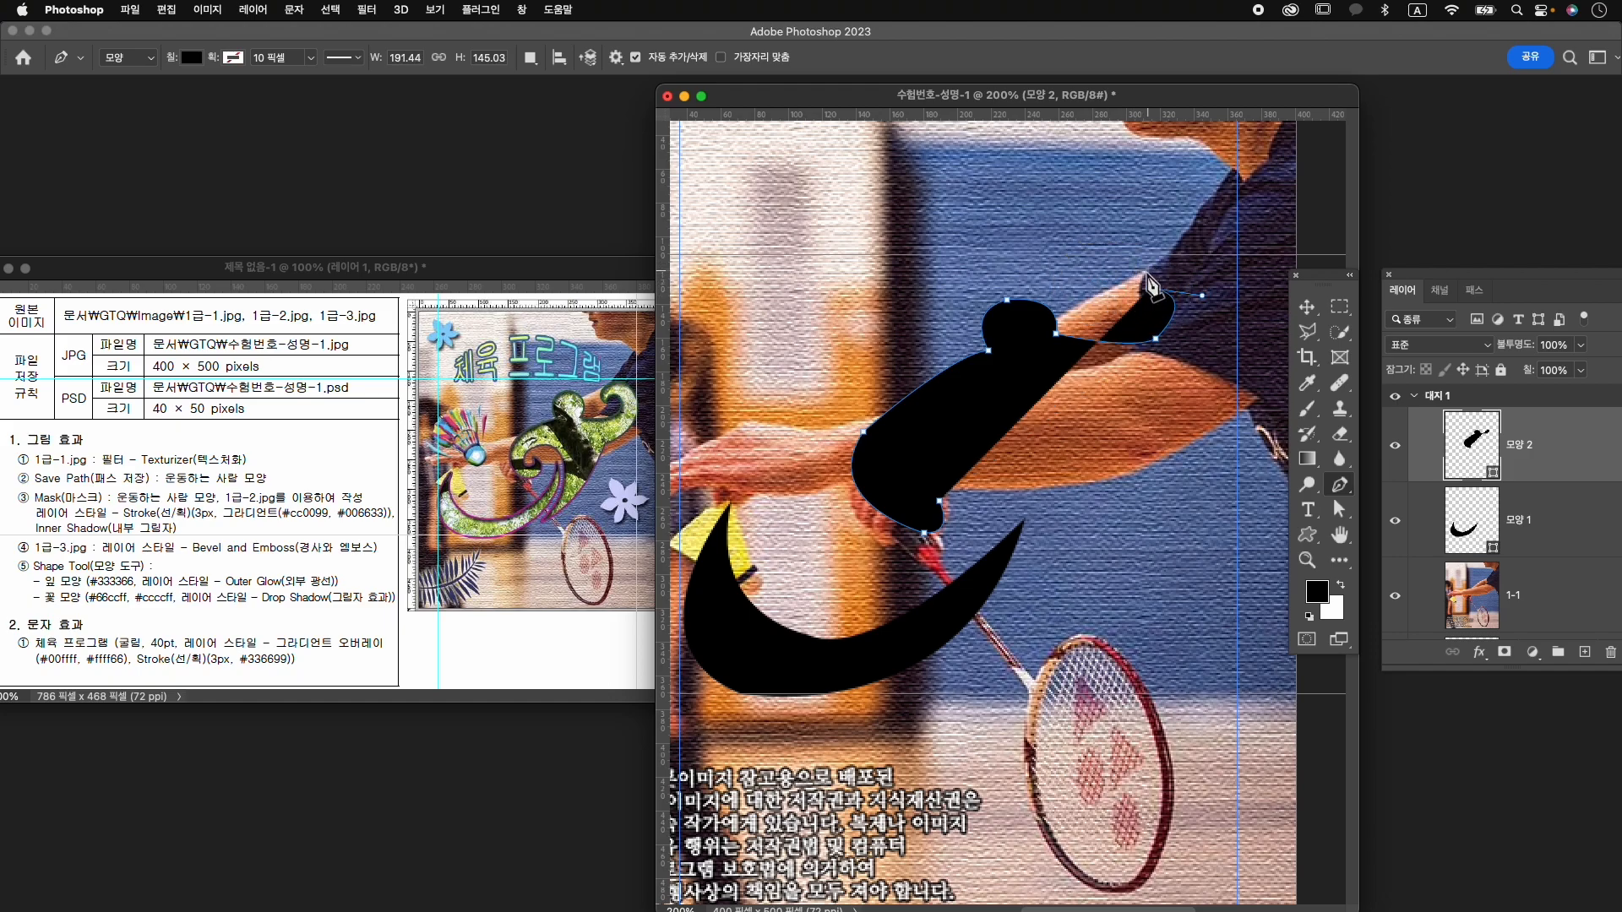
left_click_drag(1190, 261, 1224, 272)
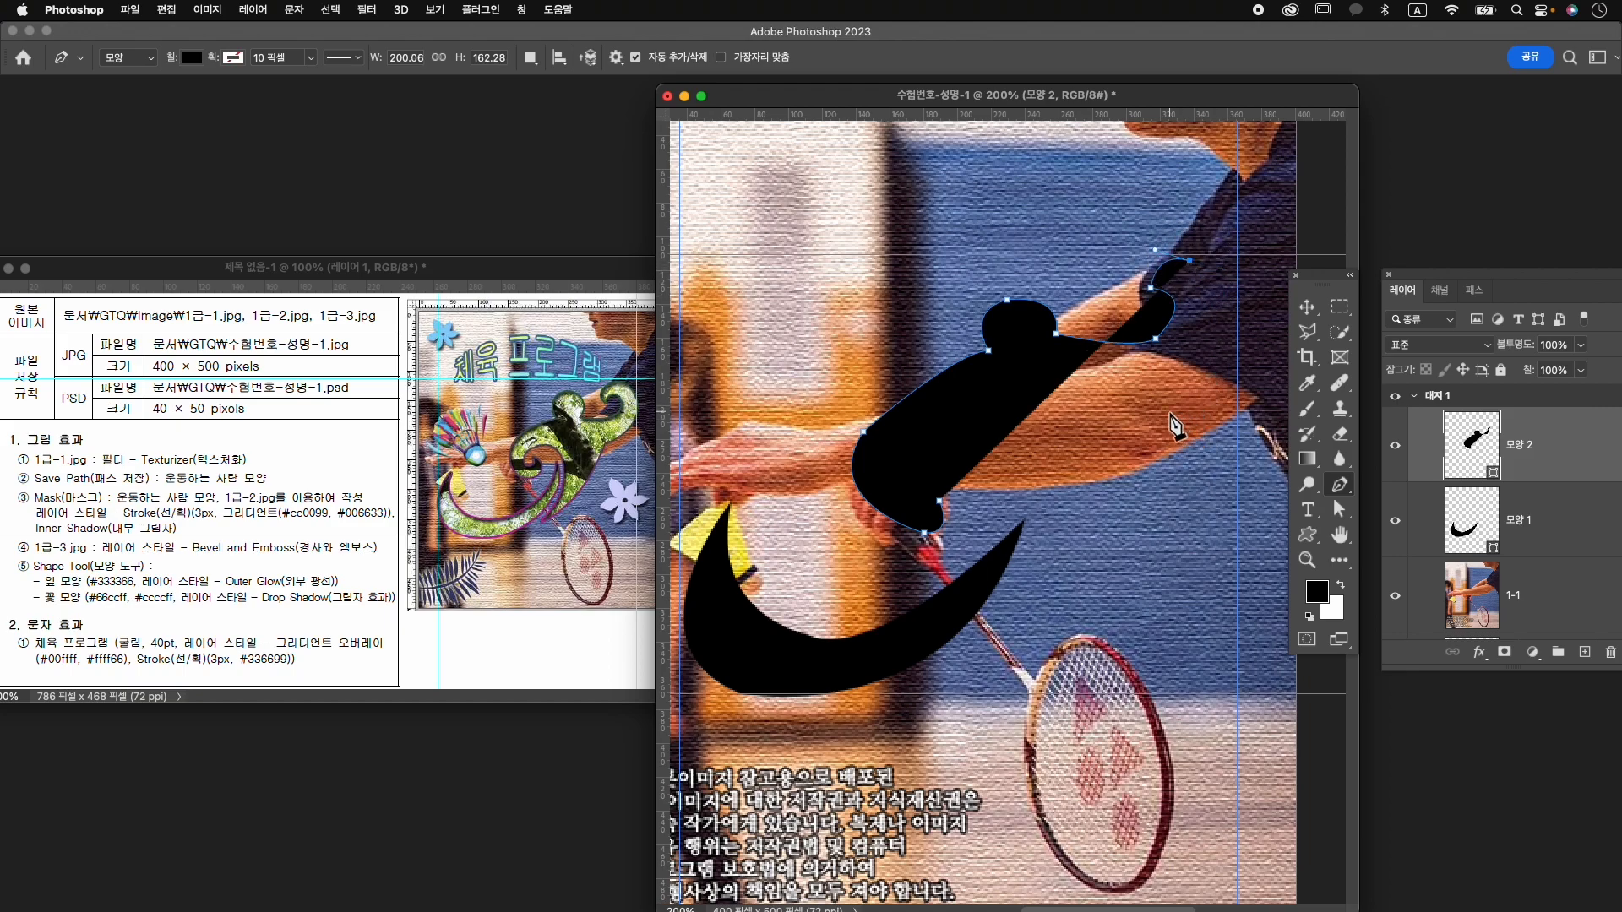
left_click_drag(1159, 409, 1014, 484)
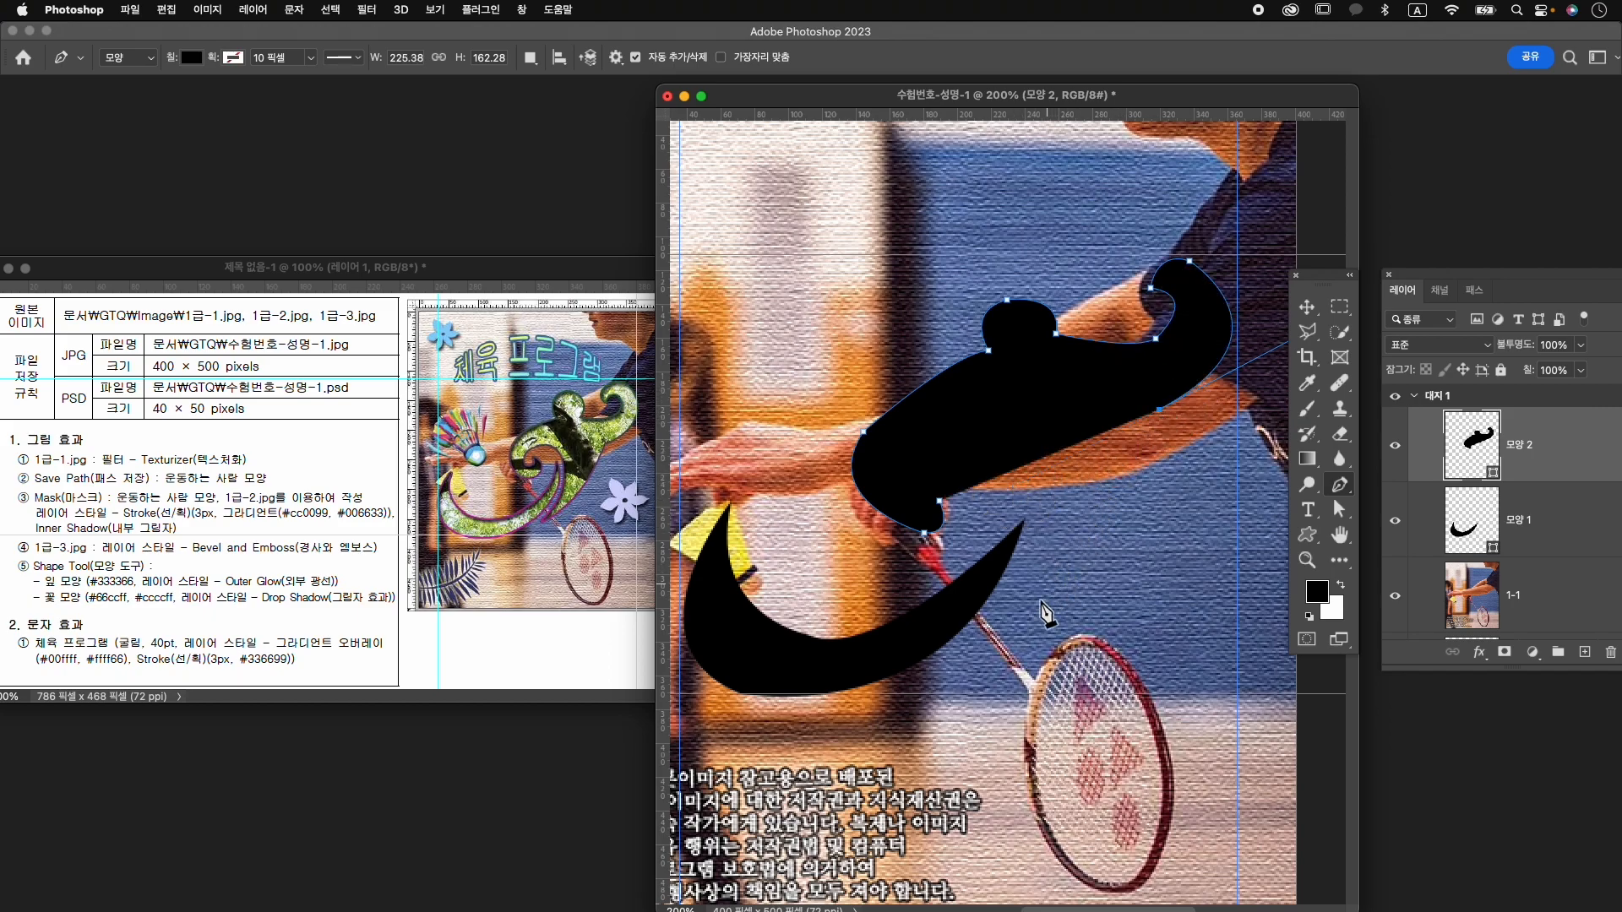
Extend the figure's outline down to a pointed leg tip beside the crescent and back up along the inner leg.
left_click(1014, 641)
left_click_drag(961, 651, 955, 652)
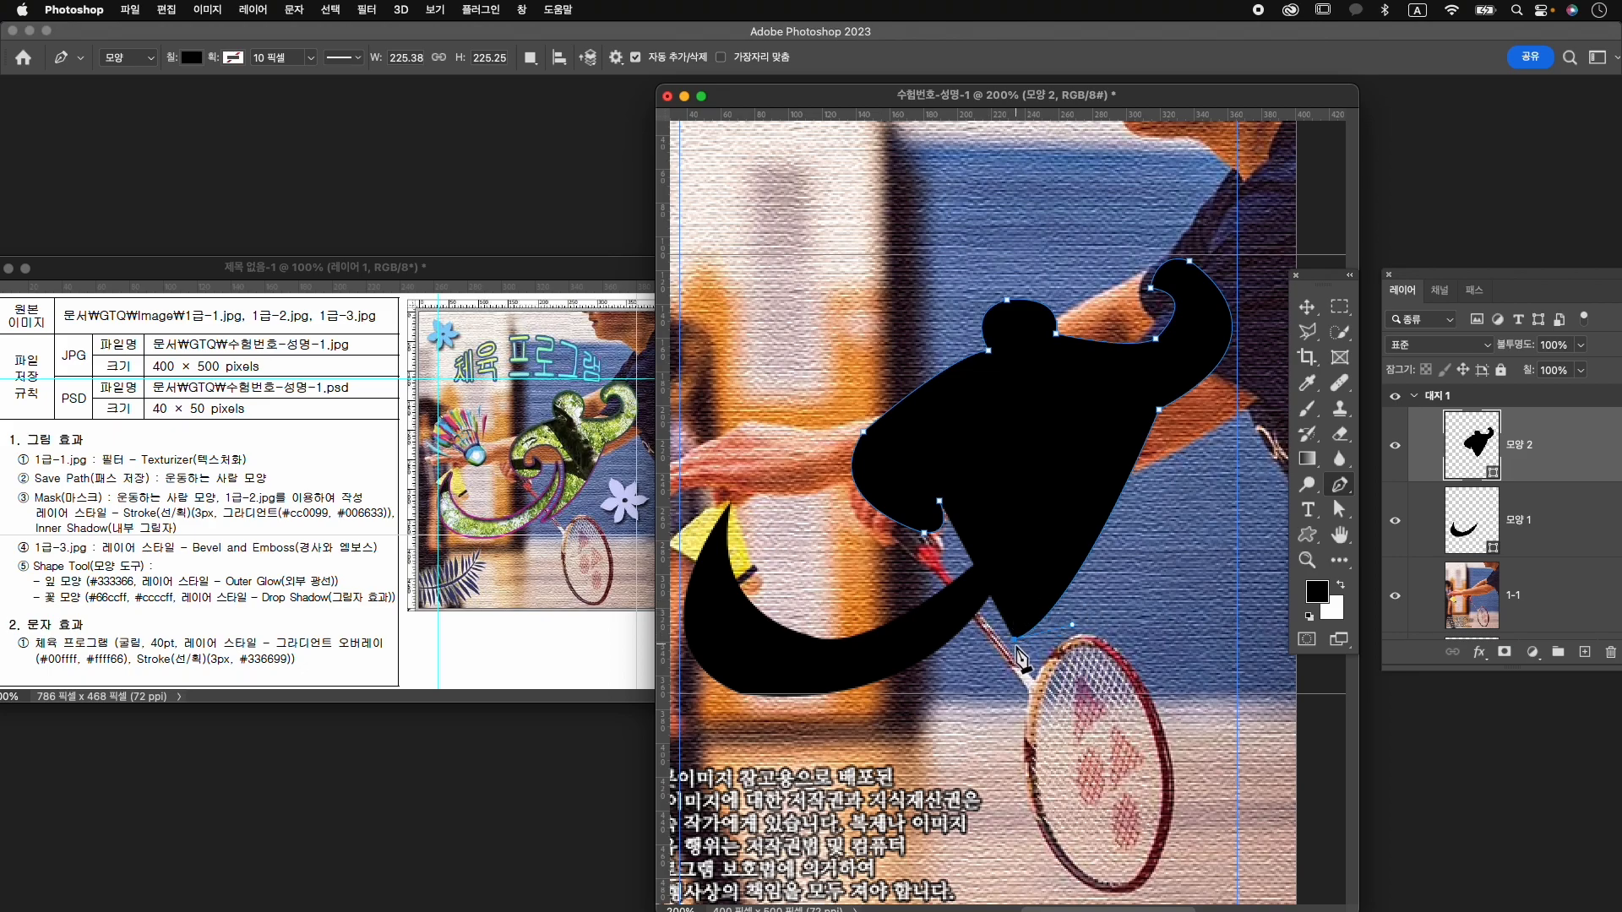
left_click_drag(1016, 650, 1001, 632)
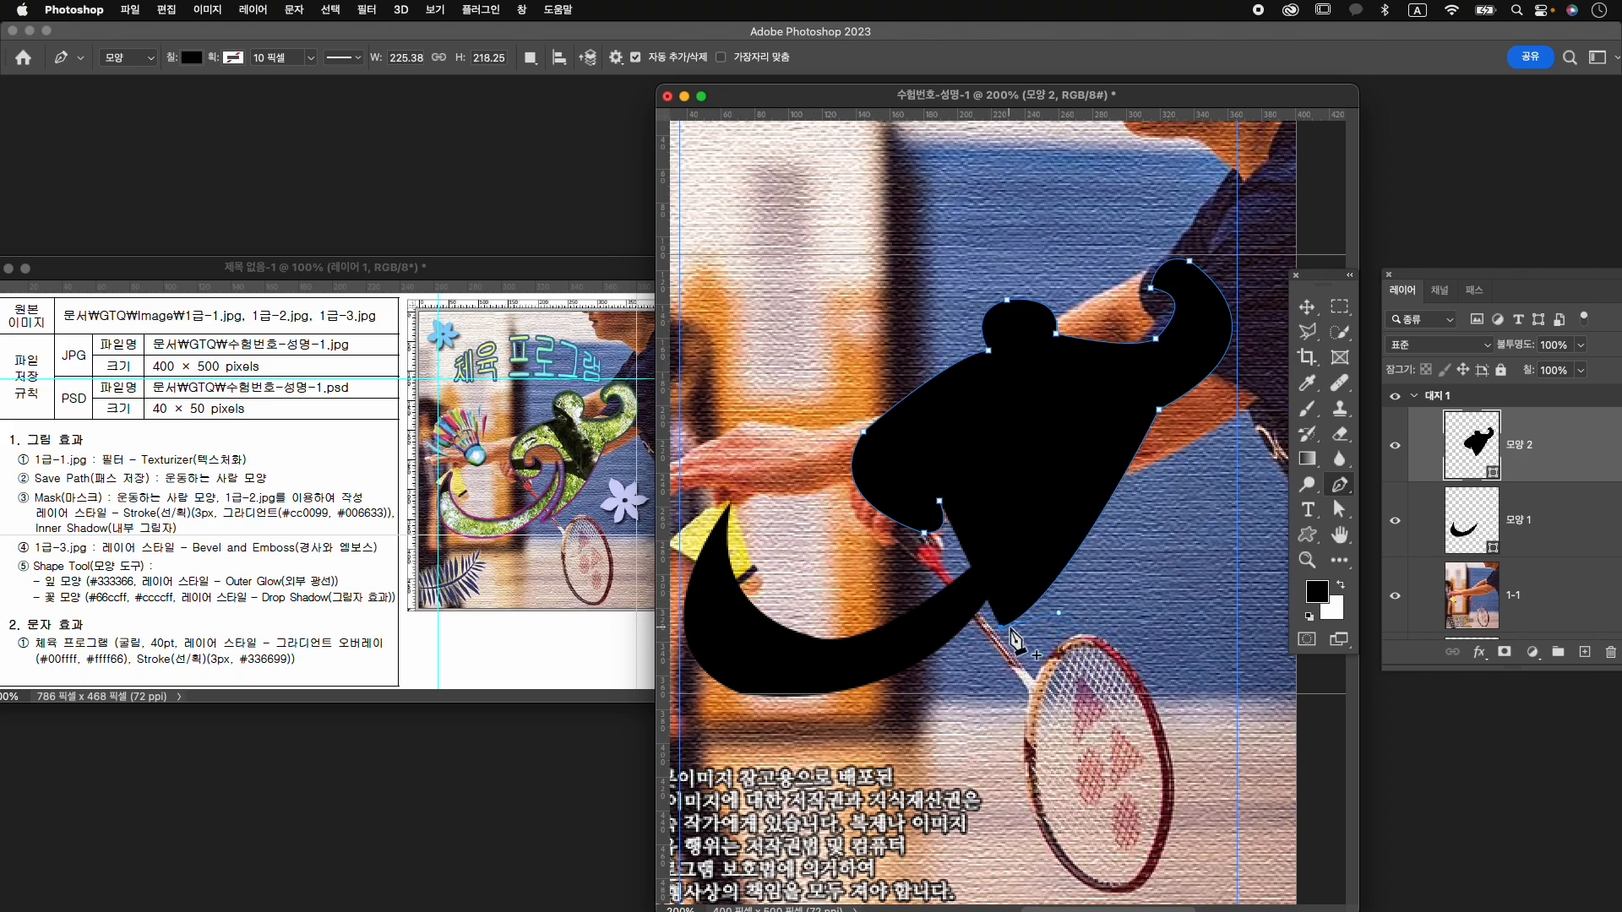
left_click_drag(1060, 530, 1089, 490)
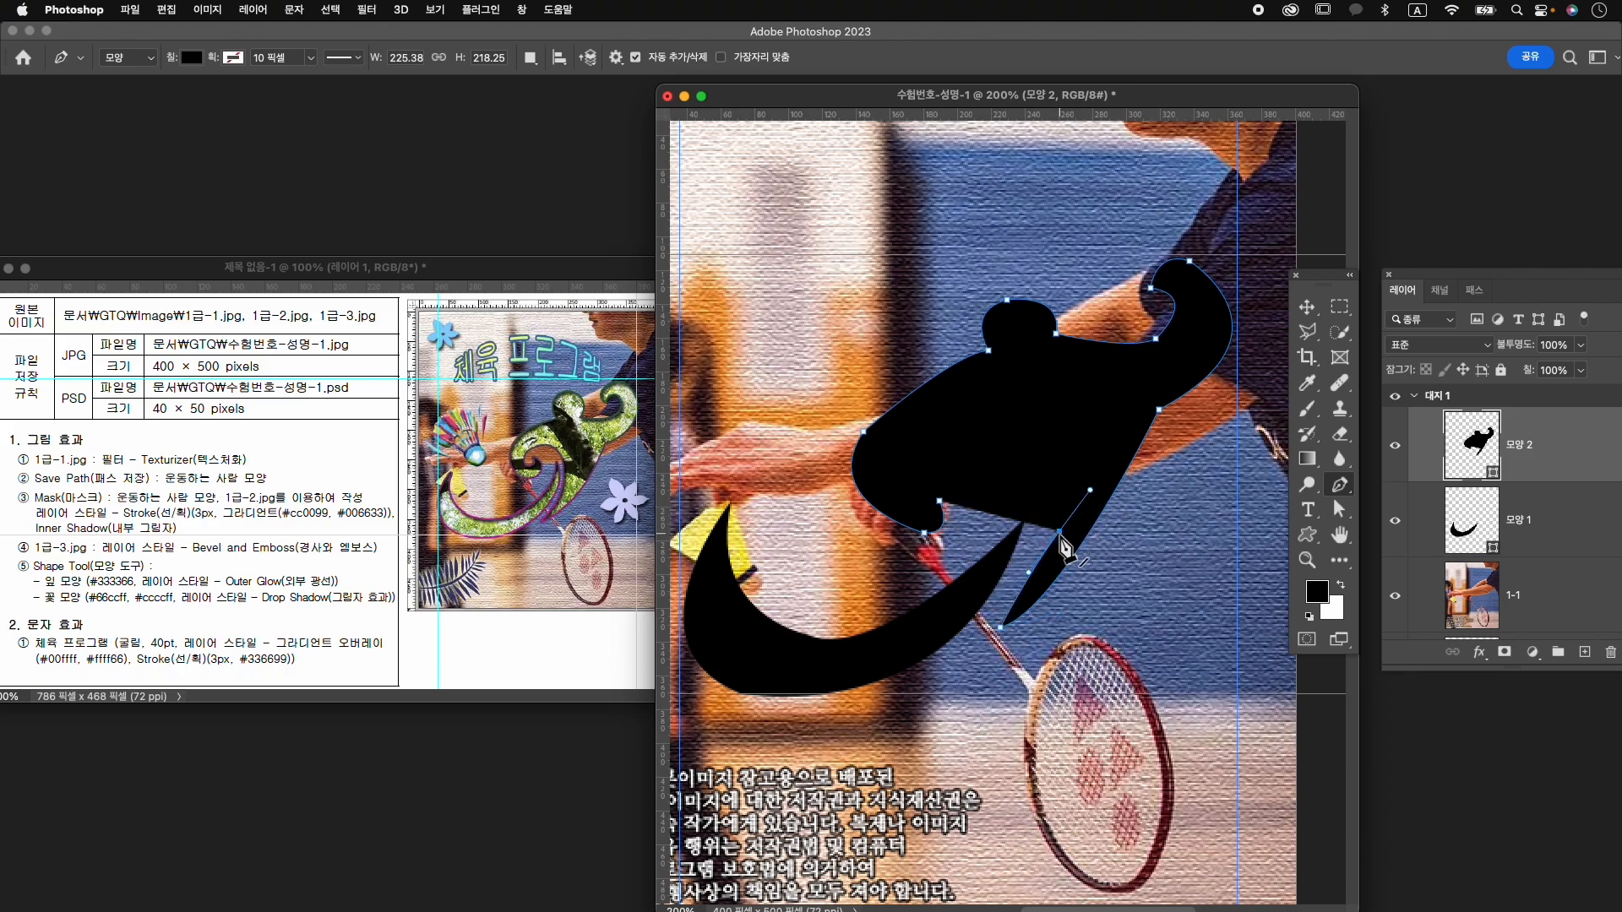
left_click(1060, 532)
Draw the inner curve between the leg and curled arm and close the figure's outline at its starting point.
left_click_drag(1020, 445, 960, 456)
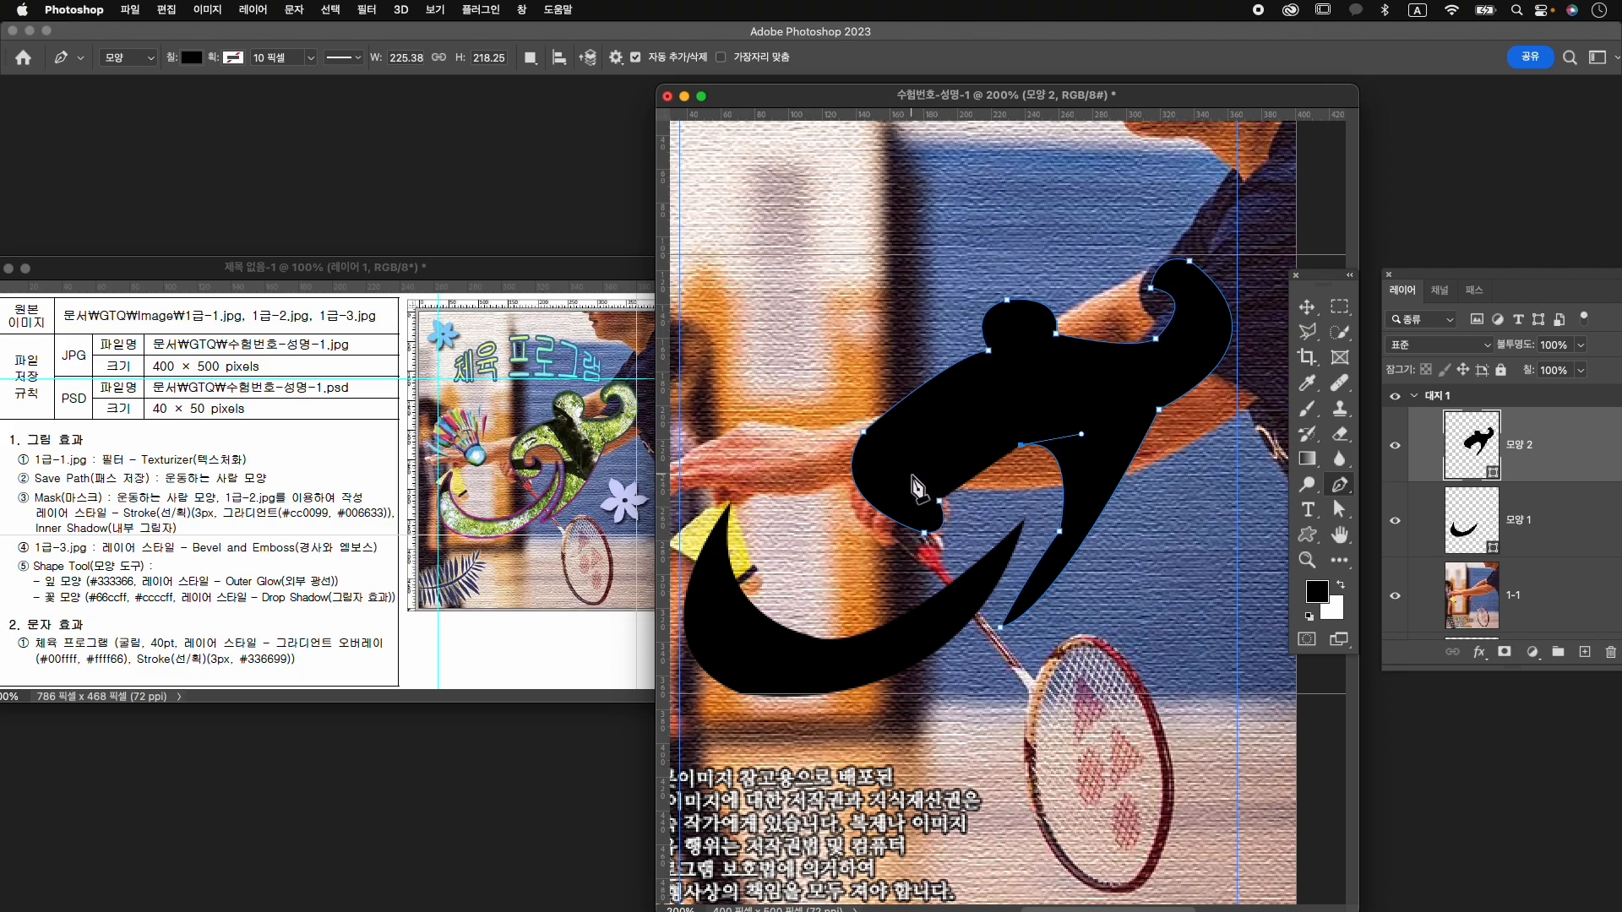
left_click_drag(905, 463, 889, 515)
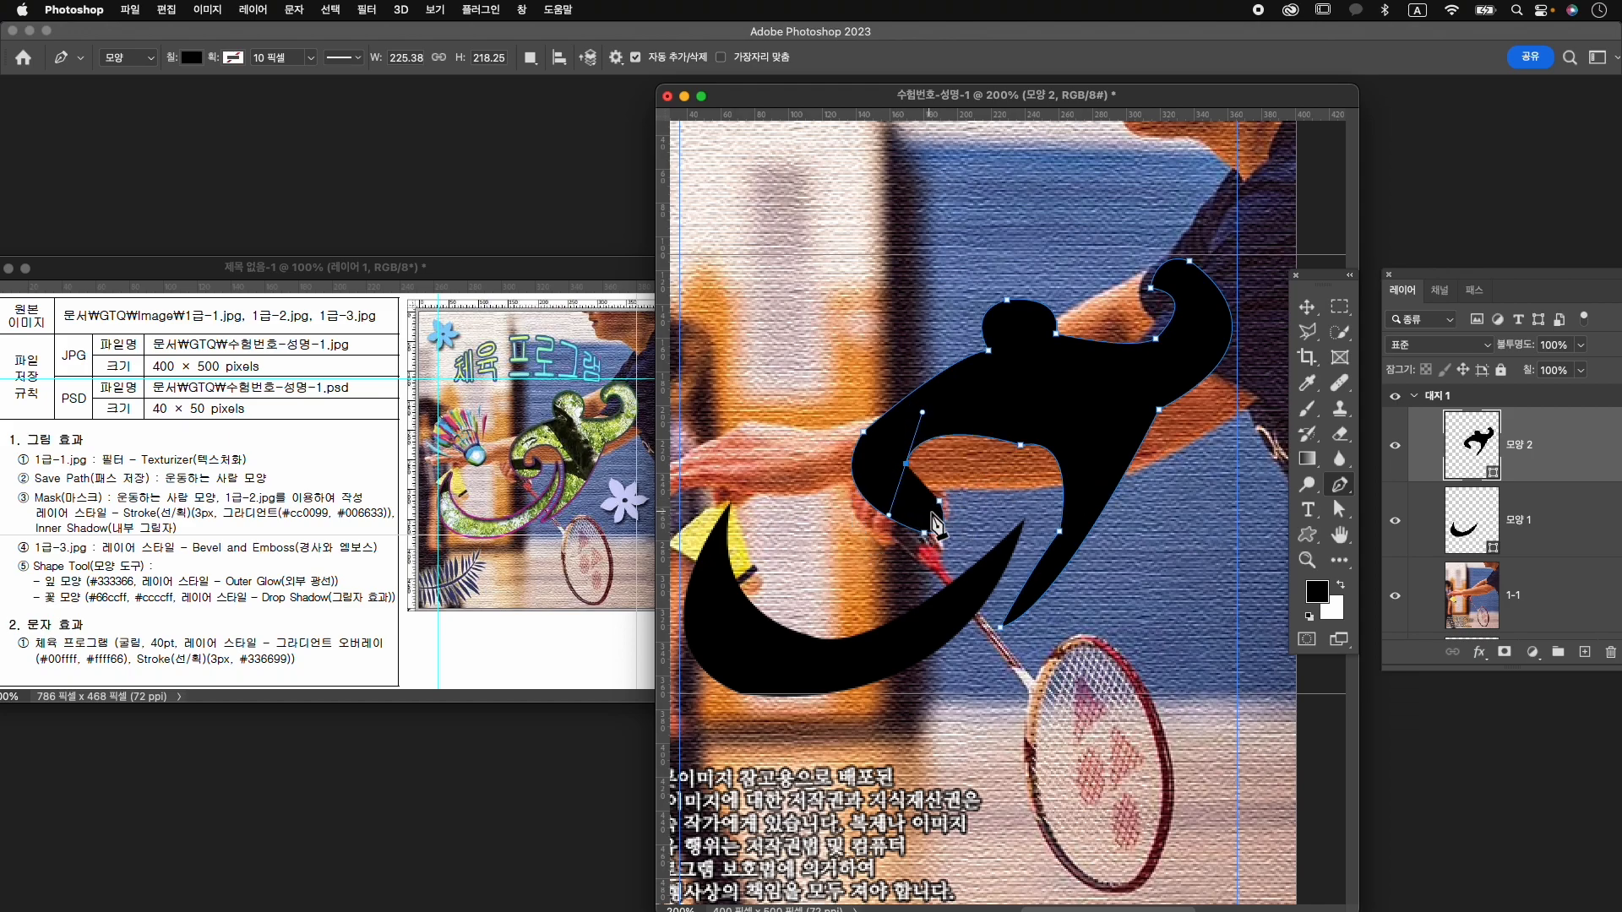
mouse_move(939, 503)
left_mouse_down()
mouse_move(981, 453)
mouse_move(963, 485)
left_mouse_up()
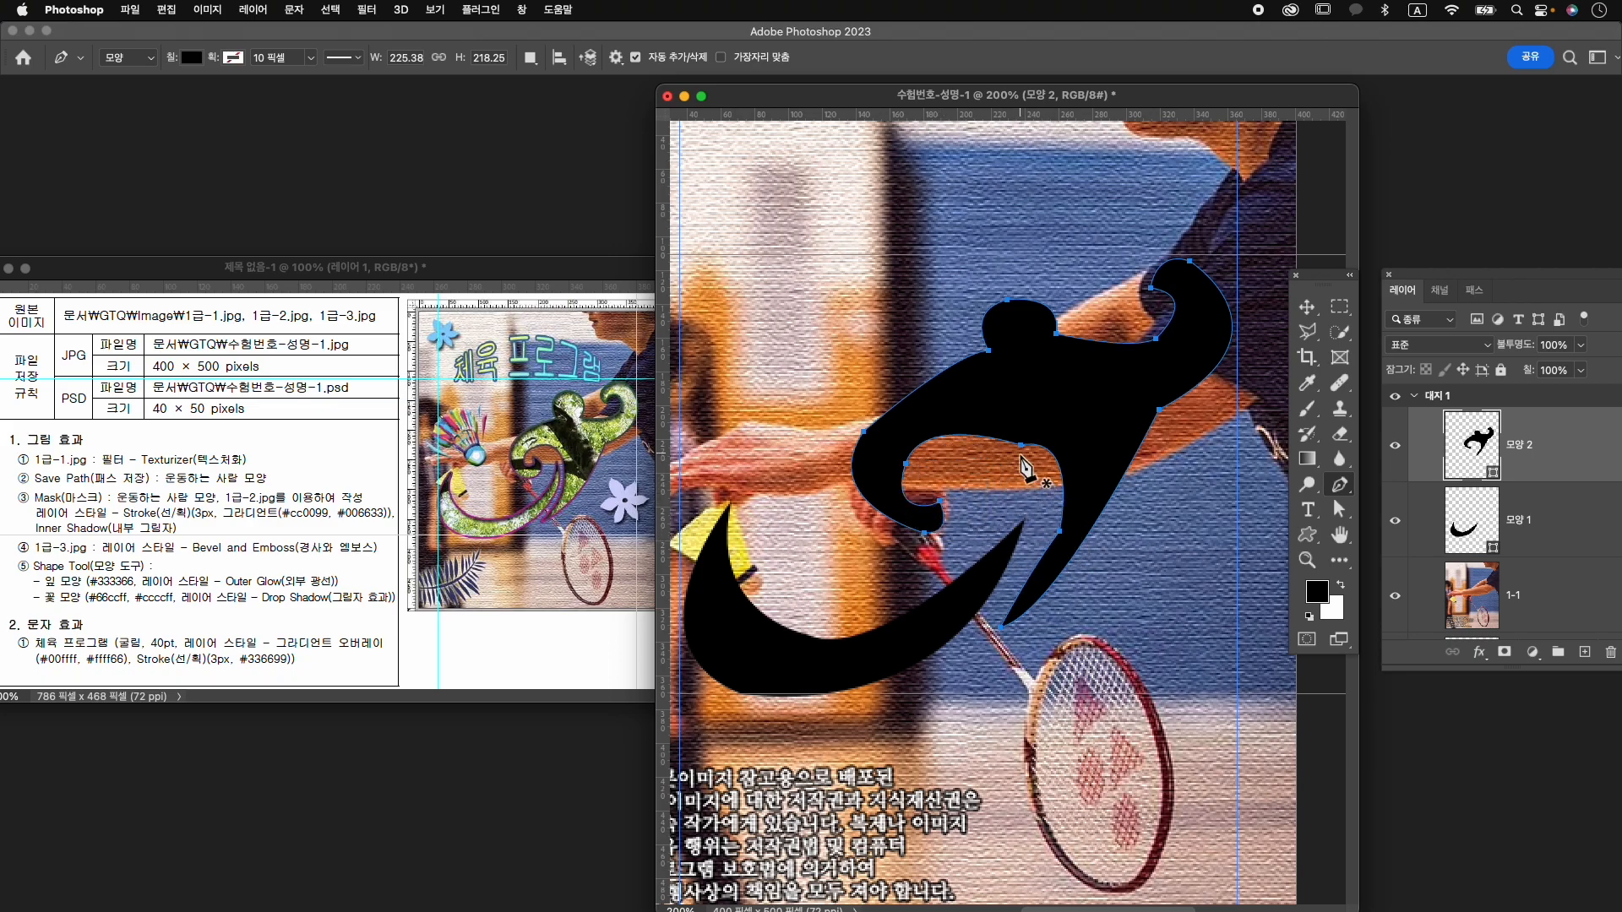
Adjust the anchor points and curve along the figure's inner leg with the Direct Selection tool (직접 선택 도구).
key("a")
left_click(1351, 514)
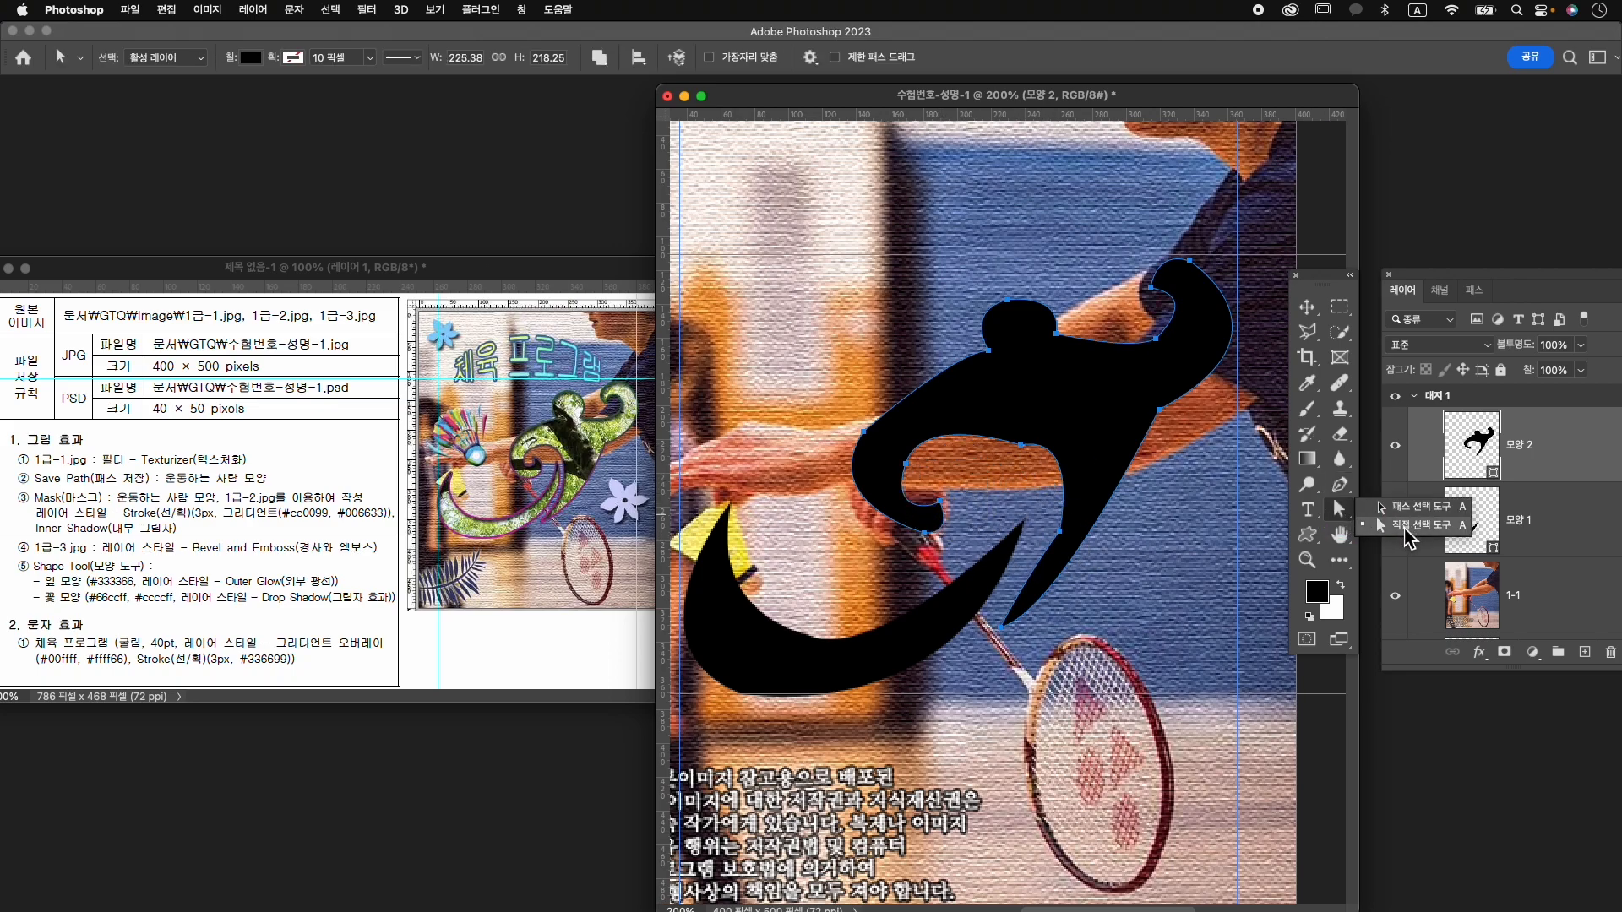
left_click(1406, 527)
left_click_drag(1018, 446, 1059, 443)
left_click(1065, 534)
left_click(1066, 534)
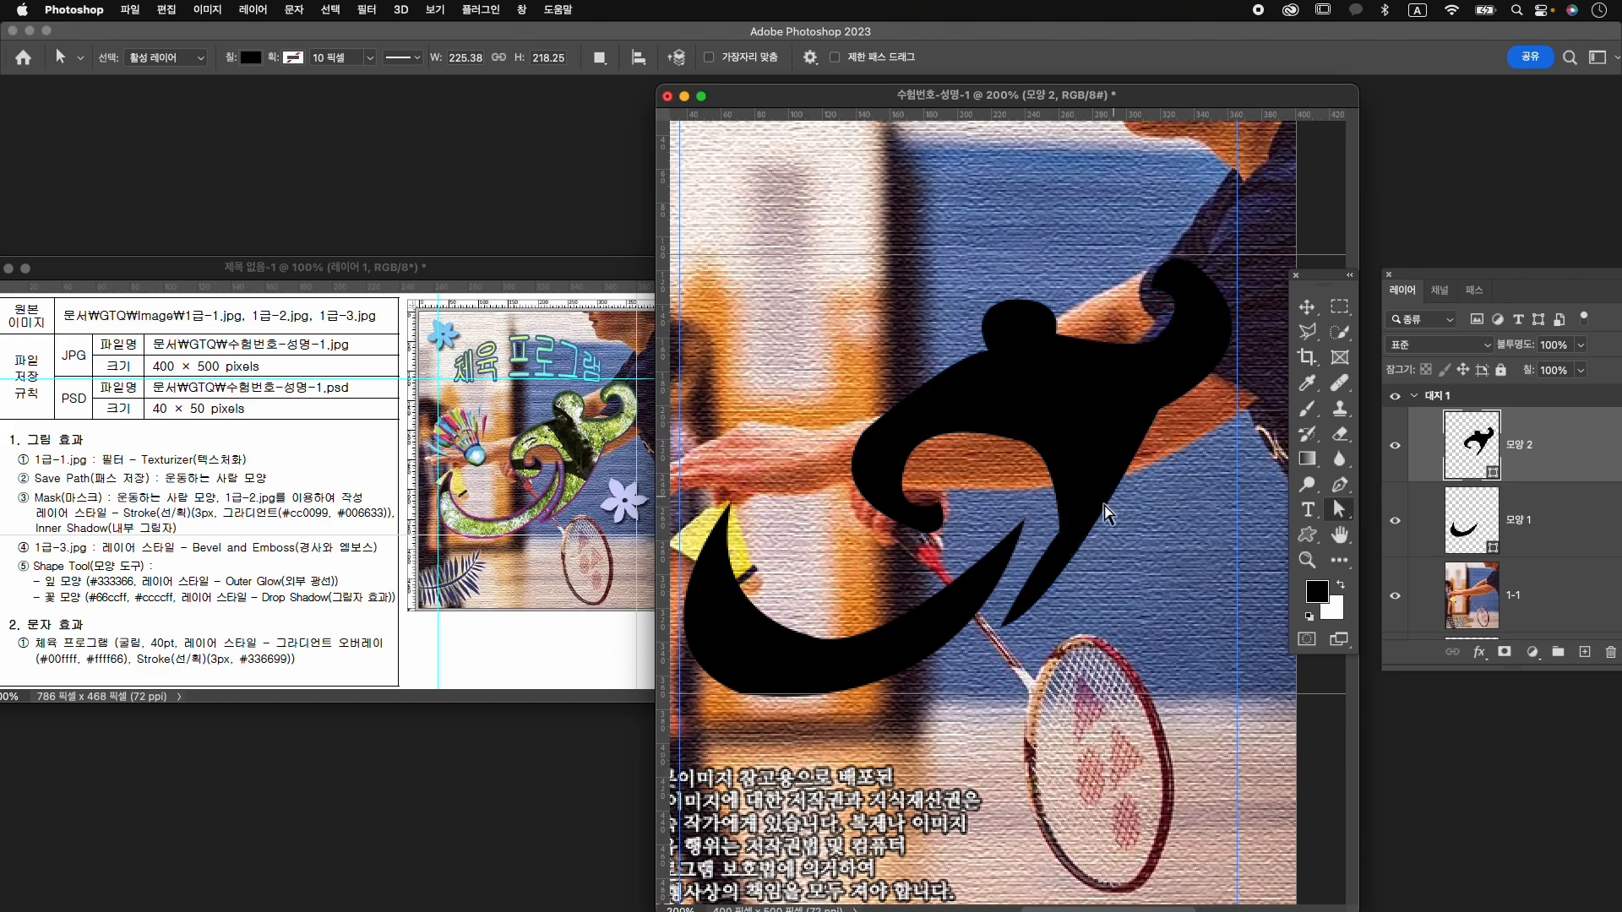
left_click(1021, 532)
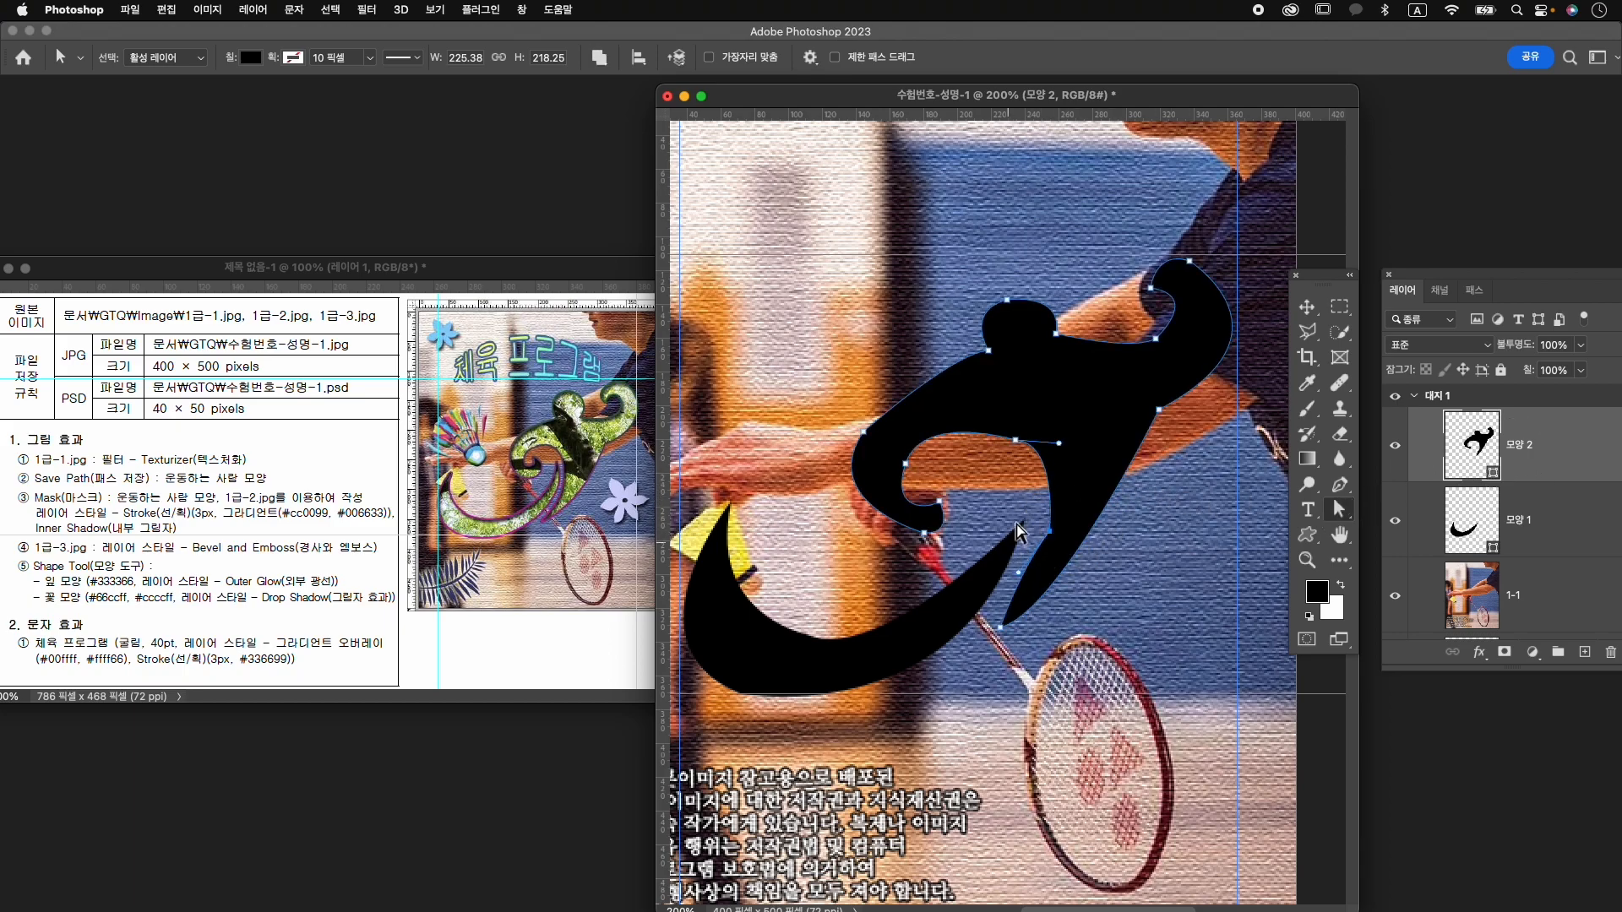
Smooth the anchor points on the inner leg and inside the curled arm with the Convert Point tool (기준점 변환 도구).
right_click(1339, 485)
left_click(1420, 581)
left_click_drag(1049, 533, 1055, 513)
left_click_drag(904, 465, 897, 503)
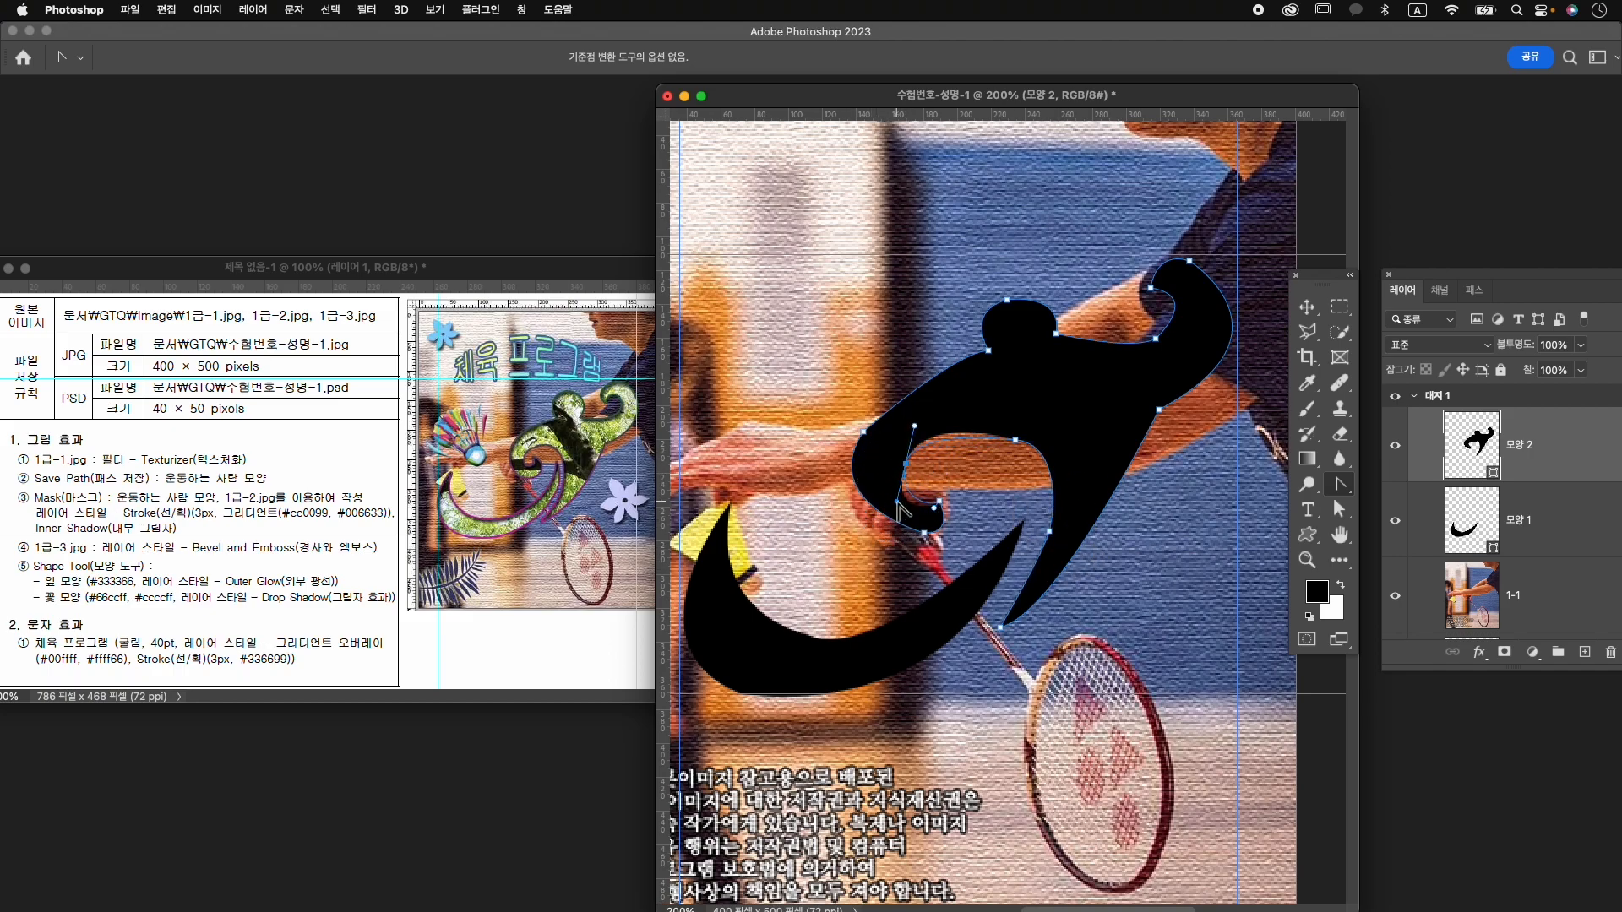
Reposition the anchor points on the curled arm's outer edge and at both sides of the neck to slim the figure.
key("a")
left_click_drag(868, 444, 885, 442)
left_click_drag(988, 350, 1057, 346)
left_click(1009, 303)
left_click(1009, 302)
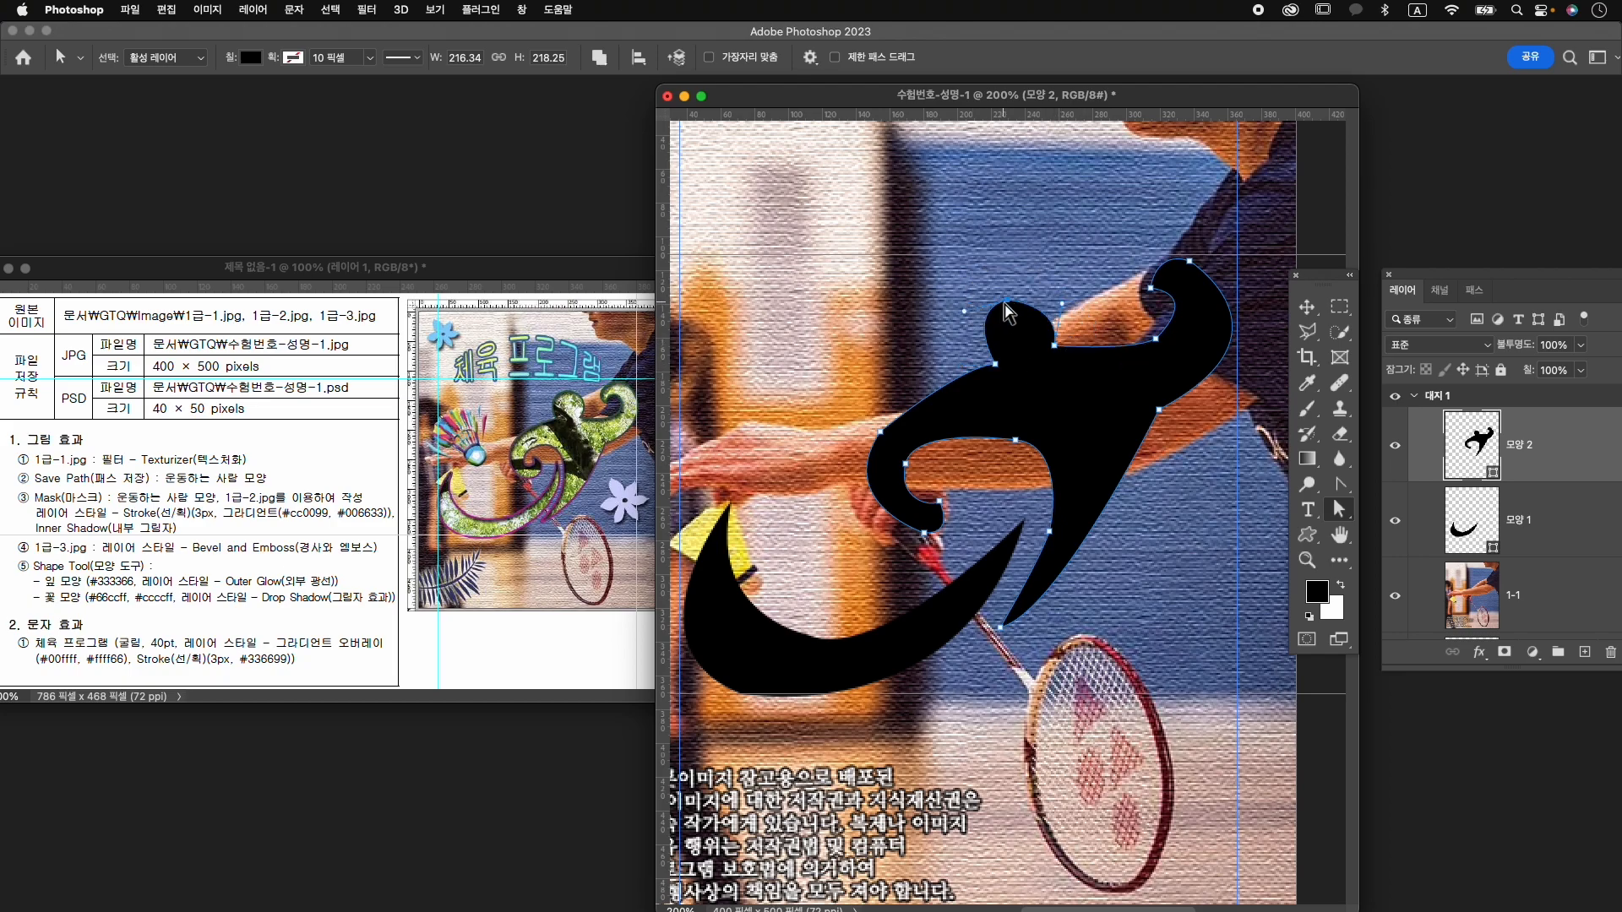
Reshape the top of the figure's head by adjusting its anchor point and curve handles.
left_click(1340, 486)
left_click_drag(1005, 302, 1061, 303)
key("a")
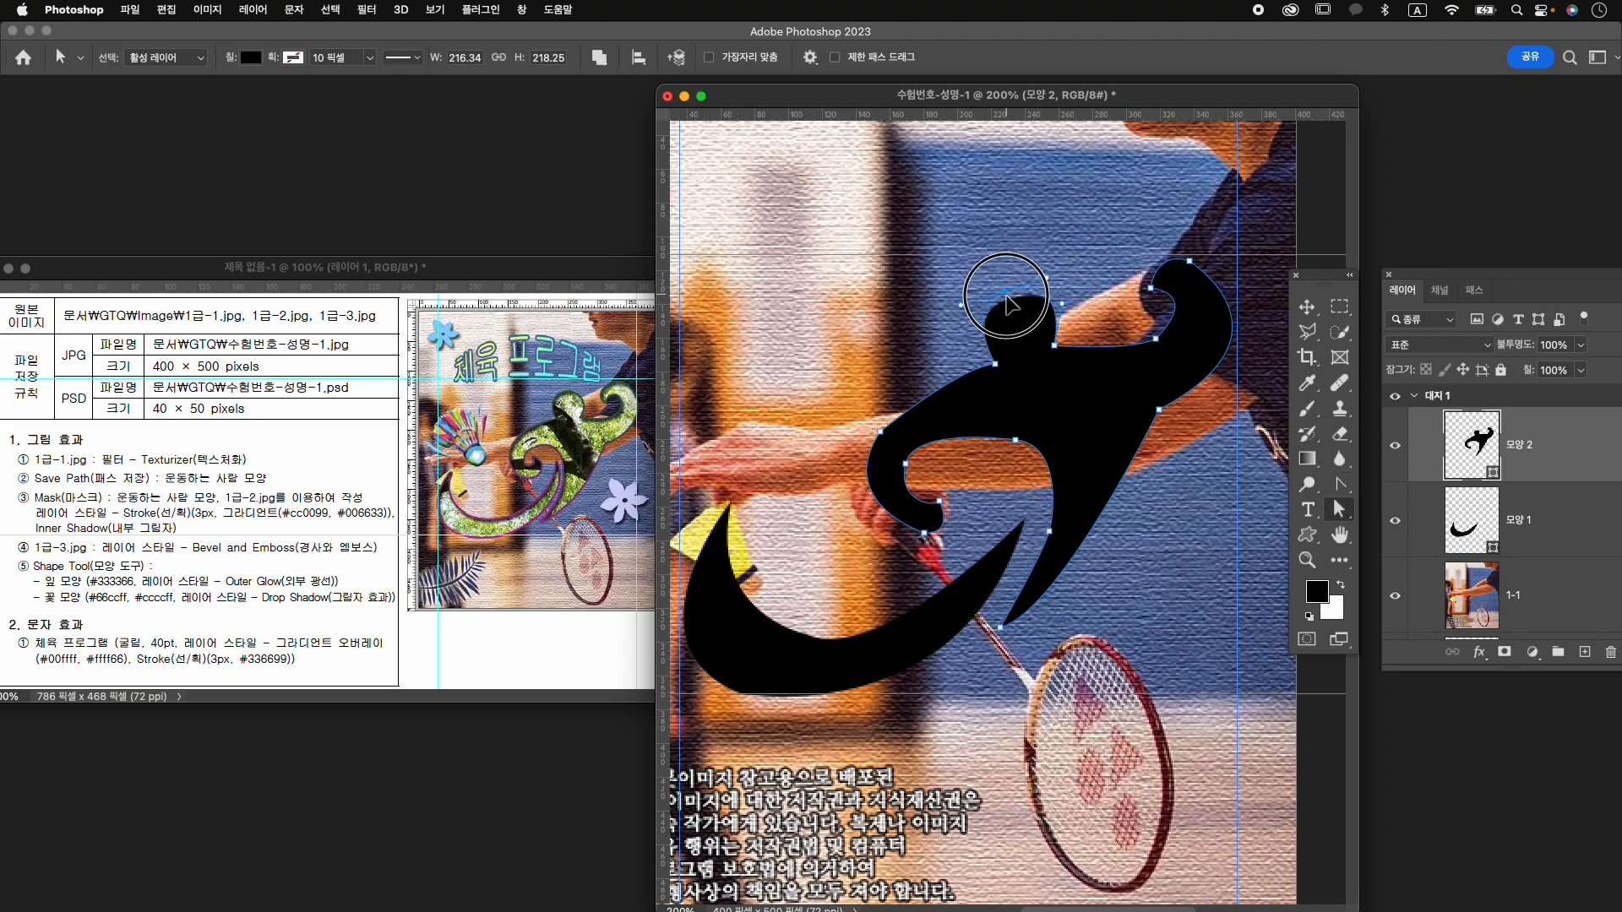
Zoom out to about 141% and refine the curve between the figure's inner leg and curled arm.
key("z")
mouse_move(1128, 509)
left_mouse_down()
mouse_move(1084, 526)
mouse_move(1102, 529)
left_mouse_up()
key("a")
left_click_drag(976, 486, 1069, 522)
key("z")
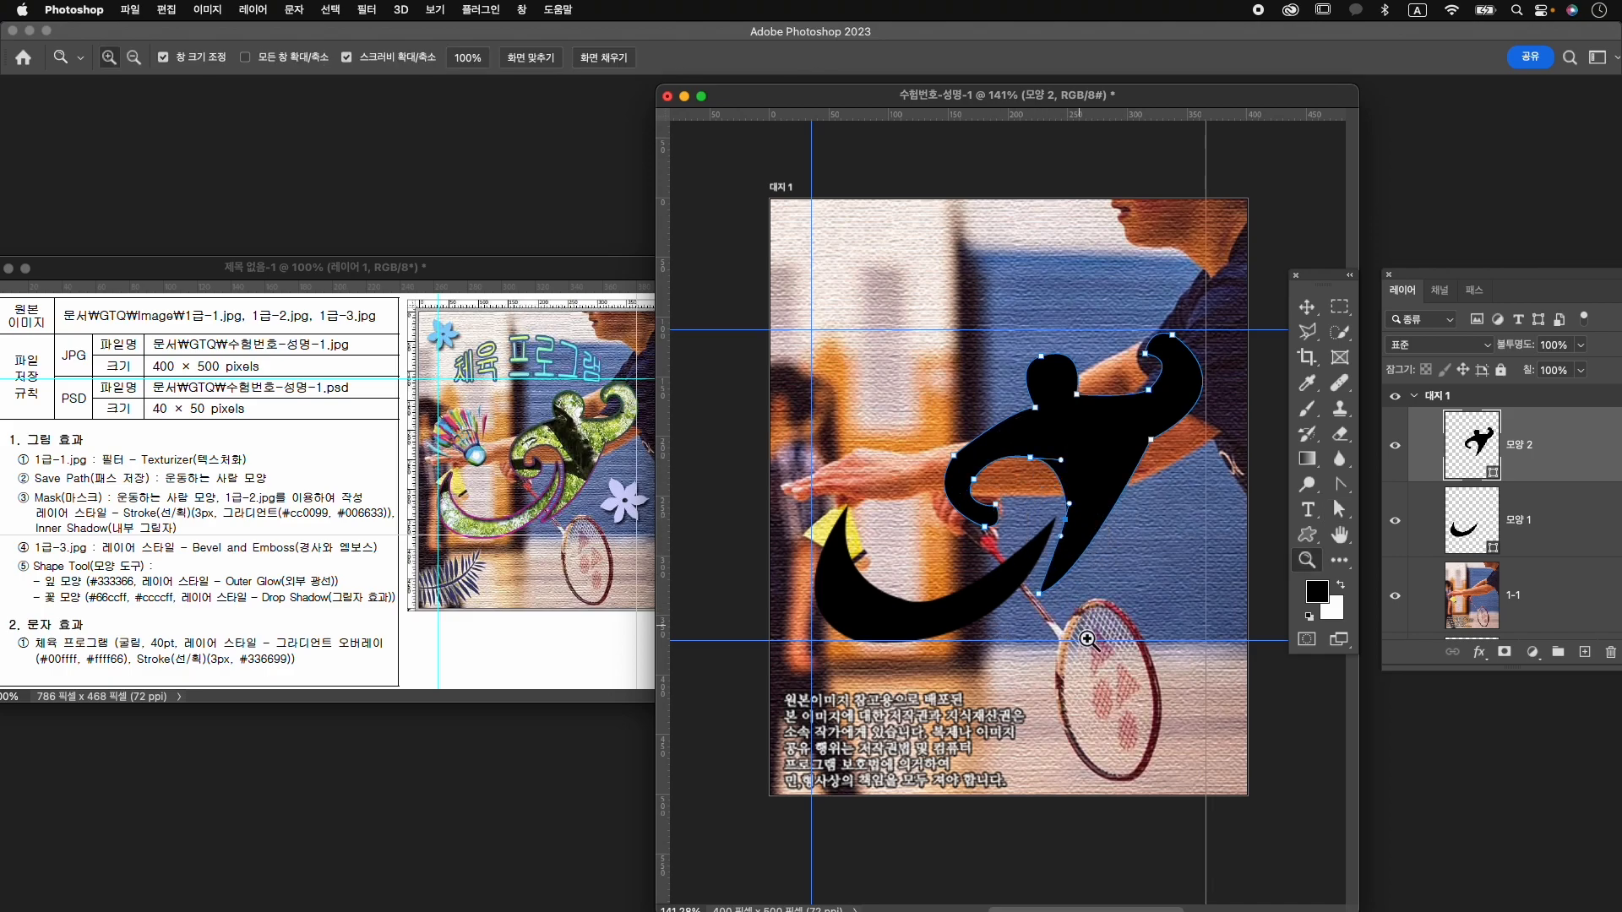
Merge the 모양 1 and 모양 2 shape layers into a single shape layer.
scroll(1064, 636, "down", 2)
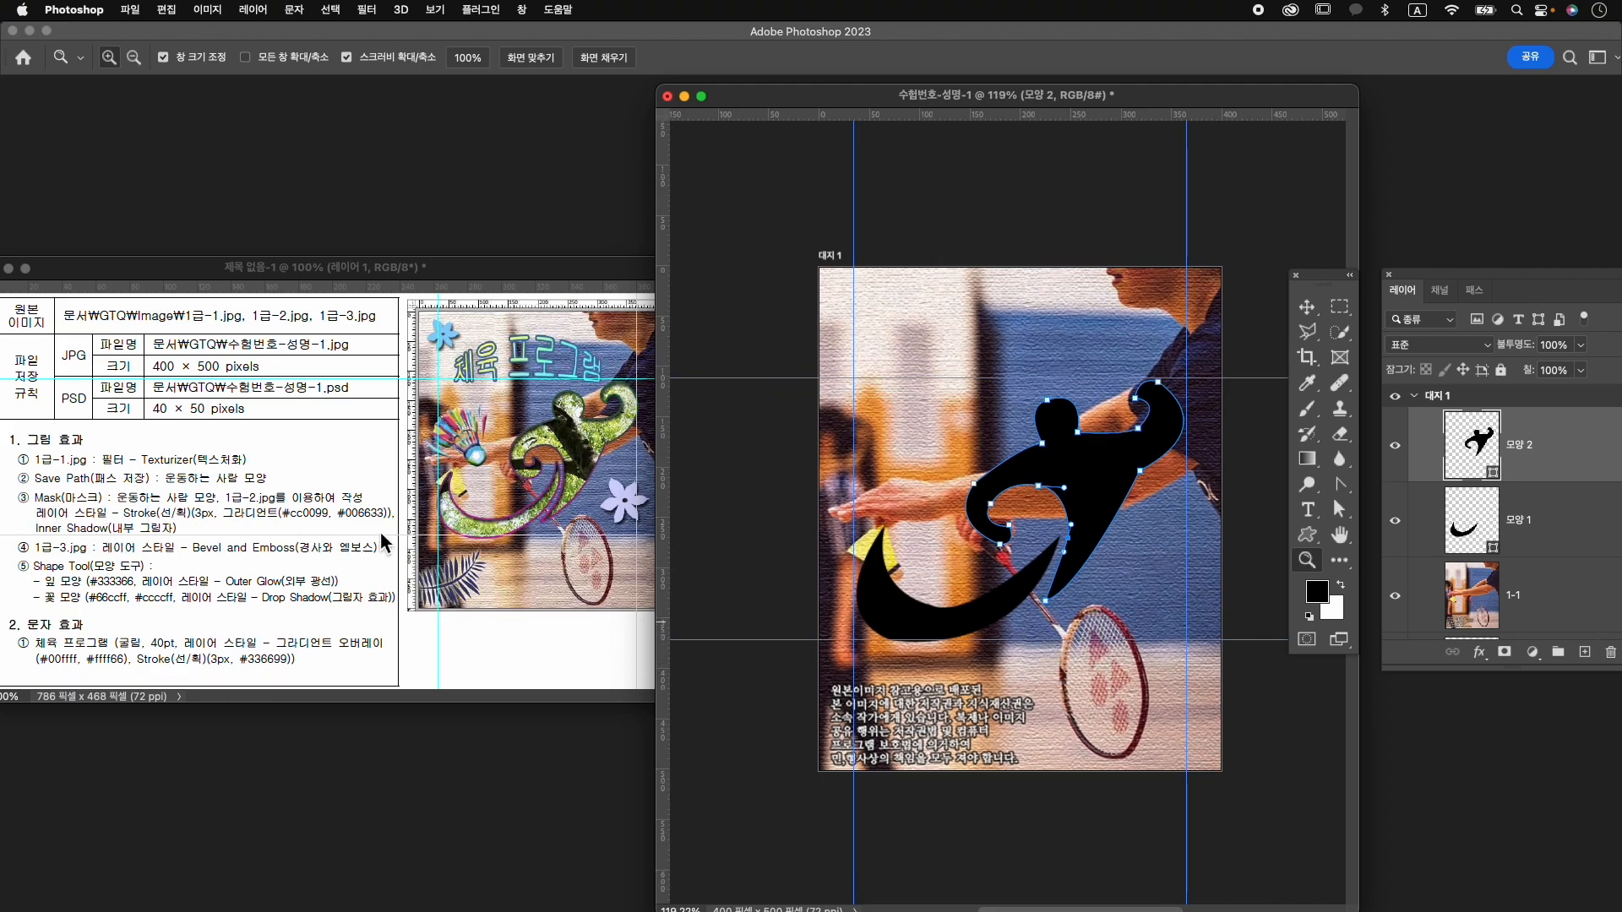
left_click(1548, 537, "shift")
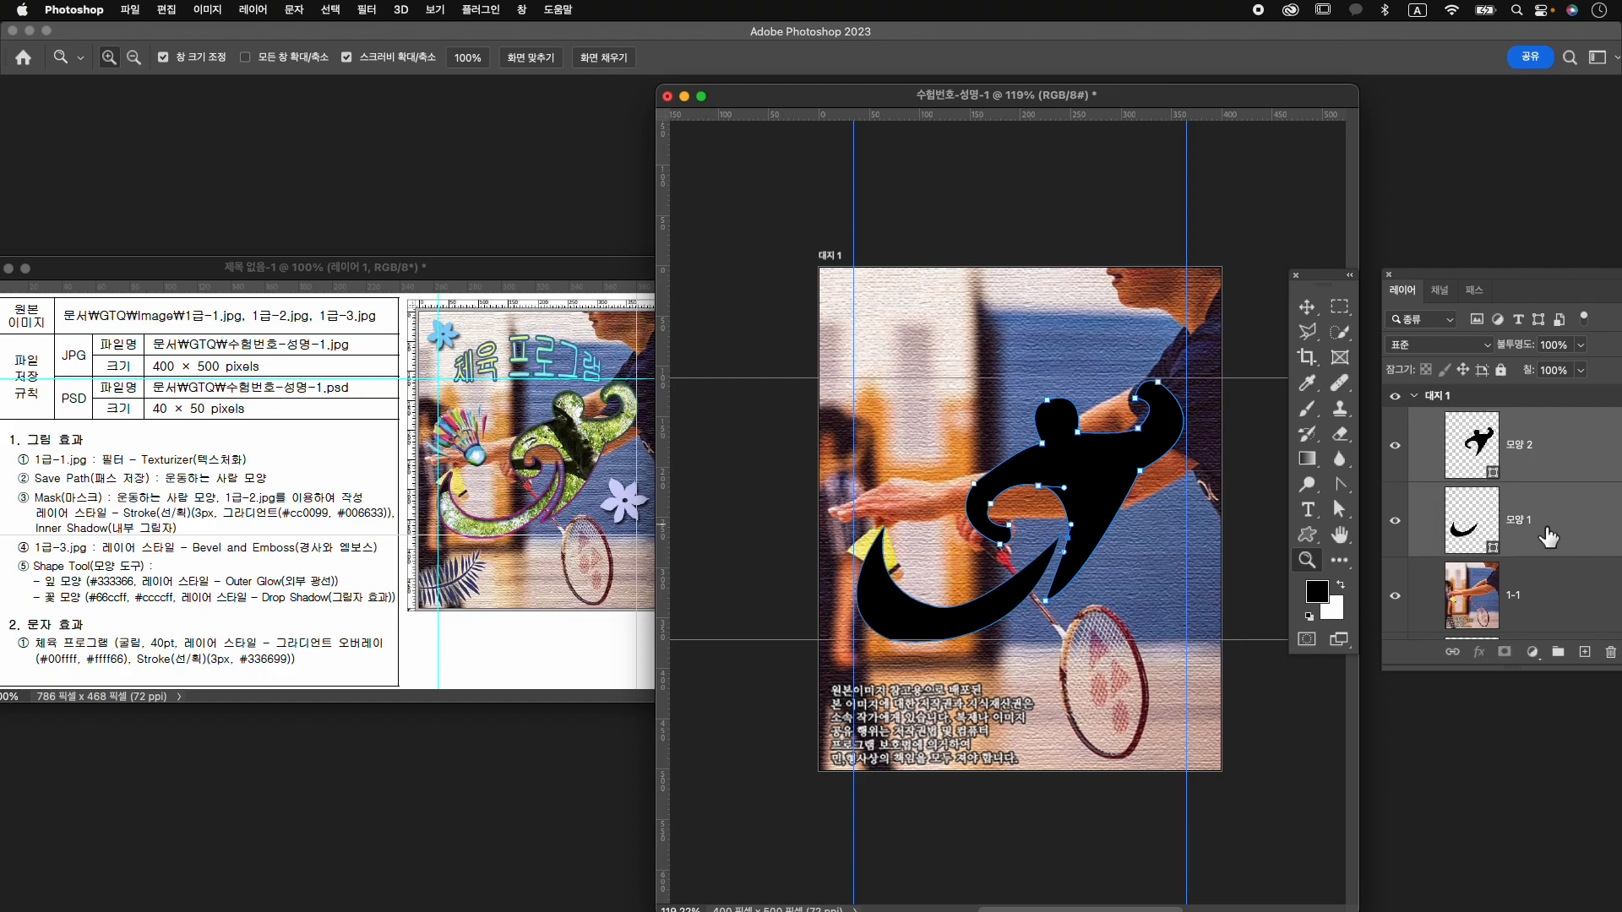
left_click_drag(1525, 285, 1503, 287)
right_click(1549, 524)
left_click(1484, 651)
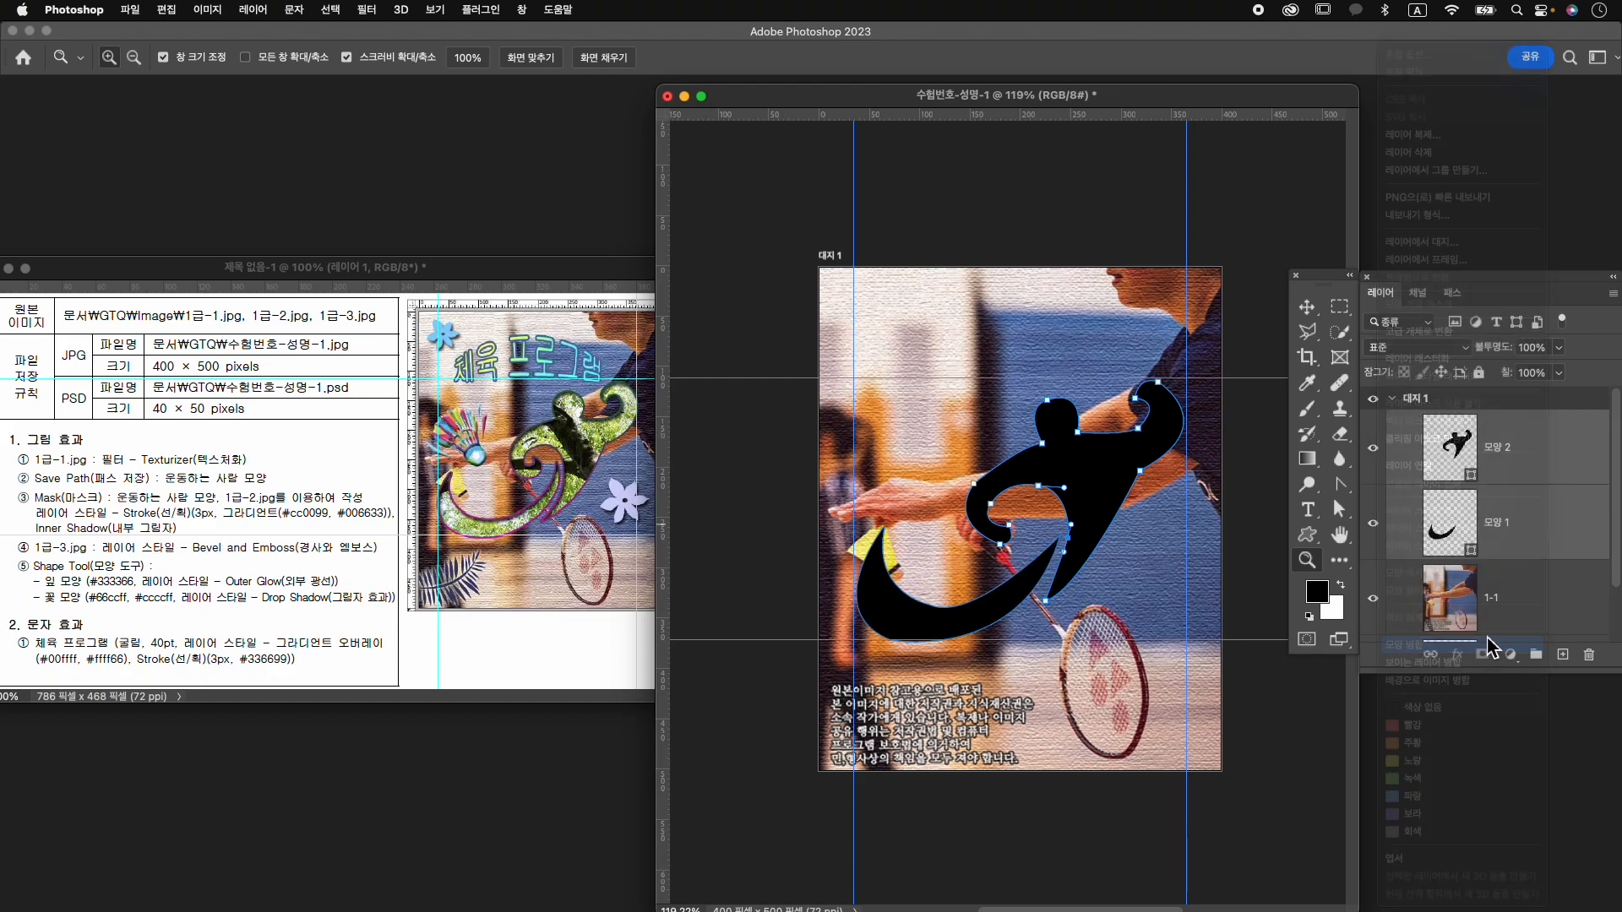
Save the merged shape's path as 운동하는 사람 모양, deselect the path and return to the layer list.
left_click(1452, 292)
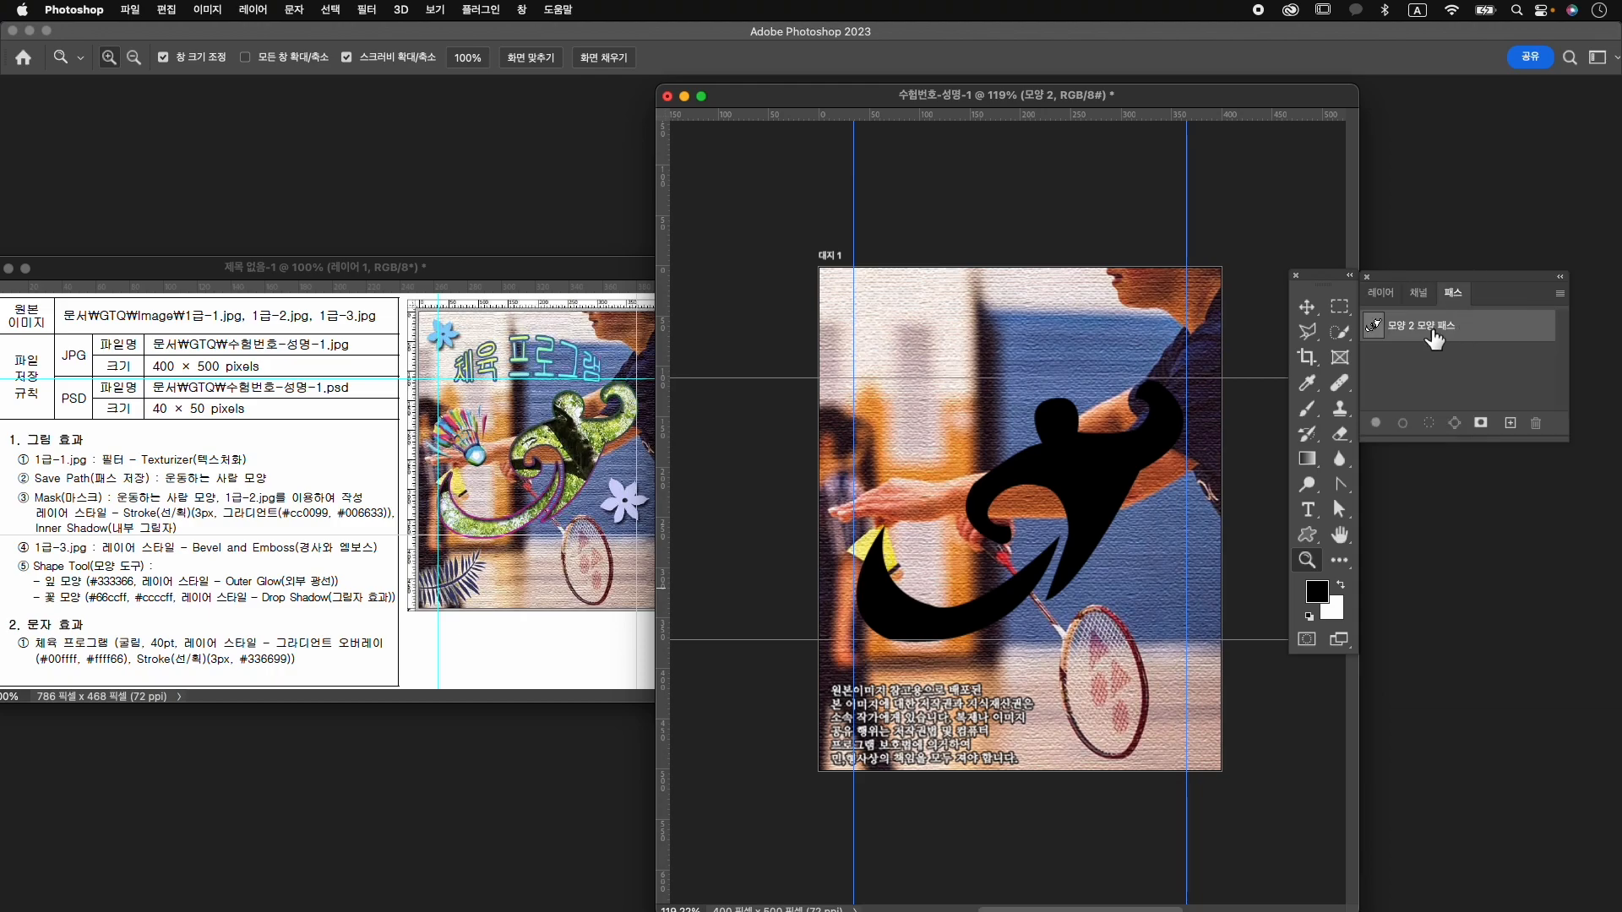
double_click(1433, 334)
type("운동하는 사람 모양")
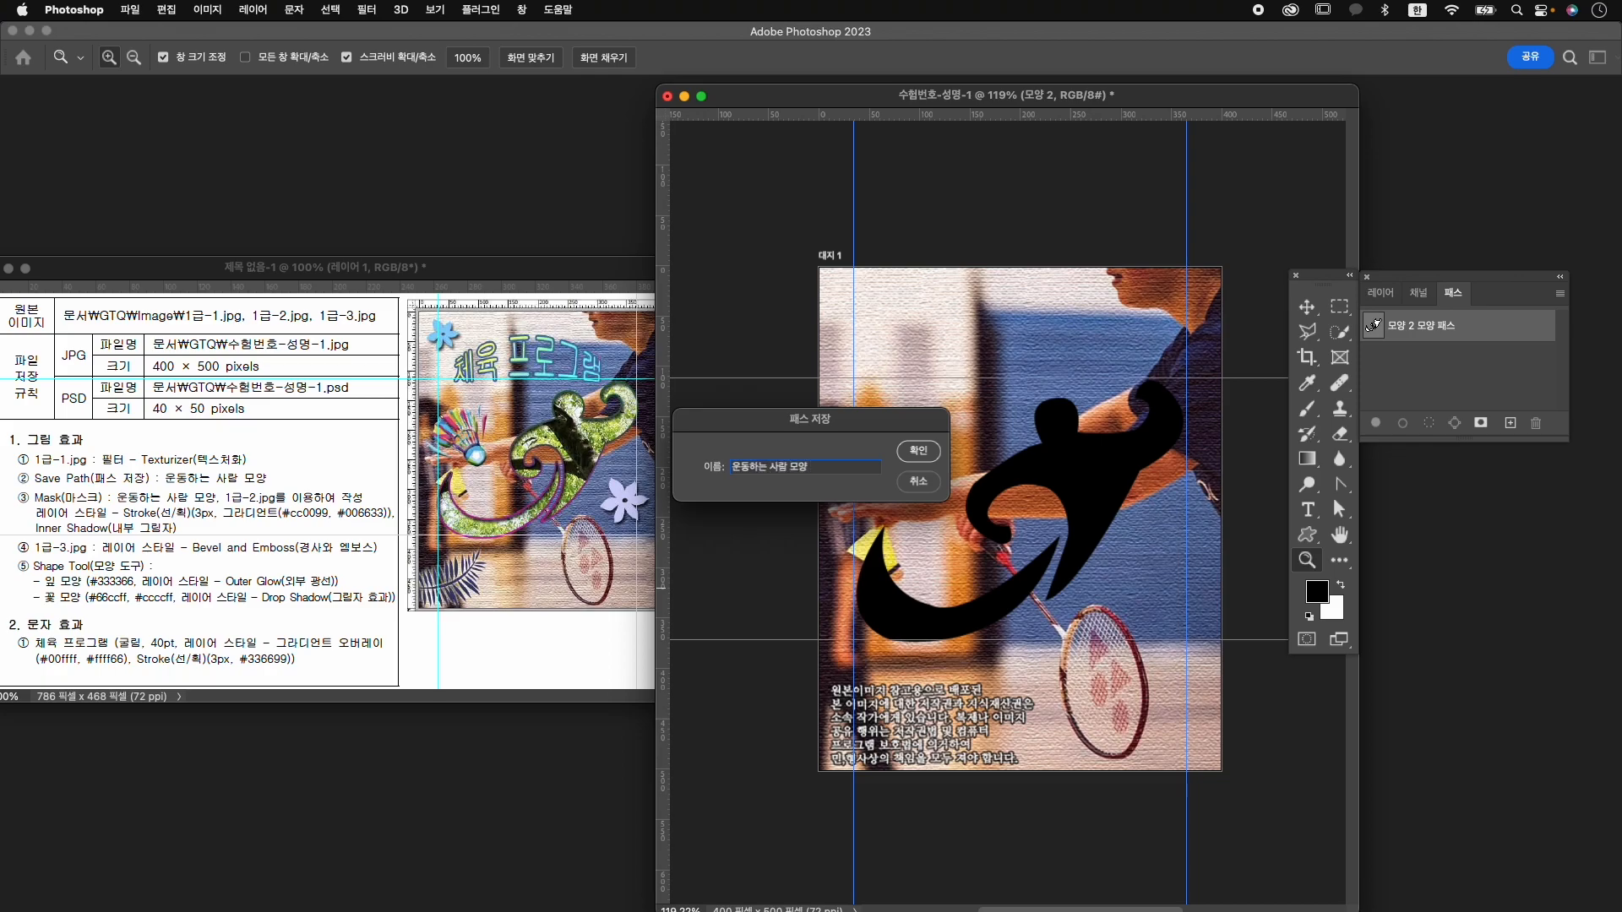
left_click(918, 450)
left_click(1496, 404)
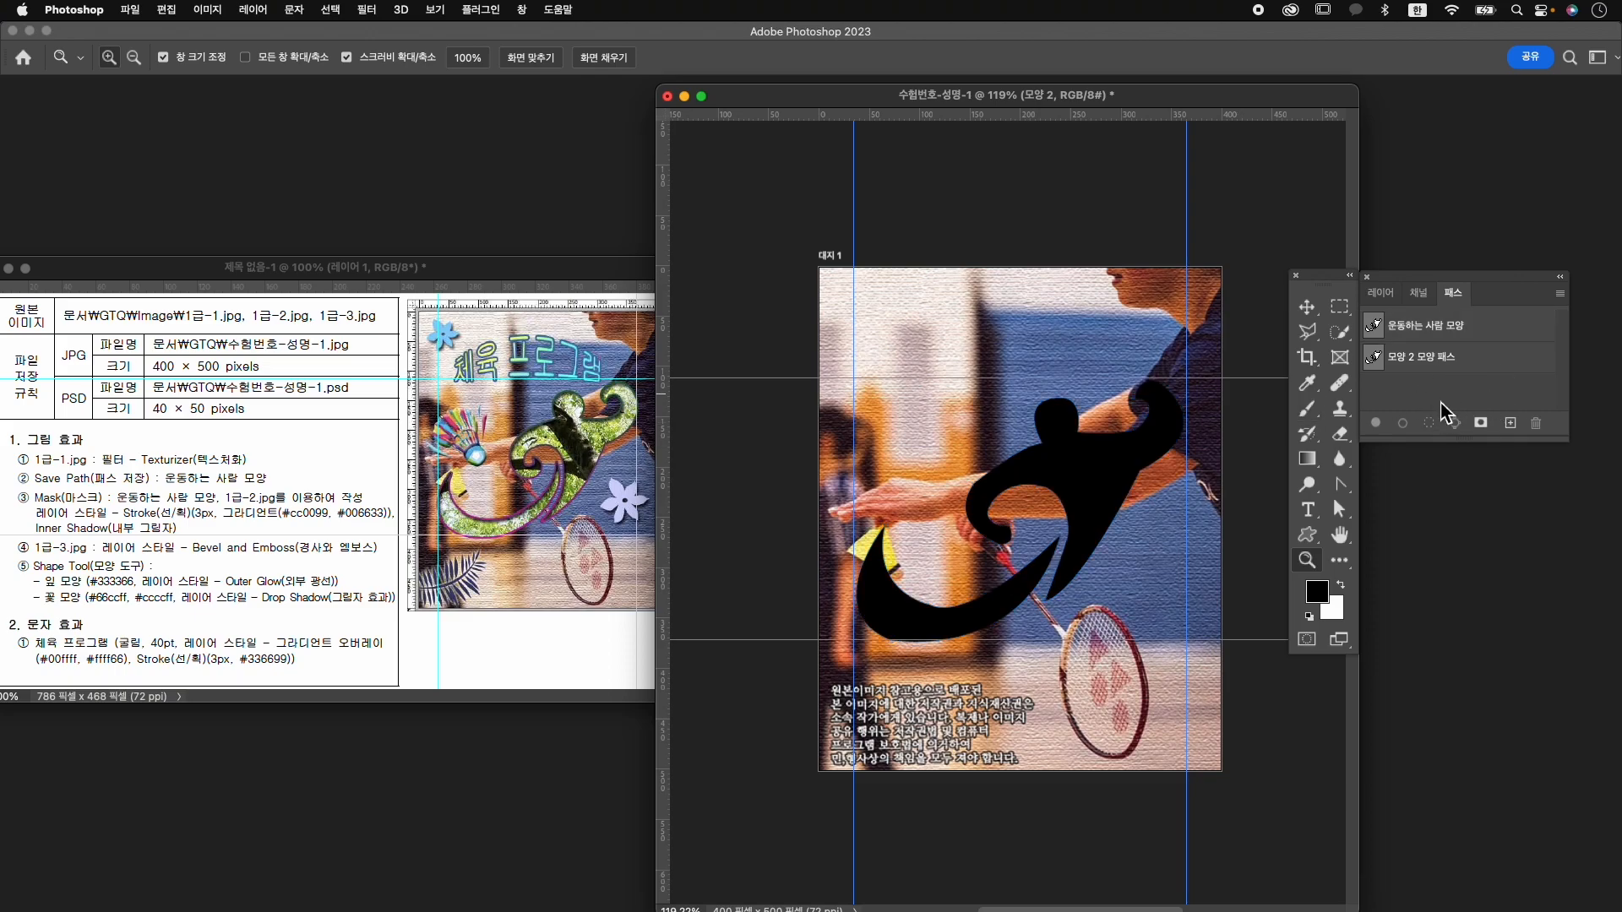
left_click(1381, 292)
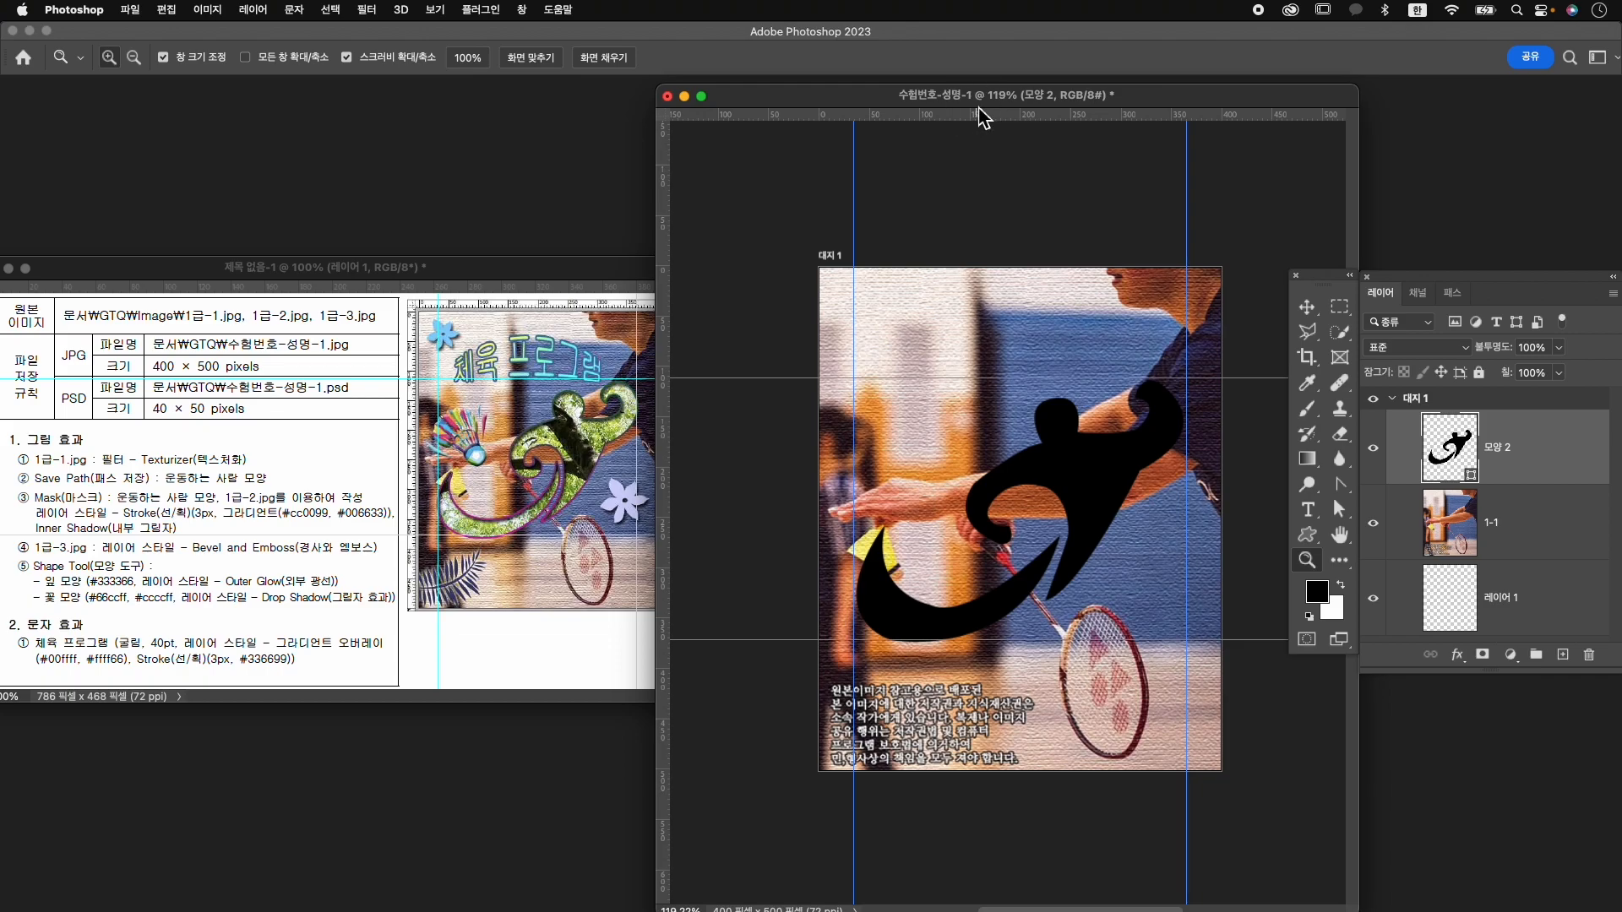
Open 1급-2.jpg from the Image folder and resize the image to 400 pixels wide.
key("super+o")
left_click(617, 283)
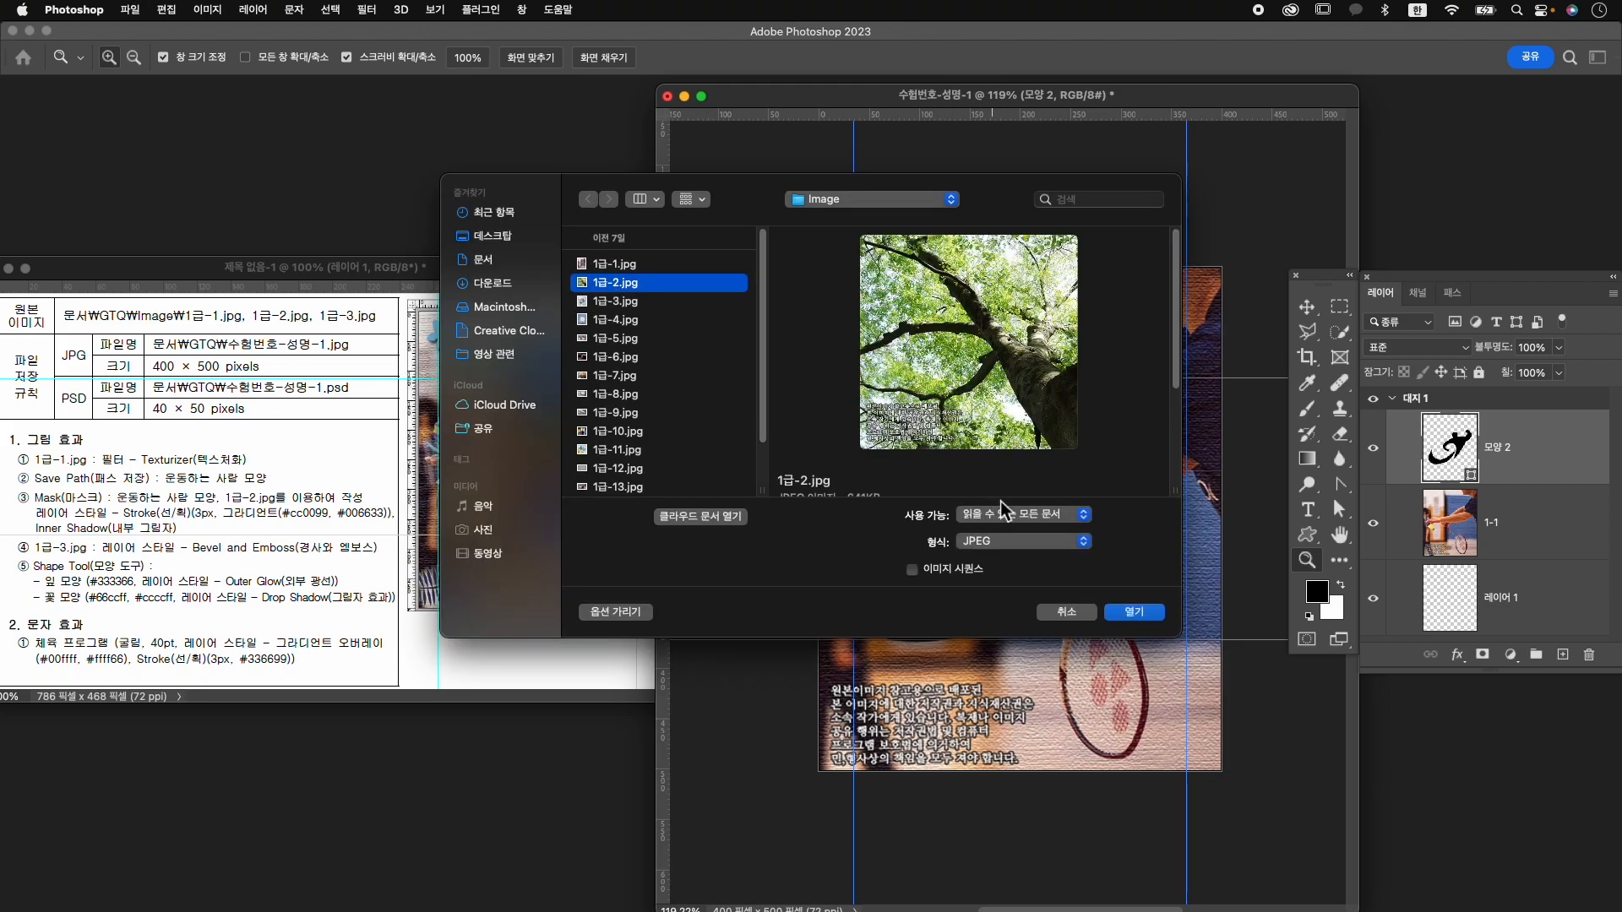
left_click(1136, 612)
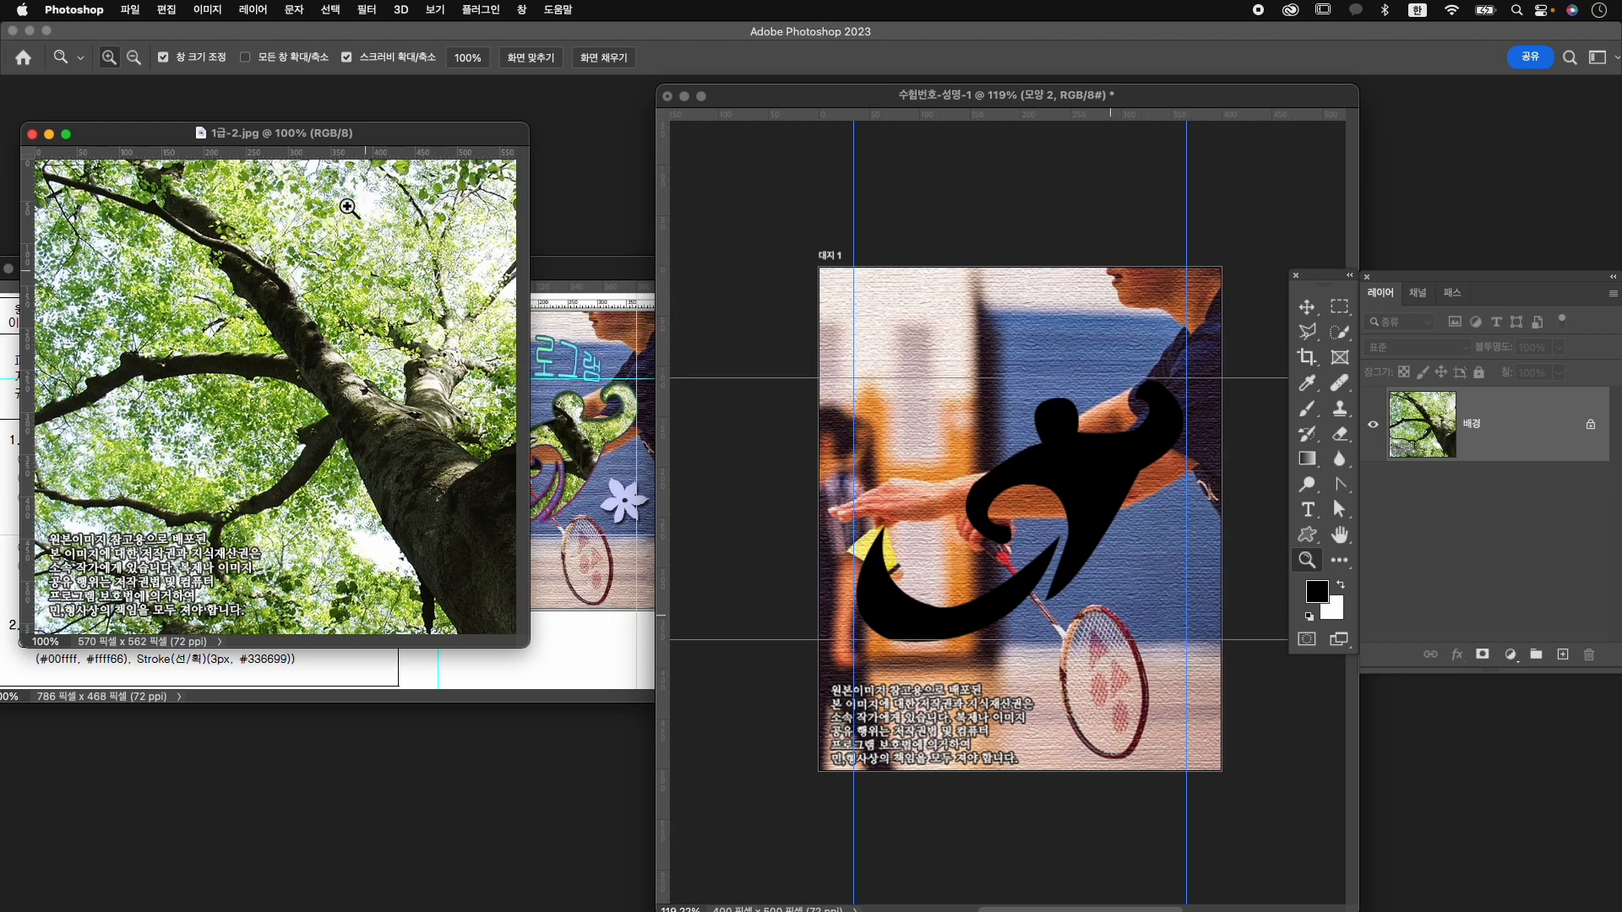
left_click_drag(381, 150, 575, 229)
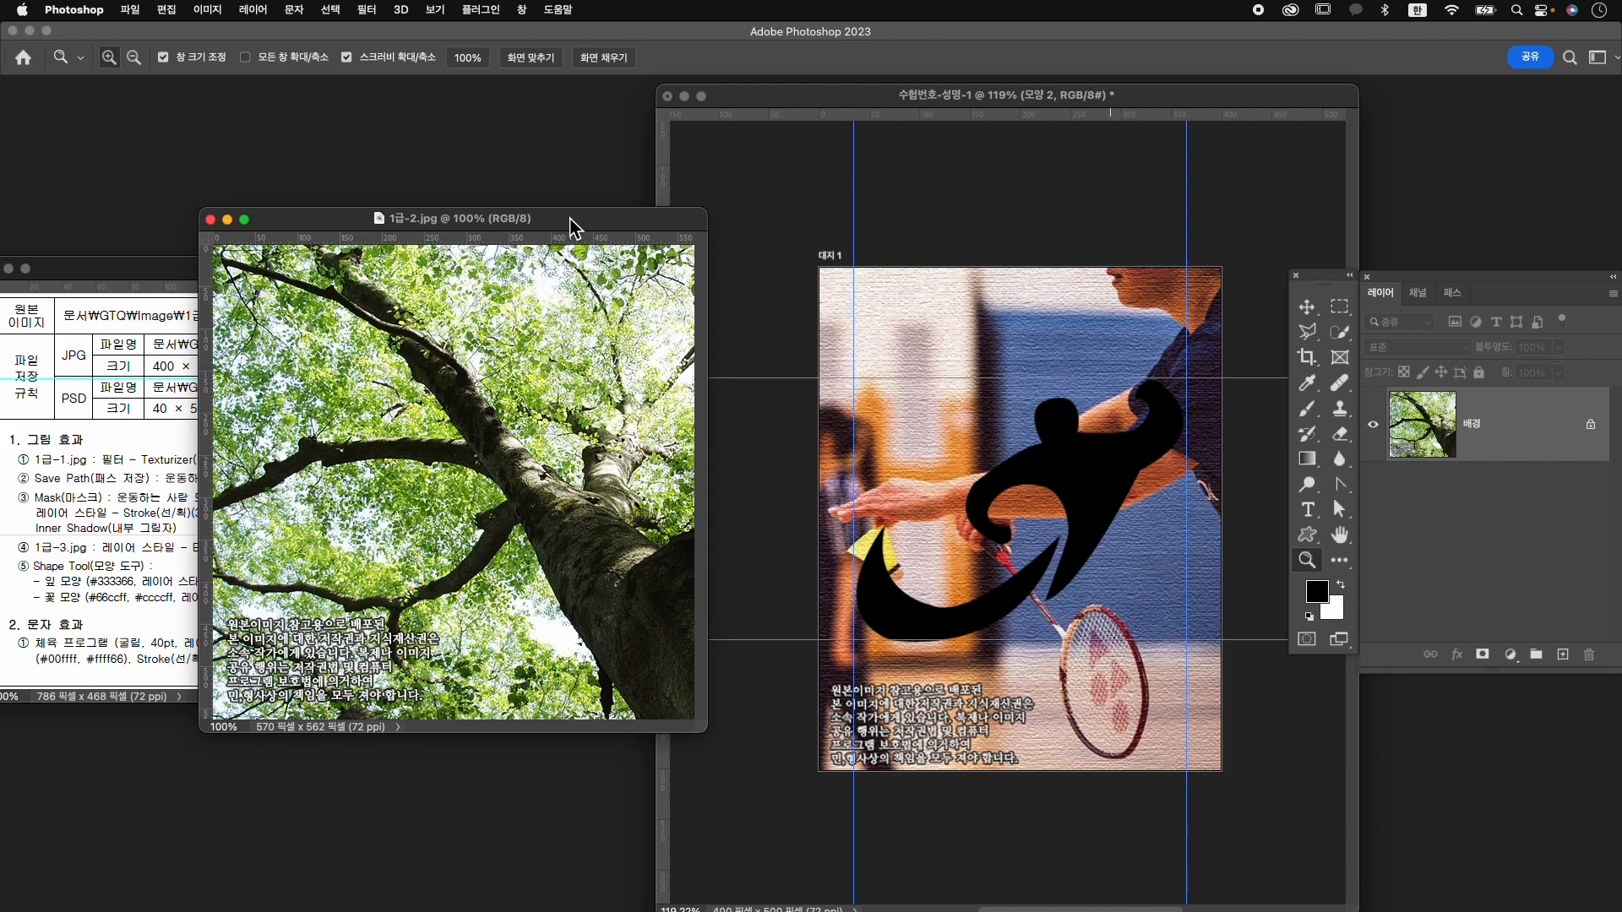
key("super+alt+i")
type("400")
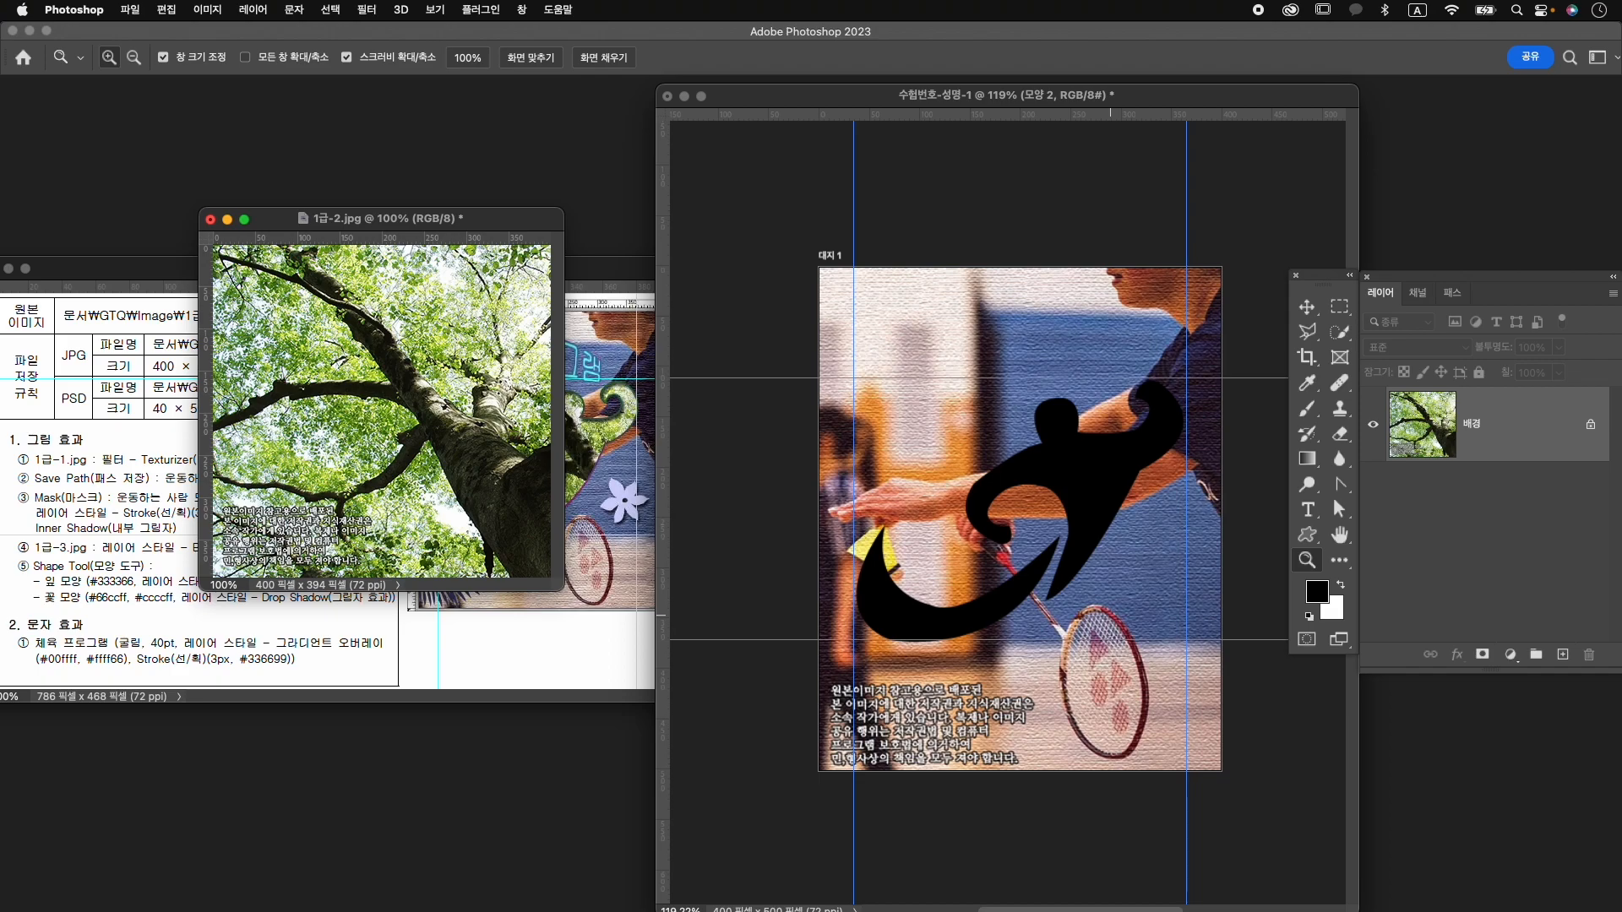
Copy the tree image into the poster document above the figure and close 1급-2.jpg without saving.
left_click_drag(486, 219, 660, 162)
key("v")
left_click_drag(613, 274, 1068, 440)
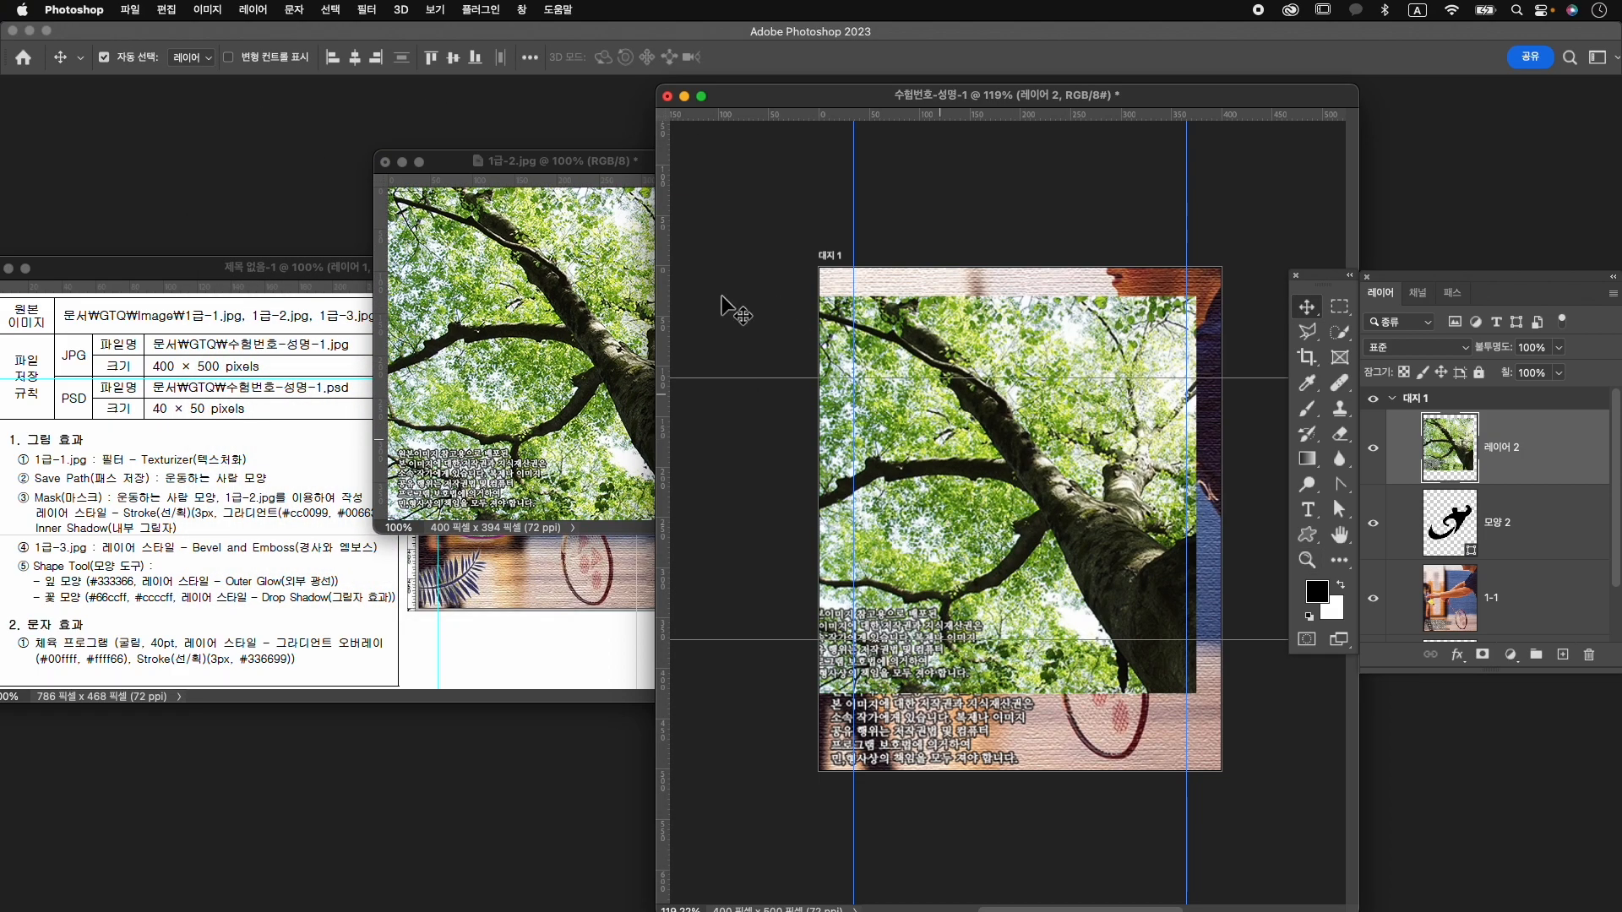
left_click(385, 161)
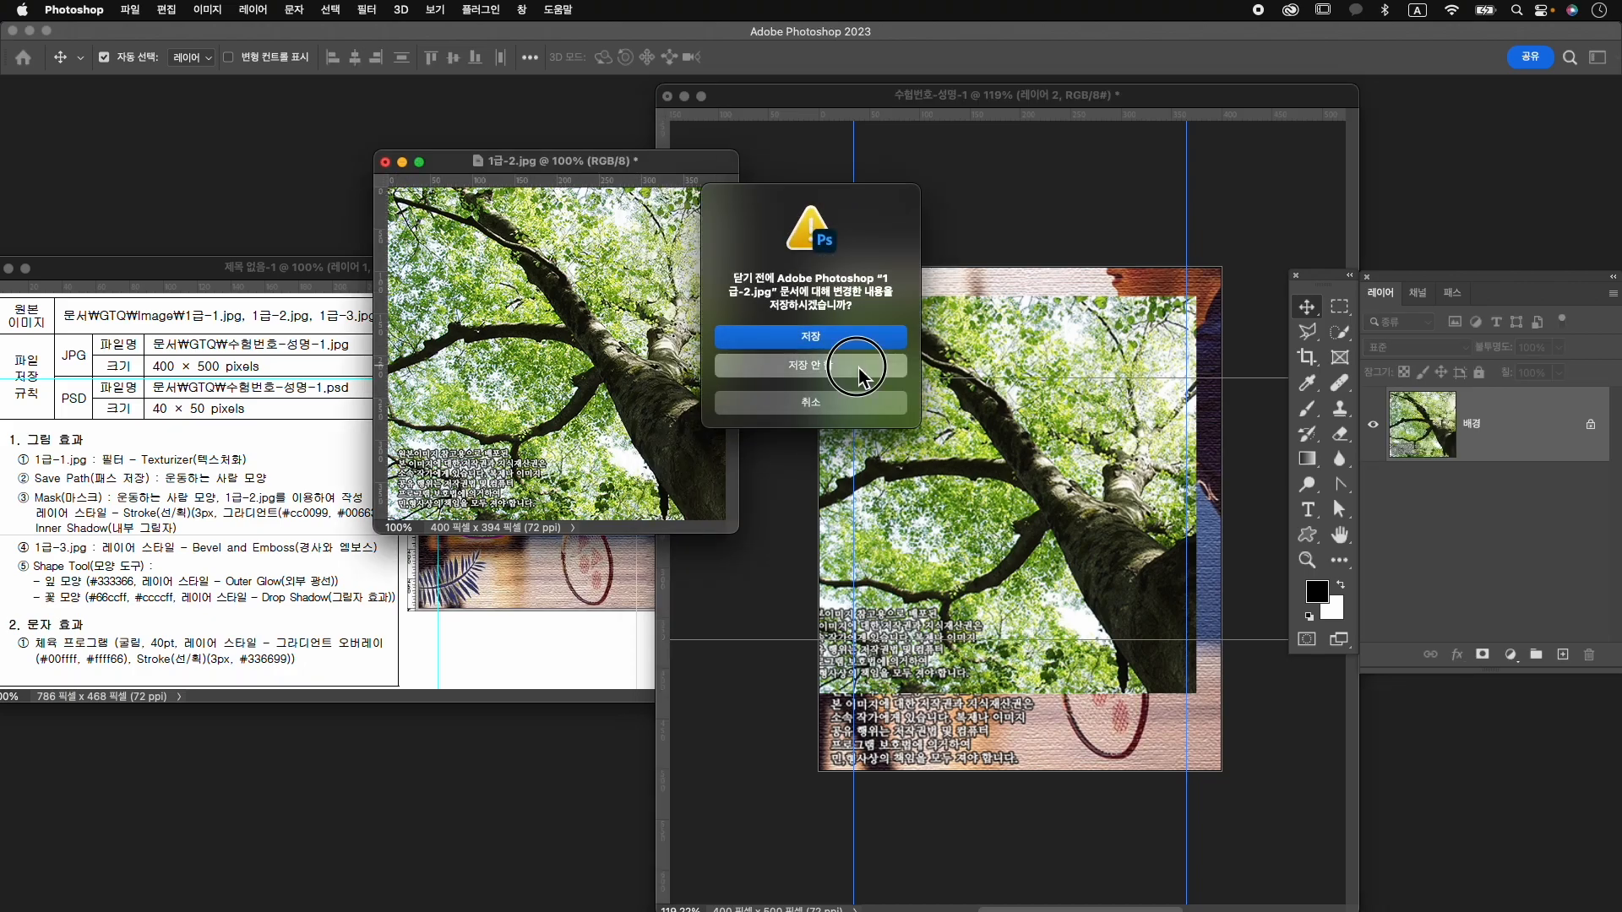
left_click(863, 367)
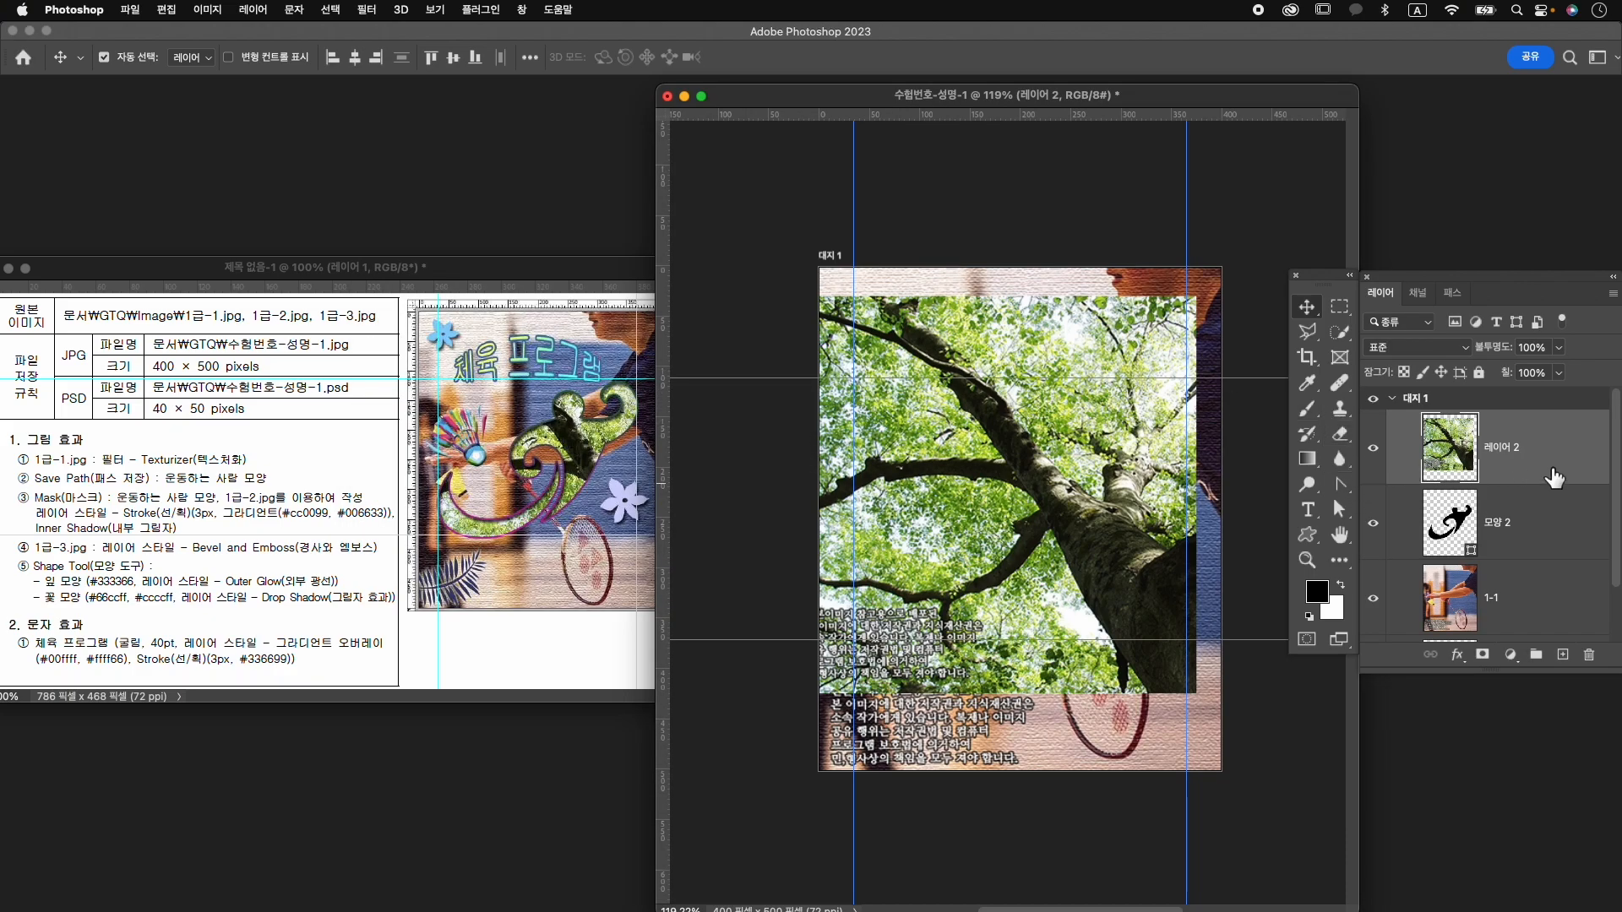
Rename the tree image layer as 1-2 and clip it to the moving-person shape below.
double_click(1523, 458)
type("1-2")
key("Return")
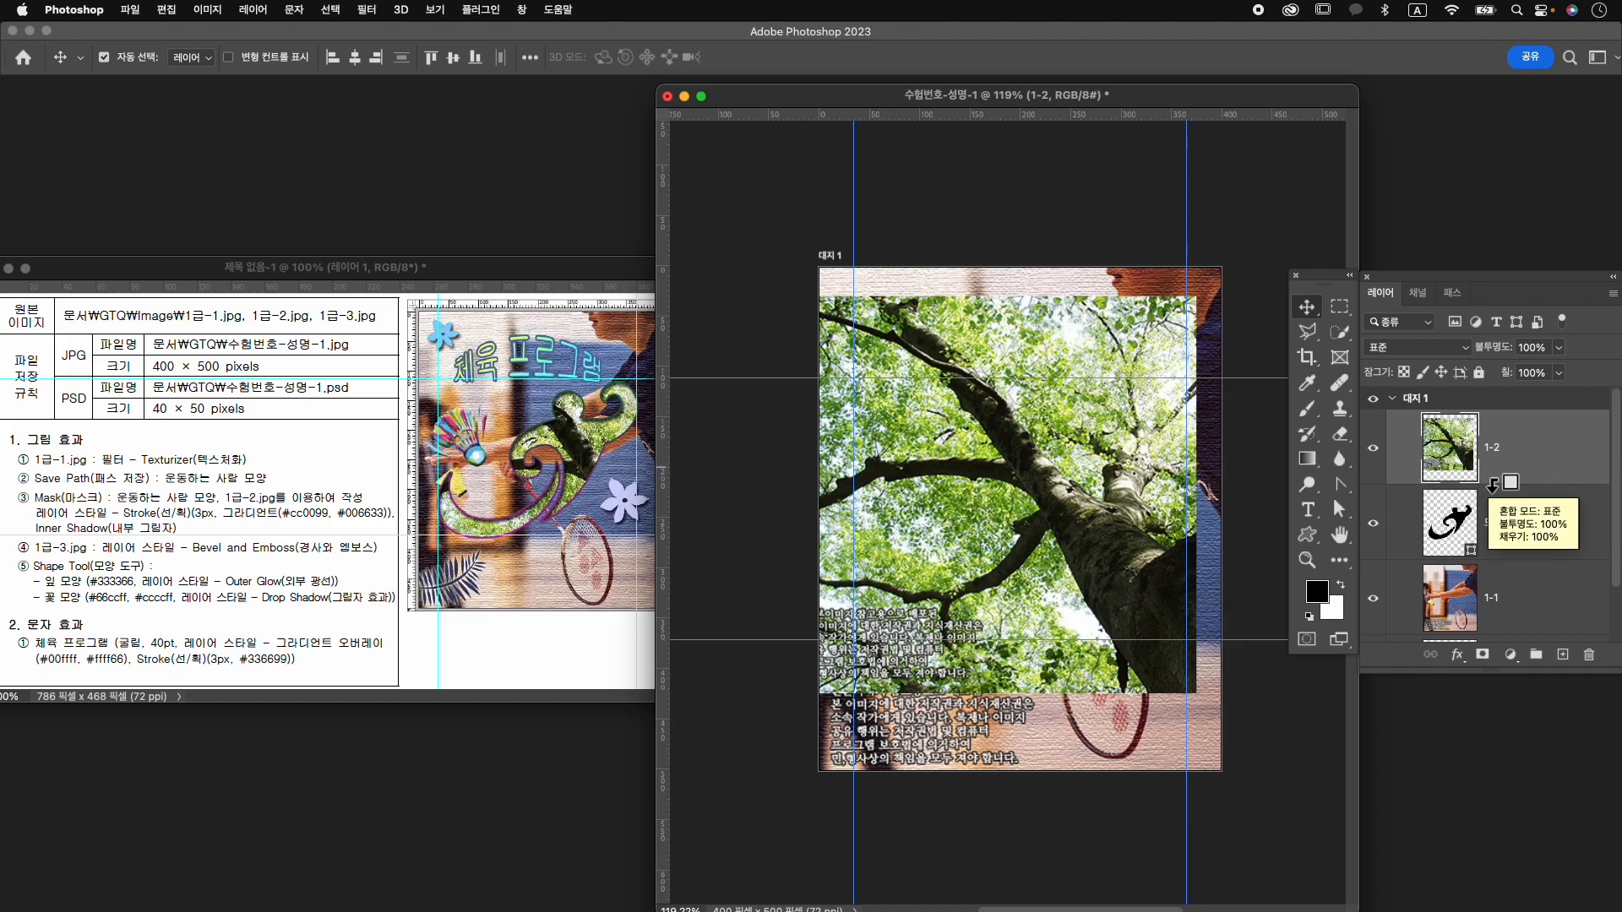
left_click(1488, 478, "alt")
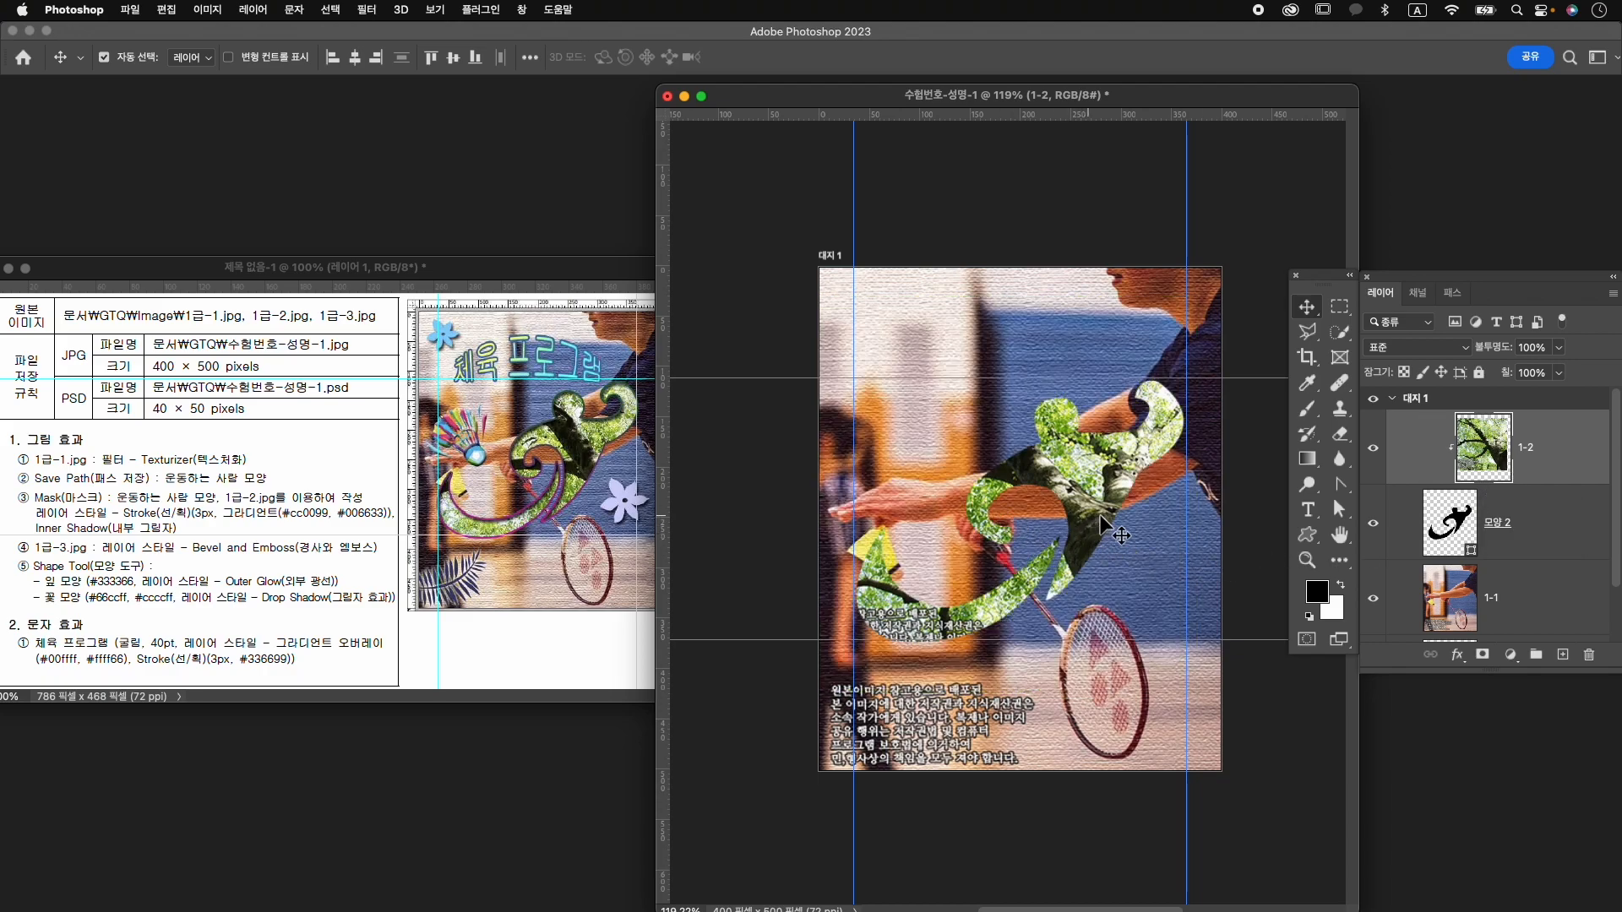
Scale the clipped tree image to about 99% and reposition it so it fills the moving-person shape.
key("super+t")
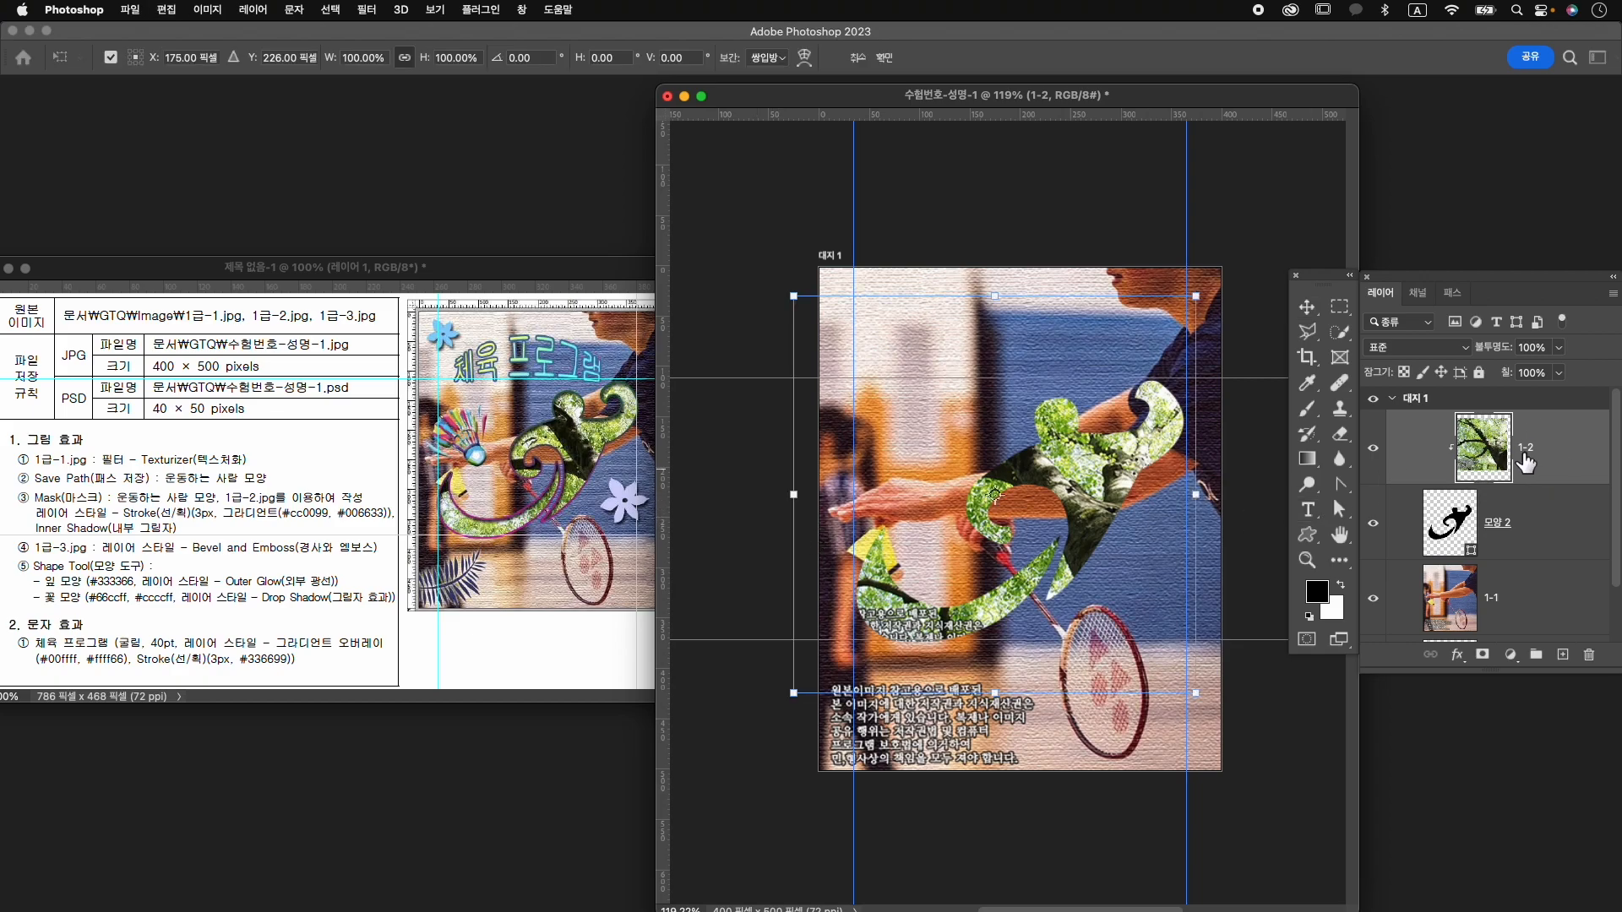
left_click_drag(1073, 480, 1098, 496)
left_click_drag(1224, 314, 1212, 331)
left_click_drag(1120, 492, 1136, 539)
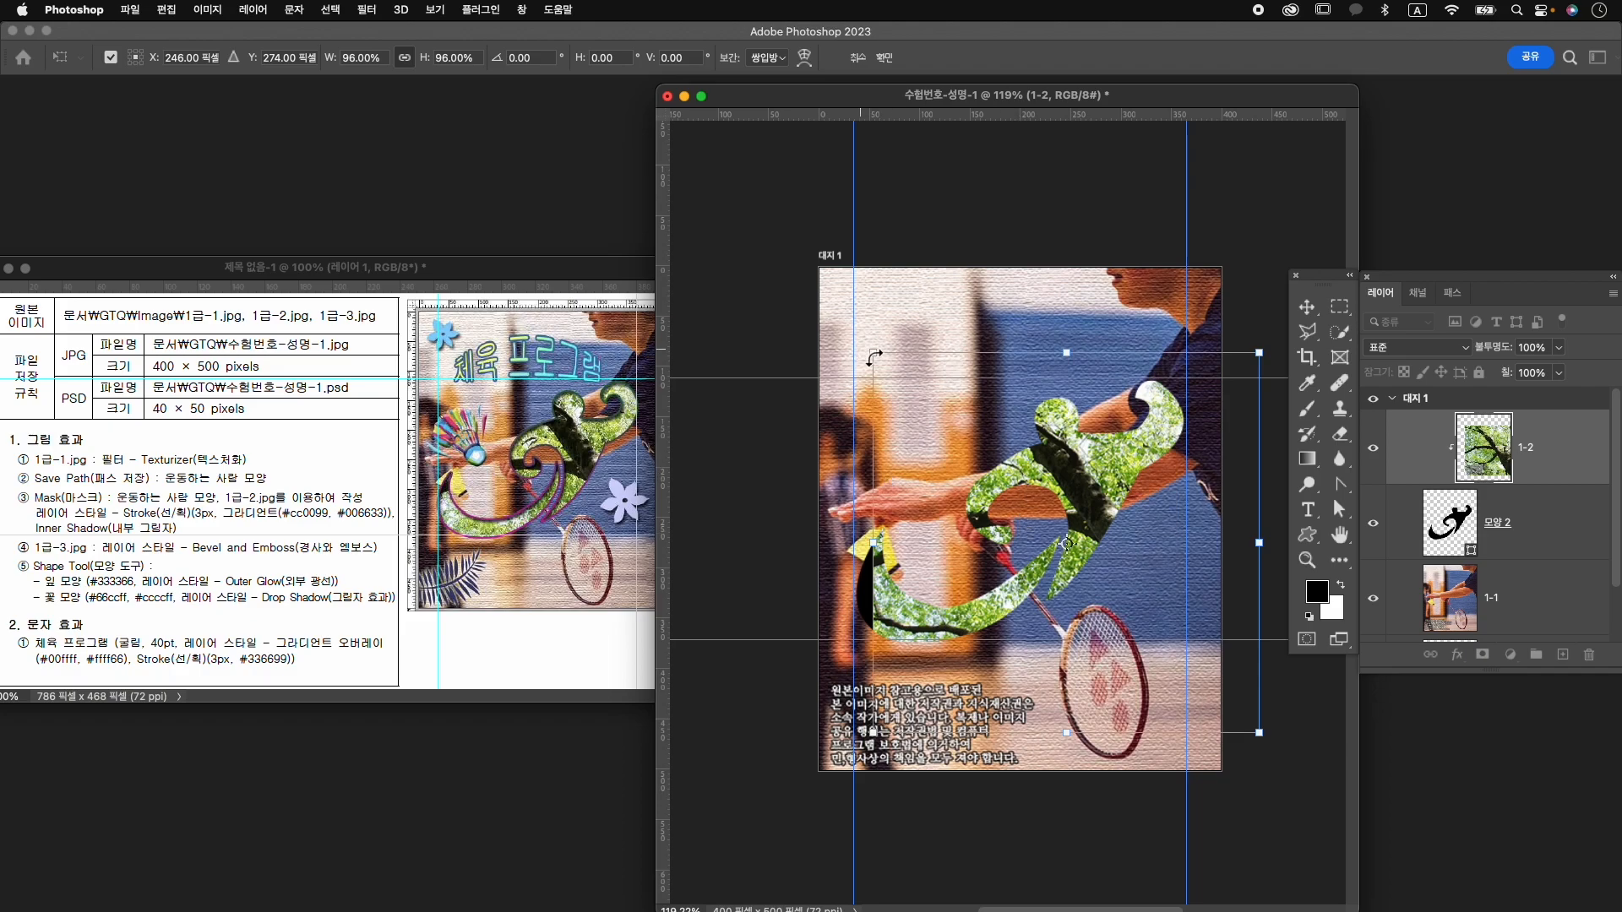
left_click_drag(878, 363, 866, 352)
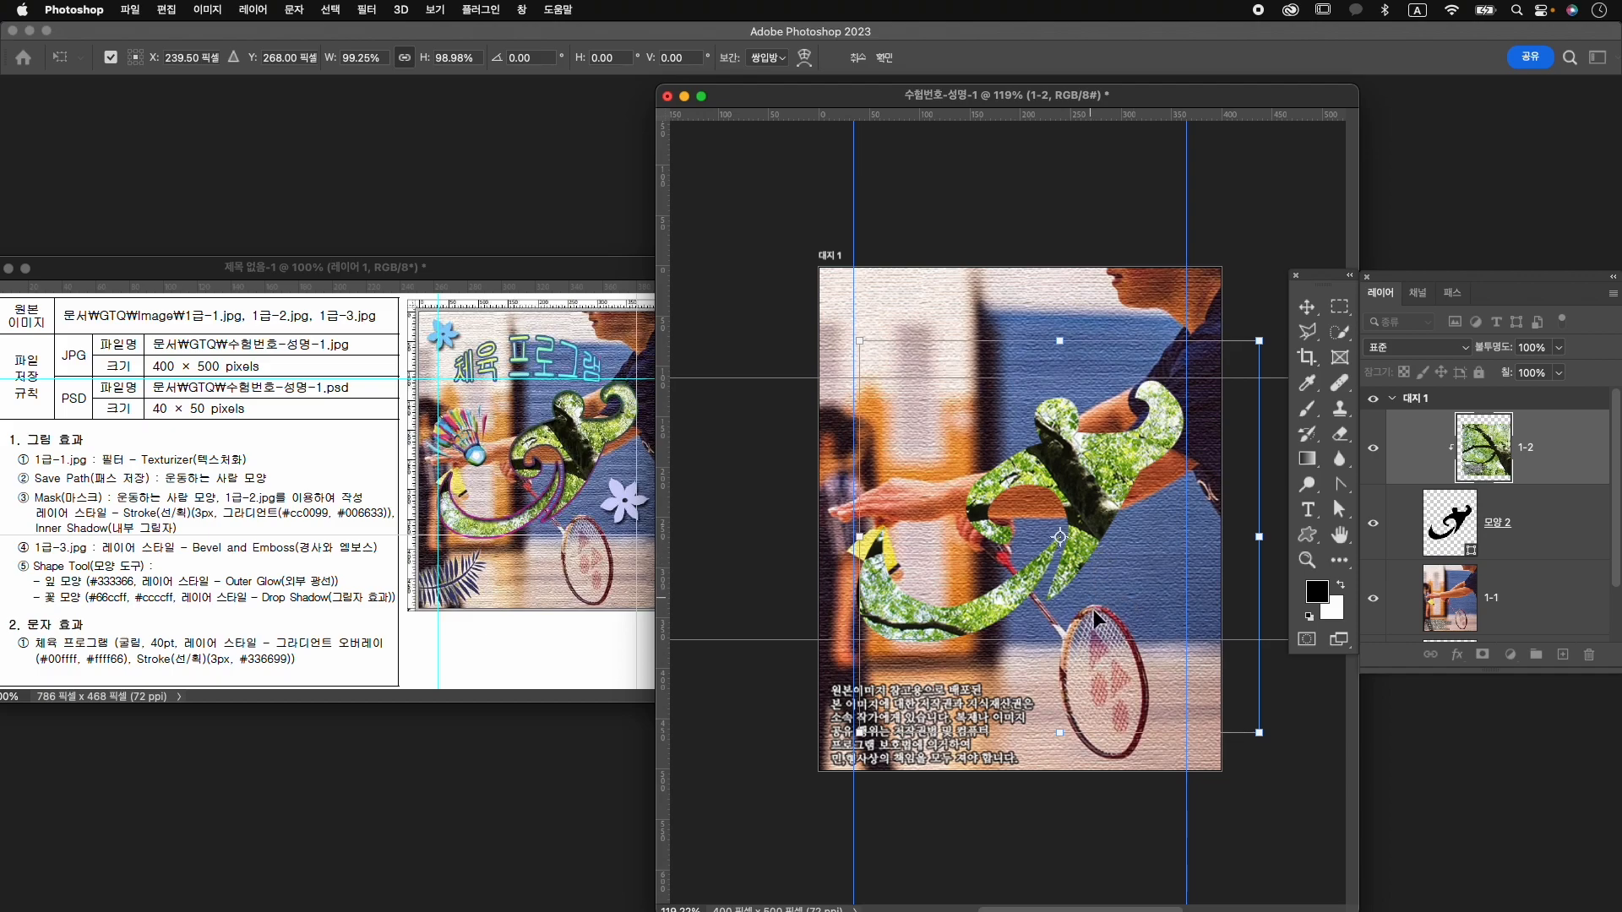
key("Return")
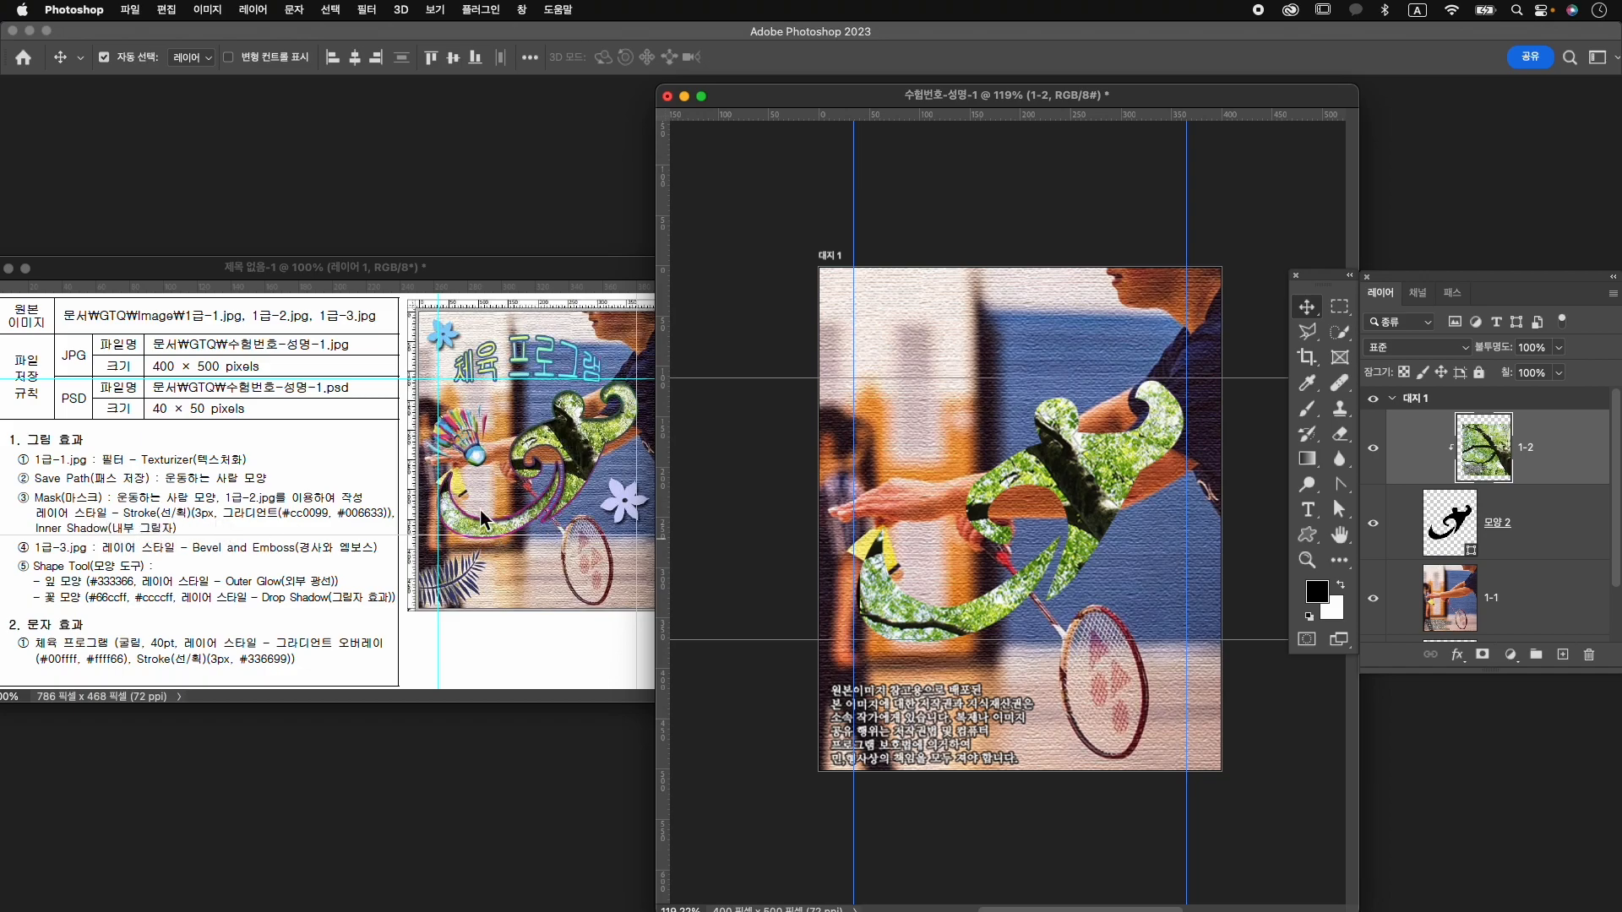
Add a 3 px Stroke (획) layer style with a gradient (그레이디언트) fill to the moving-person shape.
left_click(1470, 535)
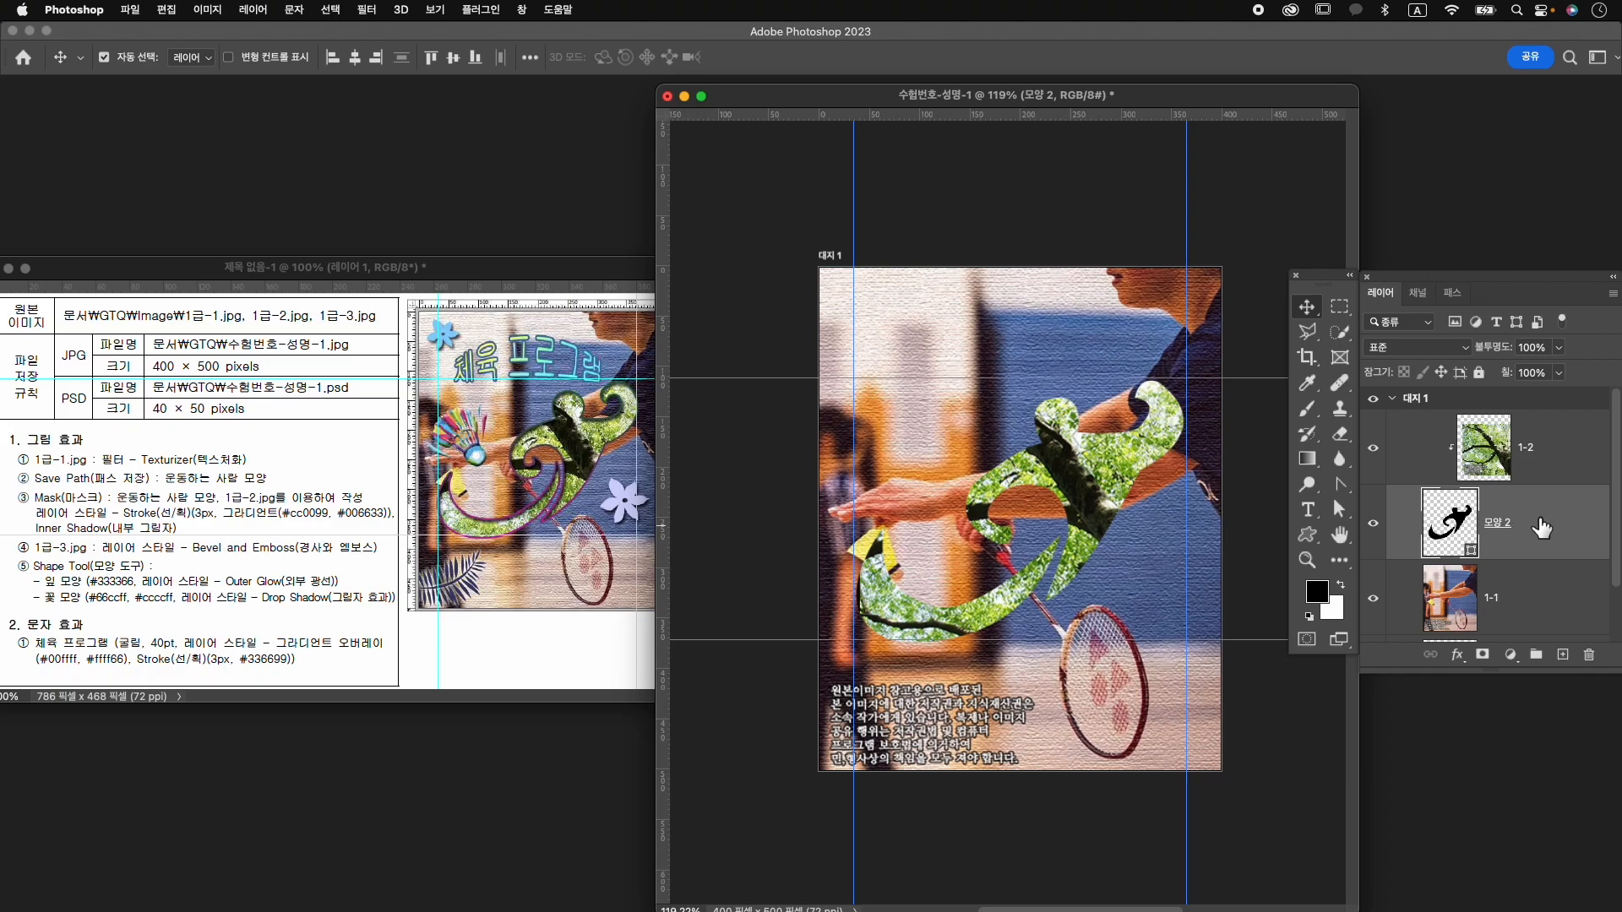
left_click(1459, 656)
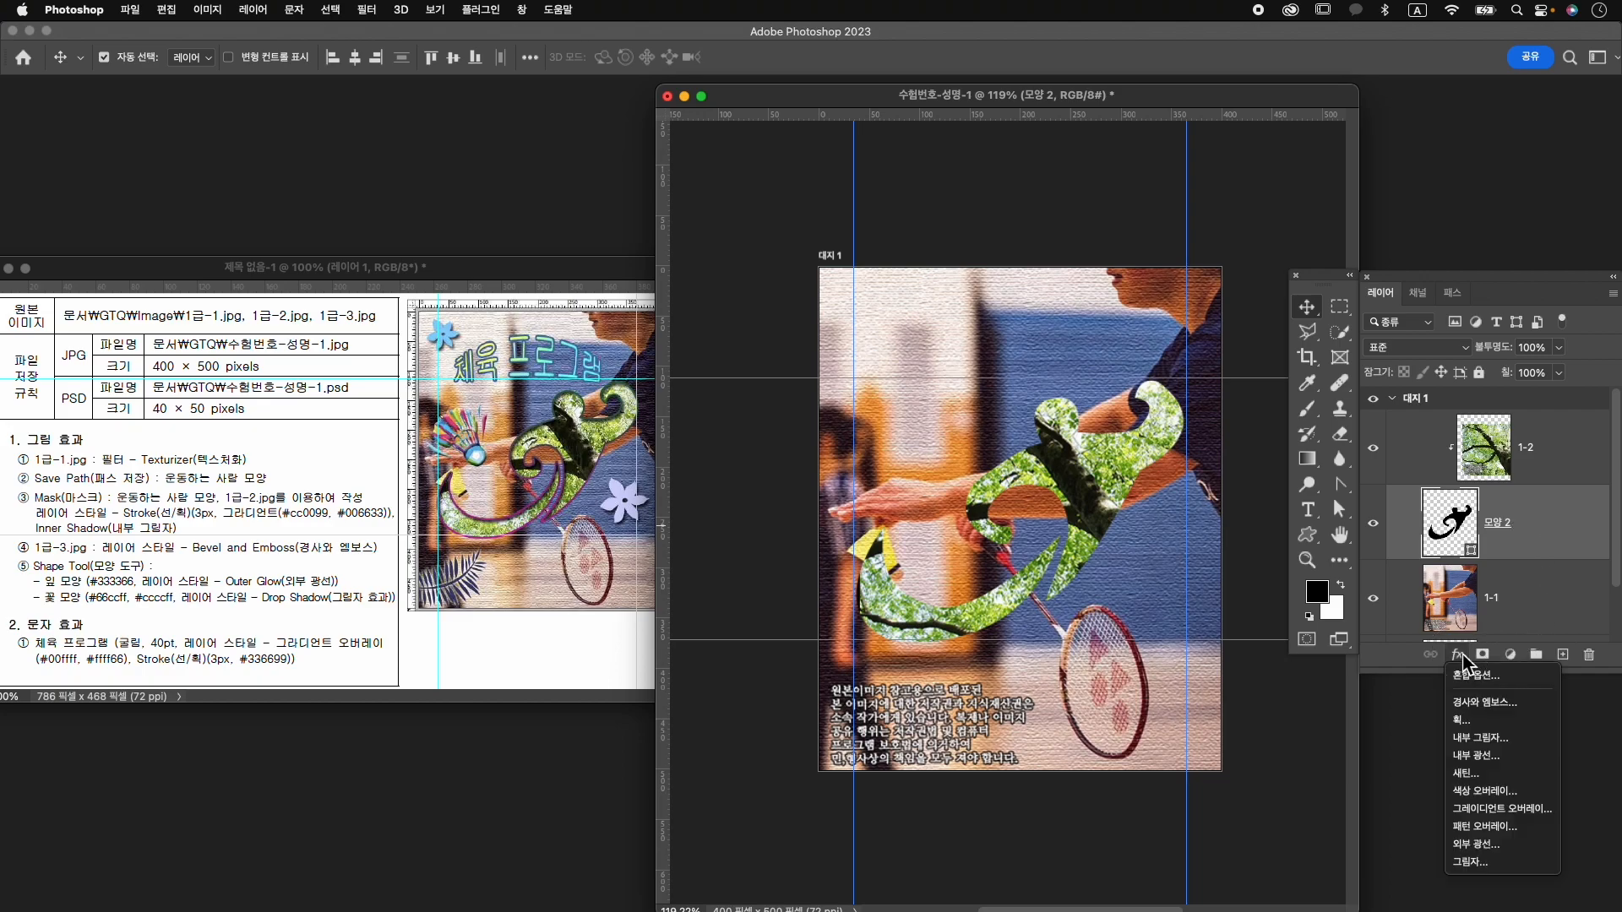
left_click(1462, 721)
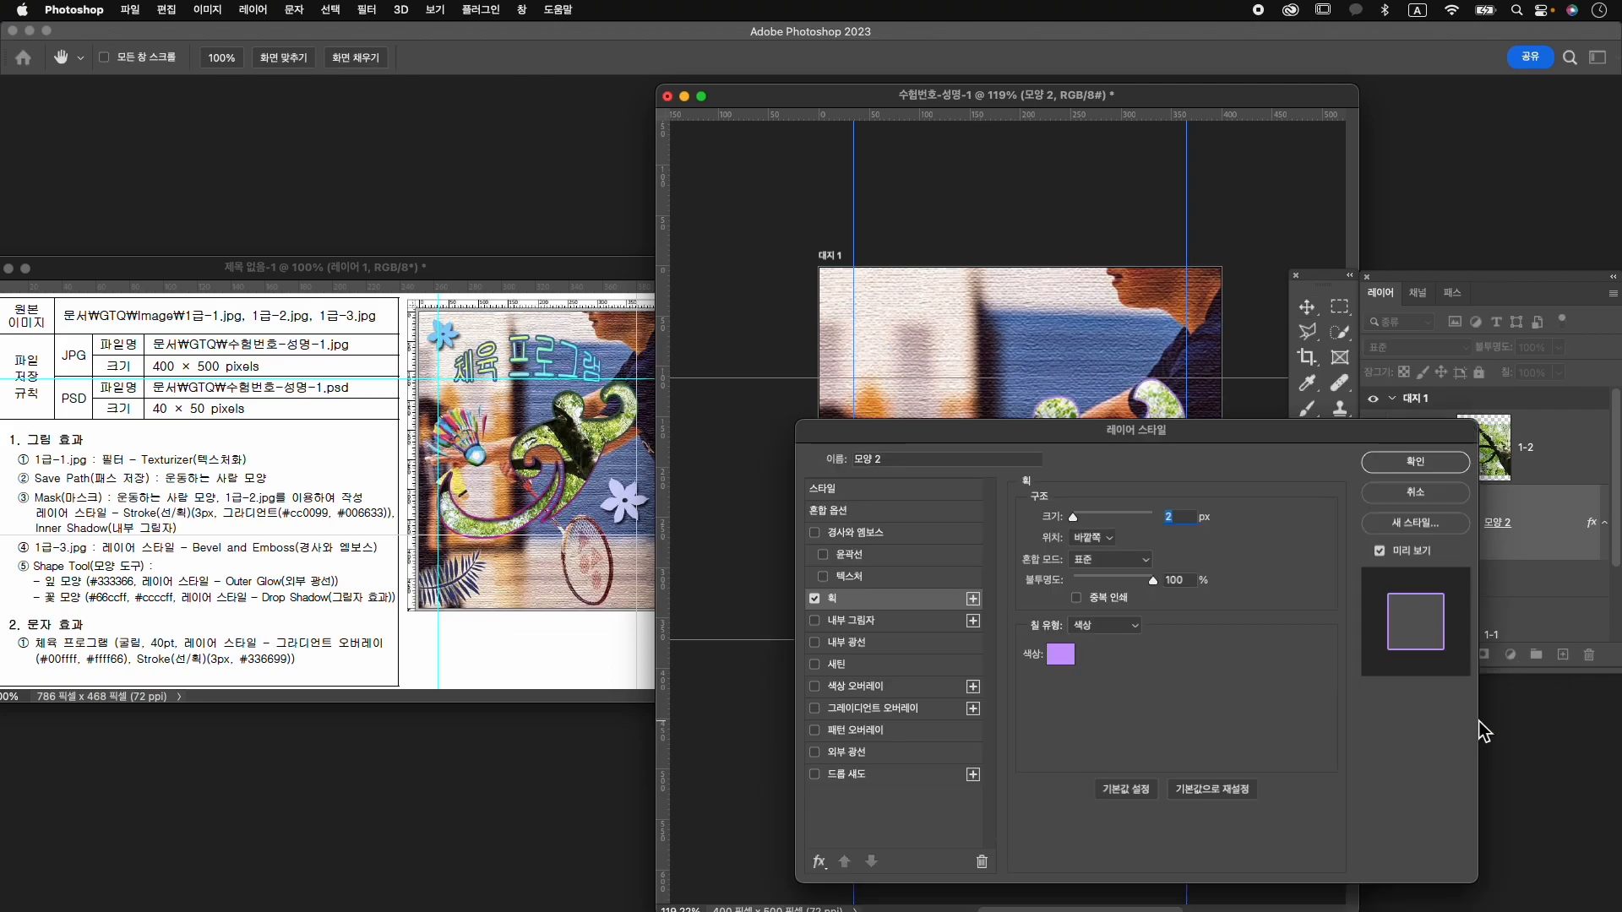
type("3")
left_click(1098, 626)
left_click(1106, 644)
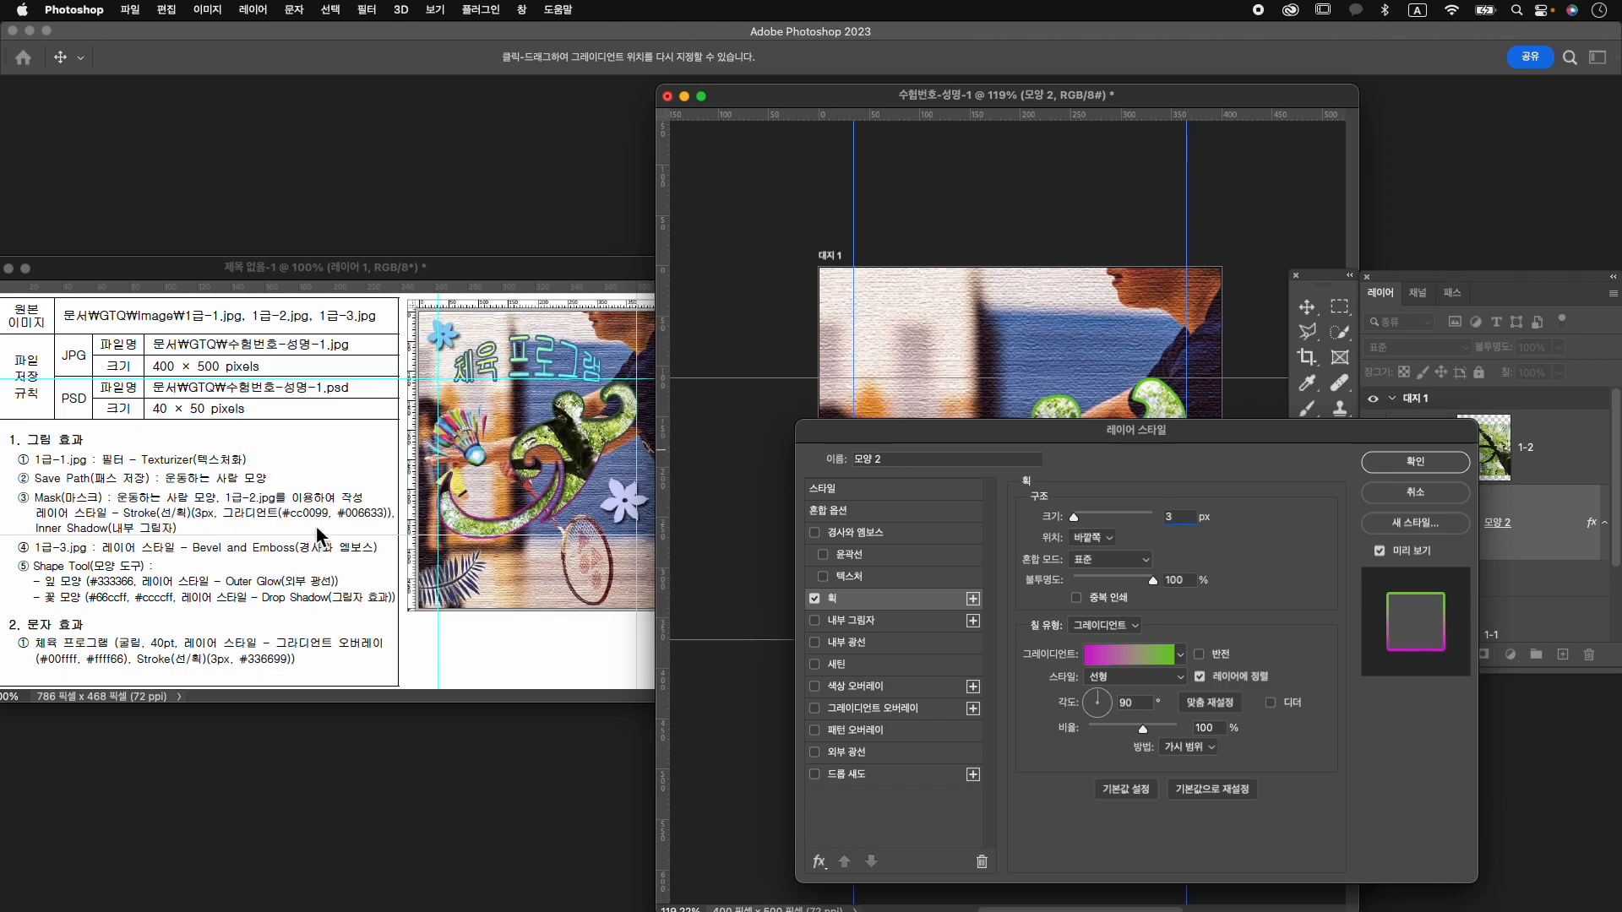
Set the starting color stop of the stroke gradient to #cc0099.
left_click(1128, 657)
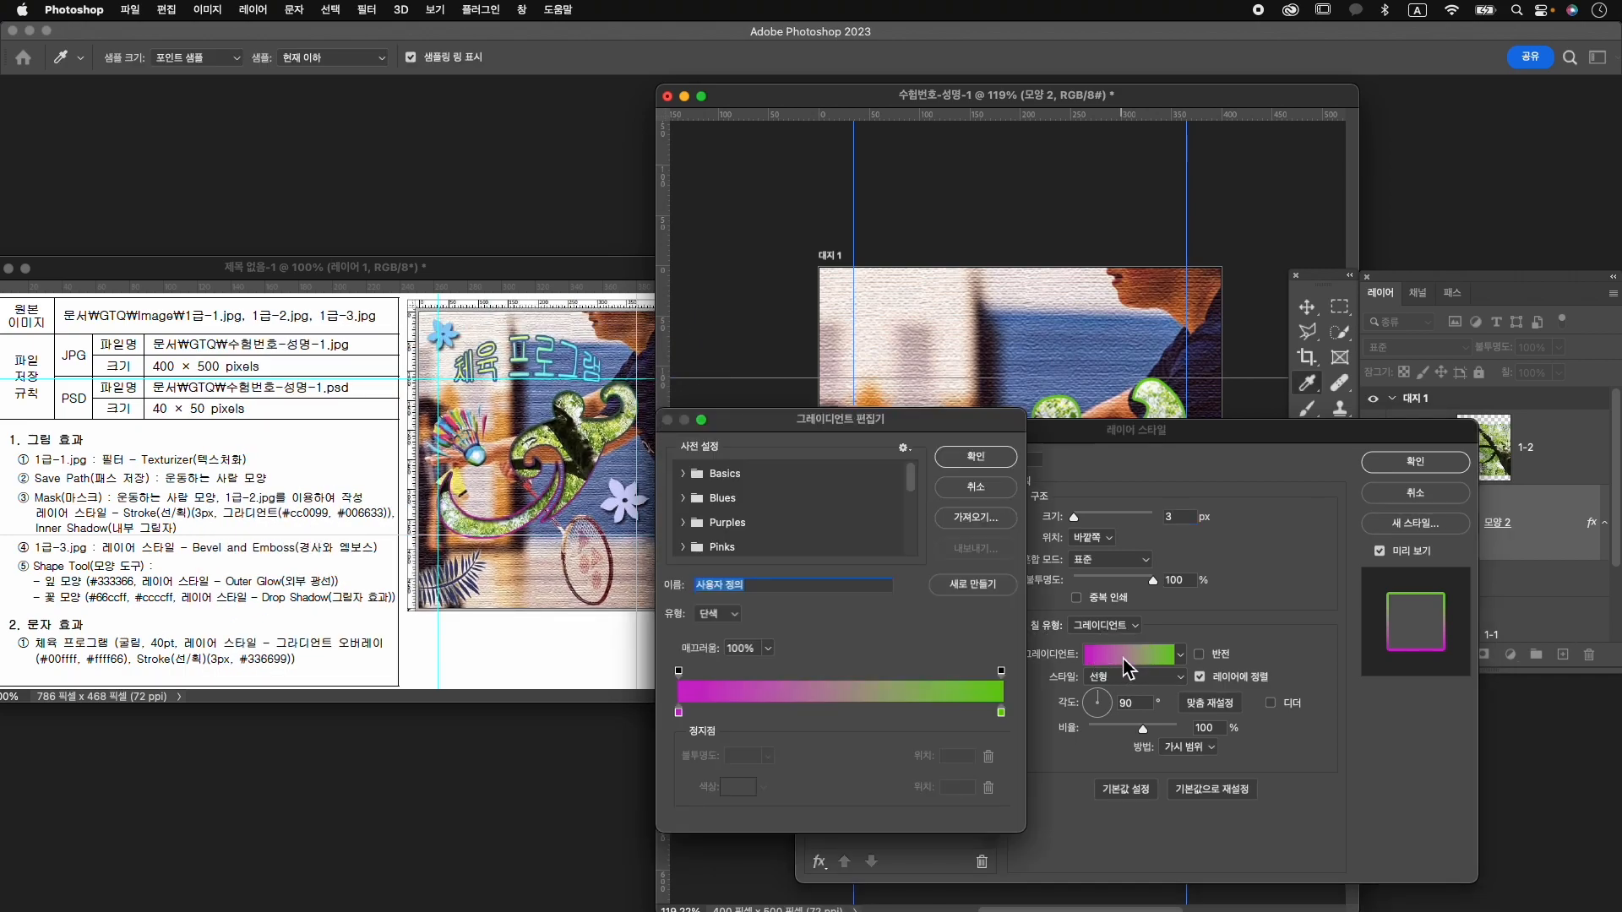
left_click(679, 713)
left_click(736, 789)
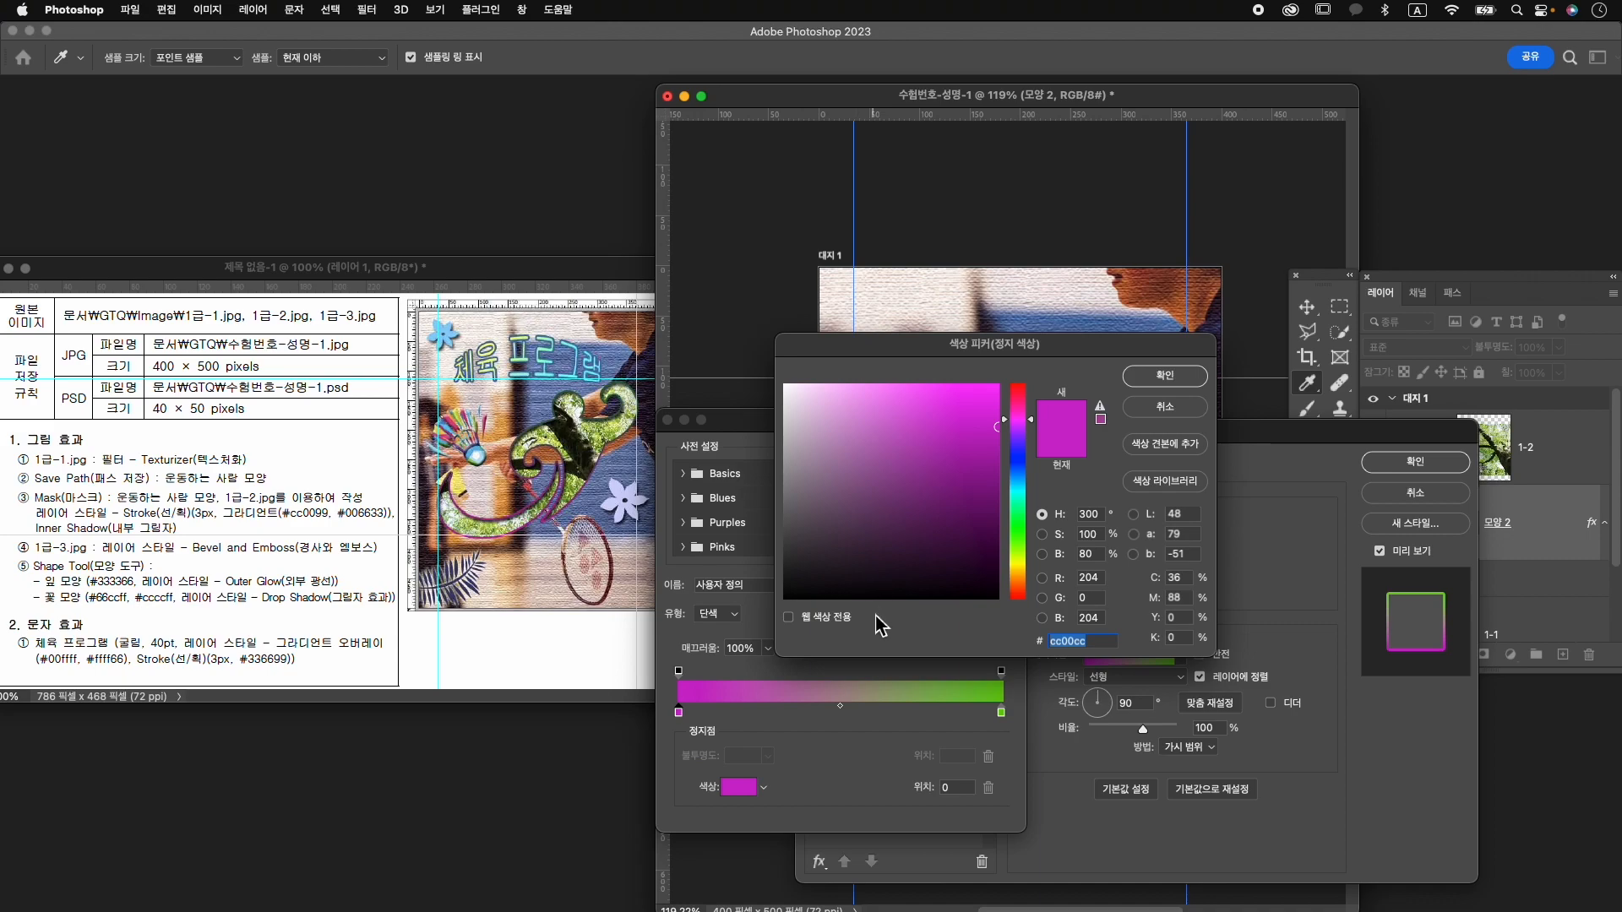
type("cc00")
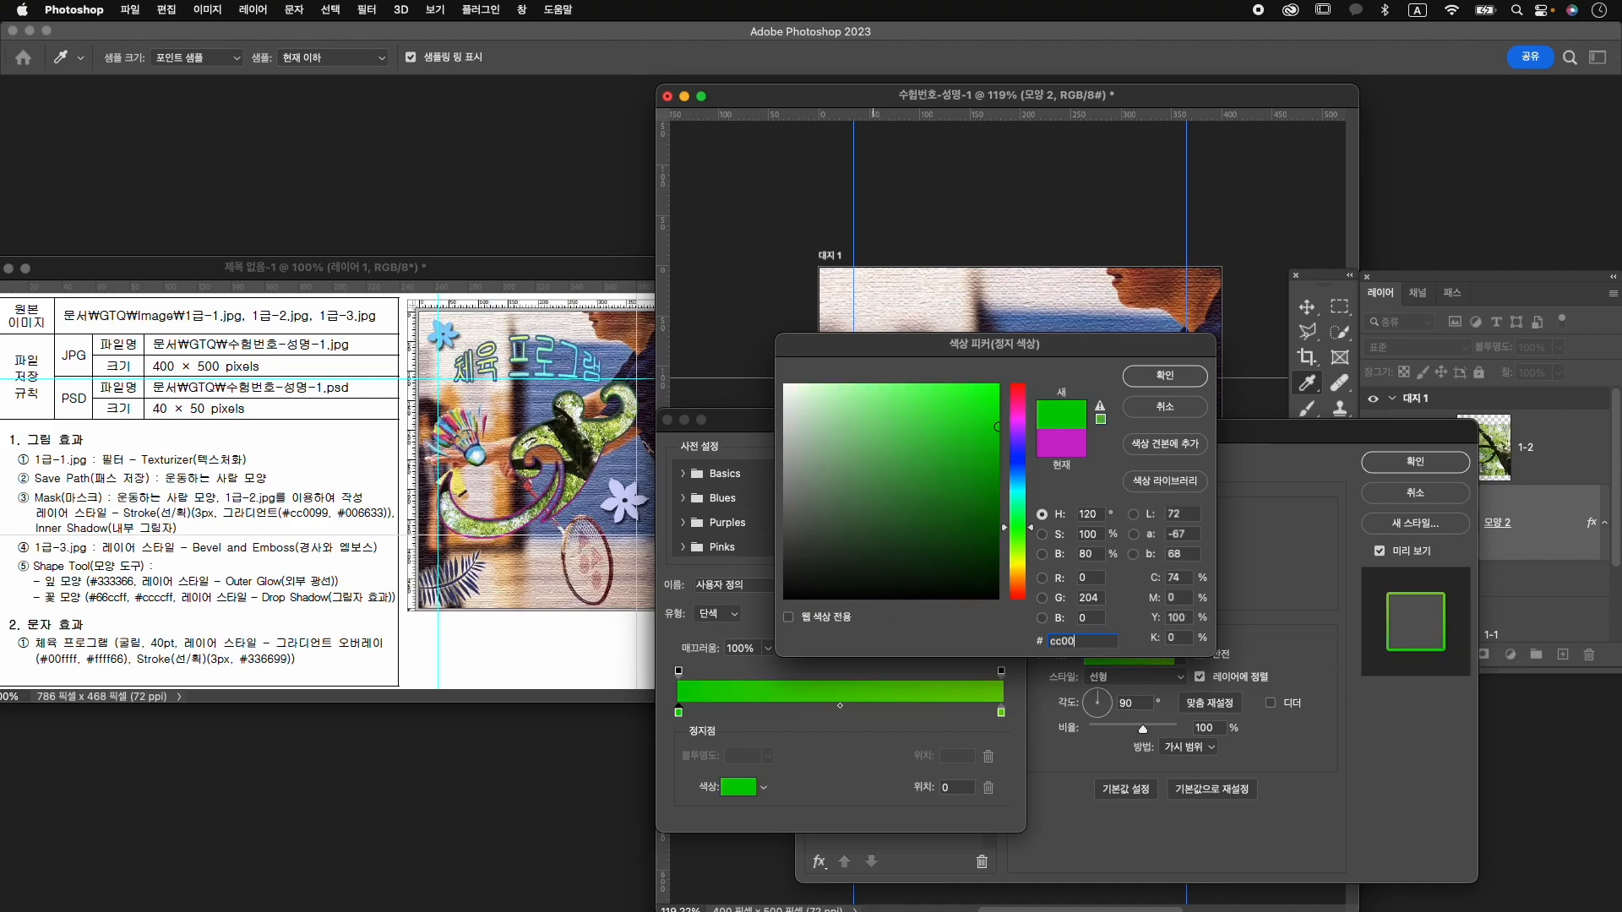
type("cc")
key("Return")
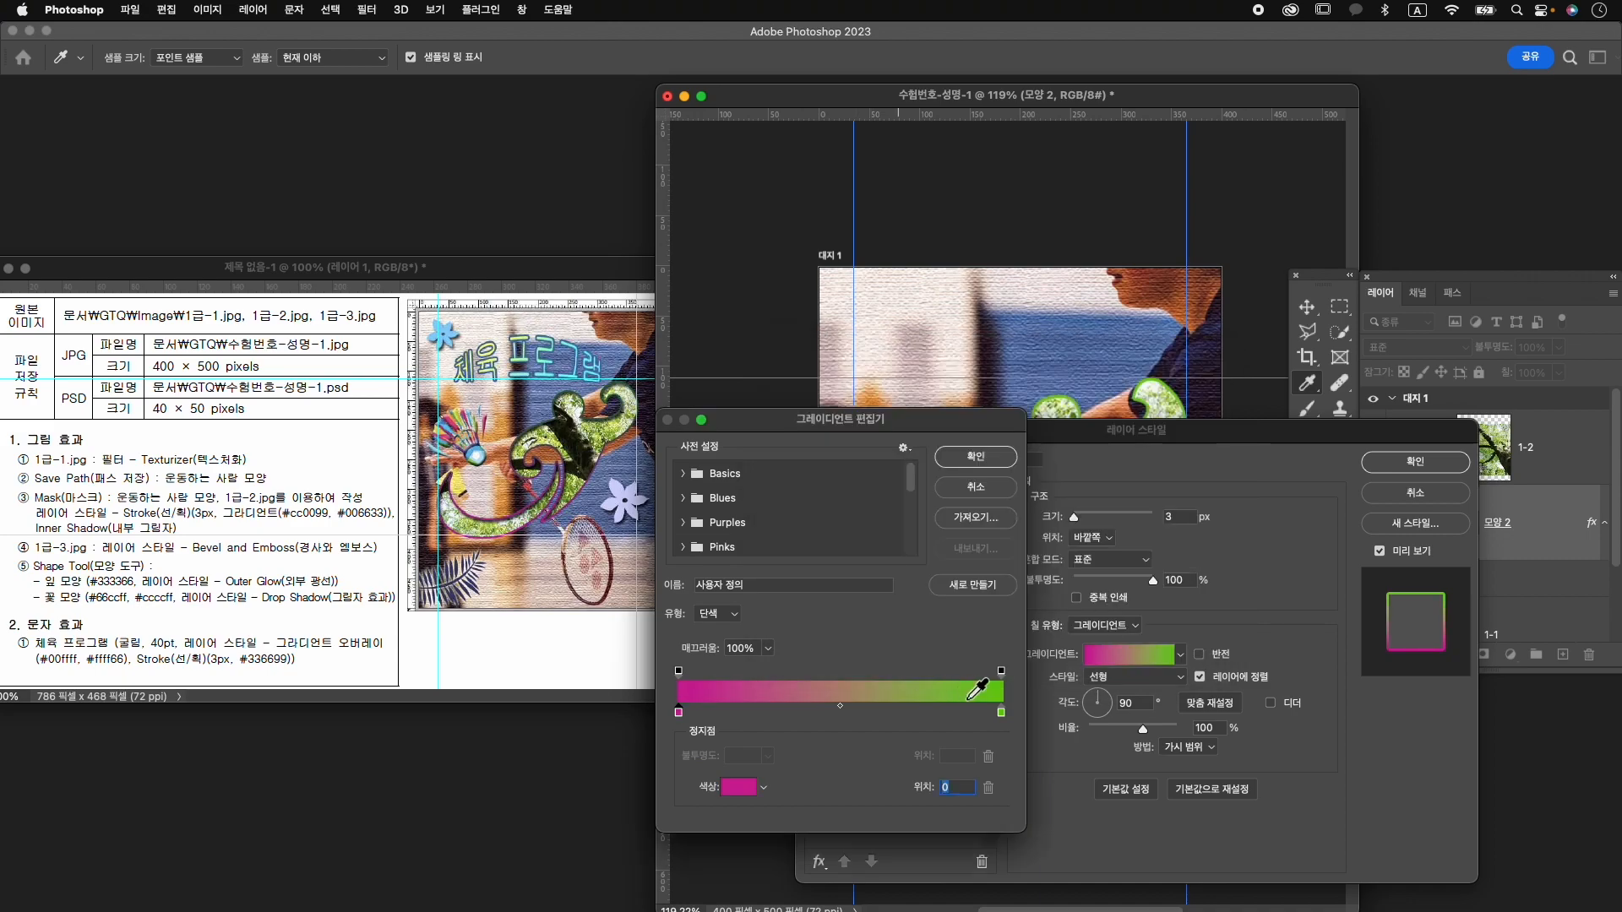
Set the ending color stop of the stroke gradient to #006633 and accept the gradient.
double_click(1001, 714)
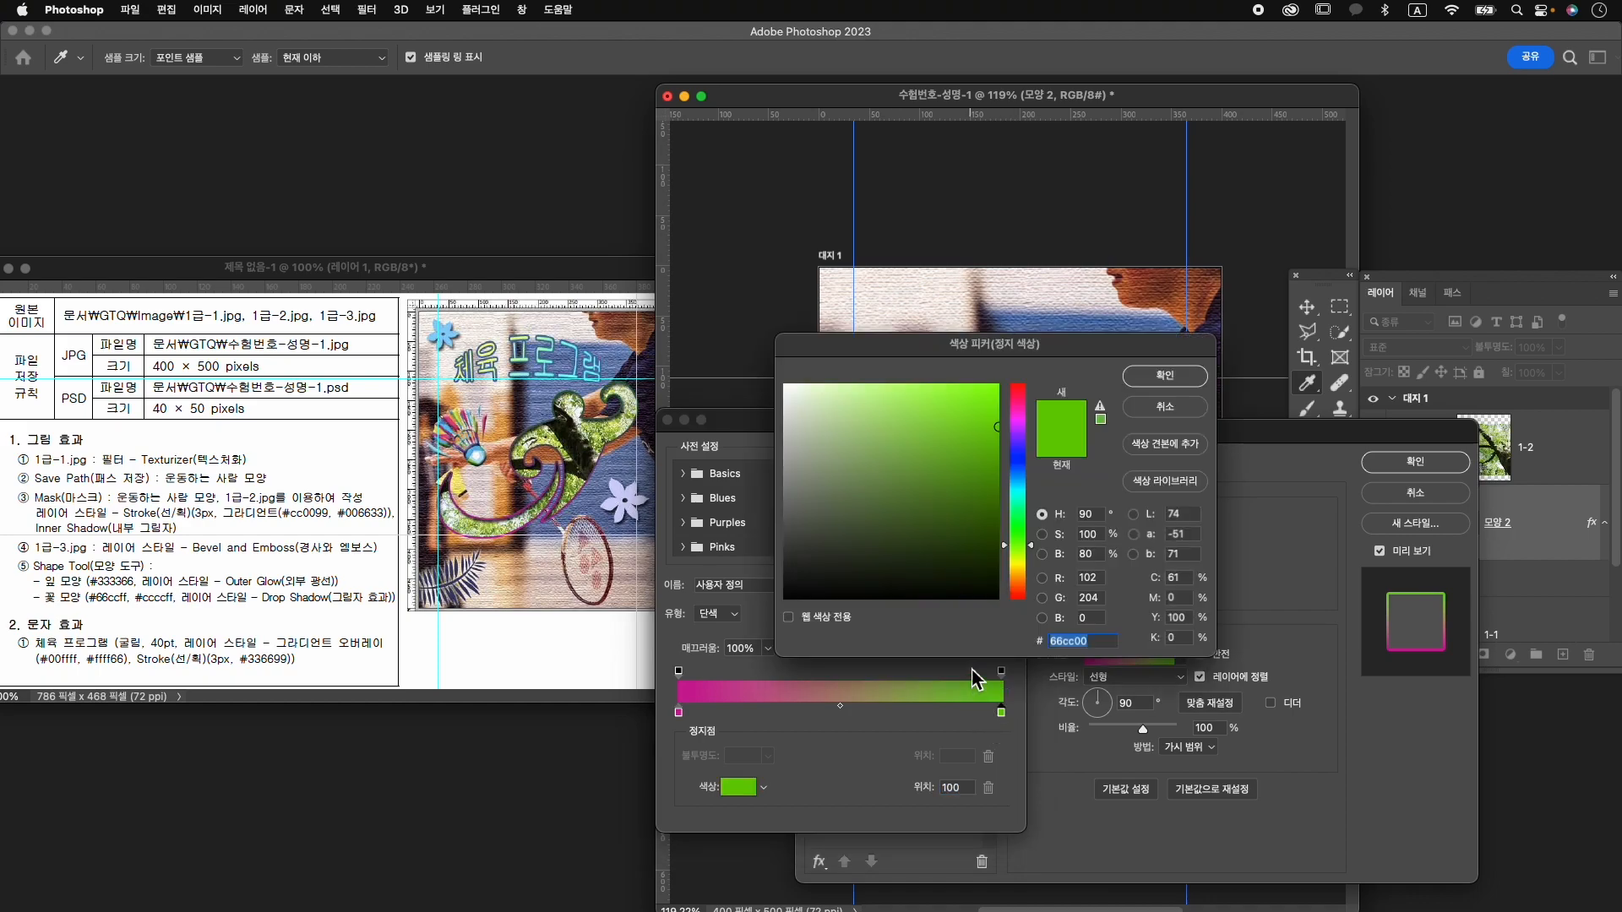
type("00663")
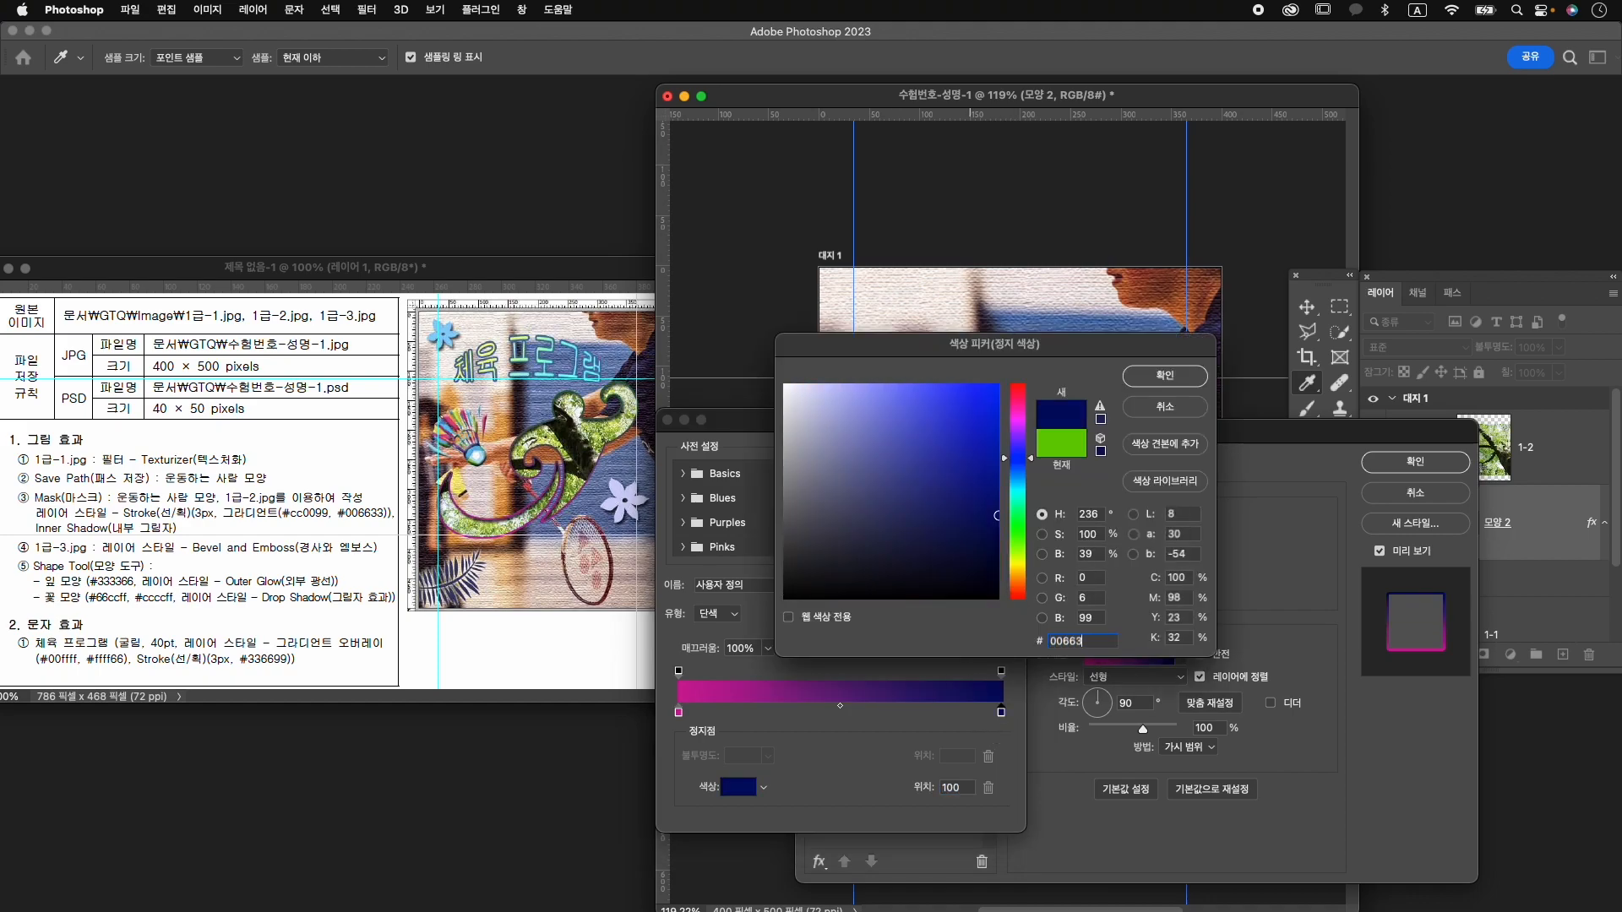
type("3")
key("Return")
left_click(980, 457)
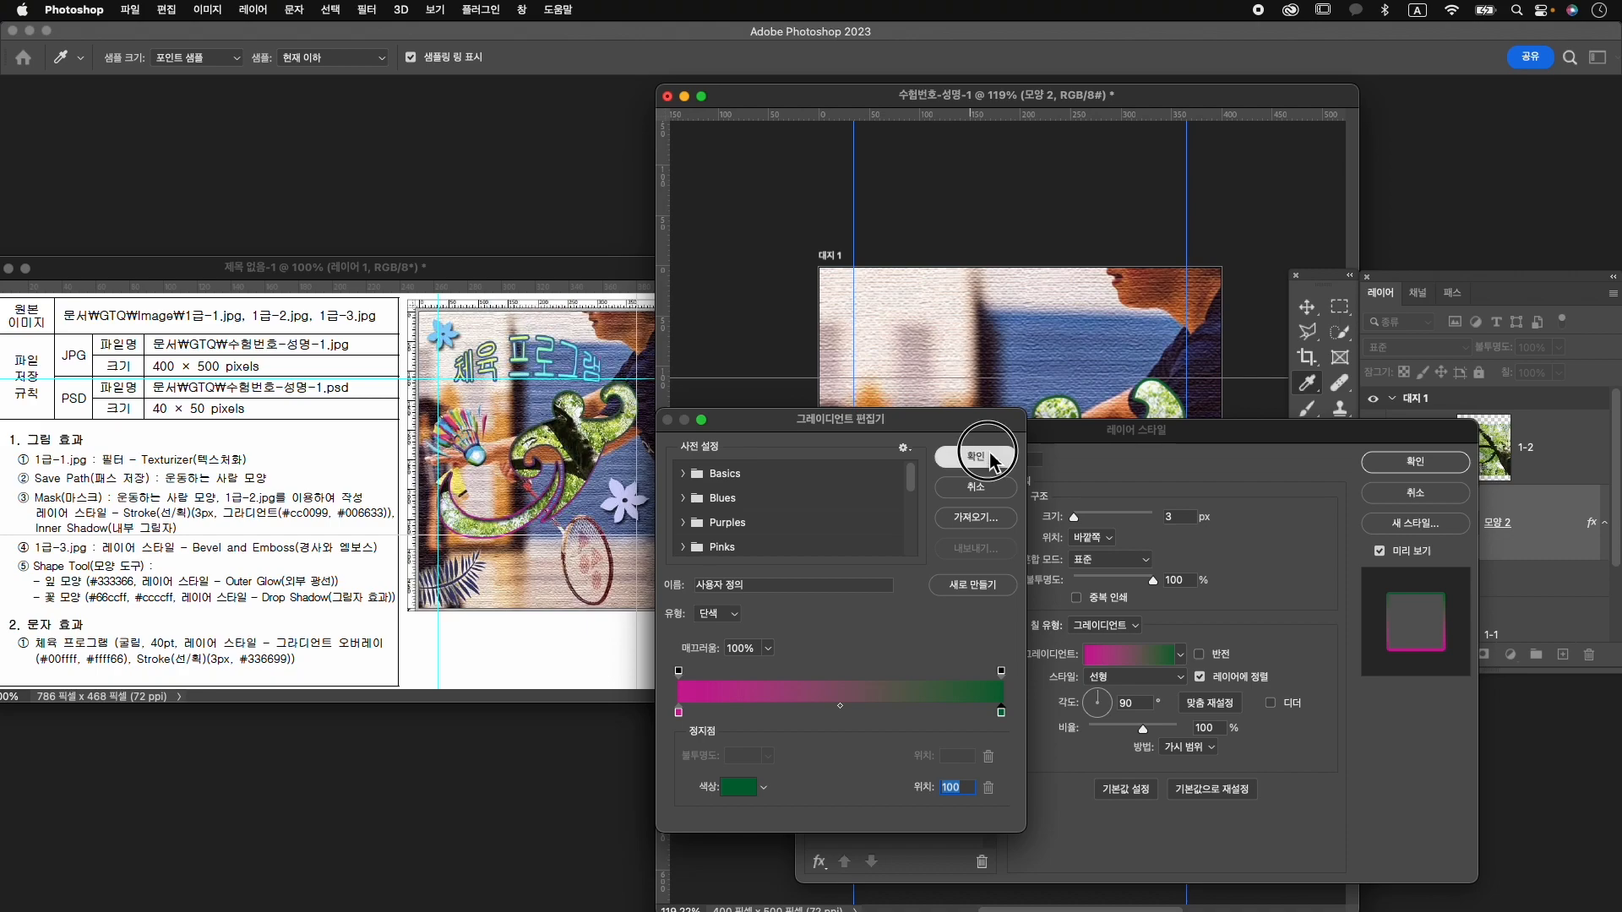
Add an Inner Shadow (내부 그림자) effect to the moving-person shape and apply the layer styles.
left_click_drag(990, 448, 1055, 431)
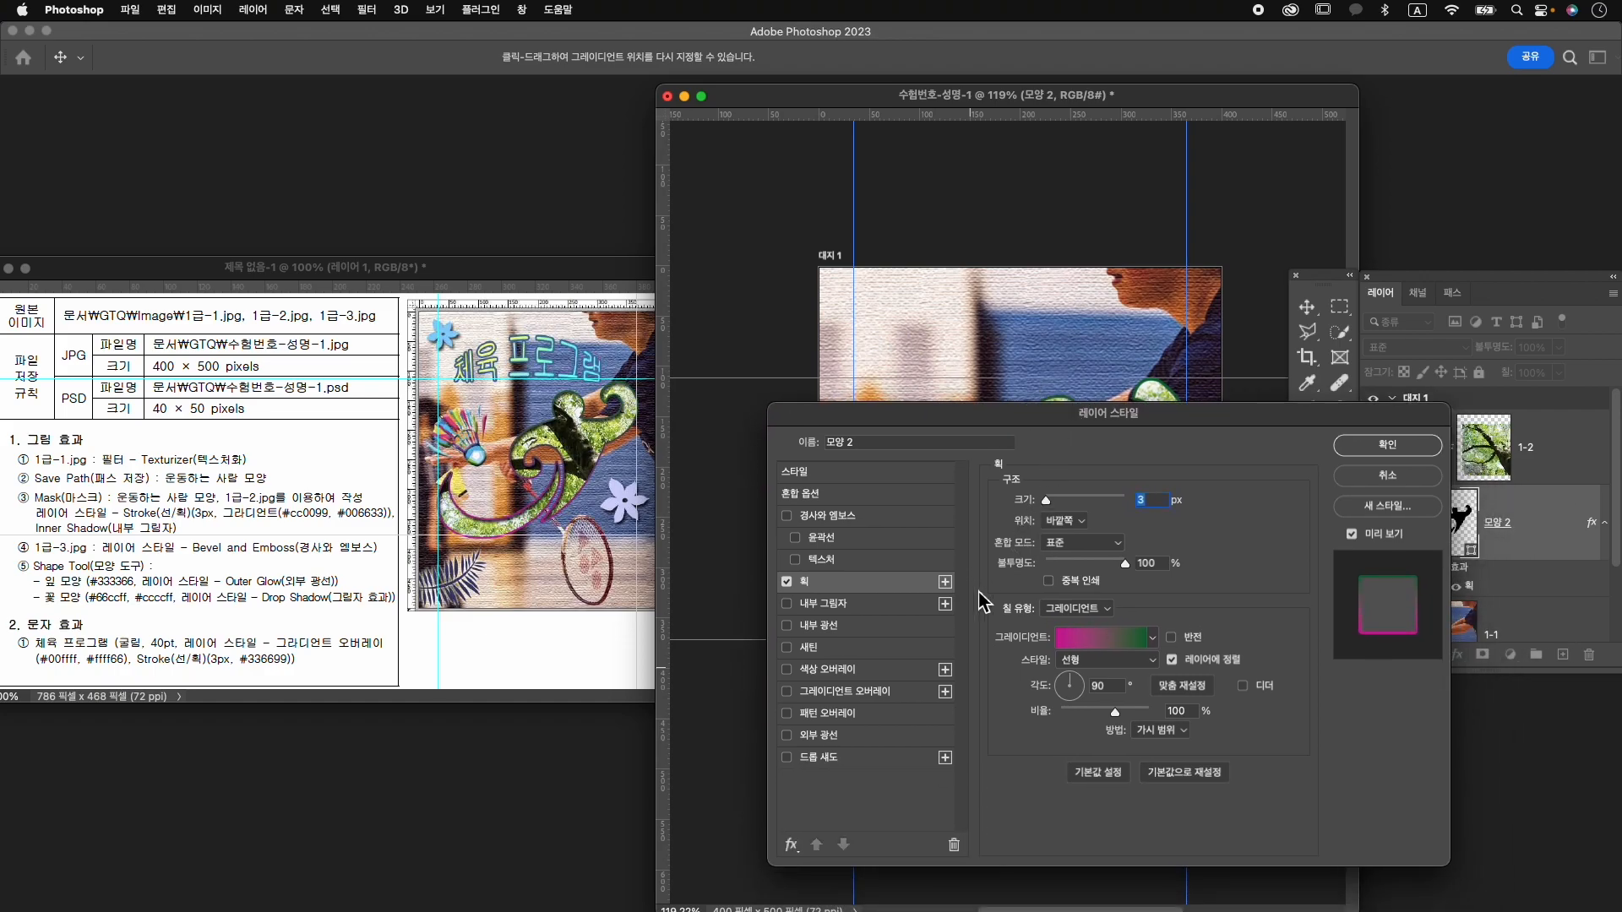
left_click(829, 608)
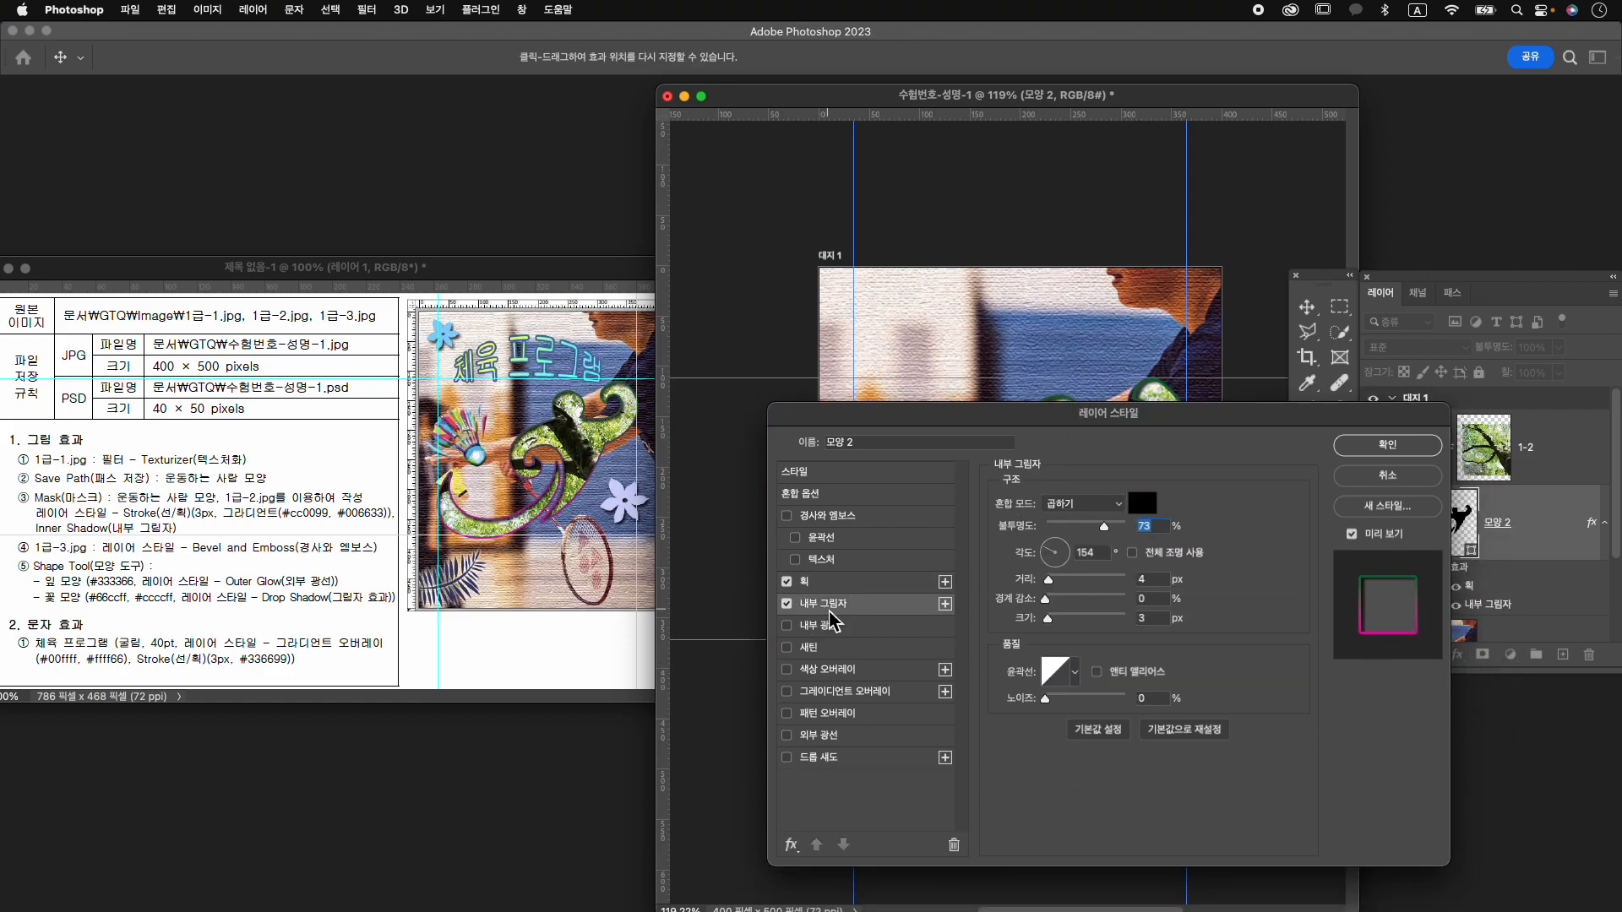
left_click(1424, 448)
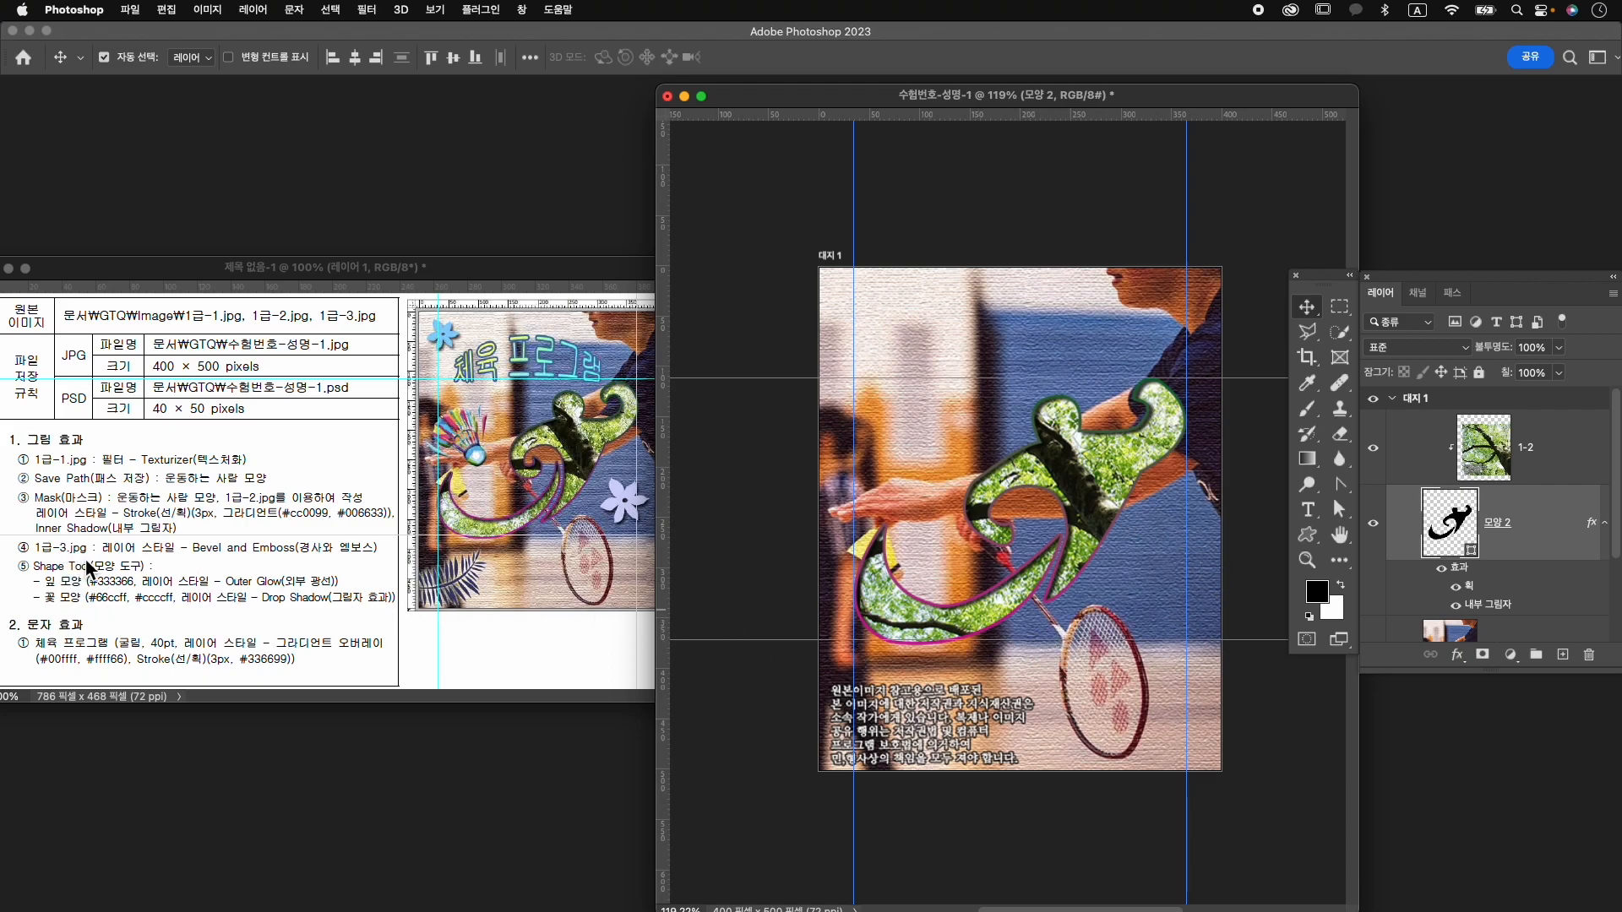
Open 1급-3.jpg from the Image folder and place its window over the poster document.
key("super+o")
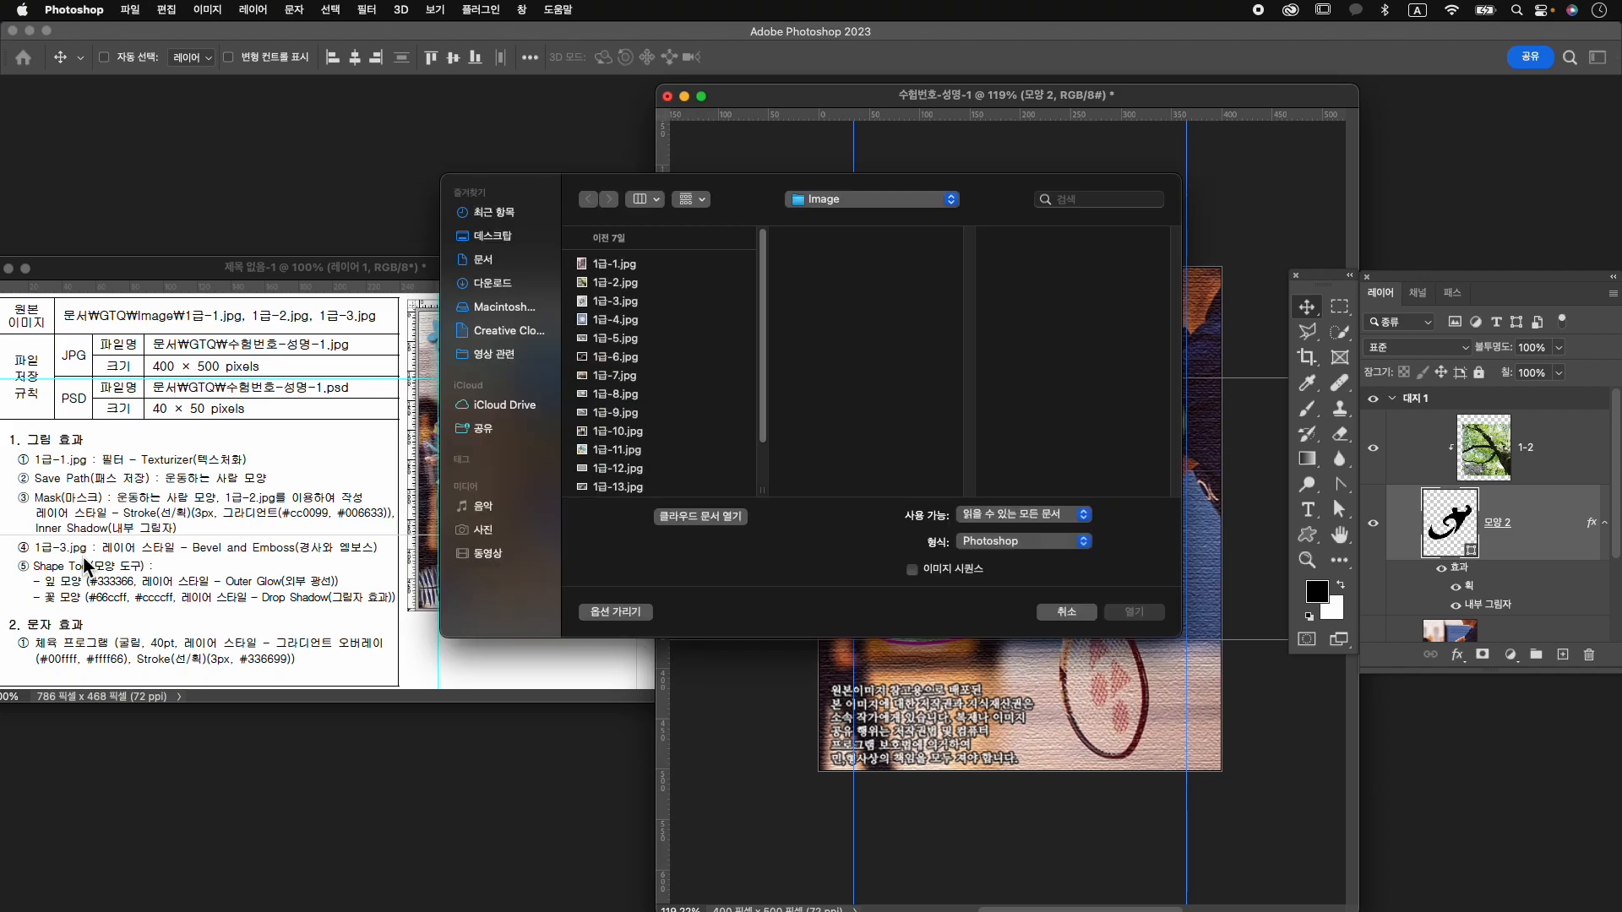
left_click(665, 303)
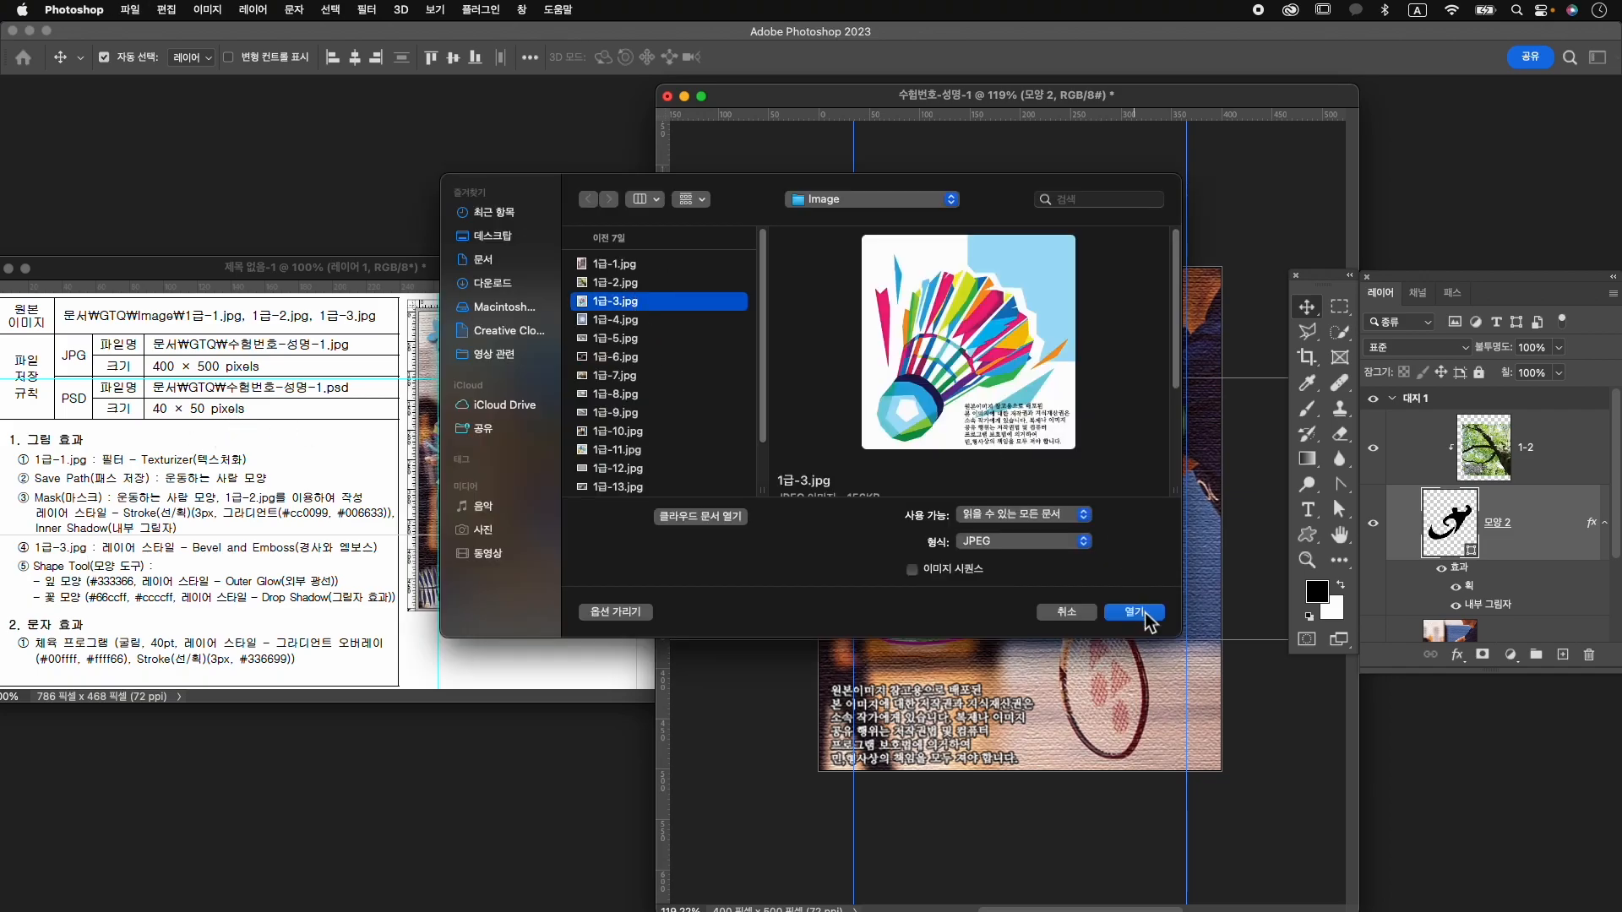
left_click(1134, 611)
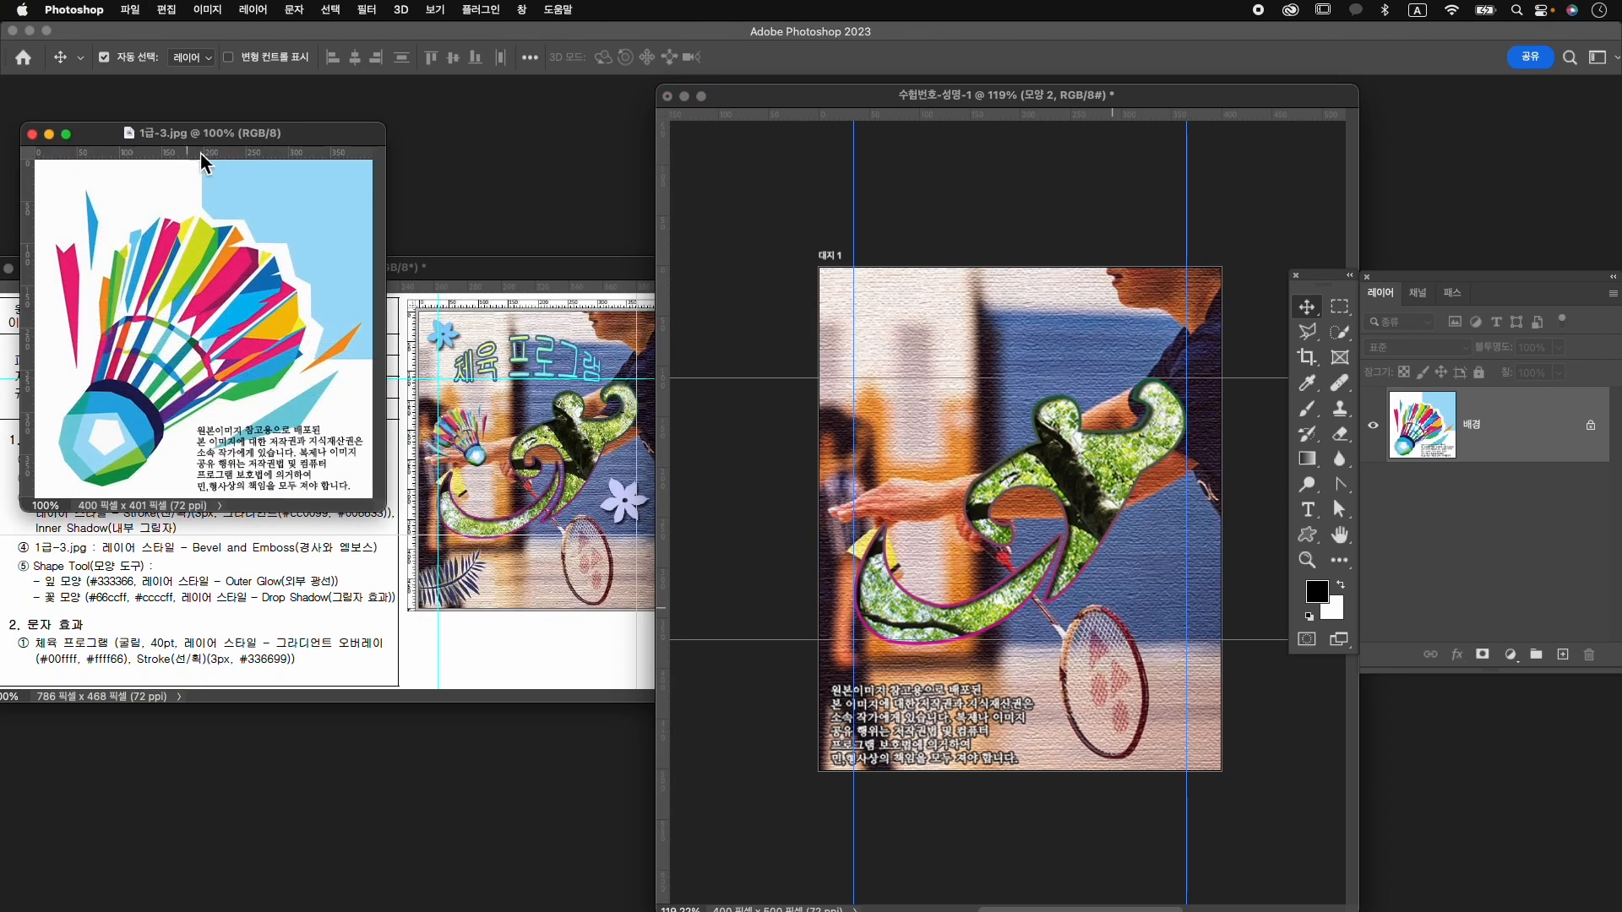
left_click_drag(233, 150, 1072, 215)
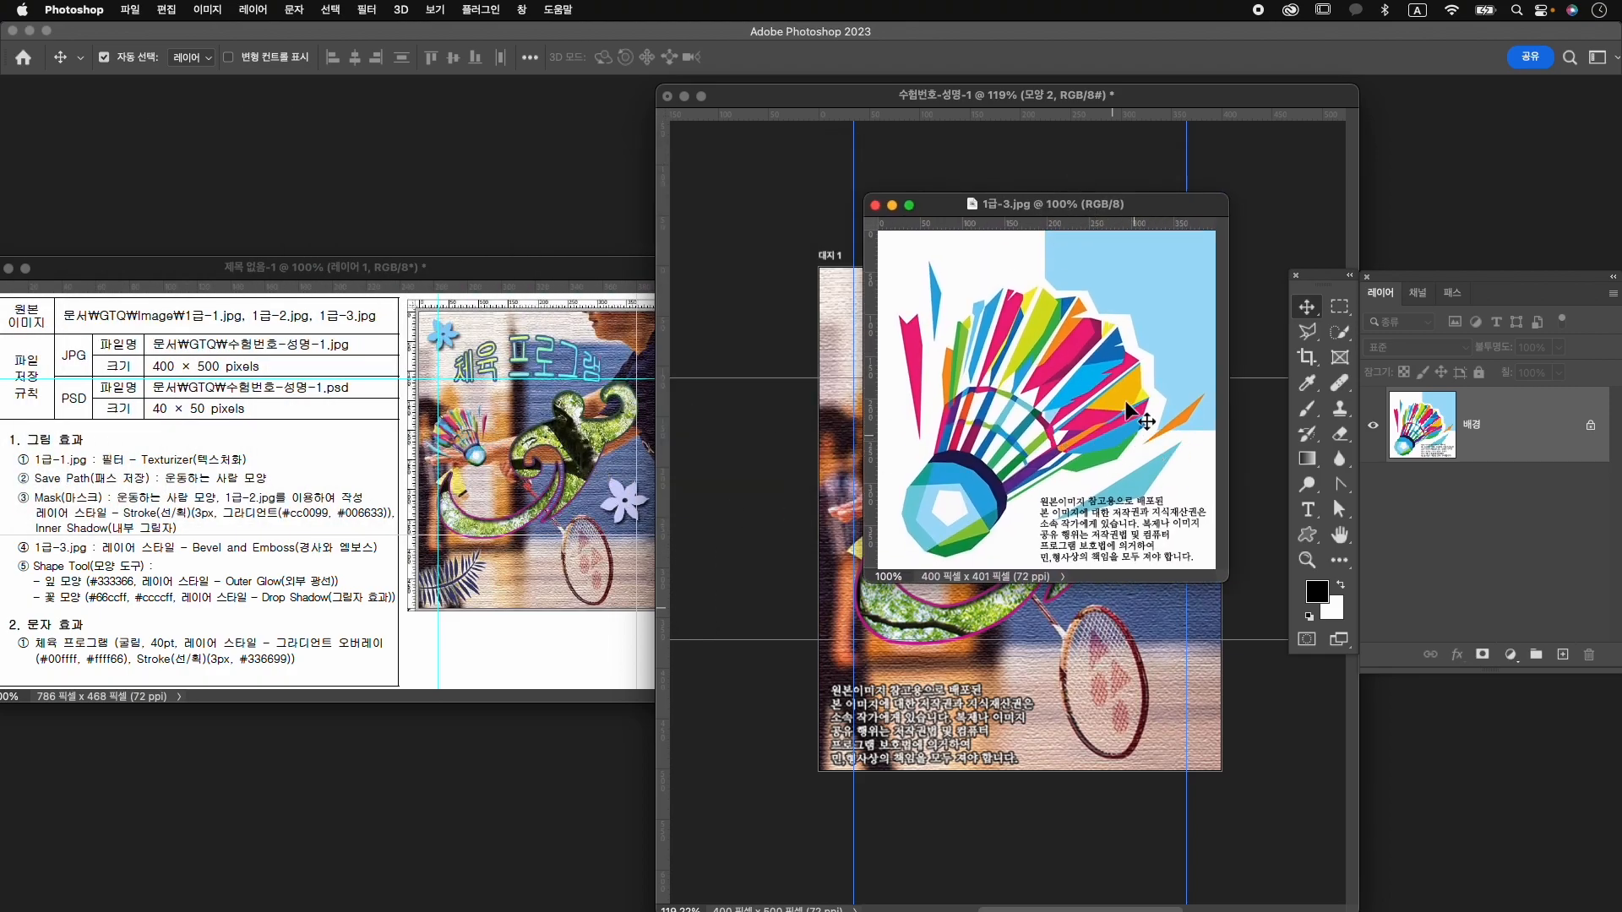
Select the shuttlecock in 1급-3.jpg with Object Selection, and refine the selection with Quick Selection to include its loose feather pieces.
mouse_move(1340, 332)
left_mouse_down()
mouse_move(1380, 359)
mouse_move(1402, 328)
left_mouse_up()
left_click_drag(892, 254, 1138, 530)
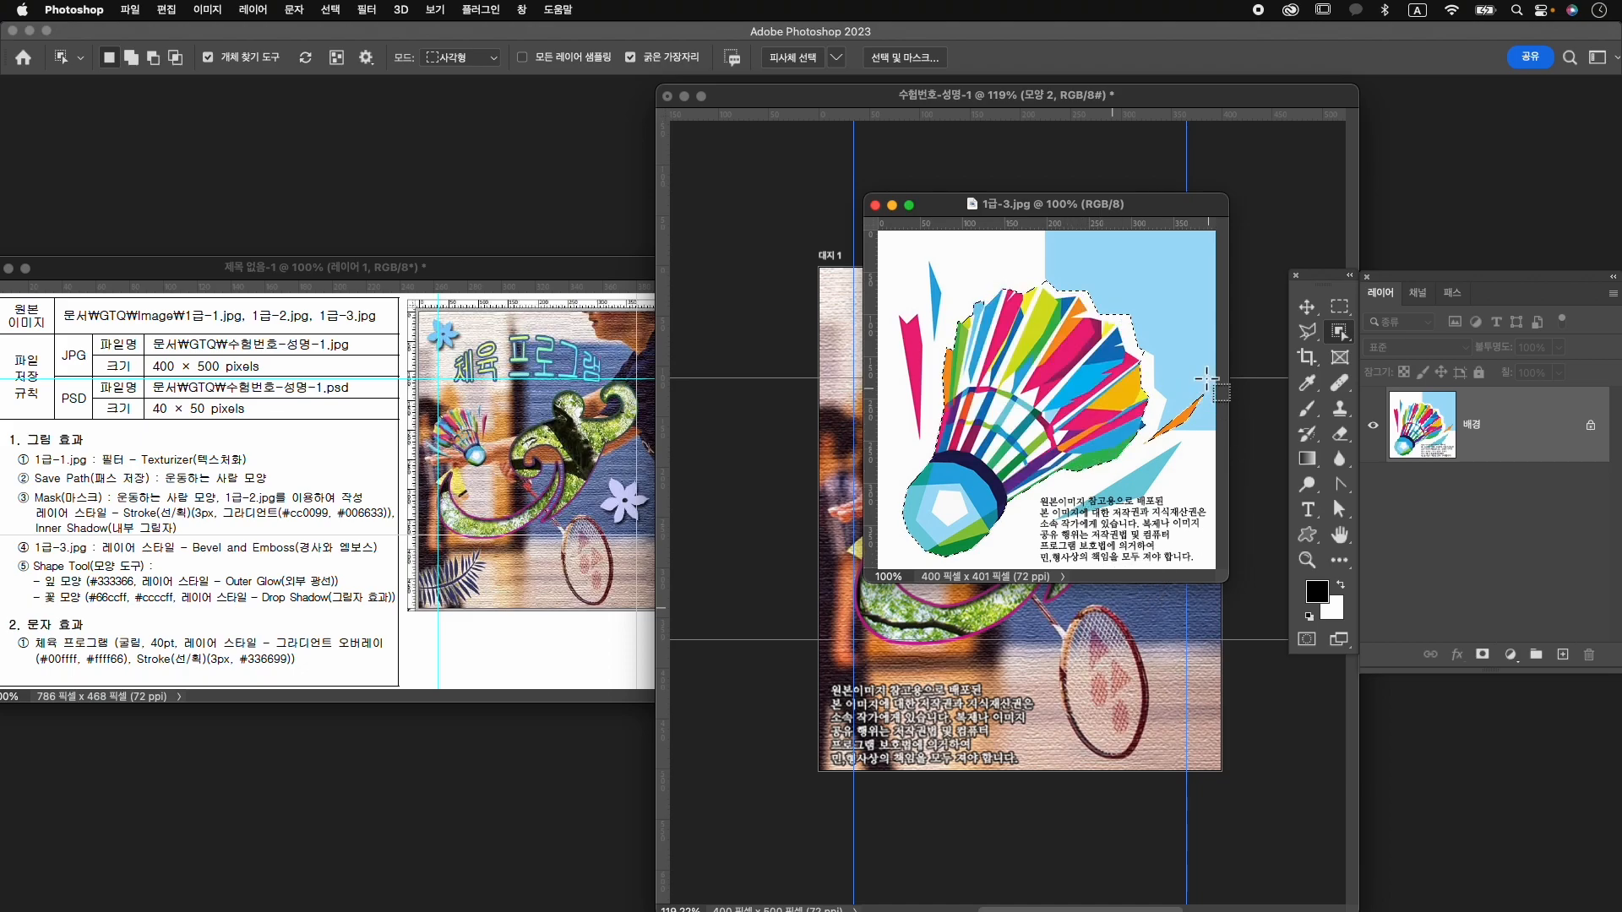
left_click_drag(1340, 332, 1398, 361)
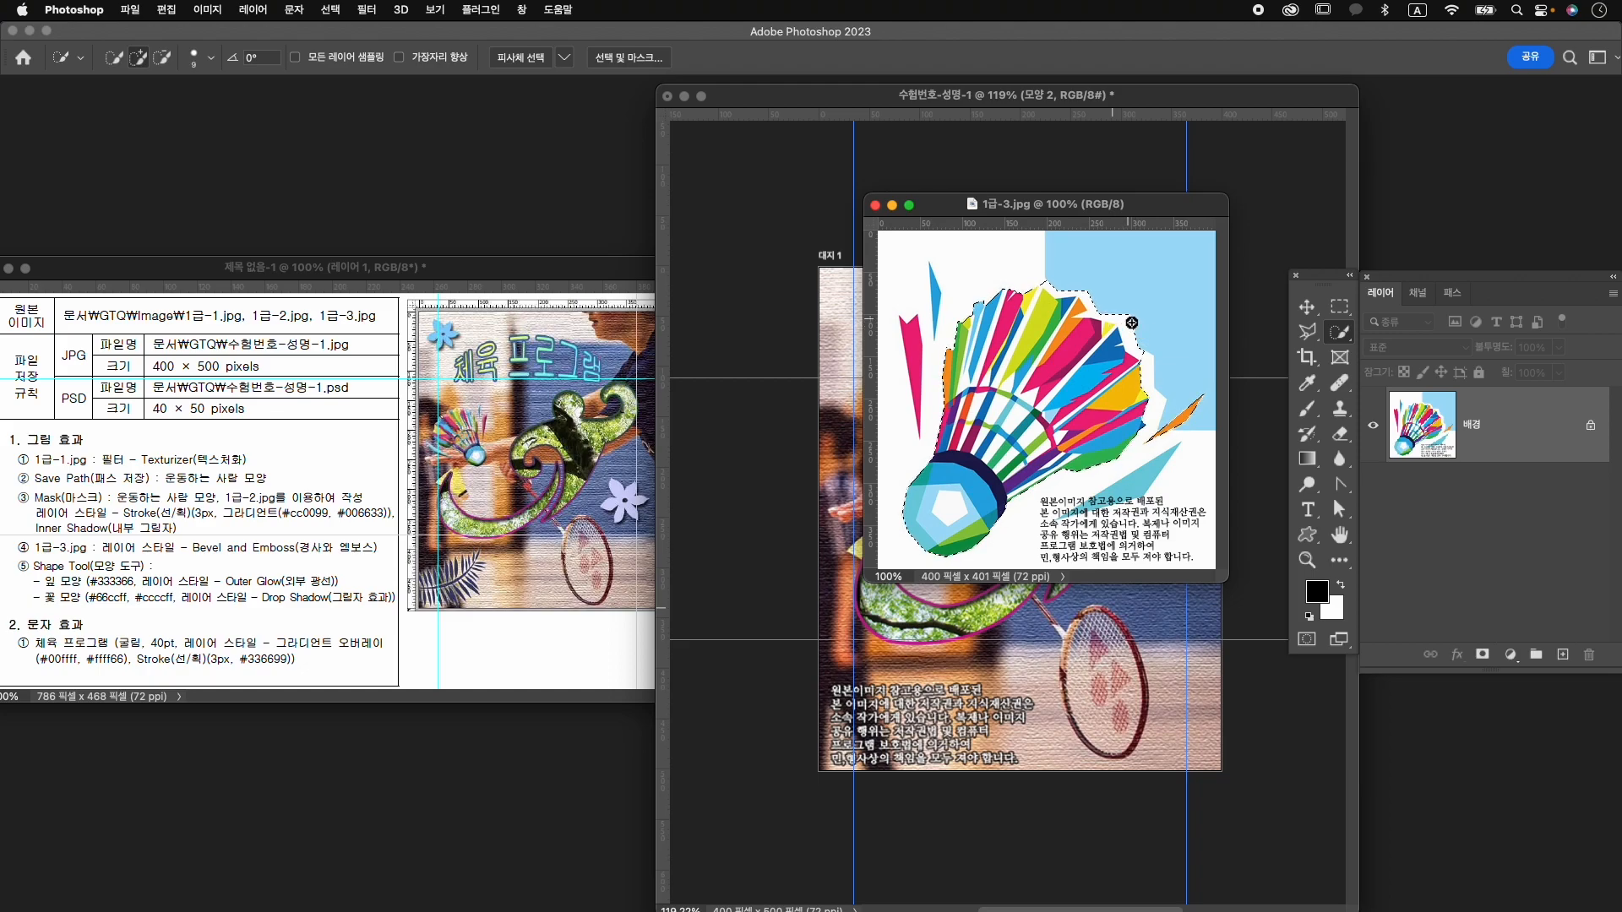
key("alt")
key("alt")
key("z")
left_click_drag(1085, 517, 1159, 546)
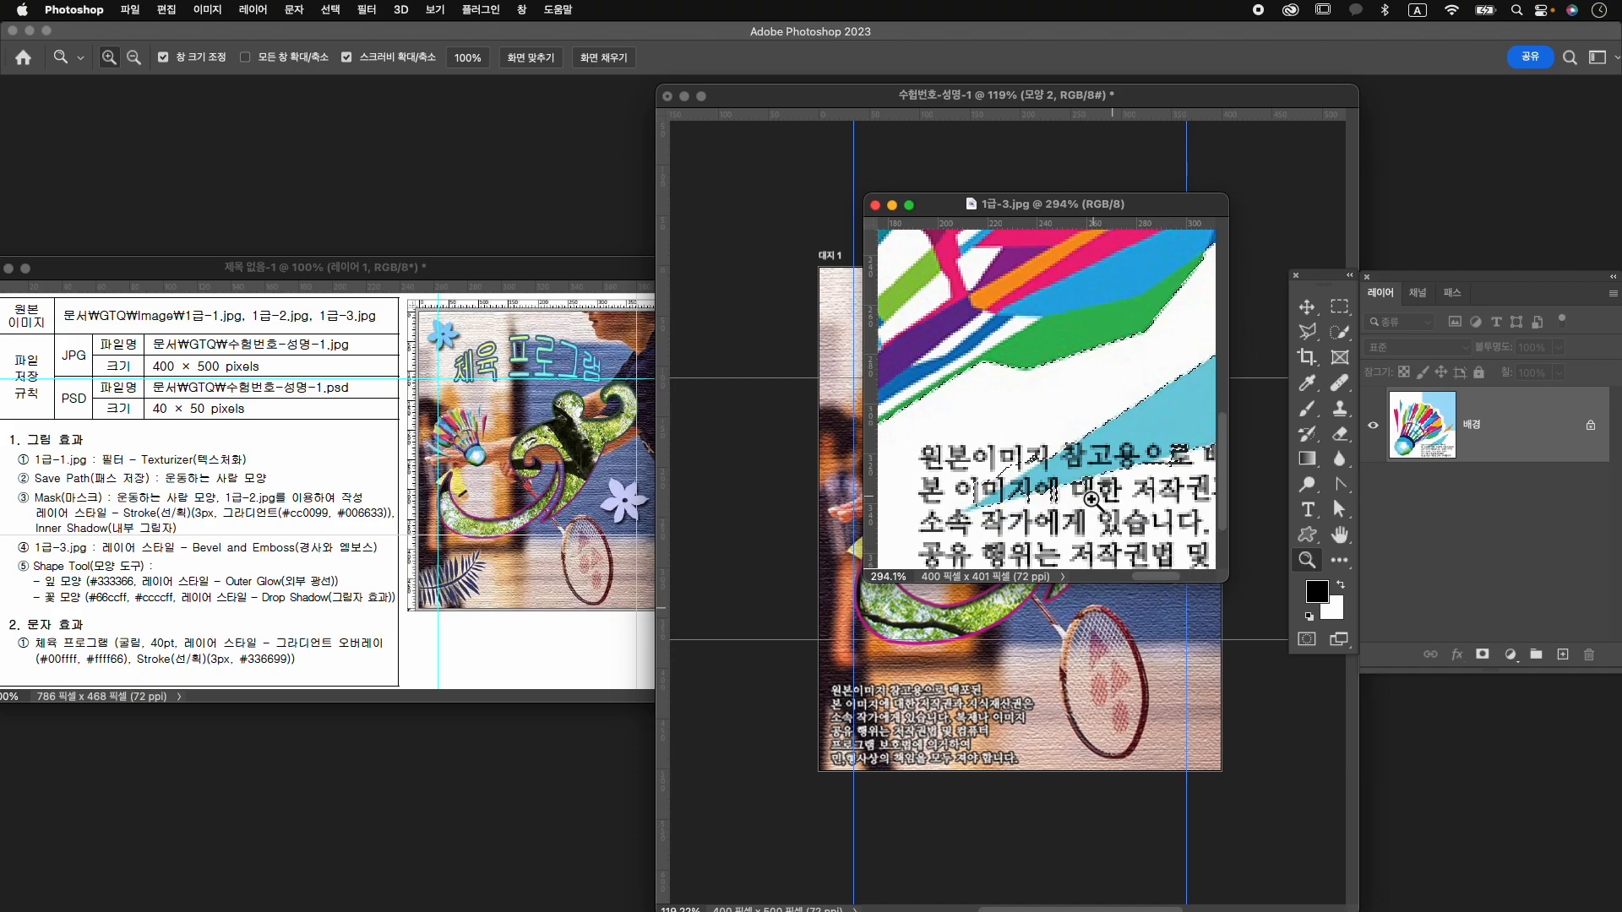
key("w")
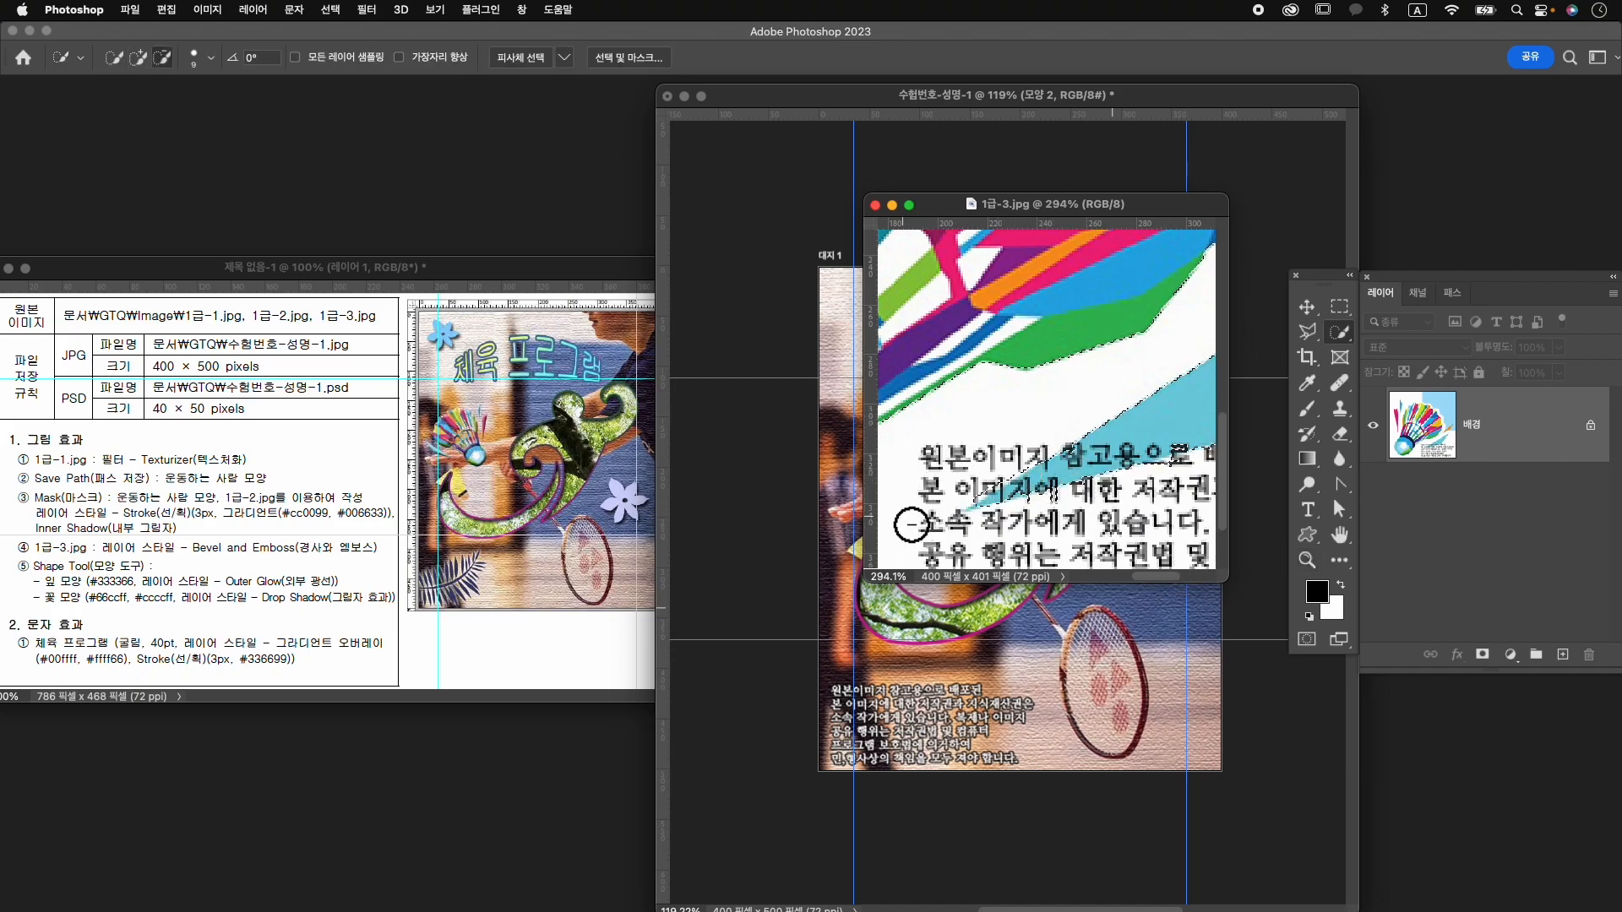
key("z")
left_click_drag(1116, 452, 1054, 472)
key("v")
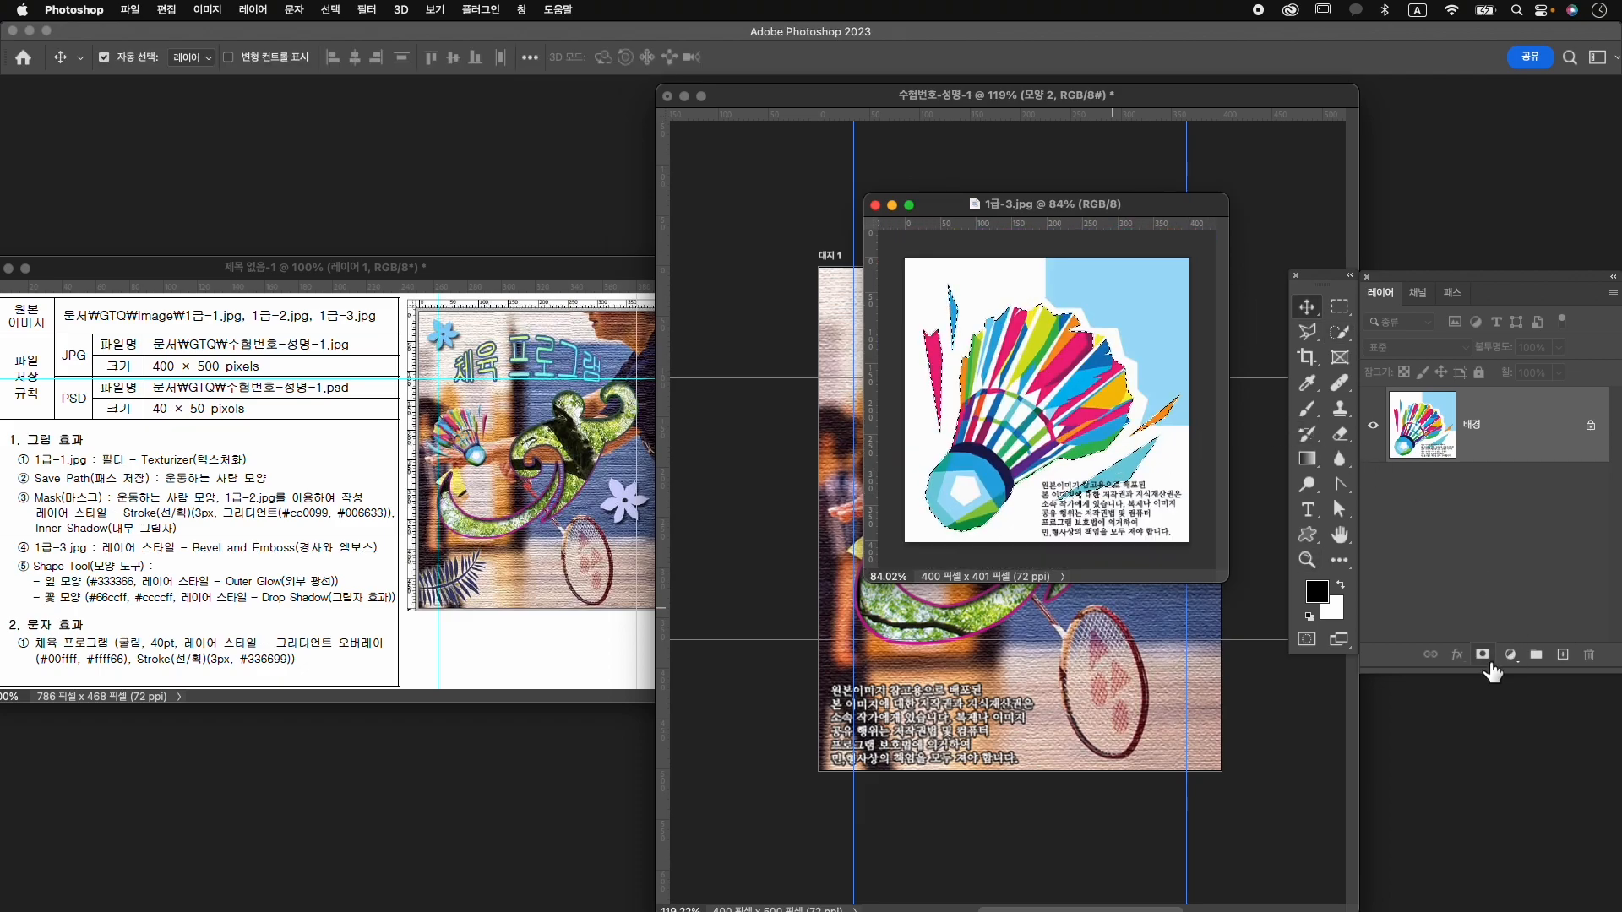
Add a layer mask from the shuttlecock selection and bring the masked layer into the poster document.
left_click(1483, 656)
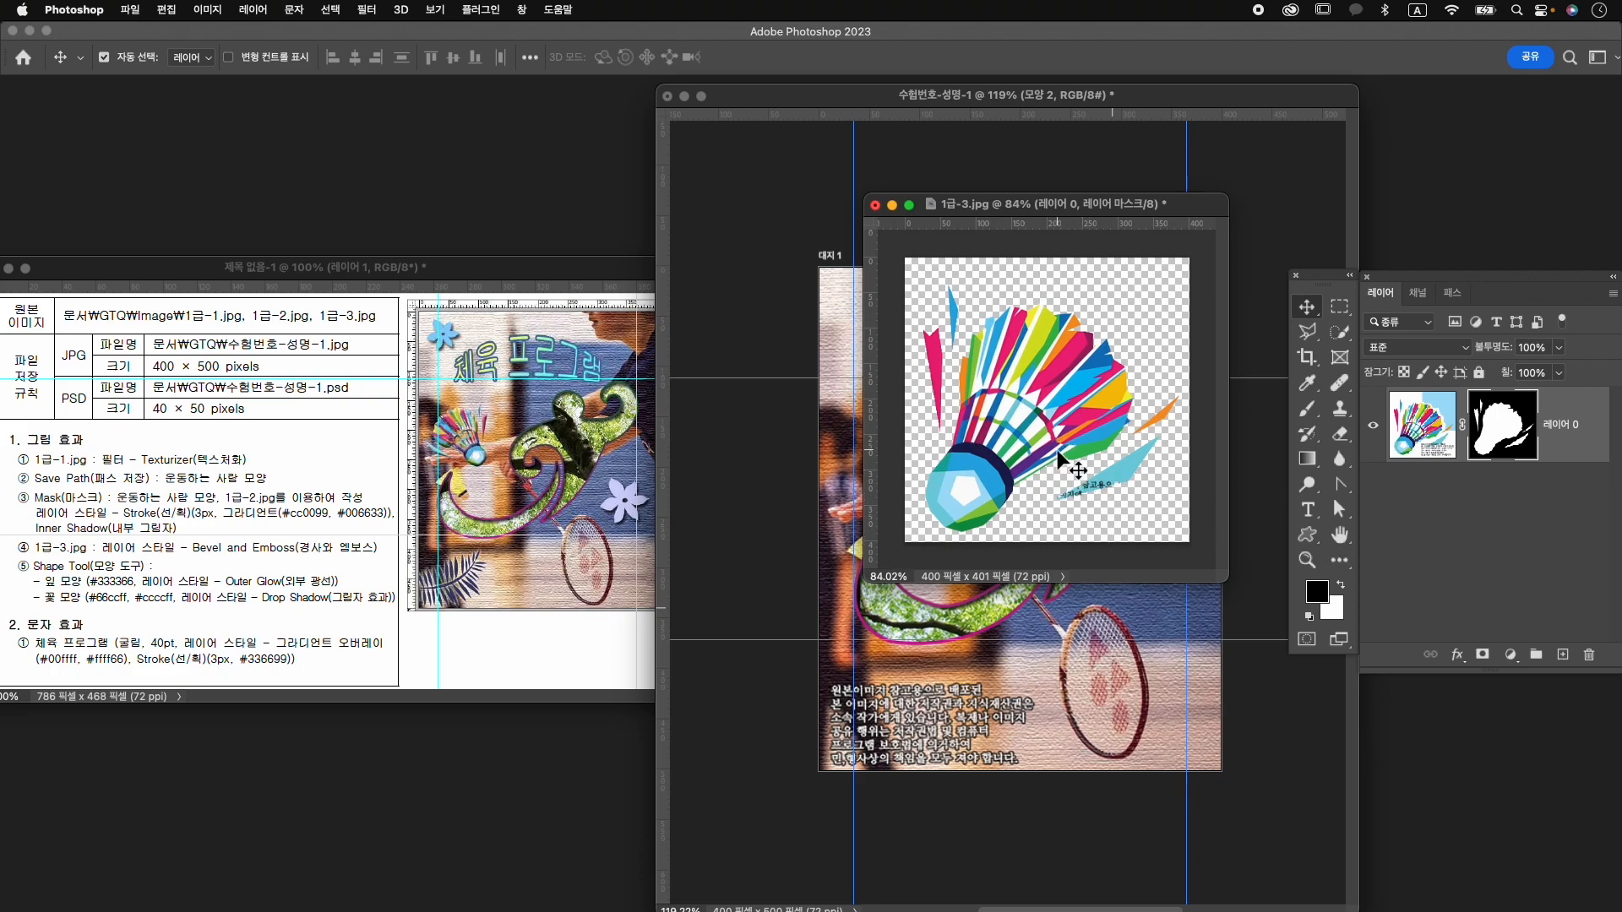
left_click_drag(1030, 404, 1024, 655)
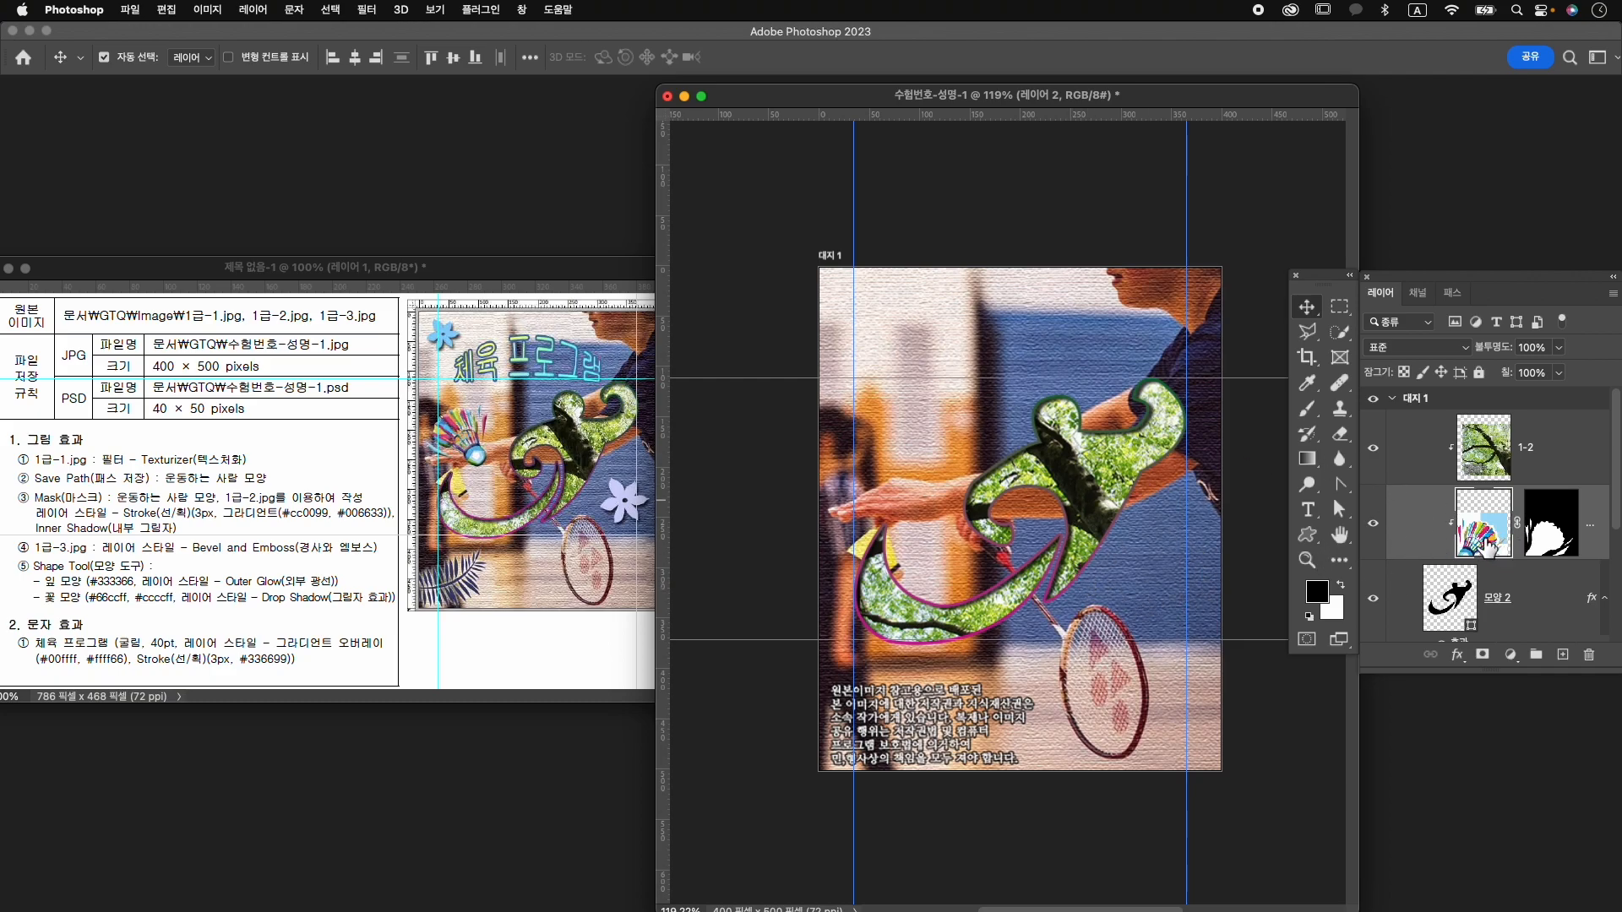
Move the shuttlecock layer above the 1-2 layer and release its clipping mask.
left_click_drag(1495, 534, 1485, 439)
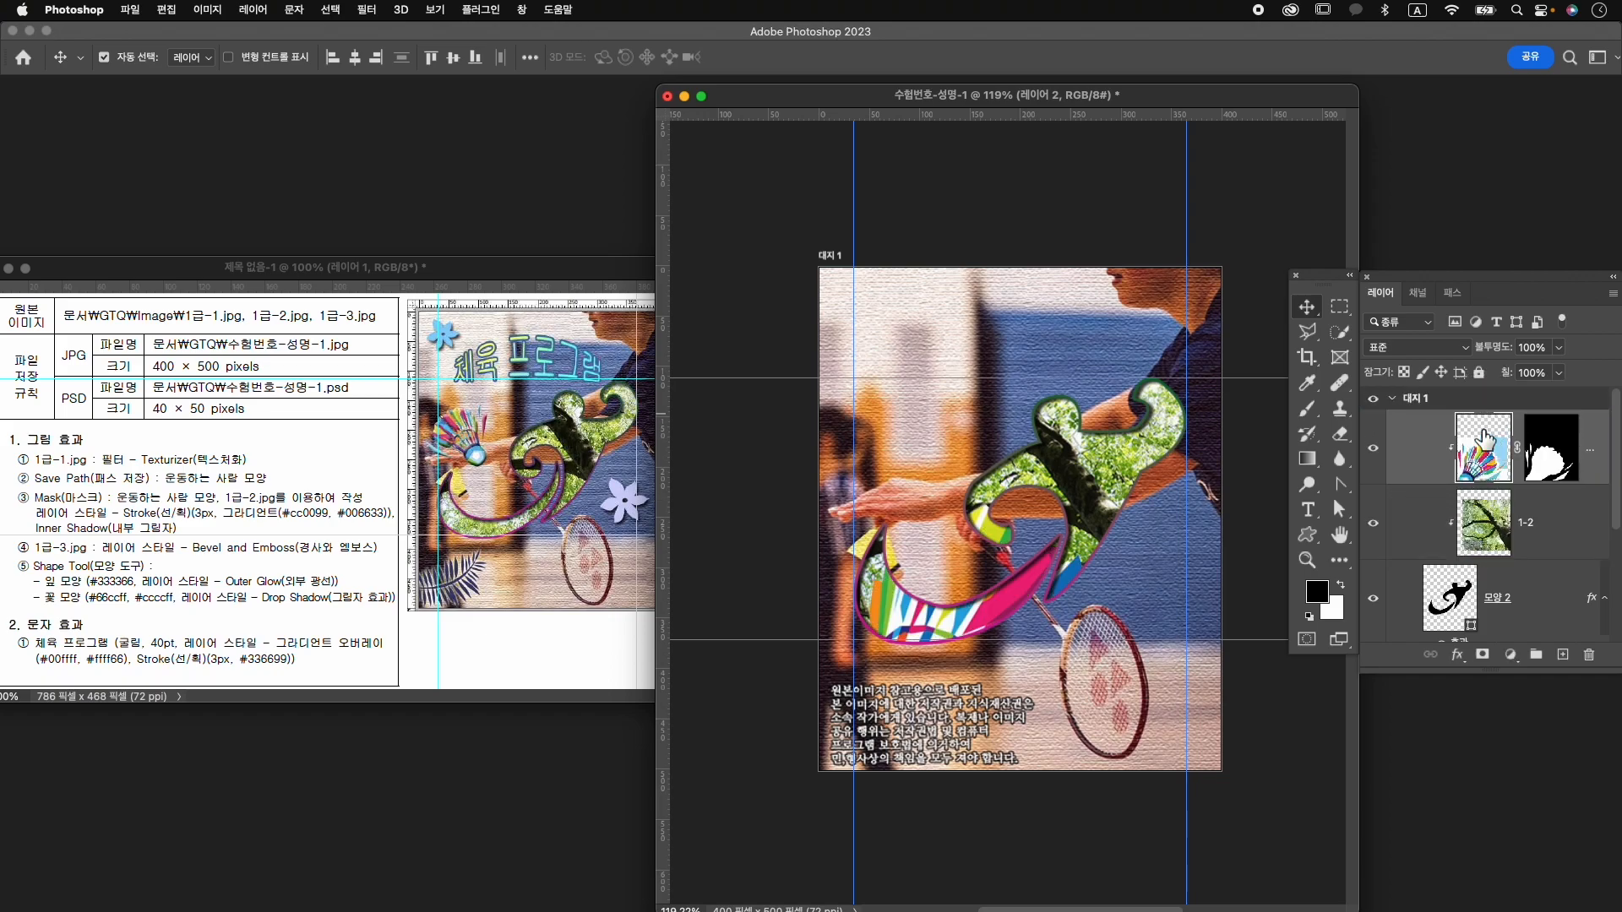
right_click(1482, 429)
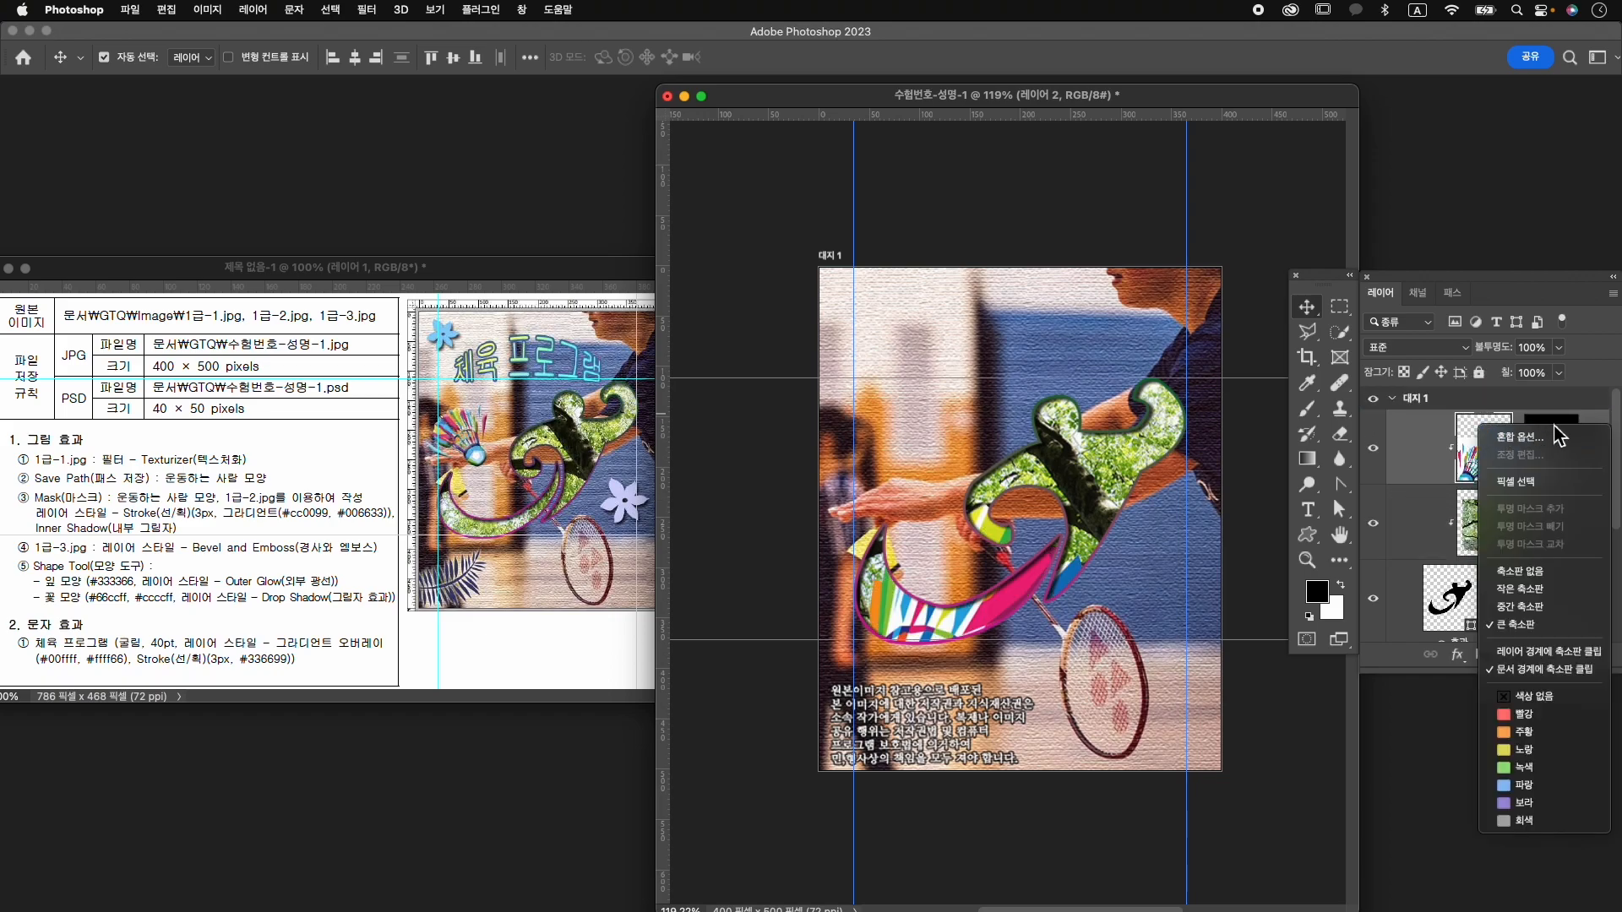
left_click(1459, 431)
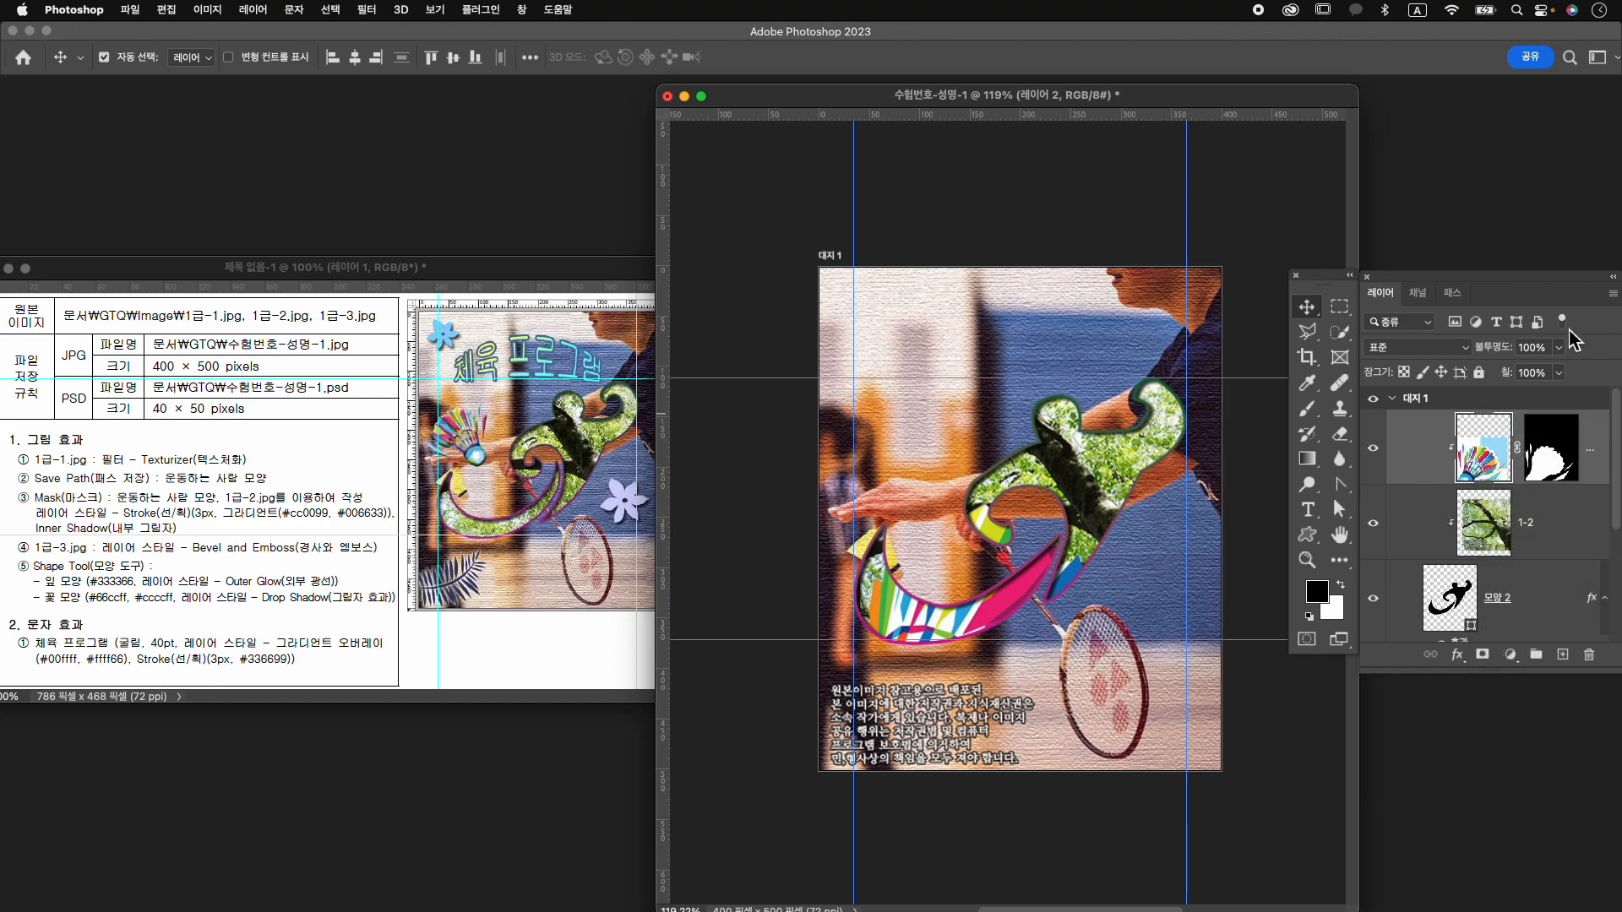
right_click(1603, 439)
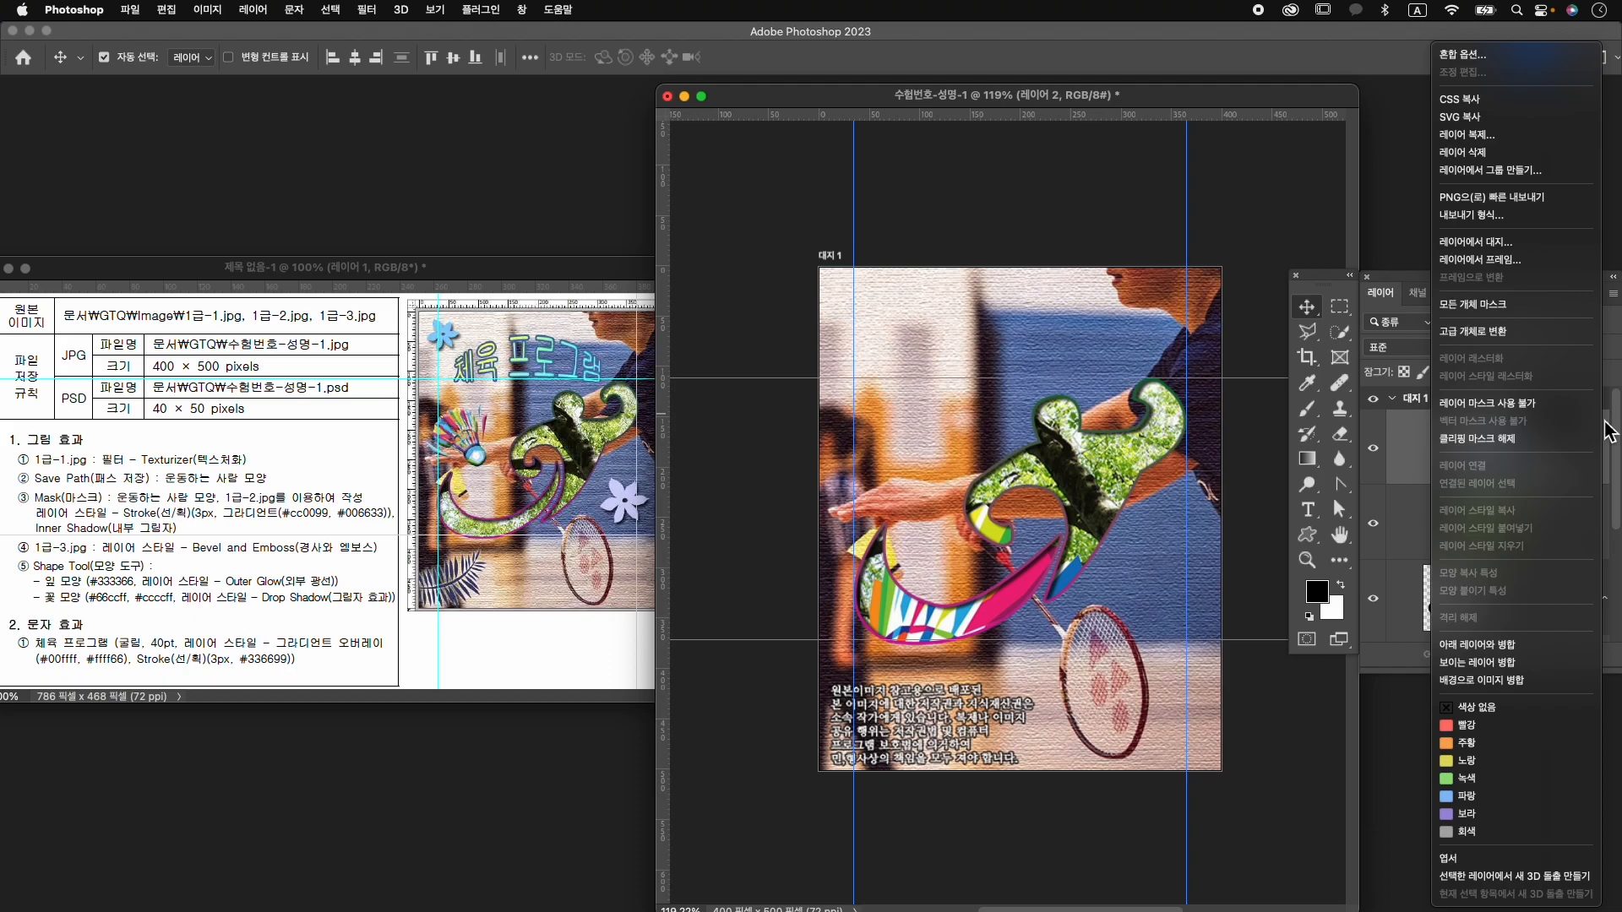
left_click(1512, 439)
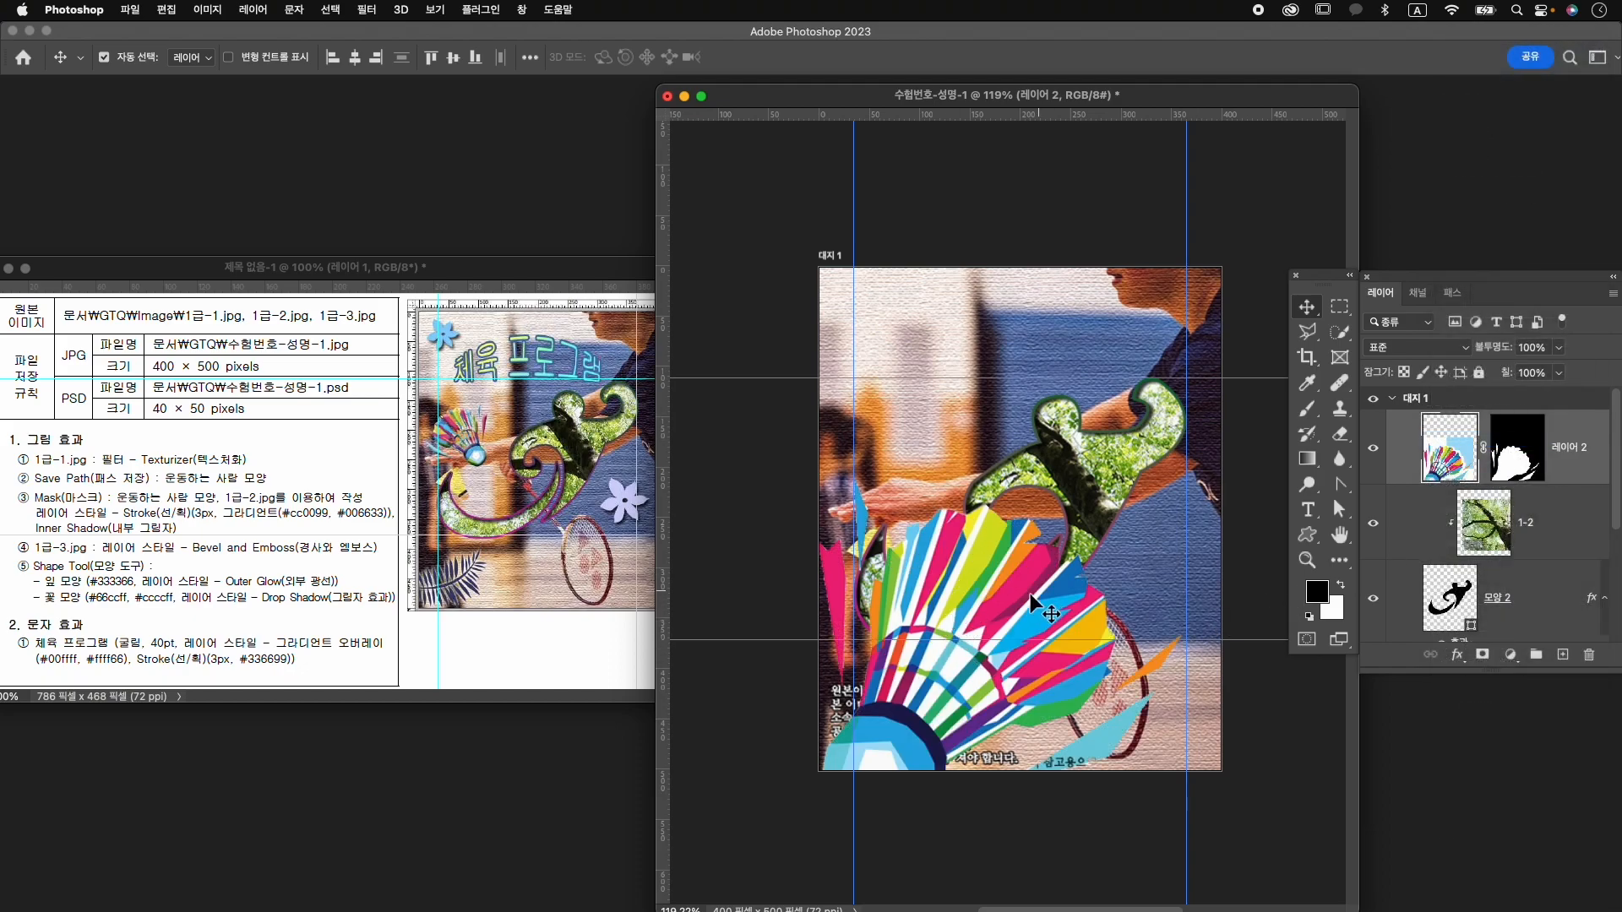
Start a free transform on the shuttlecock layer and flip it horizontally.
key("super+t")
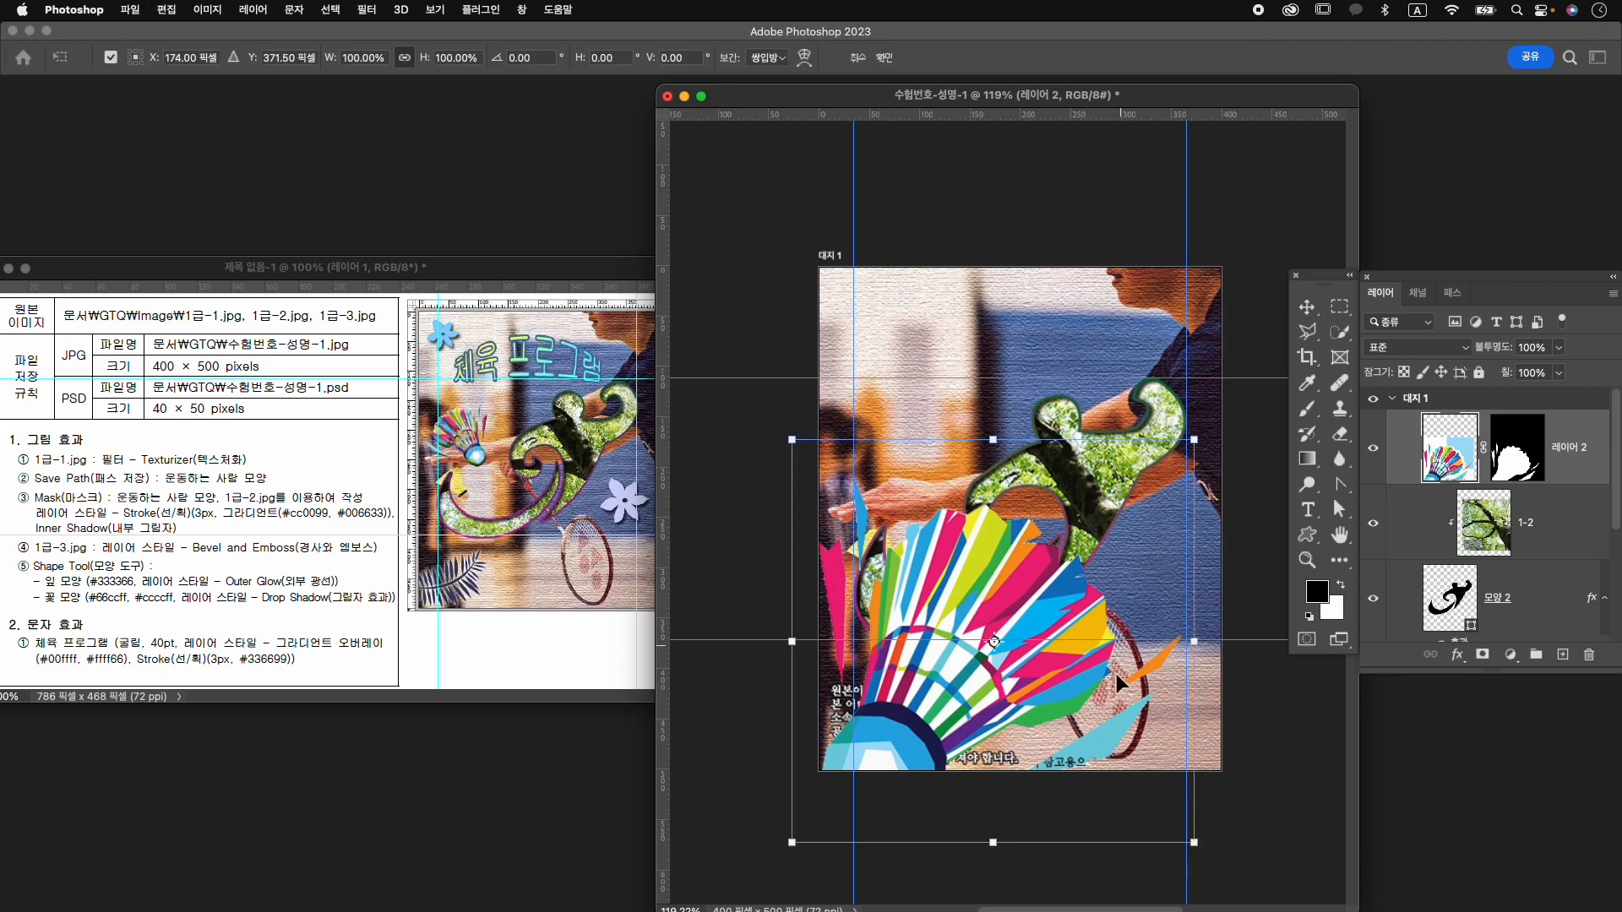
right_click(1038, 580)
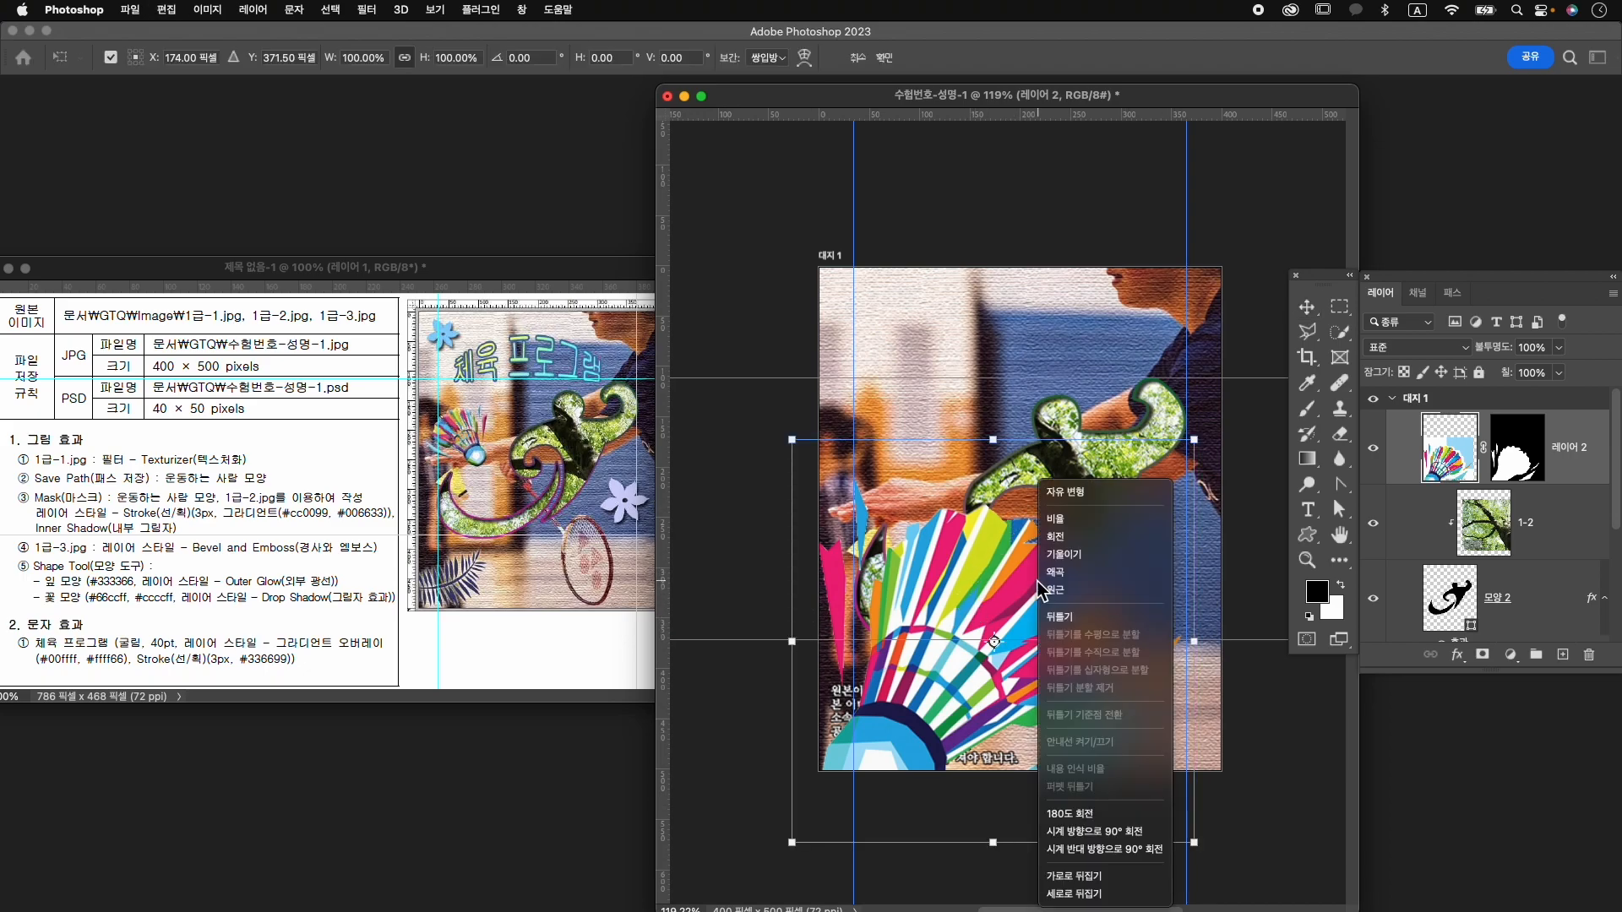
left_click(1103, 875)
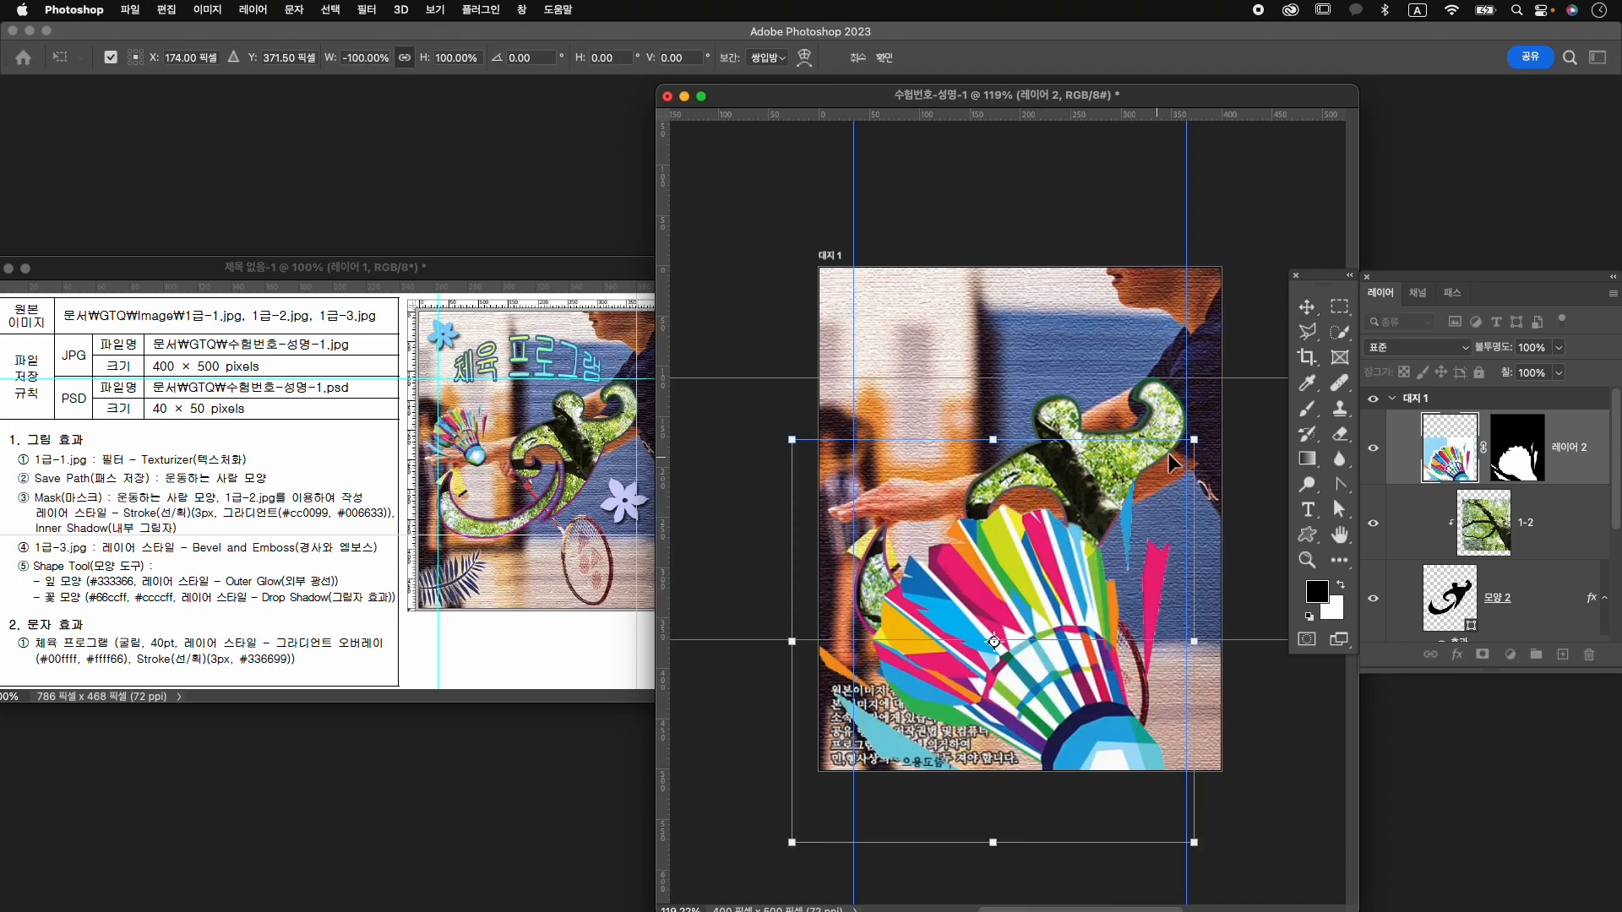
Scale the shuttlecock to about 29% and place it over the outstretched hand at about X 58, Y 194.5 px.
left_click_drag(1194, 439, 1059, 575)
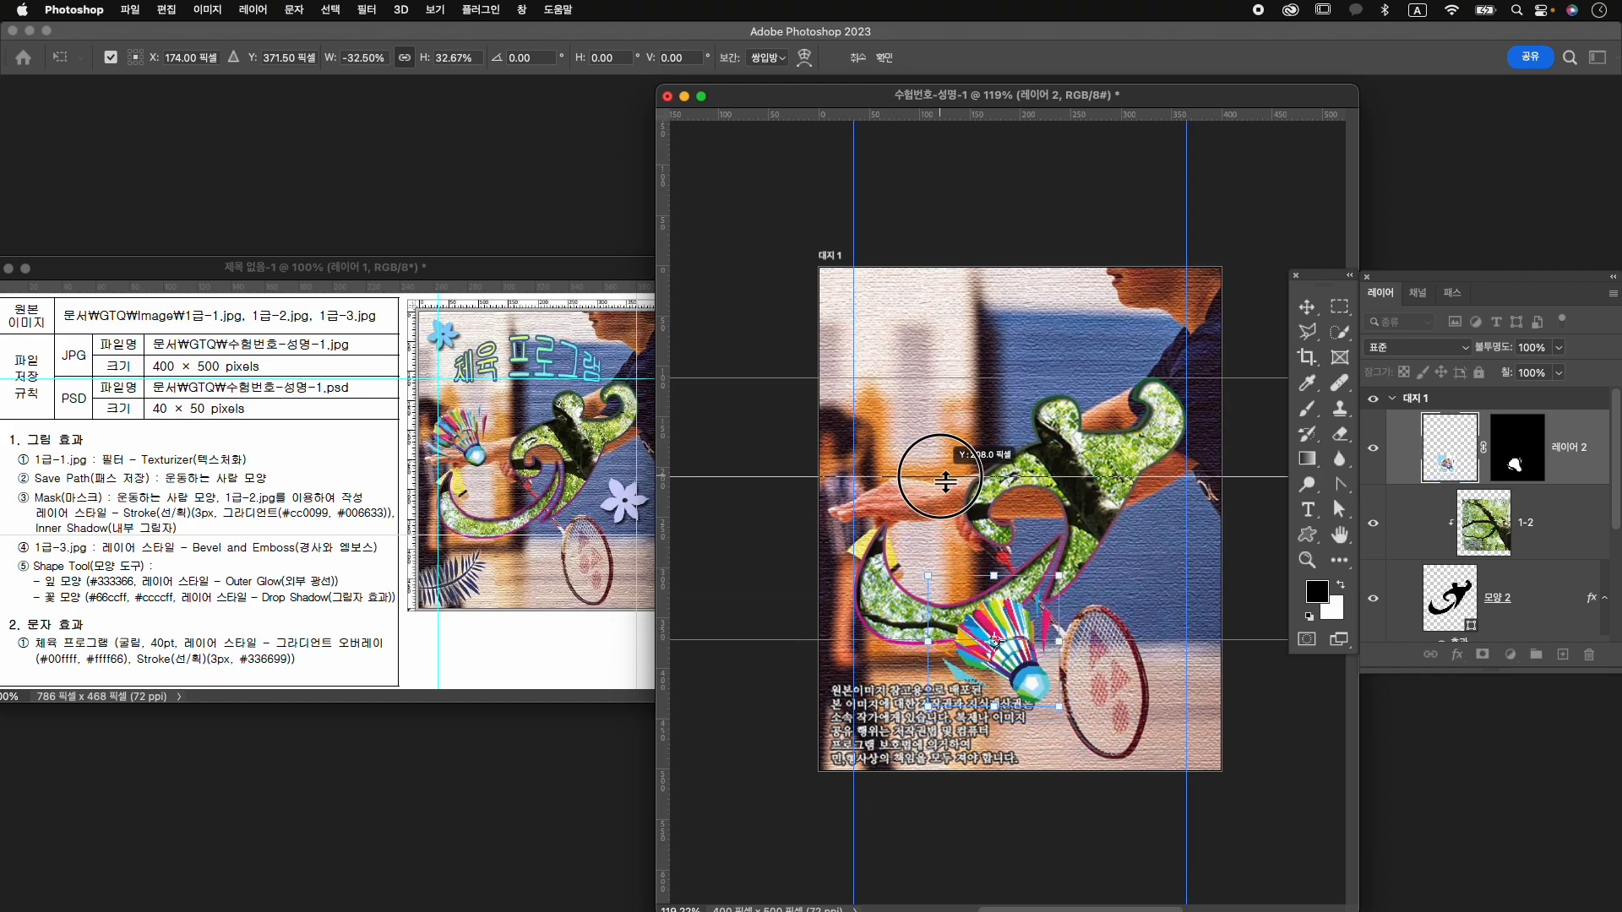
key("super+z")
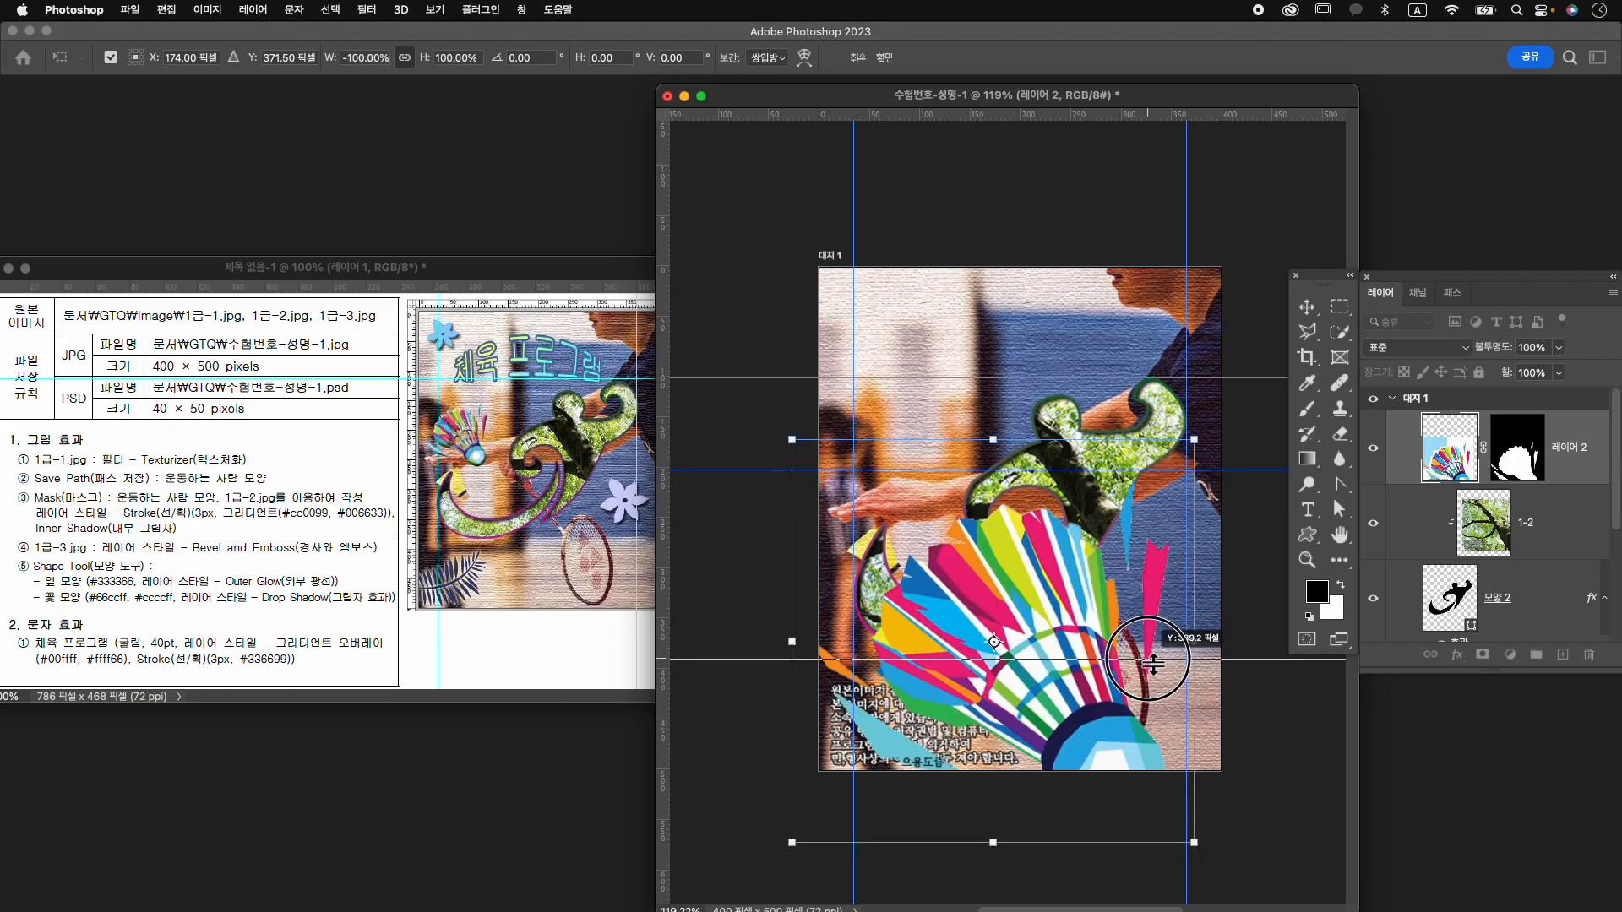
left_click_drag(1081, 554, 1013, 427)
left_click_drag(1138, 335, 1007, 480)
left_click_drag(963, 533, 910, 473)
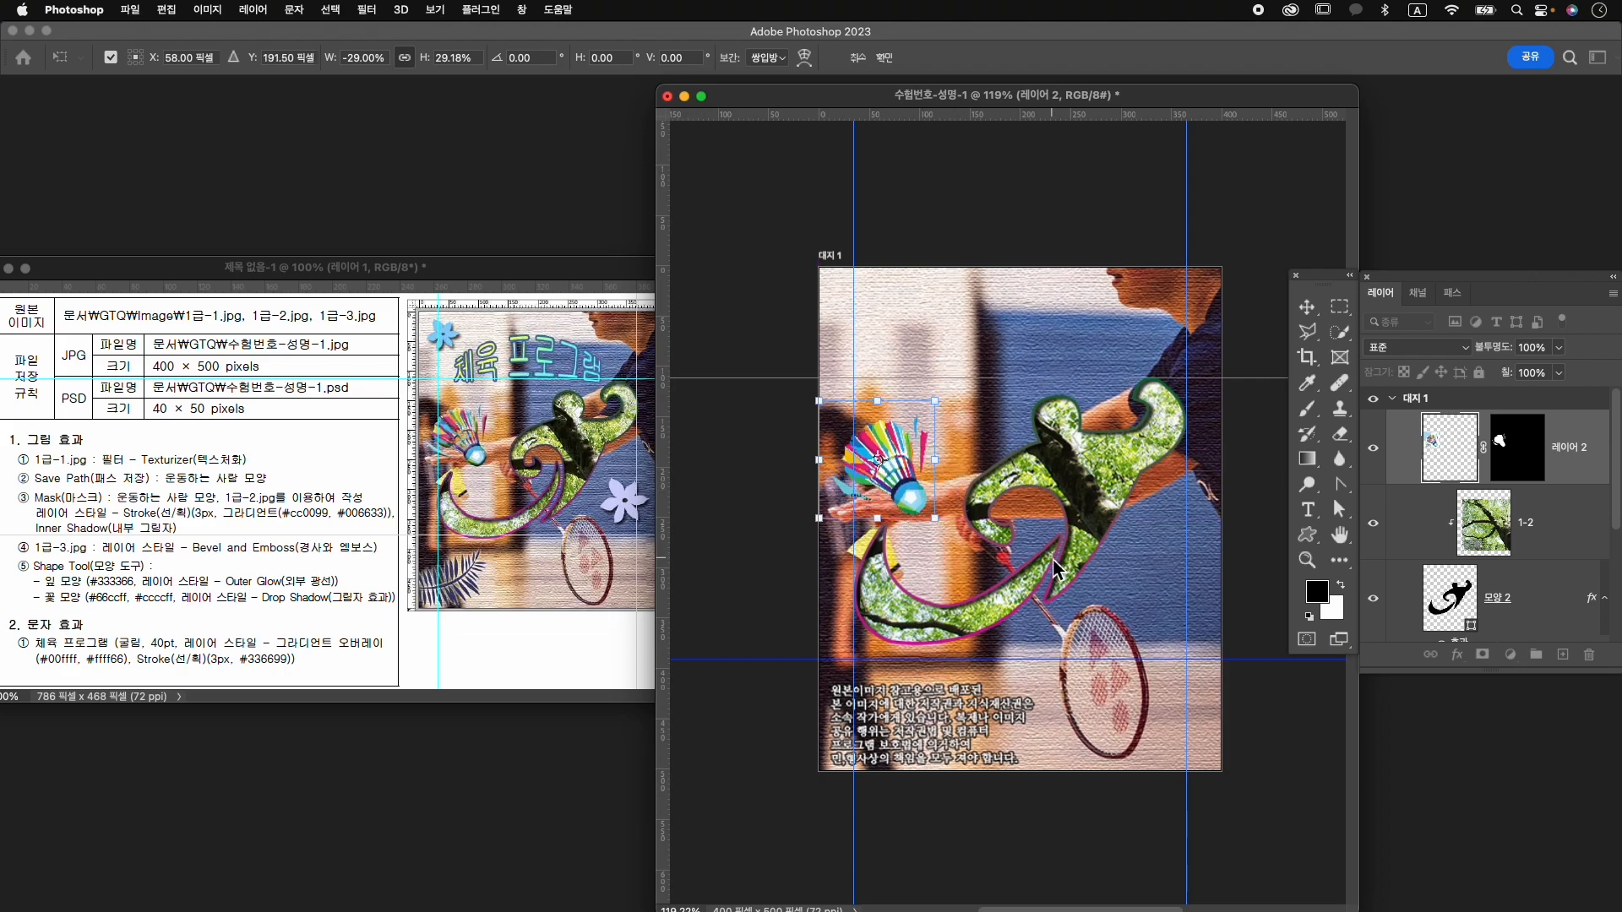
key("Down")
key("Down")
key("Down")
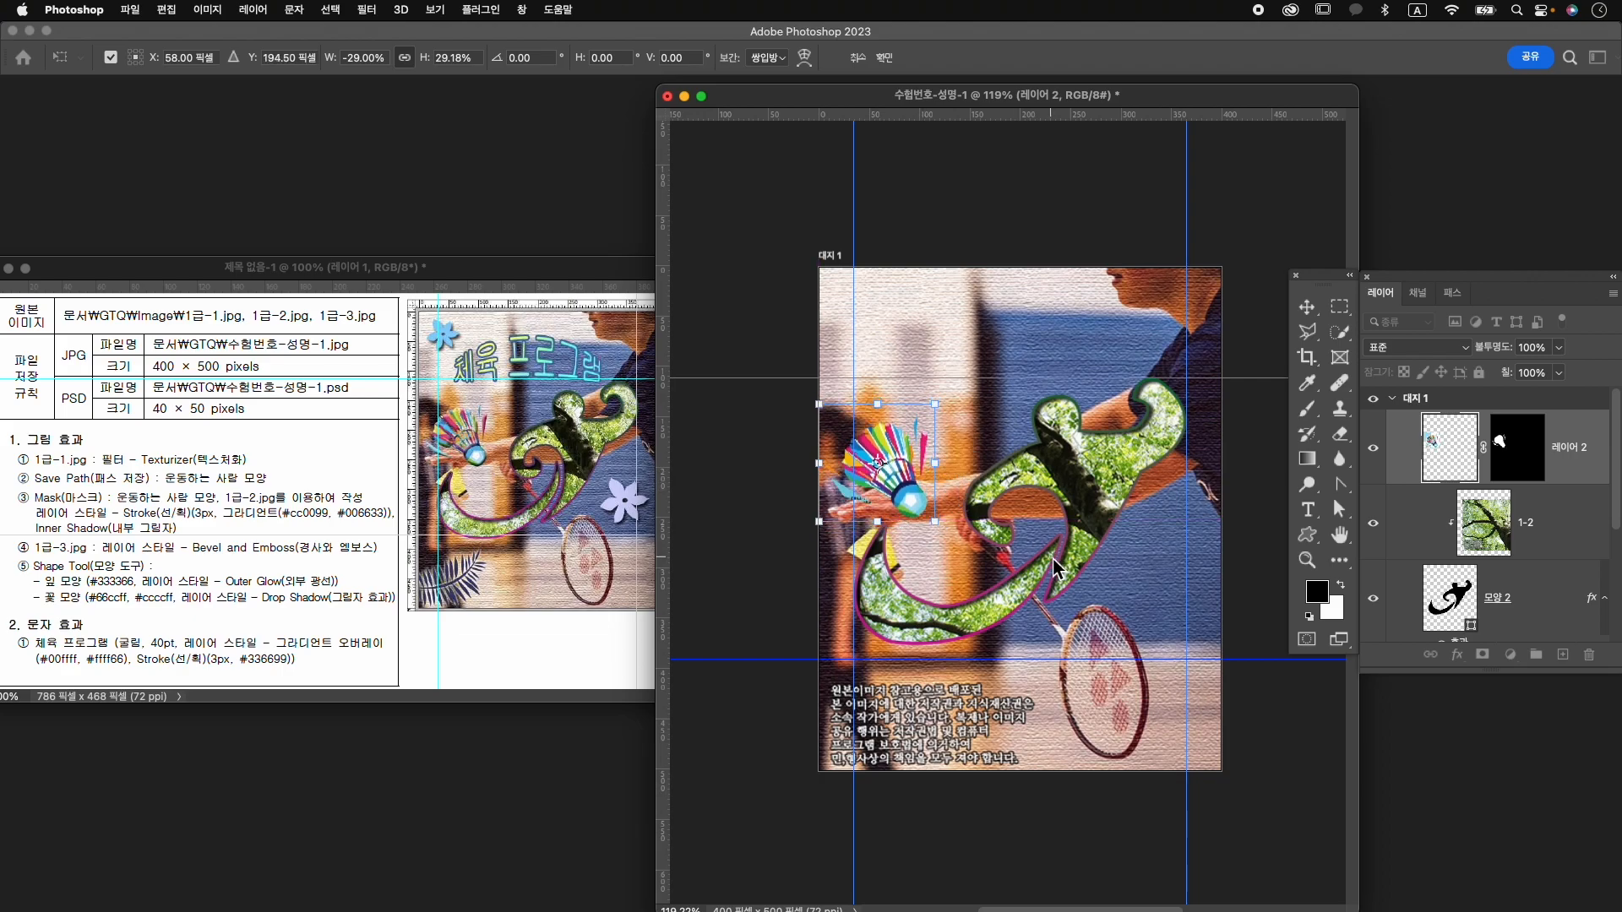
key("Return")
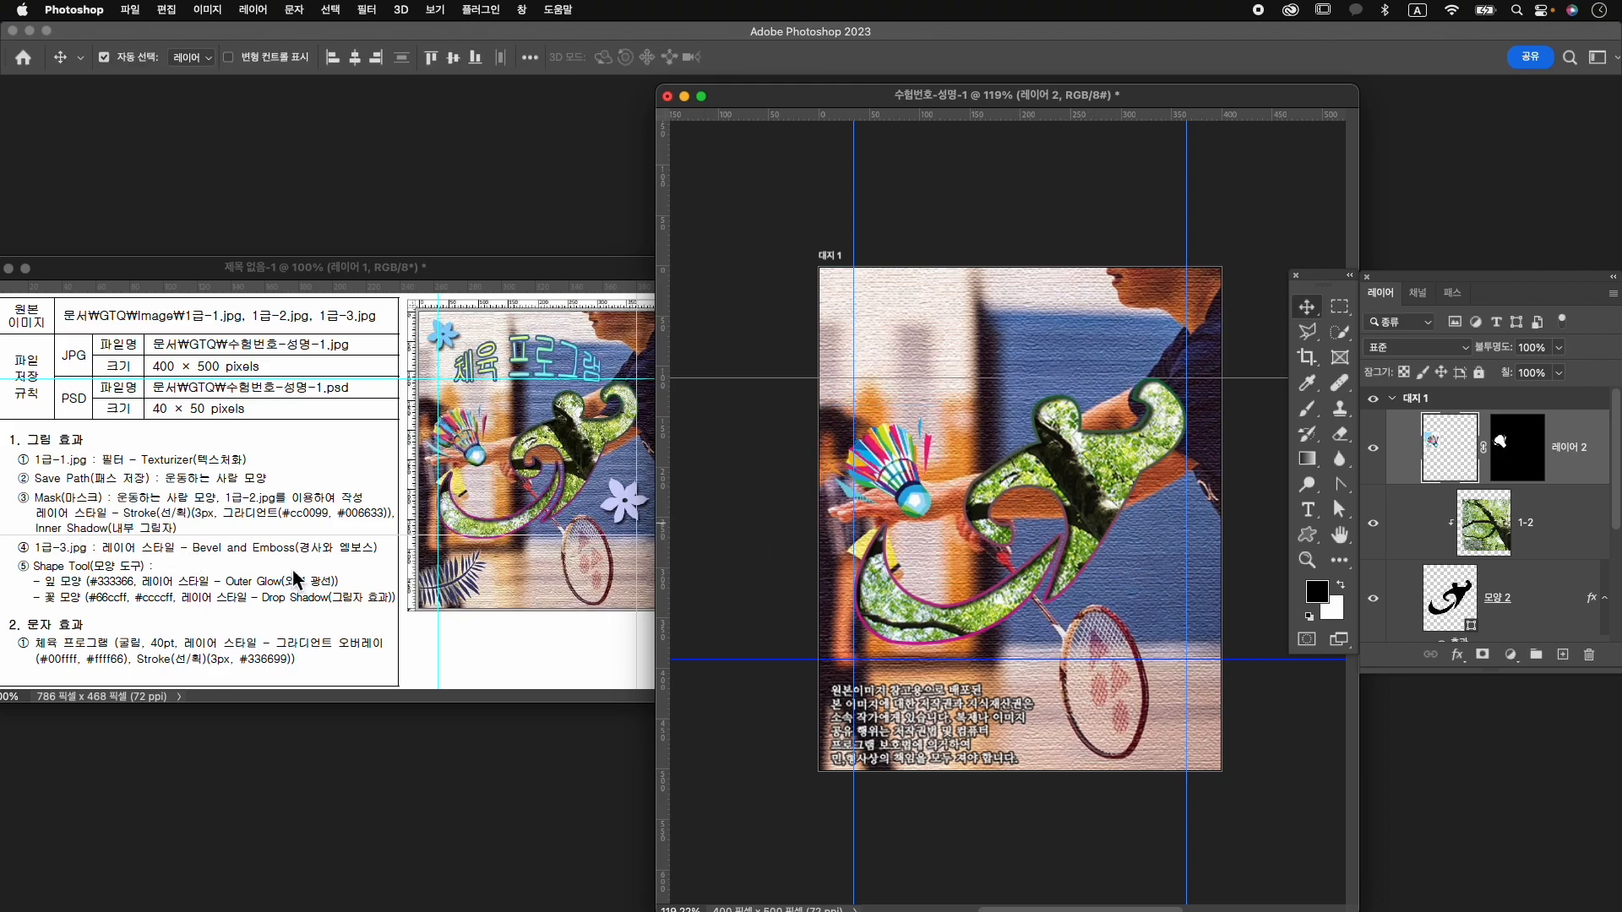
Apply a Bevel and Emboss (경사와 엠보스) layer style with the preset settings to the shuttlecock layer.
left_click(1457, 655)
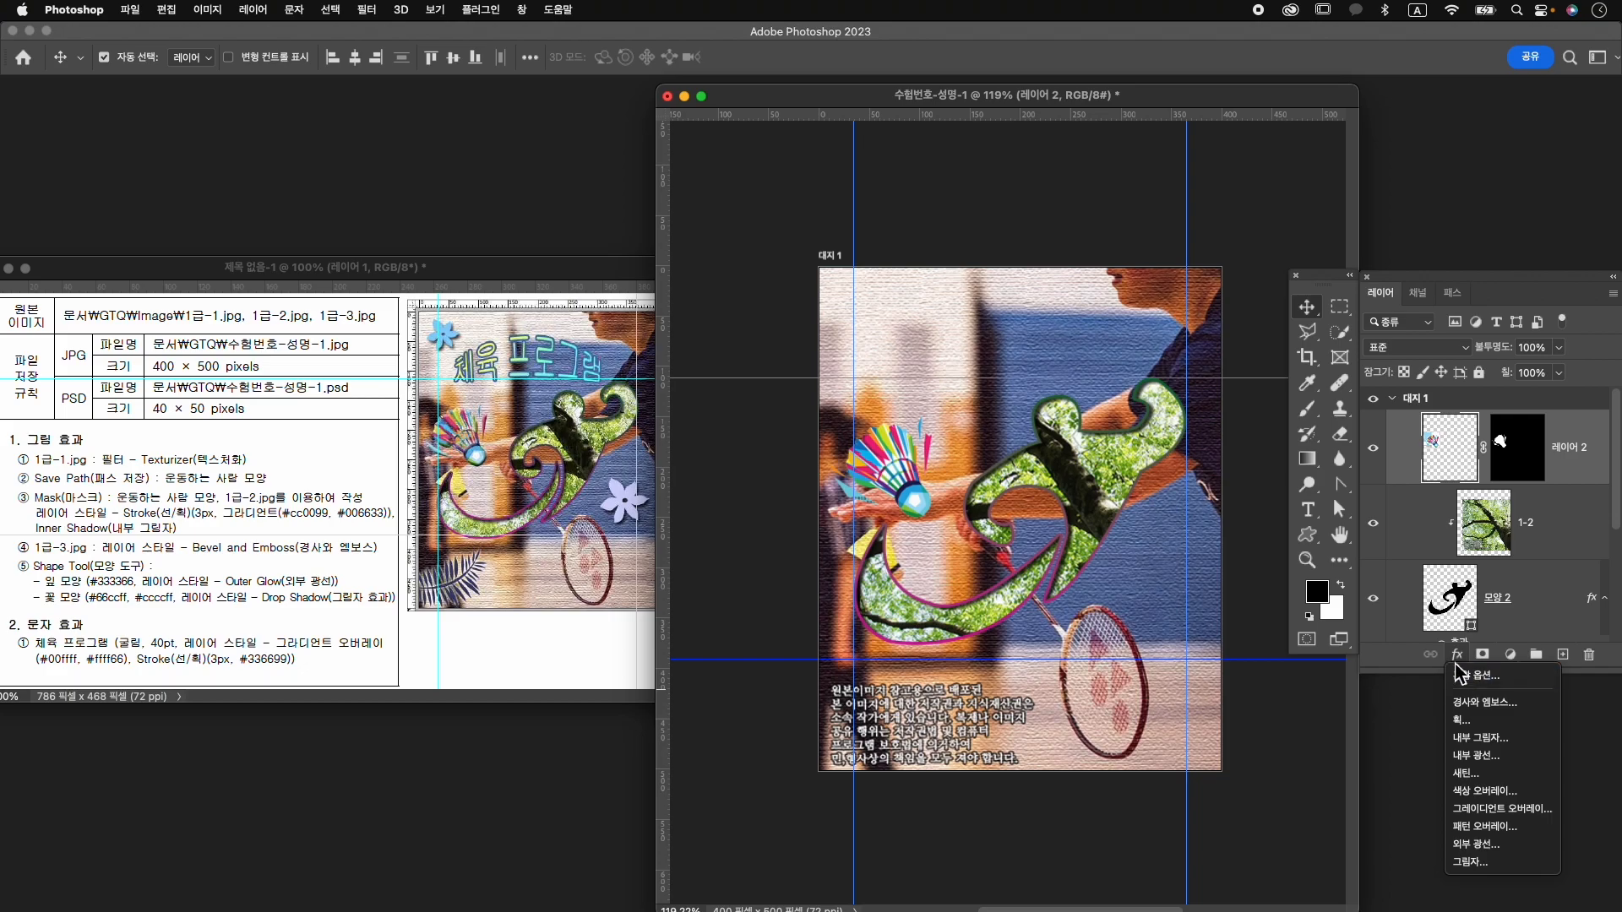
left_click(1501, 714)
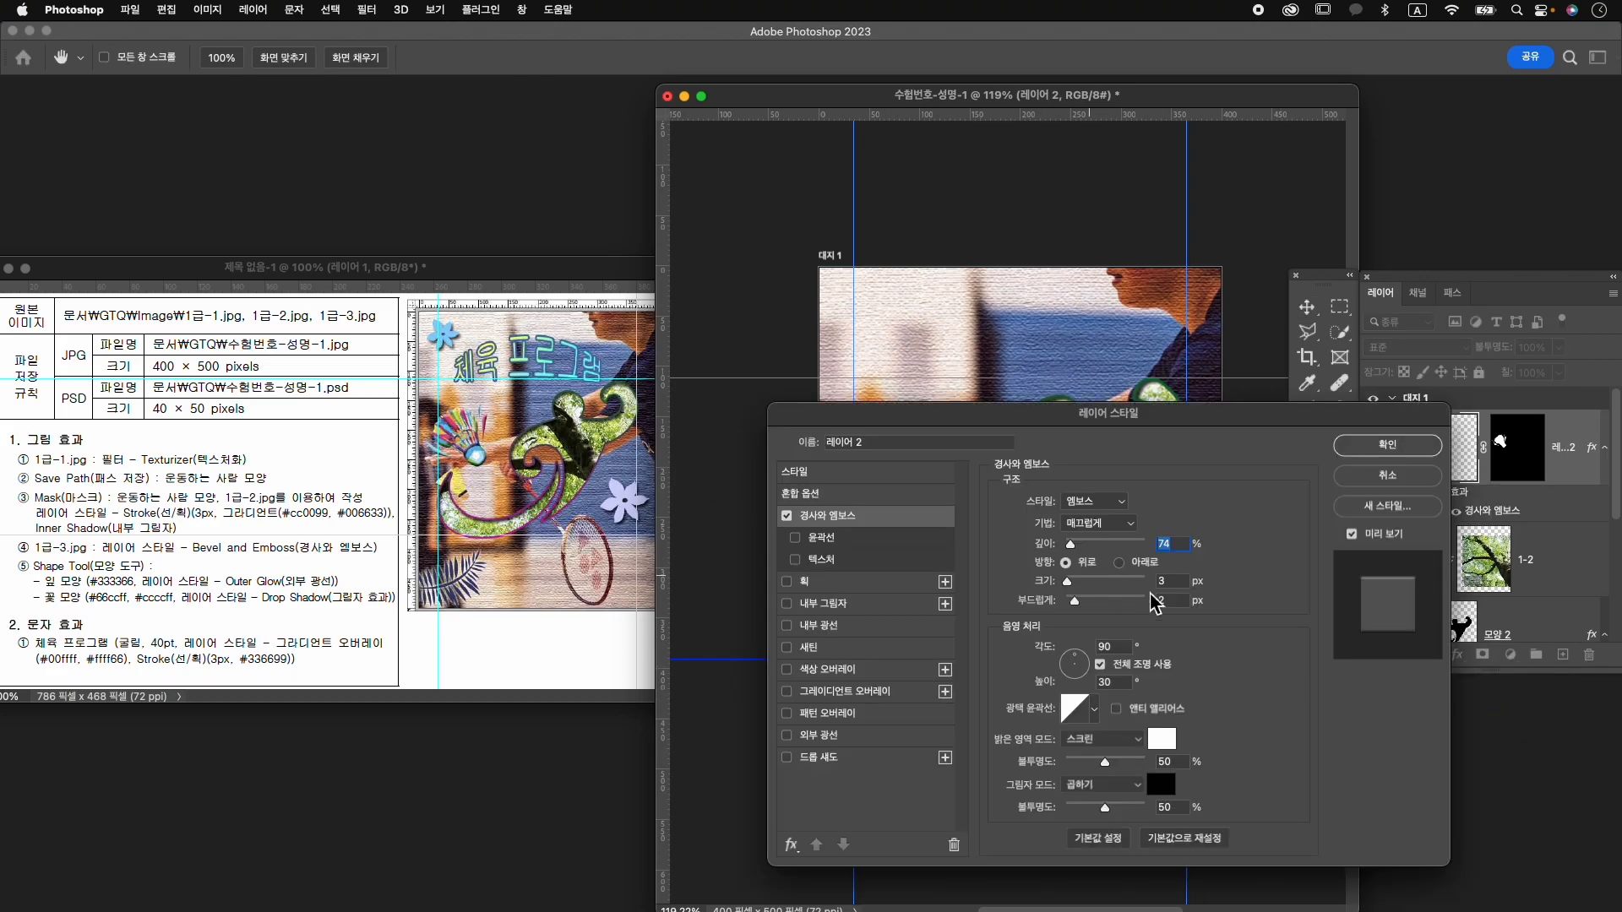
left_click(1439, 447)
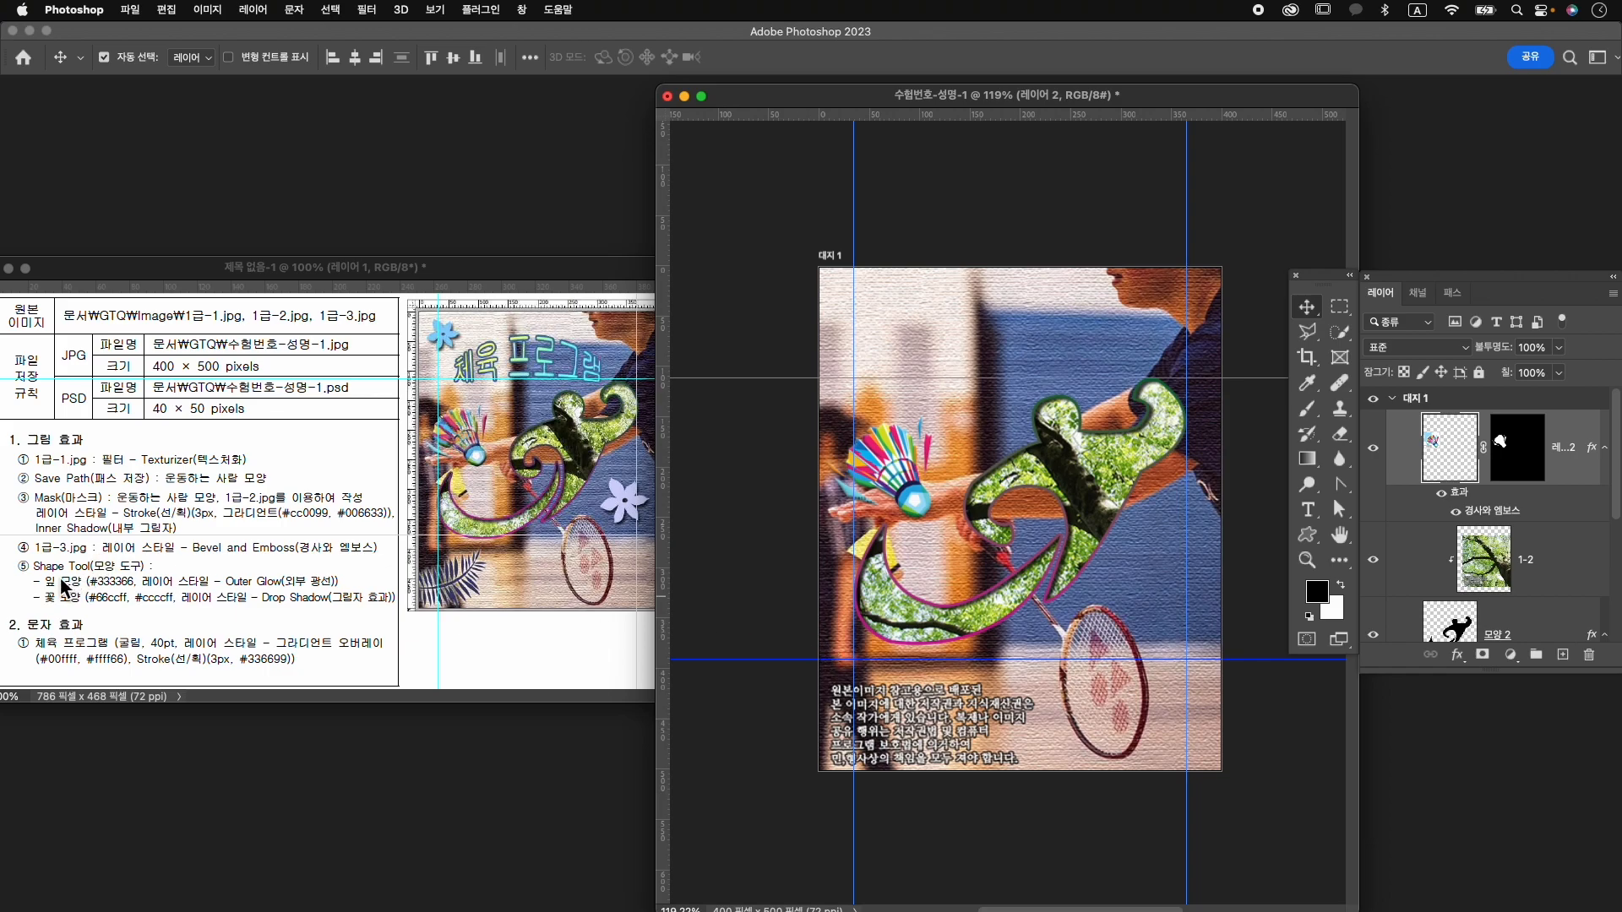
Show the custom shapes (모양) library, search it for "잎" and look through the leaf shapes for the reference's leaf.
left_click(575, 336)
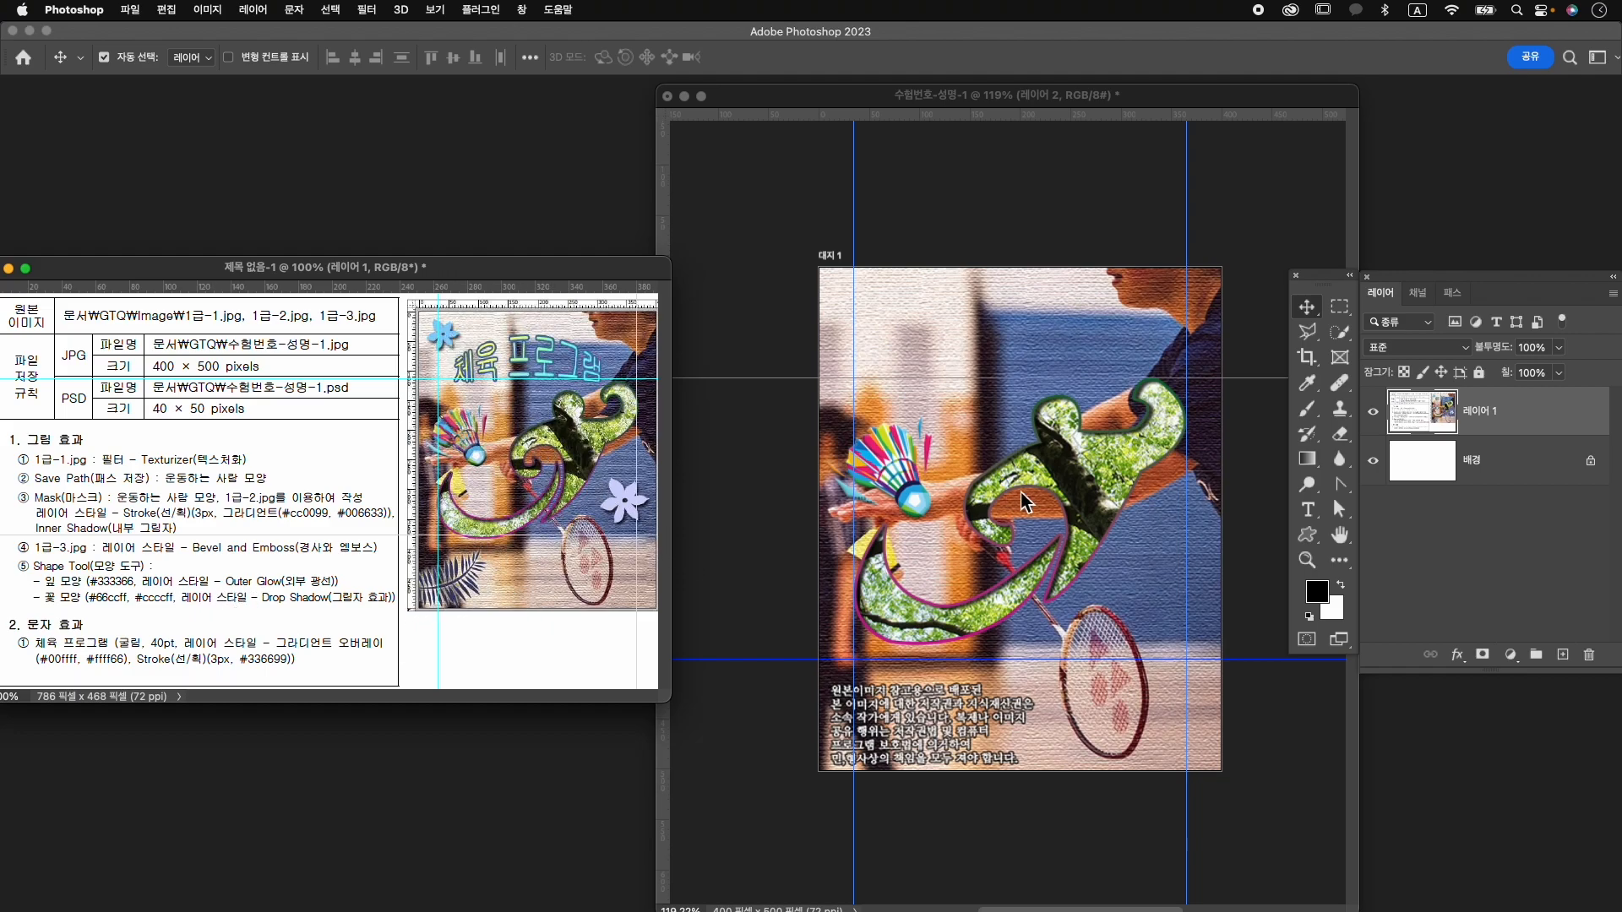
left_click(521, 9)
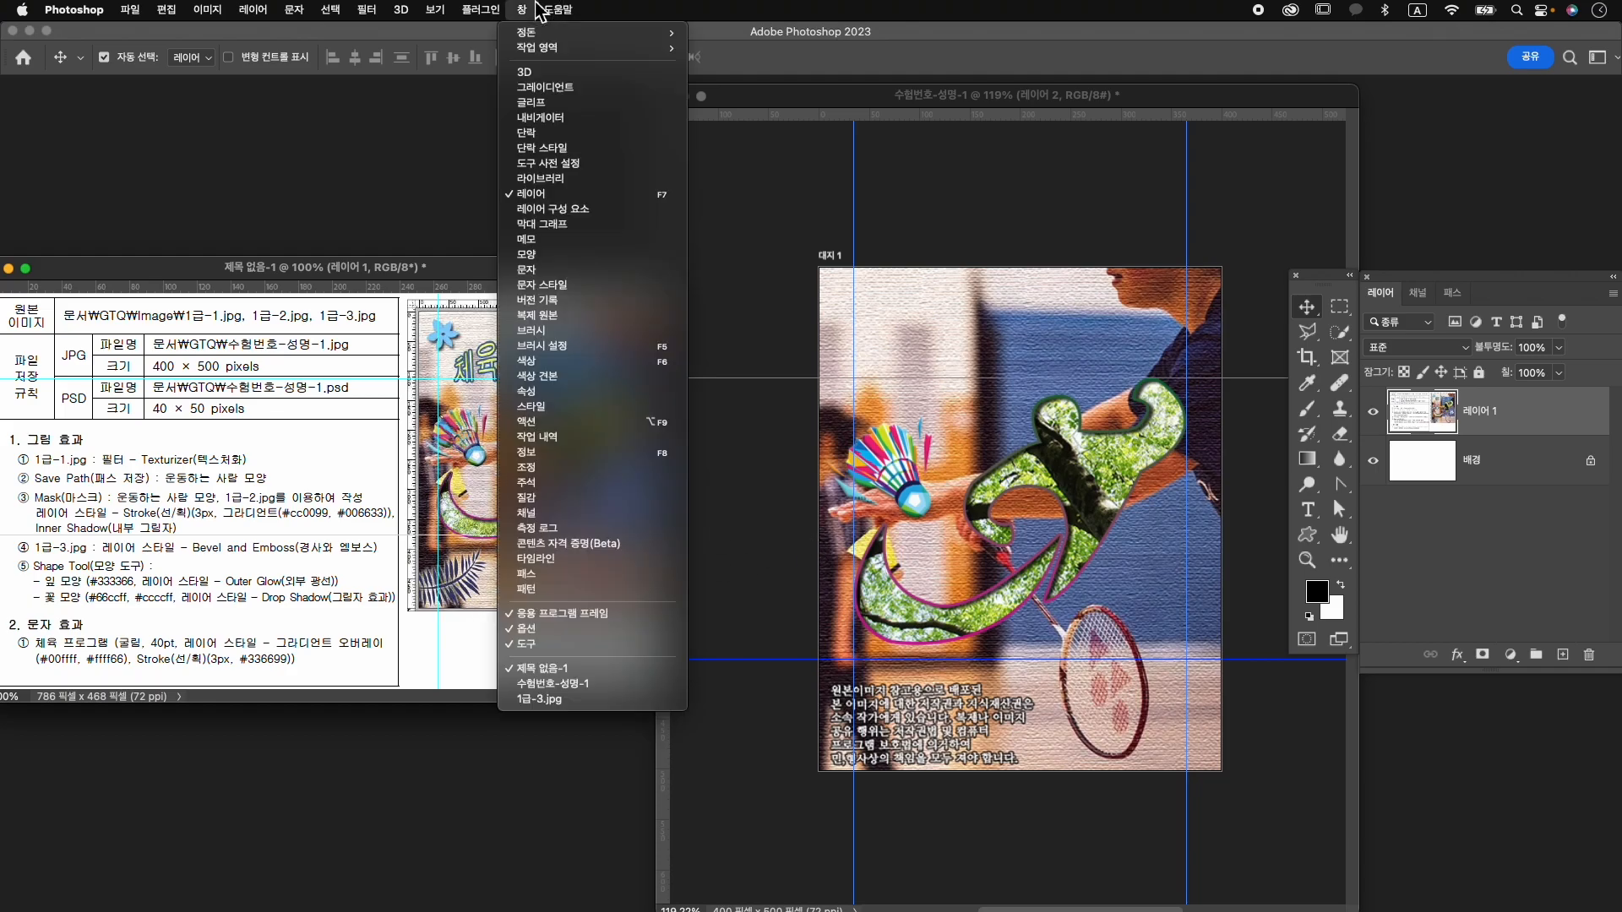
left_click(527, 254)
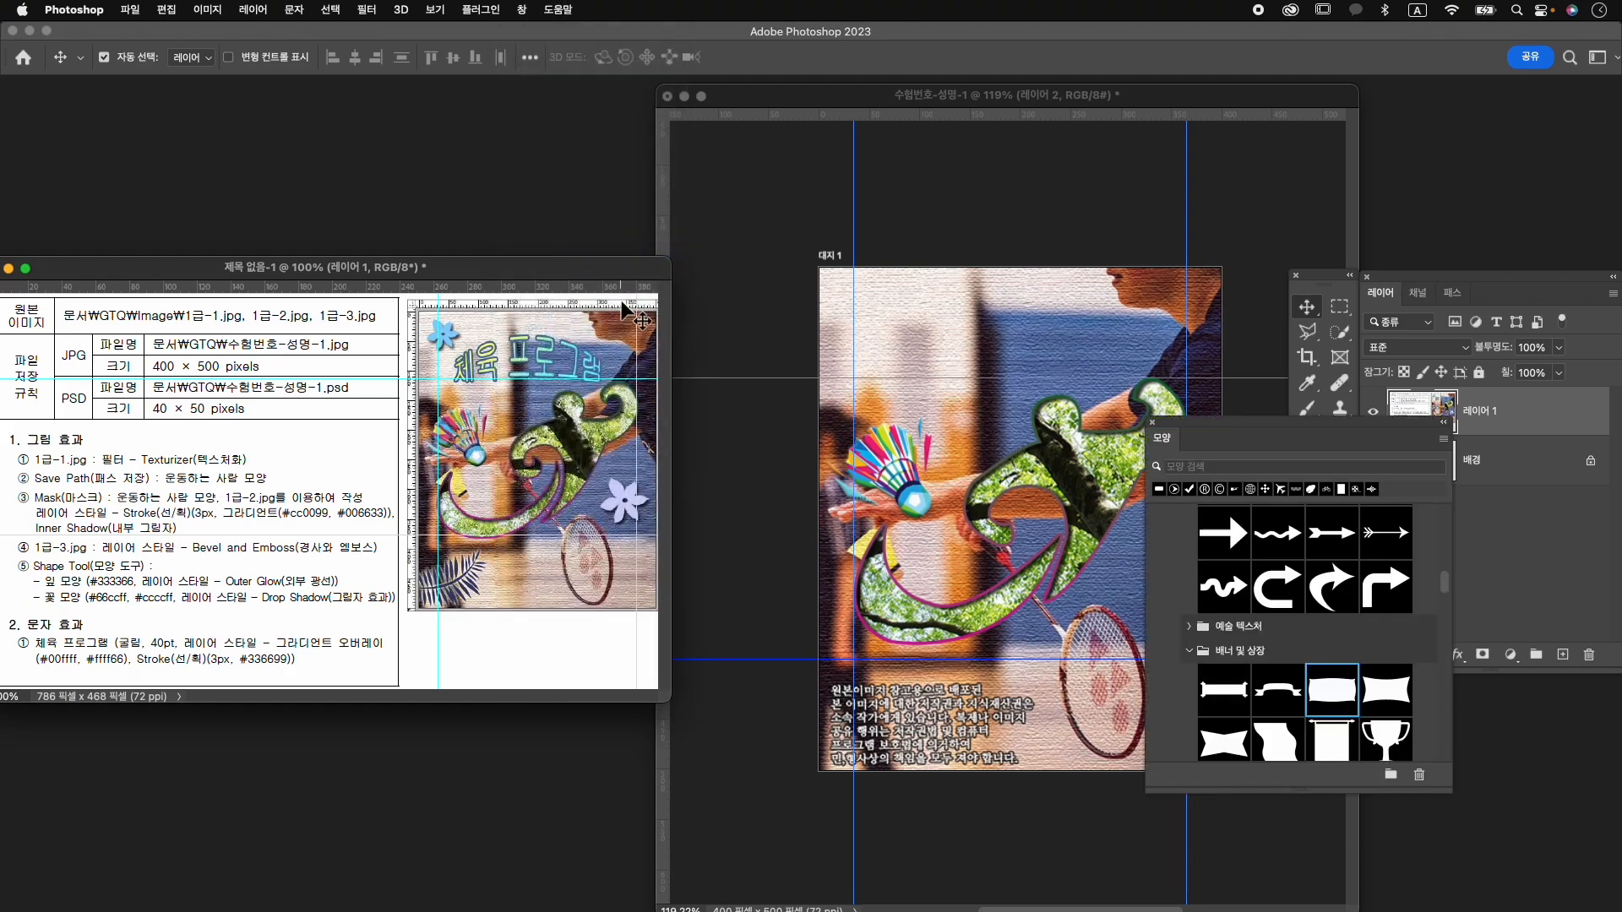
key("Caps_Lock")
type("ㅇ")
key("Return")
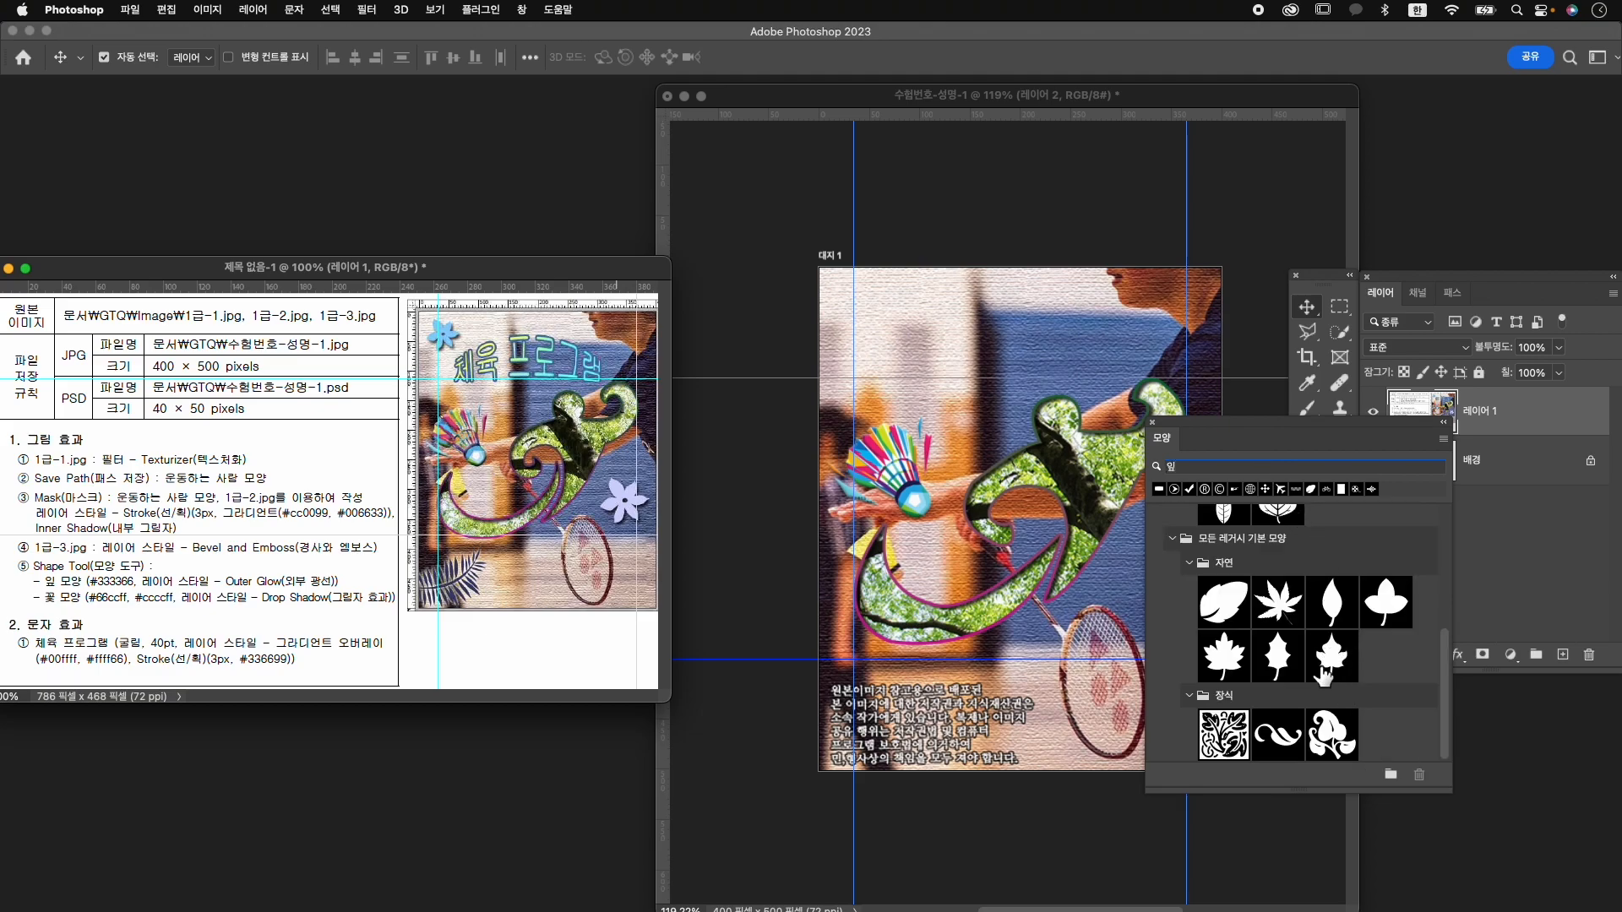
scroll(1322, 676, "up", 5)
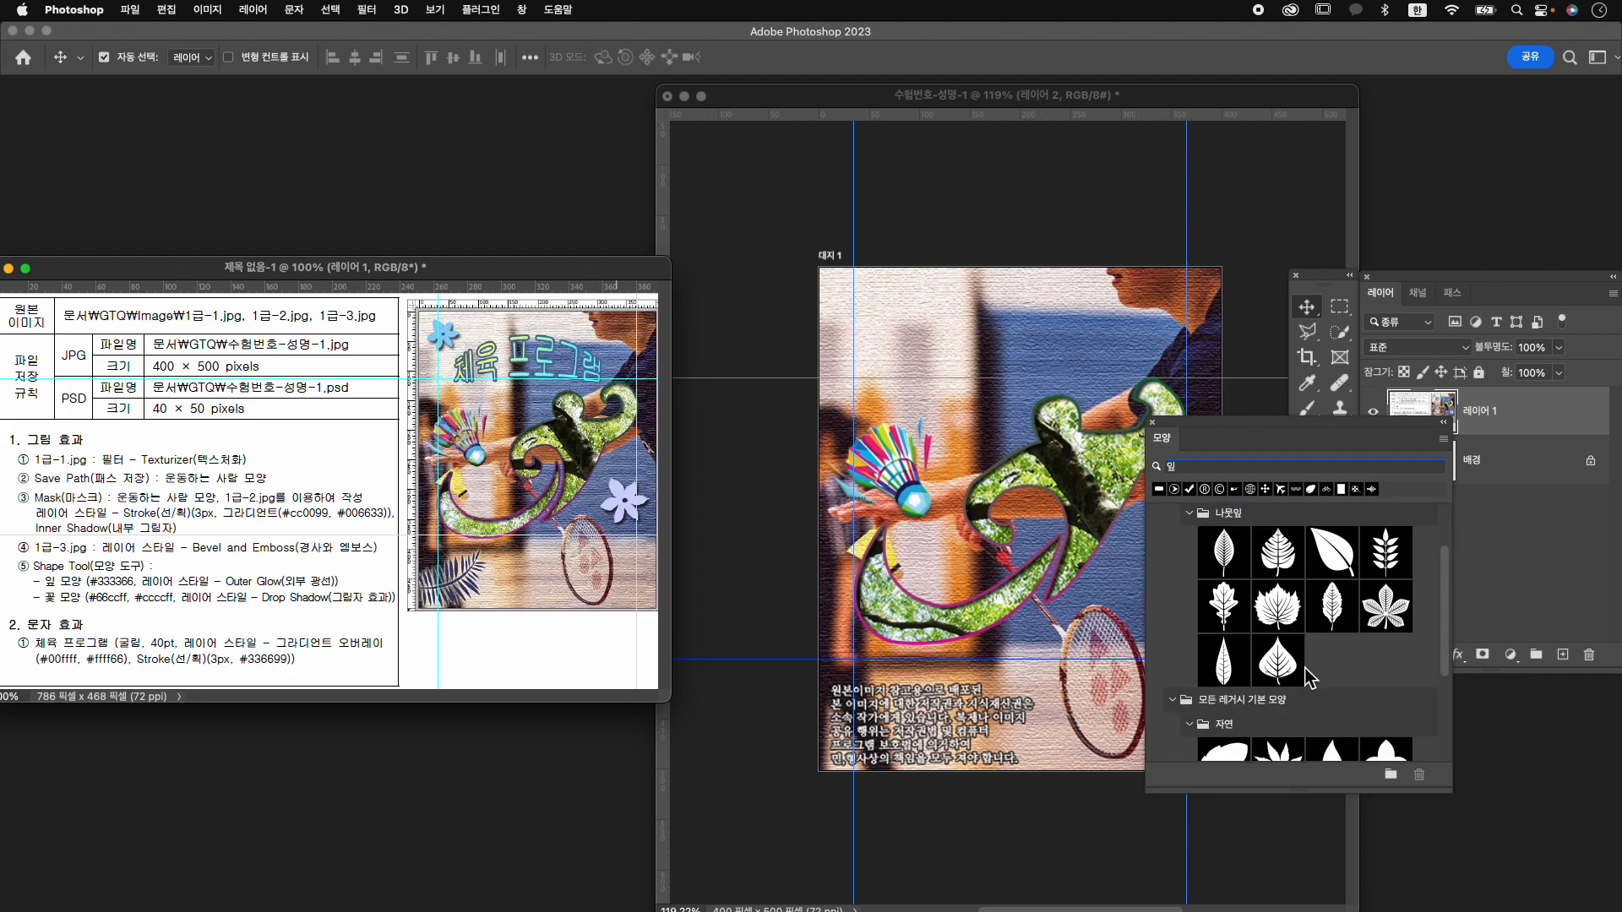
scroll(1309, 676, "down", 4)
scroll(1308, 678, "up", 3)
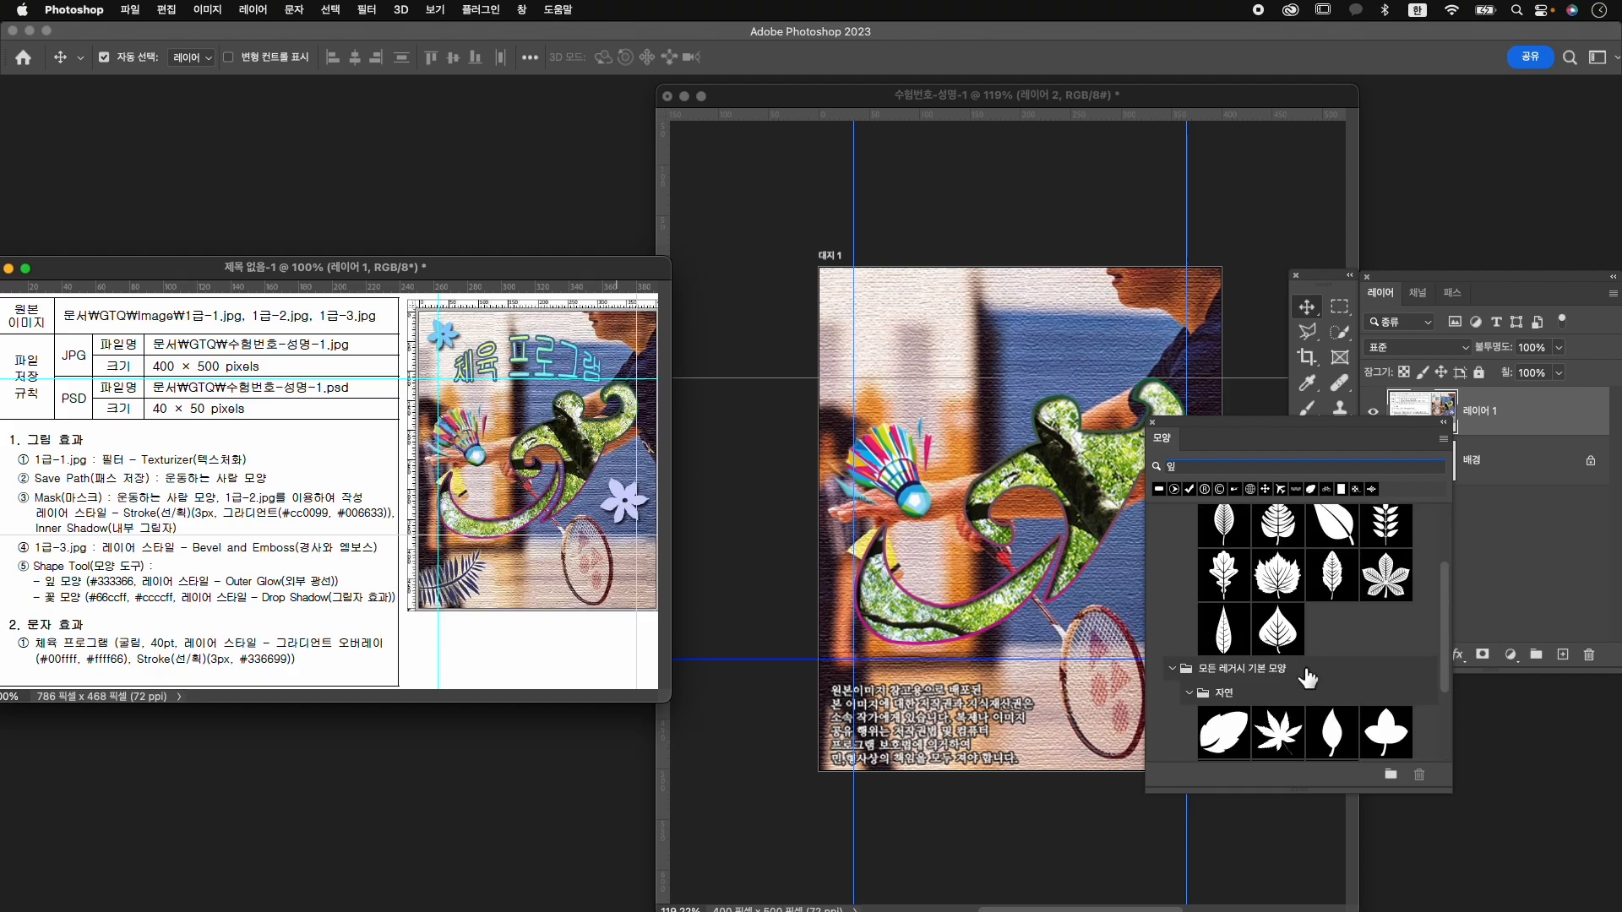
scroll(1308, 678, "up", 5)
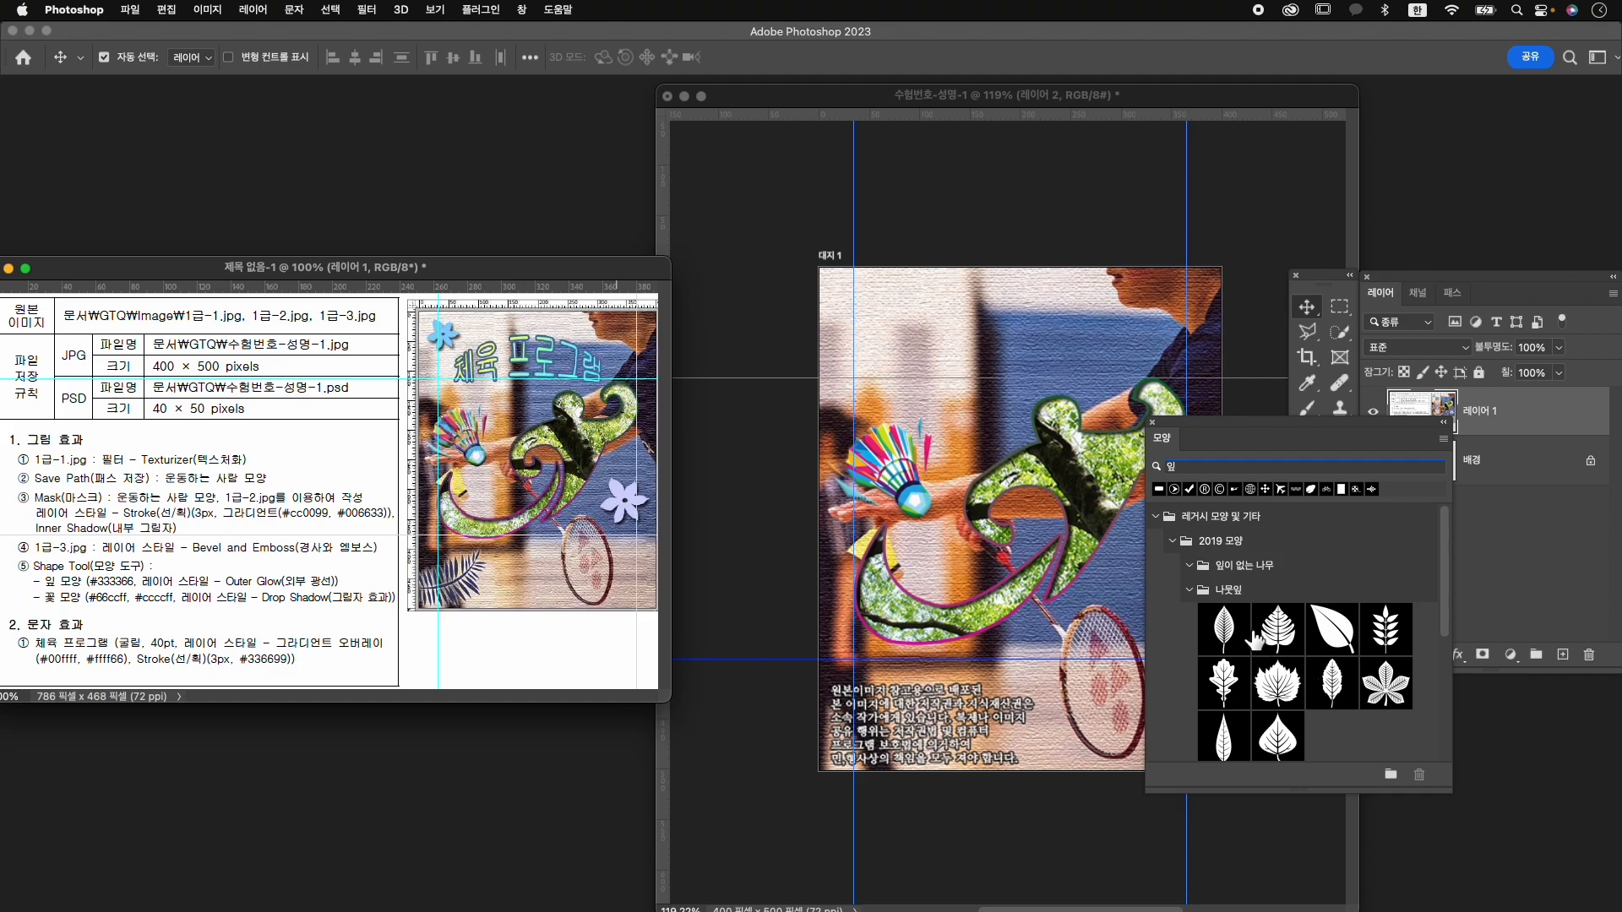
Search the custom shapes library for "나무", check the tree and leaf shapes against the reference, and clear the search.
double_click(1198, 467)
type("ㄴㅏ무")
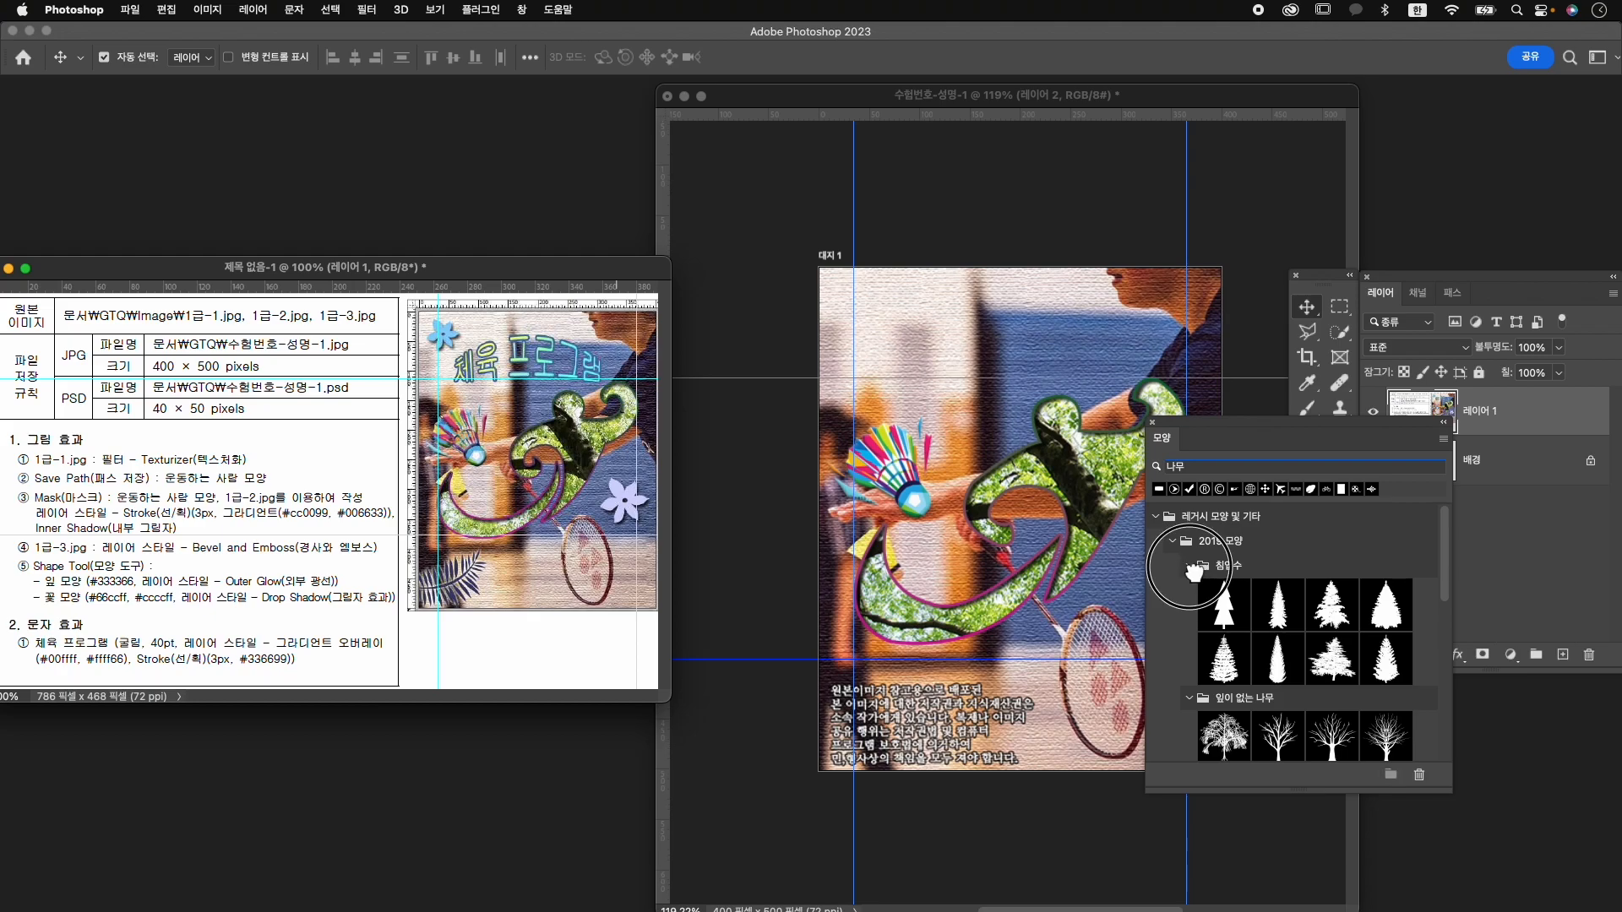
left_click(1249, 468)
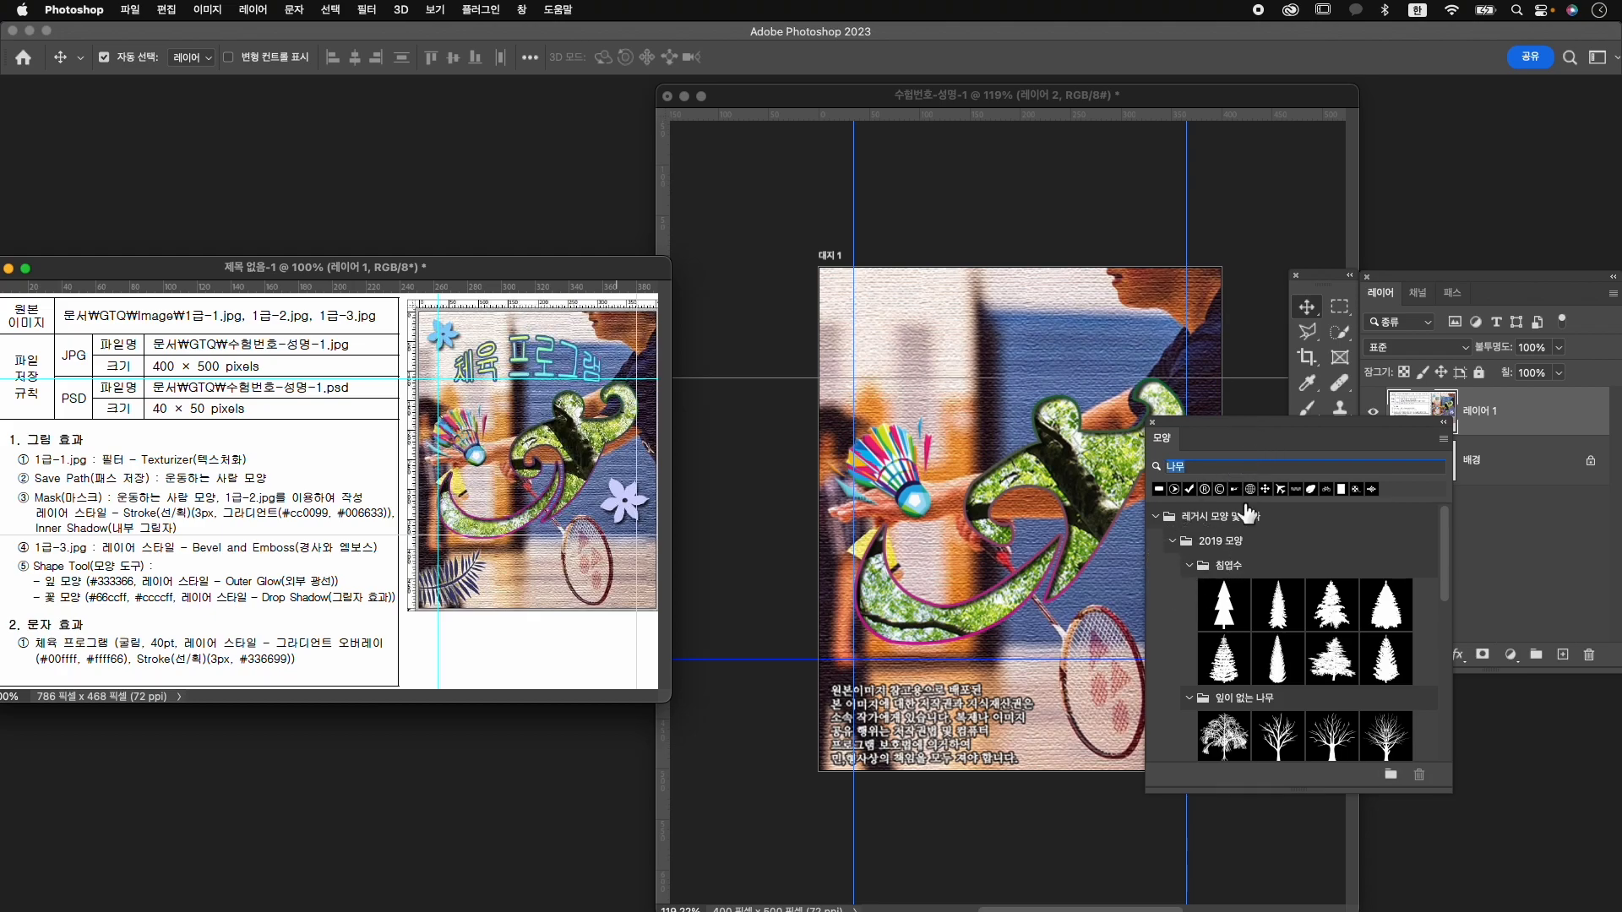
key("BackSpace")
Browse the legacy default shapes to the 자연 (nature) group and choose the fern leaf shape.
left_click(1175, 544)
scroll(1241, 624, "down", 3)
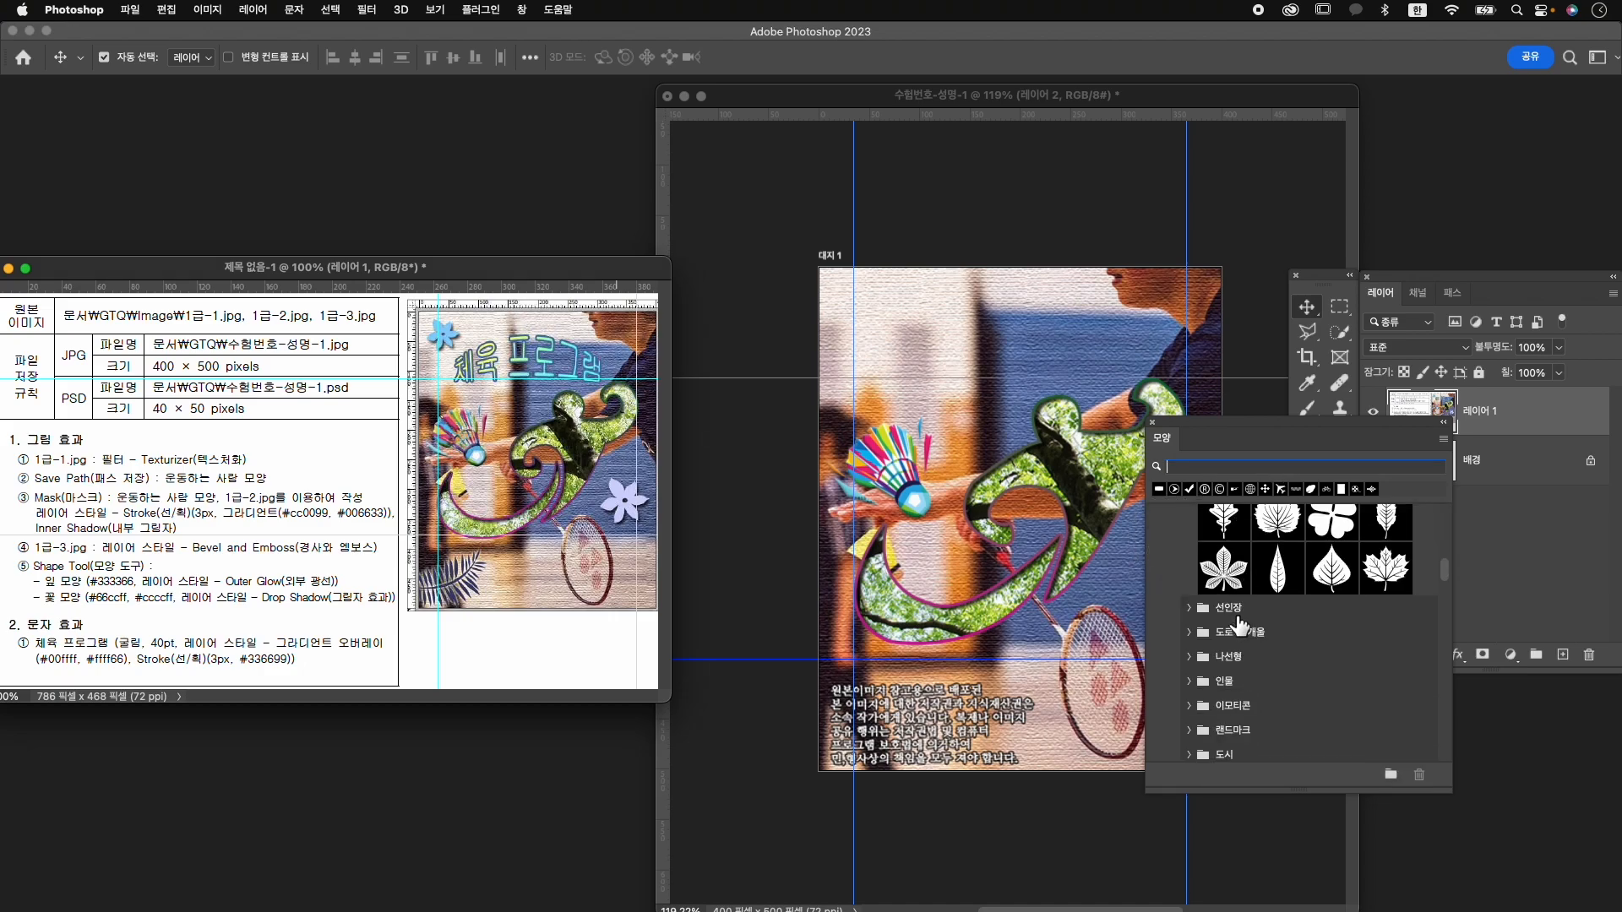
scroll(1239, 625, "down", 5)
scroll(1239, 625, "down", 6)
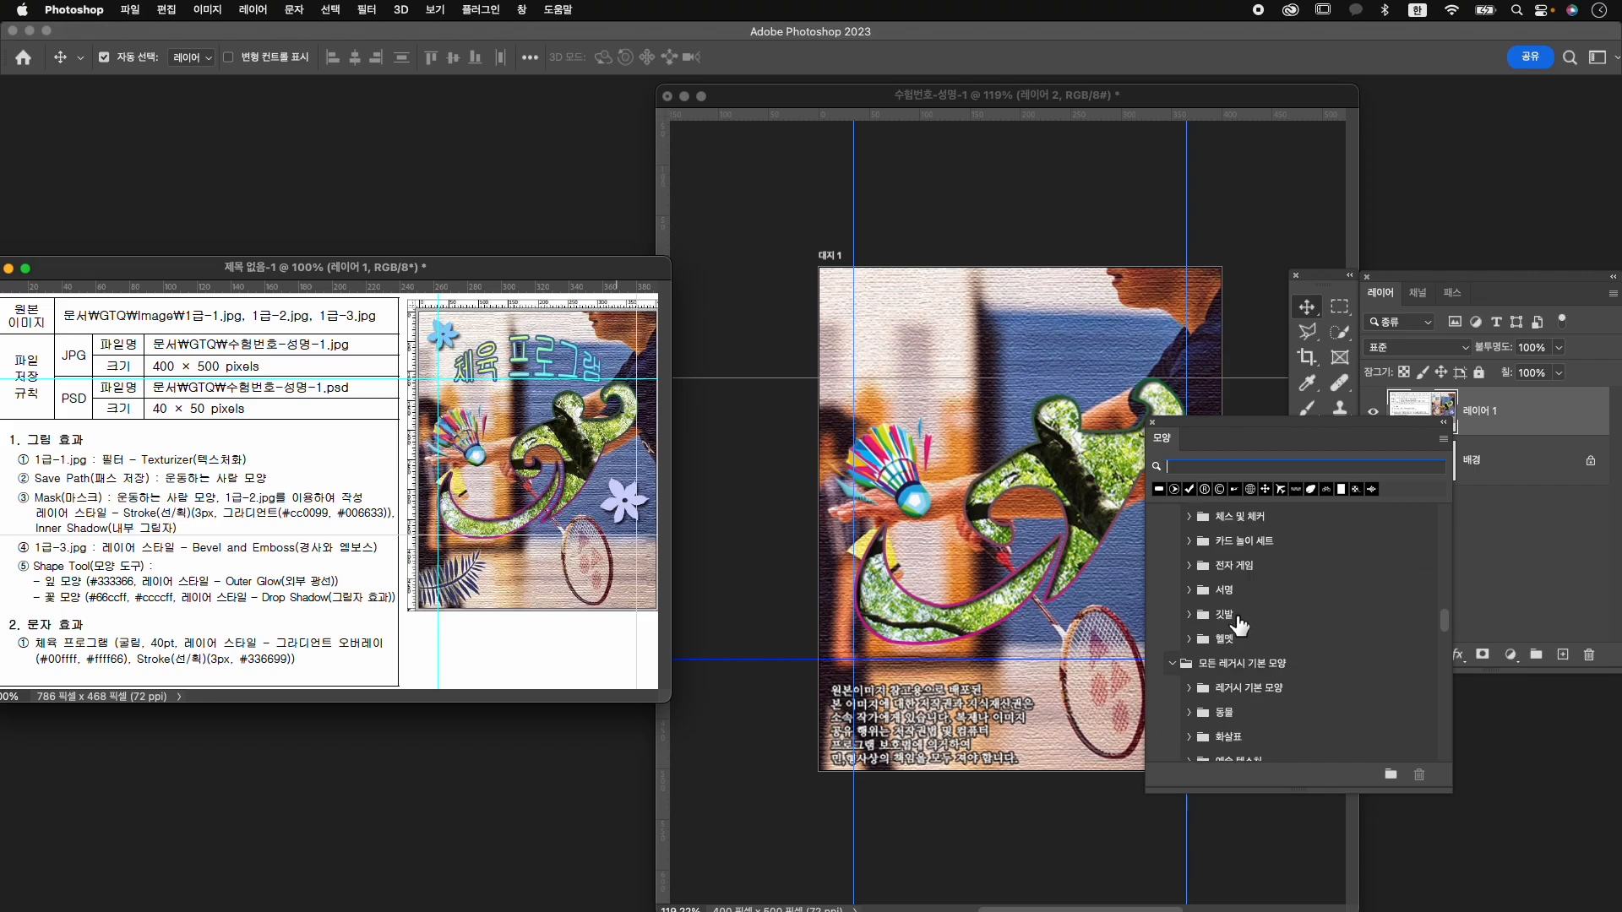
scroll(1238, 625, "down", 2)
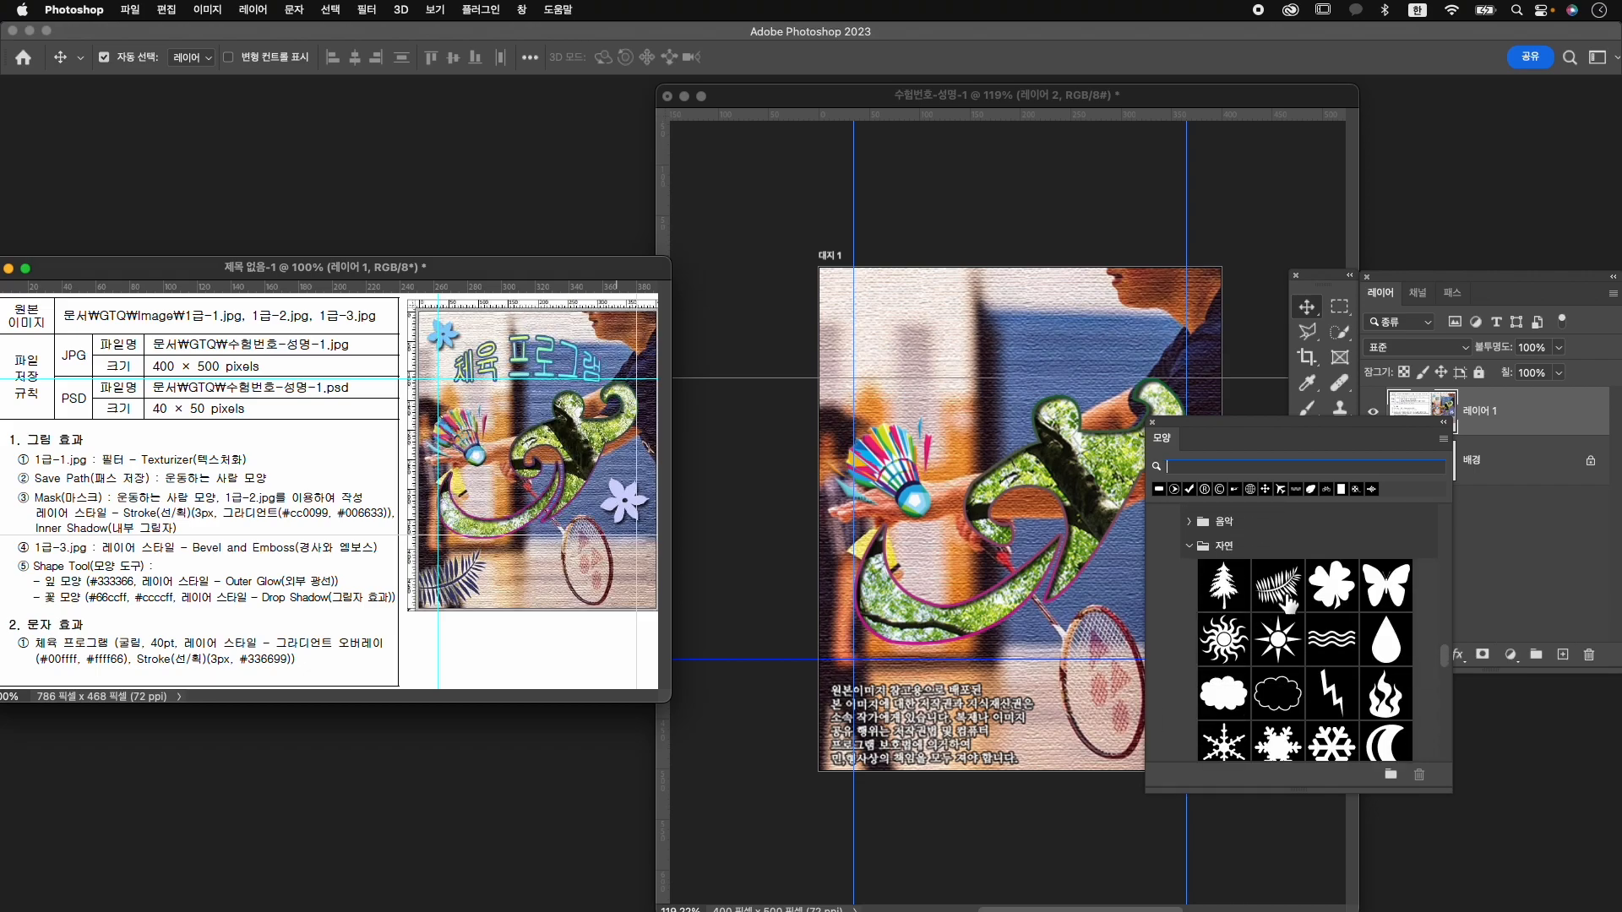
left_click(1271, 576)
left_click_drag(1278, 422, 1461, 700)
Draw the fern leaf with the Custom Shape tool near the poster's lower-left corner, about 118 × 94 px.
left_click(1307, 535)
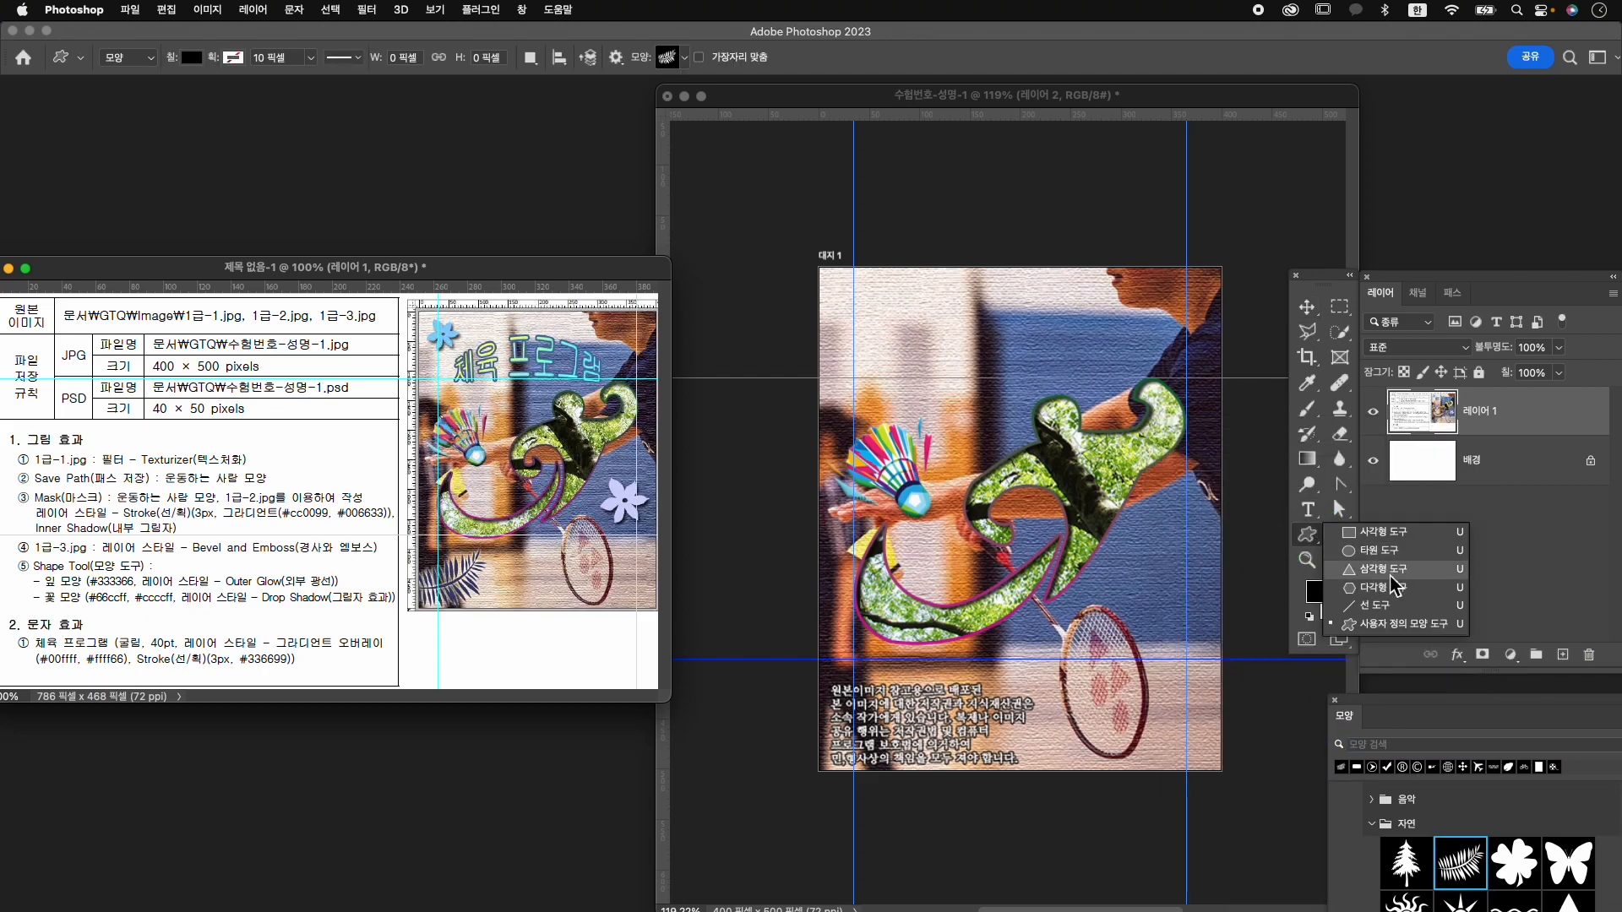
left_click(875, 718)
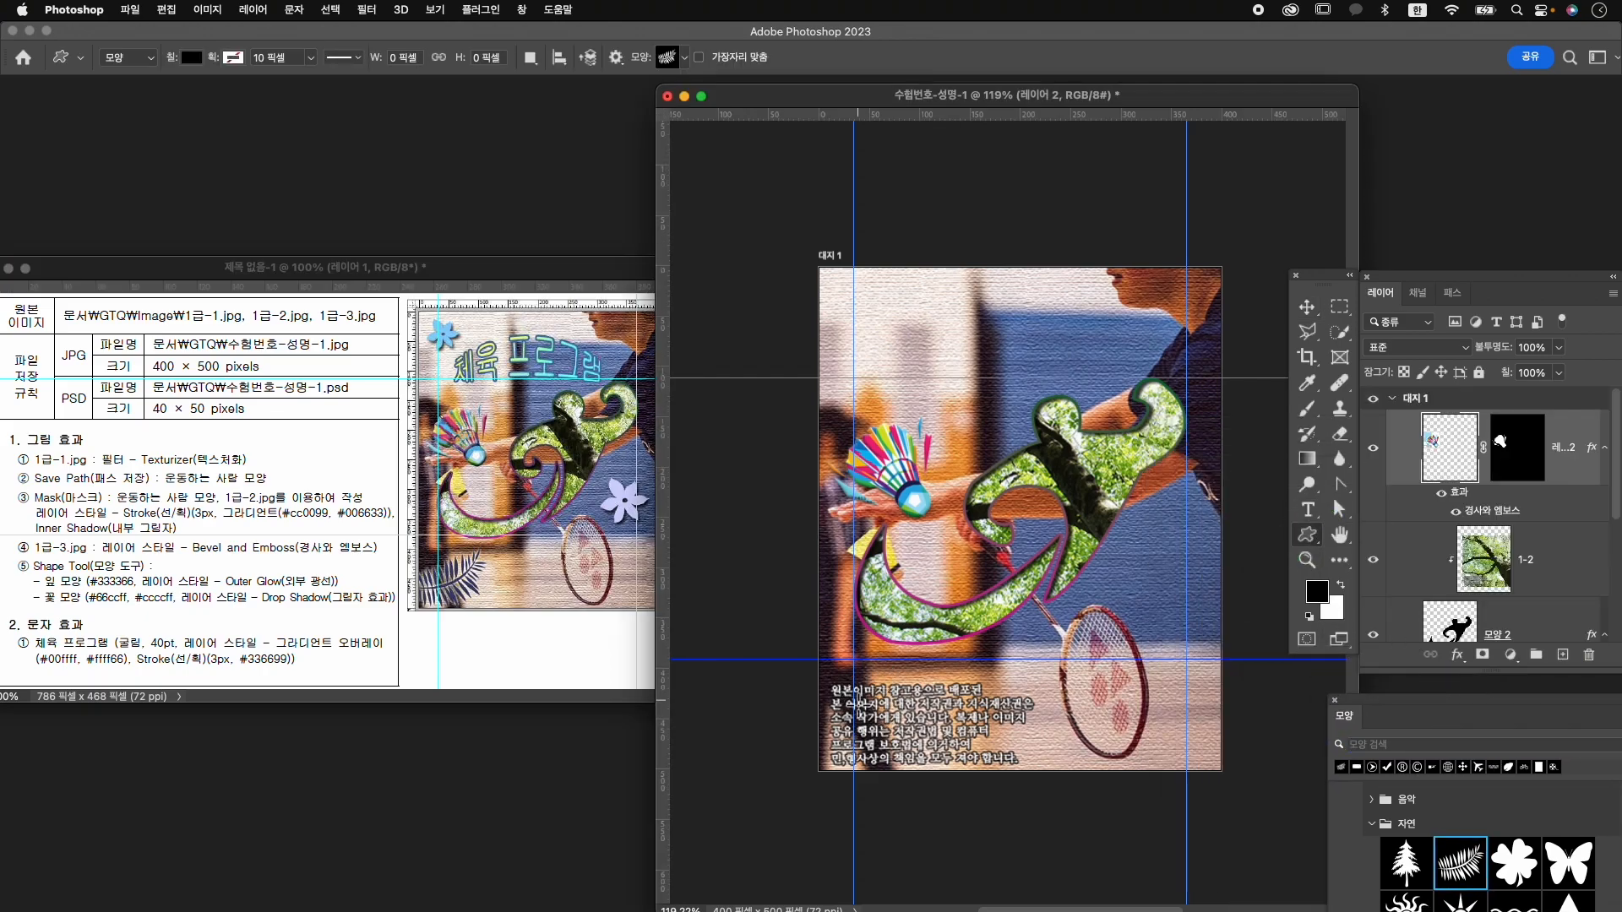
left_click_drag(854, 712, 1053, 803)
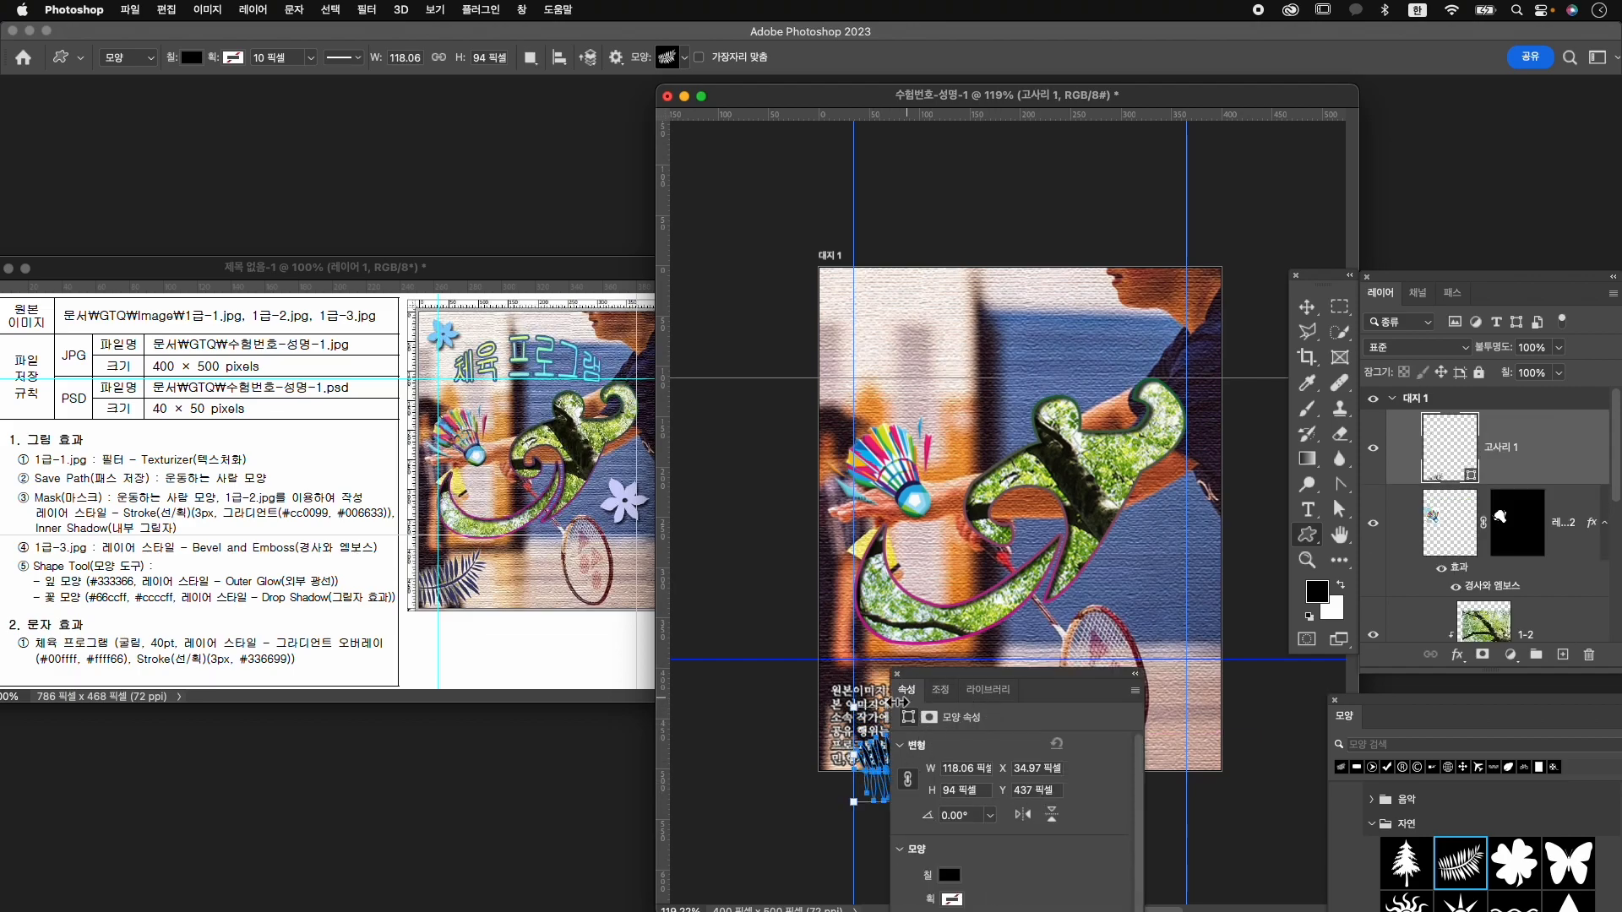
left_click_drag(971, 680, 1128, 553)
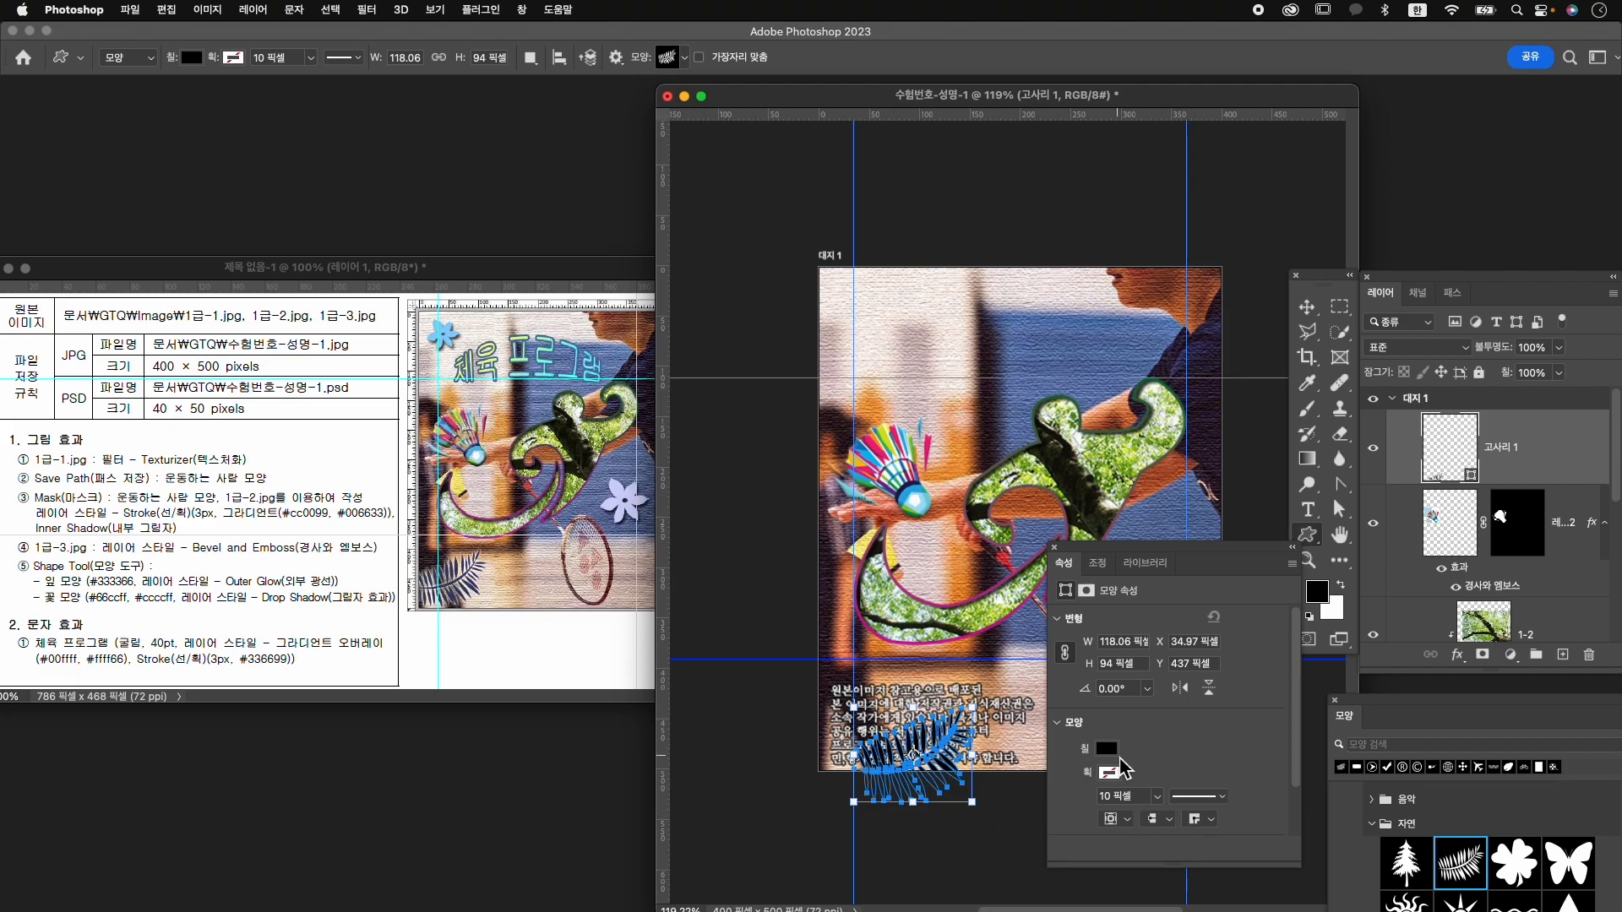
Set the fern leaf's fill colour to #333366.
left_click(1112, 751)
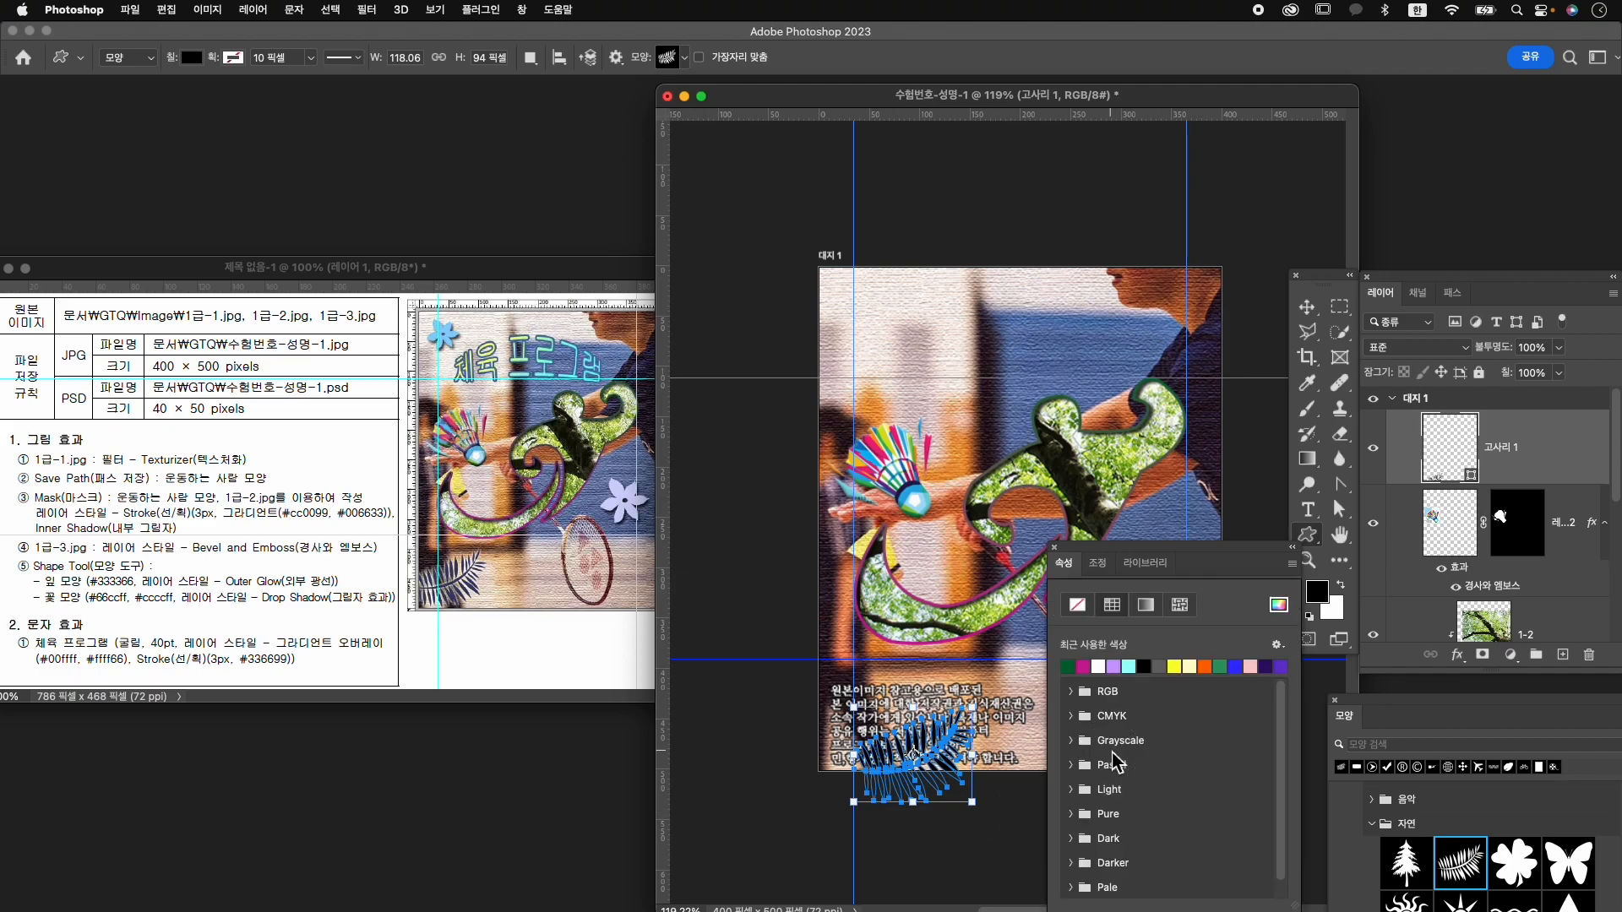
left_click(1278, 604)
type("333366")
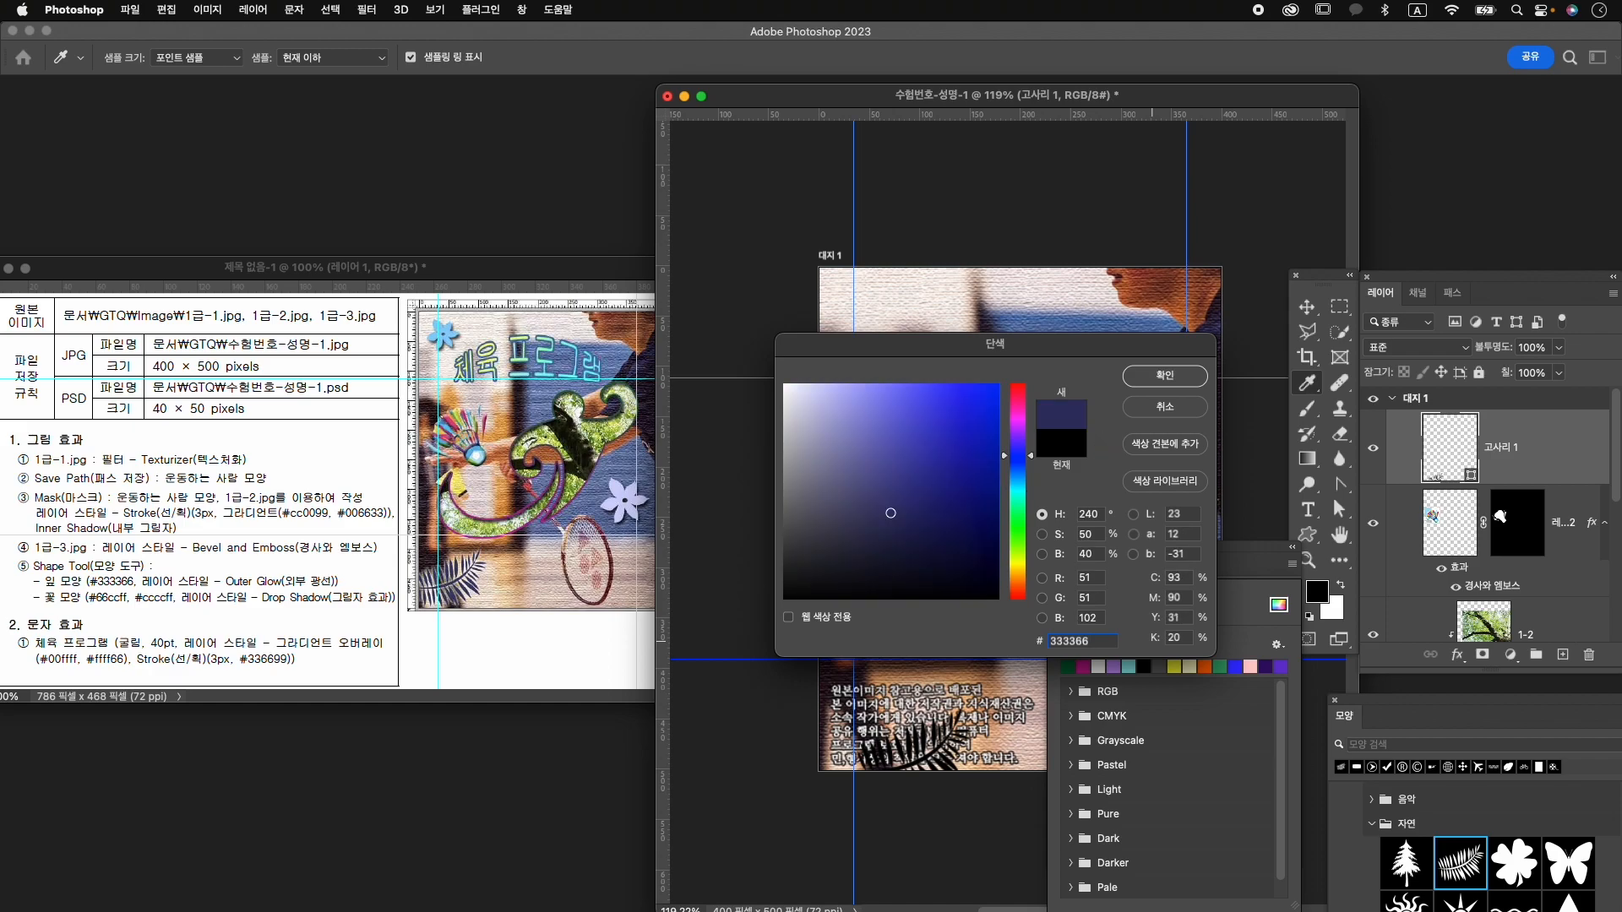
key("Return")
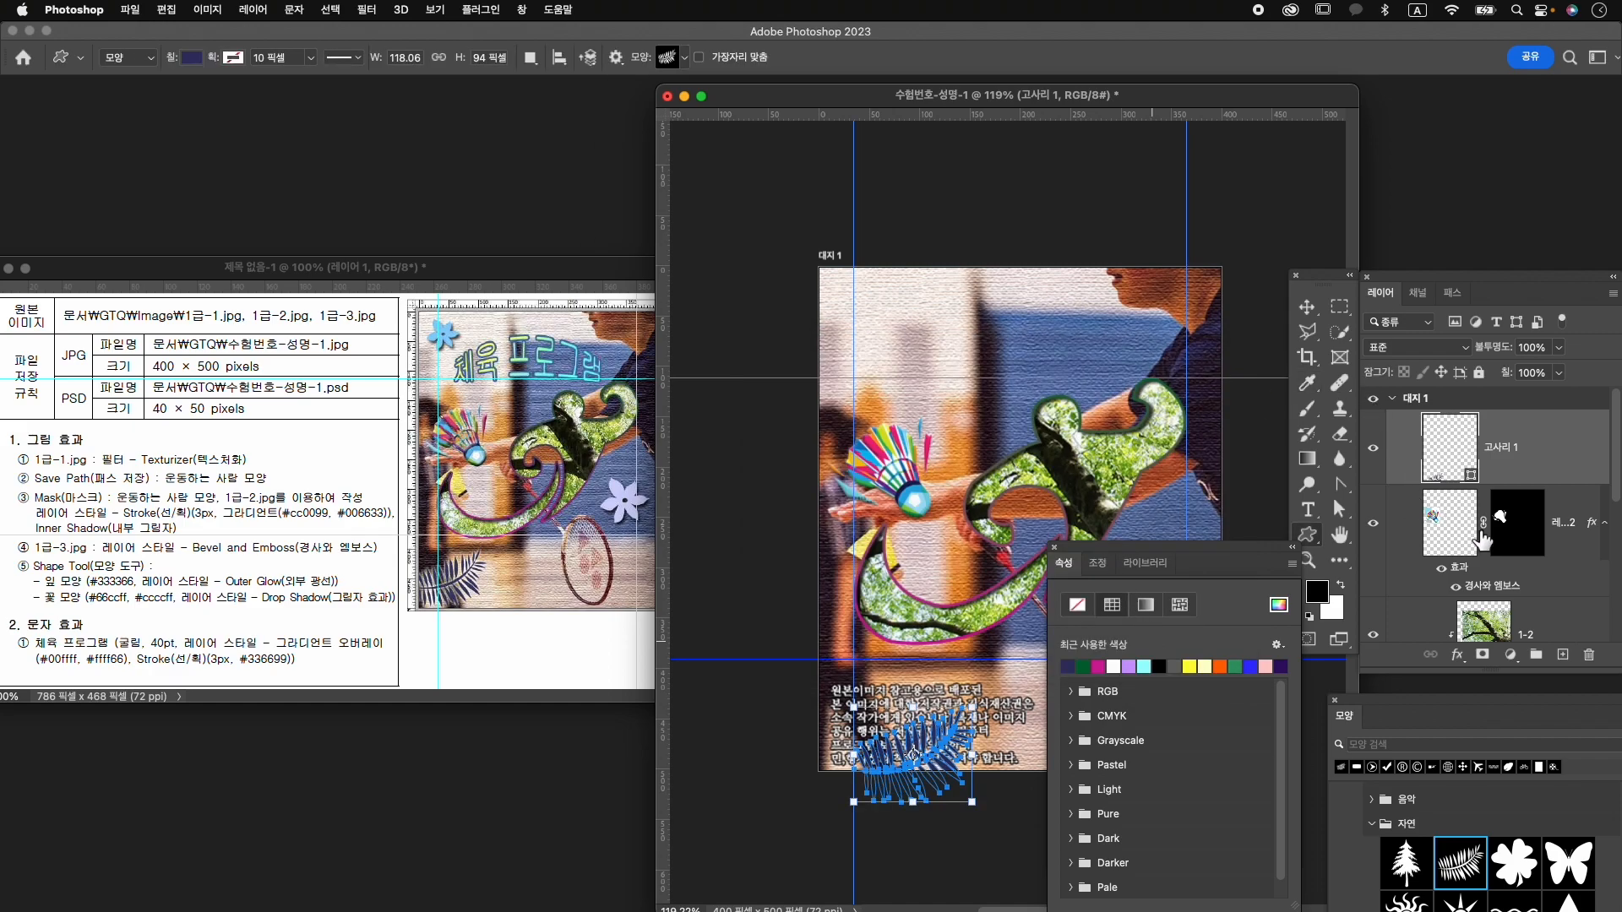
Apply an Outer Glow (외부 광선) layer style with the preset settings to the fern leaf layer.
left_click(1457, 654)
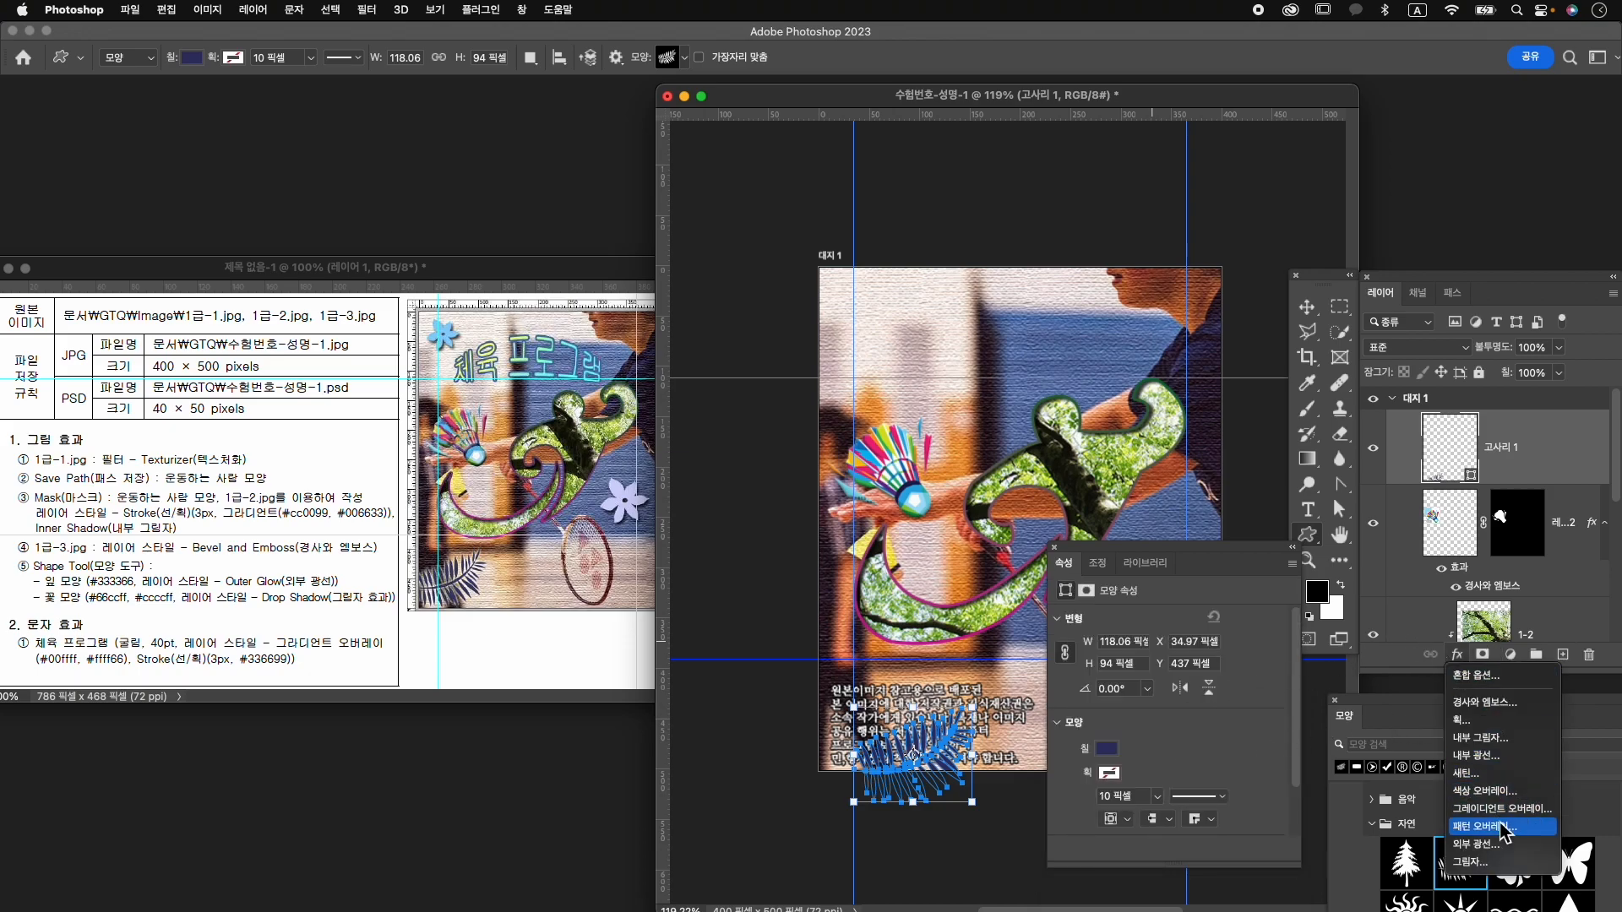
left_click(1505, 846)
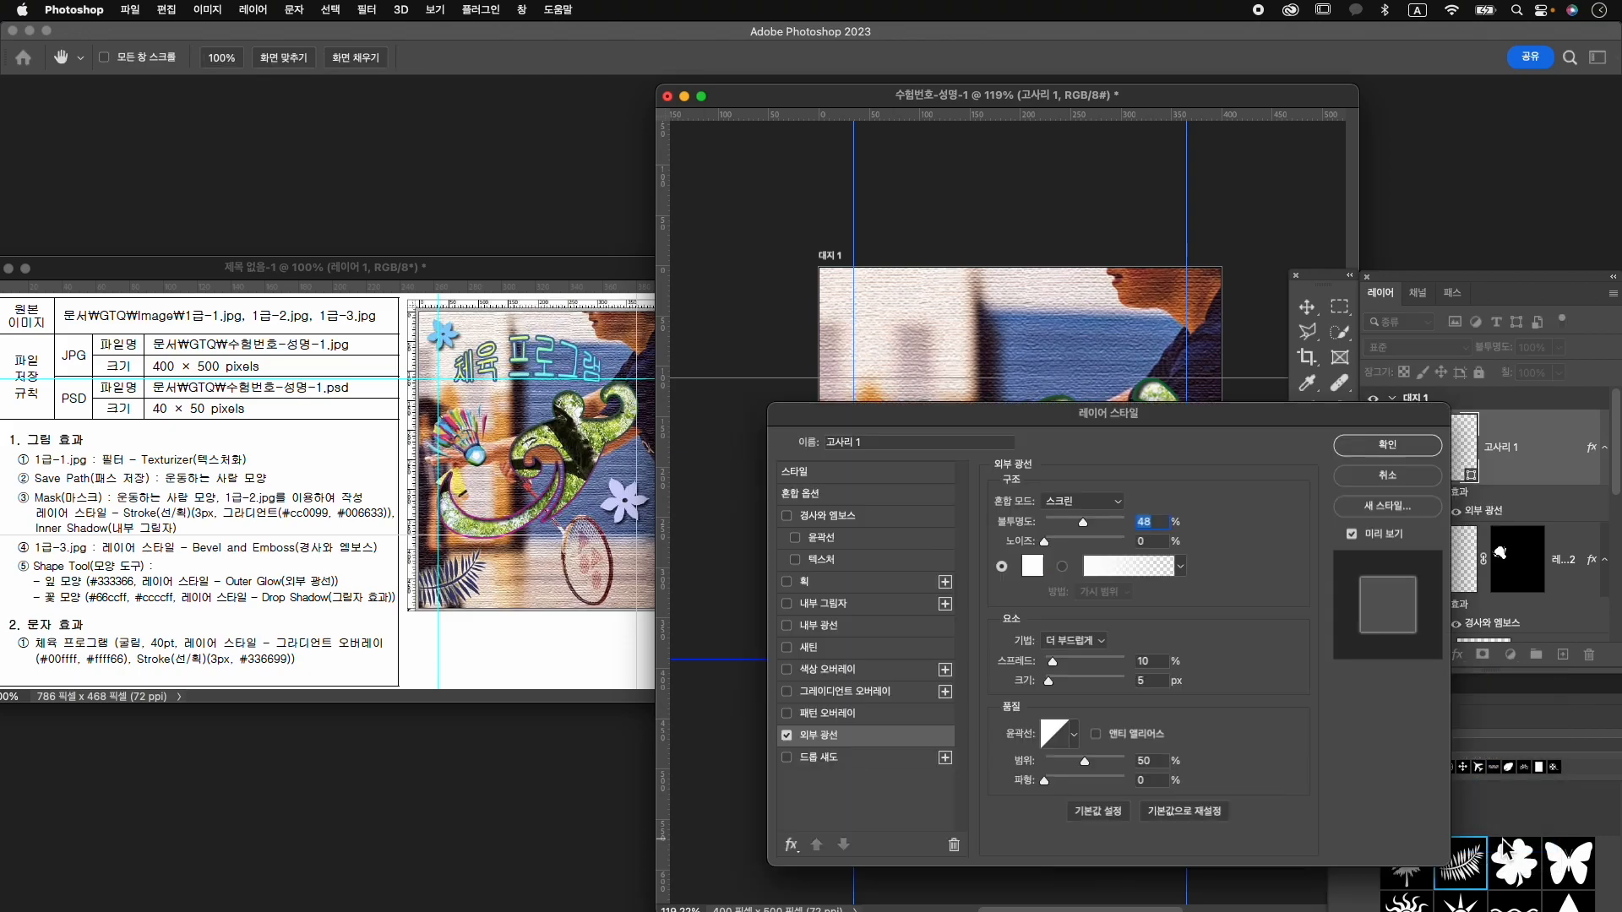
left_click(1390, 446)
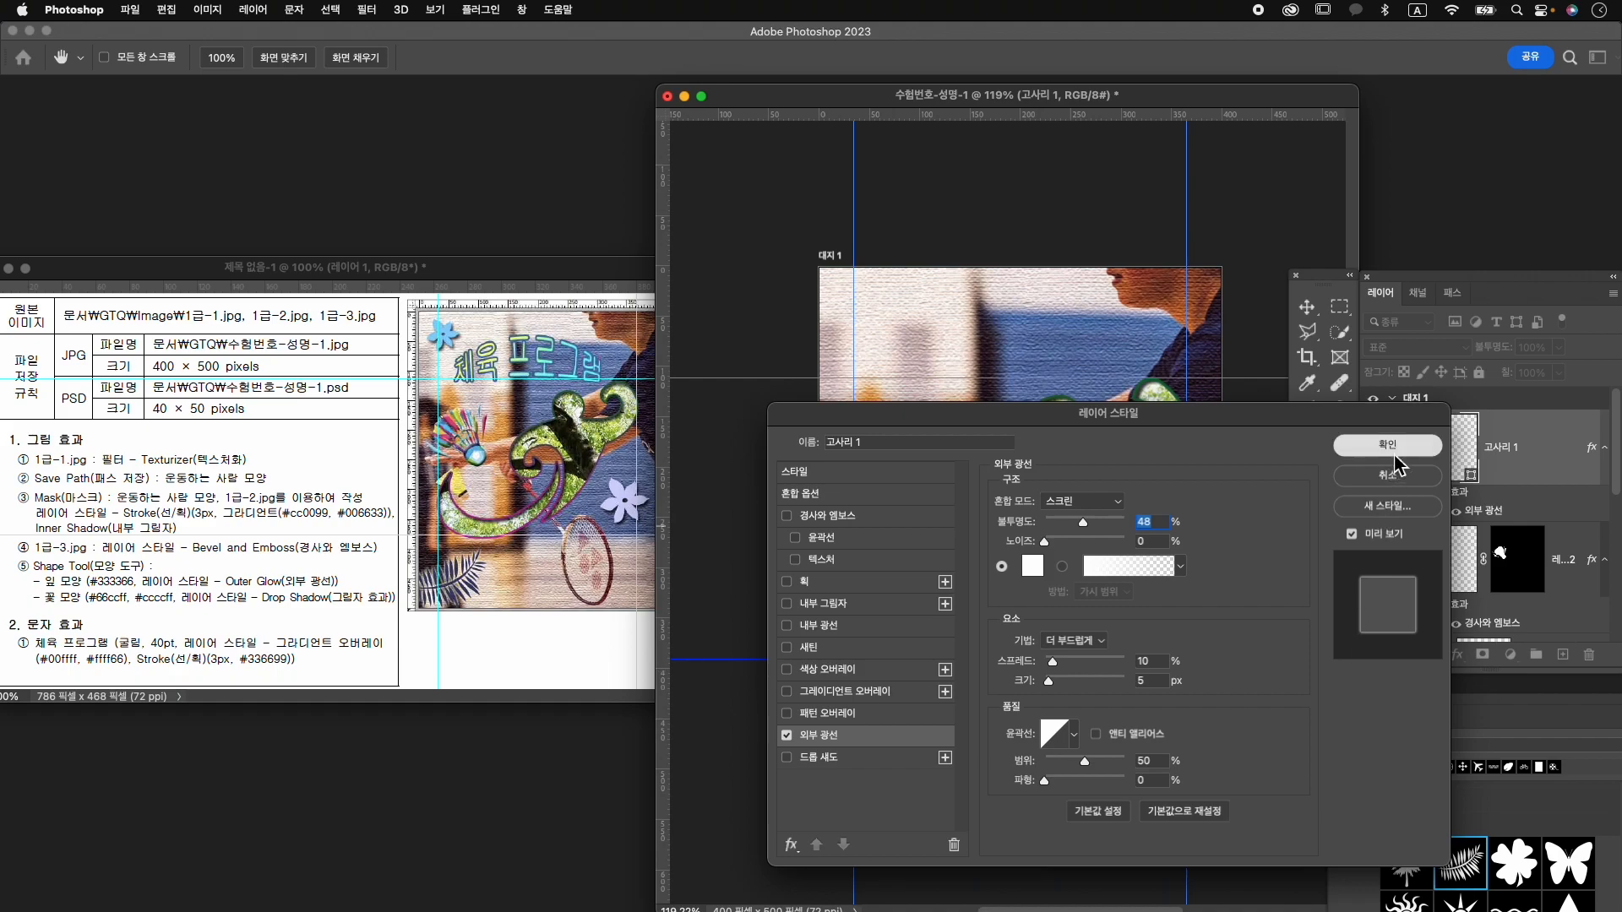
Enlarge the fern leaf to about 149 × 119 px and move it against the left edge in the poster's lower-left corner.
key("ctrl+t")
left_click_drag(935, 747, 975, 675)
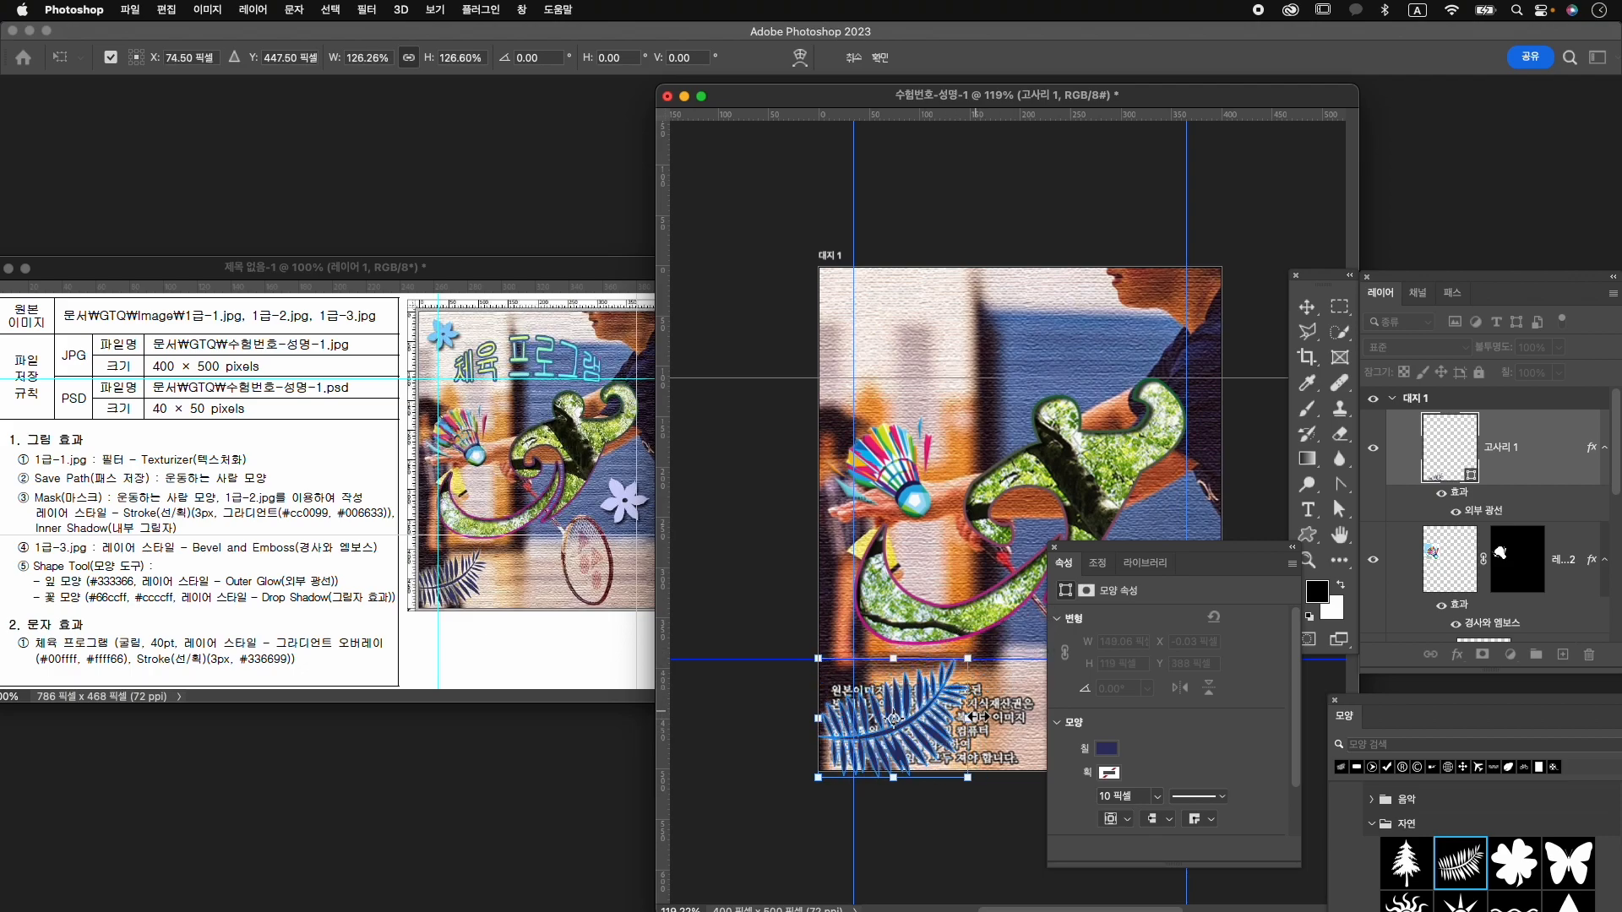
key("Return")
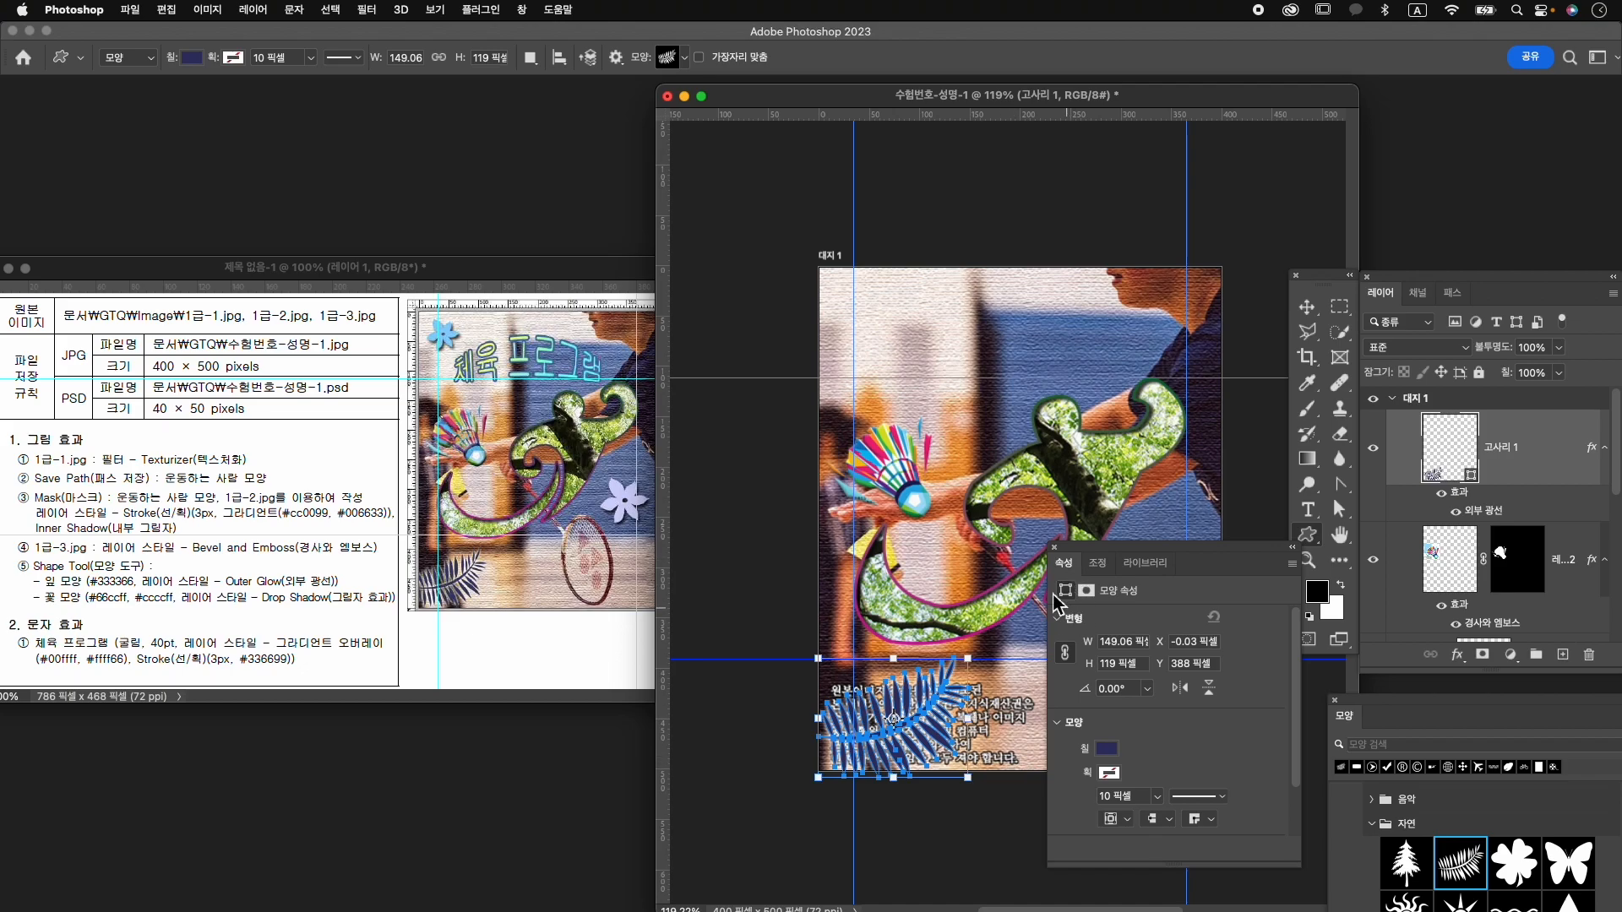
key("v")
left_click(1054, 548)
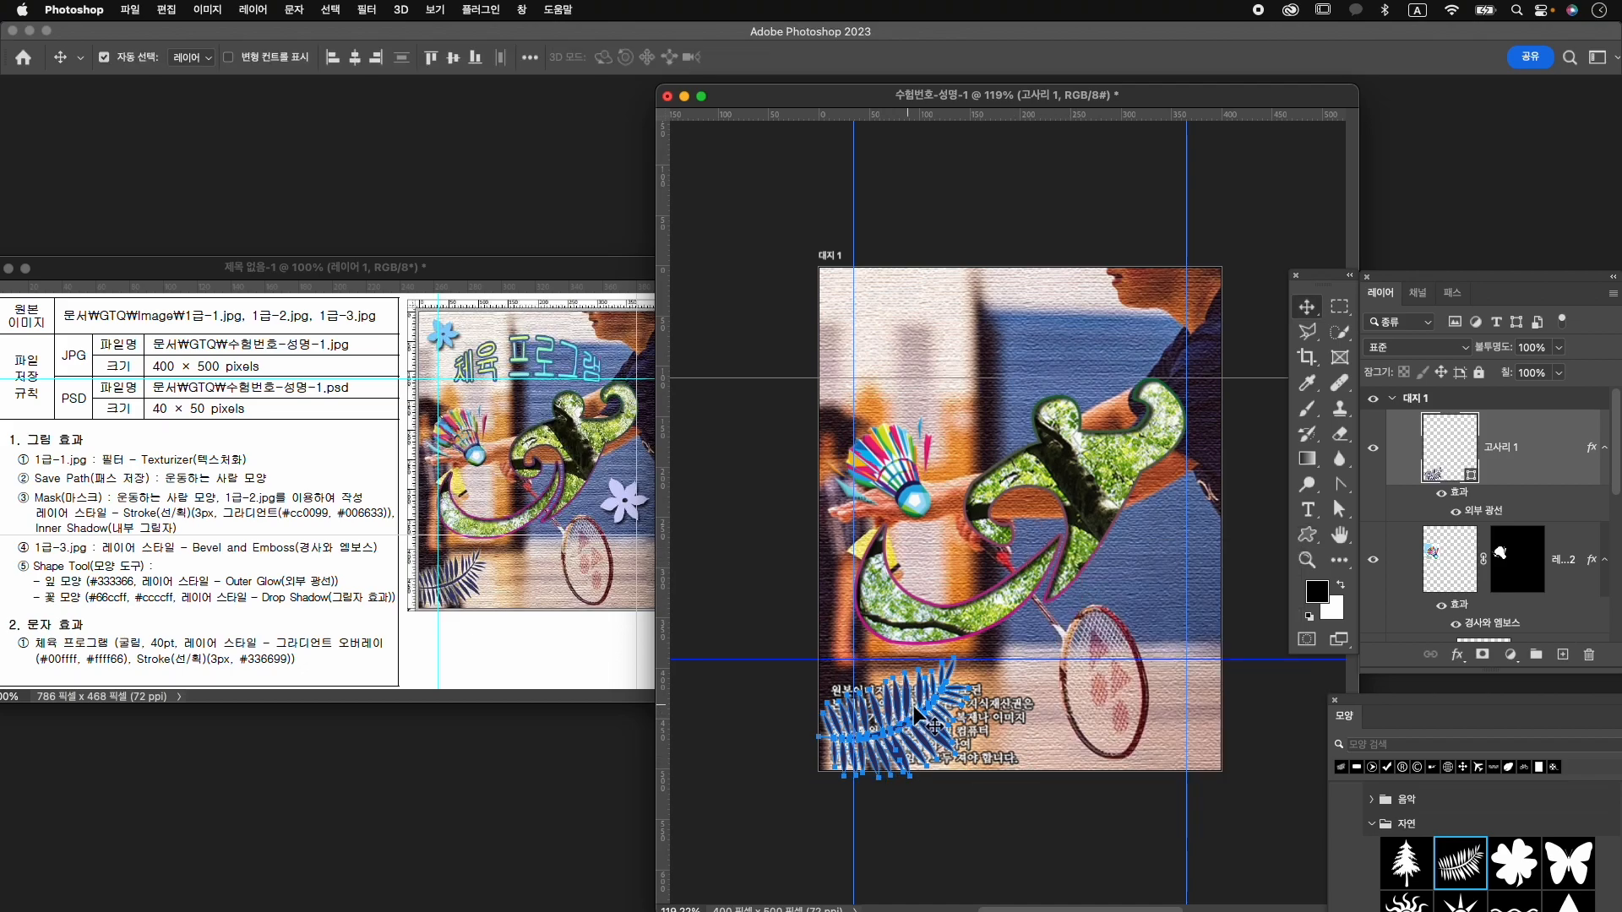
left_click_drag(914, 711, 901, 714)
Search the custom shapes library for "꽃" and choose the first flower in the 자연 (nature) group.
left_click_drag(1480, 716, 1204, 589)
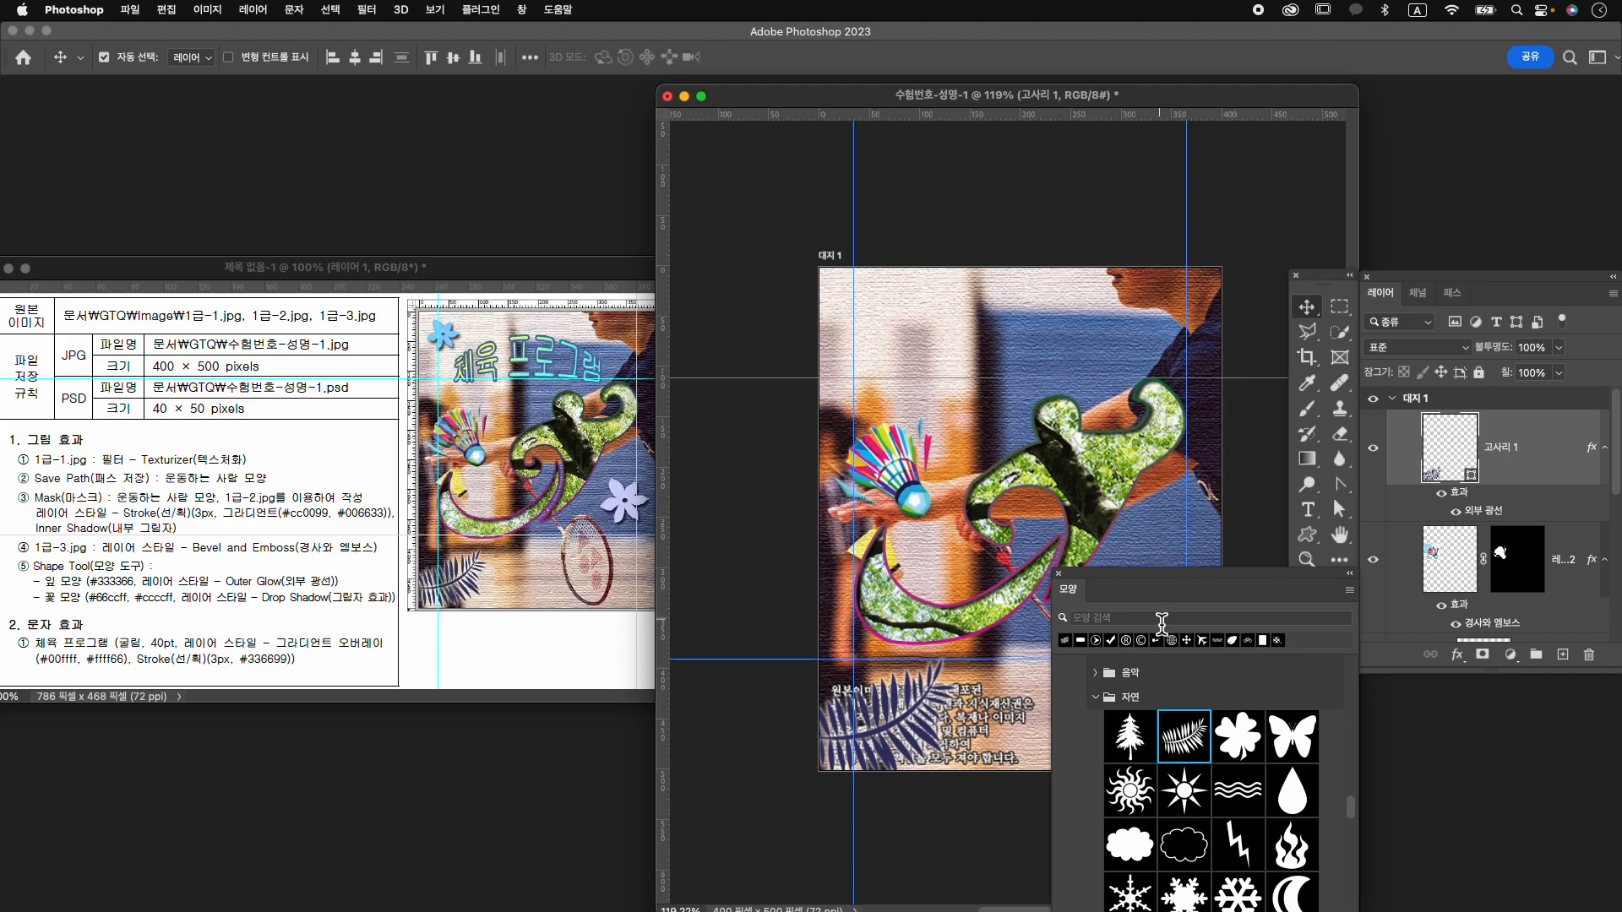
type("Rh")
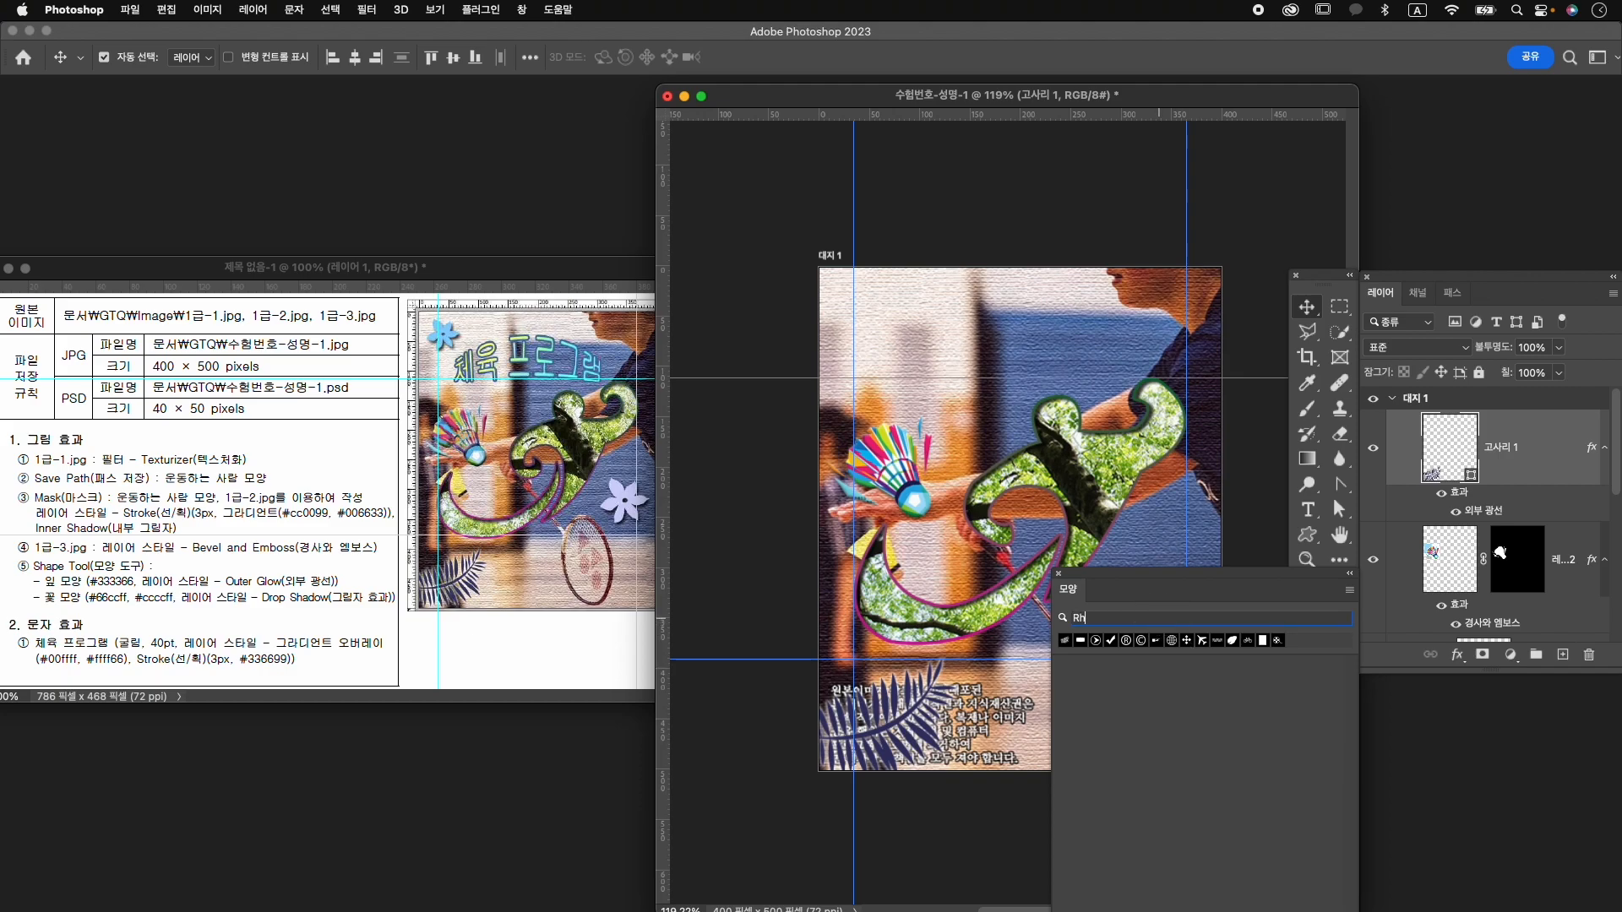
key("BackSpace")
key("Caps_Lock")
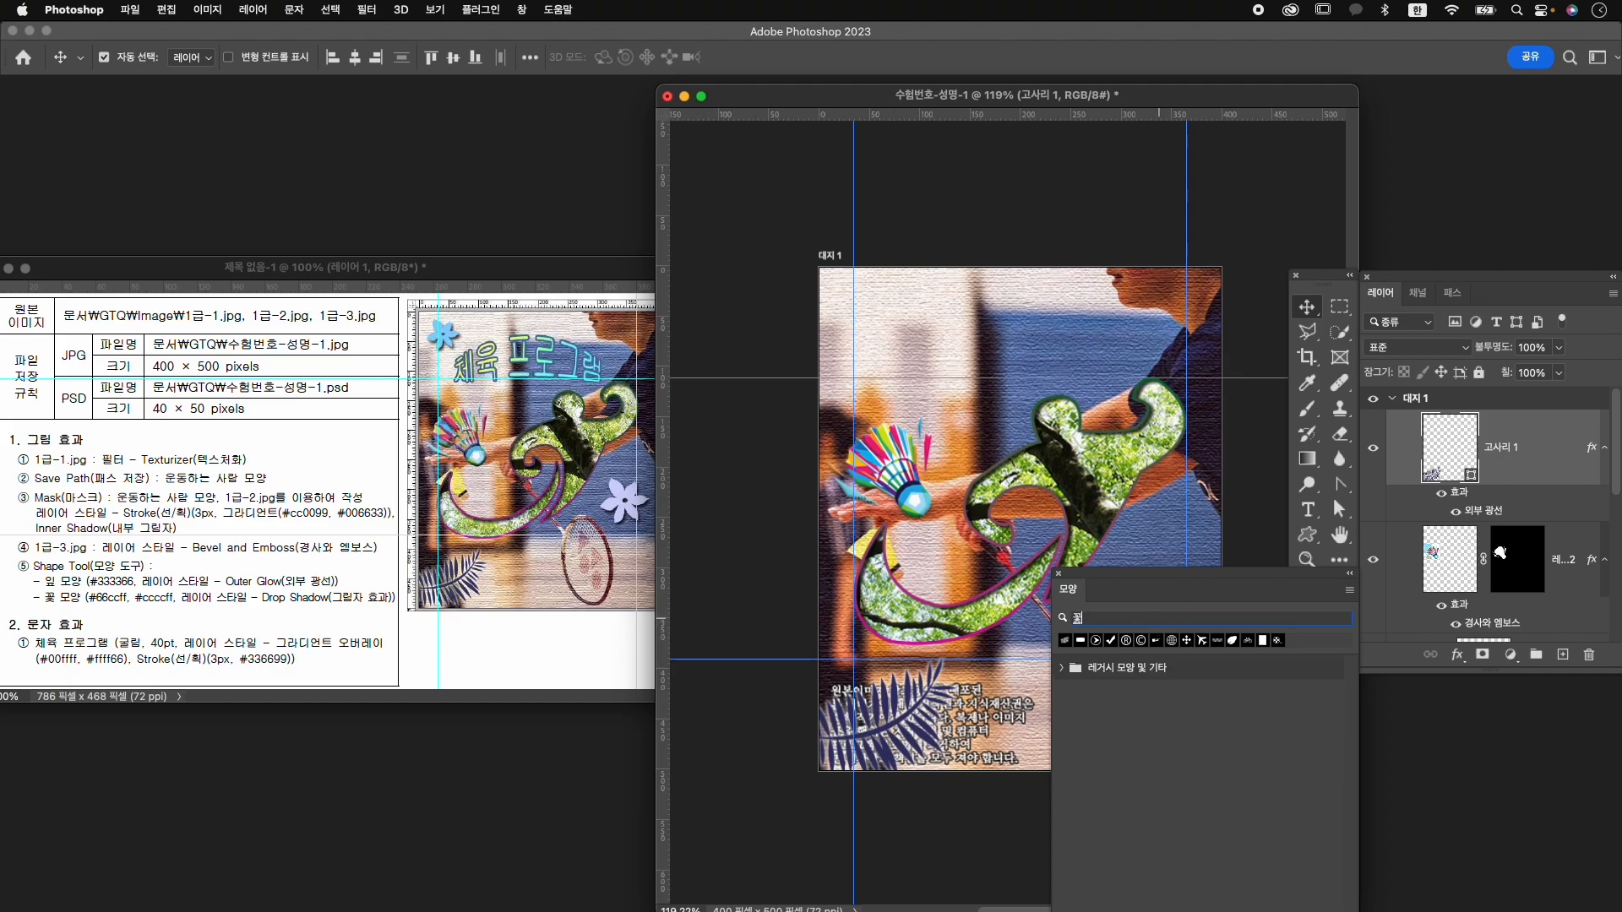
key("Return")
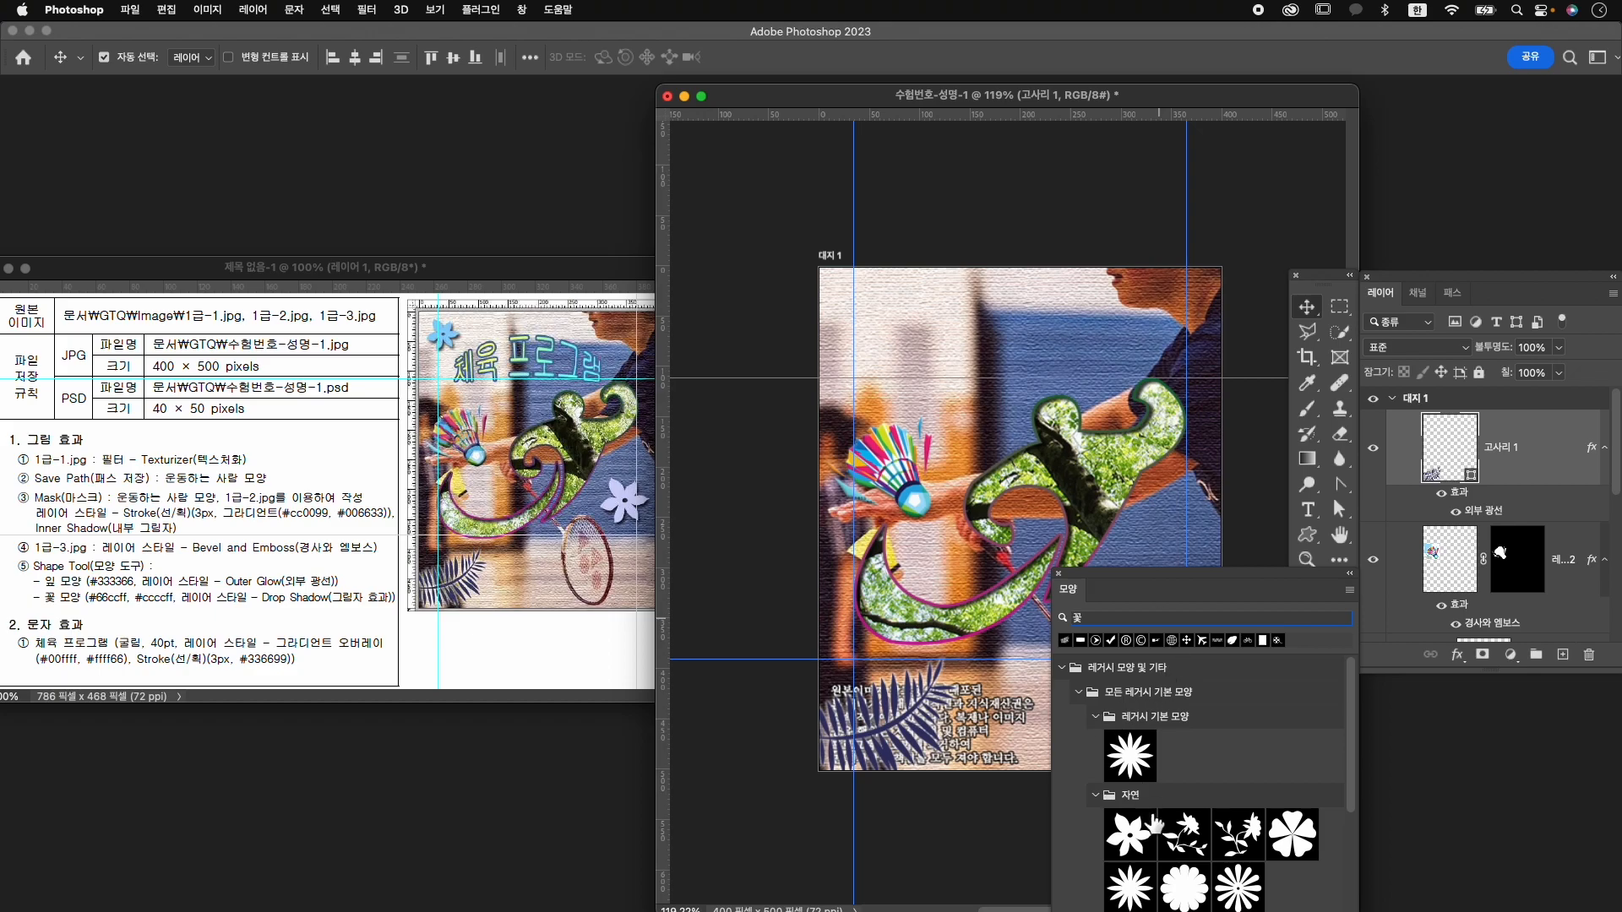
left_click(1120, 841)
Draw the flower near the poster's upper-left corner, about 60 × 54 px, and fill it with #66ccff.
left_click(1307, 537)
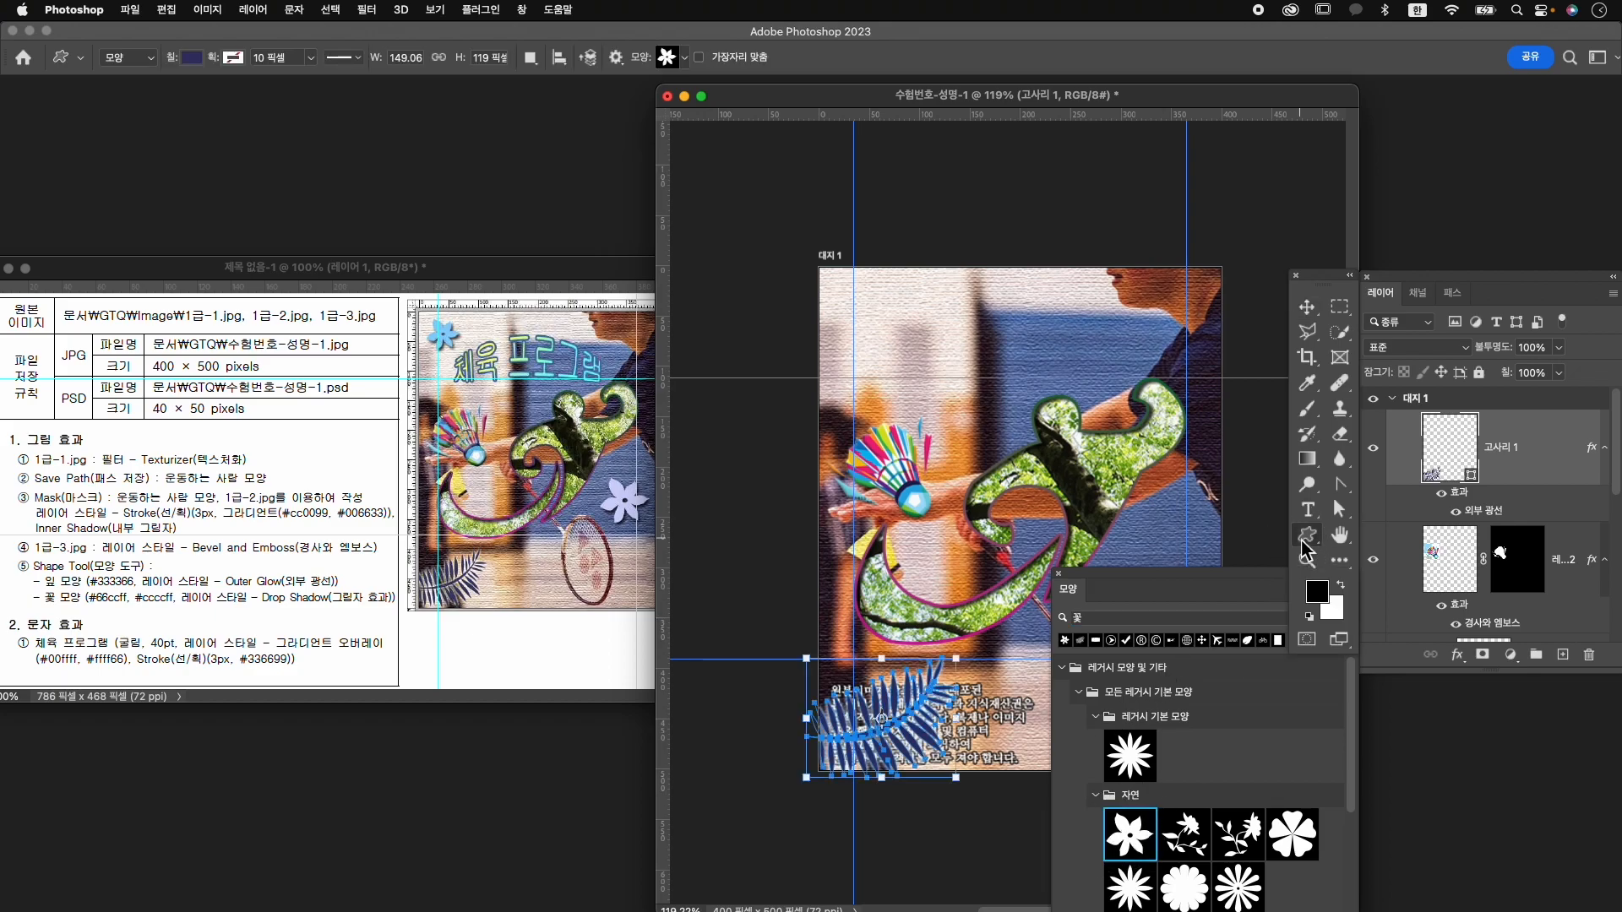
left_click_drag(864, 289, 917, 371)
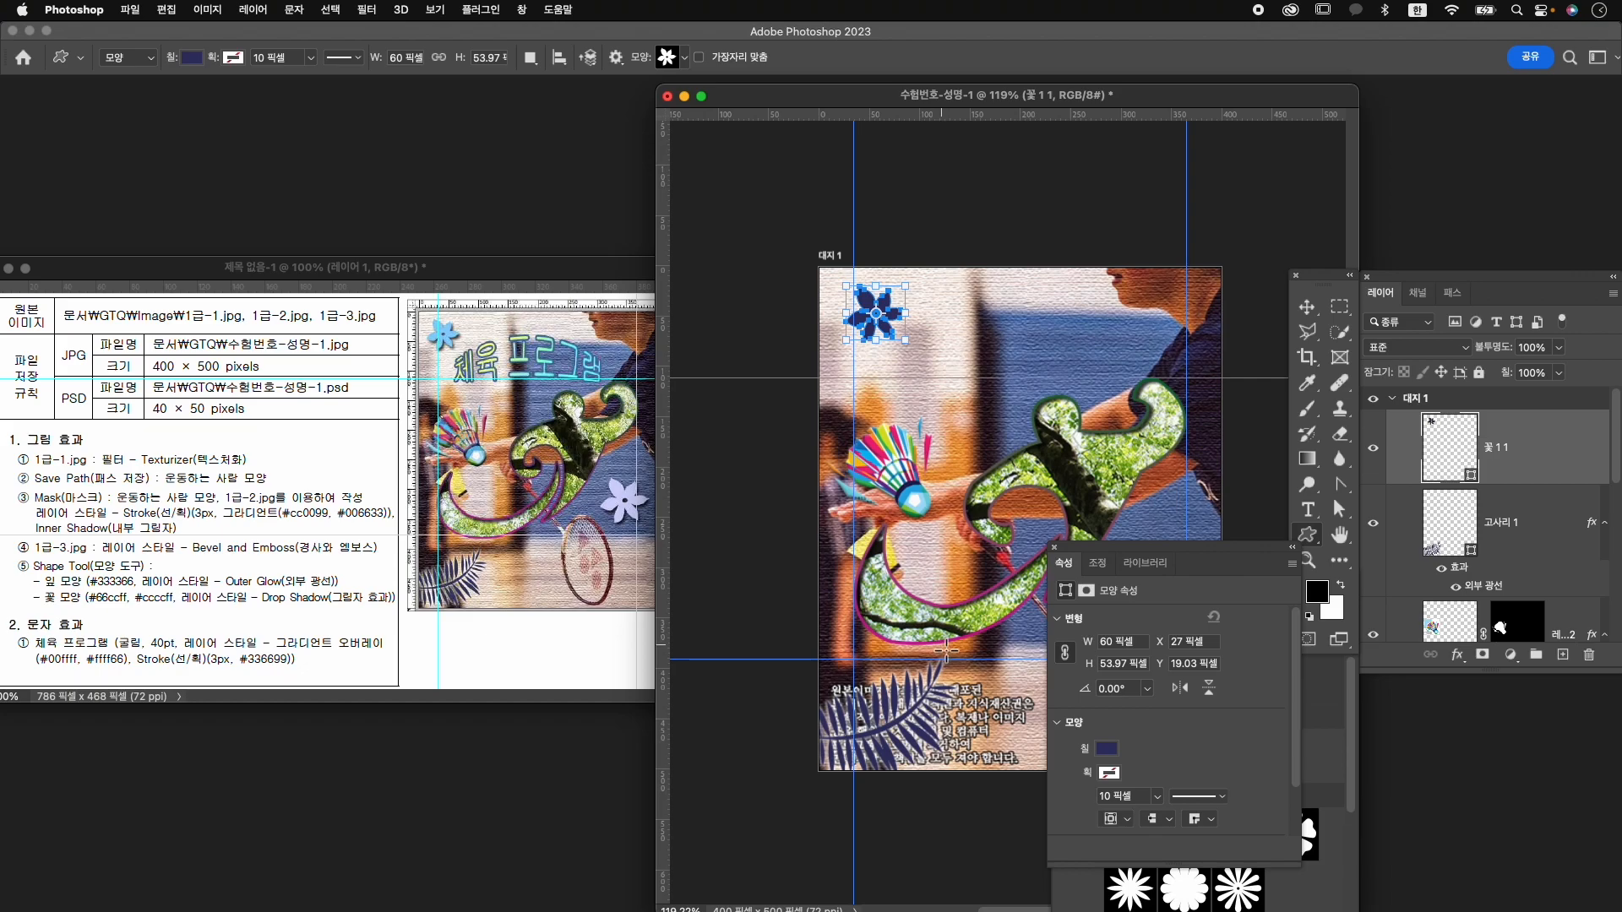
left_click(1107, 748)
left_click(1278, 605)
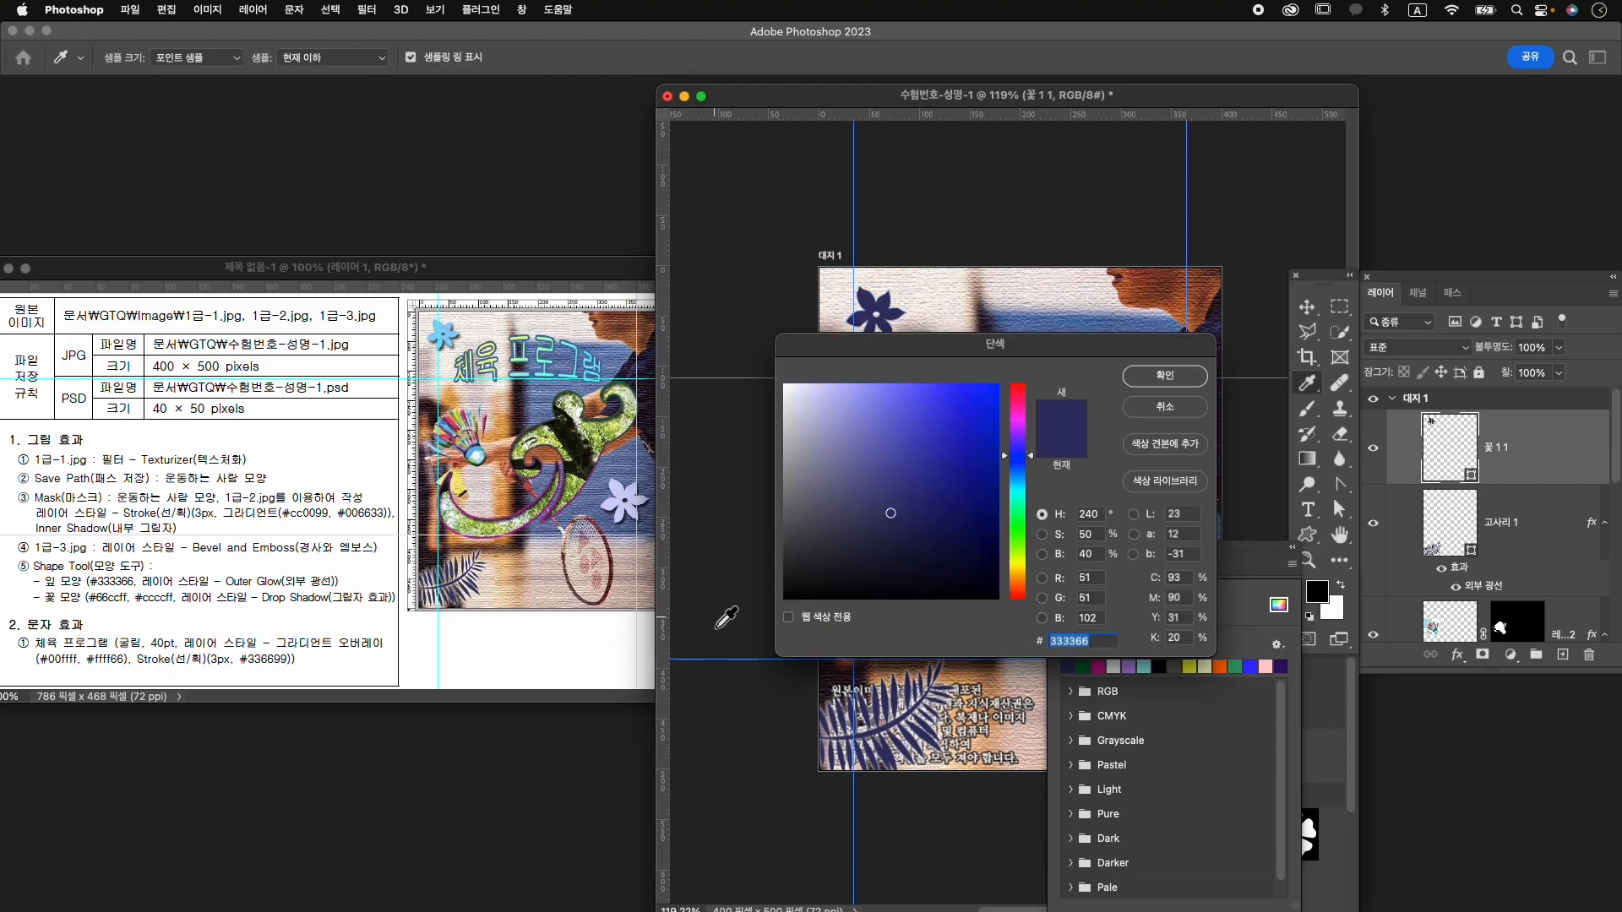
type("66ccff")
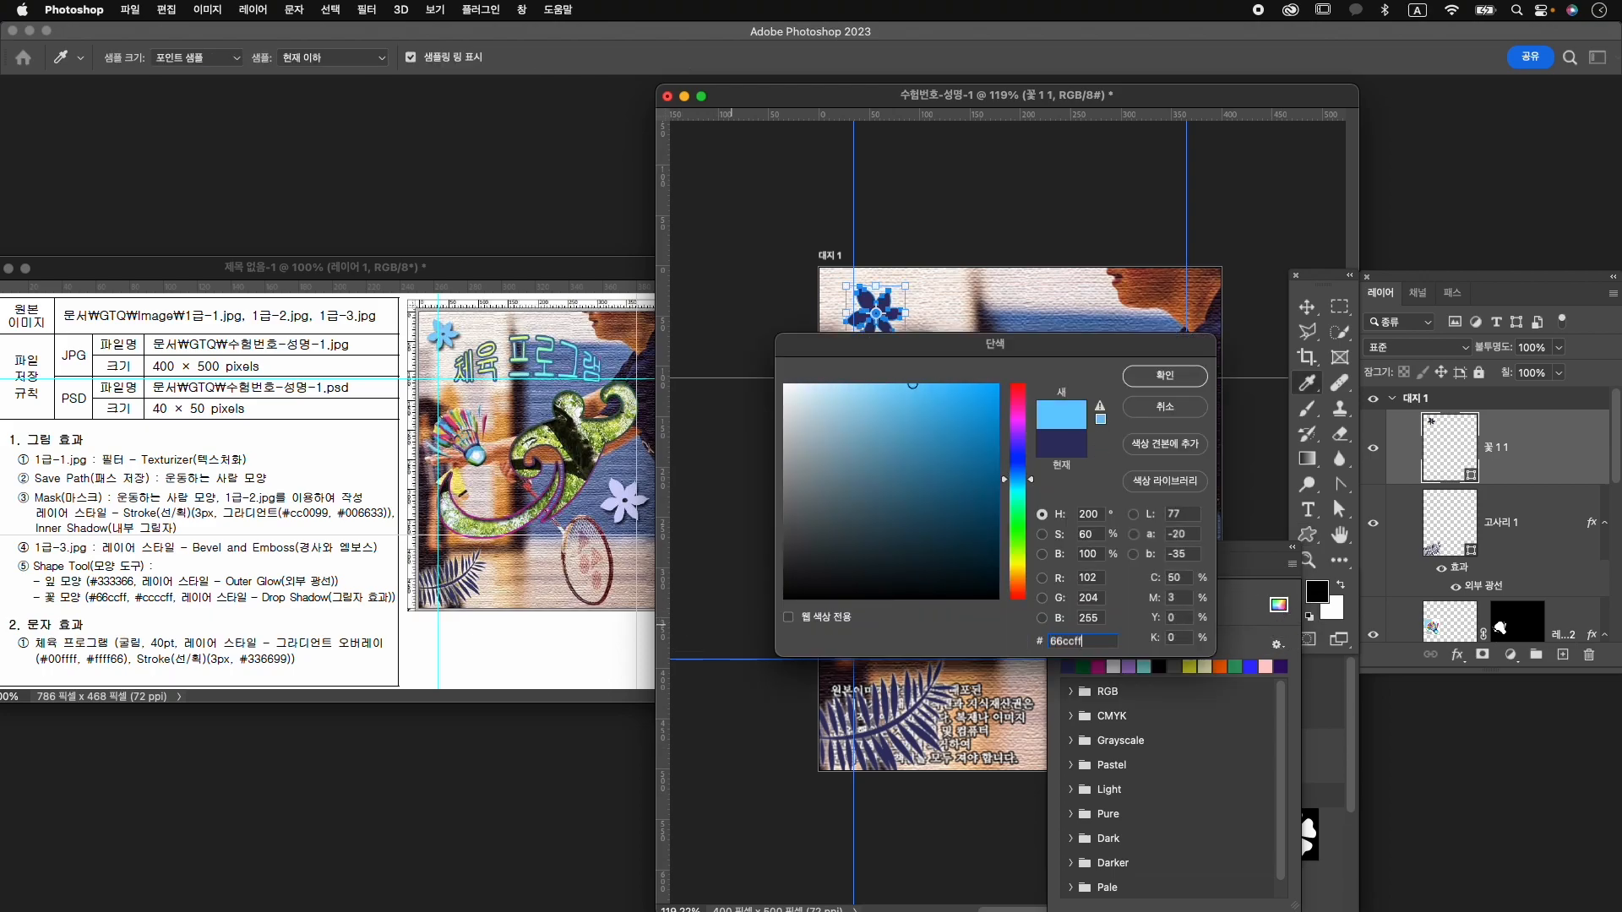
key("Return")
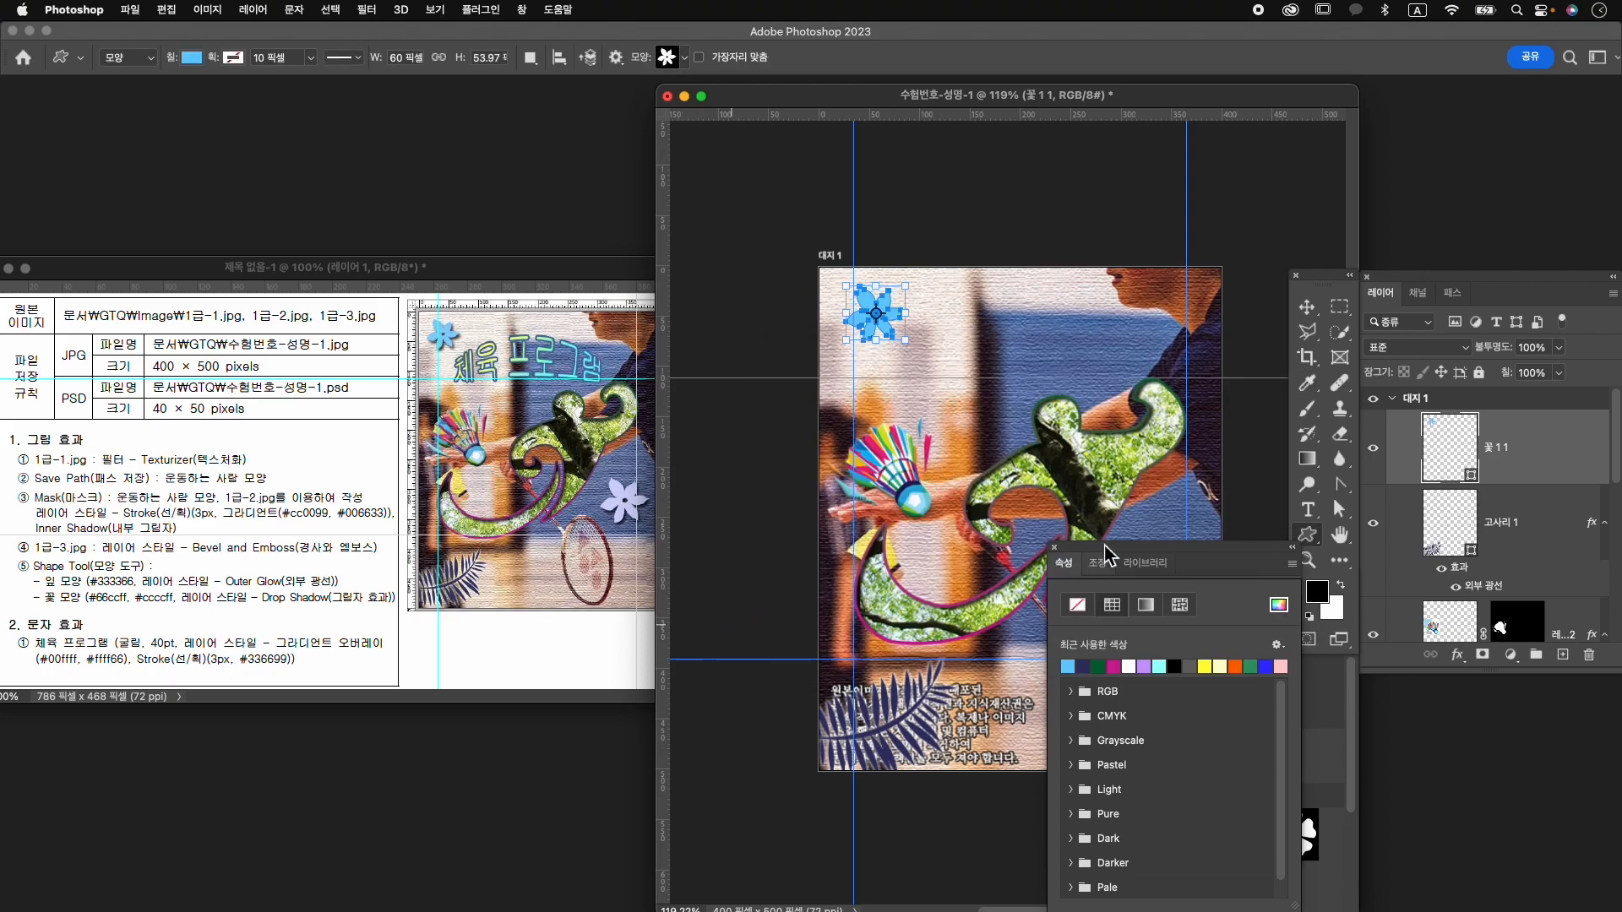
Apply a Drop Shadow (그림자) layer style with the preset settings to the flower layer.
left_click(1542, 459)
left_click(1457, 655)
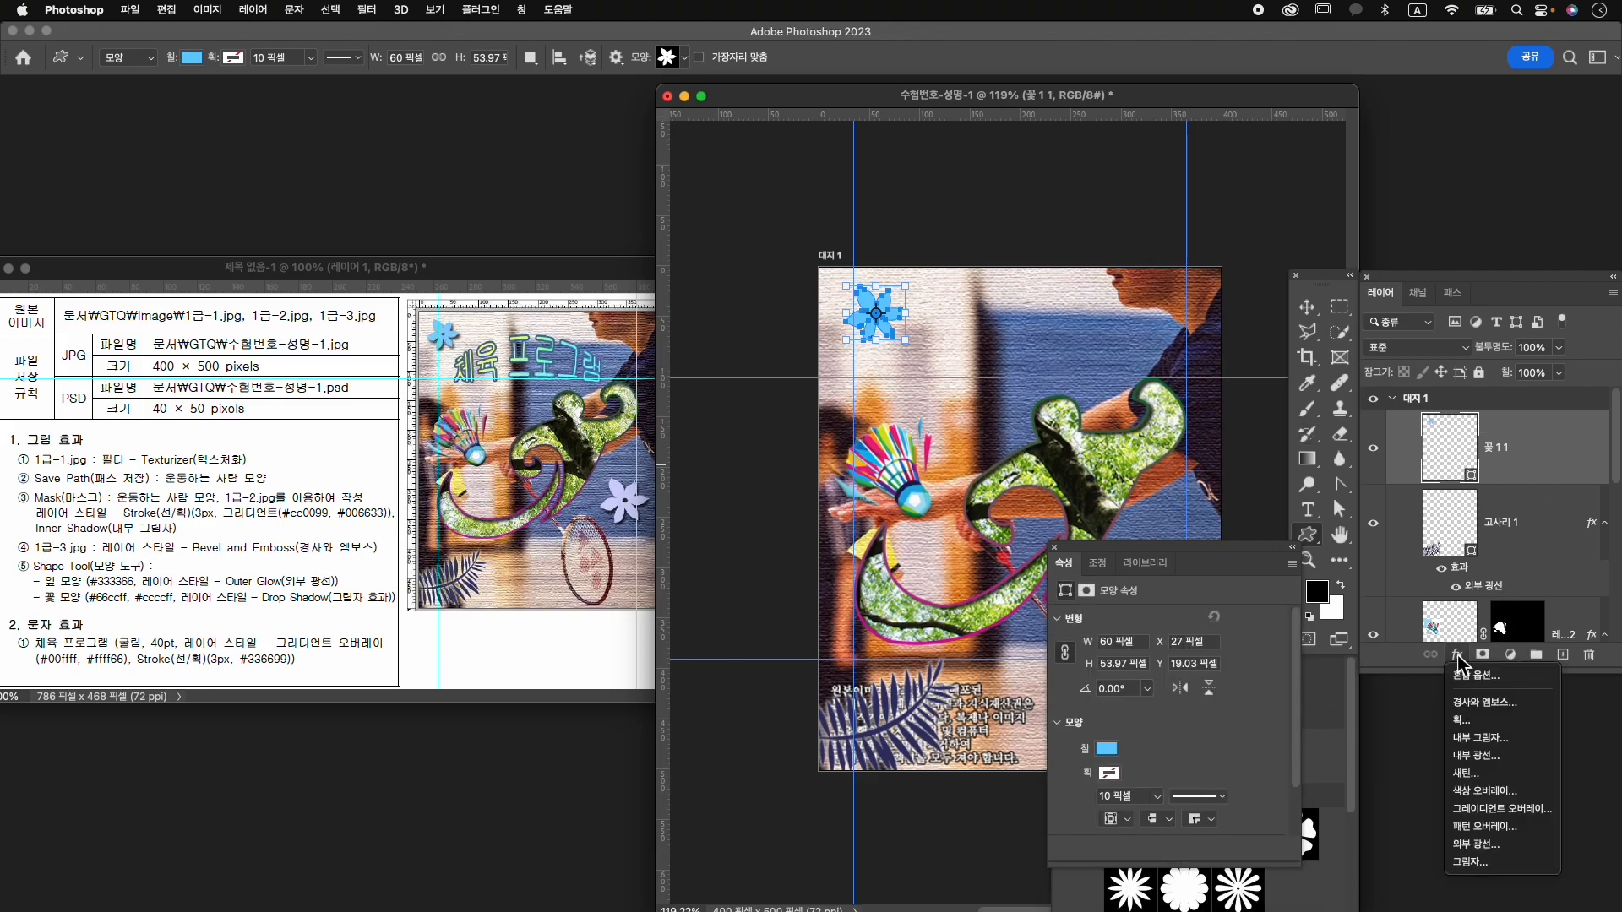
left_click(1485, 862)
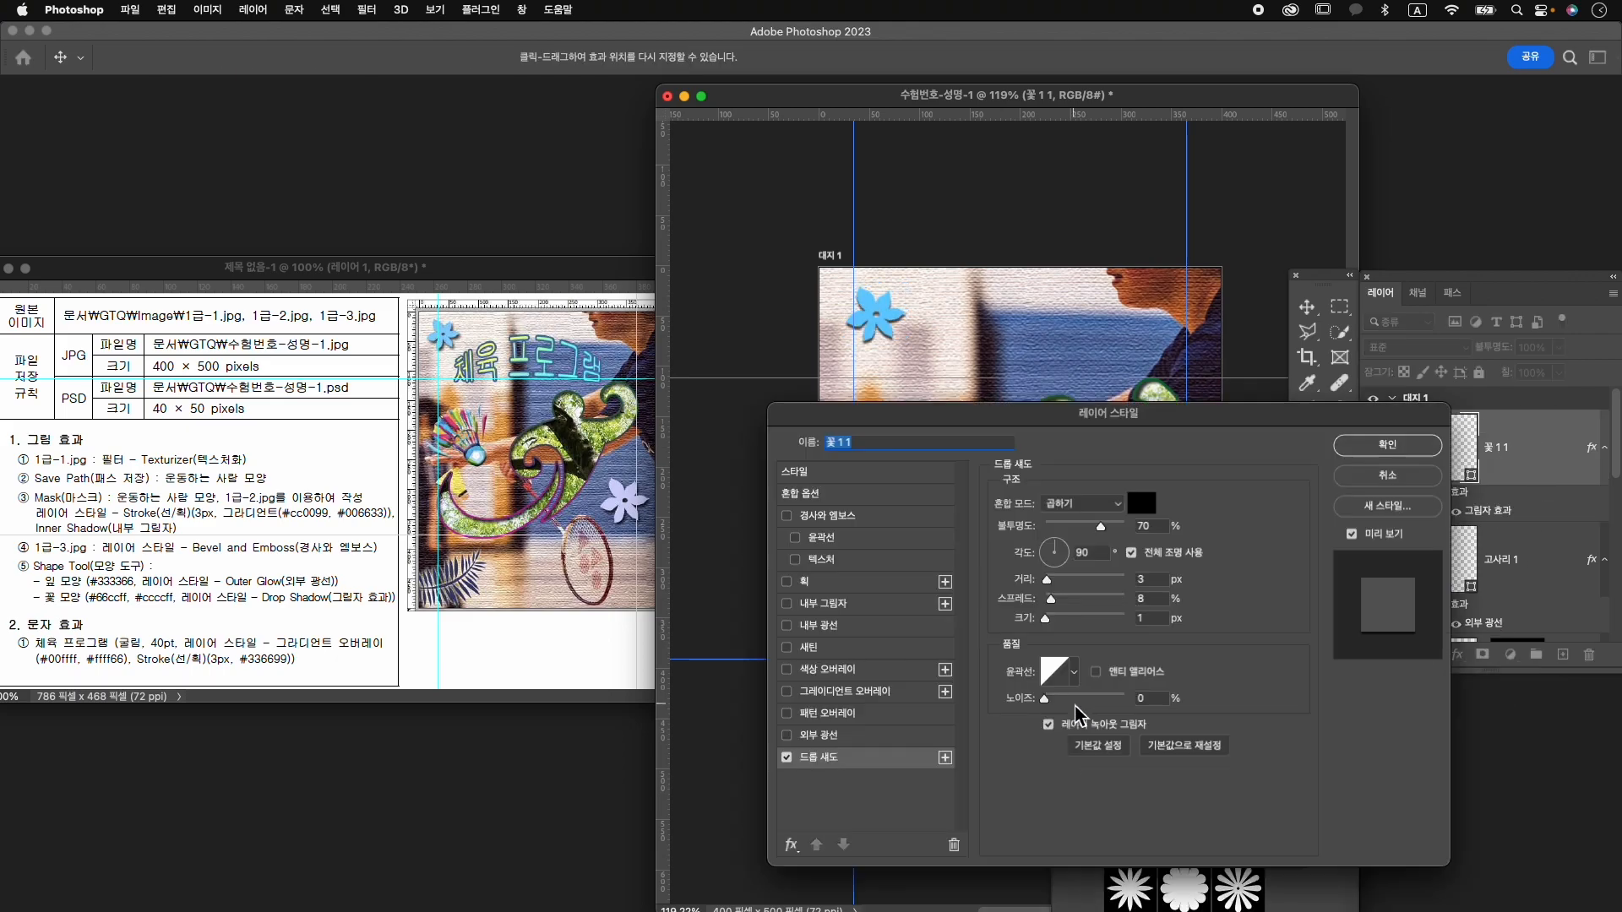
left_click(1387, 444)
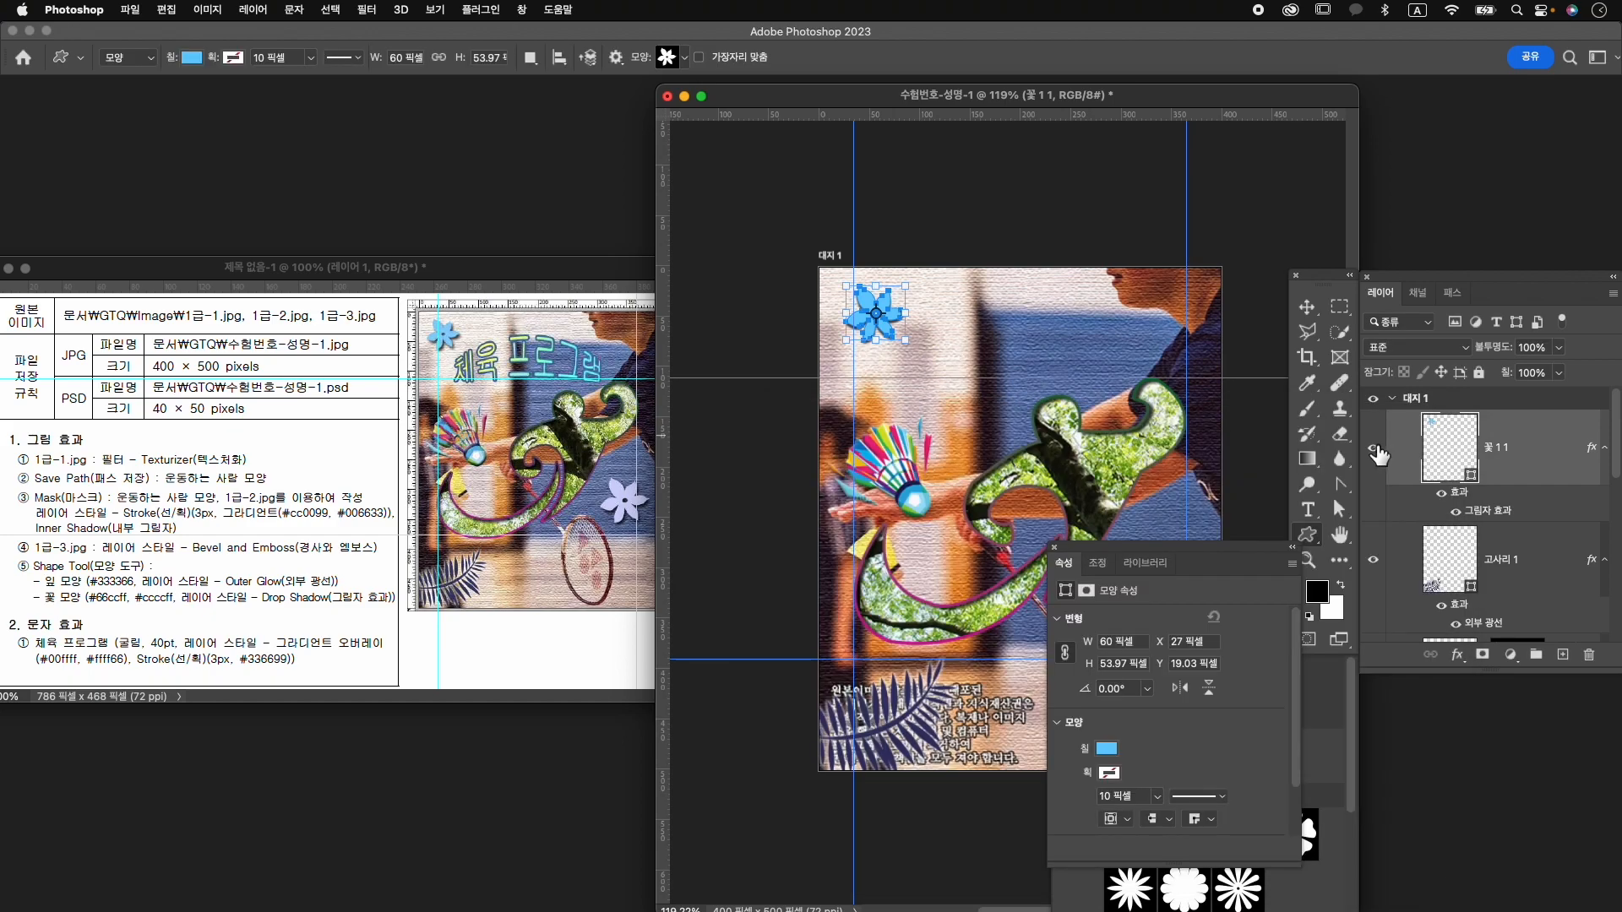
key("Return")
Duplicate the flower layer, enlarge the copy to about 70 × 64 px and place it above the racket at about X 315, Y 253 px.
key("super+j")
key("super+t")
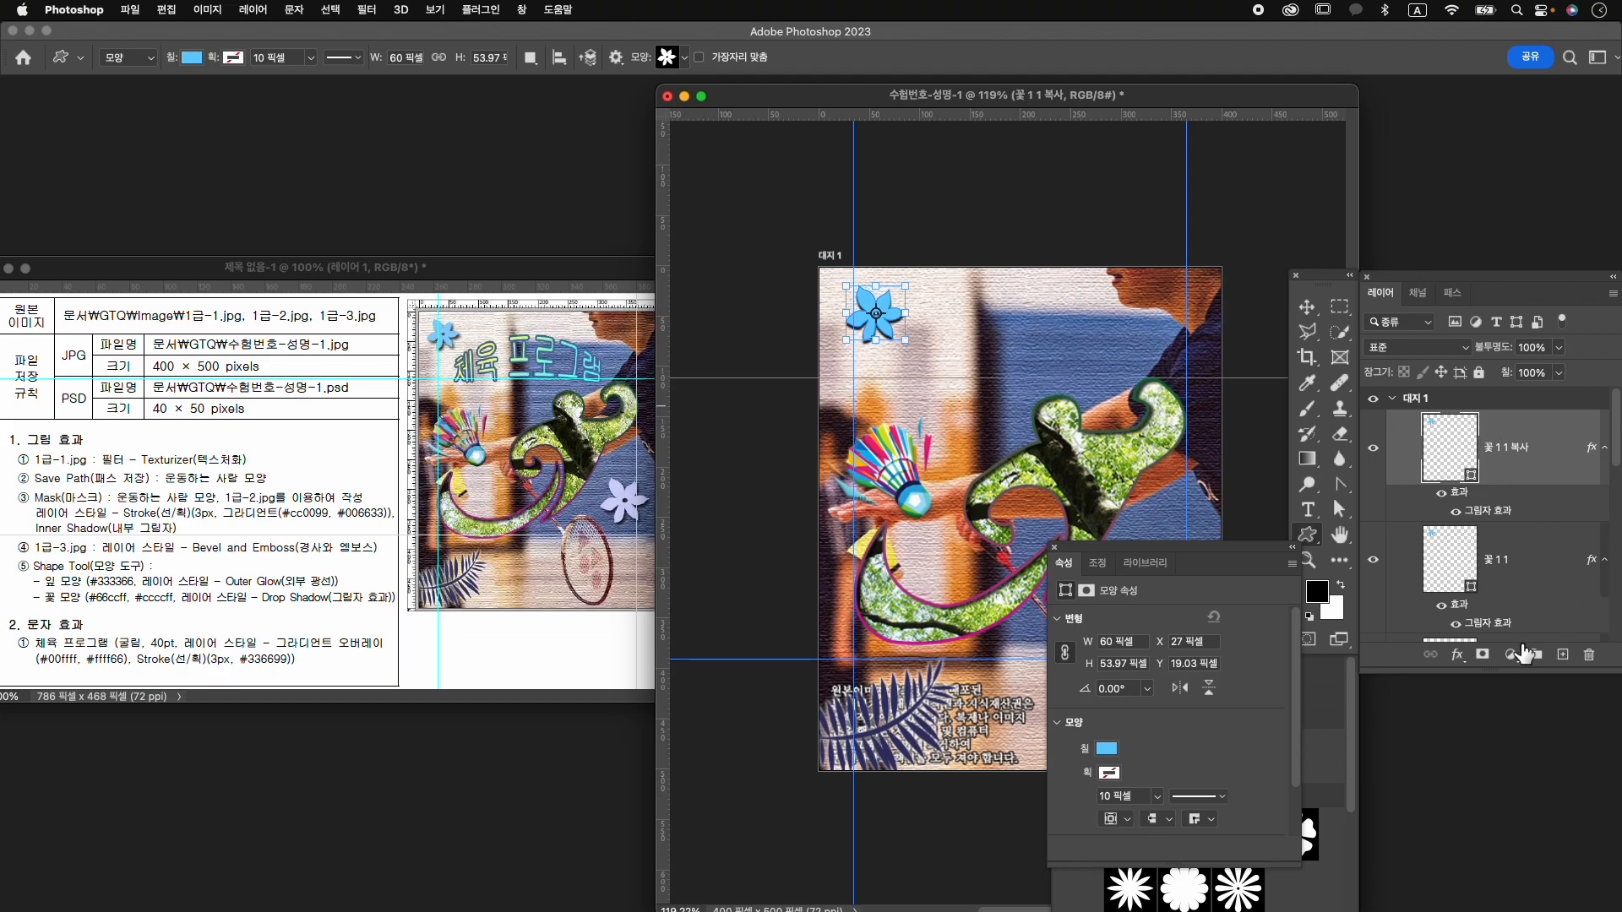
left_click_drag(1525, 670, 1526, 742)
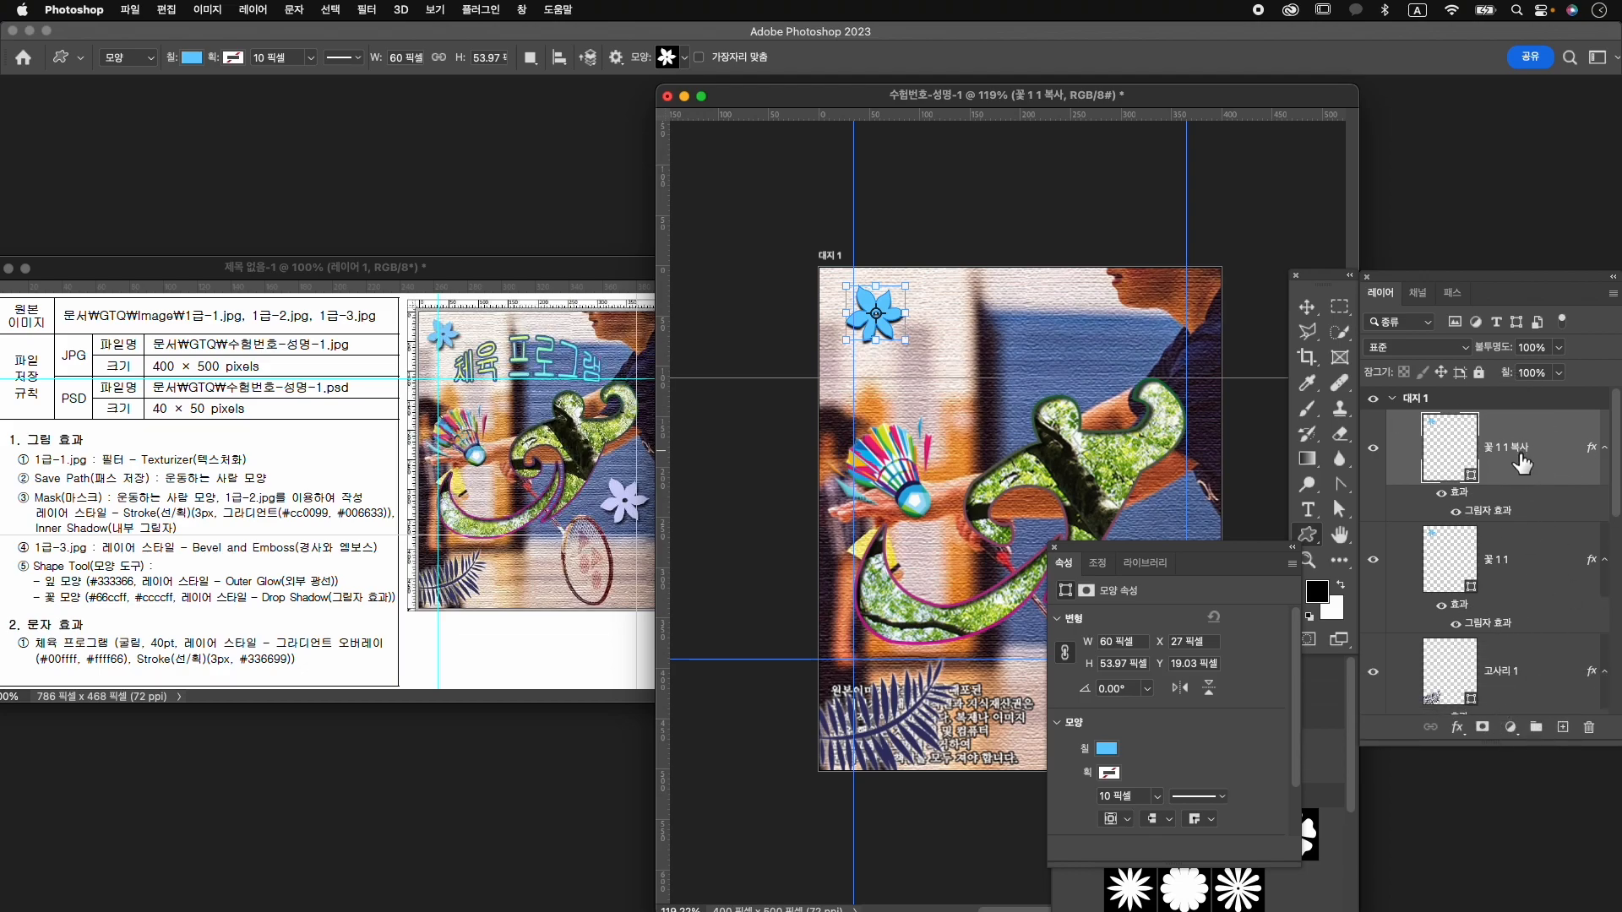
key("super+t")
left_click_drag(887, 312, 1198, 502)
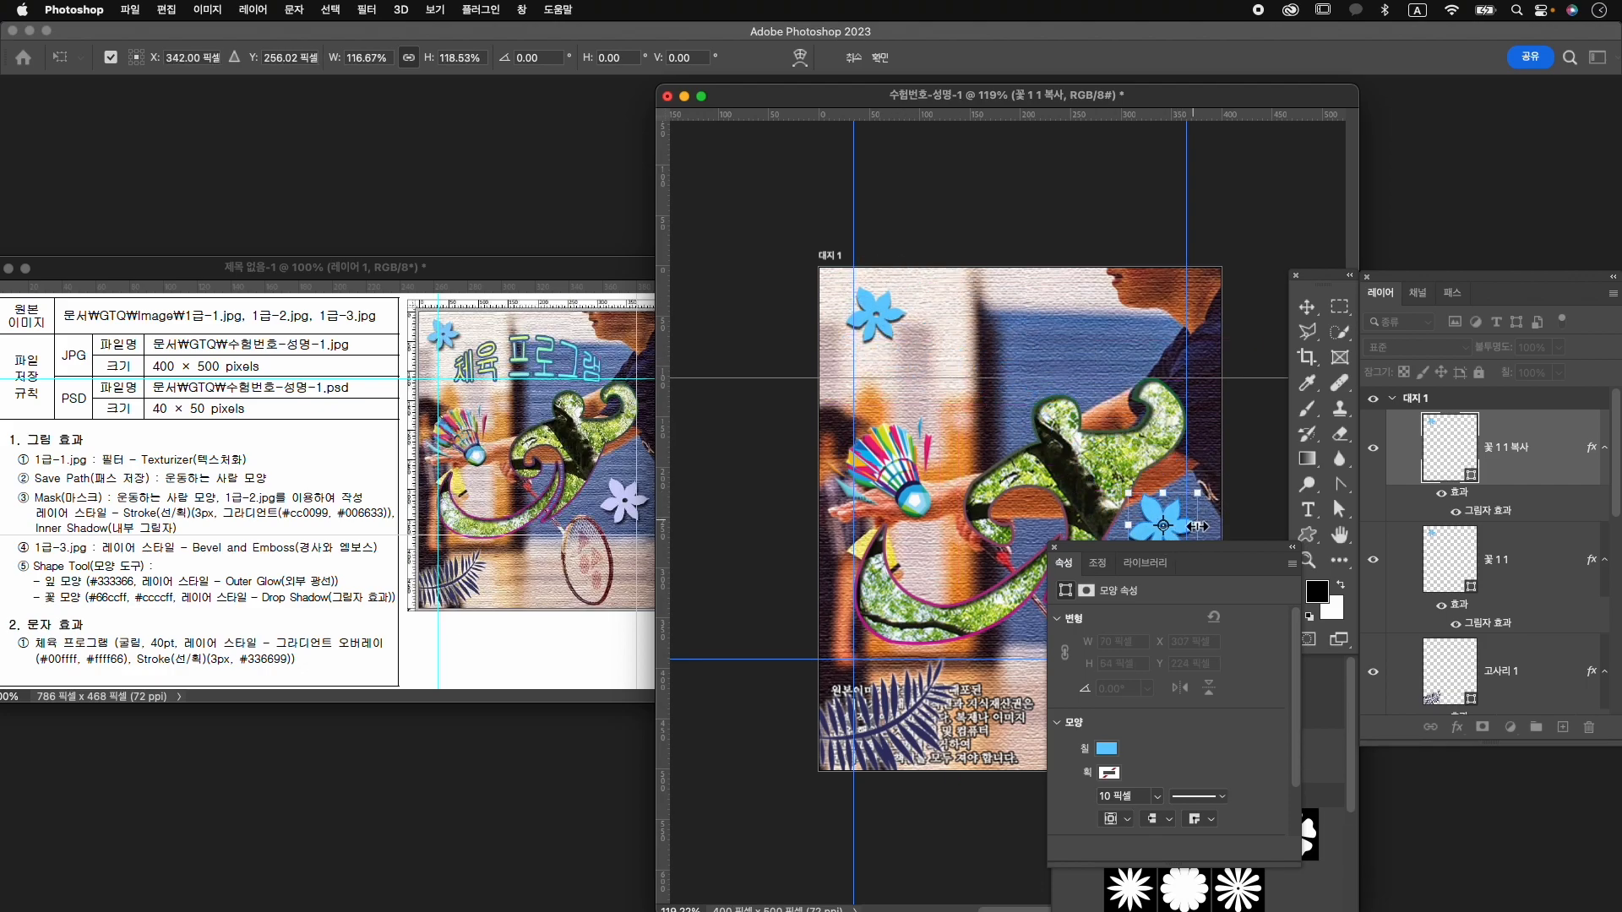
left_click_drag(1177, 517, 1198, 545)
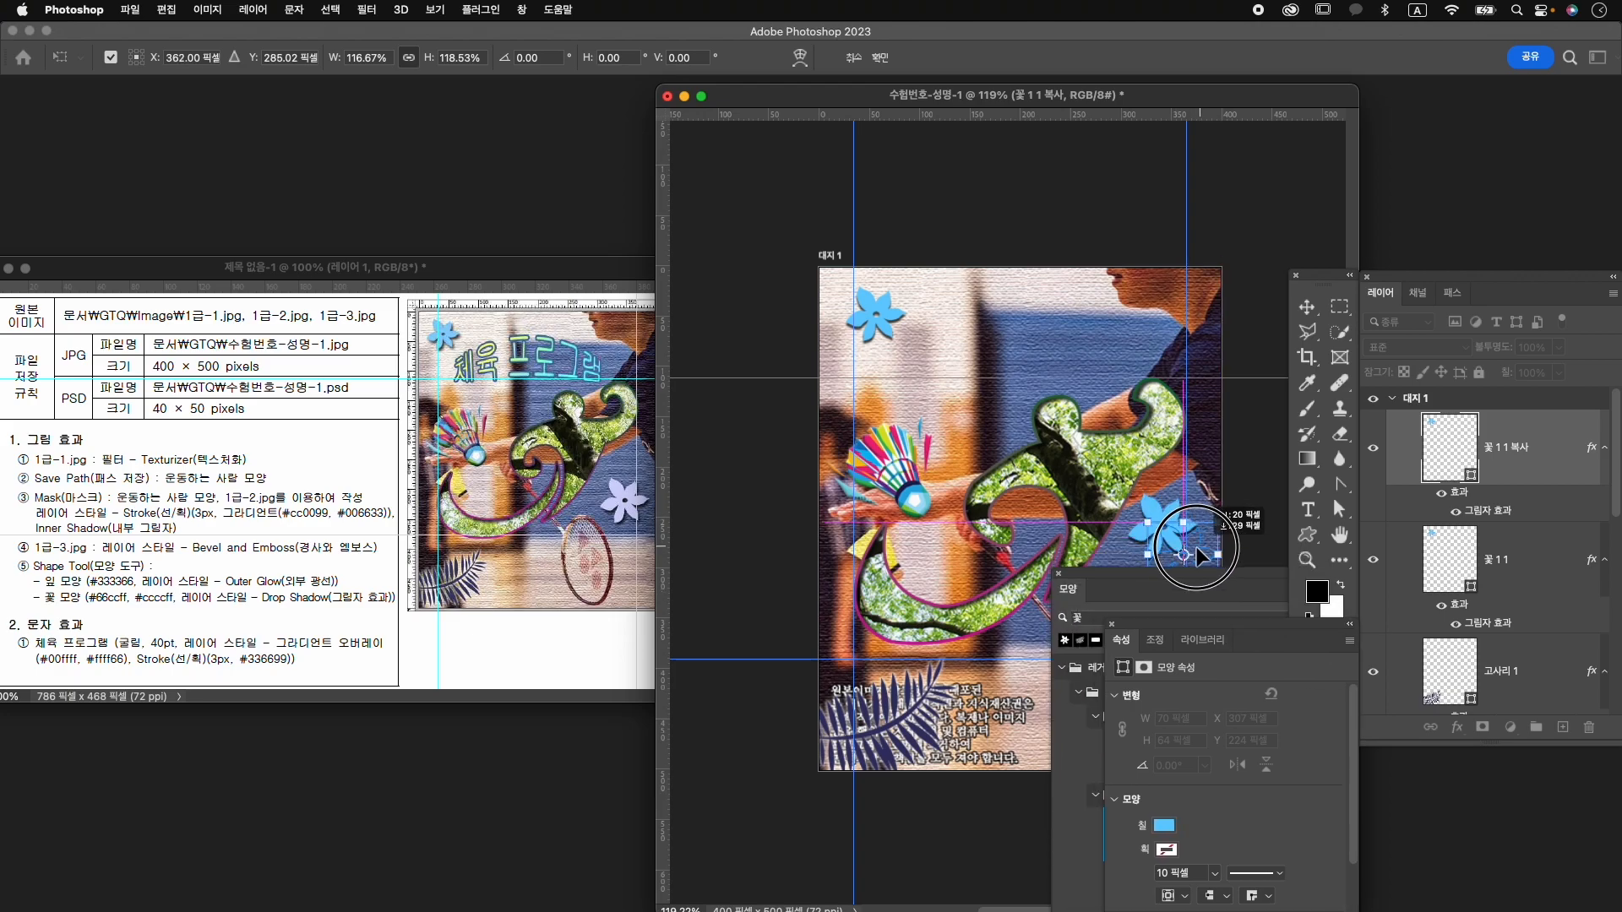
key("Return")
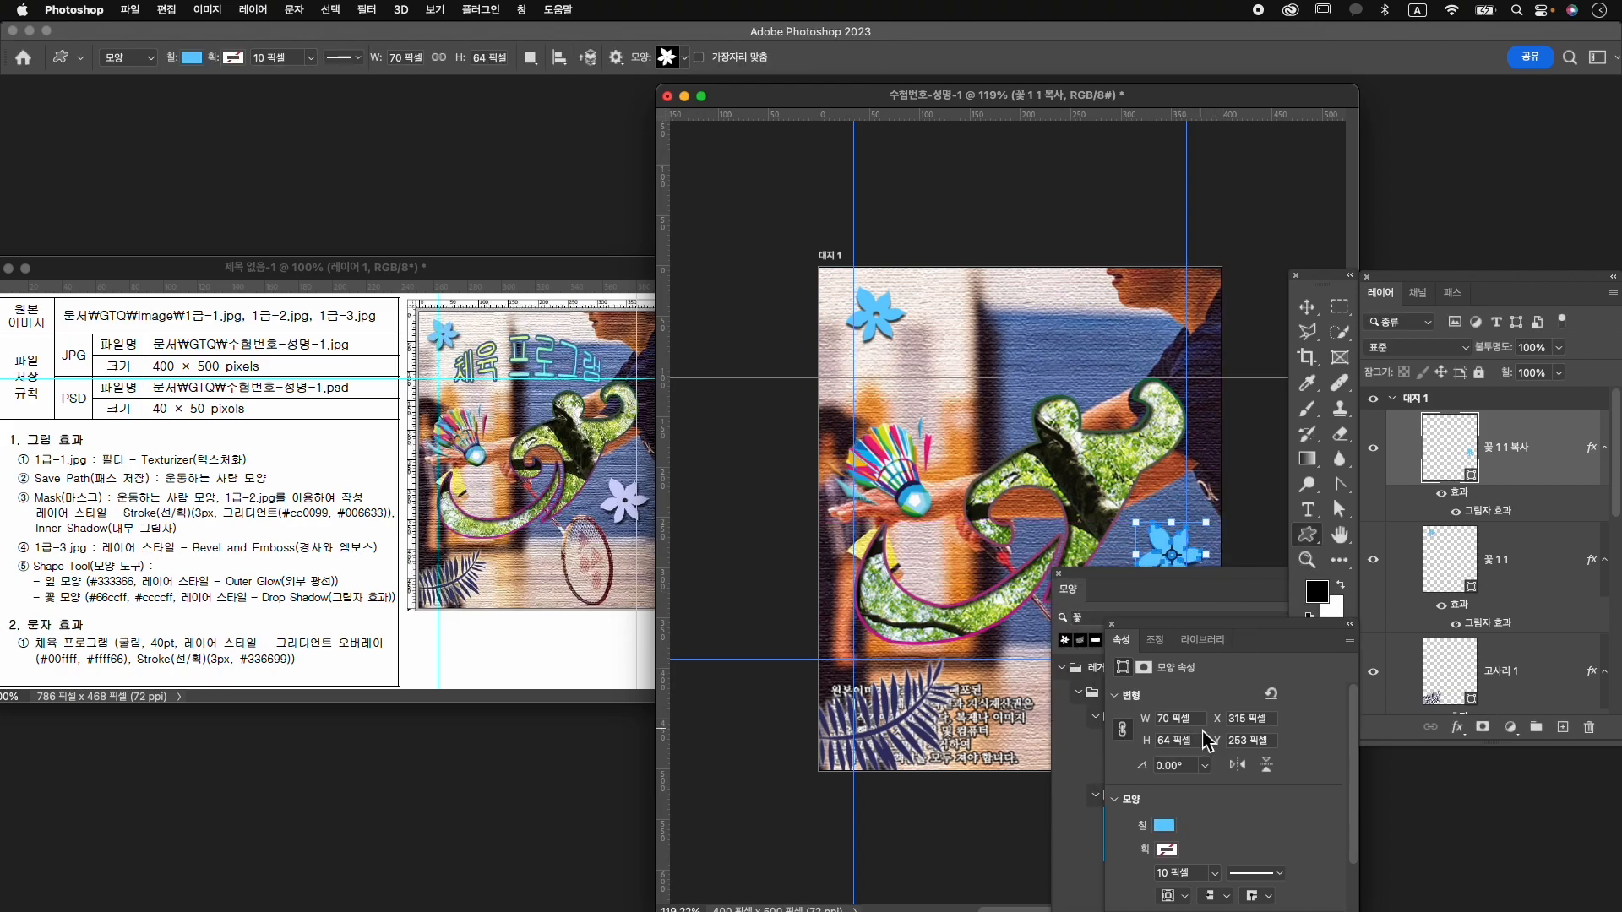
Fill the enlarged flower copy above the racket with #ccccff and close the custom shapes library.
left_click(1173, 832)
left_click(1166, 835)
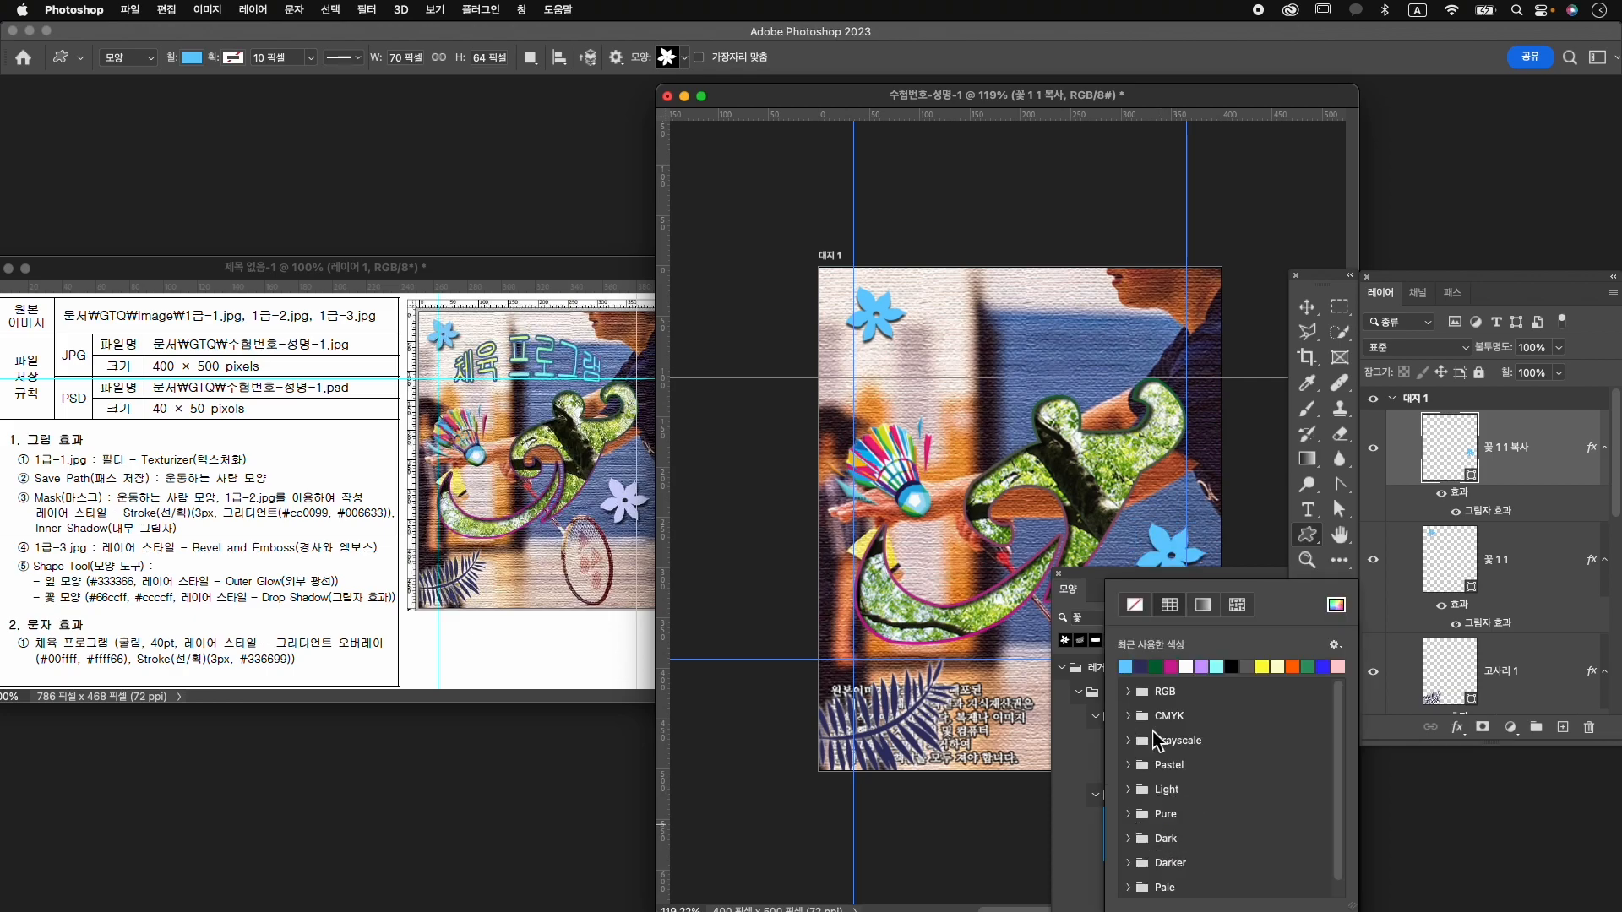
left_click(1336, 605)
type("ccccff")
key("Return")
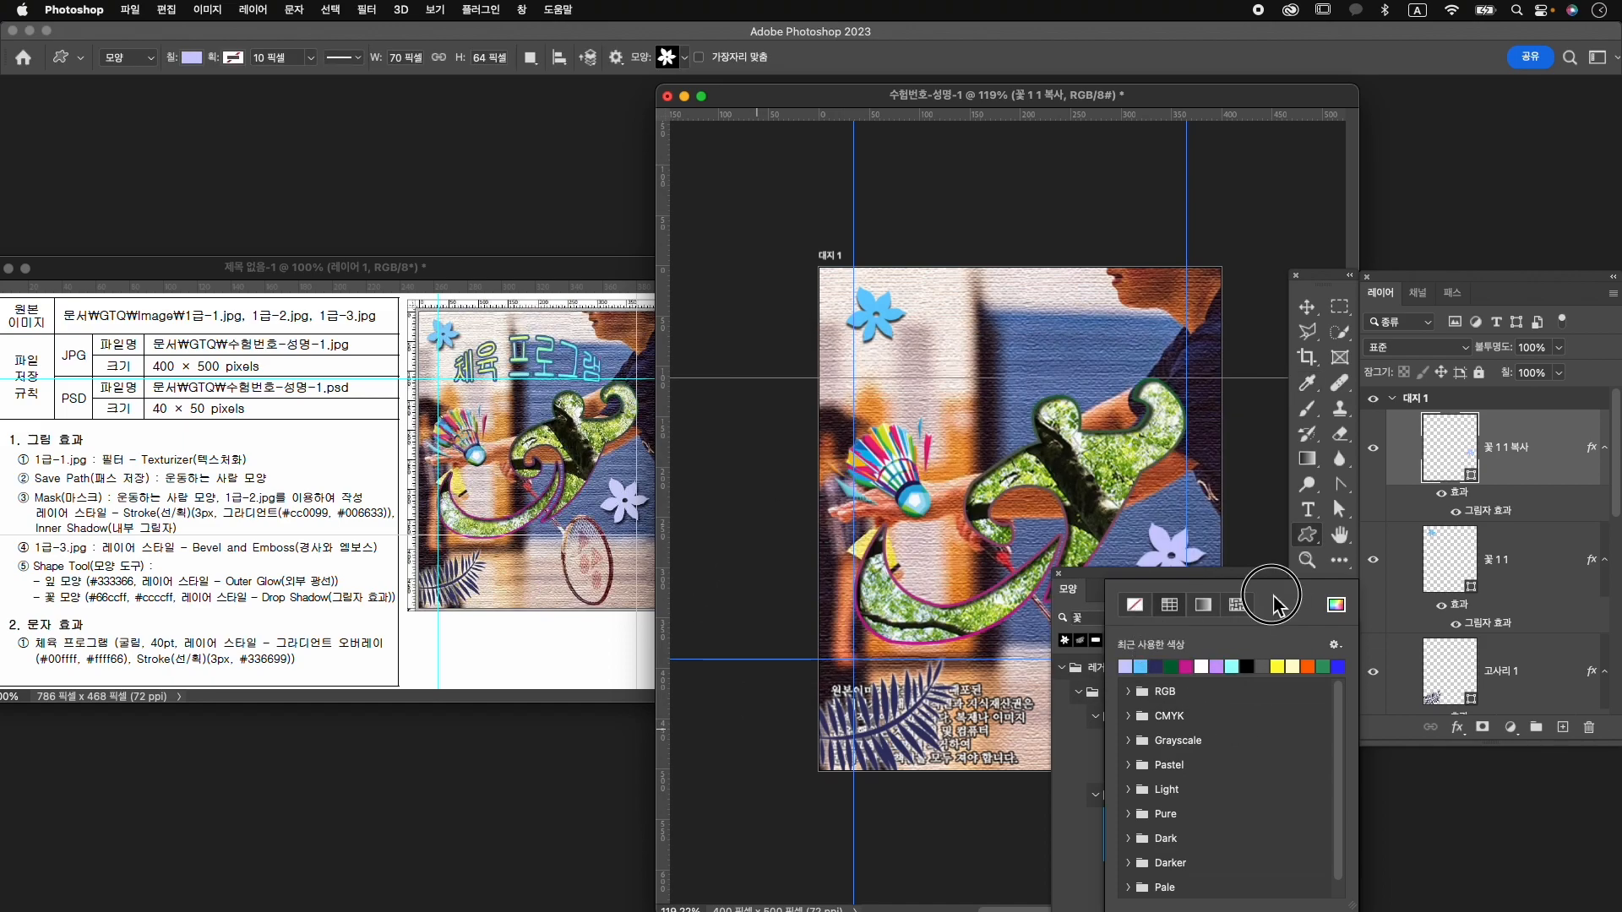
left_click(1101, 592)
left_click(1059, 574)
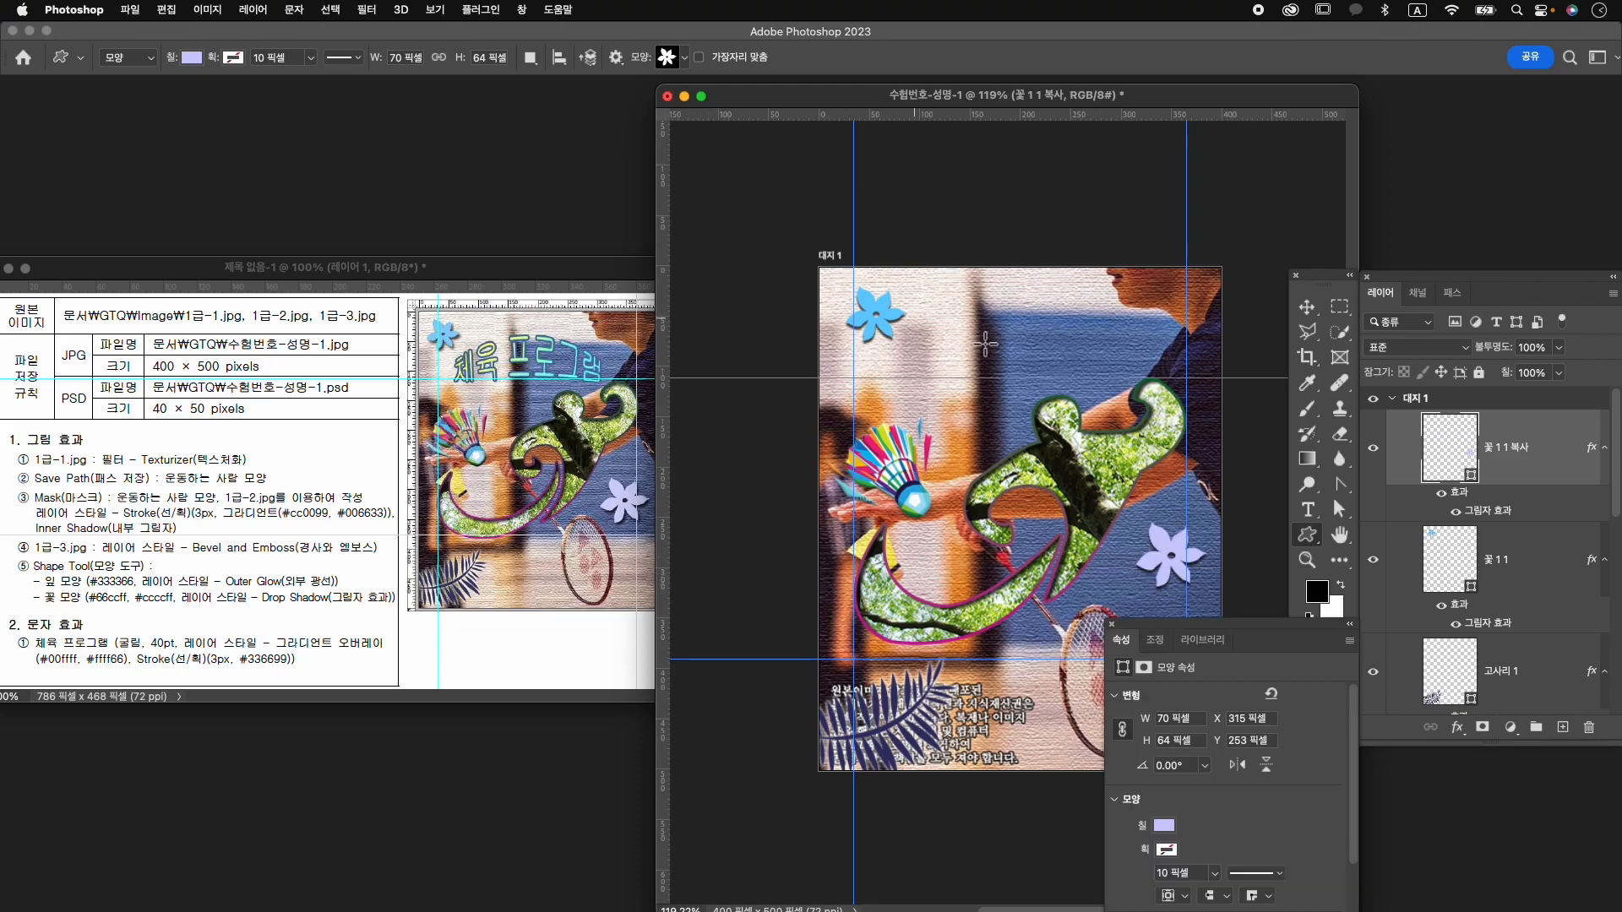
Shrink the first flower near the poster's upper-left corner to about 51 × 46 px.
left_click(1544, 568)
key("super+t")
mouse_move(905, 285)
left_mouse_down()
mouse_move(928, 247)
mouse_move(905, 295)
left_mouse_up()
key("Return")
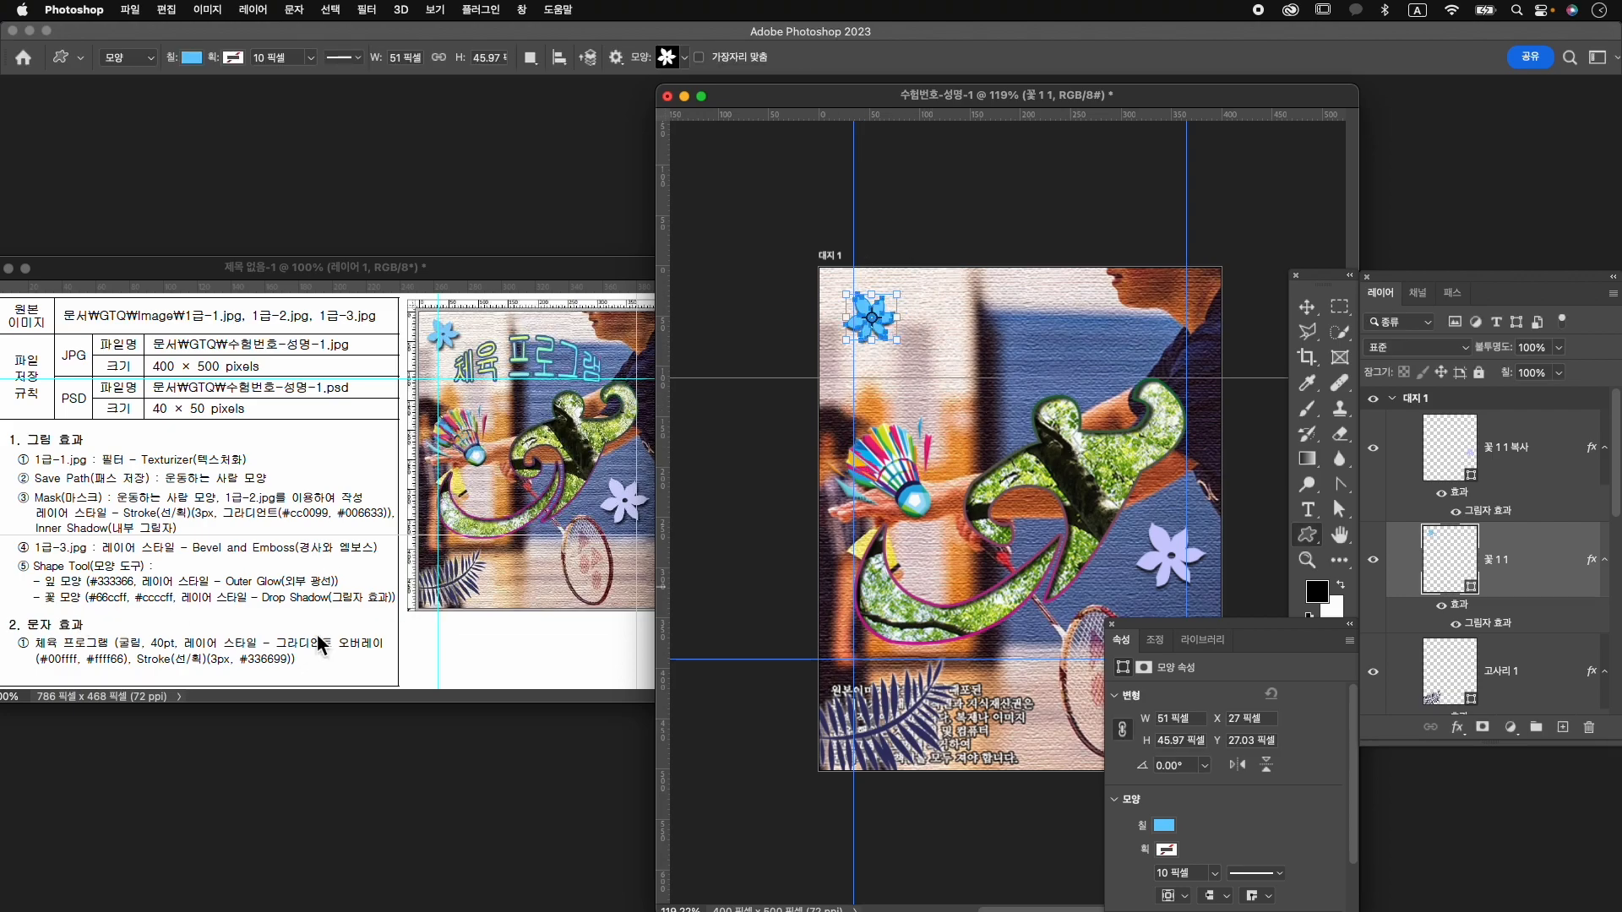
Rename the masked shuttlecock layer as 1-3.
scroll(1534, 530, "down", 5)
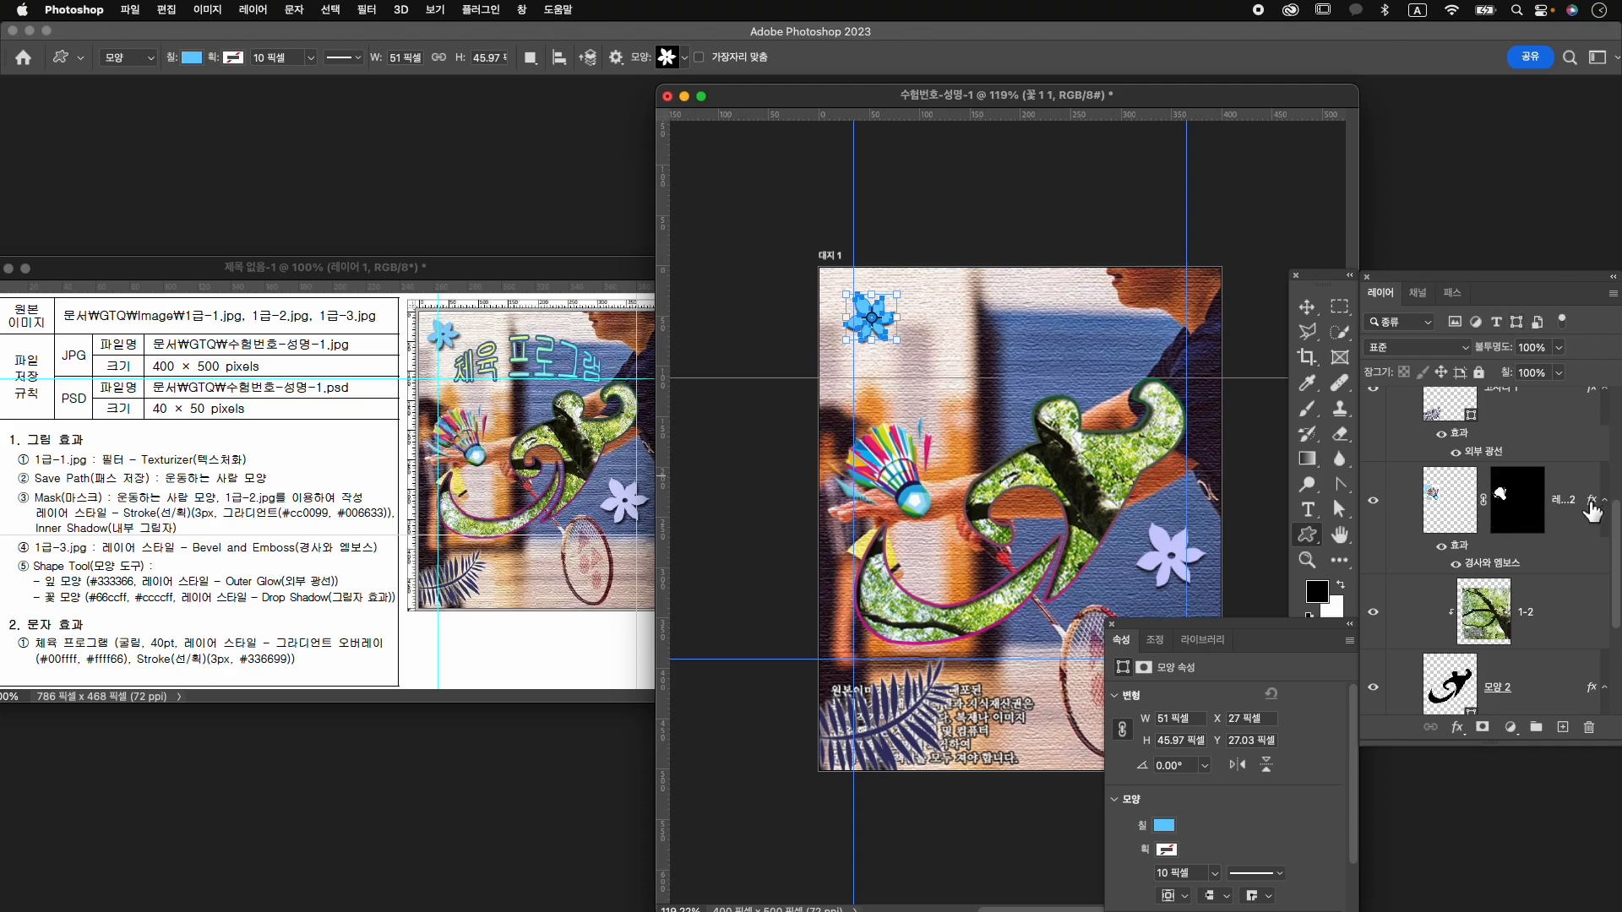
double_click(1567, 501)
type("1-3")
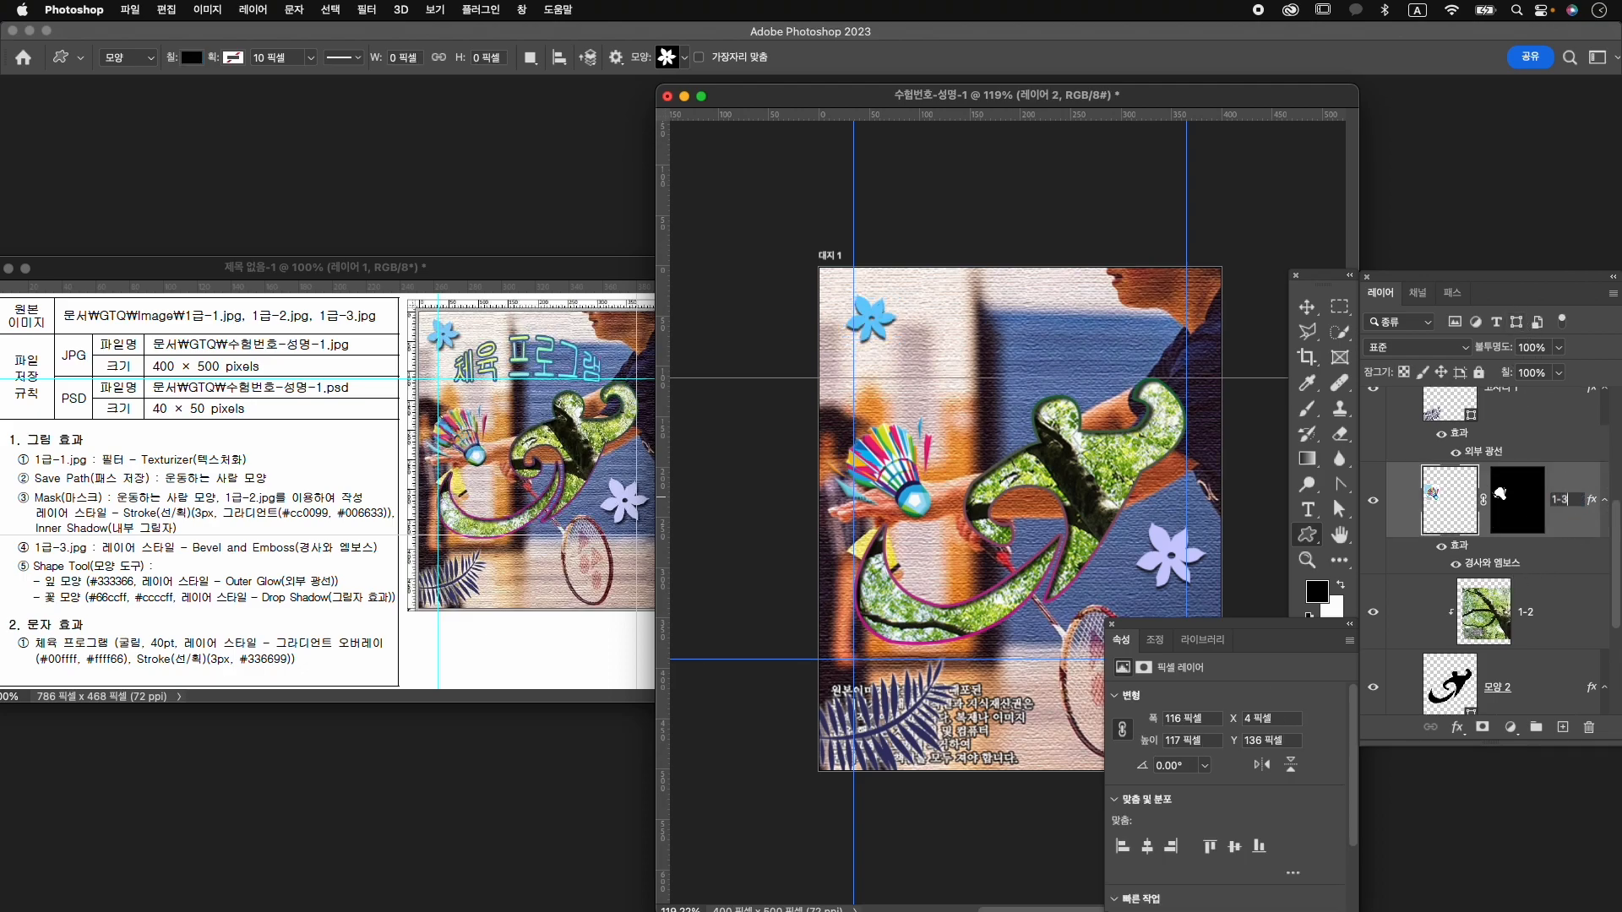
key("Return")
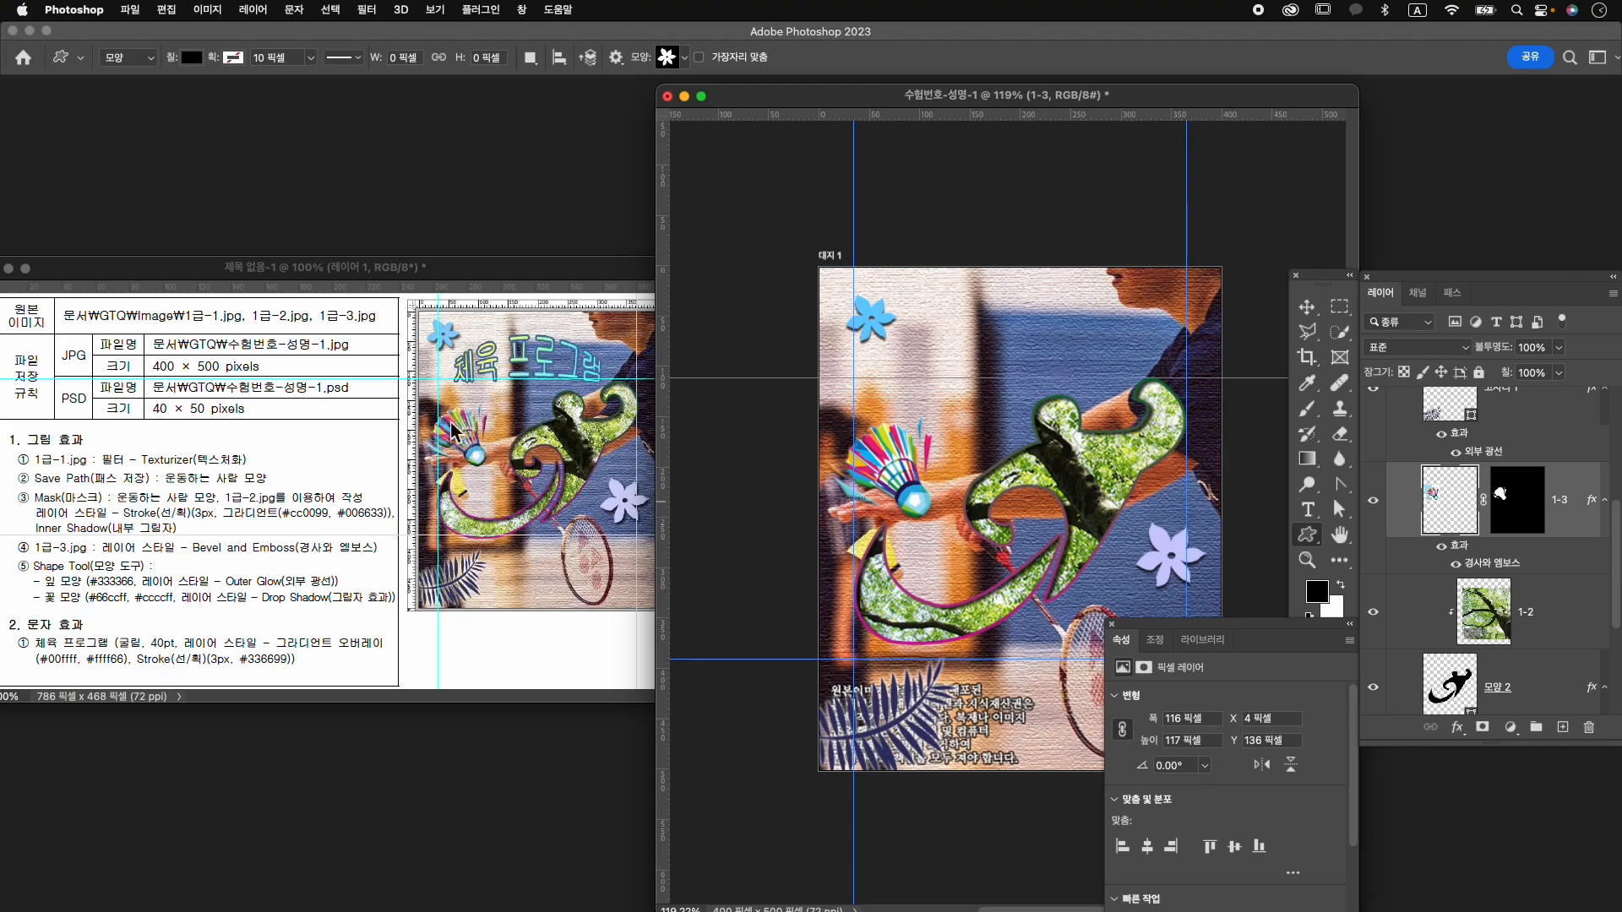
Make the topmost flower-copy layer active, hide its shape properties and activate the Horizontal Type tool.
left_click(464, 270)
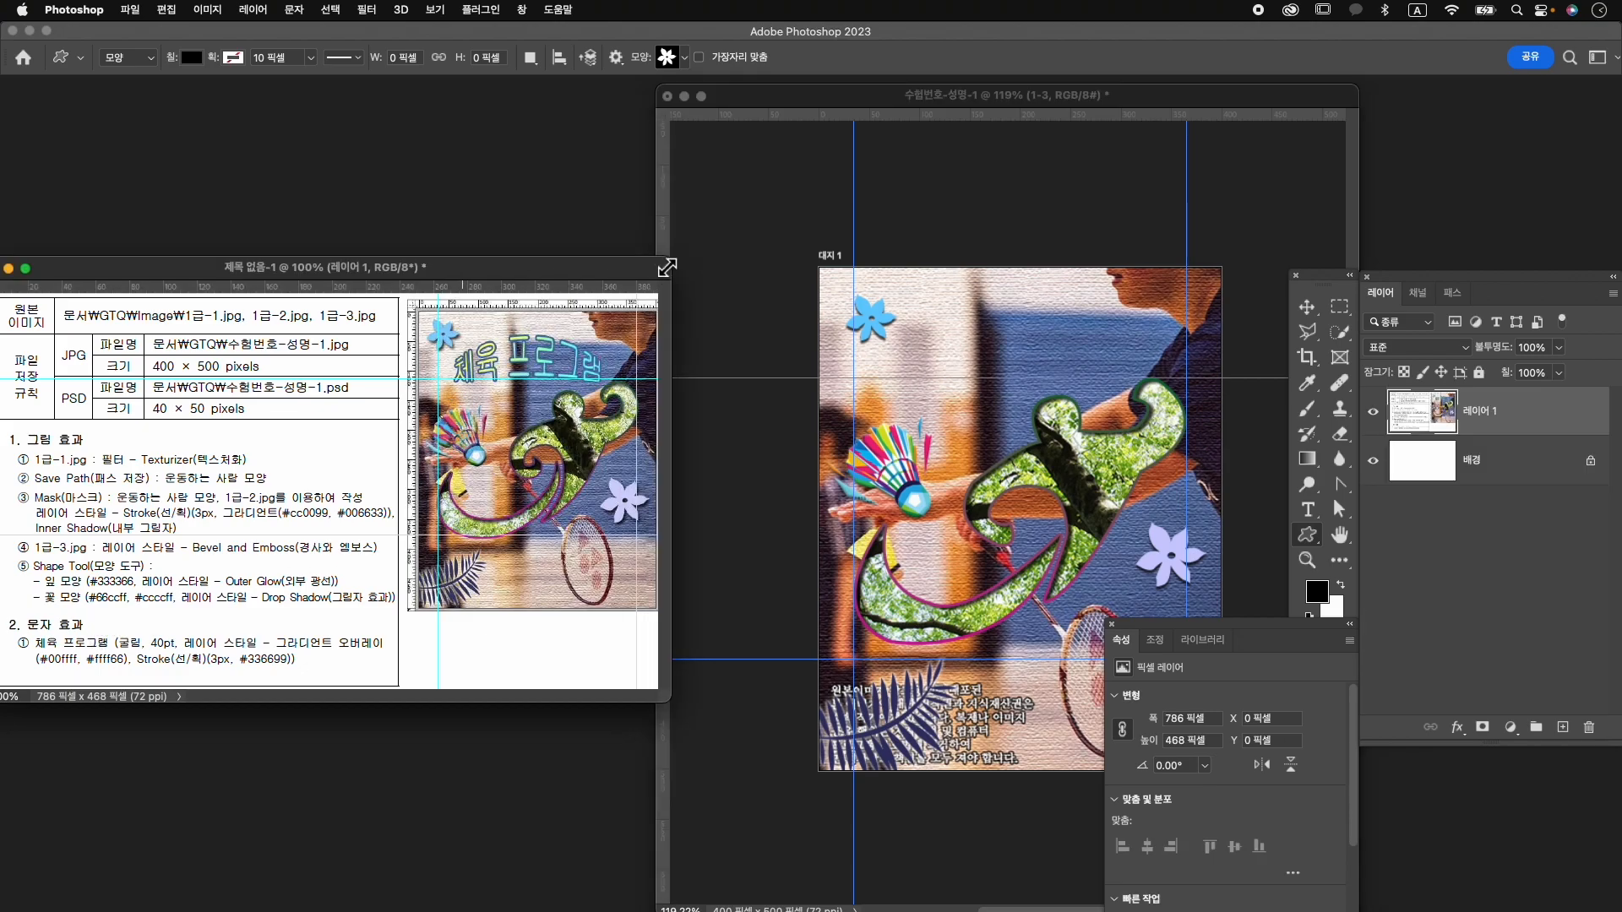
left_click(672, 97)
left_click_drag(662, 89, 691, 132)
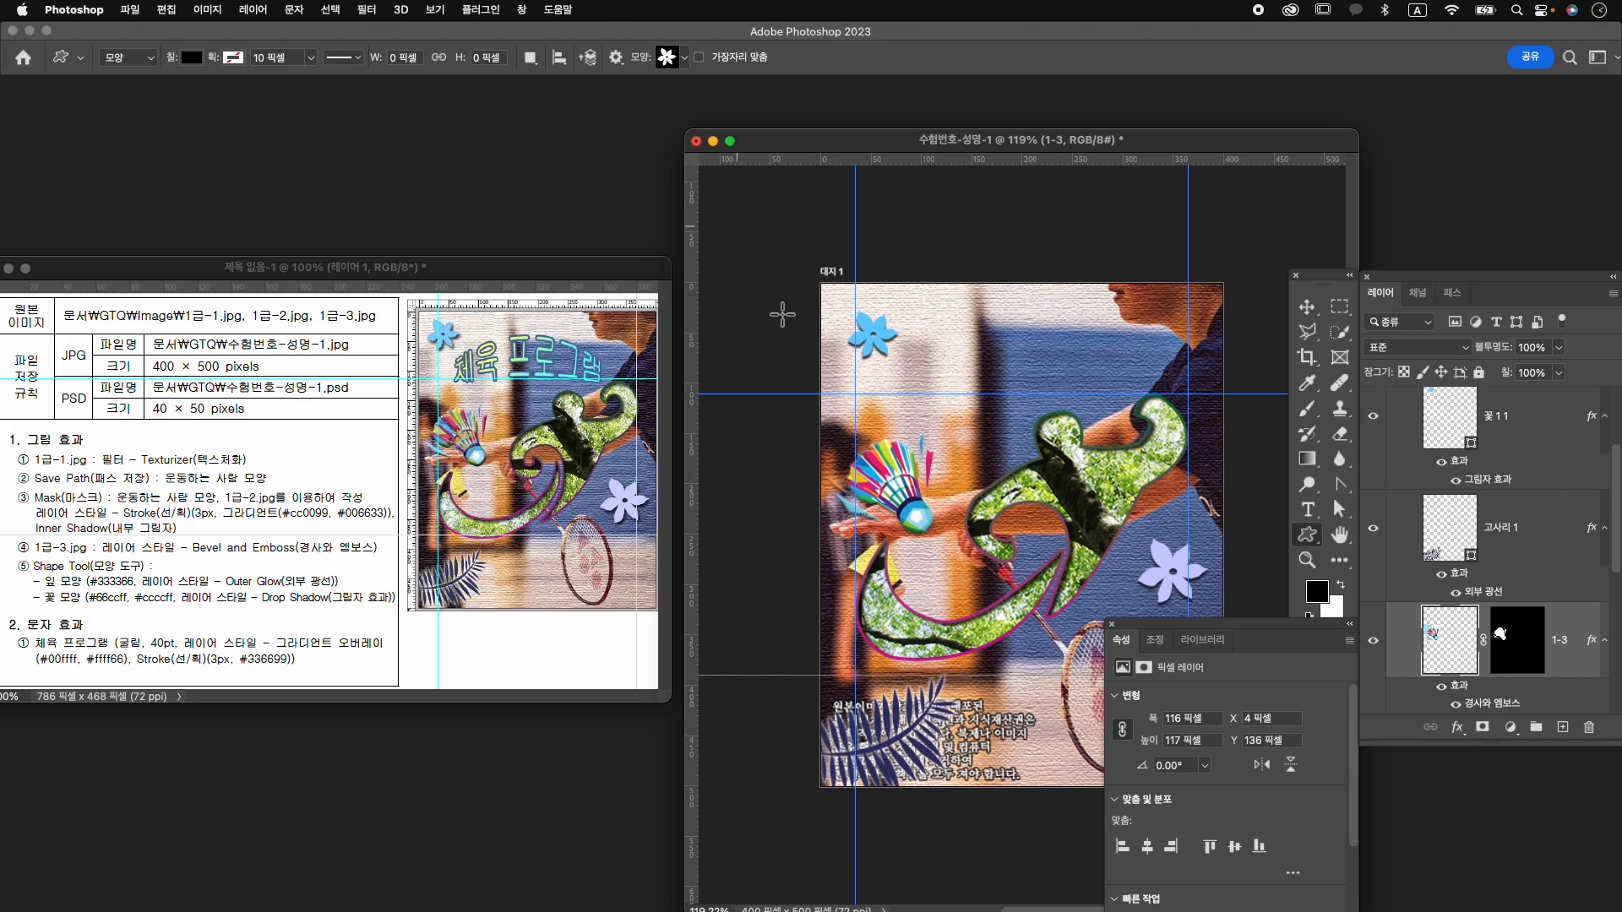
key("t")
scroll(1536, 509, "up", 5)
left_click(1519, 443)
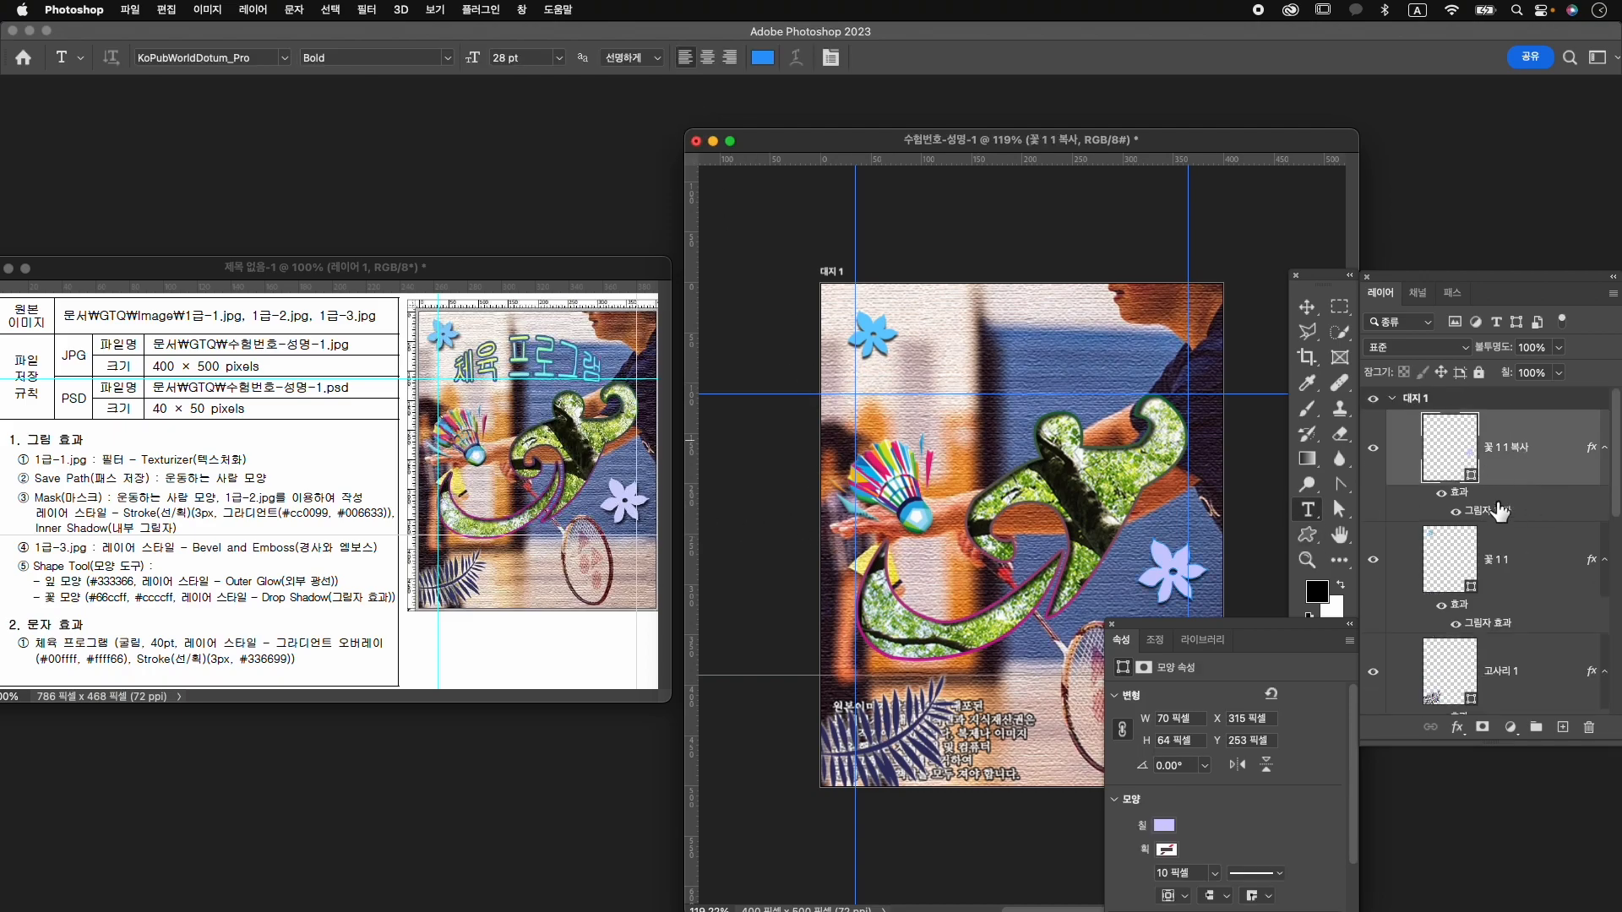
left_click(1111, 625)
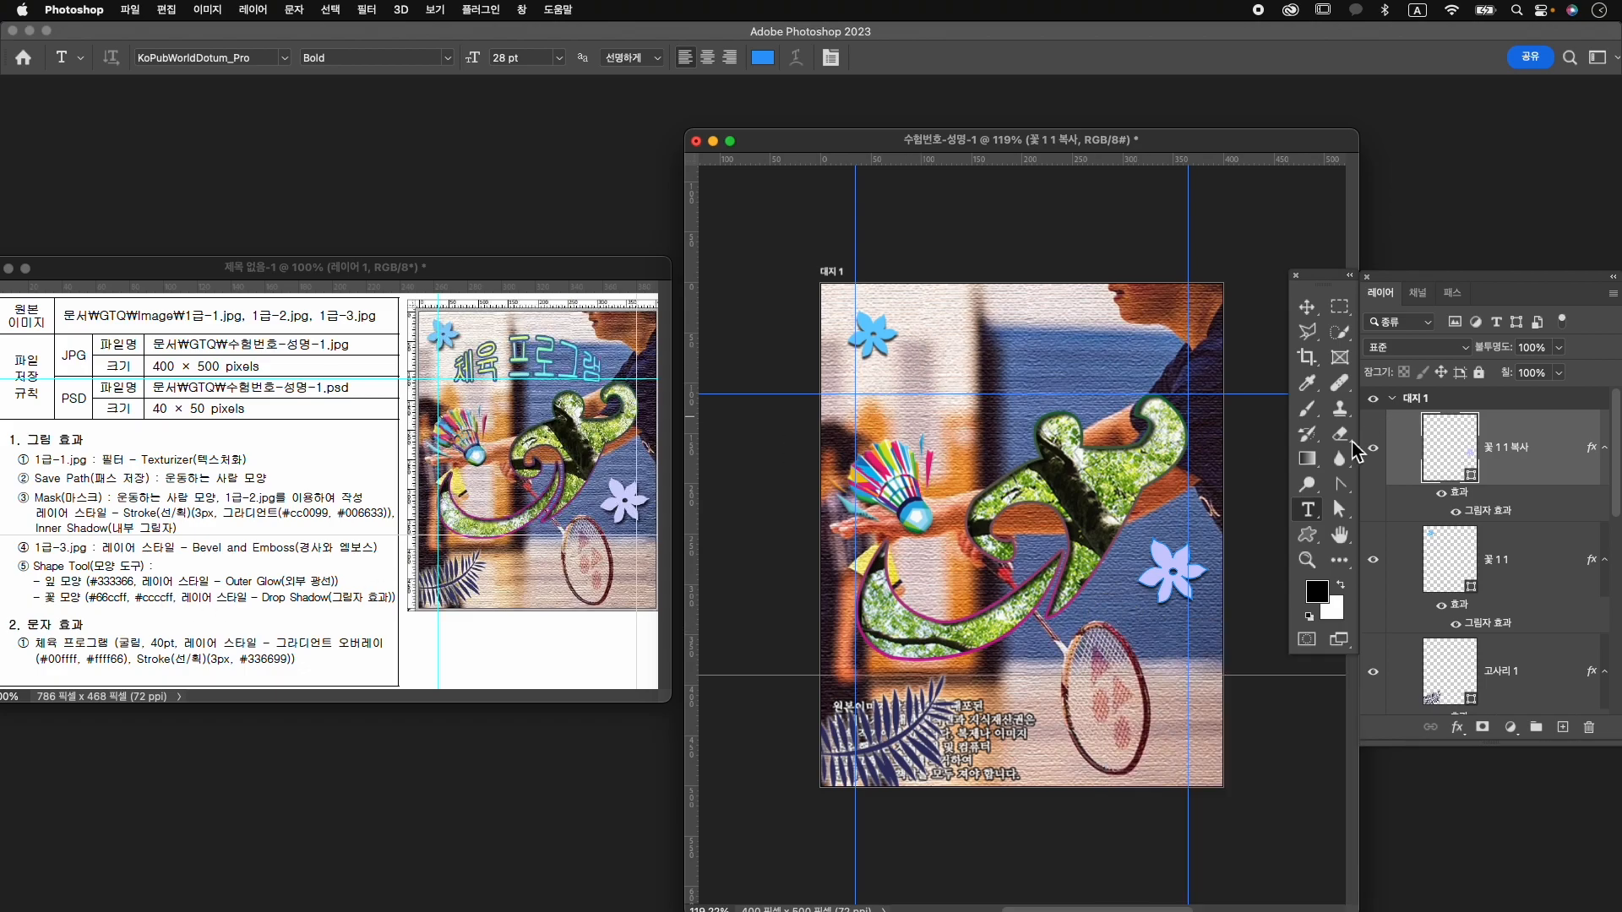
right_click(1308, 510)
left_click(1358, 512)
Search the available fonts for "gulim".
left_click(193, 61)
type("gul")
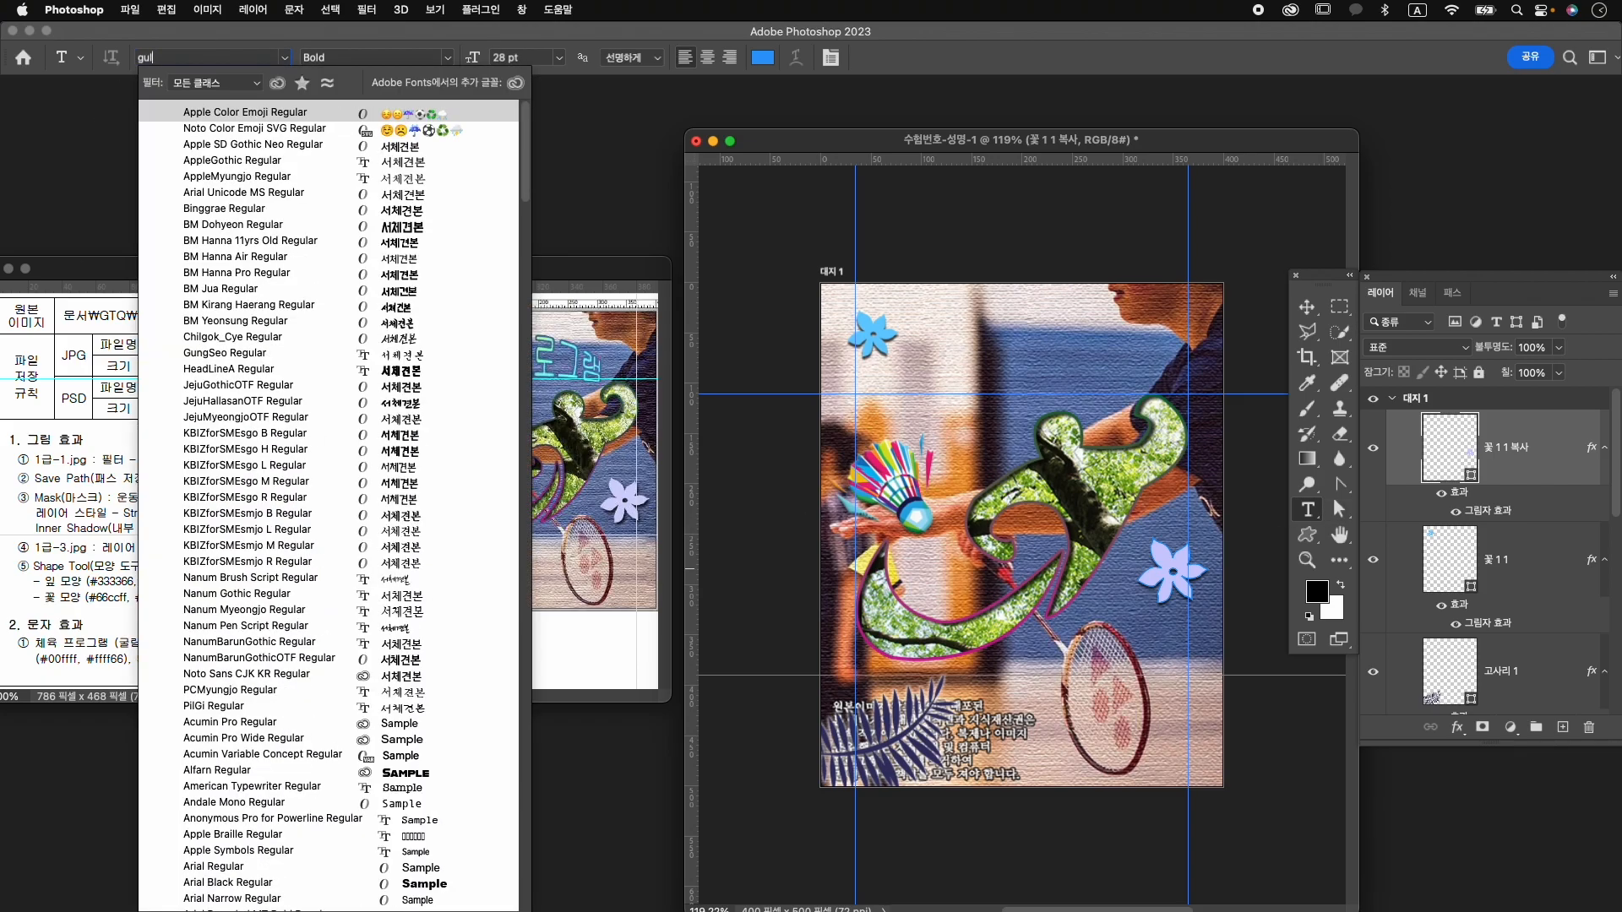
key("BackSpace")
key("BackSpace")
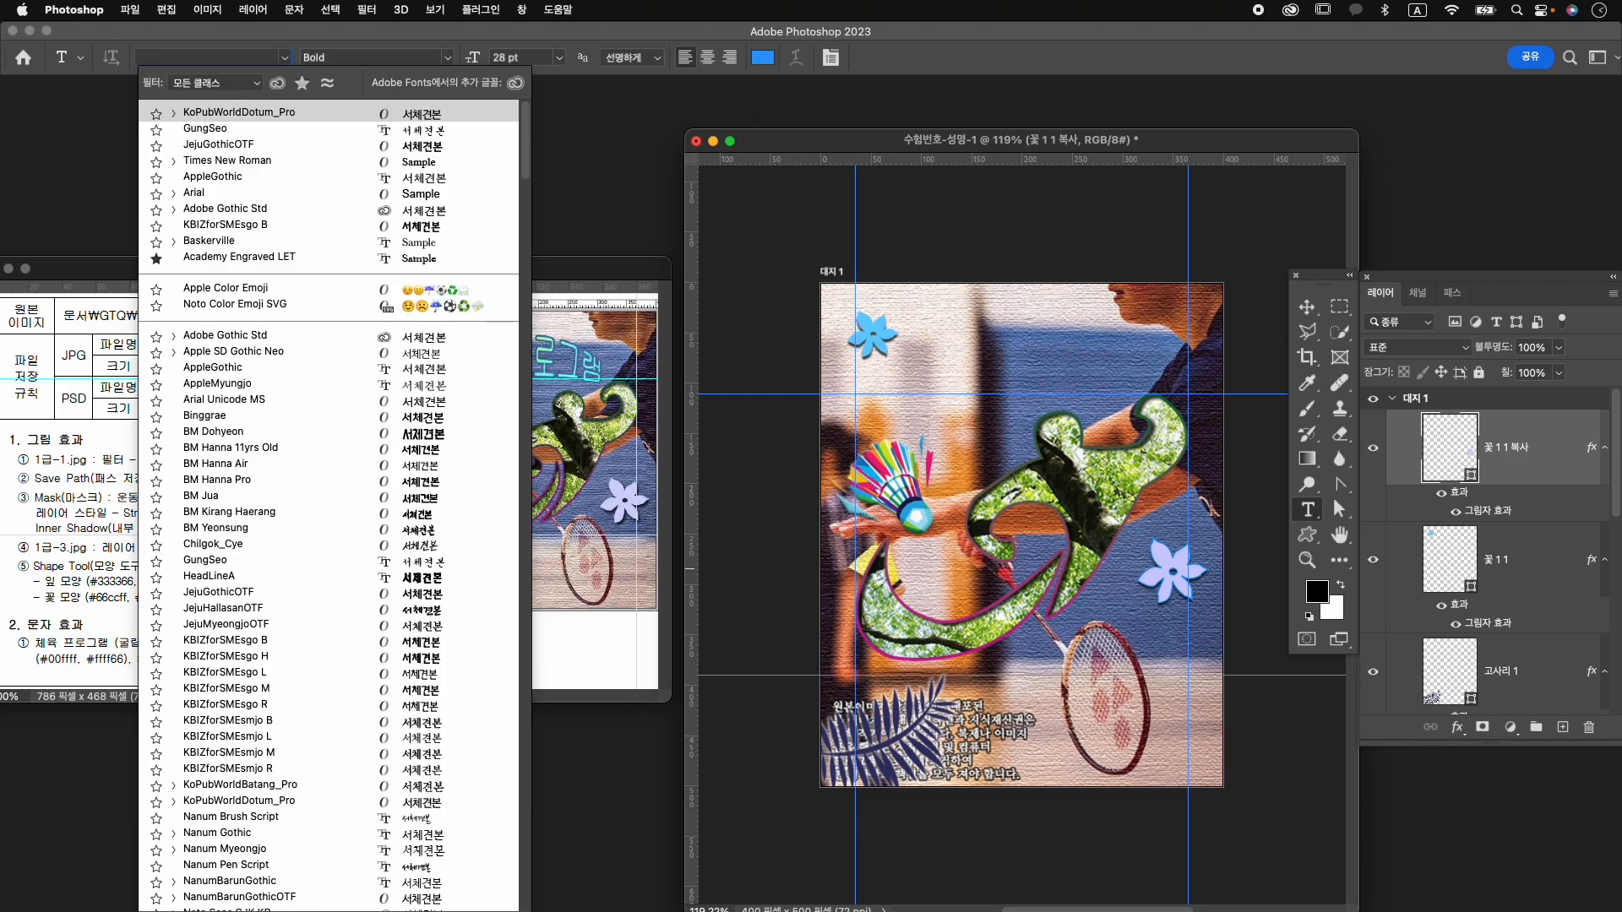
type("g")
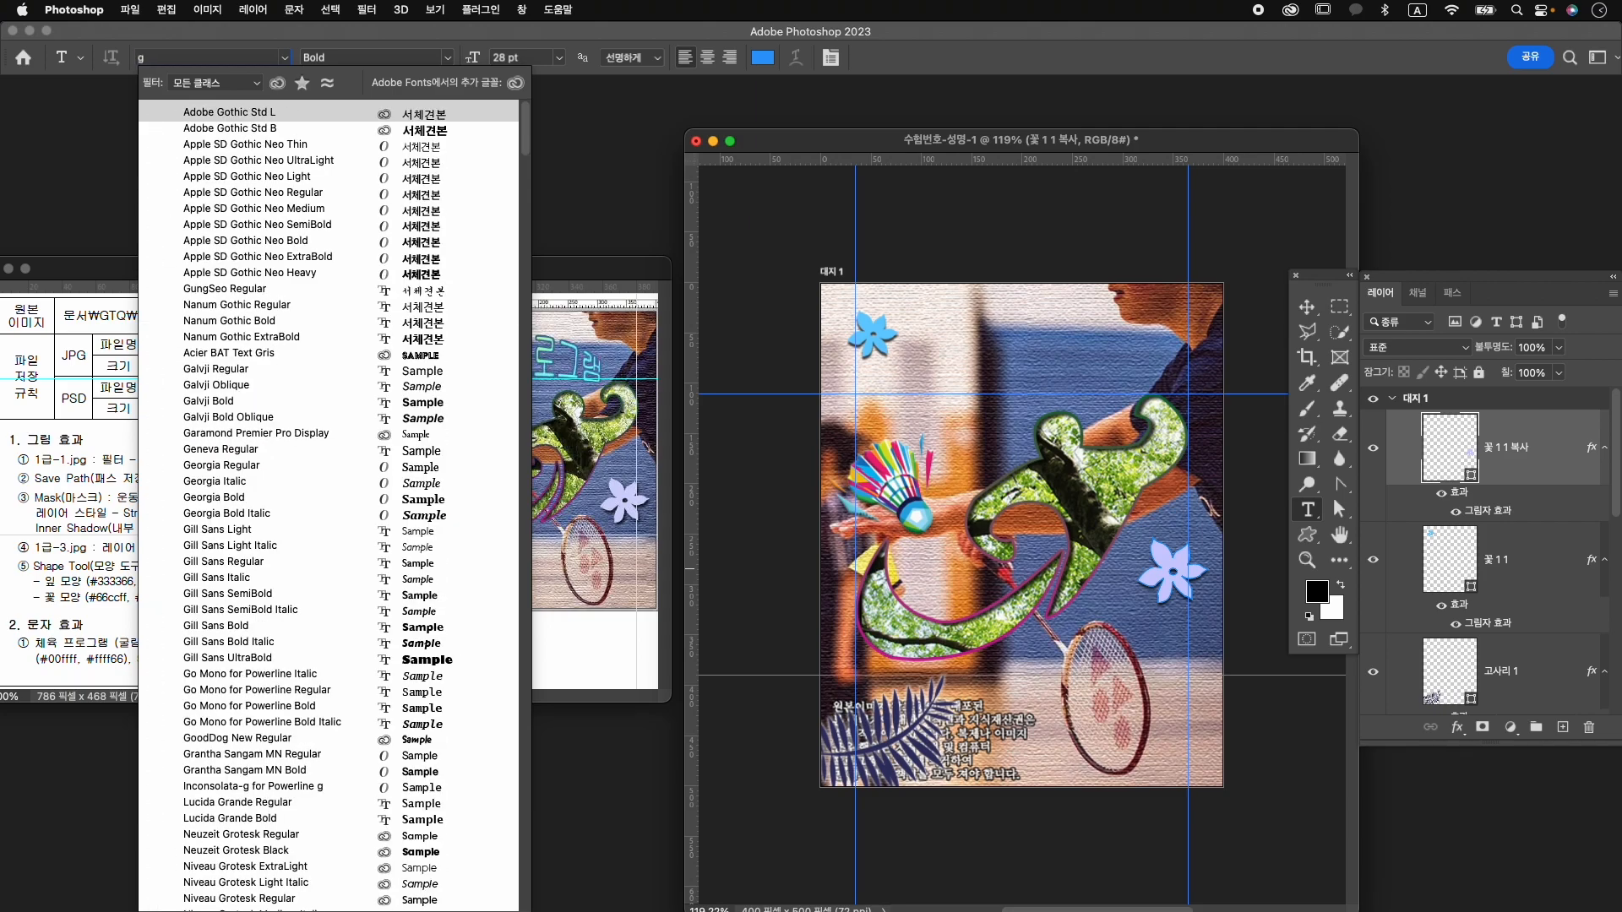
type("om")
key("BackSpace")
key("BackSpace")
type("im")
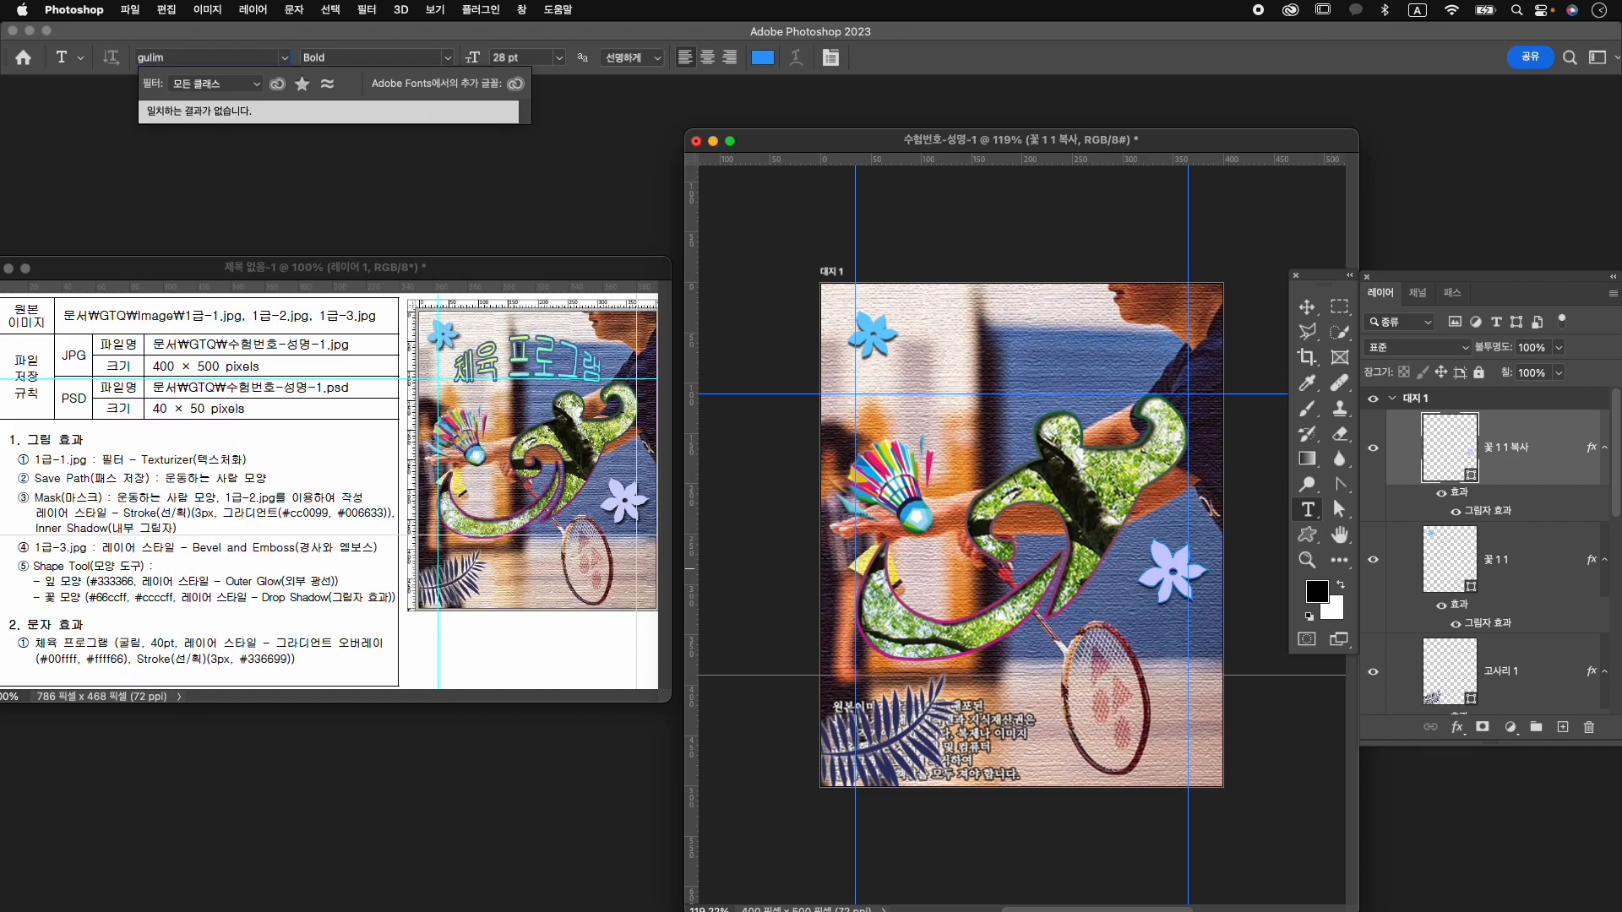
Set the text font to AppleGothic Regular at 40 pt.
left_click(285, 59)
left_click(285, 60)
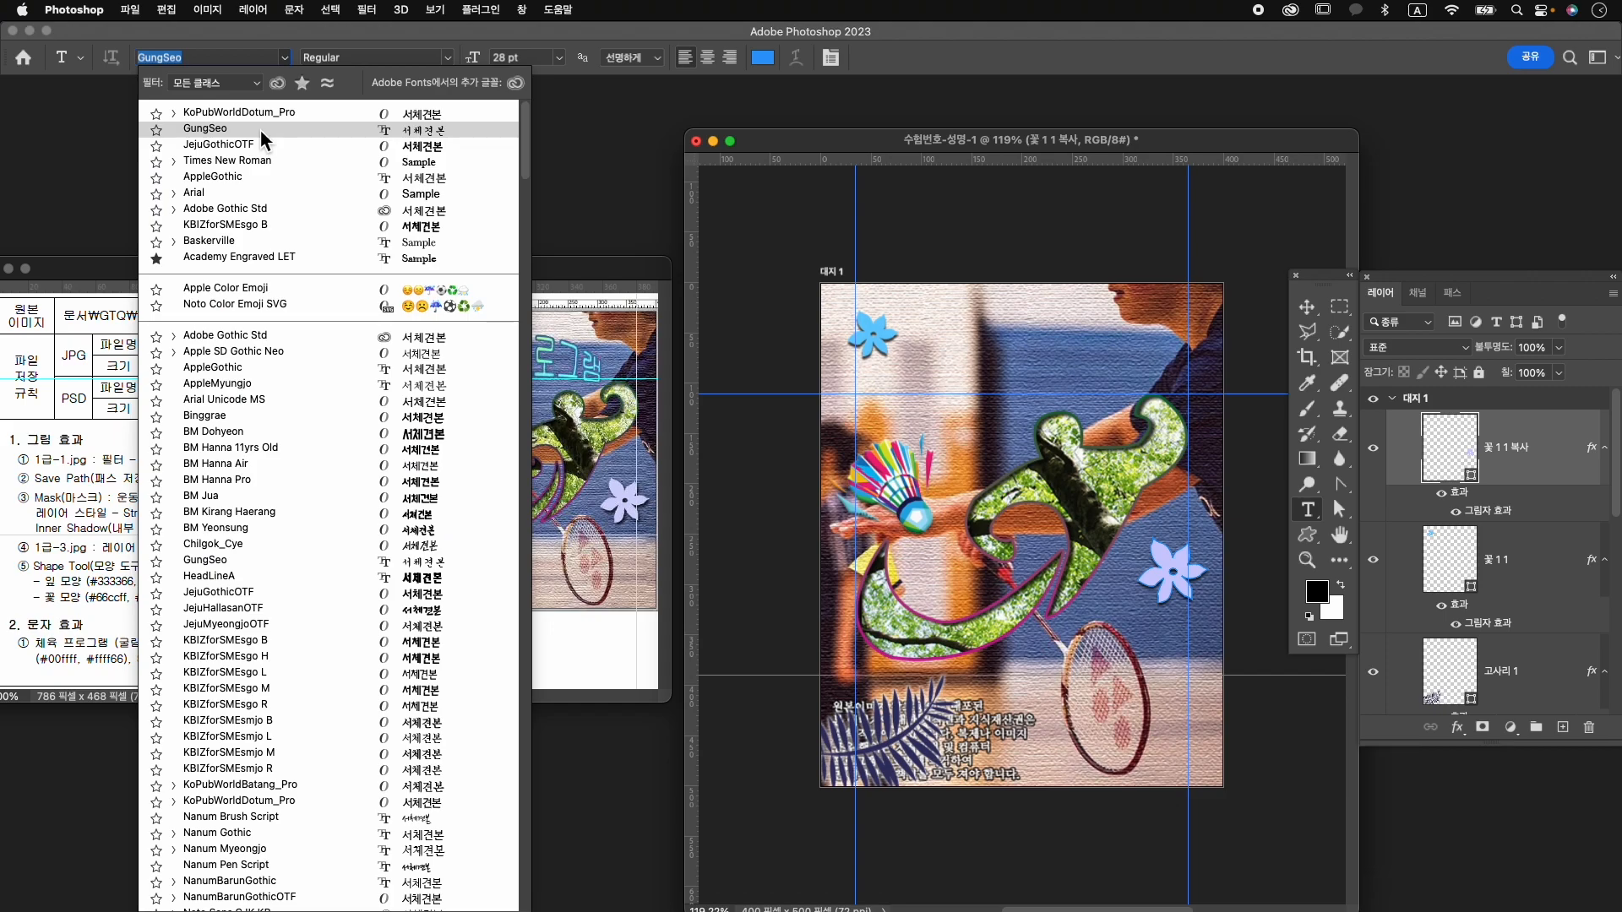
left_click(256, 179)
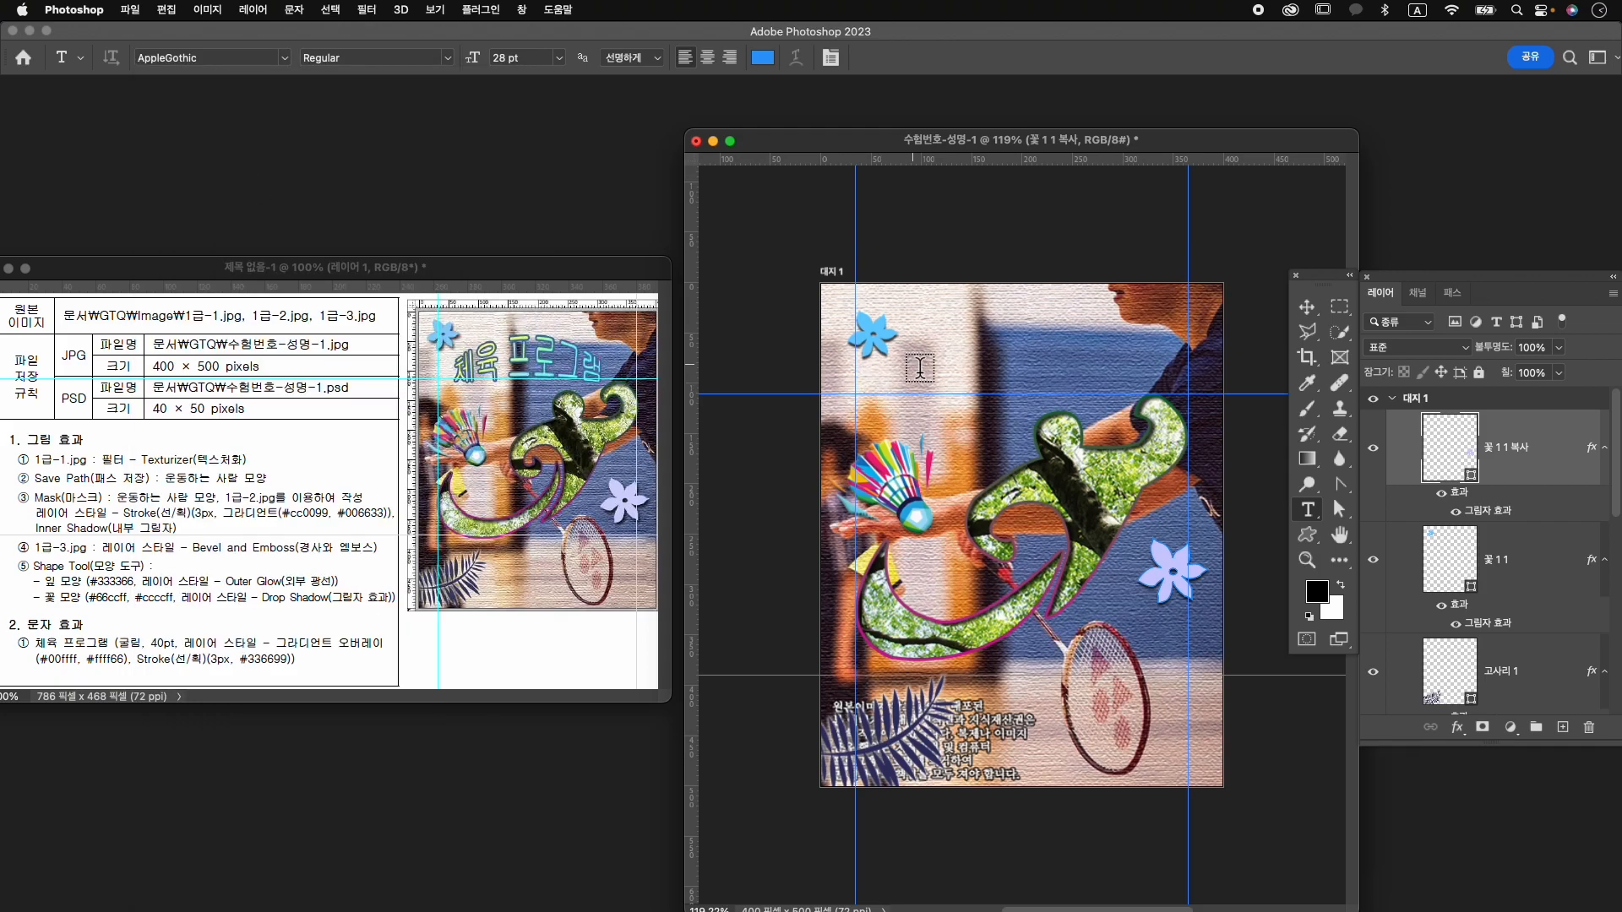
left_click(503, 57)
type("40")
Add the title text "체육 프로그램" just below and beside the blue flower near the poster's top.
left_click(882, 384)
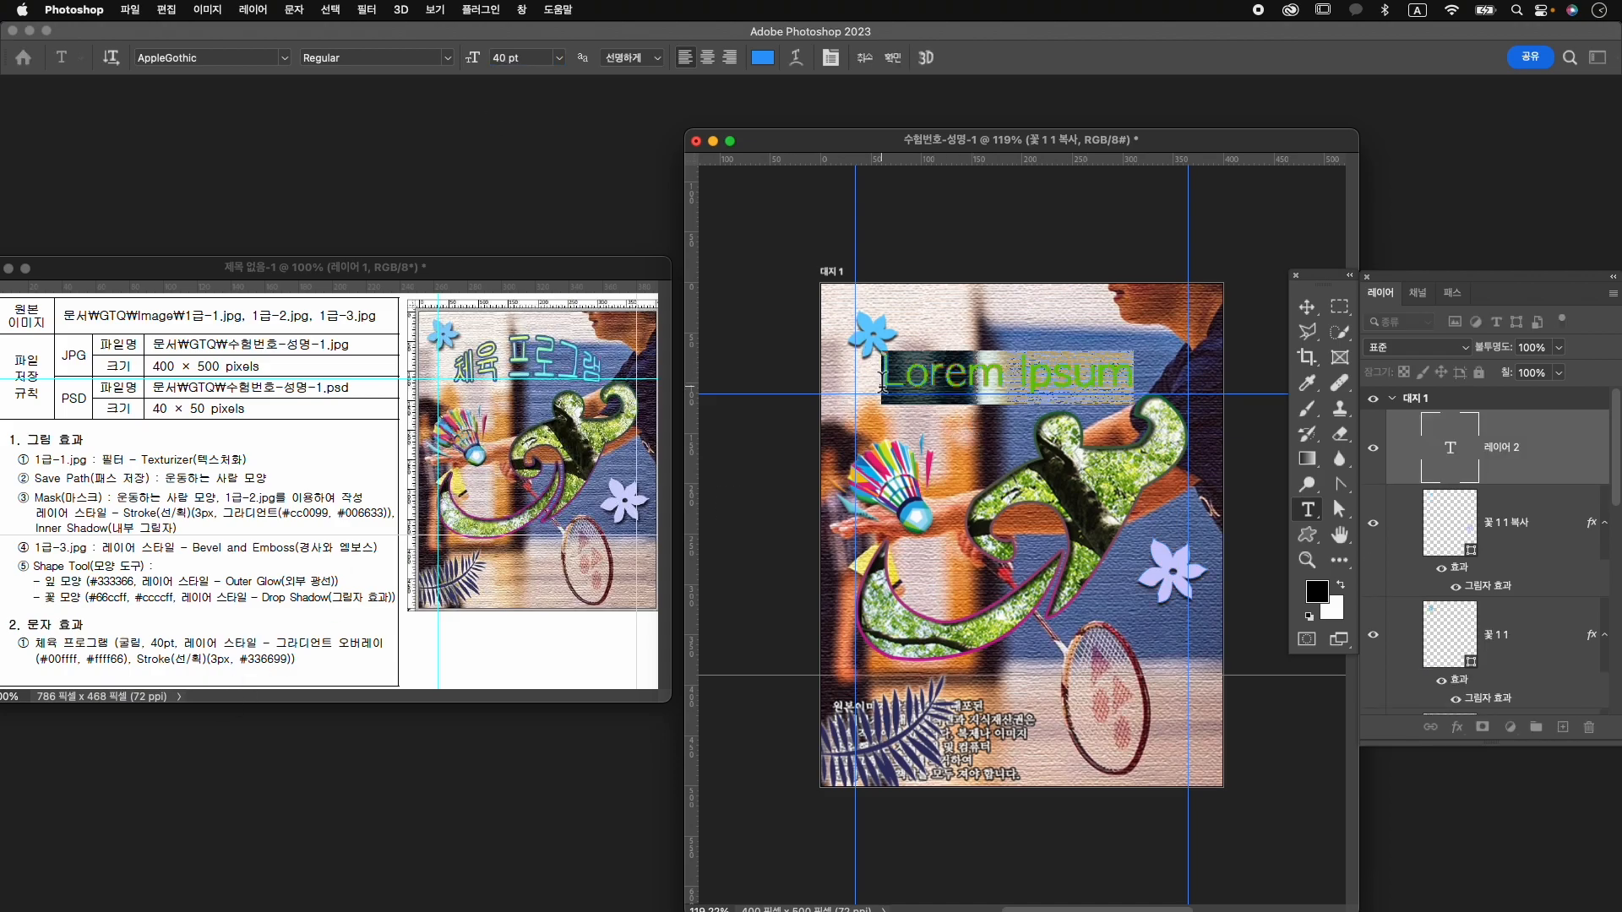
type("체육 프로그램")
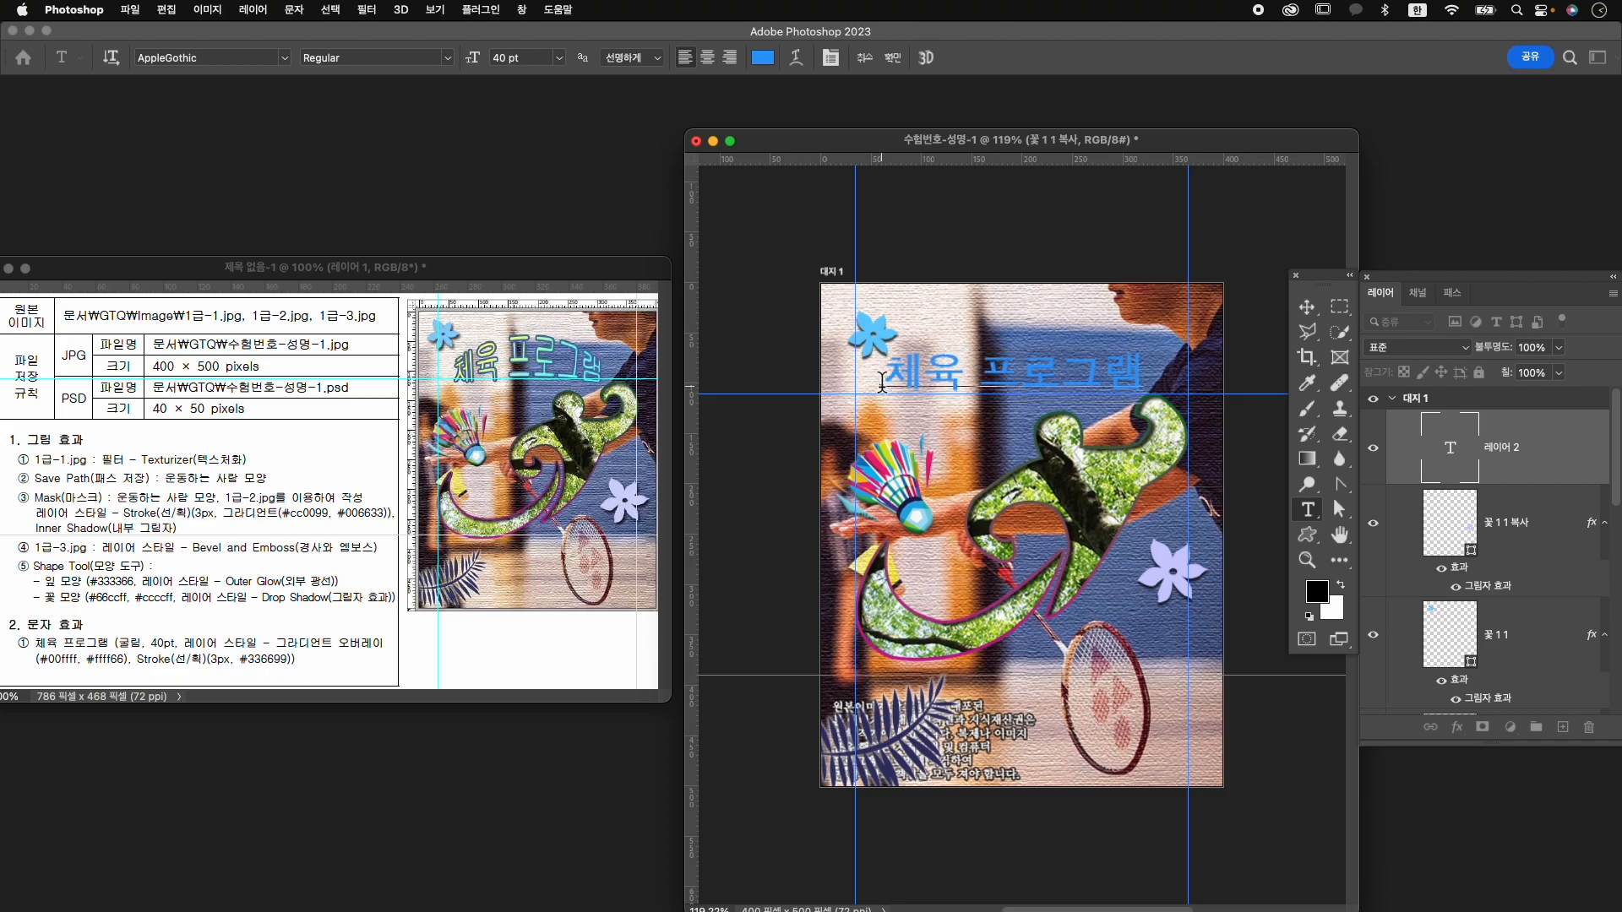
left_click(883, 393)
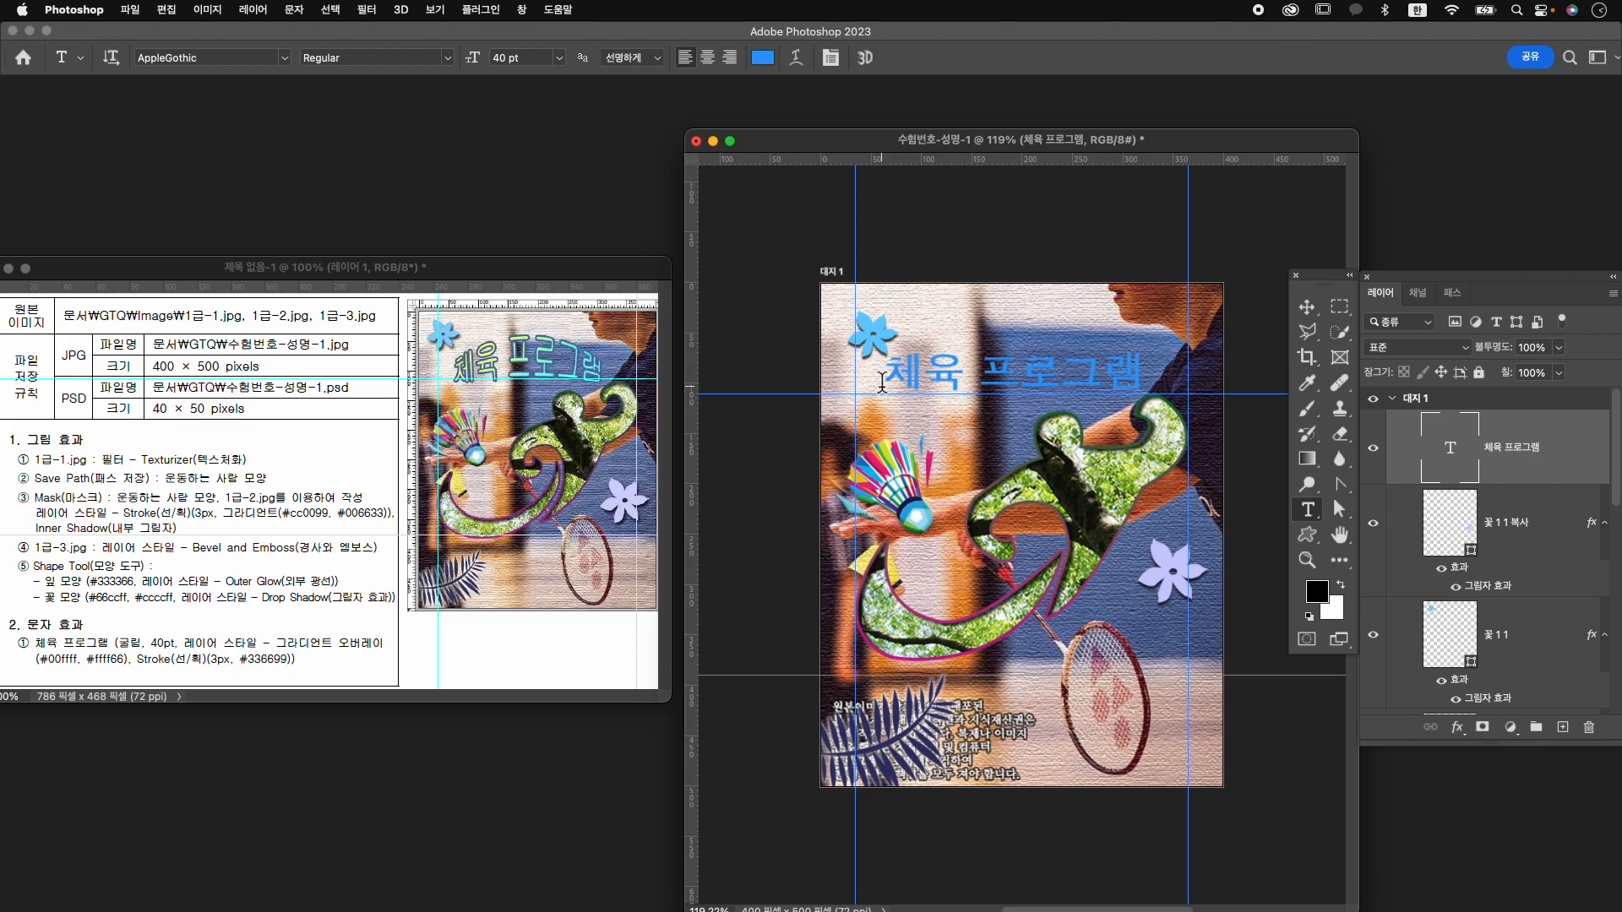
Add a Gradient Overlay (그레이디언트 오버레이) to the title layer and set the gradient's start colour to #00ffff.
left_click(1456, 728)
left_click(1501, 841)
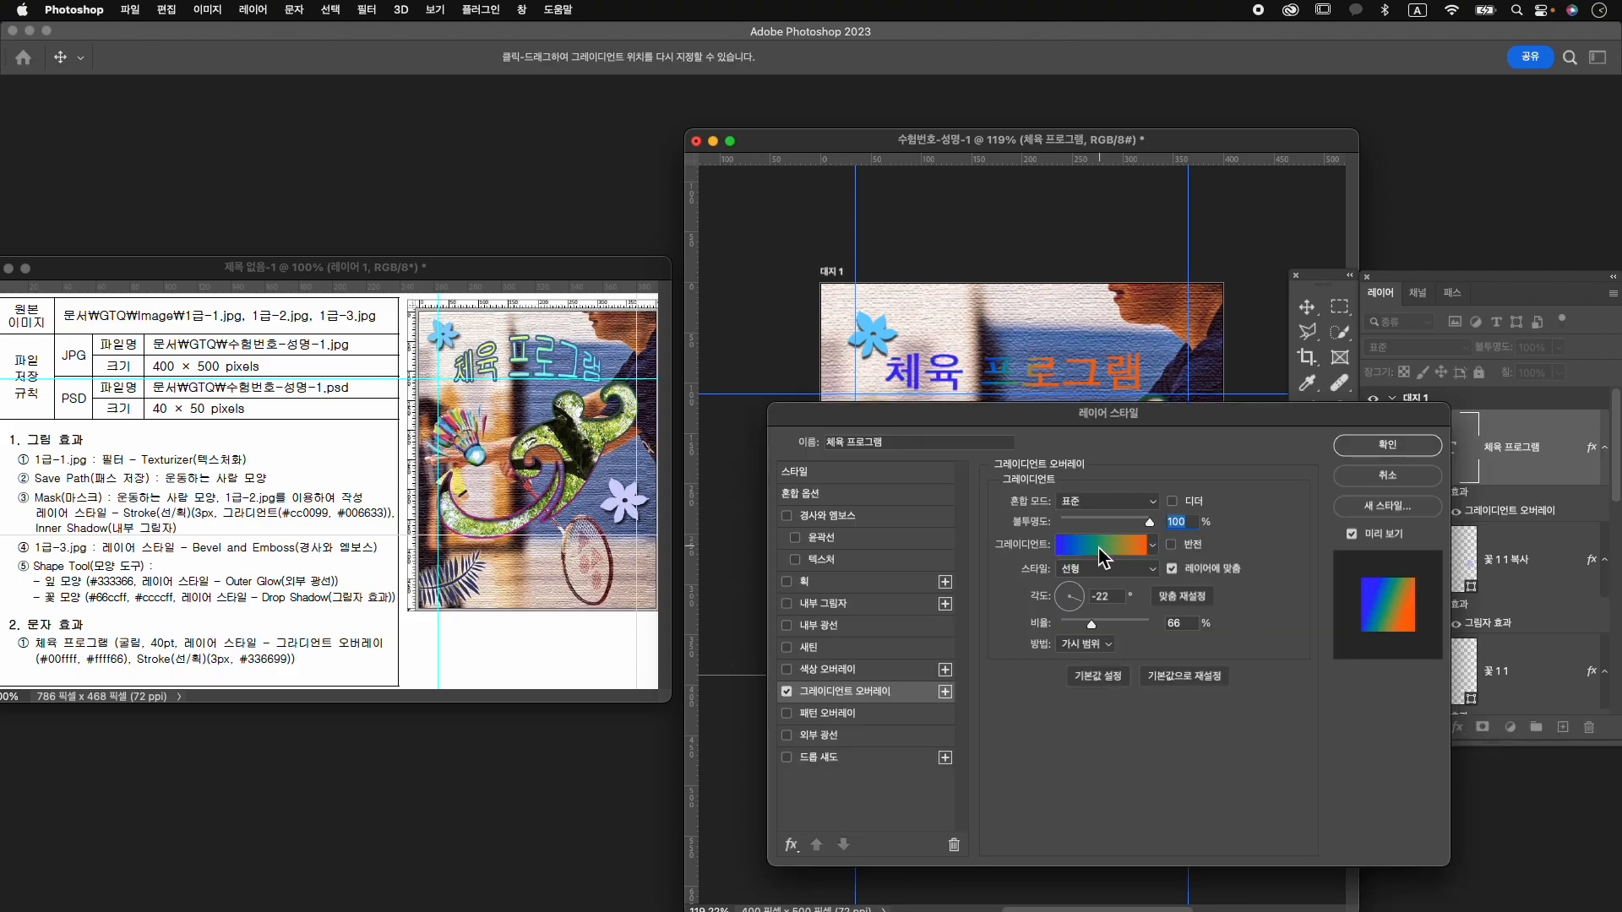
left_click(1121, 557)
left_click_drag(843, 714, 867, 882)
double_click(679, 712)
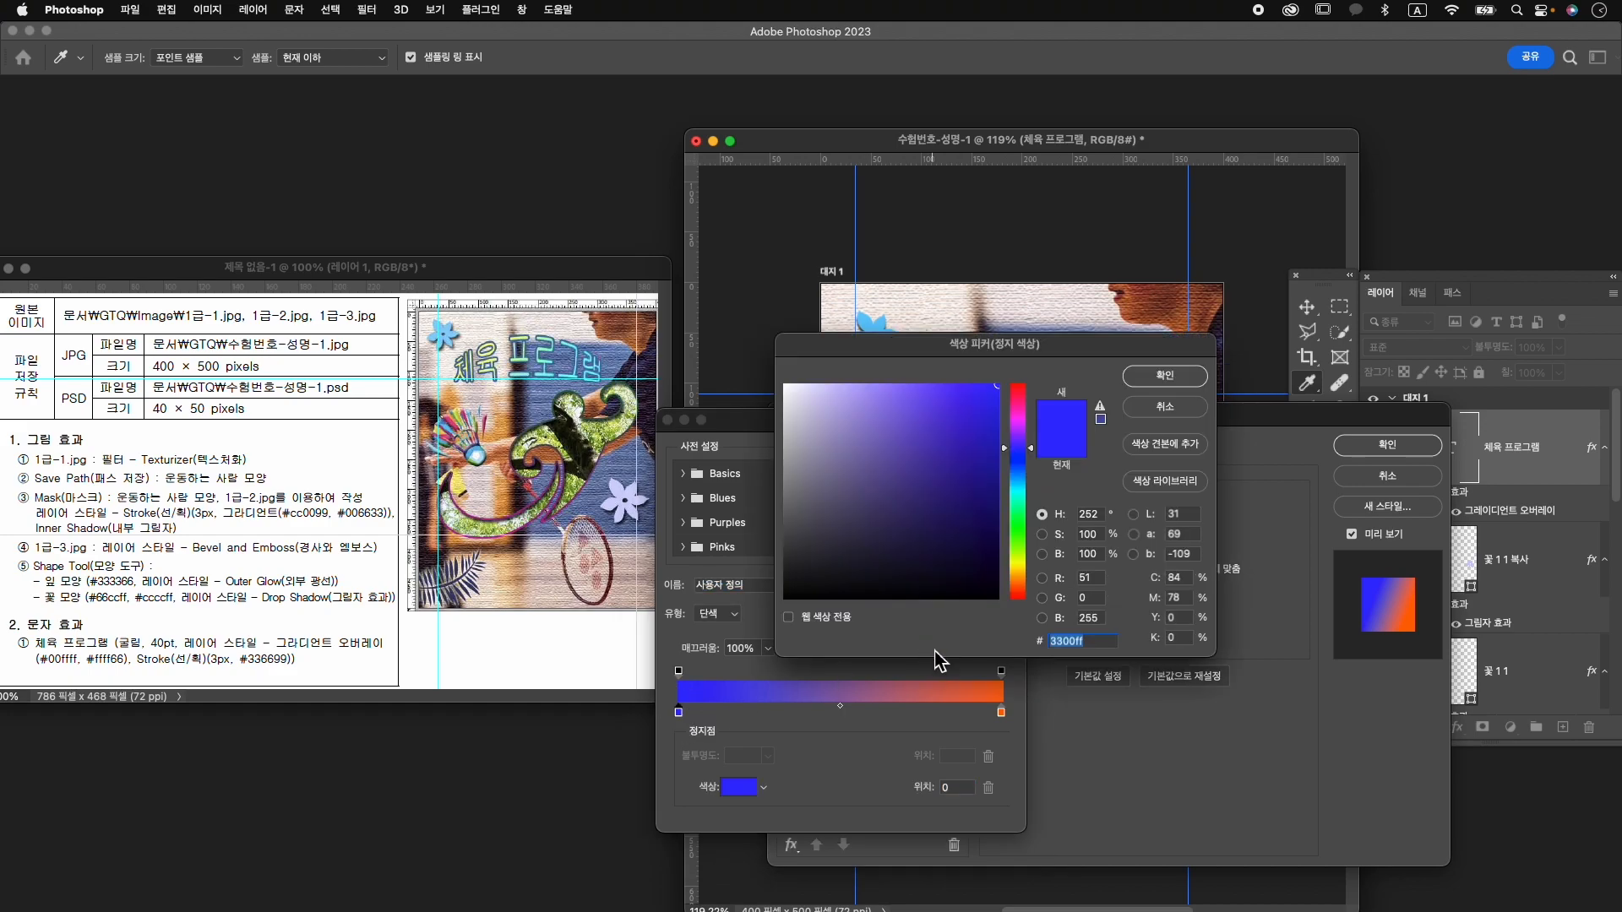
type("00ffff")
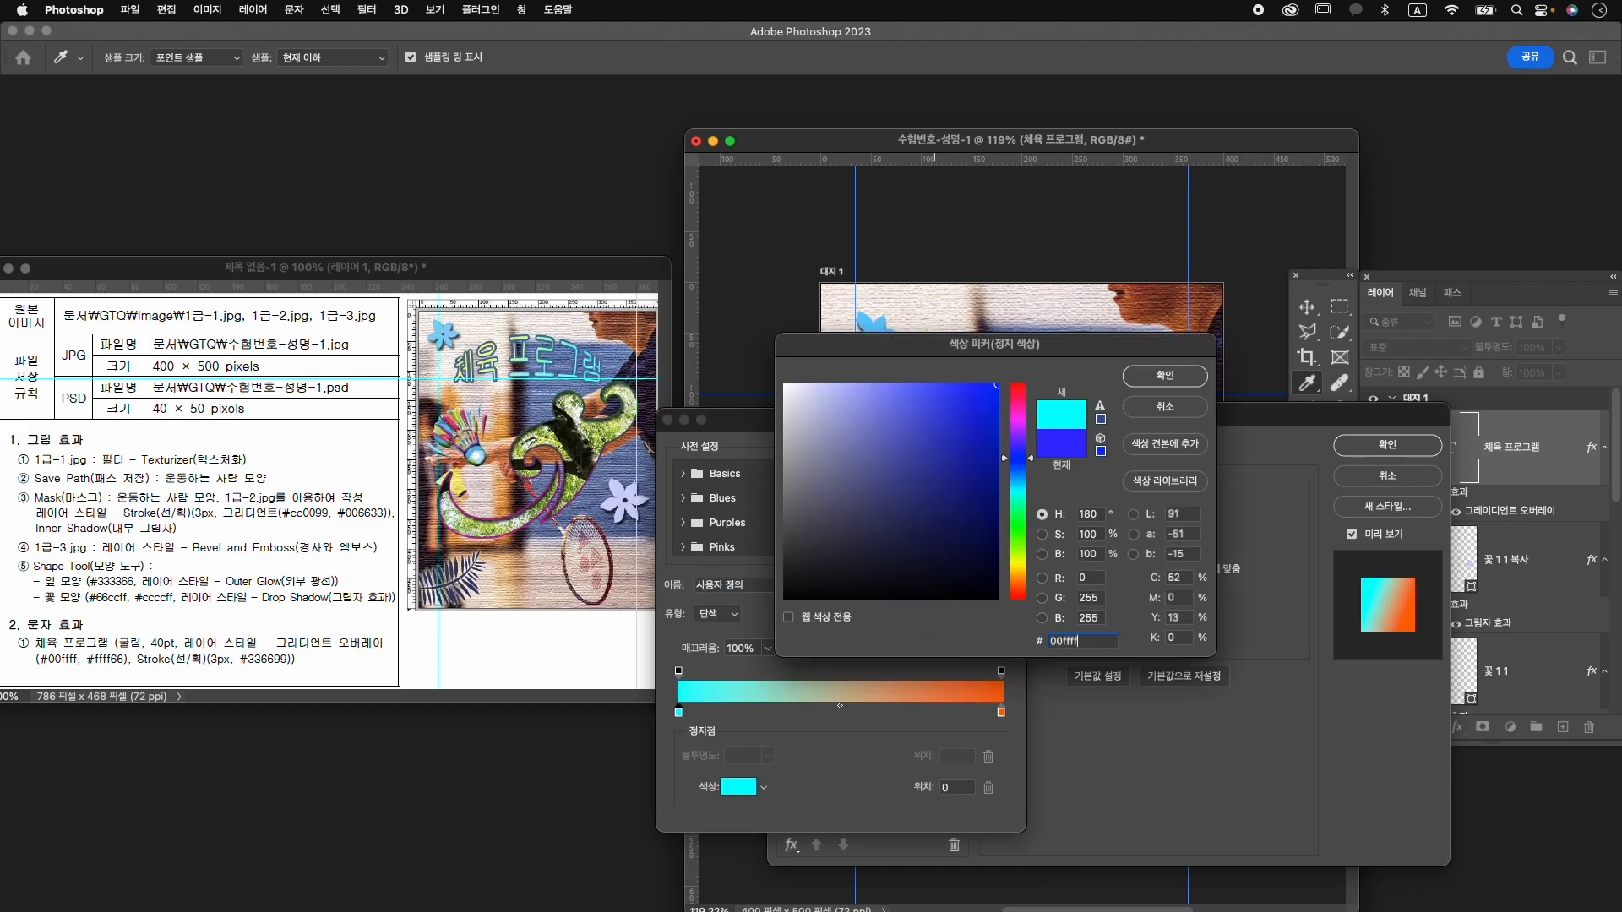
key("Return")
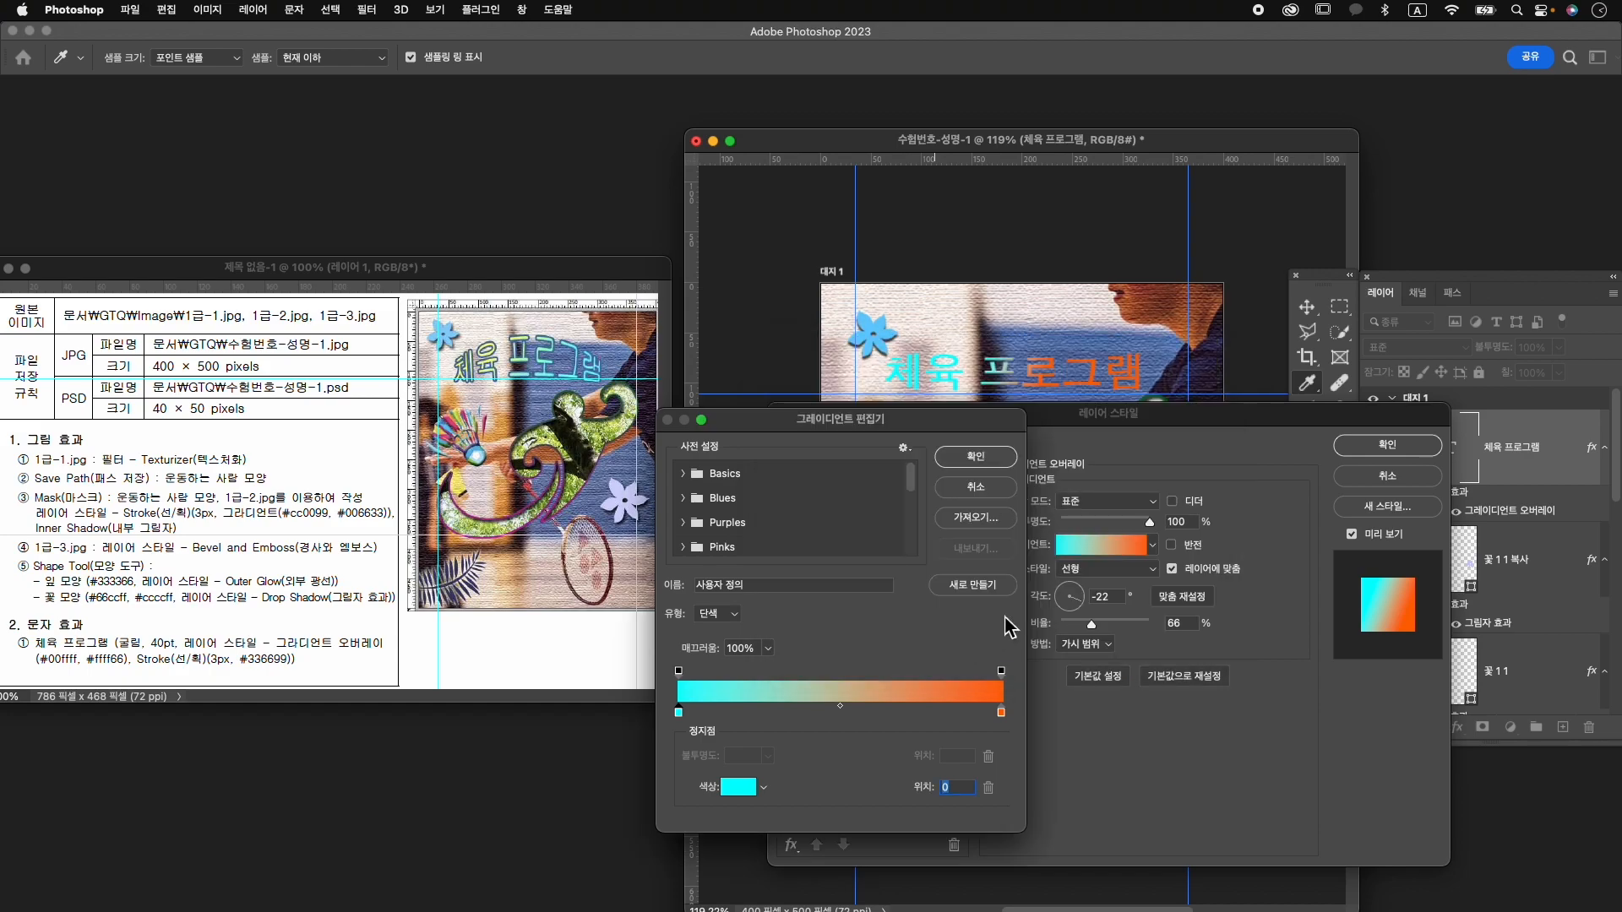
Set the title gradient's end colour to #ffff66 and its angle to -176°.
double_click(1001, 713)
type("f")
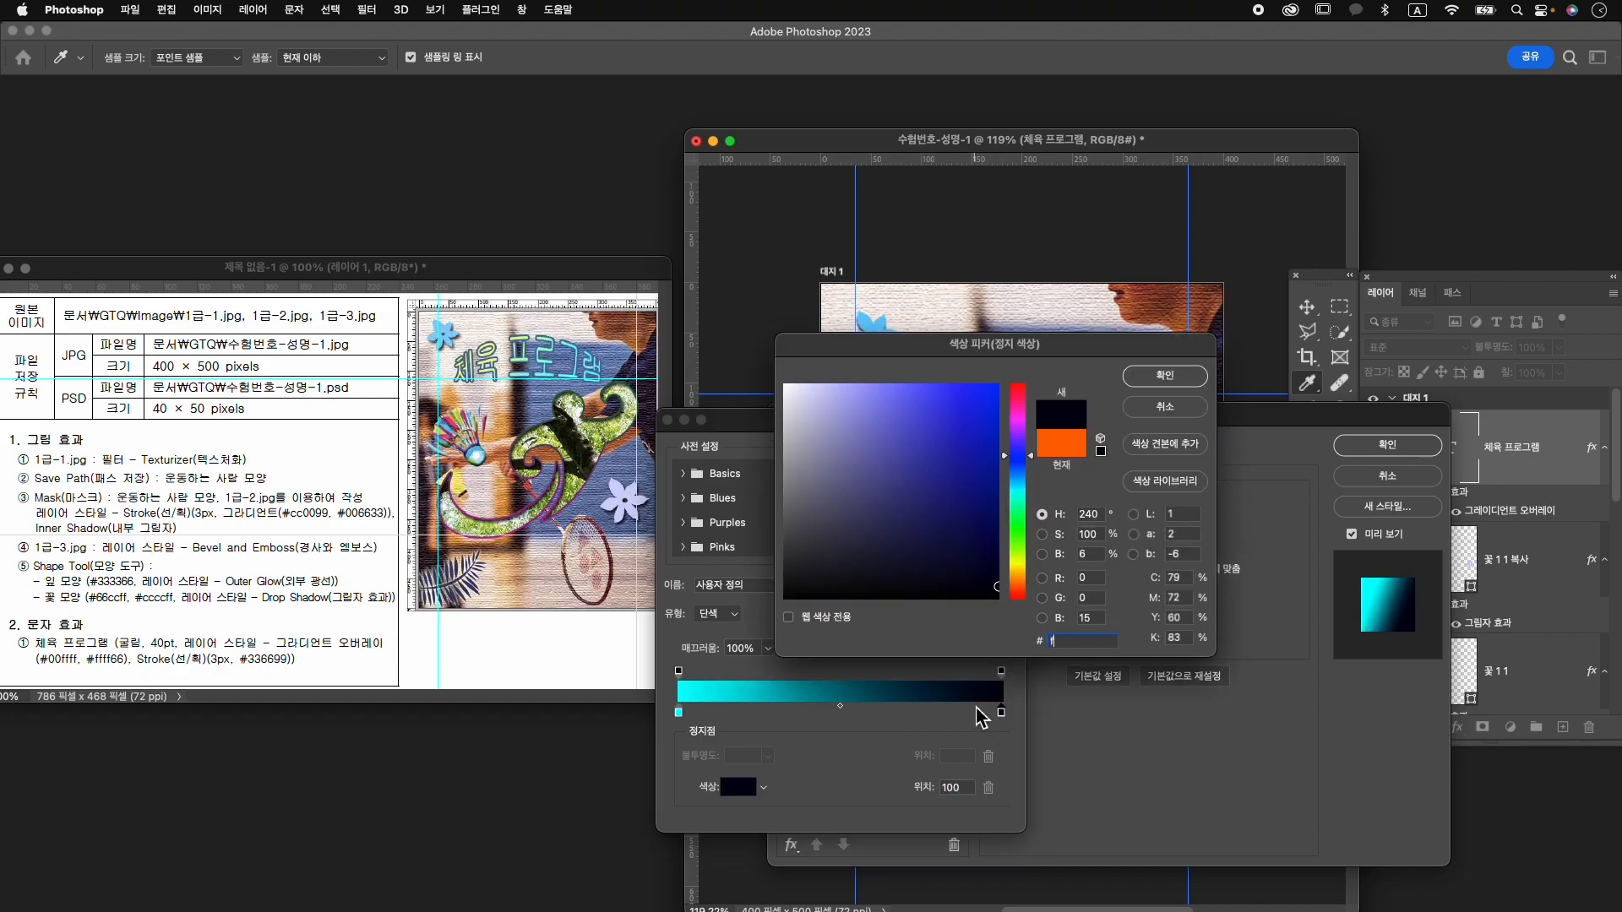
type("fff66")
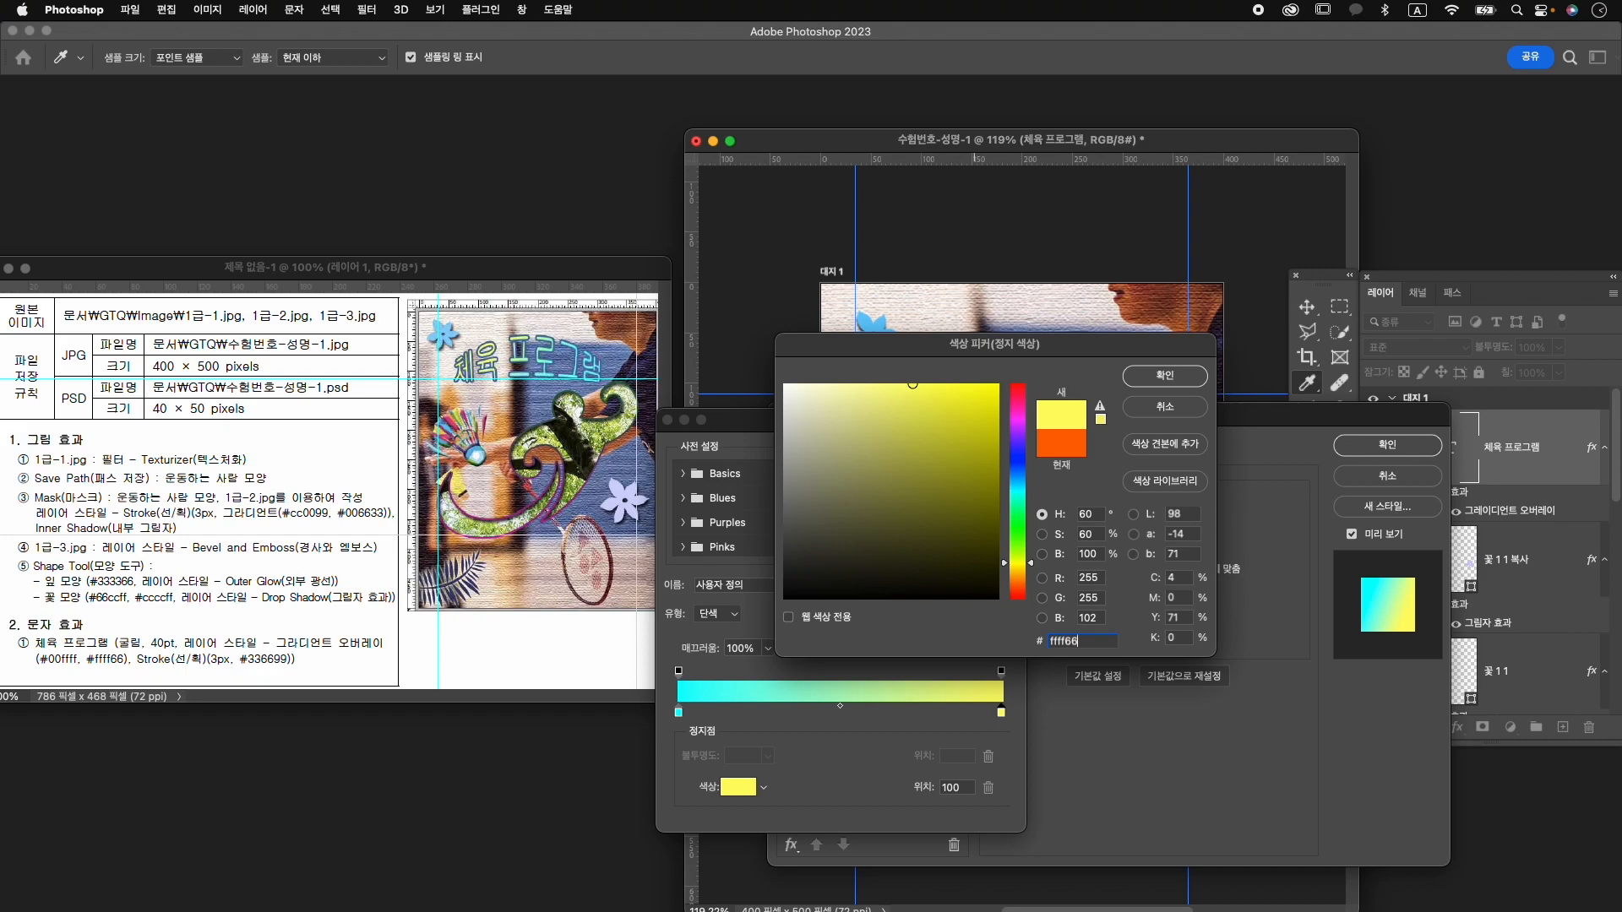
key("Return")
left_click(978, 474)
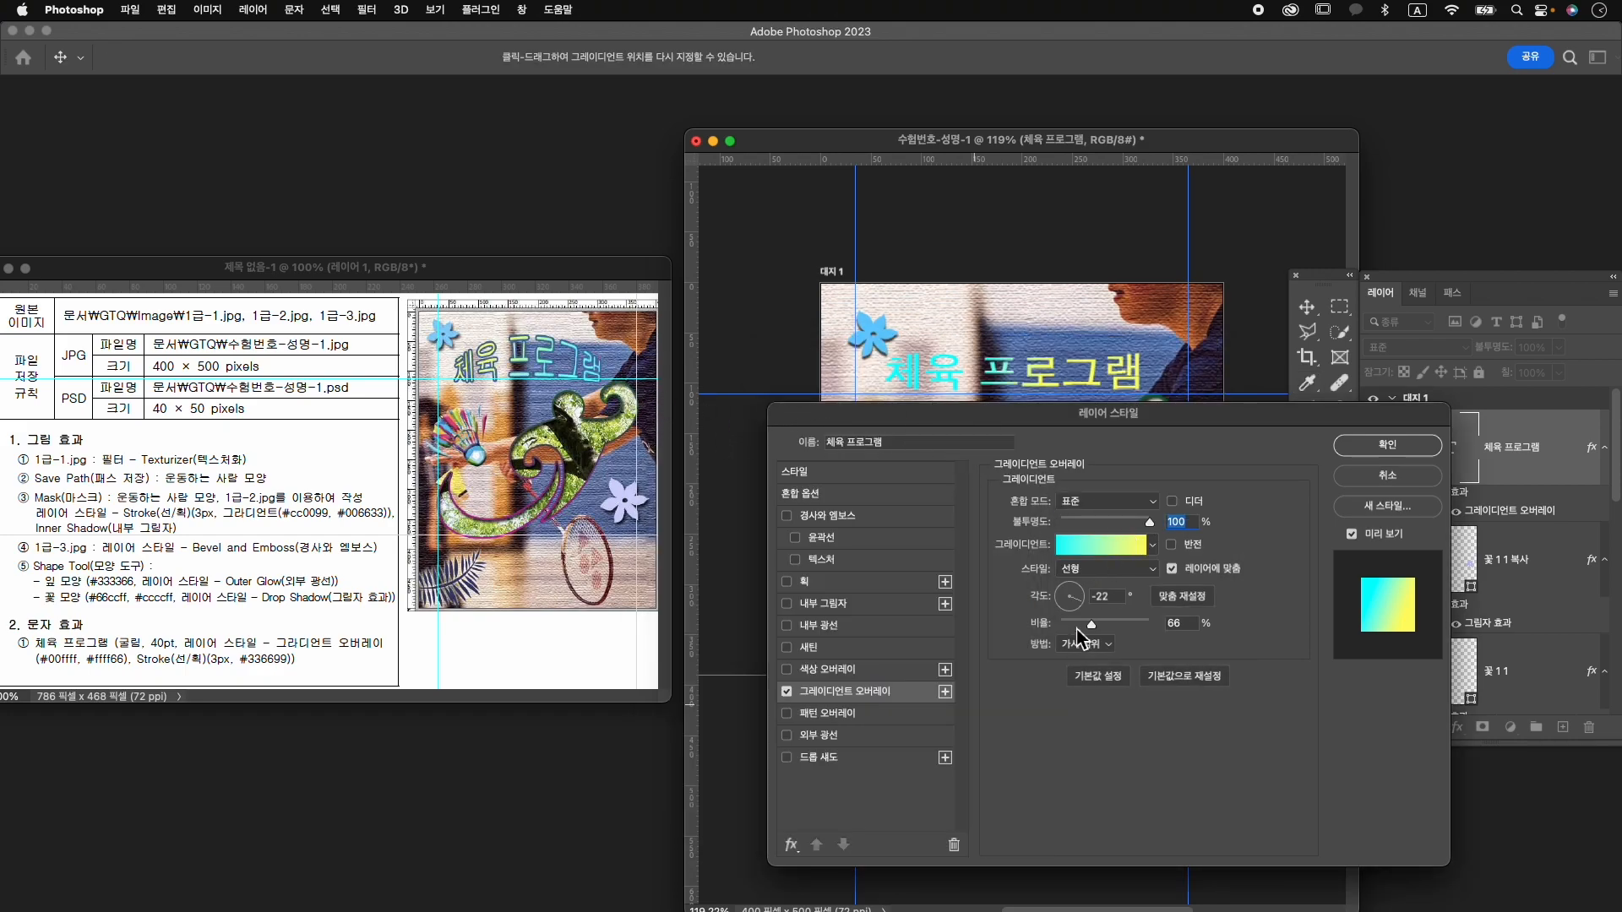
left_click_drag(1063, 605, 1059, 599)
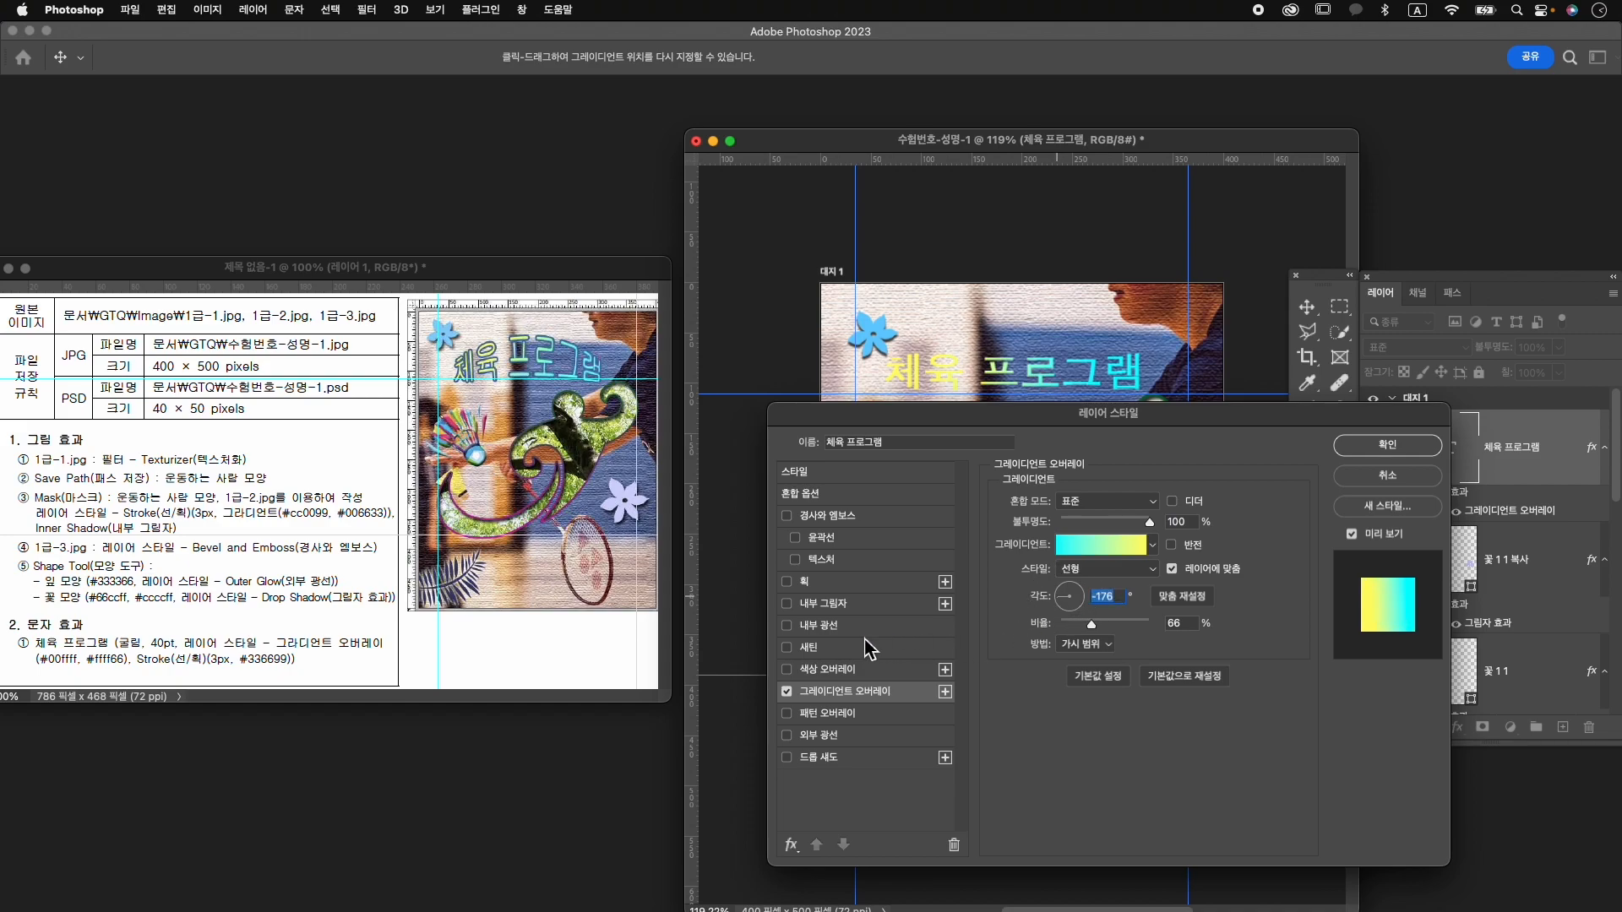
Add a 3 px outside Stroke (획) in solid colour #336699 to the title and apply the layer styles.
left_click(824, 583)
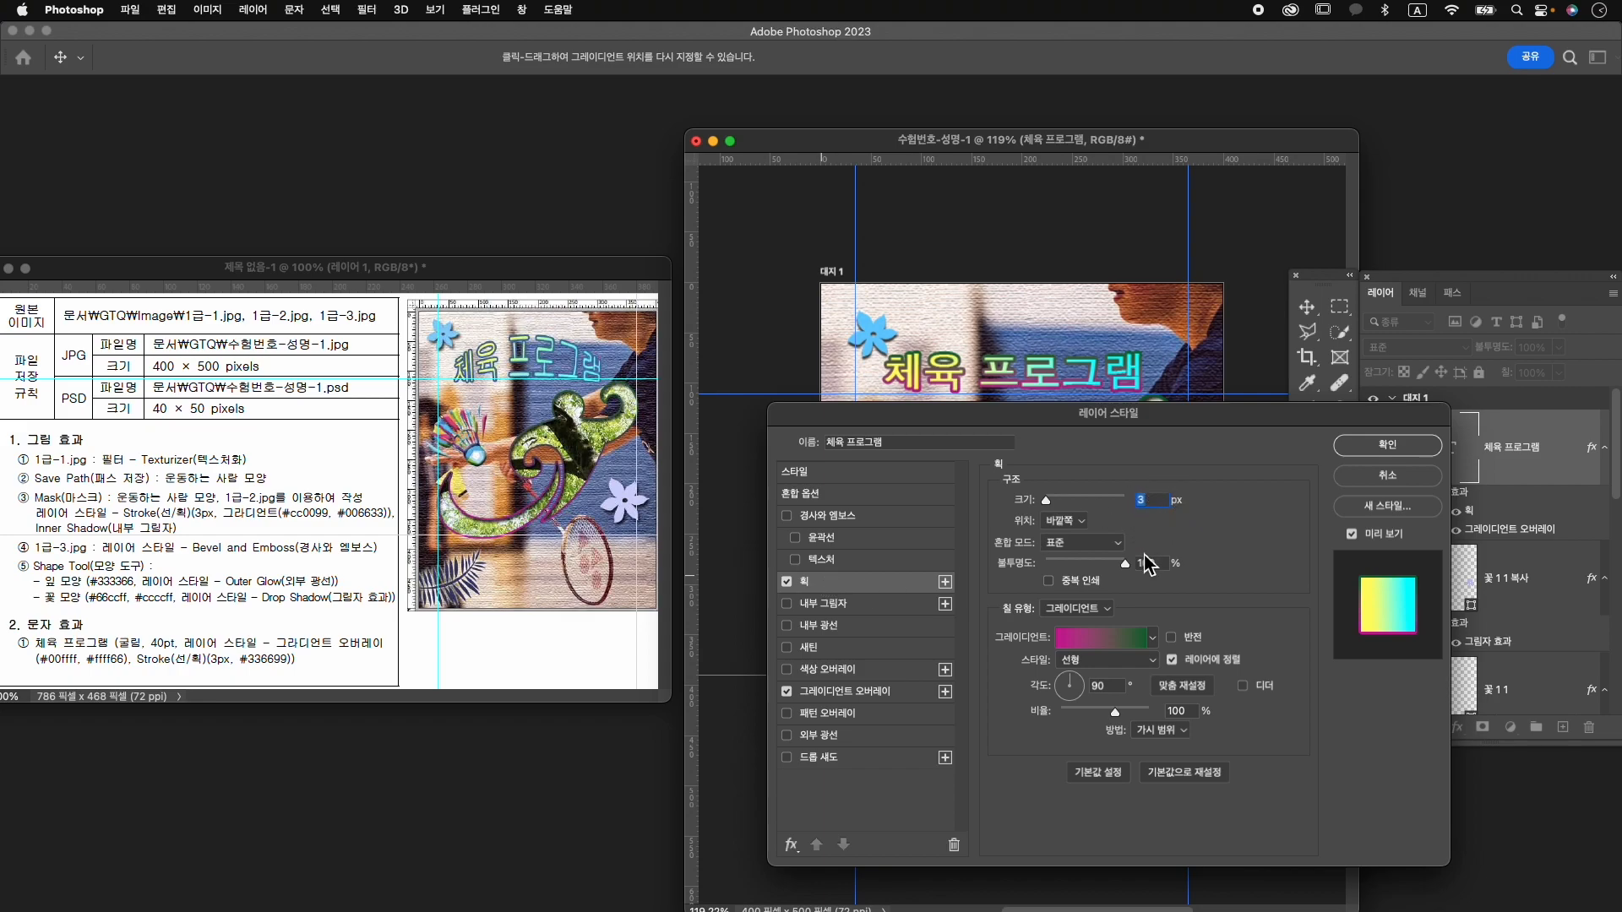
left_click(1086, 608)
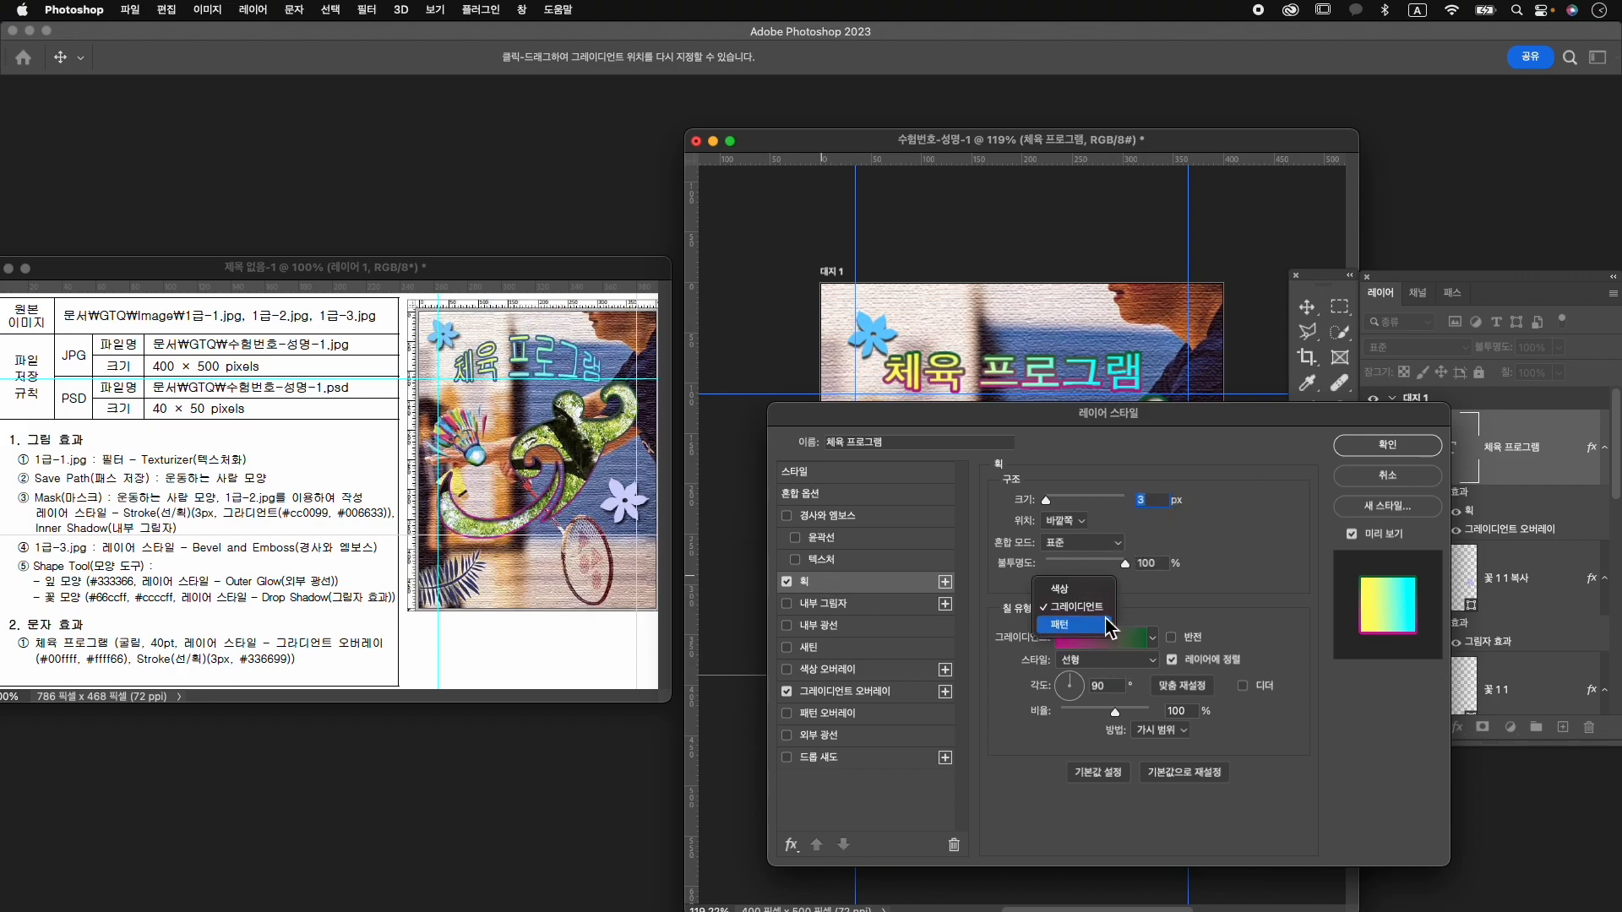
left_click(1090, 588)
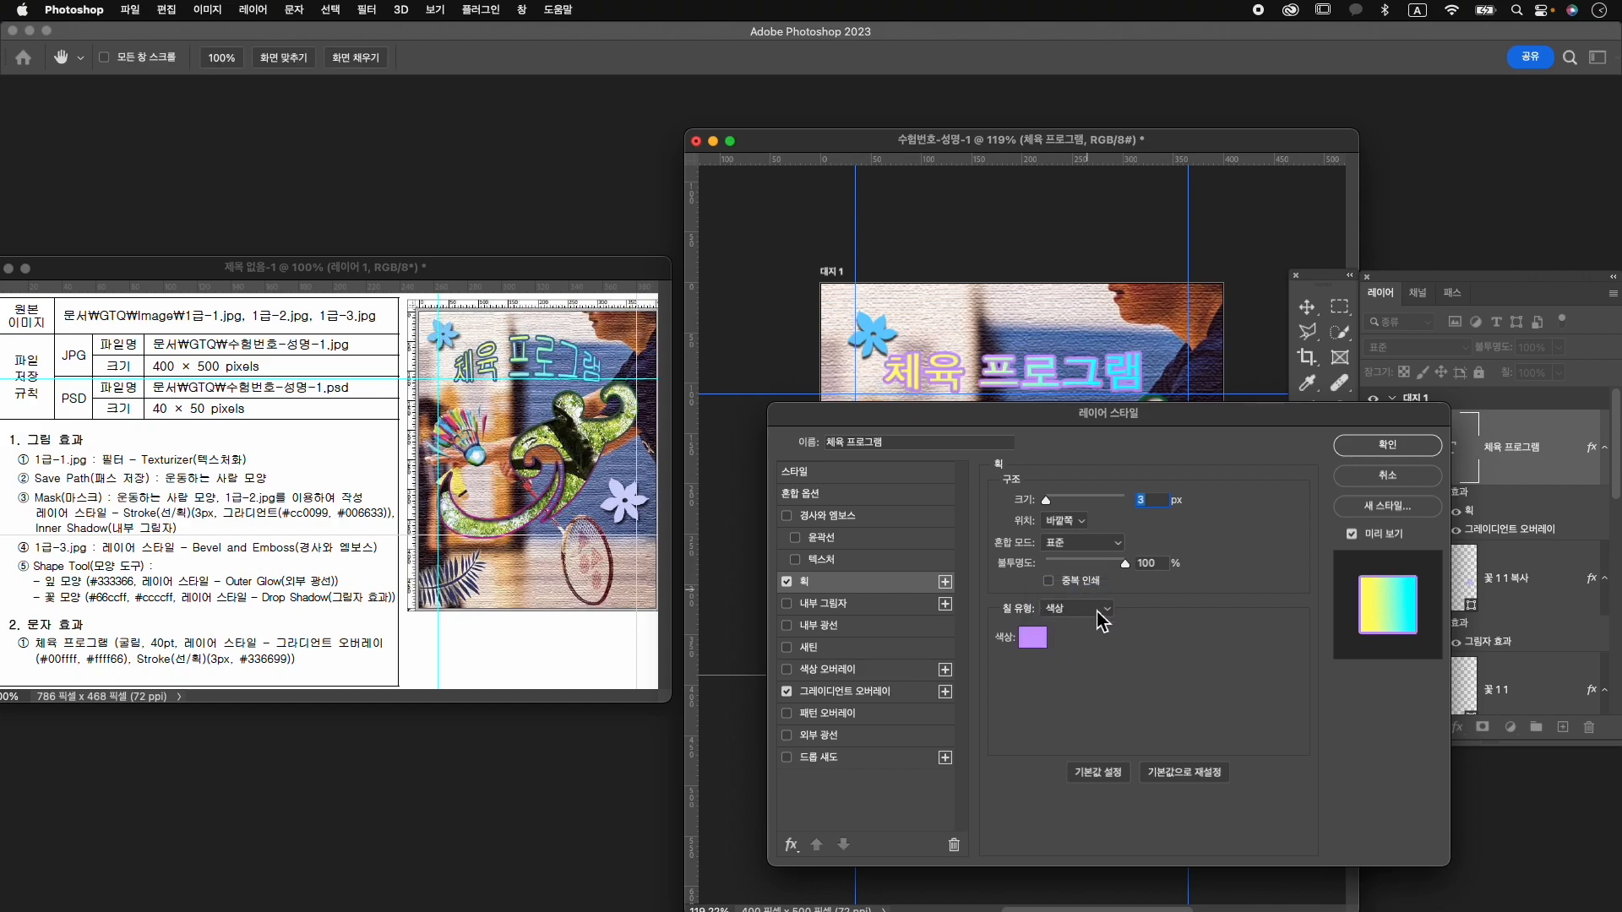
left_click(1032, 638)
left_click(1056, 641)
type("336699")
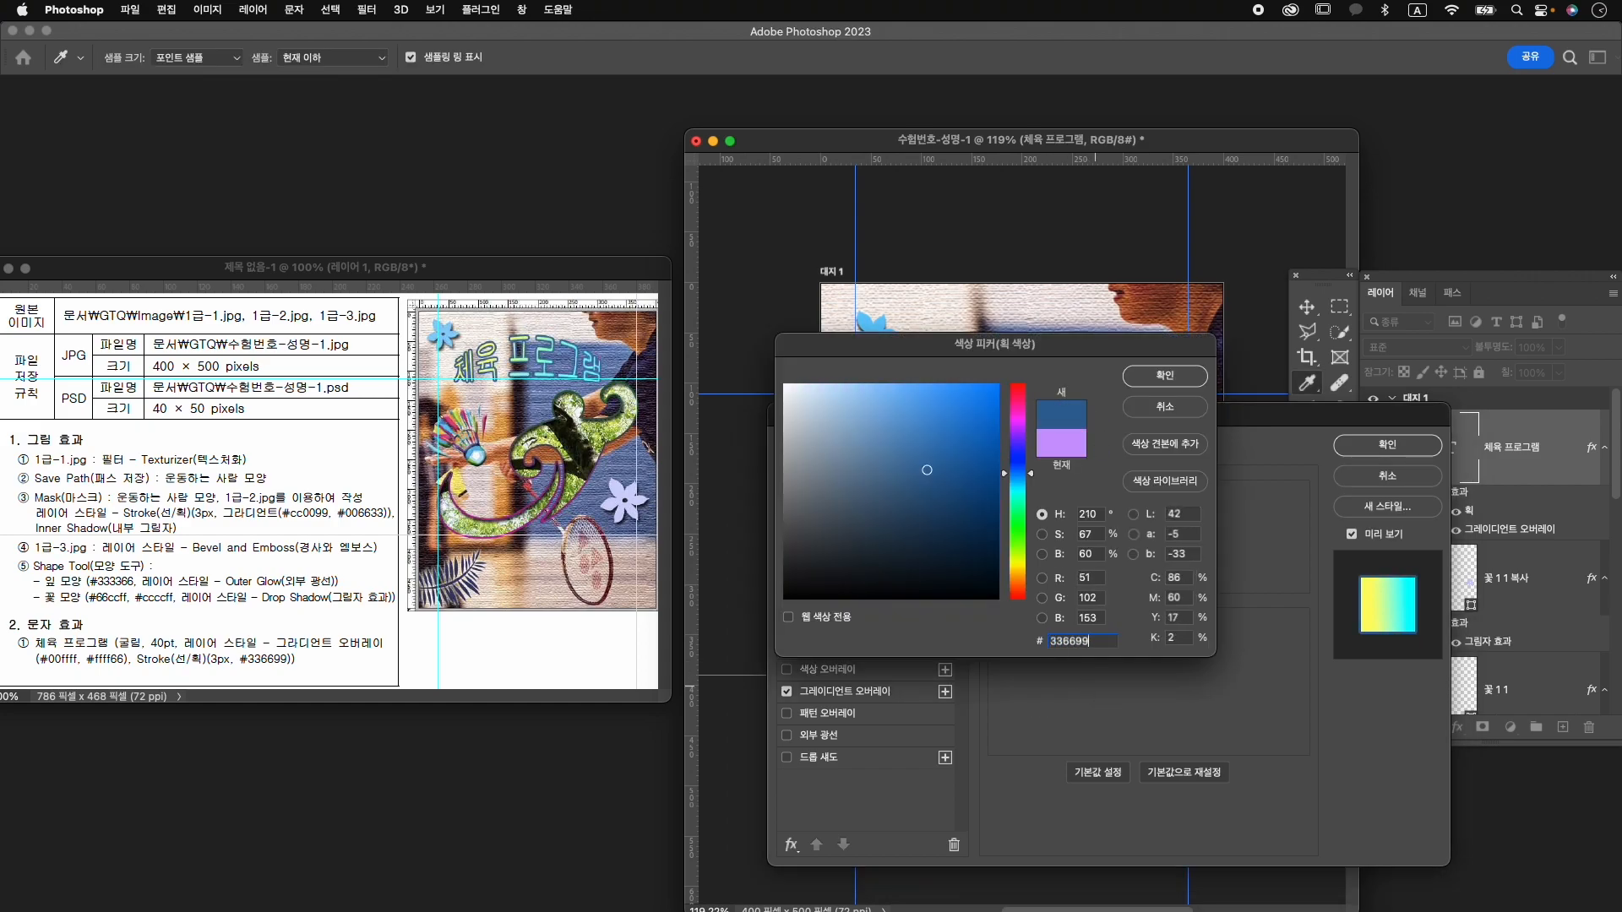
key("Return")
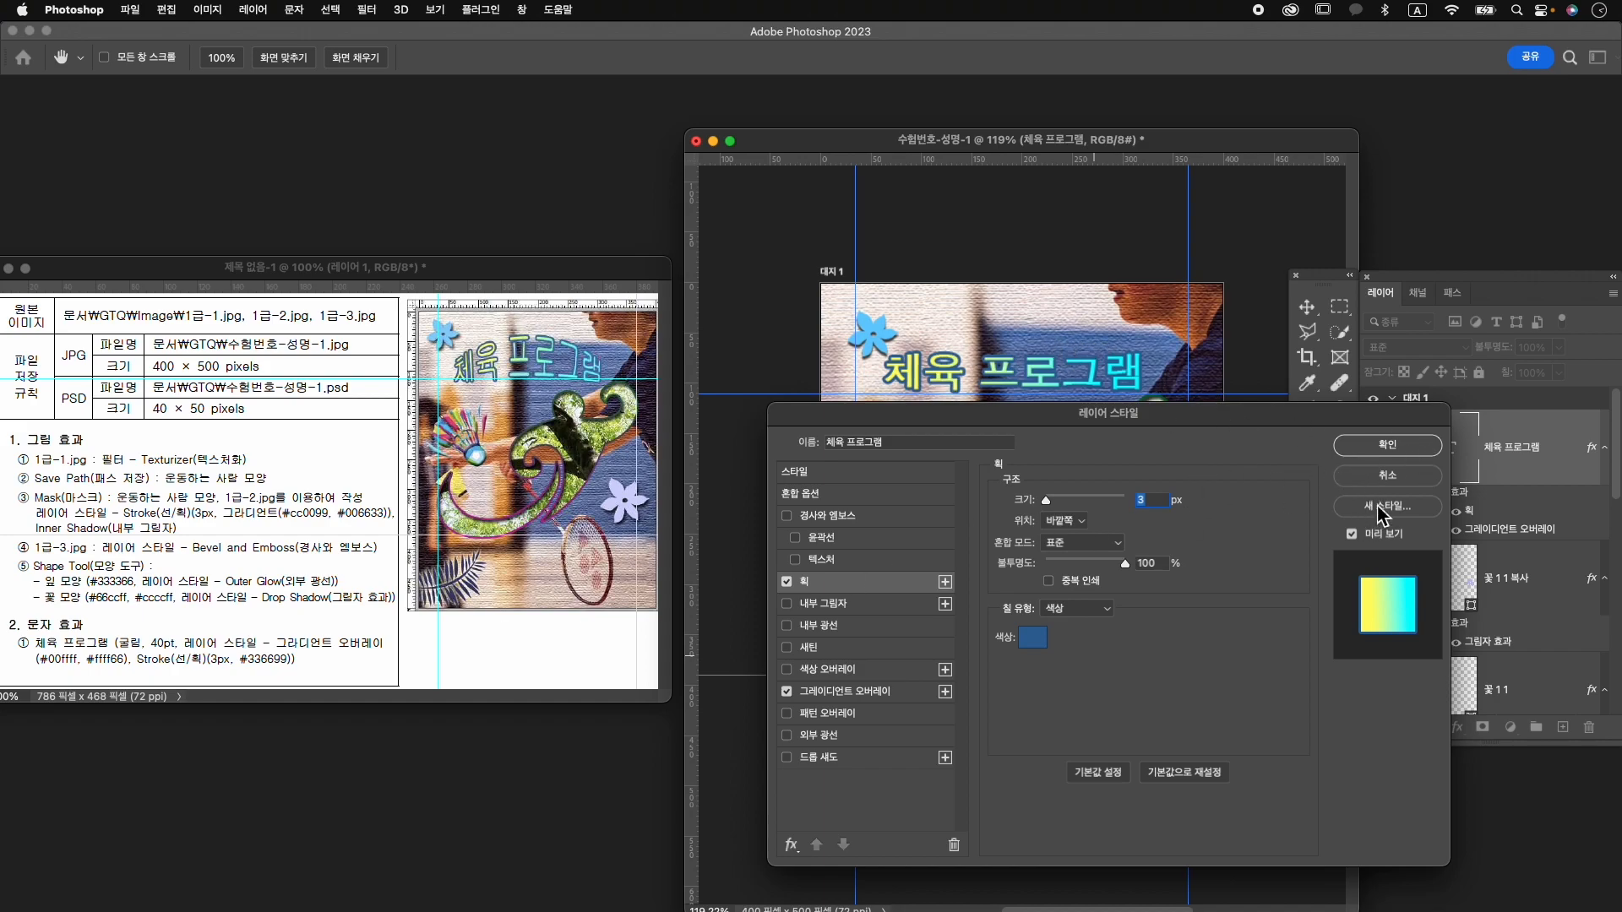
left_click(1390, 456)
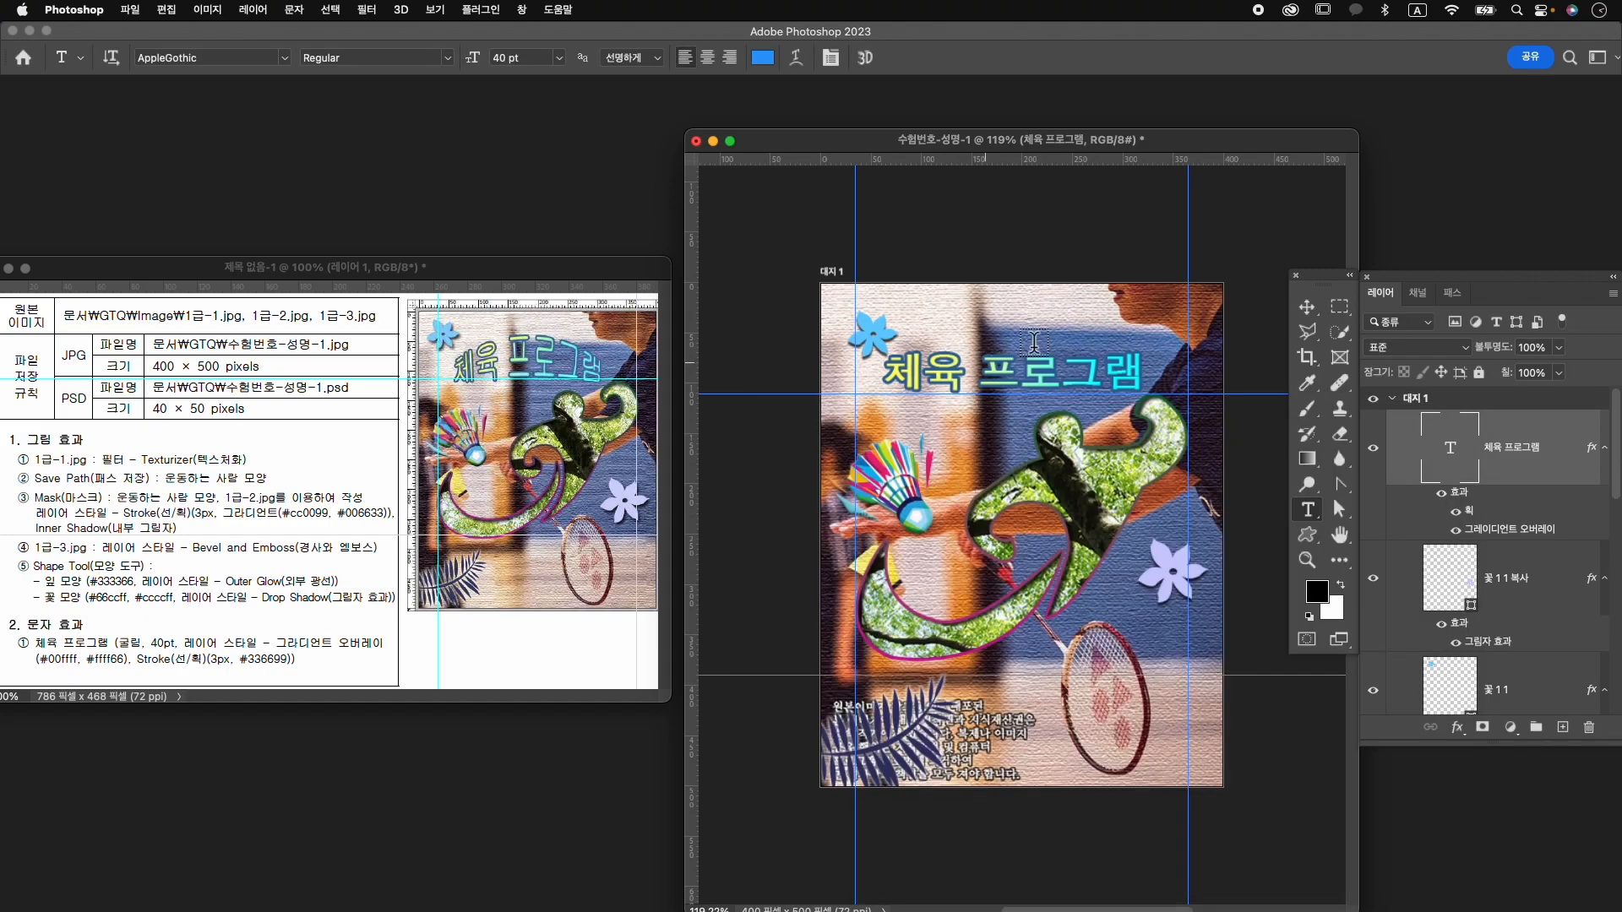
left_click(795, 59)
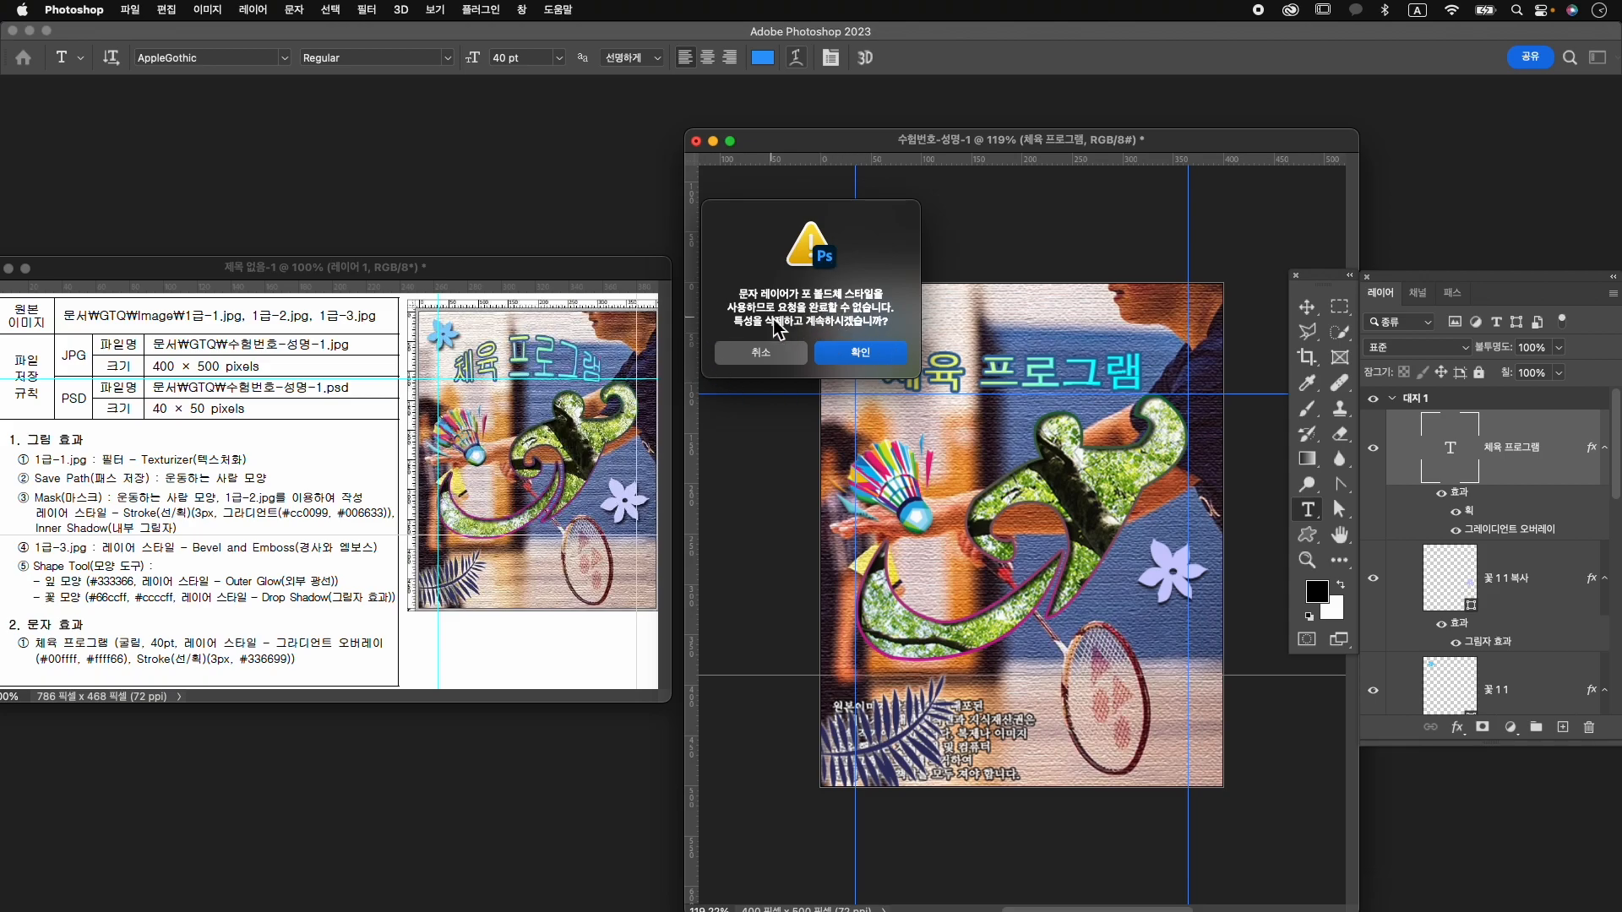
left_click(860, 353)
left_click(1529, 335)
Remove the faux bold style from the whole title text "체육 프로그램" and commit the text edit.
left_click(997, 388)
key("super+a")
key("super+t")
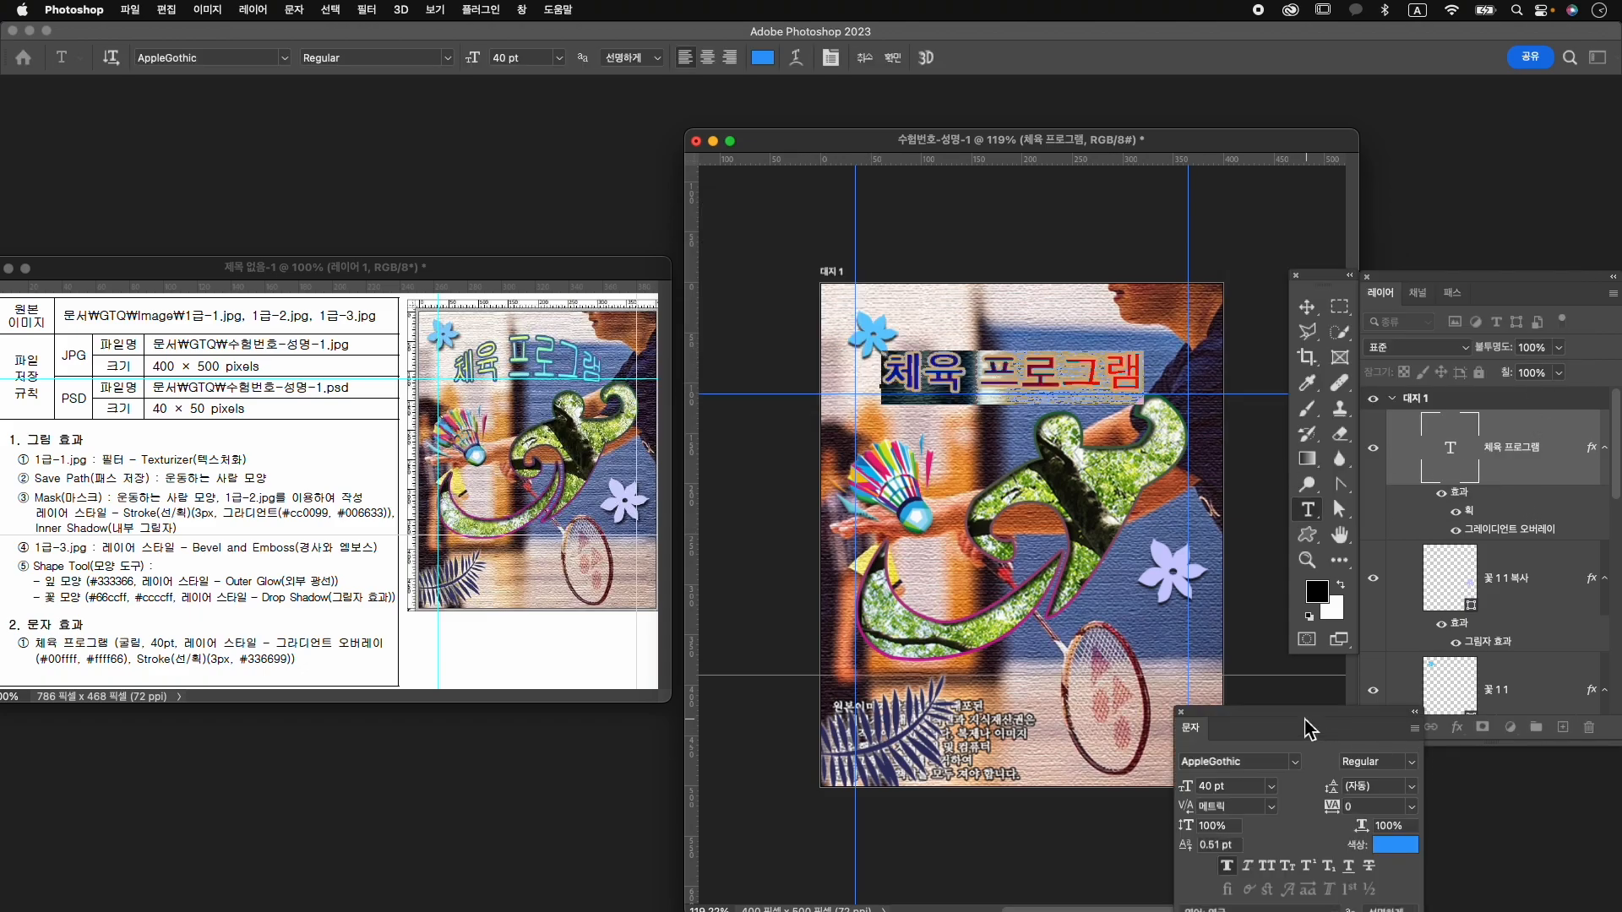
left_click_drag(1304, 721, 1171, 553)
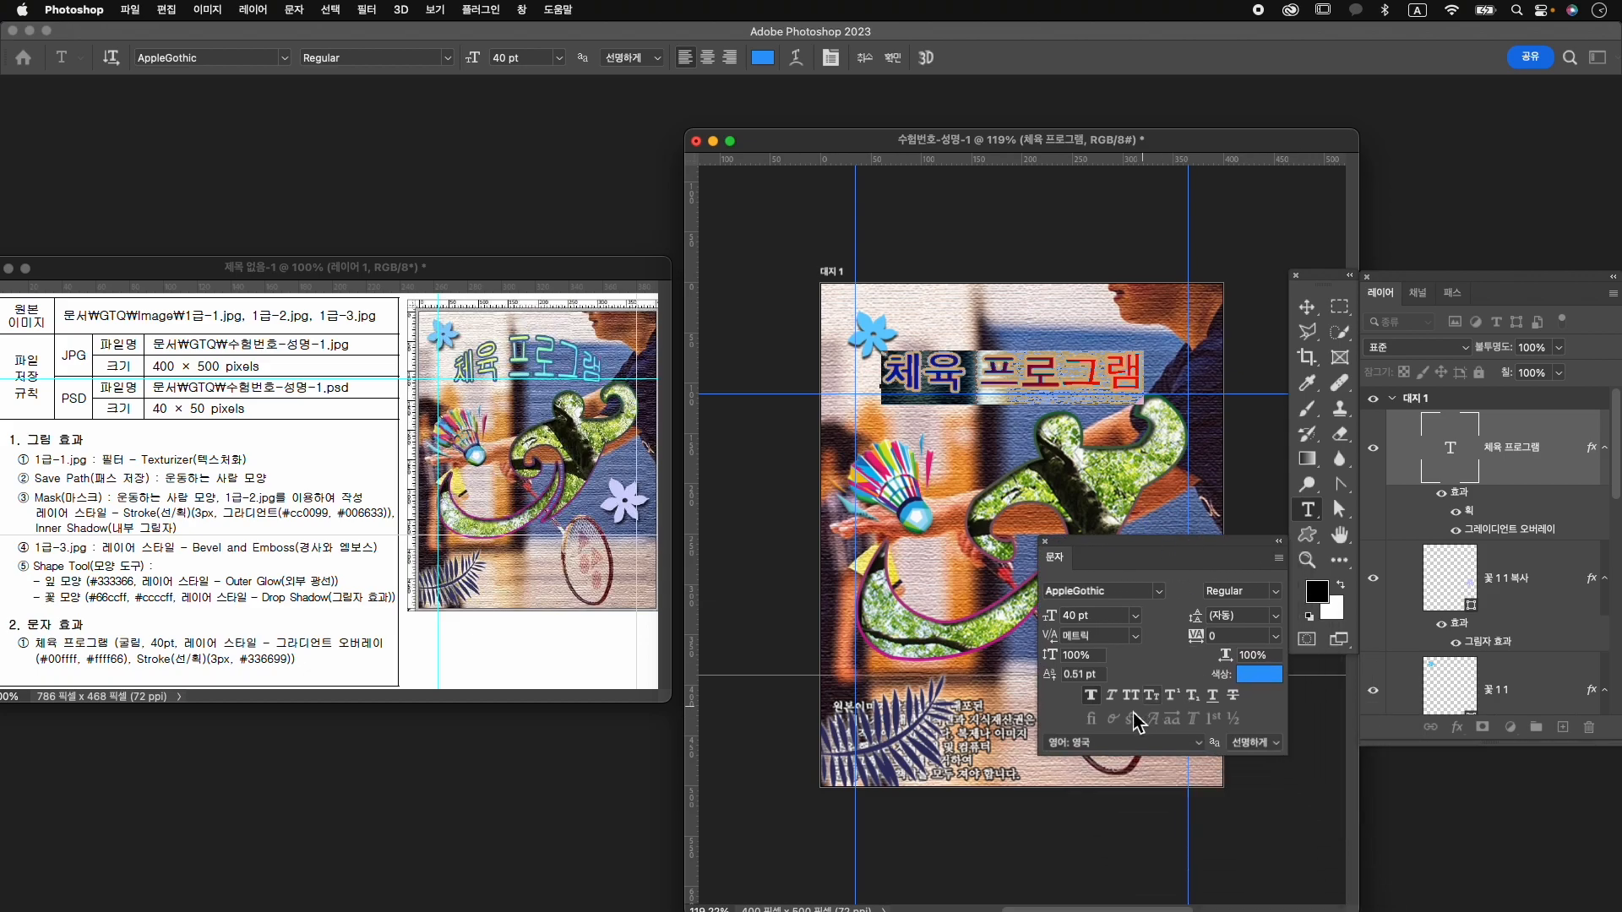
left_click(1090, 696)
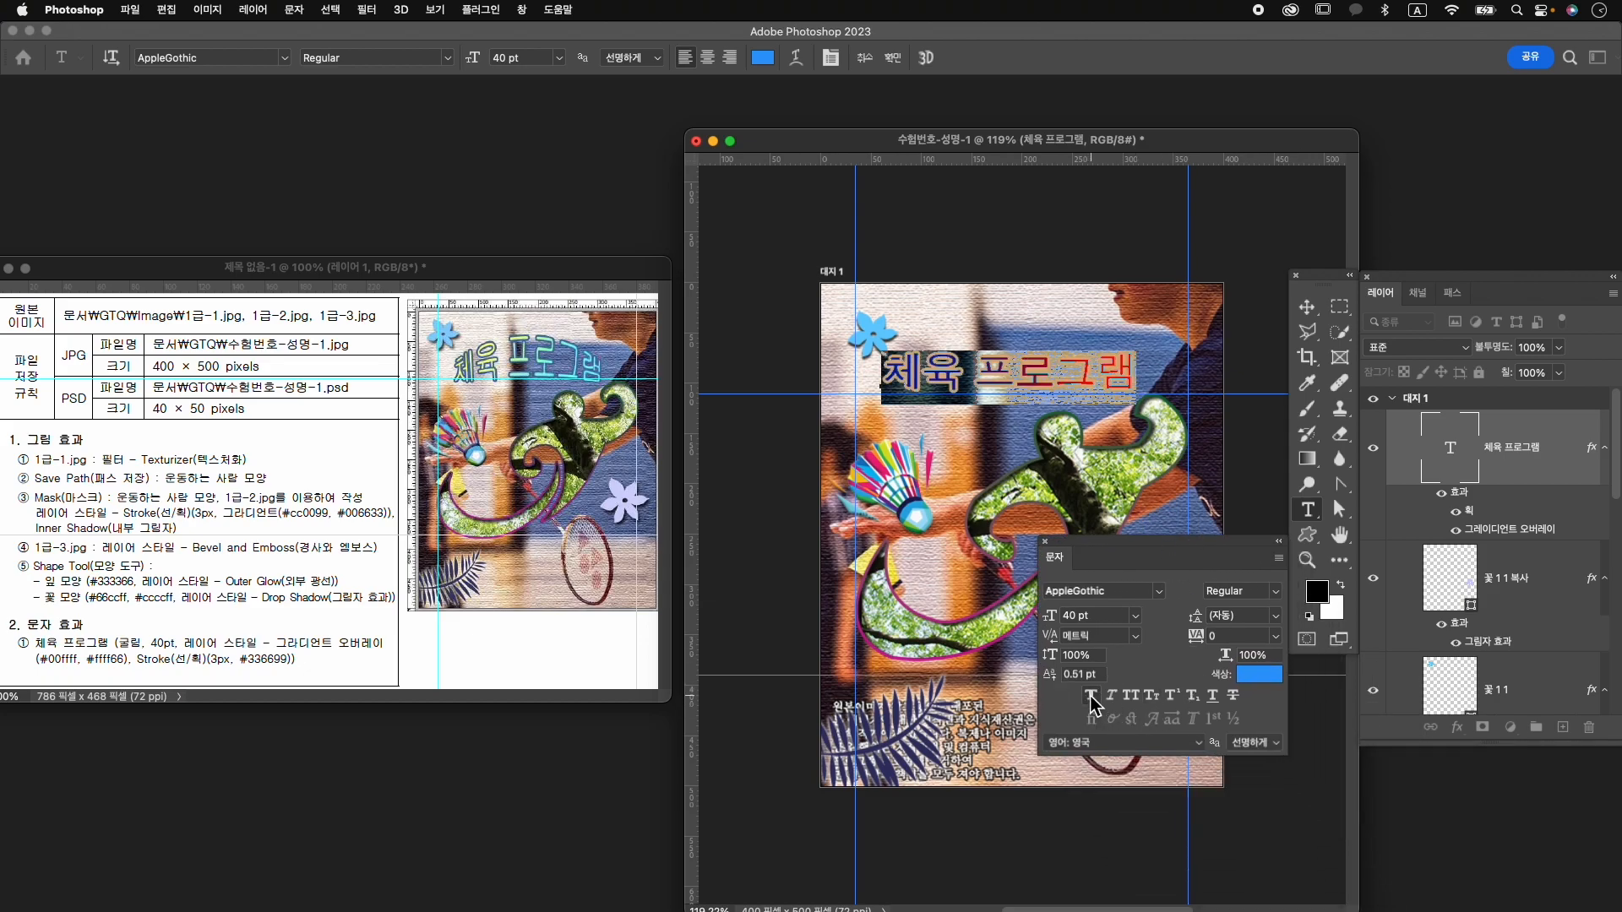
left_click(1045, 542)
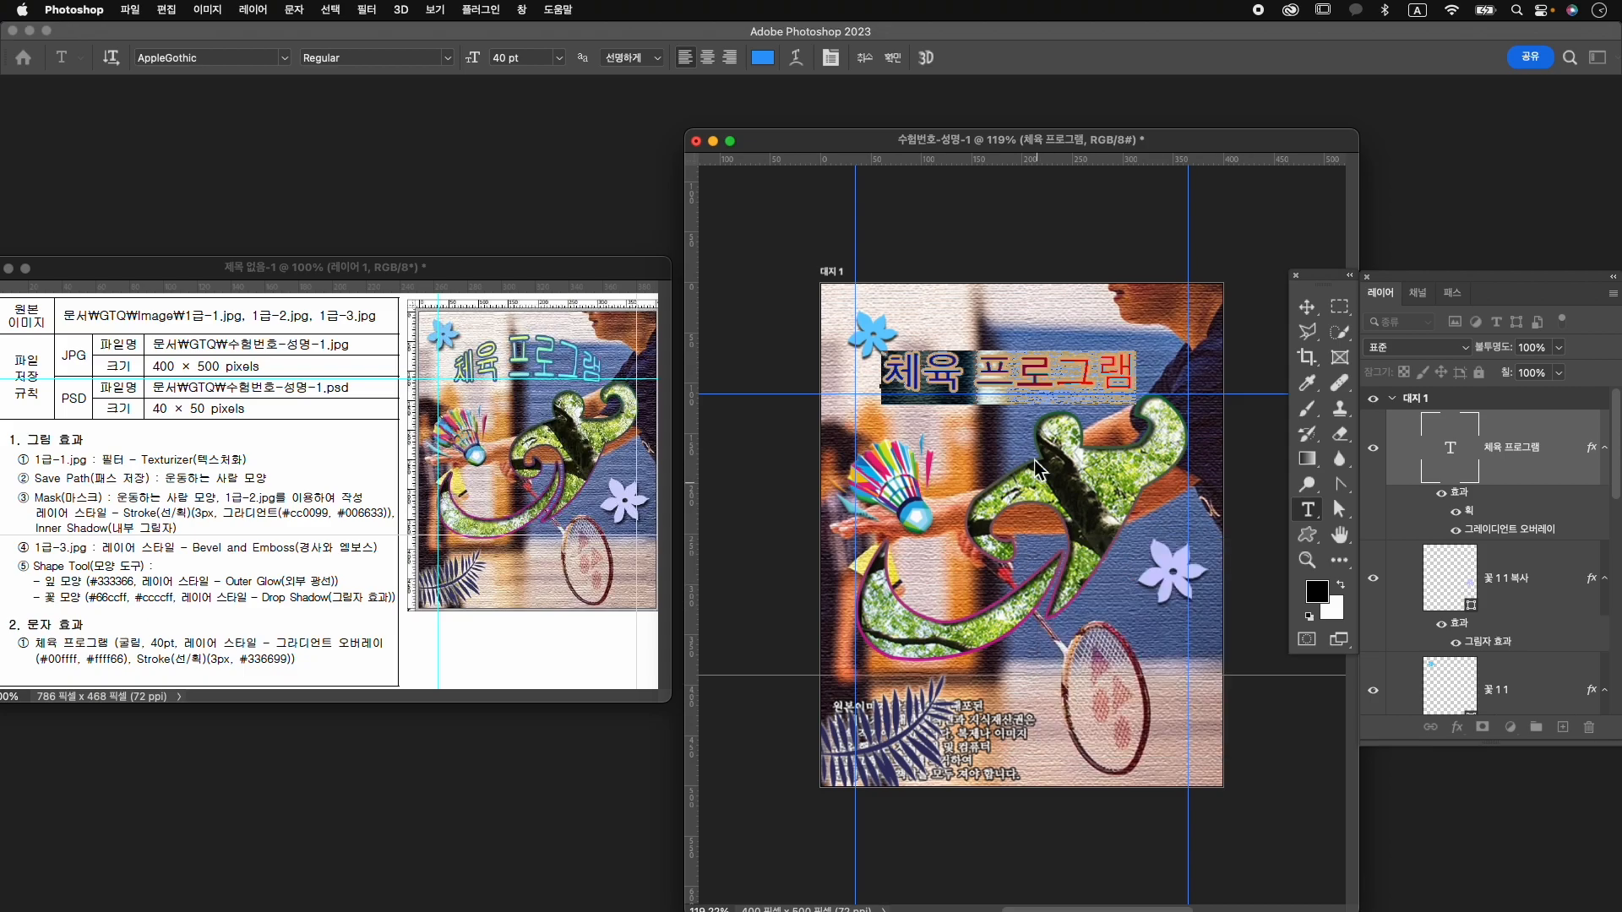
left_click(892, 57)
Warp the title text with the Arc Upper (위 부채꼴) style, horizontal, at a bend of +28%.
left_click(798, 57)
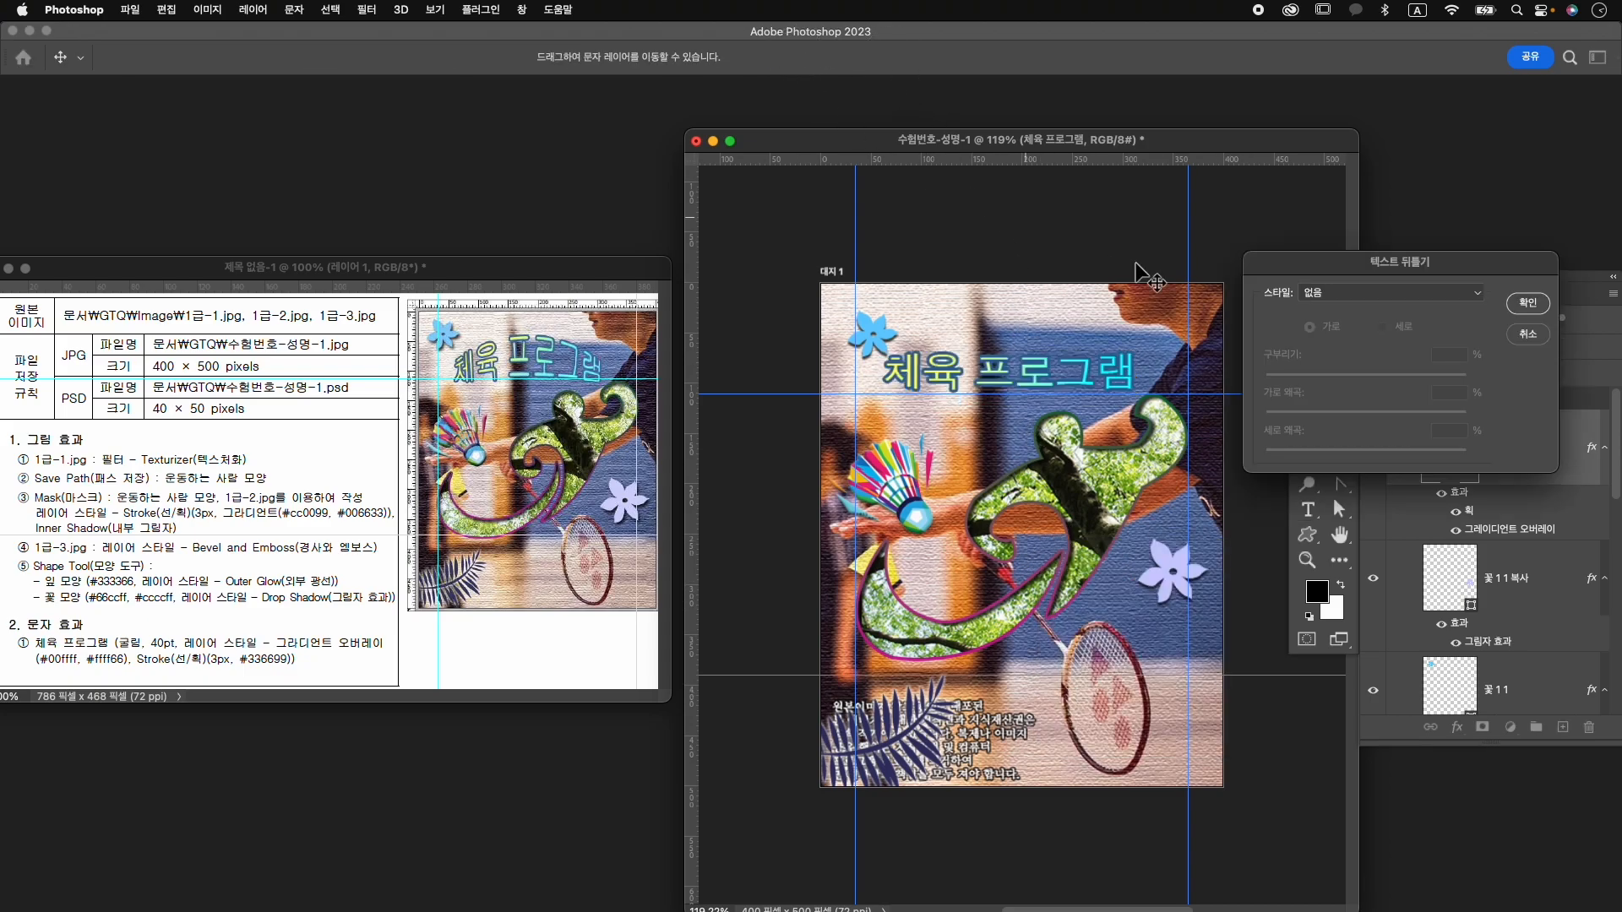
left_click(1356, 296)
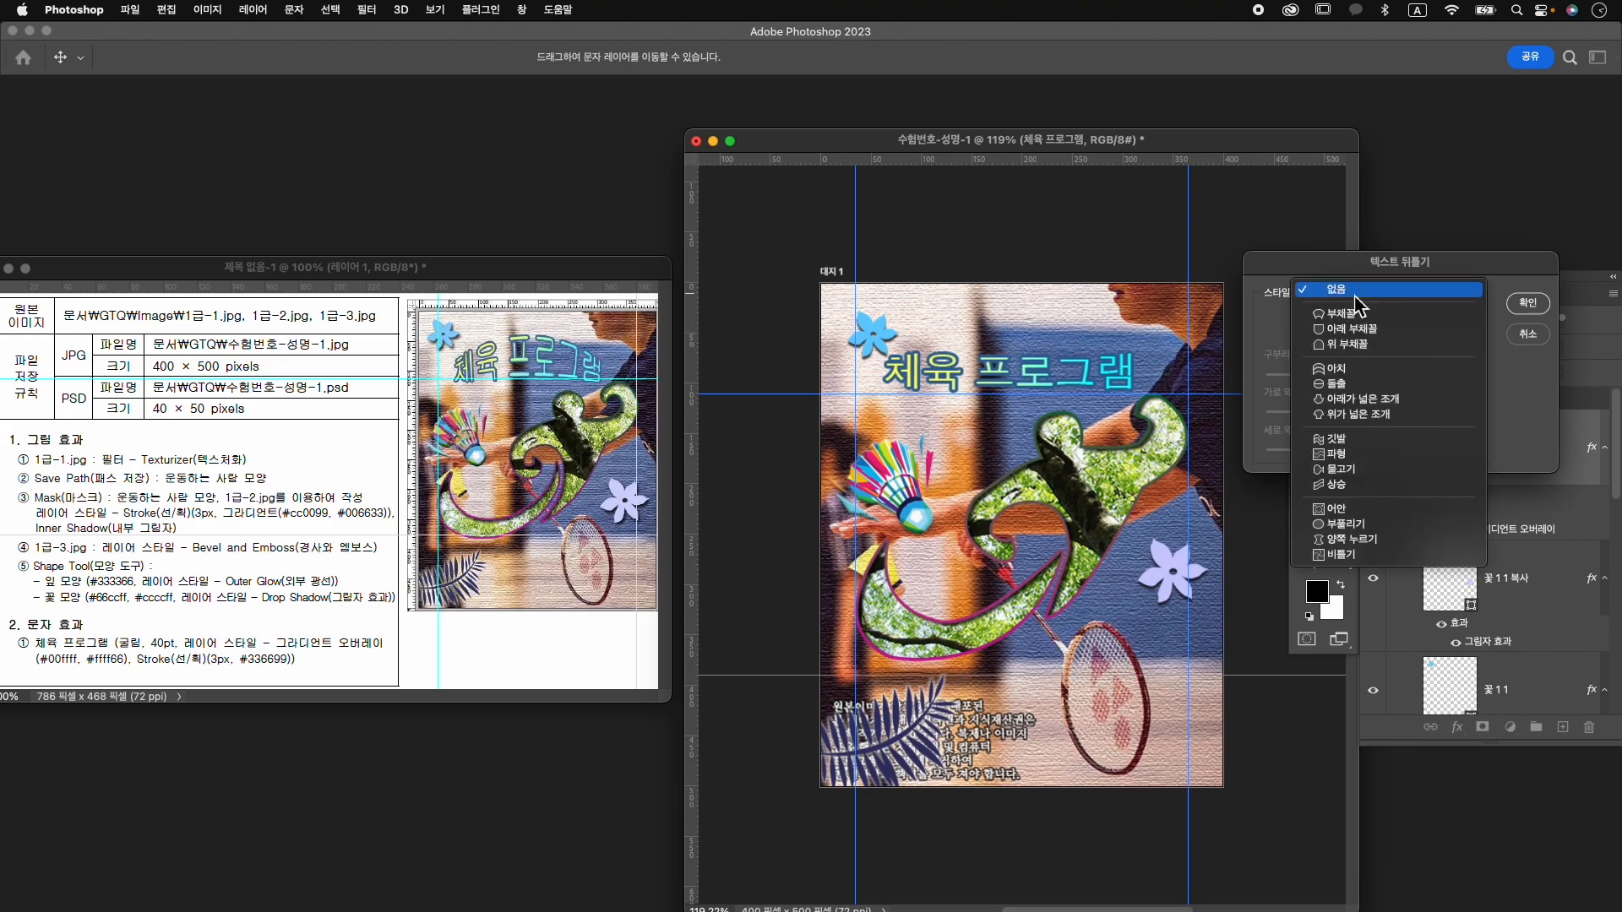
left_click(1409, 346)
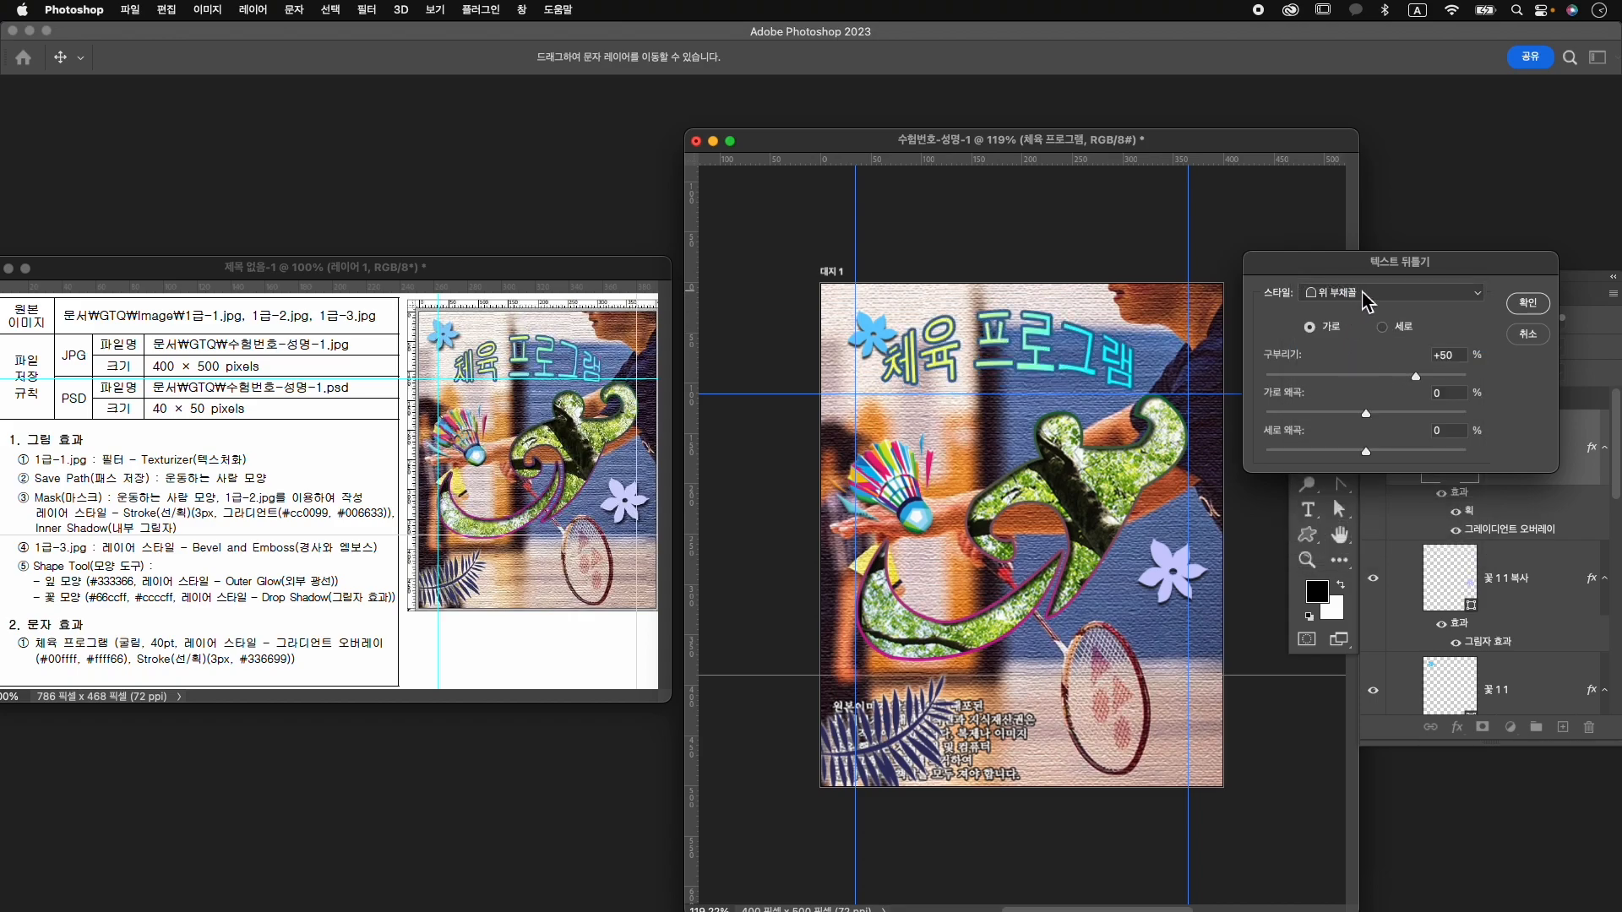
left_click(1392, 377)
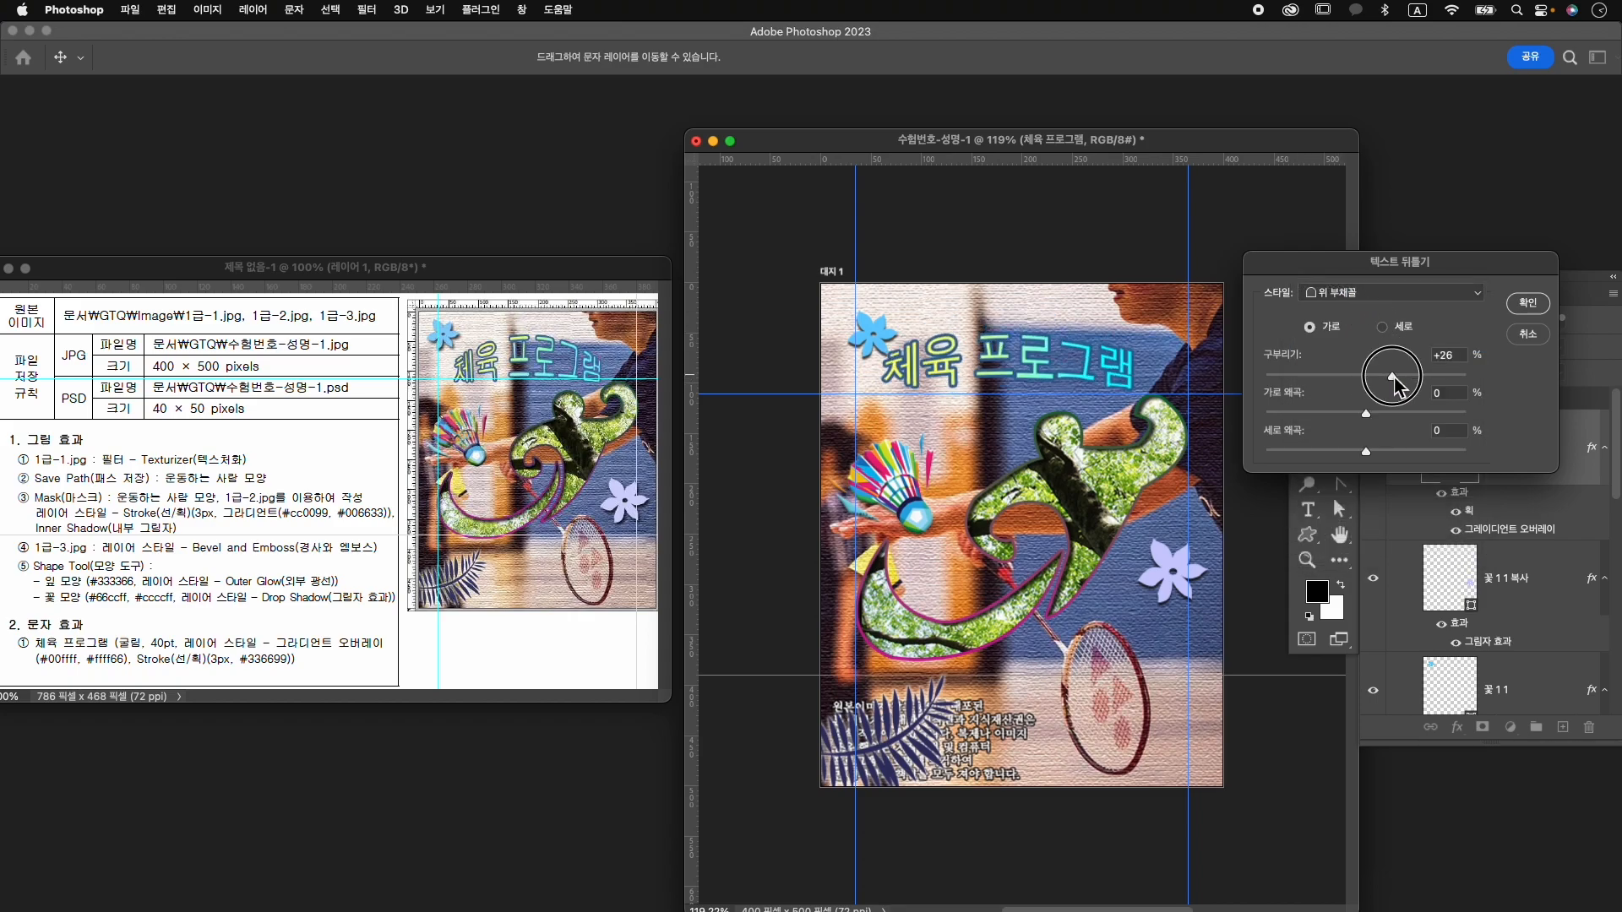
left_click_drag(1394, 379, 1387, 377)
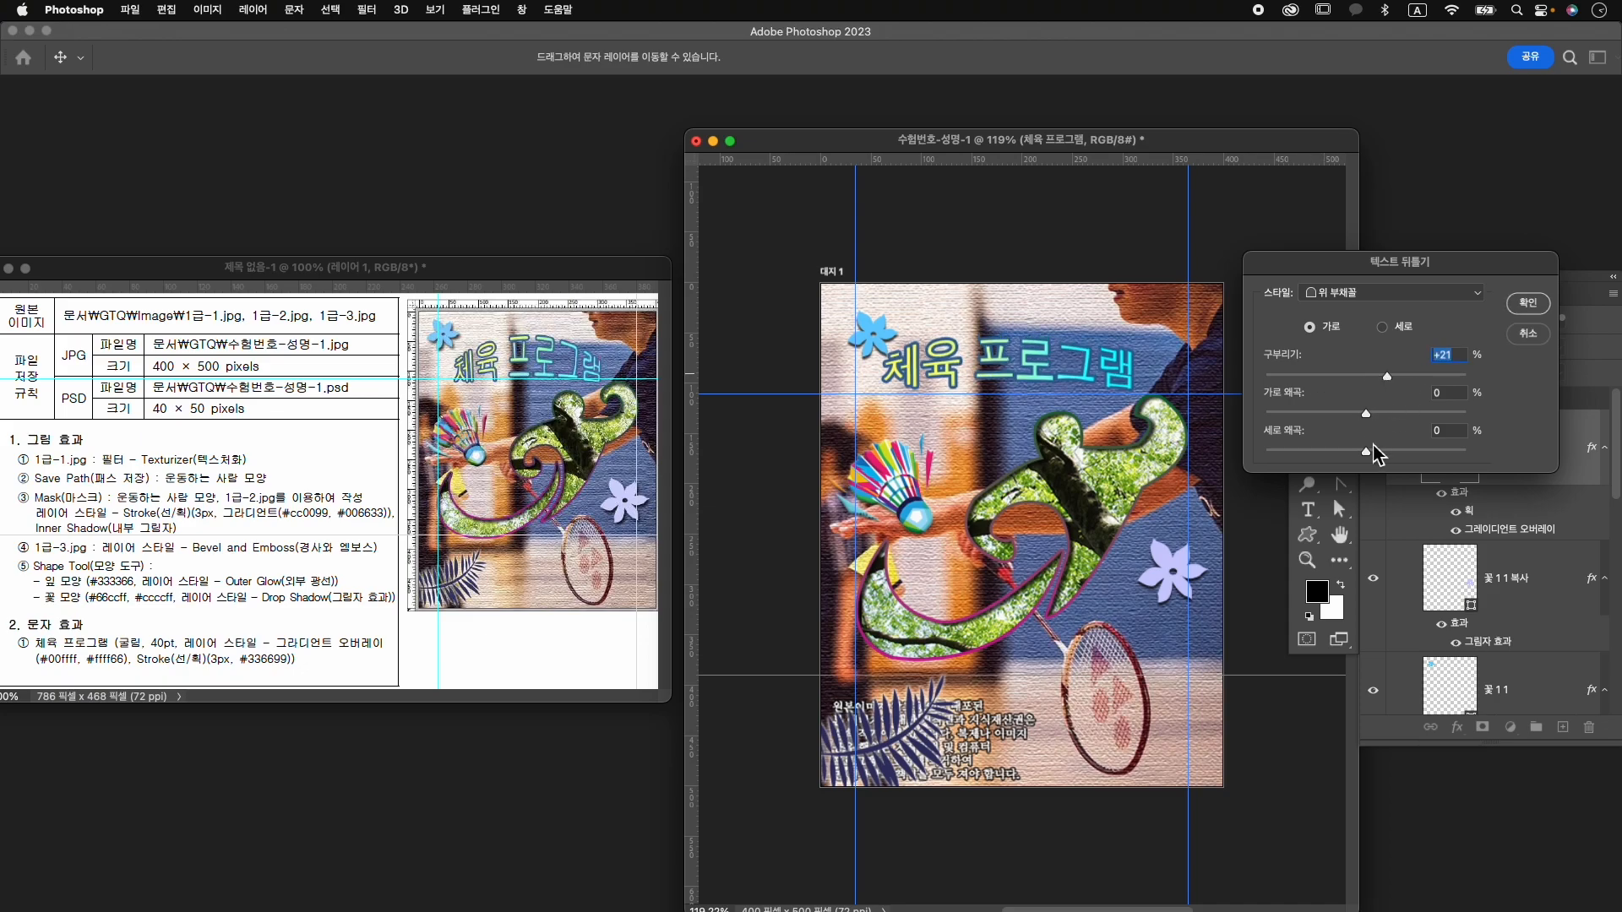
left_click(1387, 376)
left_click(1393, 377)
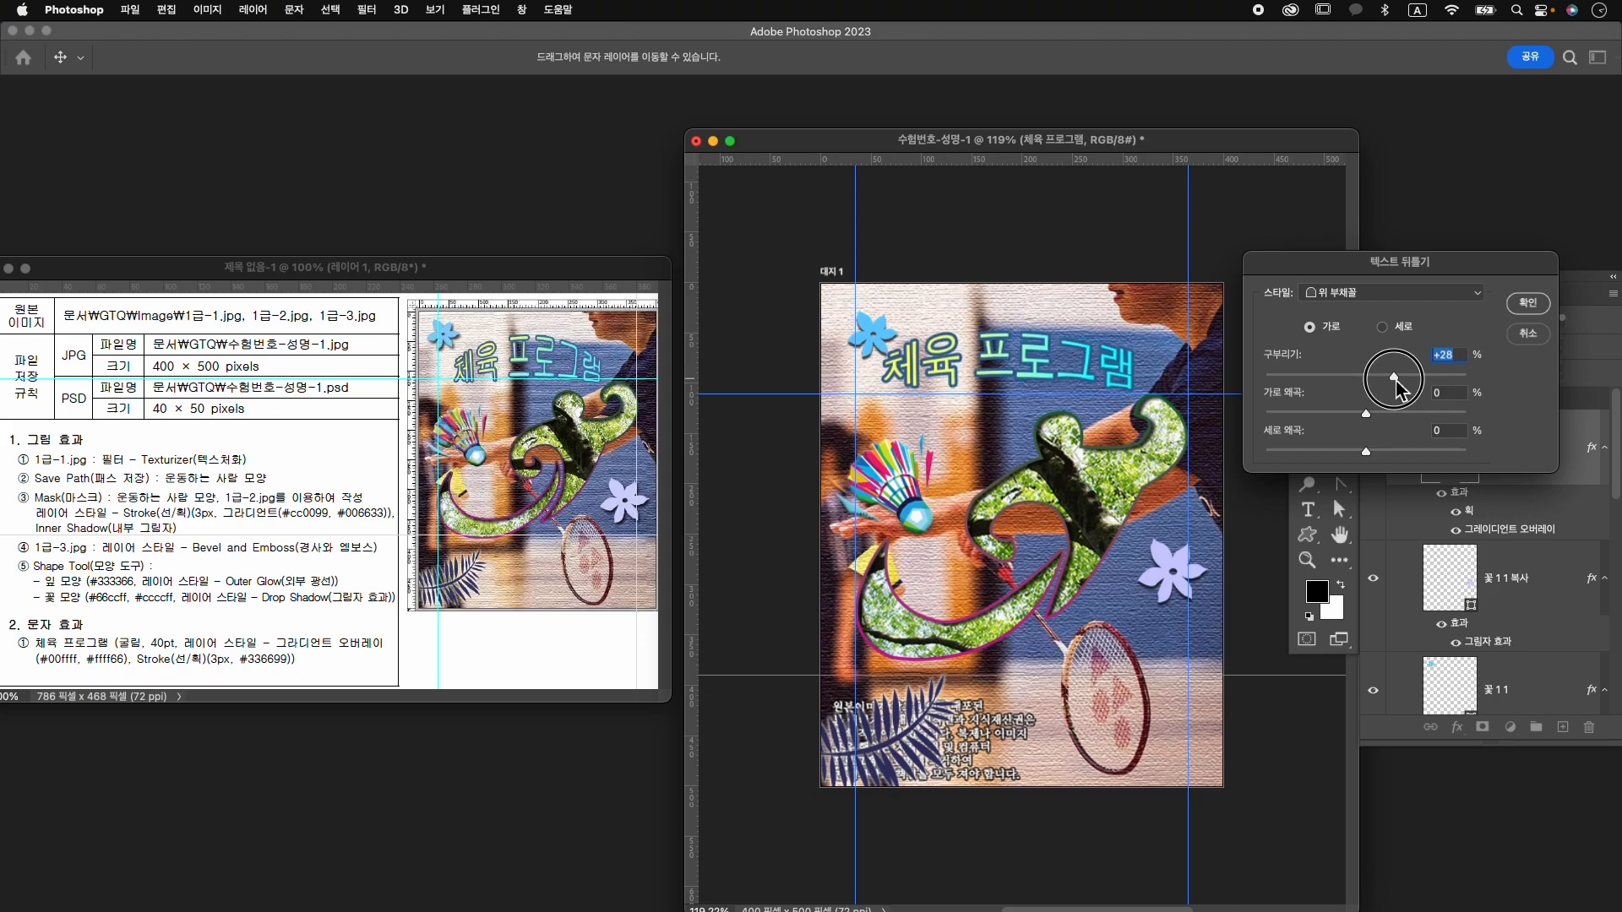
left_click(1528, 303)
Add a vertical guide at about 50 px and move the warped title slightly down so its left edge meets that guide.
key("super+t")
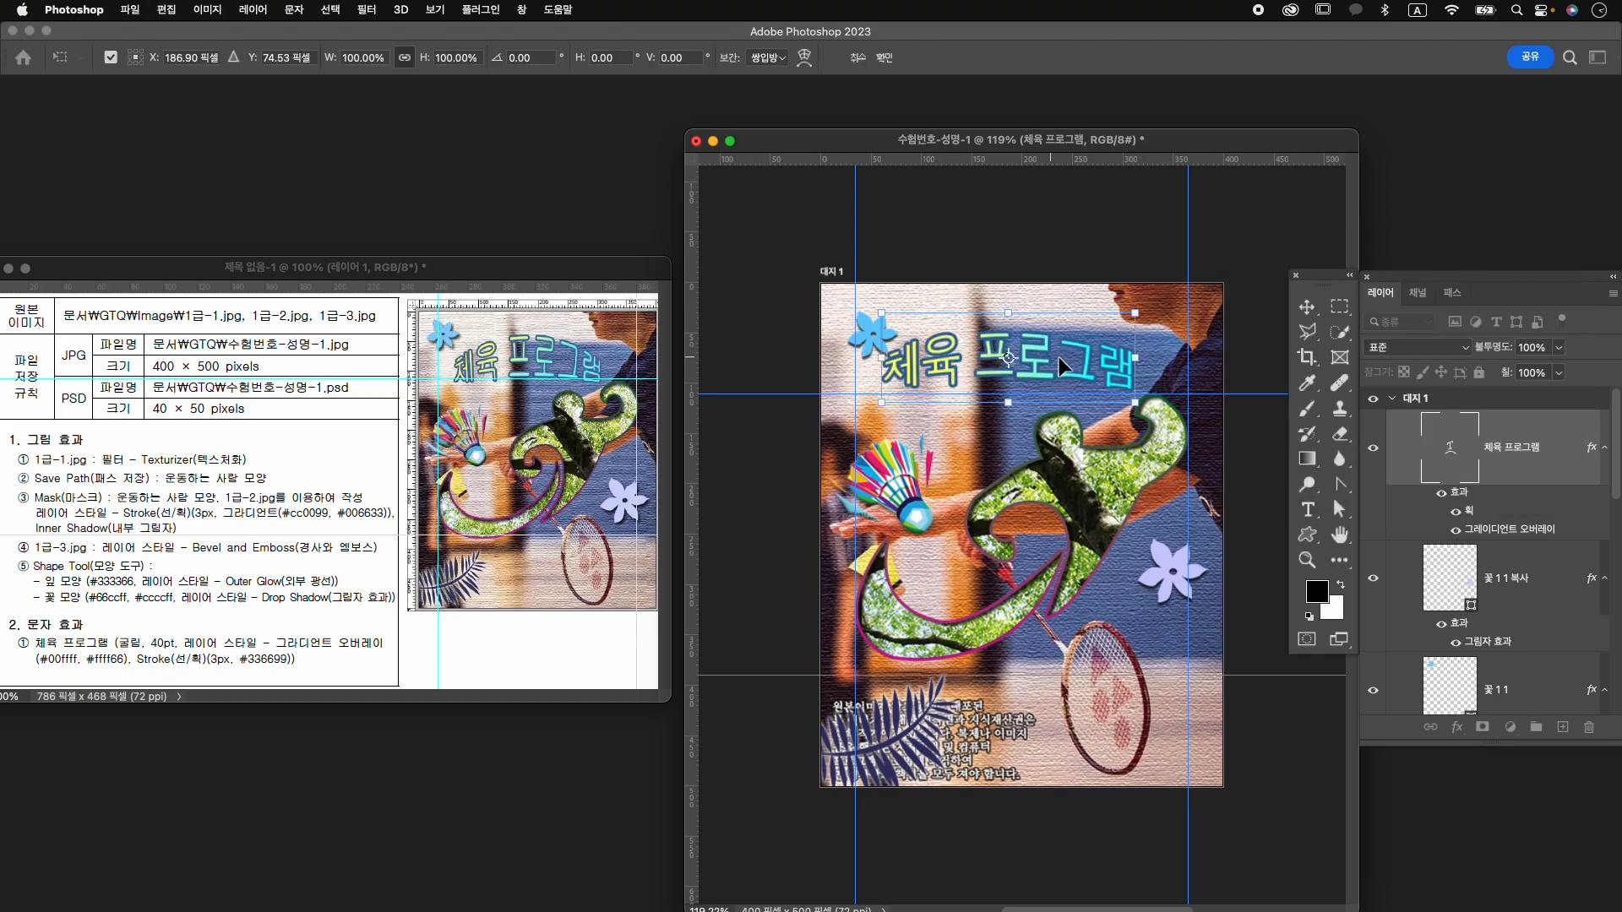
left_click_drag(1063, 362, 1061, 372)
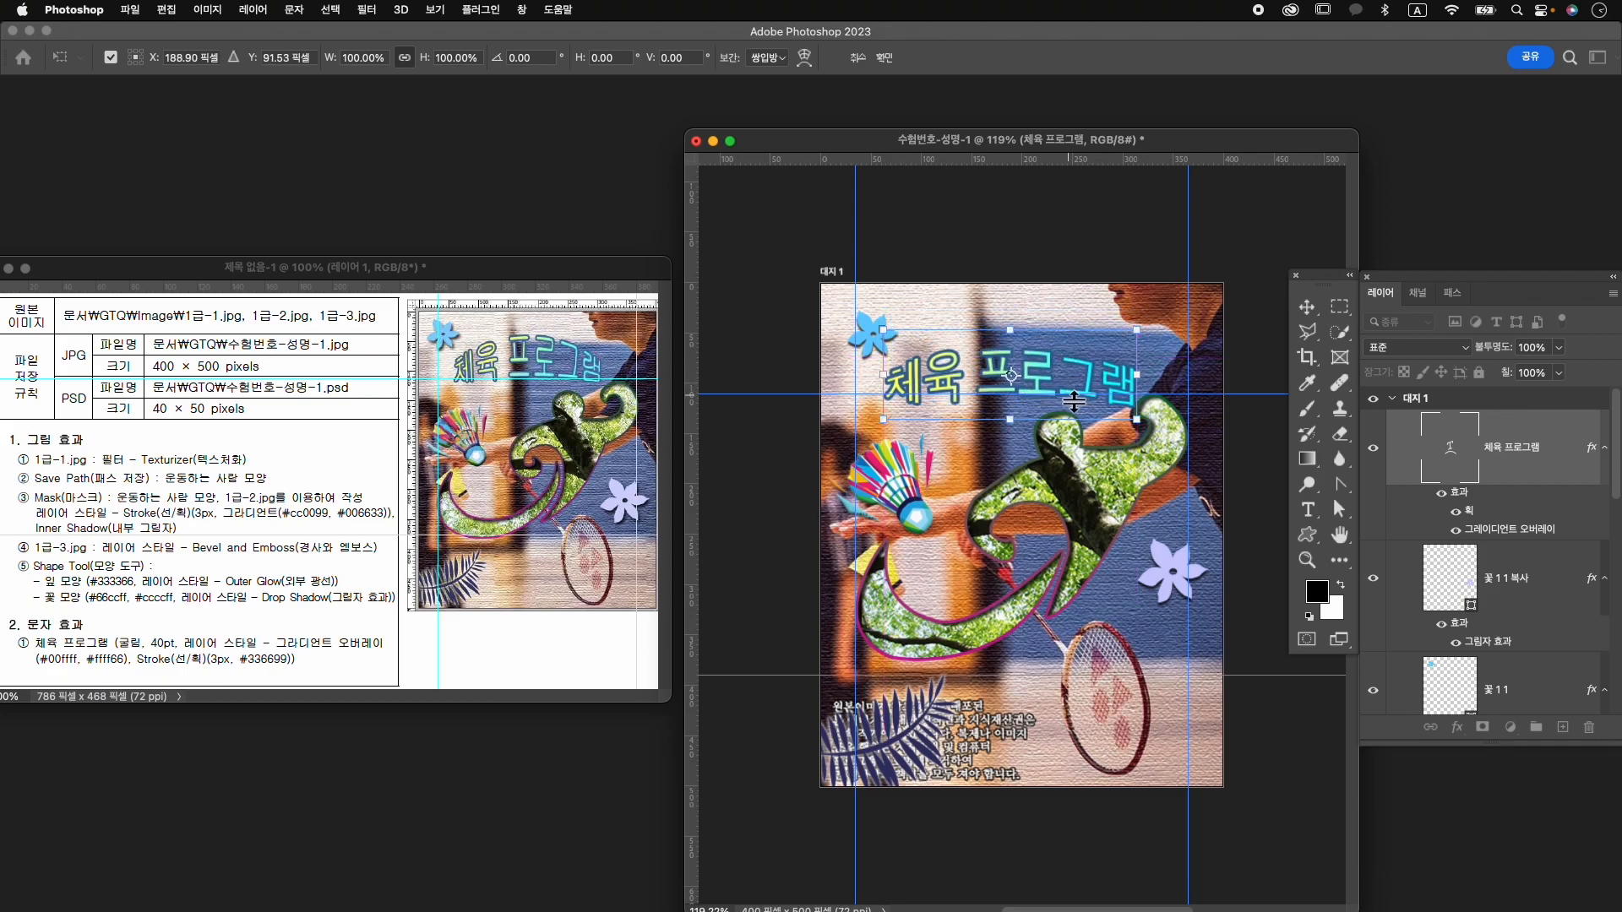
left_click_drag(695, 310, 877, 310)
left_click_drag(999, 372, 991, 371)
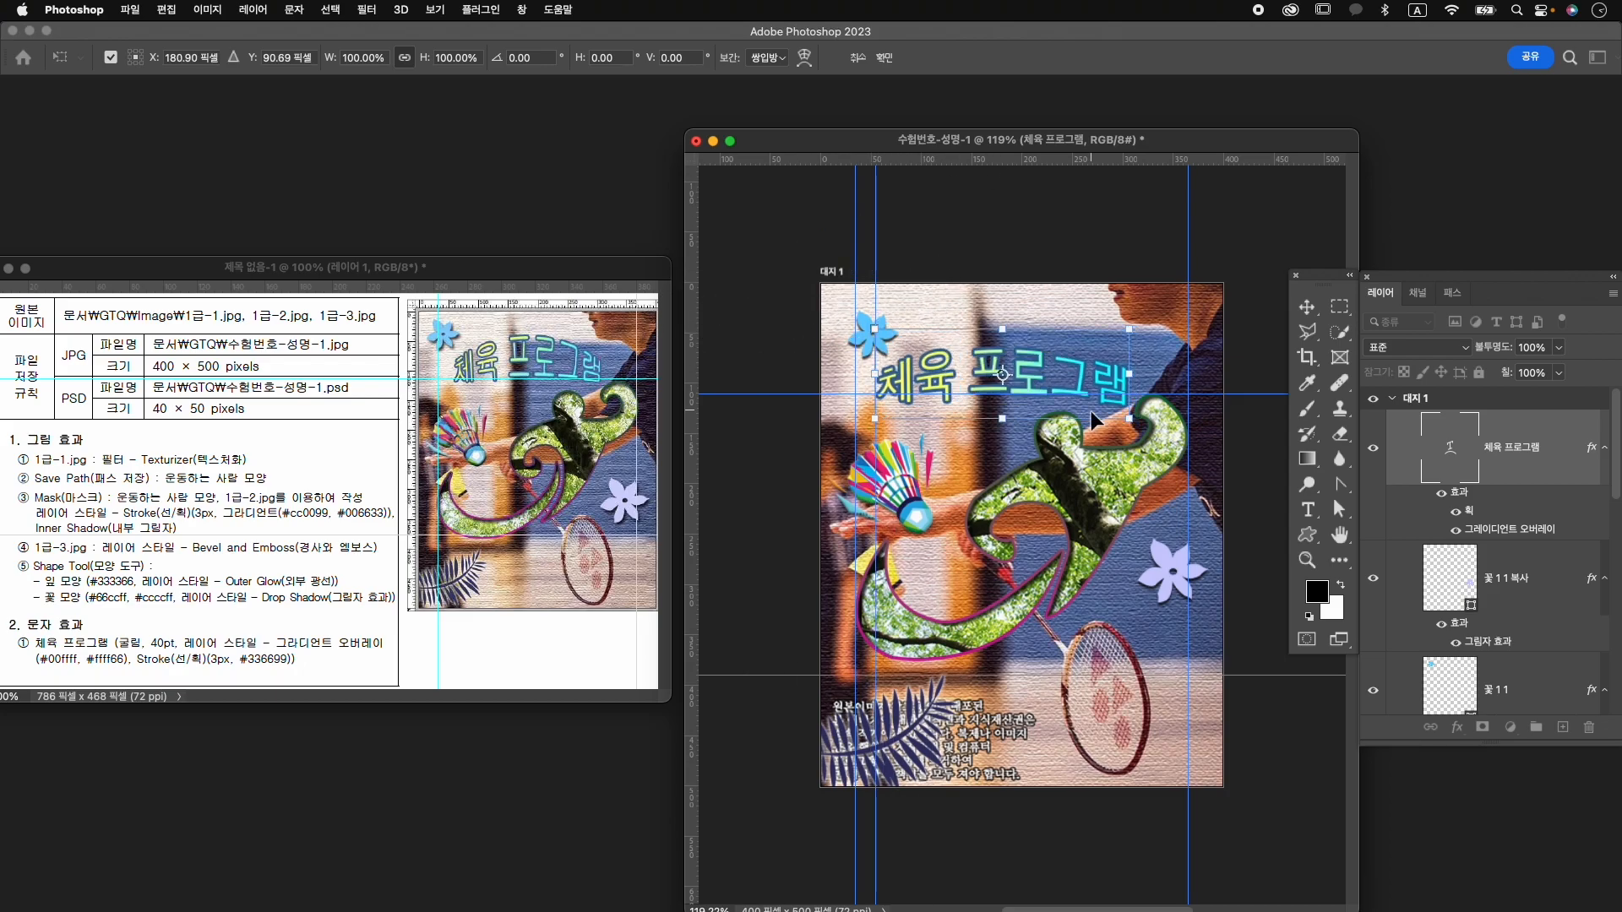
key("Return")
key("t")
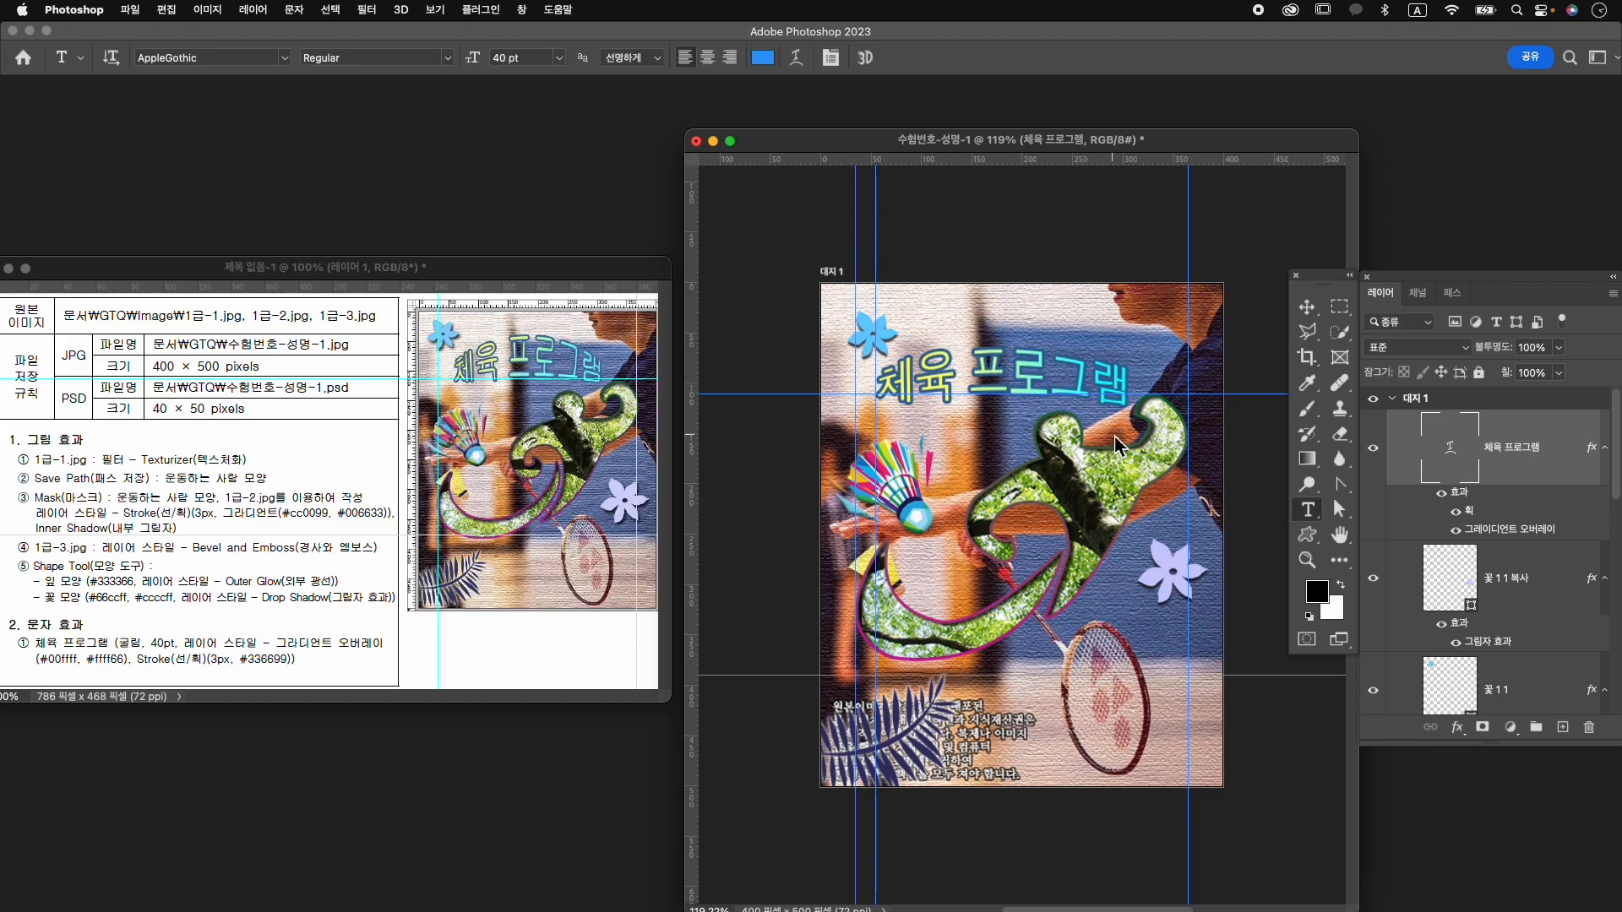
key("v")
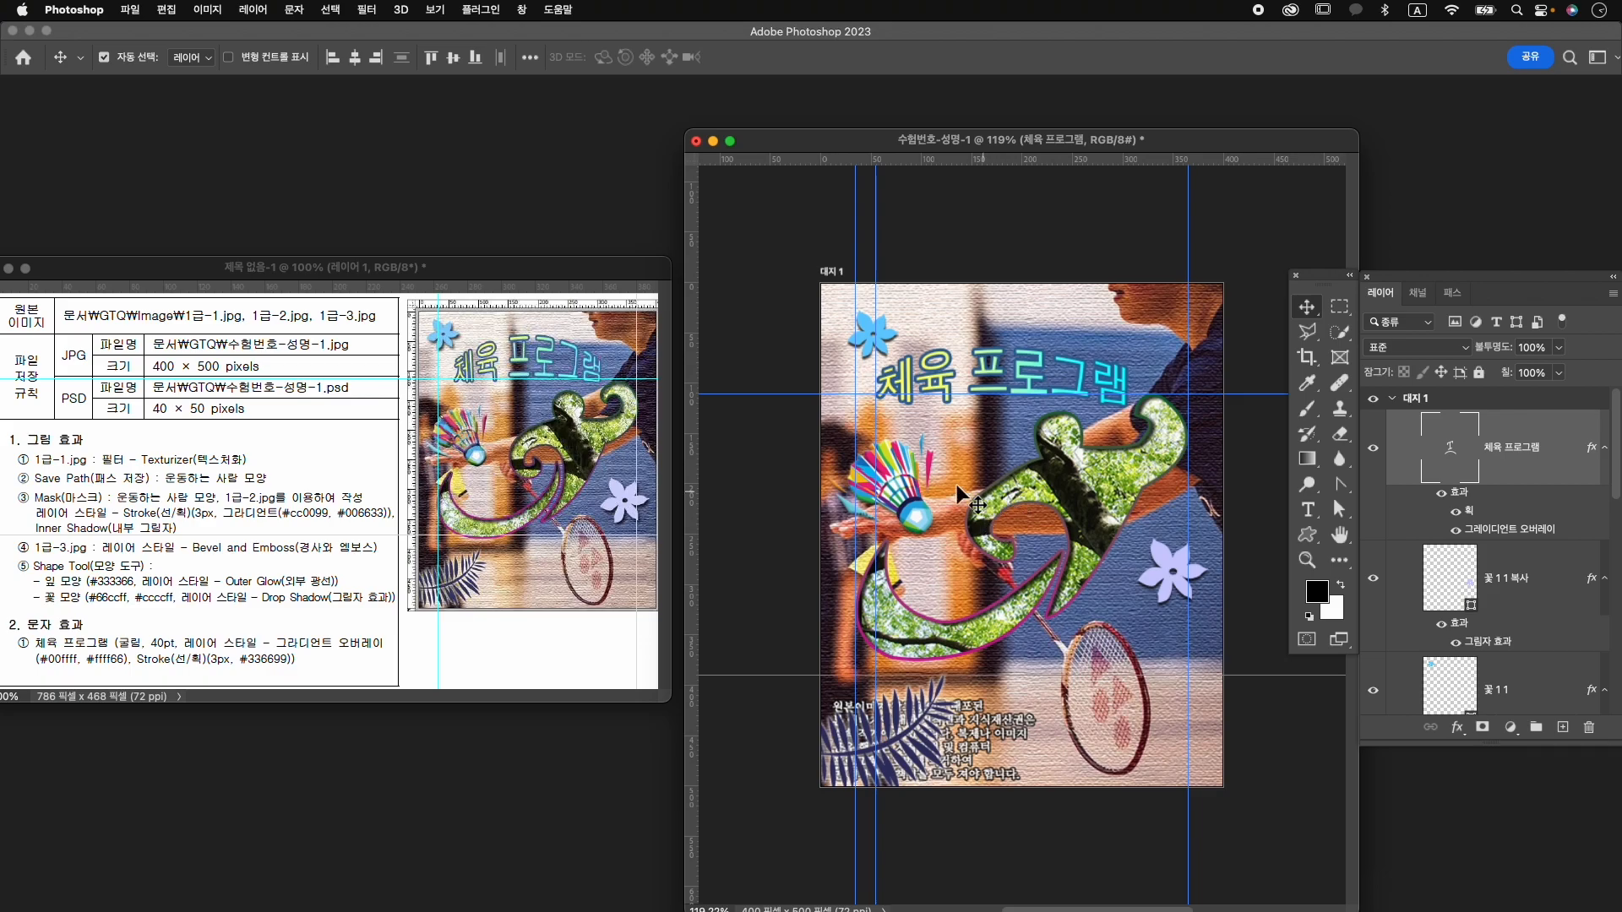
Clear all guides from the poster and shift the lavender flower slightly down and to the left, nearer the racket.
left_click_drag(685, 137, 740, 215)
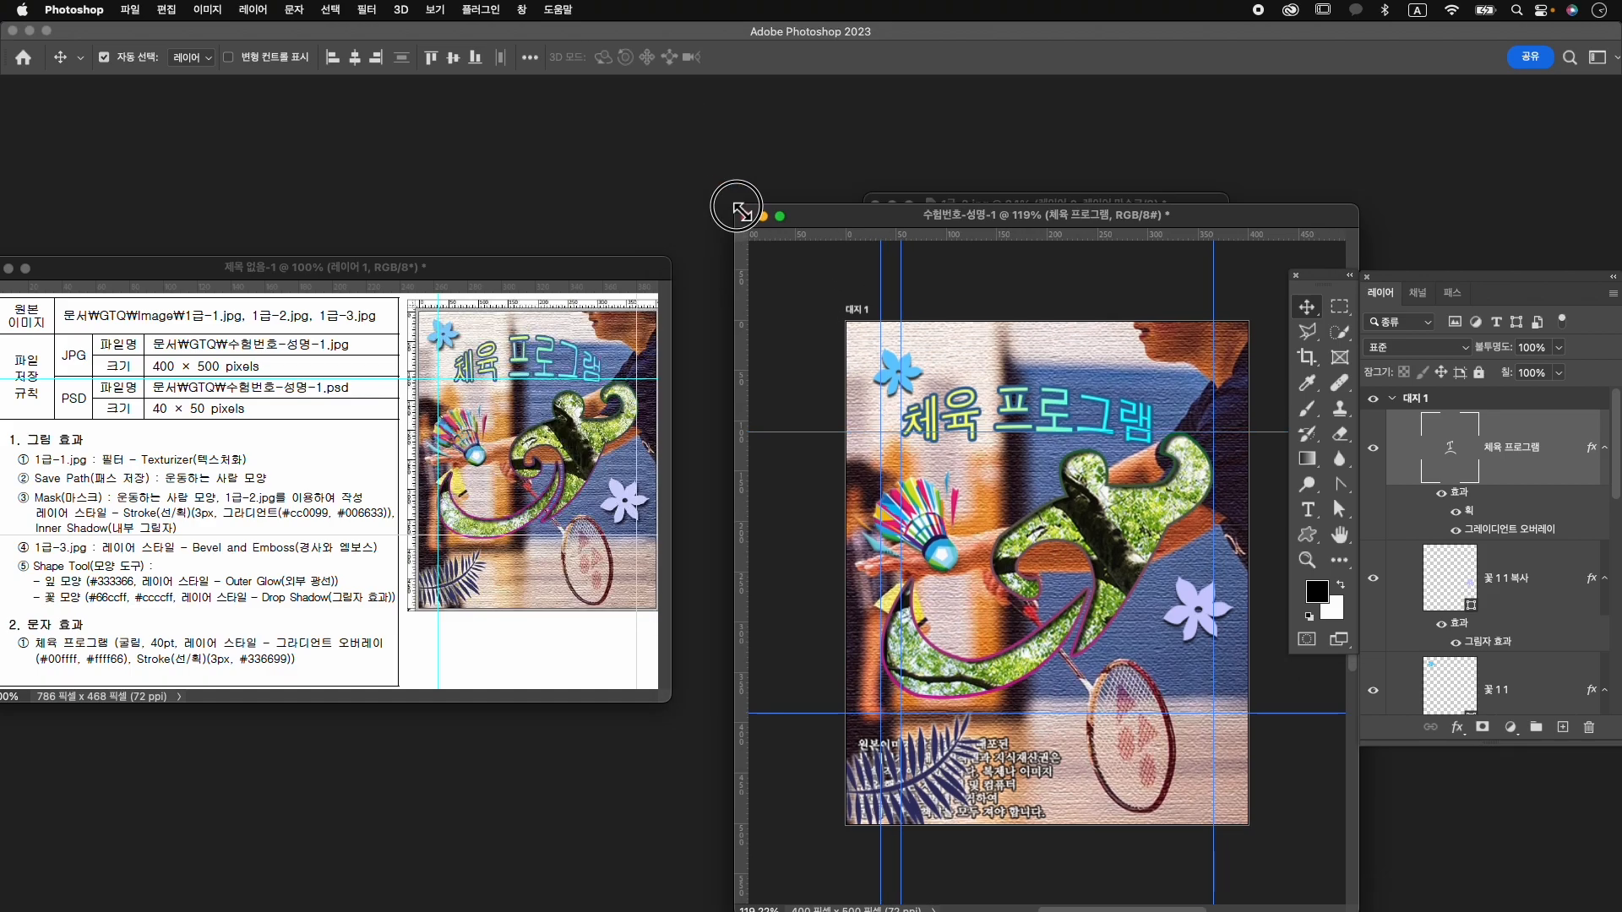
left_click_drag(847, 226, 800, 218)
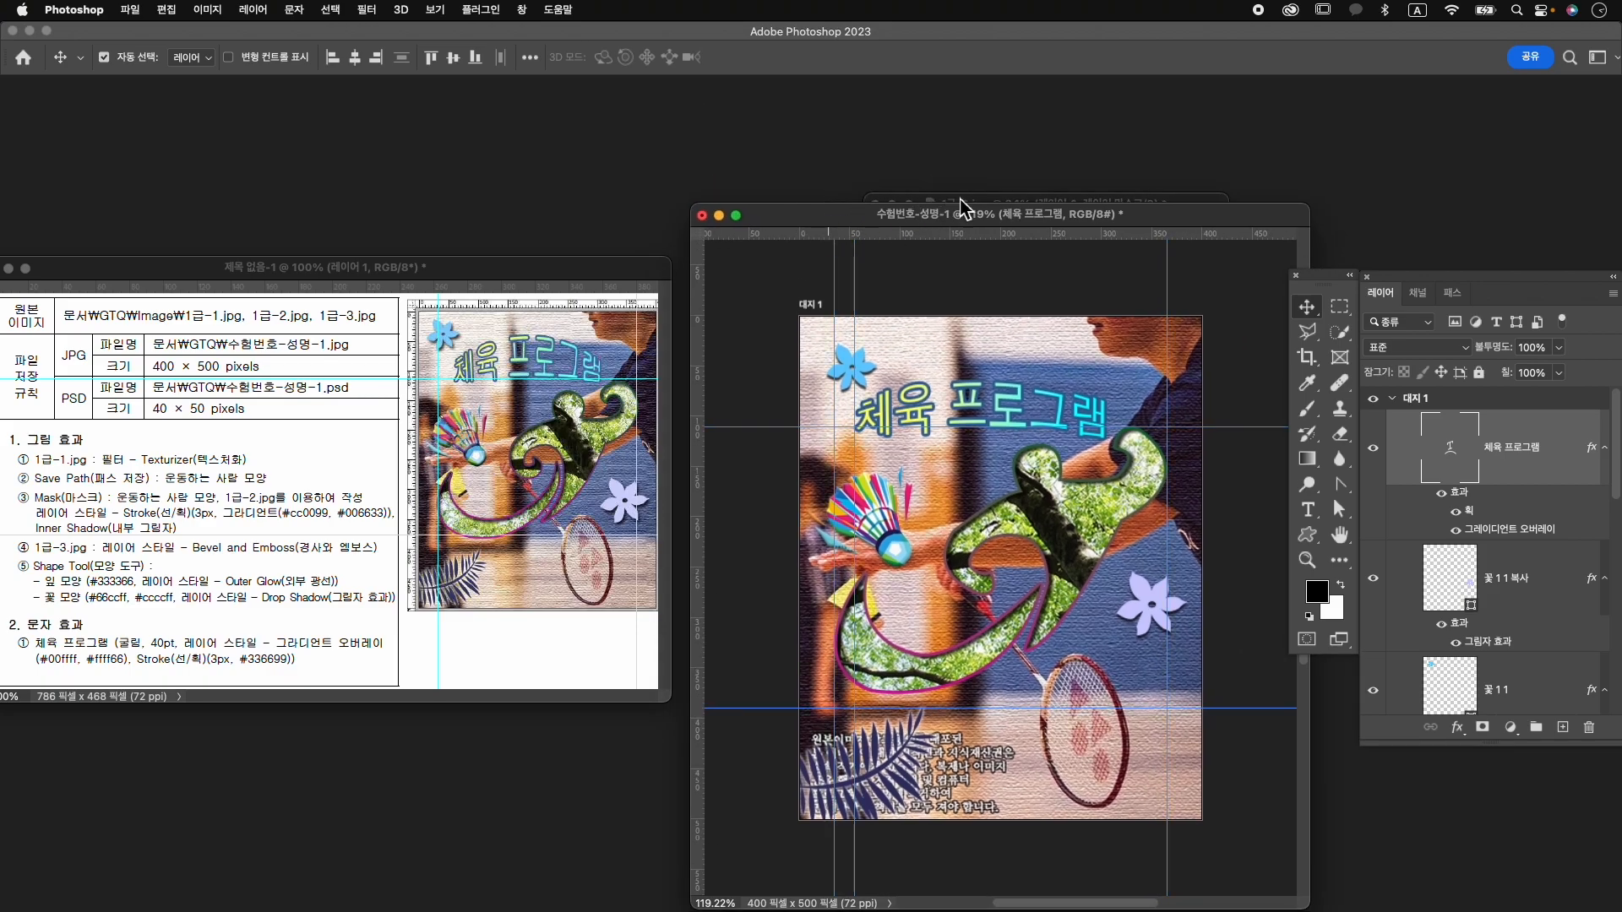
left_click(435, 9)
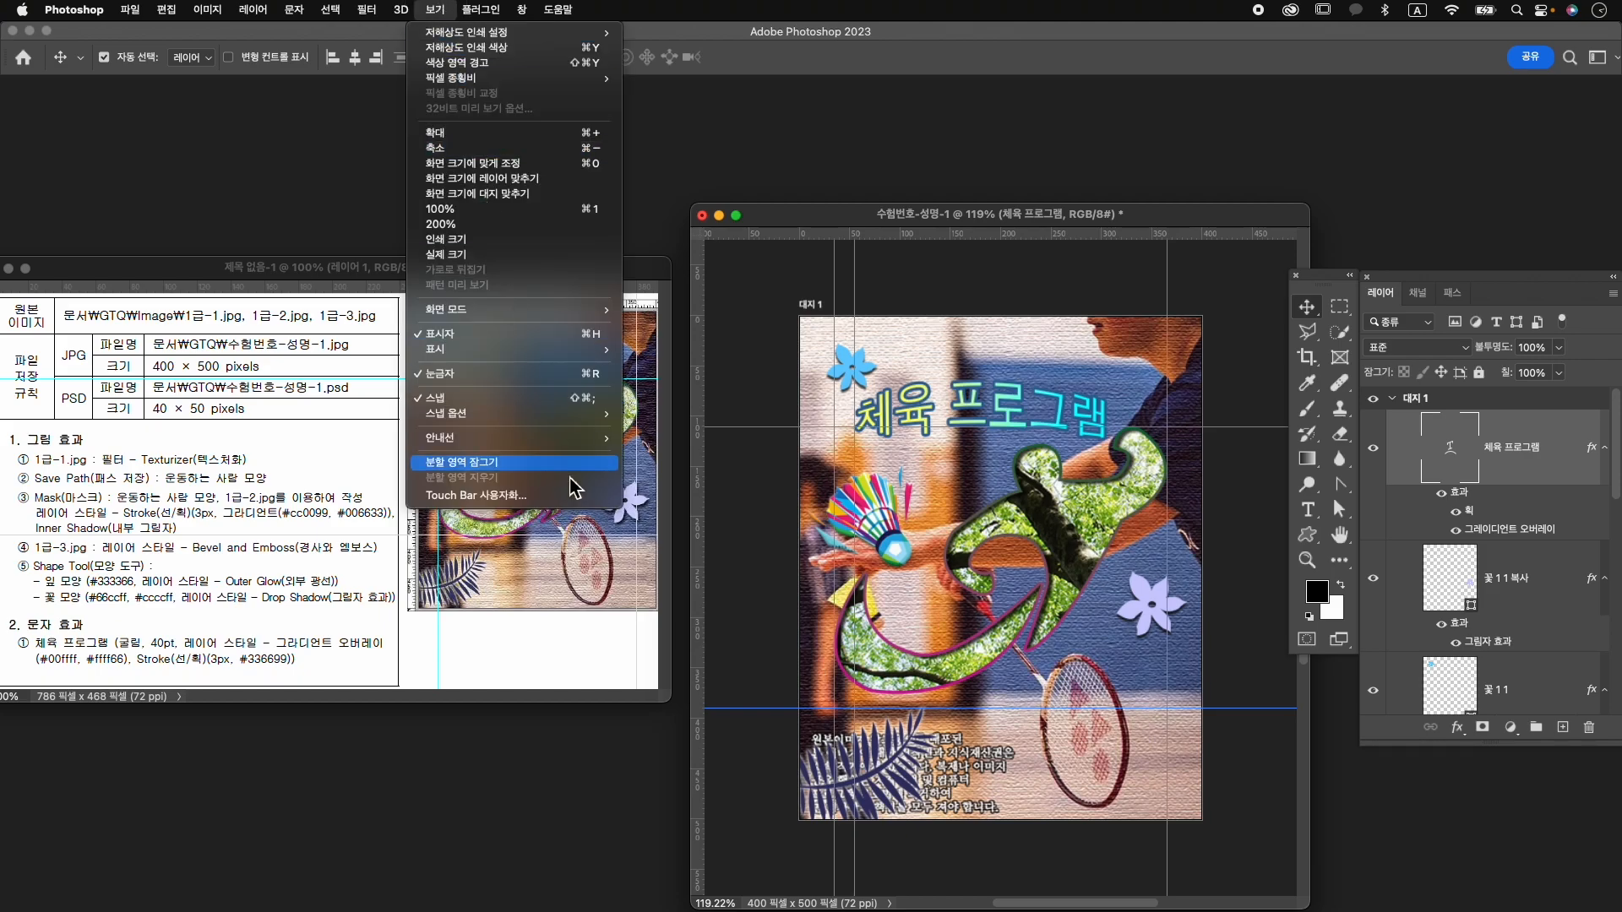
mouse_move(542, 452)
left_click(663, 469)
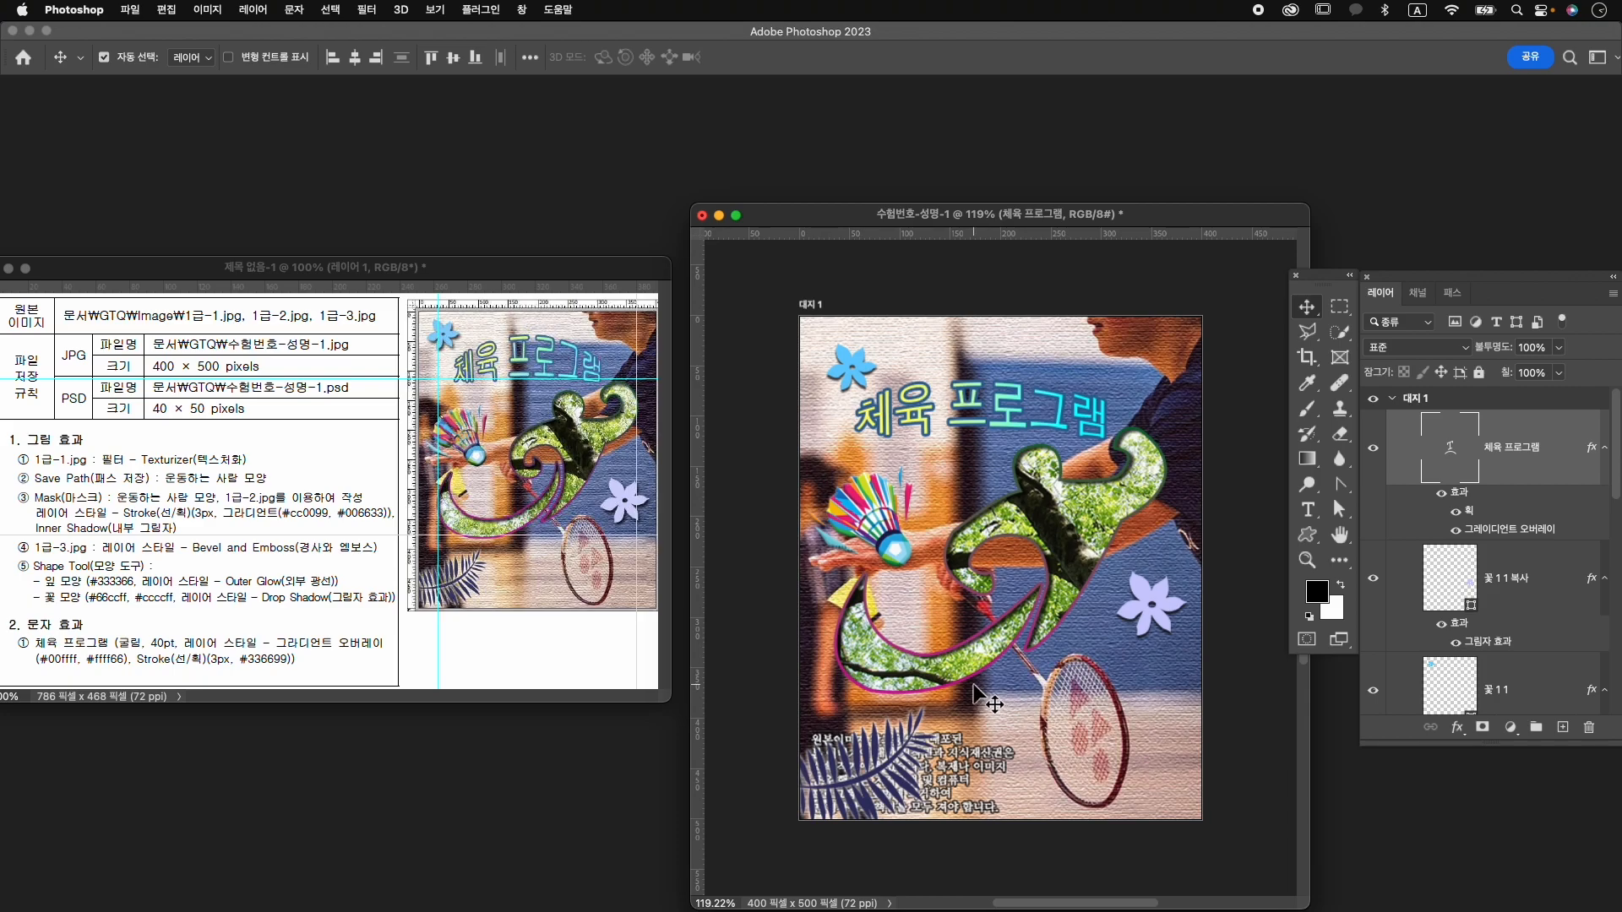
left_click_drag(1169, 605, 1156, 633)
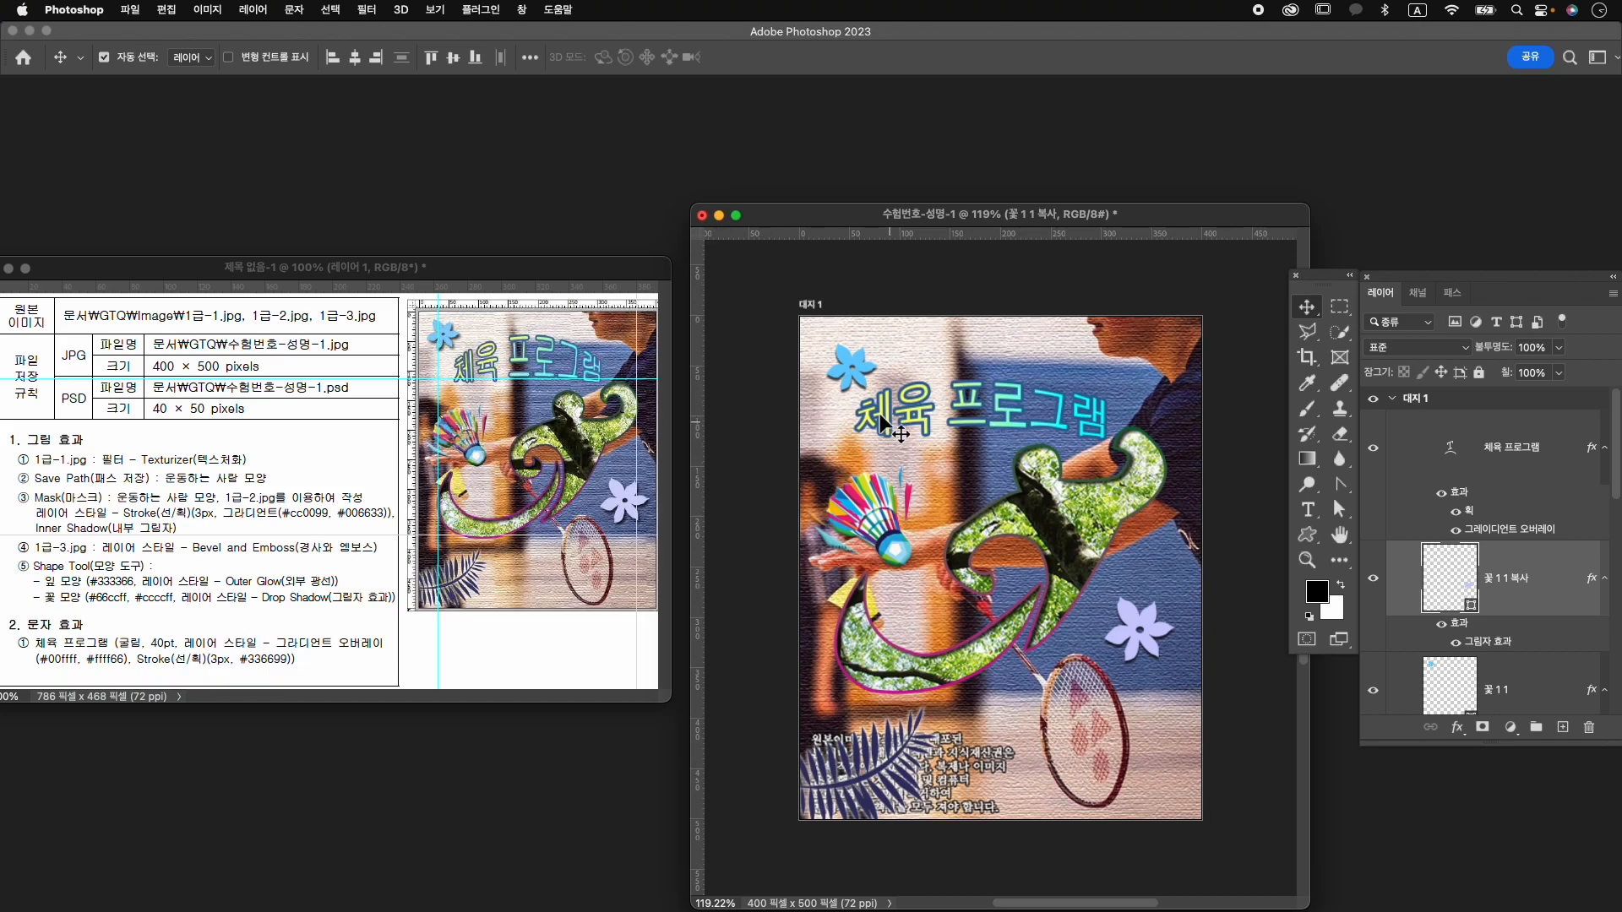
Export the poster for the web as a quality 100 JPEG named 수험번호-성명-1.jpg in the GTQ folder.
left_click(129, 9)
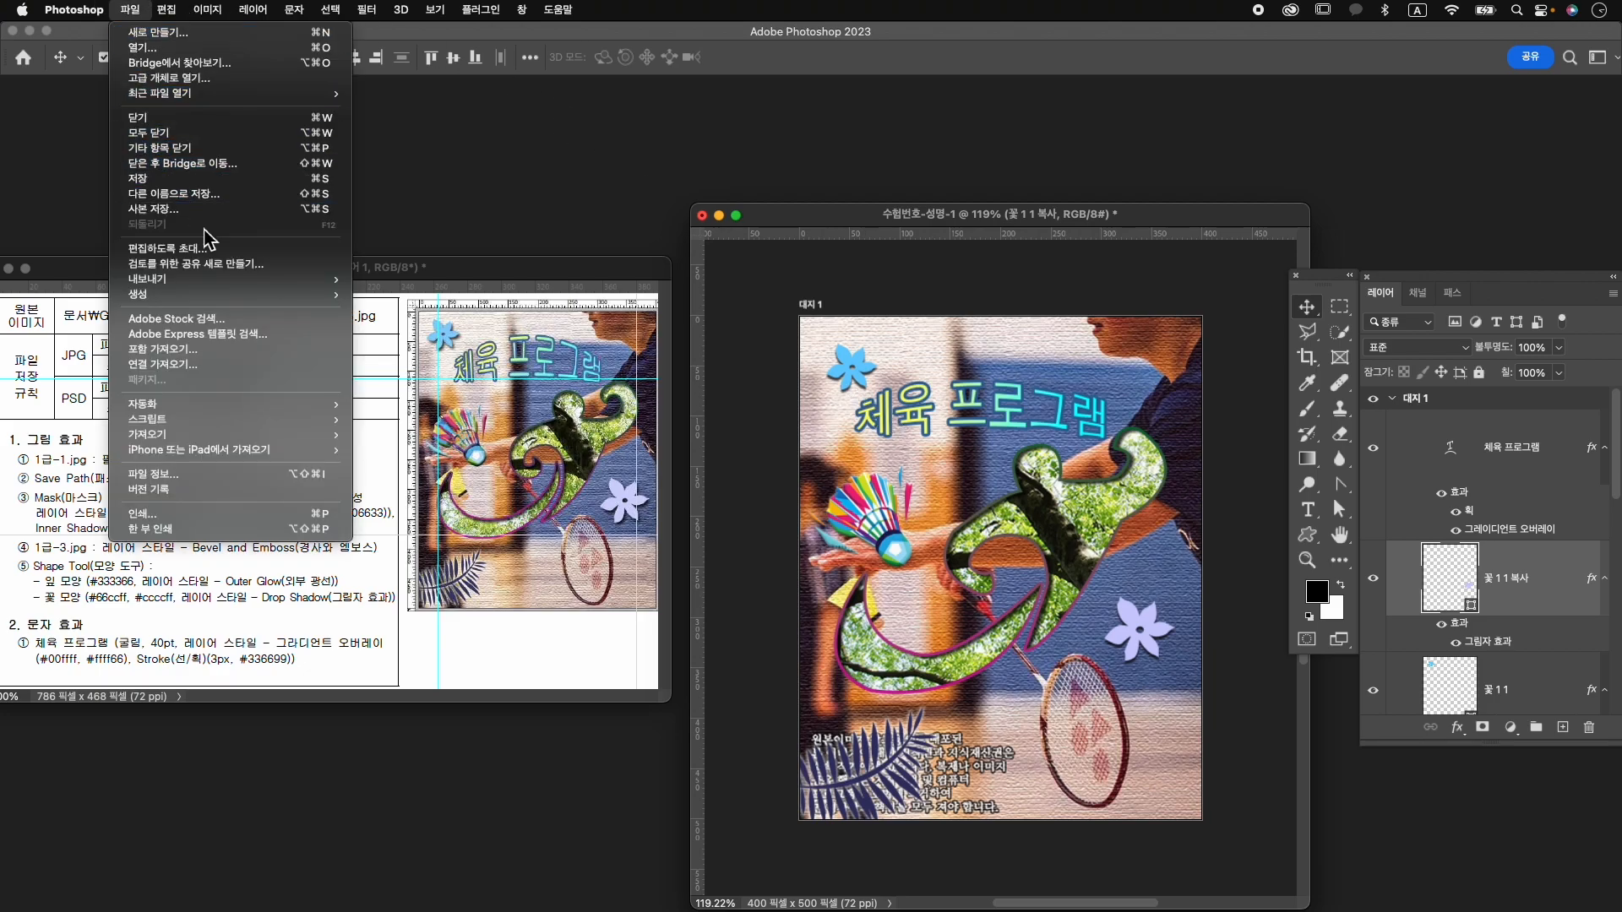
mouse_move(244, 281)
left_click(431, 344)
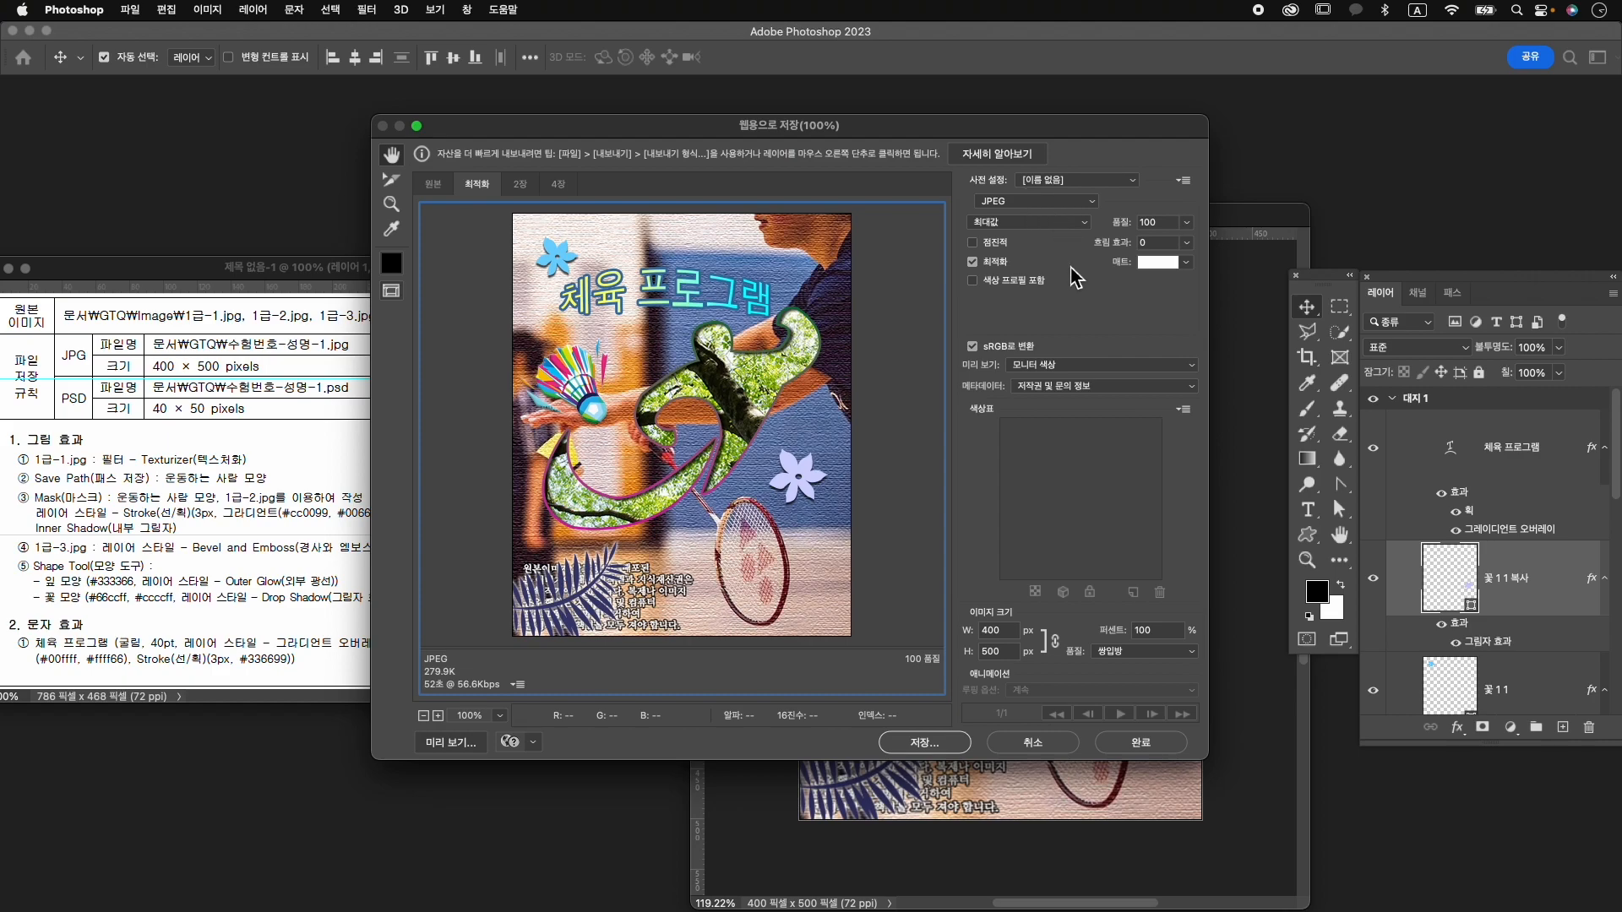
left_click(951, 743)
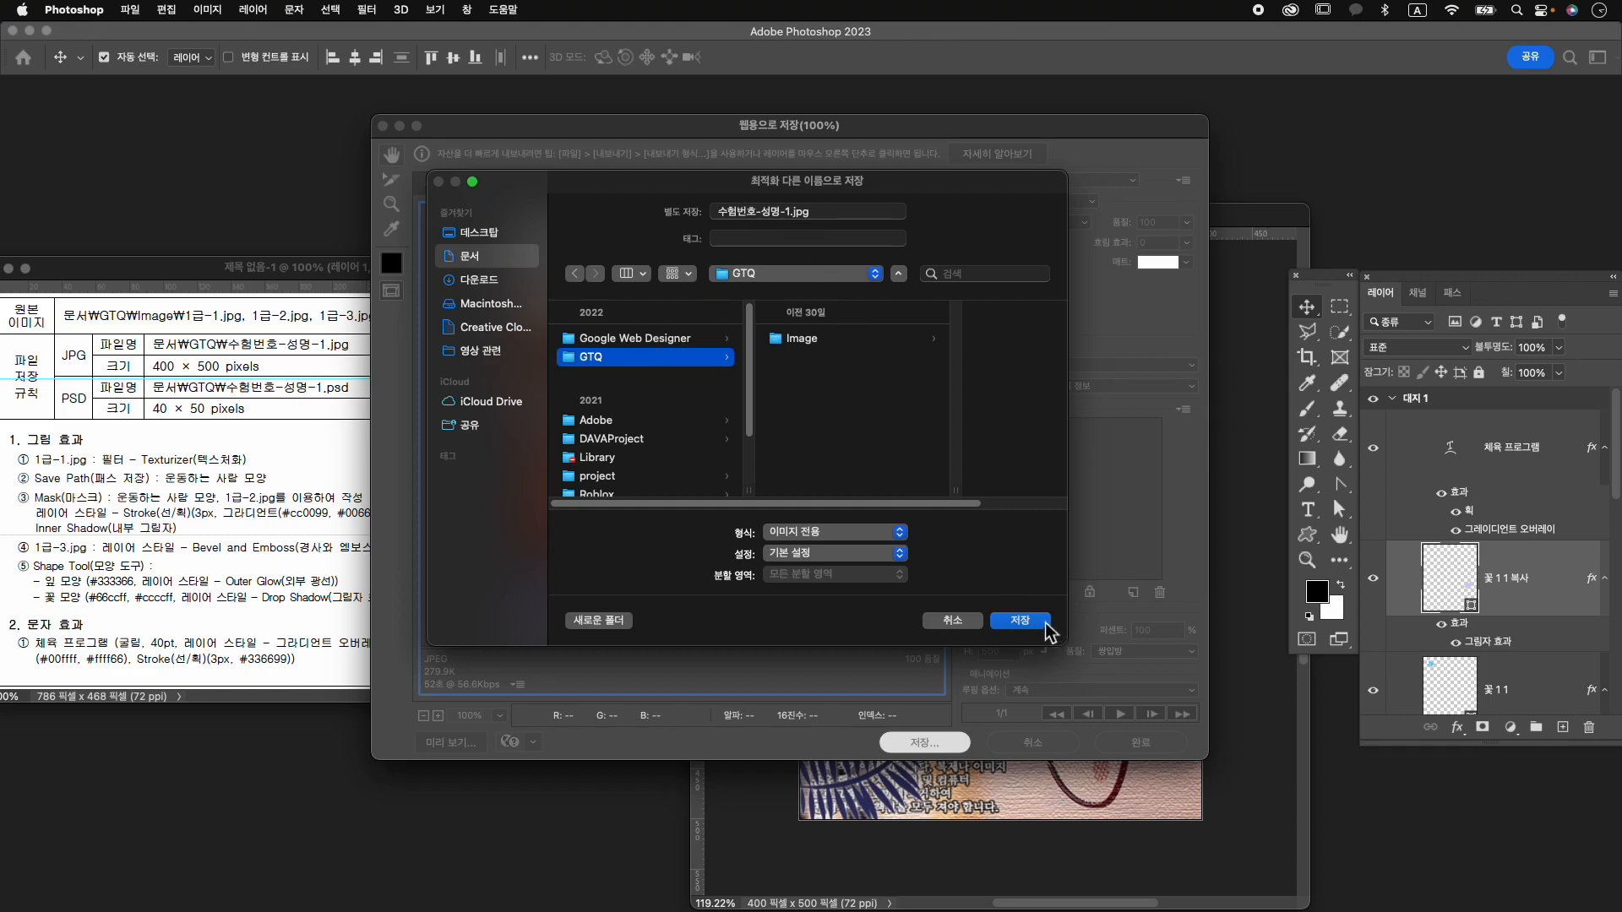
left_click(1020, 625)
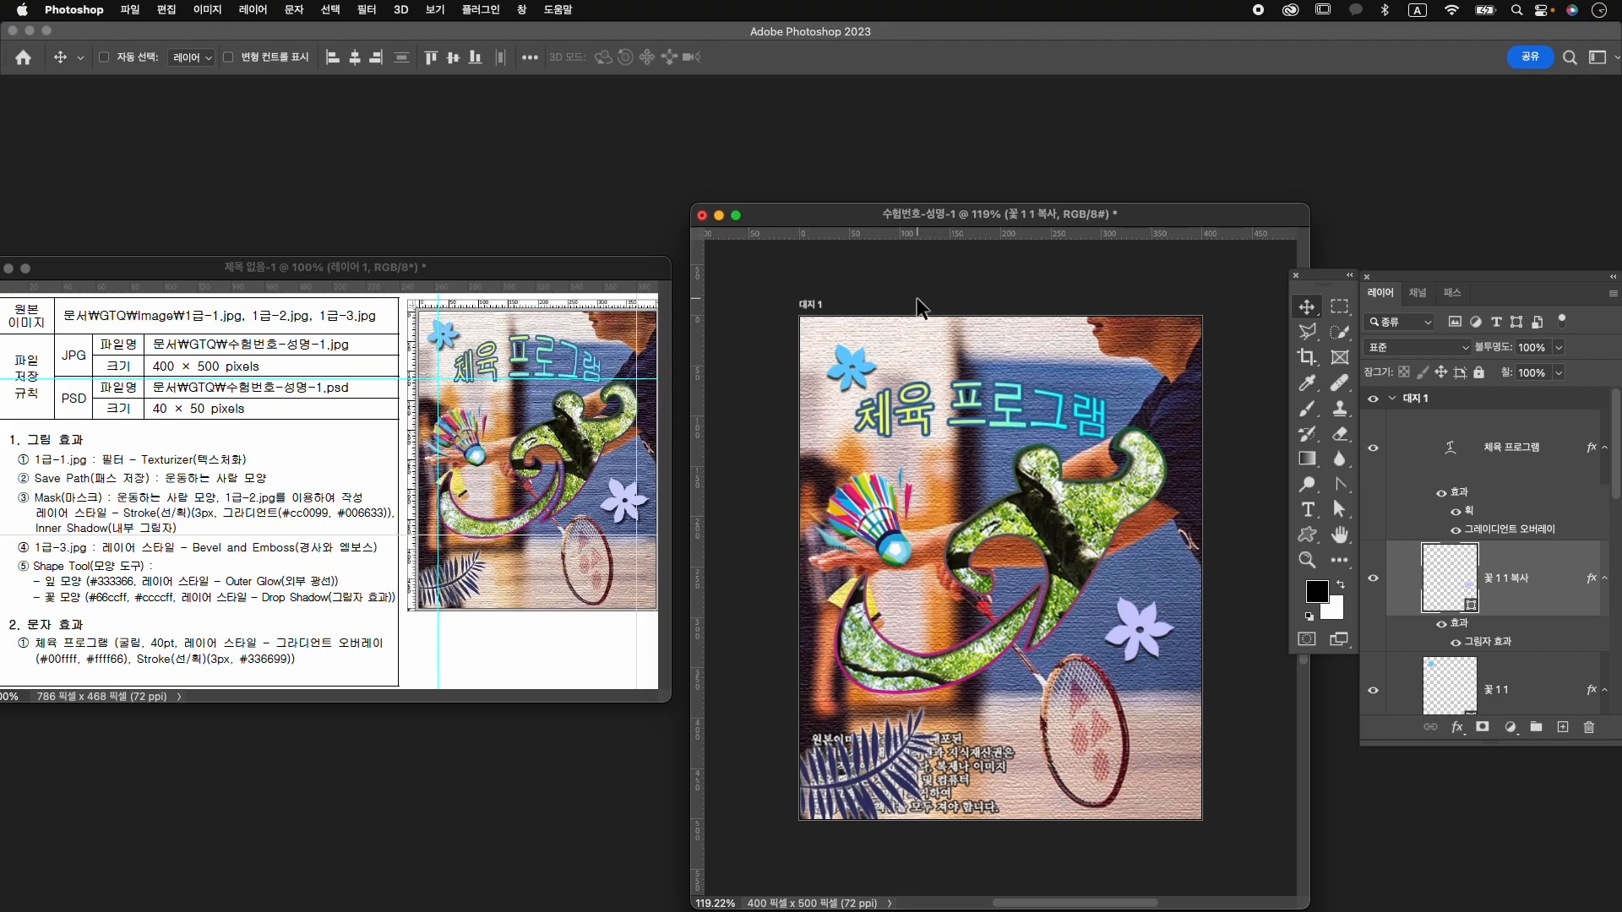
Resize the poster image to 40 × 50 pixels.
key("super+alt+i")
type("50")
key("BackSpace")
key("BackSpace")
type("40")
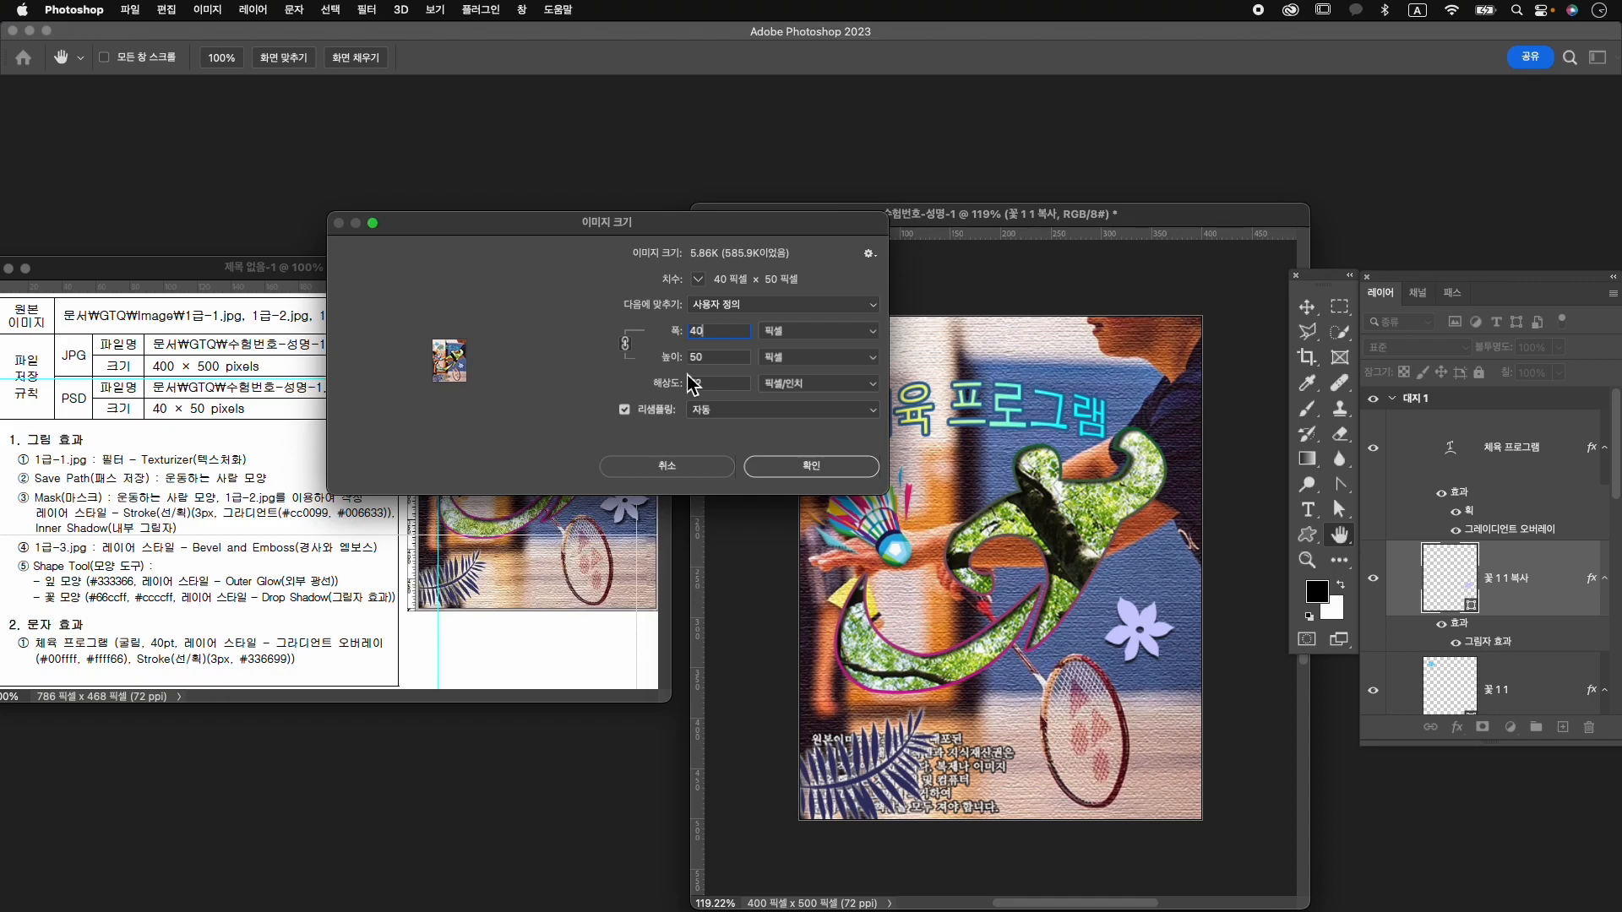
left_click(784, 460)
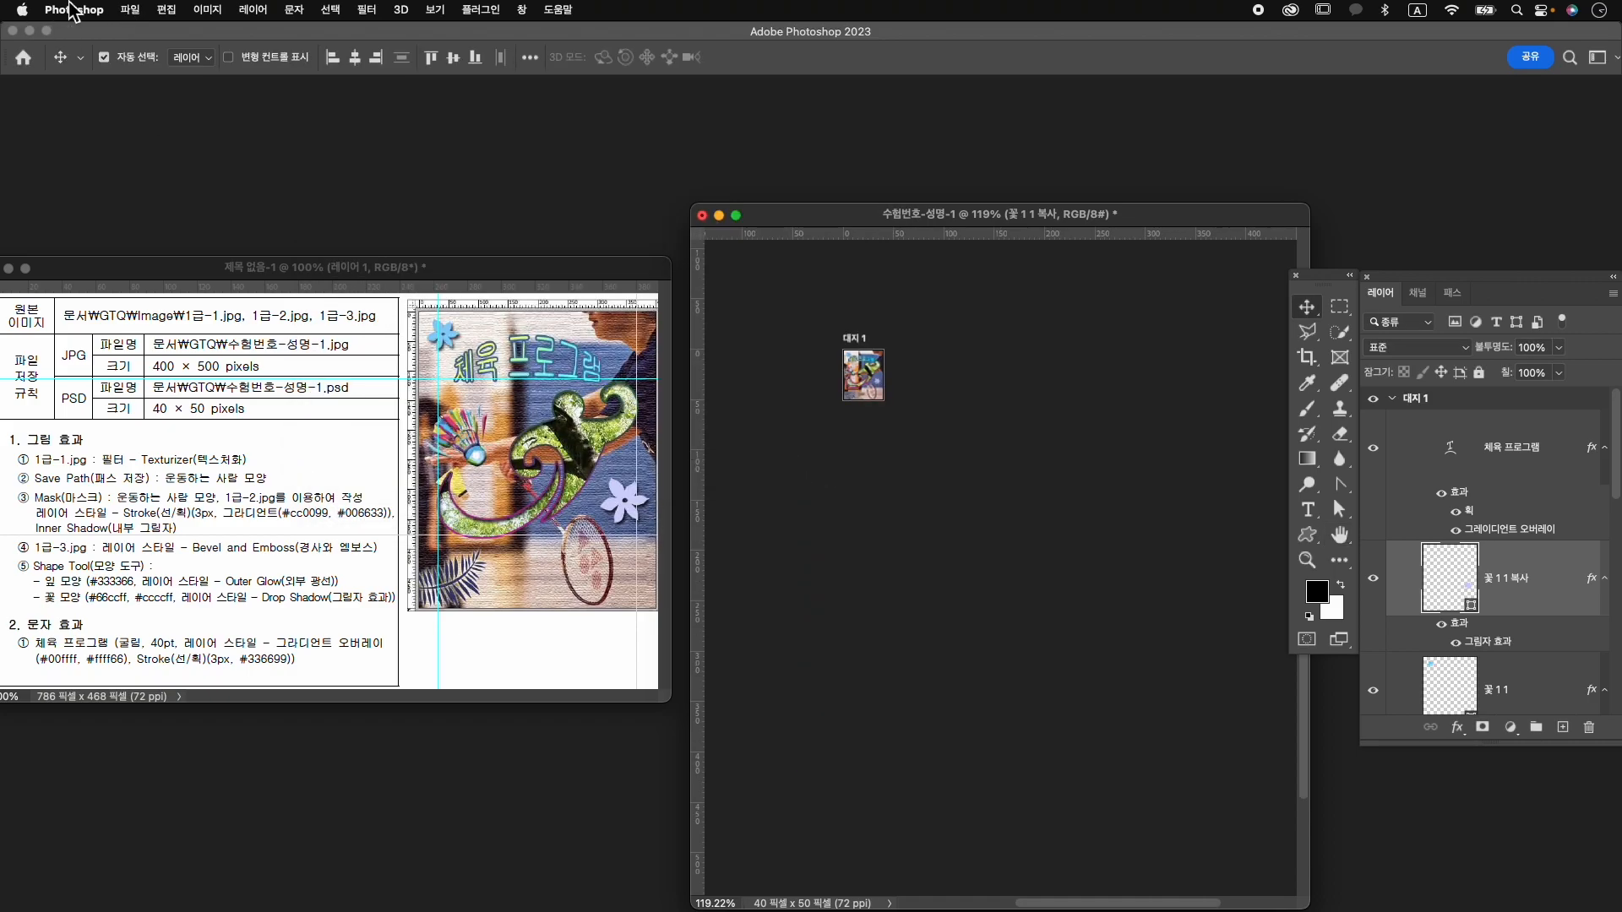
Save the reduced image in Photoshop format as 수험번호-성명-1.psd in the GTQ folder.
left_click(127, 10)
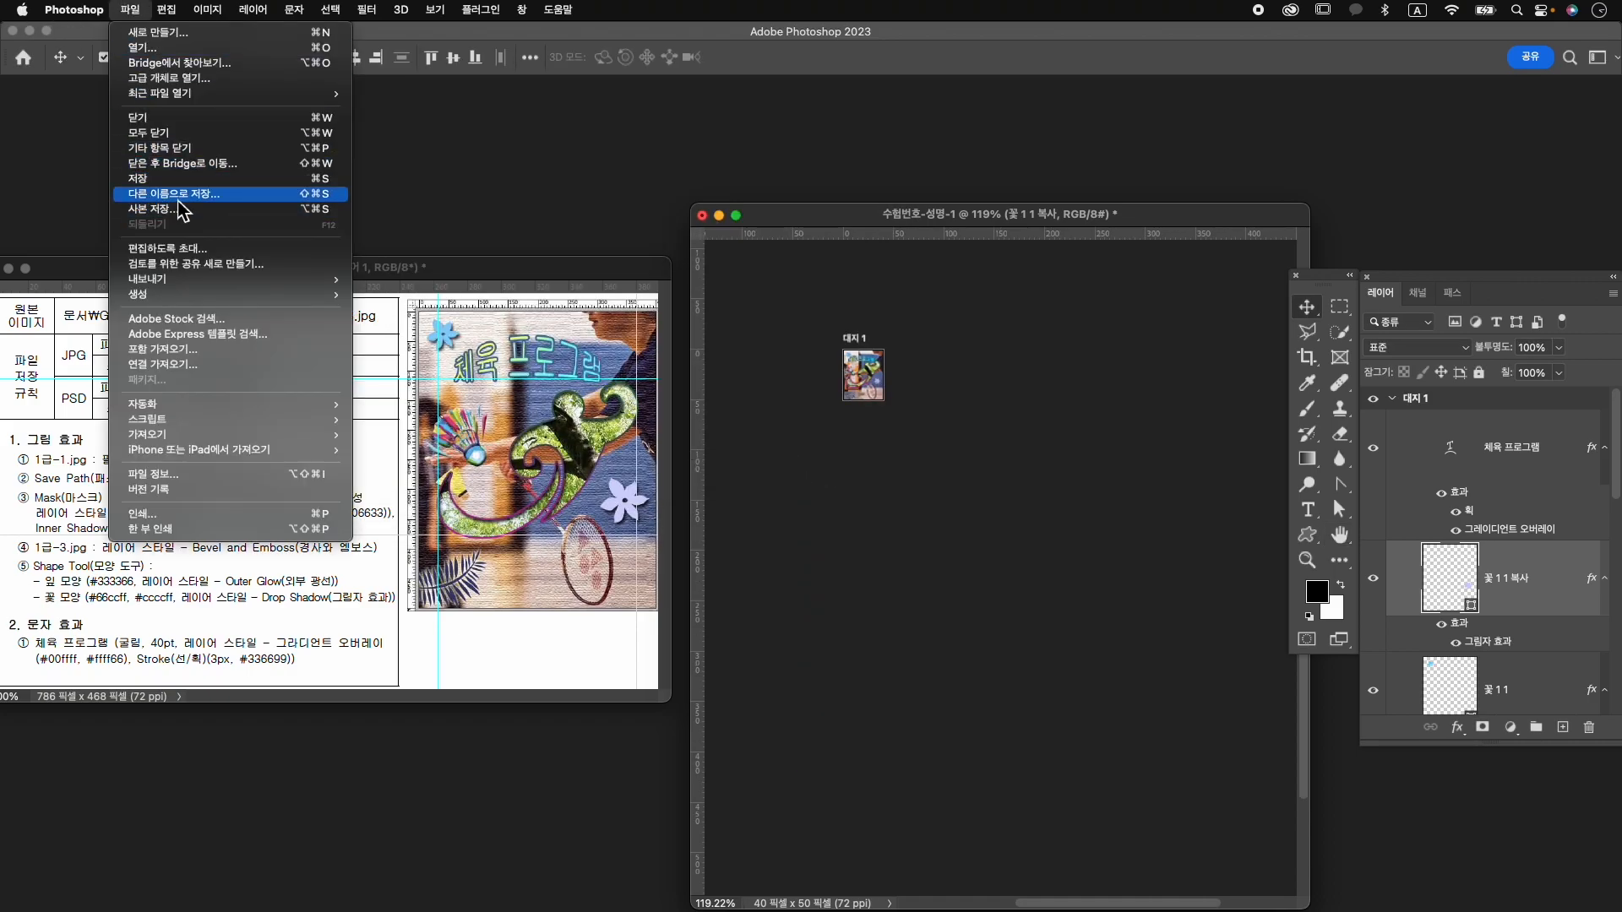
left_click(182, 198)
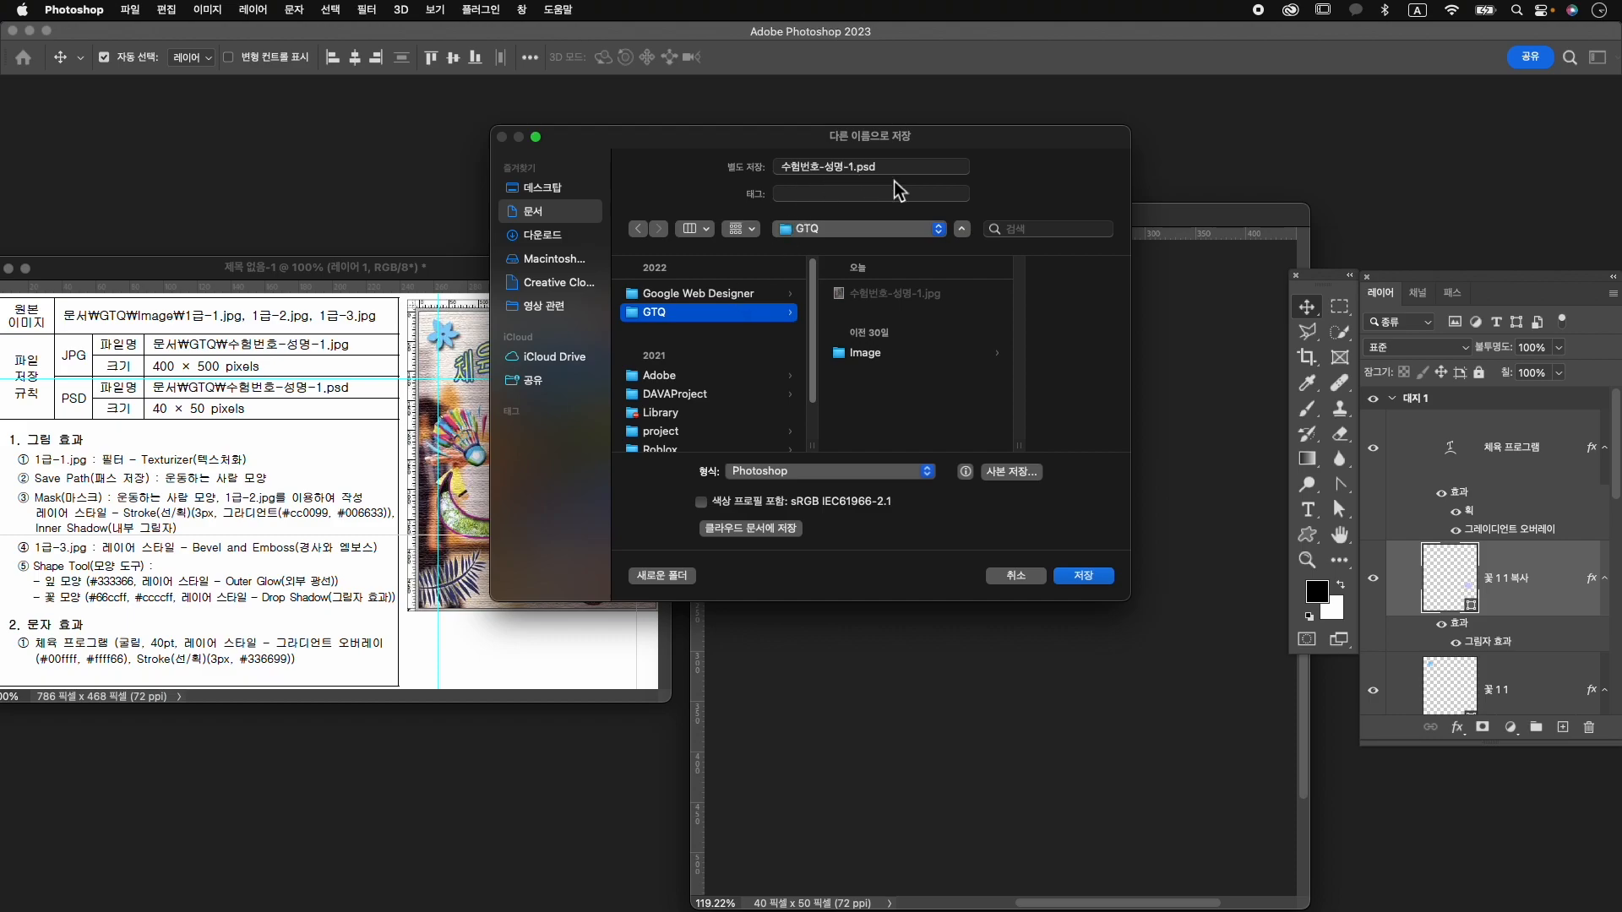
left_click(1084, 576)
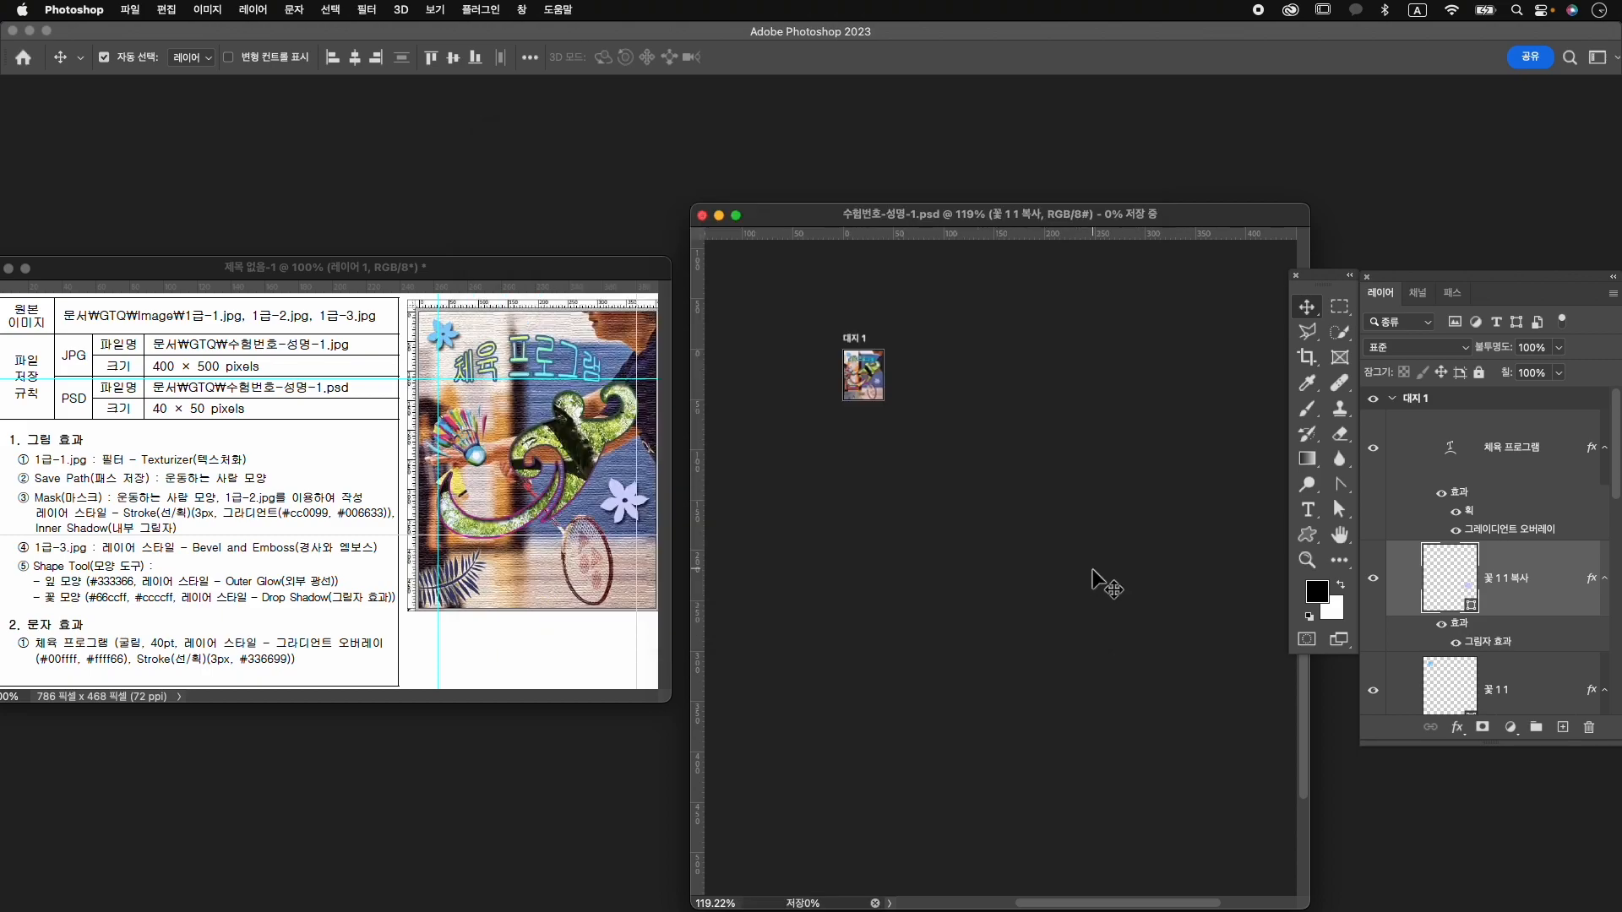
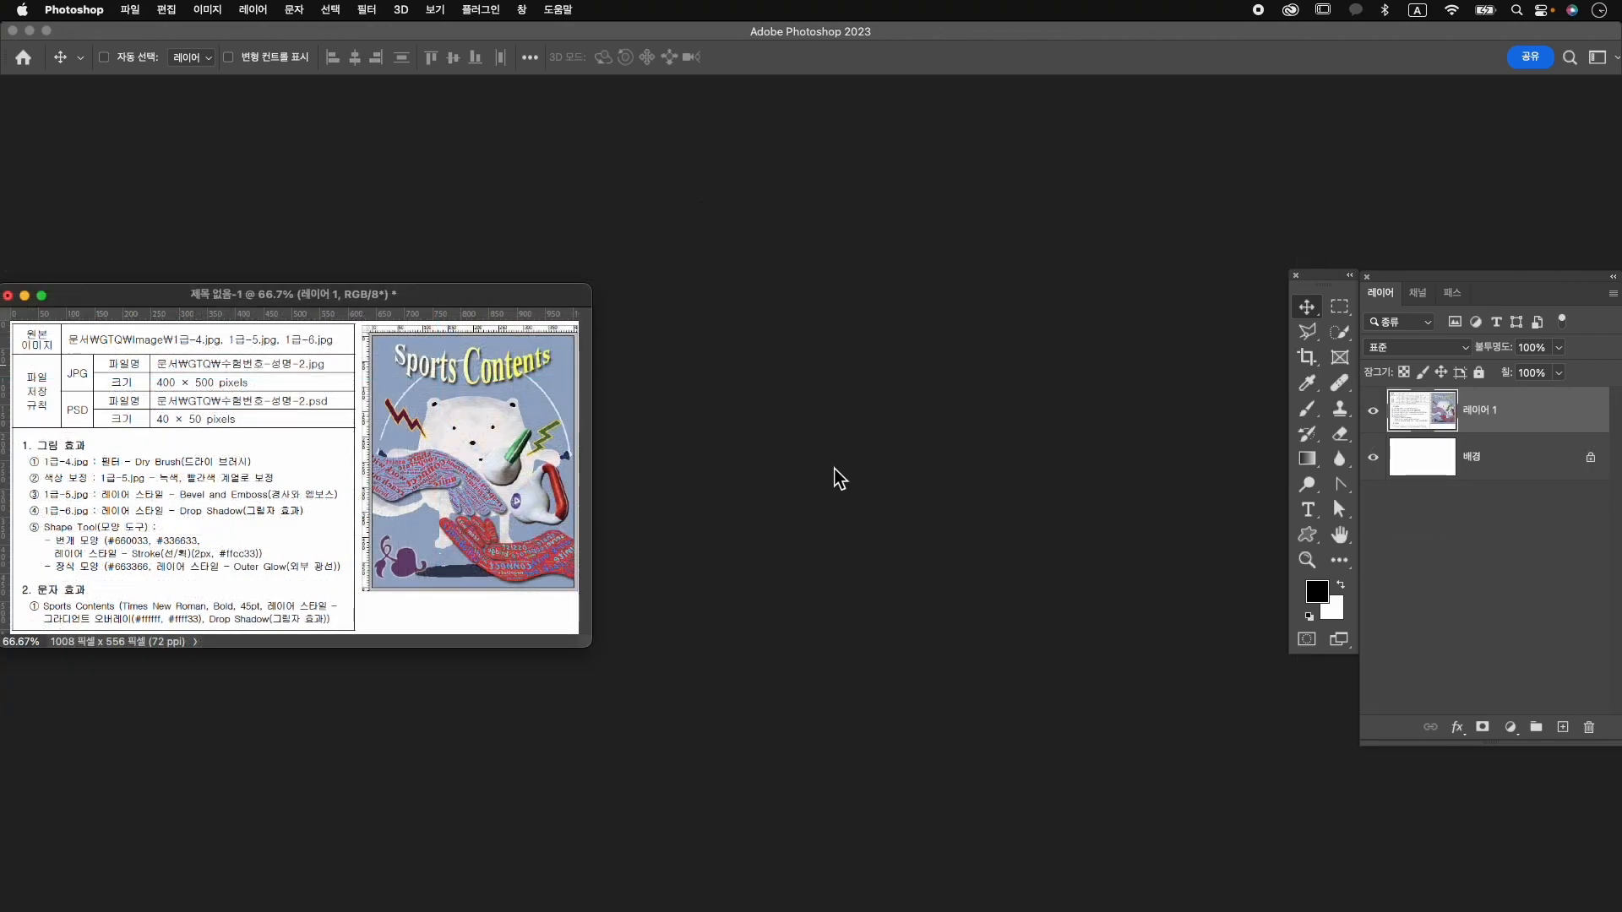
Create a new 400 × 500 pixel RGB document named 수험번호-성명-2 at 72 pixels/inch with a white background.
key("super+n")
key("Caps_Lock")
type("수험번호-성명-2")
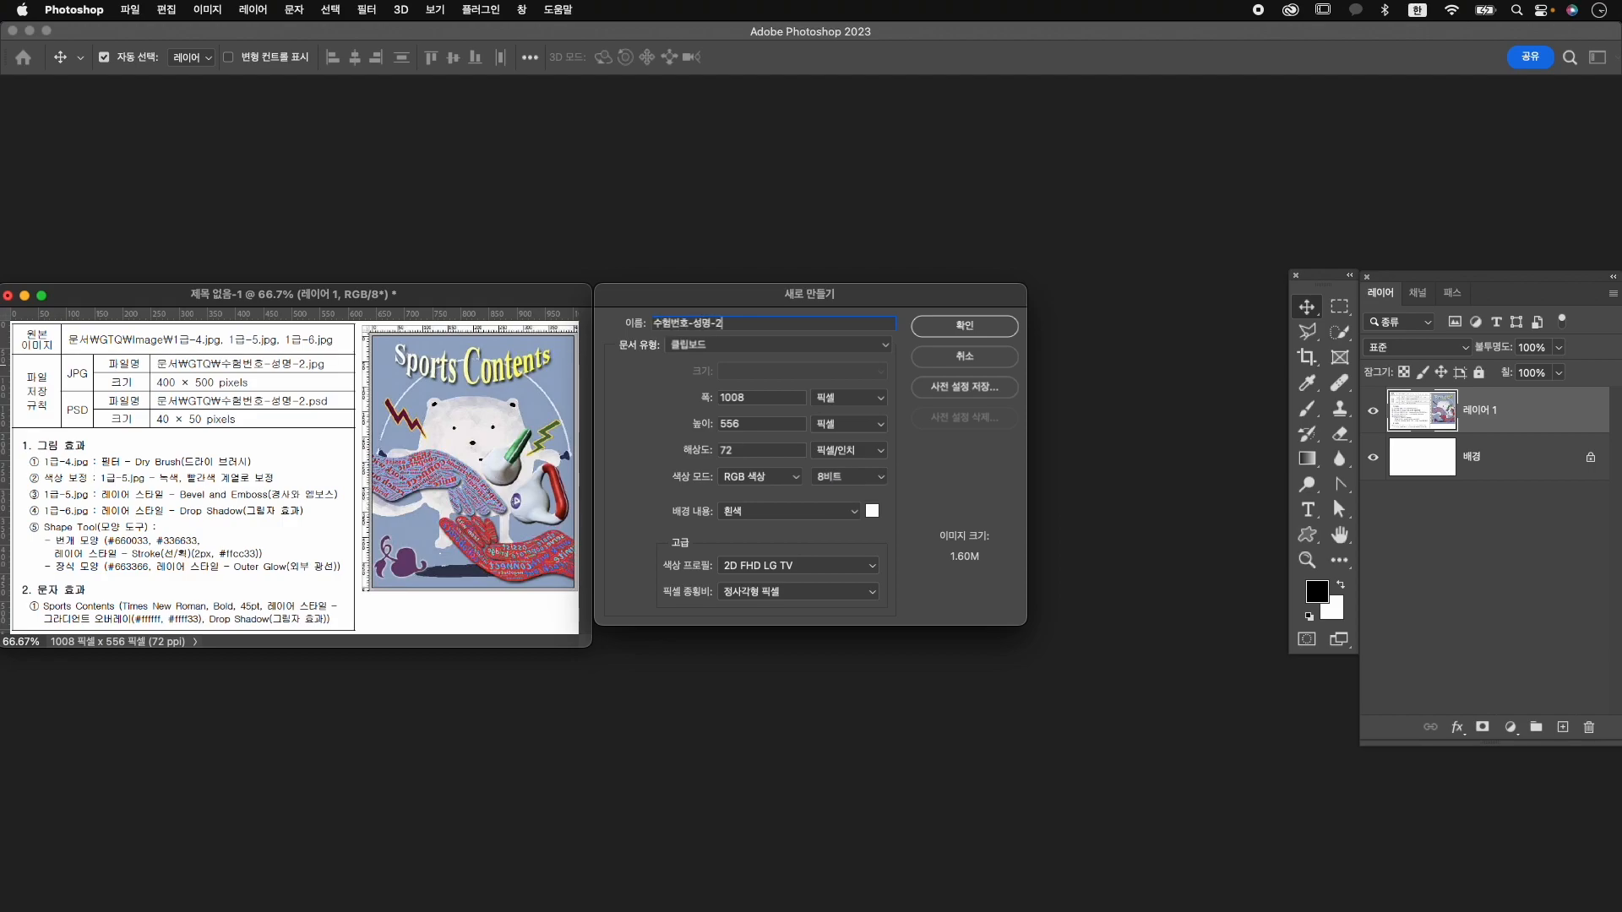
key("Tab")
type("400")
key("Tab")
type("5")
left_click(958, 334)
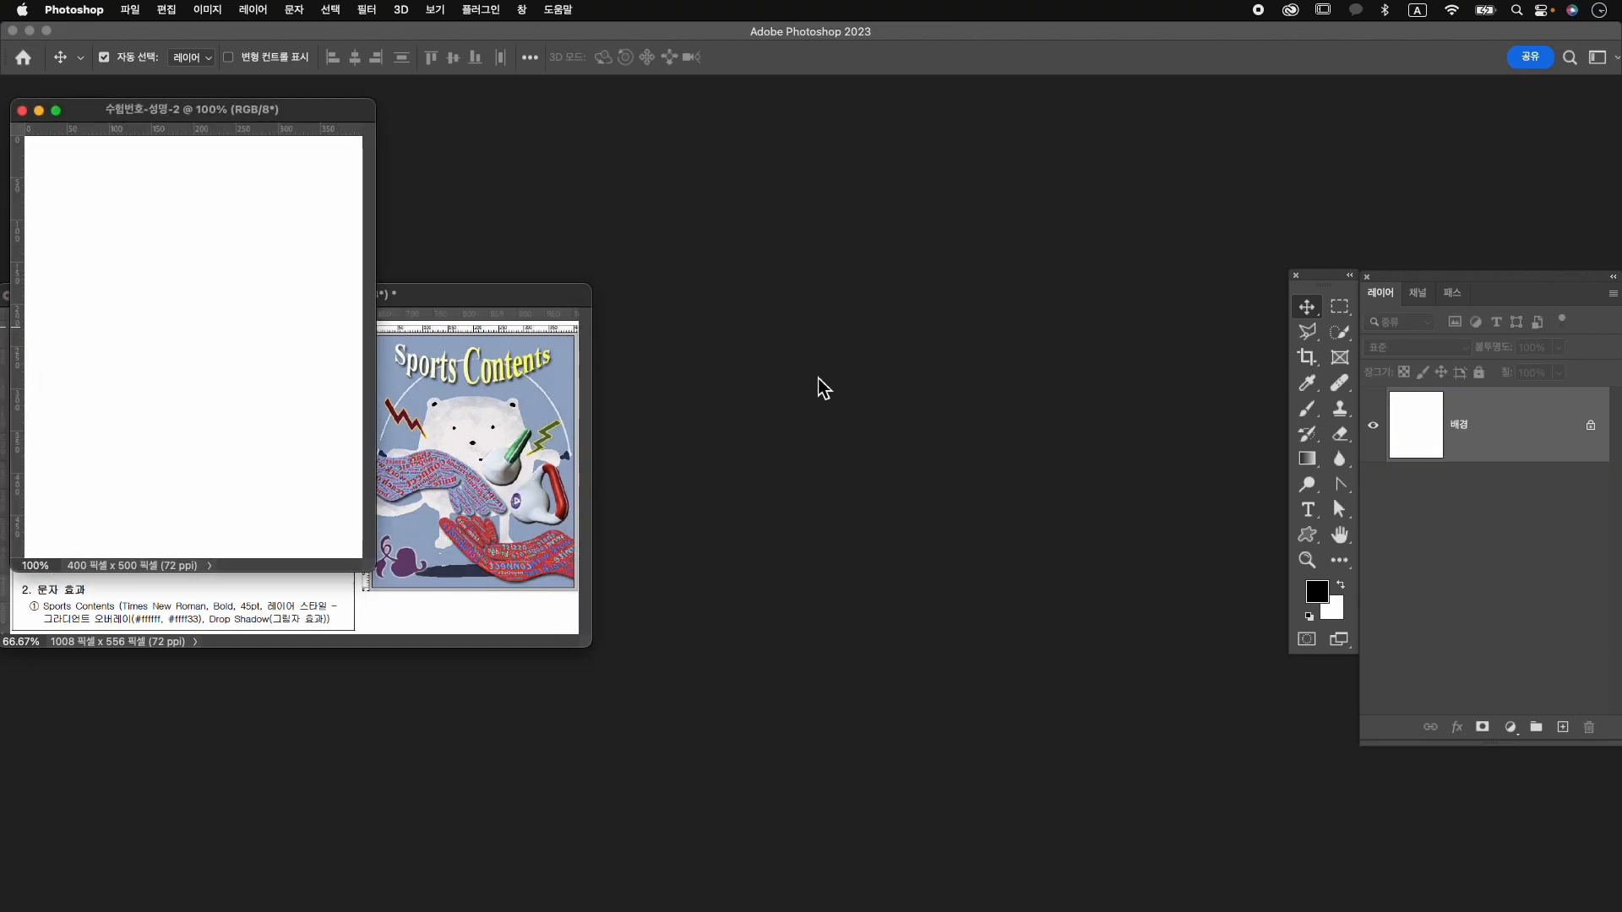
Position the blank document's window beside the exam reference sheet and enlarge it to leave margins around the canvas.
left_click_drag(246, 119, 874, 242)
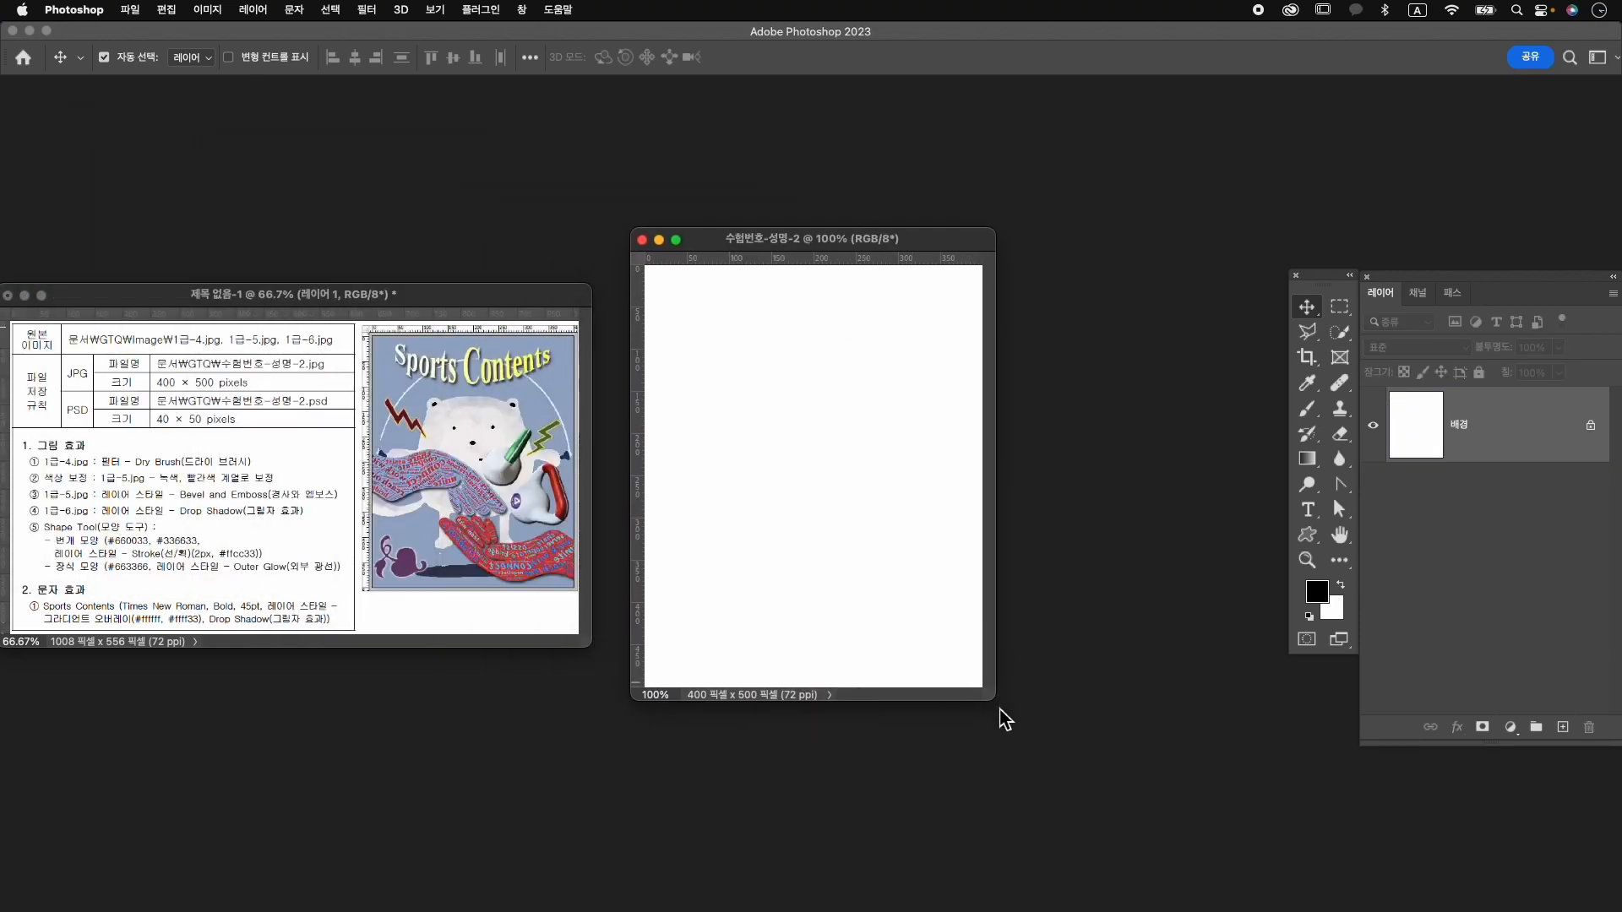
left_click_drag(995, 702, 1079, 764)
left_click_drag(879, 243, 950, 242)
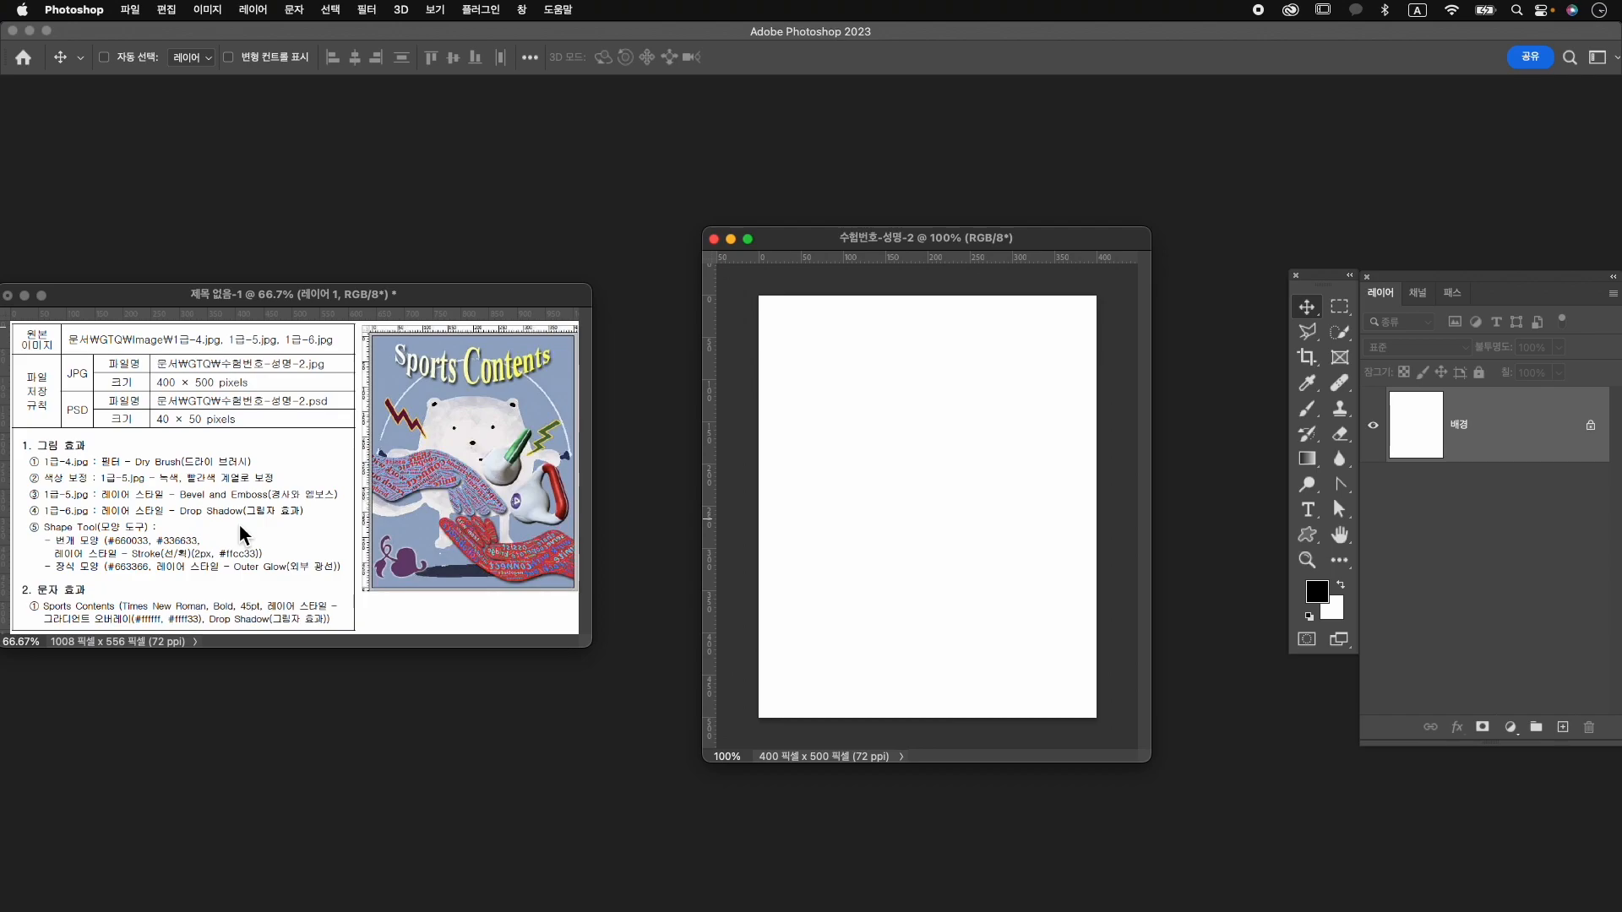
Open 1급-4.jpg from the Image folder and place its window clear of the exam reference sheet's instructions.
key("super+o")
left_click(690, 349)
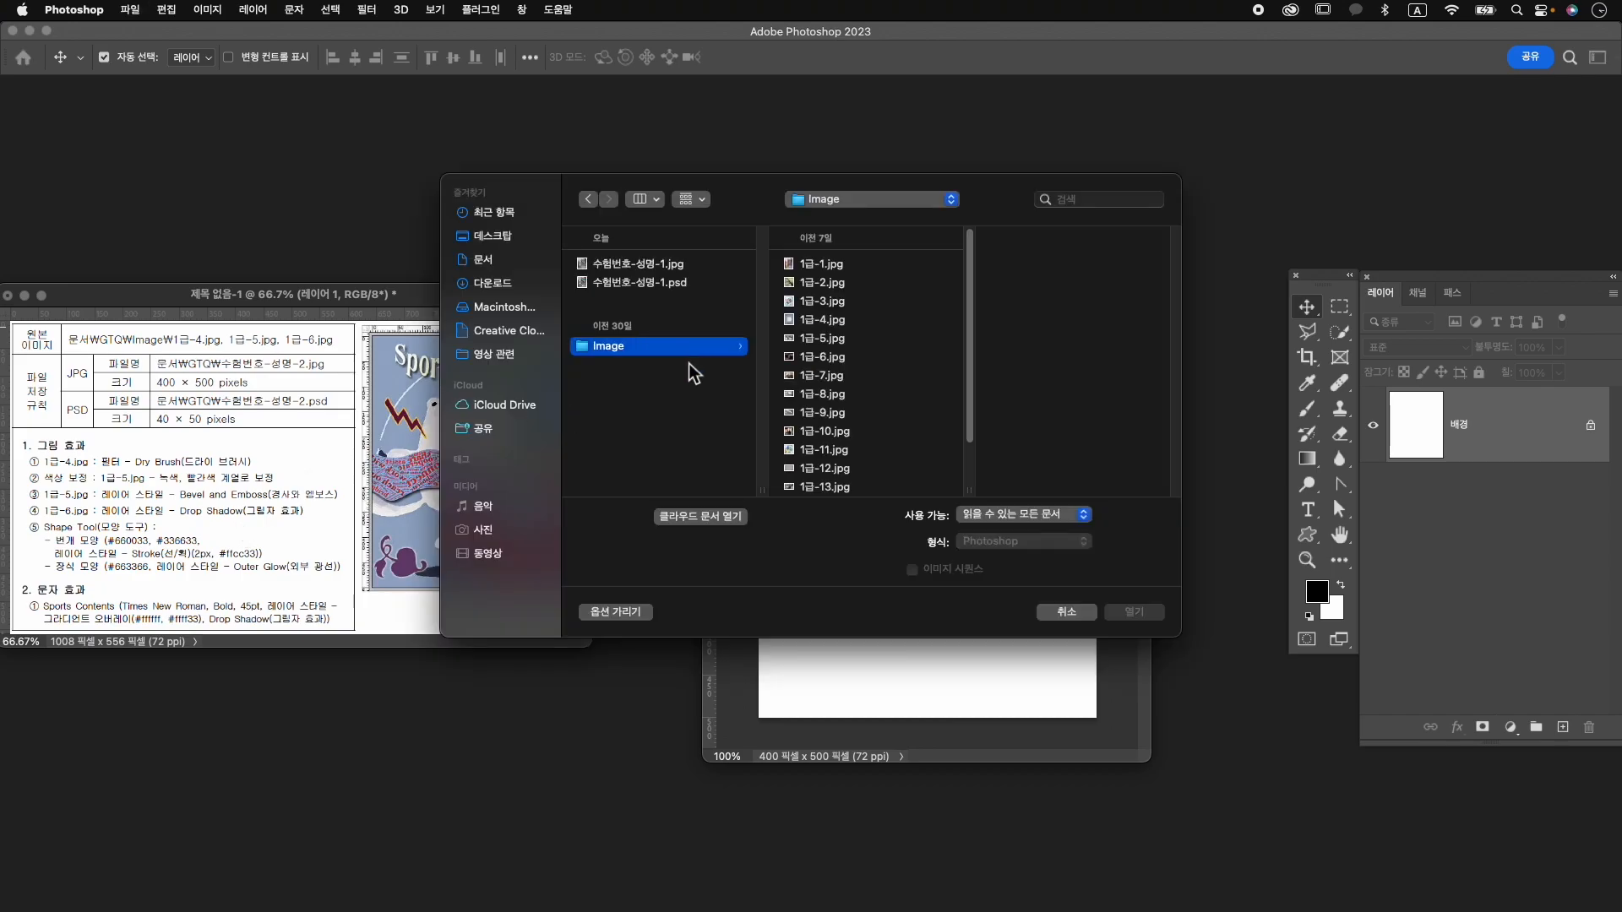
left_click(836, 321)
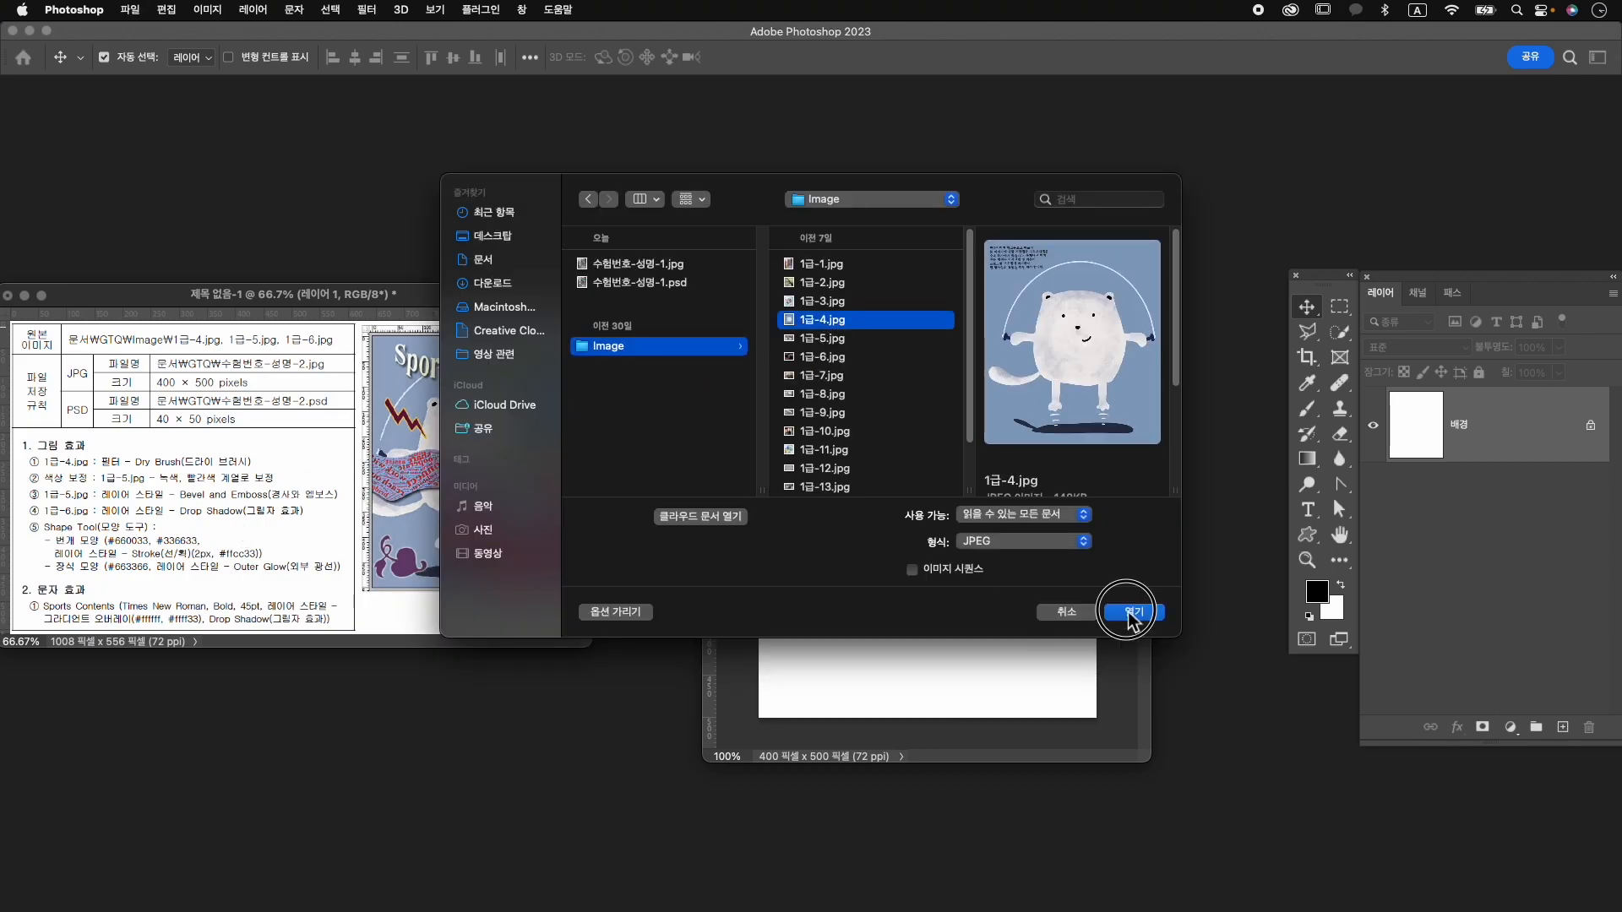
left_click(1133, 612)
left_click_drag(334, 141, 747, 178)
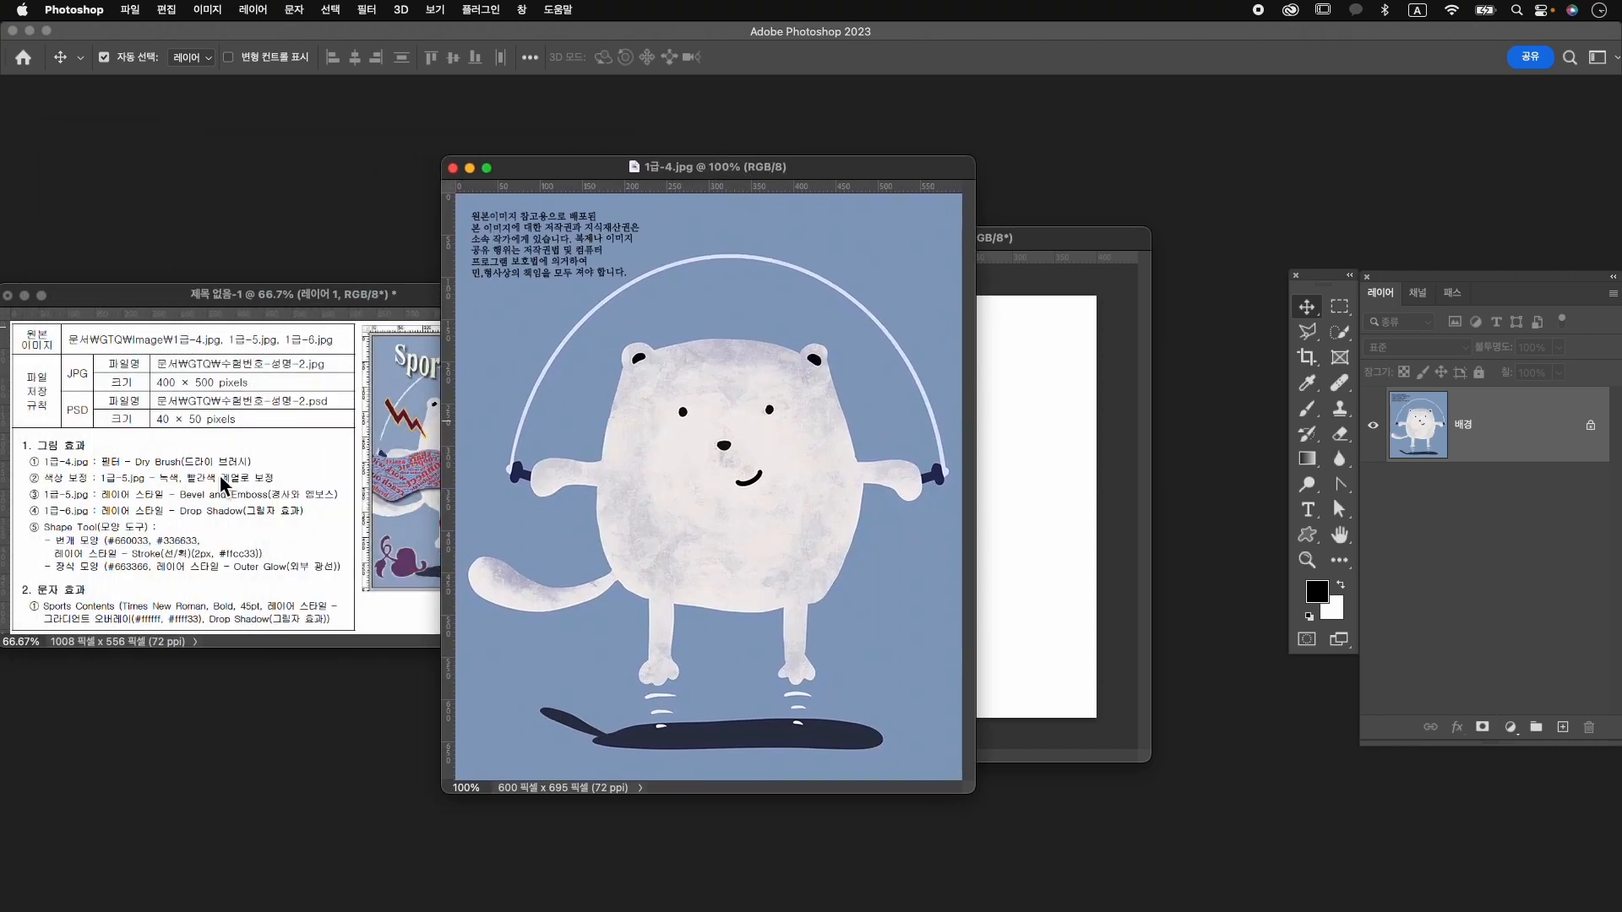
Apply the Dry Brush (드라이 브러시) artistic filter from the Filter Gallery to the bear image.
left_click(369, 10)
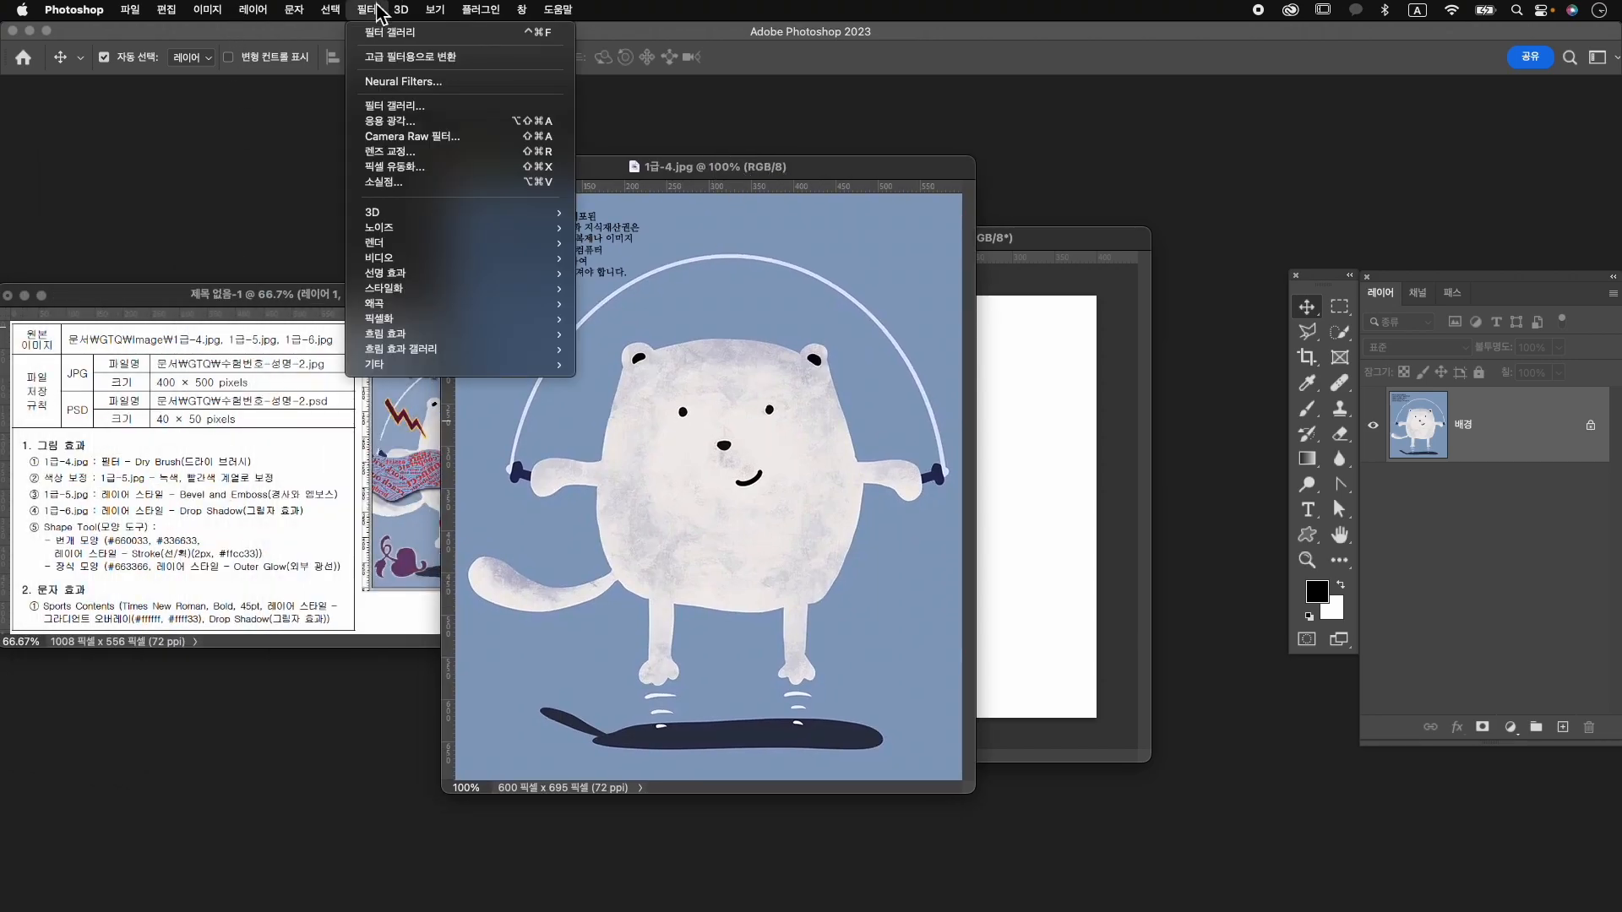
left_click(382, 108)
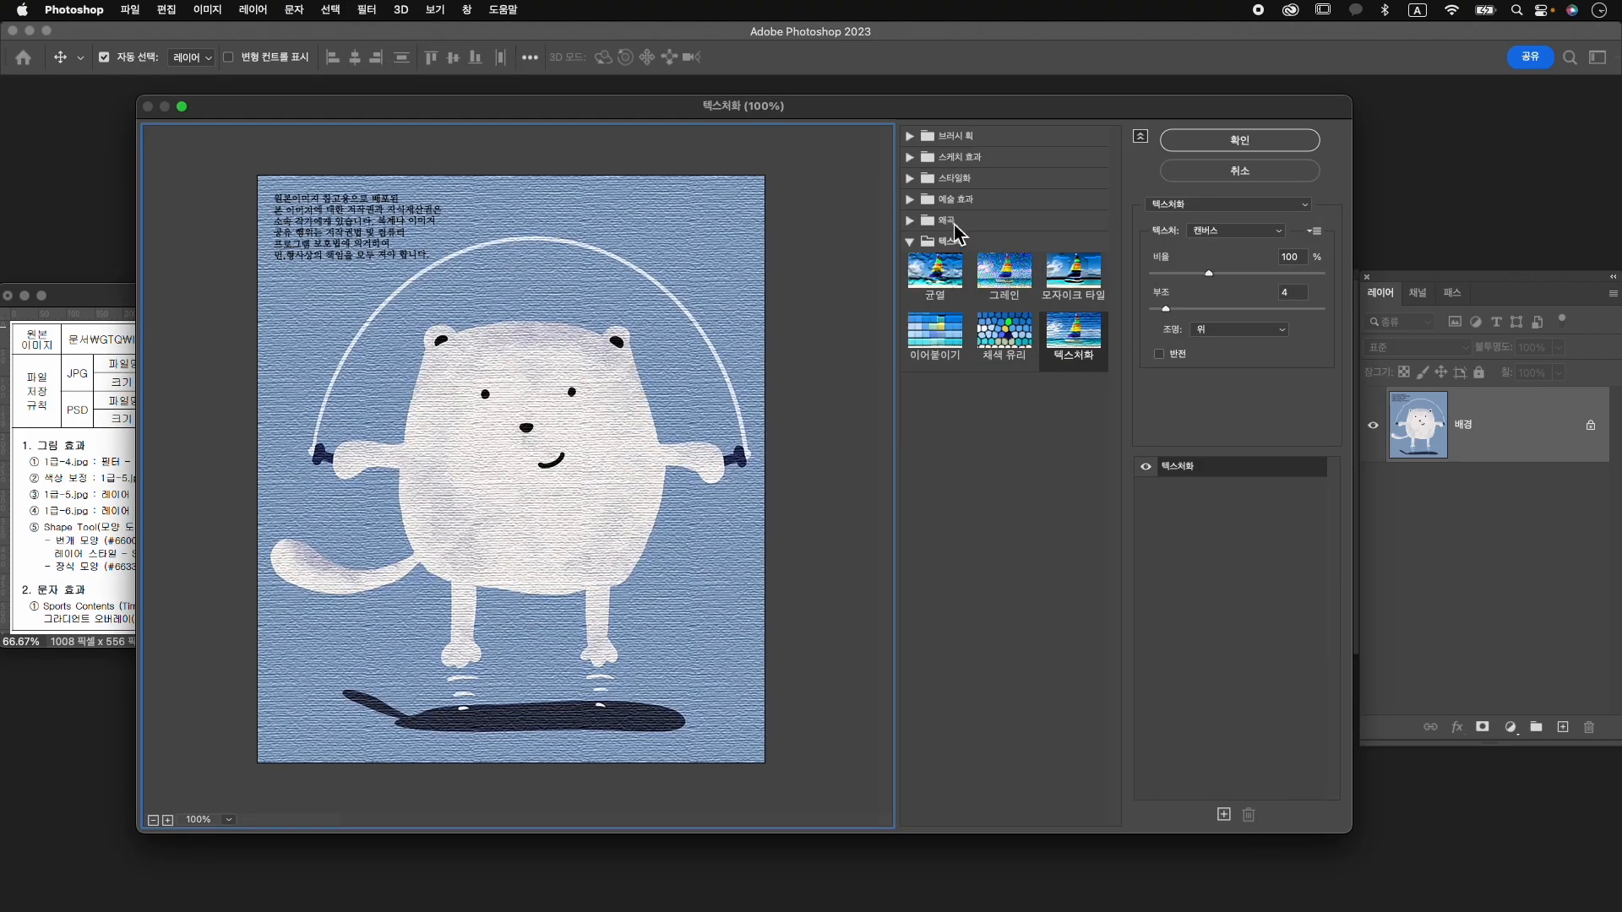
left_click(959, 205)
left_click(1074, 232)
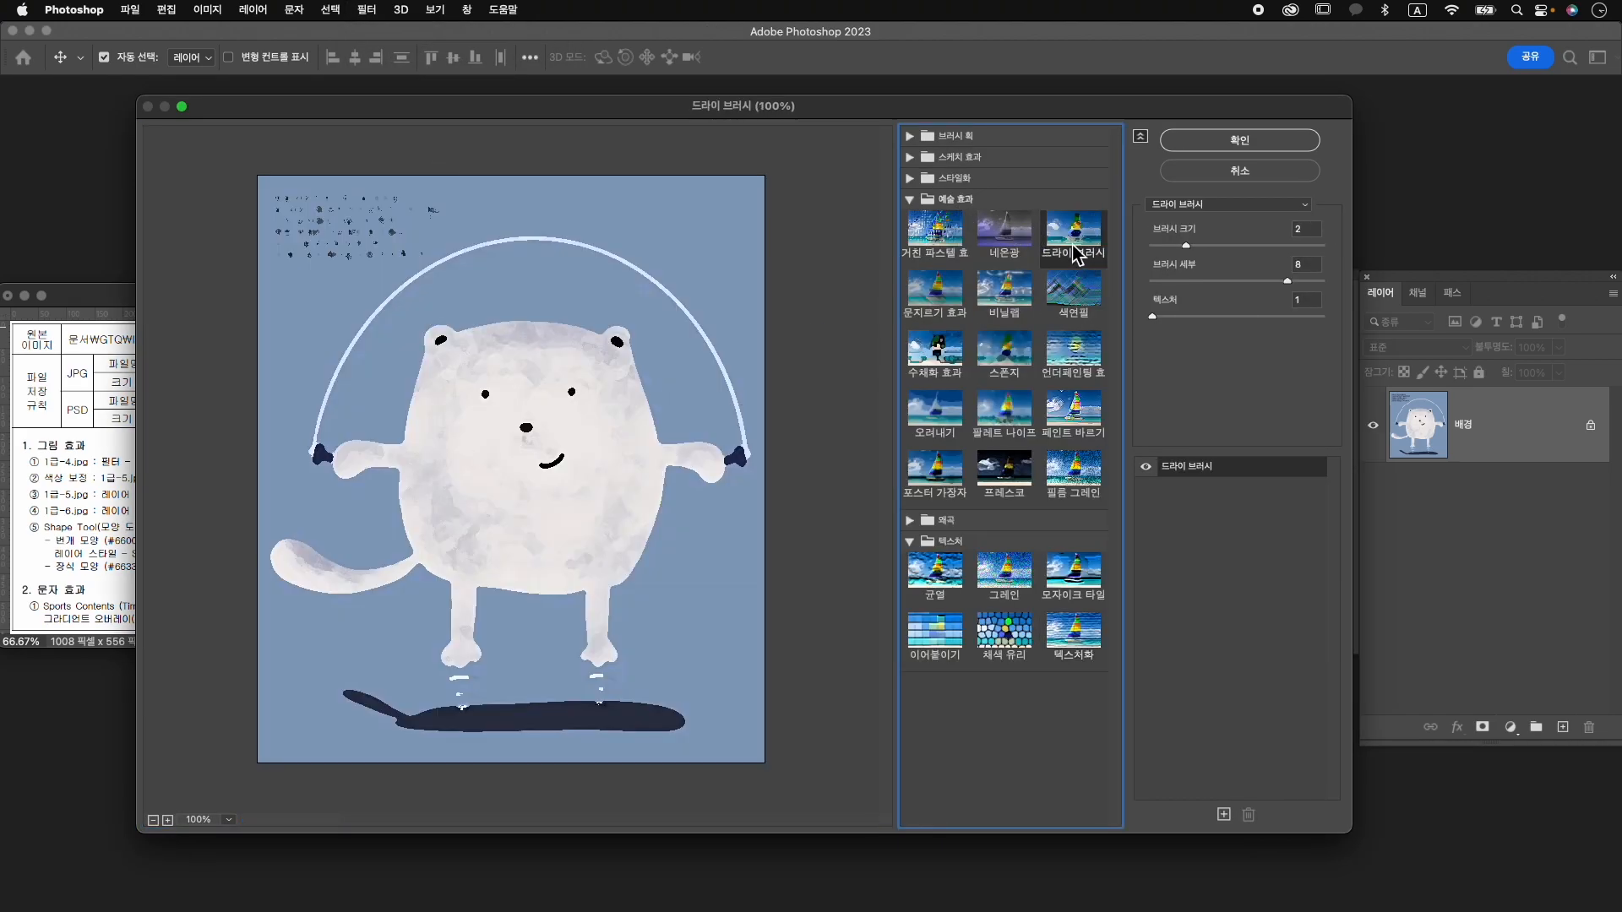
left_click(1284, 139)
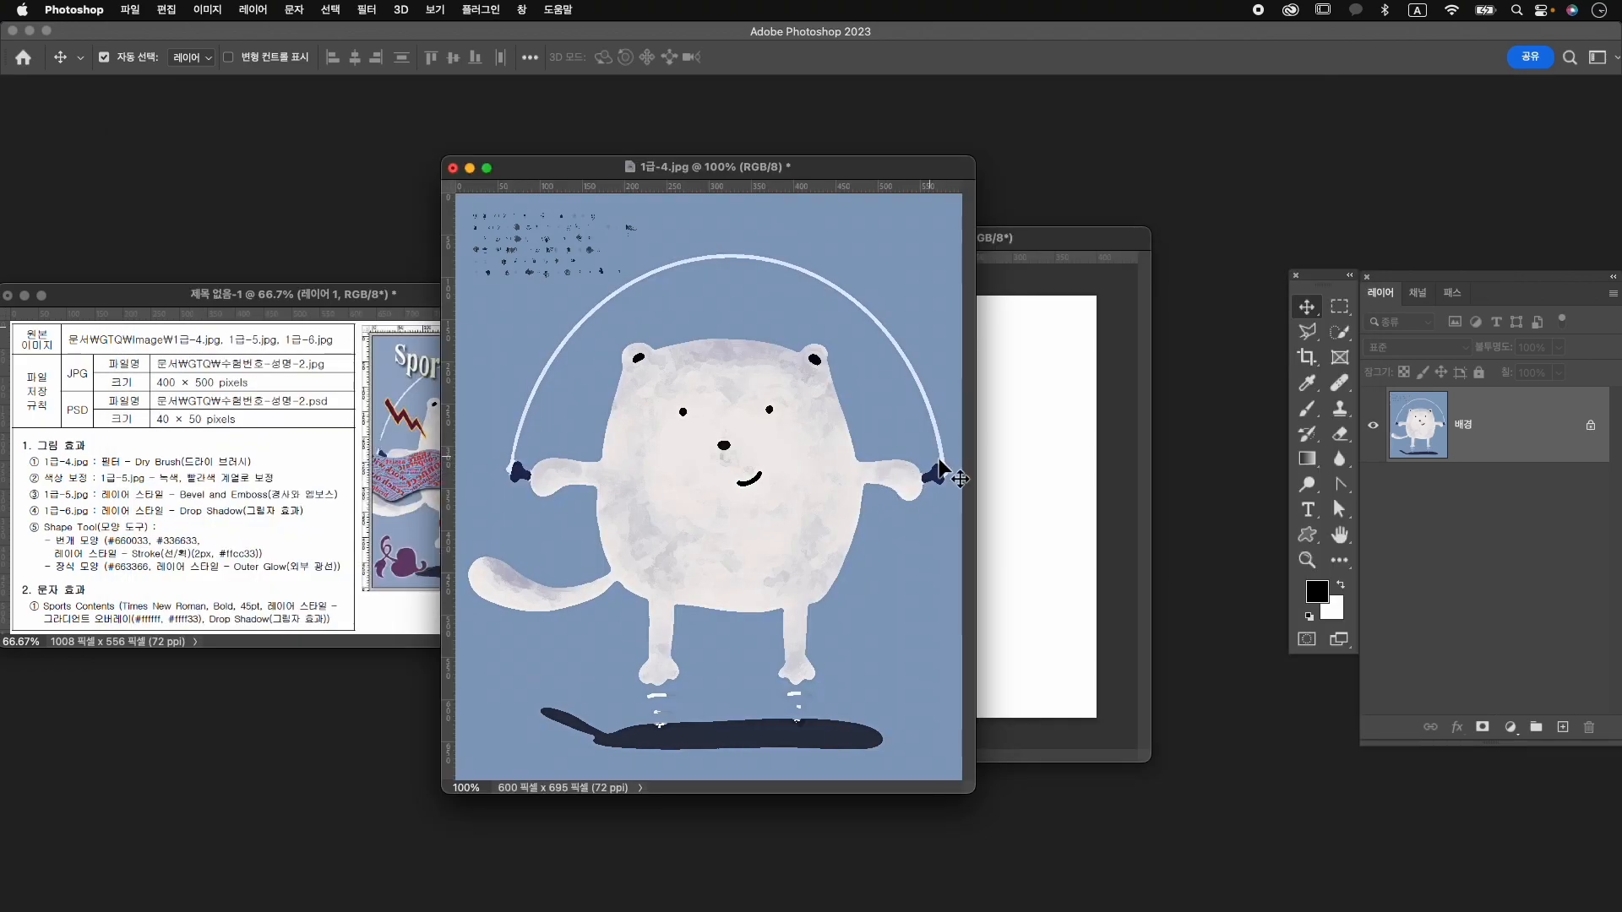
Resize the bear image proportionally to a height of 500 pixels, giving 432 × 500 pixels.
left_click_drag(775, 174, 885, 242)
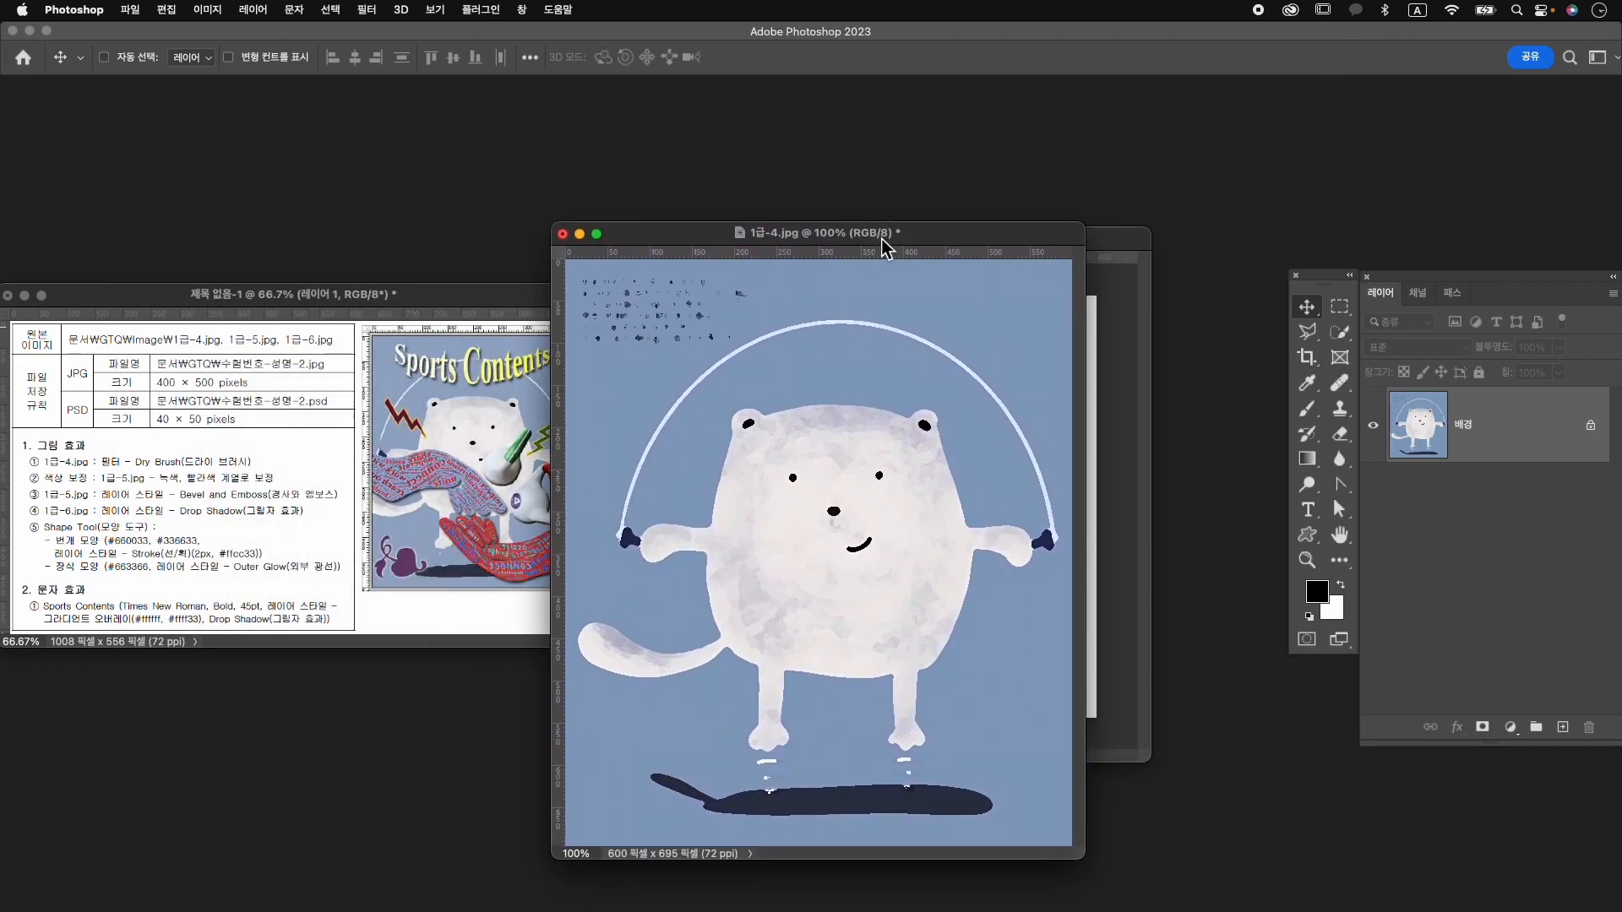
key("super+alt+i")
type("400")
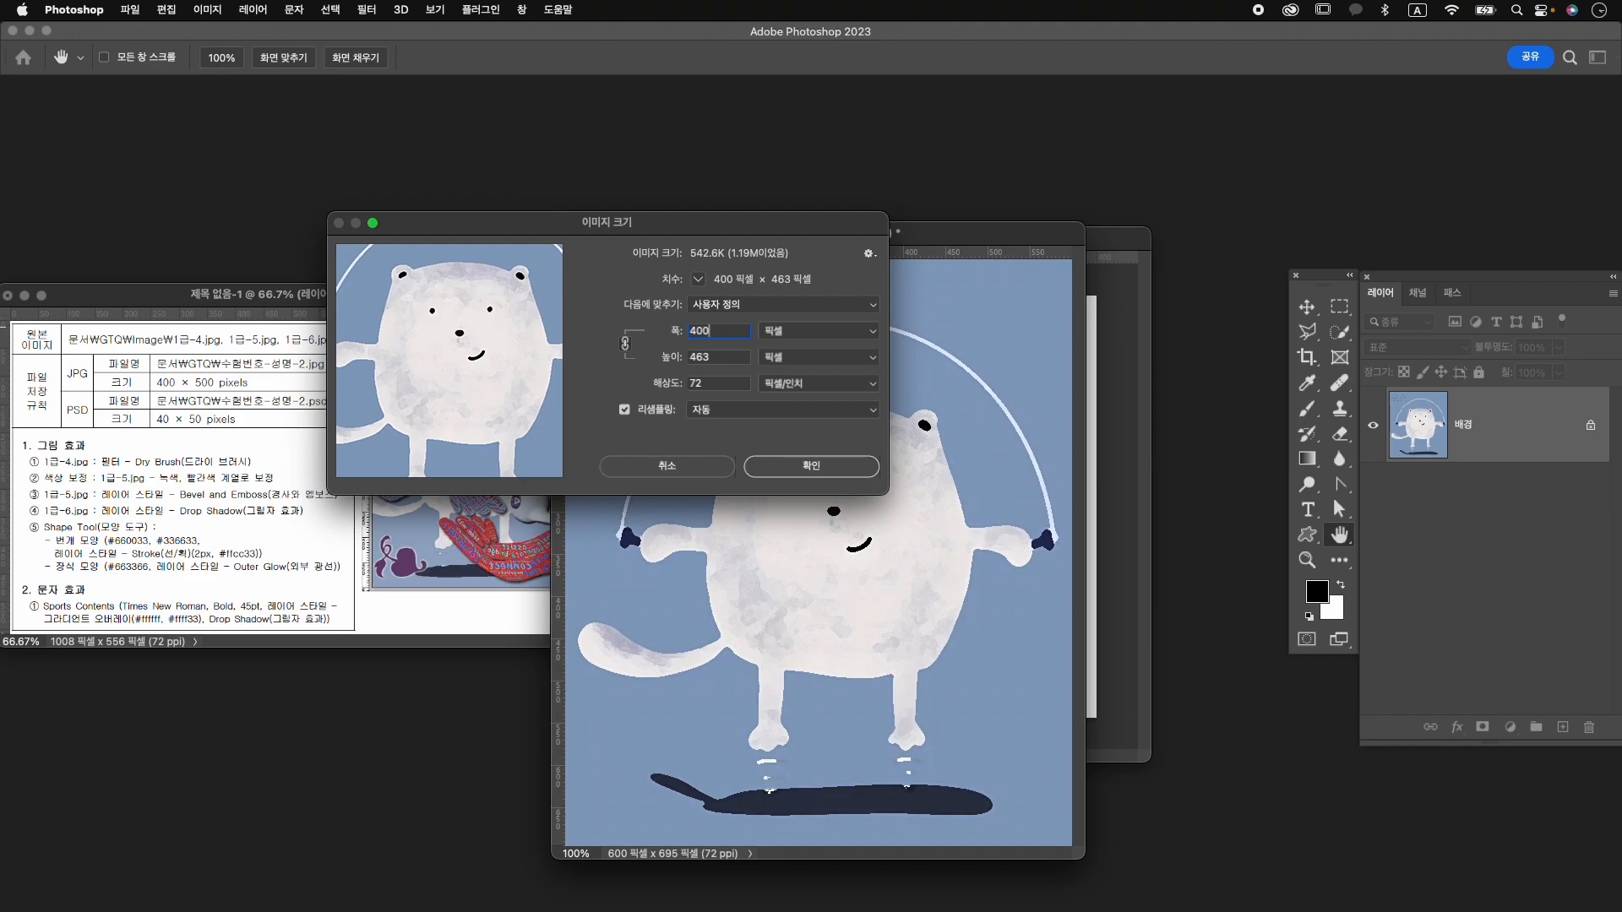
type("500")
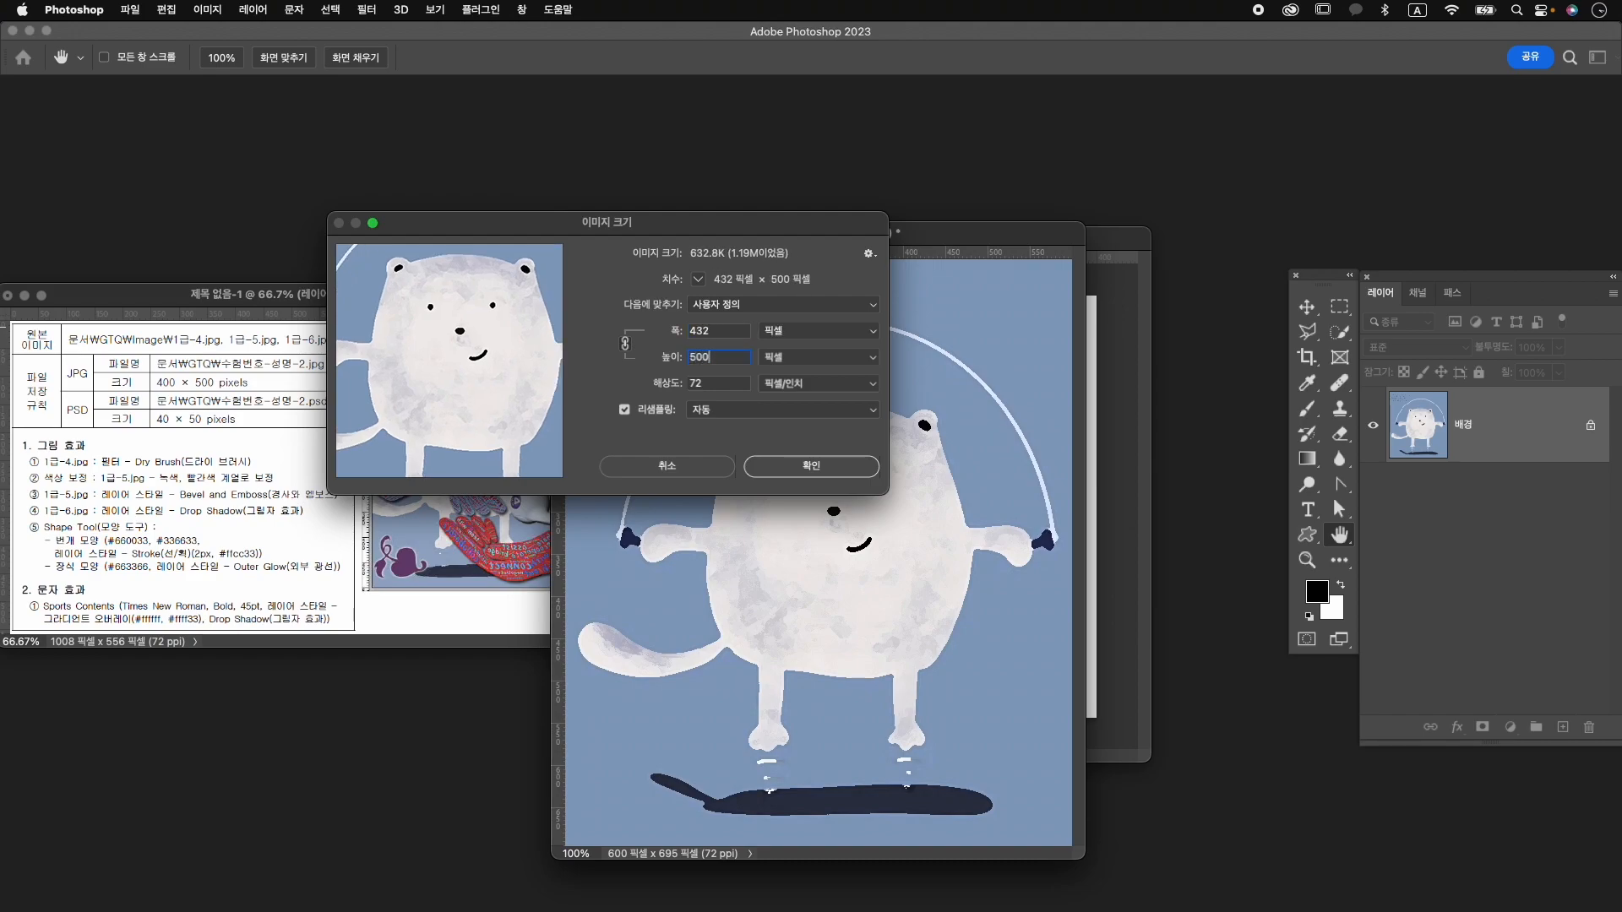
key("Return")
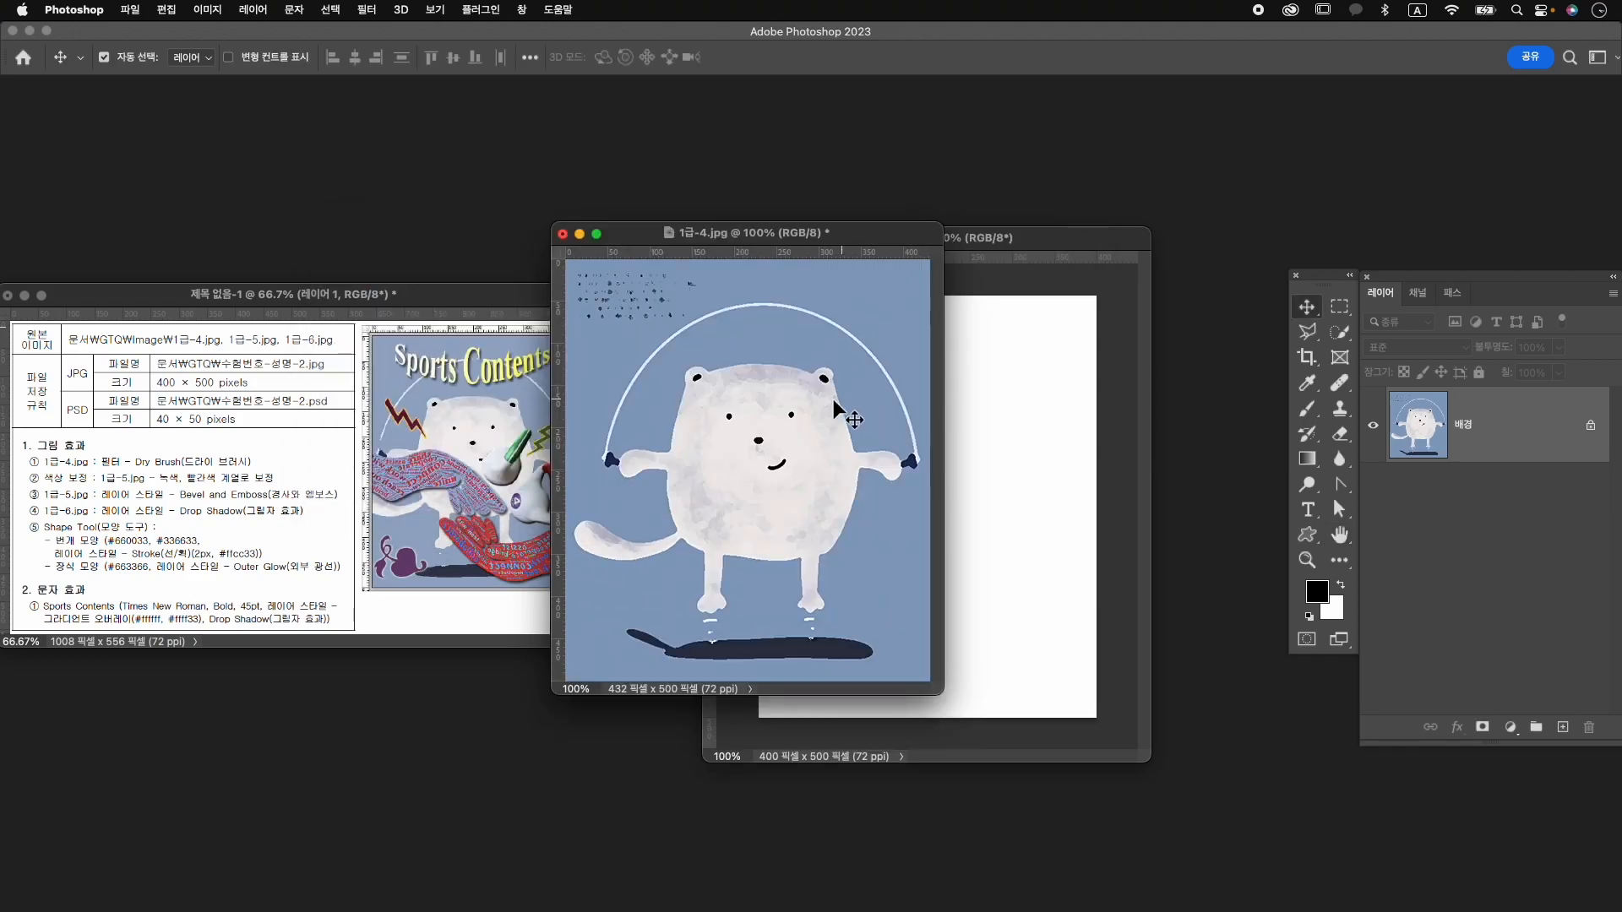
Copy the filtered bear image into the 수험번호-성명-2 document and close the 1급-4.jpg source file.
left_click_drag(887, 423, 1014, 473)
left_click(651, 237)
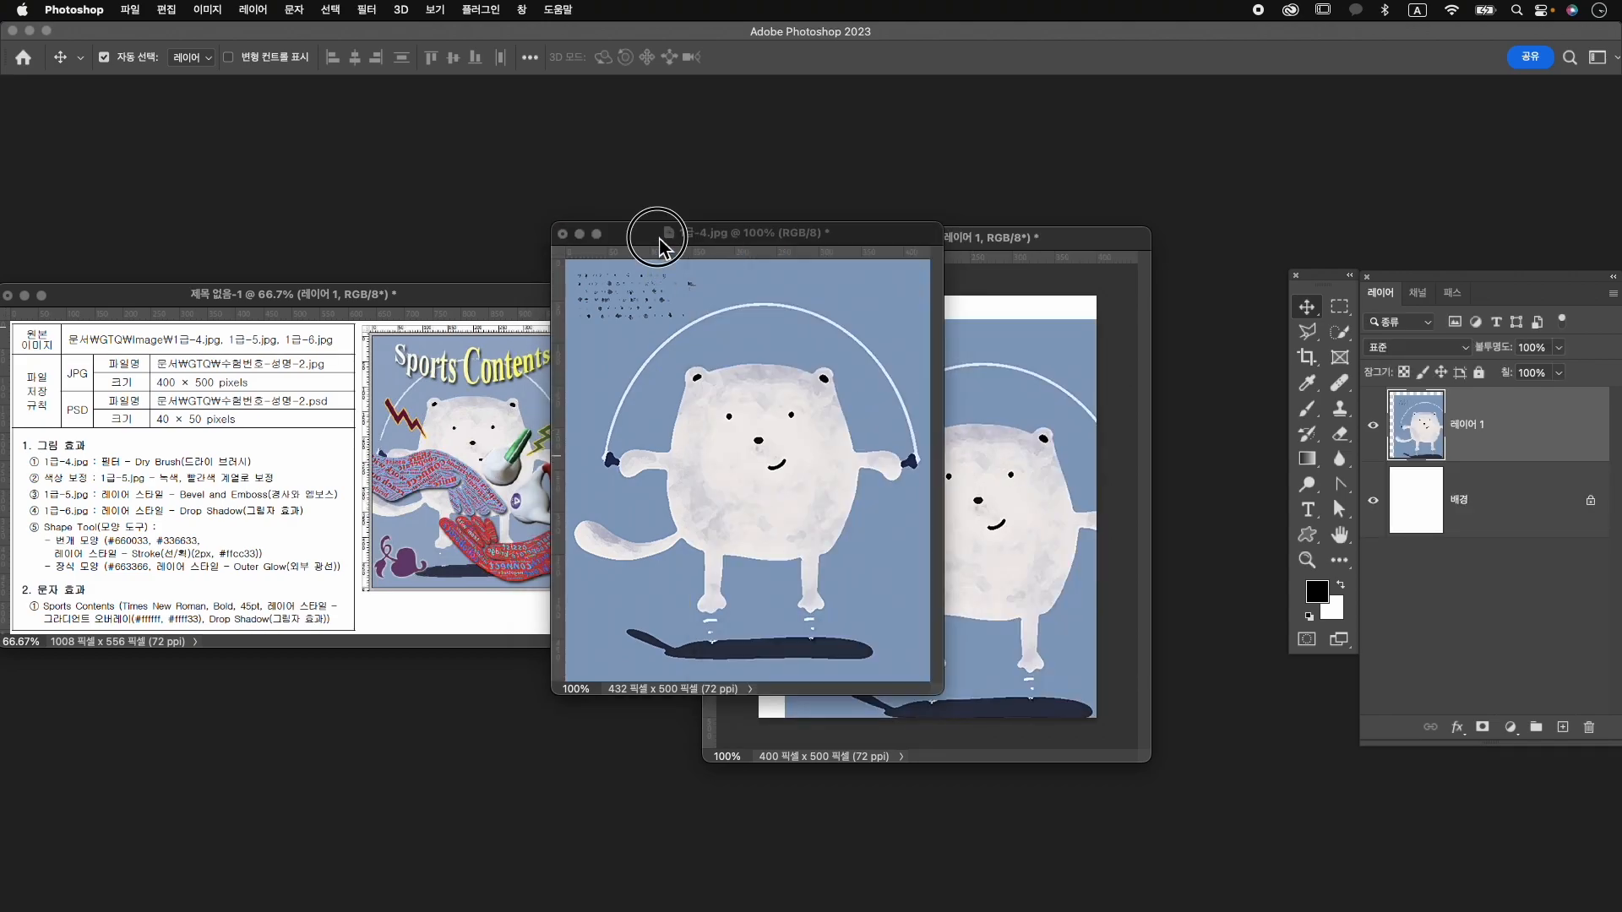
left_click(562, 234)
left_click(841, 370)
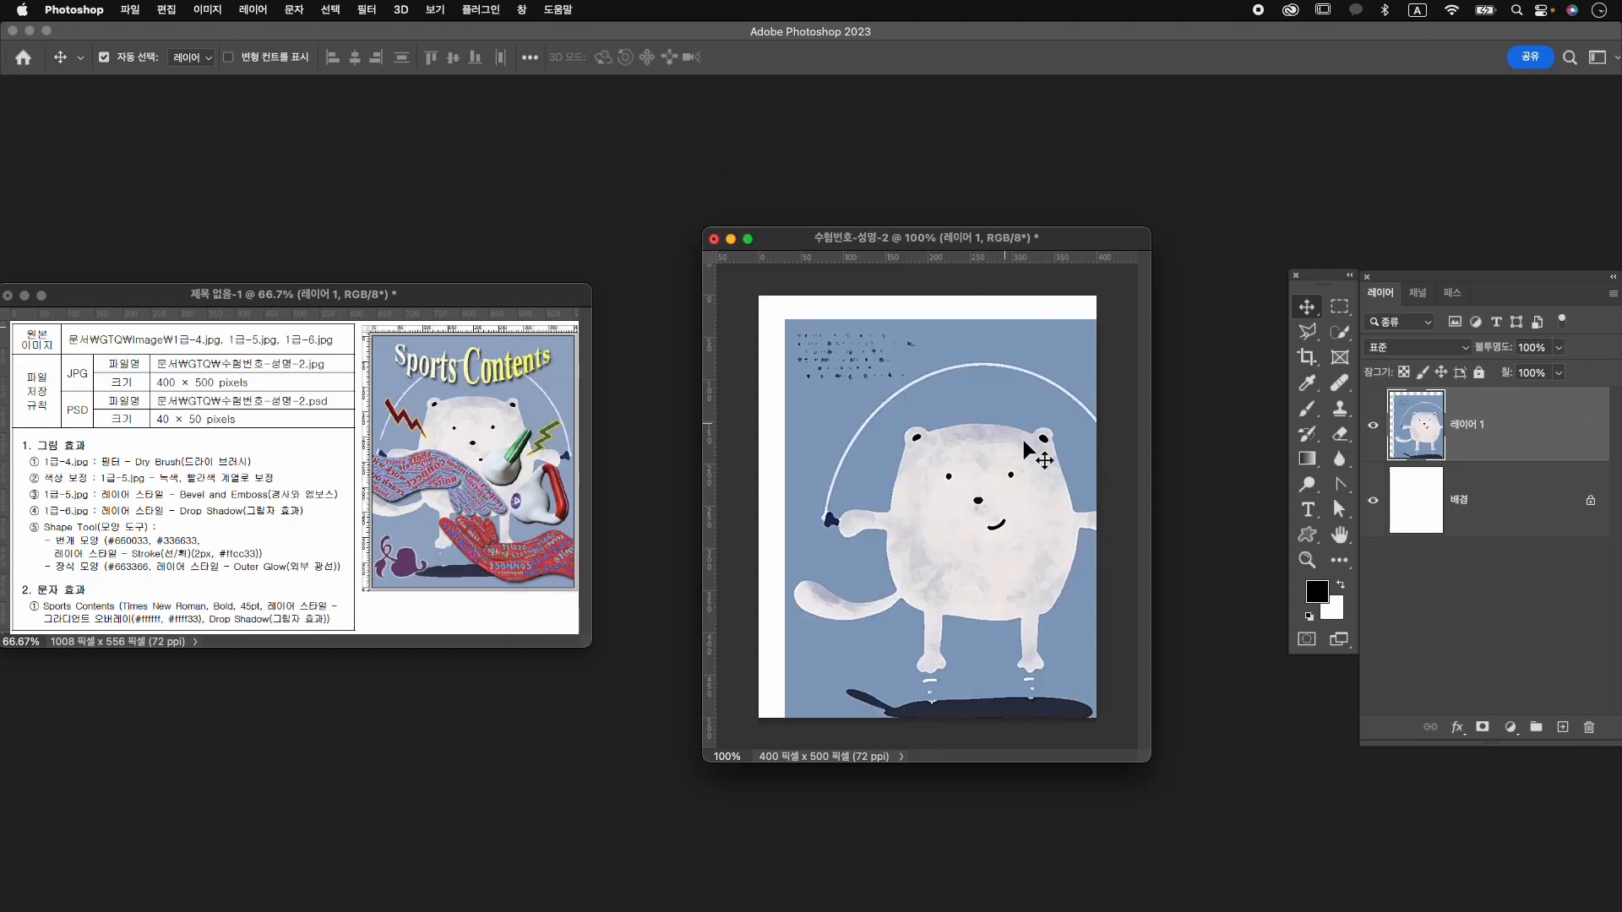
Rename the bear layer as 1-4 and position it to cover the whole canvas as in the reference poster.
double_click(1466, 424)
type("1-4")
key("Return")
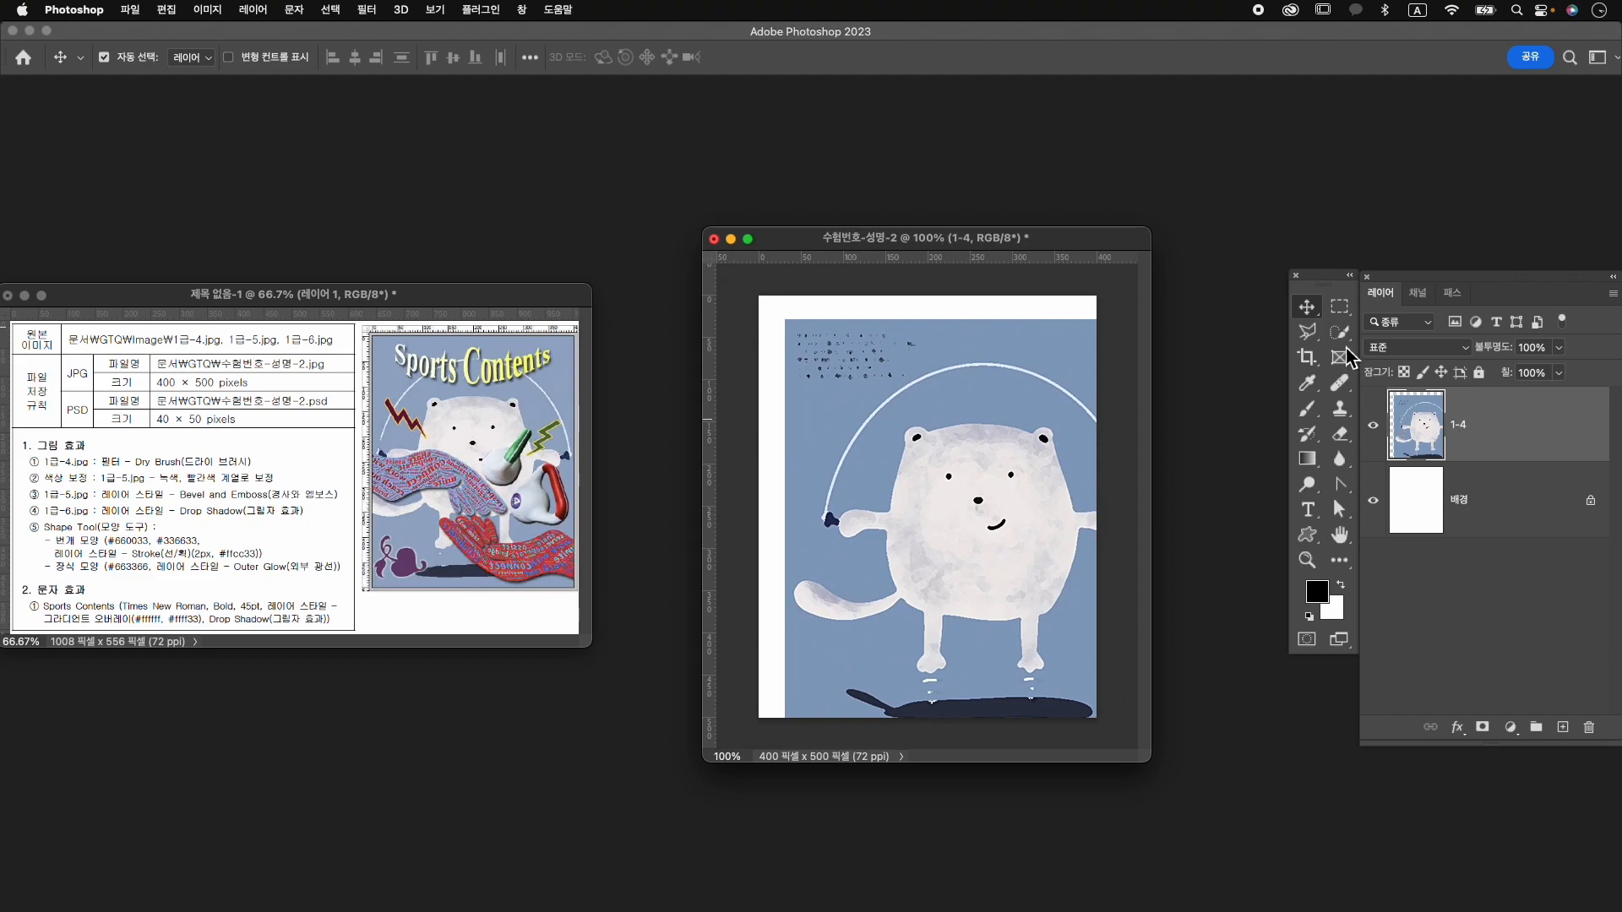
left_click_drag(993, 482, 956, 515)
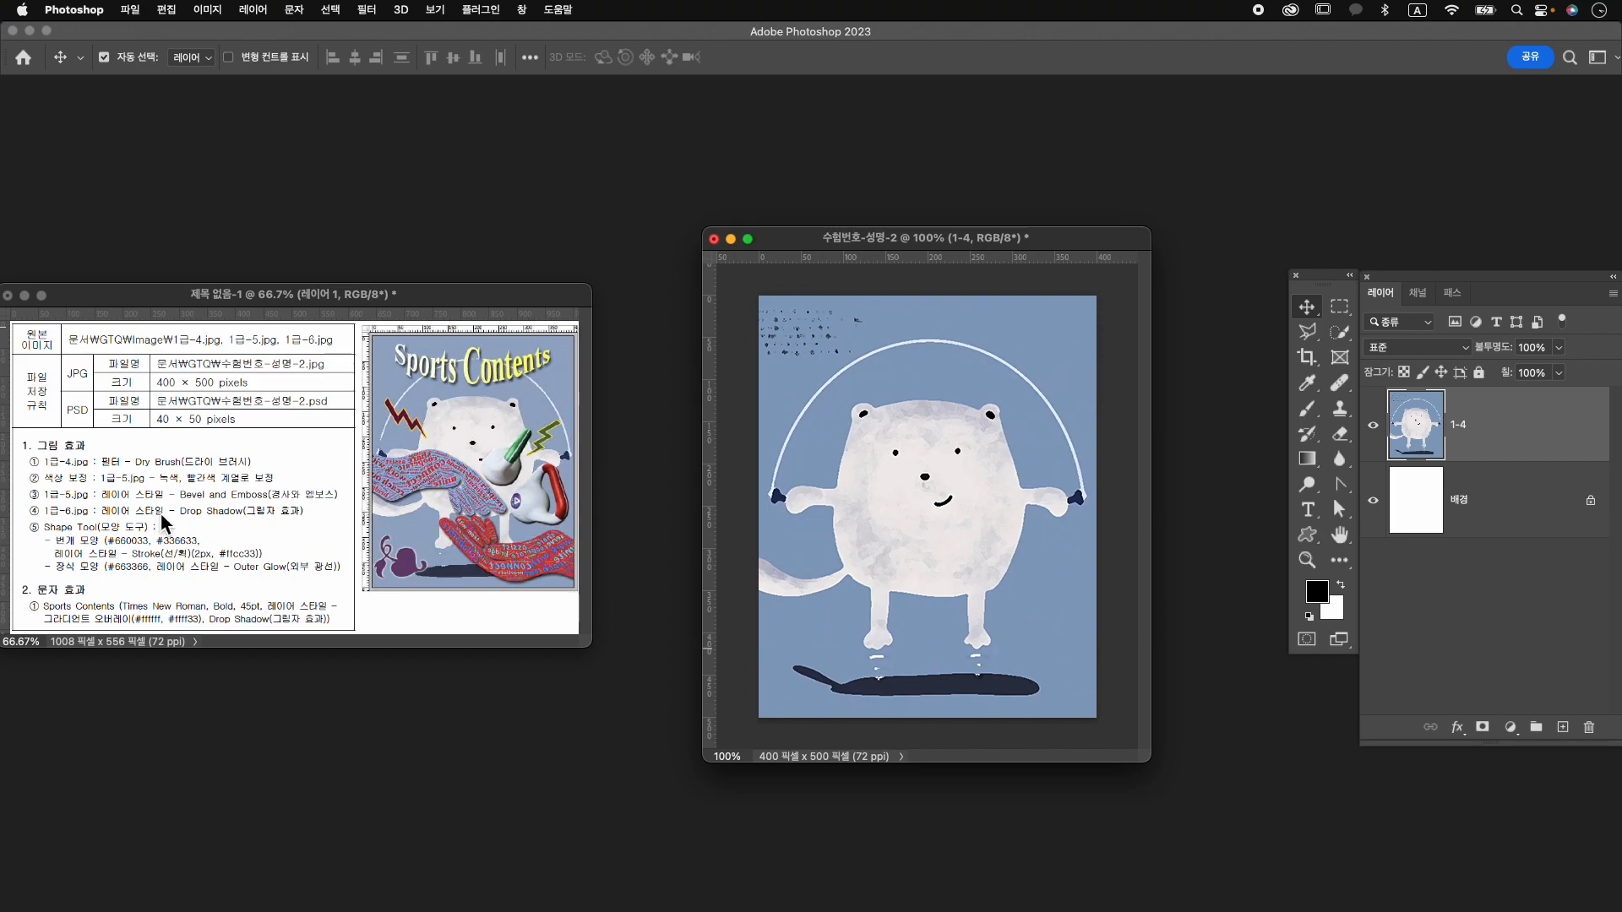
Open 1급-5.jpg and place its window above the poster document, clear of the reference sheet.
key("super+o")
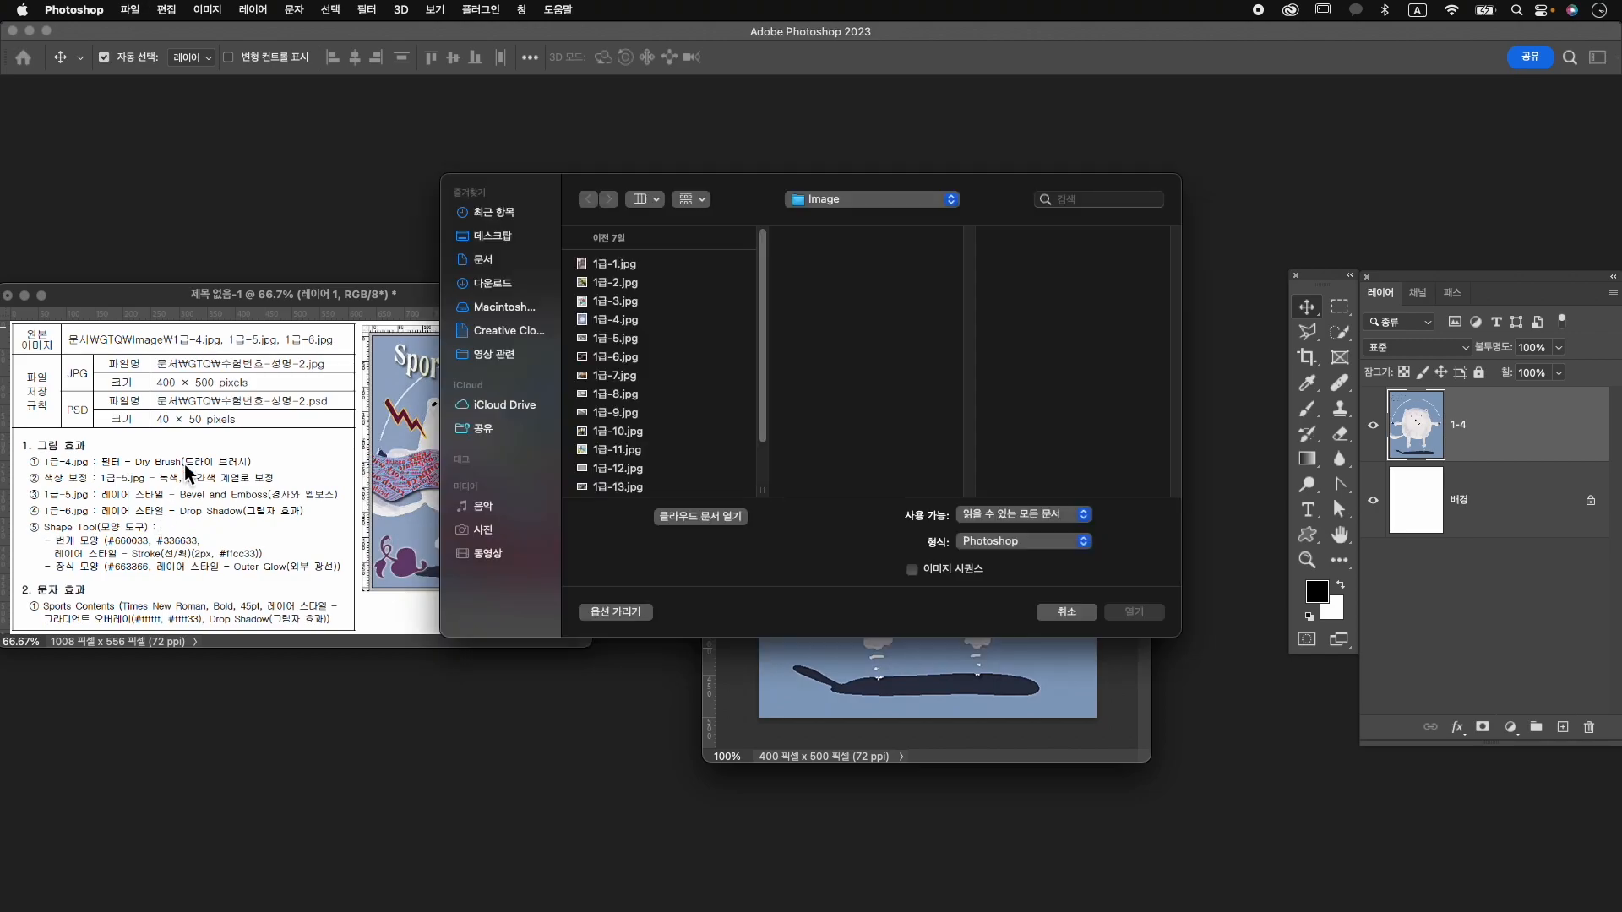
left_click(645, 338)
left_click(1156, 619)
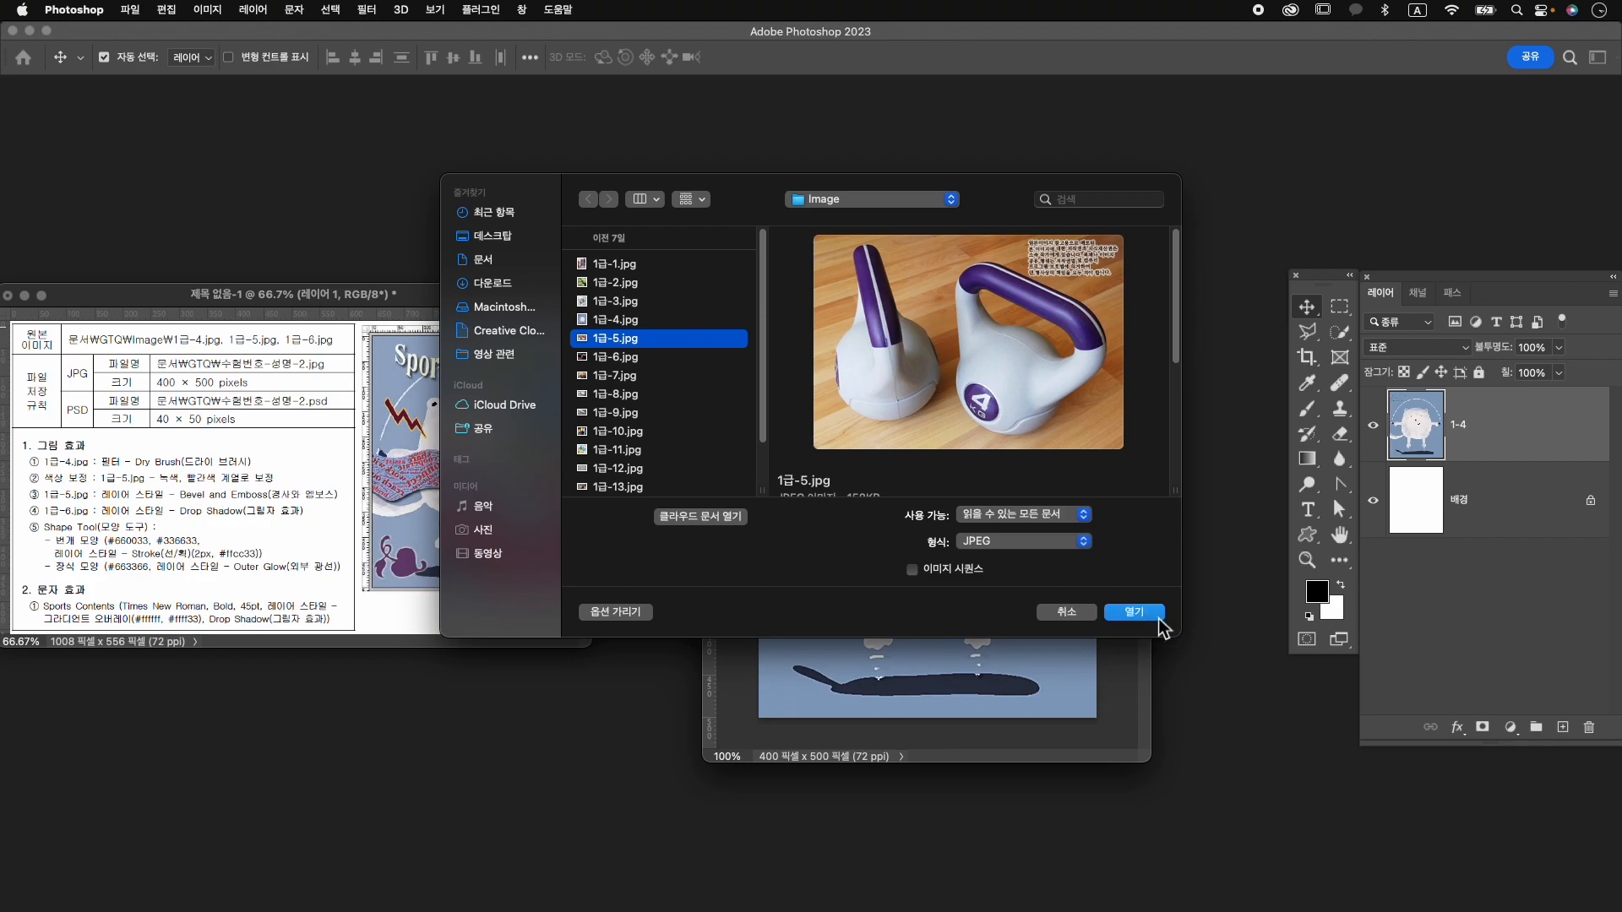
left_click_drag(342, 135, 972, 174)
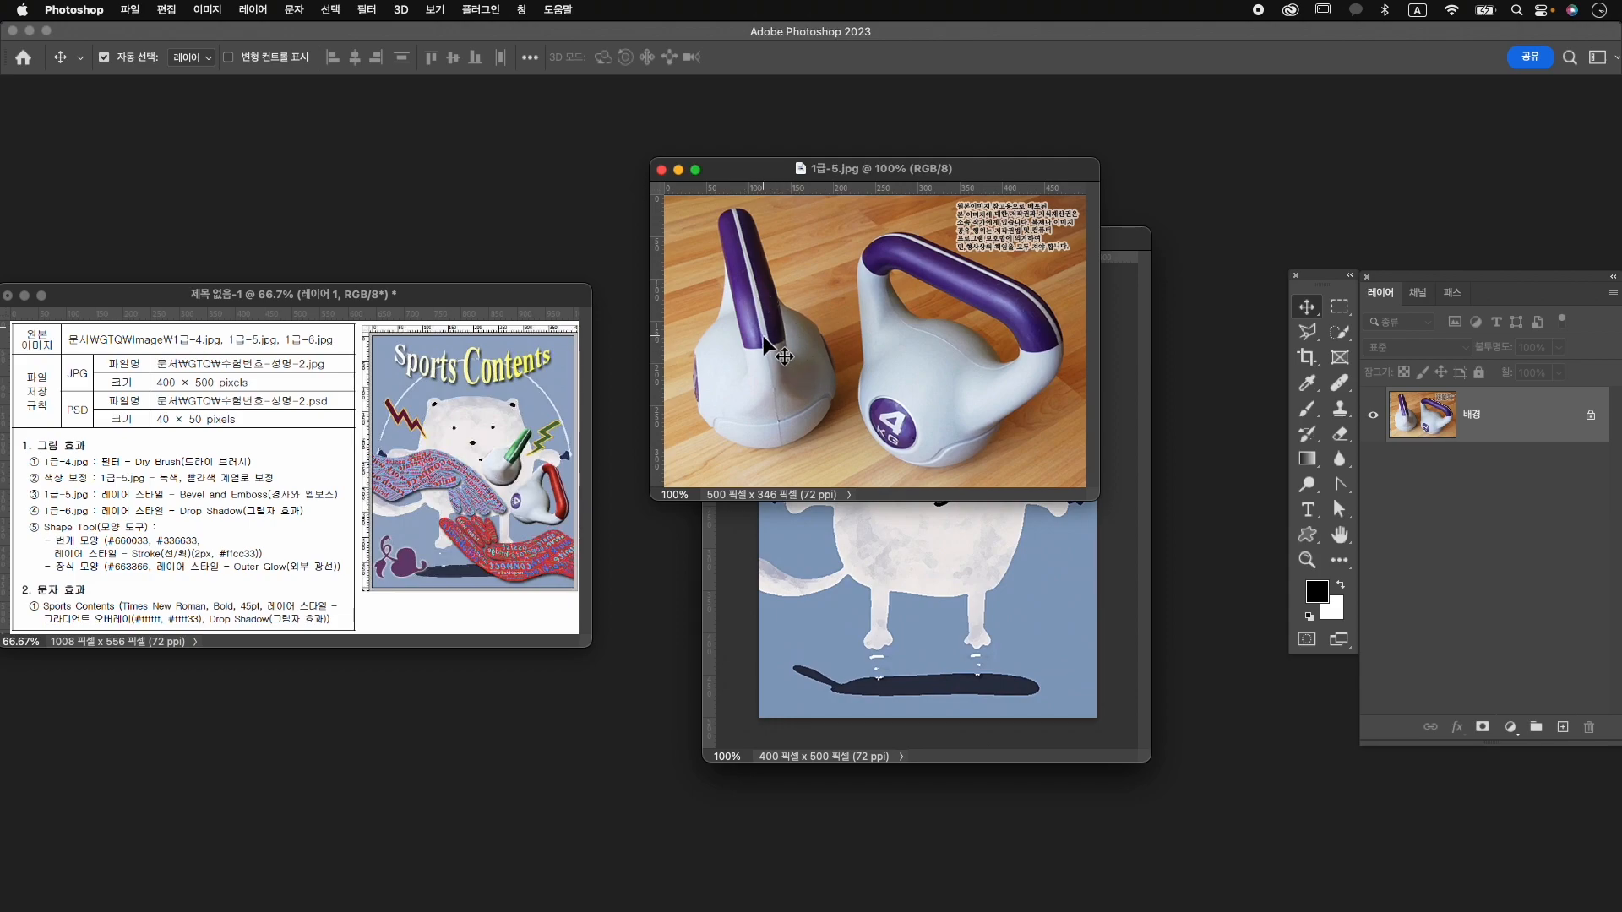
Select the left kettlebell's purple handle with Quick Selection and recolor it green using a colorized Hue/Saturation (색조/채도) adjustment layer.
key("w")
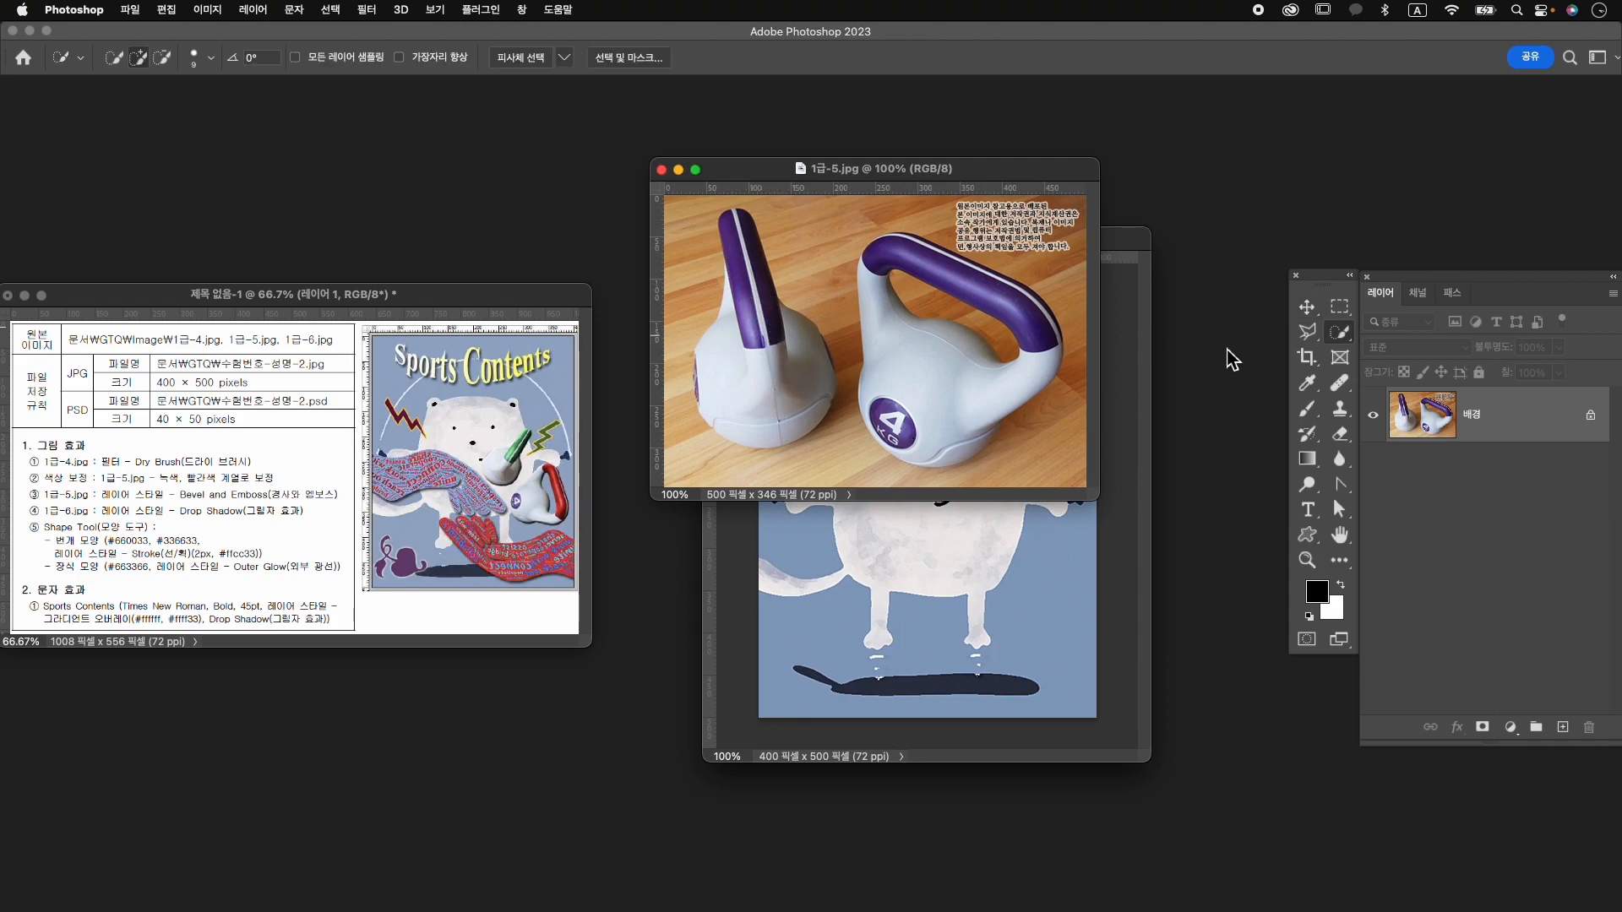
mouse_move(728, 226)
left_mouse_down()
mouse_move(736, 270)
mouse_move(751, 236)
mouse_move(748, 262)
mouse_move(783, 305)
left_mouse_up()
left_click(1509, 728)
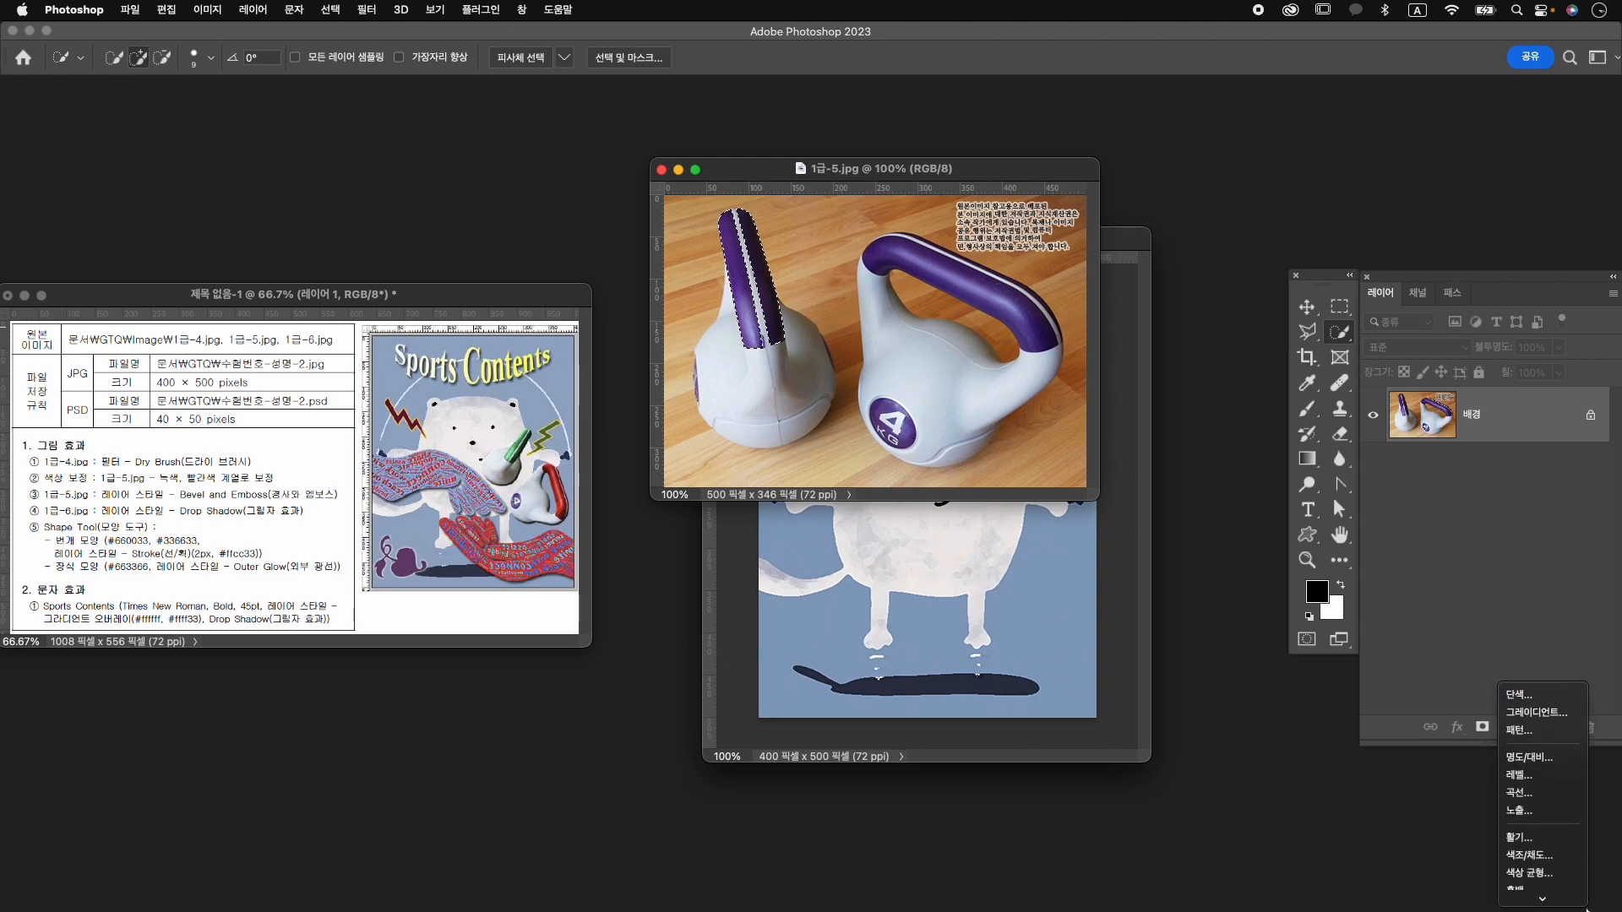
left_click(1537, 709)
left_click(1214, 861)
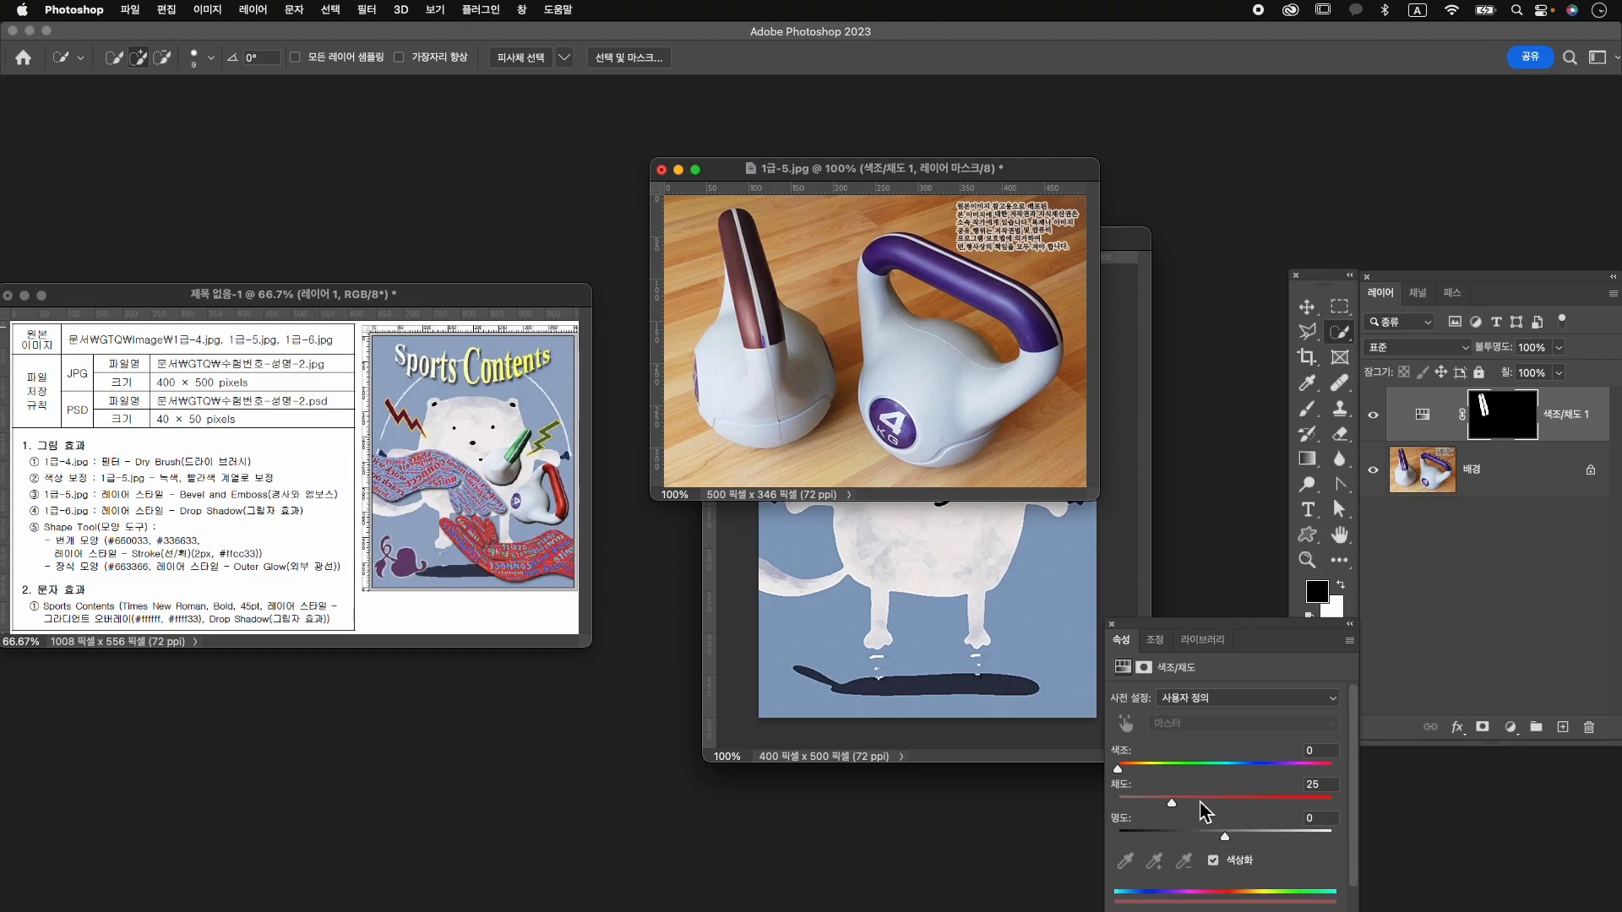
left_click_drag(1177, 771, 1182, 804)
left_click(1113, 625)
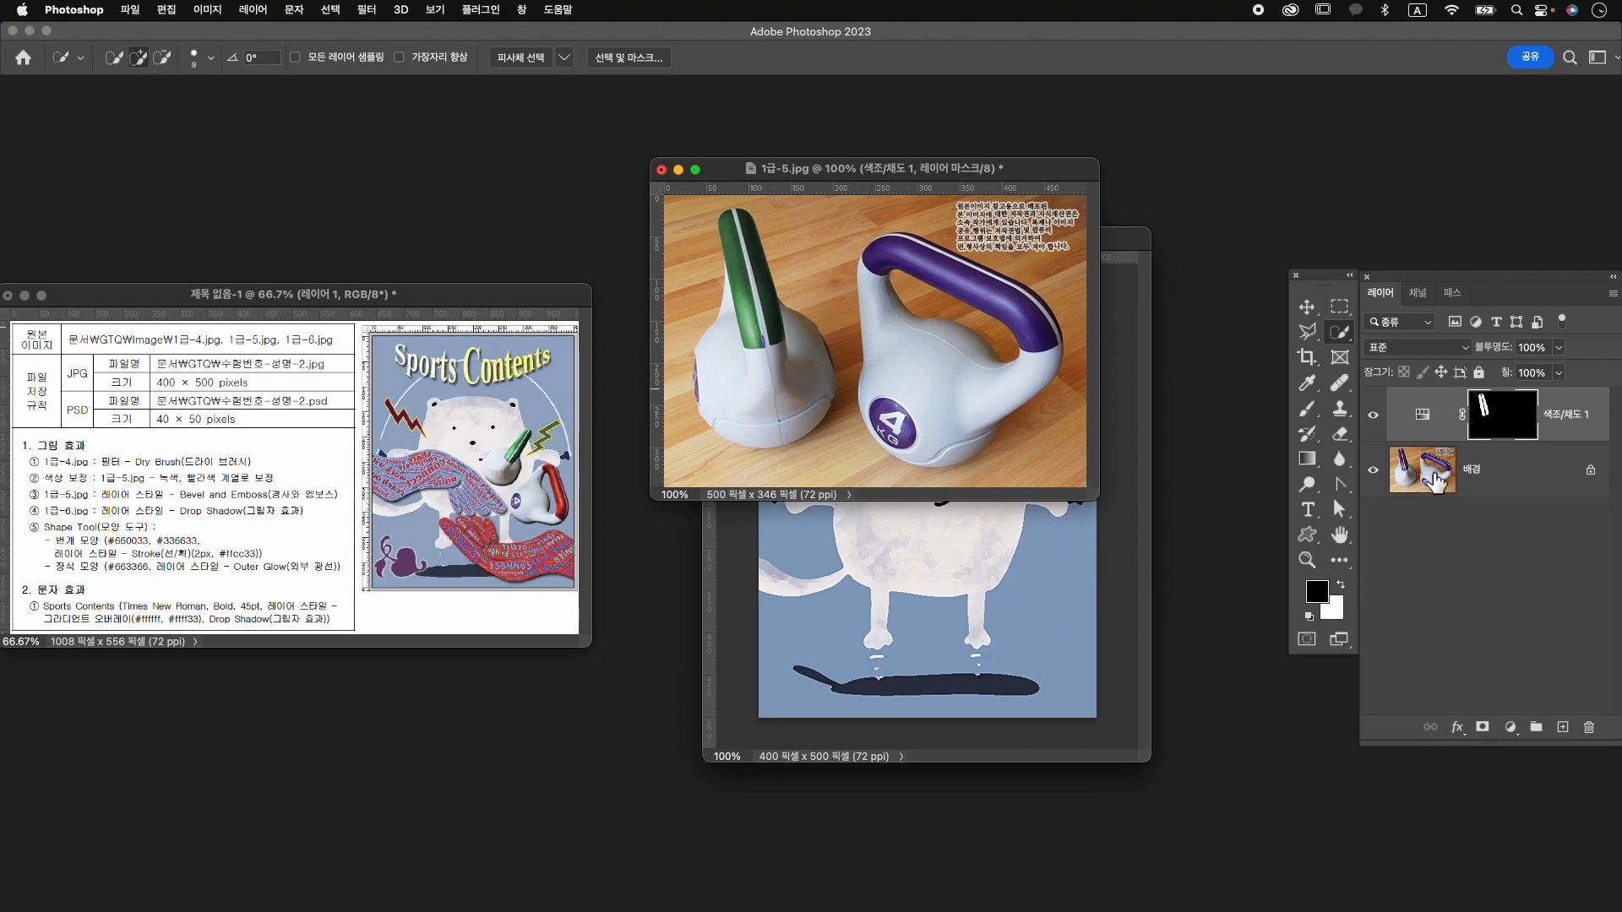
Select the right kettlebell's purple handle on the background layer with Quick Selection, refining the selection along the handle's edges.
left_click(1432, 478)
mouse_move(891, 284)
left_mouse_down()
mouse_move(878, 253)
mouse_move(1027, 312)
mouse_move(923, 252)
mouse_move(990, 285)
mouse_move(882, 280)
mouse_move(837, 304)
left_mouse_up()
key("z")
key("space")
key("w")
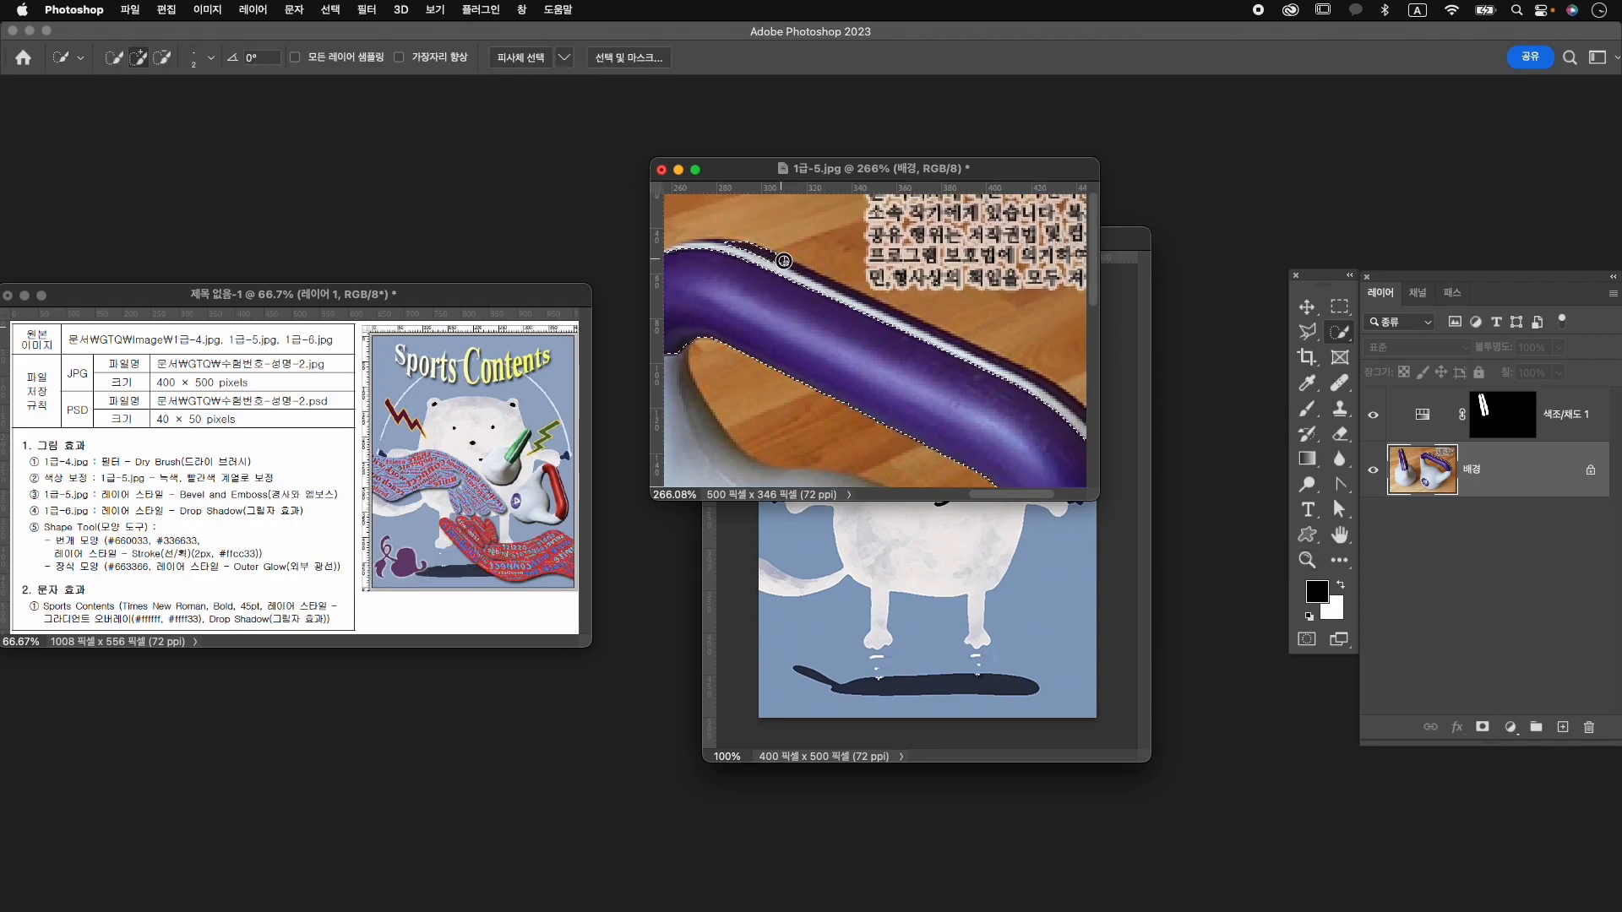
left_click_drag(838, 285, 1091, 419)
left_click(881, 296, "alt")
left_click_drag(825, 298, 897, 324)
left_click_drag(805, 267, 783, 265)
left_click(802, 263, "alt")
left_click_drag(1050, 358, 697, 260)
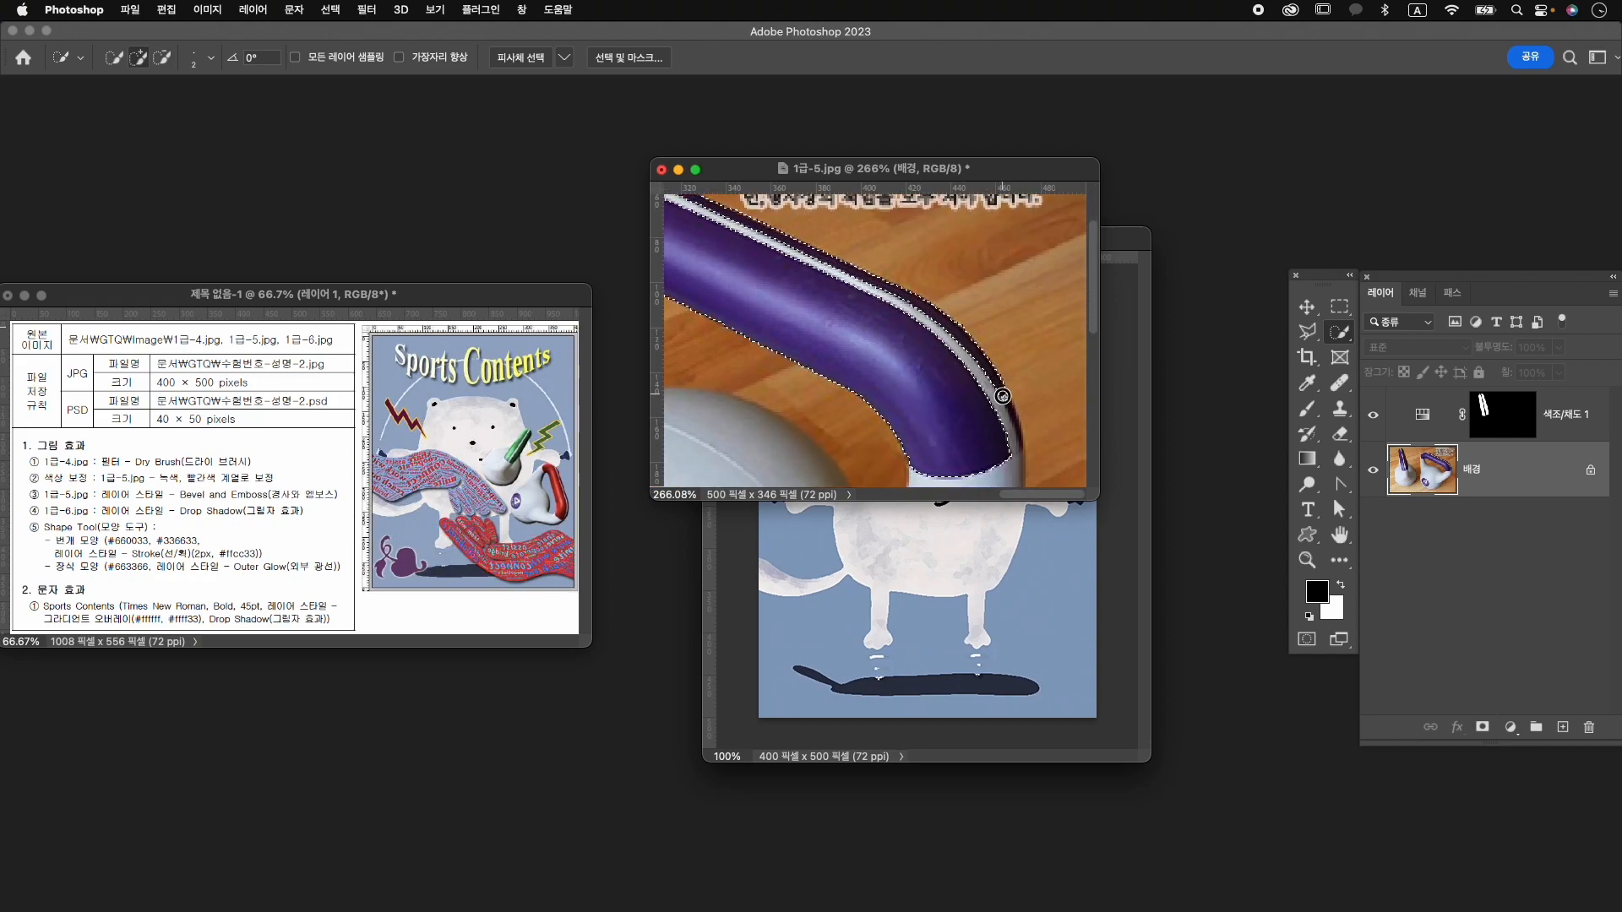
left_click_drag(1011, 410, 1026, 452)
left_click_drag(953, 401, 870, 406)
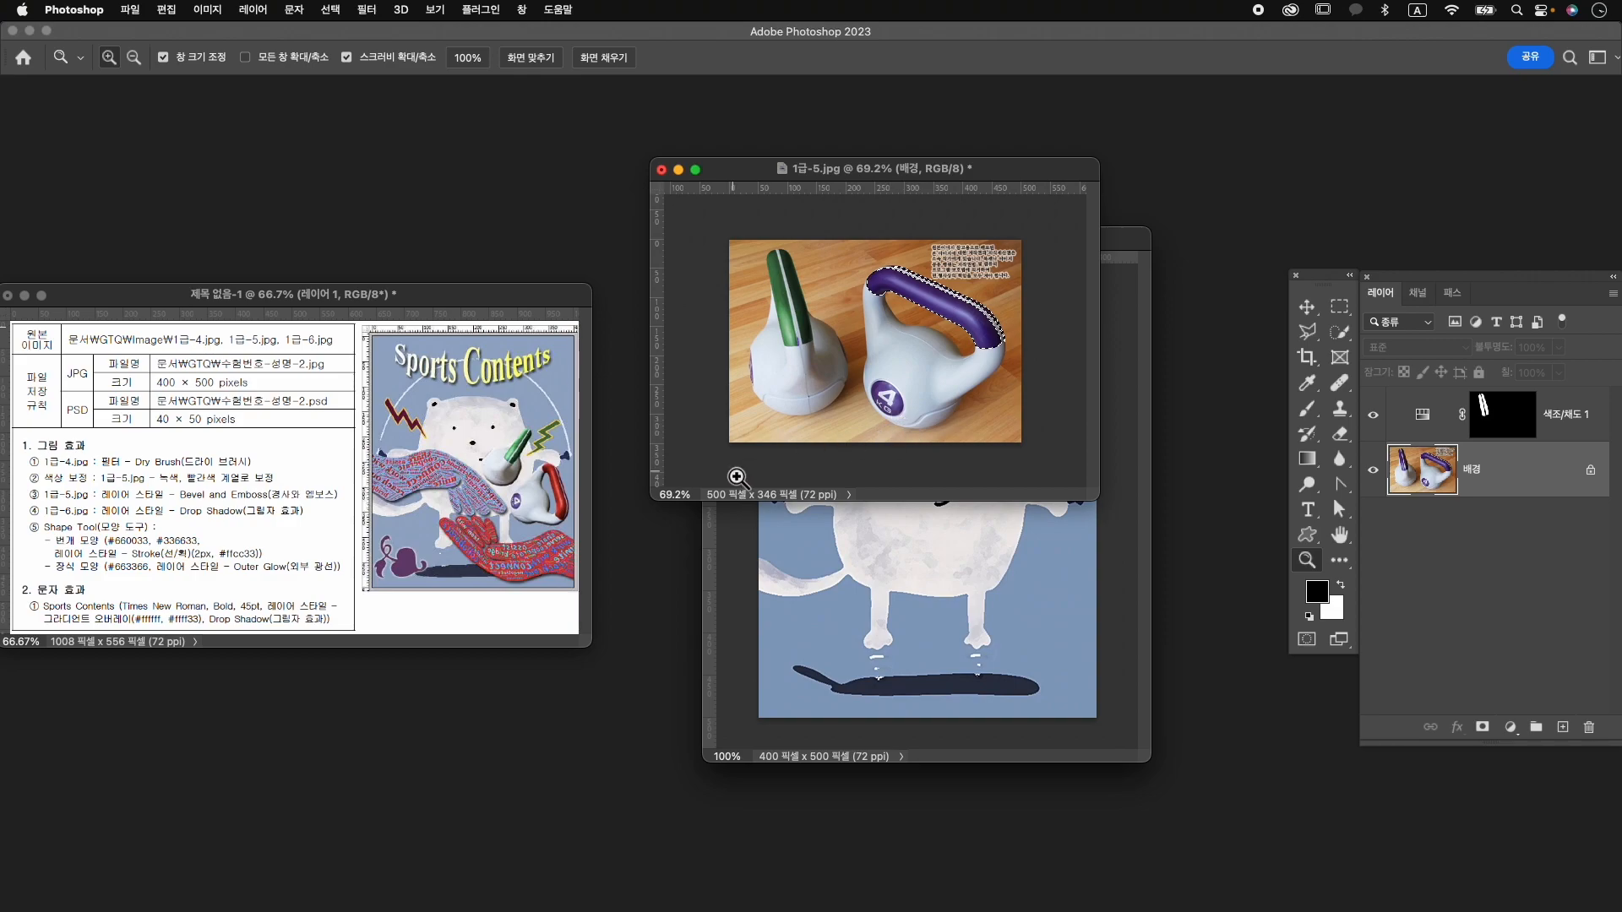
Recolor the selected handle red with a colorized Hue/Saturation (색조/채도) adjustment layer, hue 0 and saturation 57.
left_click(1505, 729)
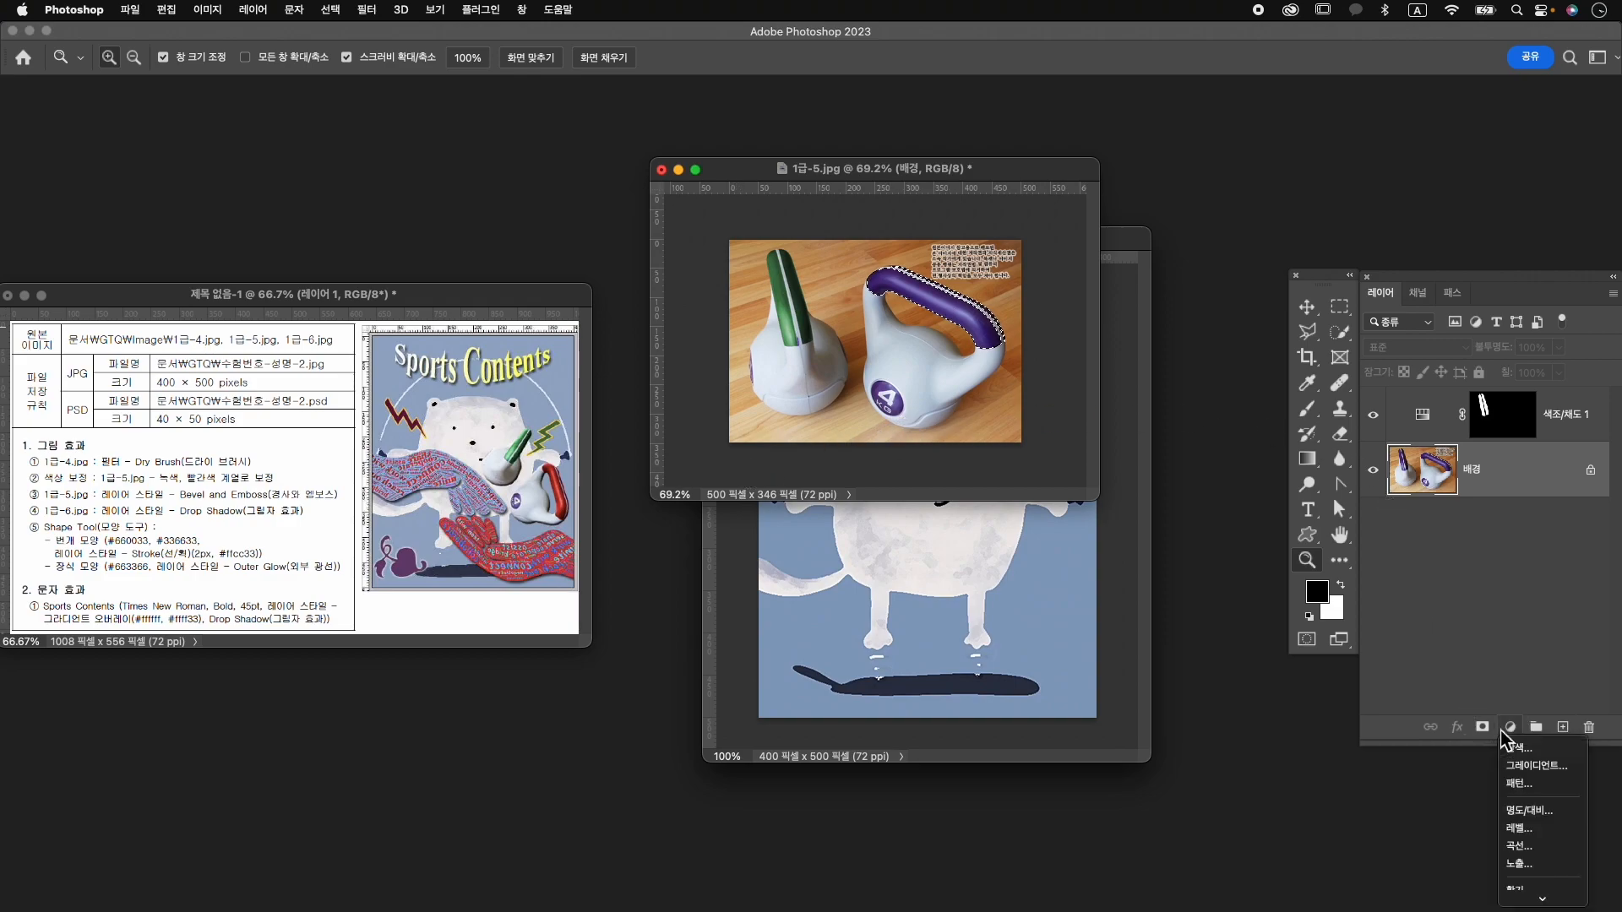
left_click(1510, 731)
left_click(1509, 730)
mouse_move(1547, 900)
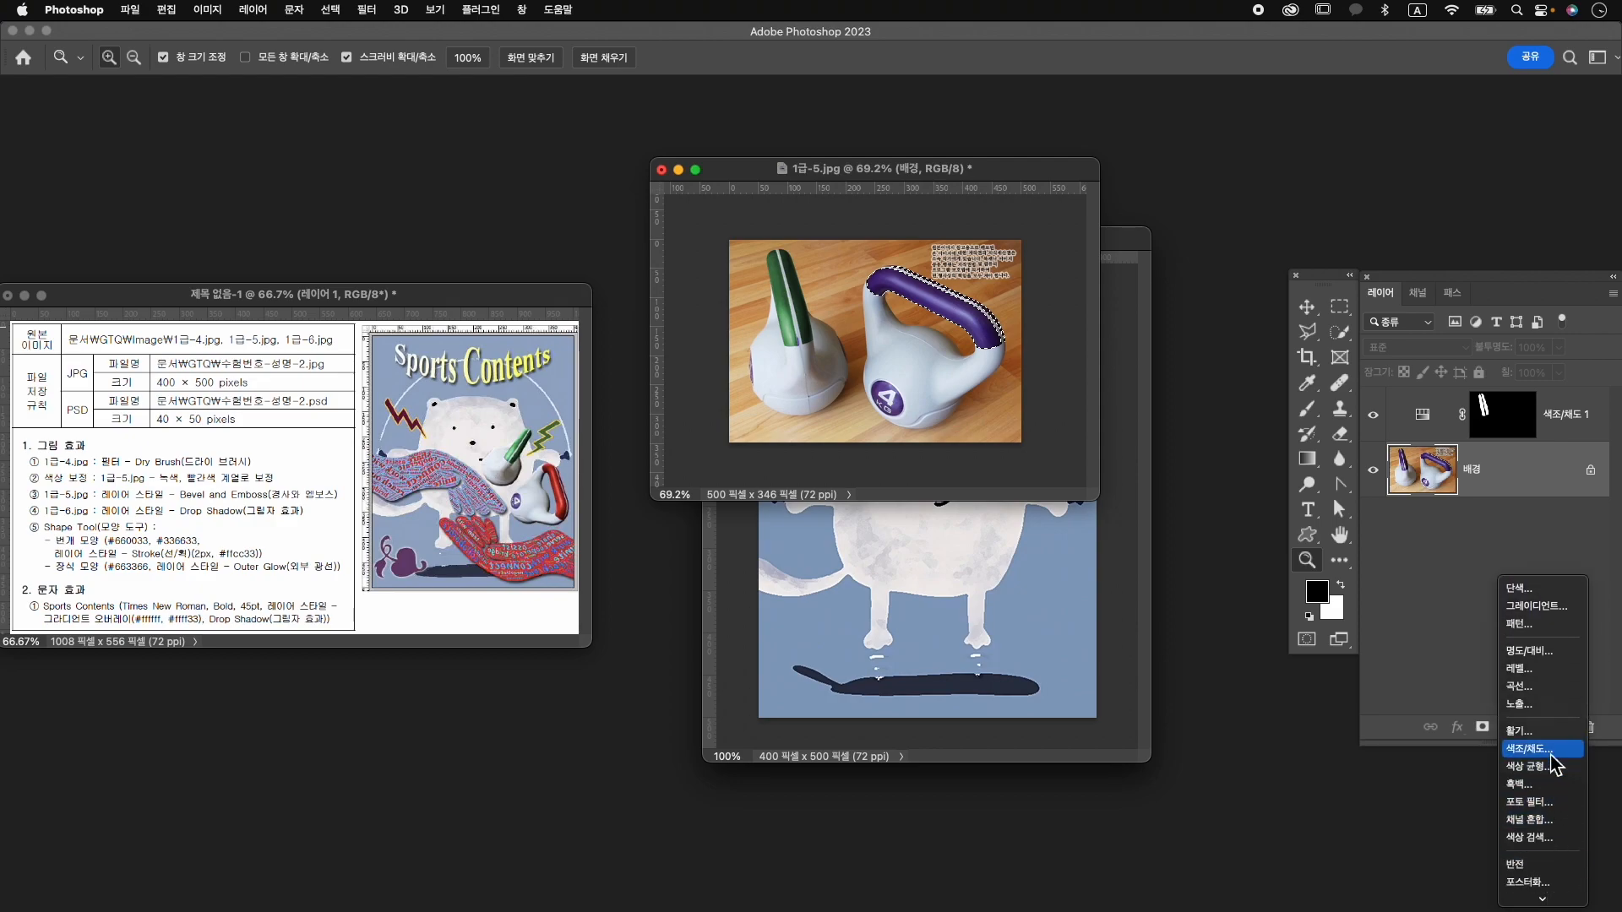
left_click(1530, 748)
left_click(1239, 860)
left_click_drag(1188, 808, 1244, 806)
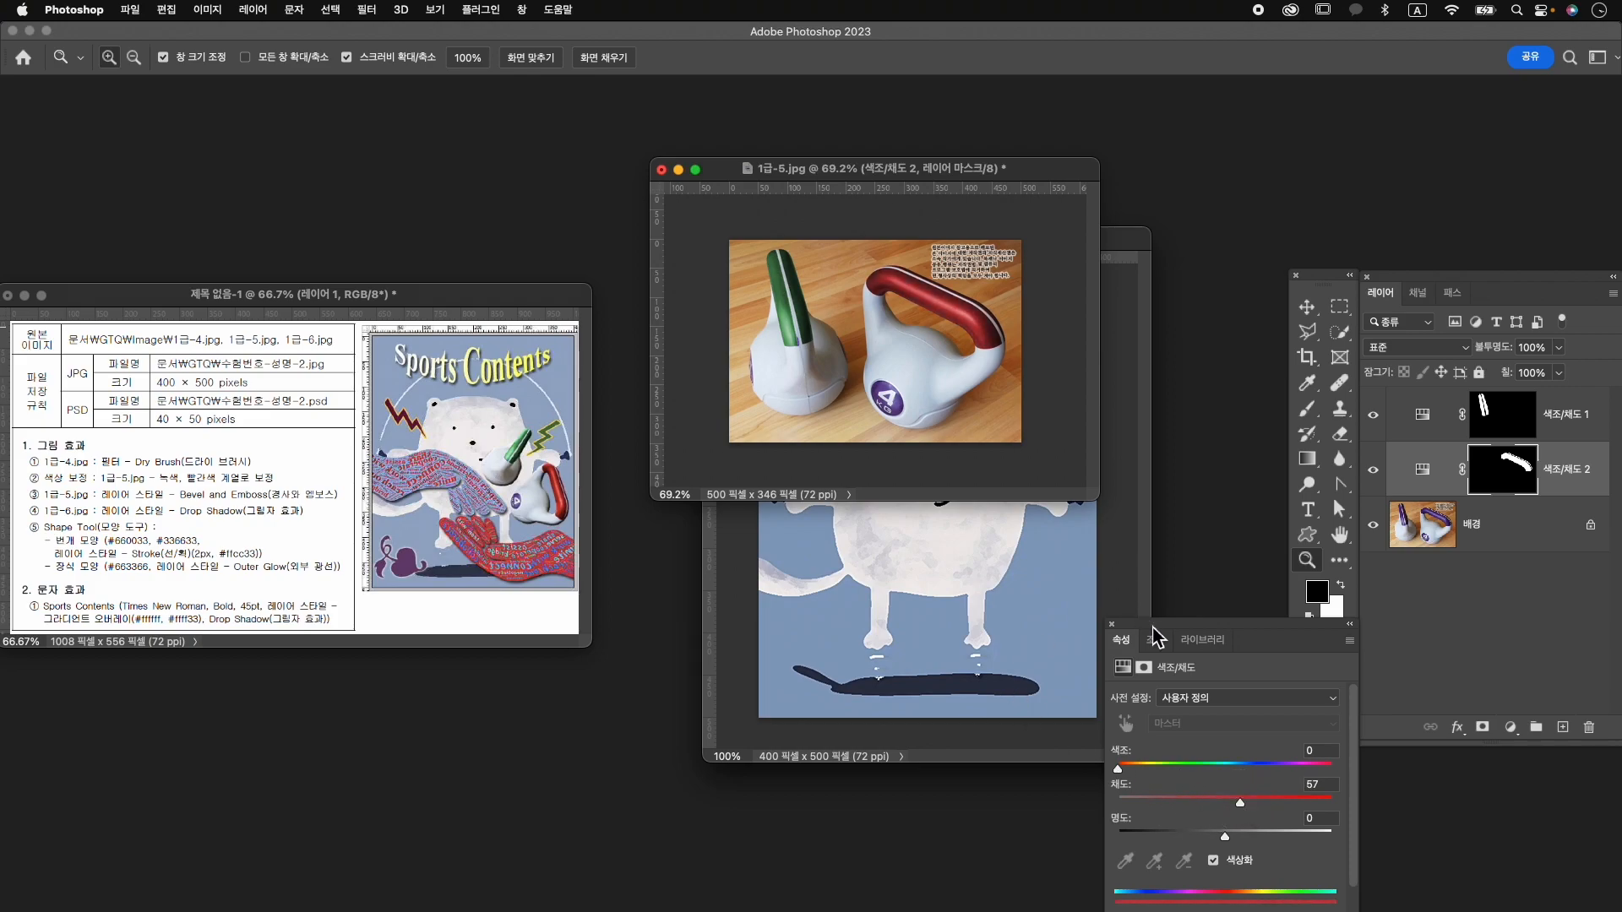
left_click(1112, 625)
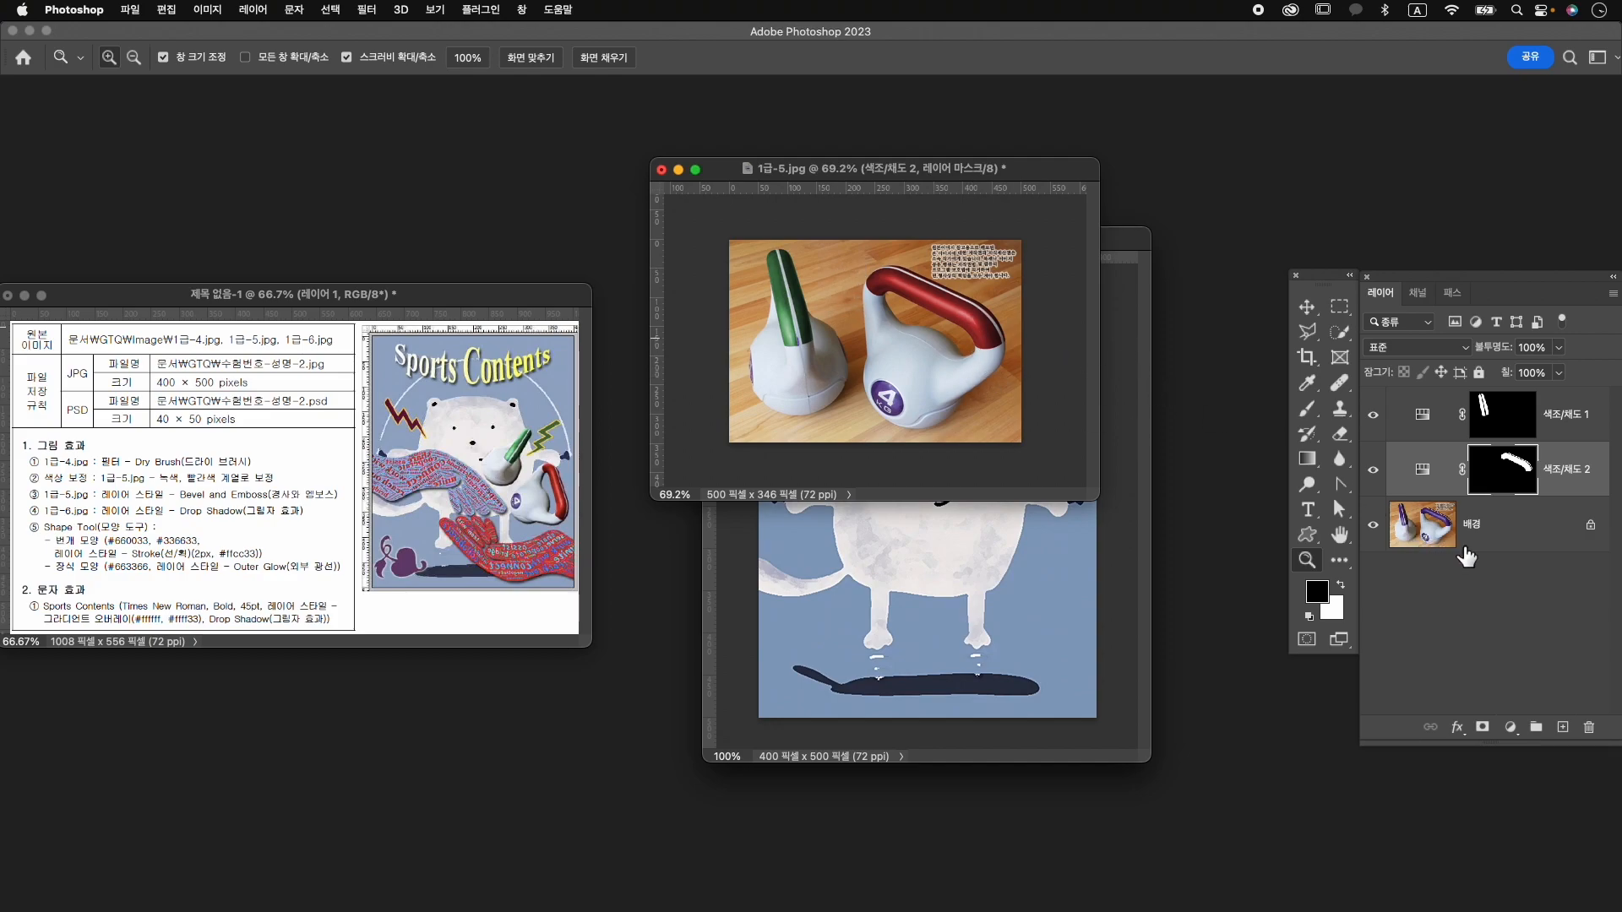
Make a rough selection around both kettlebells on the background layer with the Object Selection tool.
left_click(1485, 526)
left_click(1340, 332)
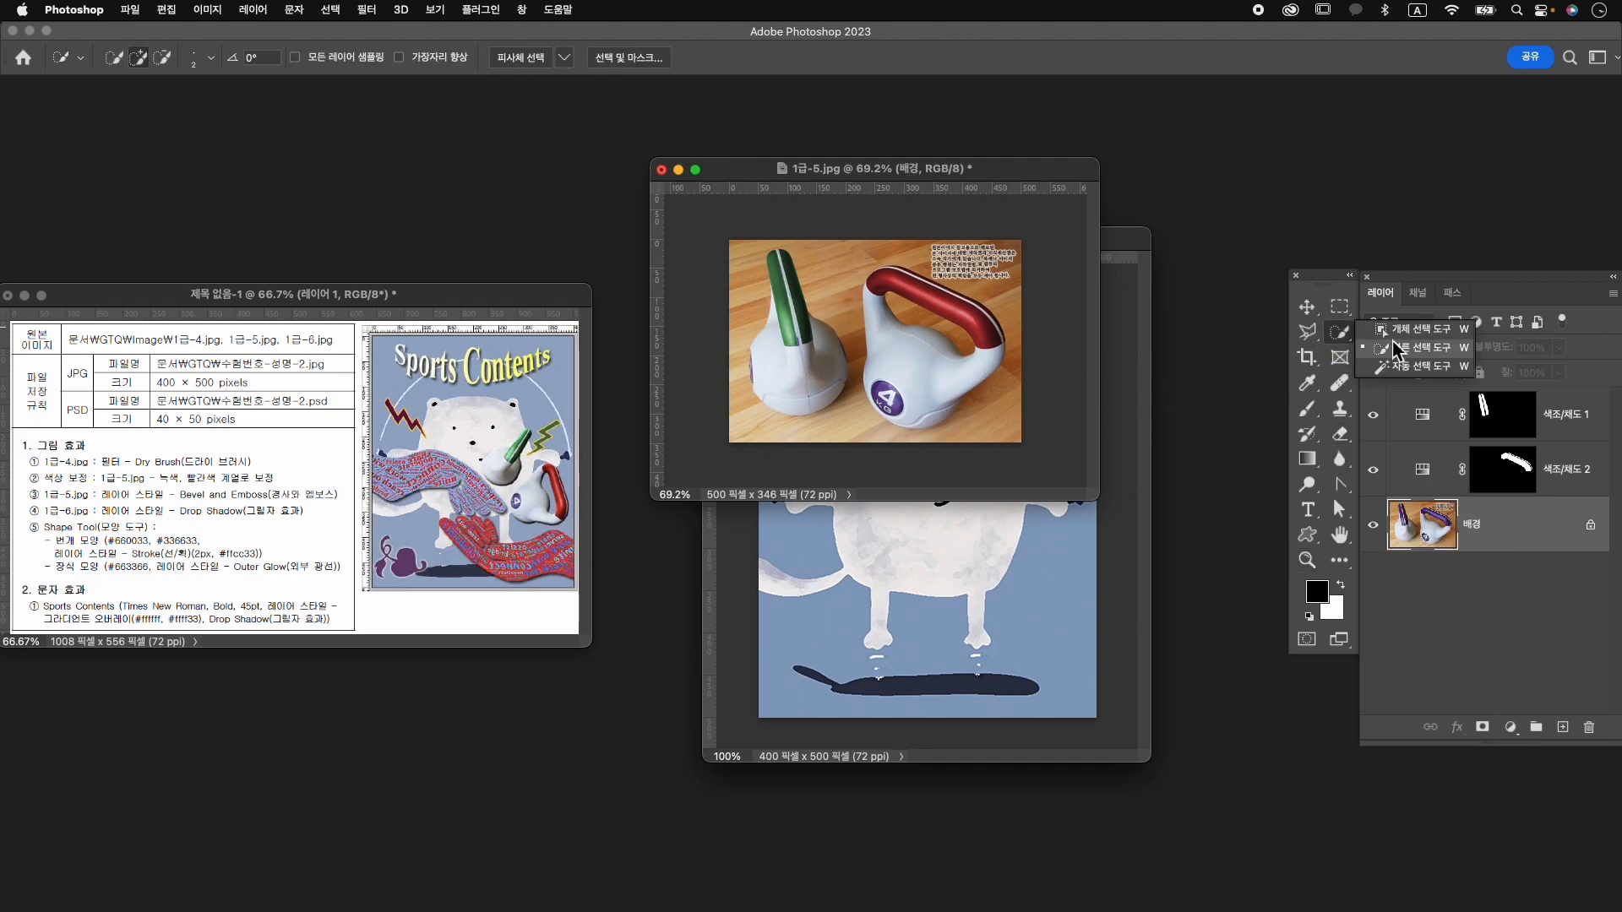
left_click(1394, 314)
mouse_move(740, 247)
left_mouse_down()
mouse_move(951, 420)
mouse_move(1022, 412)
mouse_move(1021, 435)
left_mouse_up()
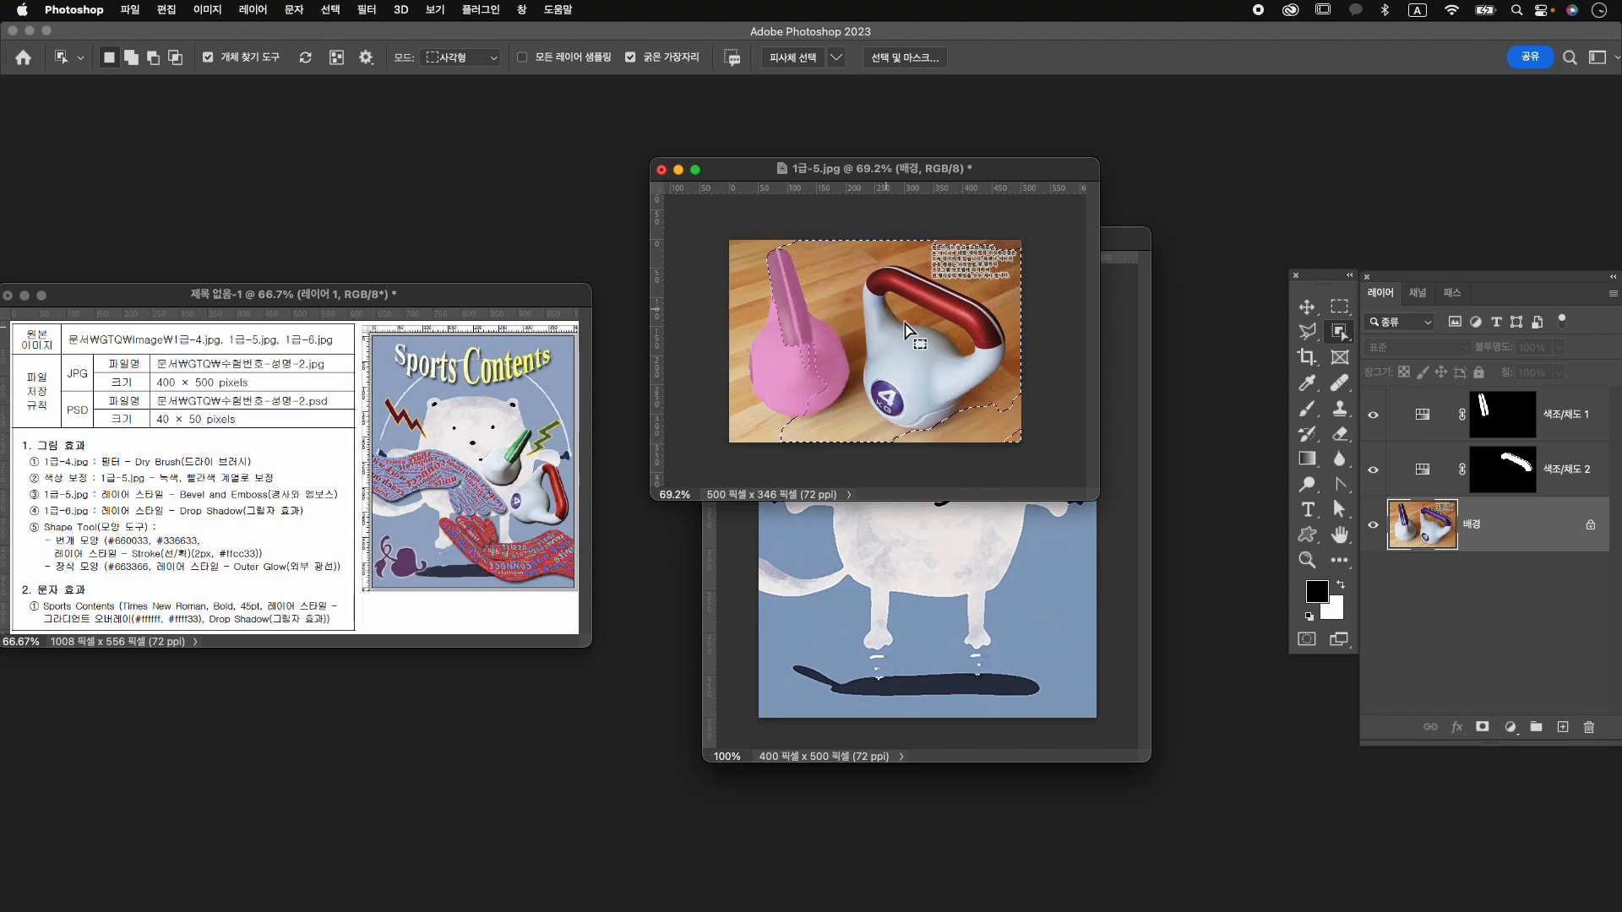
Refine the selection with a larger Quick Selection brush, adding missing kettlebell areas and subtracting the wooden floor around both kettlebells.
left_click(1340, 332)
left_click(1419, 349)
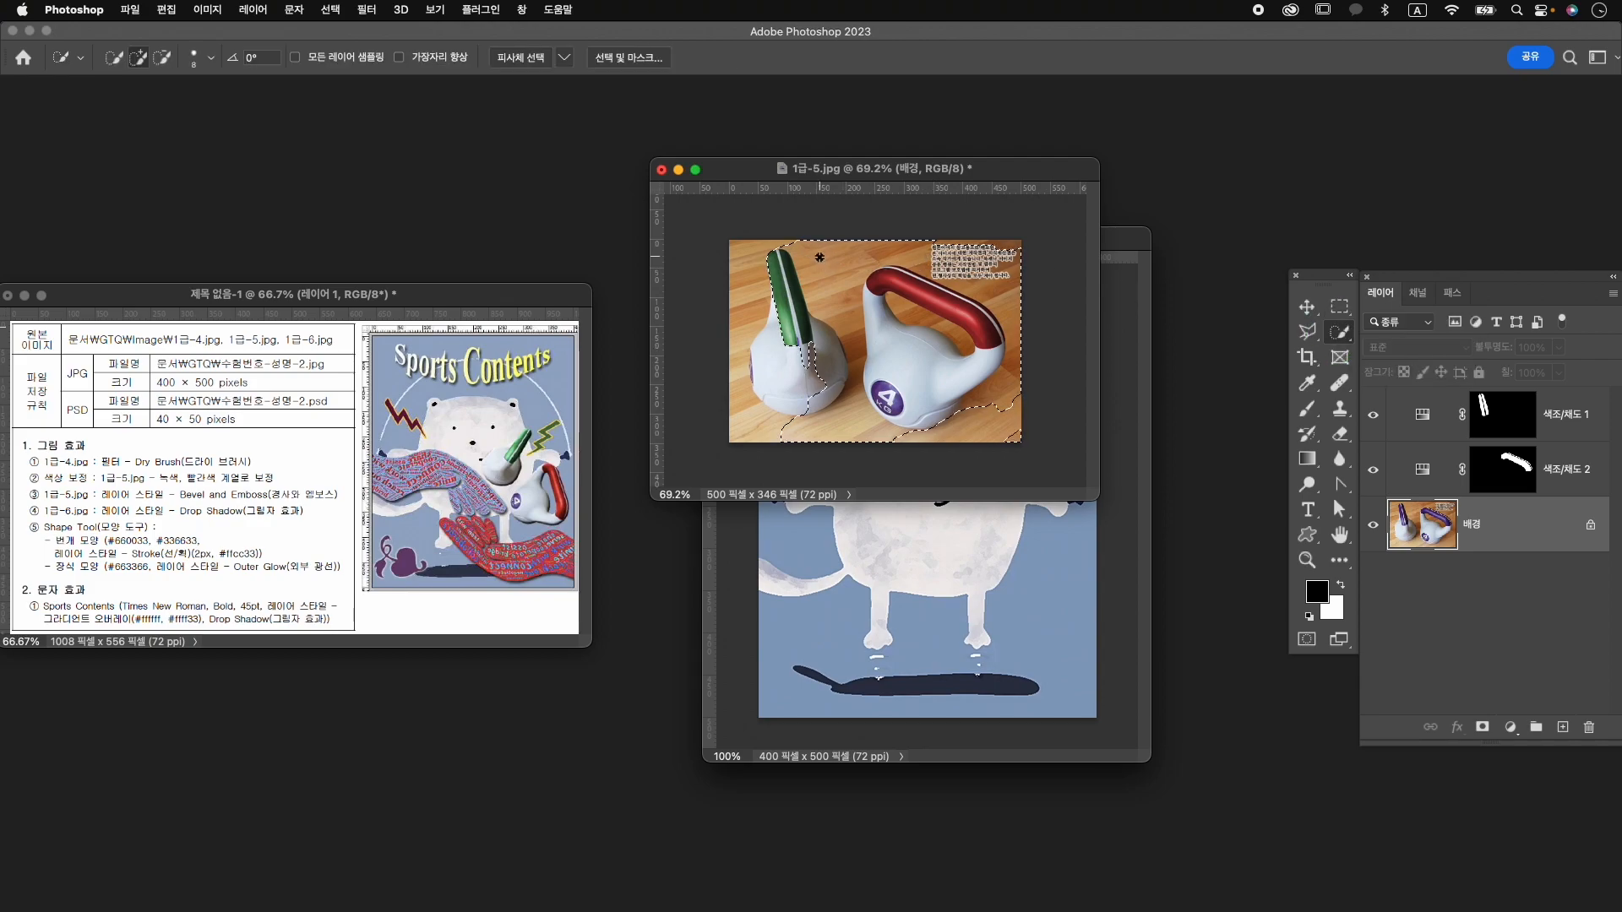
key("]")
left_click_drag(818, 246, 844, 308)
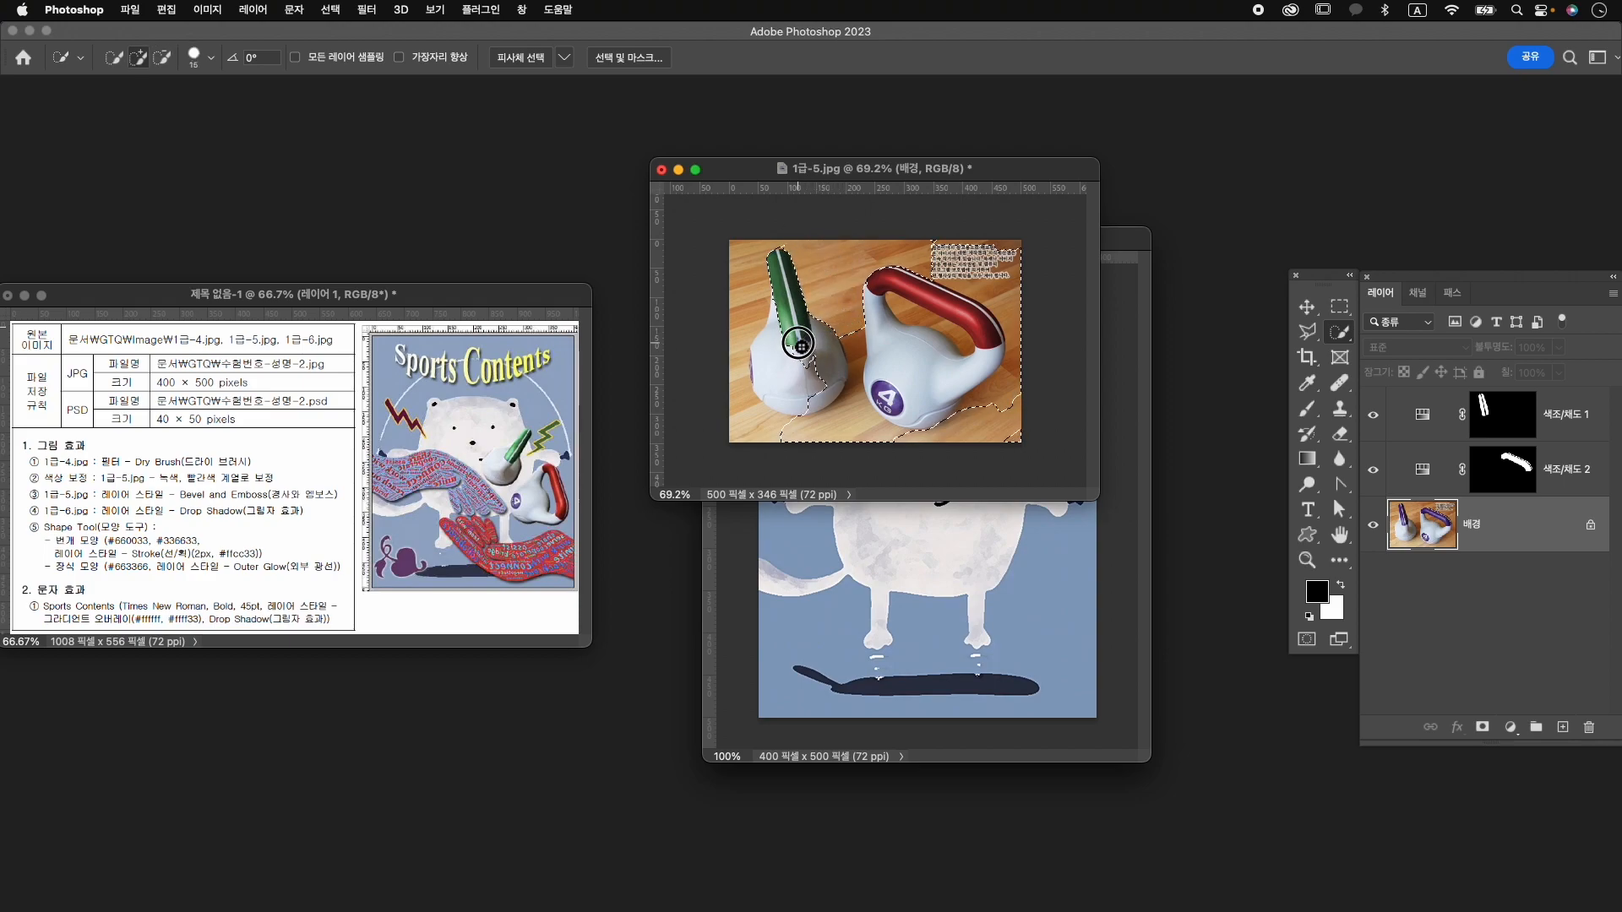
key("alt")
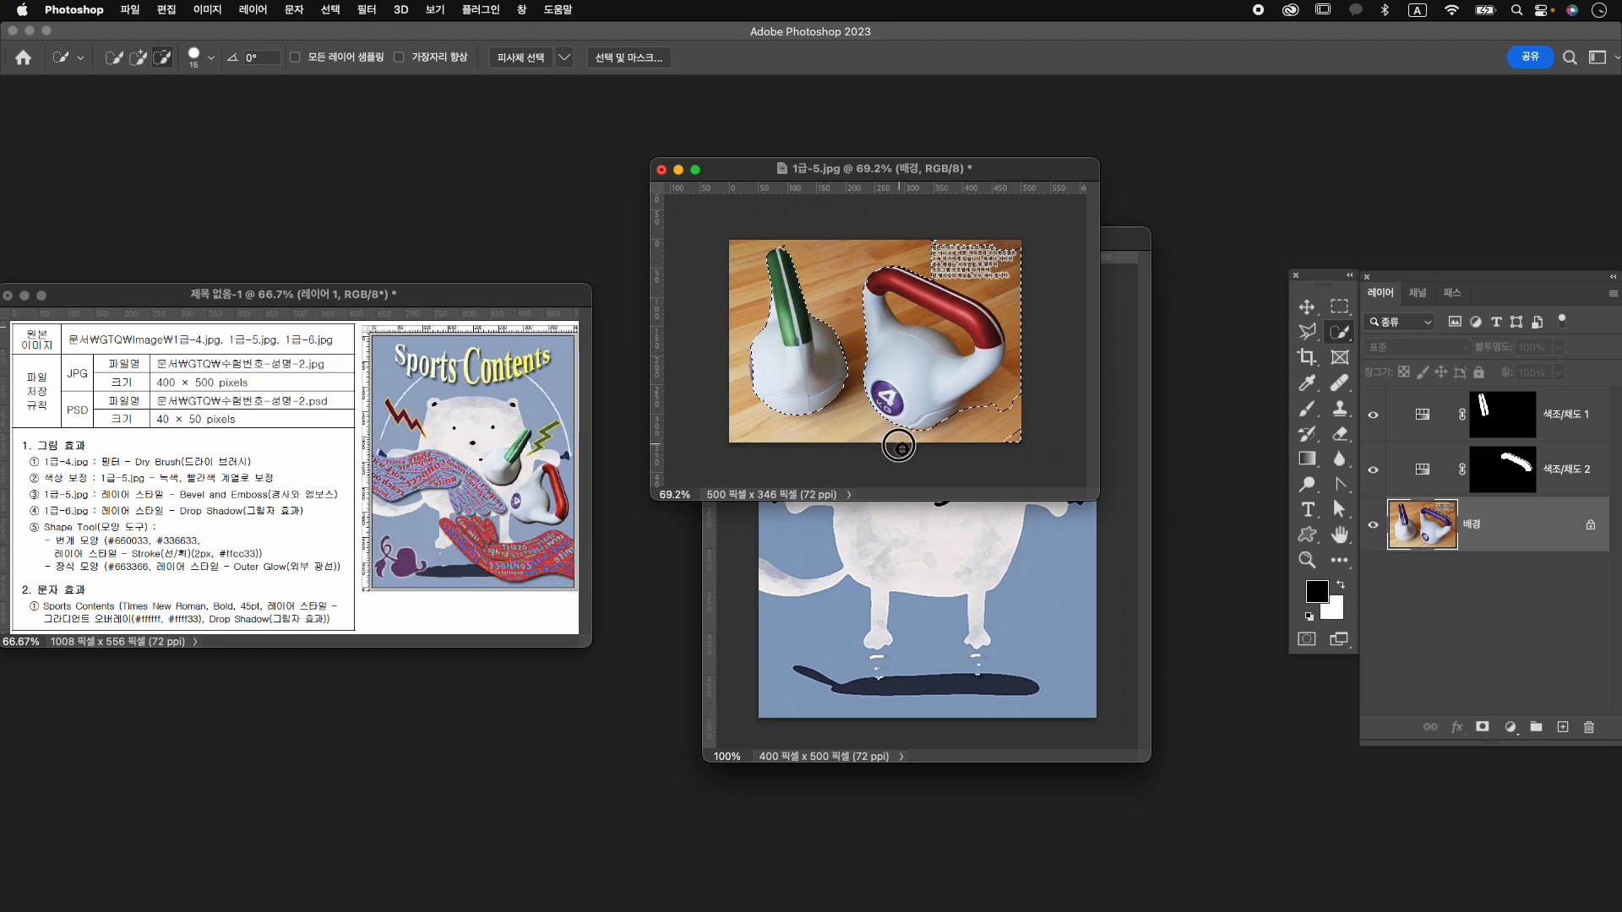
mouse_move(994, 414)
left_mouse_down()
mouse_move(1016, 327)
mouse_move(1011, 274)
mouse_move(971, 256)
left_mouse_up()
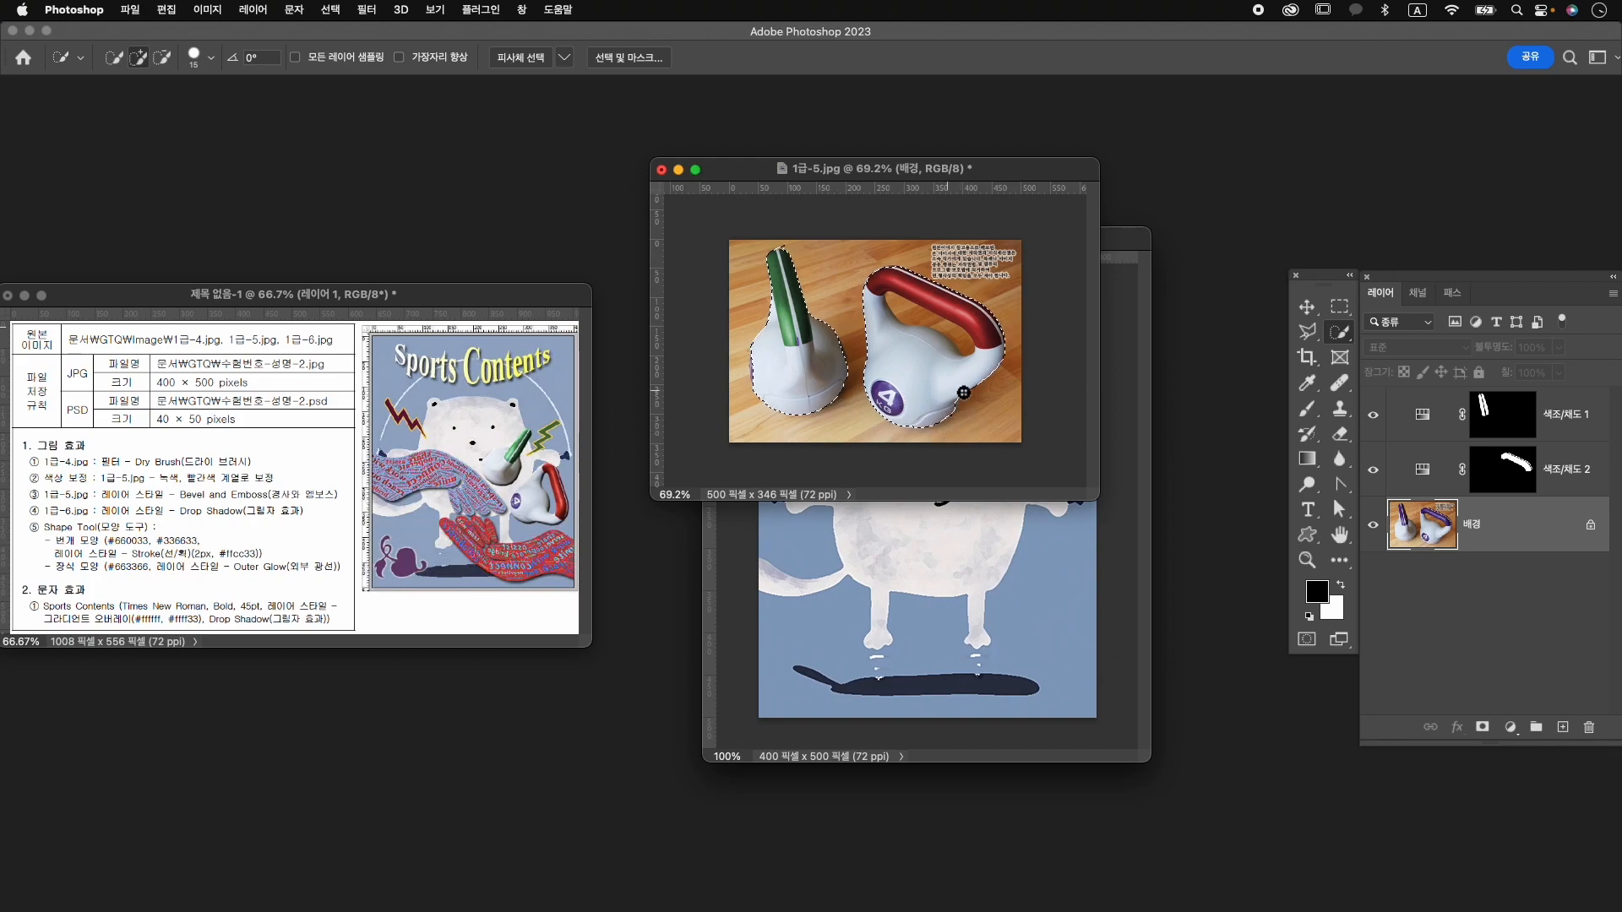
Finish refining the selection around both kettlebells and turn it into a layer mask that hides the wooden floor.
left_click_drag(898, 307, 964, 345)
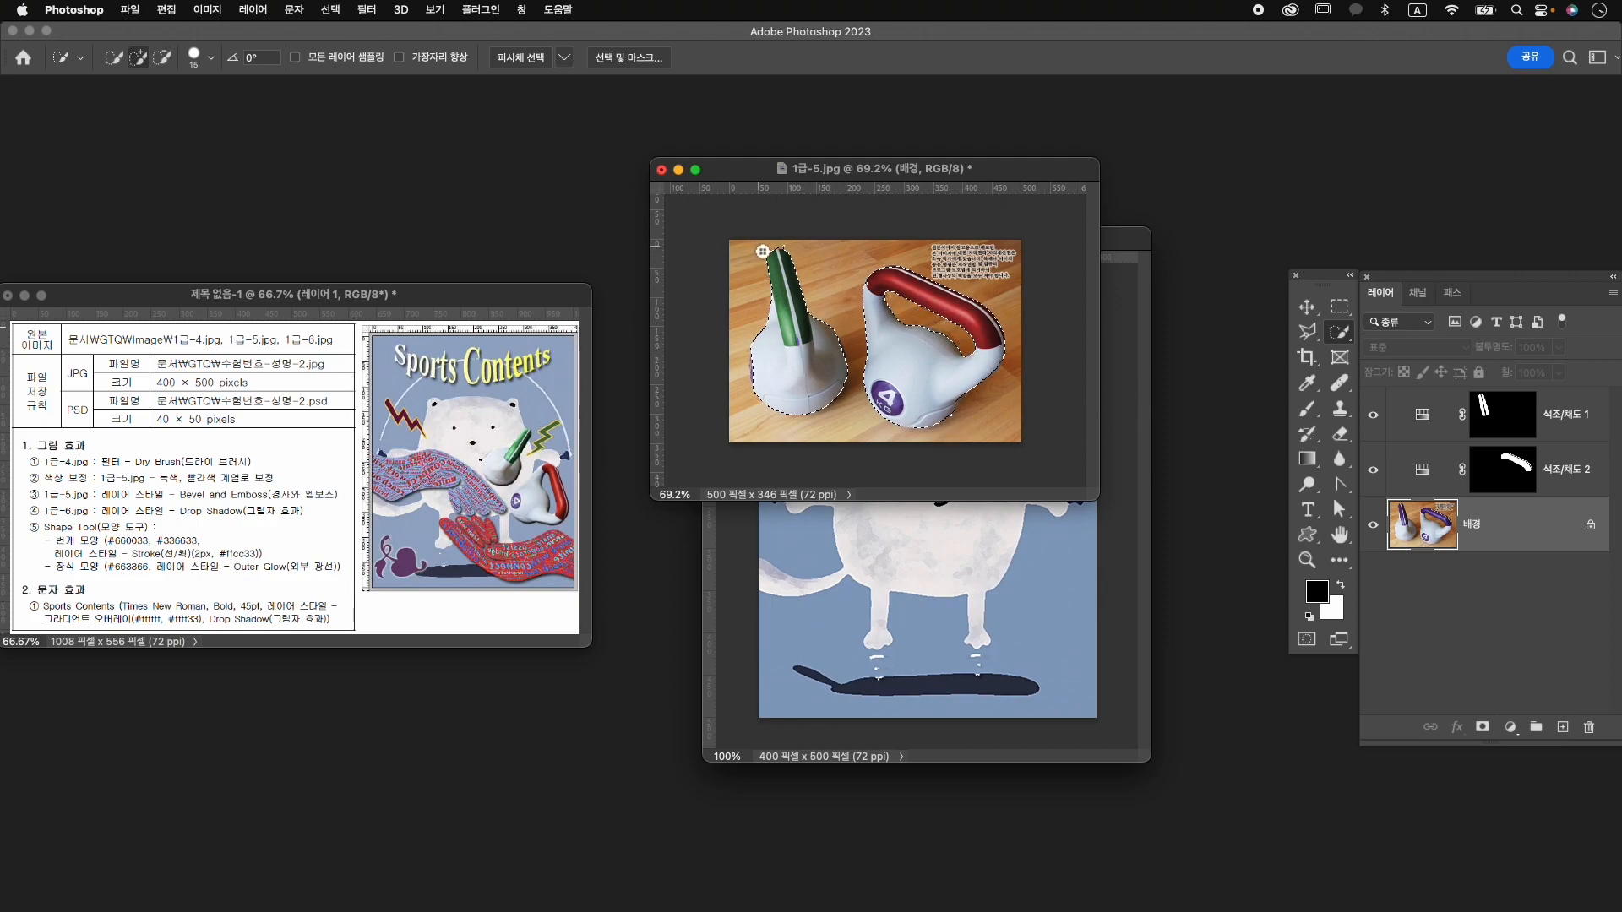
left_click(784, 241, "alt")
left_click(1483, 728)
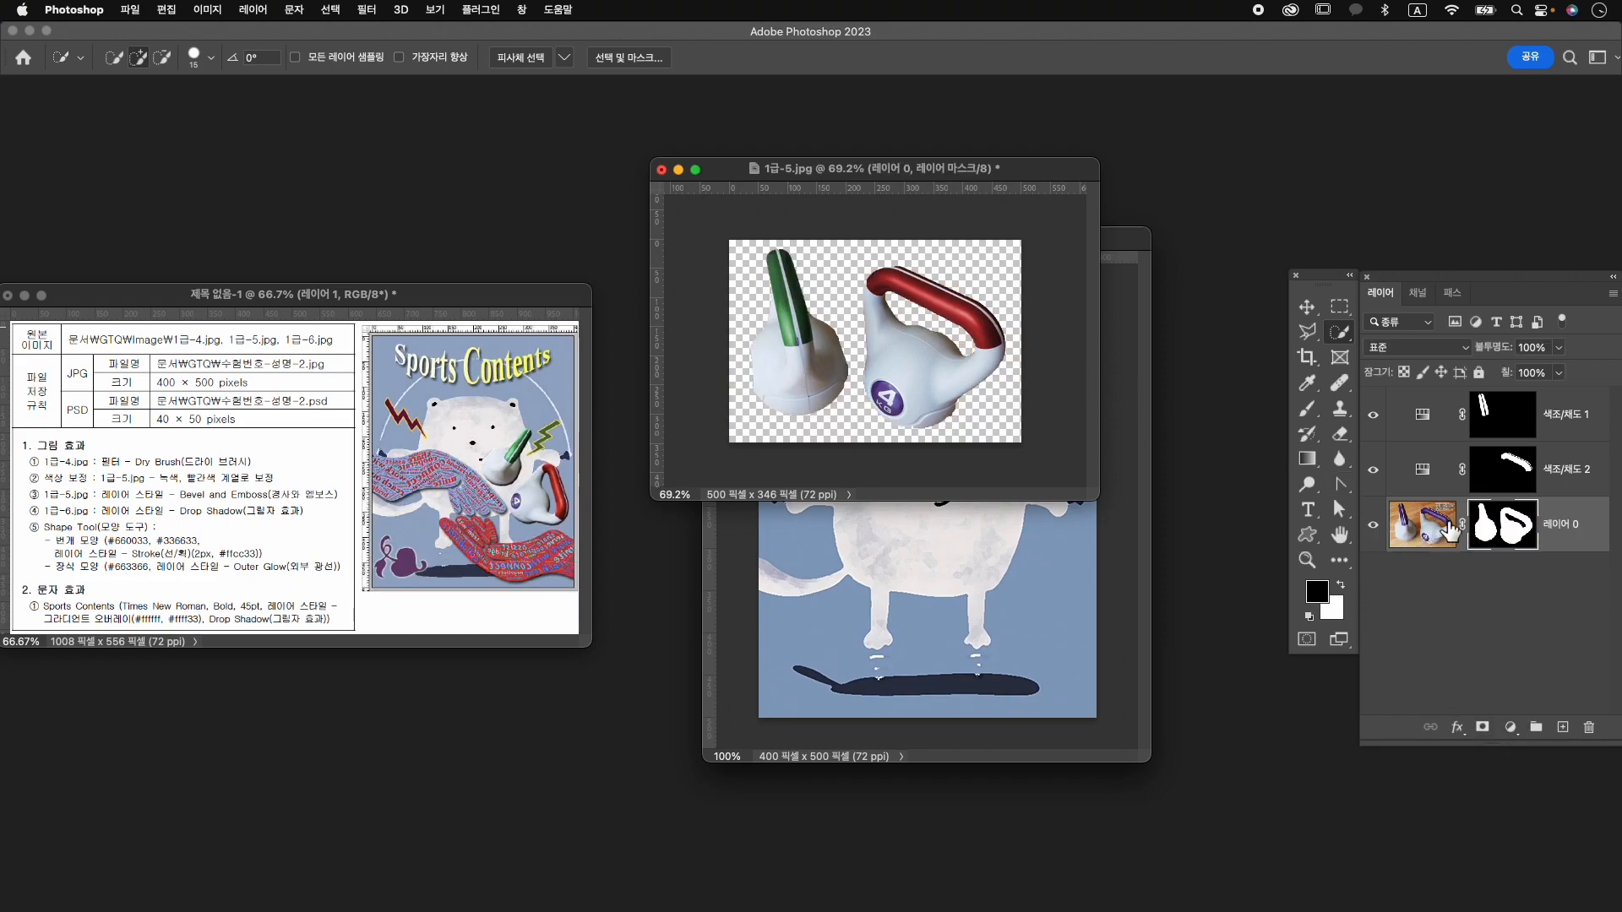
Select the kettlebell layer together with both Hue/Saturation layers and stamp the visible result onto a new merged layer.
left_click(1559, 420, "shift")
left_click_drag(1484, 516, 1476, 557)
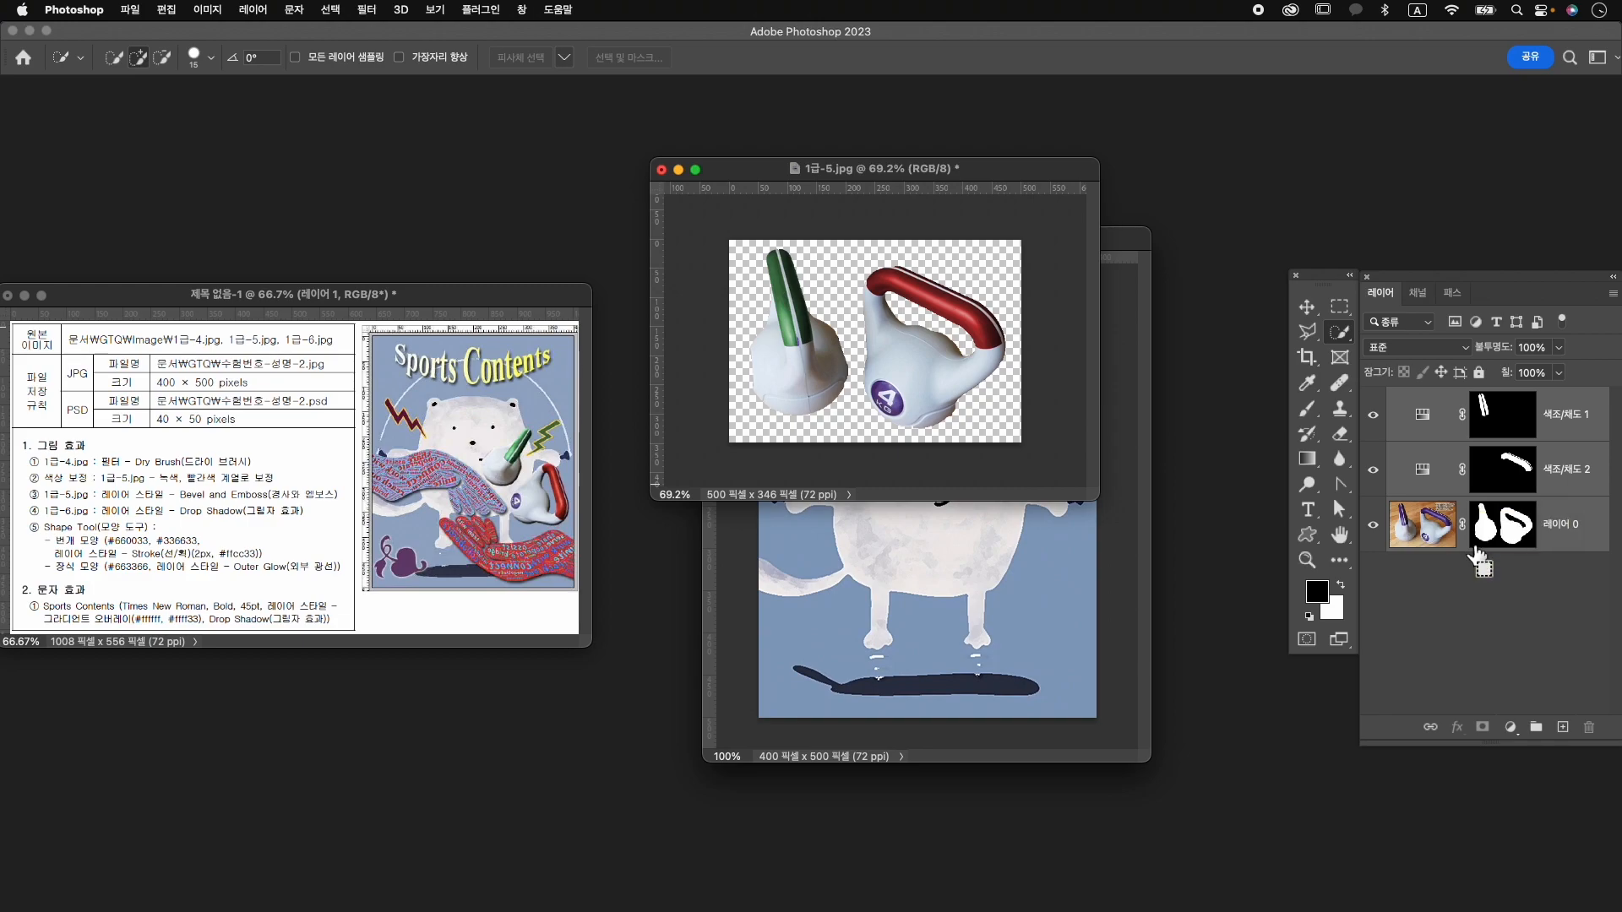
key("alt+shift+super+e")
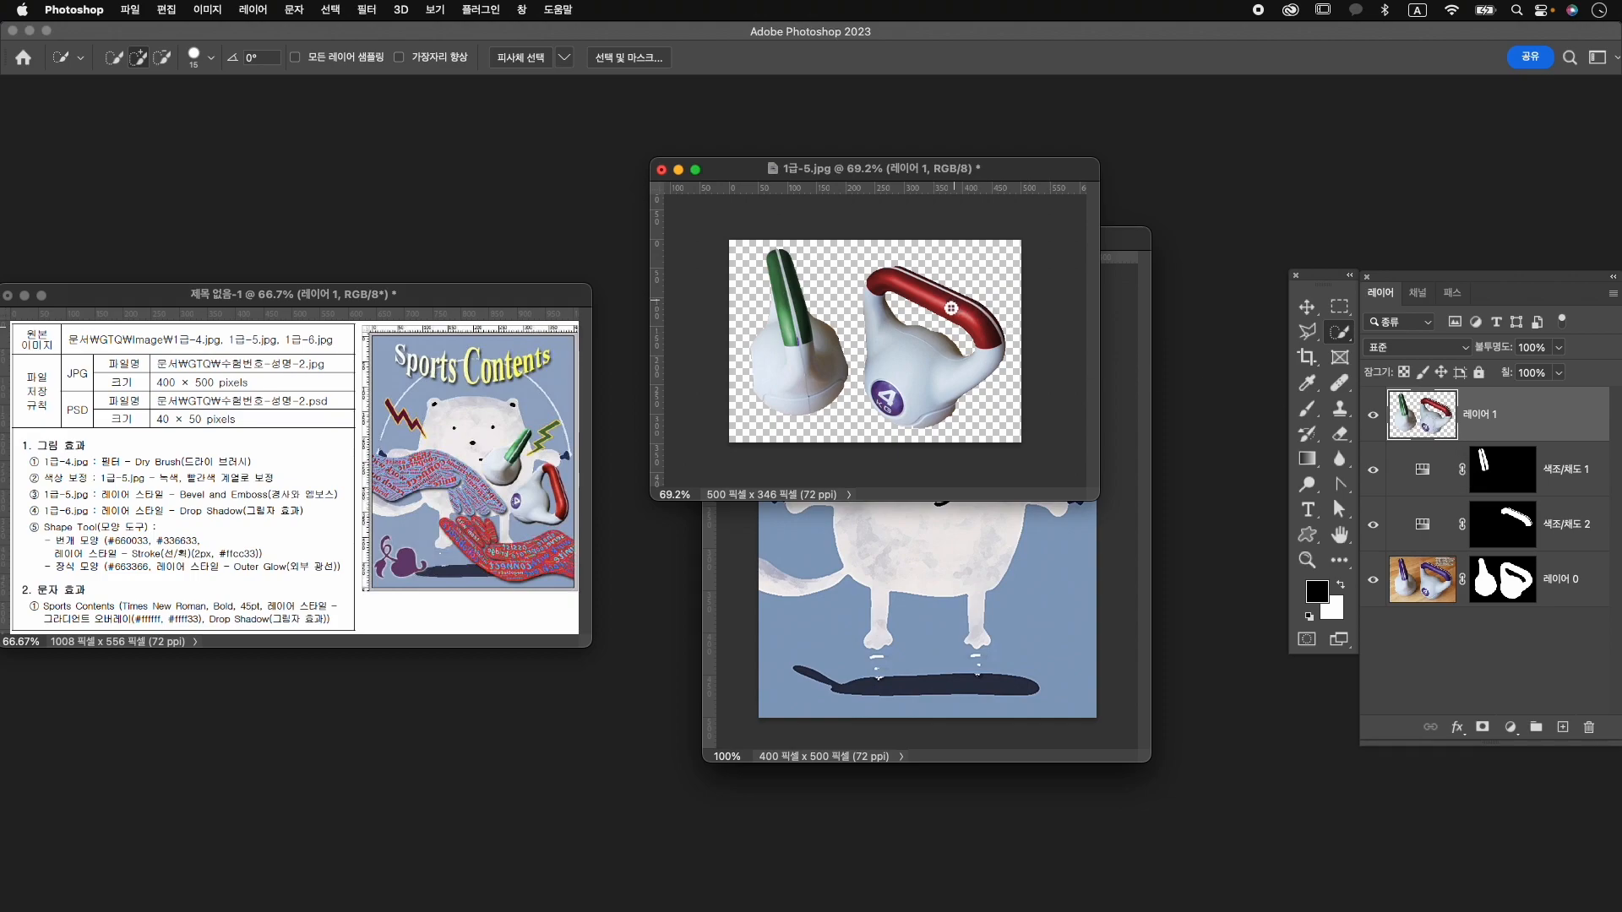
Move the merged kettlebell layer into the 수험번호-성명-2 poster and scale it down to about 40%.
key("v")
left_click_drag(930, 342, 1012, 576)
left_click_drag(1035, 596, 1018, 554)
key("super+t")
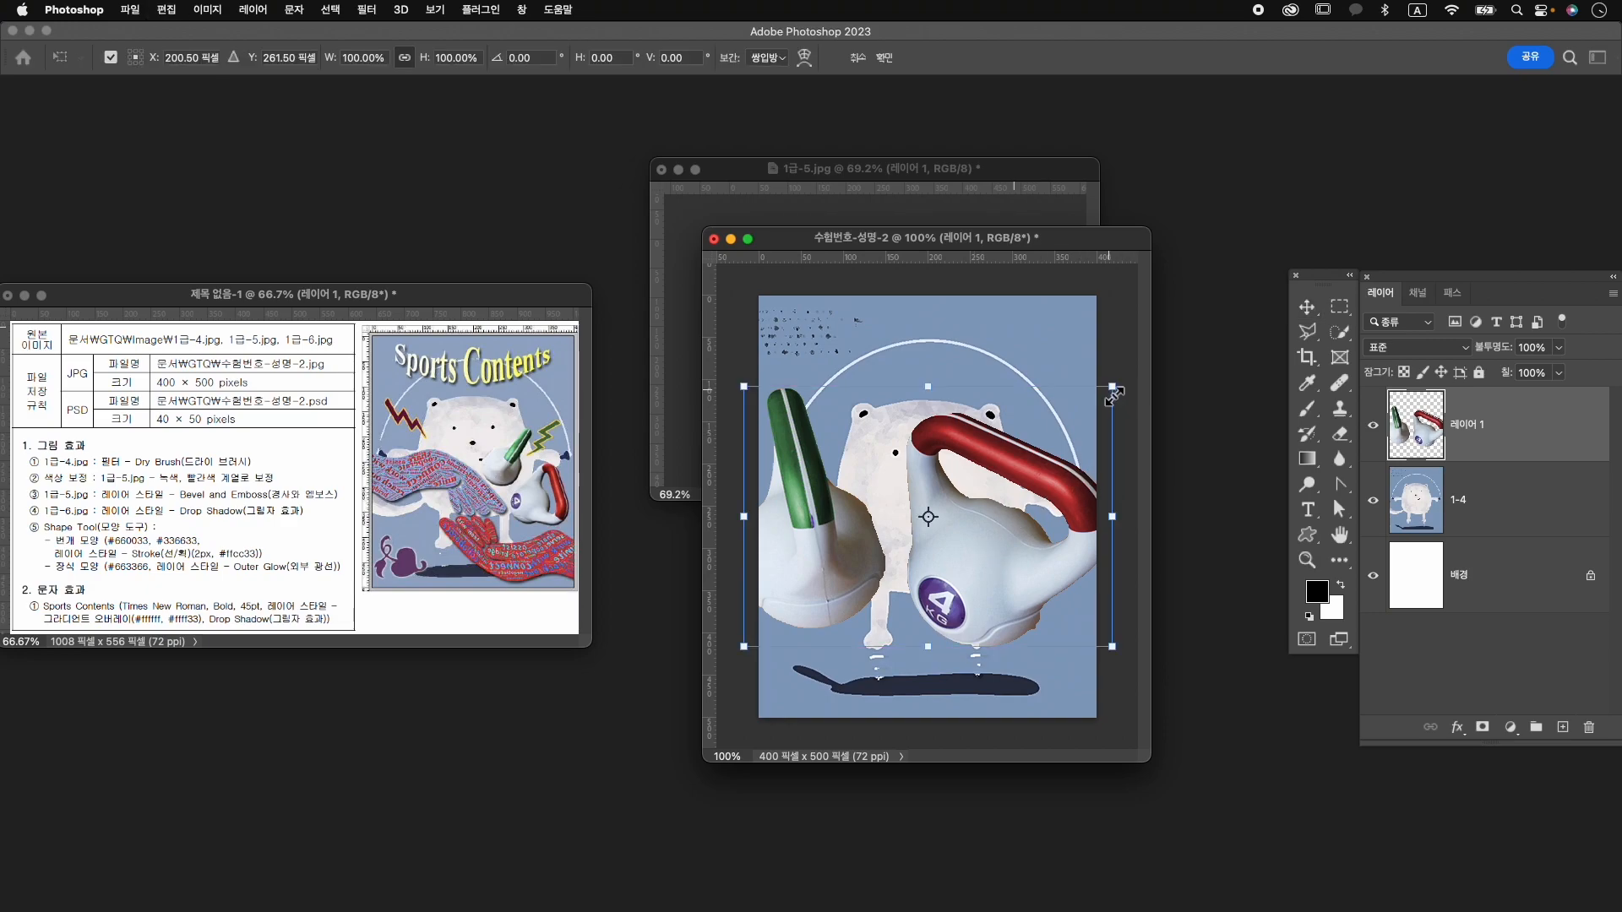
left_click_drag(1111, 386, 1042, 534)
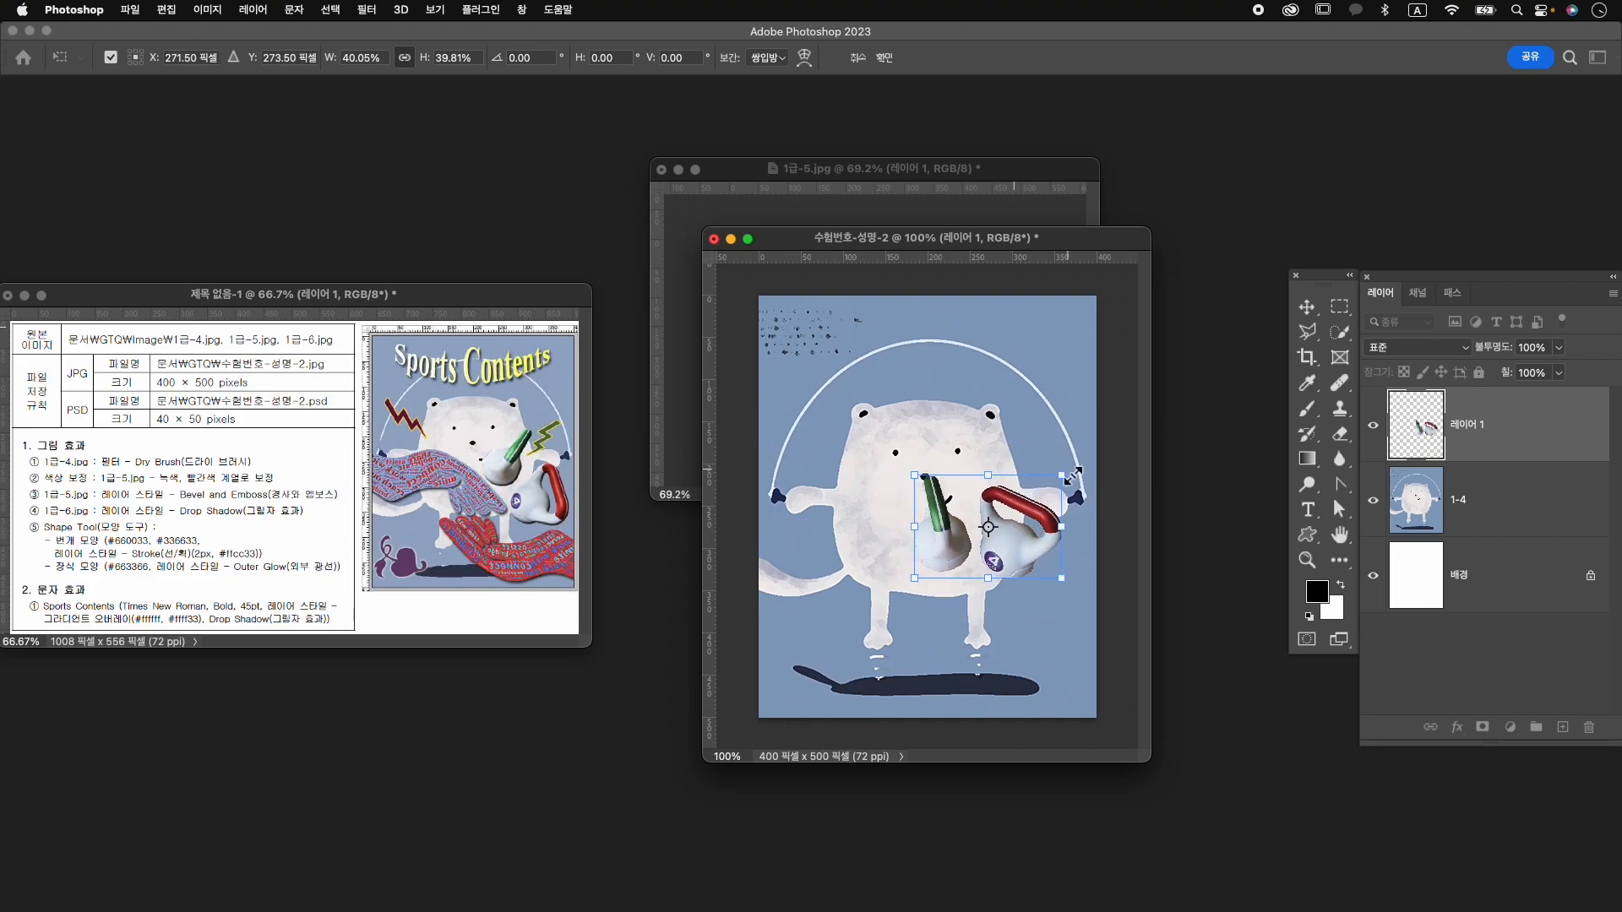
Rotate the kettlebells 45° clockwise and position them over the right side of the bear's body, matching the reference poster.
left_click_drag(1073, 475, 1061, 541)
key("Up")
key("Up")
key("Up")
key("Right")
key("Right")
key("Right")
key("Up")
key("Up")
key("Up")
key("Up")
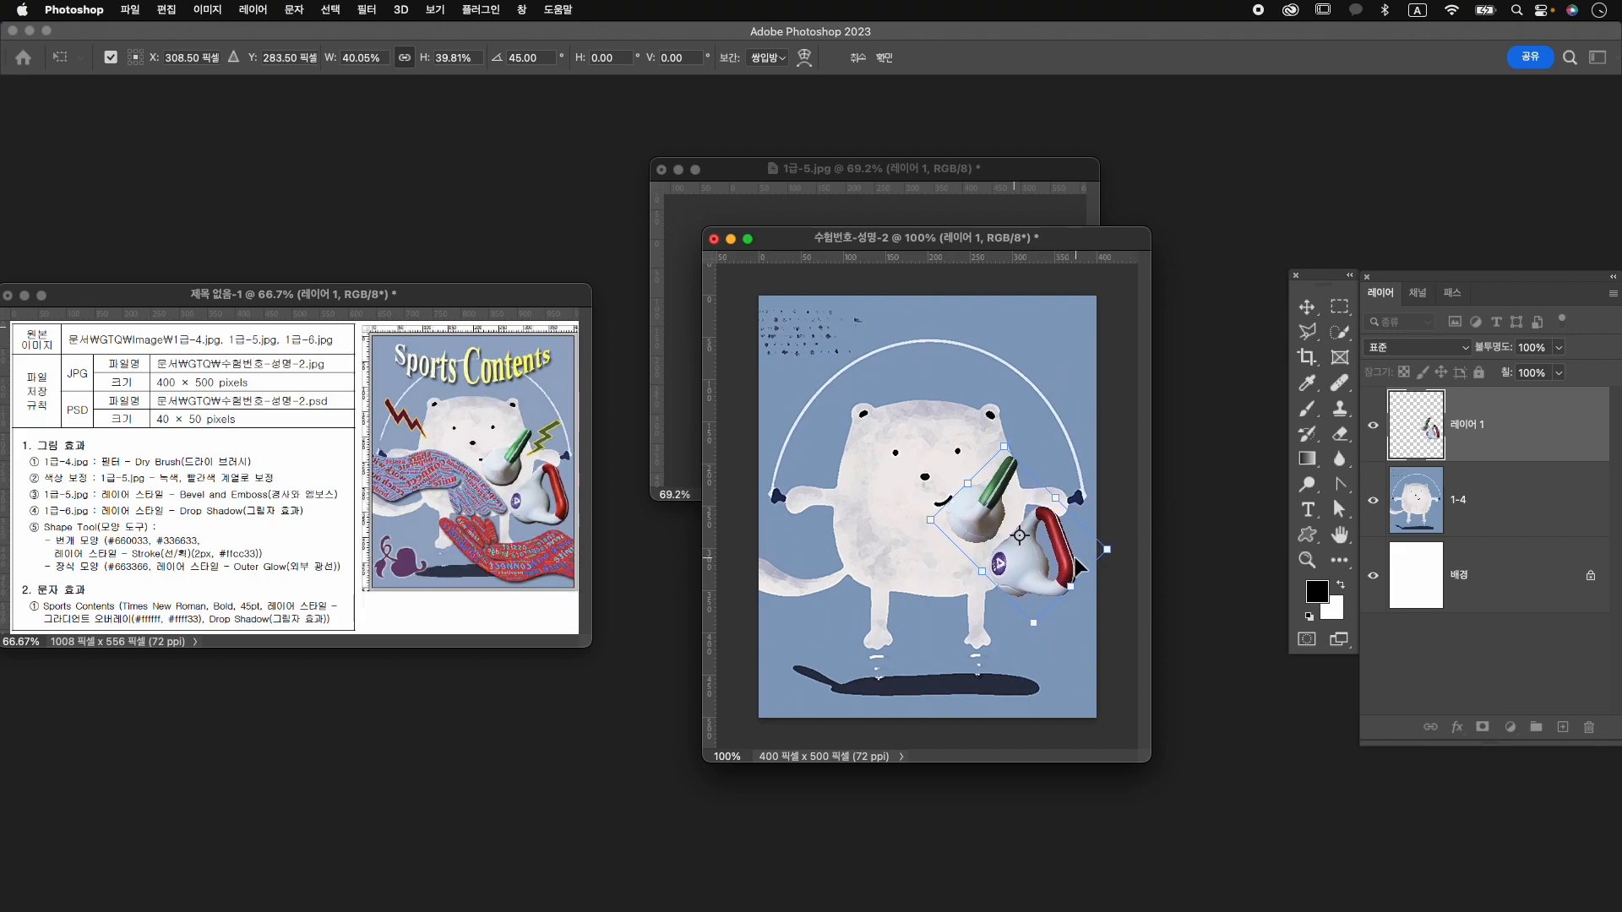
left_click_drag(1056, 499, 1060, 495)
key("Return")
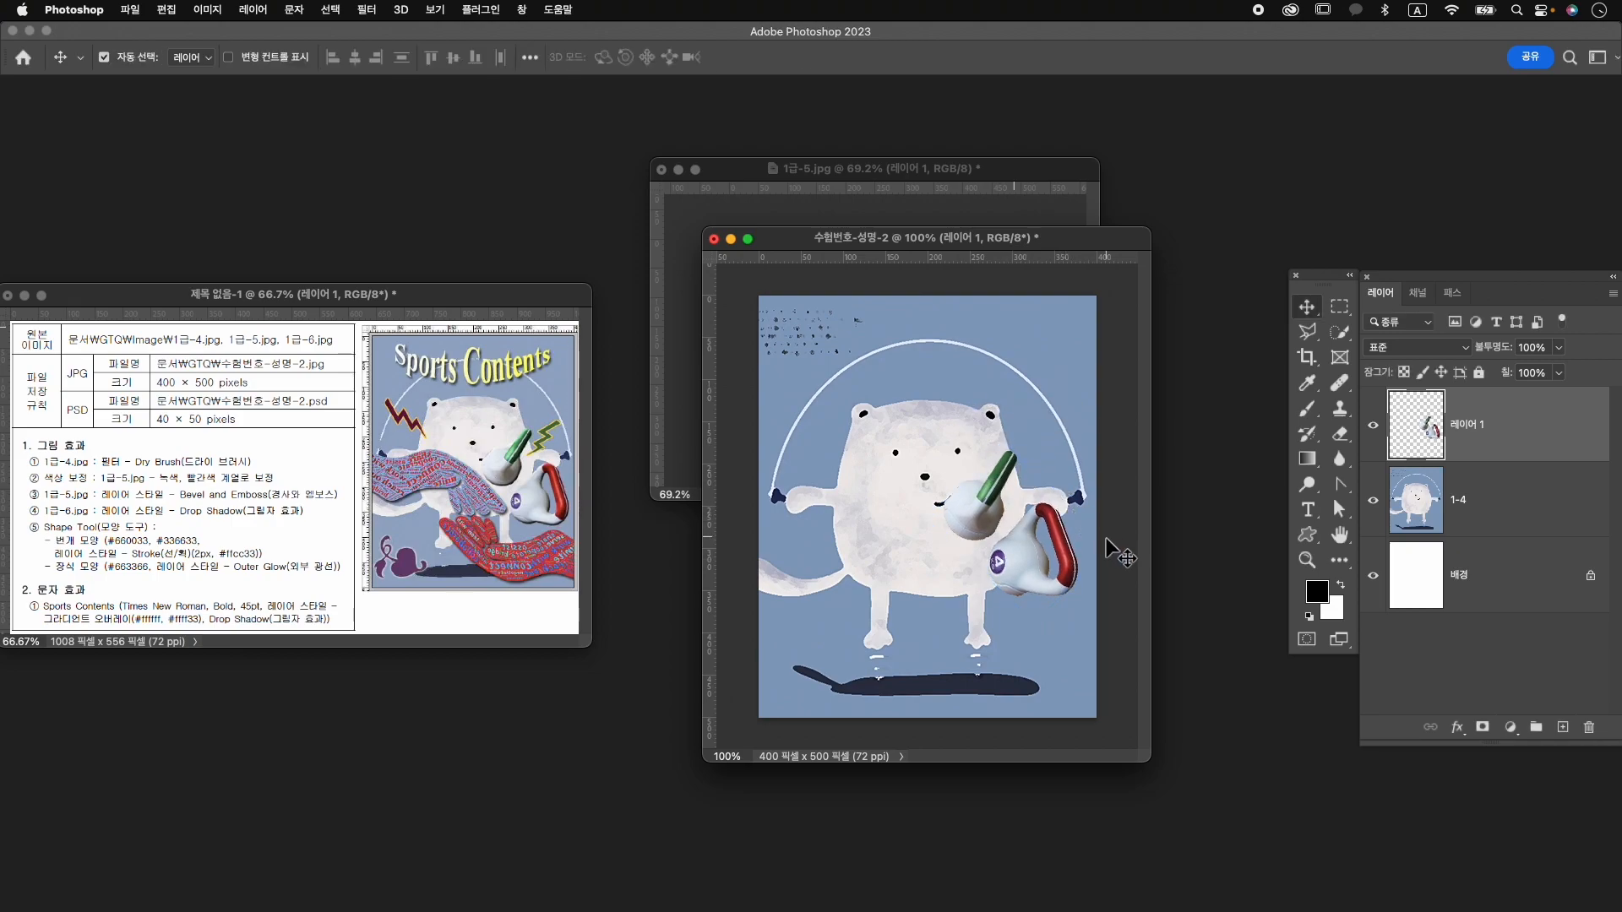
Rename the kettlebell layer 1-5 and apply a Bevel and Emboss (경사와 엠보스) layer style with its current settings.
double_click(1467, 424)
type("1-5")
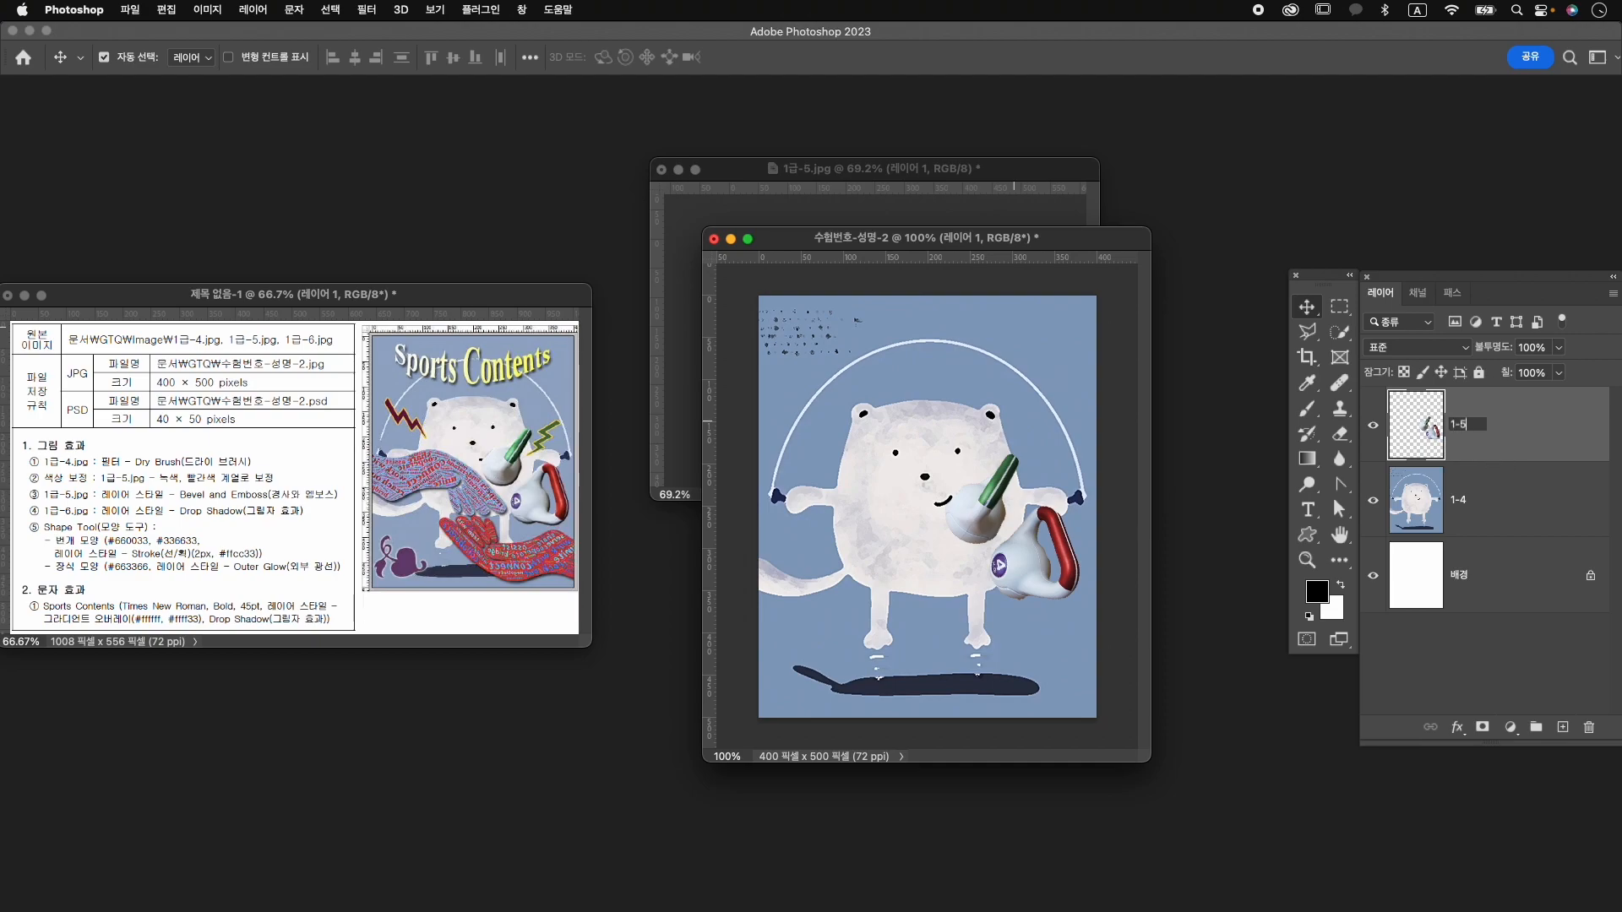
key("Return")
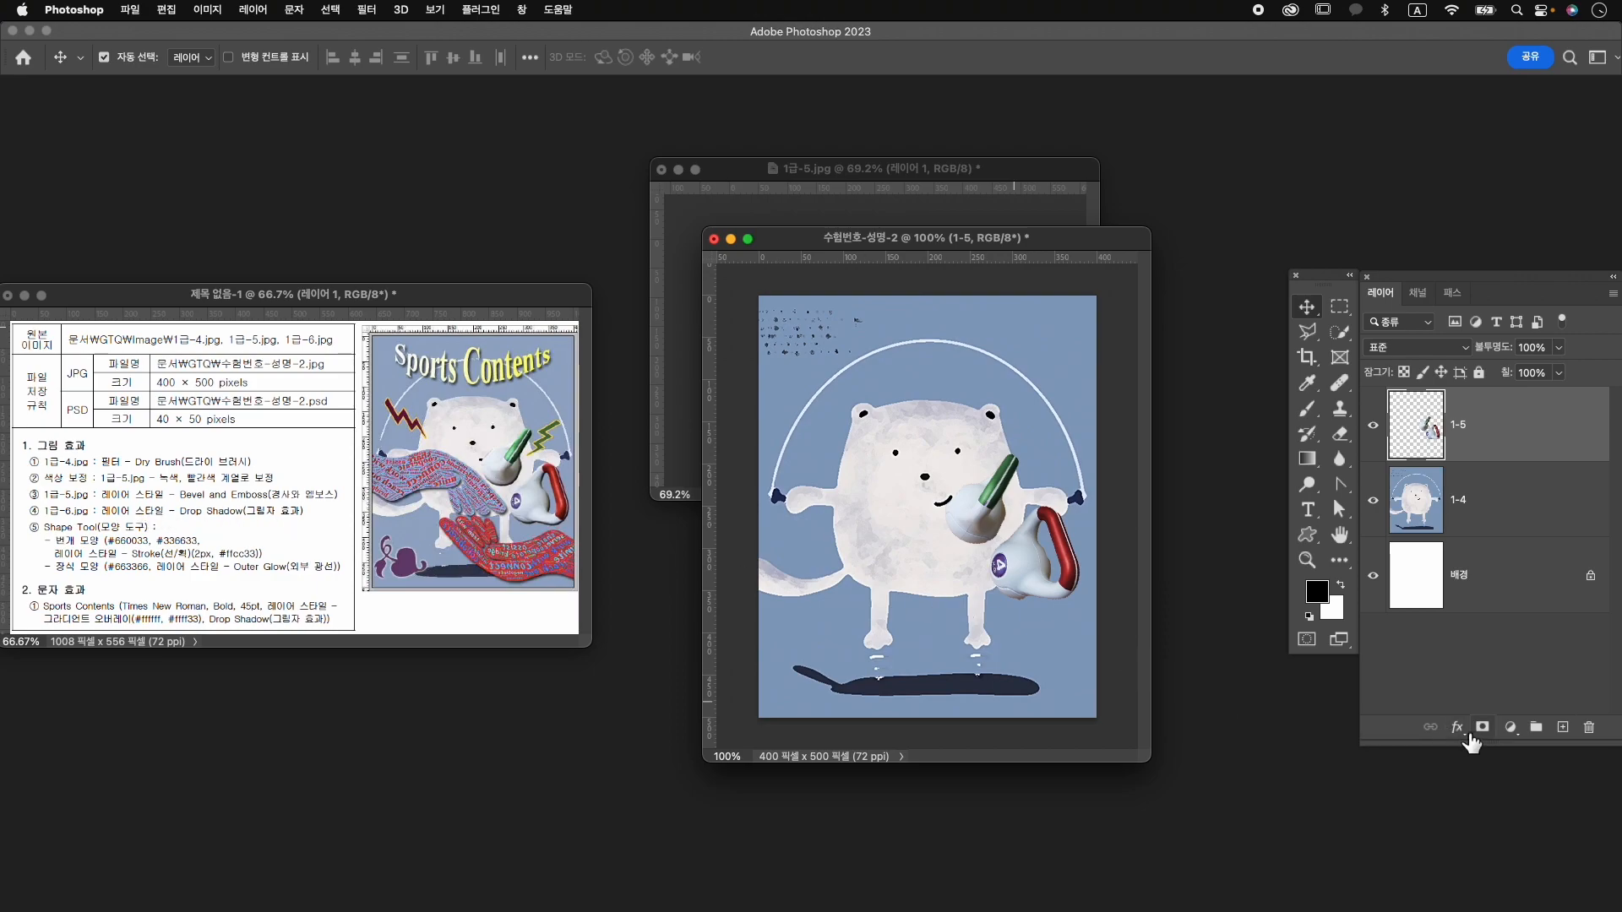
left_click(1459, 728)
left_click(1497, 776)
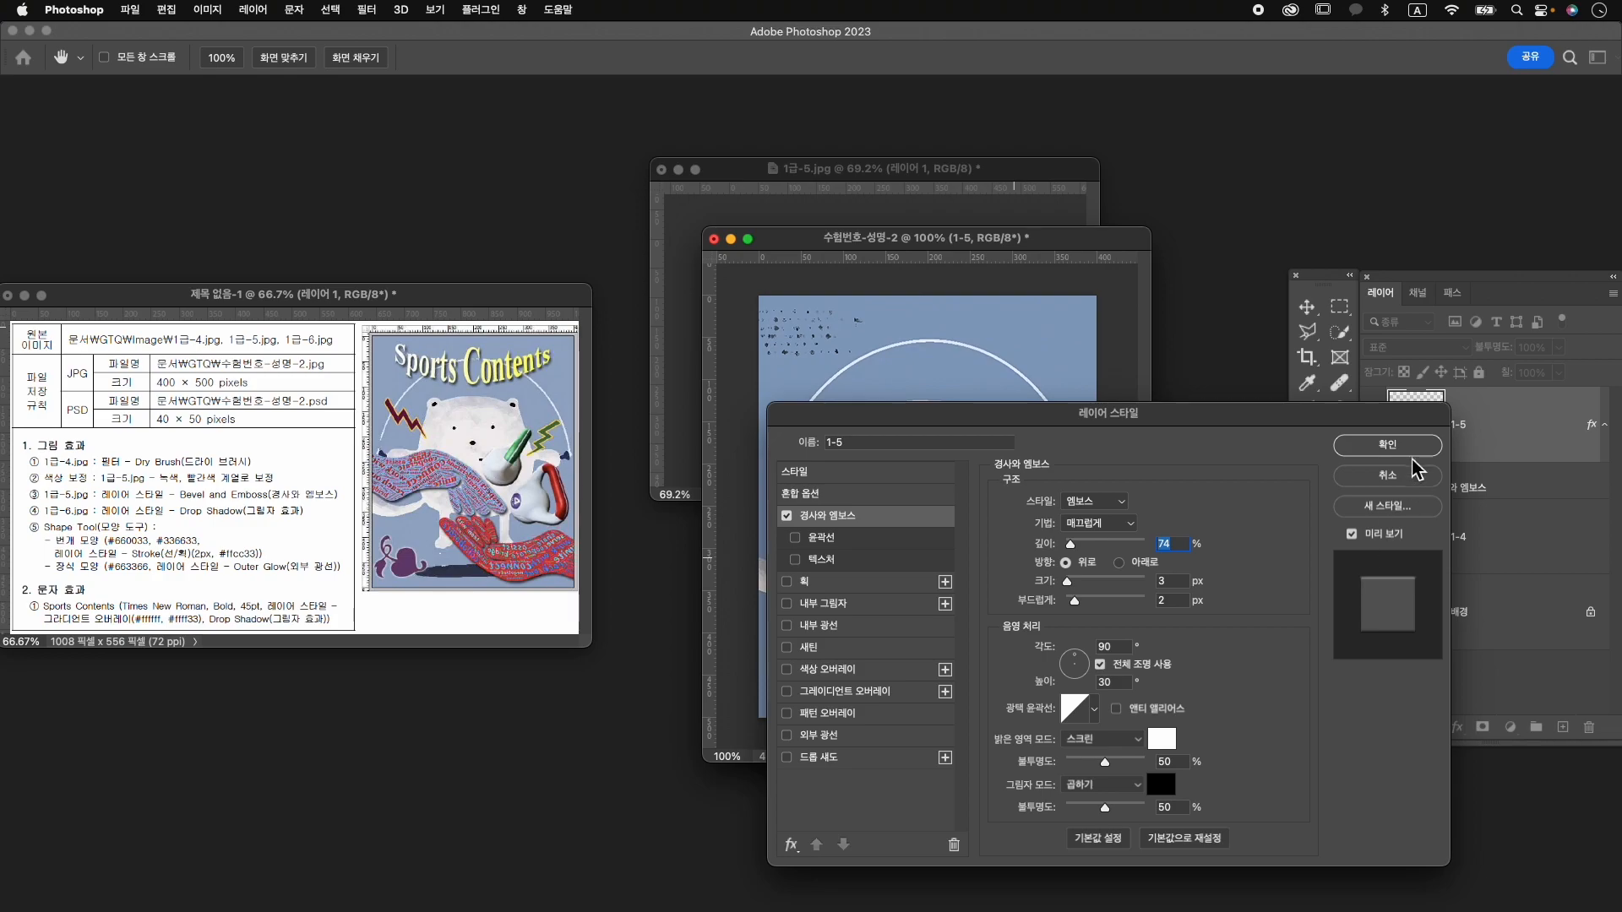
left_click(1409, 446)
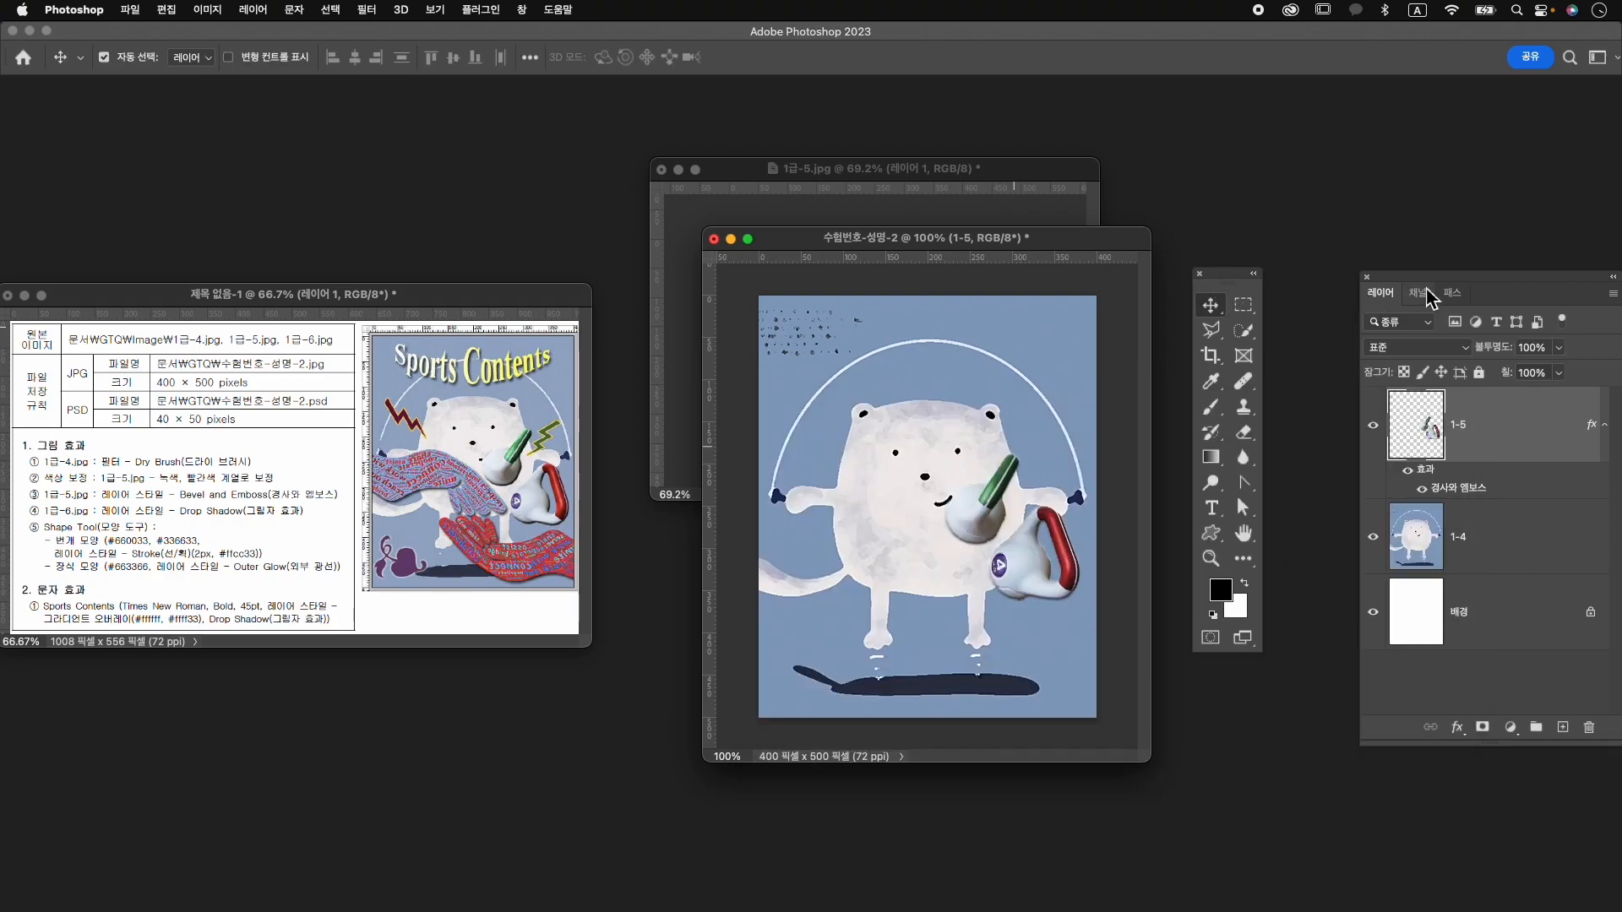
Close the 1급-5.jpg source image without saving its changes.
left_click_drag(1461, 284, 1379, 284)
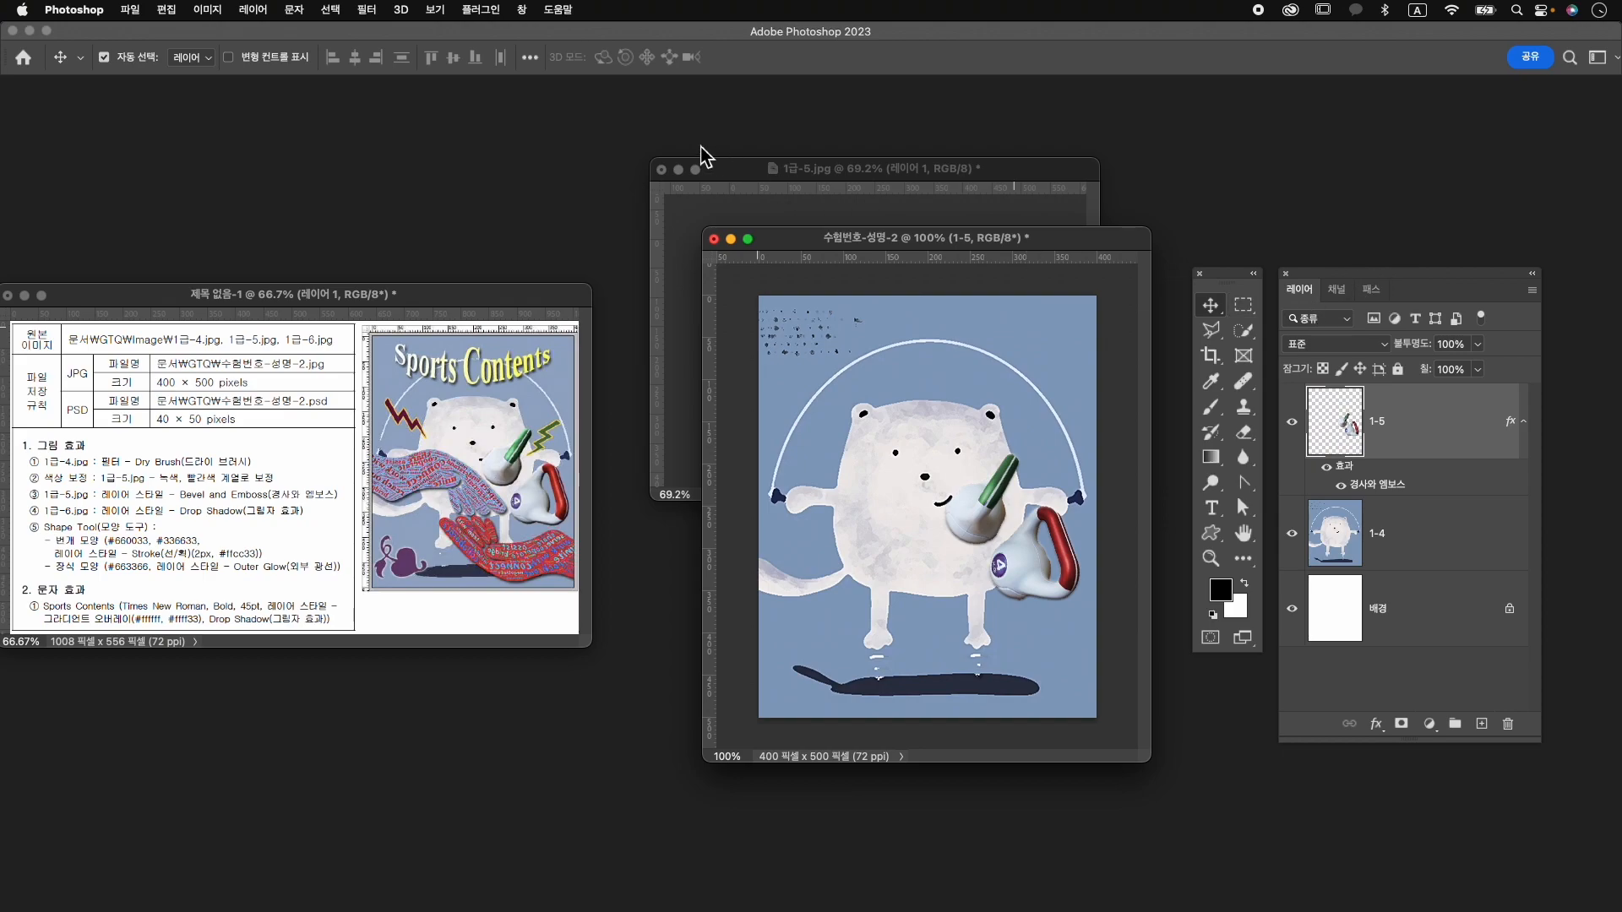
left_click(661, 170)
left_click(853, 364)
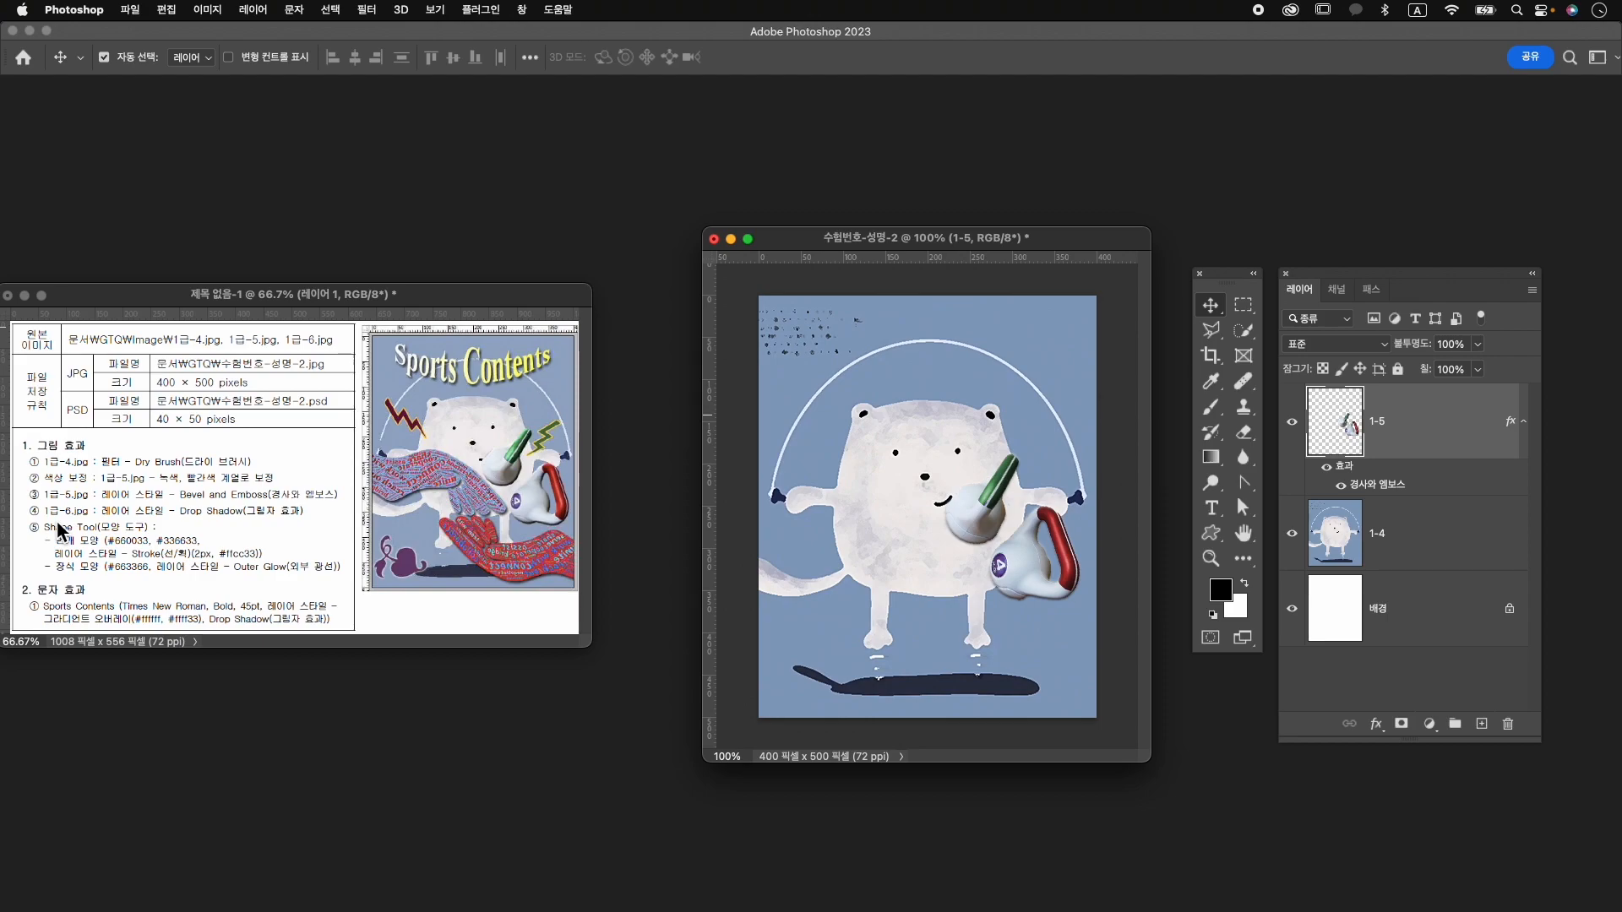
Open 1급-6.jpg from the Image folder and place its window beside the exam sheet.
key("super+o")
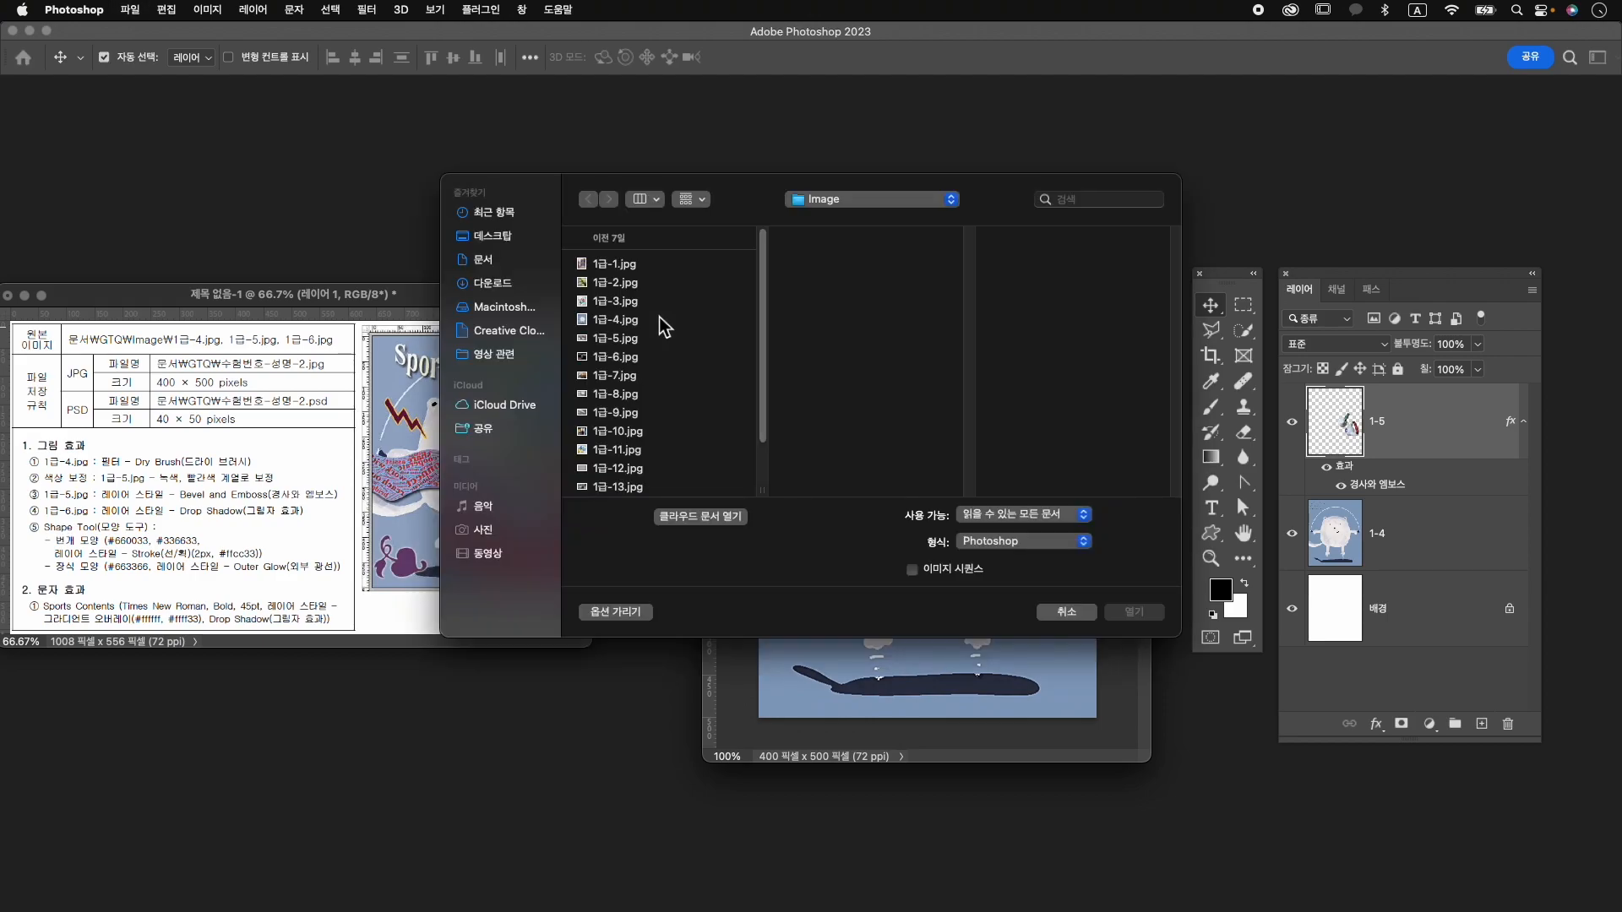
left_click(615, 356)
left_click(1141, 615)
left_click_drag(378, 142, 940, 182)
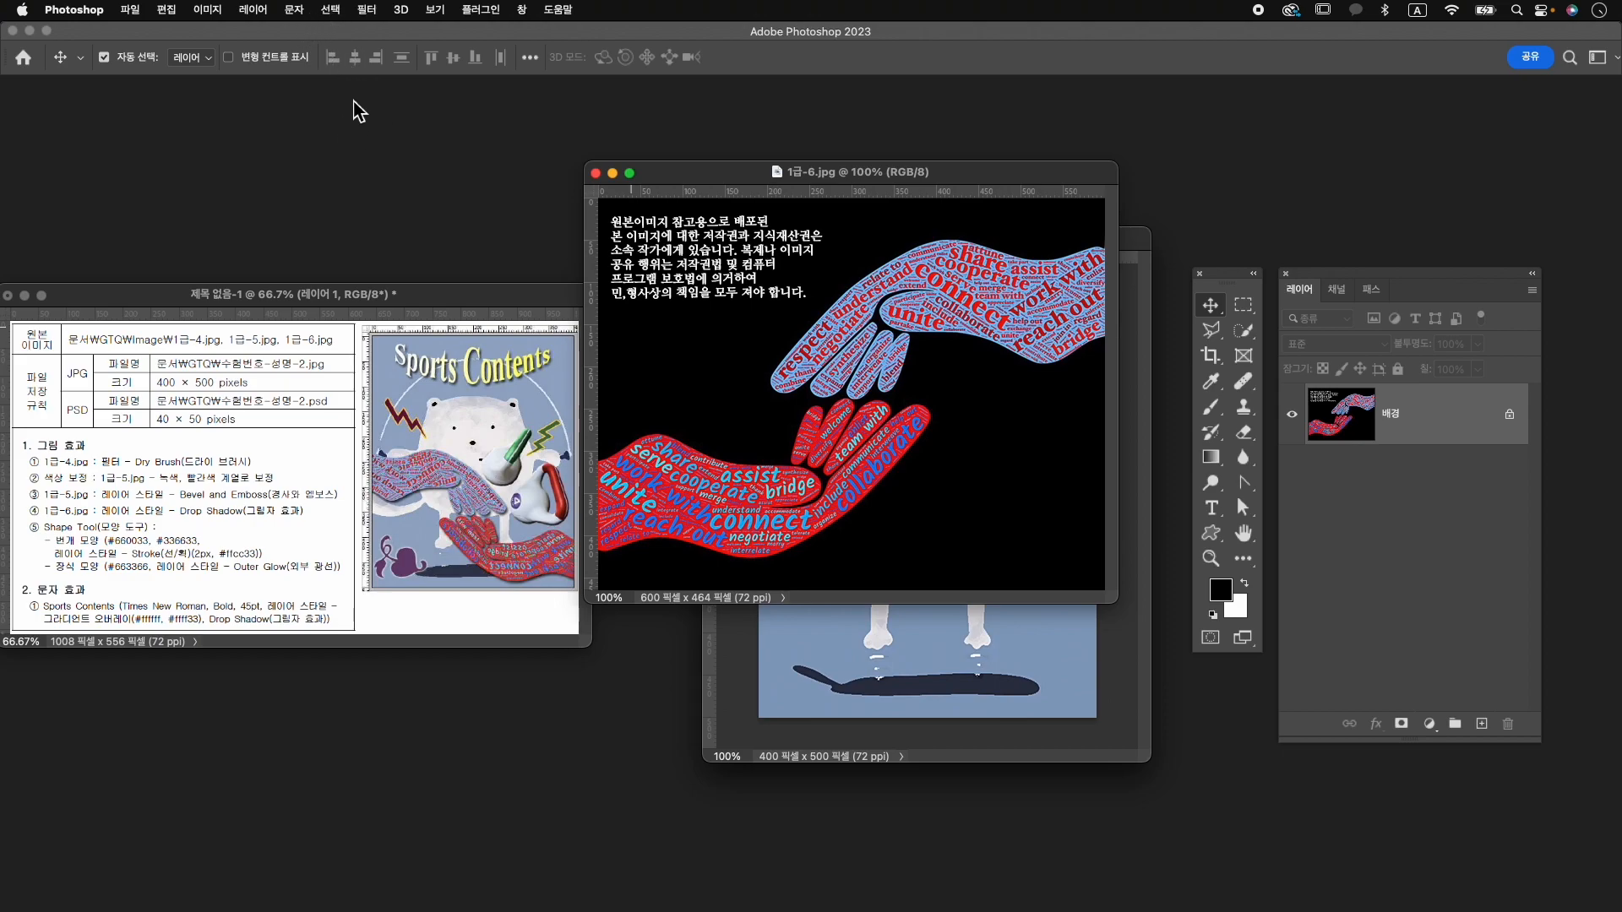
Select the black background of 1급-6.jpg with Color Range (색상 범위), using a fuzziness of 29.
left_click(330, 10)
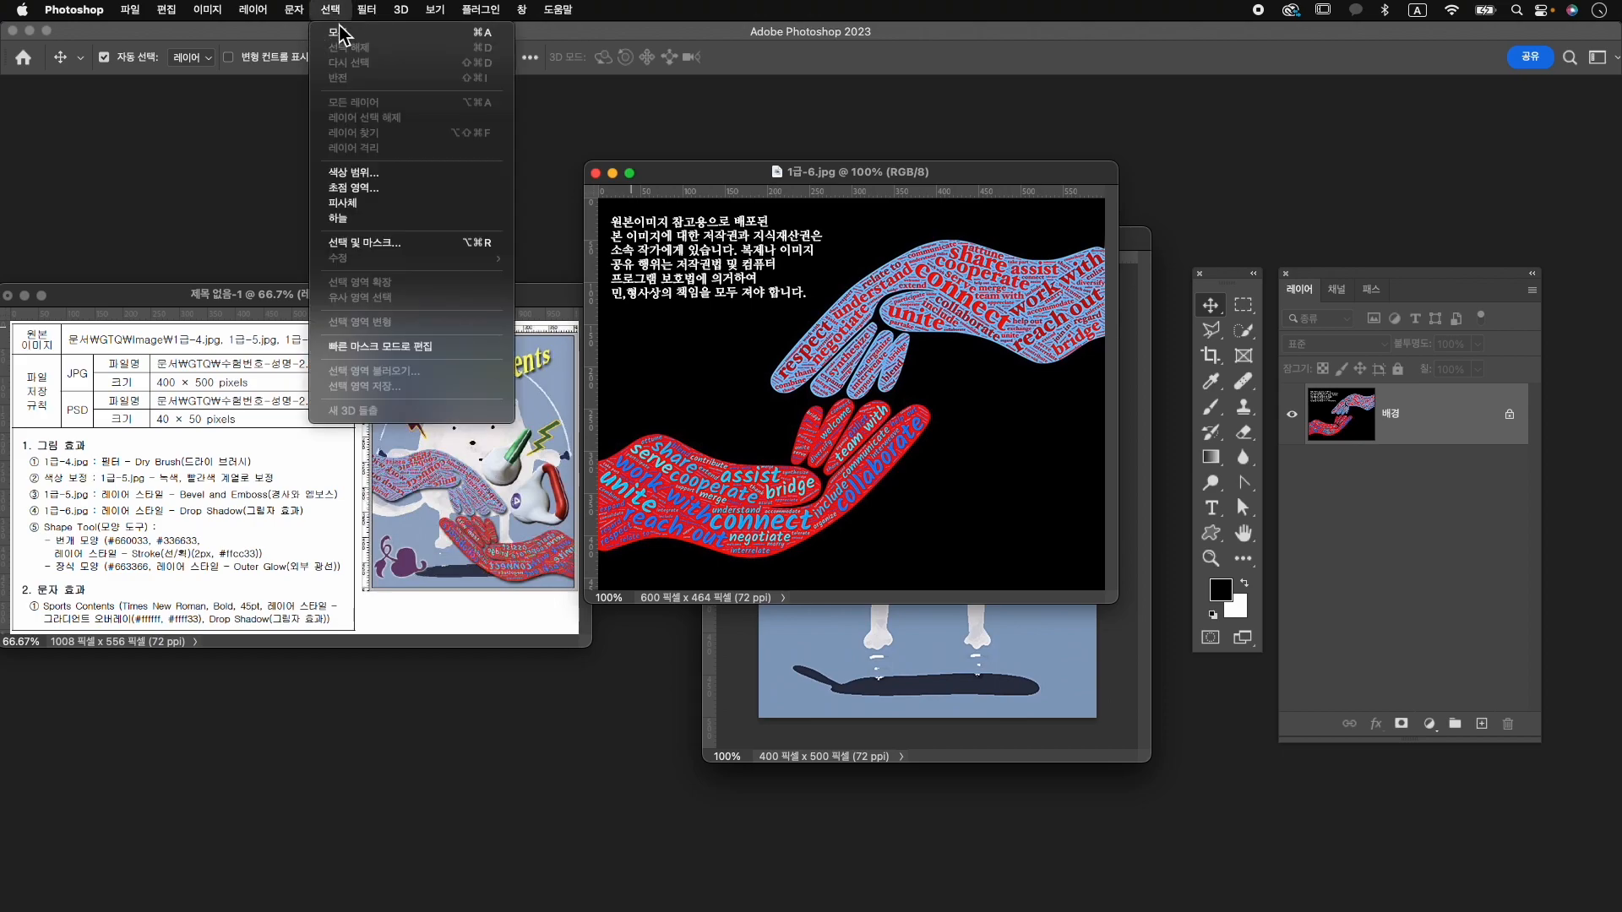
left_click(408, 175)
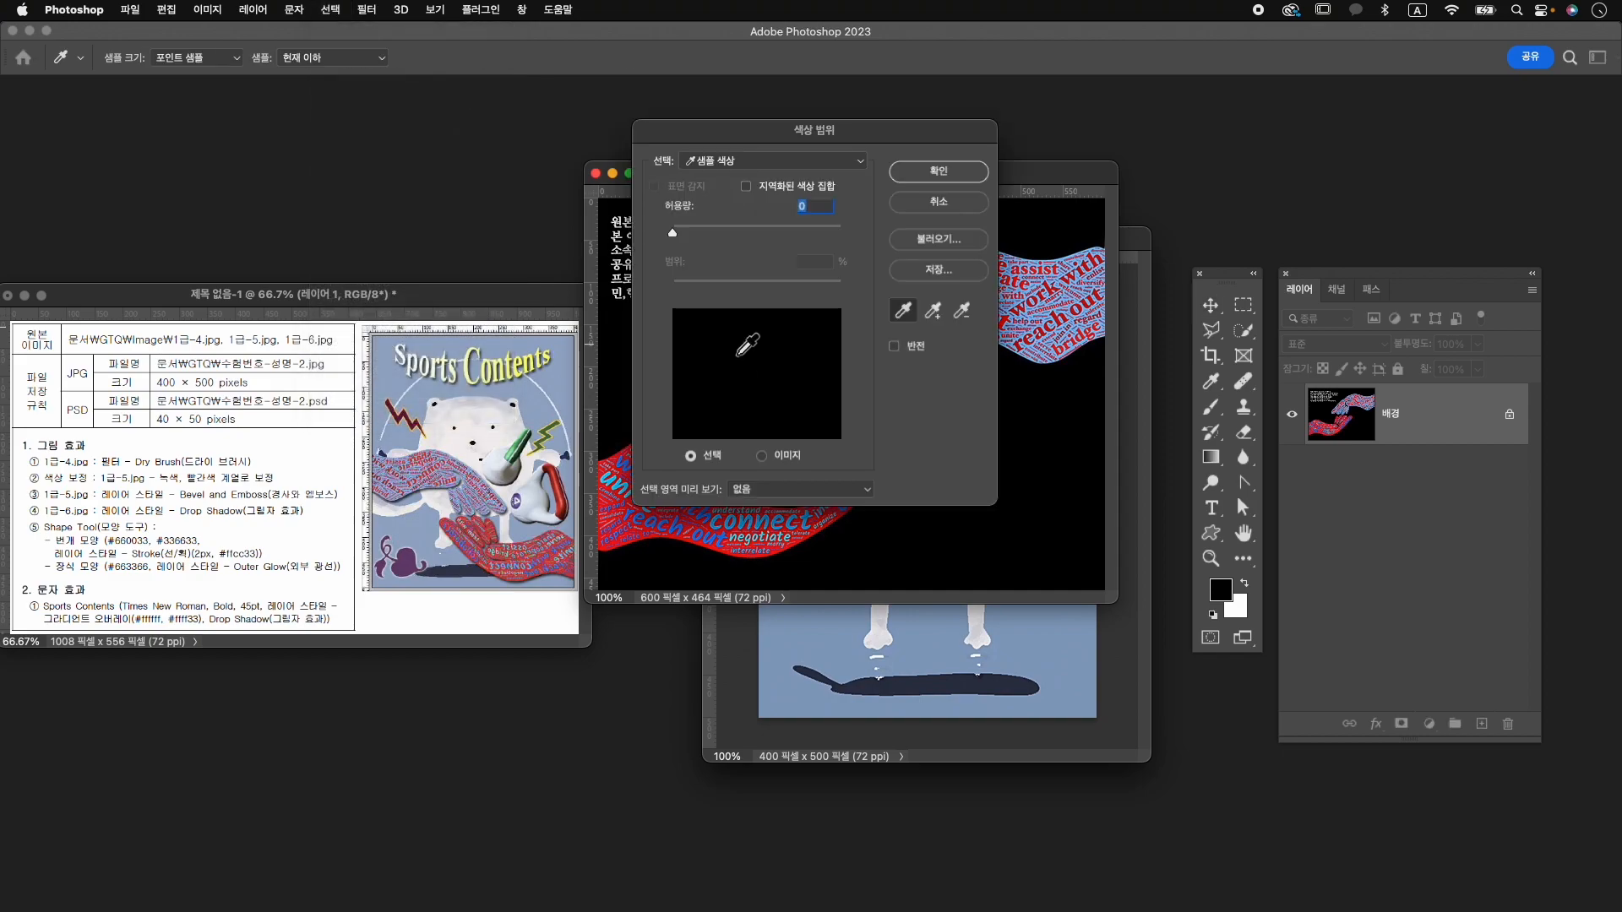
left_click_drag(866, 138, 1282, 165)
left_click(742, 348)
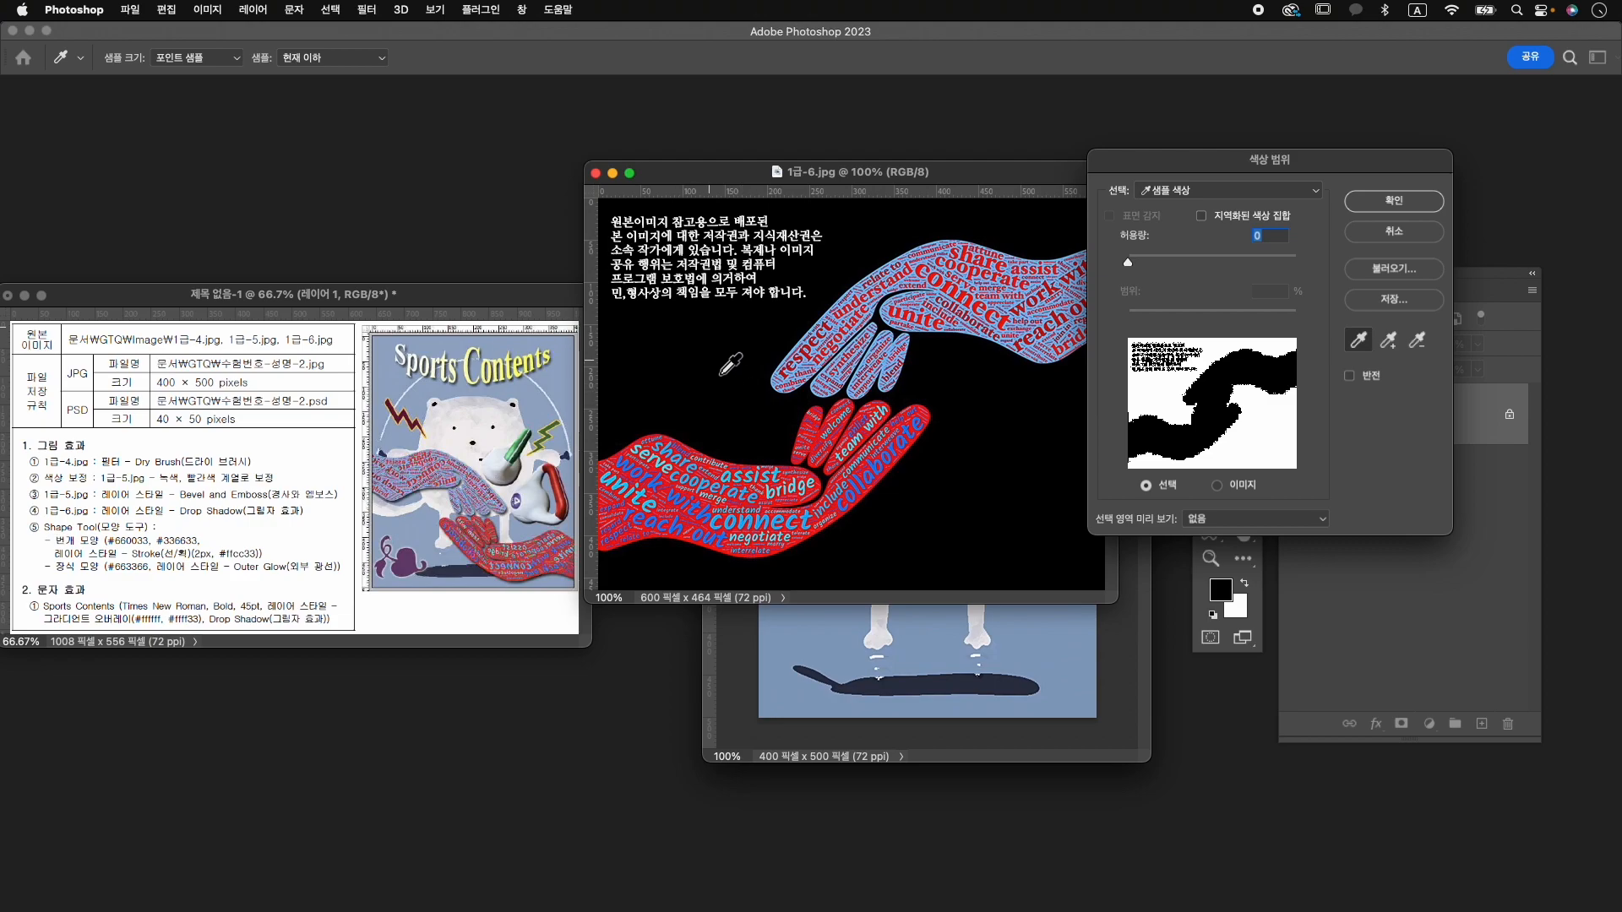
left_click_drag(1127, 263, 1152, 264)
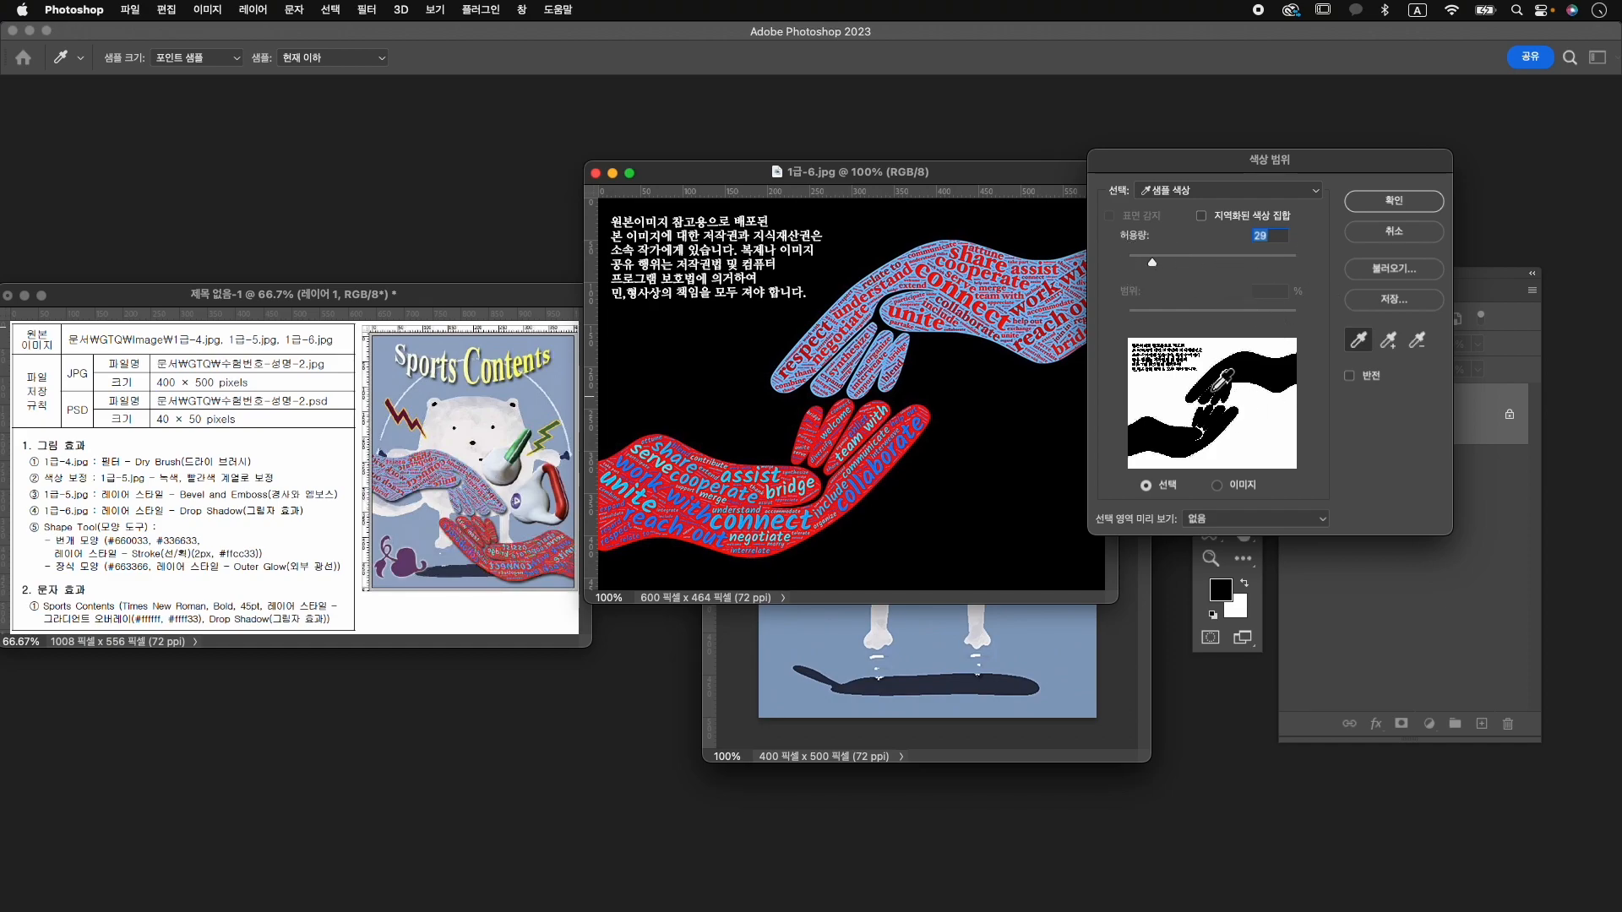
left_click(1394, 201)
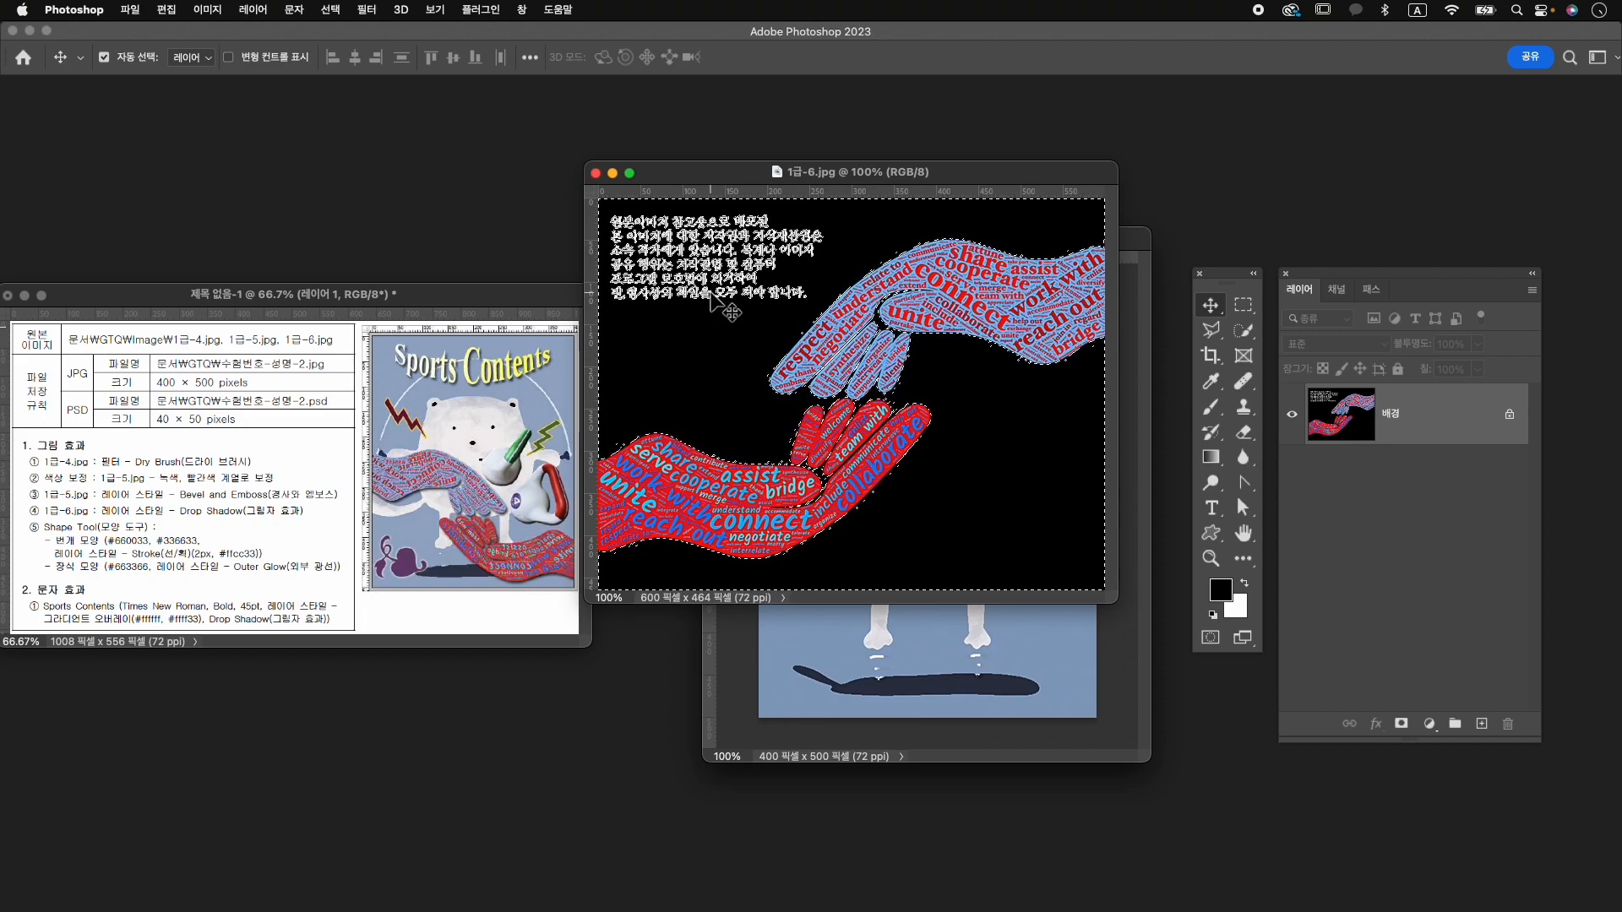
Add the white notice text and missed background areas to the selection with a size 30 Quick Selection brush.
left_click(1243, 332)
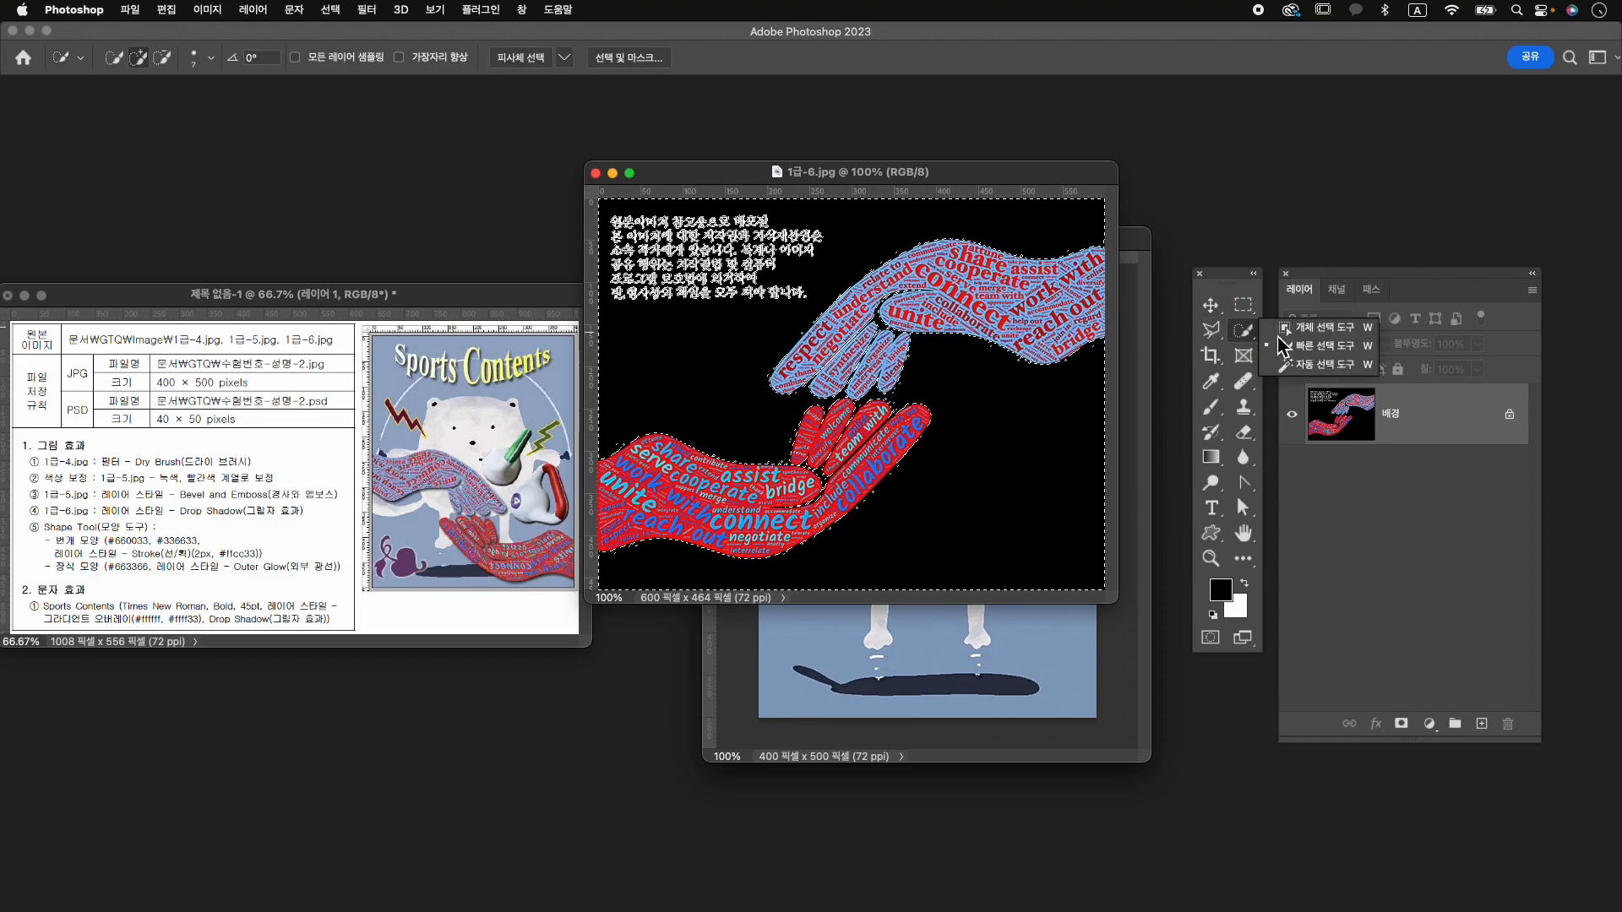
key("bracketright")
key("bracketright")
key("bracketright")
key("bracketright")
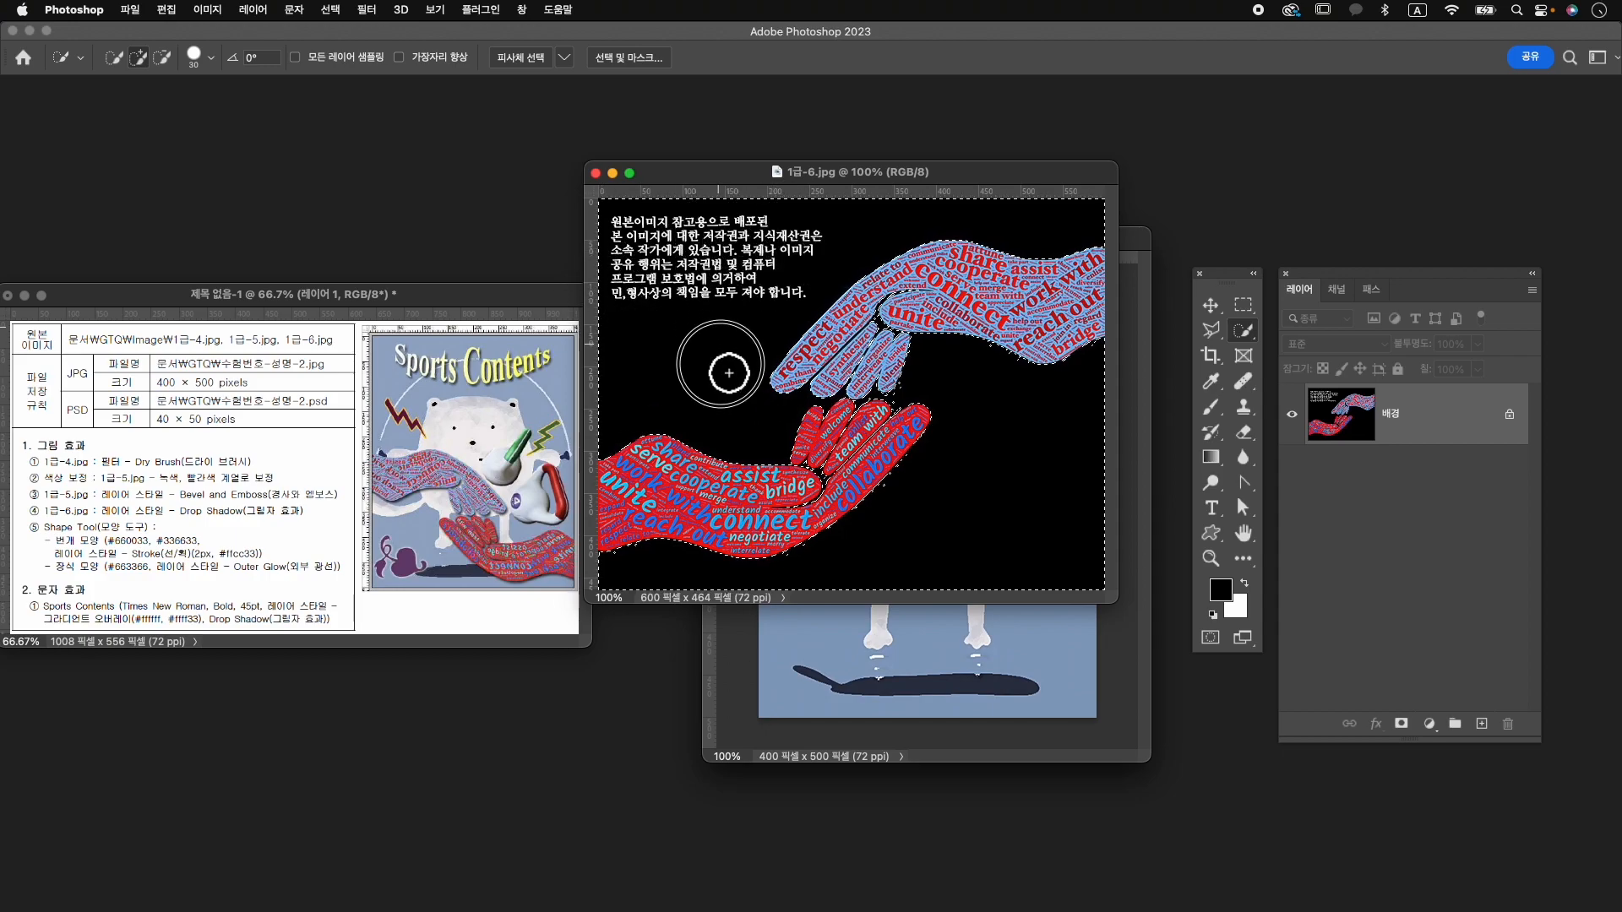
left_click(920, 488)
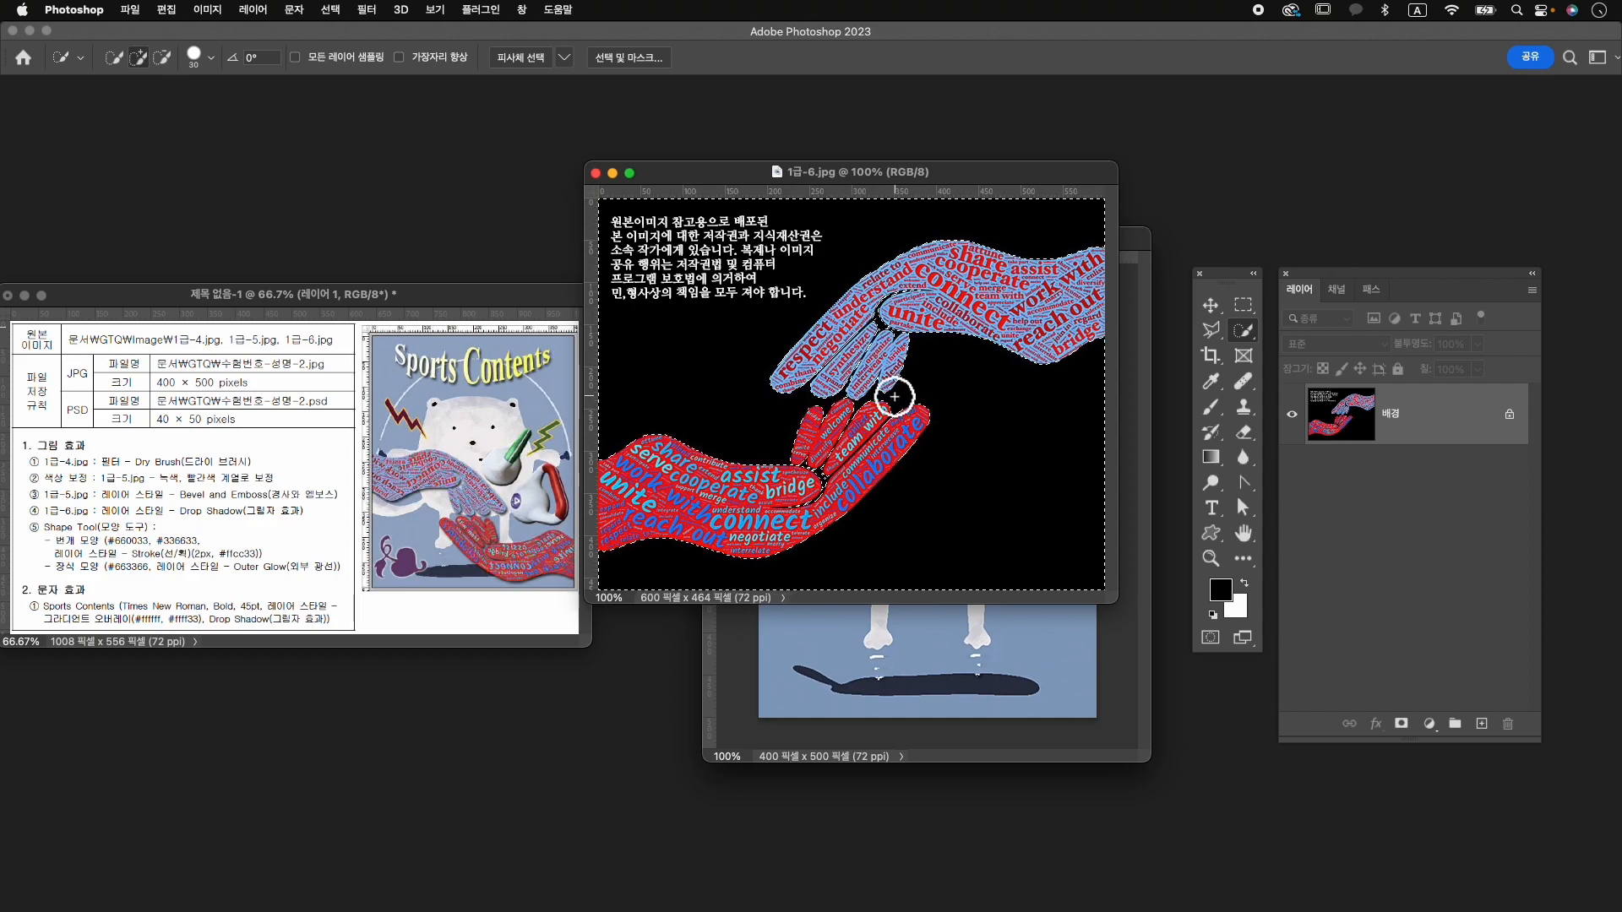
Invert the selection to the two hands and add a layer mask that hides the black background.
left_click(342, 10)
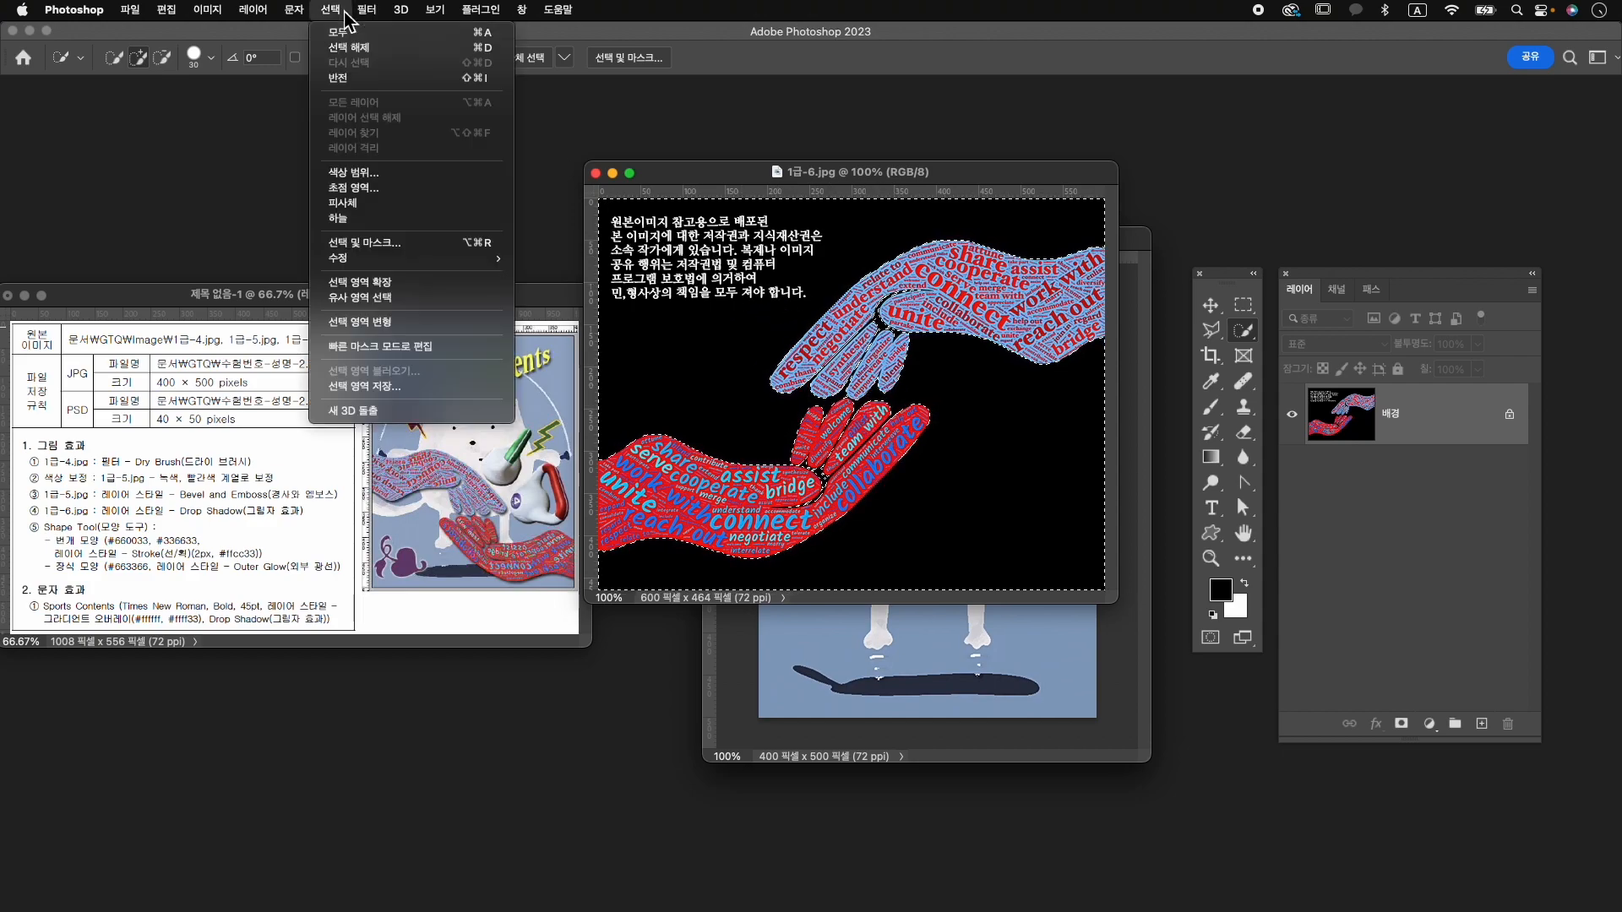
left_click(365, 79)
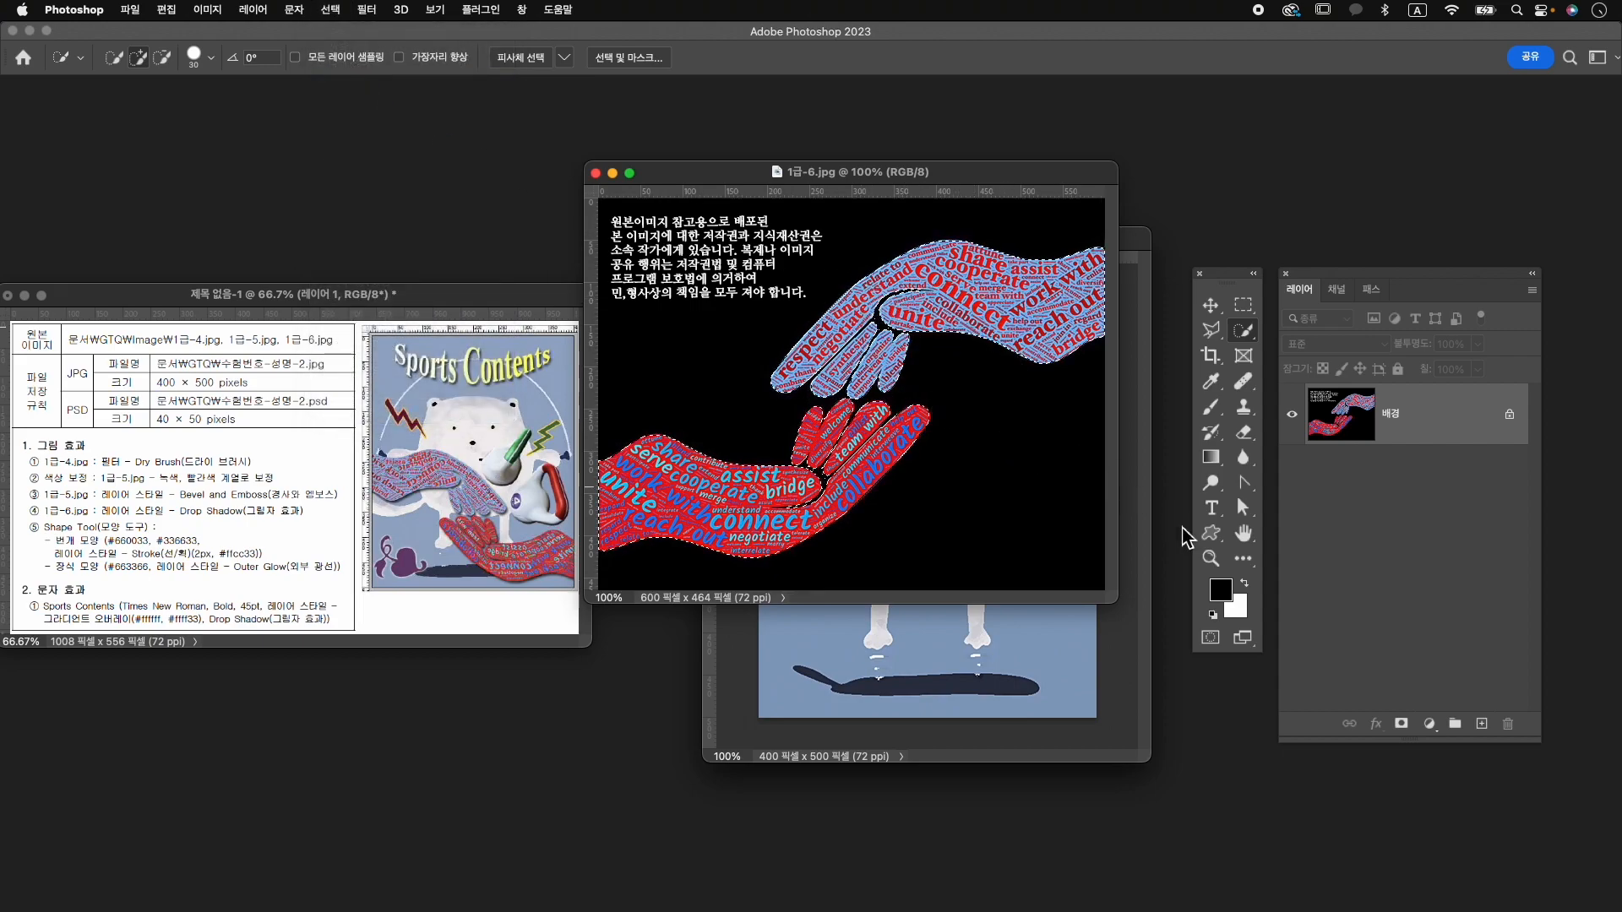
left_click(1405, 729)
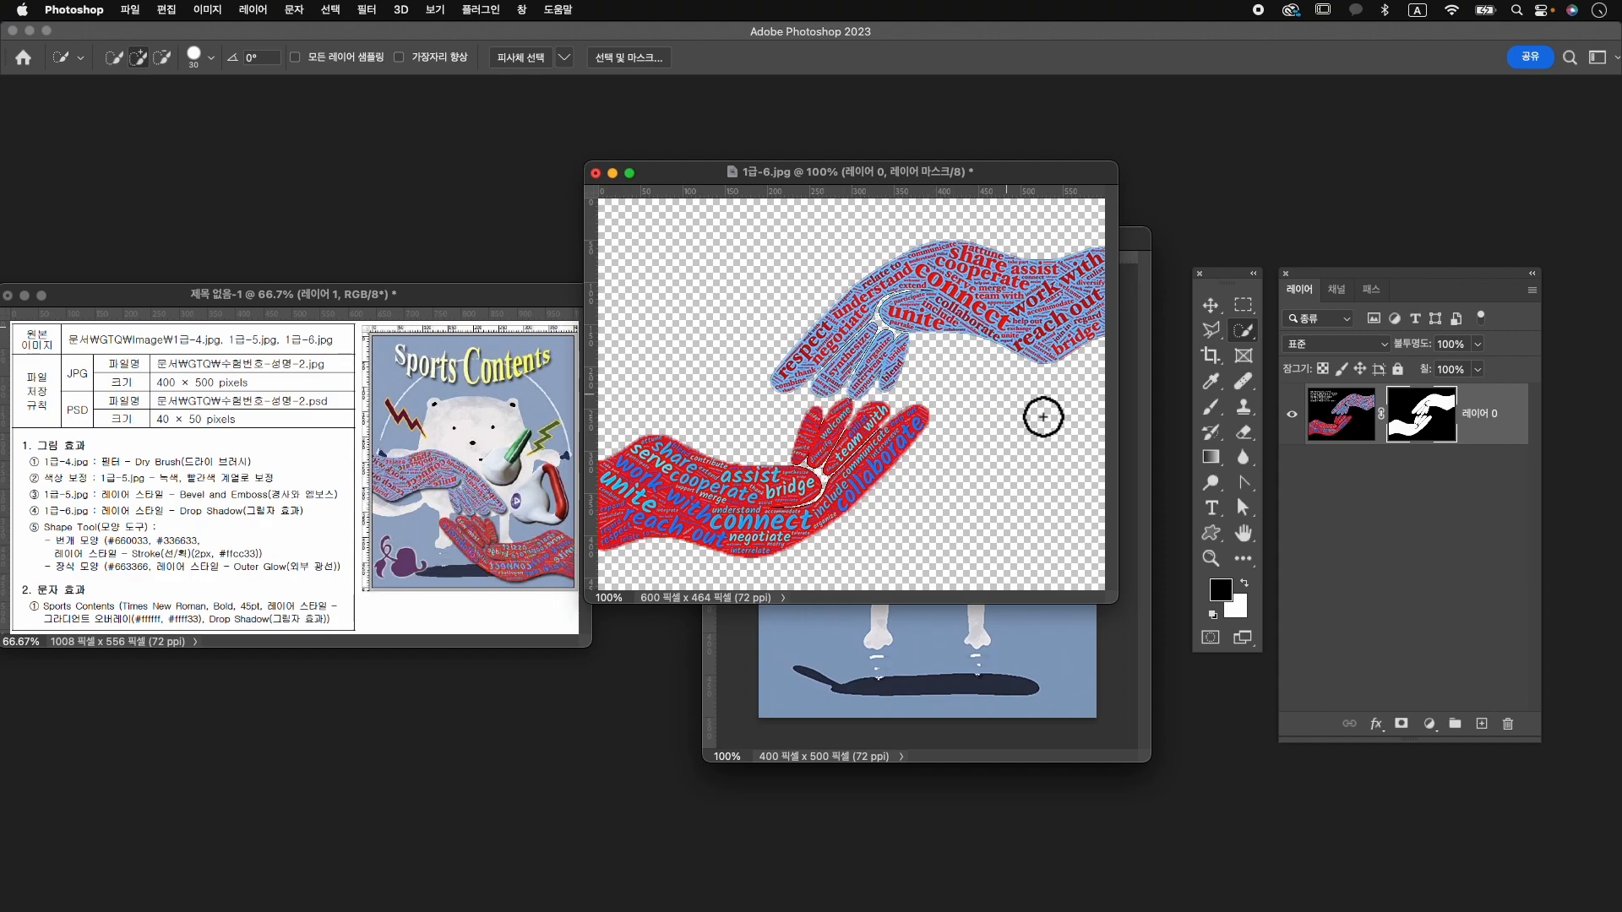
Move the masked hands into the poster document and close 1급-6.jpg without saving.
key("v")
mouse_move(971, 307)
left_mouse_down()
mouse_move(1024, 549)
mouse_move(1001, 659)
left_mouse_up()
left_click(612, 193)
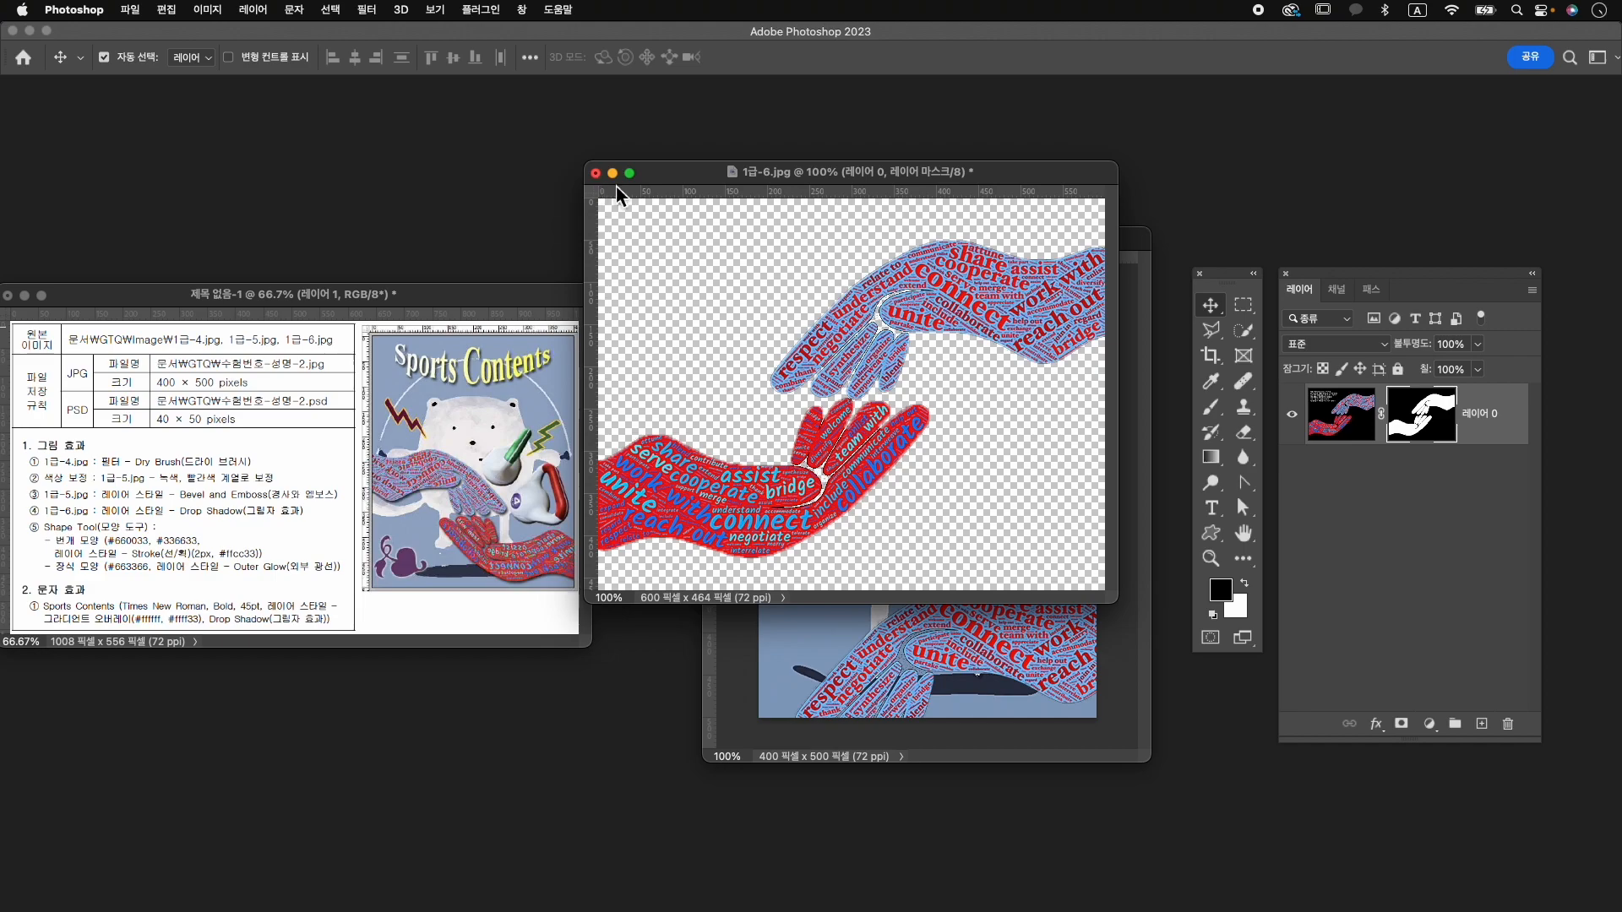
left_click(597, 174)
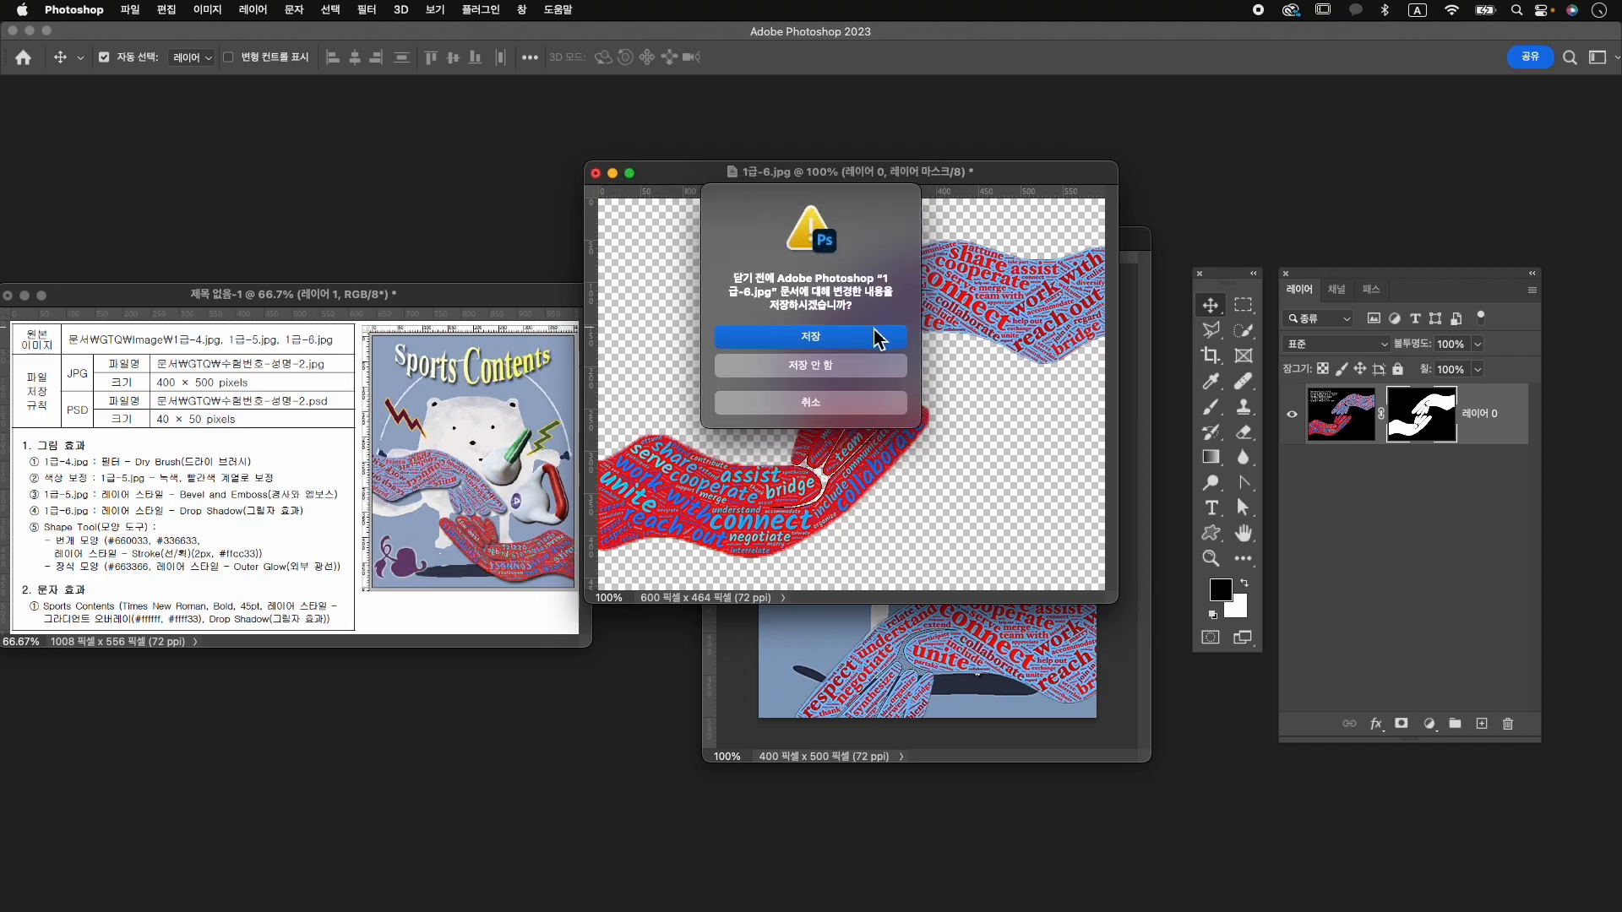
left_click(893, 370)
Scale the hands layer to about 48.7% and flip it horizontally.
key("super+t")
left_click_drag(1129, 538, 993, 550)
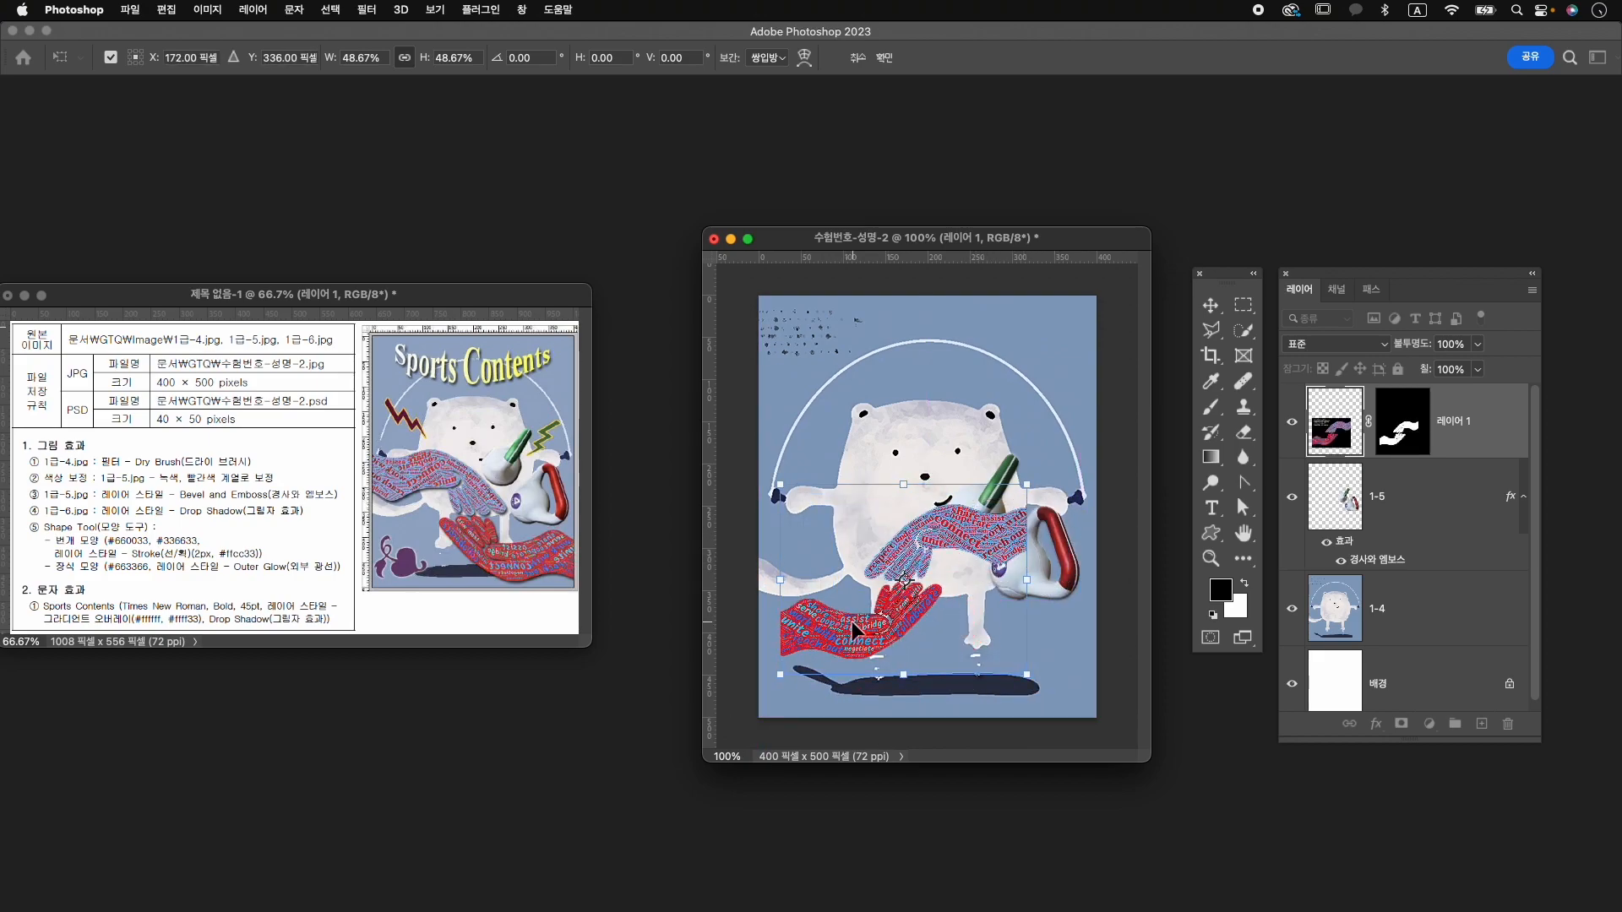
right_click(890, 617)
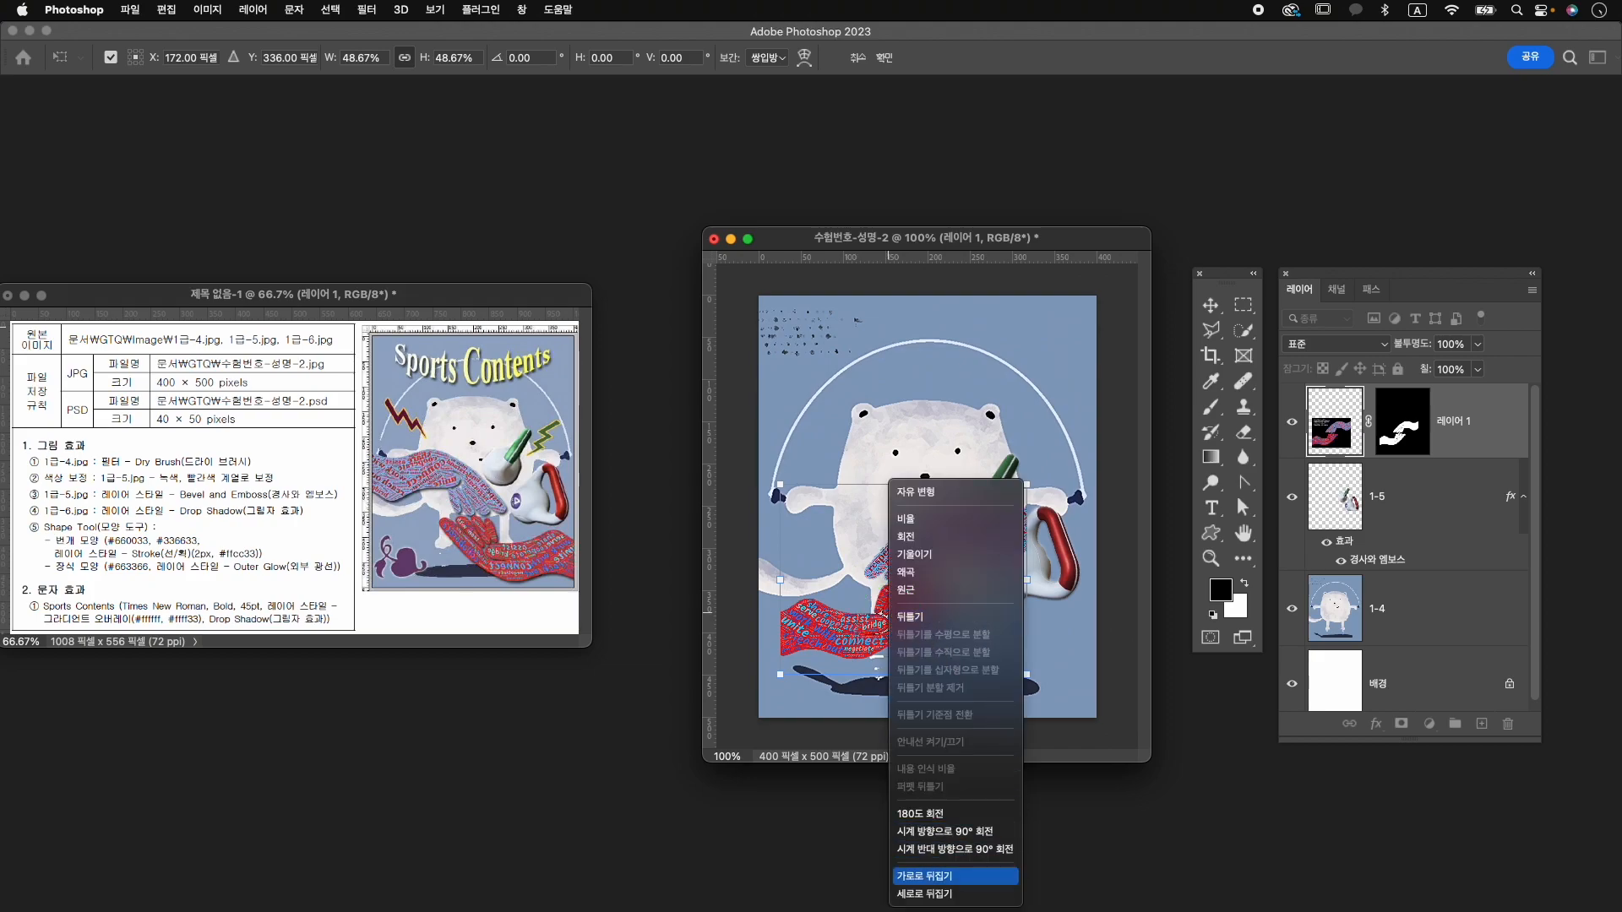
left_click(946, 876)
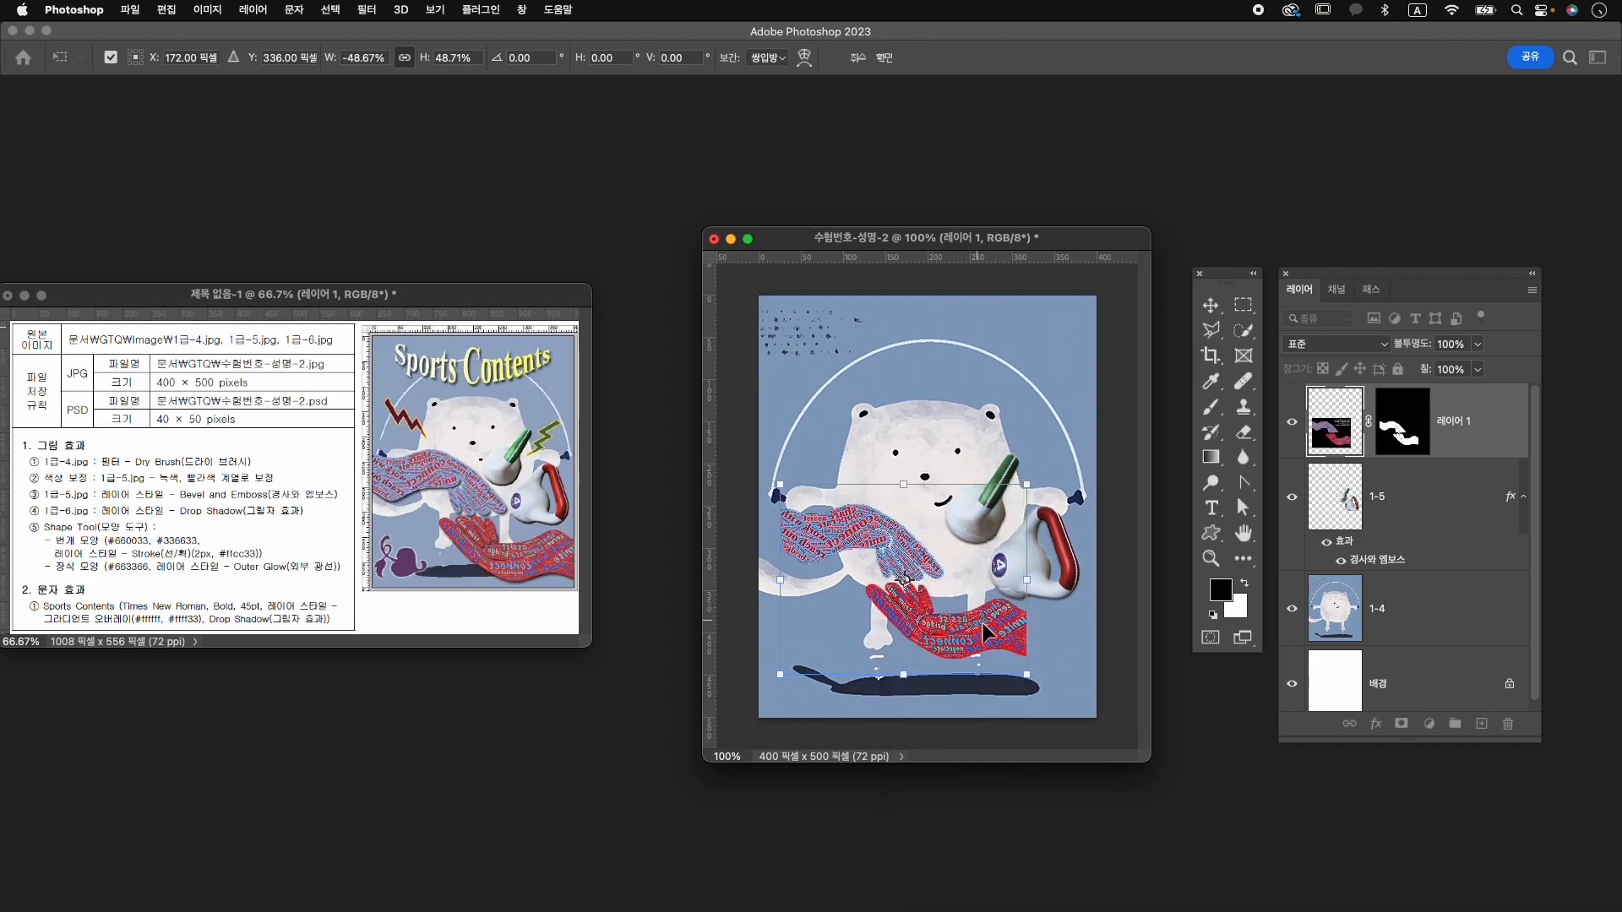
Enlarge the flipped hands to about 68.3% and position them across the poster's lower half, reaching both side edges.
mouse_move(1028, 676)
left_mouse_down()
mouse_move(1084, 707)
mouse_move(1049, 669)
left_mouse_up()
key("Up")
key("Up")
key("Up")
key("Up")
key("Up")
key("Up")
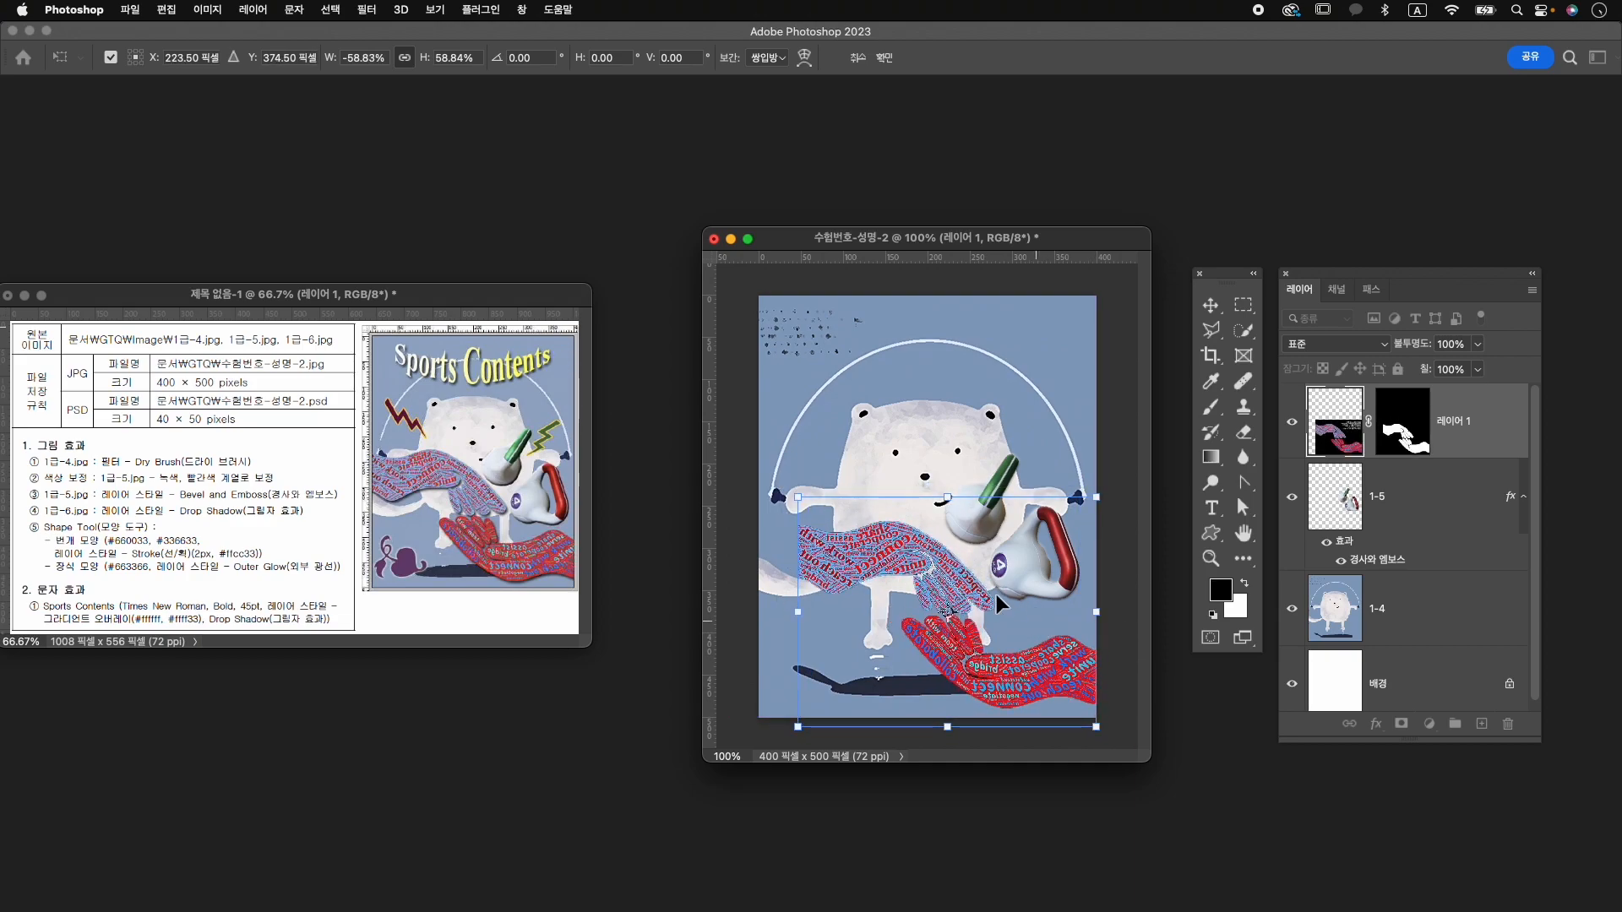
left_click_drag(799, 495, 747, 472)
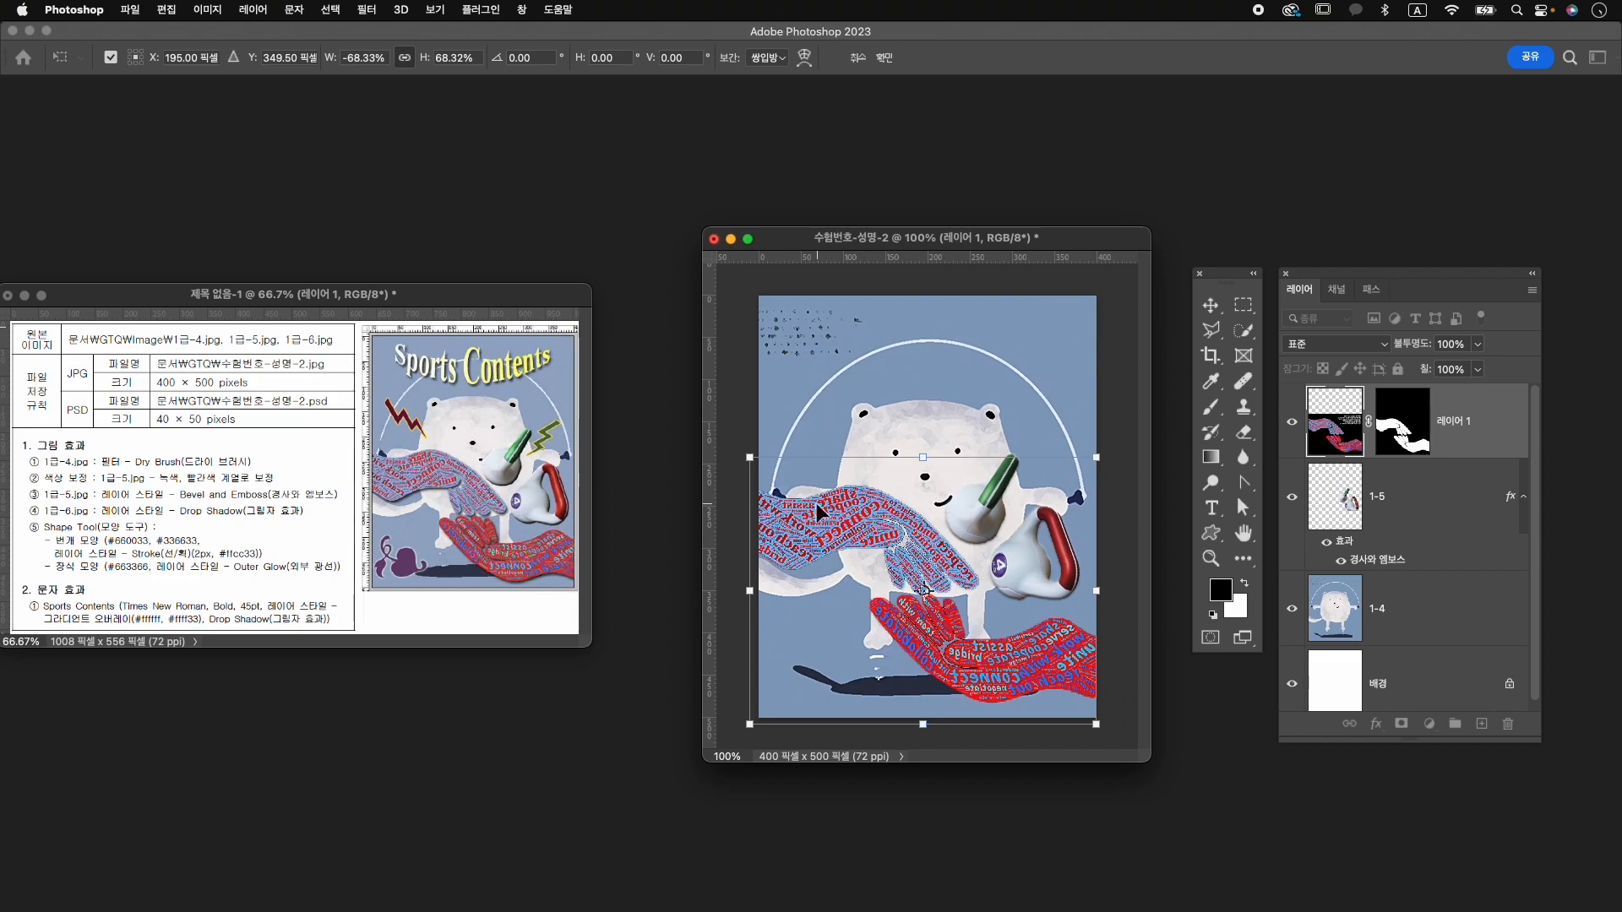
key("Return")
Rename the hands layer 1-6 and apply a Drop Shadow (드롭 섀도) layer style with its current settings.
double_click(1467, 425)
type("1-6")
key("Return")
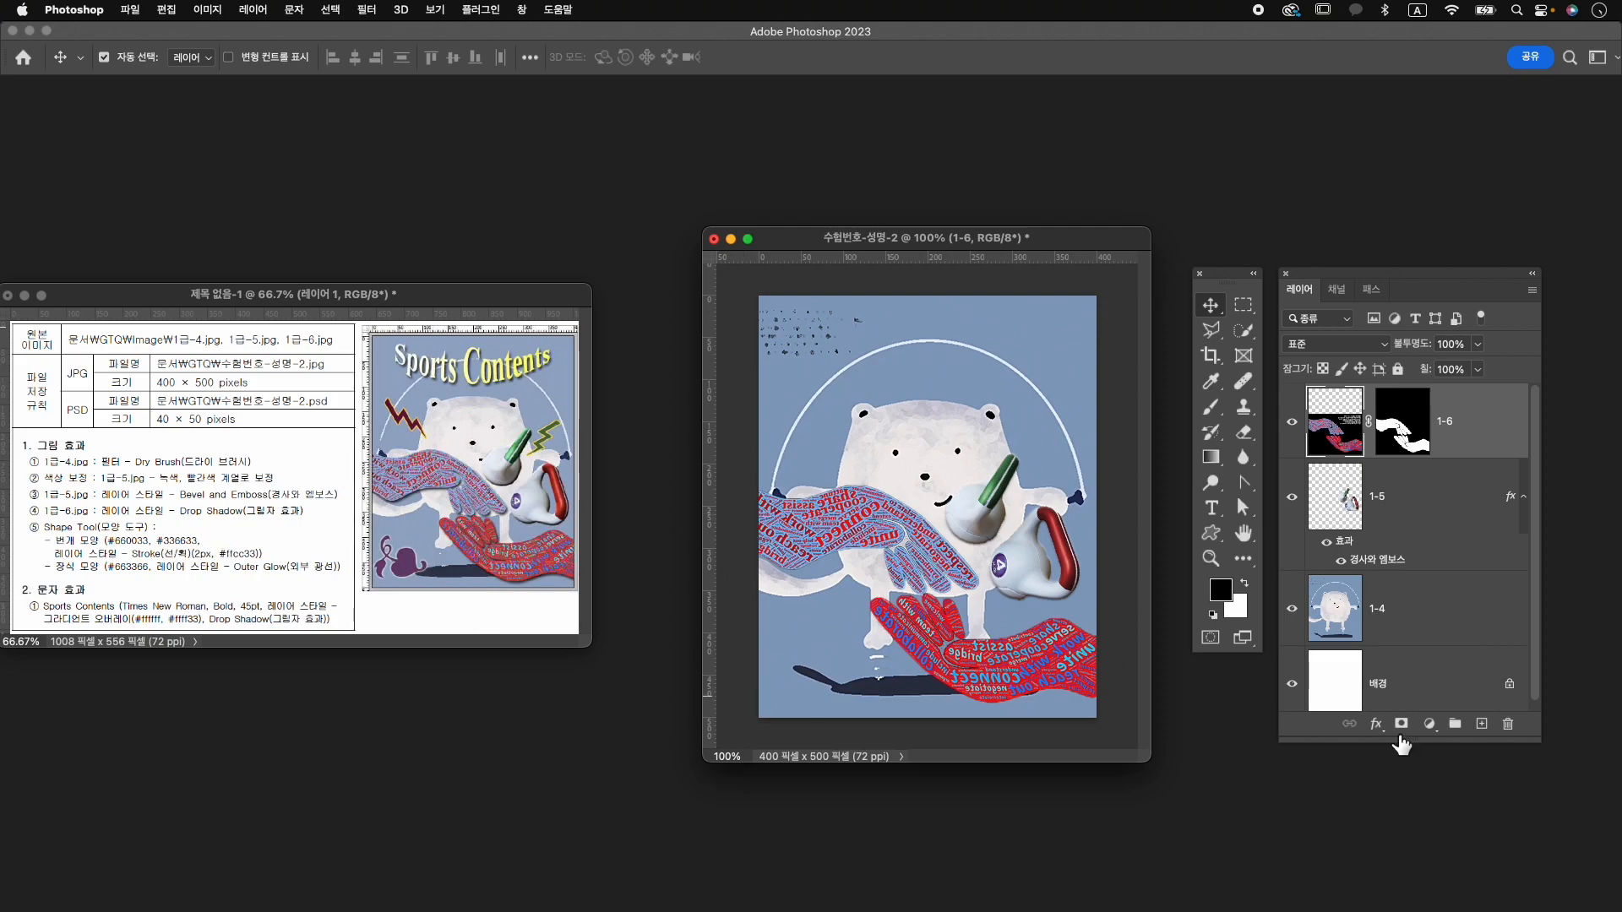
left_click(1375, 724)
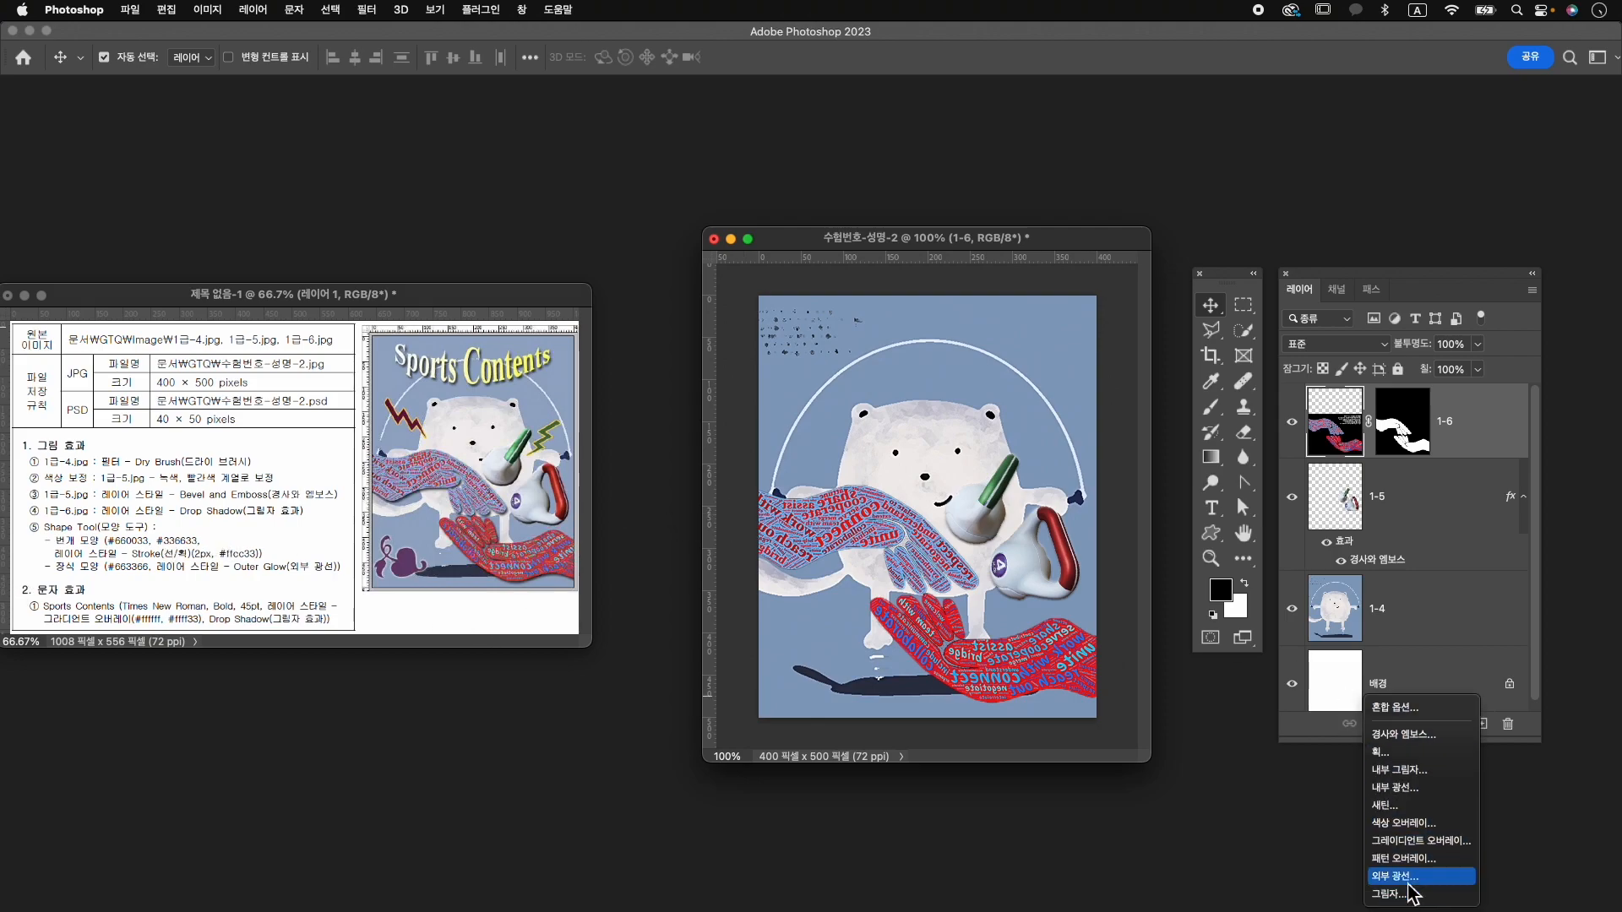
left_click(1406, 893)
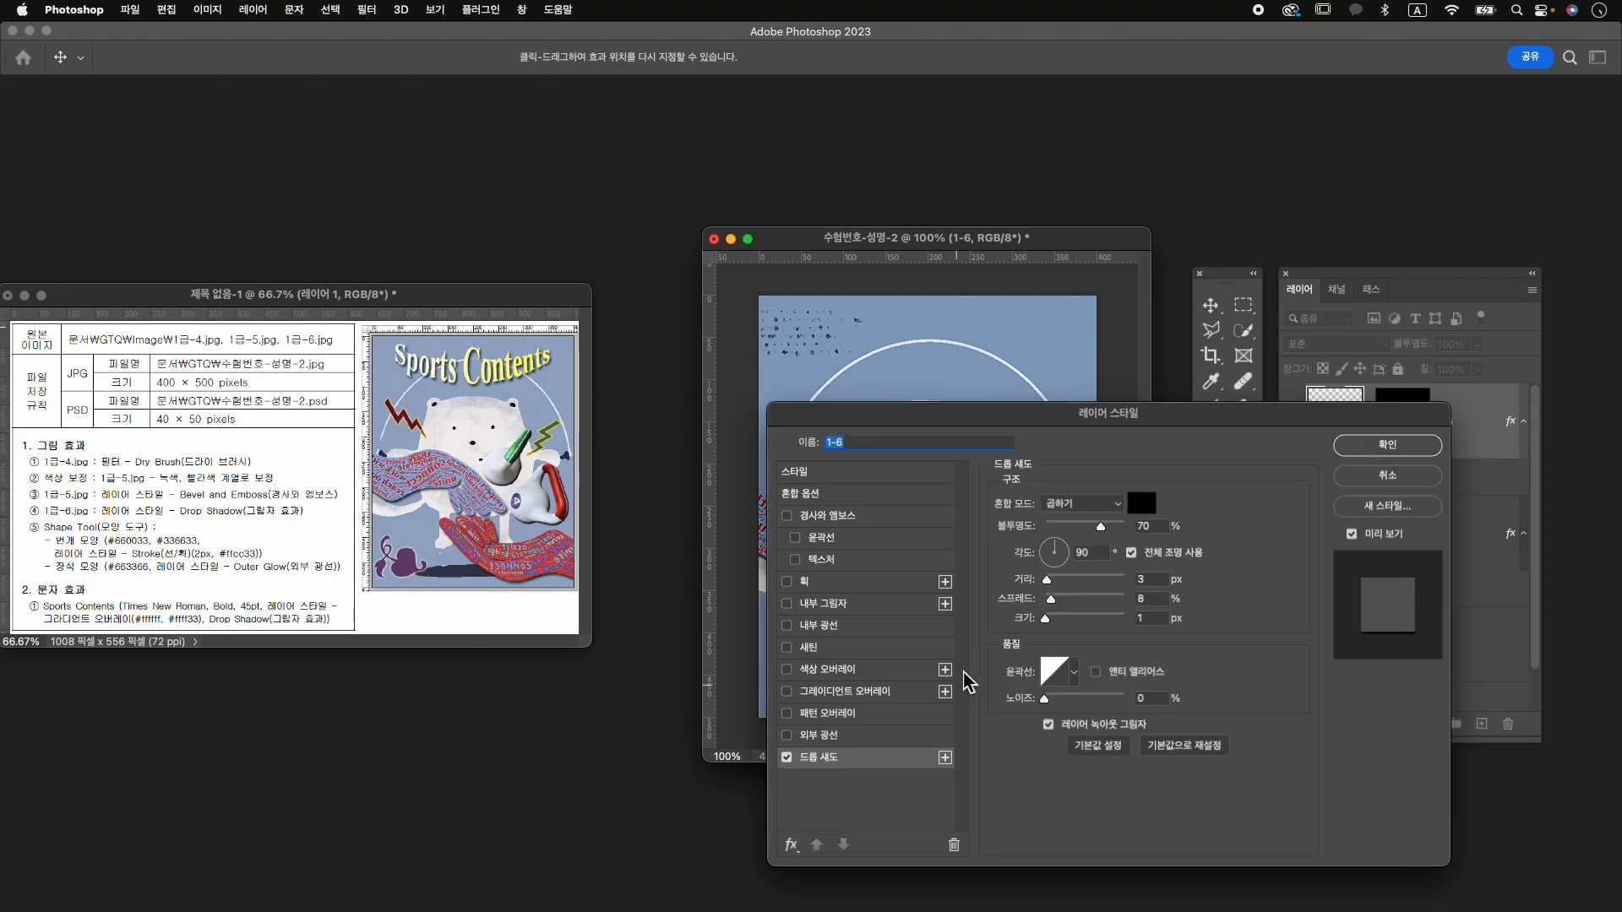
left_click(1395, 450)
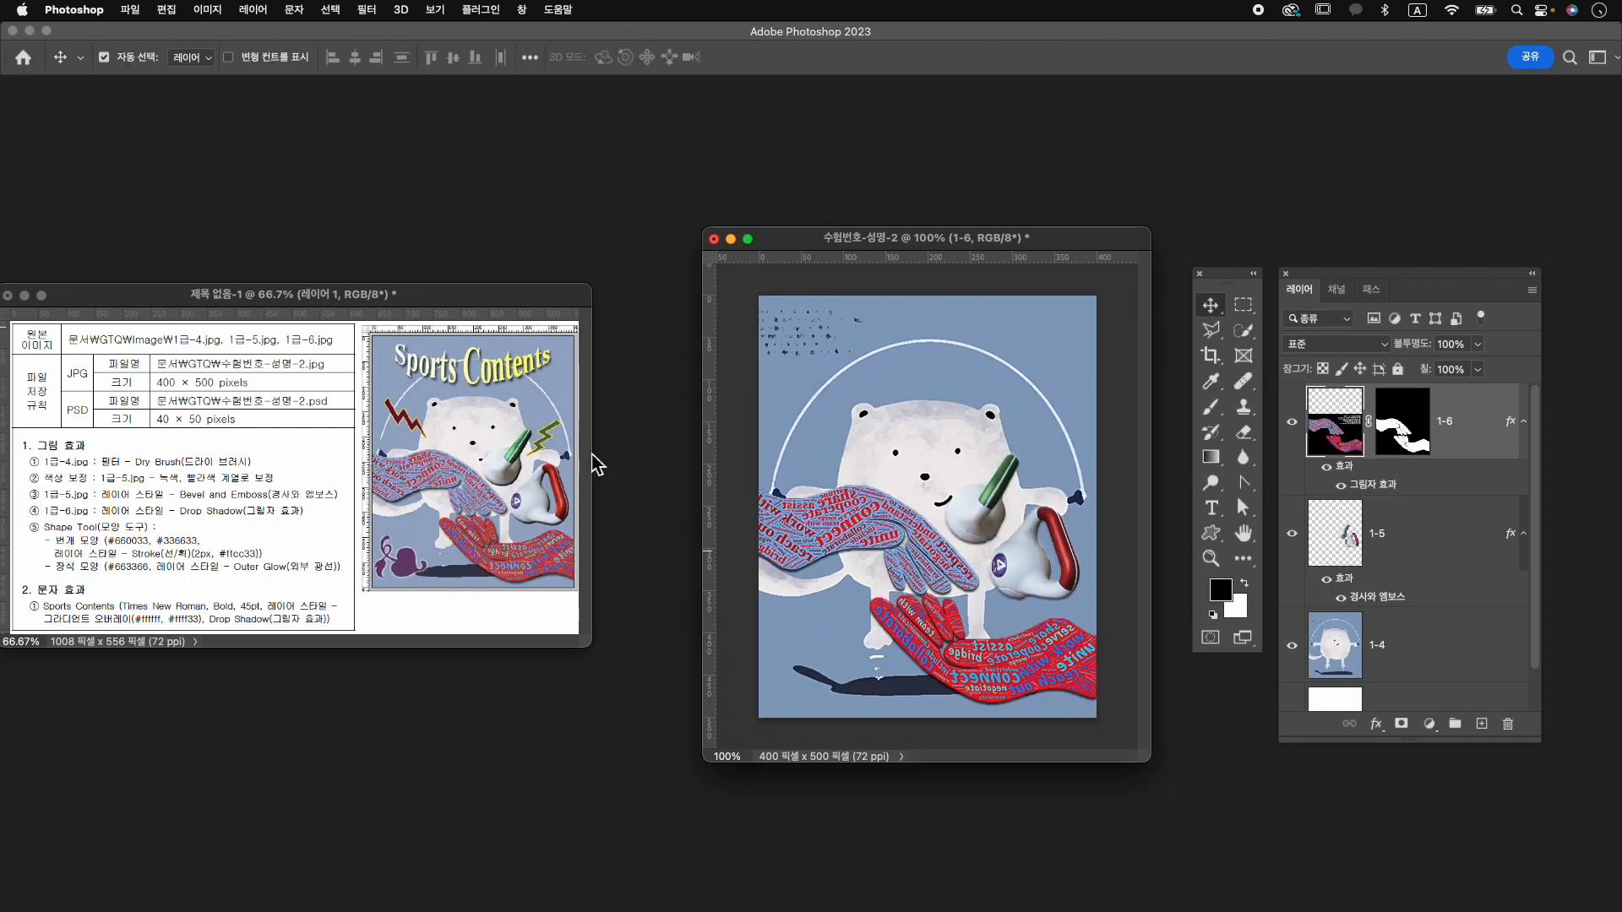
Open the Shapes (모양) panel for choosing custom shapes.
left_click(521, 10)
left_click(591, 253)
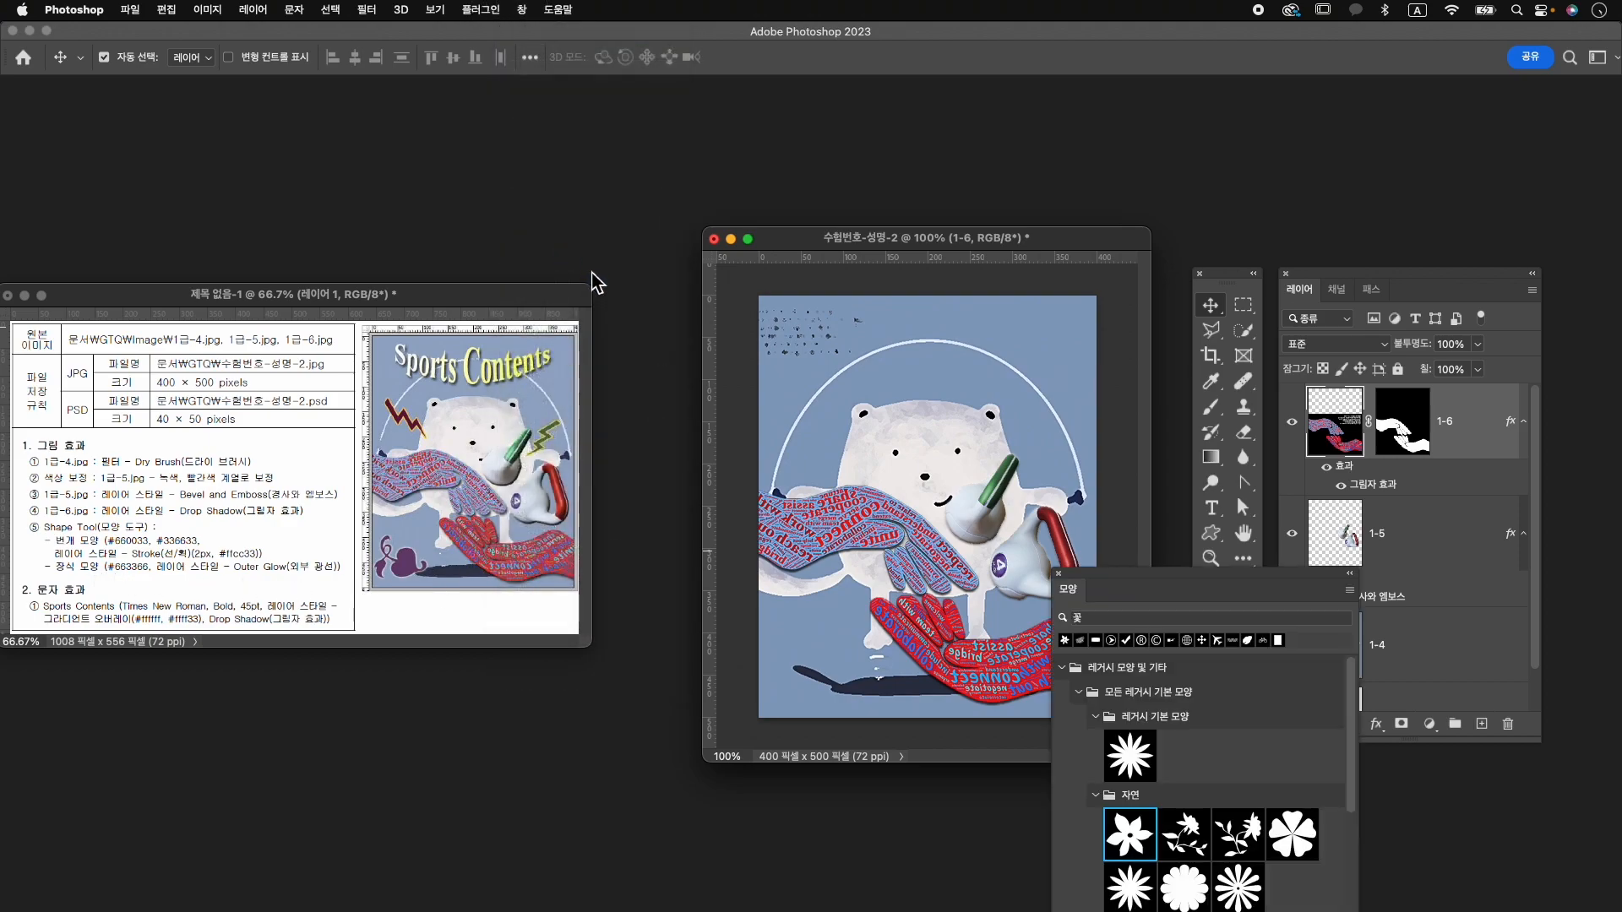
Search the shape library for 번개 and choose the lightning bolt in the 자연 group.
left_click_drag(1201, 574, 1209, 347)
double_click(1123, 395)
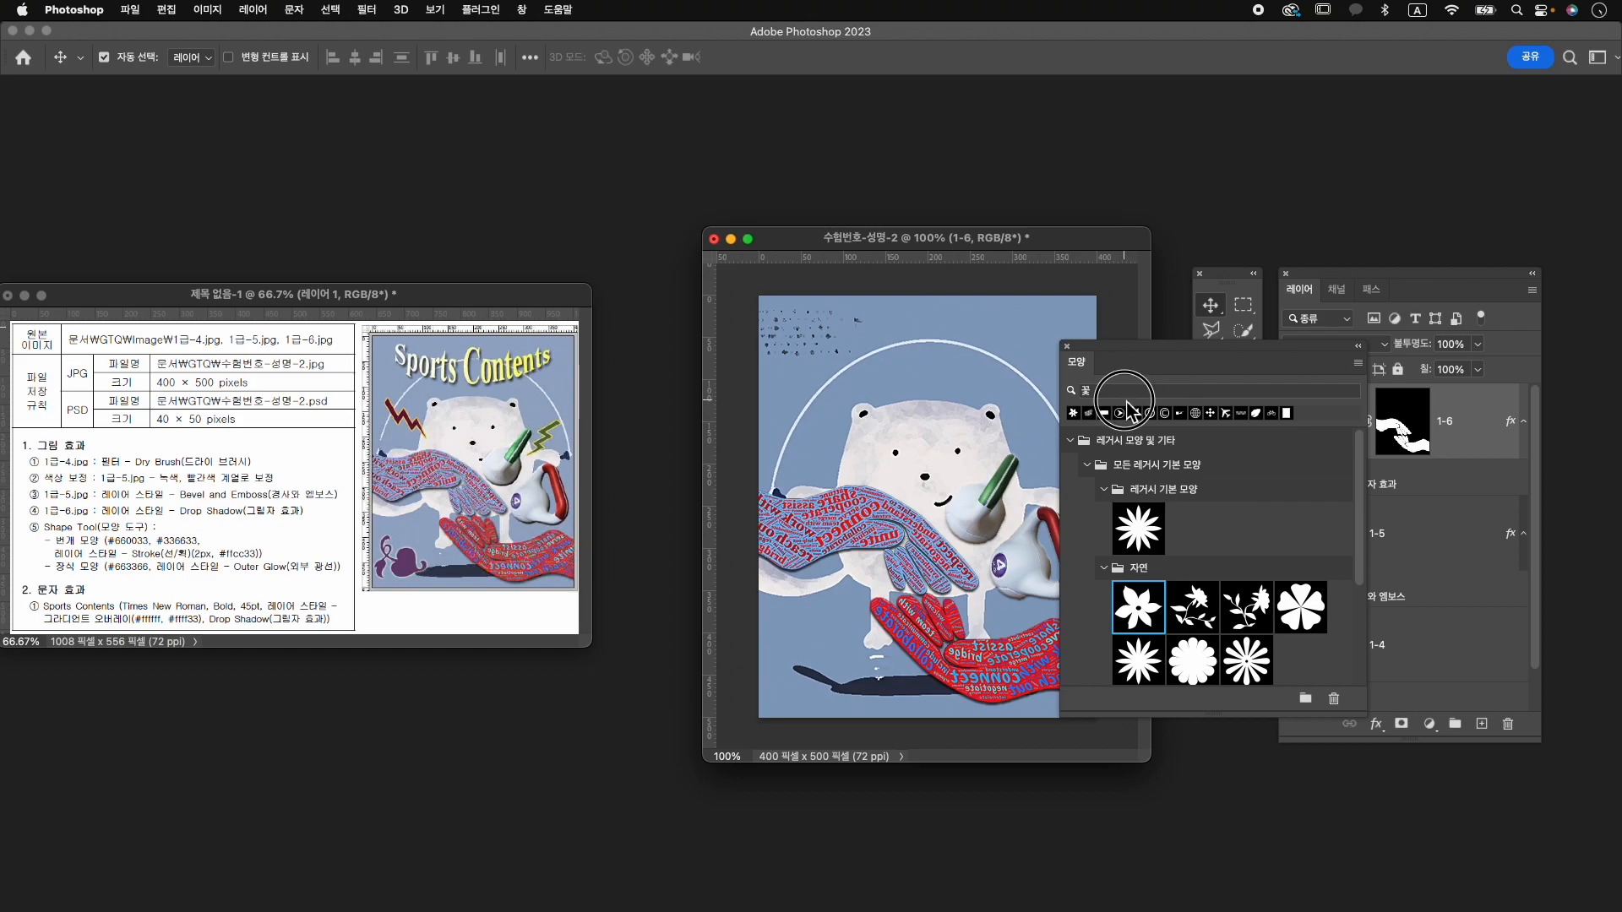
type("에")
key("BackSpace")
key("Caps_Lock")
type("번개")
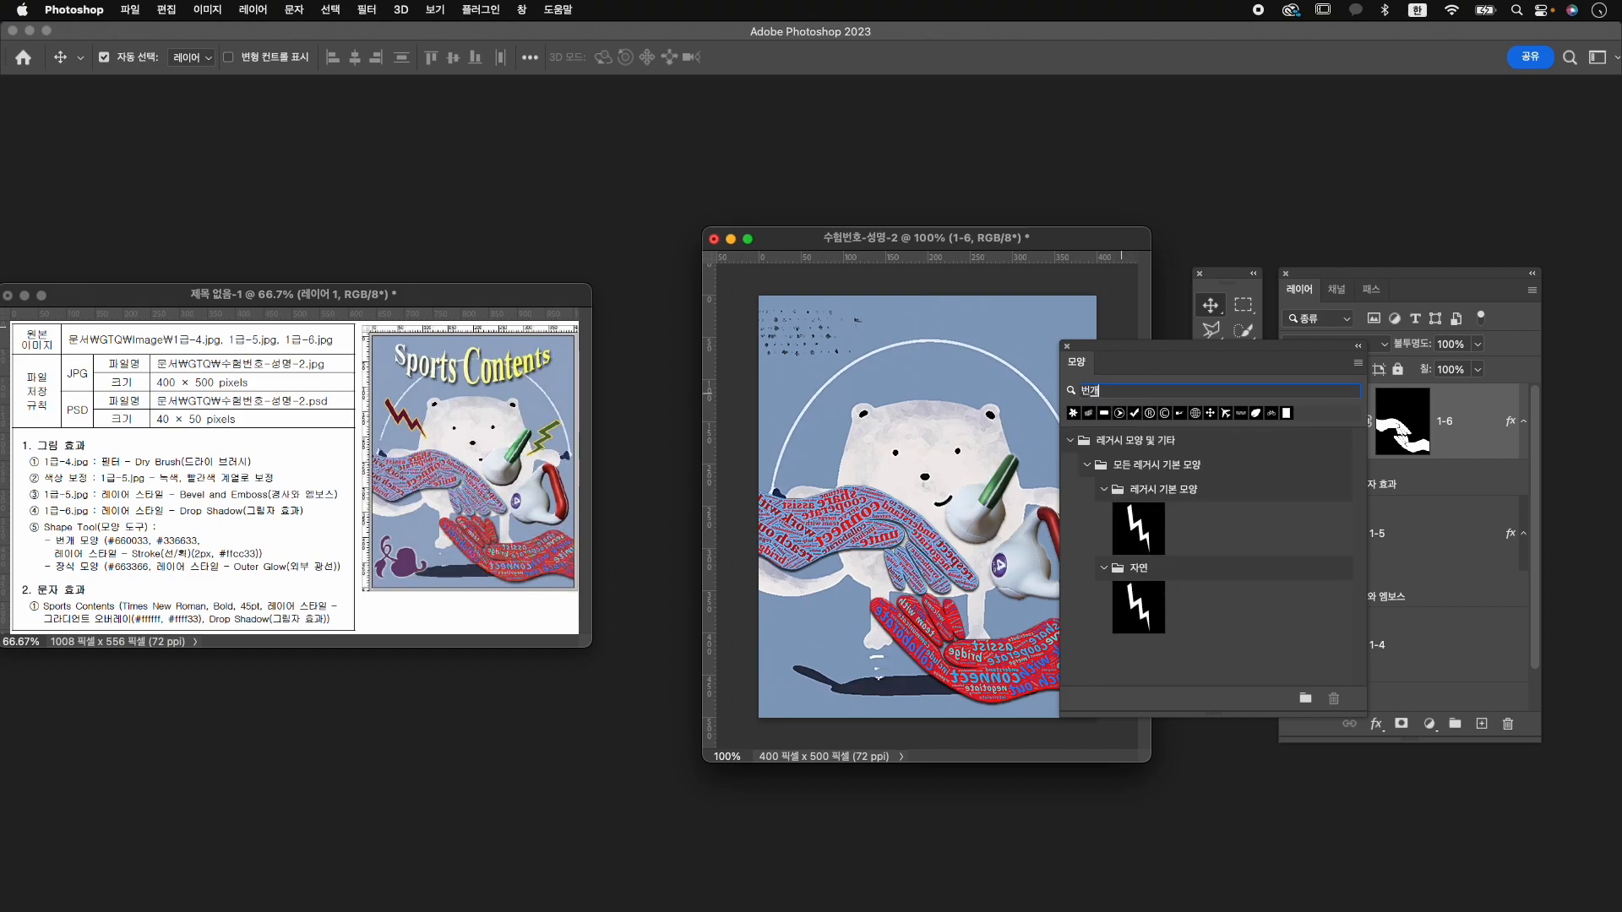
left_click_drag(1170, 350, 494, 599)
left_click(483, 853)
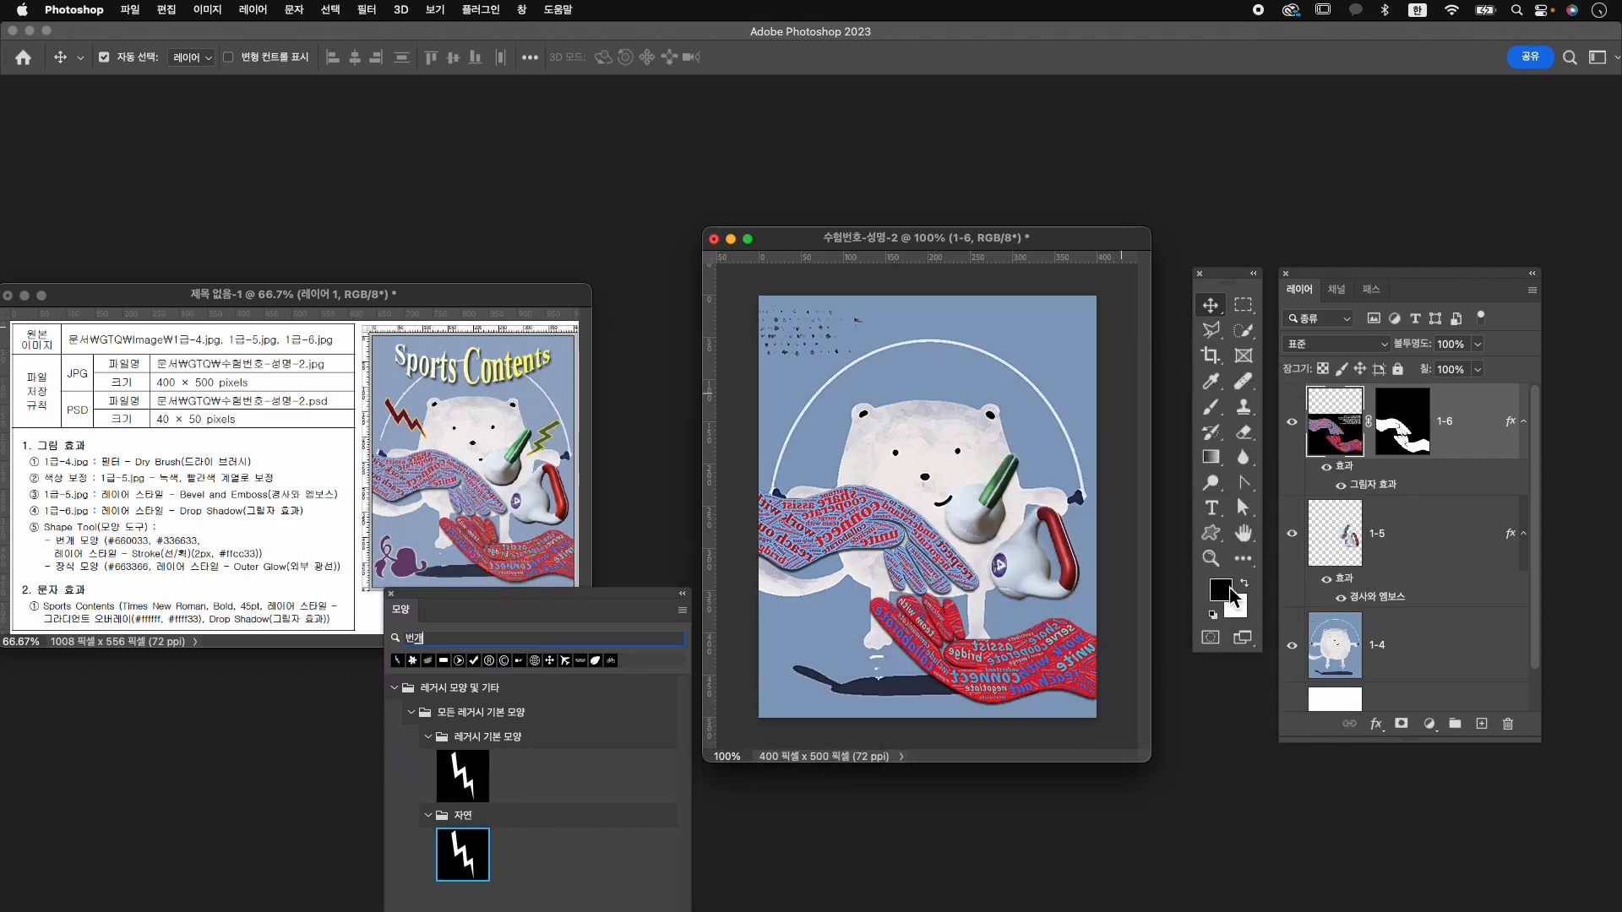
Draw a lightning bolt about 44 × 95 px beside the bear's head at the canvas's upper left and fill it with #660033.
left_click(1212, 537)
left_click_drag(778, 384, 850, 465)
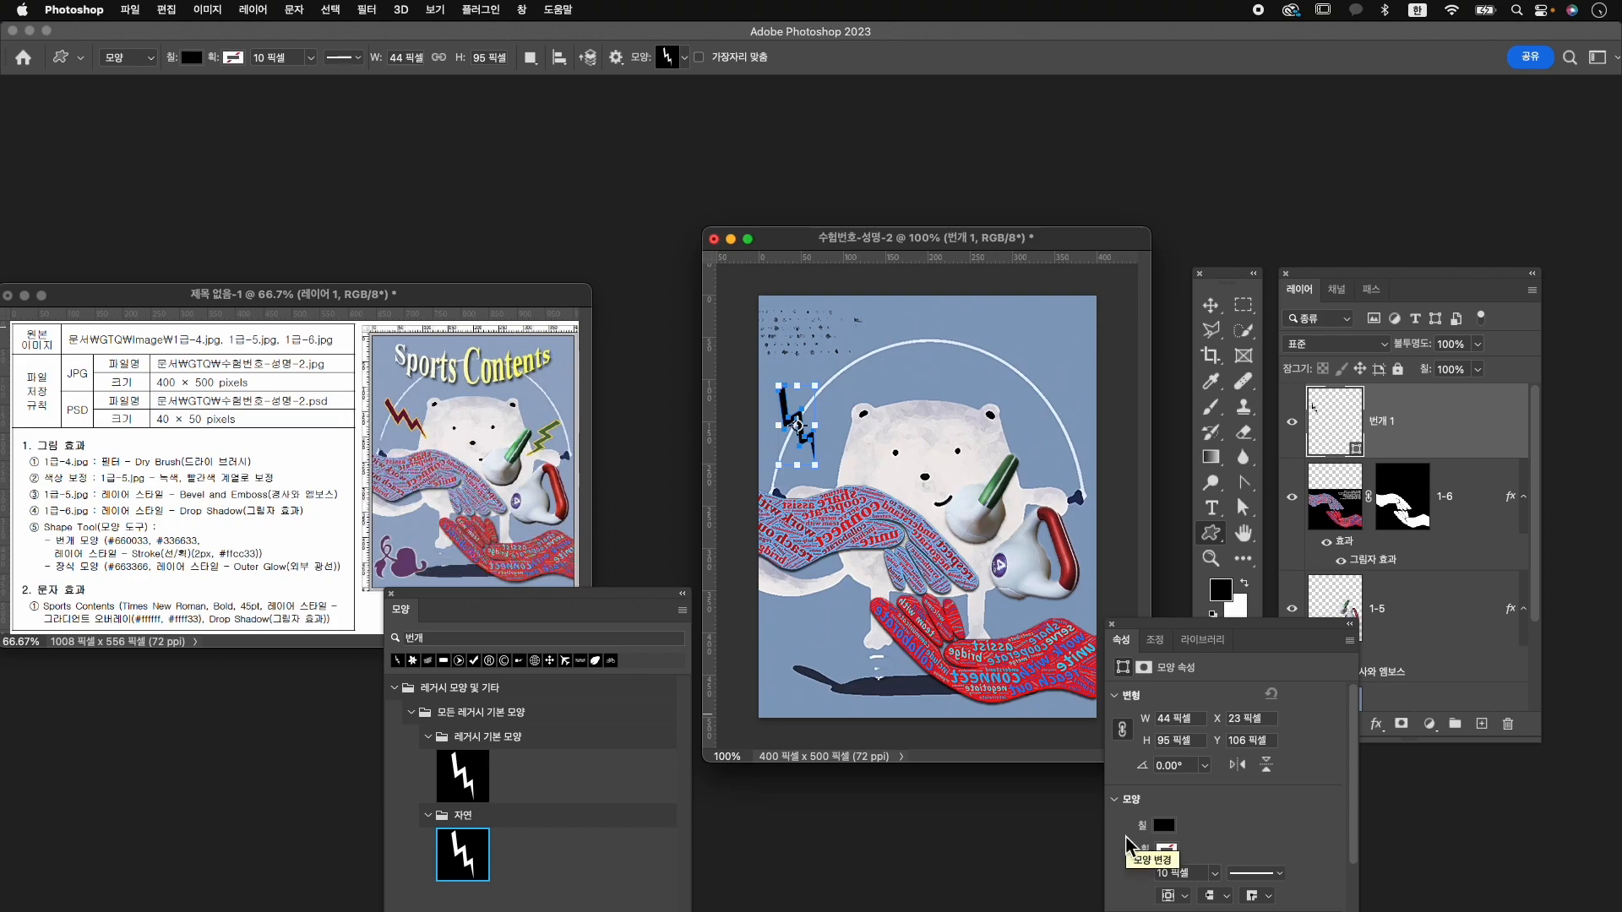
left_click(1168, 832)
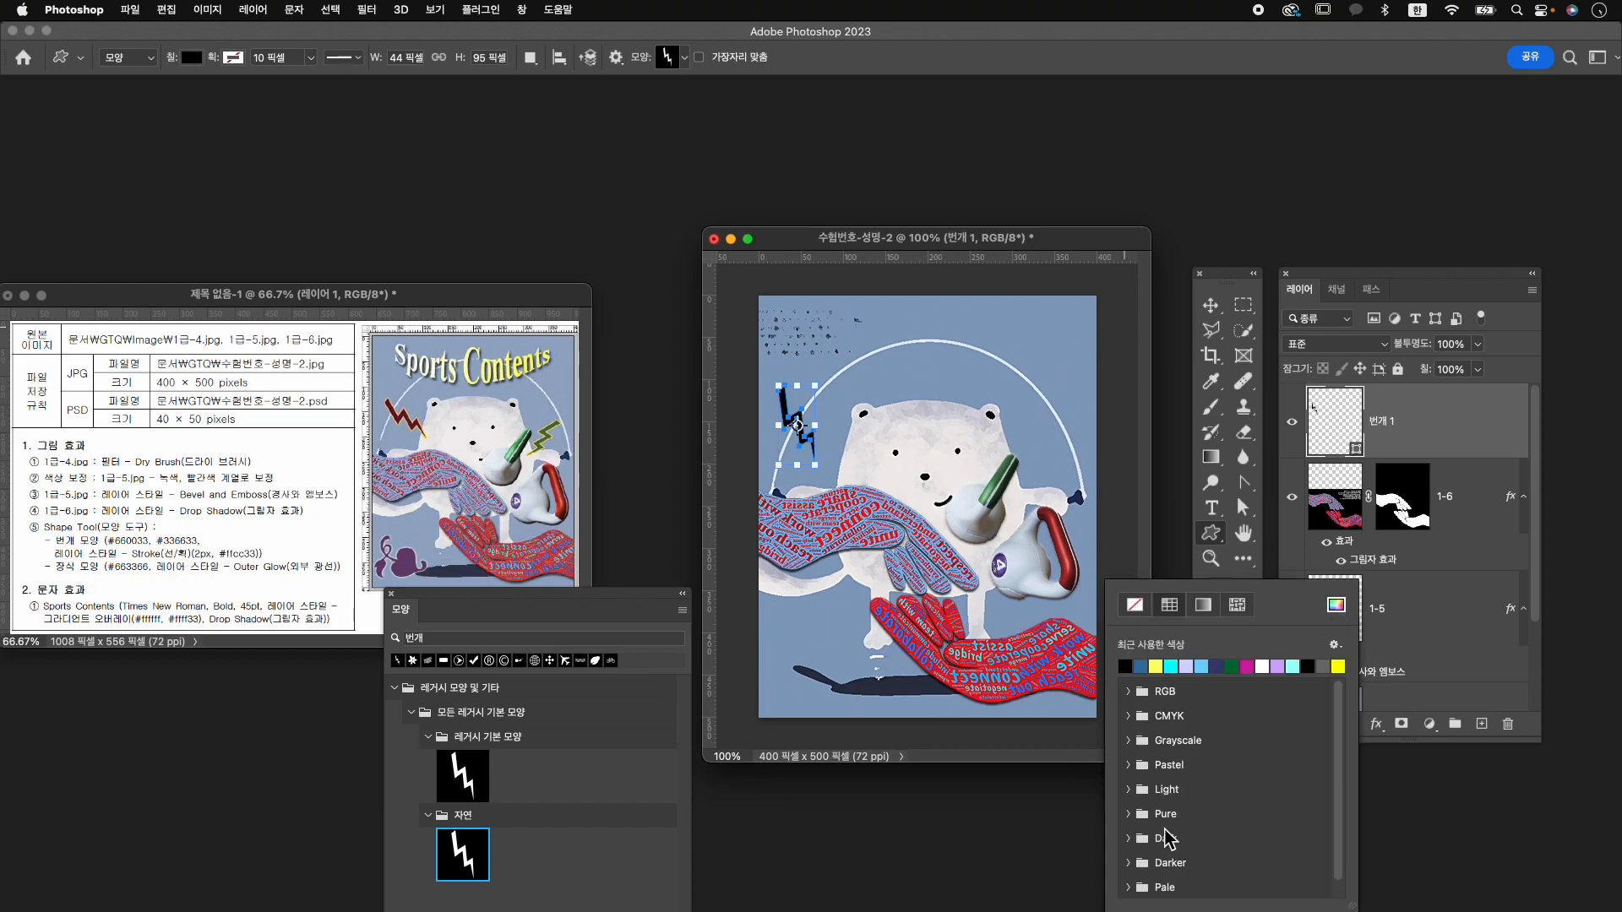
left_click(1336, 605)
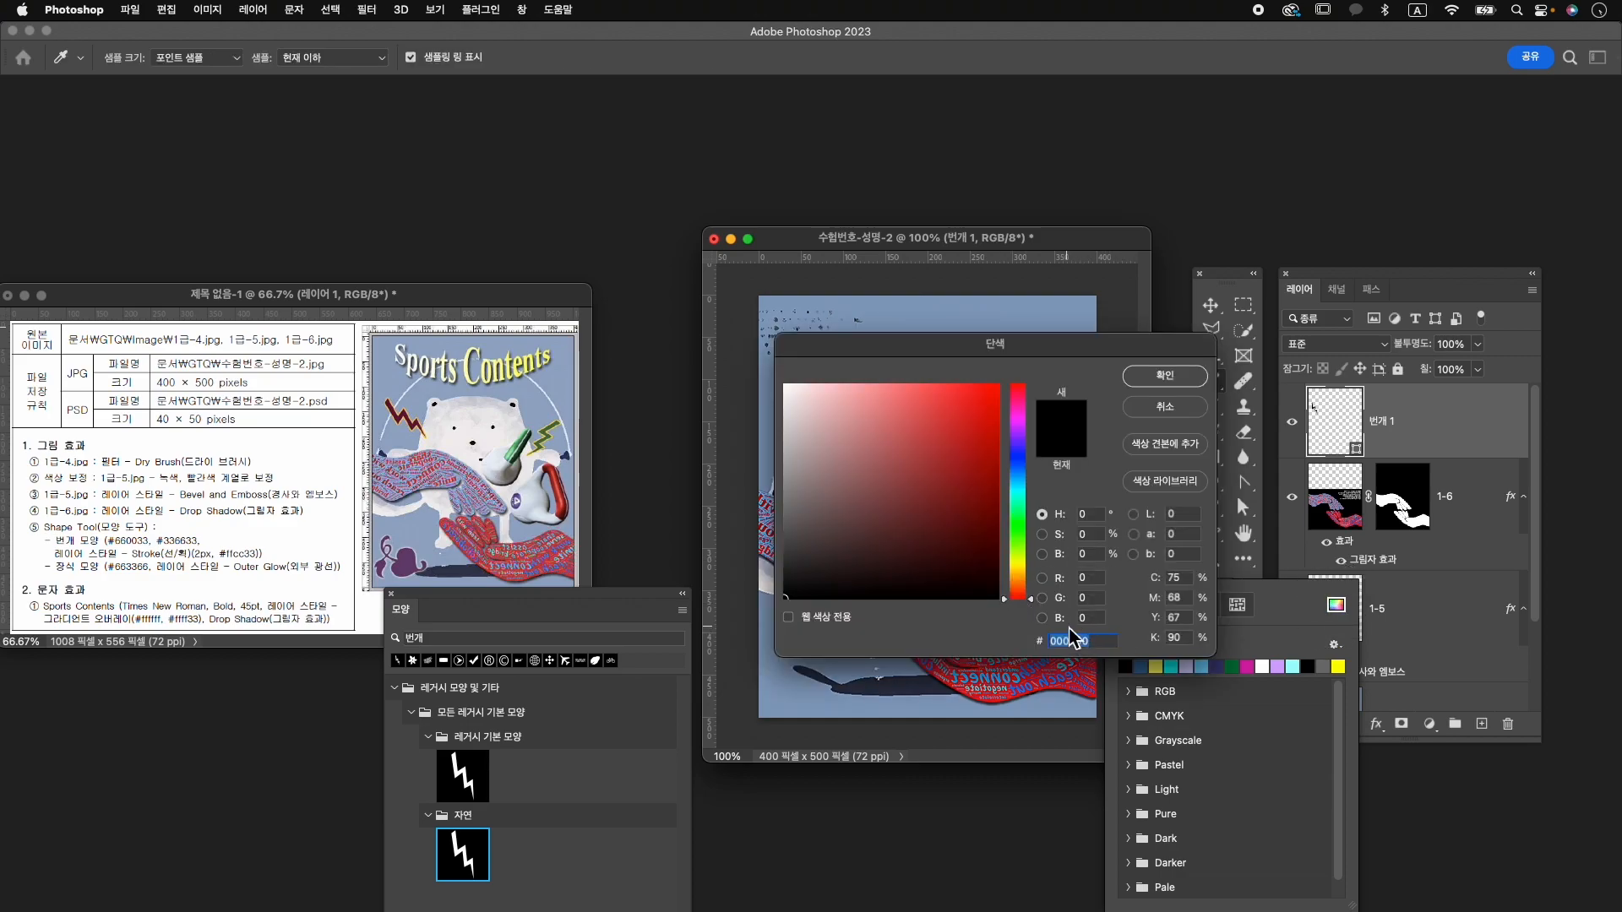
type("660033")
key("Return")
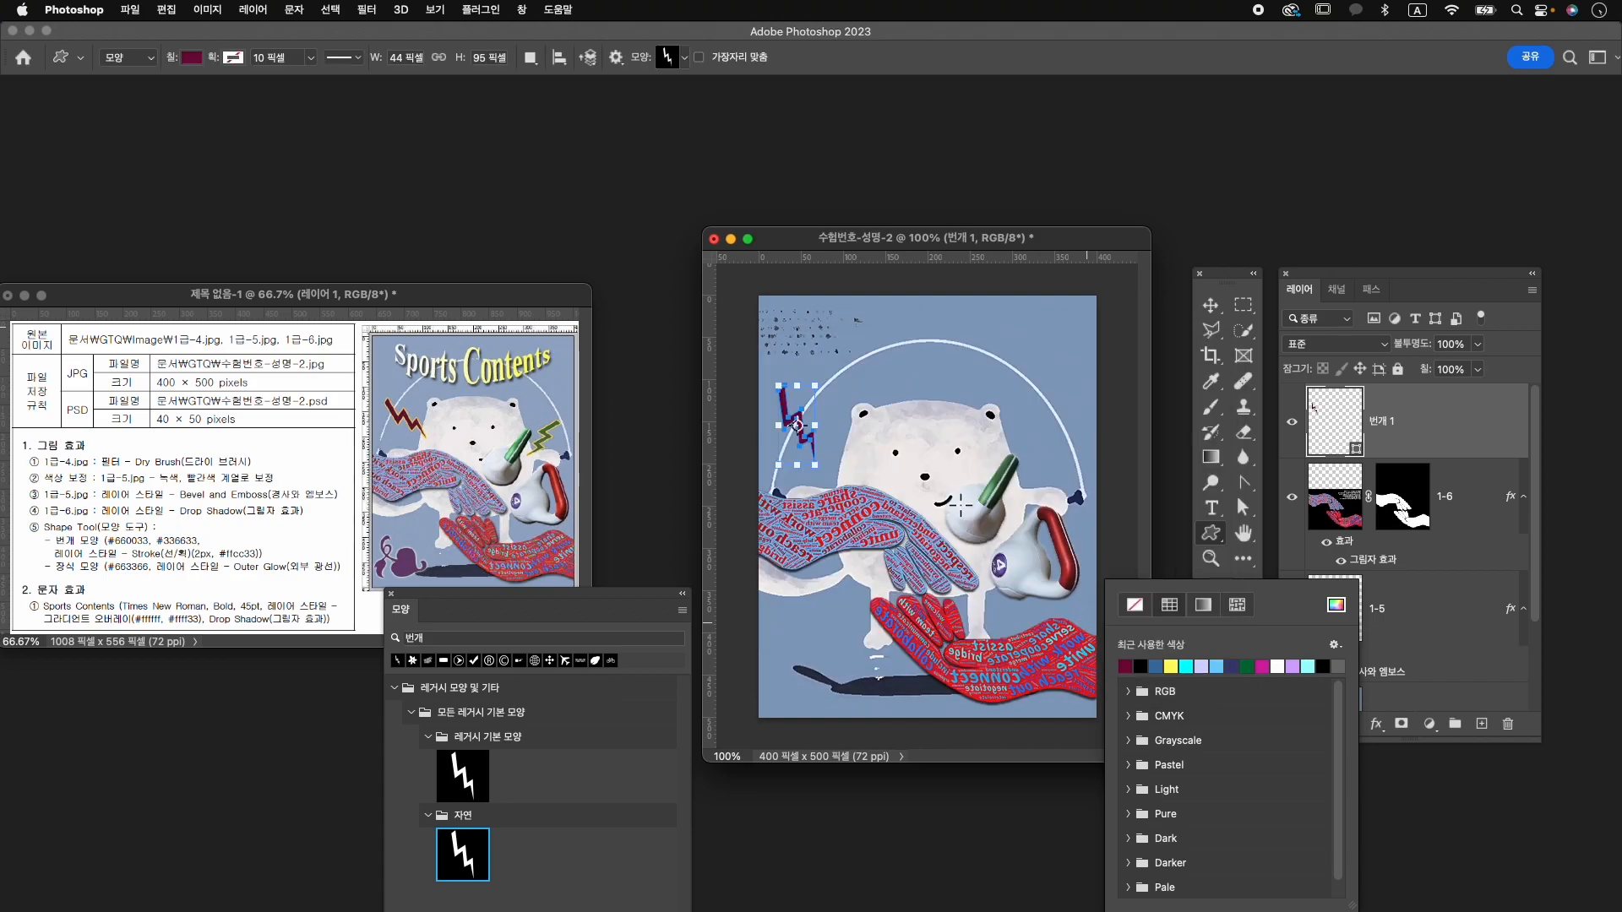
Add a Stroke layer style in #ffcc33 to the lightning bolt.
left_click(1377, 724)
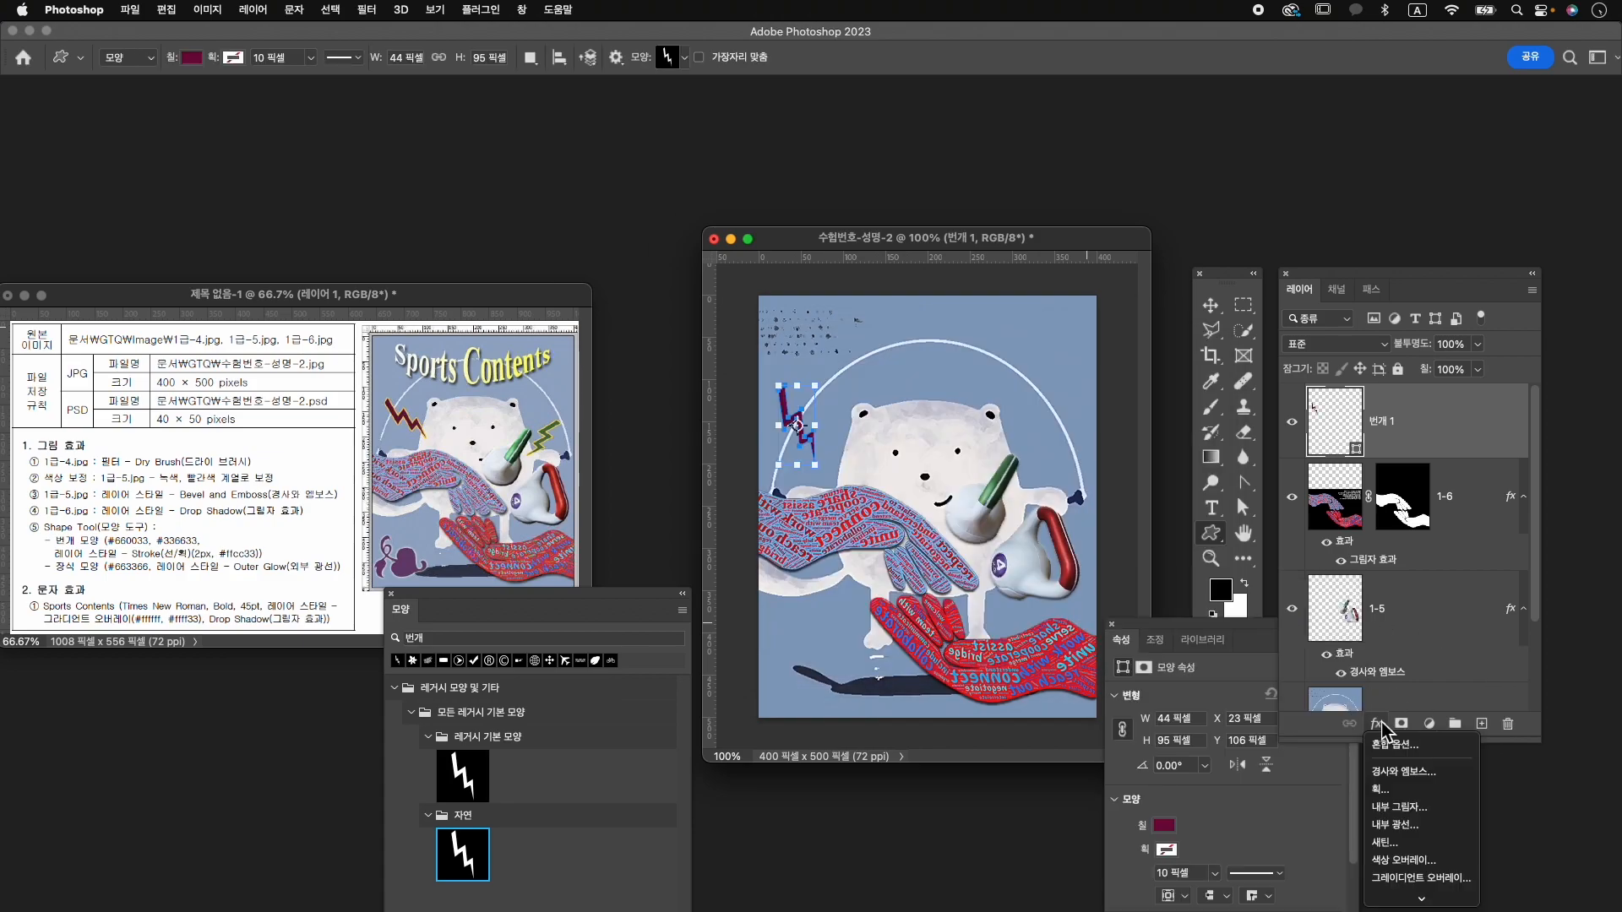
left_click(1379, 789)
left_click(1030, 635)
type("ffcc33")
key("Return")
left_click(1391, 446)
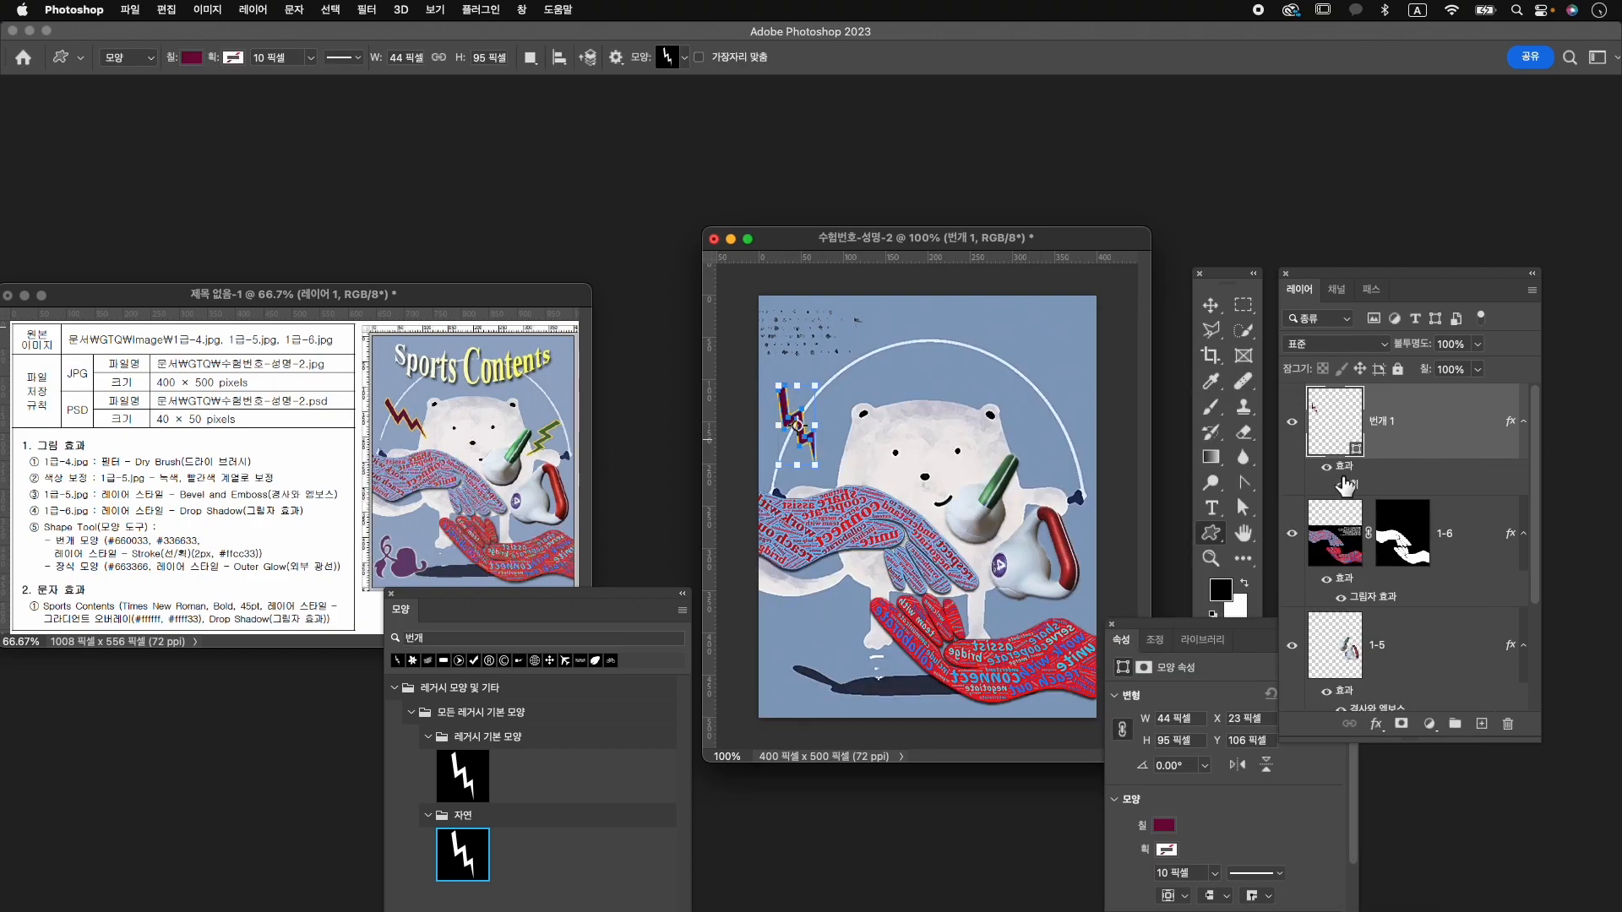
key("Return")
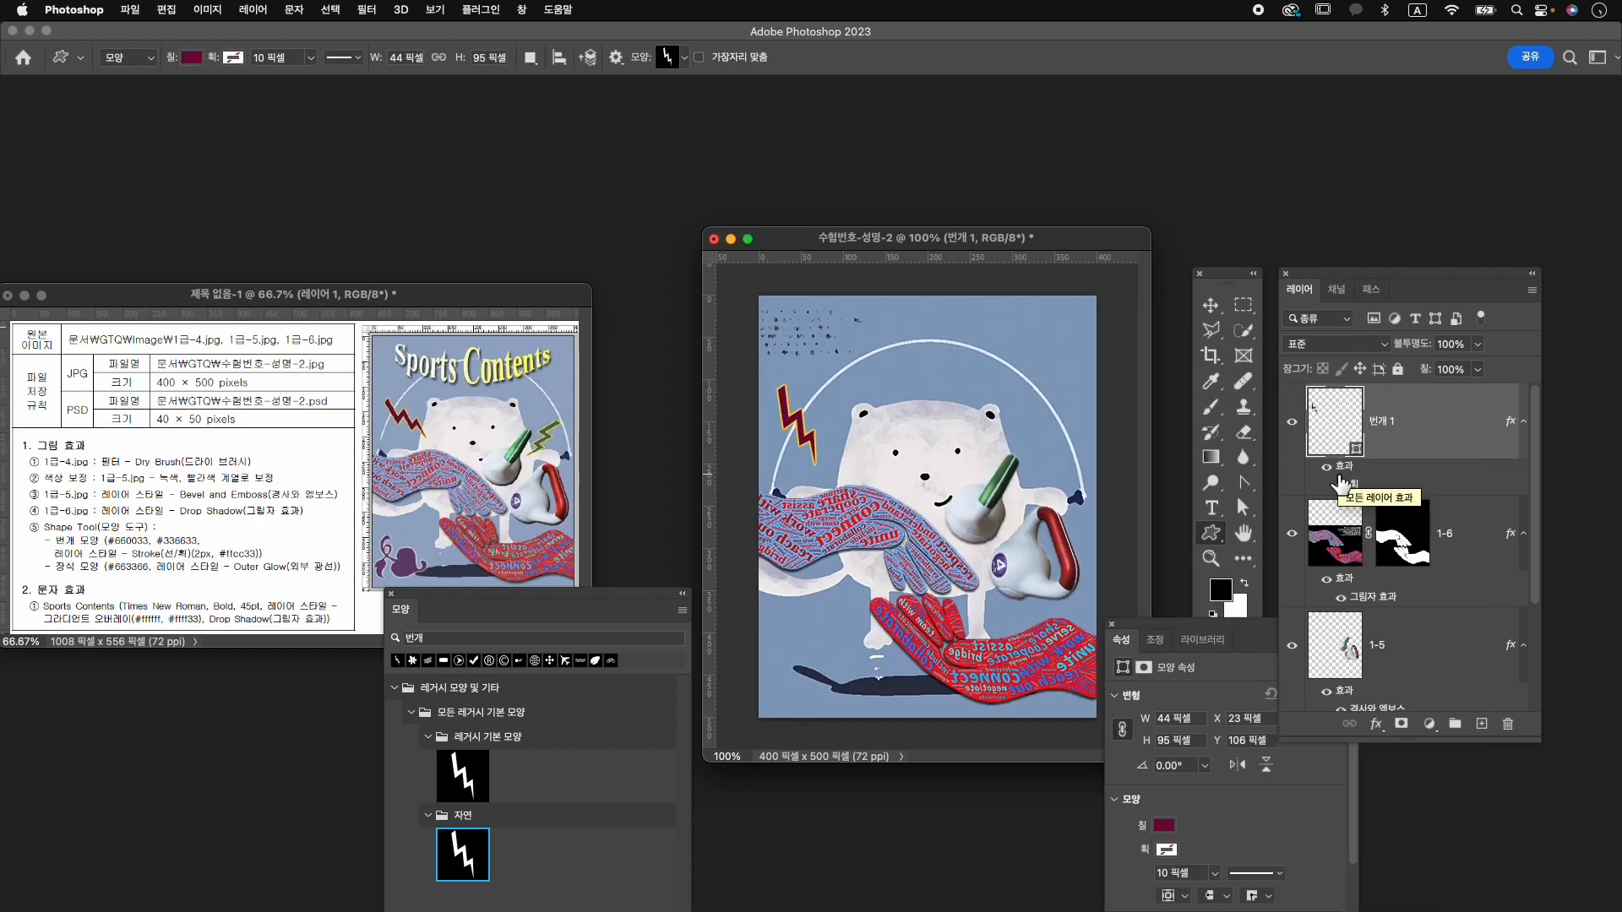
Duplicate the lightning bolt, move the copy to the bear's right side, scale it to about 87% and rotate it about 59.5°.
key("super+j")
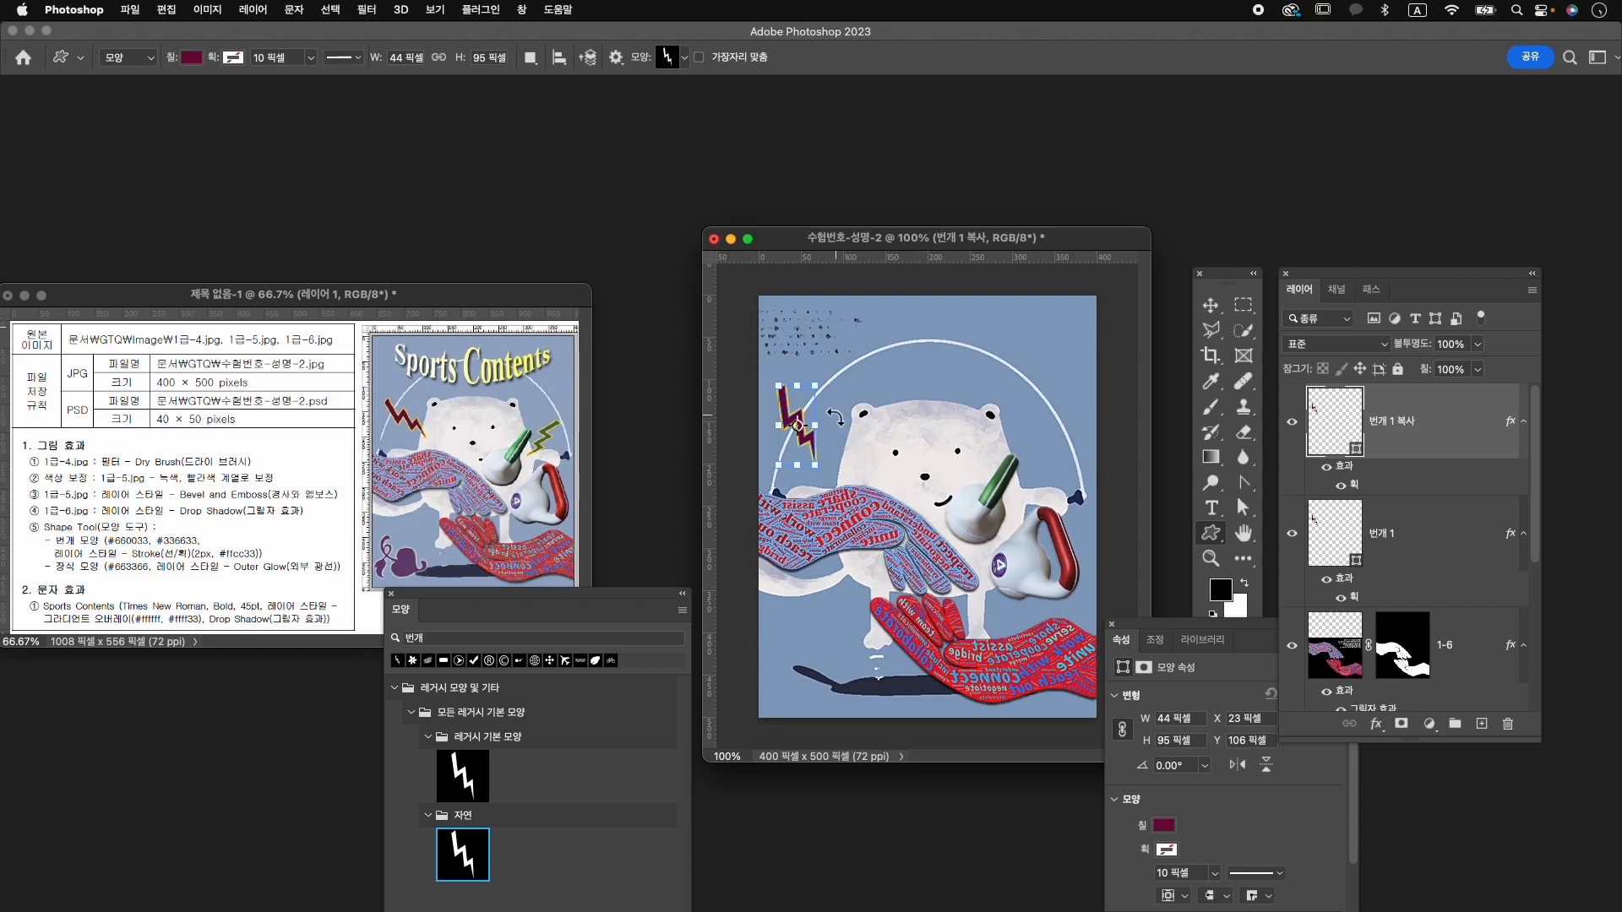
key("super+t")
left_click_drag(794, 426, 1092, 454)
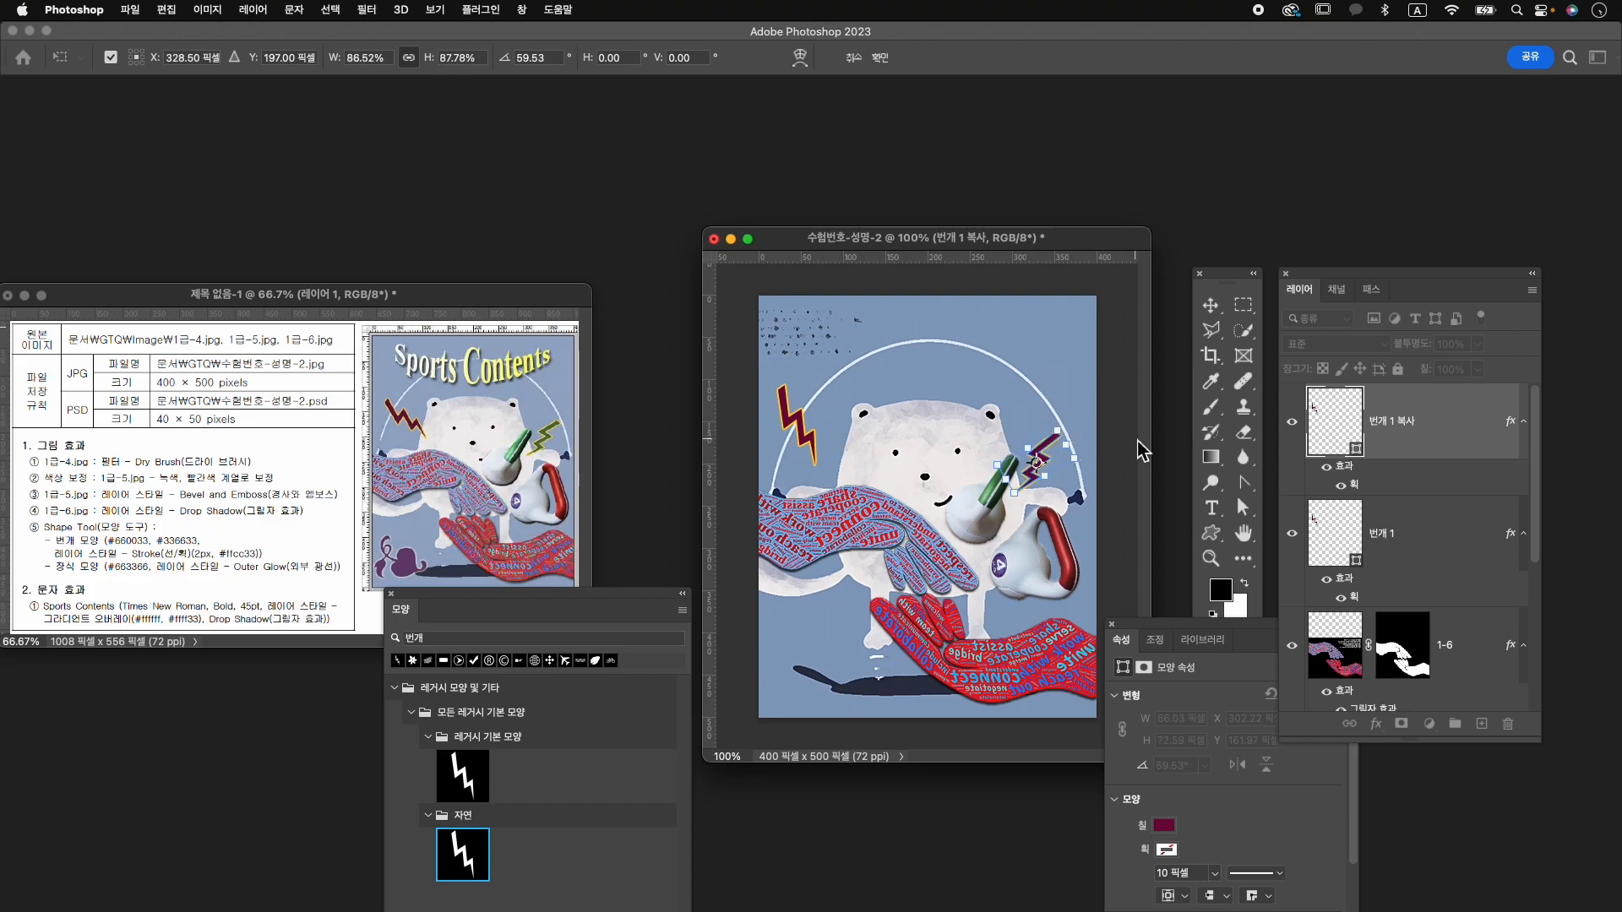
key("Return")
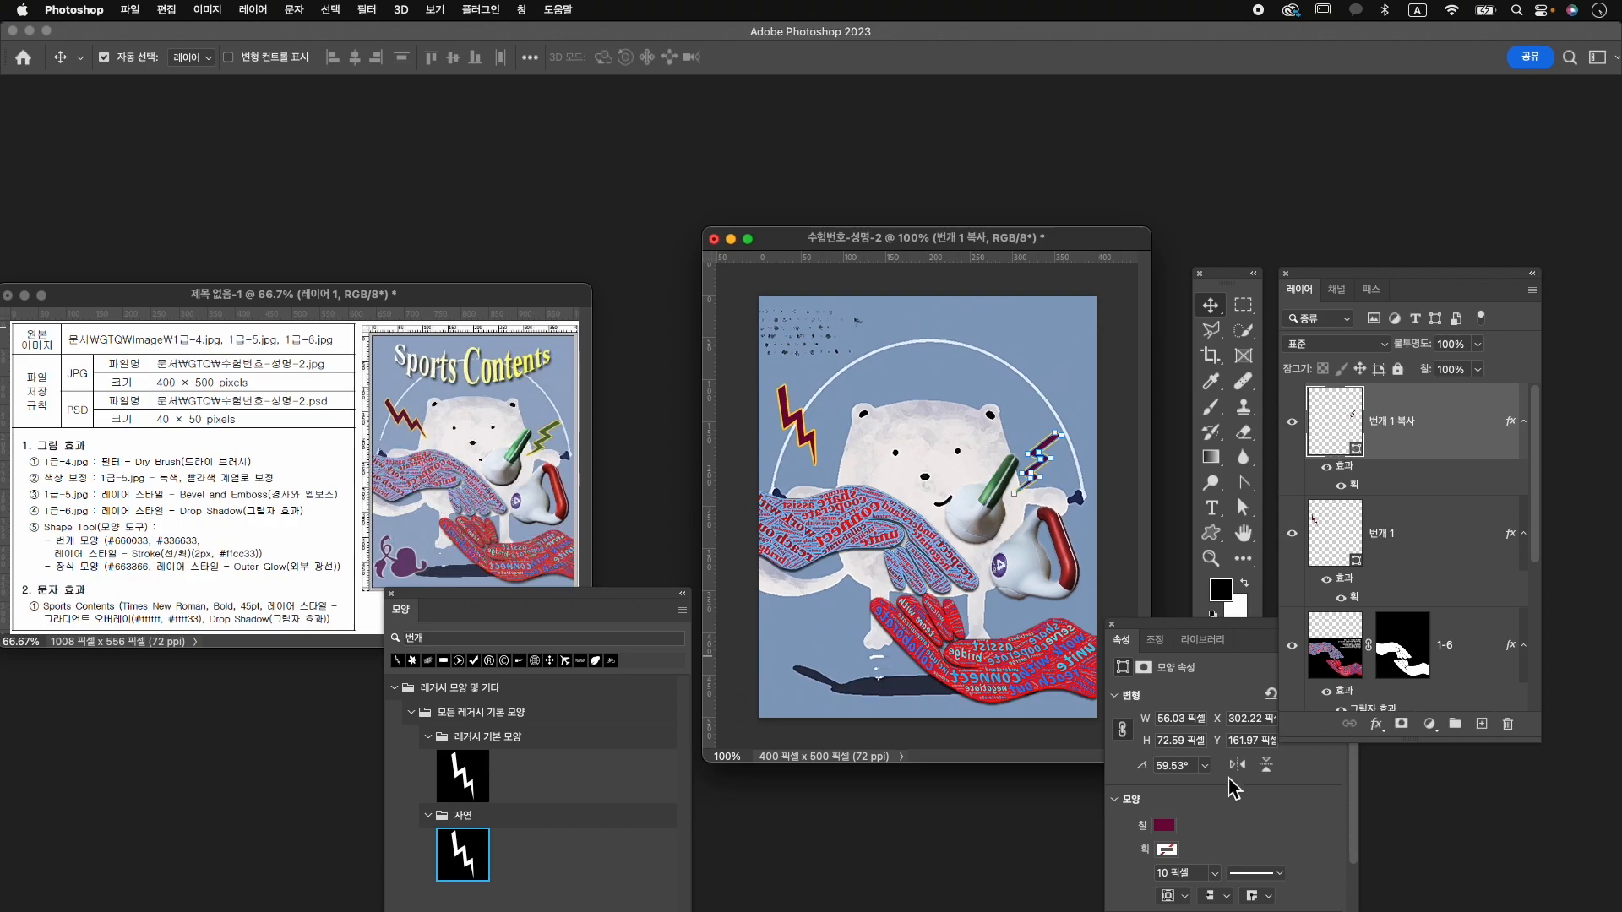
Set the duplicated lightning bolt's fill colour to #336633.
left_click(1164, 824)
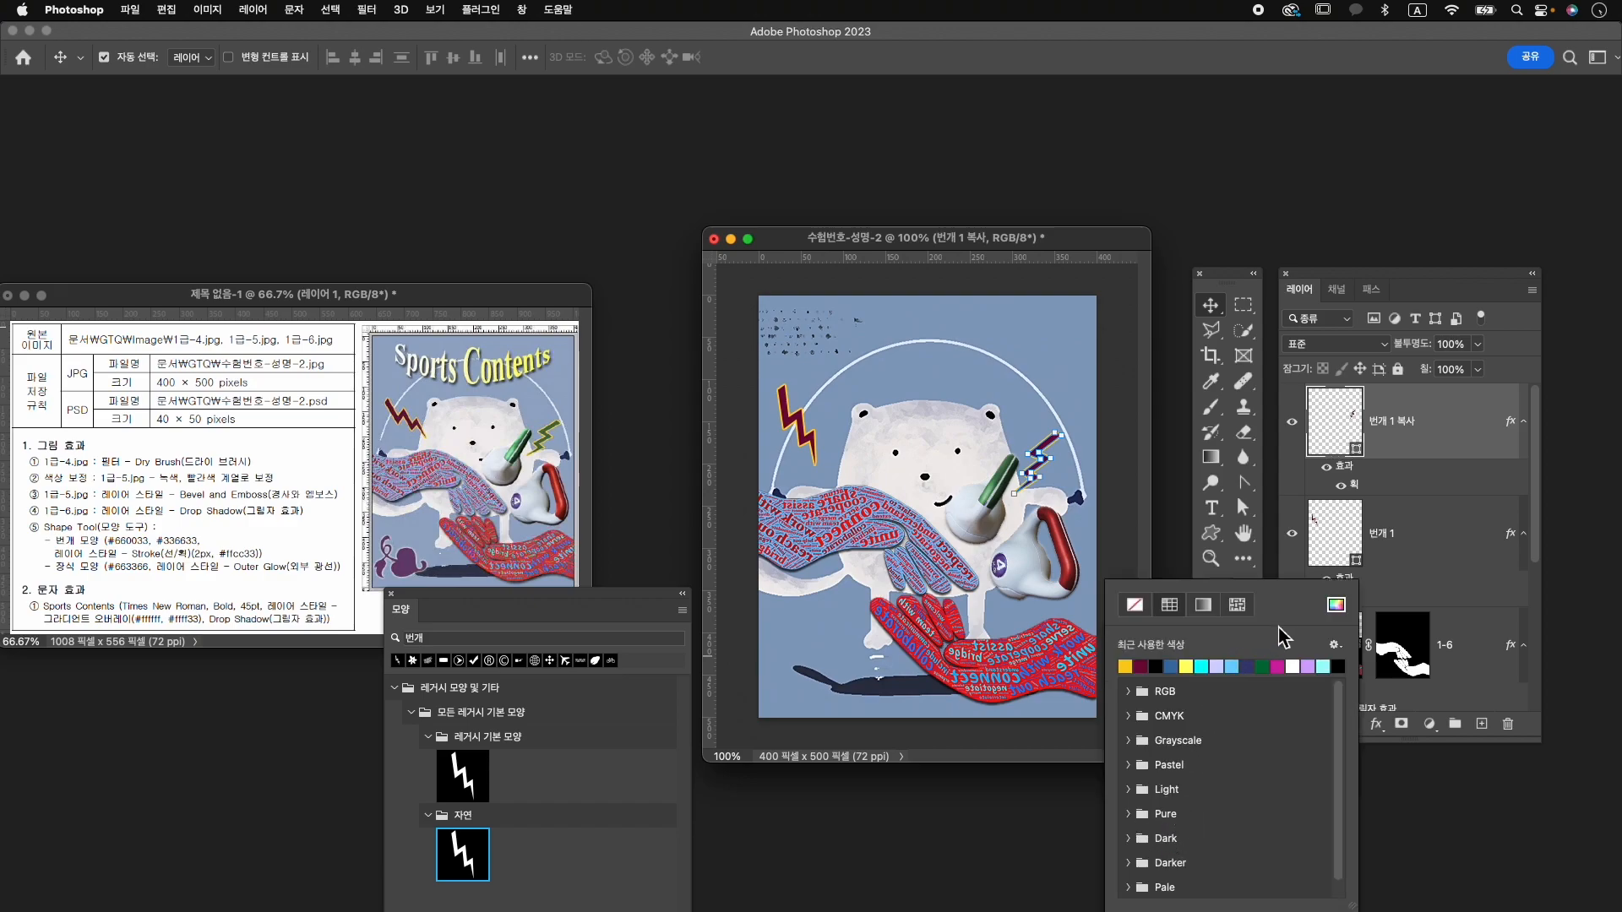
left_click(1338, 609)
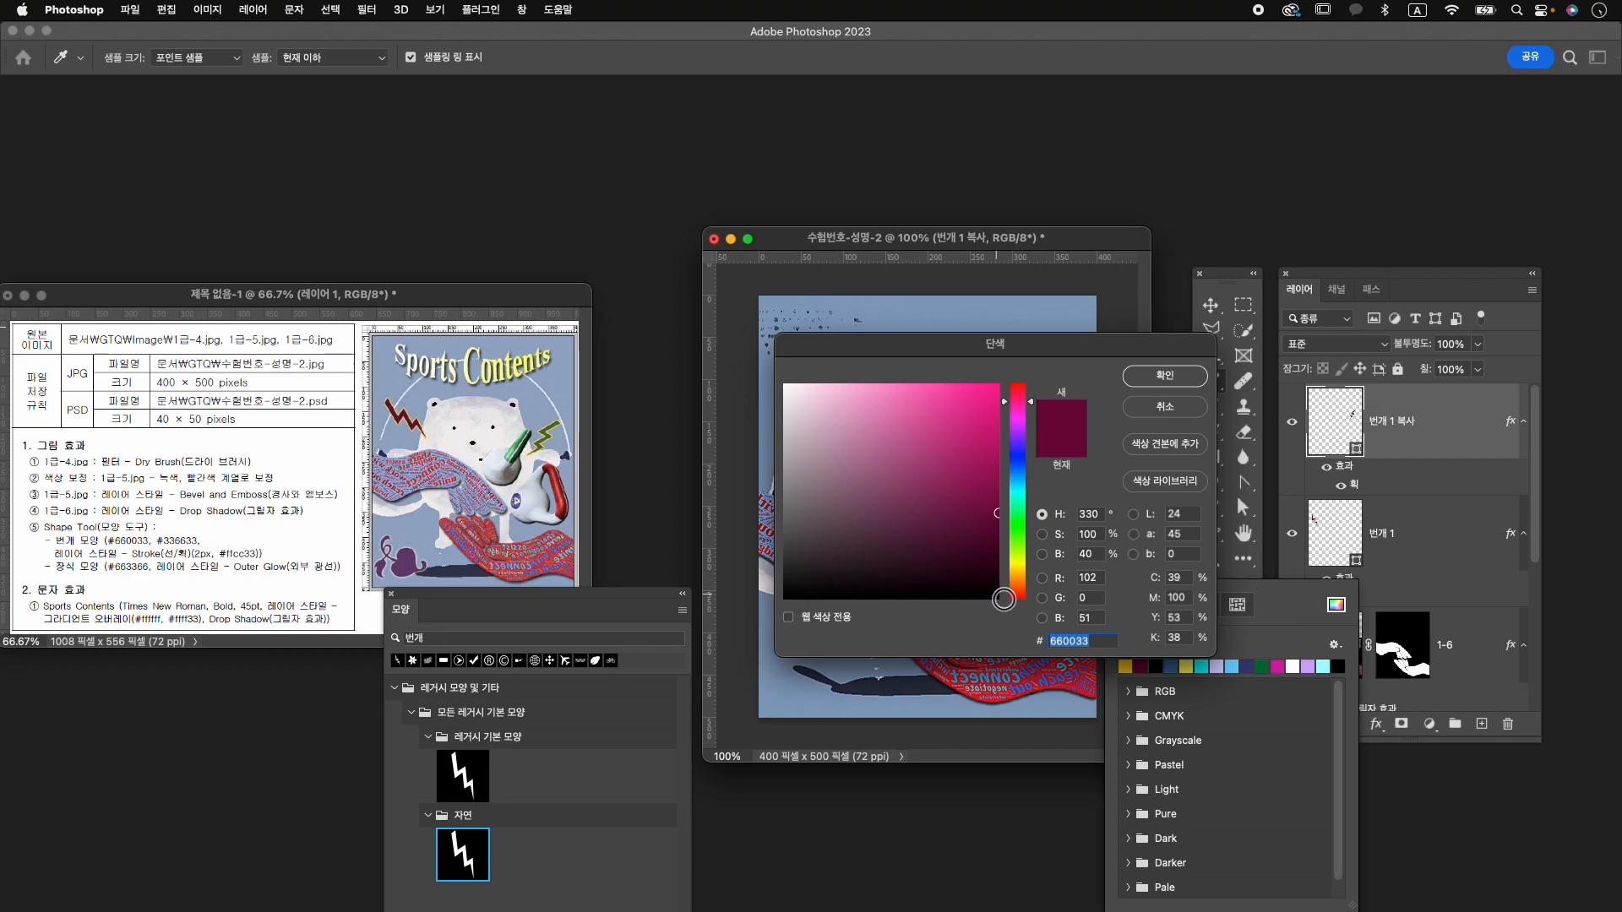
type("33")
type("663")
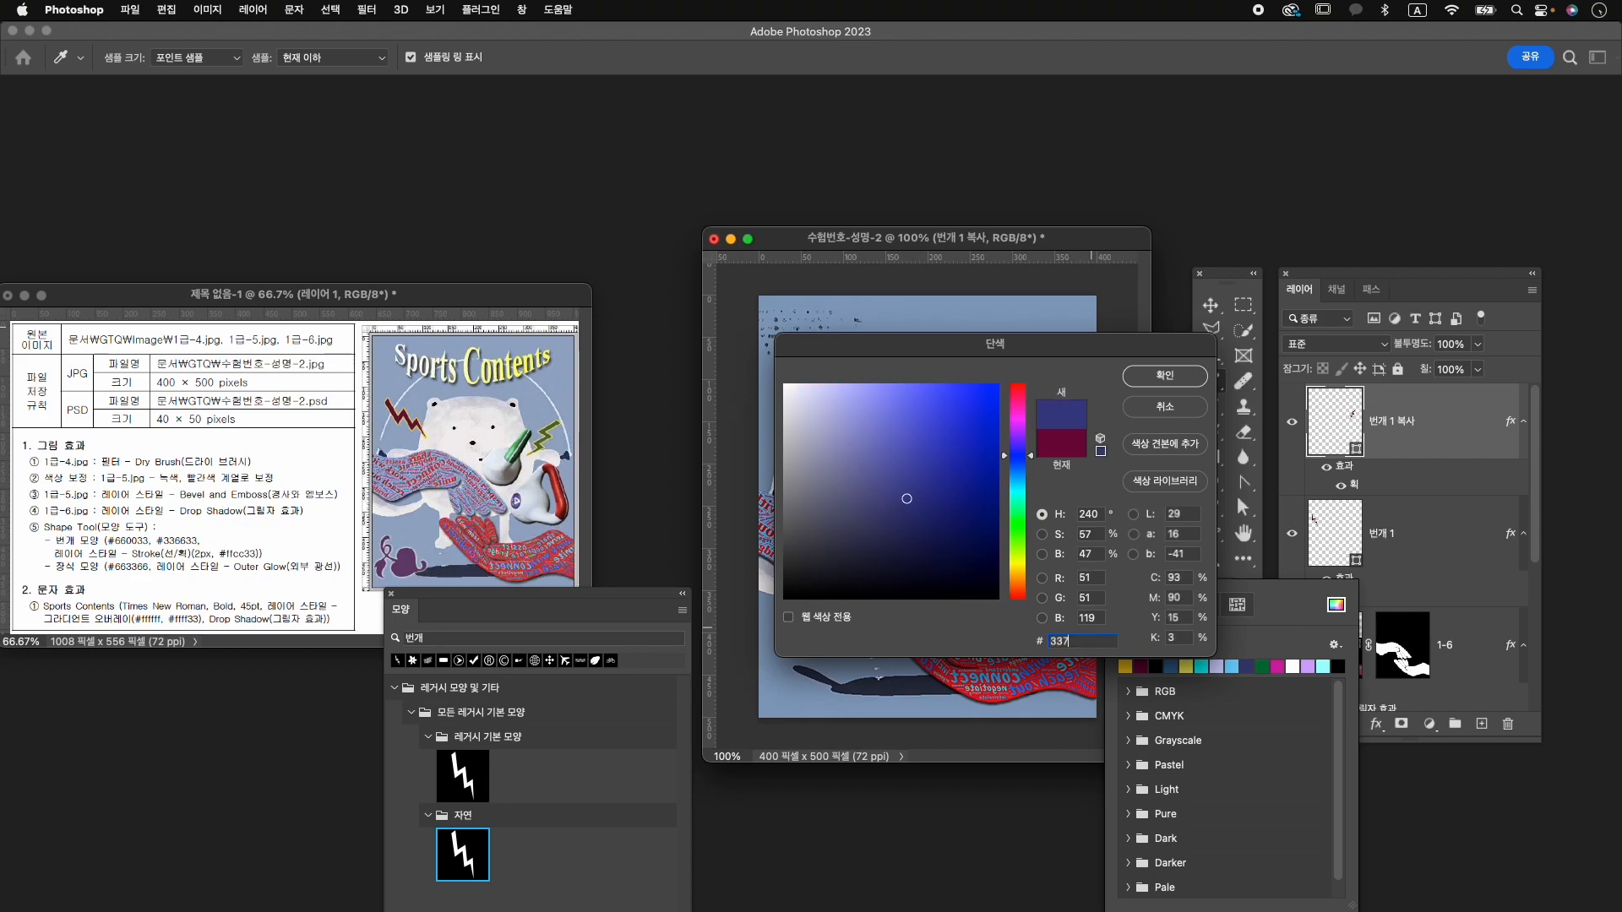
type("3")
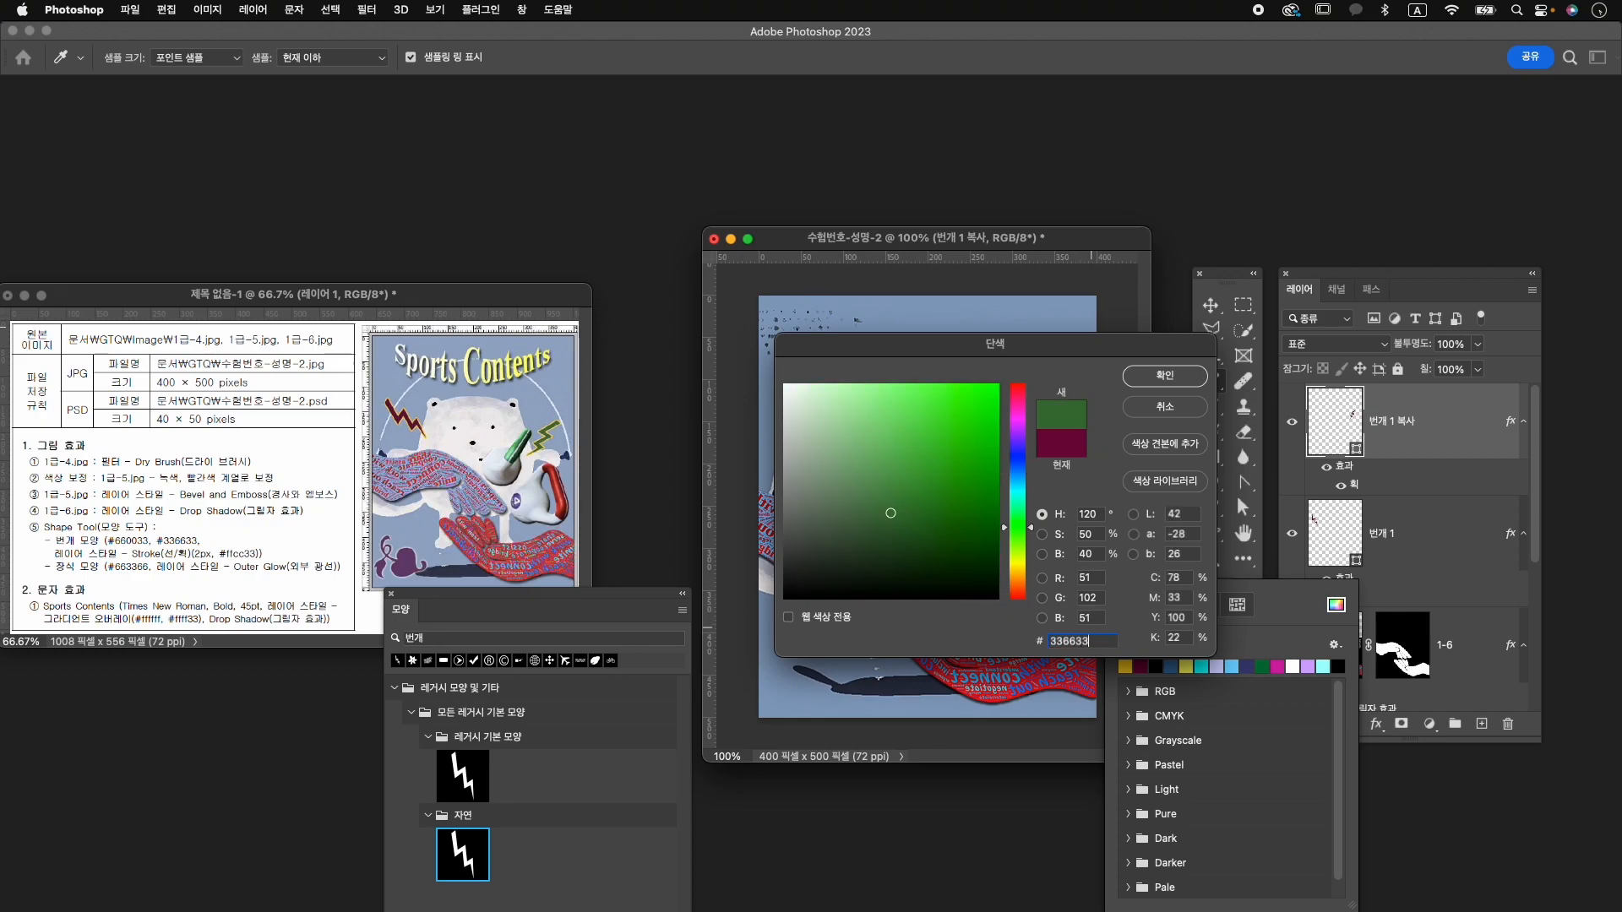
key("Return")
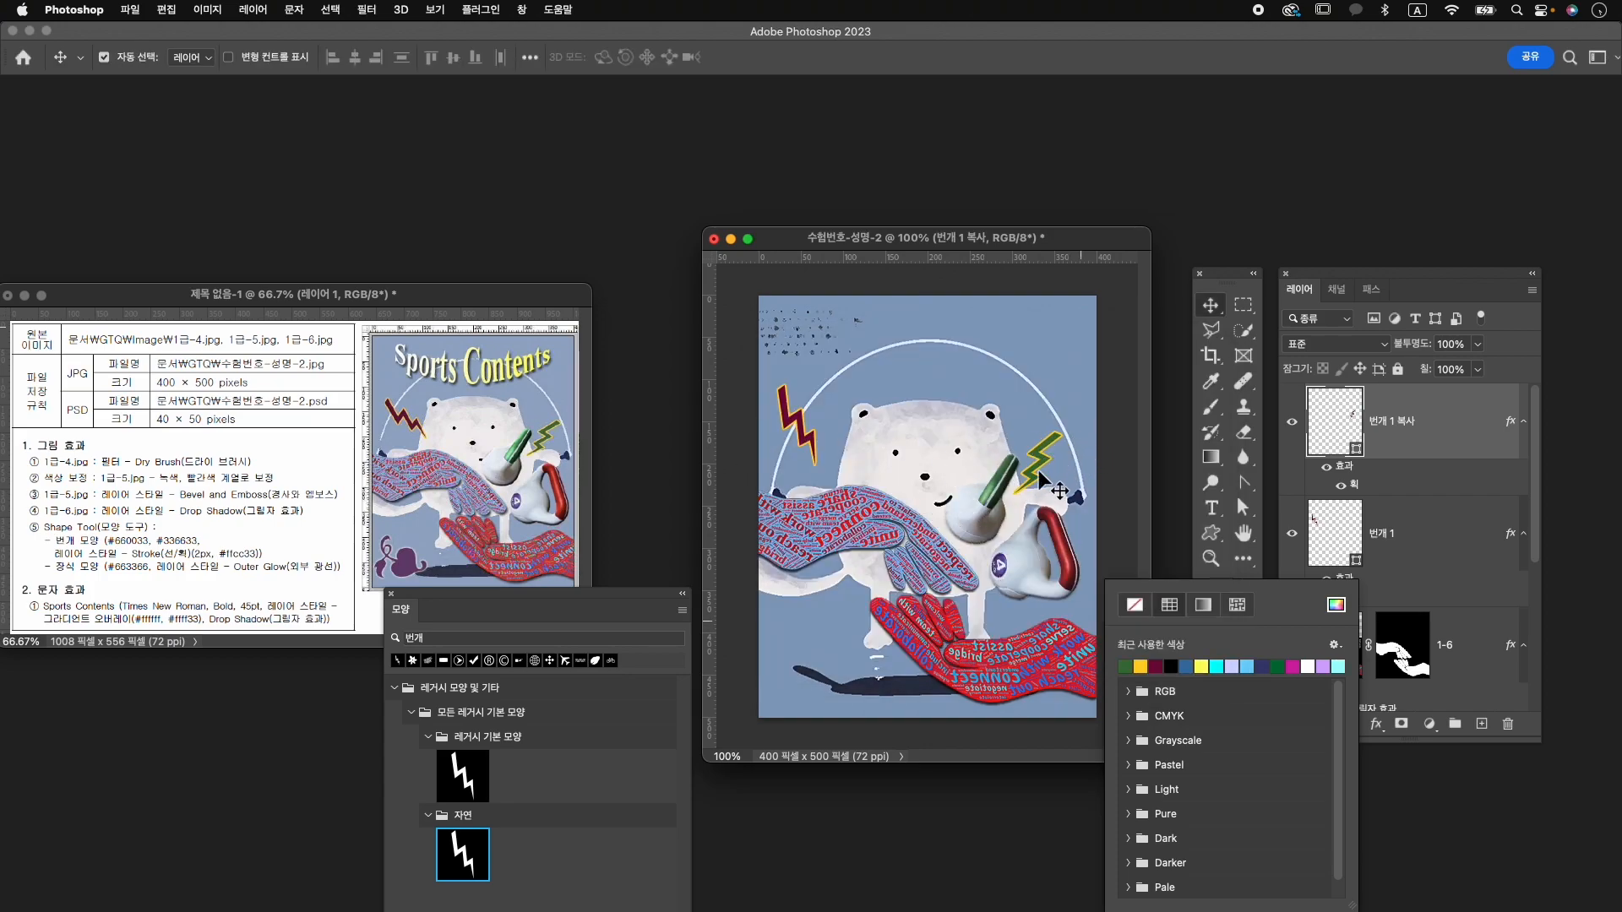
Enlarge the original dark red lightning bolt to about 110% and rotate it about -24.4°, nearer the bear's head.
left_click(800, 428)
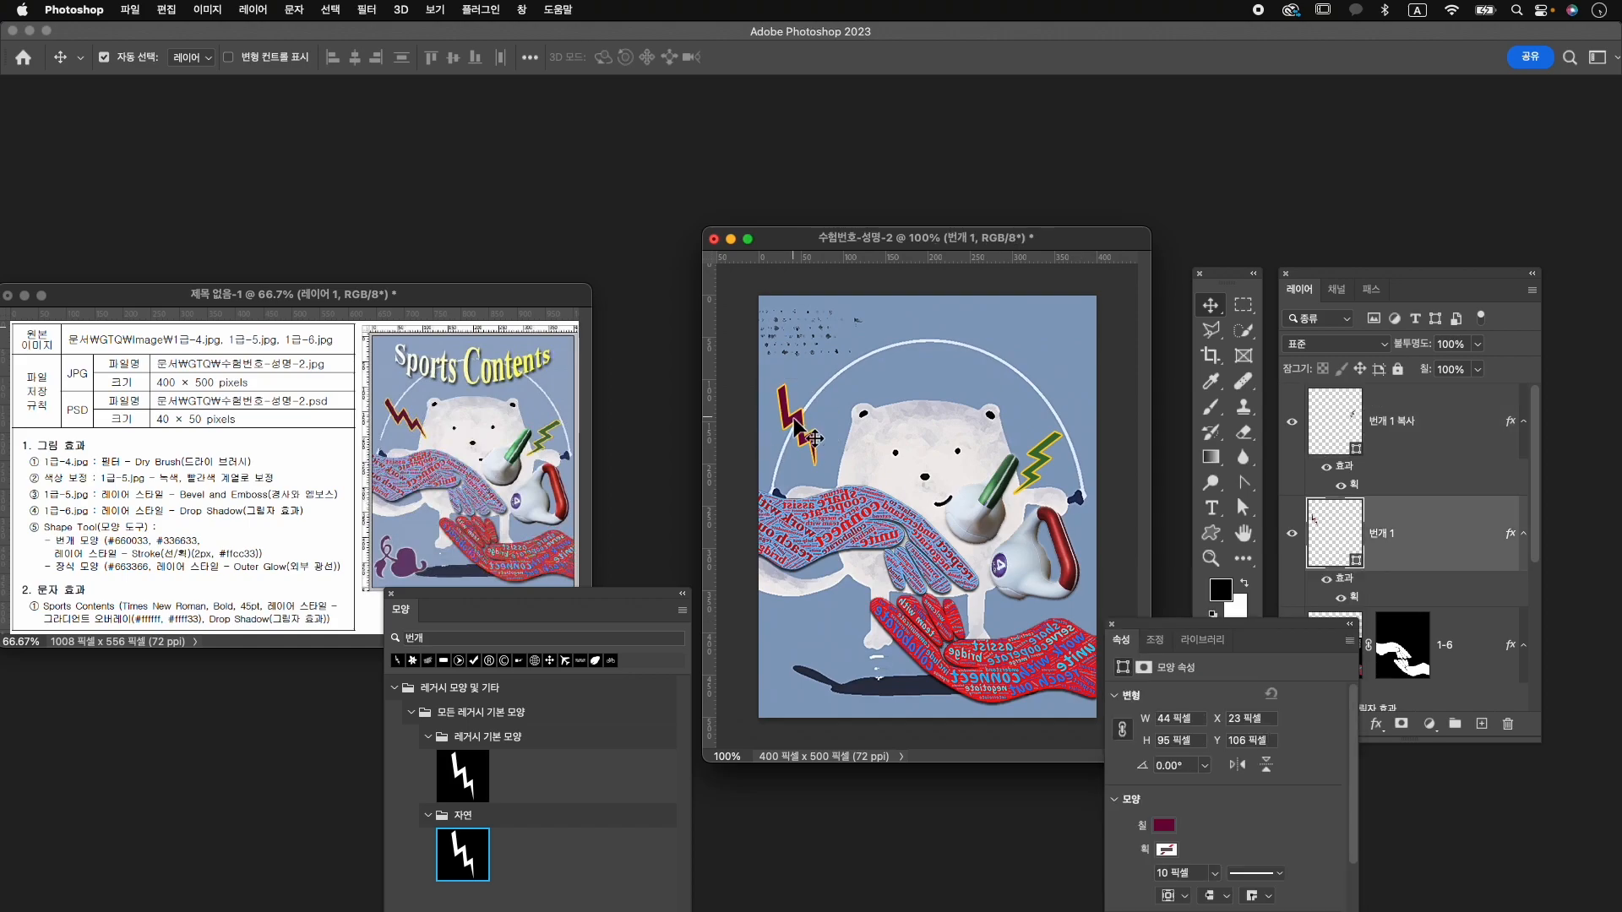
key("super+t")
left_click_drag(770, 369, 779, 412)
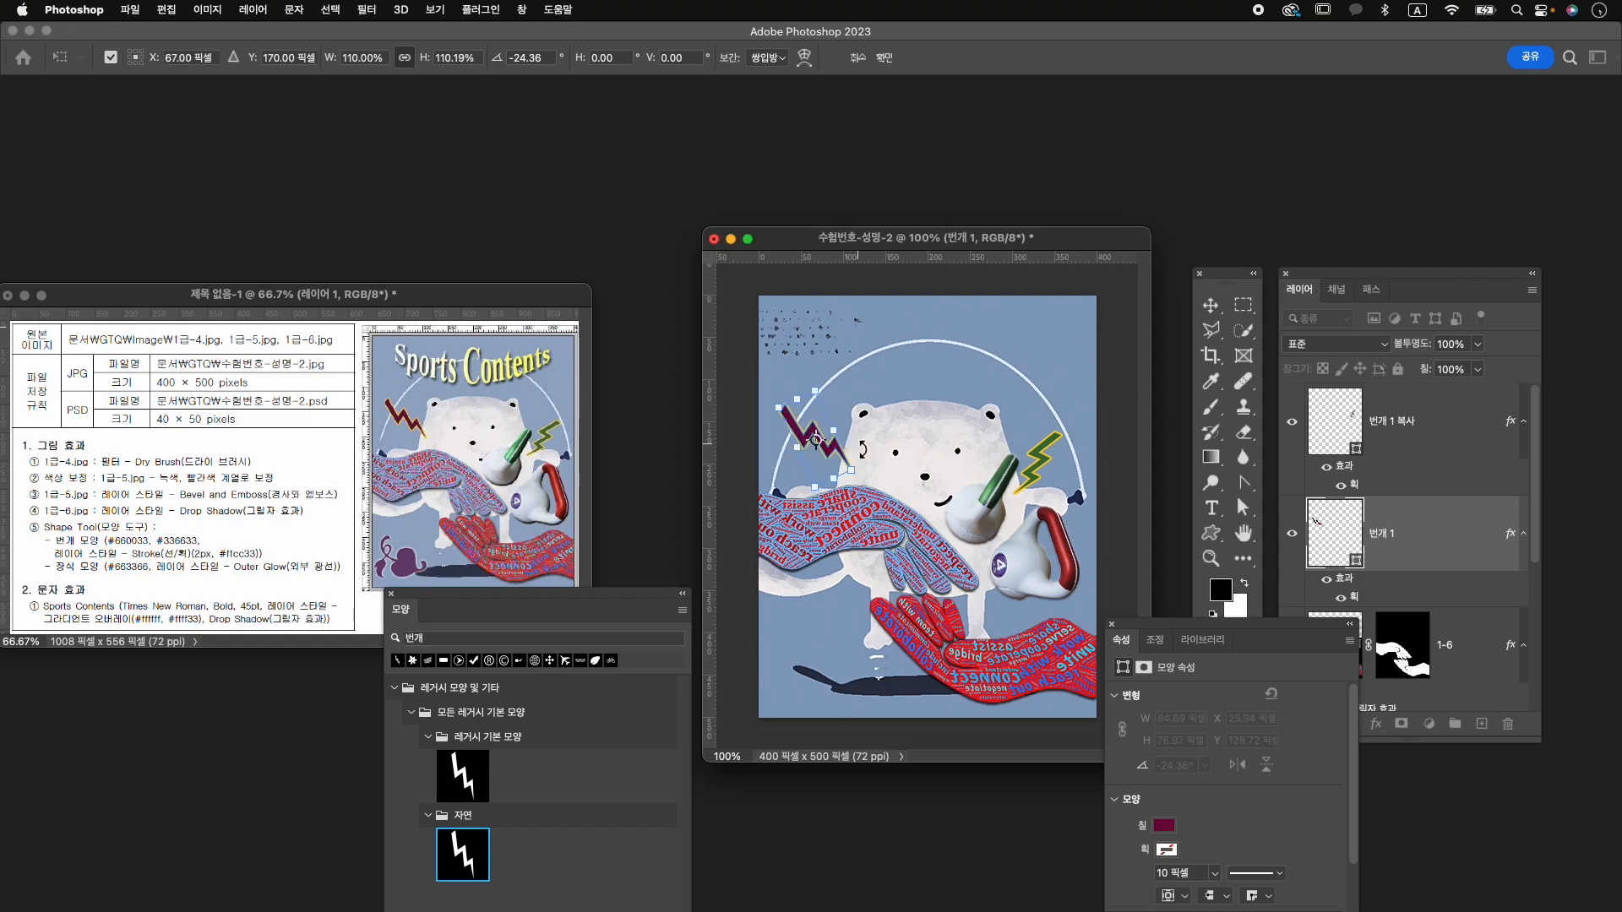
key("Return")
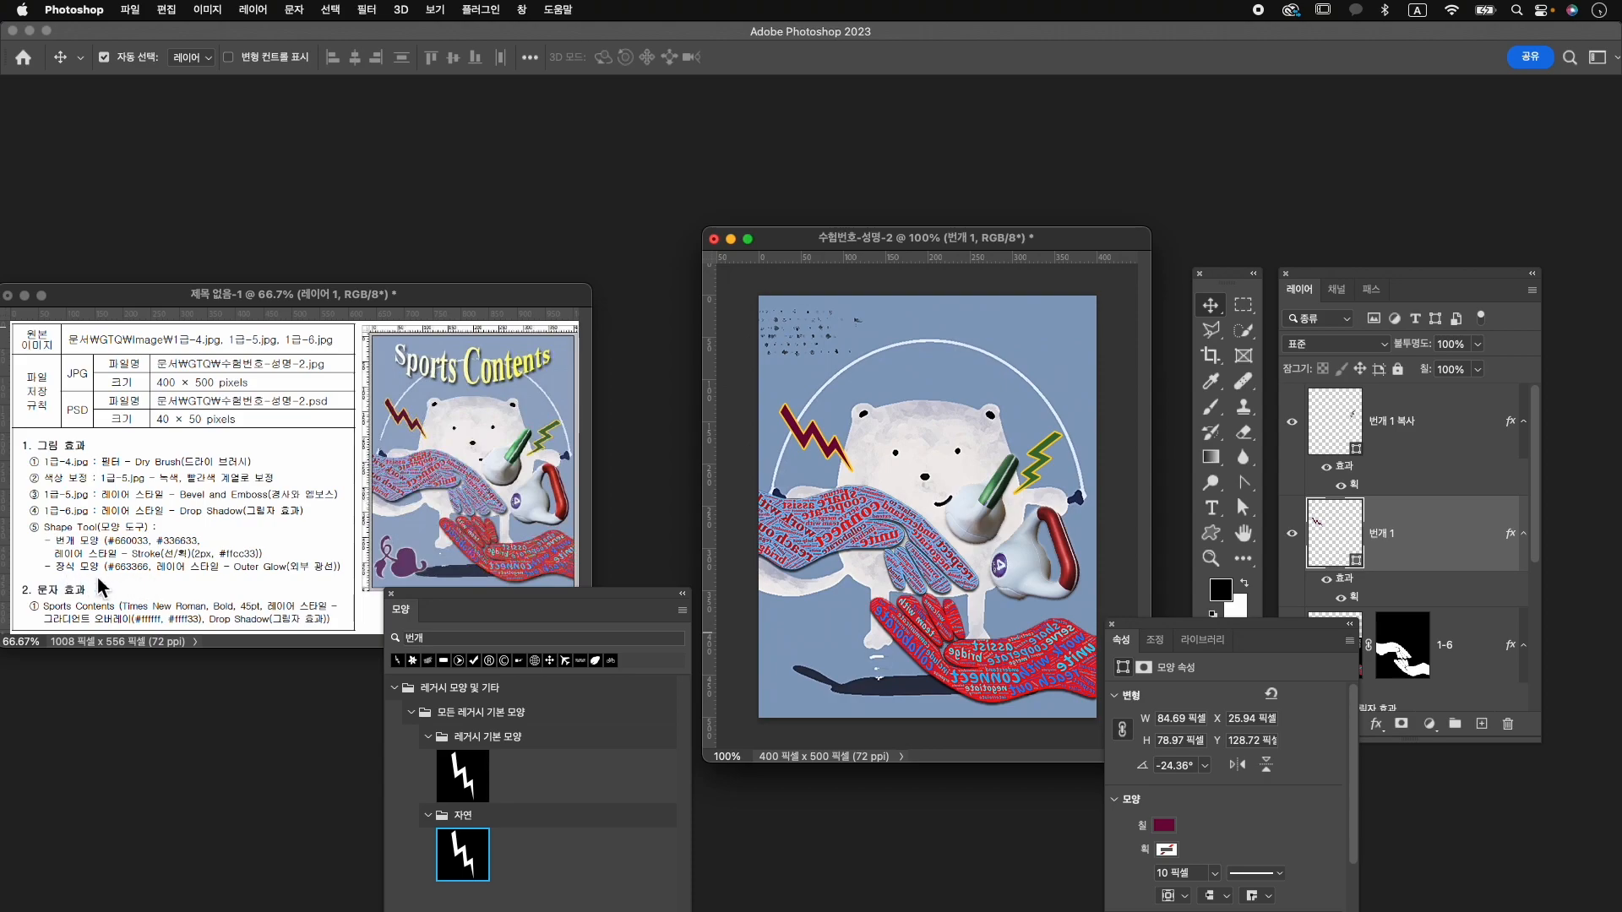
Search the shape library for 장식 shapes.
left_click(488, 640)
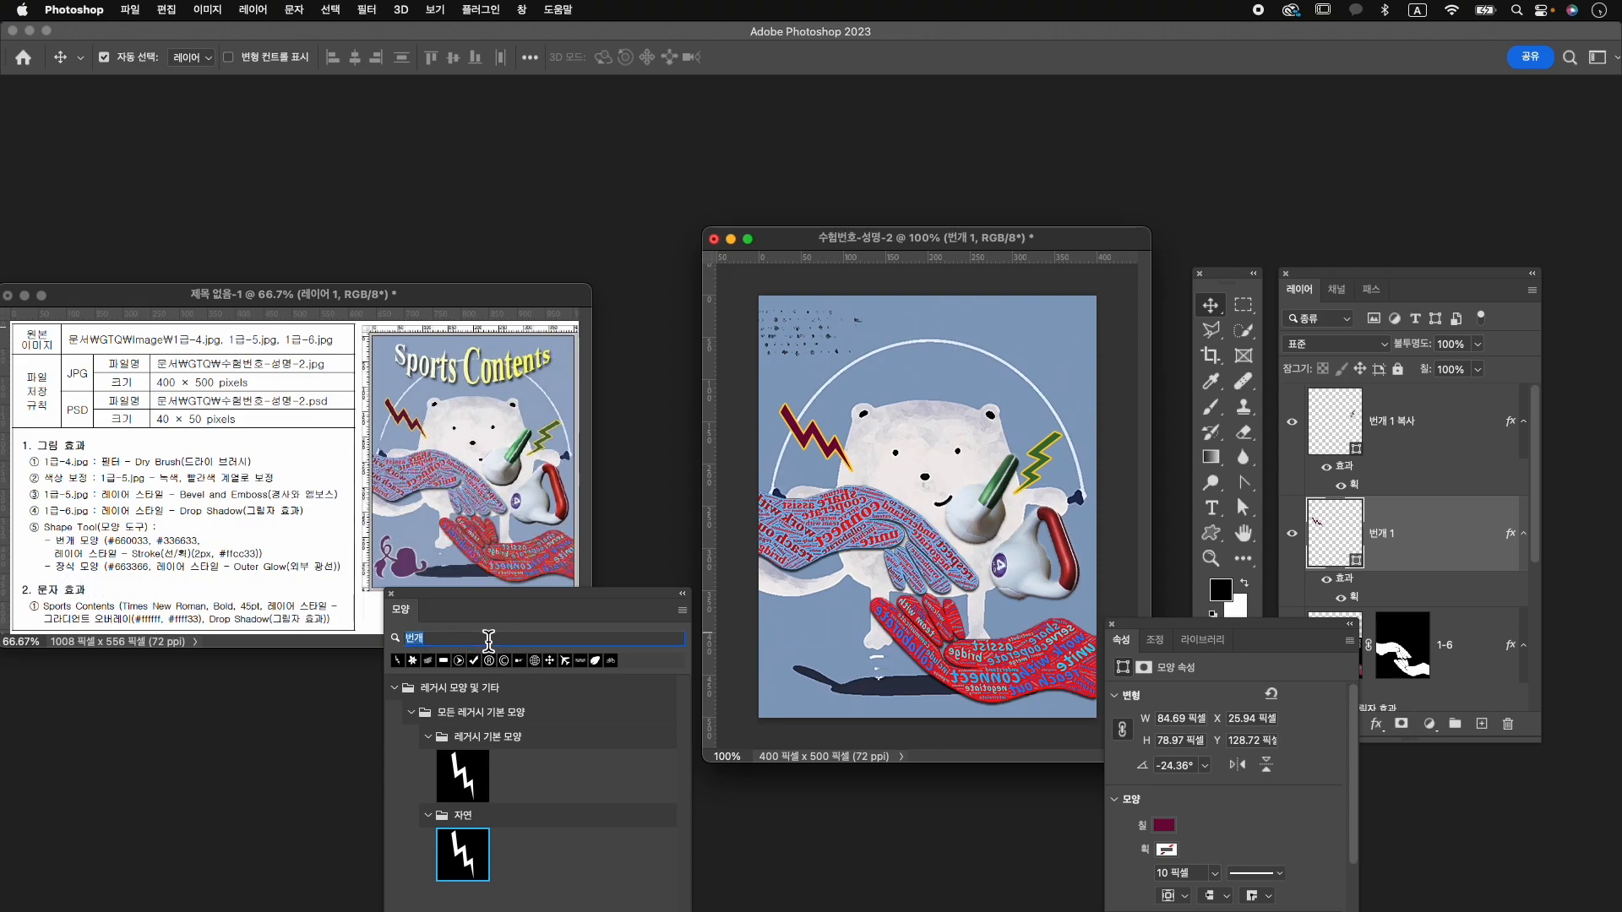
type("ㅏㅈ이")
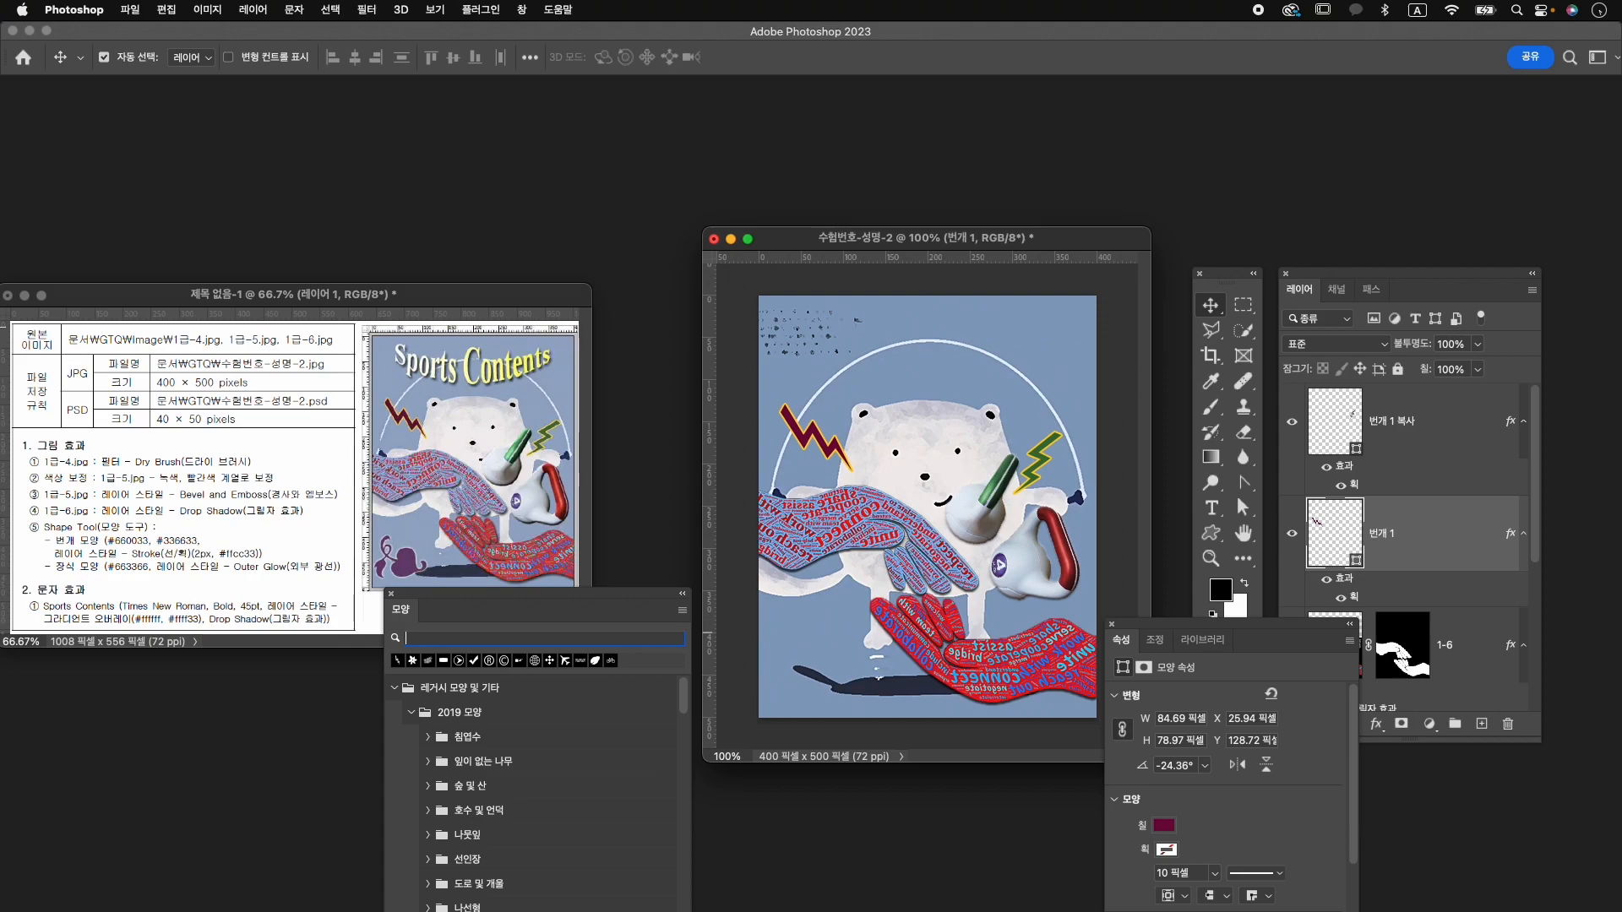
type("장식")
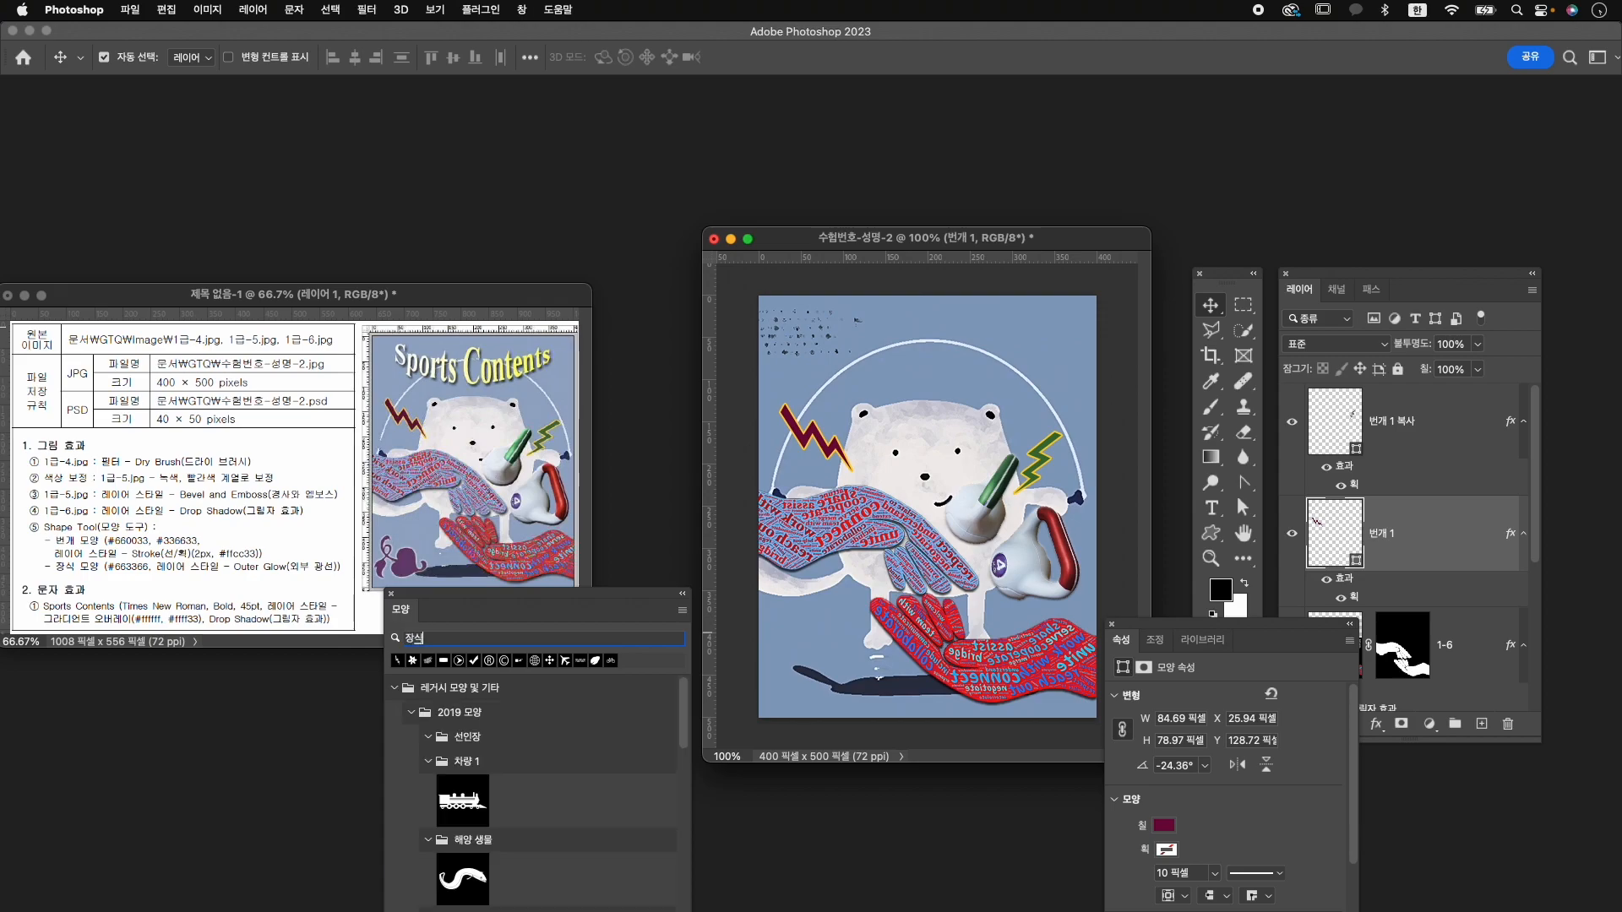
scroll(532, 777, "down", 10)
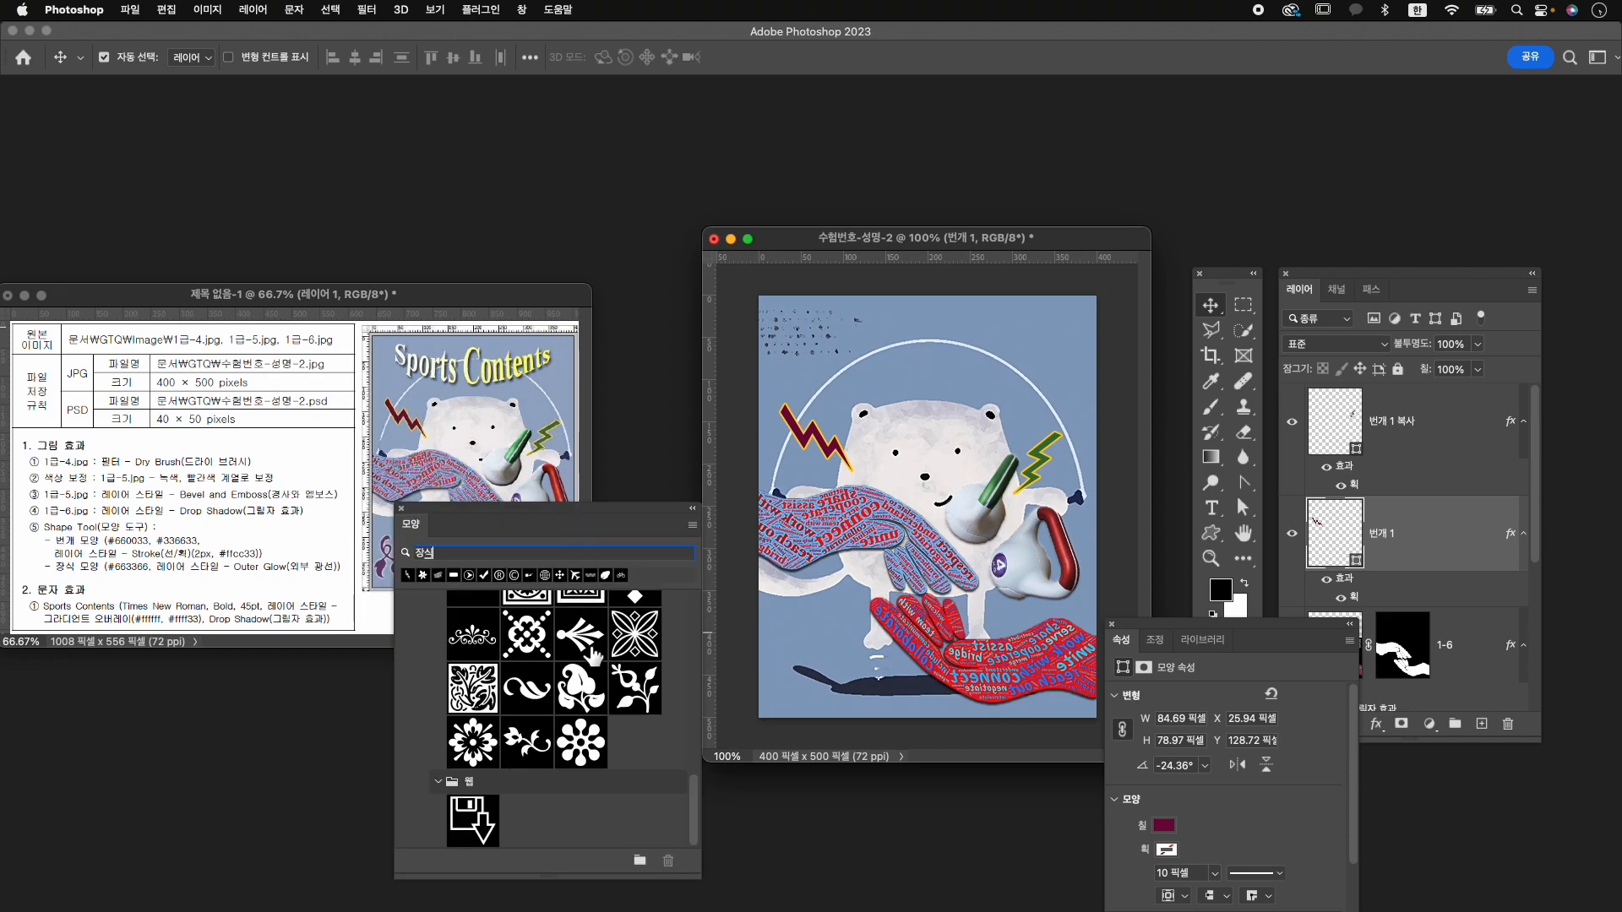
scroll(596, 657, "up", 4)
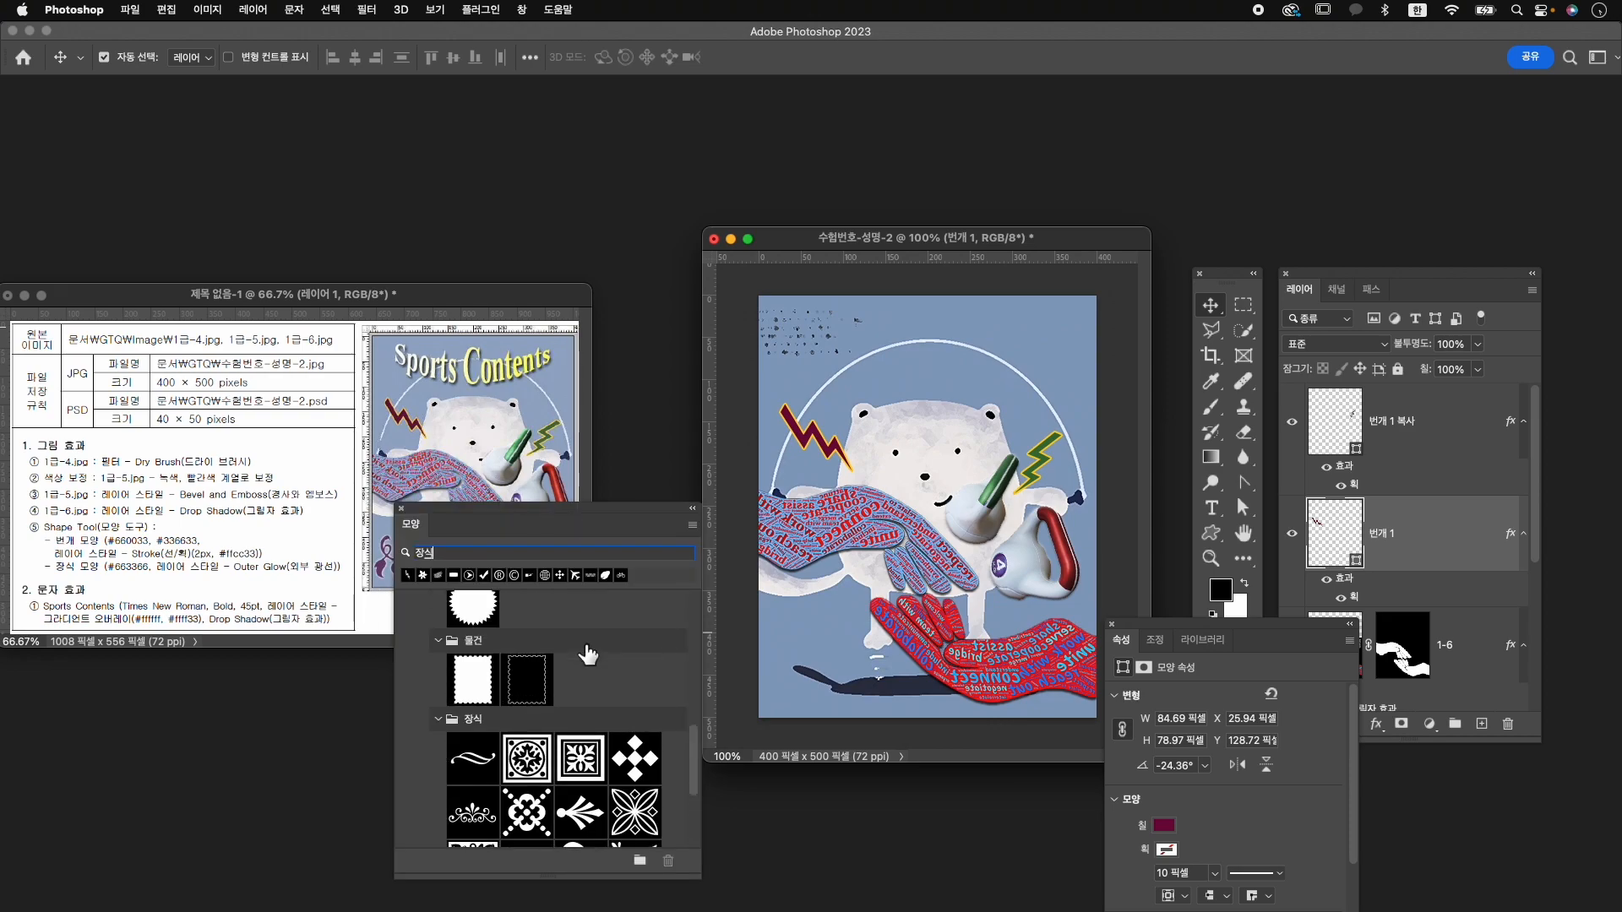
Clear the shape search and choose the ivy ornament with a heart-shaped leaf from the 장식 group.
left_click(492, 555)
key("BackSpace")
key("BackSpace")
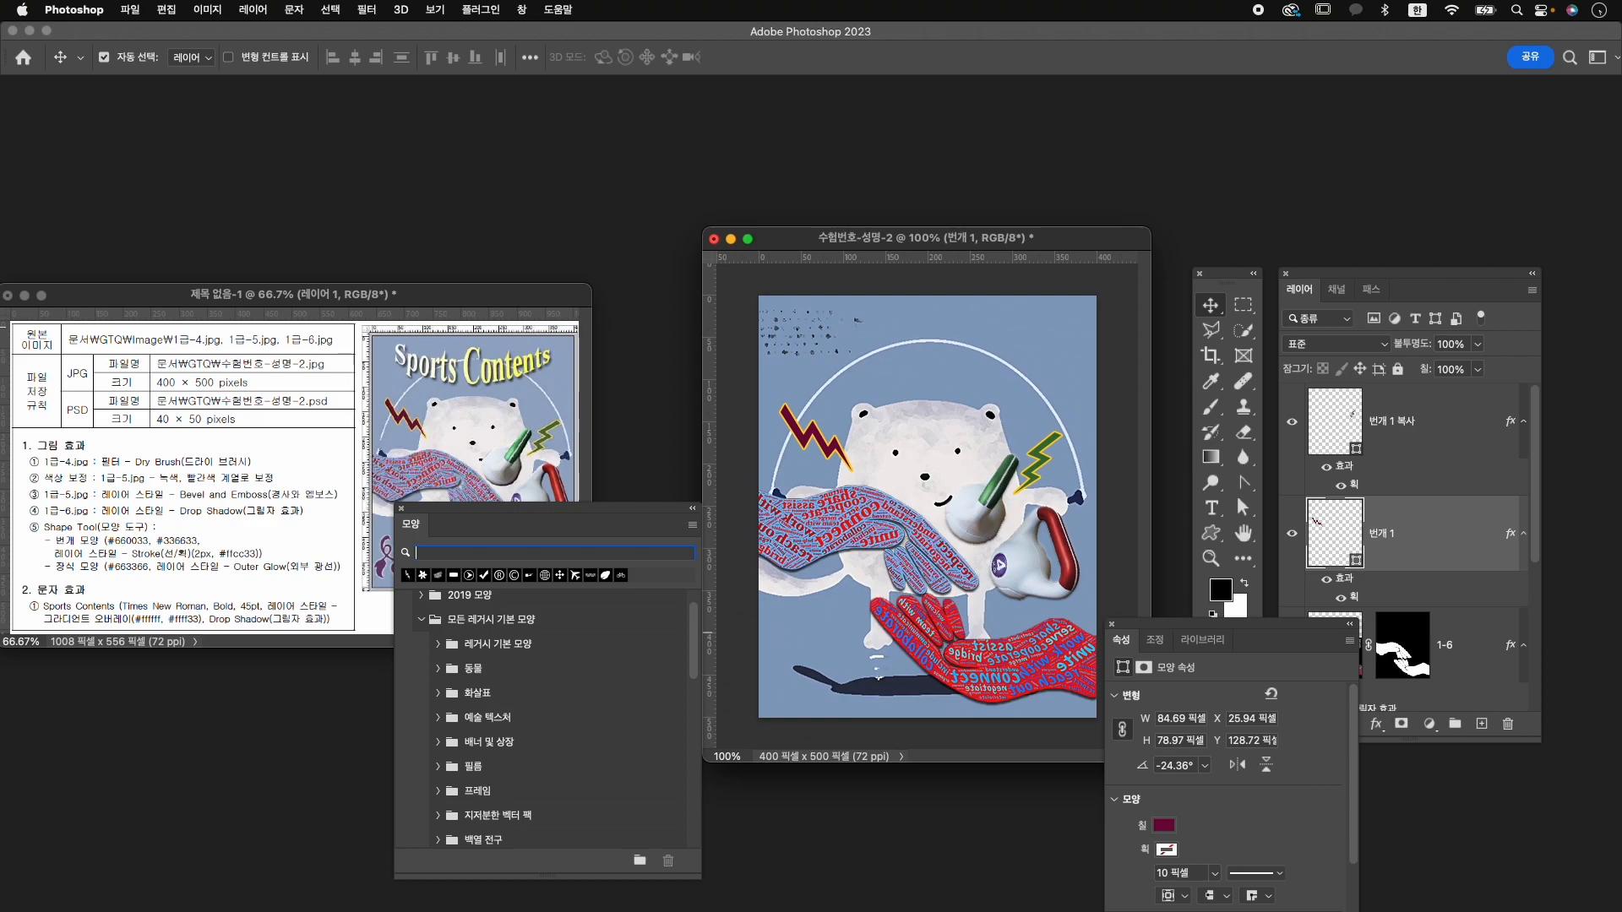
scroll(454, 701, "down", 7)
scroll(457, 708, "down", 3)
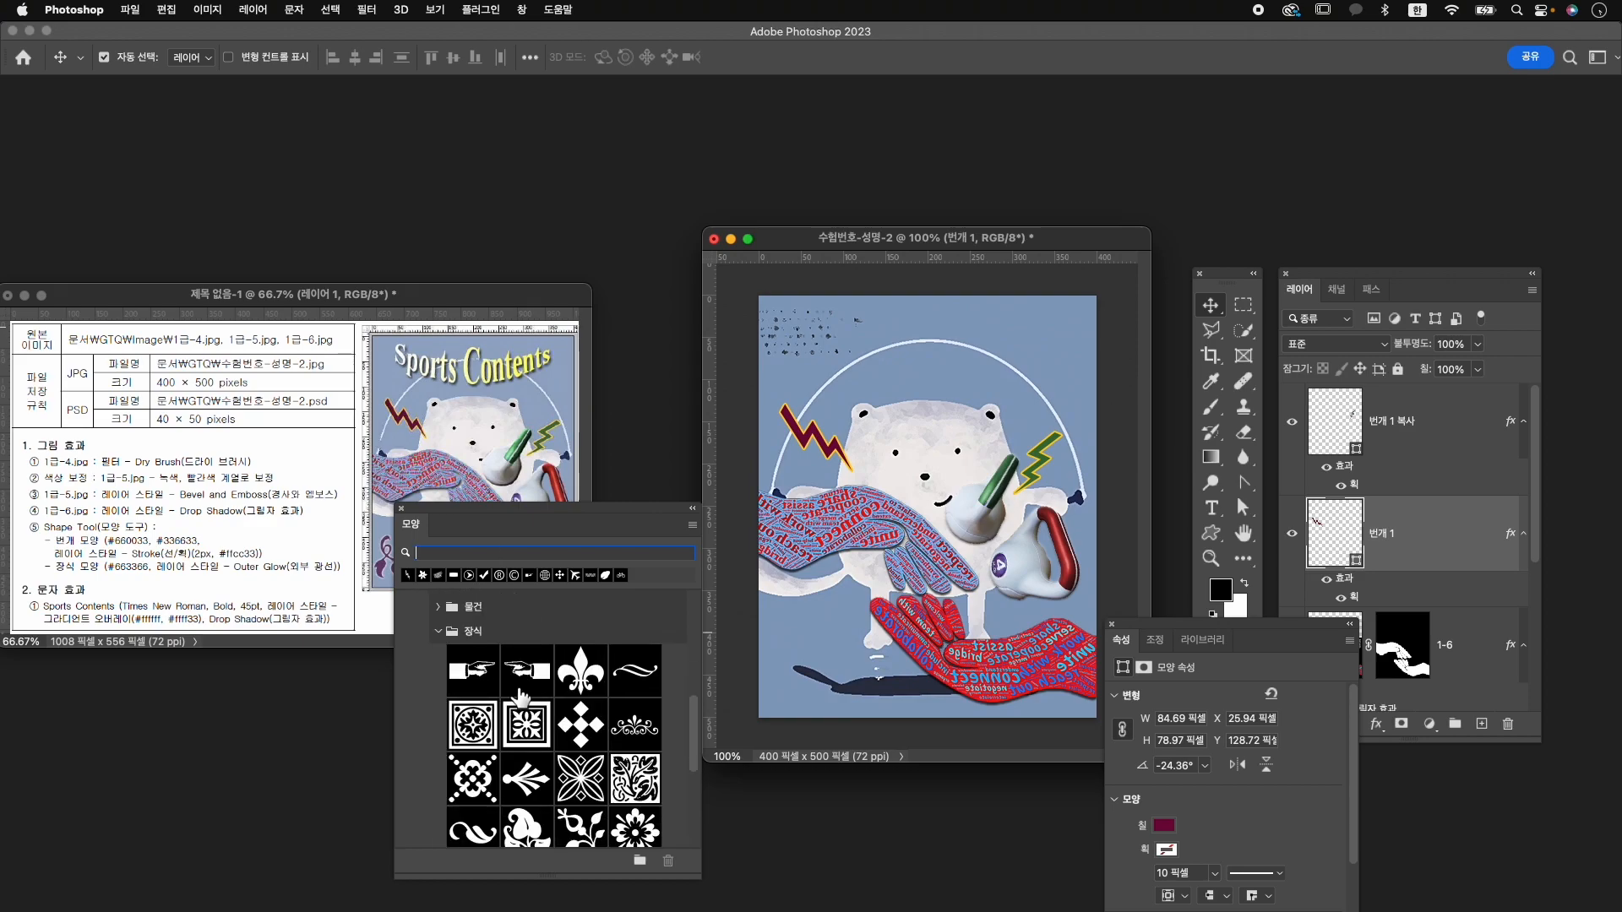
left_click_drag(530, 517, 585, 517)
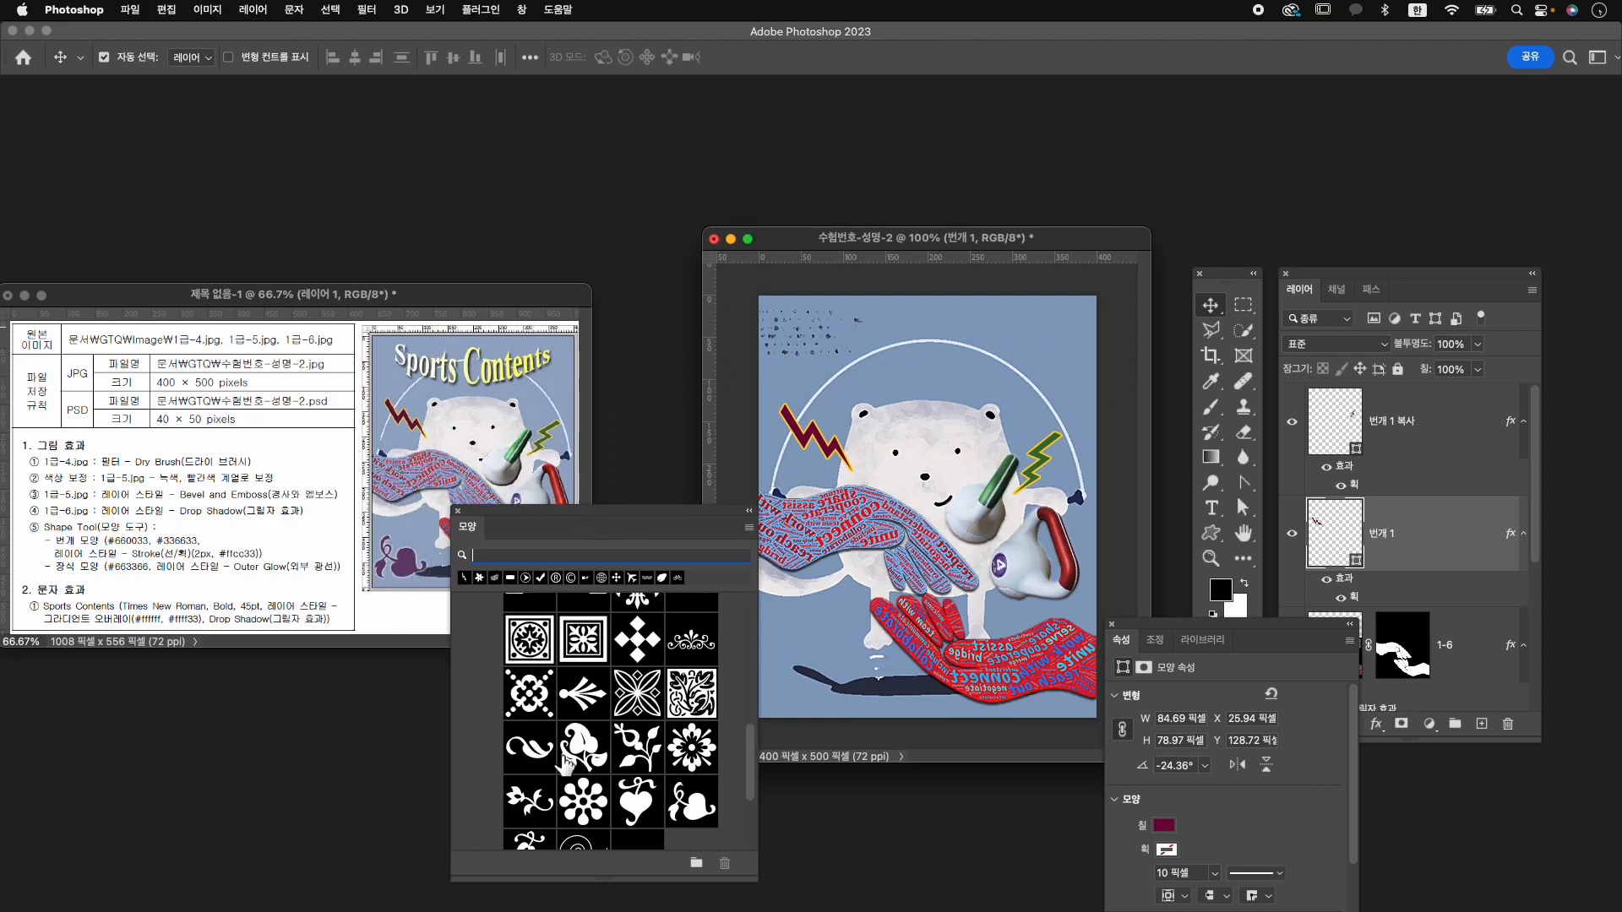
scroll(565, 765, "down", 1)
left_click(706, 772)
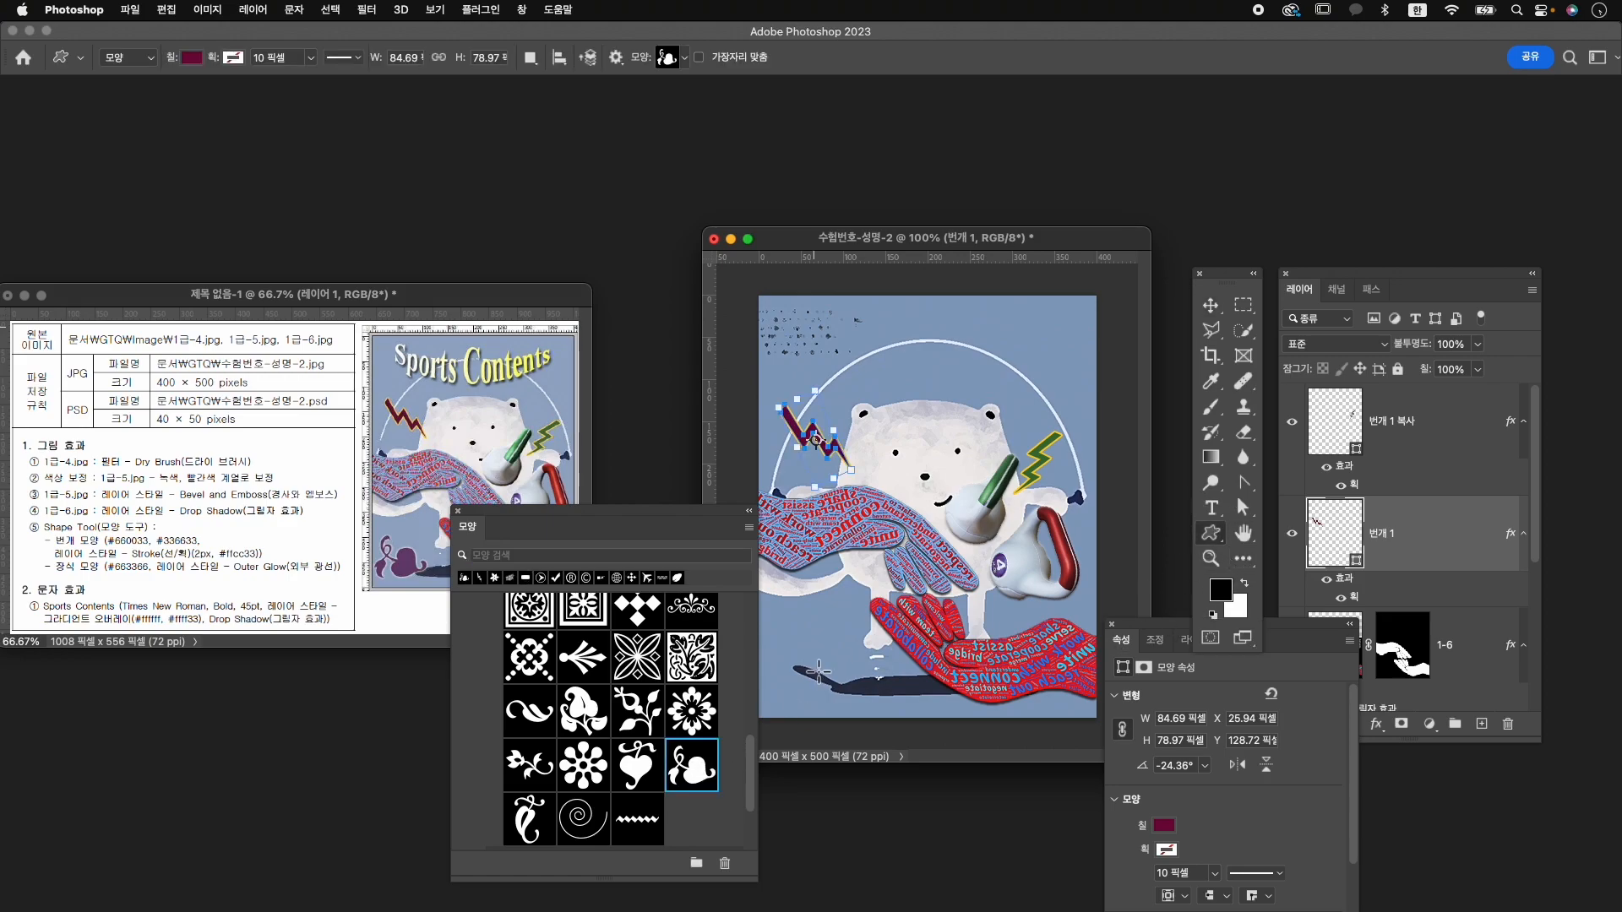
Draw the ivy ornament about 108 × 87 px in the canvas's lower-left corner and fill it with #663366.
left_click_drag(782, 637, 875, 709)
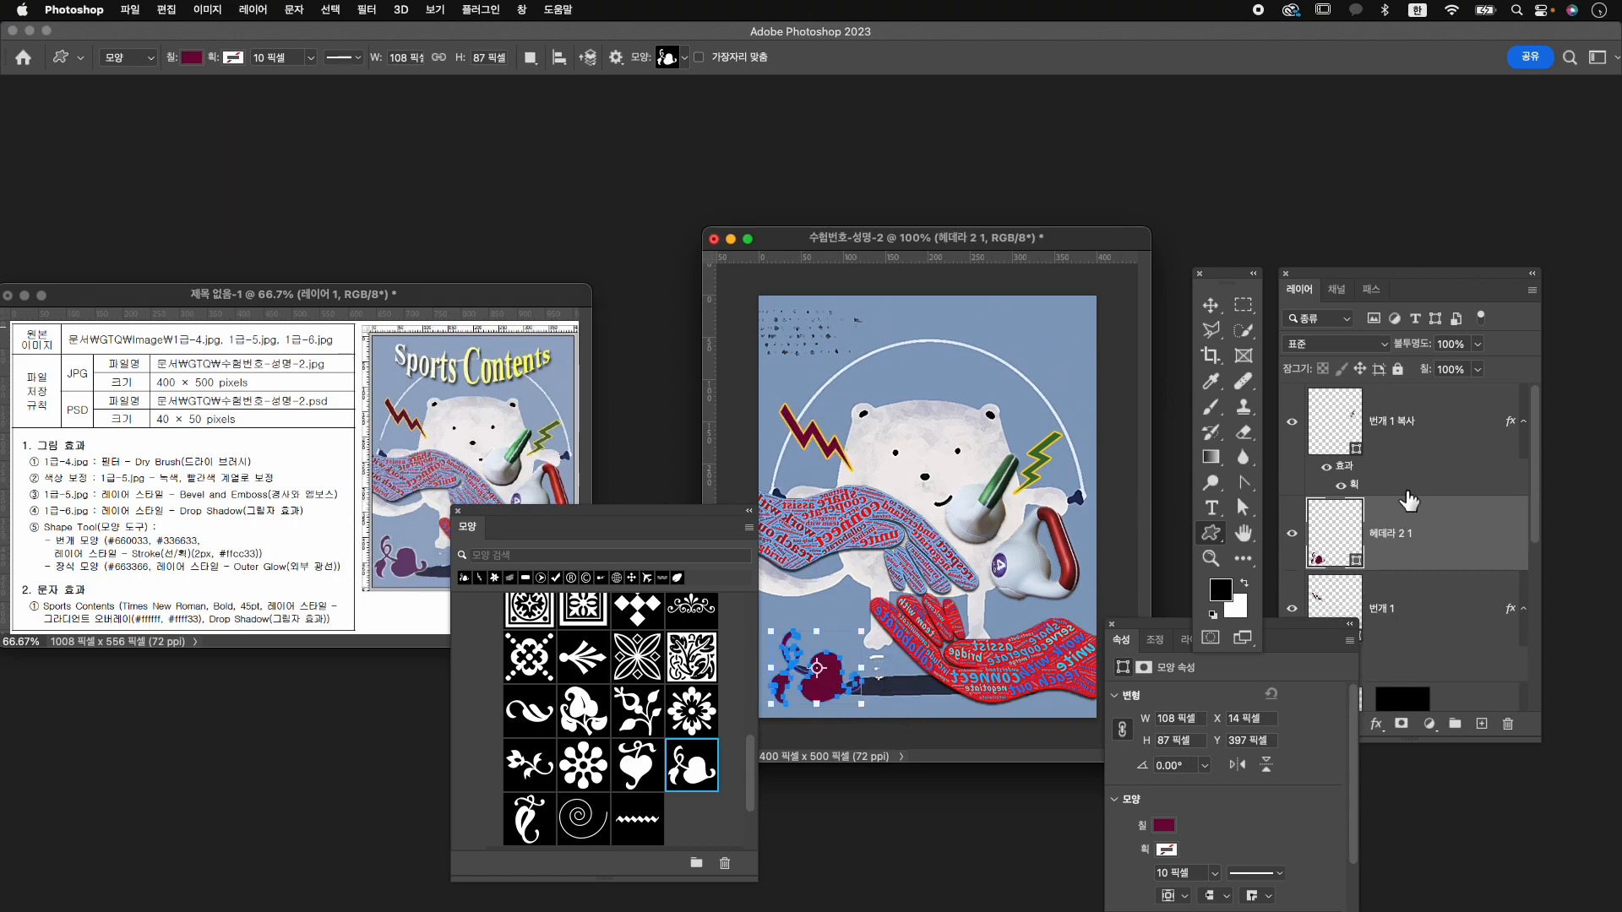
left_click(1166, 827)
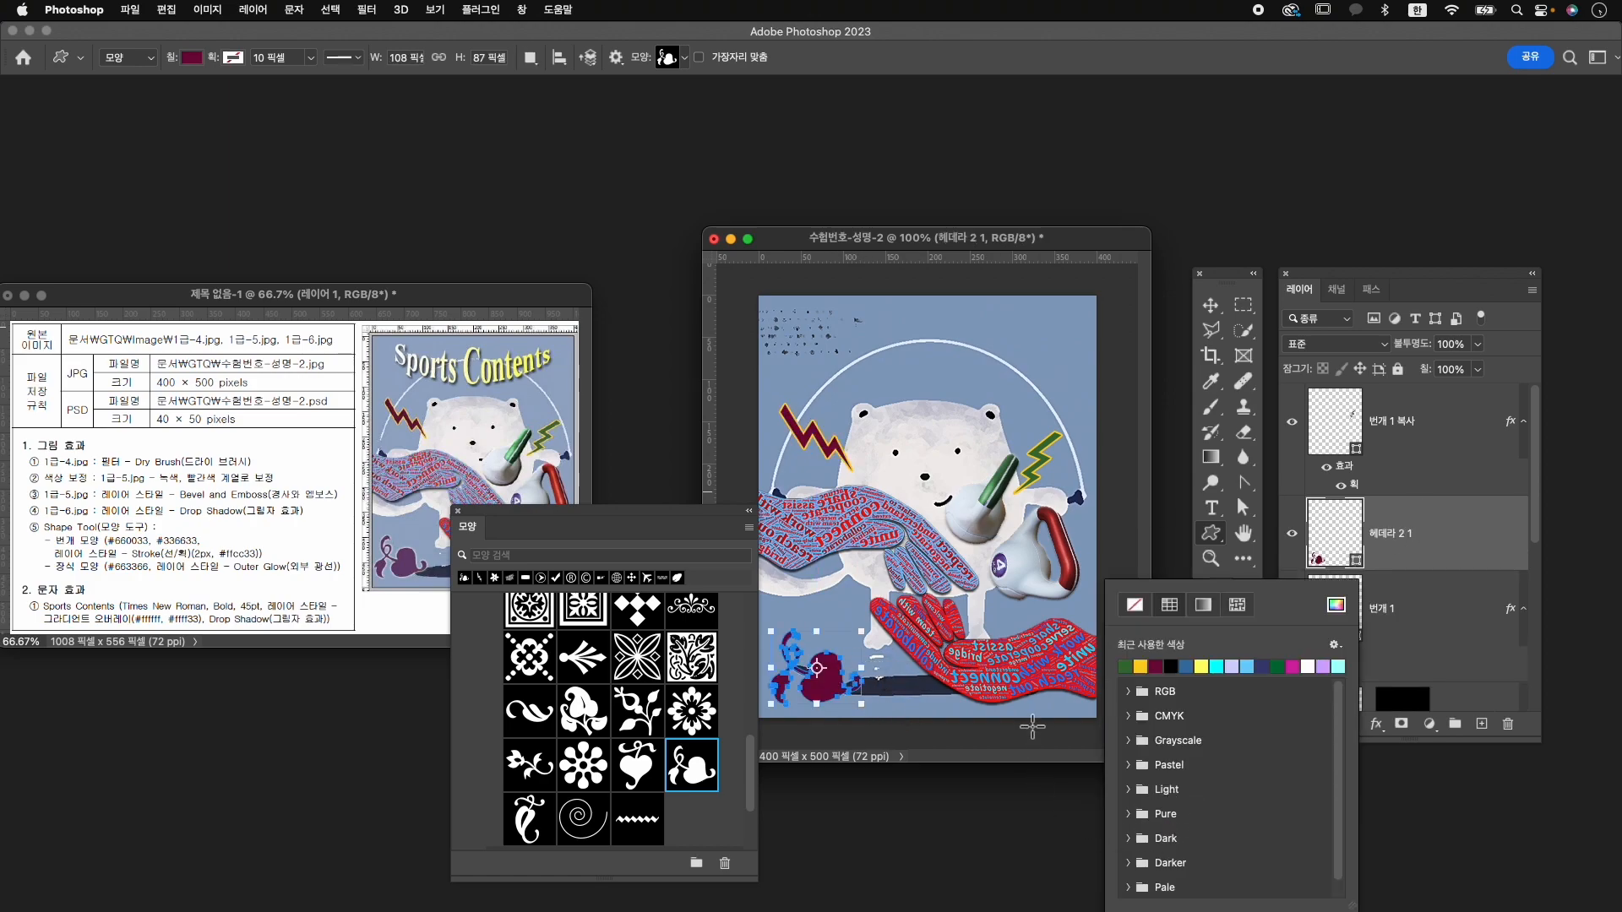
left_click(1335, 605)
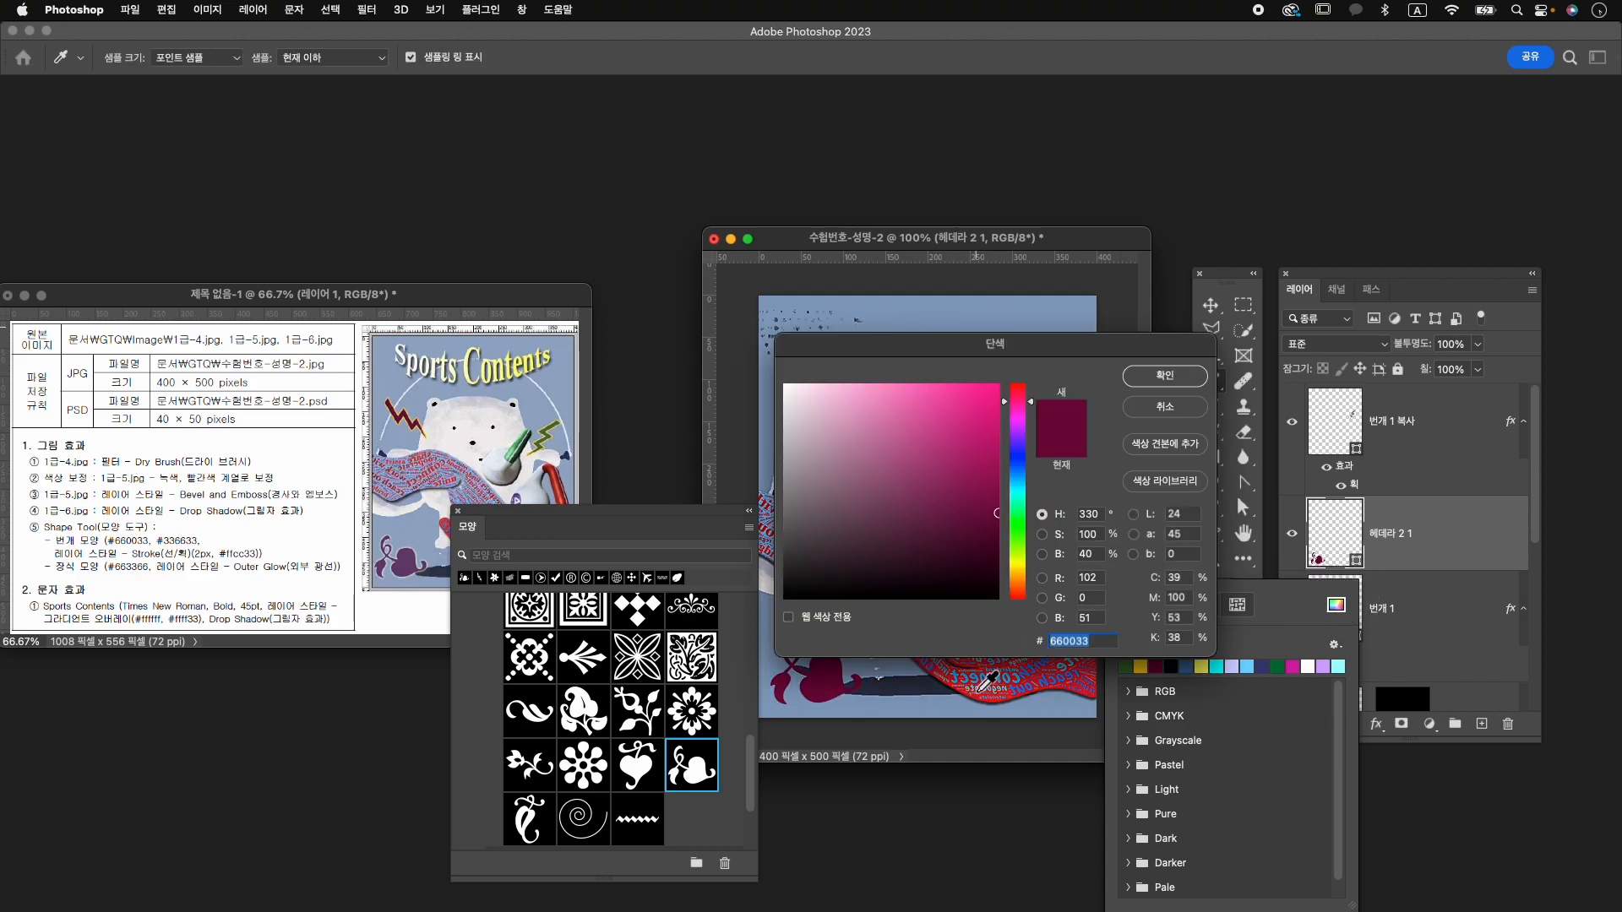
type("66")
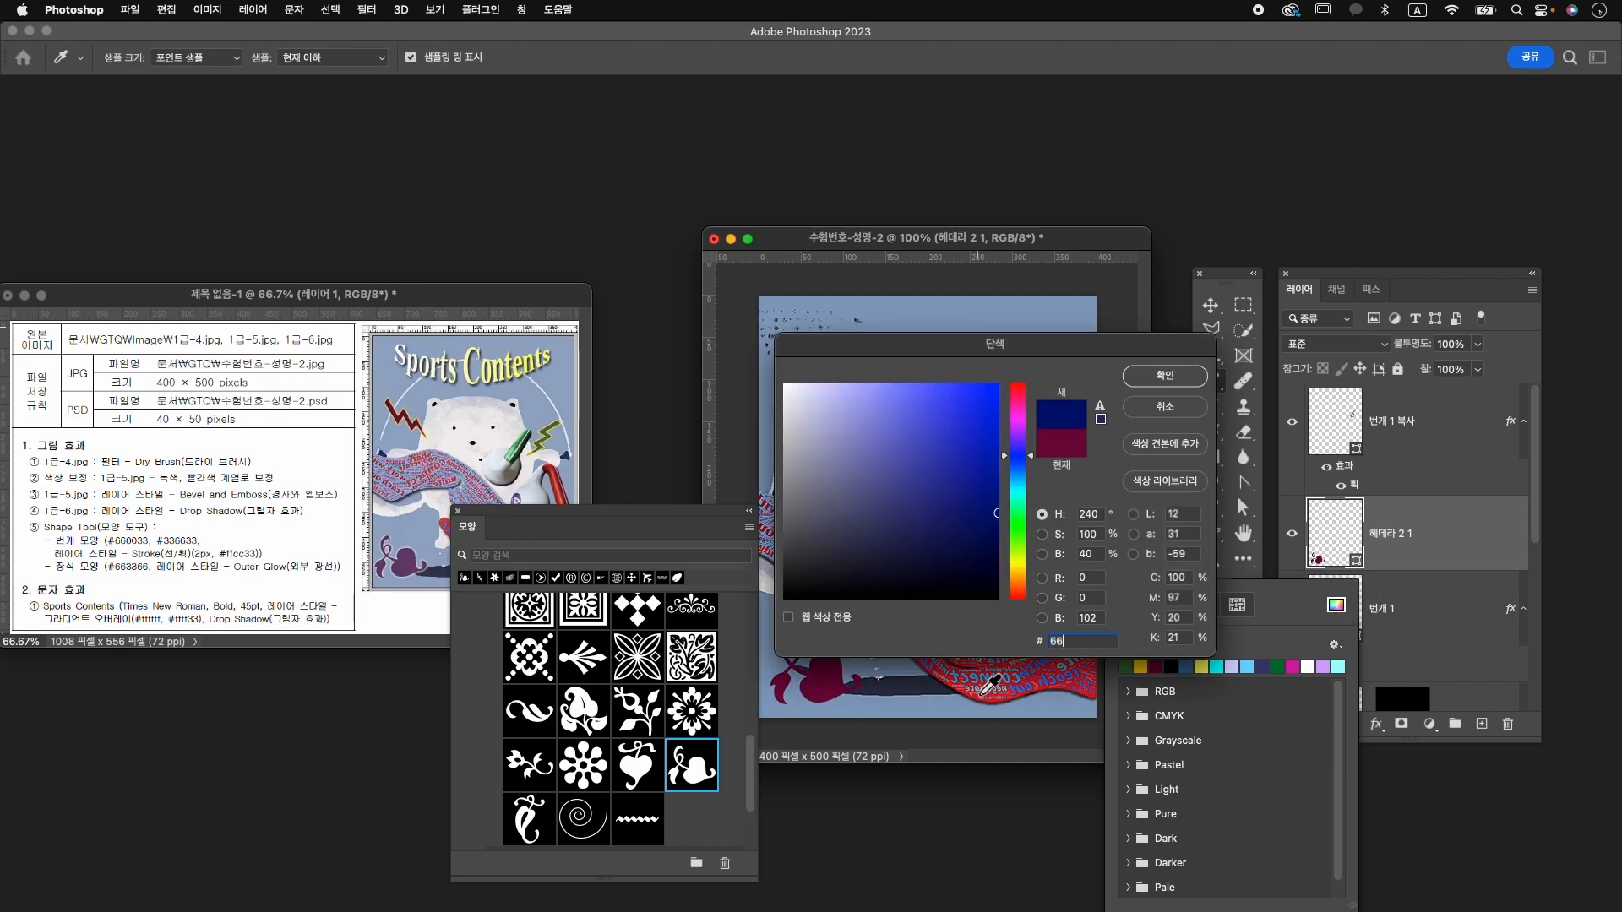
type("3366")
key("Return")
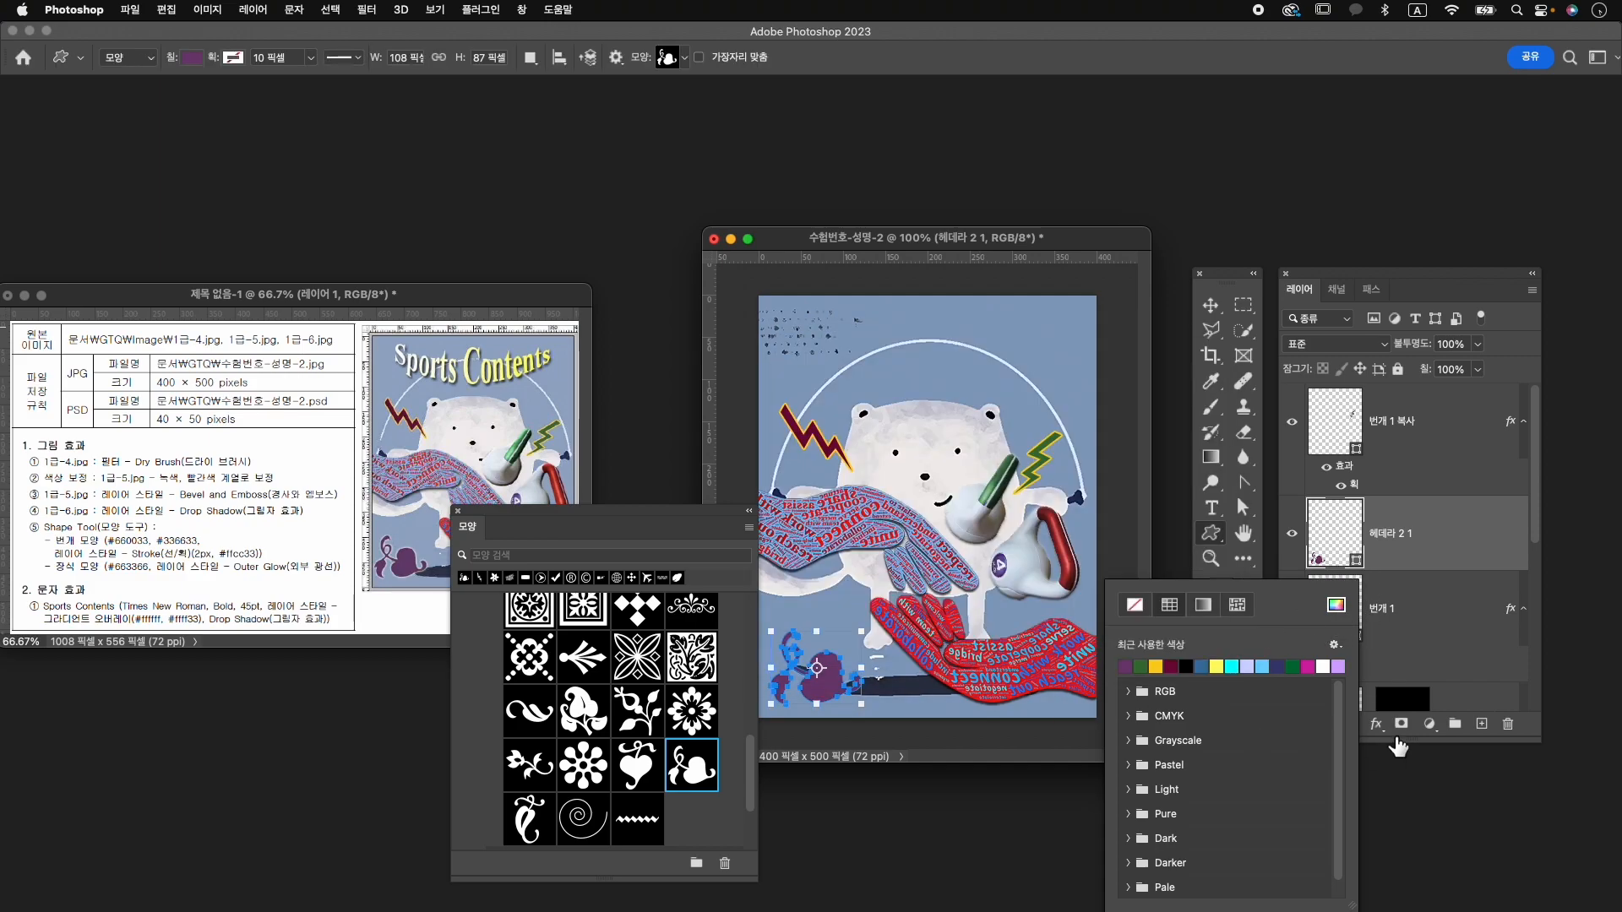
Add a white Outer Glow layer style to the ivy ornament with 48% opacity, 10% spread and 5 px size.
left_click(1376, 724)
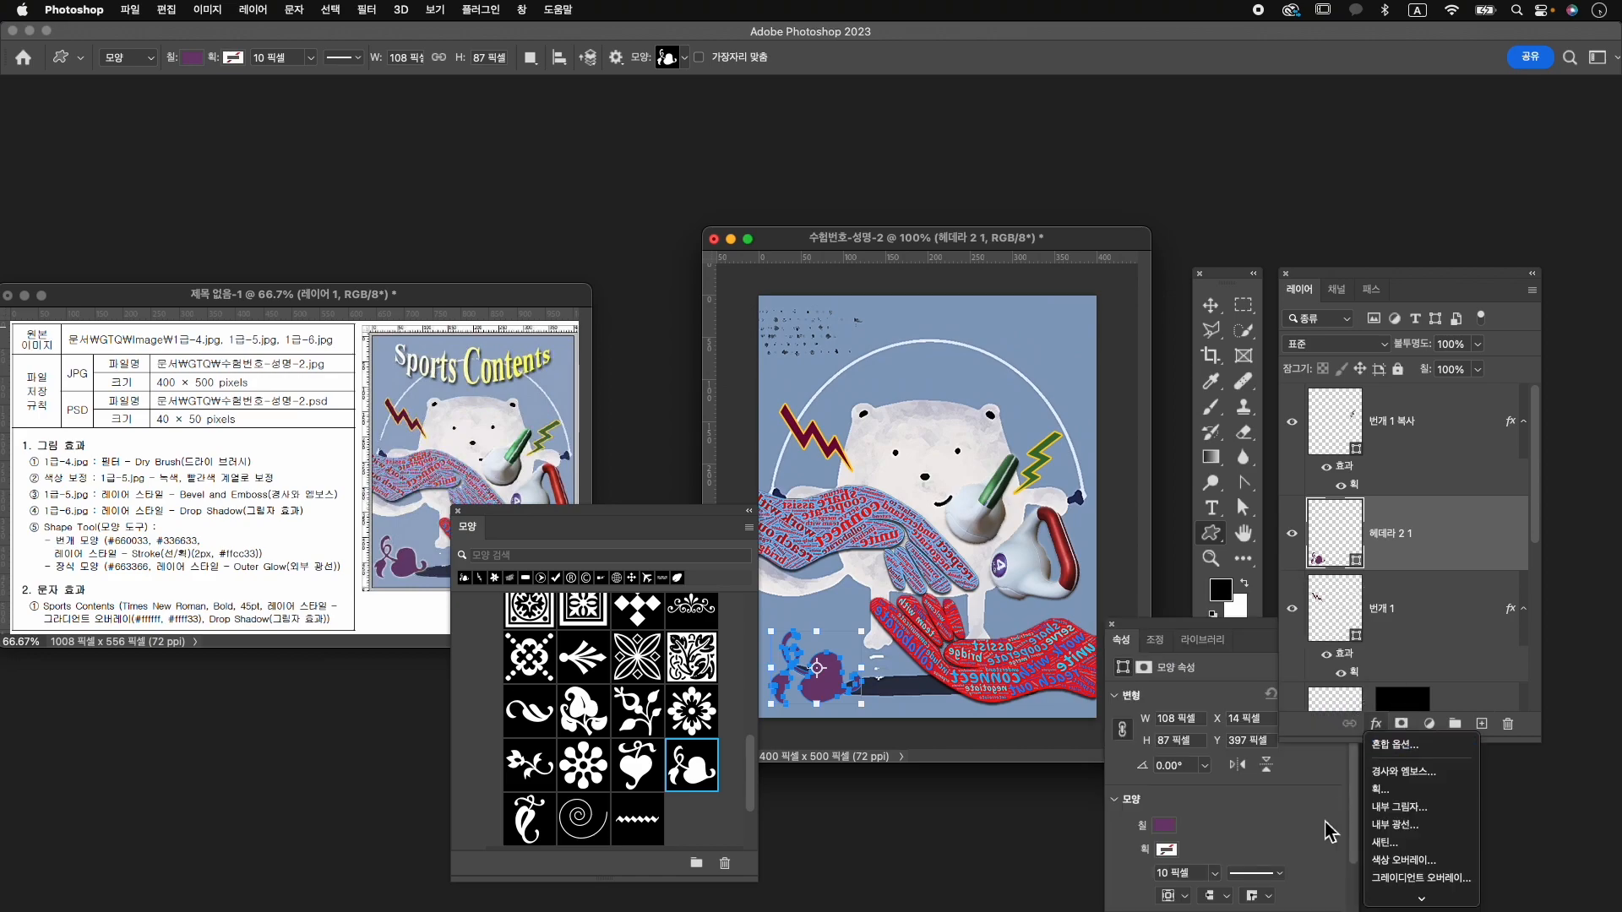
mouse_move(1426, 898)
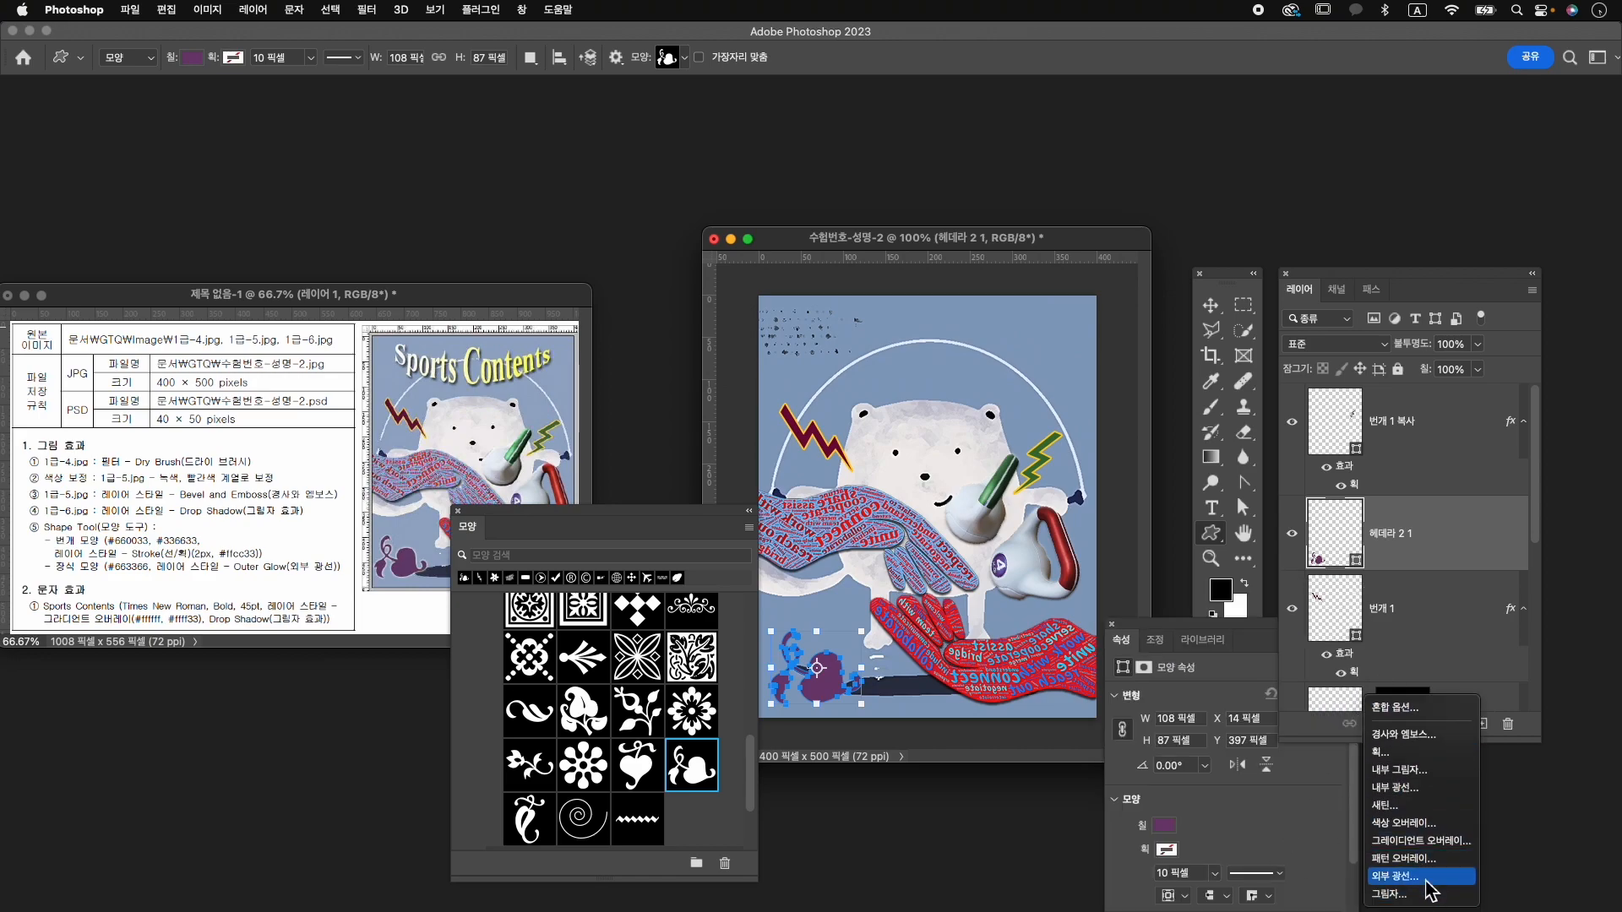
left_click(1393, 876)
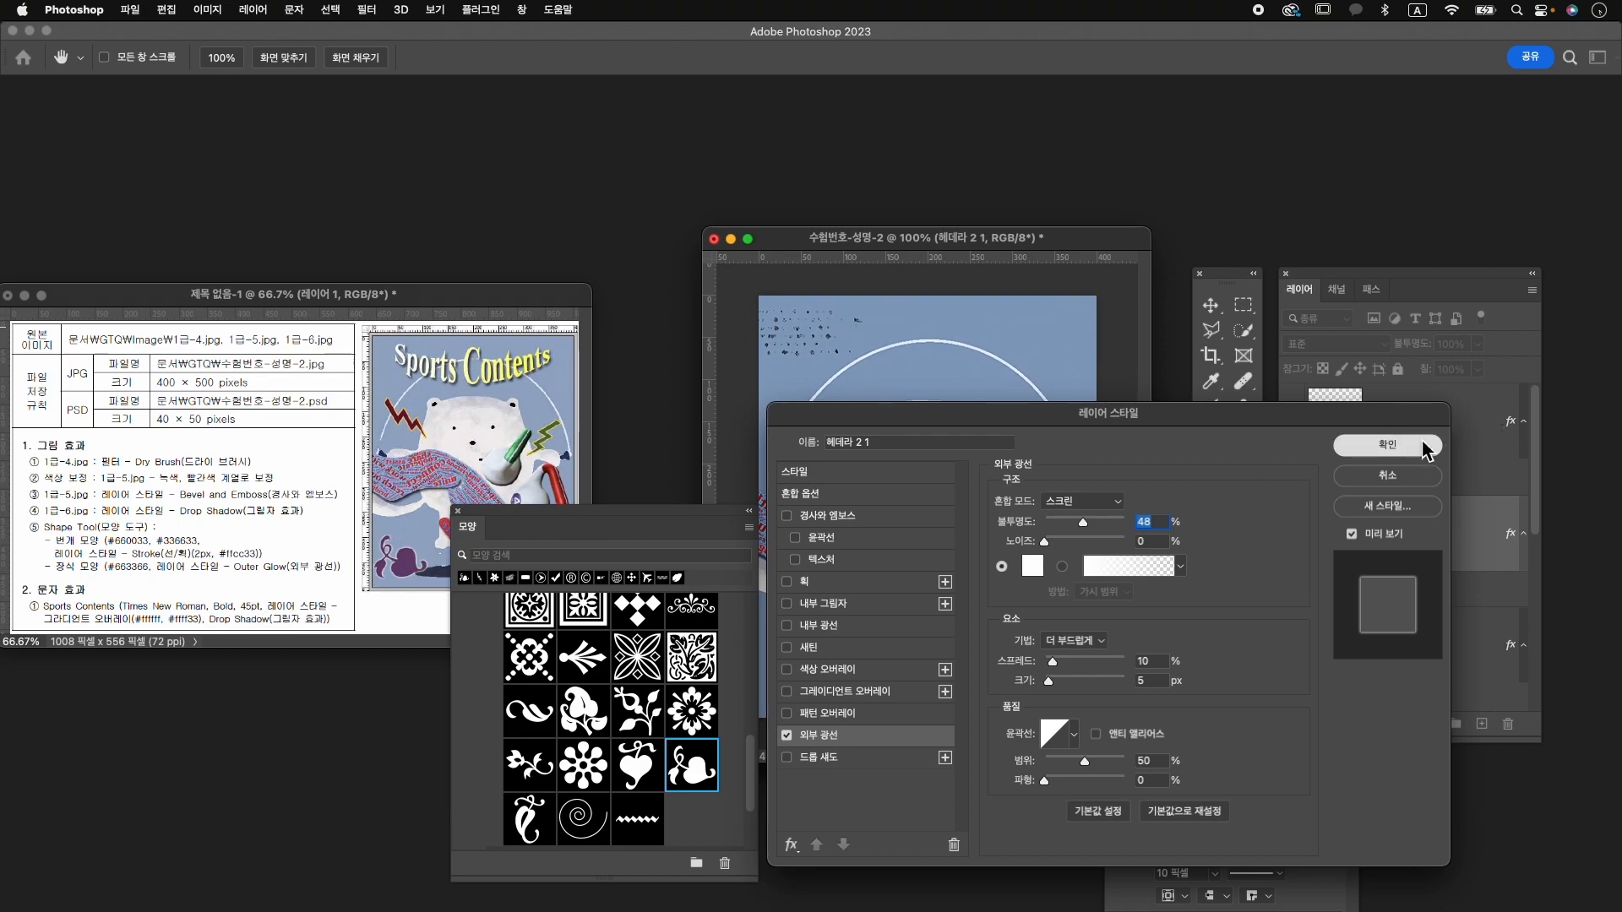
left_click(1326, 443)
Move the ivy ornament closer to the canvas's left edge, centred about X 57, Y 429.5 px, and close the shape library and properties.
key("super+t")
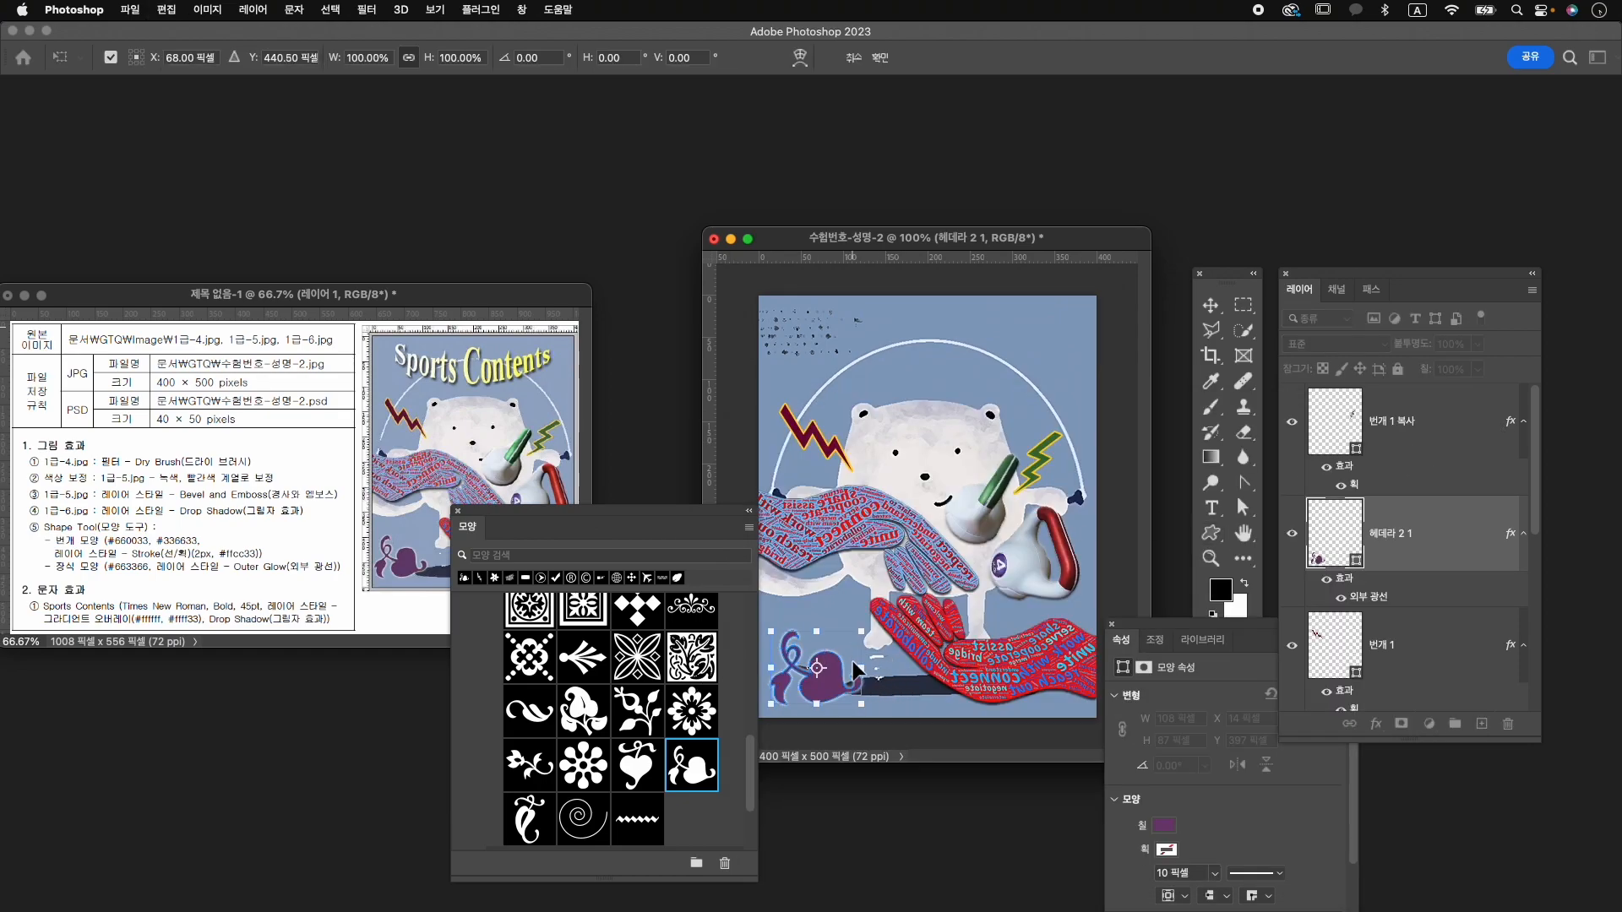
left_click_drag(840, 681, 831, 672)
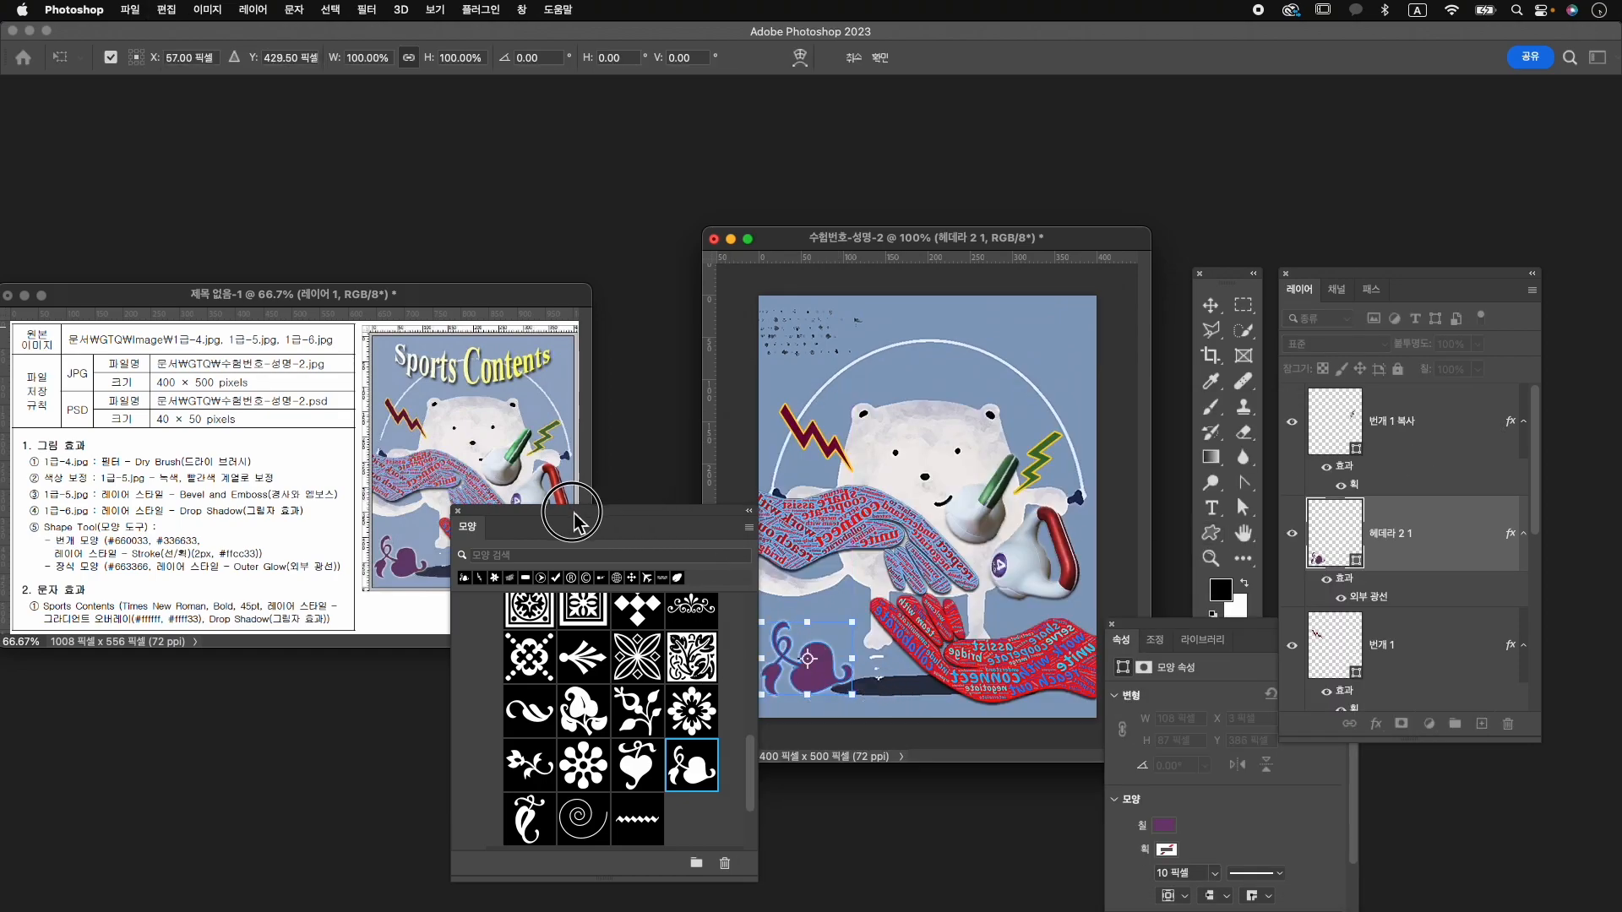
key("Return")
left_click_drag(680, 515, 678, 533)
left_click(455, 530)
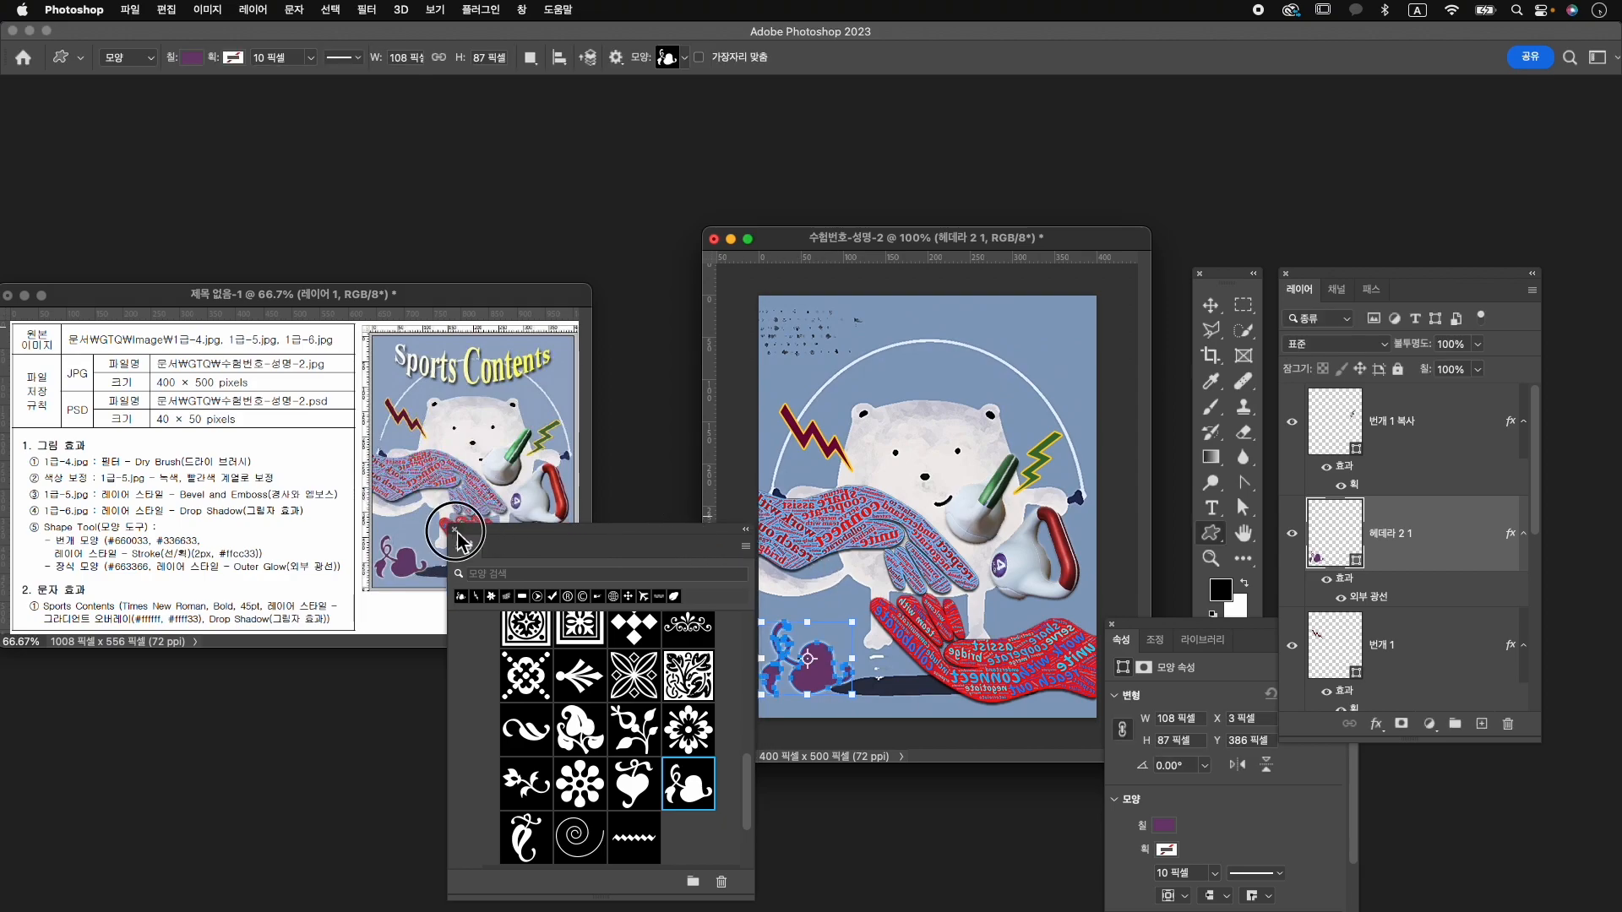
left_click(1112, 625)
Lower the ivy ornament slightly and scale it down to about 83% in the canvas's lower-left corner.
key("v")
left_click_drag(828, 684, 857, 684)
key("super+t")
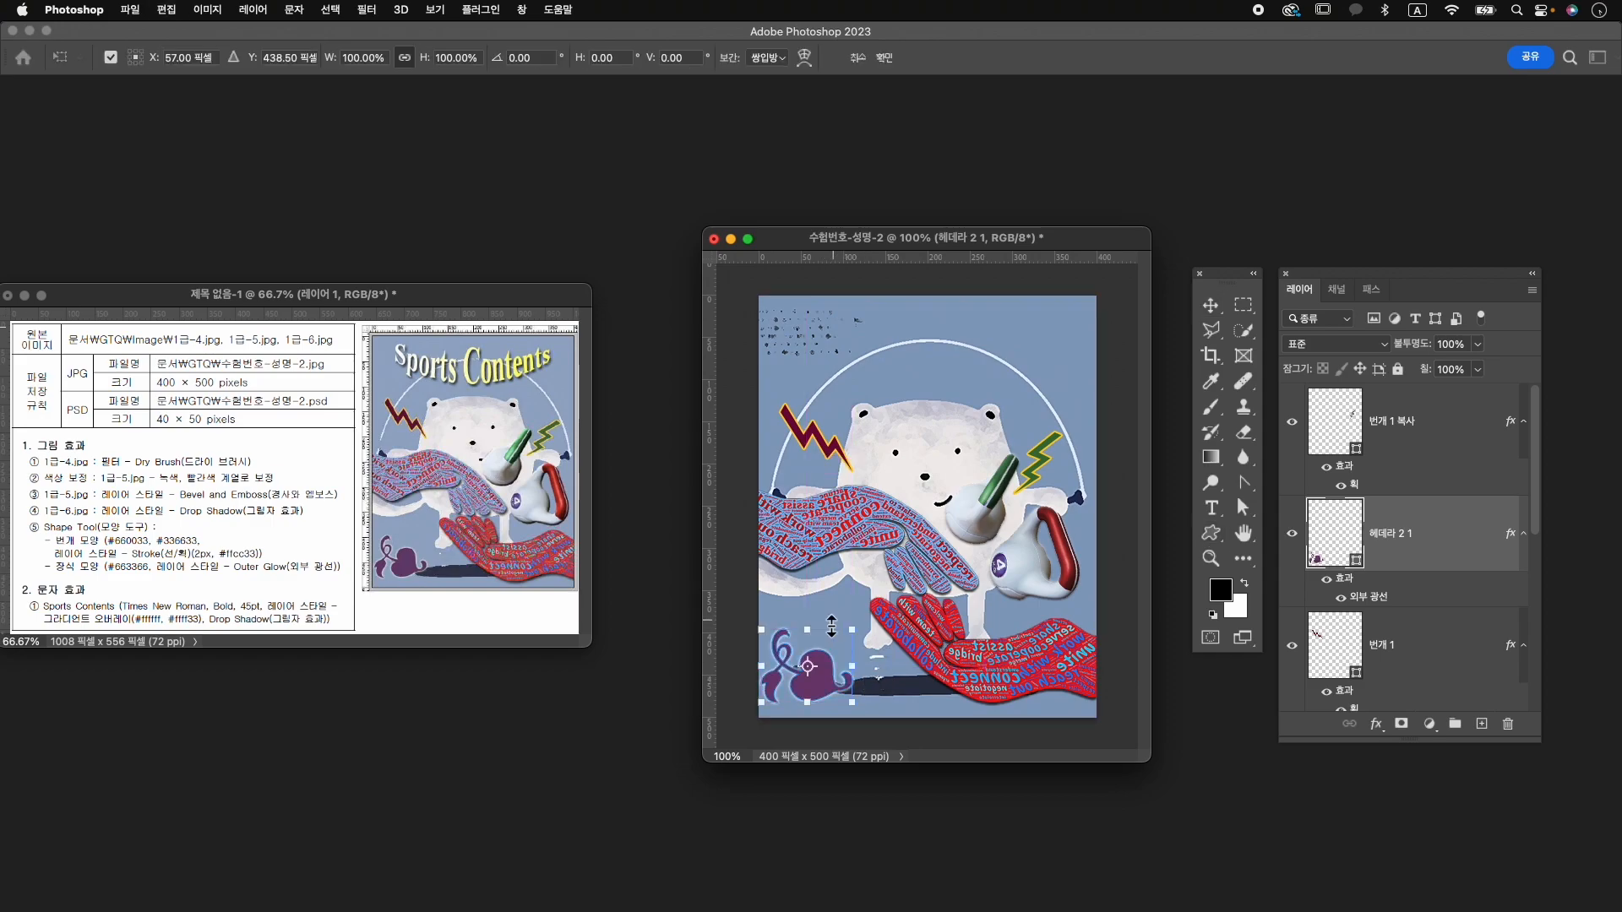
left_click_drag(858, 628, 837, 639)
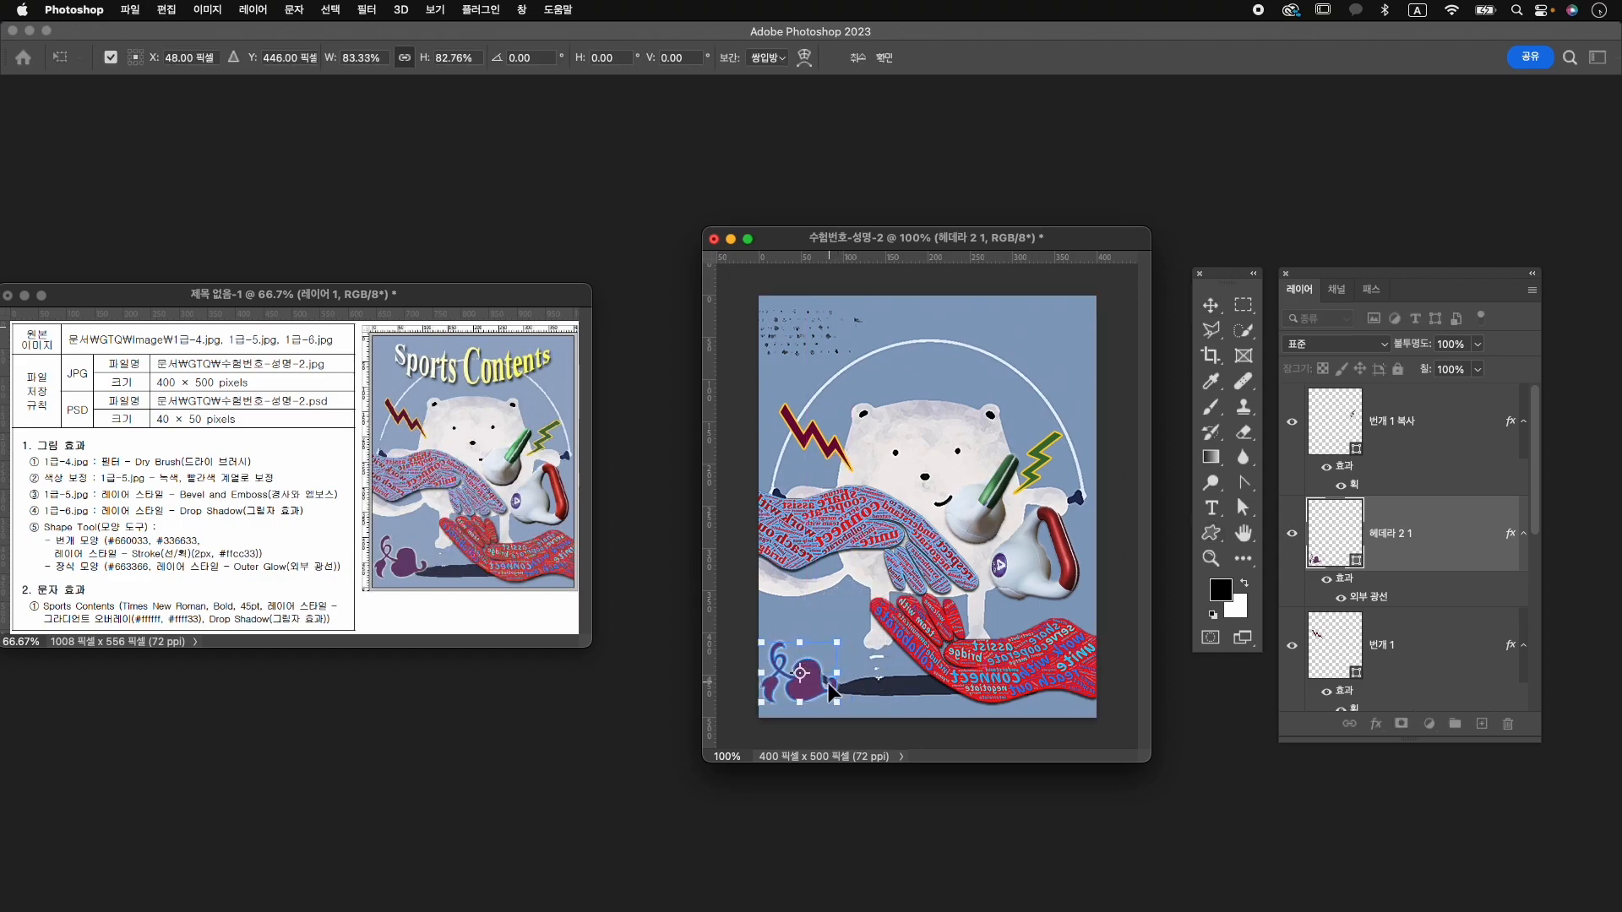
key("Return")
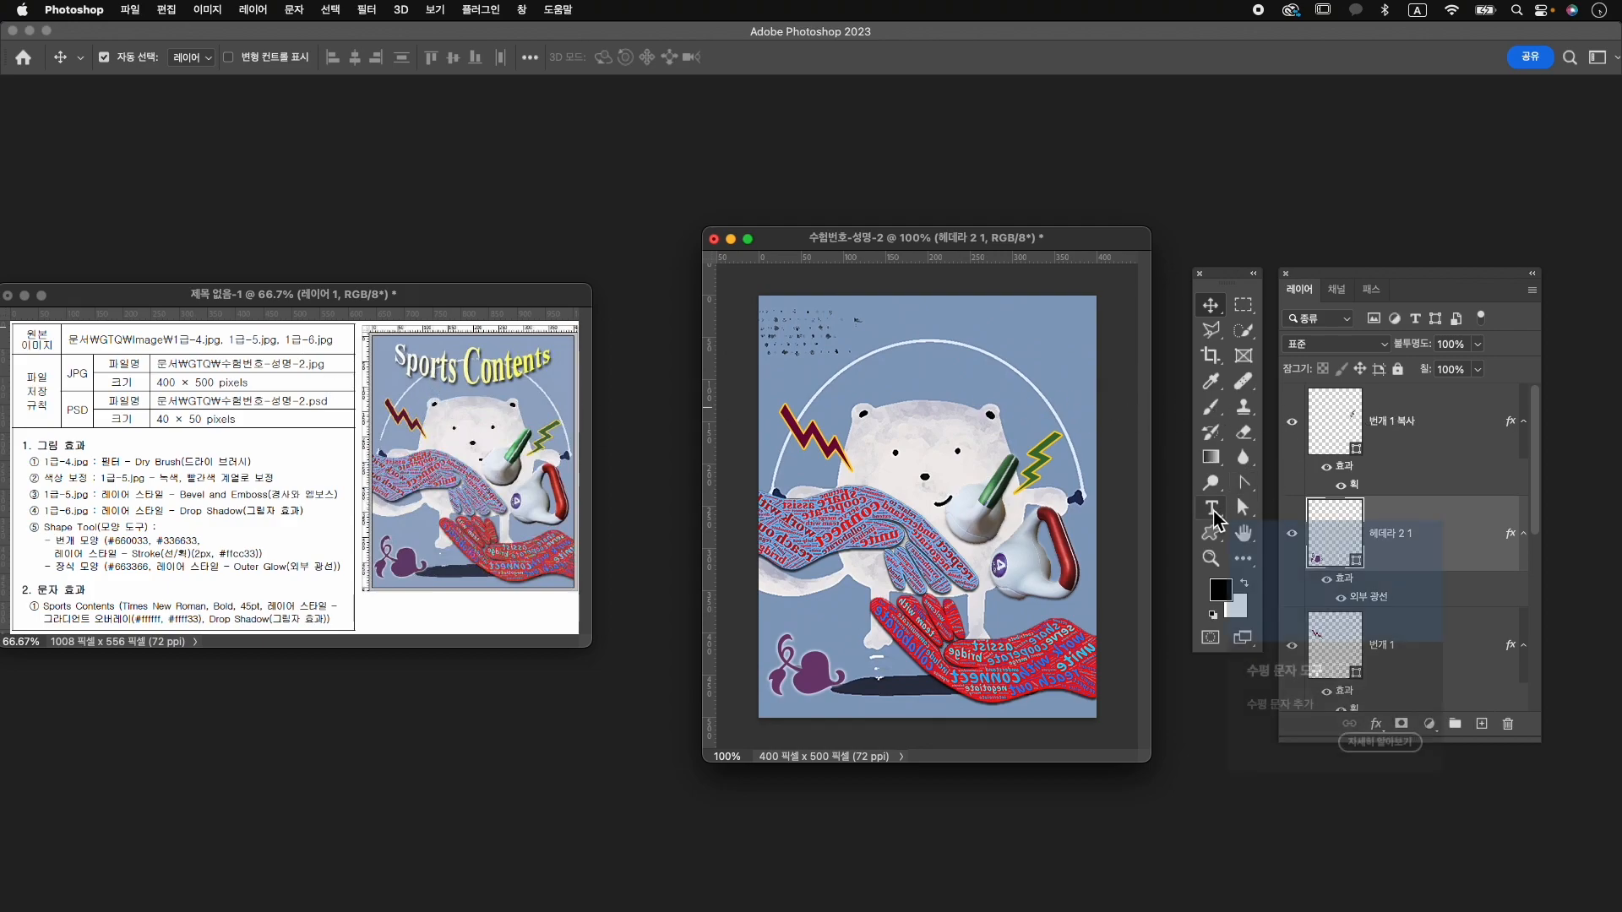
Deselect all layers and set the Type tool to Times New Roman Bold at 45 pt.
left_click(1404, 427)
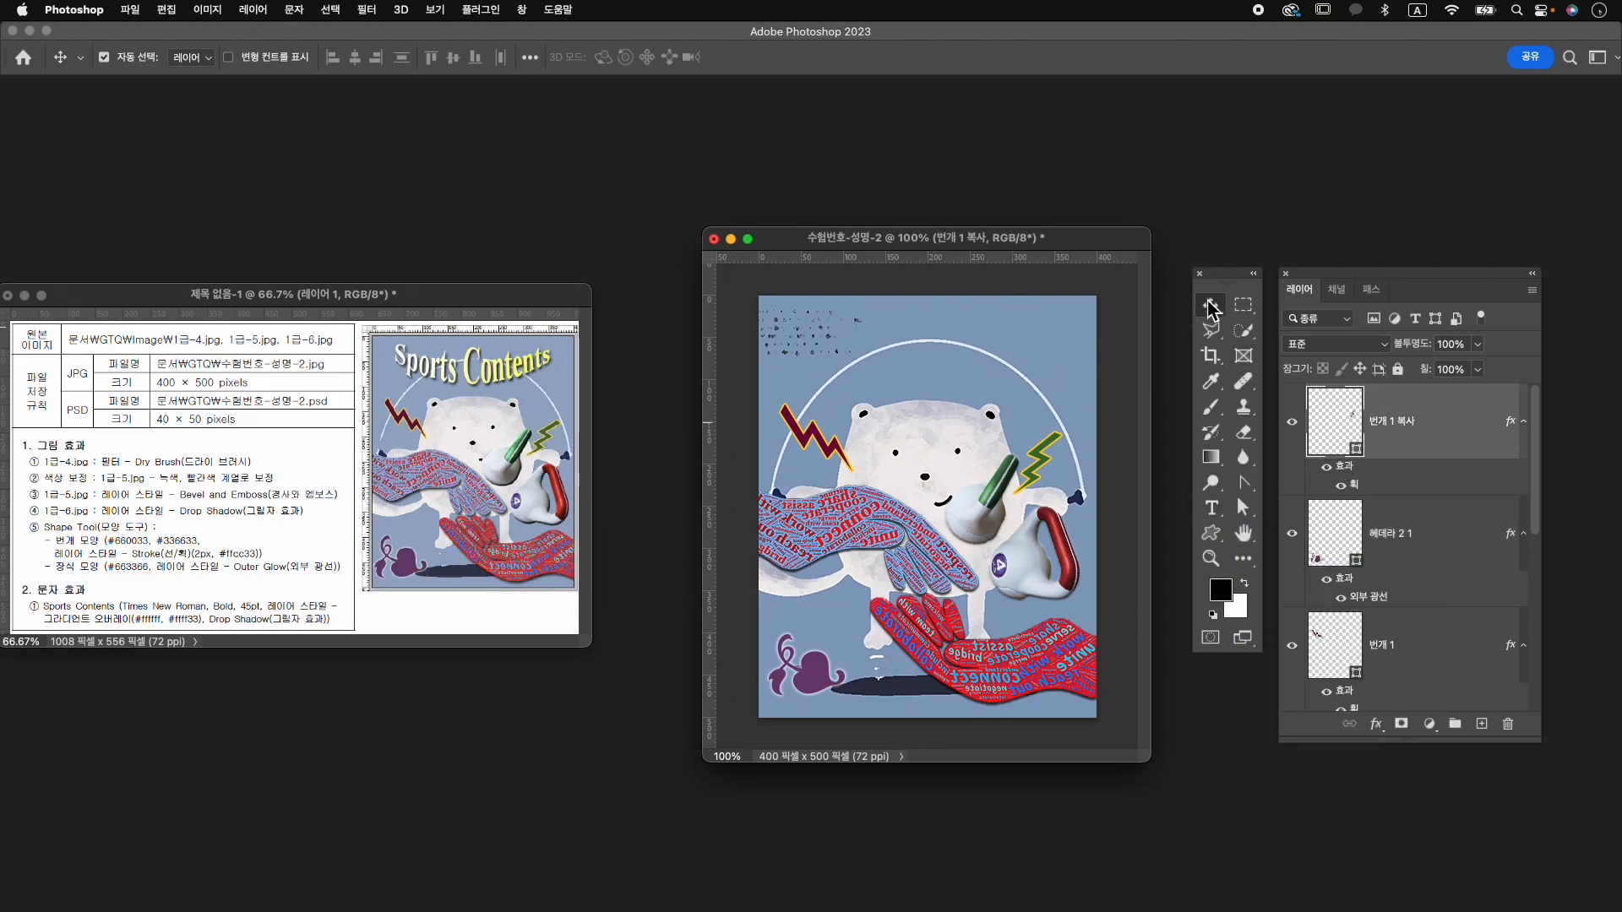
left_click(1115, 284)
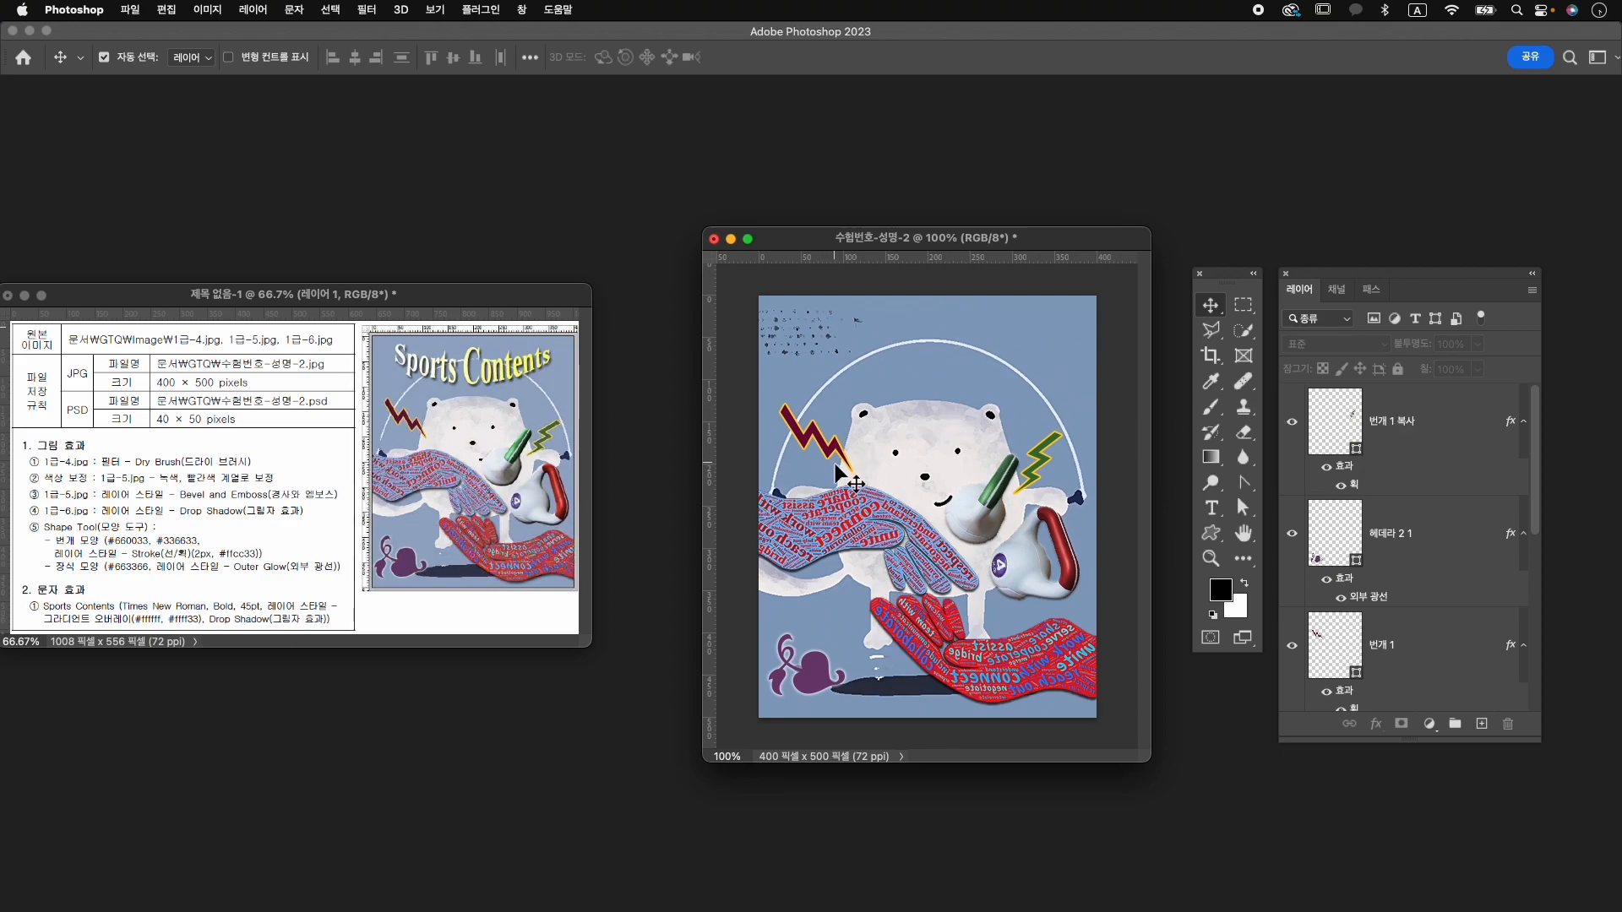
key("t")
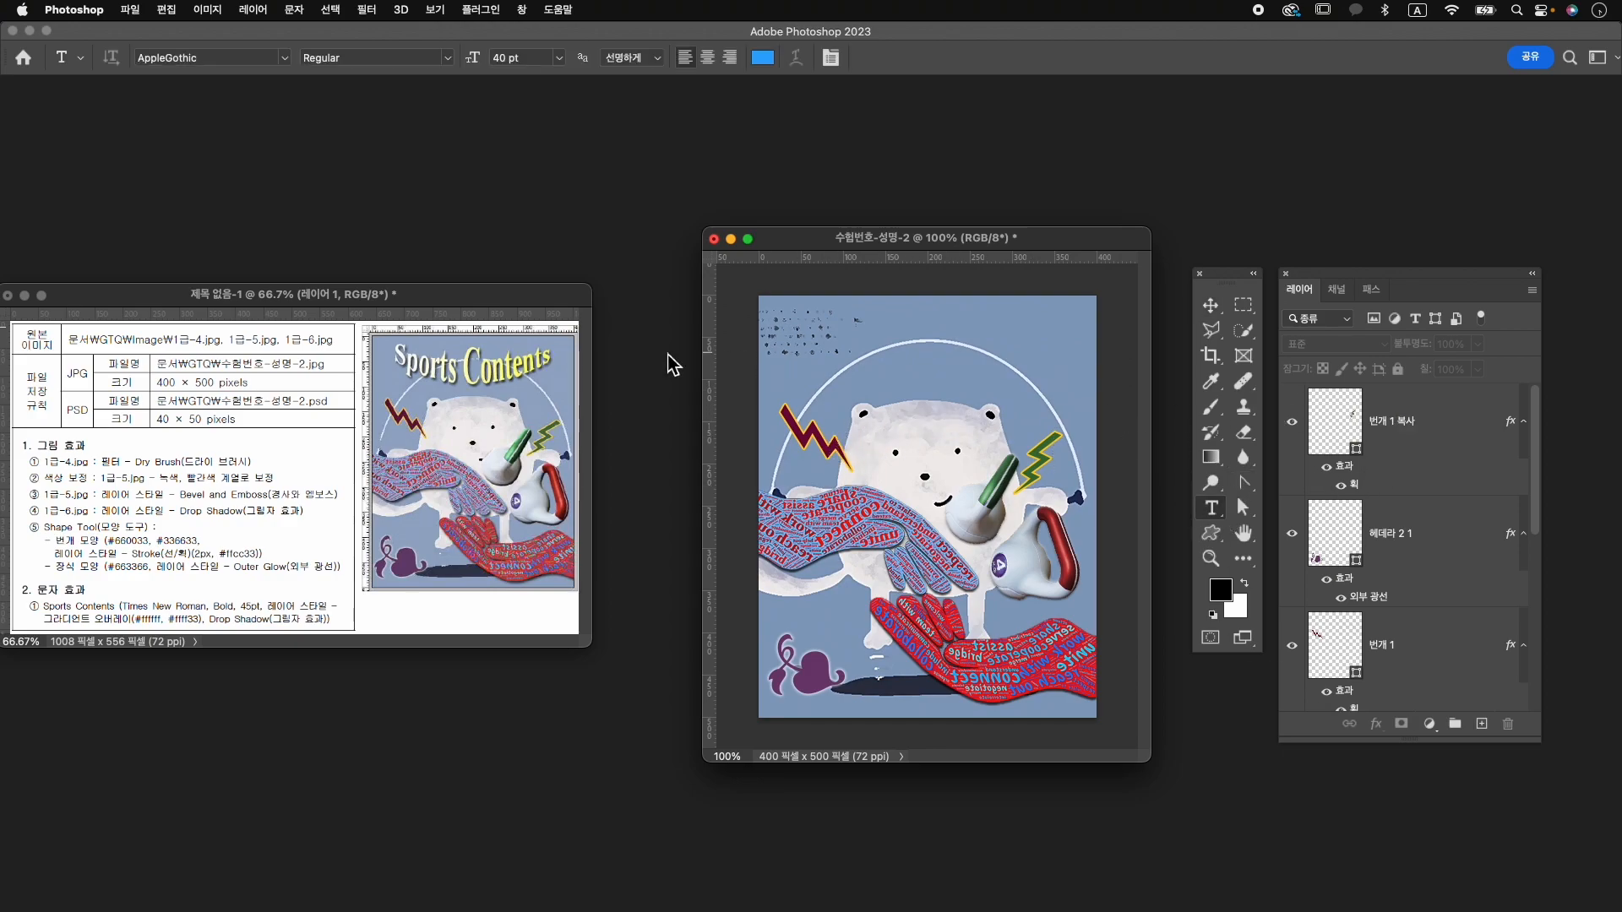
left_click(231, 57)
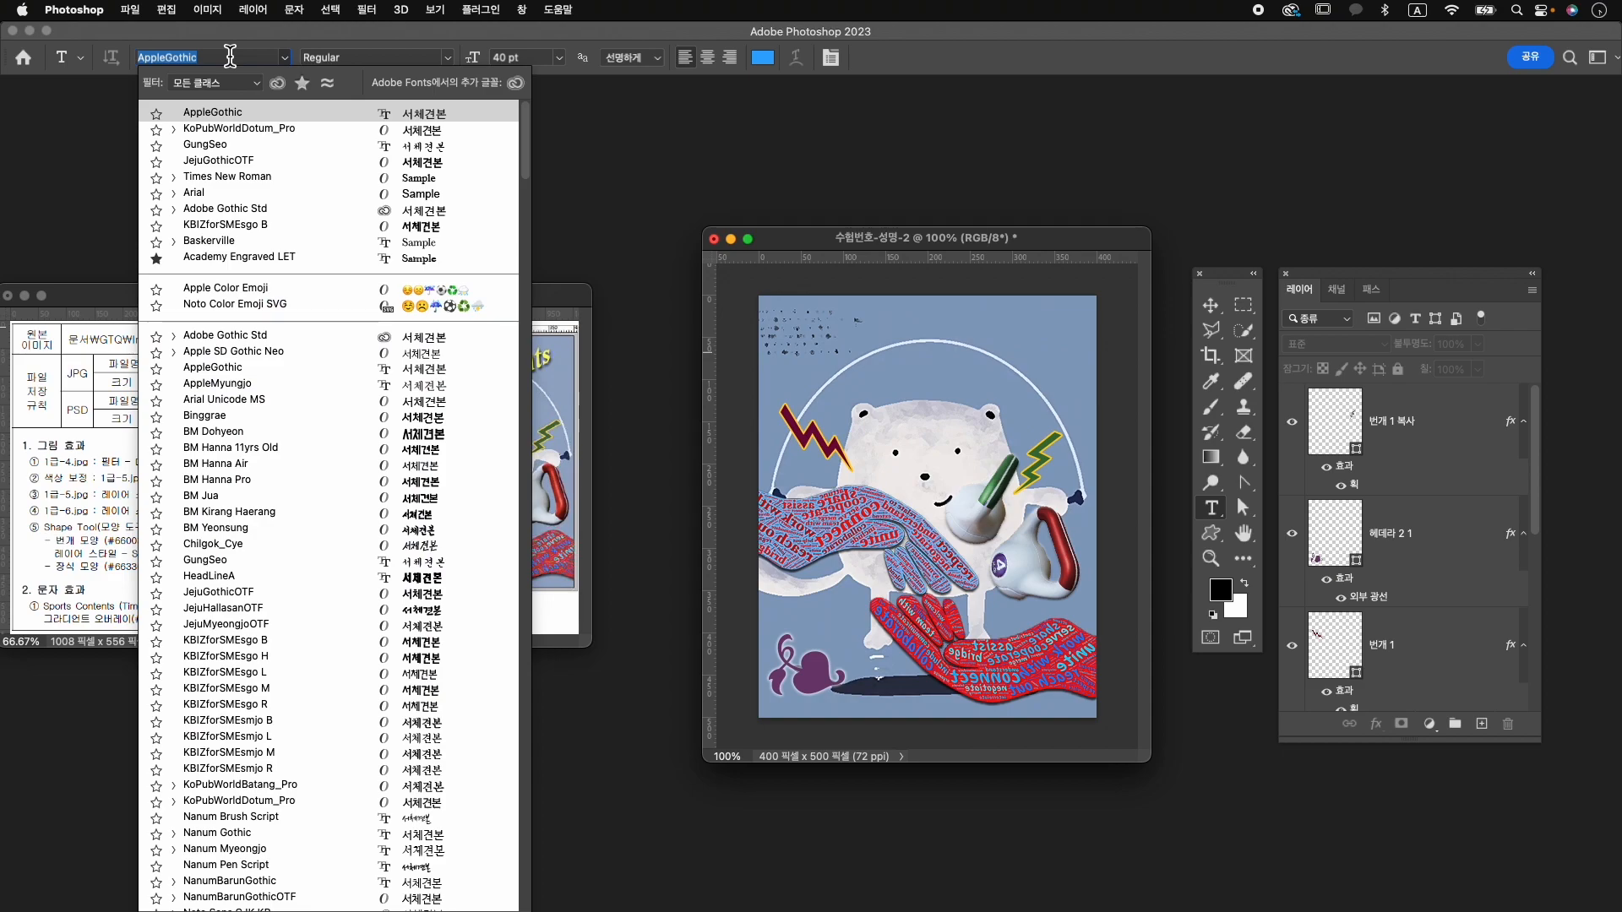
type("샤")
key("ctrl+space")
type("times")
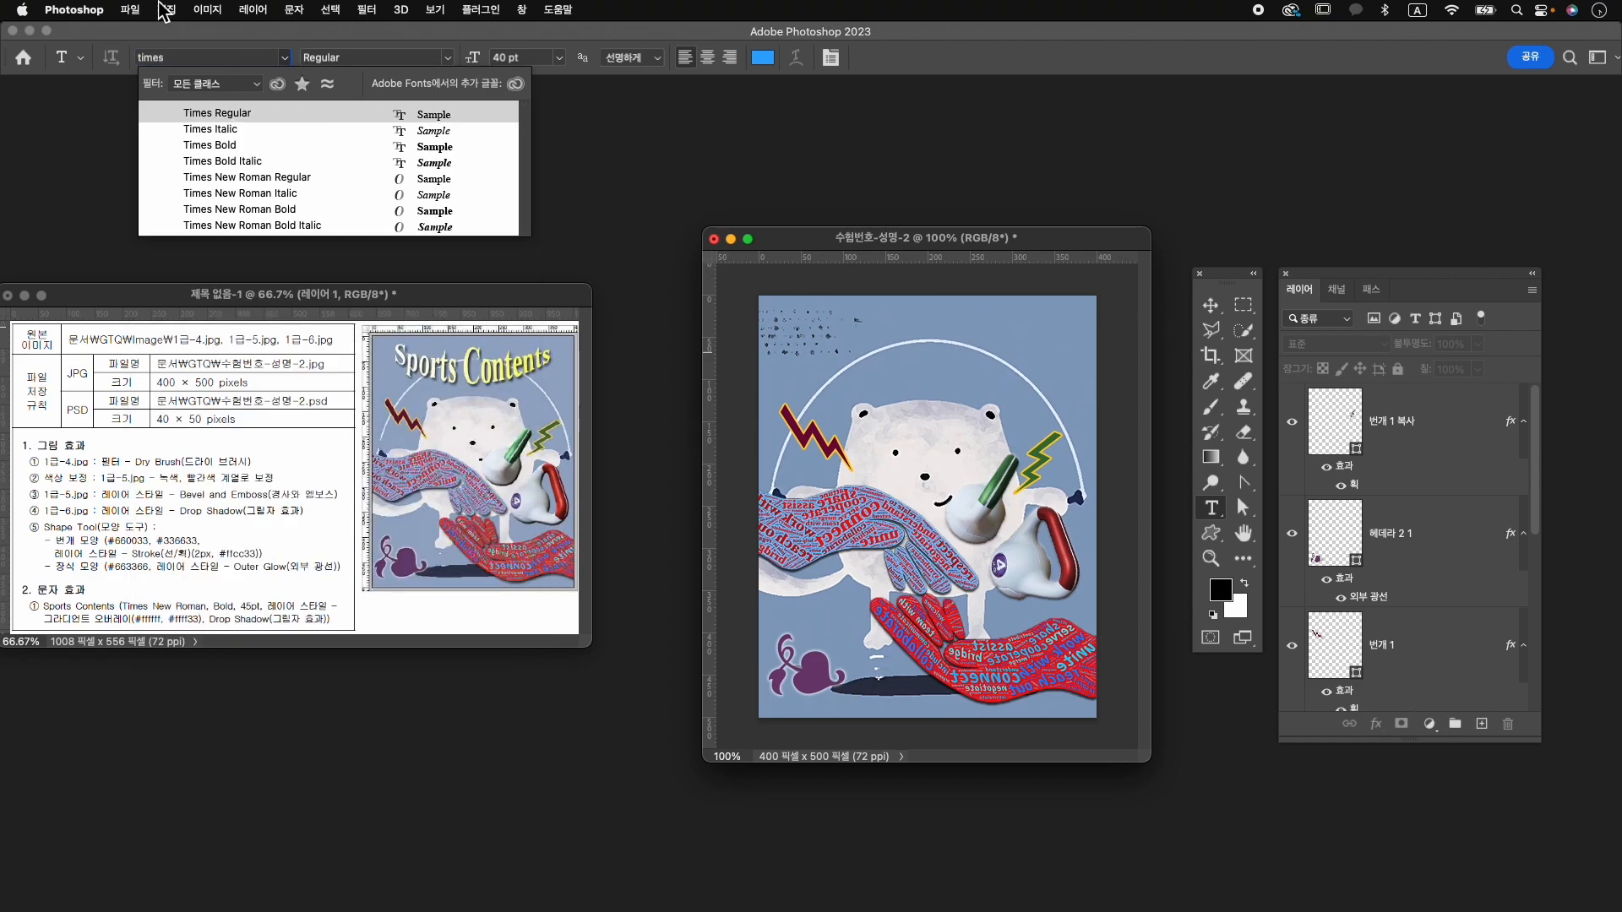
left_click(287, 210)
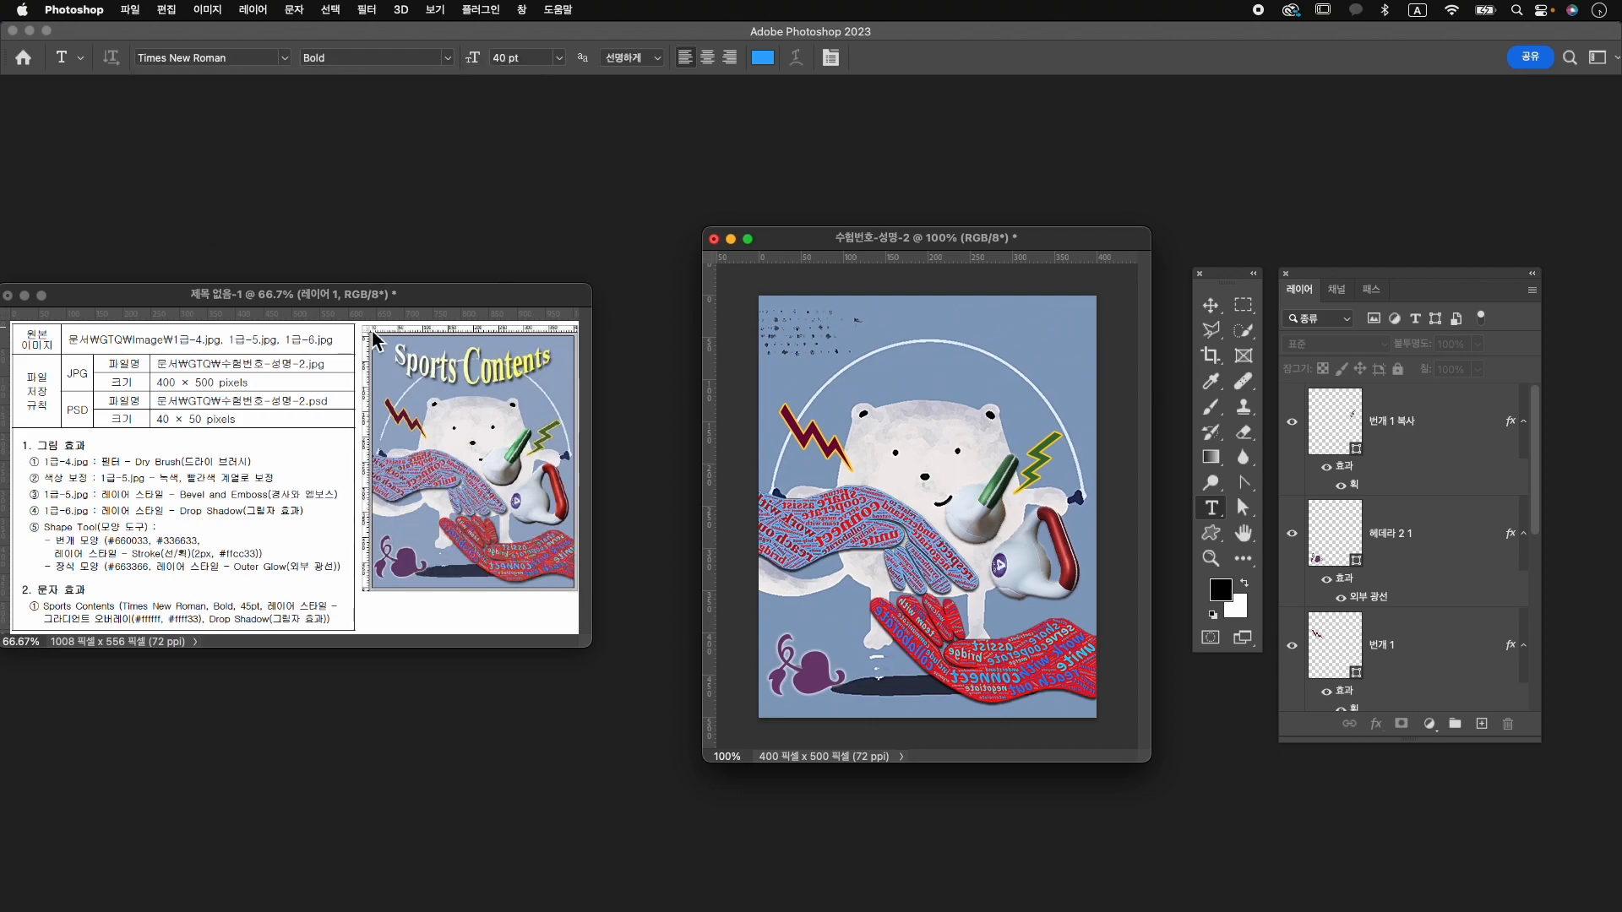
left_click(513, 58)
Add the title "Sports Contents" across the top of the poster and commit the text.
left_click(804, 342)
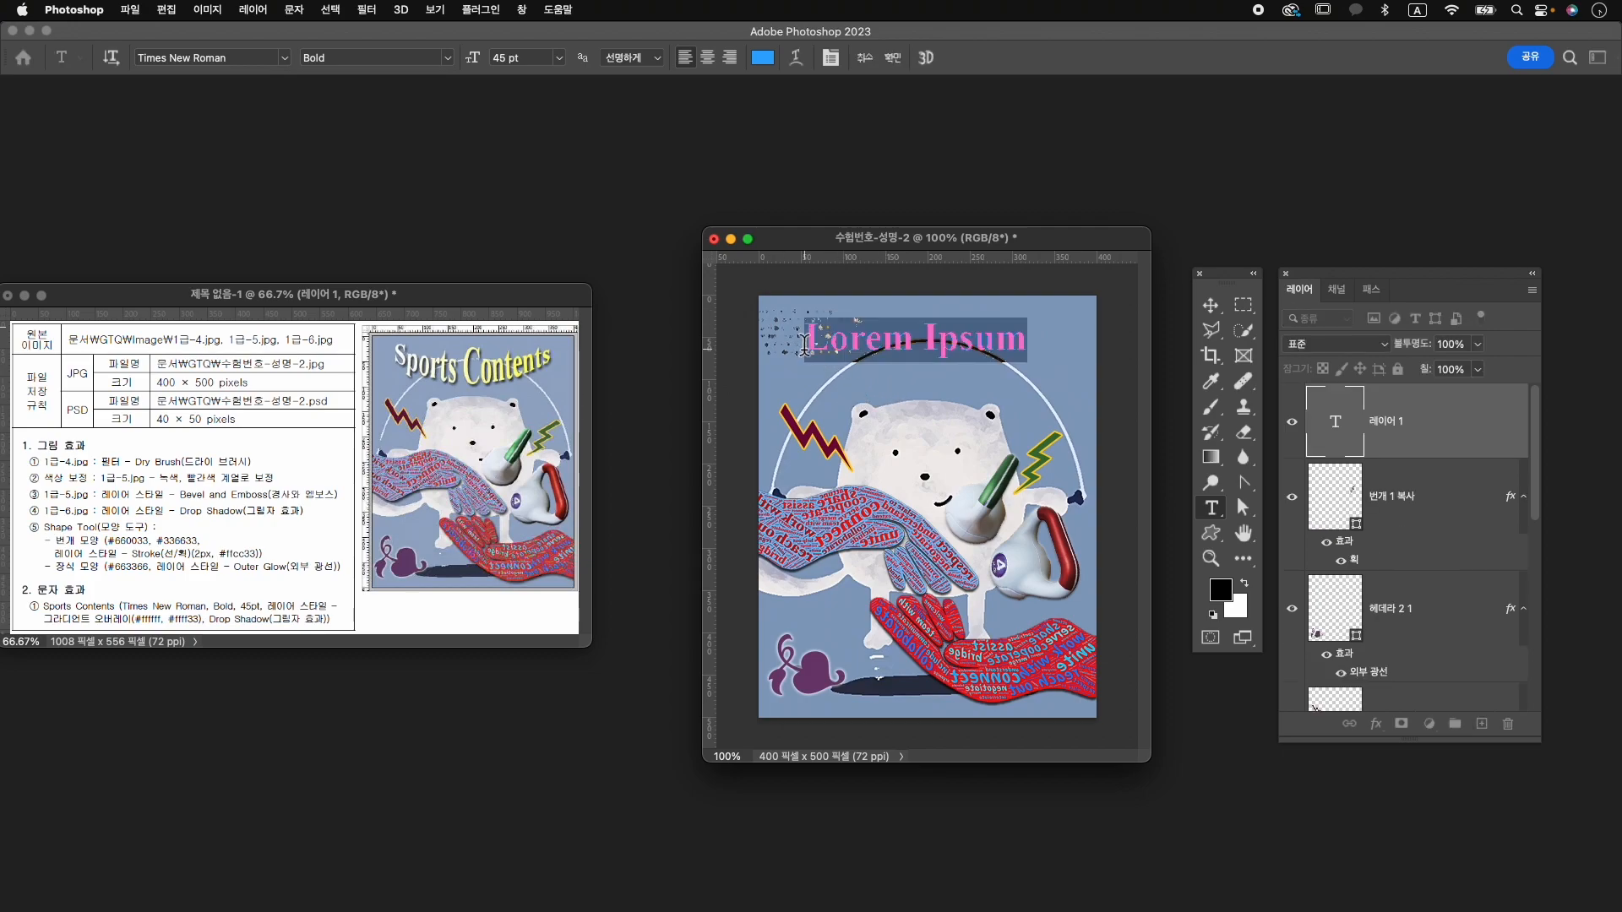
type("Sports Contents")
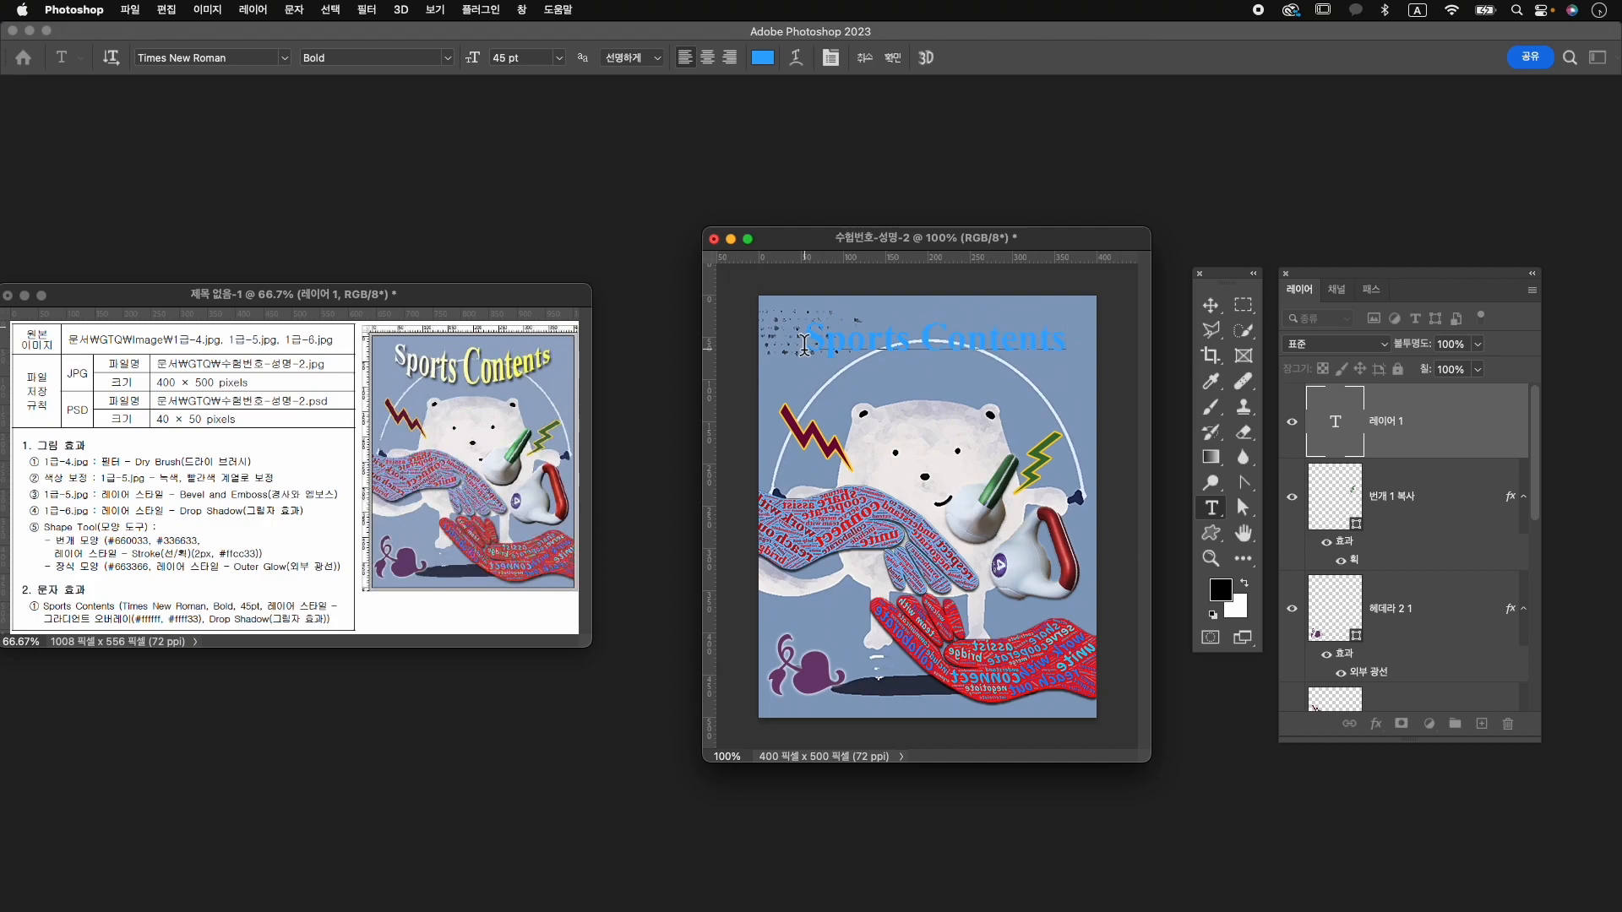
key("super+Return")
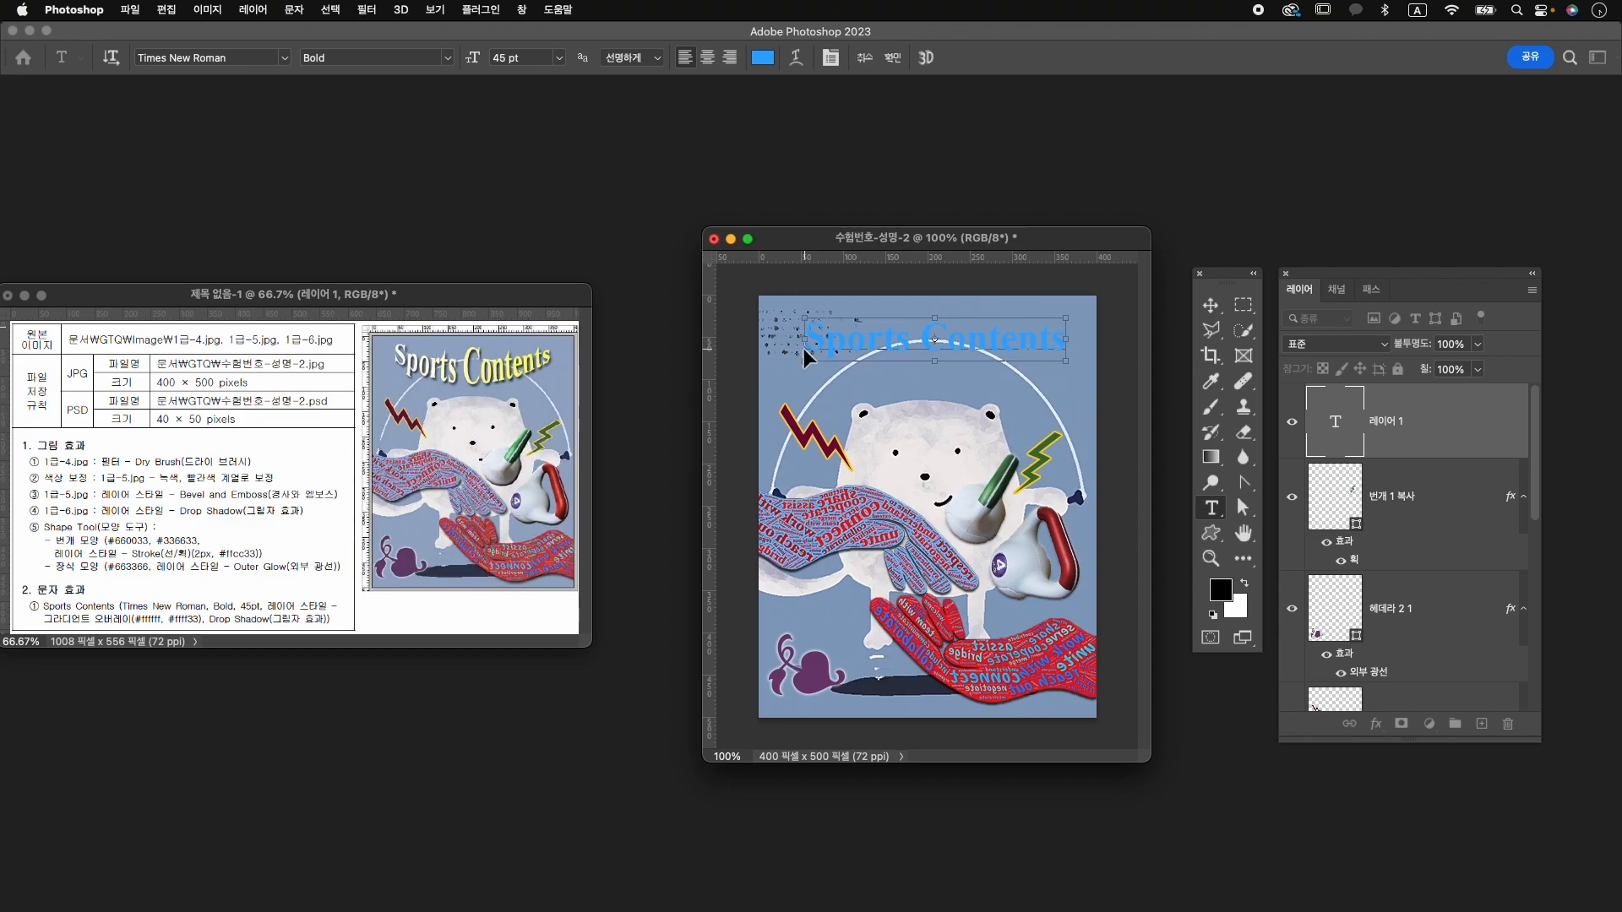
key("super+t")
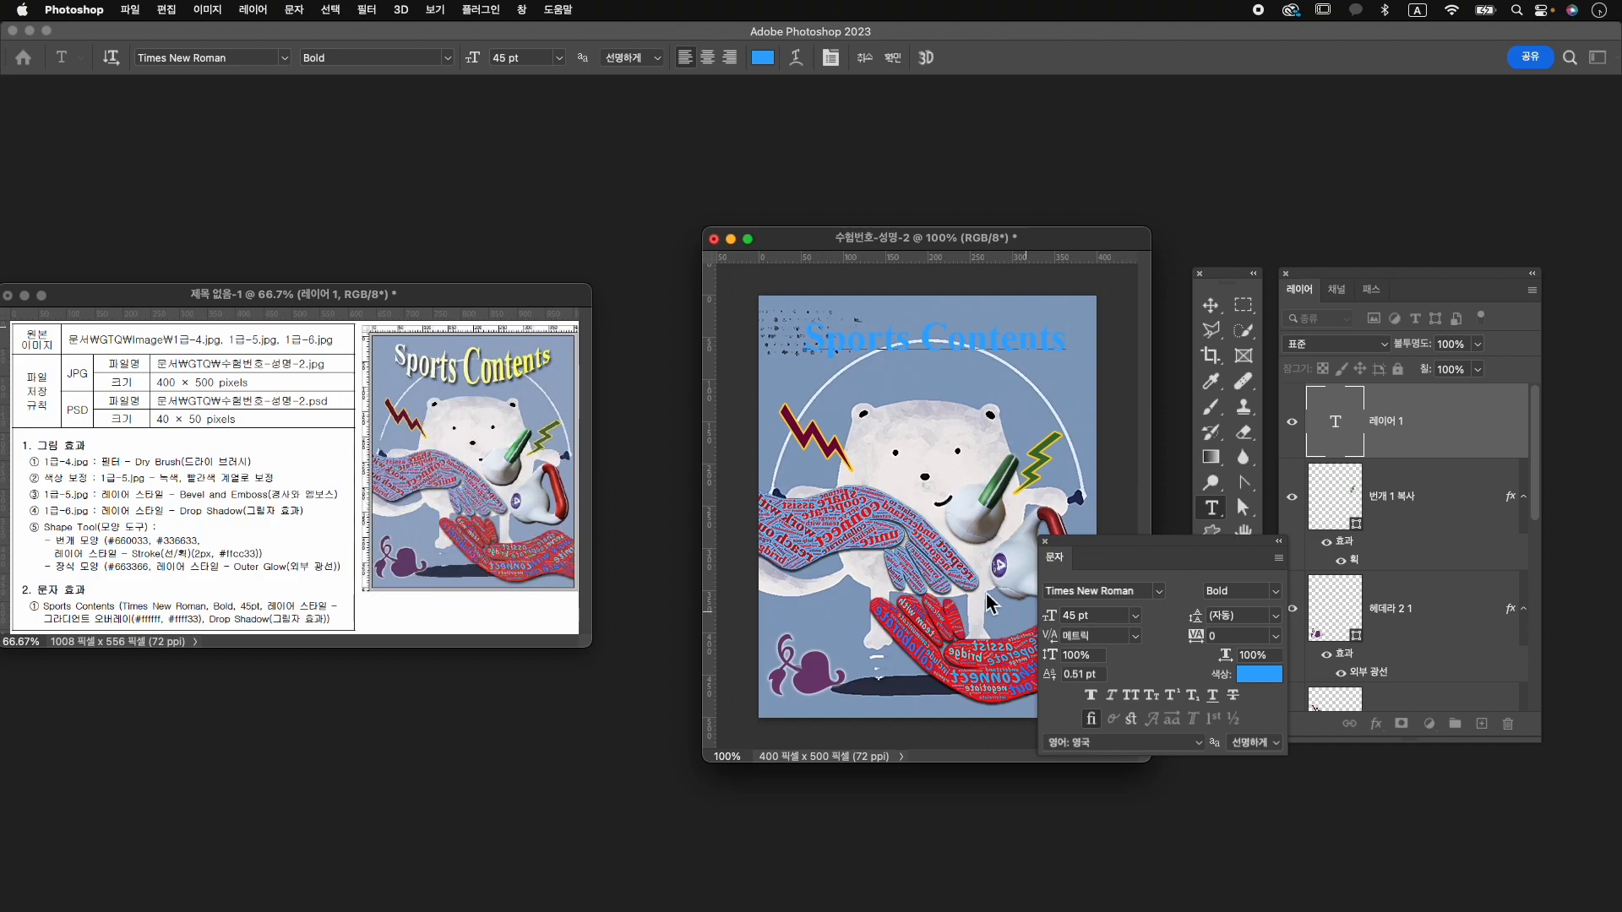
left_click(1046, 540)
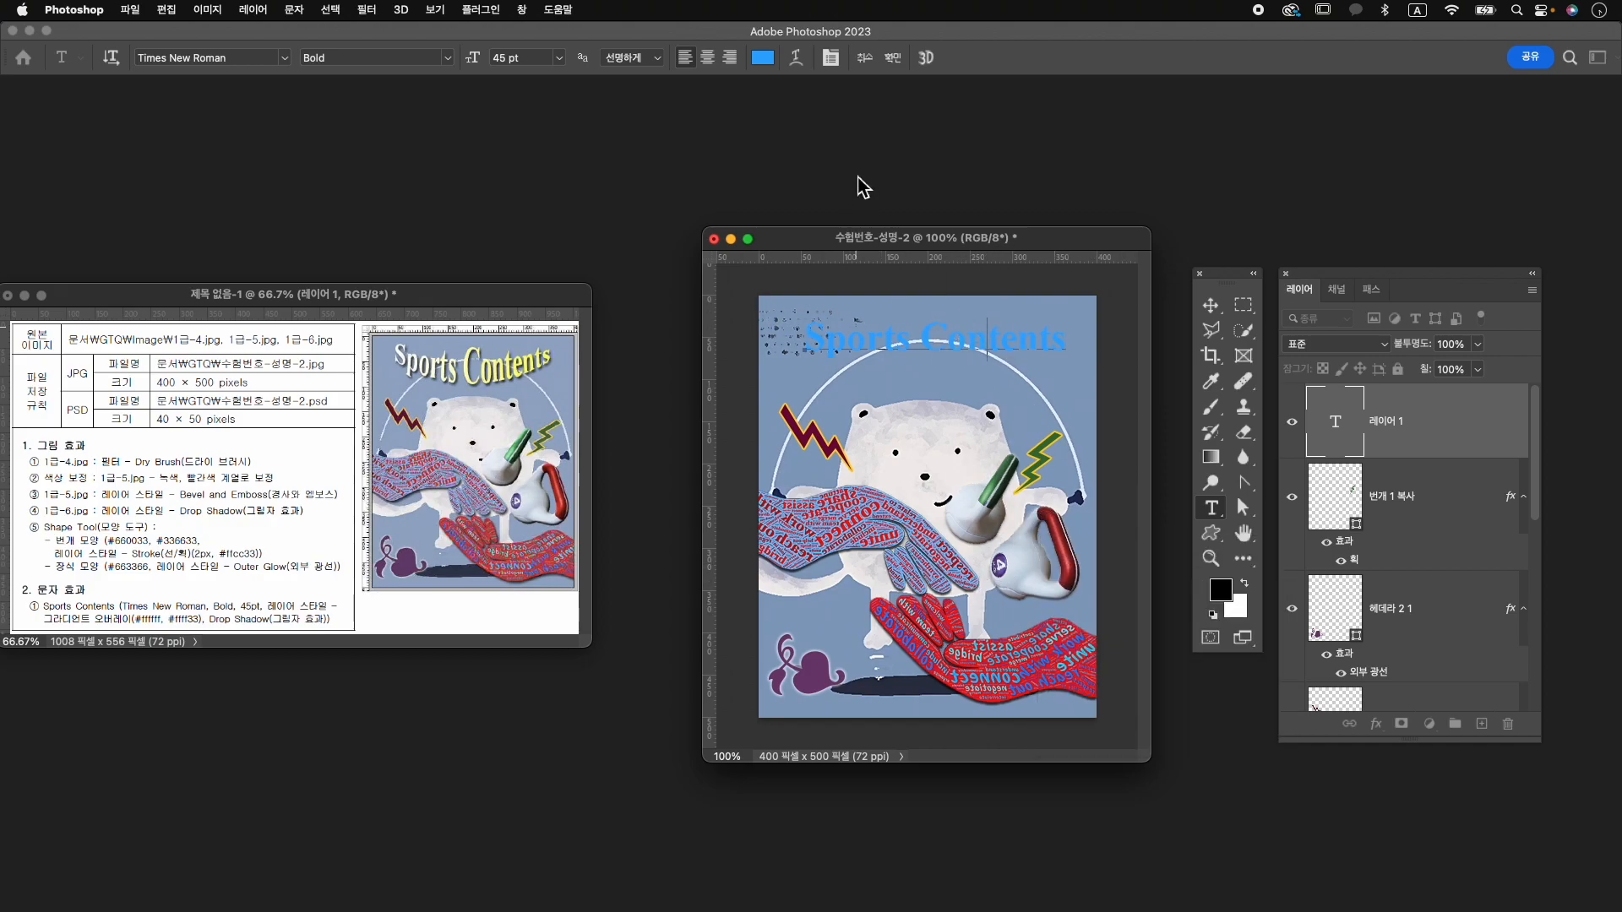
left_click(893, 58)
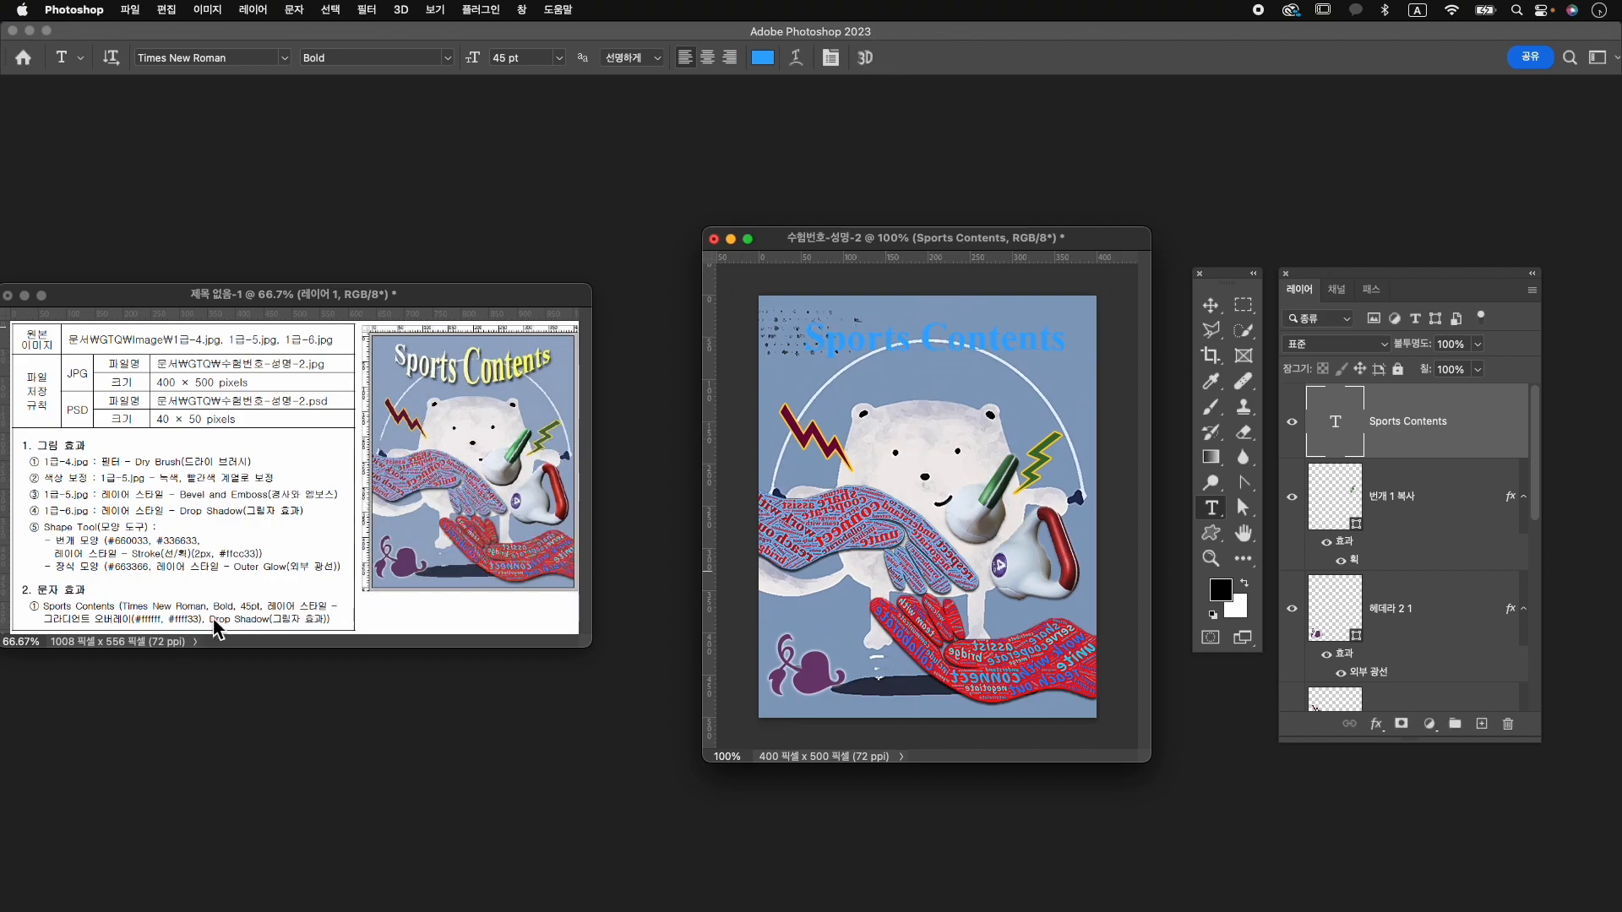
Add a Gradient Overlay to the "Sports Contents" title and set the gradient's starting colour to #ffffff.
left_click(1376, 724)
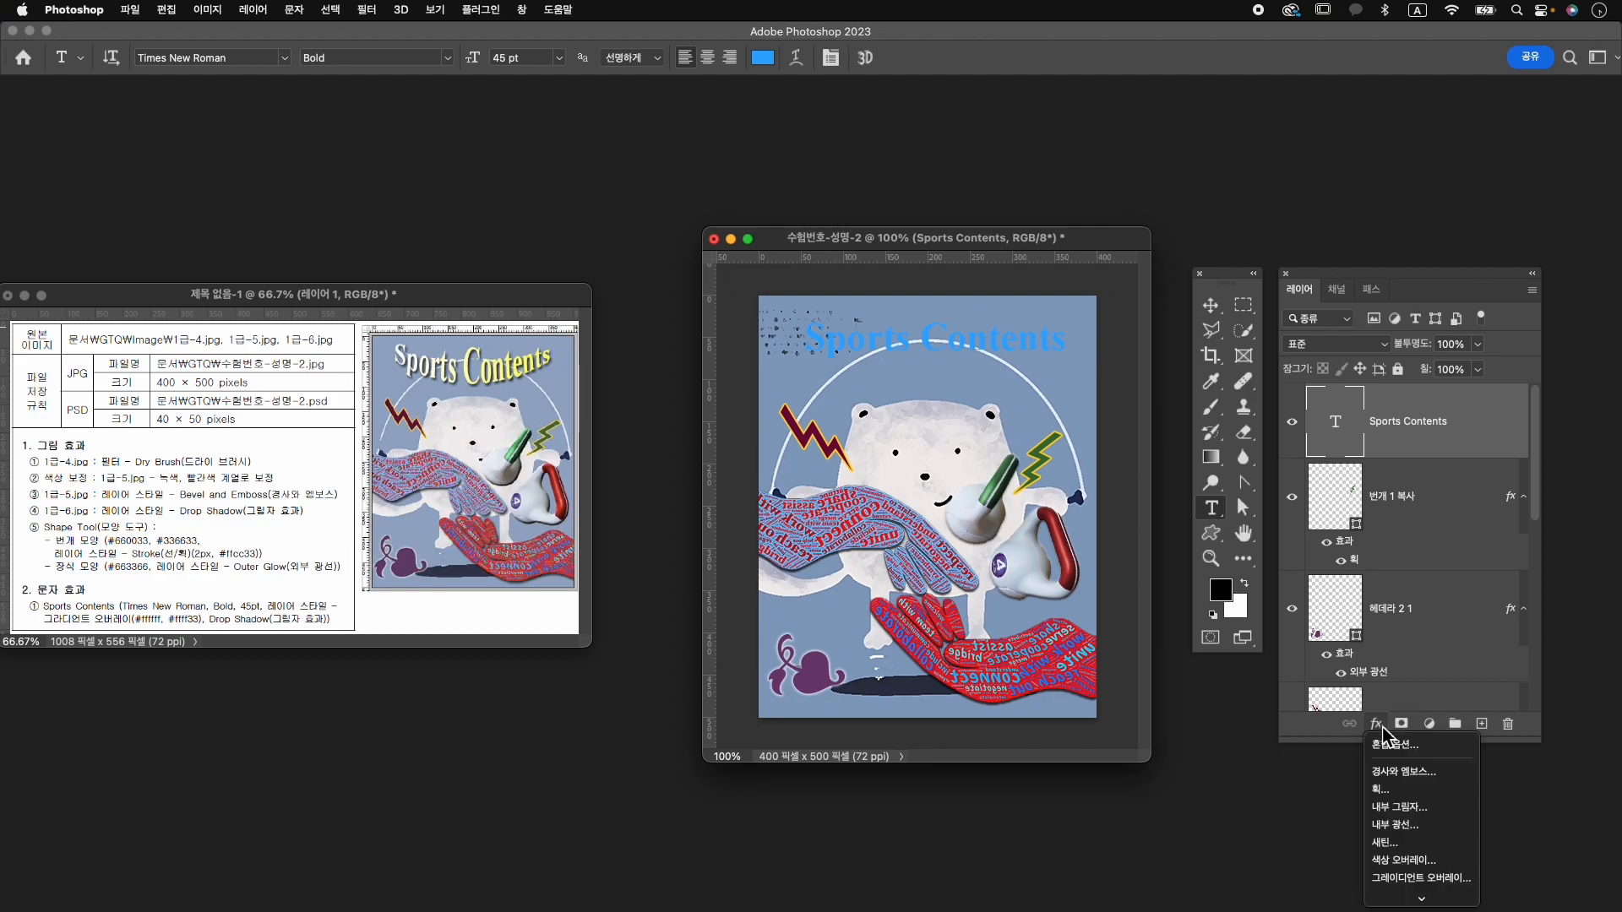
left_click(1441, 883)
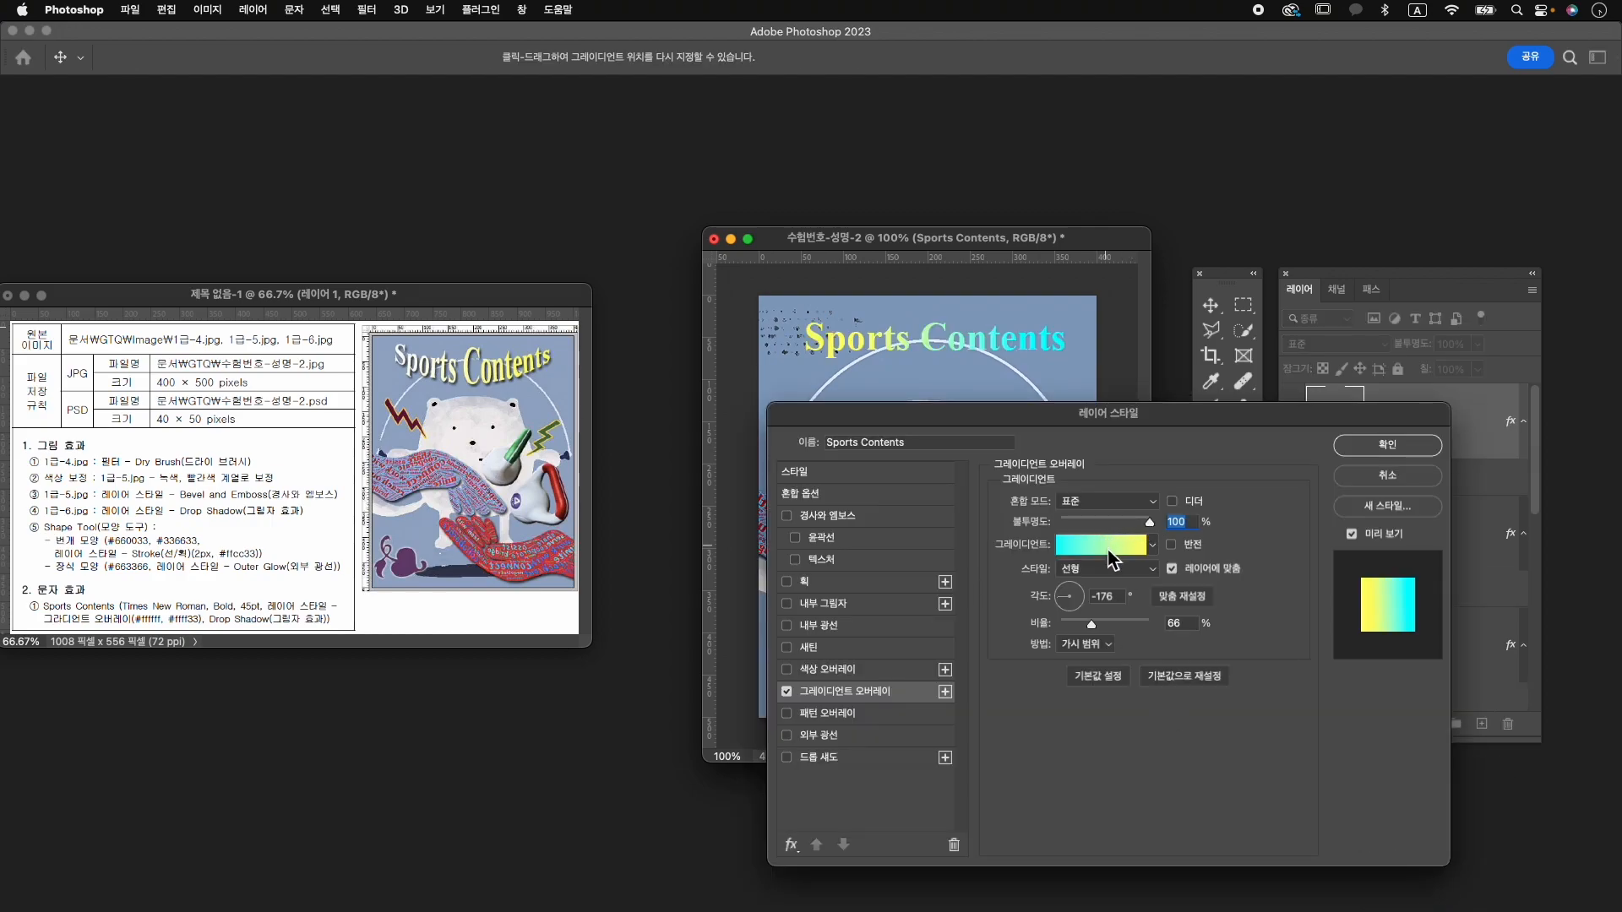
left_click(1112, 545)
double_click(678, 713)
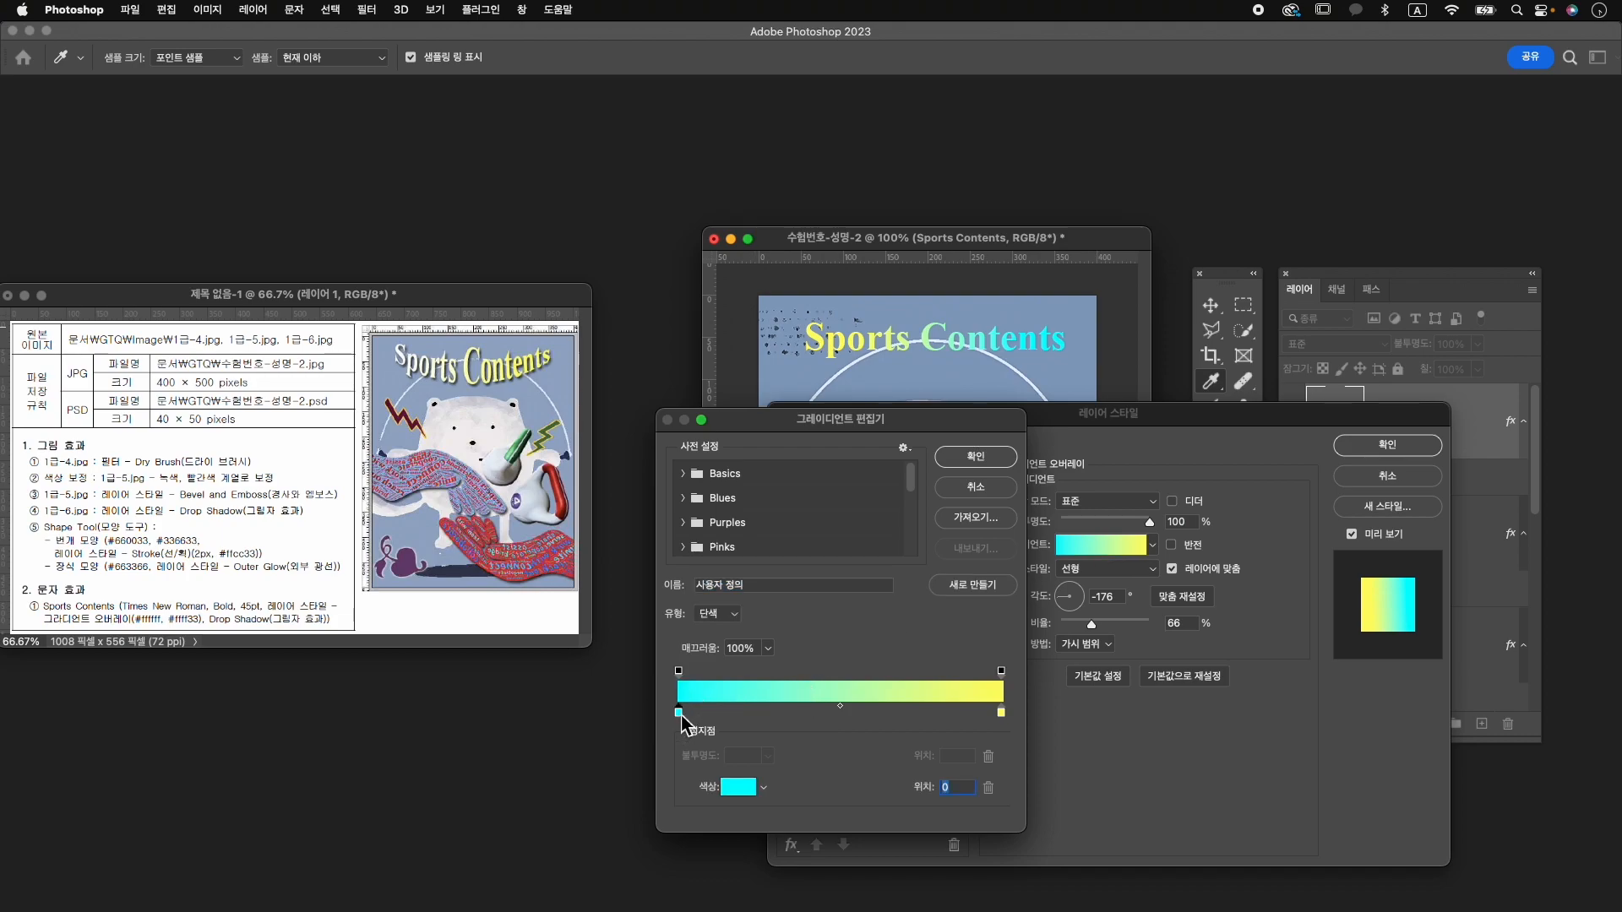
left_click_drag(886, 558, 765, 376)
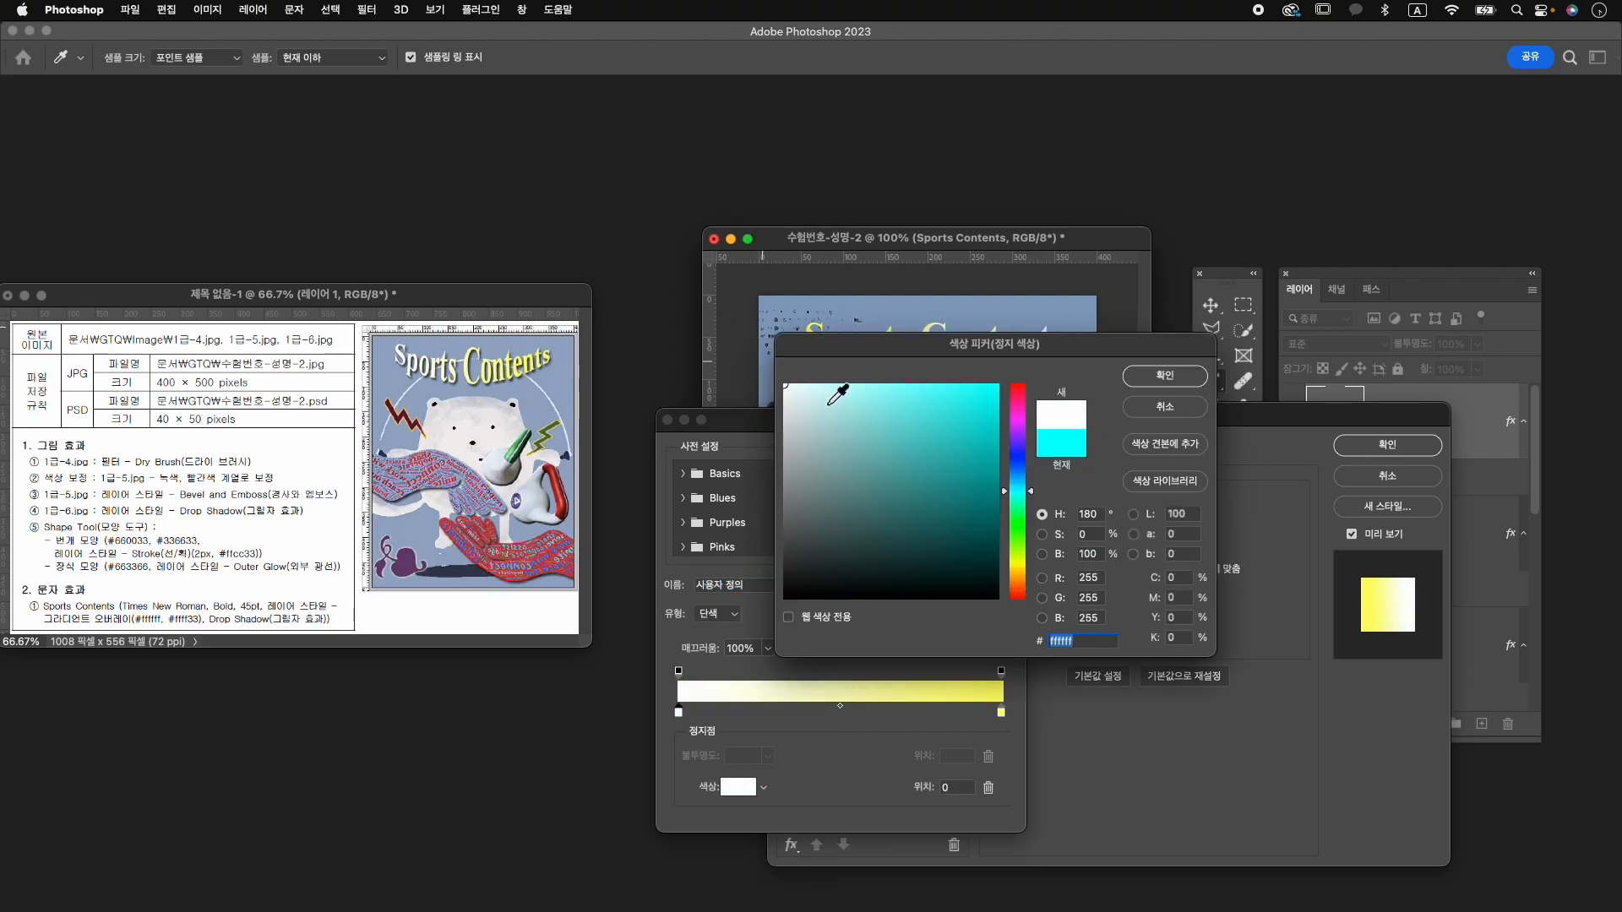
left_click(1177, 377)
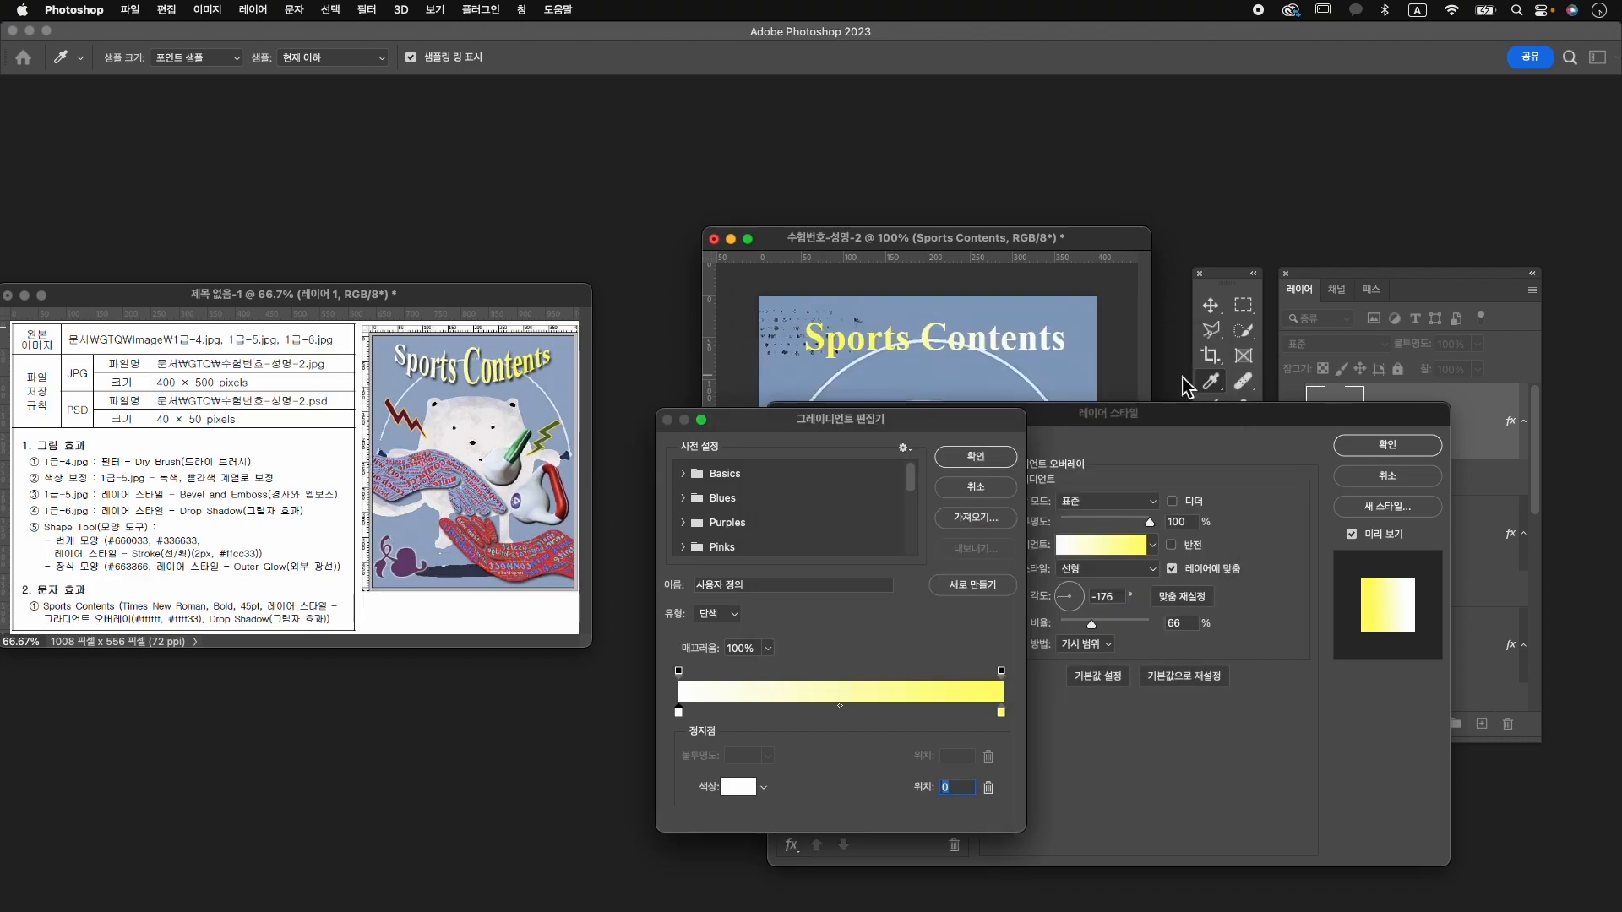
Set the title gradient's end colour to #ffff33 and accept the gradient.
left_click(1002, 714)
left_click(1001, 712)
left_click_drag(999, 715, 1001, 715)
left_click(740, 792)
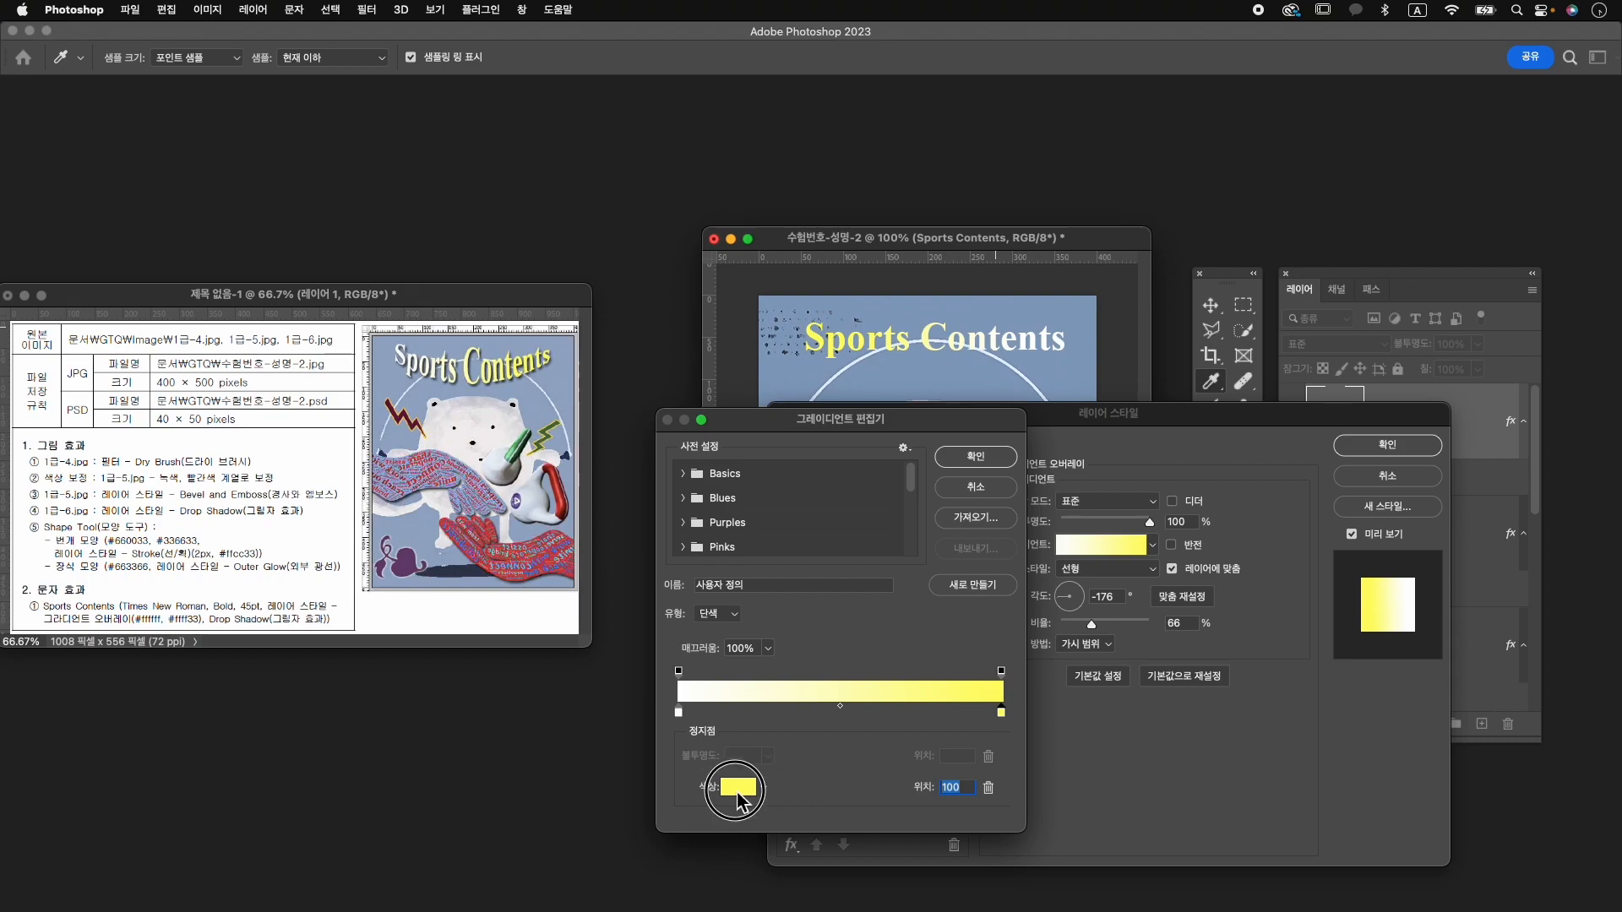
left_click(1066, 640)
type("fff")
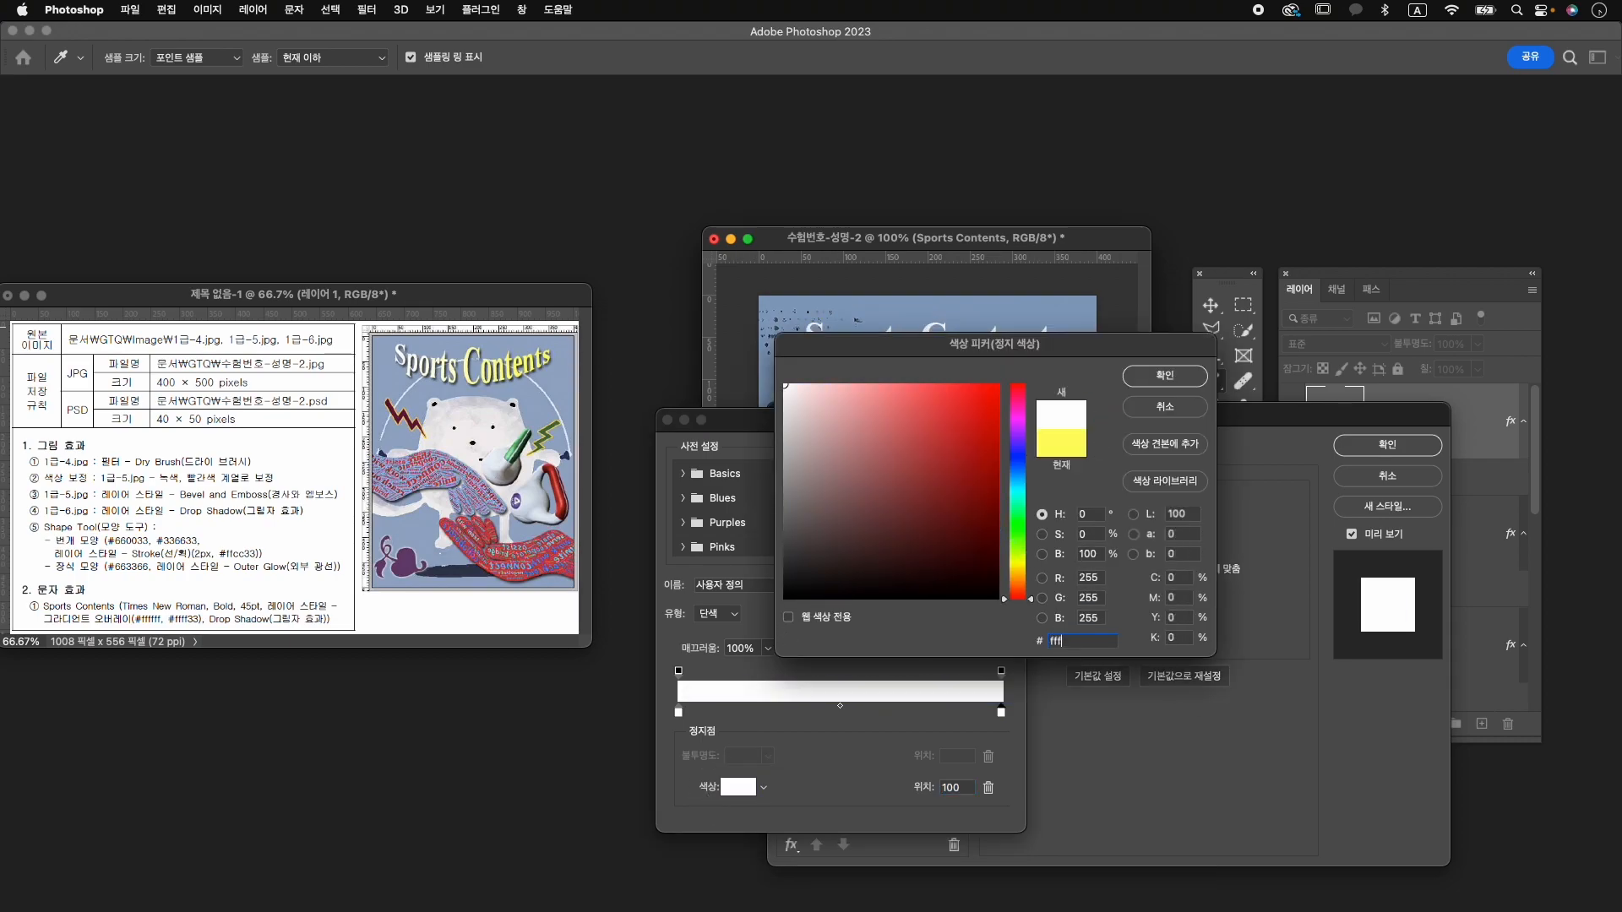
type("f33")
key("Return")
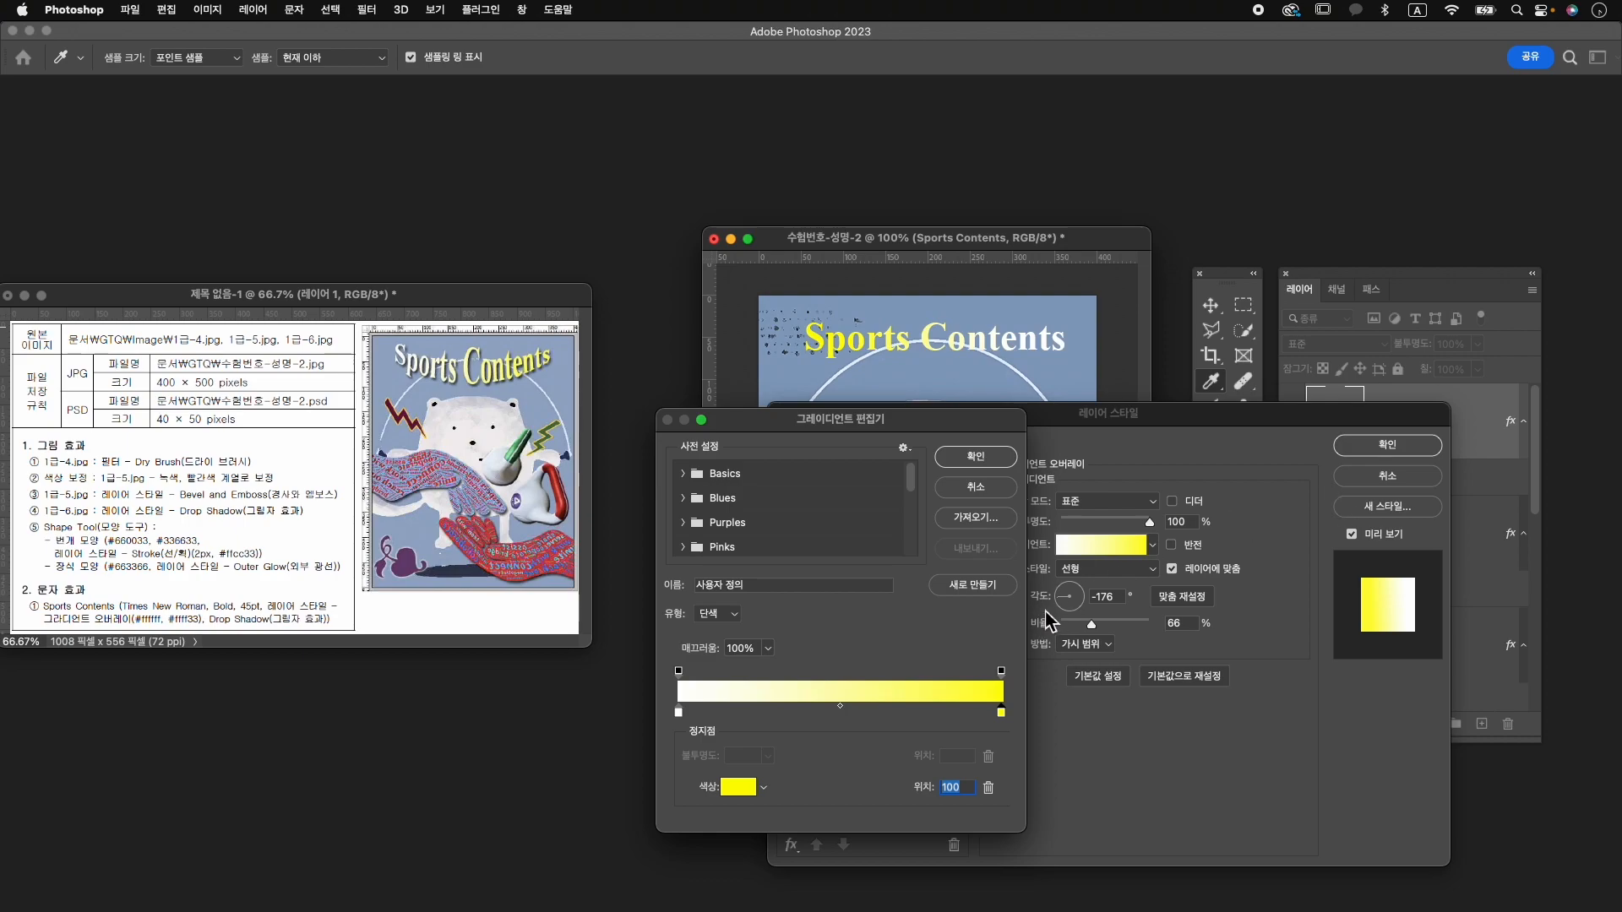
left_click(989, 457)
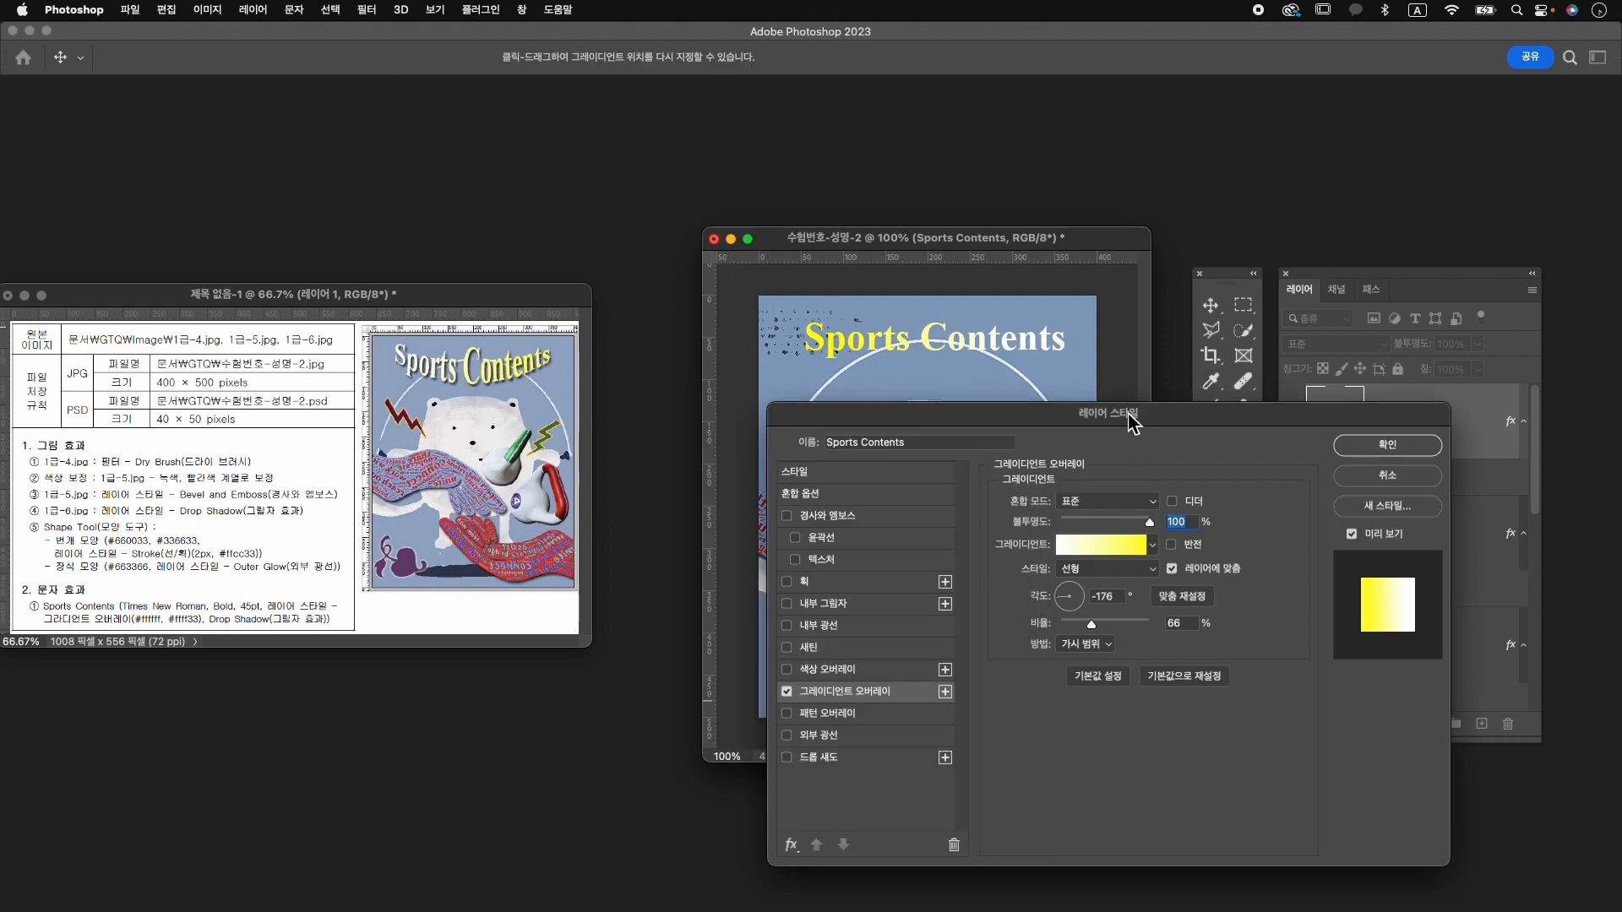
Set the title's gradient angle to 0° and add a Drop Shadow with 70% opacity, 3 px distance, 8% spread and 1 px size.
left_click_drag(1083, 614, 1093, 608)
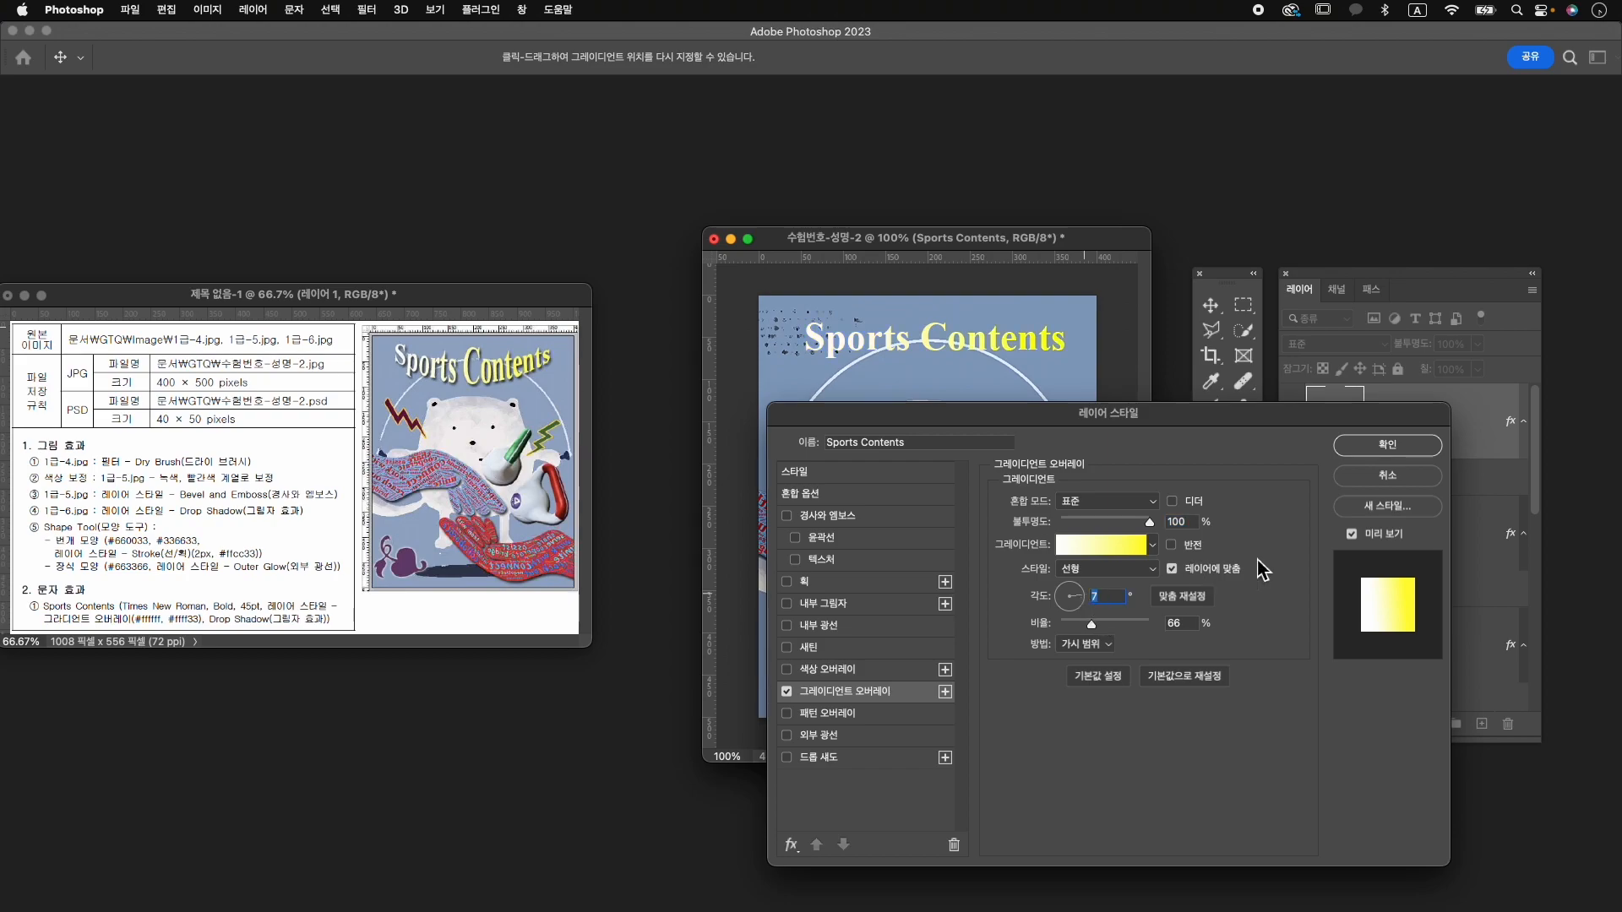
type("0")
left_click(1394, 448)
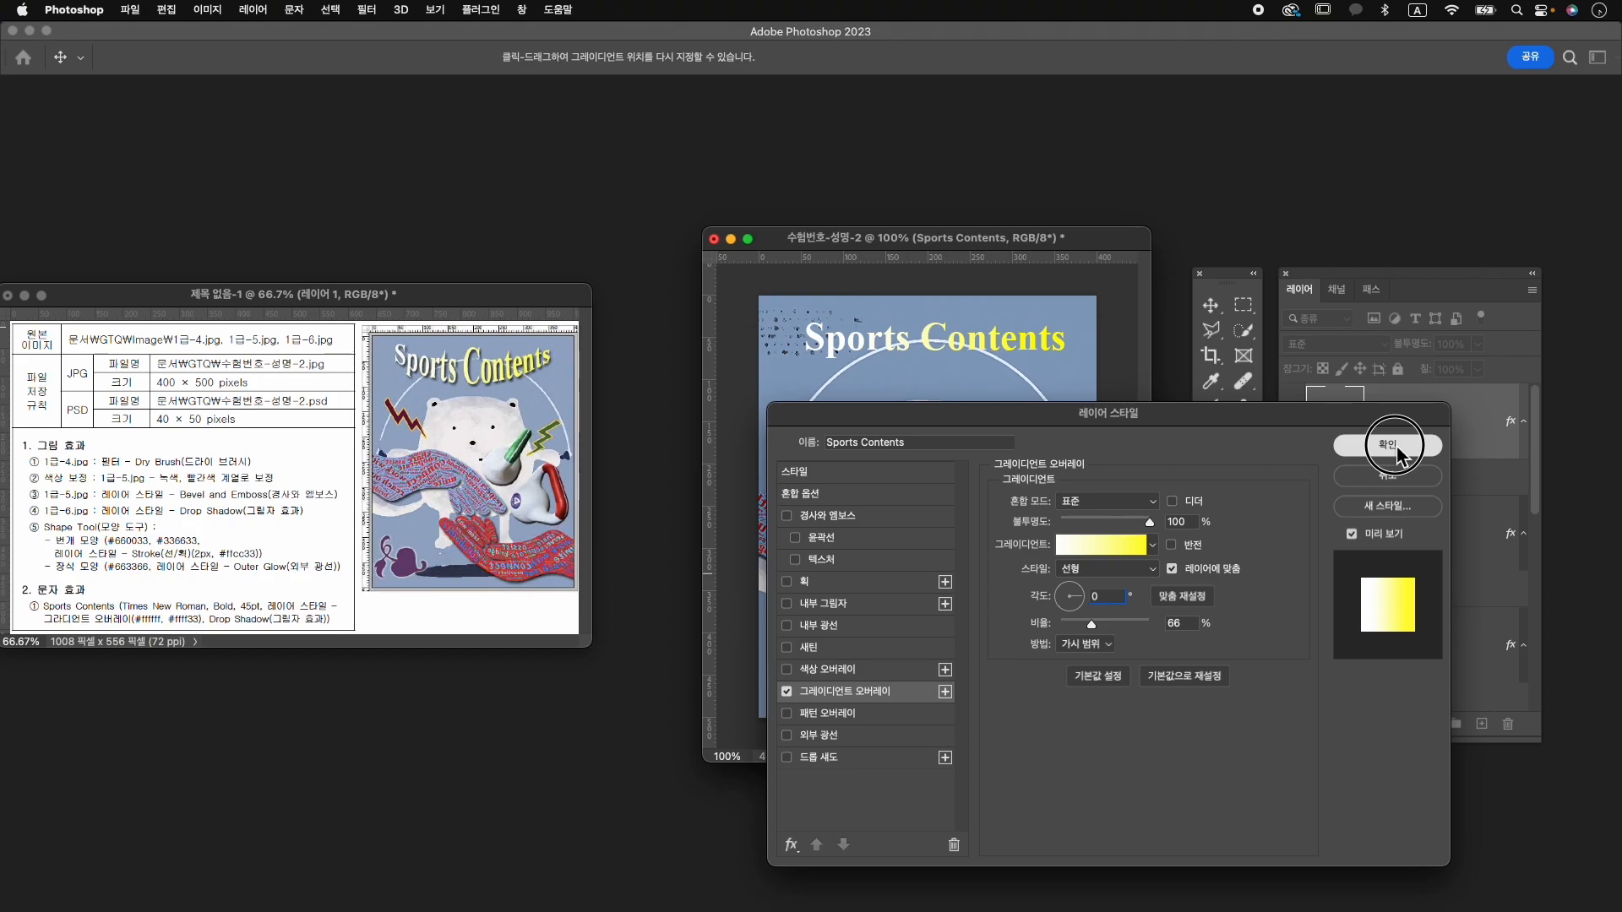
left_click(836, 759)
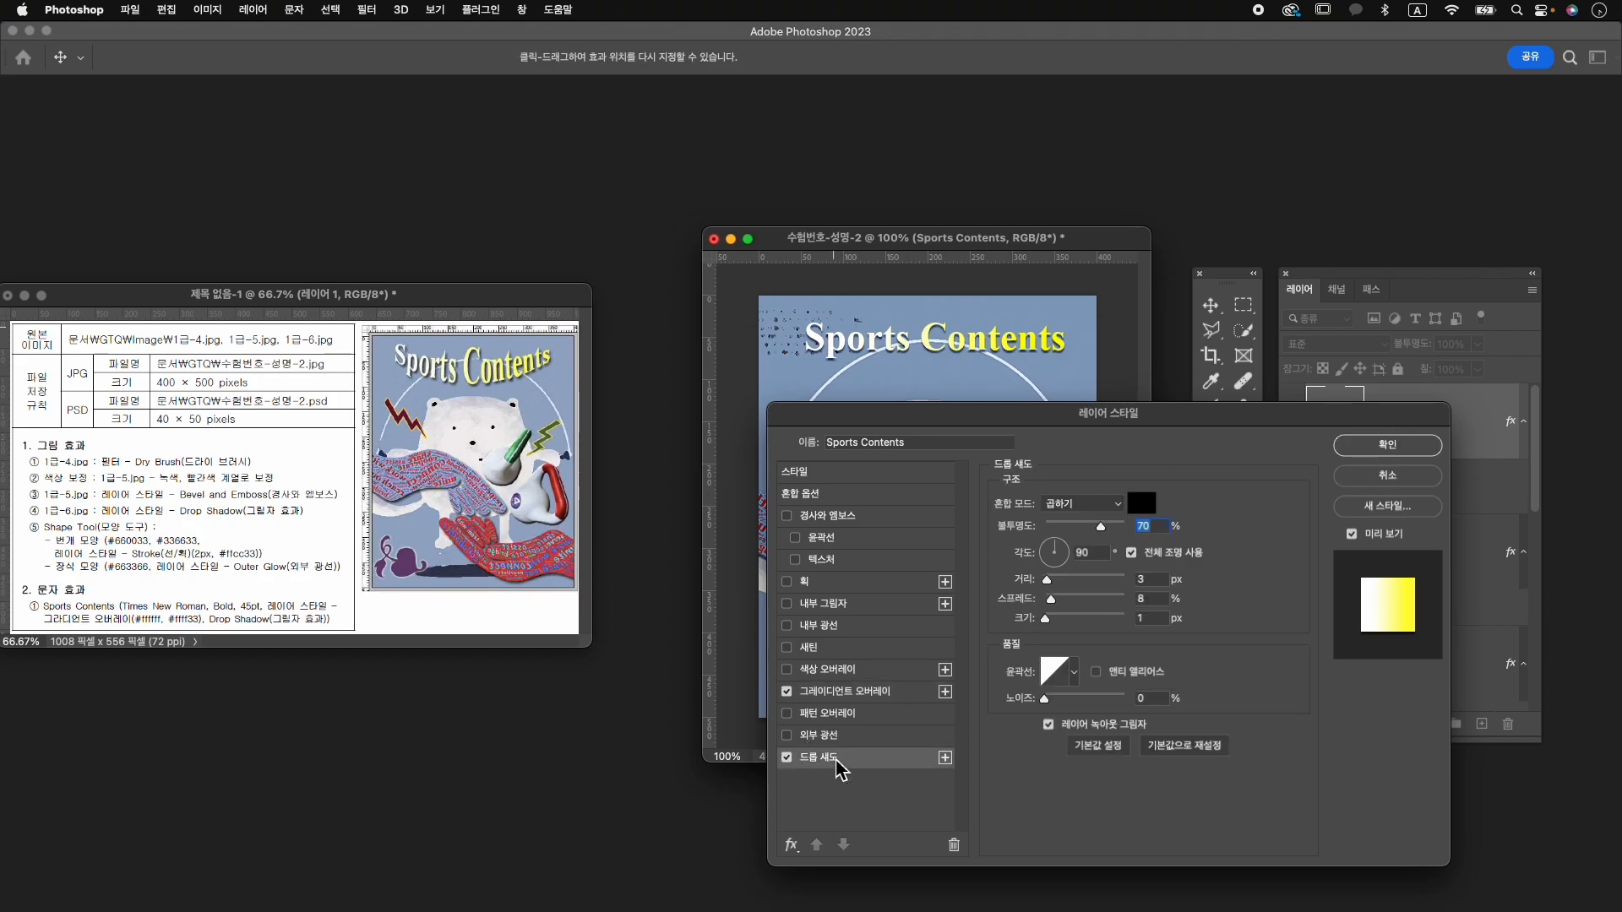
left_click(1387, 445)
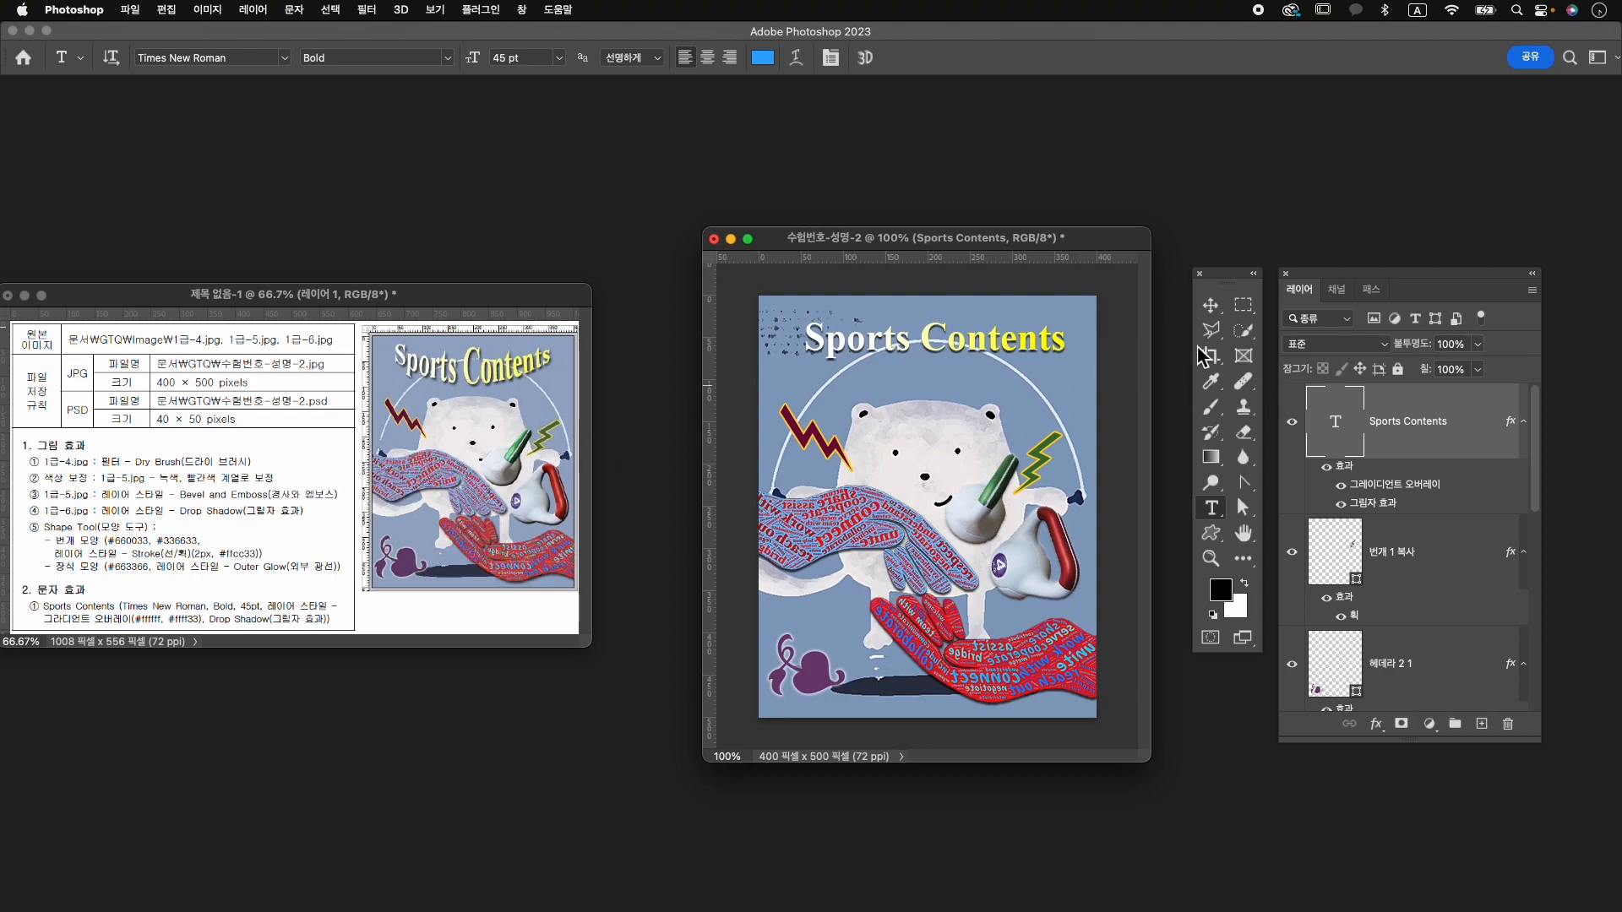
Warp the "Sports Contents" title with the Arc Lower (아래 부채꼴) style, horizontal, at a bend of +40%.
left_click(802, 59)
left_click(1398, 297)
left_click(1398, 331)
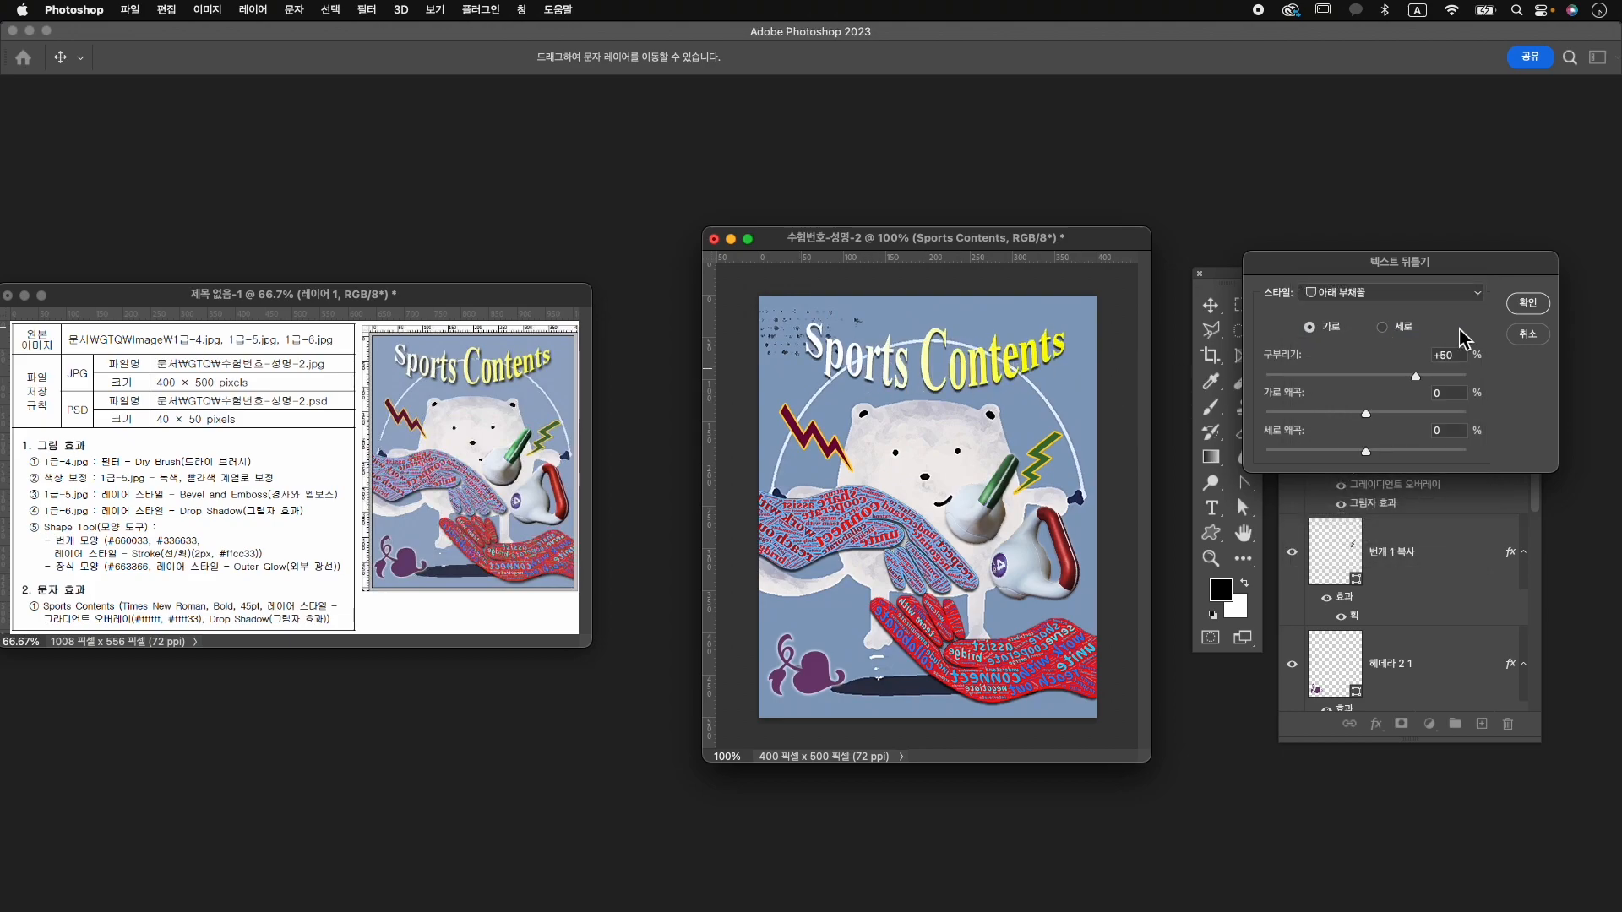
left_click_drag(1416, 377, 1406, 383)
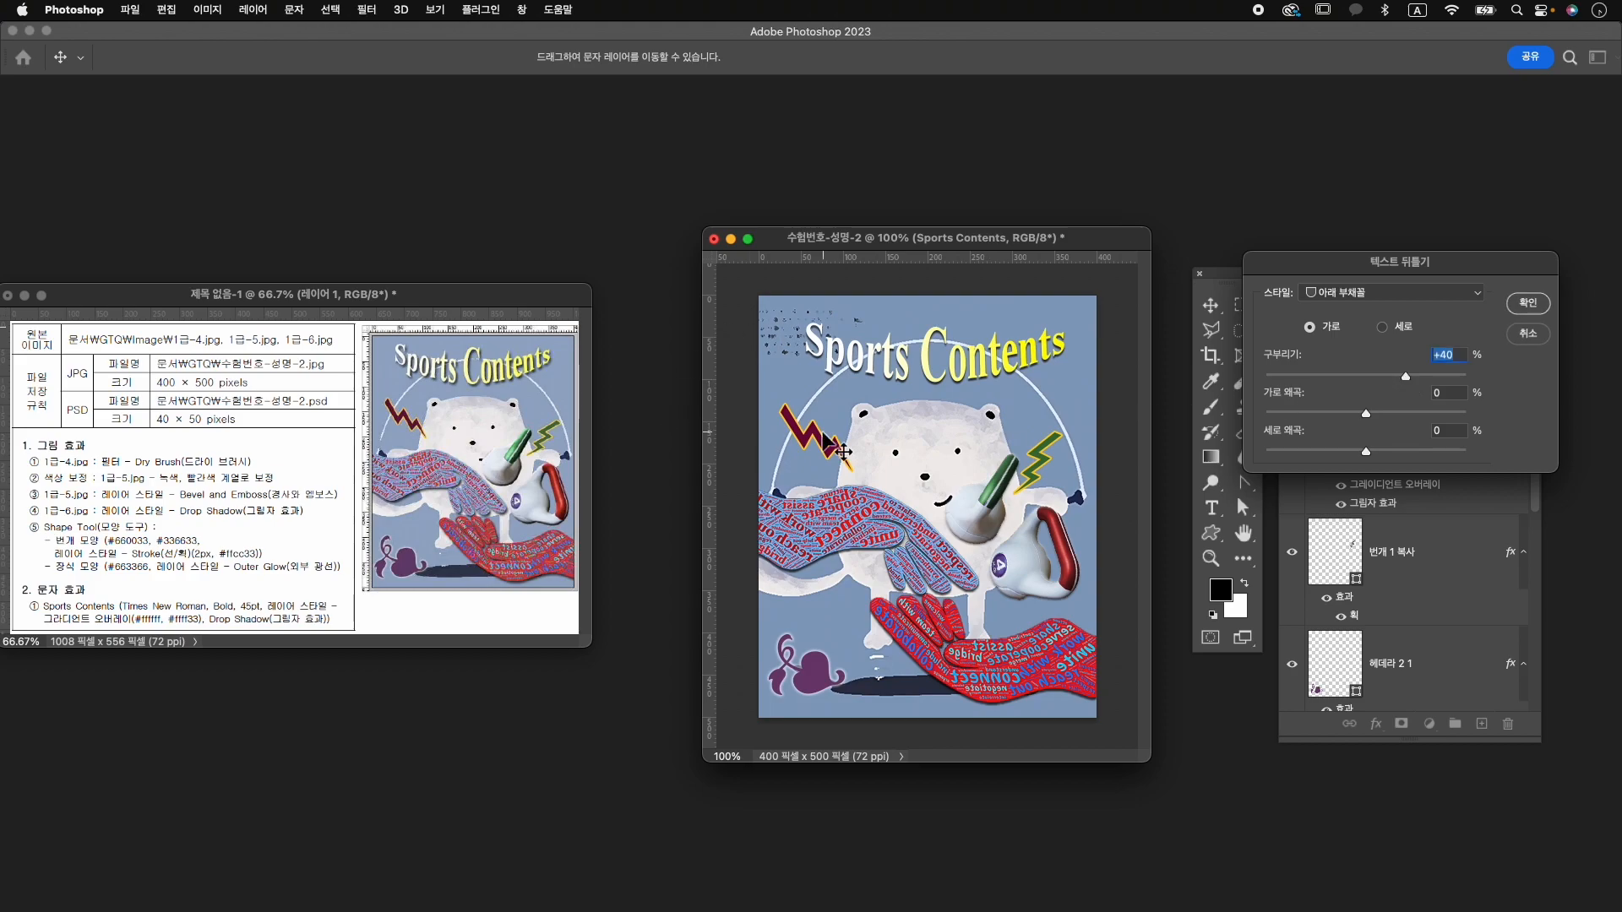
left_click(1528, 303)
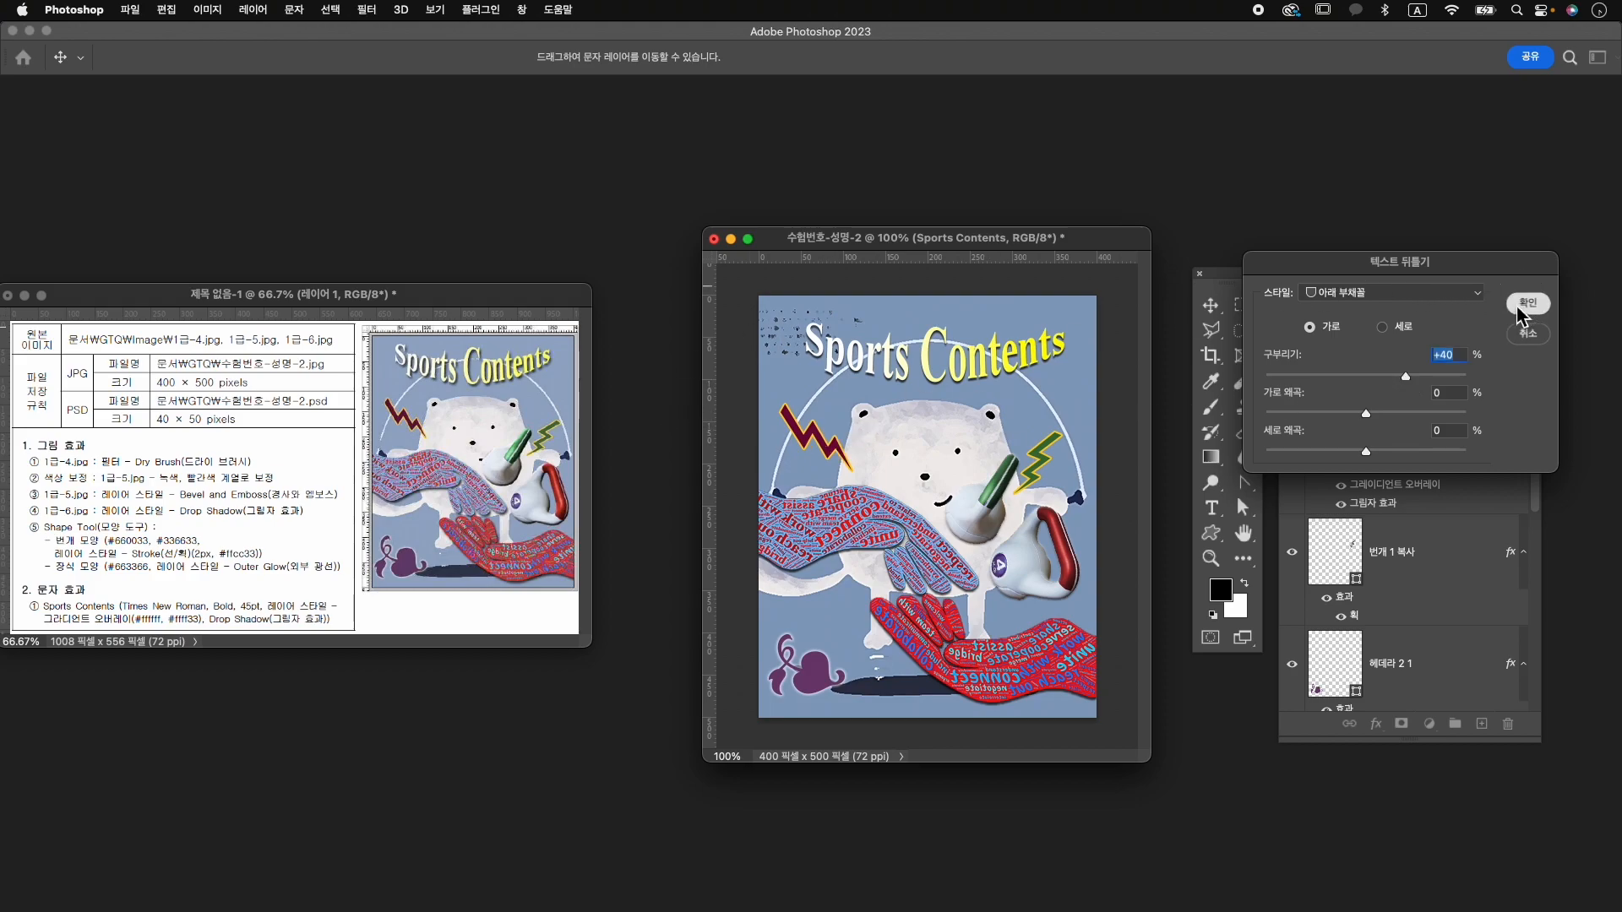
Reposition the warped title with Free Transform to about X 200 px, Y 83 px and apply the transform.
key("ctrl+t")
left_click_drag(986, 372, 983, 366)
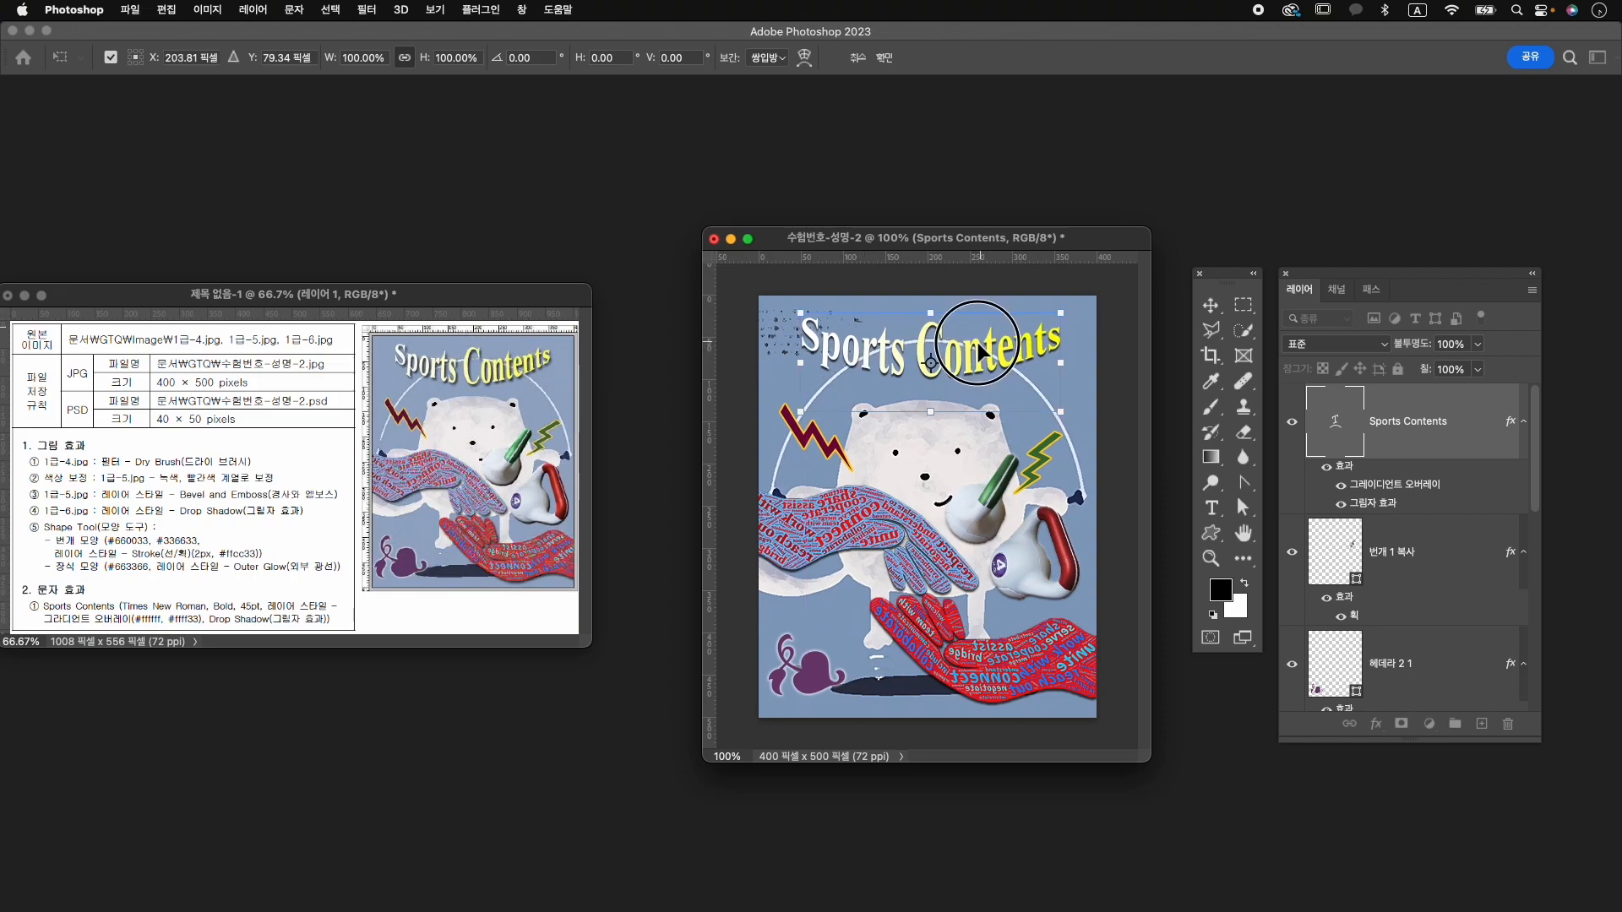
key("Left")
key("Left")
key("Left")
key("Left")
key("Down")
key("Down")
key("Down")
key("Down")
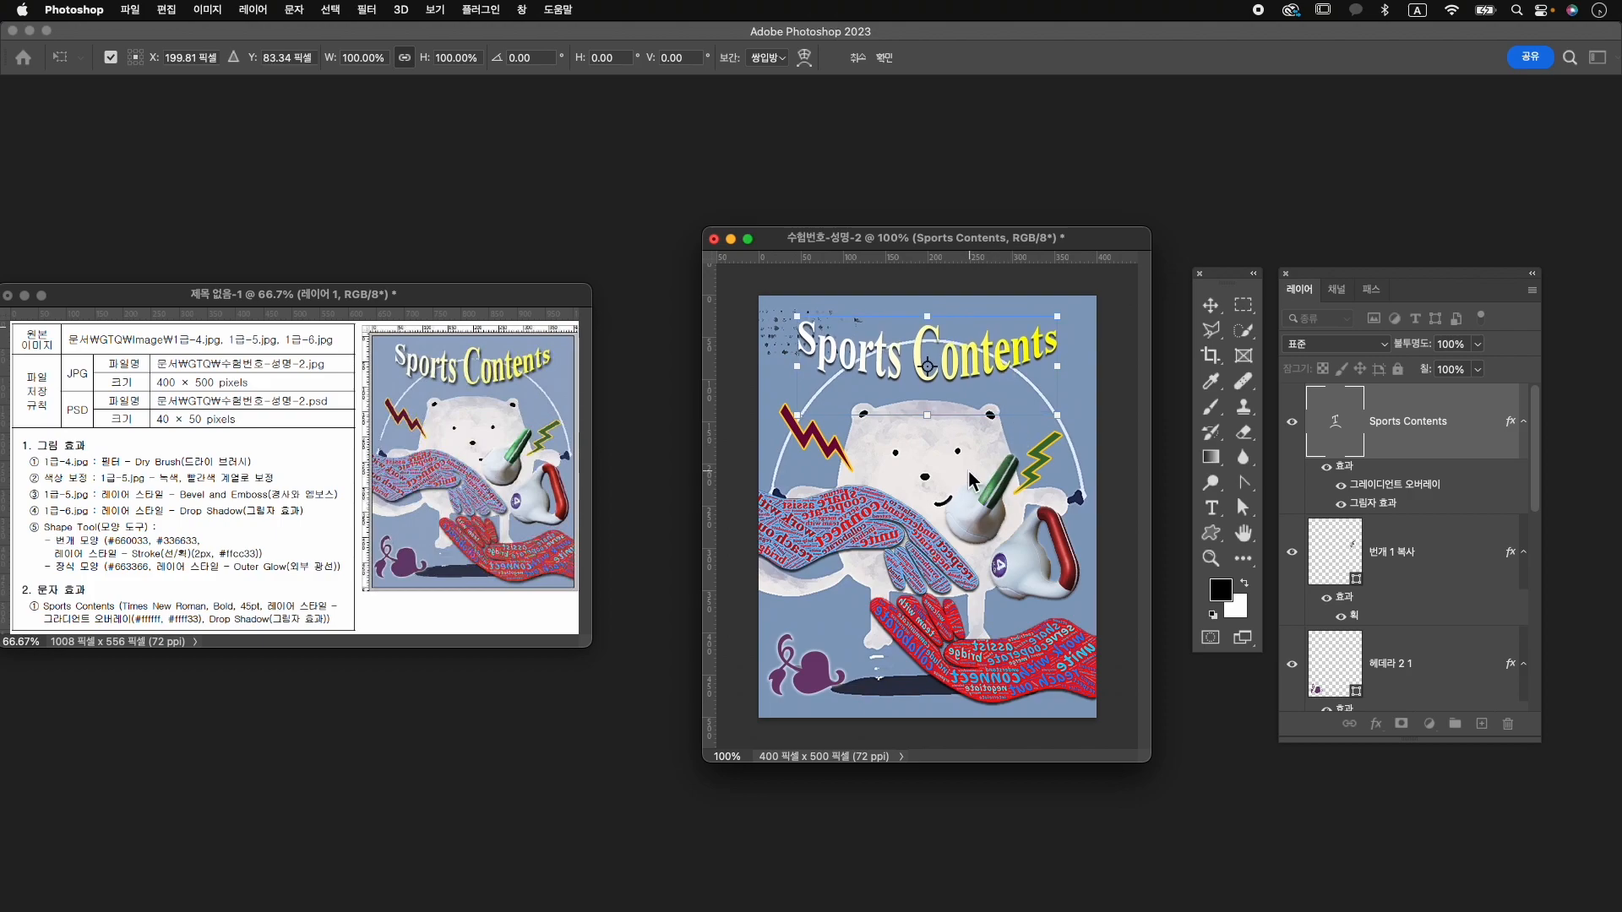
key("Return")
key("t")
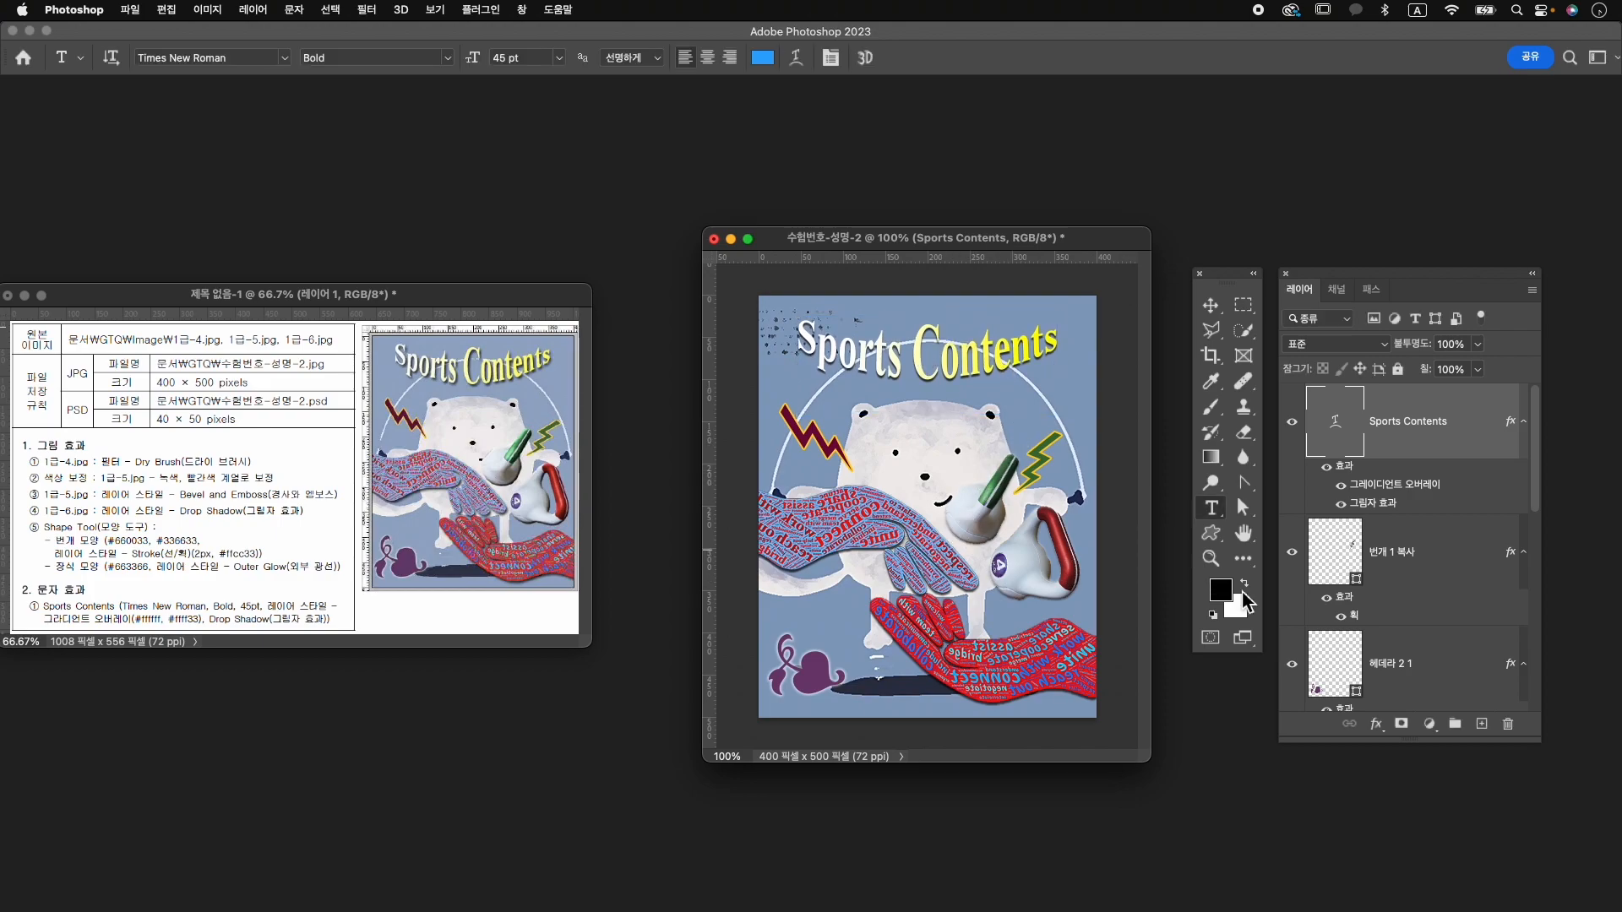
key("v")
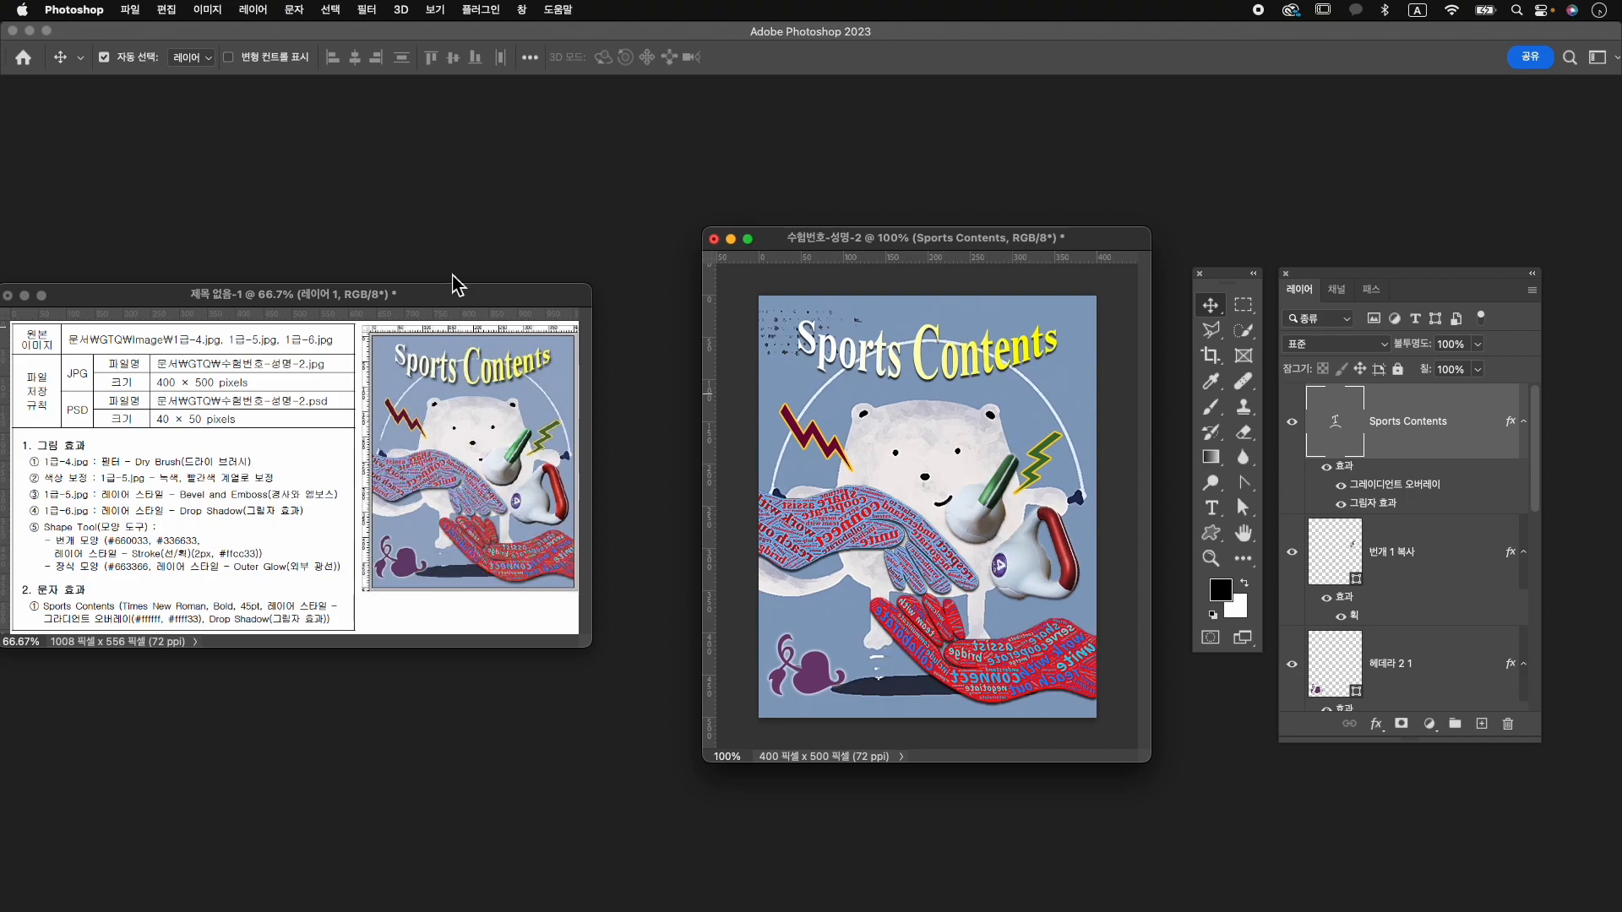
Export the poster for web as a quality 100 JPEG named 수험번호-성명-2.jpg in the GTQ folder.
left_click(130, 9)
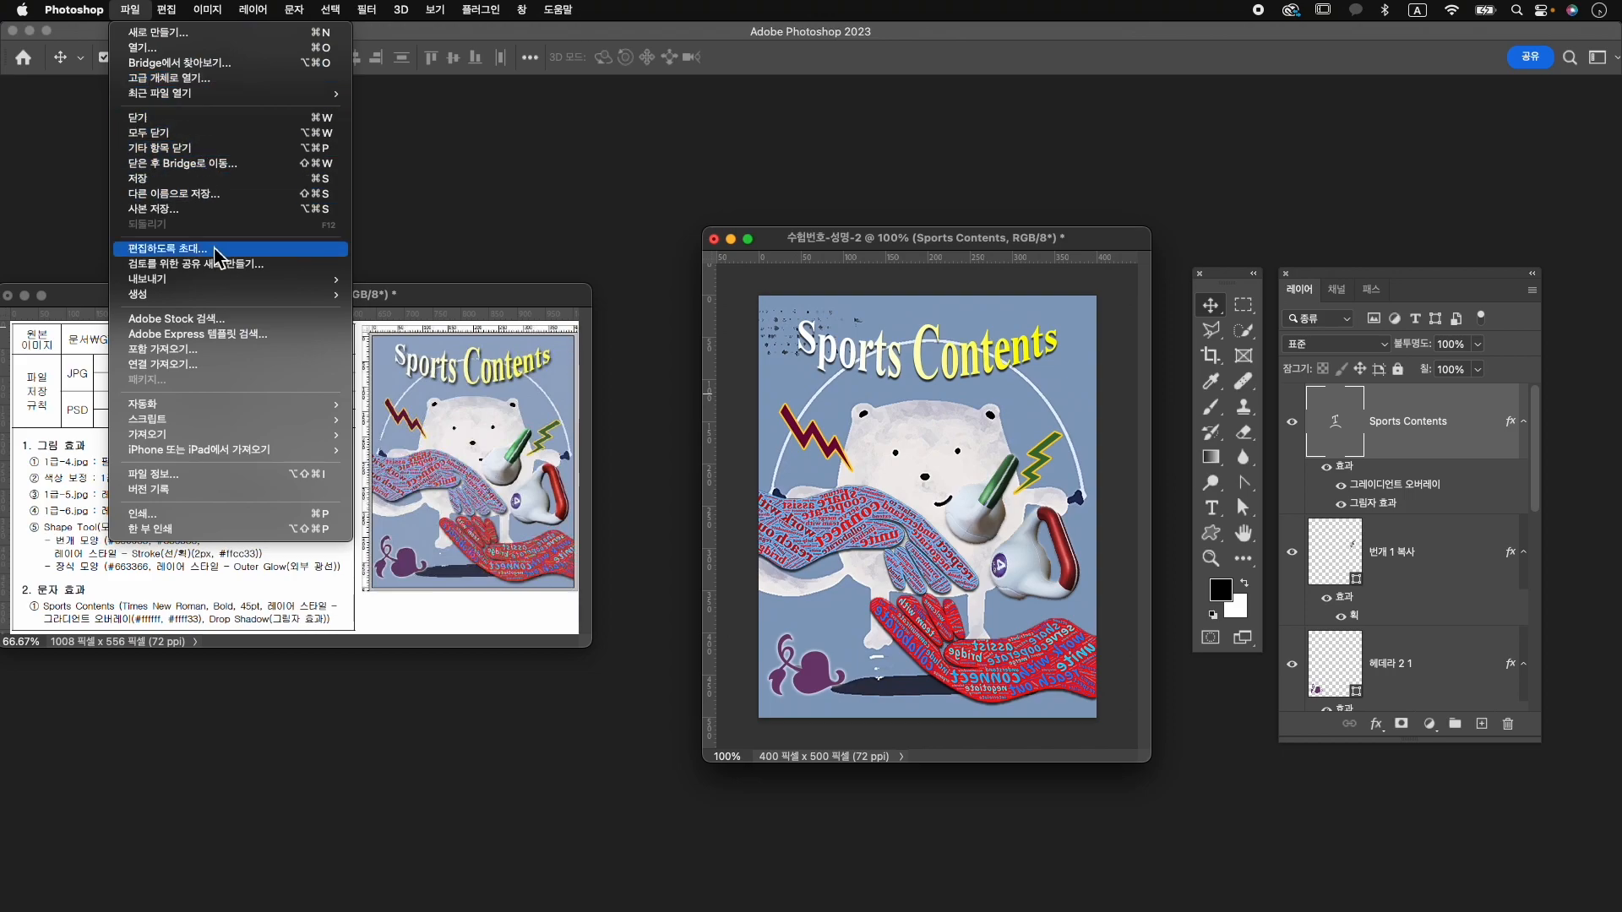
mouse_move(240, 282)
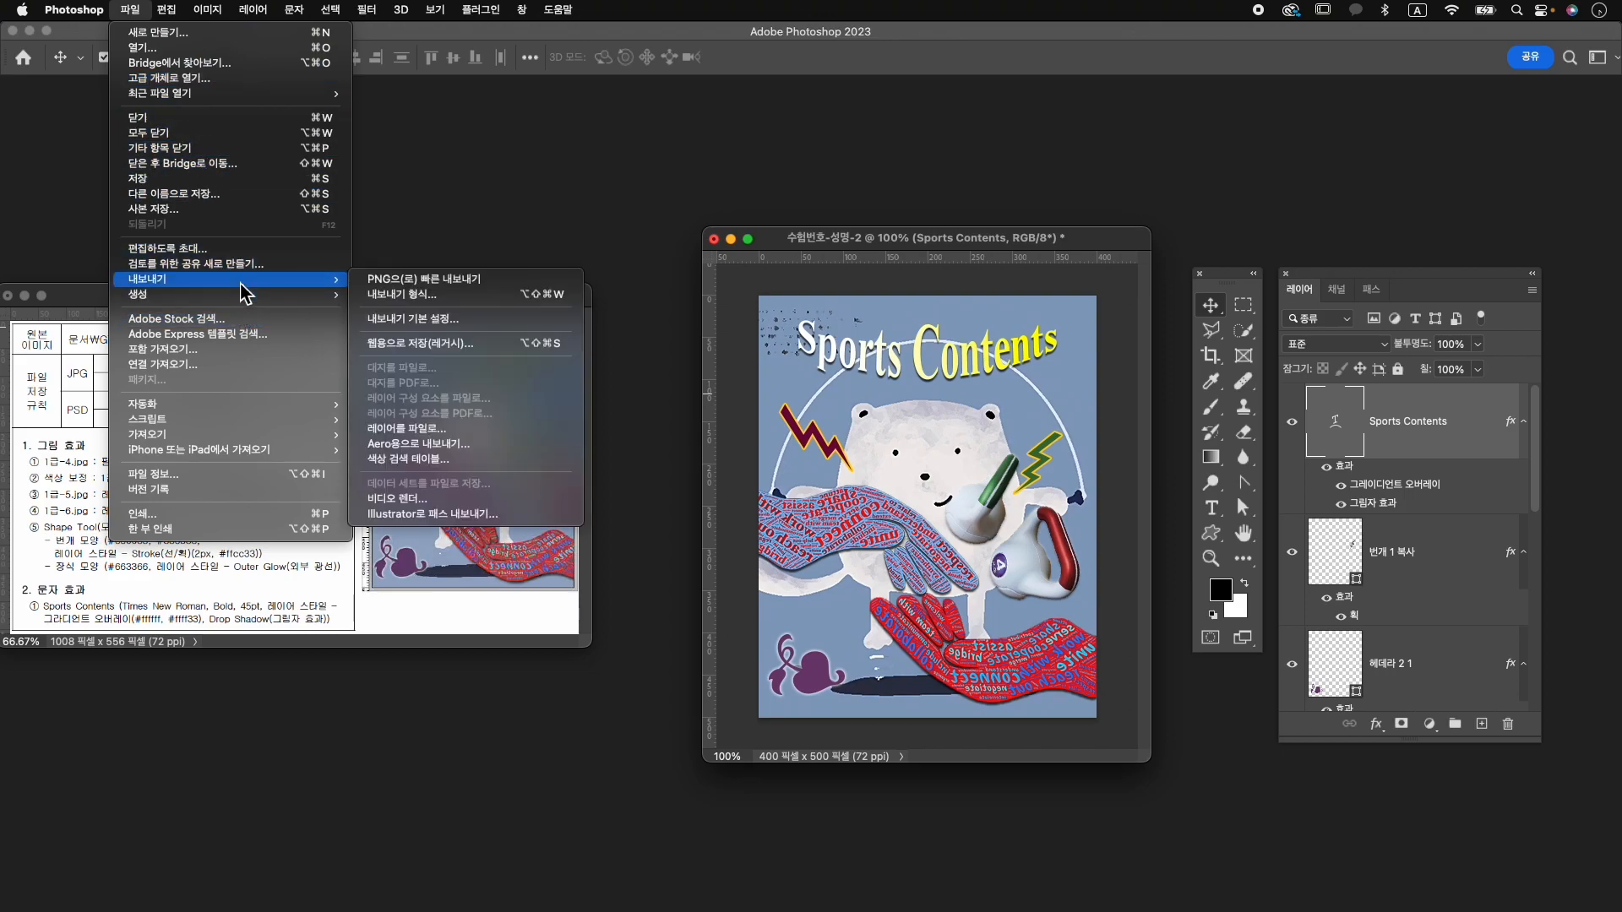
left_click(498, 346)
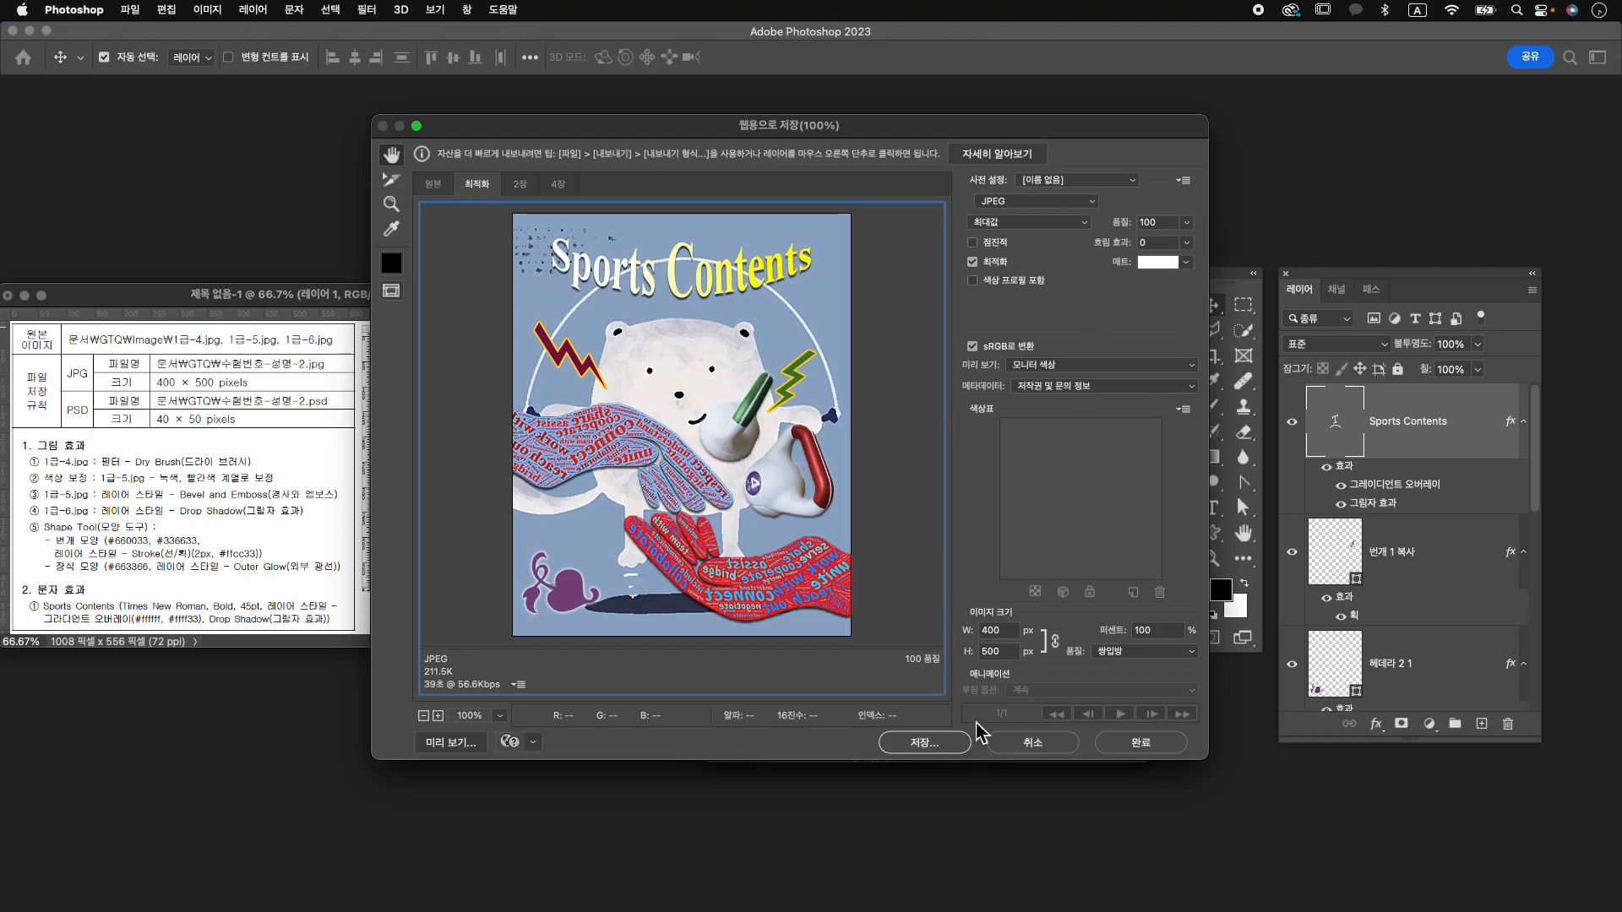
left_click(951, 746)
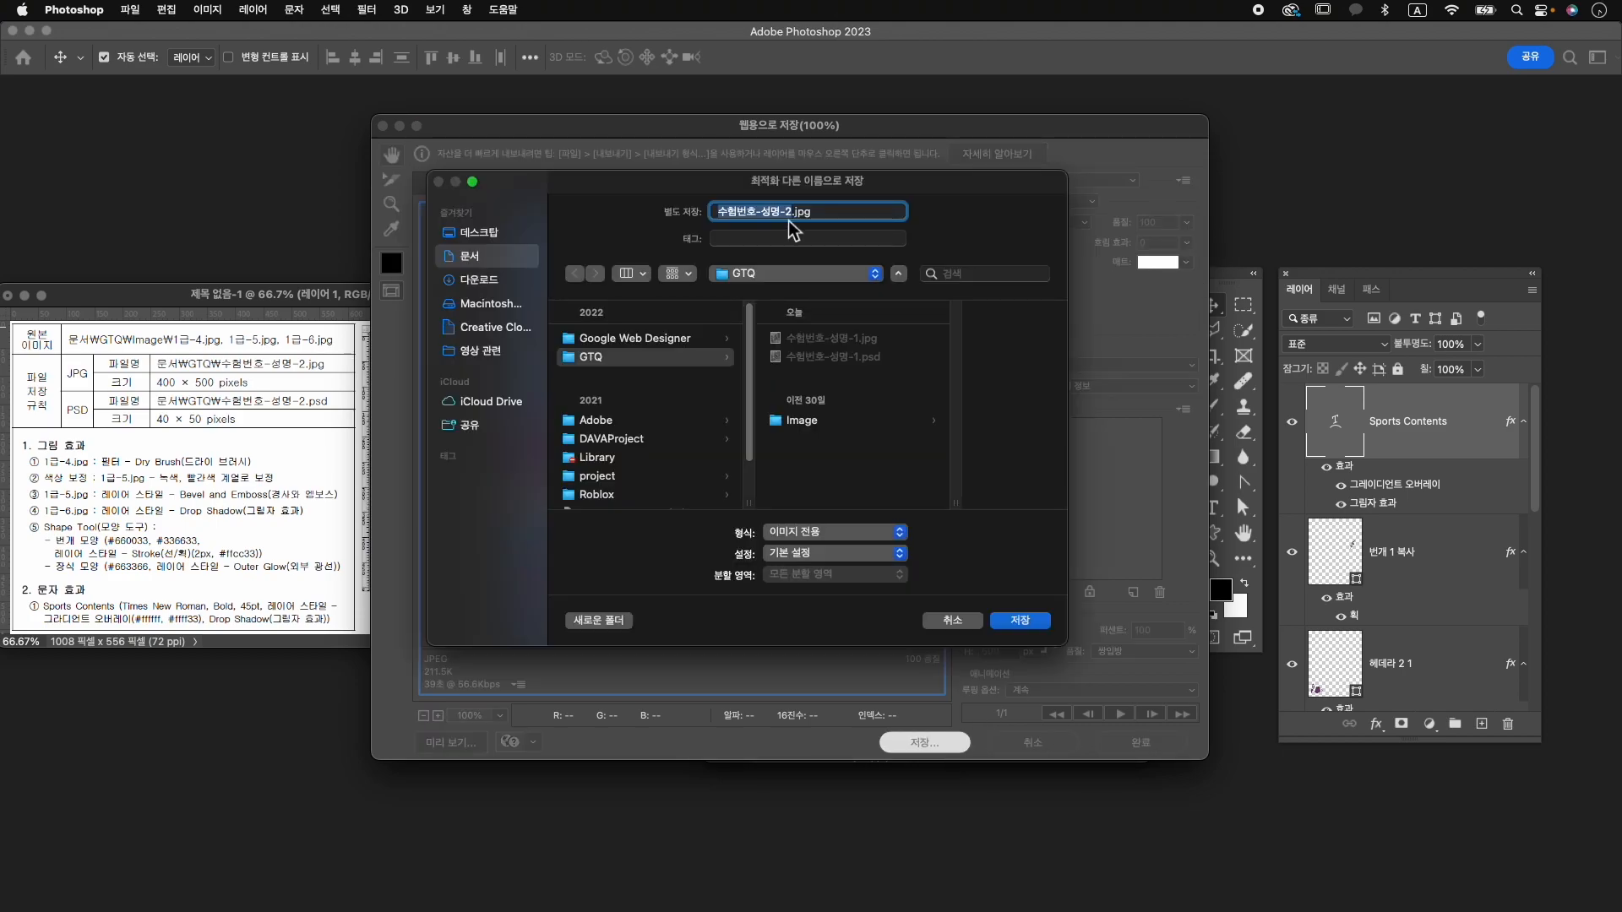
left_click(1020, 623)
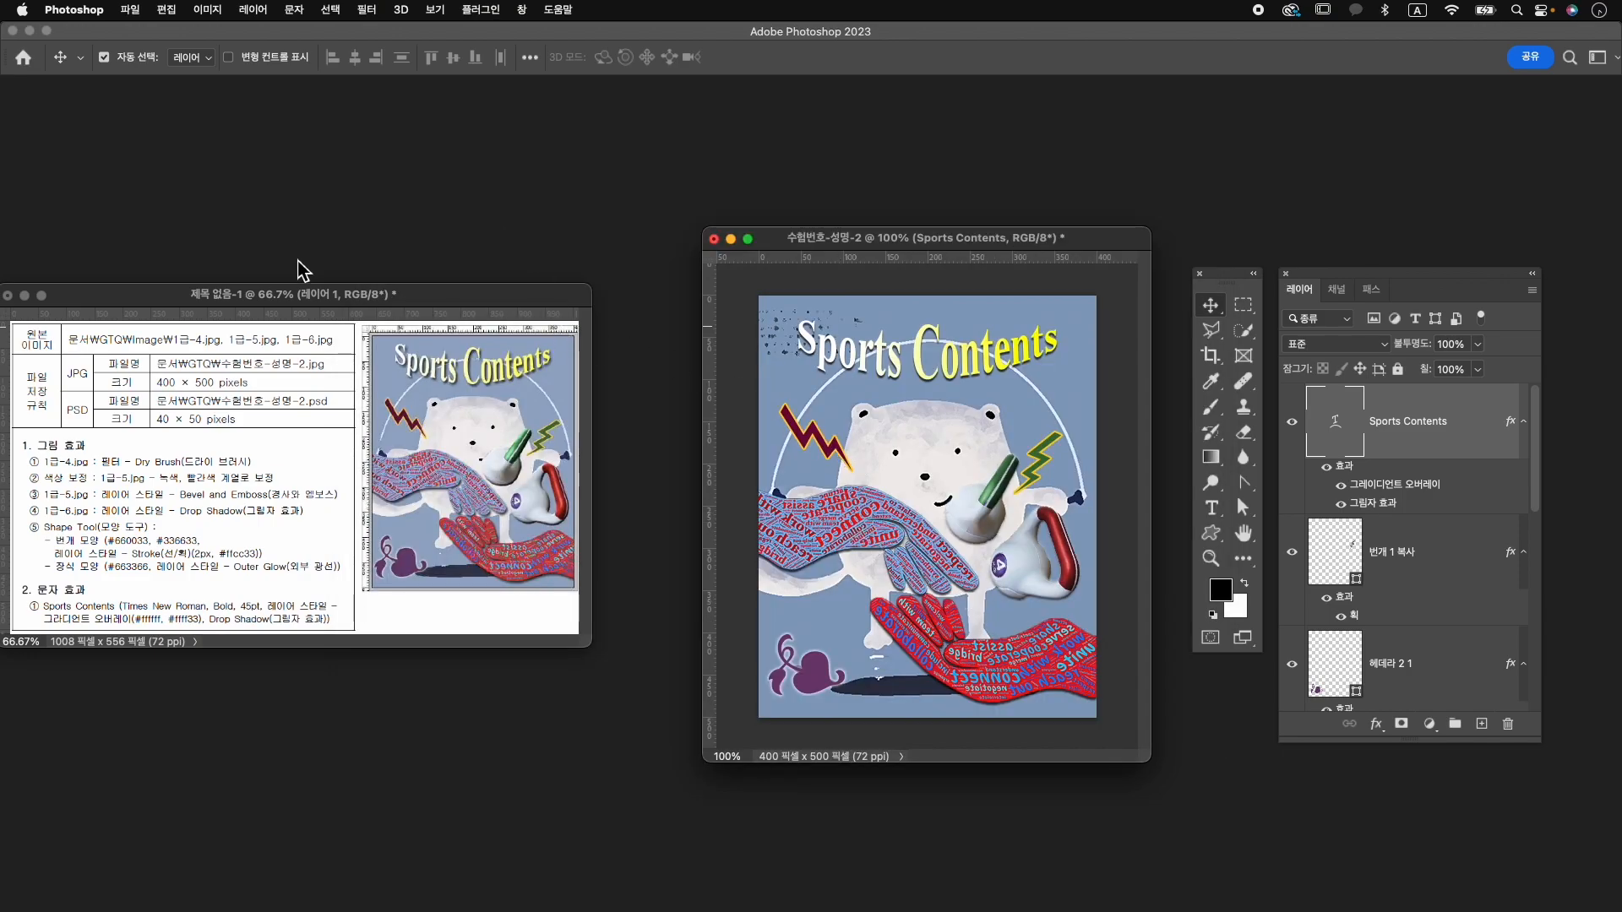
Save the layered poster in Photoshop format as 수험번호-성명-2.psd in the GTQ folder.
left_click(129, 10)
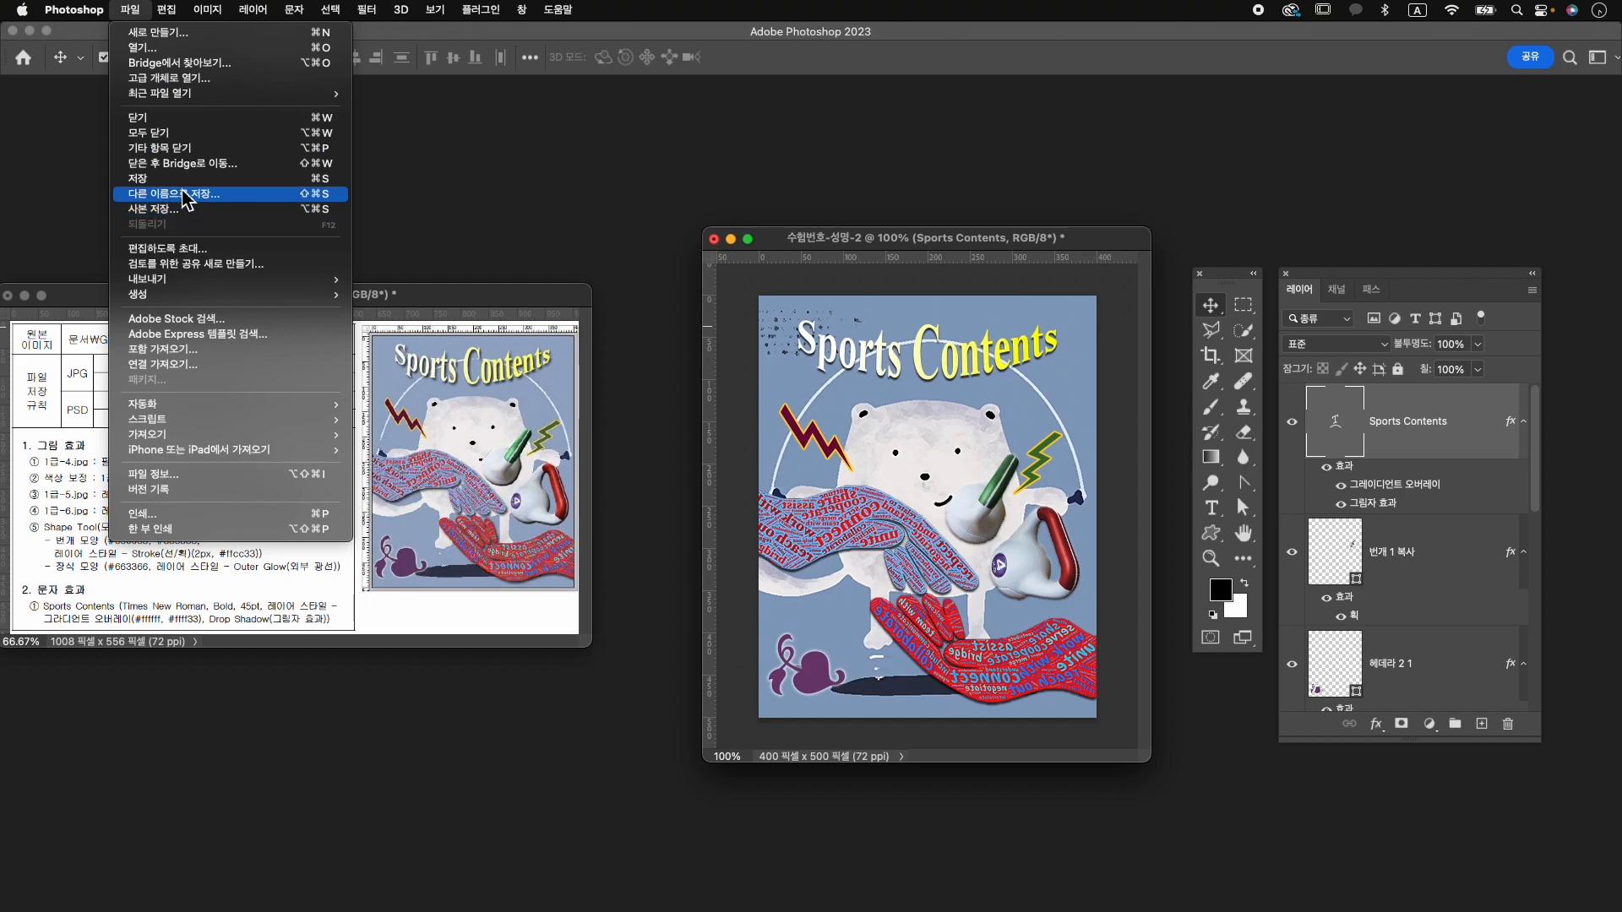
left_click(185, 195)
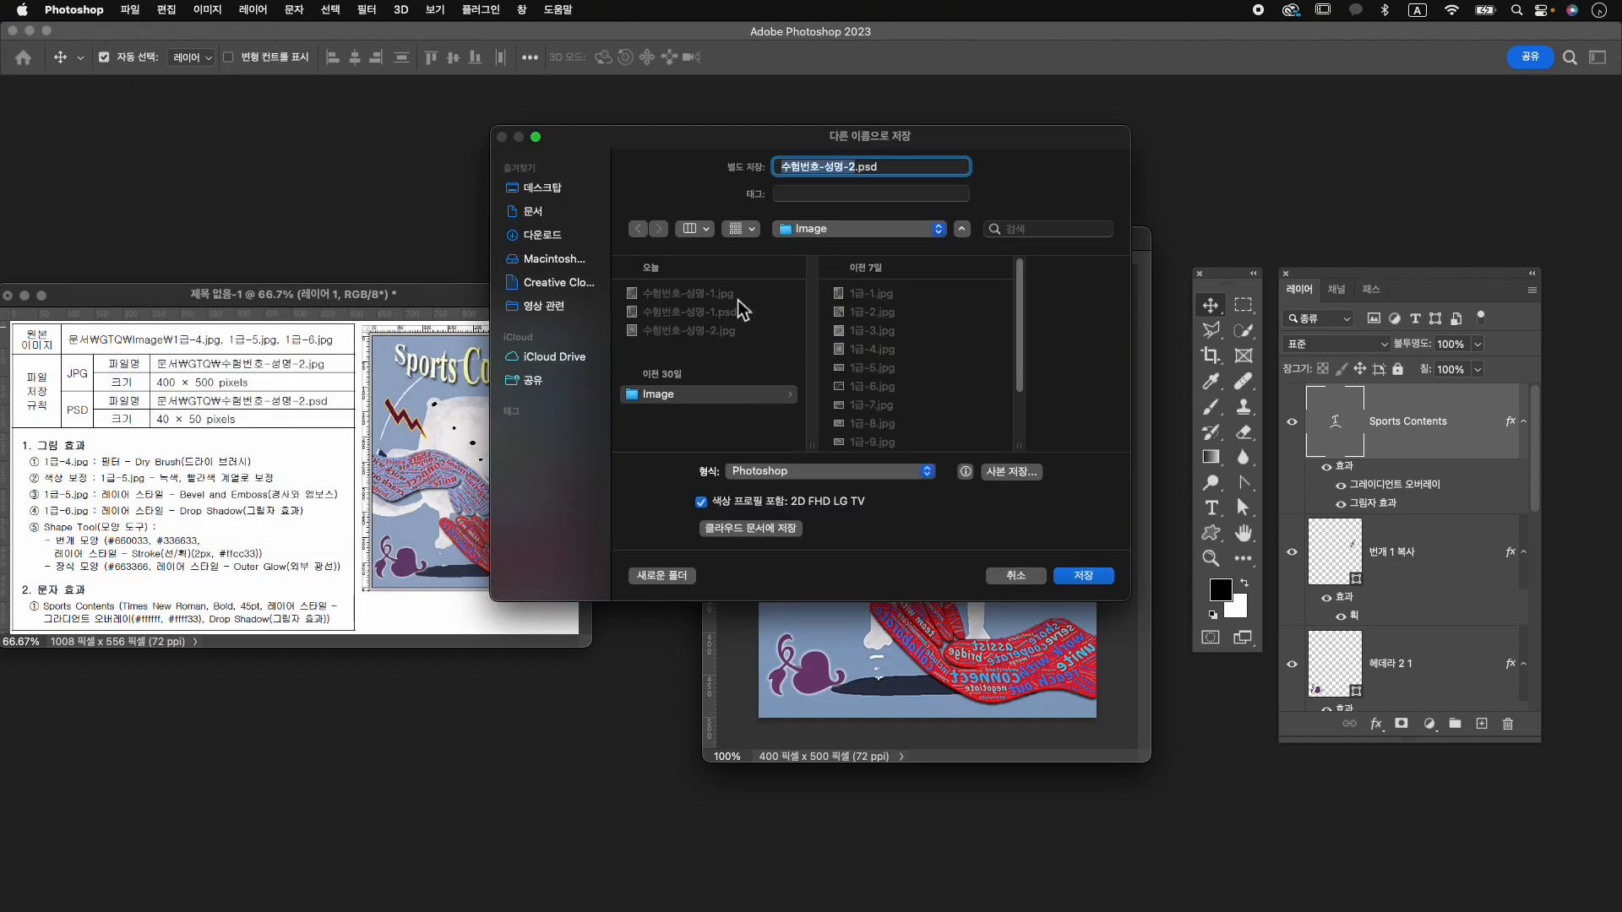
left_click(689, 312)
left_click(855, 167)
key("BackSpace")
type("2")
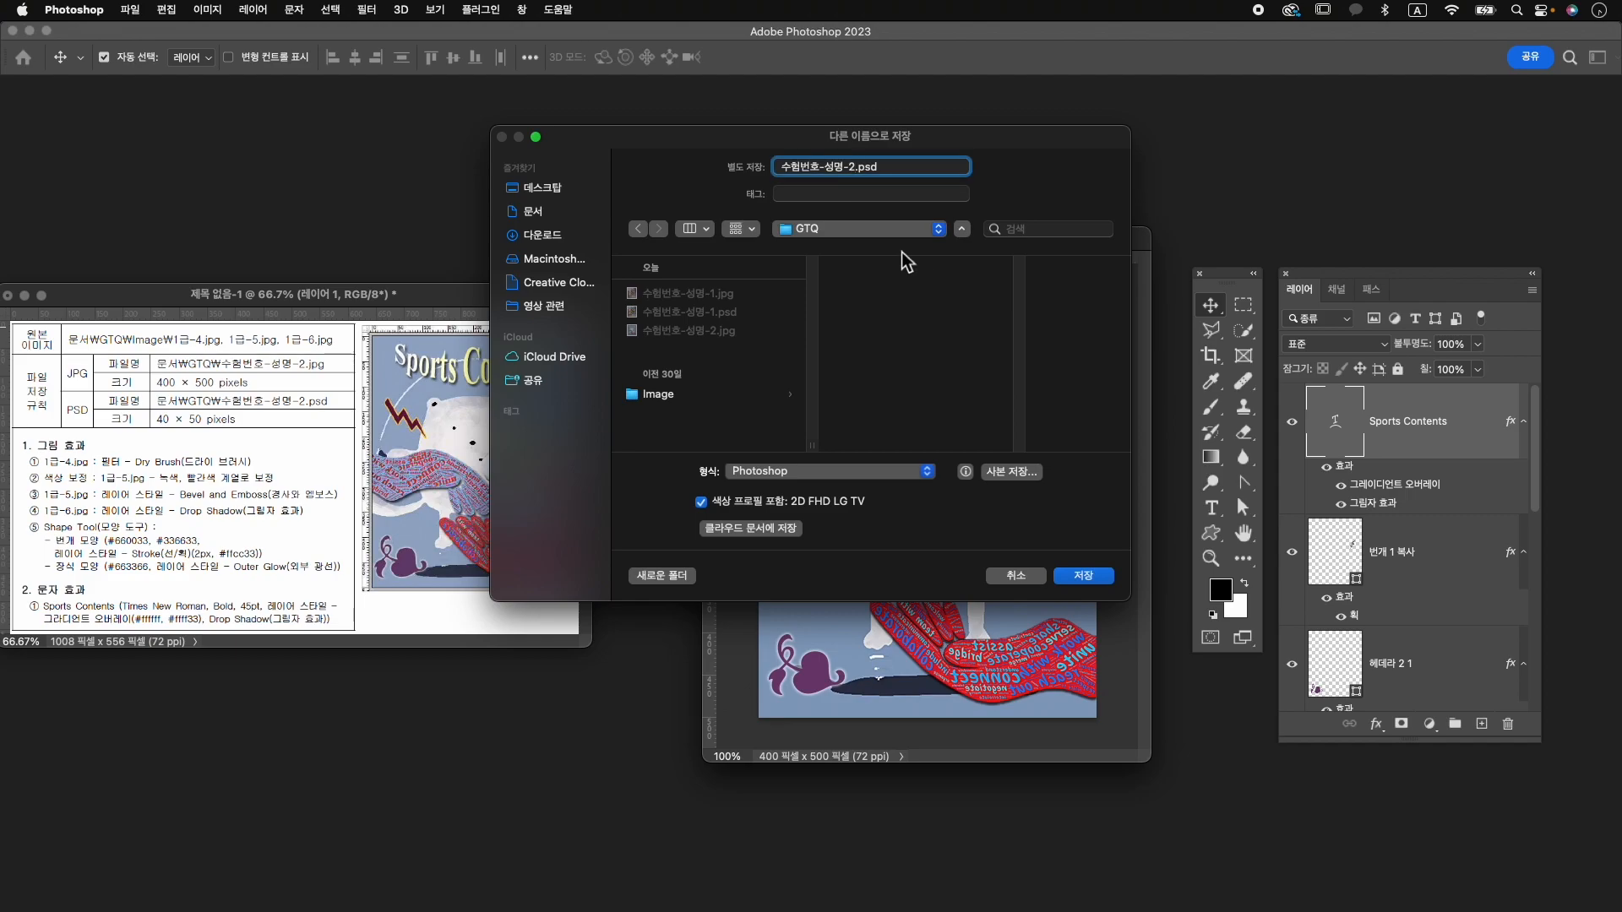
left_click(1084, 576)
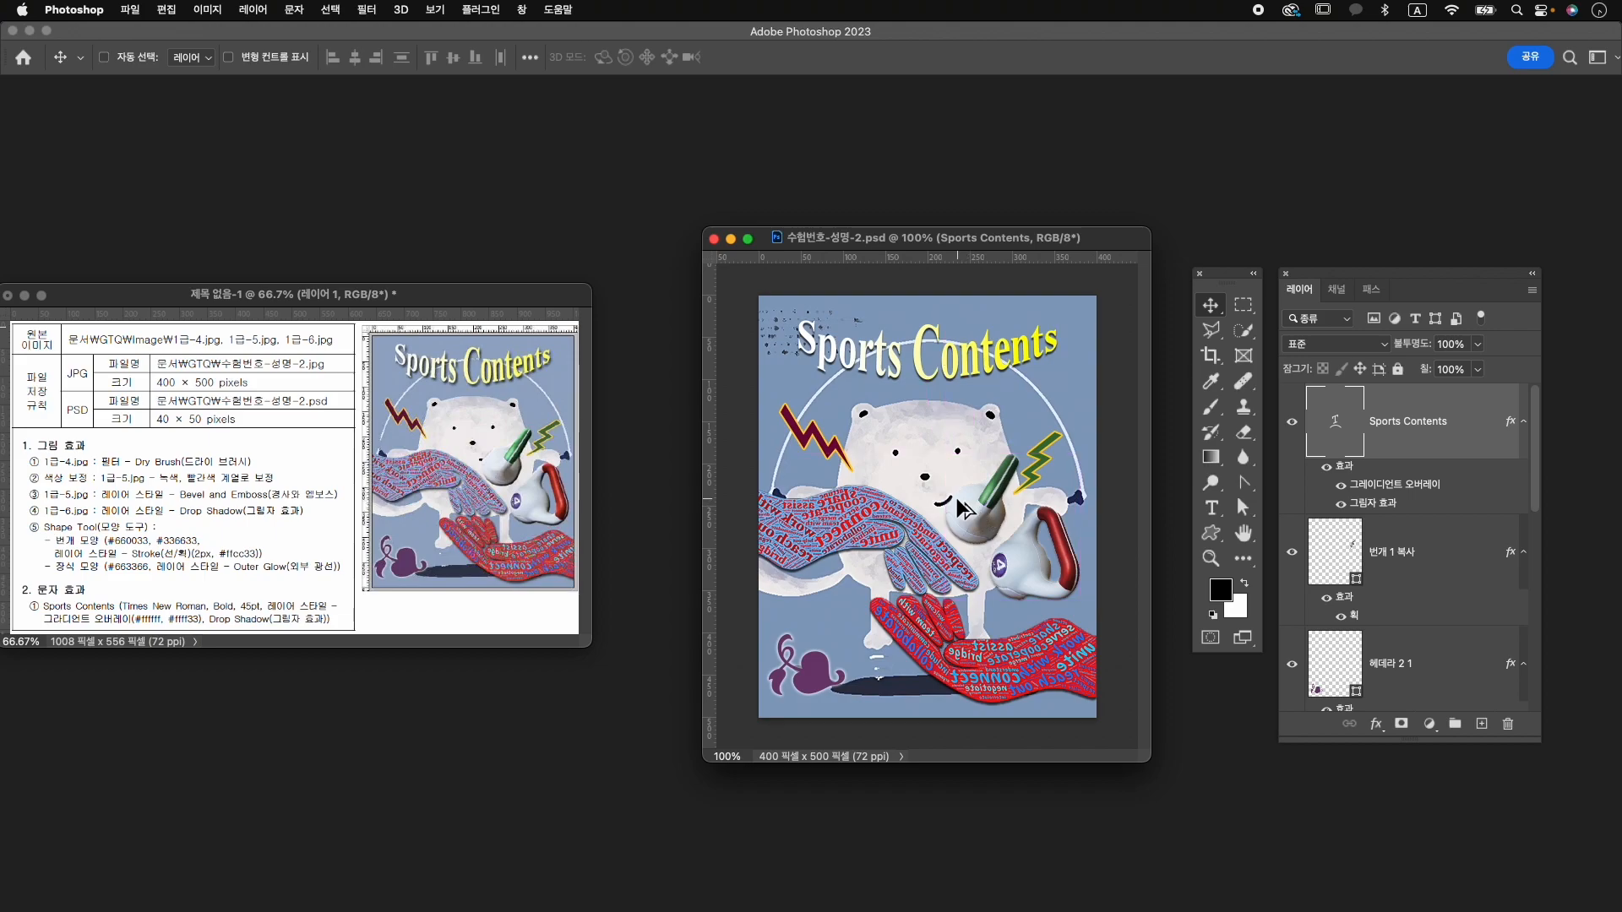
Resize the poster to 40 × 50 px and save it in the GTQ folder, replacing 수험번호-성명-2.psd.
key("super+alt+i")
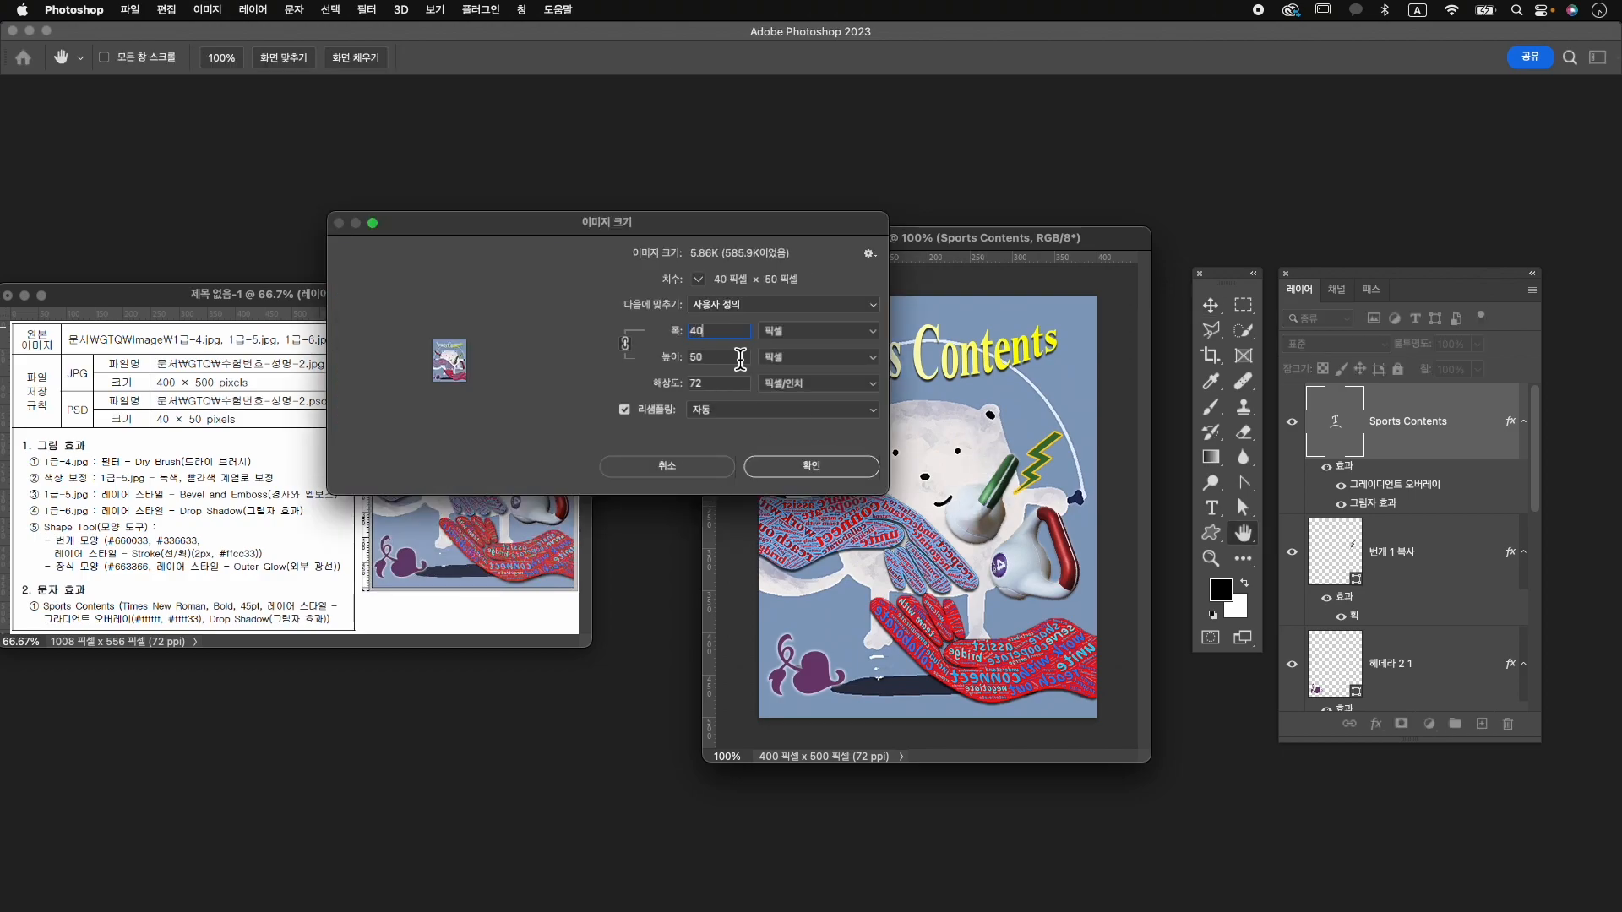
left_click(849, 478)
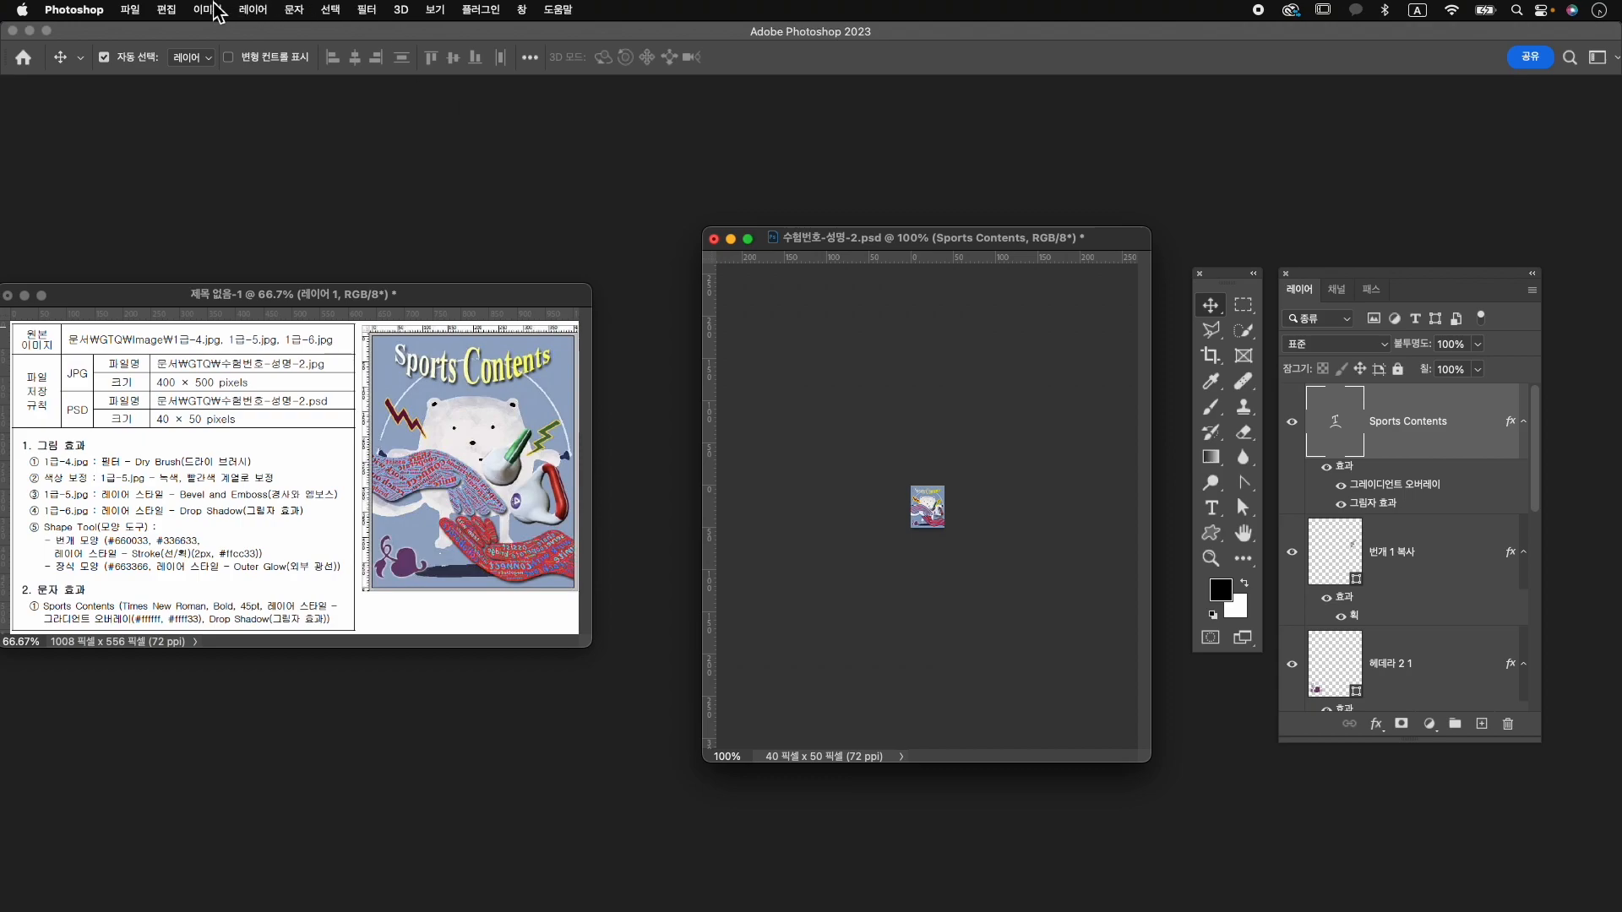
left_click(131, 10)
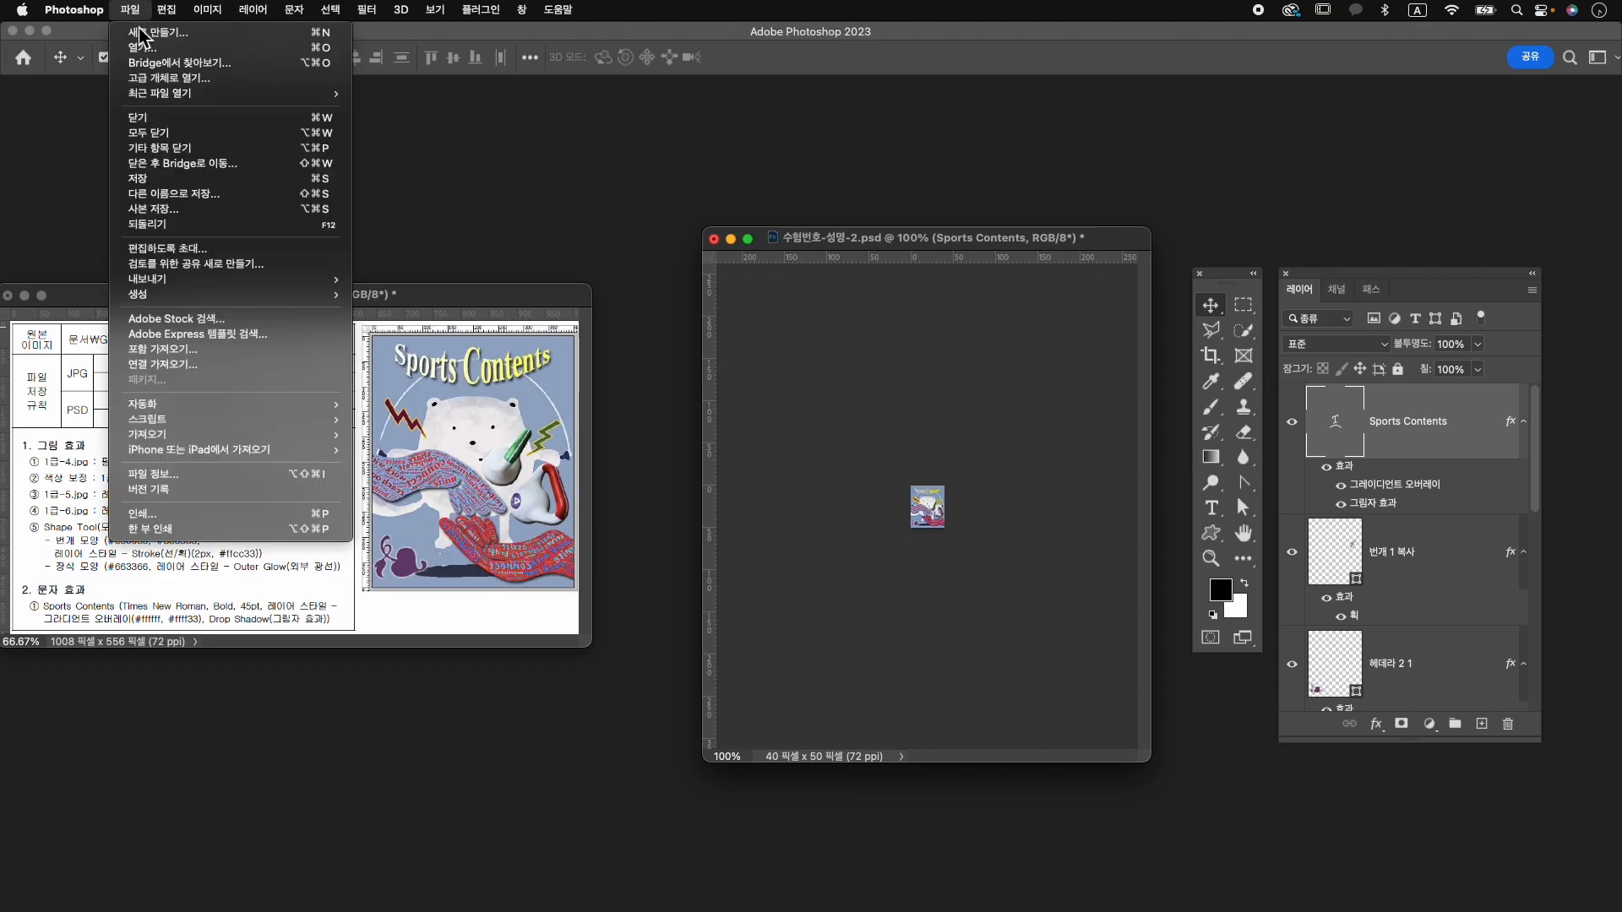
left_click(224, 201)
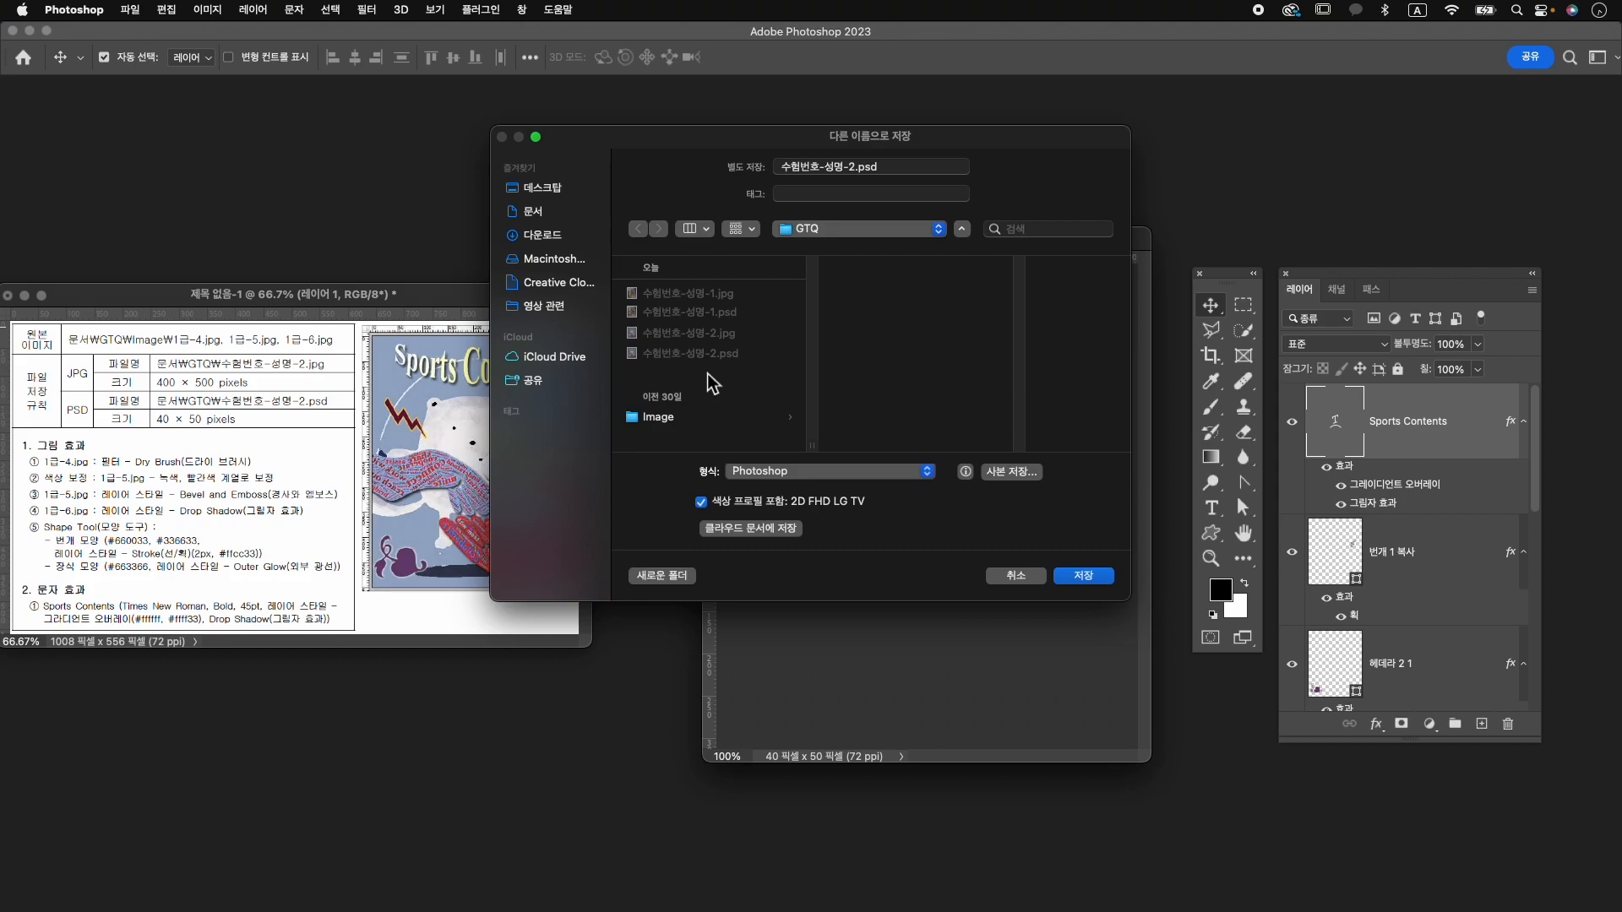
left_click(1090, 577)
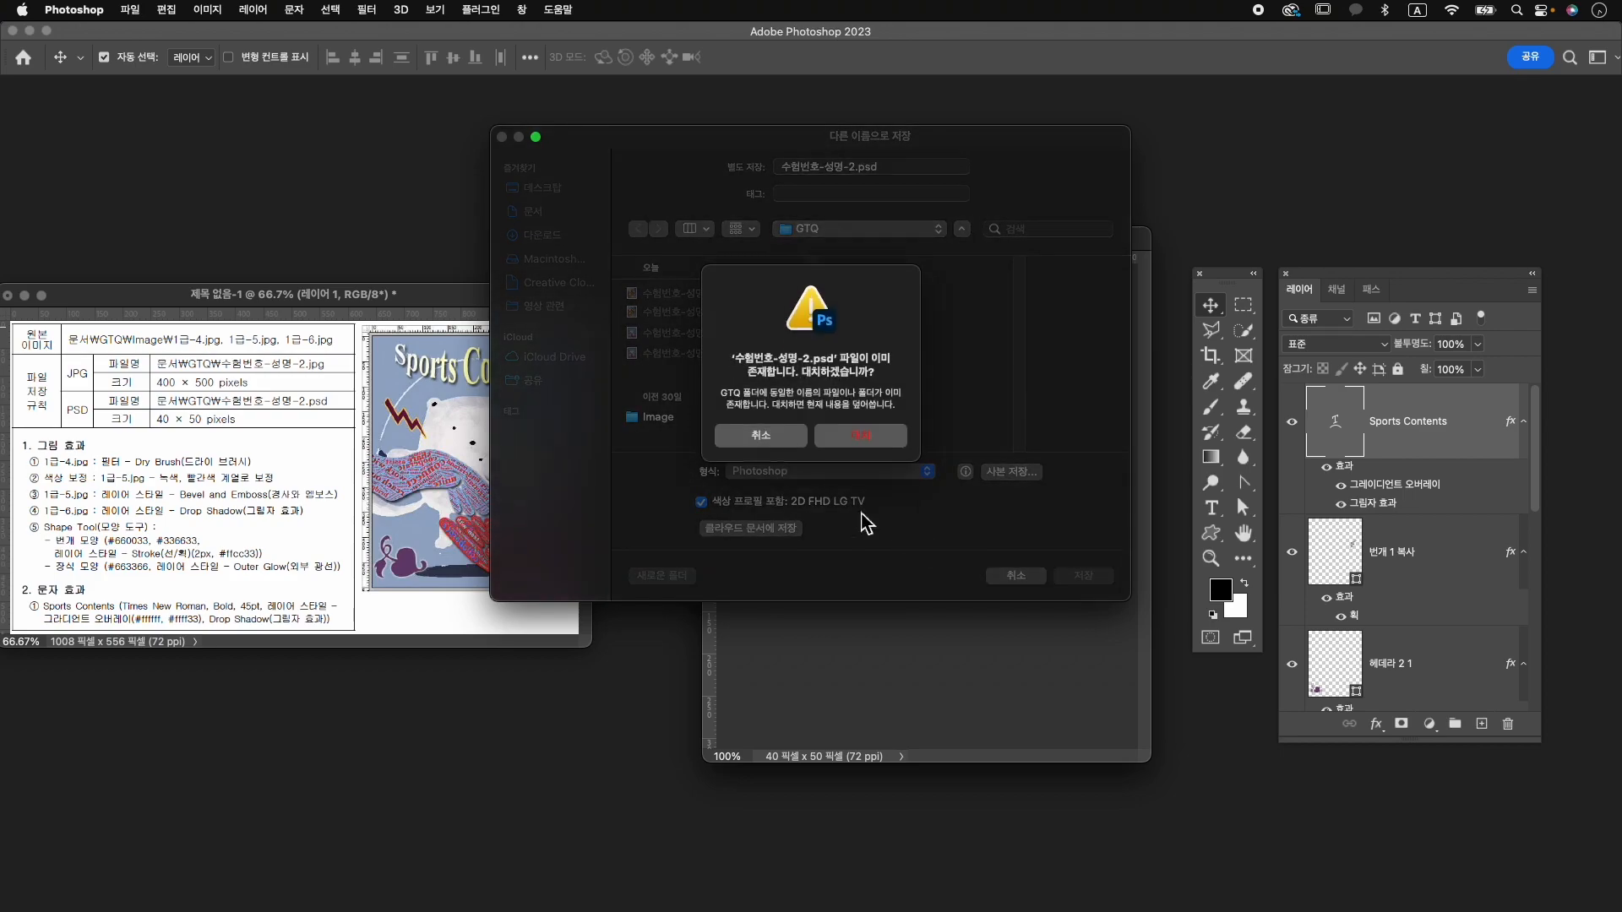
left_click(863, 445)
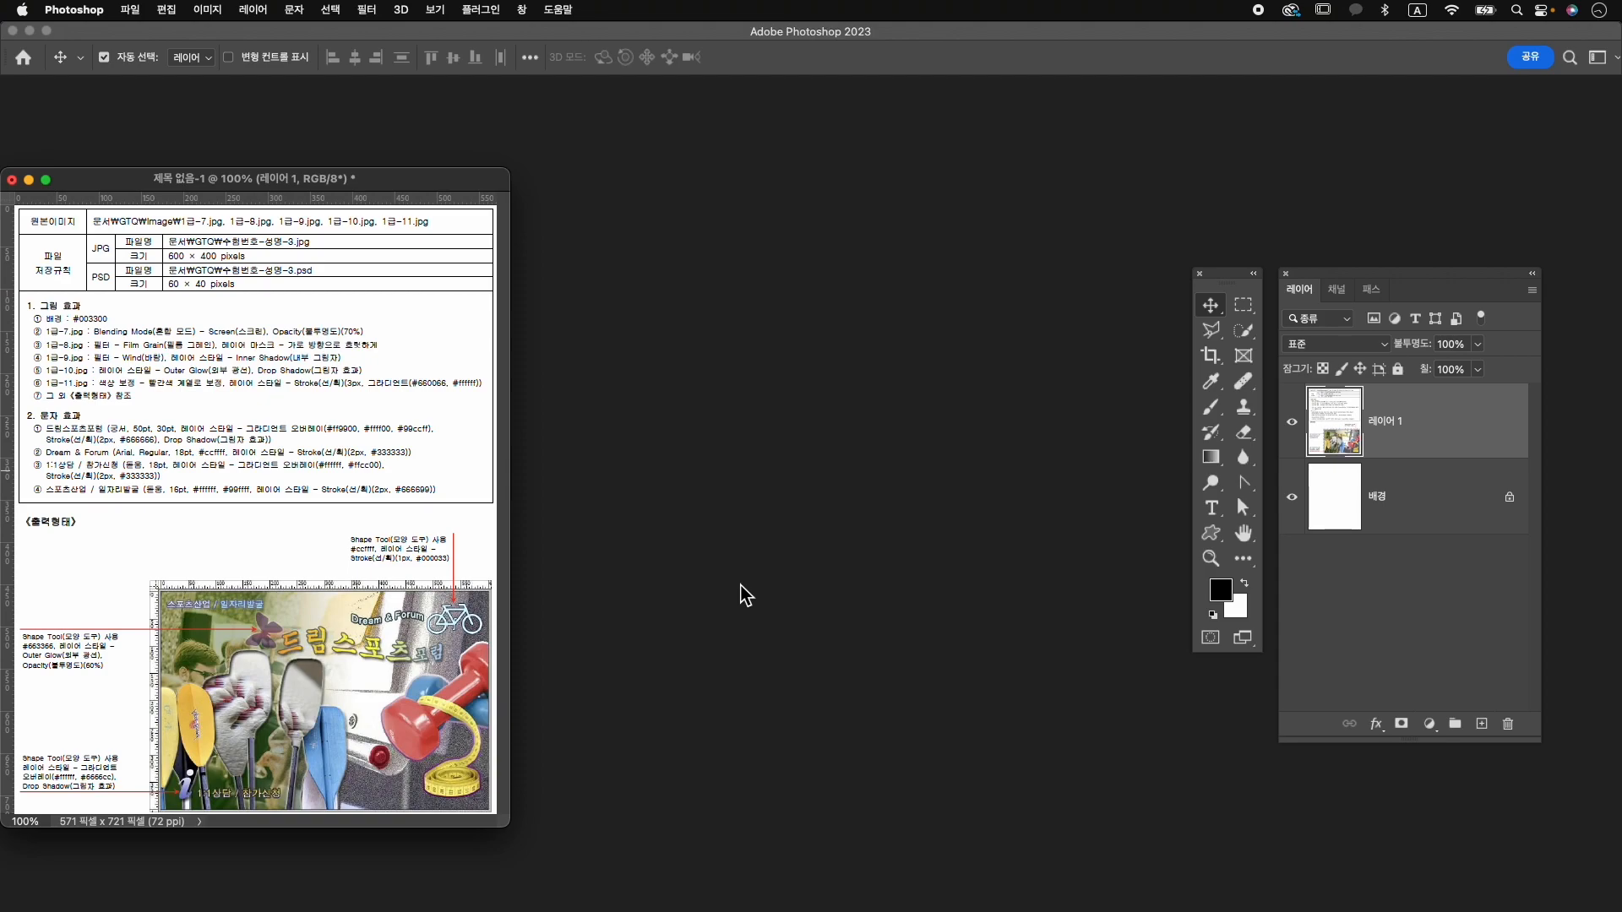
Create a 600 × 400 px document named 수험번호-성명-3 and place its enlarged window beside the task sheet.
key("super+n")
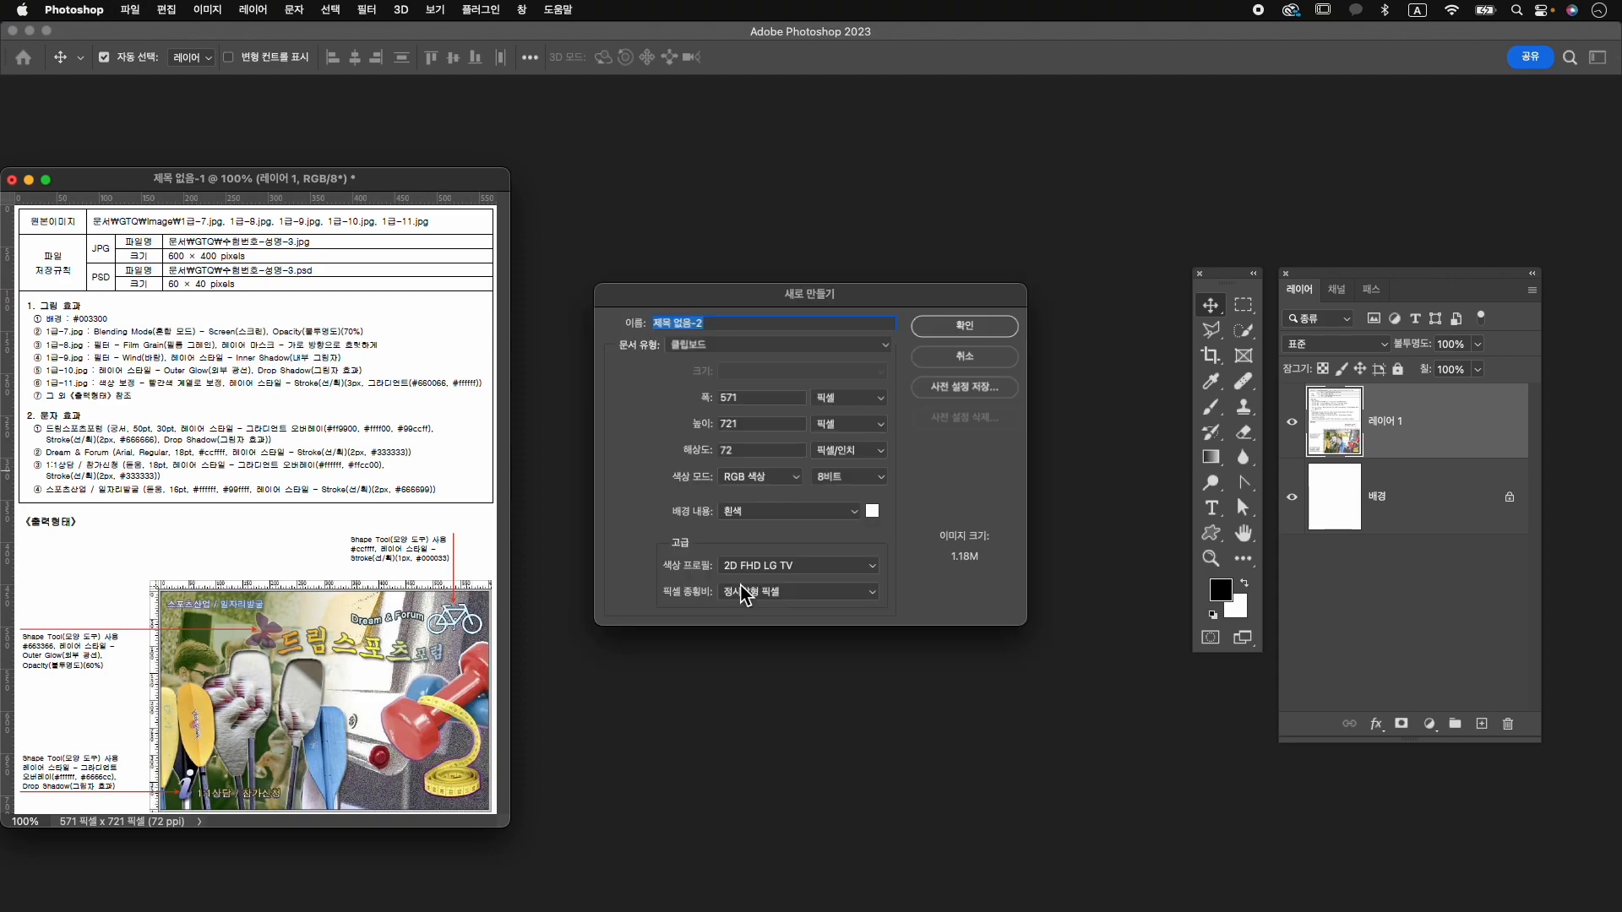
key("ctrl+space")
type("수험")
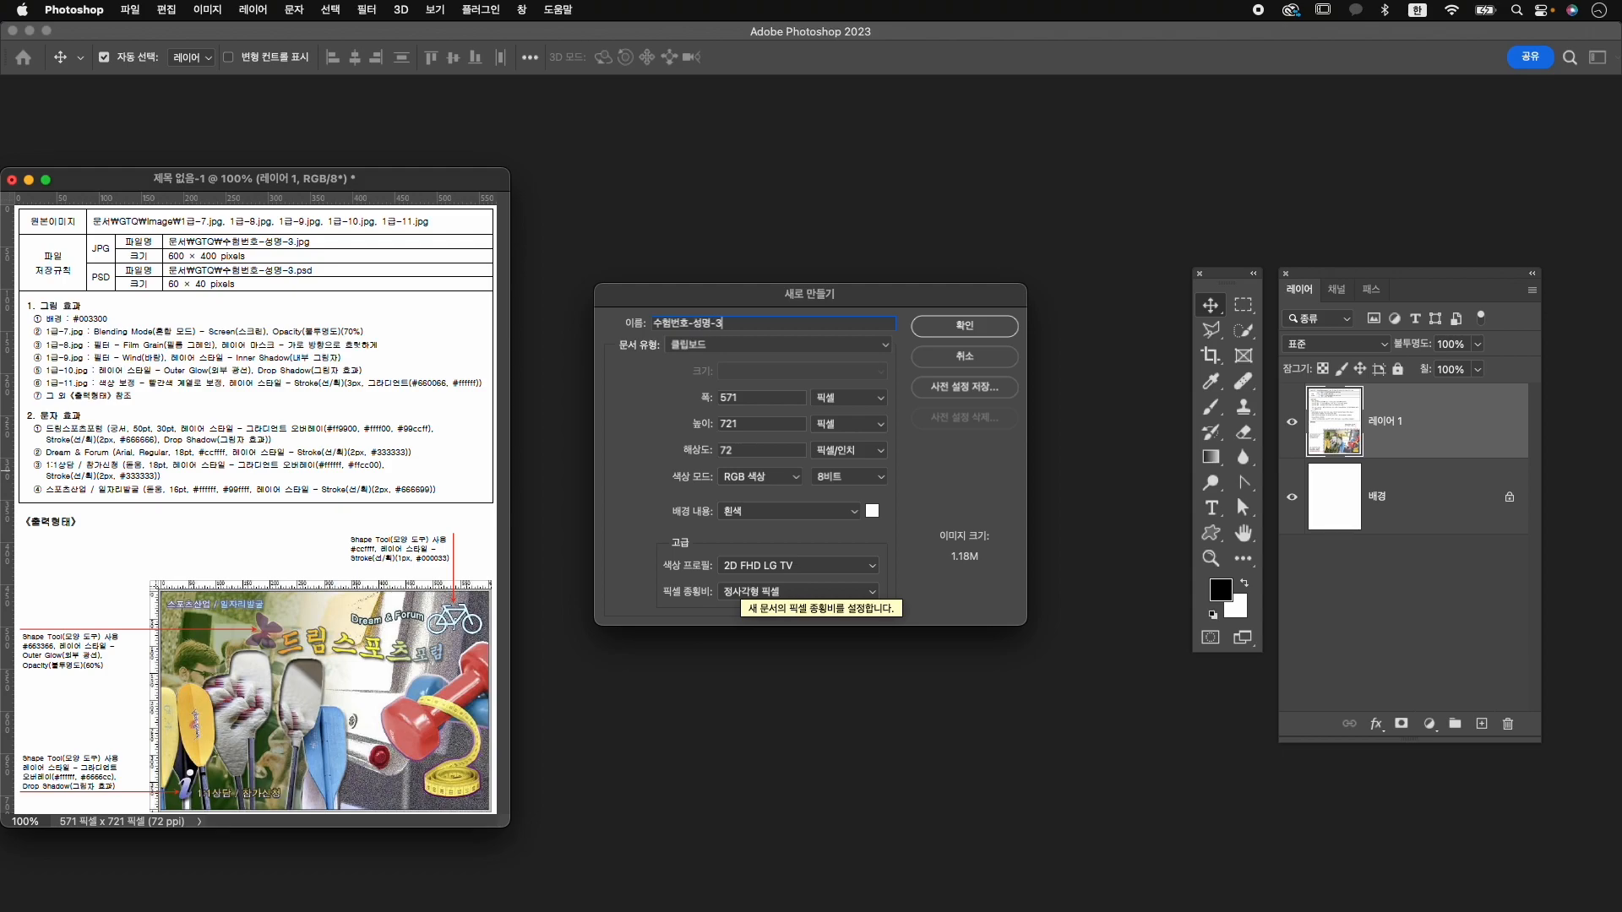
key("ctrl+space")
key("Tab")
type("600")
key("Tab")
type("400")
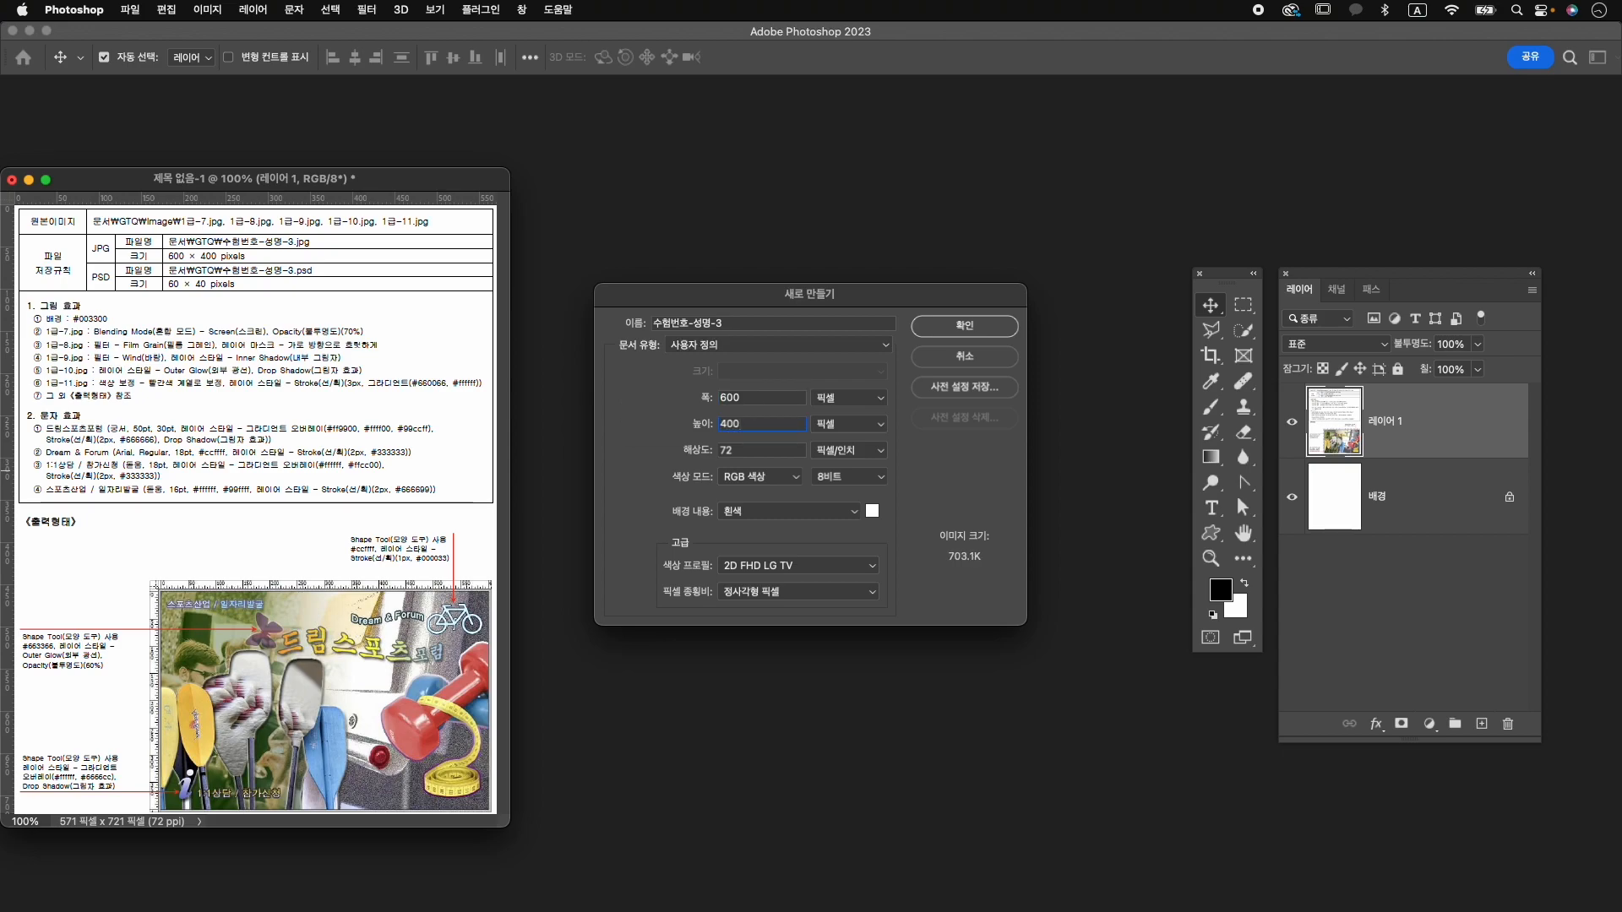
left_click(958, 338)
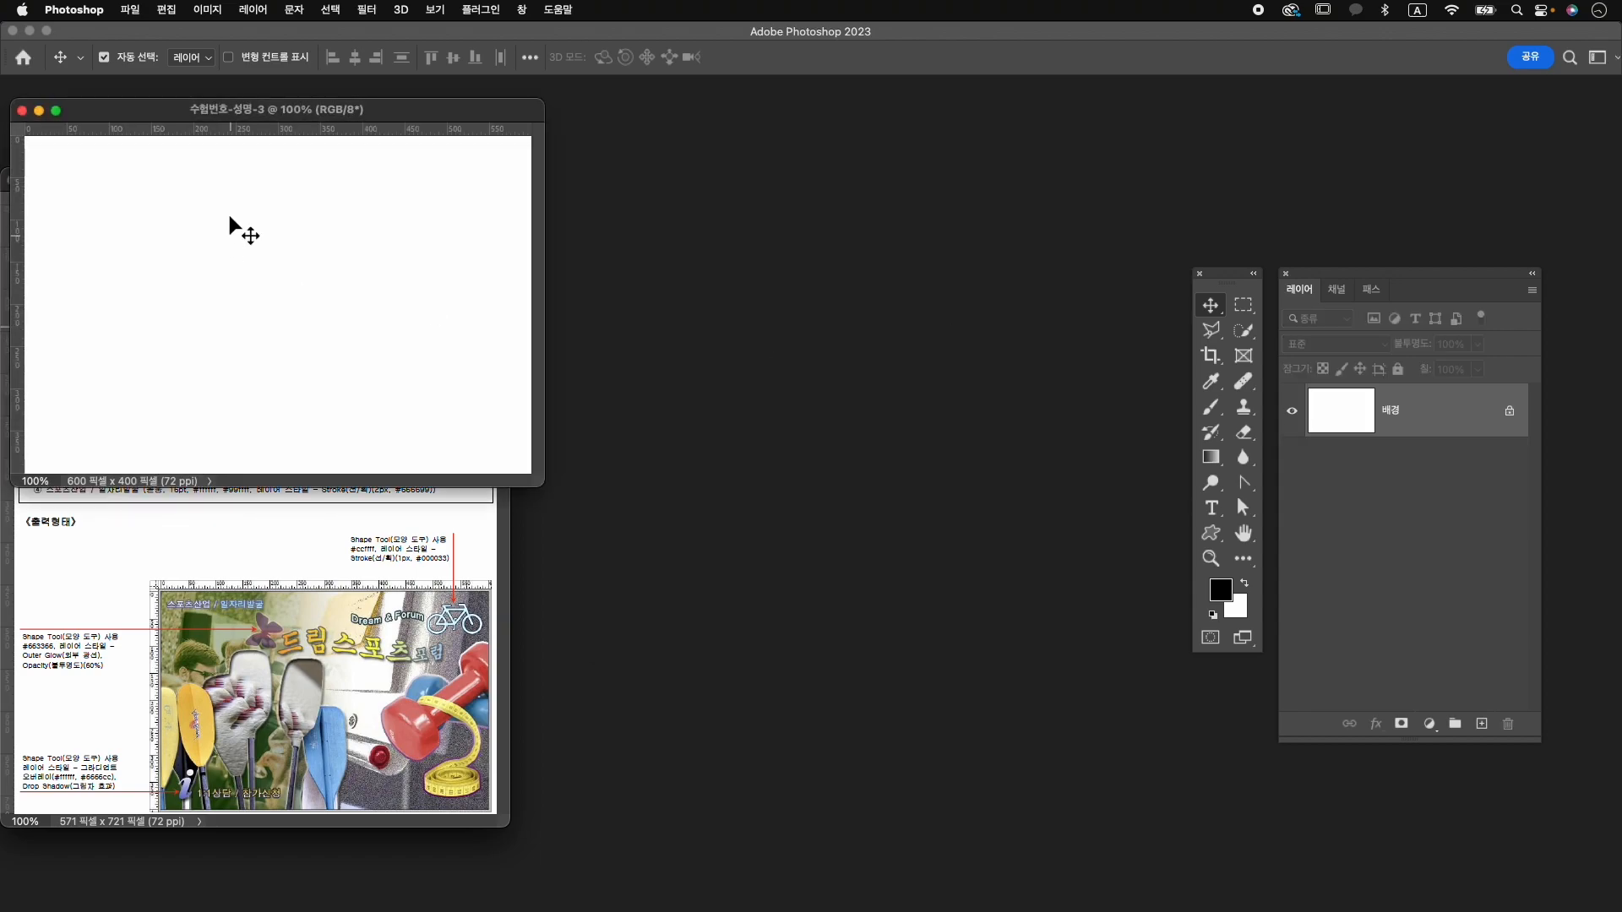
left_click_drag(362, 119, 870, 269)
left_click_drag(1035, 636, 1130, 697)
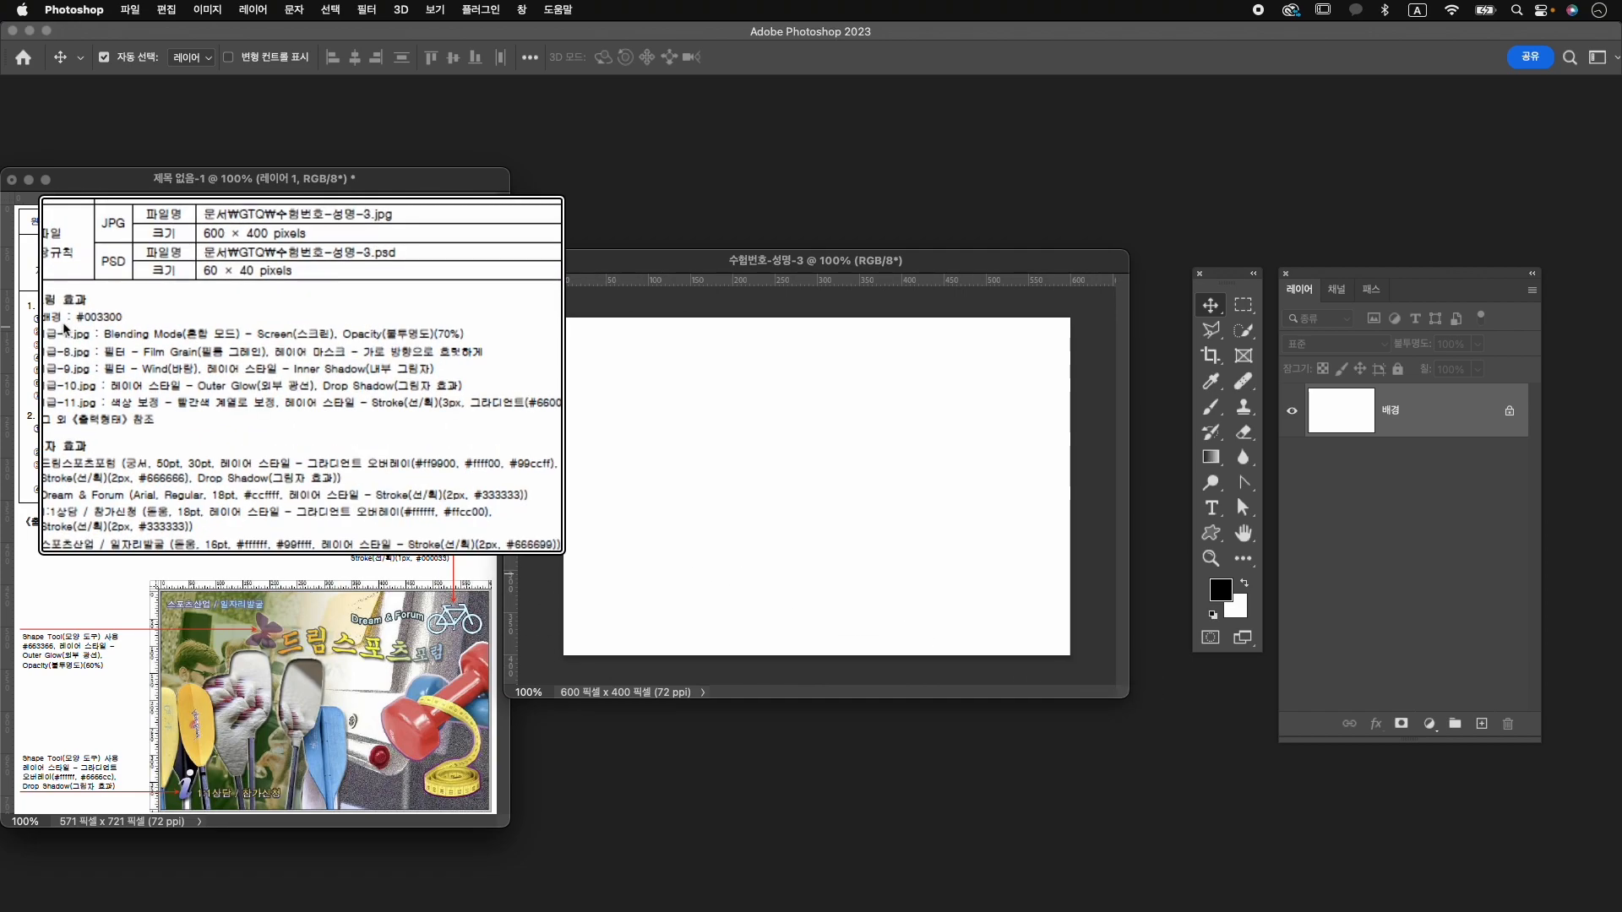
Set the background colour to #003300 and fill the new document's background layer with it at 100% opacity.
left_click(1238, 608)
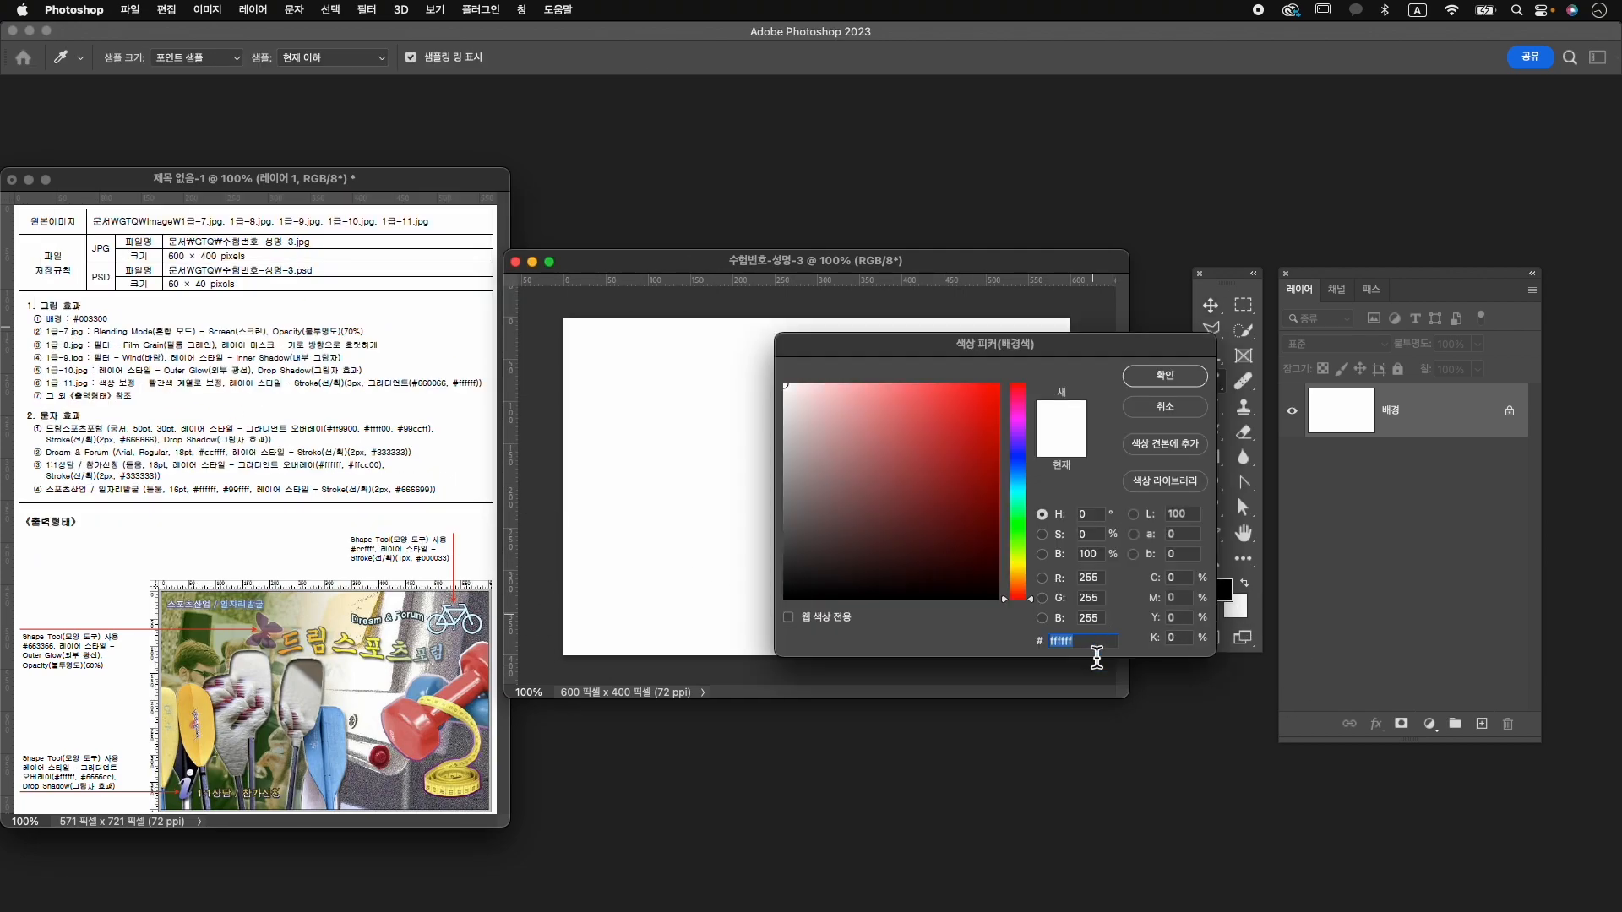
type("003300")
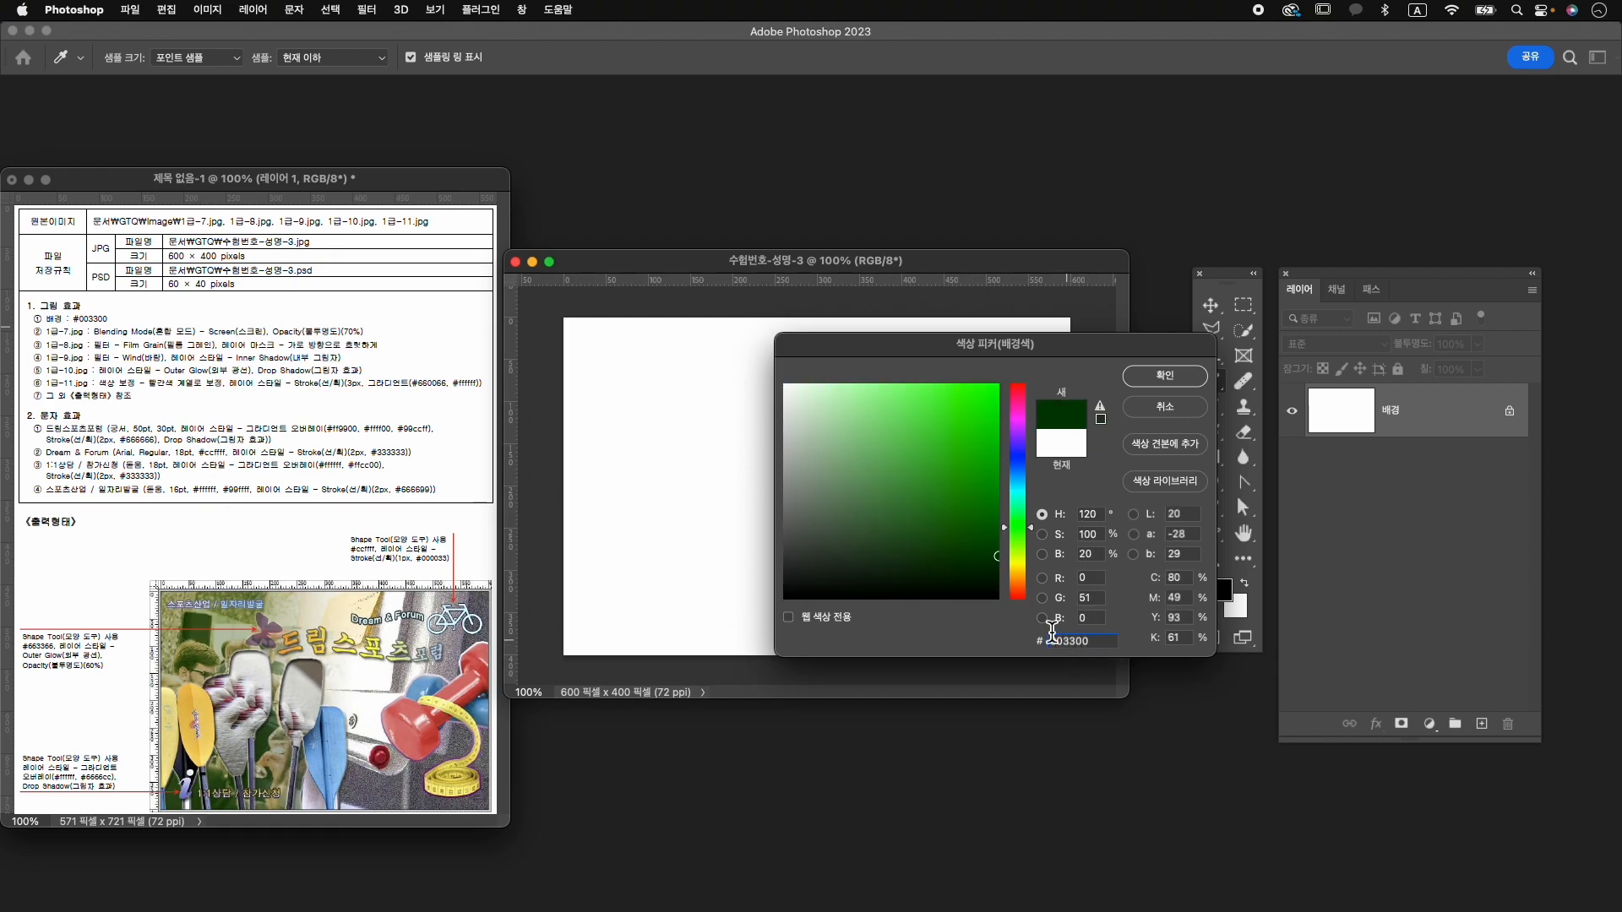
key("Return")
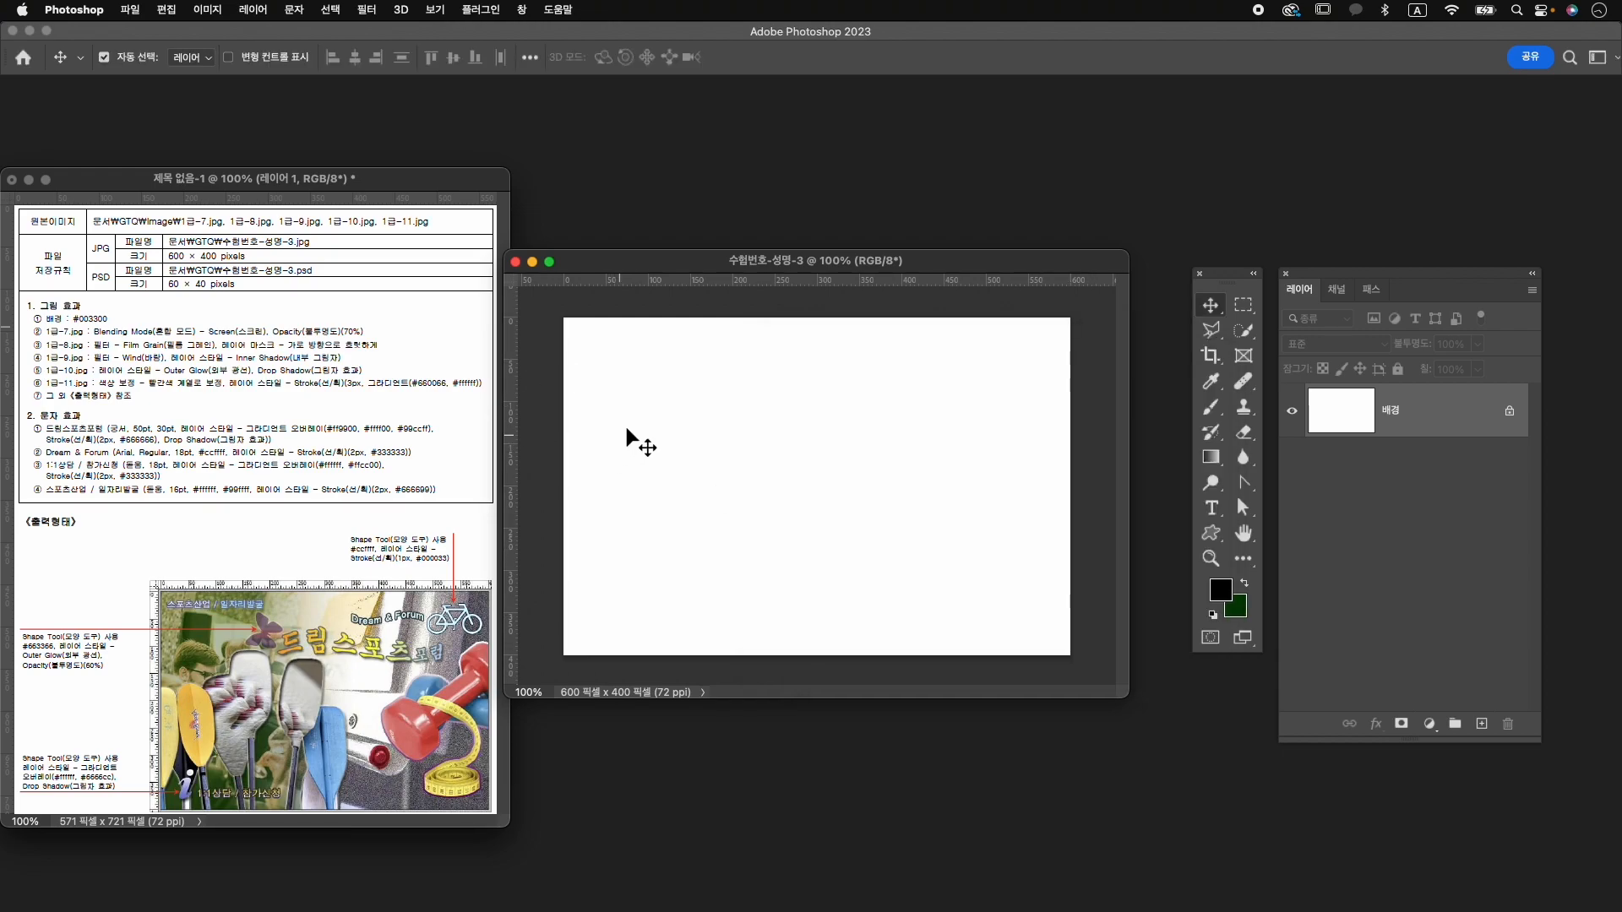
left_click(175, 10)
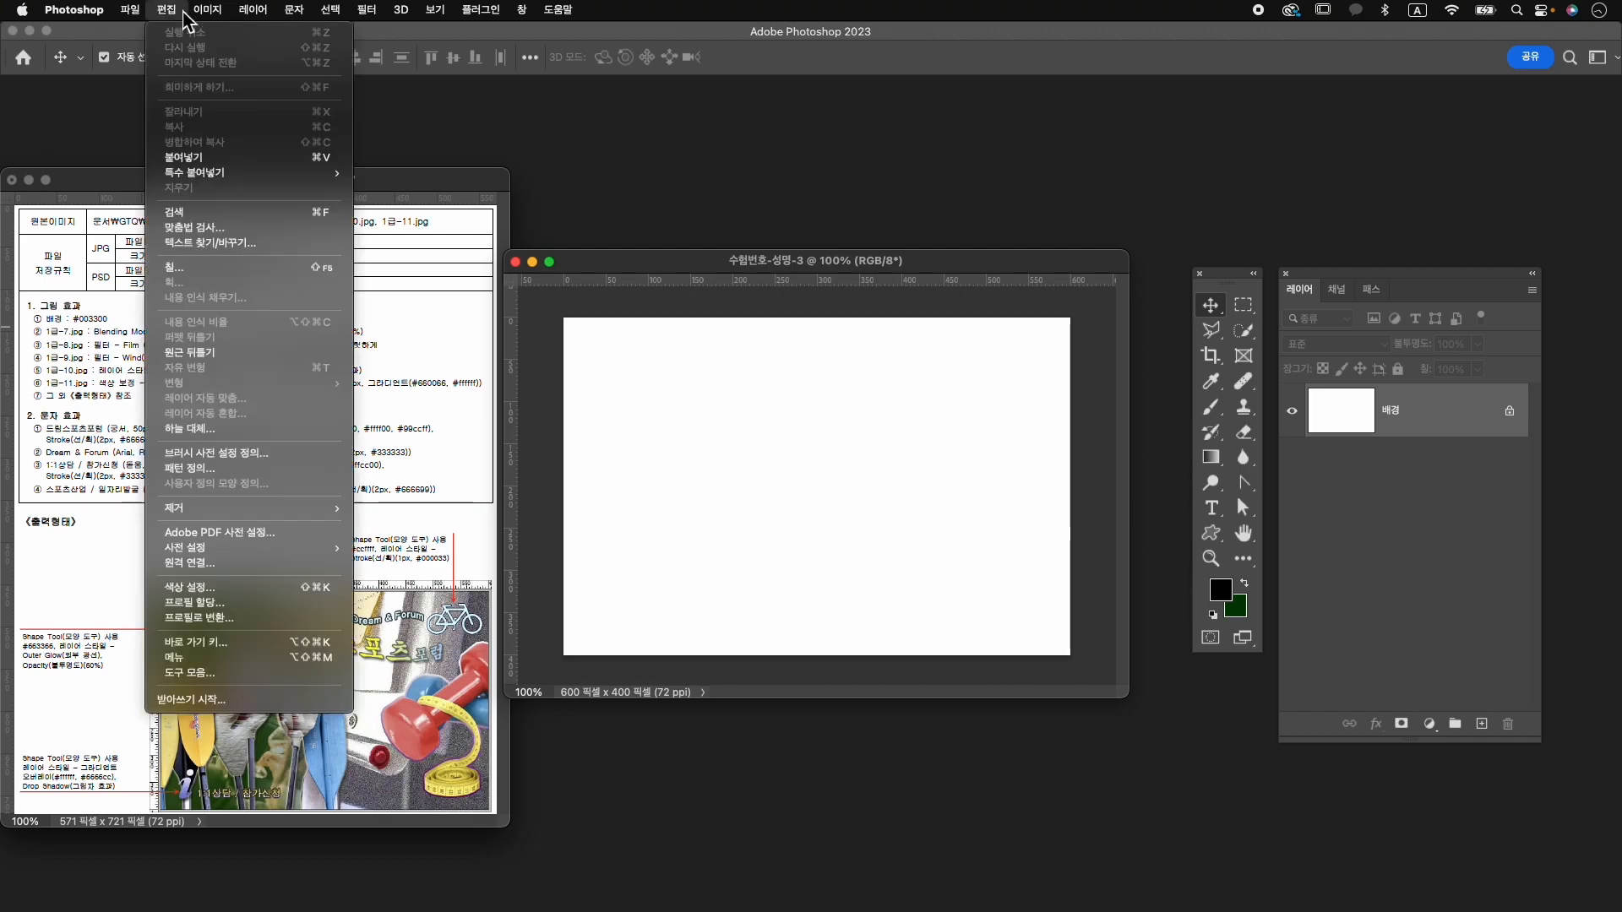
left_click(235, 269)
left_click(863, 279)
left_click(867, 278)
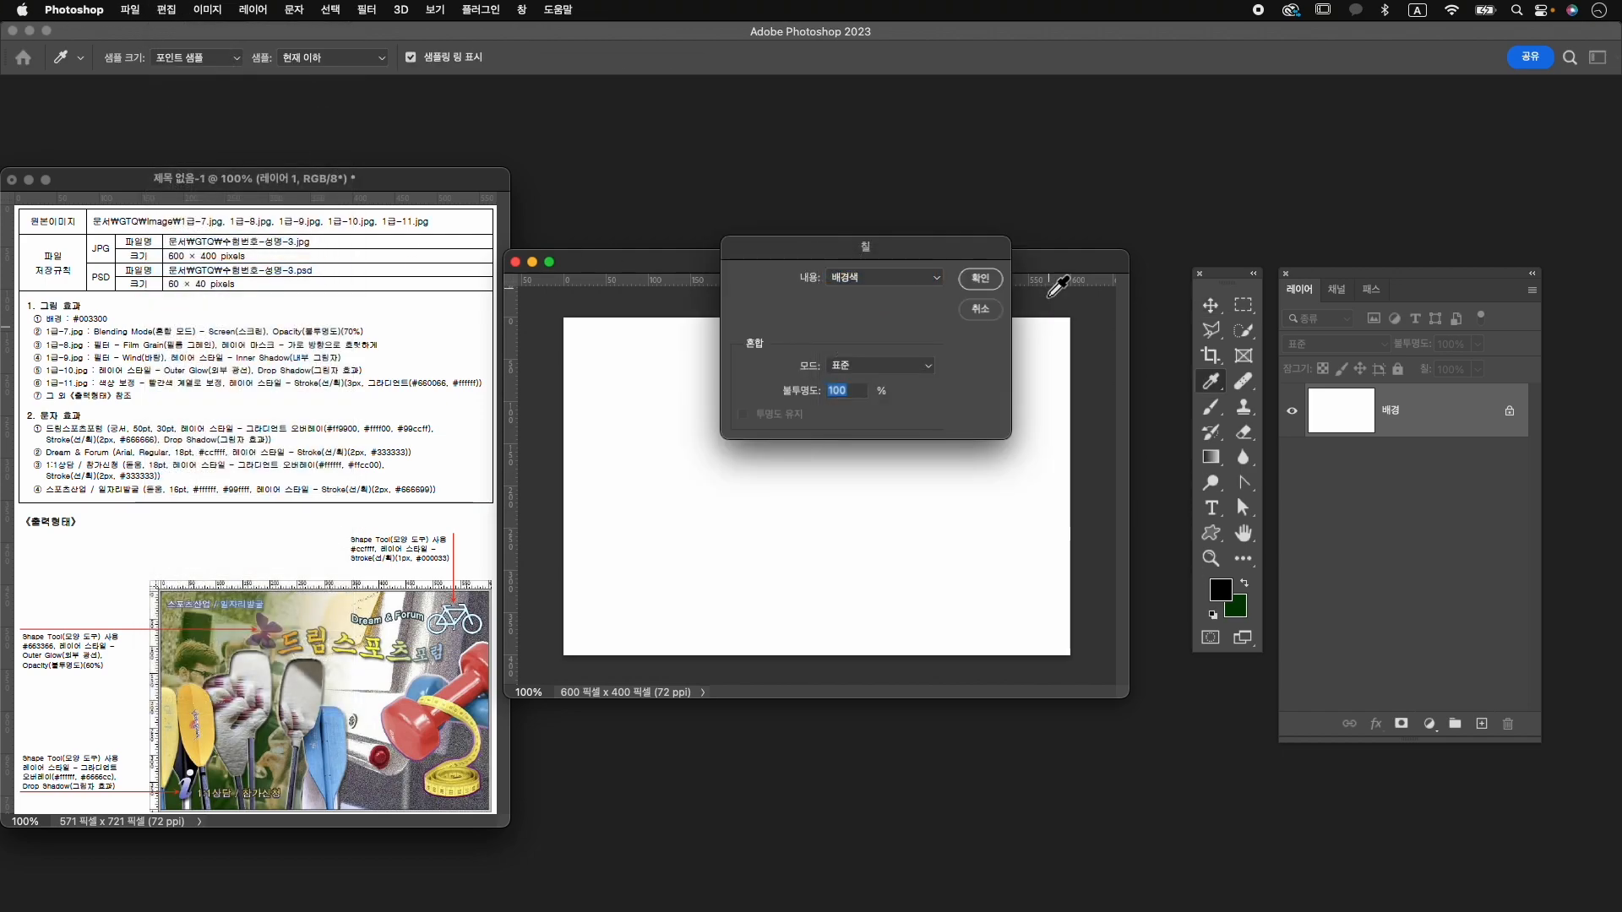
left_click(981, 281)
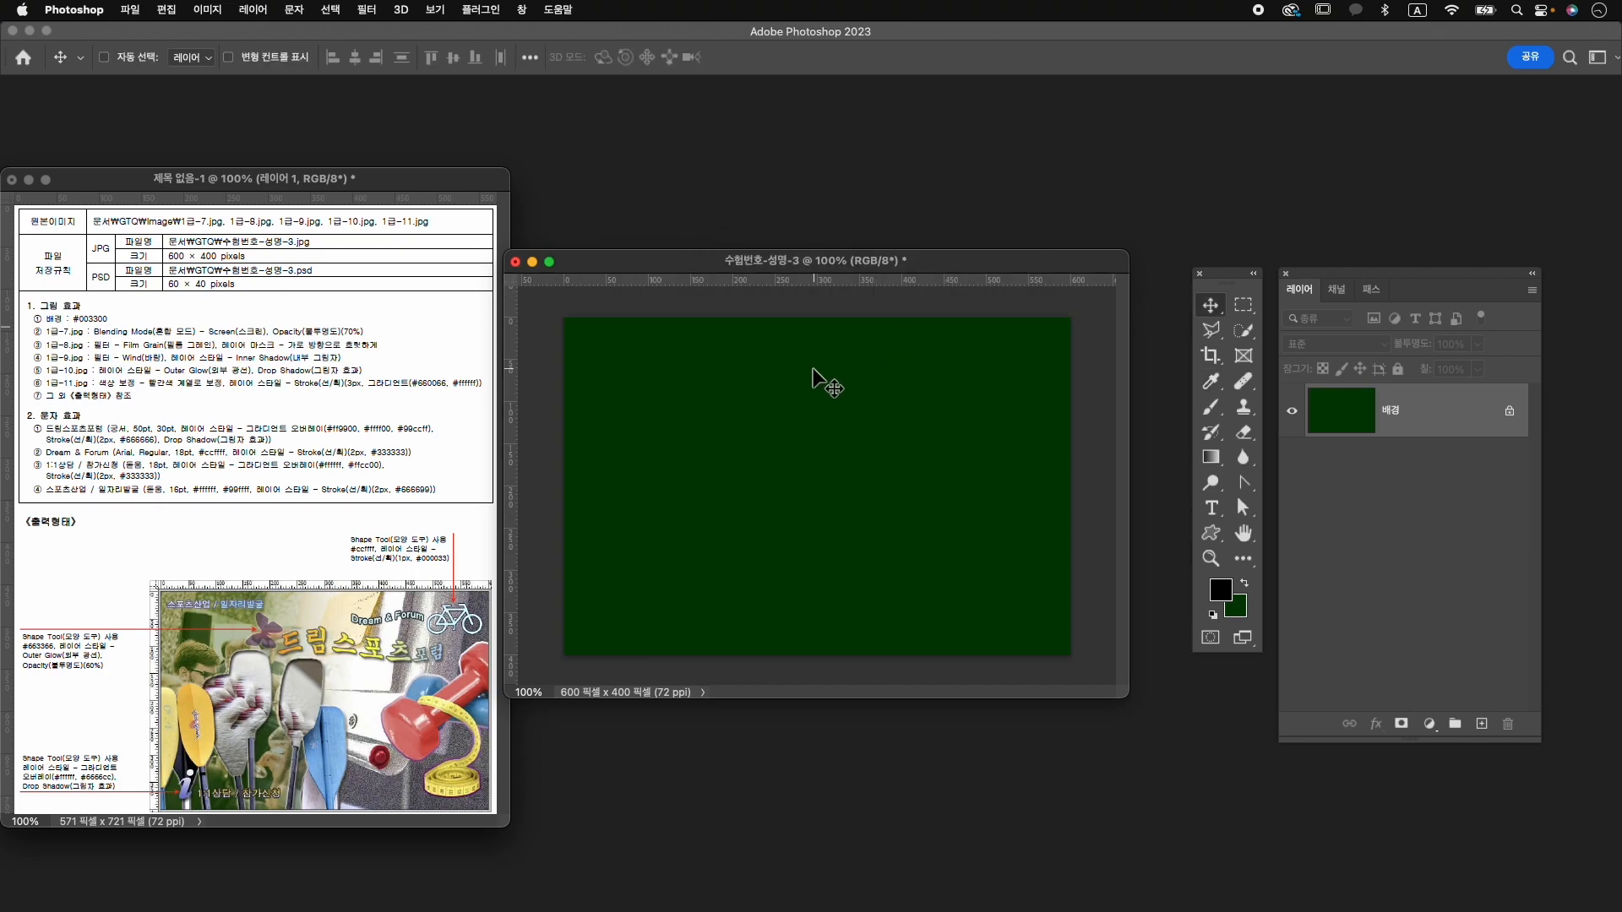
Open 1급-7.jpg from the Image folder inside GTQ and move its window away from the task sheet.
key("super+o")
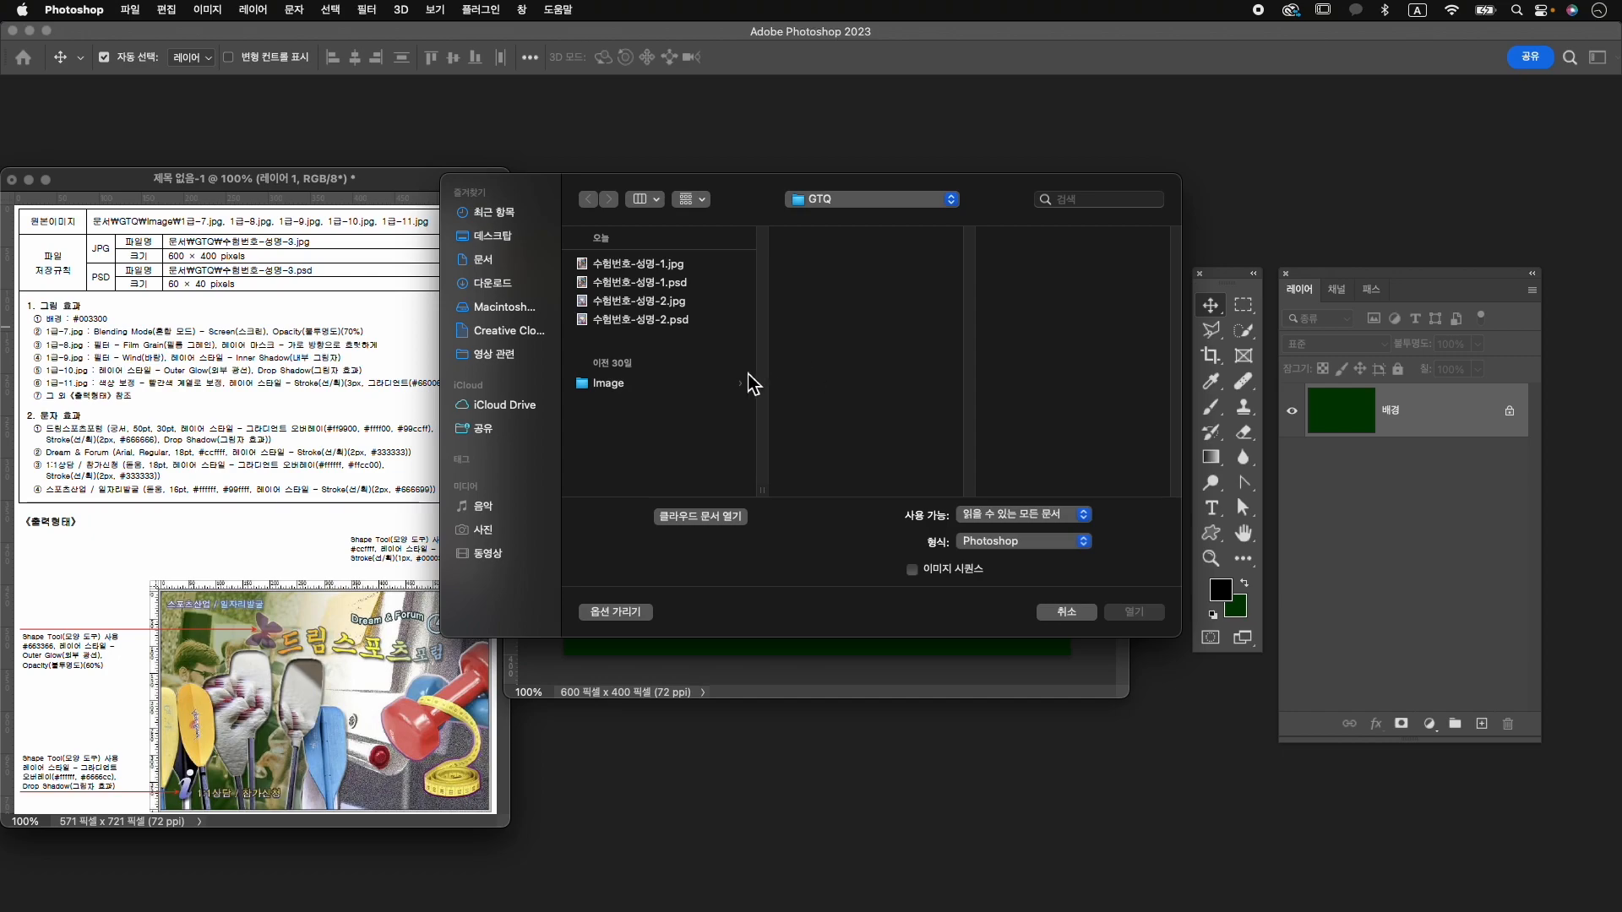
left_click(710, 387)
left_click(823, 375)
left_click(1135, 611)
left_click_drag(497, 138, 906, 155)
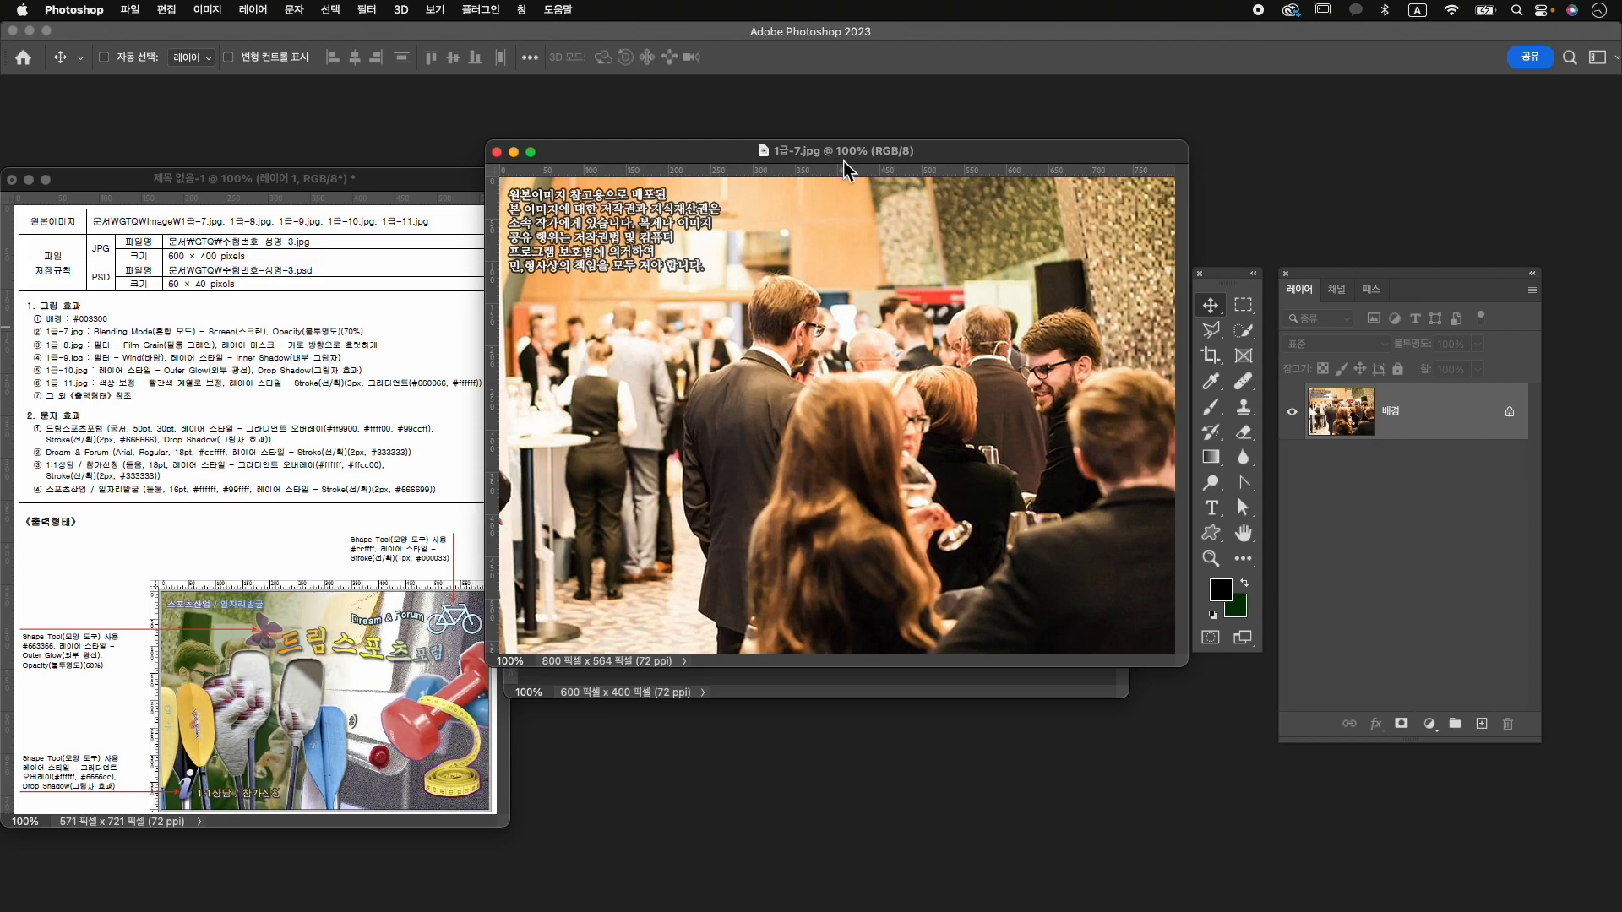
Resize 1급-7.jpg to 600 px wide and copy it into the 수험번호-성명-3 document, closing the source without saving.
key("super+alt+i")
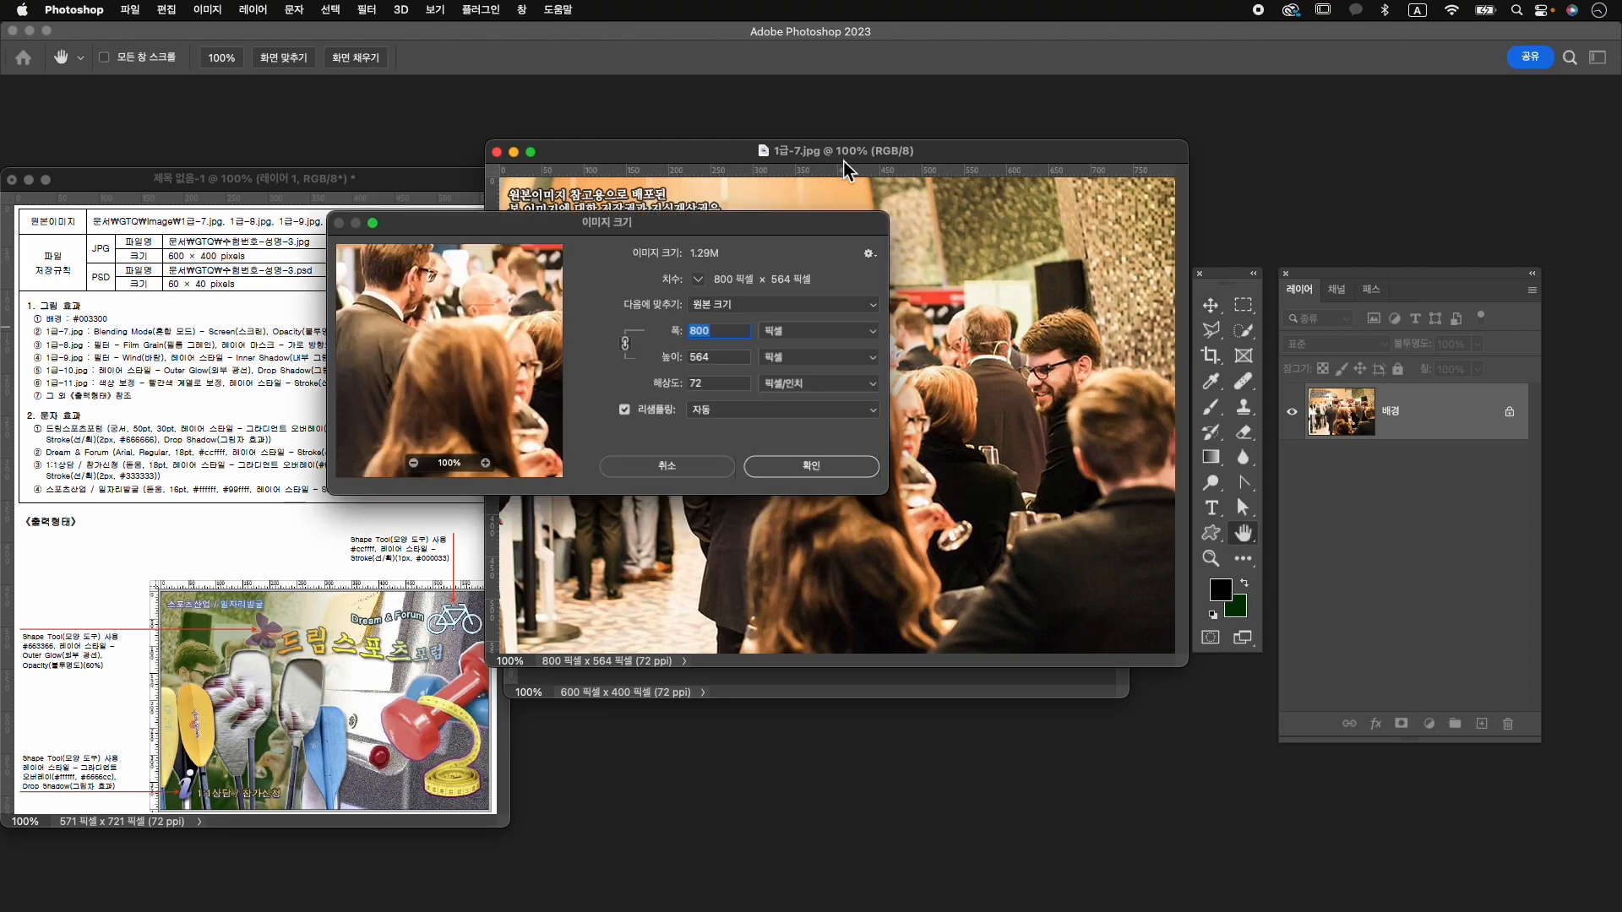
type("600")
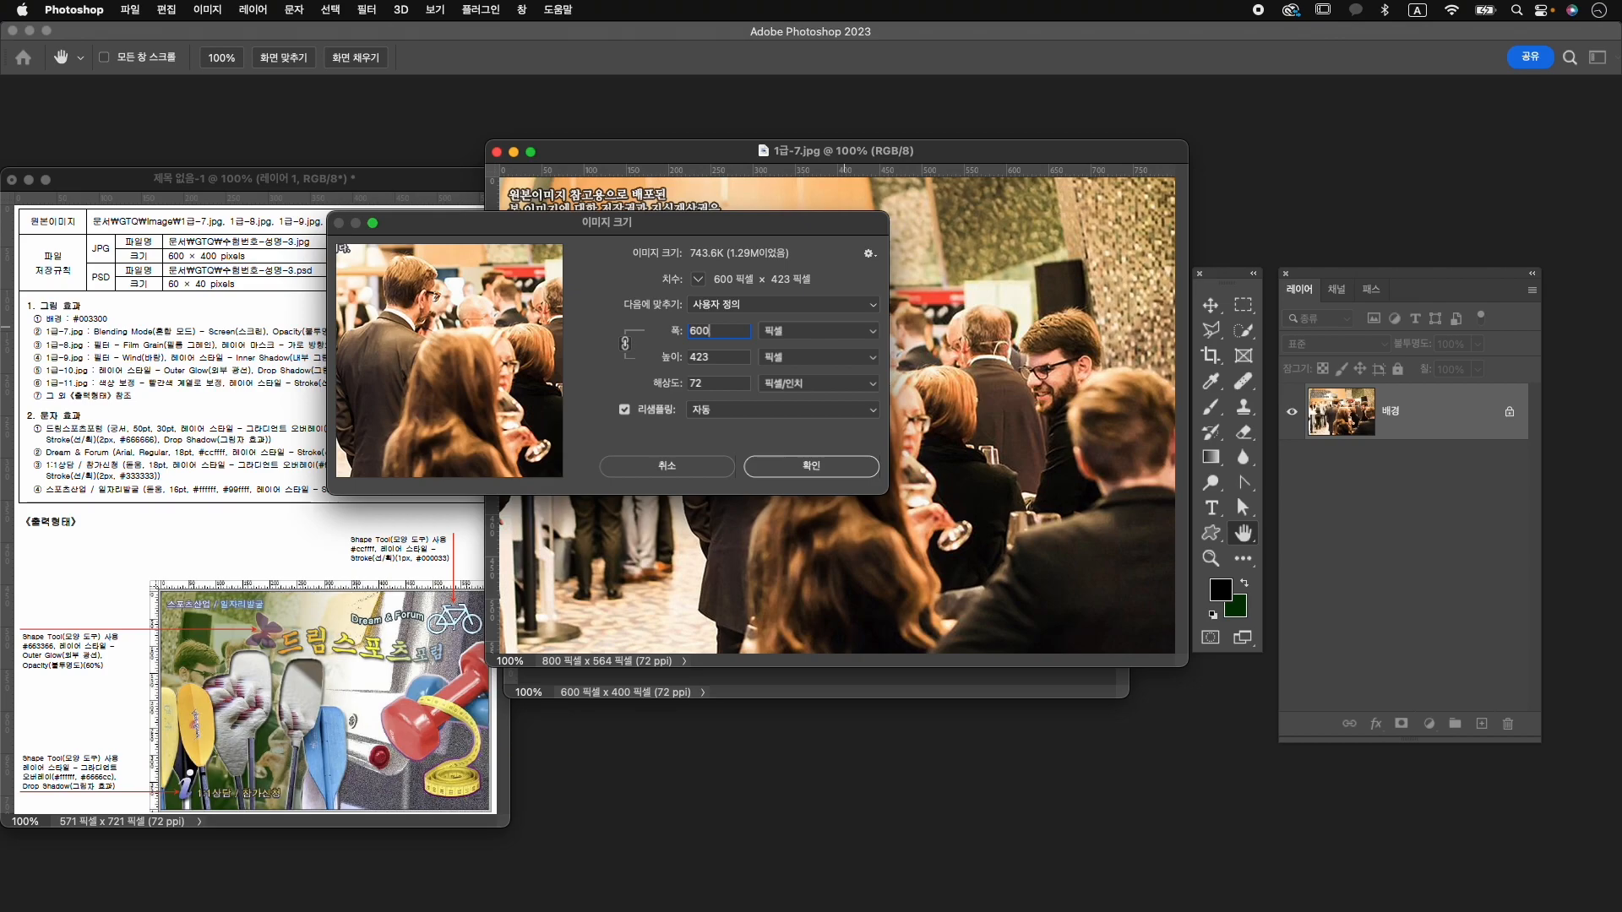
key("Return")
left_click_drag(752, 372, 958, 593)
left_click(519, 169)
left_click(496, 152)
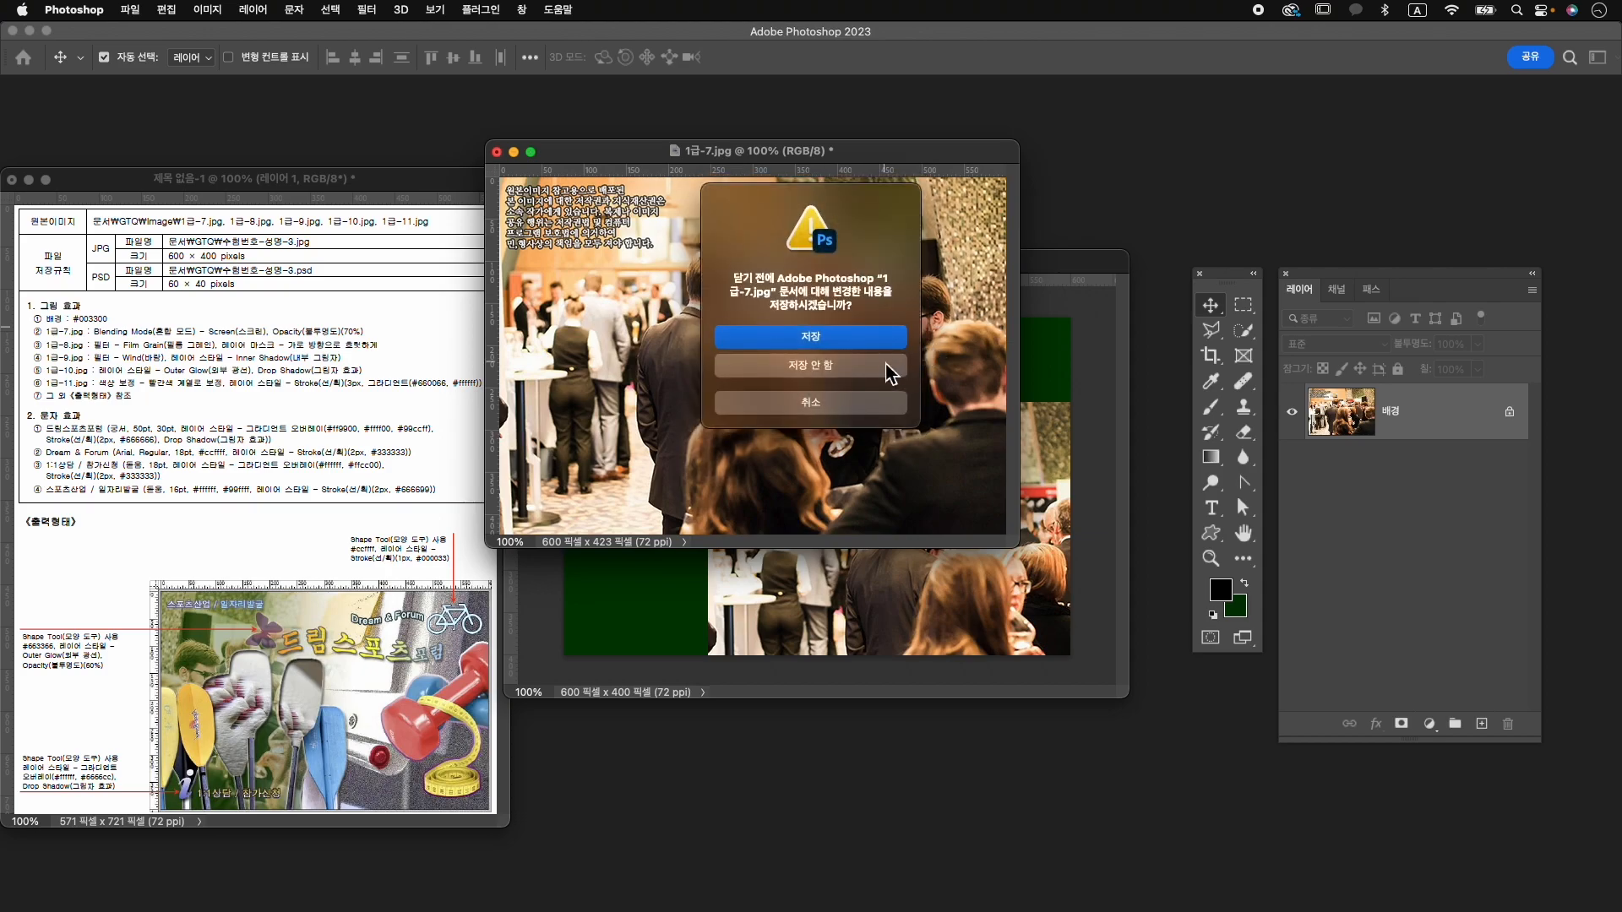
left_click(879, 372)
Rename the copied photo's layer 1-7 and centre it horizontally and vertically on the canvas.
double_click(1385, 409)
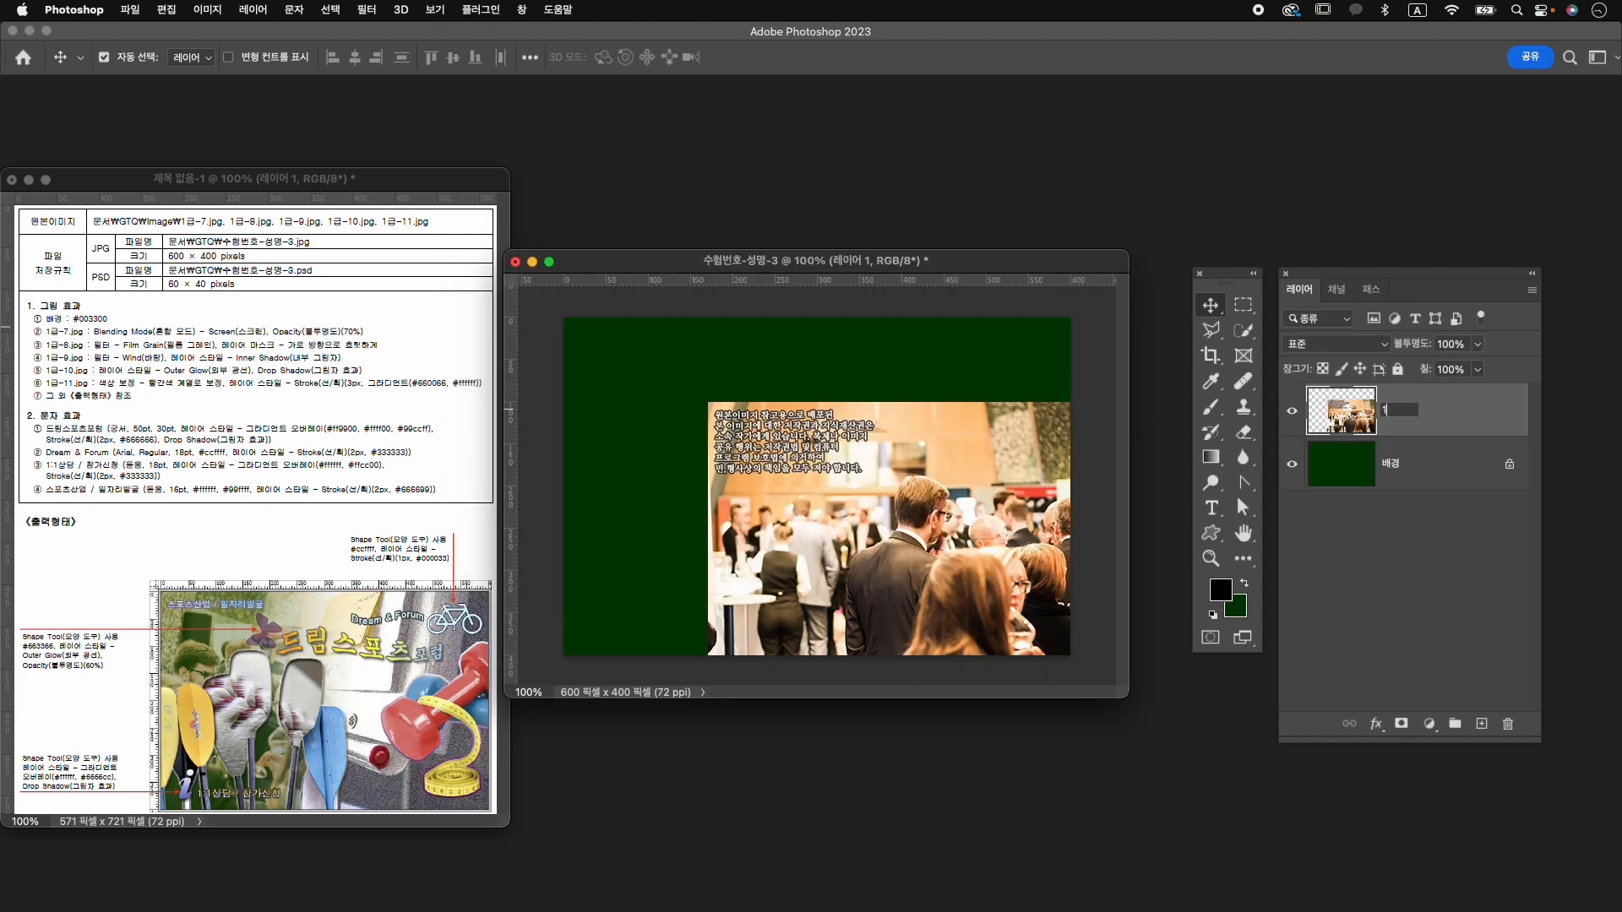
type("1-7")
key("Return")
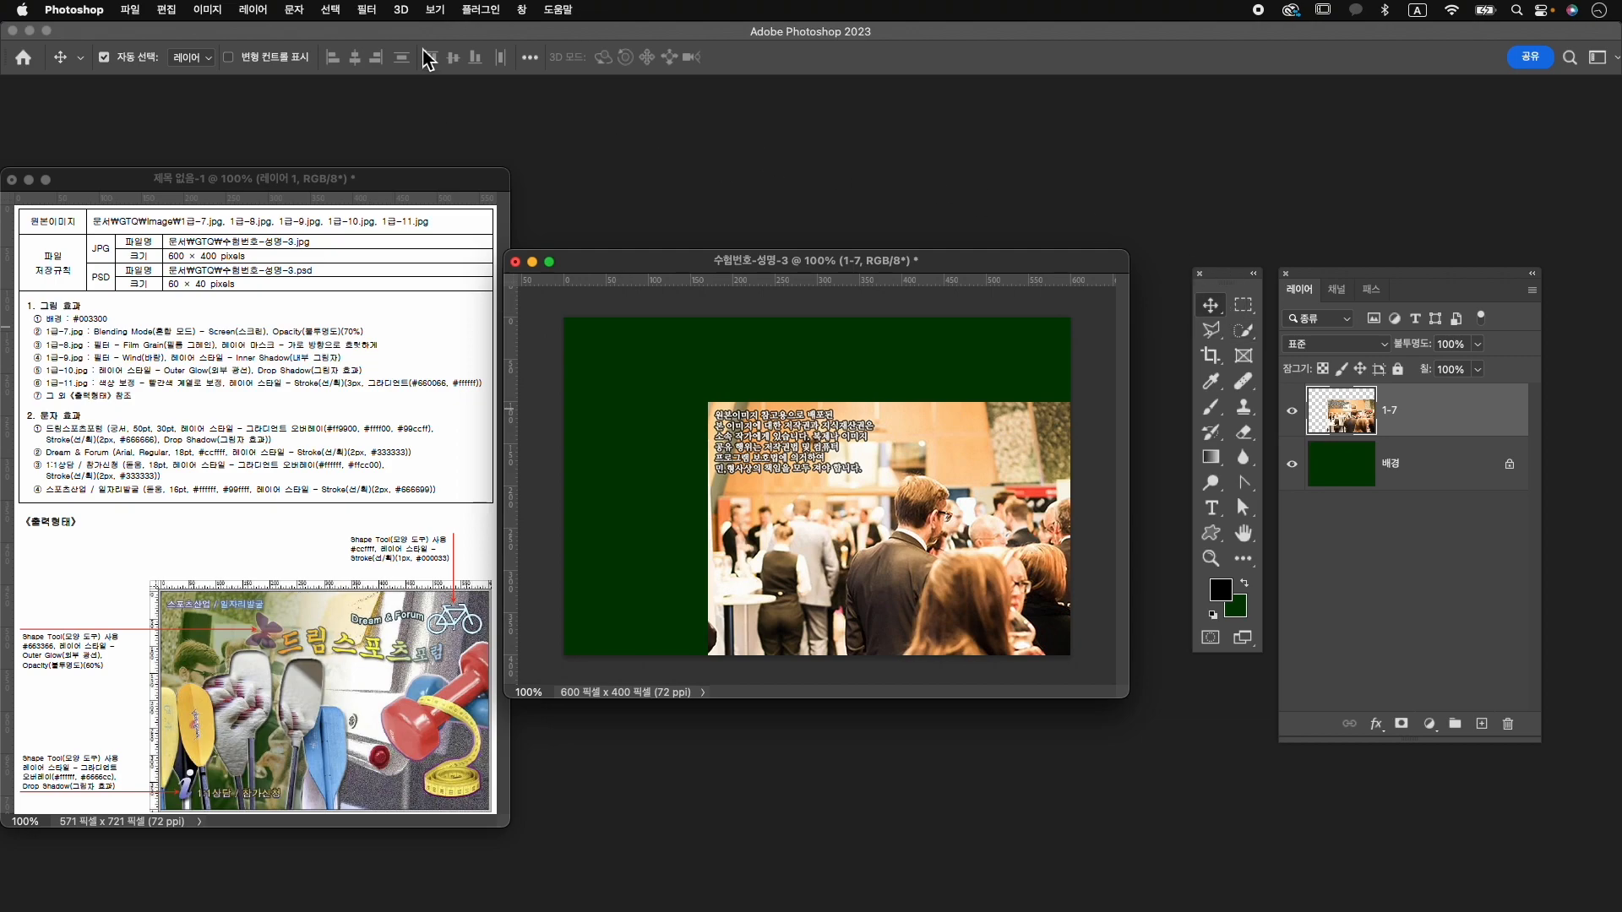
left_click(532, 59)
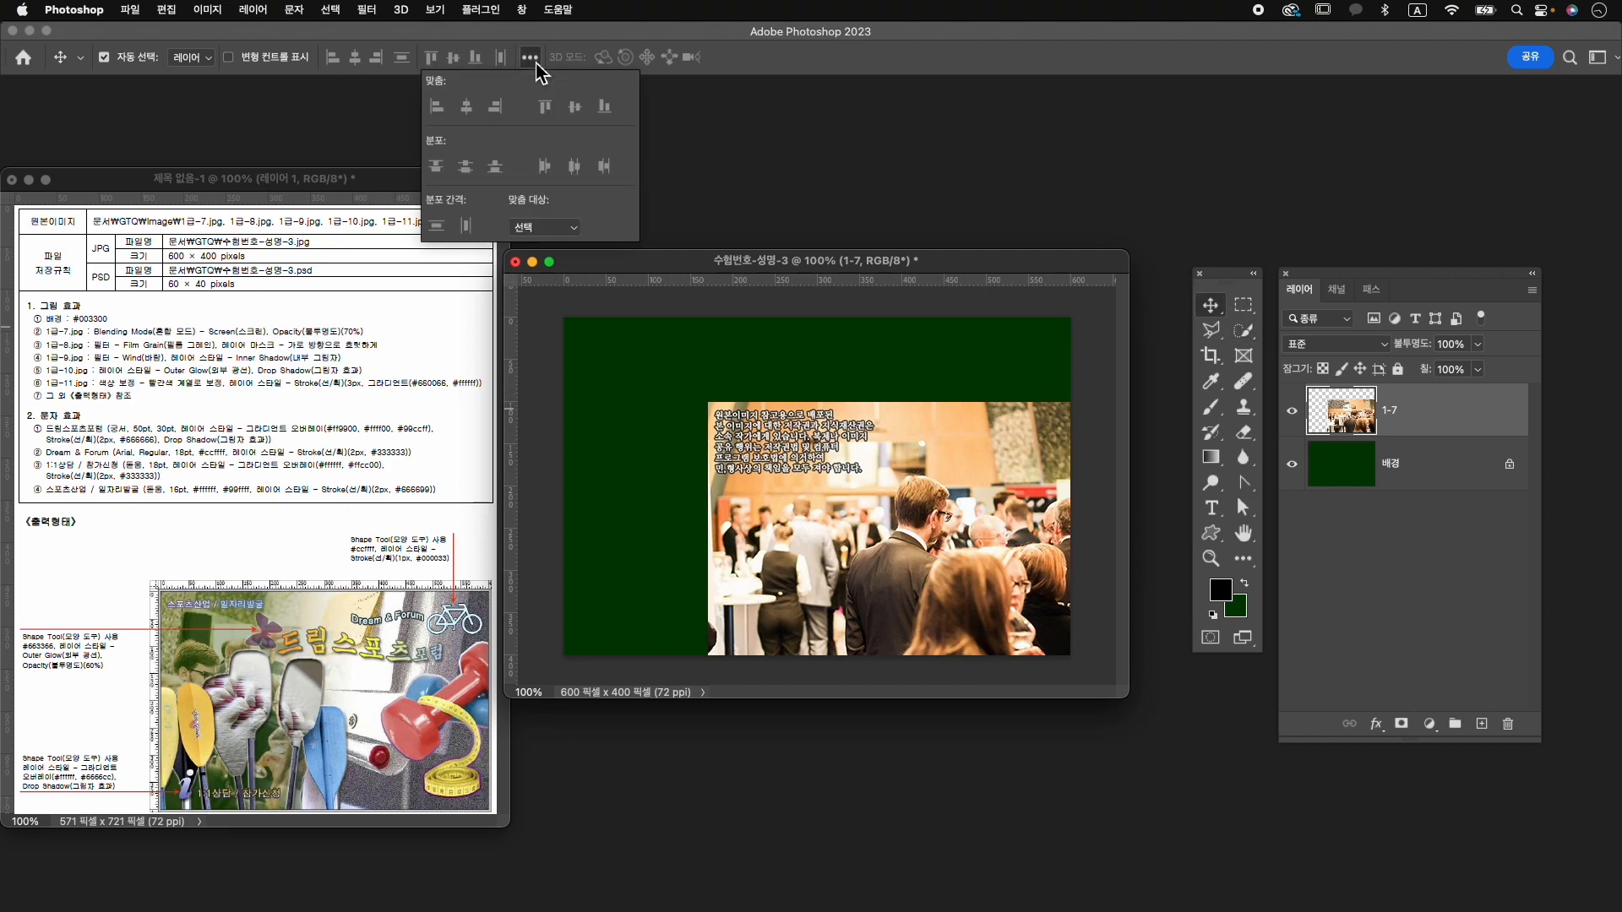
left_click(545, 227)
left_click(543, 248)
left_click(467, 107)
left_click(575, 107)
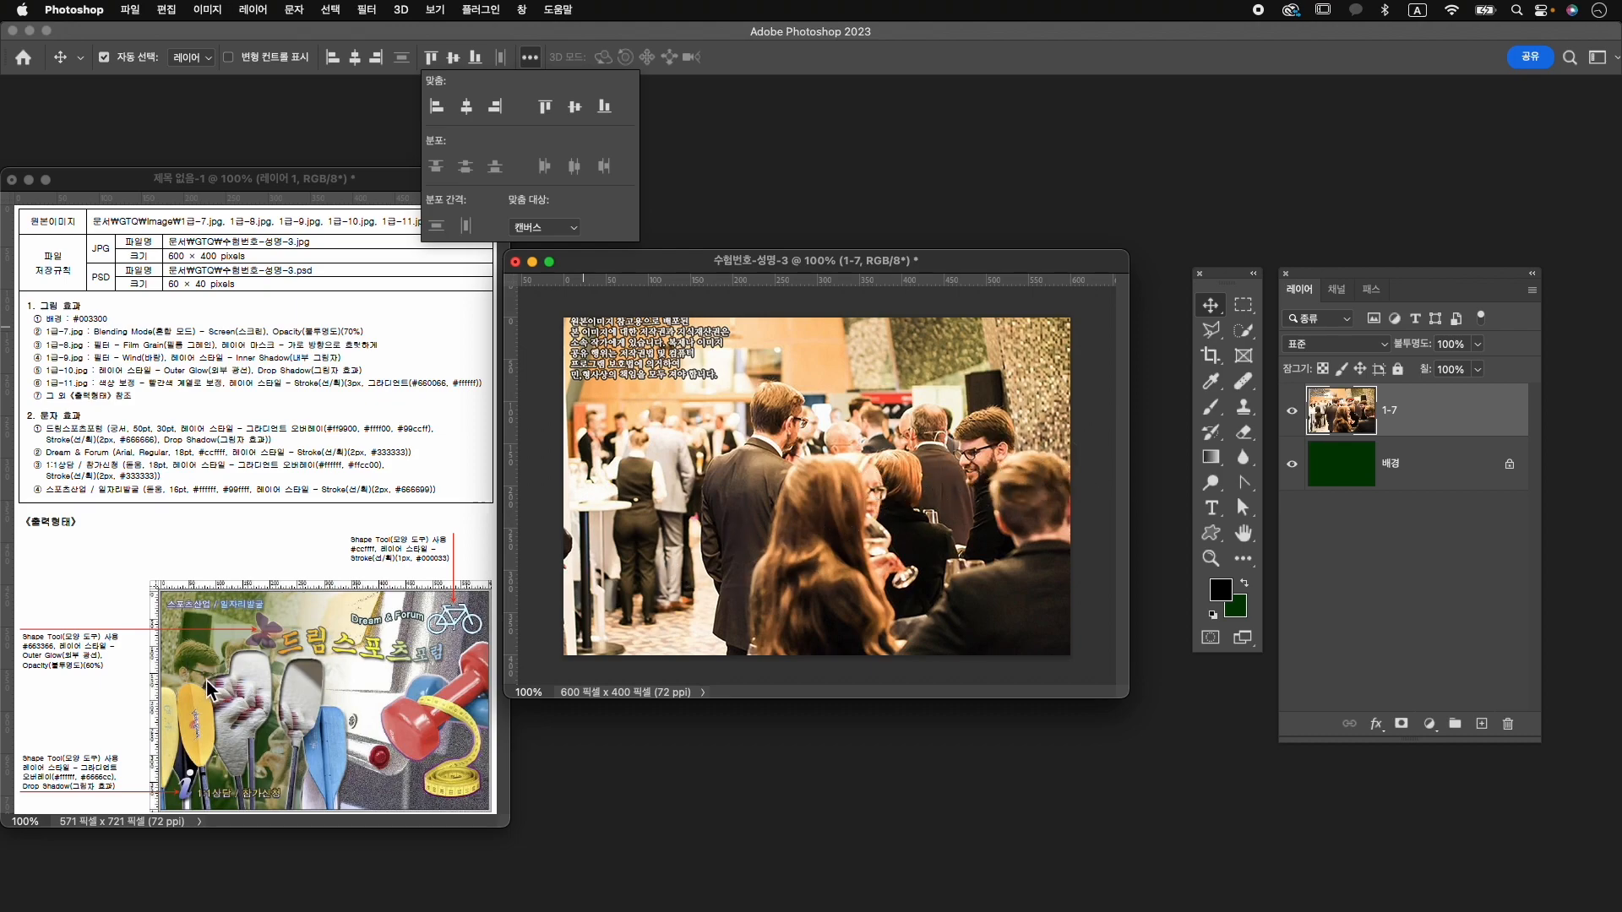
left_click(937, 437)
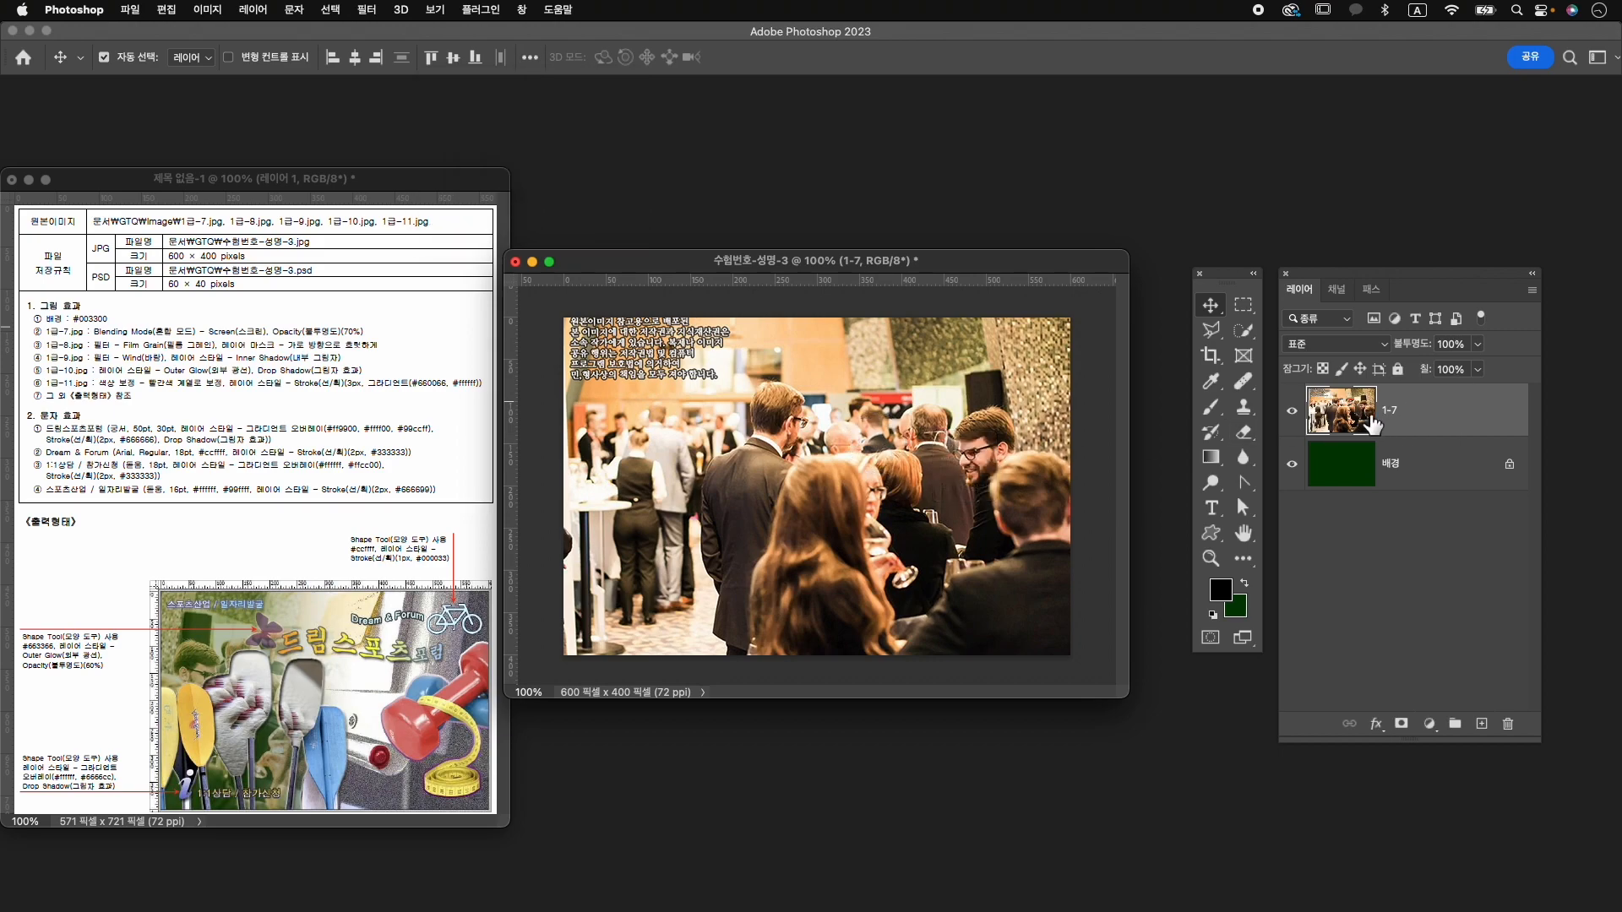
Flip the 1-7 photo horizontally and shift it about 36 px toward the left edge of the canvas.
key("super+t")
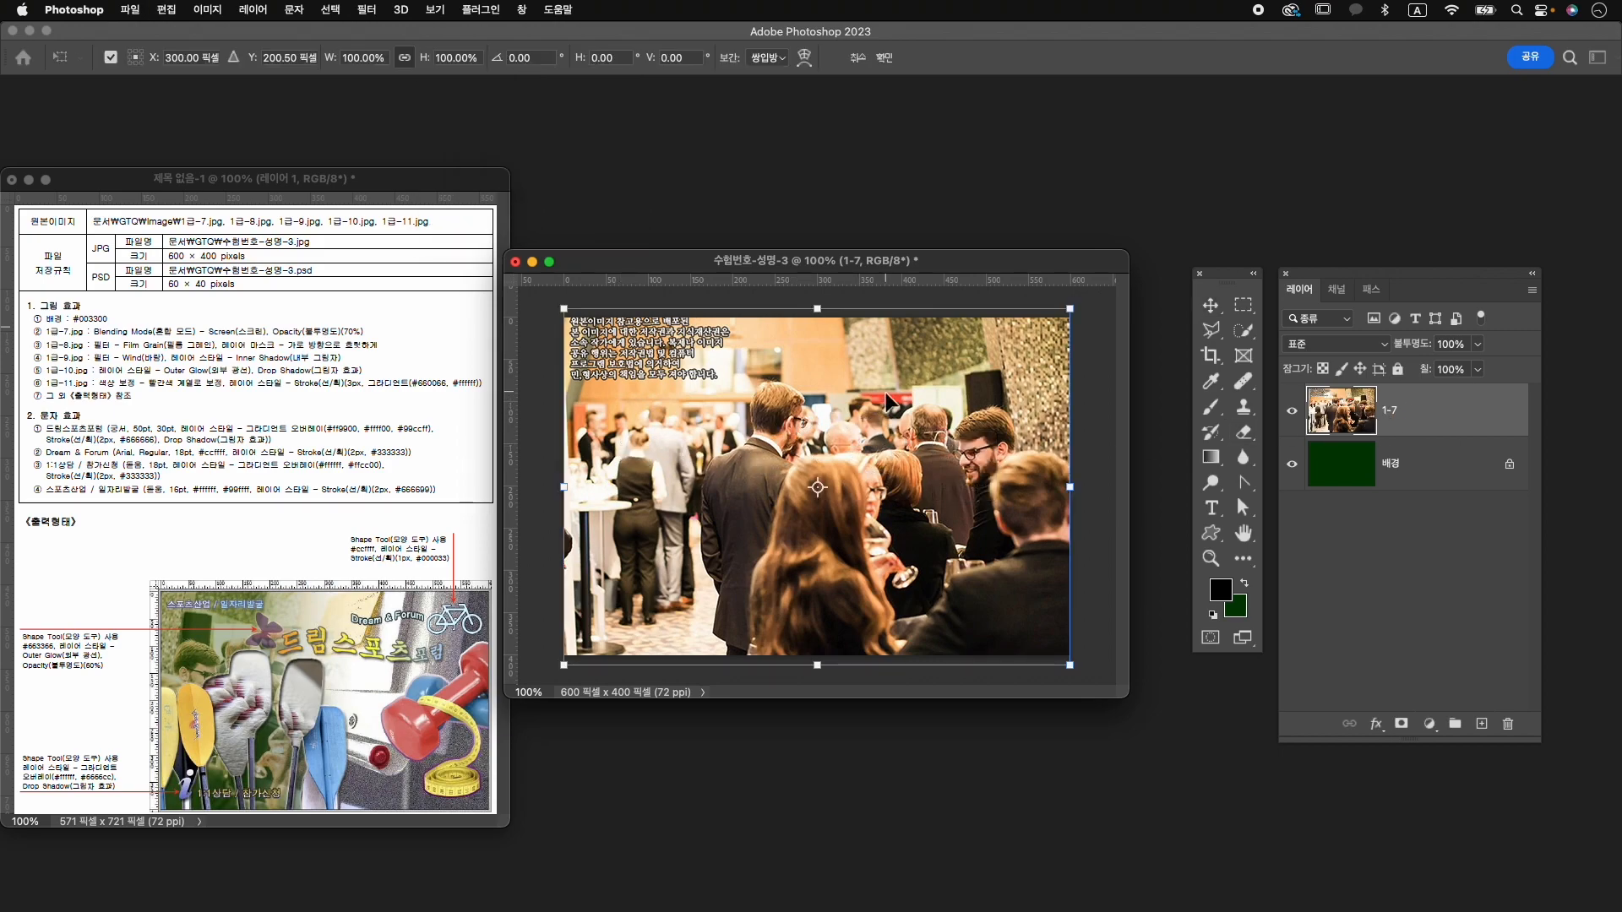
right_click(882, 409)
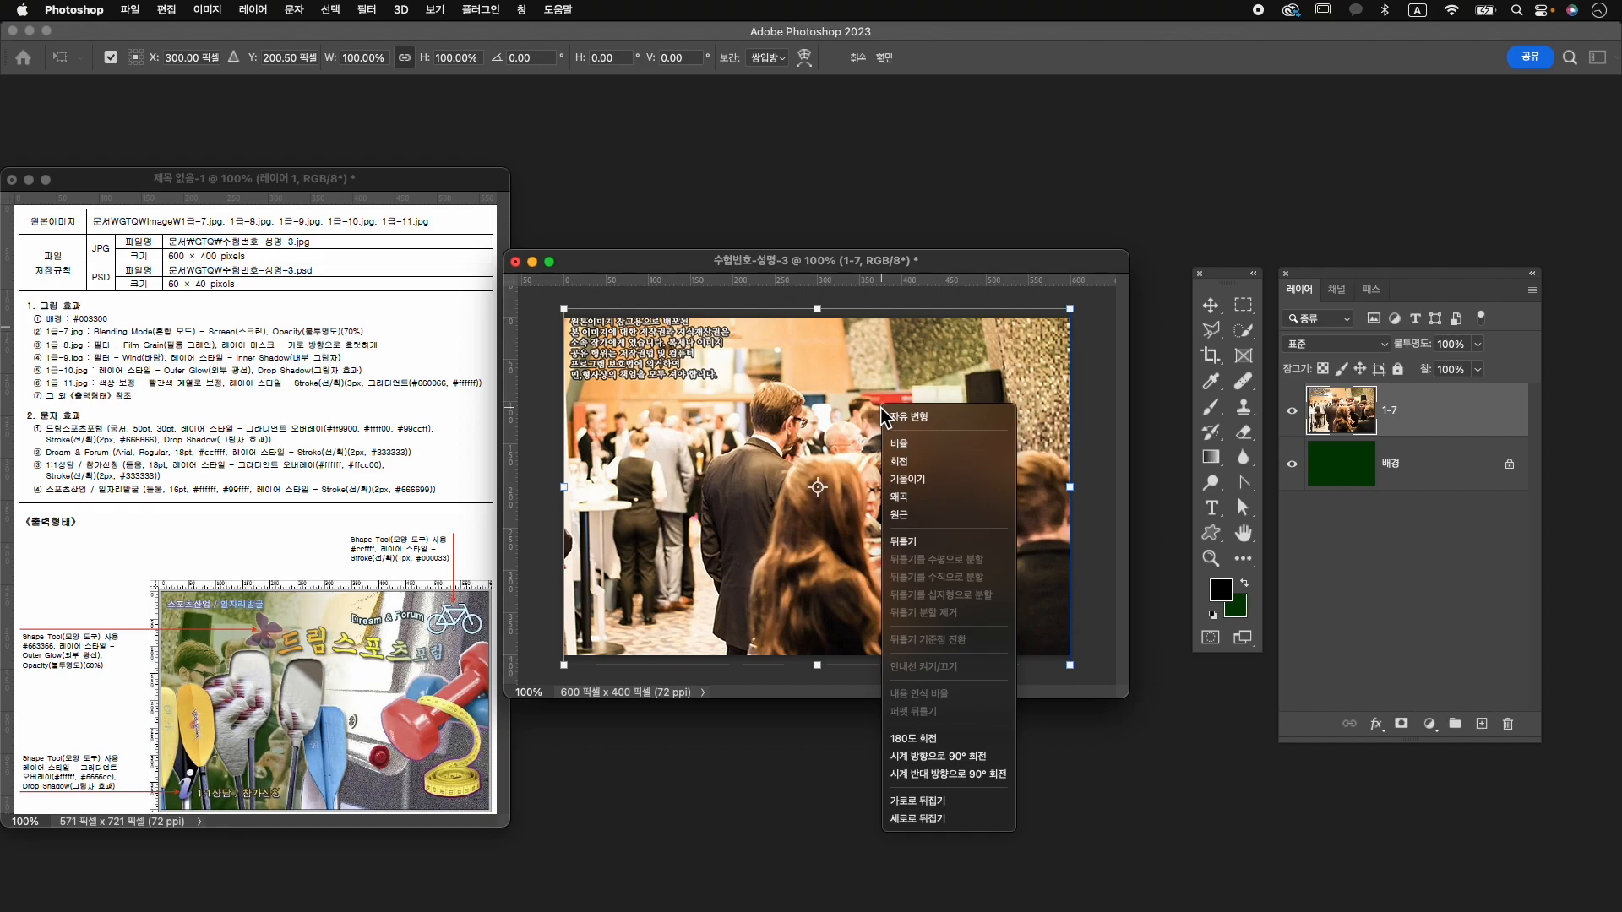
left_click(965, 801)
left_click_drag(703, 495, 674, 494)
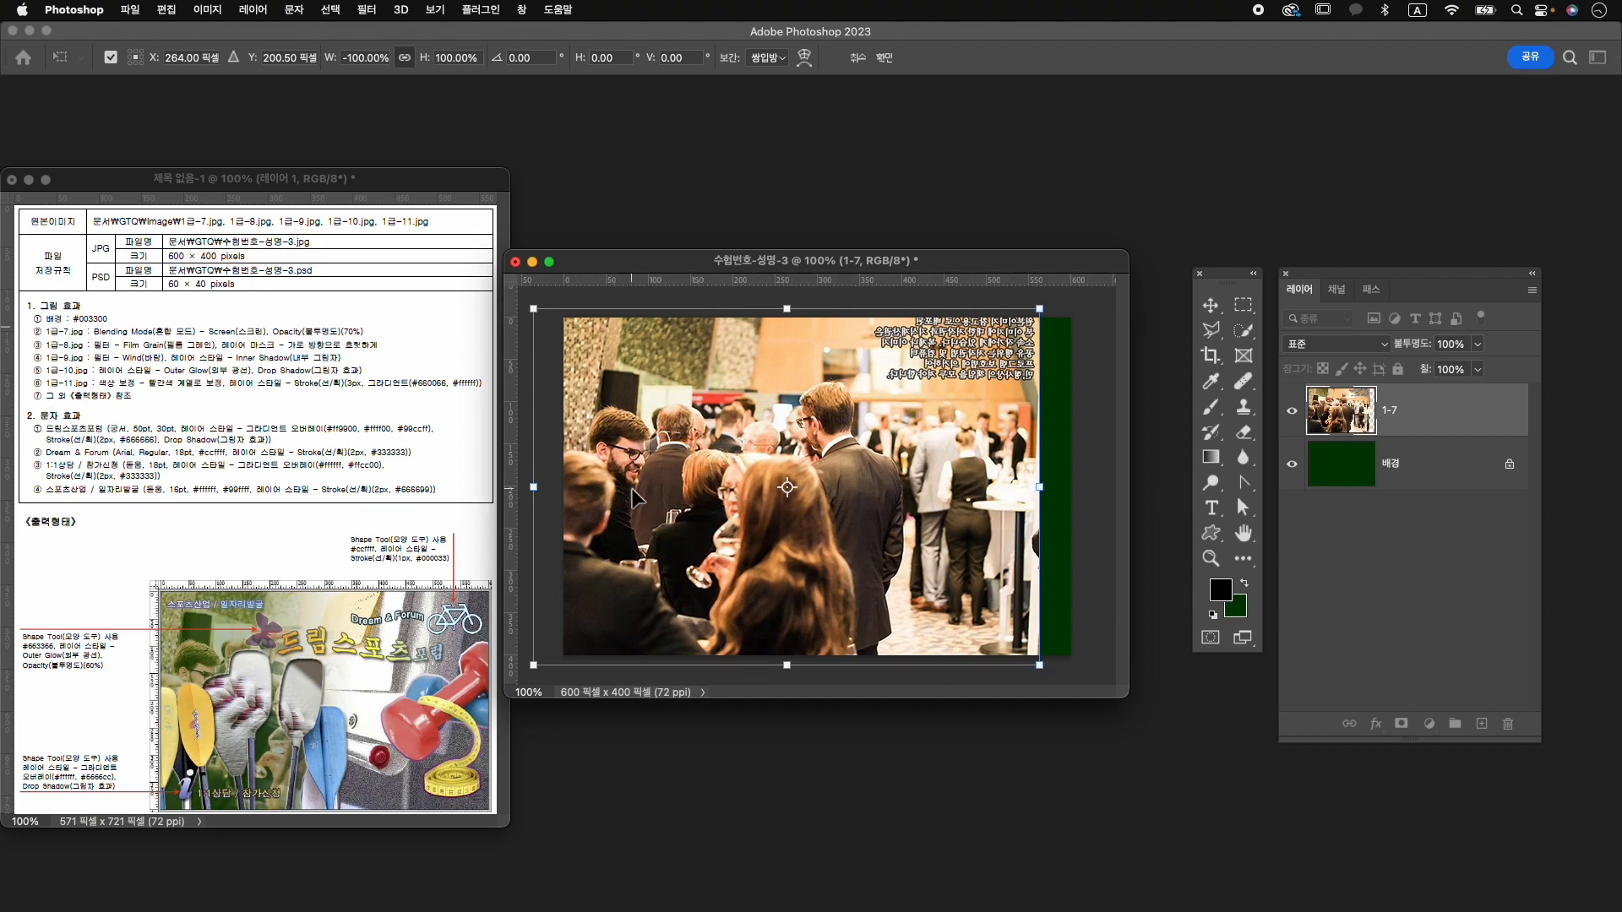
key("Return")
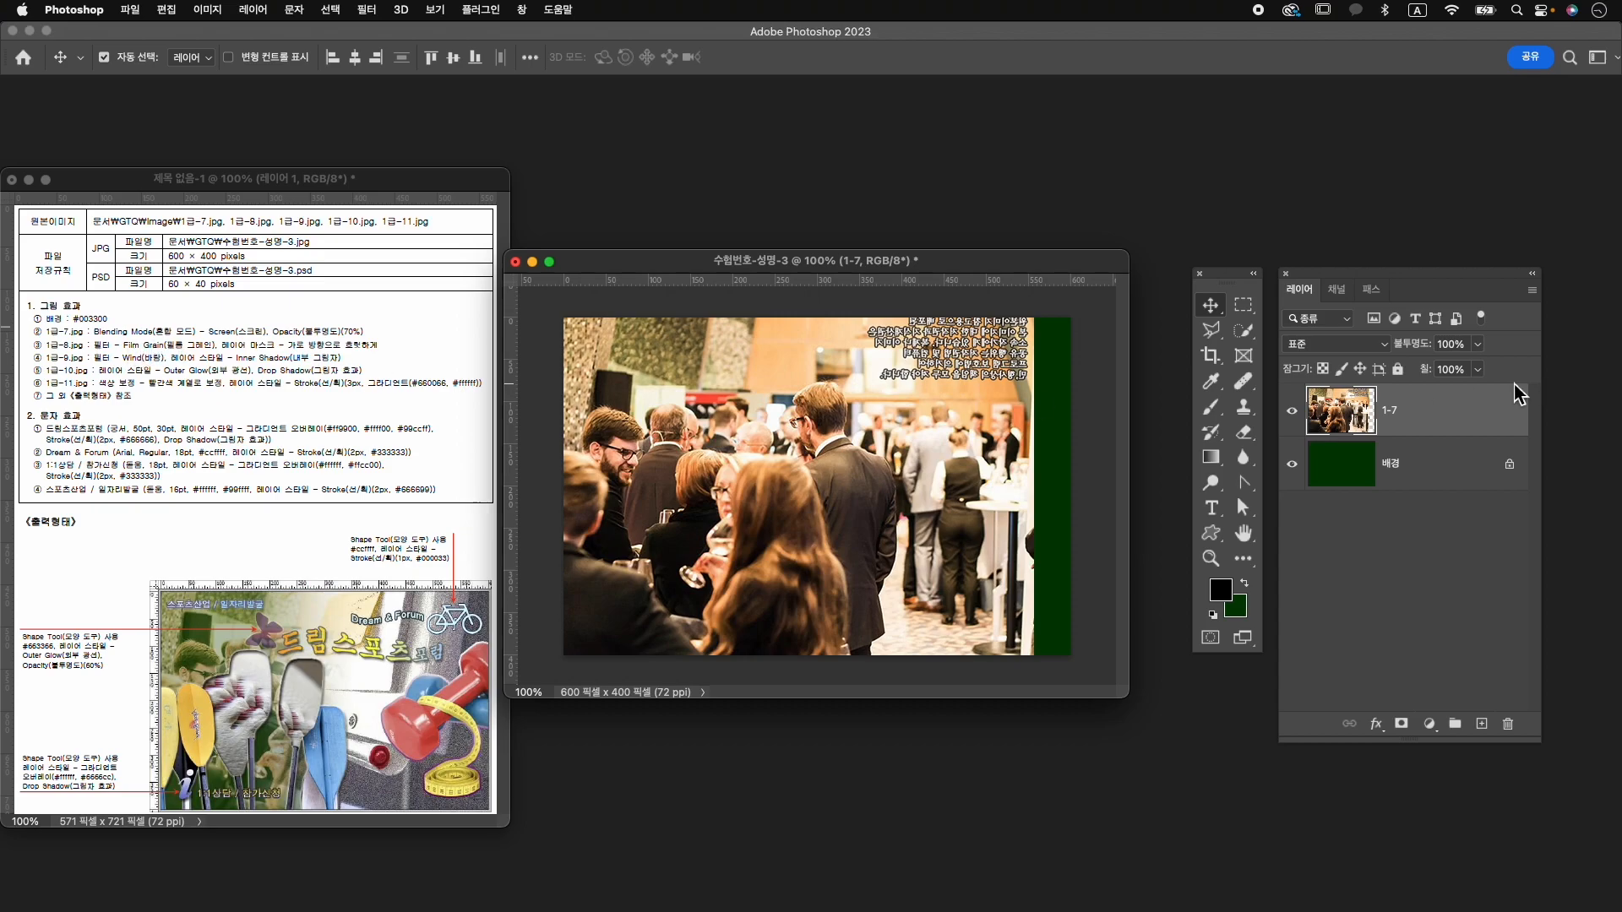
Set the 1-7 layer's blending mode to Screen (스크린) and its opacity to 70%.
left_click(1356, 346)
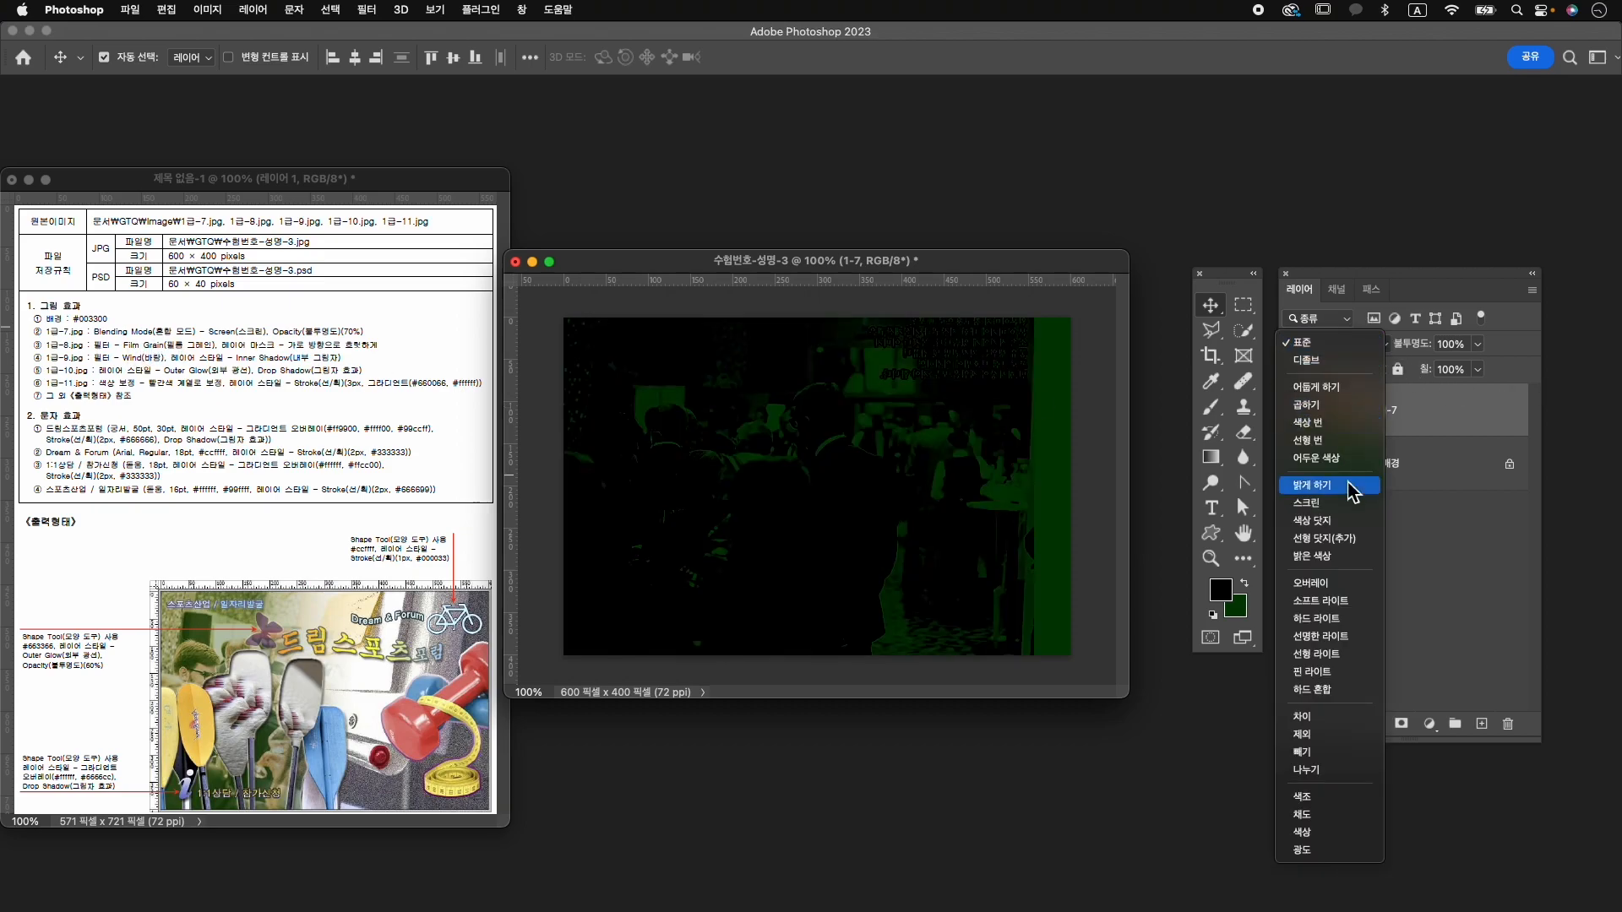
left_click(1349, 504)
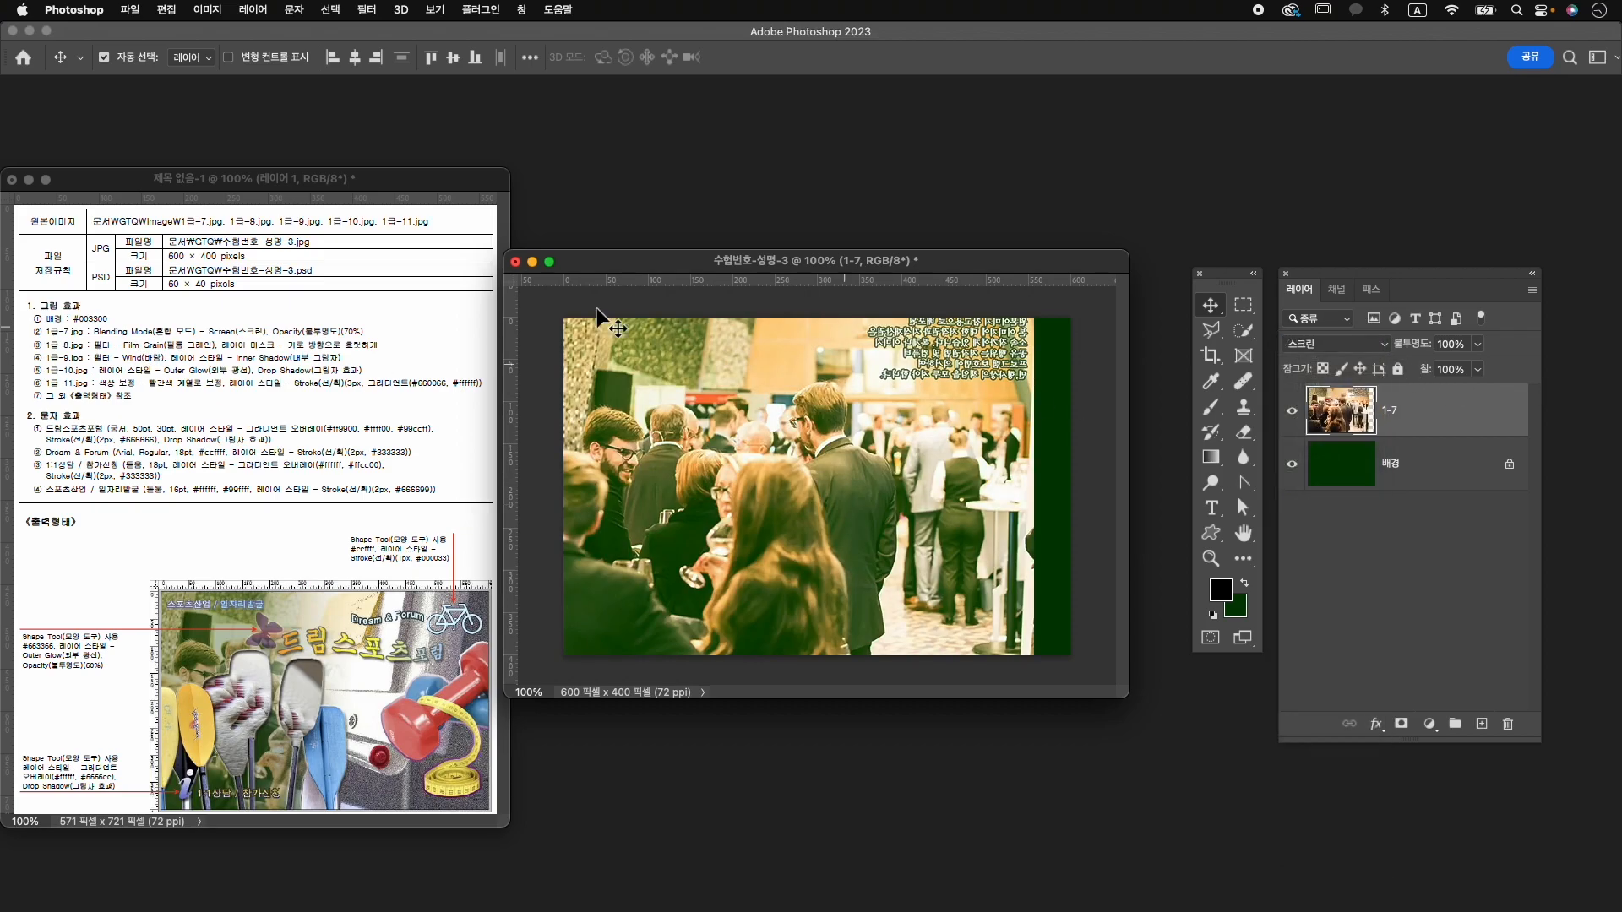
left_click(1450, 344)
type("70")
key("Return")
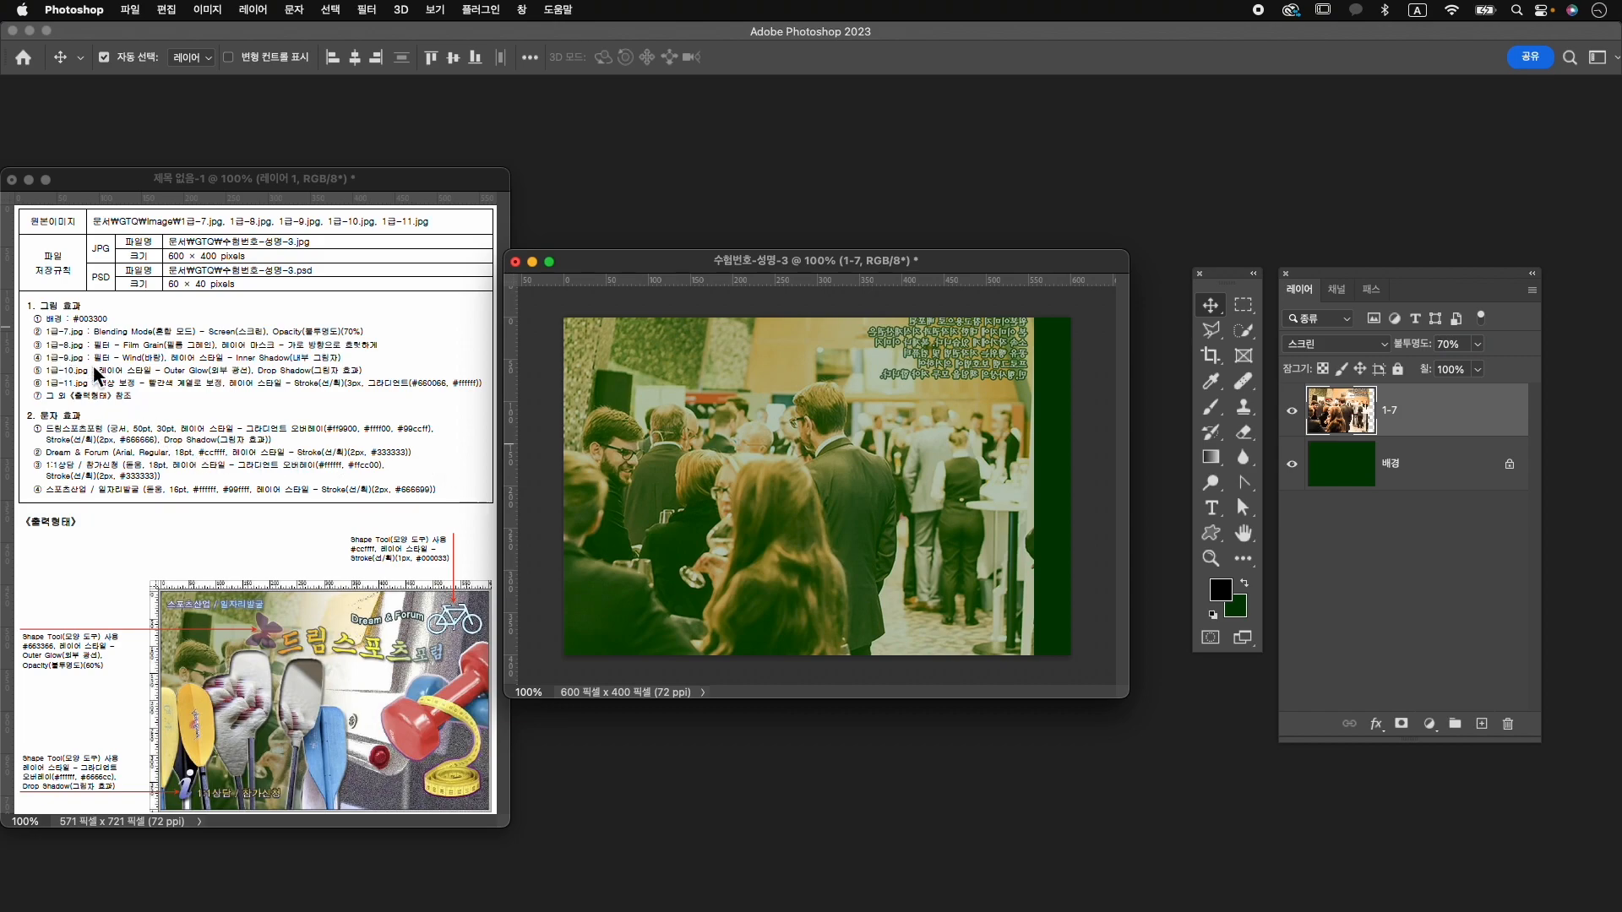
Open 1급-8.jpg from the Image folder and move its window away from the task sheet.
key("super+o")
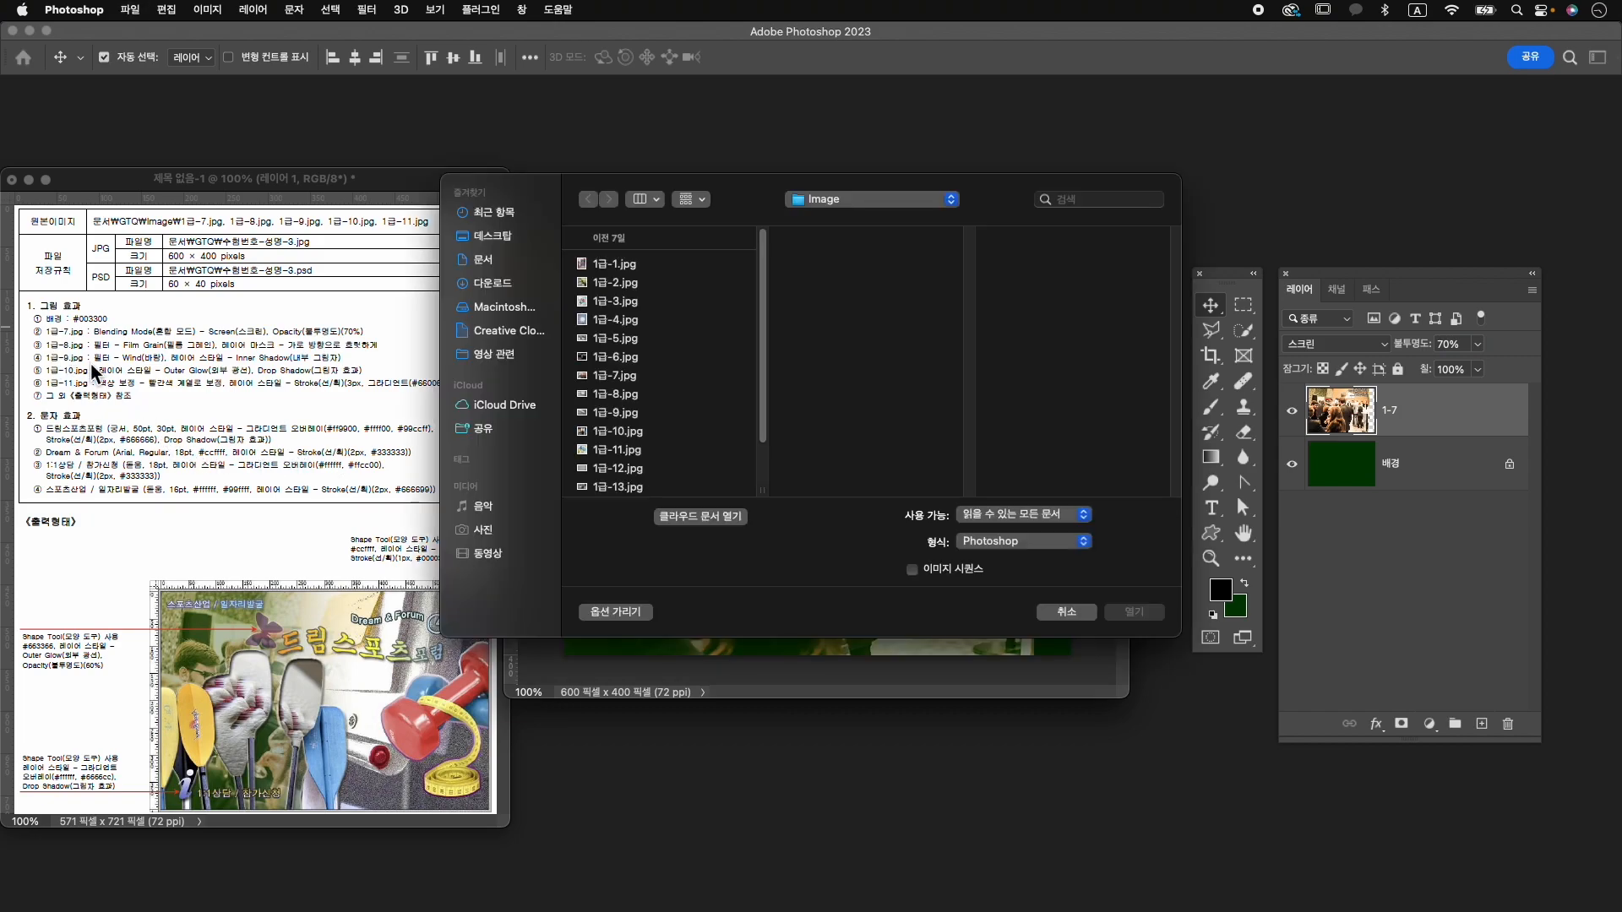
left_click(628, 395)
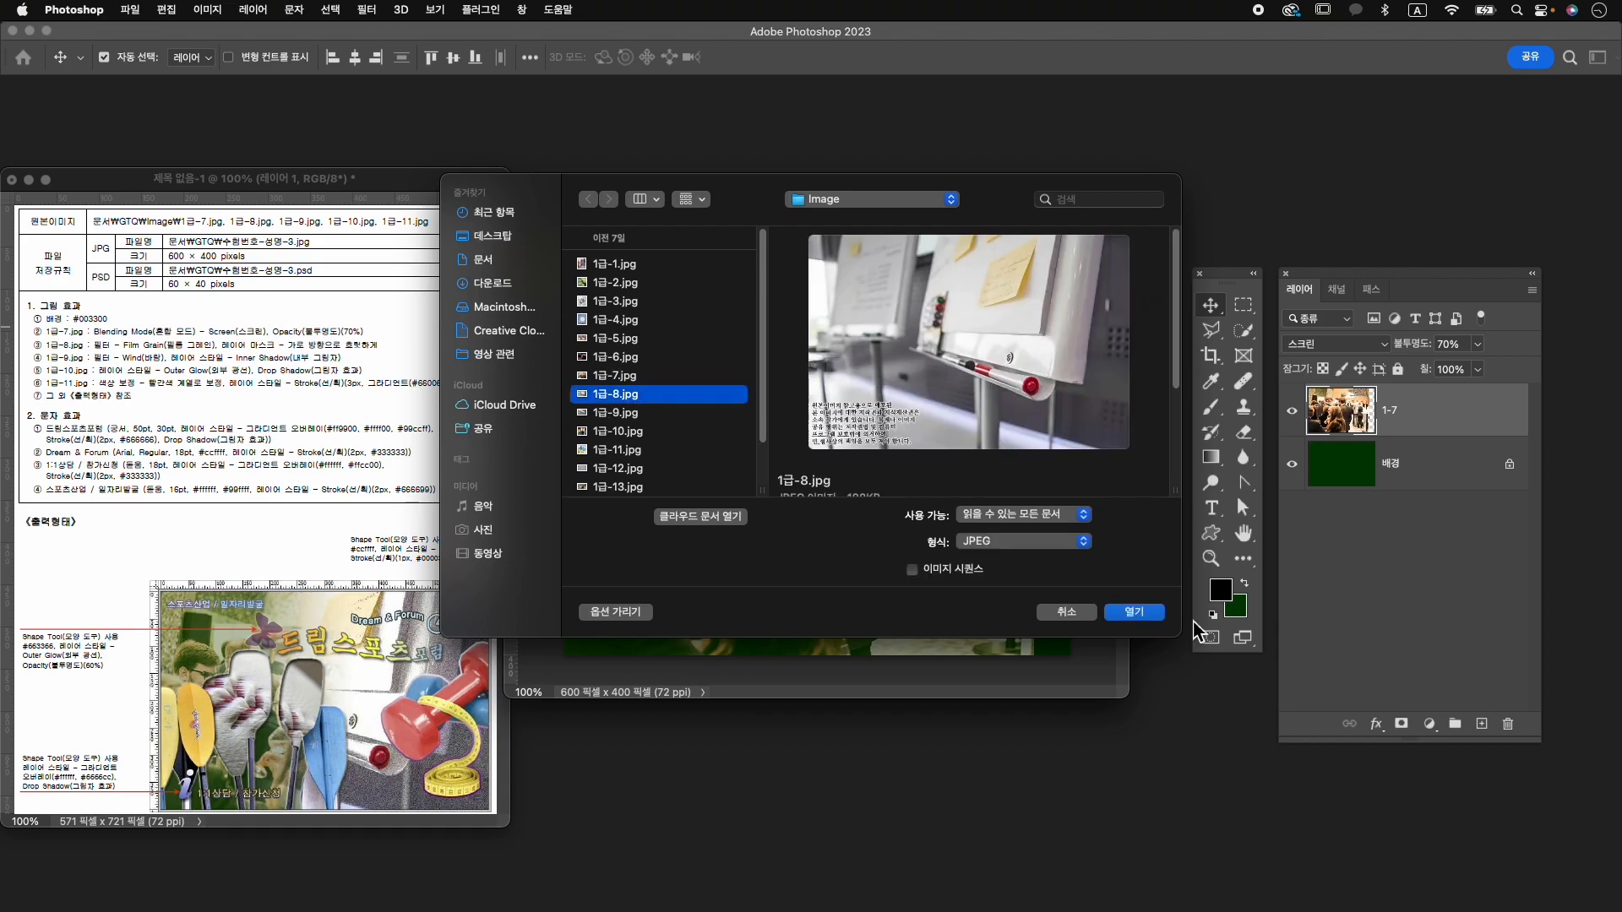
left_click(1134, 611)
left_click_drag(464, 143, 995, 170)
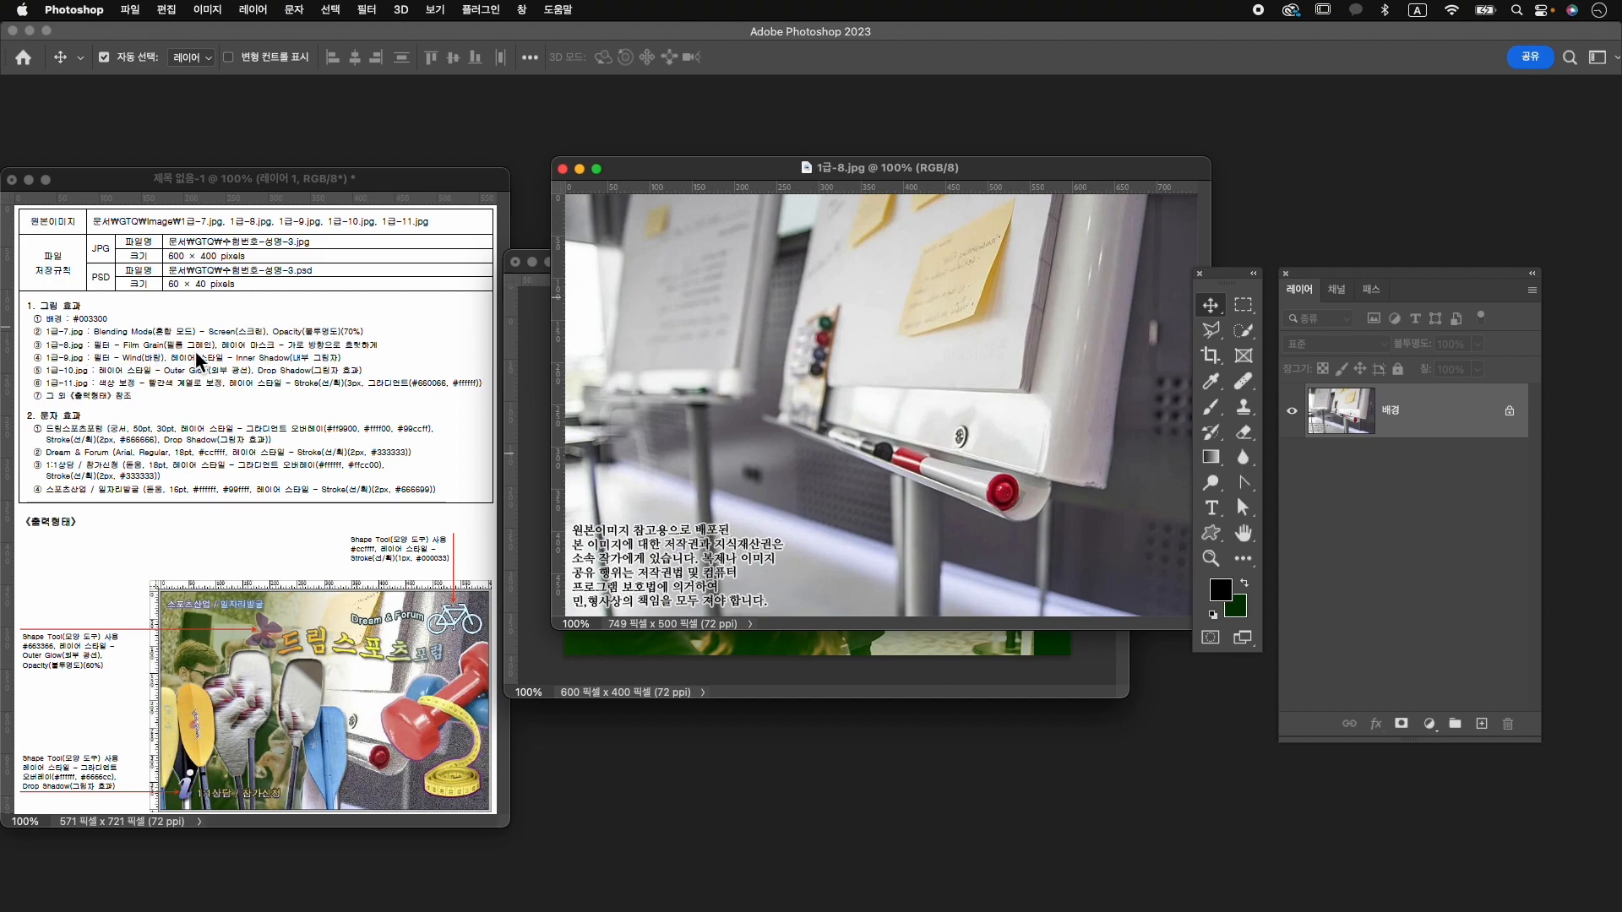
Apply the Film Grain (필름 그레인) filter to 1급-8.jpg from the artistic effects in the Filter Gallery.
left_click(366, 10)
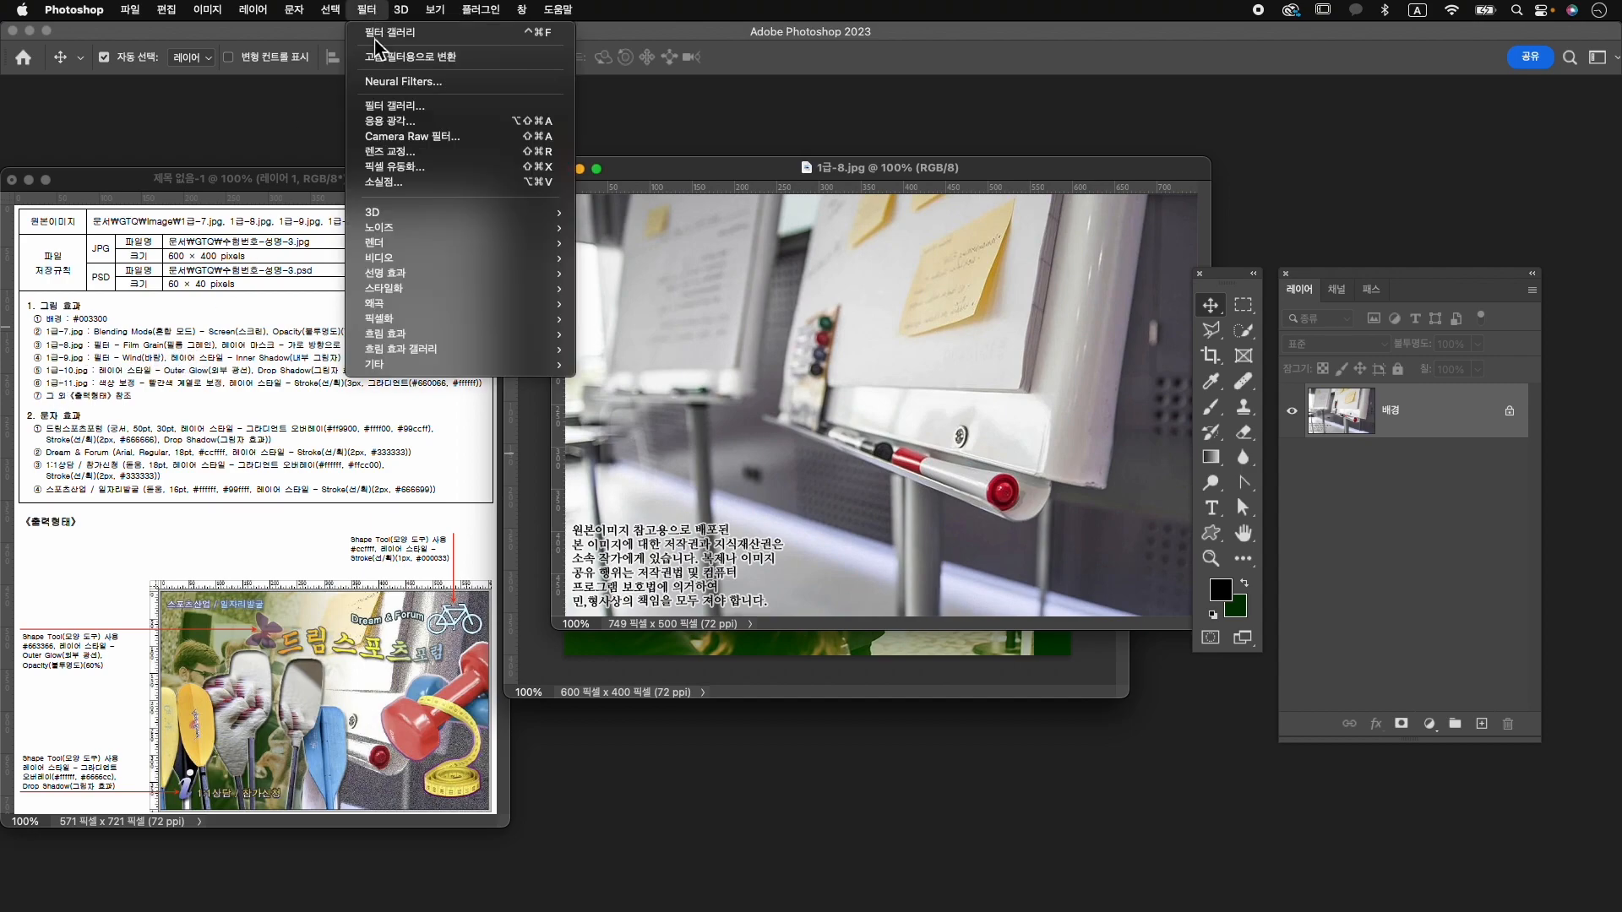
left_click(396, 110)
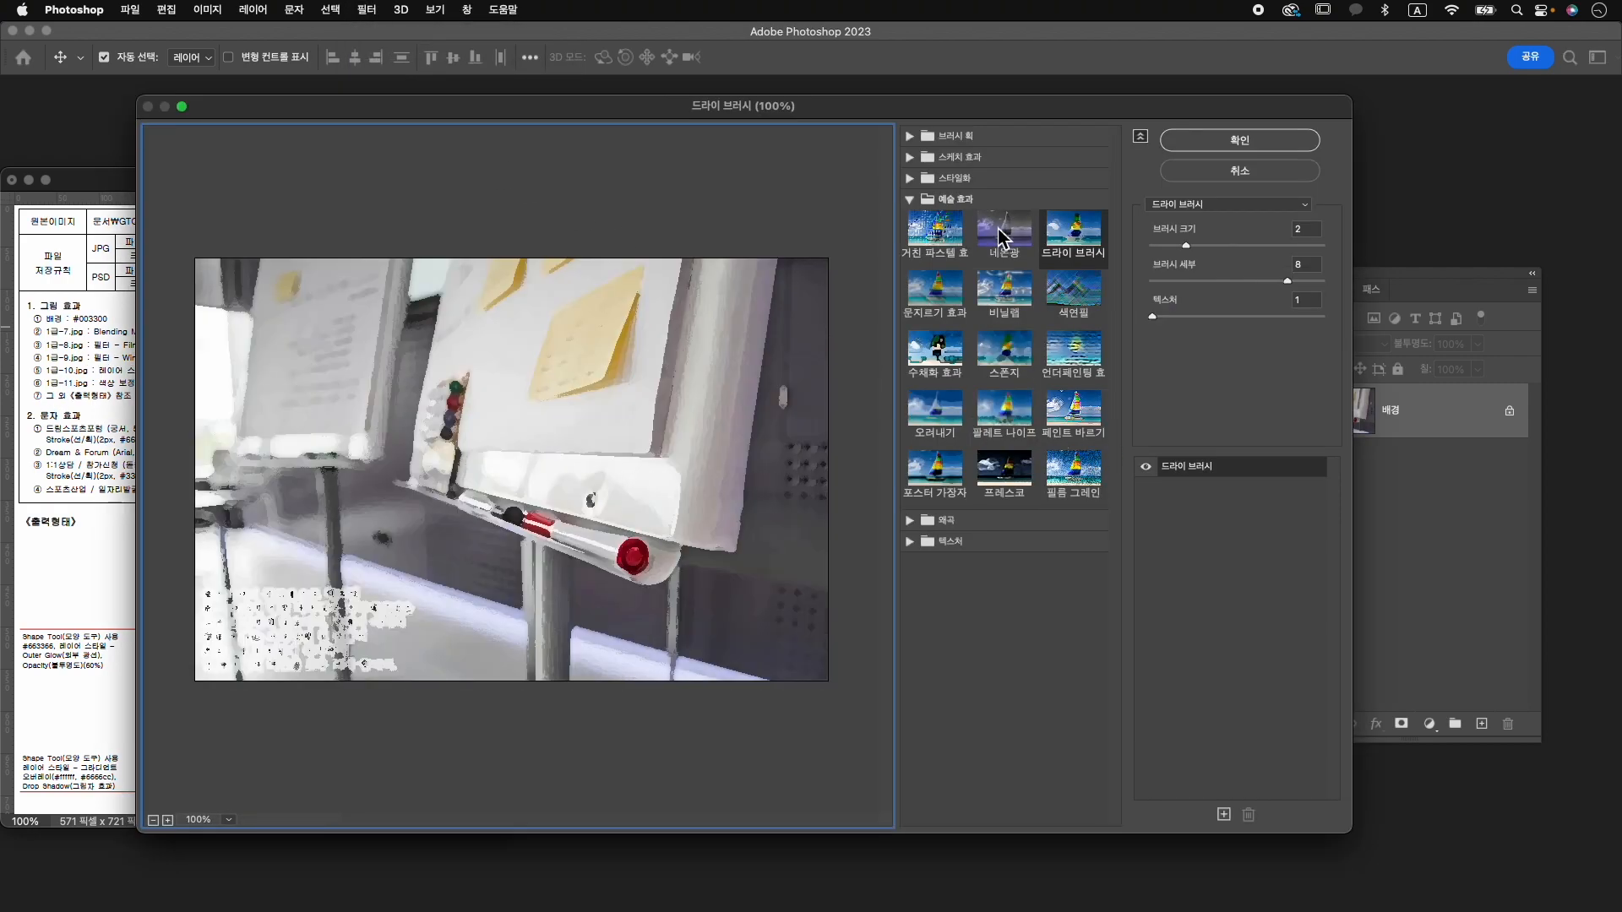
left_click(1081, 481)
left_click(1242, 141)
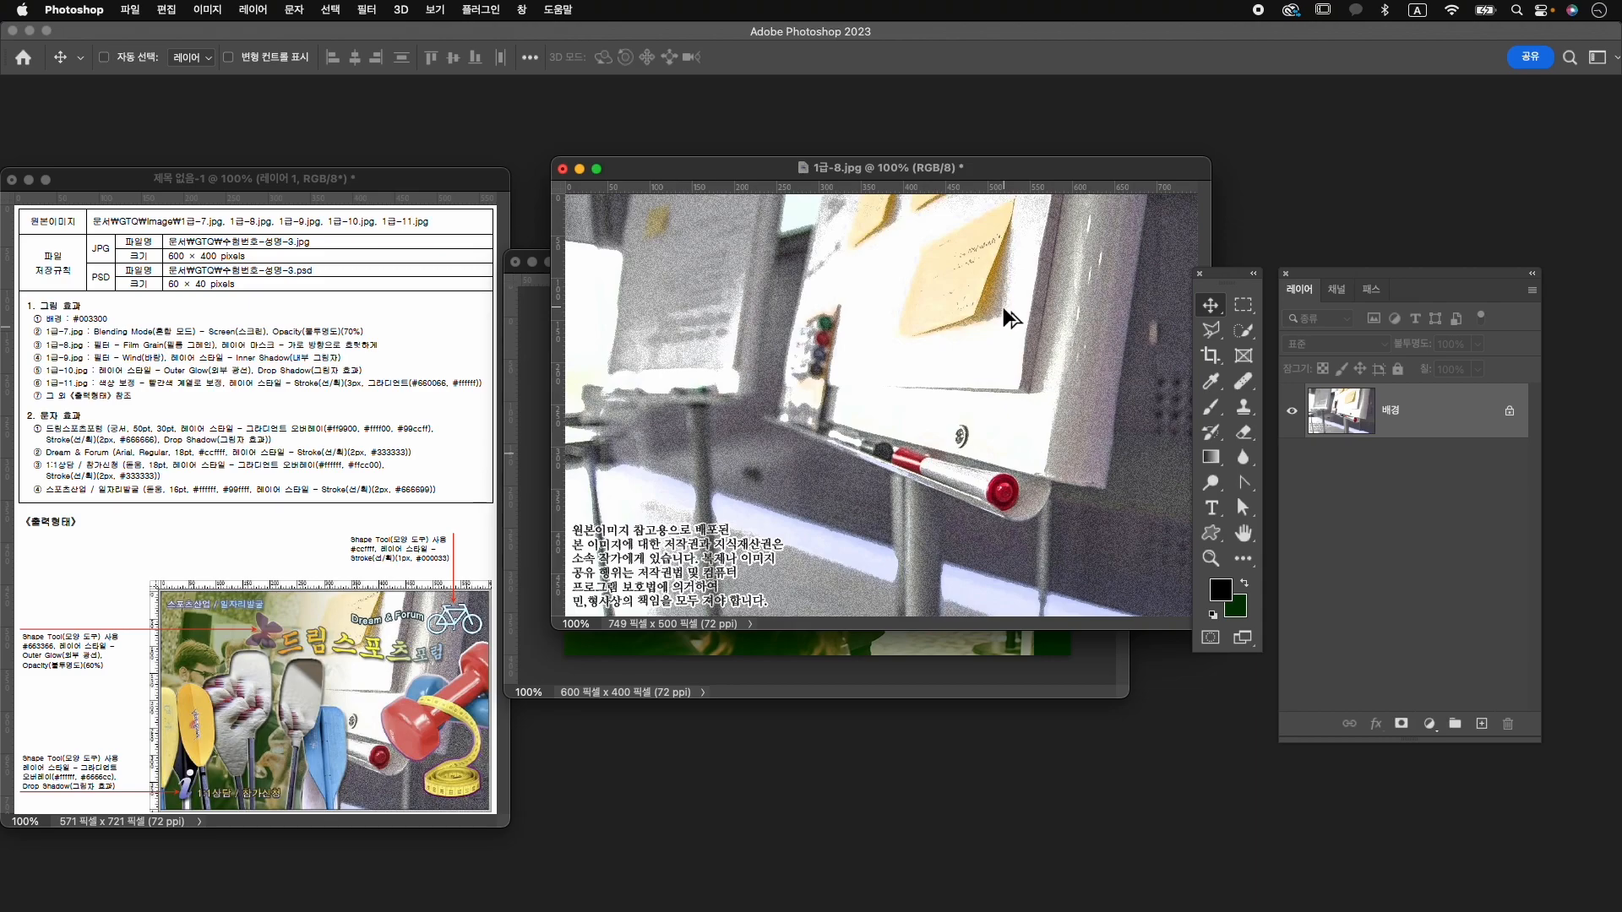
Resize 1급-8.jpg to 600 px wide and copy it into the 수험번호-성명-3 document, closing the source without saving.
key("super+alt+i")
type("6")
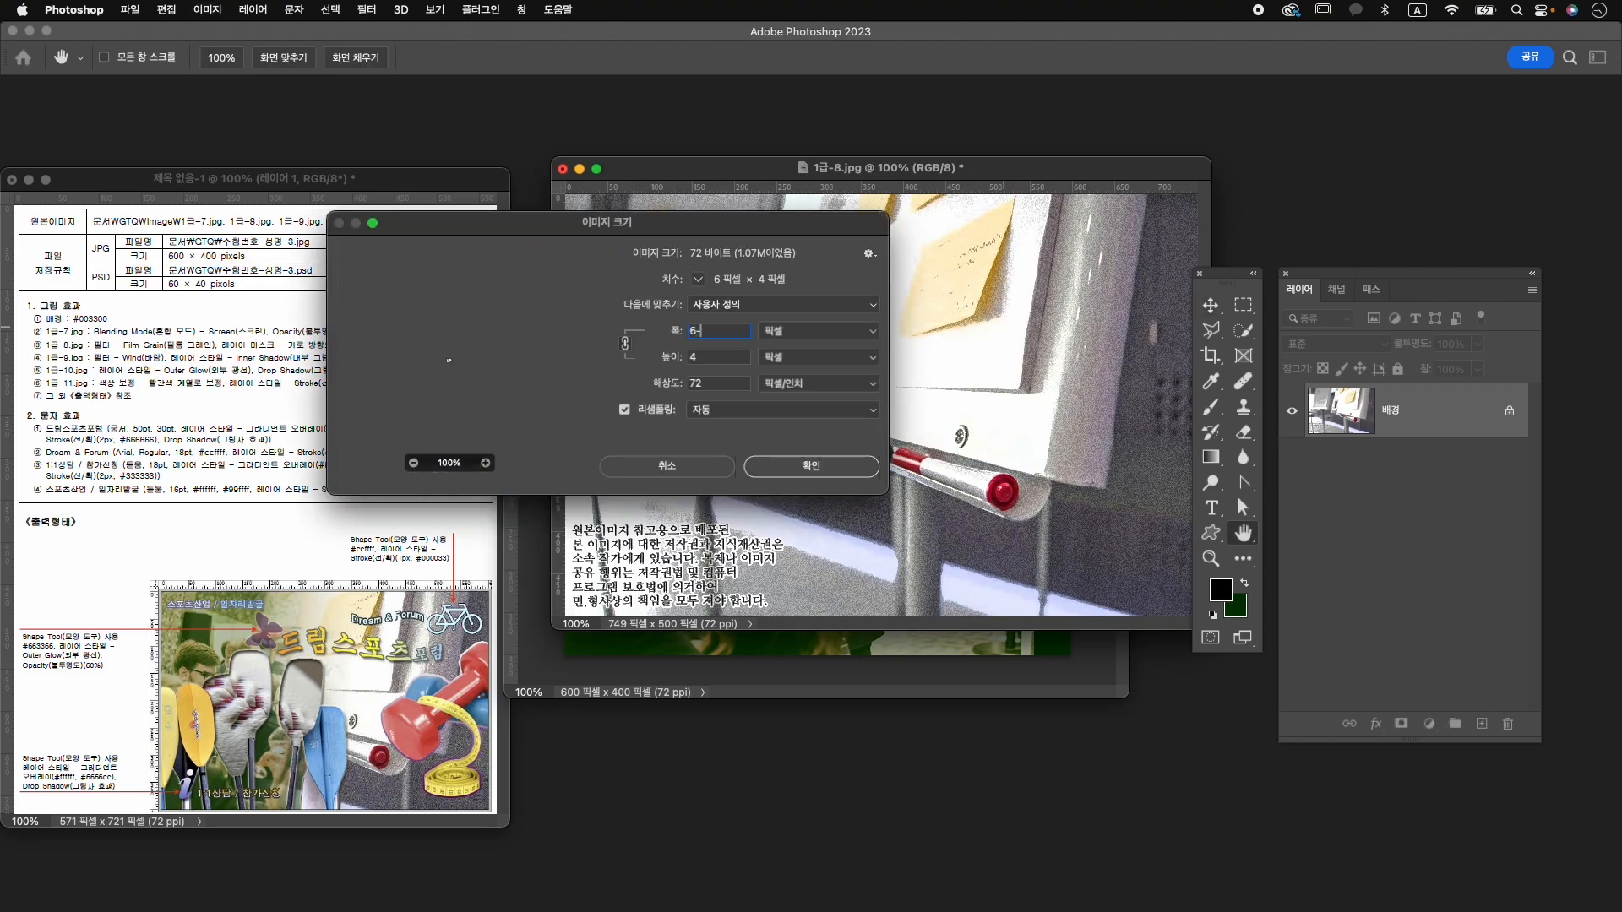
type("00")
key("Return")
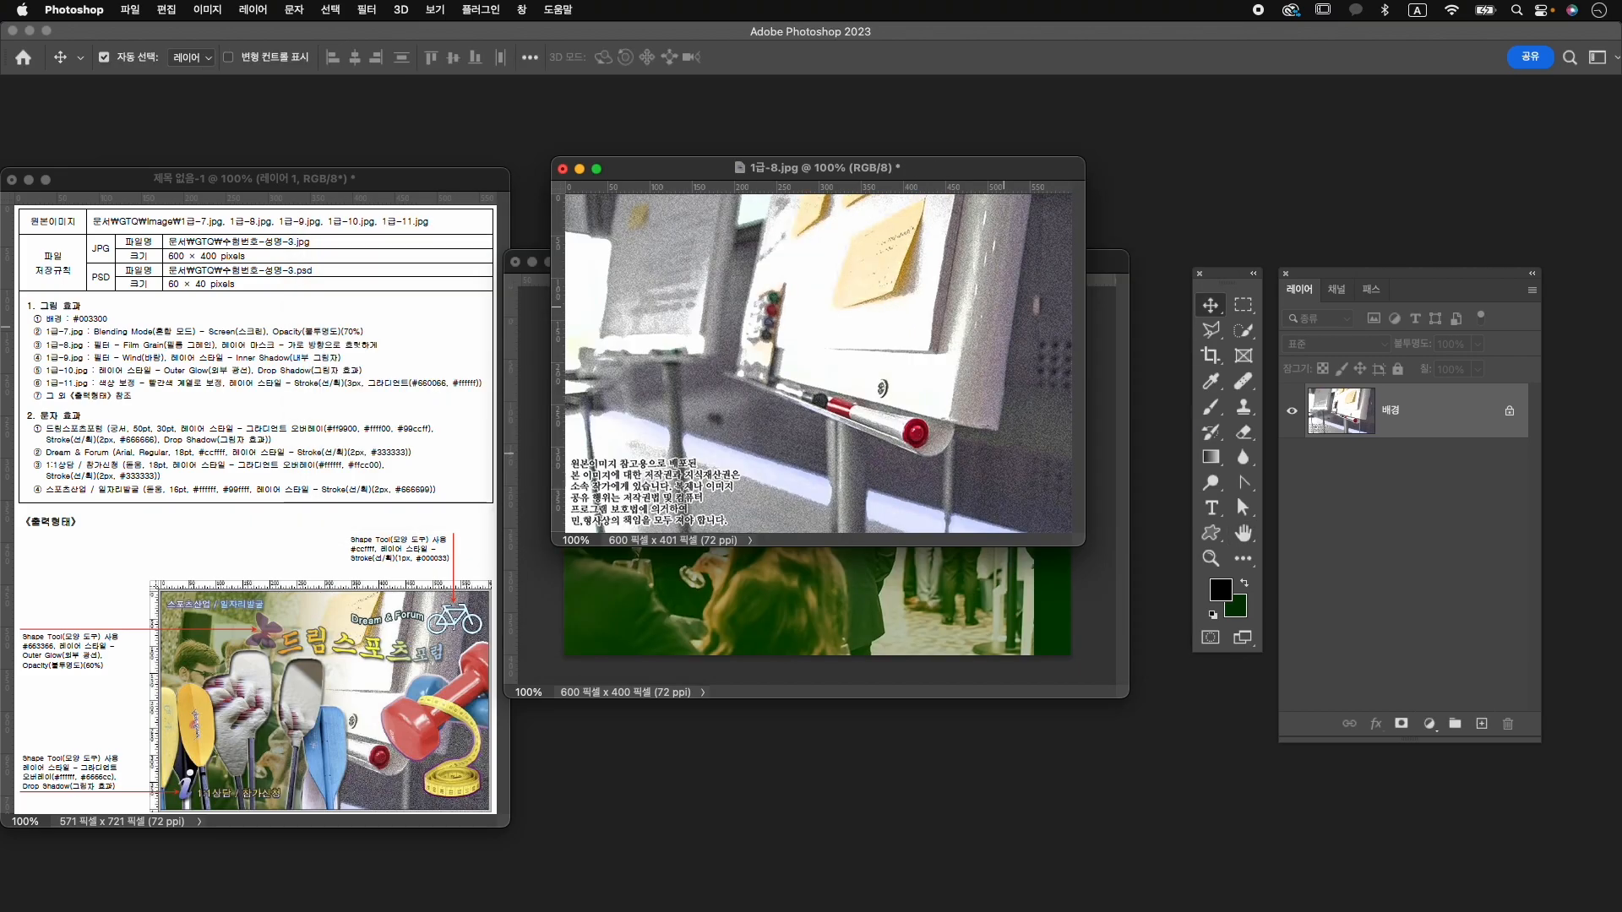
left_click_drag(939, 425, 946, 605)
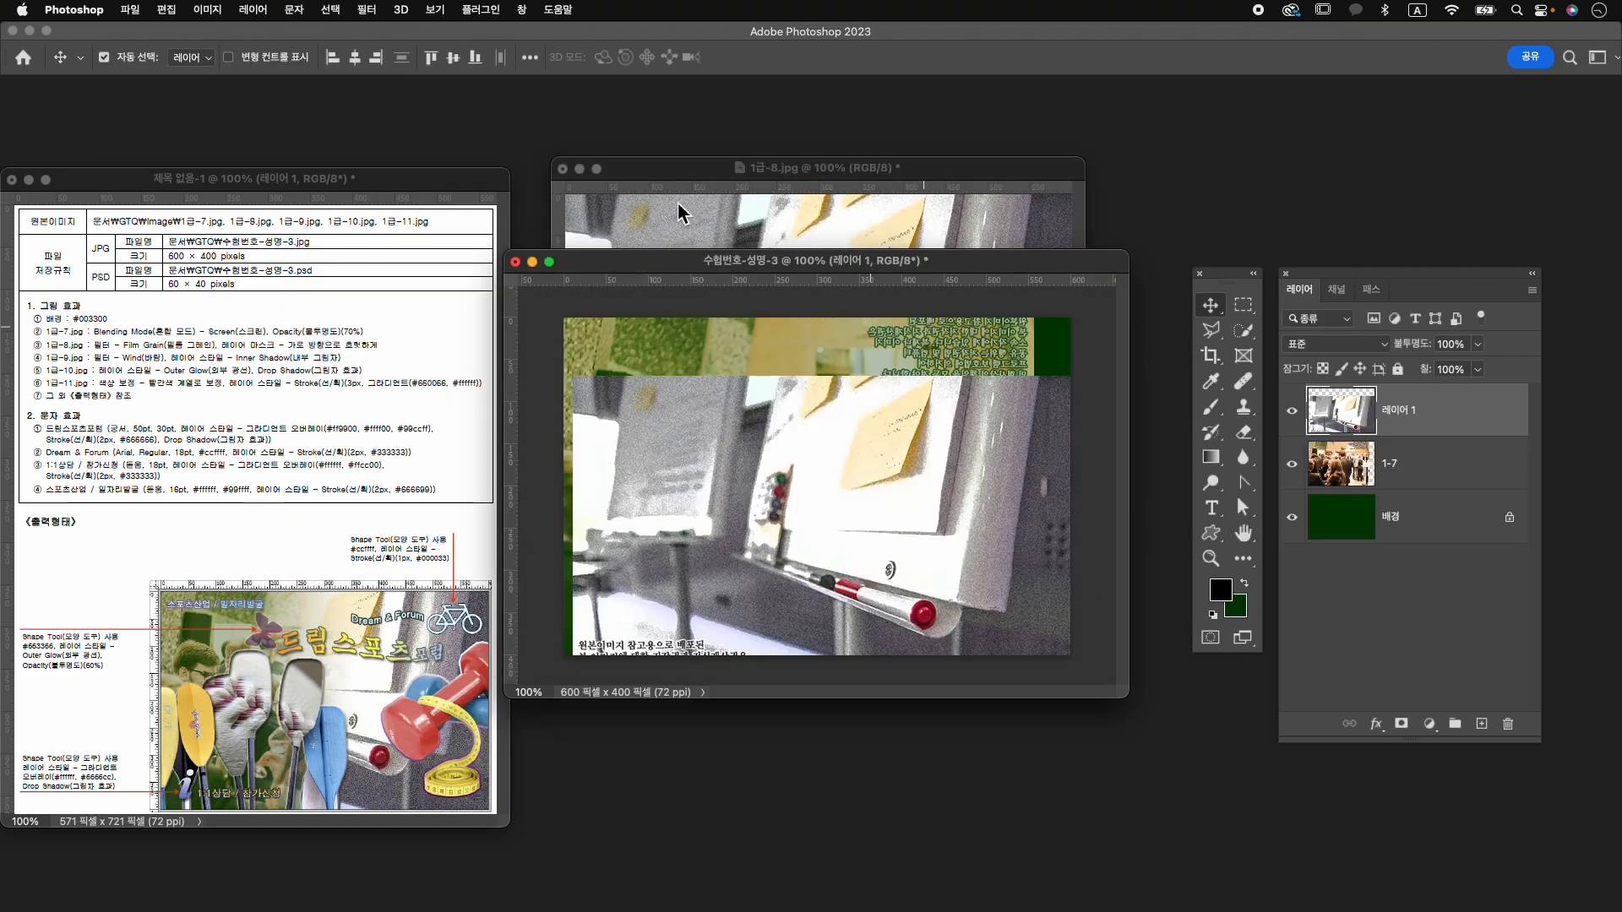
left_click(563, 169)
left_click(862, 376)
Move the whiteboard photo over the canvas and enlarge it slightly so it covers the right edge.
left_click_drag(975, 505, 904, 453)
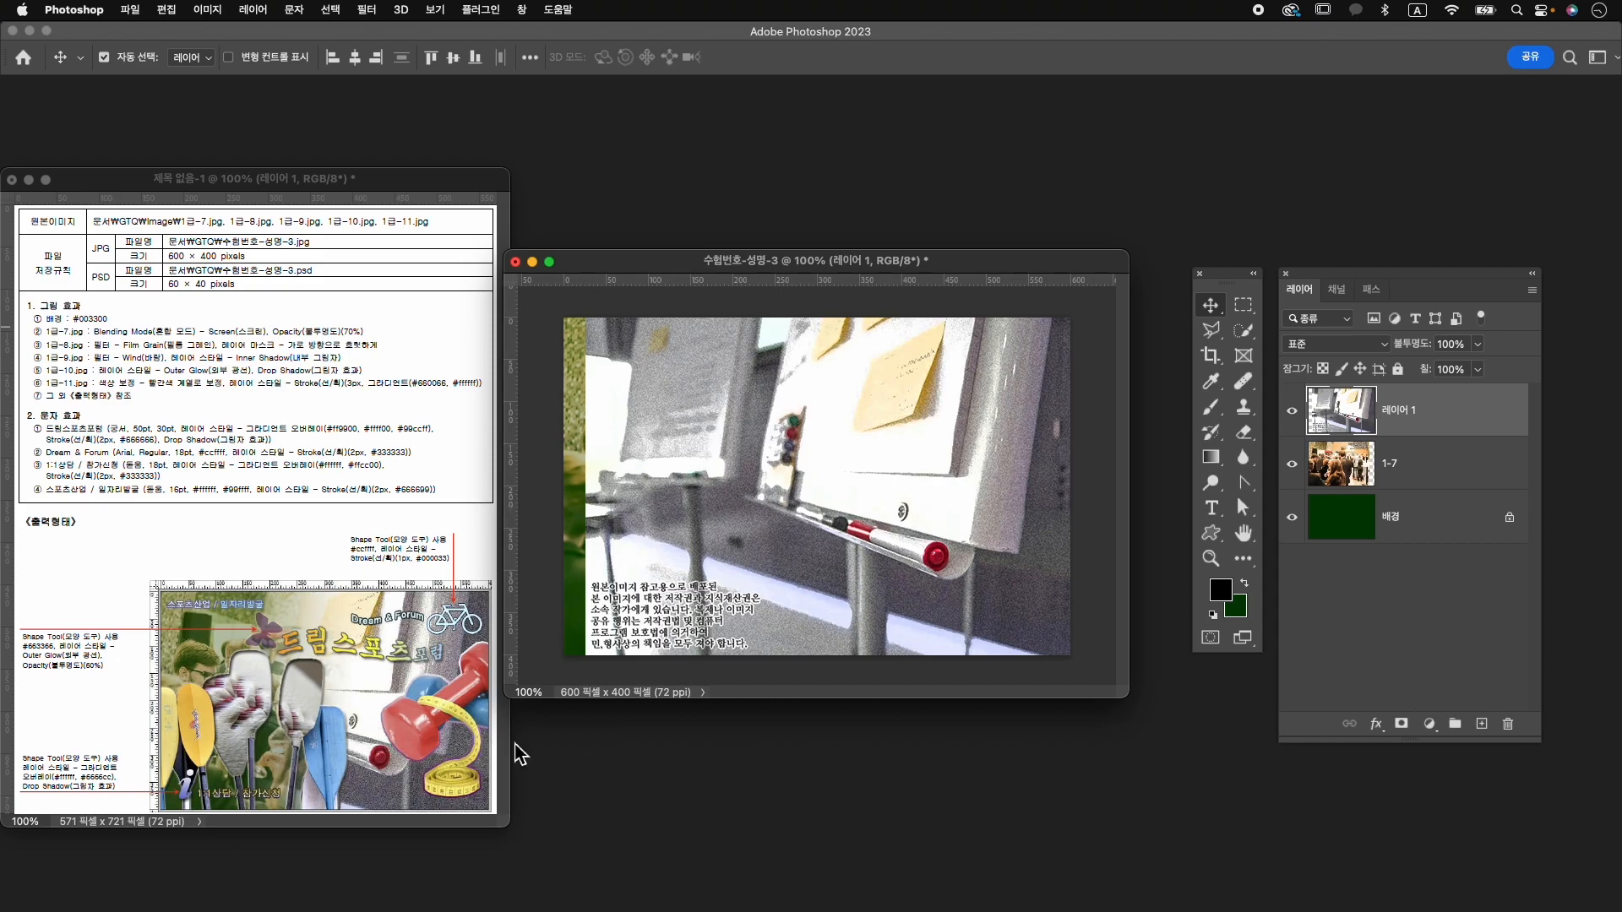
left_click_drag(963, 502, 919, 499)
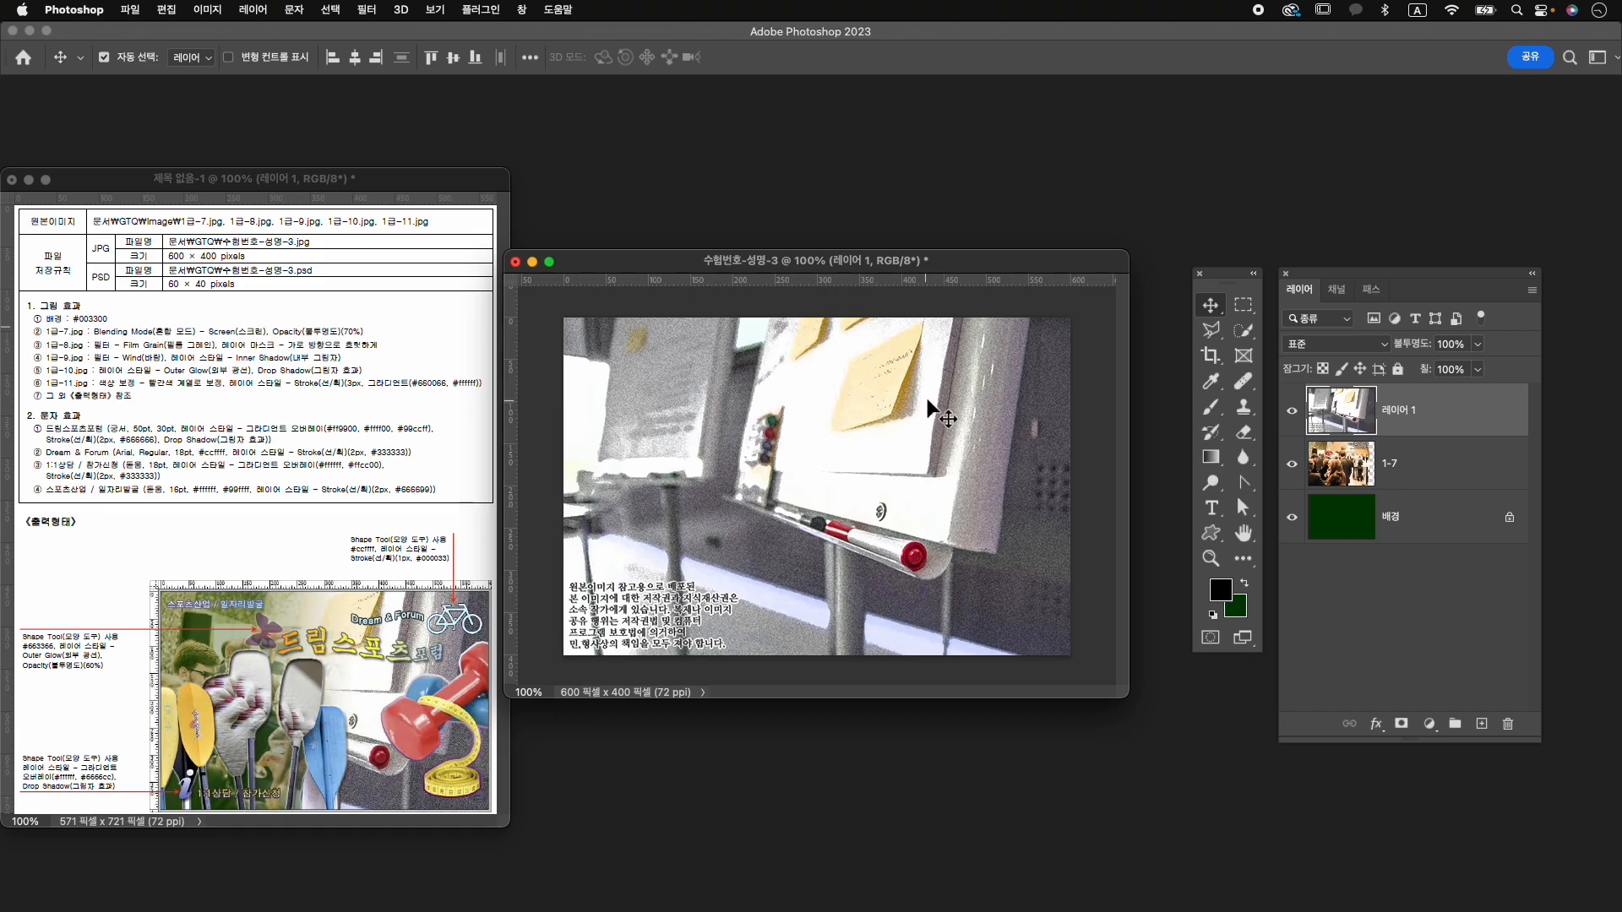
left_click_drag(939, 420, 950, 434)
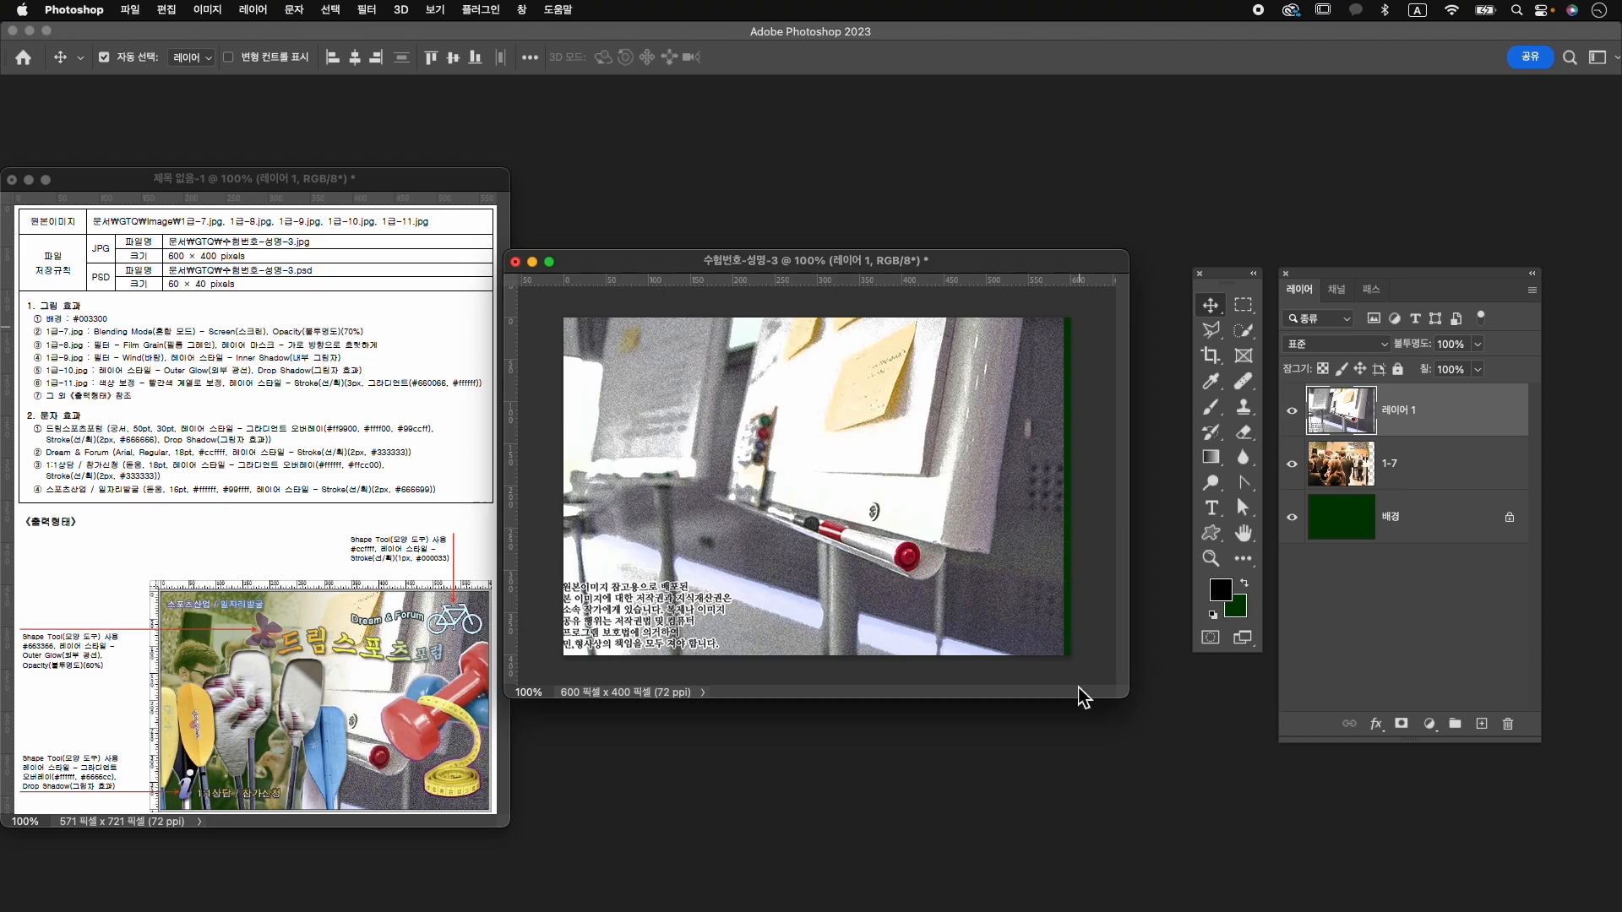
key("ctrl+t")
left_click_drag(1064, 656, 1086, 673)
key("Return")
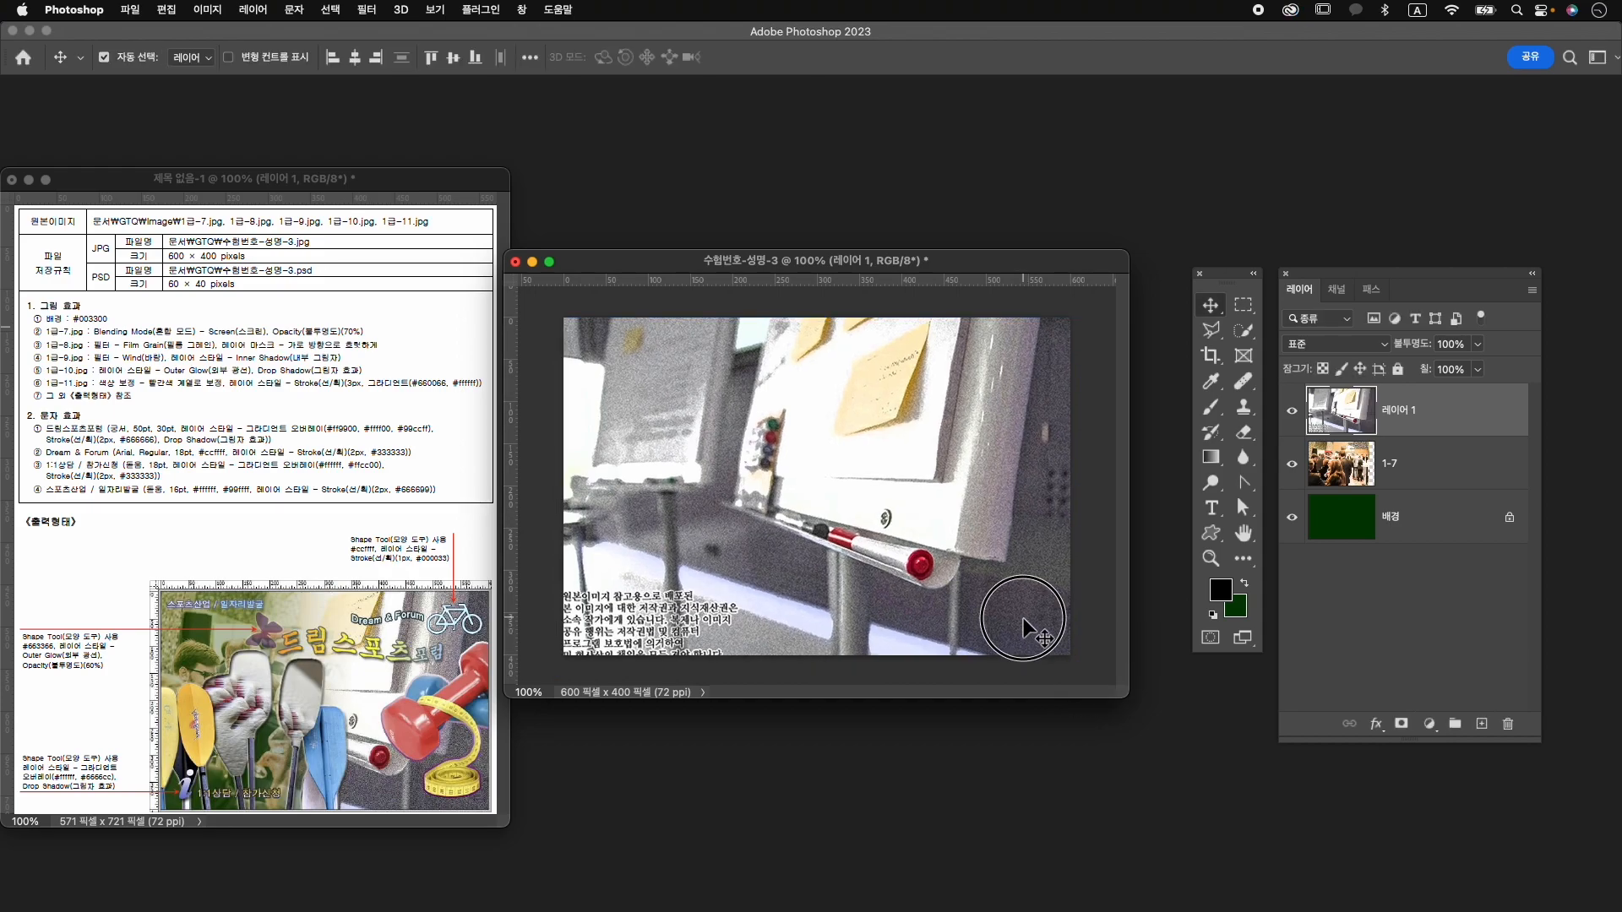
Enlarge the whiteboard photo further and reposition it so the red marker sits as in the sample output.
mouse_move(880, 404)
left_mouse_down()
mouse_move(869, 392)
mouse_move(886, 399)
left_mouse_up()
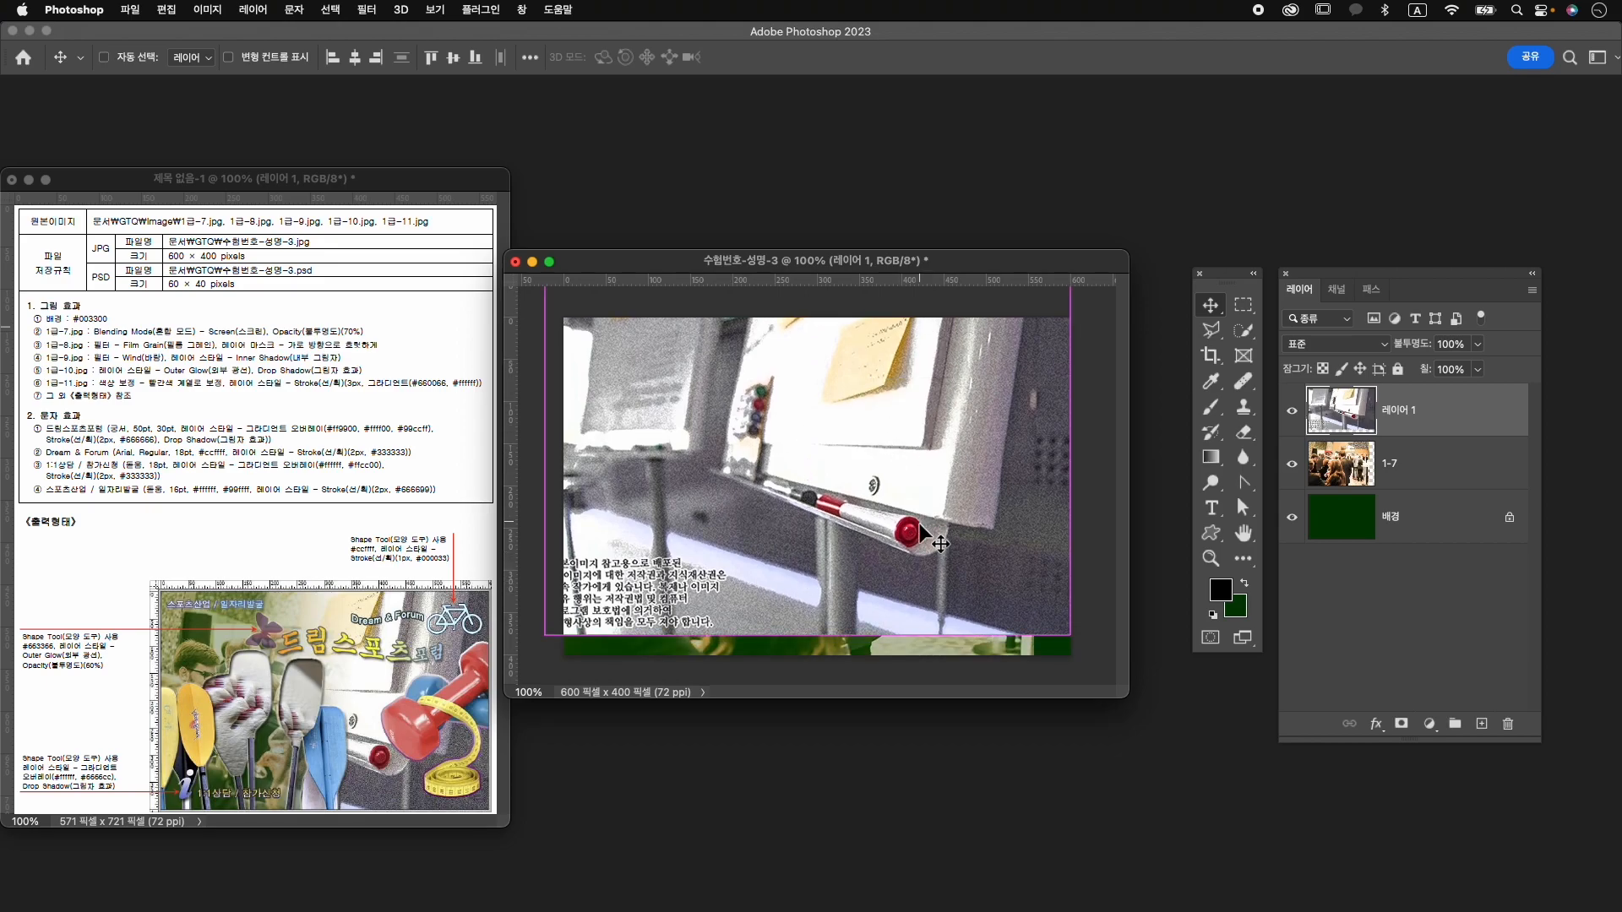
key("super+t")
left_click_drag(1070, 637, 1128, 689)
key("Return")
left_click_drag(1032, 636, 991, 578)
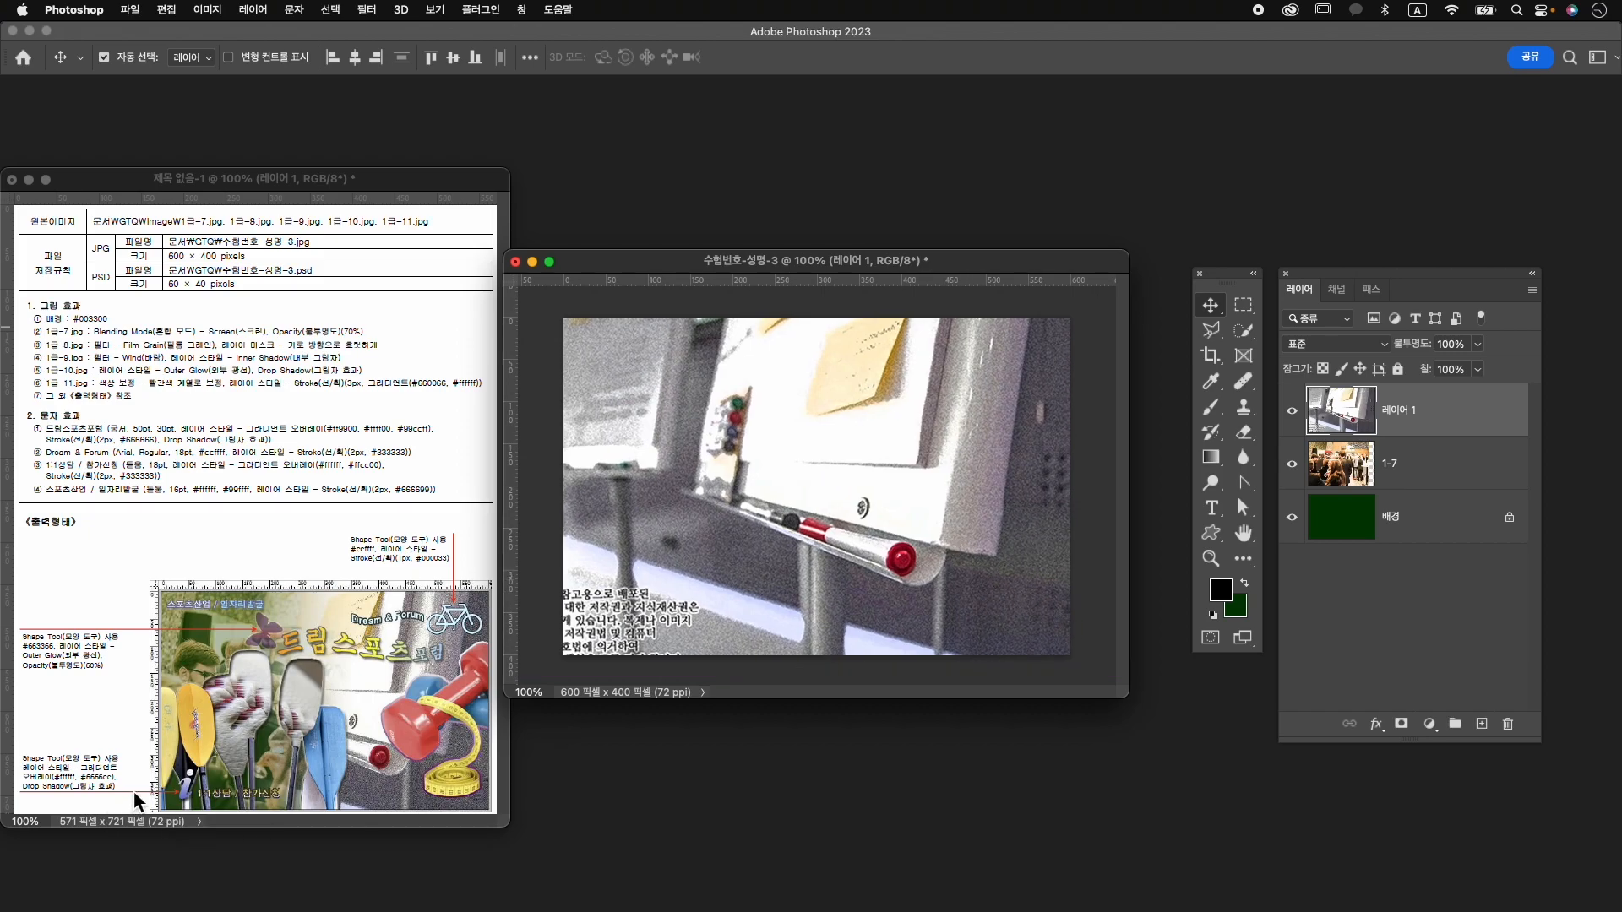
left_click_drag(942, 588, 945, 606)
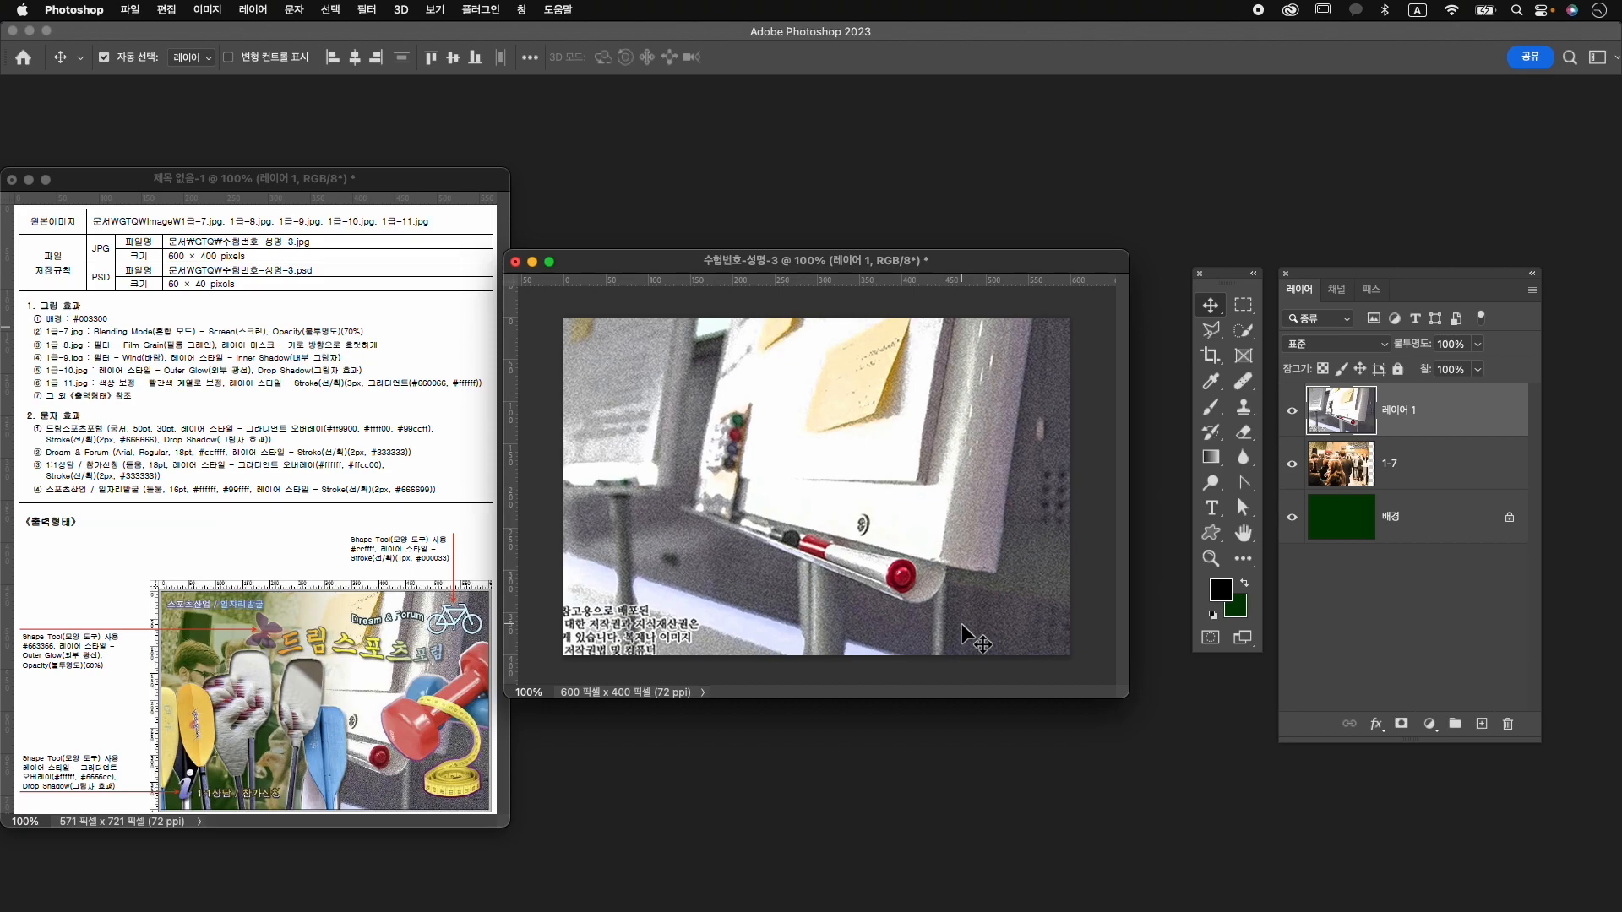
Rename the whiteboard layer 1-8 and add a layer mask with a horizontal black-to-white gradient fading out its left part.
double_click(1408, 417)
key("Return")
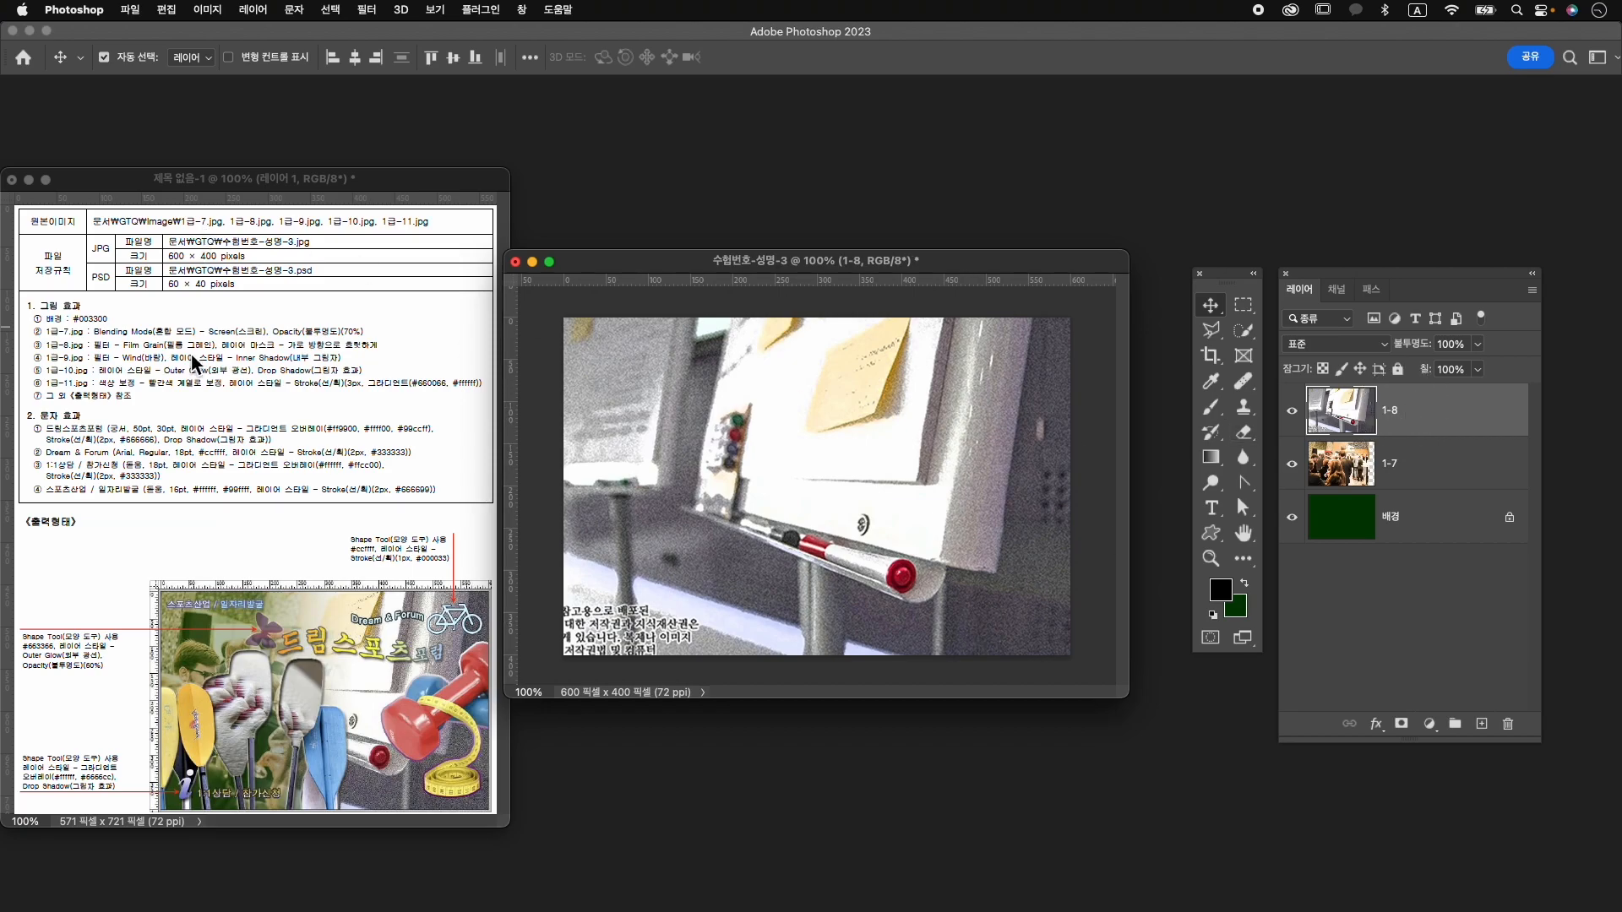
left_click(1401, 724)
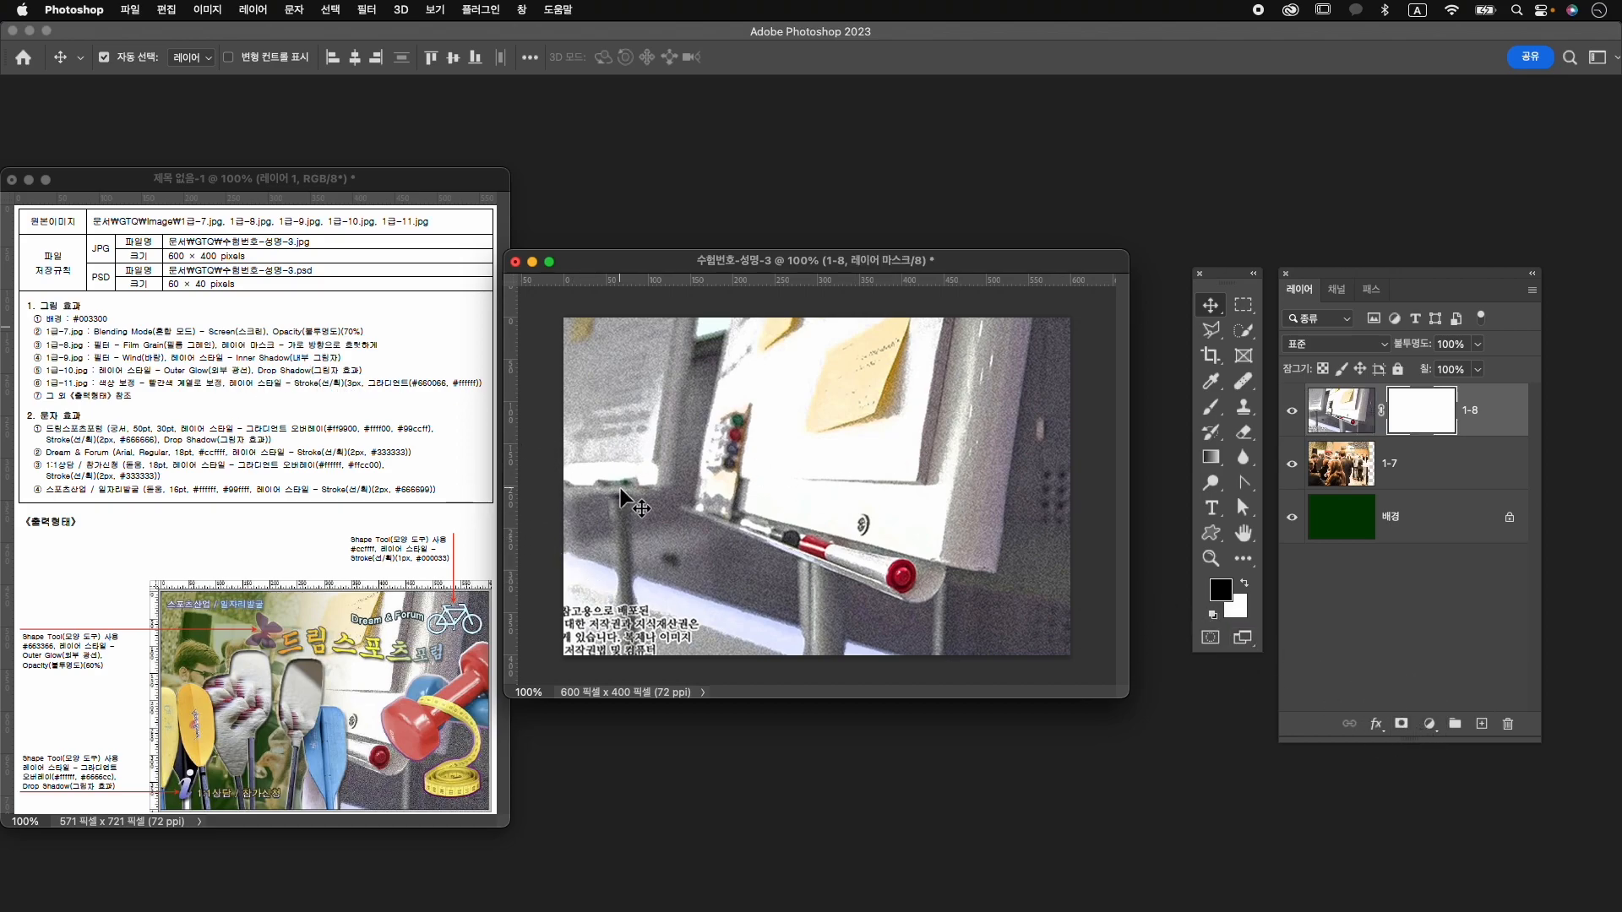
key("g")
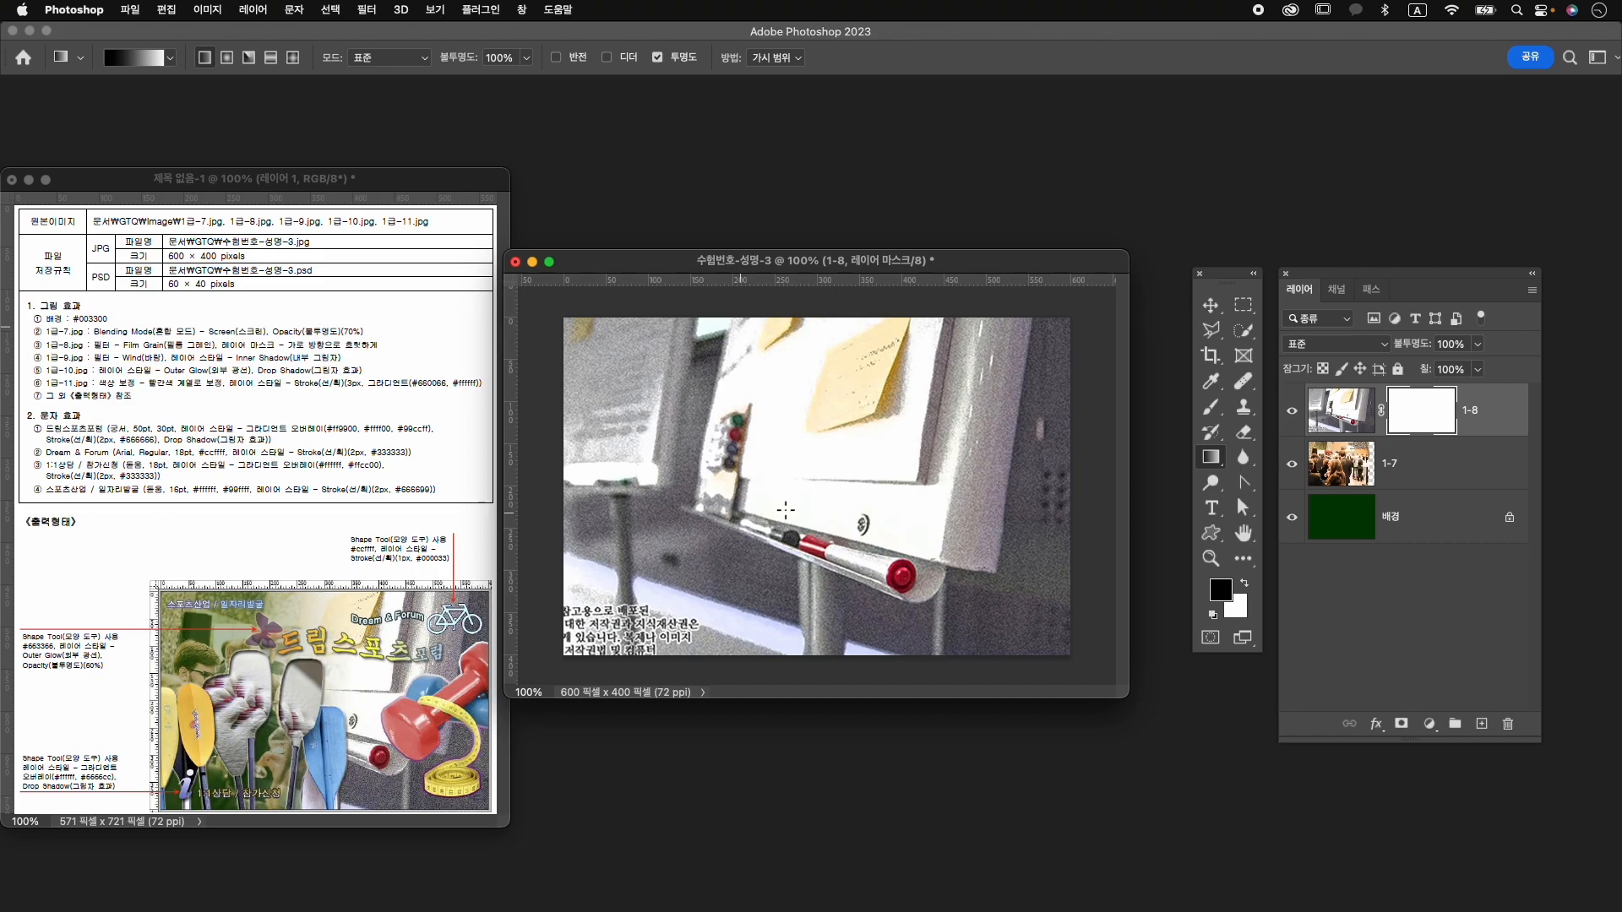
right_click(1211, 457)
left_click(1254, 459)
left_click_drag(633, 469, 858, 463)
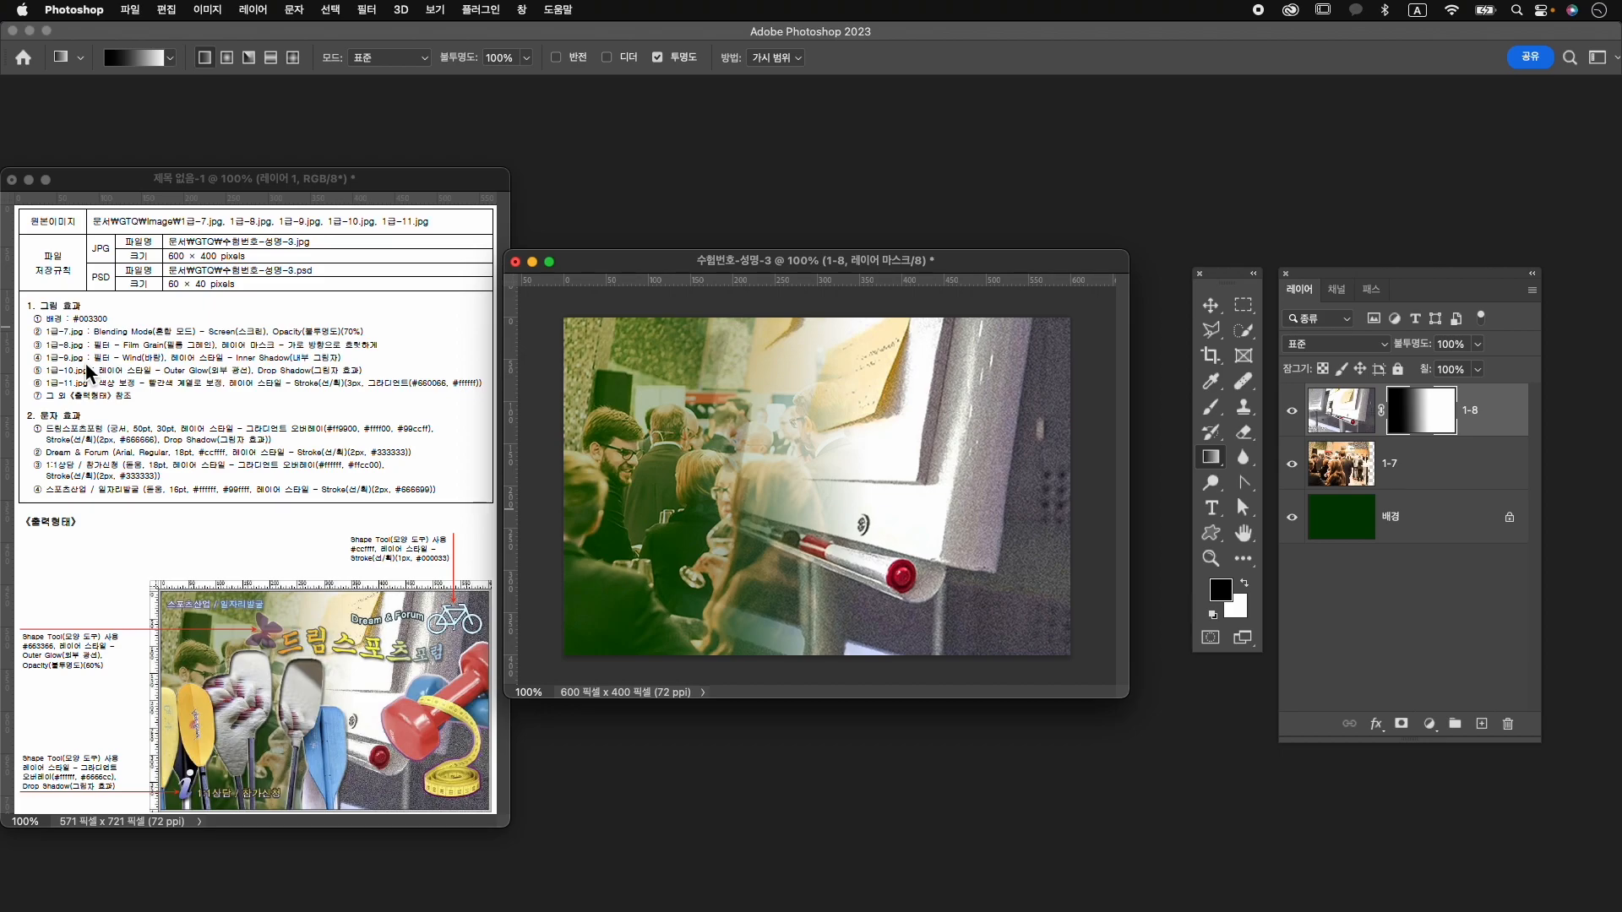
Open 1급-9.jpg, move it clear of the task sheet, and apply the Wind filter blowing from the right.
key("super+o")
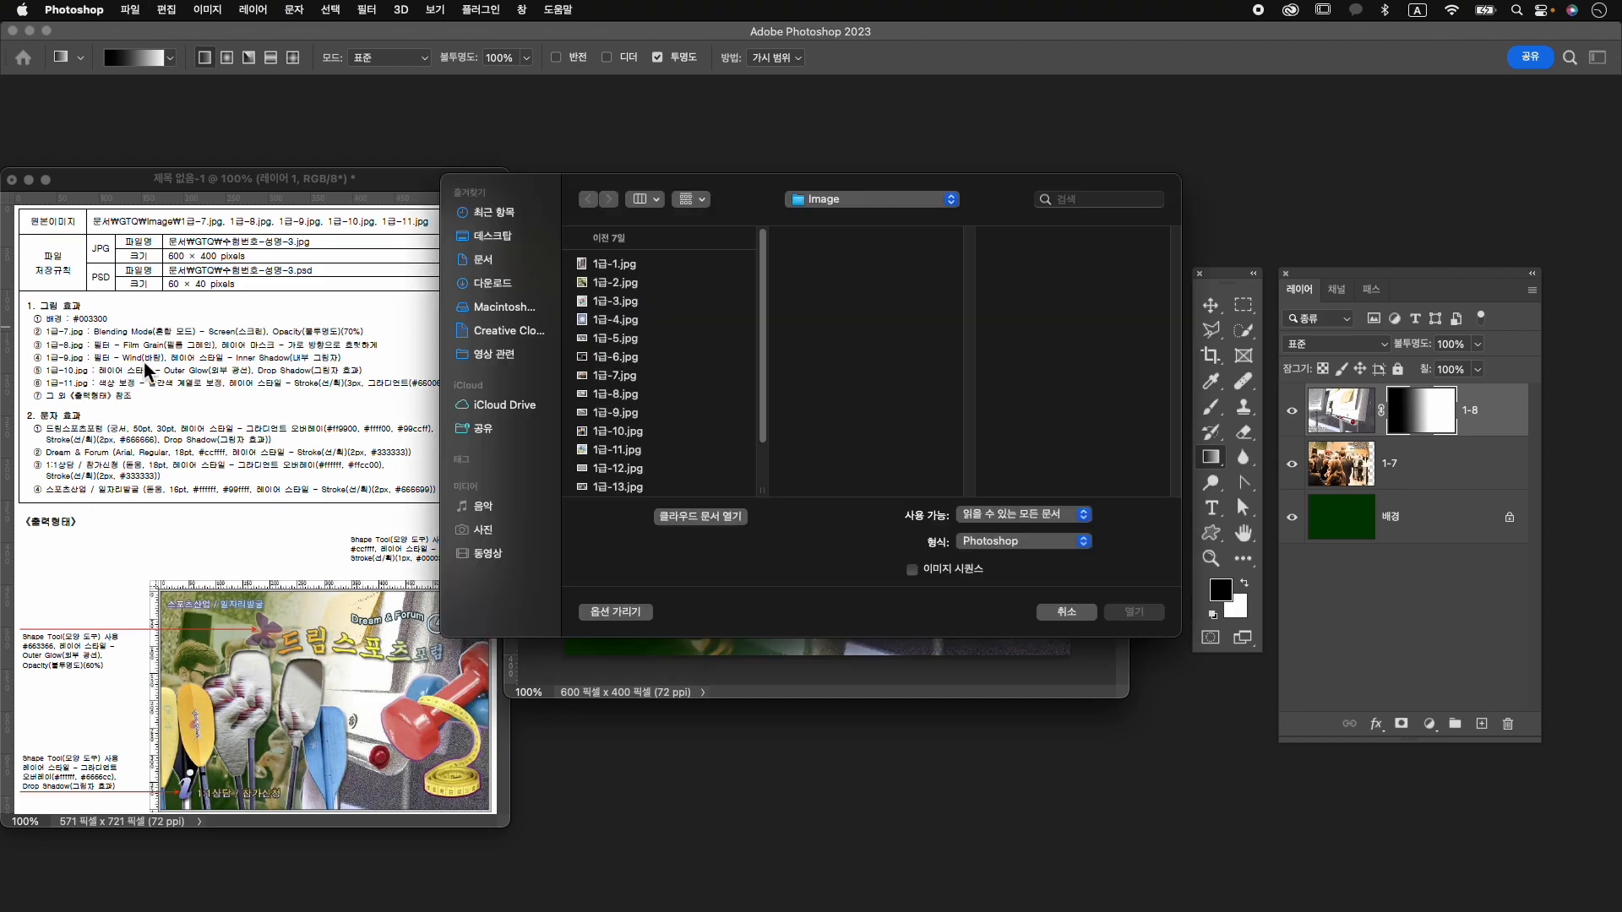
left_click(614, 413)
left_click(1134, 612)
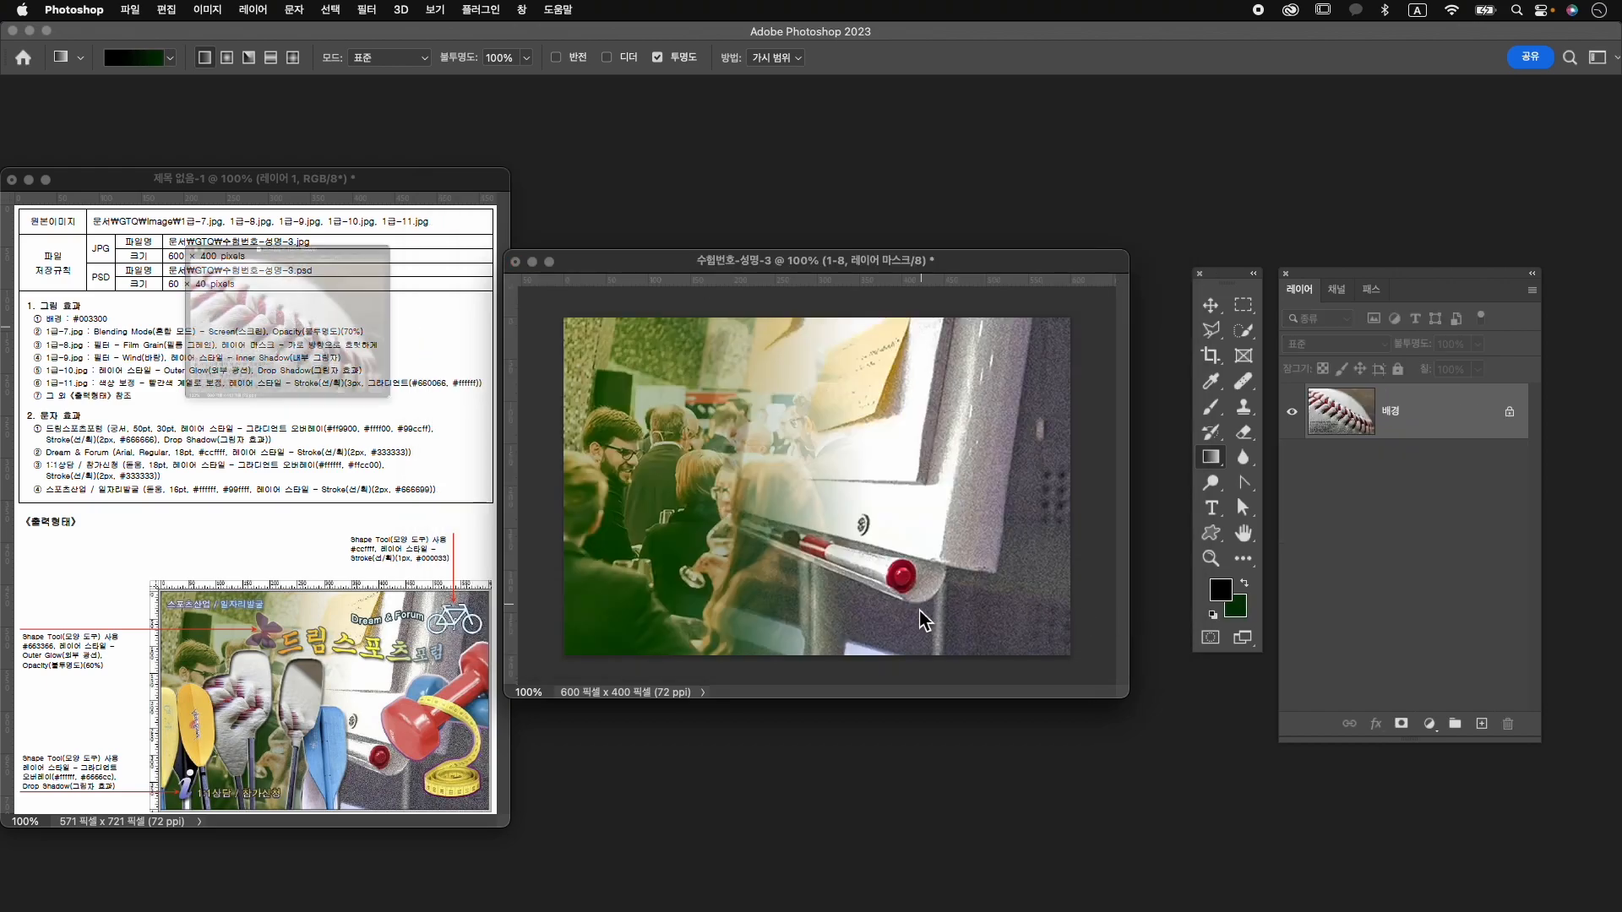
left_click_drag(376, 135, 987, 159)
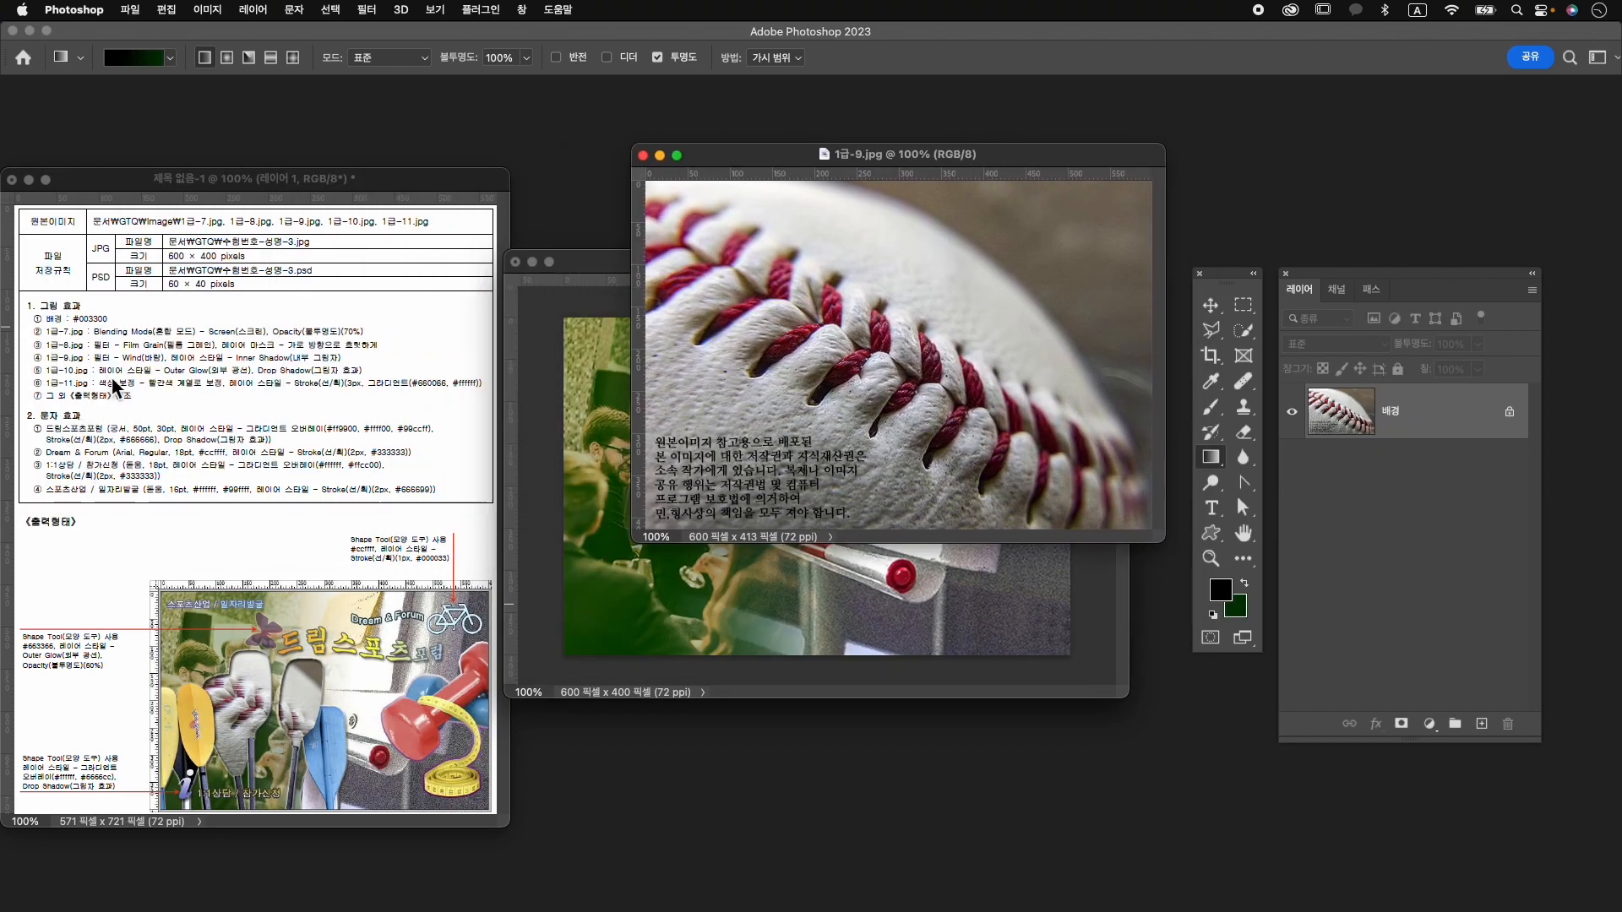
left_click(369, 10)
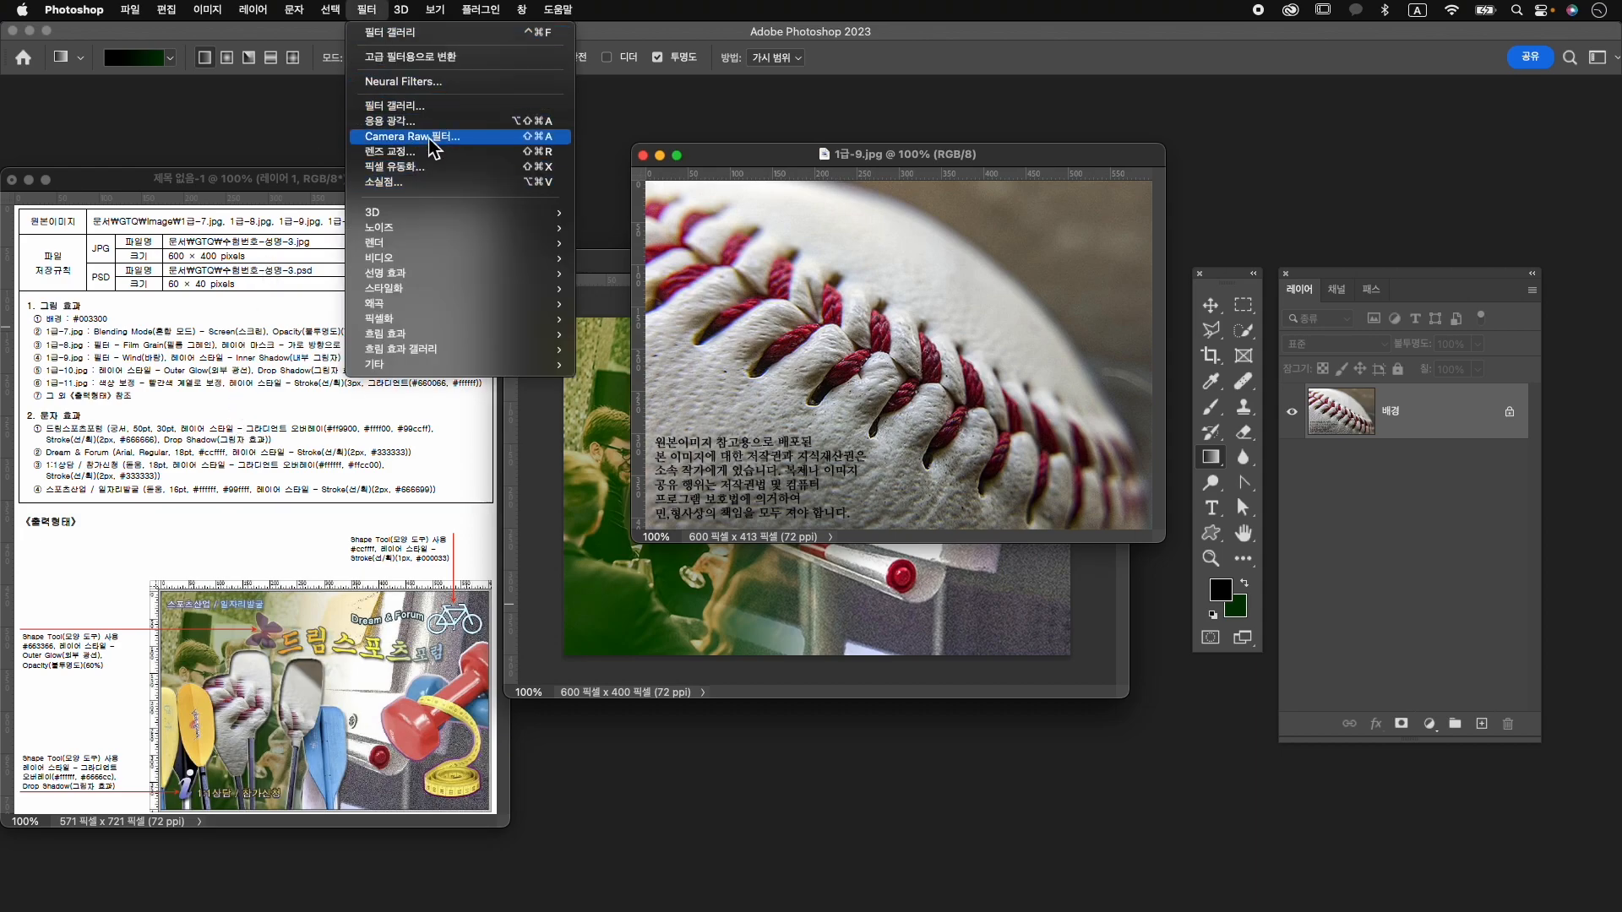
mouse_move(429, 309)
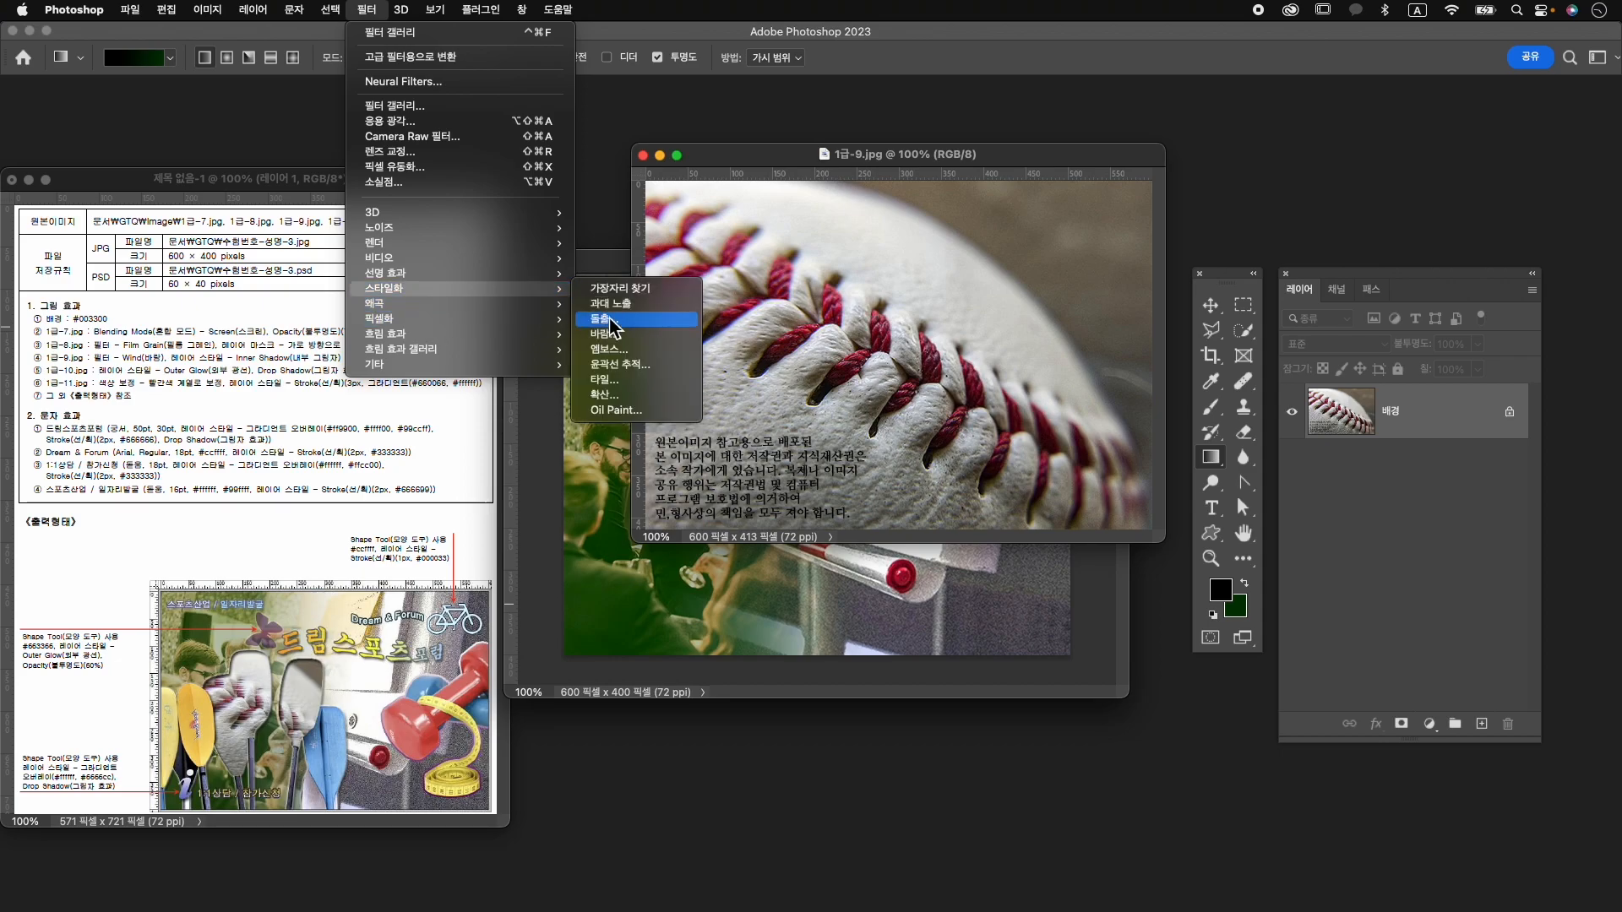
left_click(623, 338)
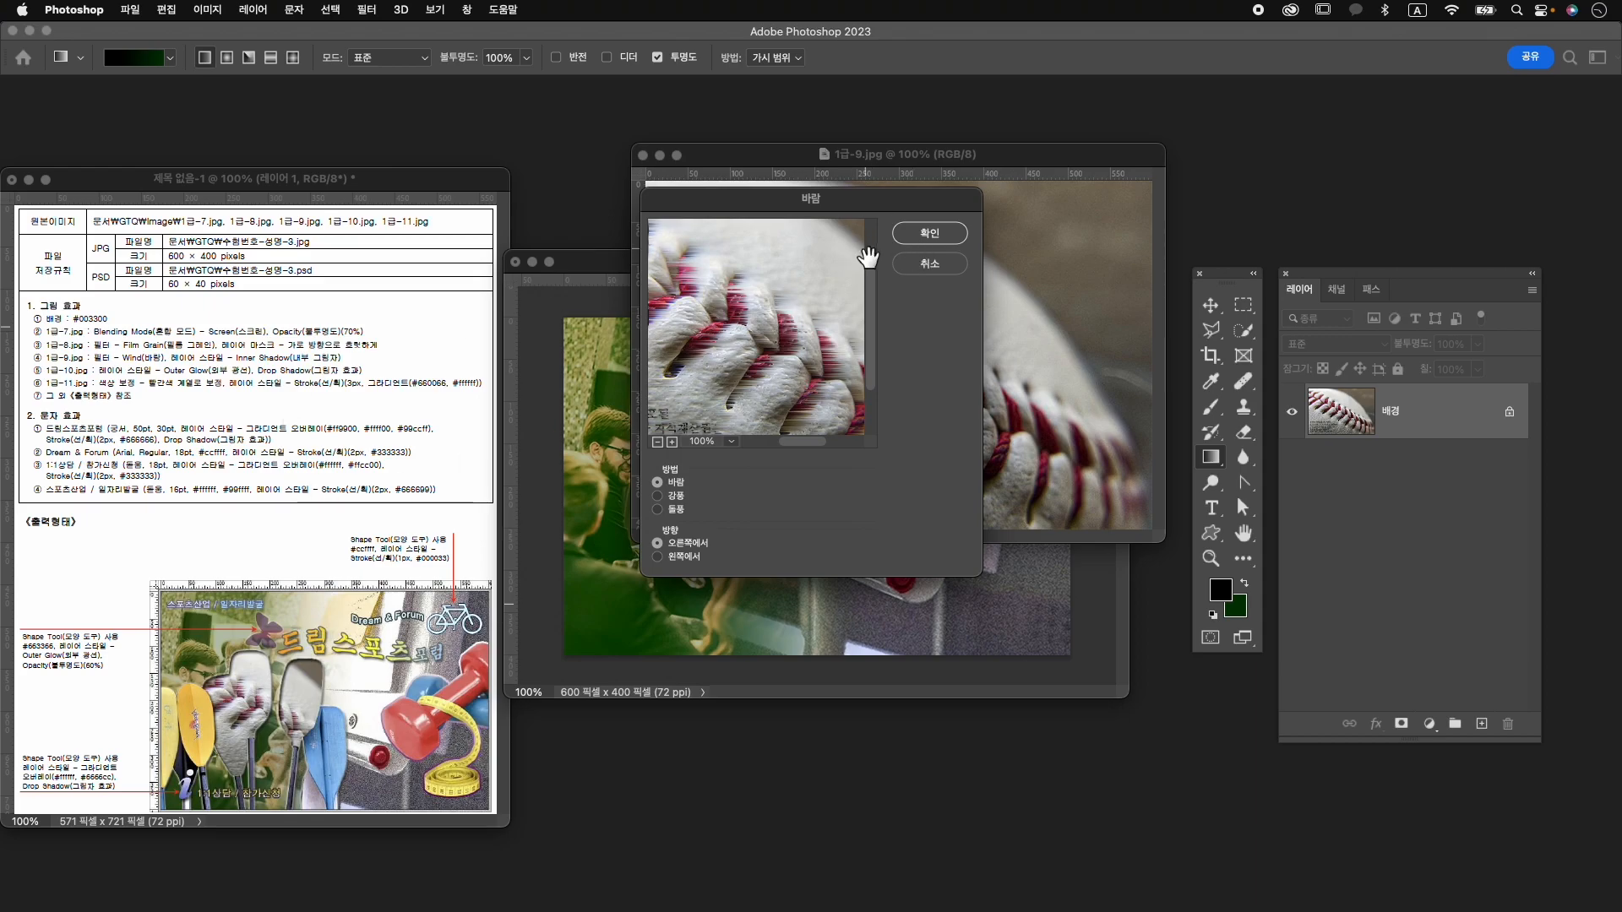
left_click(940, 234)
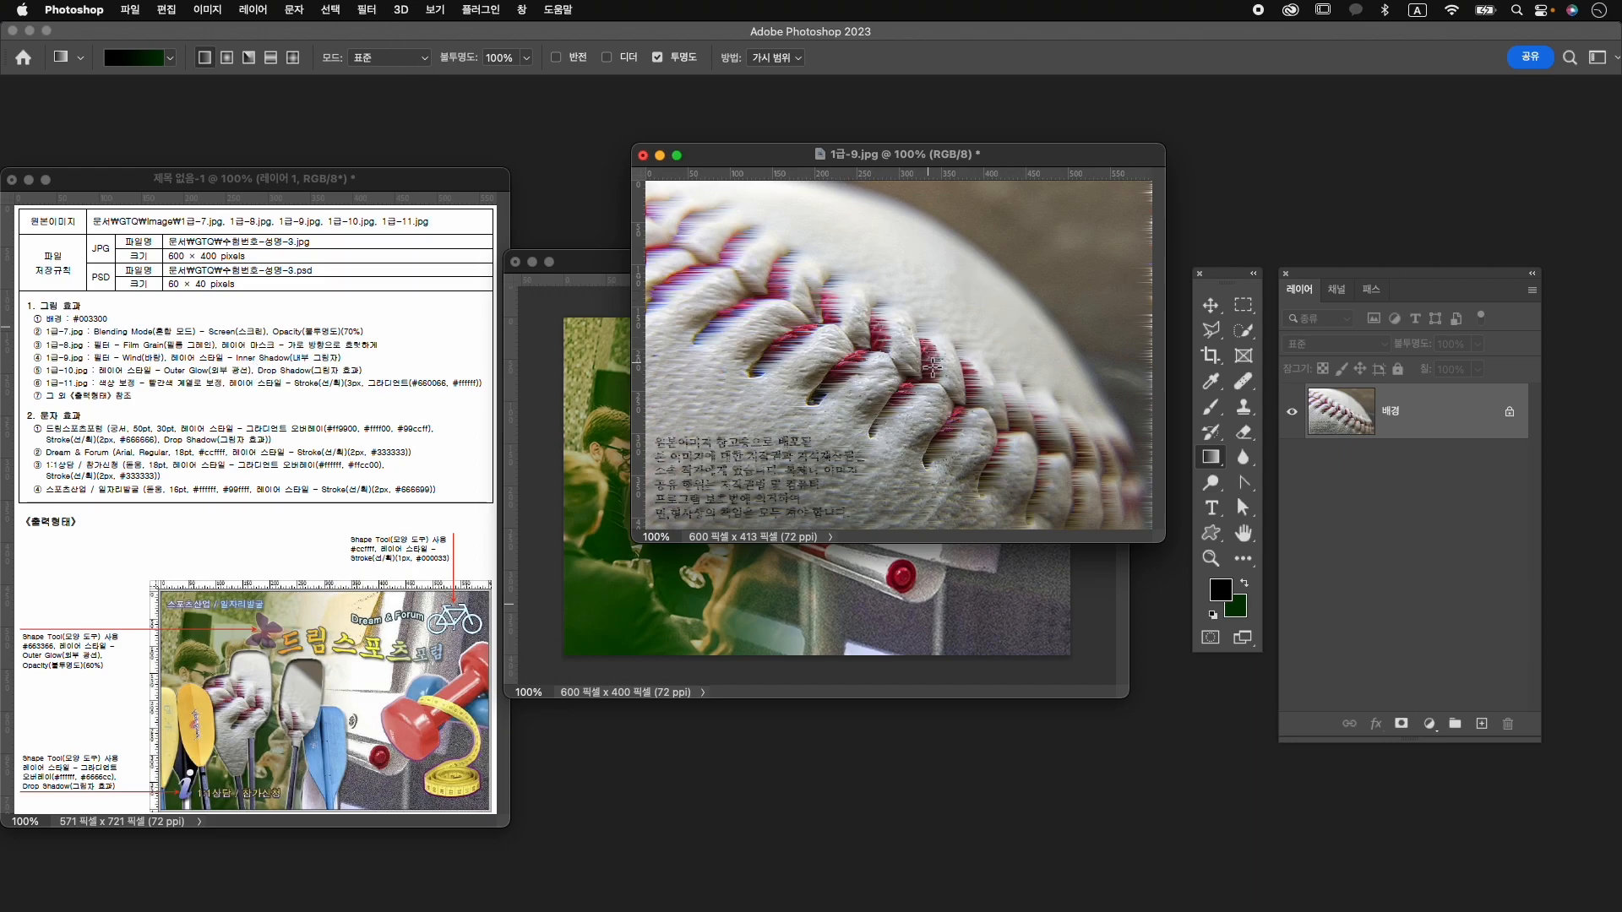
Copy the filtered baseball image into the 수험번호-성명-3 document and close 1급-9.jpg without saving.
key("v")
left_click_drag(933, 365, 854, 507)
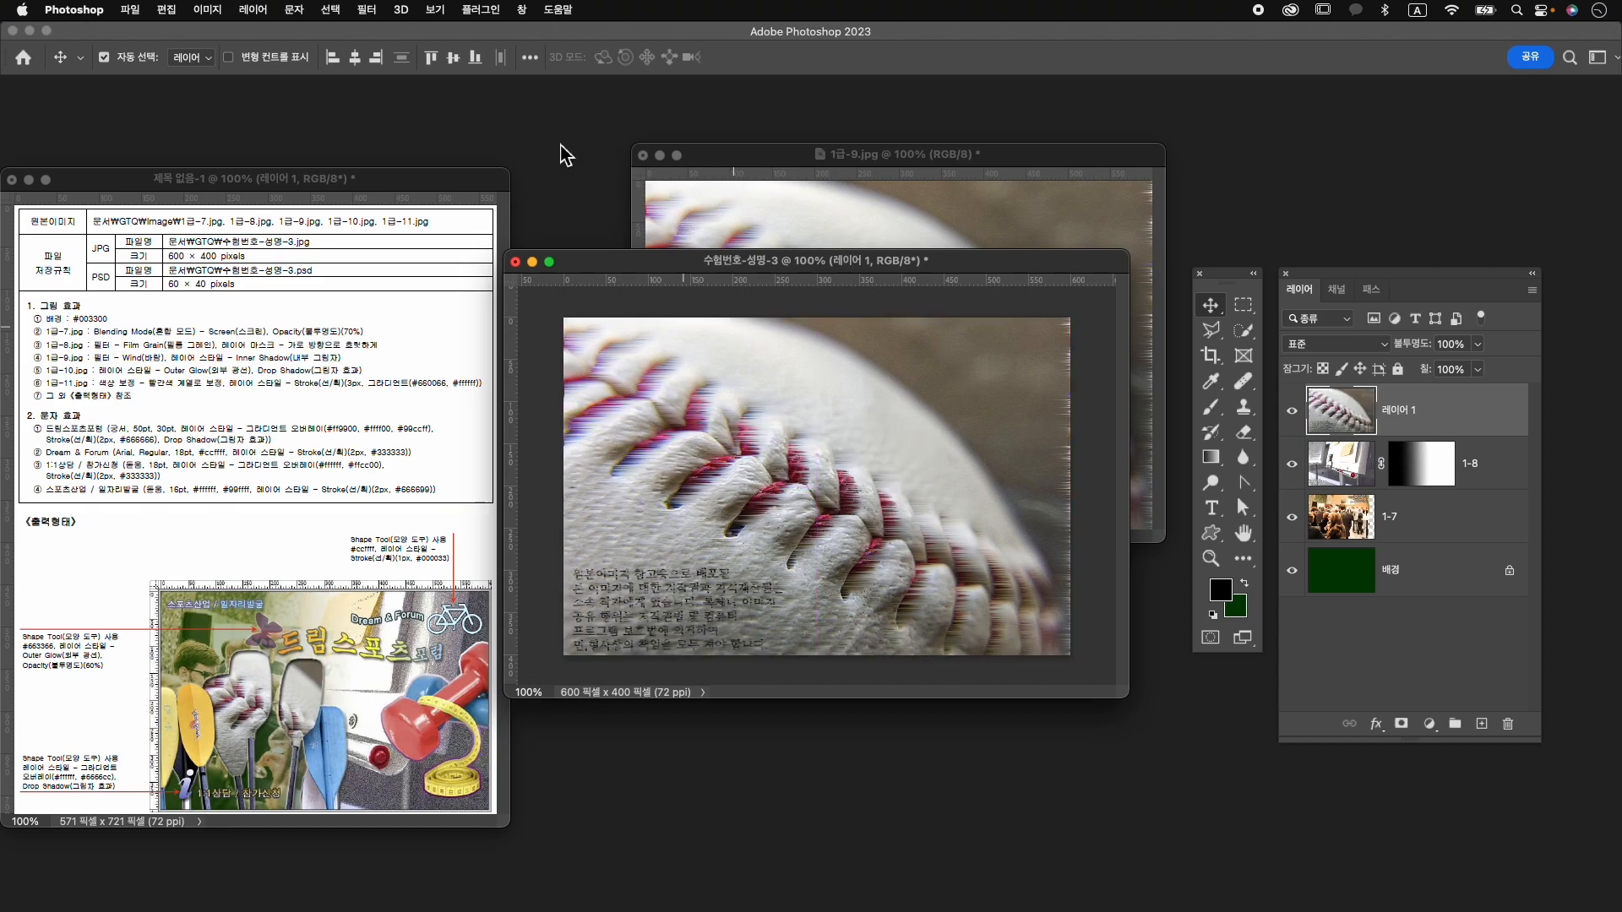
left_click(643, 156)
left_click(811, 369)
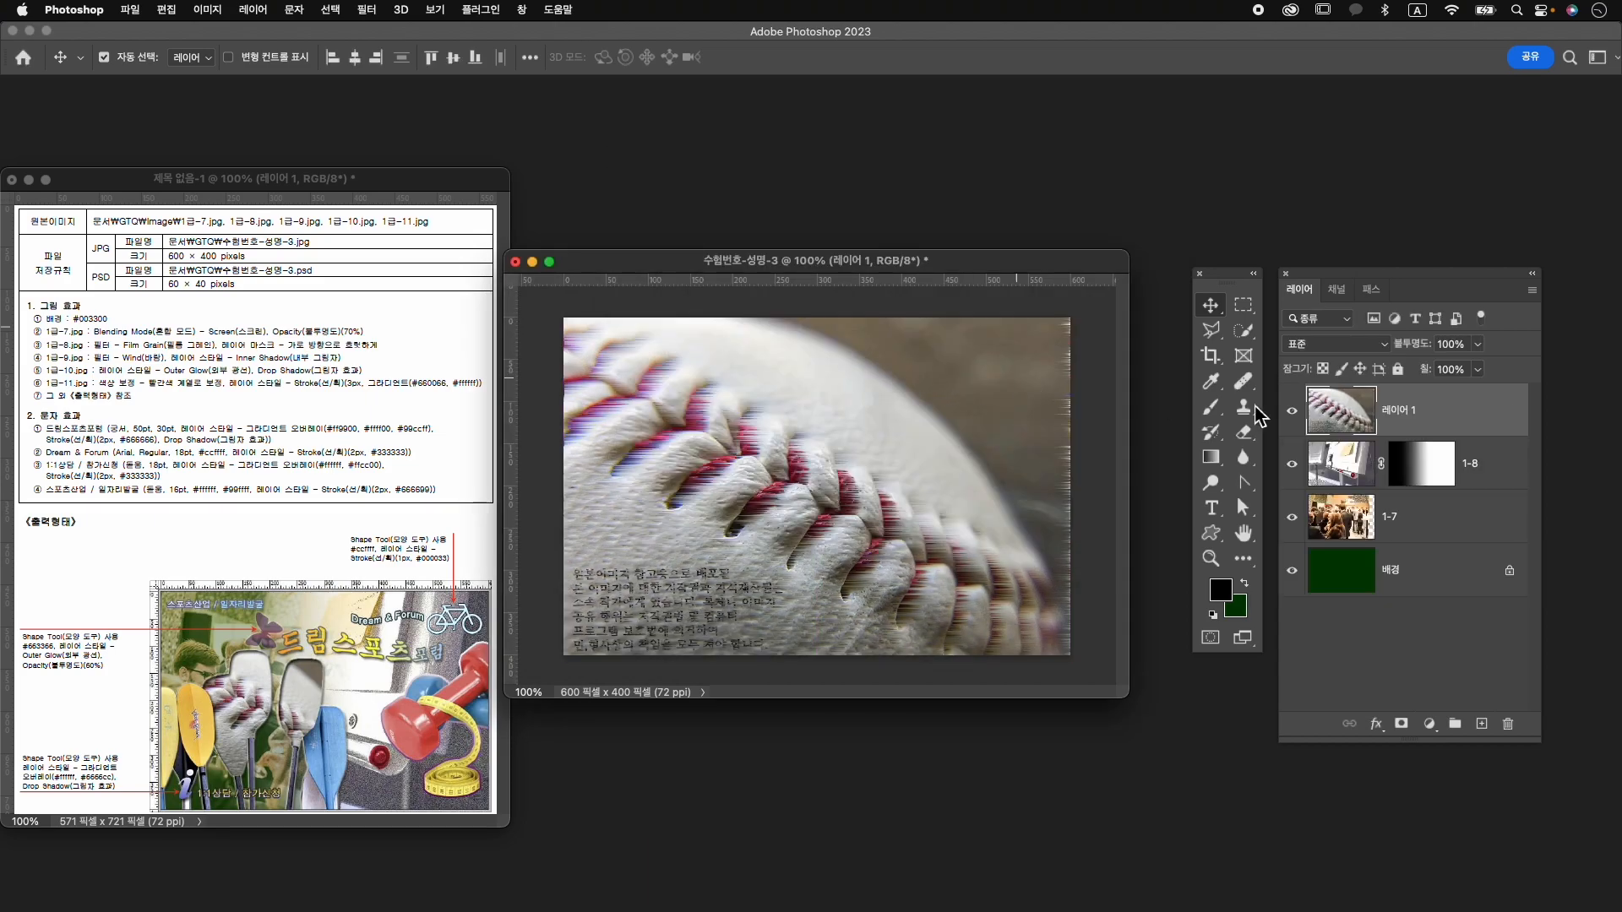
Rename the baseball layer 1-10 and add an Inner Shadow layer style with its preset settings.
double_click(1409, 411)
type("1-10")
key("Return")
left_click(1375, 724)
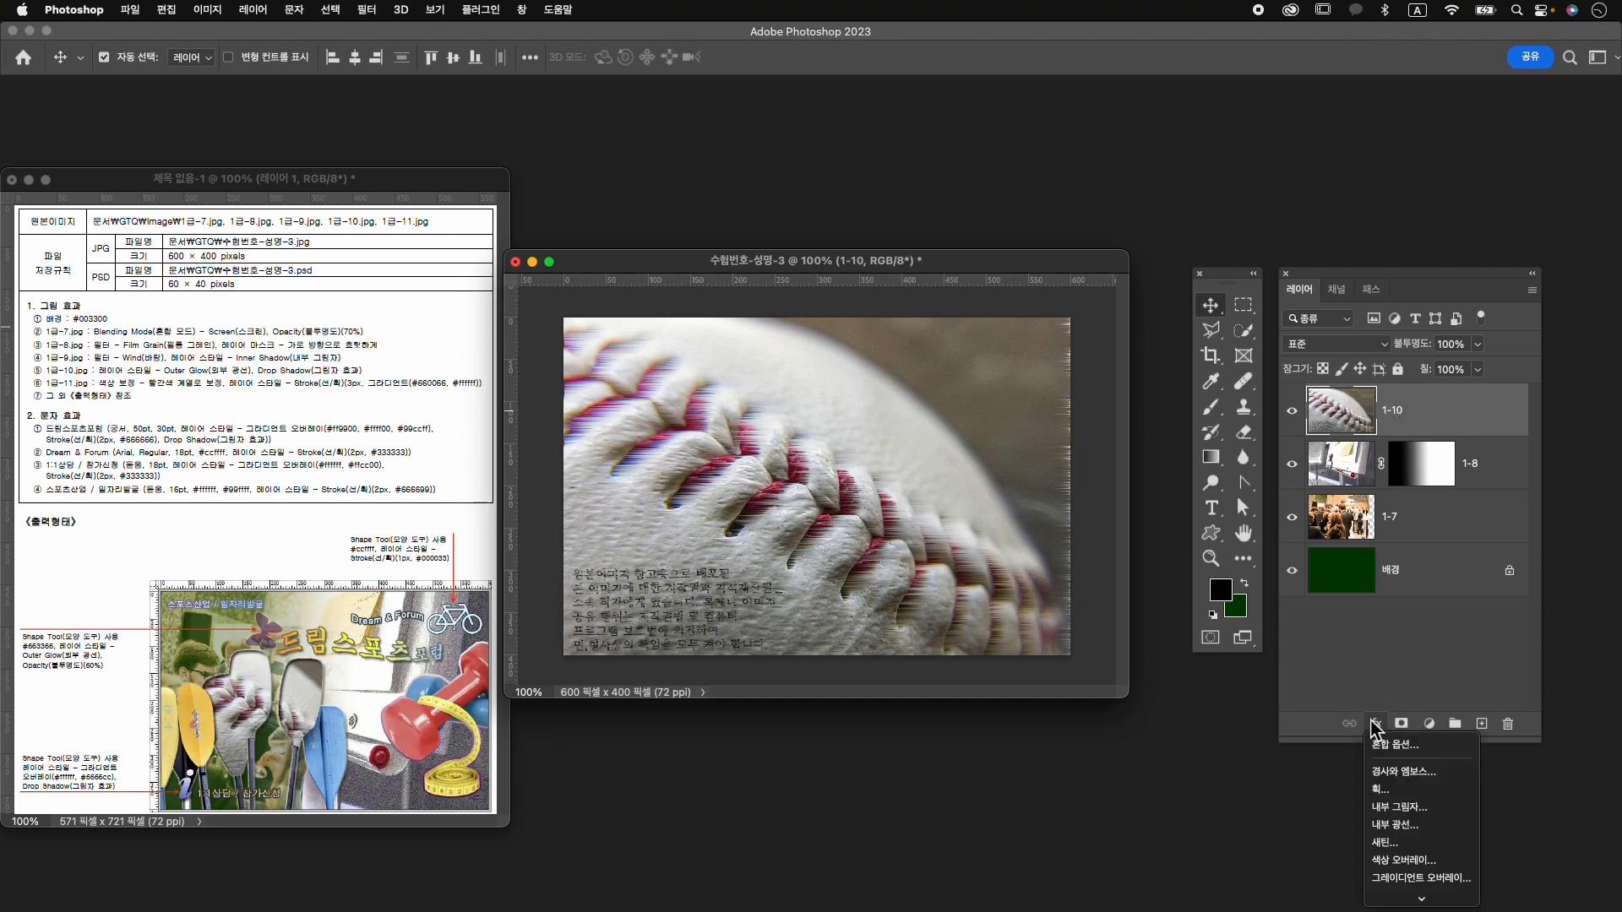
left_click(1432, 807)
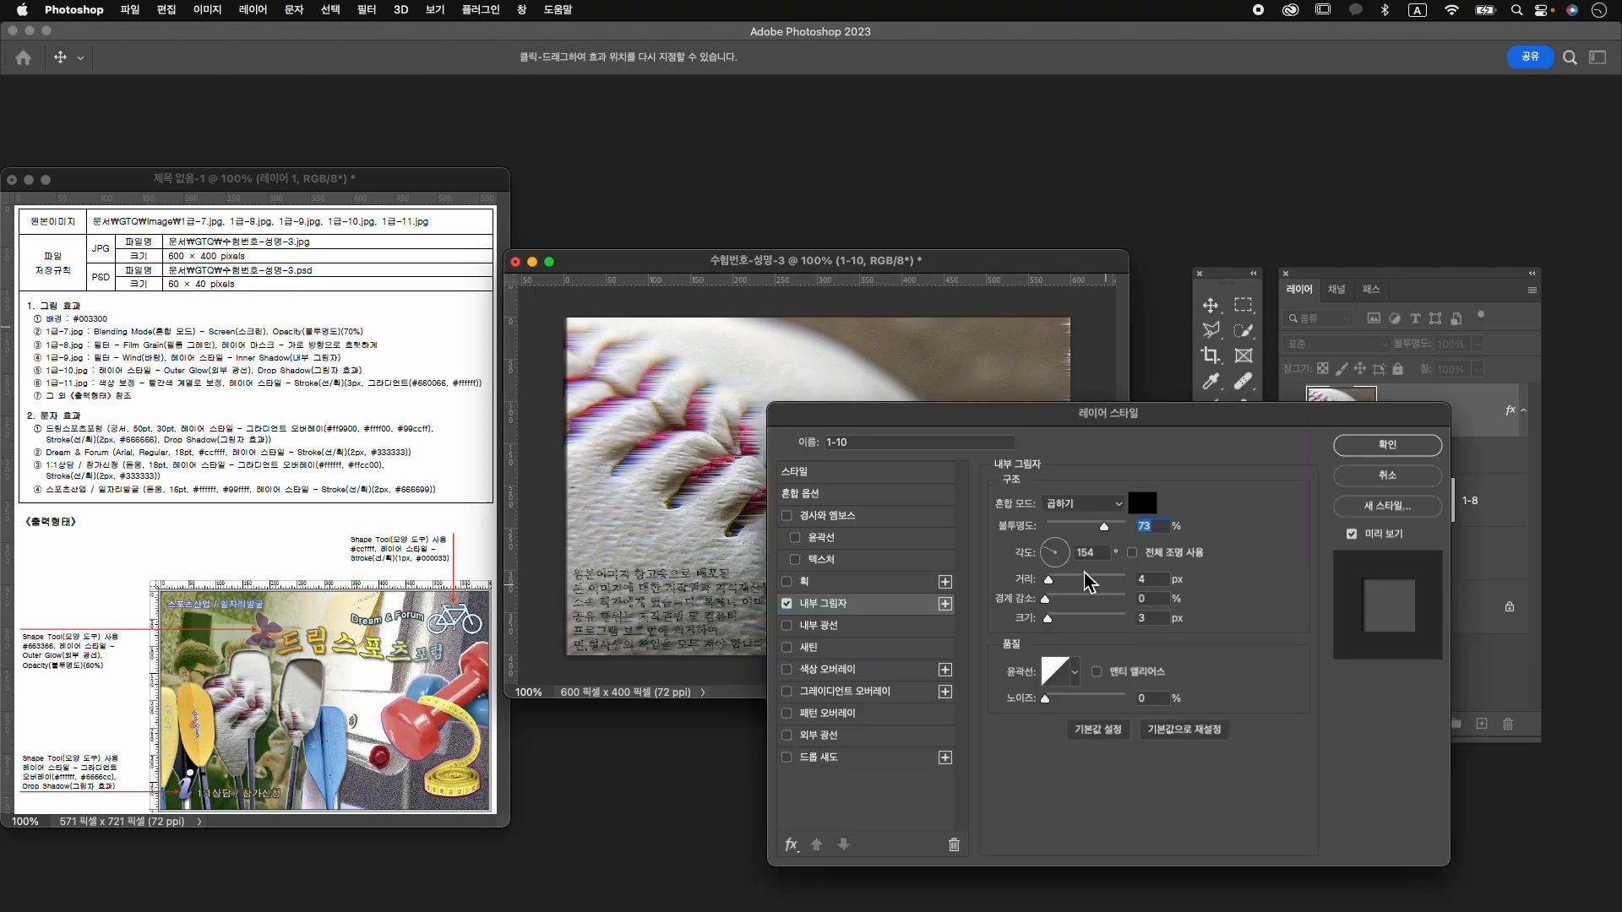
left_click(1387, 448)
Hide the baseball layer and rename it 1-9.
left_click_drag(710, 492, 763, 502)
key("super+z")
left_click(1292, 410)
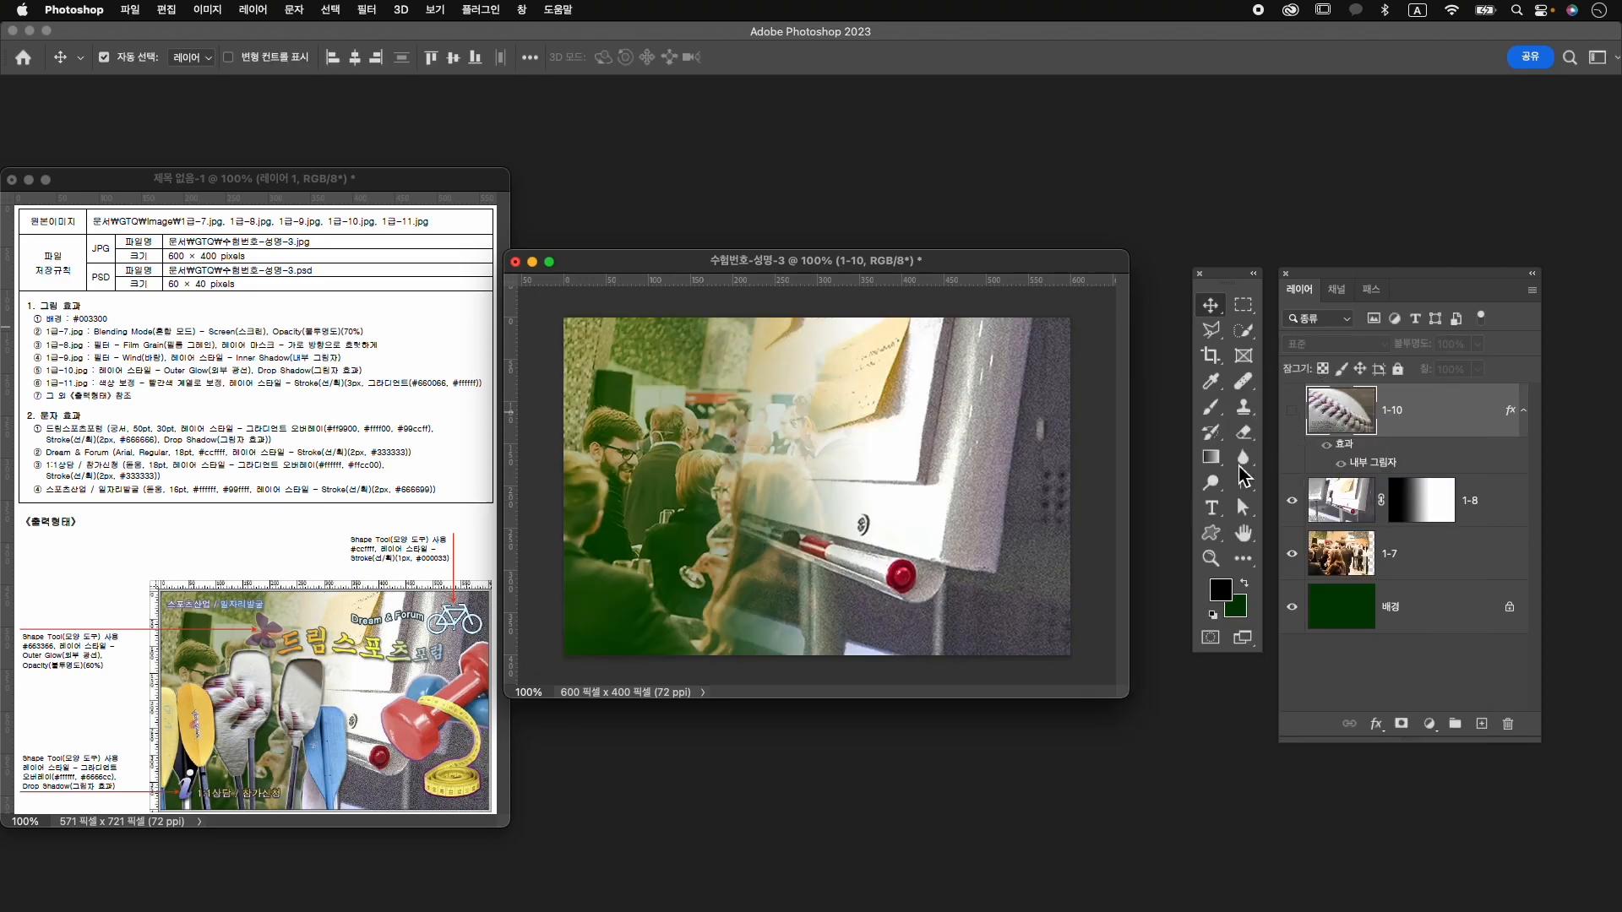
double_click(1396, 411)
type("1-9")
key("Return")
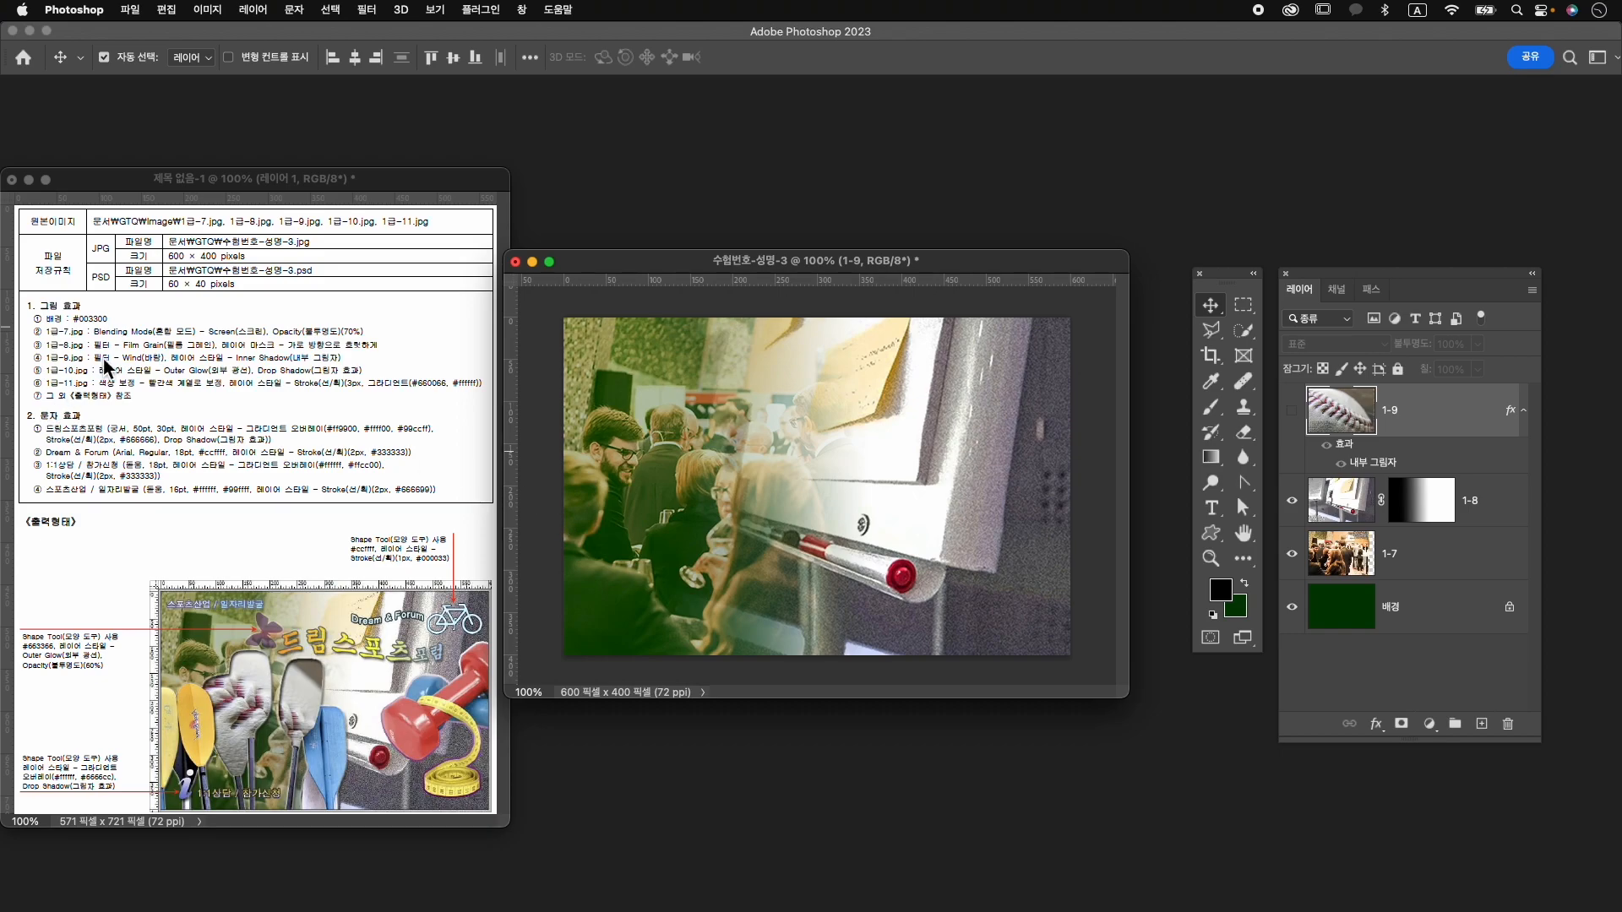
Open 1급-10.jpg and place its window clear of the task sheet.
key("super+o")
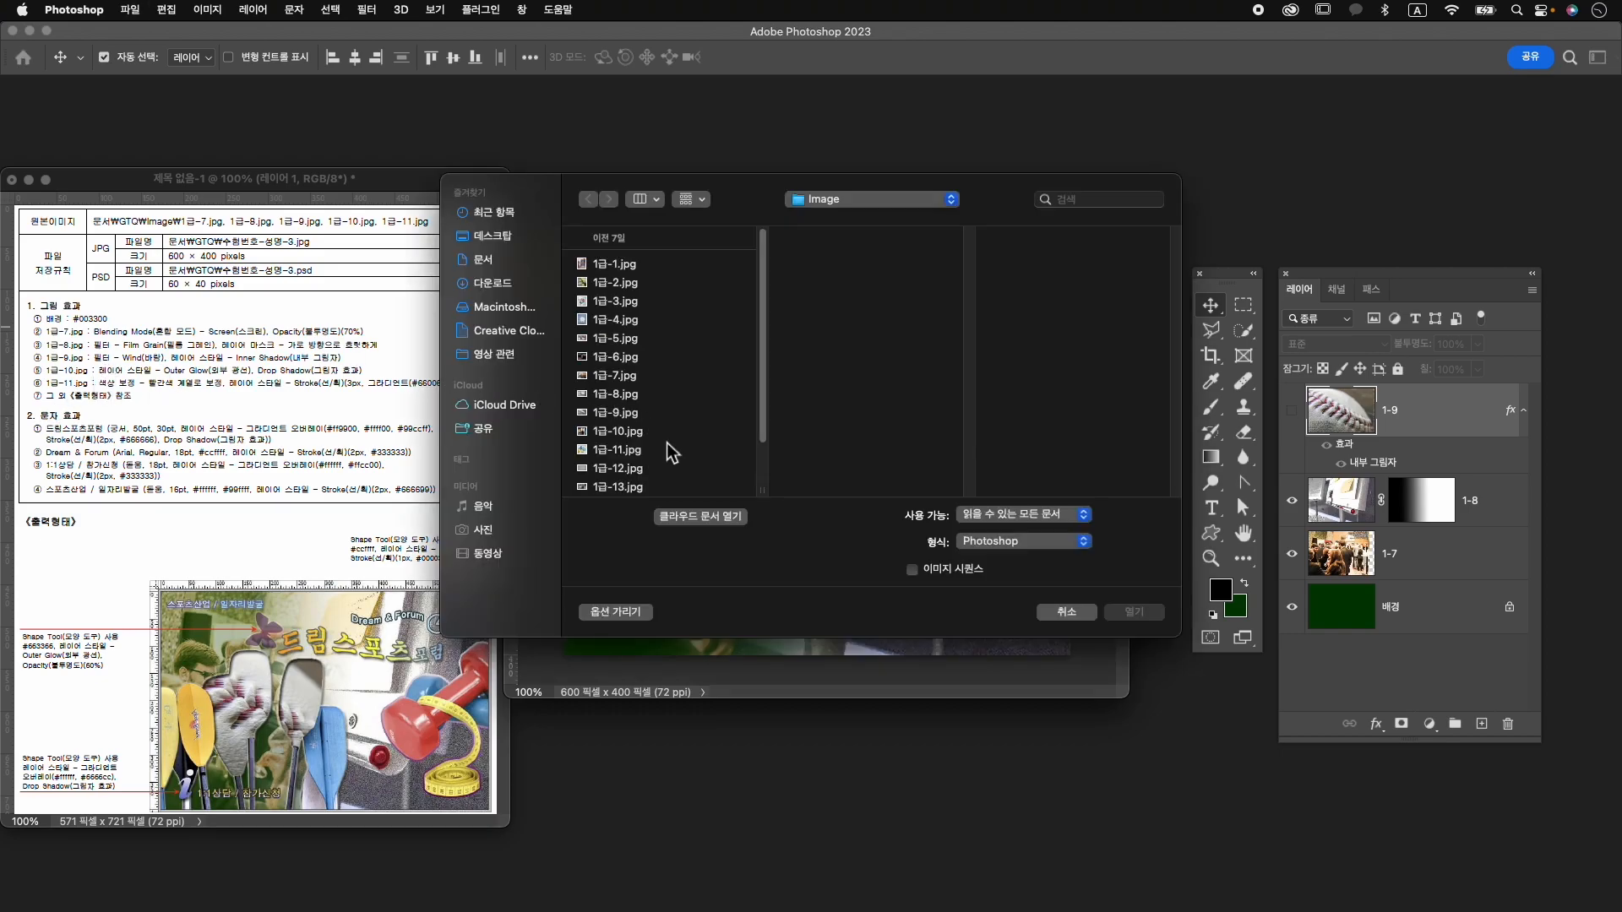
left_click(667, 446)
left_click(642, 431)
left_click(1134, 612)
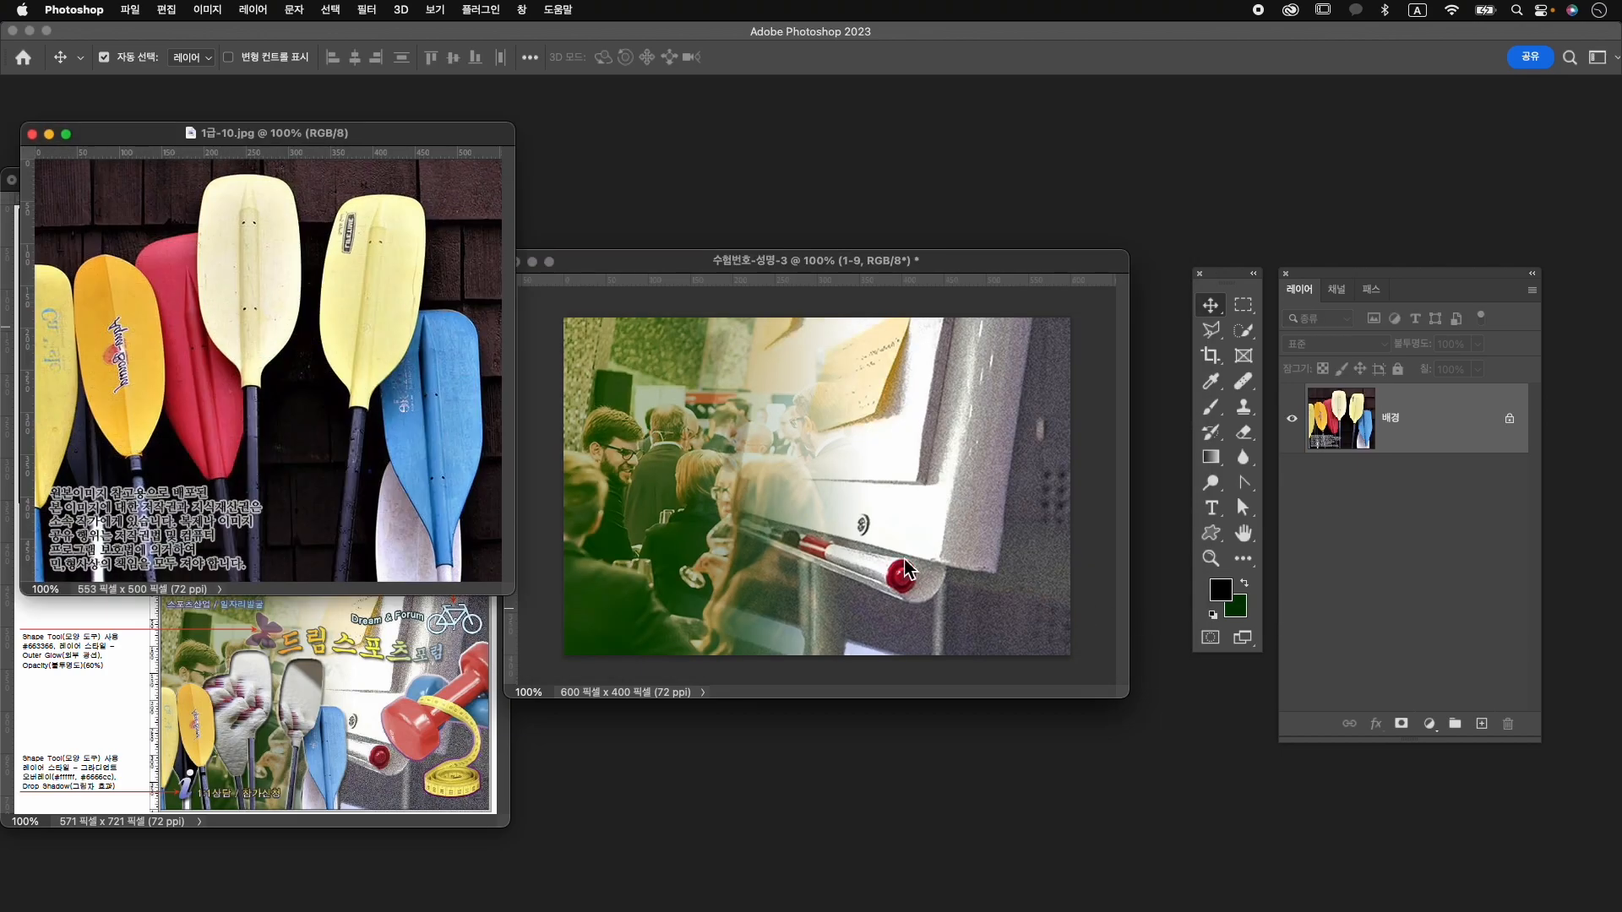
left_click_drag(385, 135, 1007, 156)
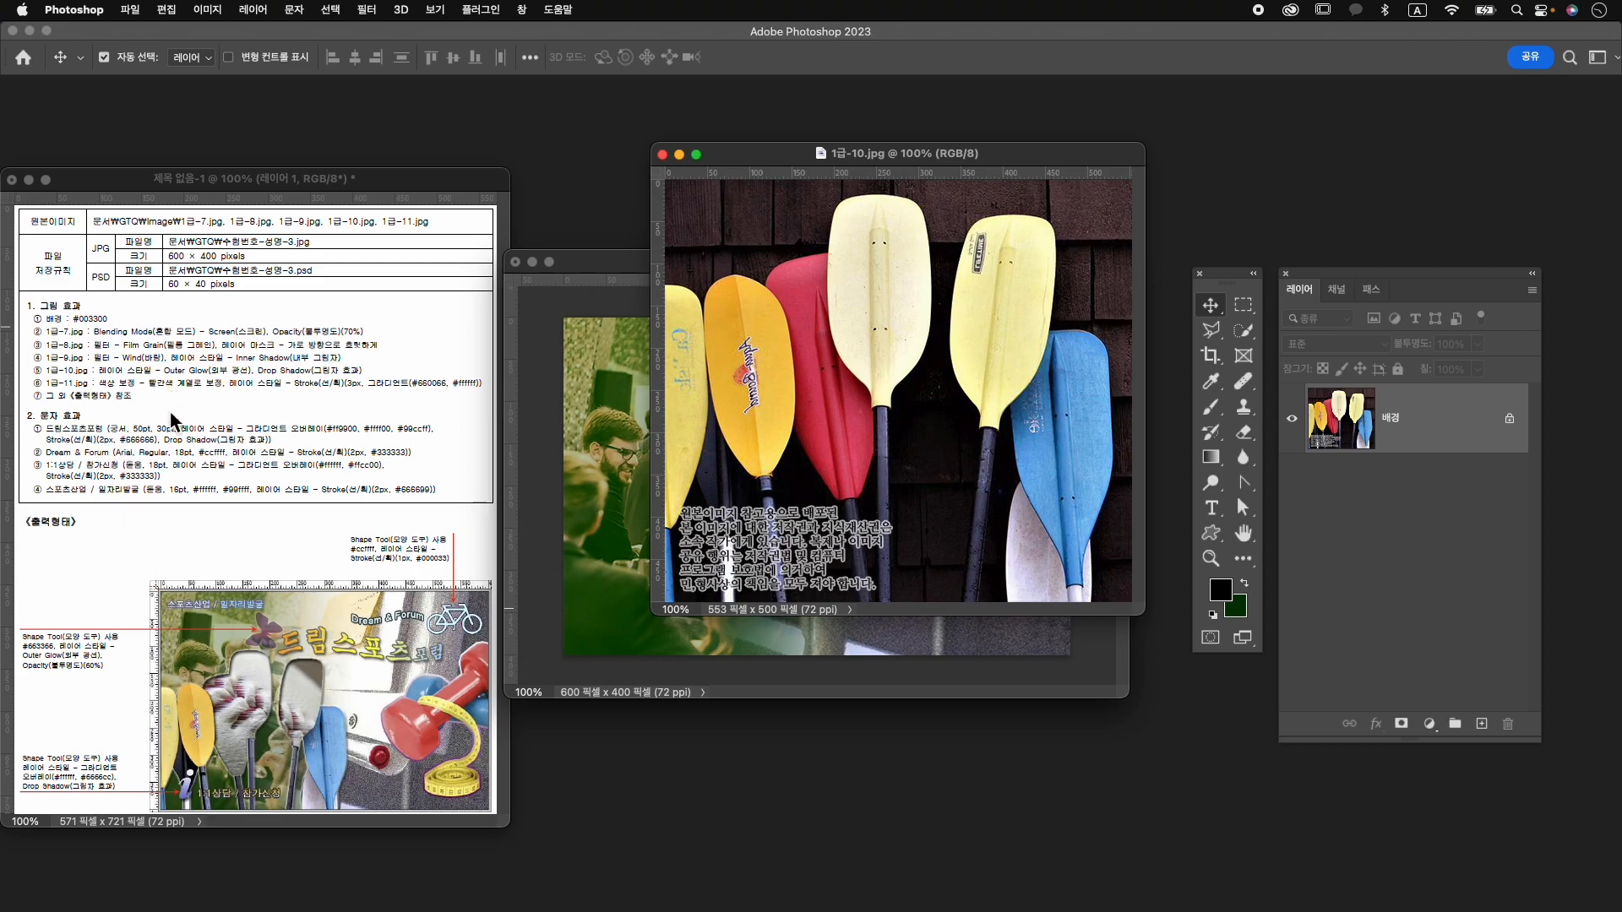
Select all the paddles in 1급-10.jpg with the Object Selection tool.
right_click(1243, 330)
left_click(1305, 326)
left_click_drag(667, 195, 1113, 602)
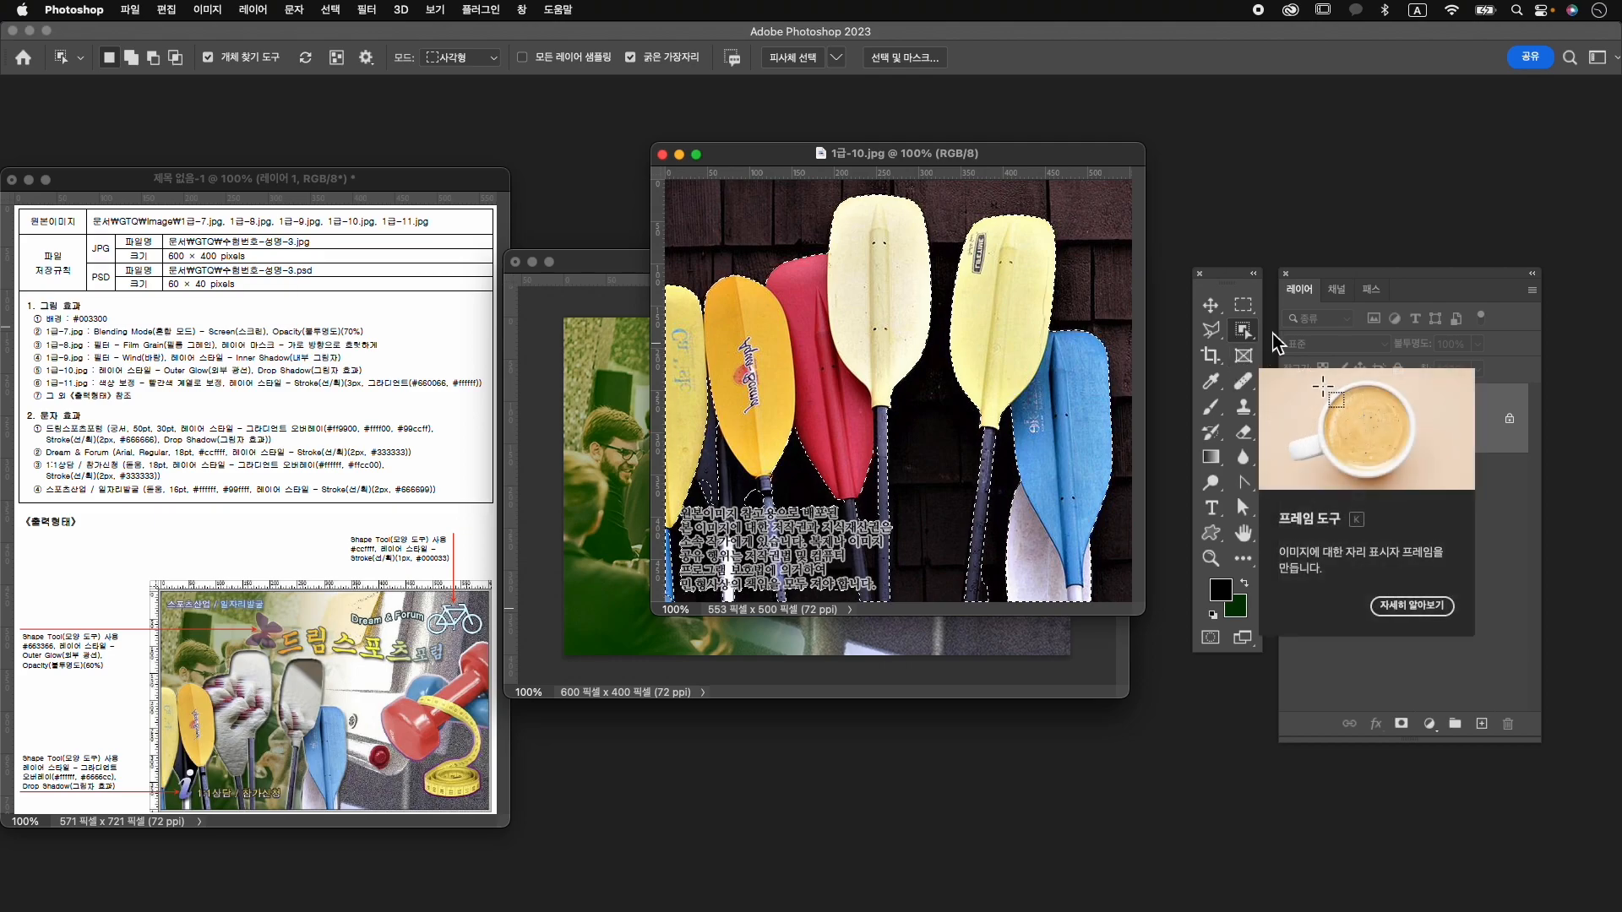
Refine the selection around the shafts of the yellow and orange paddles with a small Quick Selection brush.
right_click(1242, 330)
left_click(1292, 348)
key("bracketleft")
key("bracketleft")
key("bracketleft")
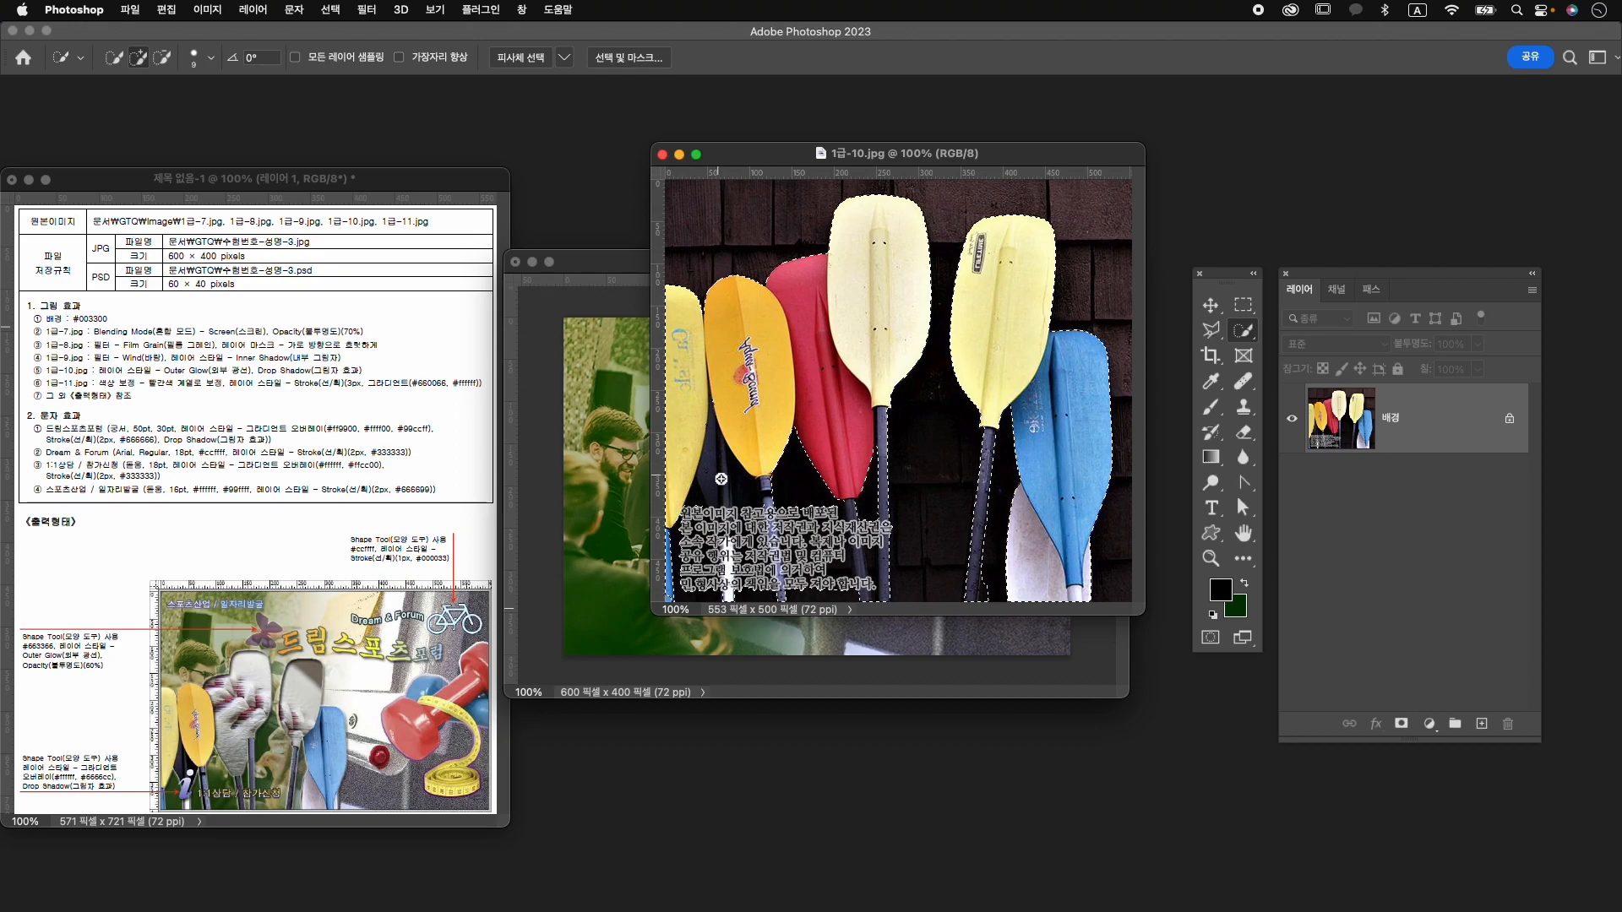
key("alt")
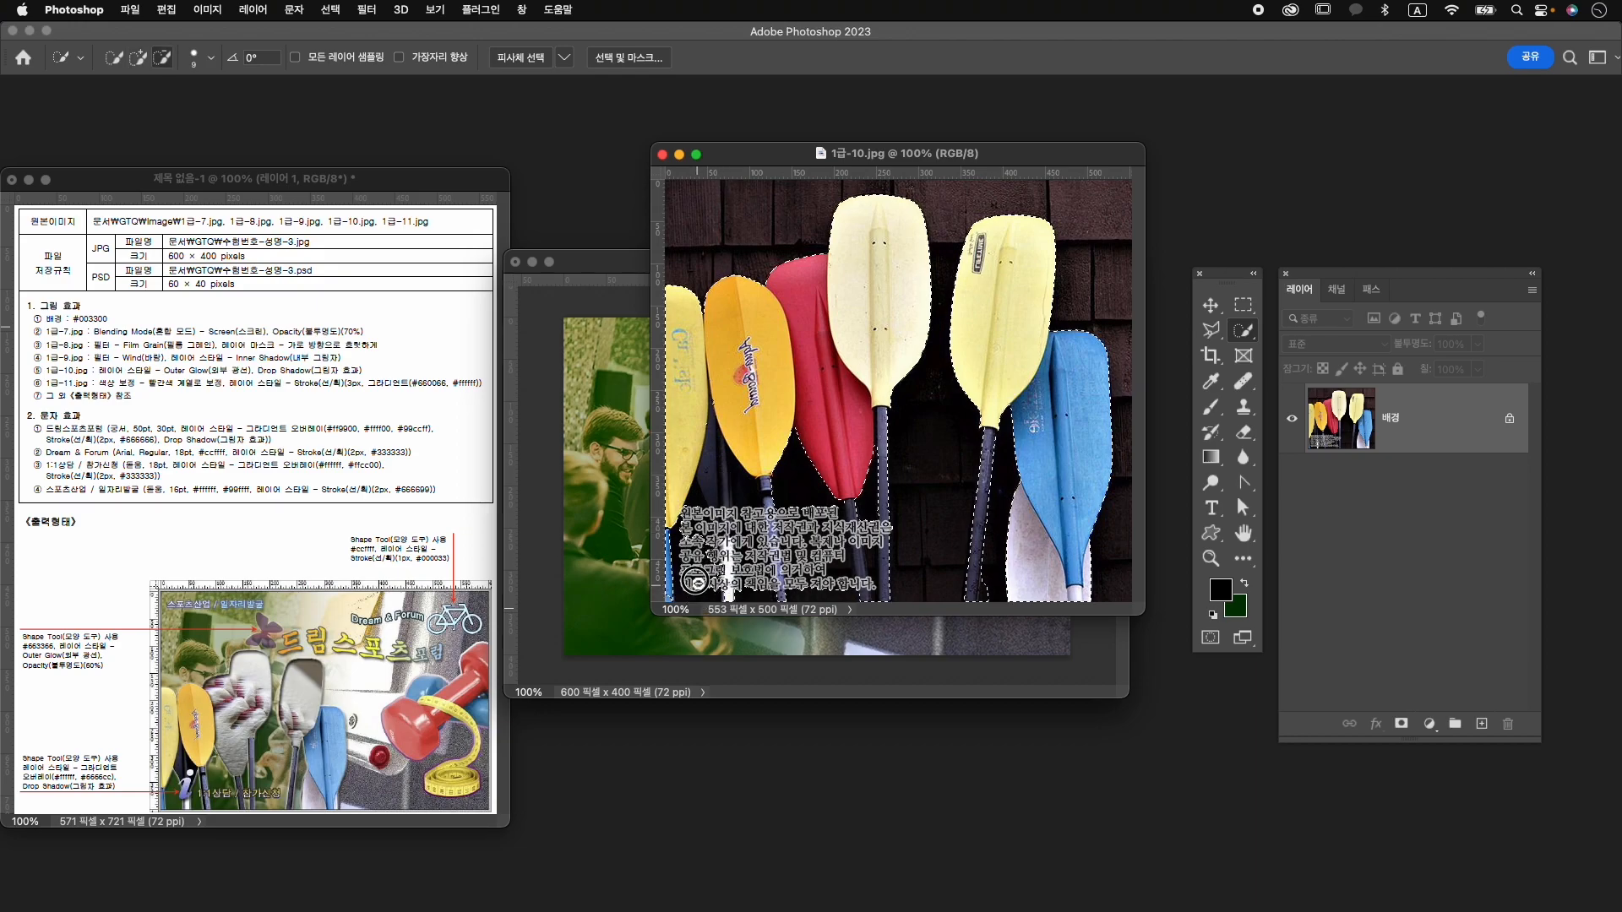
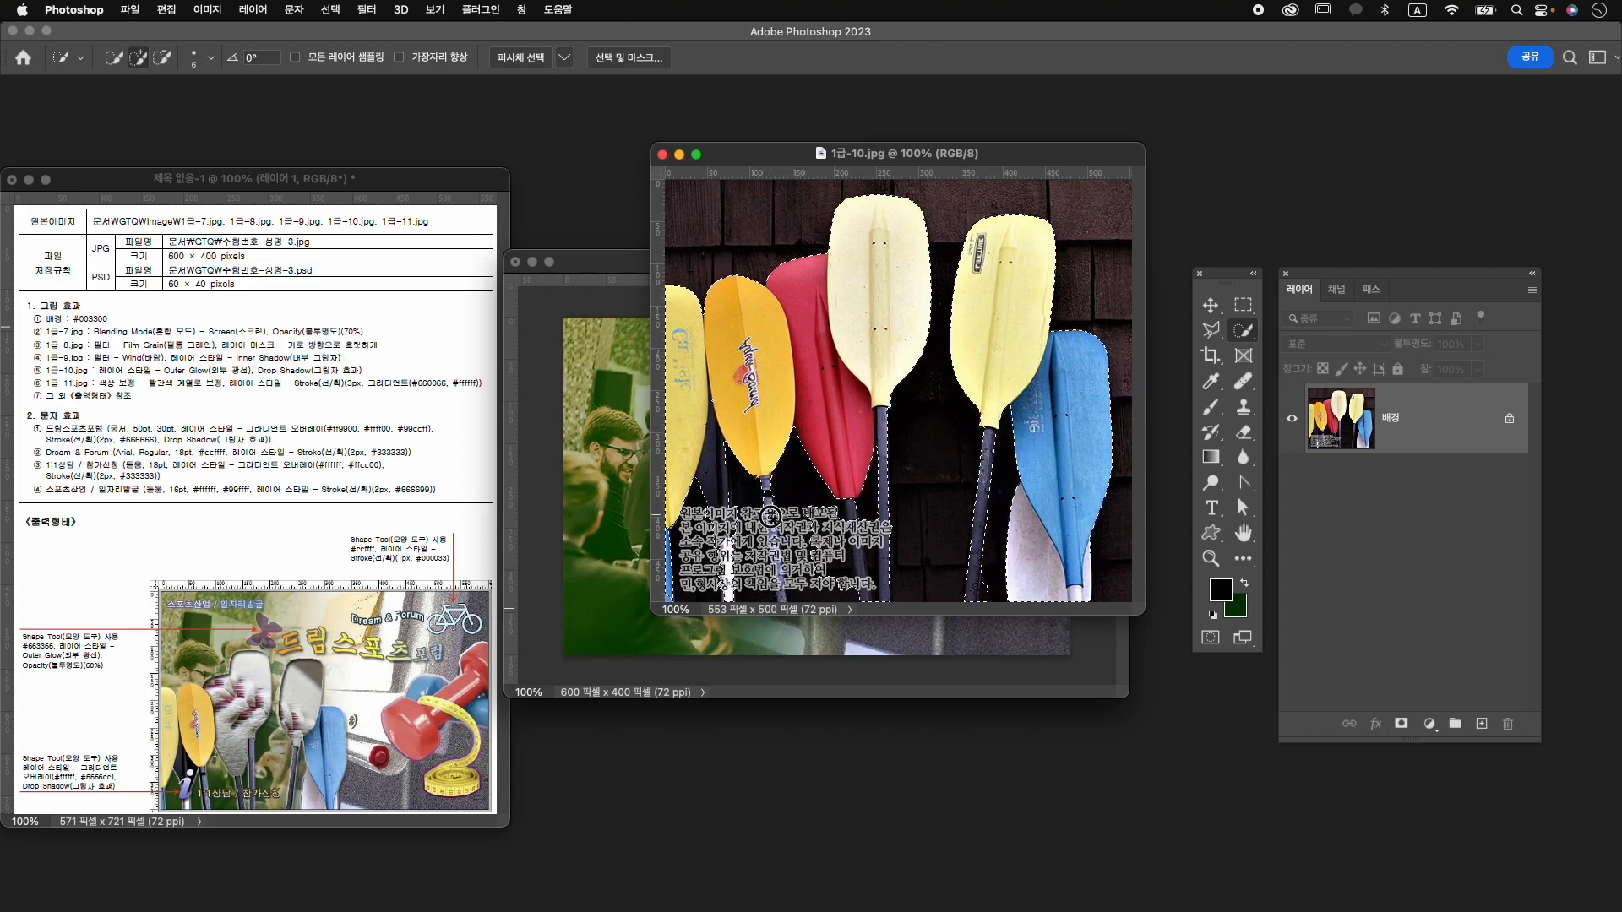
key("alt")
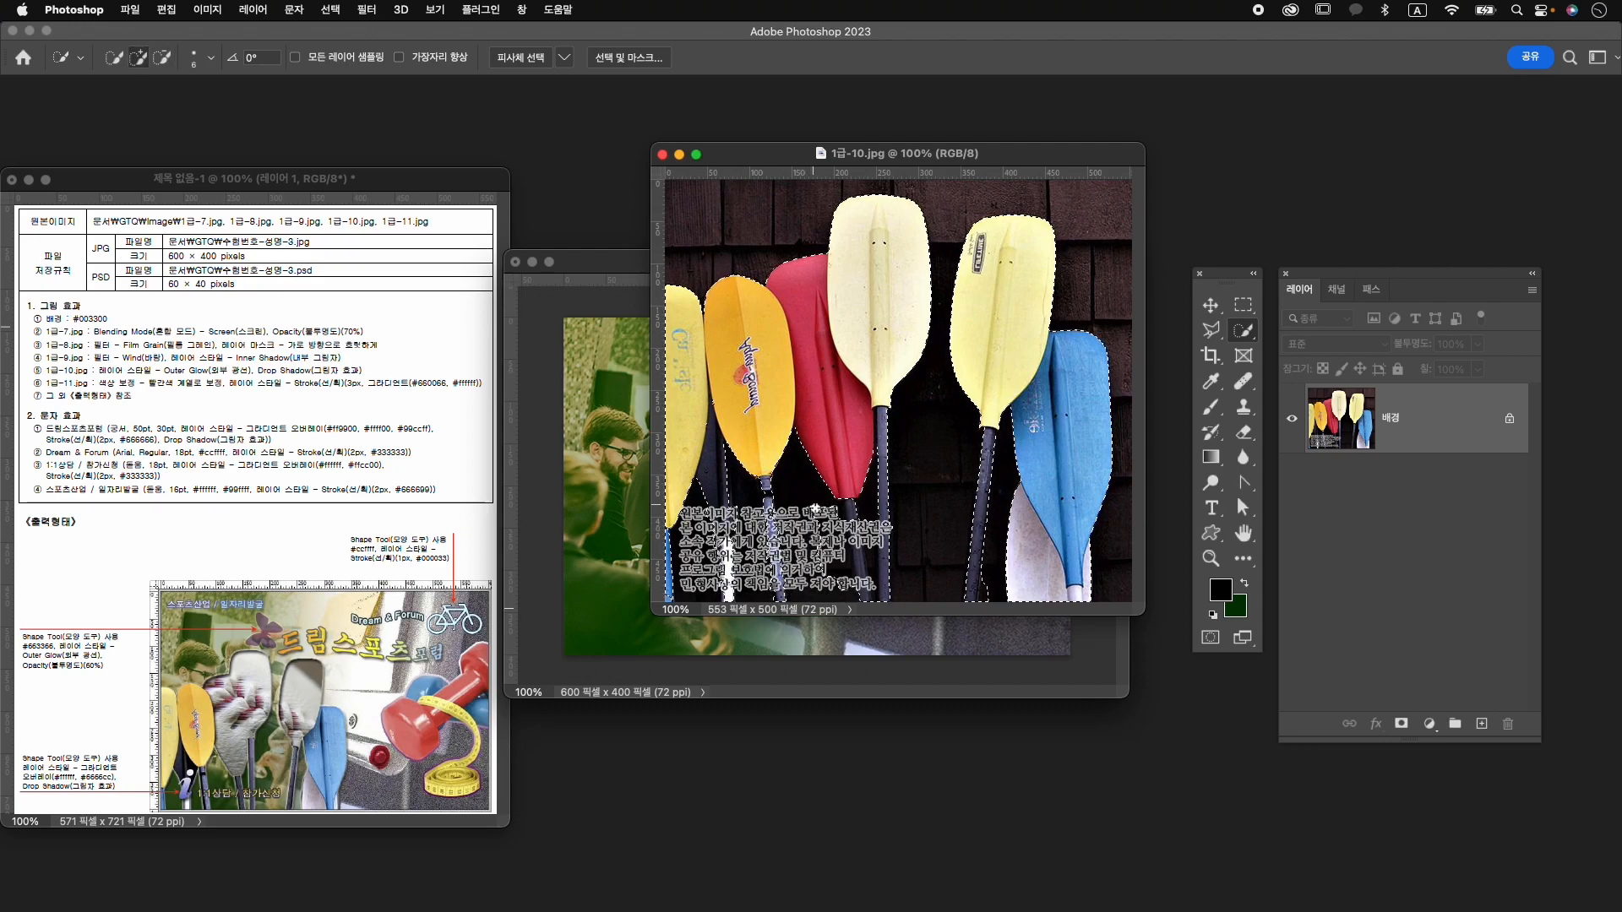
Extend the selection along the red paddle's shaft and trim the background beside it, adjusting the Quick Selection brush size.
key("]")
key("]")
key("]")
key("]")
key("]")
left_click_drag(821, 505, 845, 615)
key("[")
key("[")
key("[")
key("[")
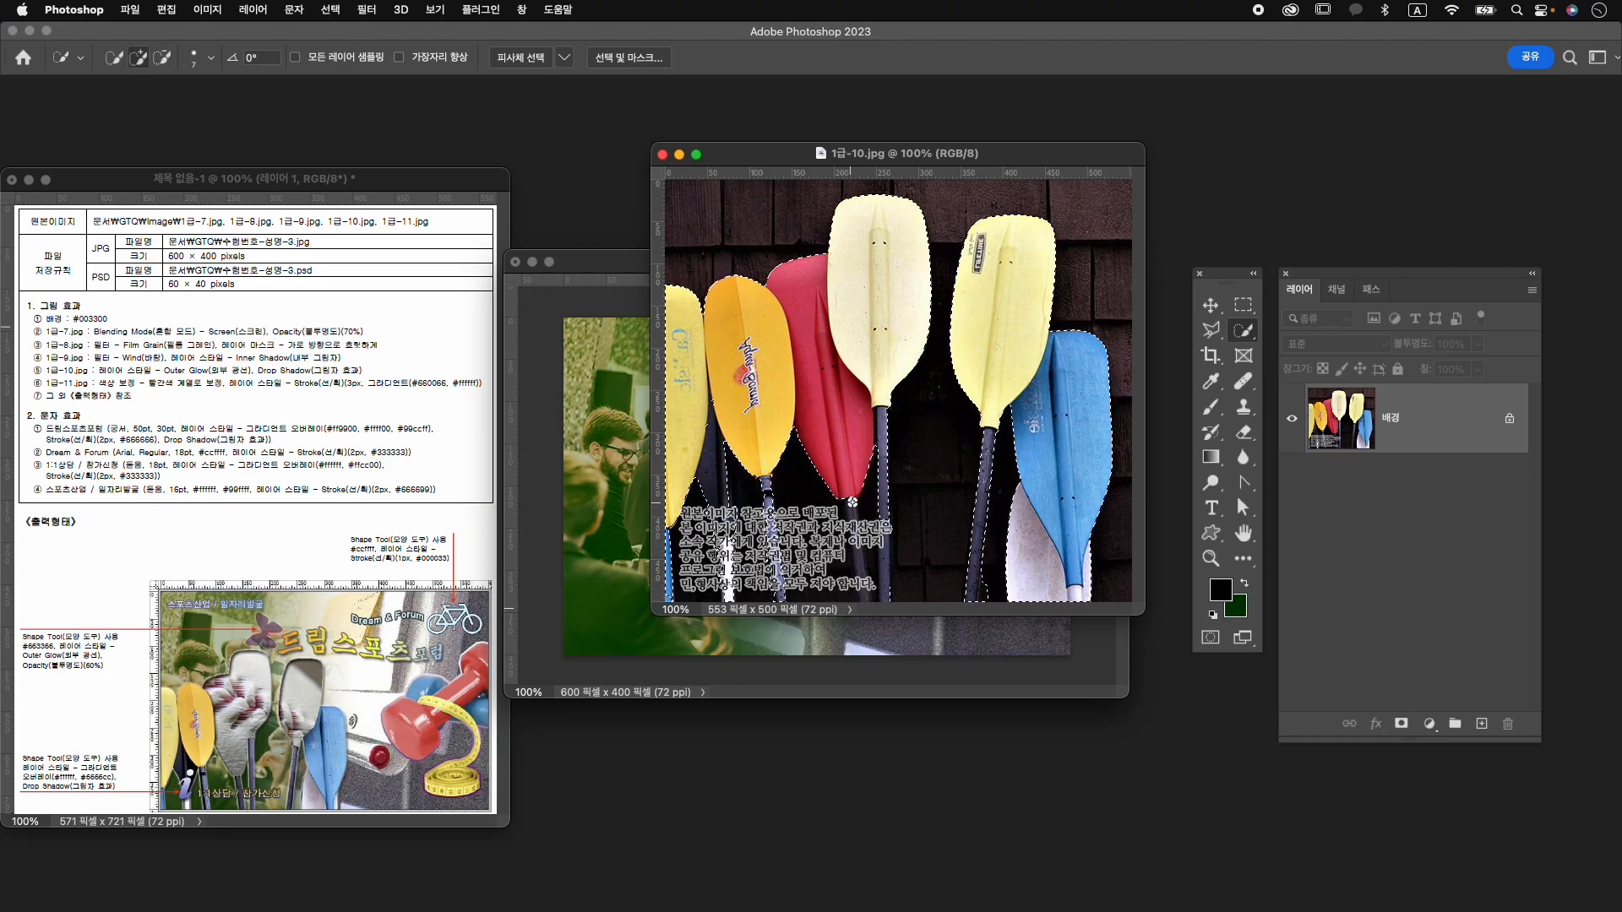
key("alt")
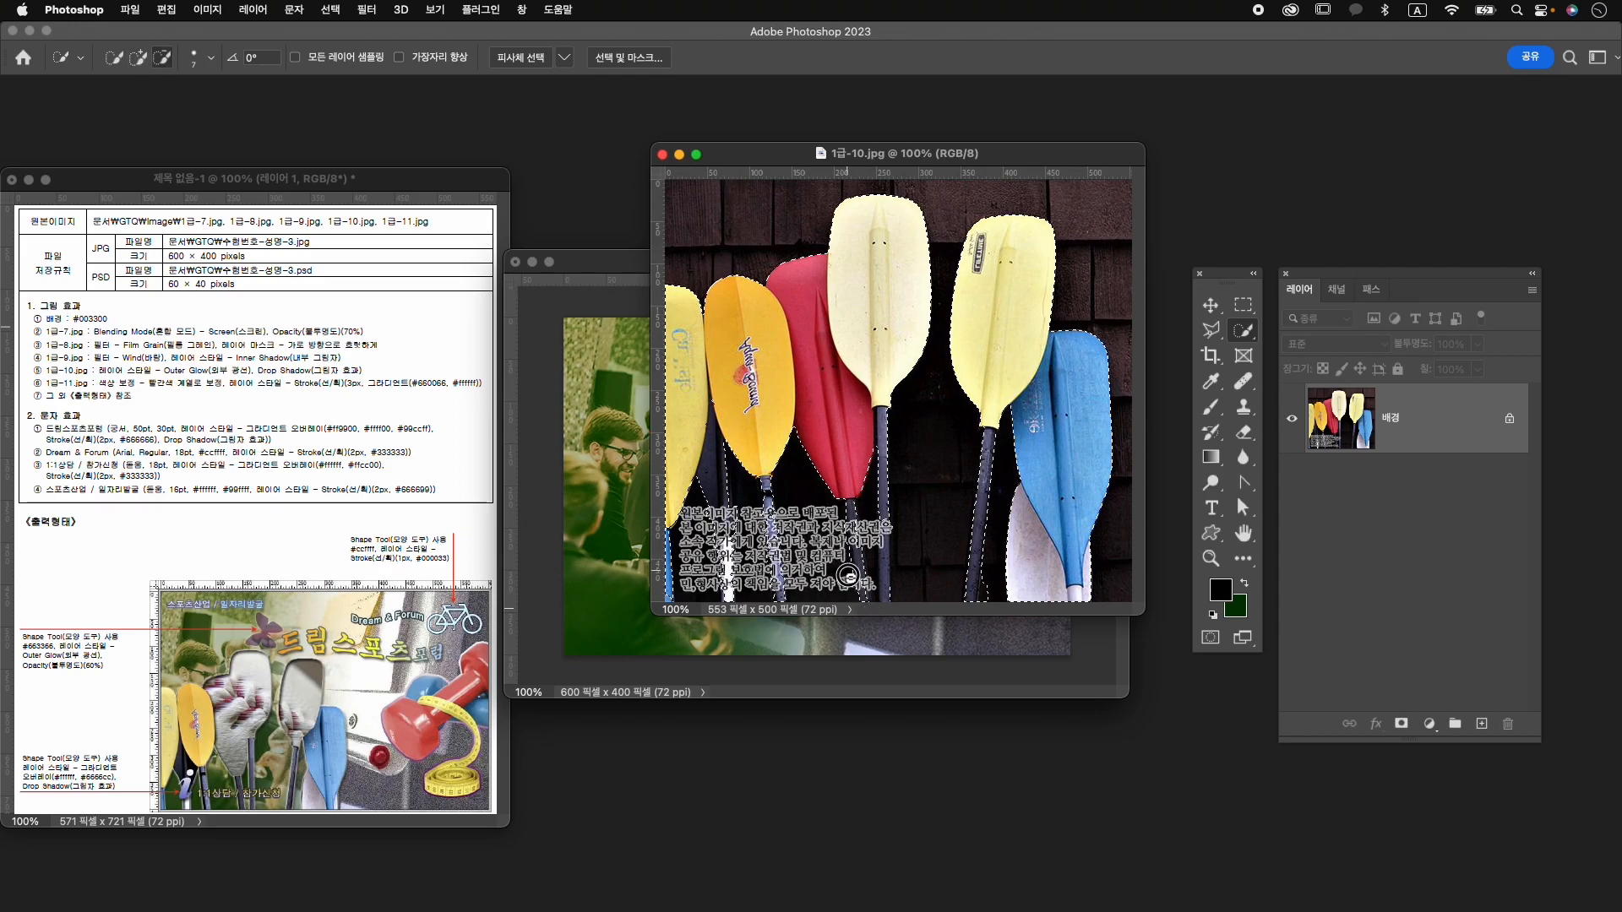
key("alt")
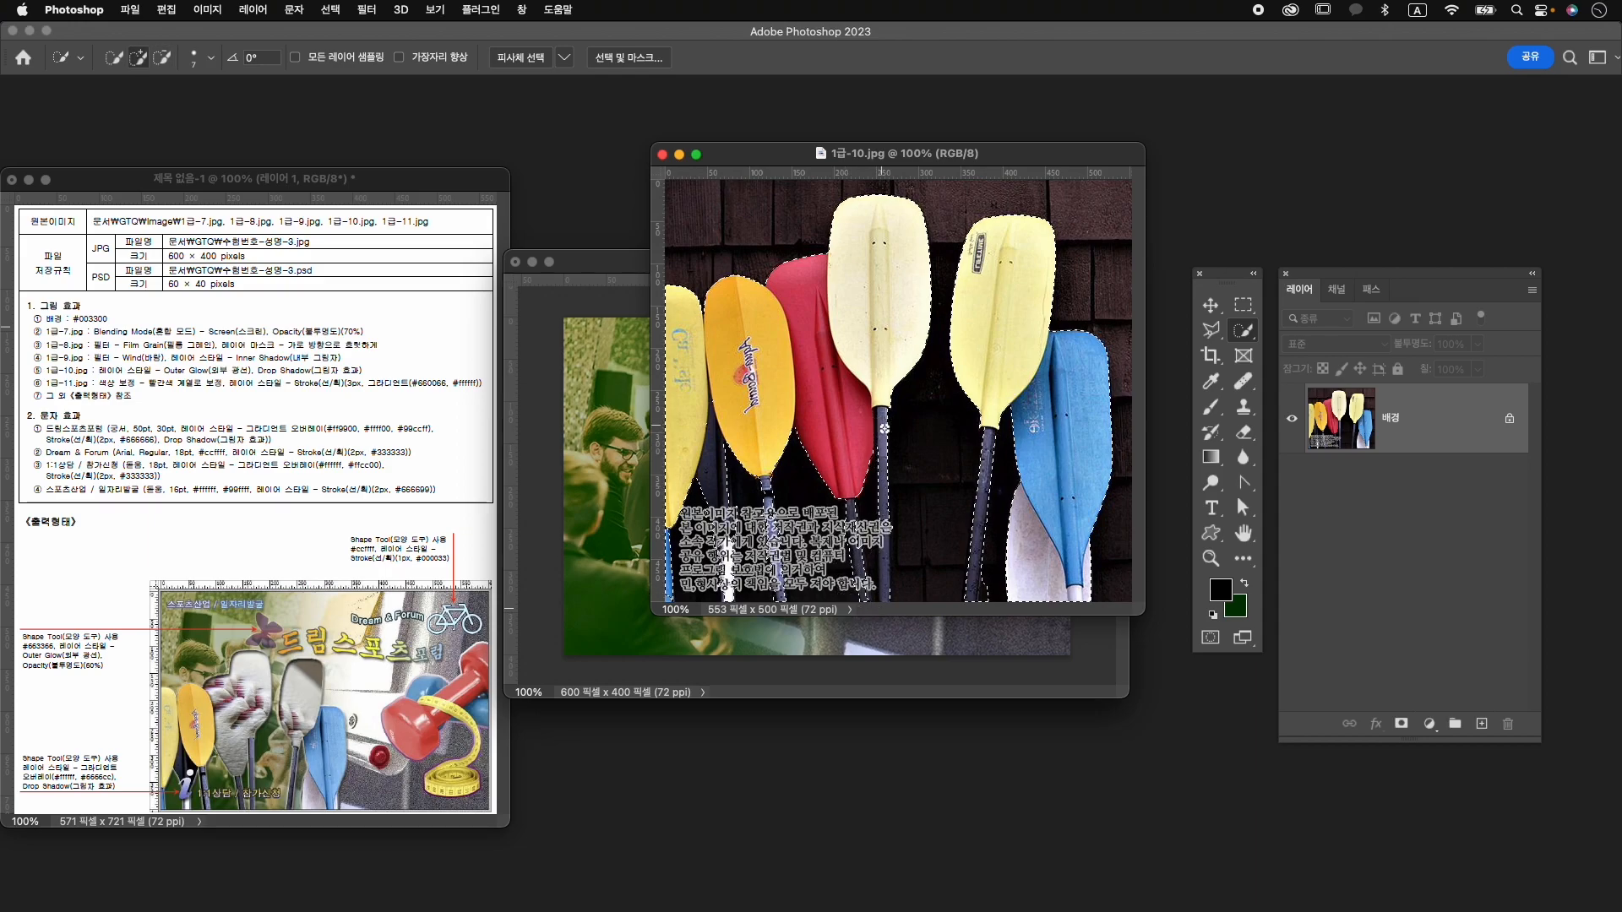
Clean up the selection edges along the remaining paddle shafts down to the image's bottom edge.
key("alt")
key("alt")
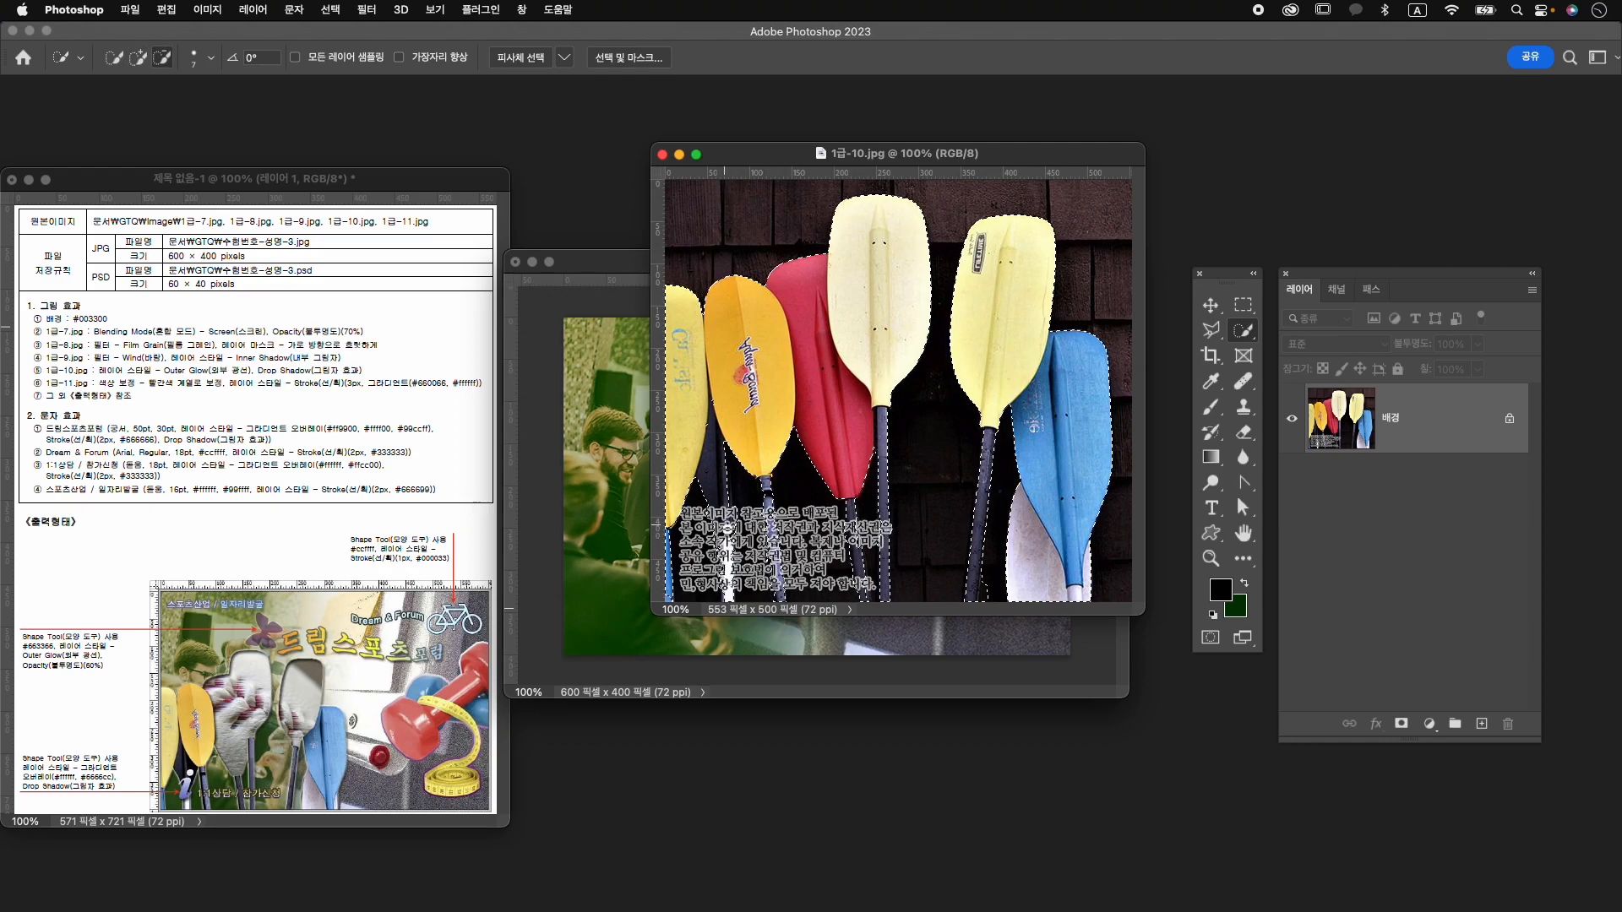
key("alt")
left_click_drag(706, 517, 715, 597)
left_click_drag(987, 589, 983, 618)
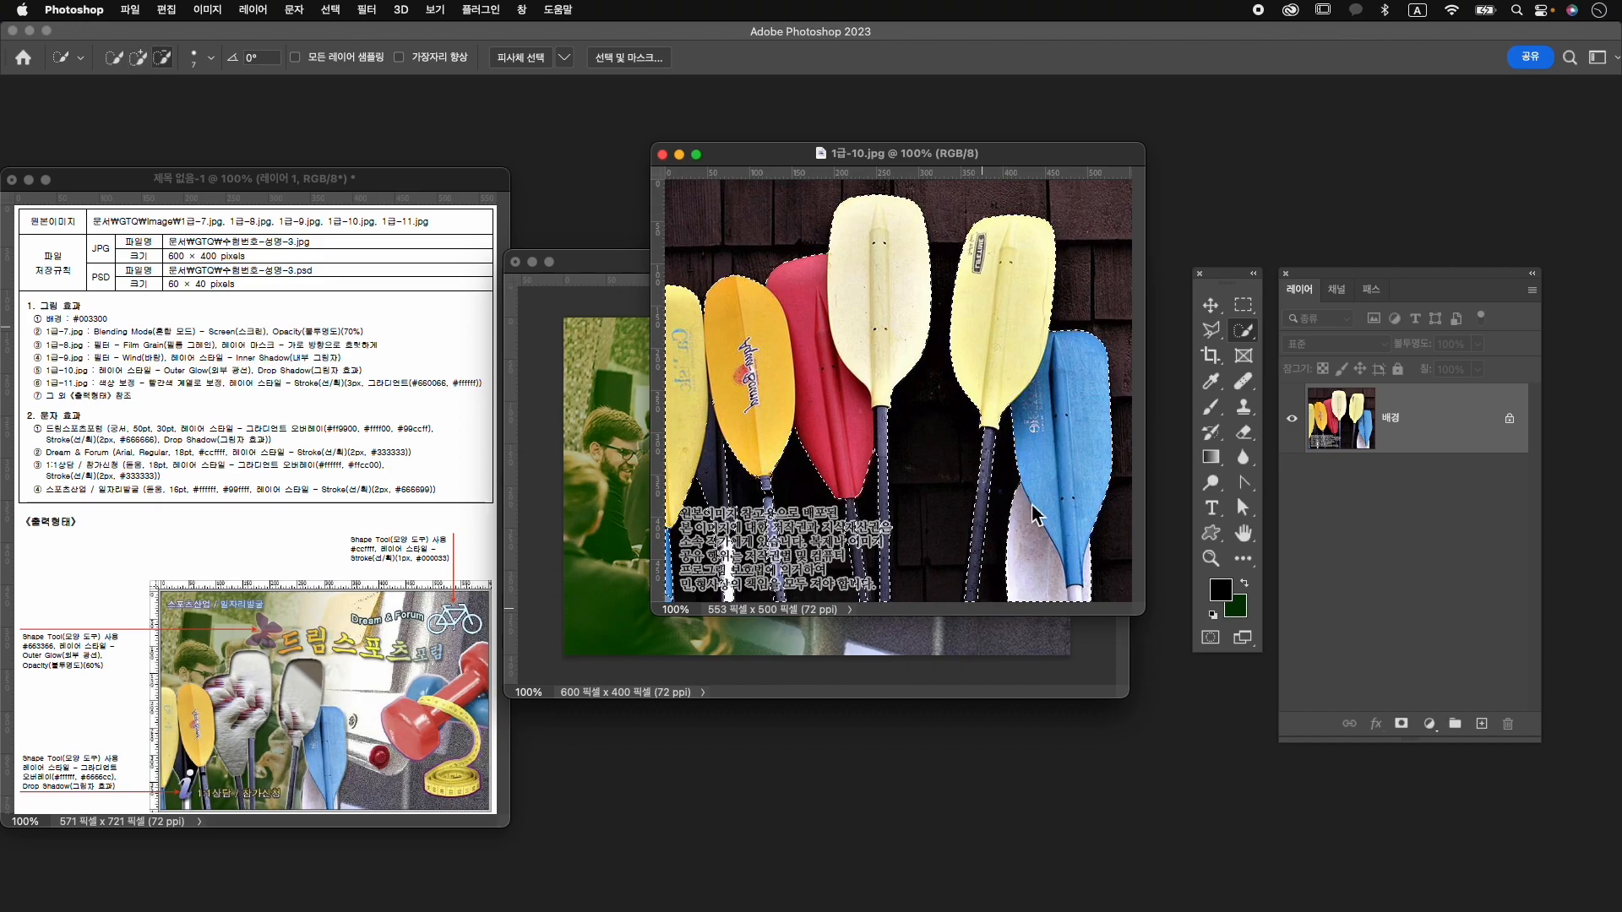
Mask out the paddles' background and copy the masked layer into the 수험번호-성명-3 document, closing 1급-10.jpg without saving.
left_click(1402, 725)
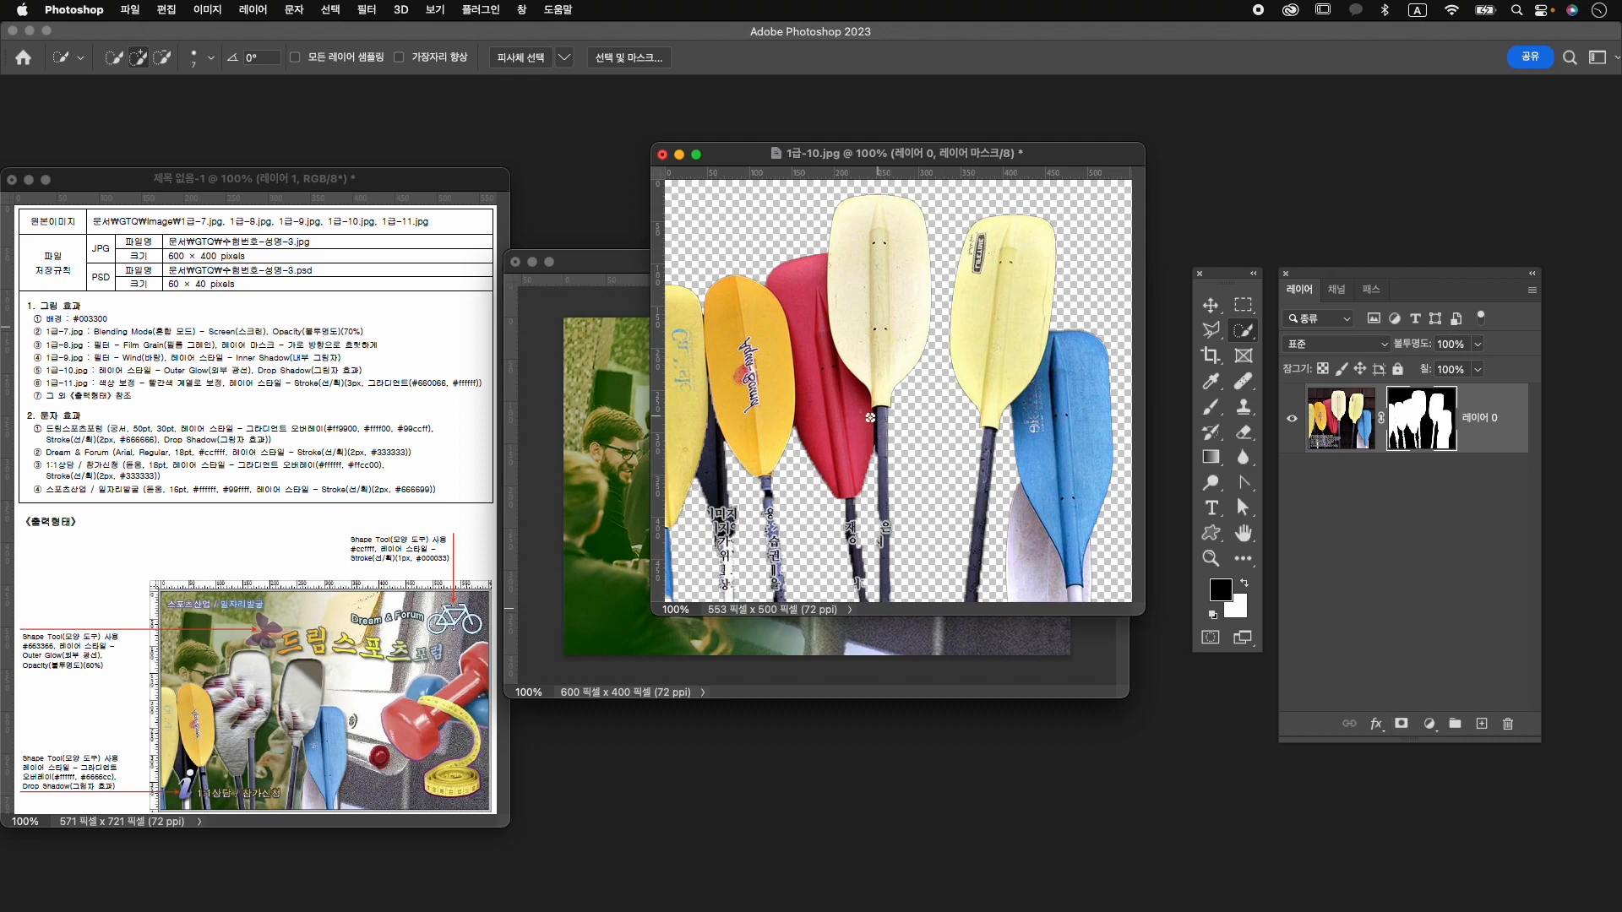
key("v")
mouse_move(870, 365)
left_mouse_down()
mouse_move(623, 499)
mouse_move(761, 453)
mouse_move(723, 453)
left_mouse_up()
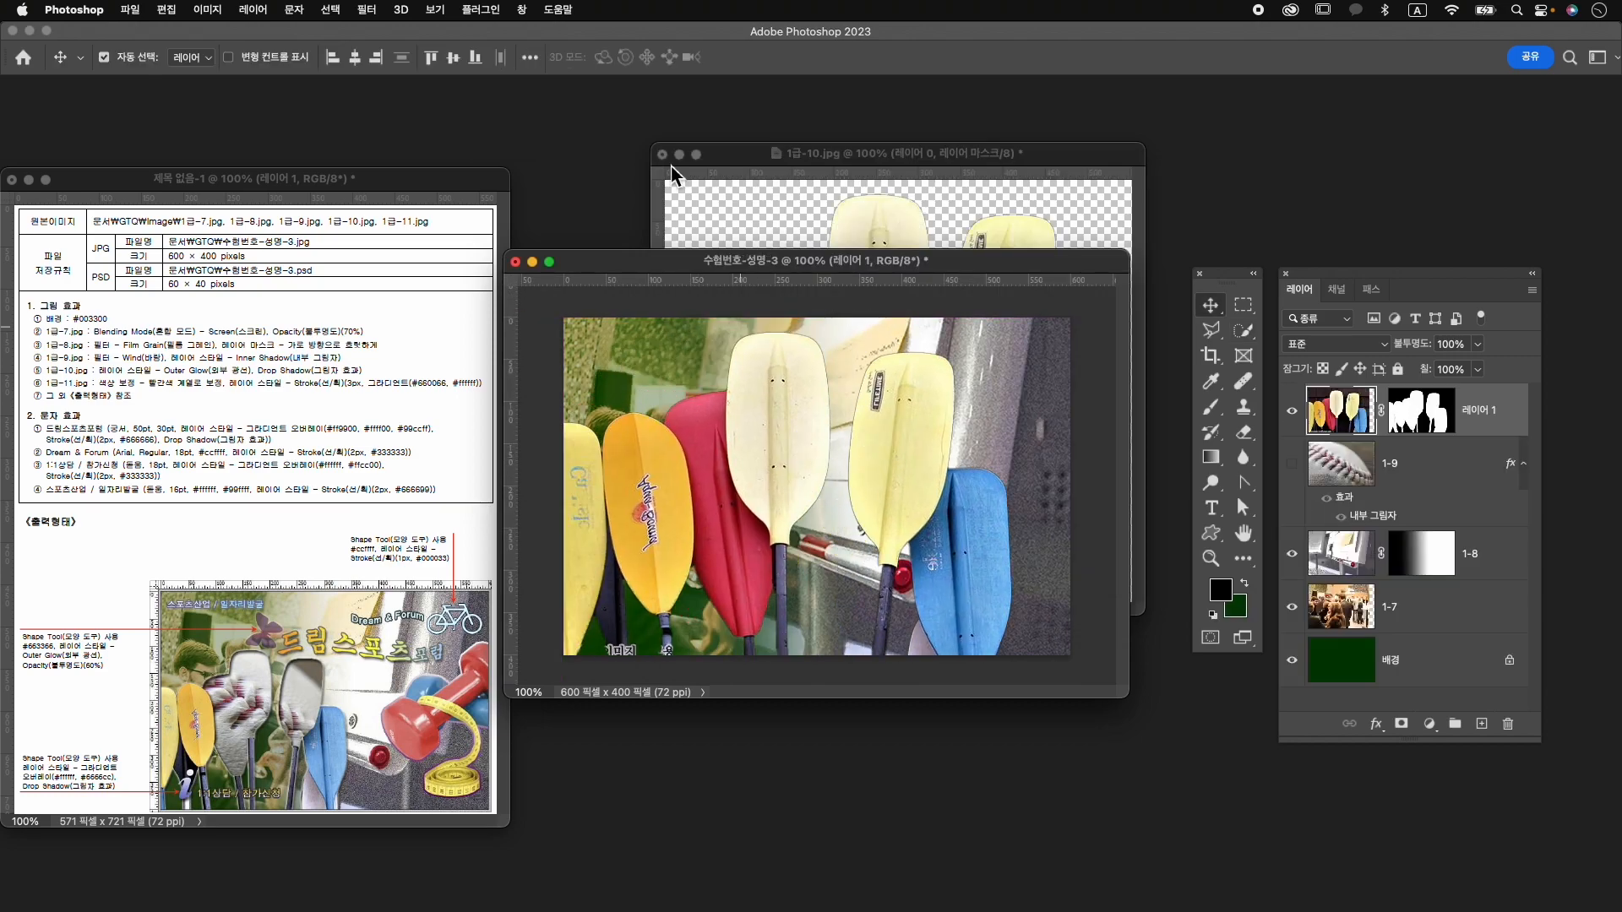
left_click(663, 155)
left_click(858, 354)
Rename the paddles layer 1-10.
double_click(1464, 429)
type("1")
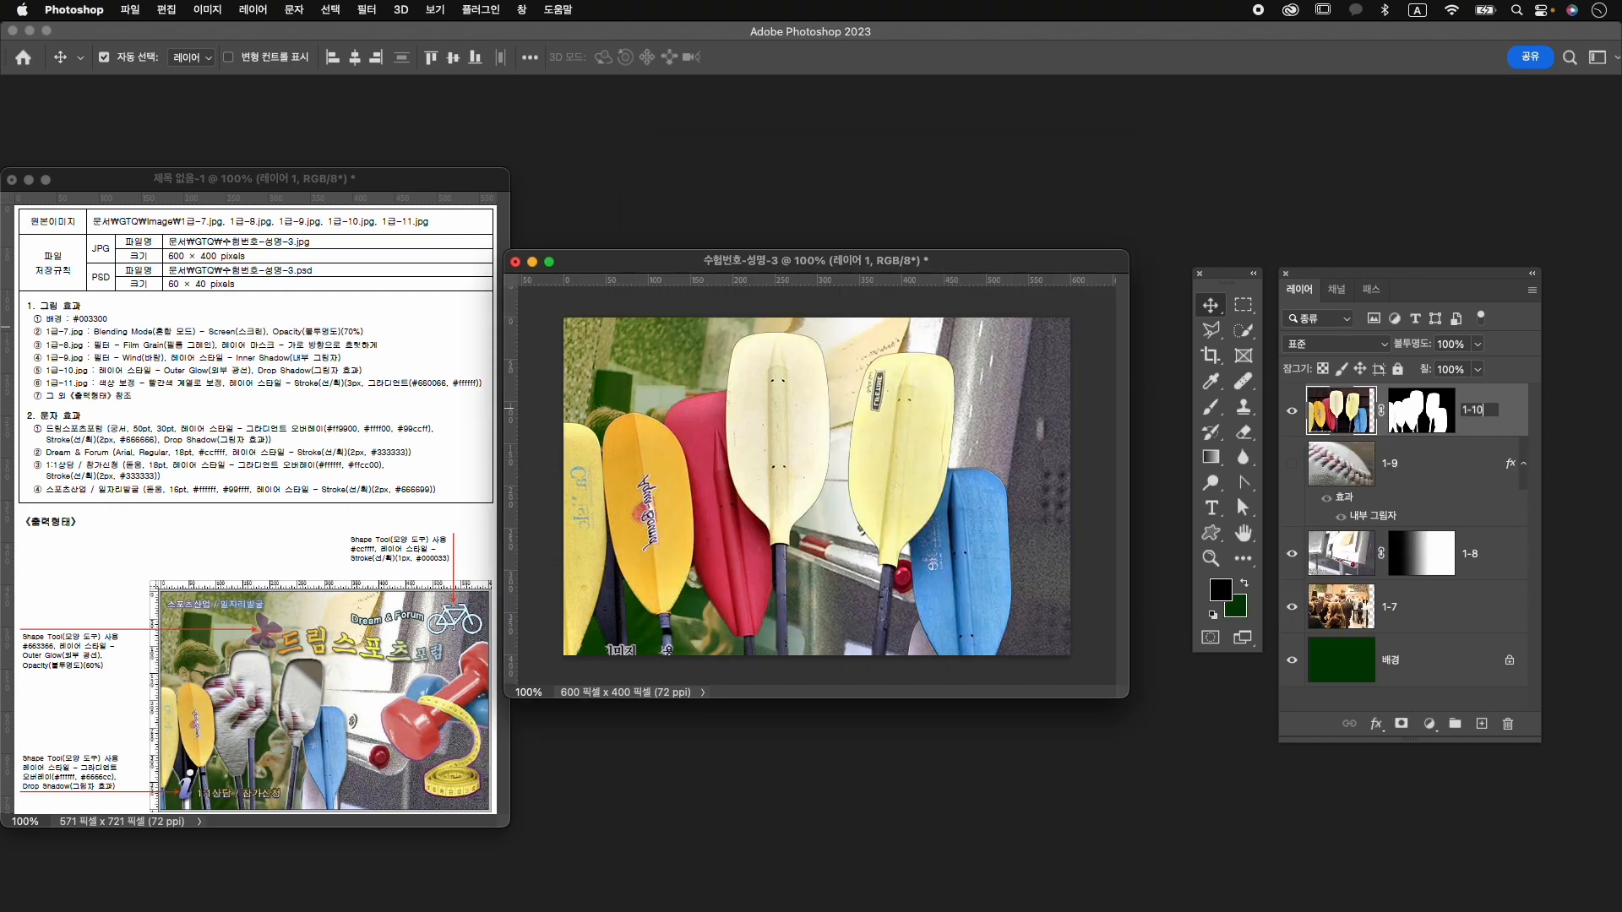
type("-10")
key("Return")
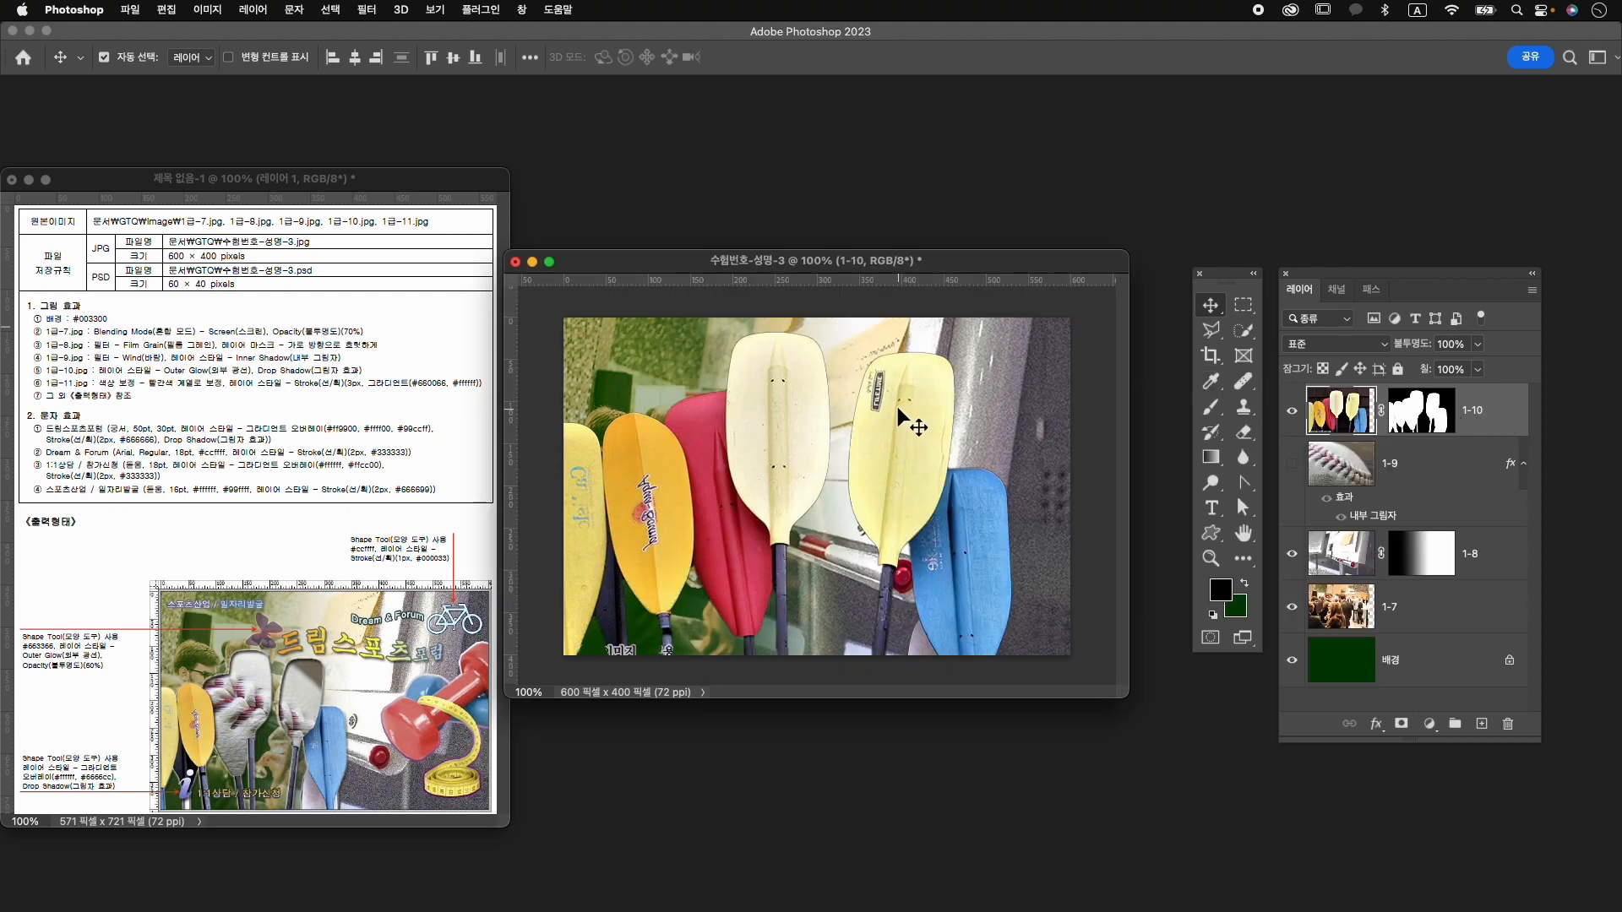
Scale the paddles layer to 66% and position it in the poster's lower-left corner as in the sample output.
key("cmd+t")
left_click_drag(1032, 322, 942, 397)
left_click_drag(873, 490, 849, 454)
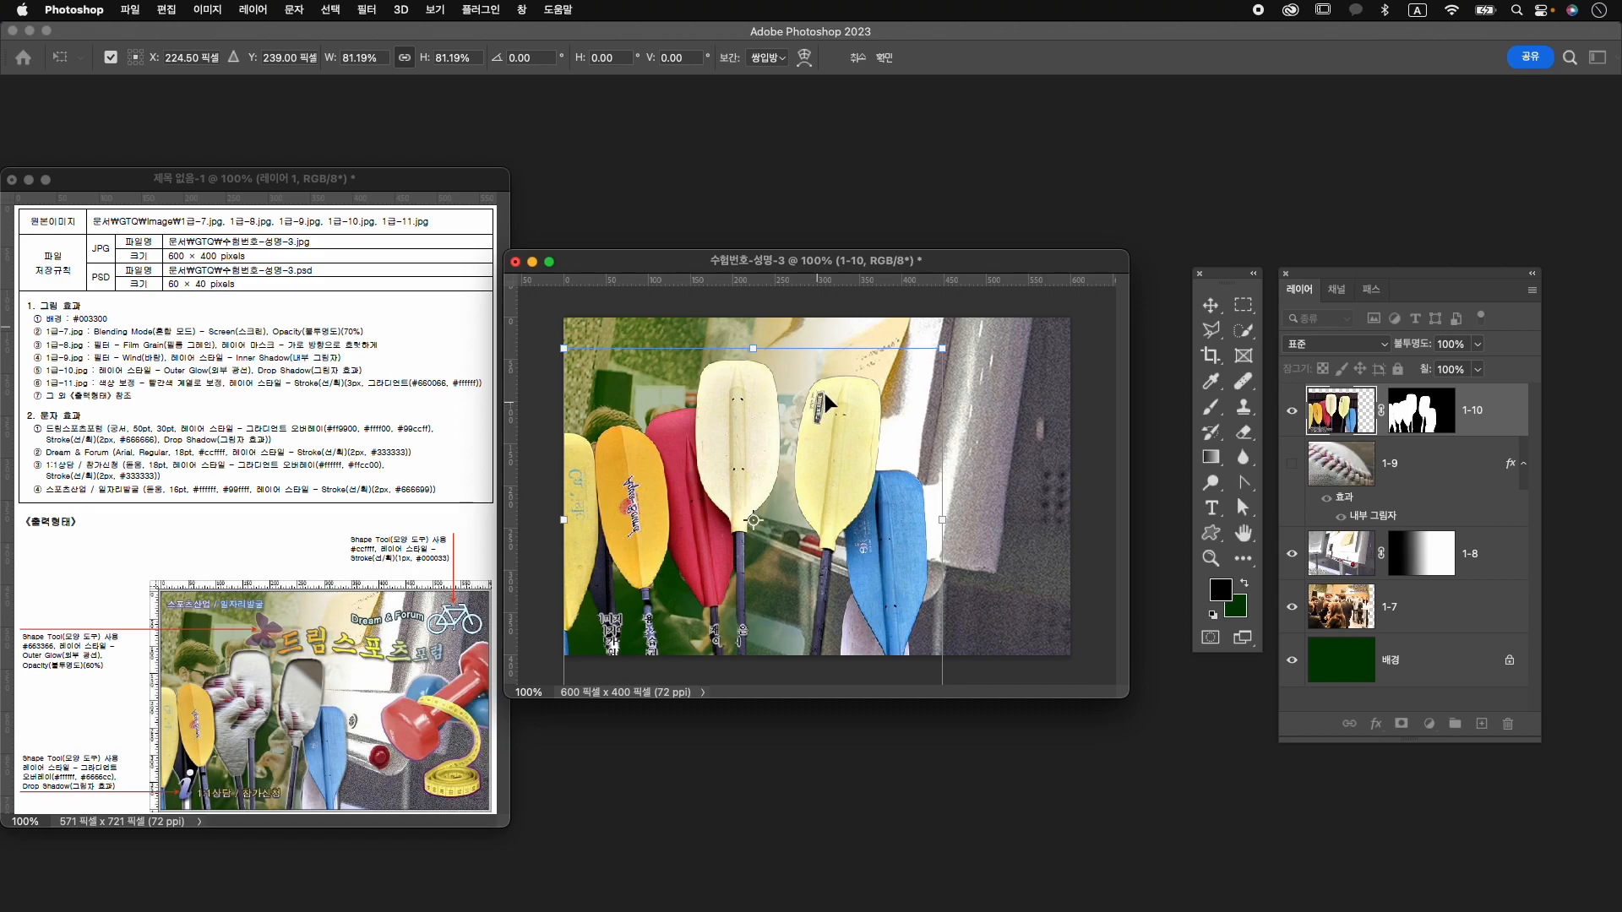
left_click_drag(930, 353, 853, 423)
left_click_drag(717, 517, 752, 482)
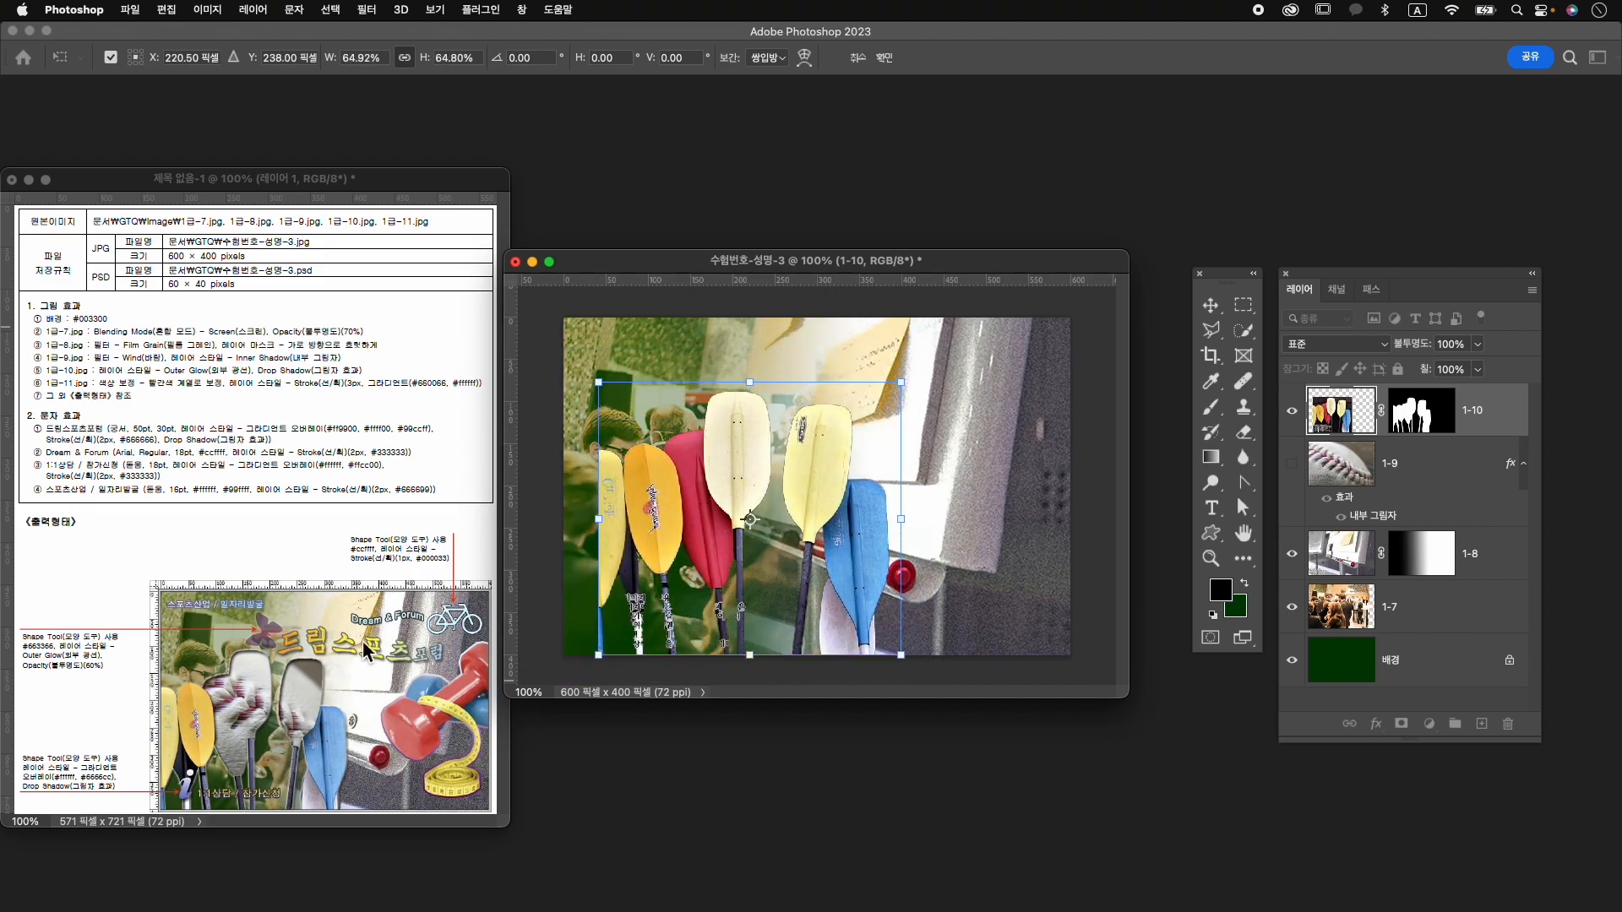
left_click_drag(851, 496, 816, 496)
mouse_move(868, 385)
left_mouse_down()
mouse_move(858, 365)
mouse_move(870, 377)
left_mouse_up()
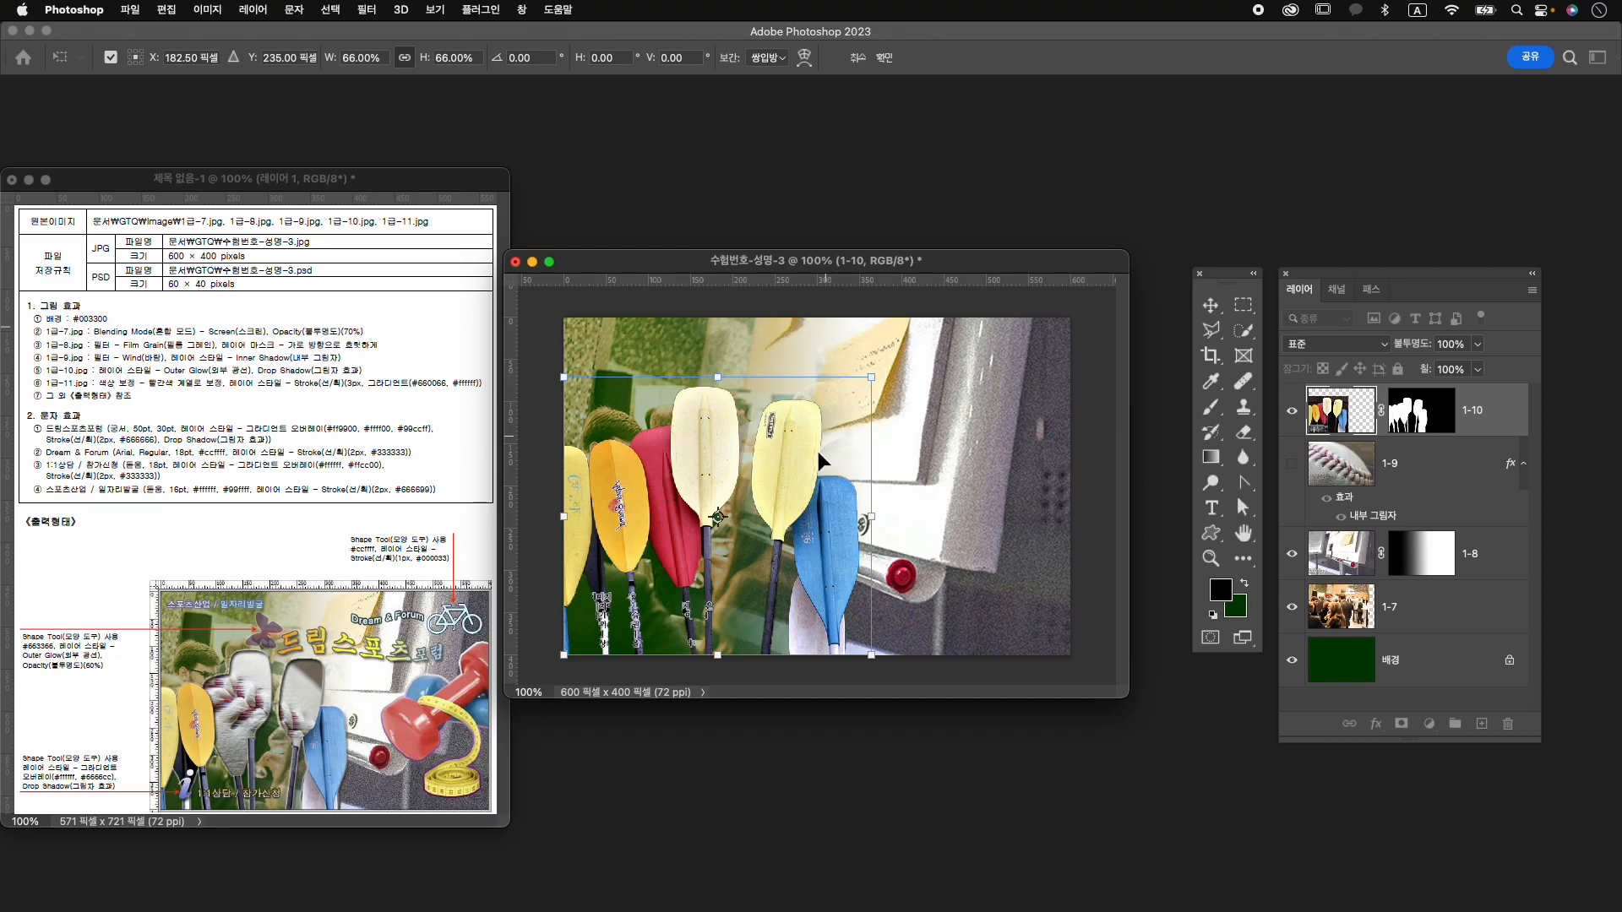
left_click_drag(726, 581, 723, 604)
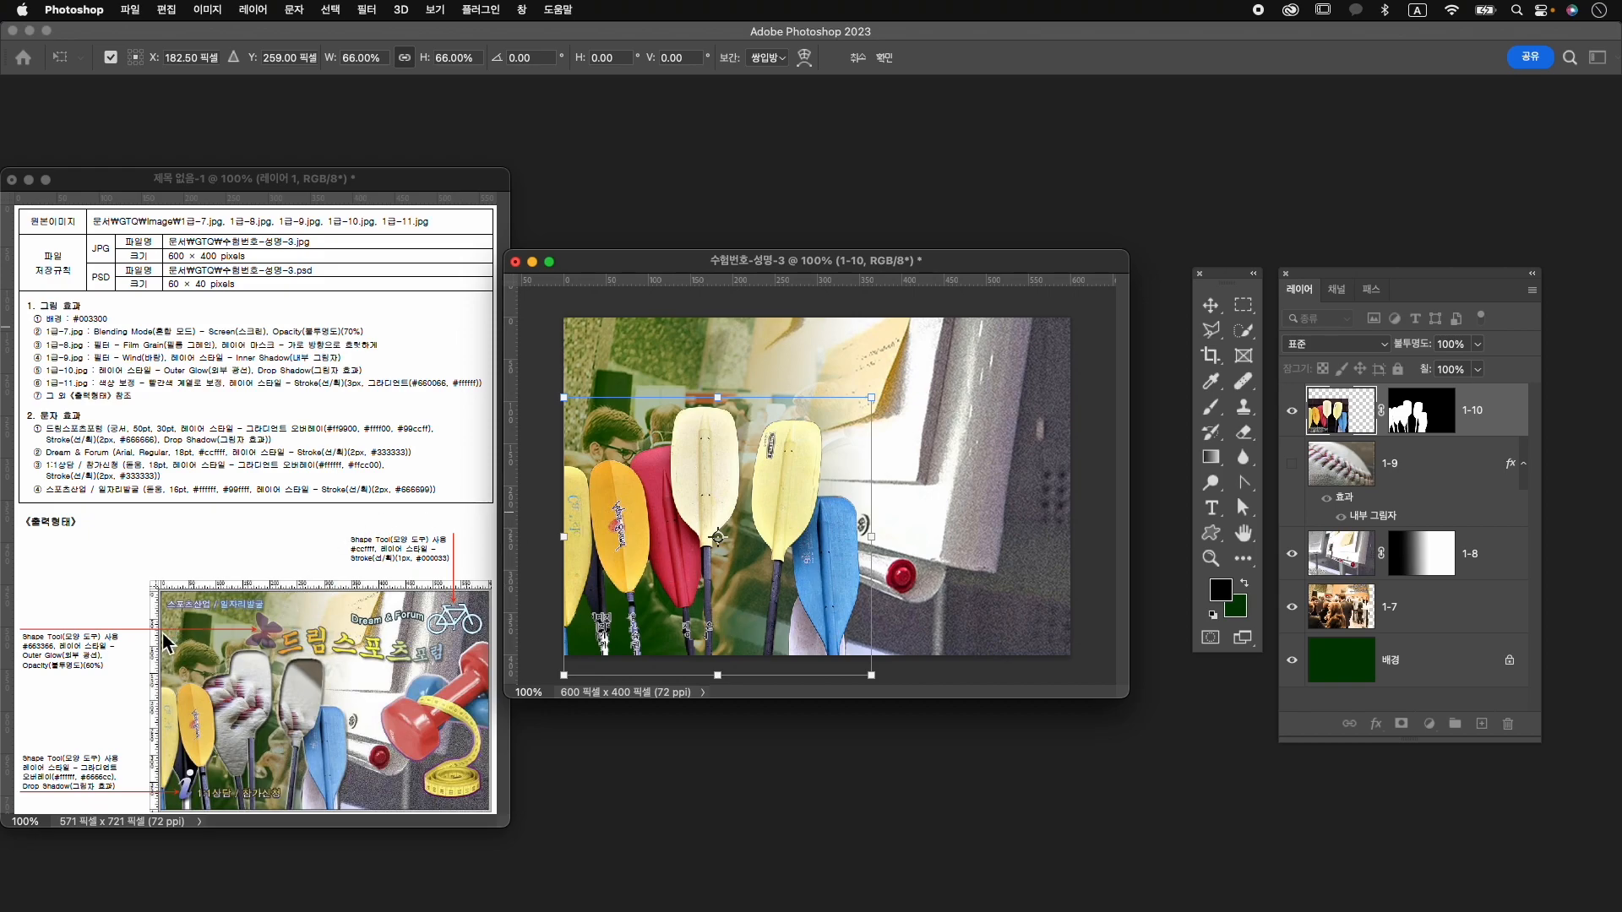
key("Return")
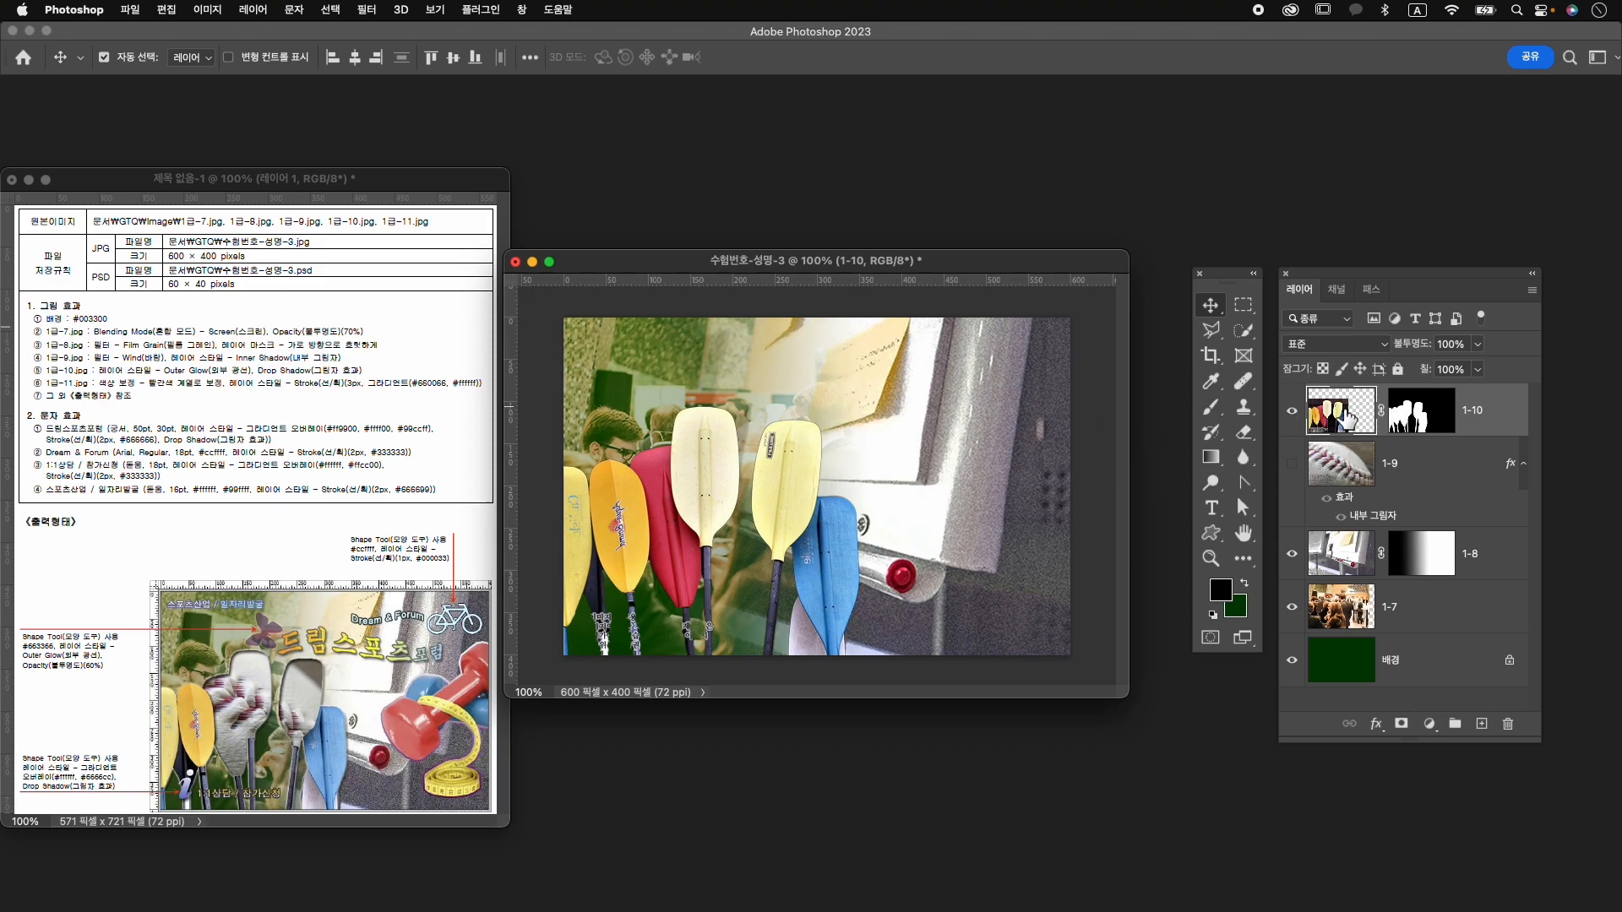
Select the two cream blades and the red blade on the 1-10 layer, then place layer 1-9 above it and show it.
left_click(1244, 329)
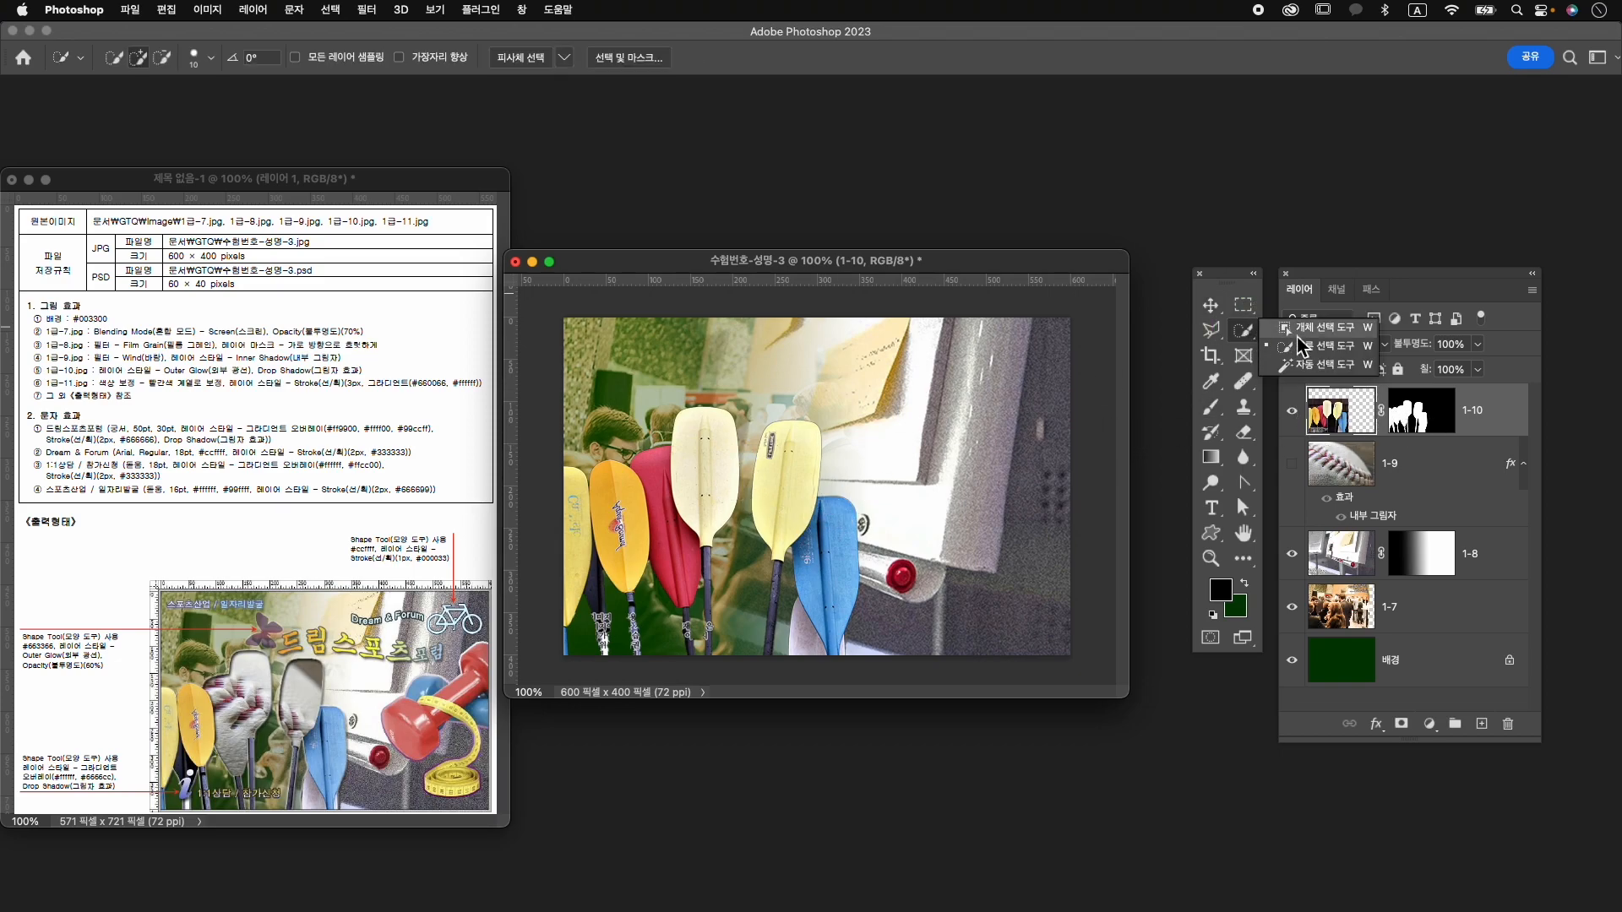
mouse_move(691, 489)
left_mouse_down()
mouse_move(664, 486)
mouse_move(682, 550)
left_mouse_up()
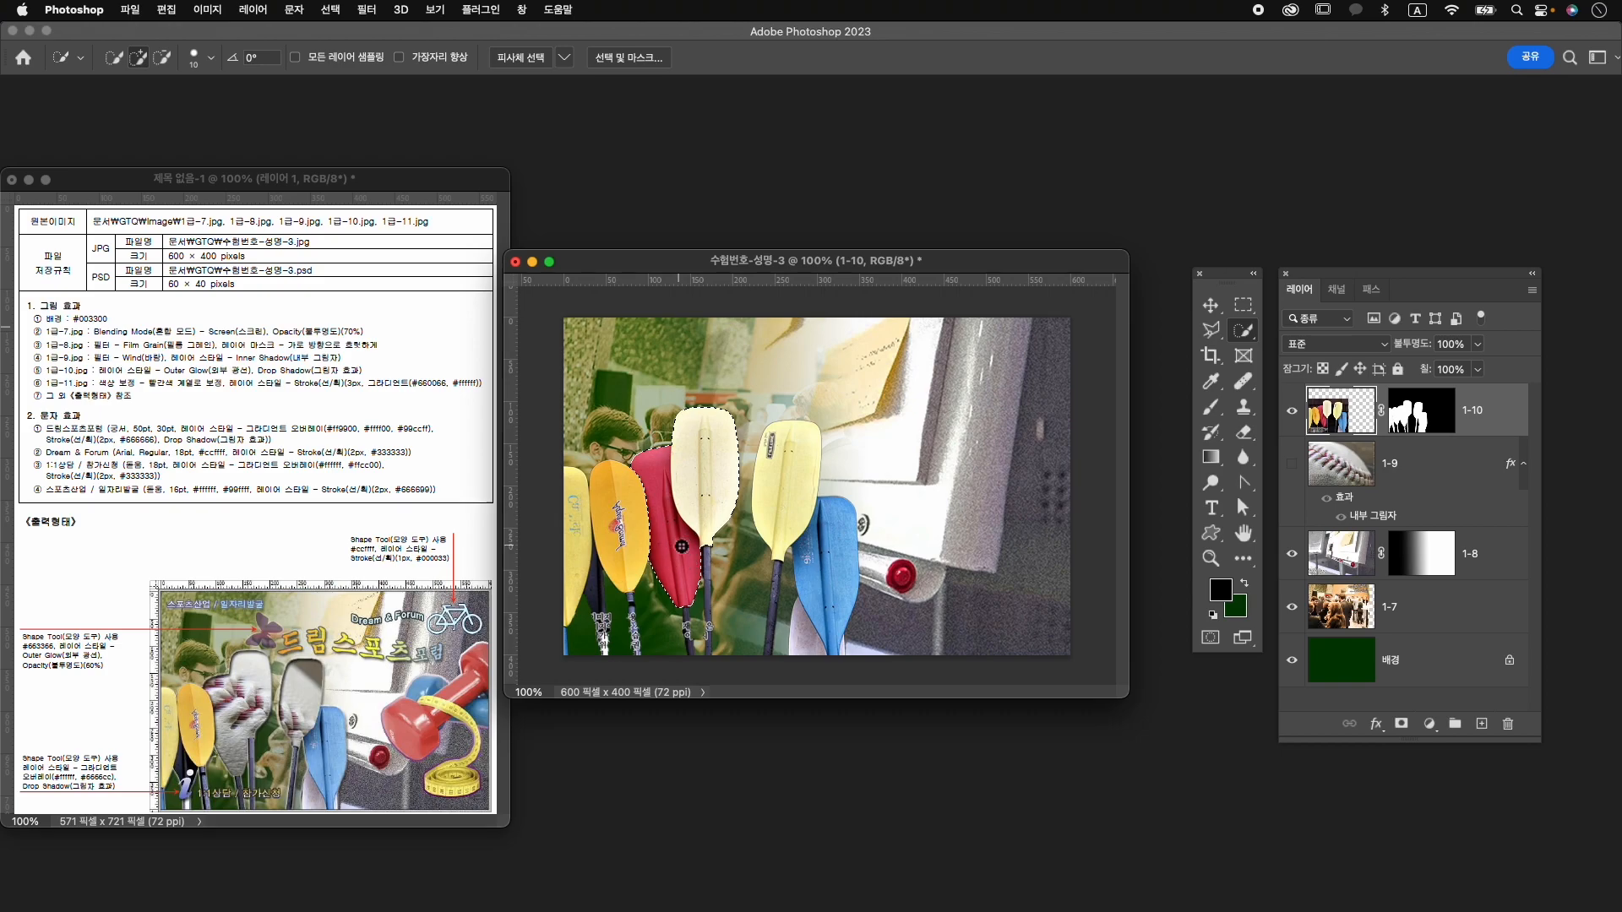
left_click_drag(760, 494, 778, 459)
left_click_drag(1405, 464, 1406, 390)
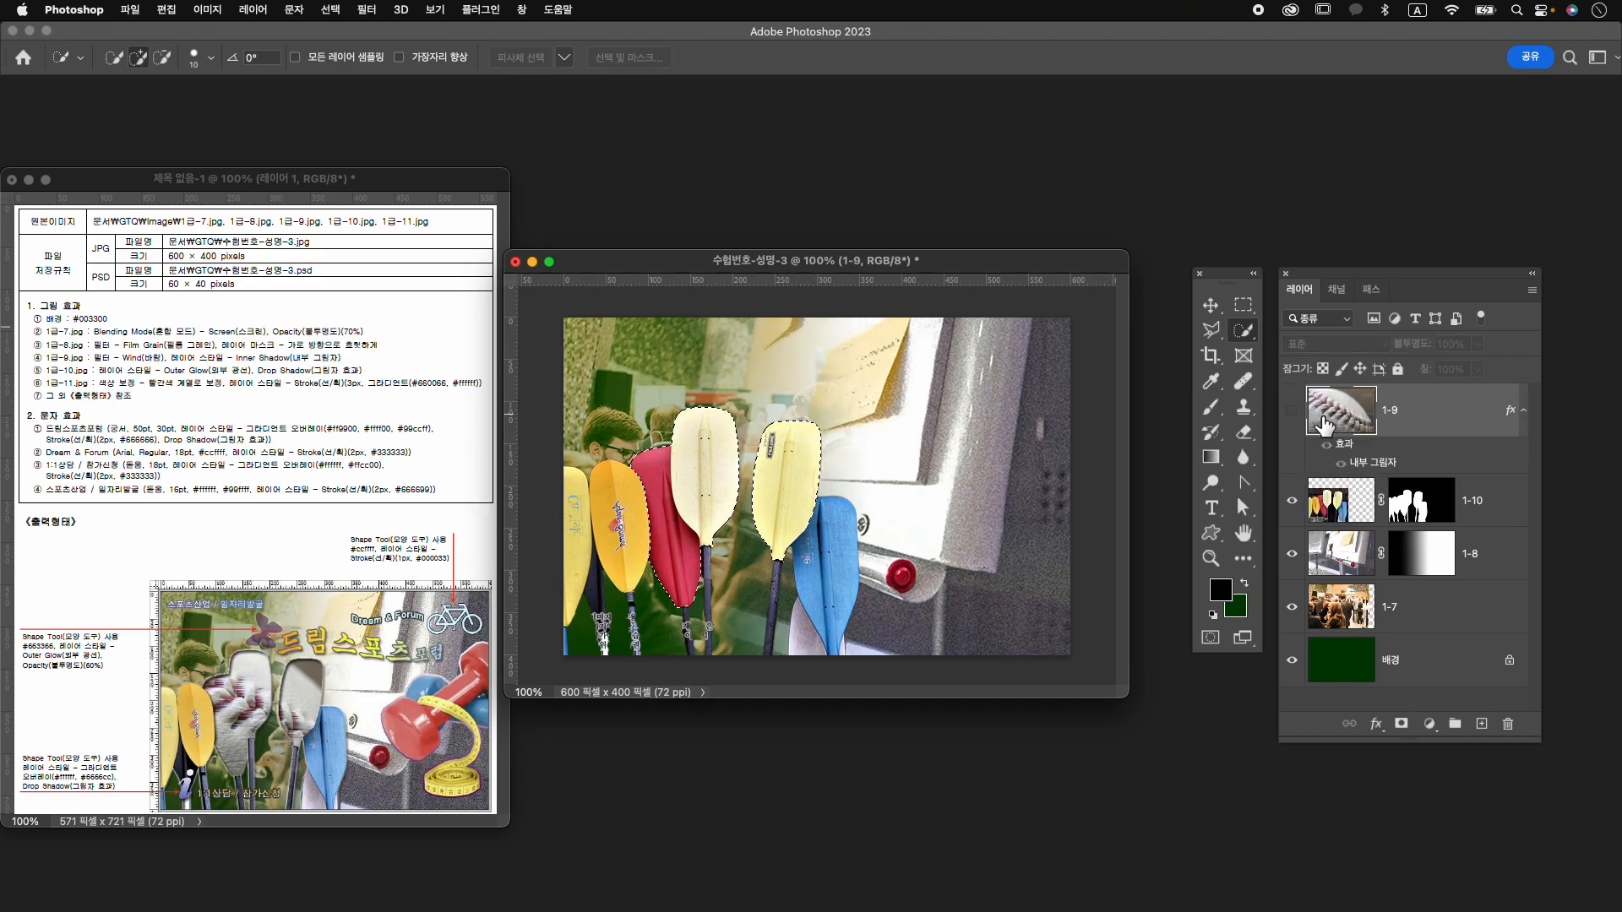
left_click(1291, 410)
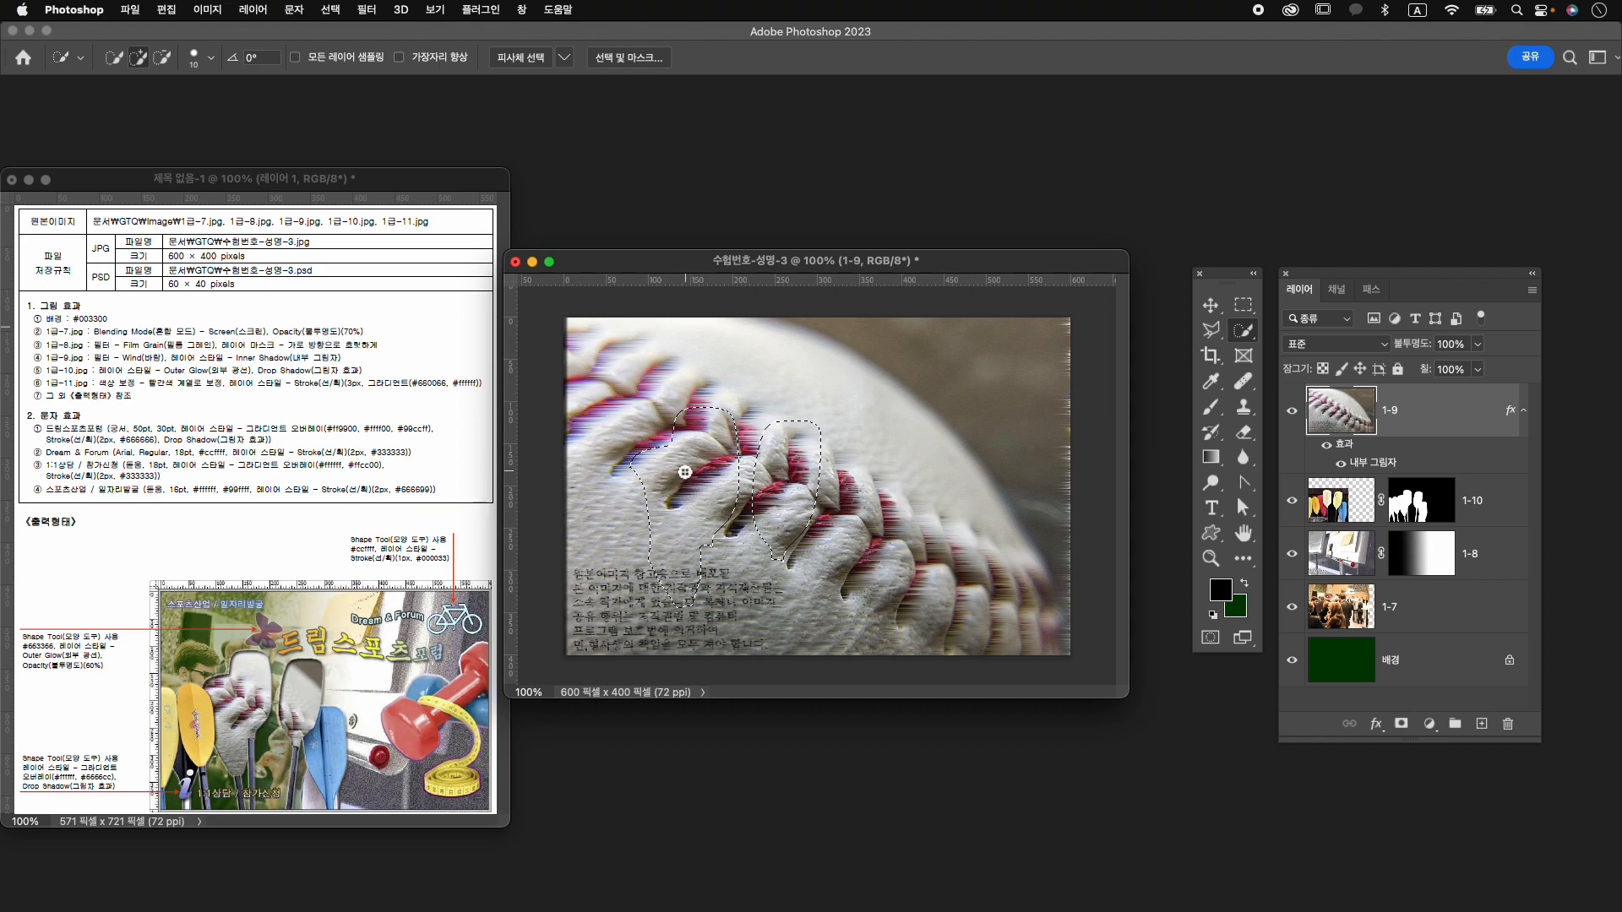
Contract the blade selection by 2 pixels and mask the baseball layer 1-9 with it.
left_click(330, 9)
mouse_move(406, 267)
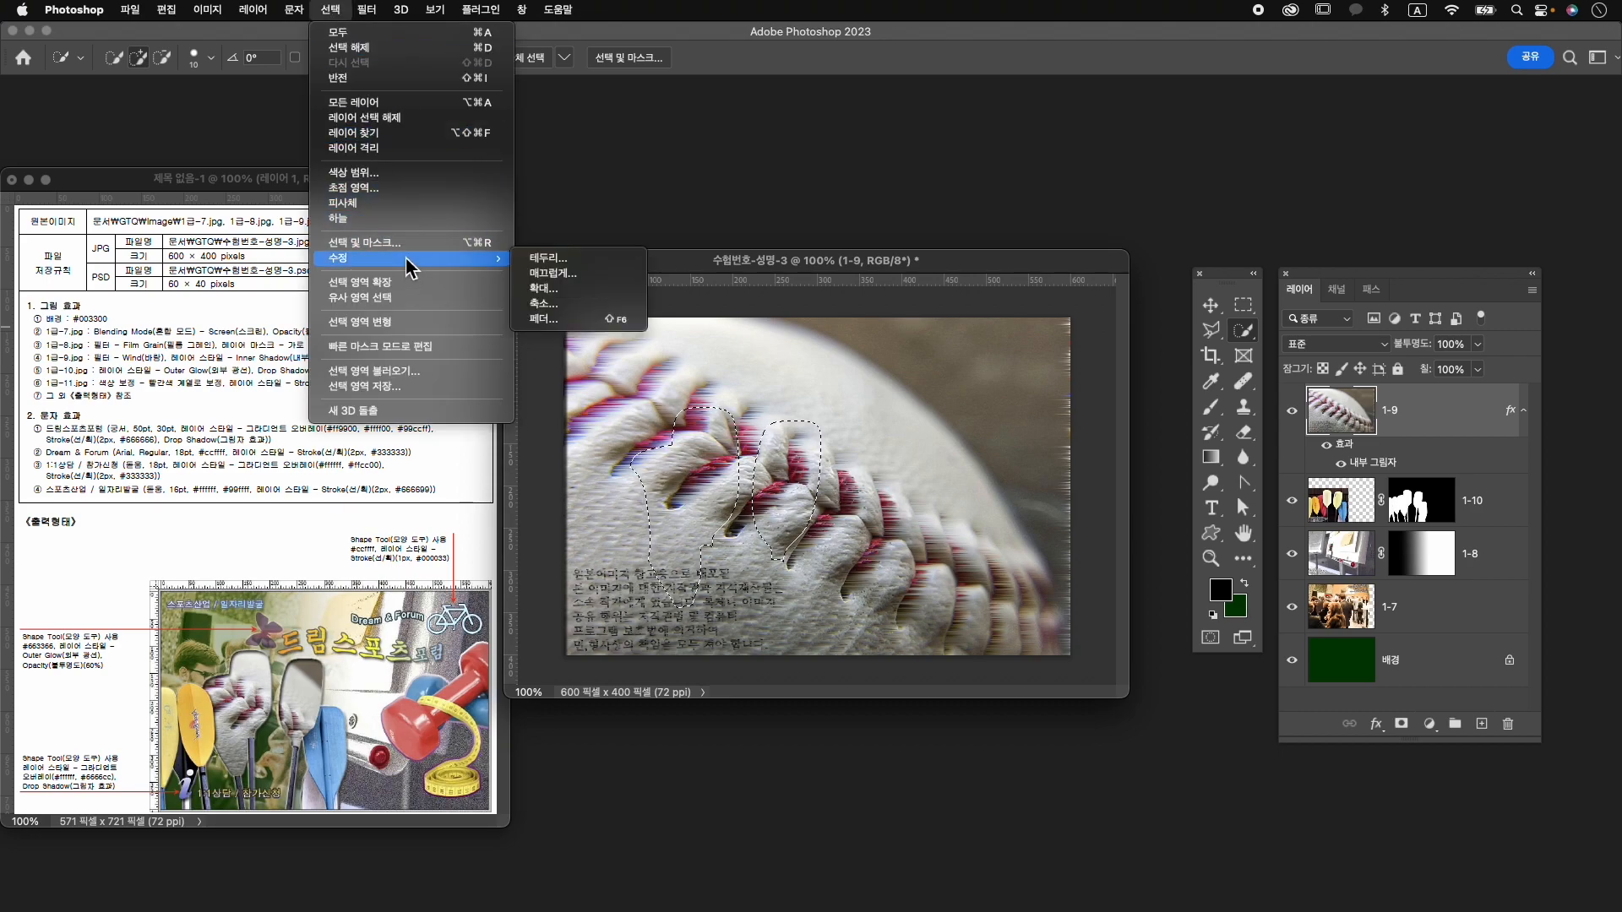
left_click(543, 303)
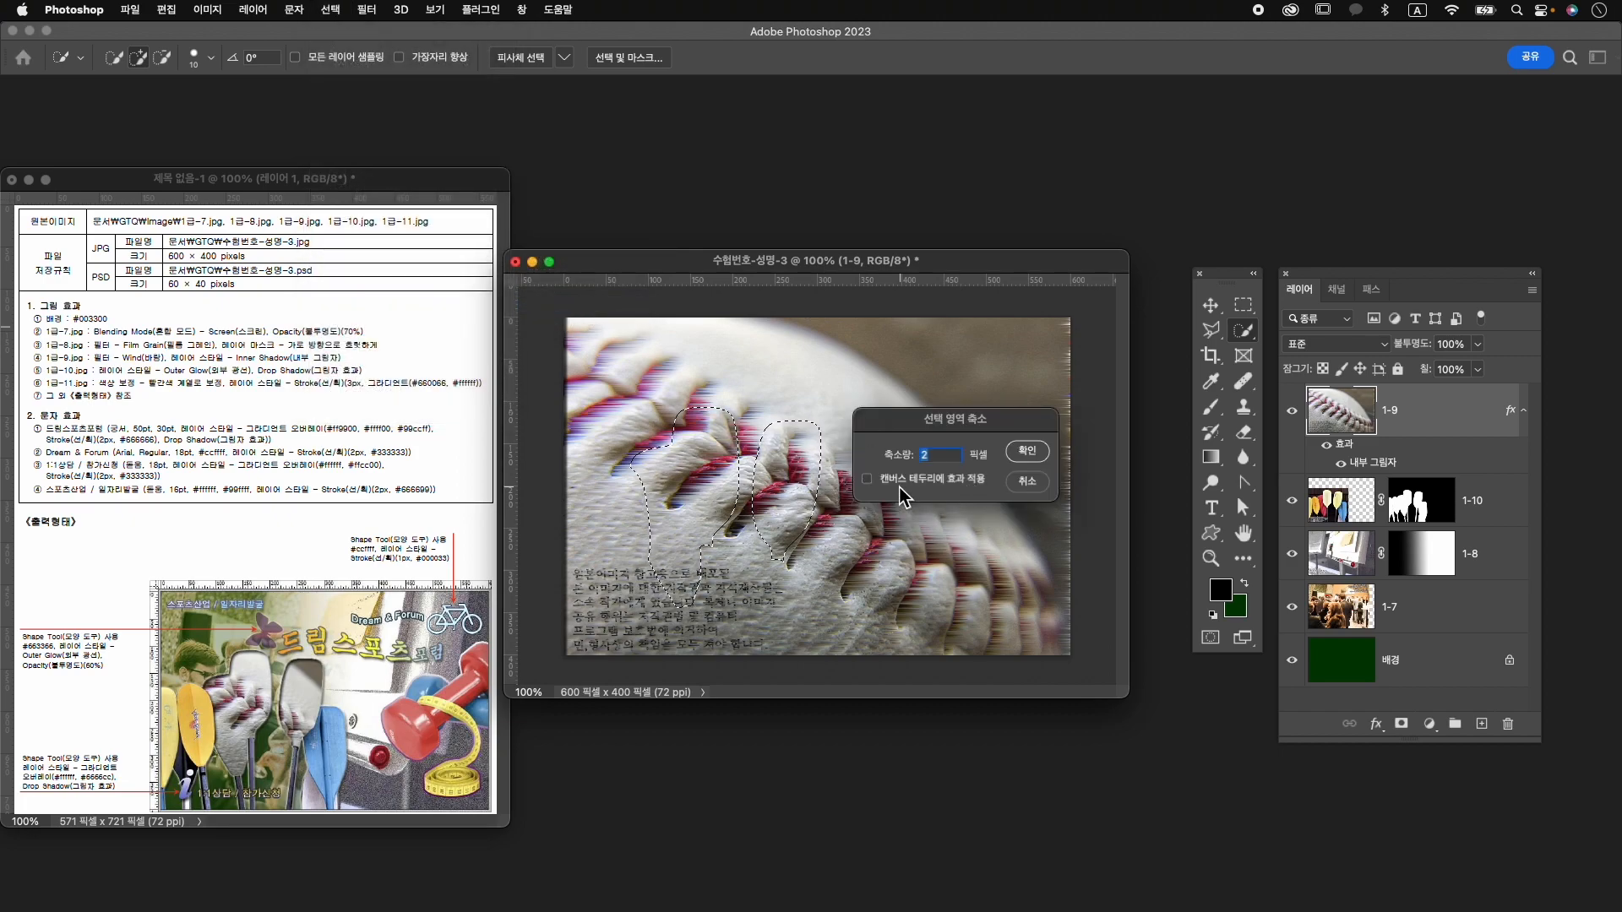
left_click(1030, 456)
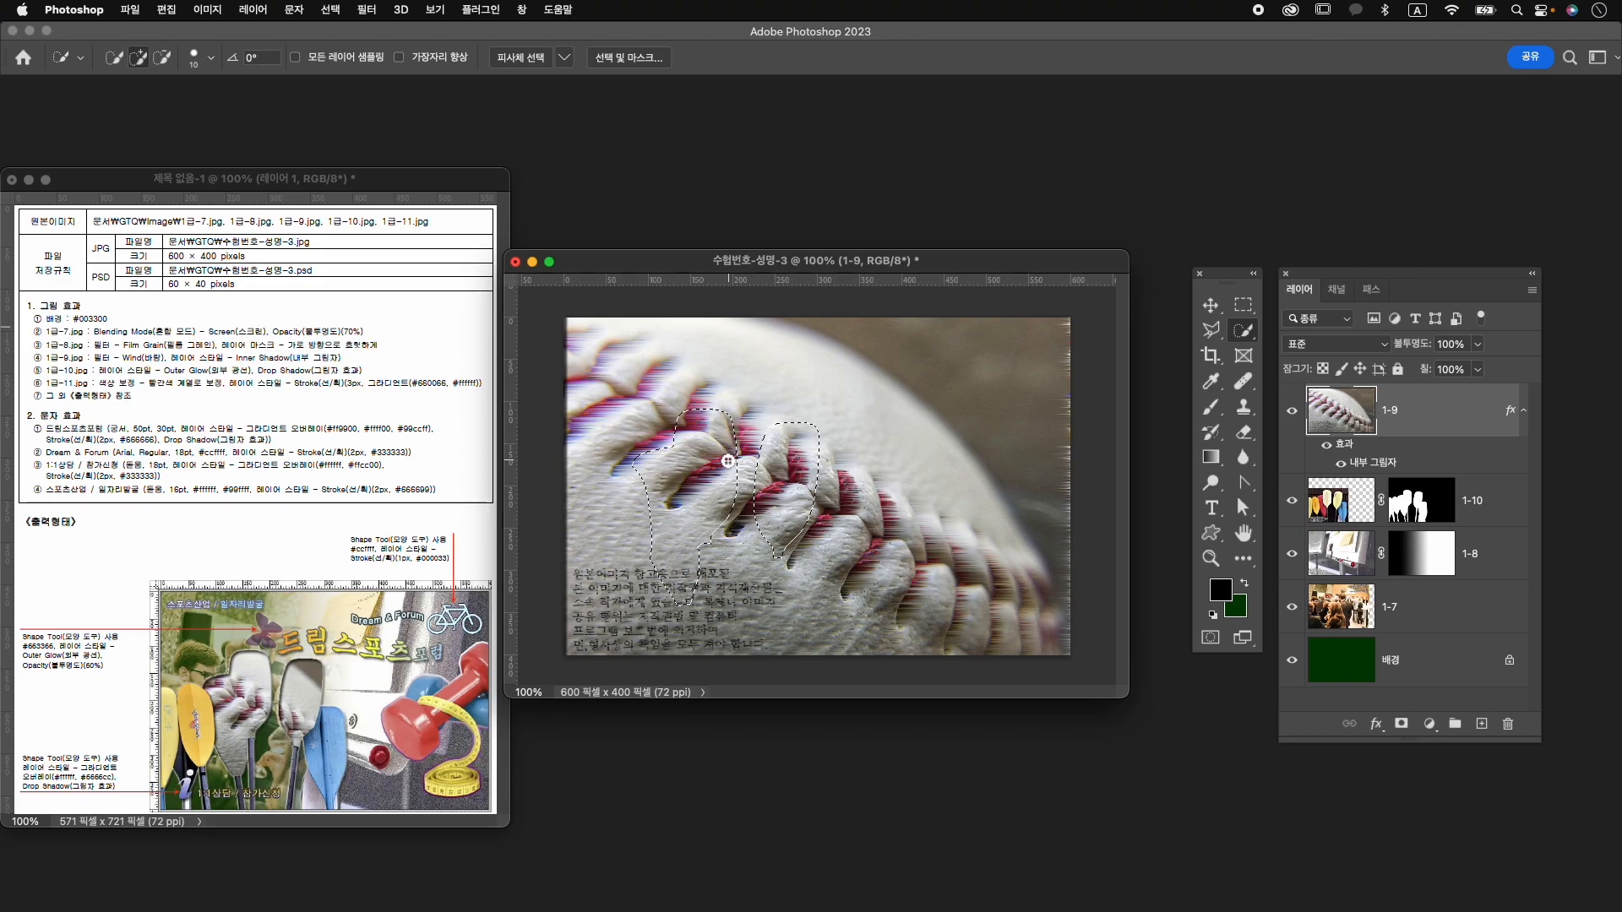
left_click(1402, 724)
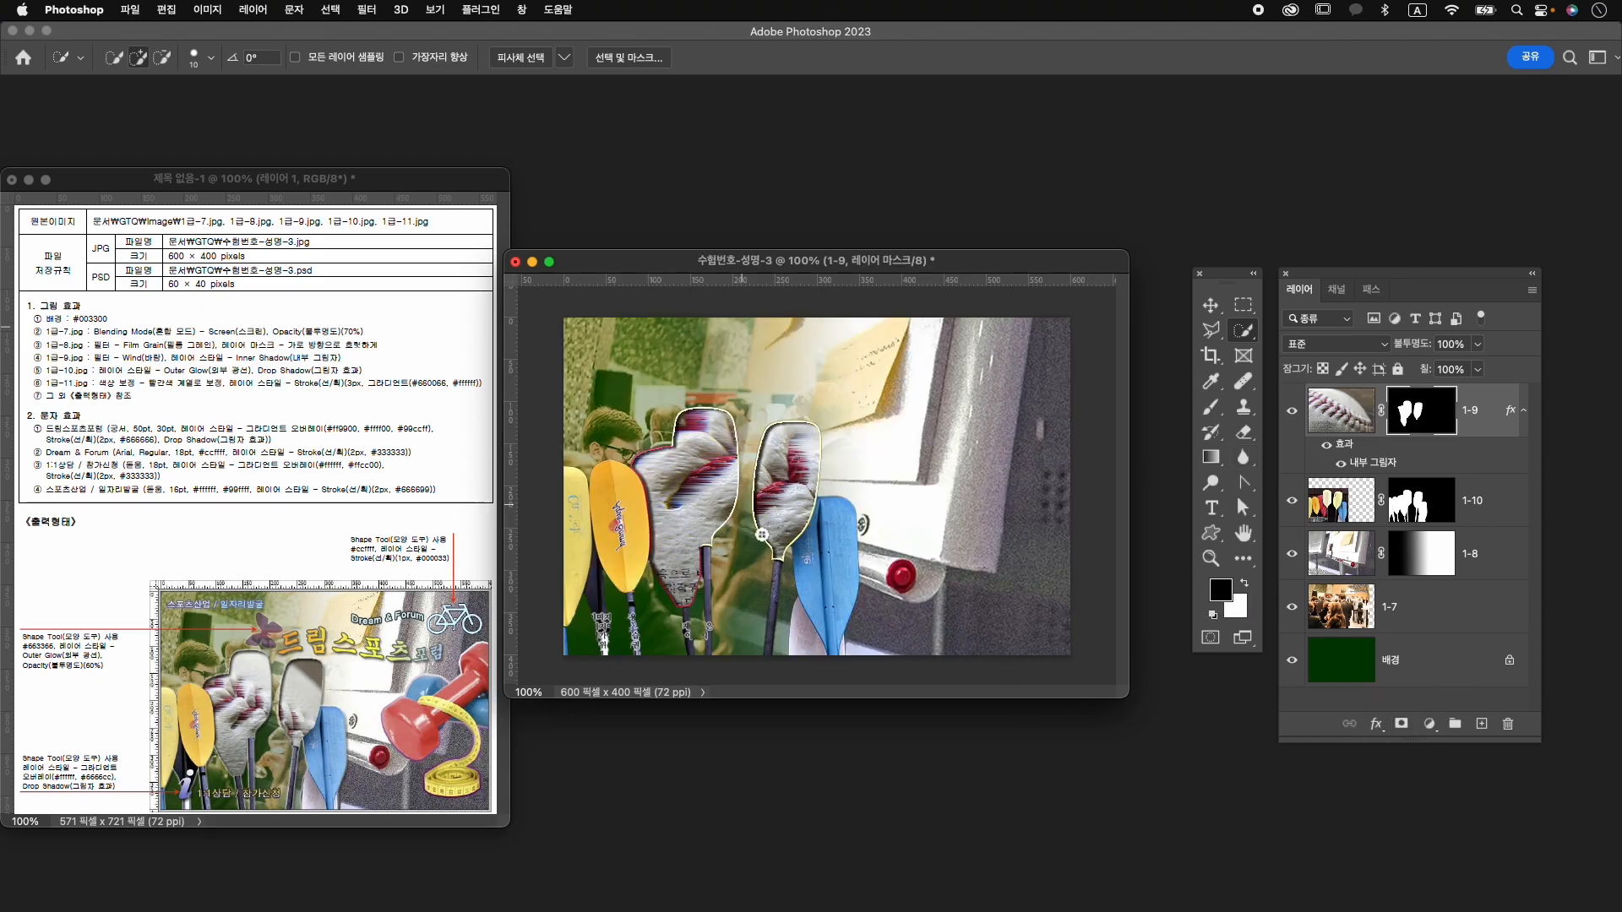
key("v")
key("x")
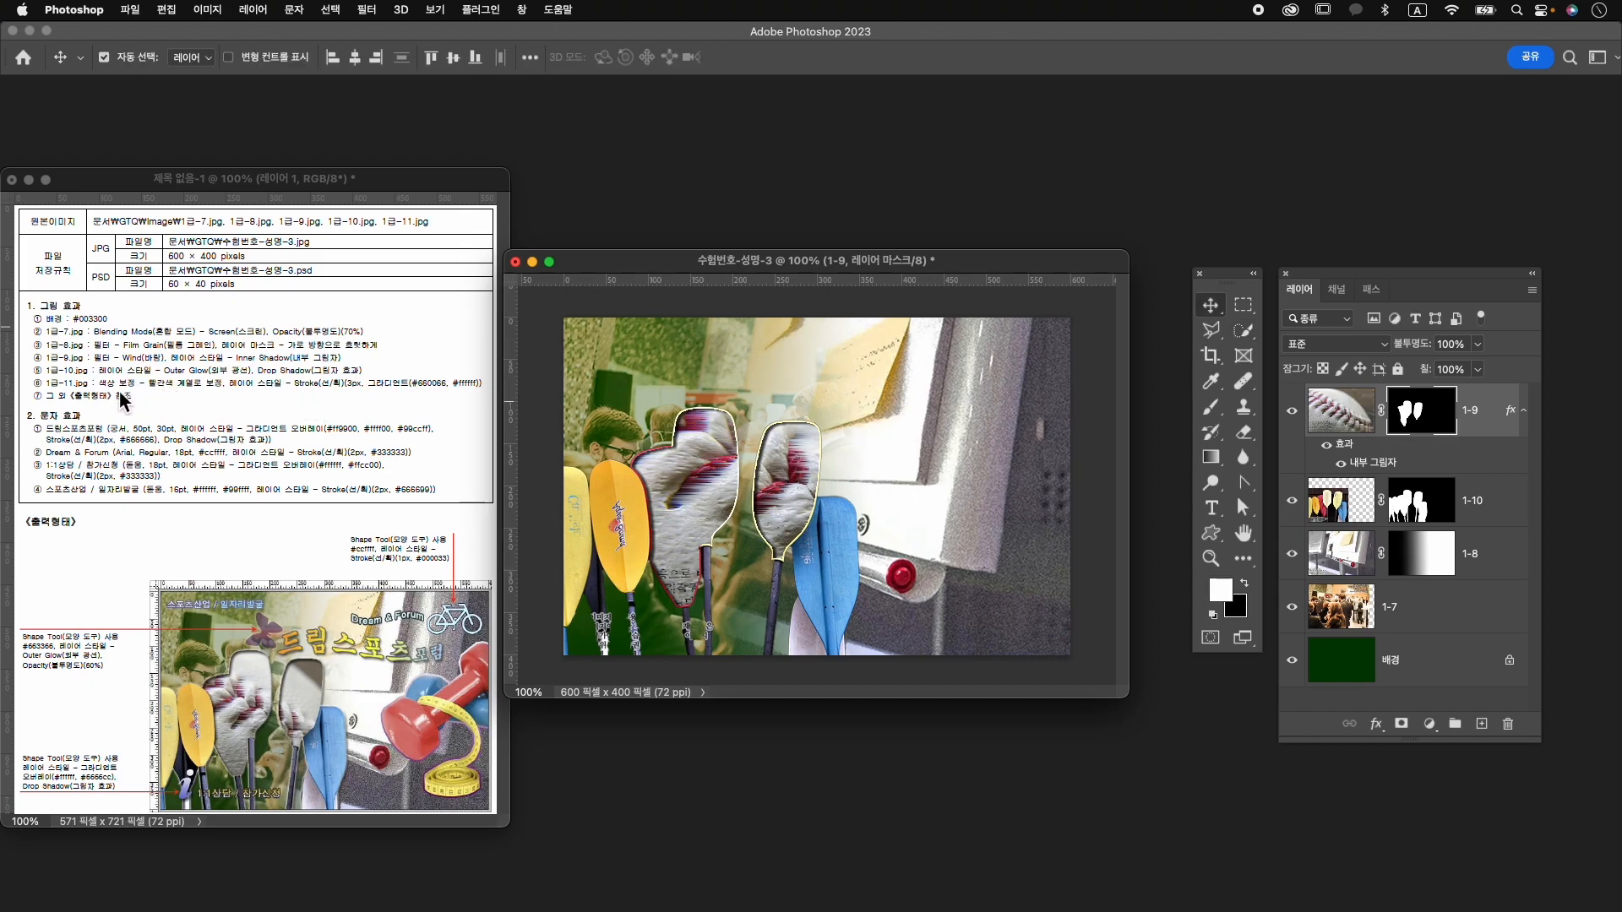
Open 1급-11.jpg from the Image folder and move its window clear of the task sheet.
key("super+o")
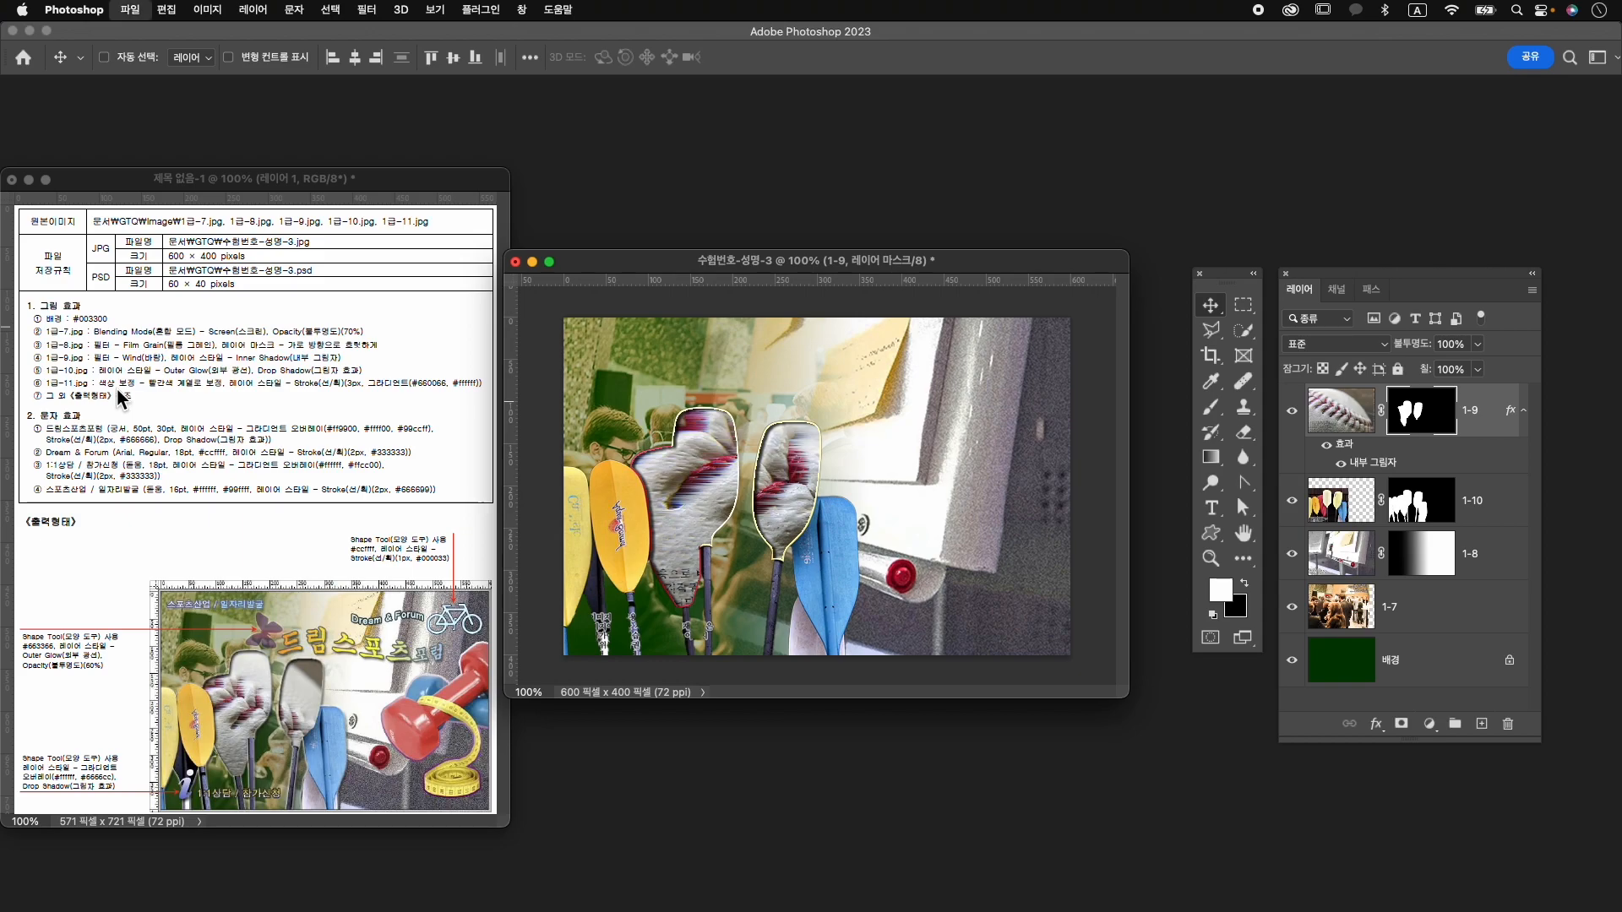
left_click(798, 394)
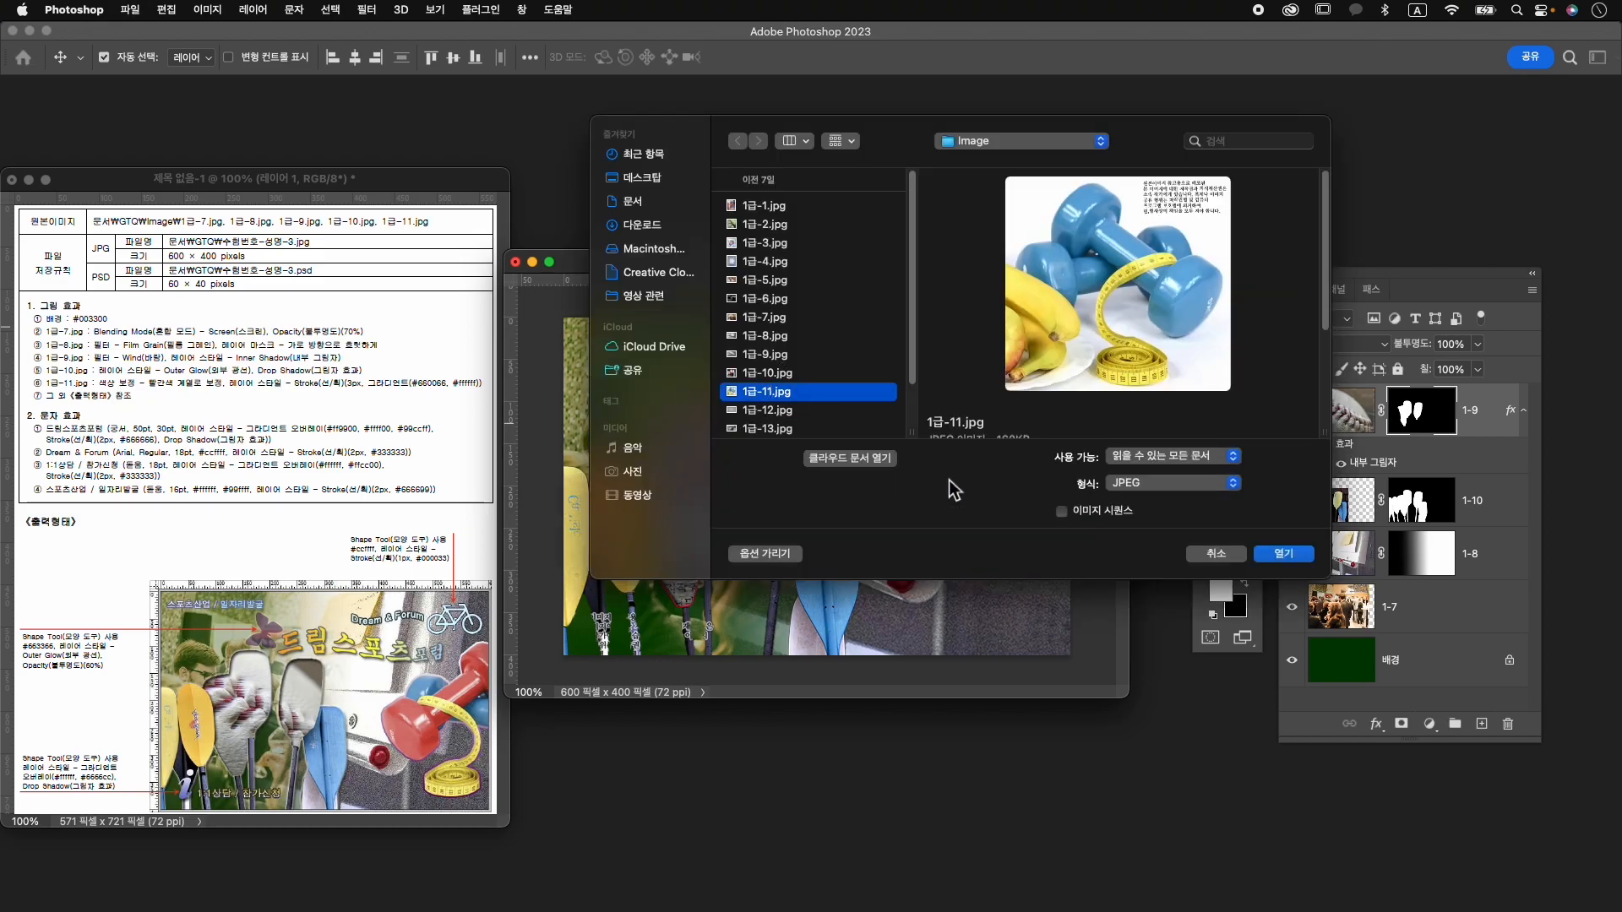
left_click(1301, 553)
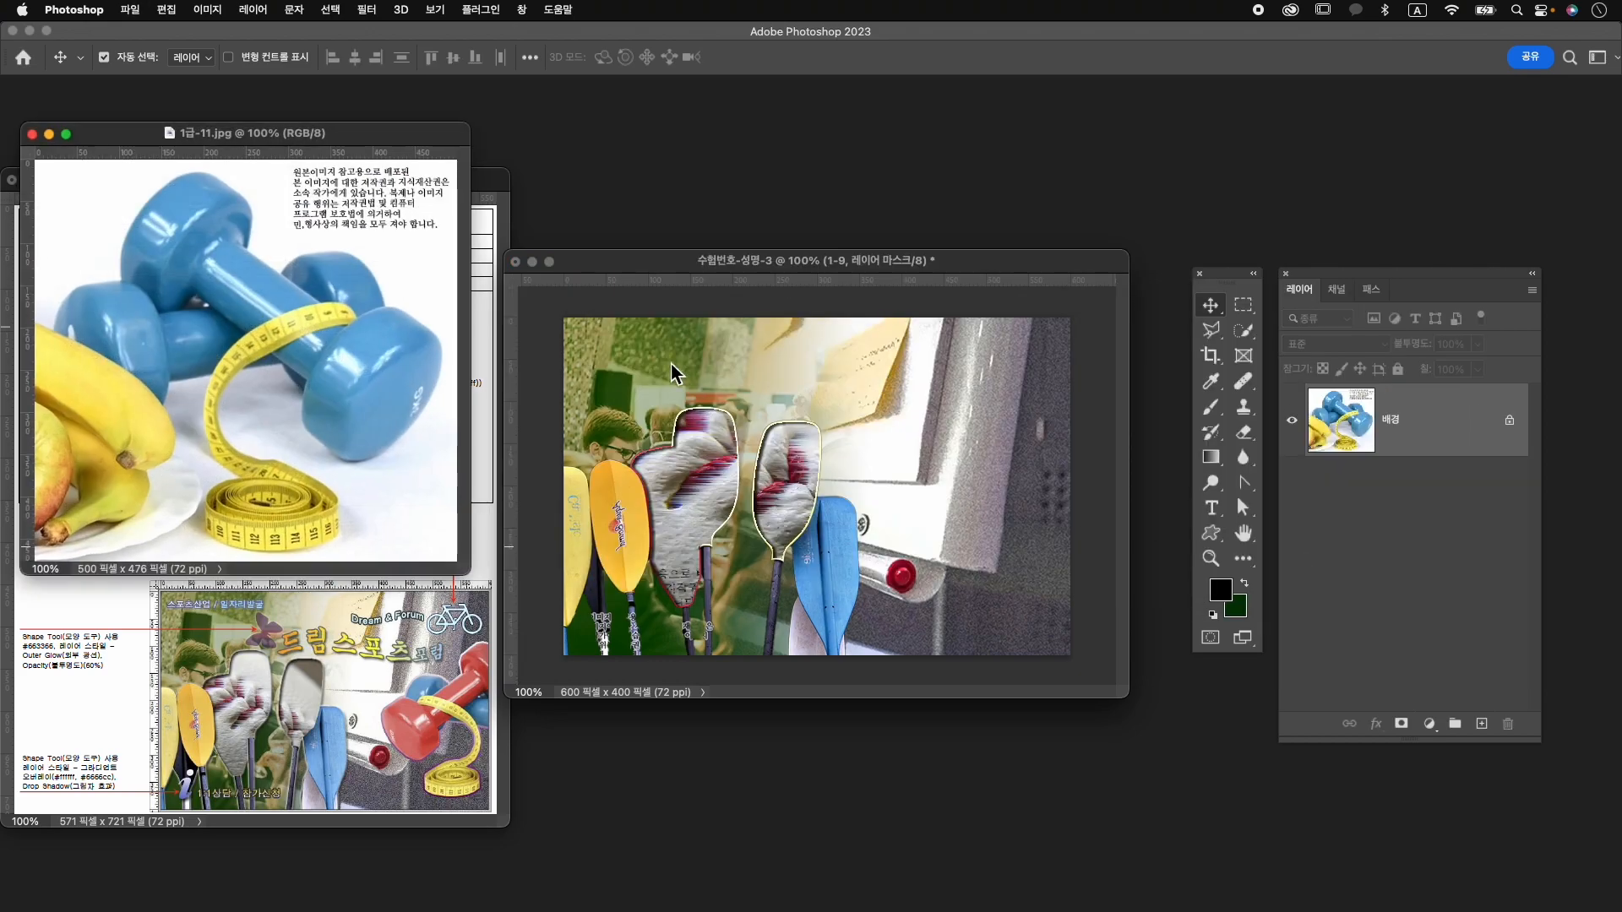
left_click_drag(350, 133, 1040, 119)
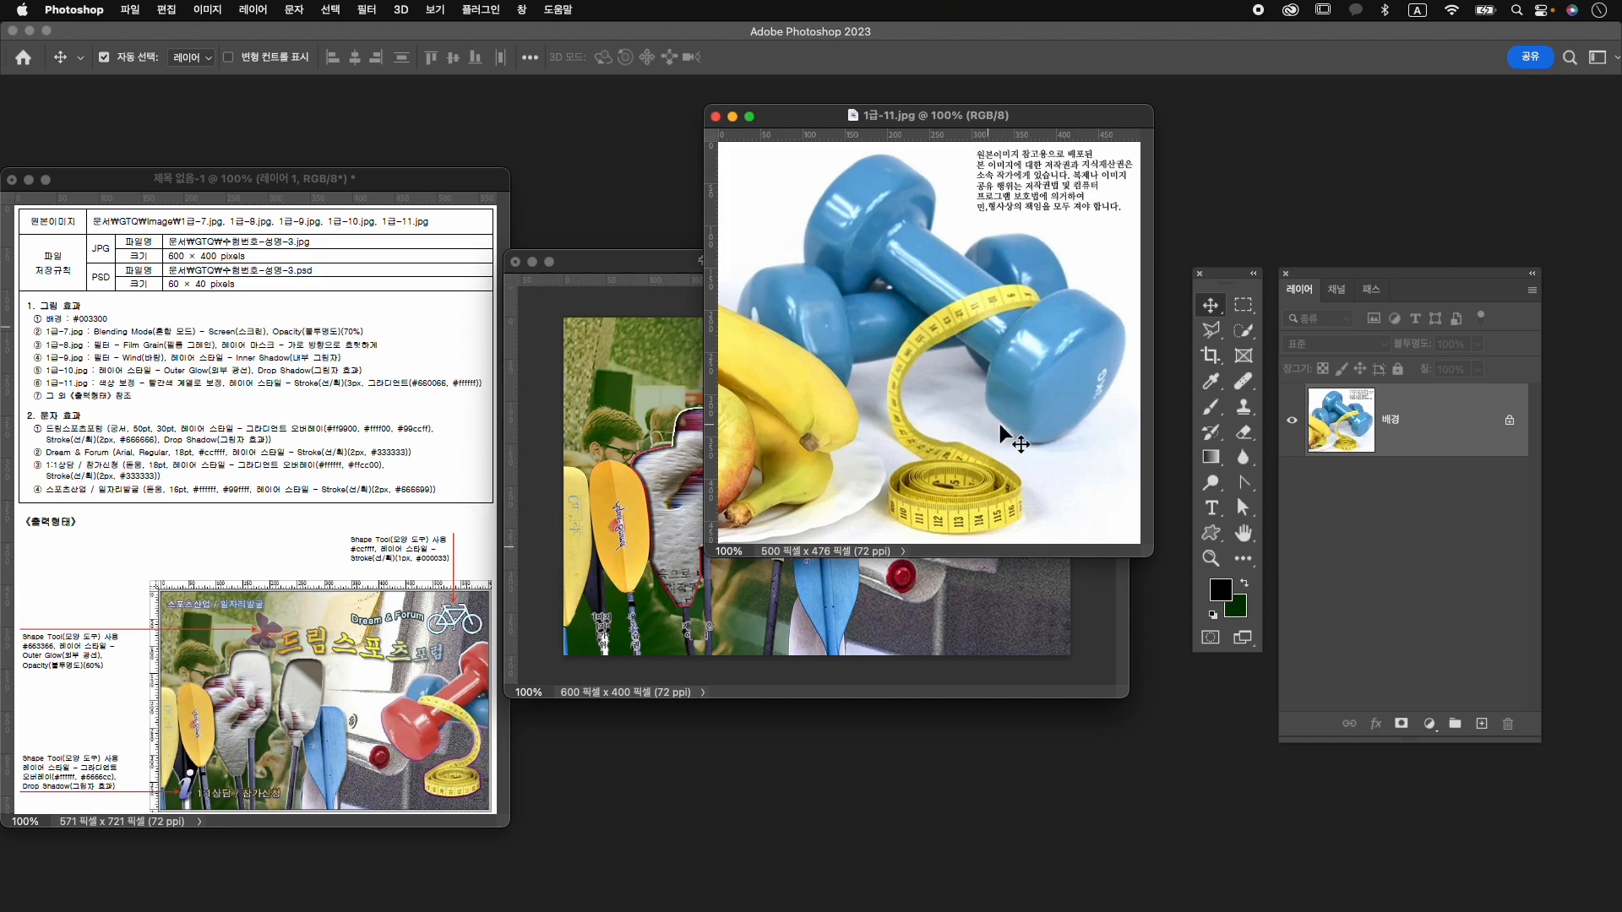
Select the front dumbbell with the Quick Selection tool, subtracting the stray area beneath its handle.
key("w")
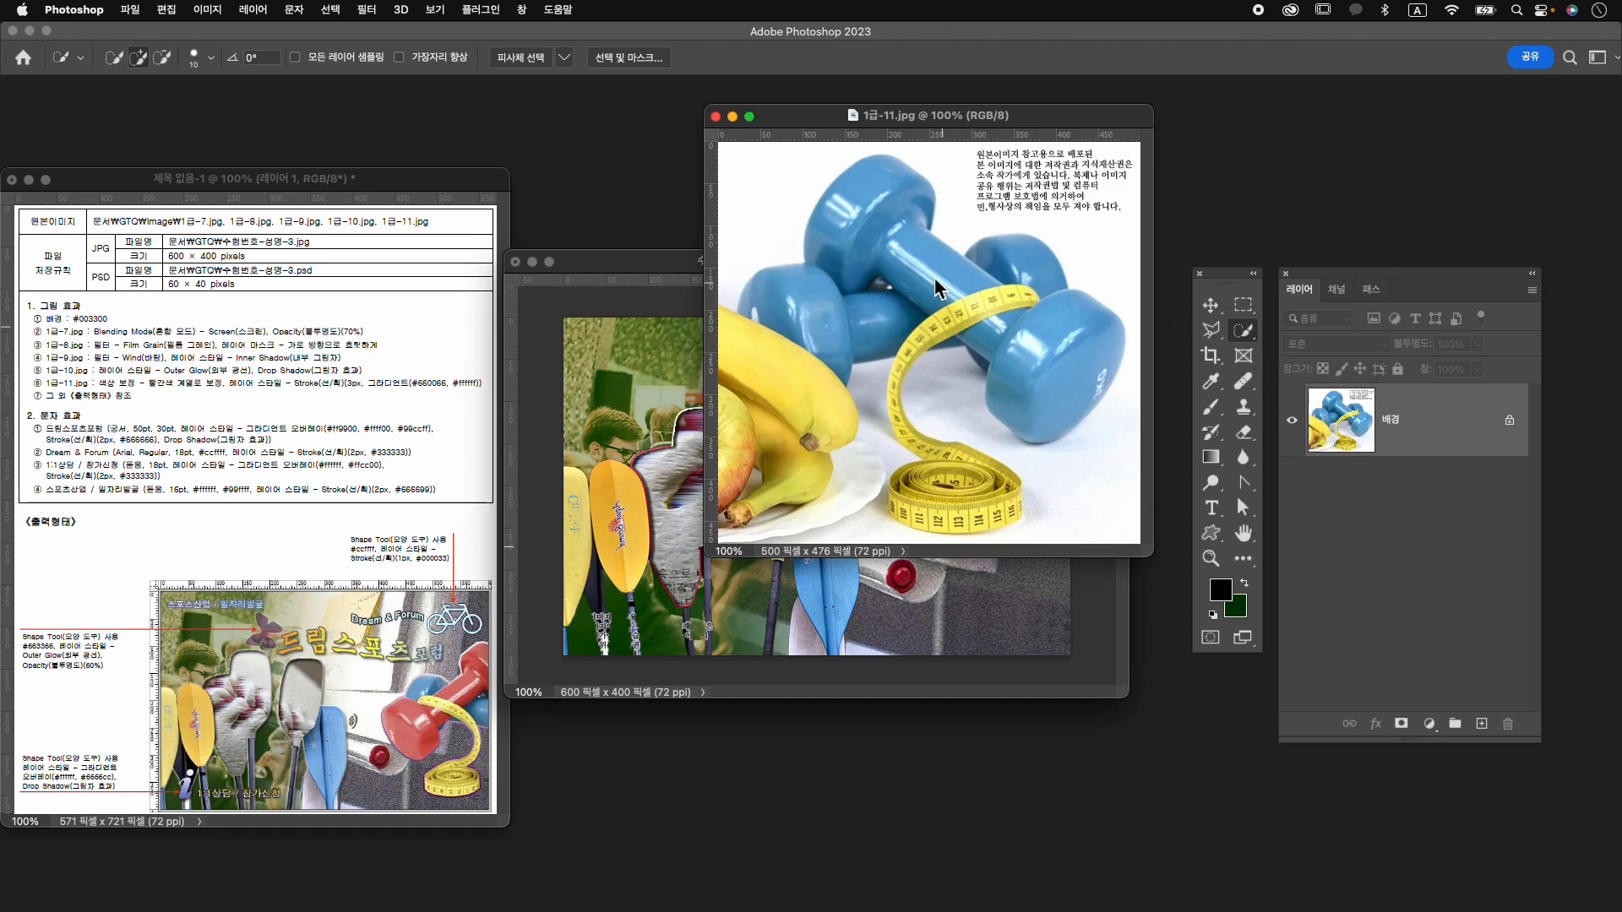
mouse_move(869, 216)
left_mouse_down()
mouse_move(883, 181)
mouse_move(853, 237)
mouse_move(834, 236)
mouse_move(915, 249)
mouse_move(1038, 353)
mouse_move(1001, 338)
left_mouse_up()
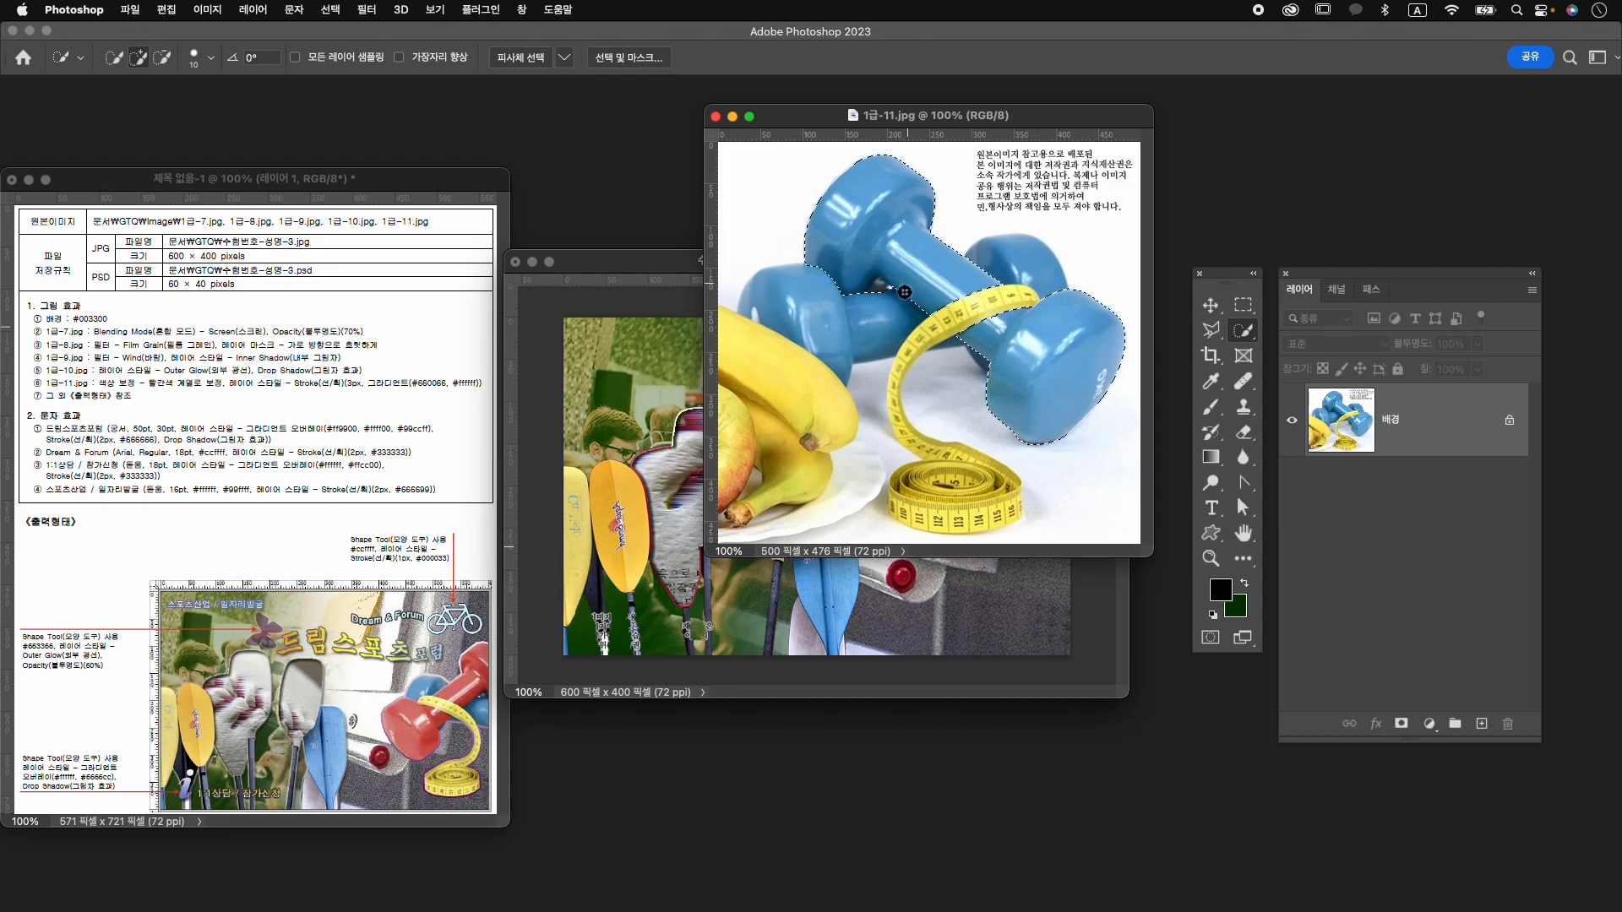
left_click(876, 292, "alt")
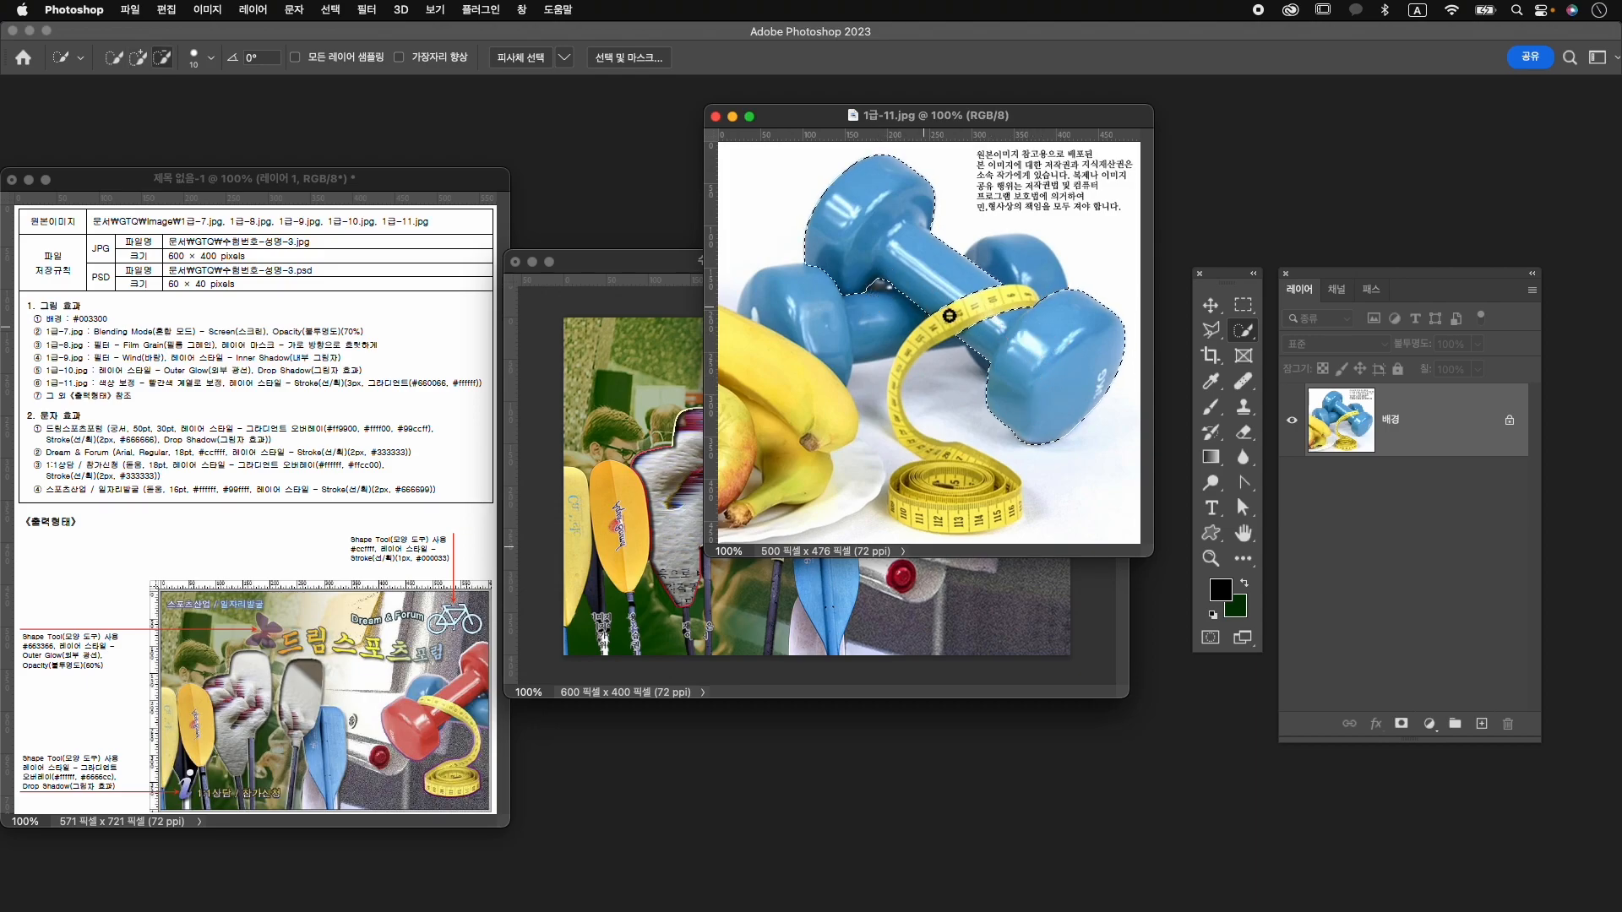
left_click(870, 290, "alt")
Recolour the selected dumbbell red with a Hue/Saturation adjustment layer, colorized at hue 0 and saturation 56.
left_click(1429, 724)
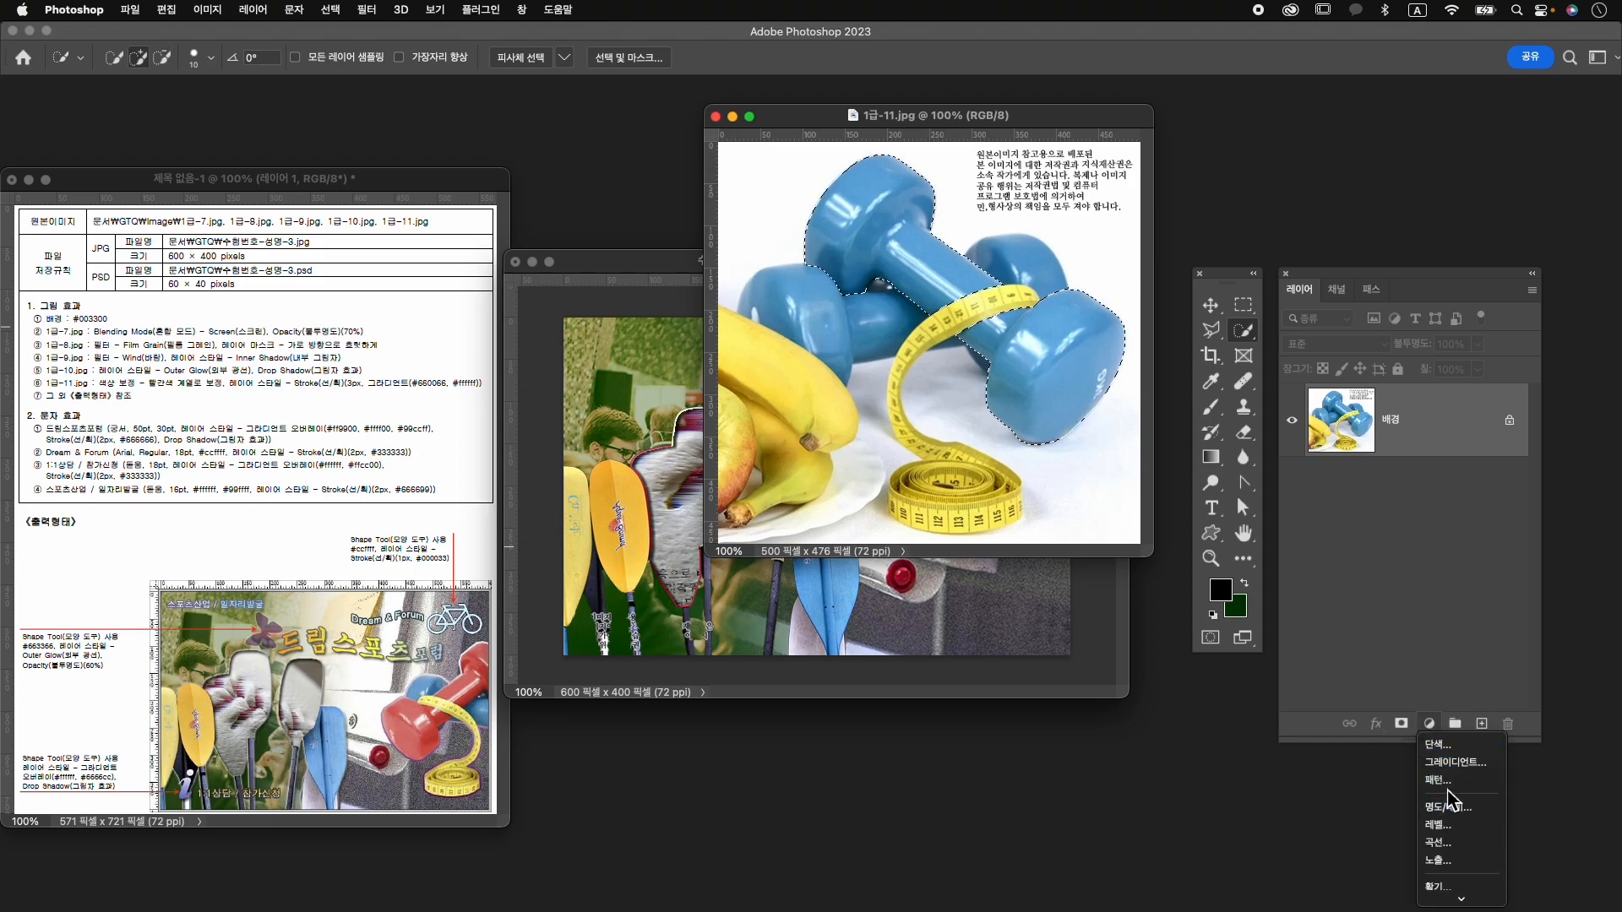
left_click(1449, 771)
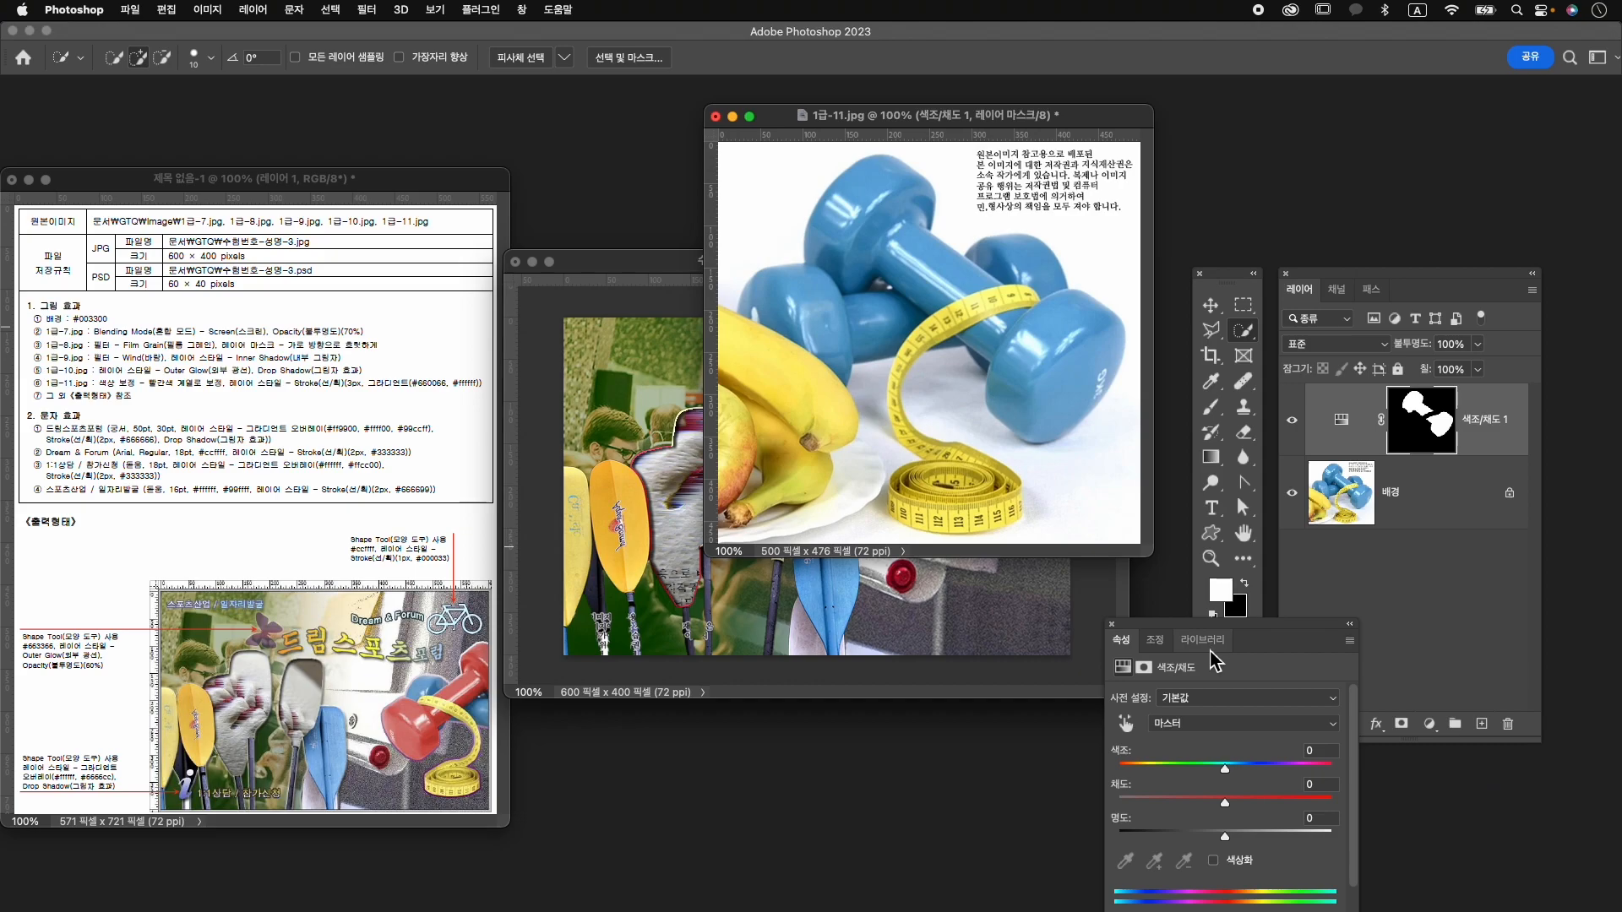
left_click_drag(1225, 769, 1238, 803)
left_click(1253, 866)
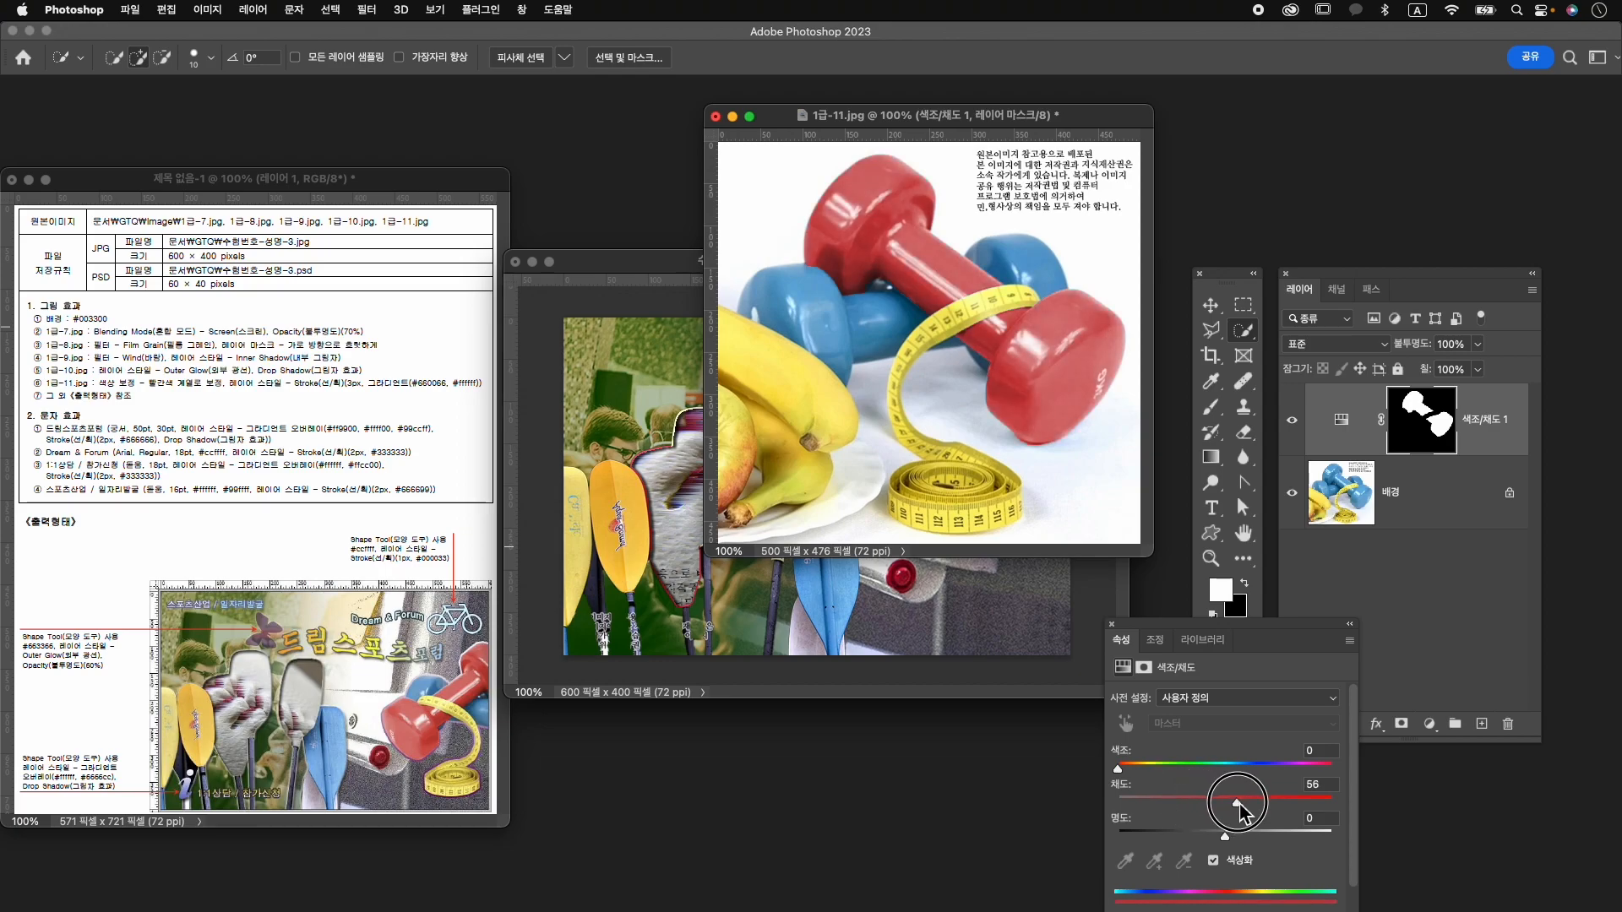
left_click(1113, 625)
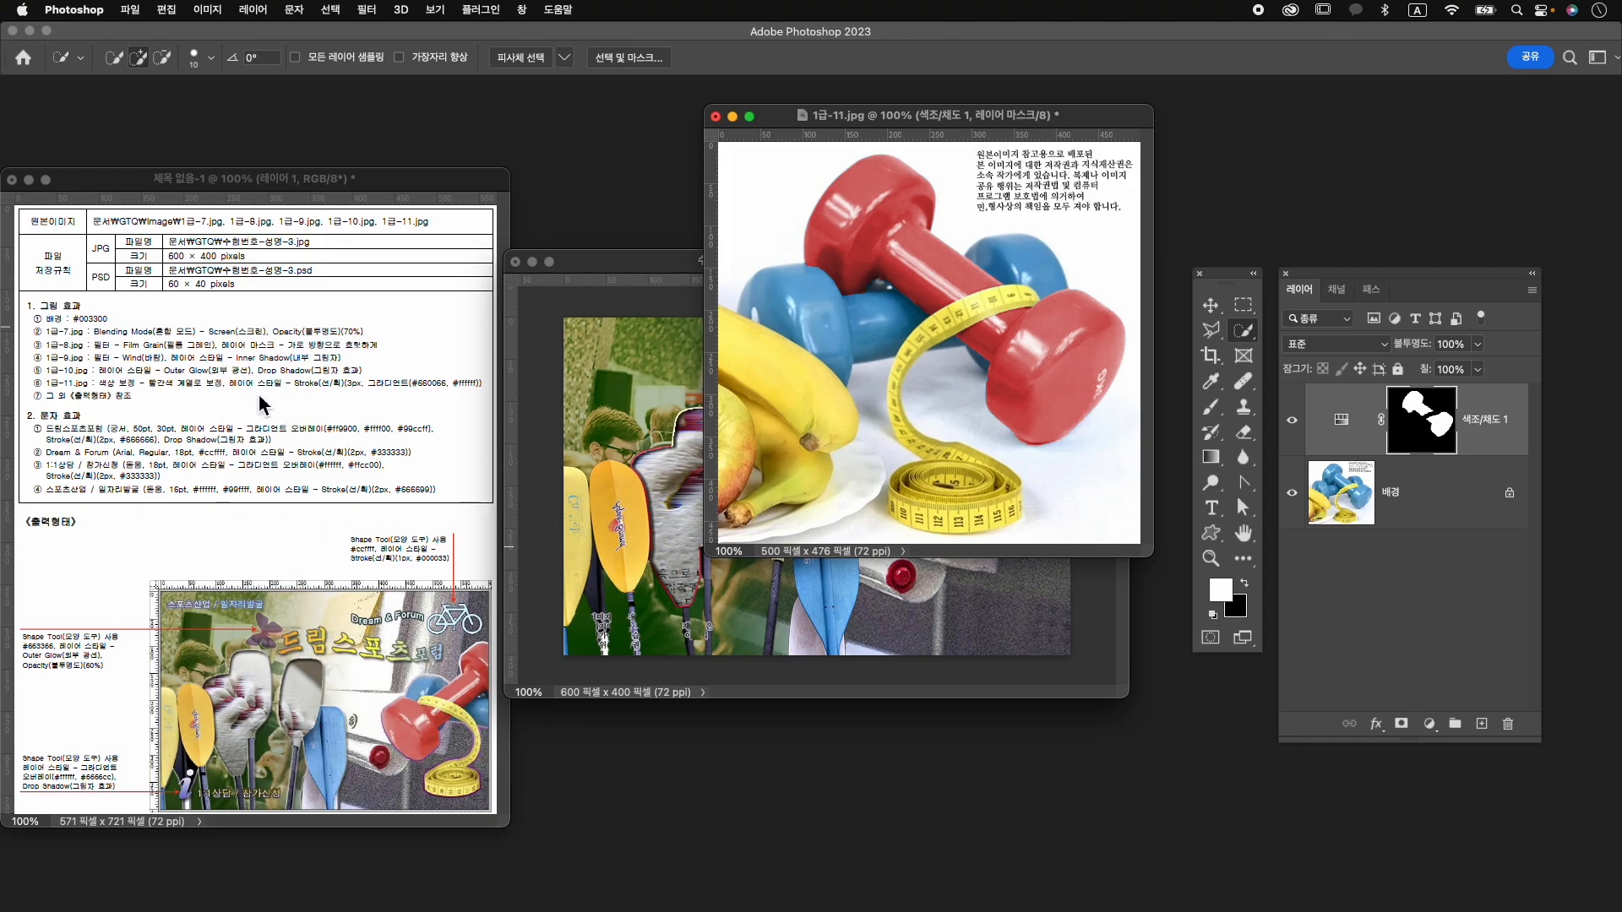
Select all the objects on the background layer of 1급-11.jpg with the Object Selection tool.
left_click(1436, 494)
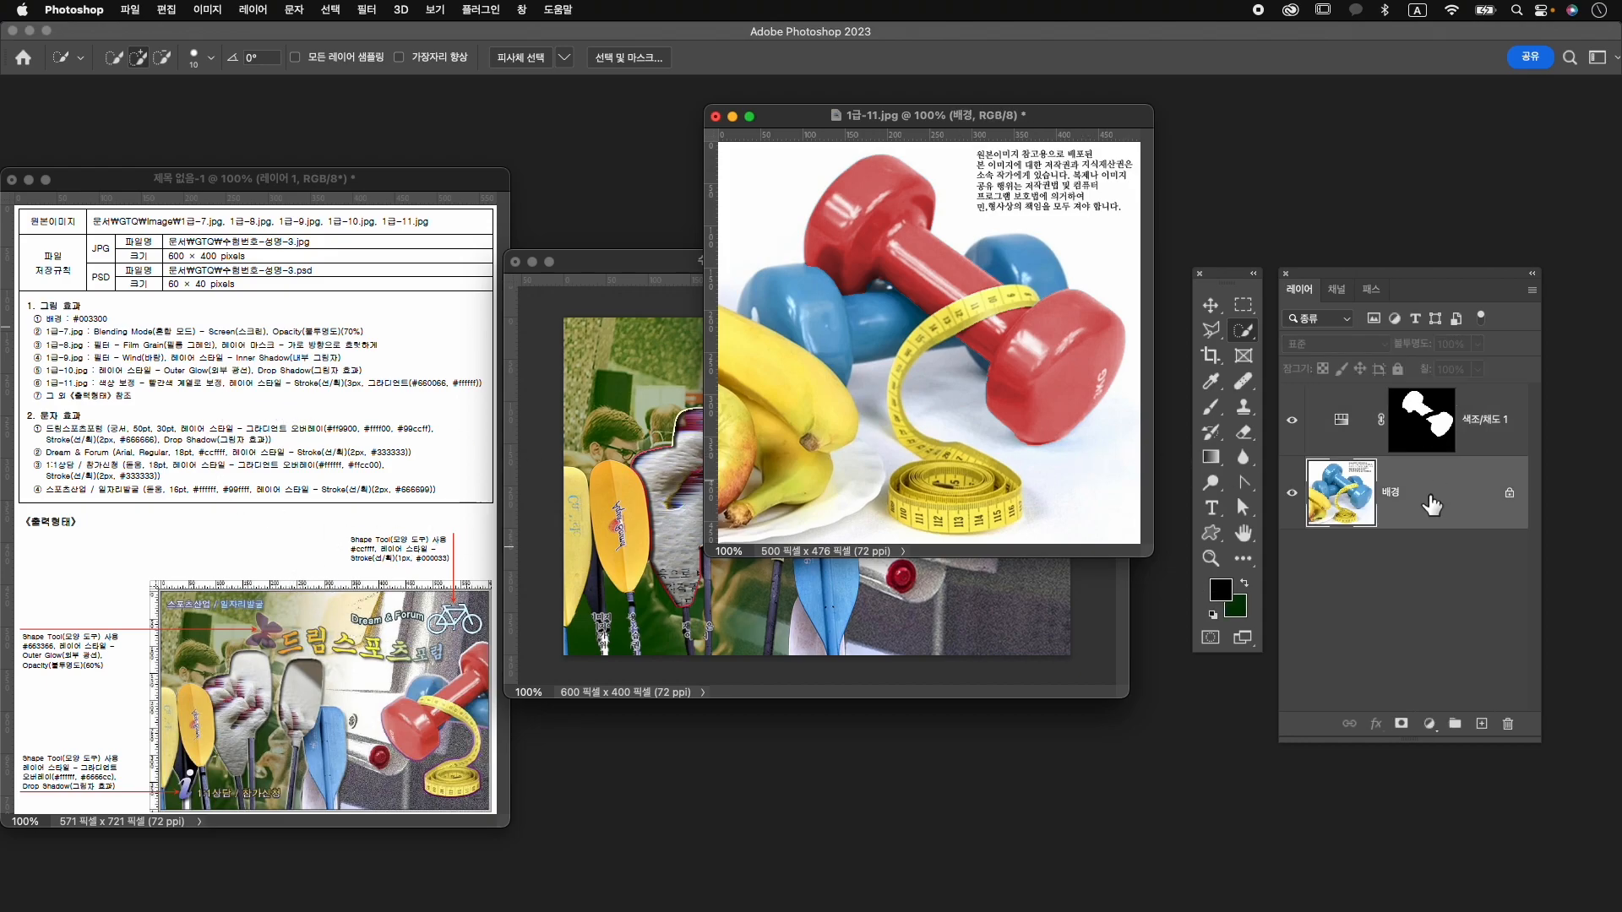
left_click(1245, 335)
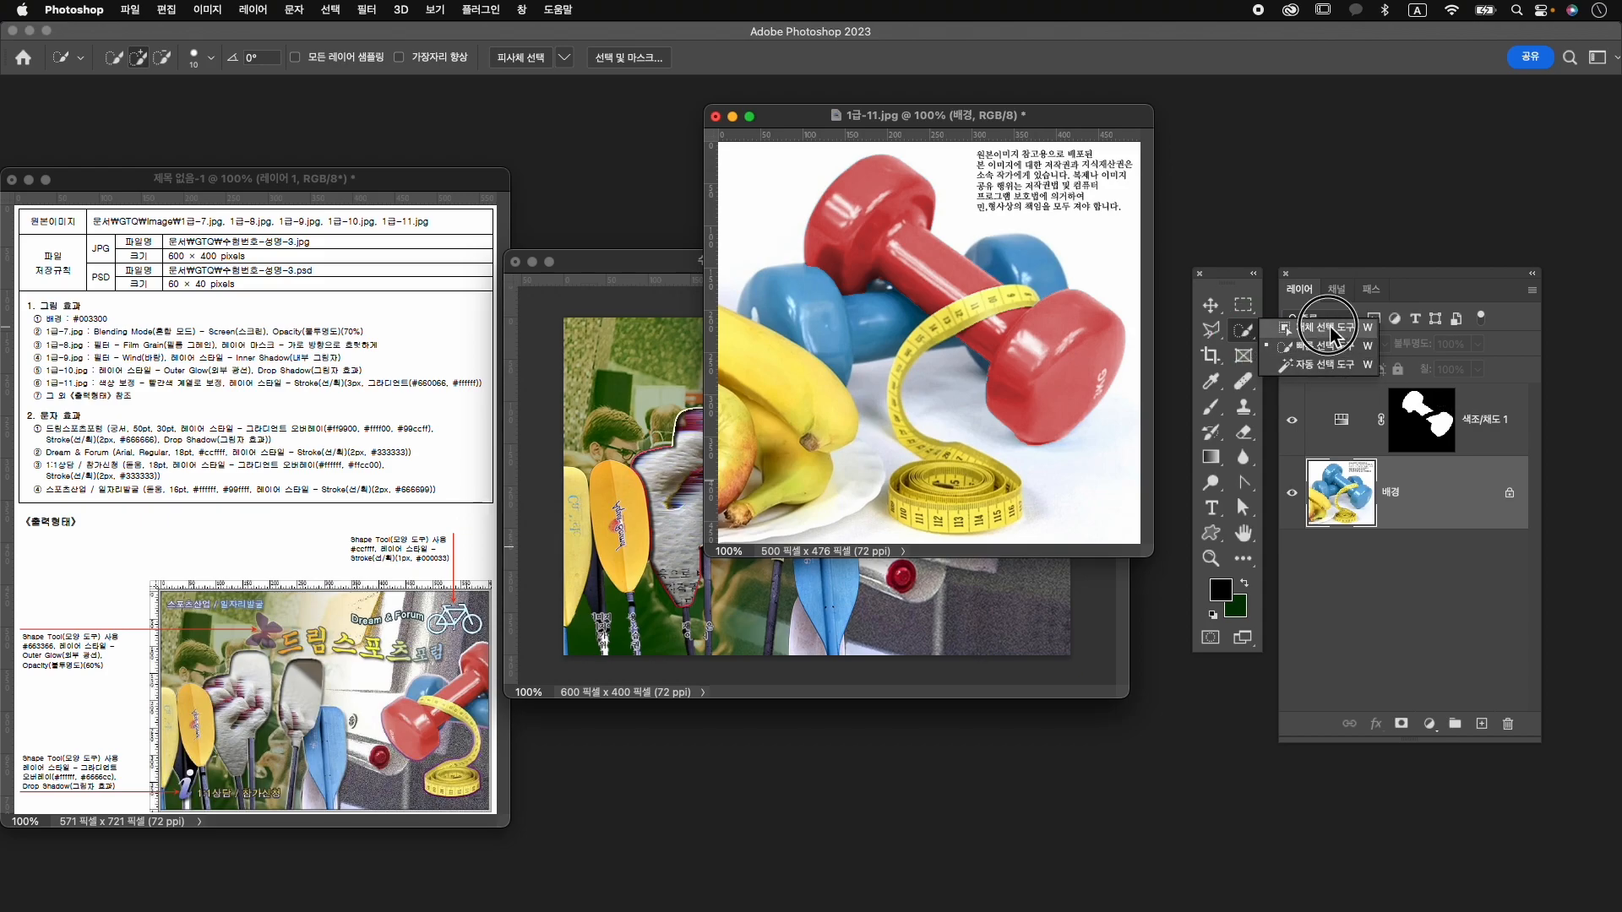
left_click(1328, 328)
left_click_drag(720, 150, 1123, 531)
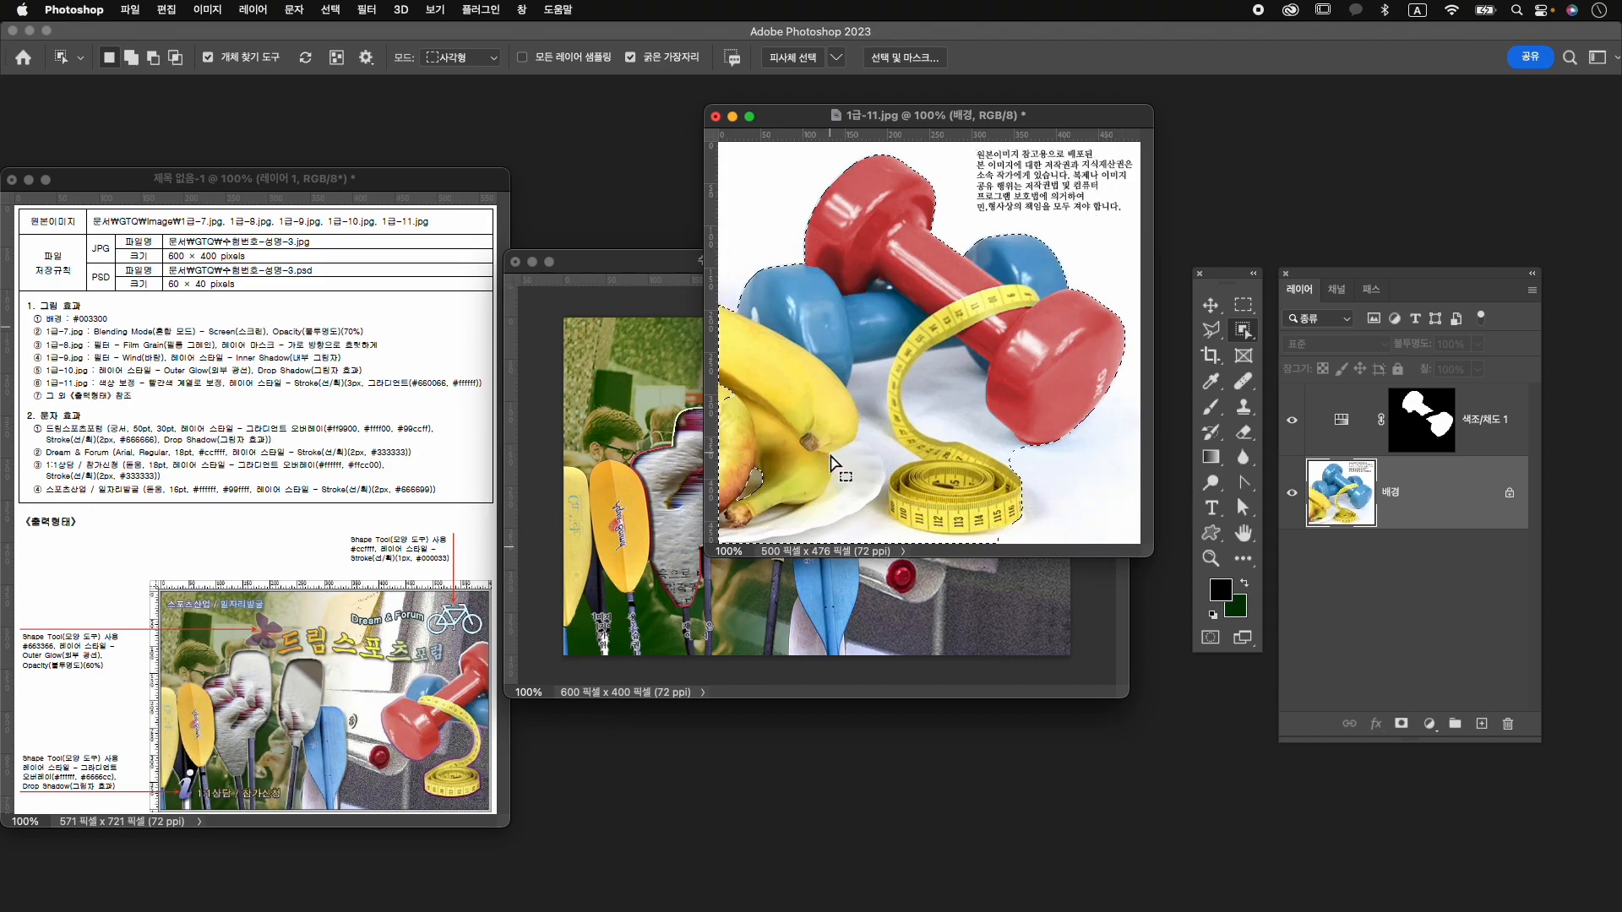
Subtract the bananas, fruit and plate from the selection with a 25 px Quick Selection brush.
left_click(1242, 330)
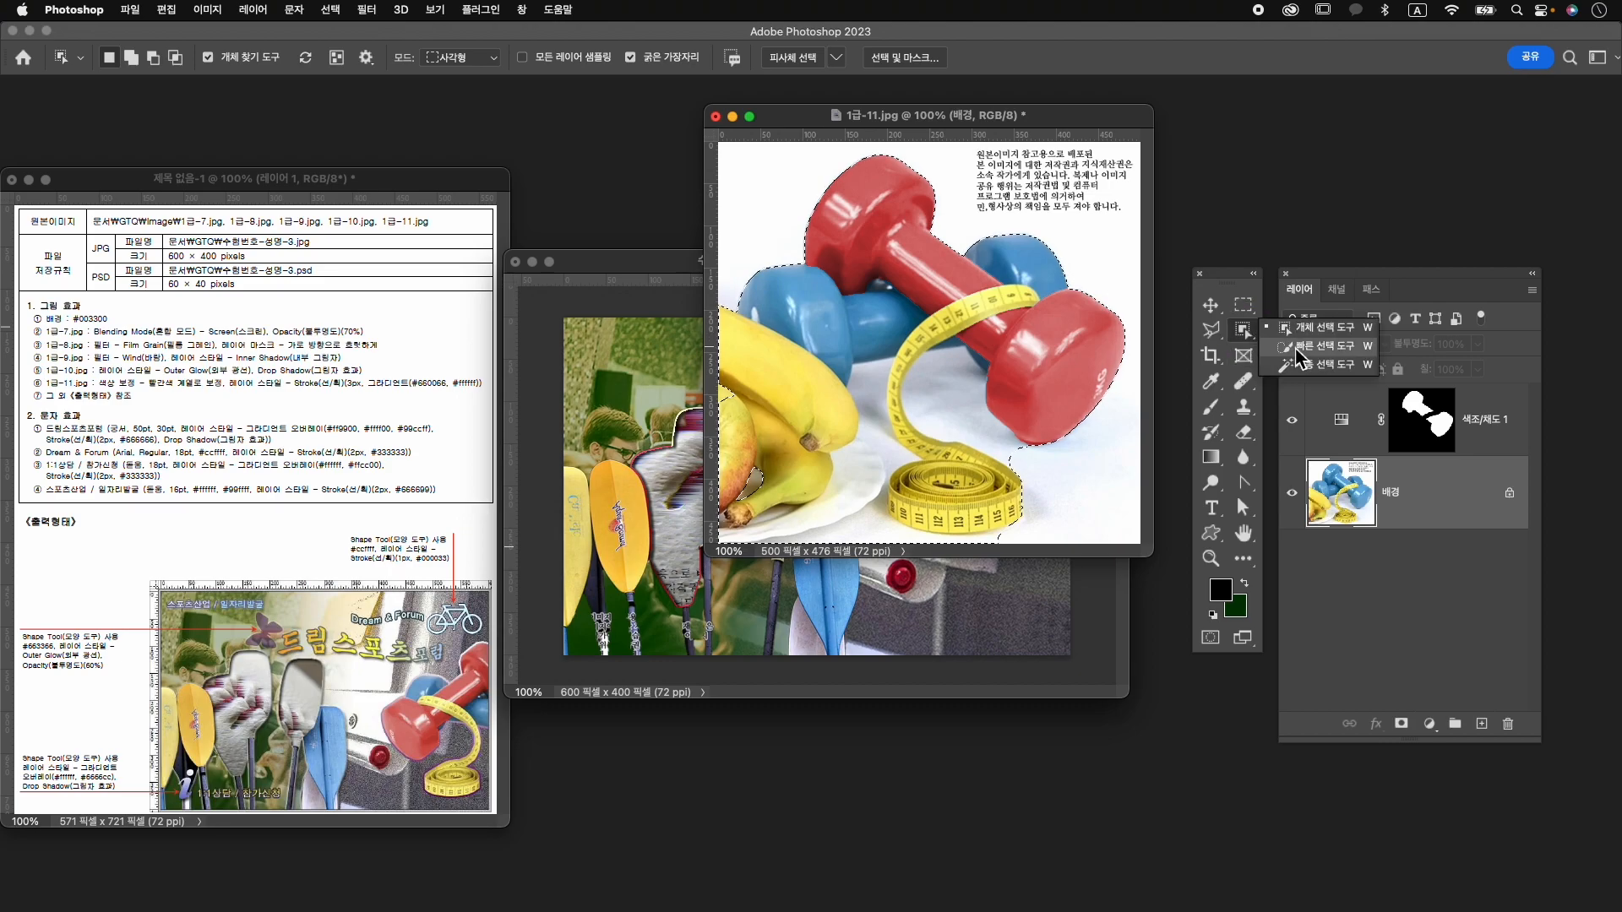
left_click(1301, 353)
key("bracketright")
key("bracketright")
key("bracketright")
mouse_move(730, 365)
left_mouse_down()
mouse_move(790, 462)
mouse_move(782, 502)
mouse_move(832, 490)
mouse_move(770, 531)
mouse_move(861, 533)
mouse_move(862, 477)
left_mouse_up()
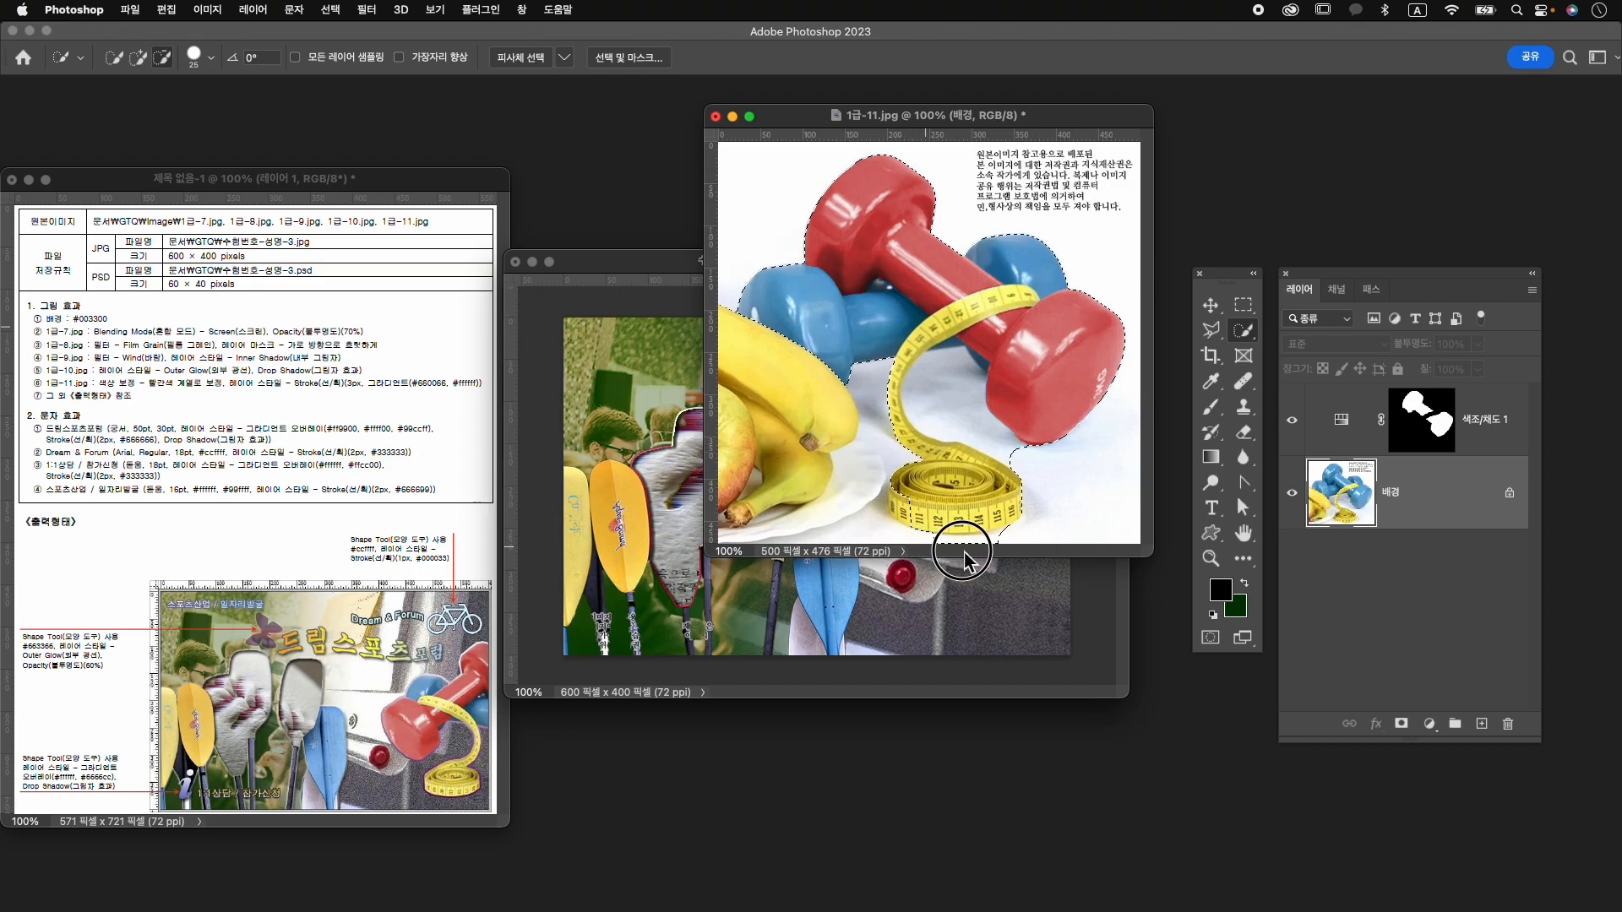
Trim the shadow areas around the tape measure from the selection and mask the background layer with it.
key("bracketleft")
mouse_move(1006, 543)
left_mouse_down()
mouse_move(925, 550)
mouse_move(1022, 540)
left_mouse_up()
left_click_drag(1024, 466, 937, 391)
mouse_move(942, 454)
left_mouse_down()
mouse_move(892, 408)
mouse_move(909, 348)
mouse_move(873, 421)
left_mouse_up()
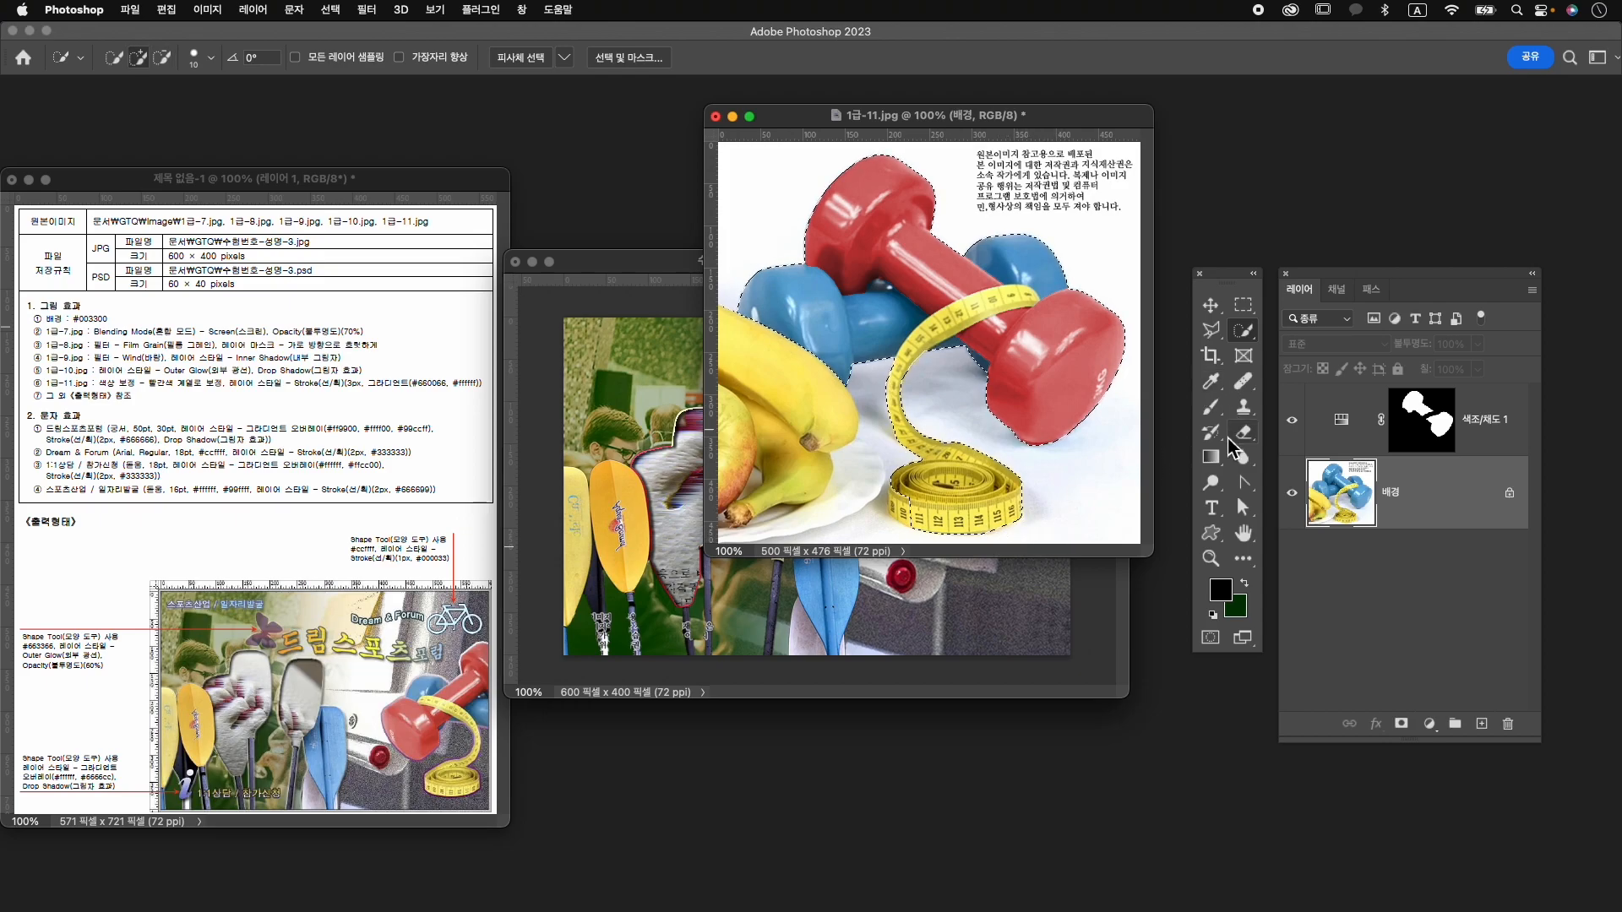
left_click(1401, 724)
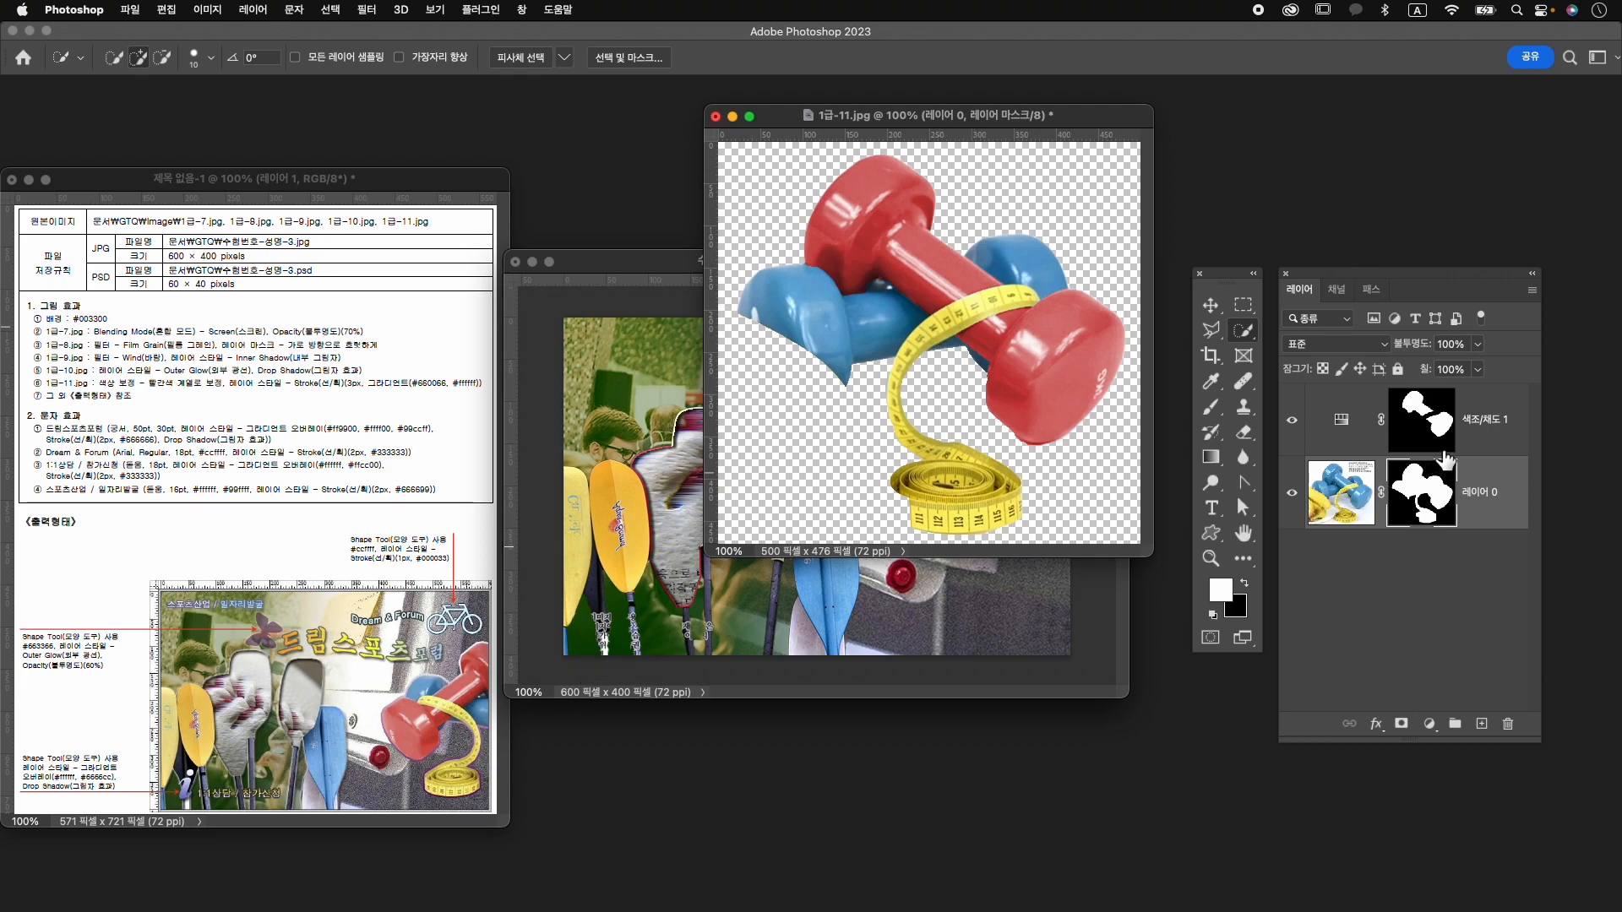
left_click(1486, 431)
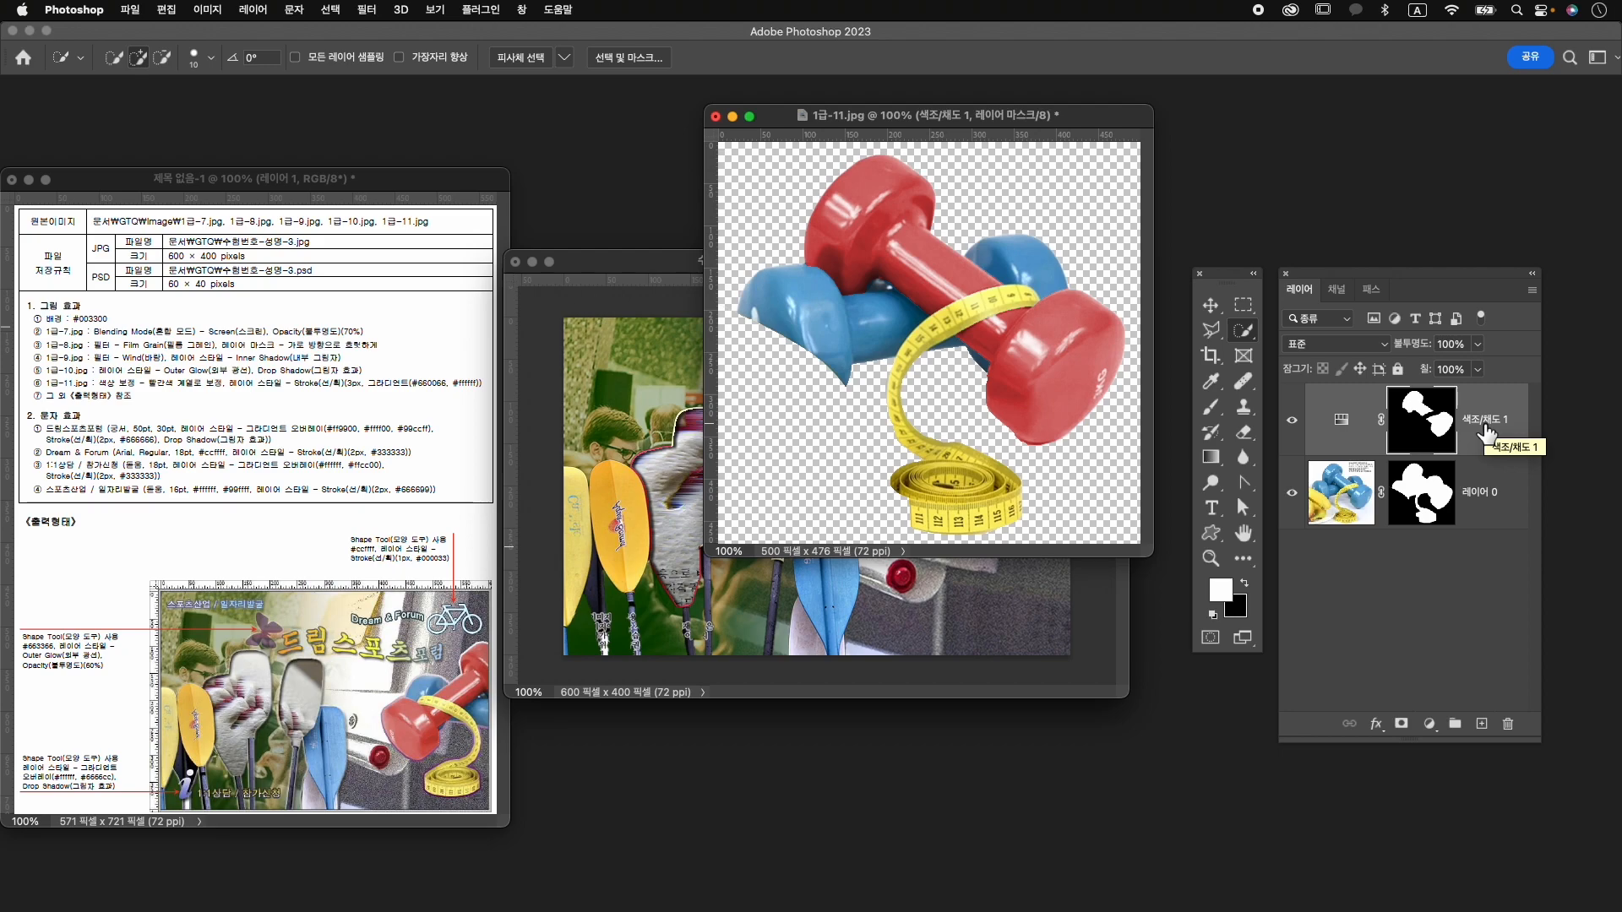
key("alt+shift+super+e")
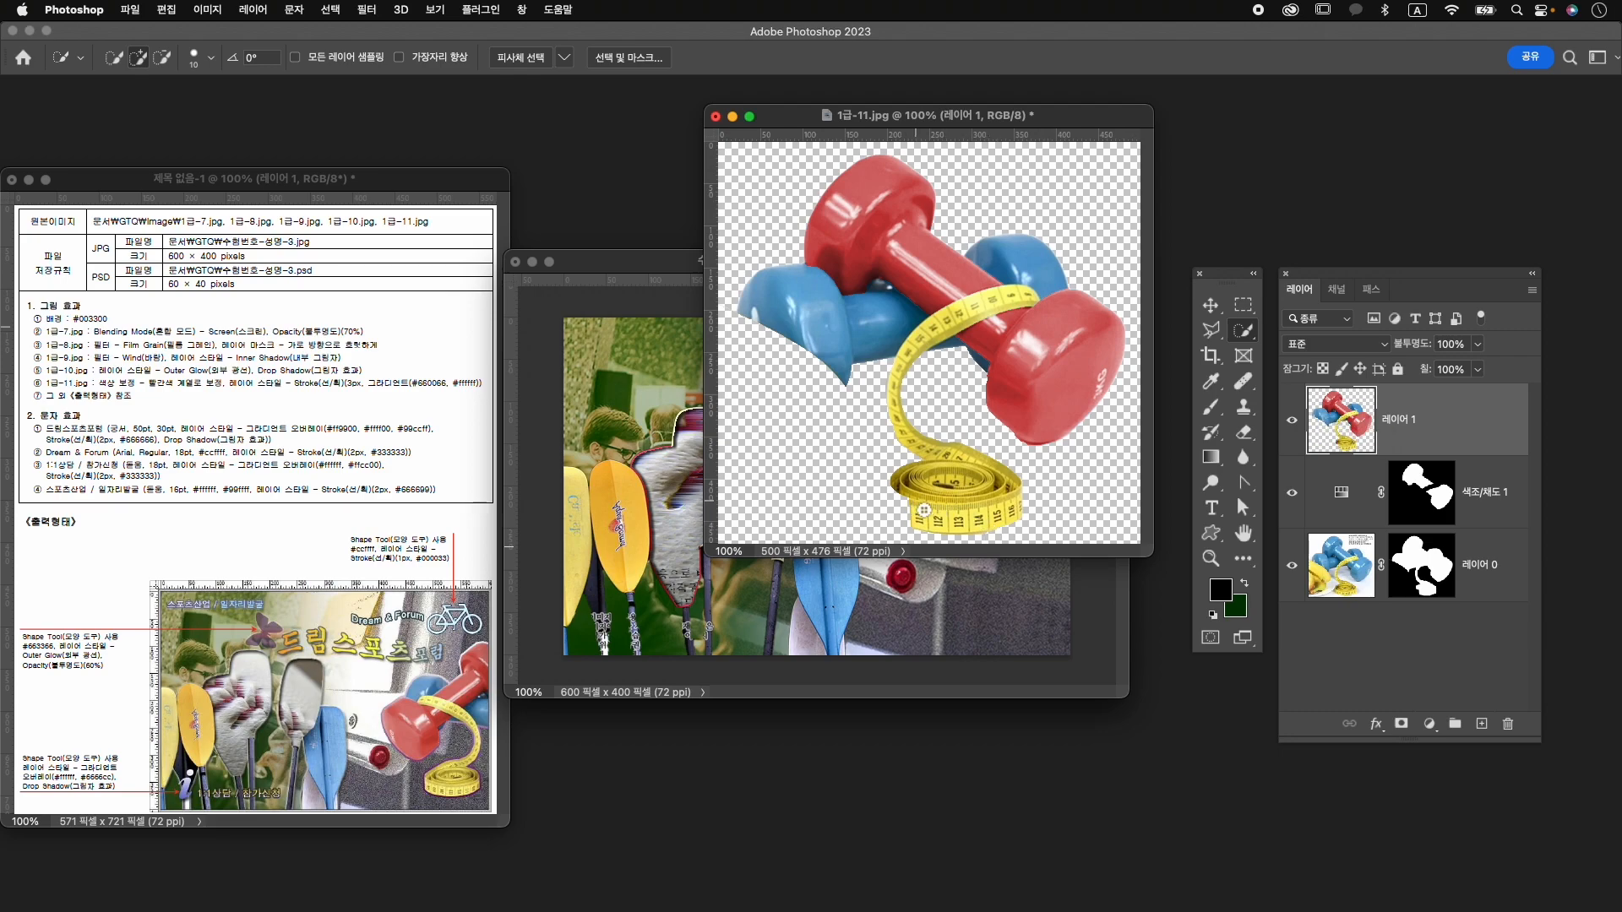
key("BackSpace")
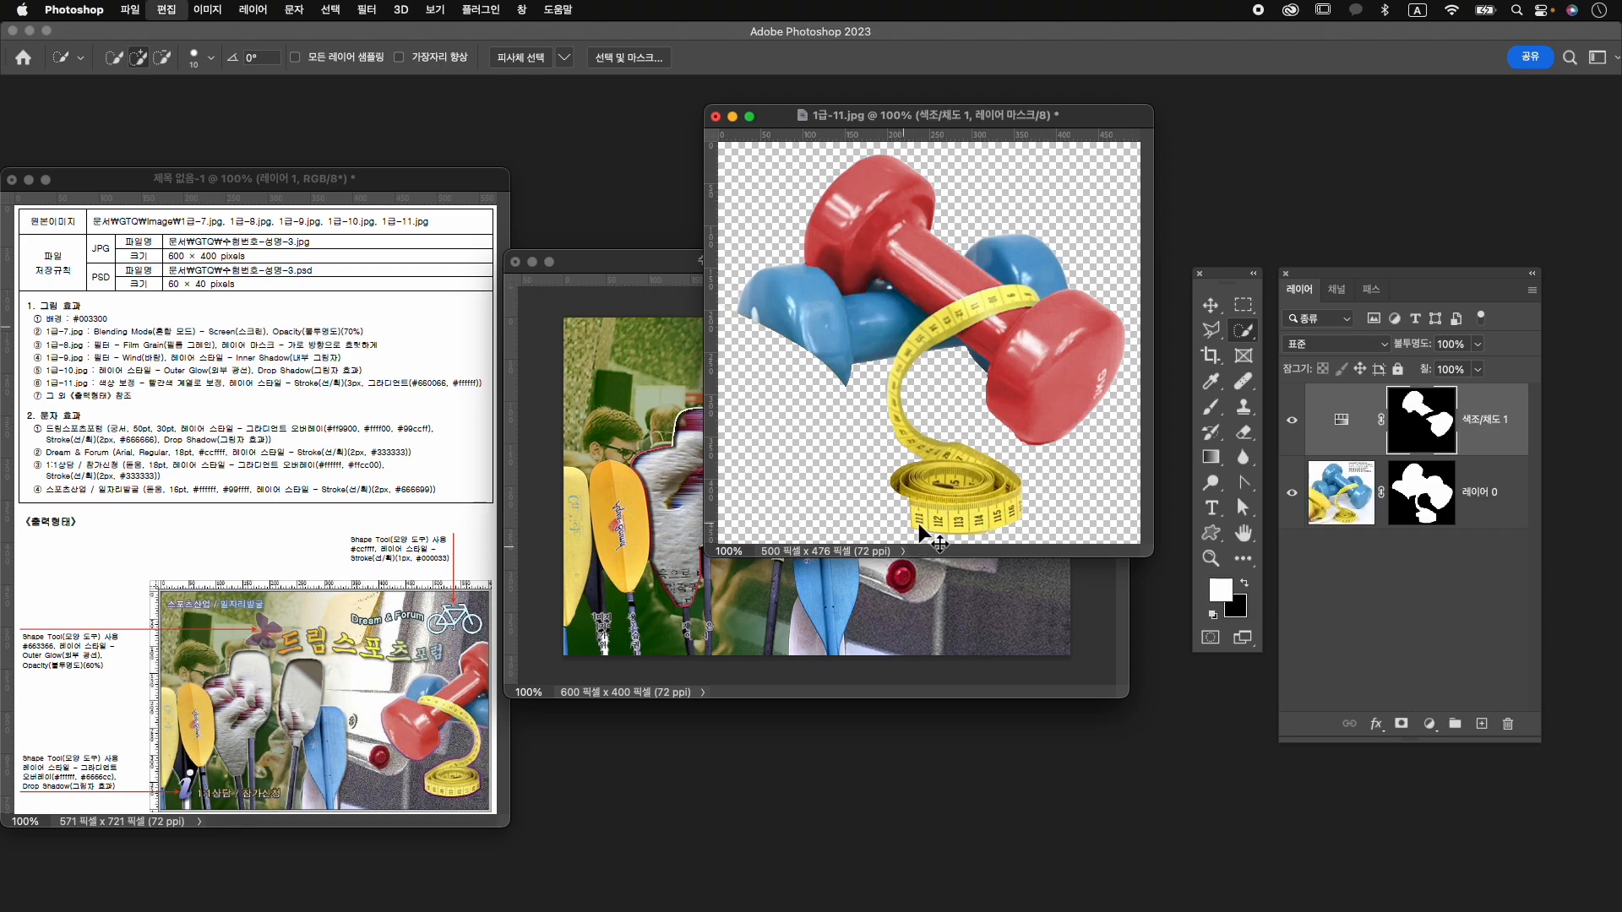
Restore the faded tape-measure roll by painting white on the layer mask with a 25 px brush, then stamp the visible layers into a new layer.
left_click(1424, 503)
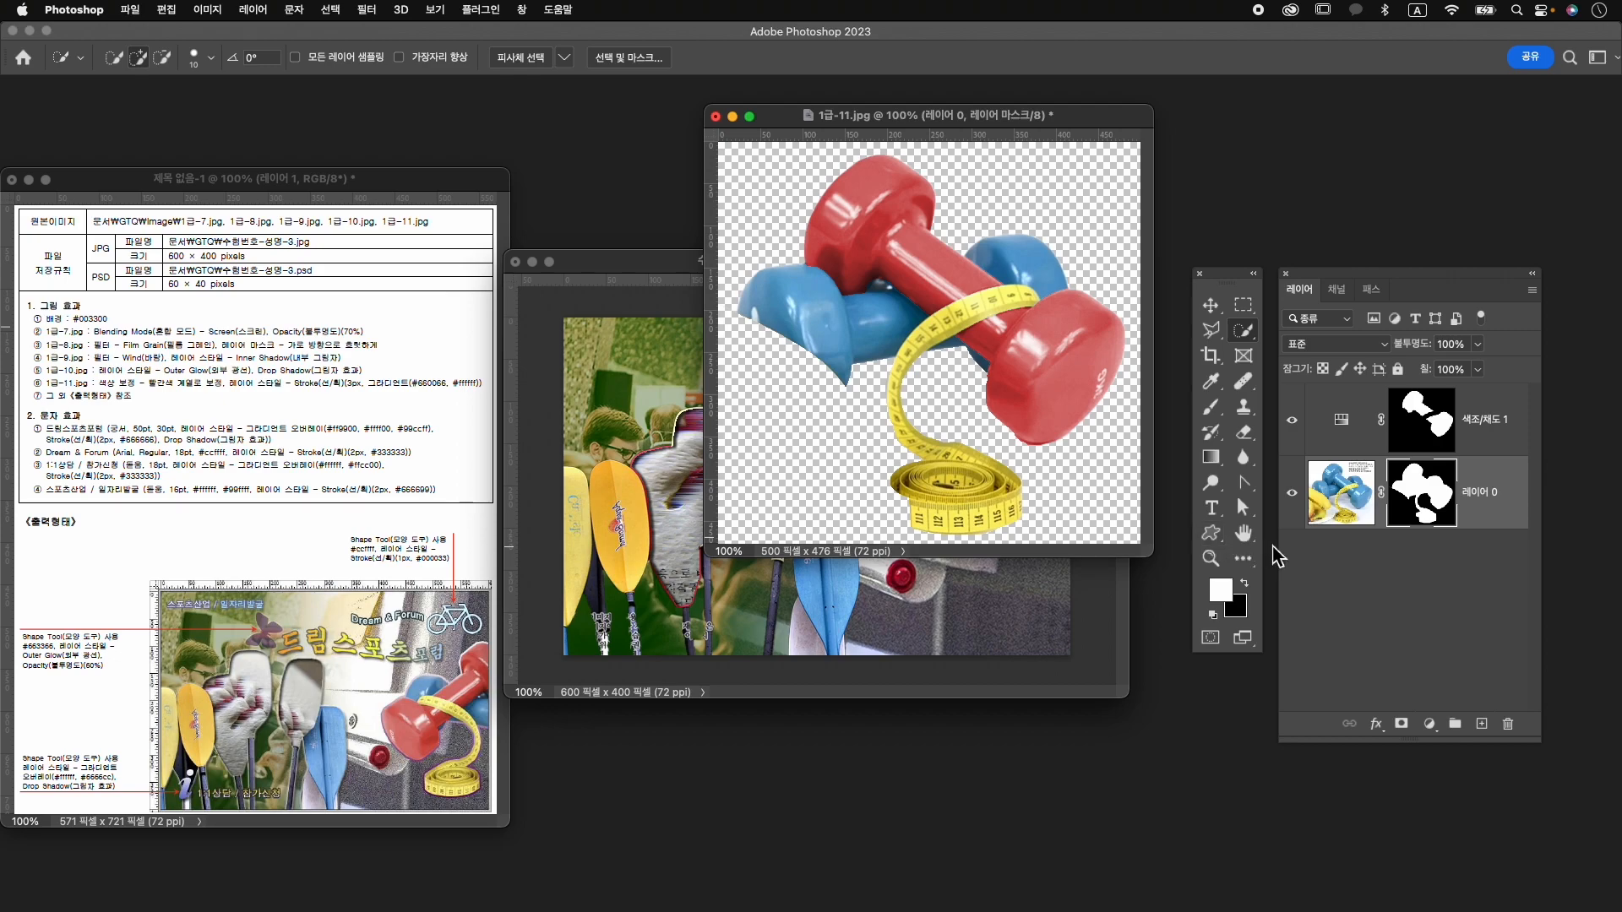
key("v")
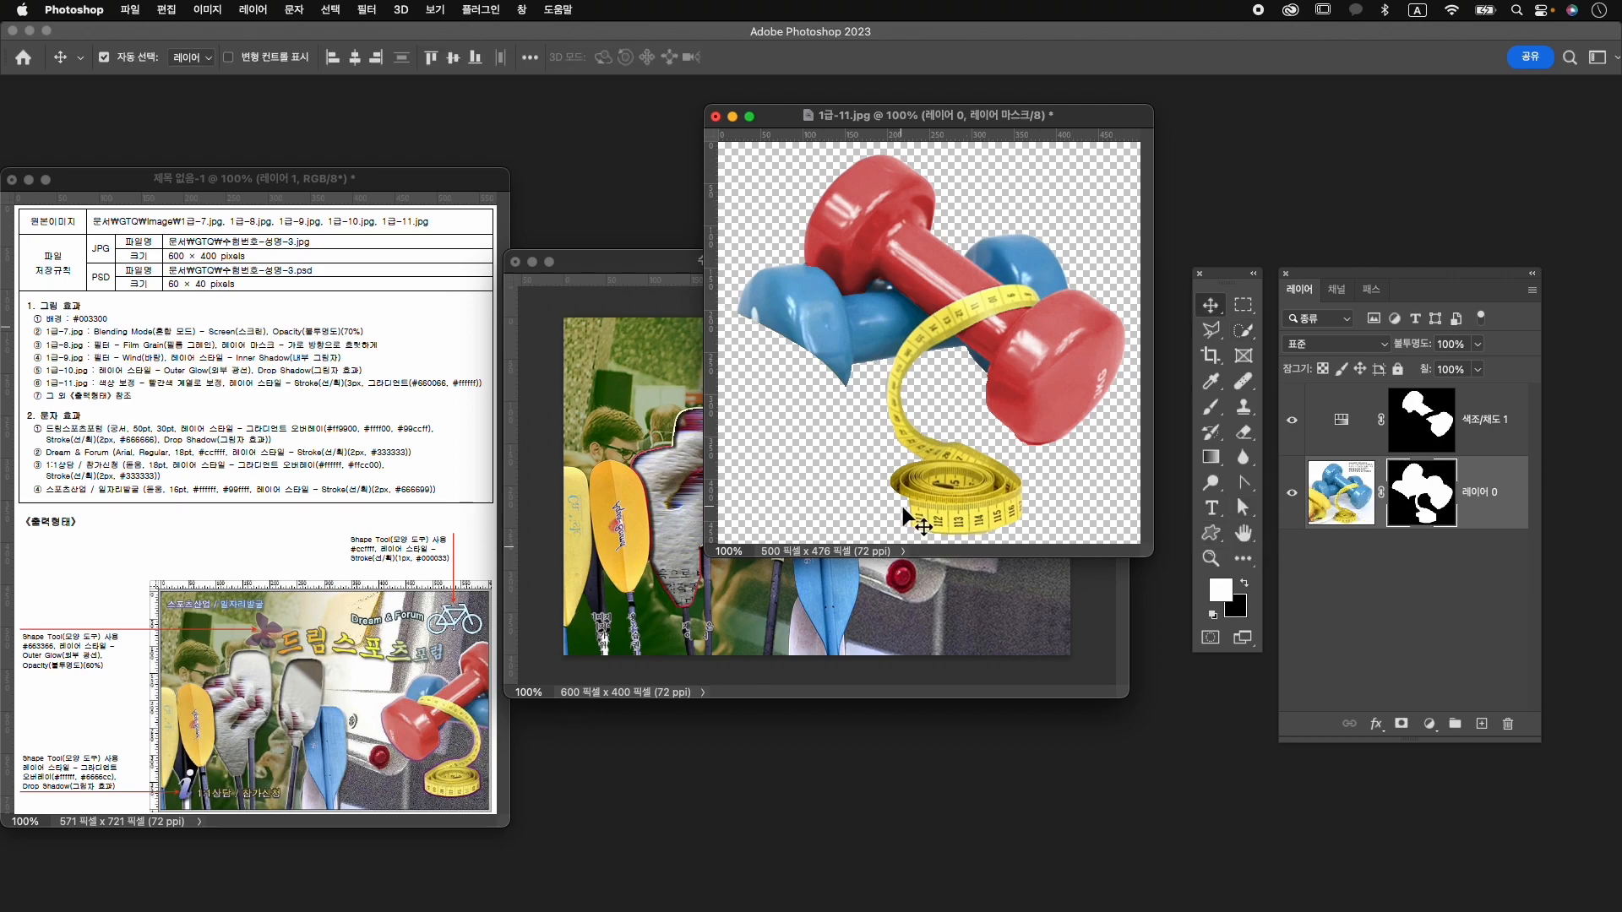
key("b")
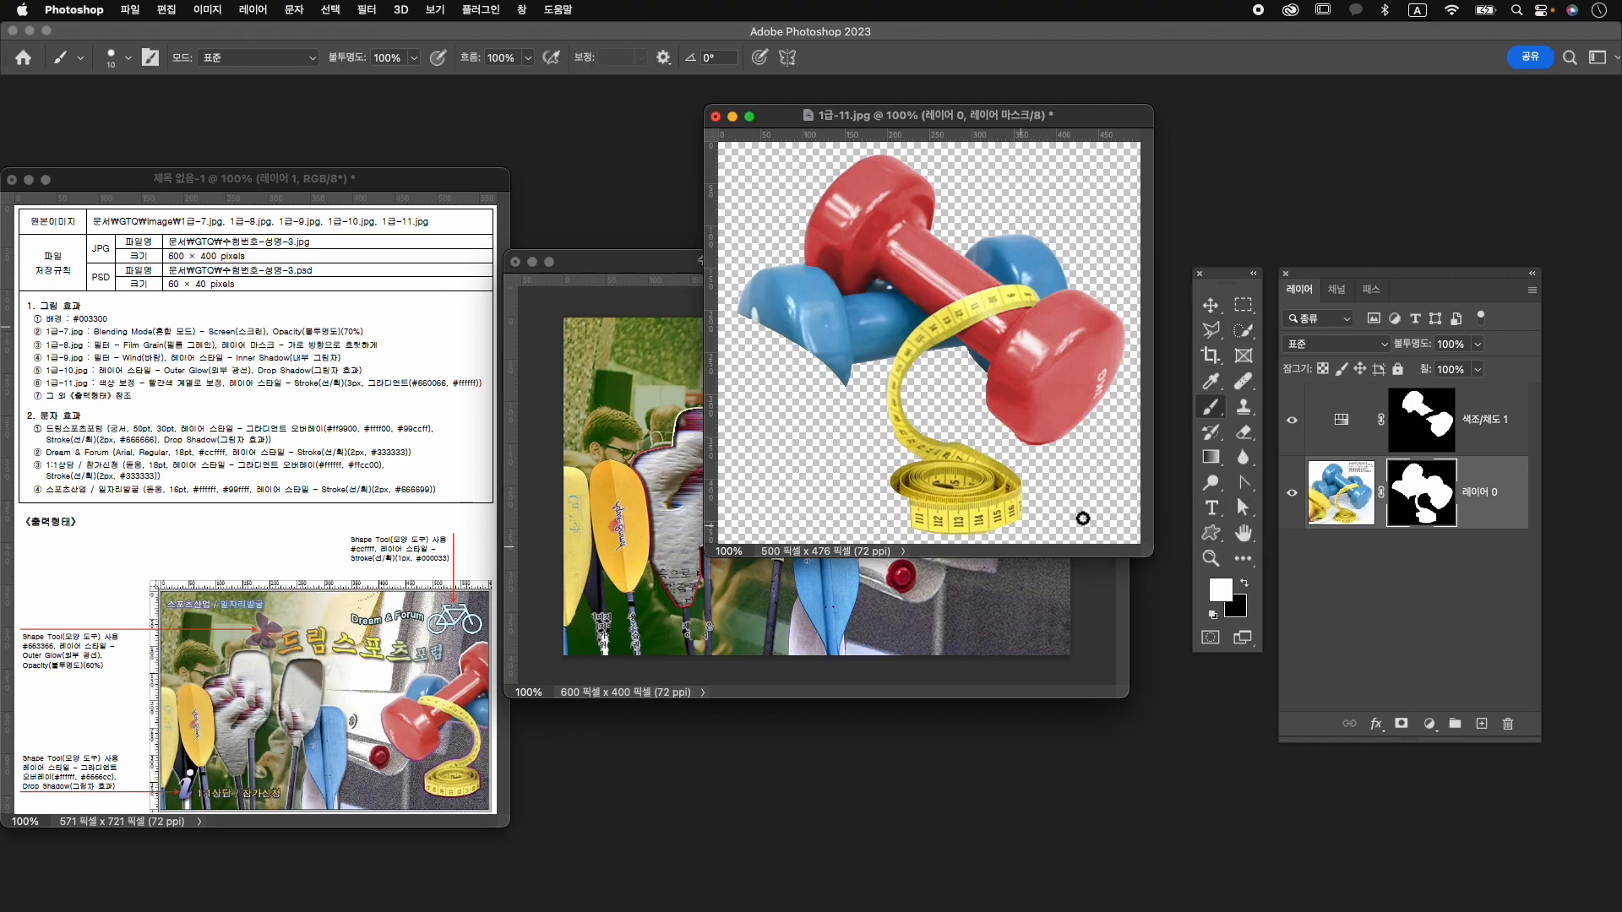
key("bracketright")
key("bracketright")
key("bracketright")
left_click(1521, 429)
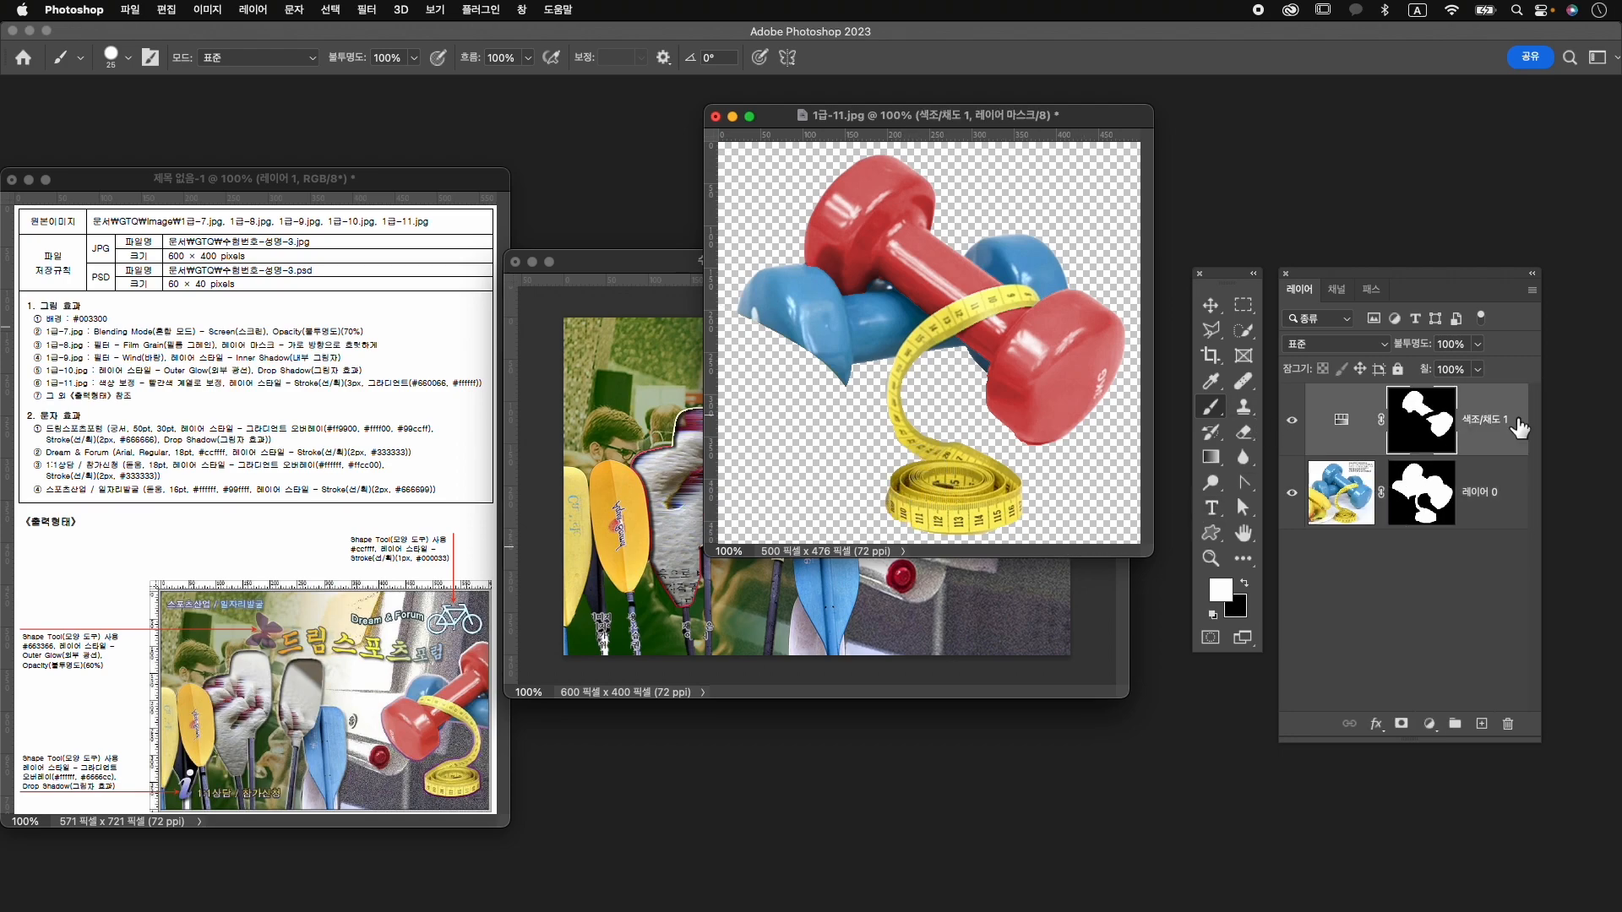
key("super+alt+shift+e")
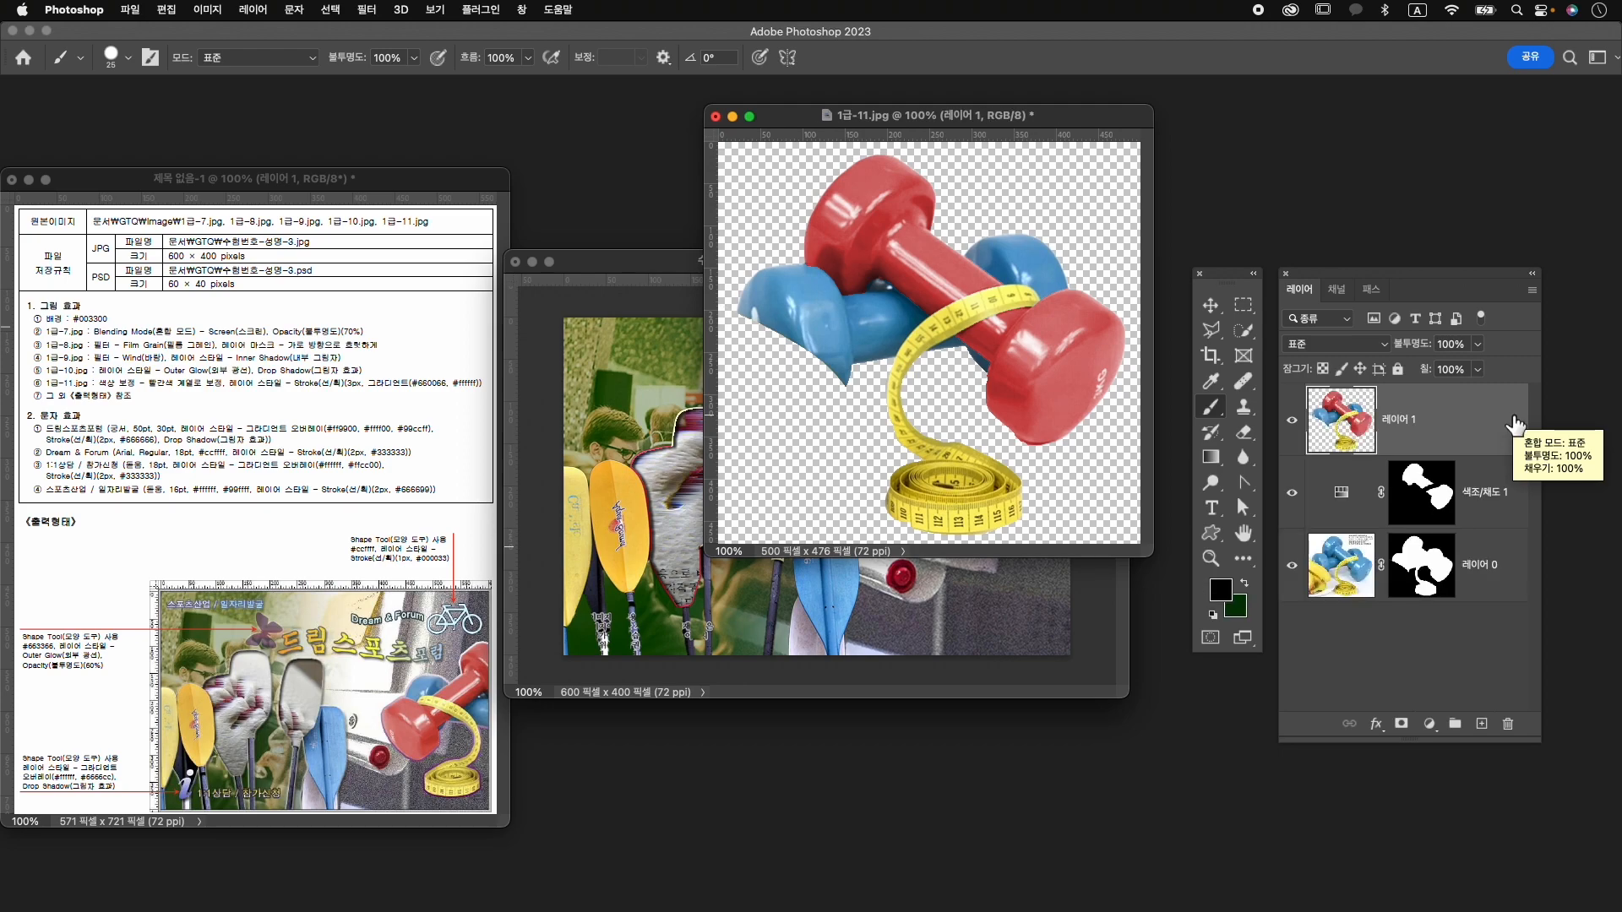
Copy the merged dumbbell and tape-measure layer into the 수험번호-성명-3 document and close 1급-11.jpg.
key("v")
mouse_move(934, 318)
left_mouse_down()
mouse_move(646, 461)
mouse_move(638, 388)
left_mouse_up()
left_click_drag(753, 429, 1018, 545)
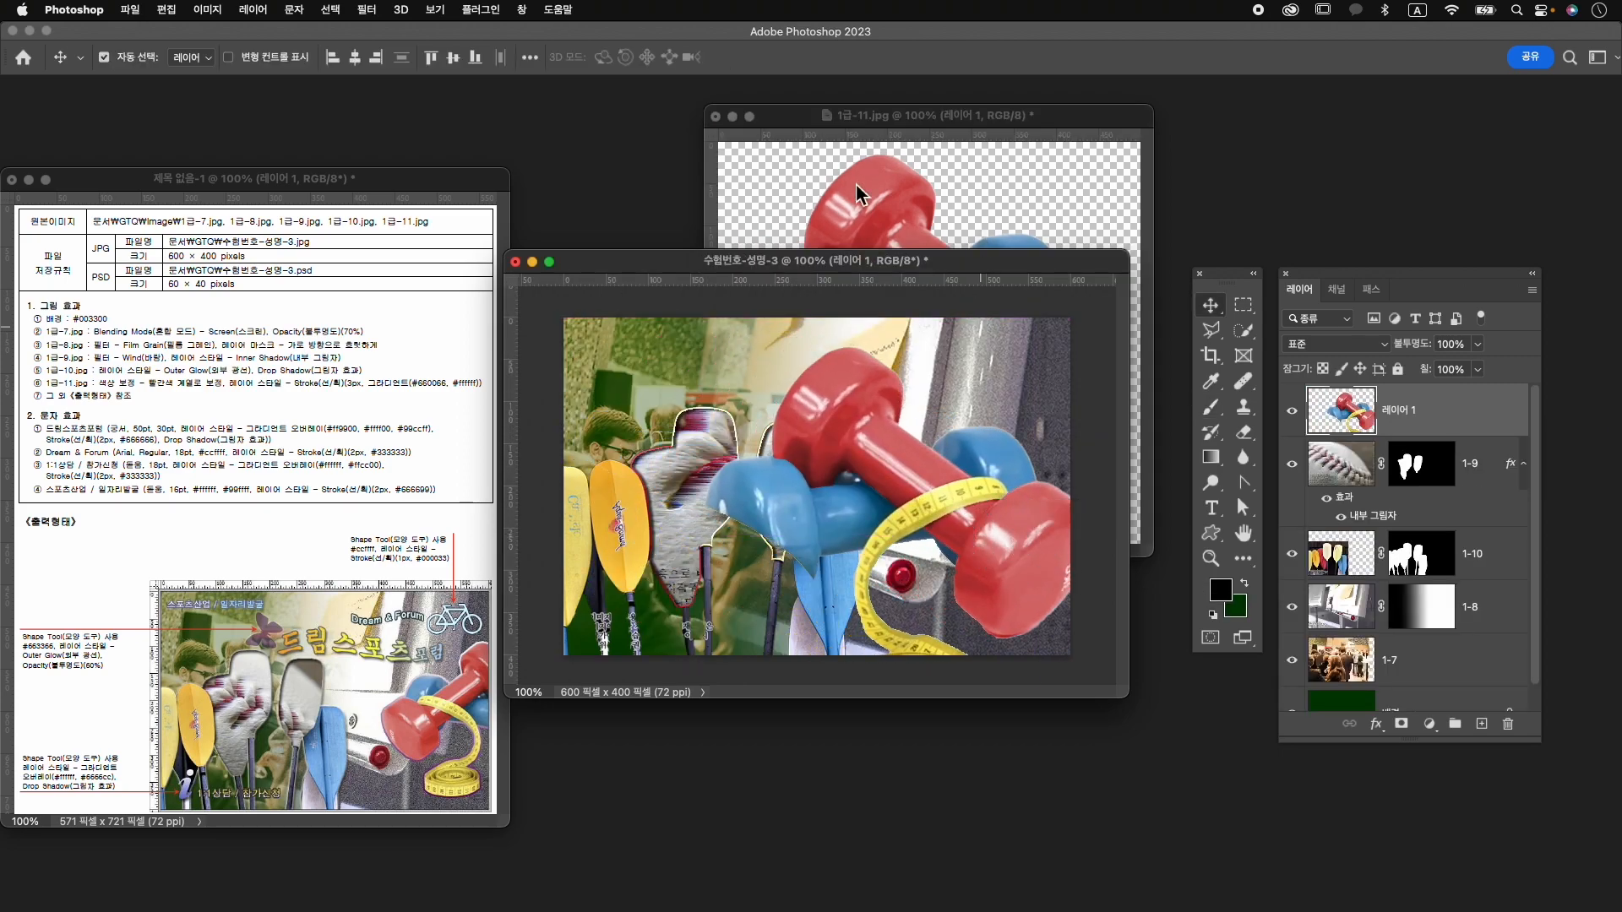
left_click(857, 166)
key("super+w")
left_click(874, 371)
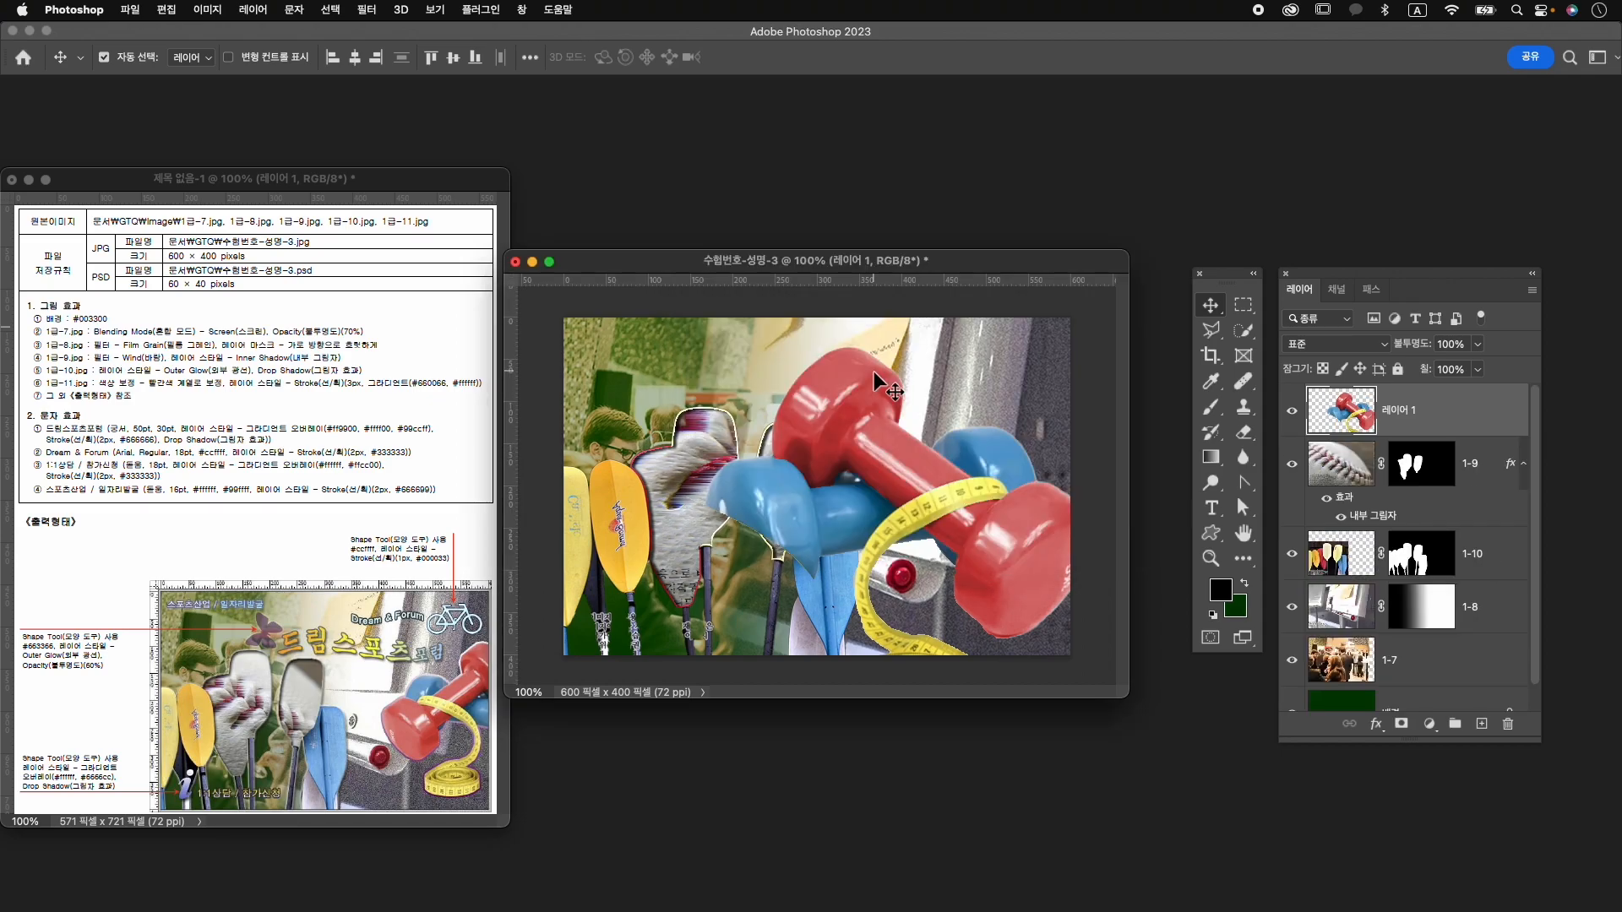
Flip the dumbbell layer horizontally, scale it down proportionally and place it at the poster's right edge as in the sample.
key("super+t")
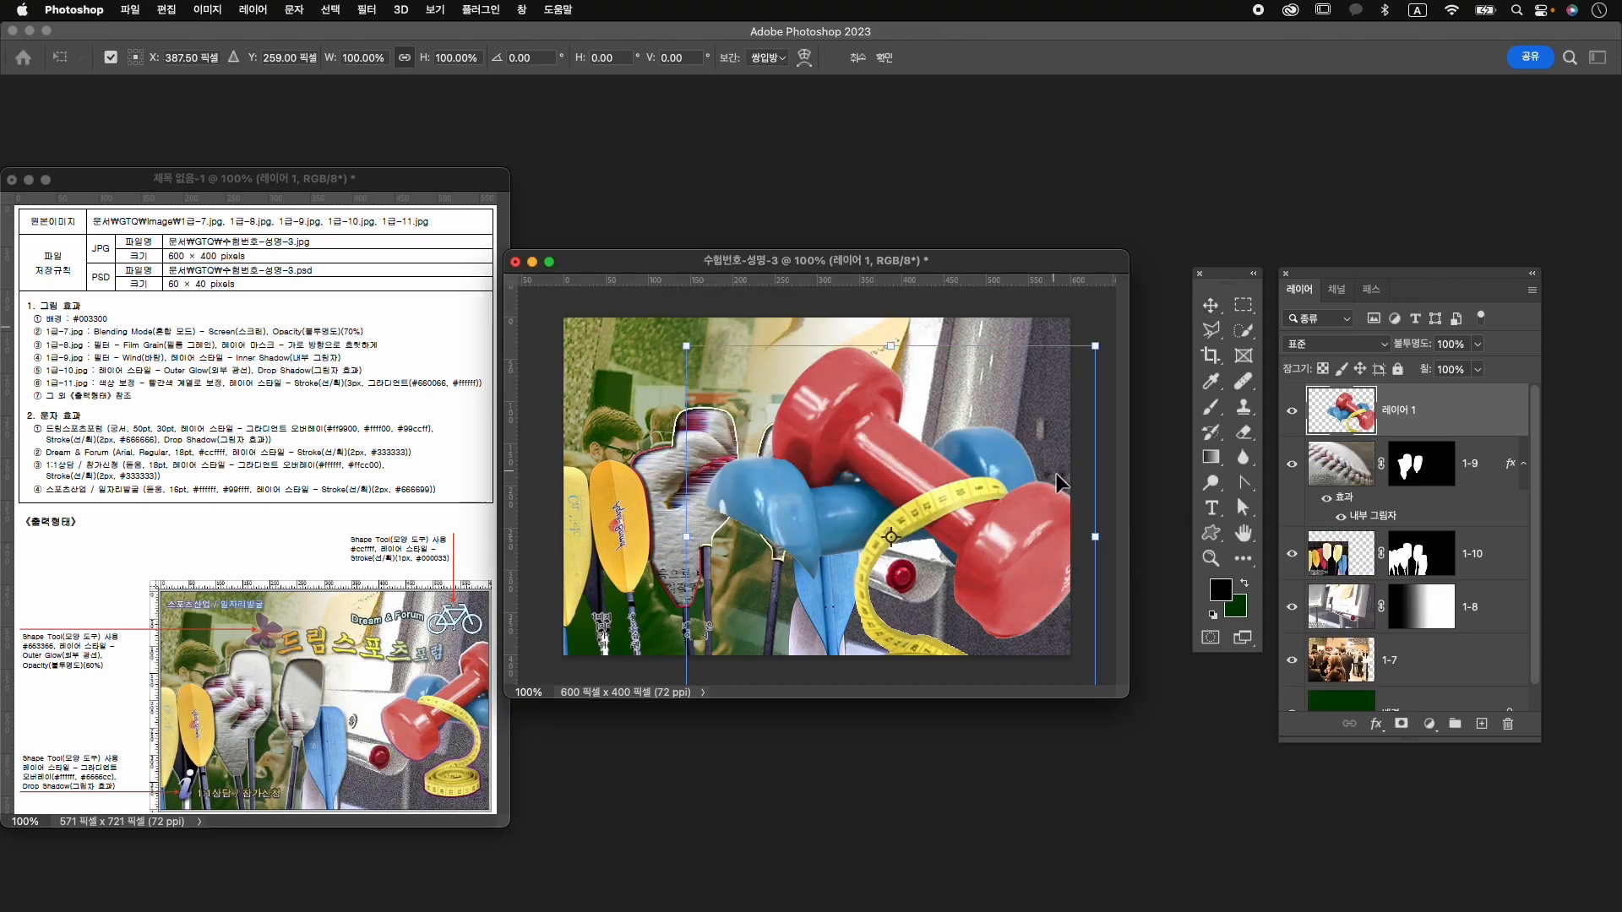
right_click(936, 474)
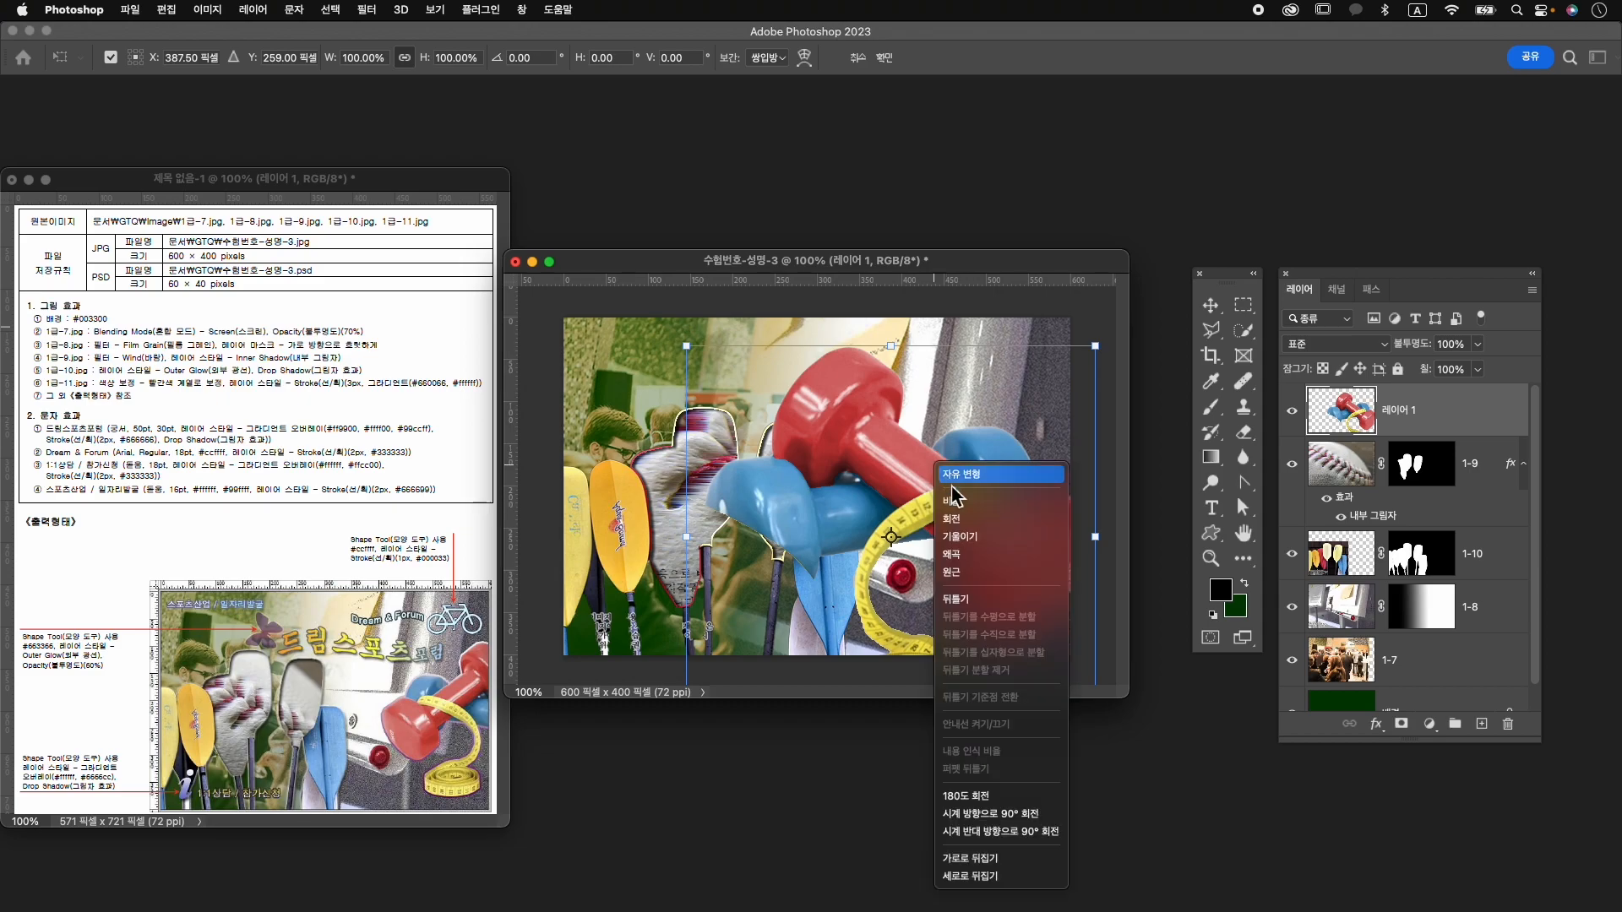
left_click(1001, 859)
left_click_drag(686, 345, 774, 454)
left_click_drag(862, 485, 1023, 488)
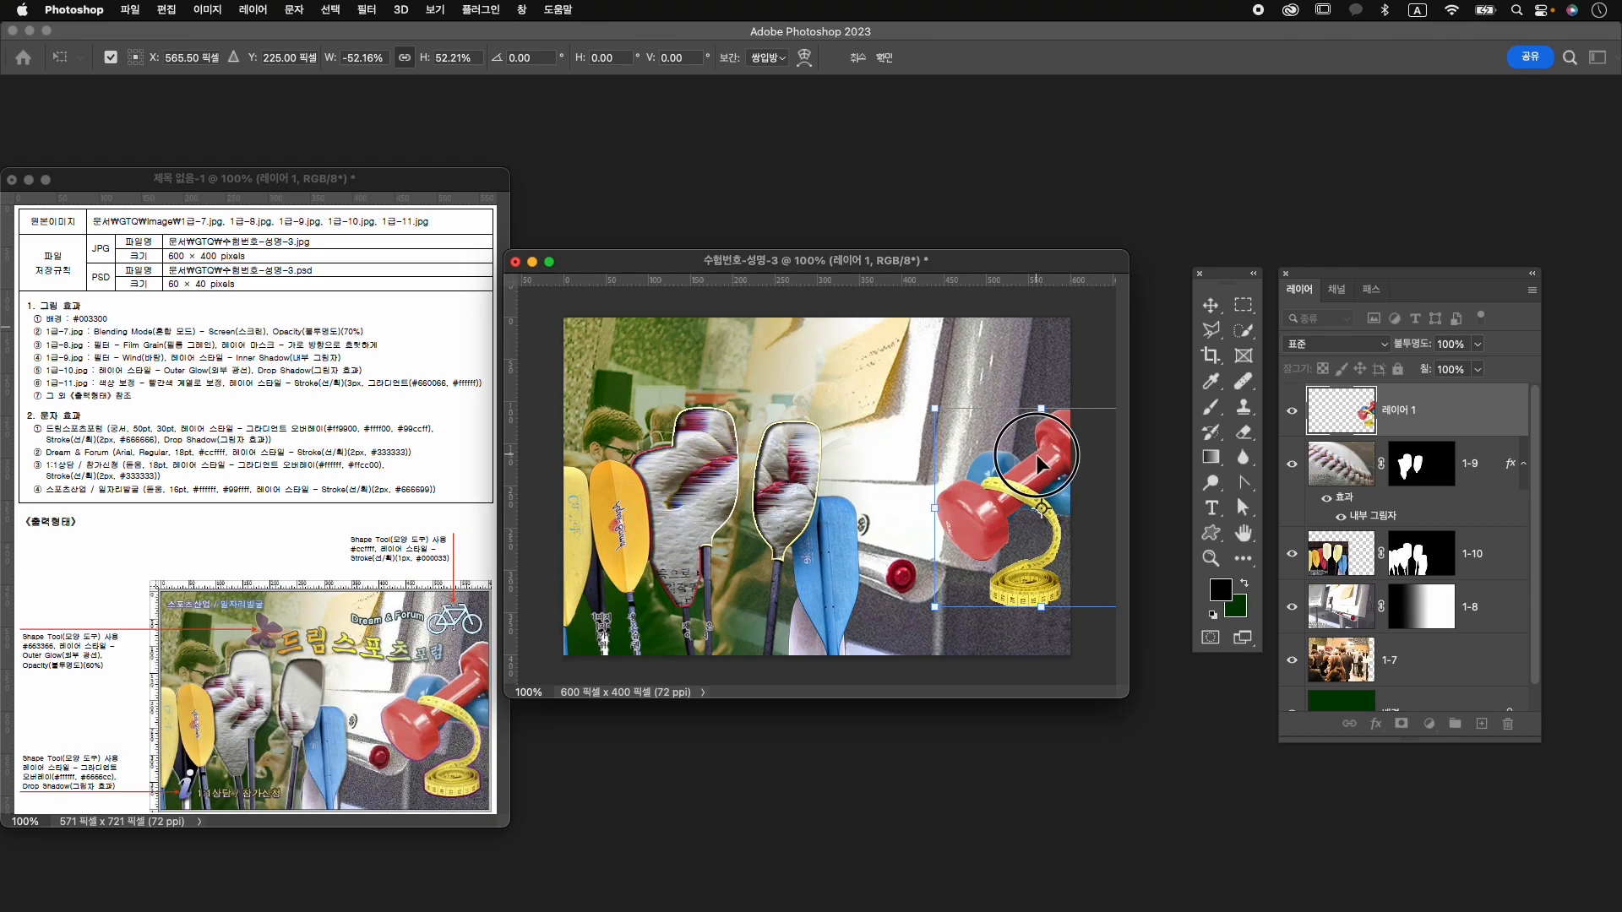
left_click_drag(1037, 454, 1036, 443)
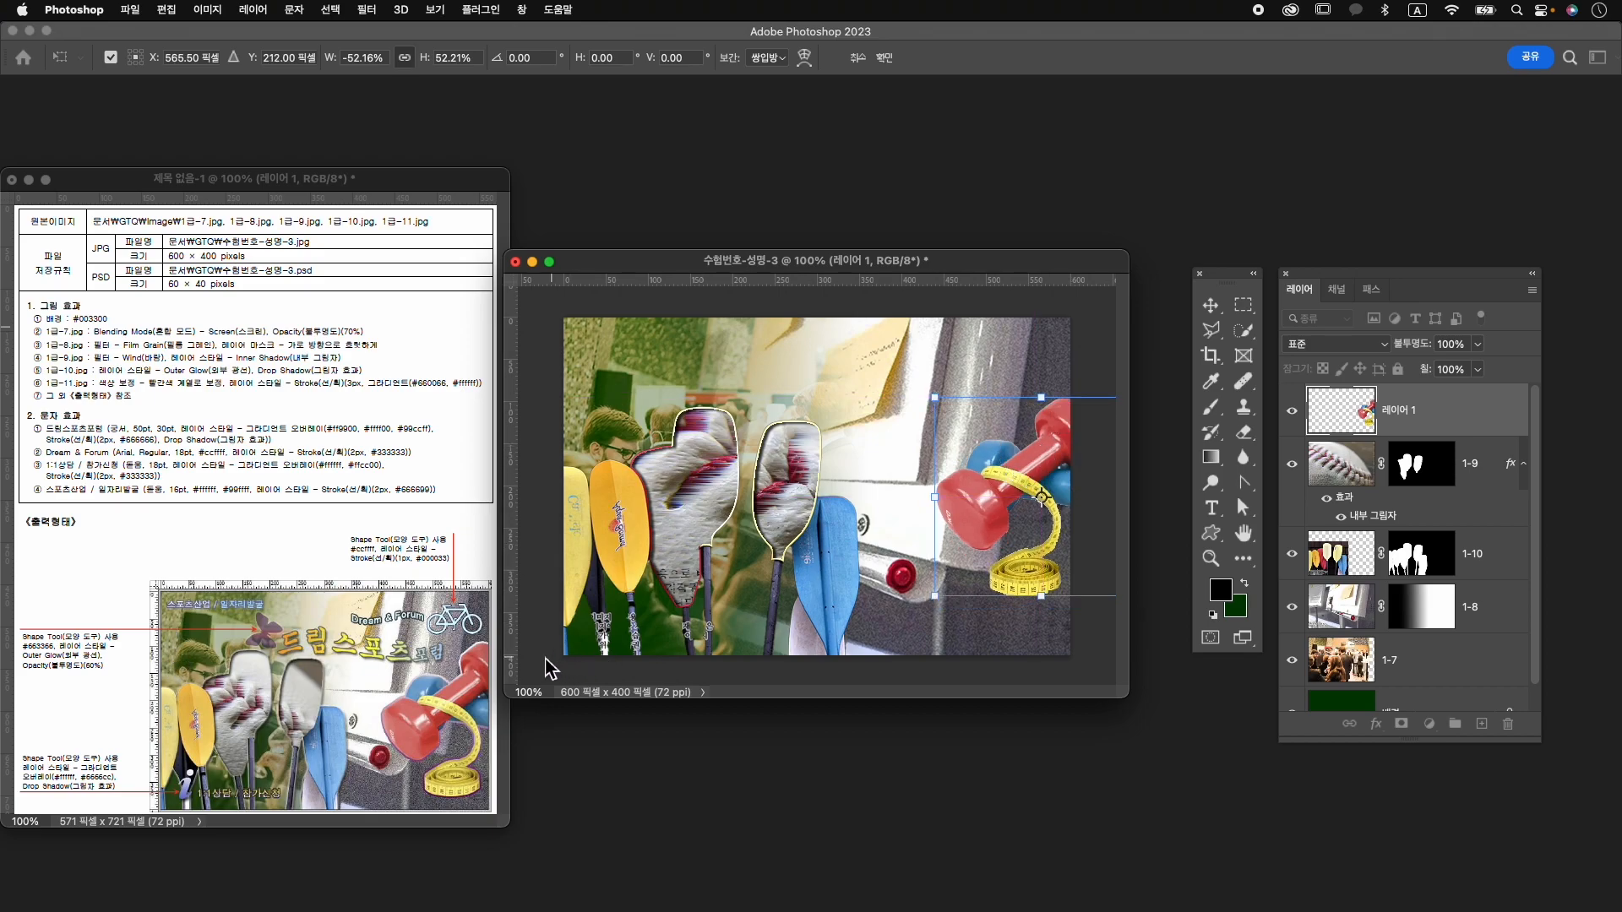
left_click_drag(939, 607, 902, 637)
left_click_drag(1034, 567, 1044, 566)
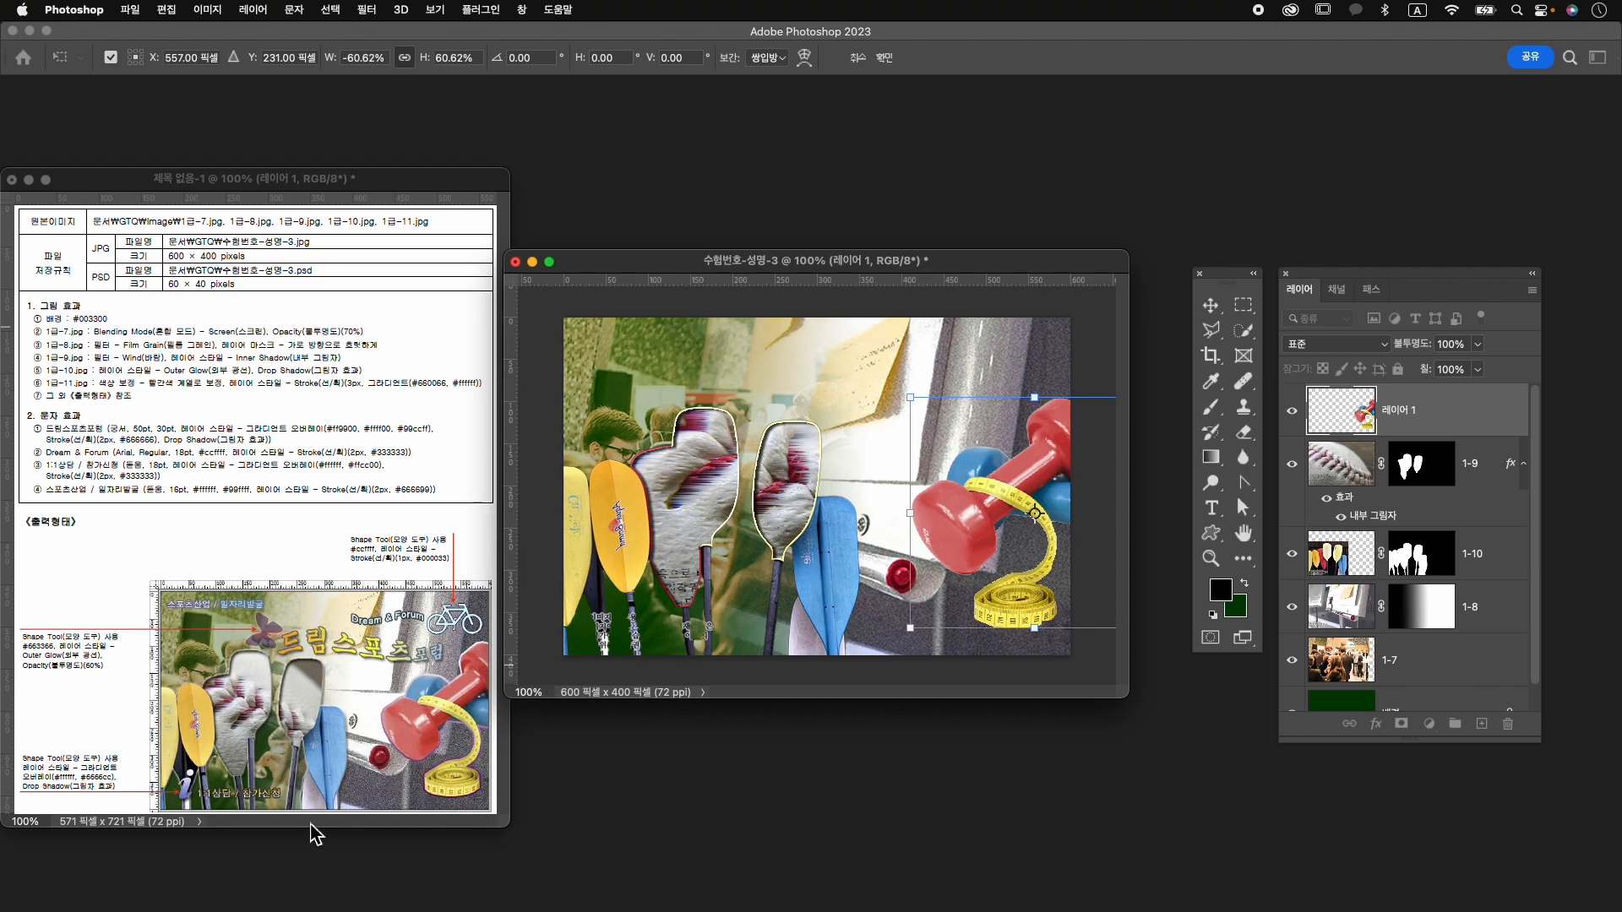
left_click_drag(910, 627, 899, 639)
key("Return")
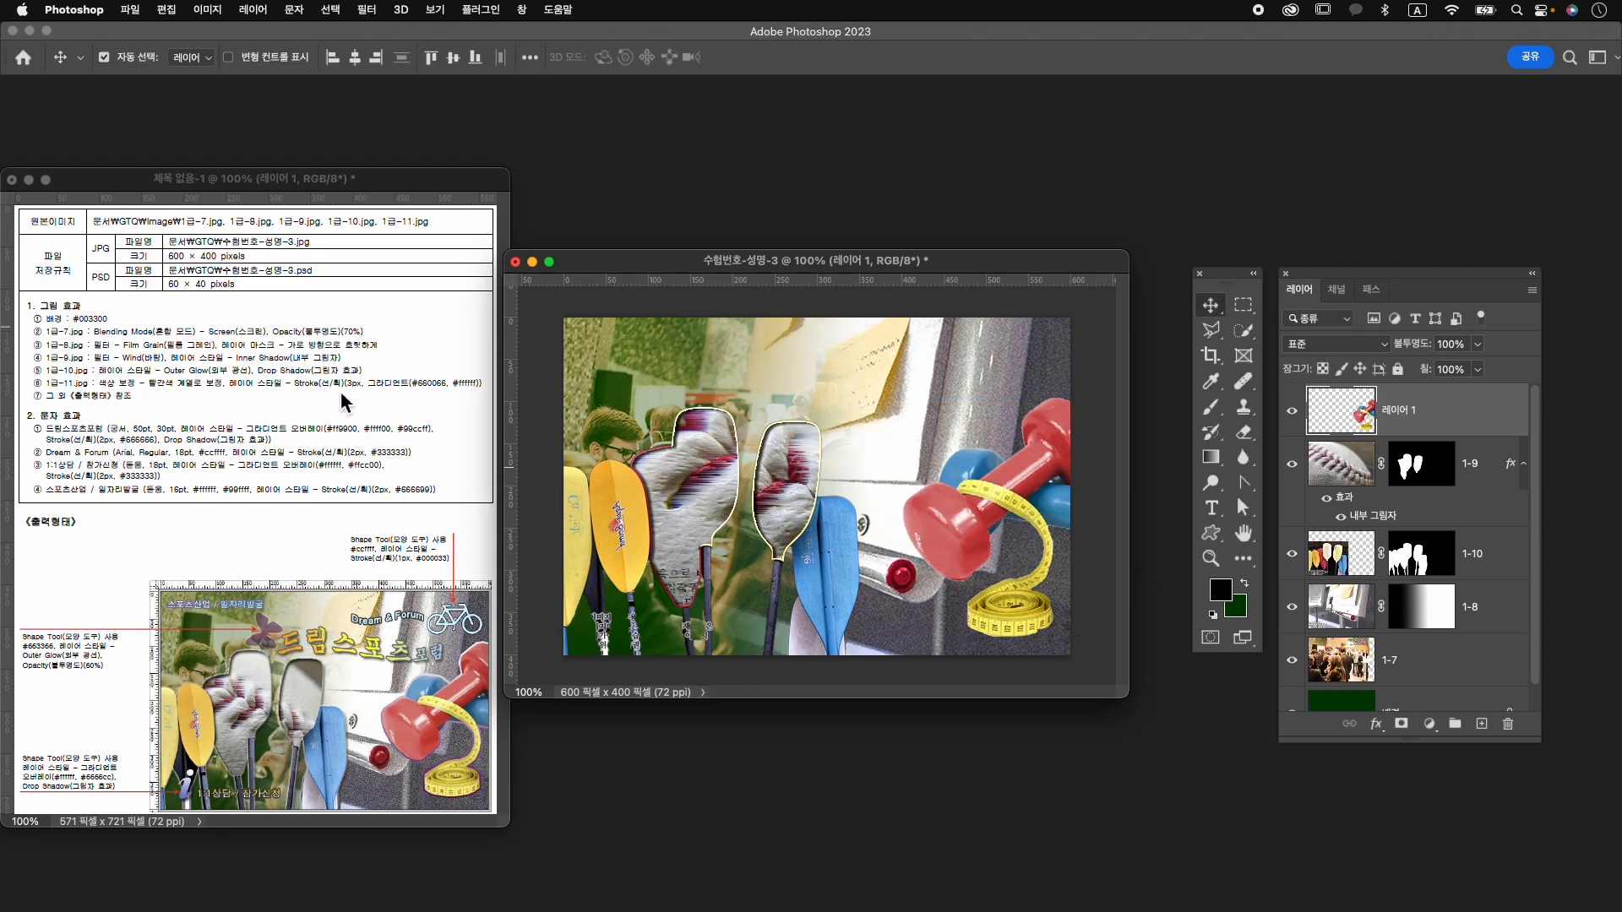
Add a 3 px outside Stroke with a gradient fill to the dumbbell layer and open its gradient for editing.
left_click(1376, 725)
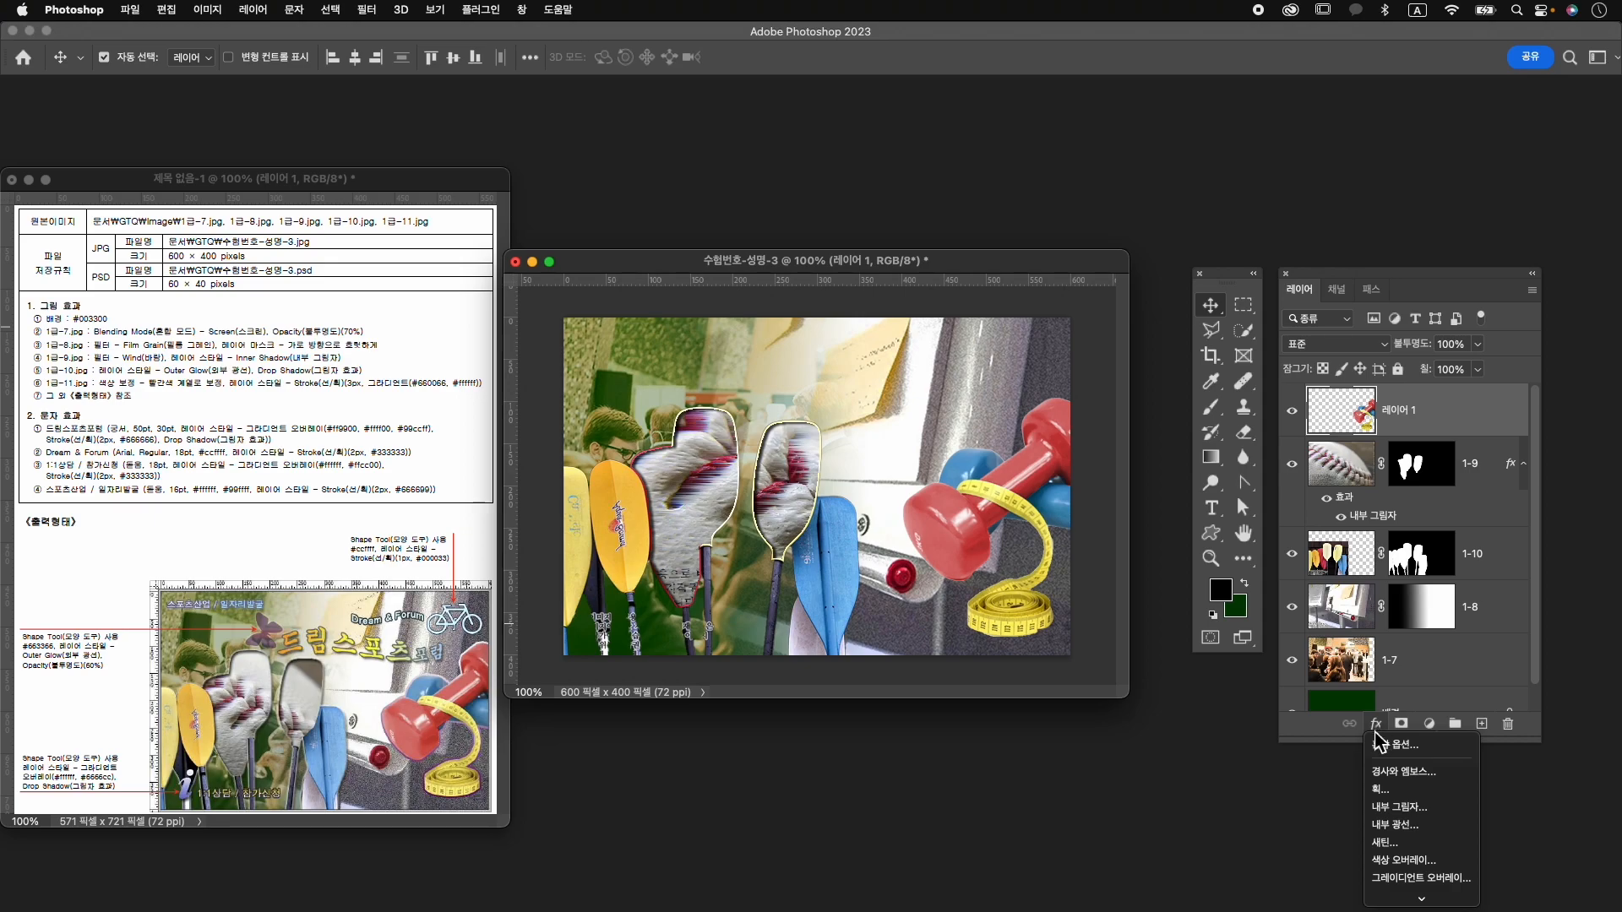
left_click(1419, 789)
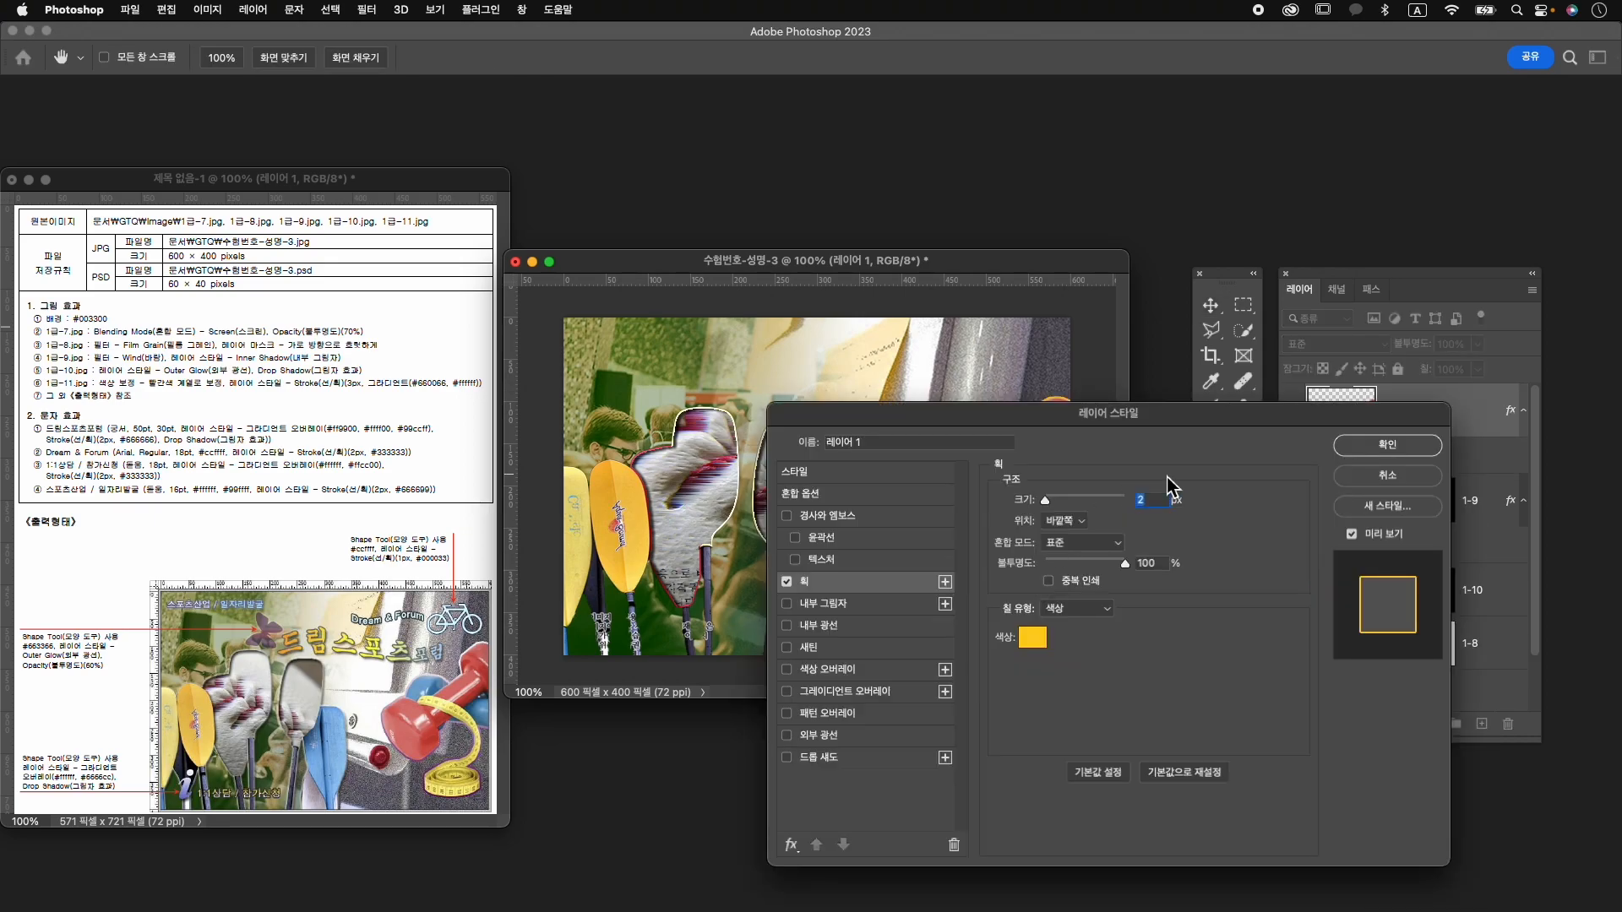
type("3")
left_click(1077, 608)
left_click(1090, 627)
left_click(1092, 650)
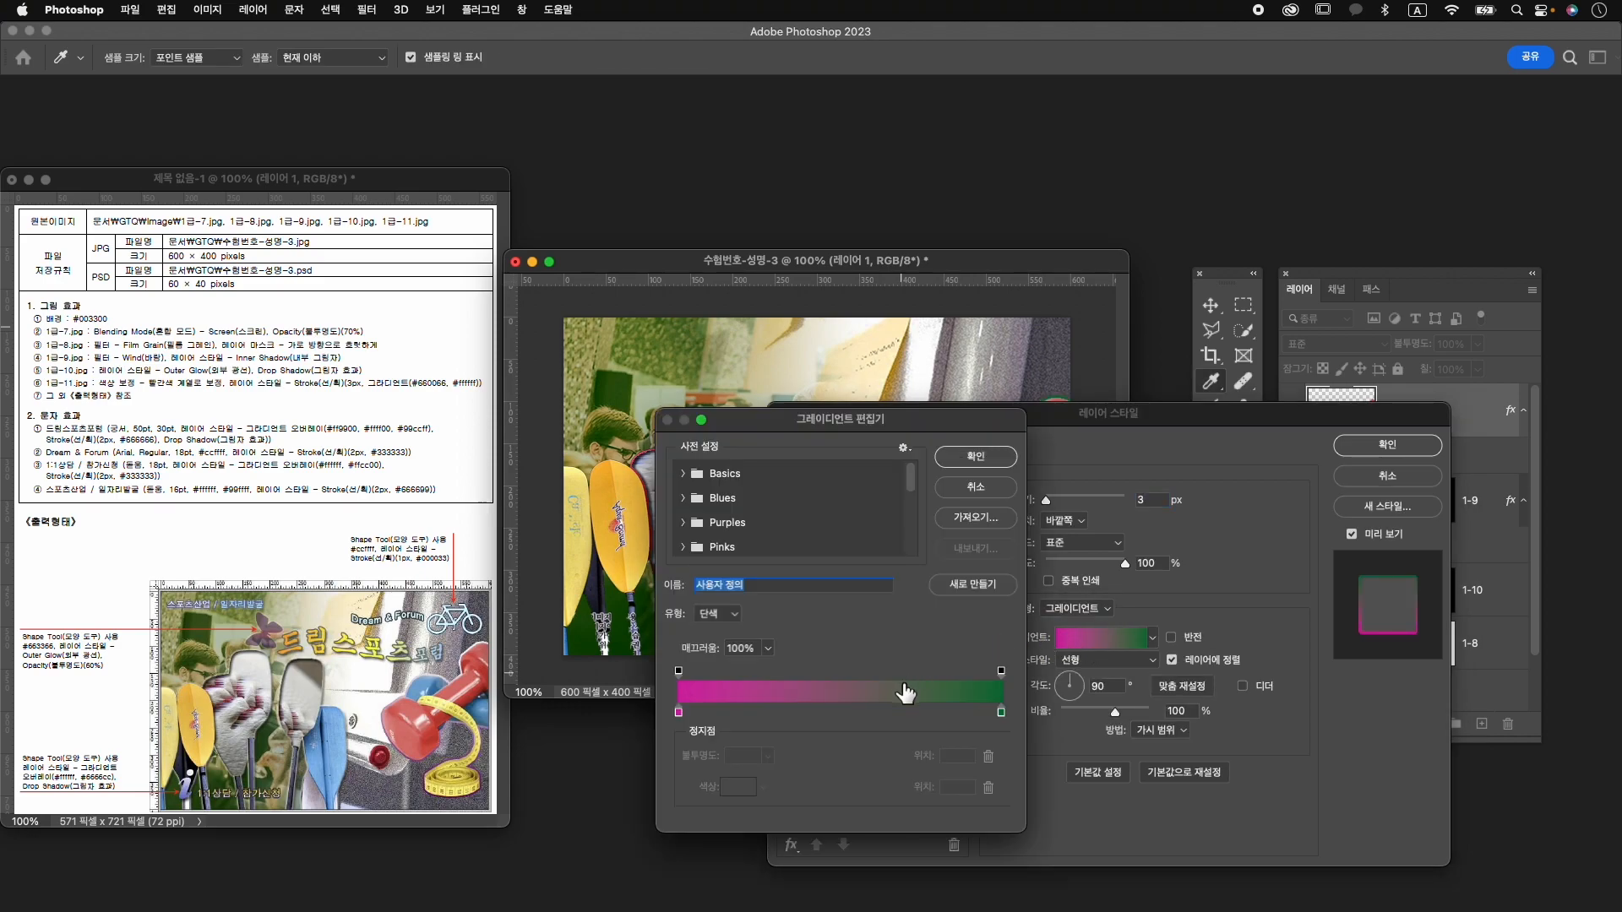
Set the stroke gradient to run from #660066 to #ffffff and apply the layer style.
double_click(680, 713)
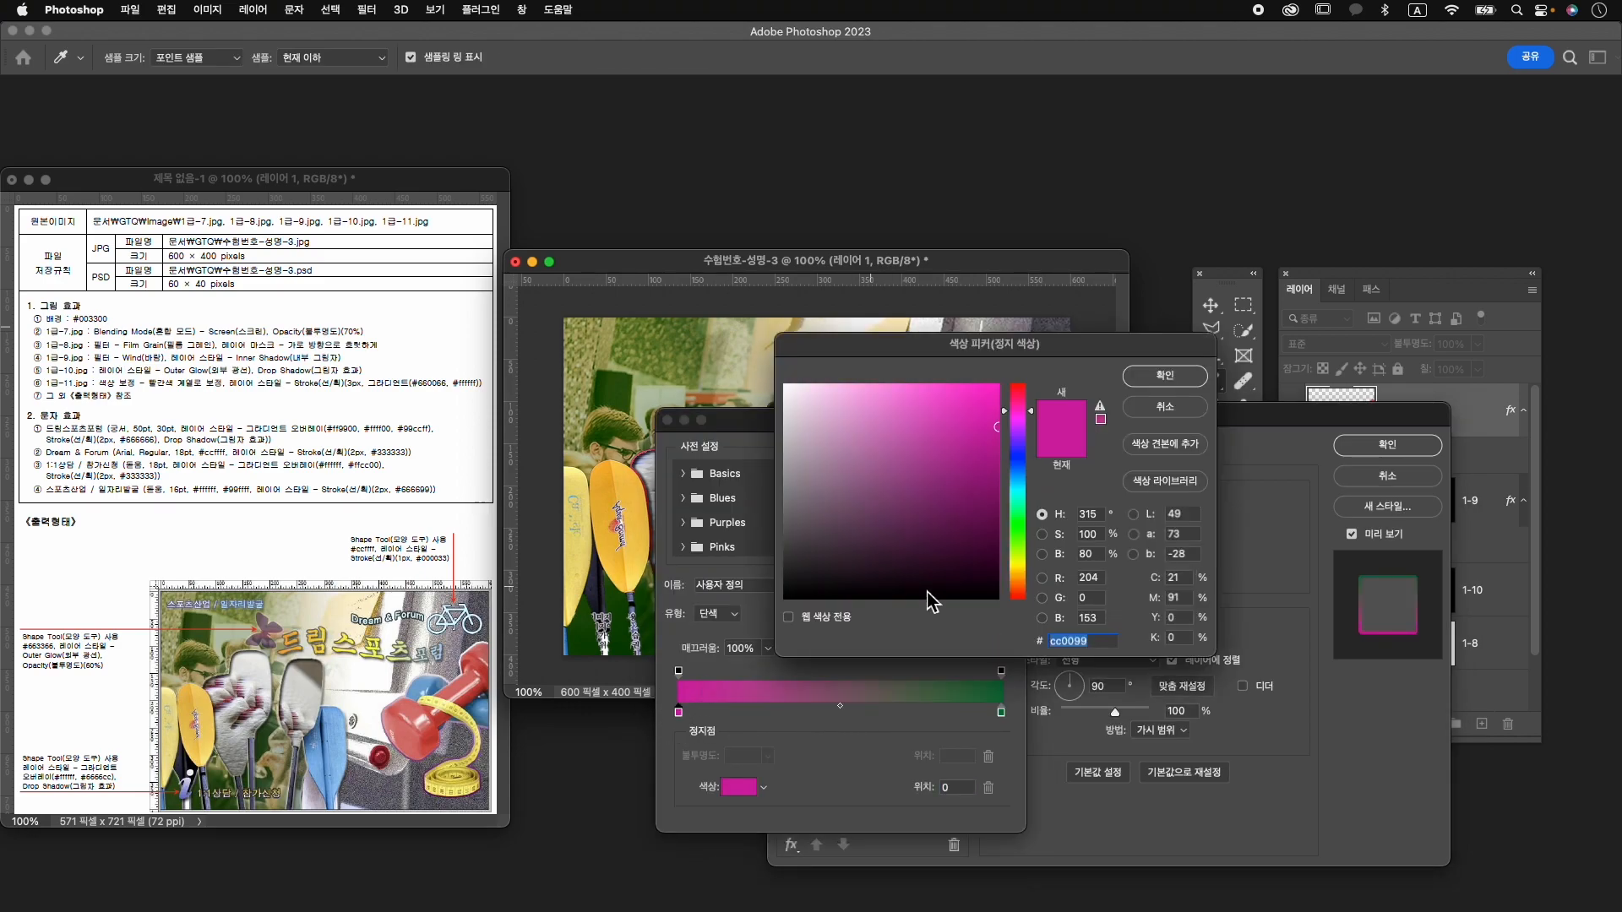
type("66")
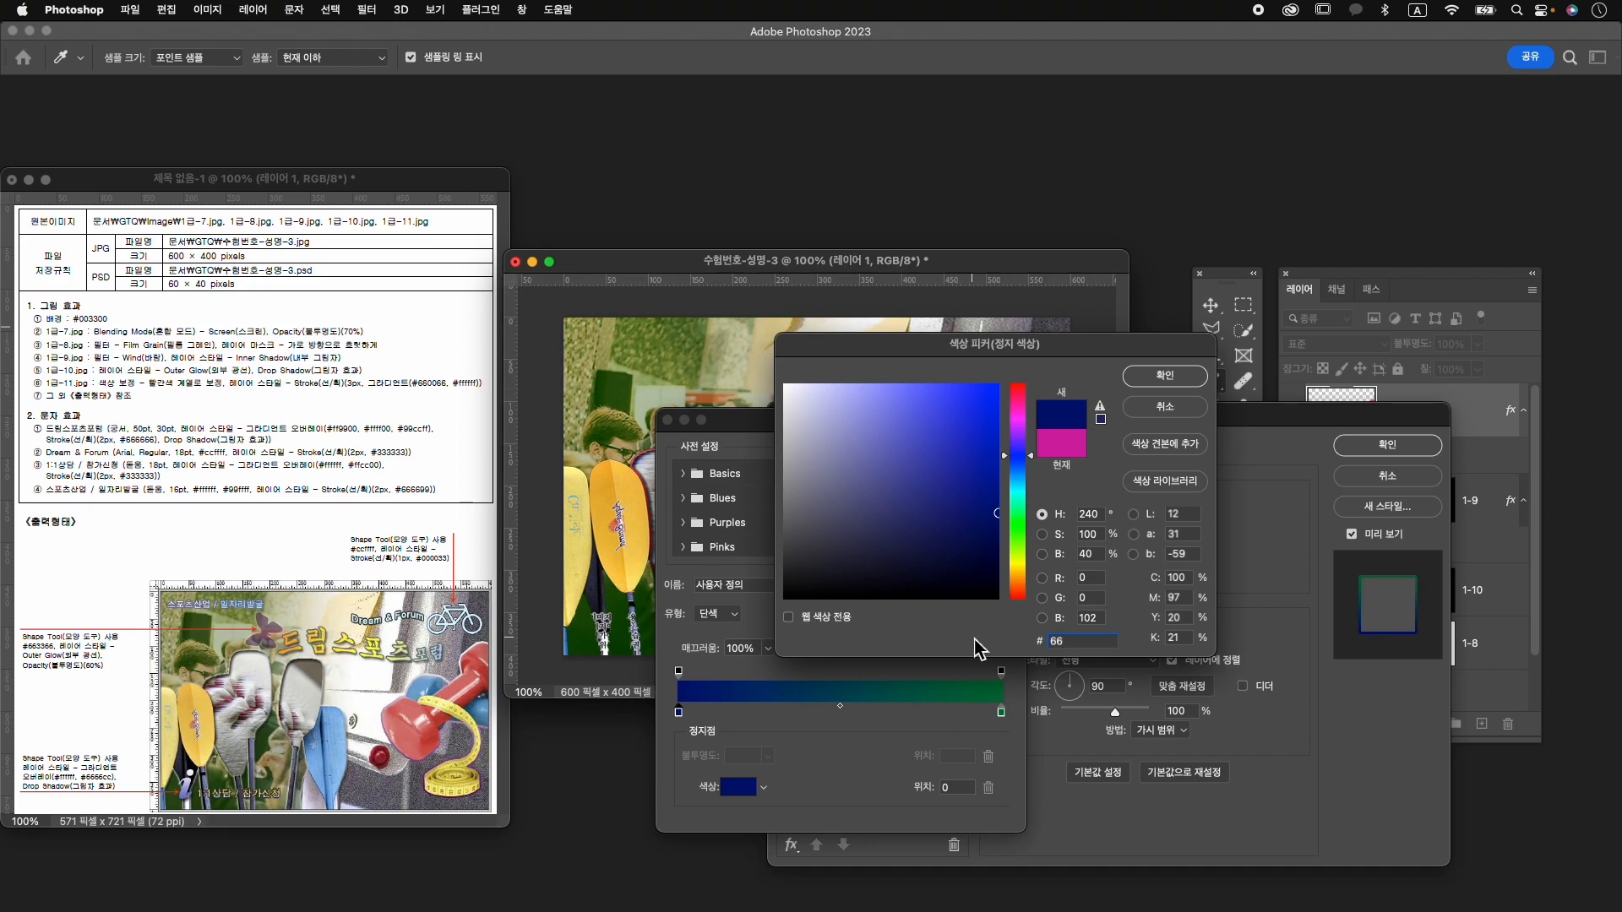
type("0066")
key("Return")
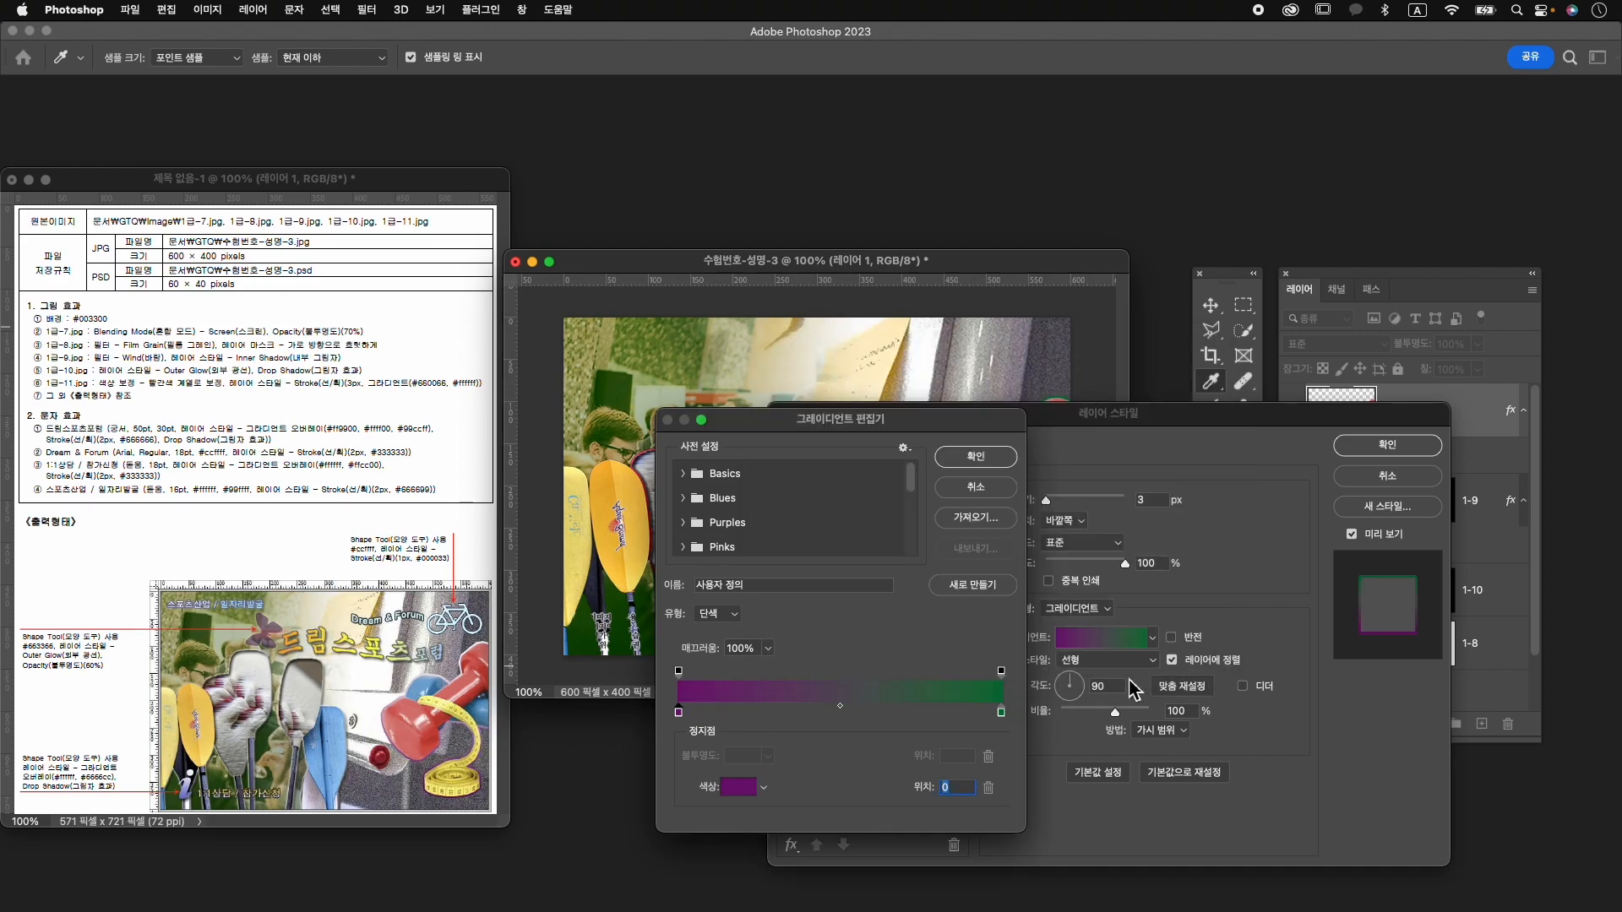
double_click(1001, 712)
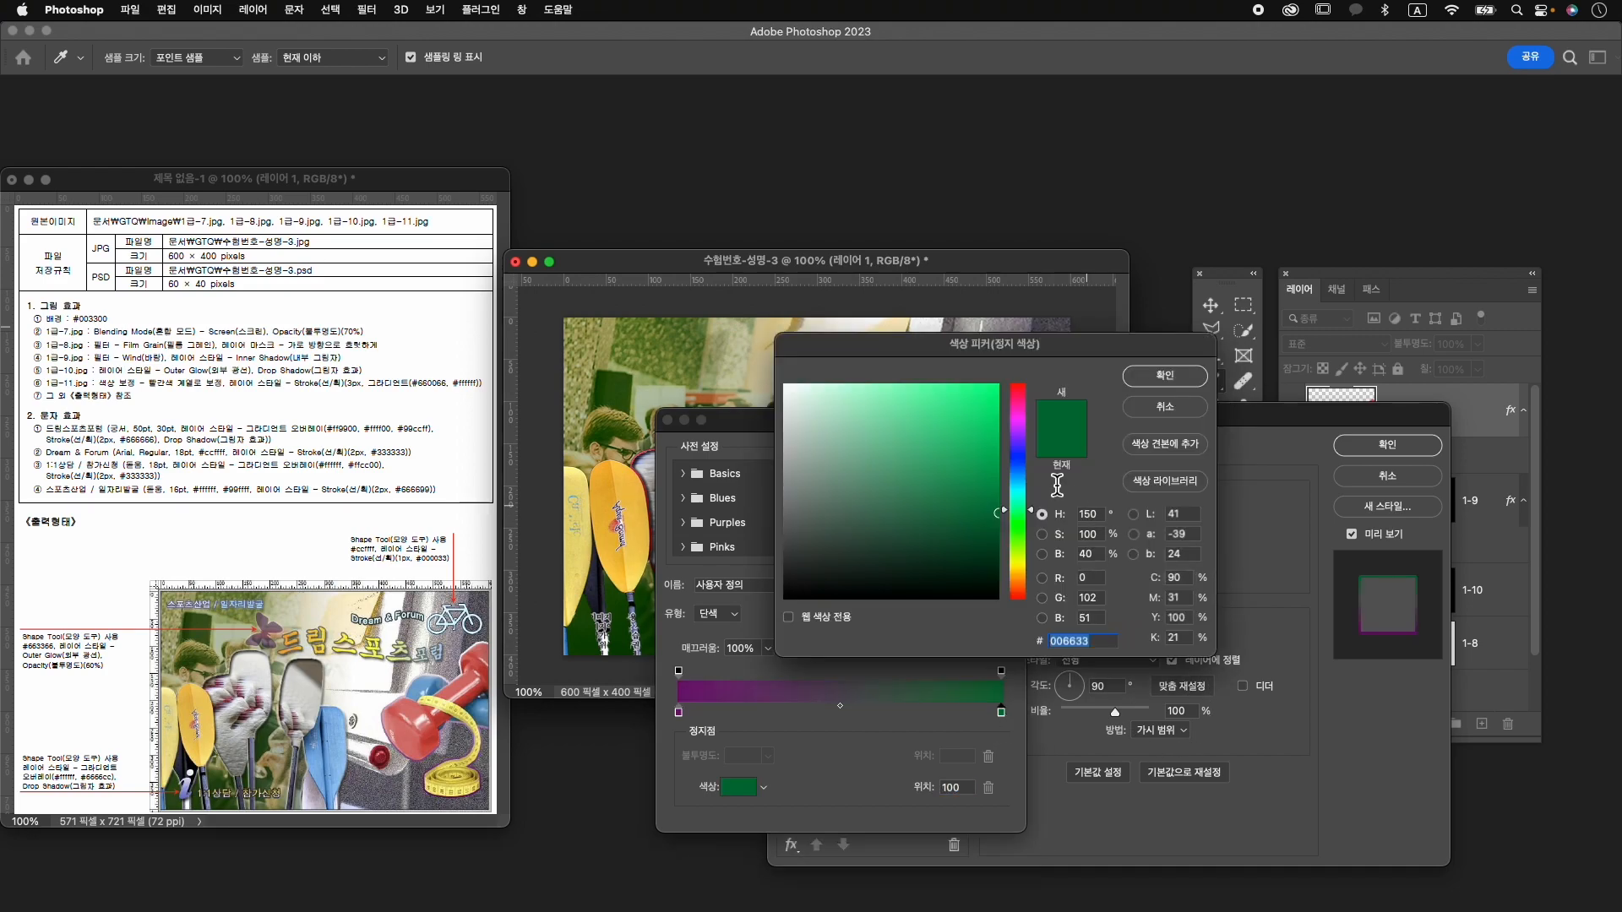
type("ffffff")
left_click(1179, 382)
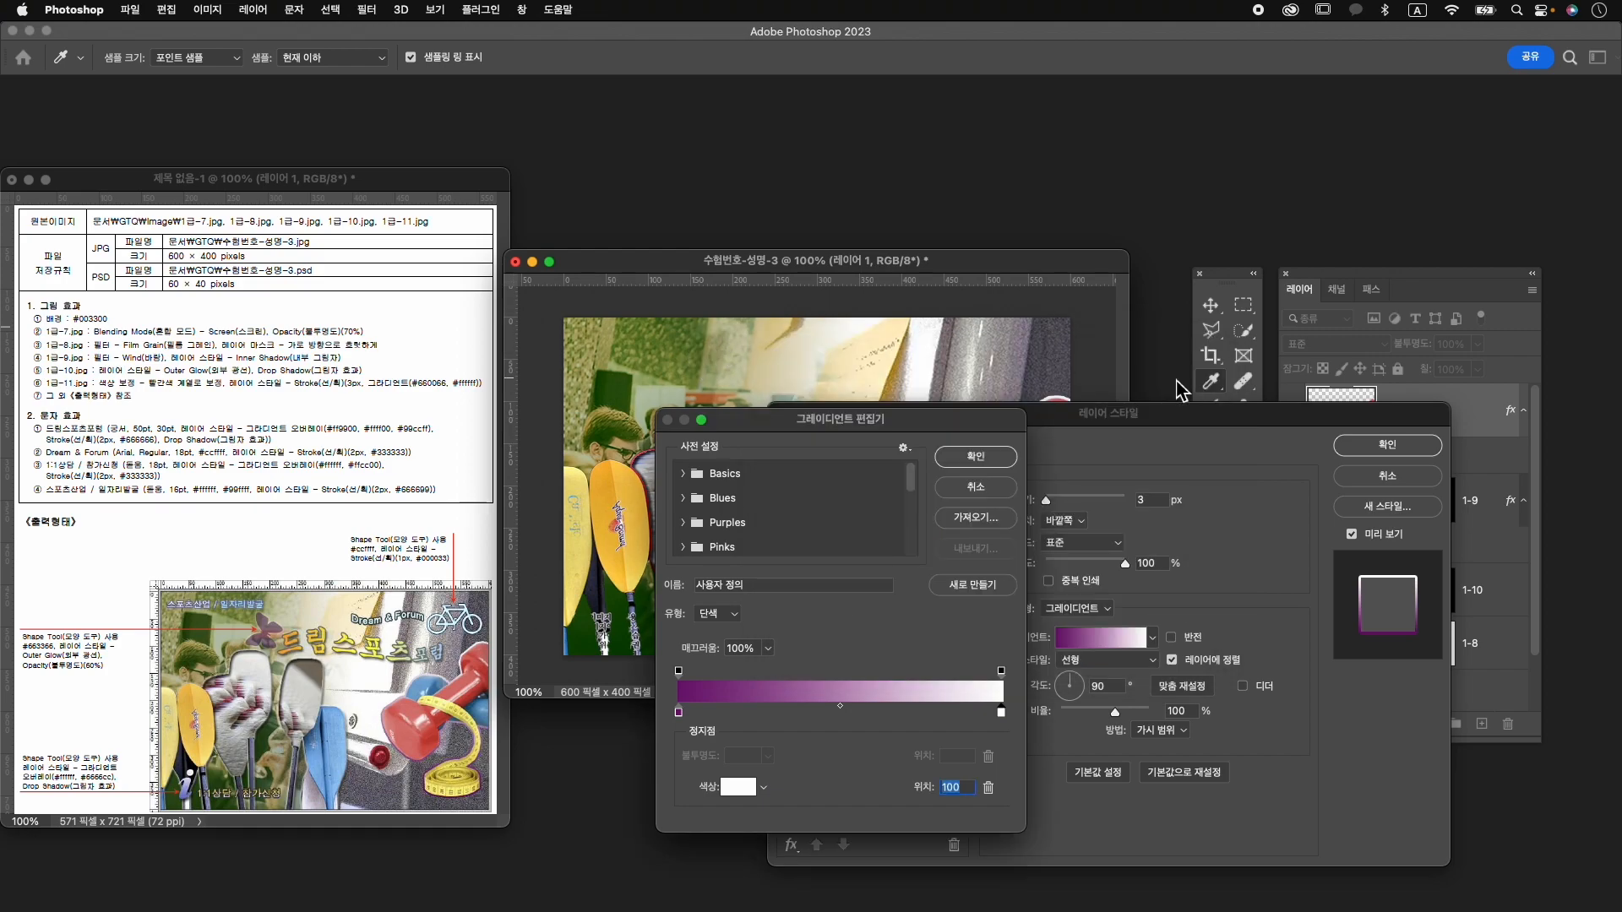
left_click(976, 457)
left_click_drag(935, 416, 906, 639)
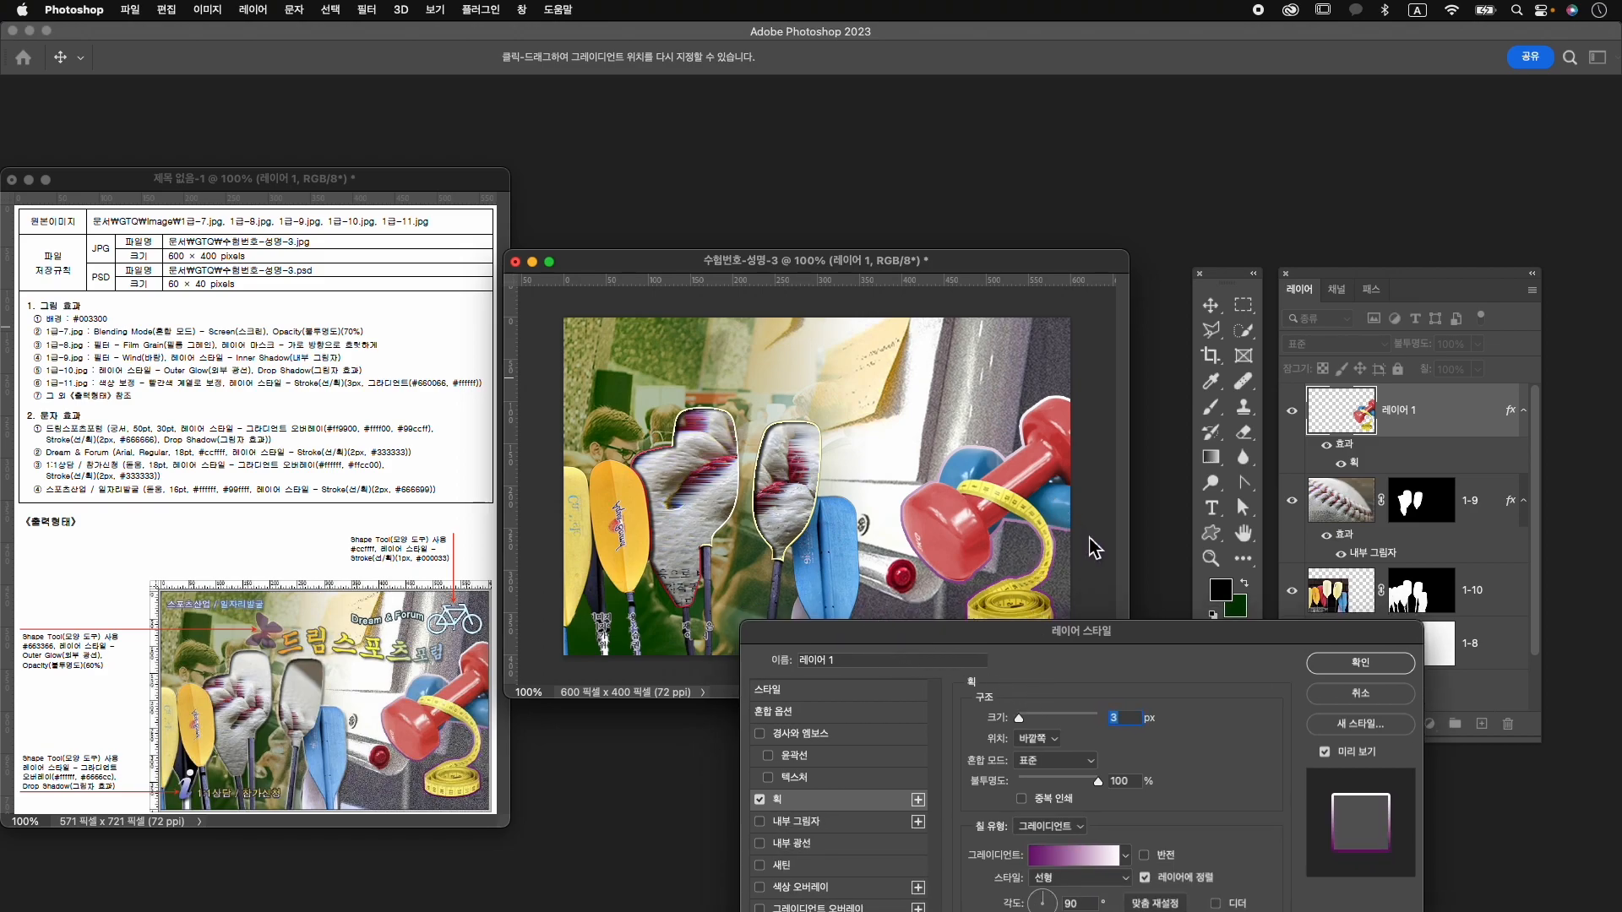
left_click_drag(1153, 647, 1151, 613)
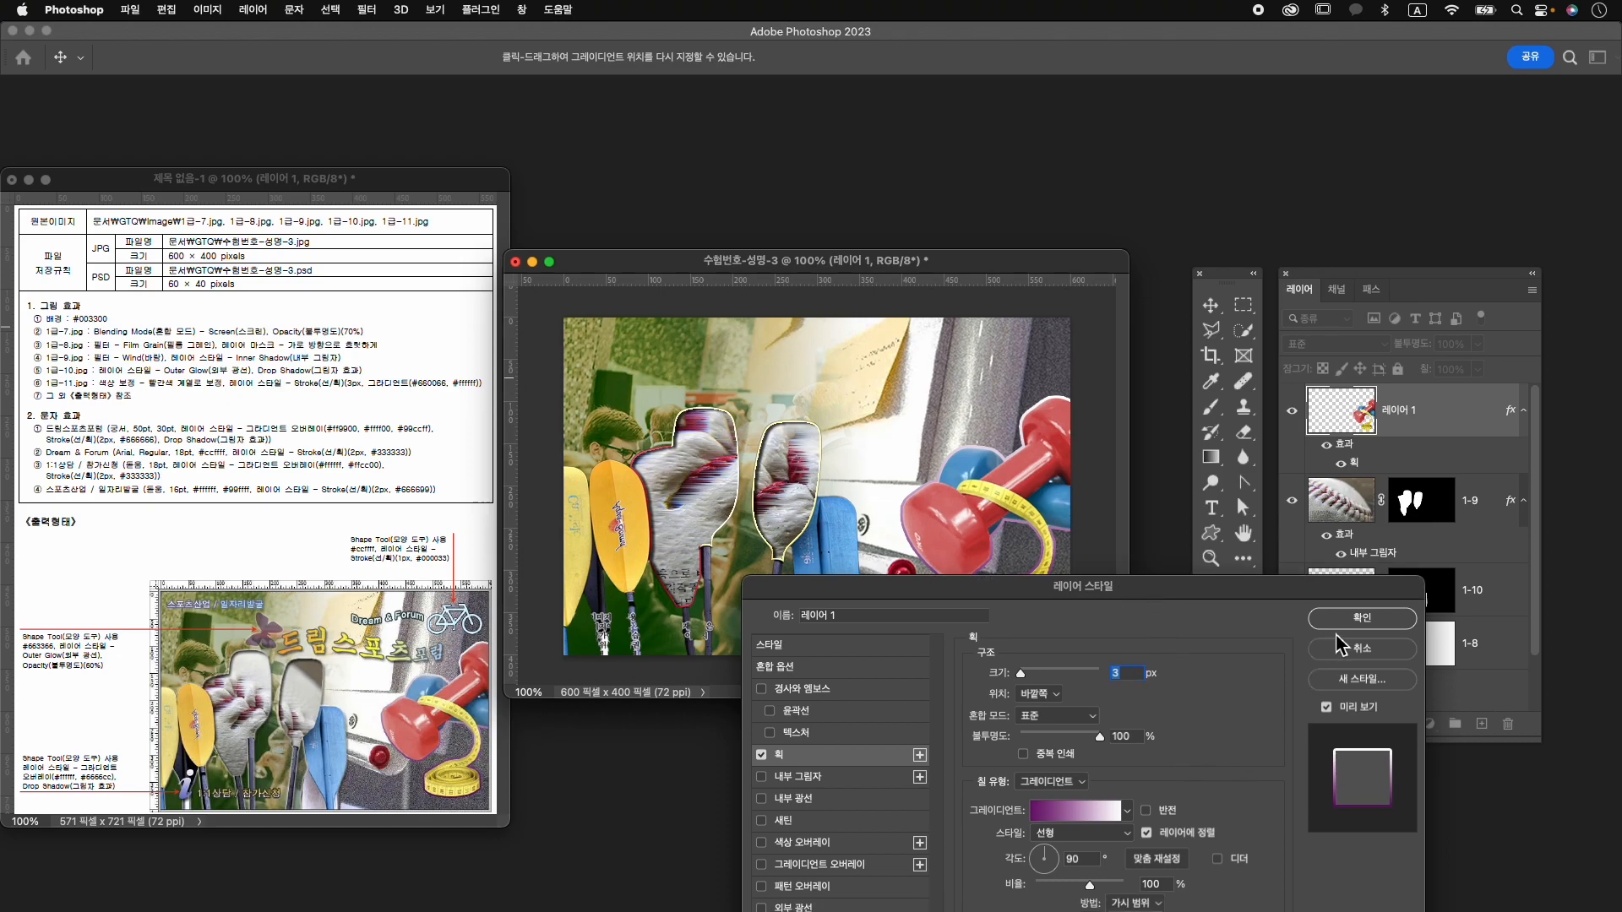
left_click(1362, 628)
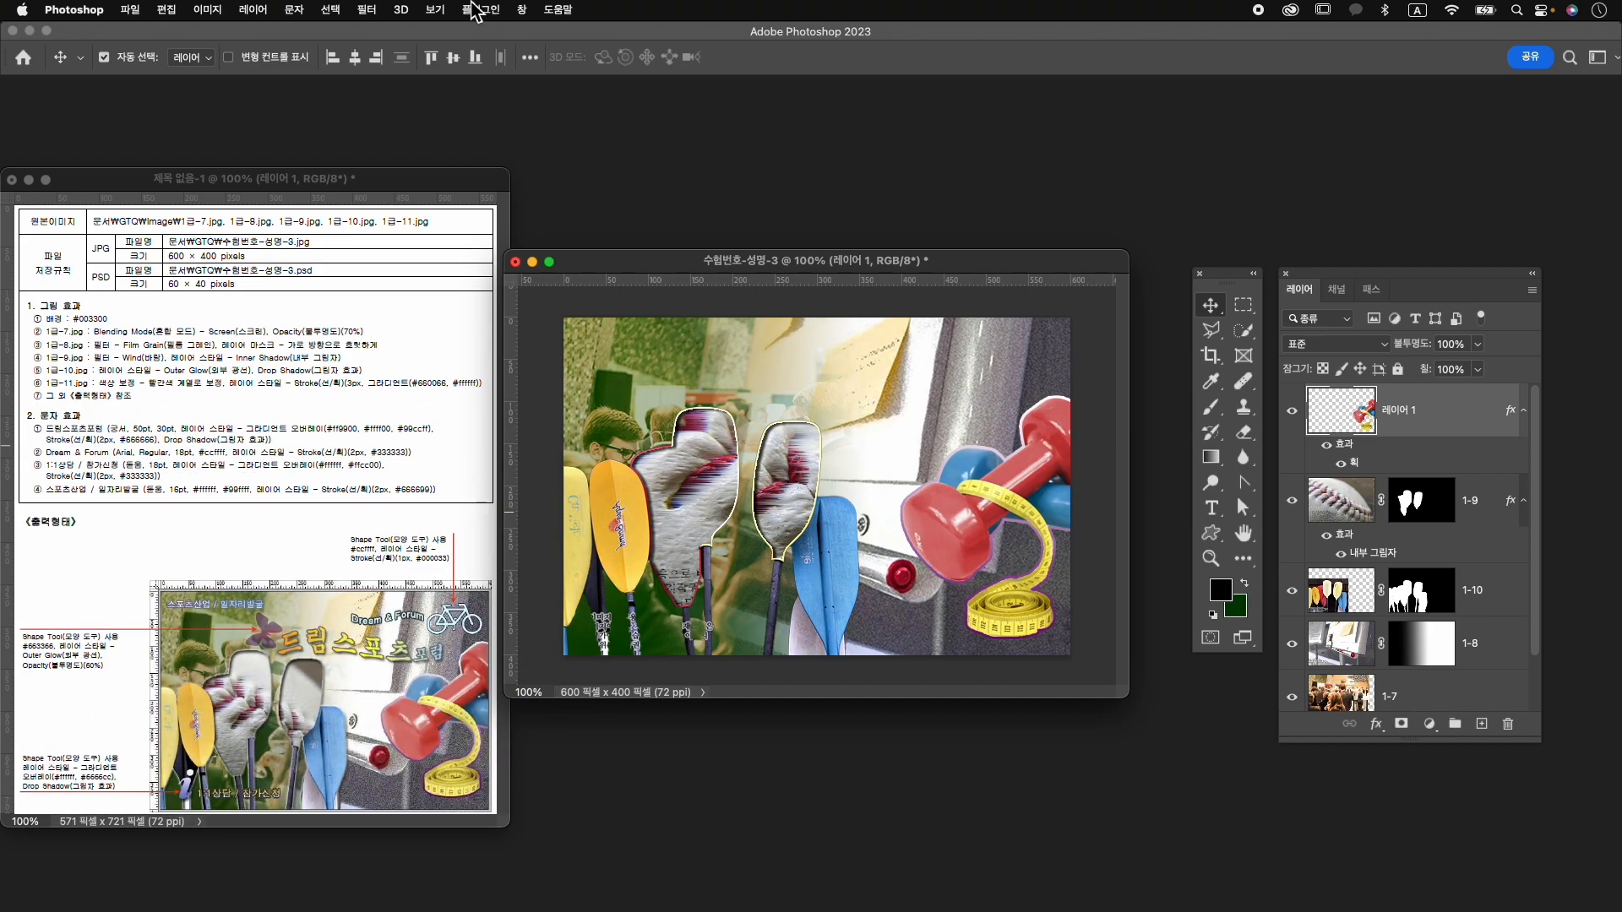
Rename the dumbbell layer as 1-11.
left_click(524, 10)
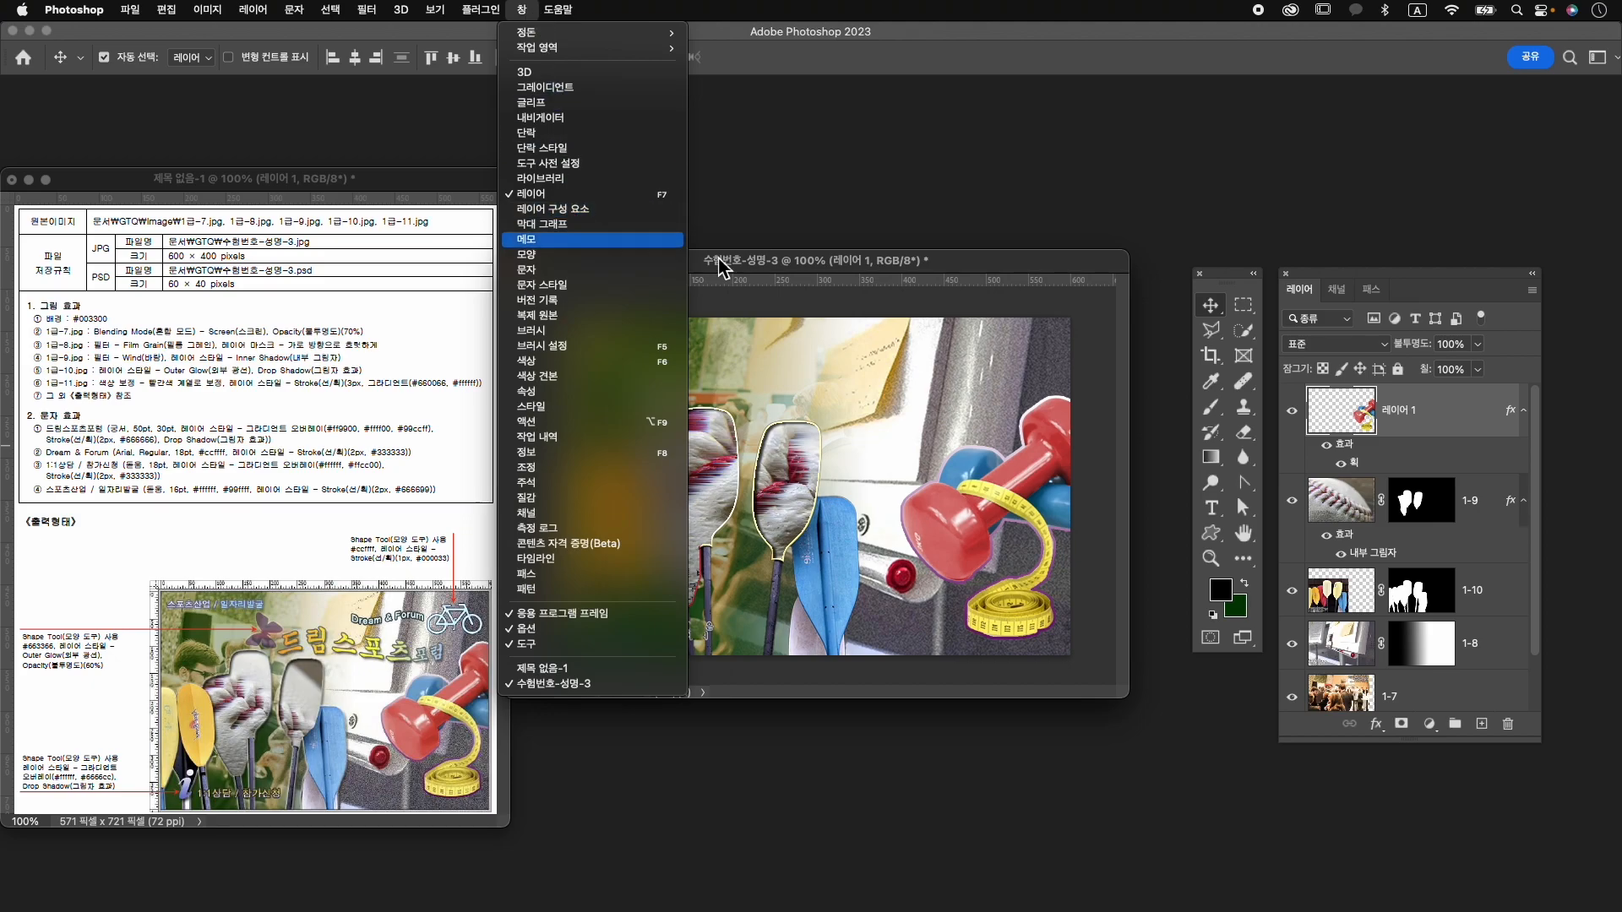
left_click(1475, 411)
double_click(1414, 411)
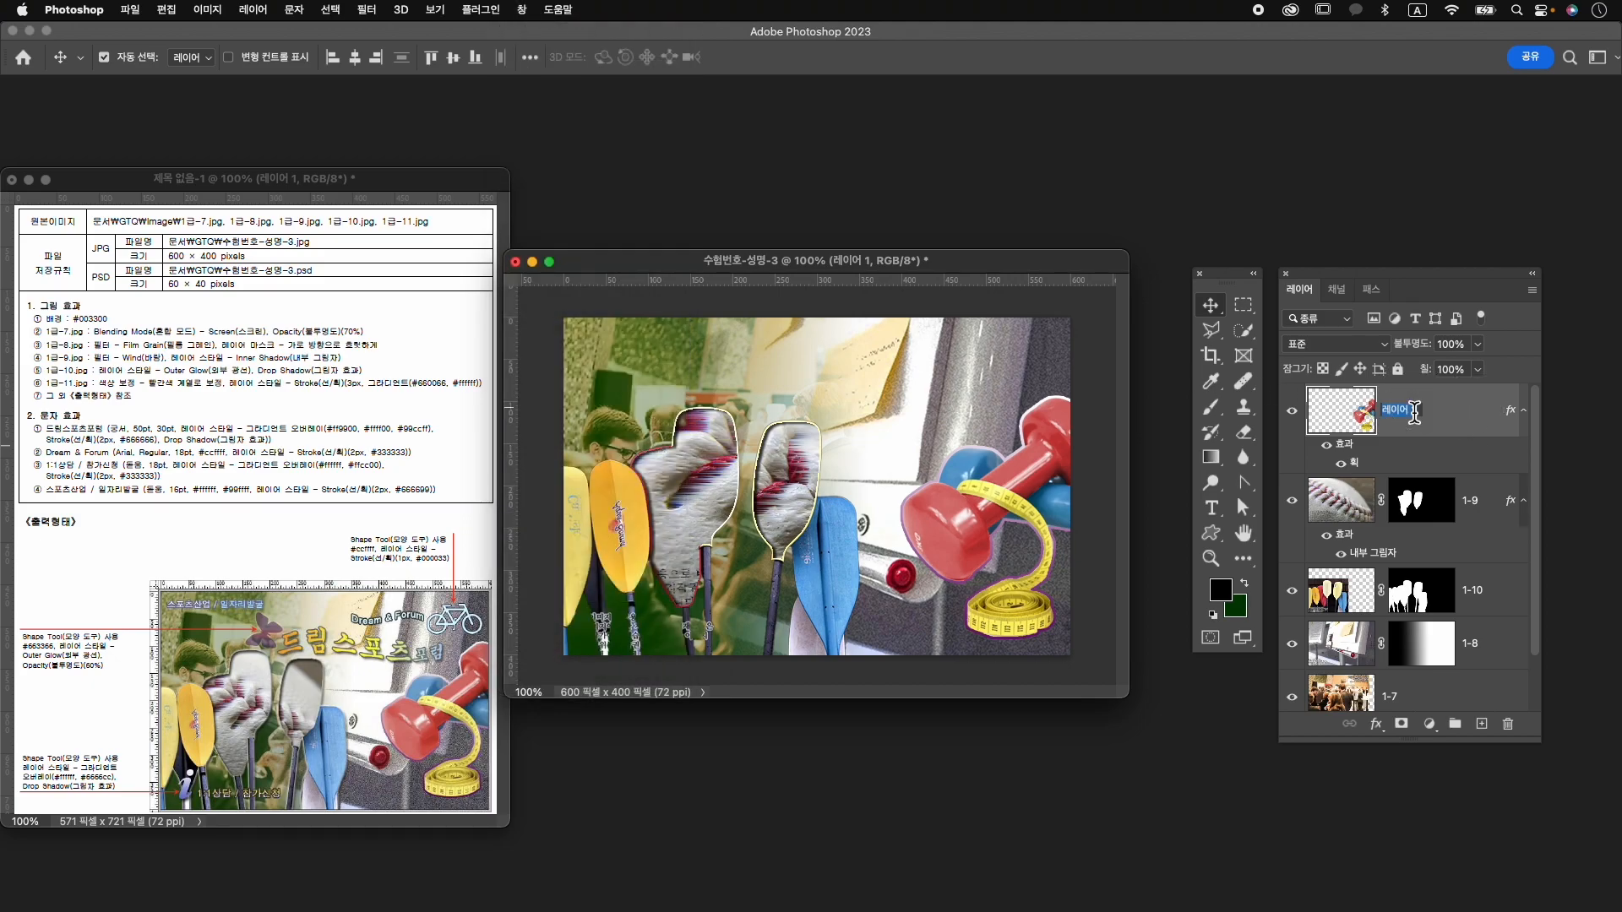
key("BackSpace")
key("Return")
Show the custom shapes library and search it for 나비.
left_click(525, 11)
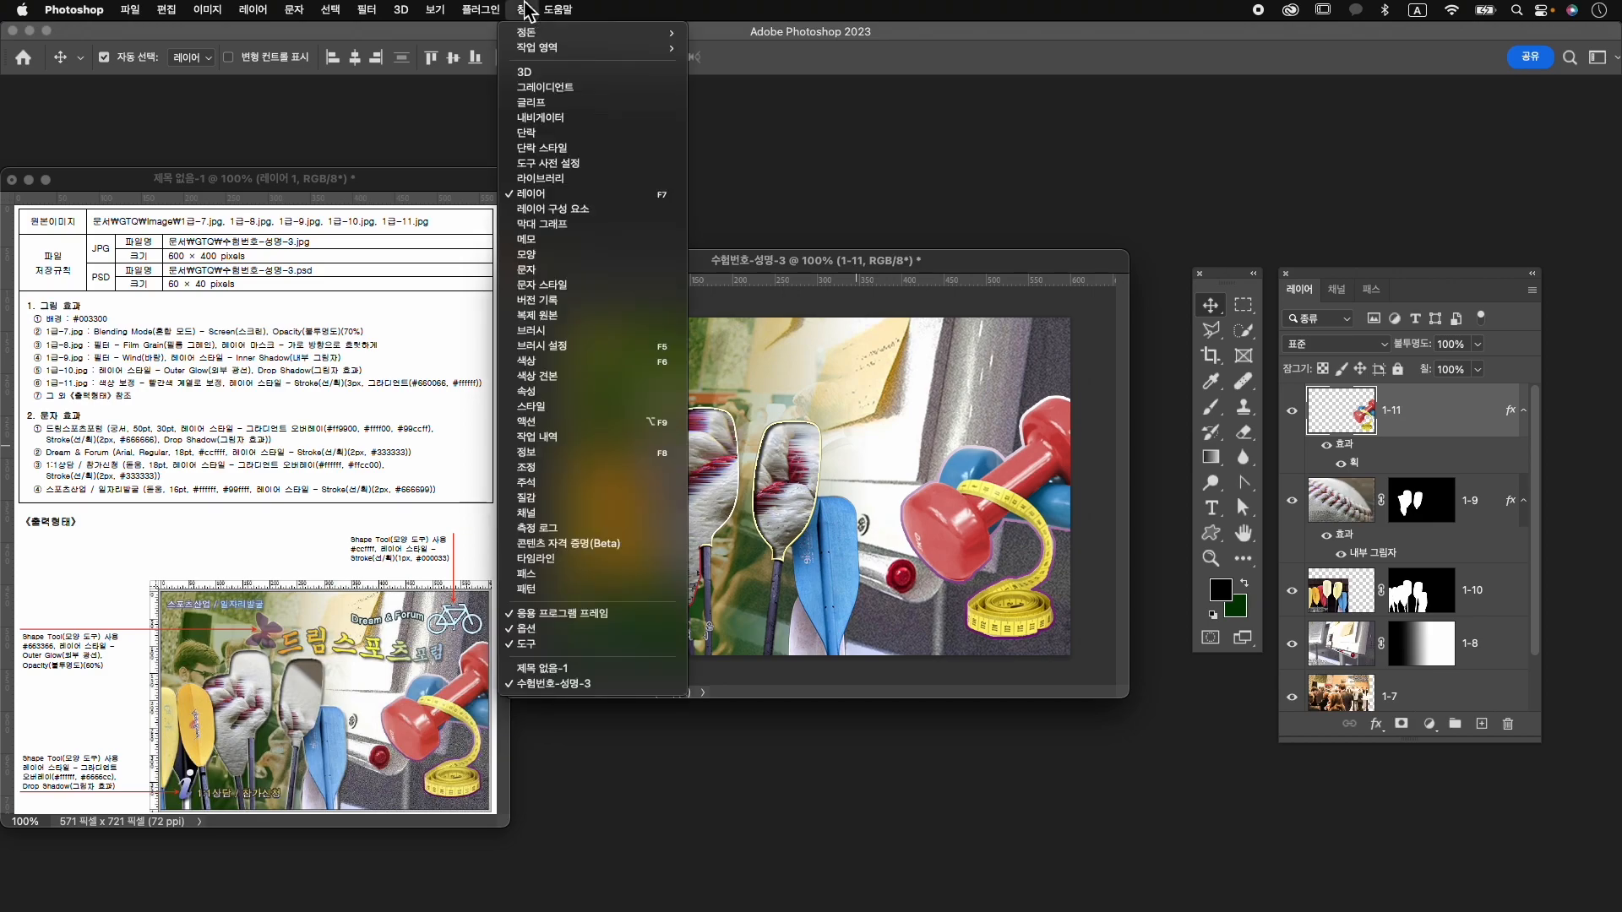
left_click(538, 259)
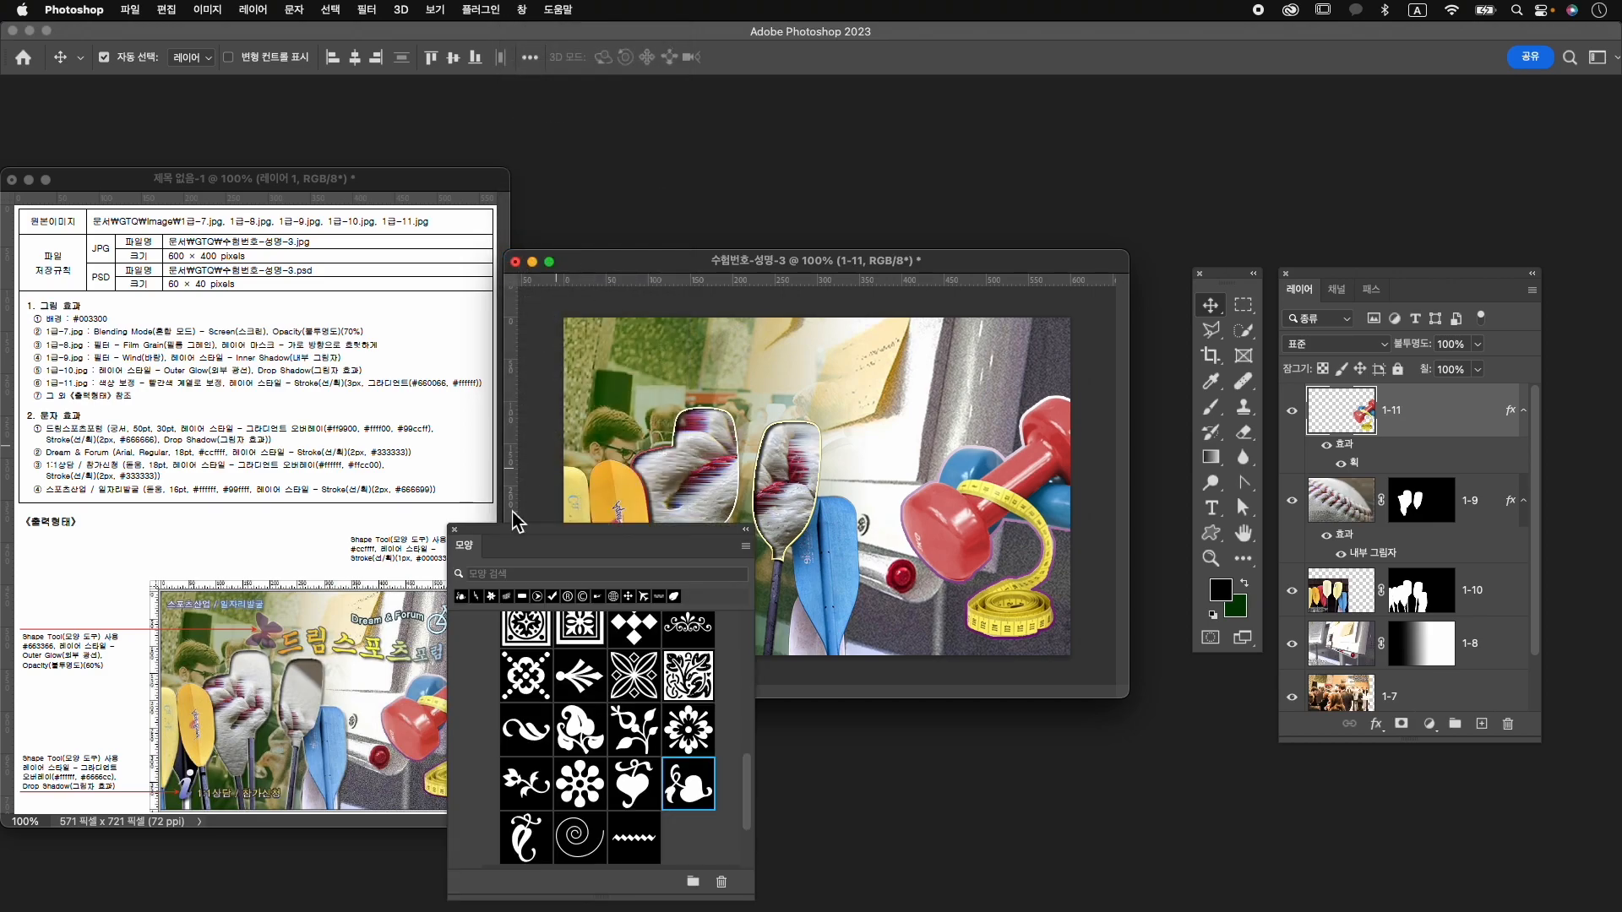
left_click_drag(591, 541, 1208, 93)
left_click(1146, 129)
type("sk")
key("BackSpace")
key("BackSpace")
key("Caps_Lock")
type("납ㅣ")
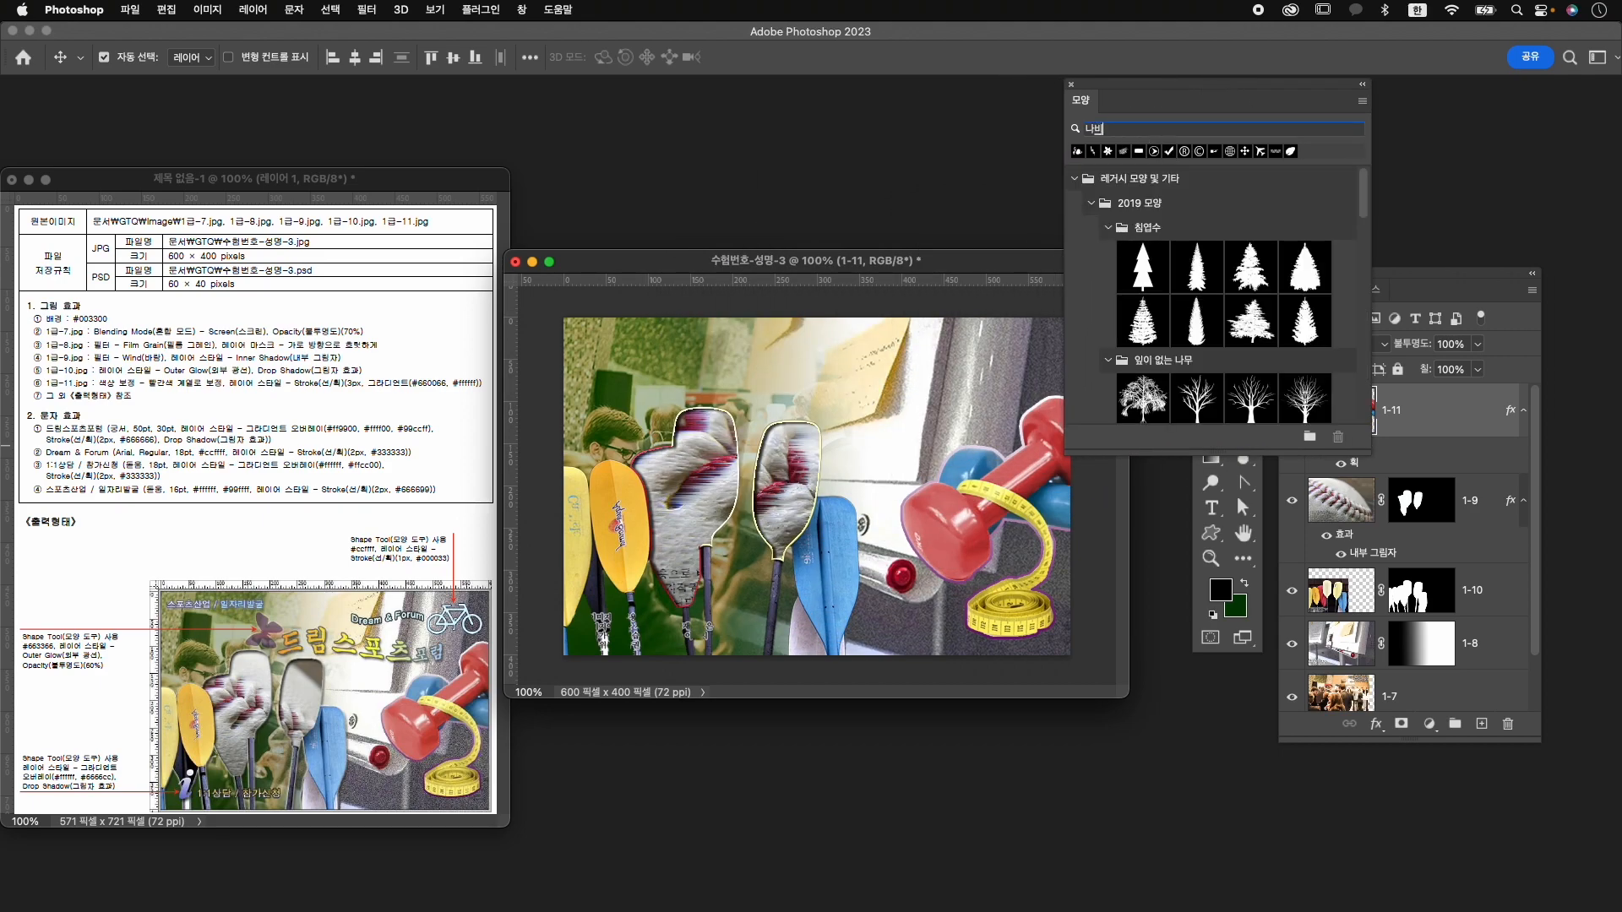
Draw the legacy 자연 butterfly with the Custom Shape tool, about 71 × 62 px, above the baseball-textured paddles.
scroll(1191, 342, "down", 15)
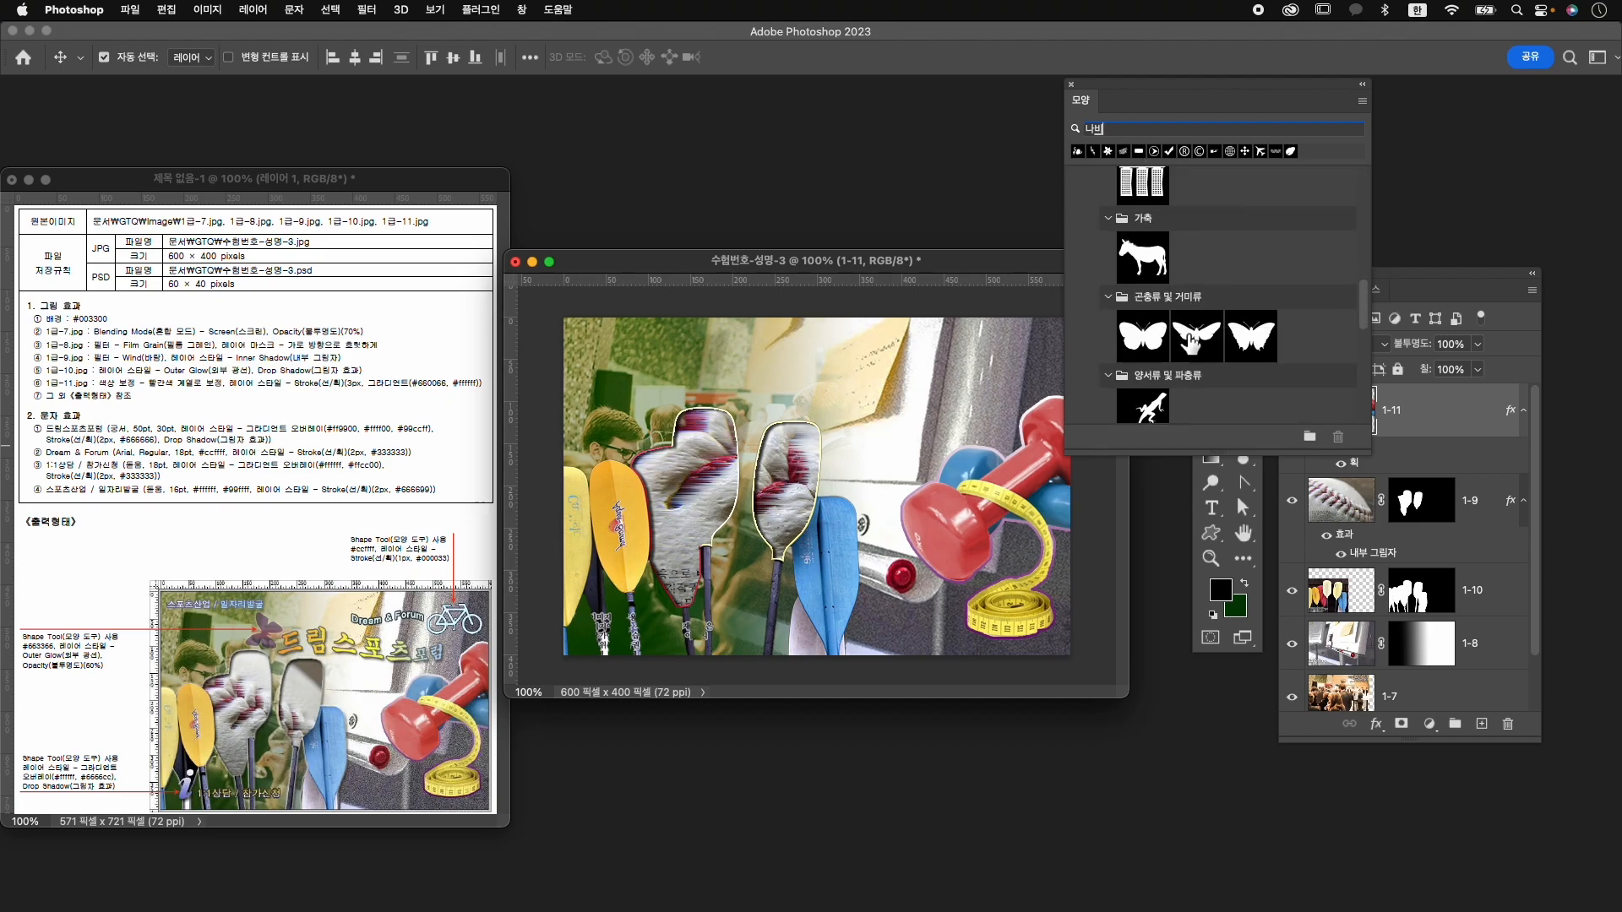
scroll(1191, 342, "up", 5)
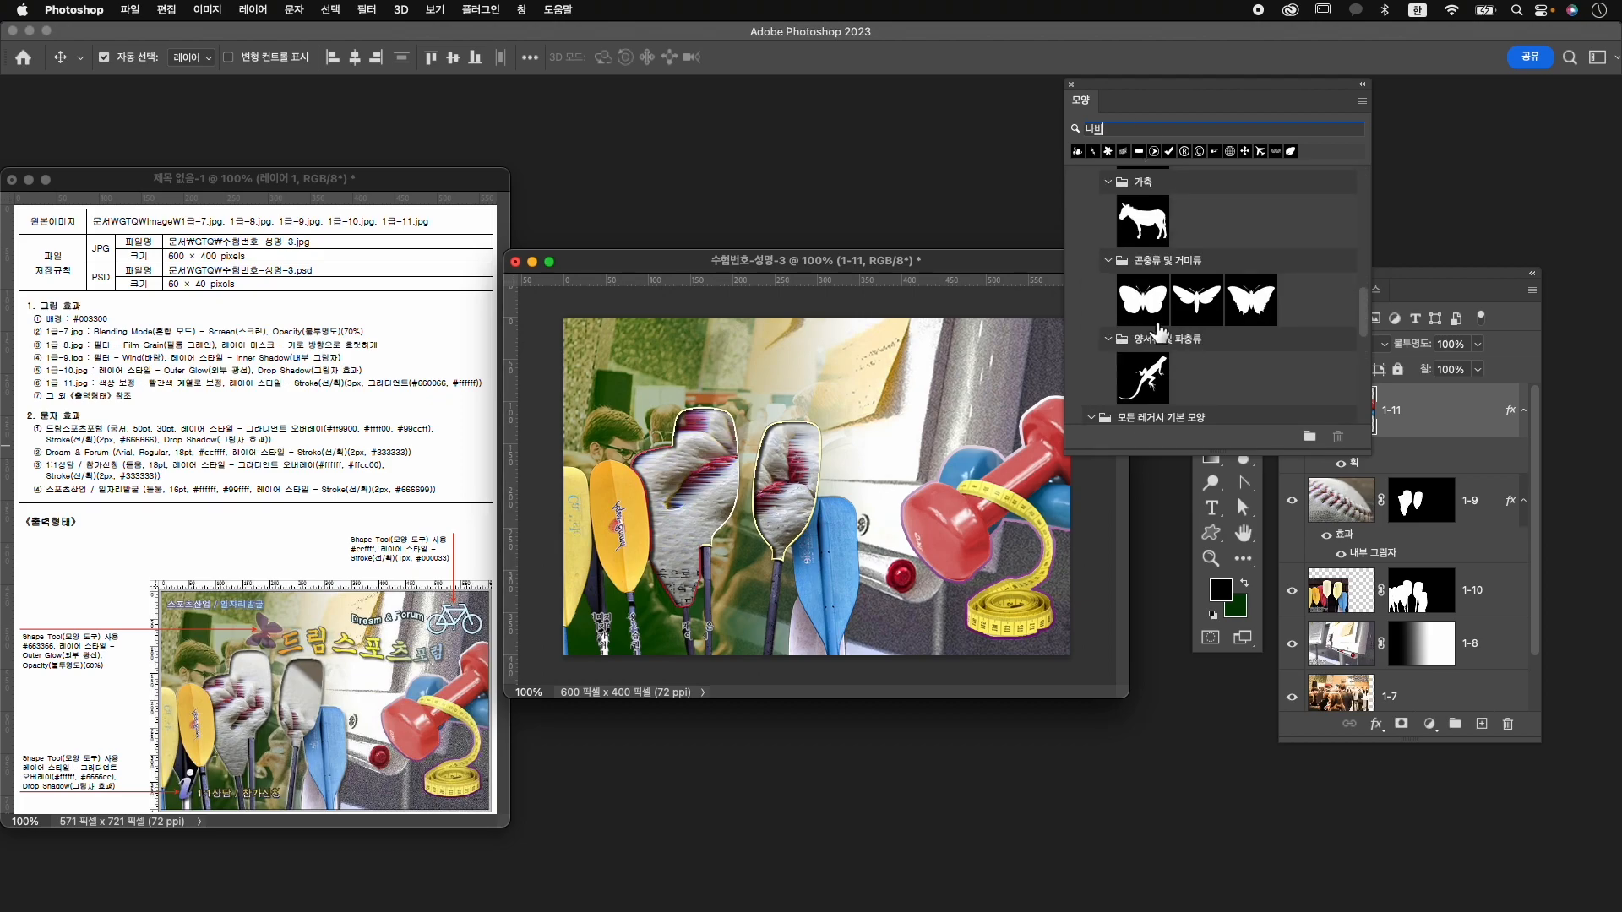
scroll(1219, 361, "down", 3)
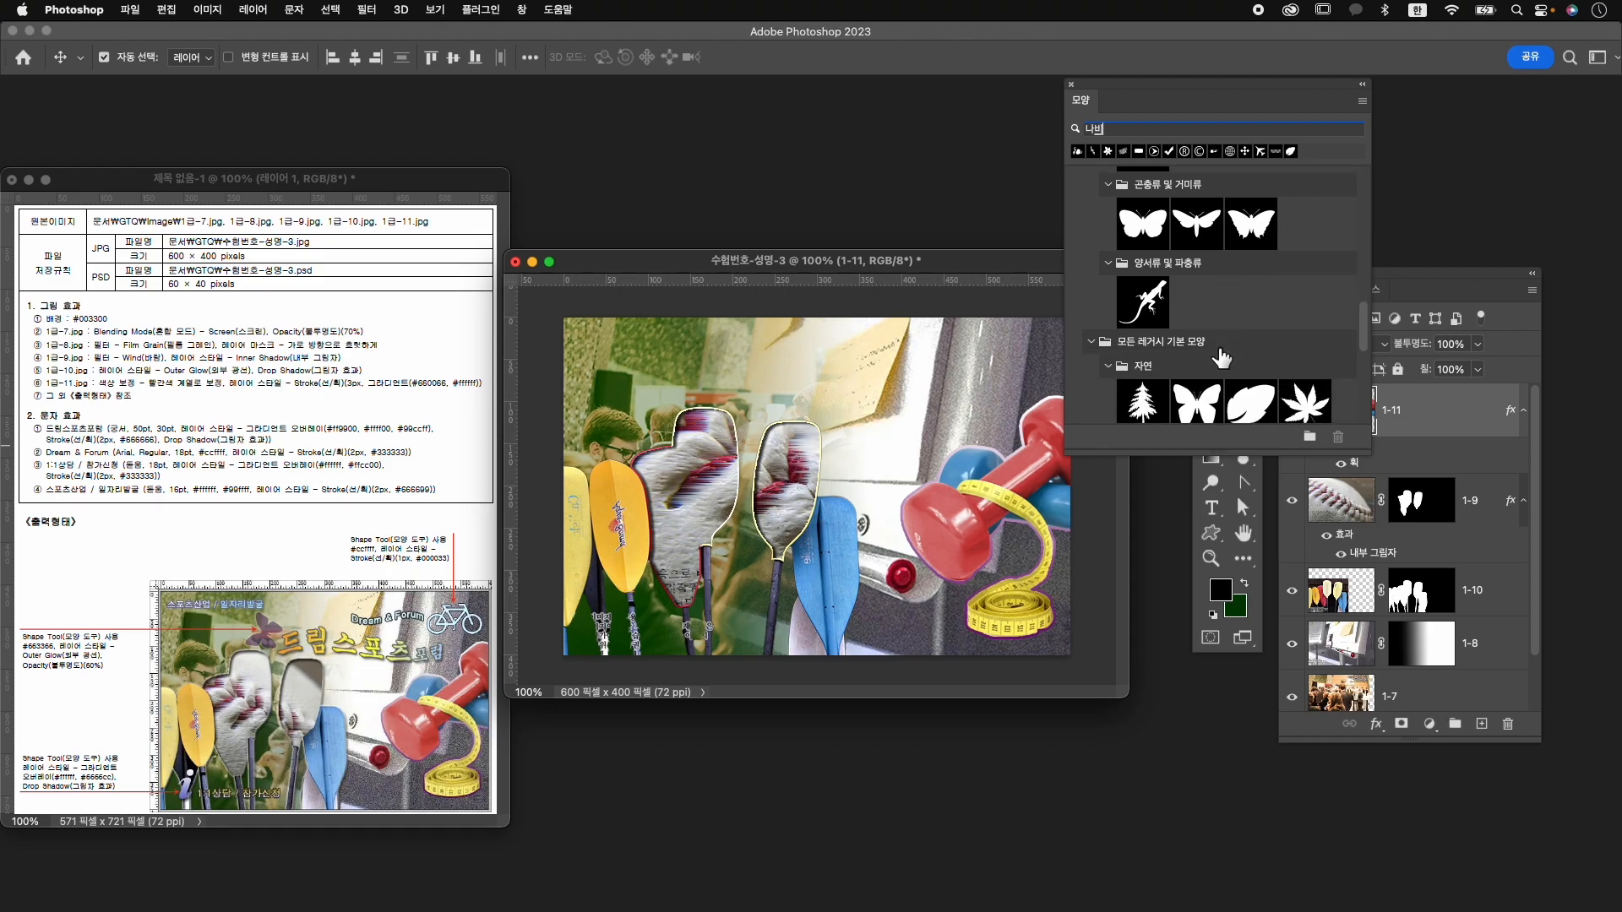
left_click(1194, 372)
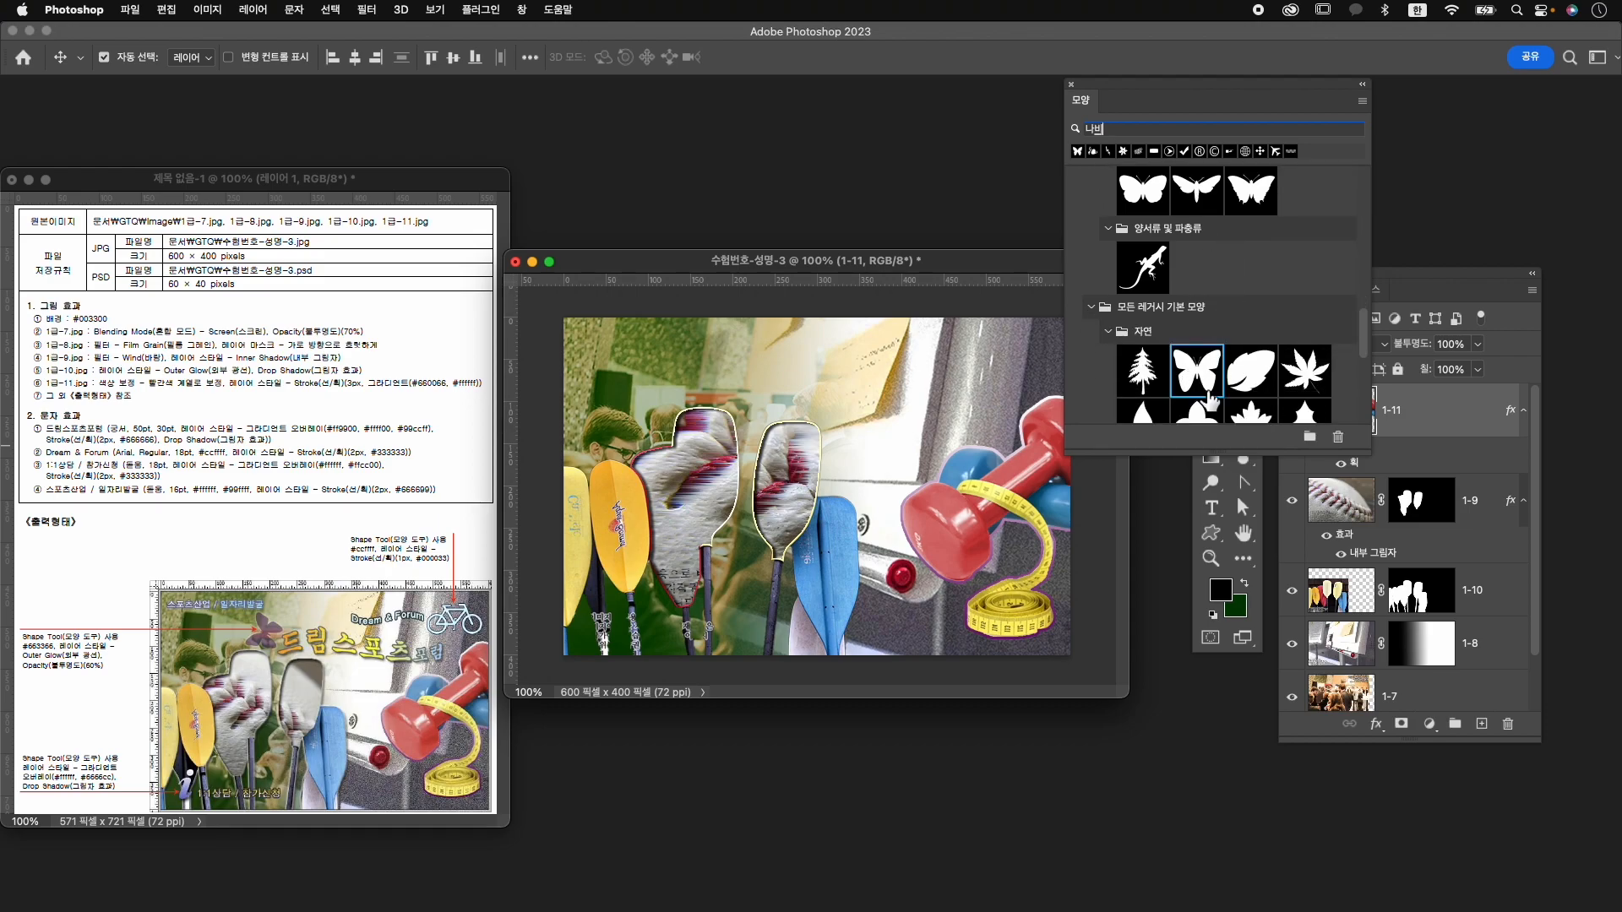
left_click(1211, 533)
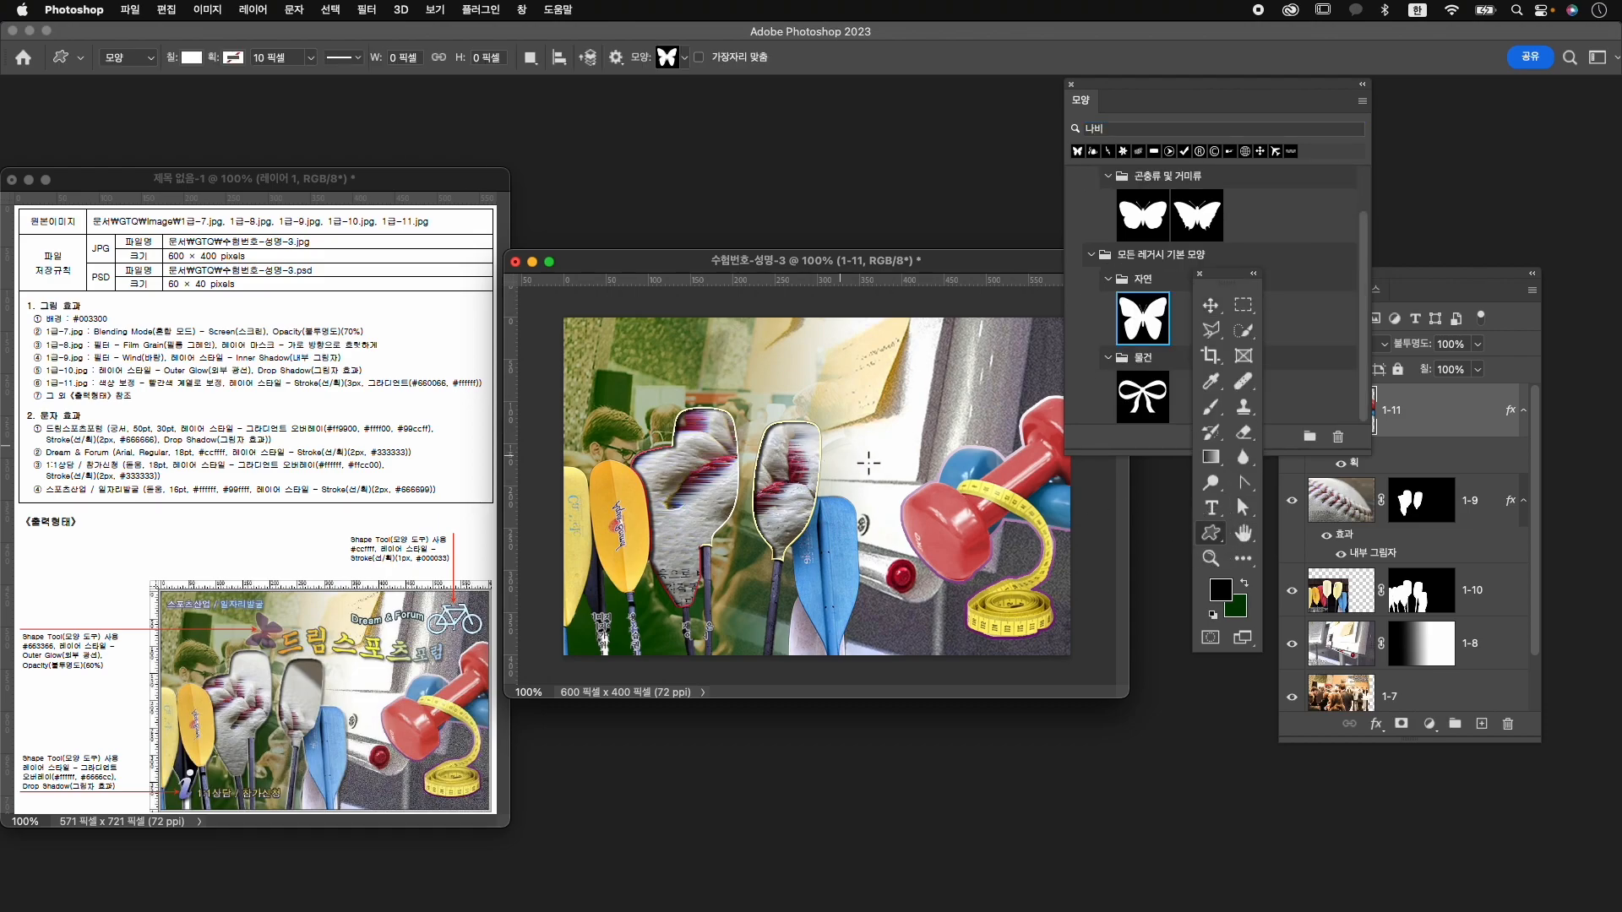
left_click_drag(730, 341, 785, 394)
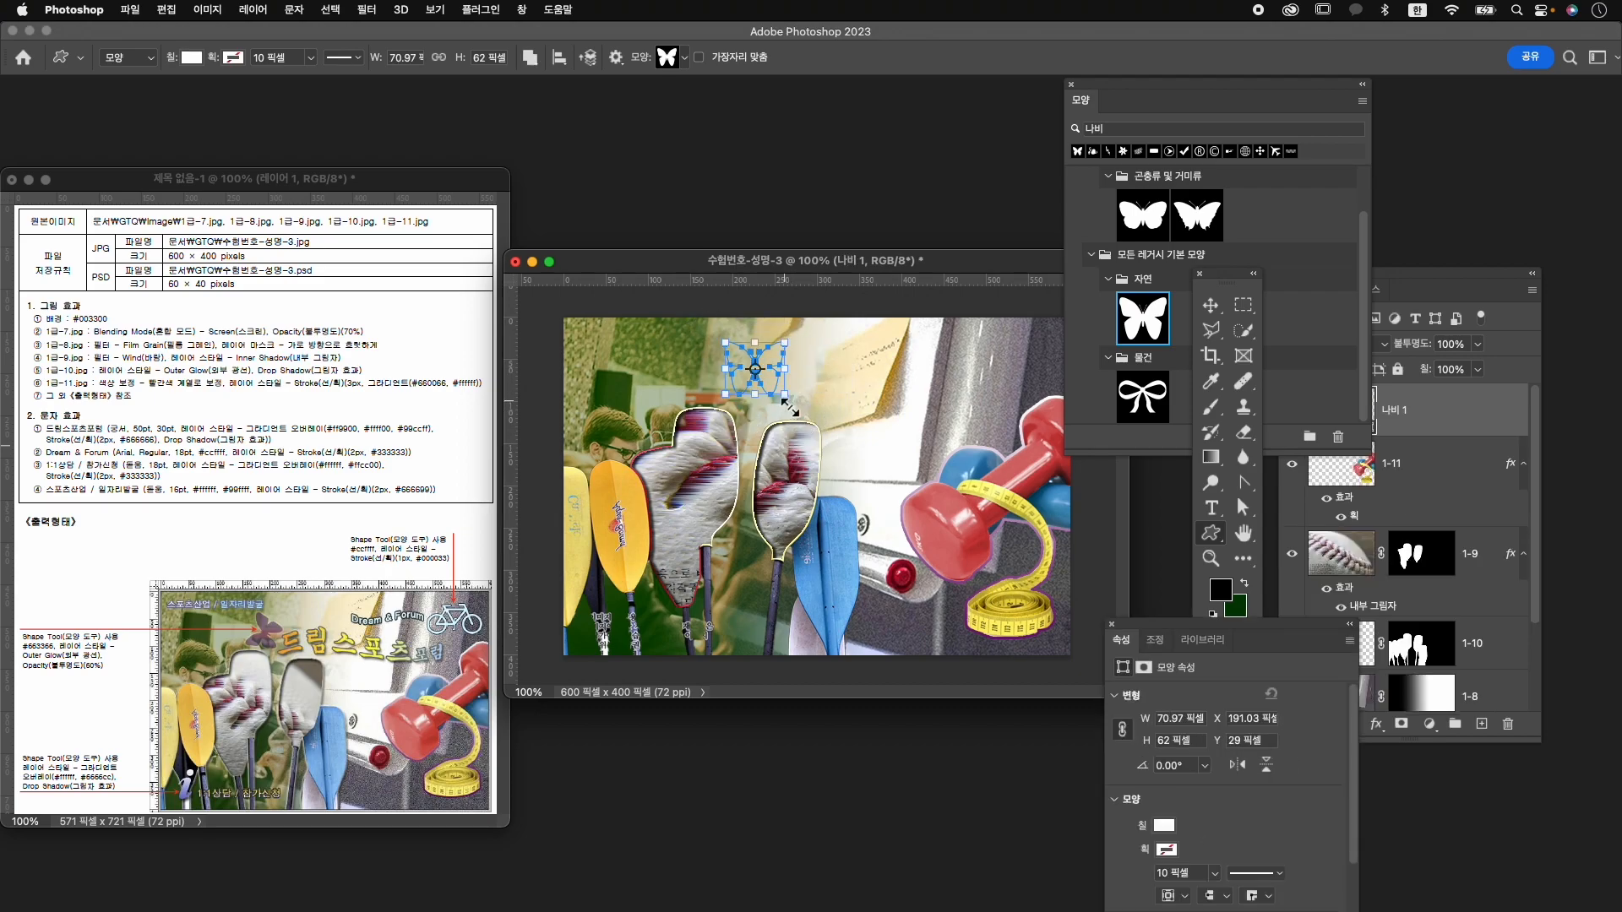
Set the butterfly shape's fill color to #663366.
left_click(1166, 825)
left_click(1335, 610)
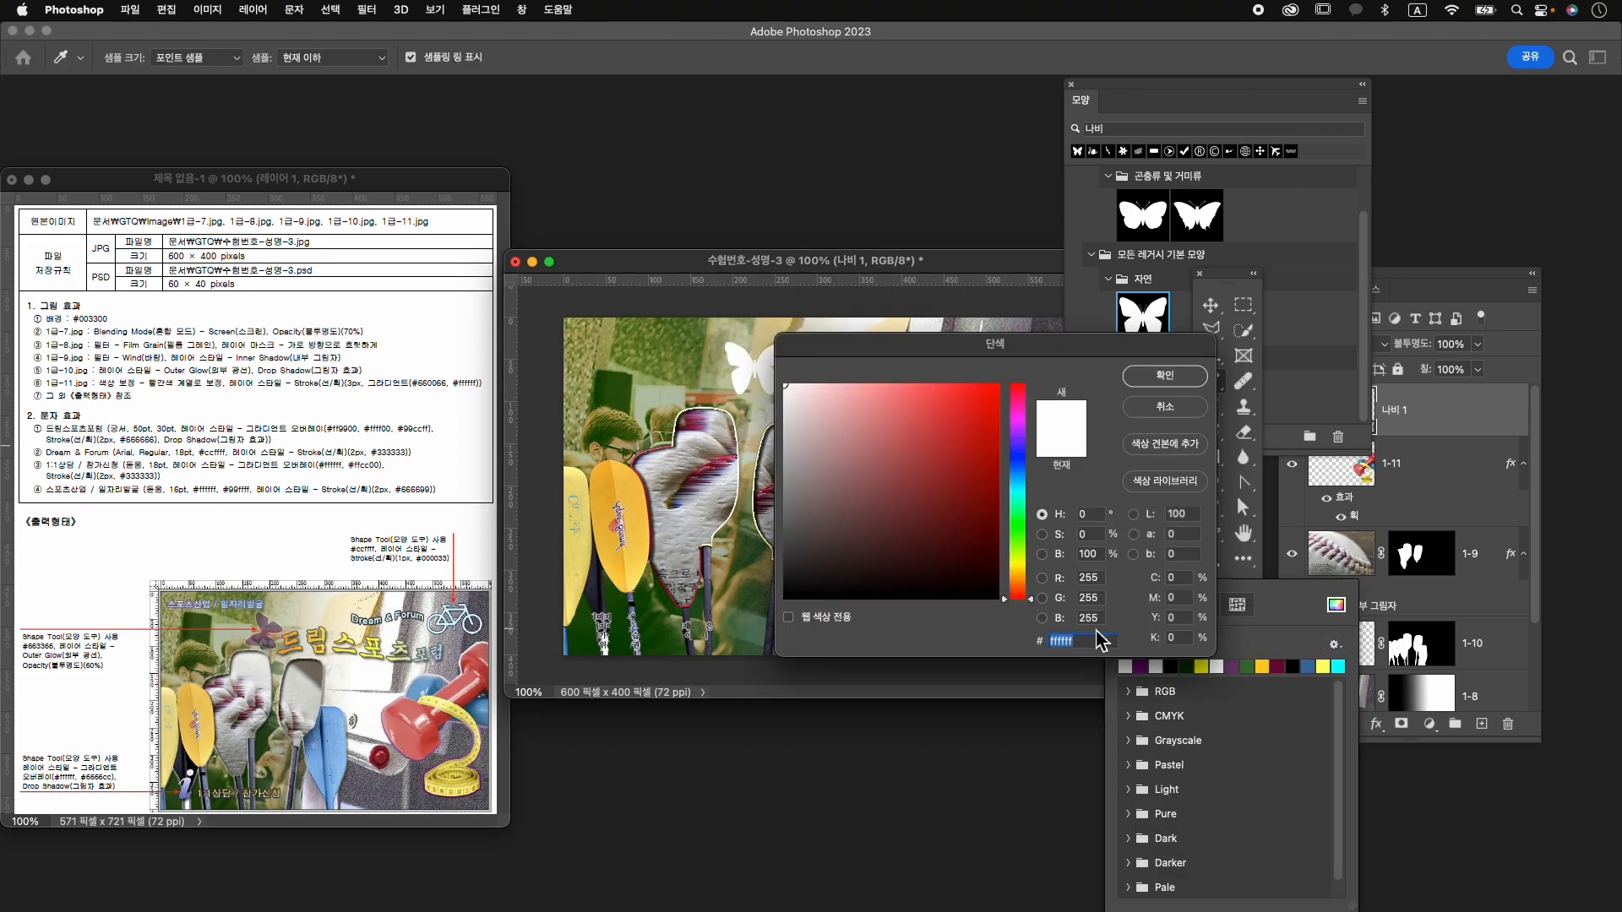
type("6633")
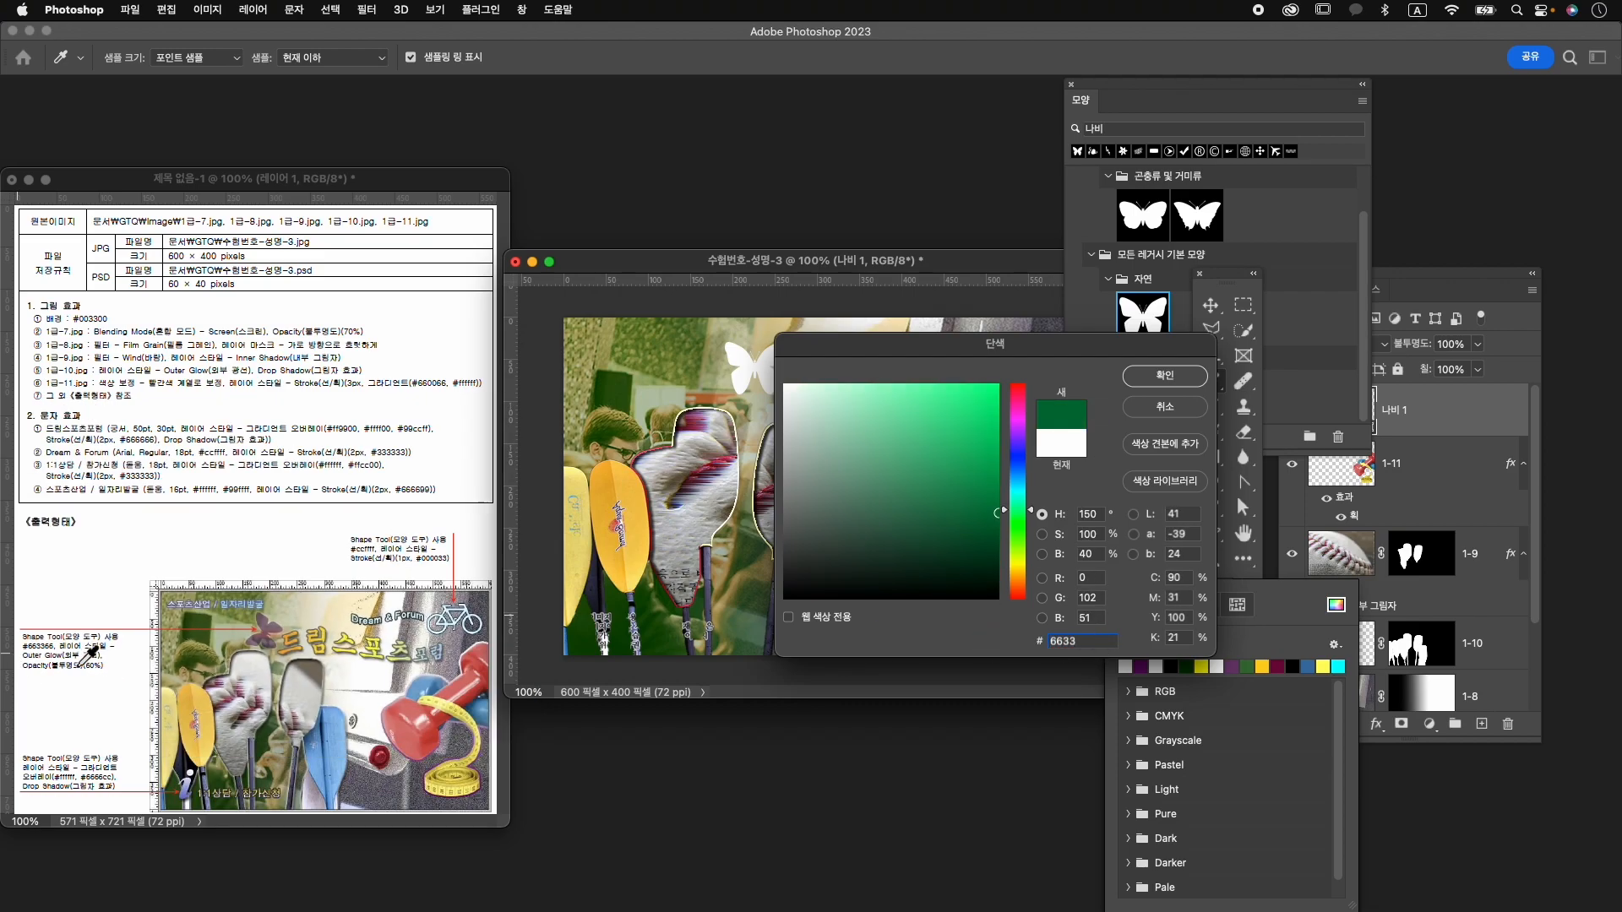
type("66")
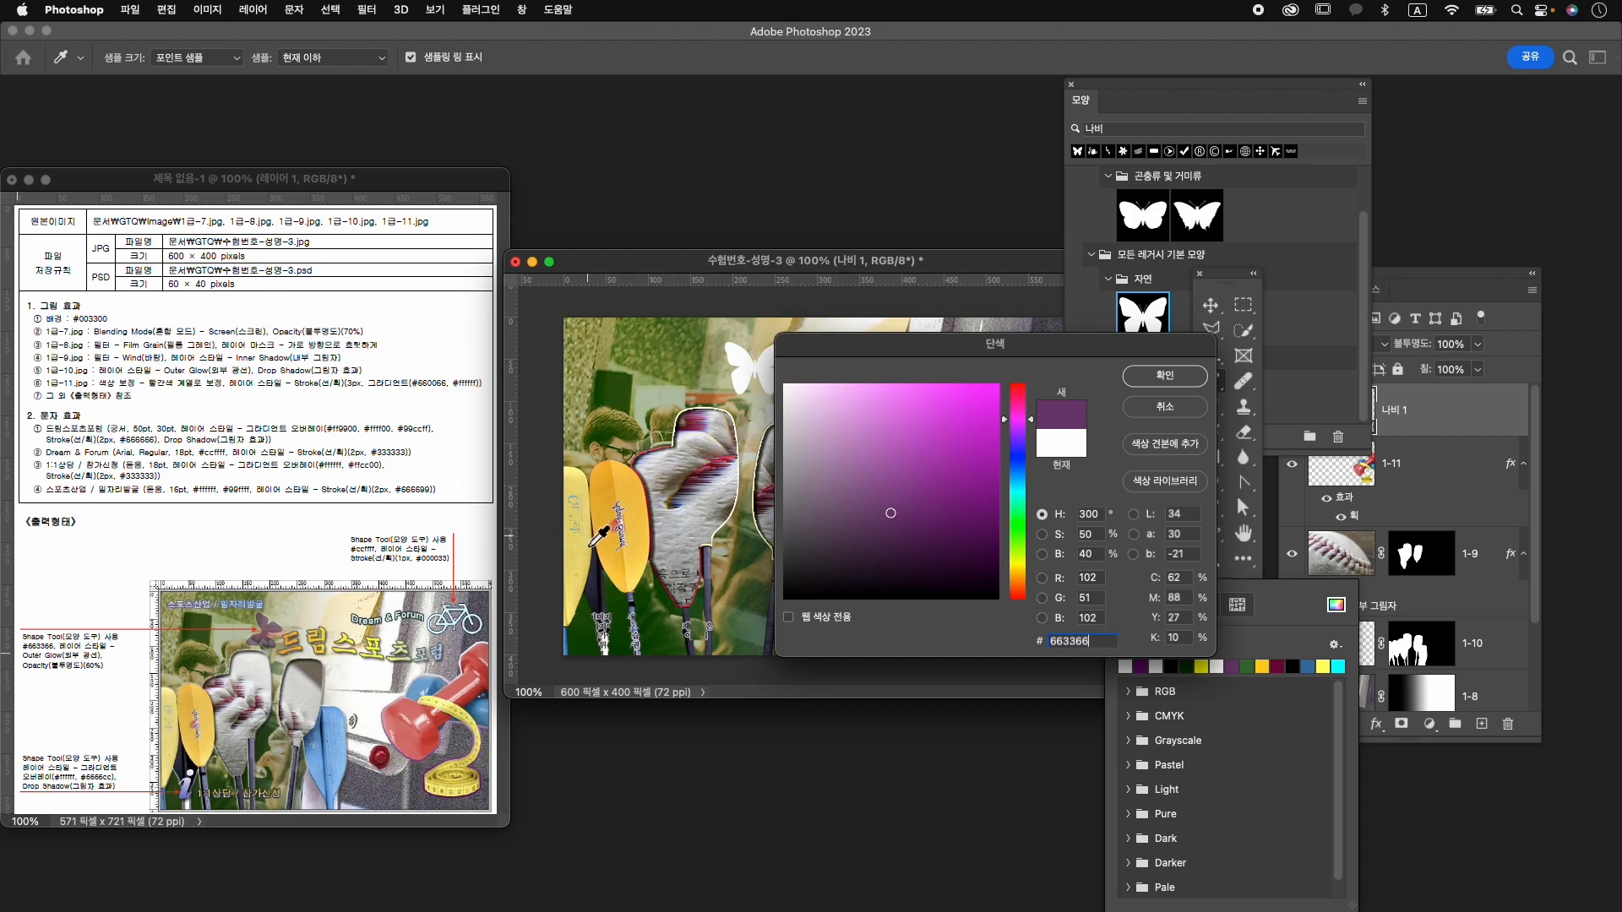
key("Return")
Add an Outer Glow (외부 광선) effect to the butterfly layer and set the layer's opacity to 60%.
left_click(1439, 436)
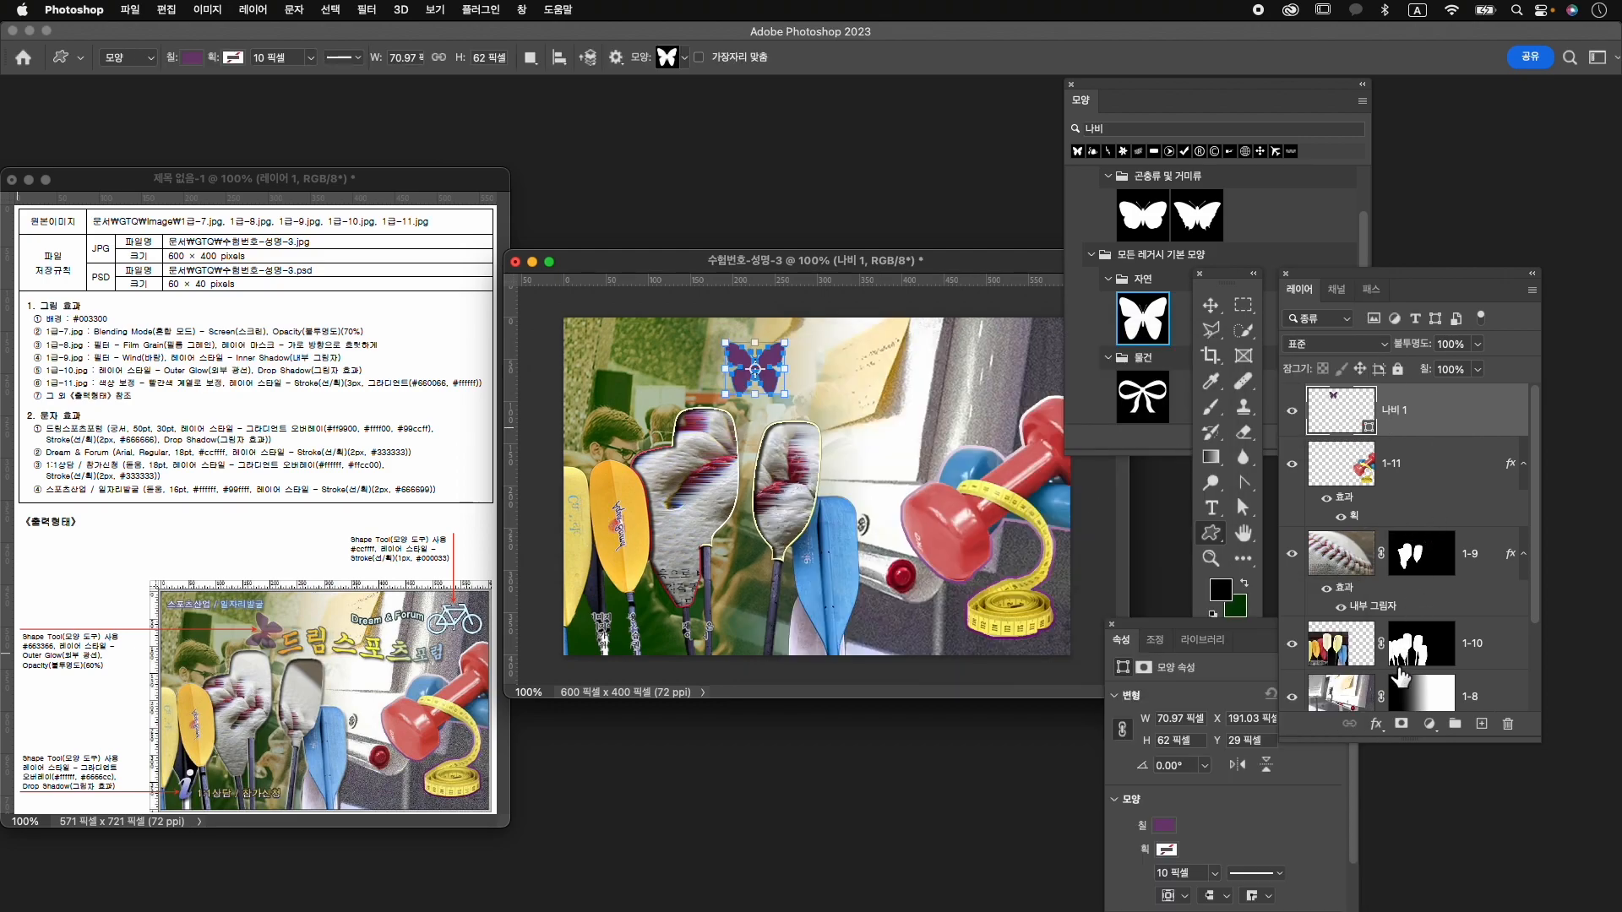
left_click(1377, 725)
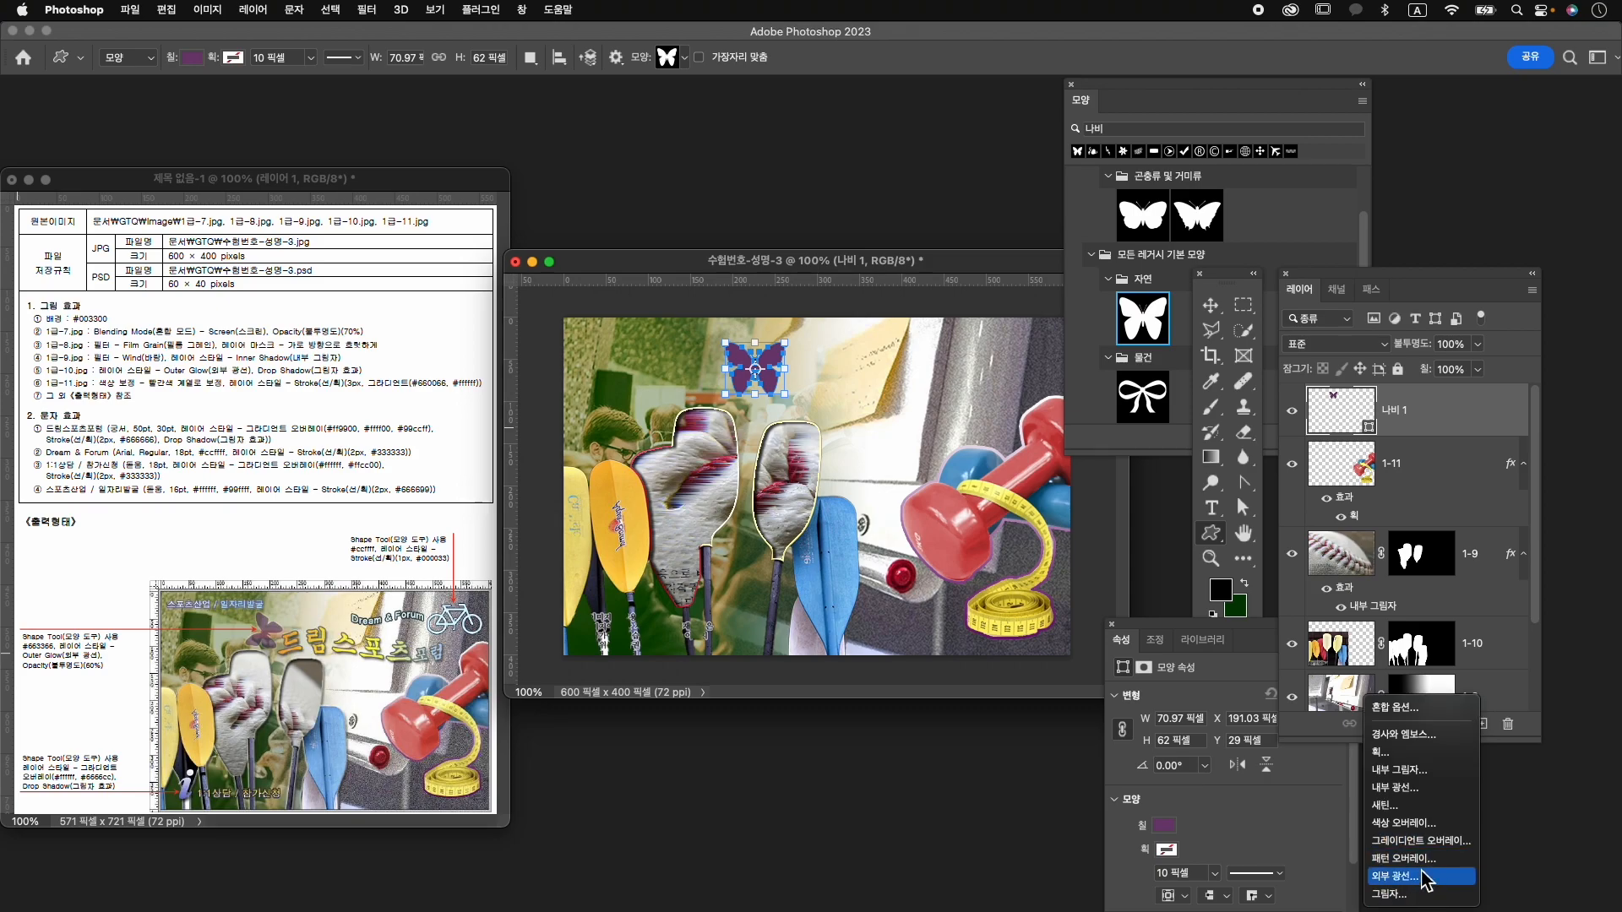
left_click(1423, 876)
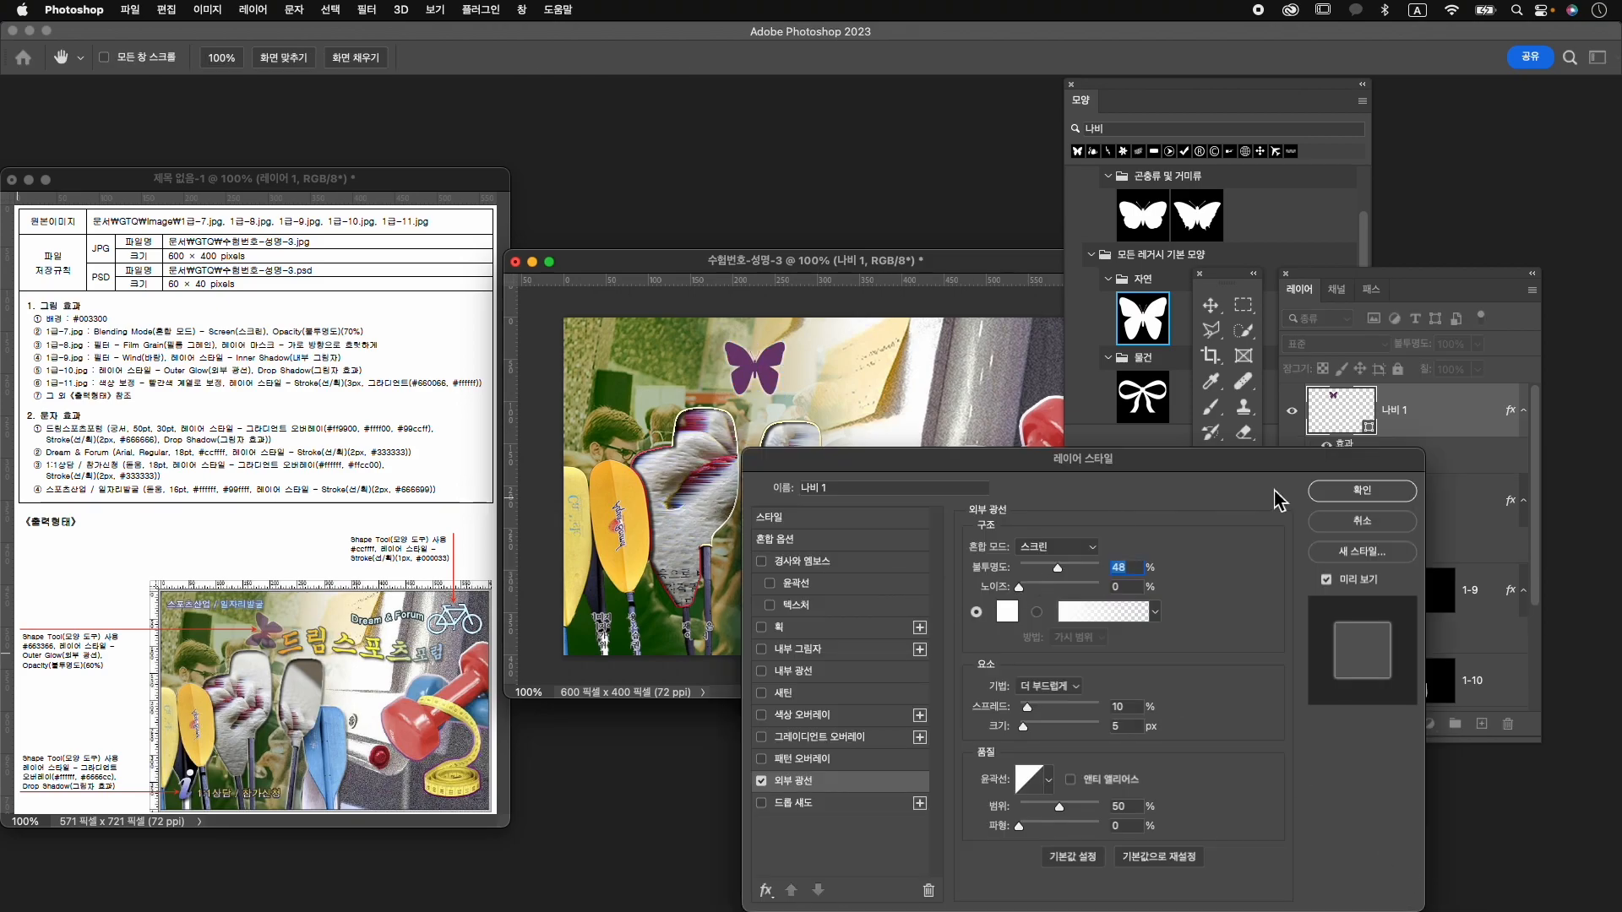
left_click(1375, 494)
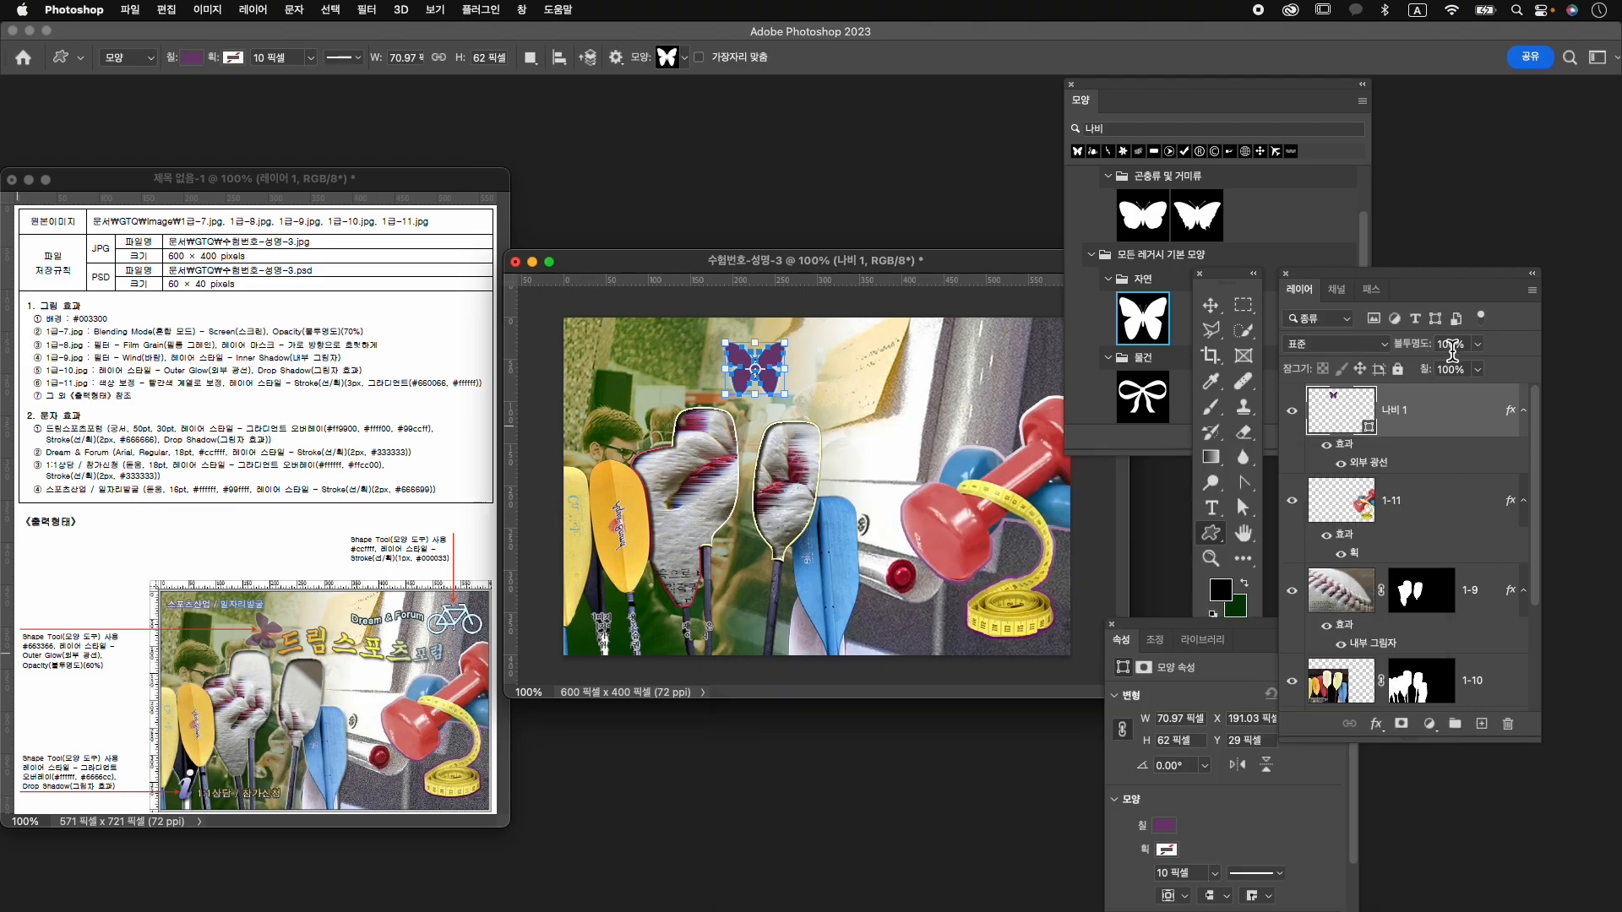
left_click(1461, 346)
type("60")
key("Return")
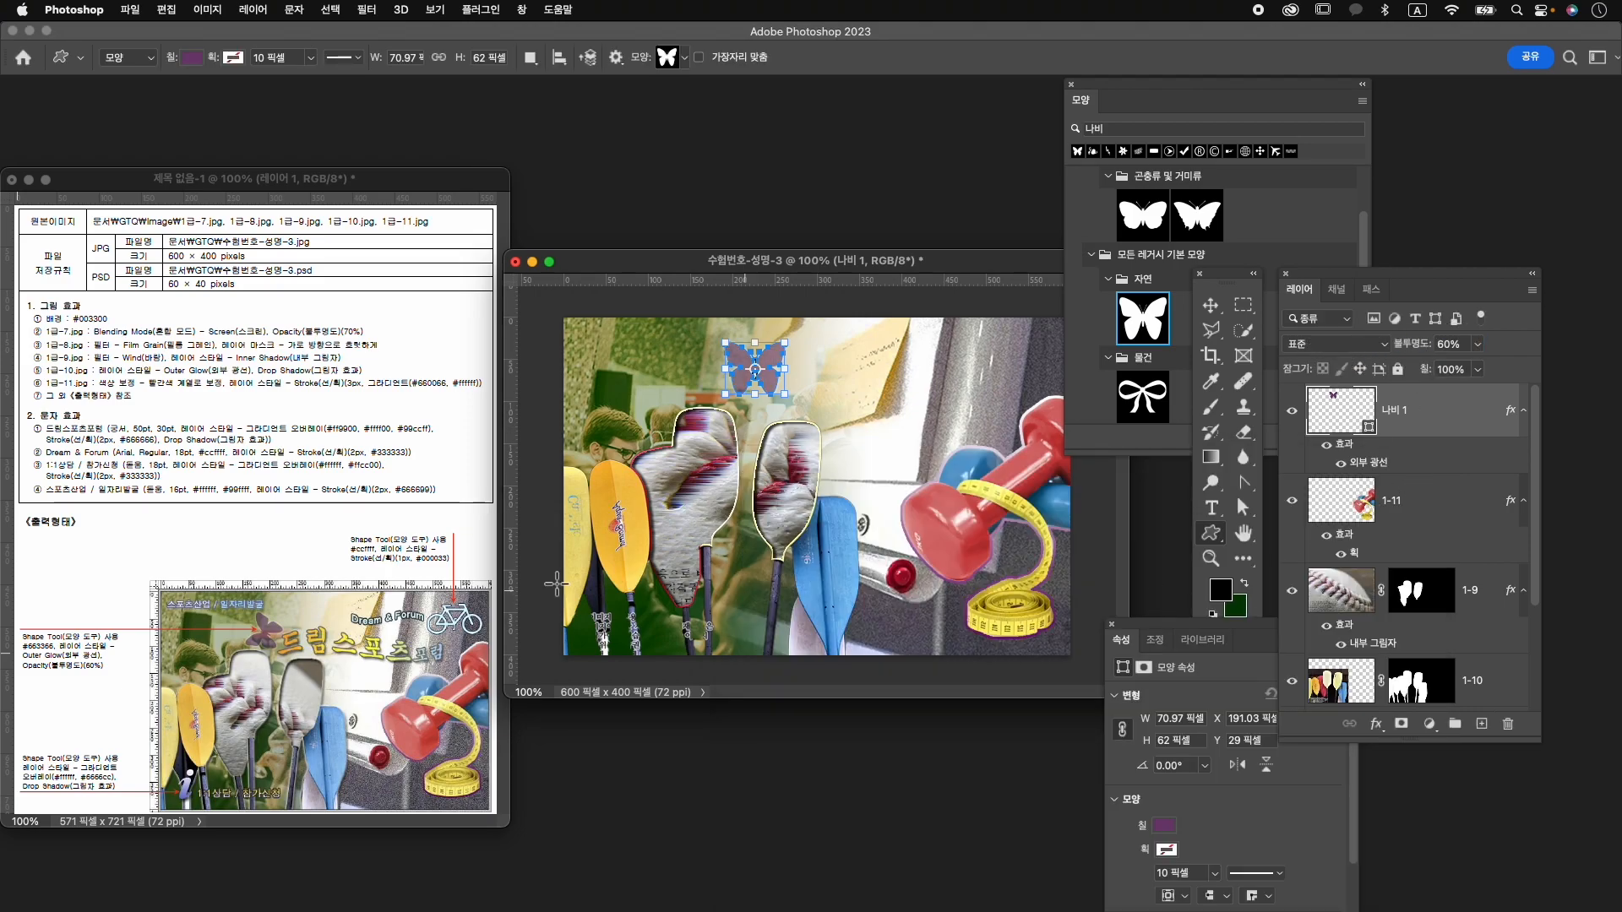
Rotate the butterfly to about -74.45°, scale it to about 66 × 65 px and shift it to just above the larger baseball-textured paddle.
key("super+t")
left_click_drag(711, 321, 746, 399)
key("Left")
key("Left")
key("Left")
key("Left")
key("Left")
key("Left")
key("Left")
key("Left")
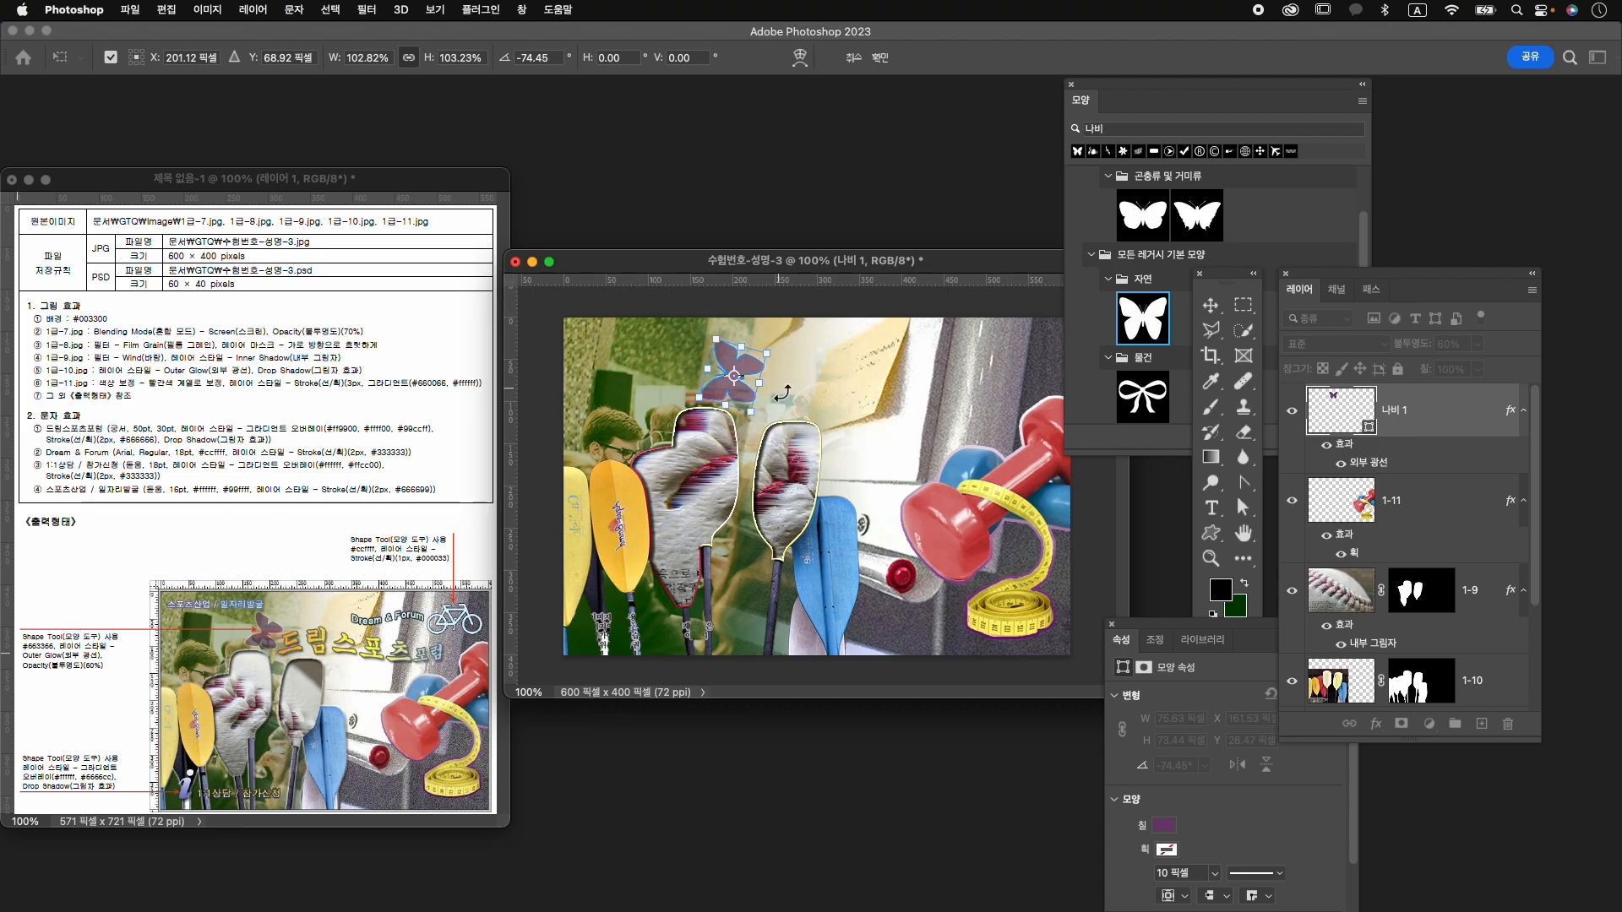
left_click_drag(761, 353, 756, 368)
key("Return")
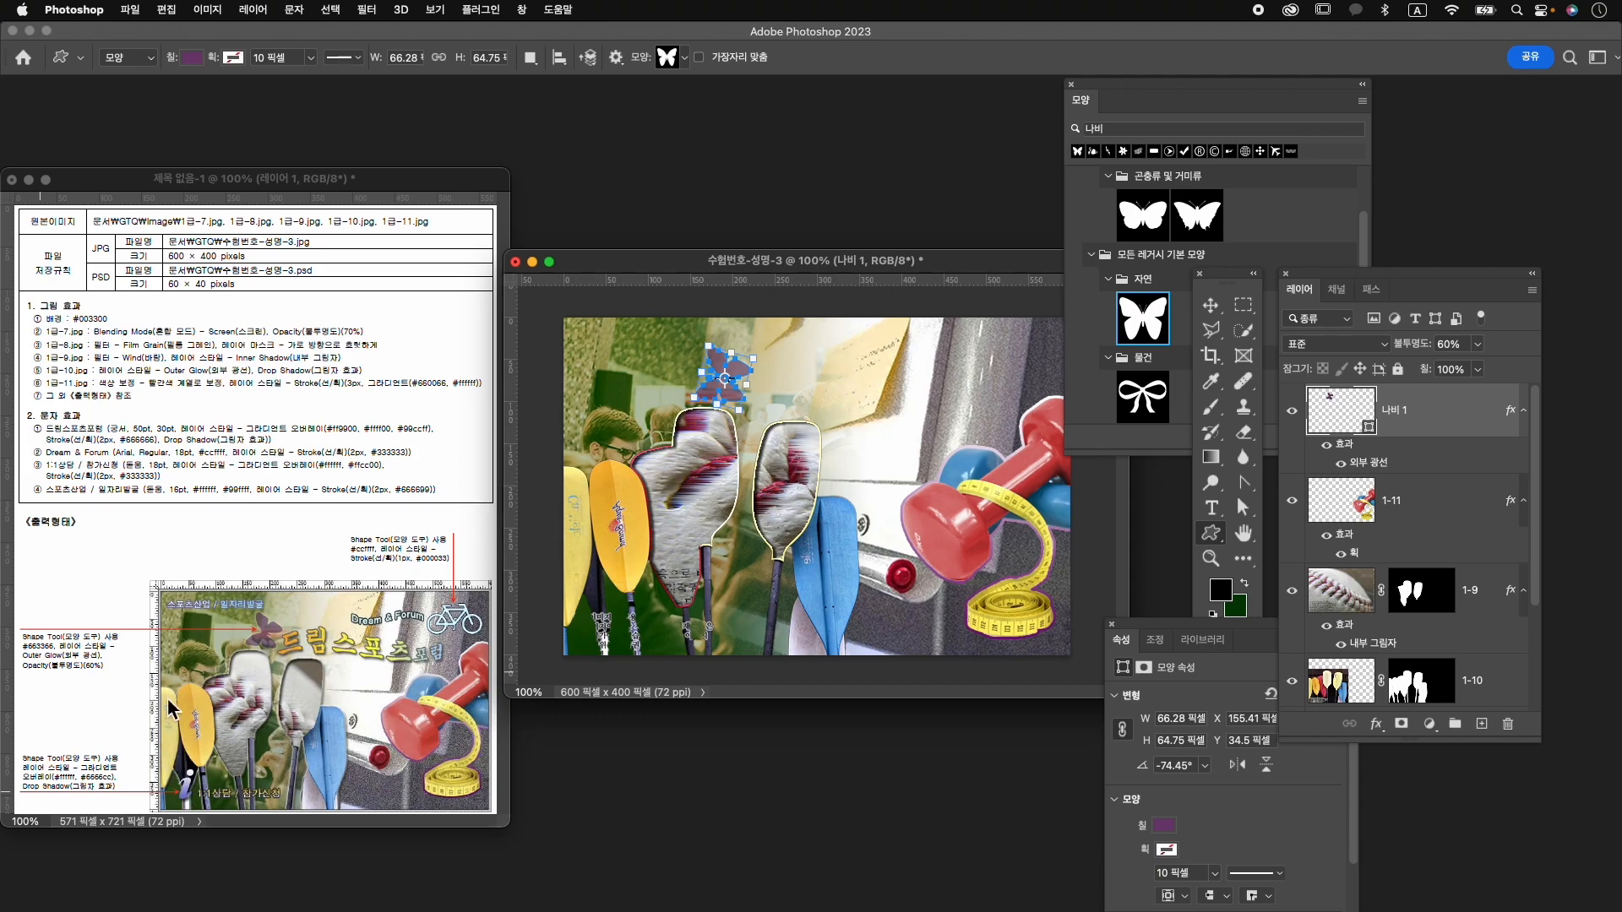
Clear the custom shapes search and look through the legacy 웹 category for the info symbol.
left_click(1164, 128)
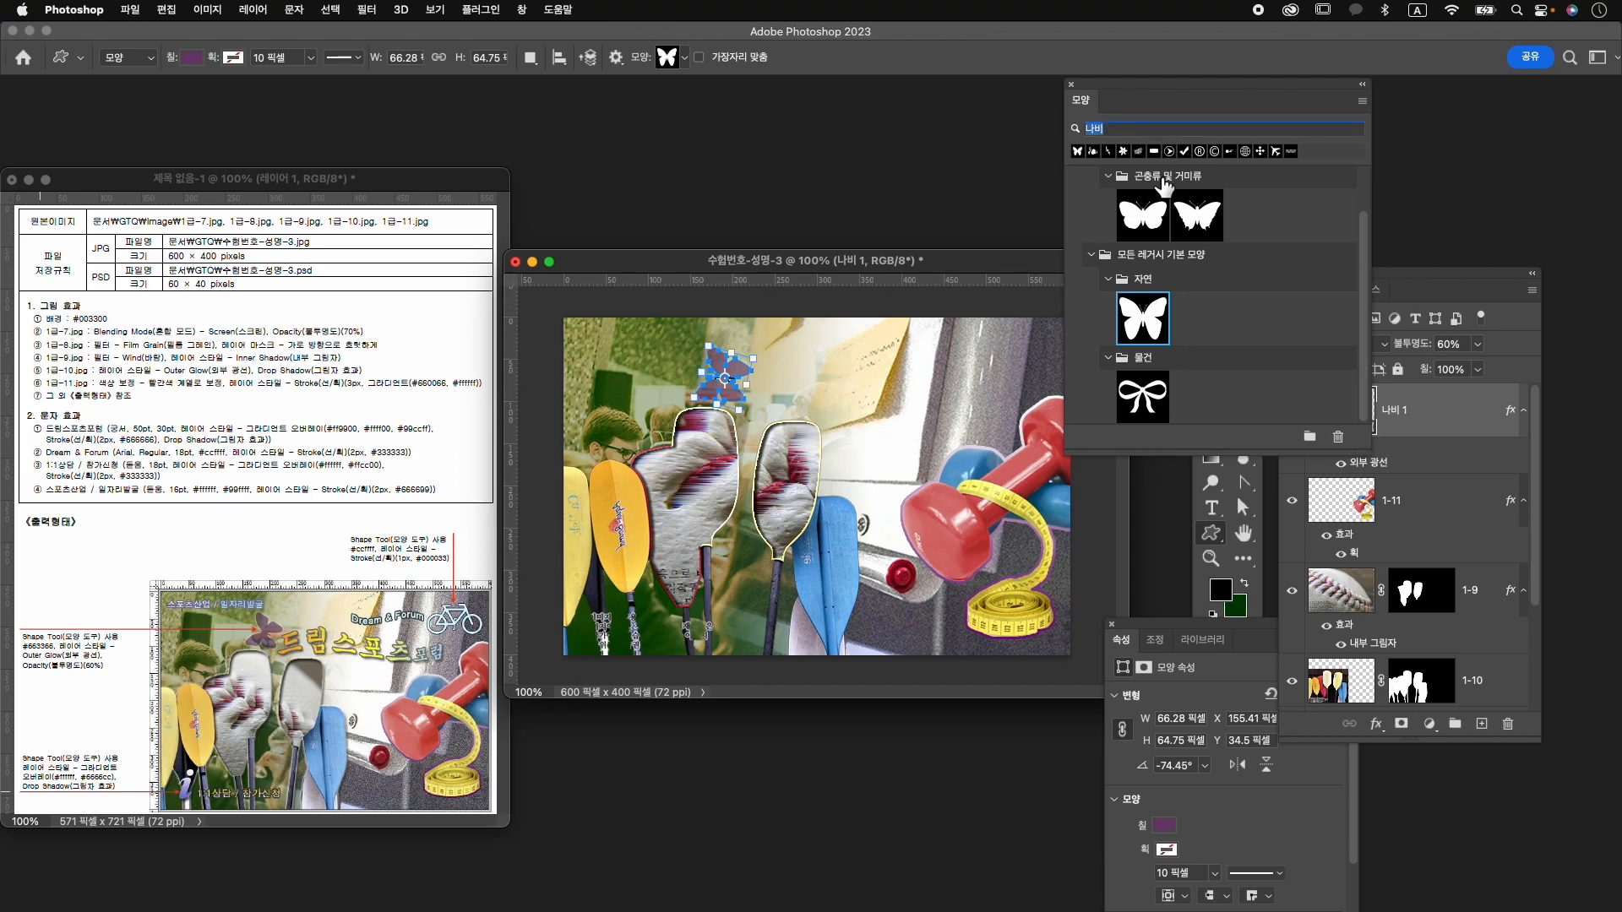
key("BackSpace")
left_click_drag(1364, 185, 1352, 427)
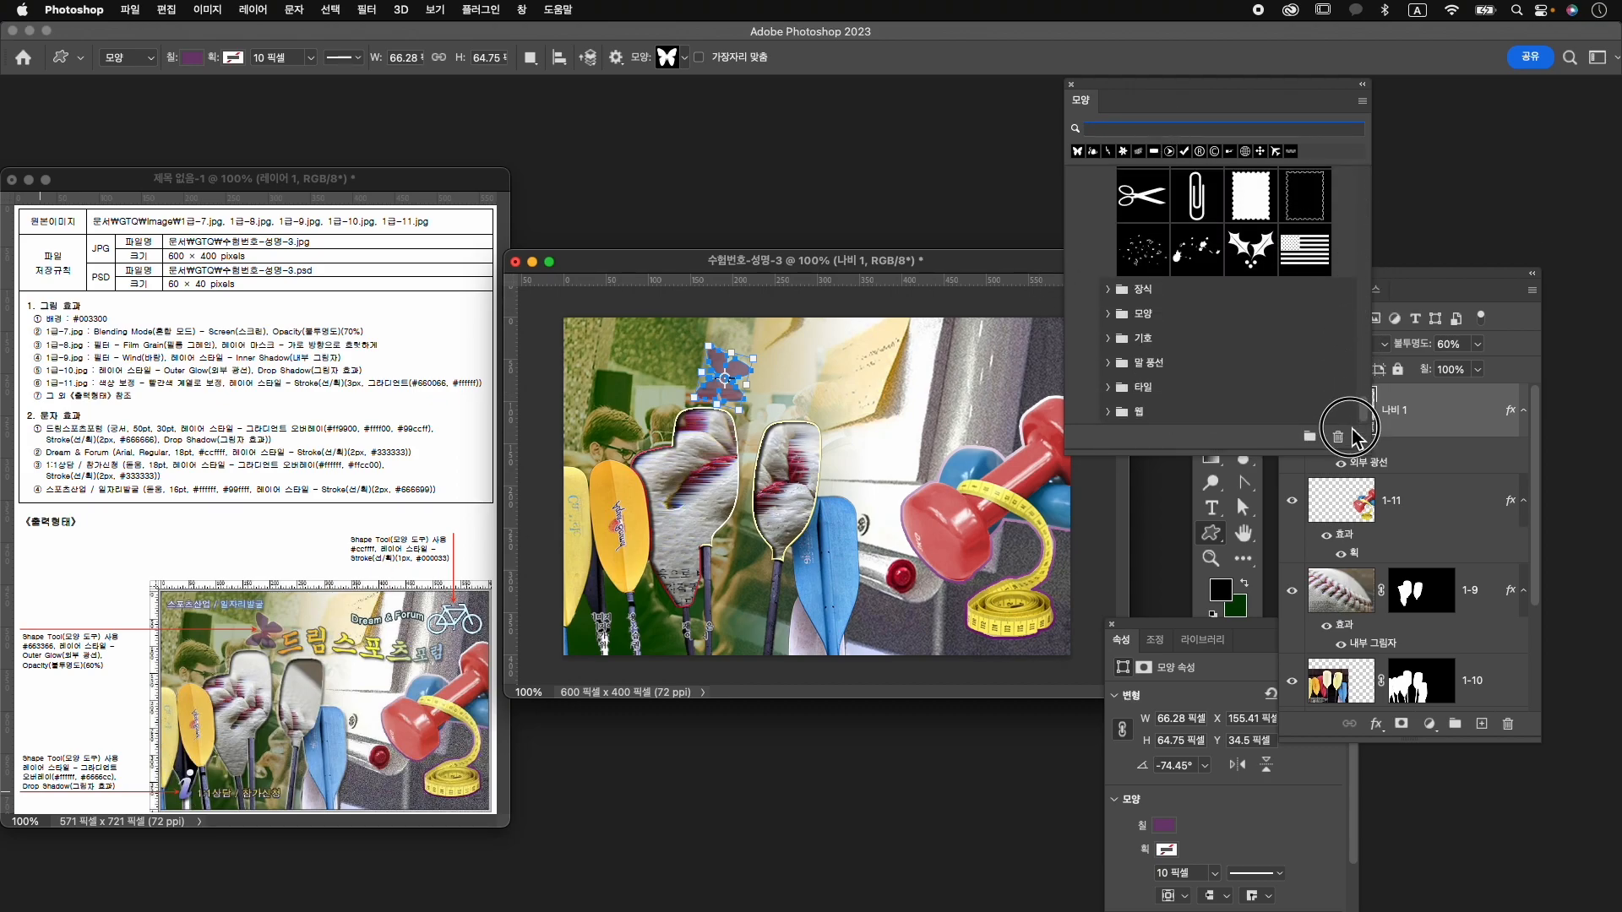
left_click(1108, 412)
scroll(1224, 408, "down", 2)
scroll(1222, 403, "up", 3)
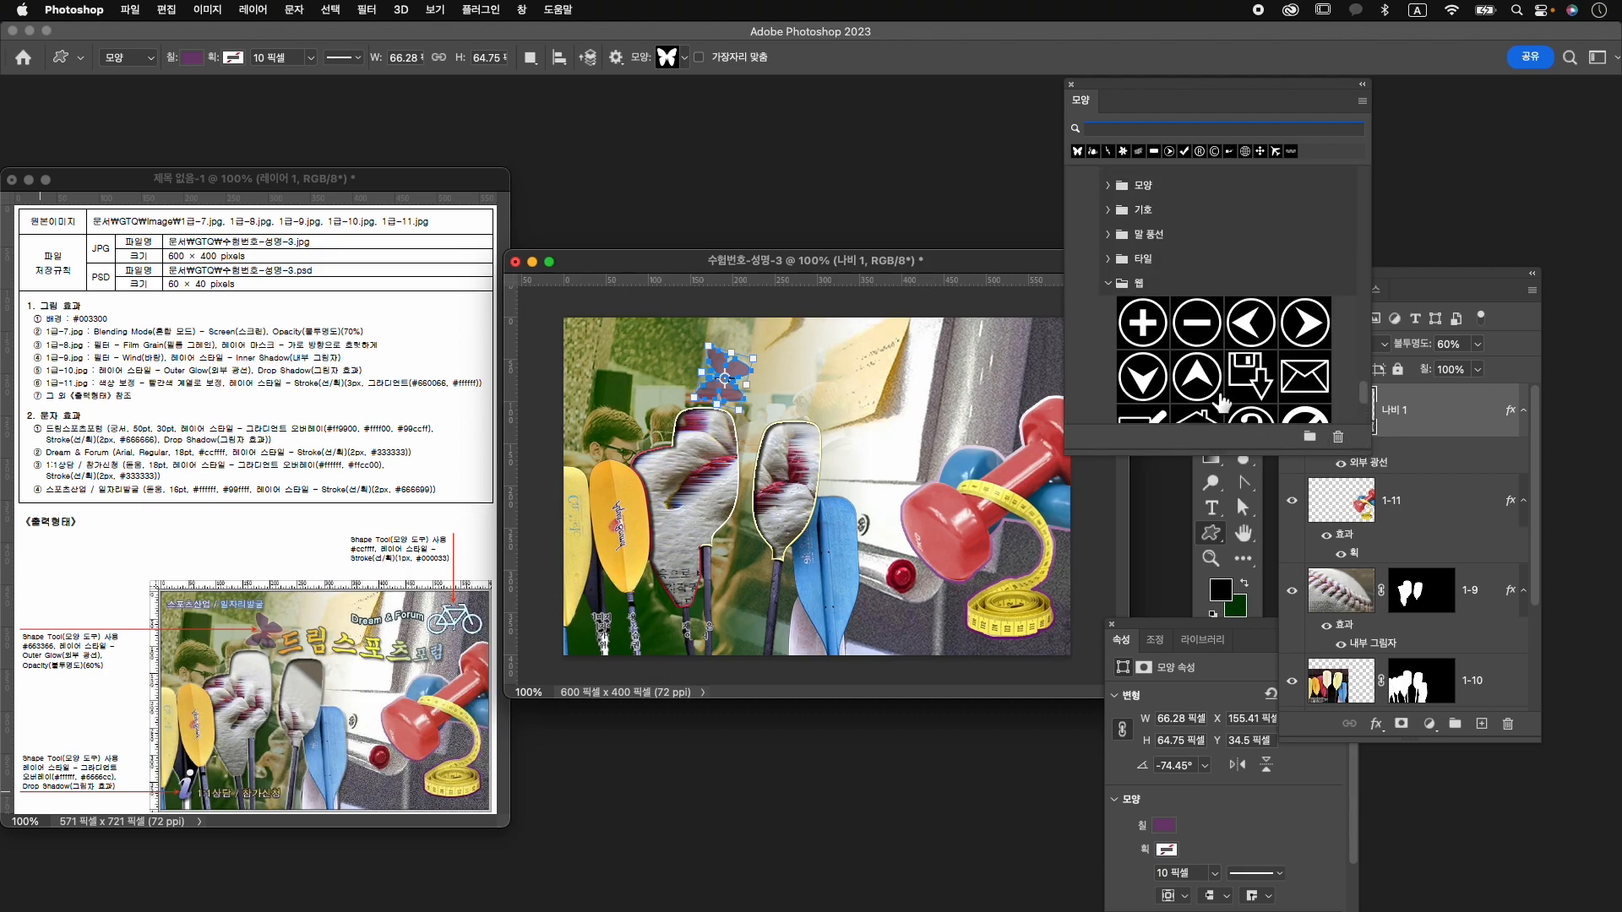
scroll(1225, 397, "down", 1)
scroll(1238, 382, "up", 5)
scroll(1216, 376, "up", 2)
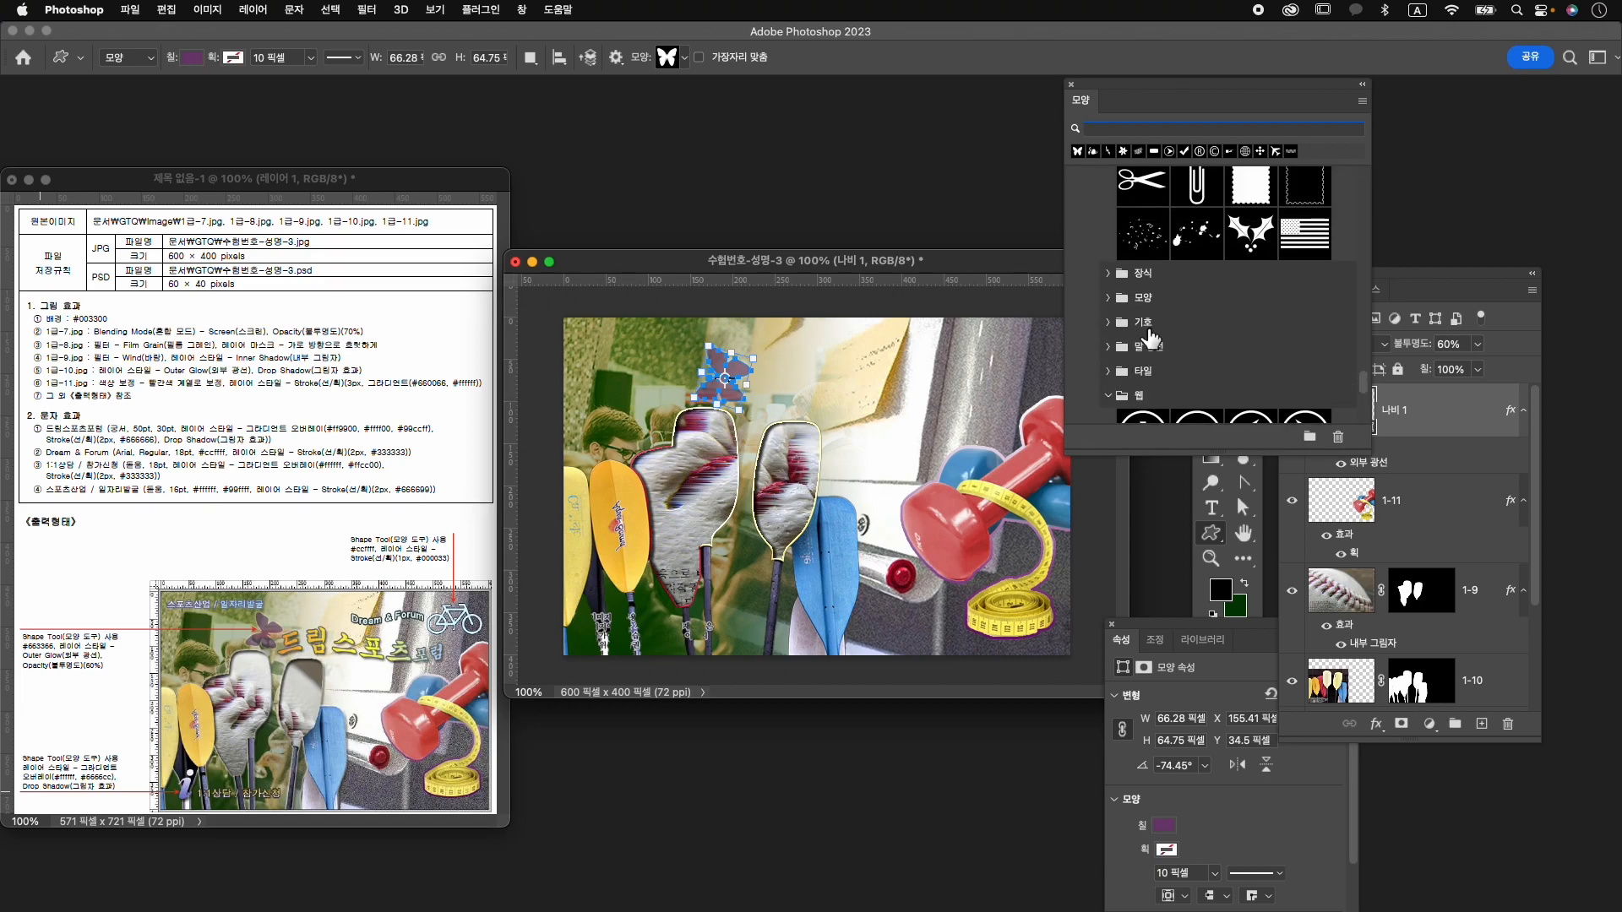
Draw the legacy 기호 info symbol, about 26 × 51 px, in the poster's lower-left corner beneath the yellow paddles.
left_click(1116, 323)
scroll(1164, 336, "down", 5)
scroll(1164, 336, "down", 4)
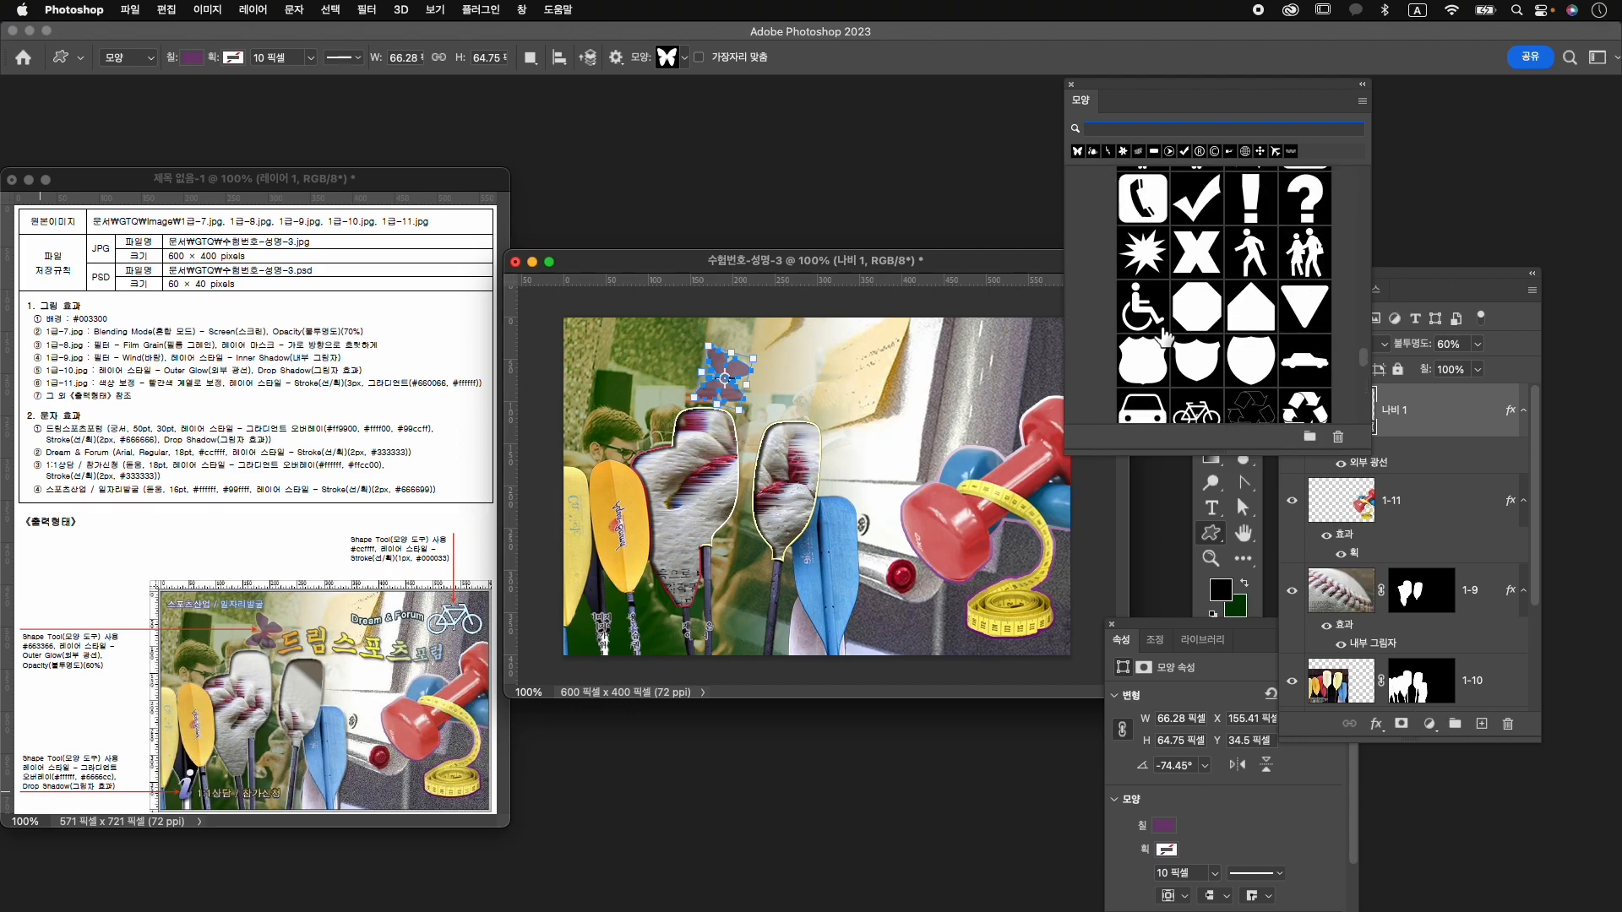
scroll(1159, 337, "down", 4)
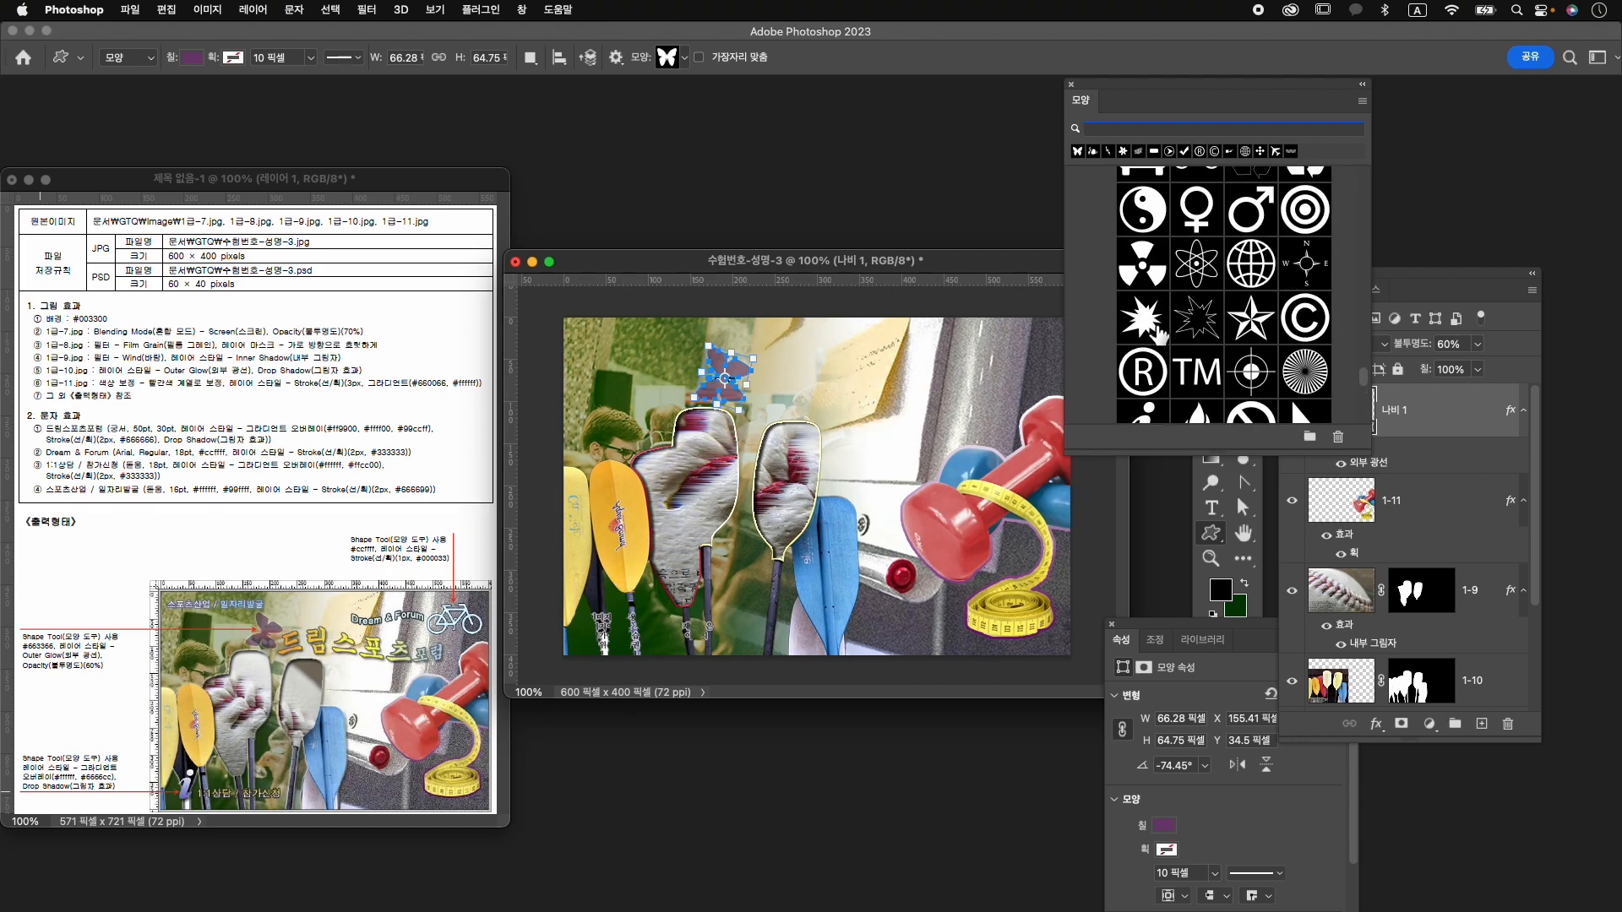
left_click(1154, 308)
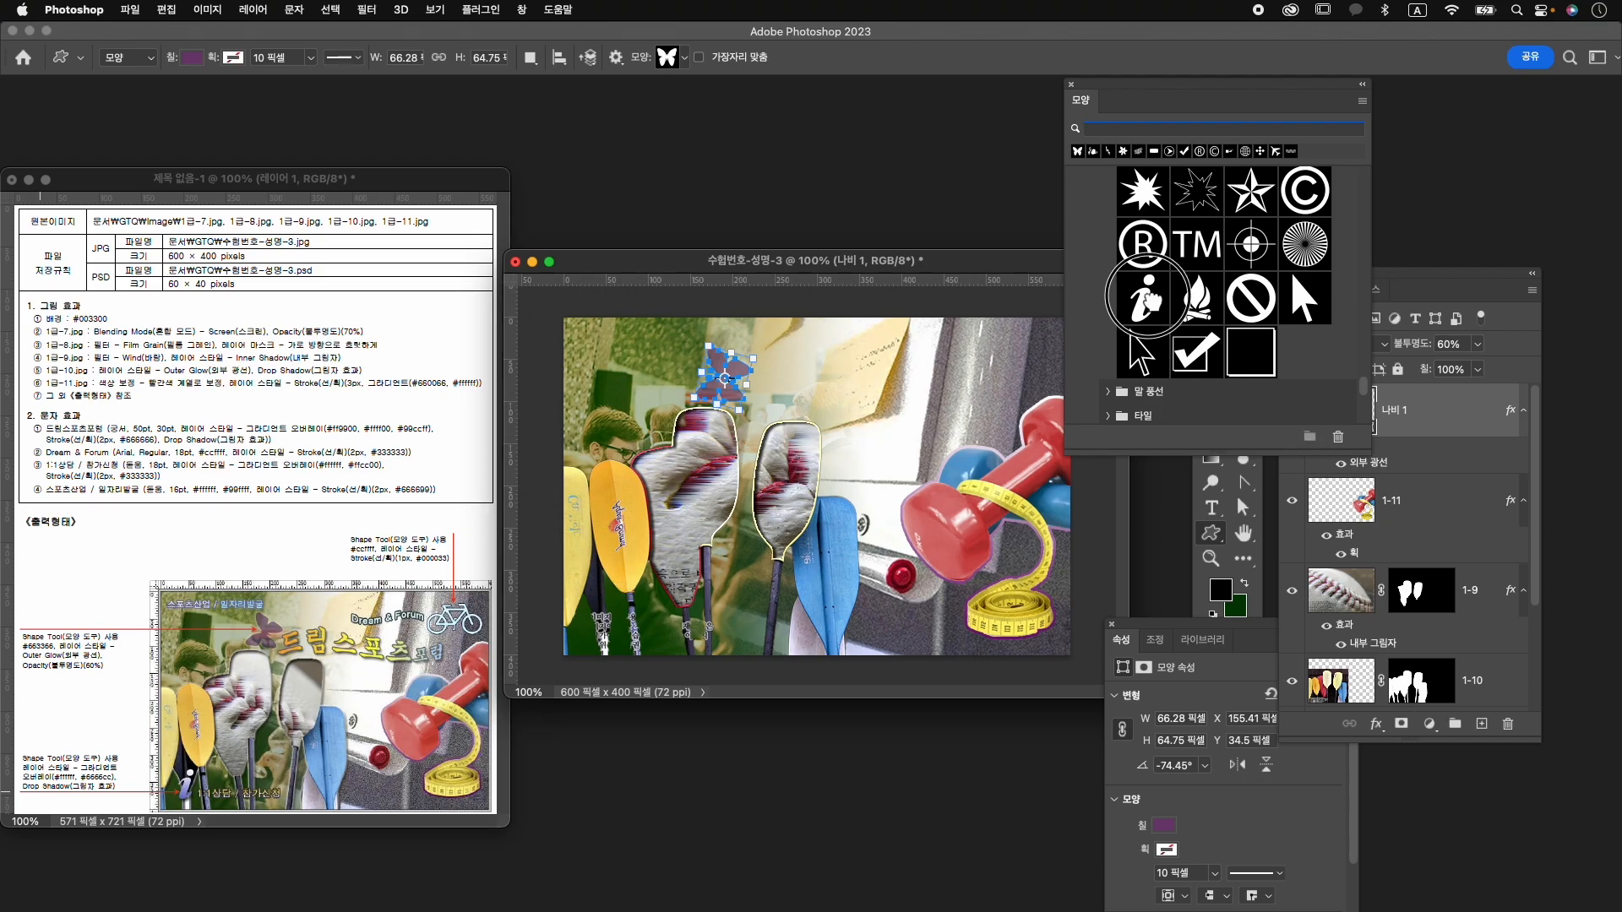
left_click(1209, 535)
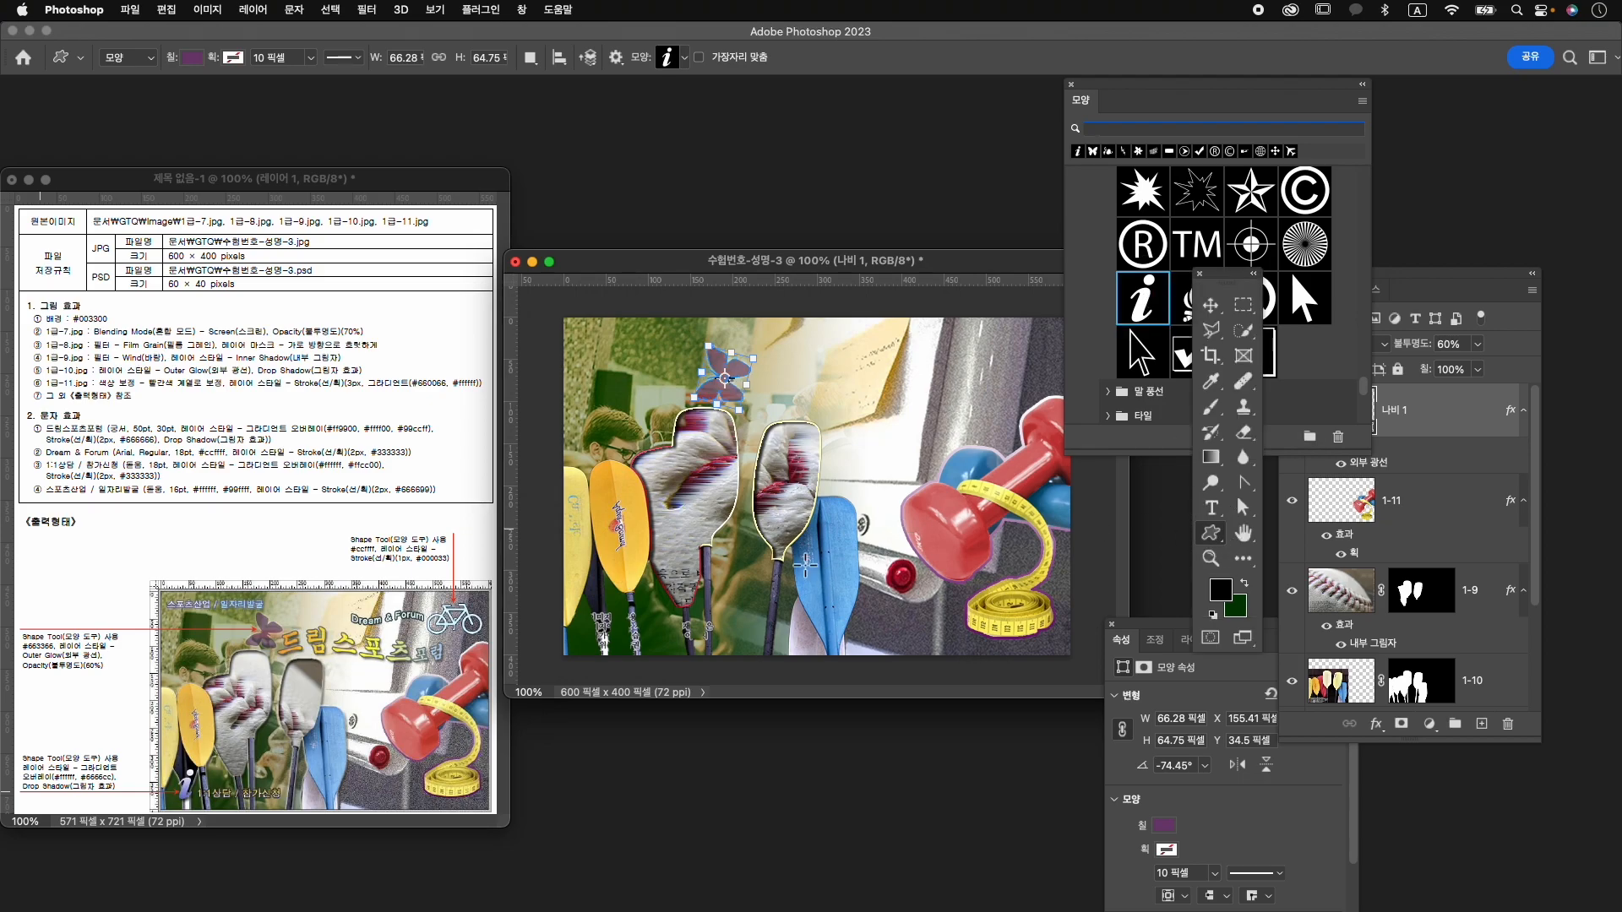
left_click_drag(599, 645, 618, 653)
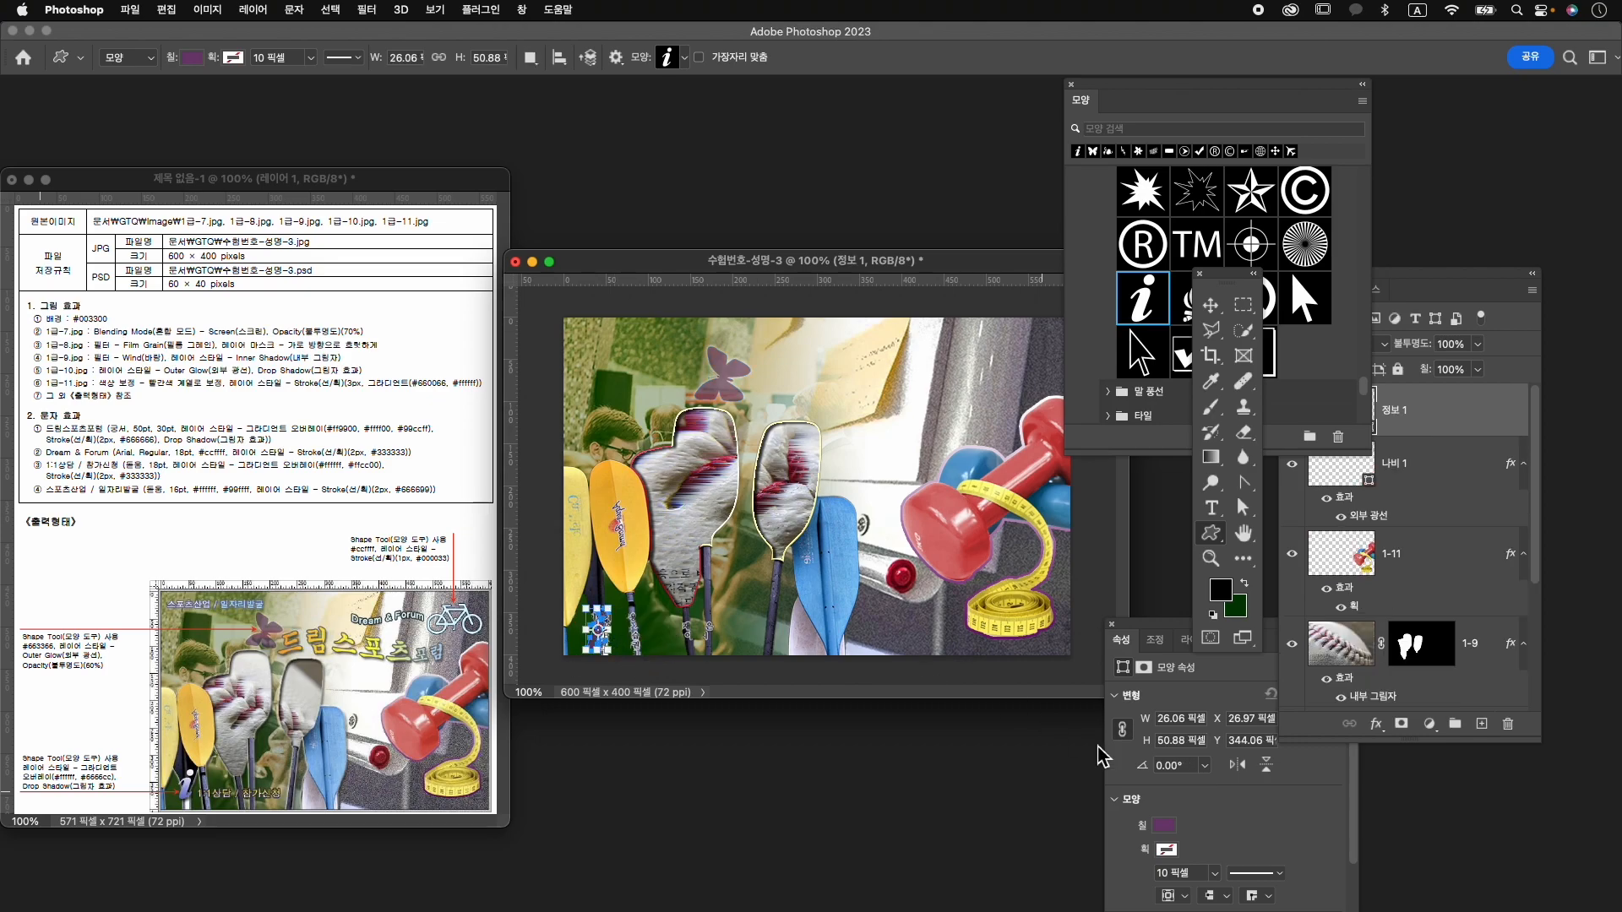
left_click(1274, 800)
left_click(1163, 826)
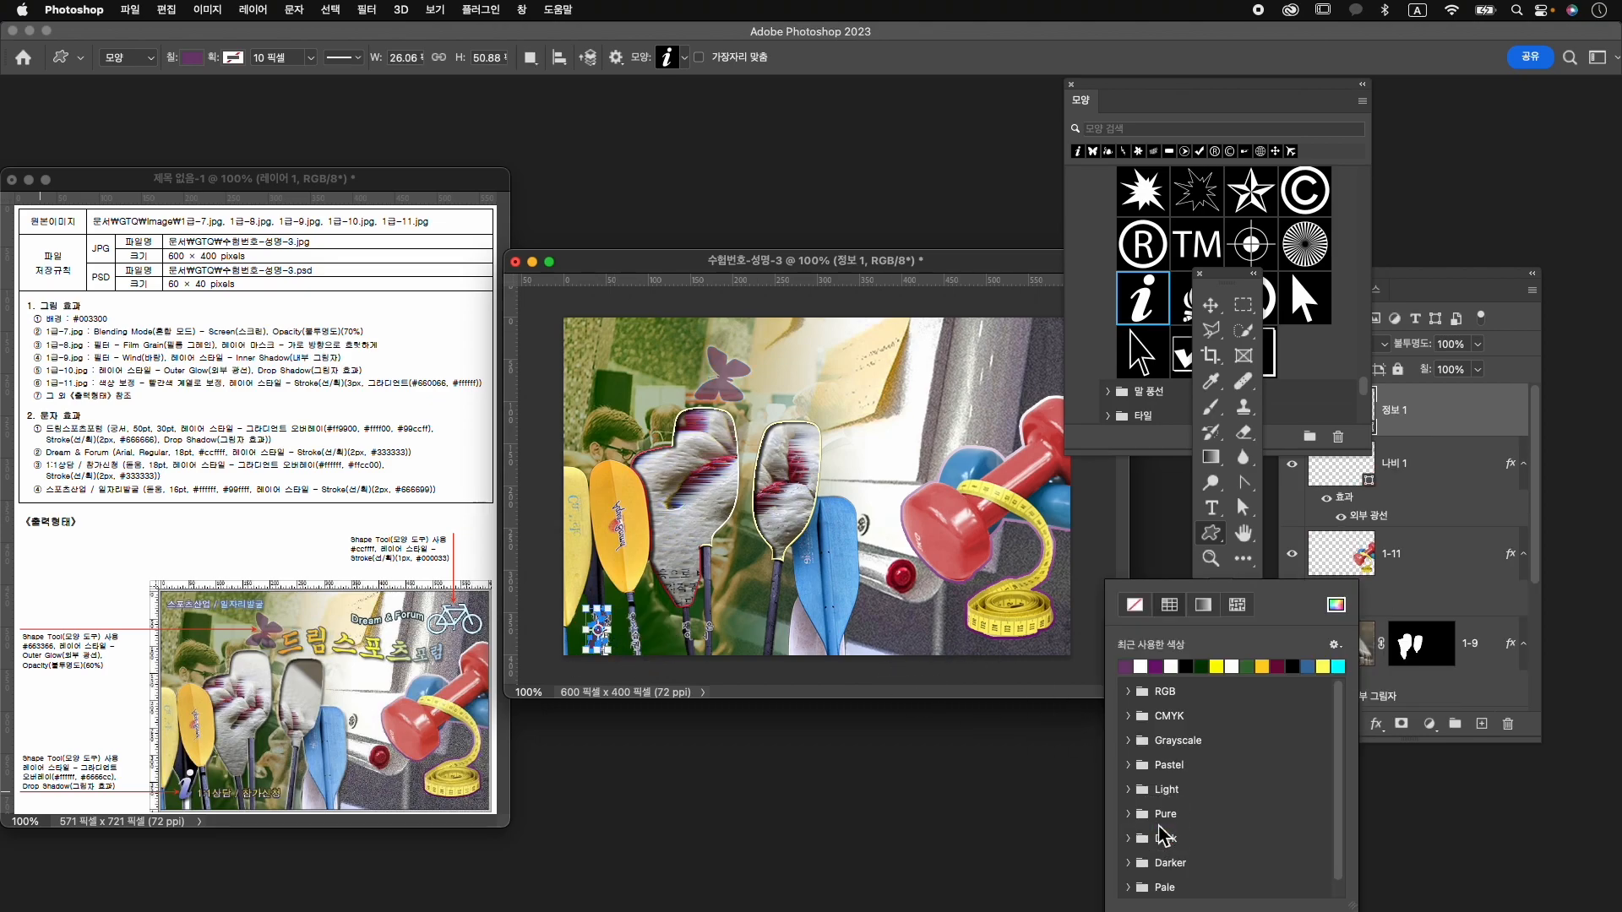
left_click(1334, 604)
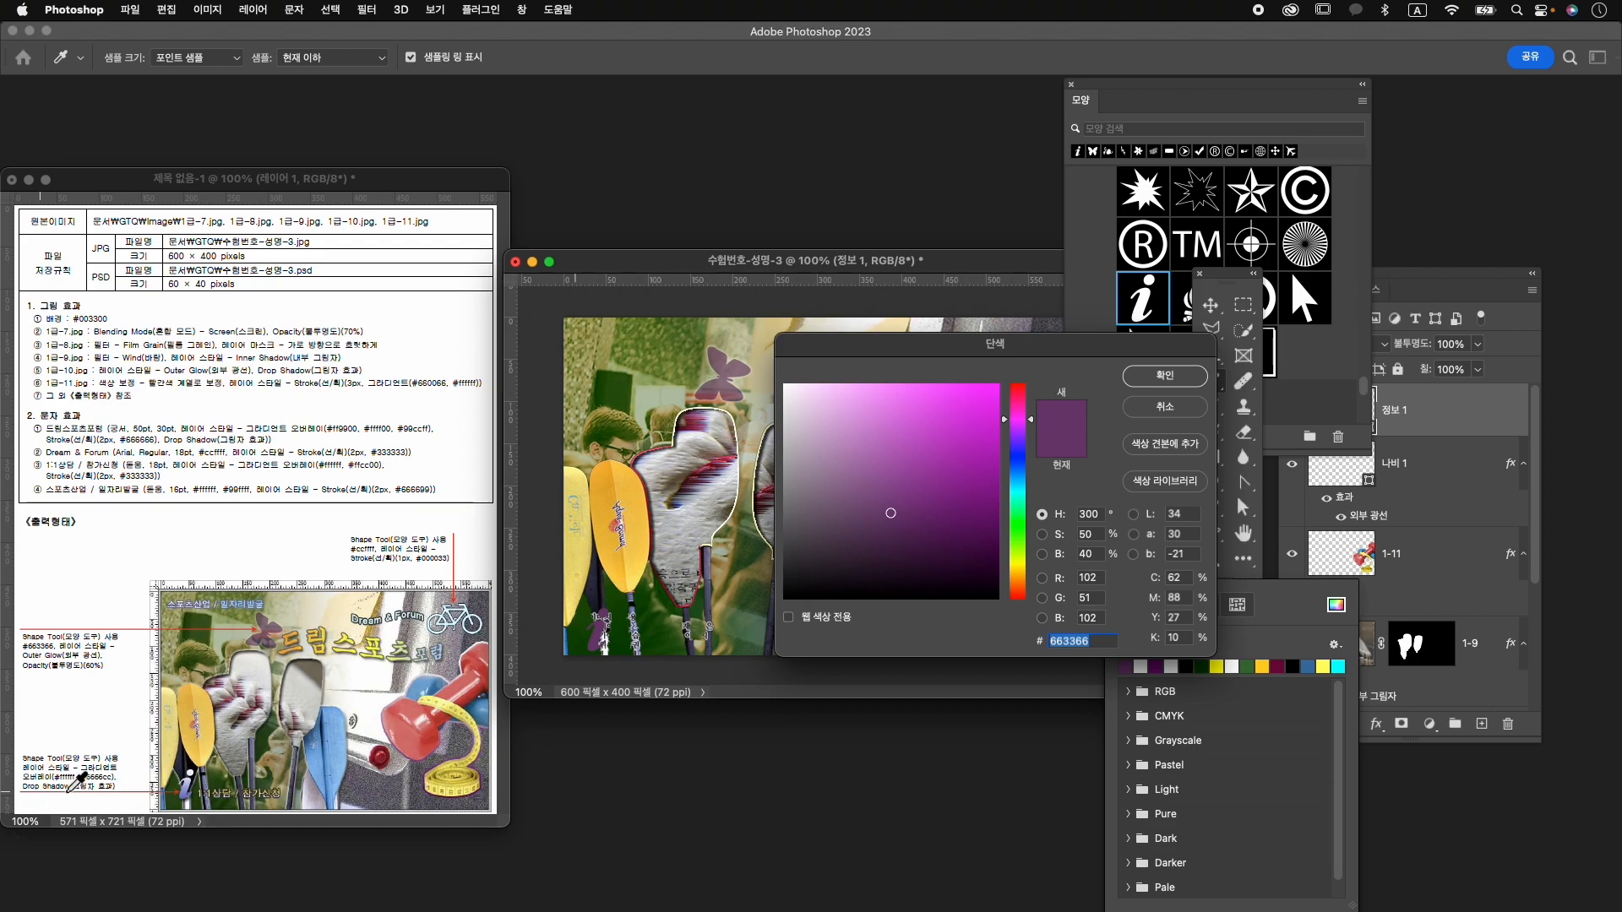
key("Return")
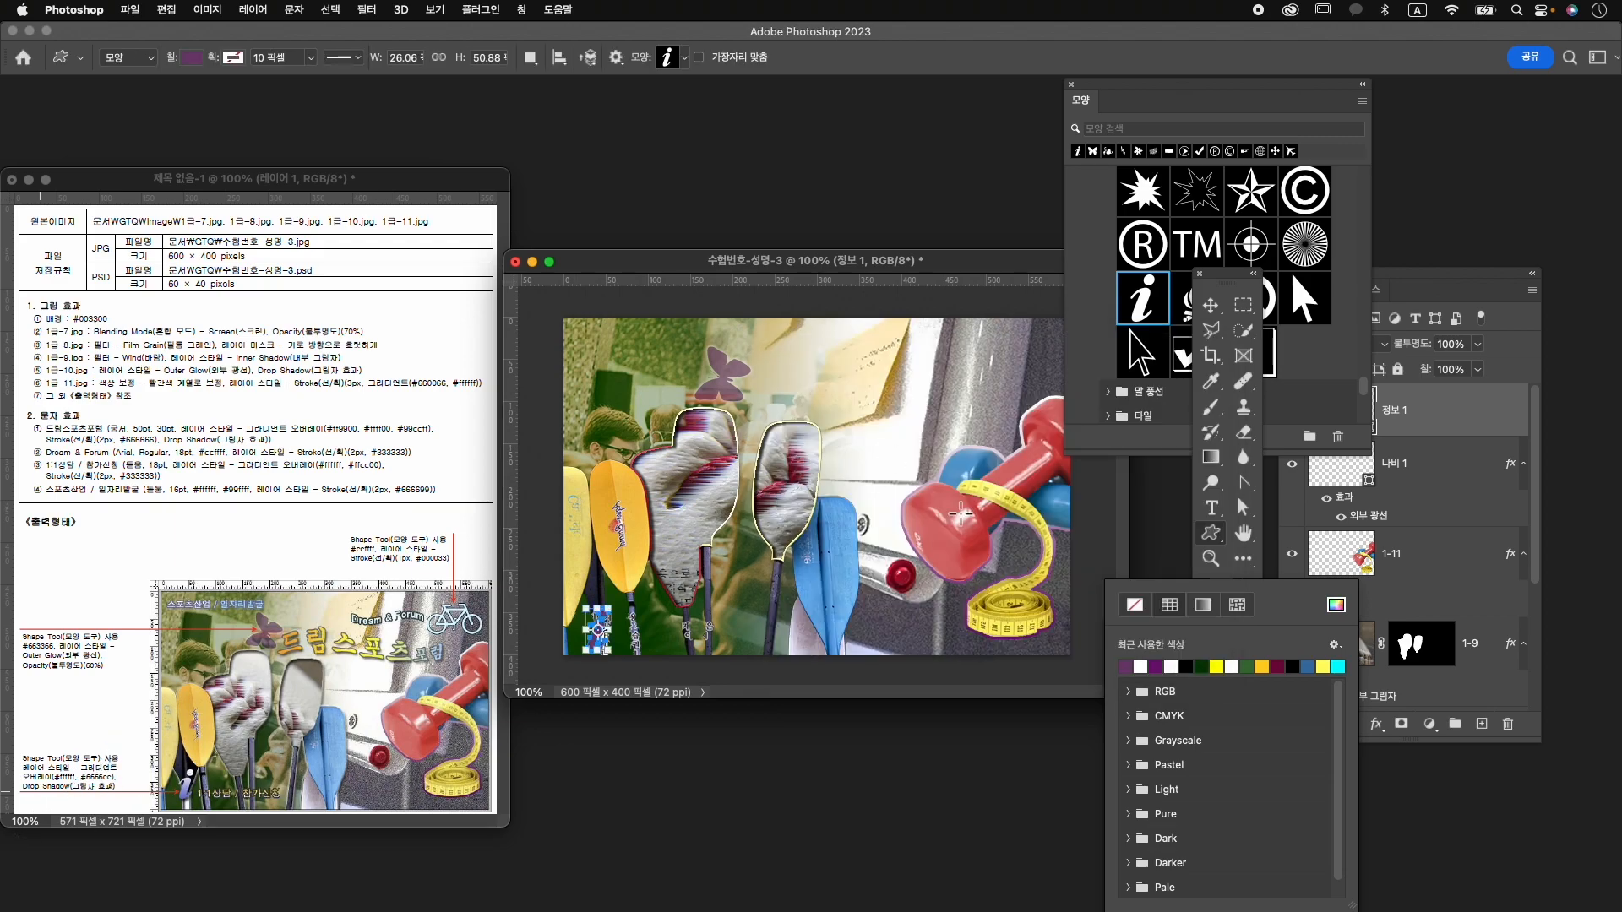
left_click(1448, 412)
Apply a Gradient Overlay (그레이디언트 오버레이) to the info shape, running from #ffffff to #6666cc.
left_click(1376, 724)
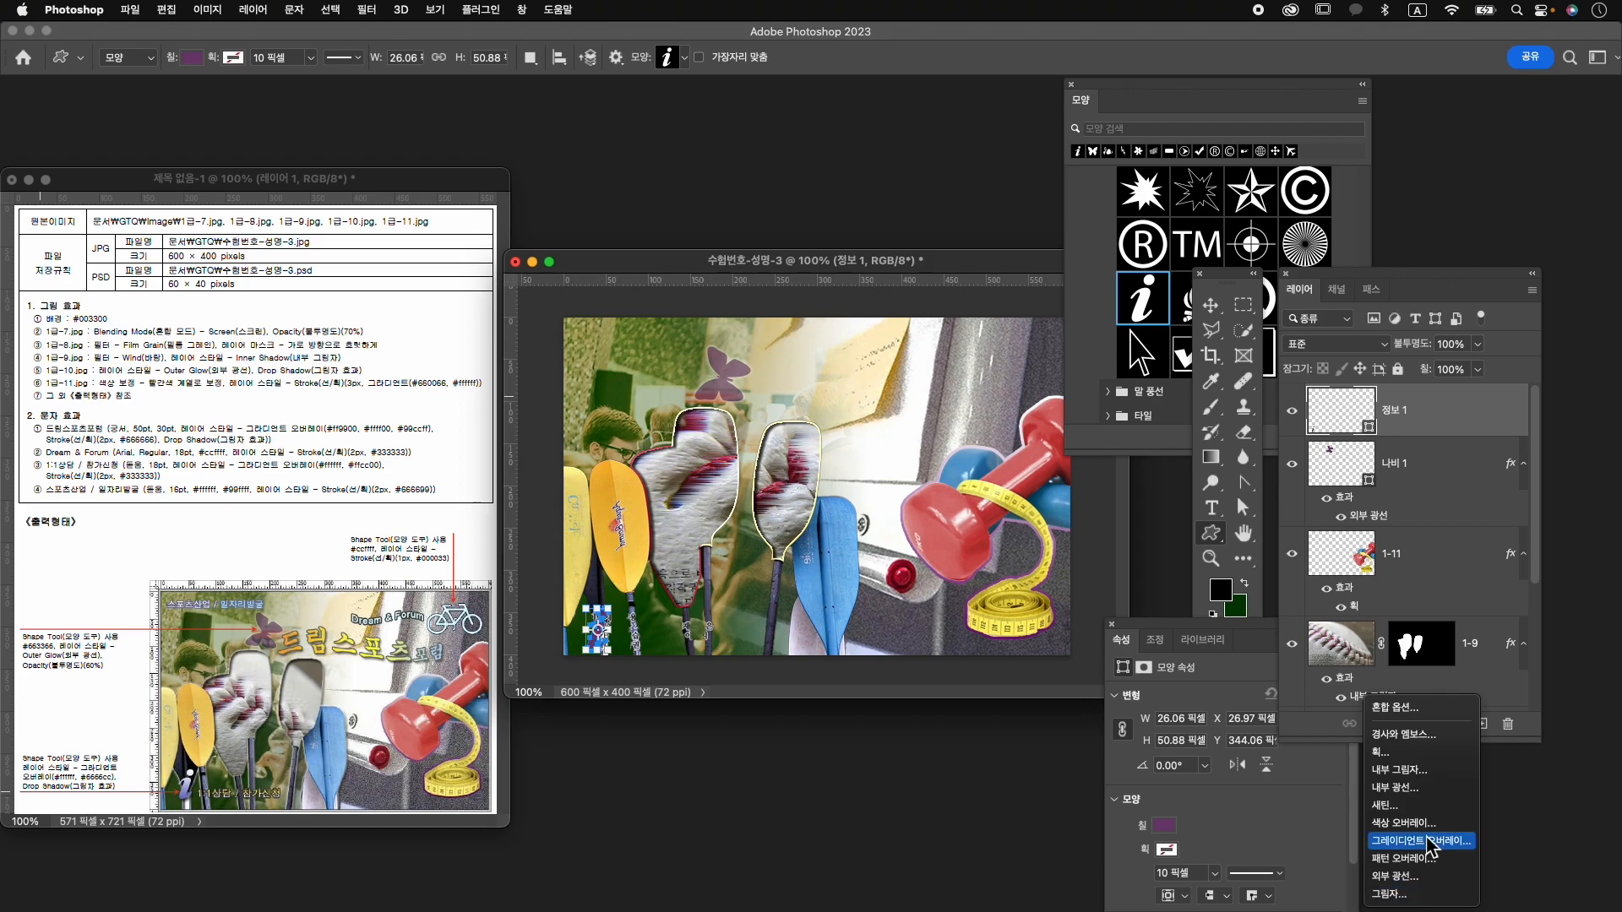
left_click(1427, 842)
left_click(1082, 590)
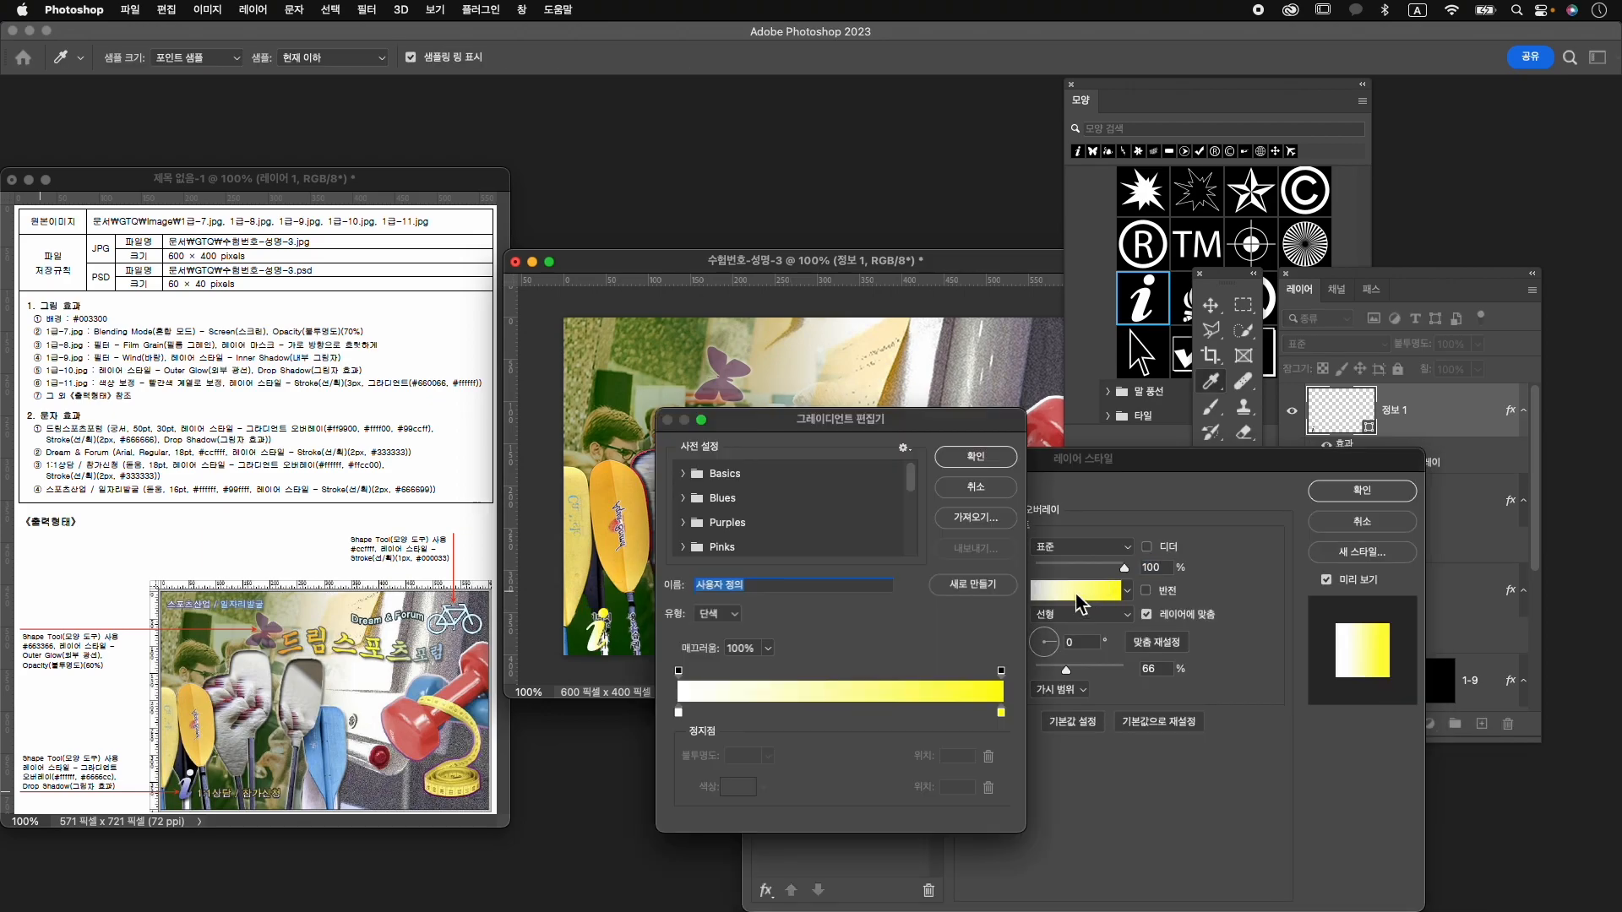
double_click(679, 714)
key("Return")
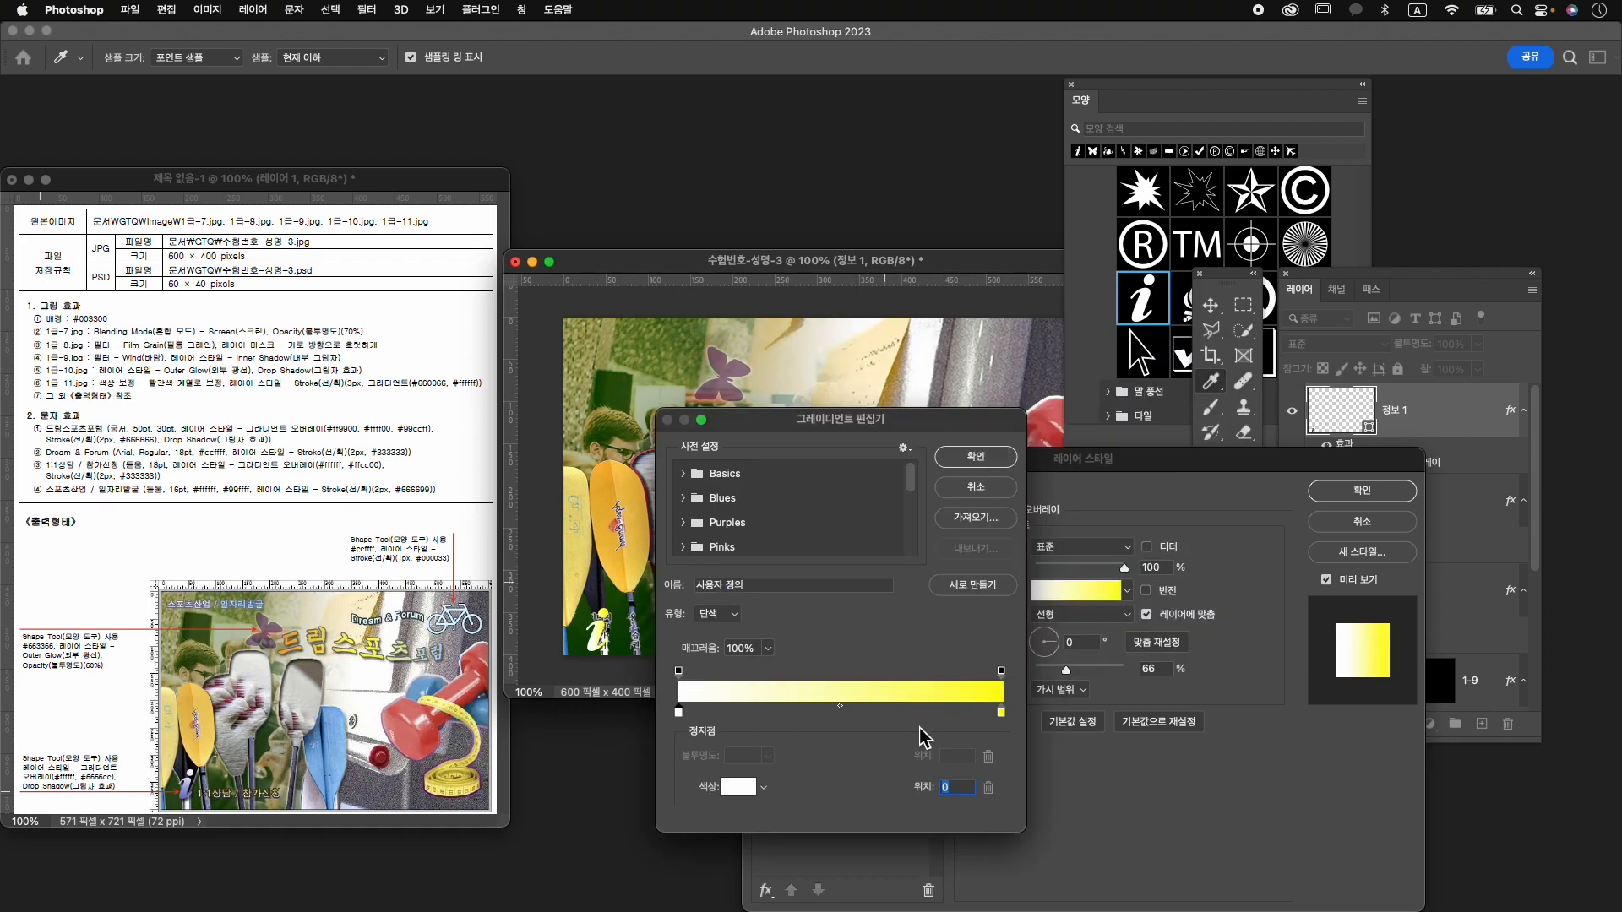
left_click(1002, 712)
left_click(735, 786)
type("6666")
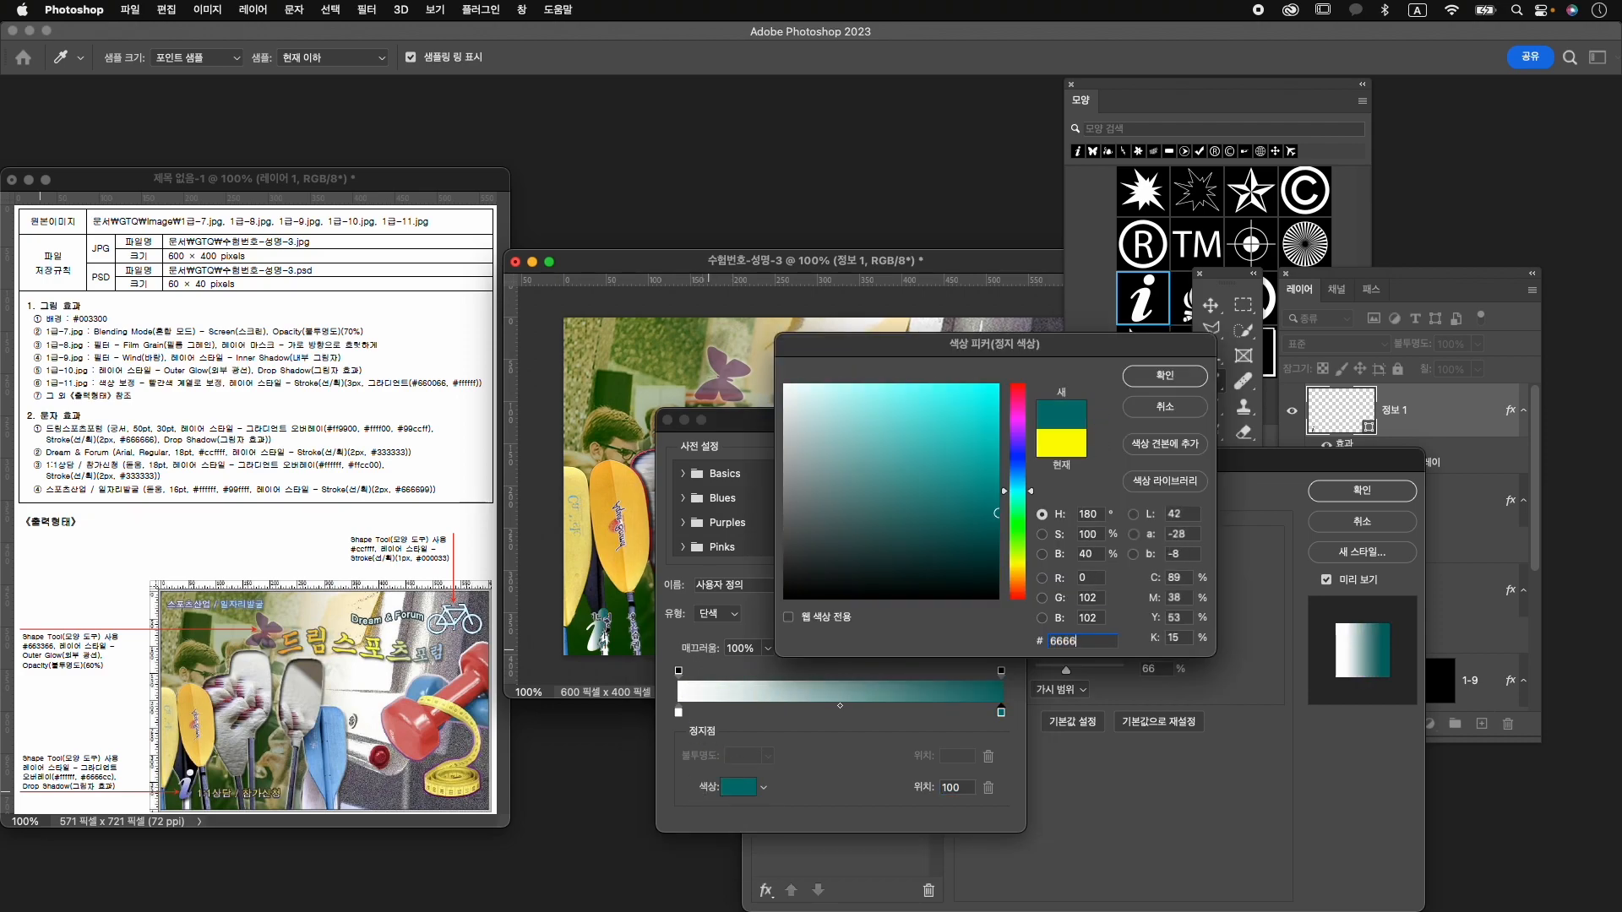
type("cc")
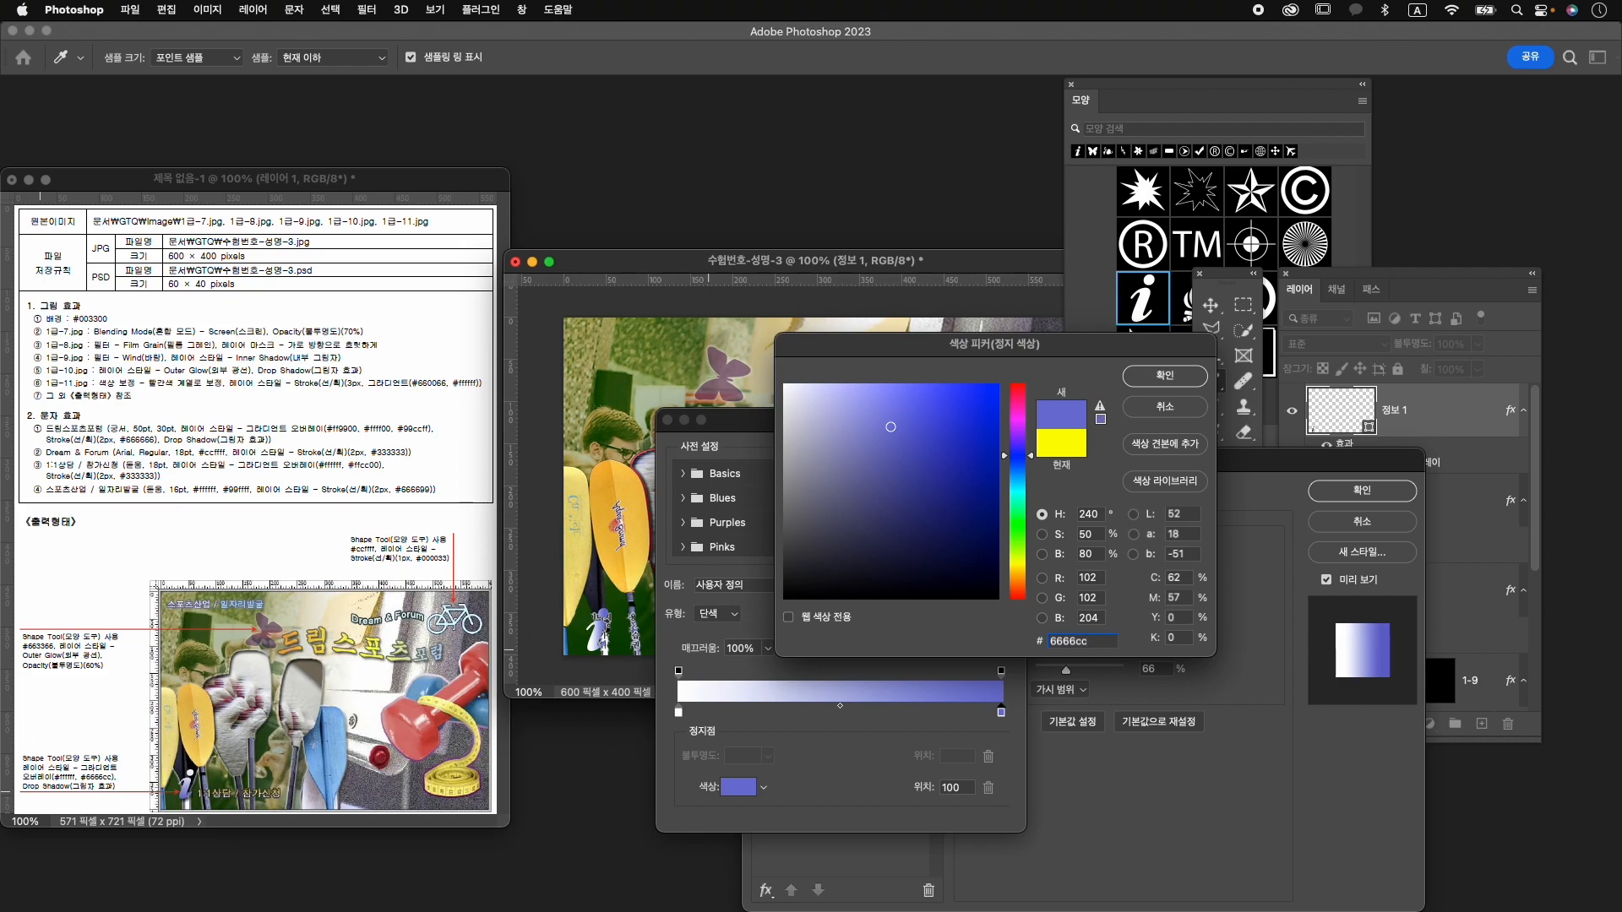
key("Return")
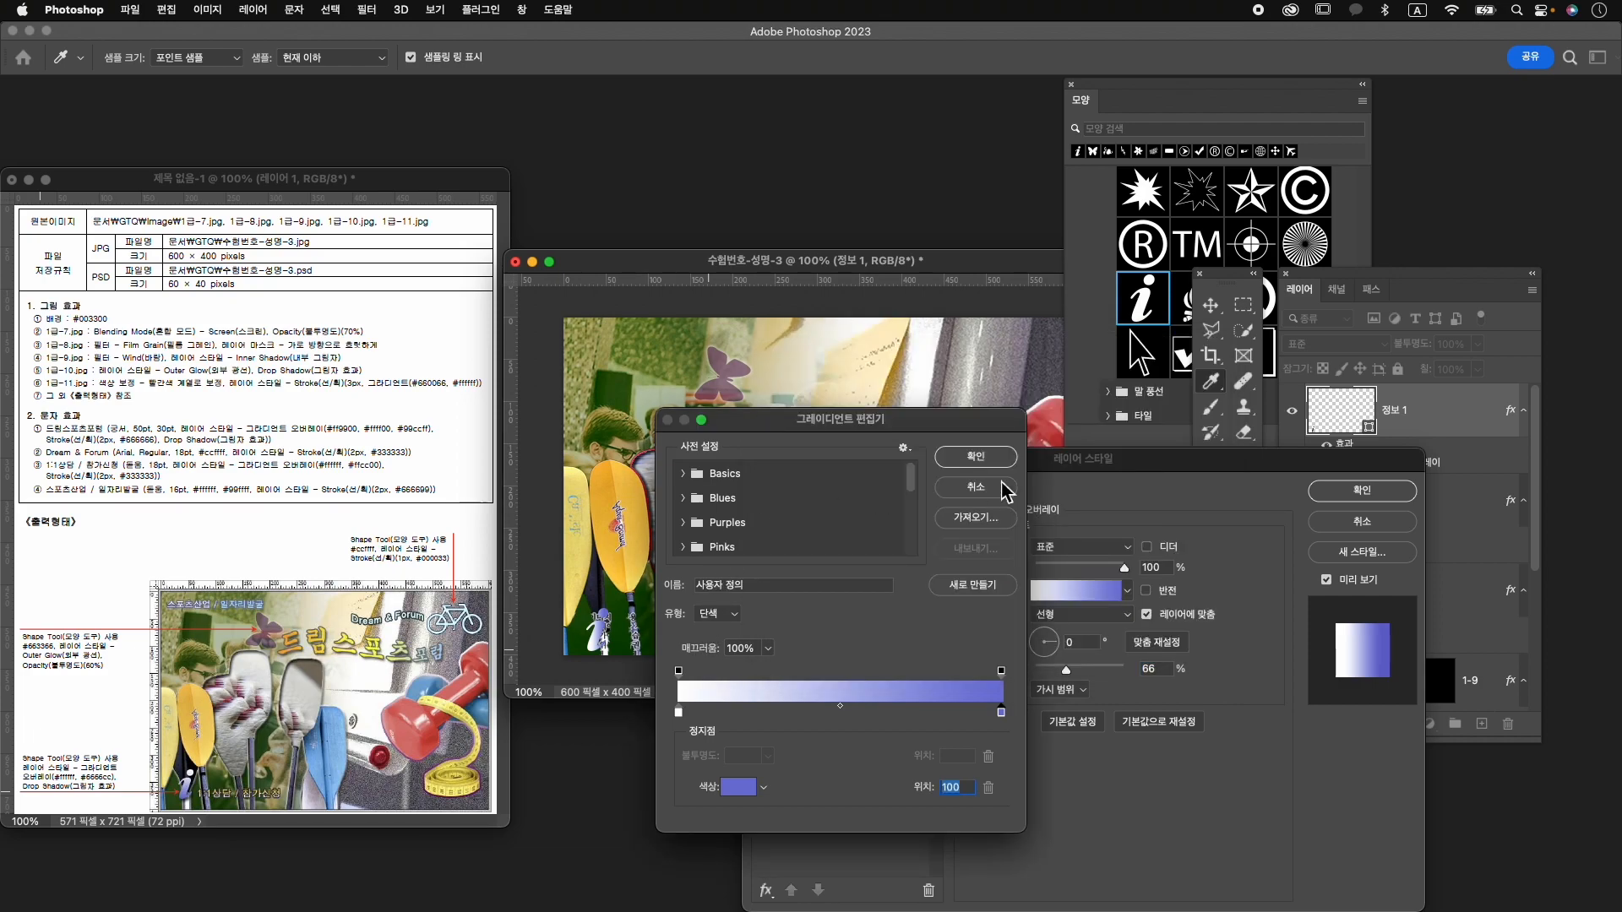
left_click(976, 456)
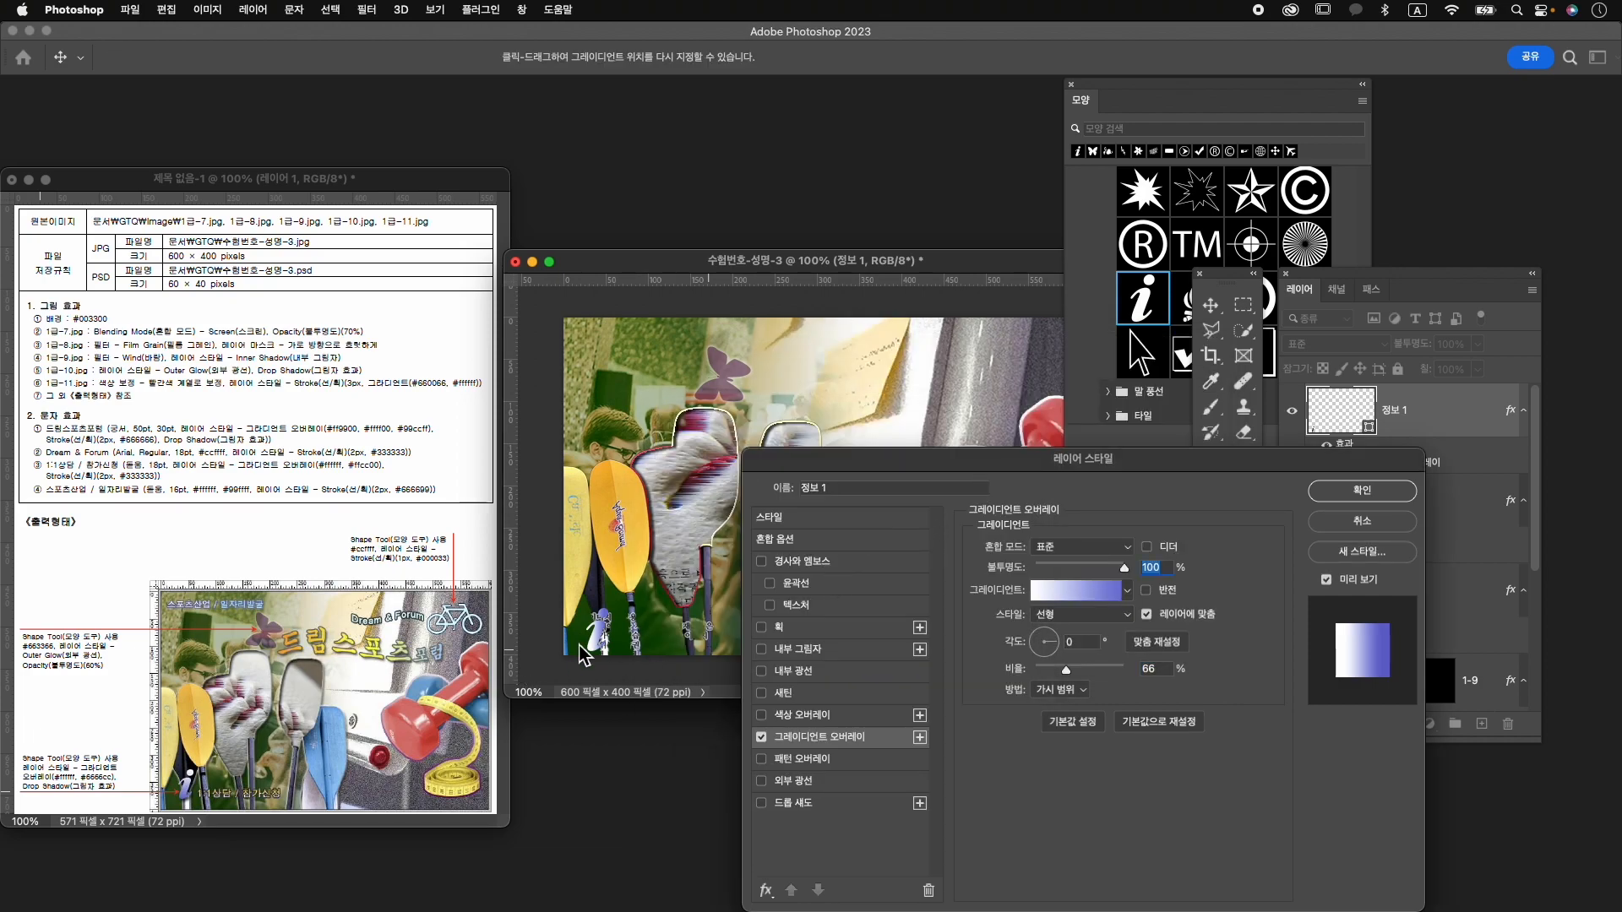
Set the info shape's gradient angle to -90° and add a Drop Shadow (드롭 섀도) to it.
left_click(1053, 657)
left_click_drag(1053, 657, 1047, 666)
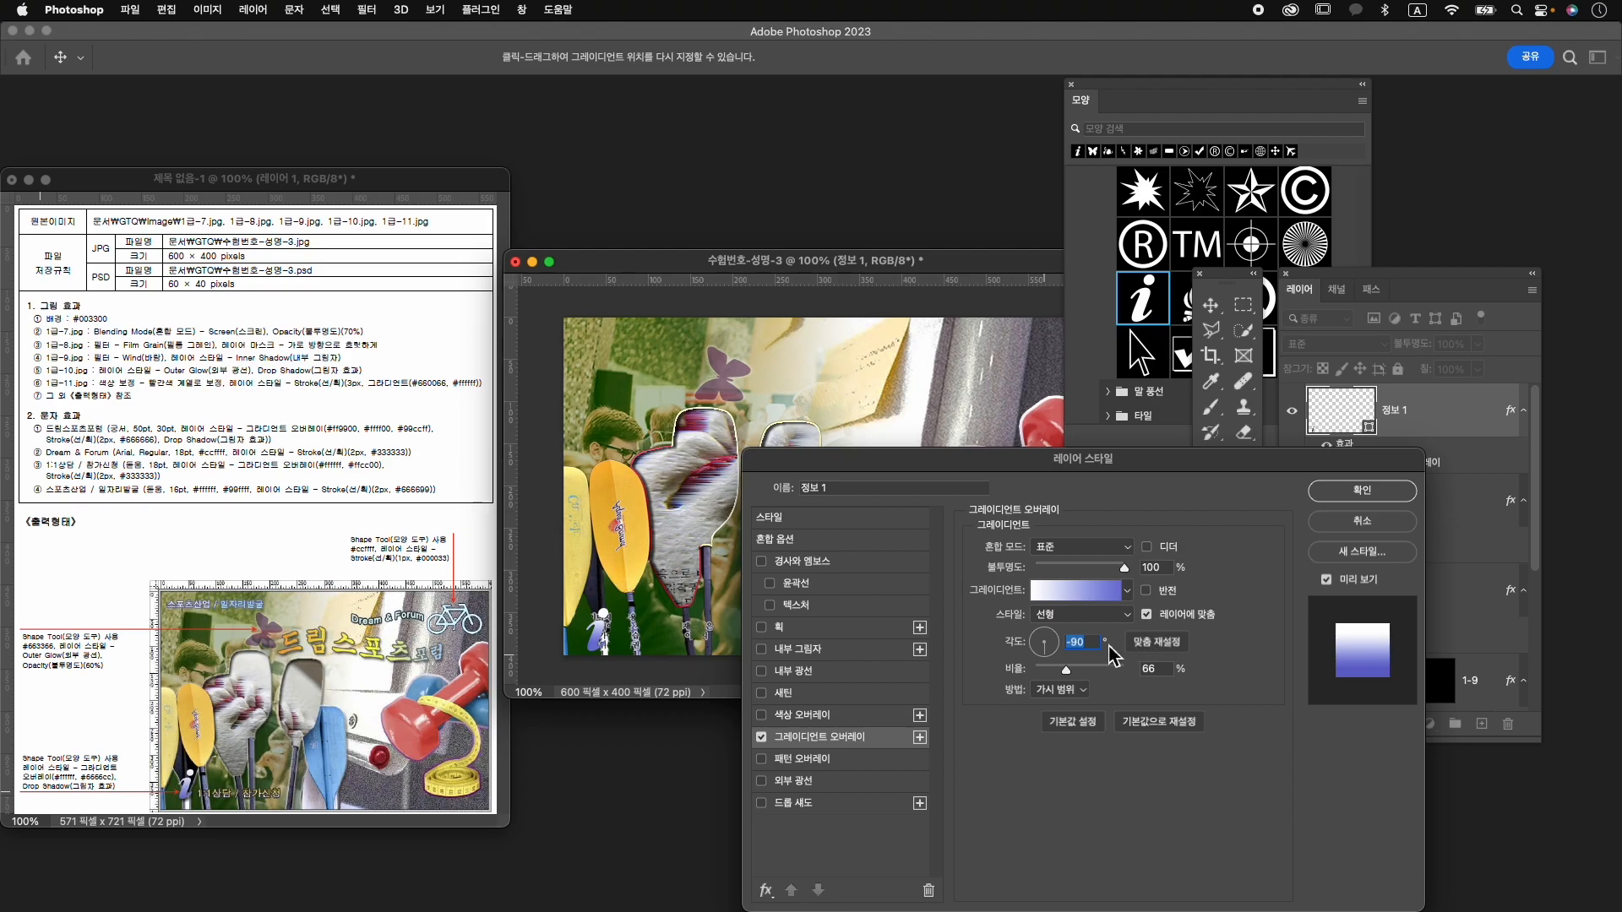
left_click(807, 804)
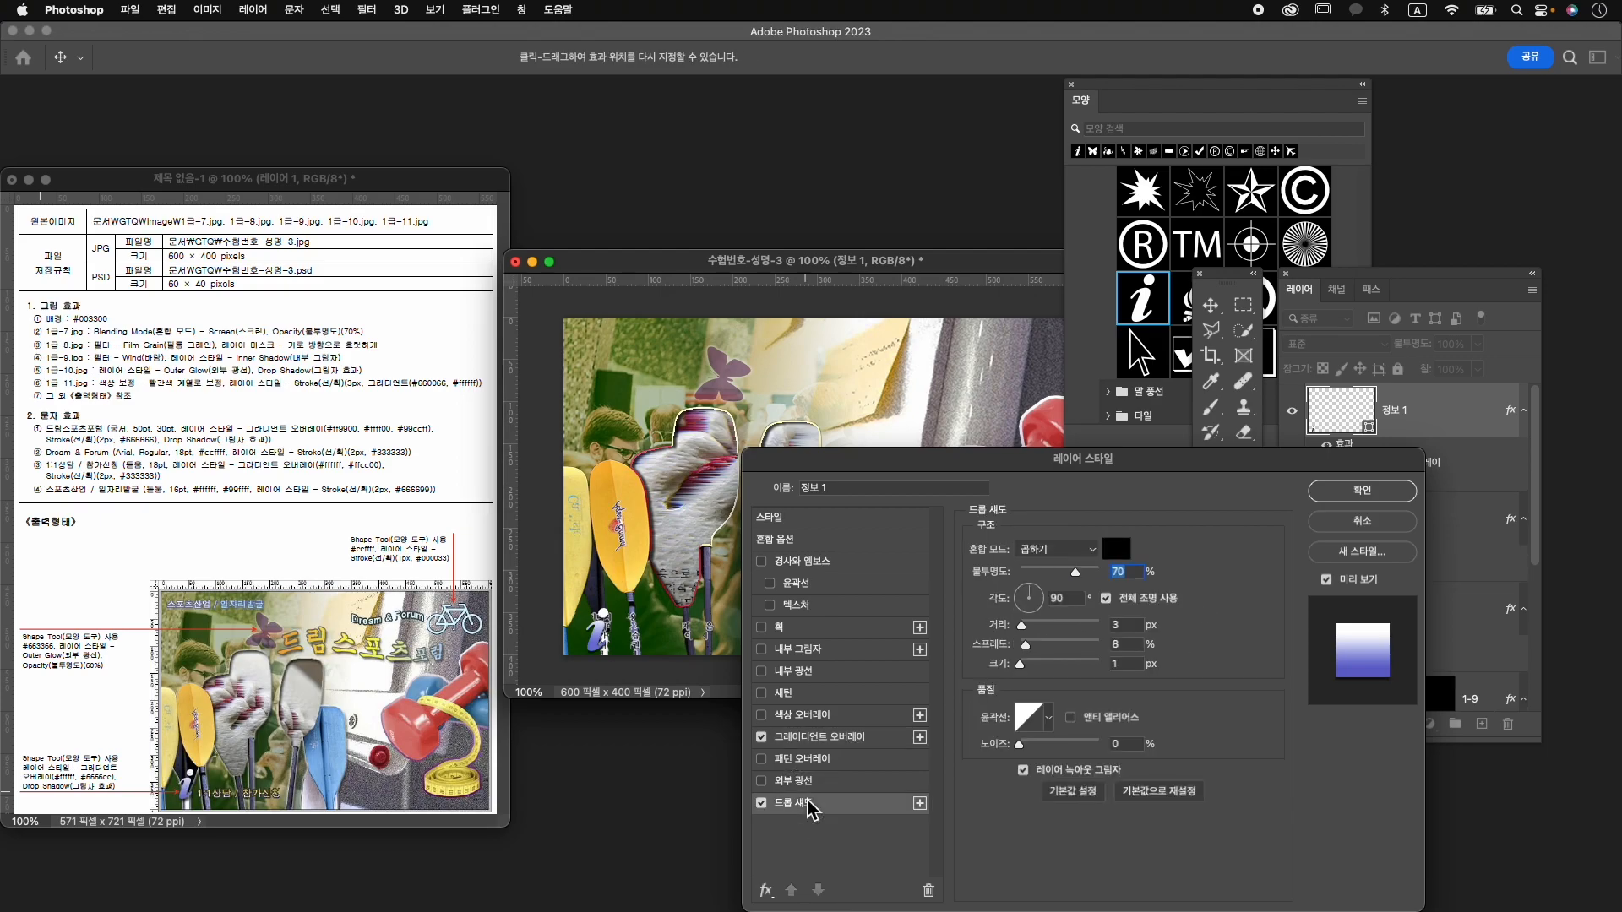
left_click(1361, 492)
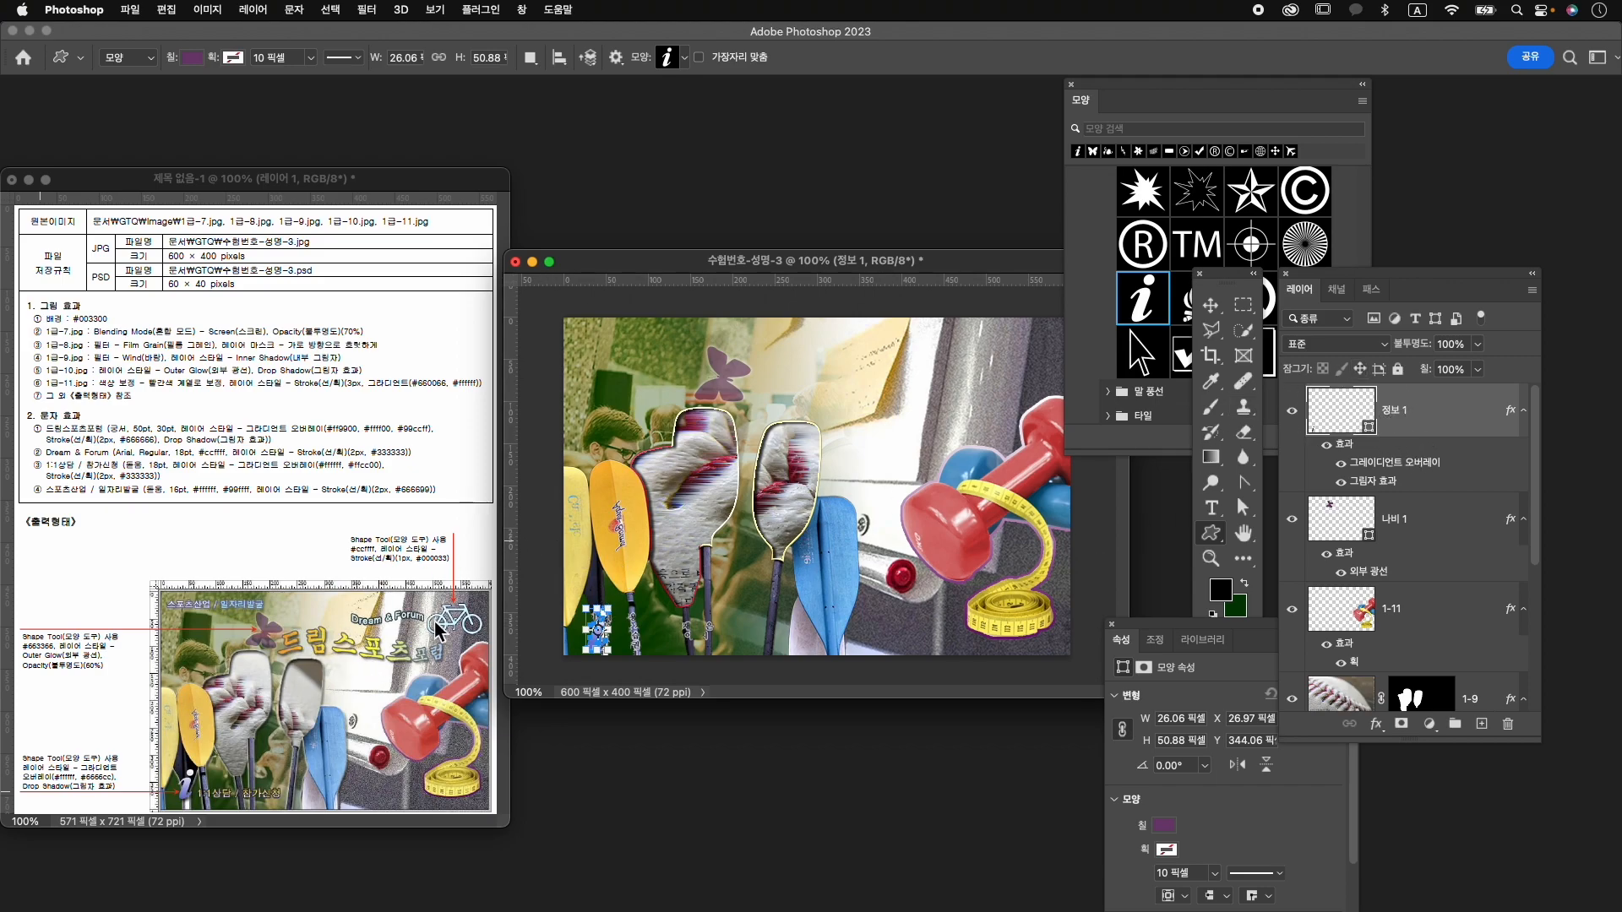
Search the shapes library for 자전거 and draw the legacy 기호 bicycle, about 99 × 55 px, in the poster's upper-right corner.
left_click(1115, 130)
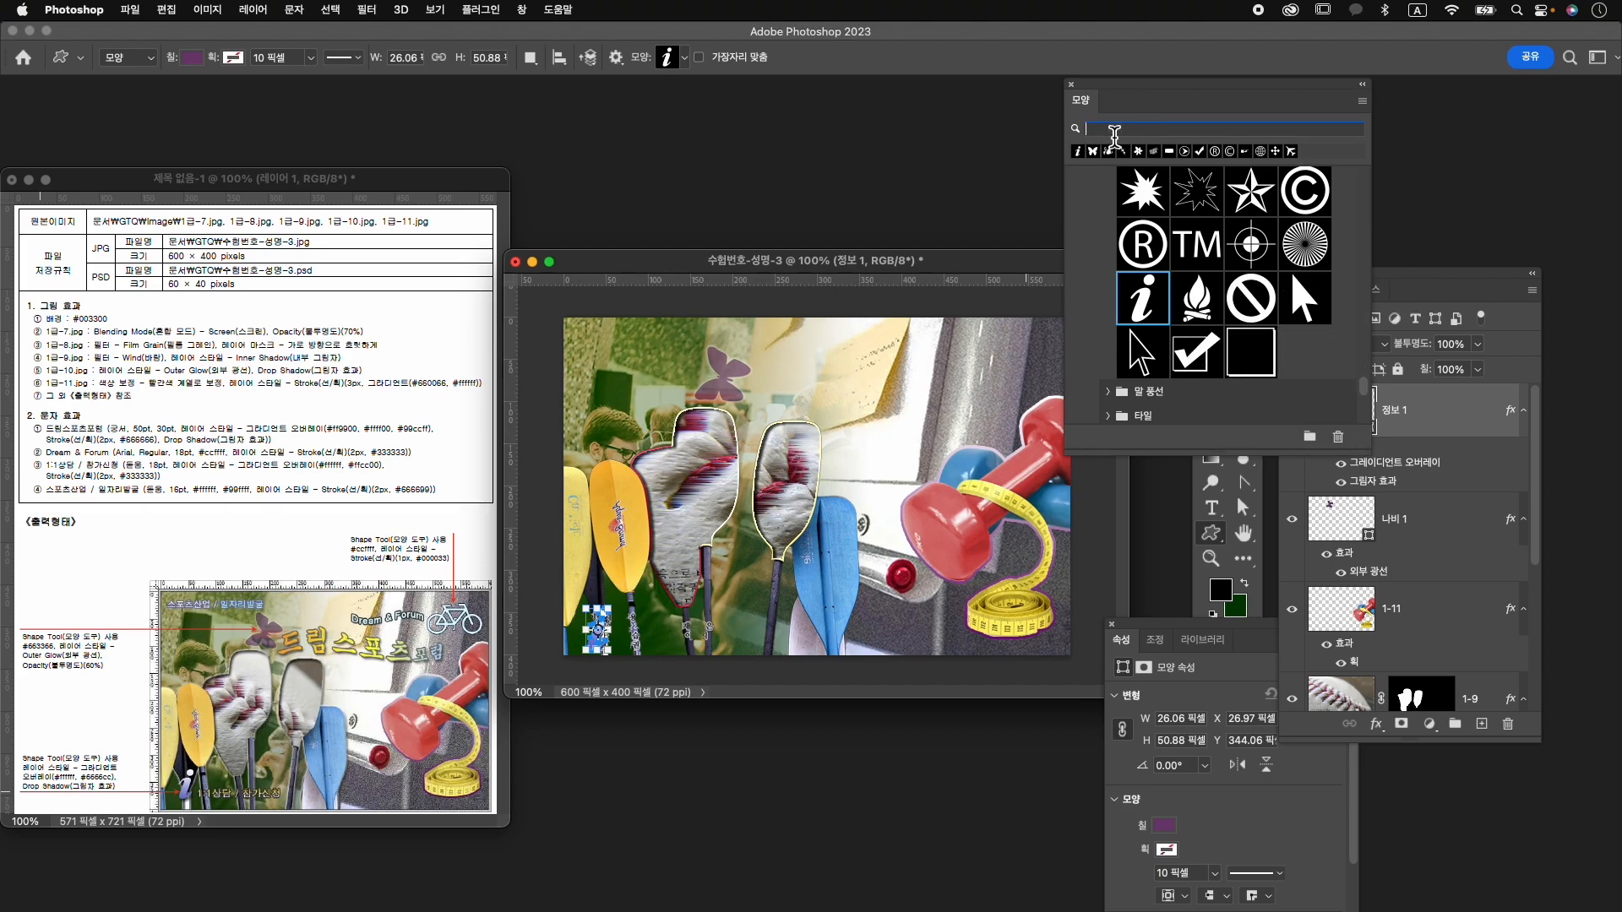
key("ctrl+space")
type("자전거")
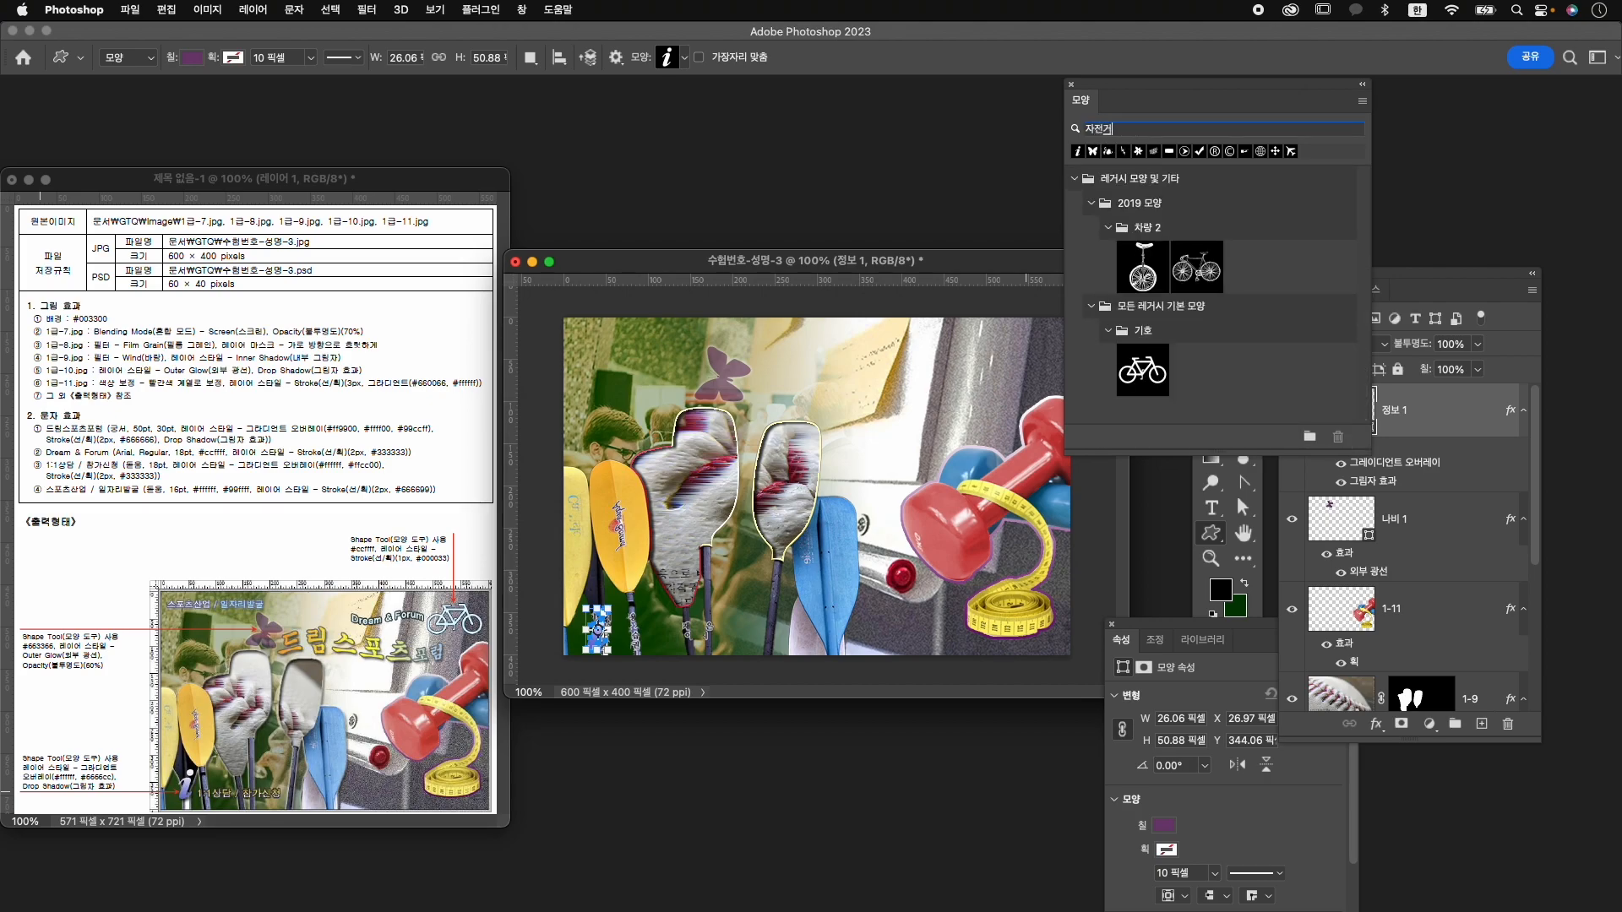
left_click(1142, 371)
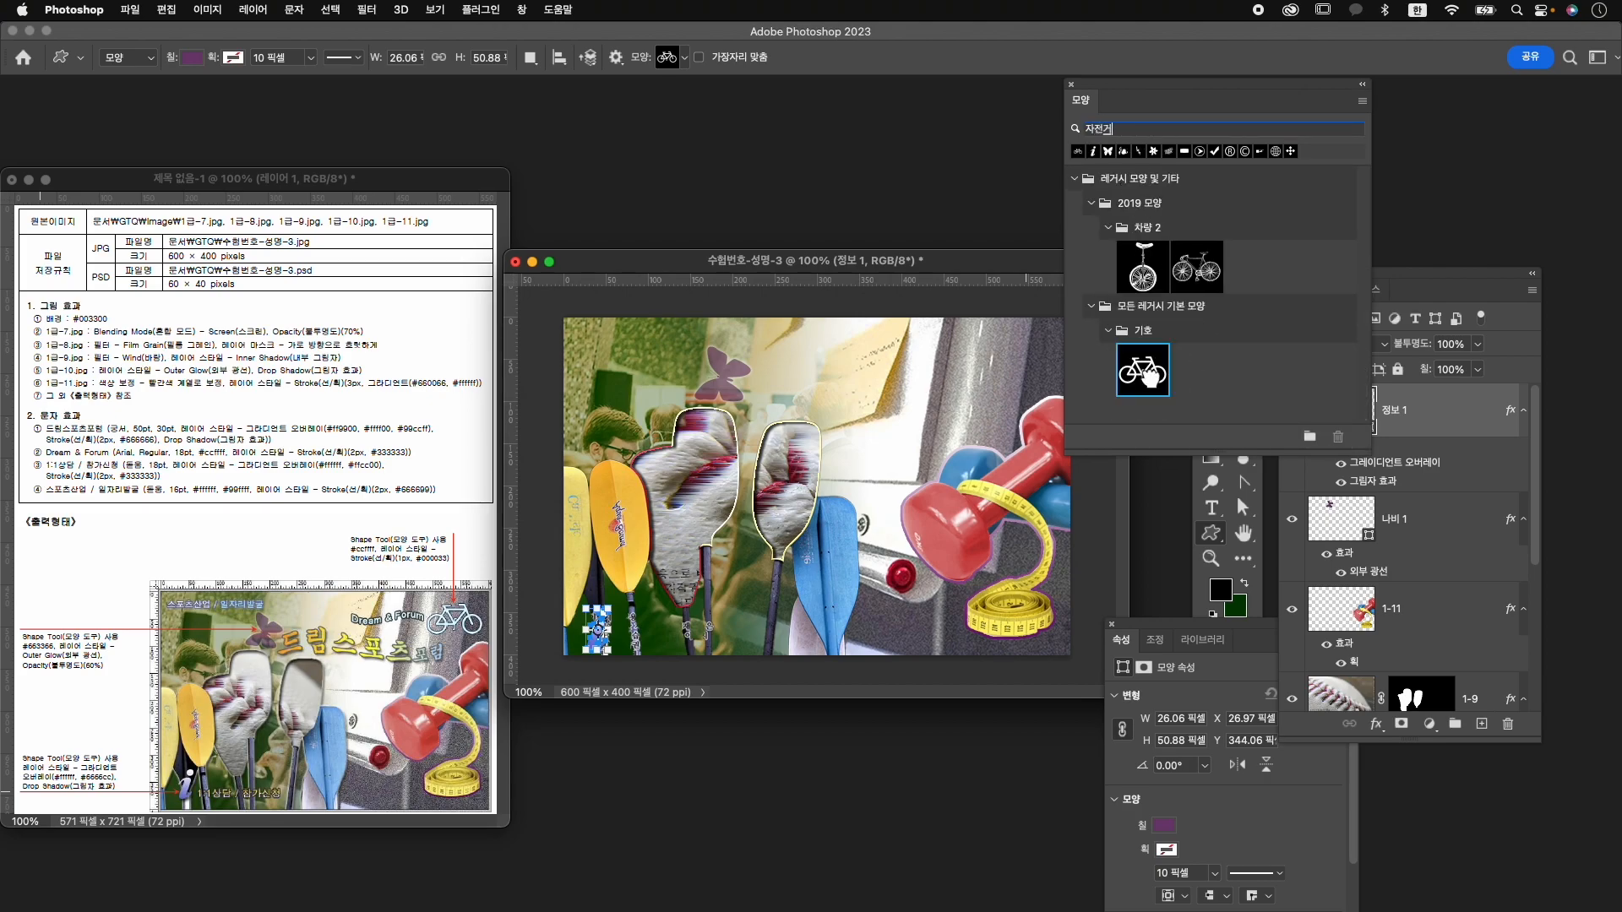
left_click_drag(954, 336, 1034, 377)
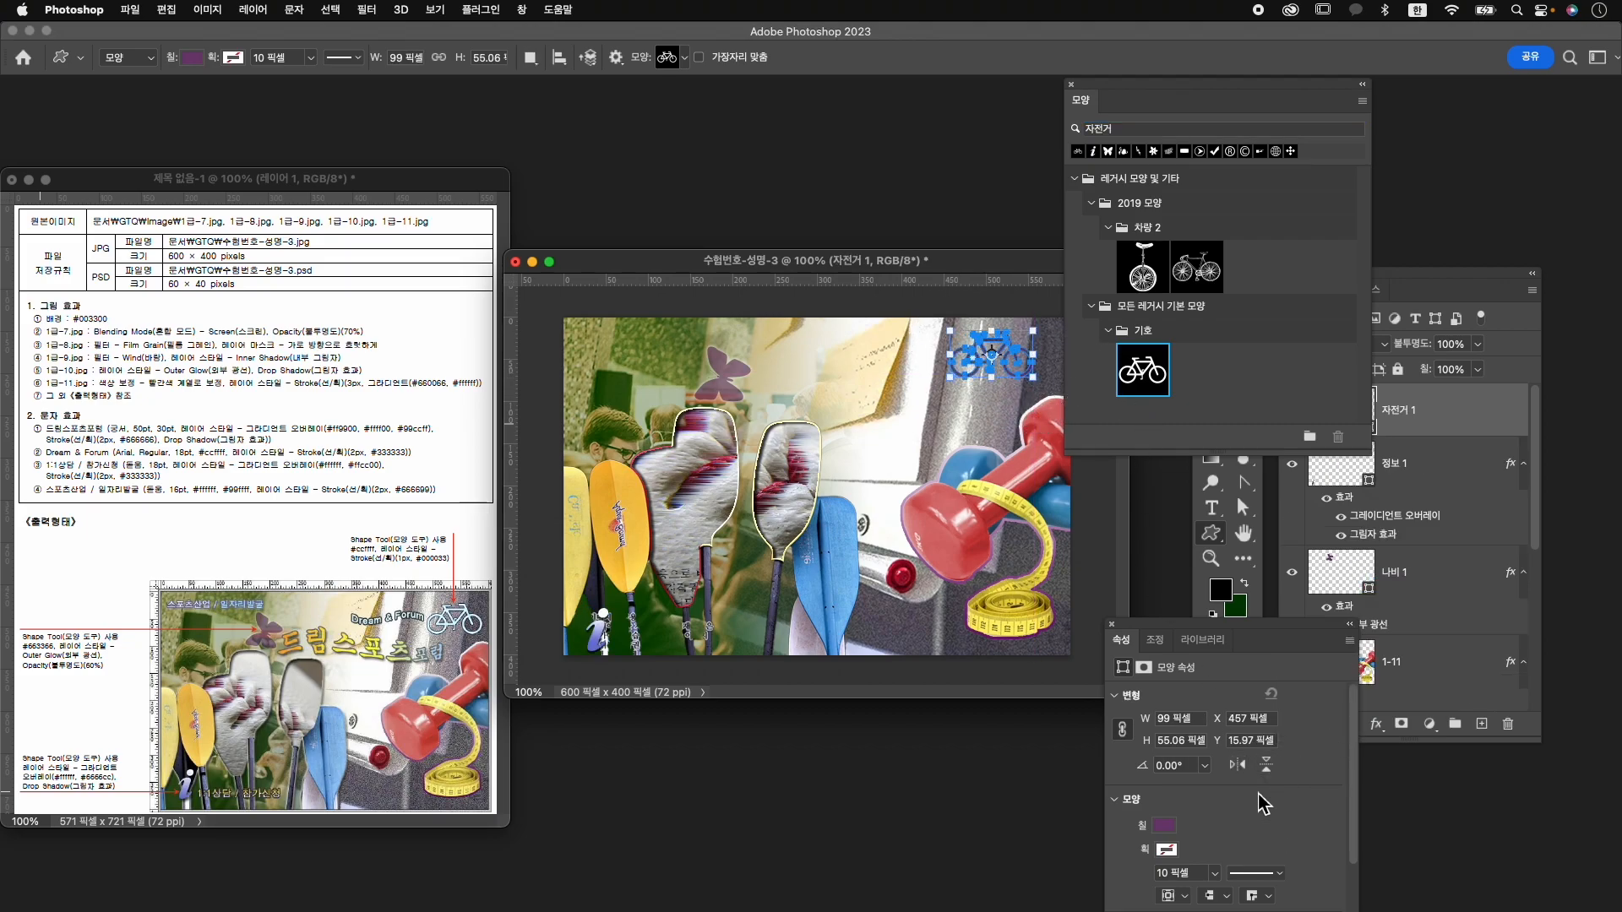
Change the bicycle shape's fill color to #ccffff.
left_click(1164, 825)
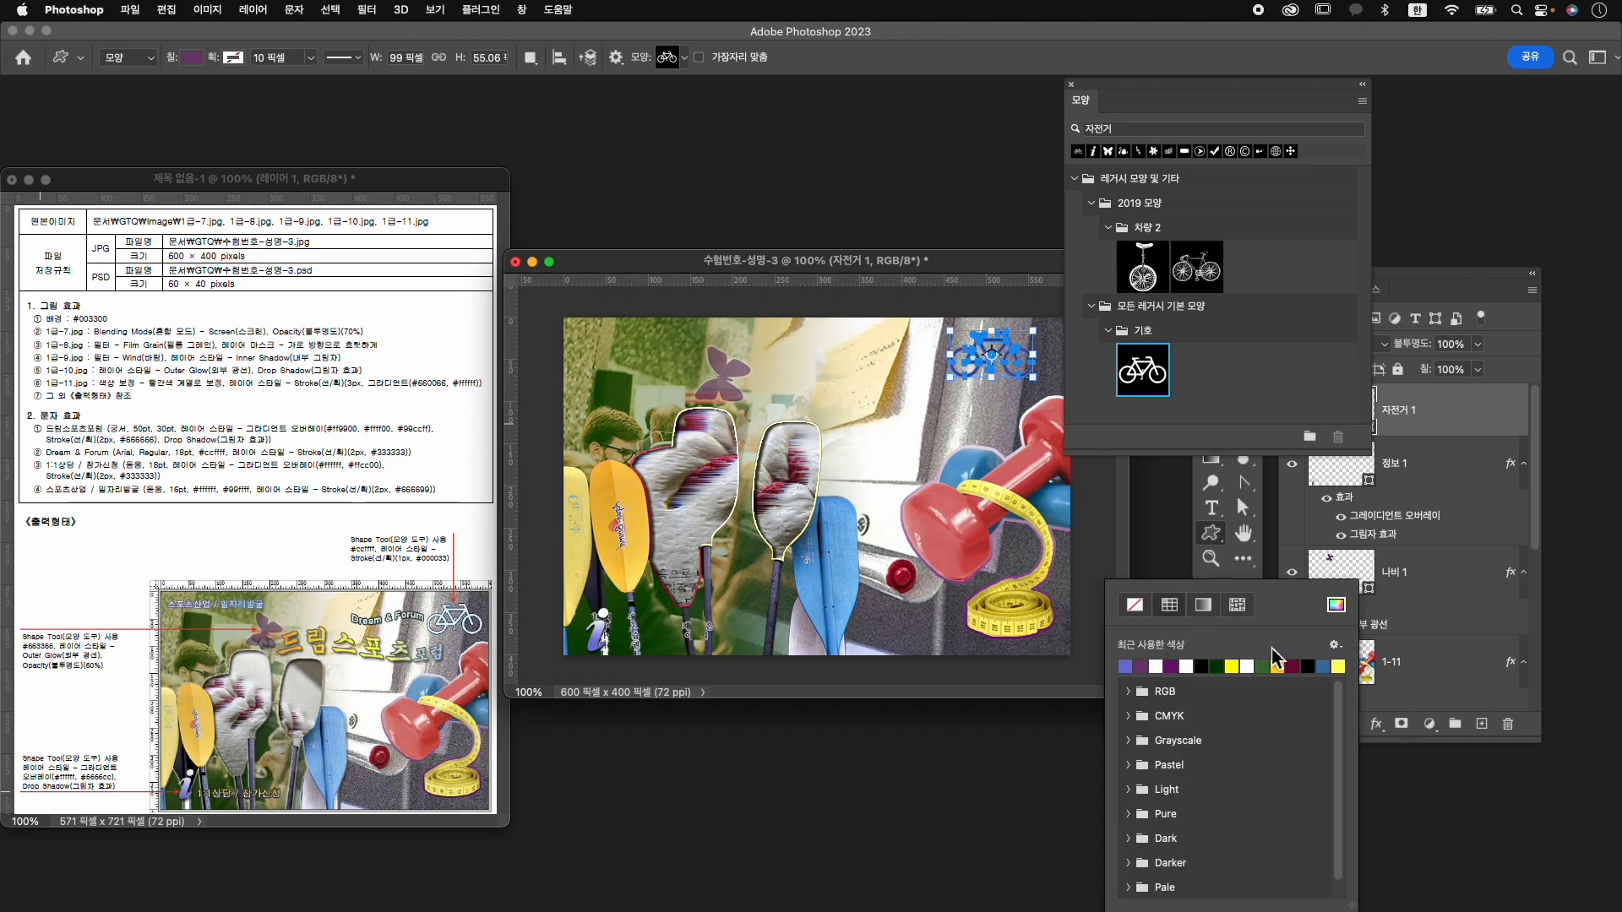
left_click(1335, 605)
type("ccffff")
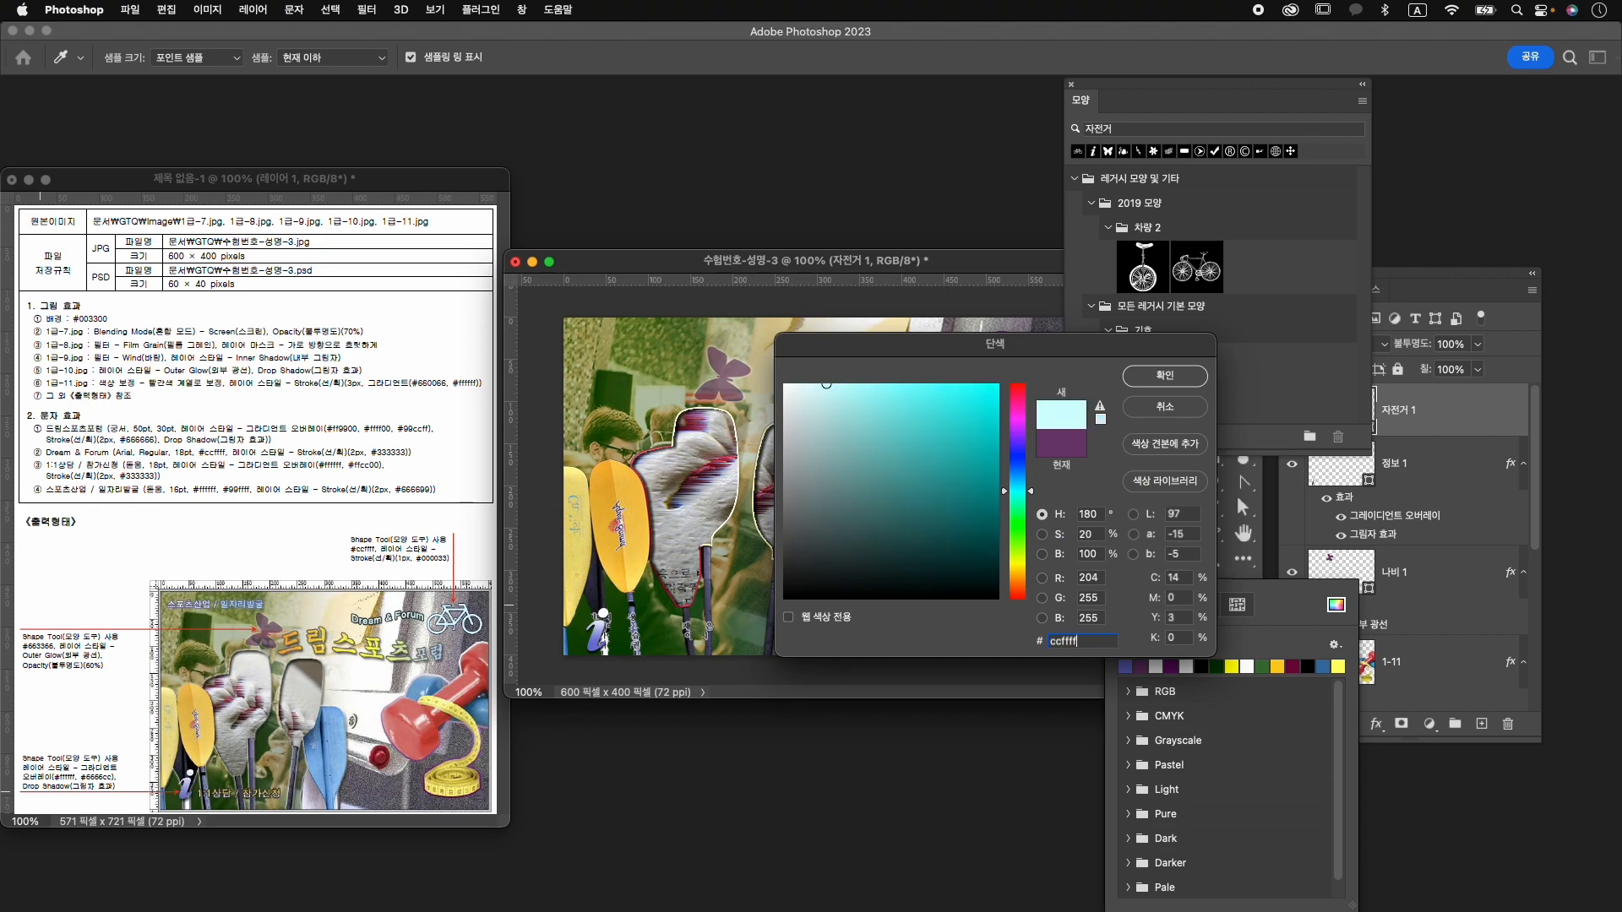
key("Return")
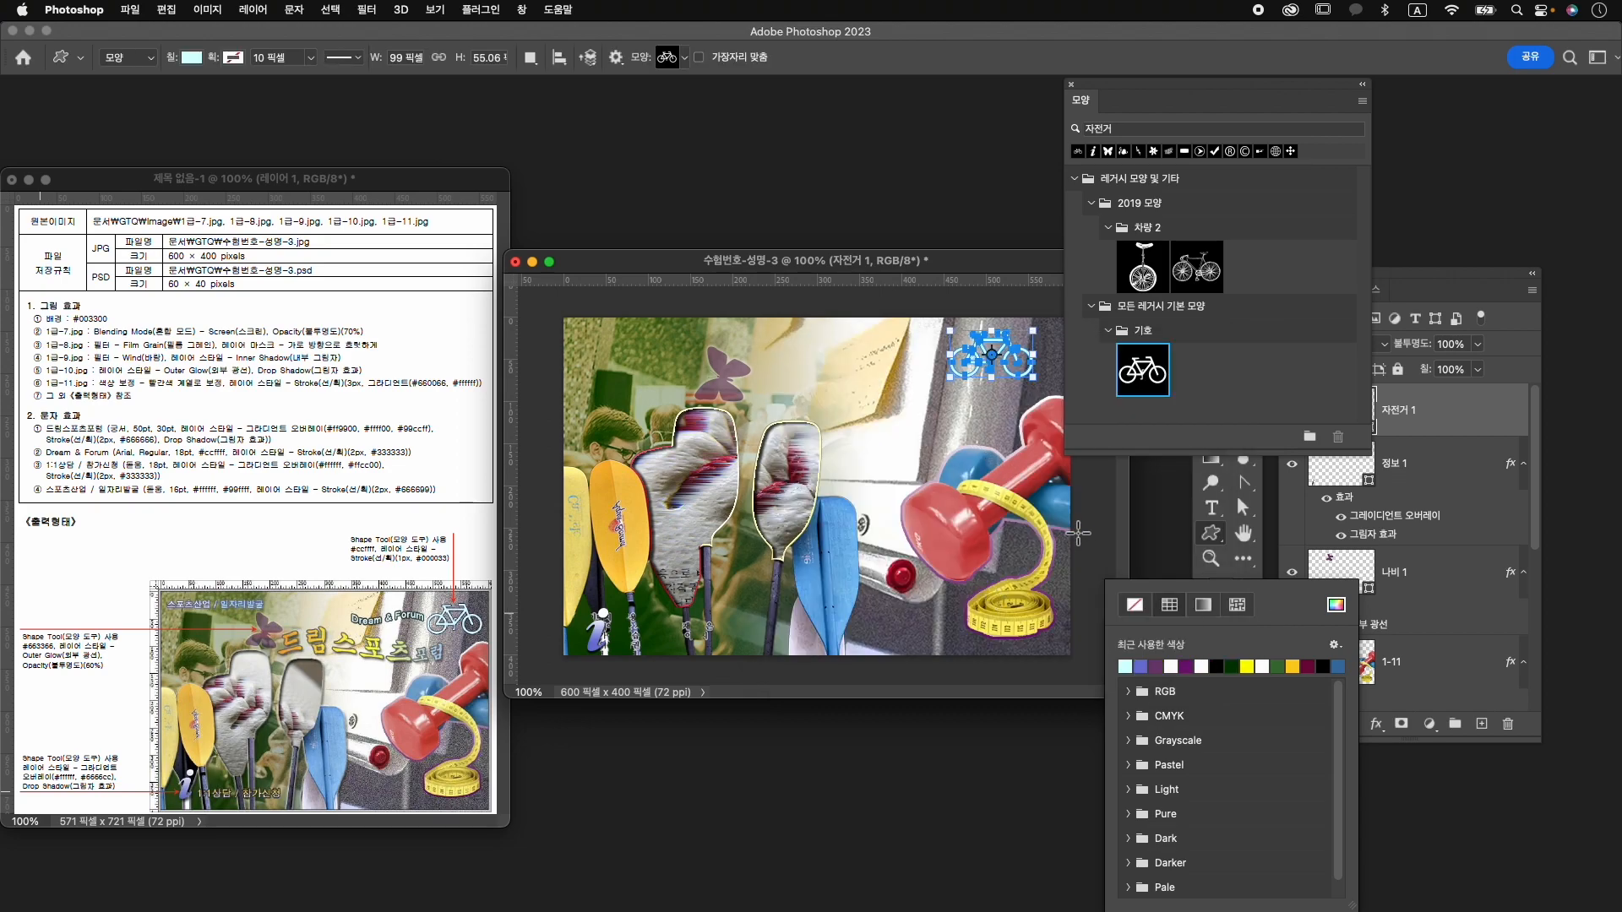
Add a 1 px Stroke (획) layer style to the bicycle, using the solid color #000033.
left_click(1424, 438)
left_click(1376, 724)
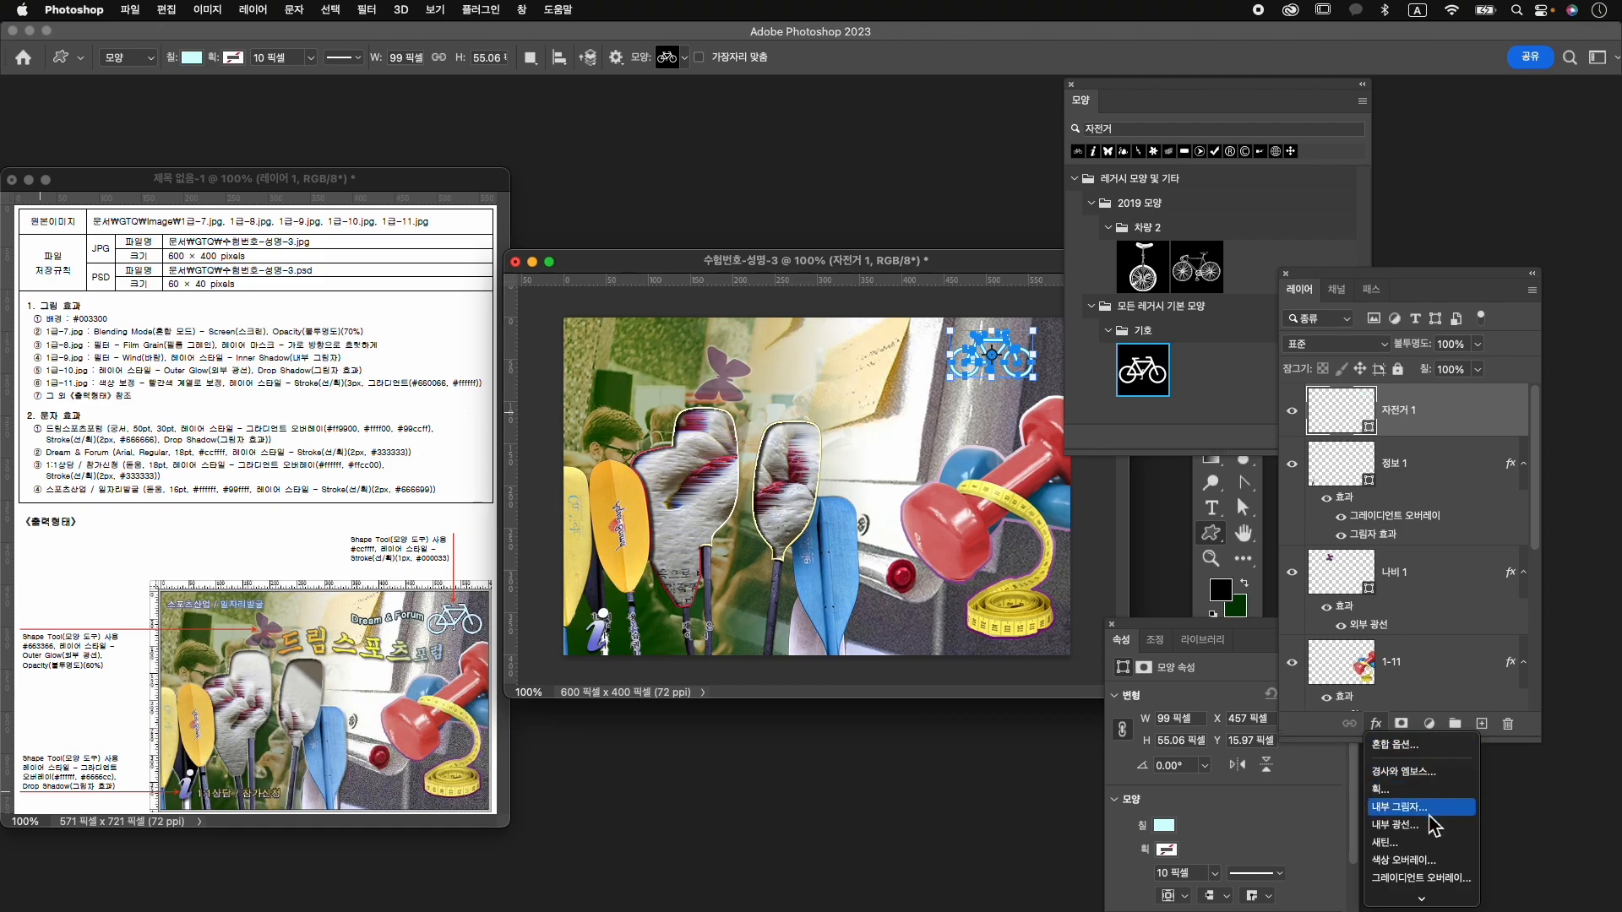
left_click(1385, 788)
type("1")
left_click(1052, 654)
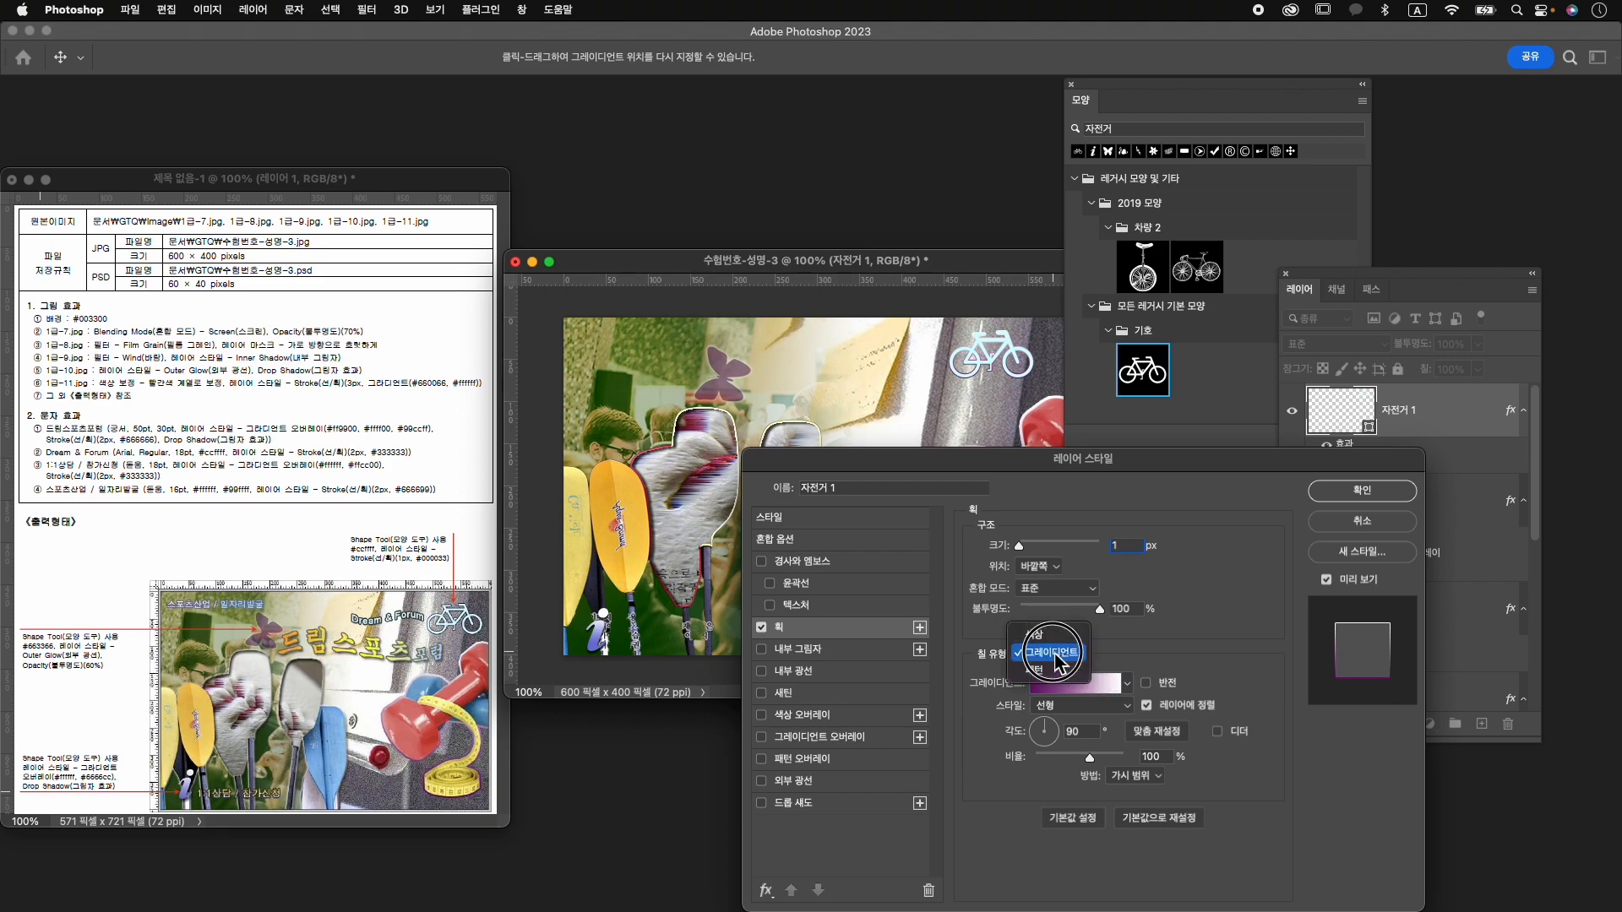
left_click(1055, 655)
left_click(1007, 683)
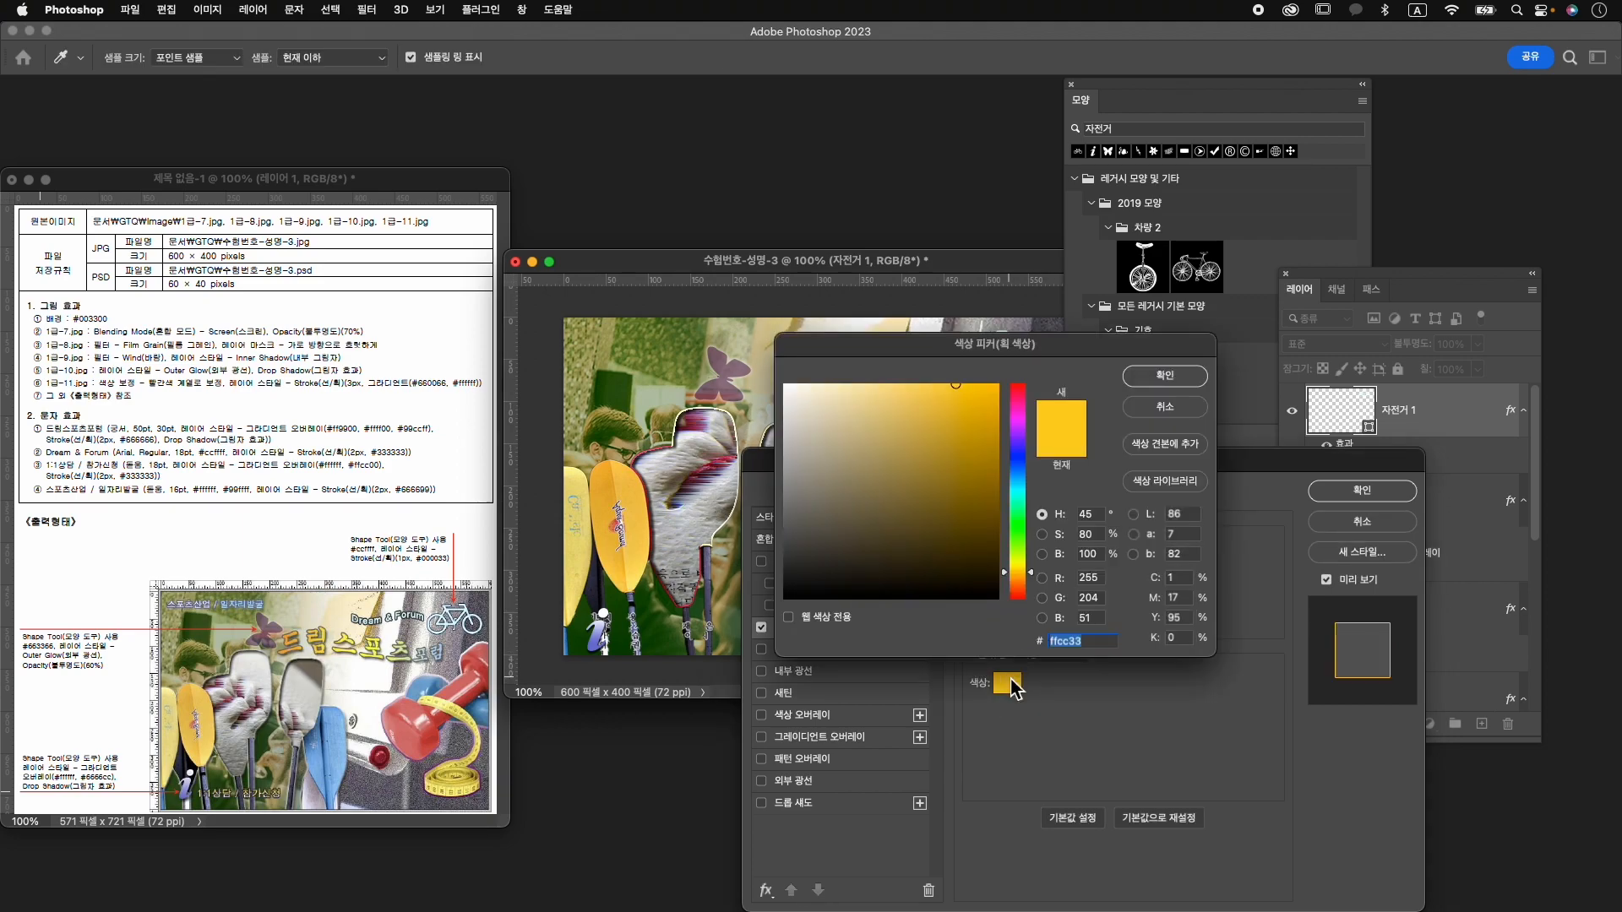
type("0000")
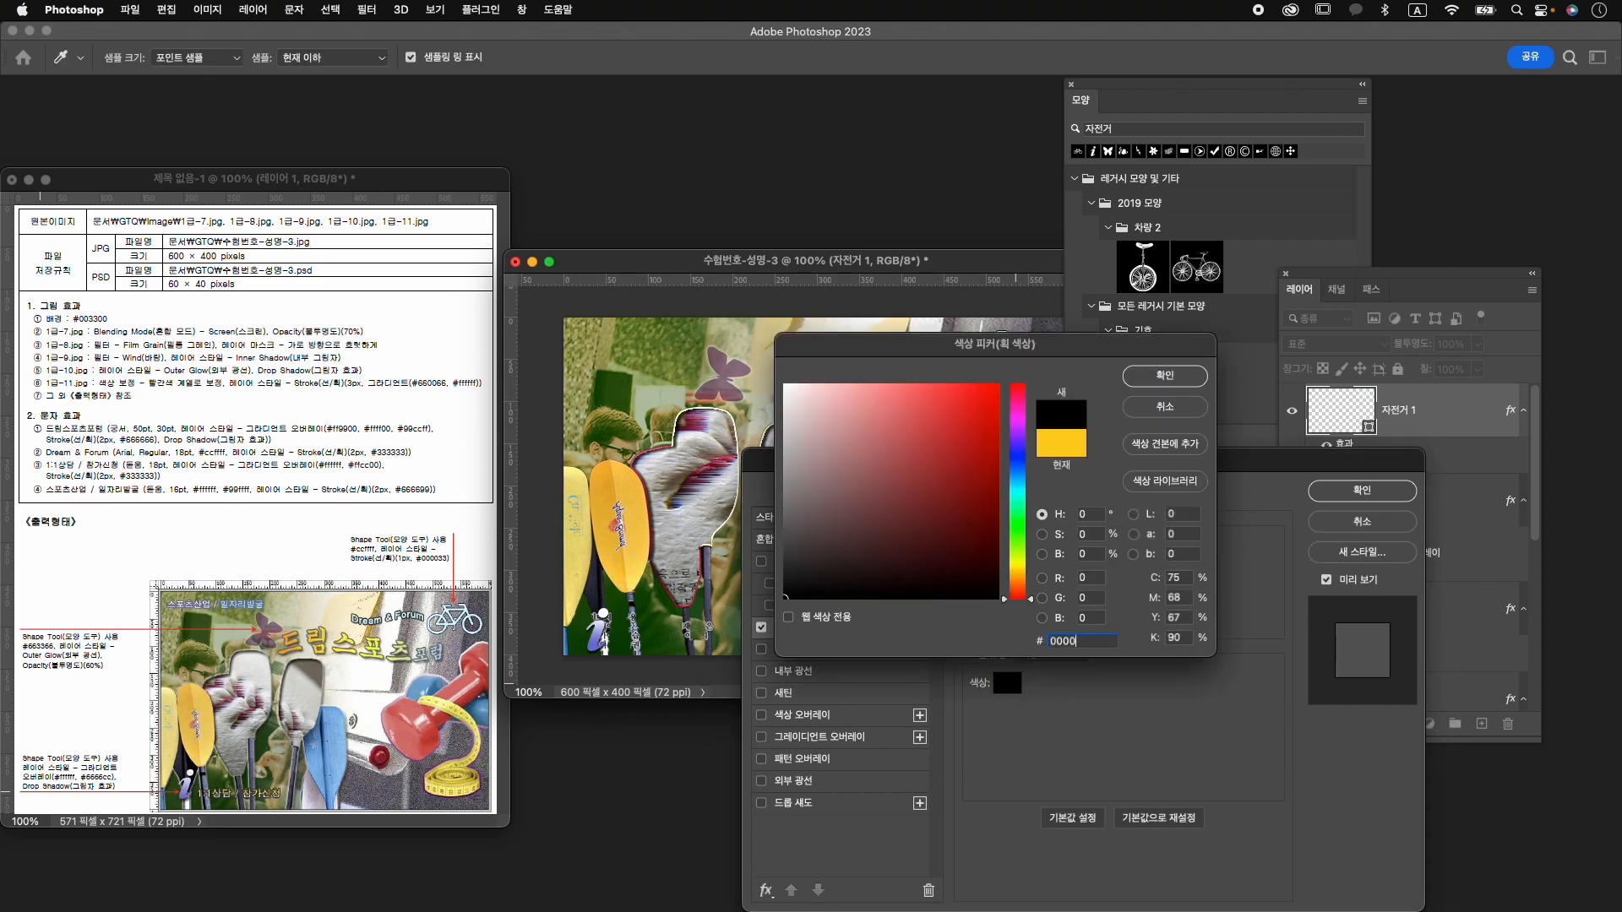
type("33")
key("Return")
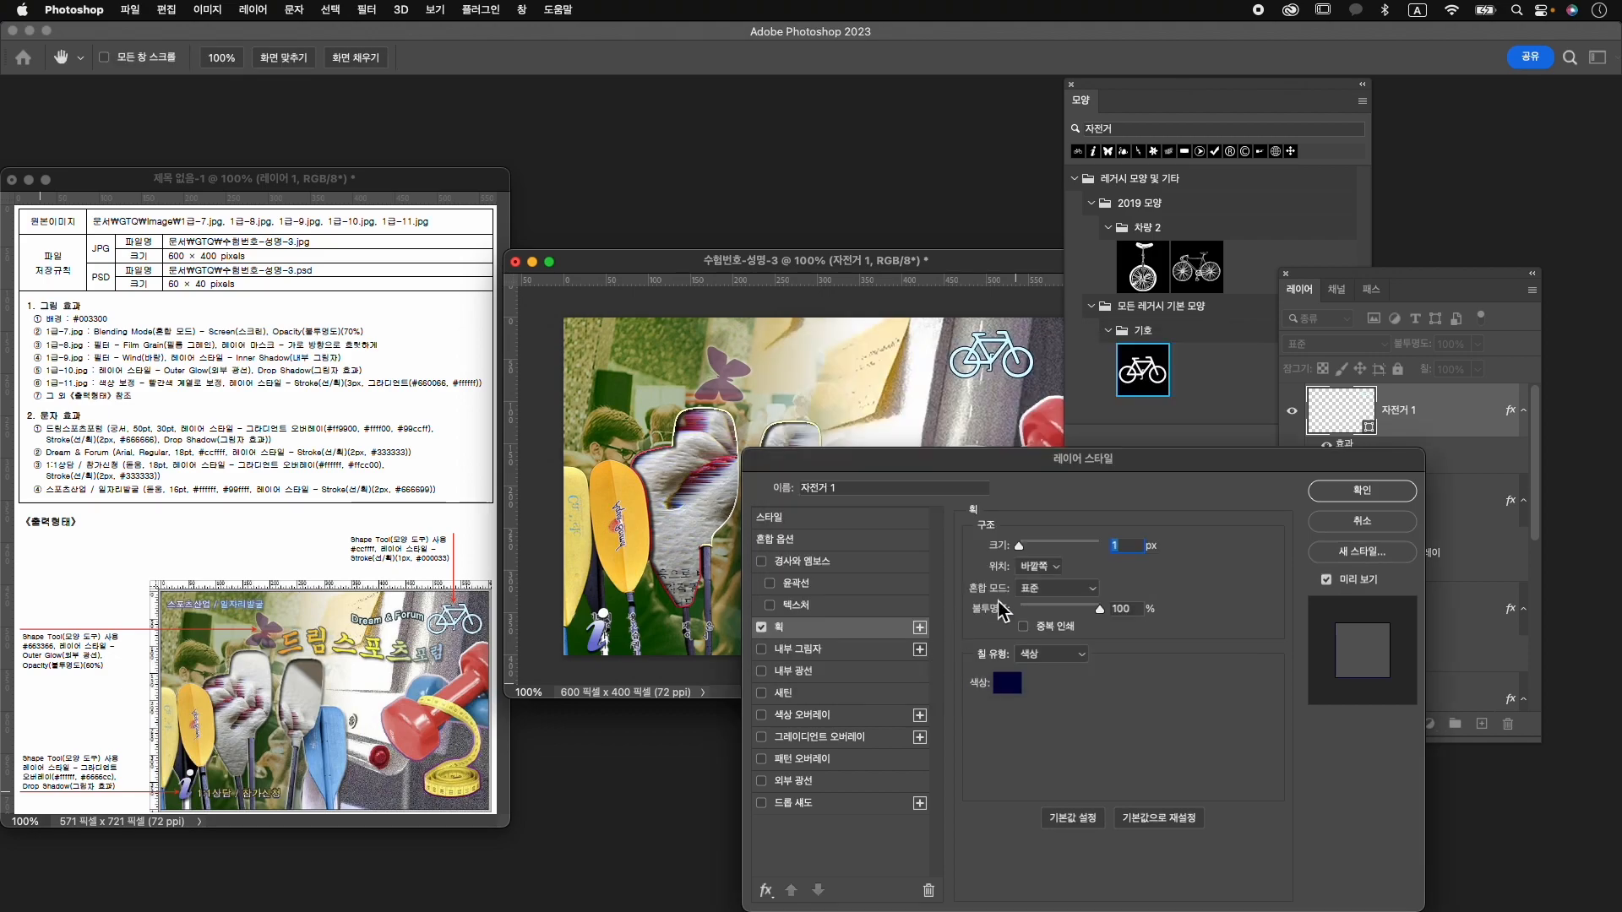
left_click(1371, 499)
Move the bicycle to X 487 px, Y 18.97 px in the poster's upper-right corner, then close the shapes library.
key("super+t")
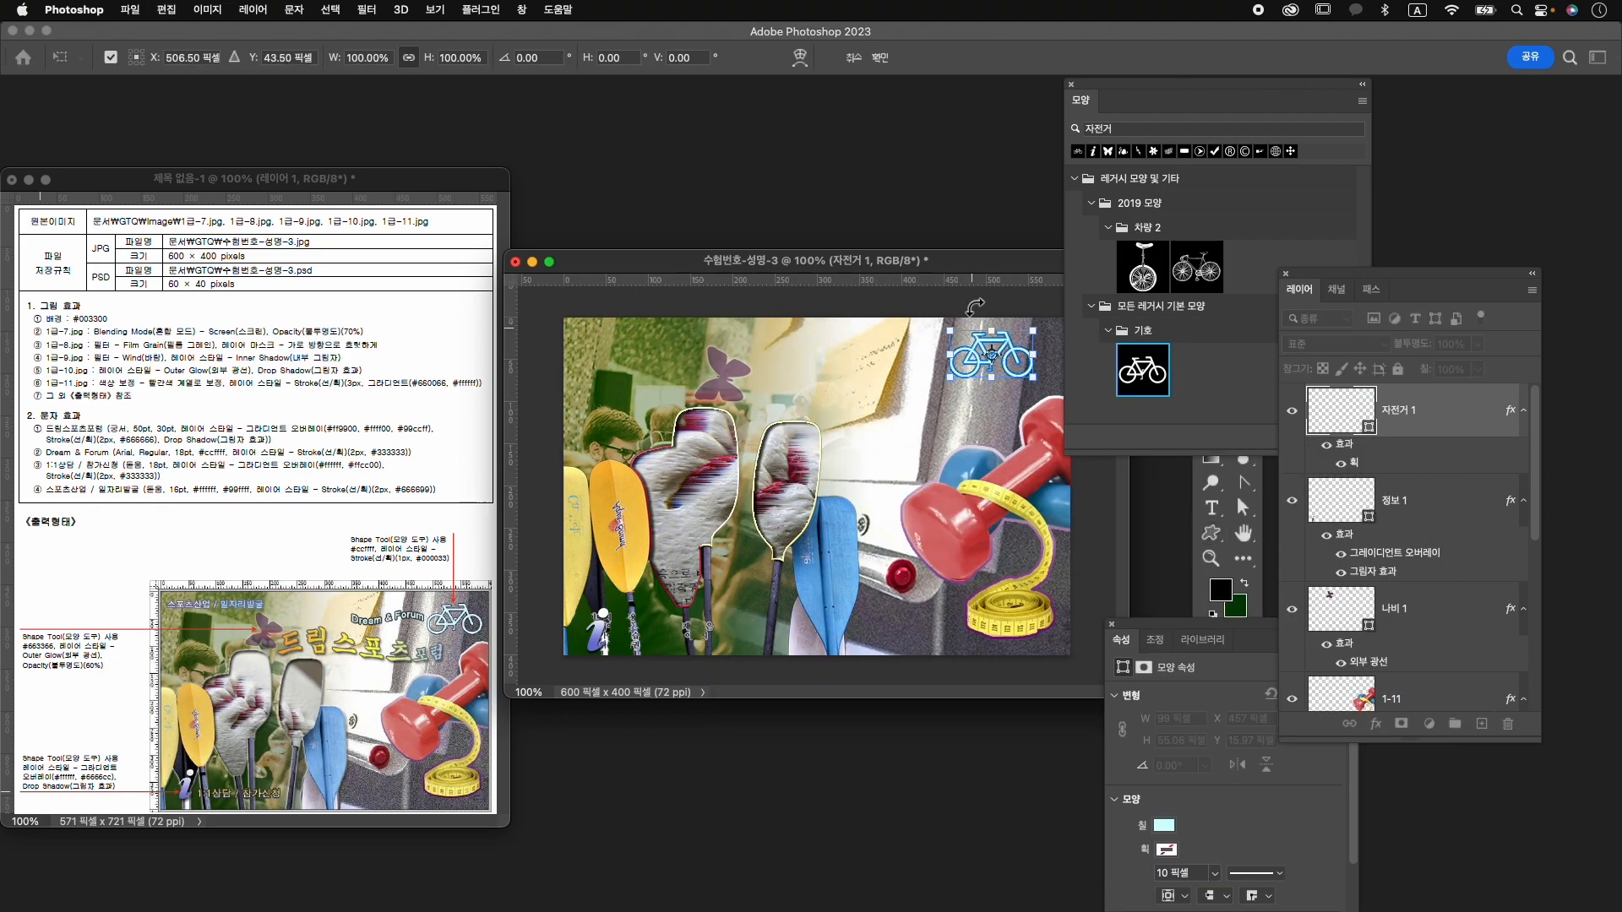
left_click_drag(966, 270, 976, 399)
left_click_drag(1015, 484, 1042, 481)
key("Down")
key("Down")
key("Down")
key("Down")
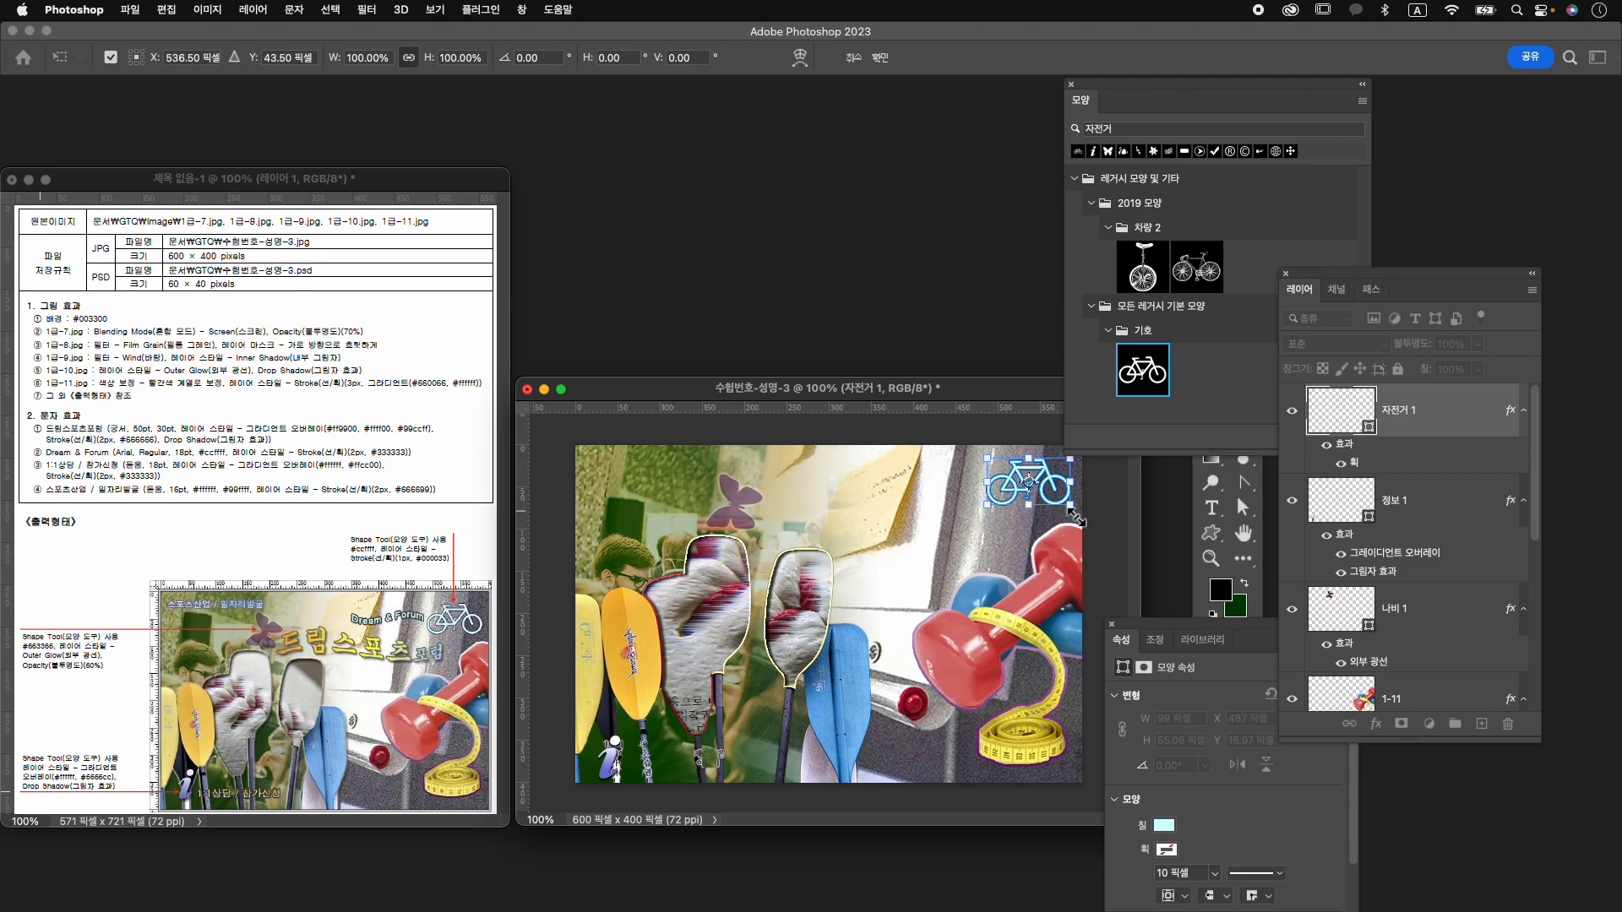
key("Down")
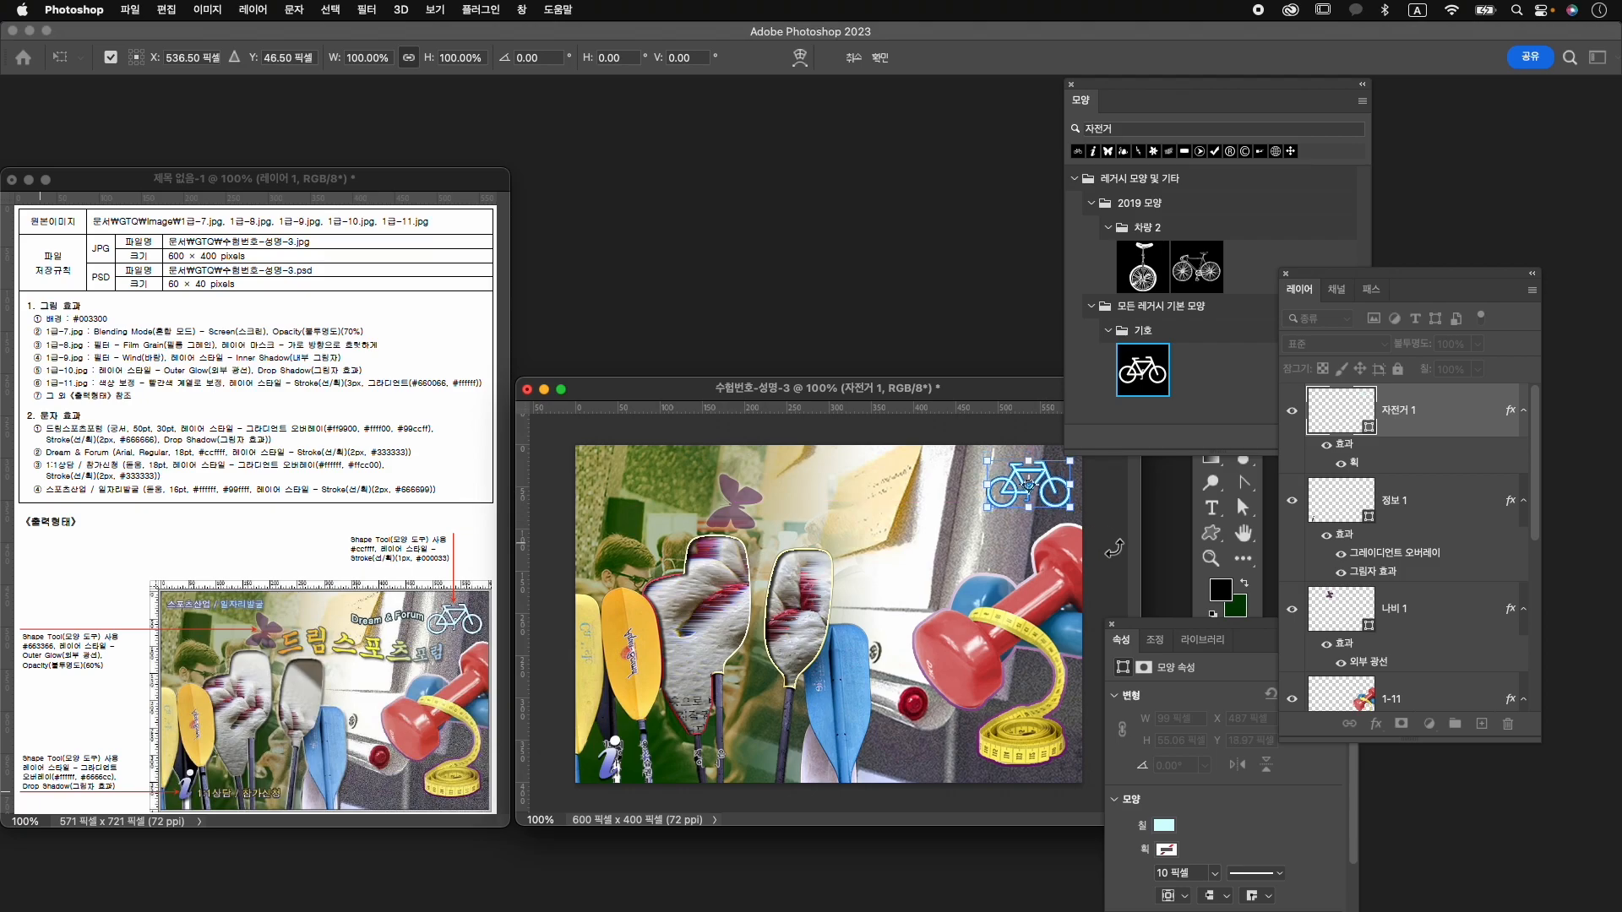
key("Return")
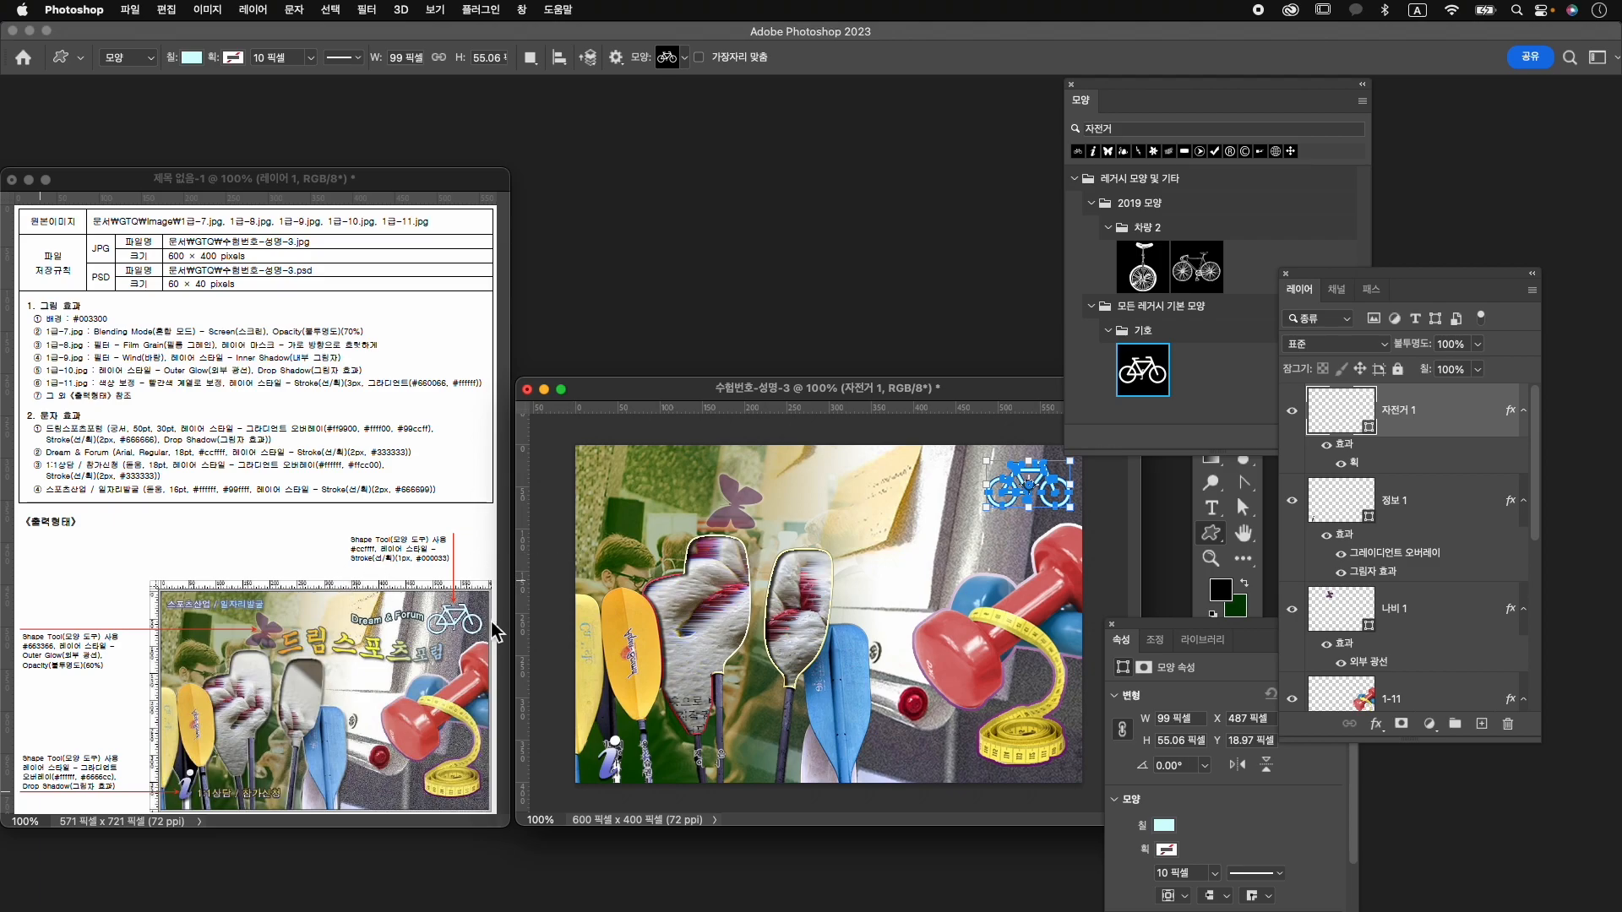
left_click_drag(971, 388, 967, 287)
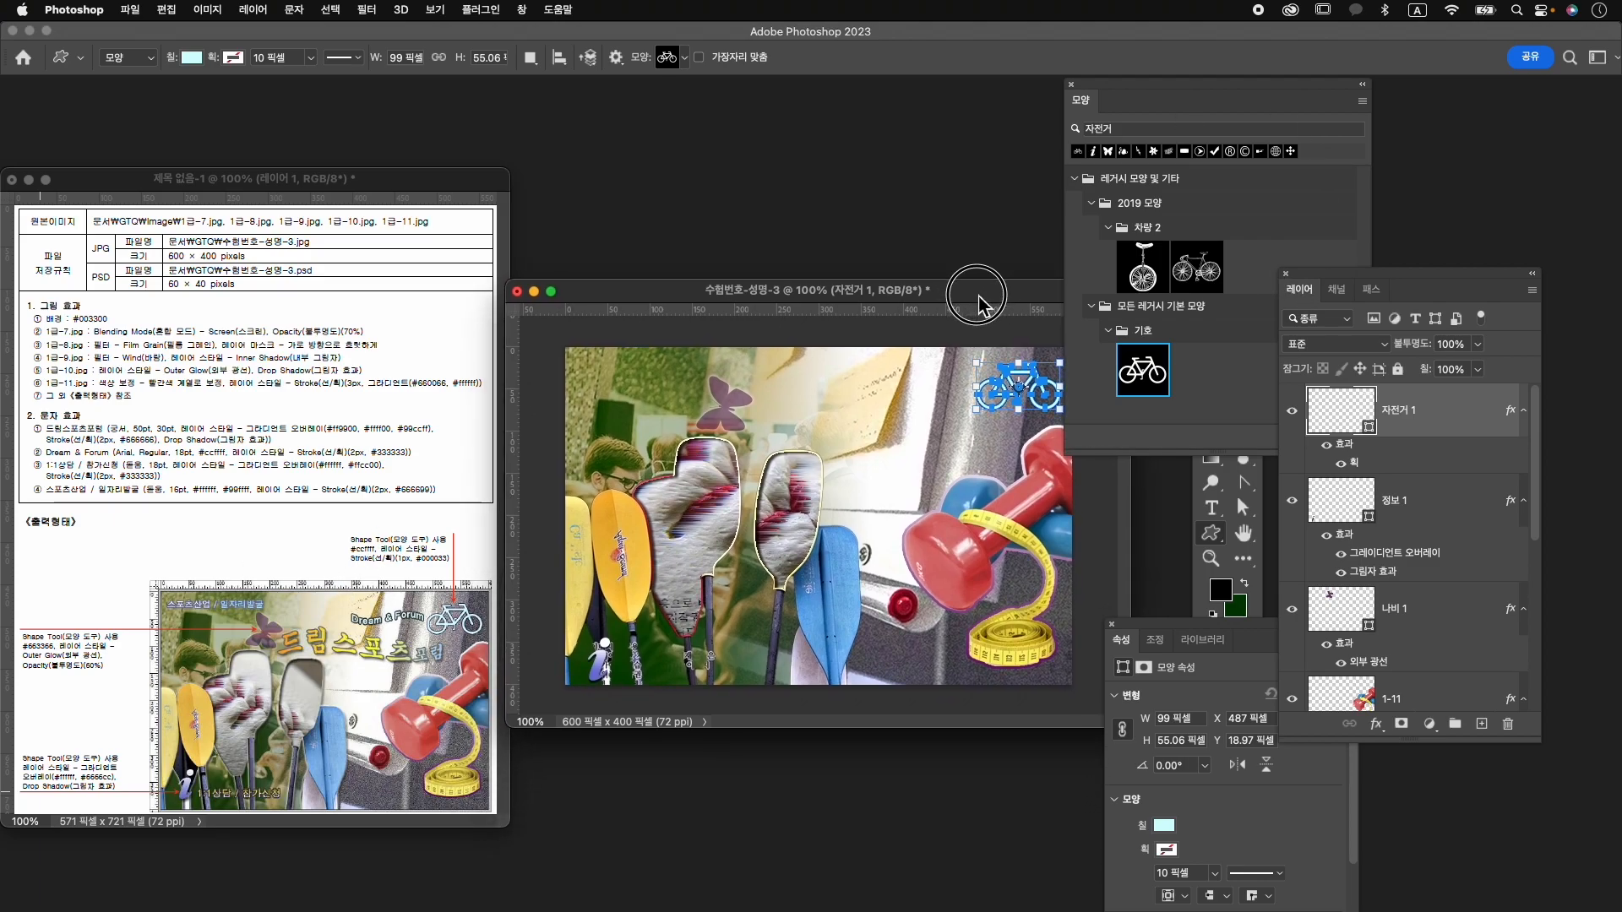
left_click(1071, 85)
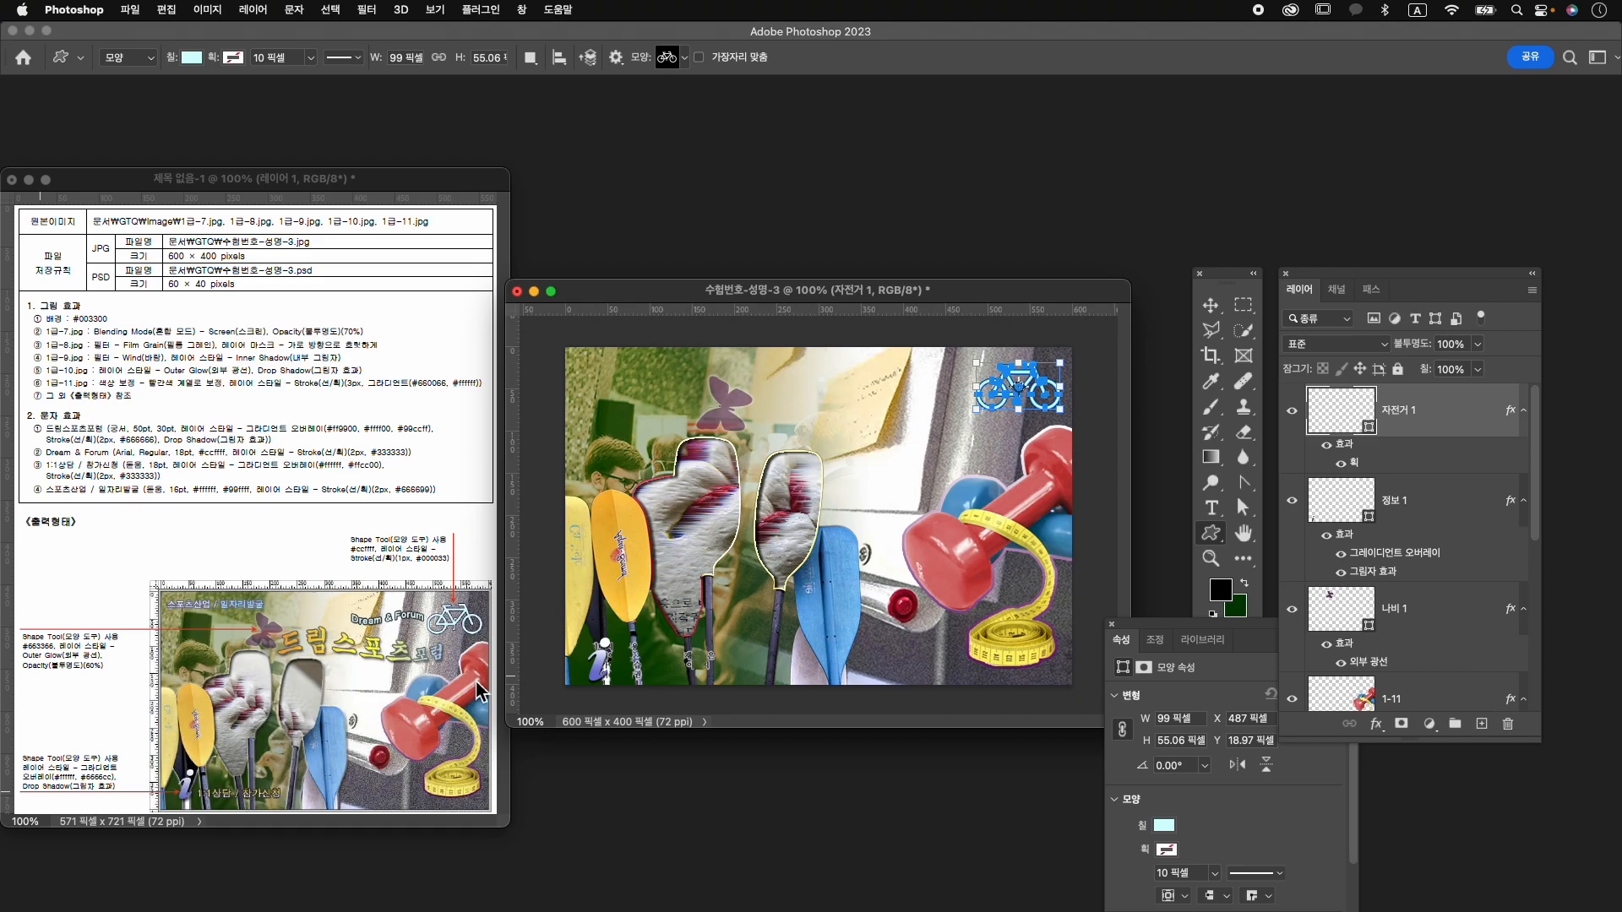
Set up horizontal type in GungSeo Regular at 50 pt for the poster title.
key("t")
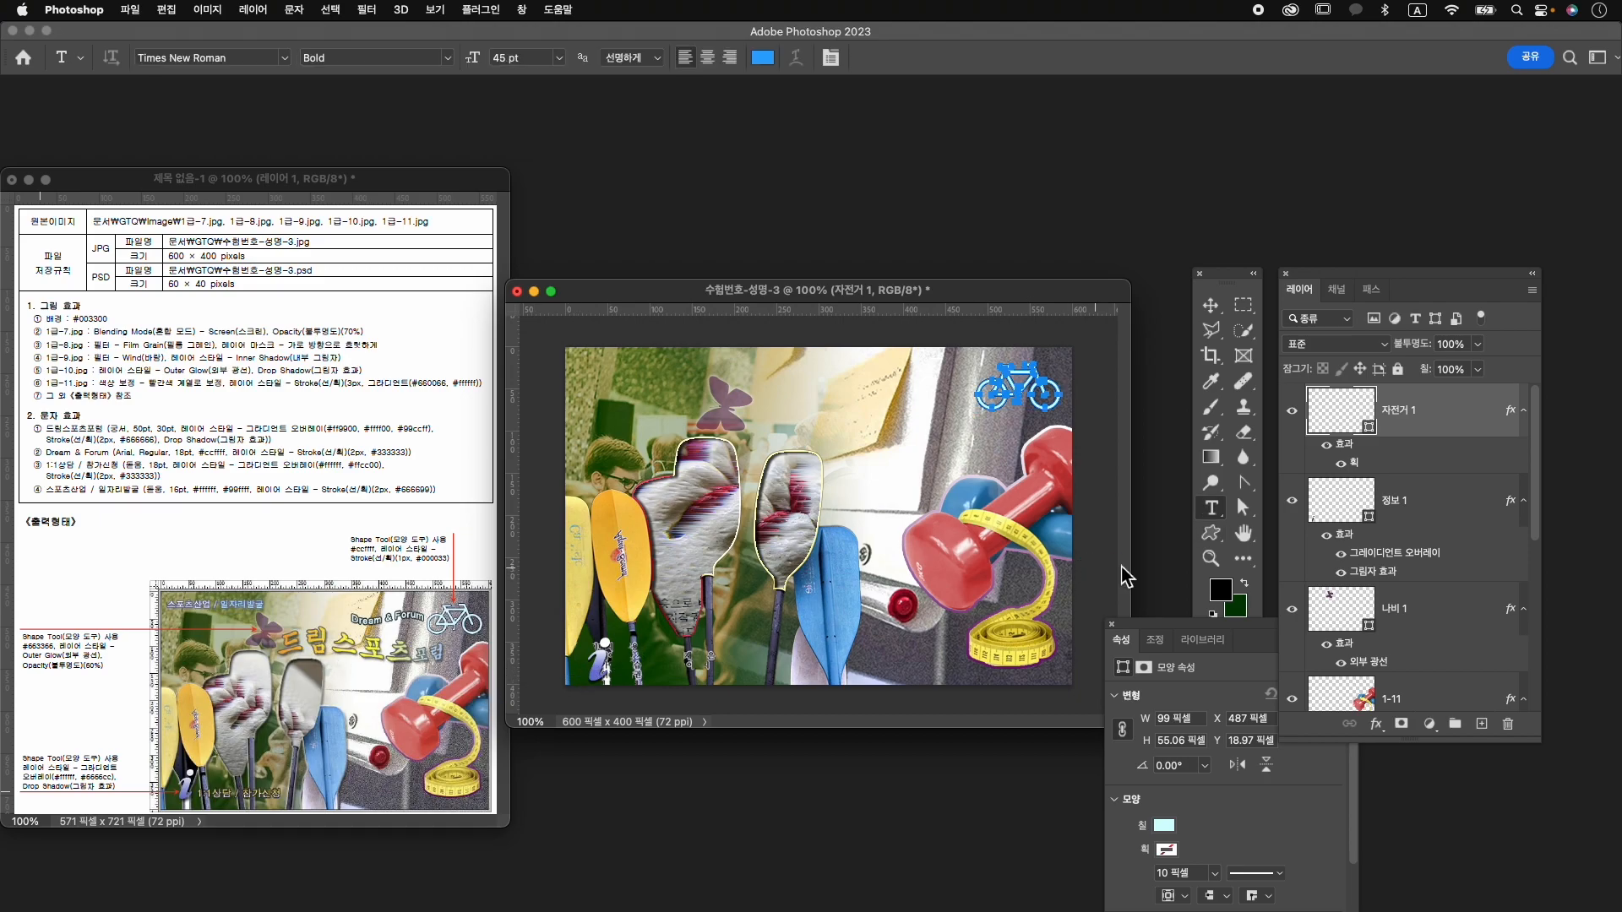
right_click(1214, 518)
left_click(1254, 504)
left_click(214, 56)
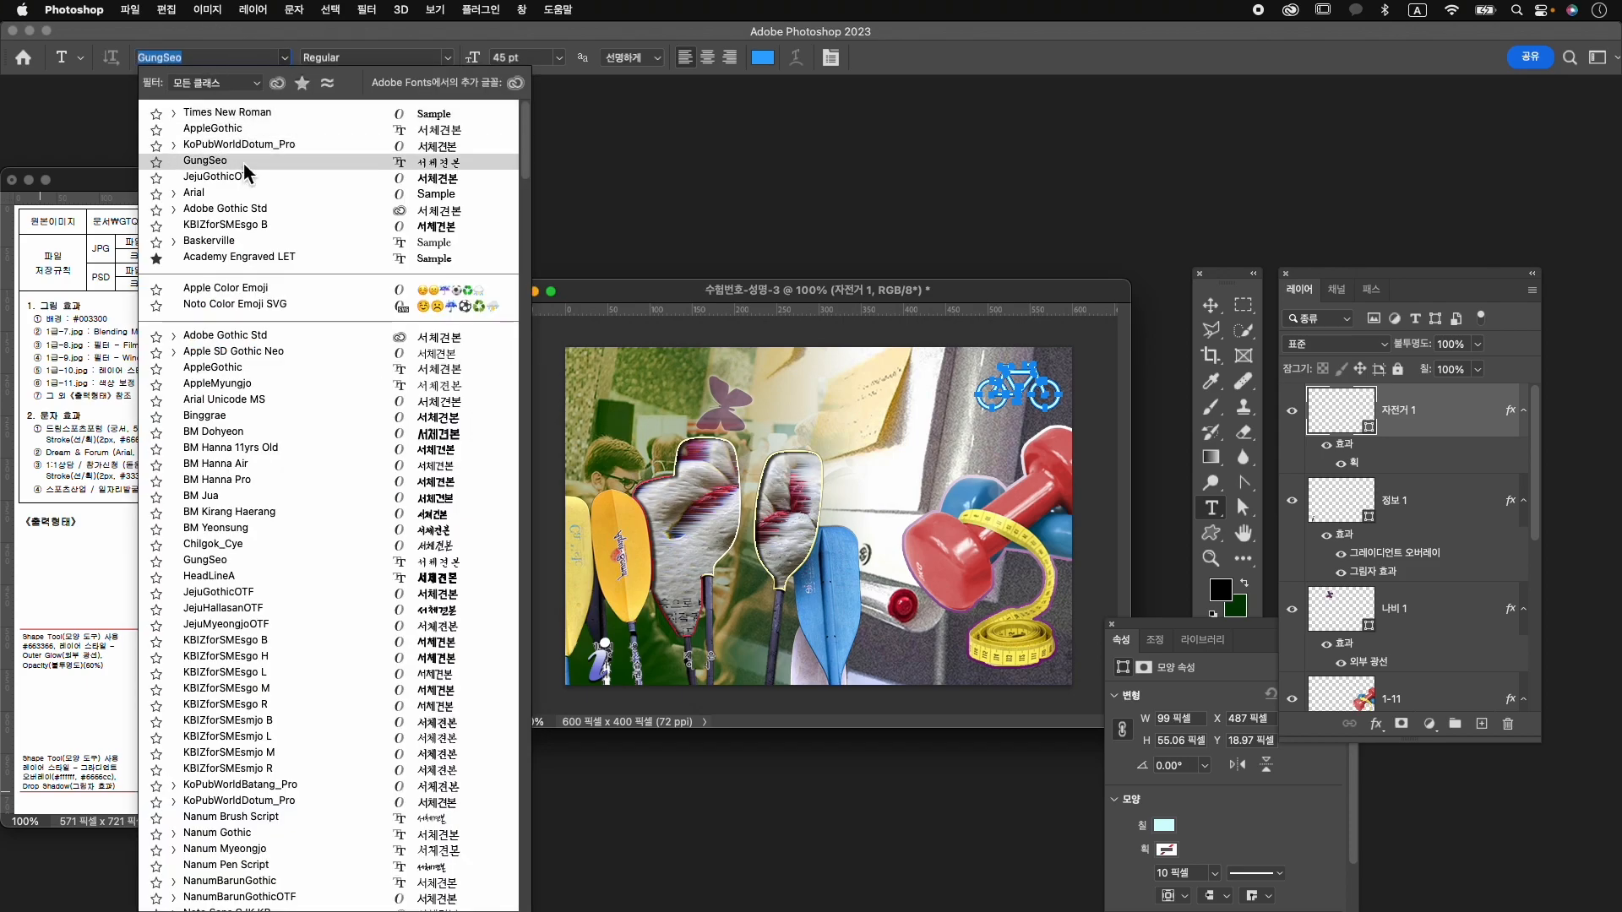
left_click(244, 164)
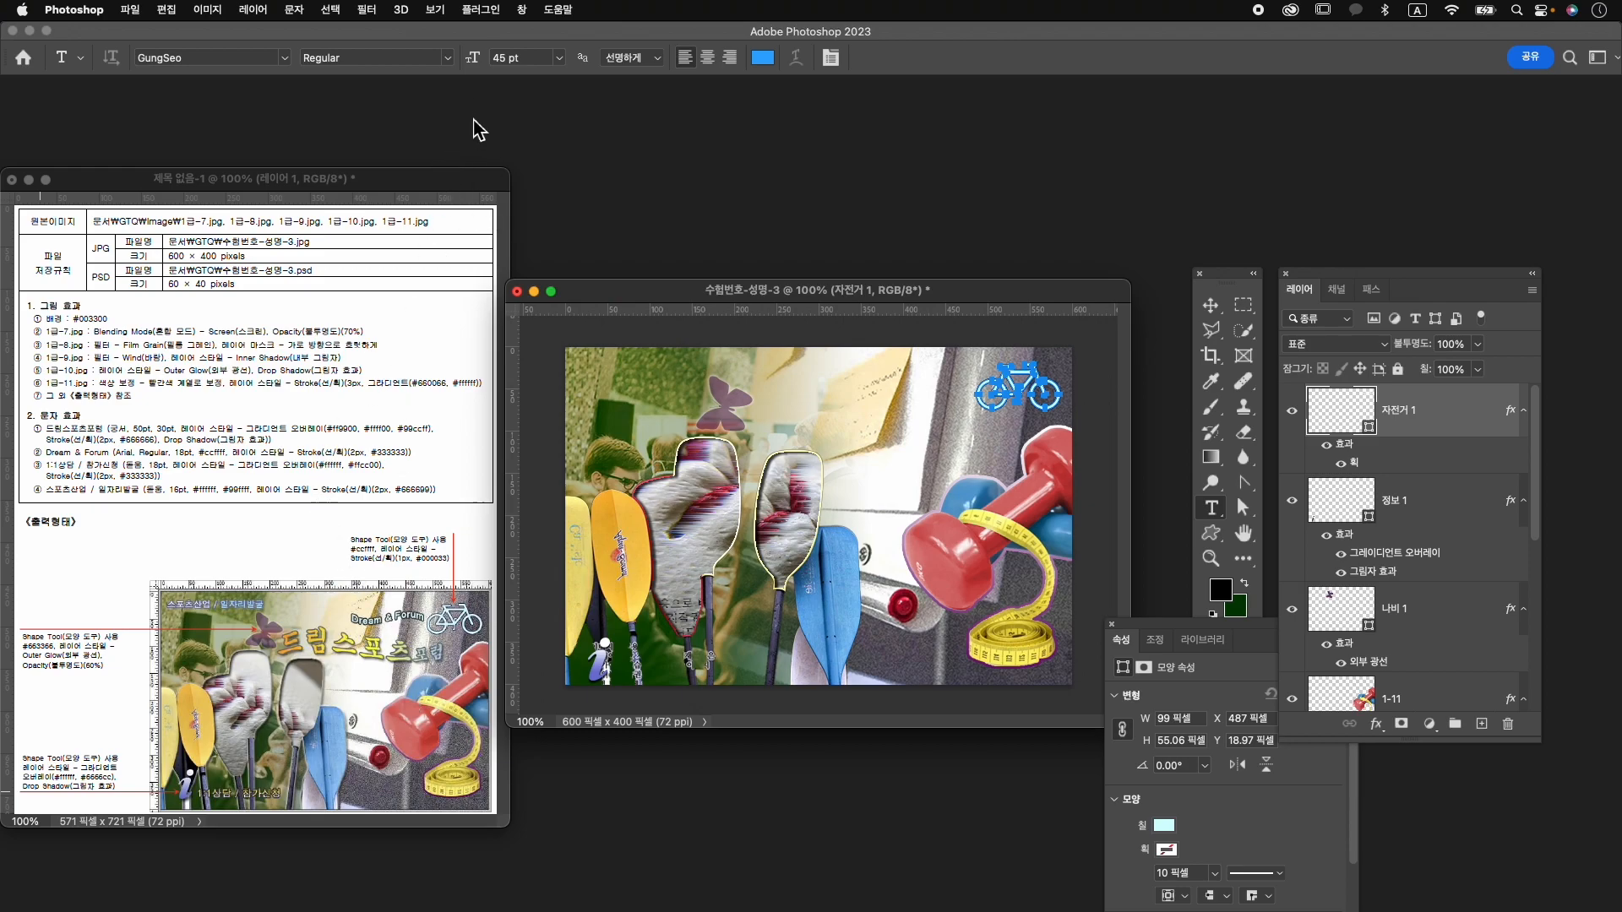
left_click(510, 65)
type("50")
key("Return")
Add the title text 드림스포츠포럼 above the paddle heads, extending to beneath the bicycle.
left_click(772, 439)
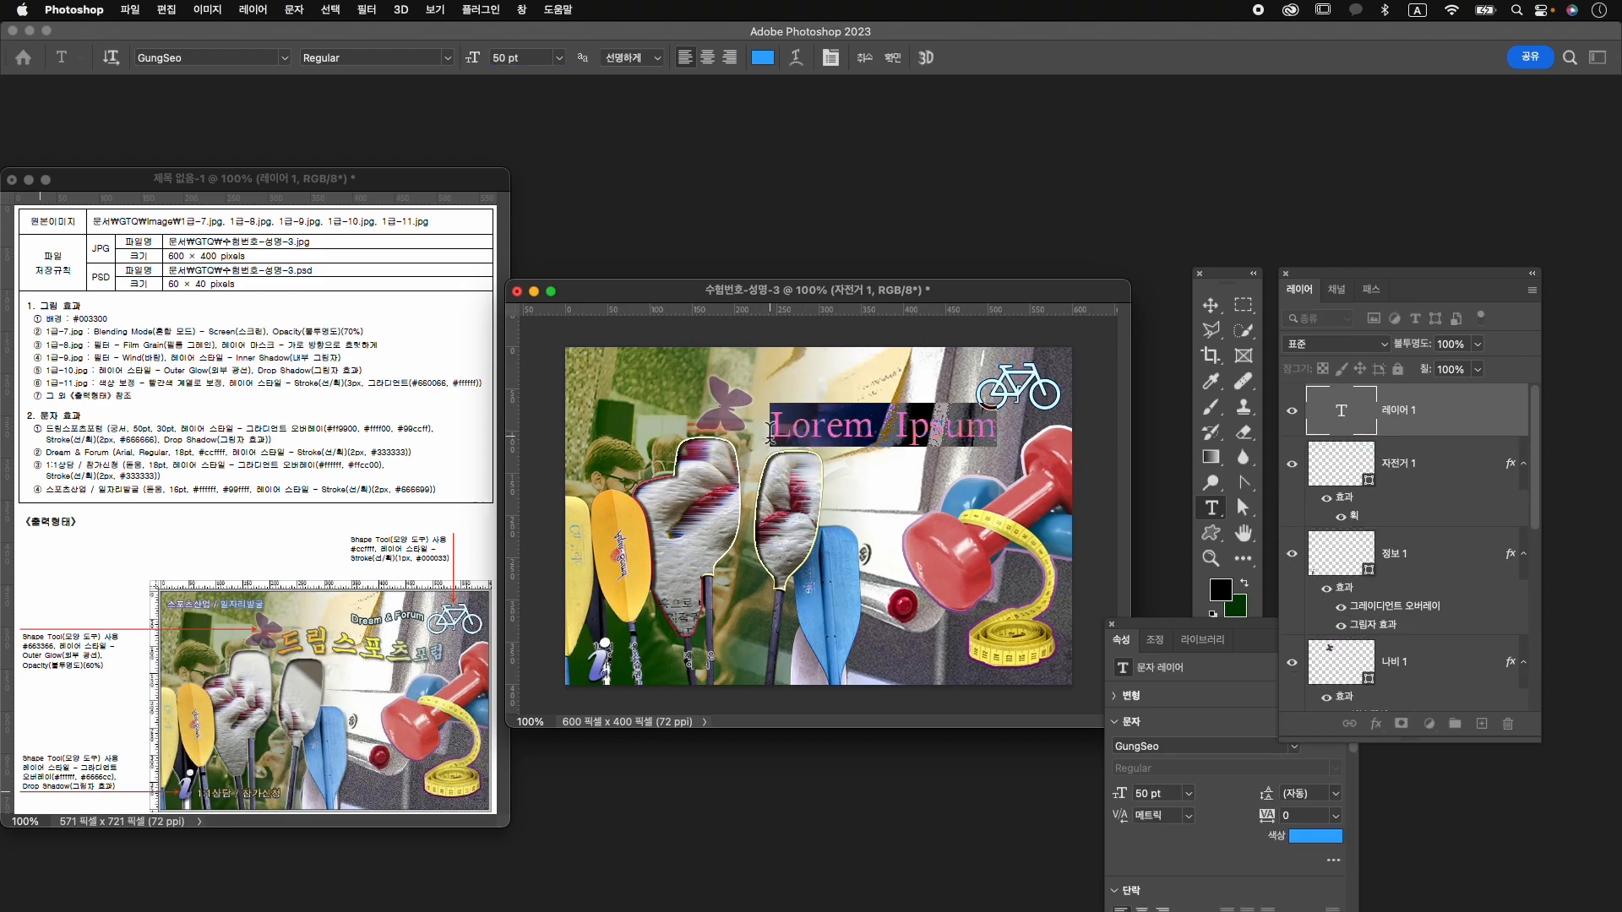
key("Caps_Lock")
type("드림스포츠")
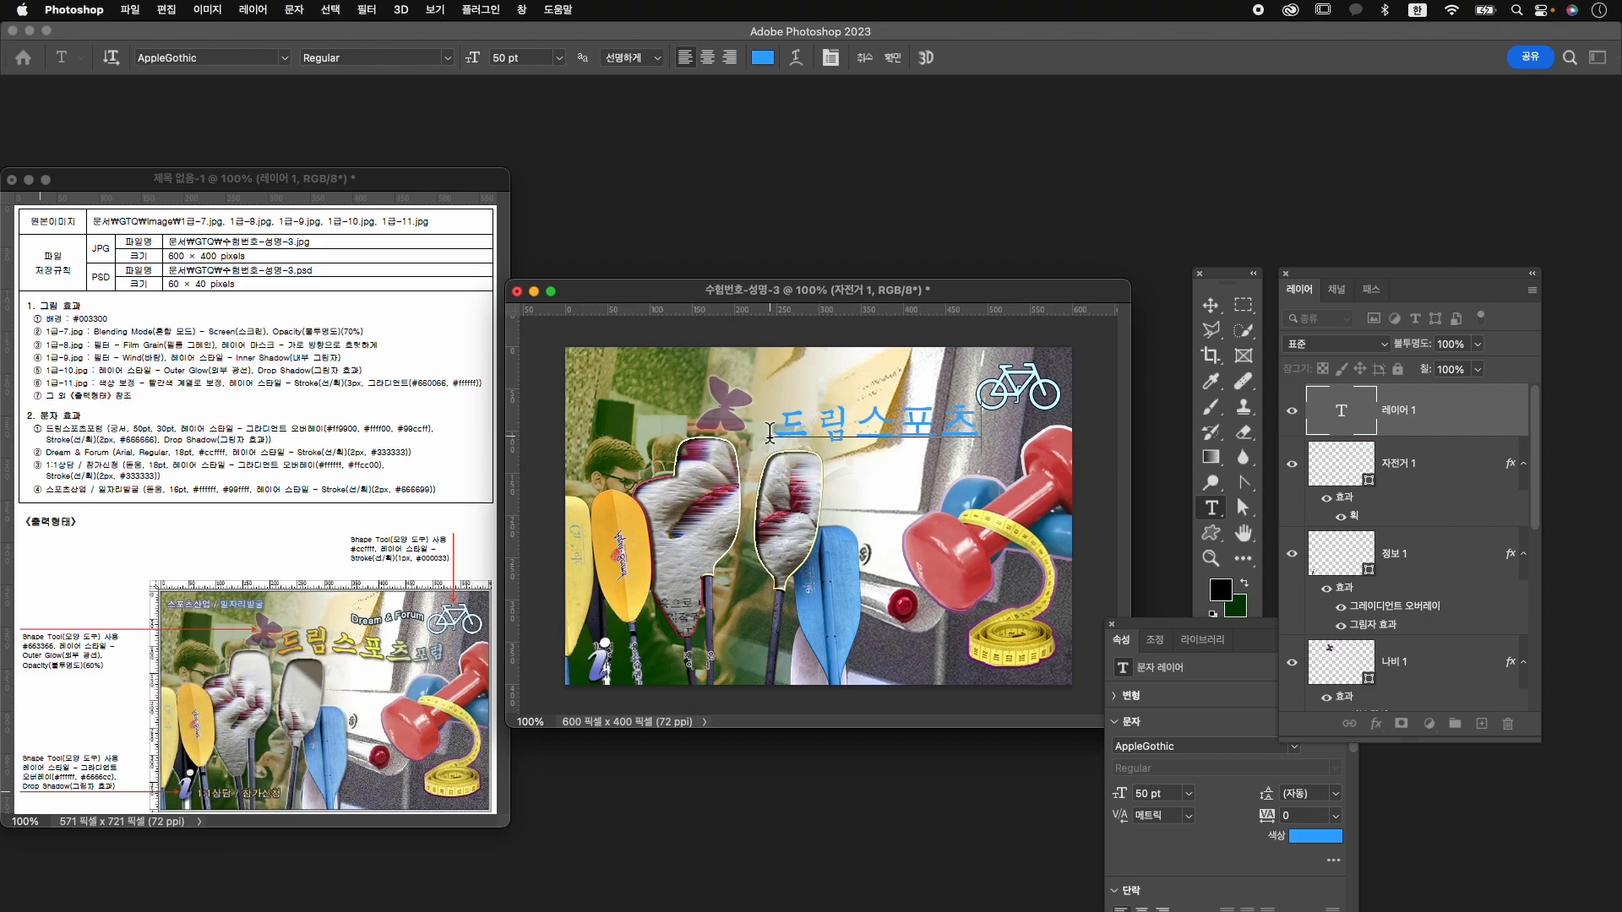
type("포럼")
Reduce the word 포럼 in the title to 30 pt and commit the text.
key("shift+Left")
key("shift+Left")
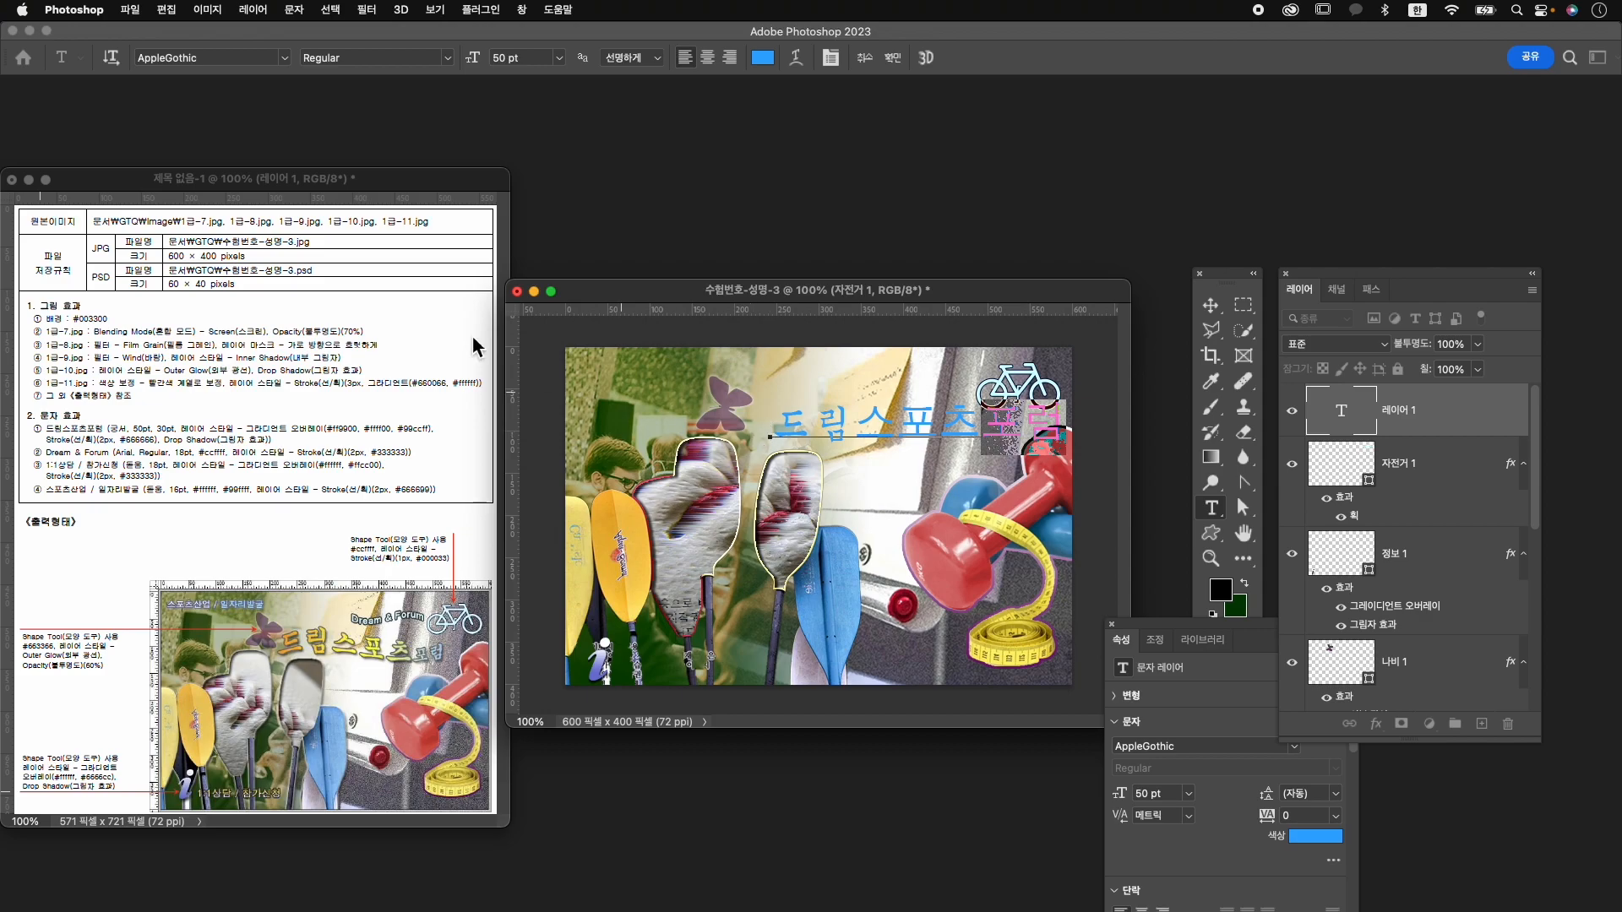
left_click(505, 57)
type("30")
key("Return")
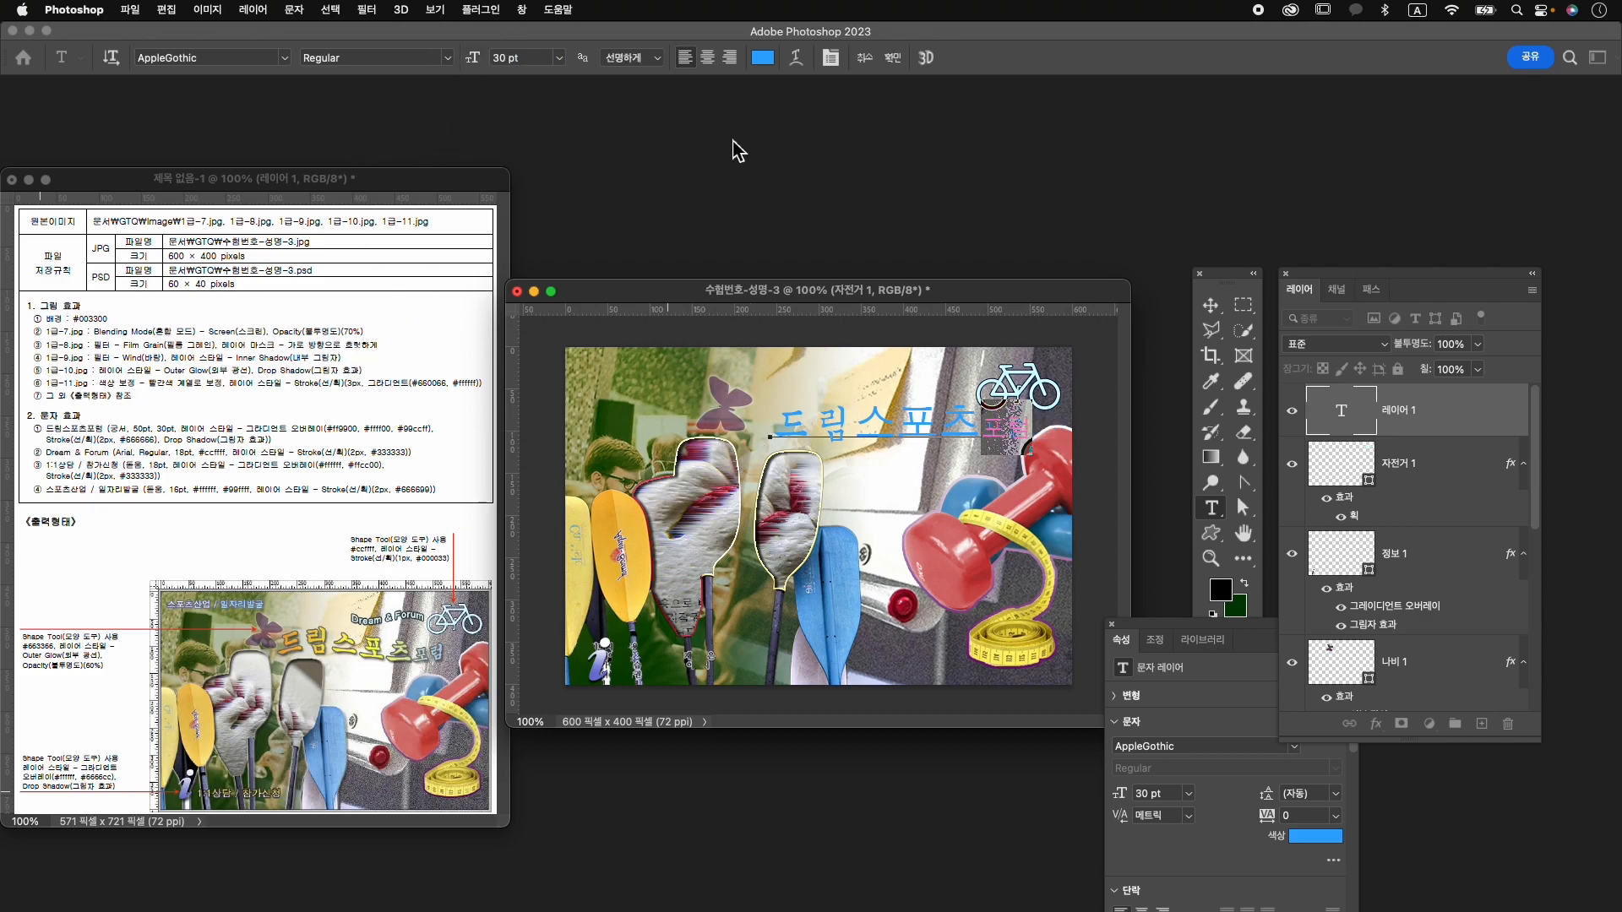
left_click(891, 57)
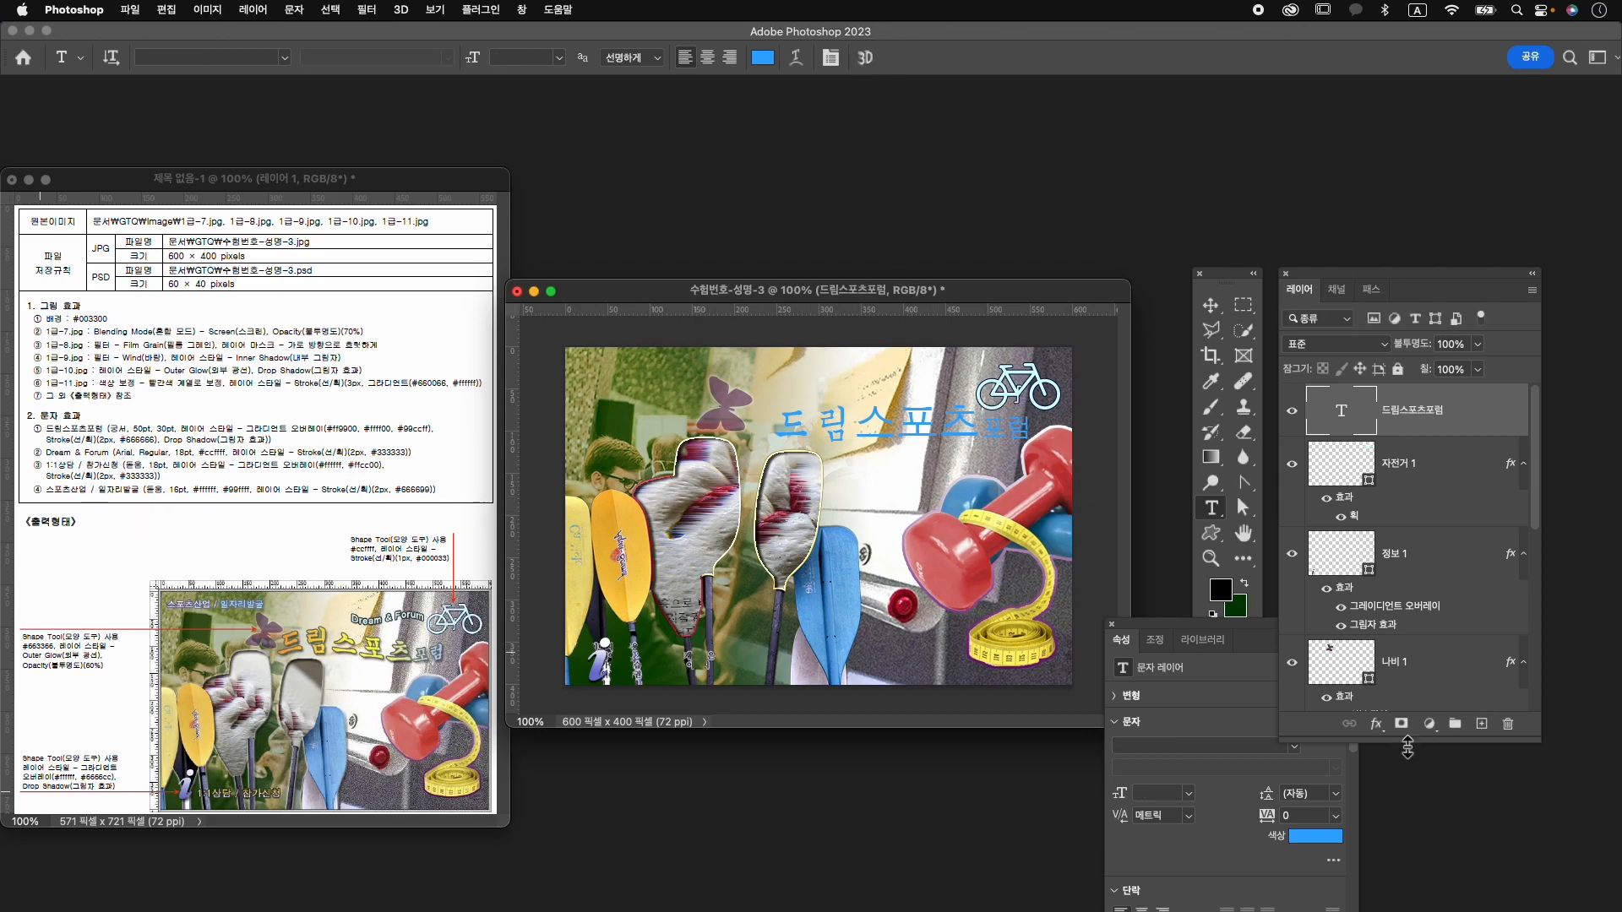
Apply a Gradient Overlay (그레이디언트 오버레이) to the title and add a middle color stop at 49%.
left_click(1376, 724)
left_click(1423, 878)
left_click(1082, 591)
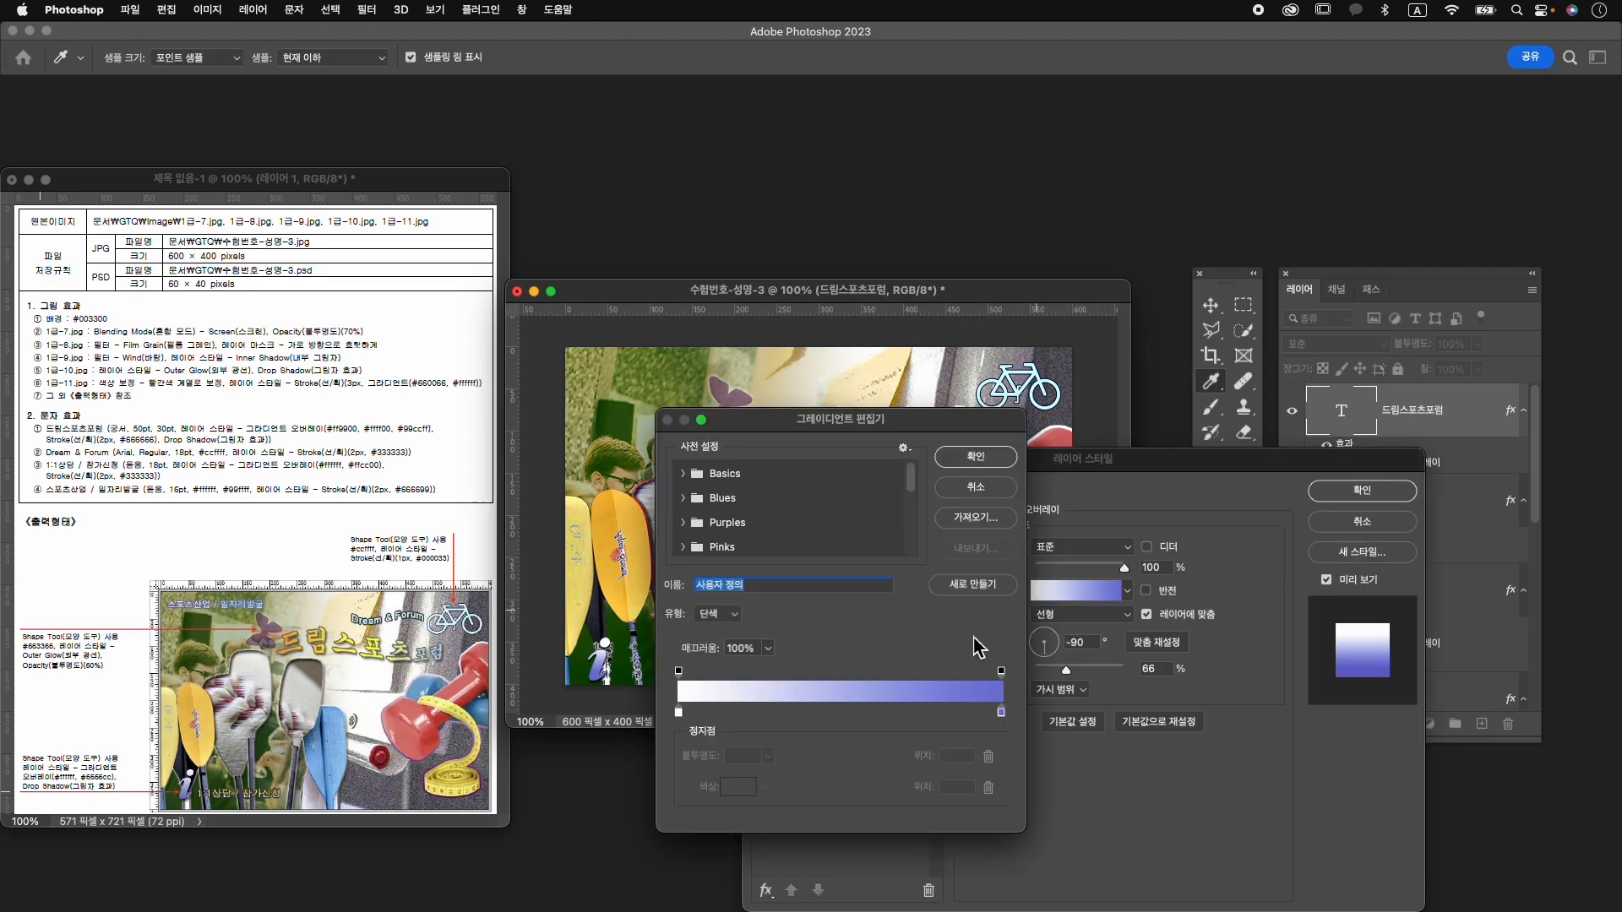
left_click(844, 713)
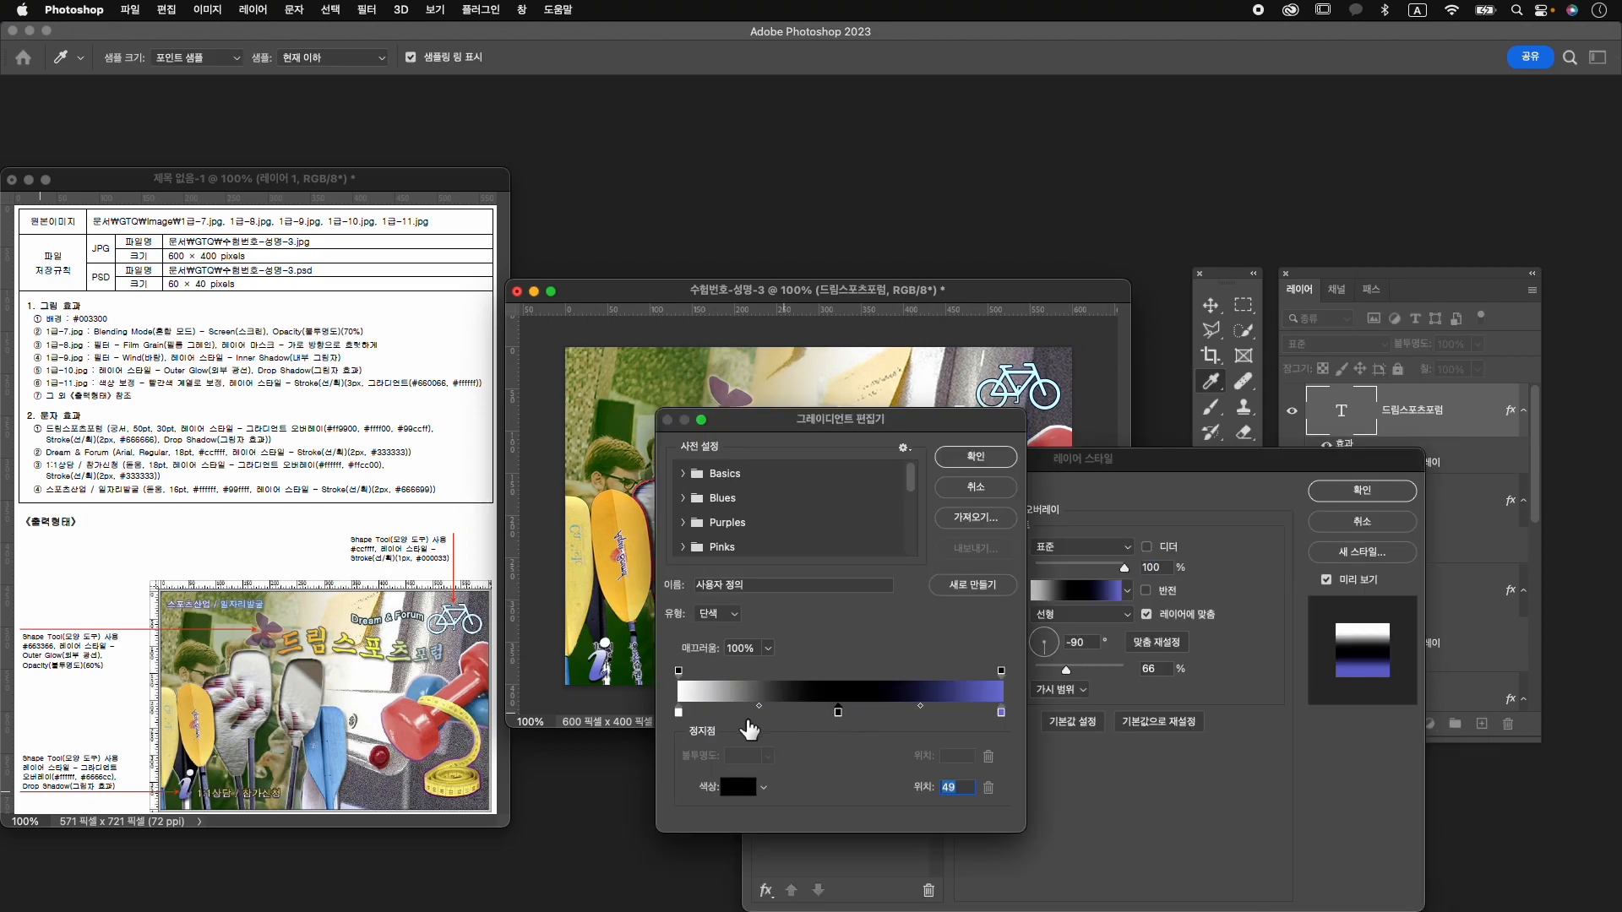
Color the title's gradient stops #ff9900, #ffff00 and #99ccff in order, and set the gradient angle to -2°.
left_click(679, 713)
double_click(679, 715)
type("ff9900")
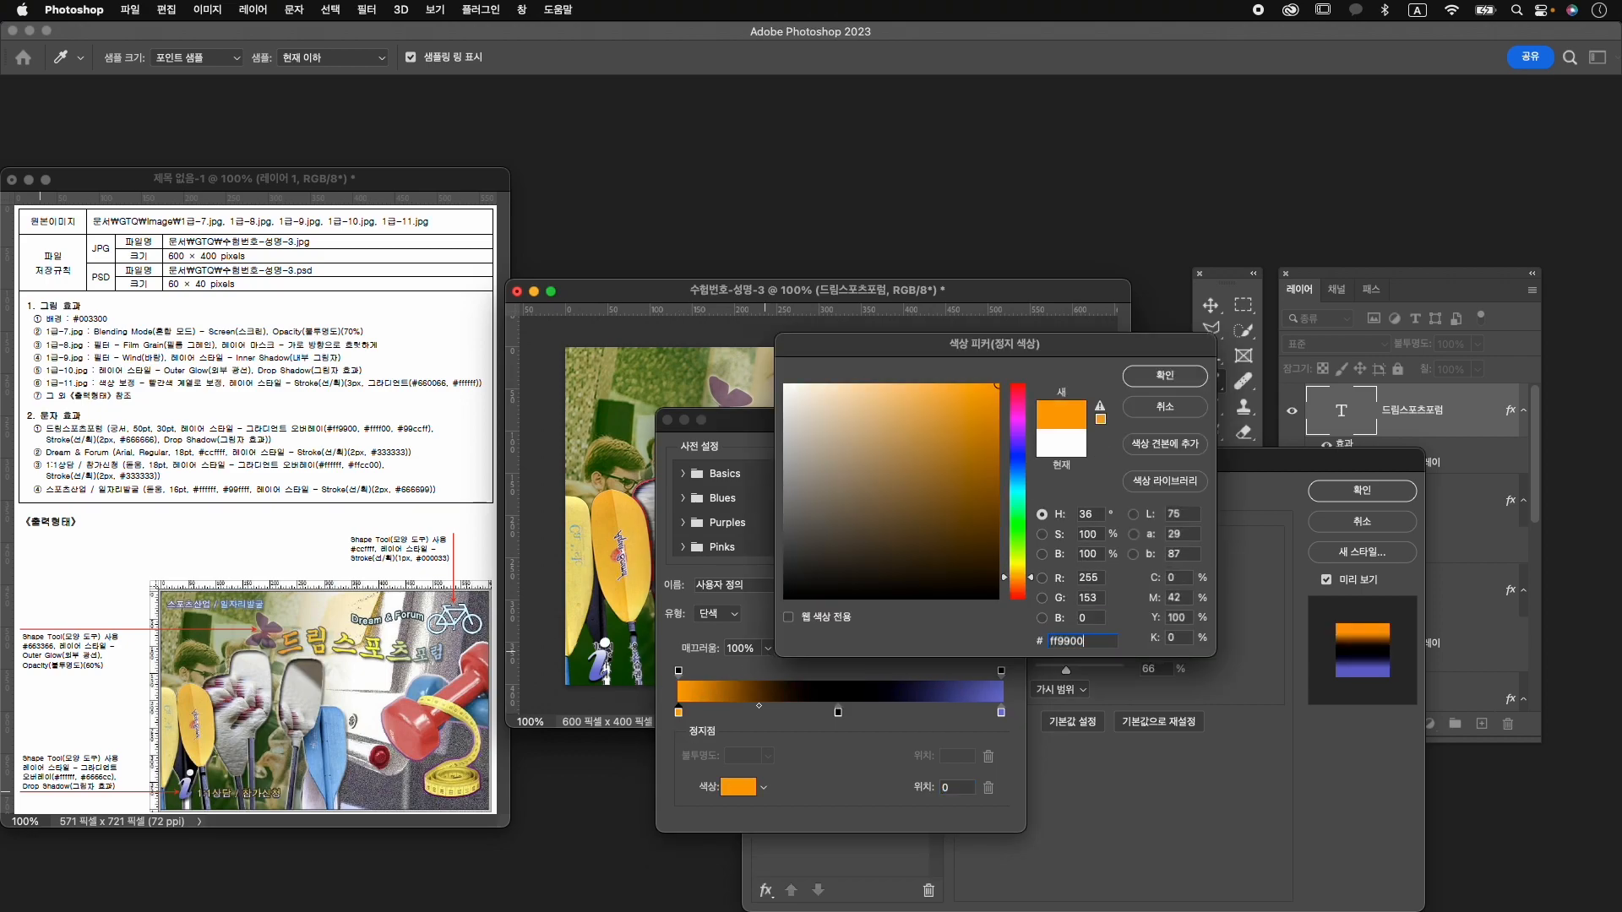
key("Return")
double_click(838, 712)
type("ffff00")
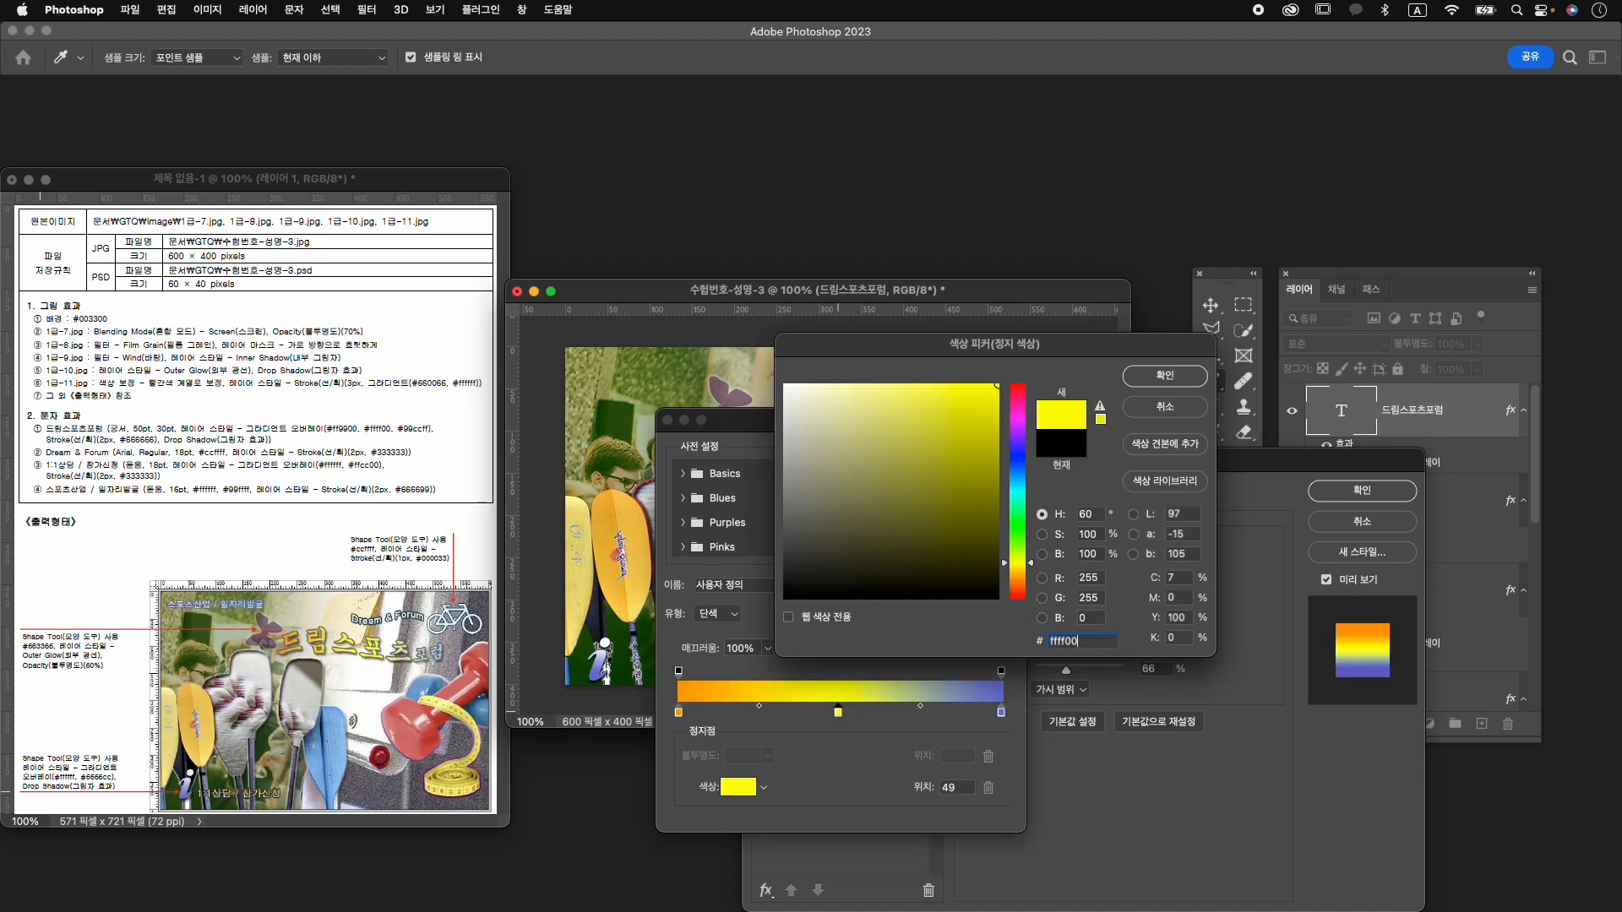
key("Return")
double_click(1002, 714)
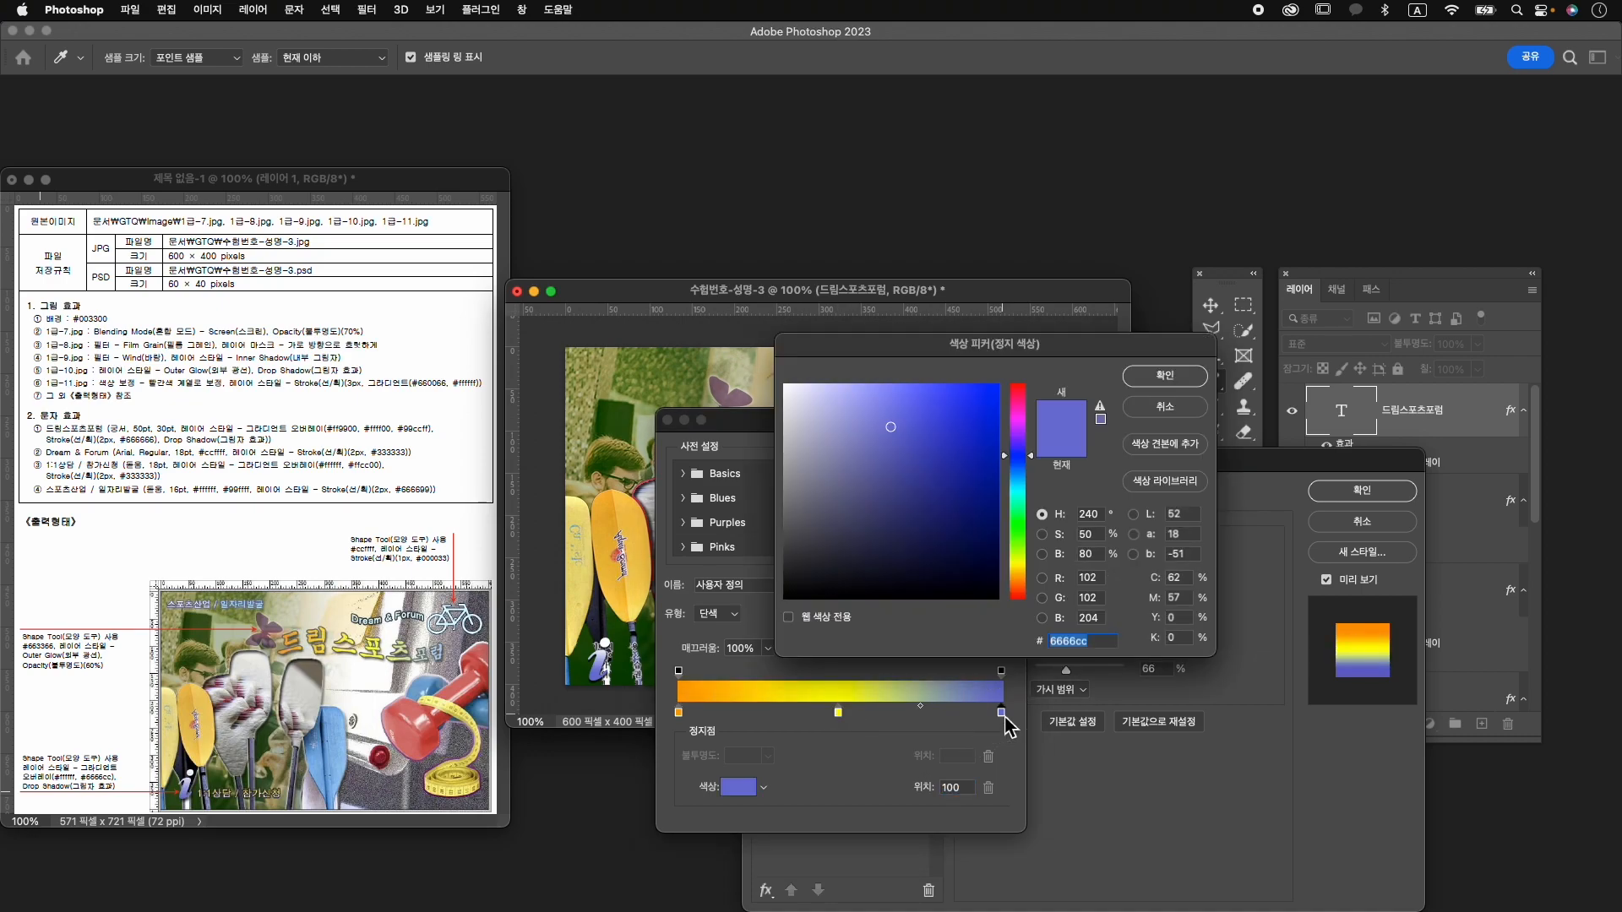
type("99ccff")
key("Return")
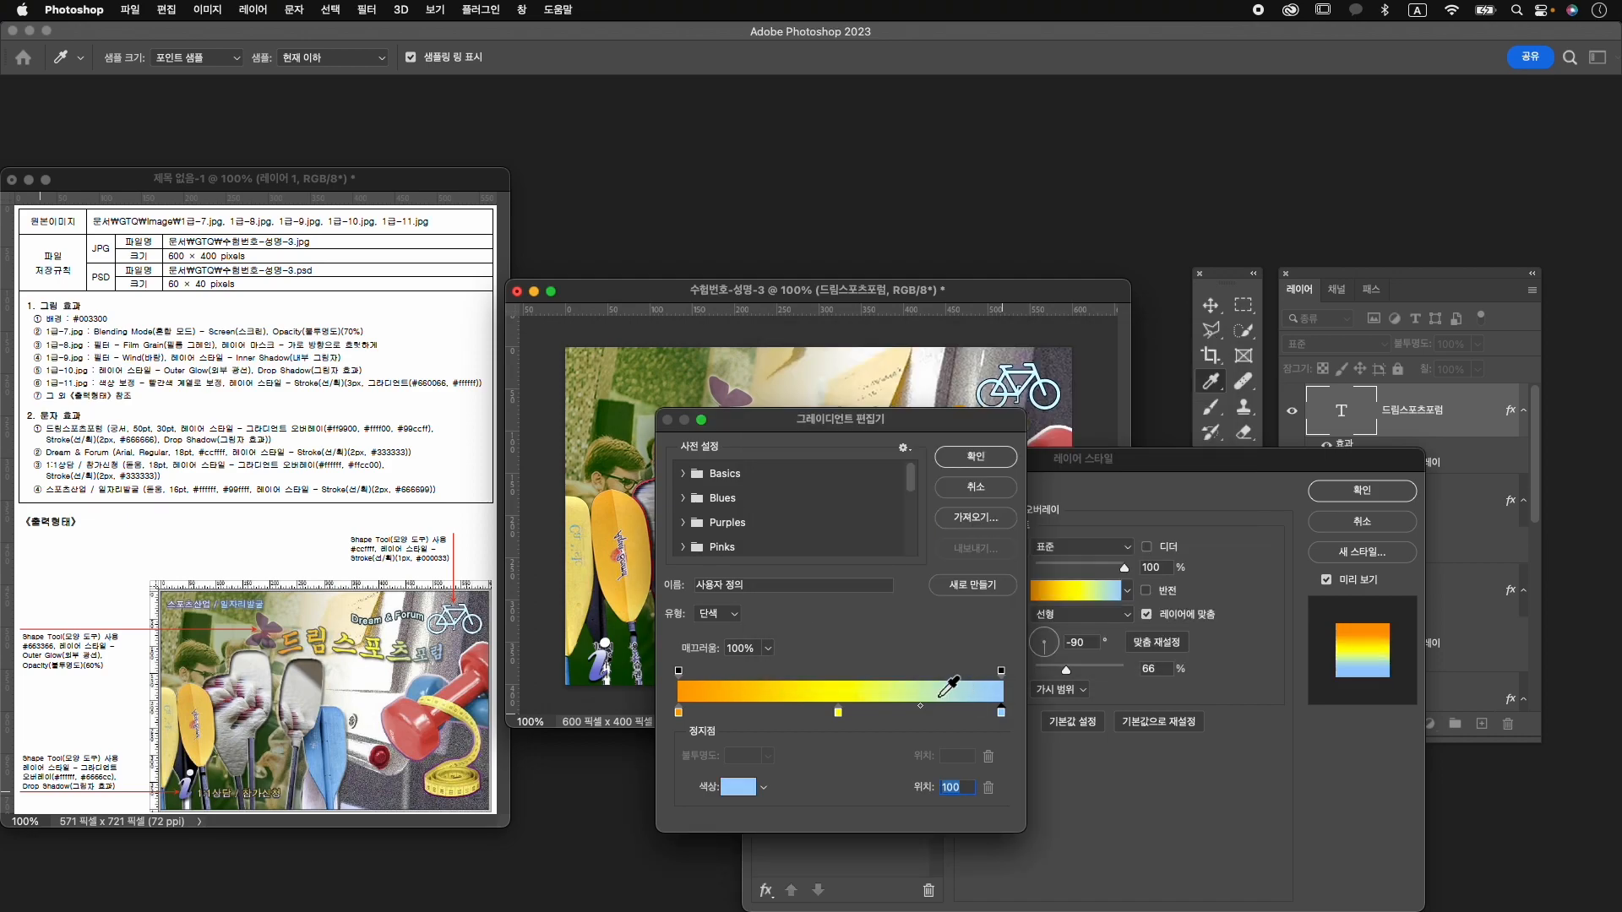
left_click(975, 456)
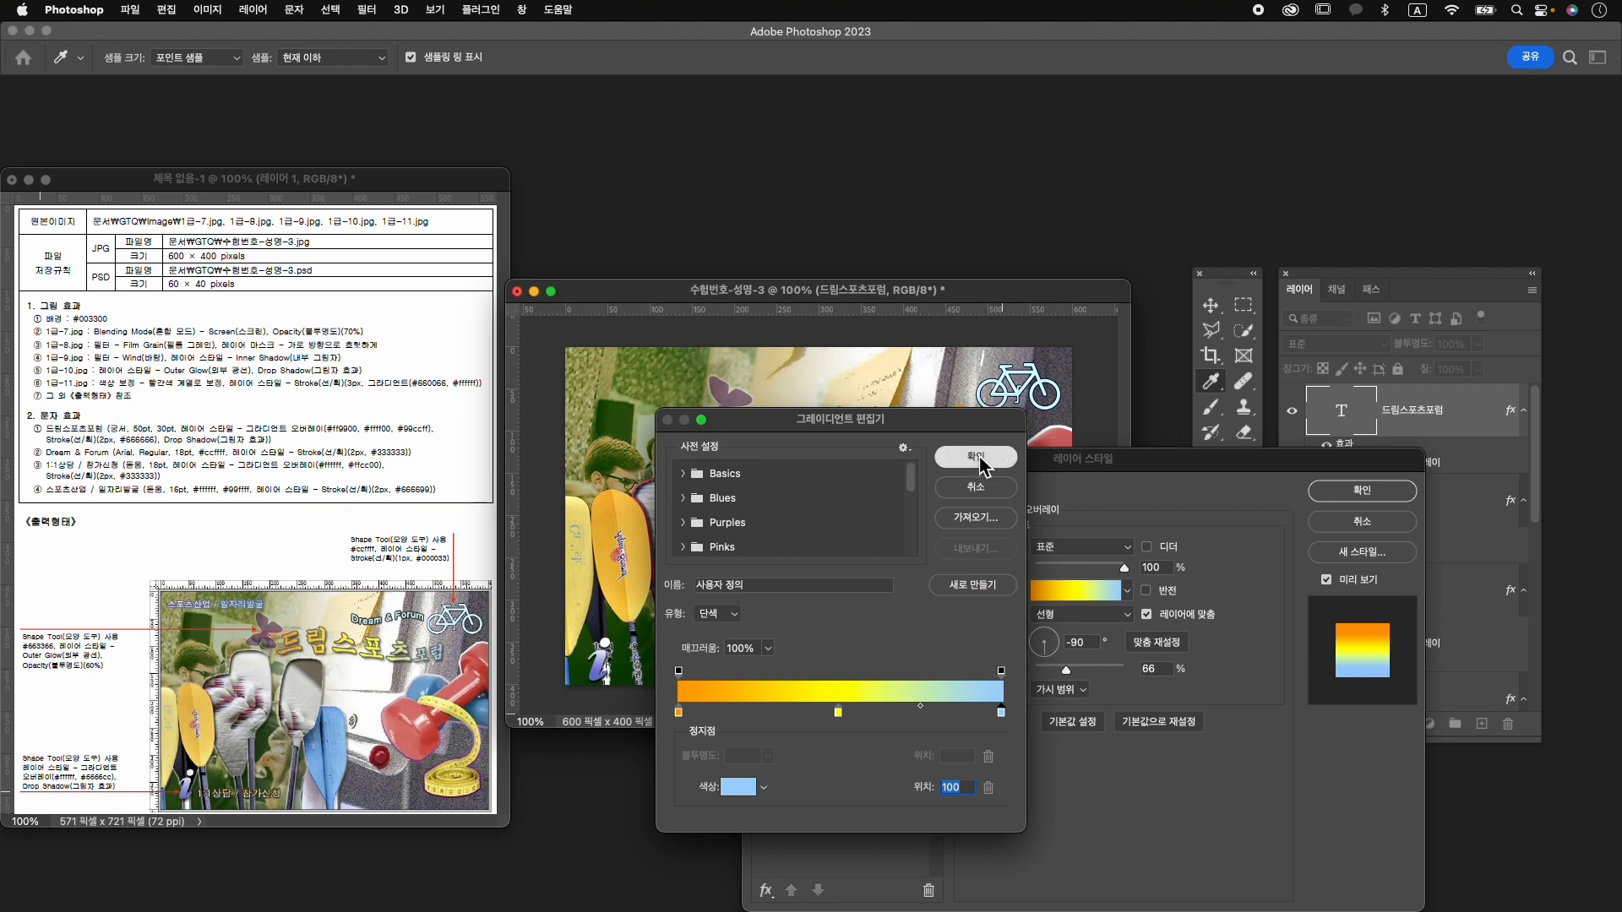
left_click_drag(1016, 467, 1024, 467)
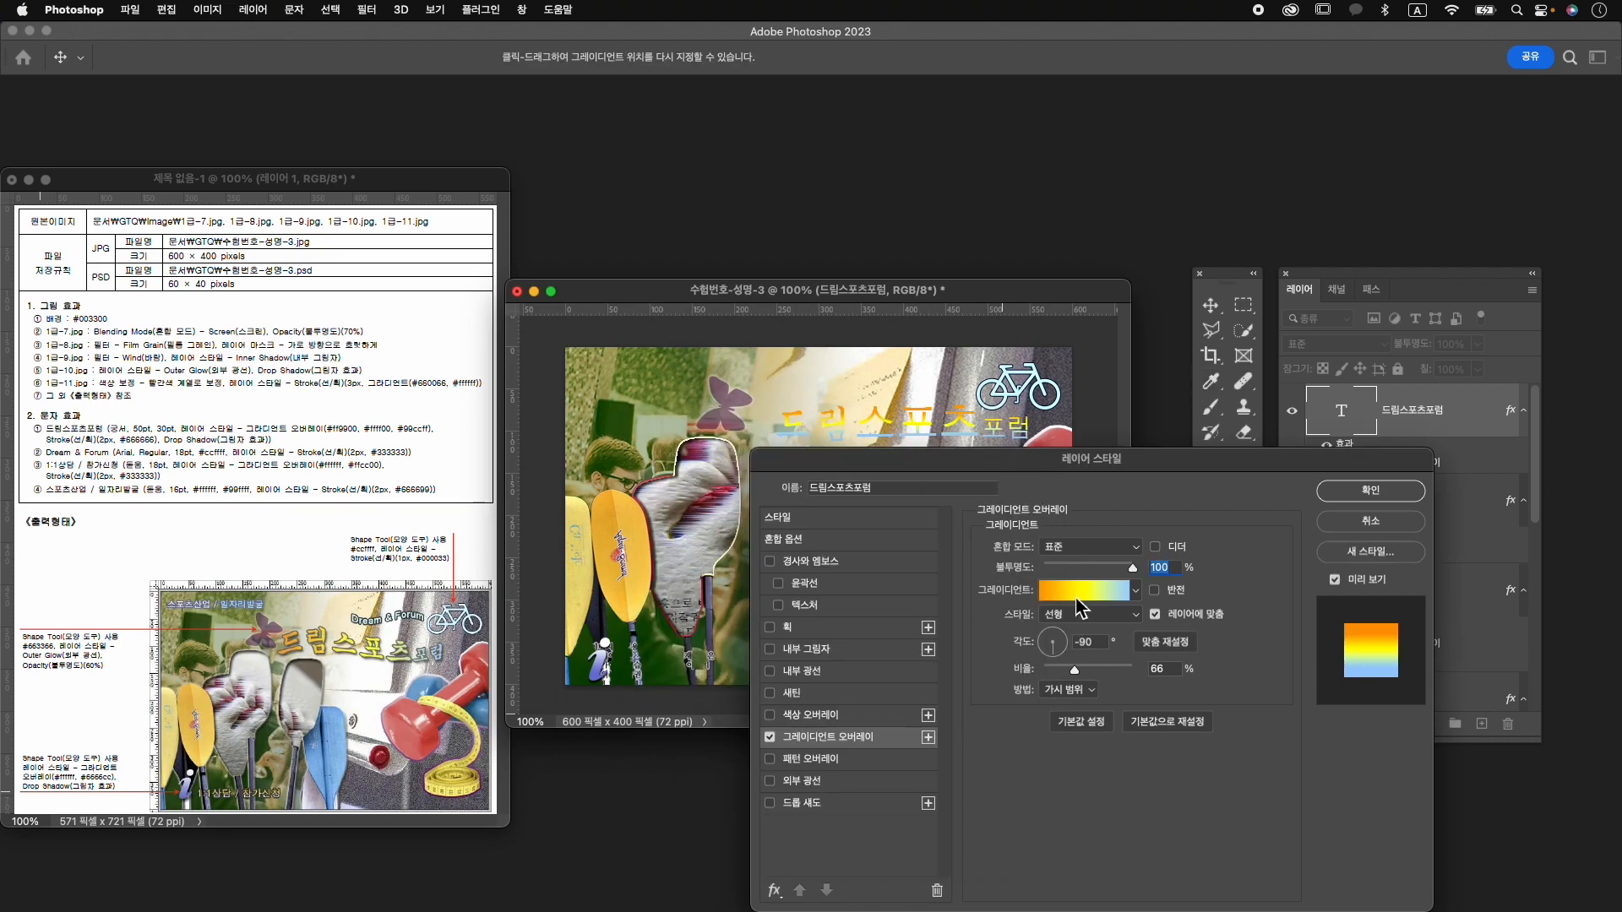
mouse_move(1066, 650)
left_mouse_down()
mouse_move(1047, 654)
mouse_move(1072, 652)
left_mouse_up()
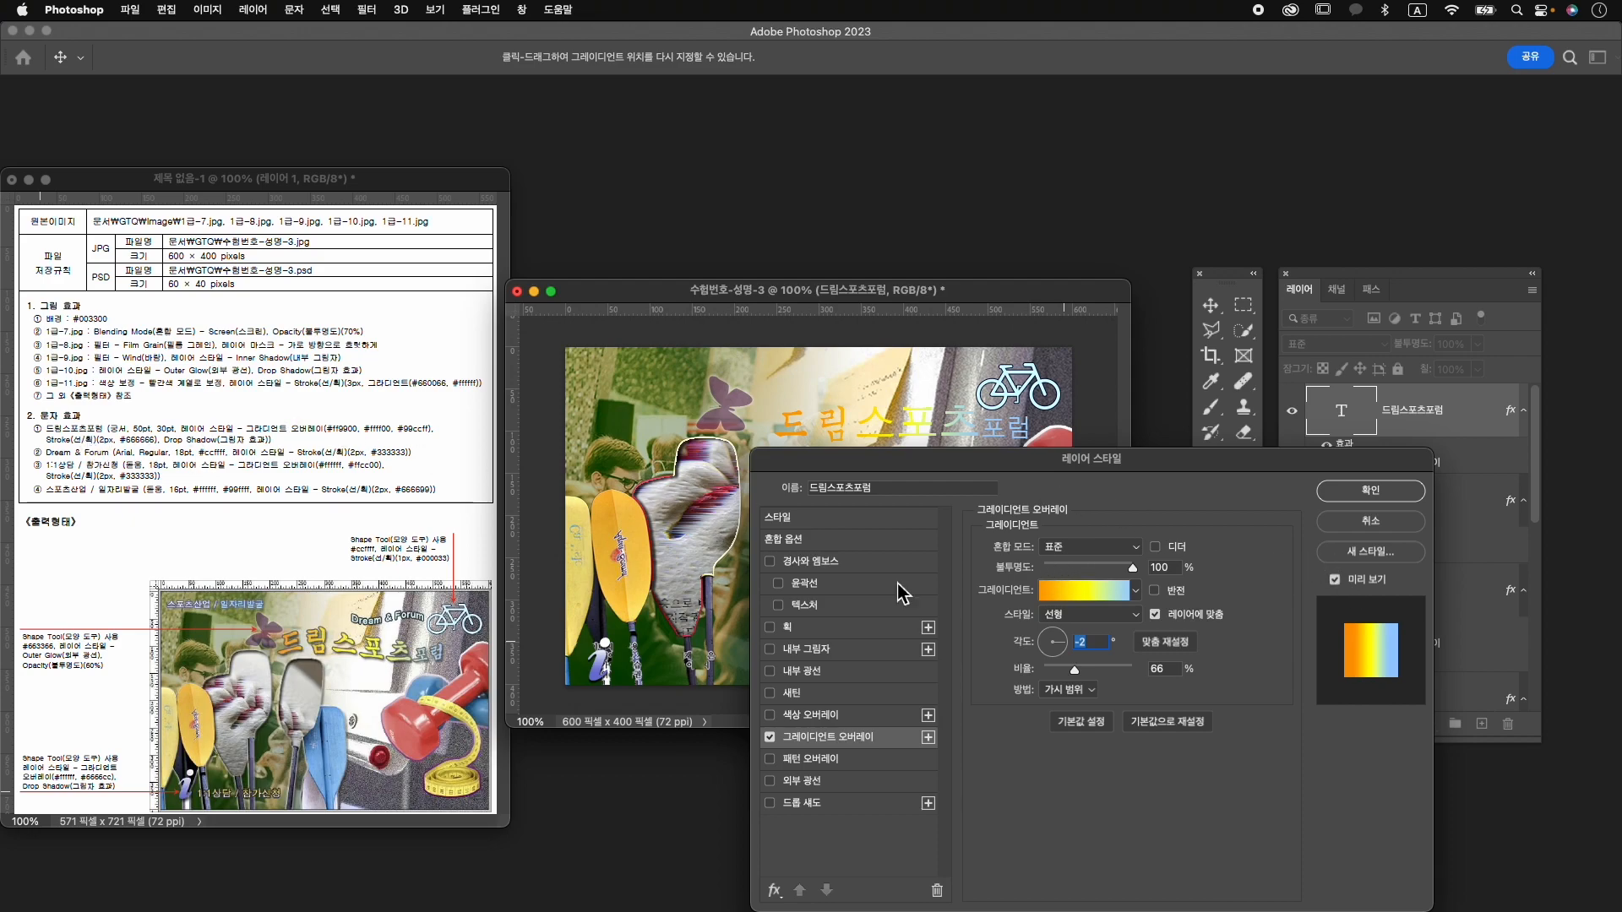
Add a 2 px Stroke (획) to the title in #666666.
left_click(844, 630)
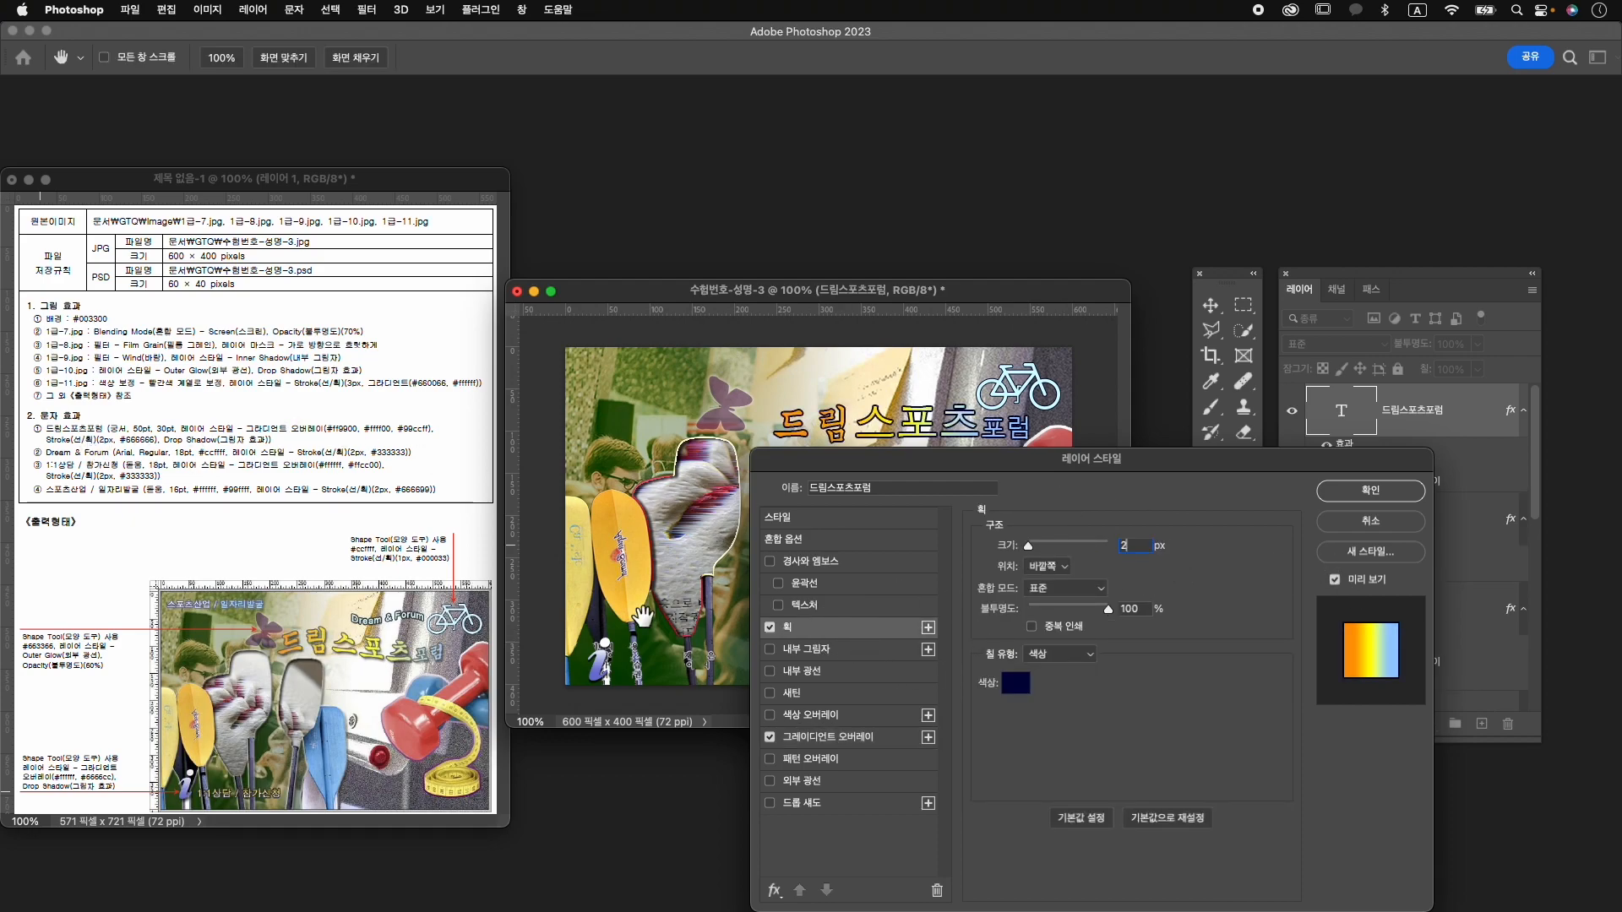
left_click(1016, 684)
left_click(811, 490)
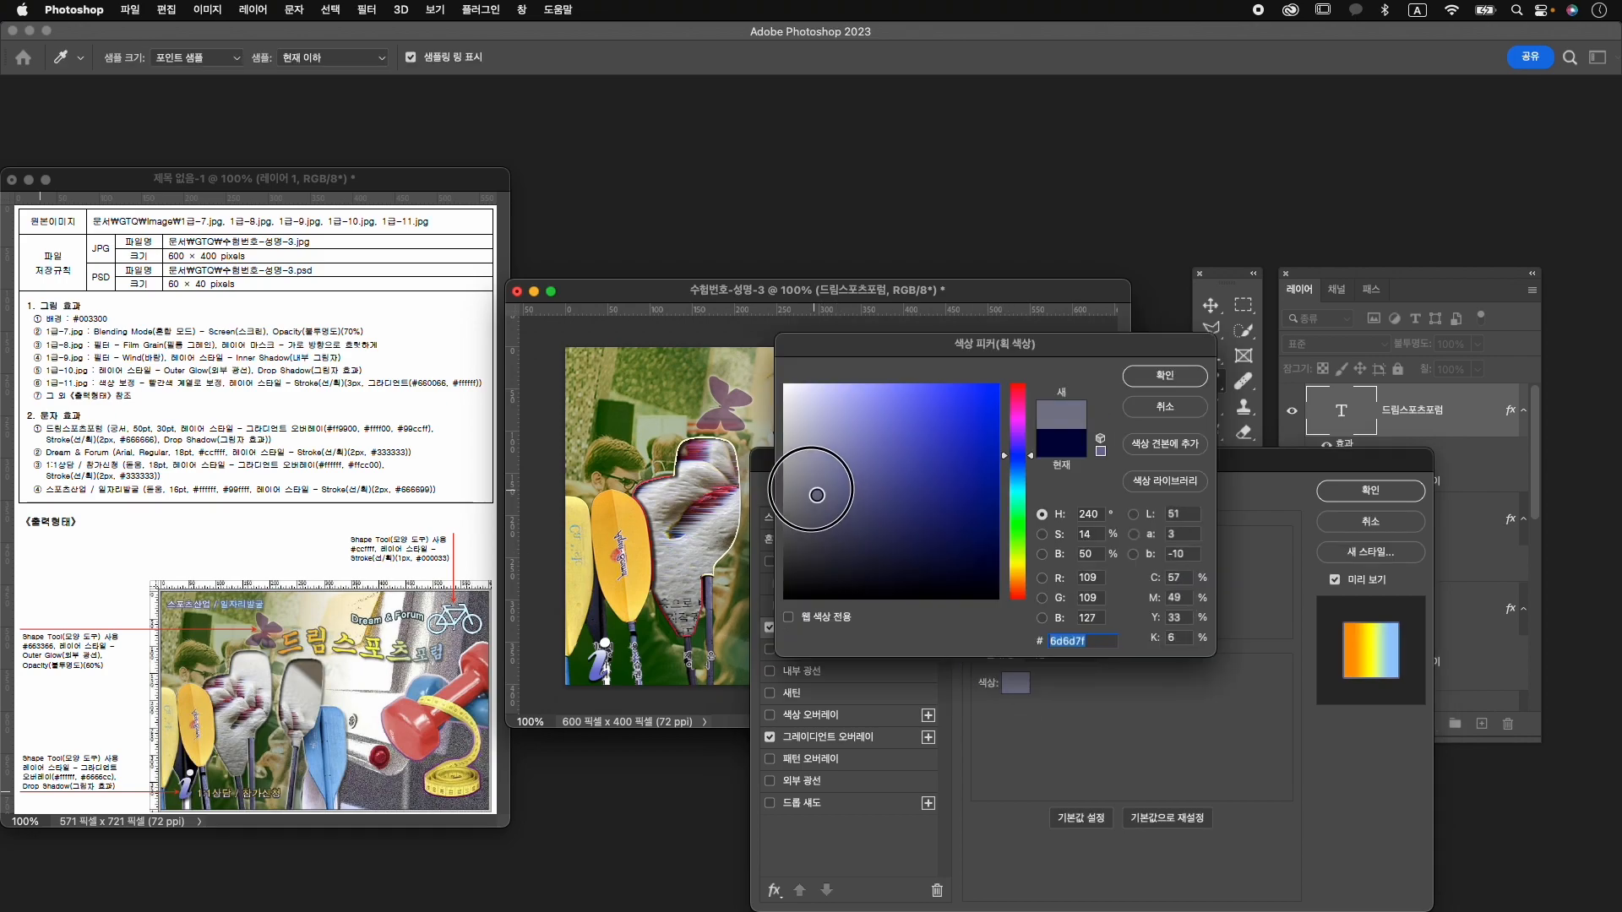
type("666666")
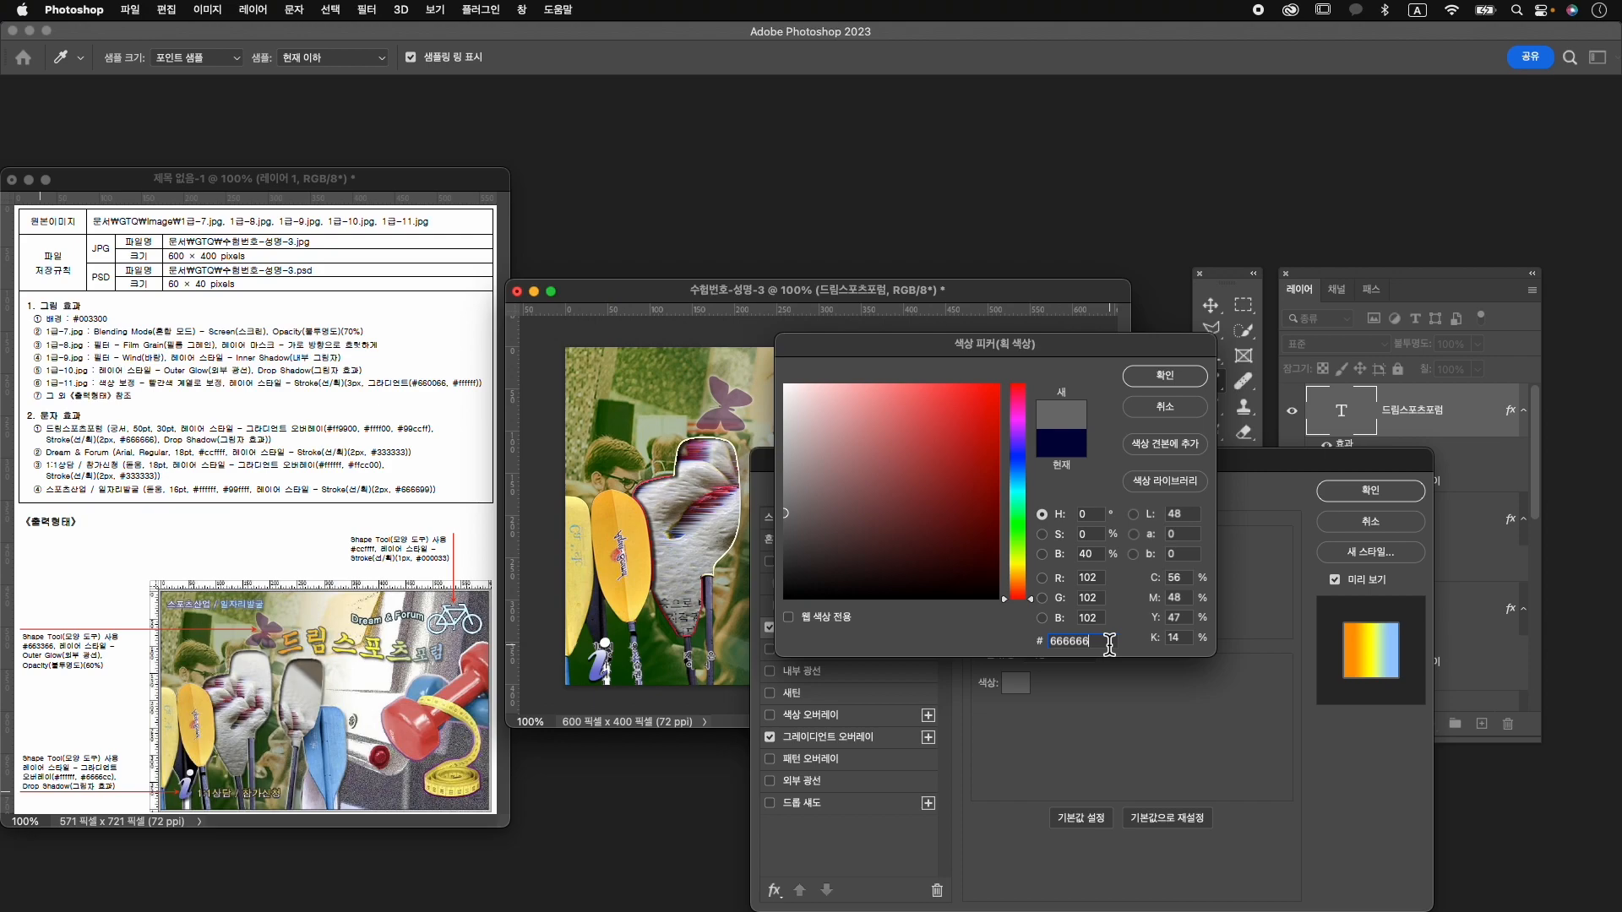
key("Return")
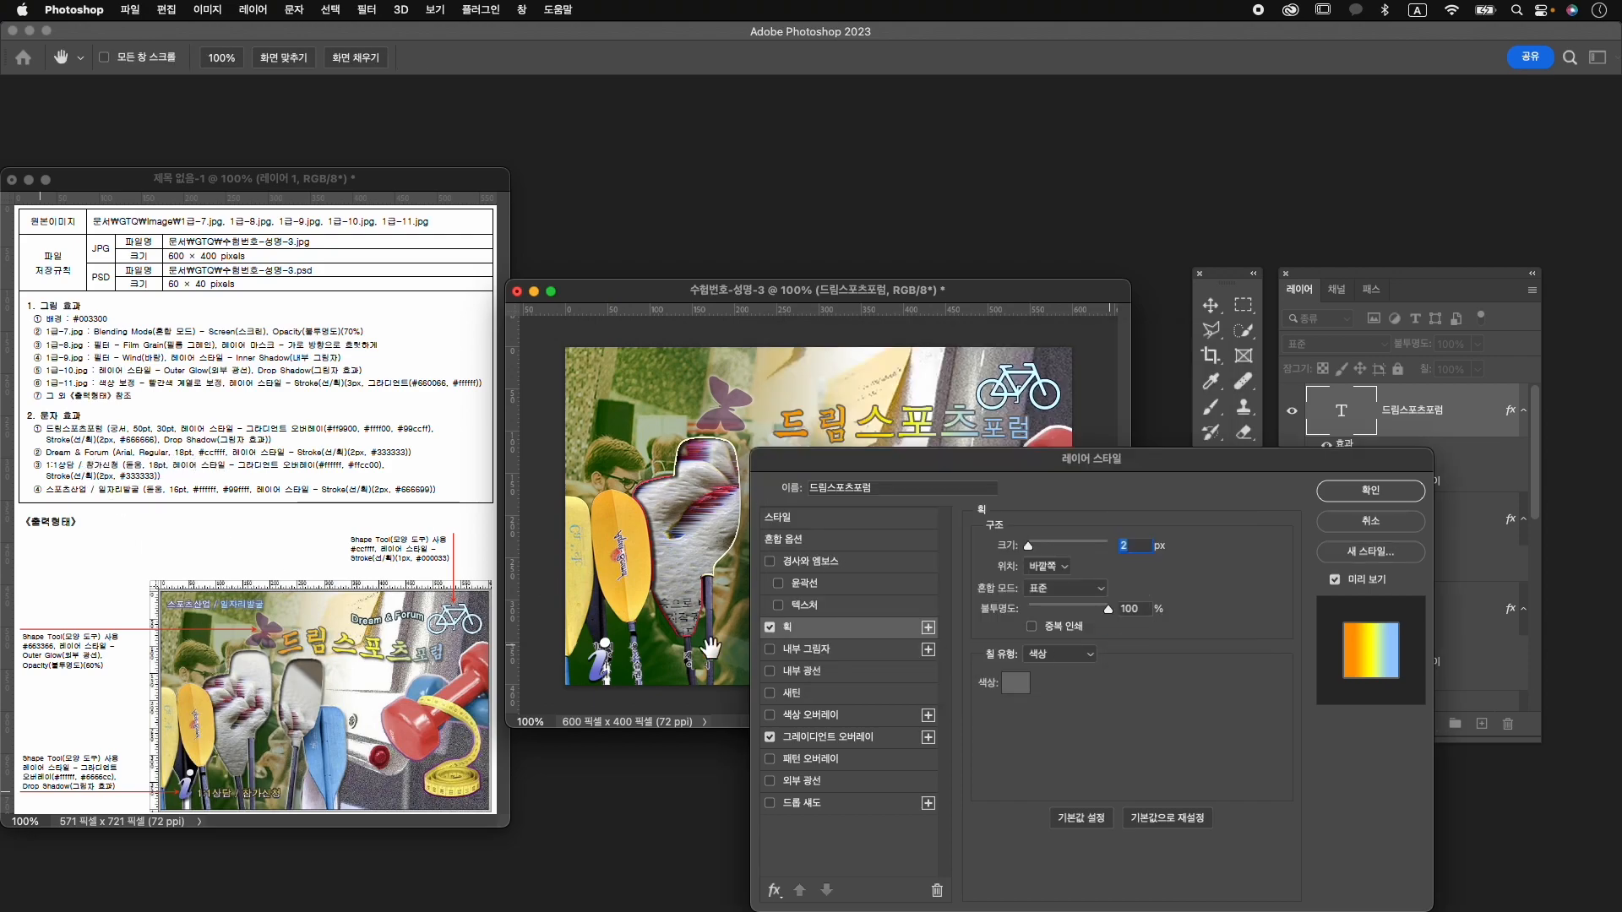
Add a Drop Shadow (드롭 섀도) to the title 드림스포츠포럼 and apply the layer style.
left_click(832, 804)
left_click(1361, 499)
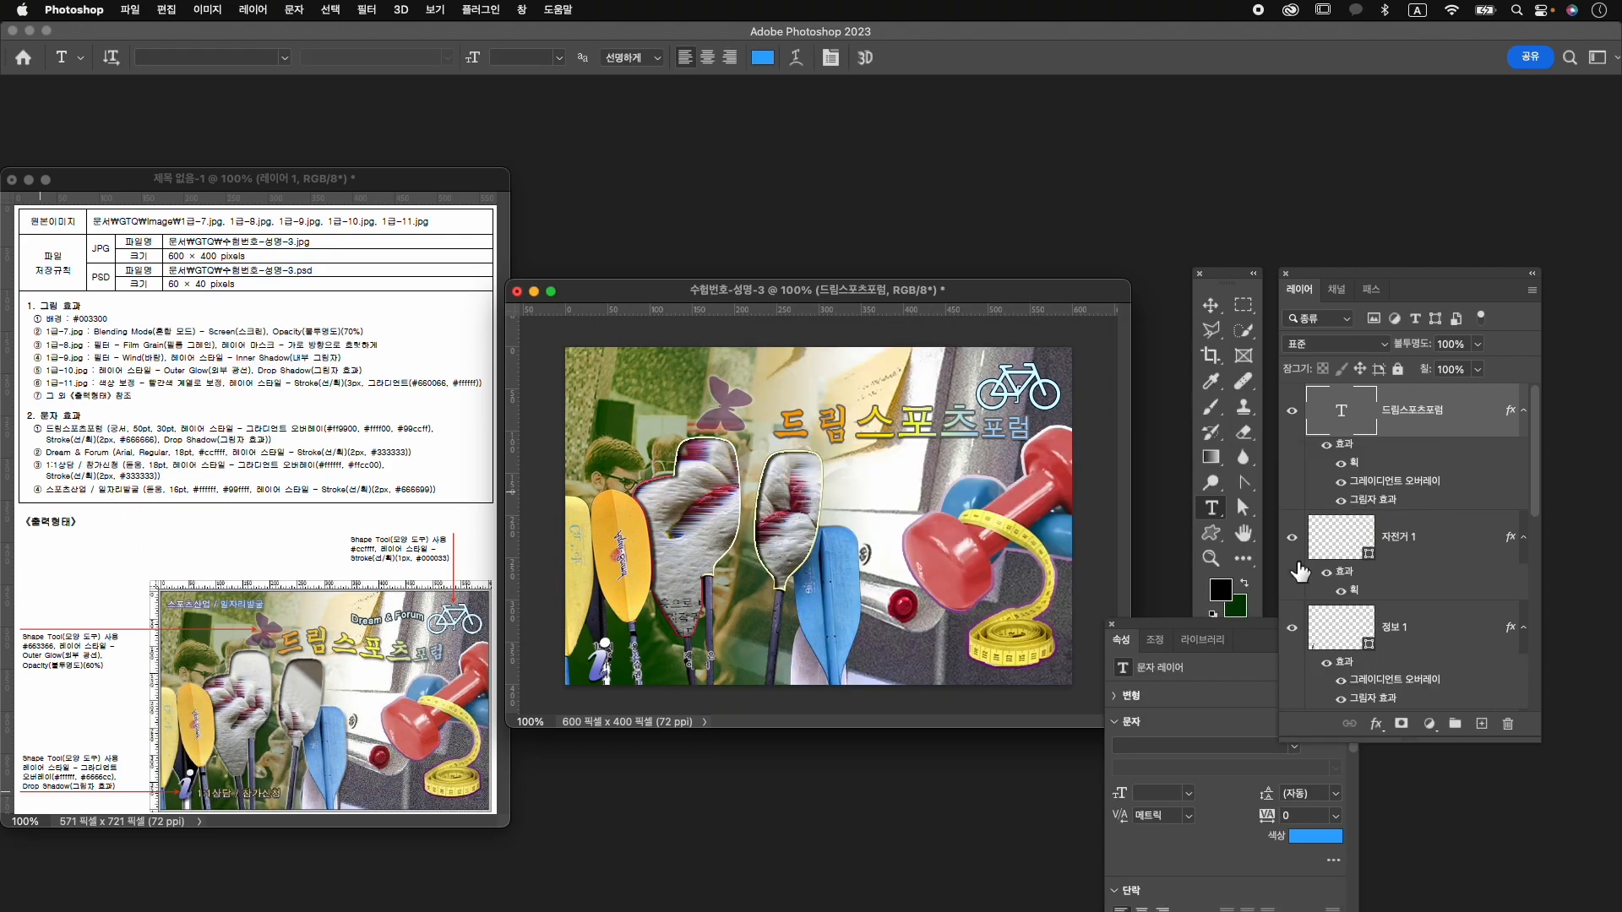
Warp the title 드림스포츠포럼 with the Flag (깃발) style, horizontal, at a bend of +18%.
left_click(797, 57)
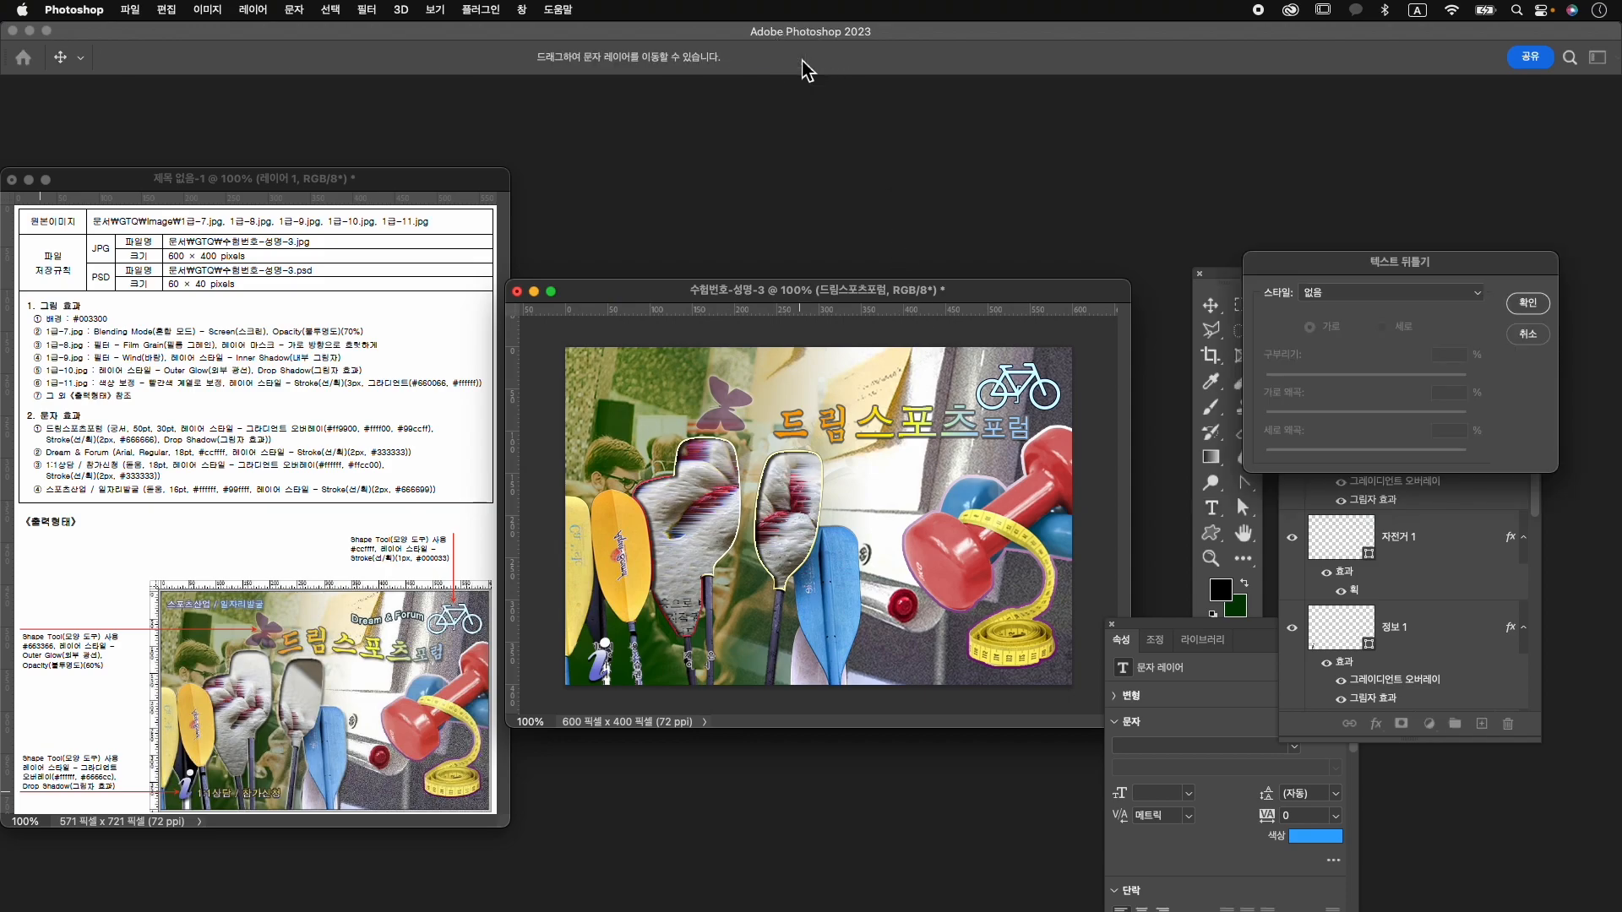
left_click(1343, 295)
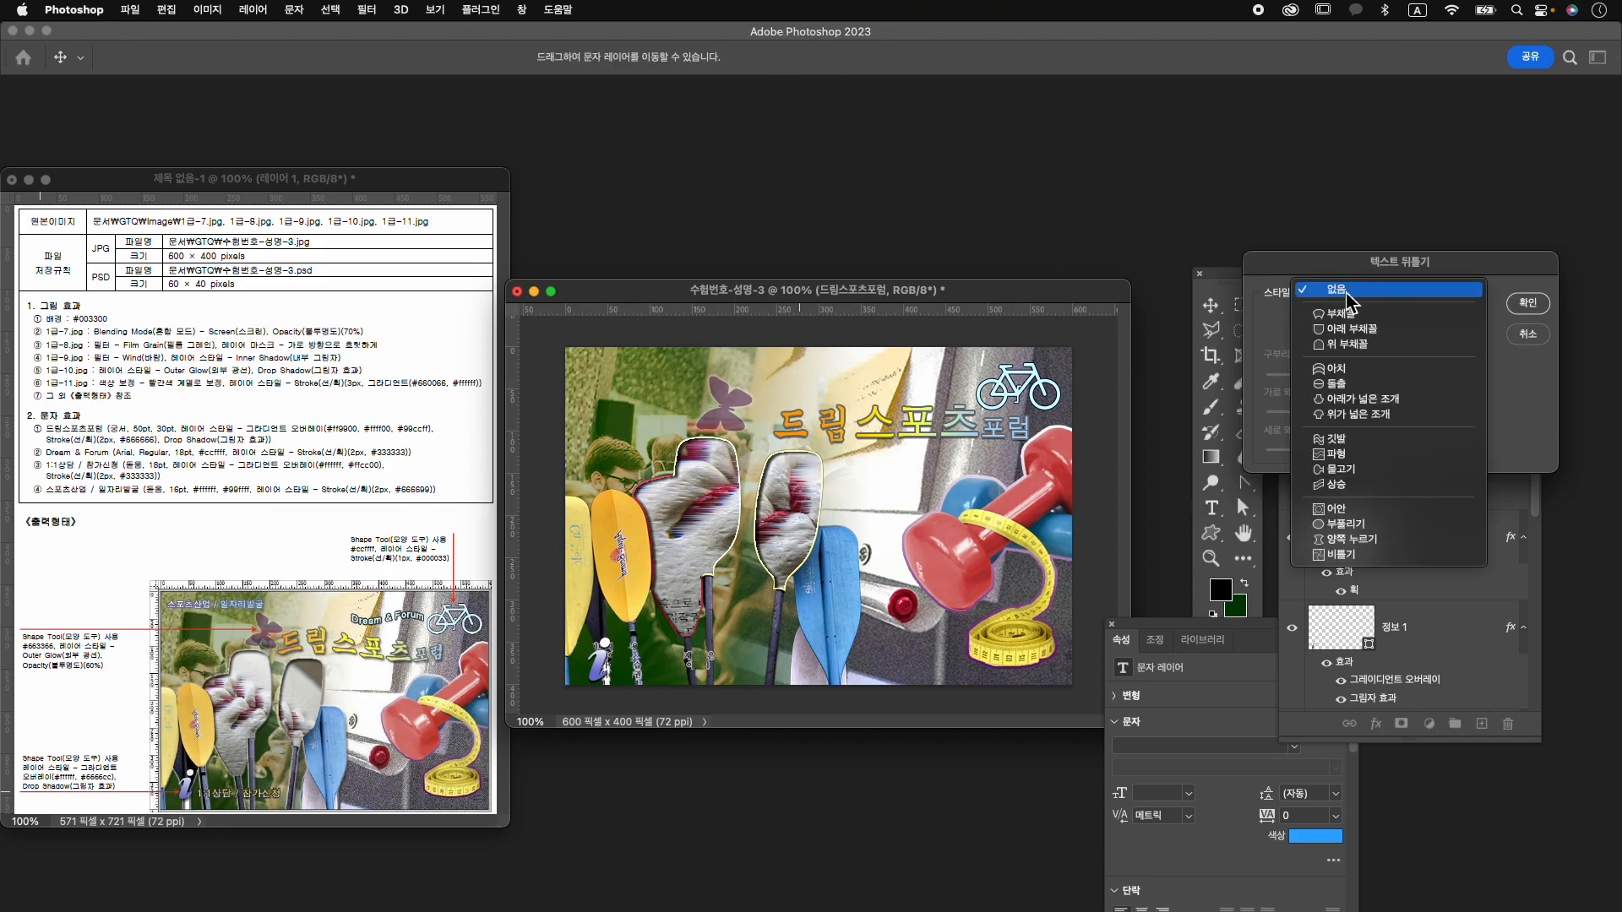
left_click(1388, 457)
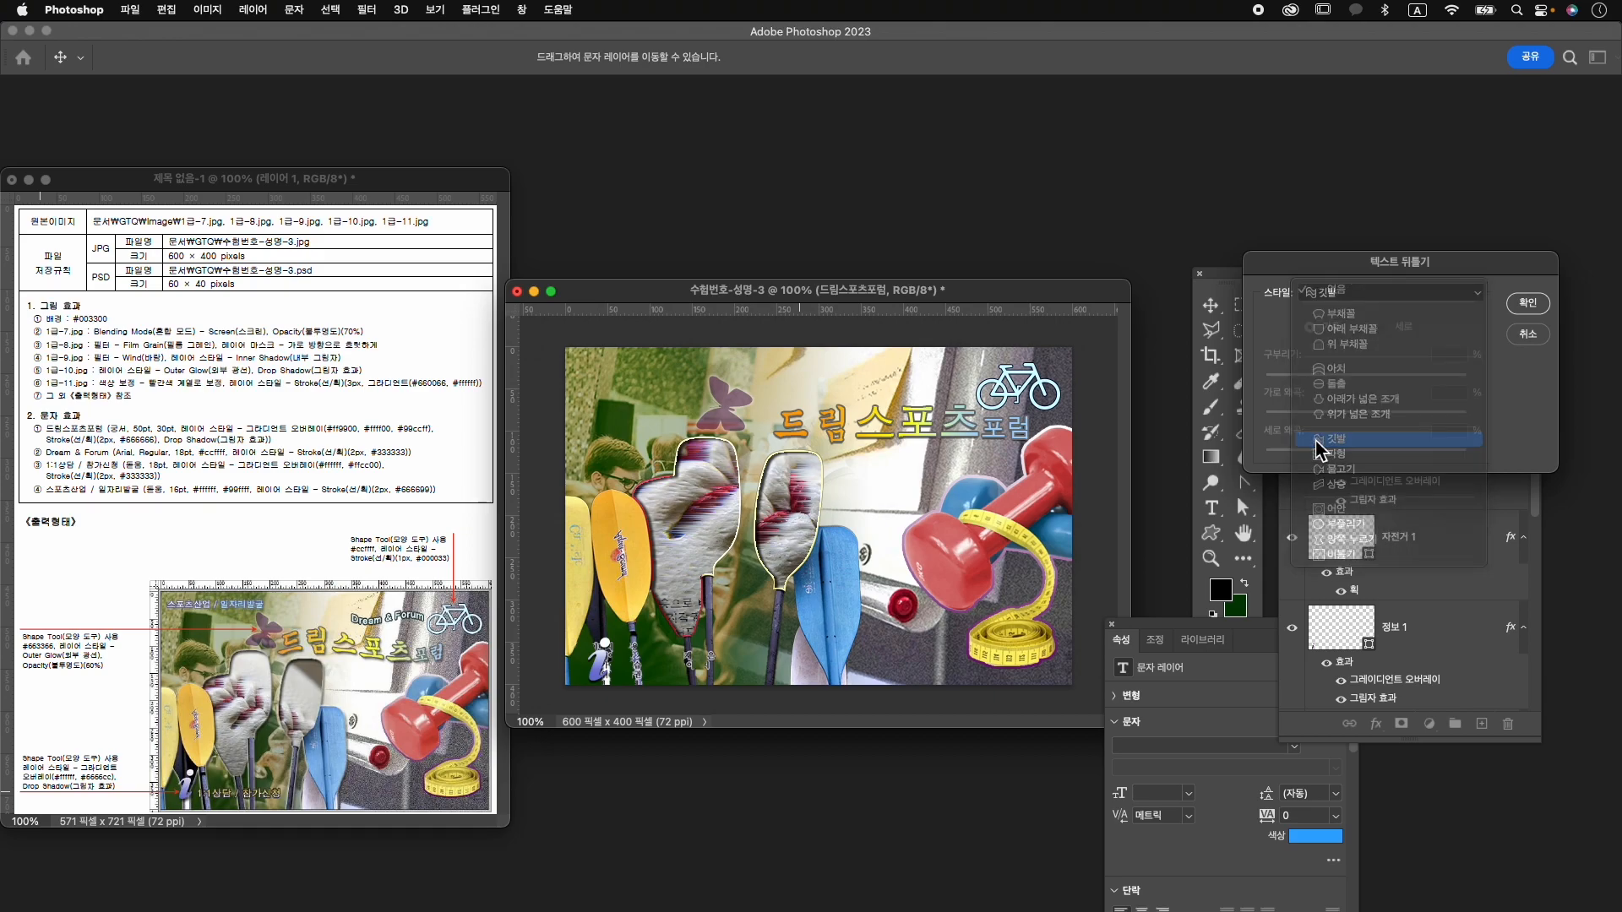
left_click_drag(1377, 377, 1386, 384)
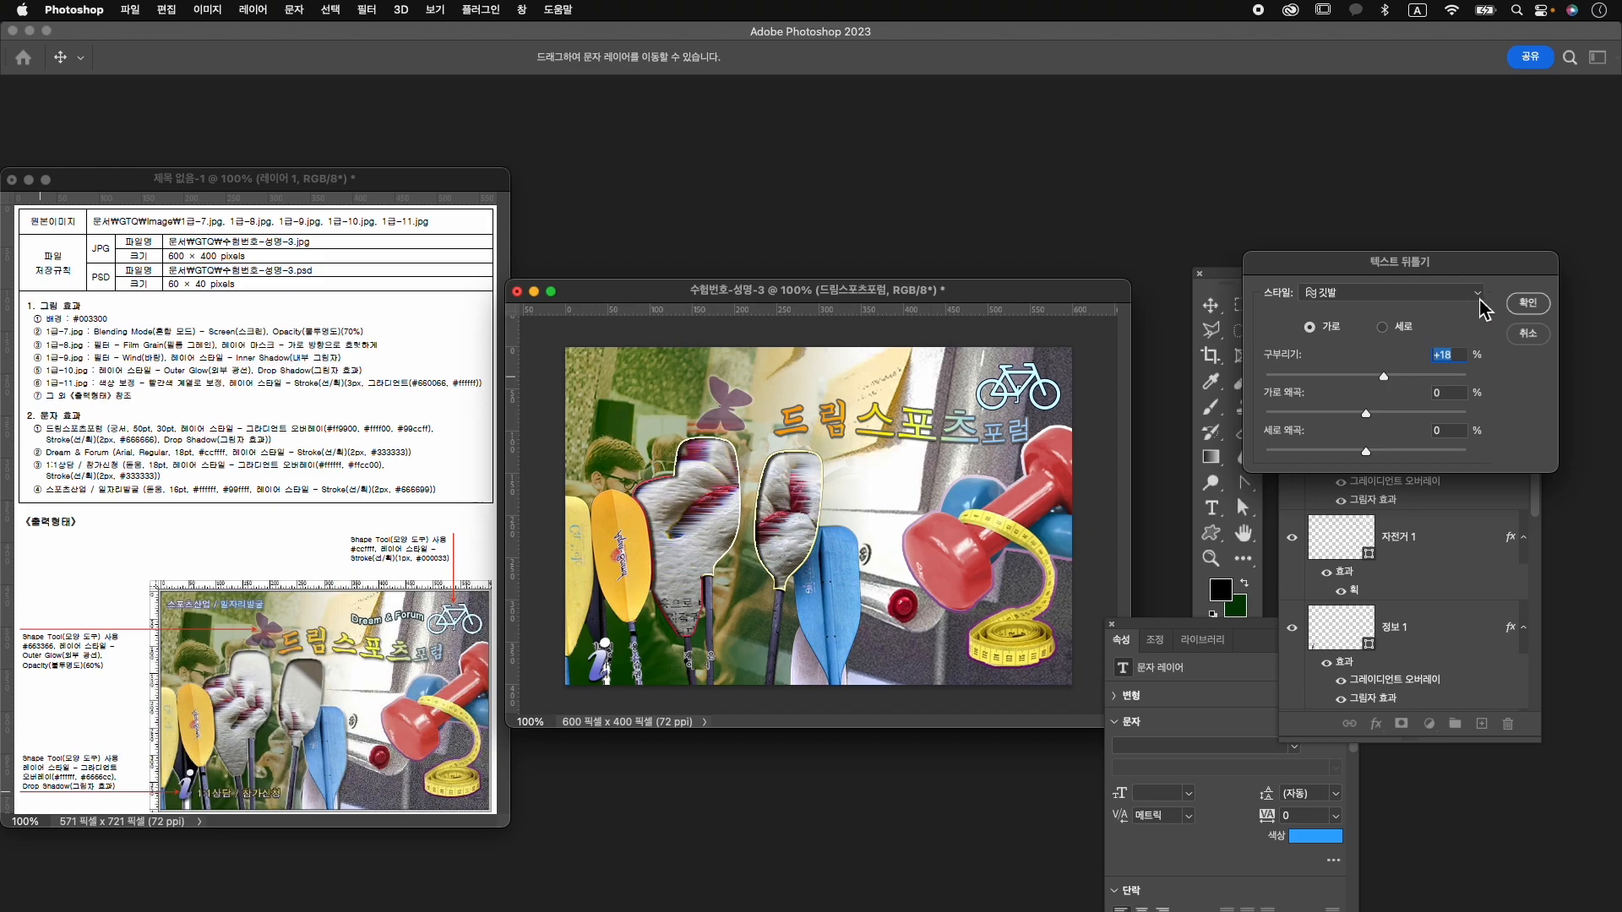
left_click(1525, 306)
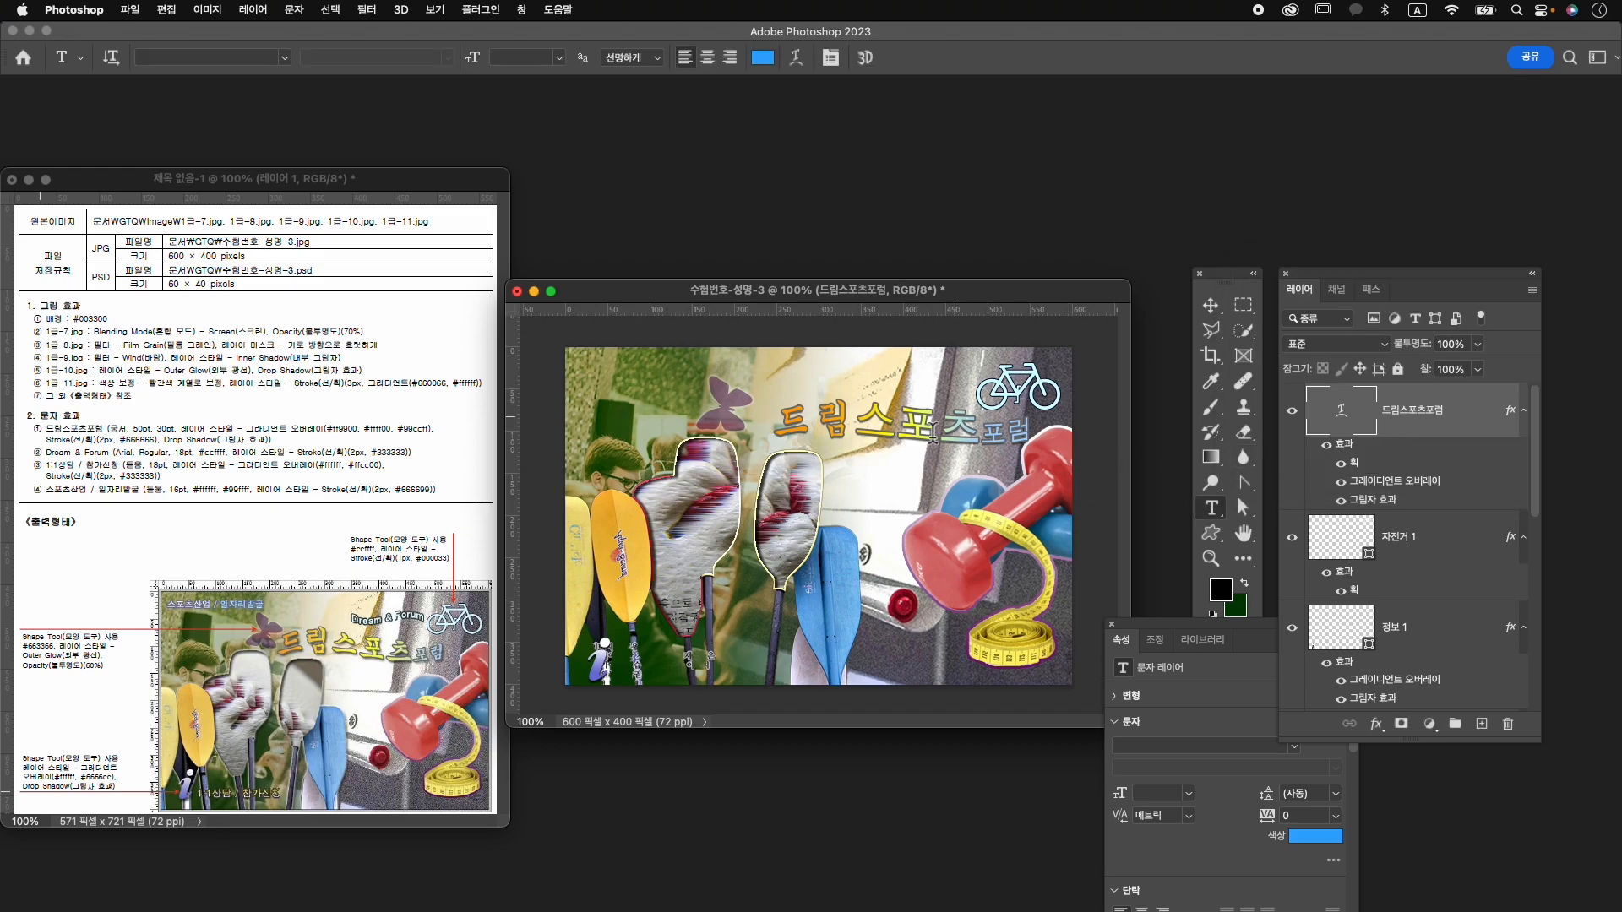
Select the word 스포츠 within the warped title text for editing.
left_click(893, 430)
left_click_drag(855, 423, 980, 427)
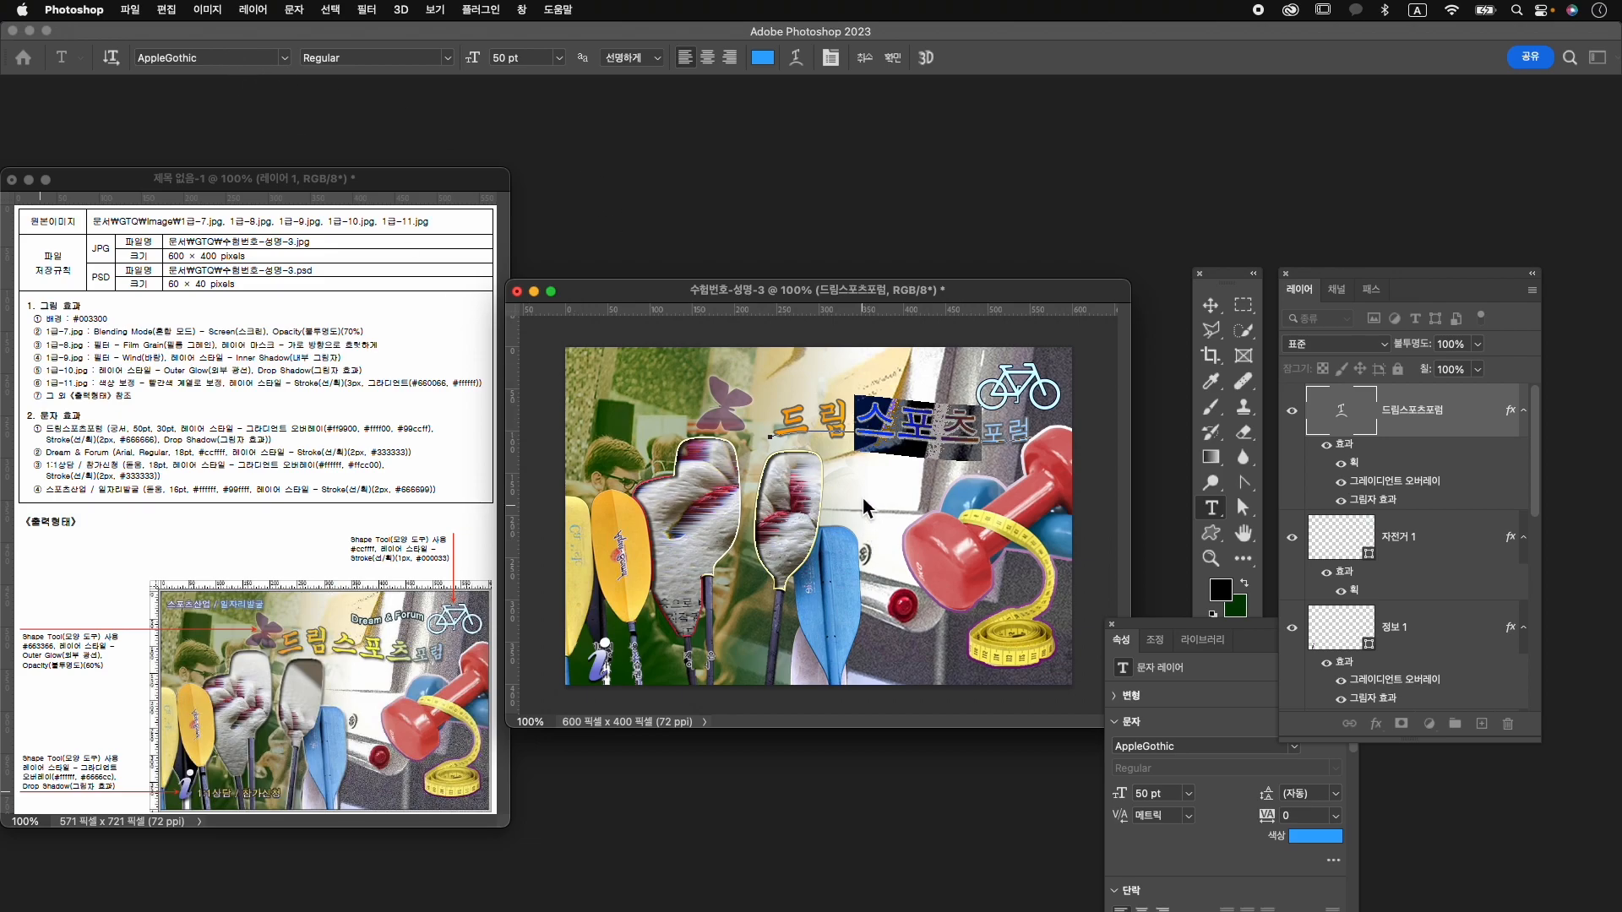
Change the font of the whole "드림스포츠포럼" title text to GungSeo and commit the edit.
key("ctrl+a")
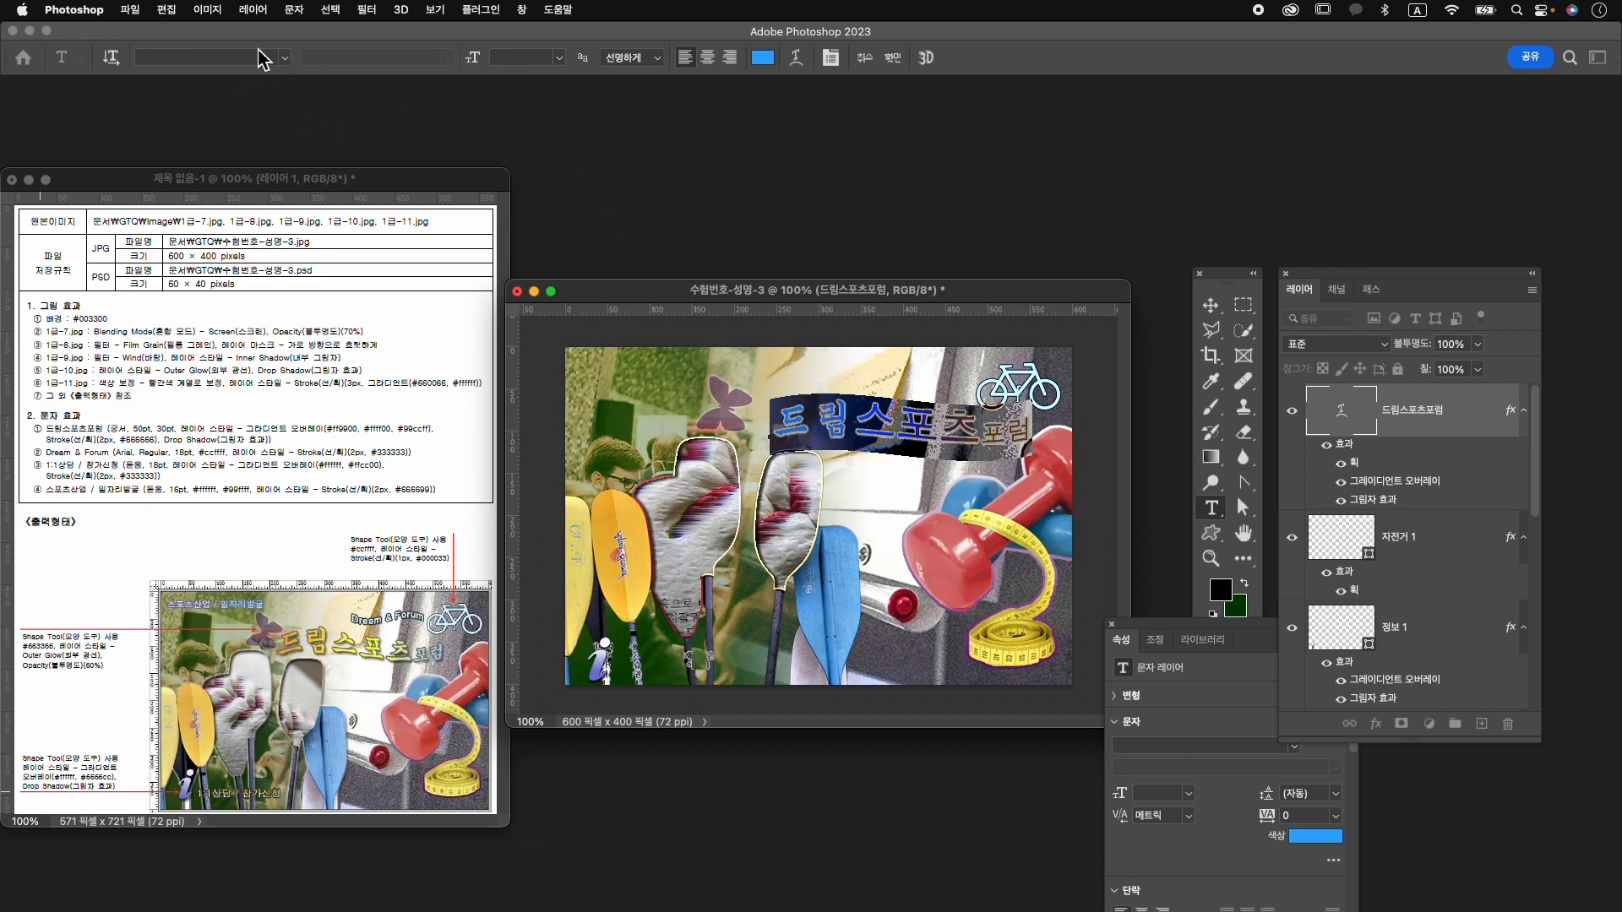
key("ctrl+t")
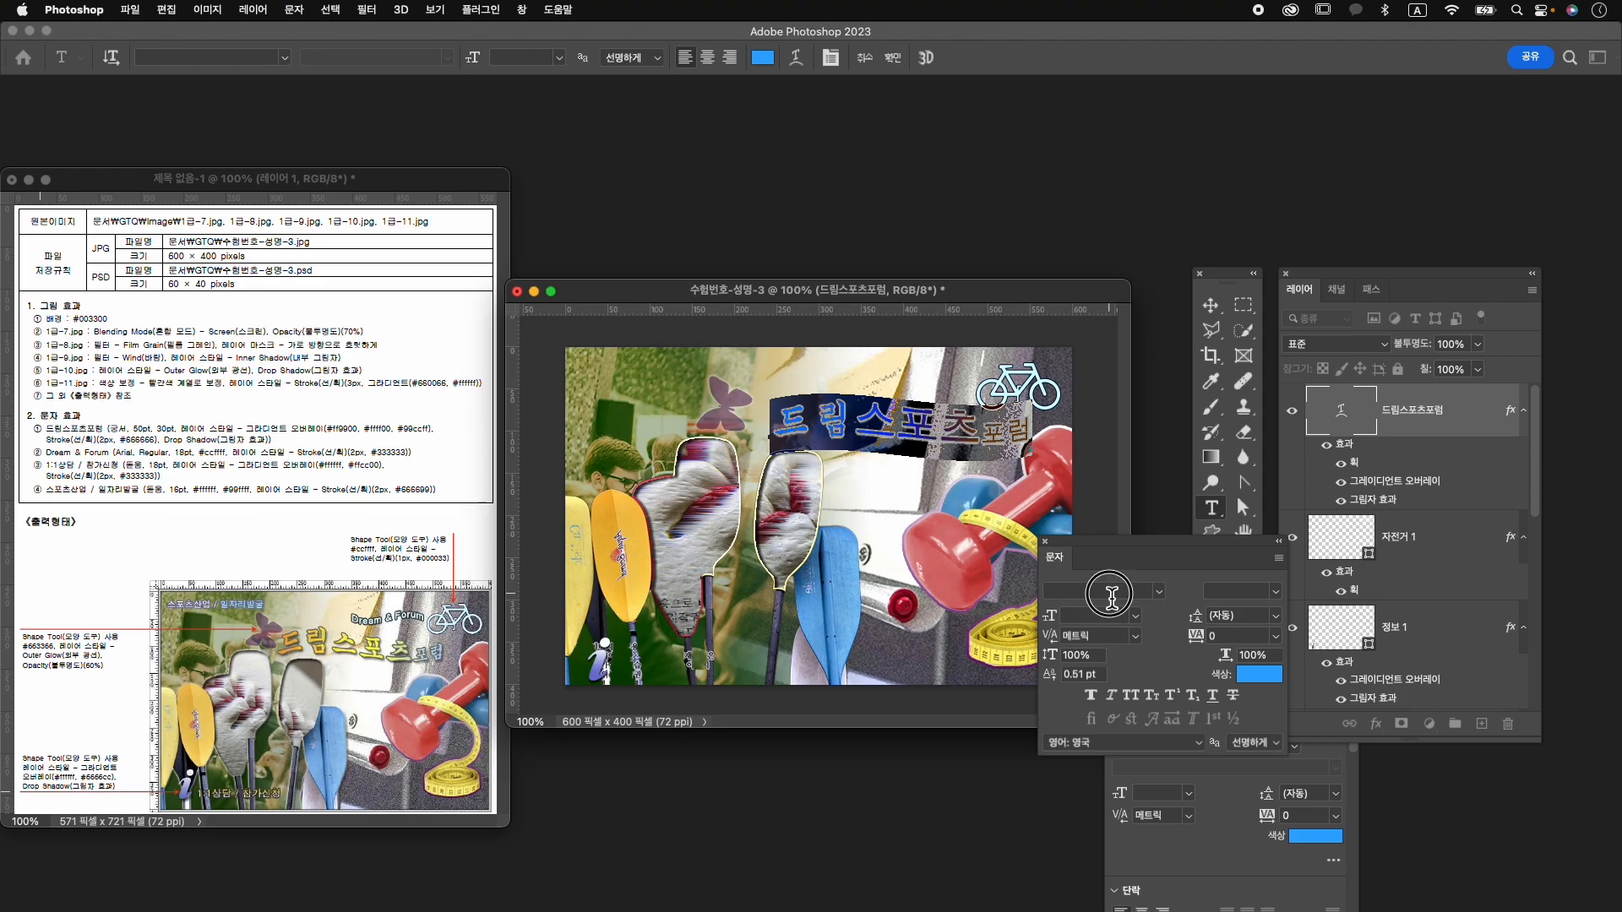
type("g")
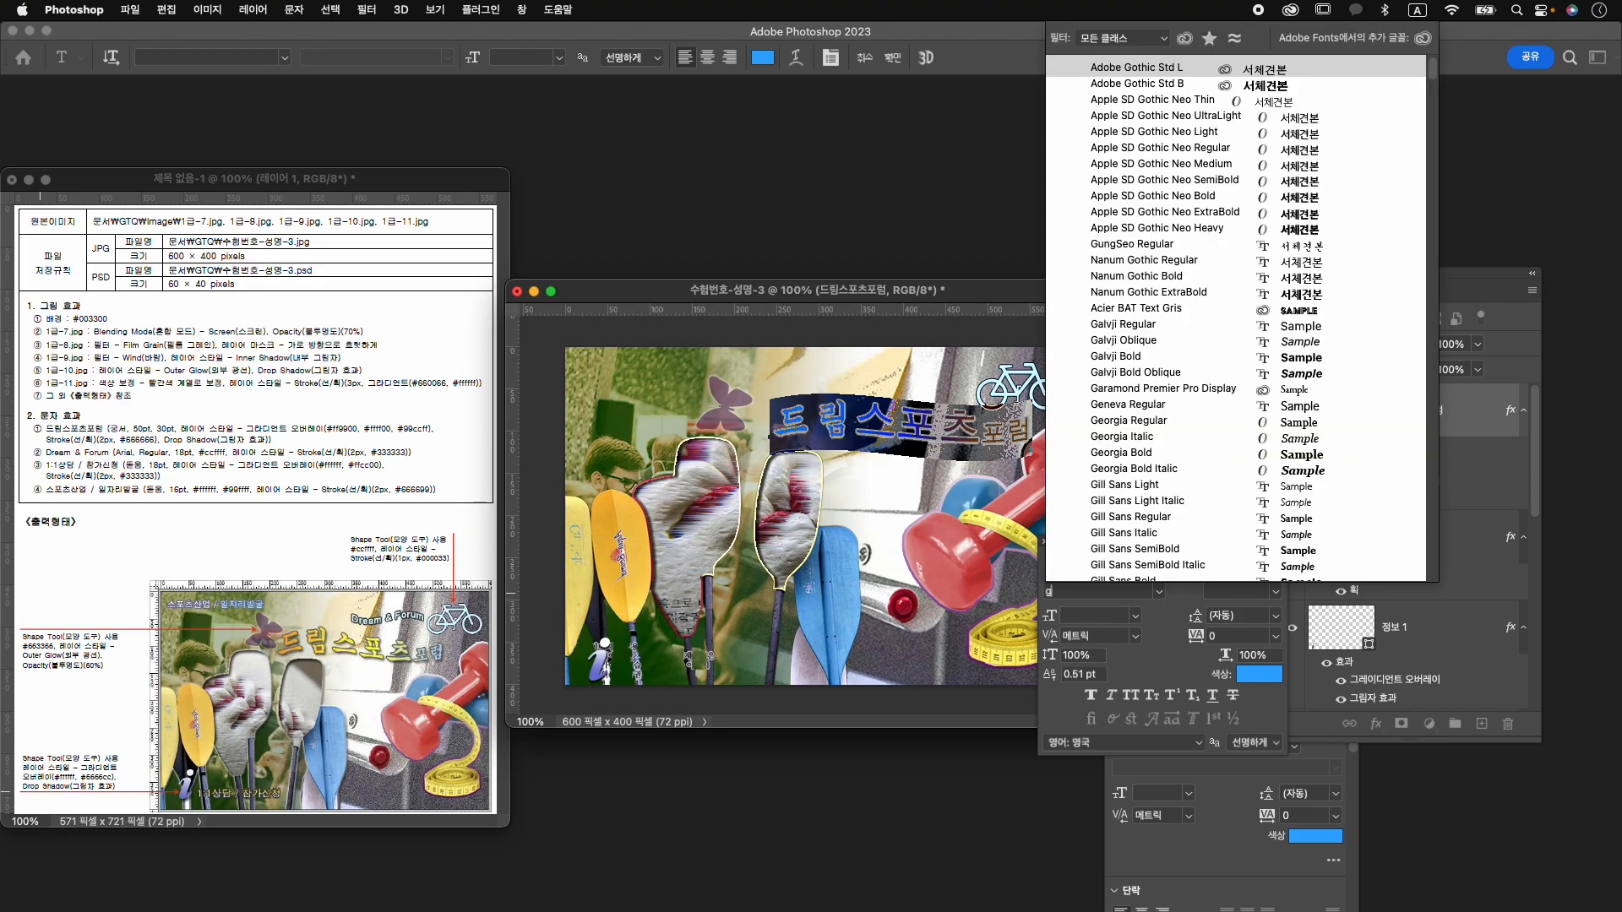
type("u")
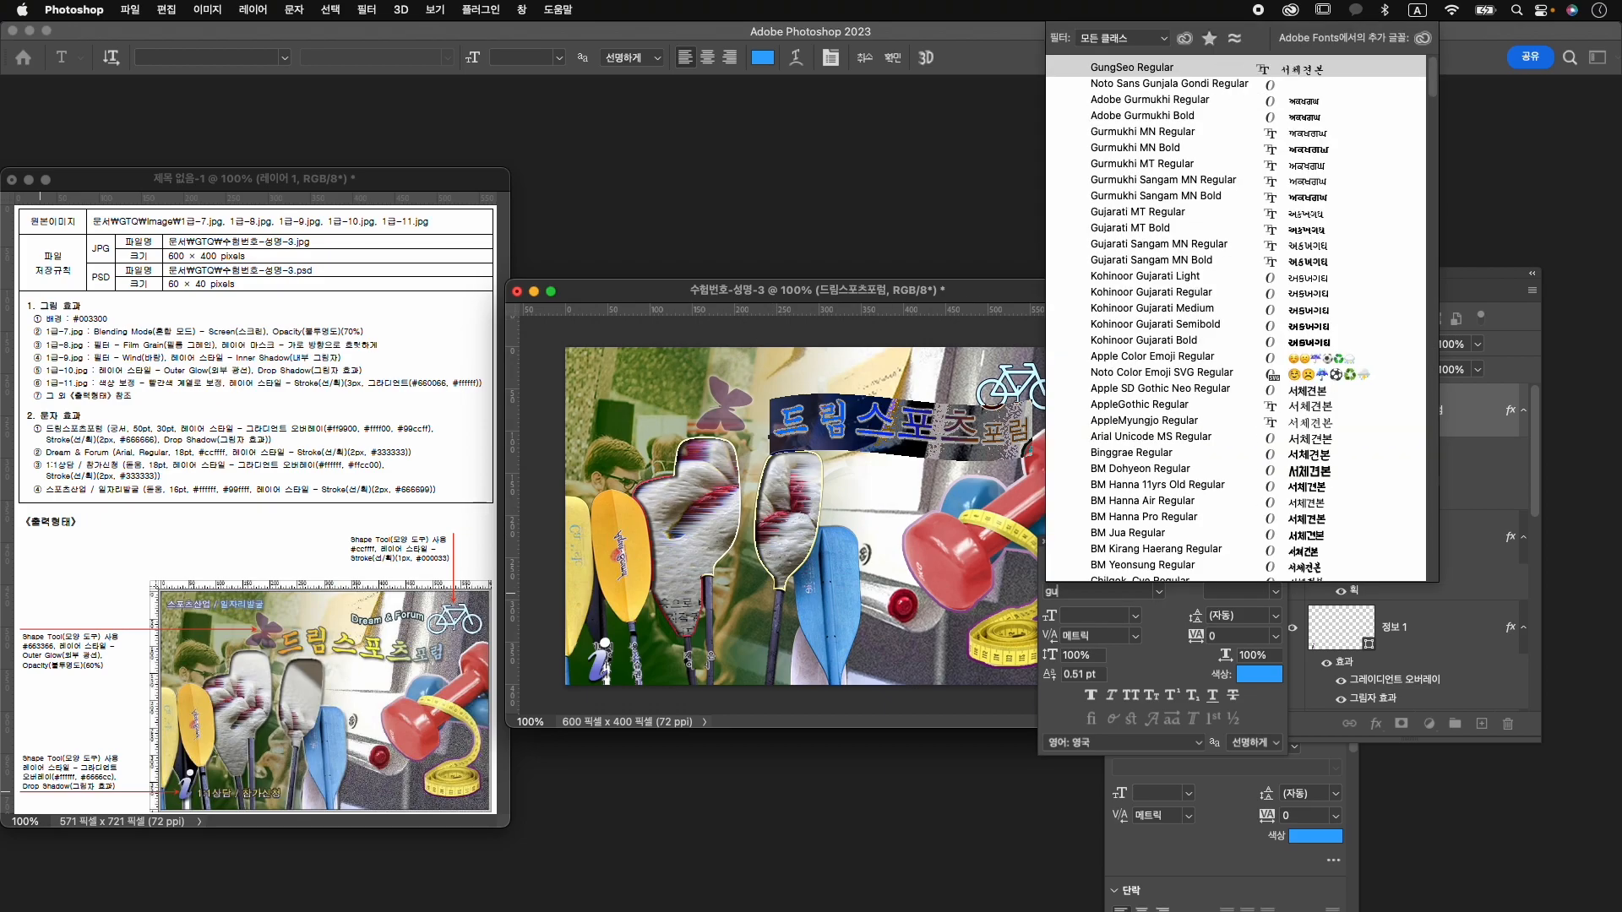
key("Return")
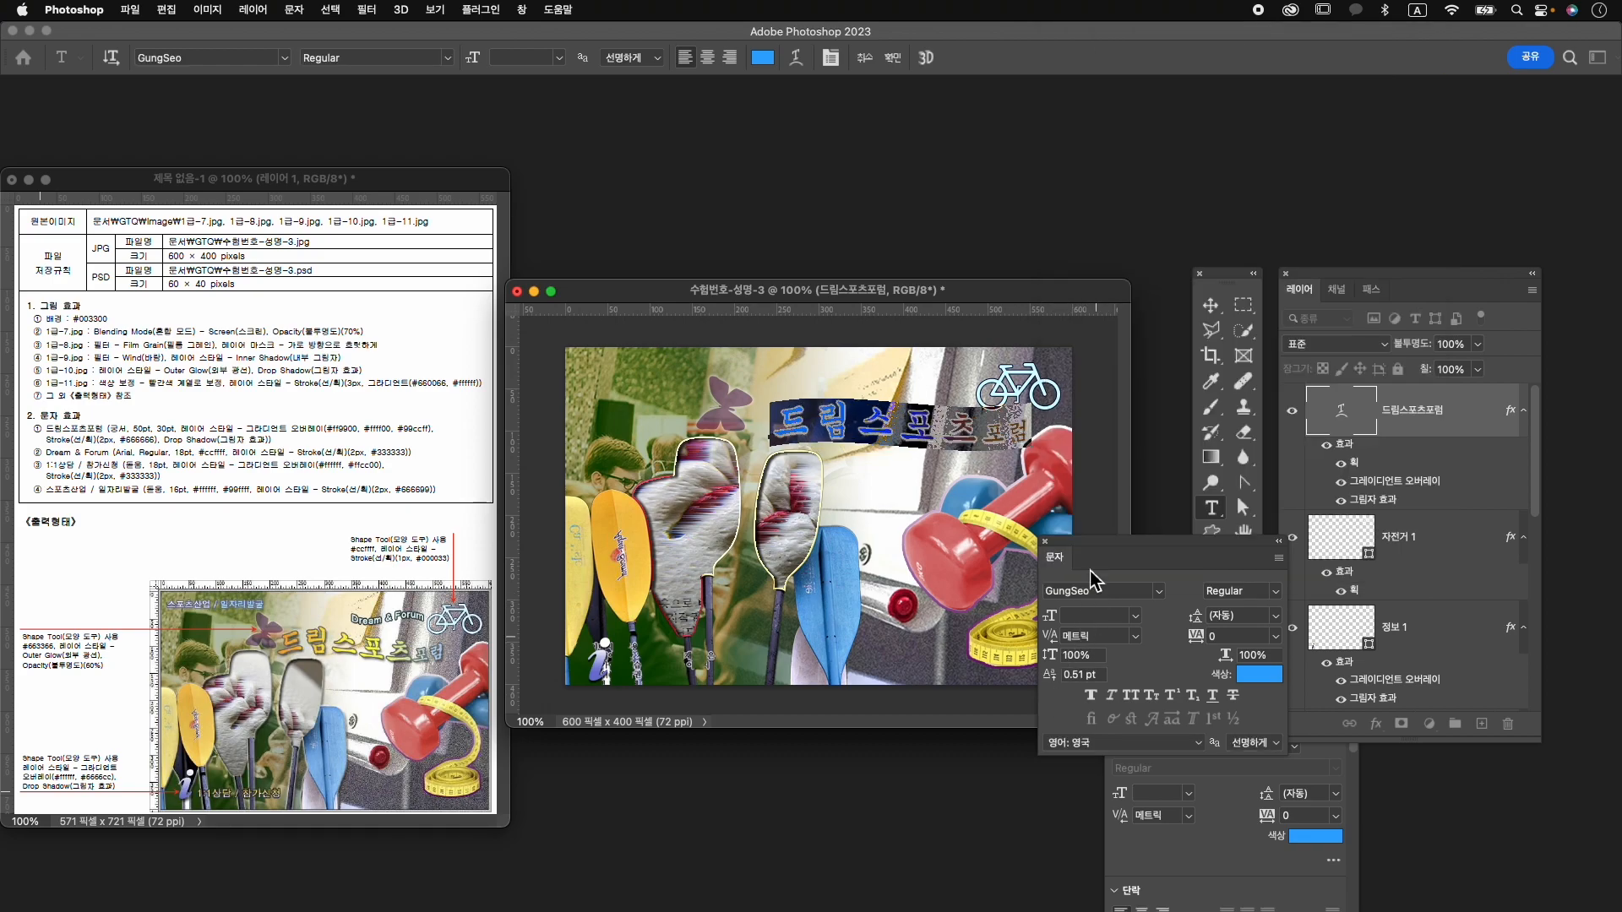
left_click(958, 441)
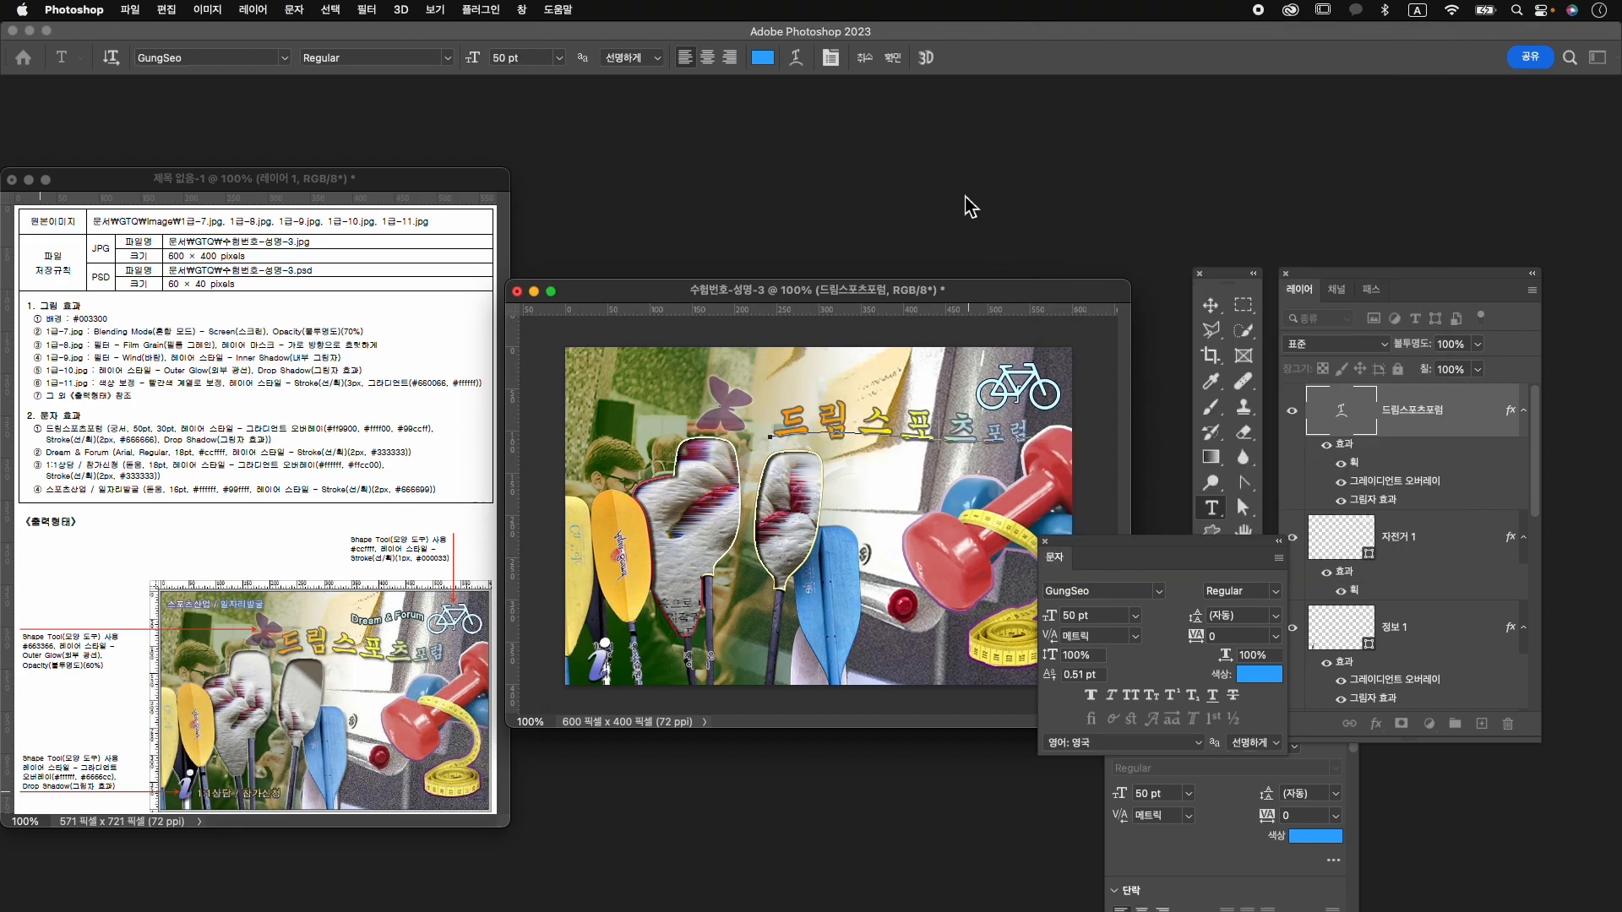
left_click(893, 57)
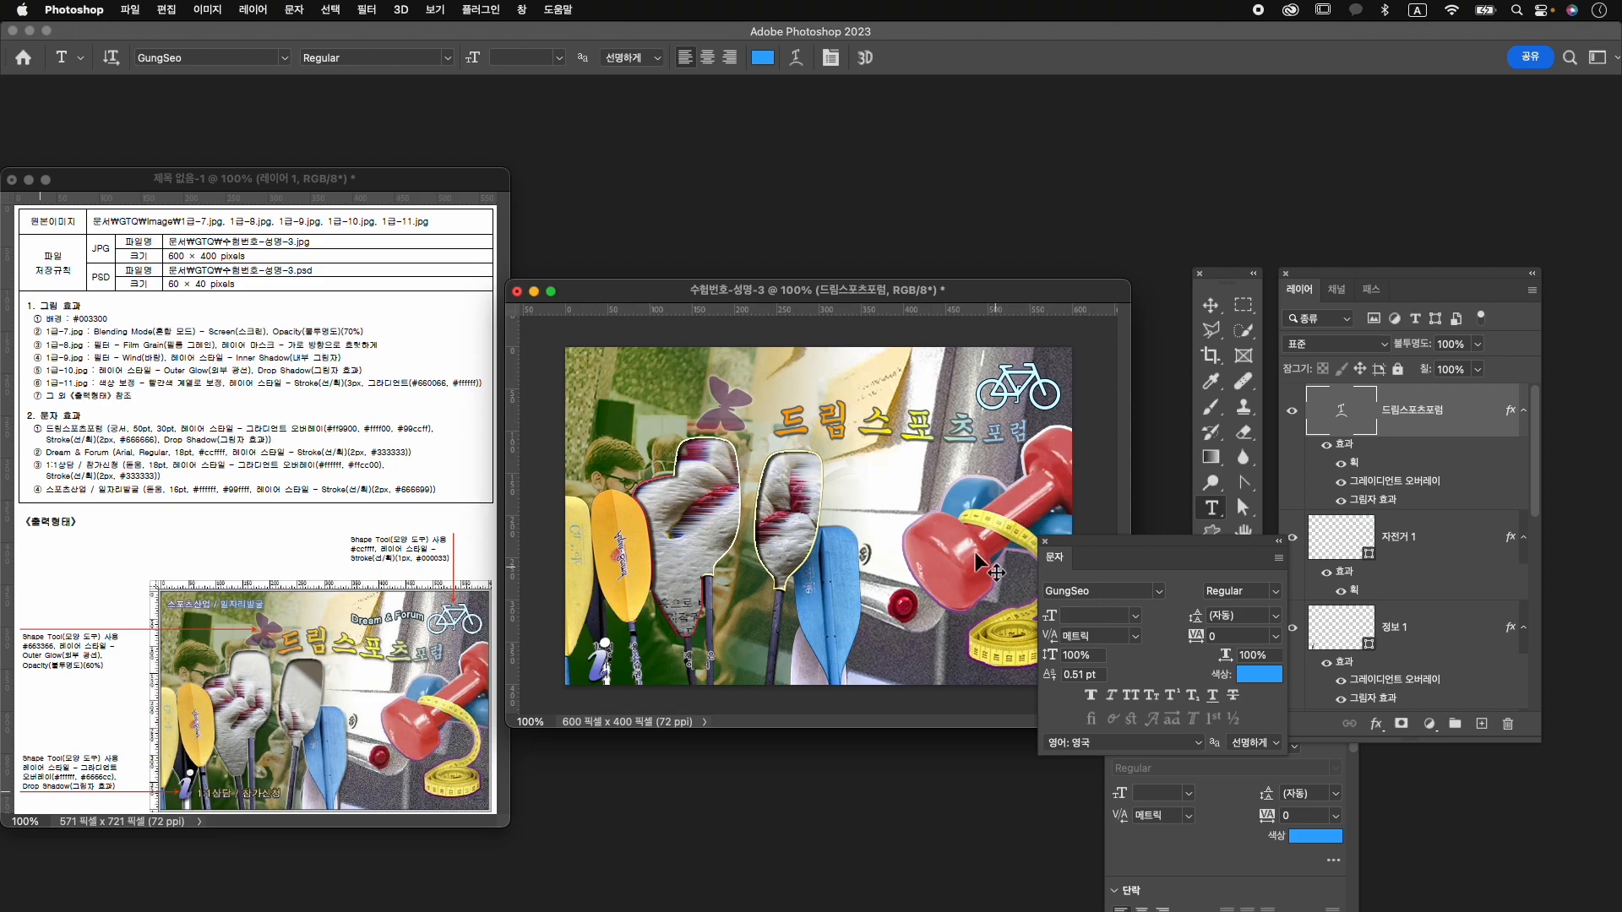
Set the title text's baseline shift to 0 pt and move the title slightly to the left.
left_click(1078, 674)
type("0")
key("Return")
key("ctrl+t")
left_click_drag(884, 435, 861, 440)
key("Return")
Add a new text line reading "Dream & Forum" above the title, beside the bicycle.
key("t")
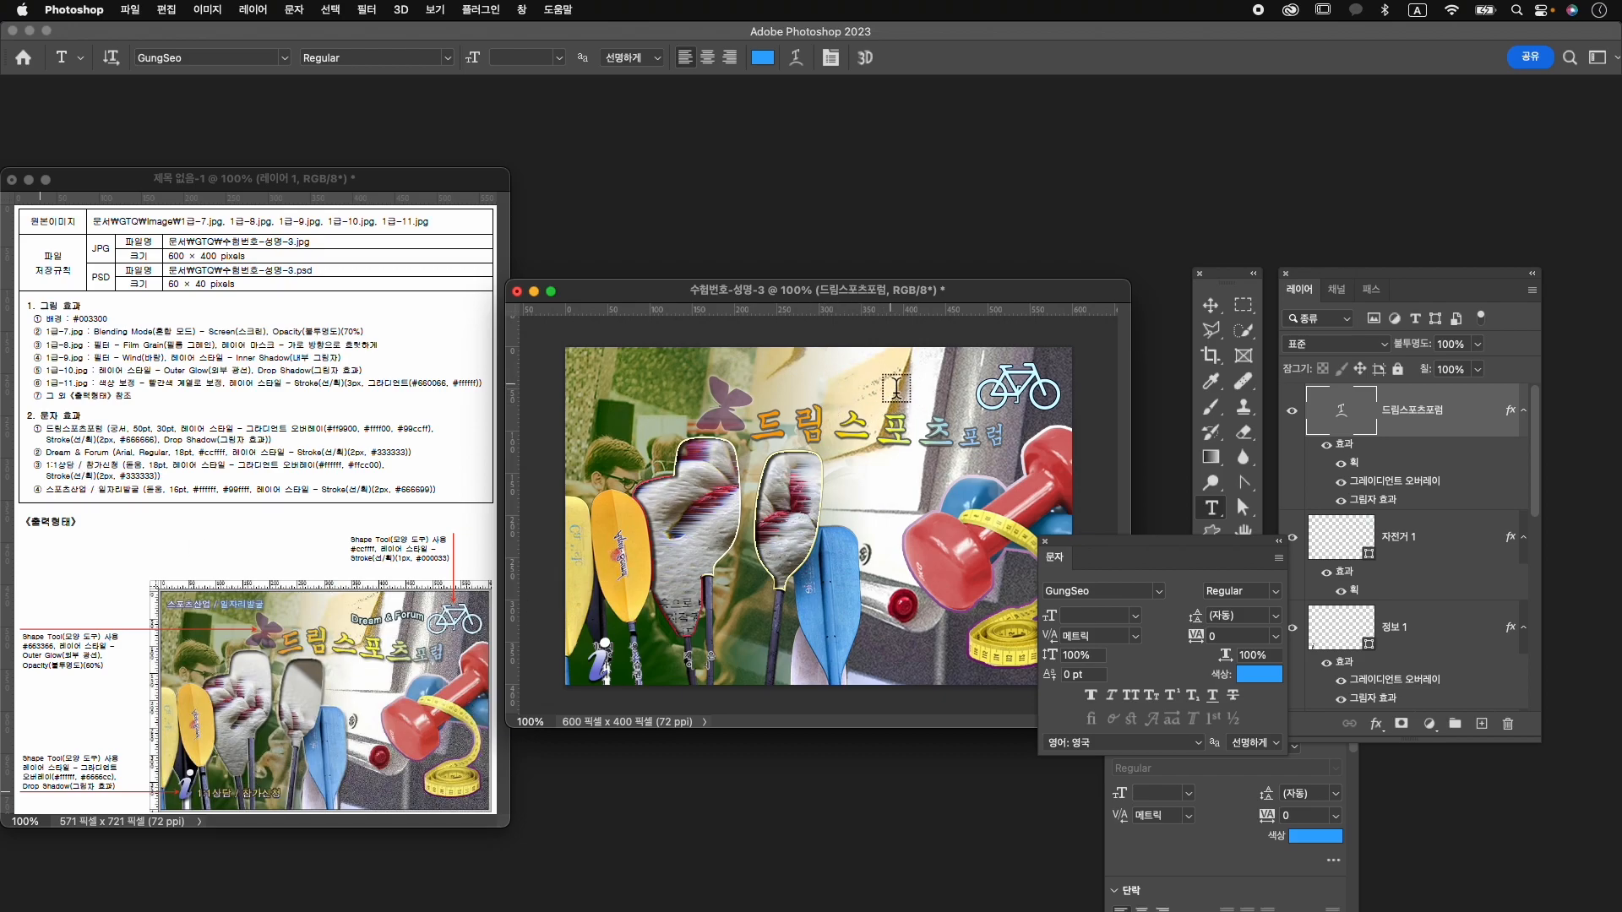
left_click(851, 385)
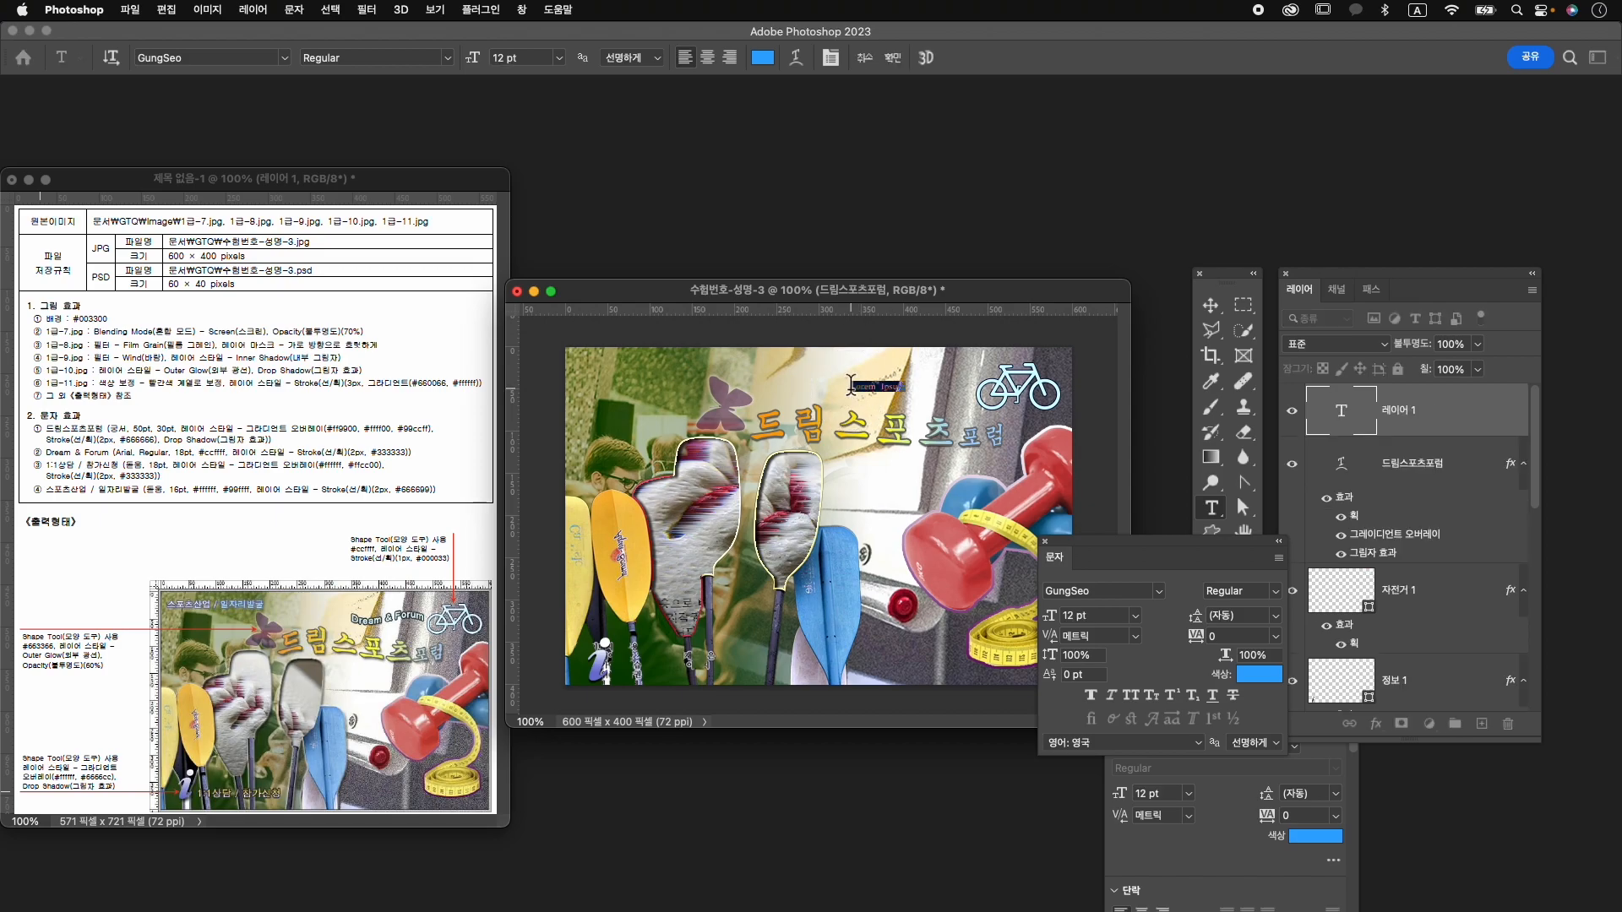
key("BackSpace")
Format the whole "Dream & Forum" text in Arial Regular at 18 pt.
key("super+a")
key("super+t")
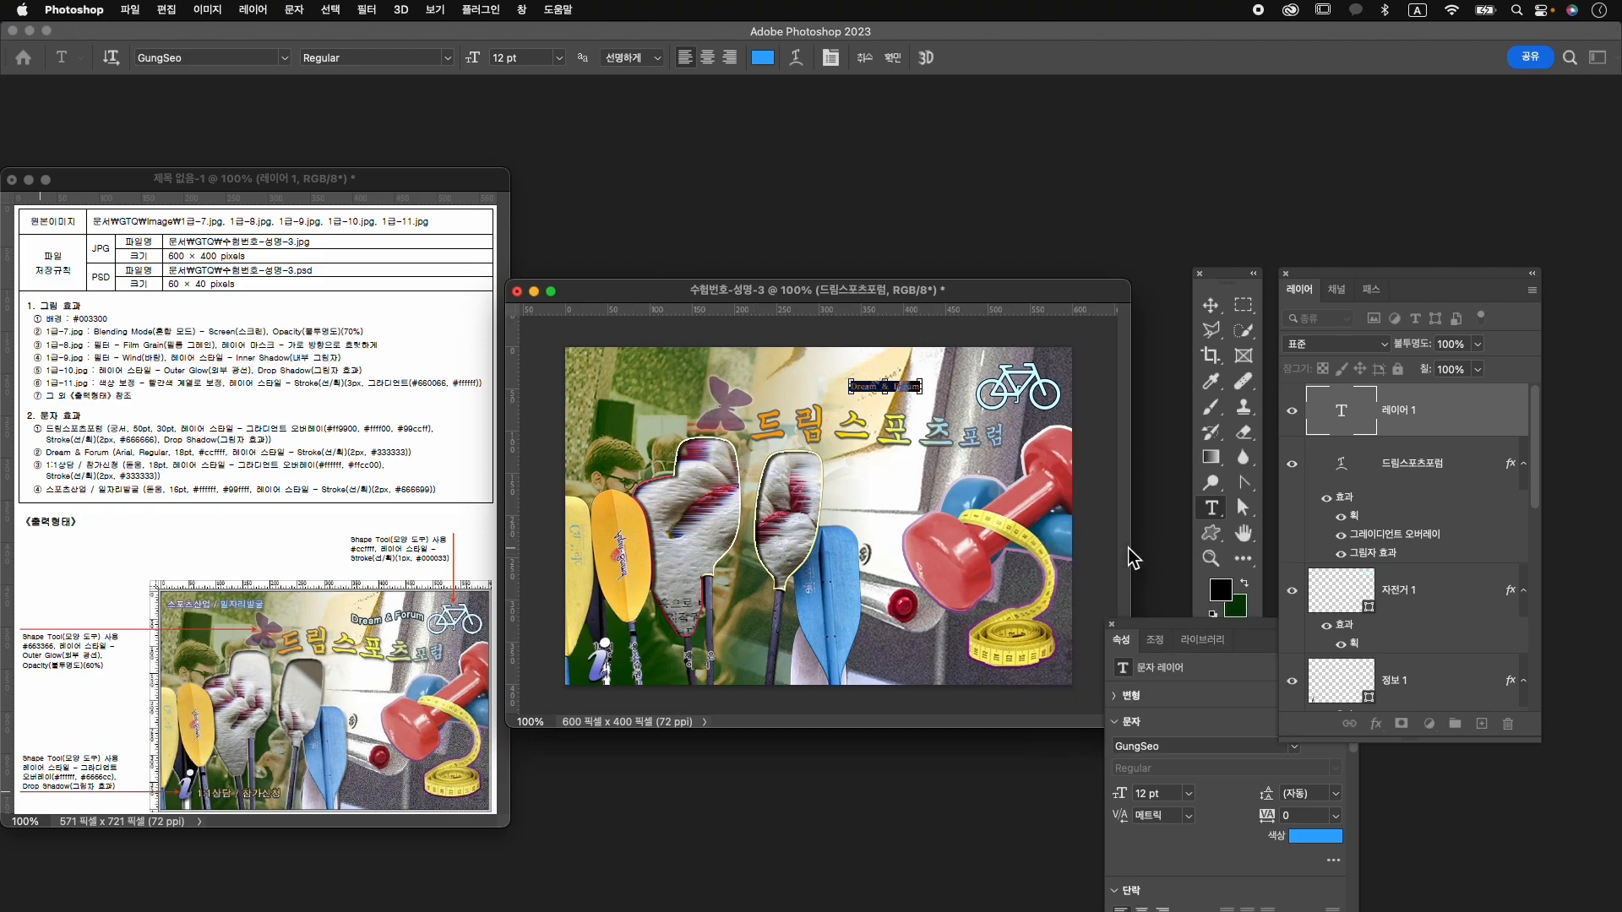
key("super+t")
left_click_drag(1136, 542, 1103, 439)
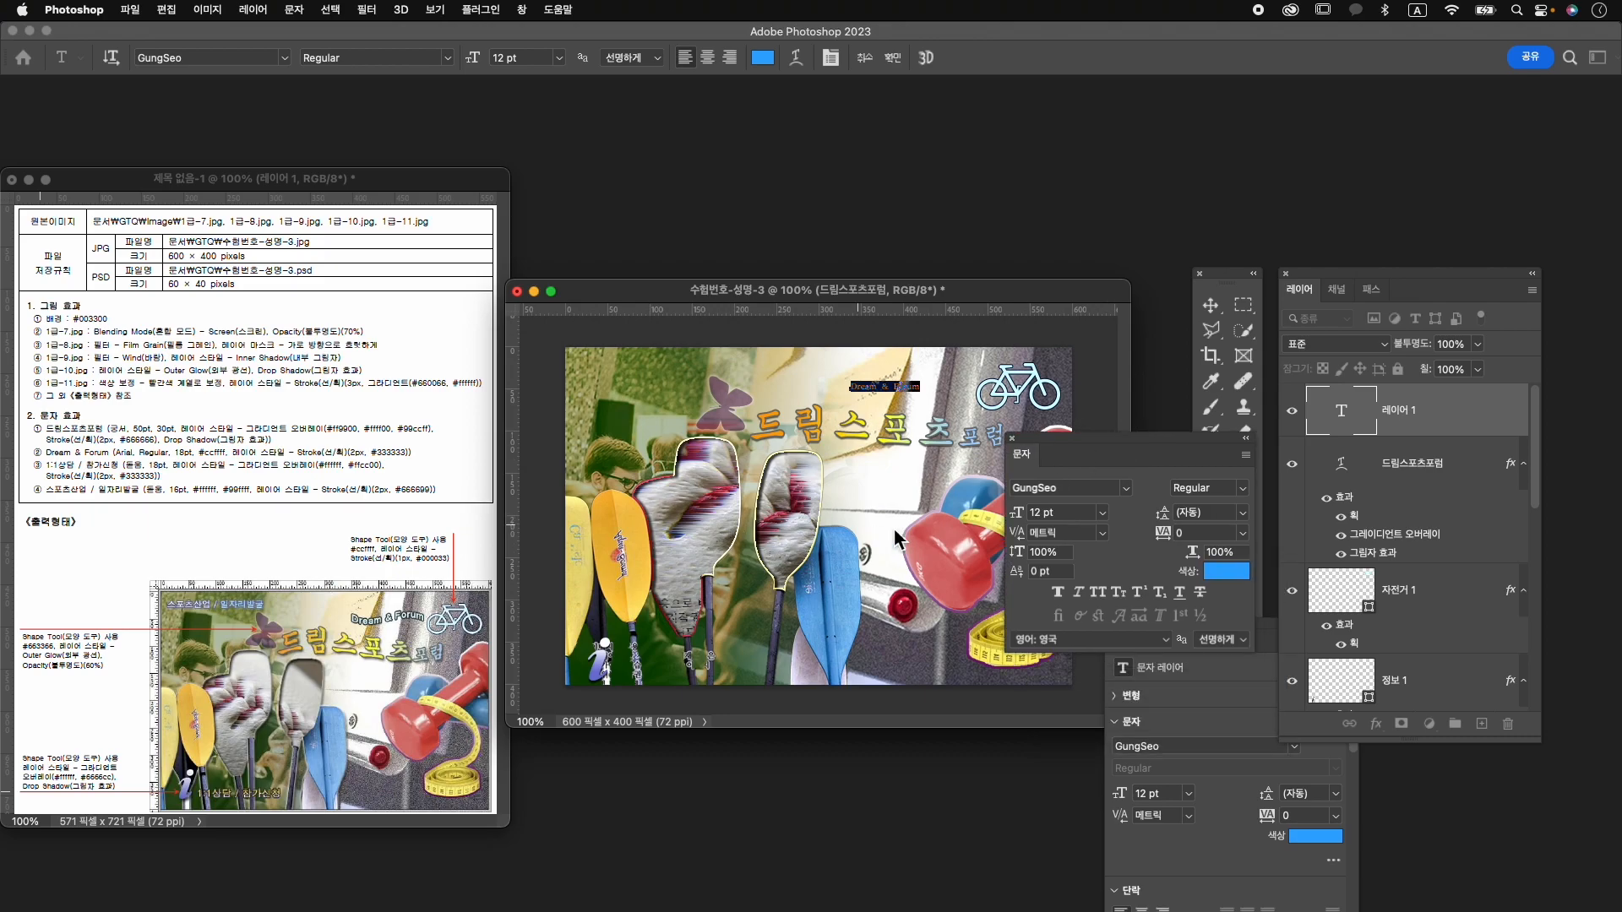
left_click(1089, 490)
type("arial")
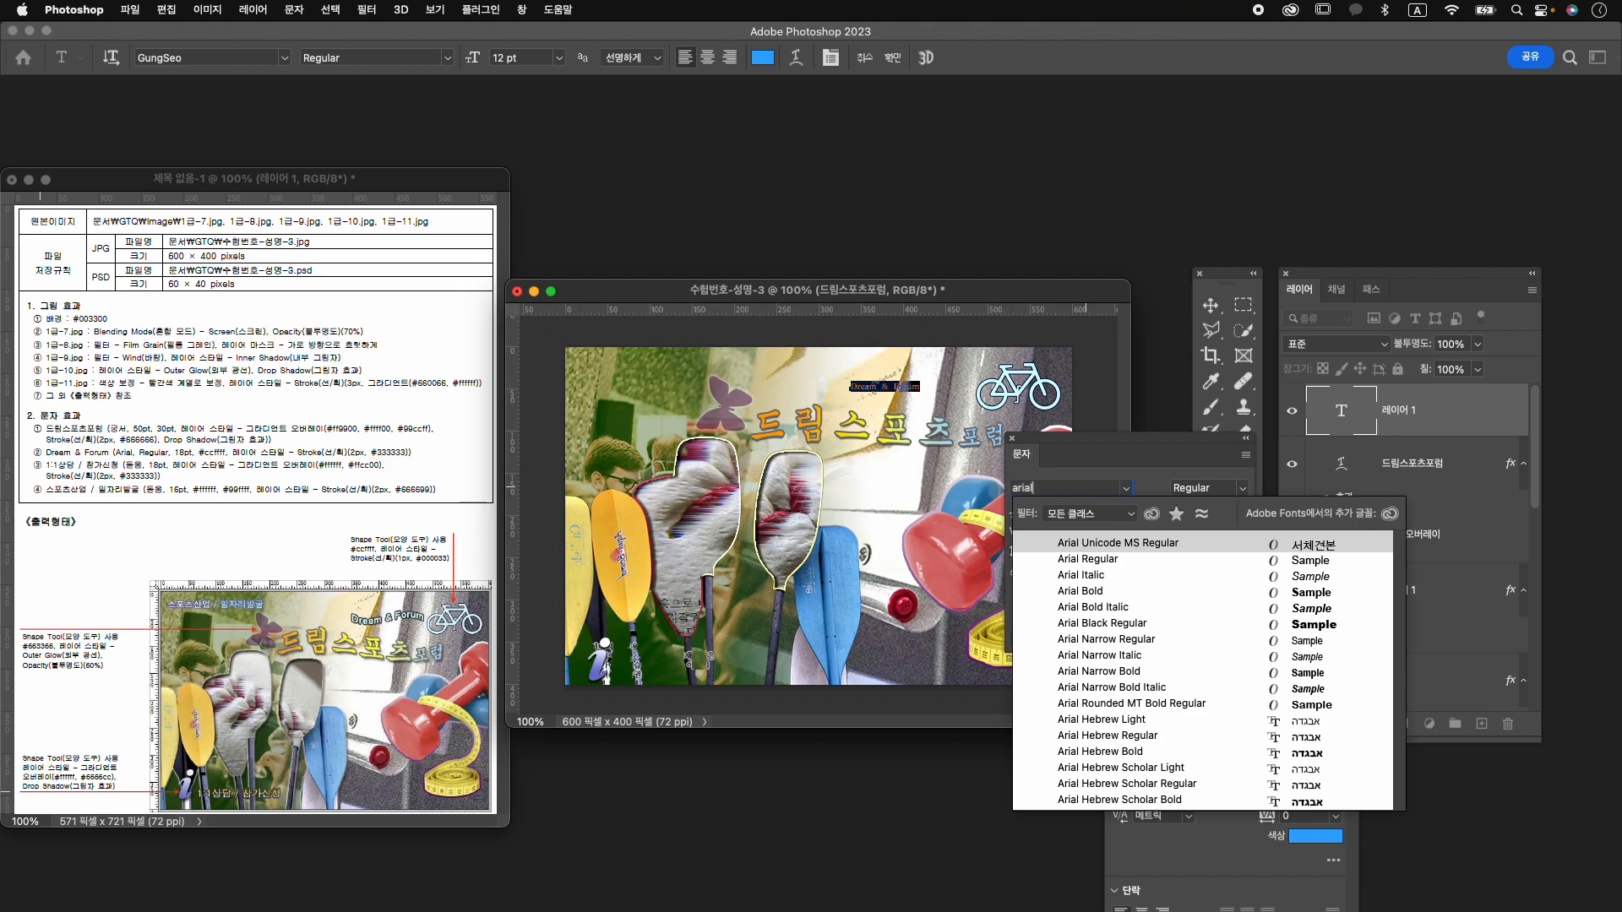
left_click(1089, 559)
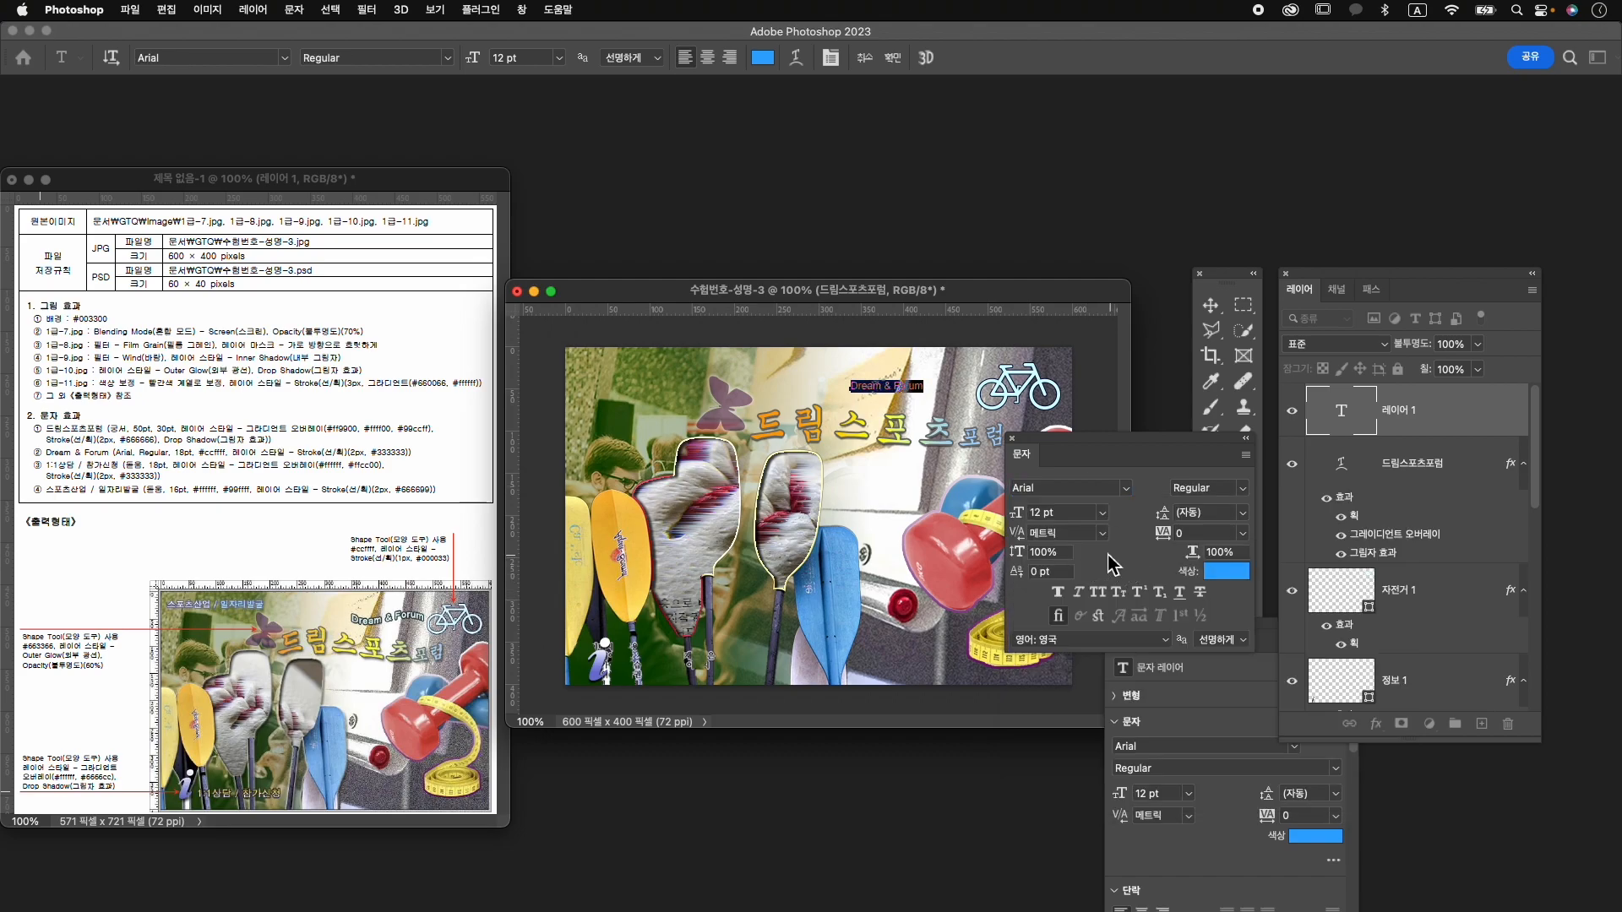
left_click(1051, 514)
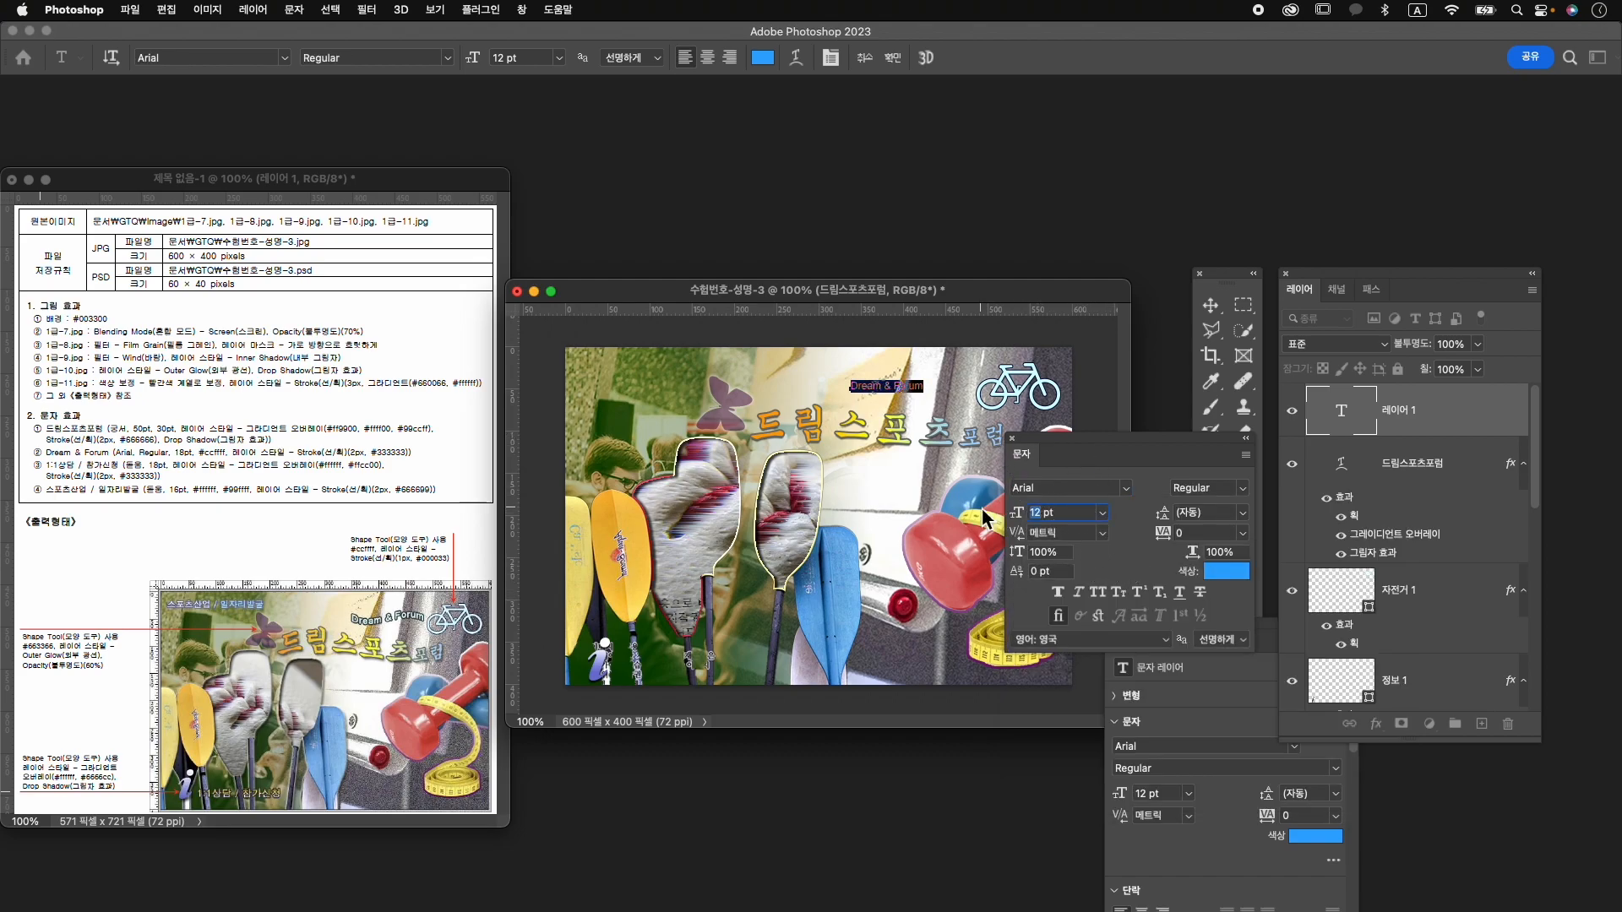
key("Return")
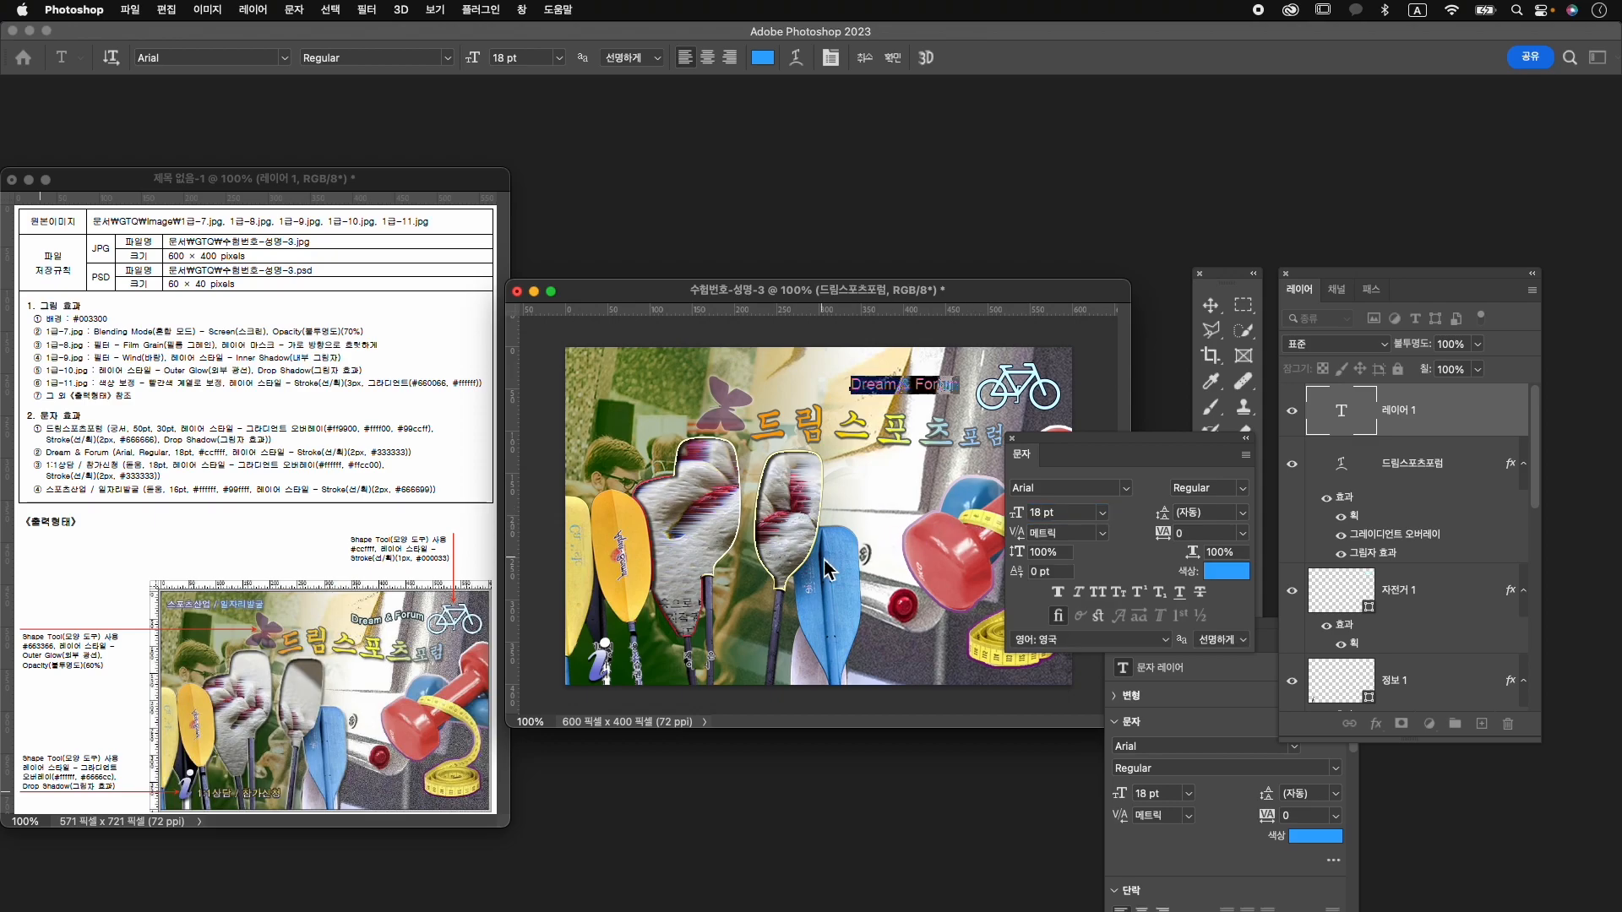
Set the "Dream & Forum" text color to #ccffff and commit the text.
left_click(1227, 571)
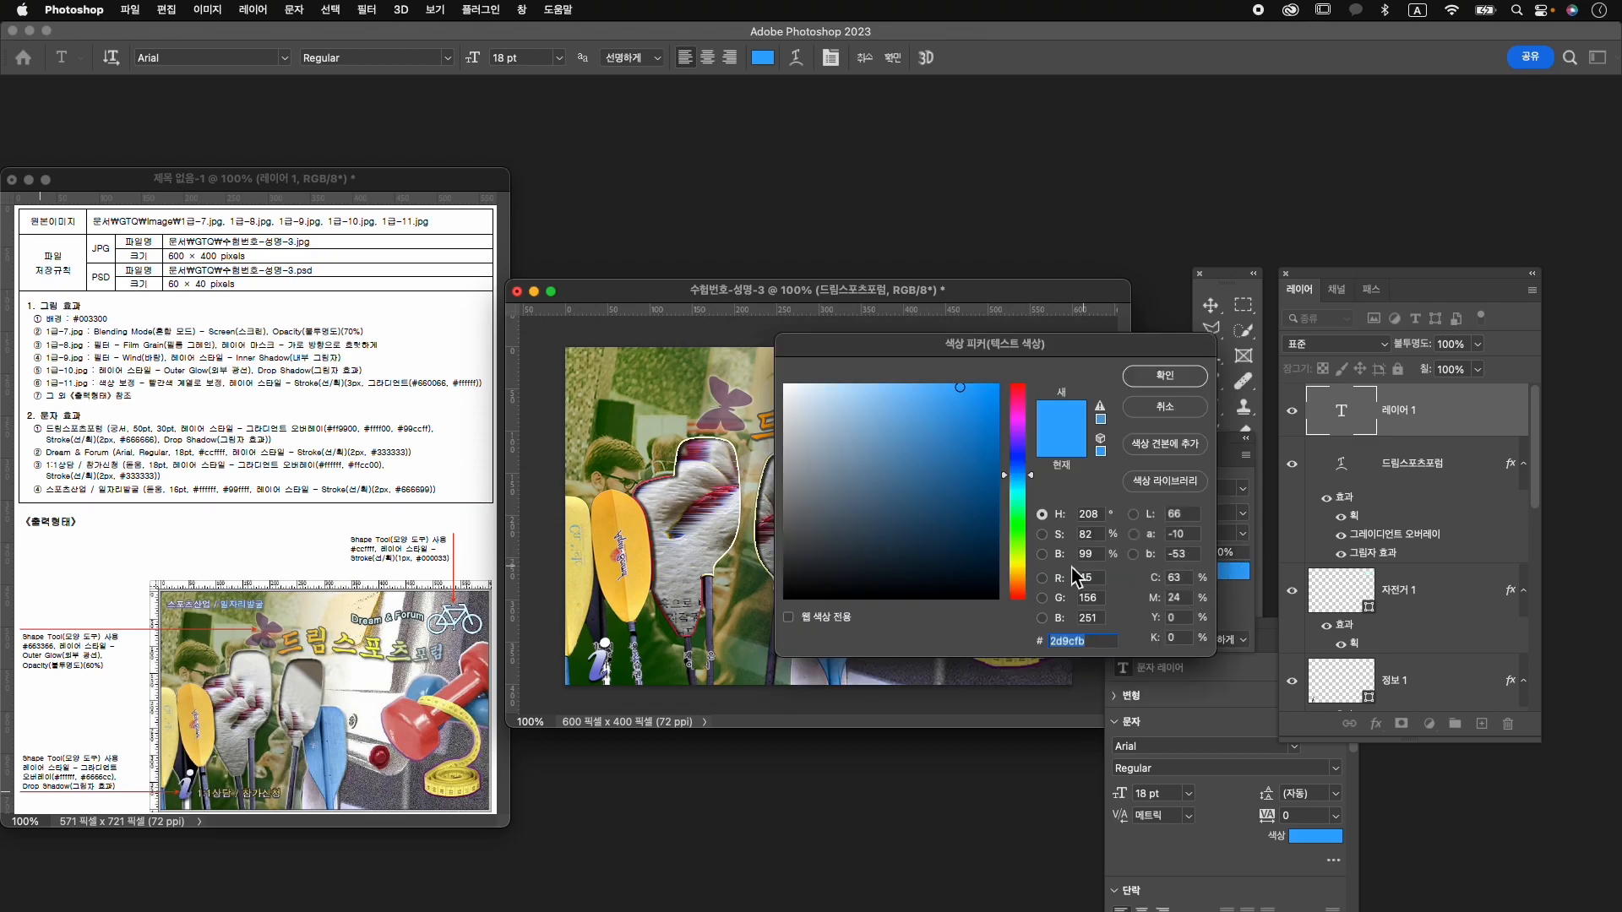
type("ccffff")
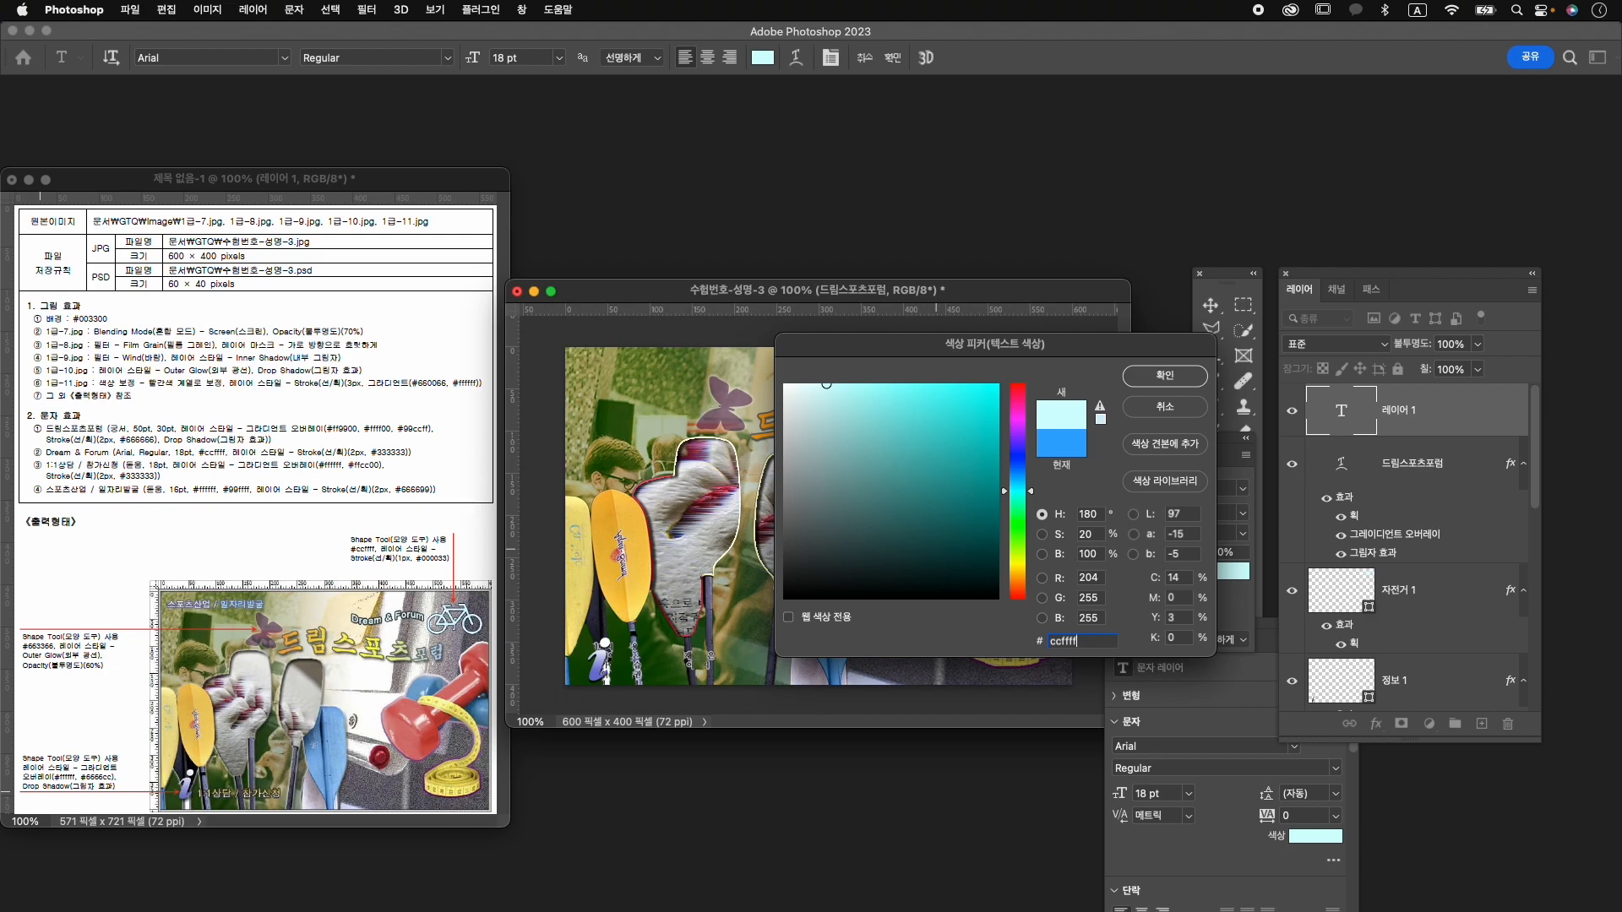
key("Return")
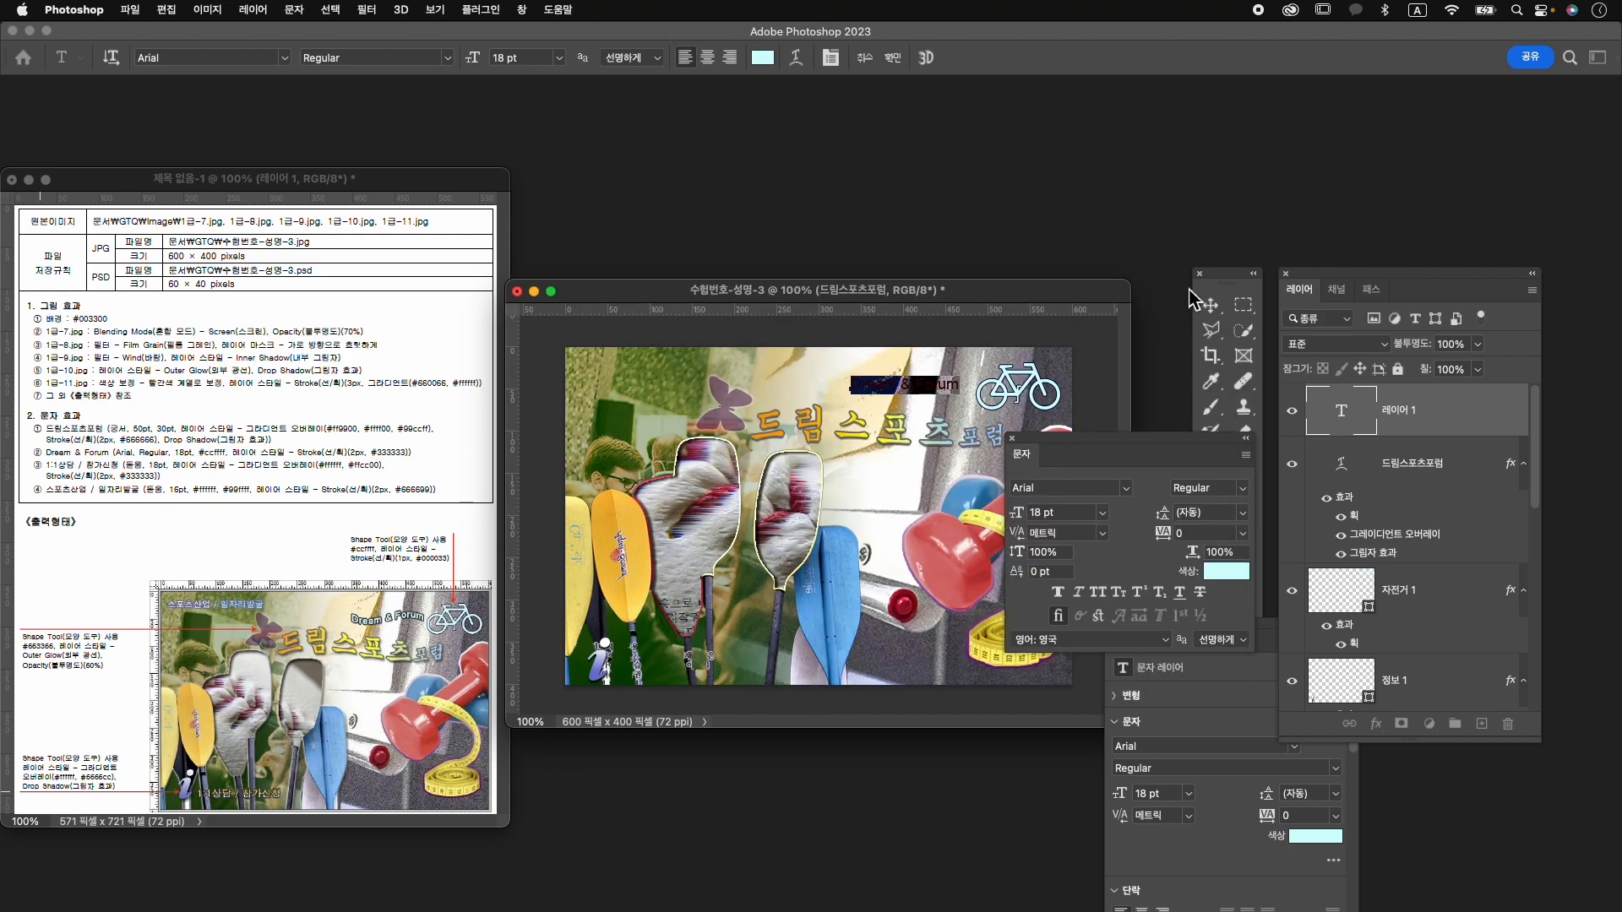
left_click(893, 57)
Add a 2 px outside Stroke in color #333333 to the "Dream & Forum" layer.
left_click(1376, 725)
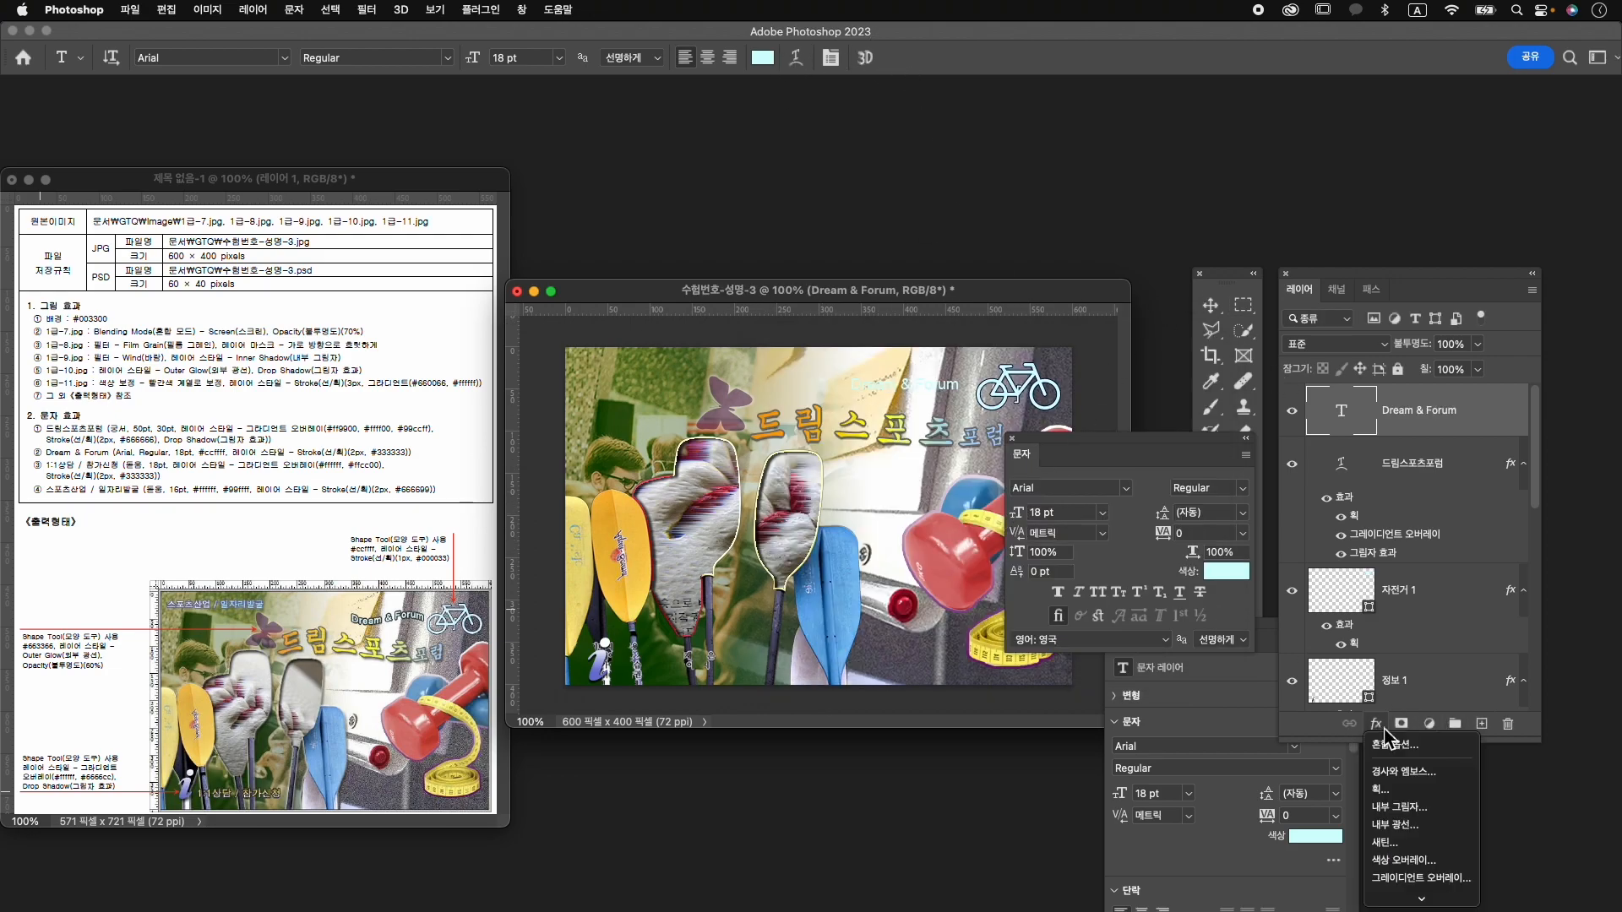
left_click(1381, 789)
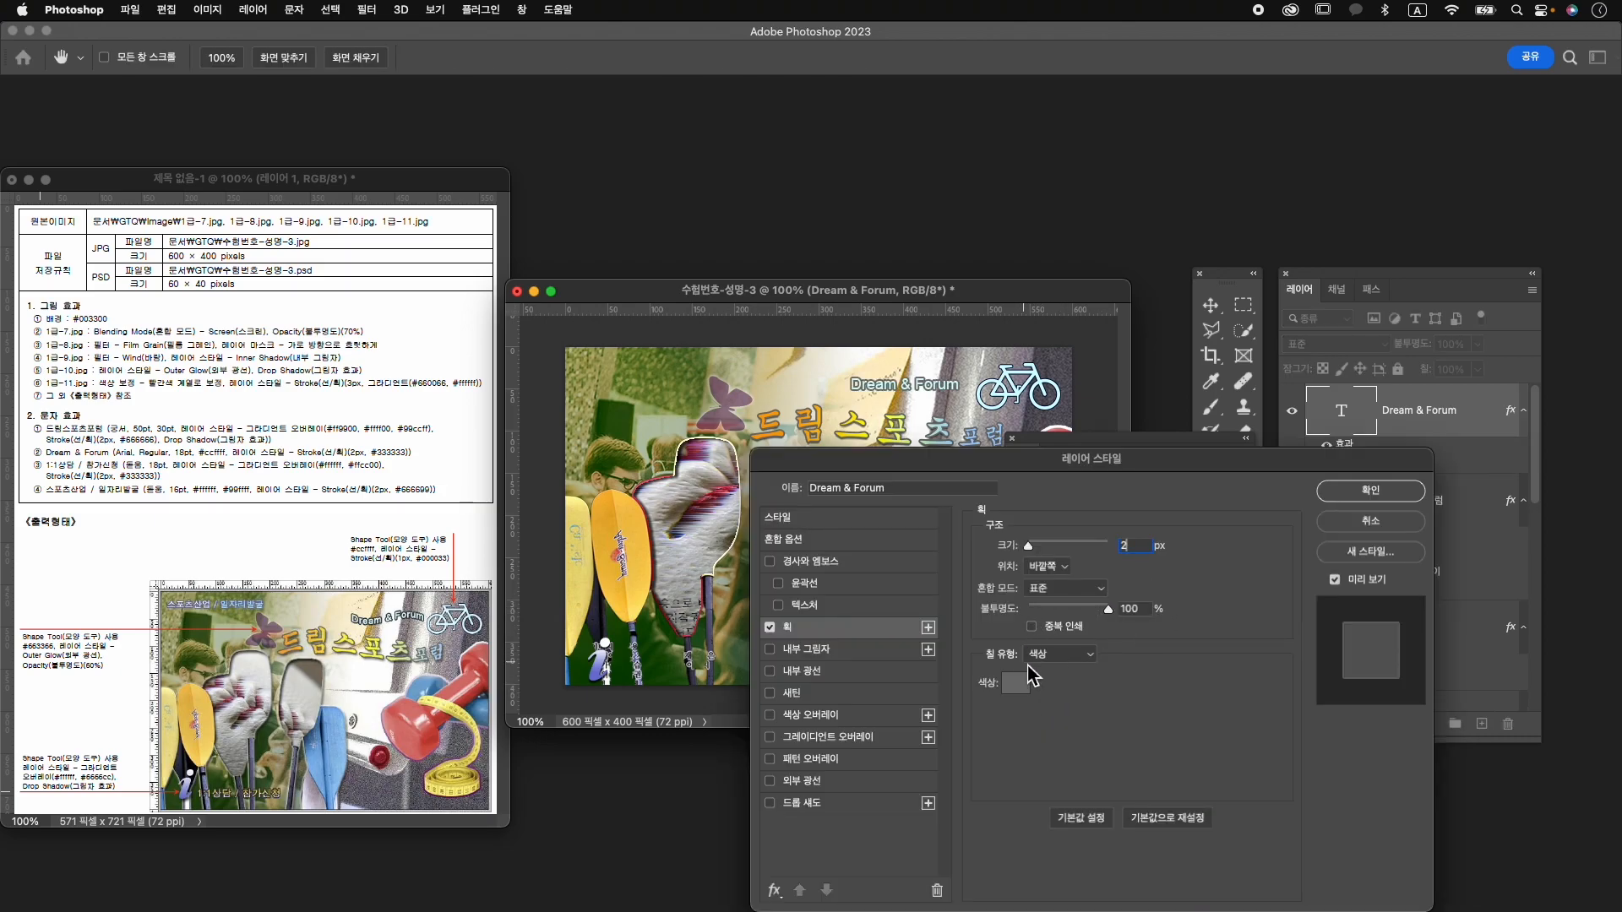
left_click(1016, 683)
type("333333")
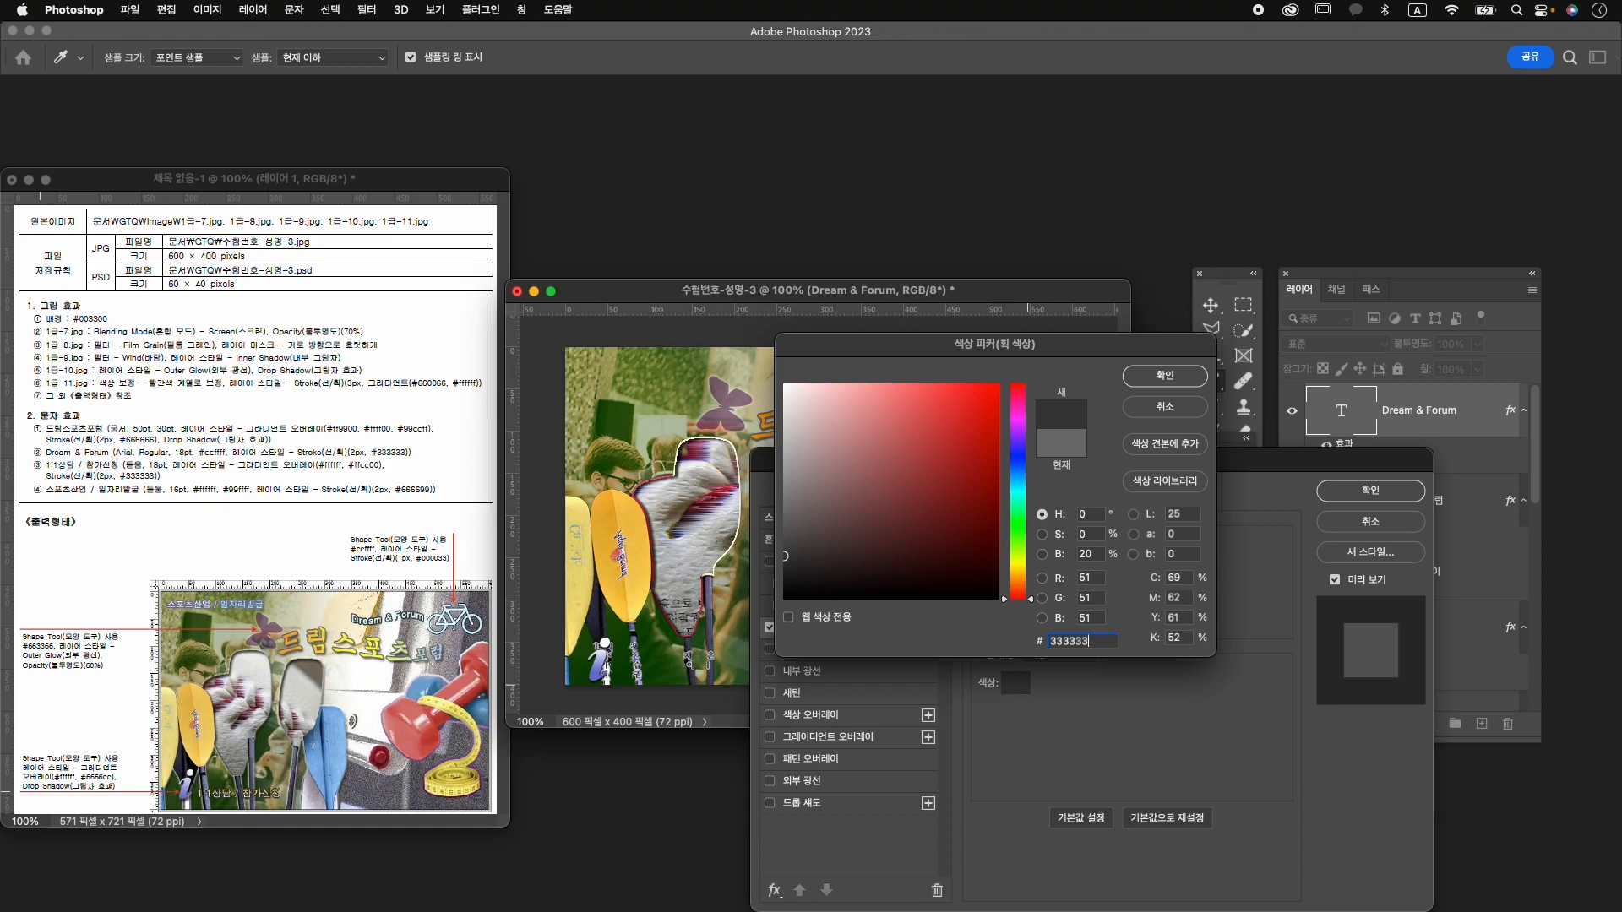
key("Return")
left_click(1378, 498)
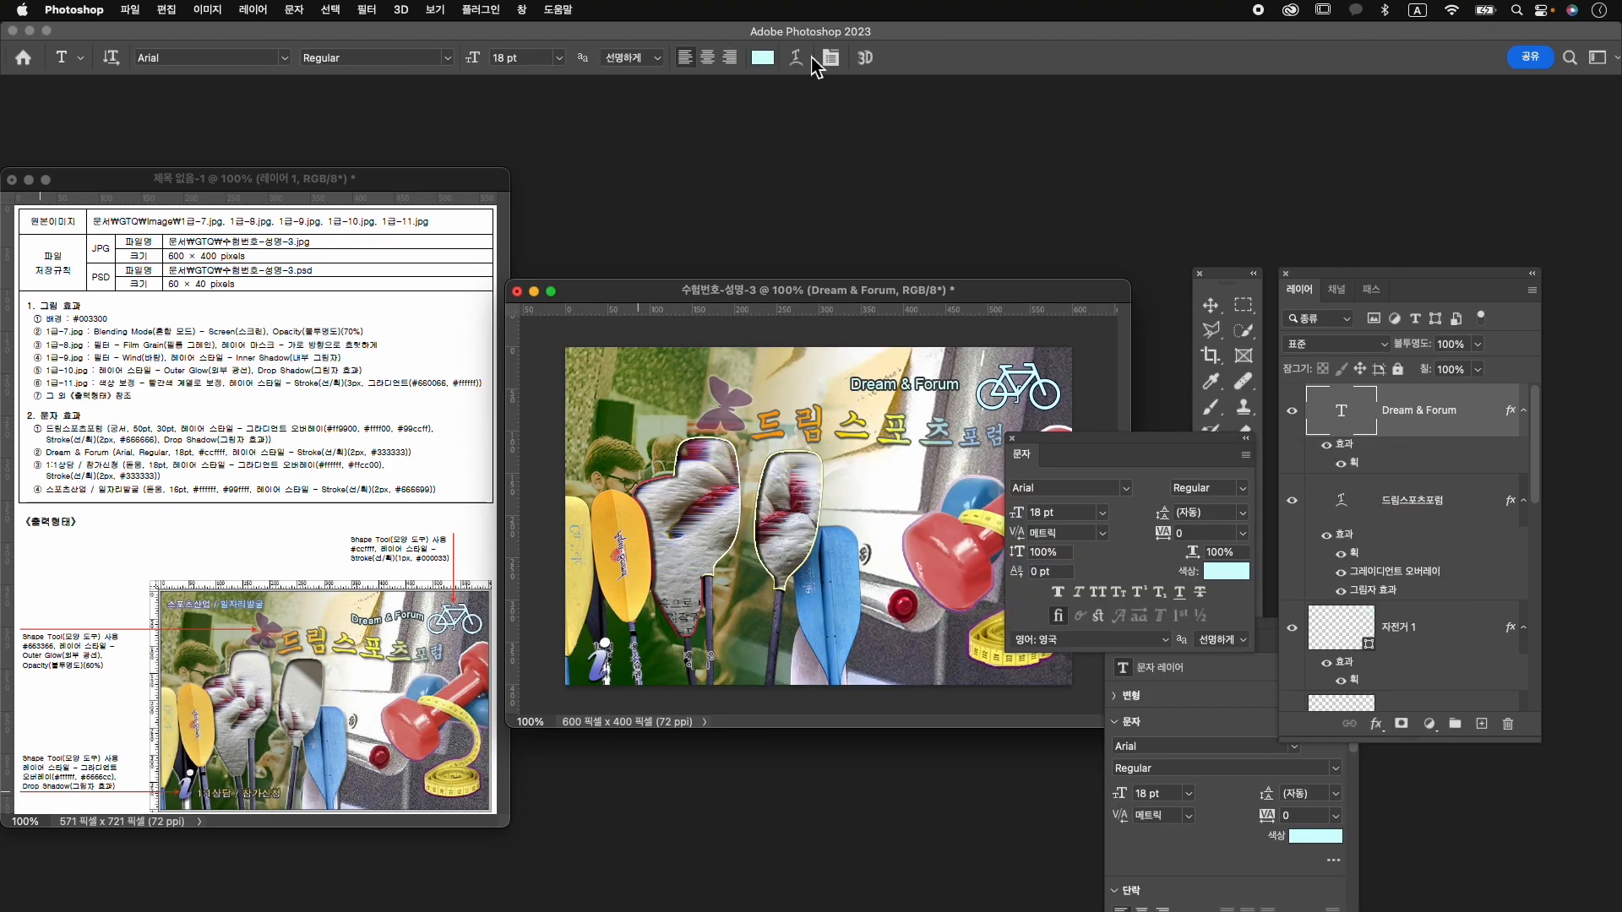
Warp the "Dream & Forum" text with the horizontal Flag (깃발) style and a bend of -46%.
left_click(796, 57)
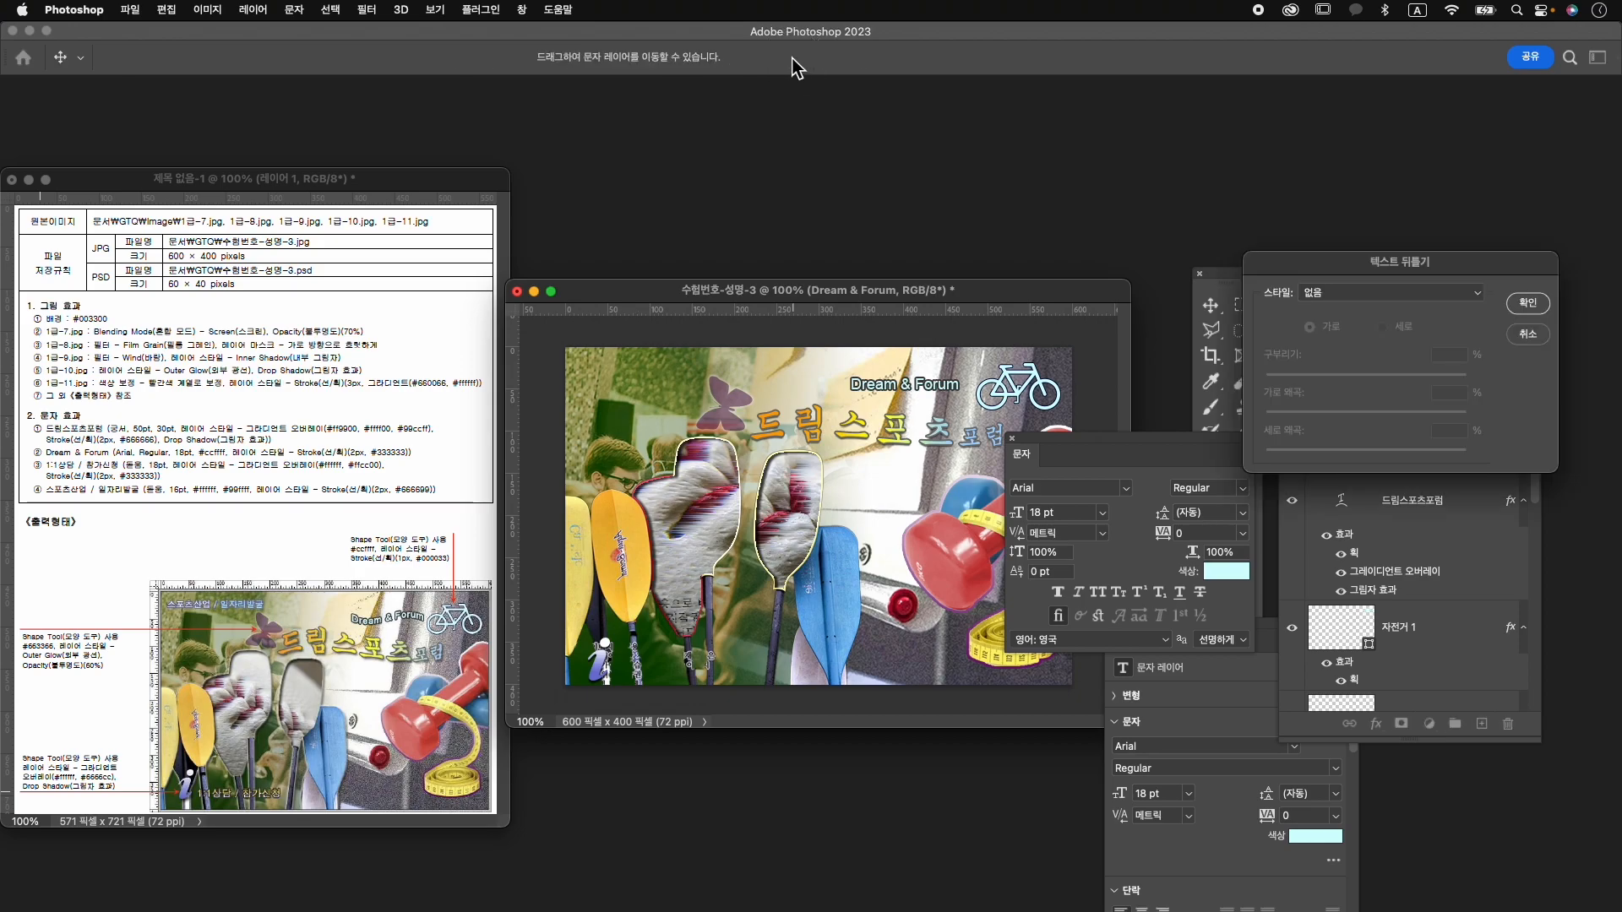
left_click(1365, 296)
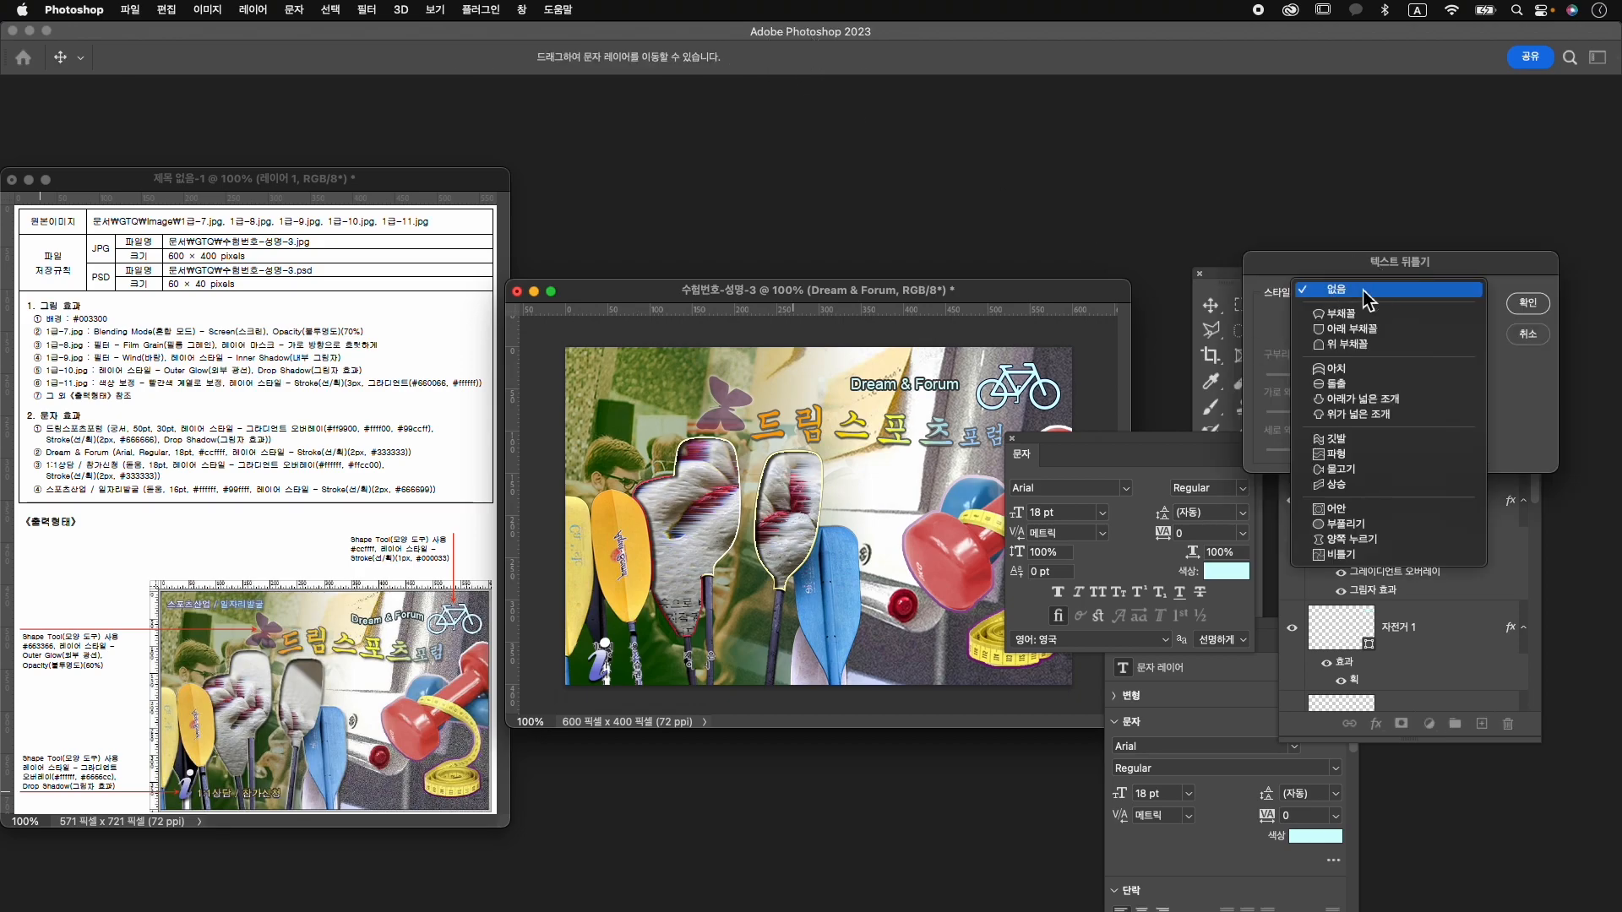
left_click(1390, 438)
left_click_drag(1367, 377, 1320, 385)
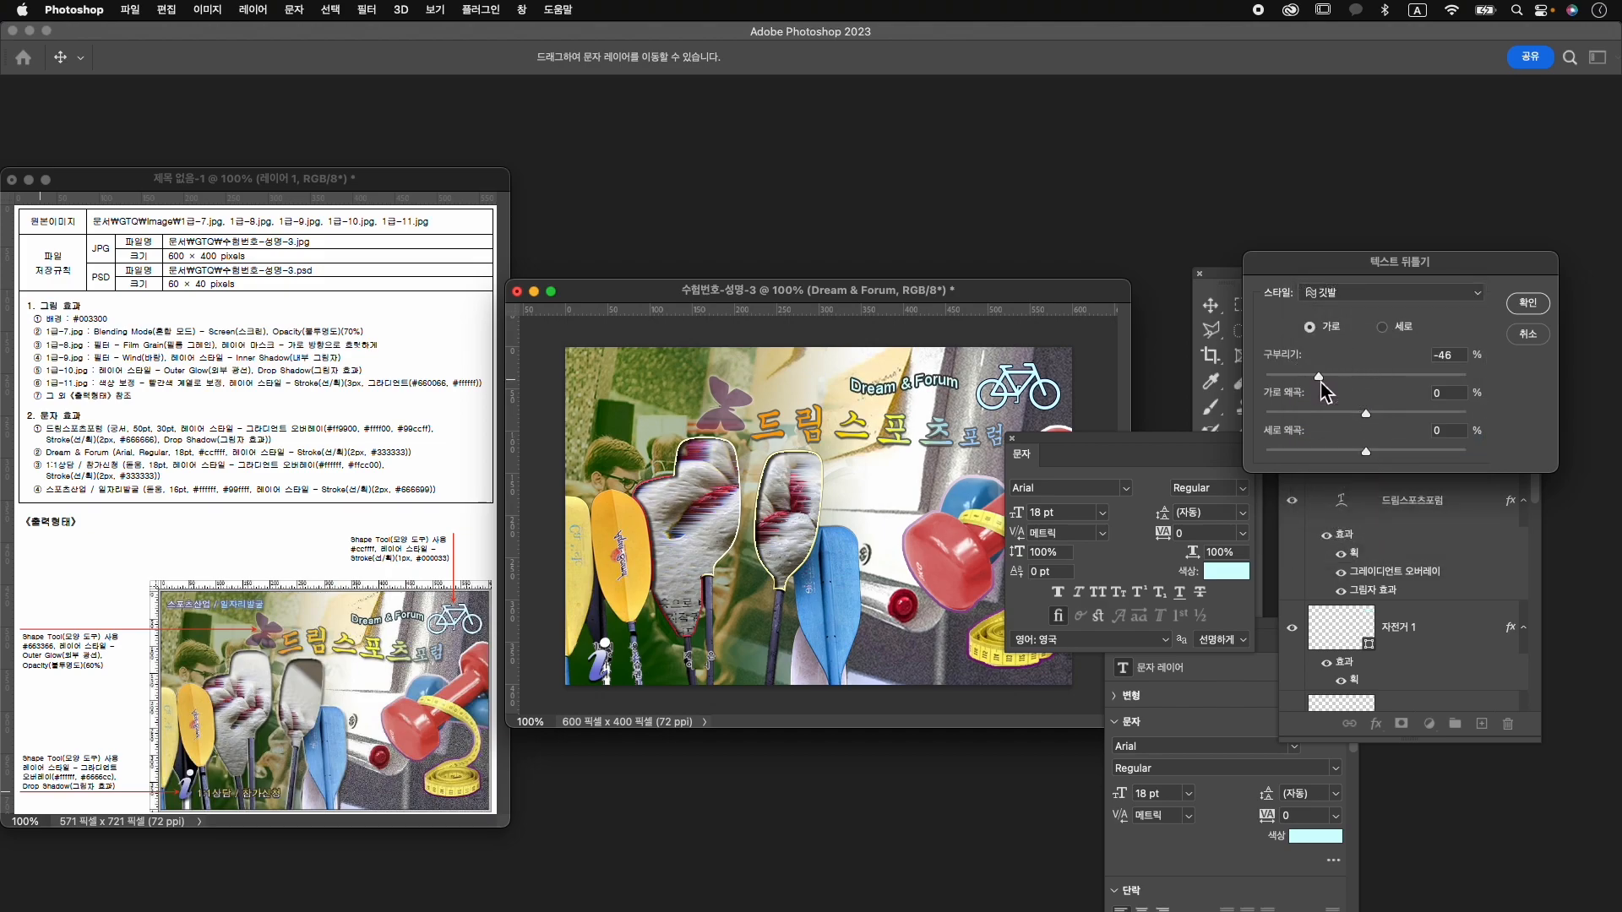
left_click(1528, 303)
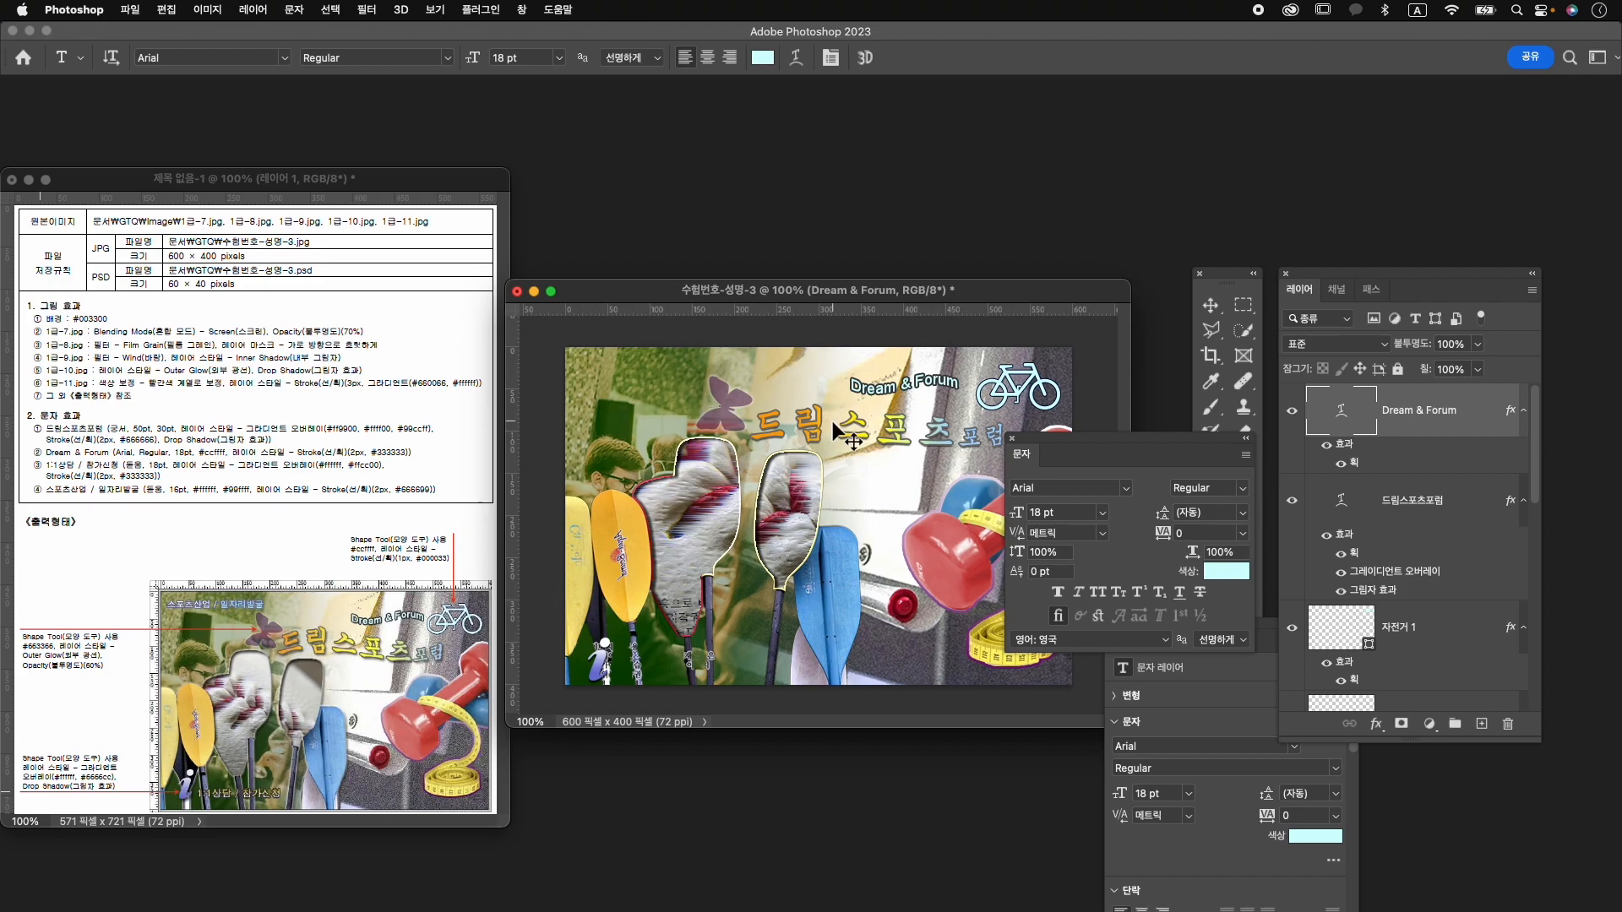
Nudge the warped "Dream & Forum" text to the right until it sits close to the bicycle.
key("super+t")
key("Right")
key("Right")
key("Right")
key("Right")
key("Right")
key("Right")
key("Right")
key("Right")
key("Right")
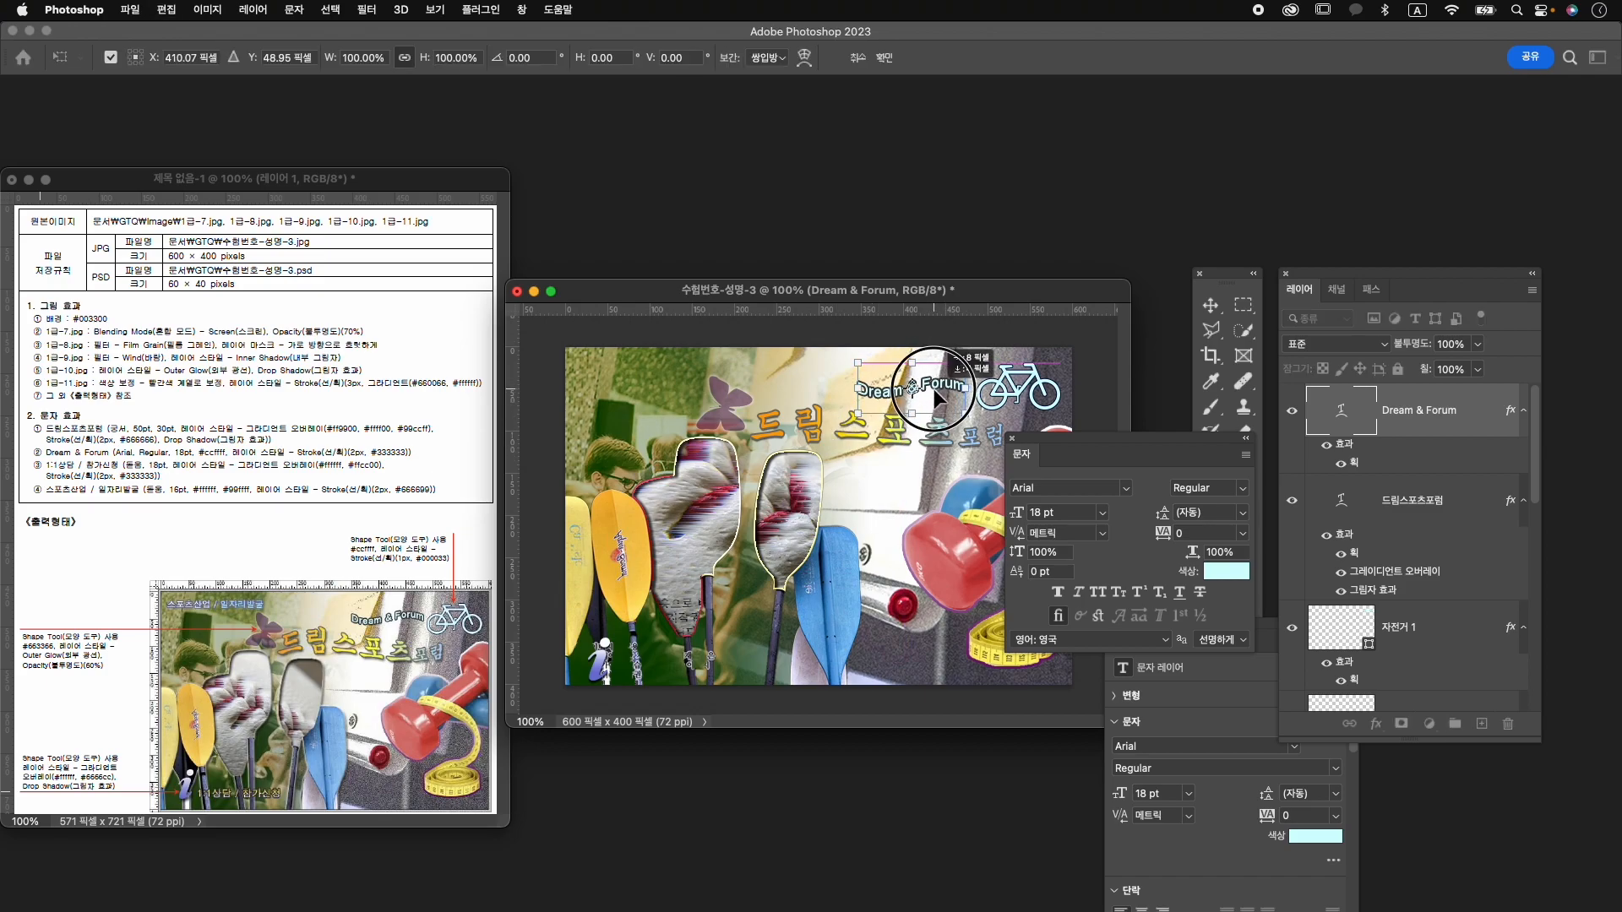
key("Right")
key("Right")
key("Right")
key("Right")
key("Right")
key("Right")
key("Right")
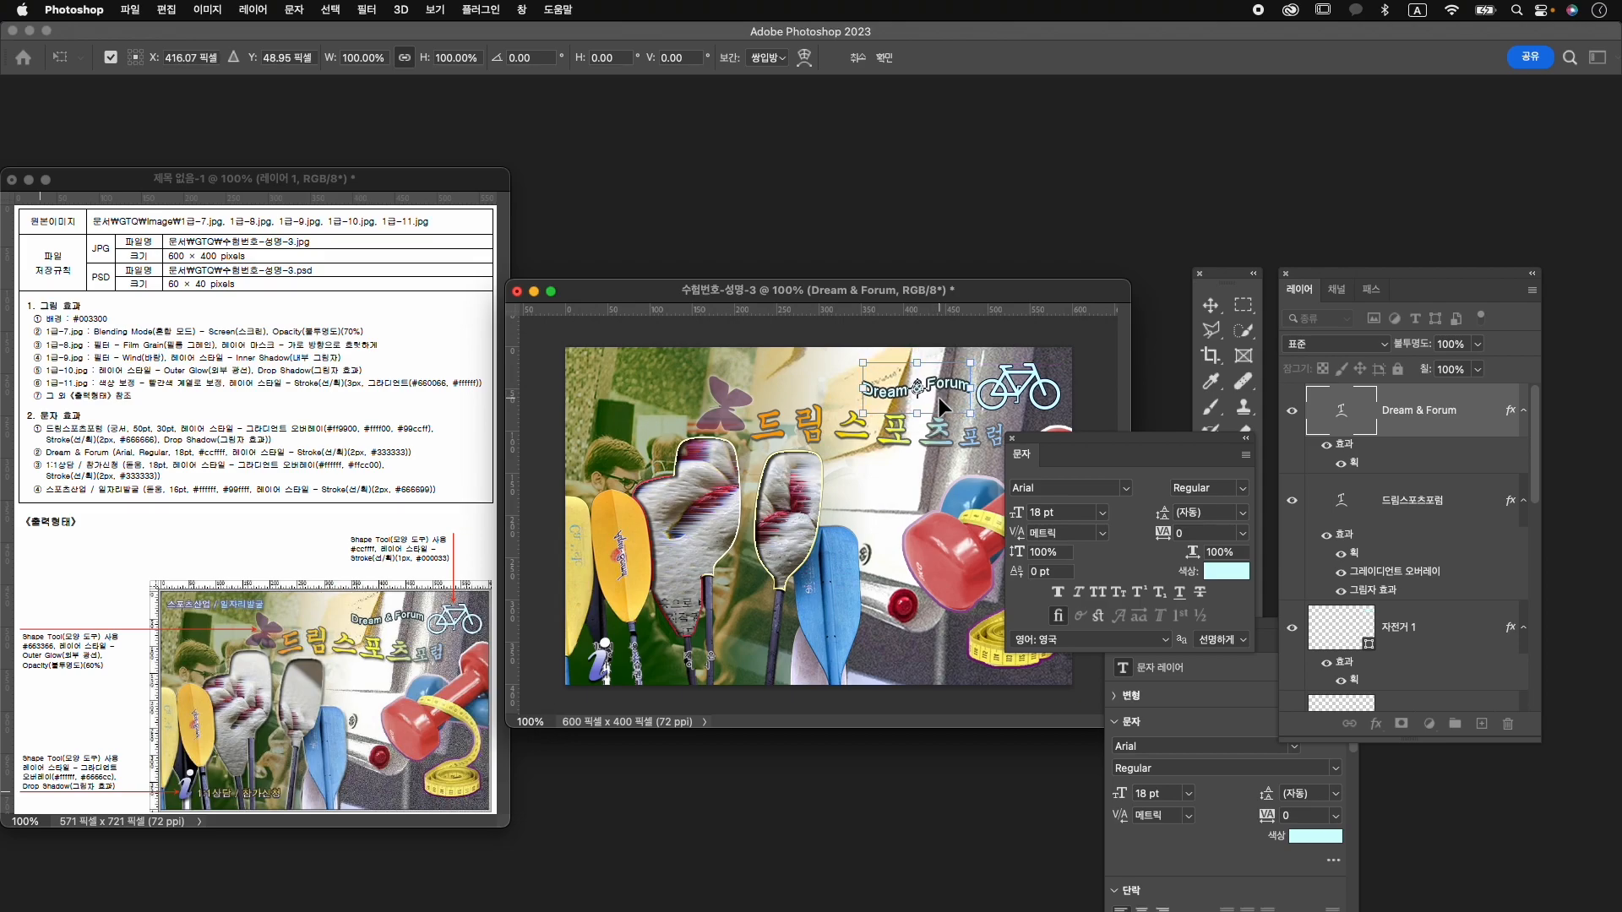
key("Right")
key("Return")
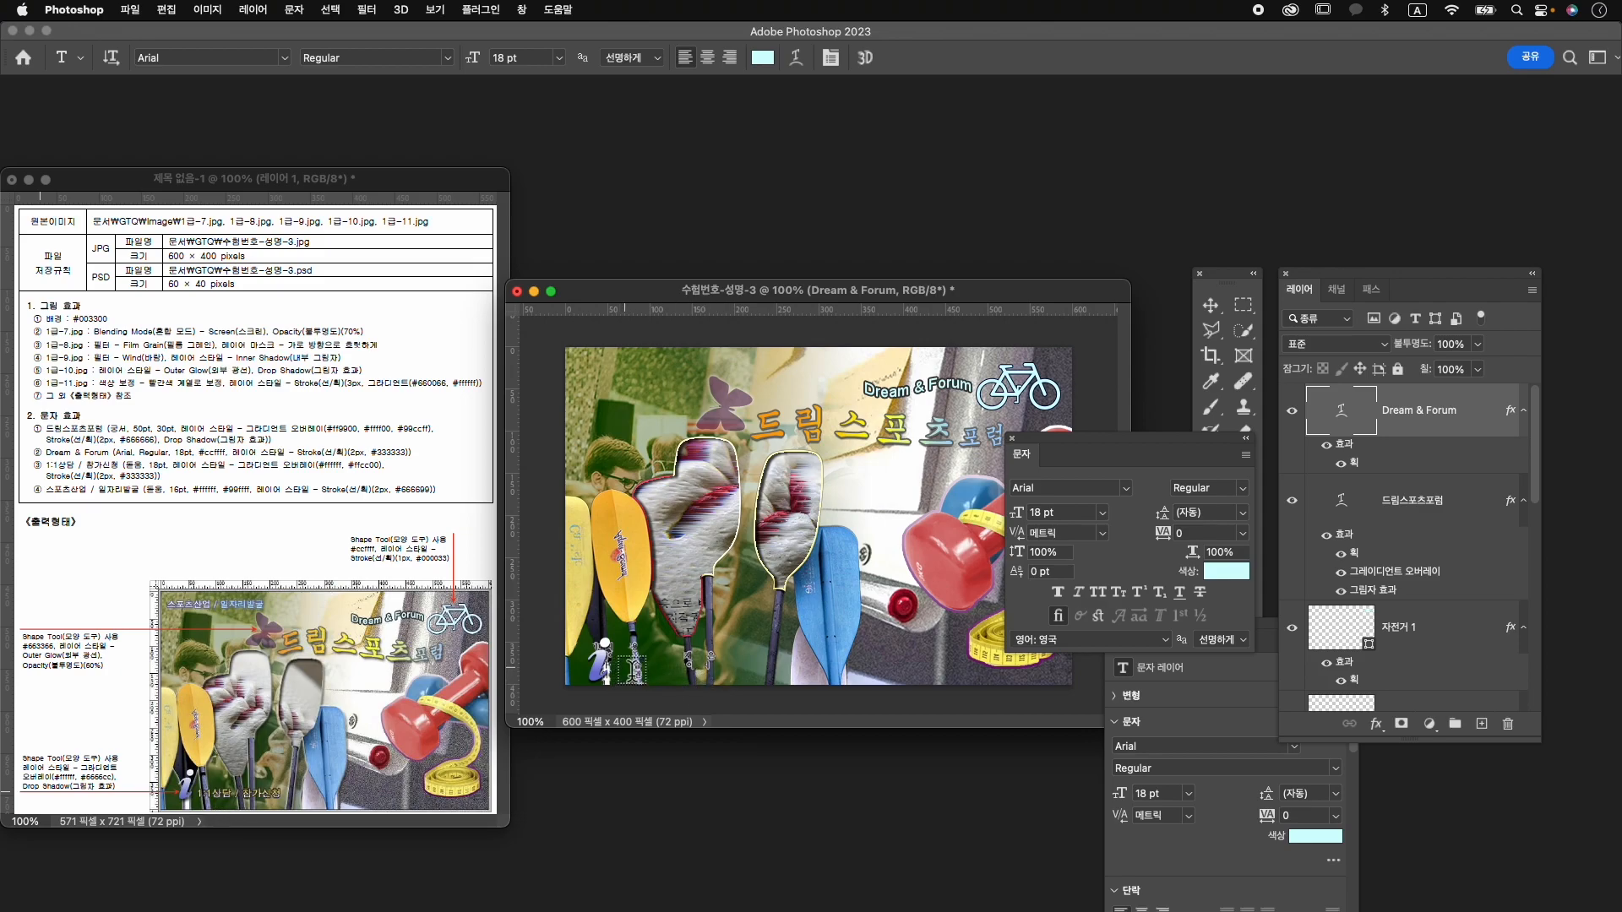
Add a new text line reading "1:1상담 / 참가신청" near the lower edge of the image, beside the small figure.
left_click(631, 668)
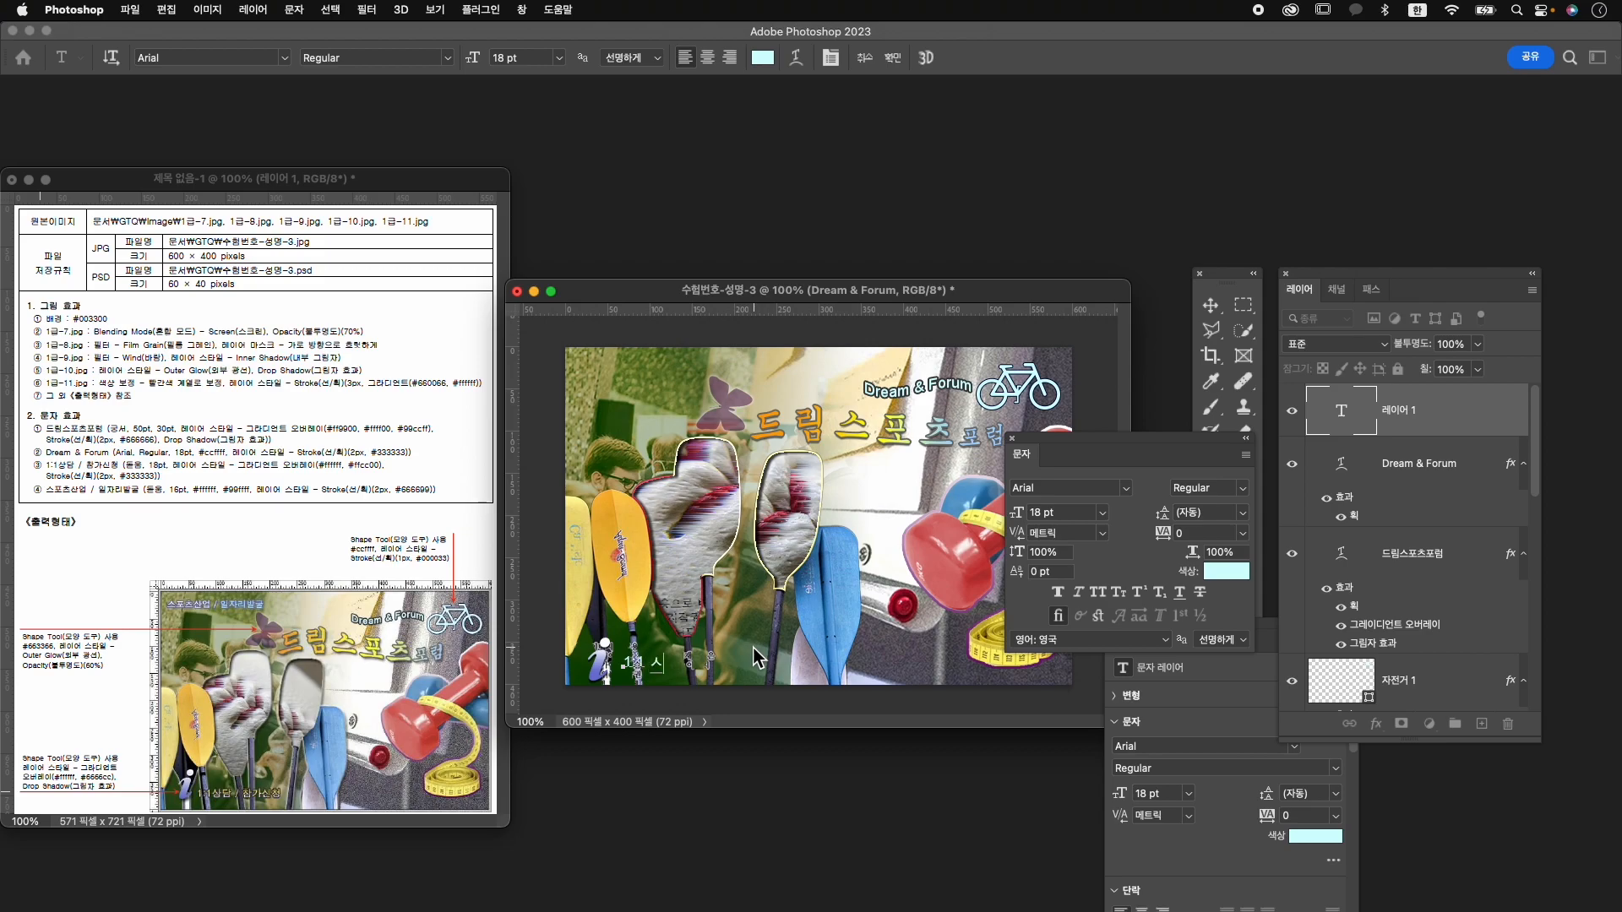
key("BackSpace")
type("담")
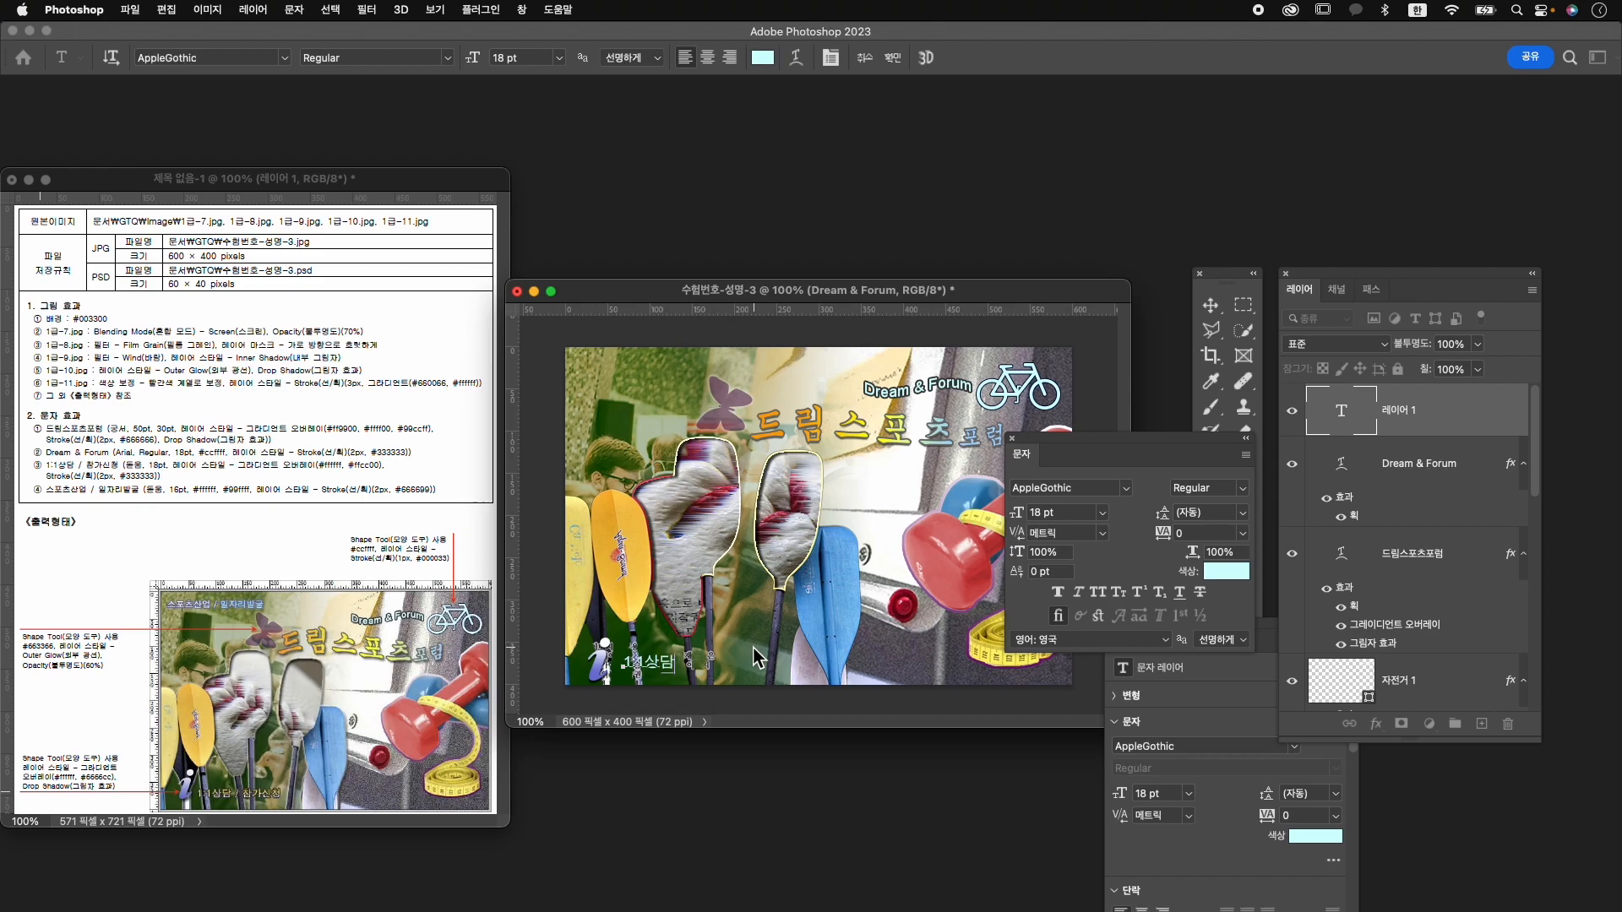
type(" / 차ㅁ가신청")
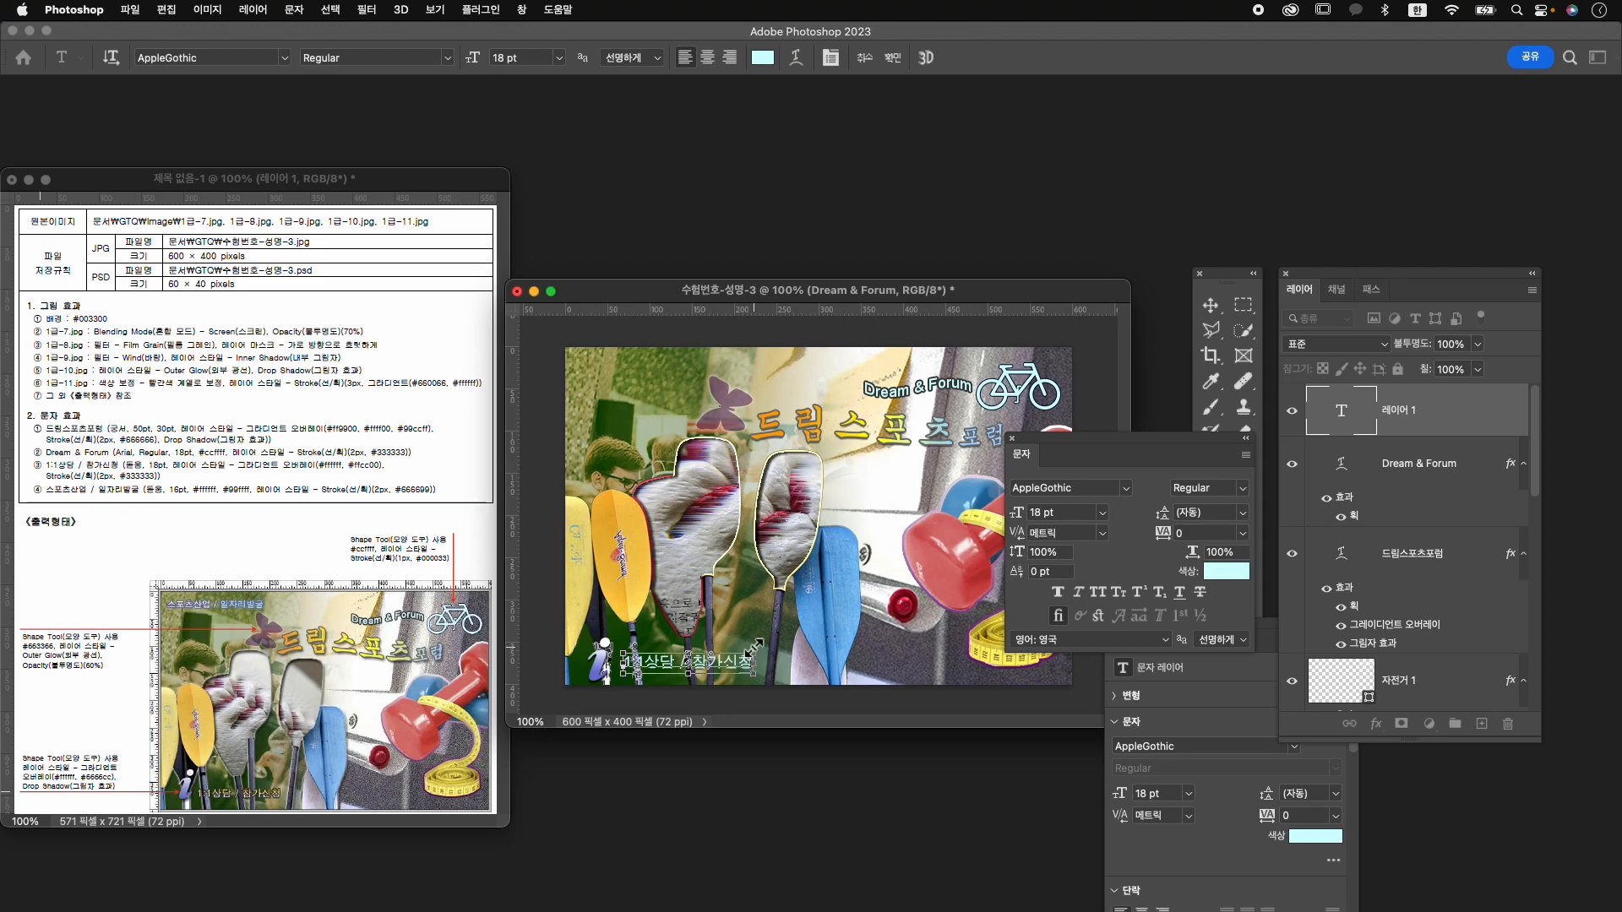
Set the font of the whole "1:1상담 / 참가신청" text to KoPubWorldDotum_Pro Medium.
key("super+a")
left_click(1107, 495)
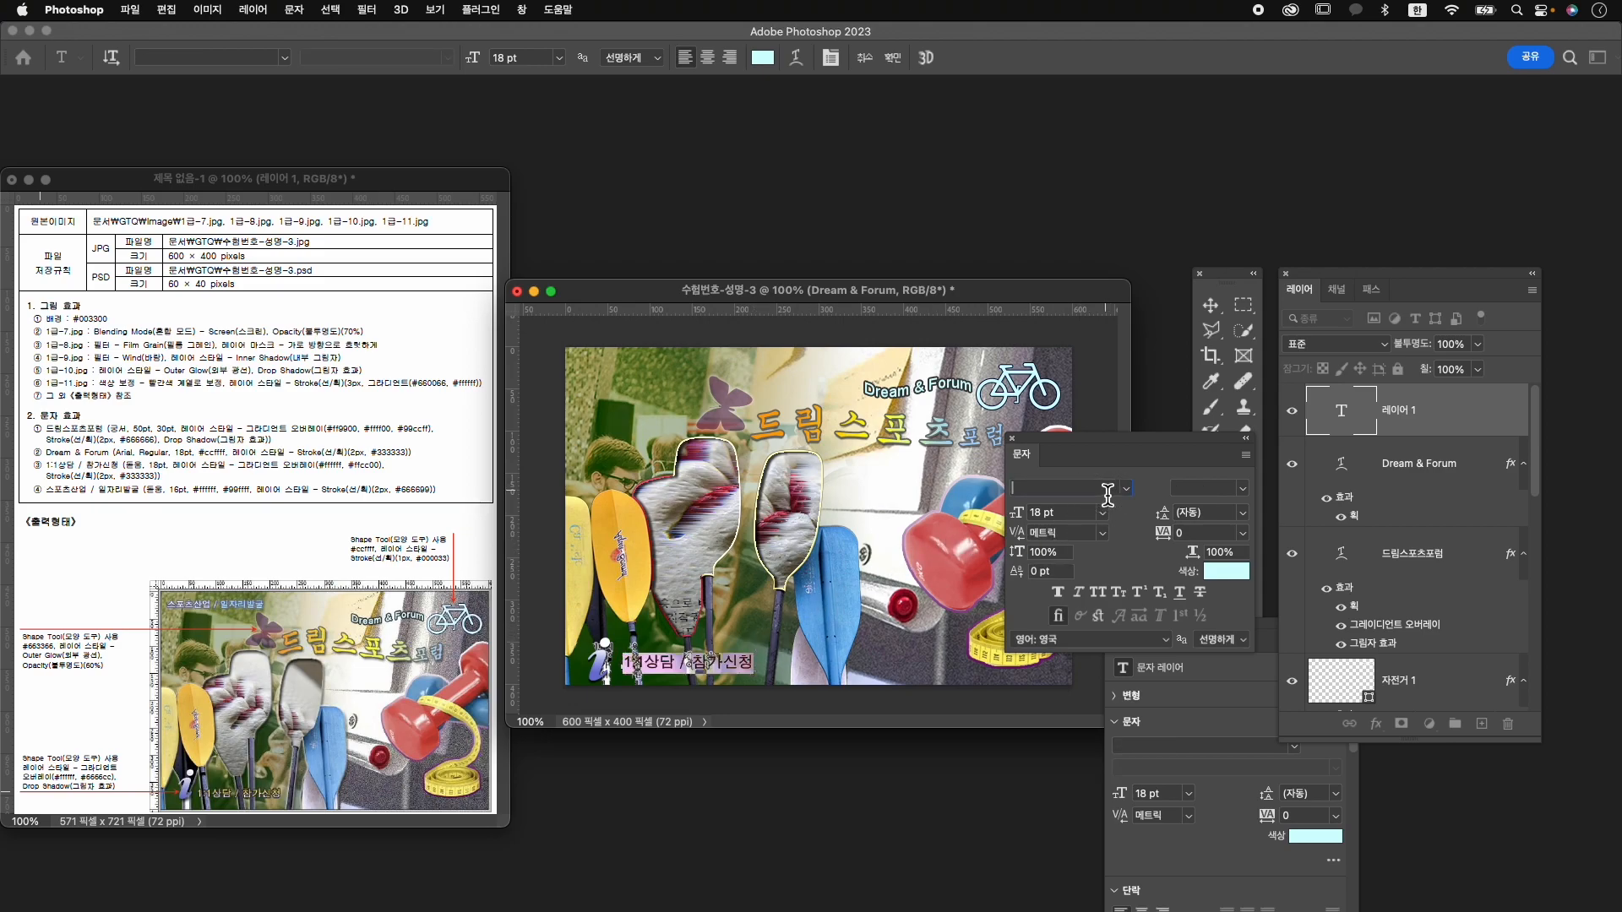
key("Caps_Lock")
type("dotu...")
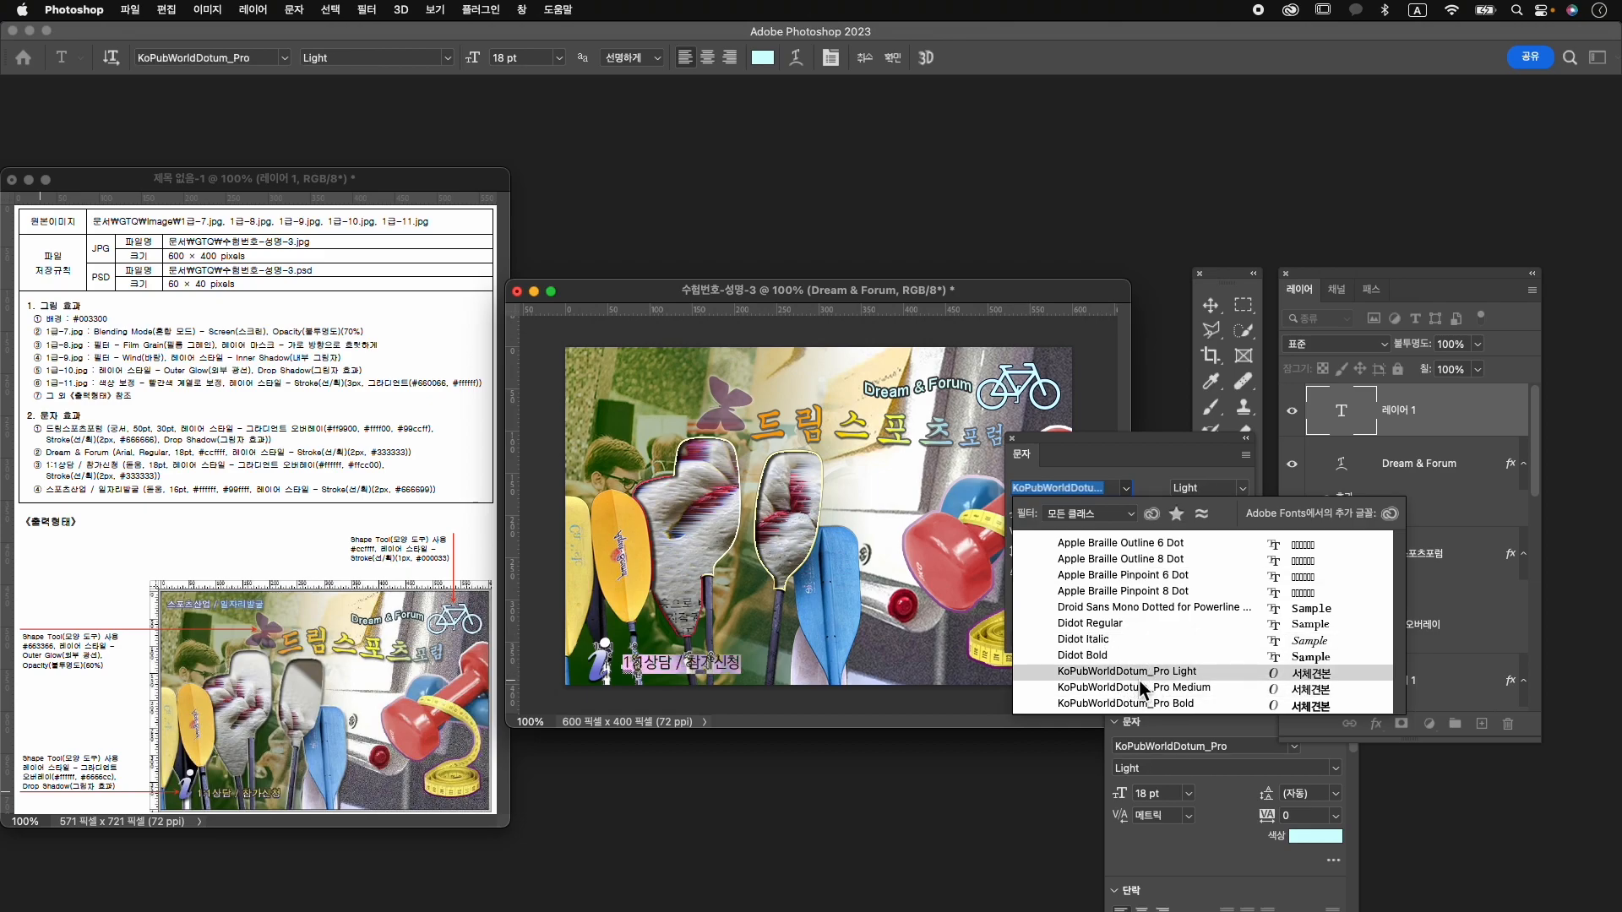
left_click(1170, 695)
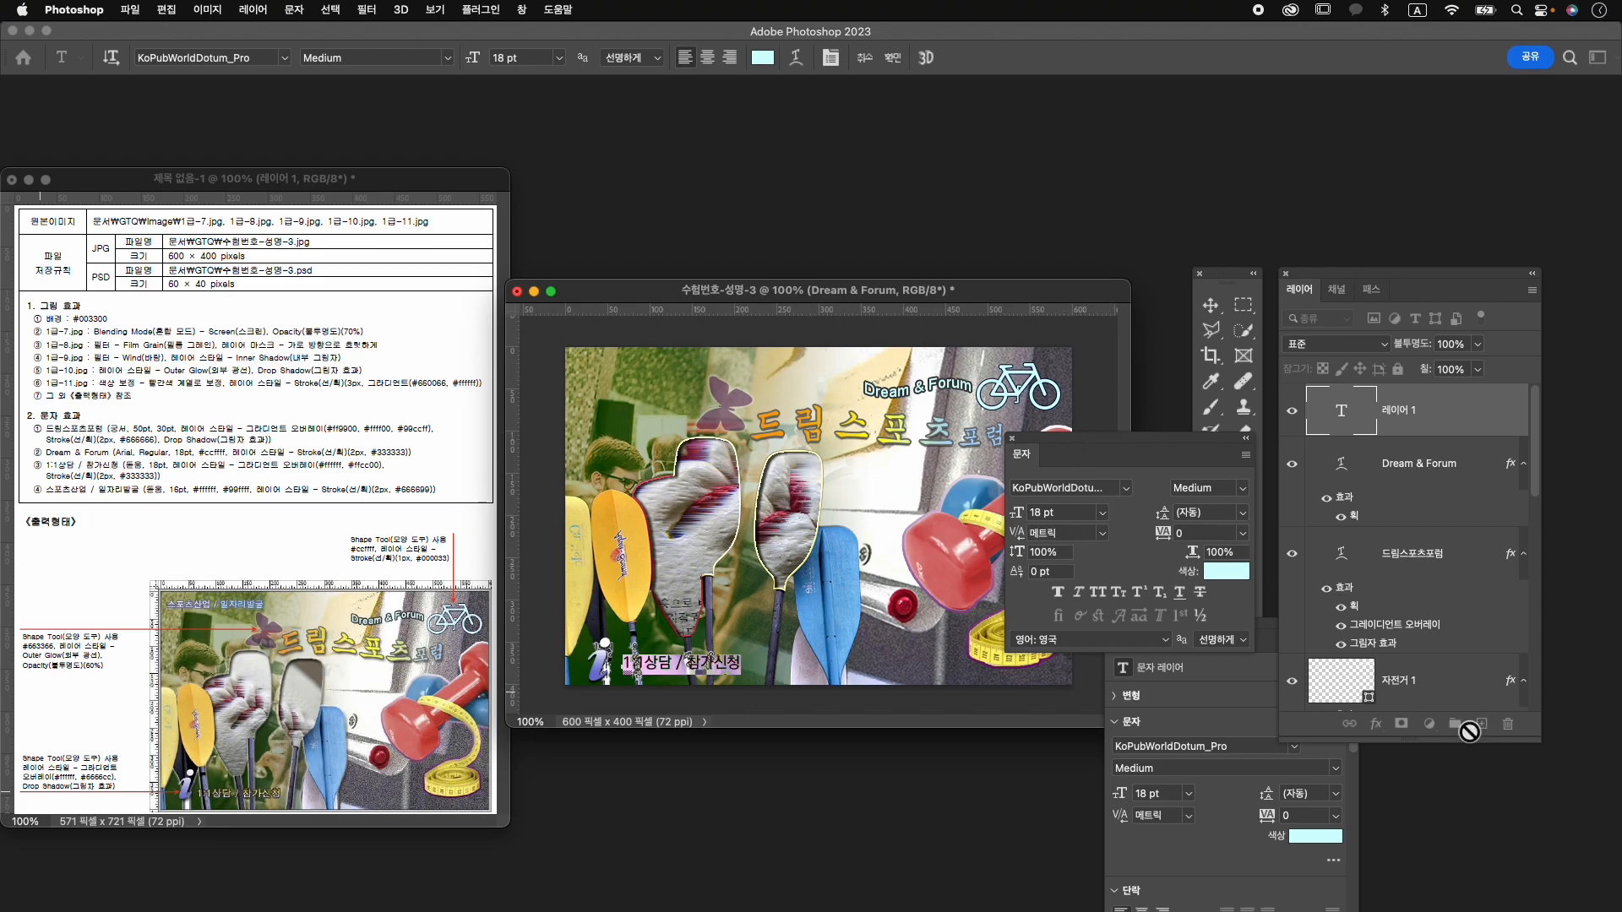
Add a gradient overlay to the "1:1상담 / 참가신청" text and remove the gradient's middle colour stop.
left_click(893, 57)
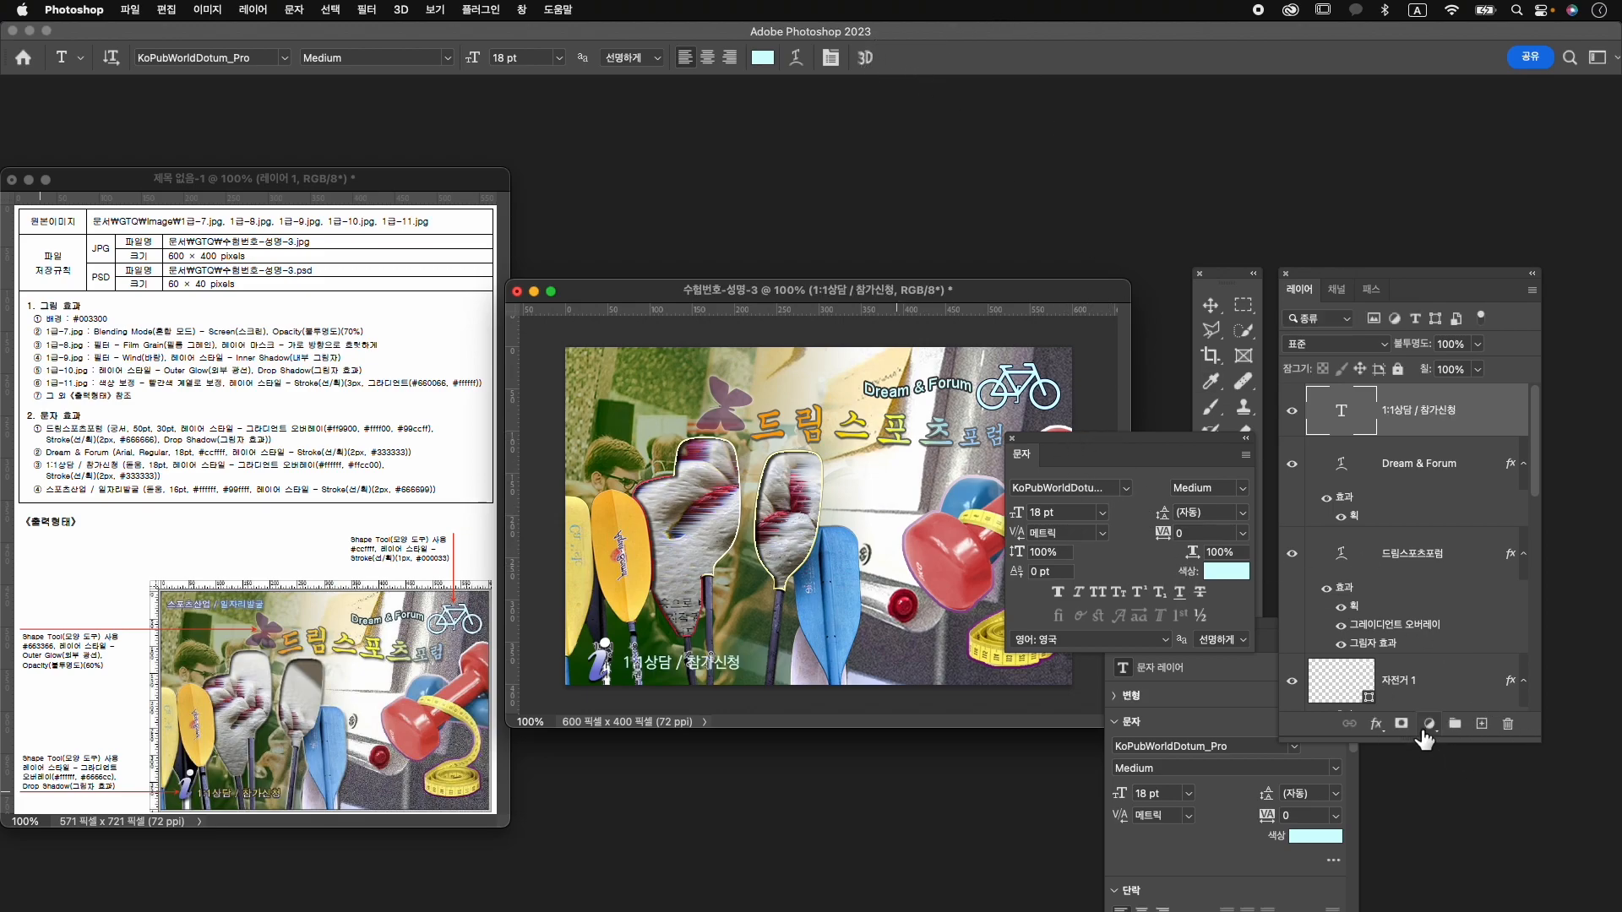
left_click(1375, 725)
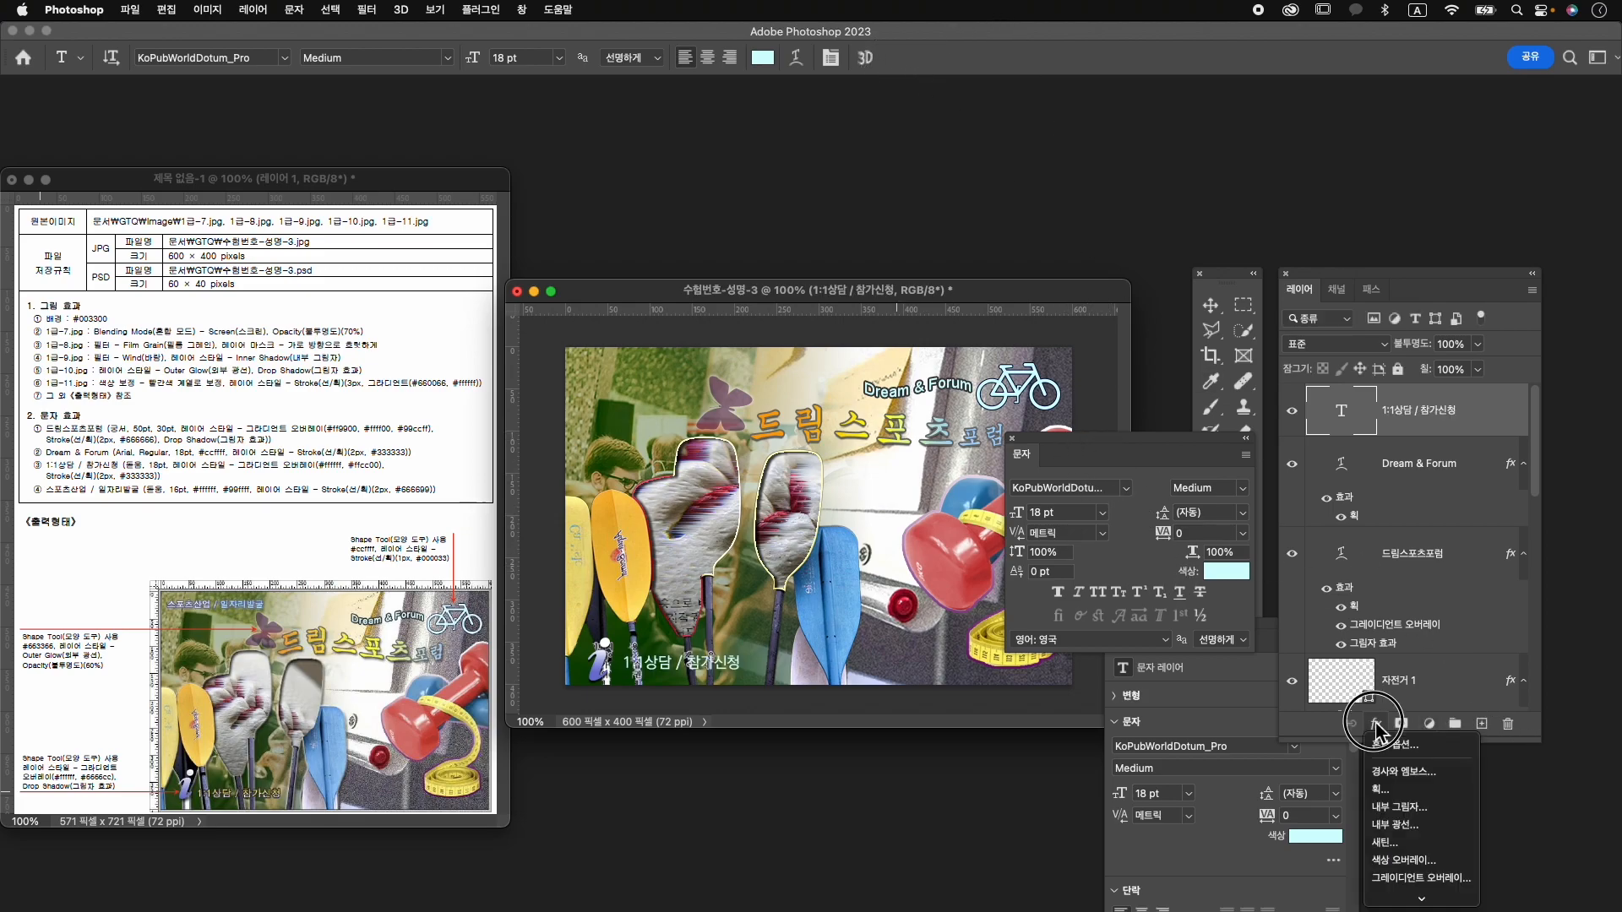
left_click(1436, 880)
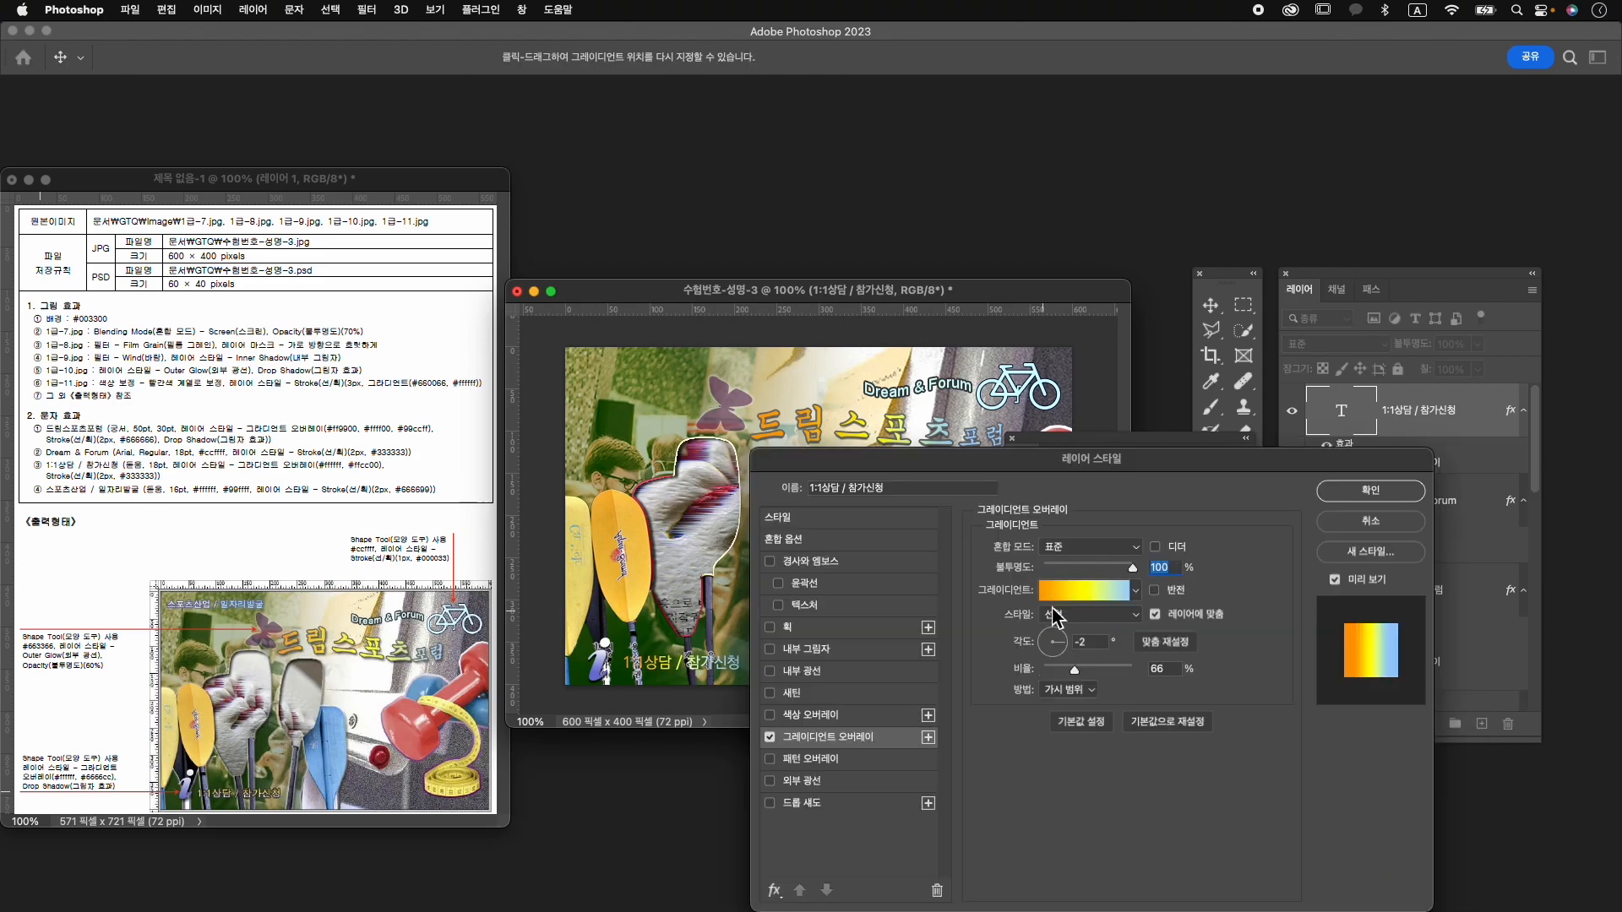
left_click(1084, 589)
left_click_drag(838, 714, 840, 760)
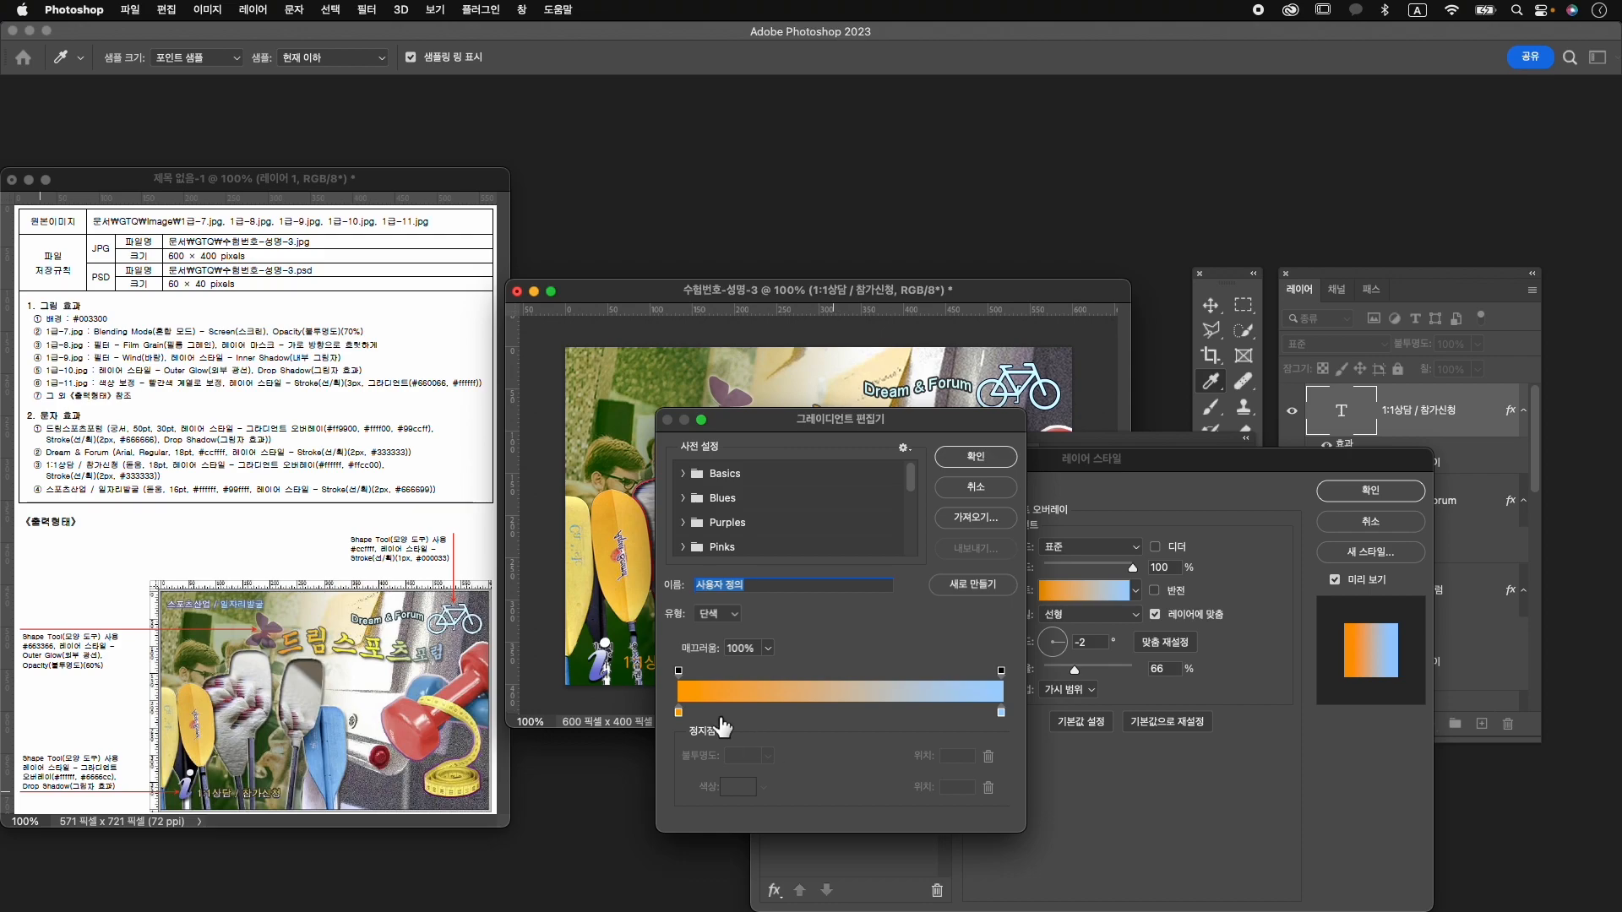
Set the overlay gradient's start colour to white and its end colour to #ffcc00.
left_click(680, 714)
double_click(680, 714)
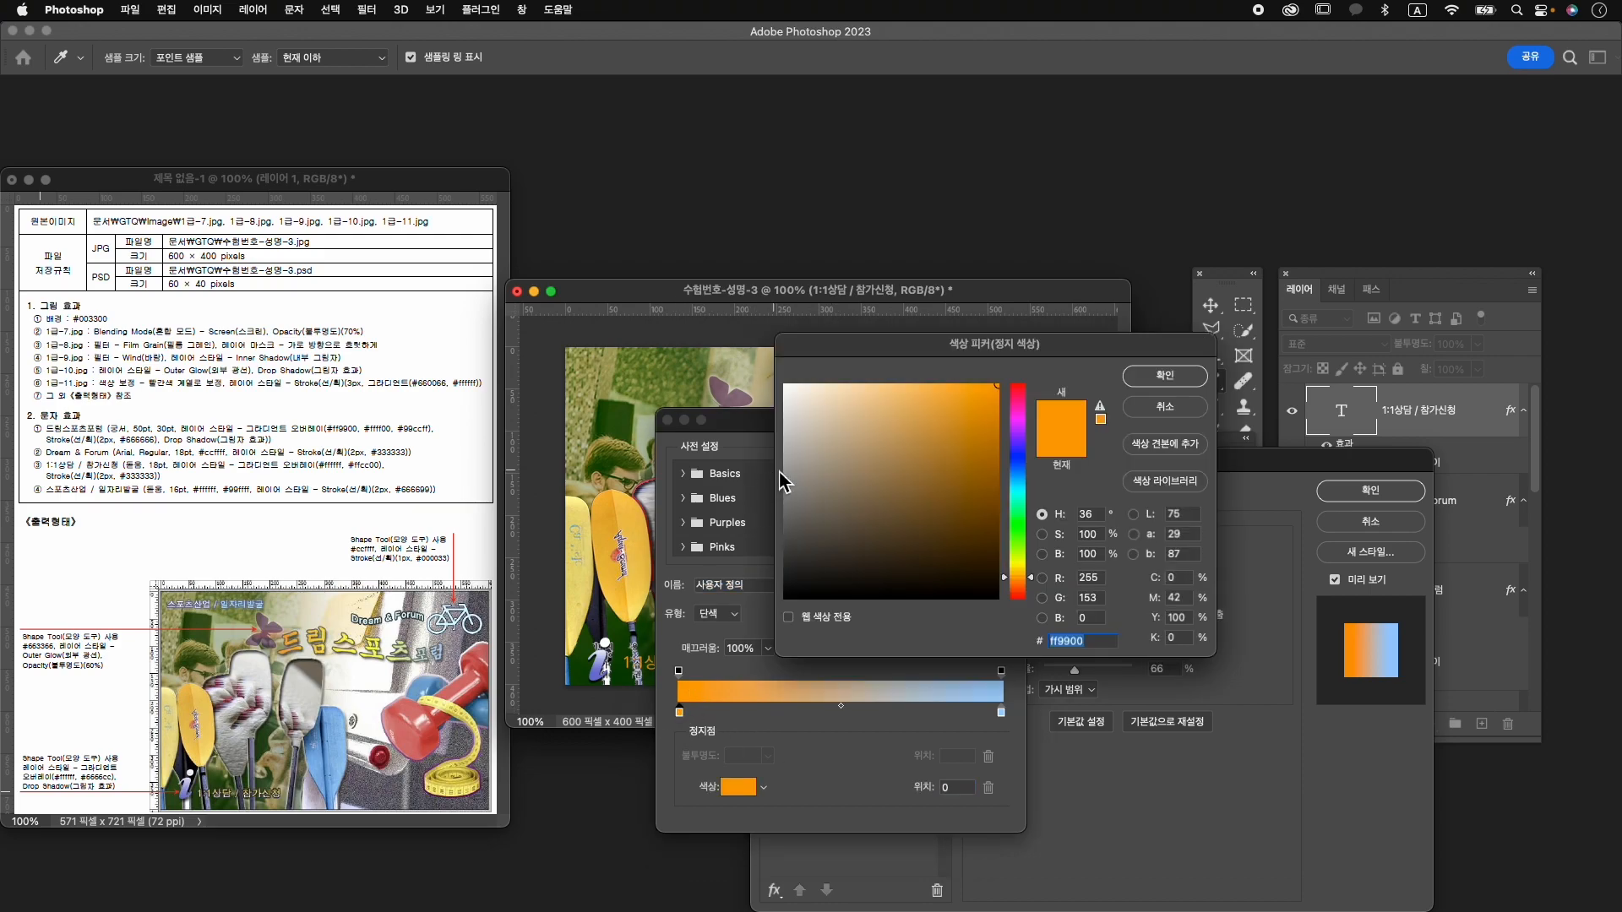
left_click_drag(811, 439, 756, 342)
left_click(1164, 375)
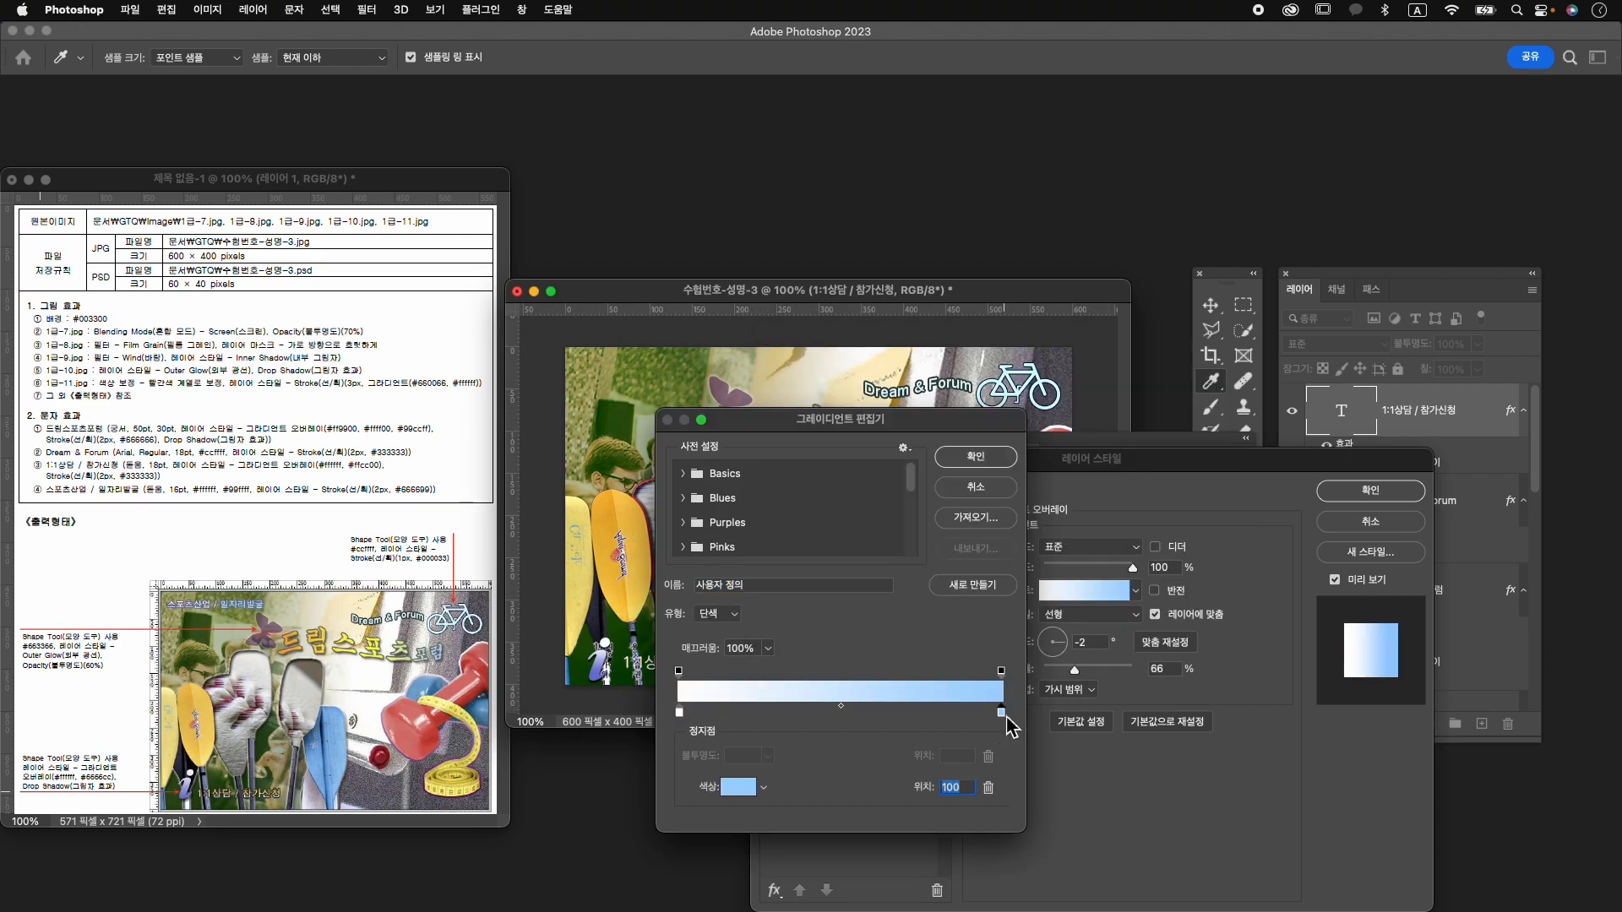
double_click(1001, 712)
type("ffcc")
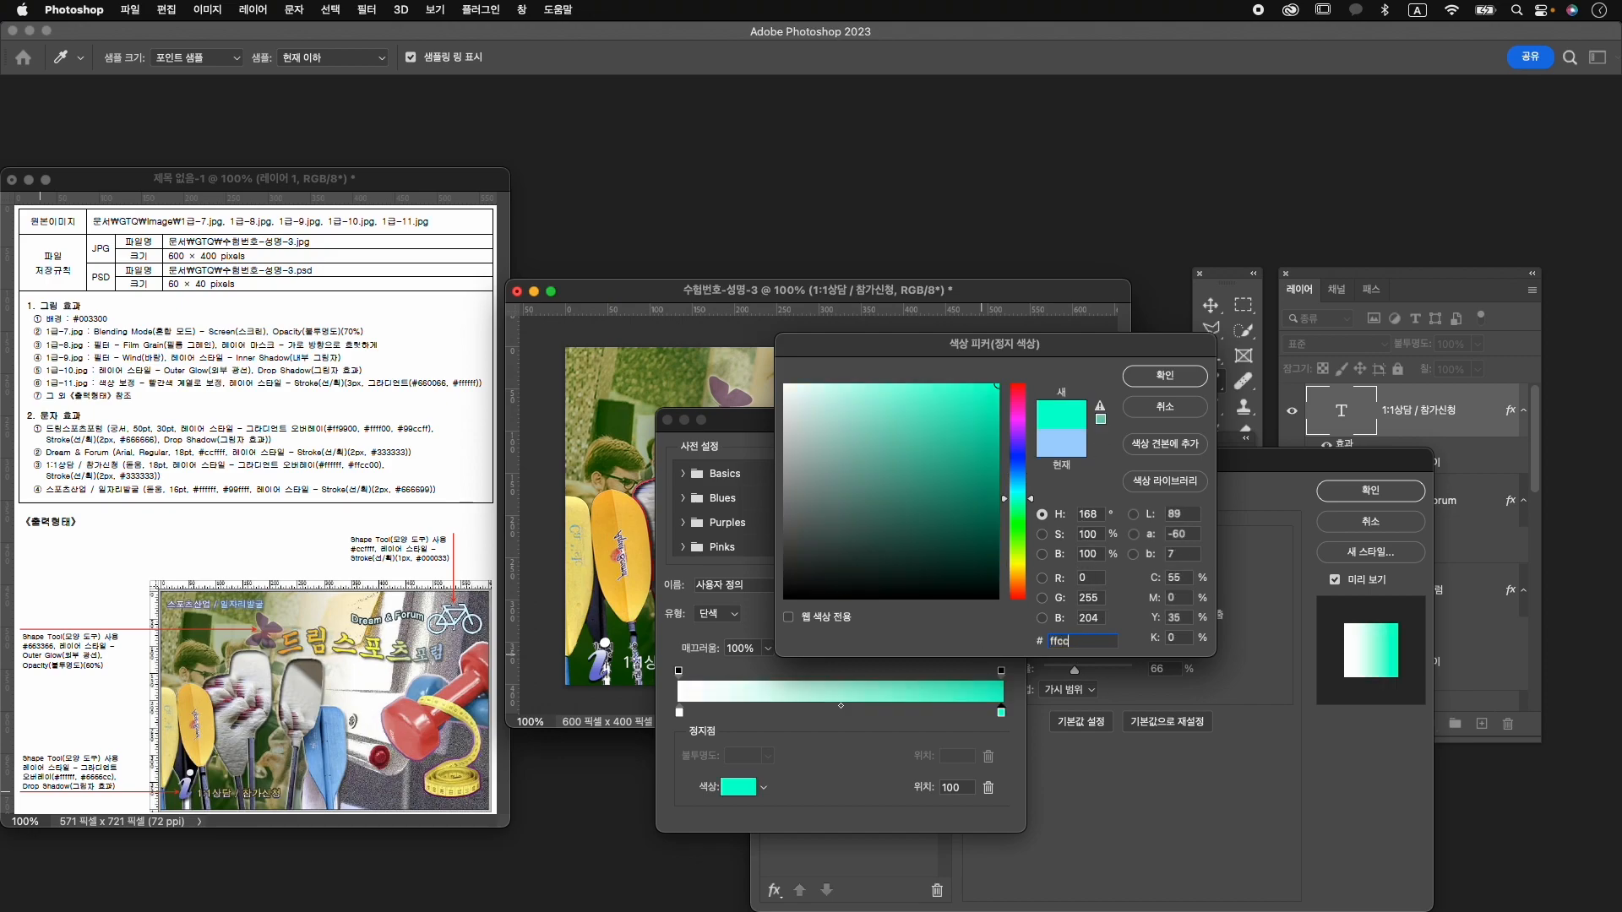
type("00")
key("Return")
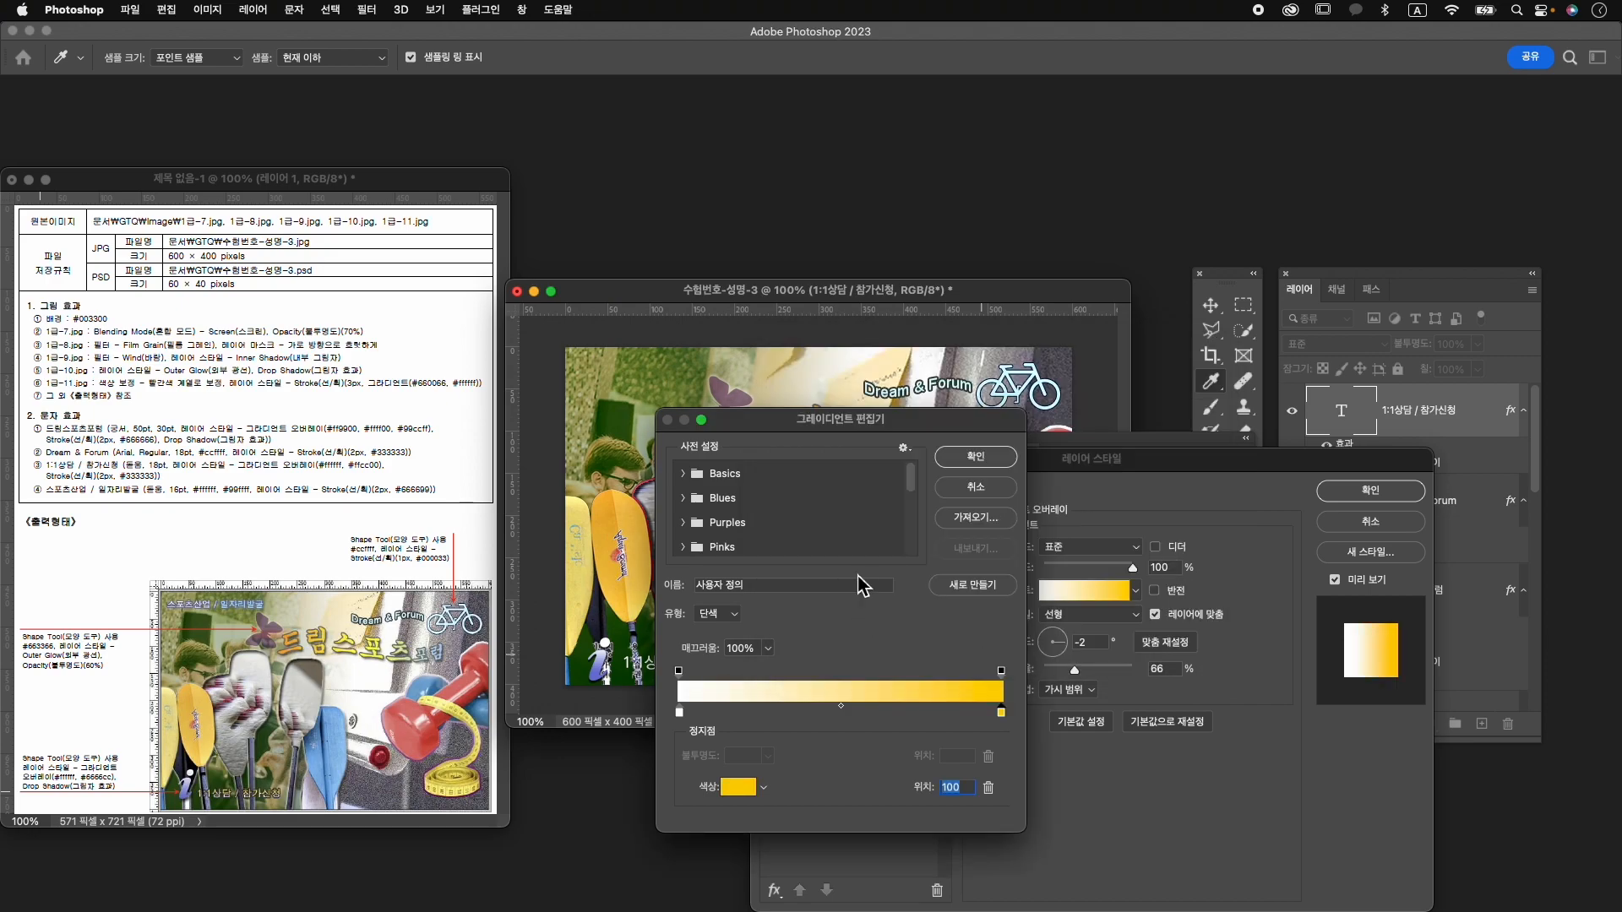
left_click(973, 458)
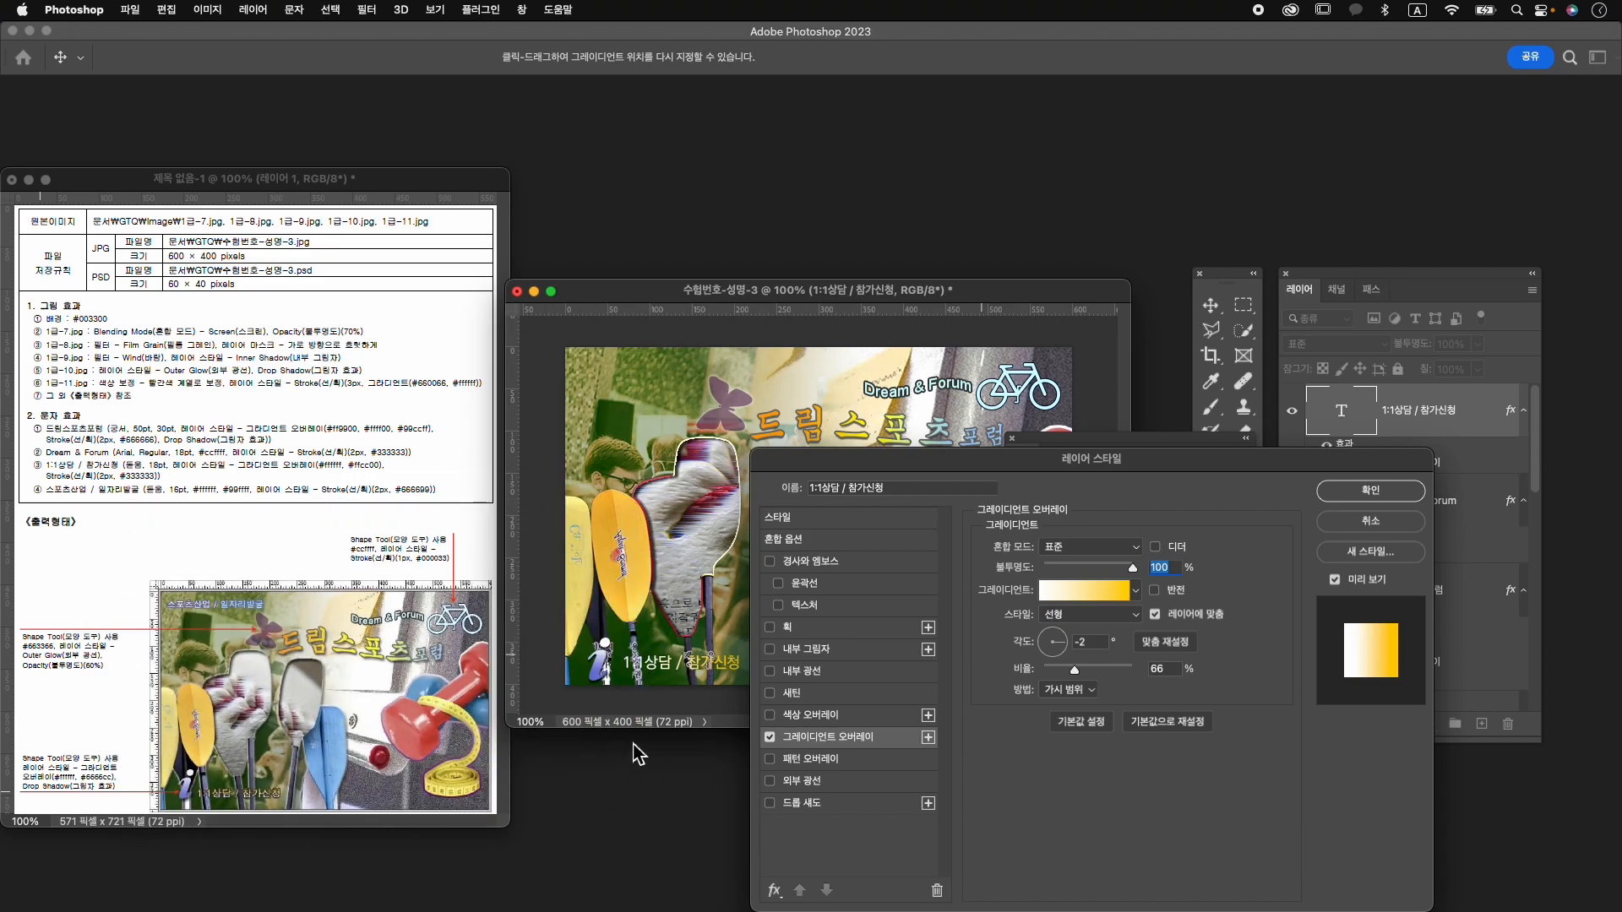
Set the gradient overlay's angle to 88° and add a 2 px outside stroke in #333333 to the "1:1상담 / 참가신청" text.
left_click(1057, 636)
left_click(1054, 634)
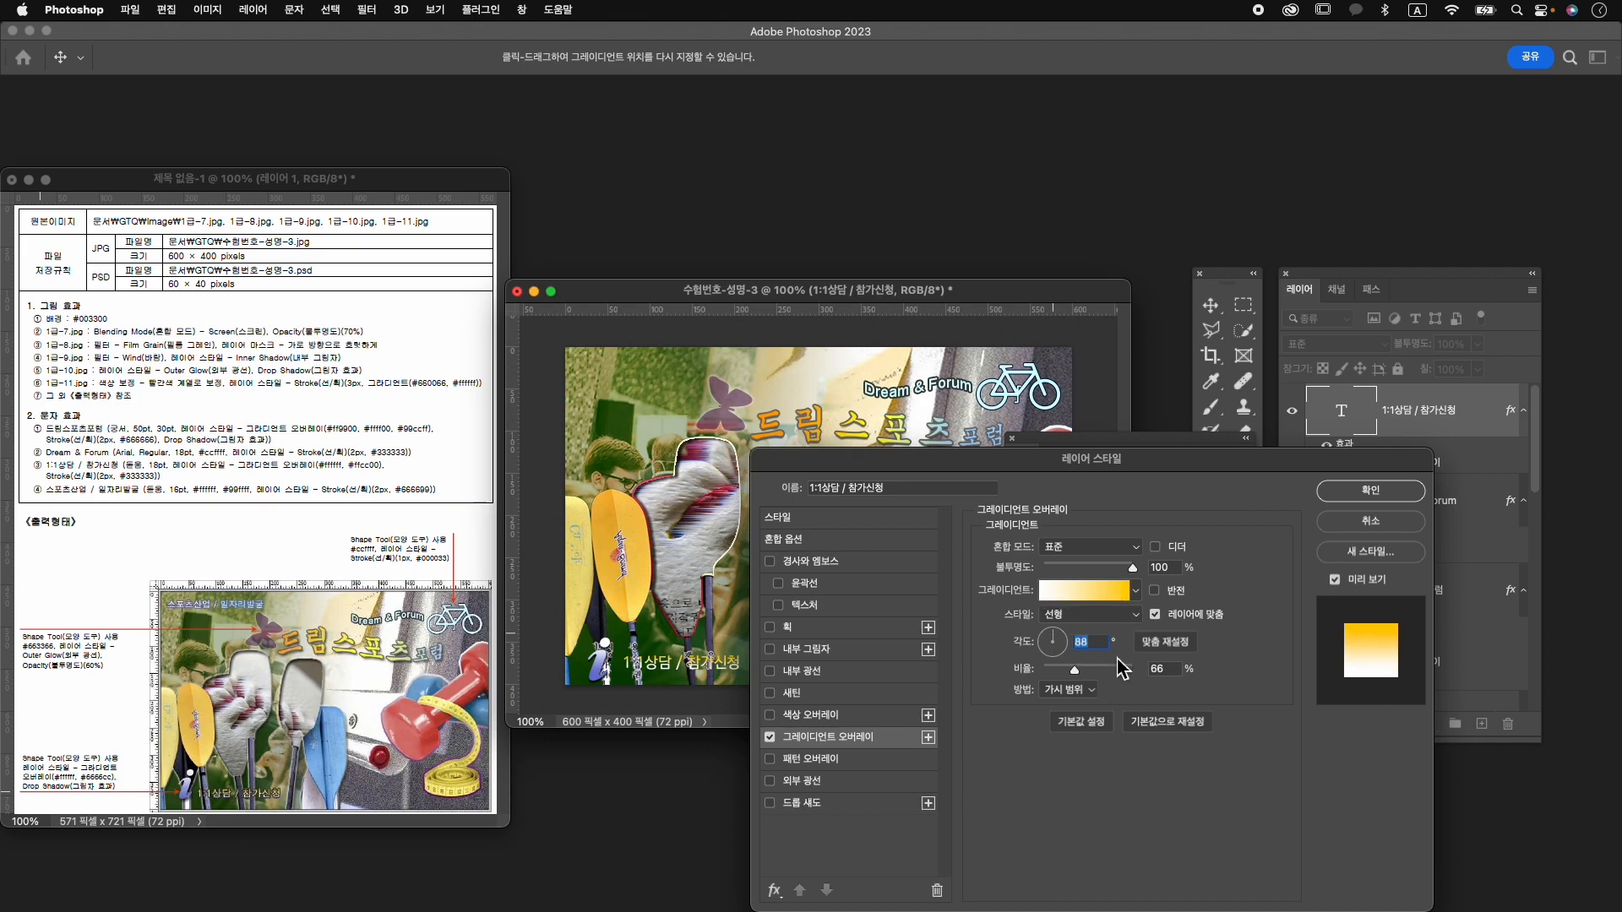
left_click(849, 630)
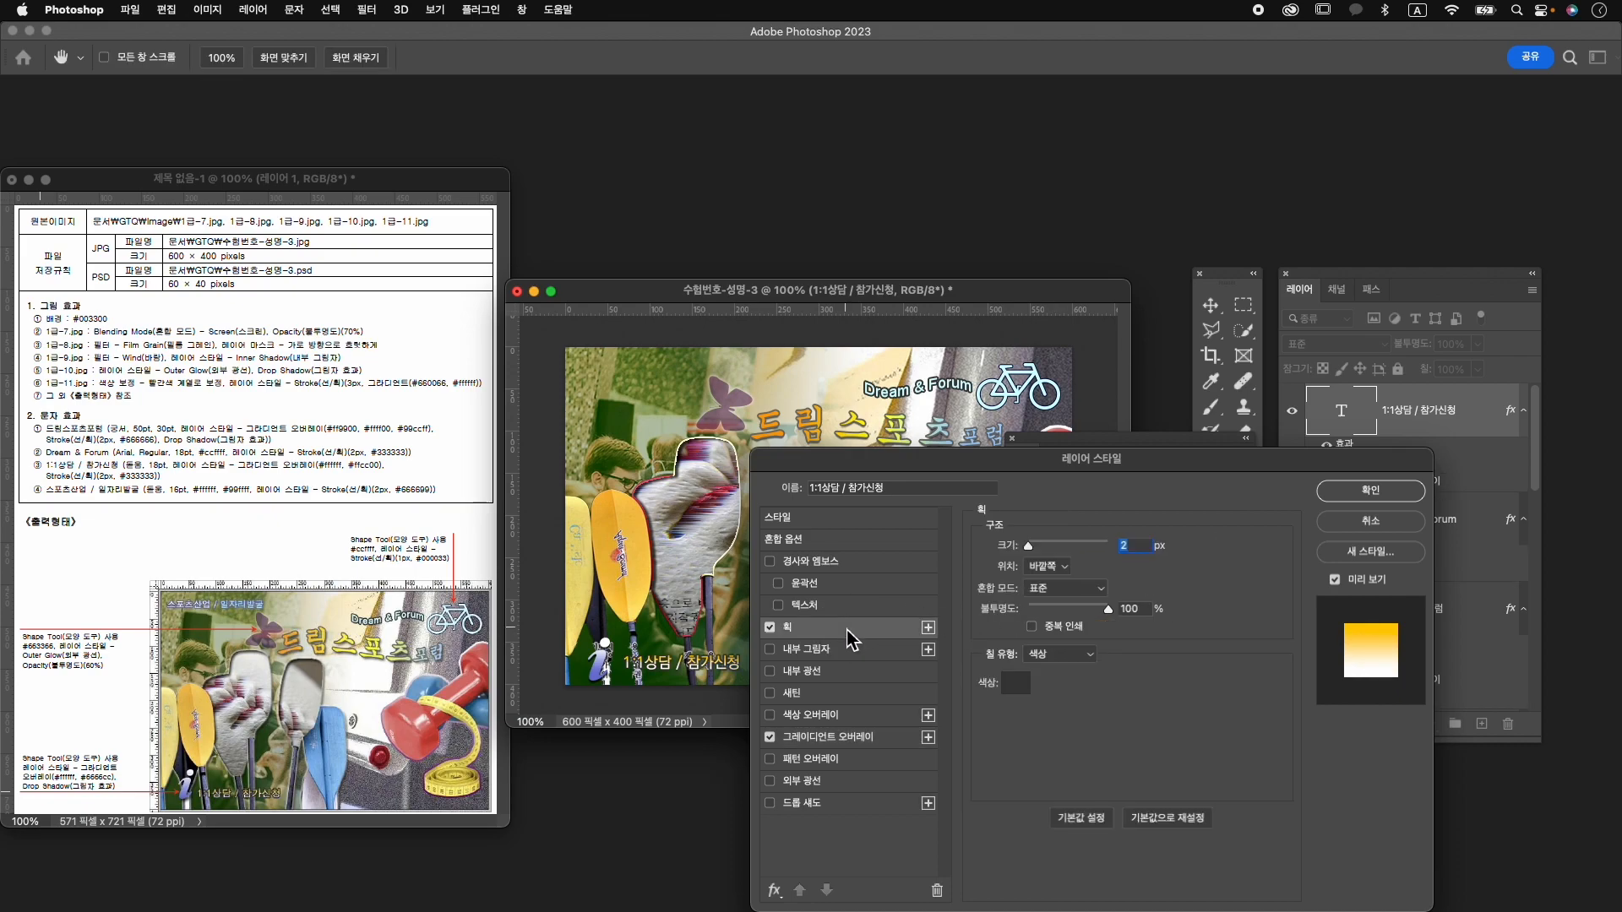
left_click(1015, 686)
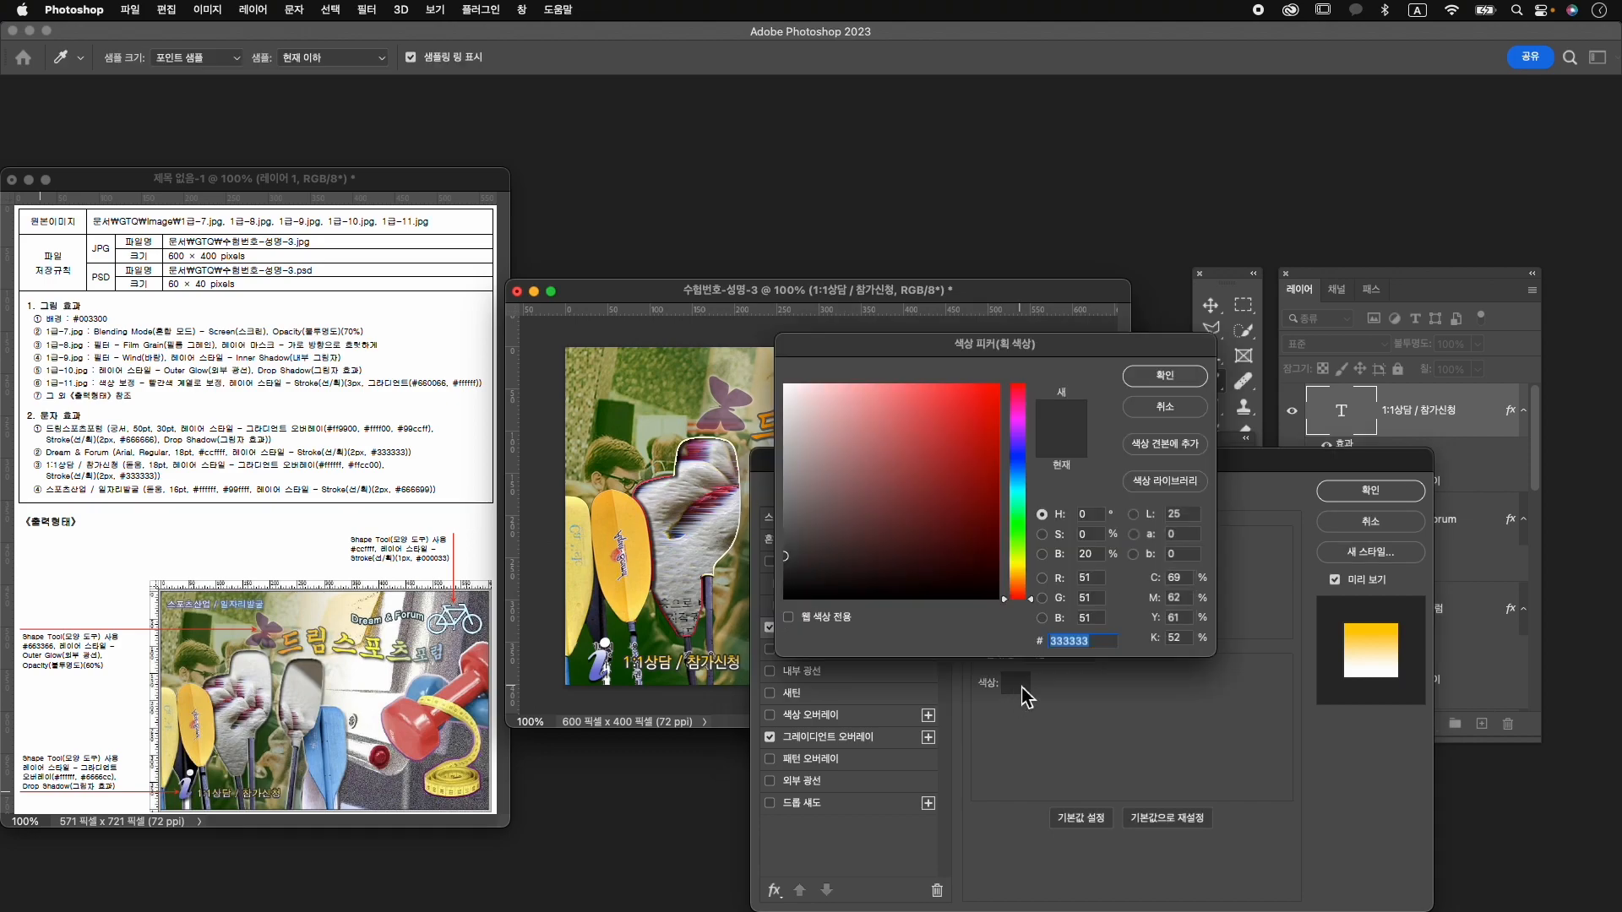
left_click(1168, 382)
left_click(1370, 490)
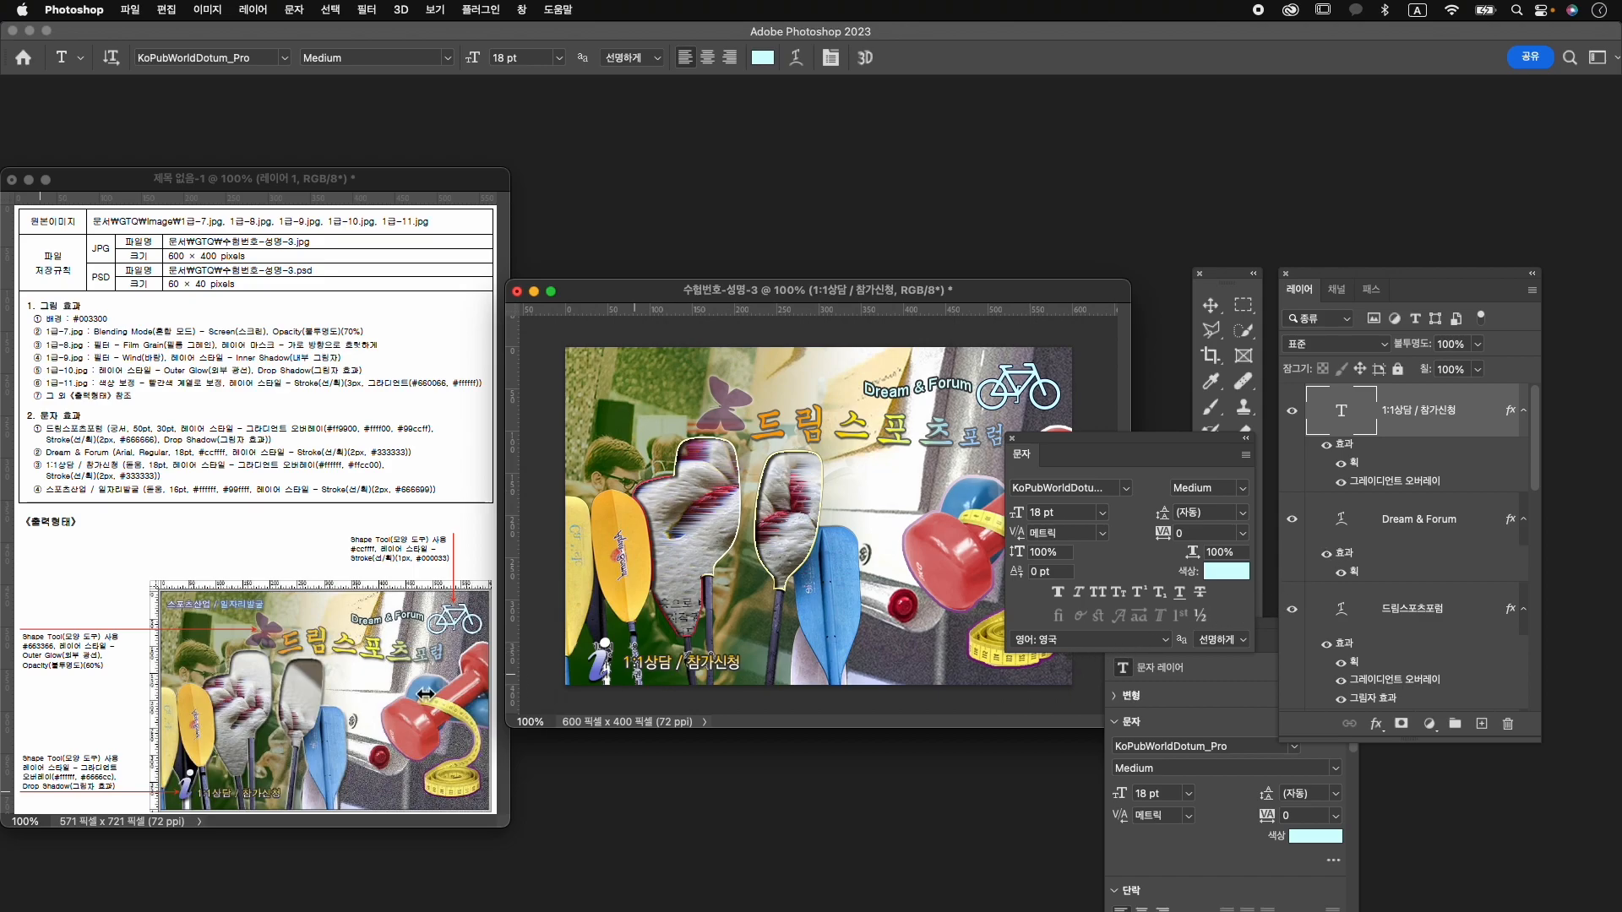
Move the "1:1상담 / 참가신청" text slightly left and down, closer to the small figure.
key("super+t")
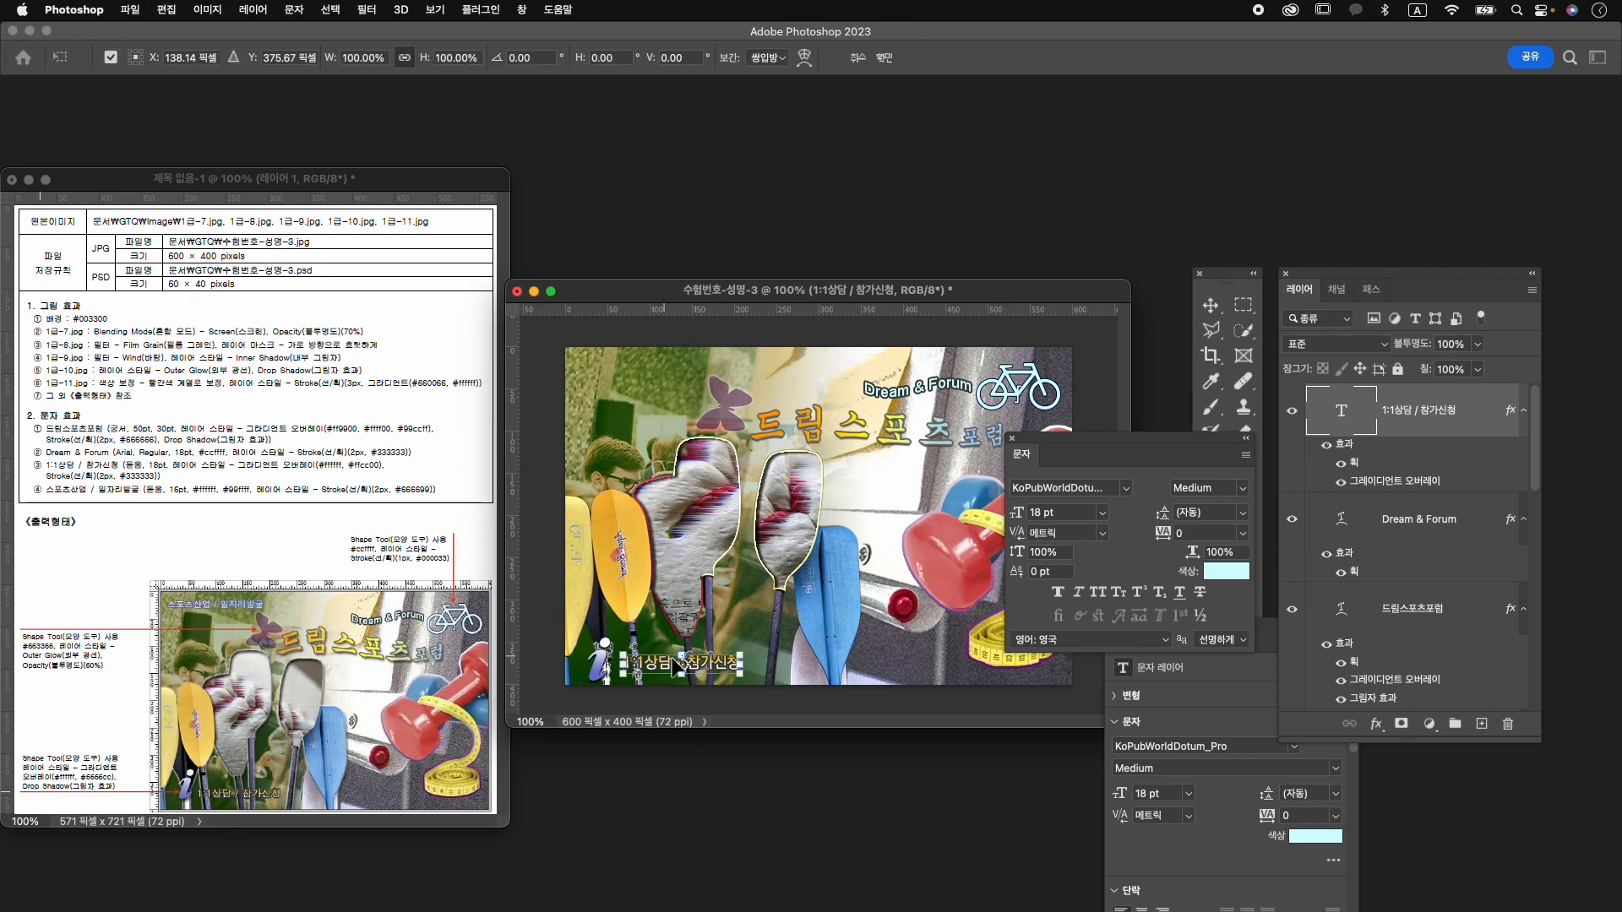
left_click_drag(700, 670, 695, 671)
key("Down")
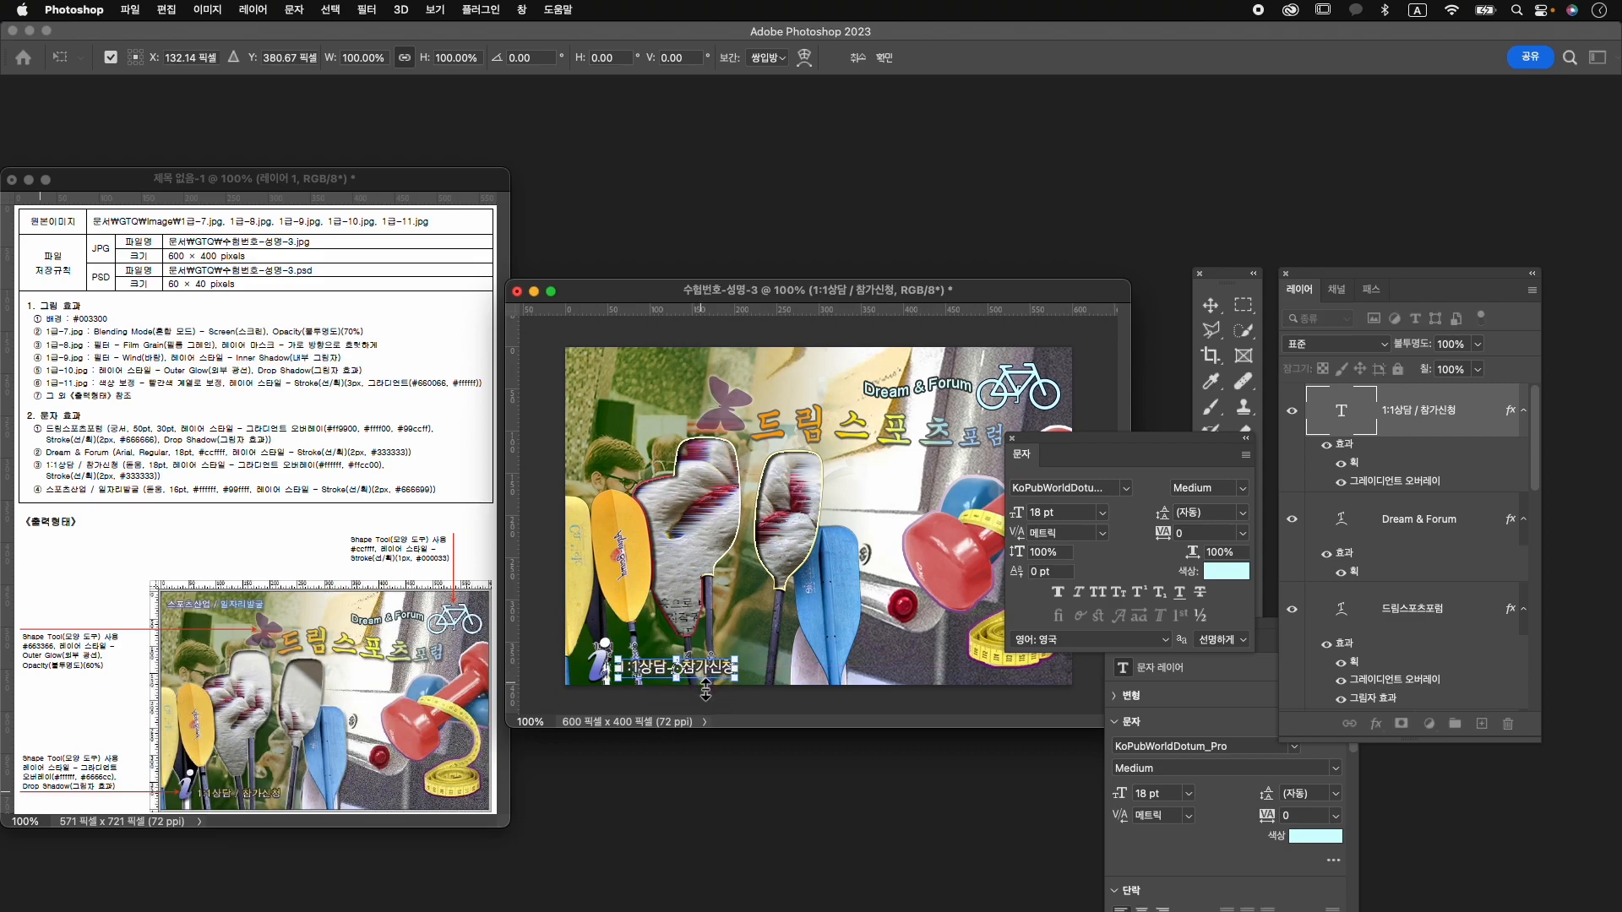
key("Up")
key("Return")
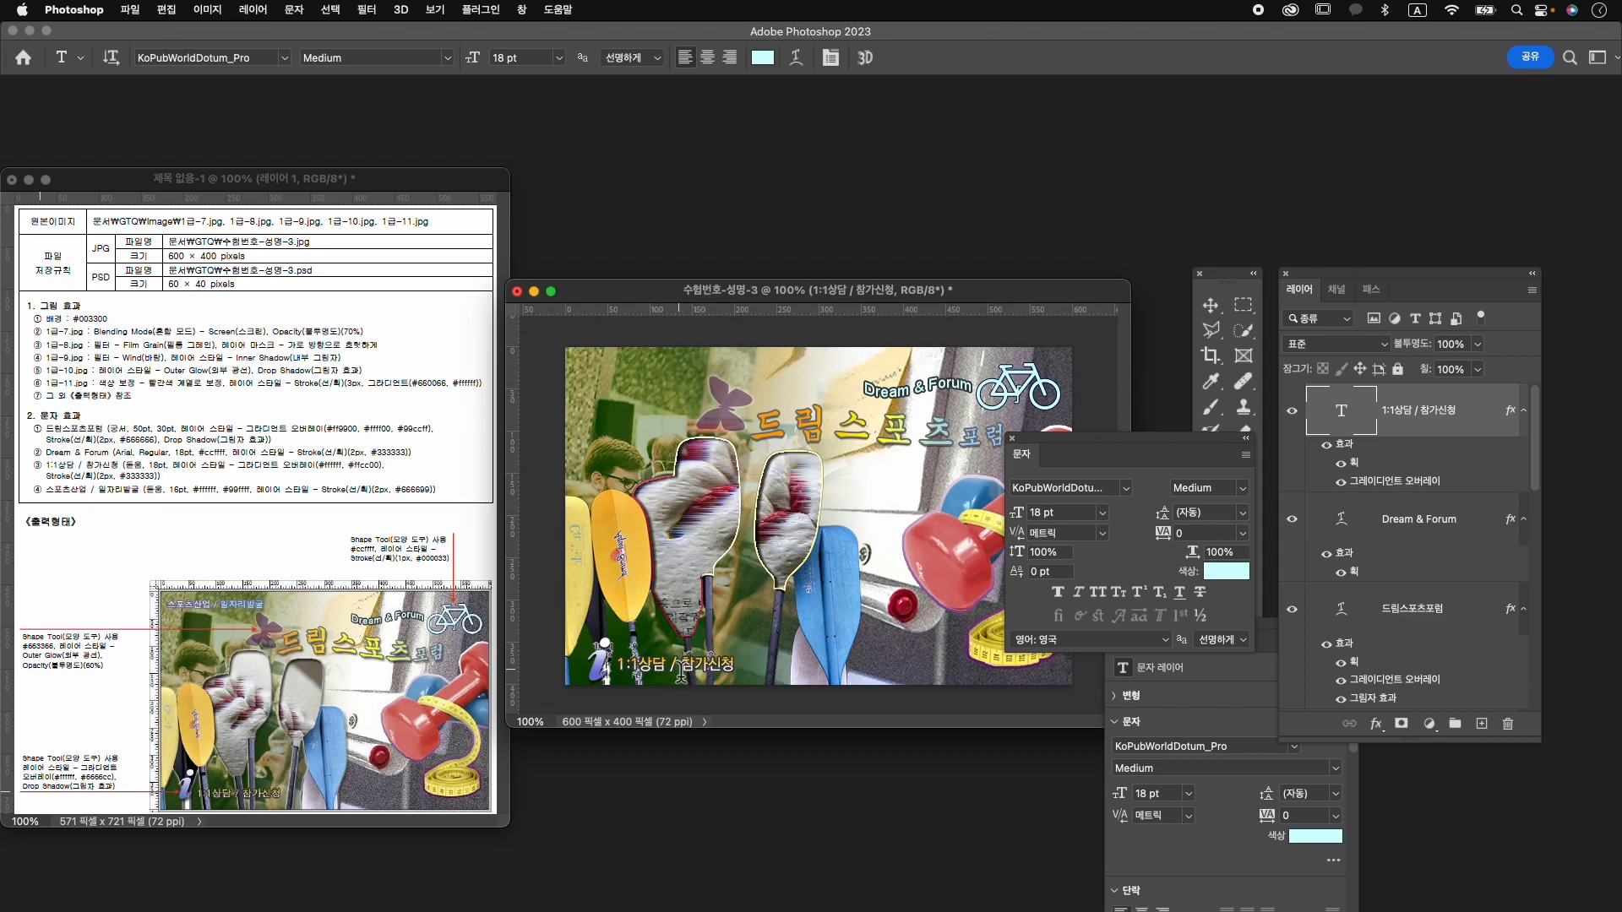
Nudge the small figure shape and the "1:1상담 / 참가신청" text together up by about 10 px.
key("v")
left_click(603, 669)
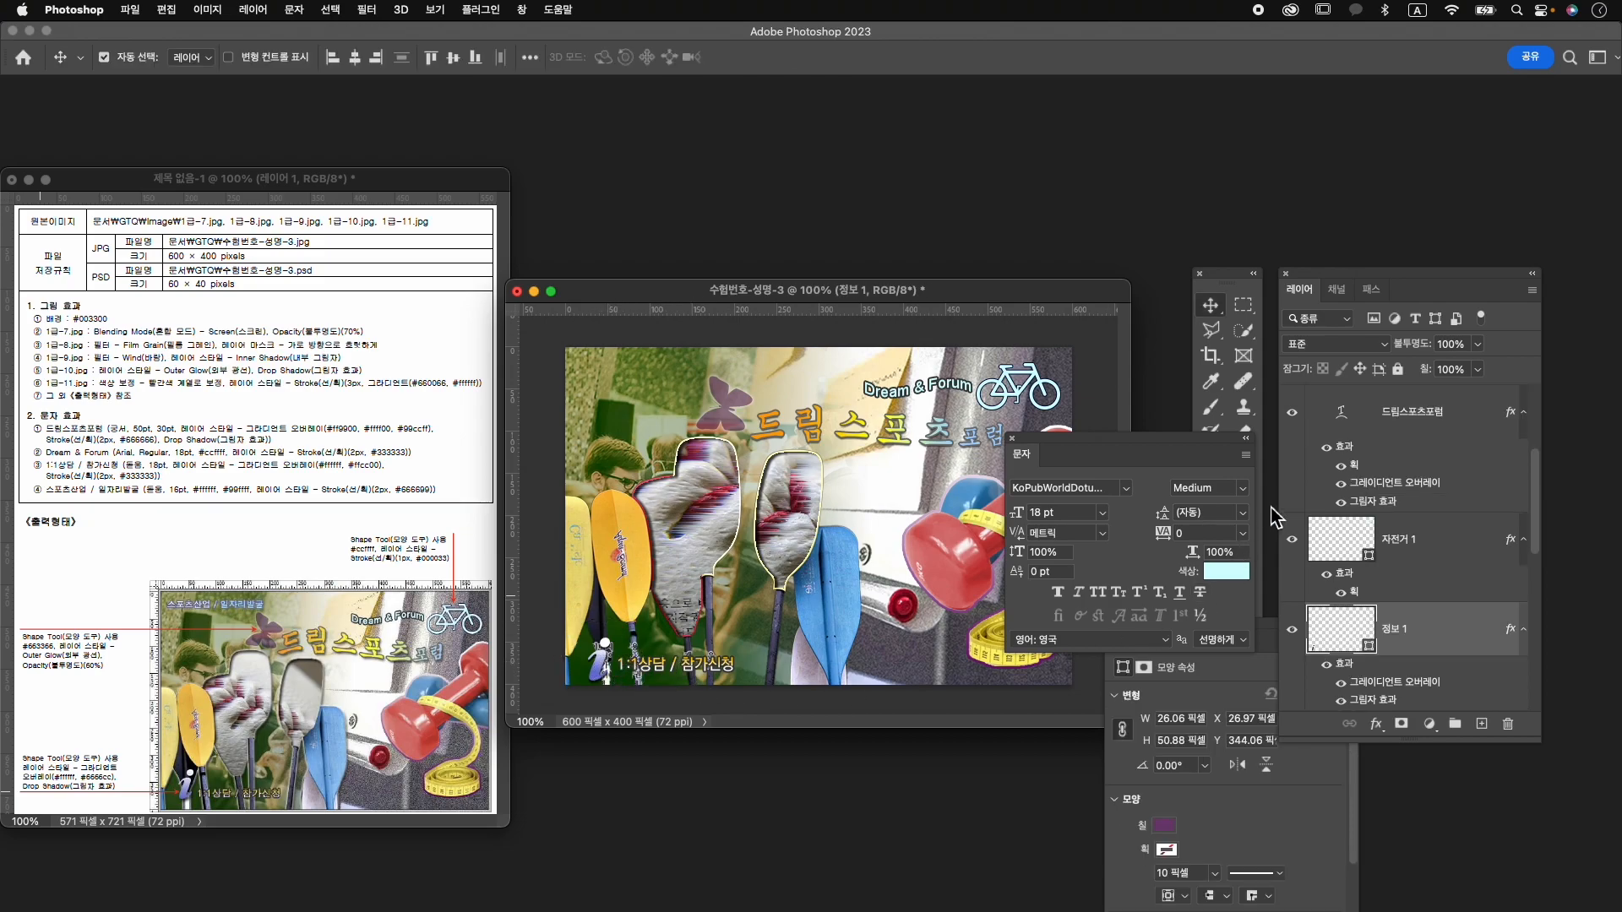
scroll(1436, 582, "up", 4)
left_click(1442, 411)
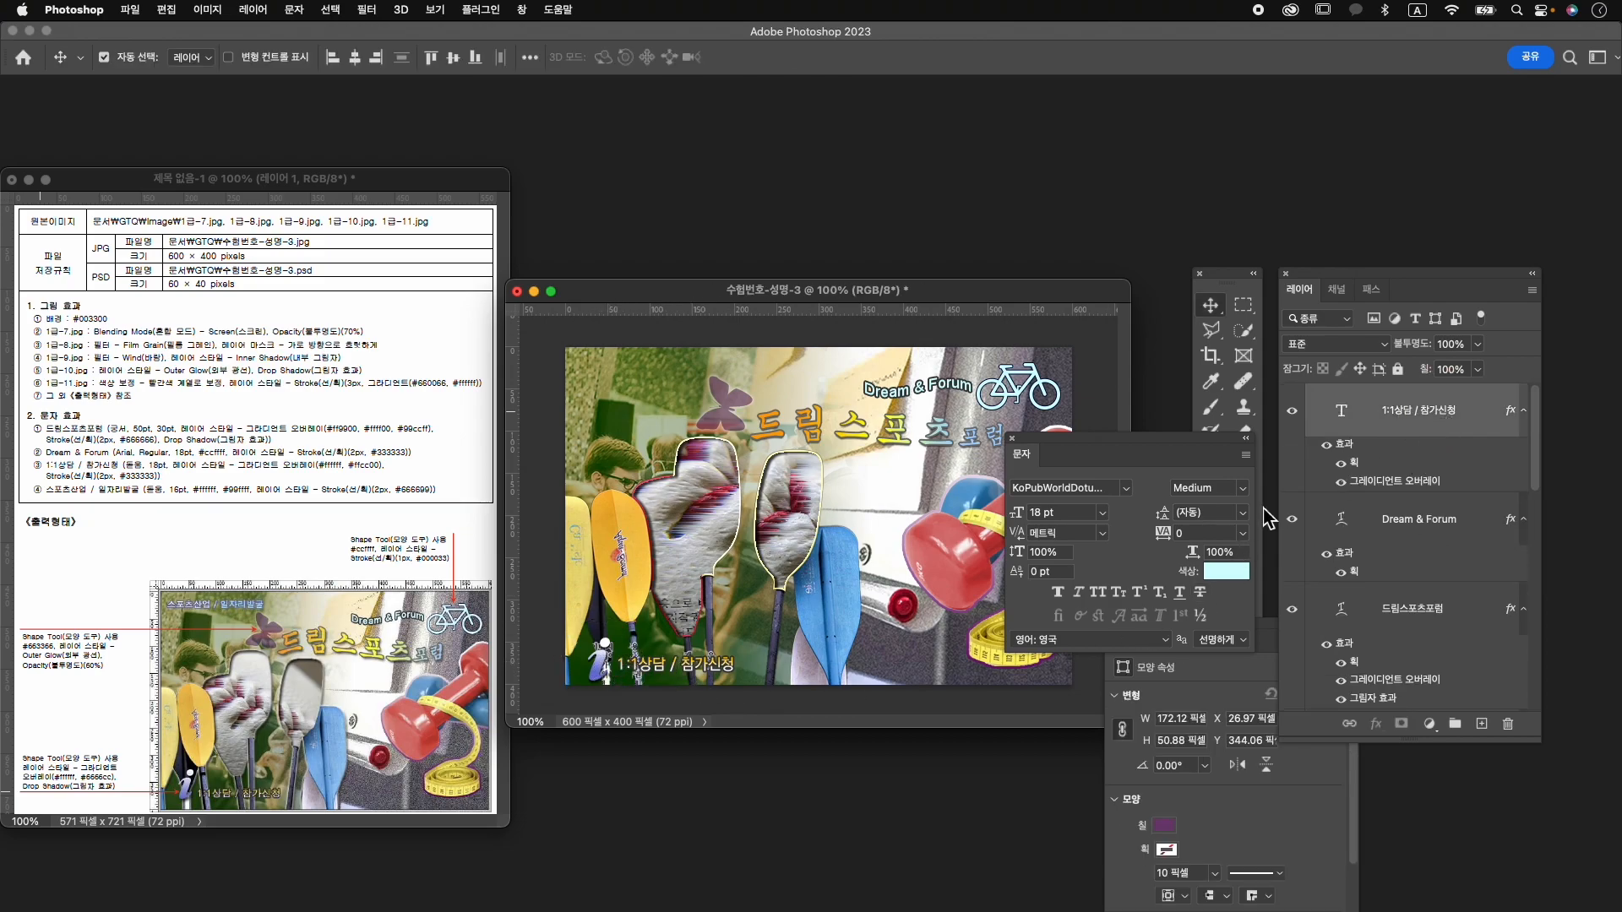
key("Up")
key("Up")
key("Up")
key("Up")
key("Up")
key("Up")
key("Up")
key("Up")
key("Up")
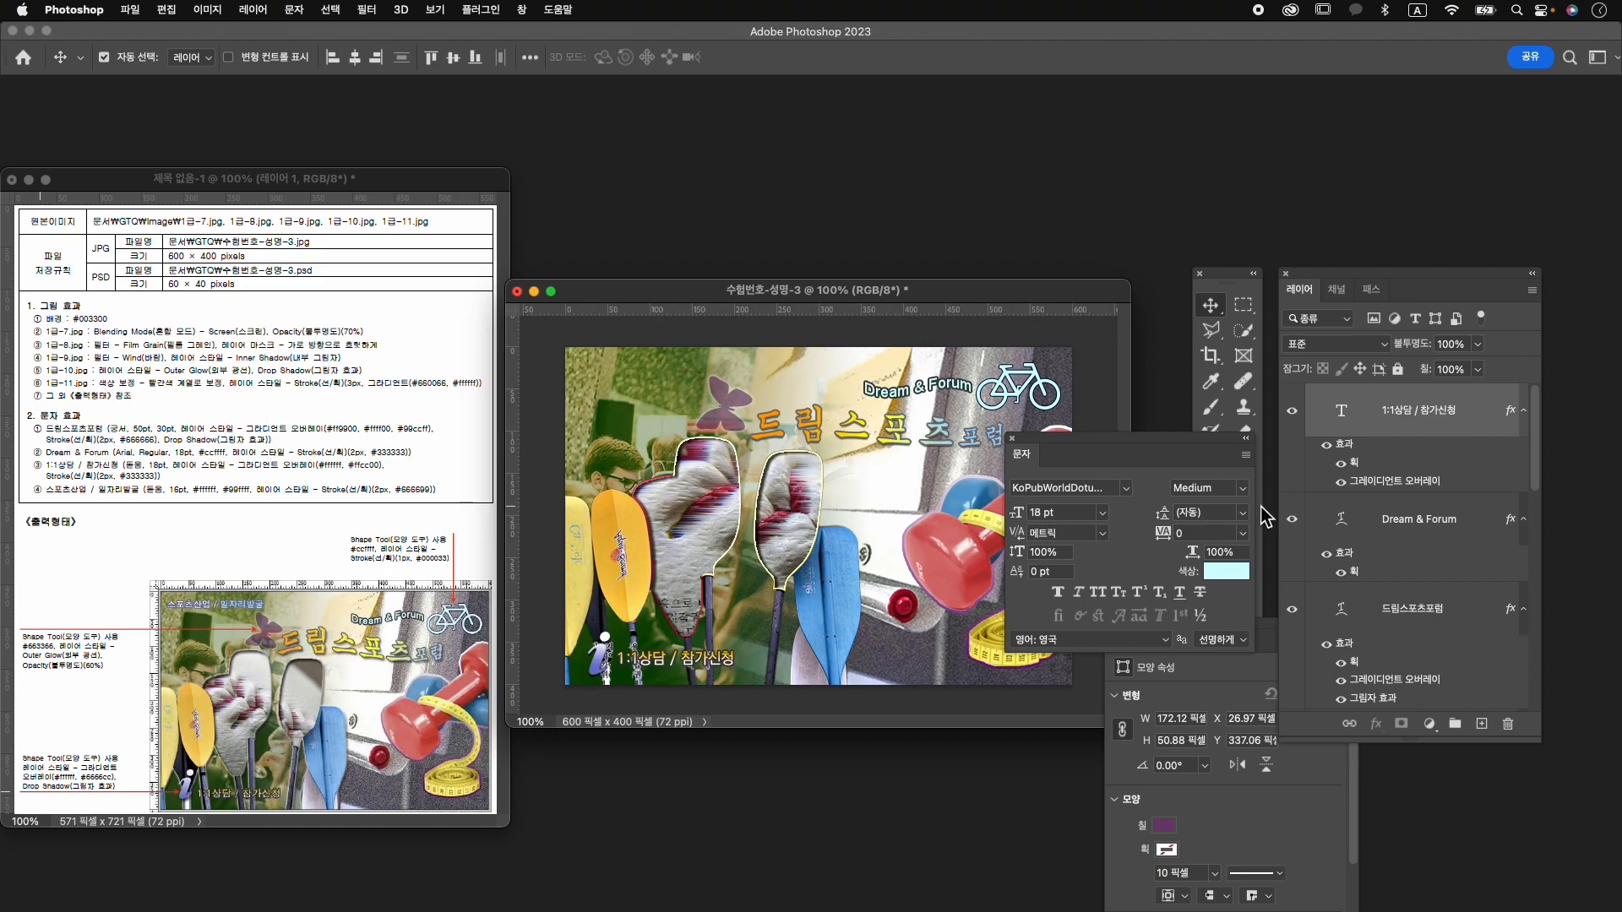
key("Up")
key("Up")
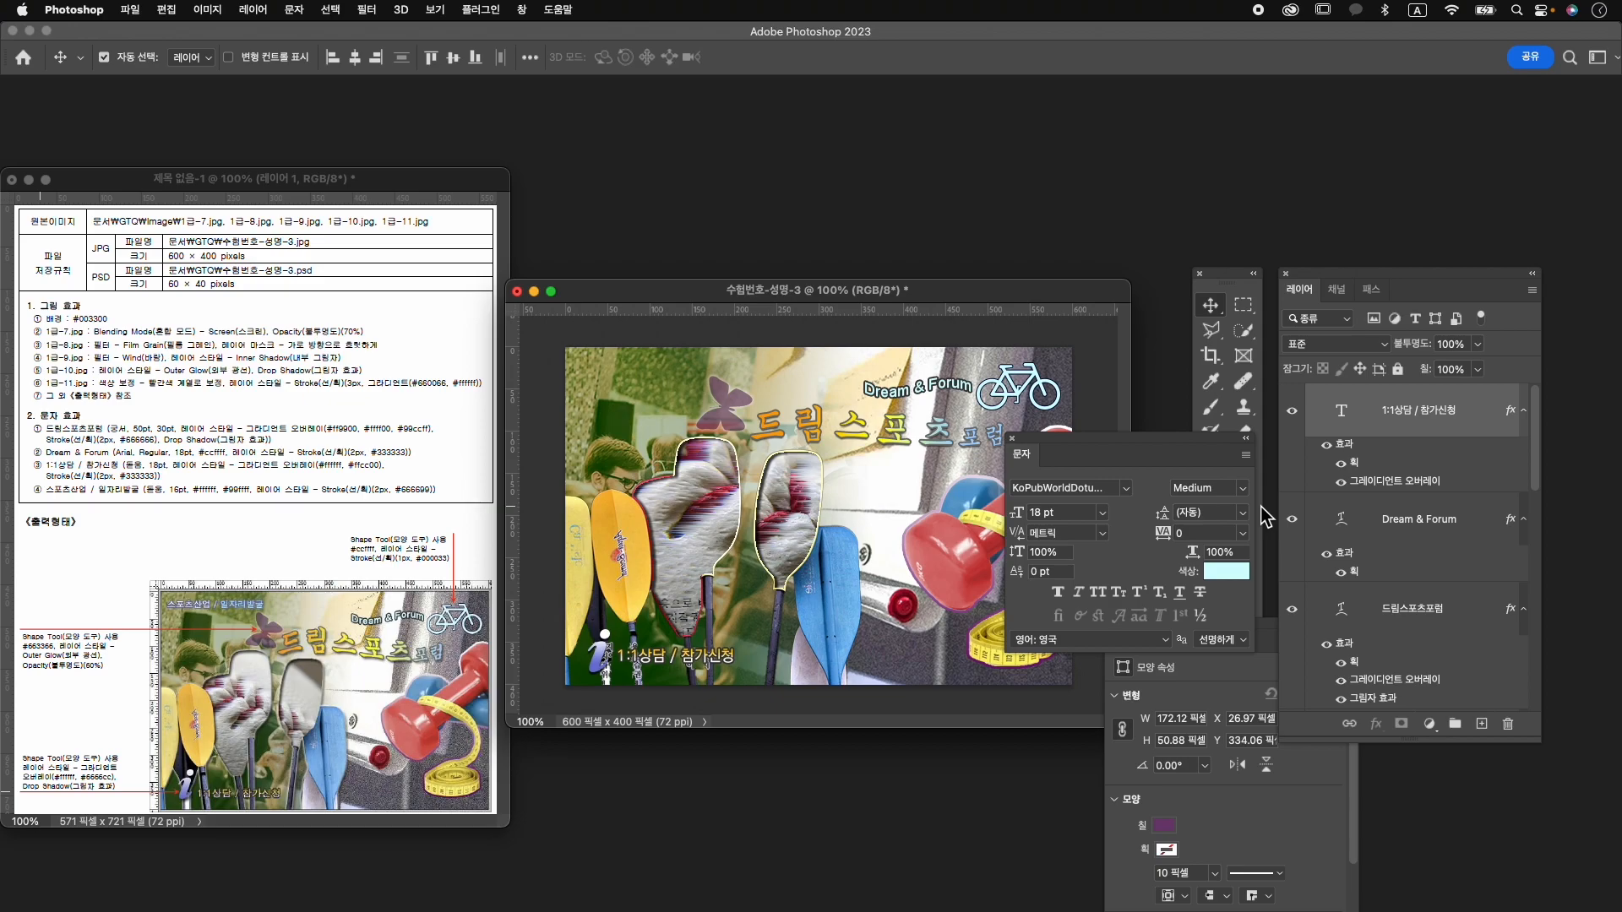
Add a new text line reading "스포츠산업 / 일자리발굴" near the upper-left corner of the poster.
left_click(1470, 422)
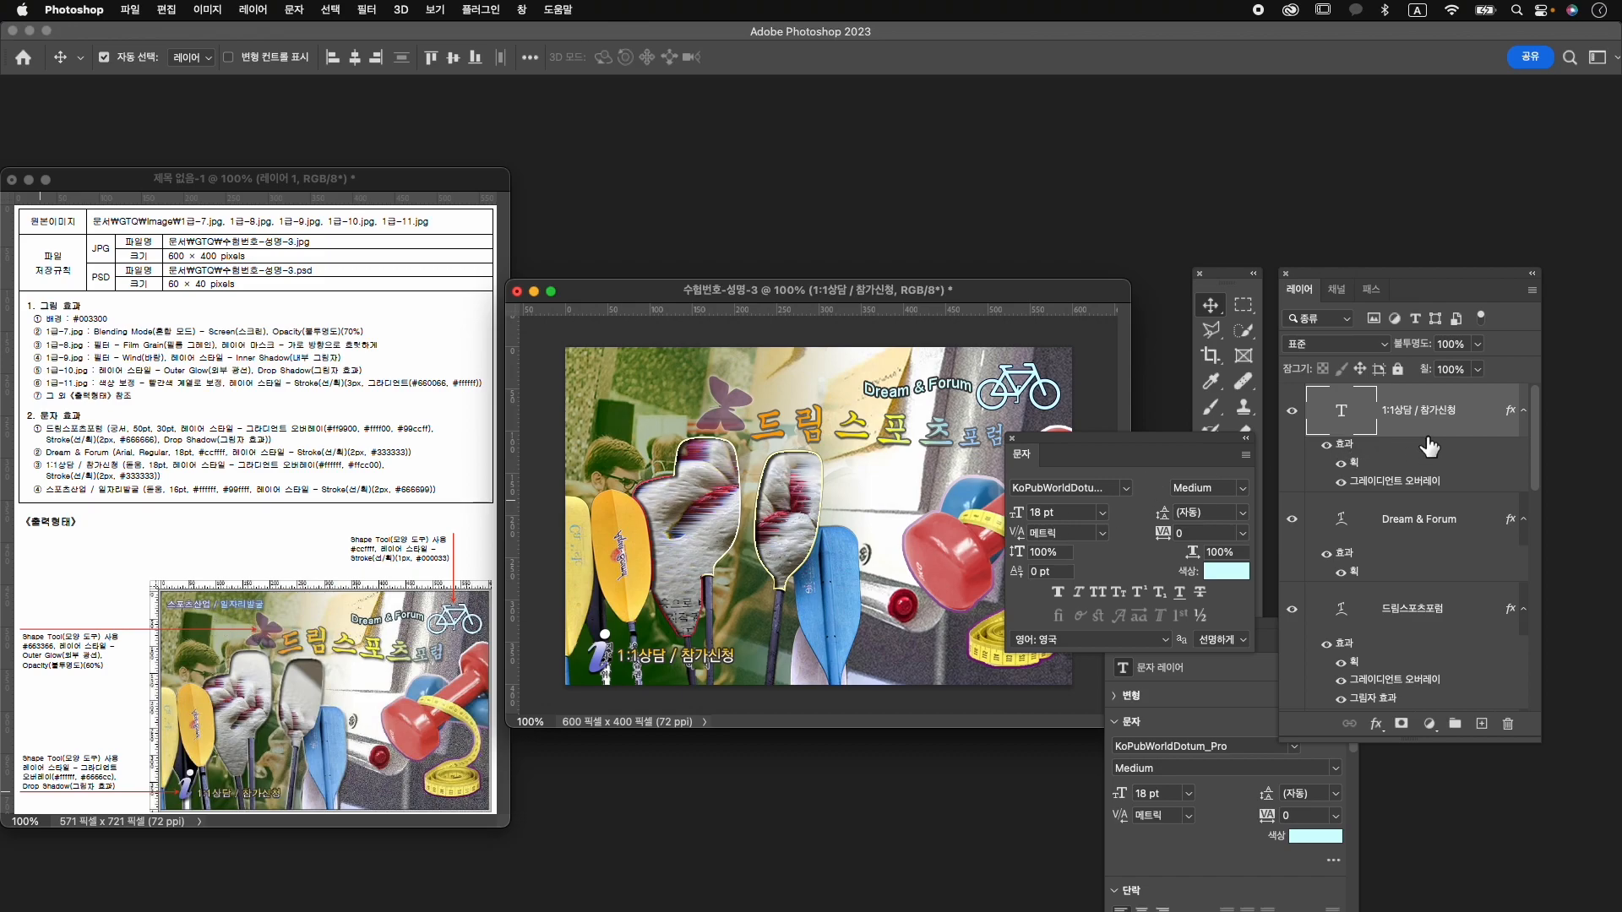
key("t")
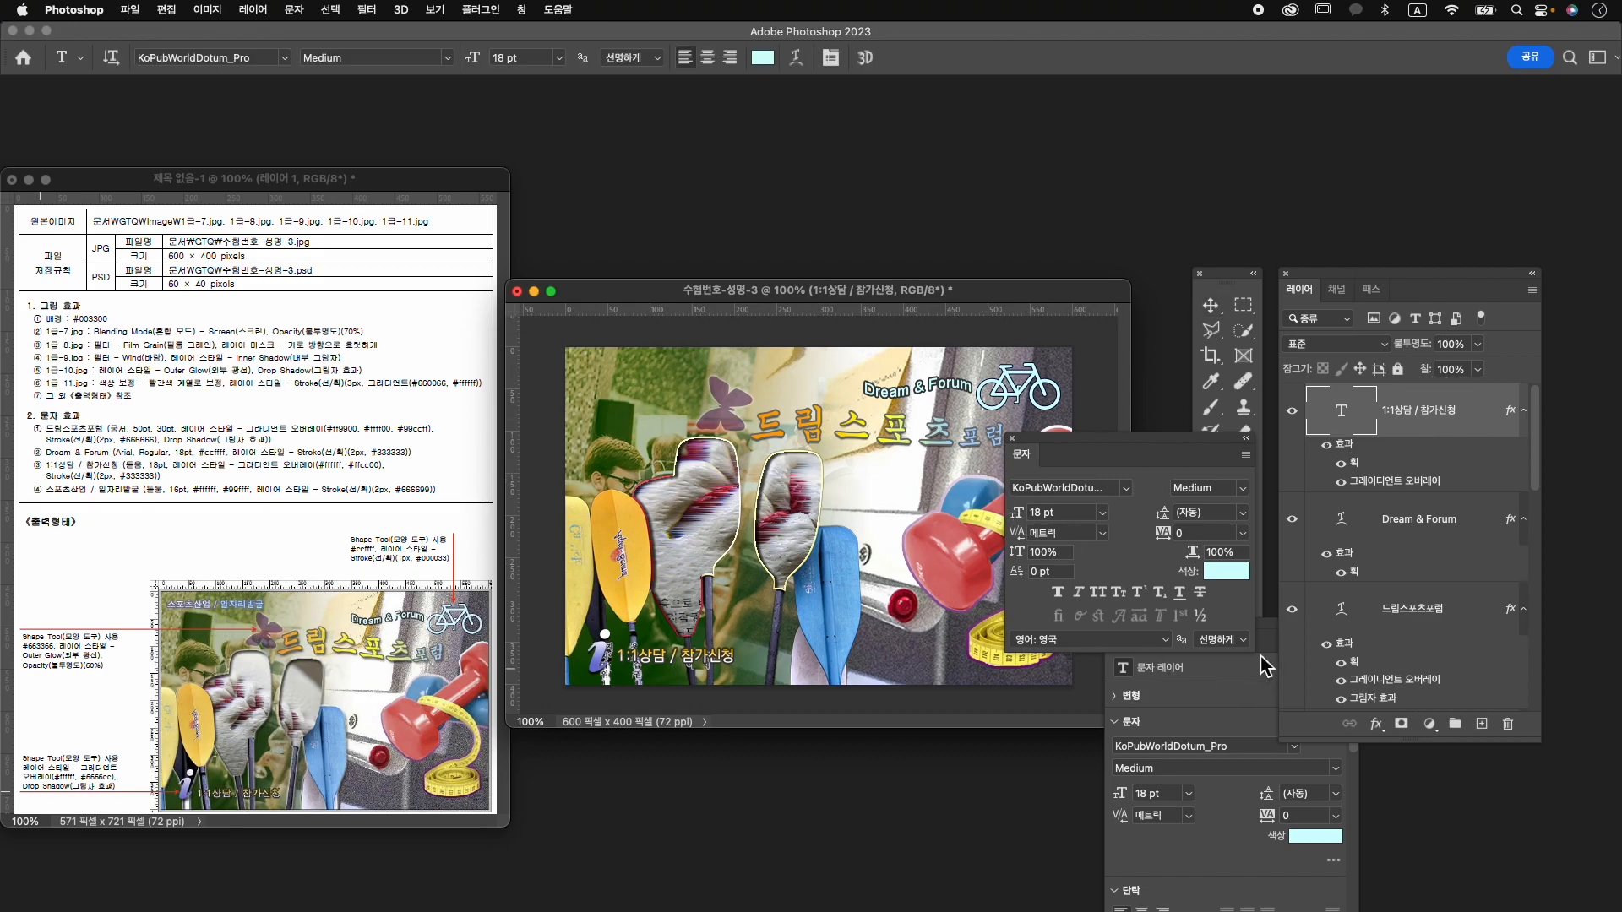
left_click(1230, 313)
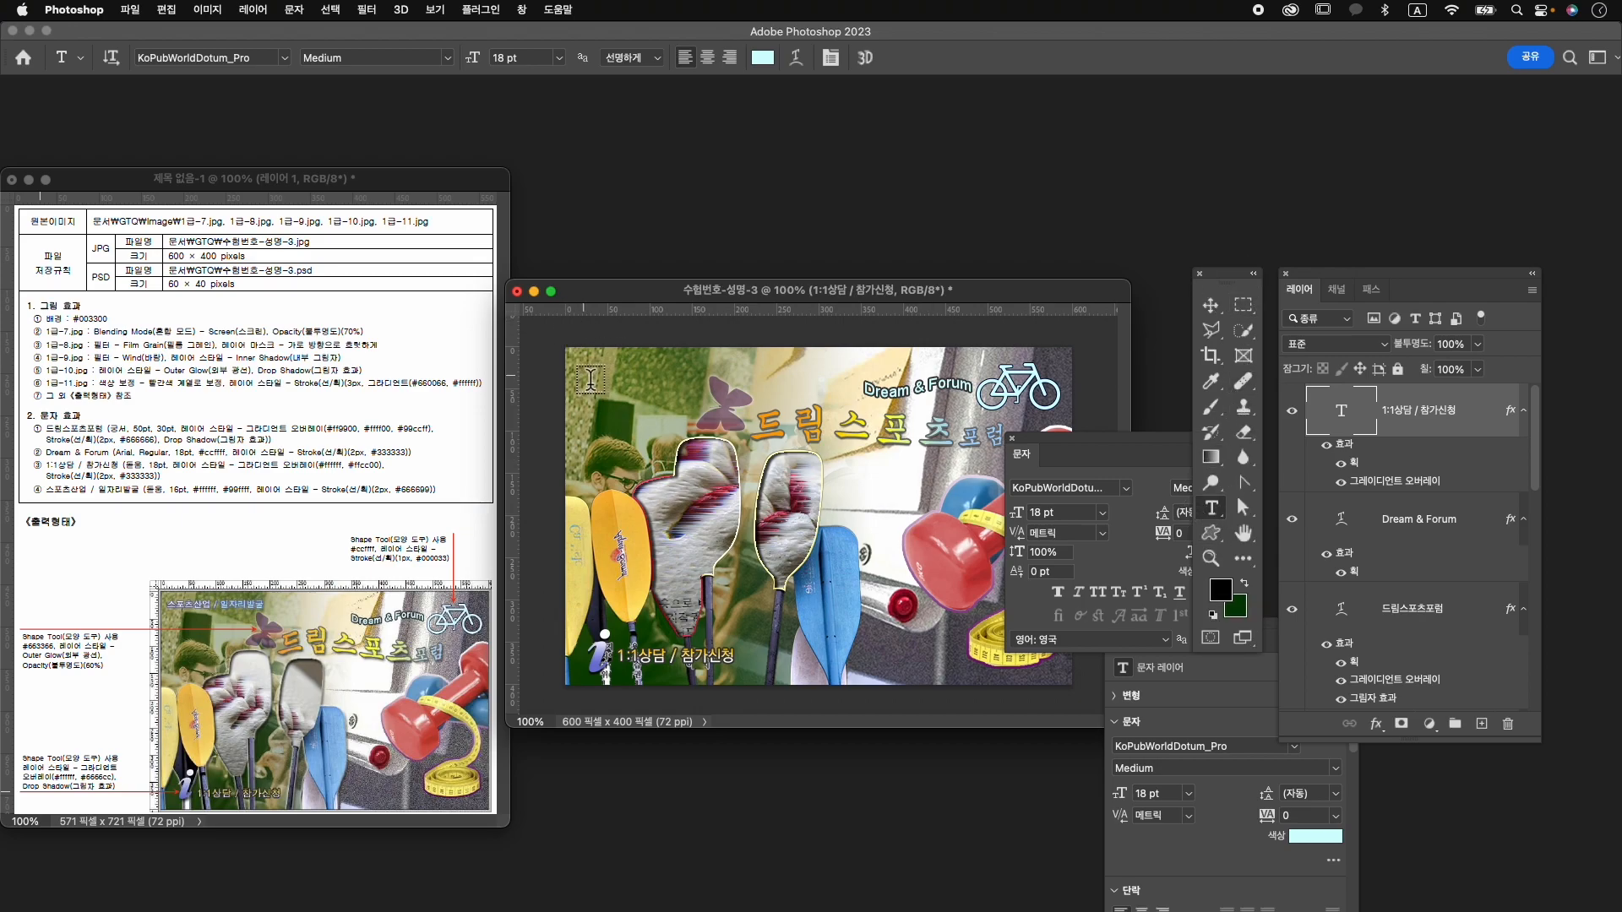
left_click(584, 373)
key("ctrl+space")
type("스포")
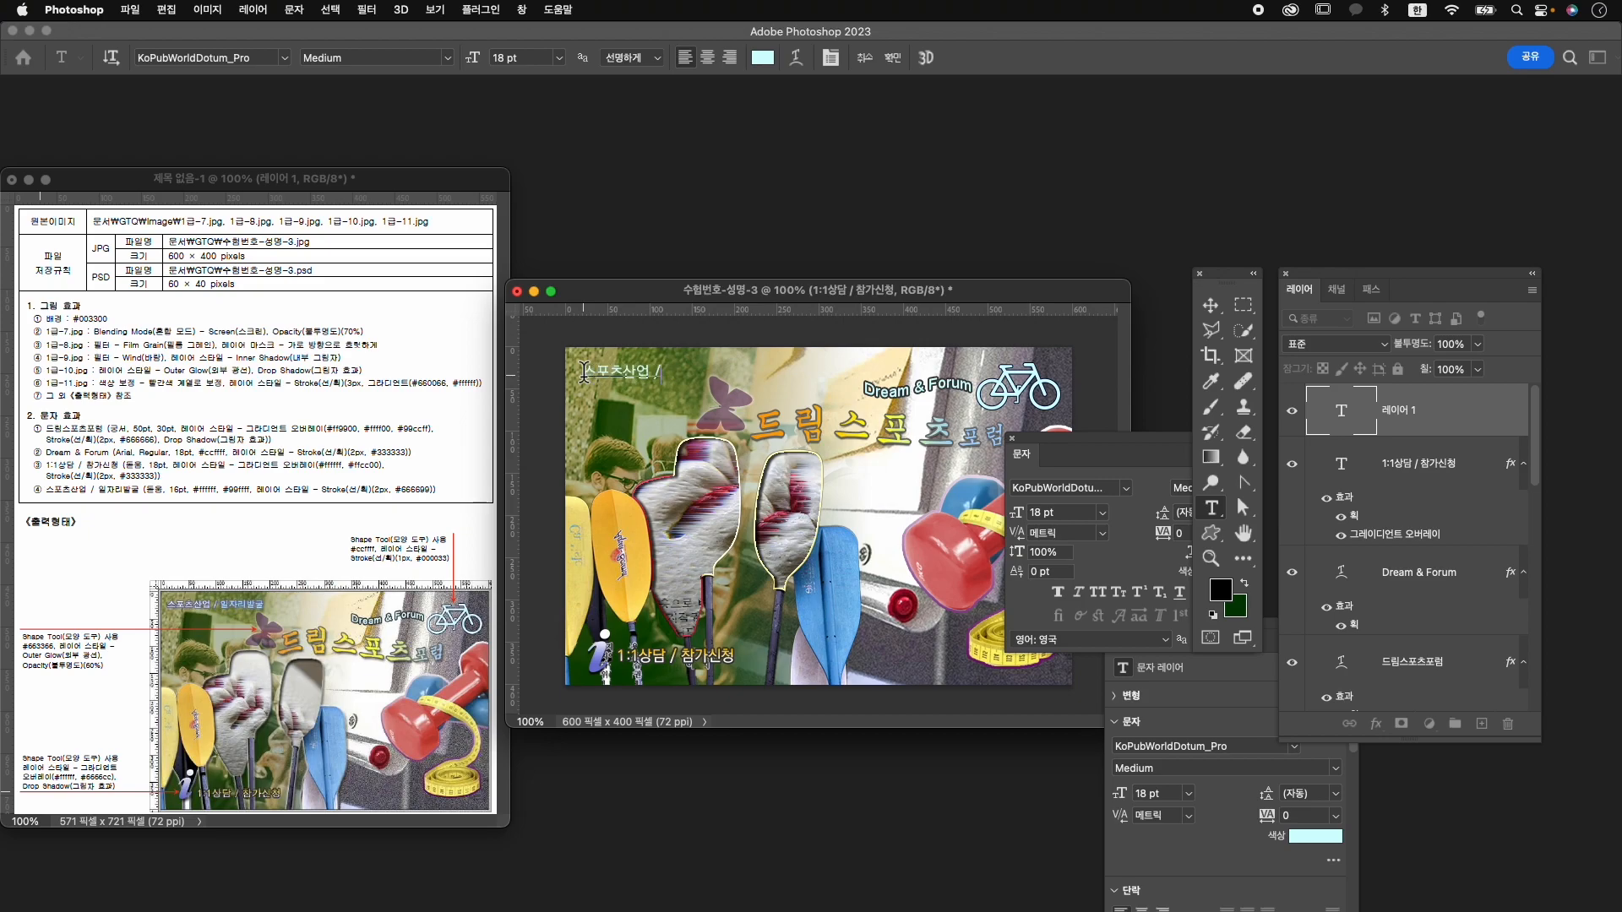
type("츠산업 / 일자리발굴")
Set the whole "스포츠산업 / 일자리발굴" text to 16 pt and colour it white.
key("ctrl+a")
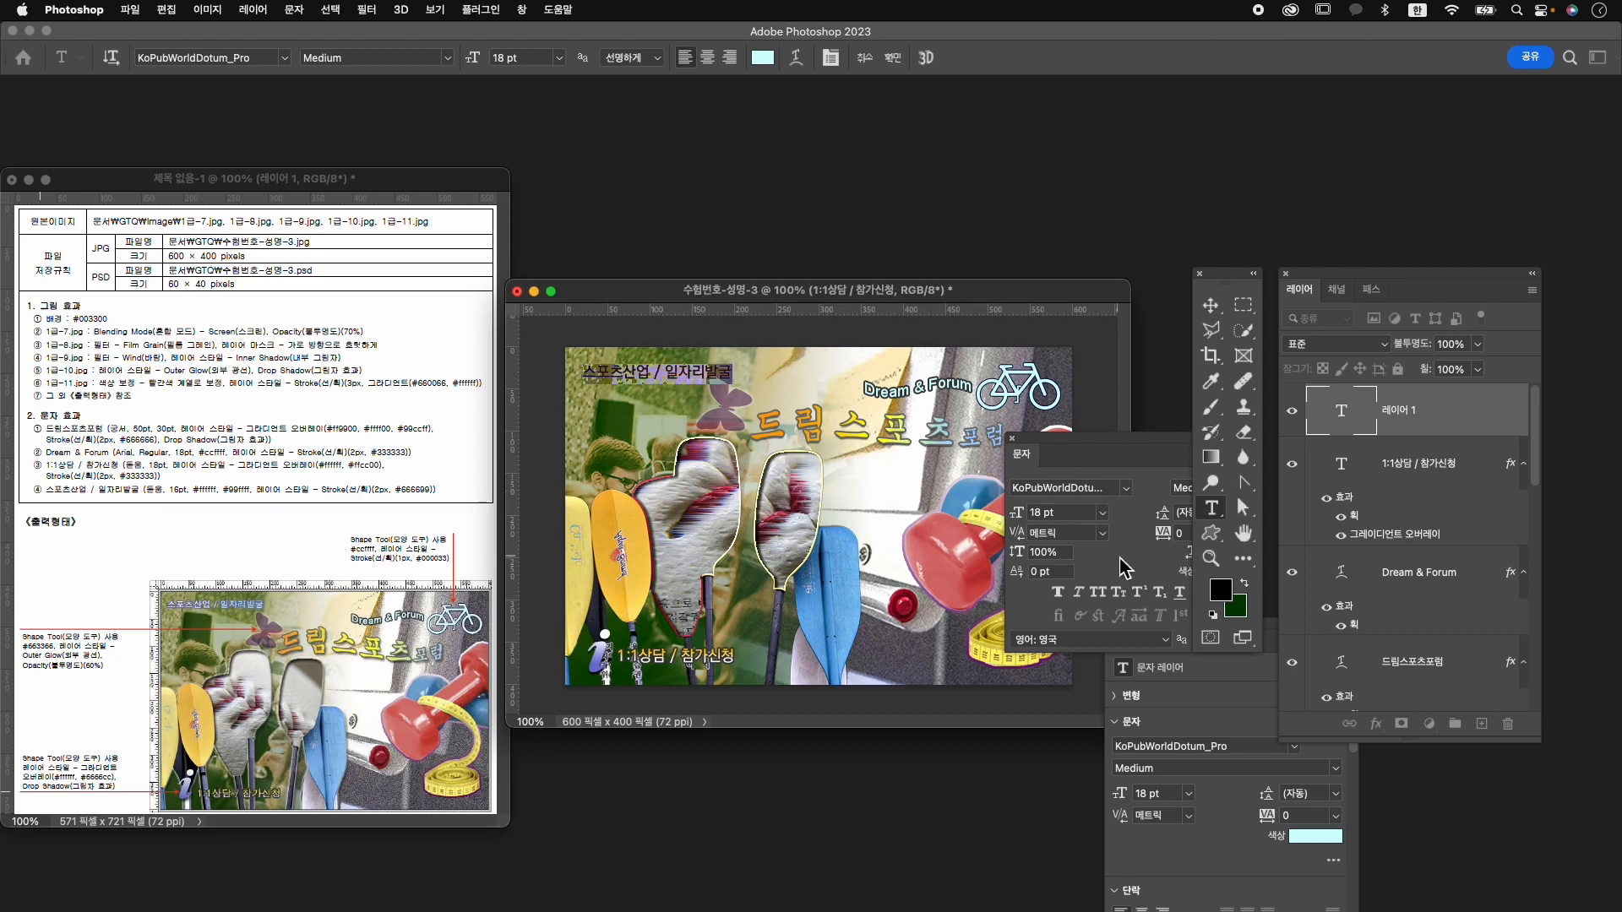
left_click(1131, 456)
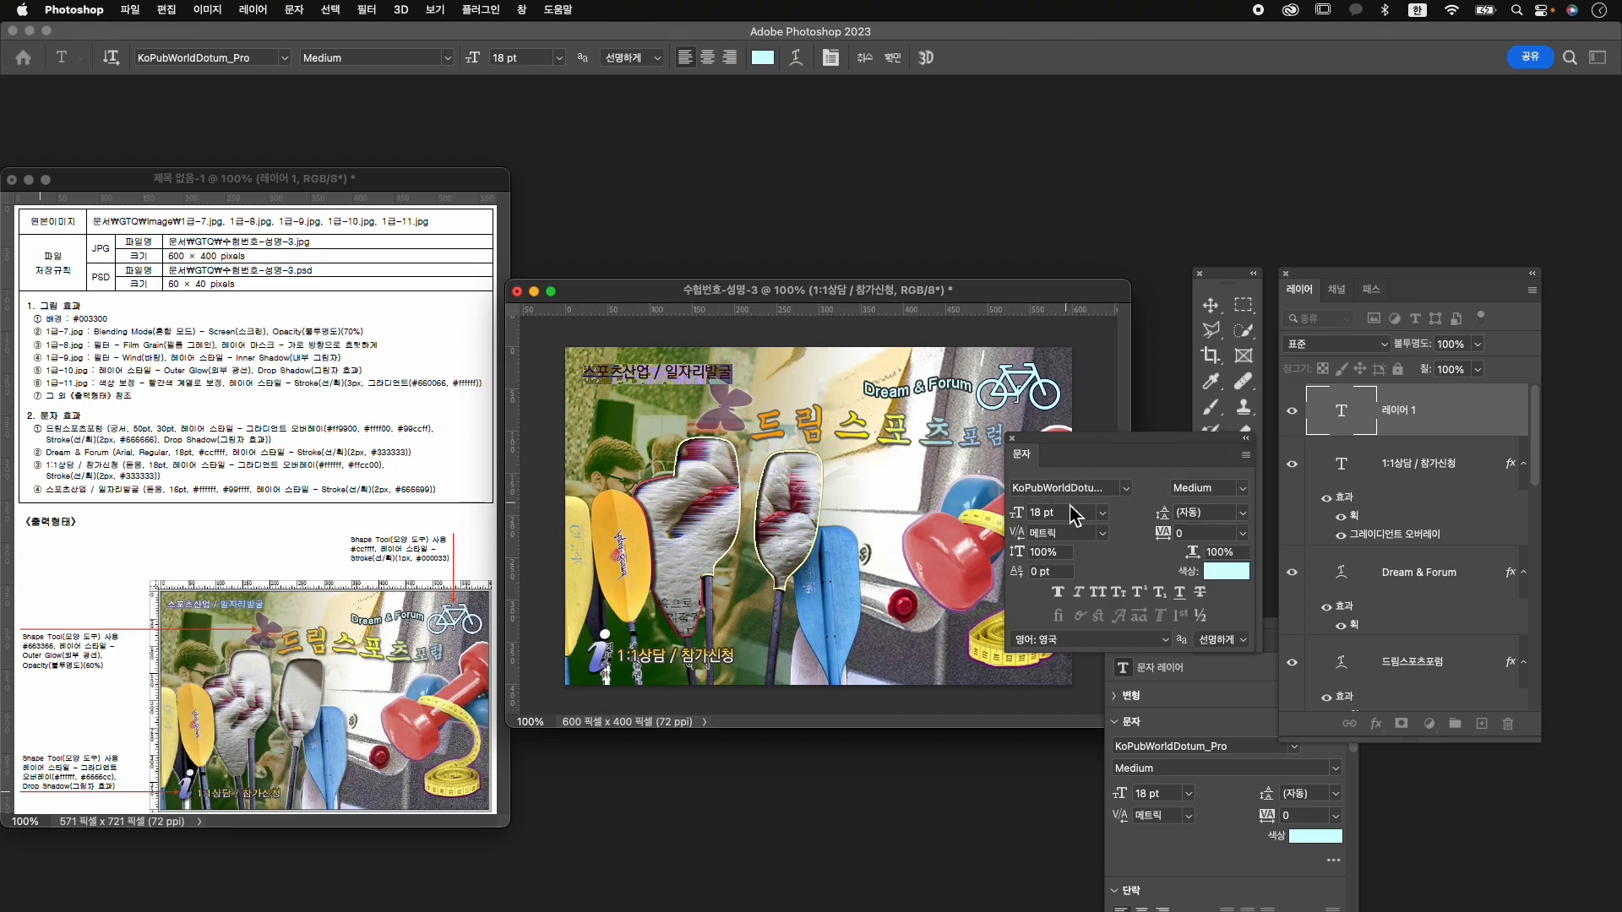
left_click(1051, 512)
type("16")
key("Return")
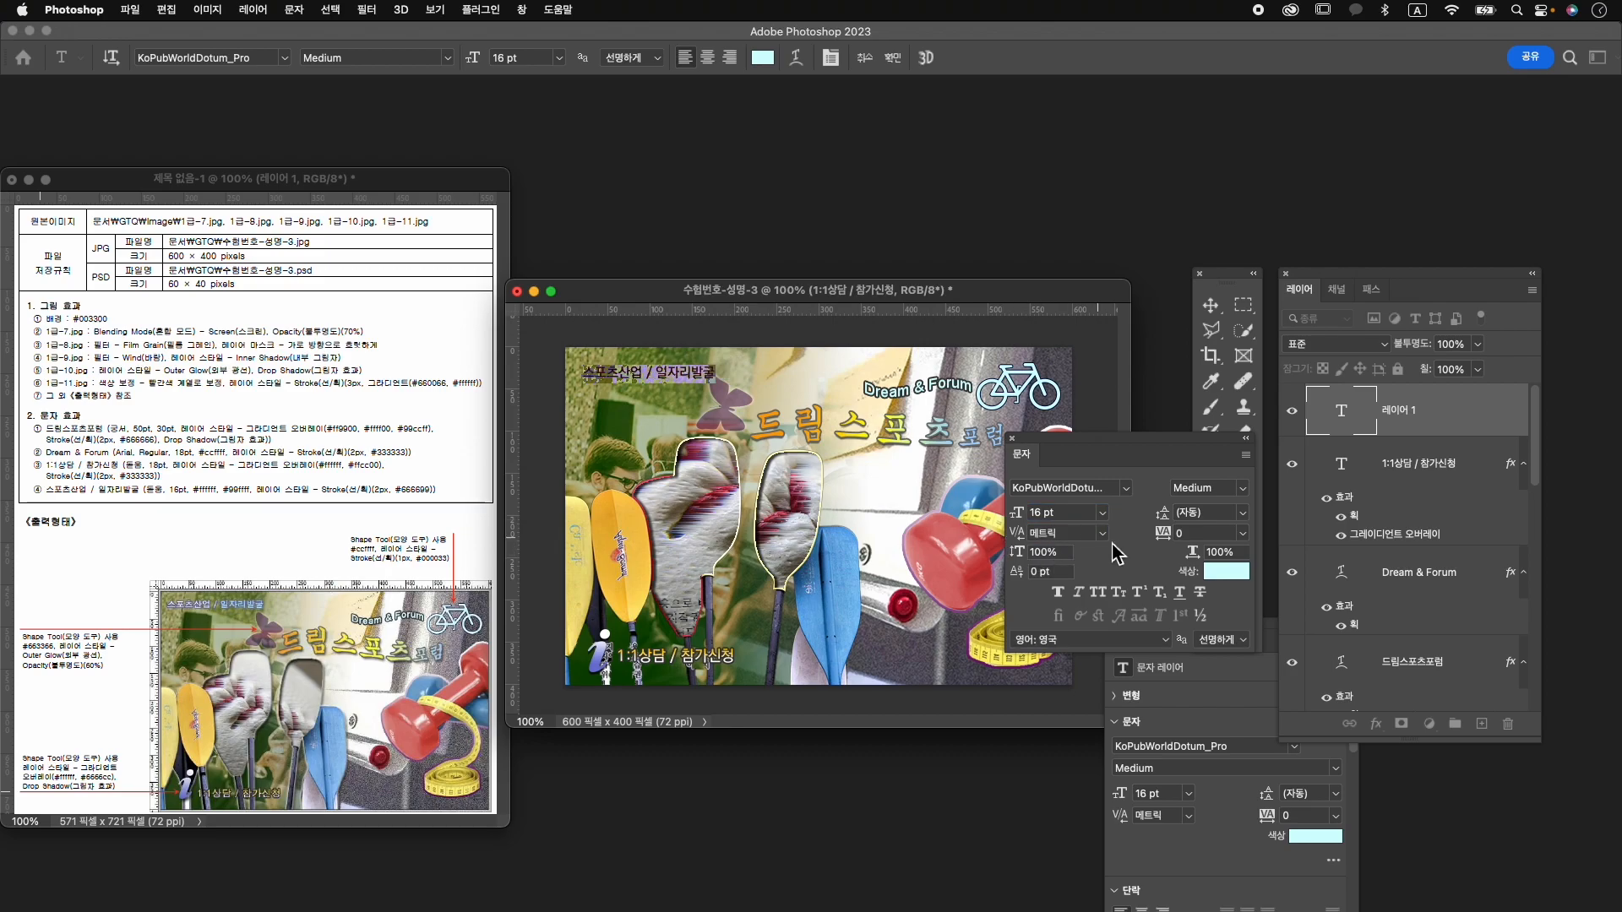
left_click(1226, 571)
left_click_drag(824, 427, 748, 359)
left_click(1146, 381)
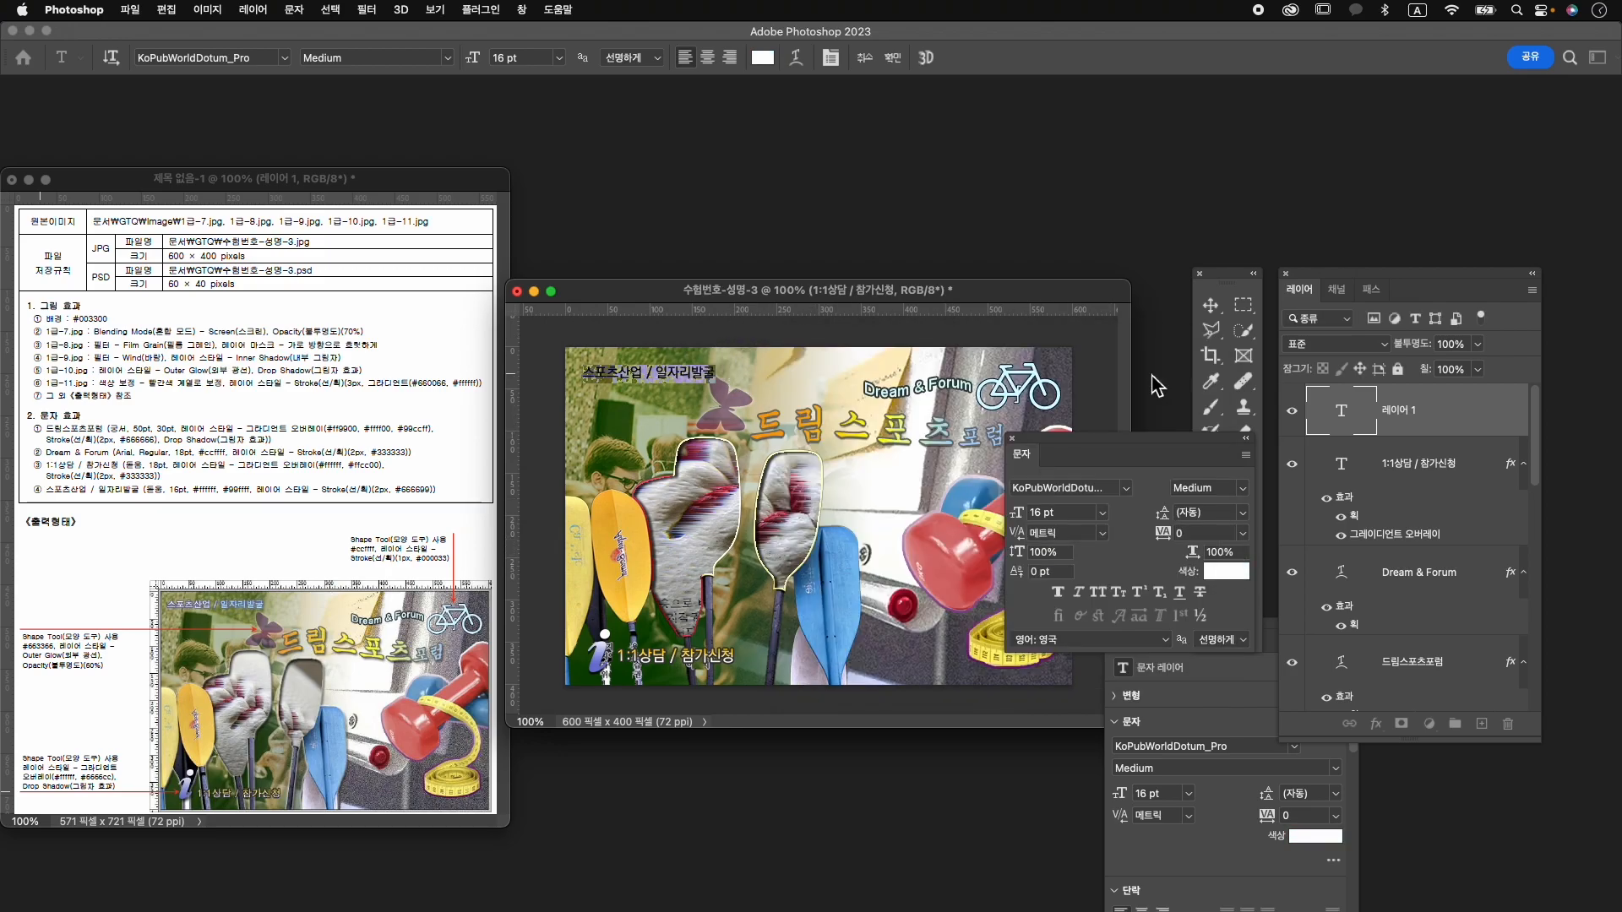
left_click(897, 61)
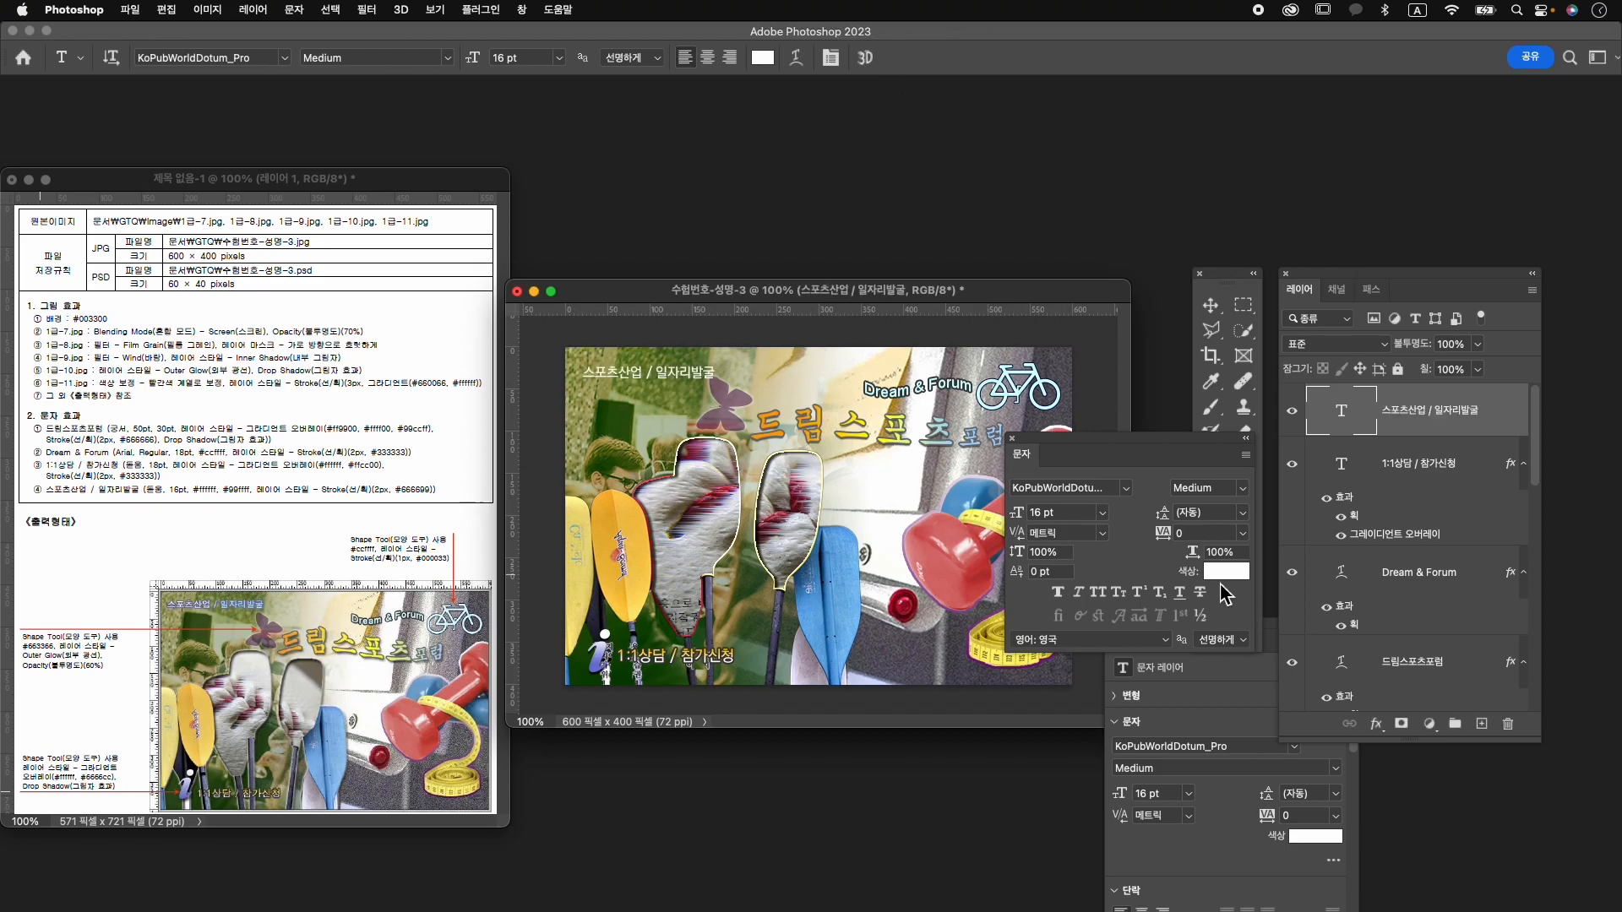
Add a 2 px outside stroke in #666699 to the "스포츠산업 / 일자리발굴" text.
left_click(1379, 726)
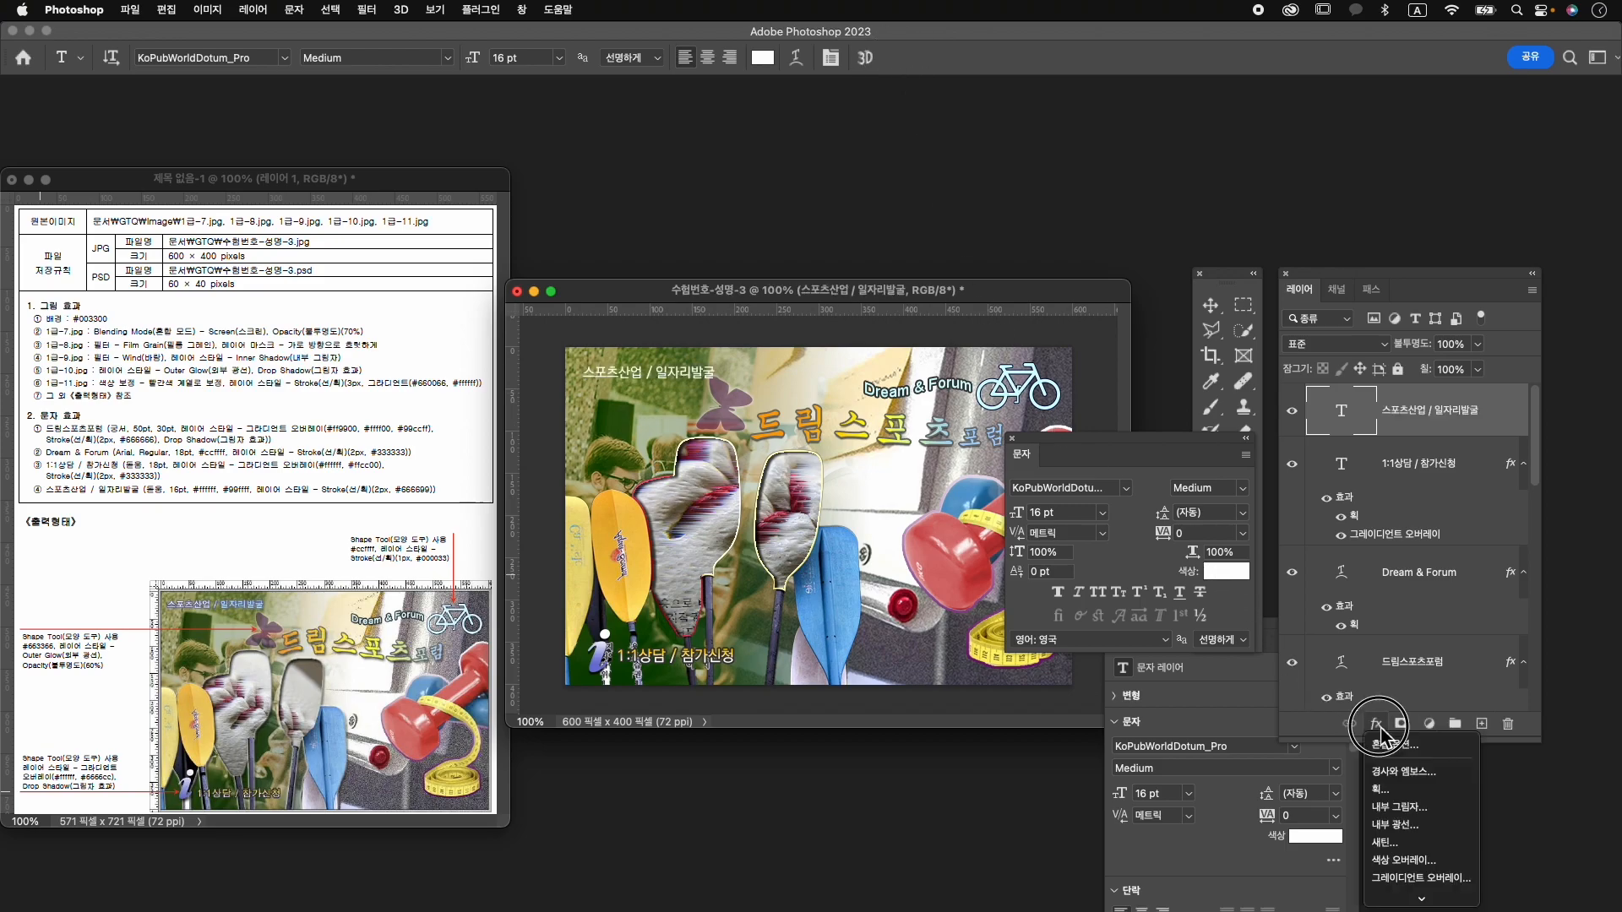
left_click(1399, 789)
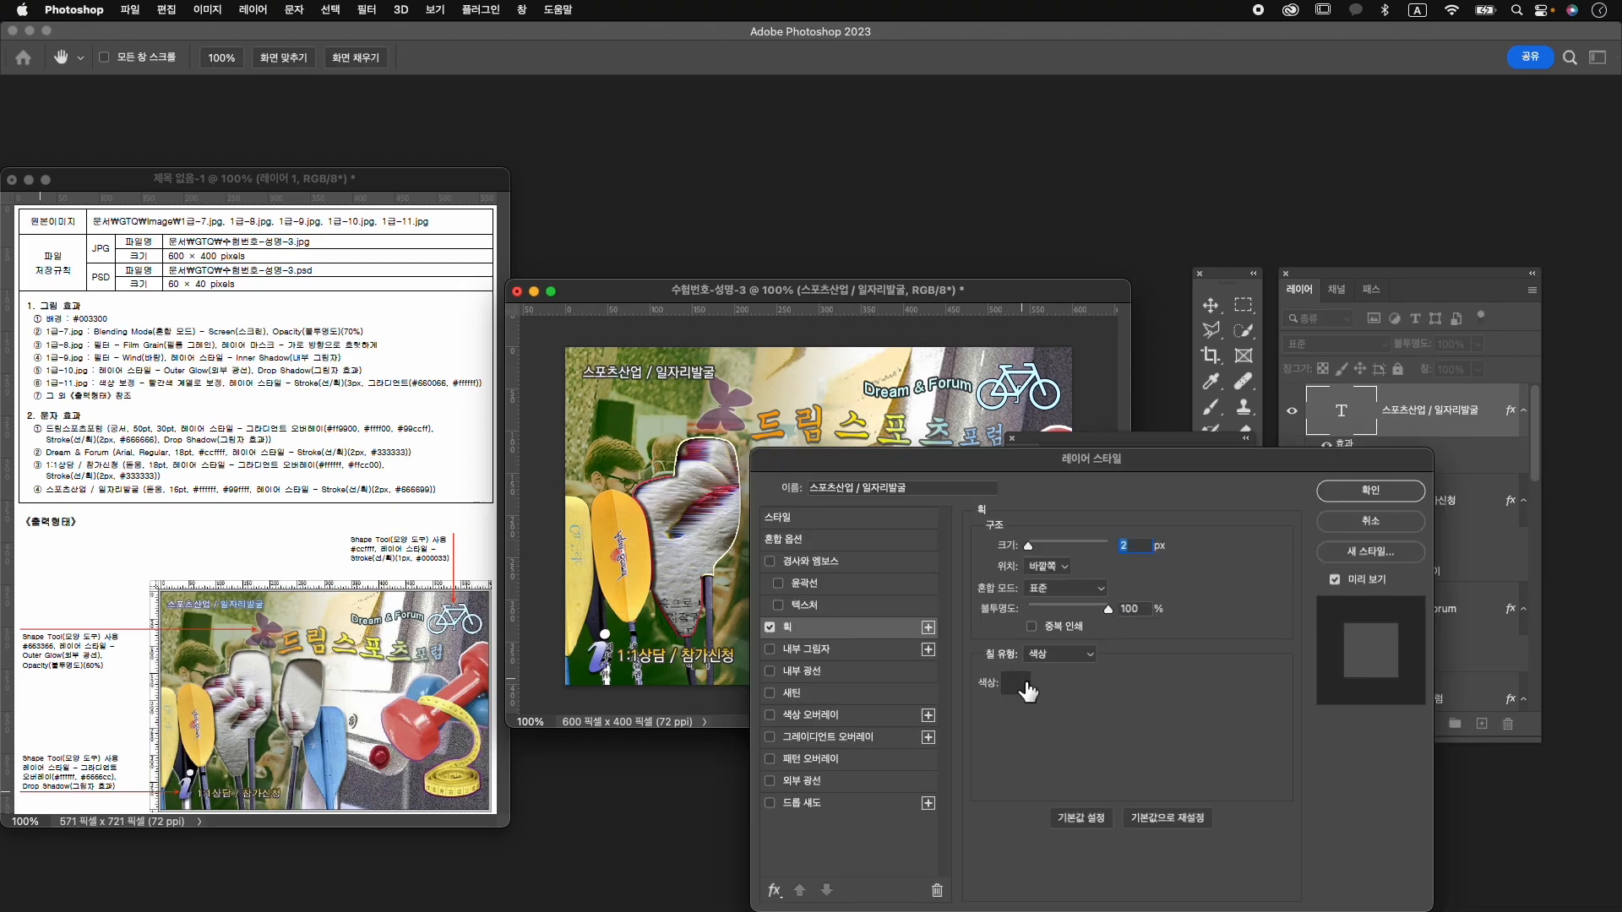
left_click(1016, 684)
type("66")
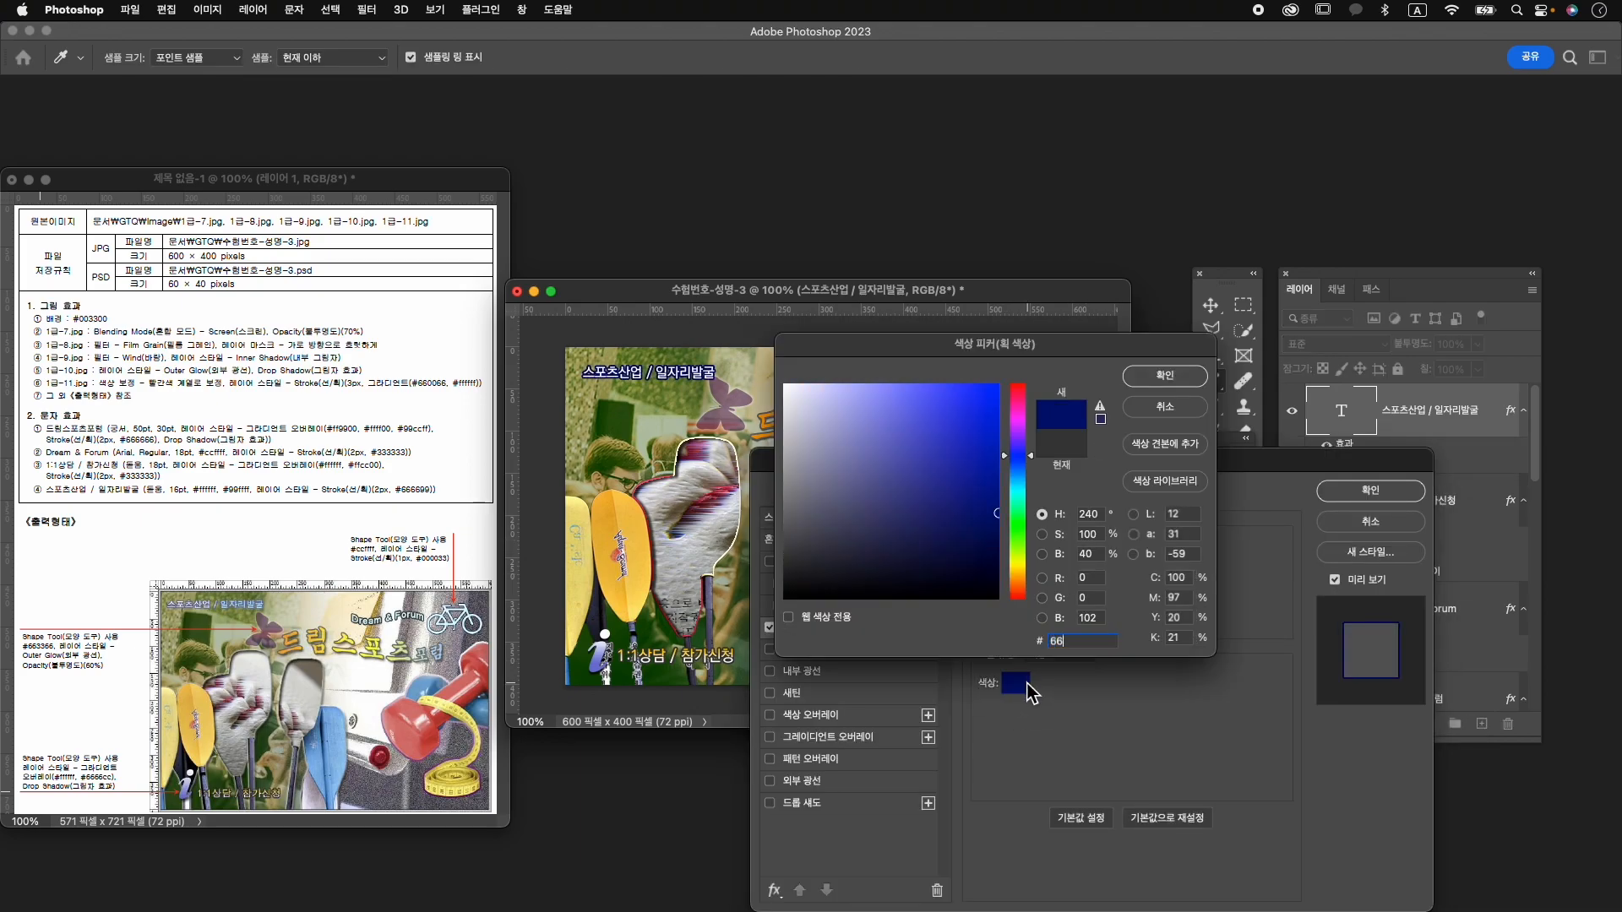
type("6699")
key("Return")
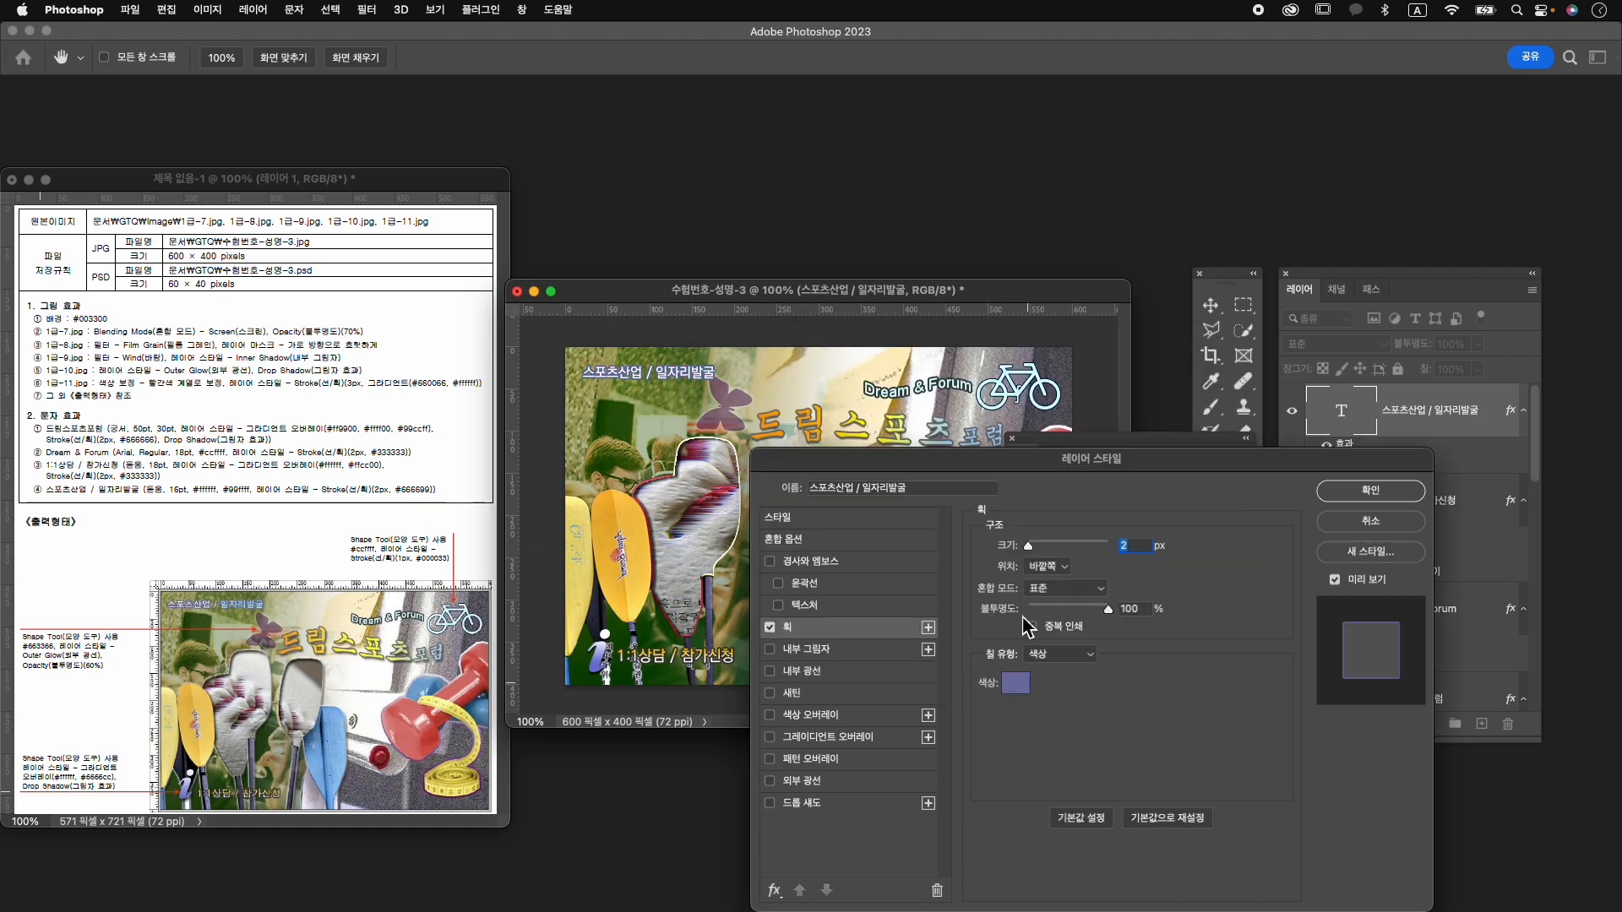
left_click(1370, 490)
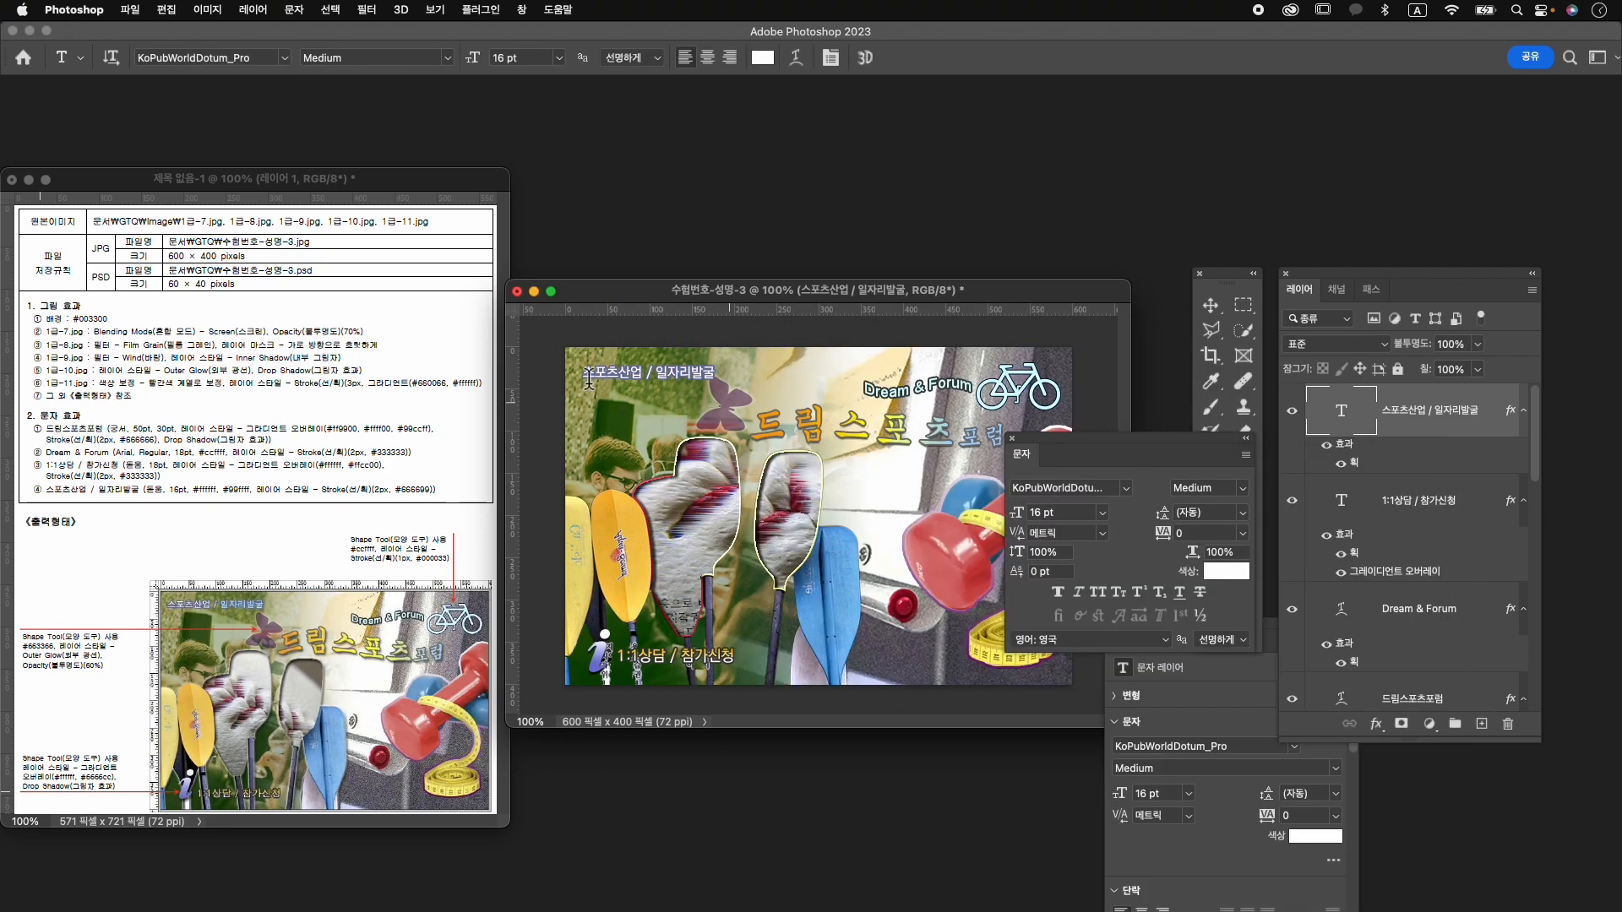
Nudge the "스포츠산업 / 일자리발굴" text about 9 px left and 5 px up, and close the character settings.
key("super+t")
key("Up")
key("Up")
key("Up")
key("Up")
key("Left")
key("Left")
key("Left")
key("Left")
key("Left")
key("Left")
key("Left")
key("Left")
key("Left")
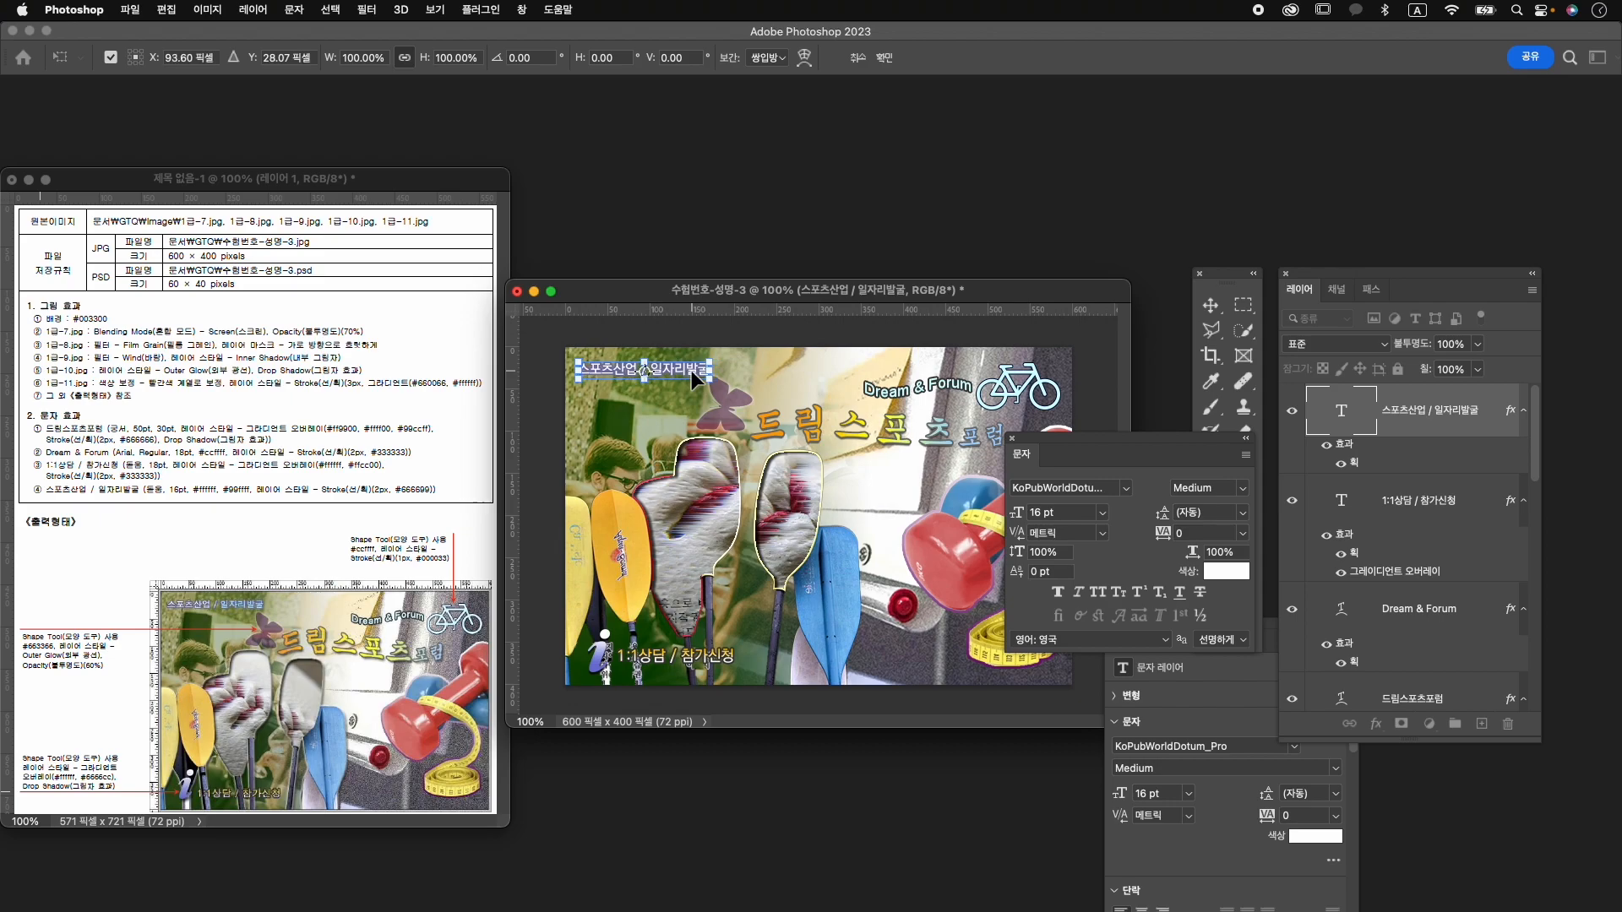
key("Up")
key("Return")
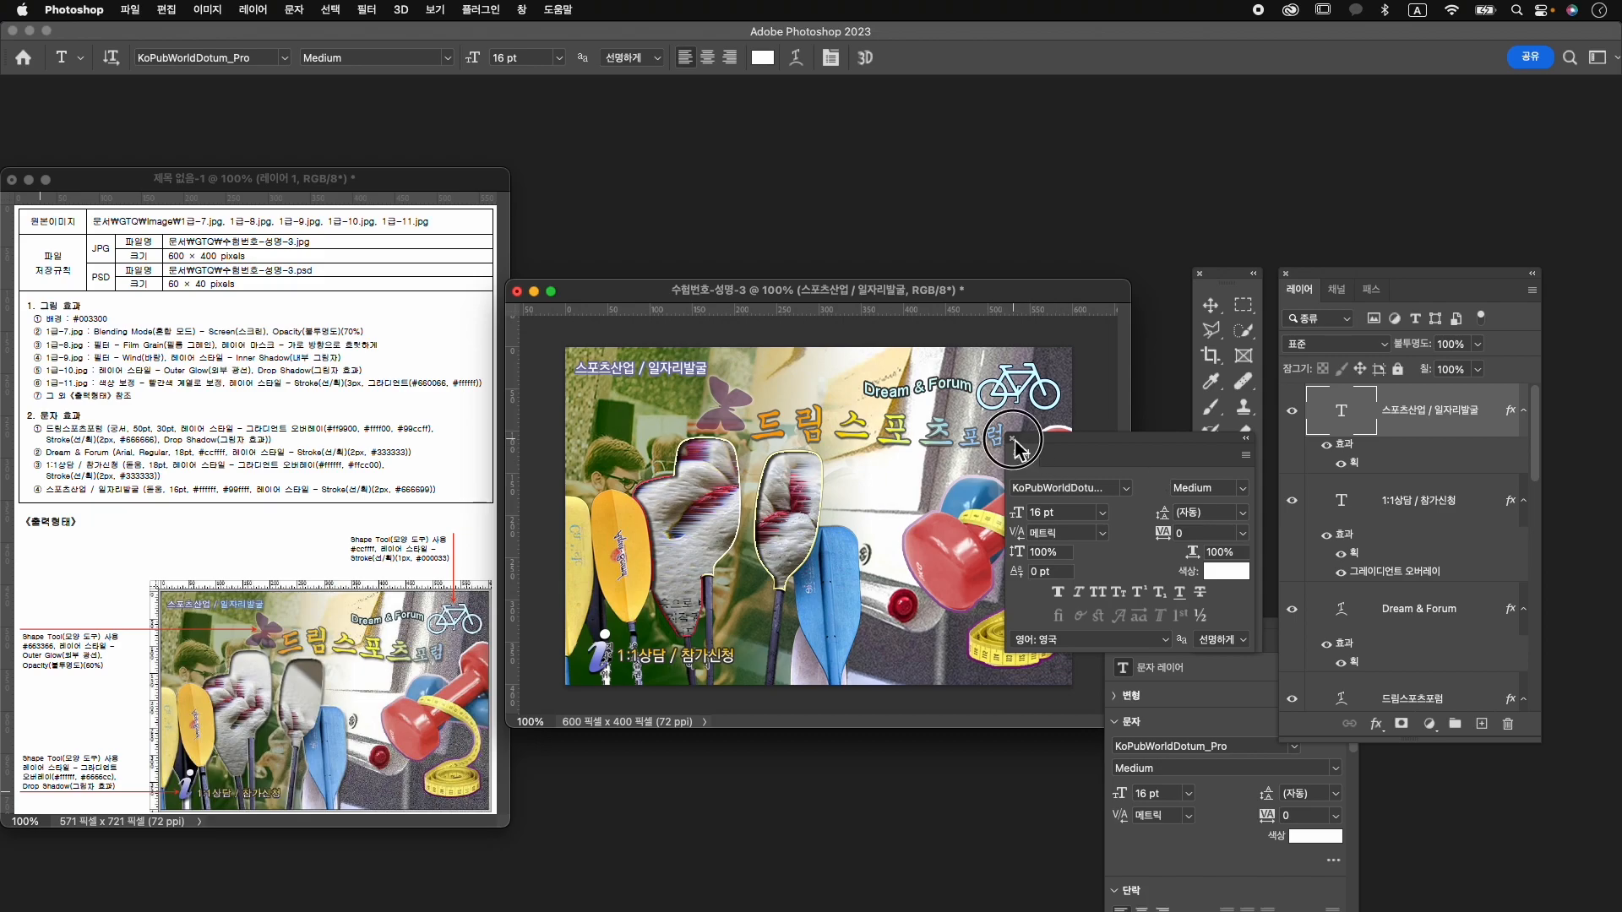
left_click(1012, 438)
left_click(1113, 623)
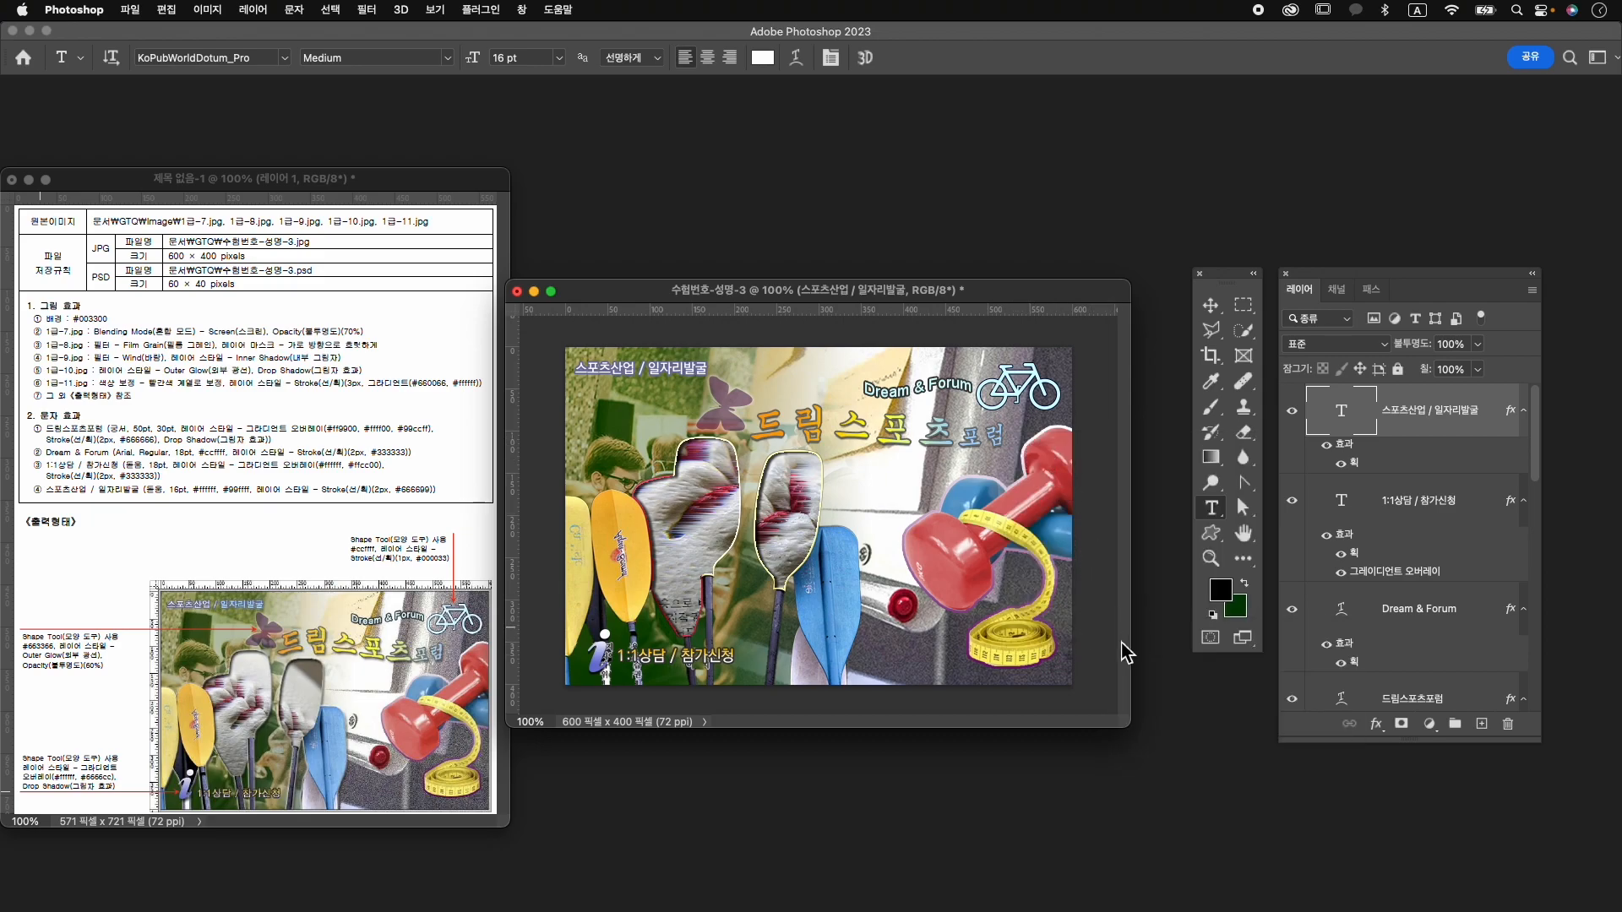
Scale the bicycle shape in the poster's upper-right corner down to about 84% width and 85% height.
key("v")
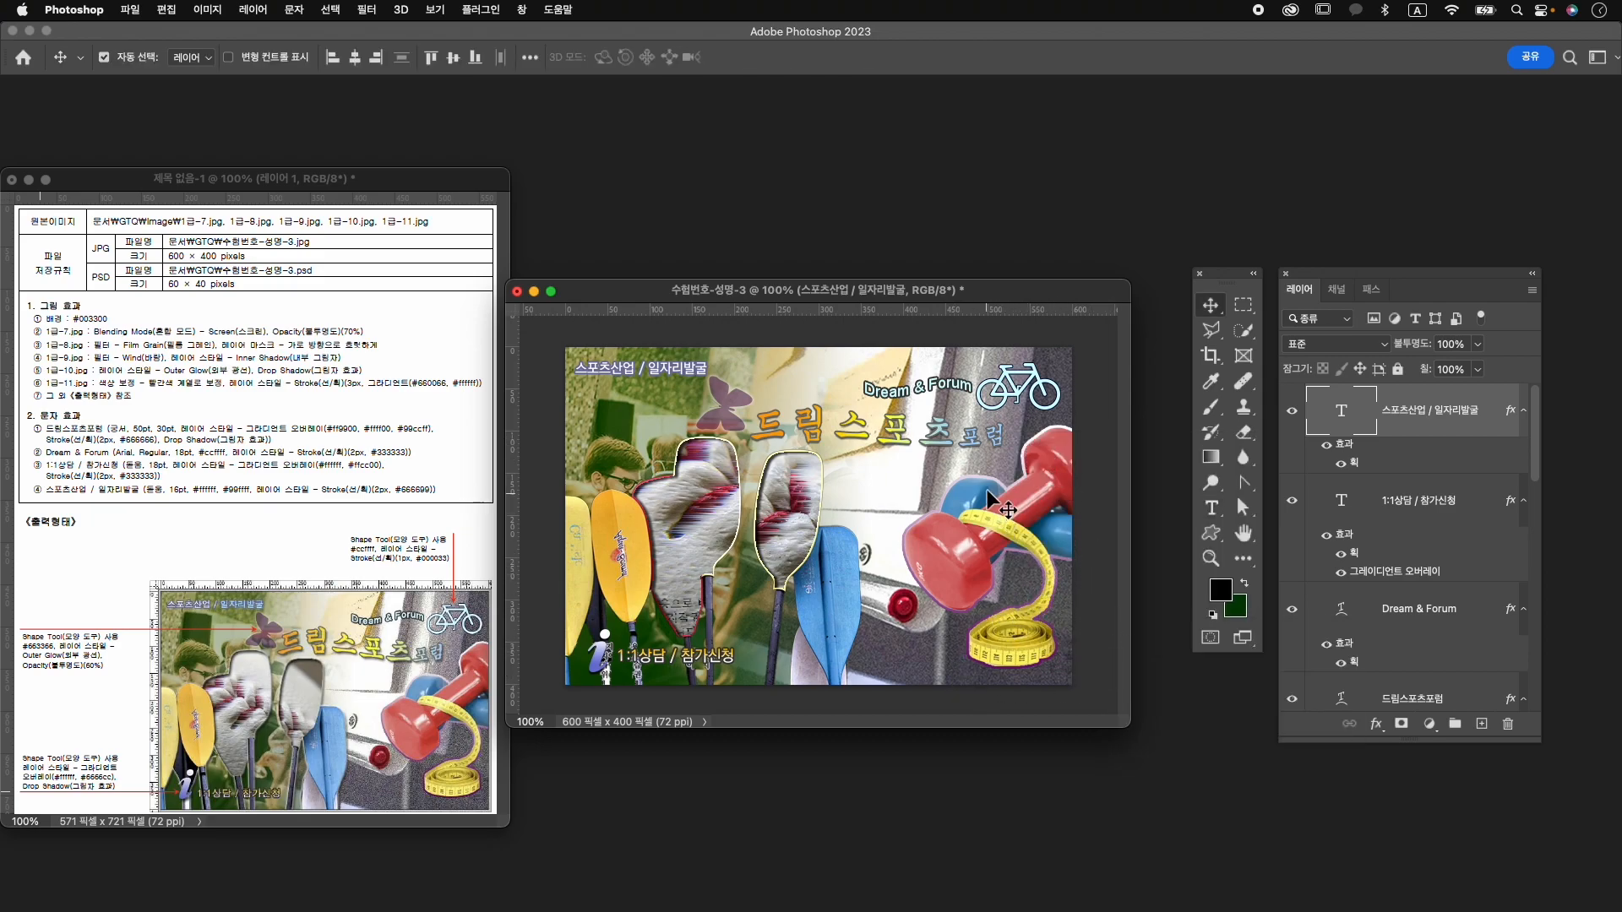
left_click(1032, 397)
key("super+t")
left_click_drag(977, 410, 1043, 413)
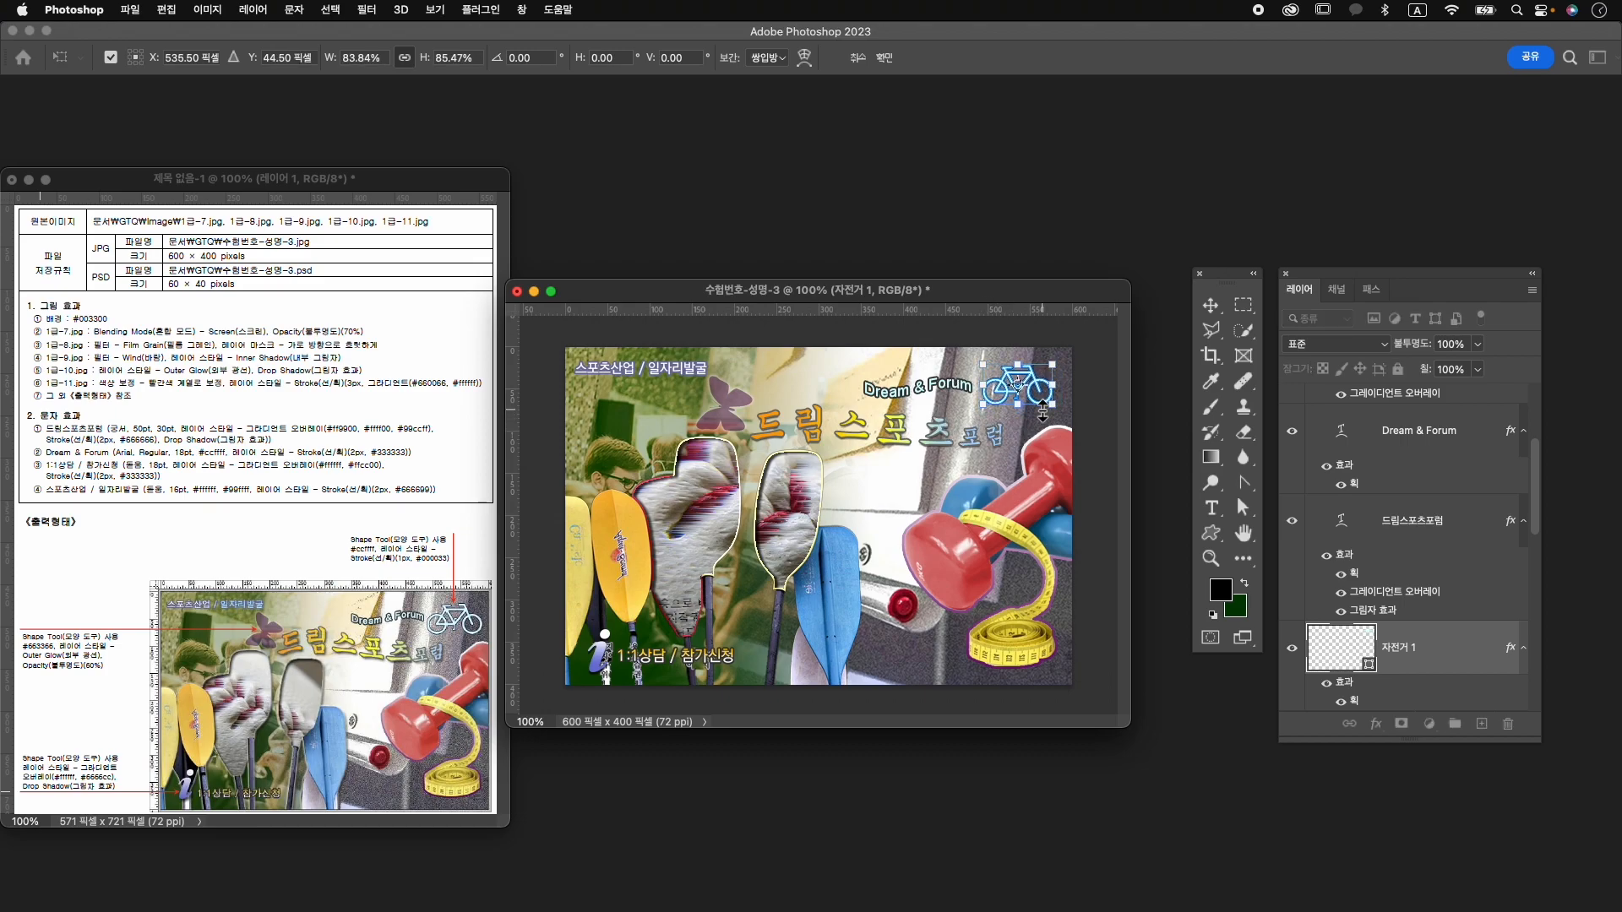
key("Return")
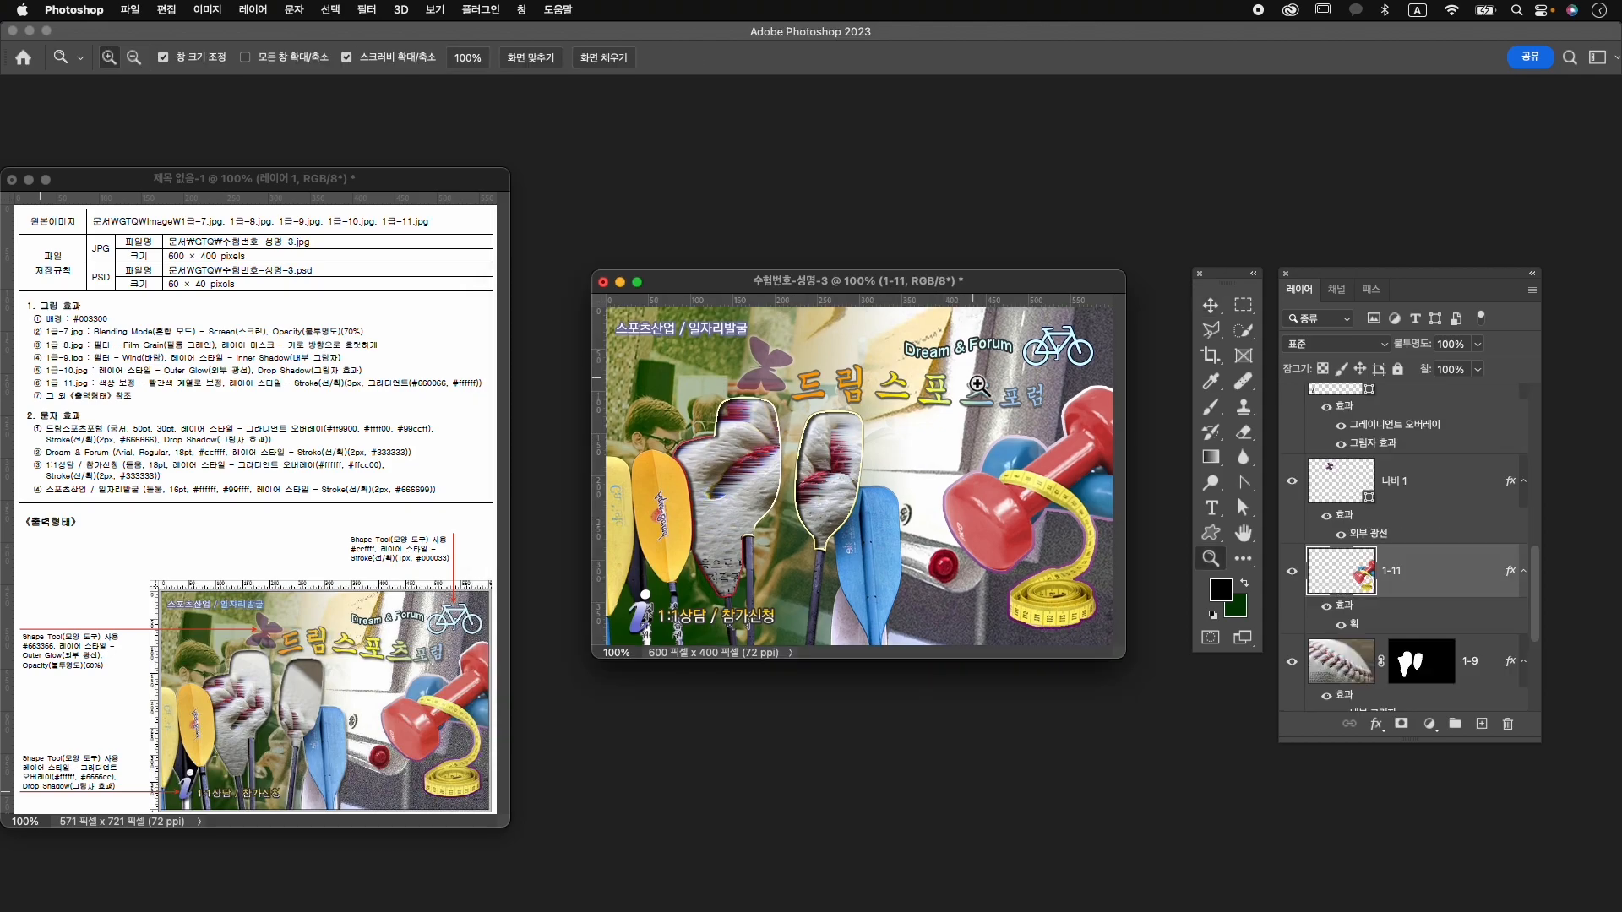
Export the 600 × 400 px poster for the web as the JPEG 수험번호-성명-3.jpg in the GTQ folder.
key("v")
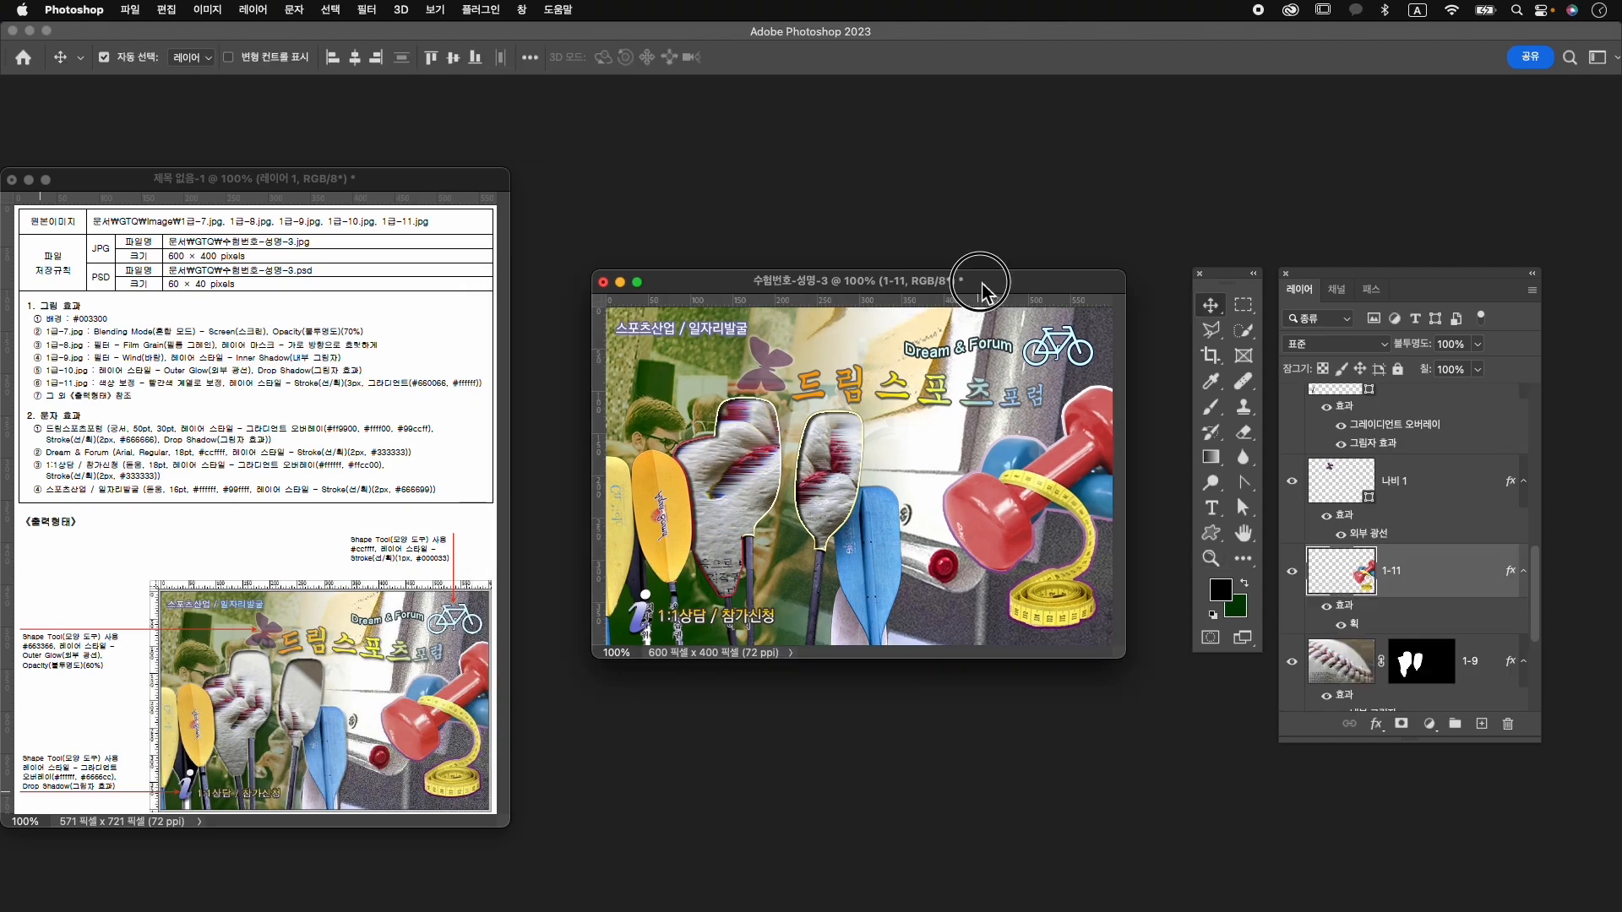
left_click_drag(978, 282, 979, 293)
left_click_drag(1132, 668, 1197, 730)
left_click_drag(1007, 291, 982, 264)
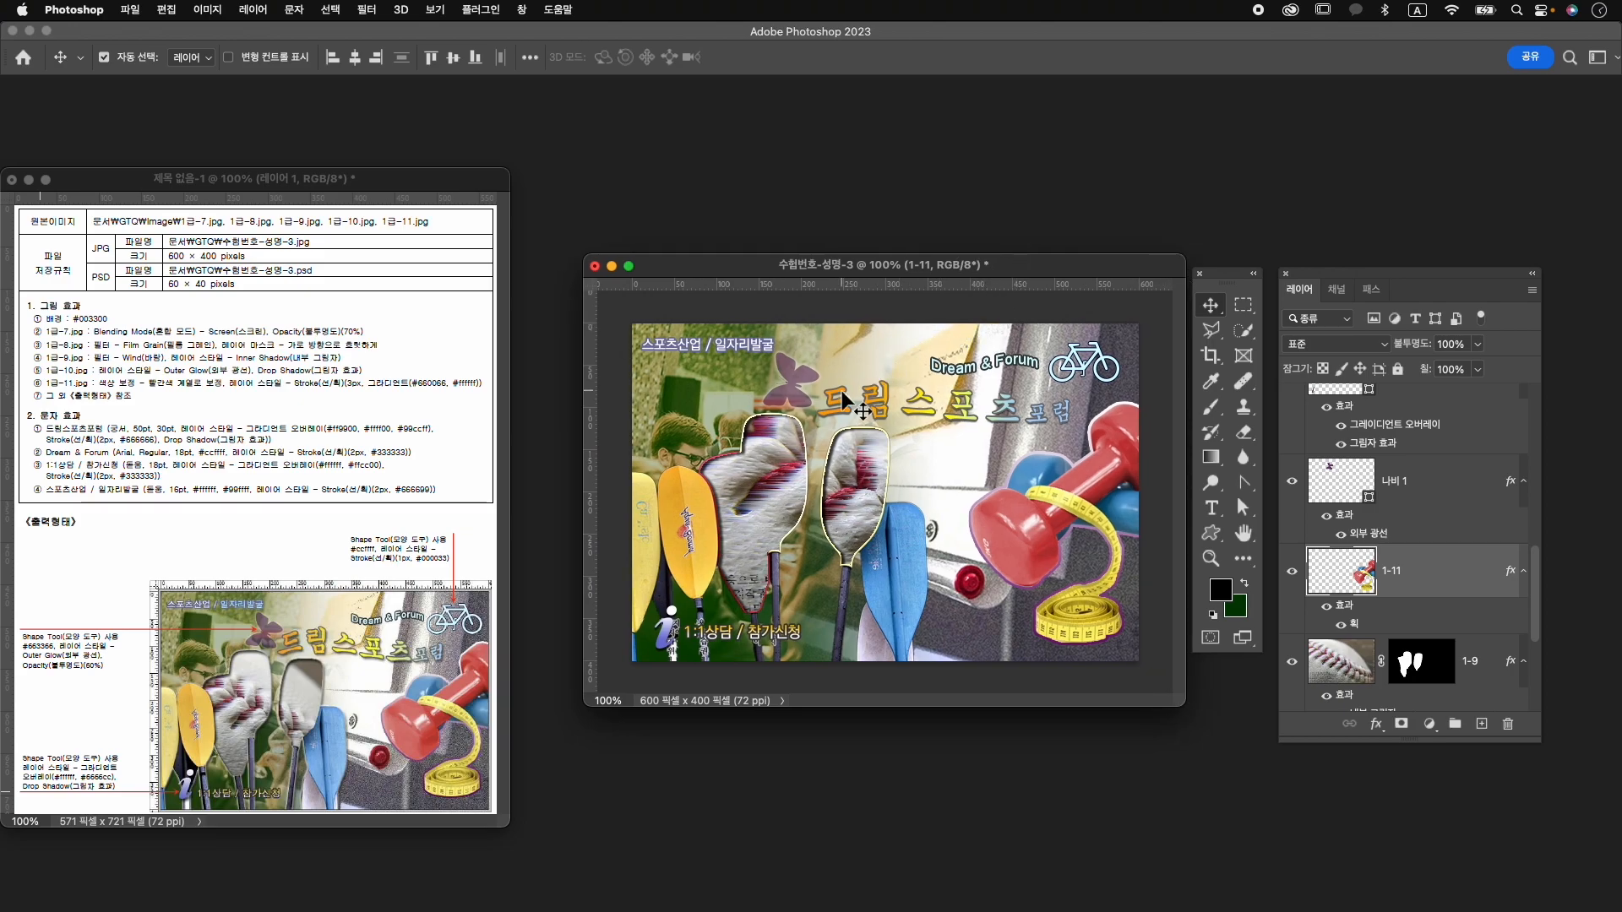
left_click(137, 10)
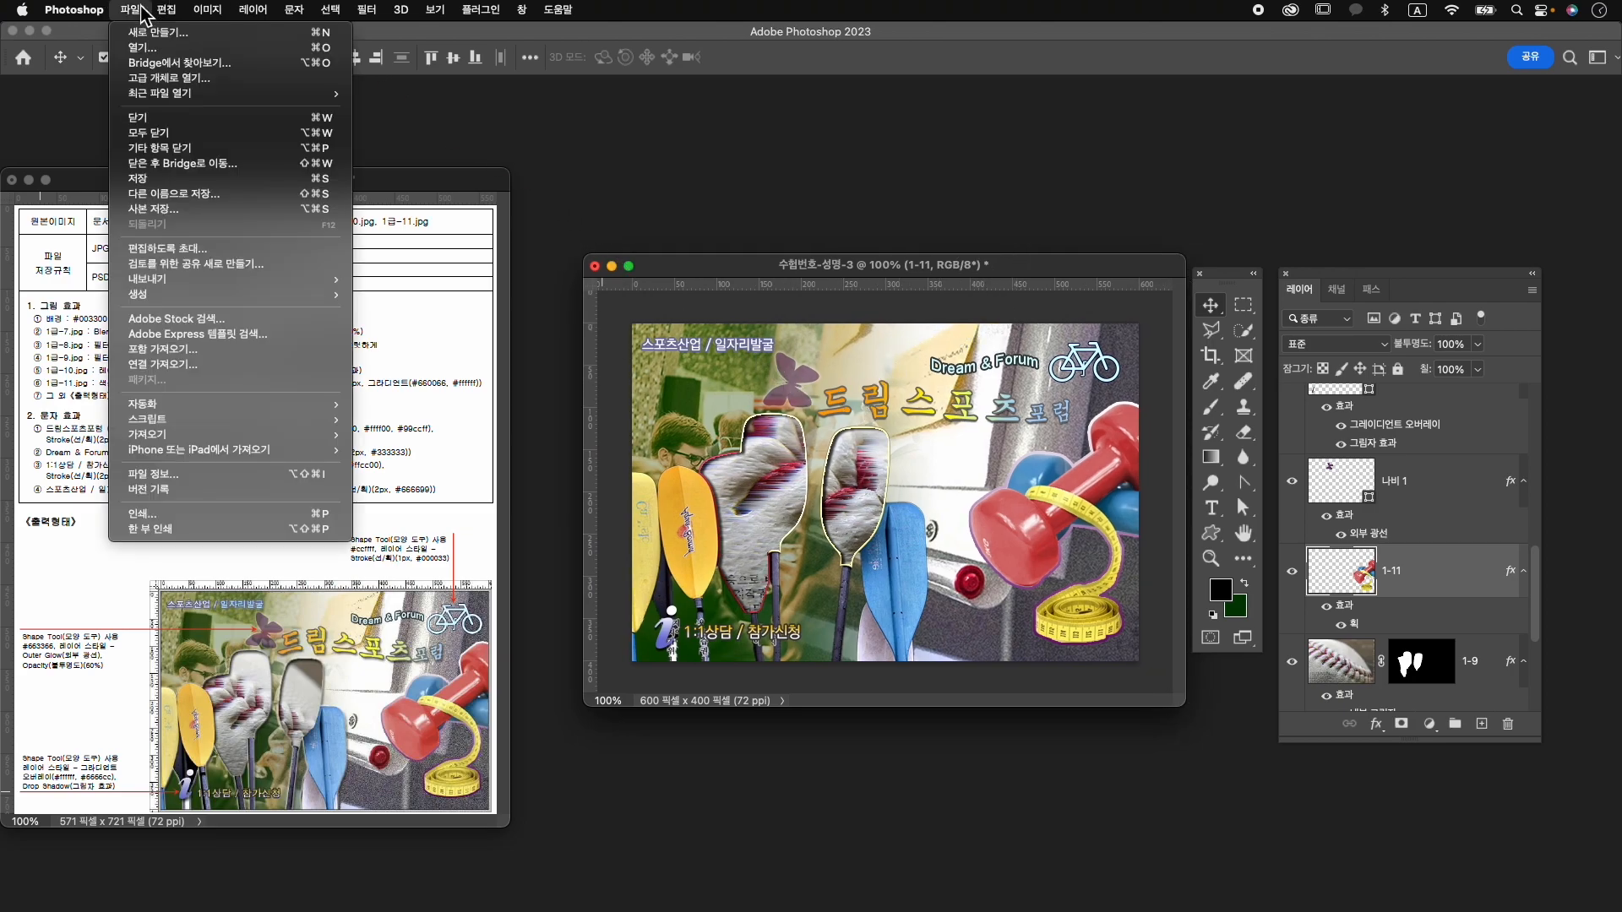
mouse_move(177, 284)
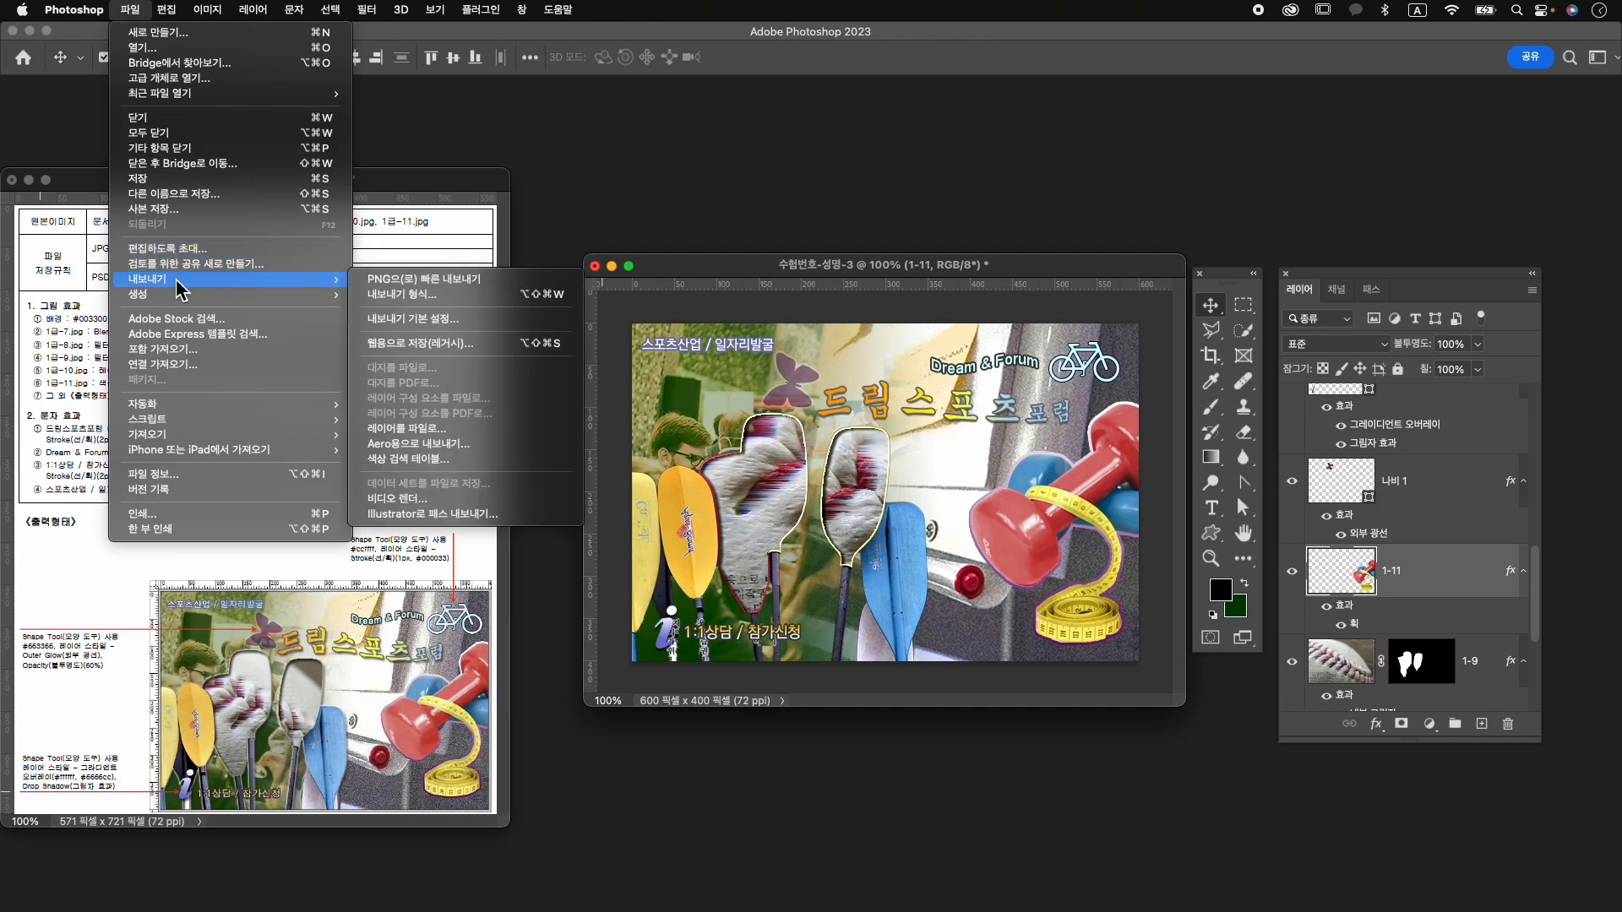
left_click(435, 344)
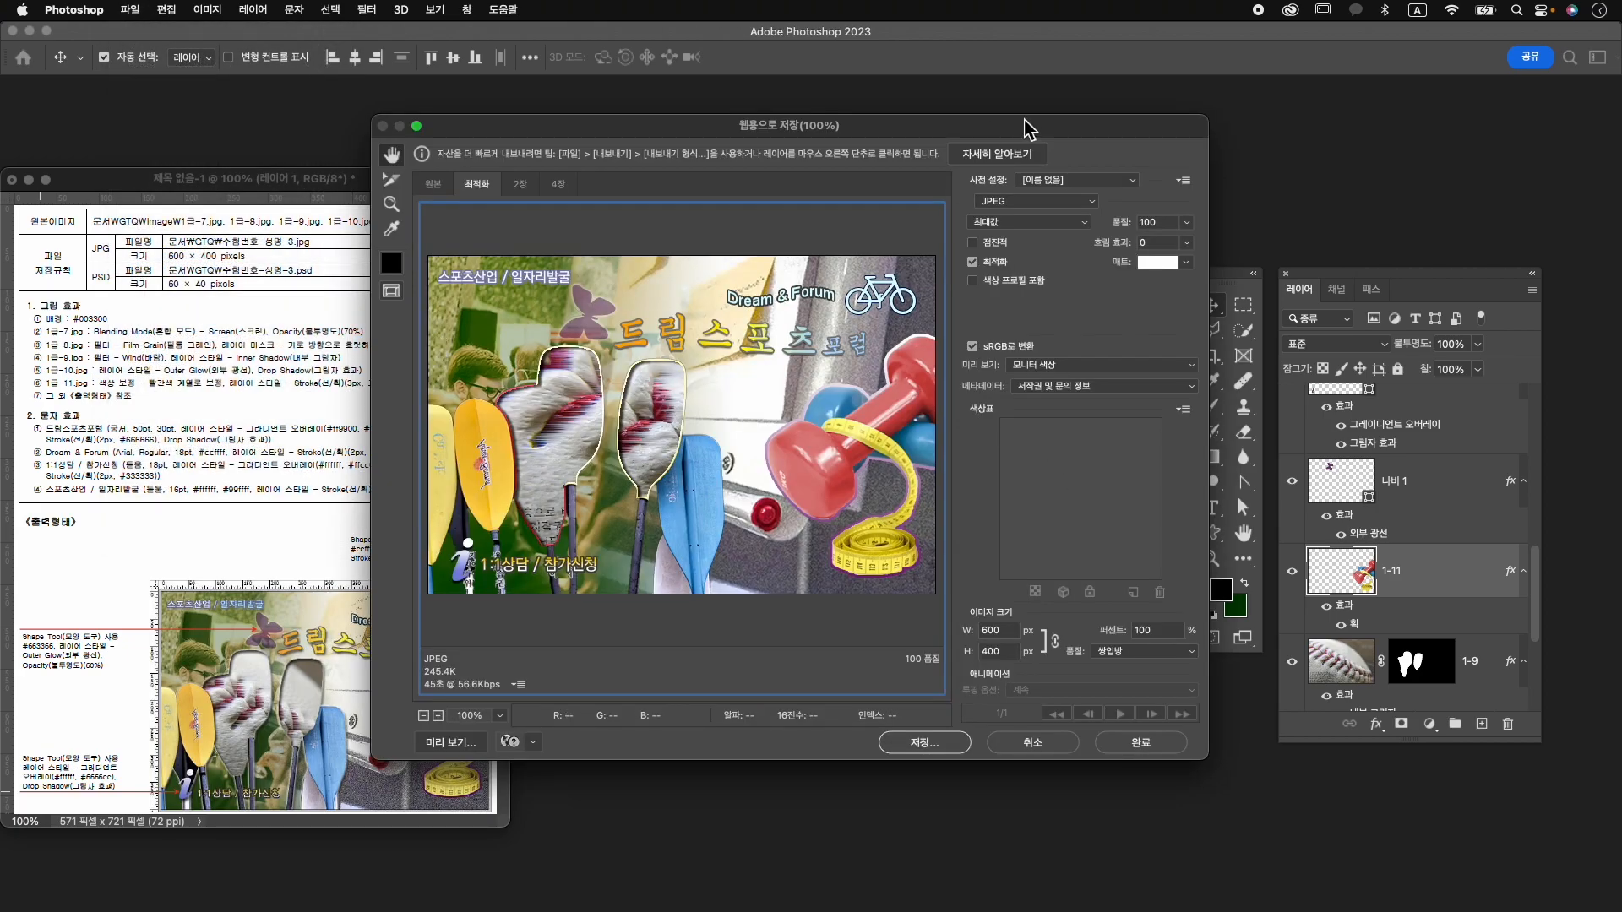
left_click(952, 751)
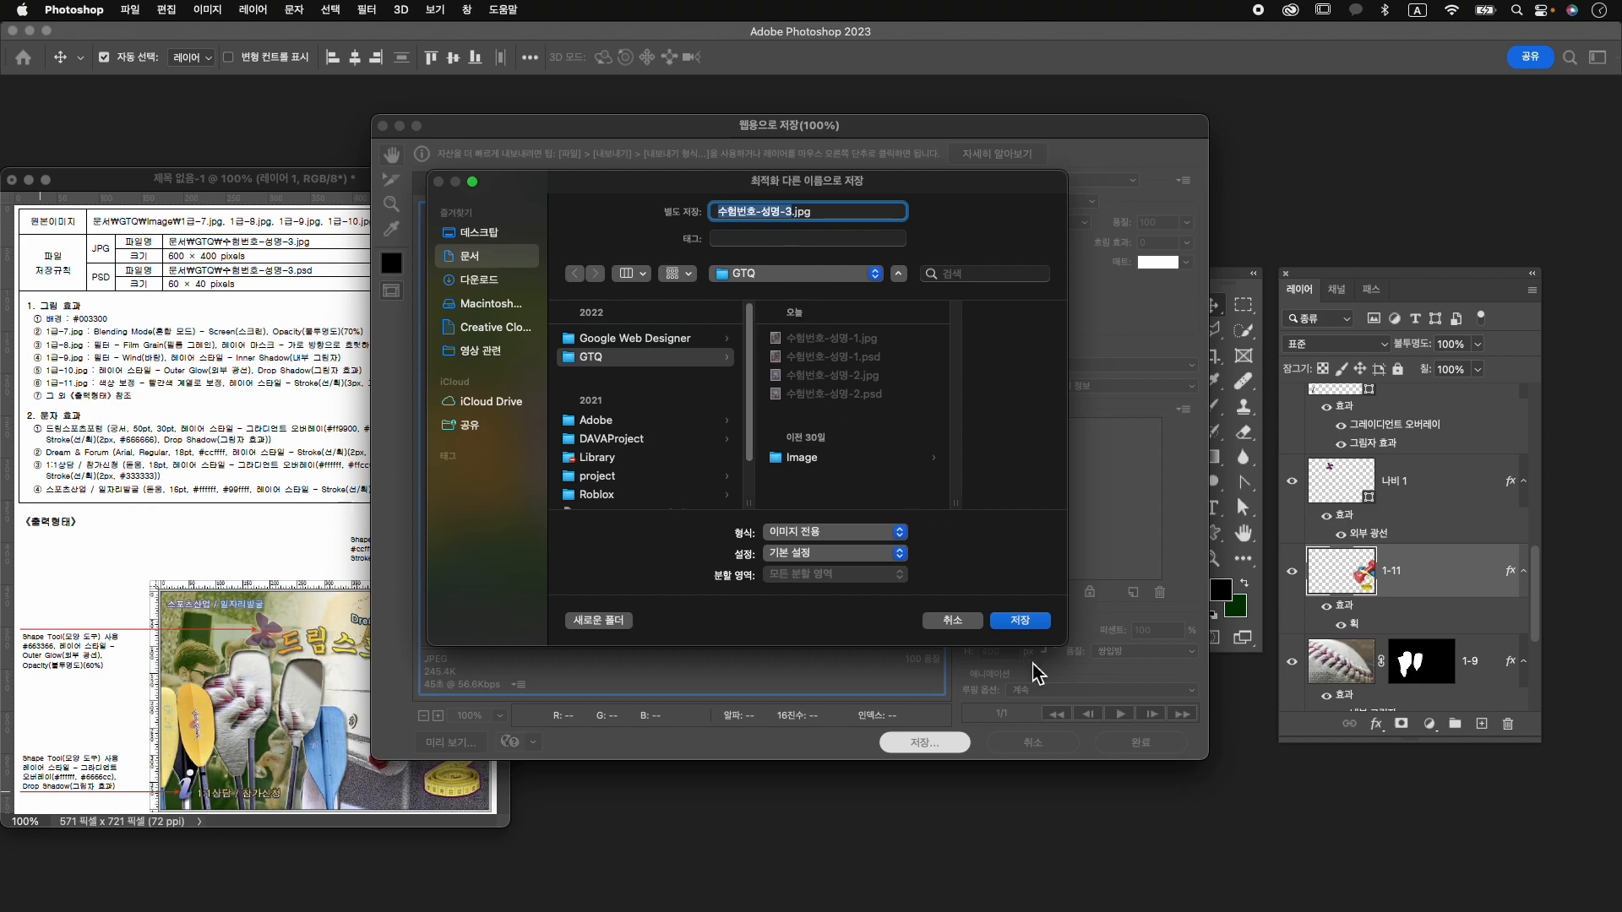
left_click(1022, 621)
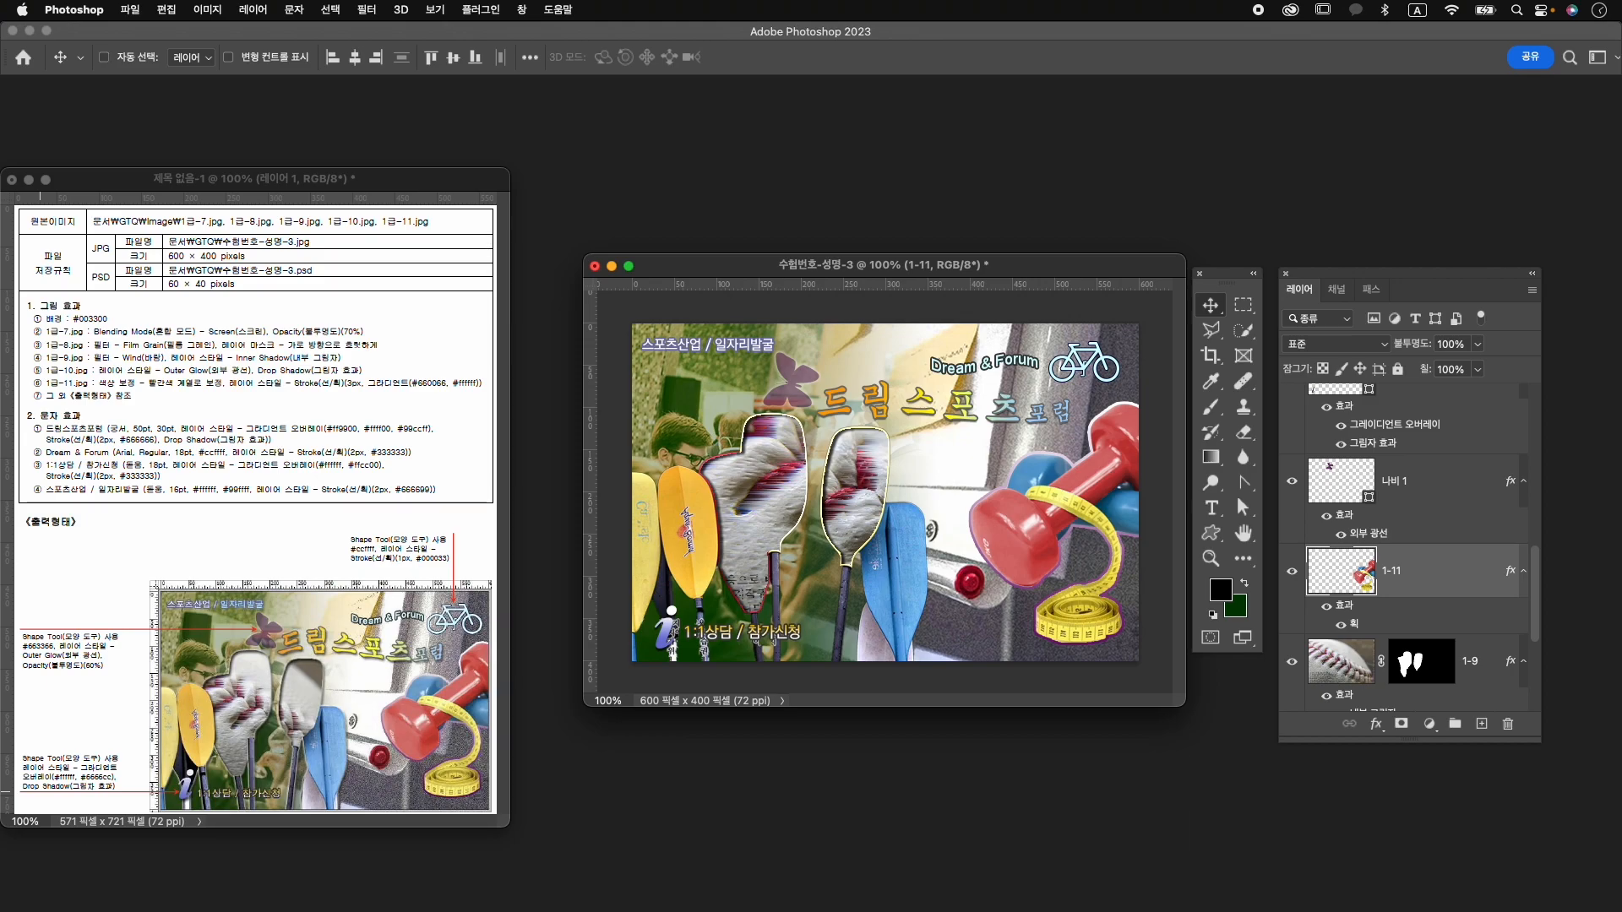
Resize the poster image to 60 × 40 px and save it as 수험번호-성명-3.psd in the GTQ folder.
key("super+alt+i")
type("60")
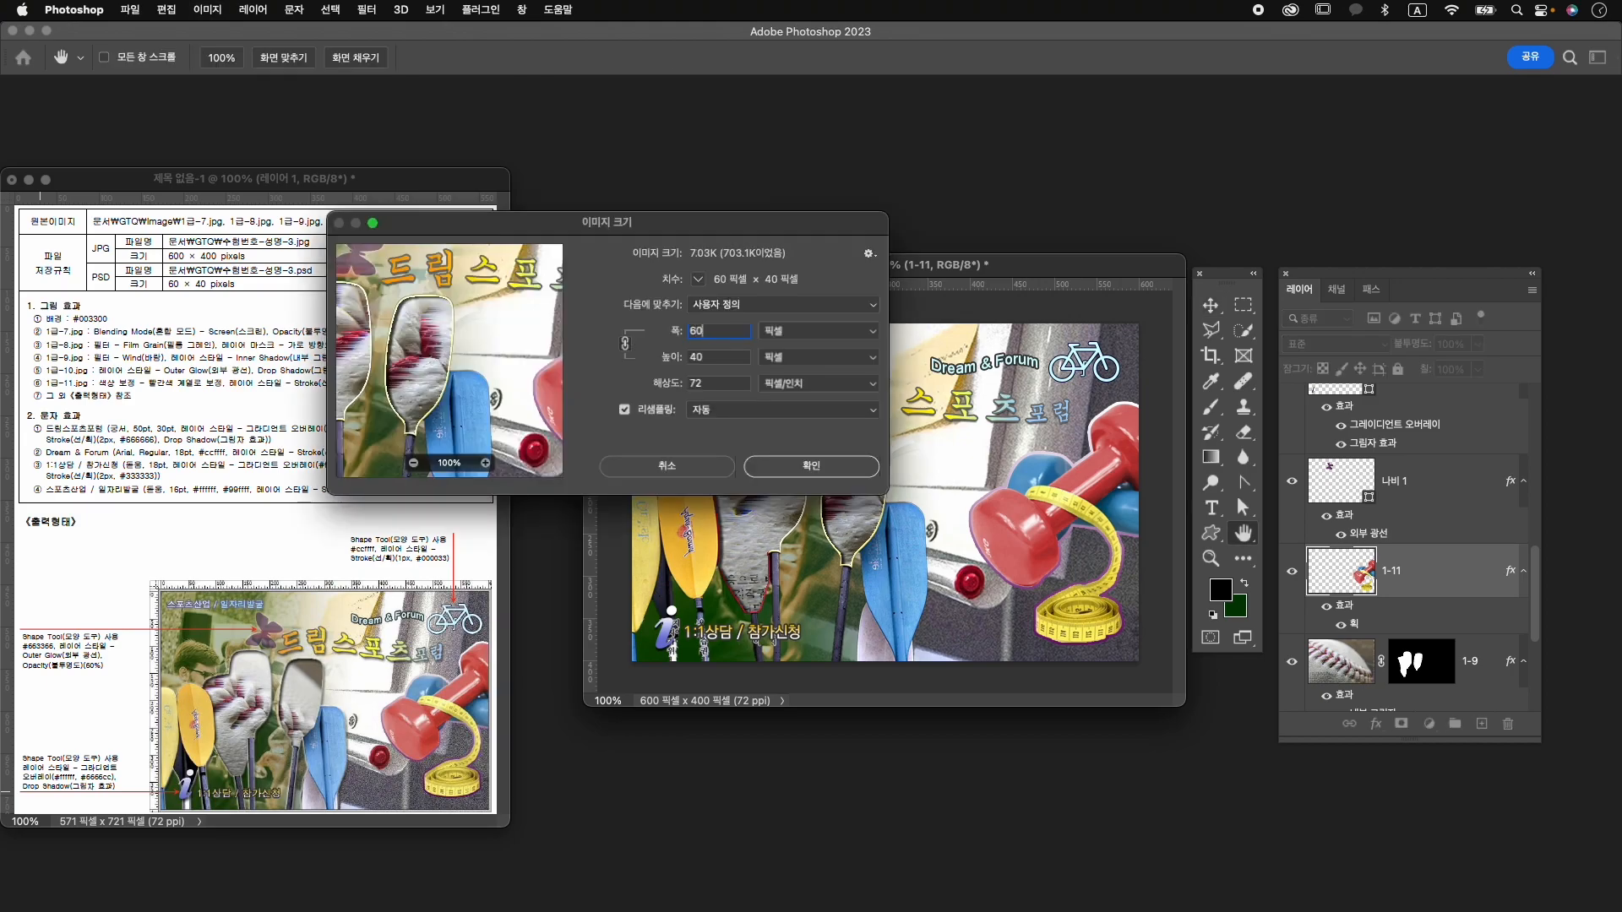
left_click(809, 467)
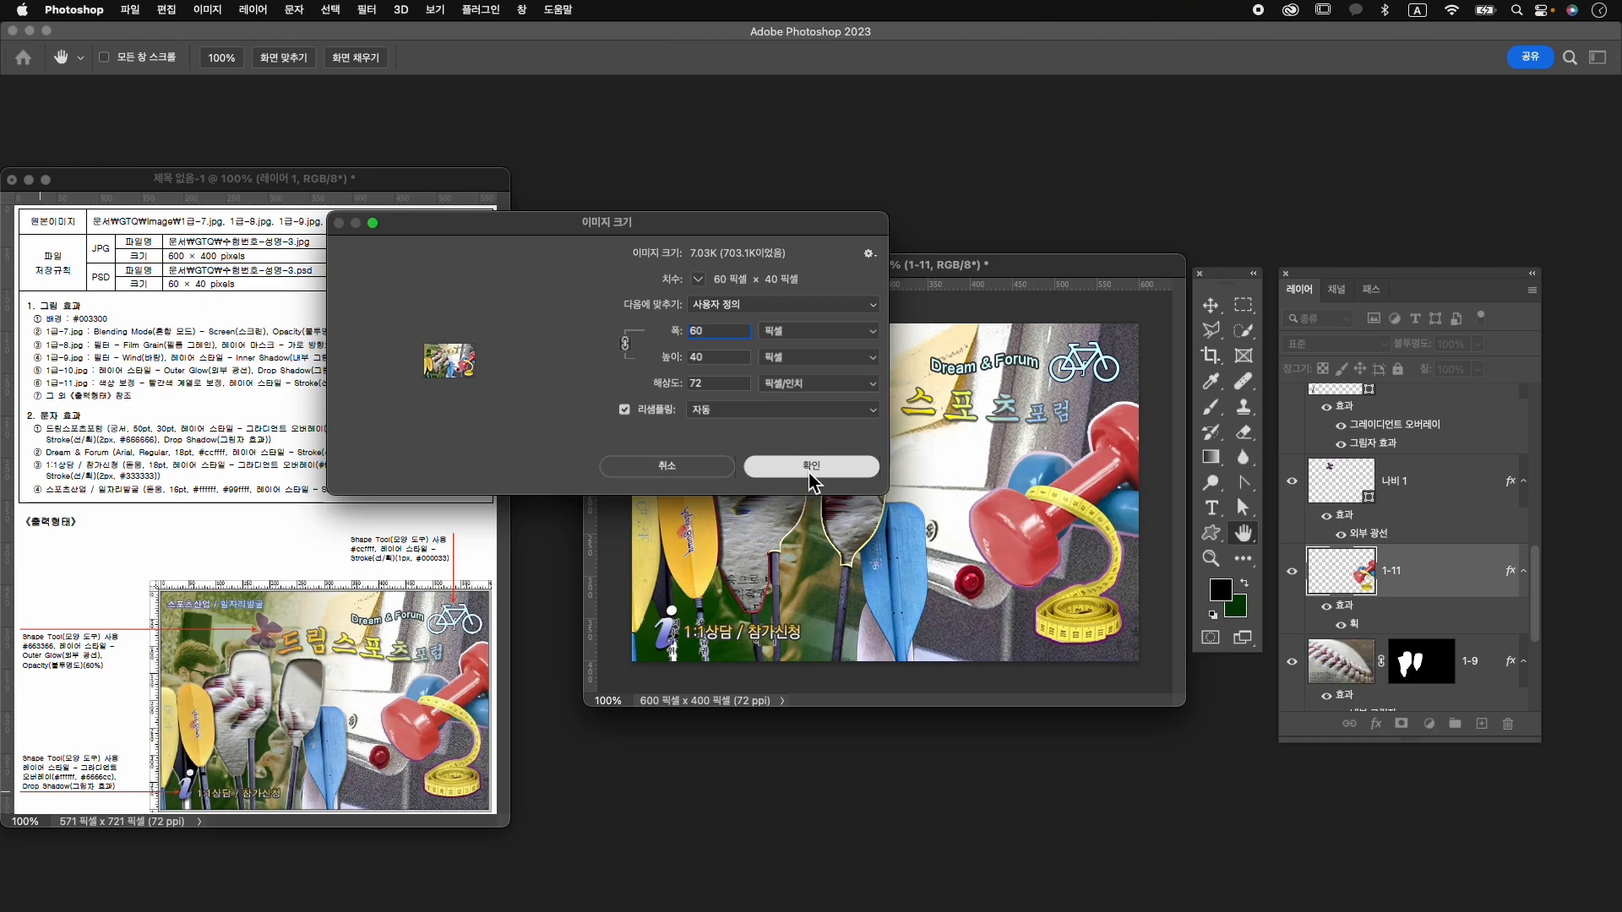
left_click(134, 11)
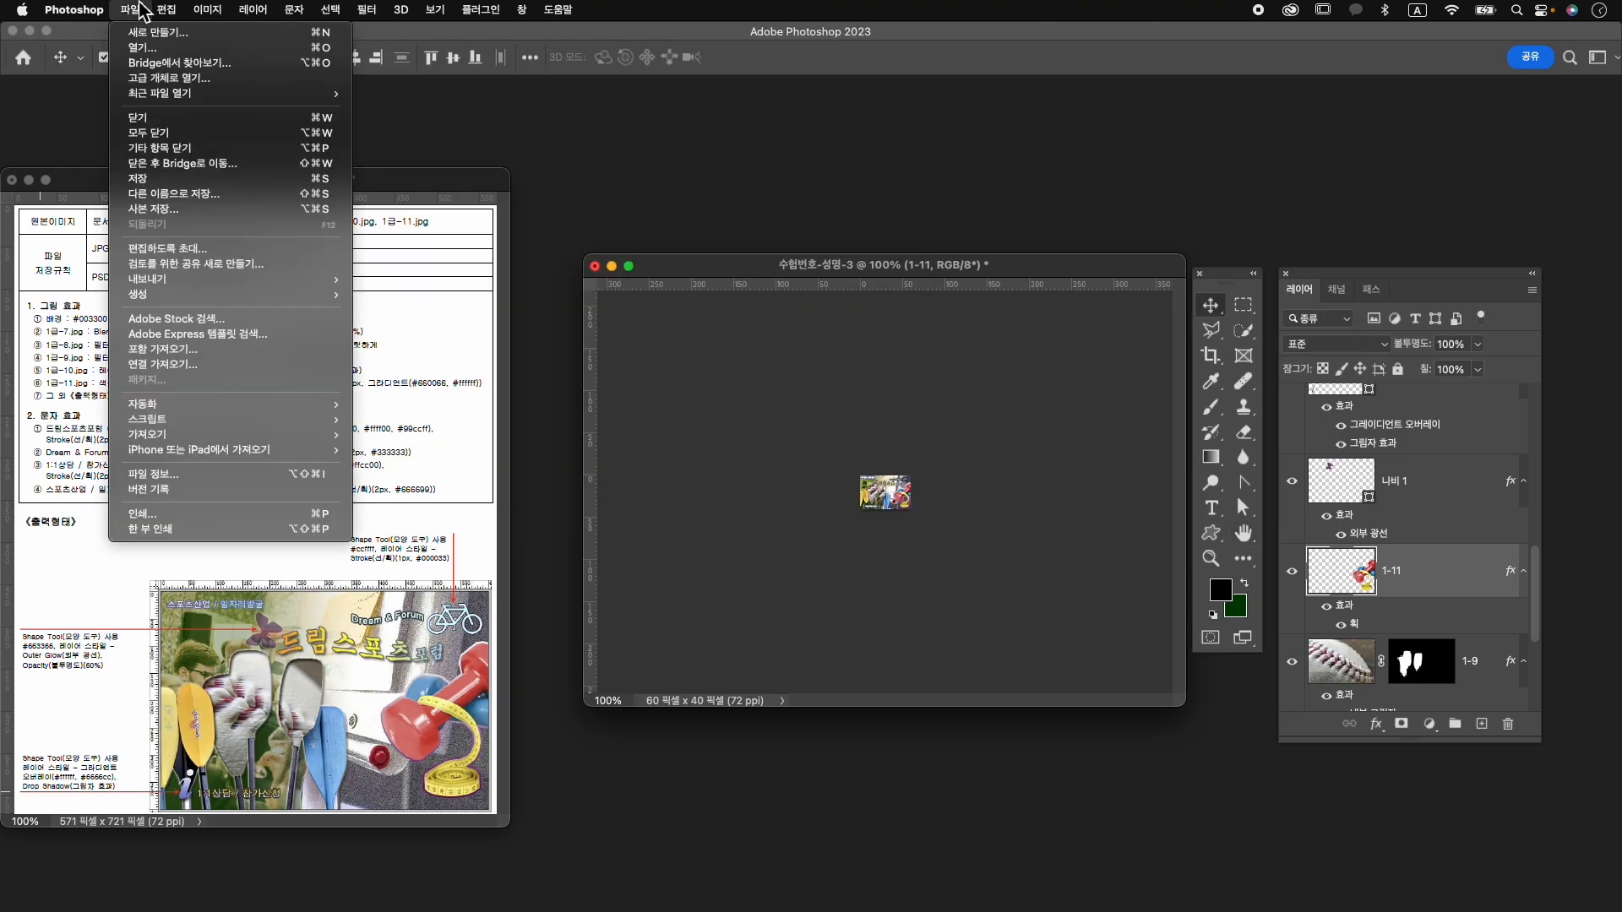
left_click(175, 196)
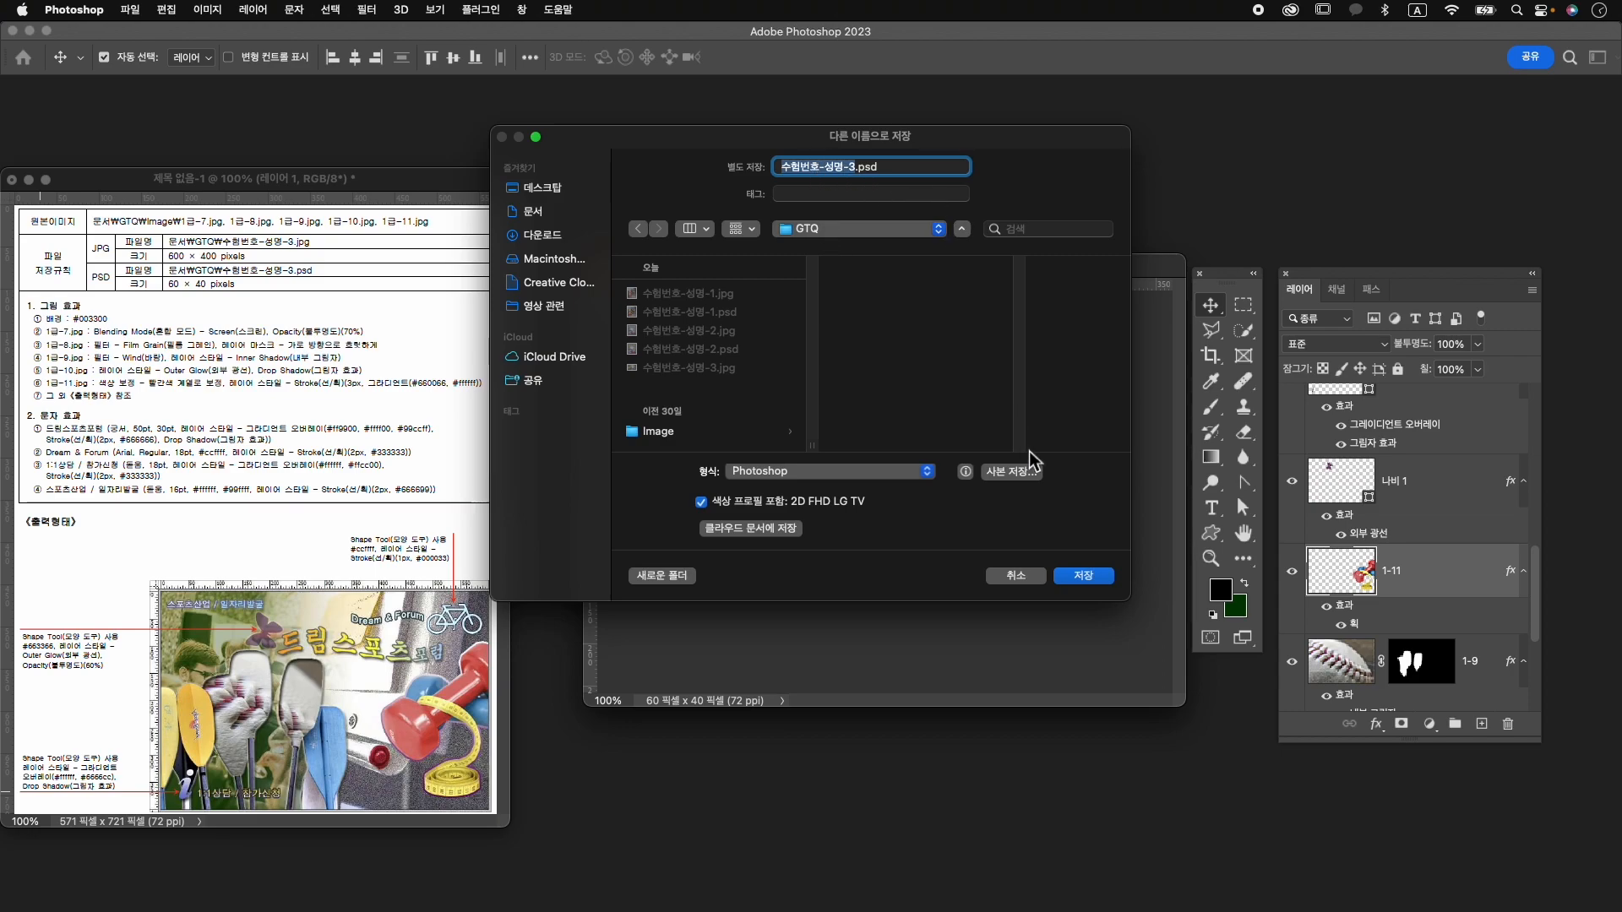
left_click(1085, 578)
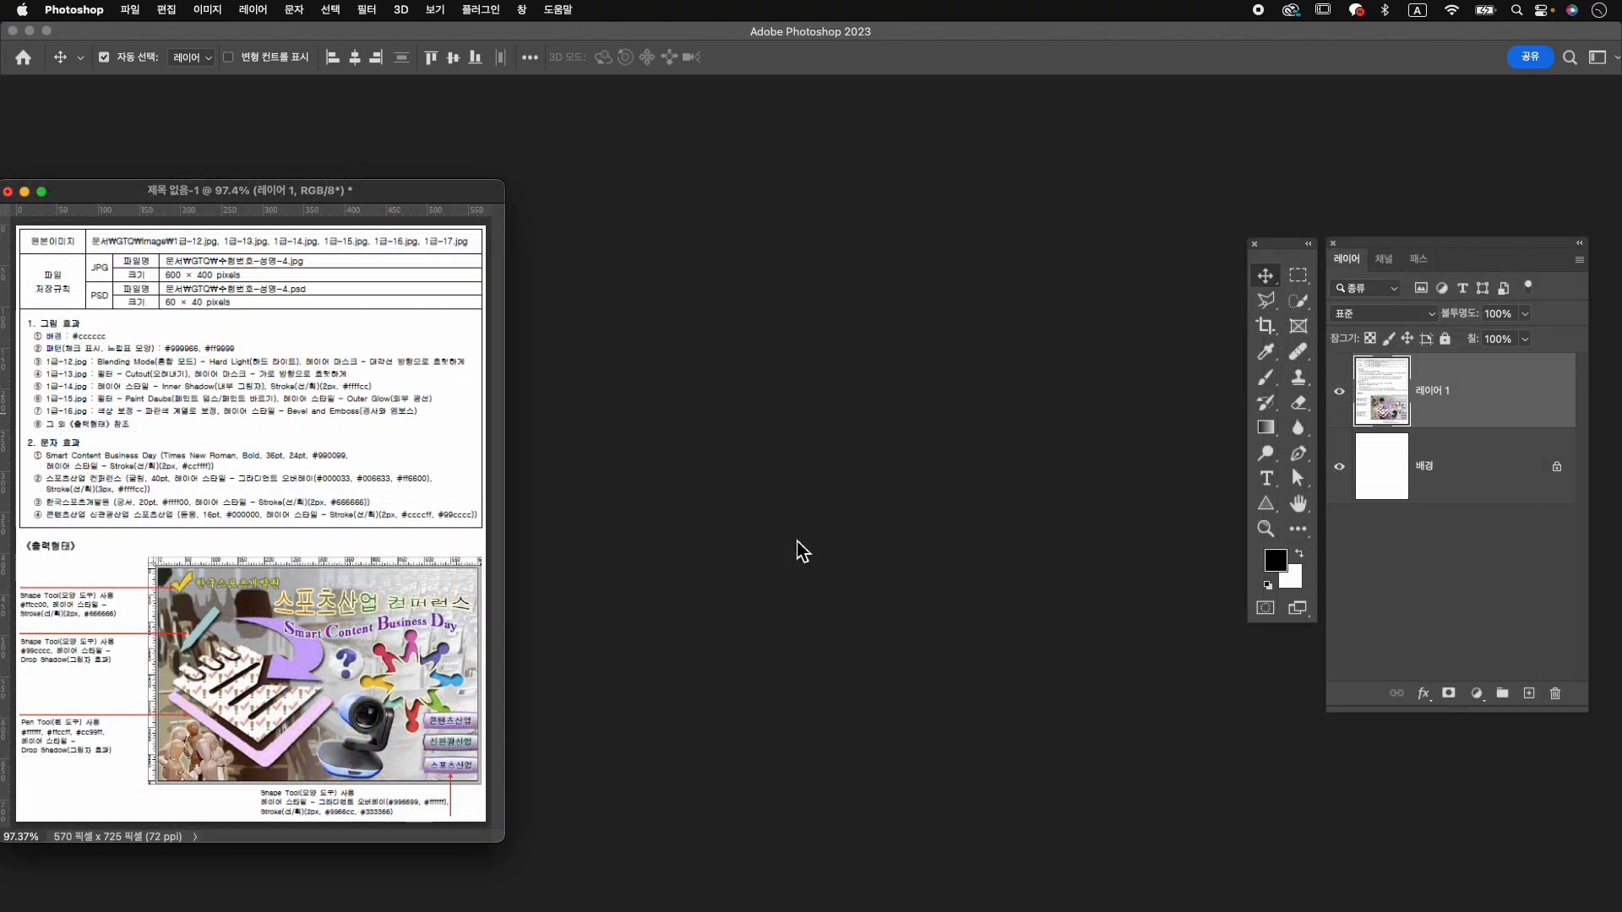
Create a new 600 × 400 px document named 수험번호-성명-4 and place its enlarged window beside the specification sheet.
key("super+n")
type("쉬험번")
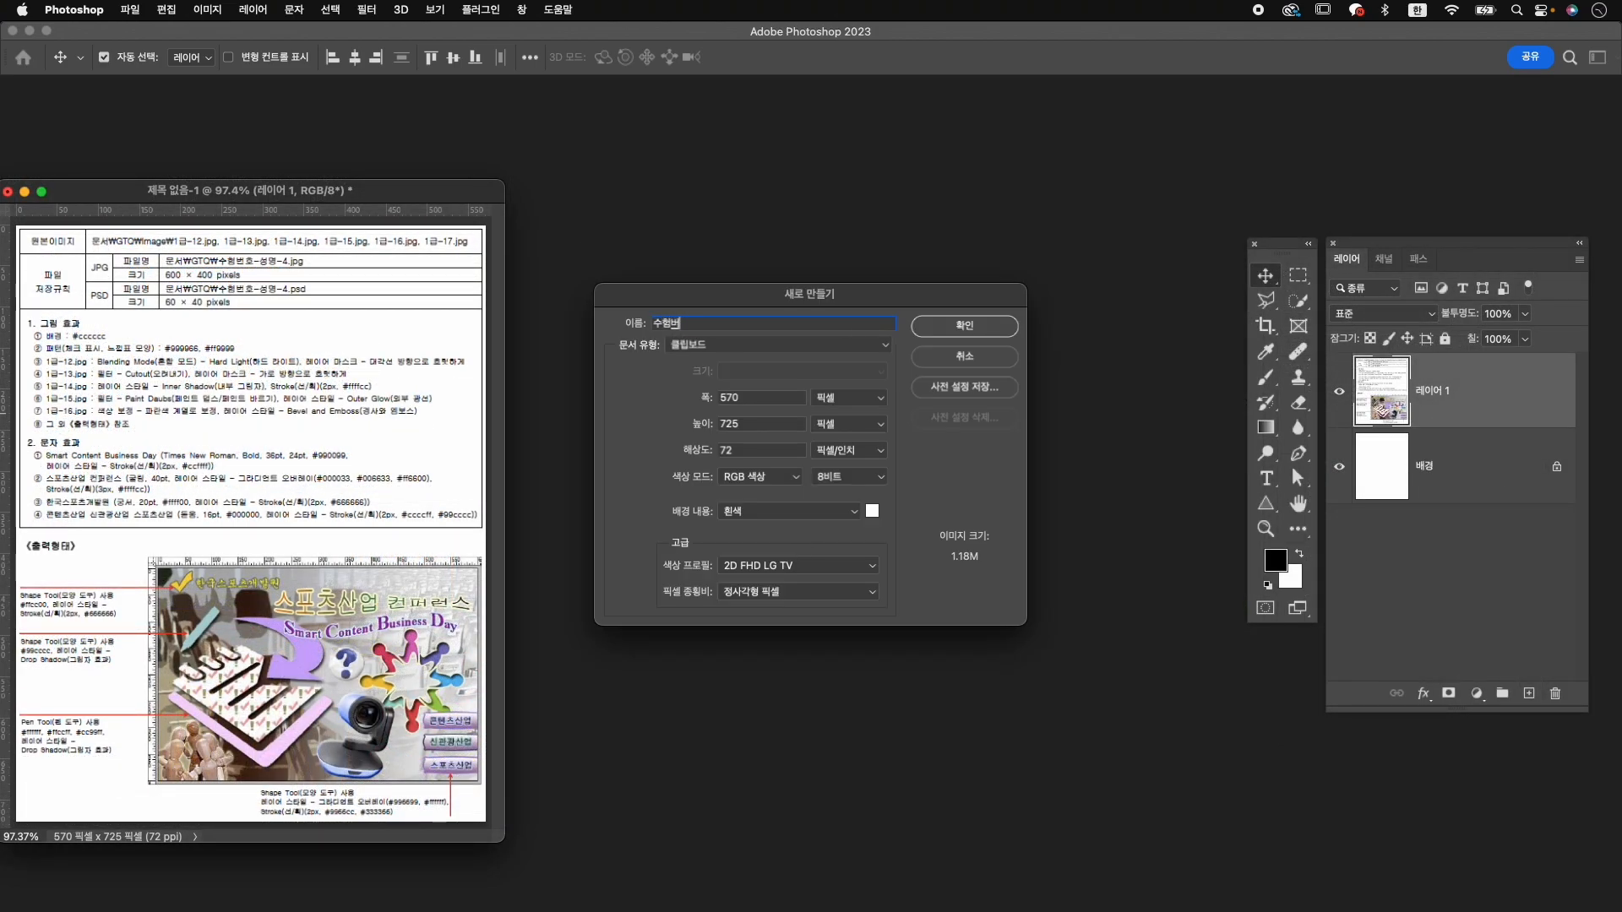
type("호-성명-4")
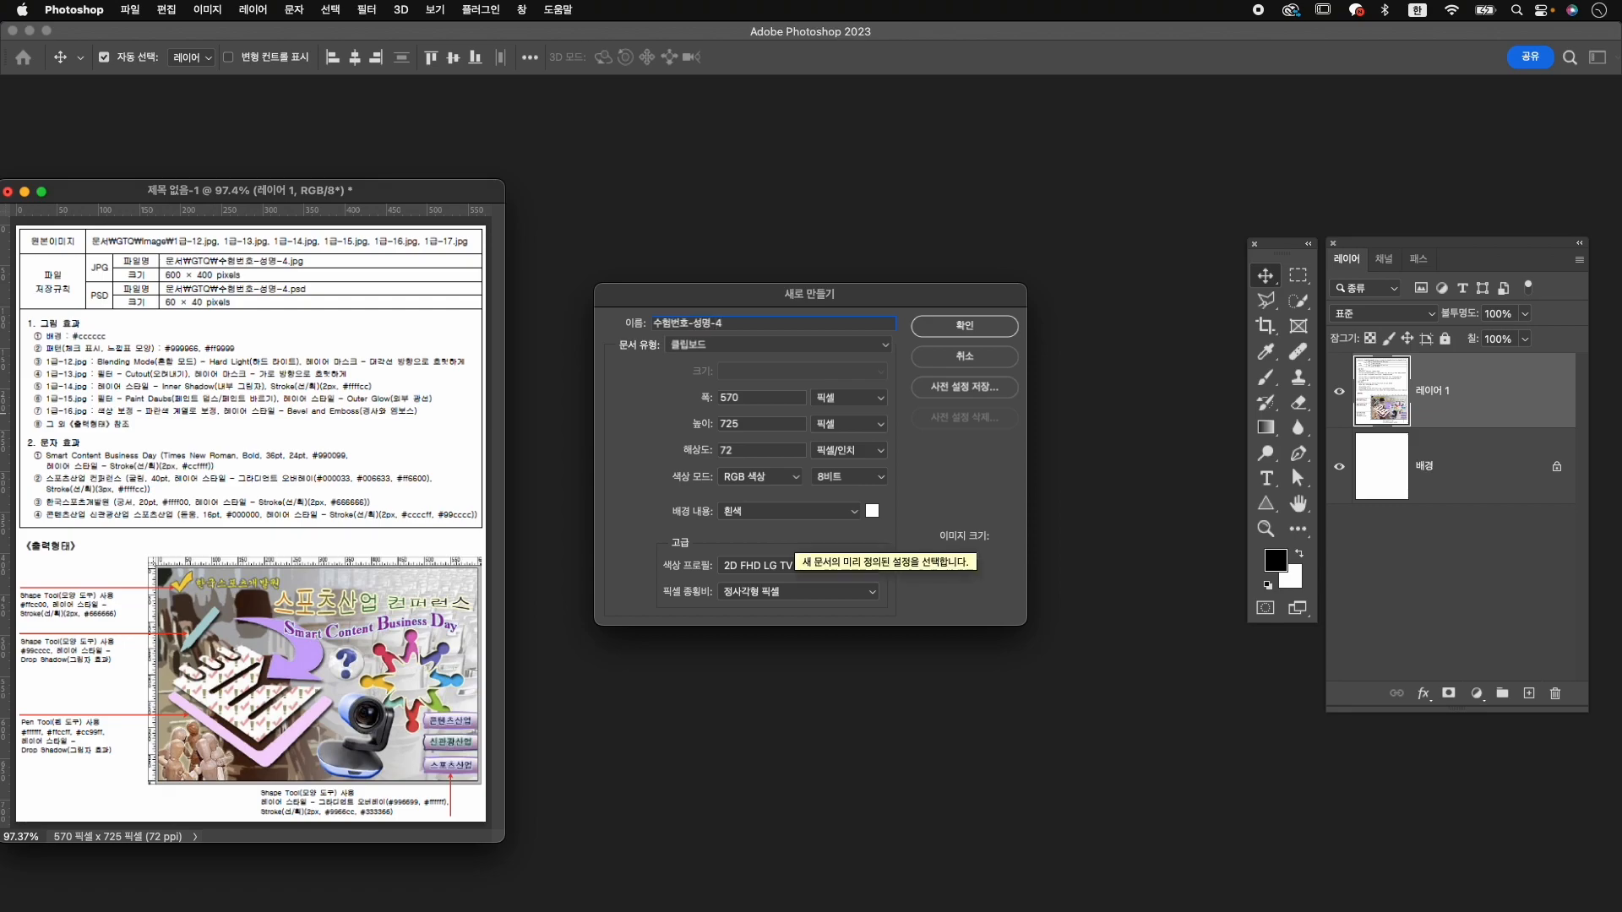
key("Tab")
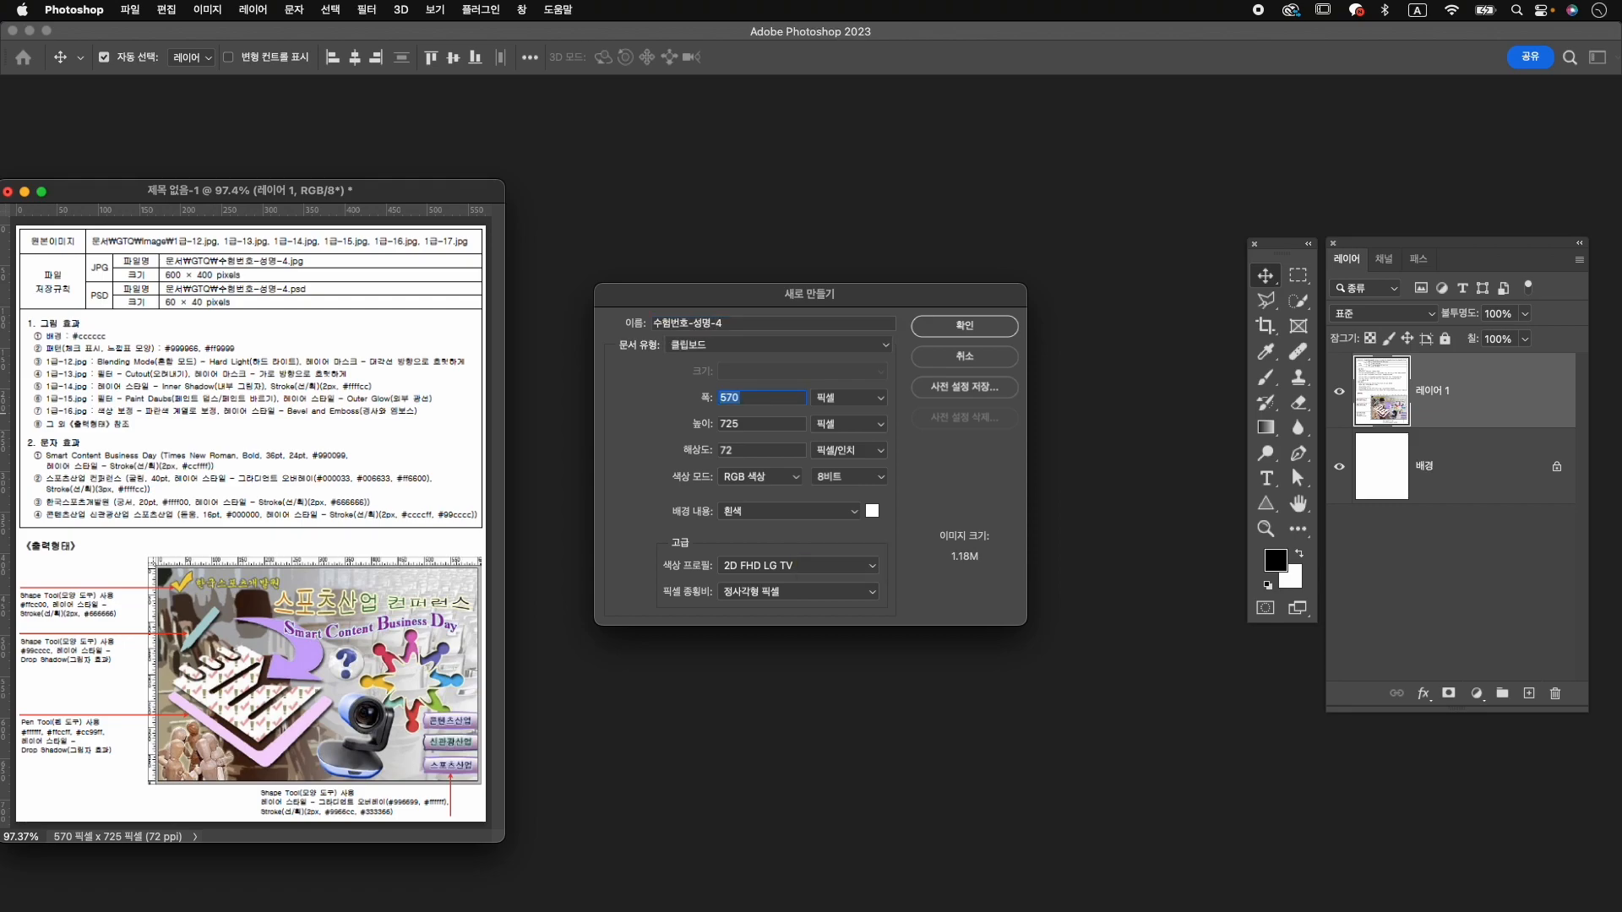
type("600")
left_click(962, 330)
left_click_drag(414, 111, 962, 257)
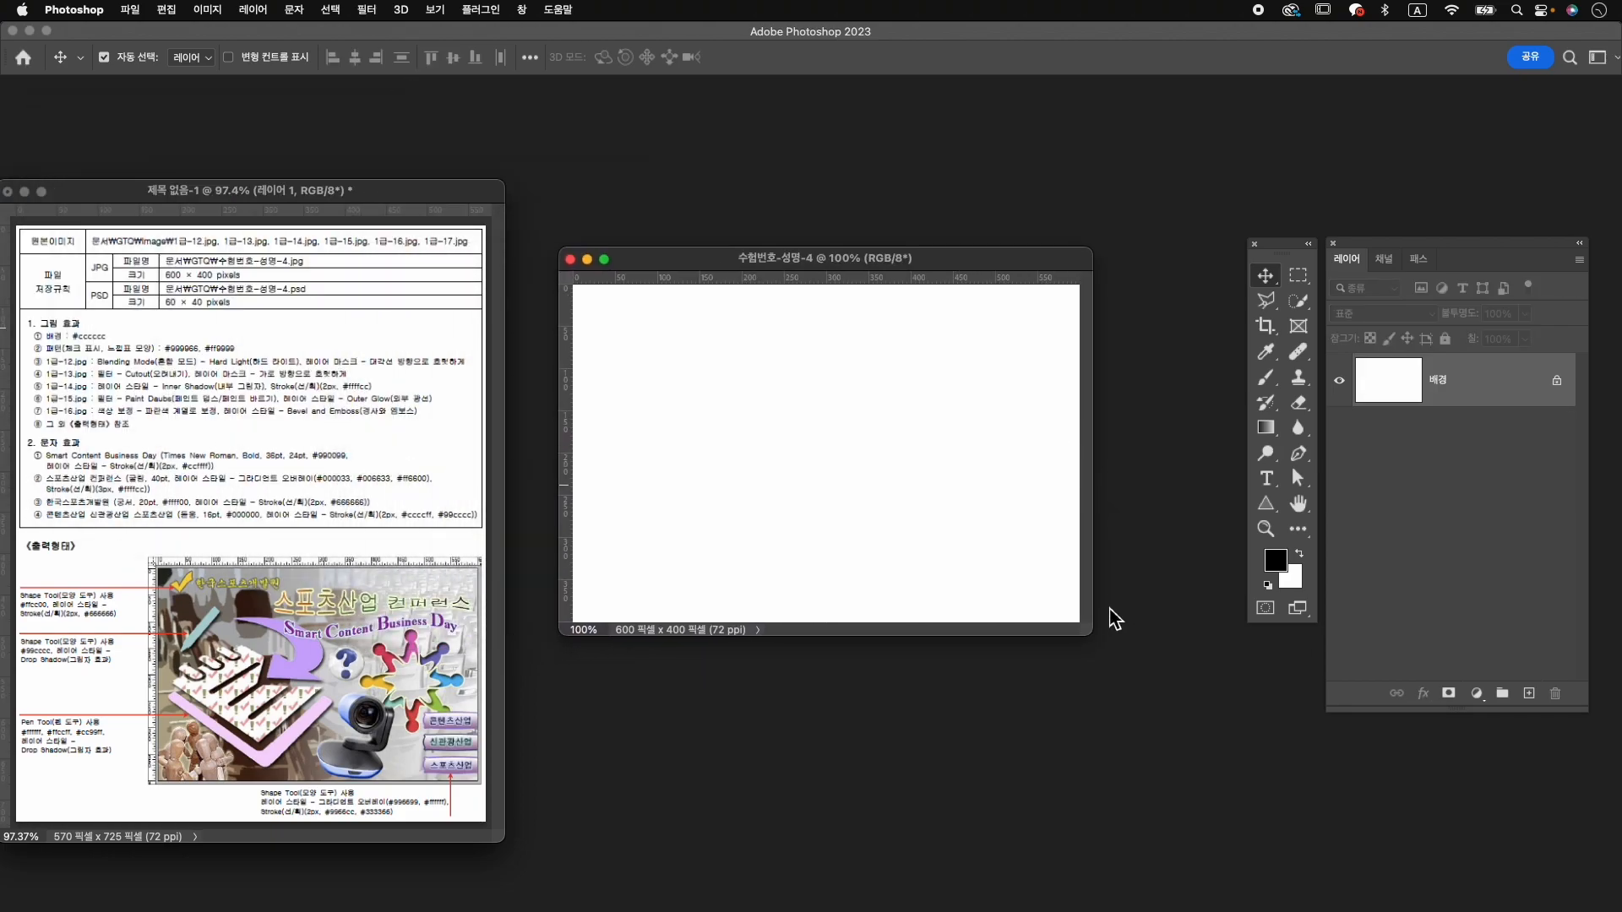
left_click_drag(1090, 635, 1181, 693)
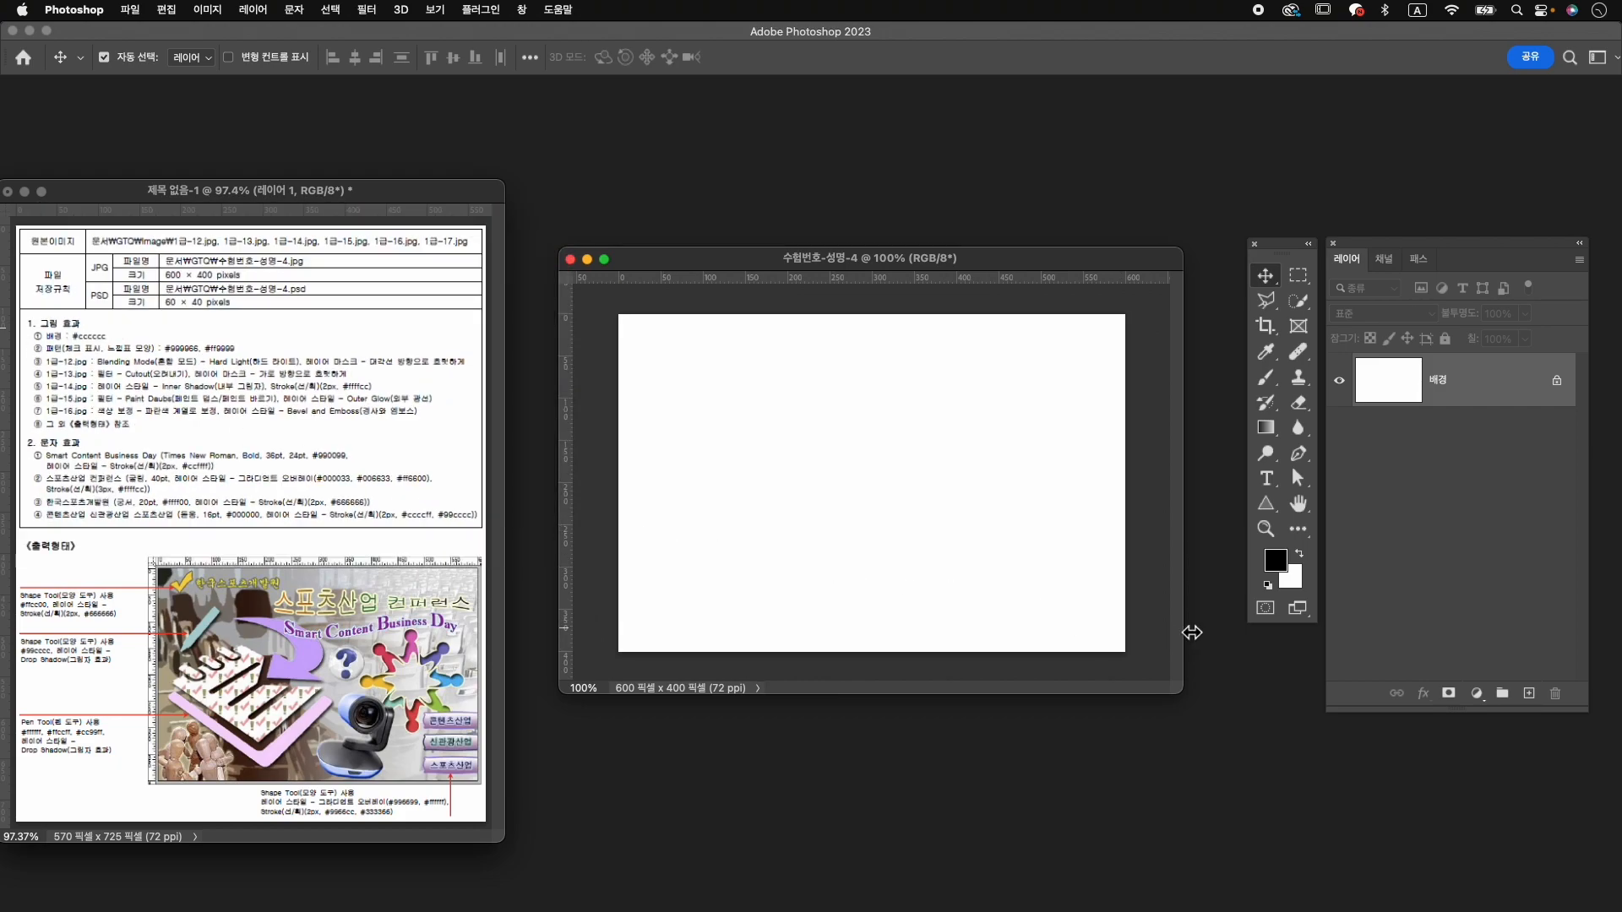
Set the background colour to #cccccc and fill the new document's background with it.
left_click(1291, 579)
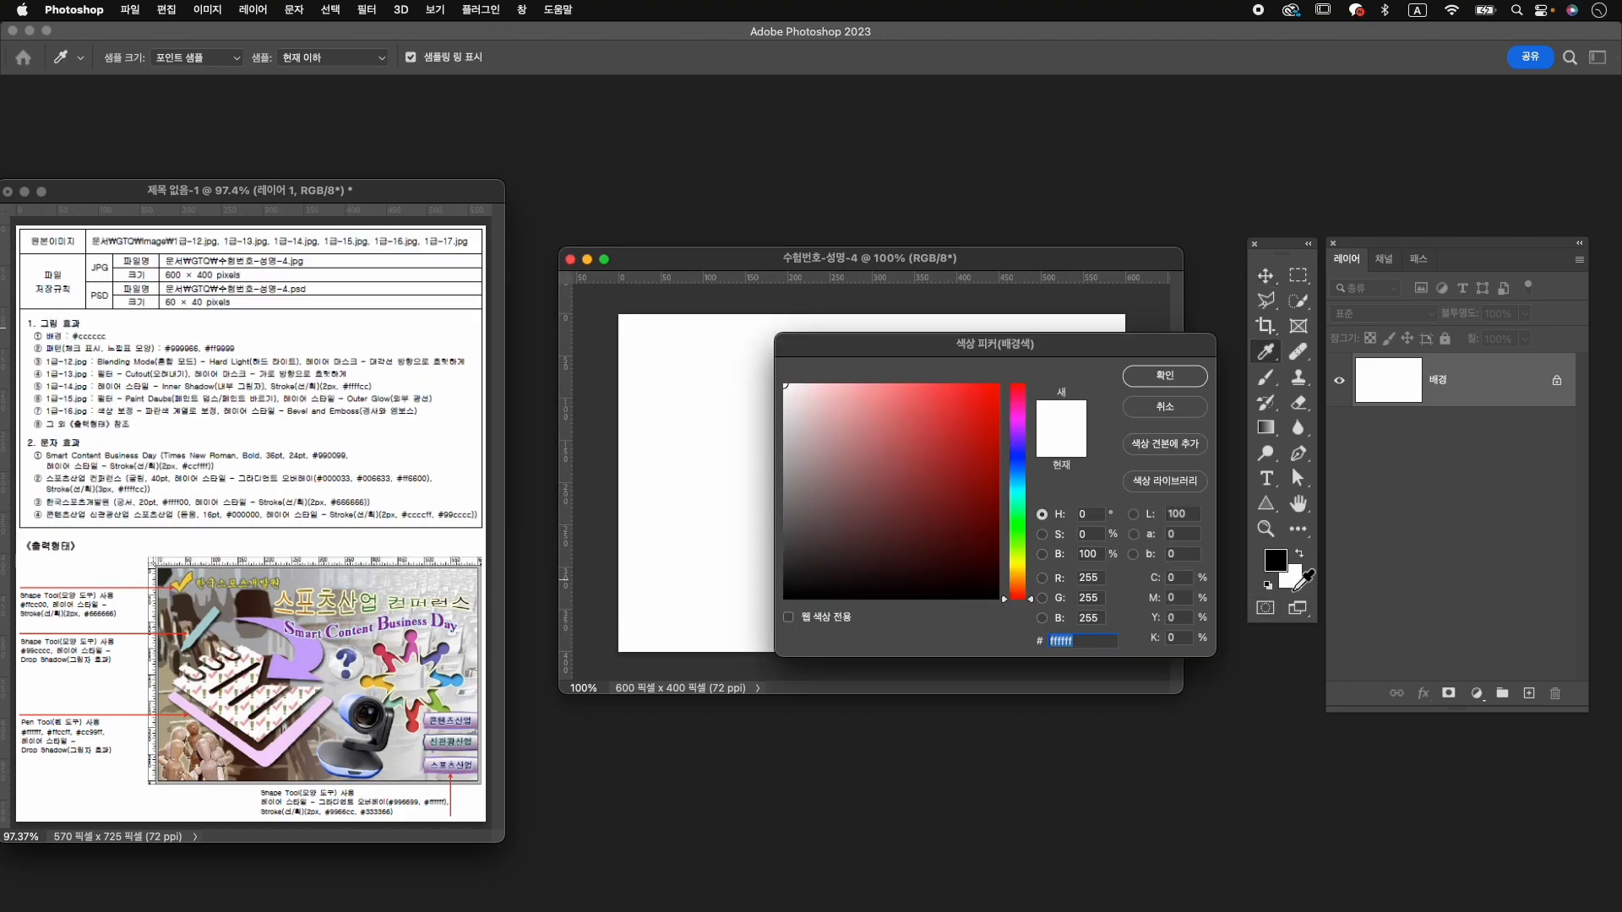
type("cccccc")
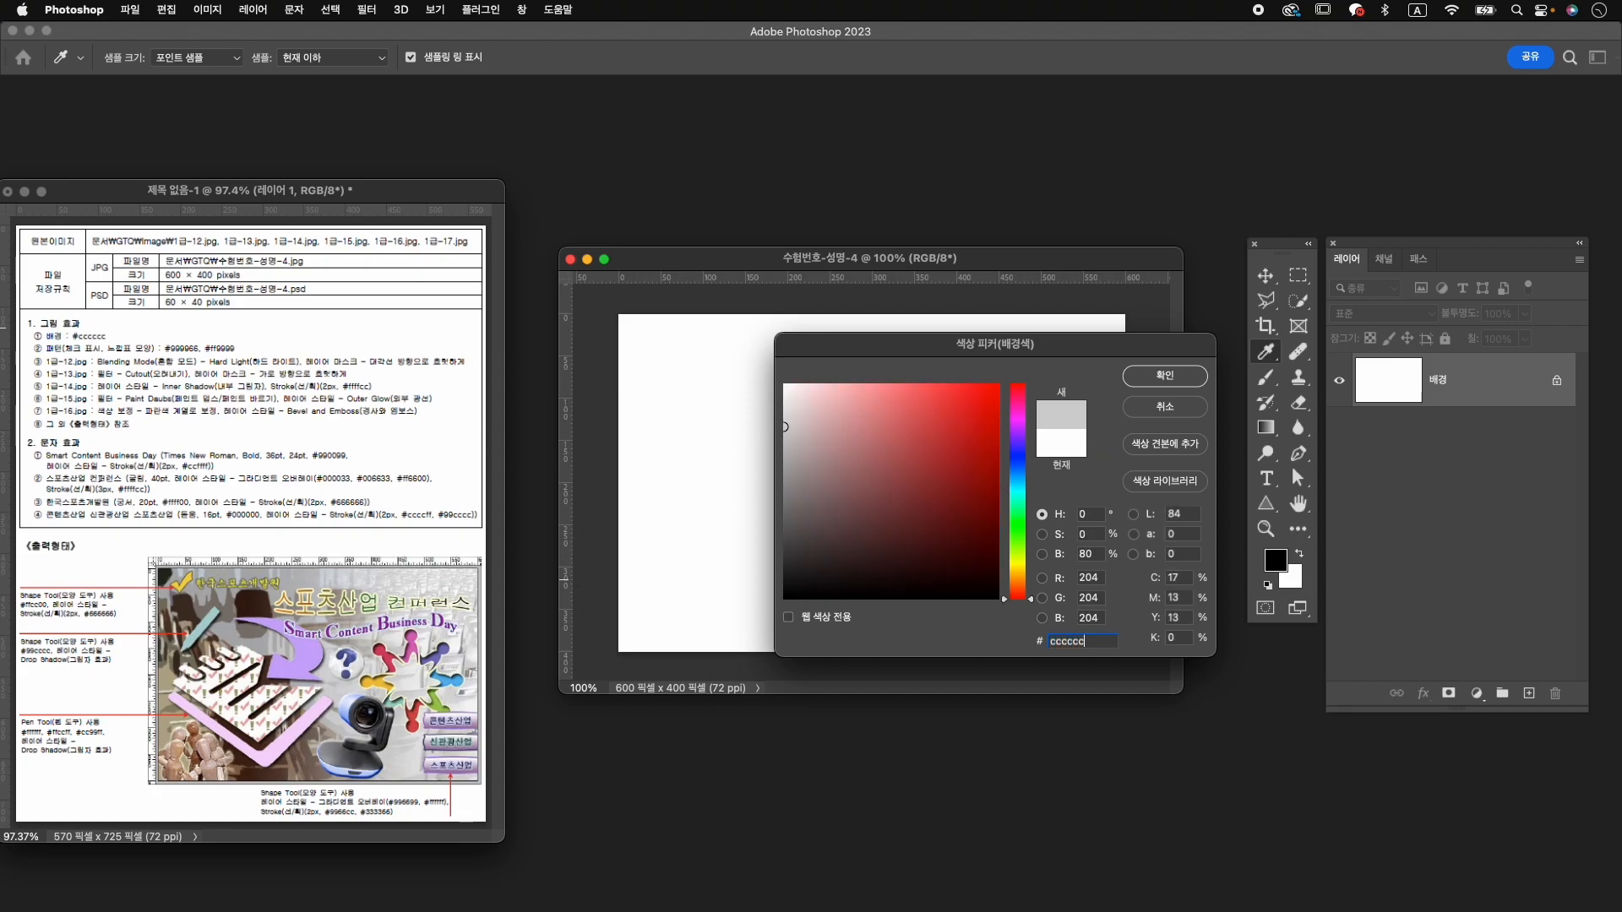
key("Return")
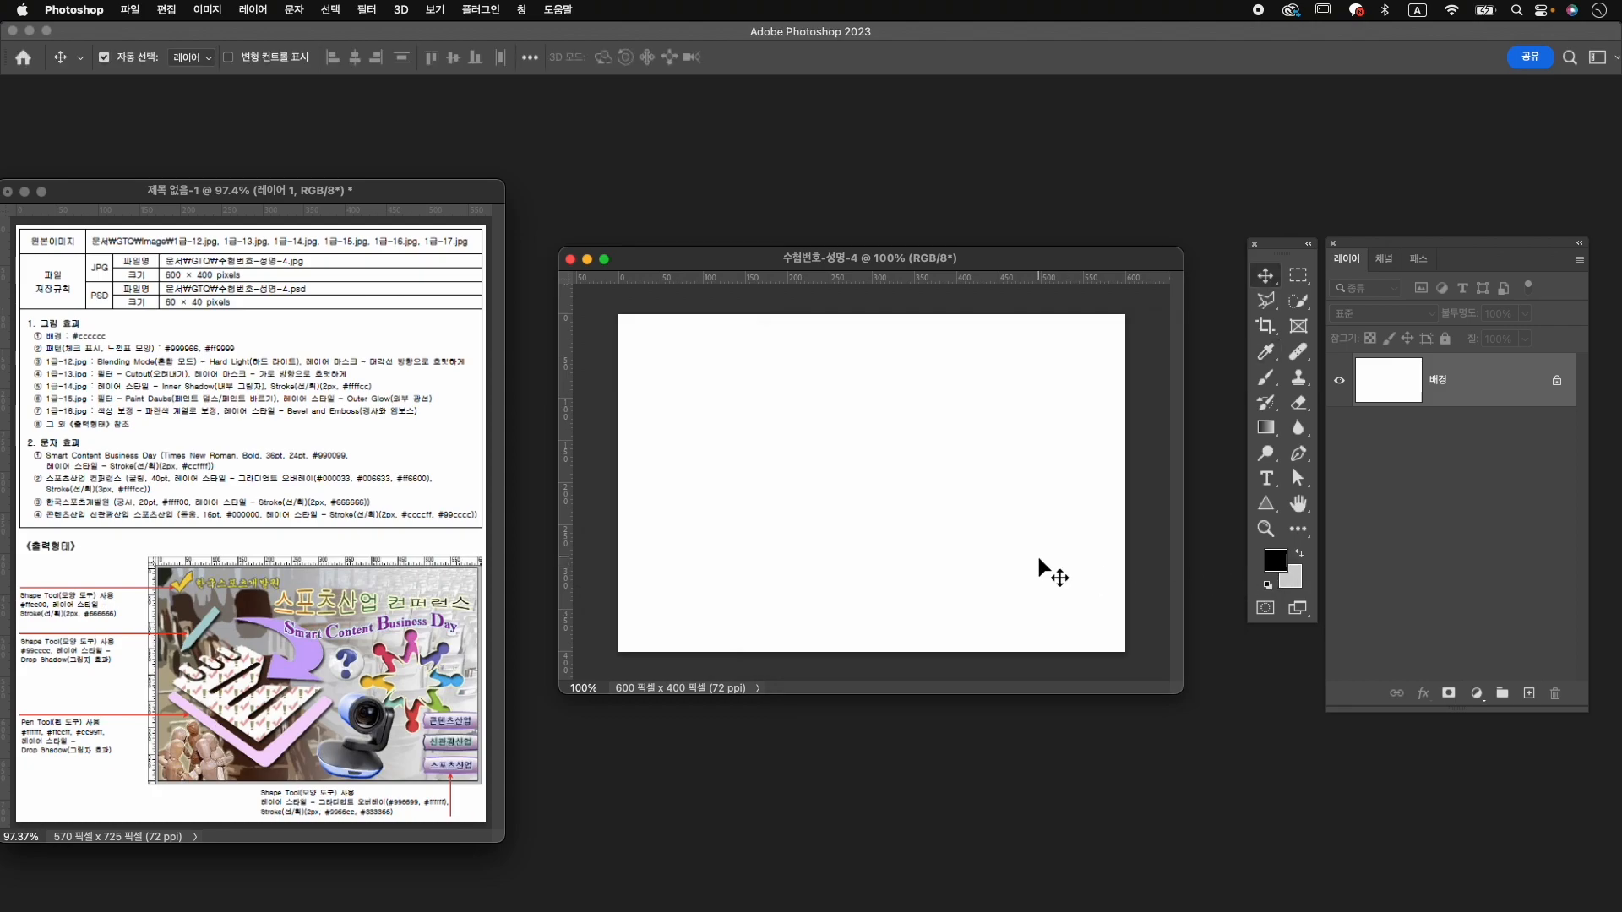
left_click(166, 10)
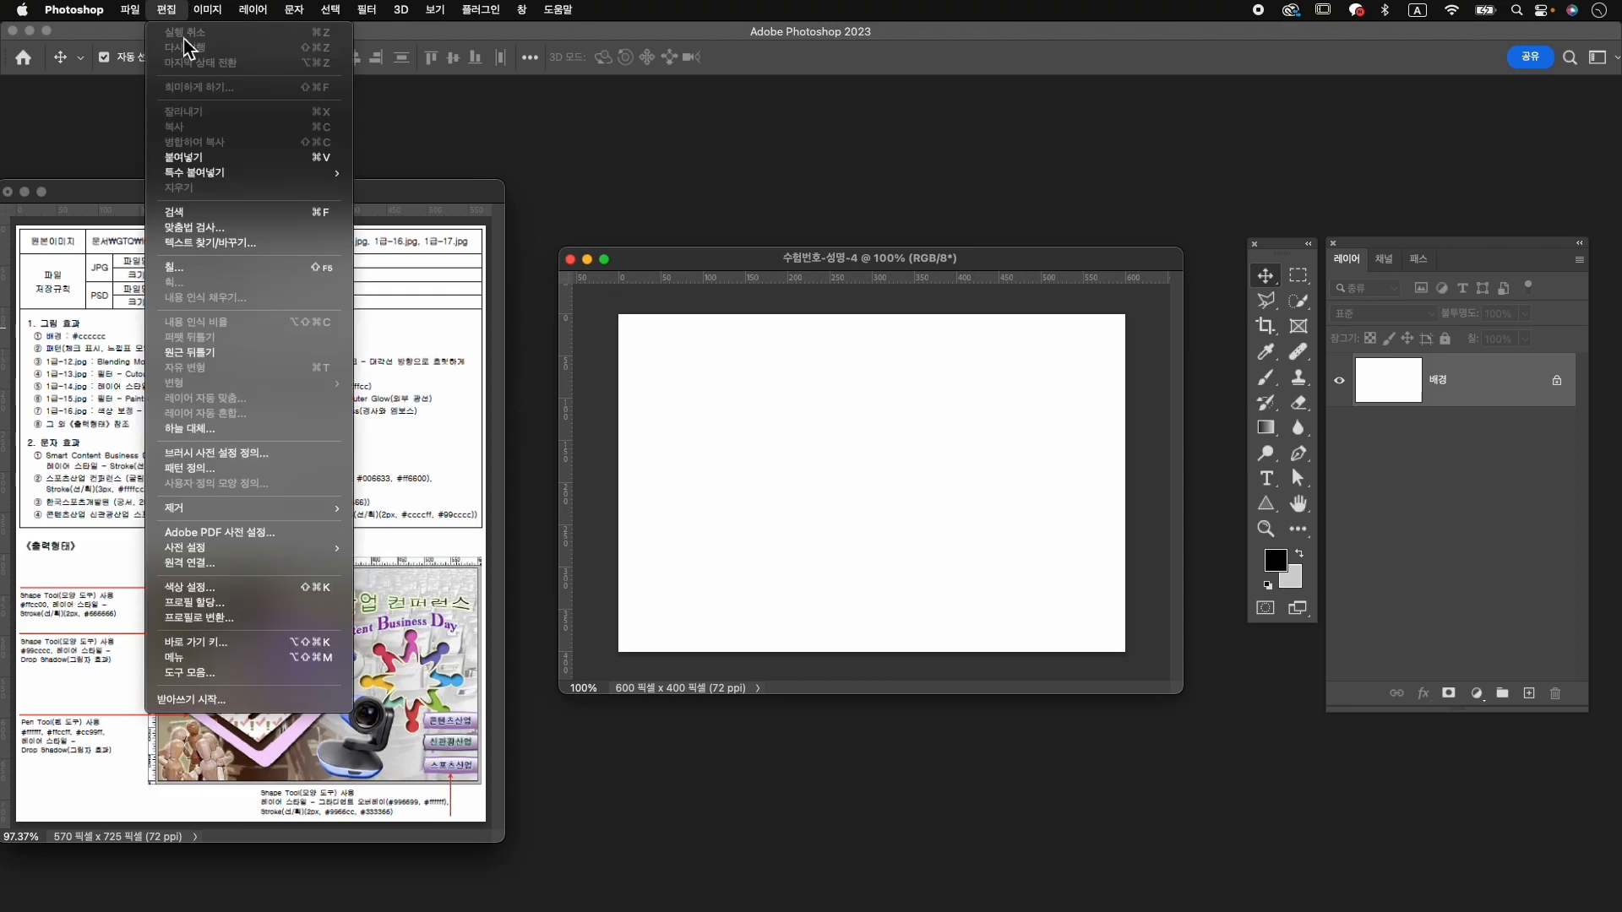
left_click(250, 279)
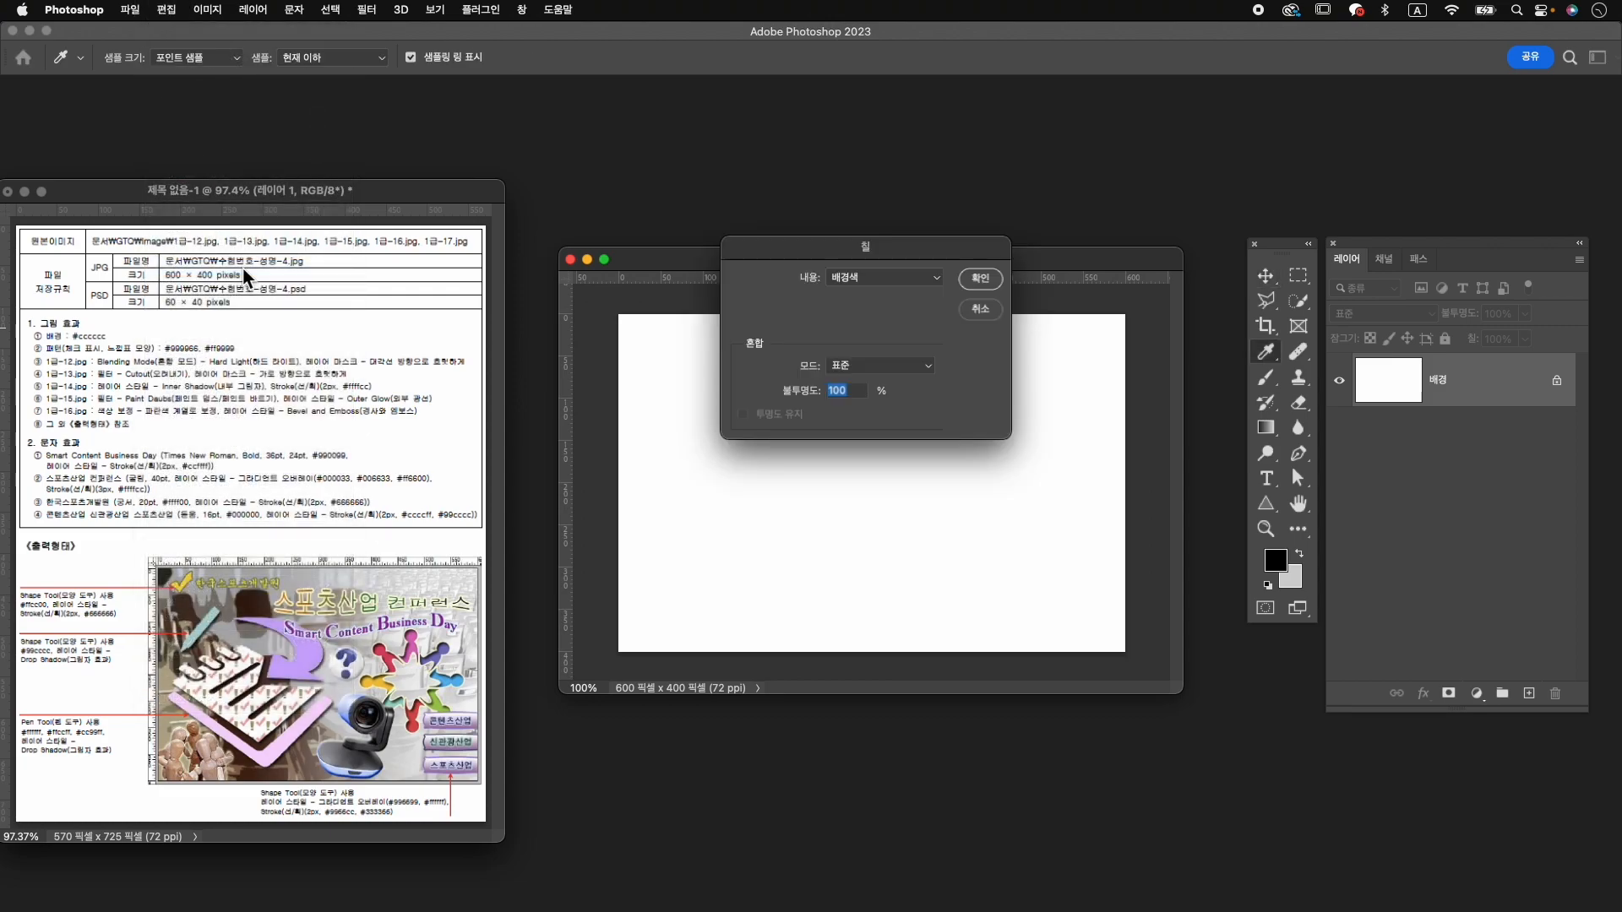
left_click(981, 279)
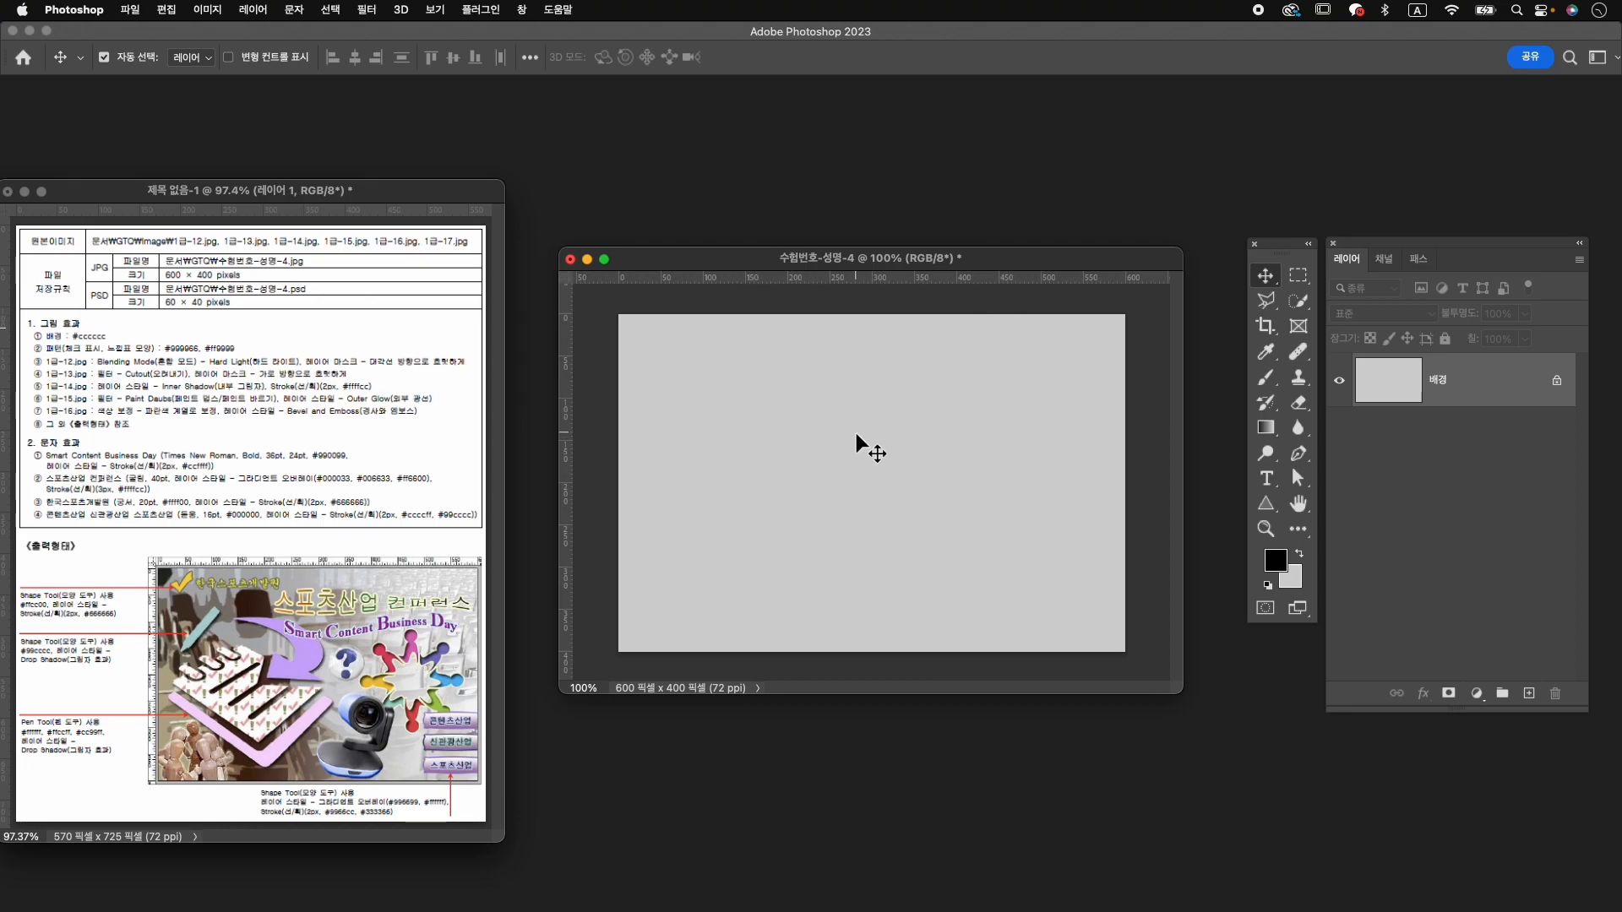
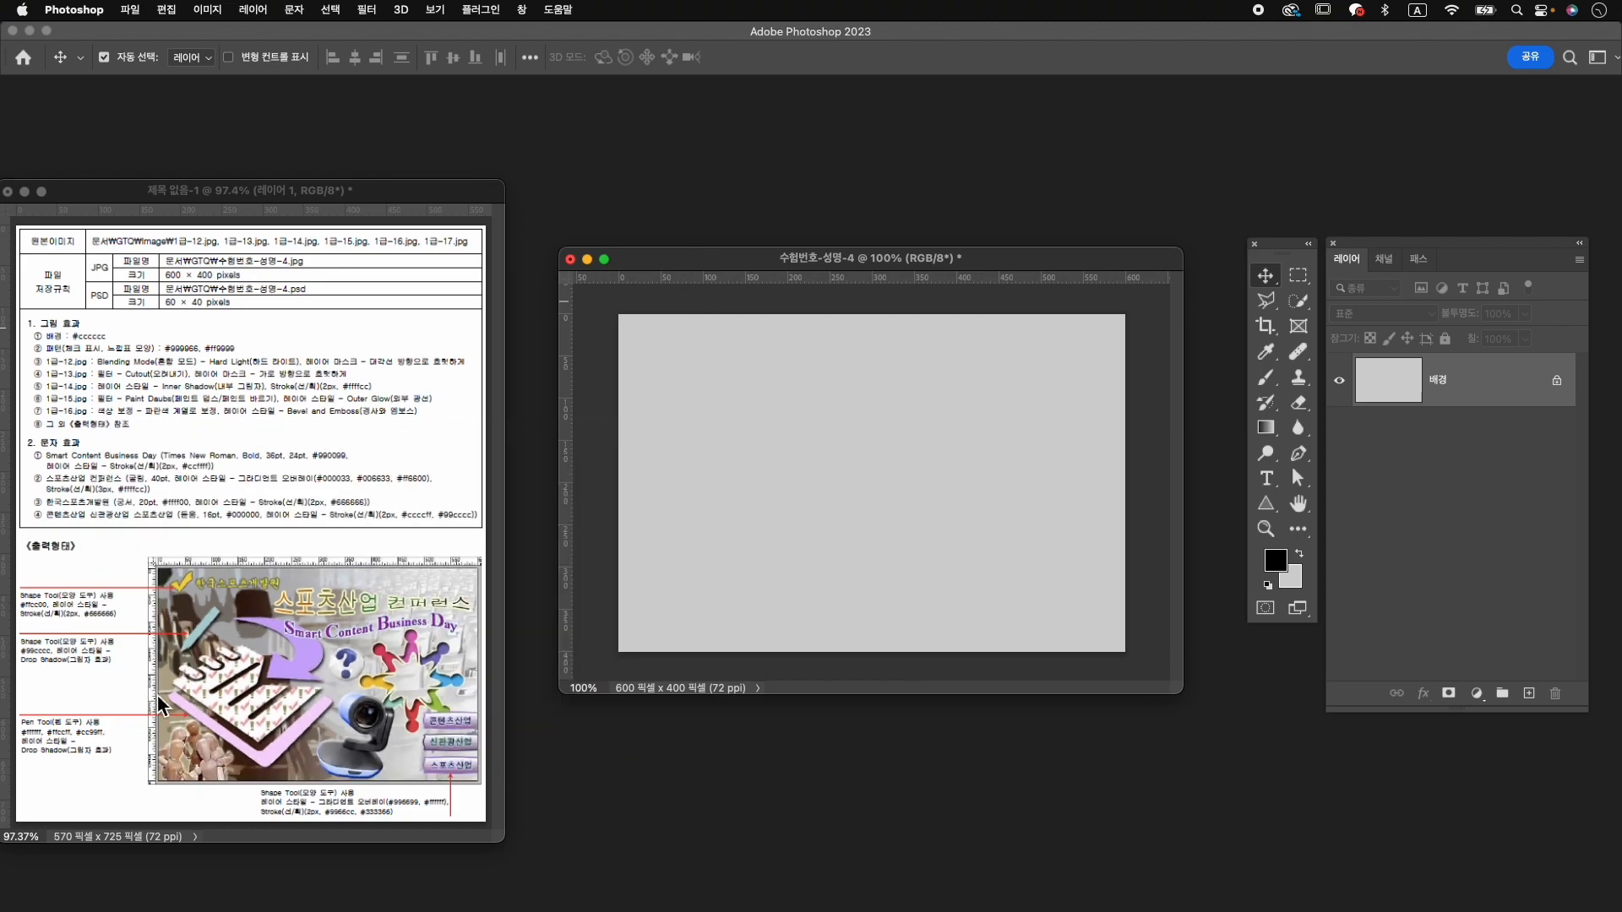
Create a separate 50 × 50 px document with a transparent background and place its window above the main canvas.
key("super+n")
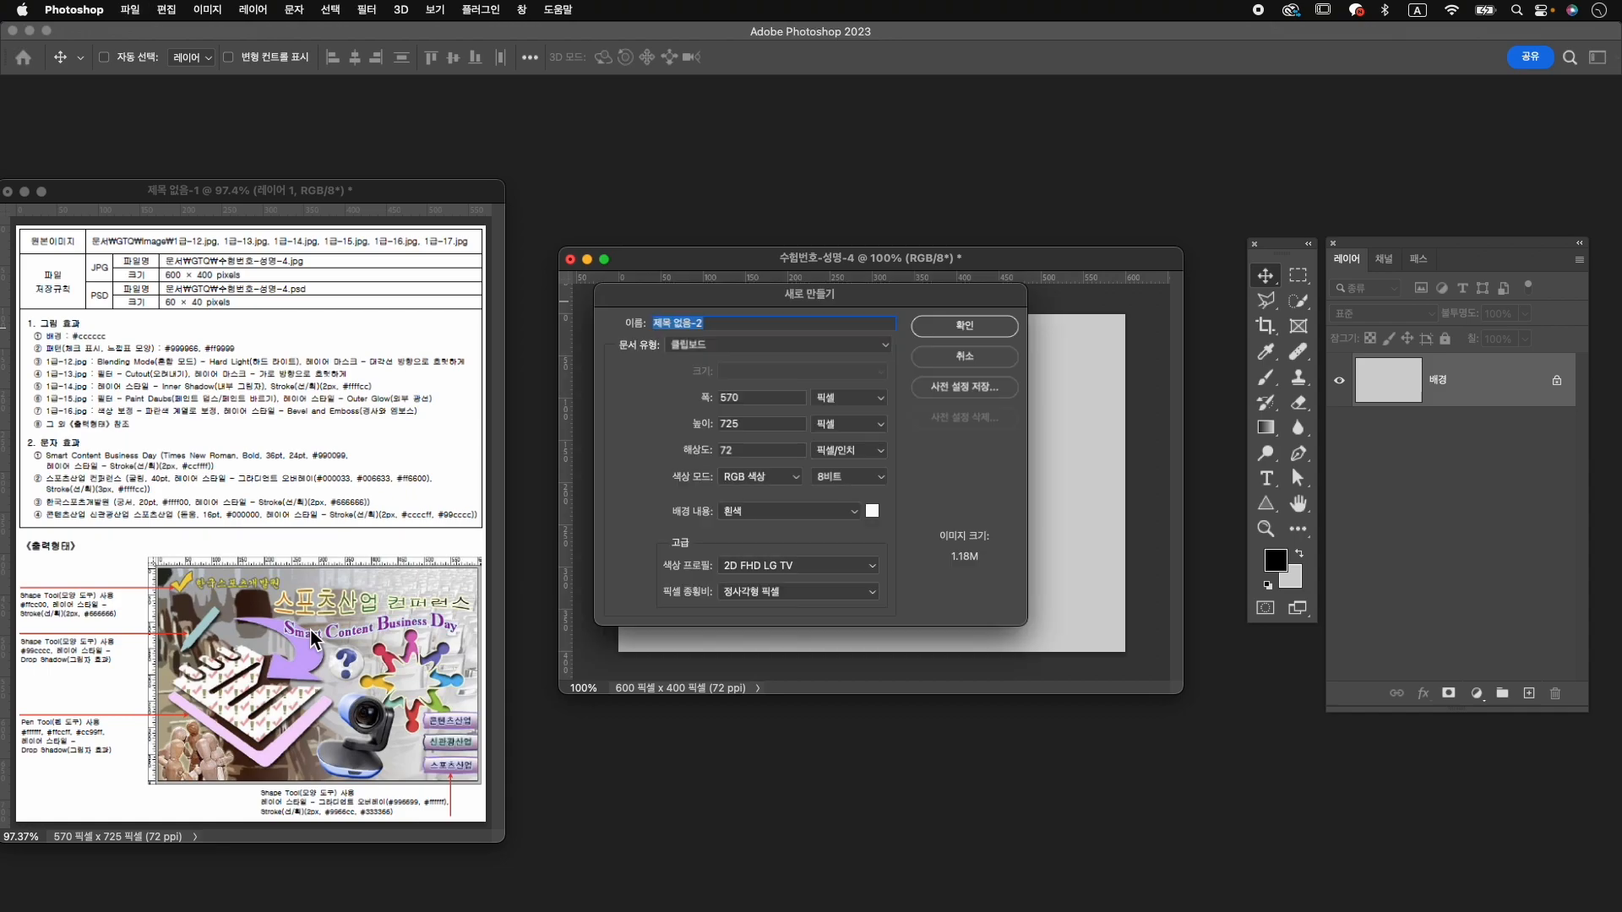
left_click_drag(764, 399, 613, 405)
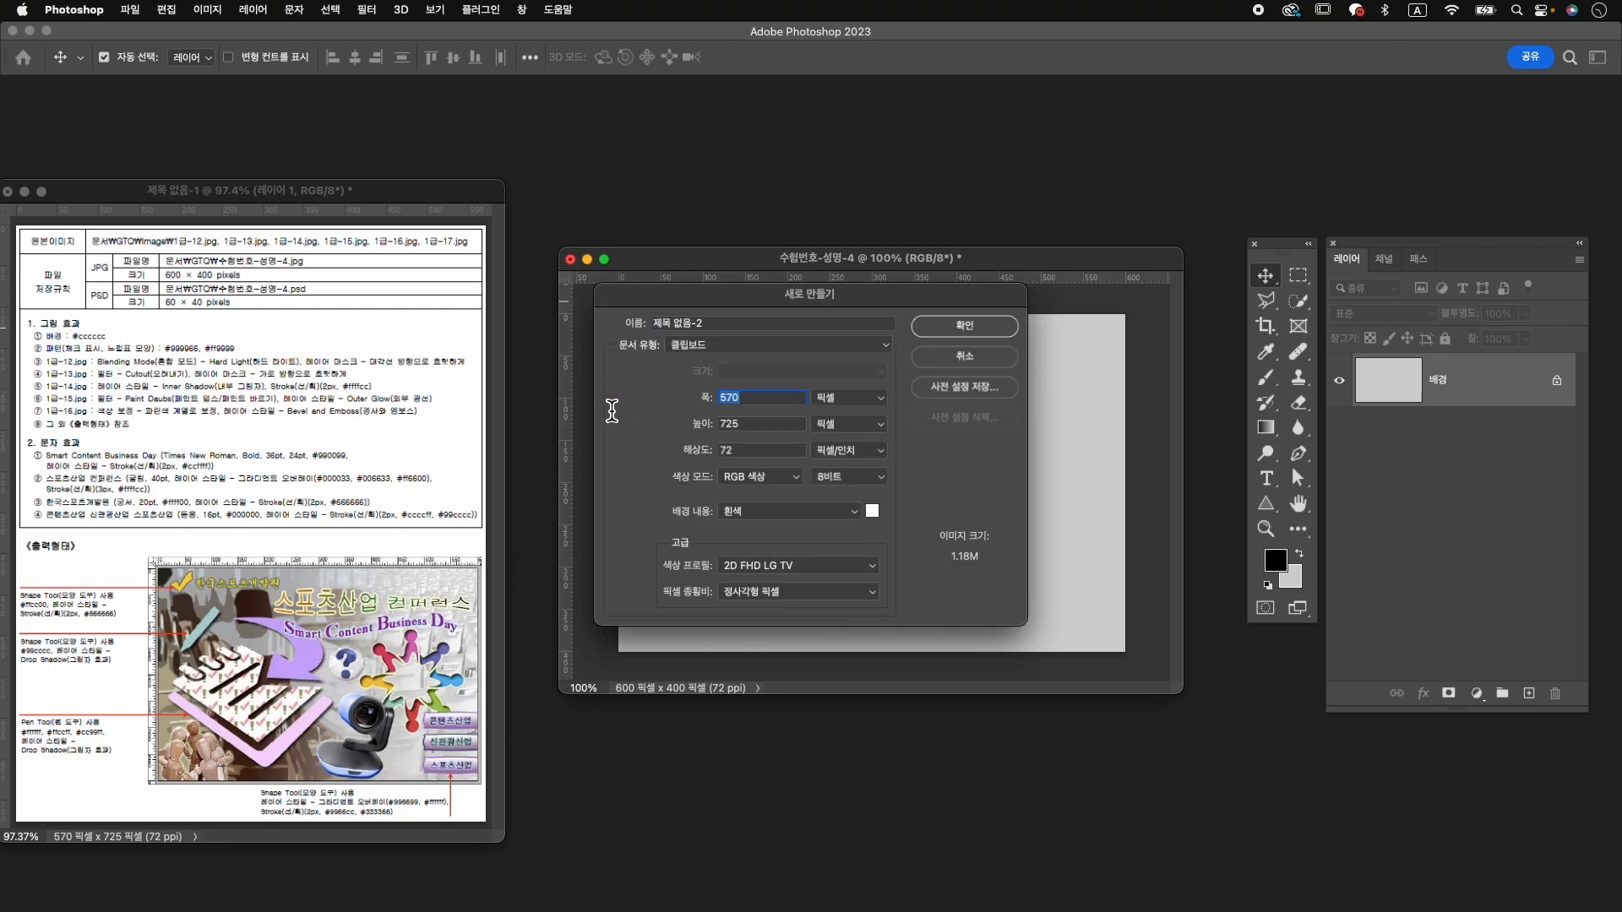
type("55")
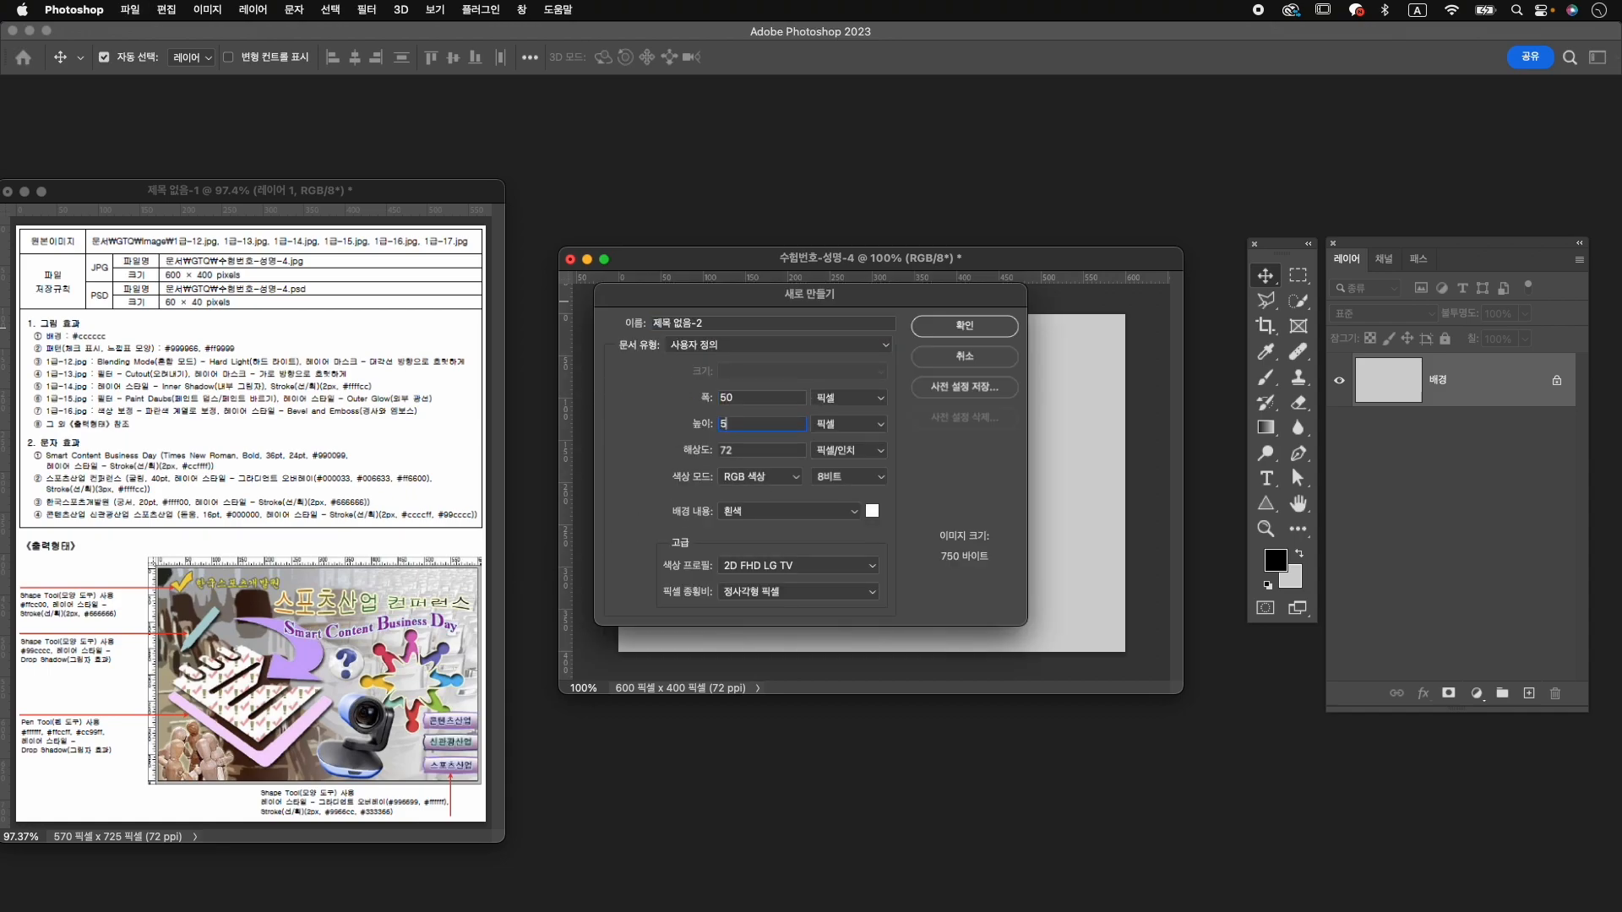
left_click(807, 512)
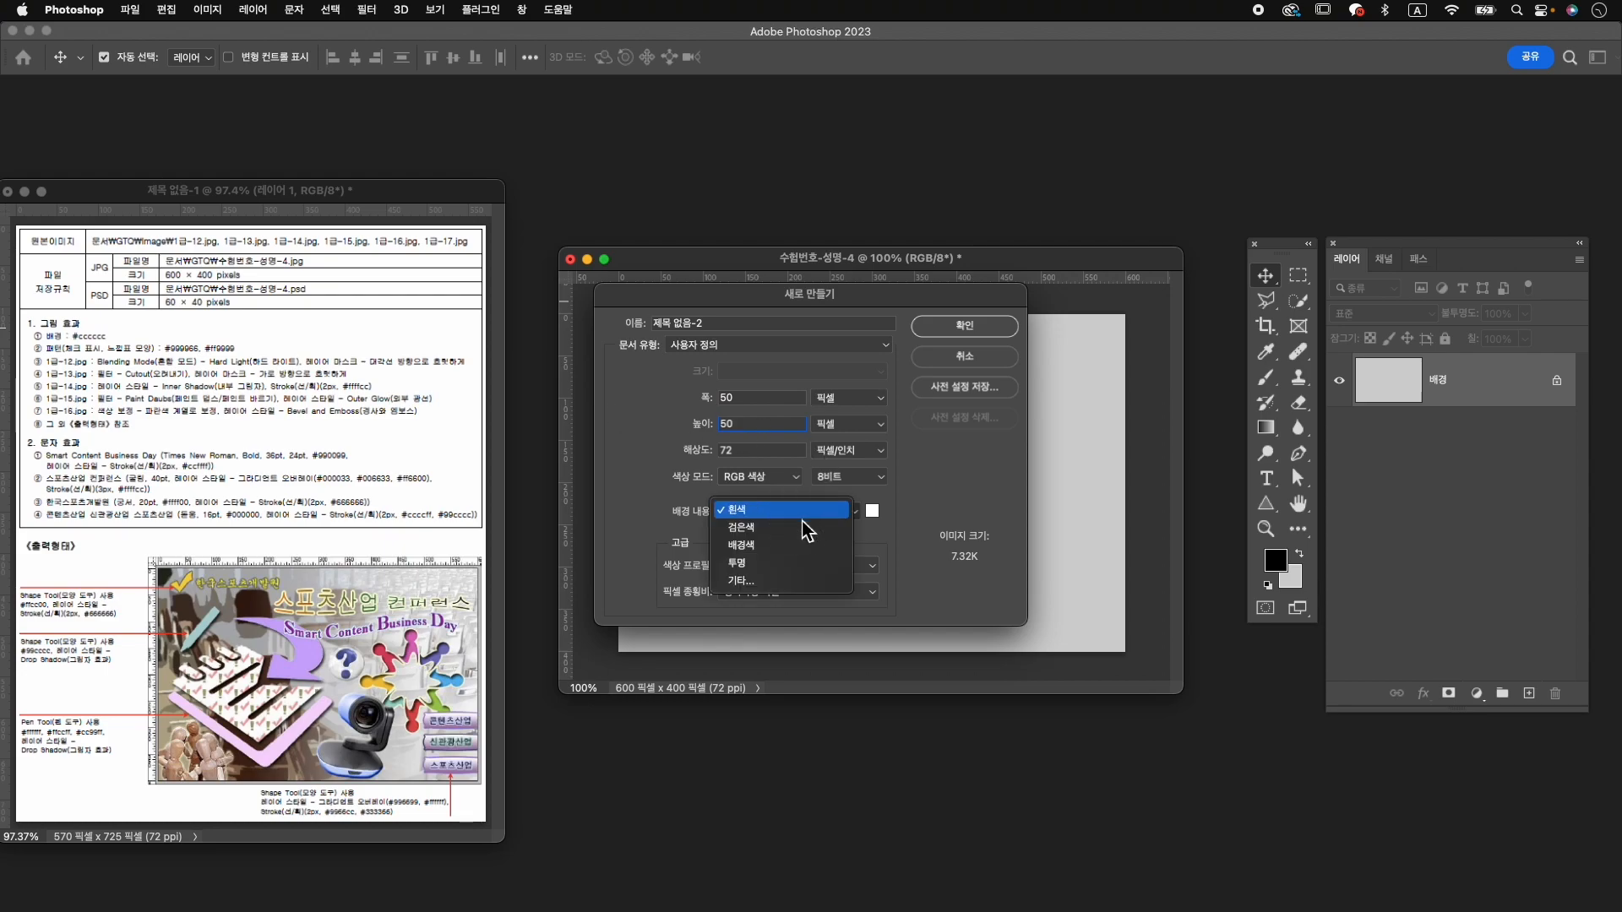
left_click(799, 579)
left_click(985, 328)
left_click_drag(94, 134, 714, 245)
left_click(1299, 504)
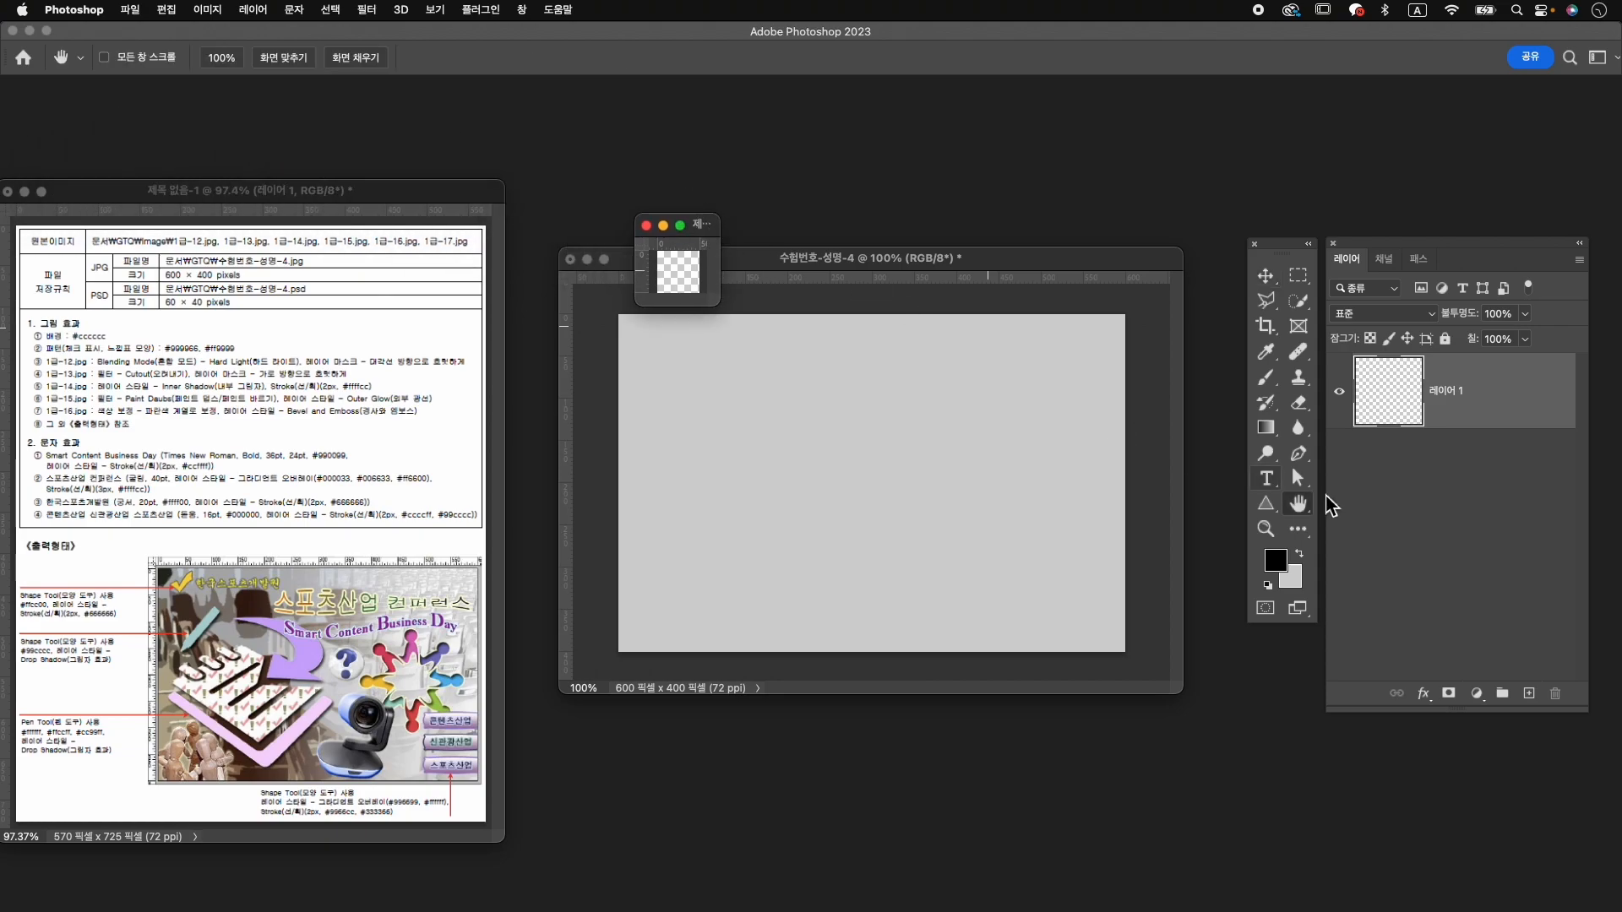
Enlarge the 50 × 50 px document's view to 1200% and place its widened window beside the specification sheet.
double_click(1302, 506)
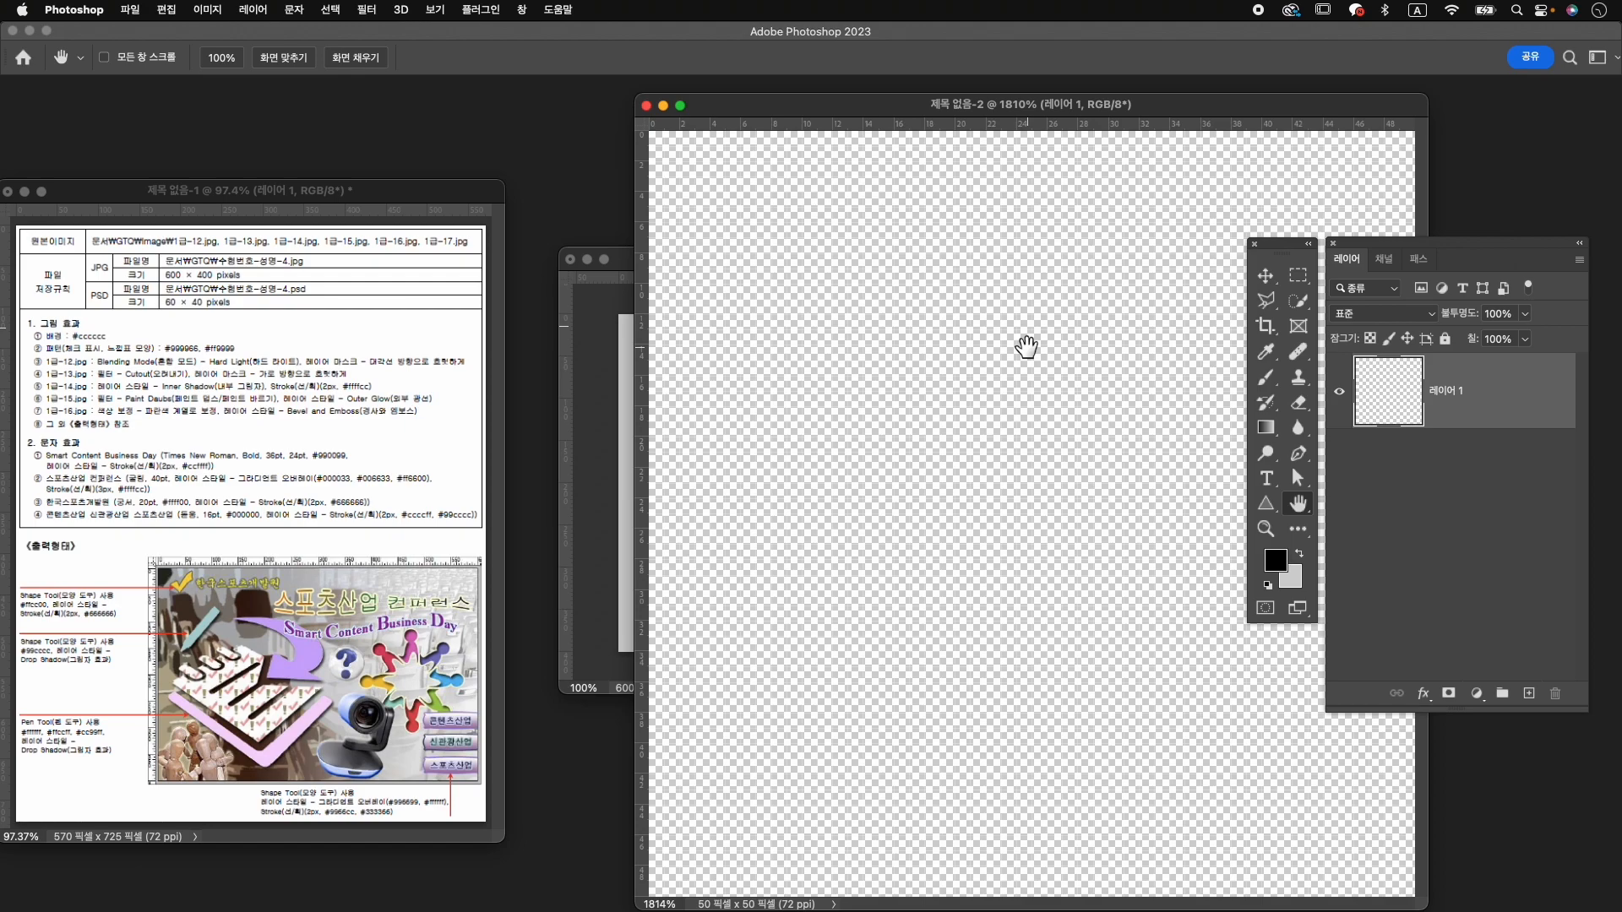
key("super+minus")
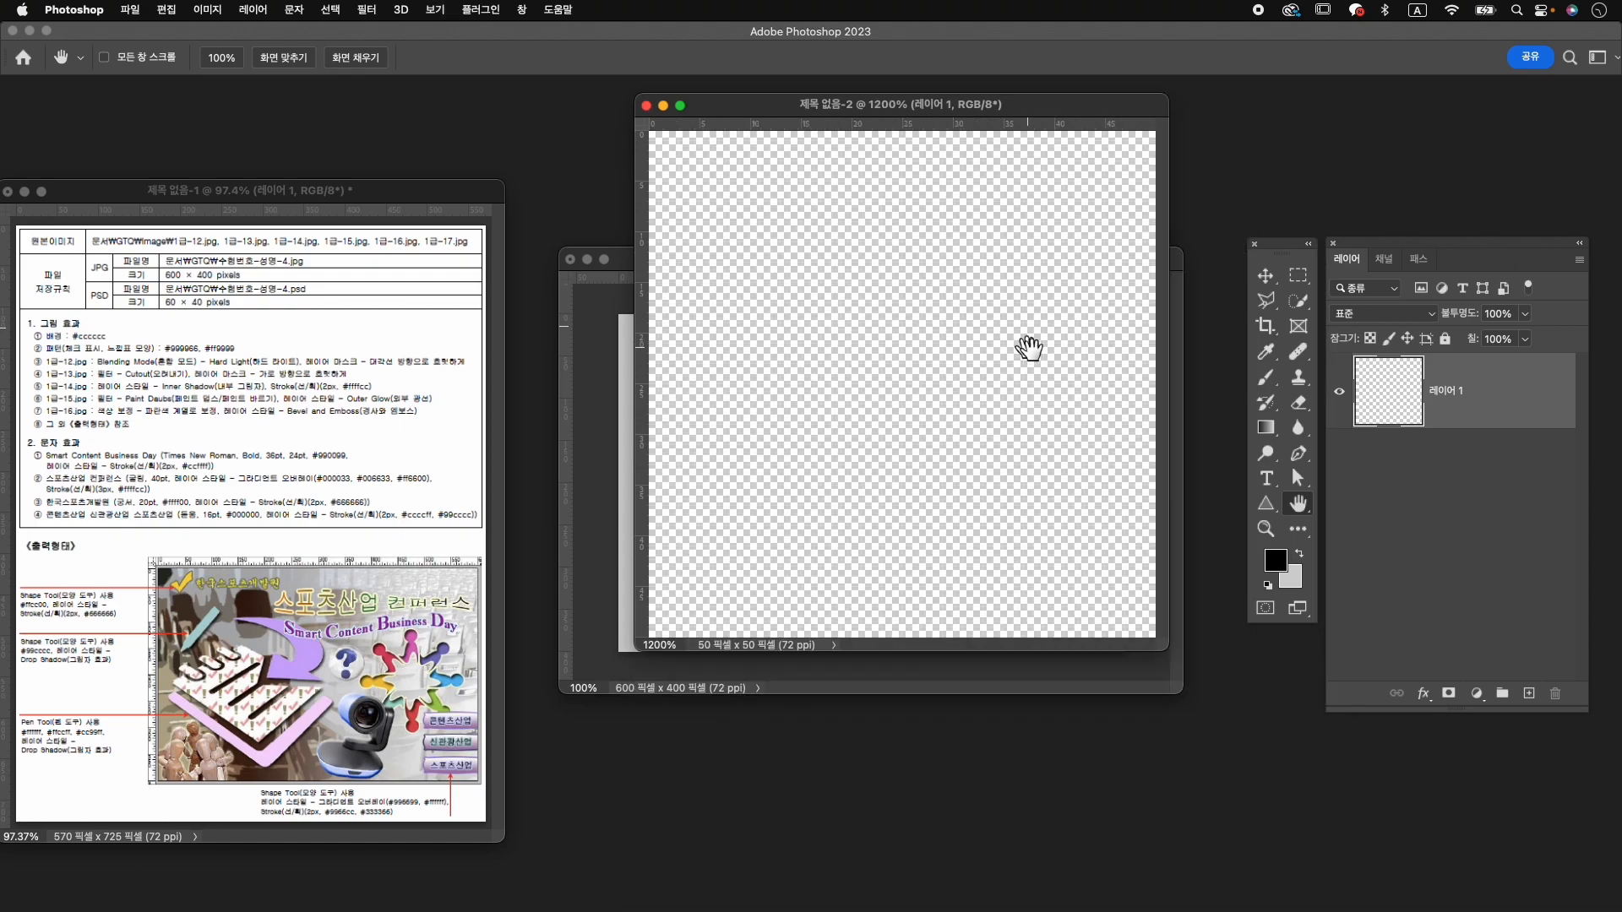
key("v")
left_click_drag(971, 109, 979, 192)
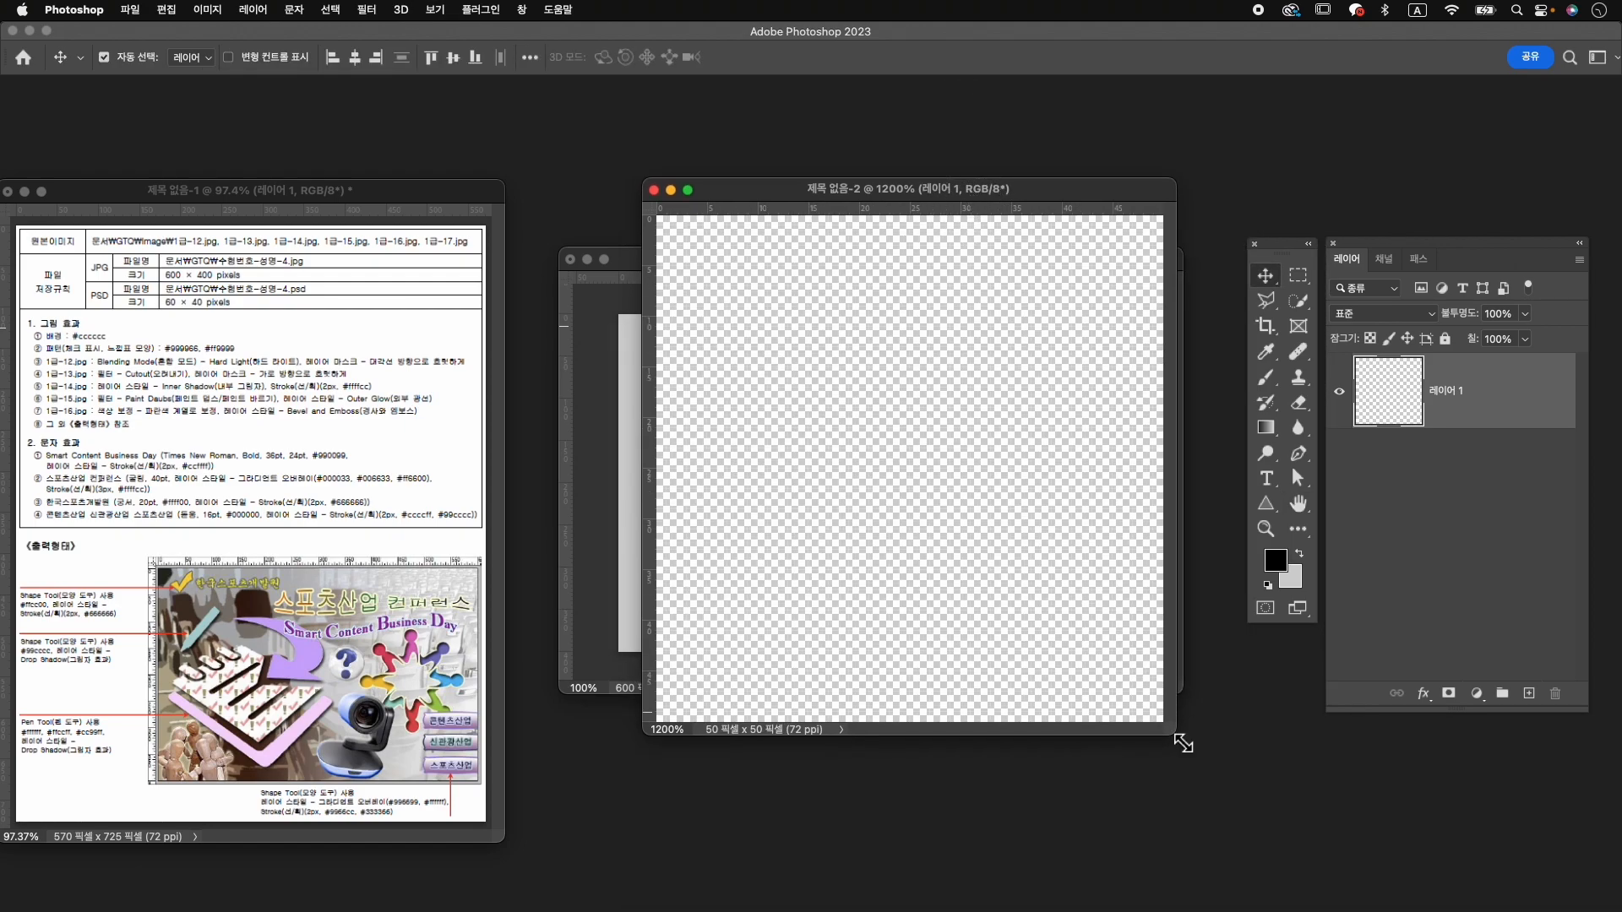
left_click_drag(1184, 744, 1275, 803)
left_click_drag(930, 206, 900, 201)
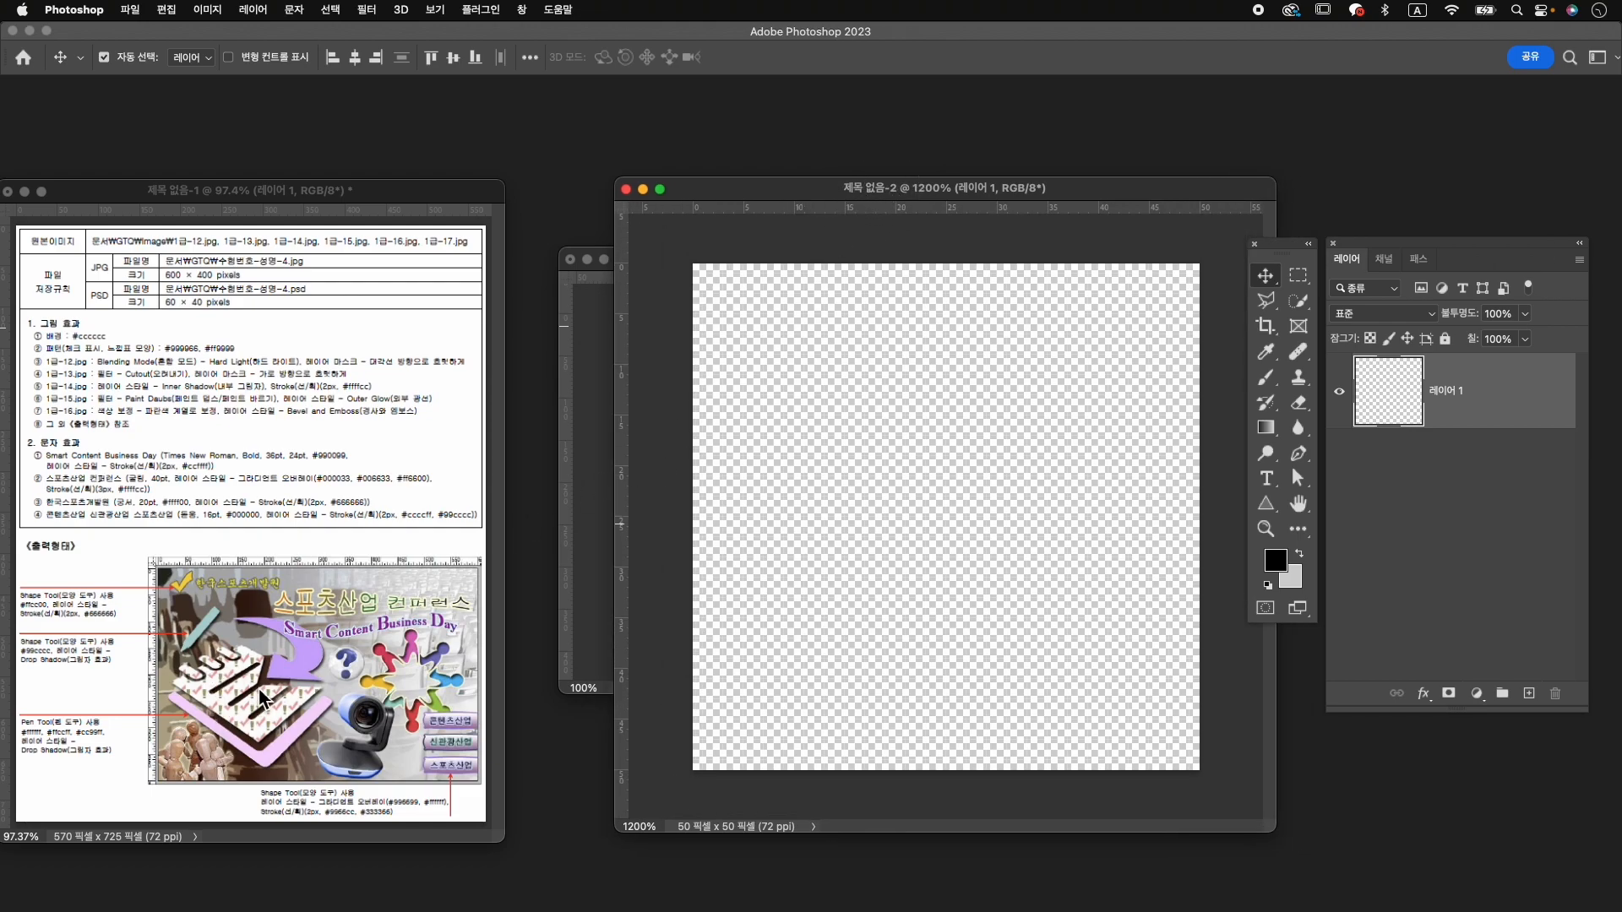
Search the shape library for 체크 and draw the legacy check mark about 17 × 17 px in the upper-left part of the canvas.
left_click(522, 9)
left_click(589, 256)
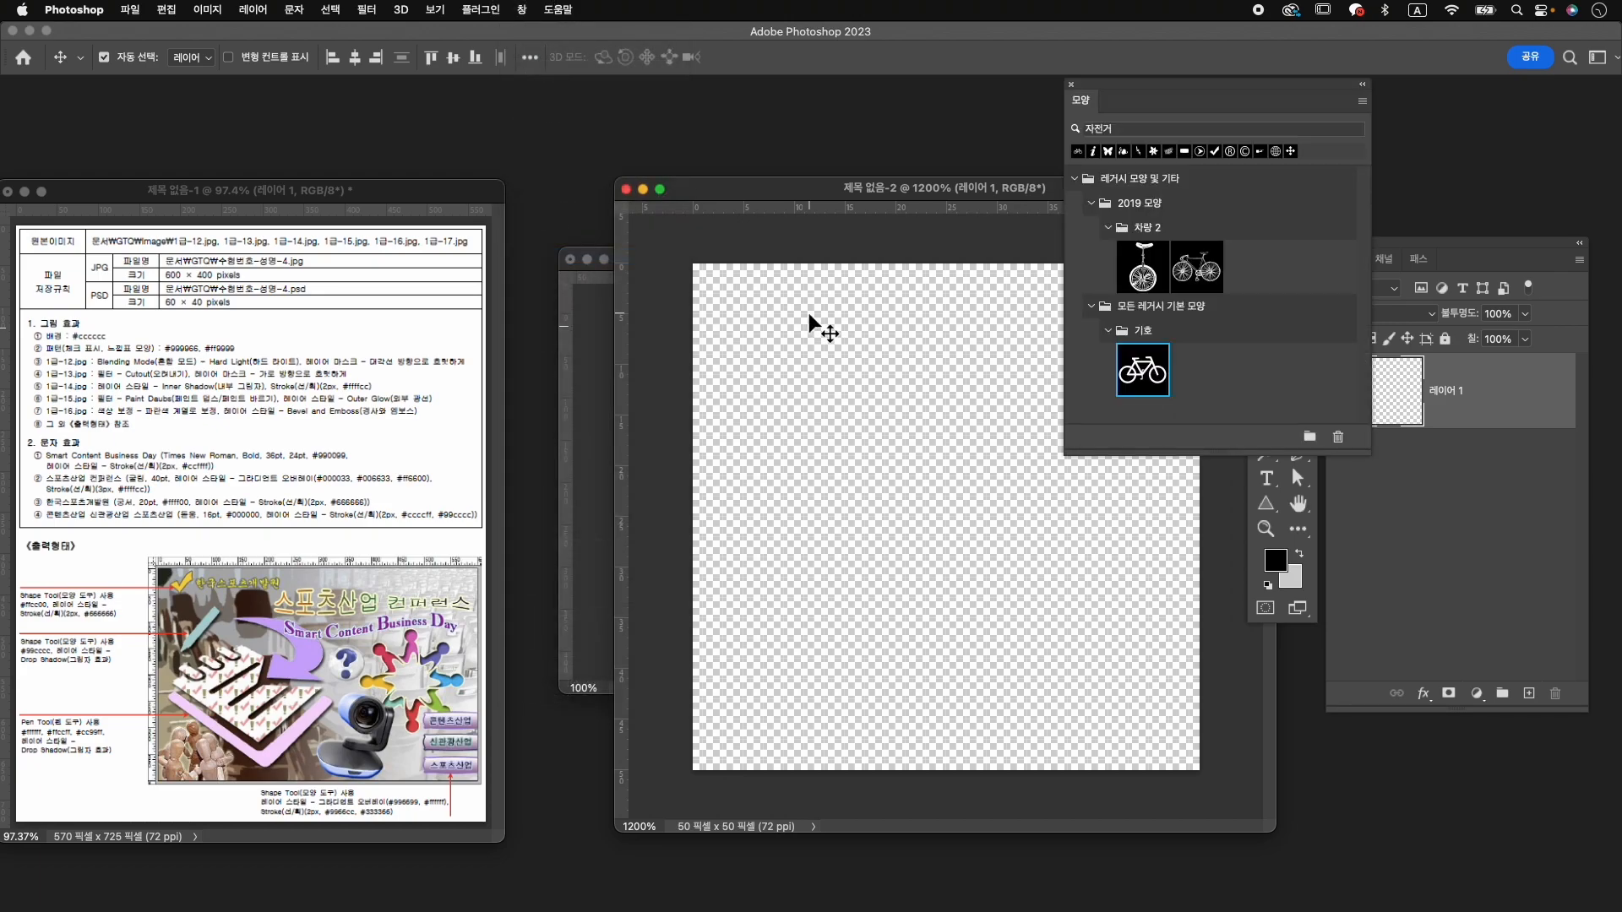
left_click(1188, 125)
key("Caps_Lock")
type("체크")
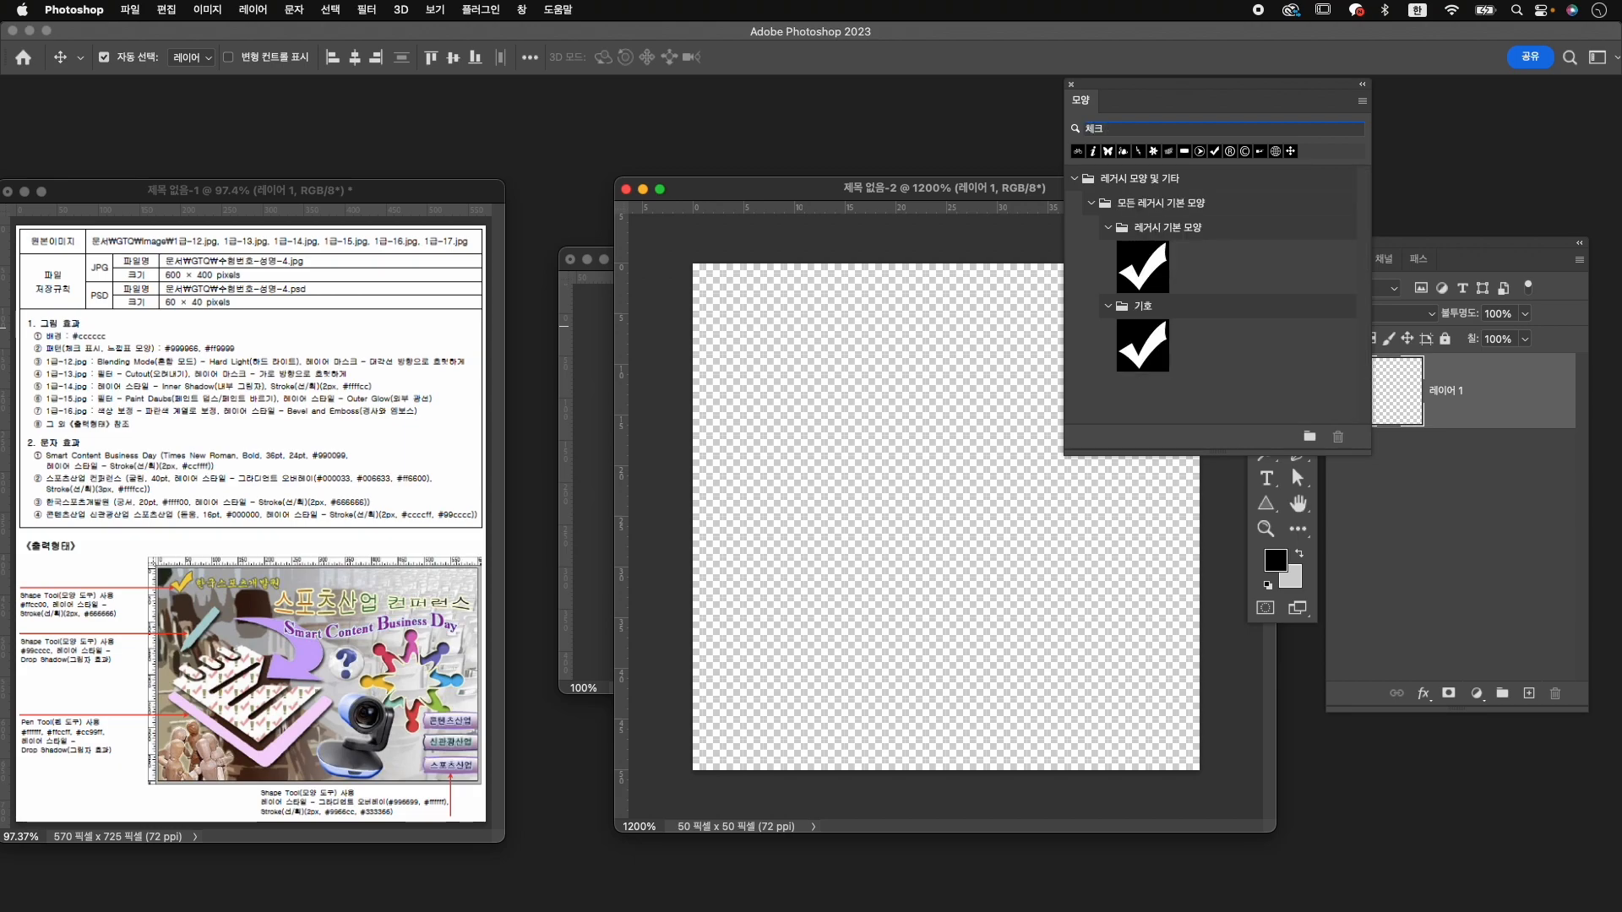
left_click(1146, 270)
left_click(1286, 512)
left_click(1343, 591)
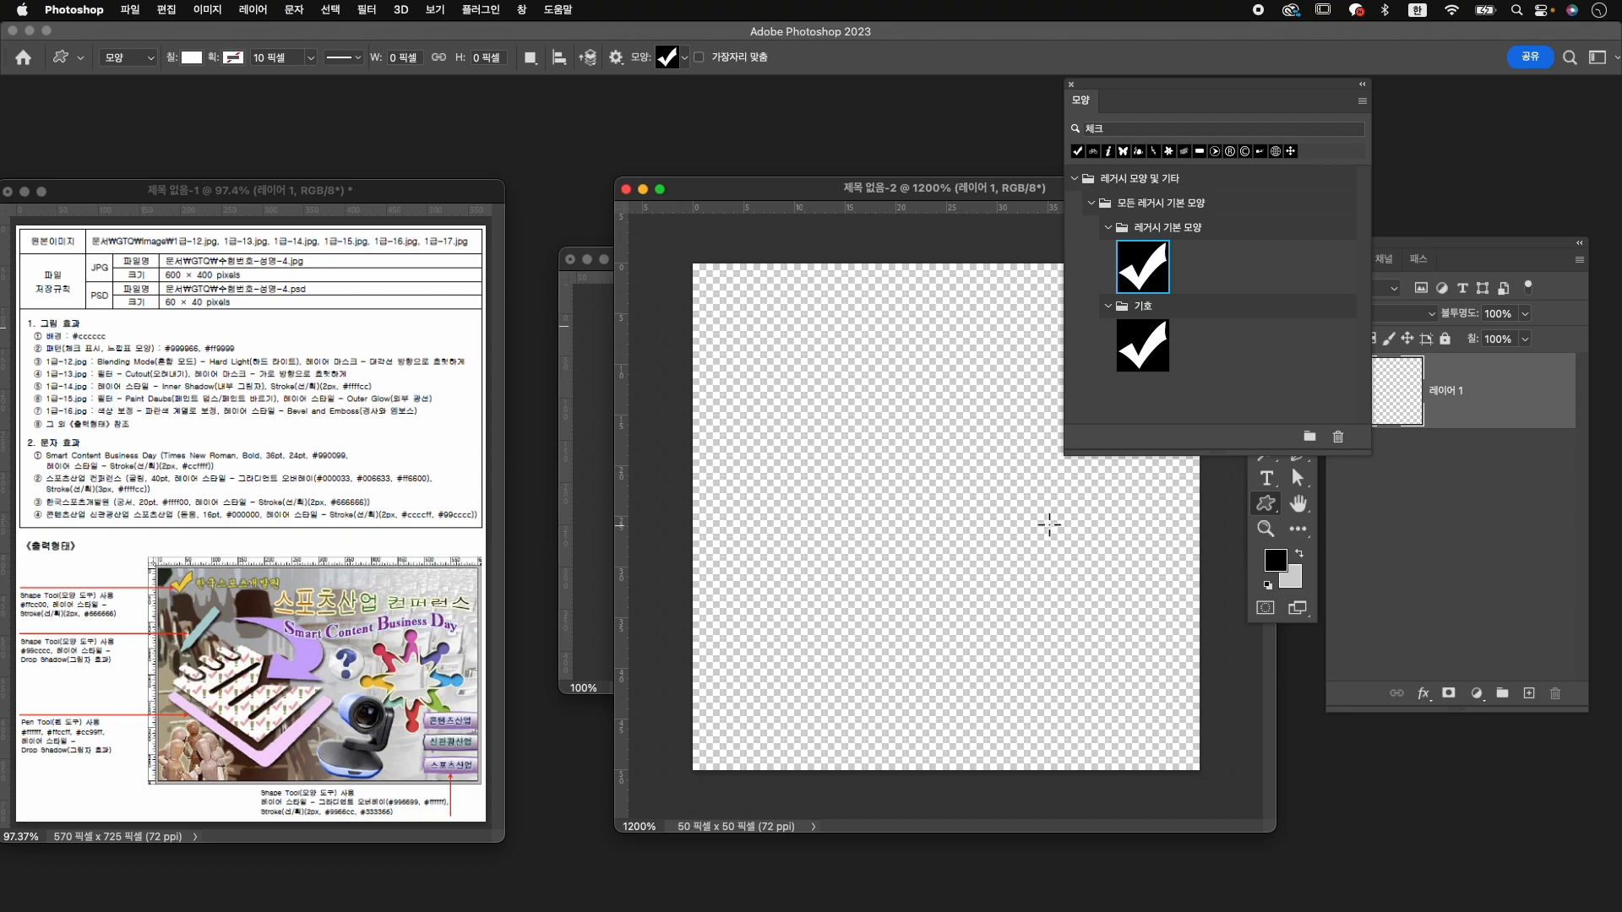
left_click_drag(784, 342, 937, 565)
Set the check mark's fill colour to #ff9999.
left_click(1166, 826)
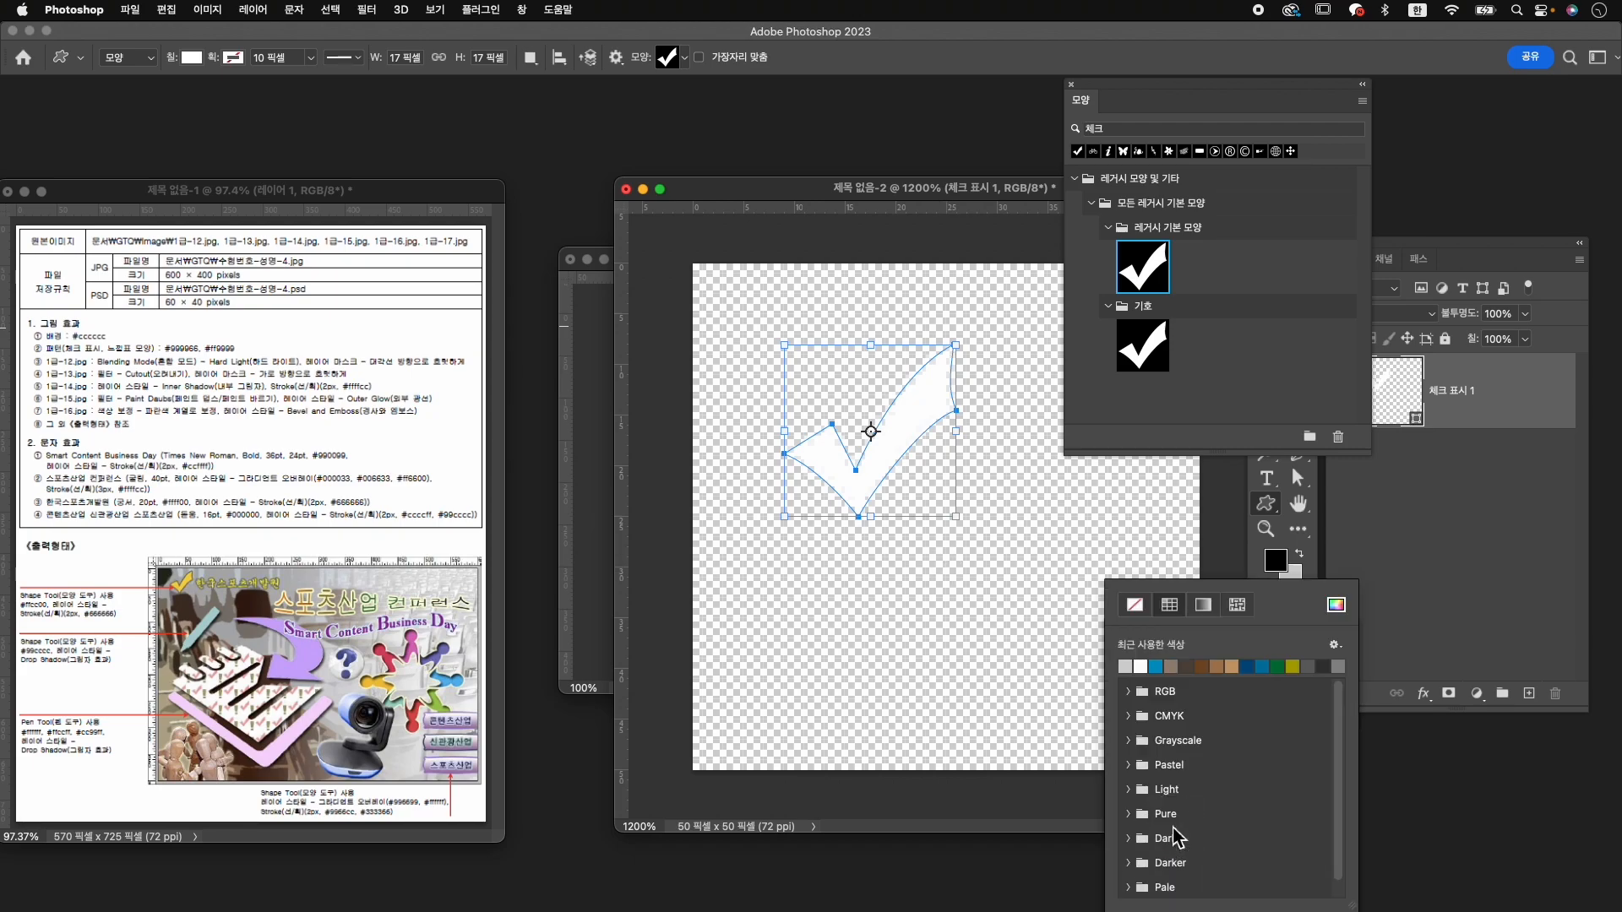
left_click(1336, 605)
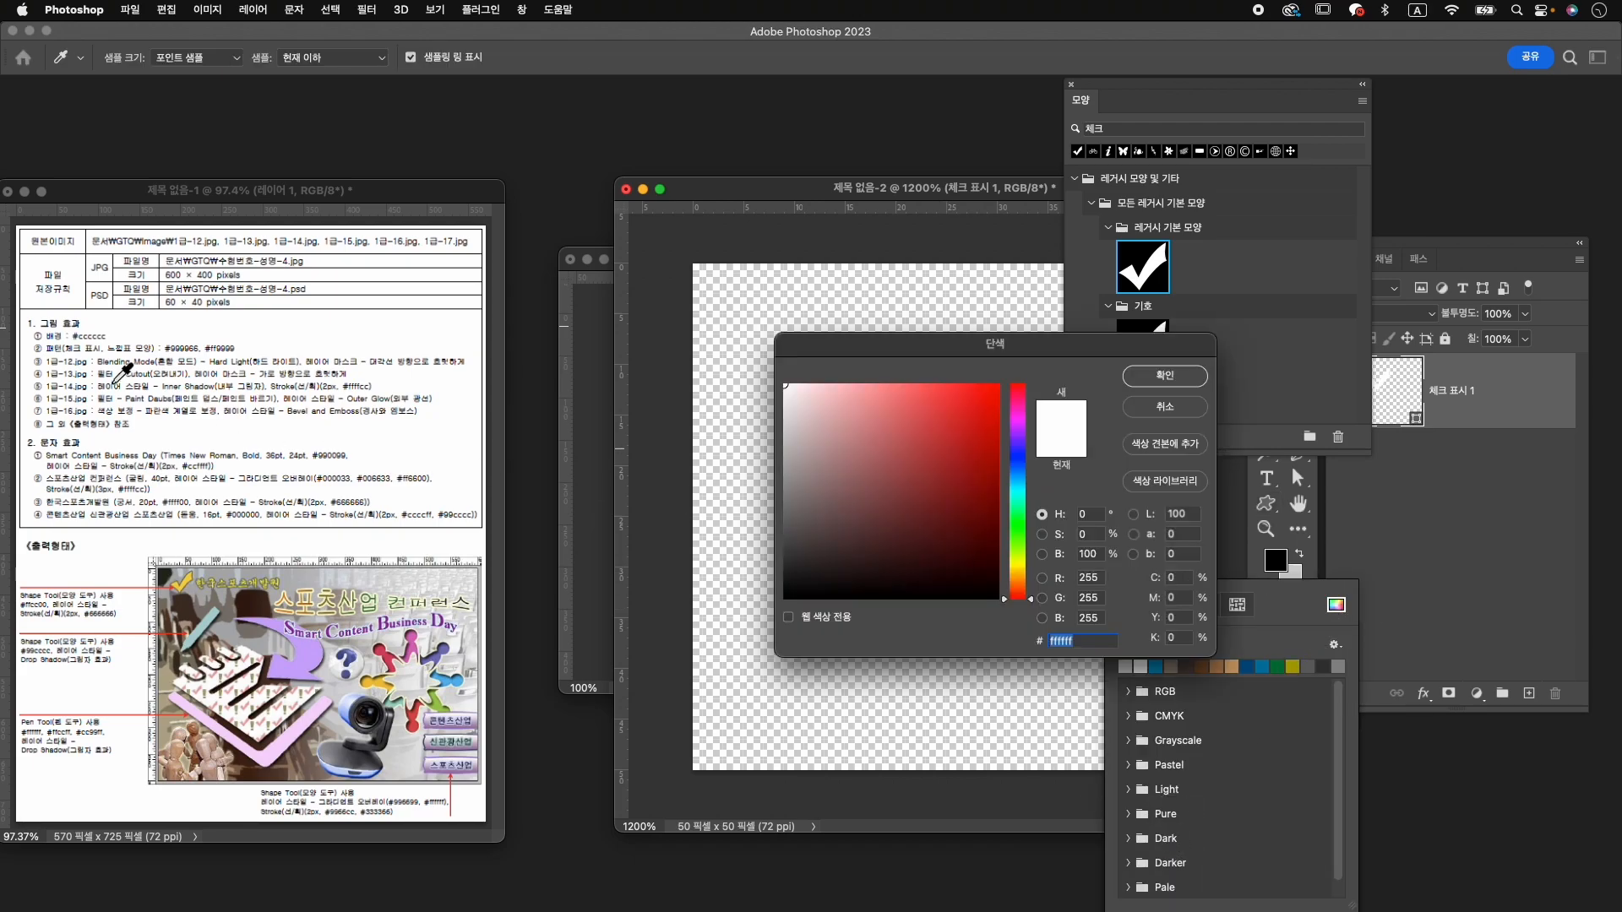
type("ff")
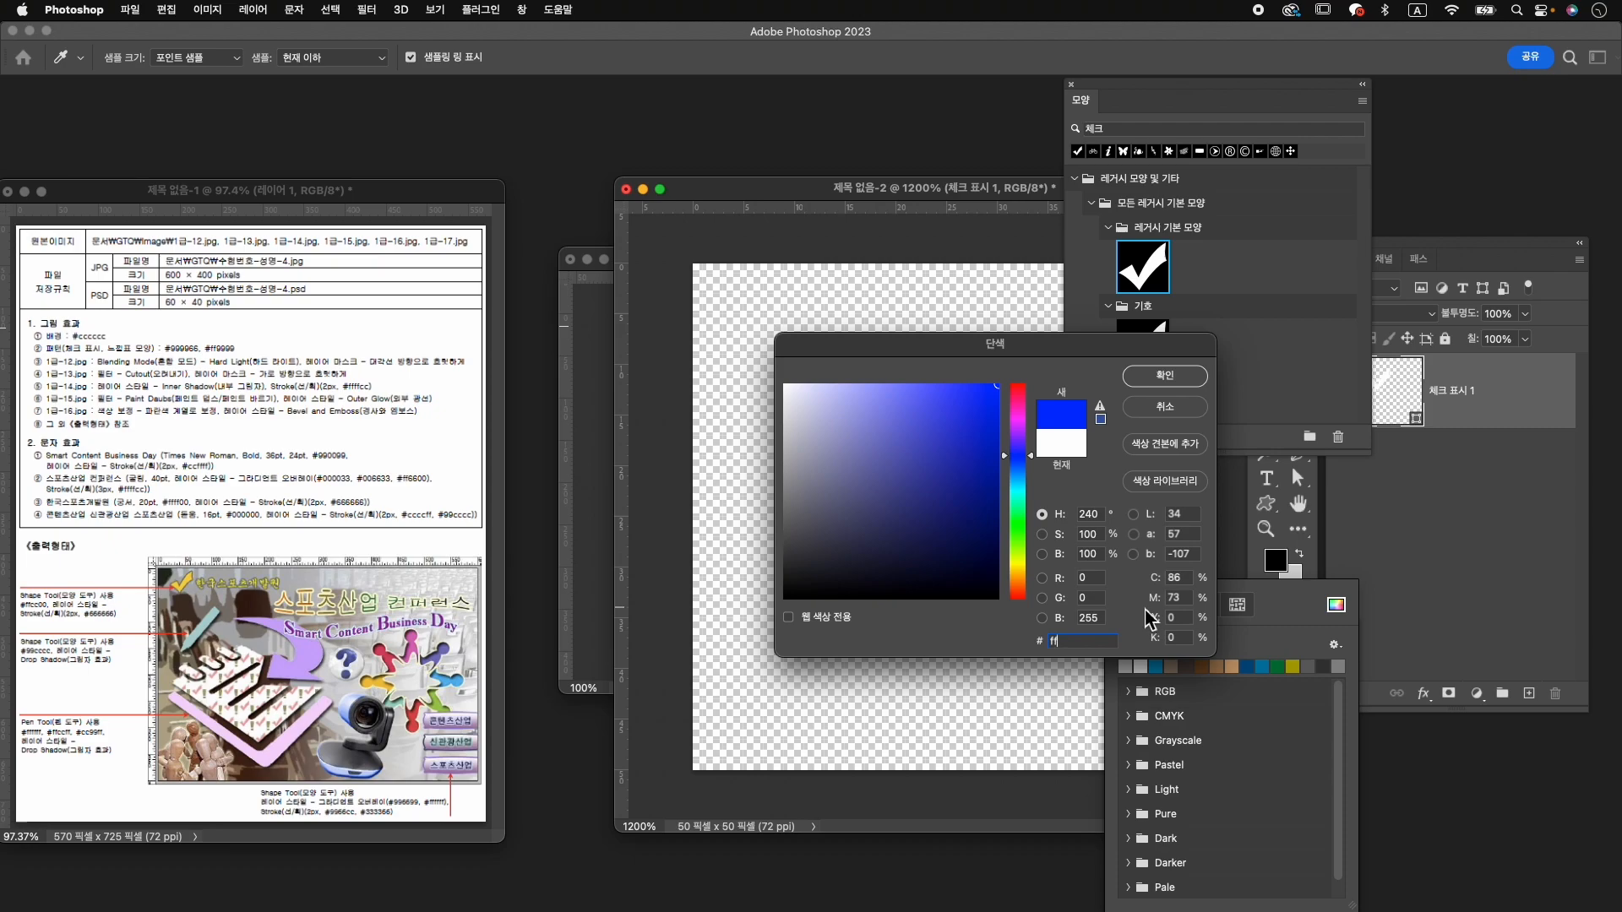
type("9999")
key("Return")
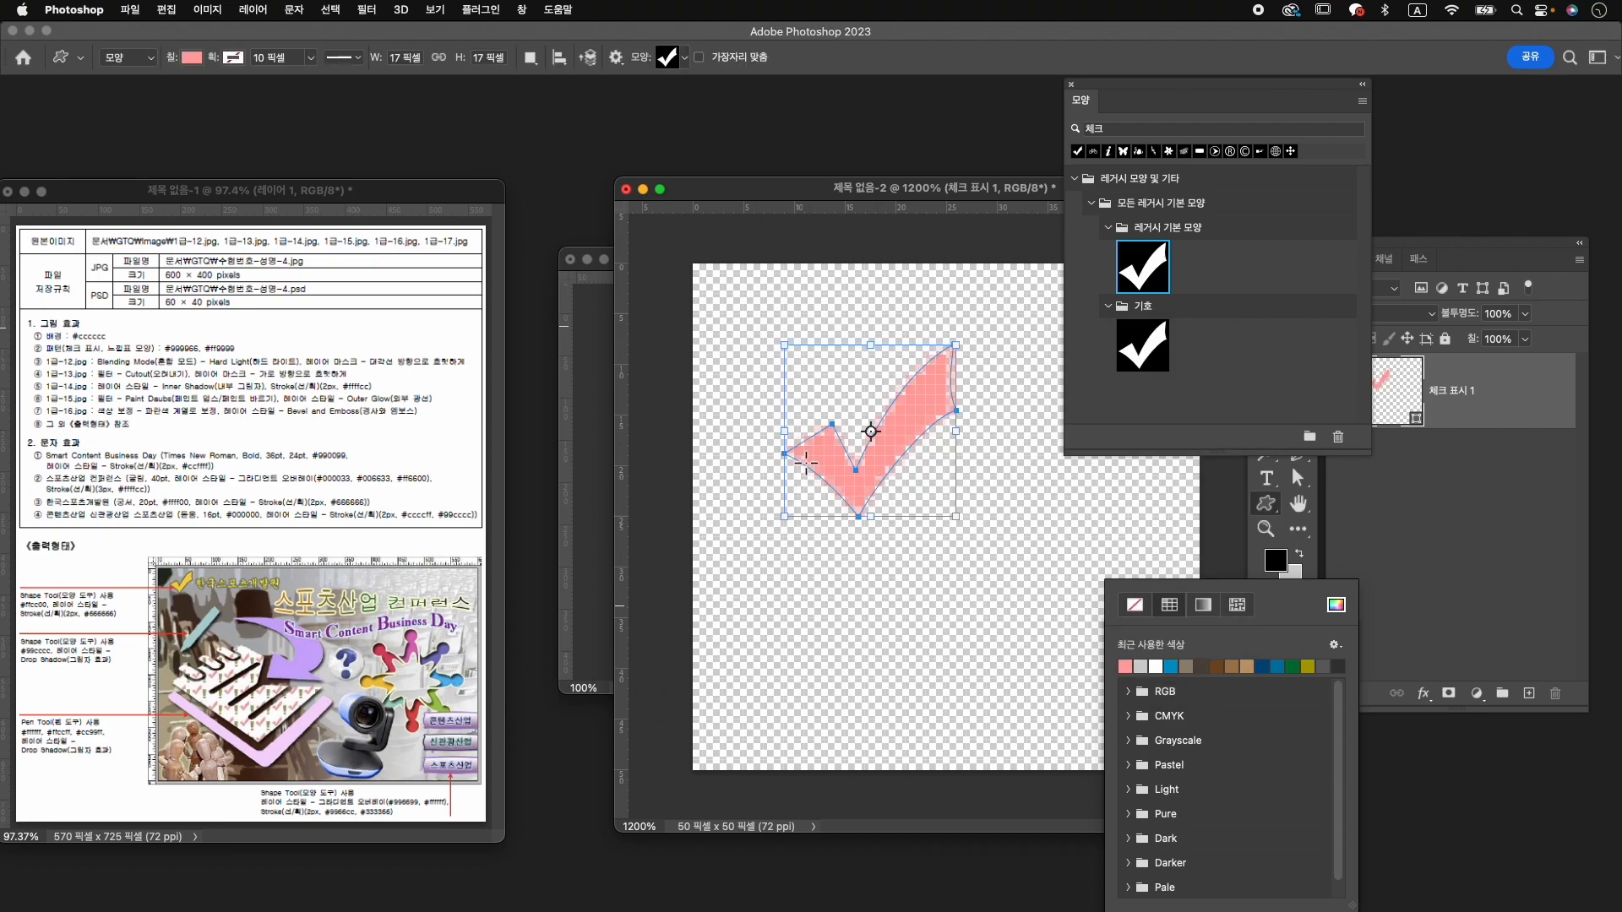
Search the shape library for 느낌표 and draw the exclamation mark about 6 × 17 px over the canvas's top-left corner.
key("v")
left_click_drag(1130, 130, 1024, 155)
type("smR")
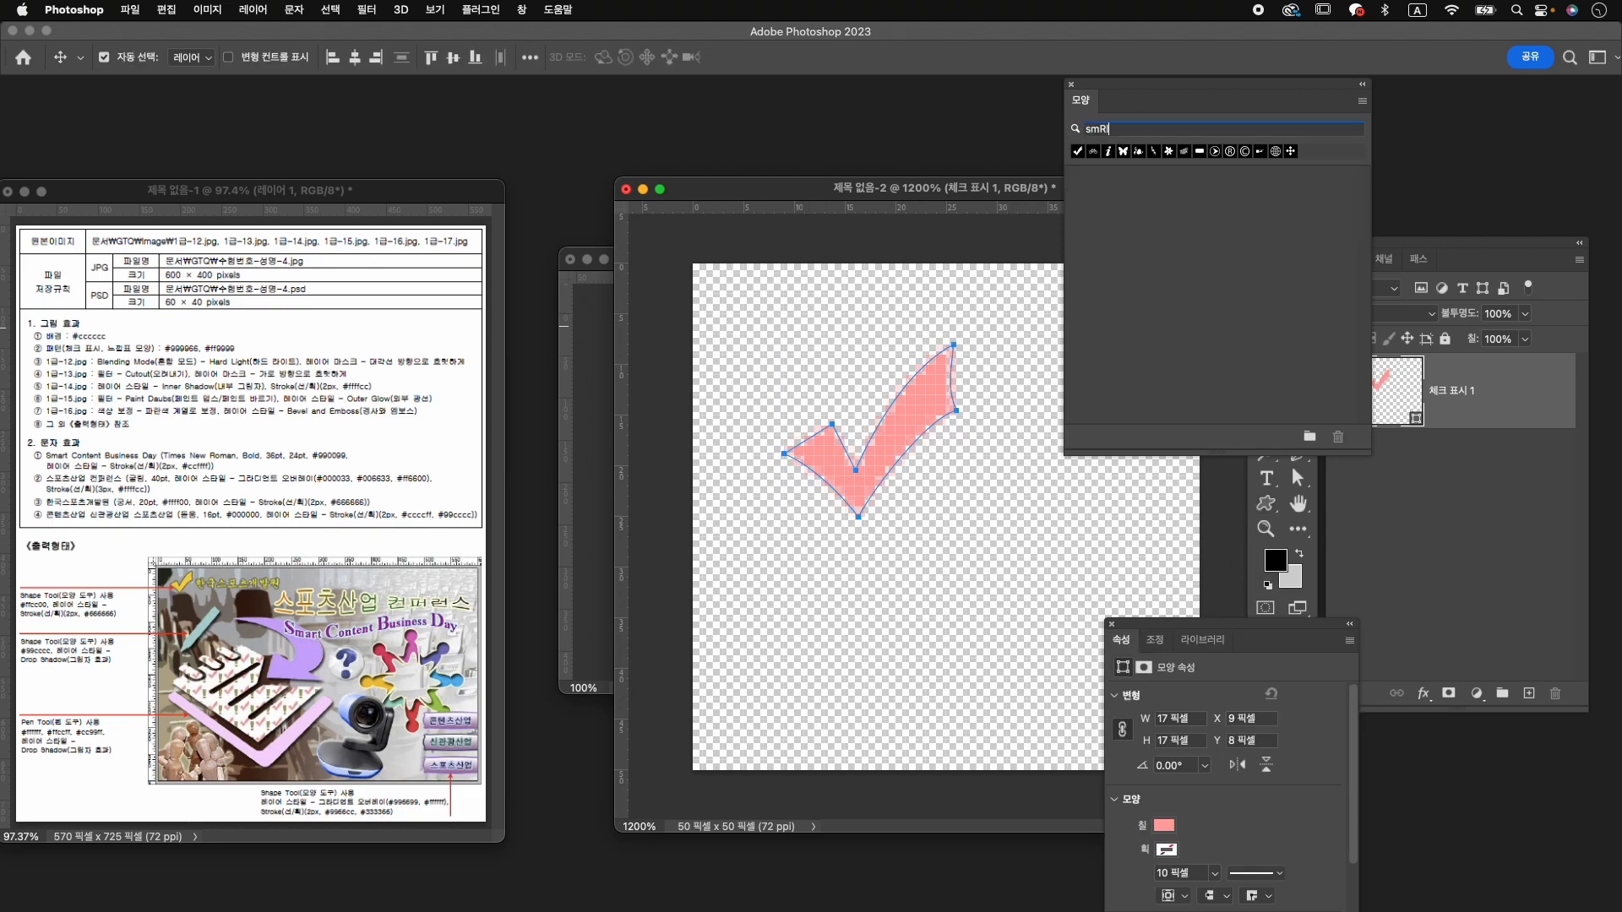
key("super+a")
type("느낌표")
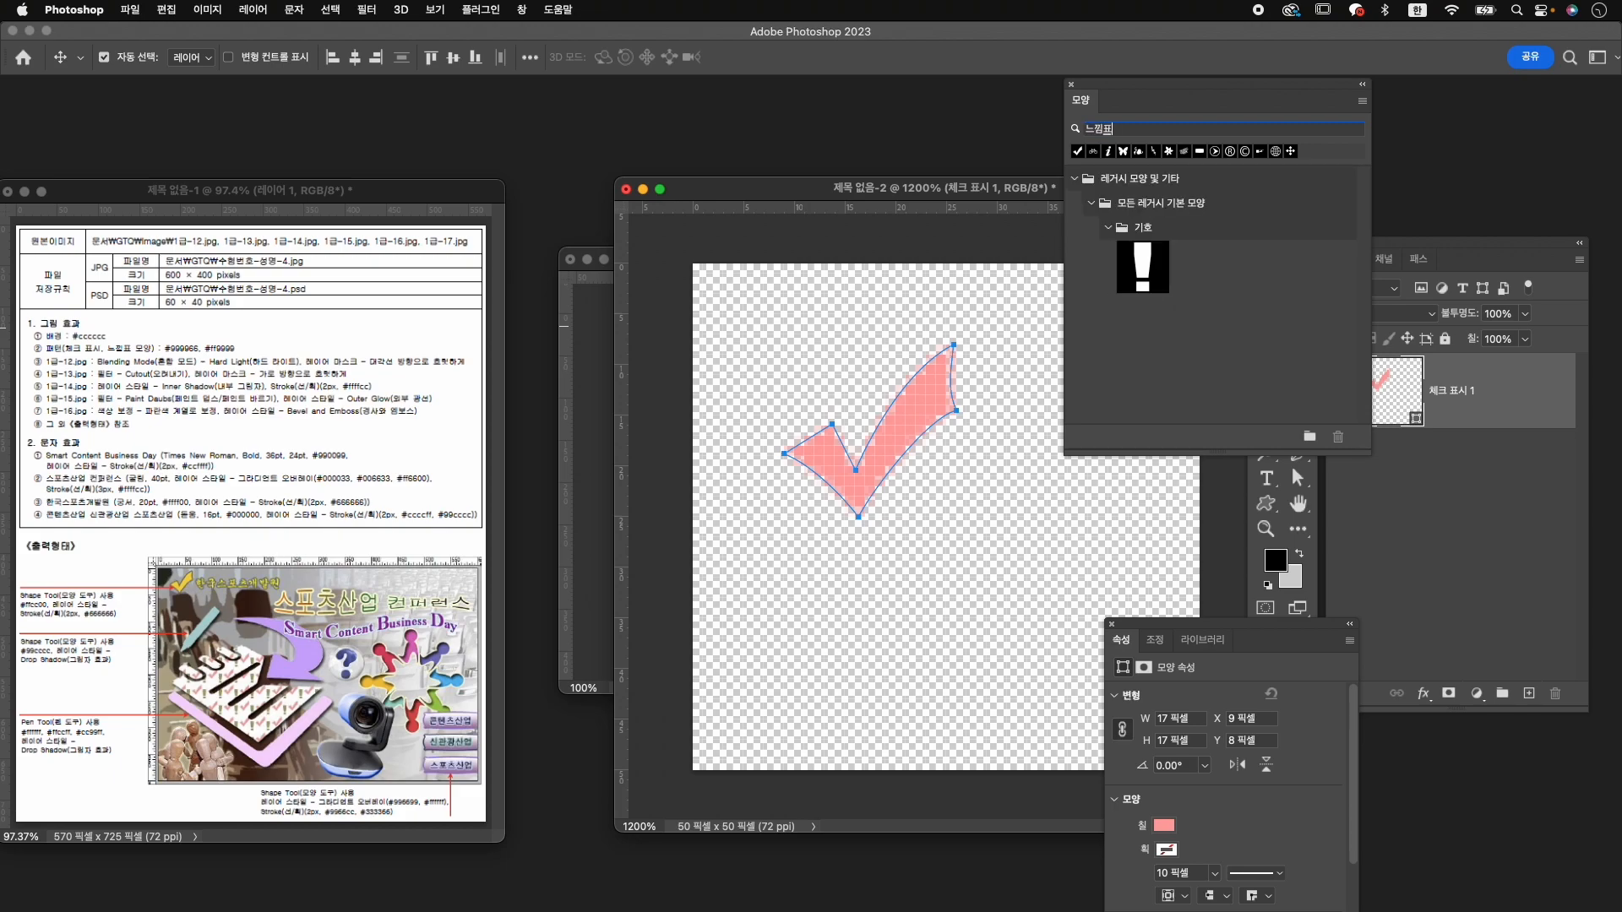
left_click(1141, 270)
left_click(1268, 529)
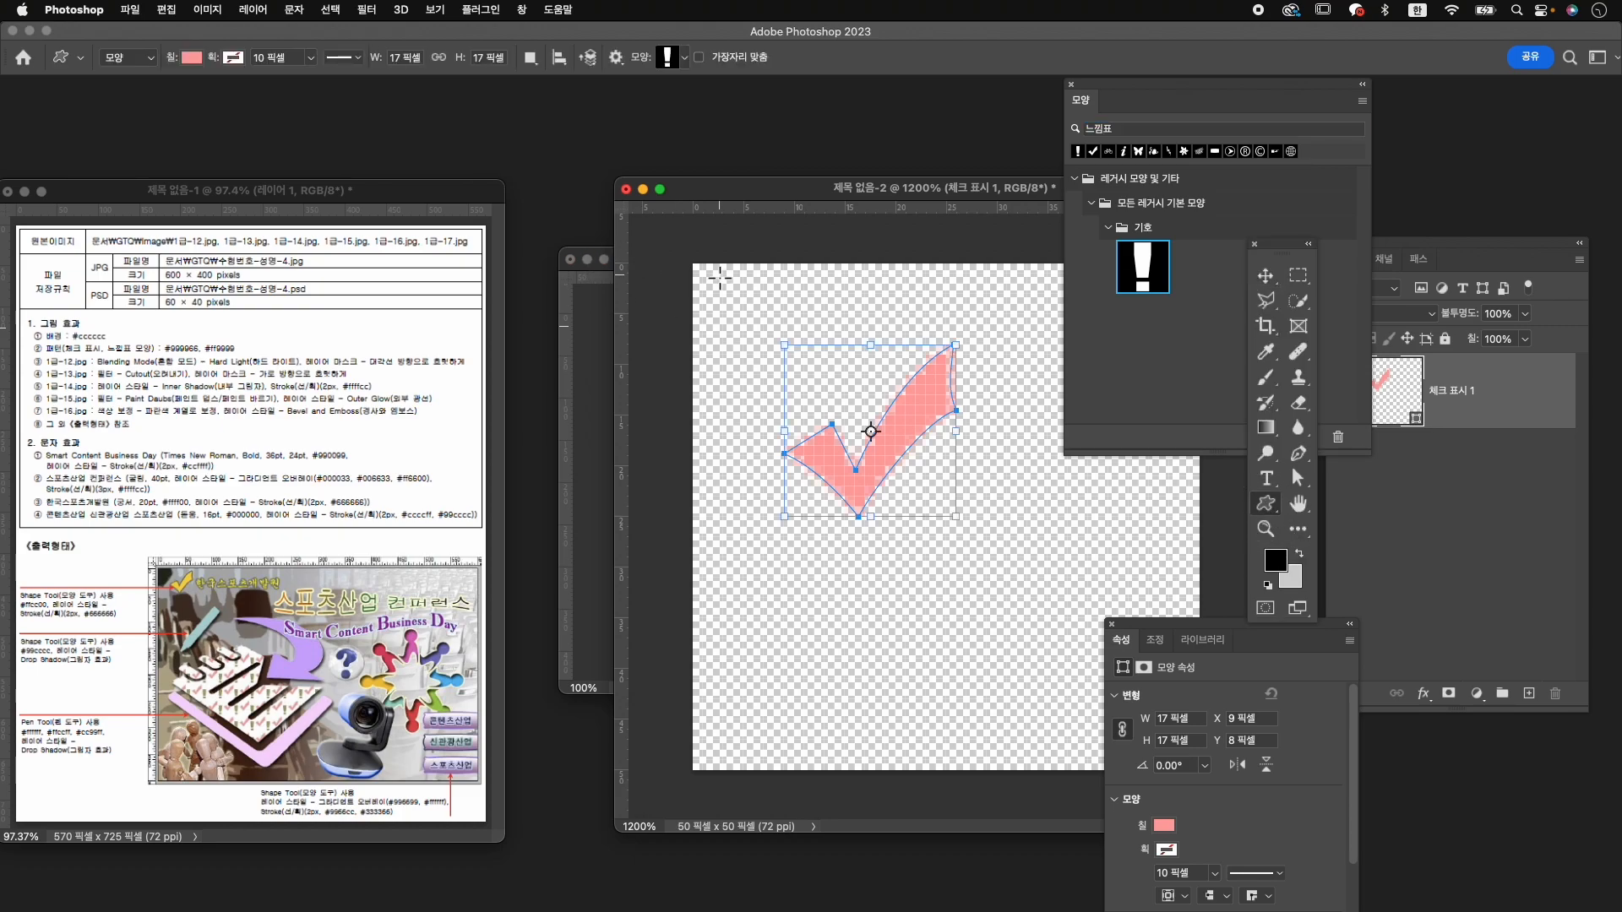
left_click_drag(673, 244, 741, 452)
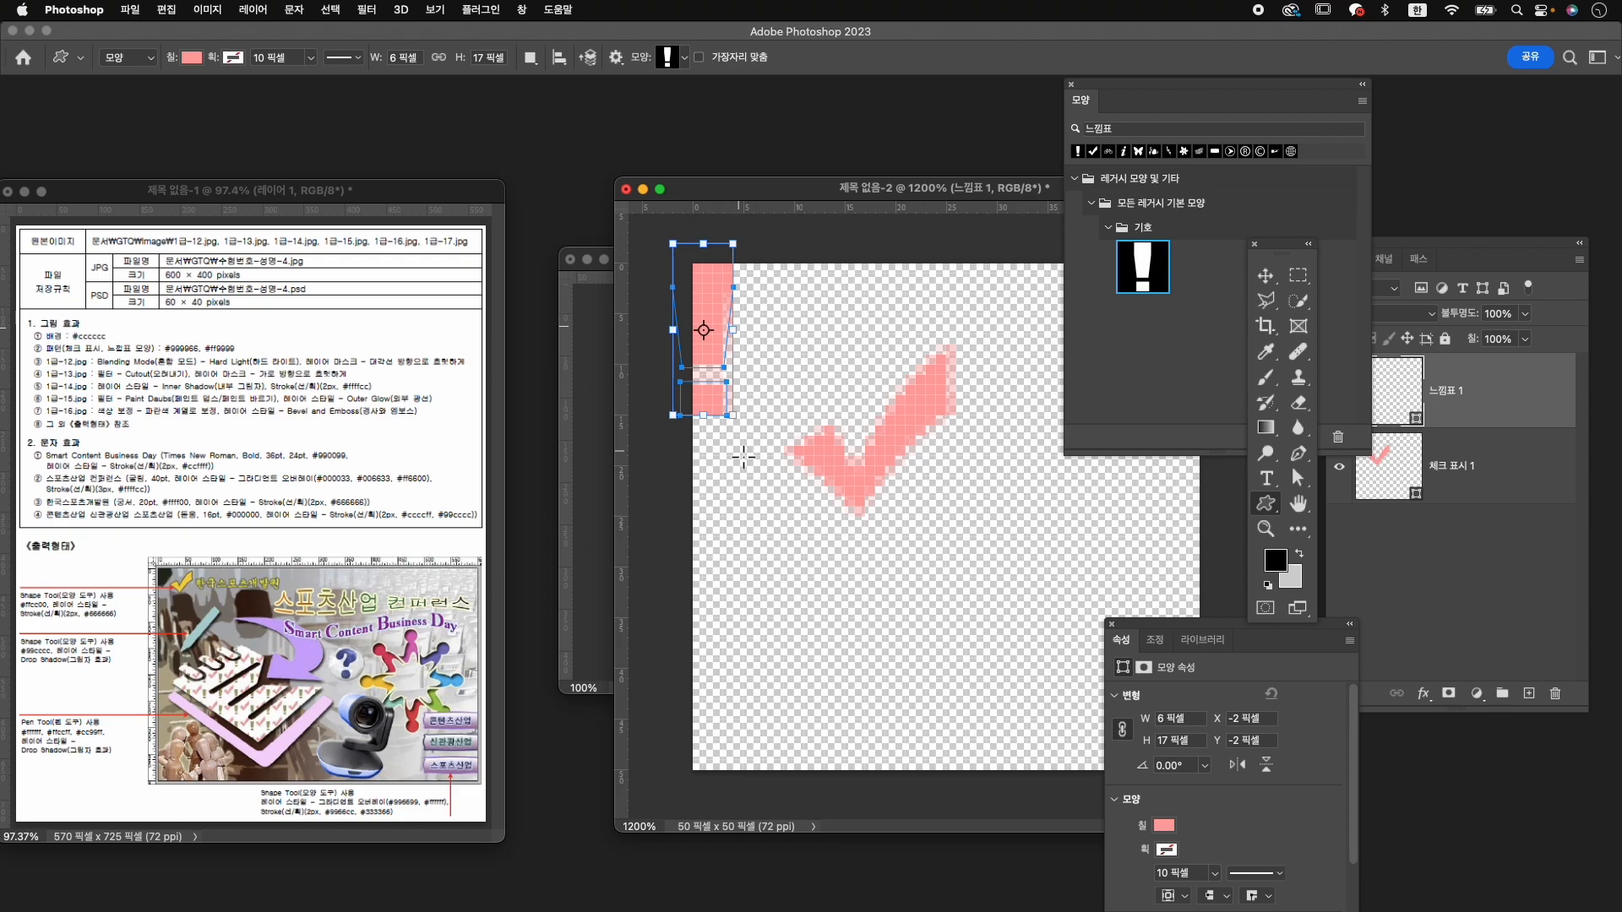
Move the exclamation mark up and left so its centre sits on the canvas's top-left corner.
key("super+t")
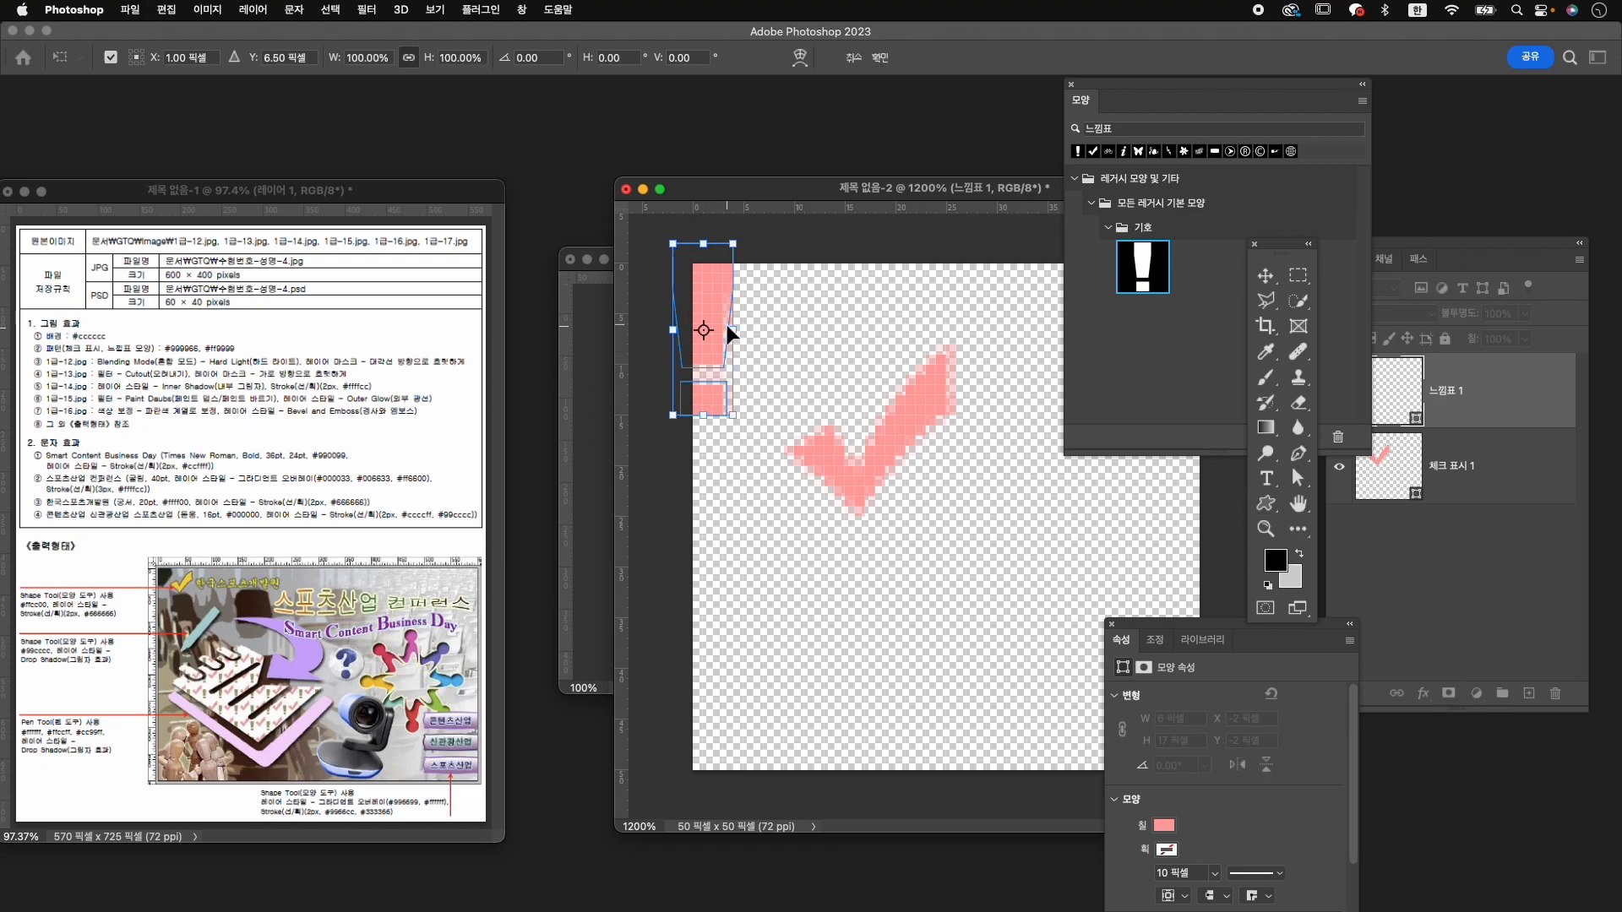
left_click_drag(711, 297, 712, 262)
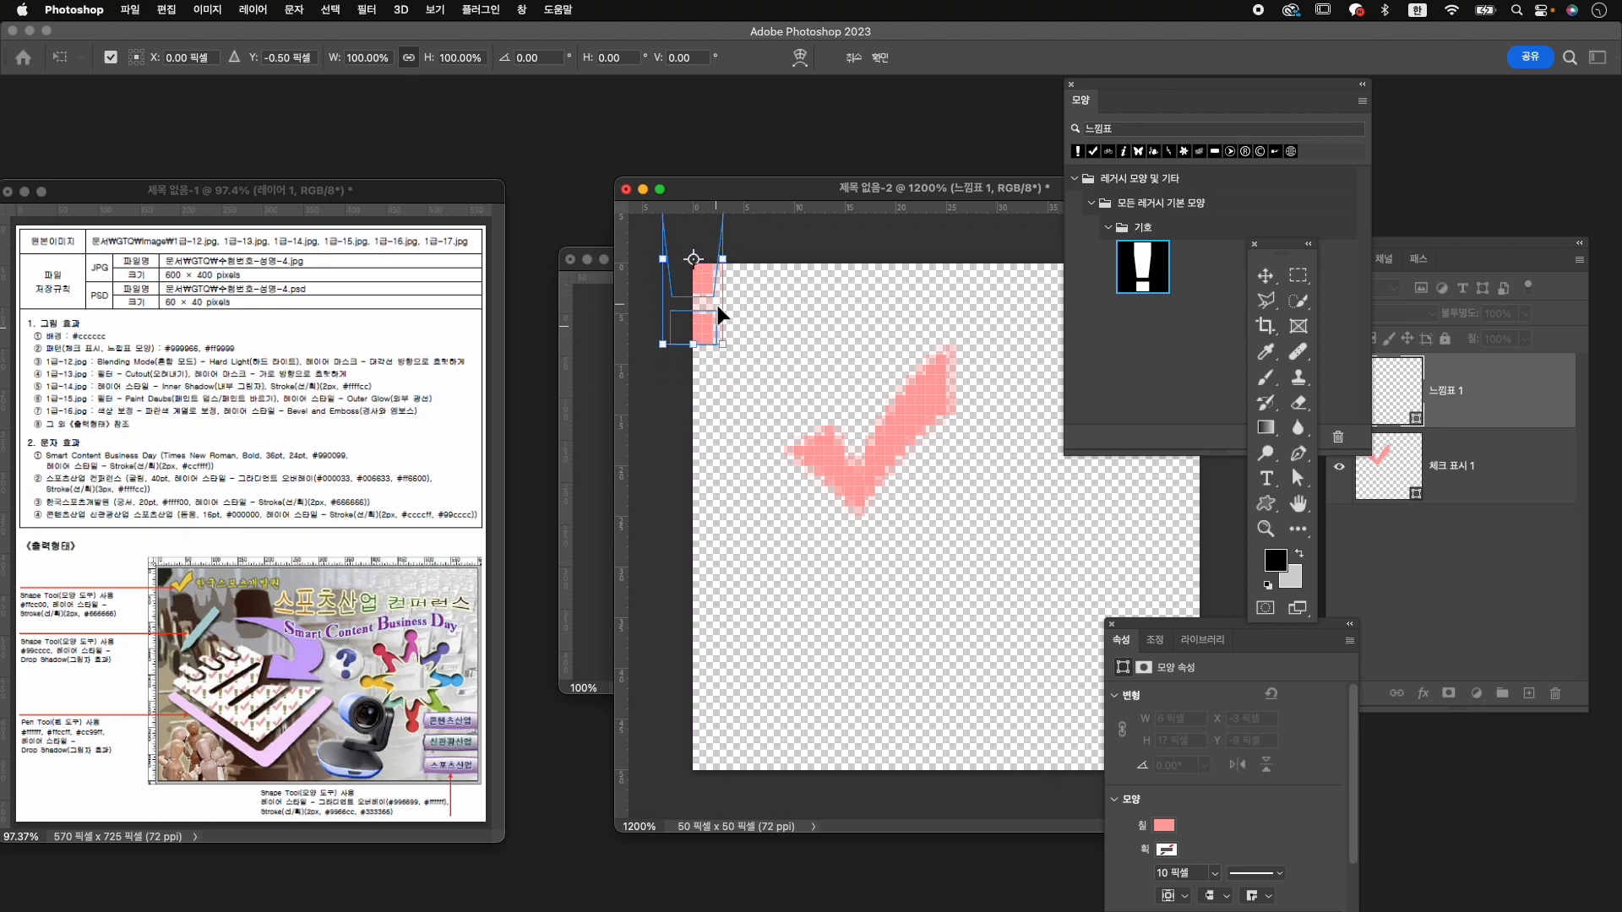
key("Return")
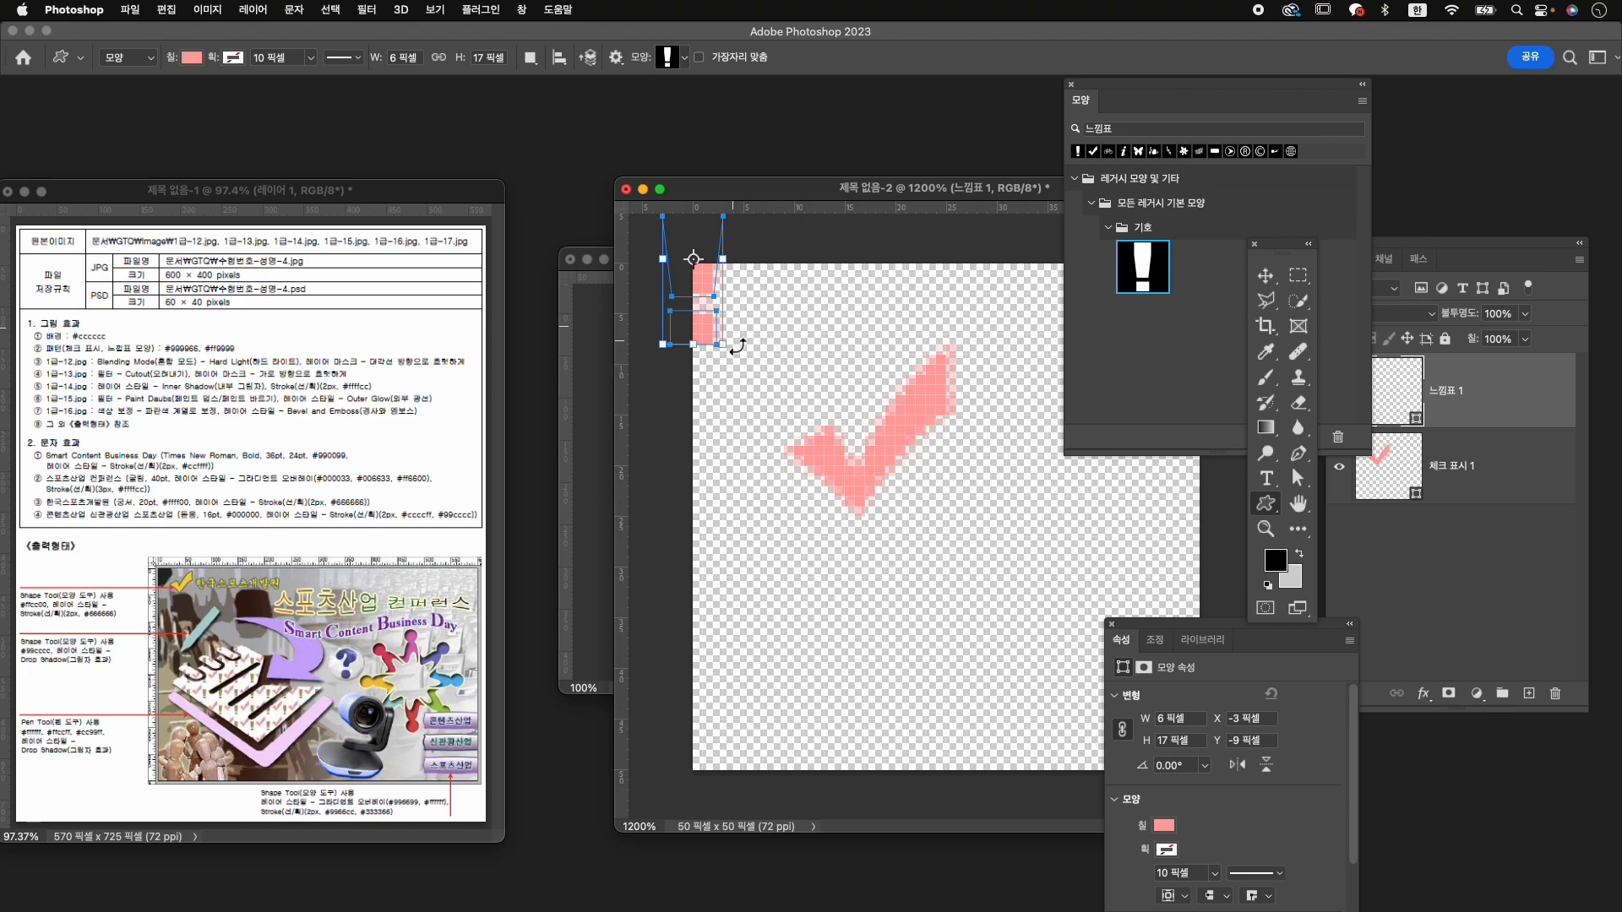
Change the exclamation mark's fill colour to #999966.
left_click(1164, 825)
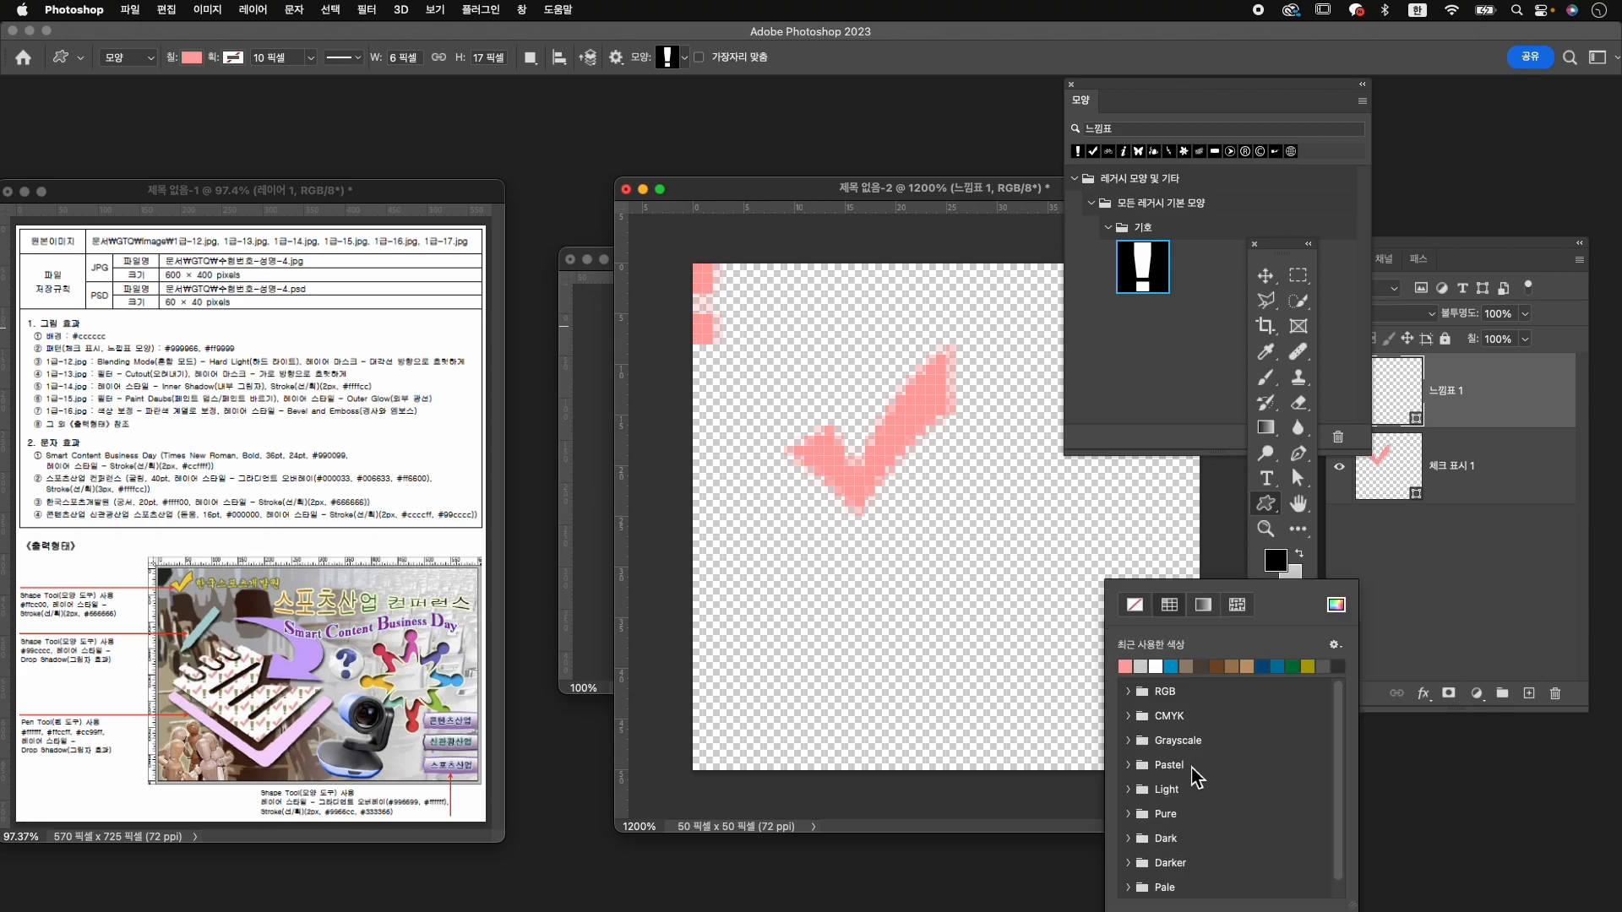
left_click(1335, 605)
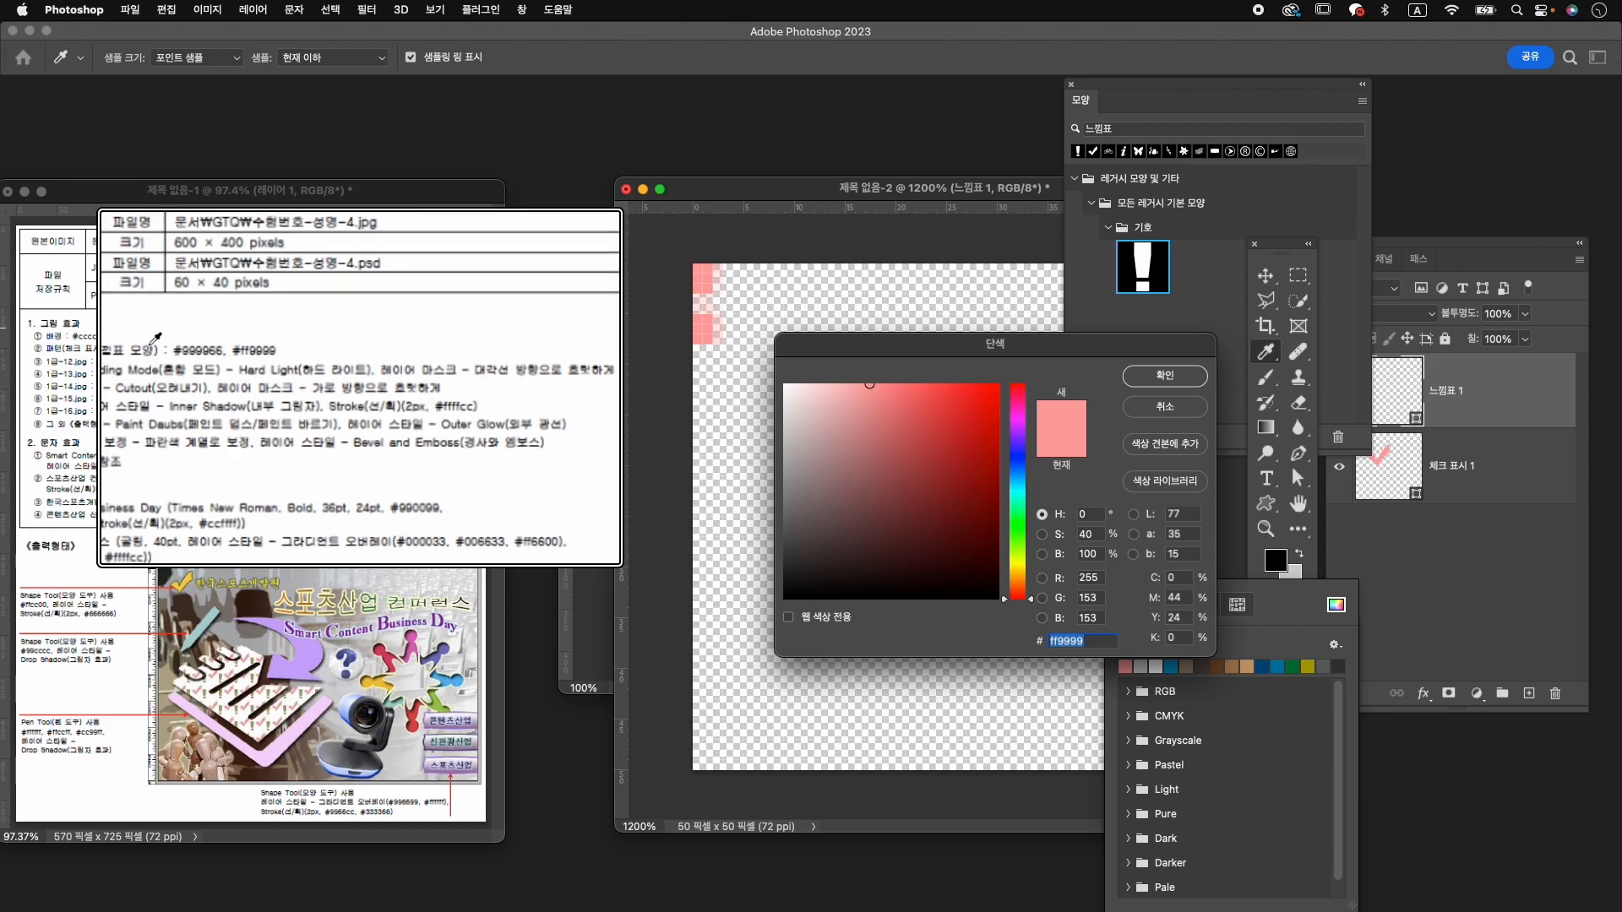
type("99996")
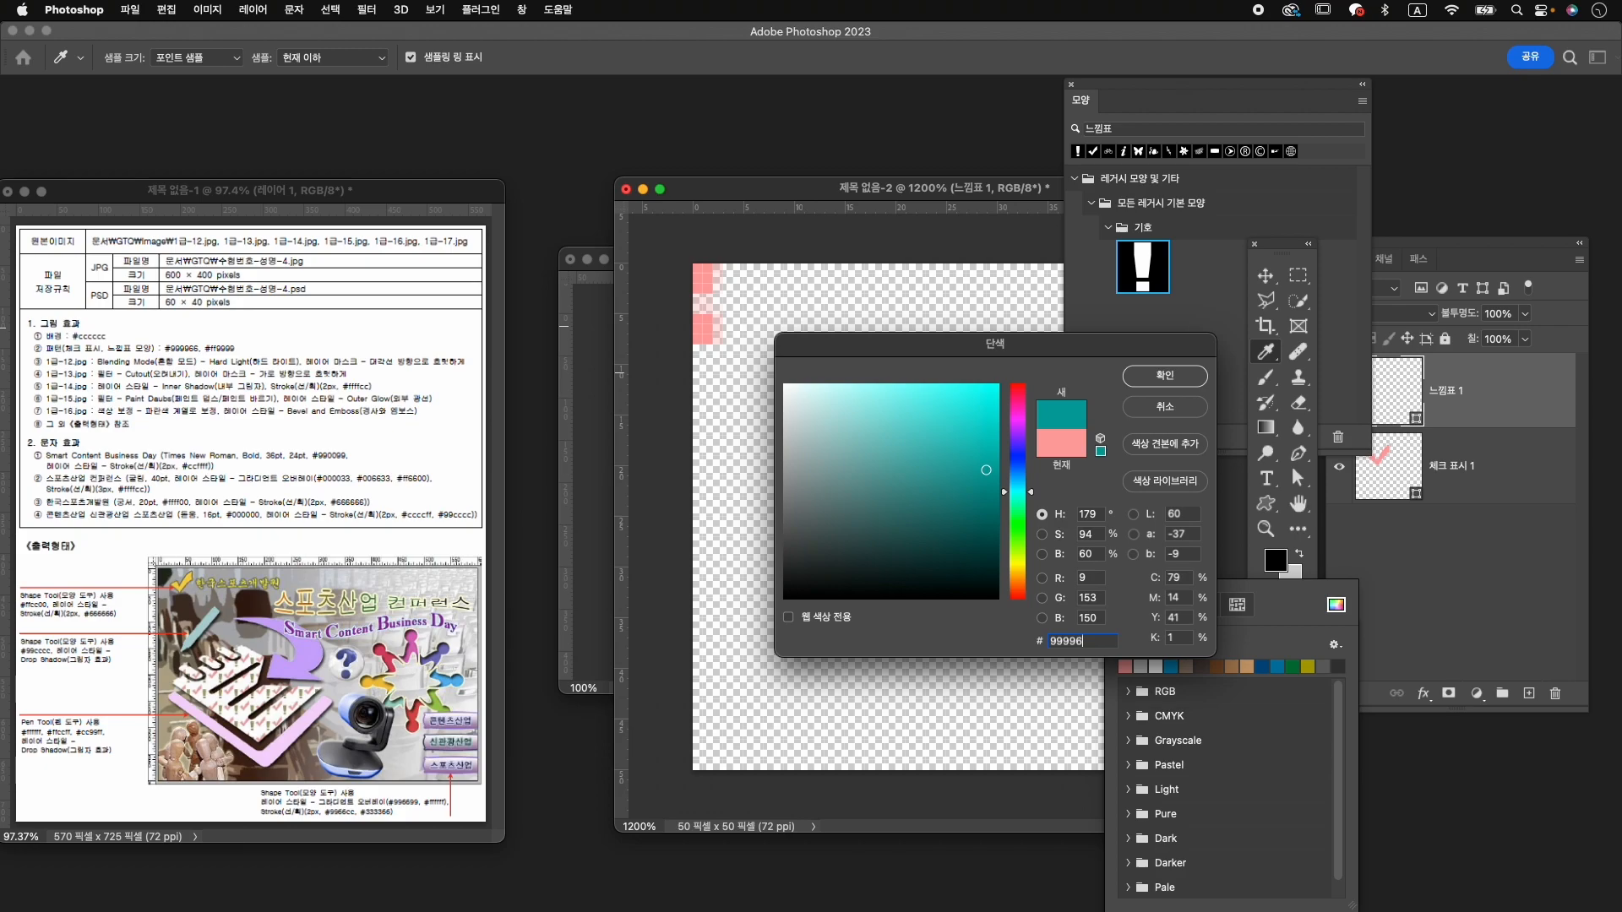
type("6")
key("Return")
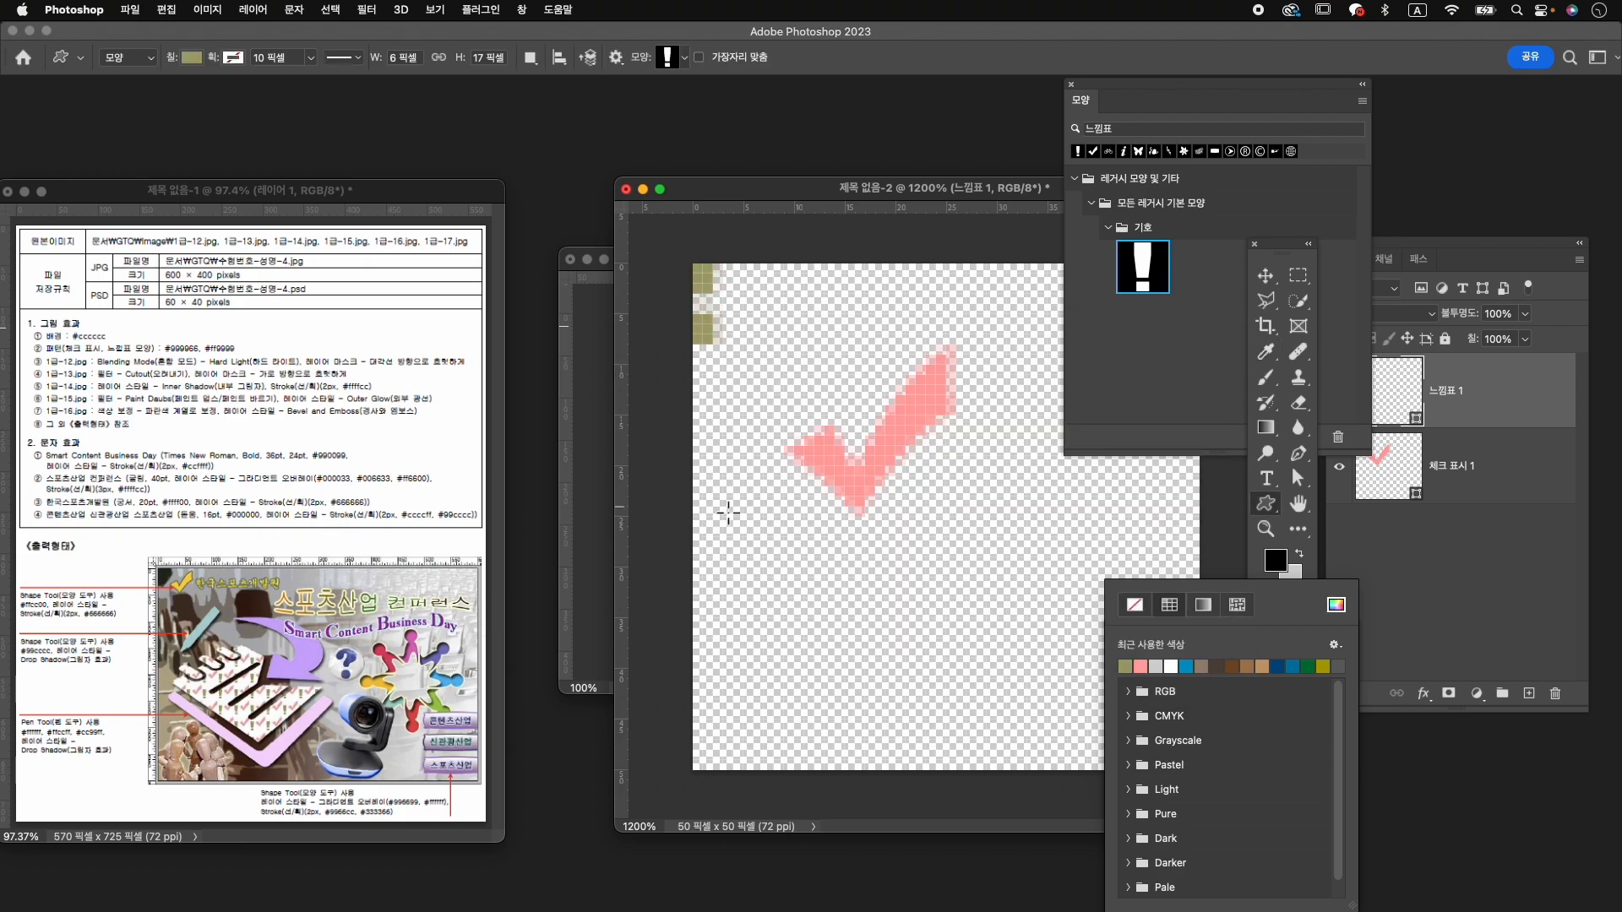
Clear the space around the pattern canvas and scale the exclamation mark up to about 14 × 39 px around its centre.
left_click_drag(978, 196, 872, 197)
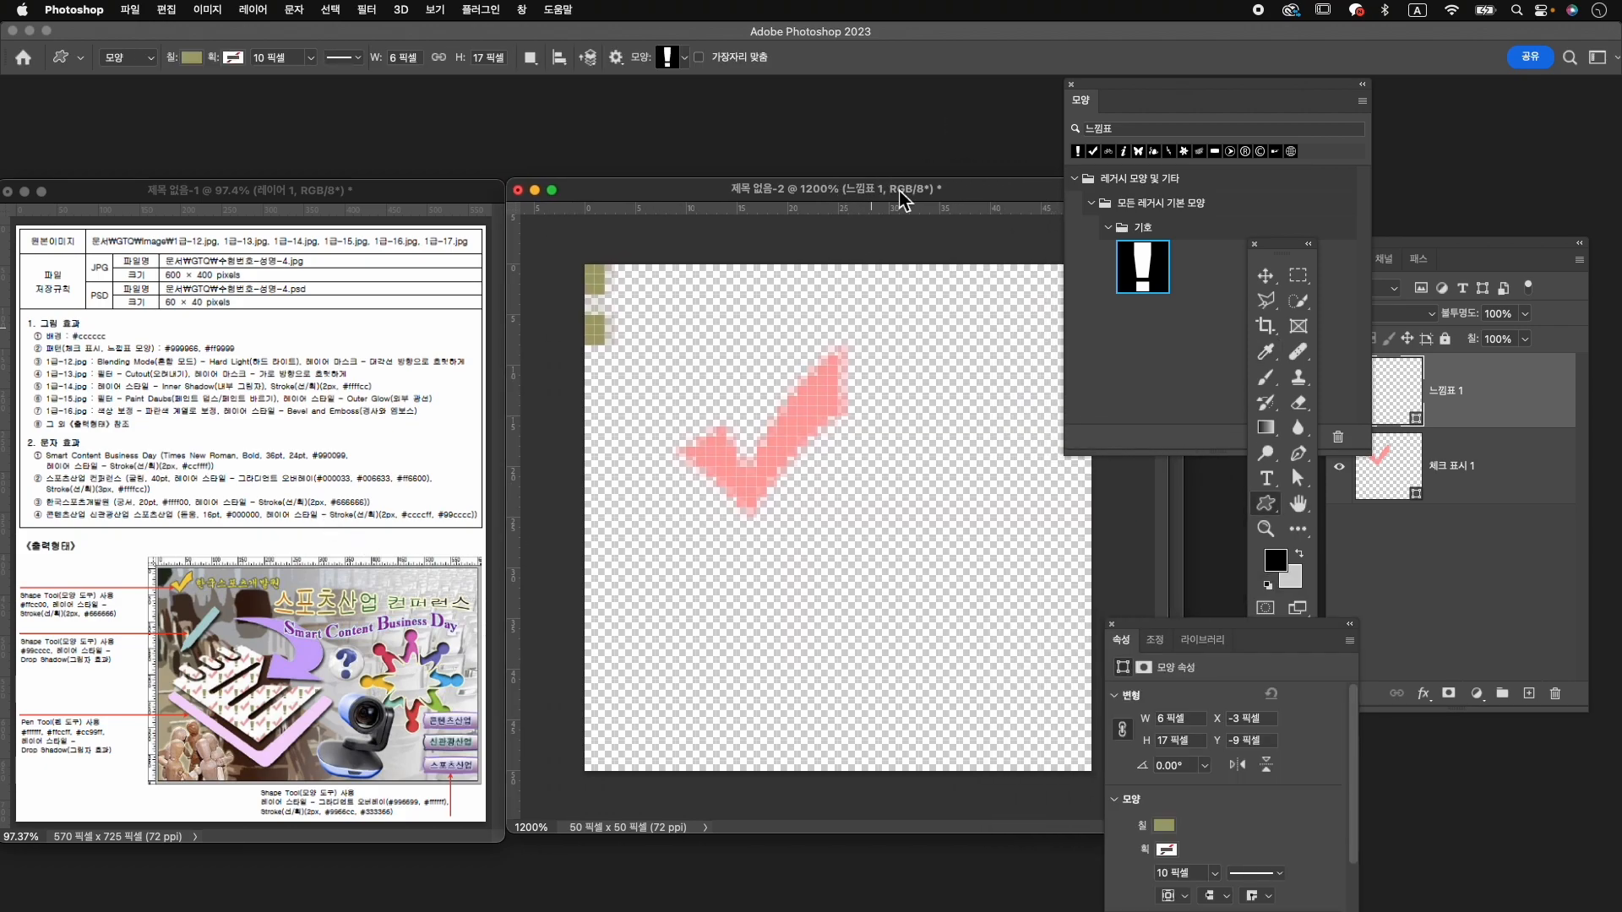
left_click_drag(1235, 96, 1338, 99)
left_click(1503, 388)
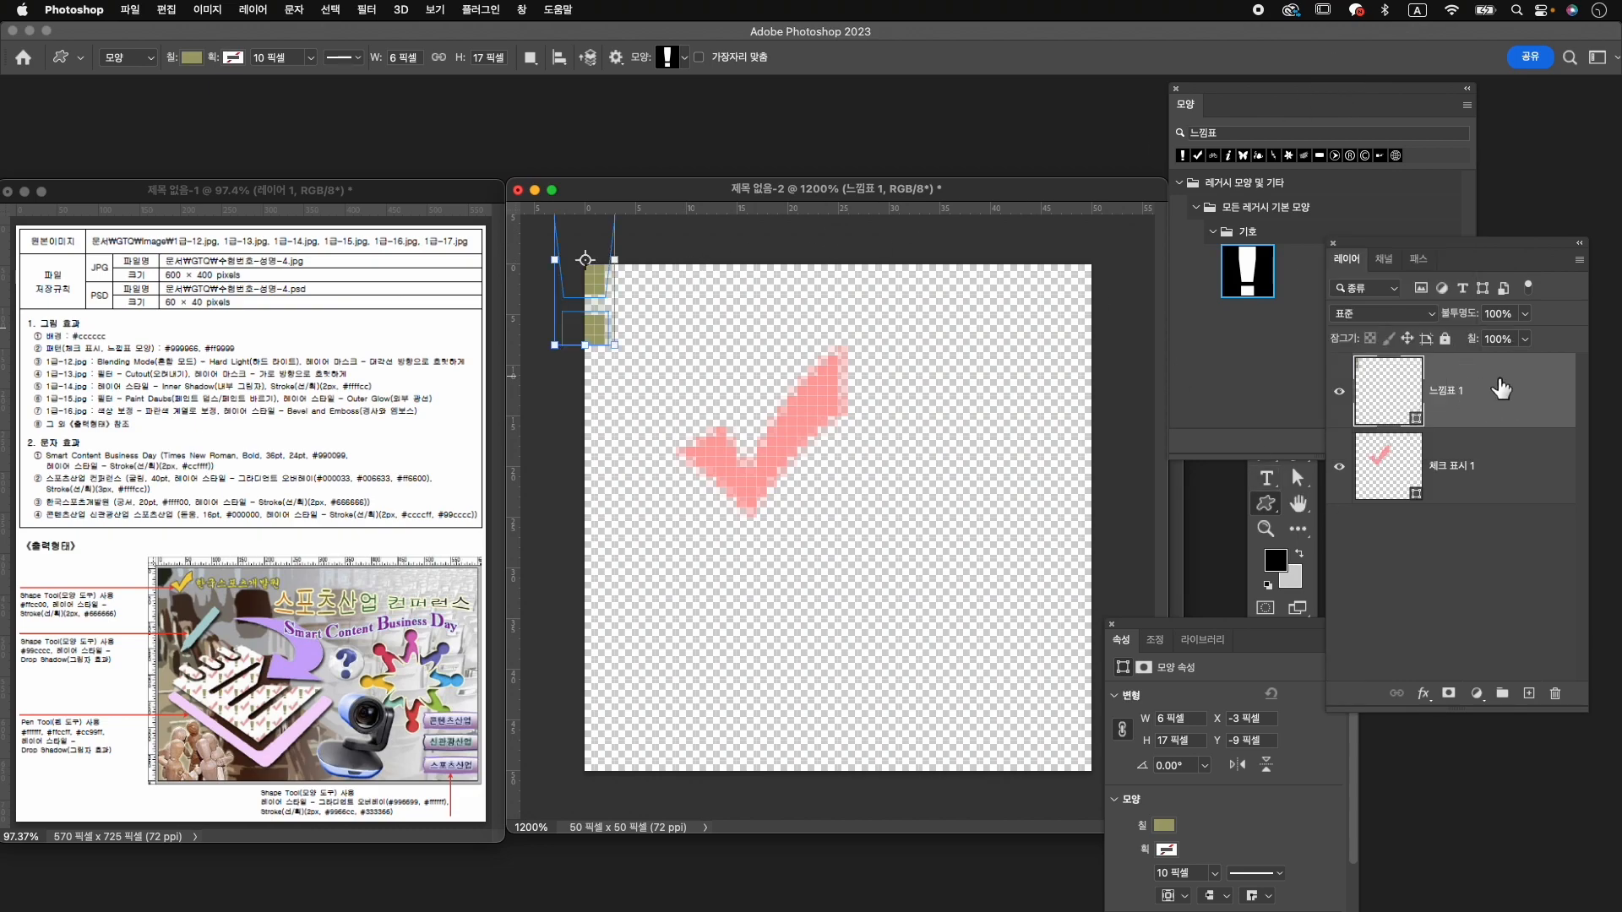
key("super+t")
left_click_drag(621, 349, 638, 461)
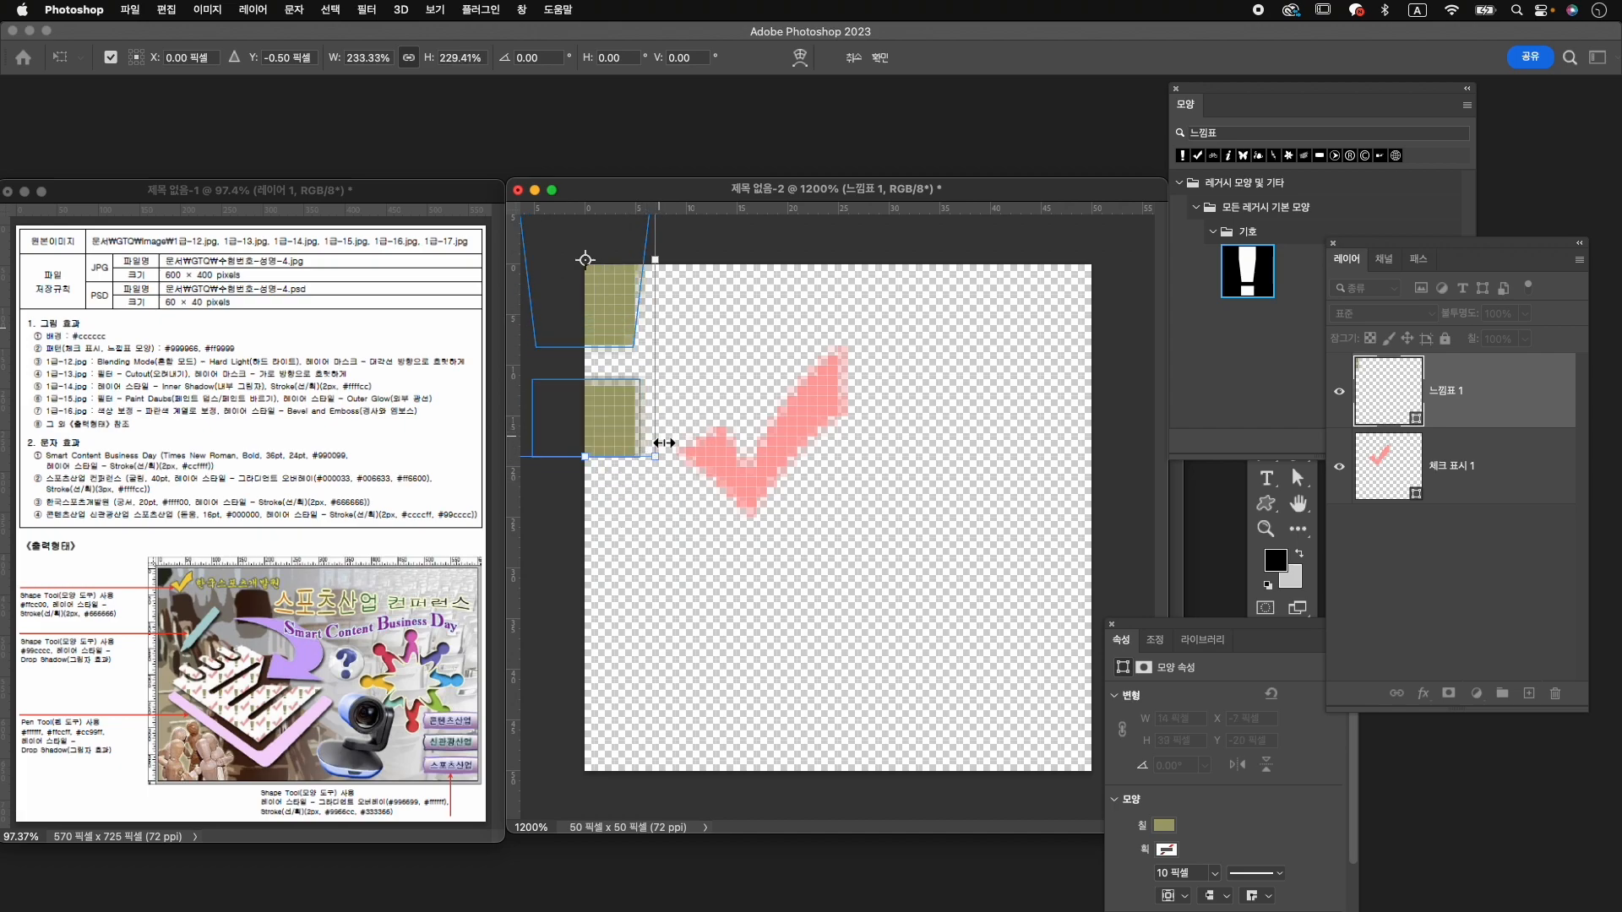
key("Return")
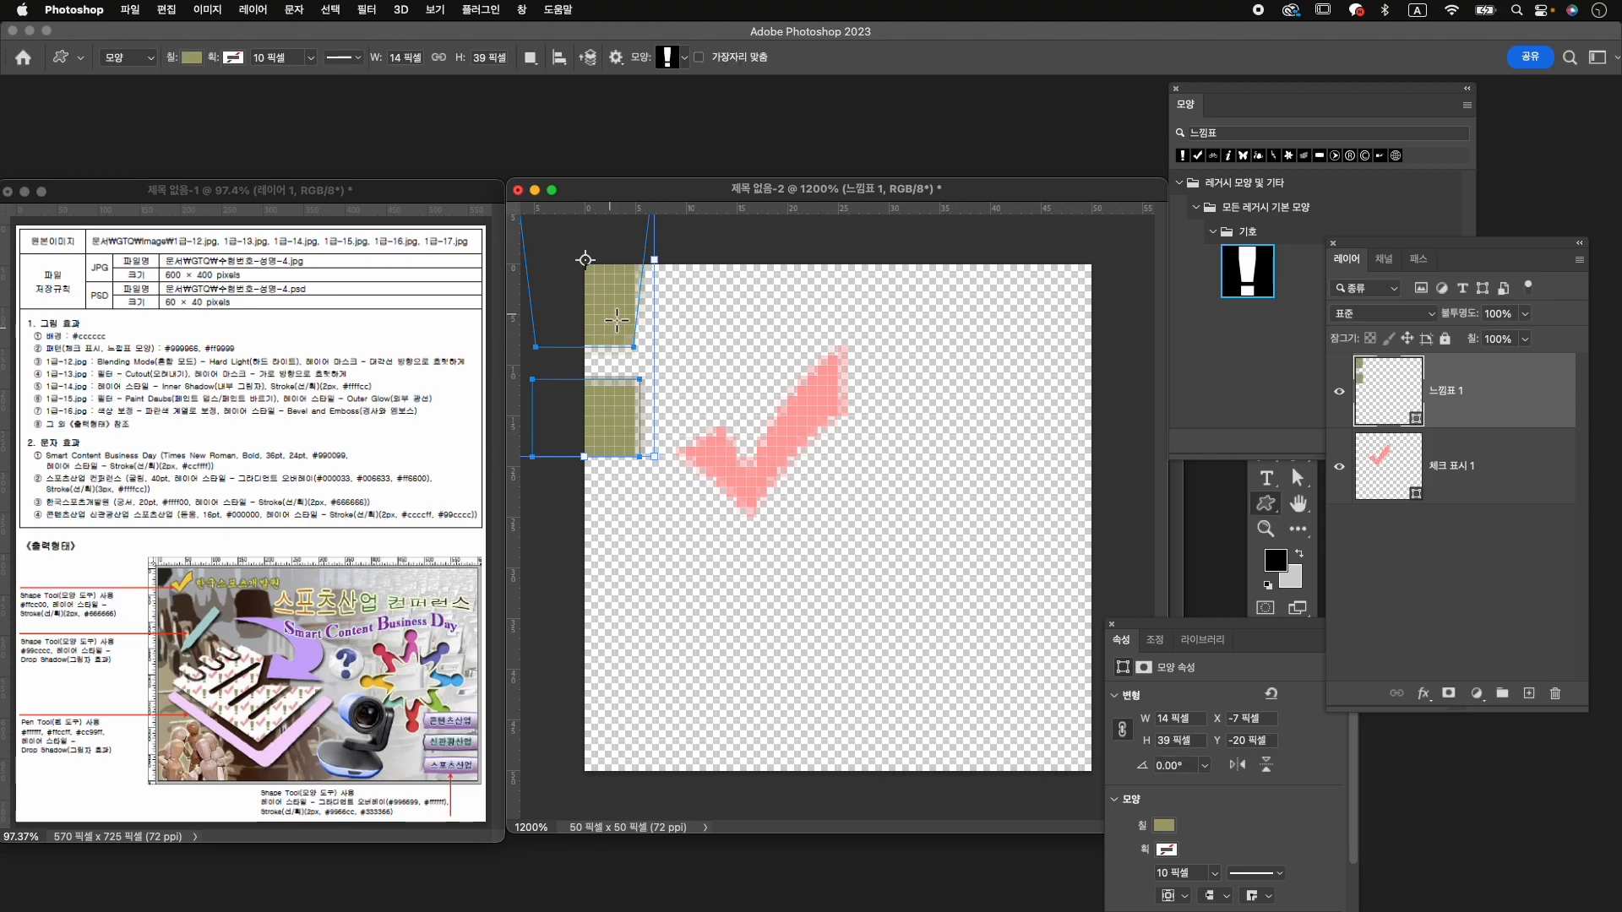
Duplicate the exclamation mark and move the copy to the canvas's top-right corner, centred at X 50 px.
key("super+j")
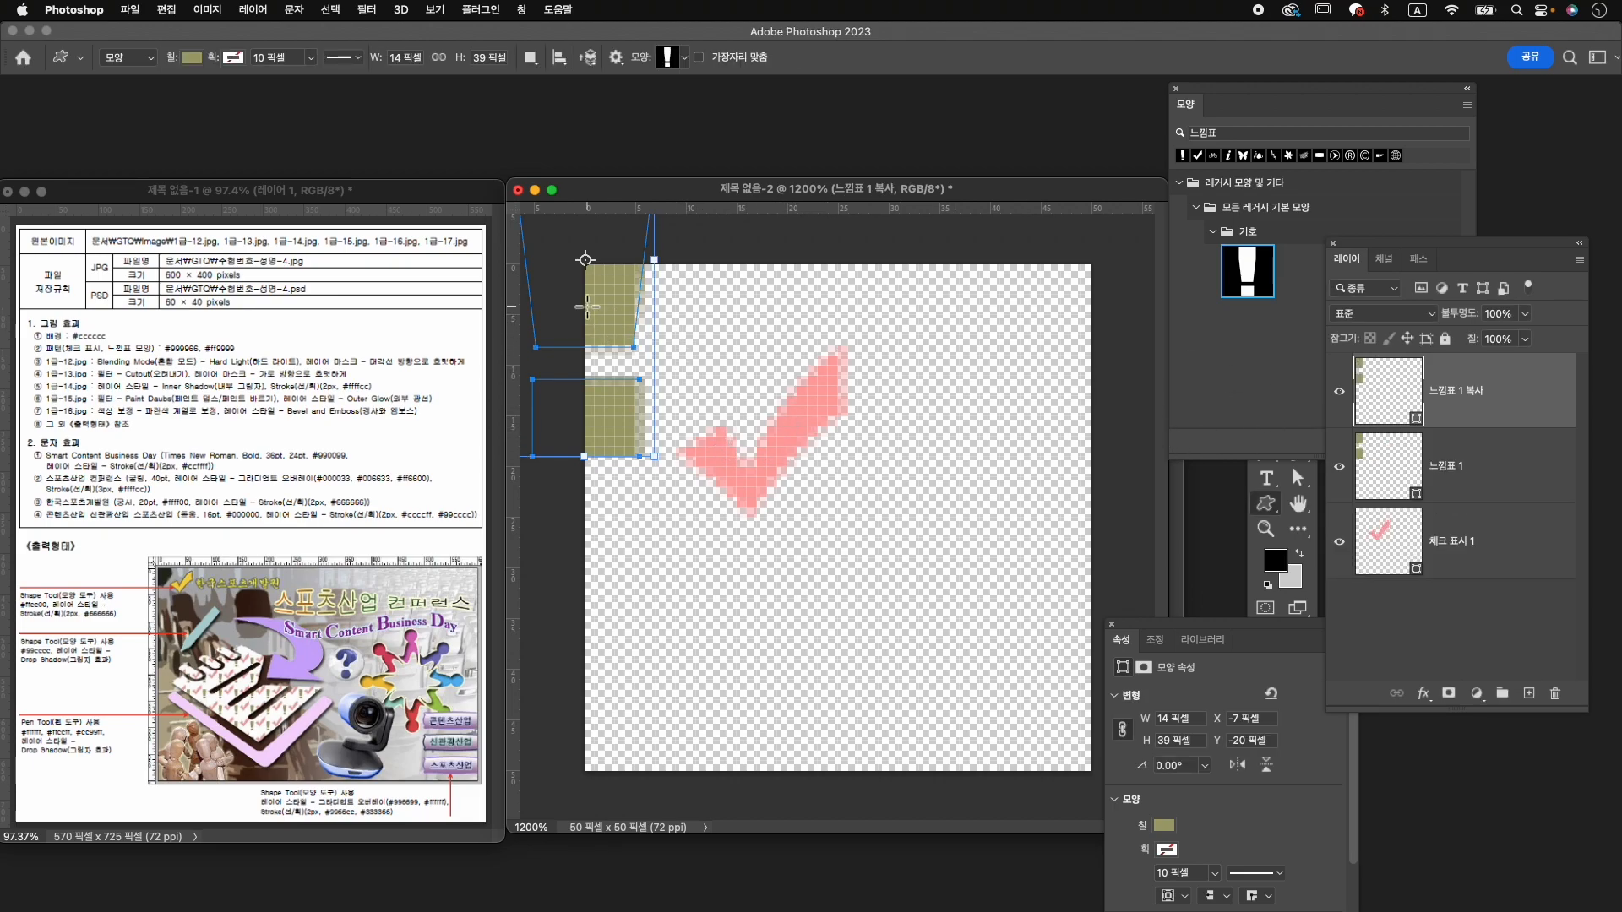
key("super+t")
left_click_drag(590, 297, 1091, 355)
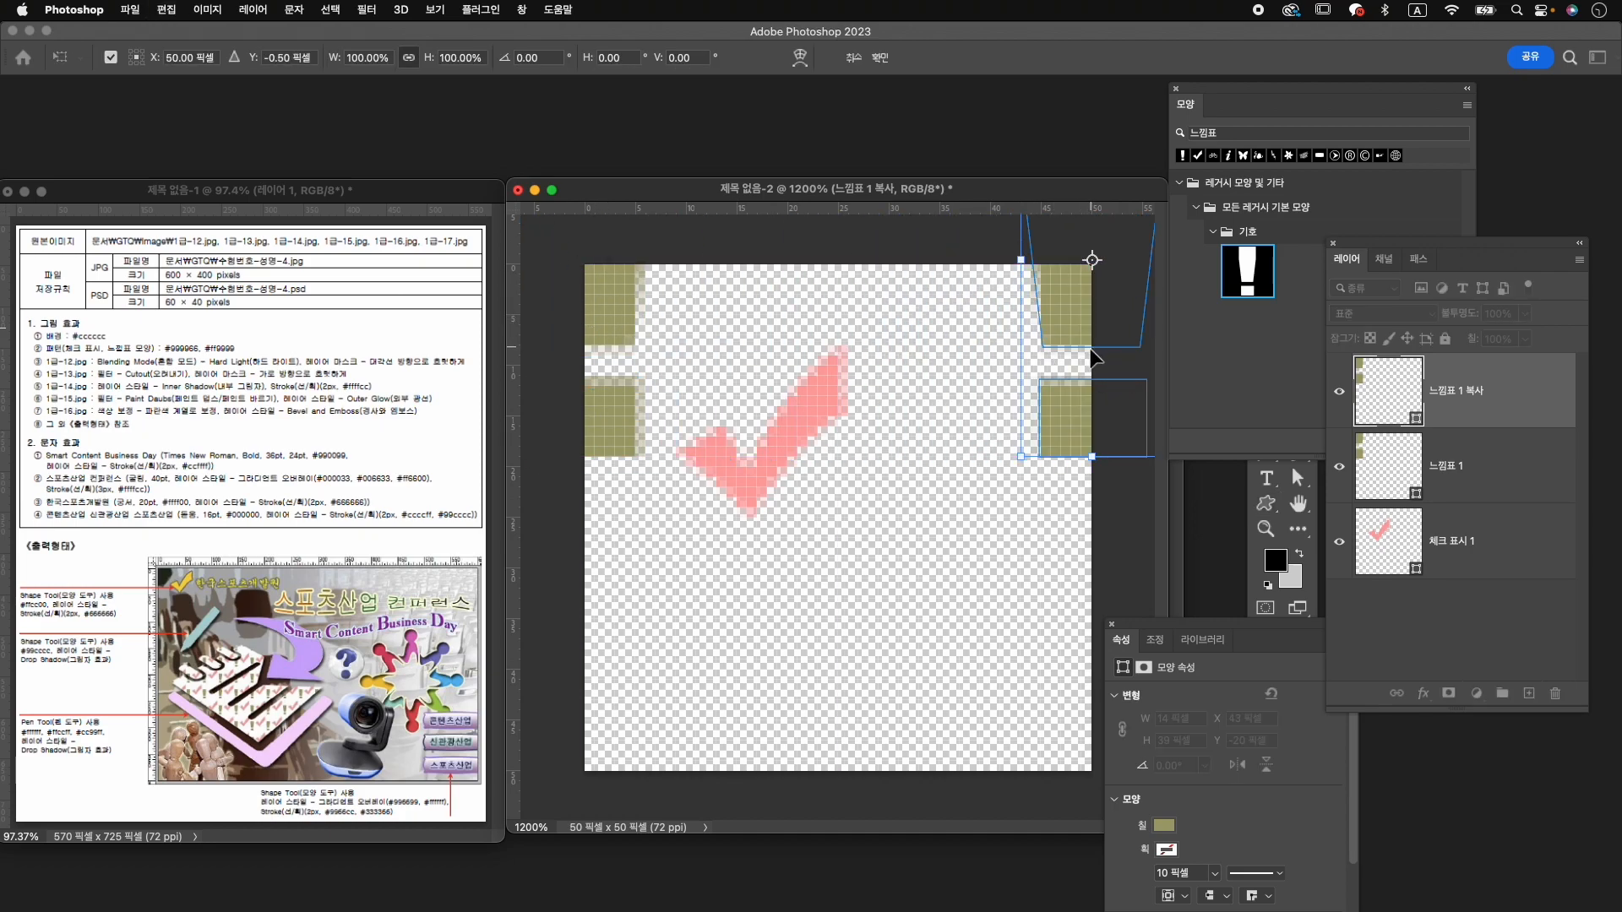
key("Return")
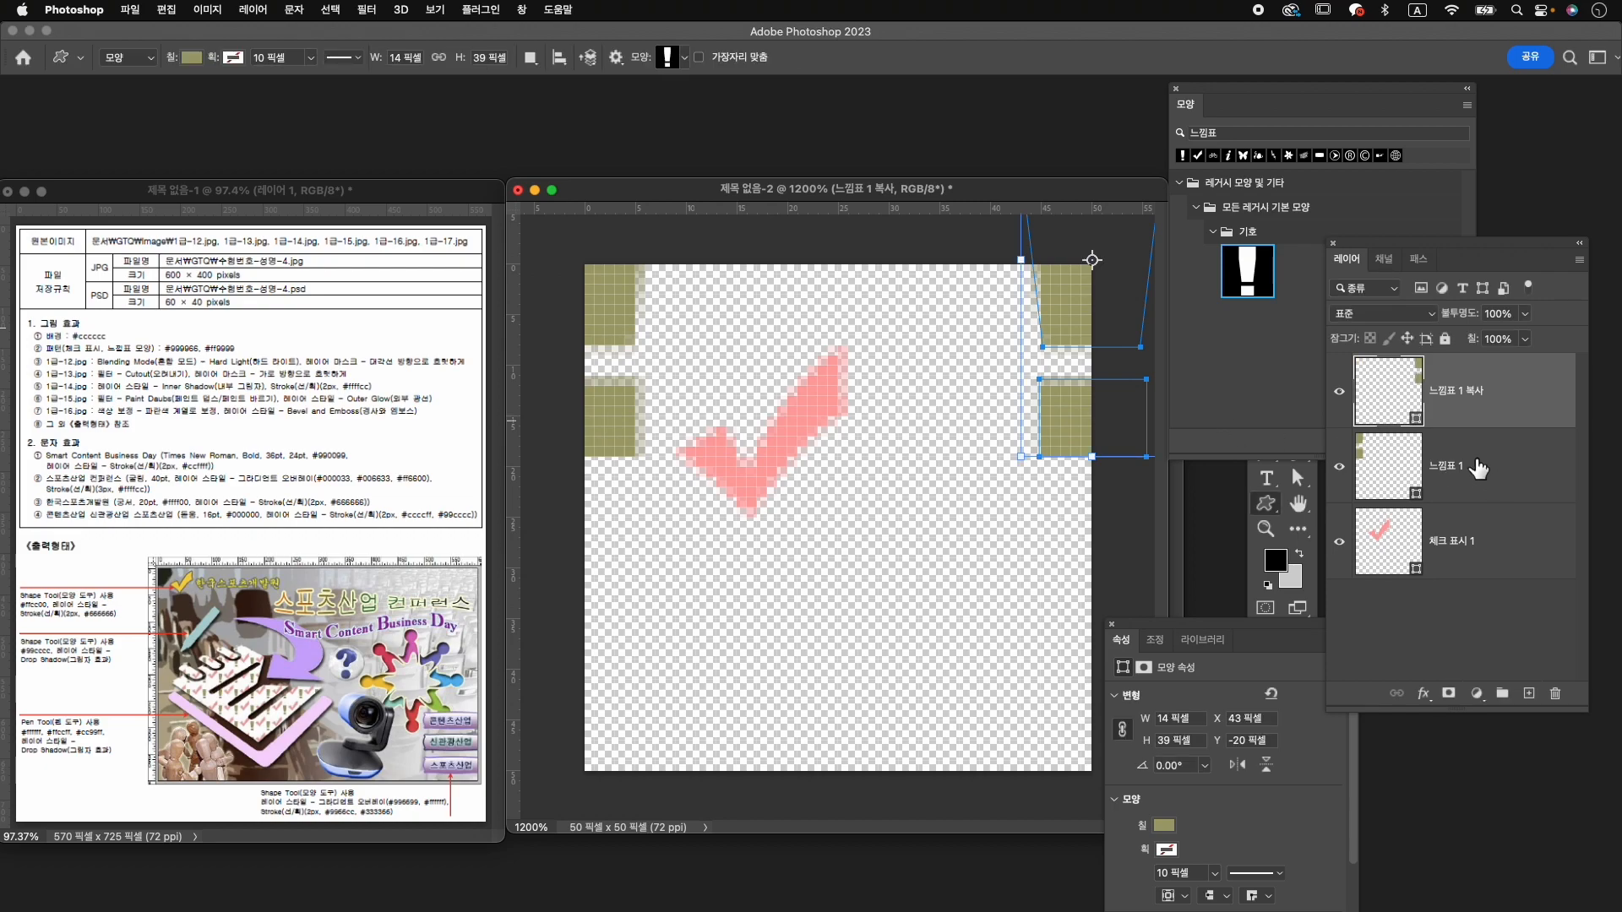
Duplicate both exclamation marks together and move the copies straight down 50 px onto the canvas's bottom corners.
left_click(1478, 469, "shift")
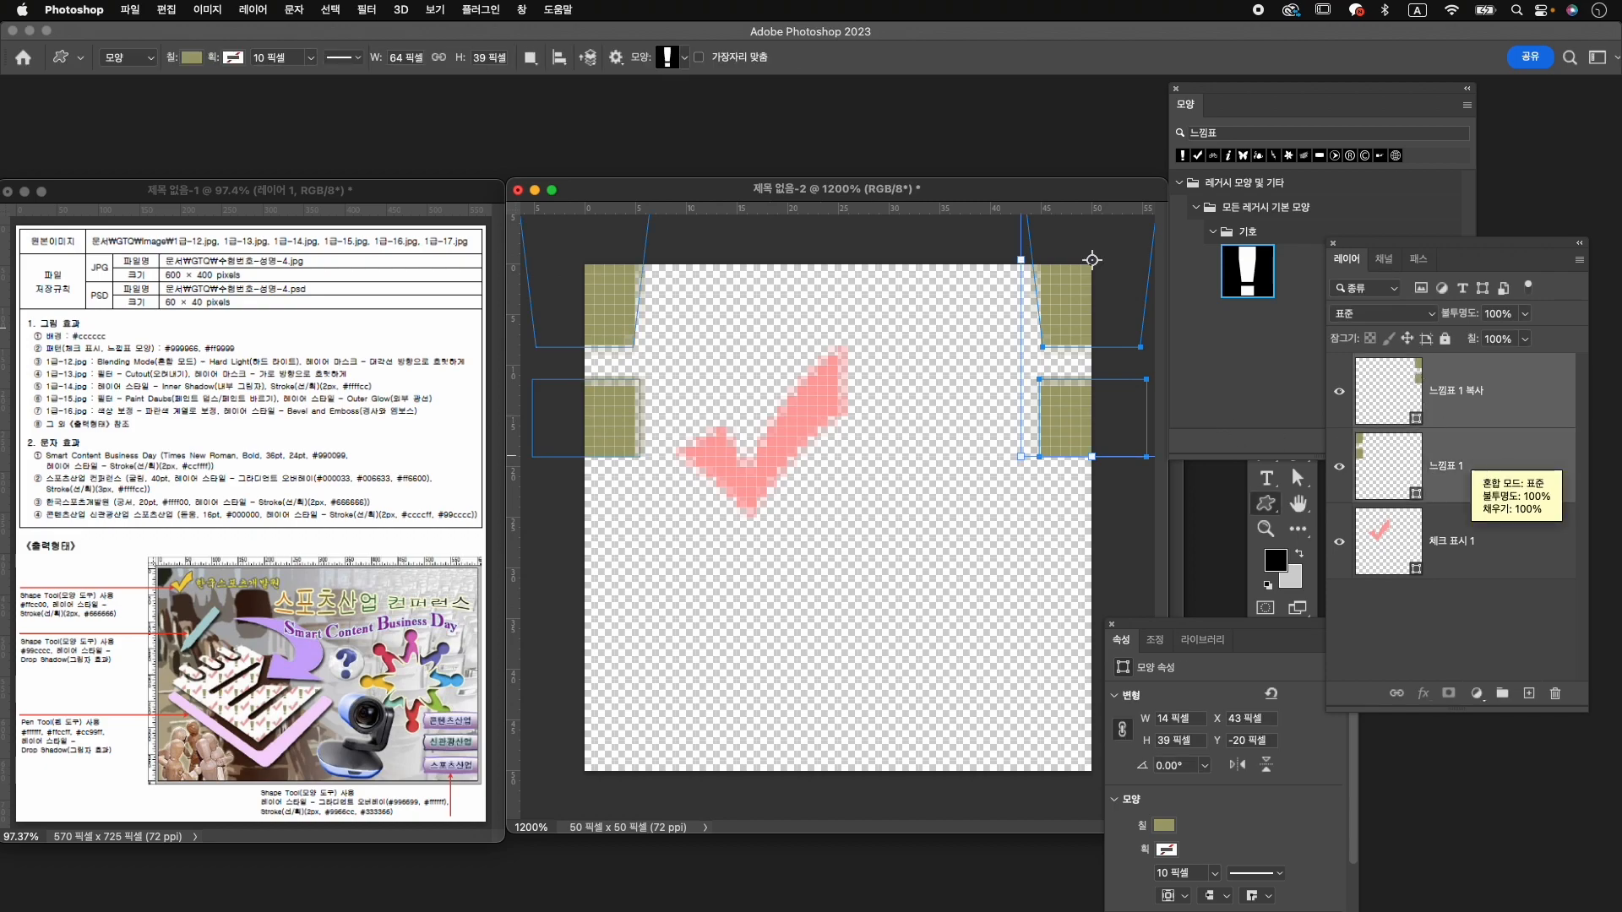
key("super+j")
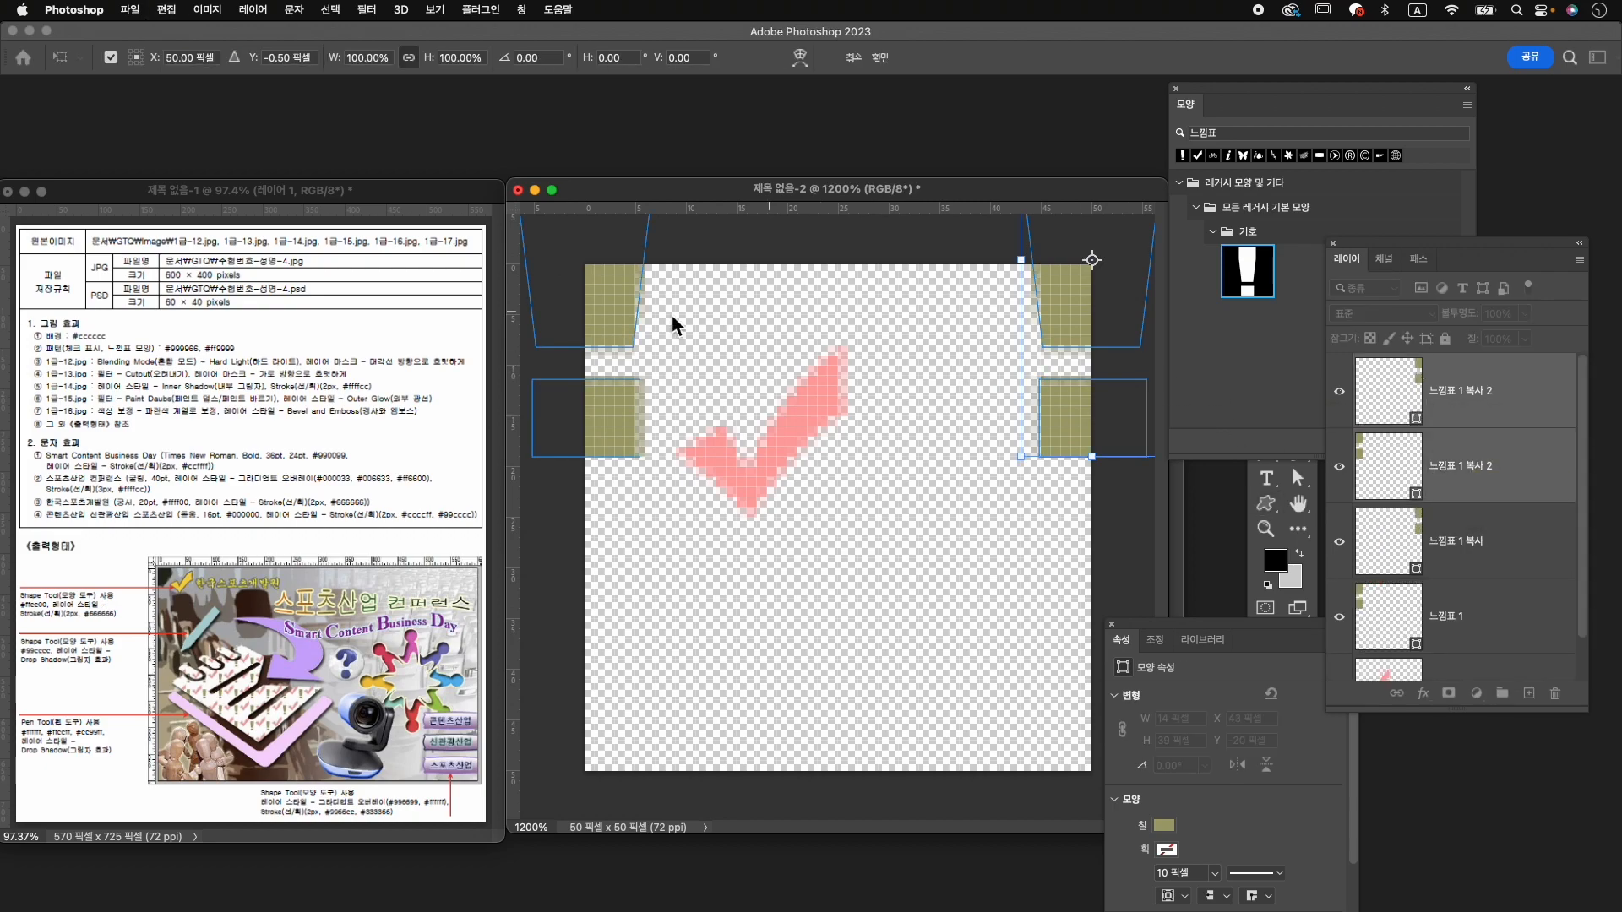
key("Return")
key("super+t")
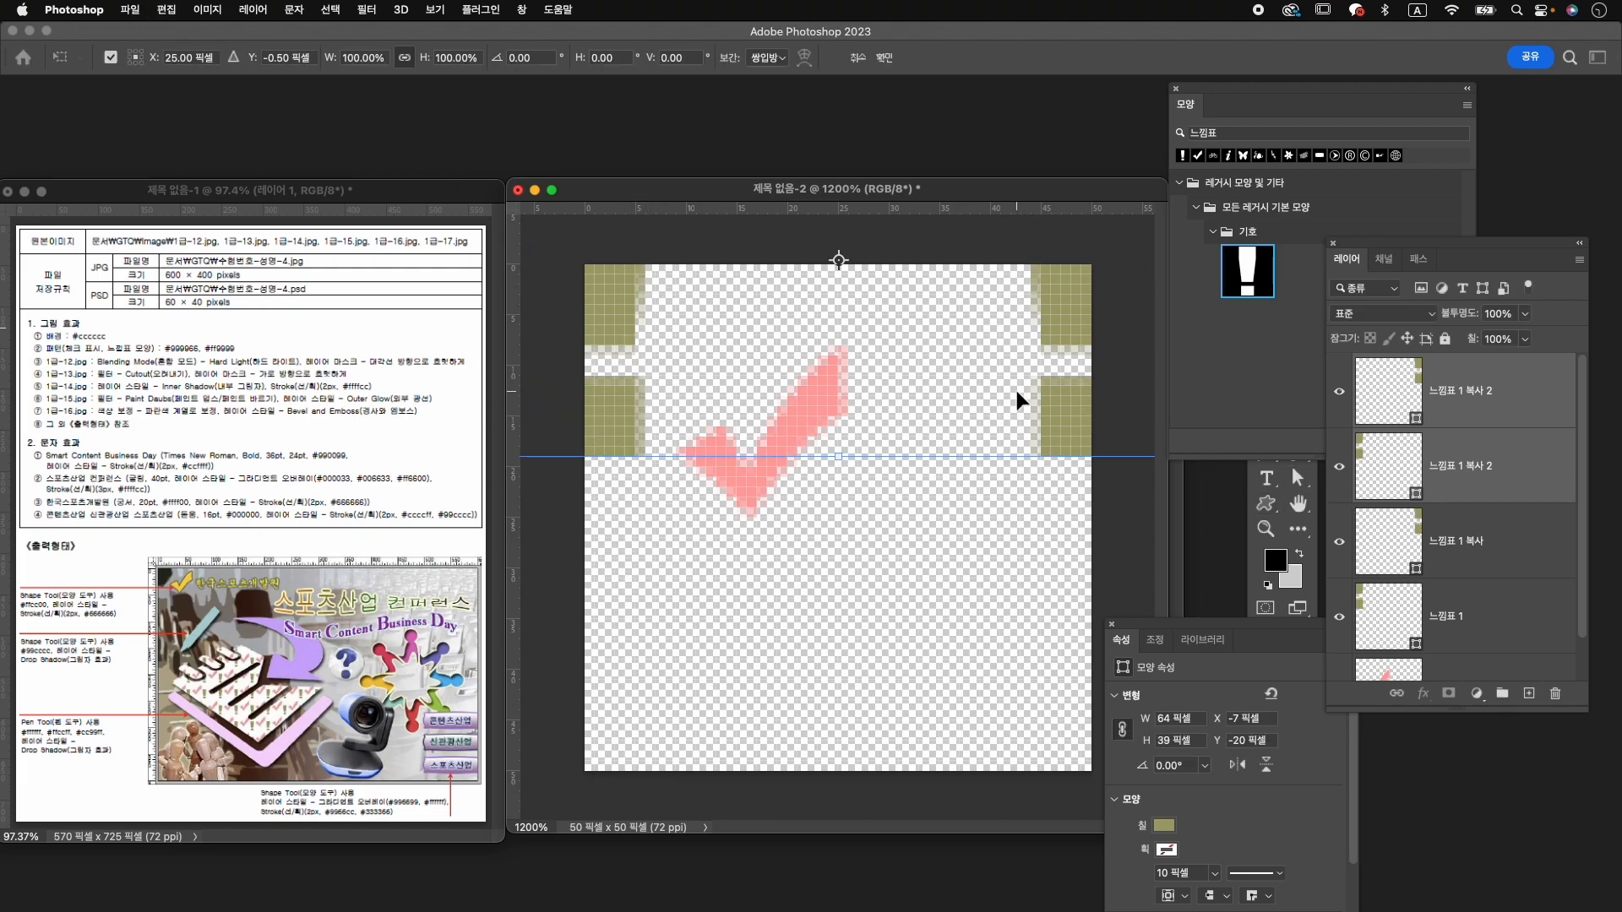
left_click_drag(1068, 319, 1066, 808)
key("Up")
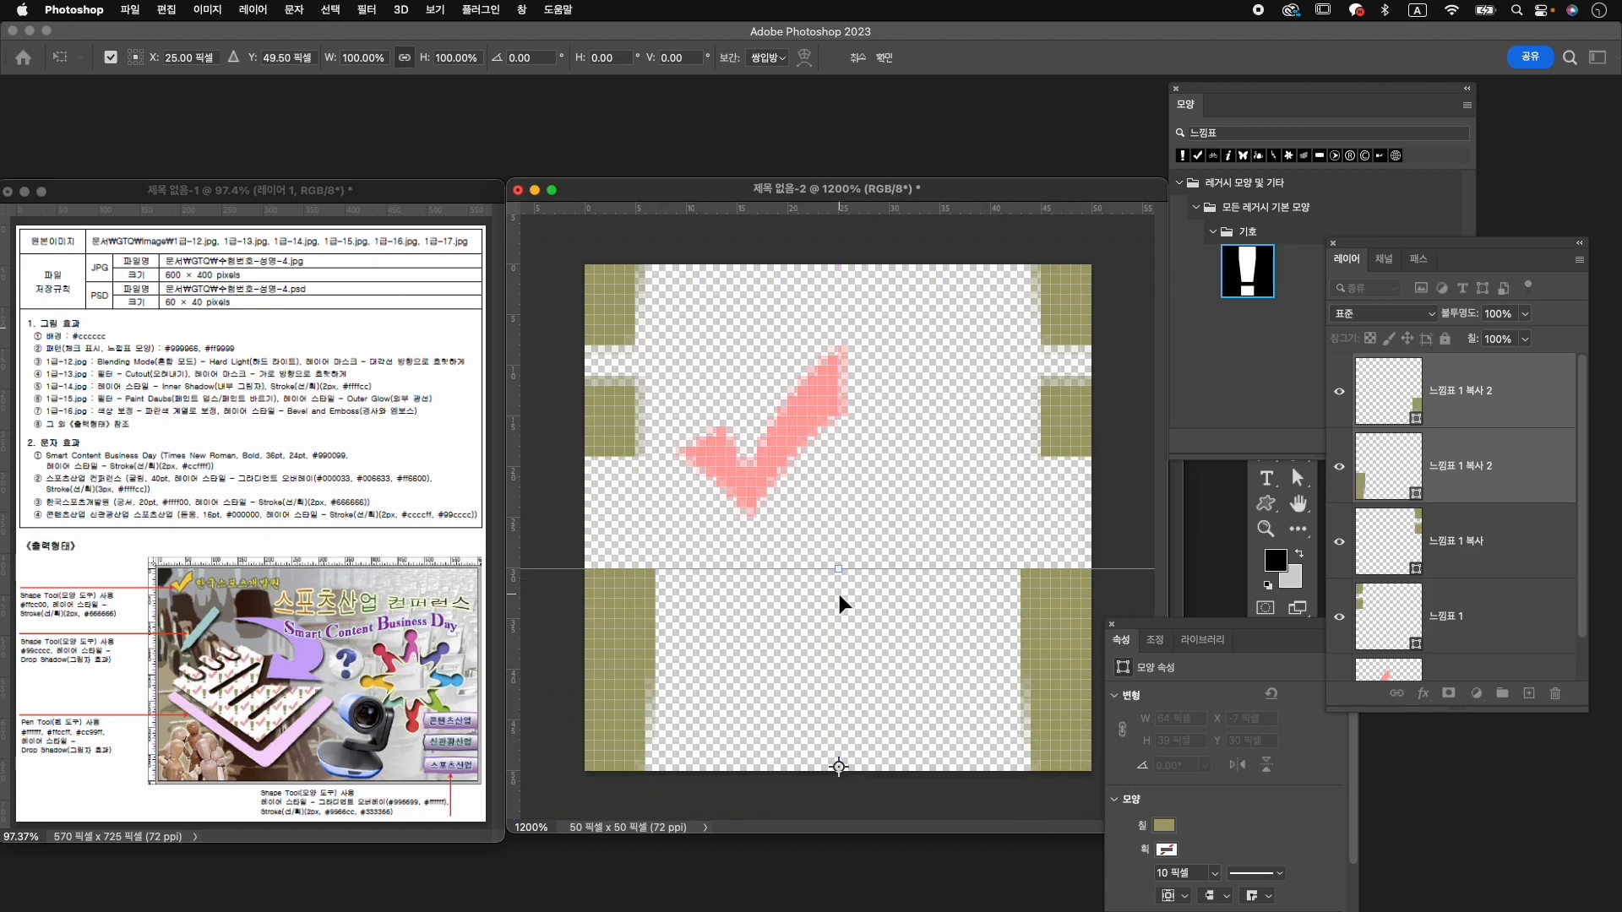
key("Return")
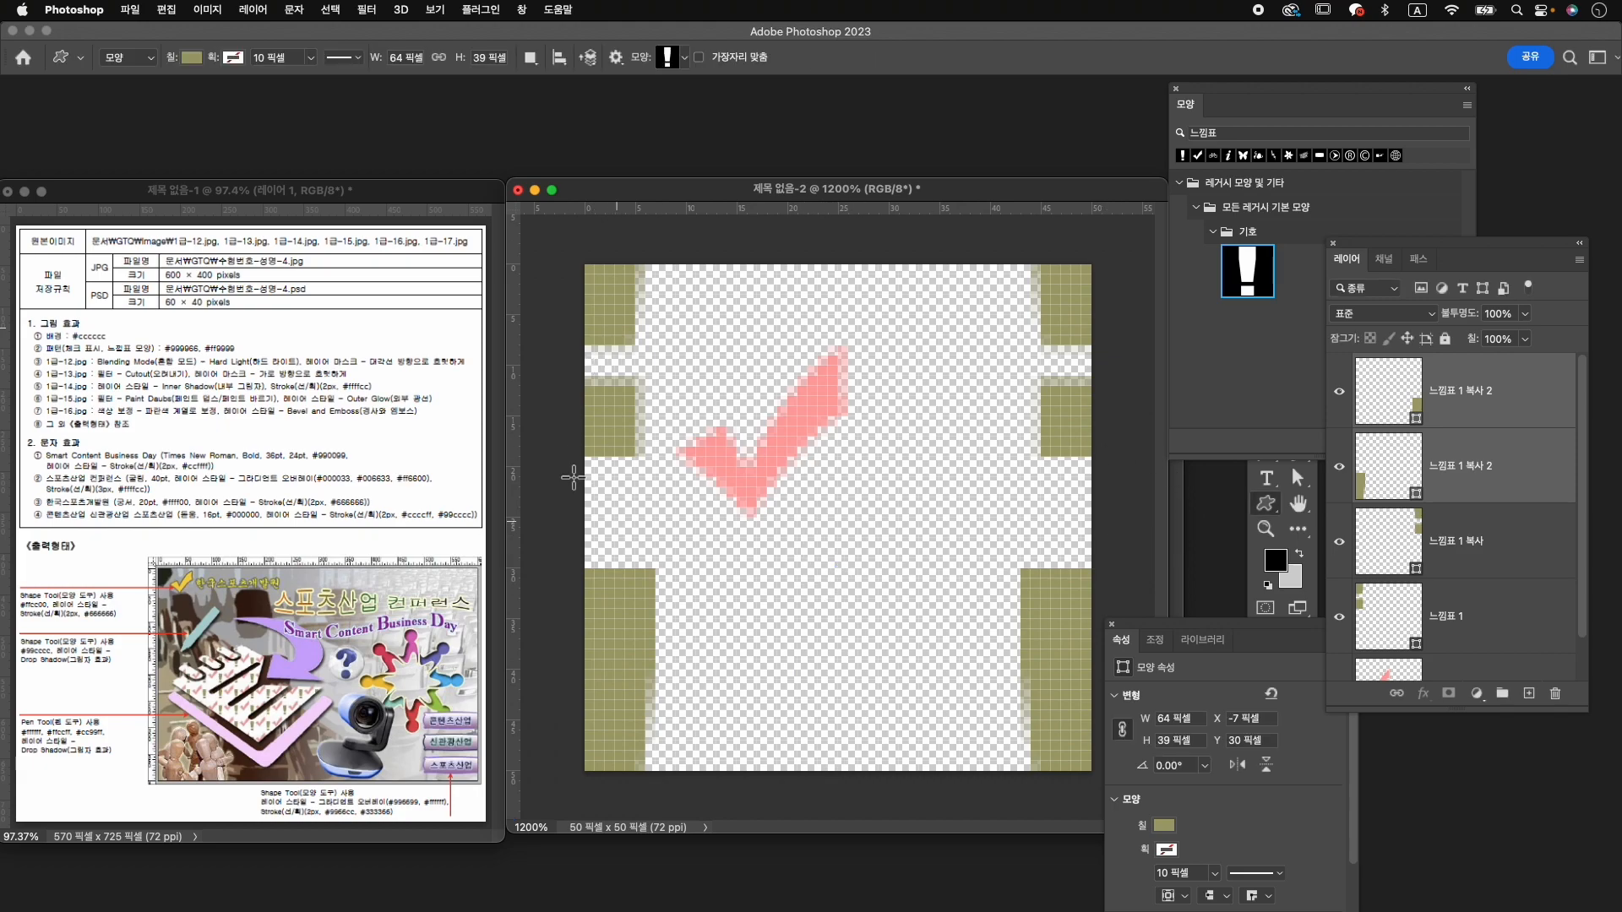
Scale the check mark up to about 23 × 23 px and centre it at about X 19.5, Y 19.5 px.
key("v")
left_click_drag(779, 426, 793, 454)
key("super+t")
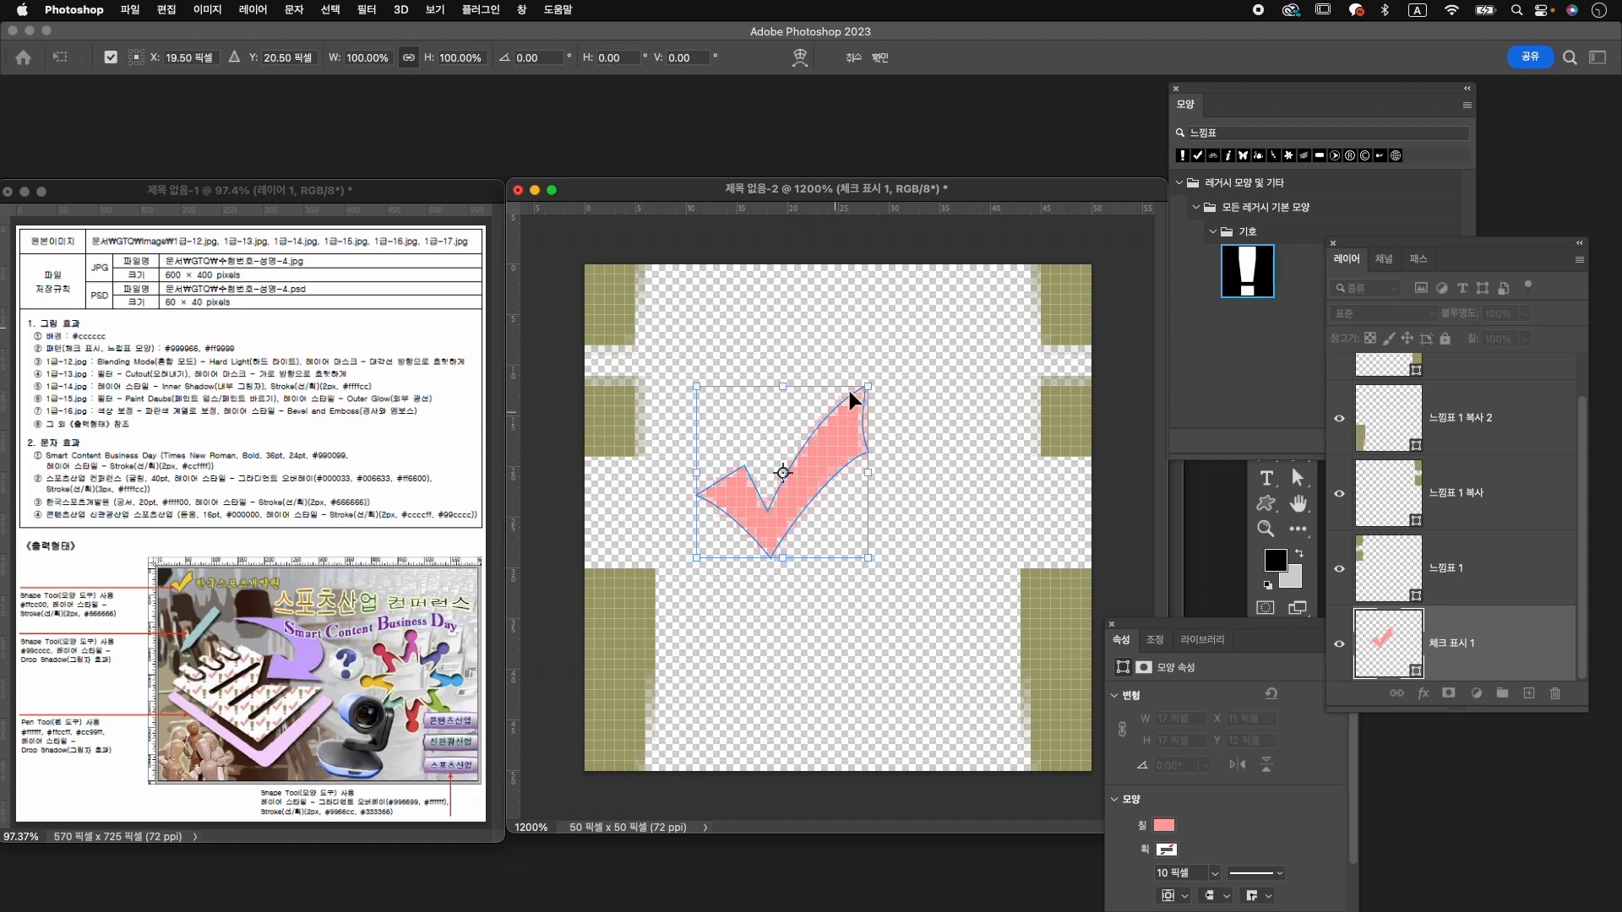
left_click_drag(876, 390, 901, 358)
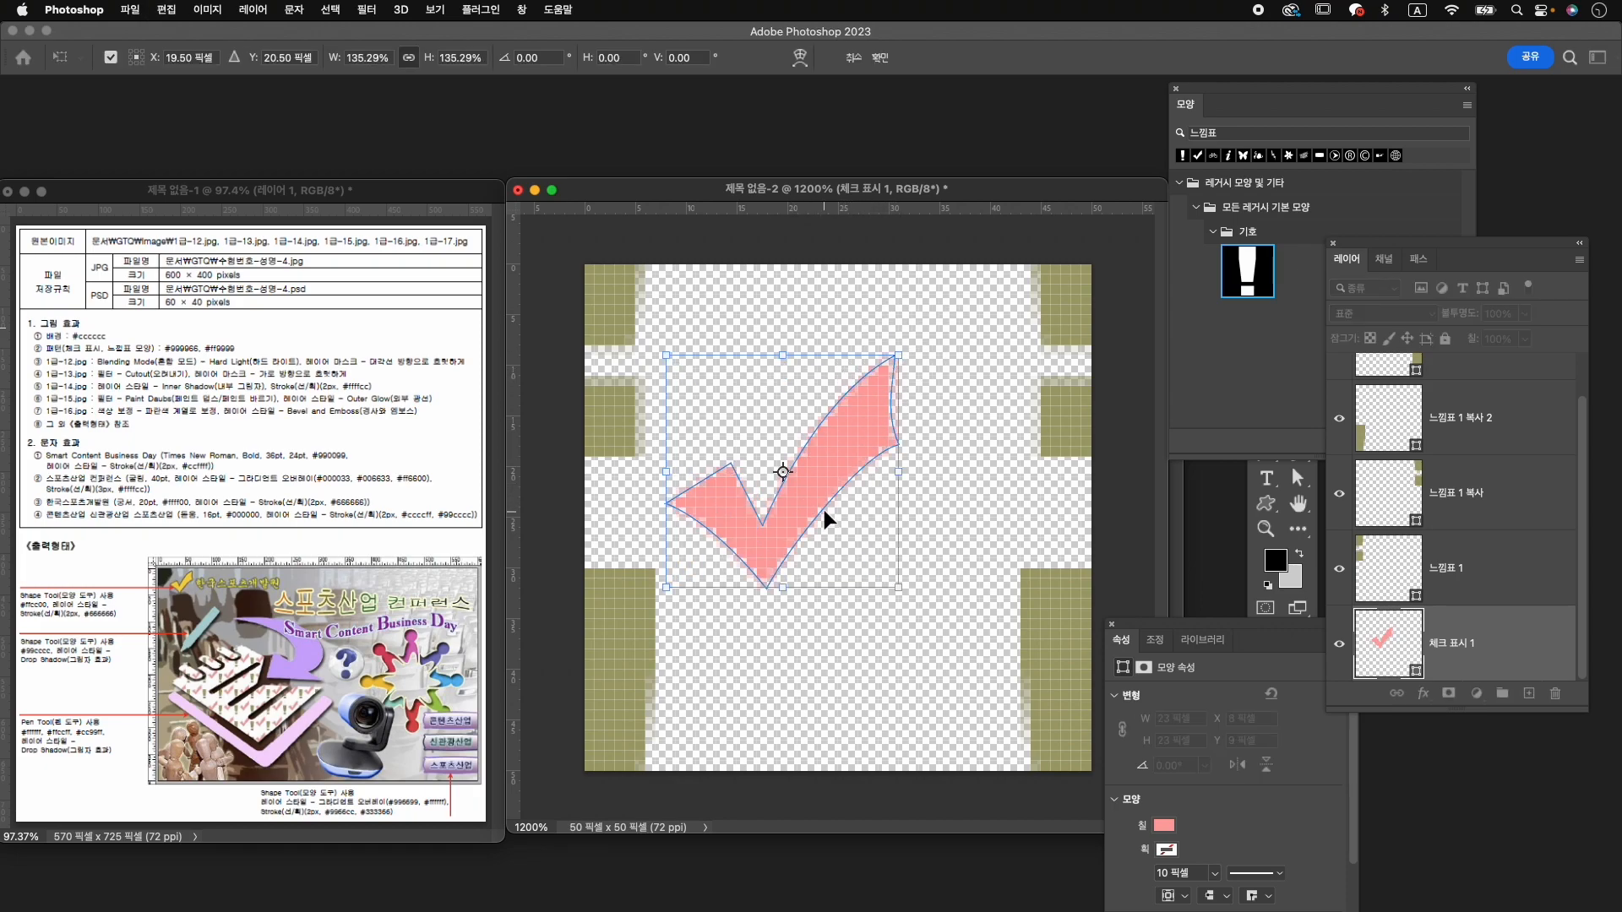
left_click_drag(819, 488, 823, 471)
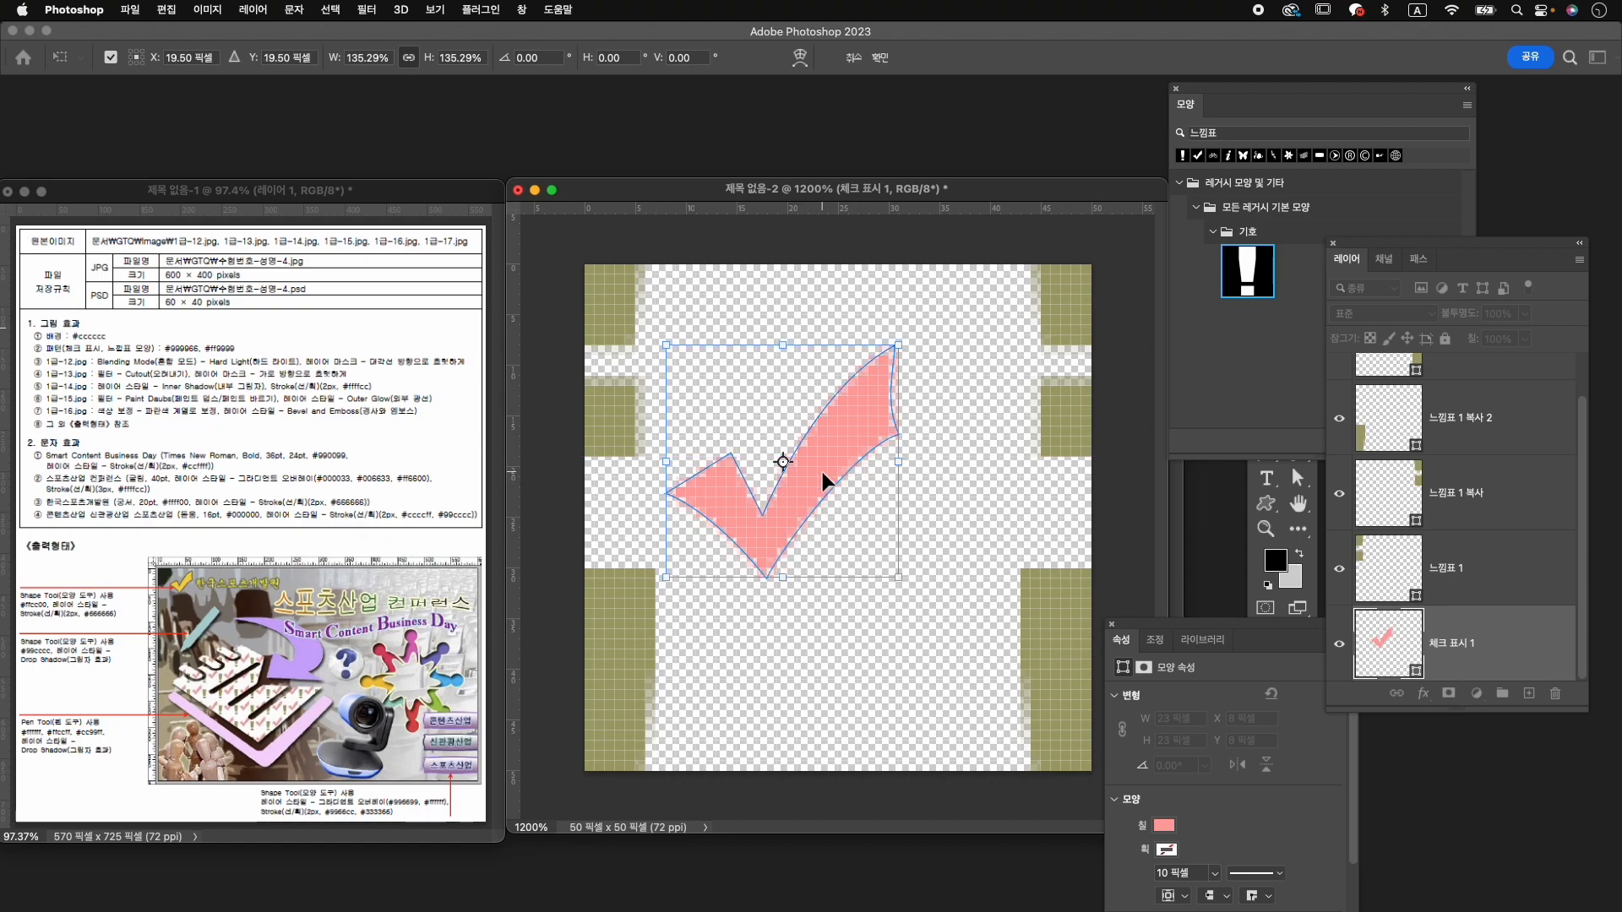
key("Return")
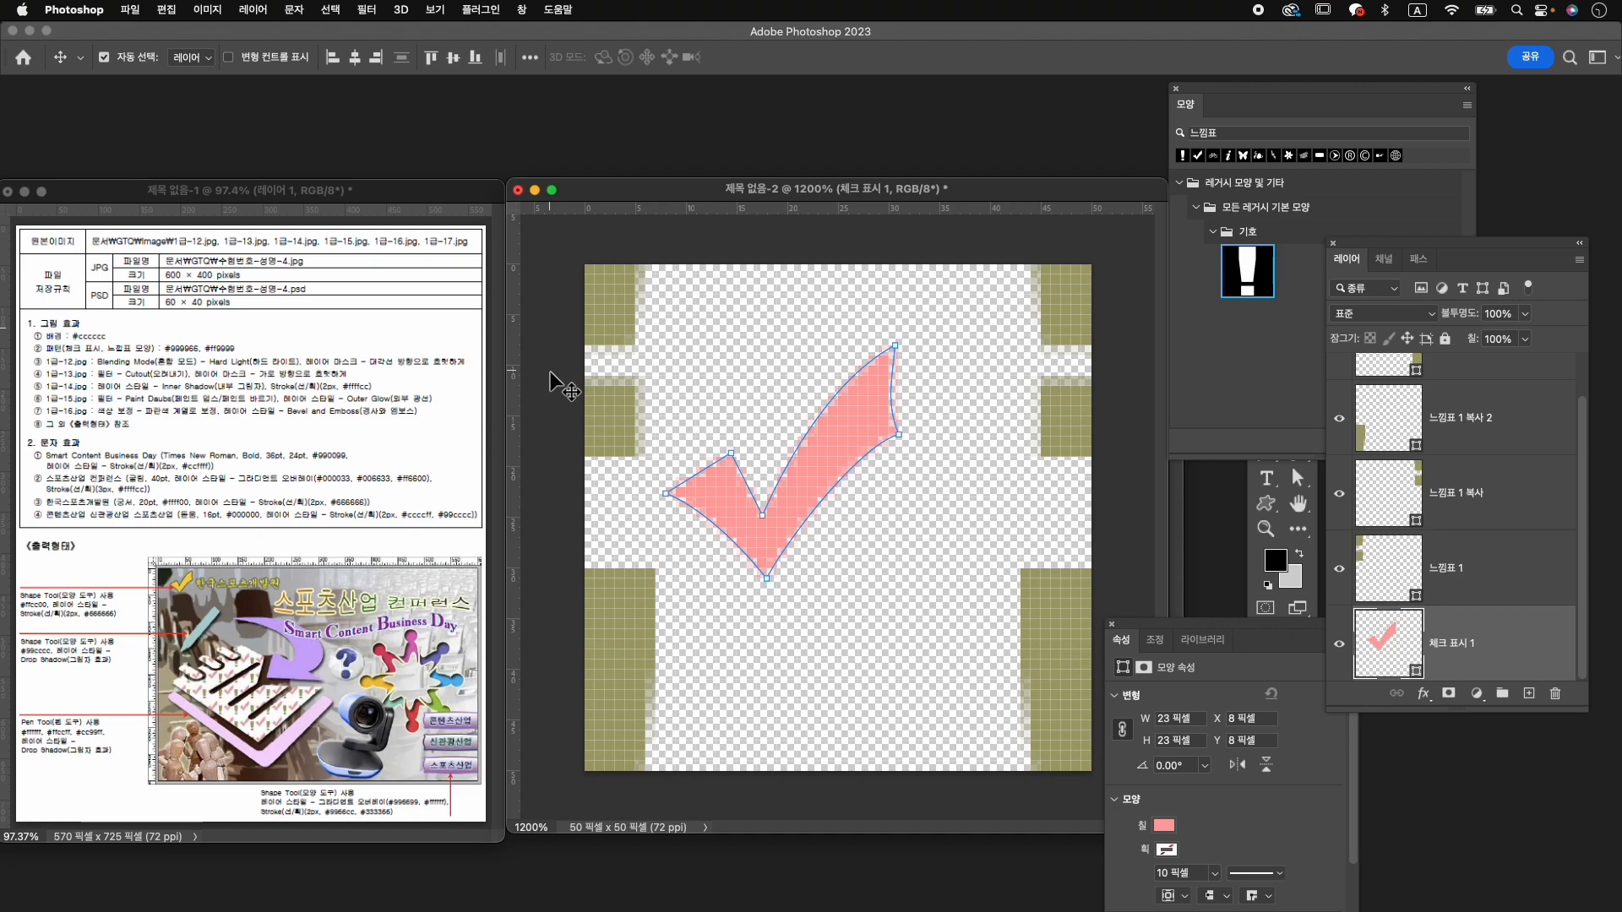
Define the canvas as a pattern named 느낌표 체크 and move its document window out of the way.
left_click(166, 9)
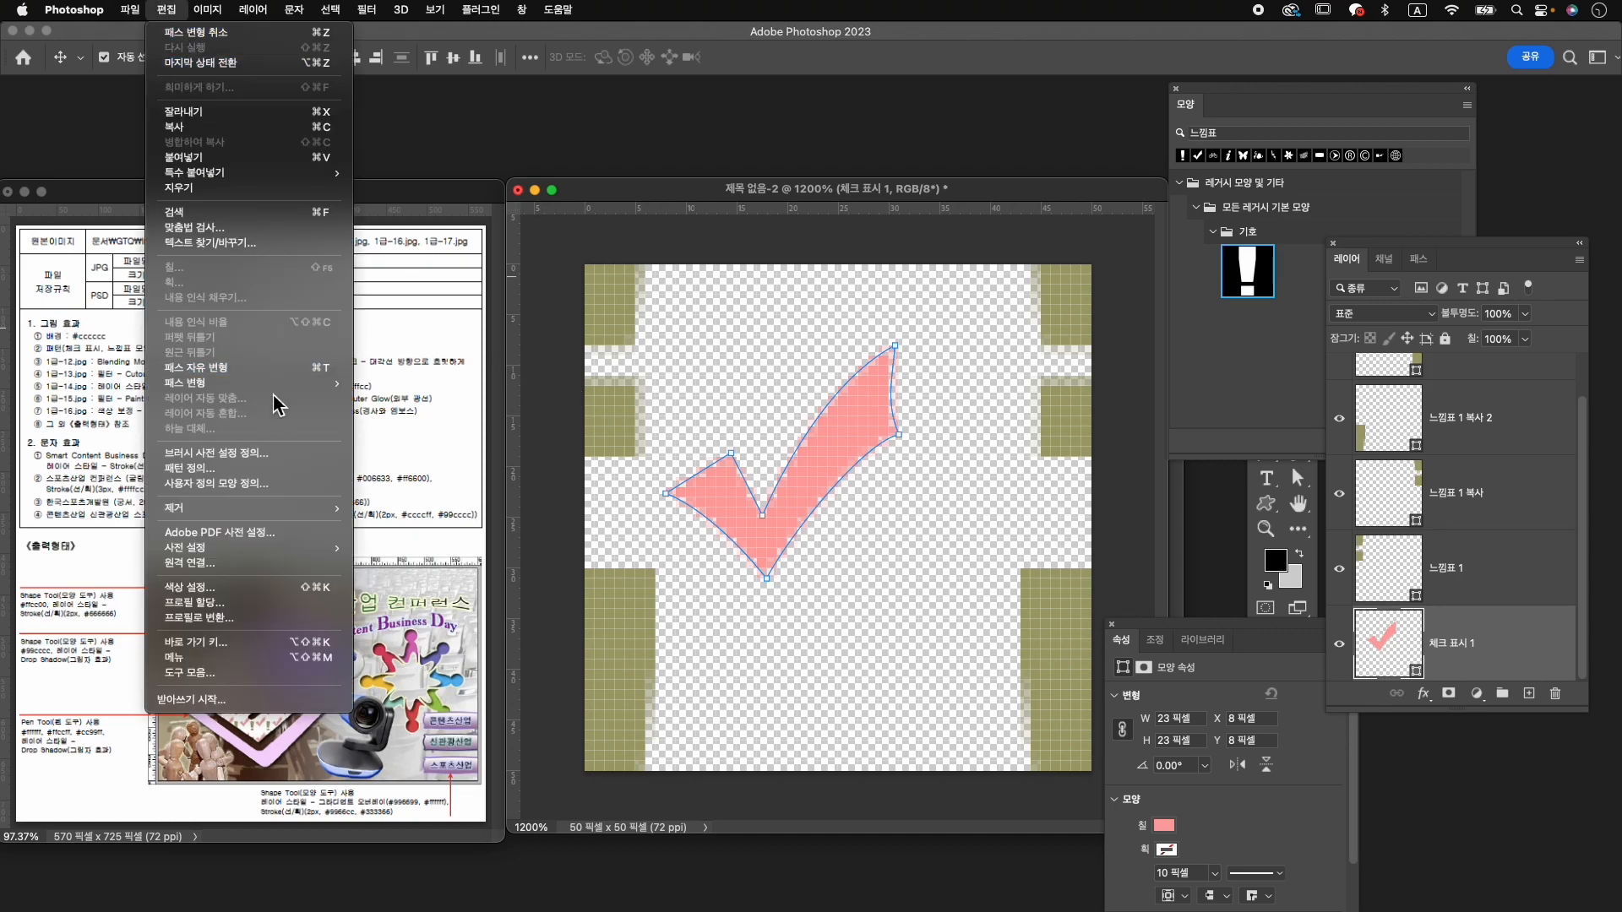
left_click(253, 469)
type("s")
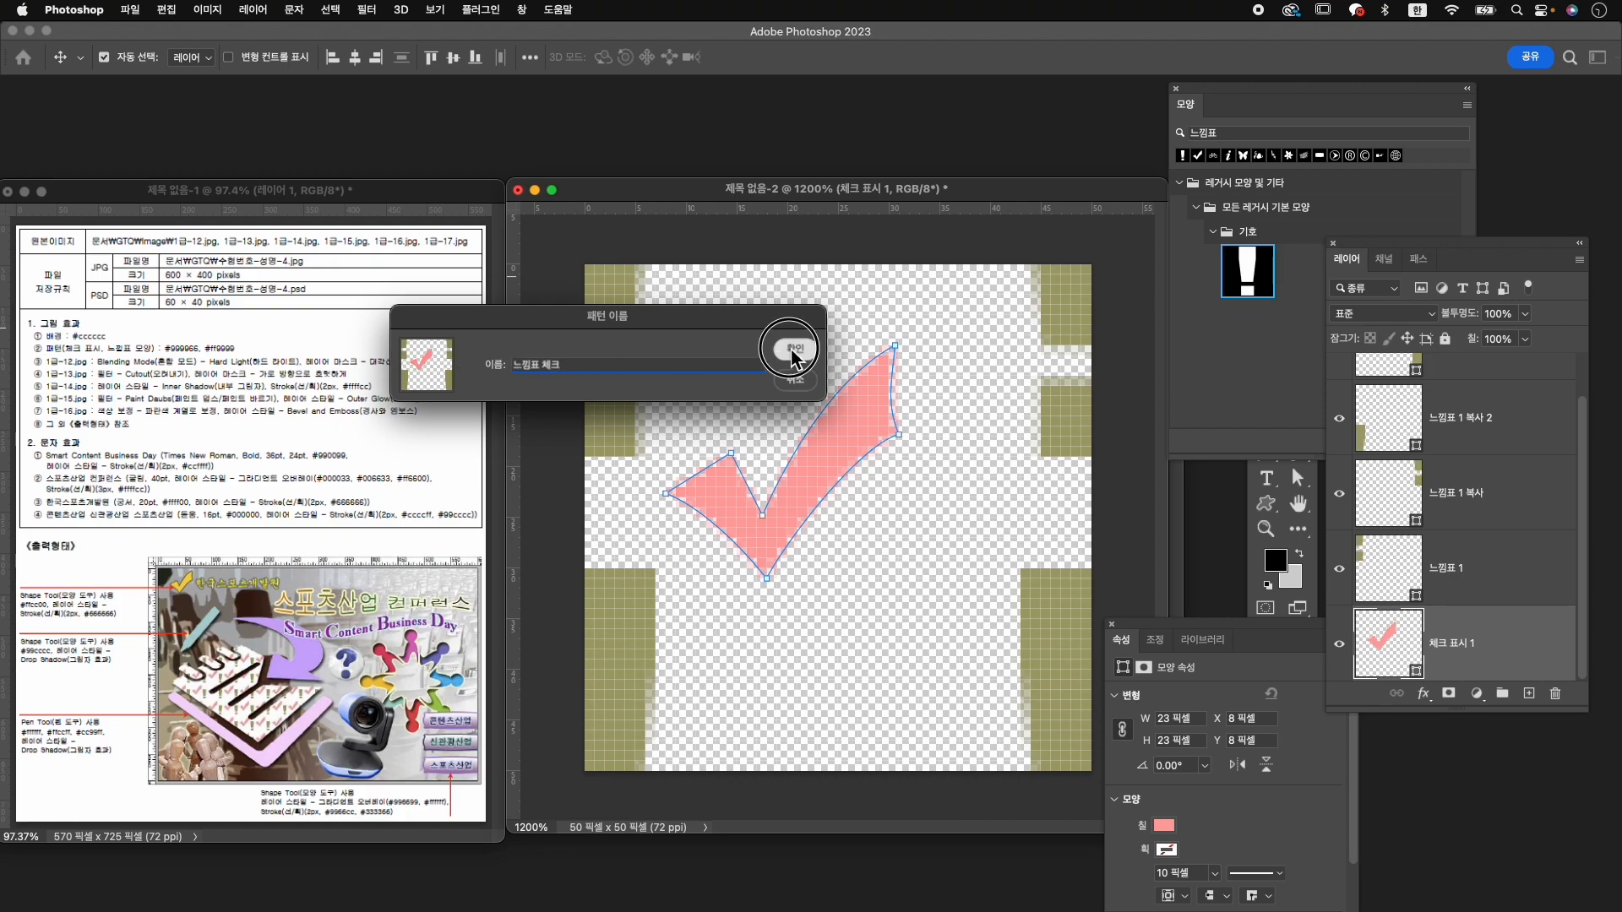
left_click(794, 348)
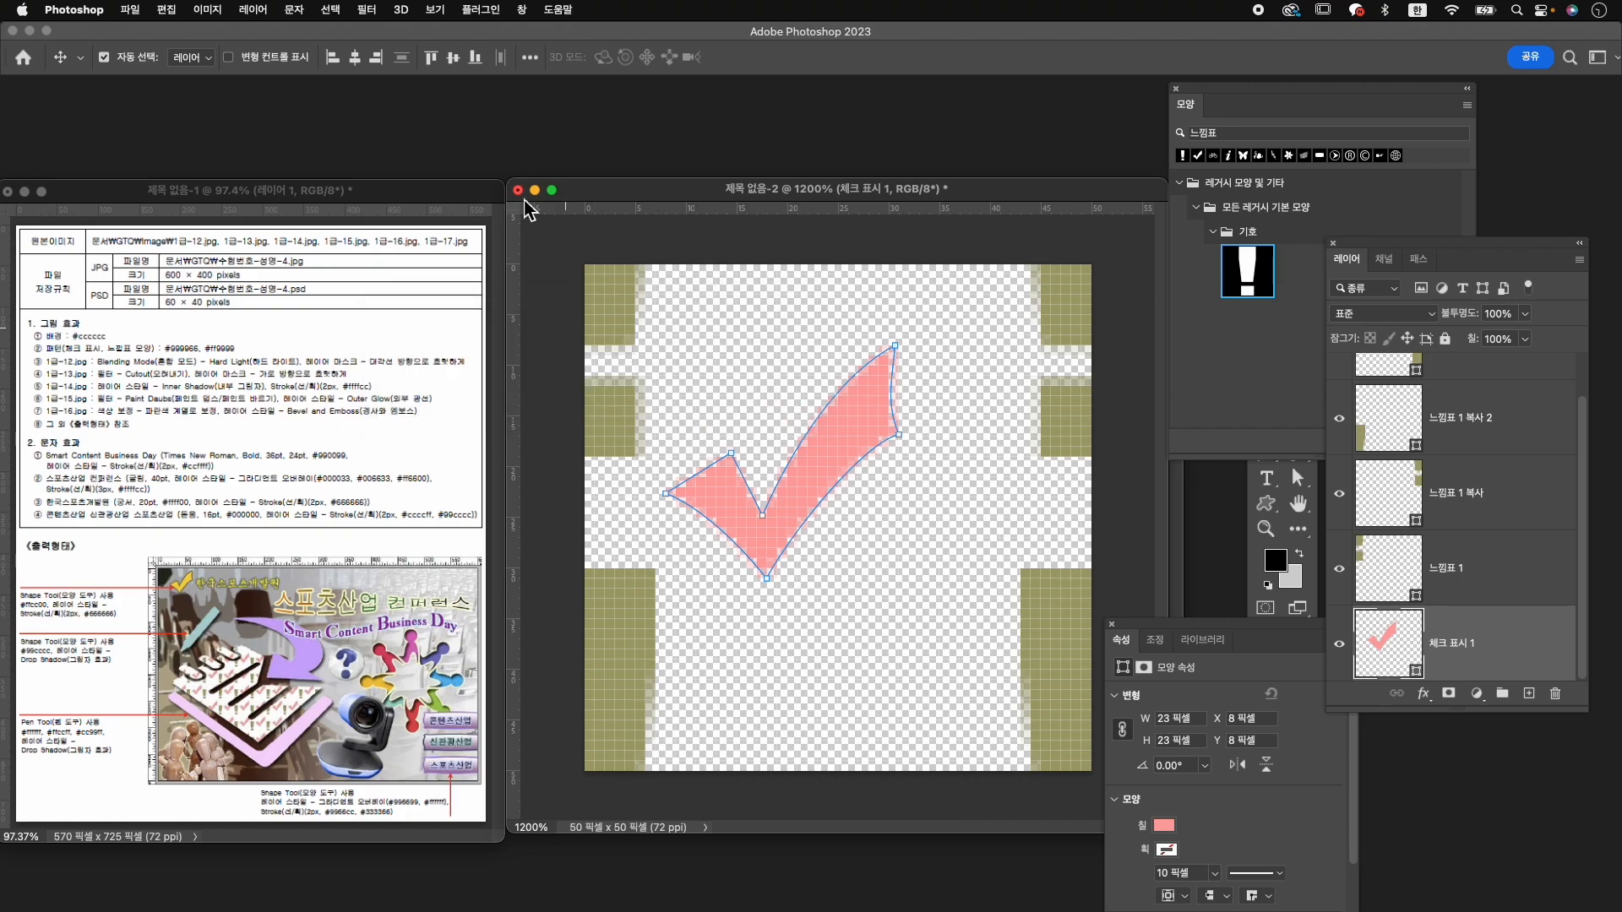
left_click_drag(509, 181, 769, 567)
left_click_drag(883, 570, 603, 862)
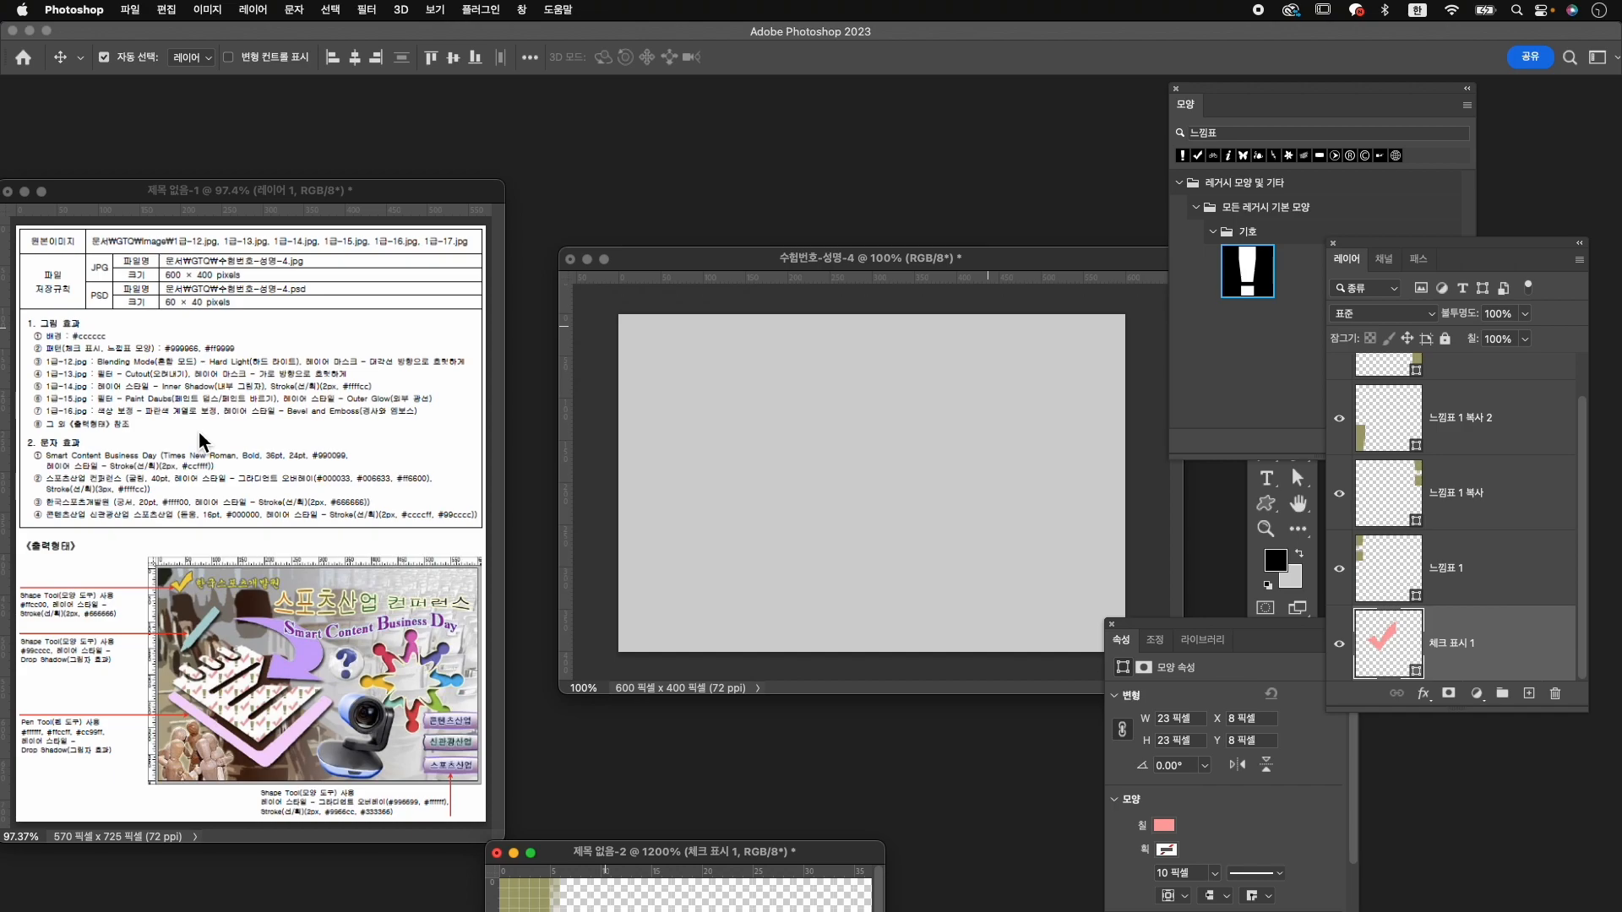
Open 1급-12.jpg from the Image folder and arrange its window so the 수험번호-성명-4 canvas is reachable.
key("super+o")
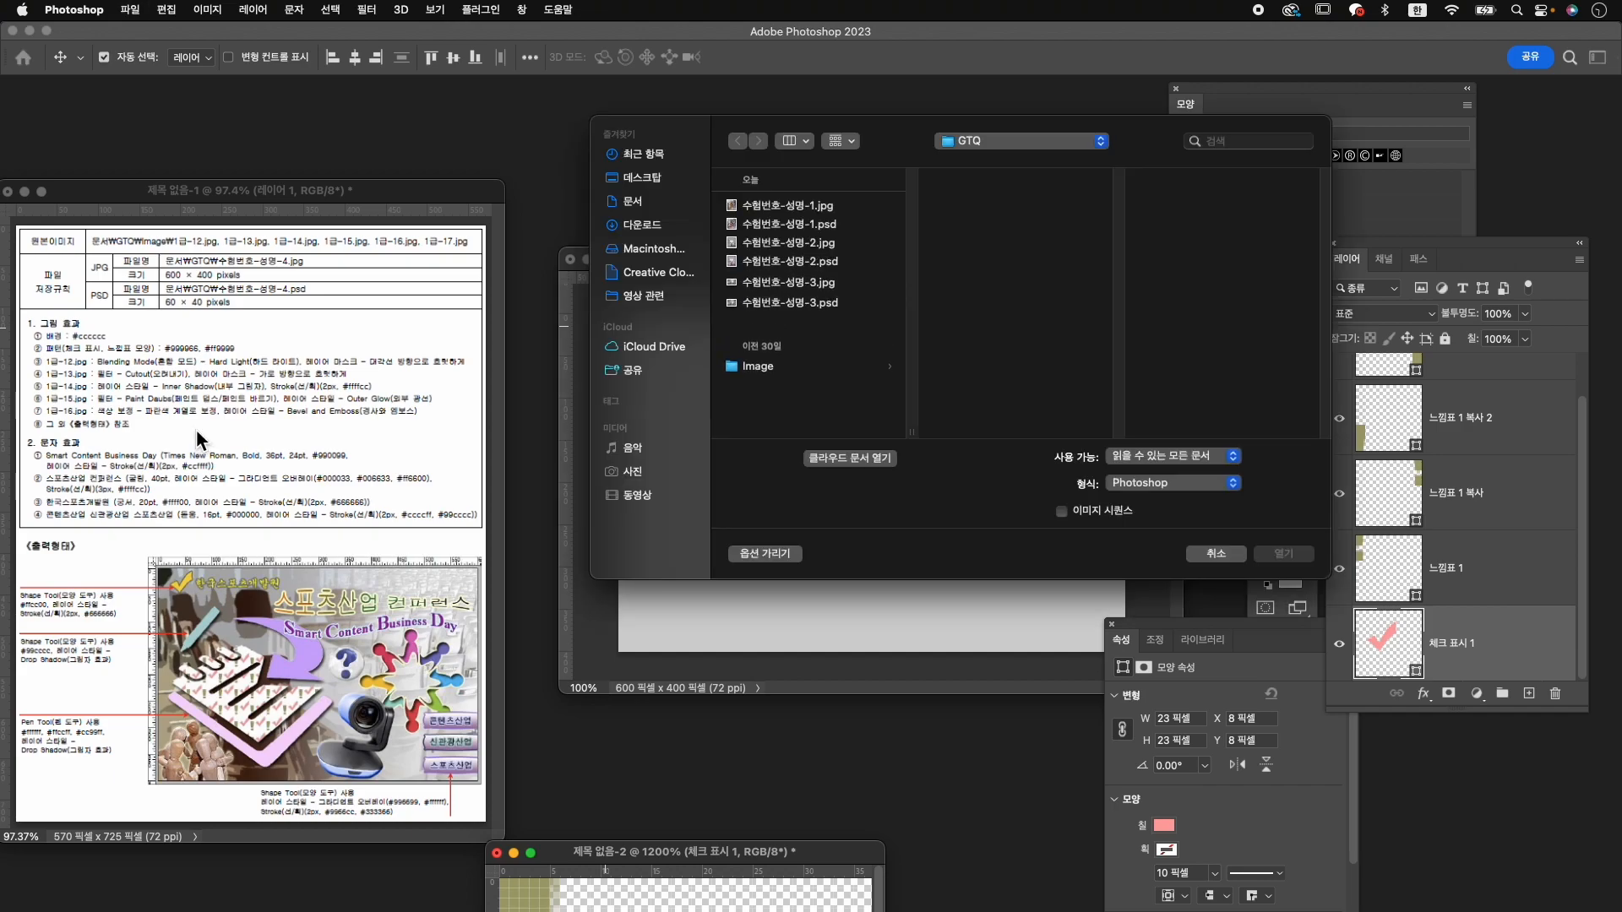
left_click(832, 366)
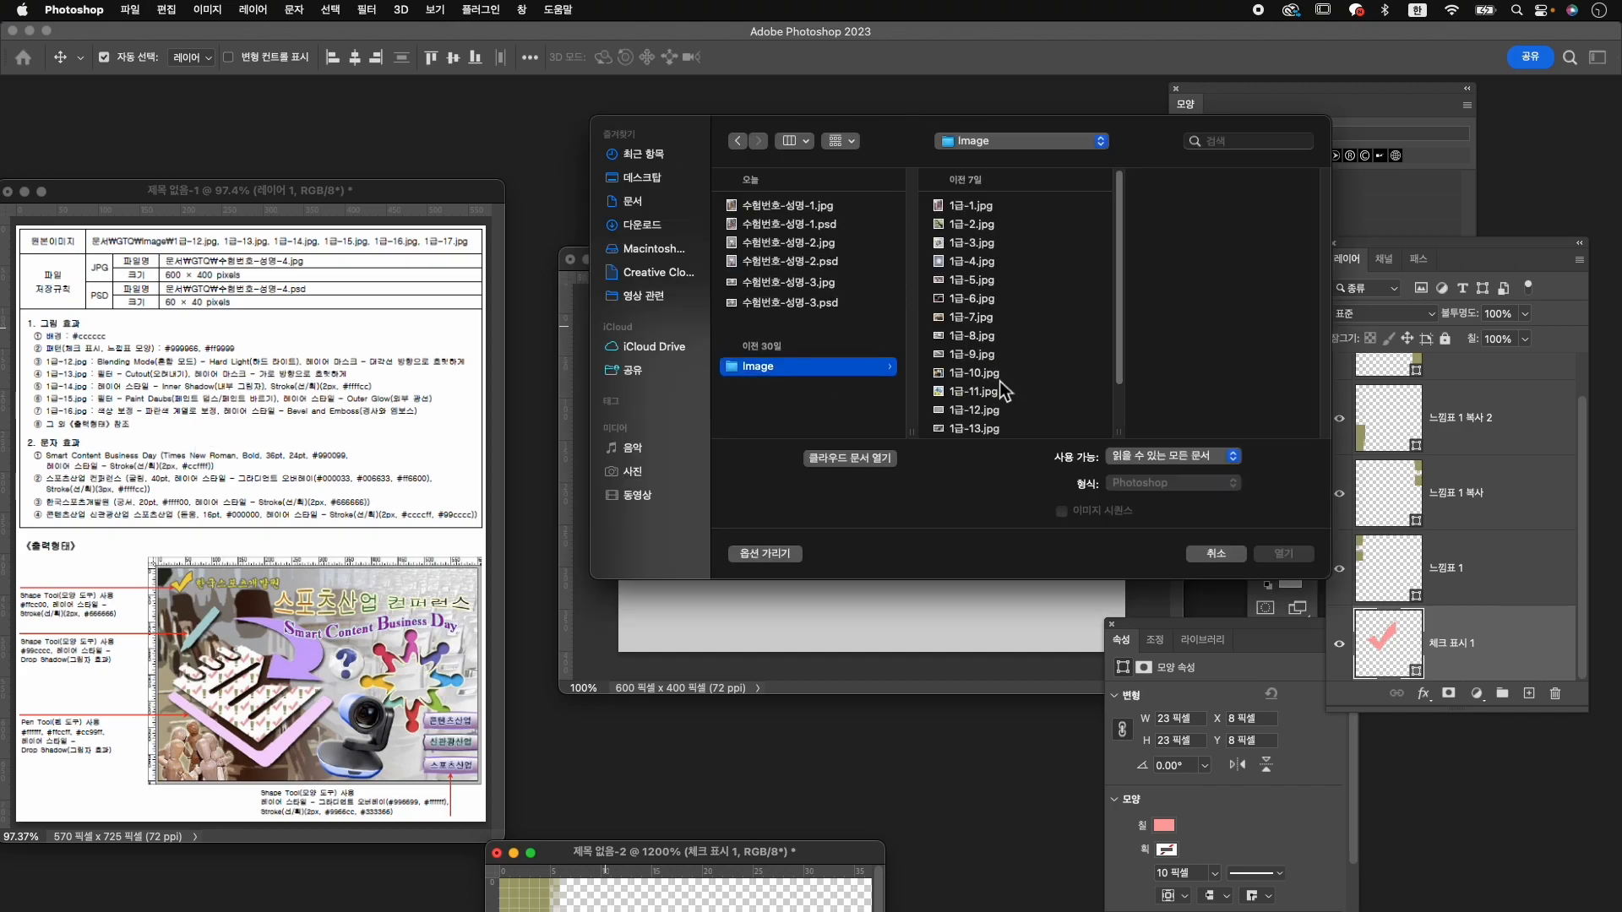
left_click(1000, 409)
left_click(1280, 556)
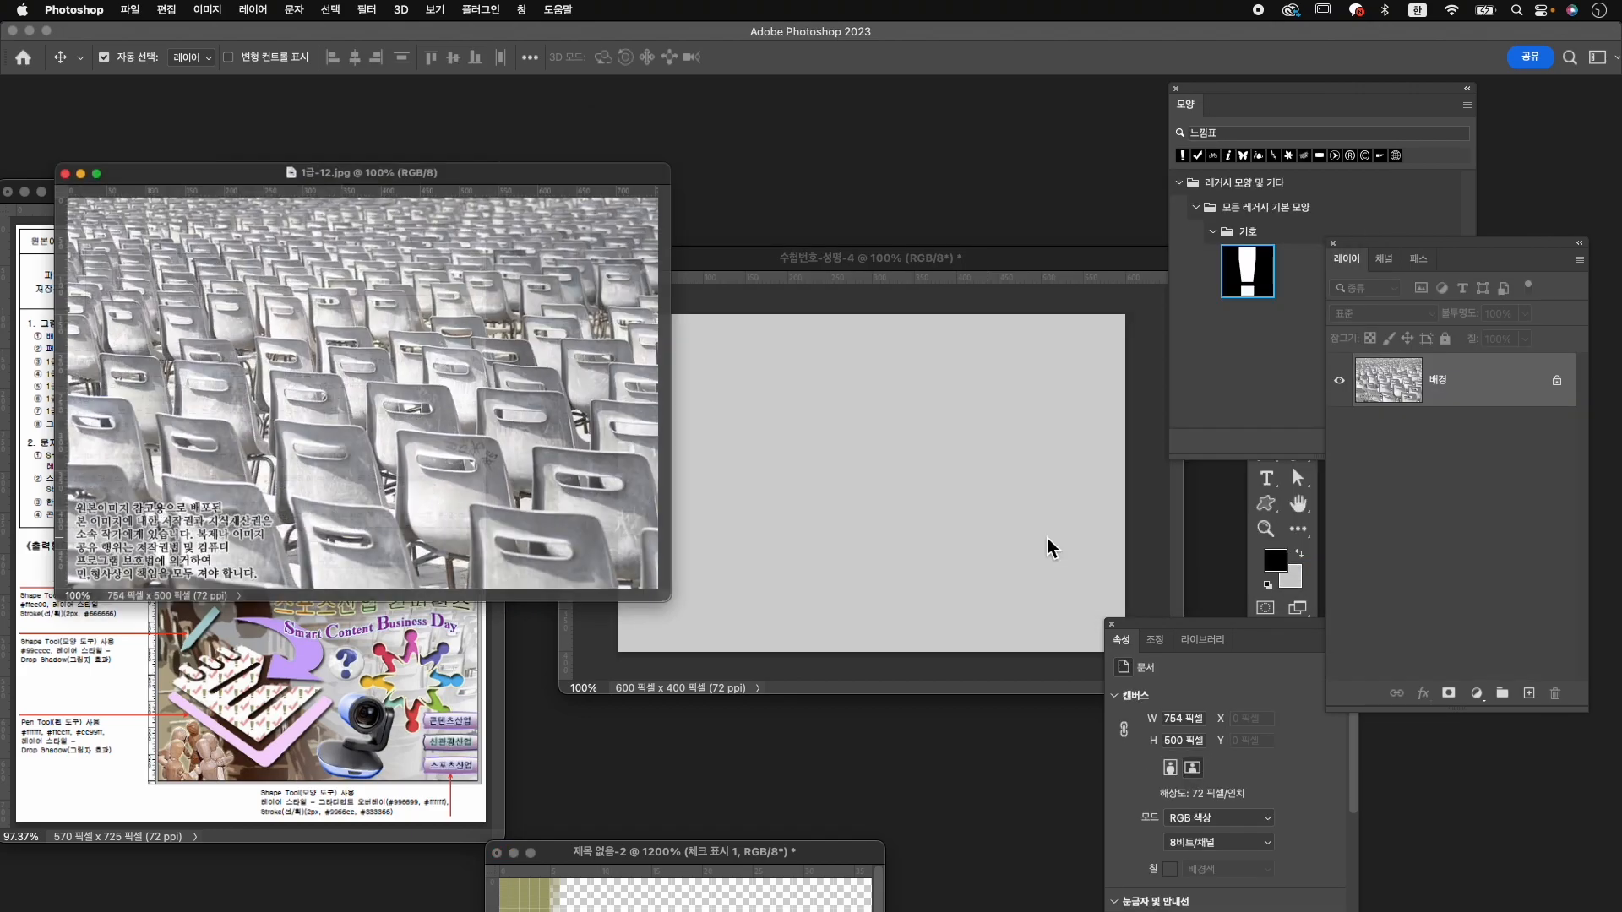
left_click_drag(390, 193, 802, 258)
left_click_drag(670, 256, 403, 361)
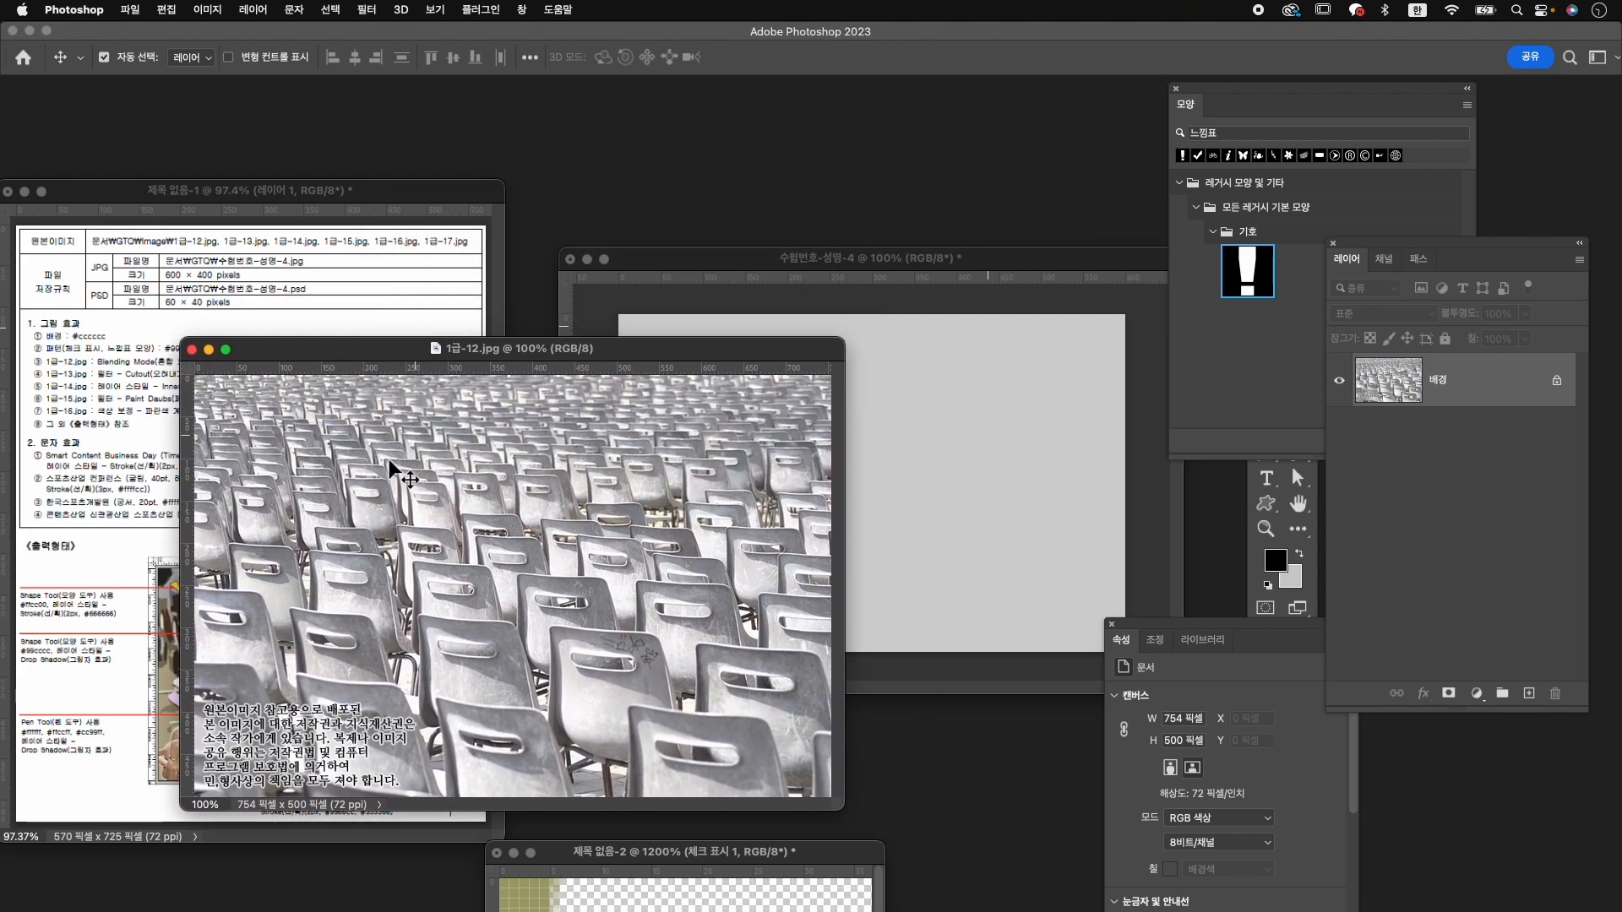
Copy the grey chairs photo into the 수험번호-성명-4 document and close the source image.
left_click_drag(324, 490, 682, 427)
left_click(300, 359)
left_click(193, 350)
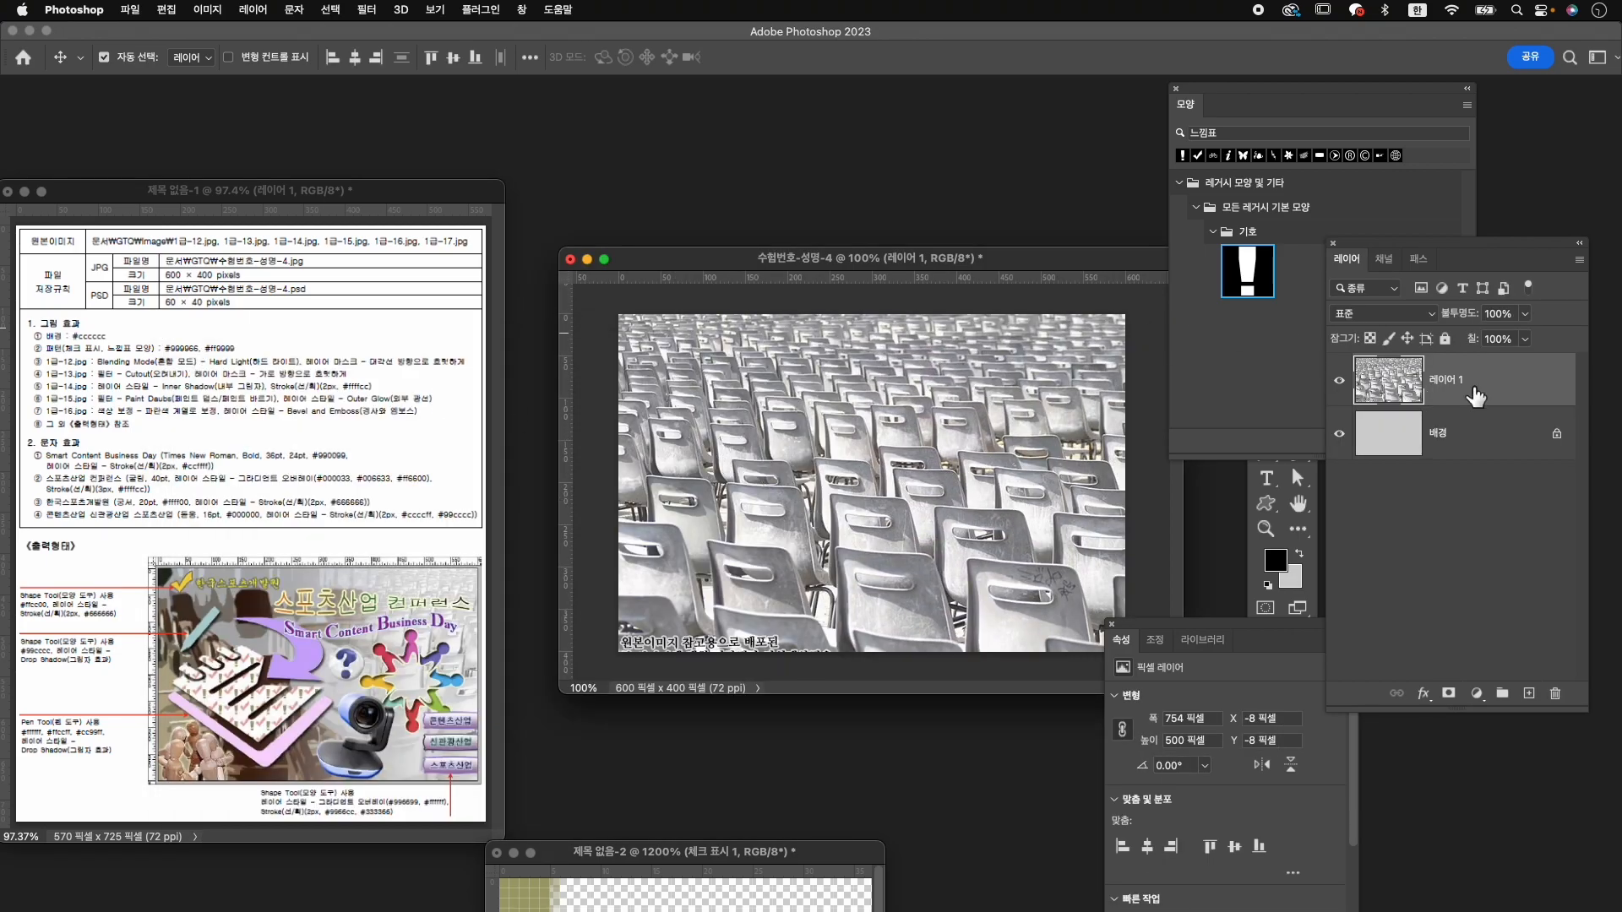
Rename the chairs photo layer as 1-12.
double_click(1446, 380)
key("BackSpace")
key("Return")
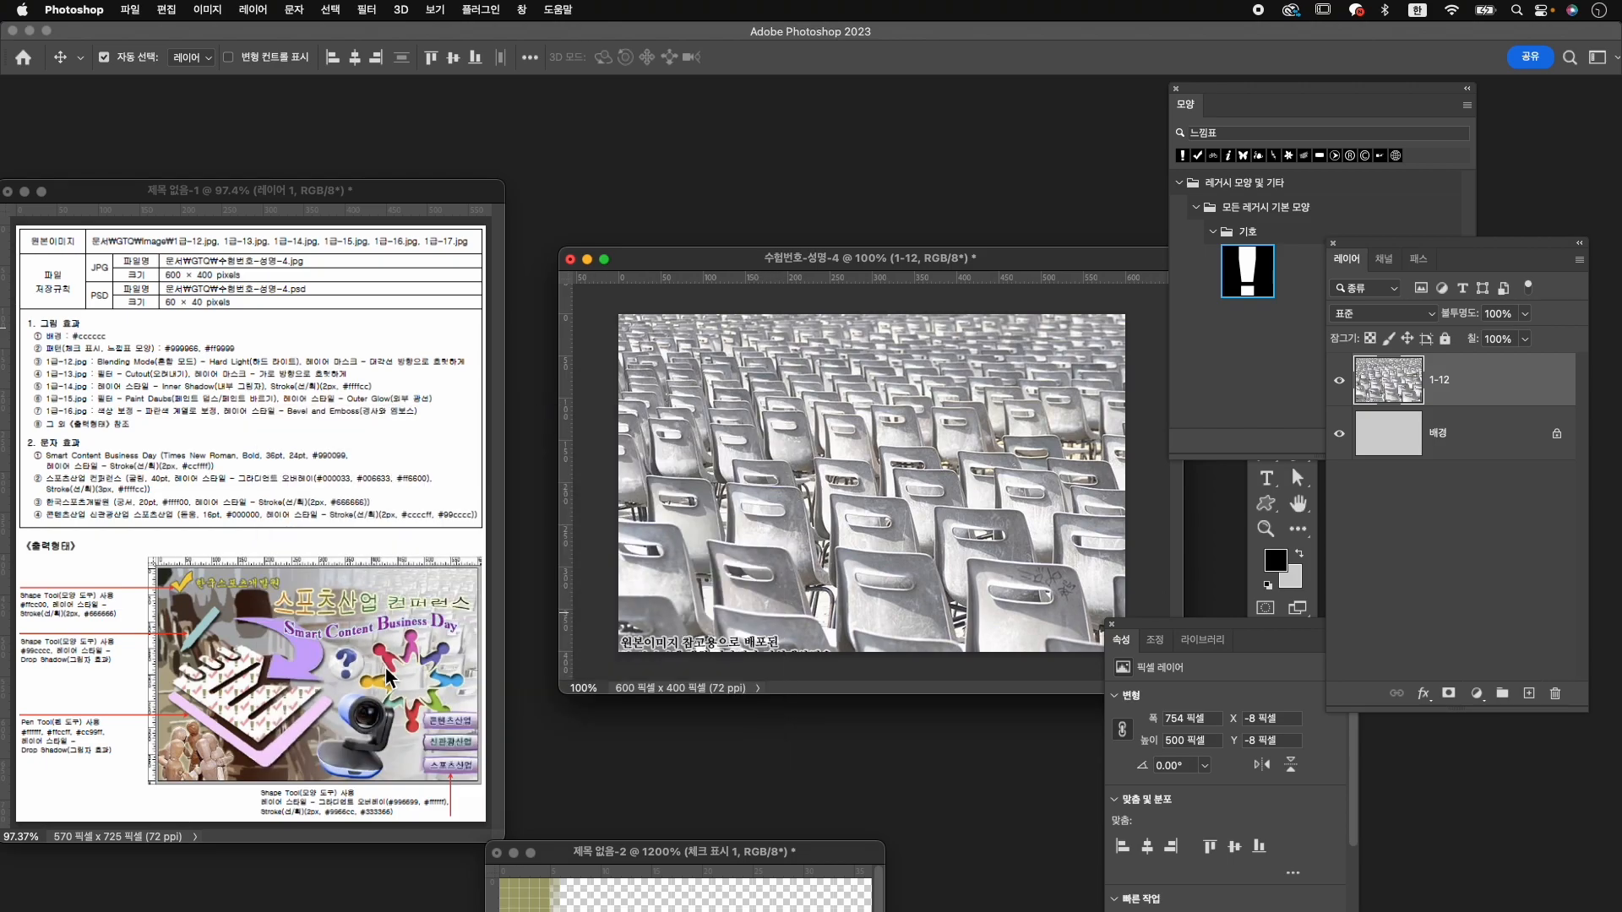
Flip the 1-12 layer horizontally and scale it to about 611 × 406 px so it just covers the canvas.
key("super+t")
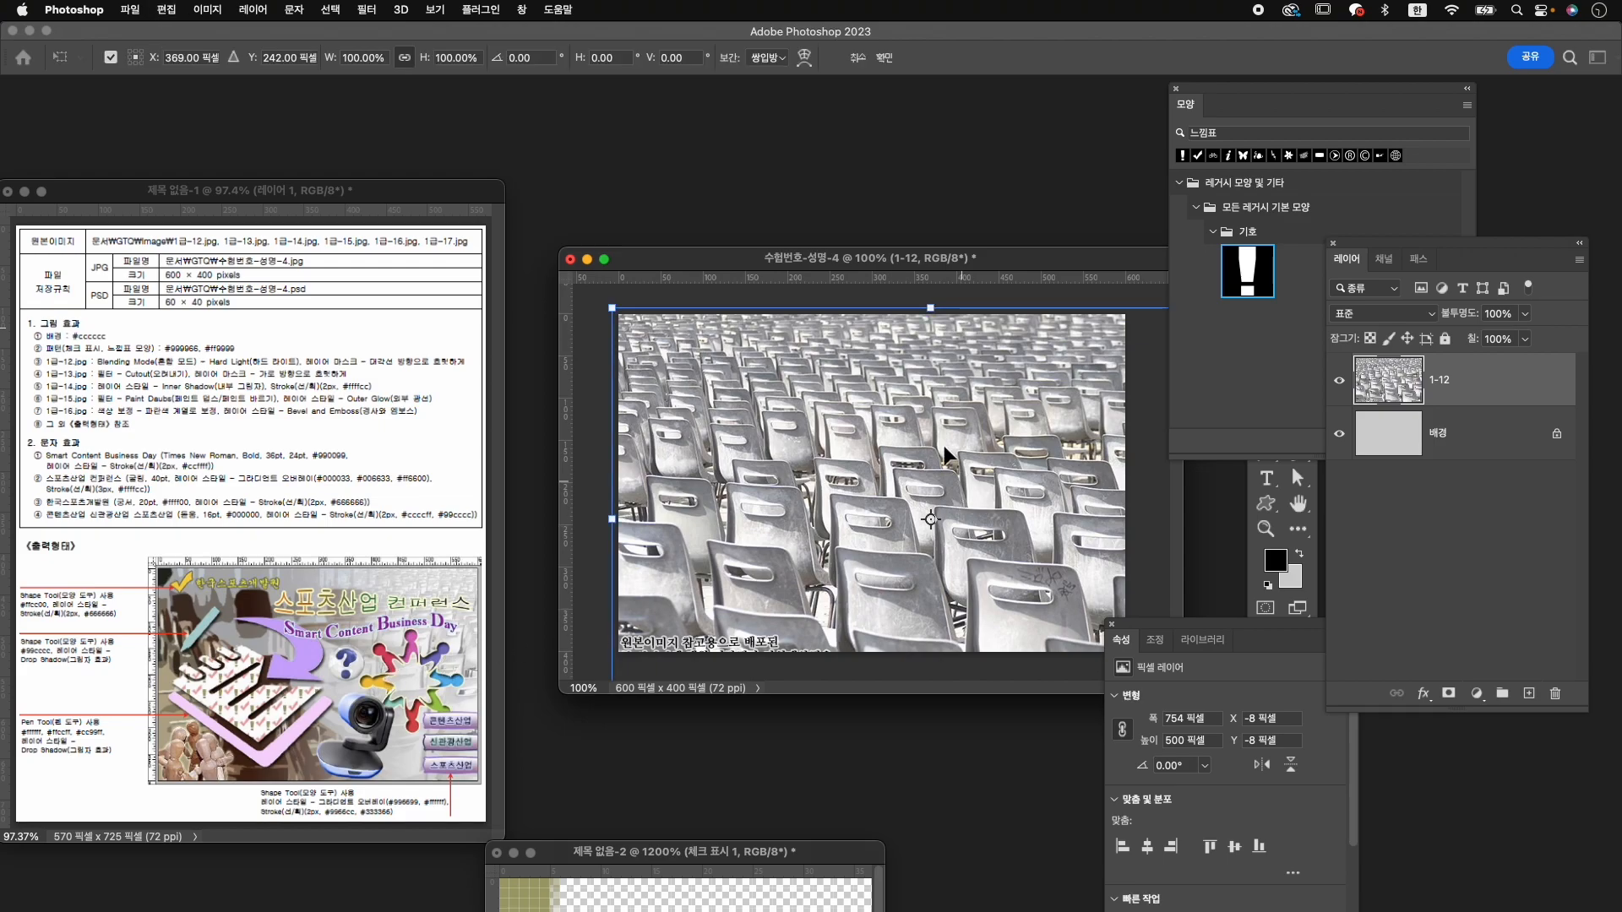
right_click(881, 433)
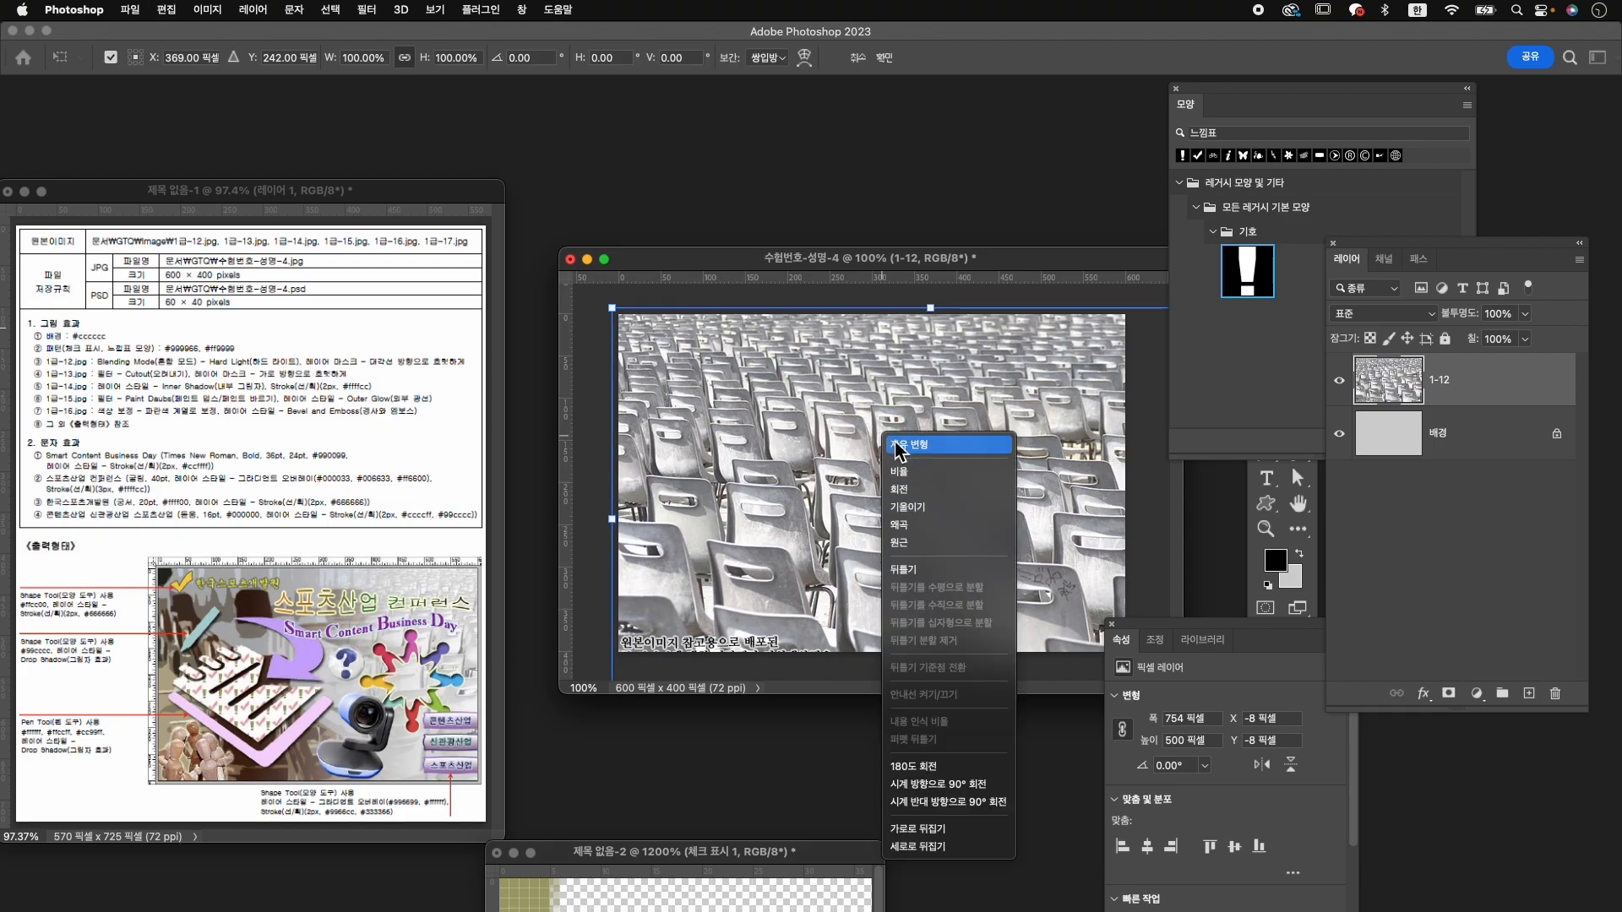
left_click(968, 837)
left_click_drag(613, 309, 677, 345)
left_click_drag(775, 434, 717, 397)
left_click_drag(619, 649, 606, 656)
left_click_drag(1026, 426, 1034, 425)
key("Return")
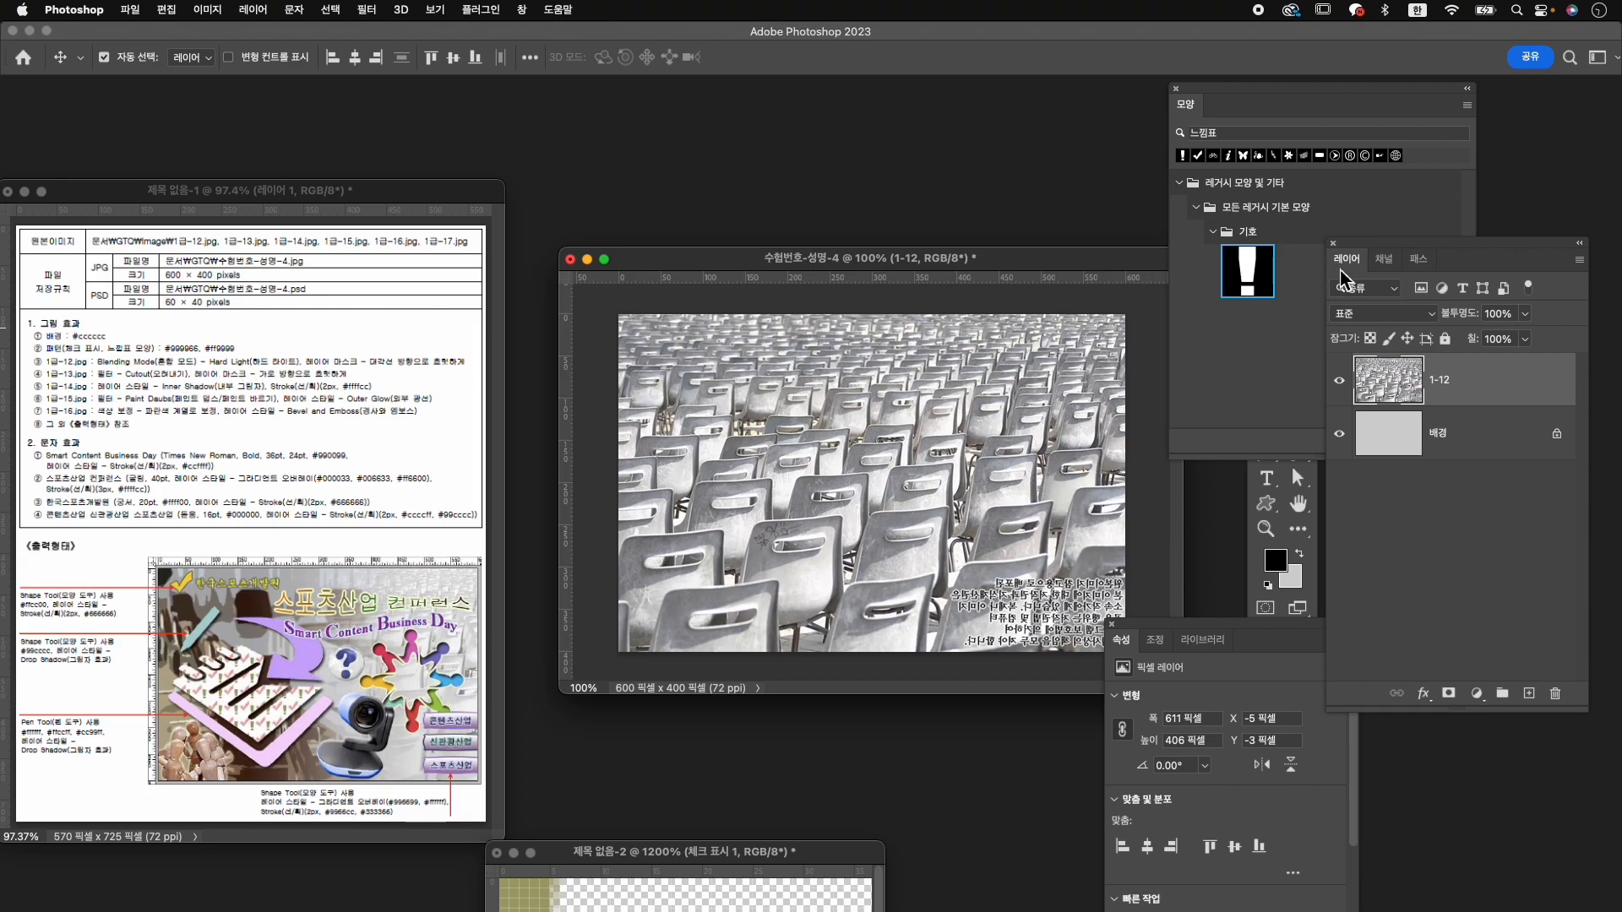
Set the 1-12 layer's blend mode to Hard Light and add a layer mask to it.
left_click(1418, 314)
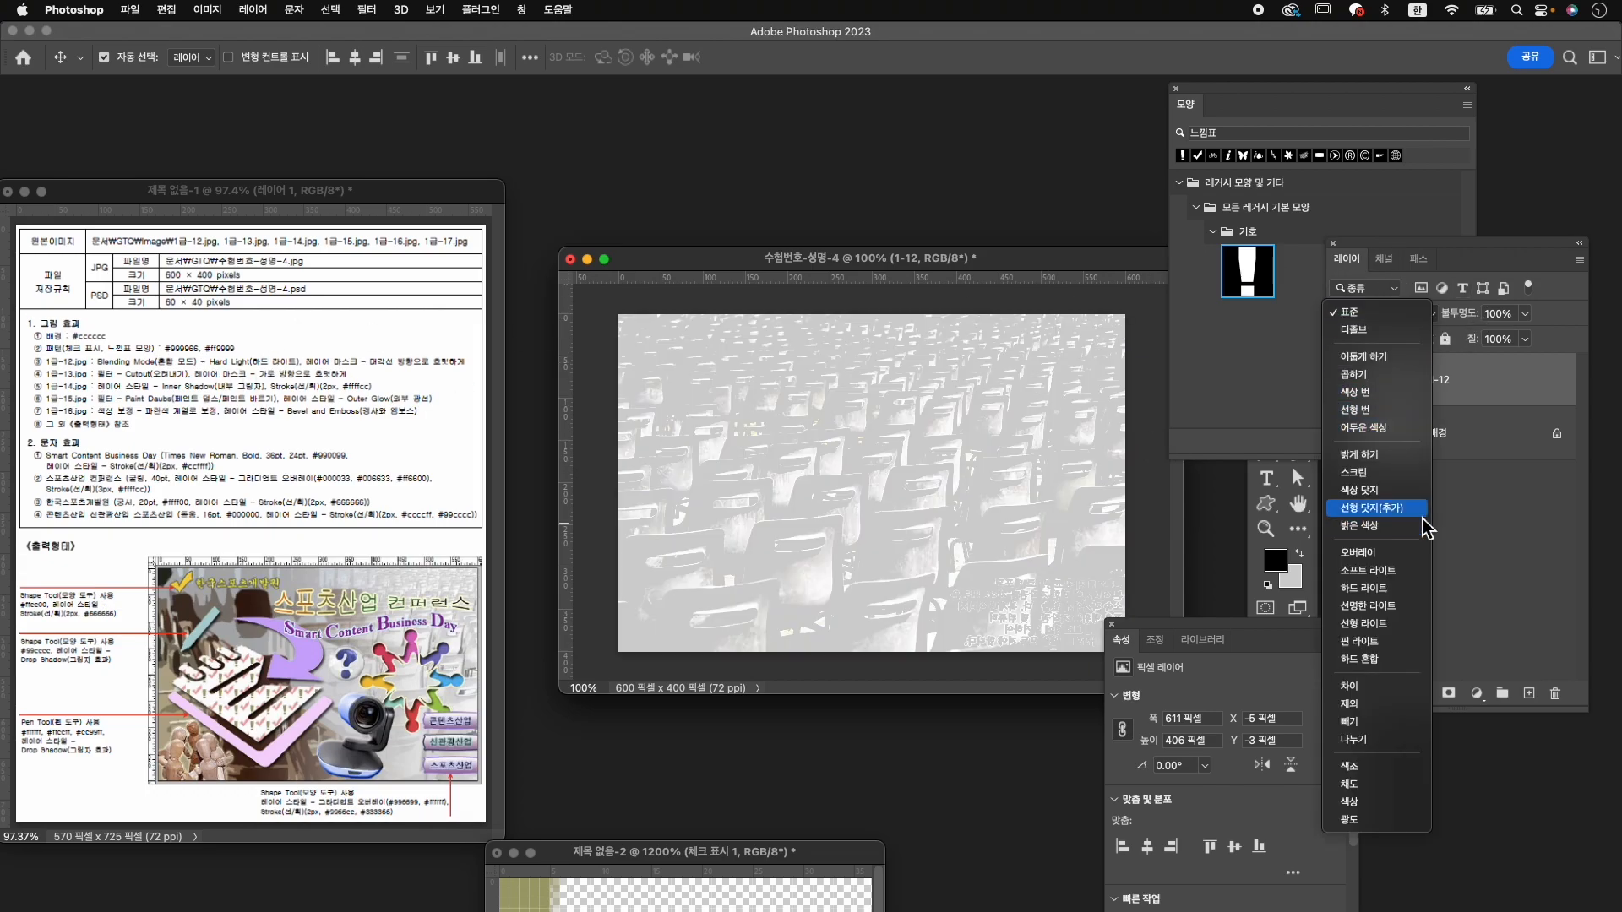
left_click(1400, 591)
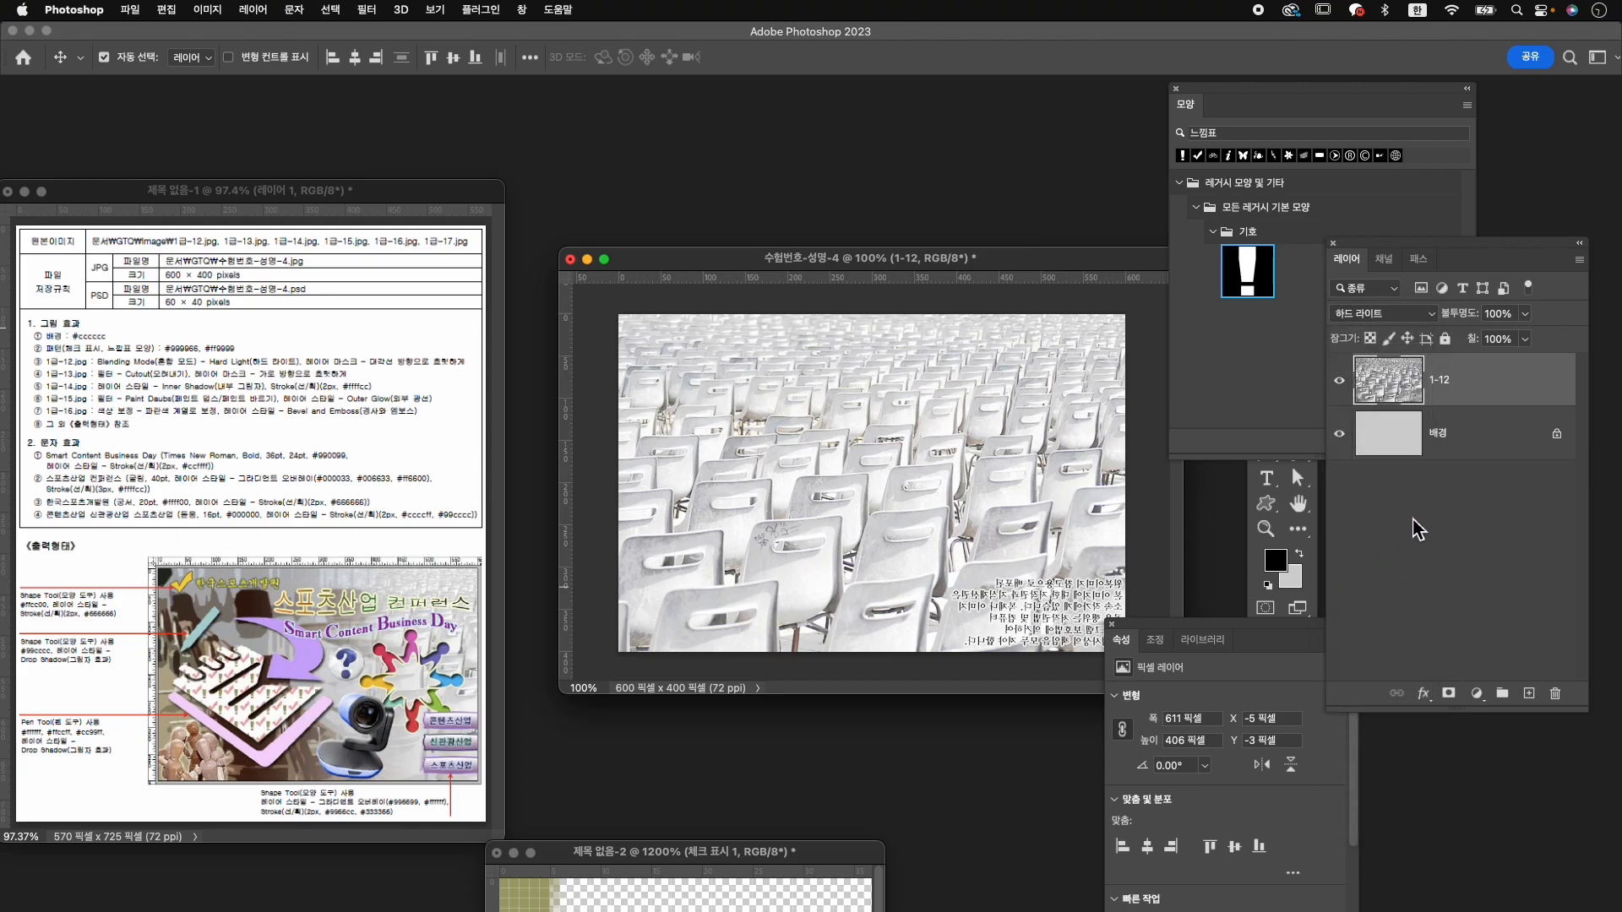
left_click(1450, 694)
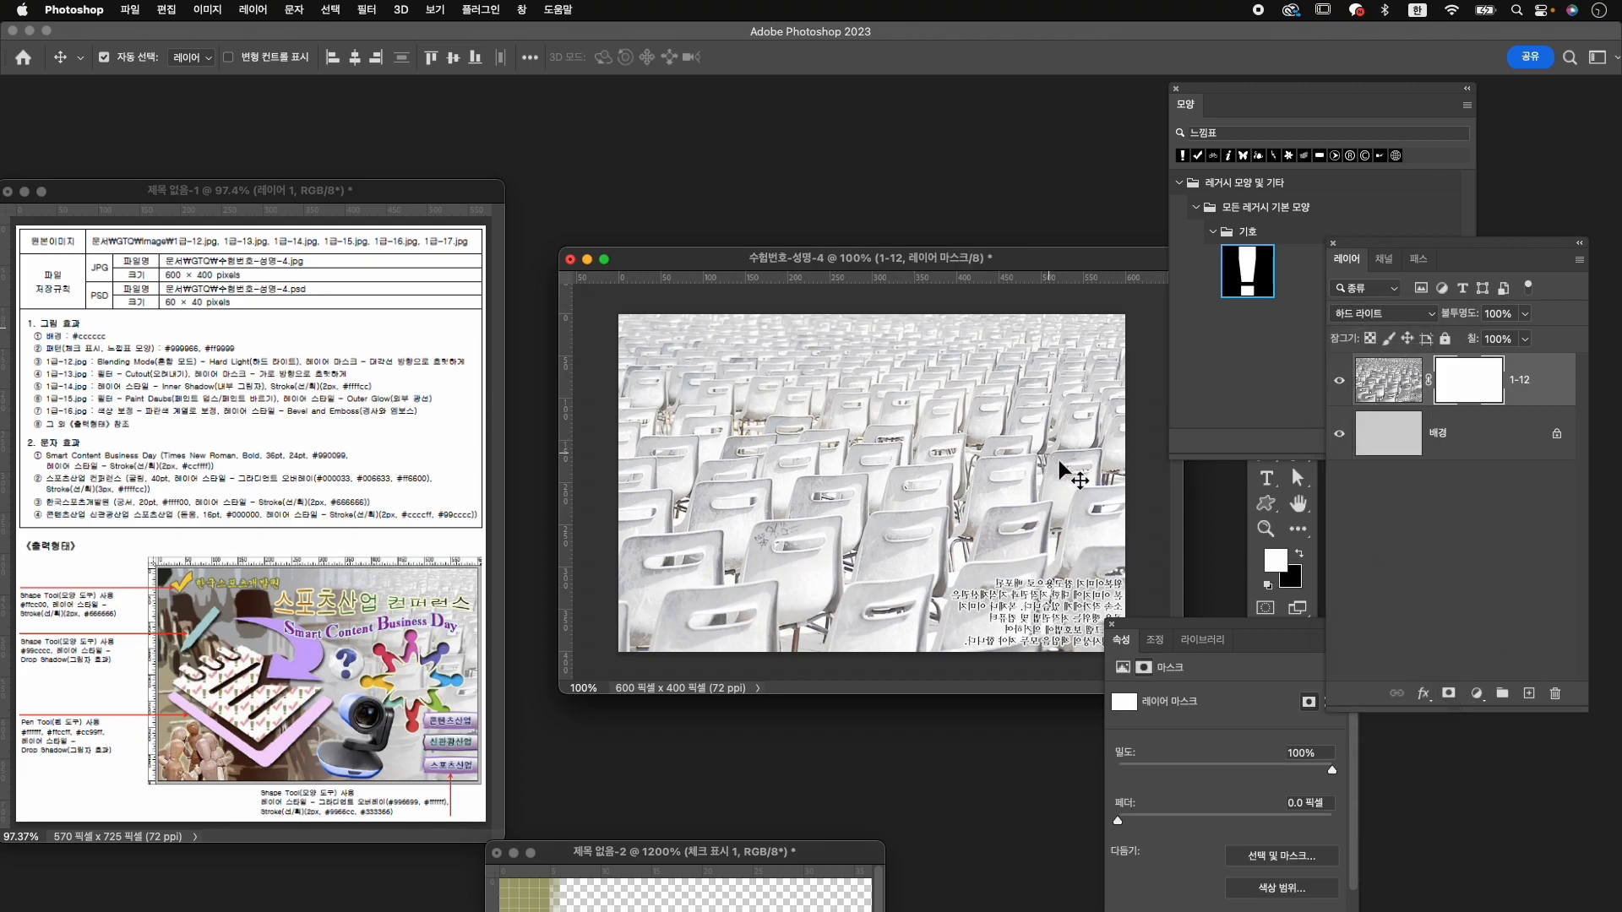
Draw a linear black-and-white gradient on the 1-12 layer mask so the chairs fade out toward the left side.
key("g")
left_click(1222, 91)
left_click_drag(1224, 92, 1414, 781)
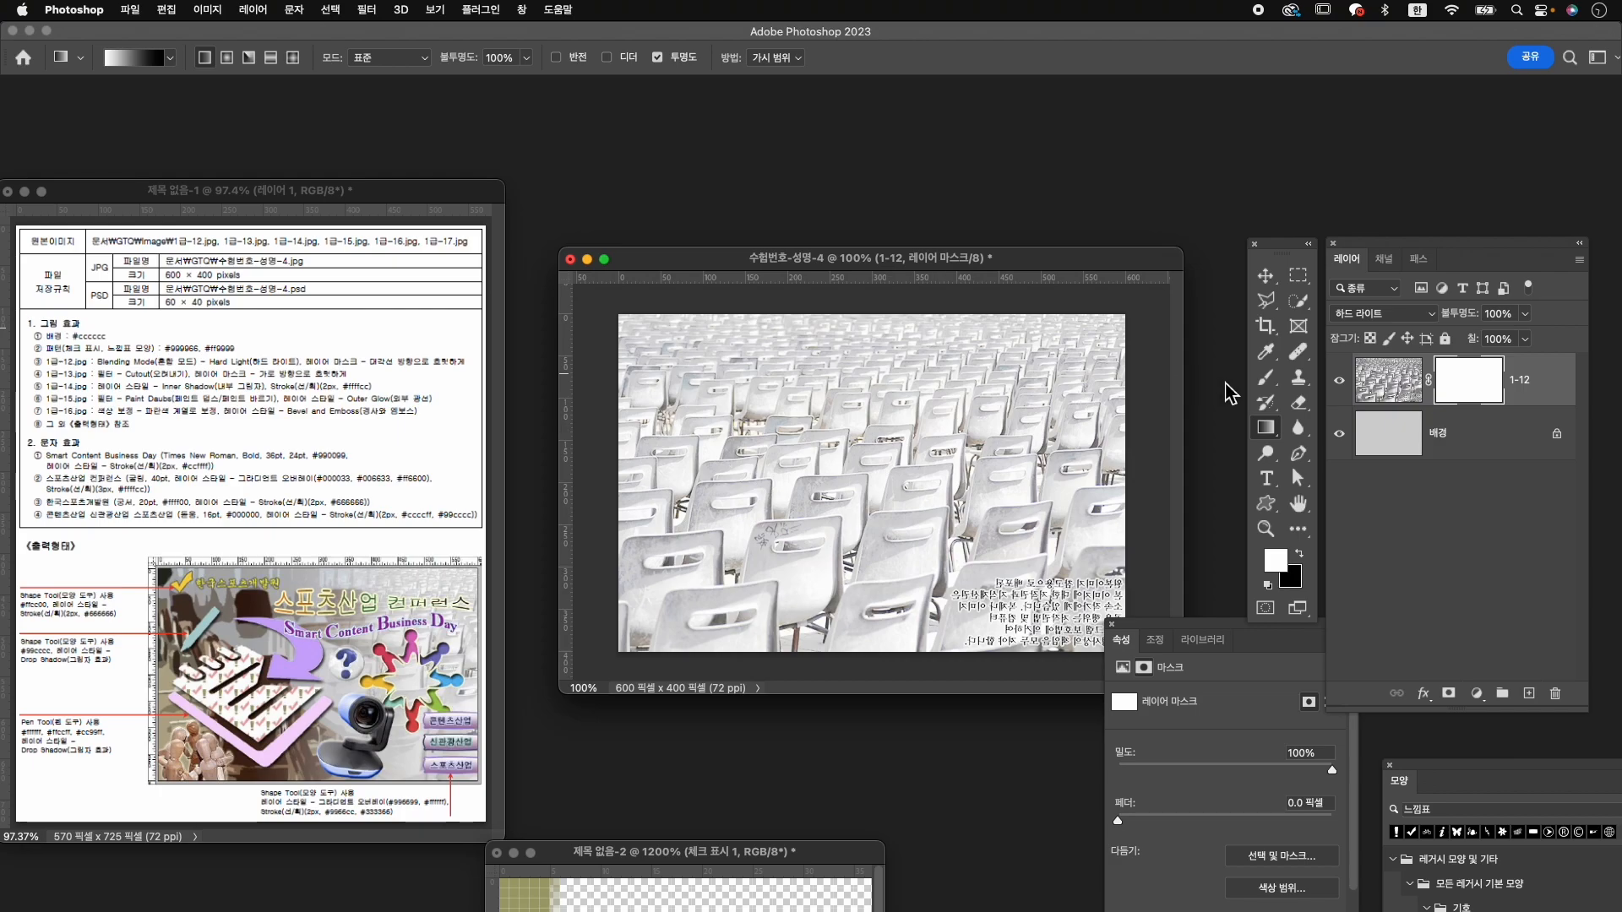
left_click_drag(726, 454, 936, 521)
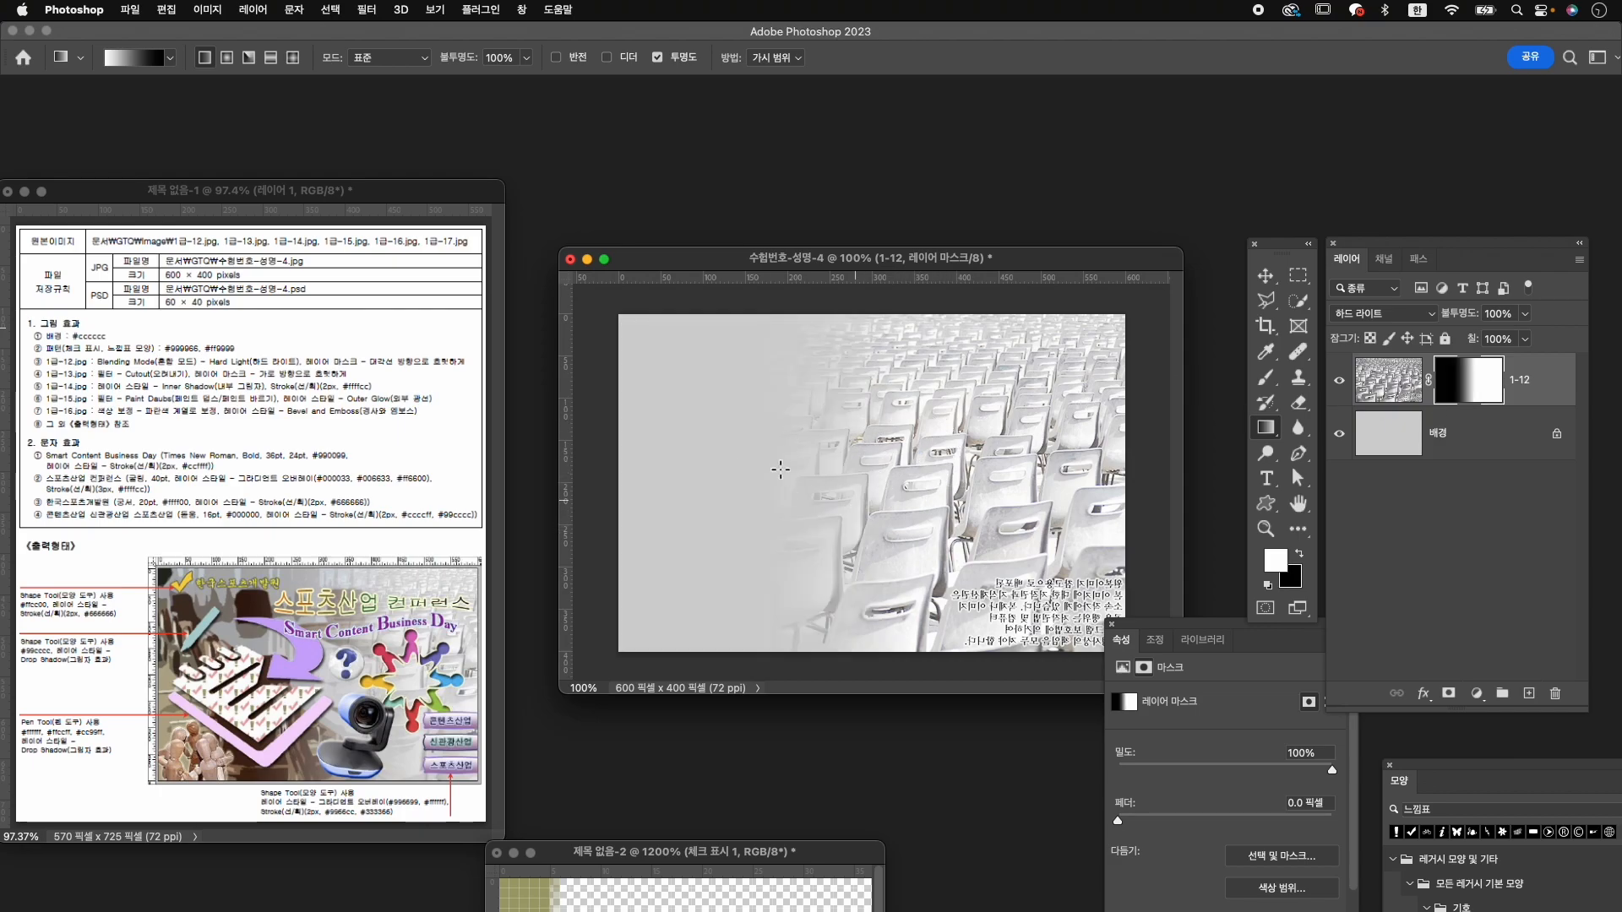
left_click_drag(966, 461, 845, 473)
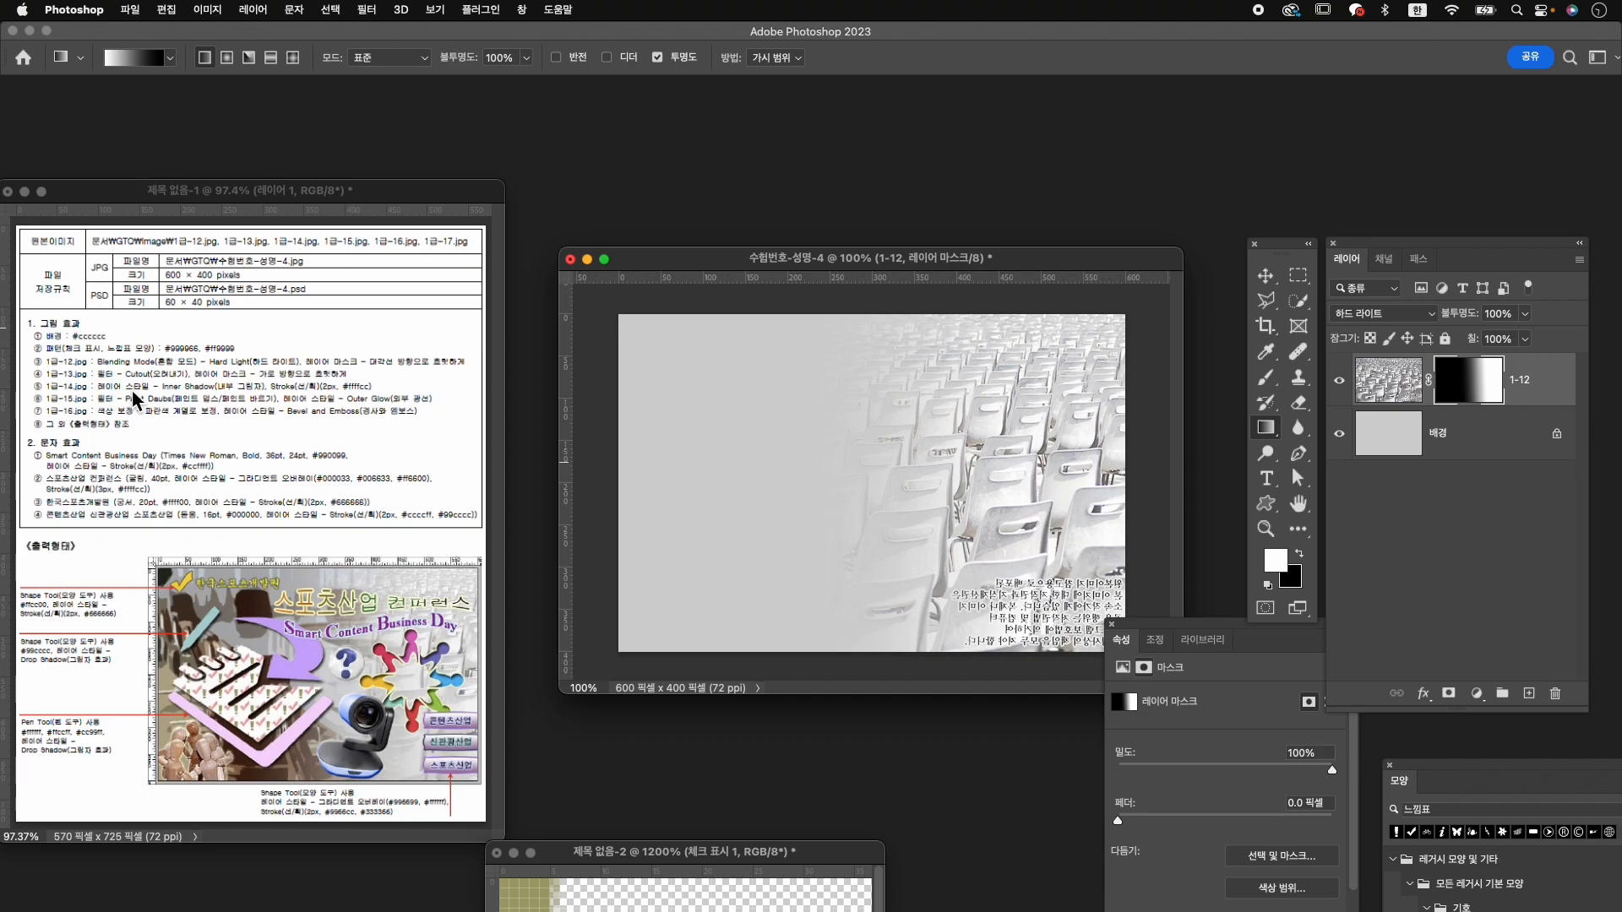
Open 1급-13.jpg and move its window over the 수험번호-성명-4 document, leaving part of that canvas reachable.
key("super+o")
left_click(775, 429)
left_click(1285, 553)
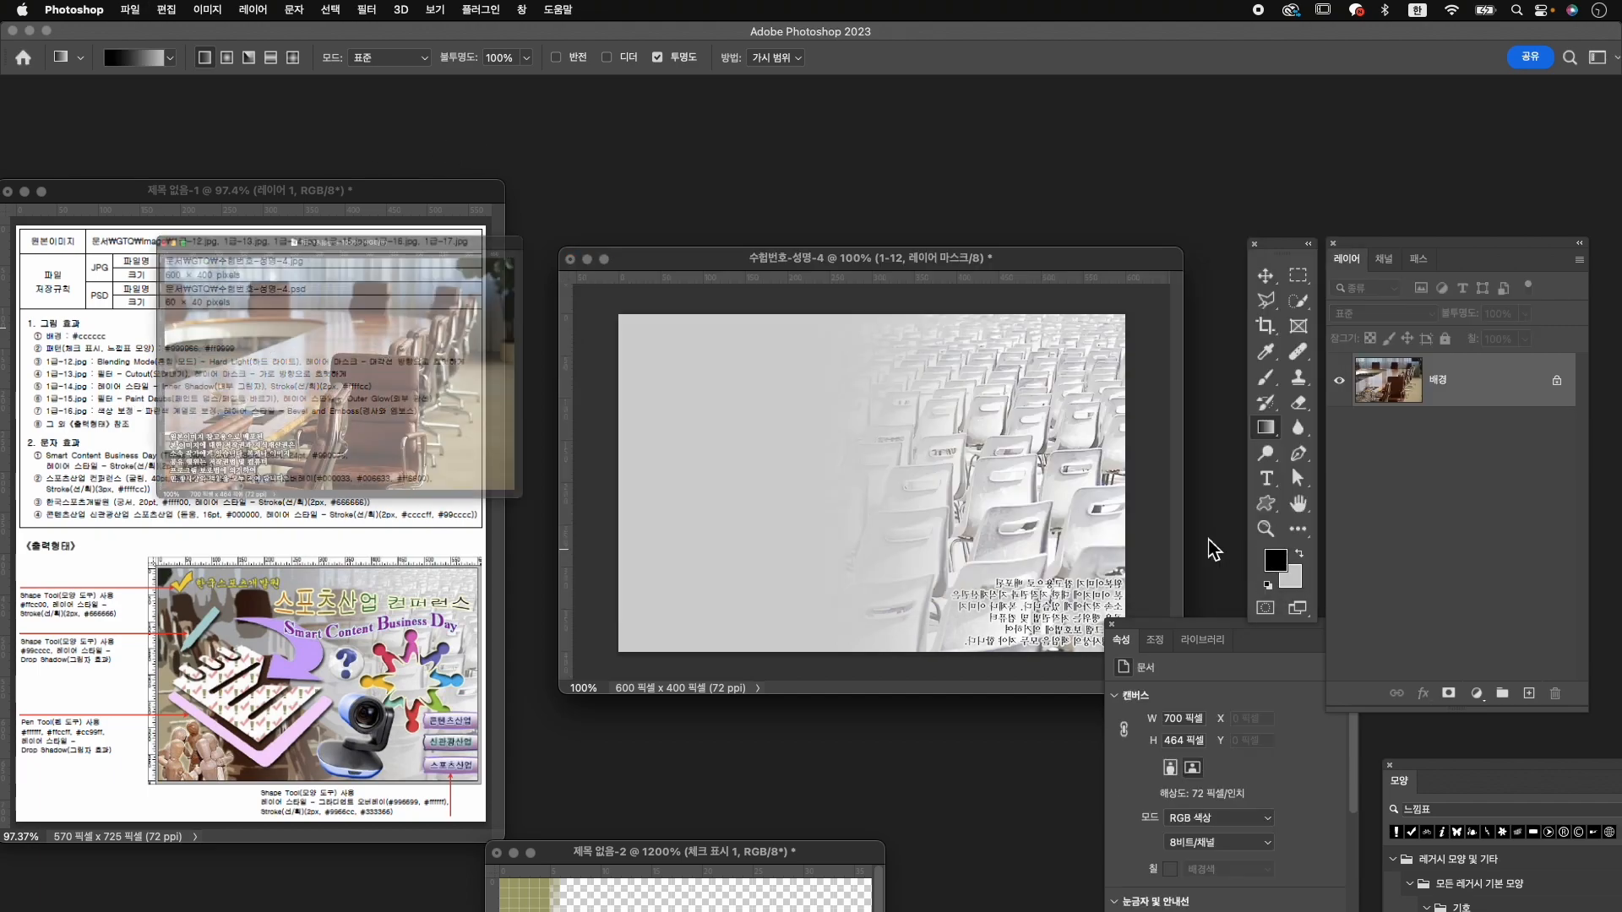
left_click_drag(399, 166, 931, 171)
key("v")
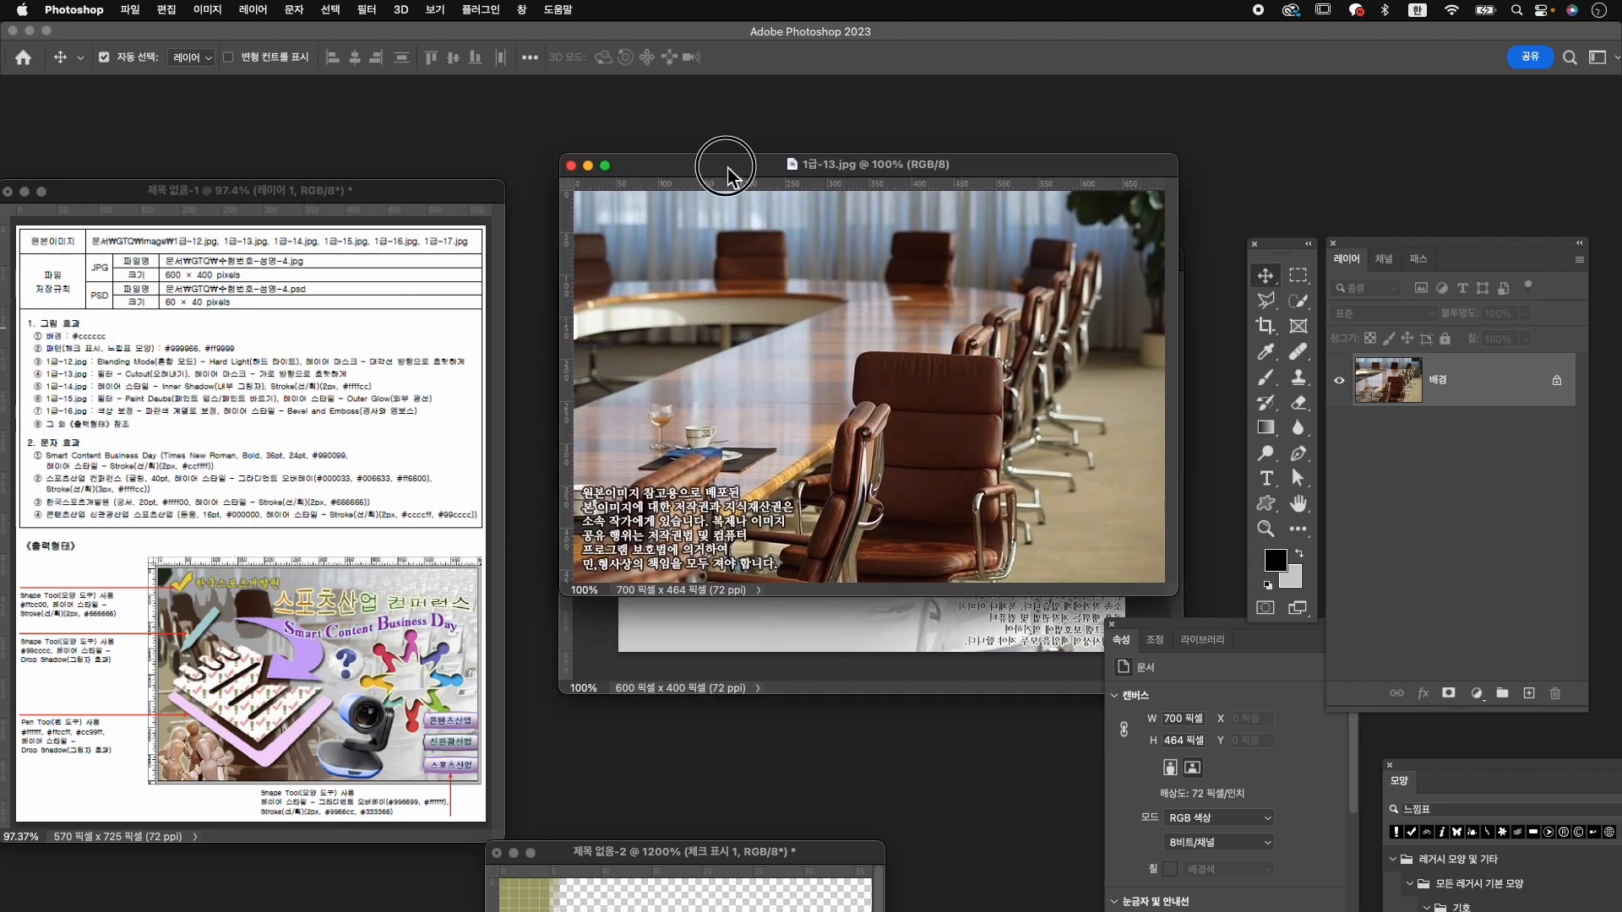
Apply the Cutout filter to 1급-13.jpg with 4 levels, edge simplicity 4 and edge fidelity 2.
left_click(365, 10)
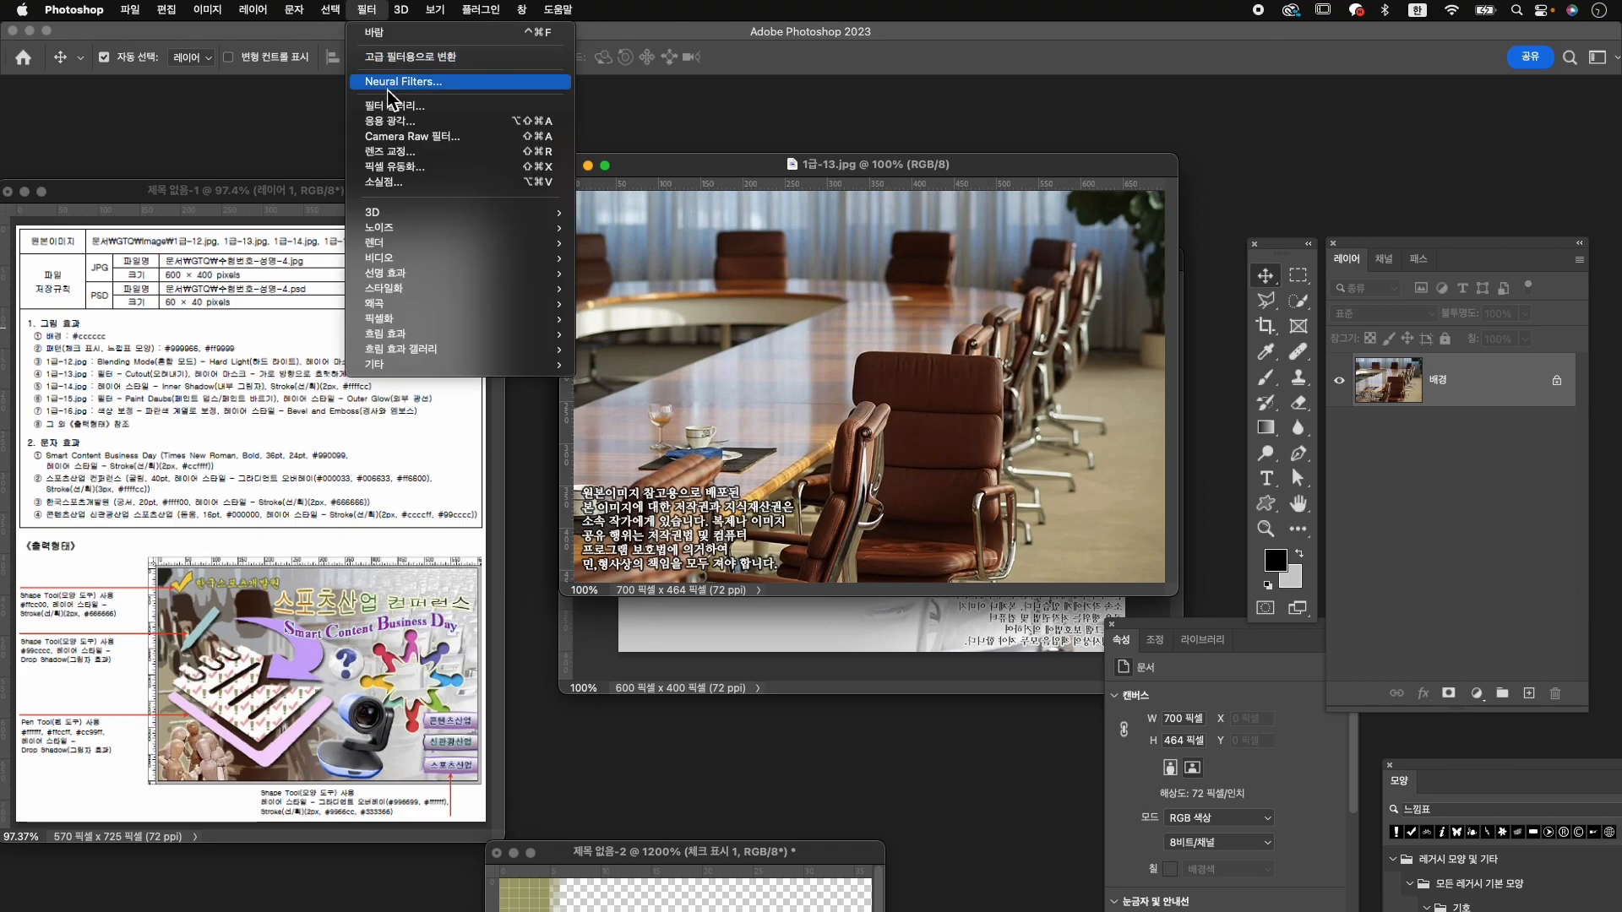
left_click(398, 108)
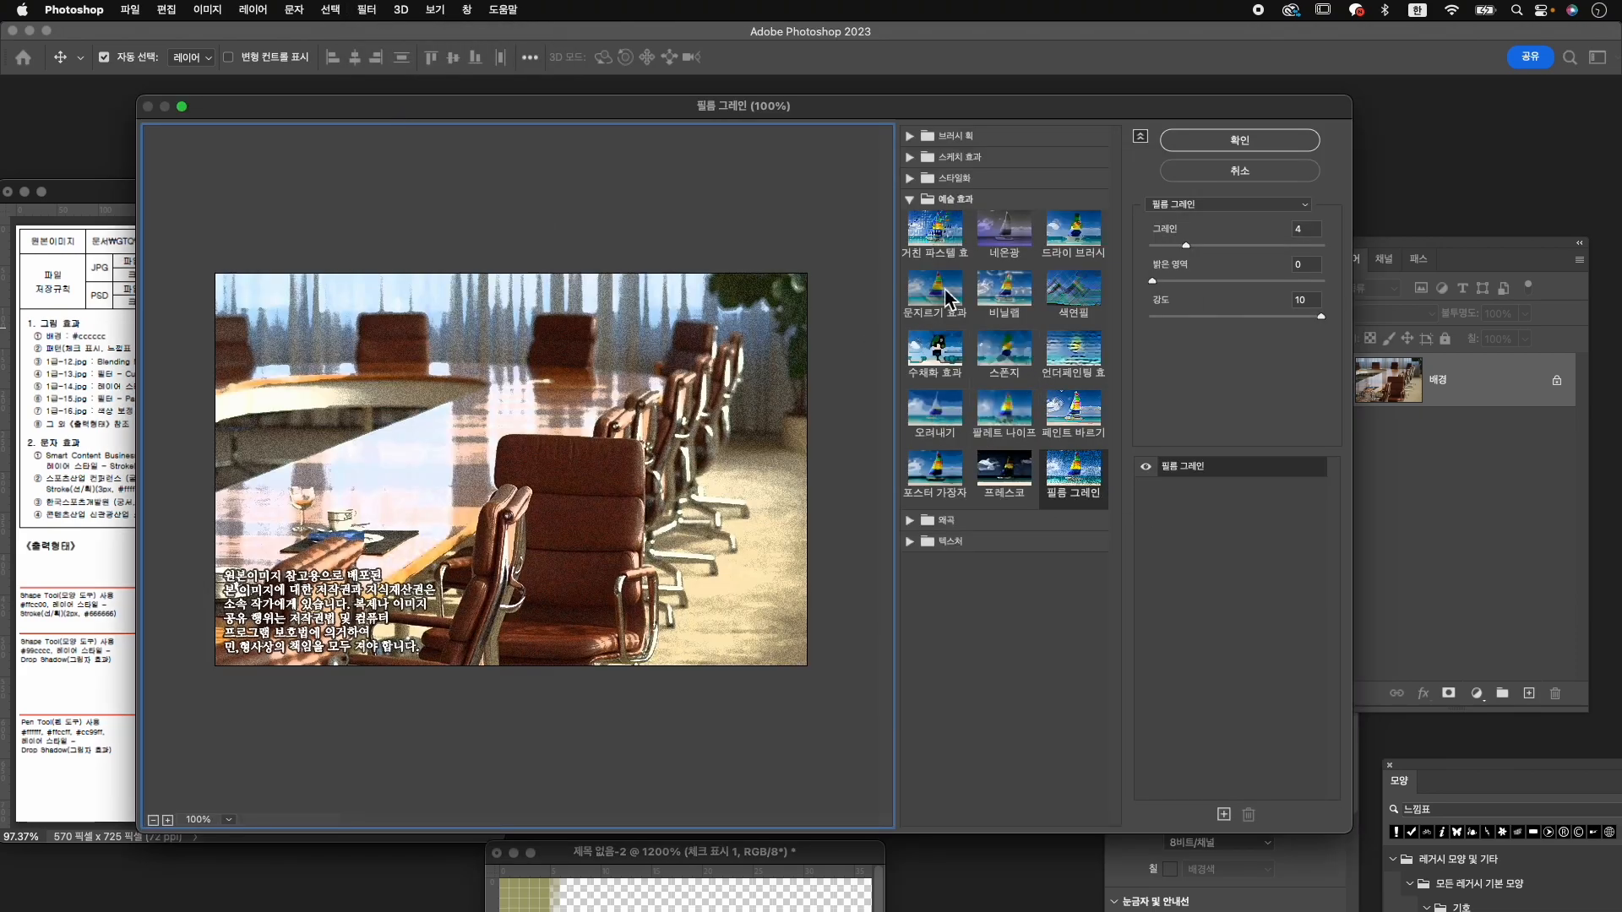
left_click(935, 404)
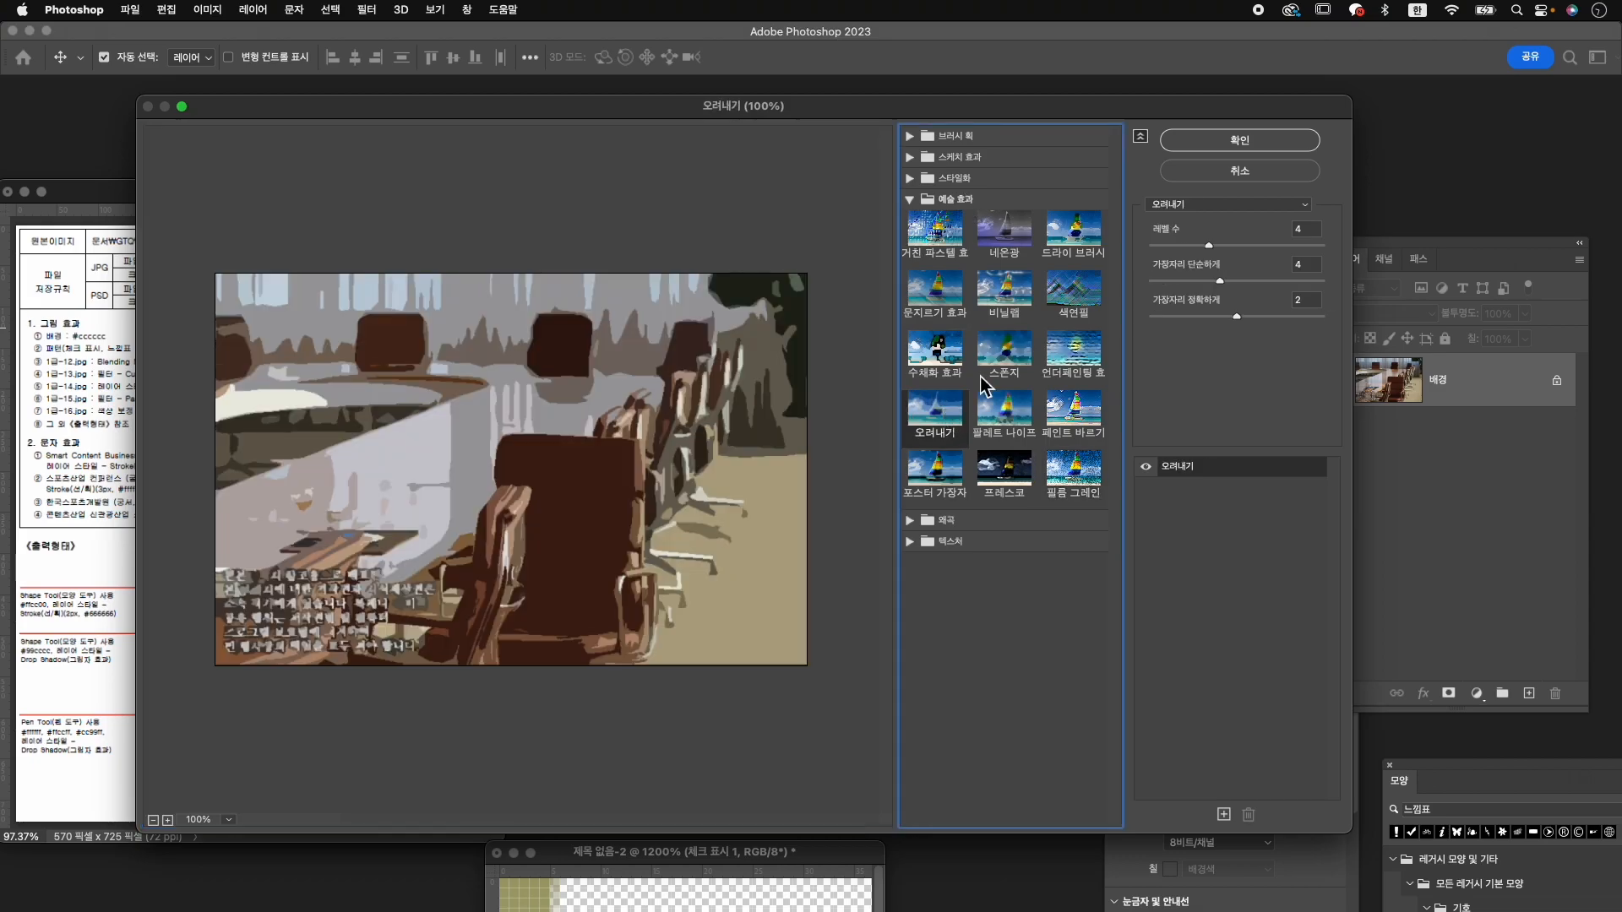
left_click(1267, 145)
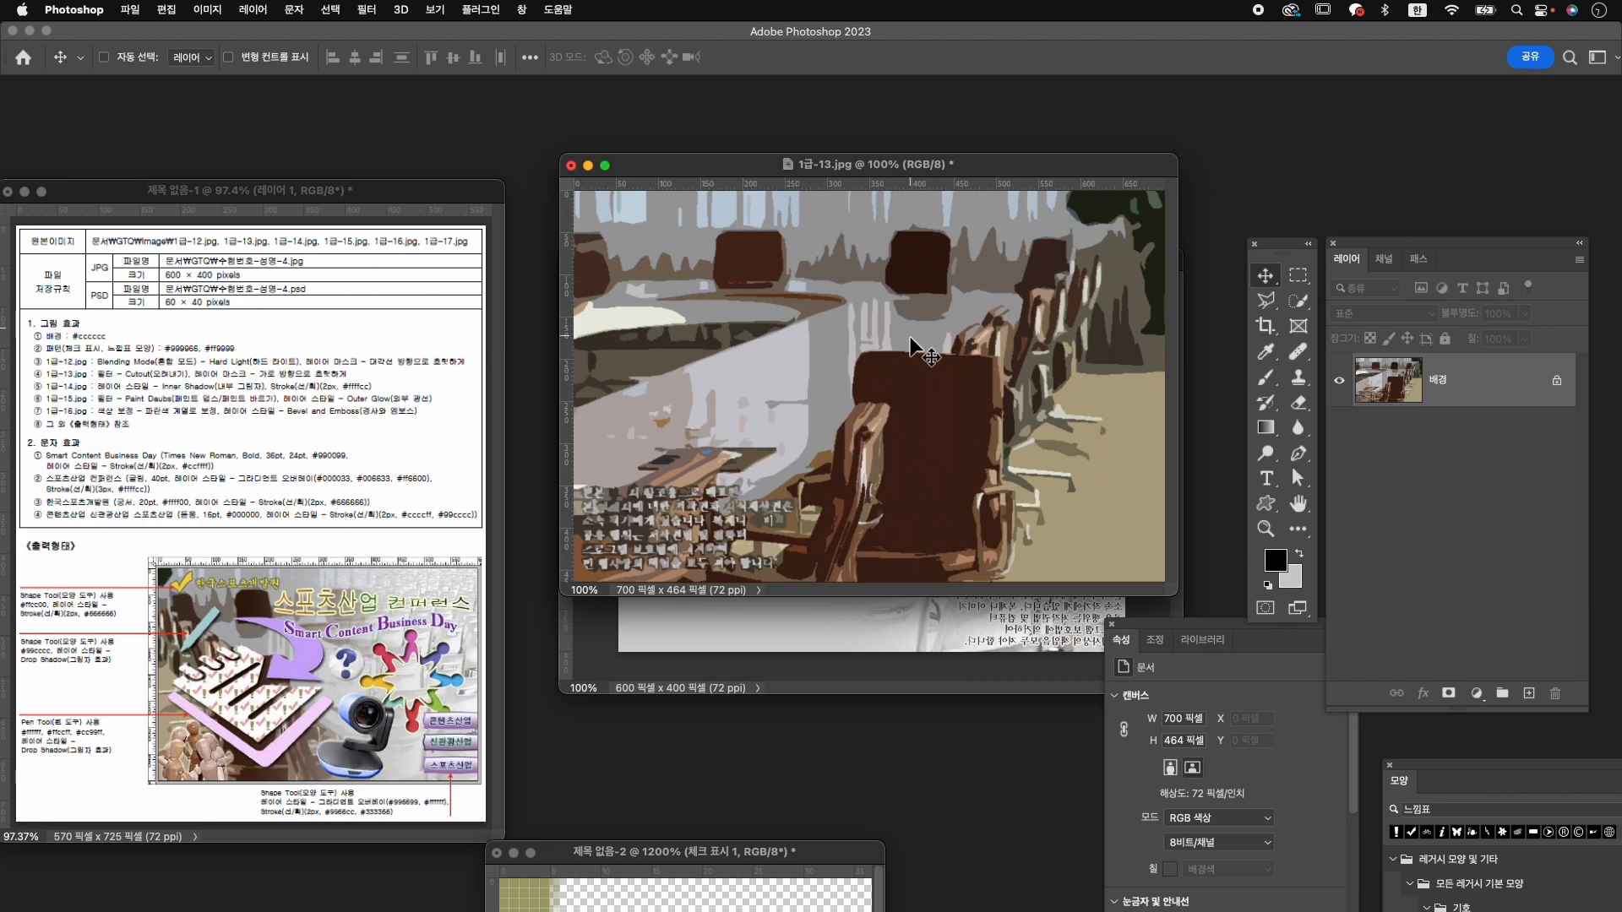
Resize the 1급-13.jpg image to 600 px wide, keeping its proportions.
key("super+alt+i")
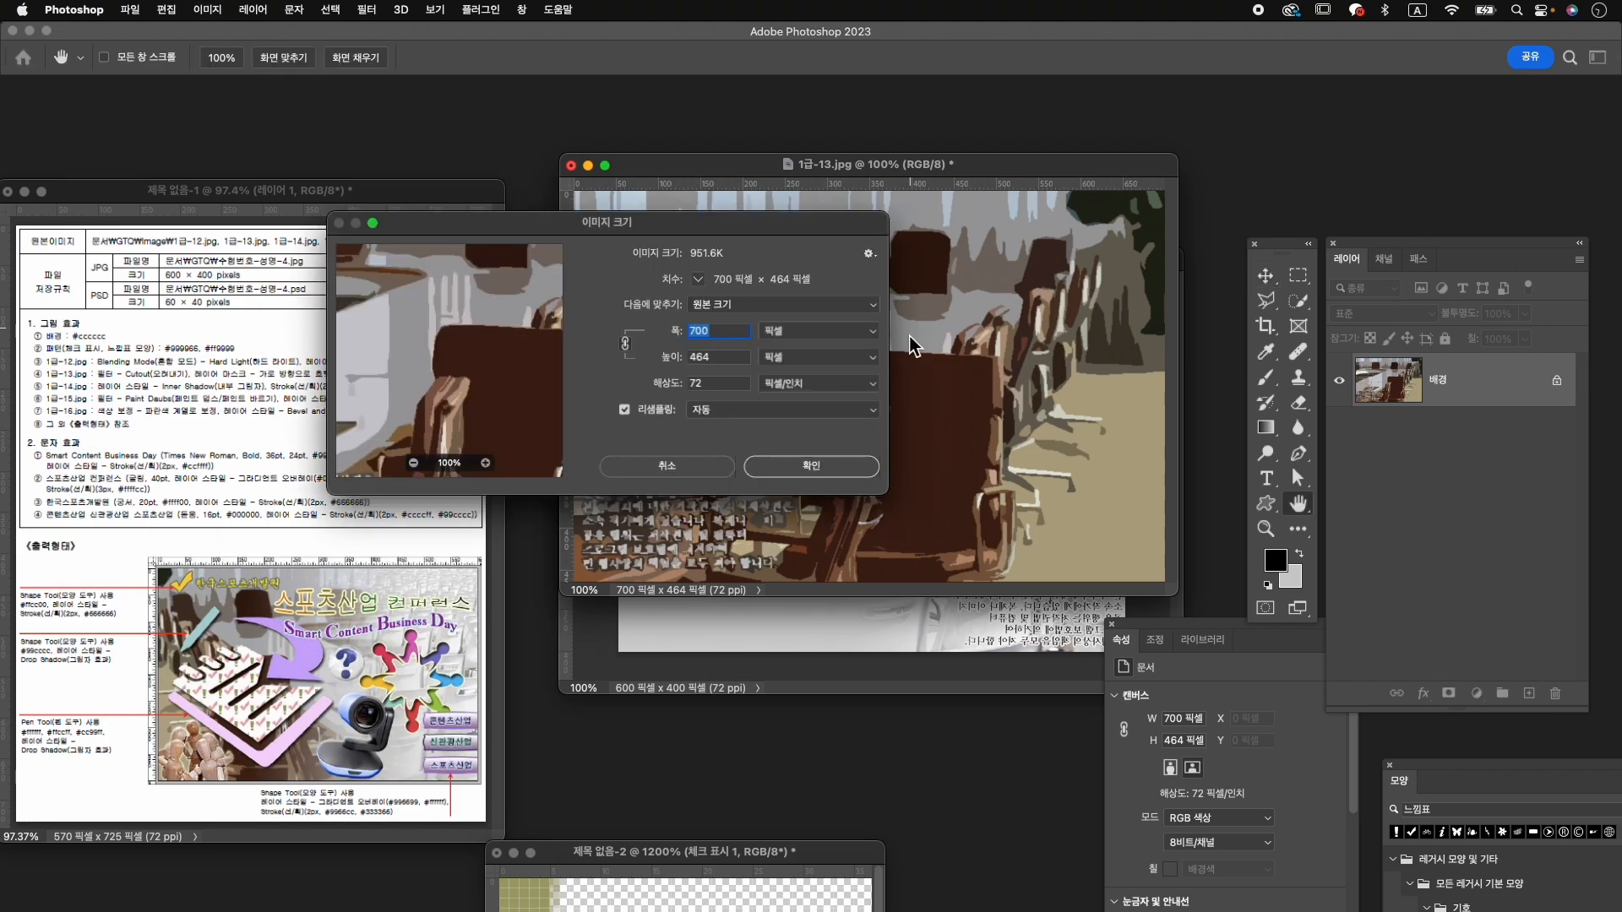
type("600")
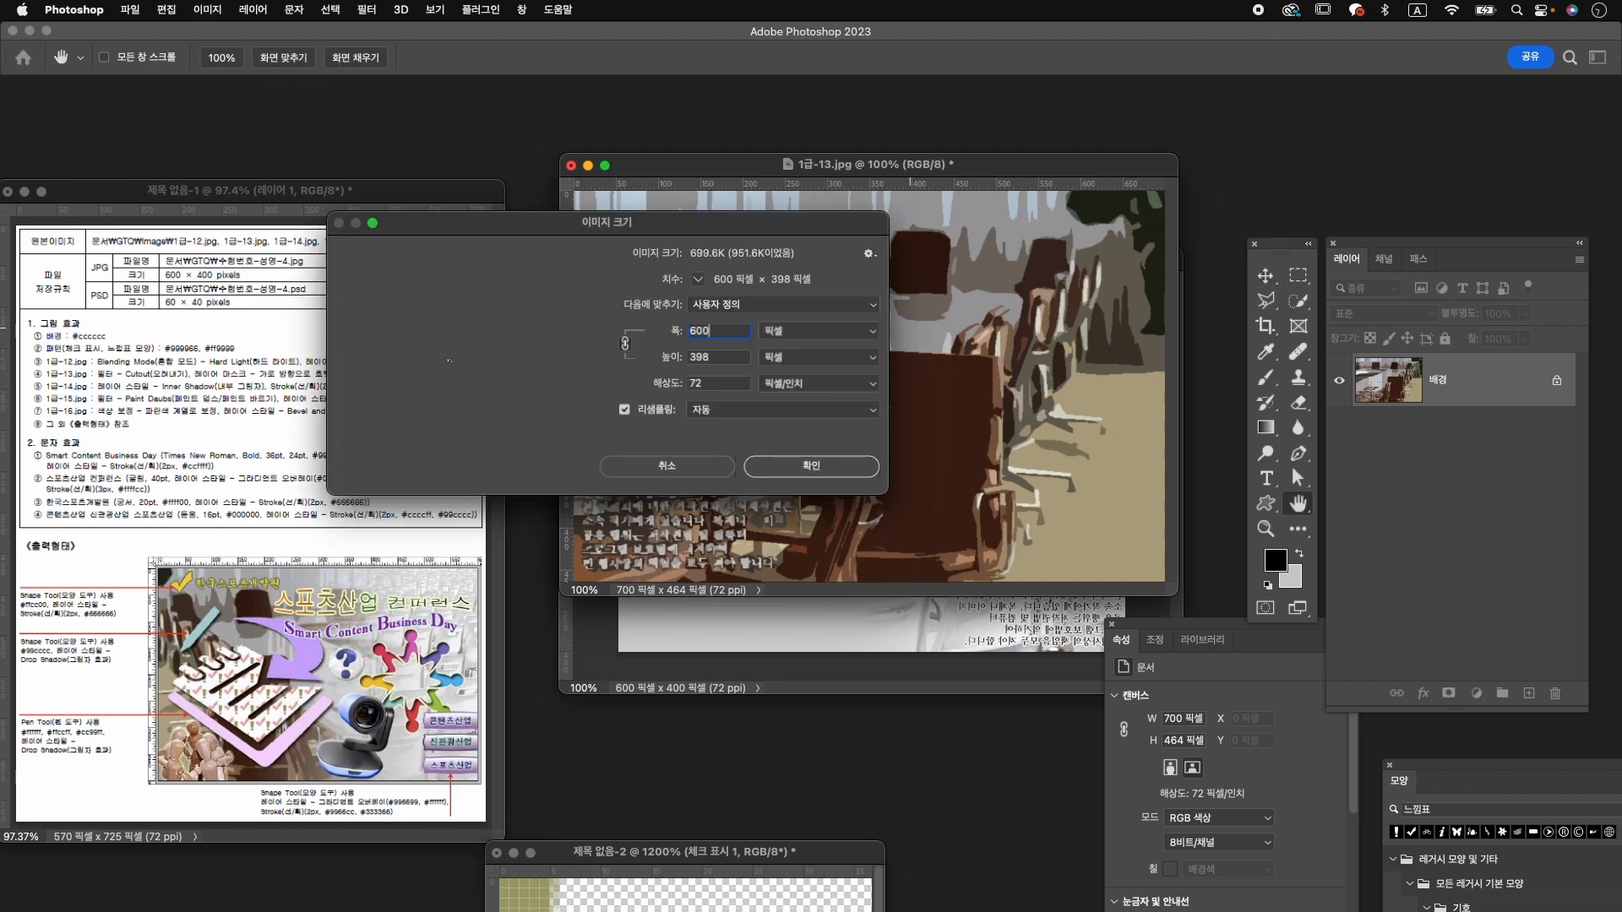
key("Return")
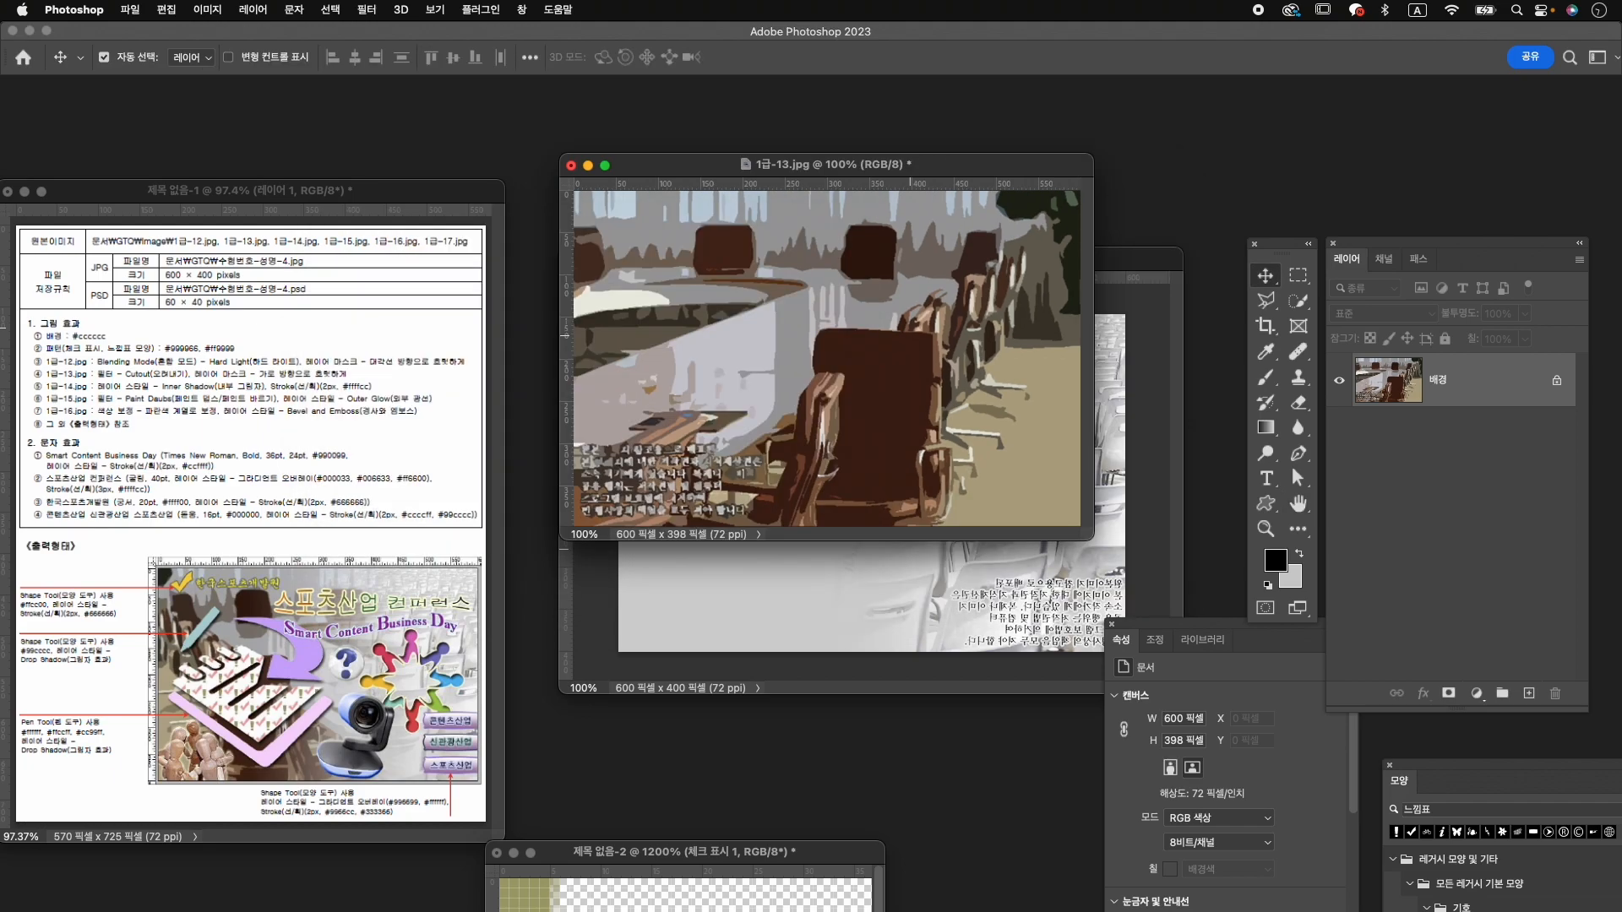
Copy the filtered meeting-room image into the 수험번호-성명-4 document and close 1급-13.jpg without saving.
left_click_drag(852, 349, 869, 580)
left_click(571, 166)
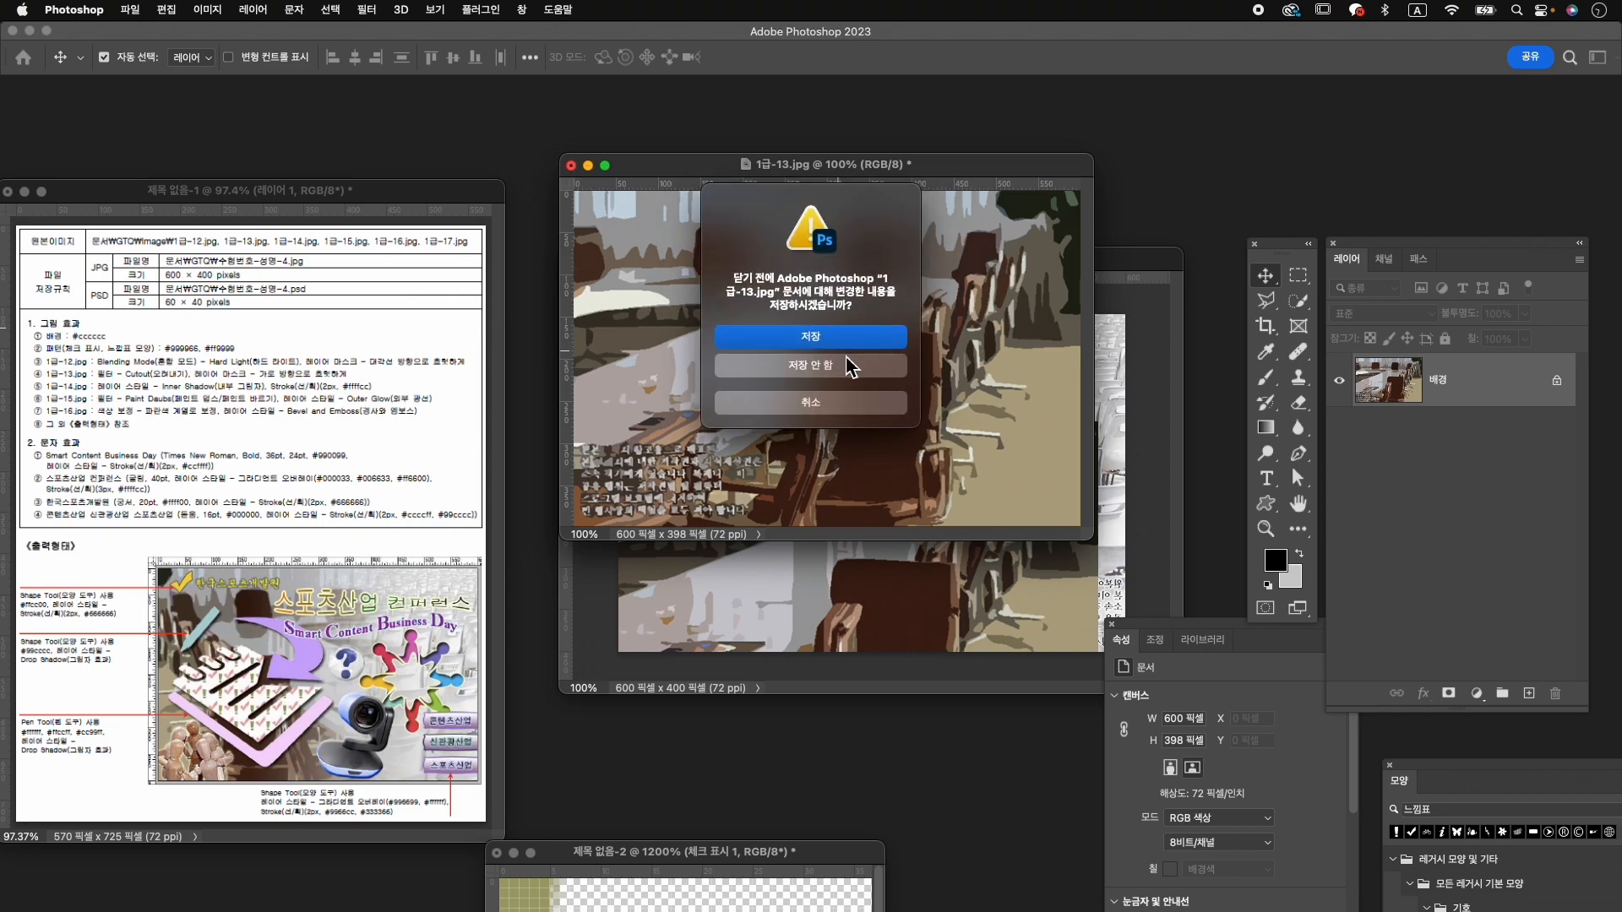
left_click(847, 378)
Position the filtered meeting-room layer on the canvas and enlarge it proportionally to about 609 × 404 px so it covers the background.
left_click_drag(879, 575, 941, 489)
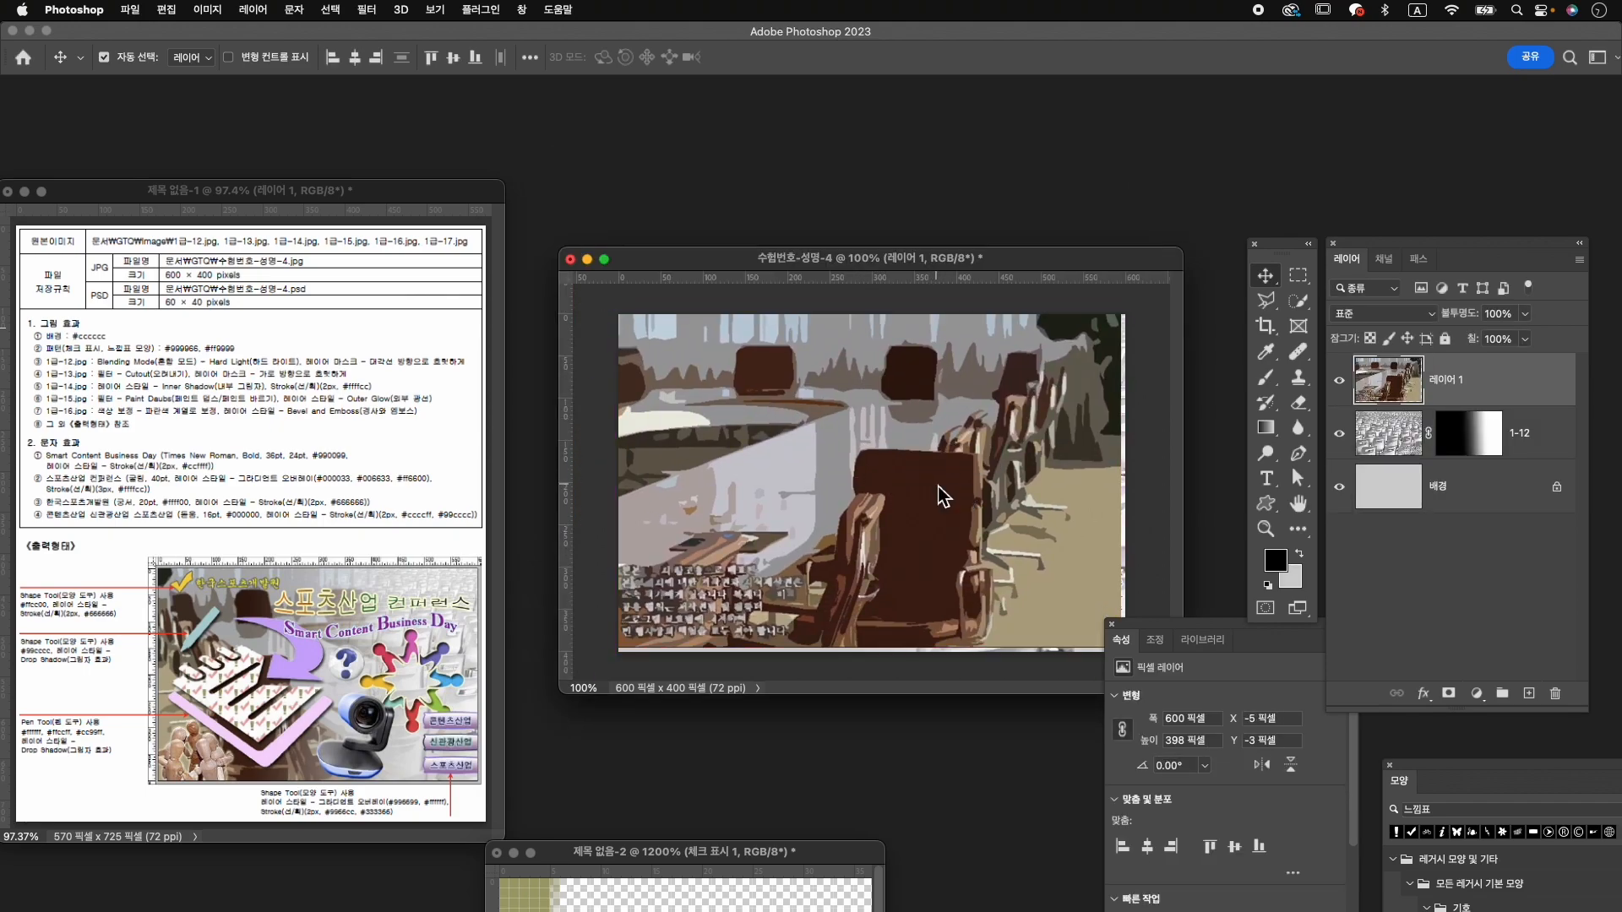
key("super+t")
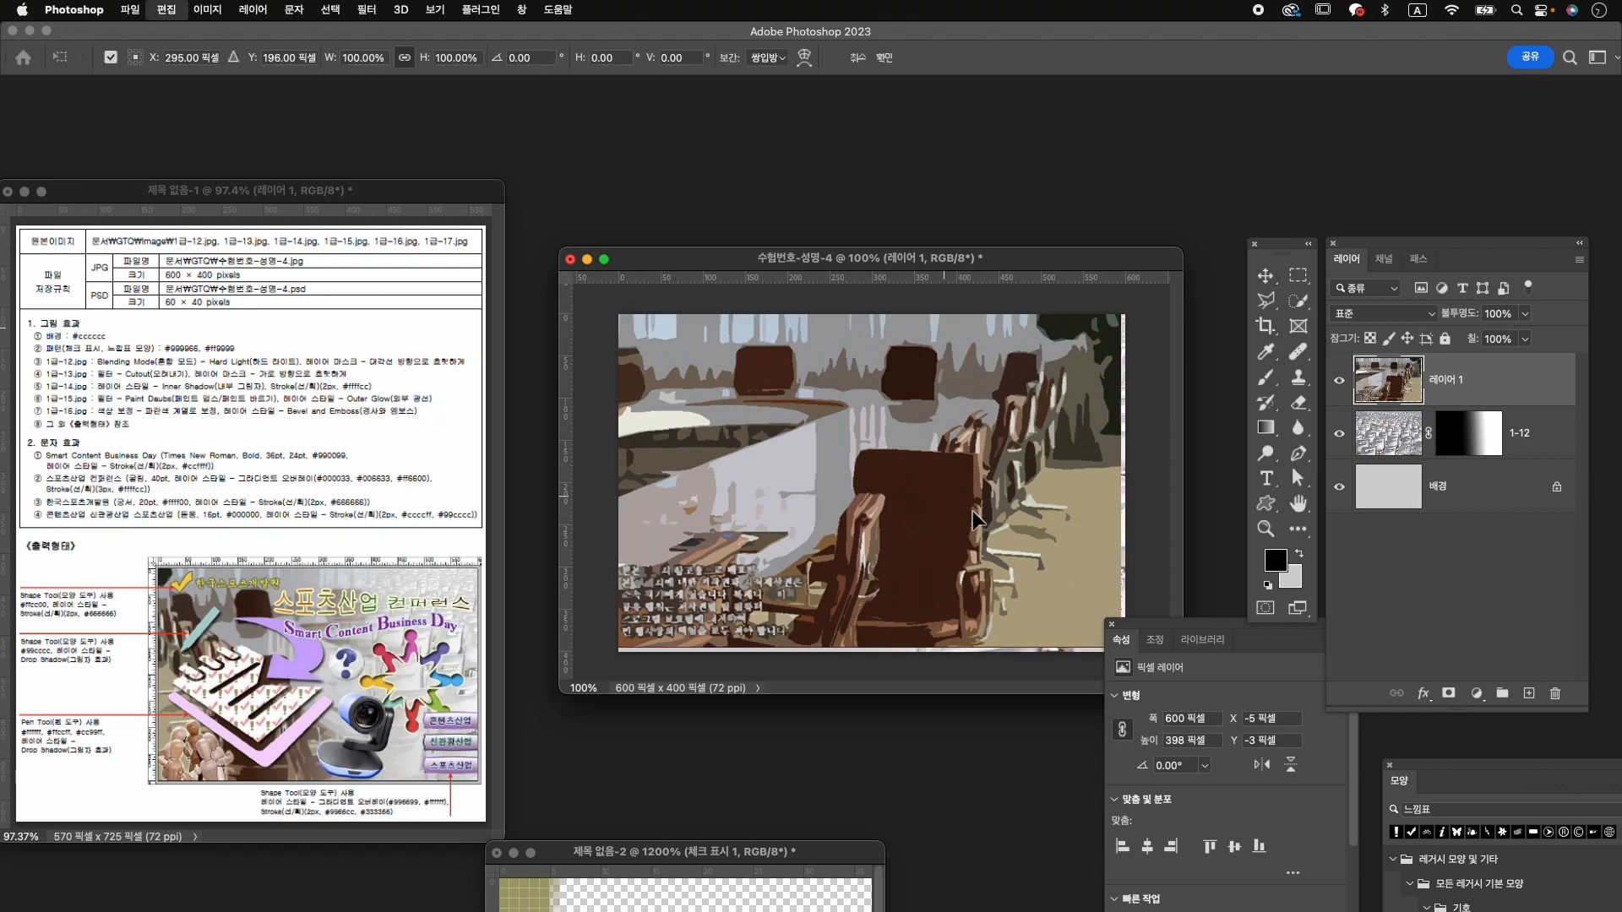
left_click_drag(1164, 634, 1127, 652)
key("Return")
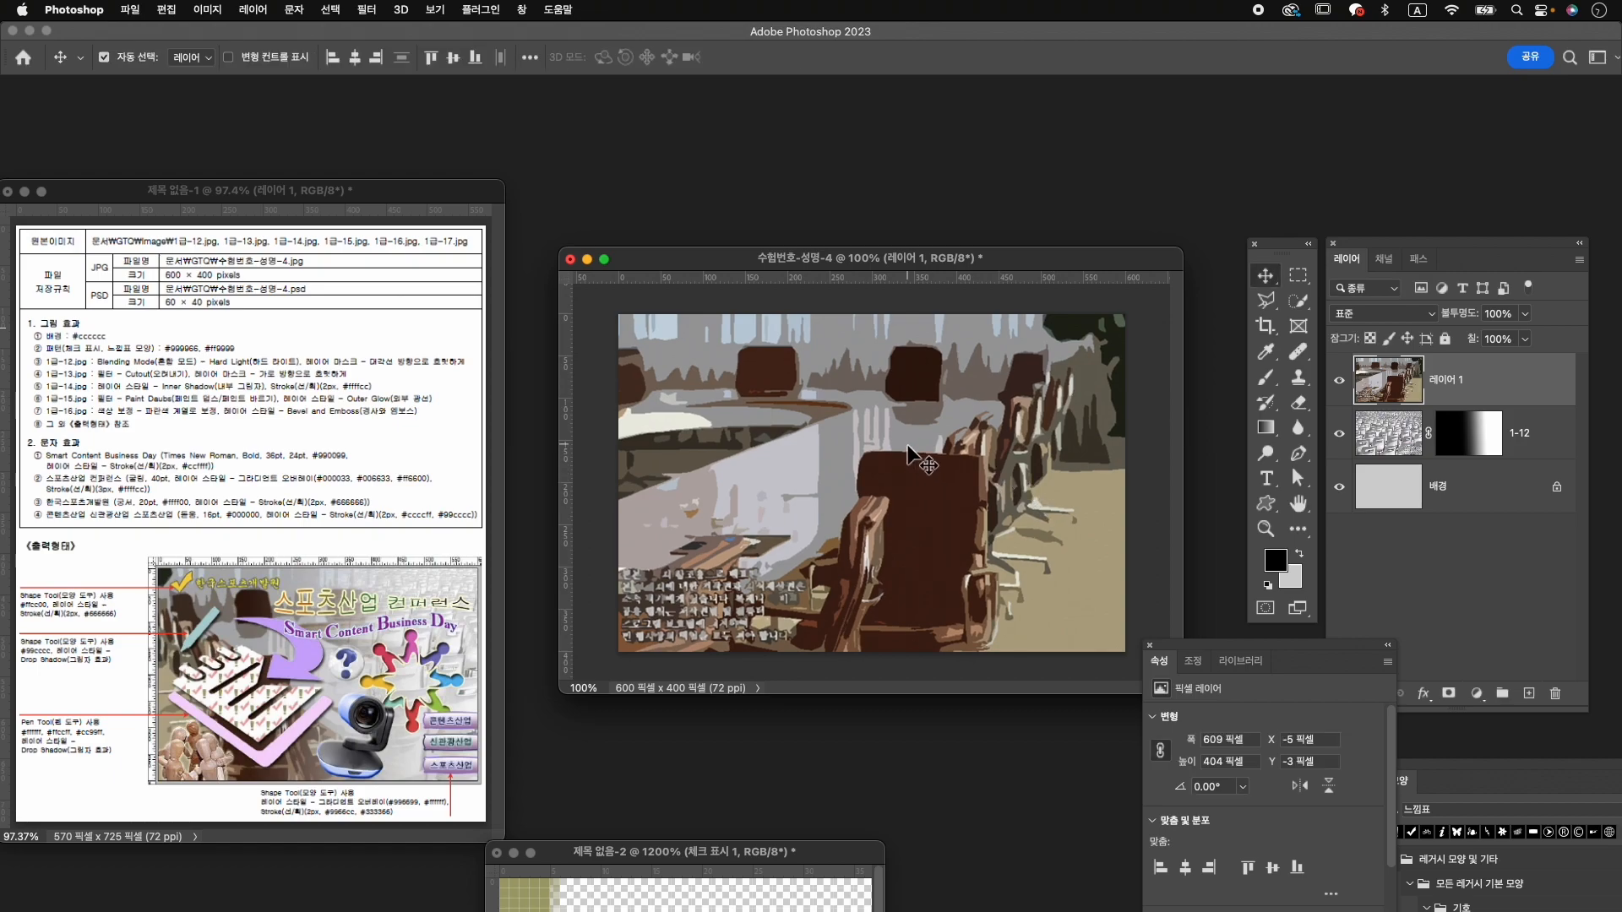
Flip the meeting-room layer horizontally and shift it left to about X -91 px.
key("super+t")
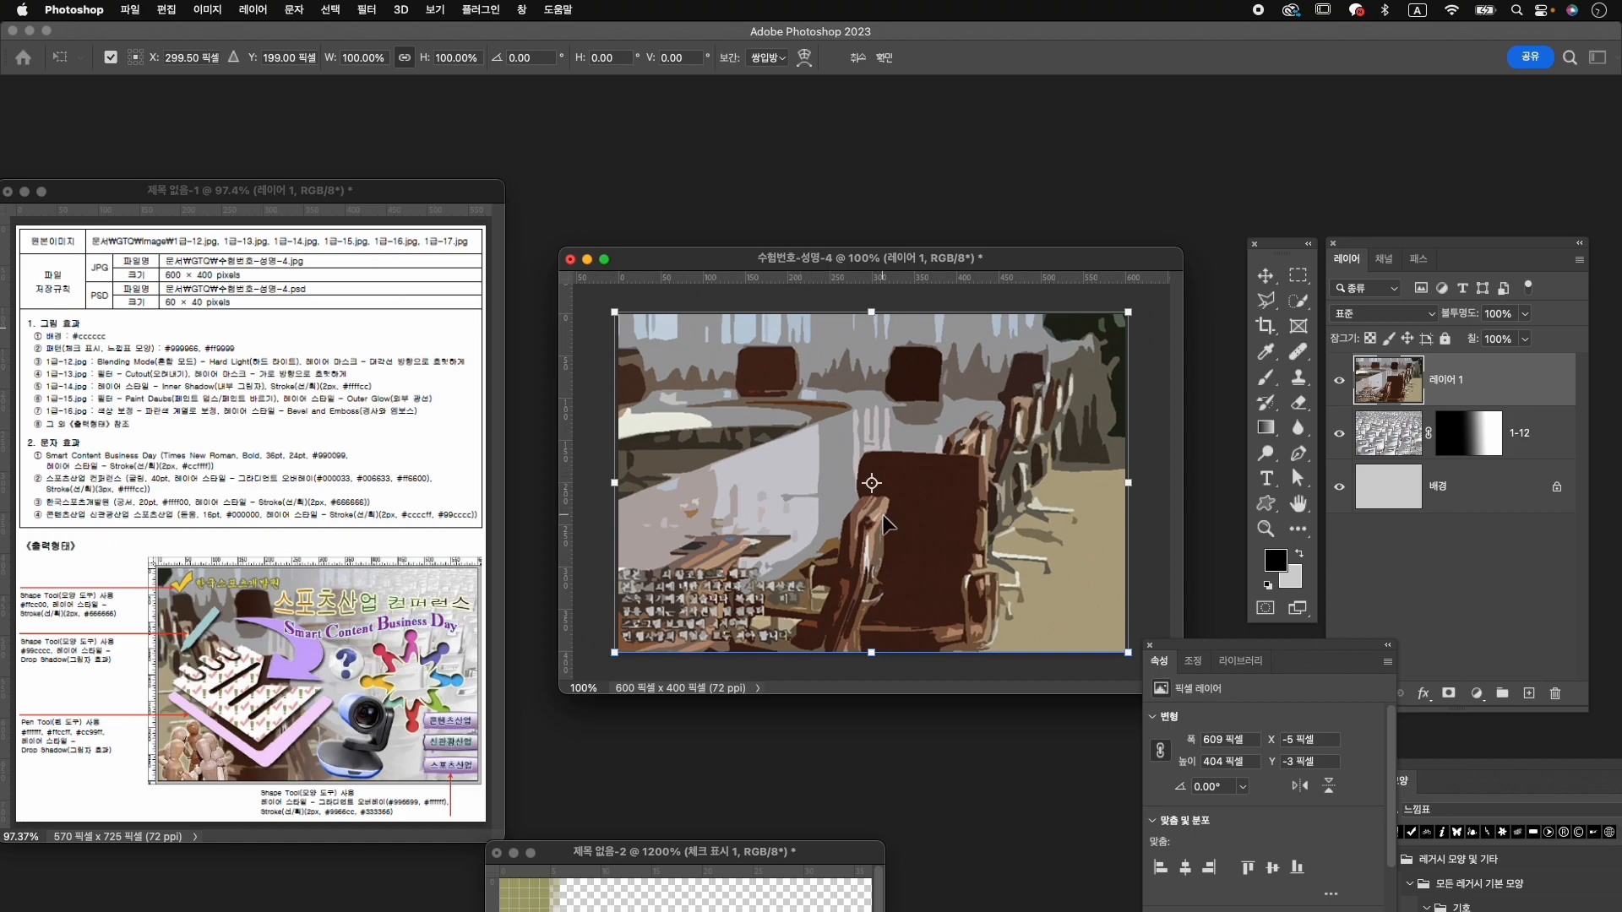
right_click(882, 385)
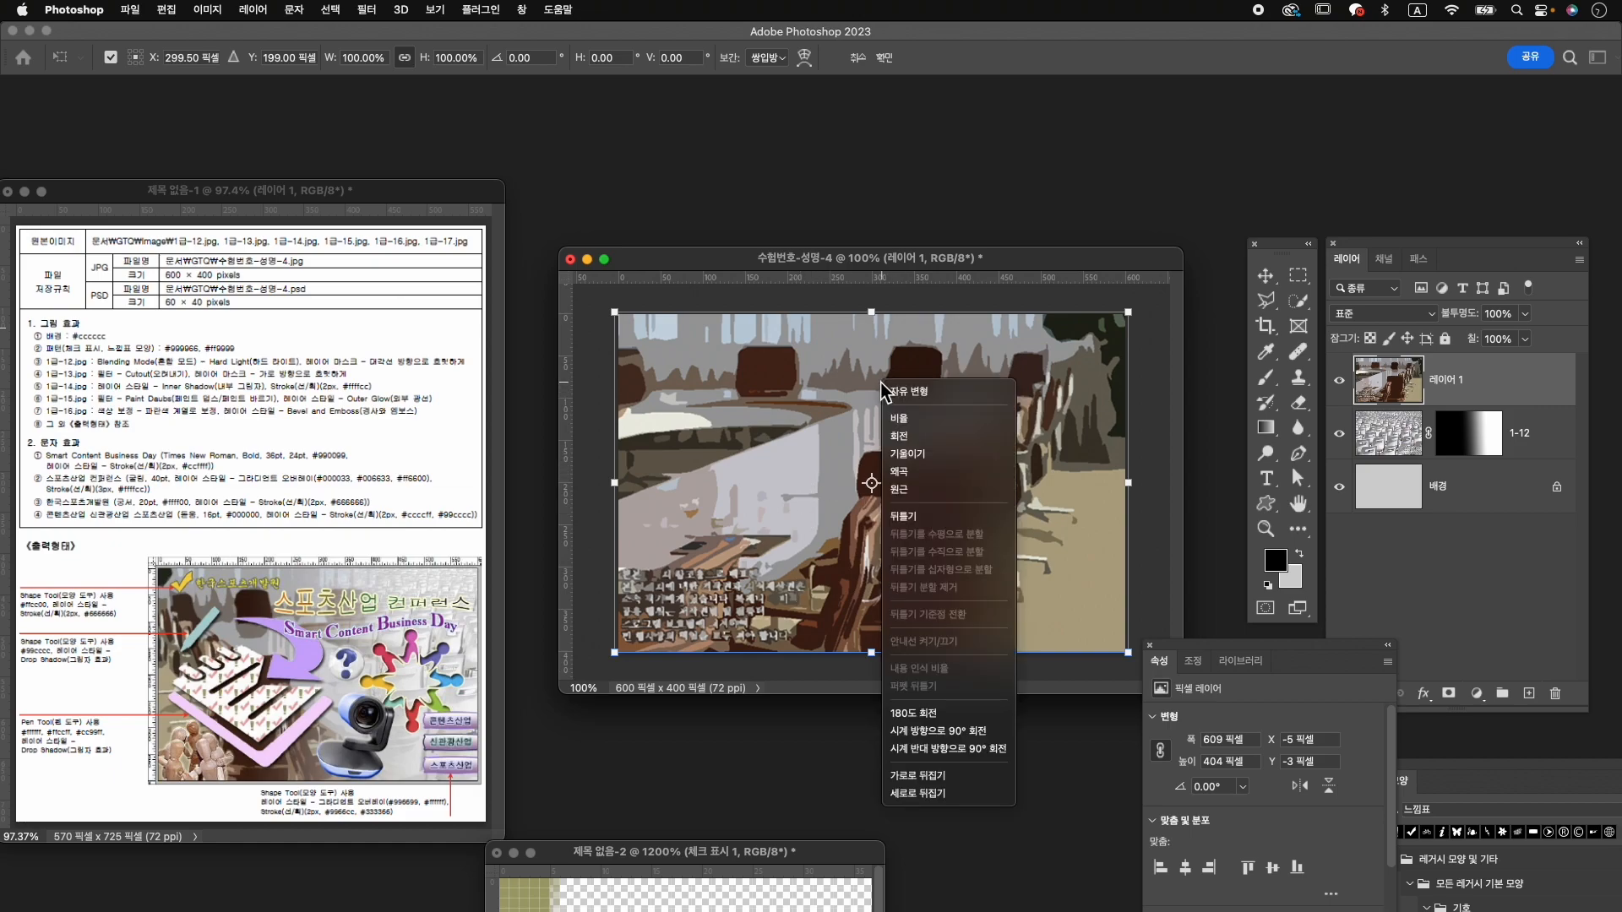
left_click(959, 778)
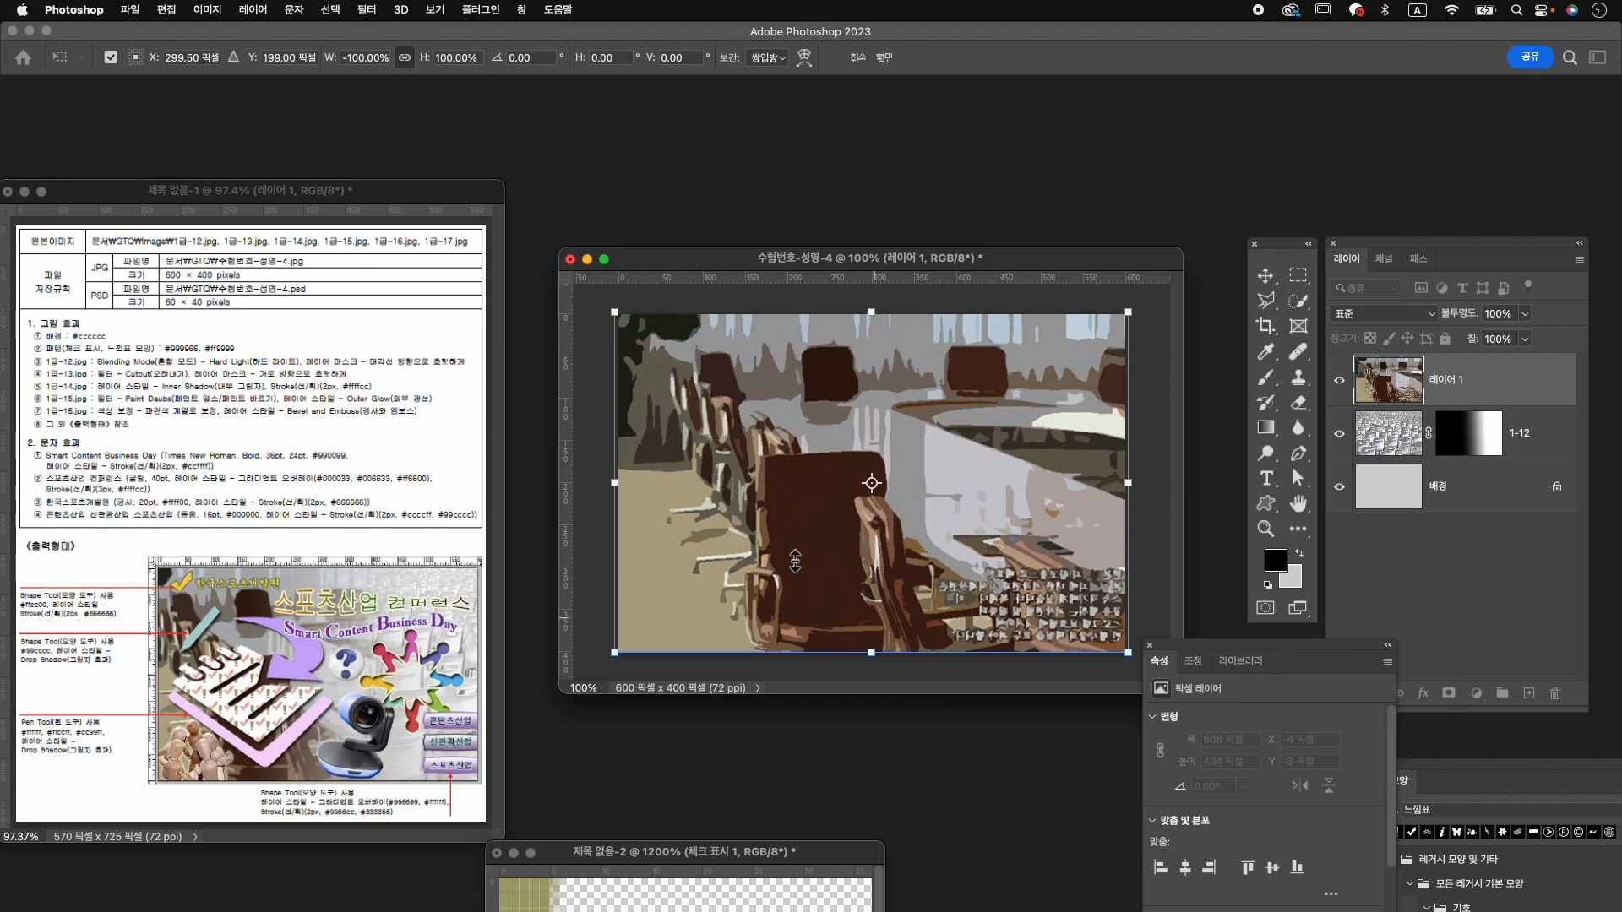
left_click_drag(953, 488, 822, 490)
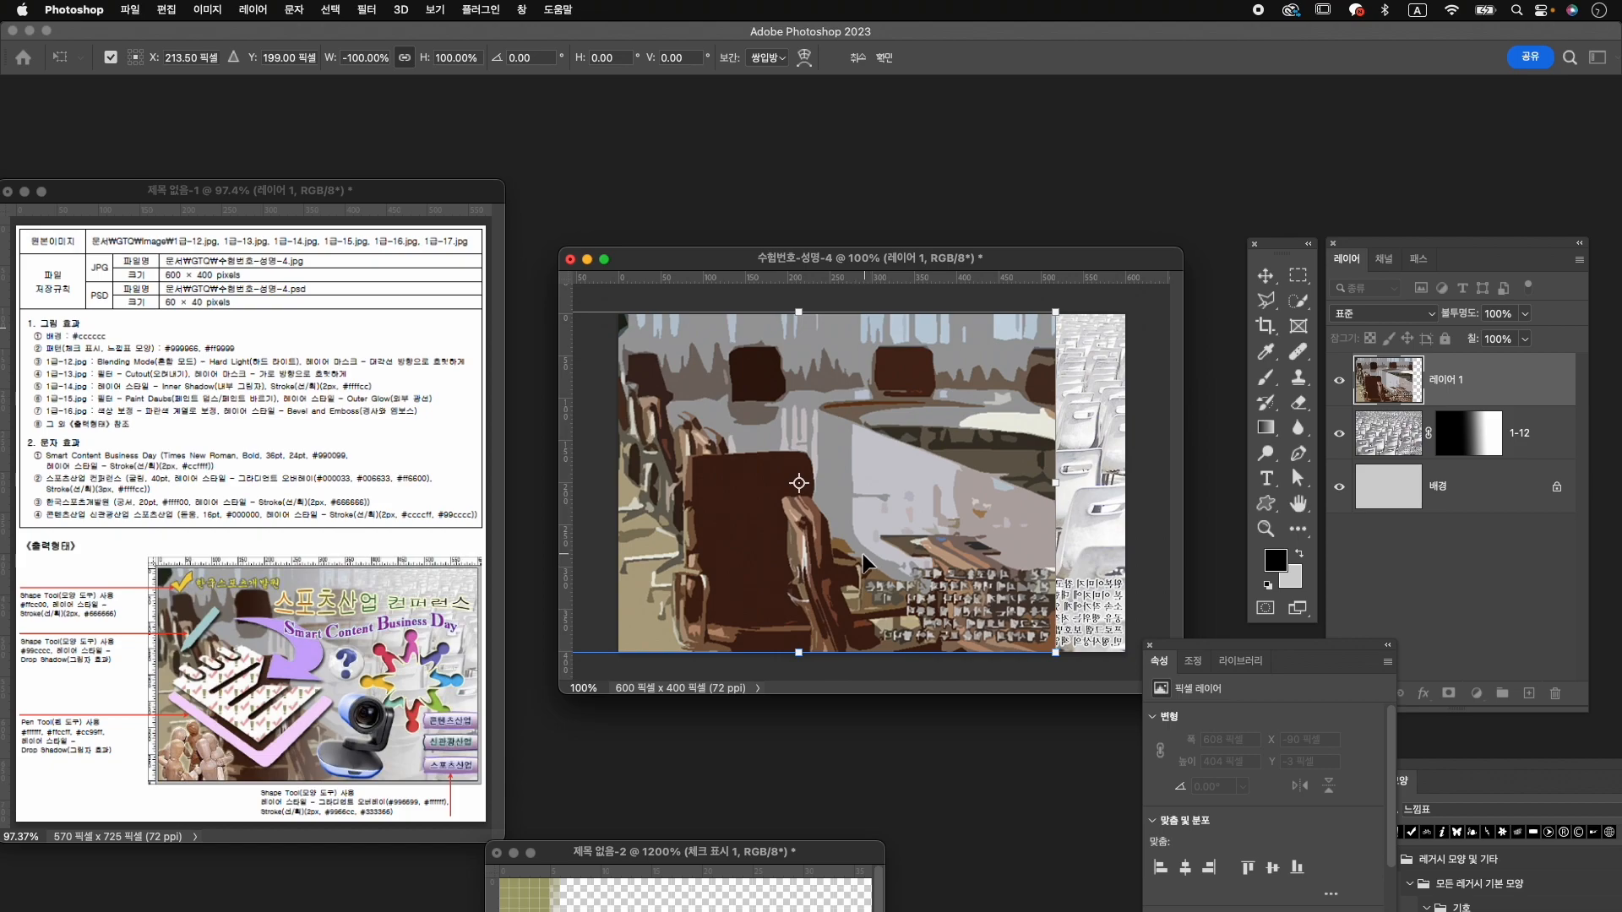
key("Return")
Rename the meeting-room layer as 1-13.
left_click(1480, 394)
double_click(1447, 382)
type("1-13")
key("Return")
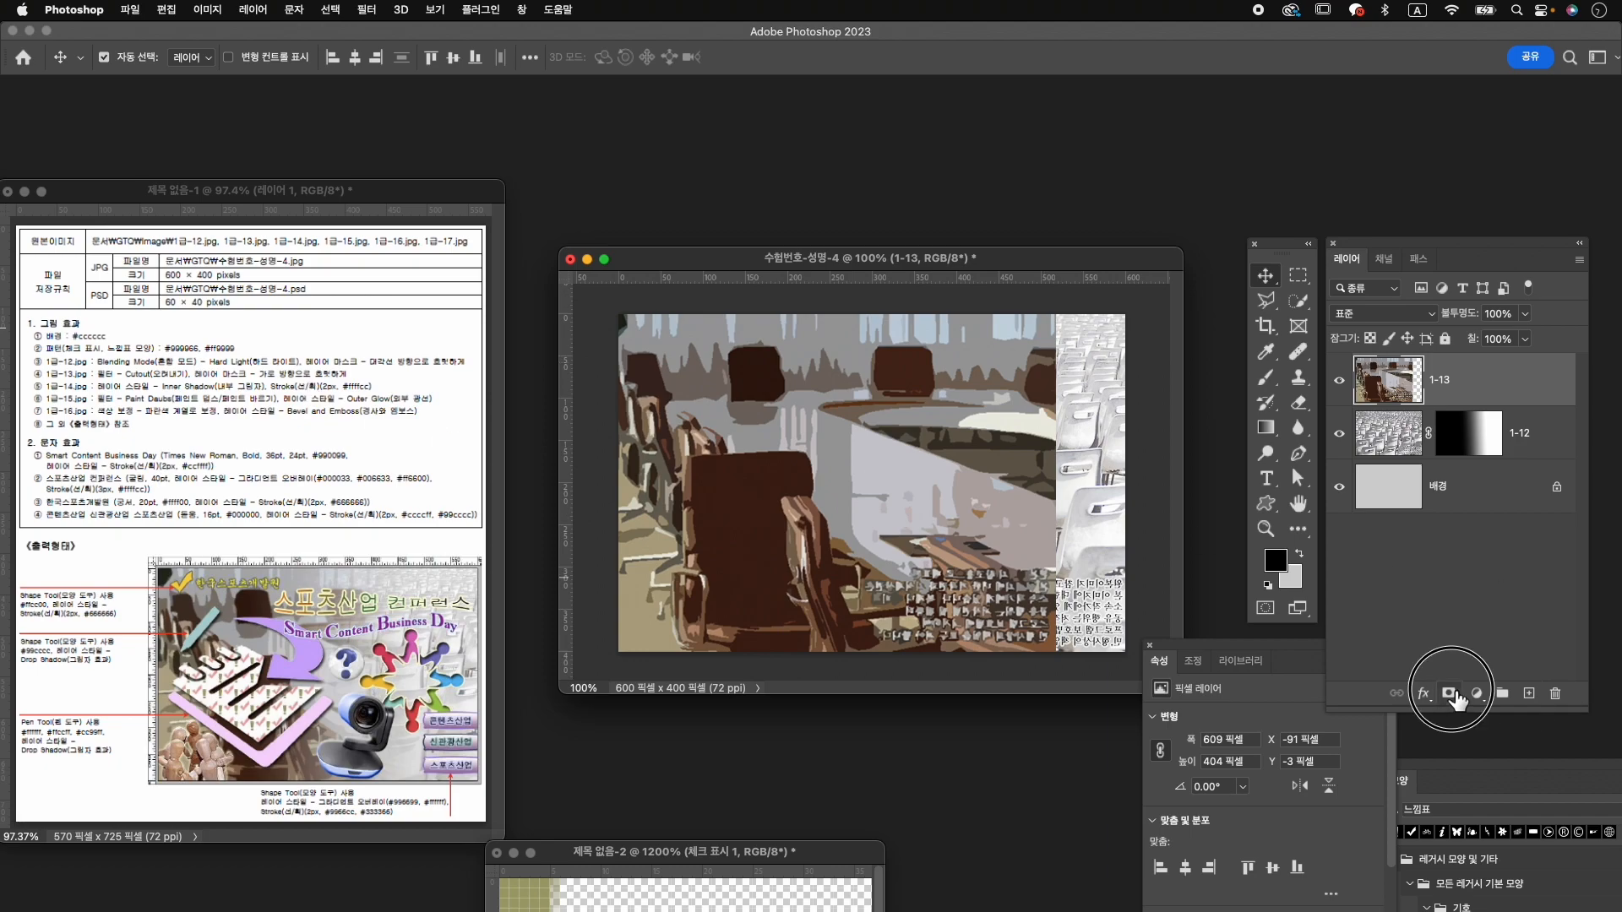
Add a layer mask to 1-13 and fade the photo out horizontally towards the right with a white-to-black linear gradient.
left_click(1448, 693)
key("d")
key("g")
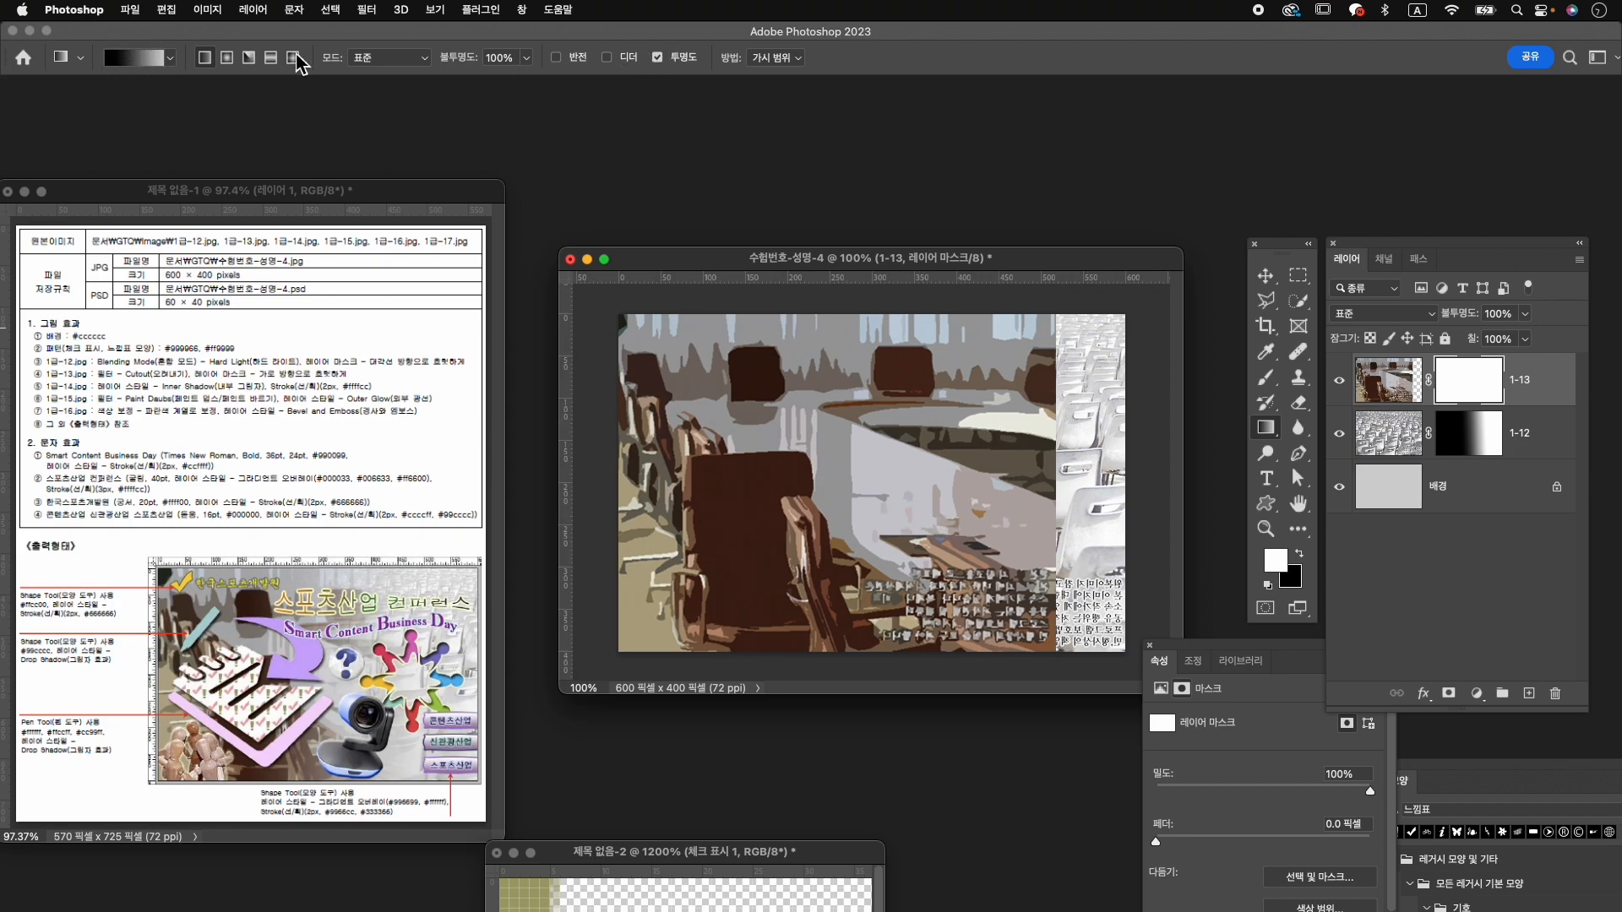
left_click(559, 60)
left_click(558, 58)
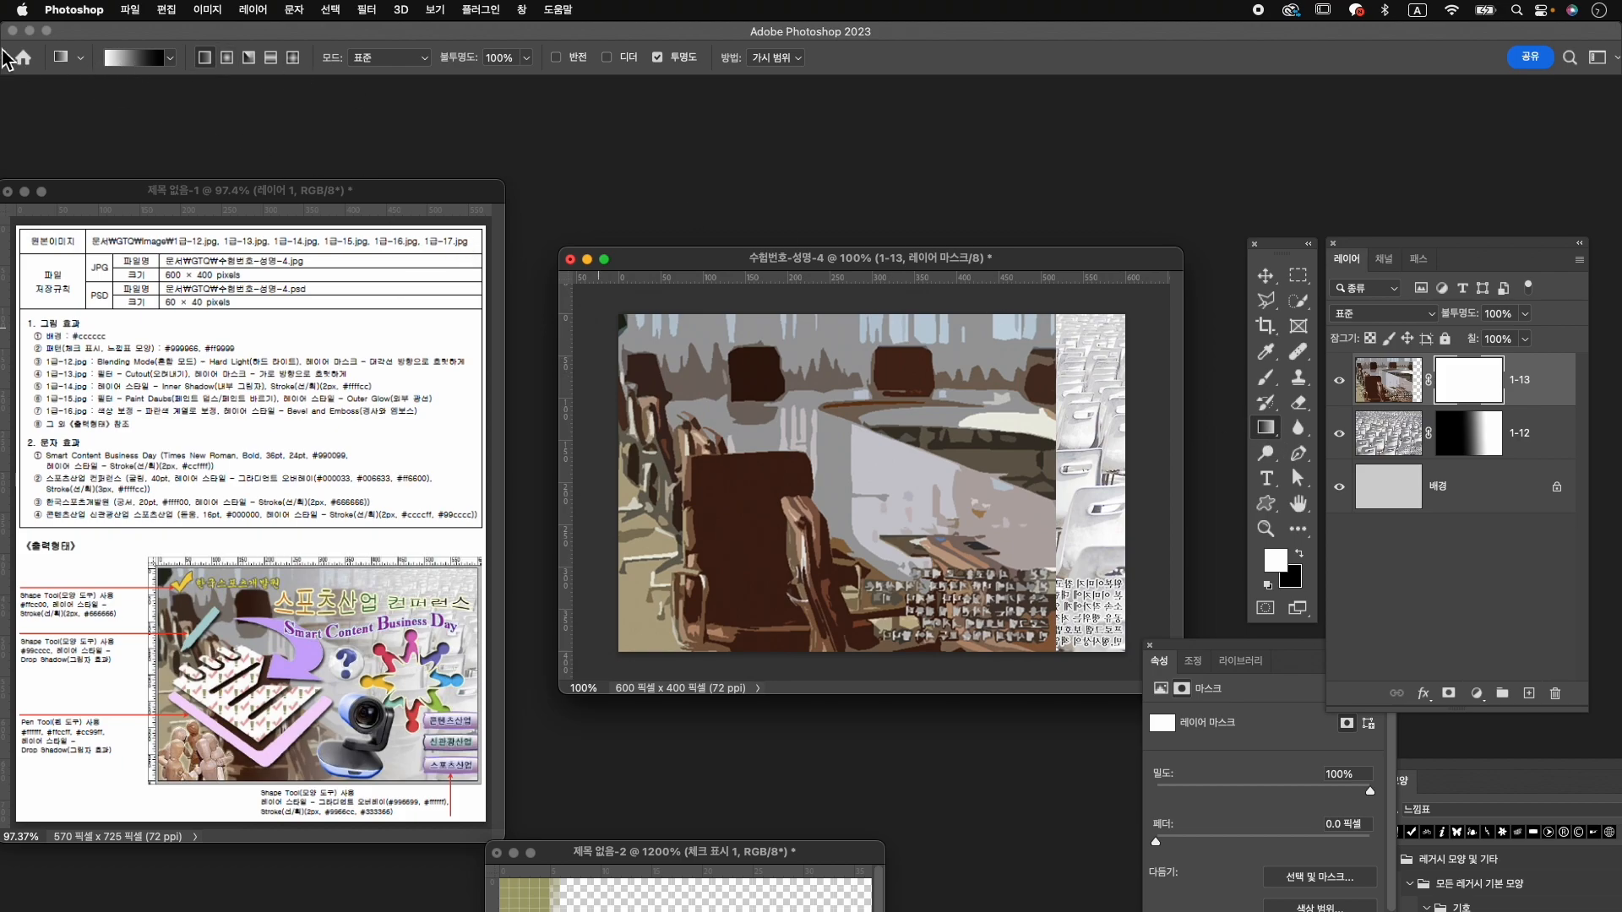
left_click_drag(824, 467, 996, 512)
left_click_drag(845, 473, 932, 479)
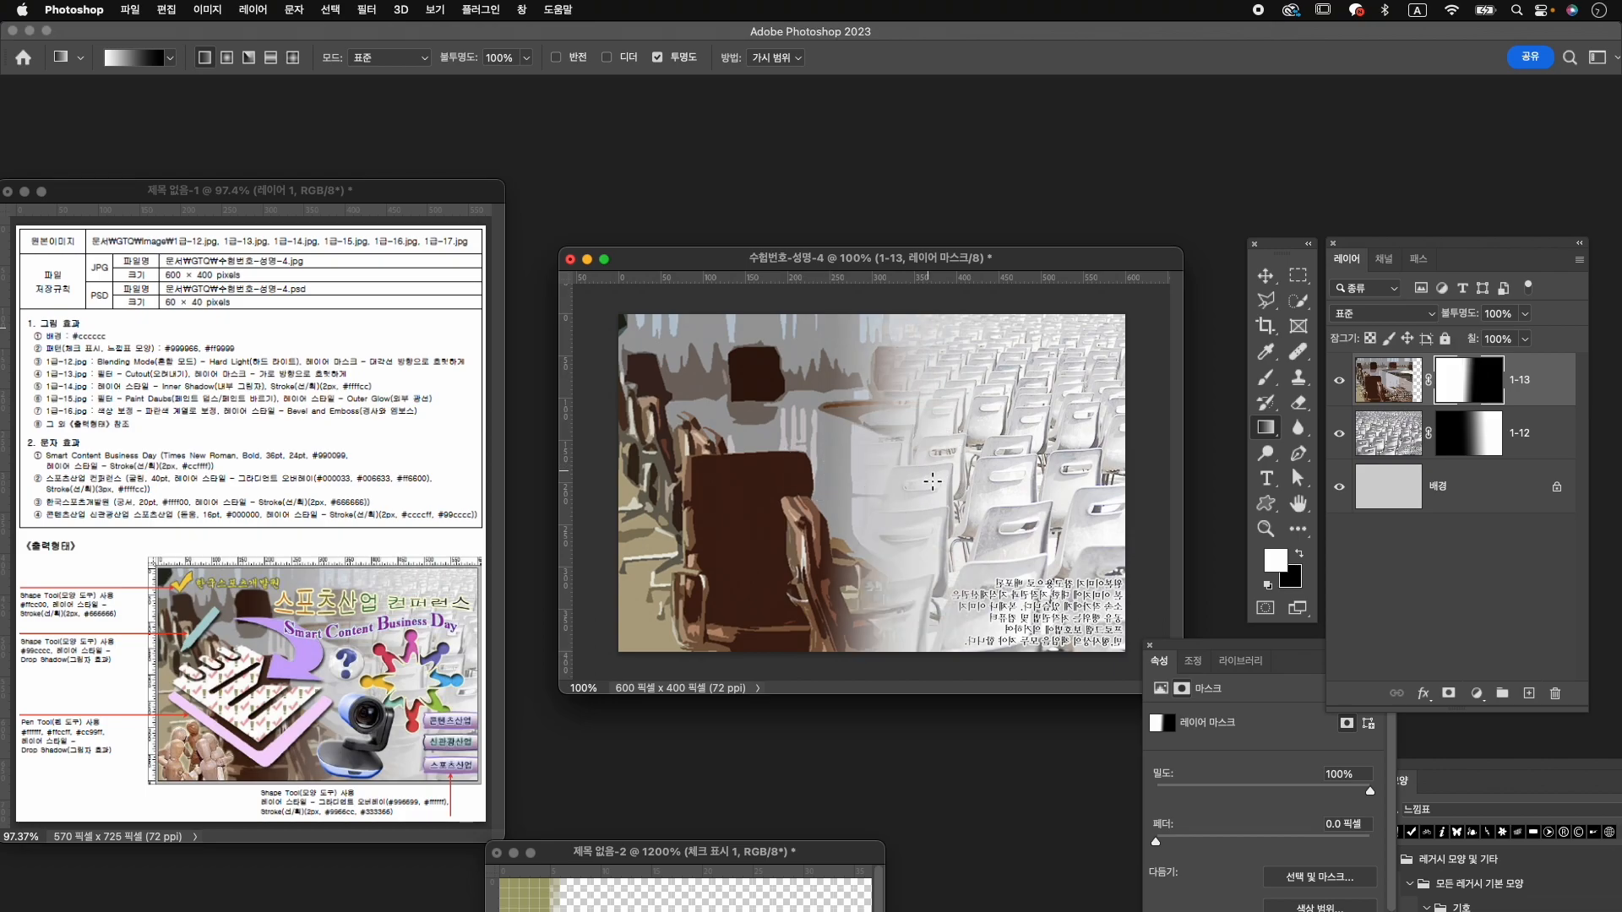
left_click_drag(791, 463, 1004, 471)
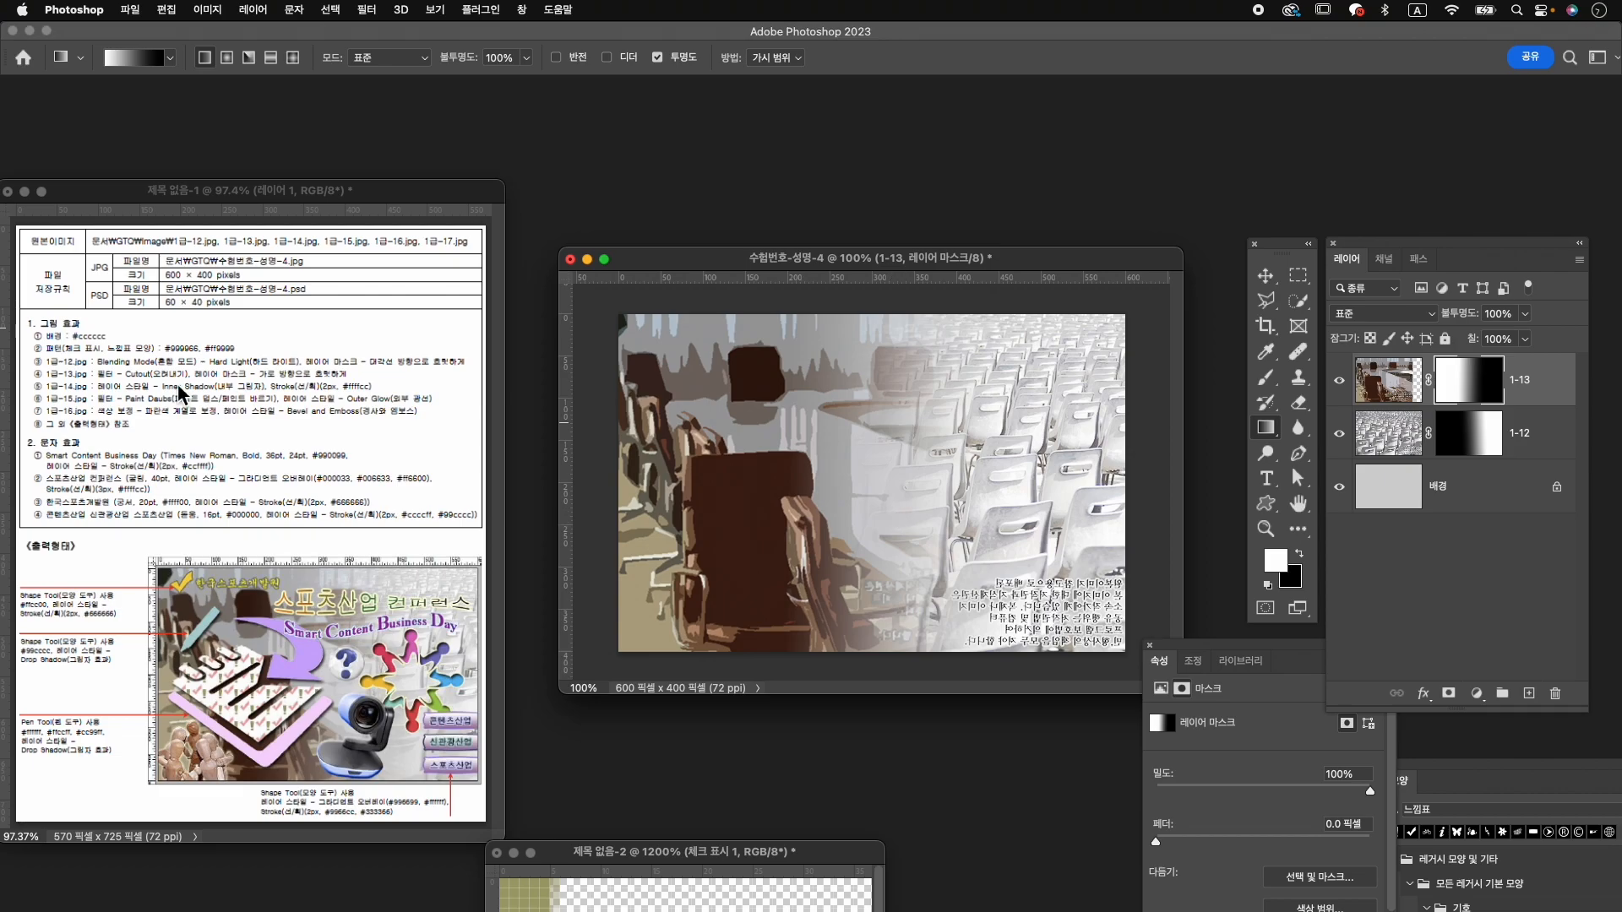
Open 1급-14.jpg and move its window over the 수험번호-성명-4 document.
key("super+o")
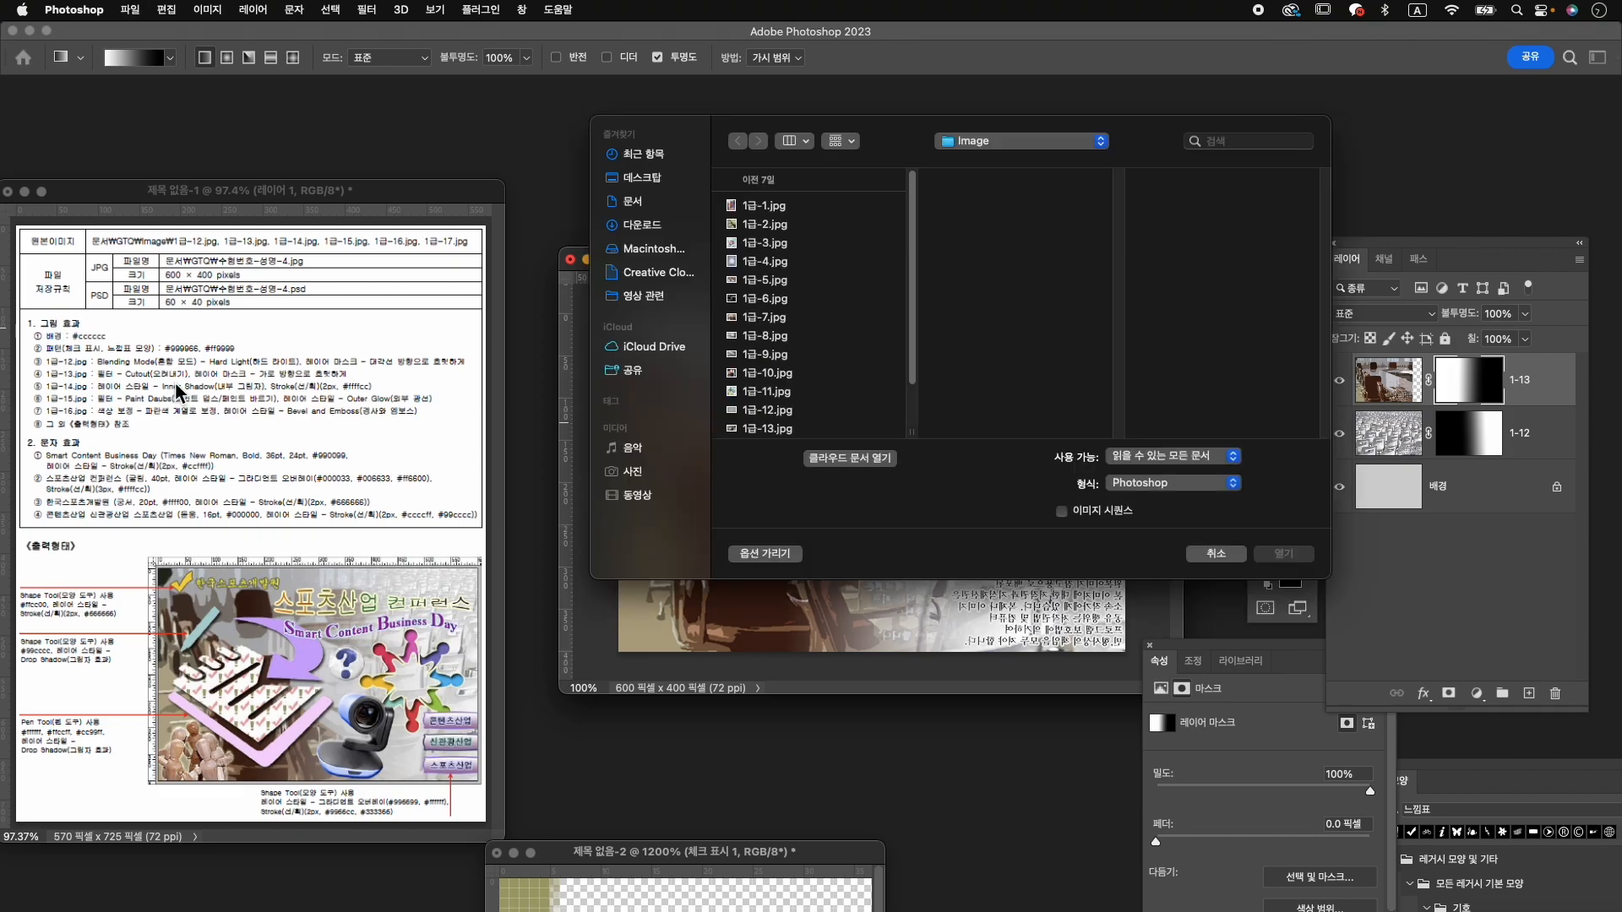
scroll(798, 404, "down", 3)
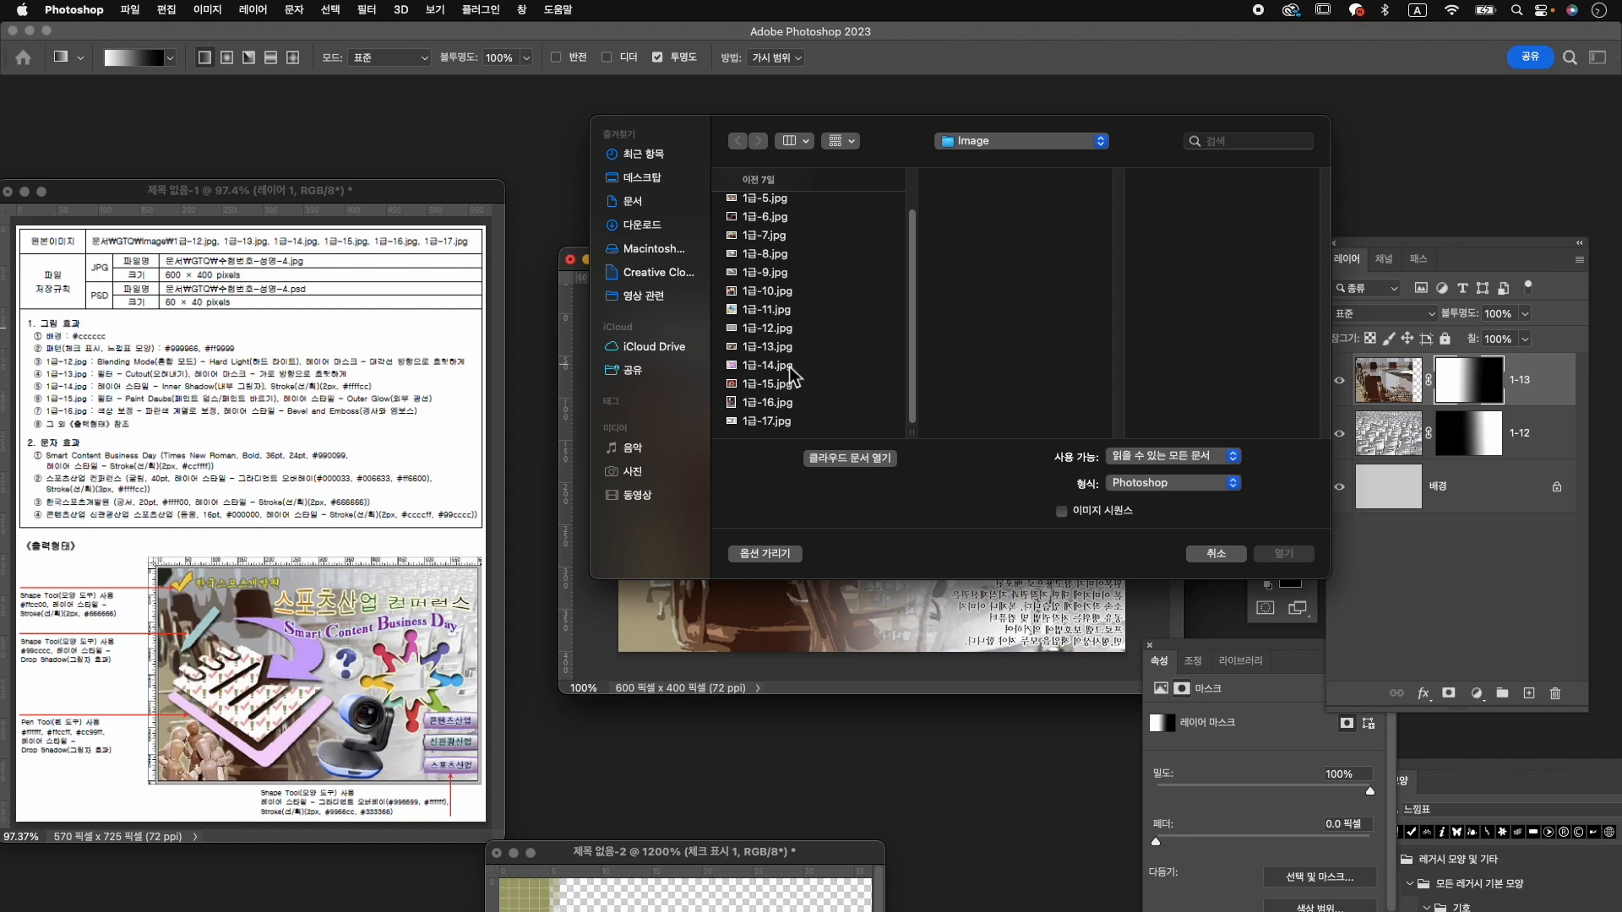
left_click(793, 370)
left_click(1286, 561)
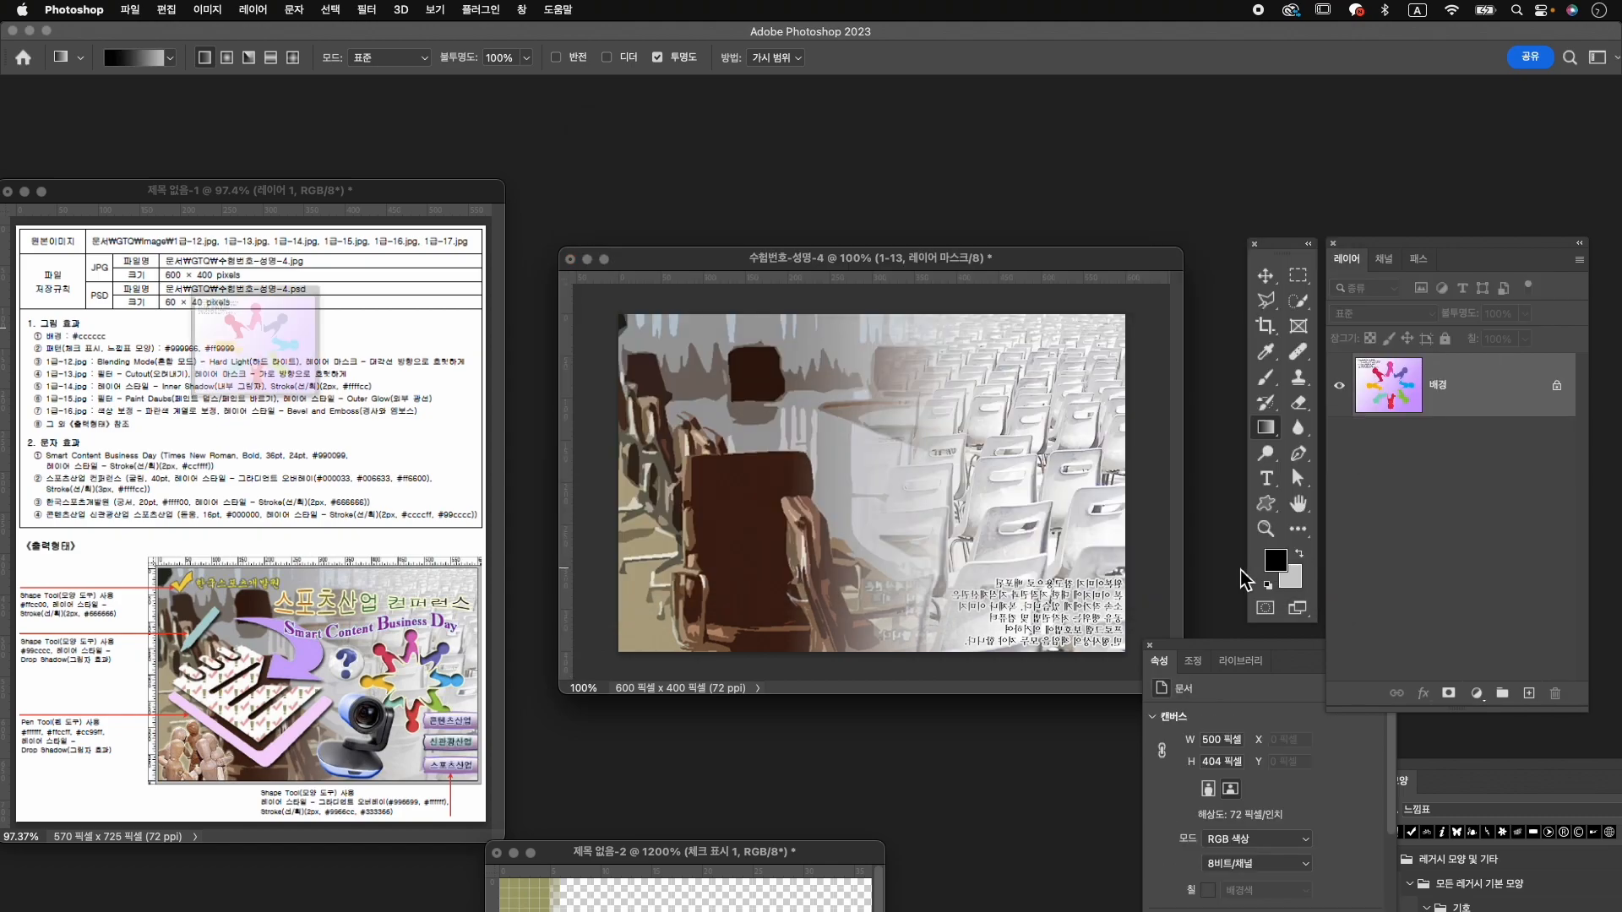
left_click_drag(293, 161, 938, 165)
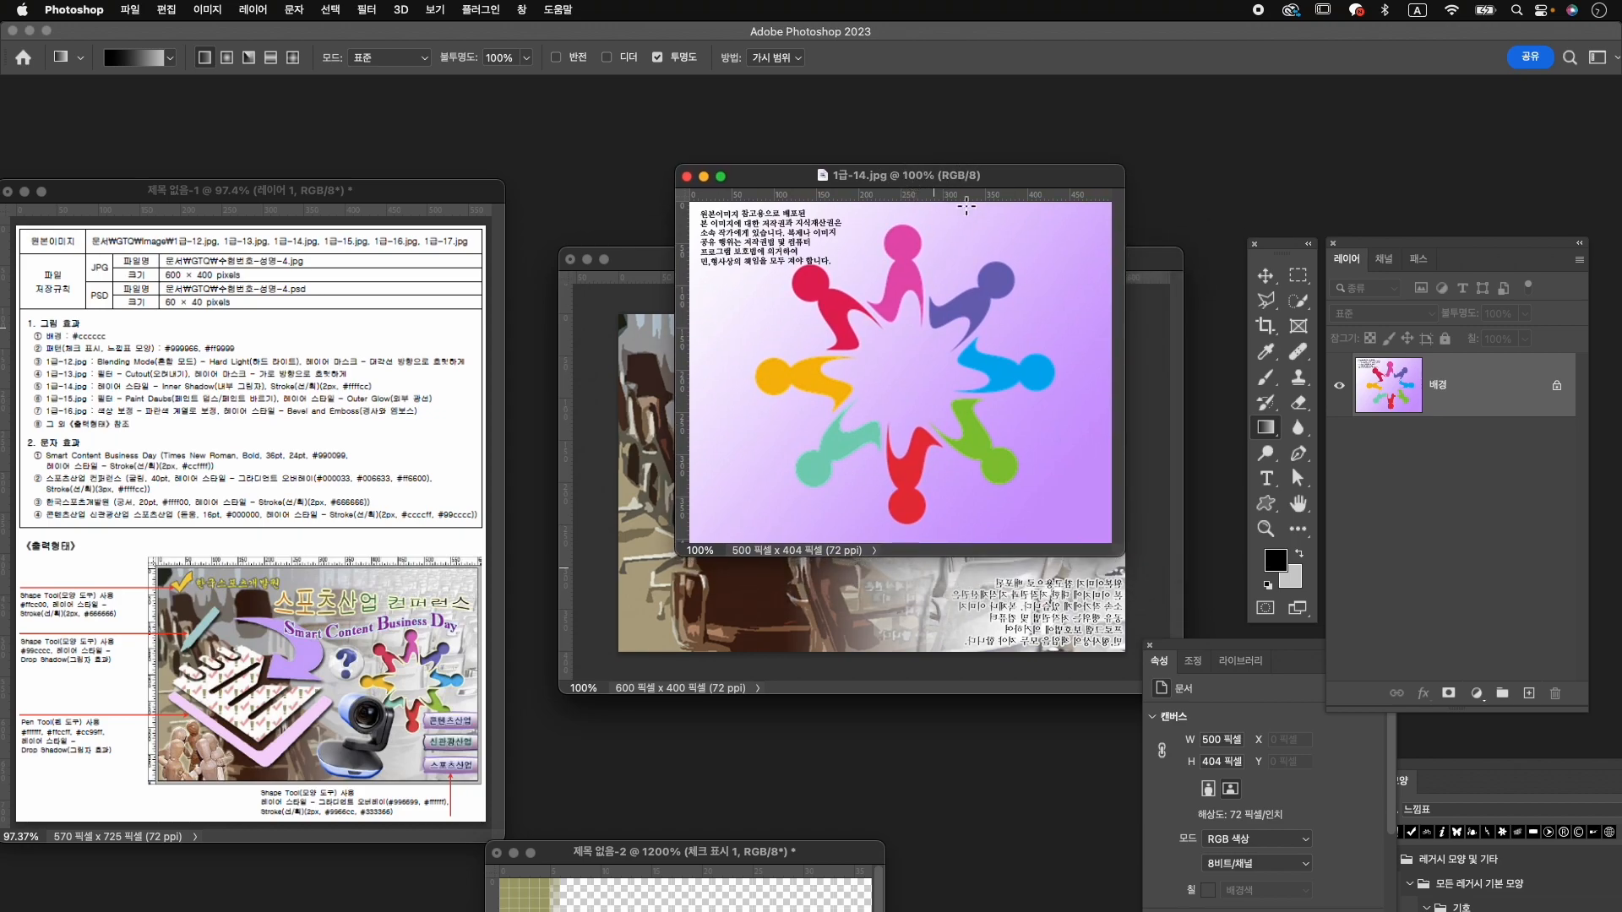
Select the ring of coloured figures in 1급-14.jpg with Object Selection, adding the teal figure with Quick Selection.
left_click(1295, 306)
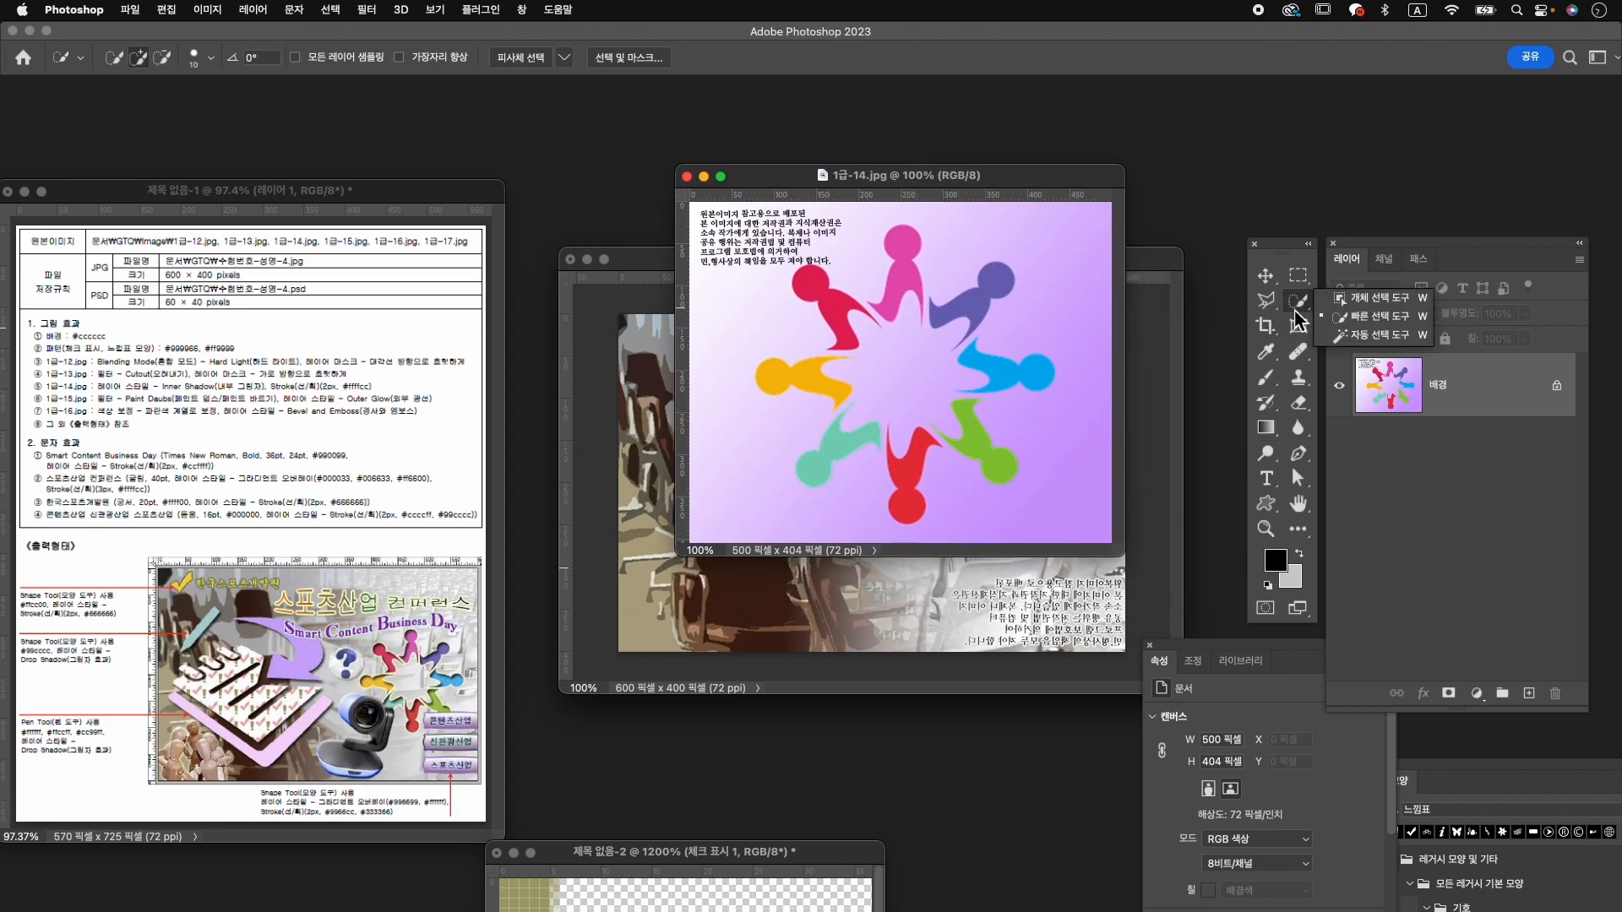
left_click(1370, 302)
left_click_drag(746, 218, 1053, 540)
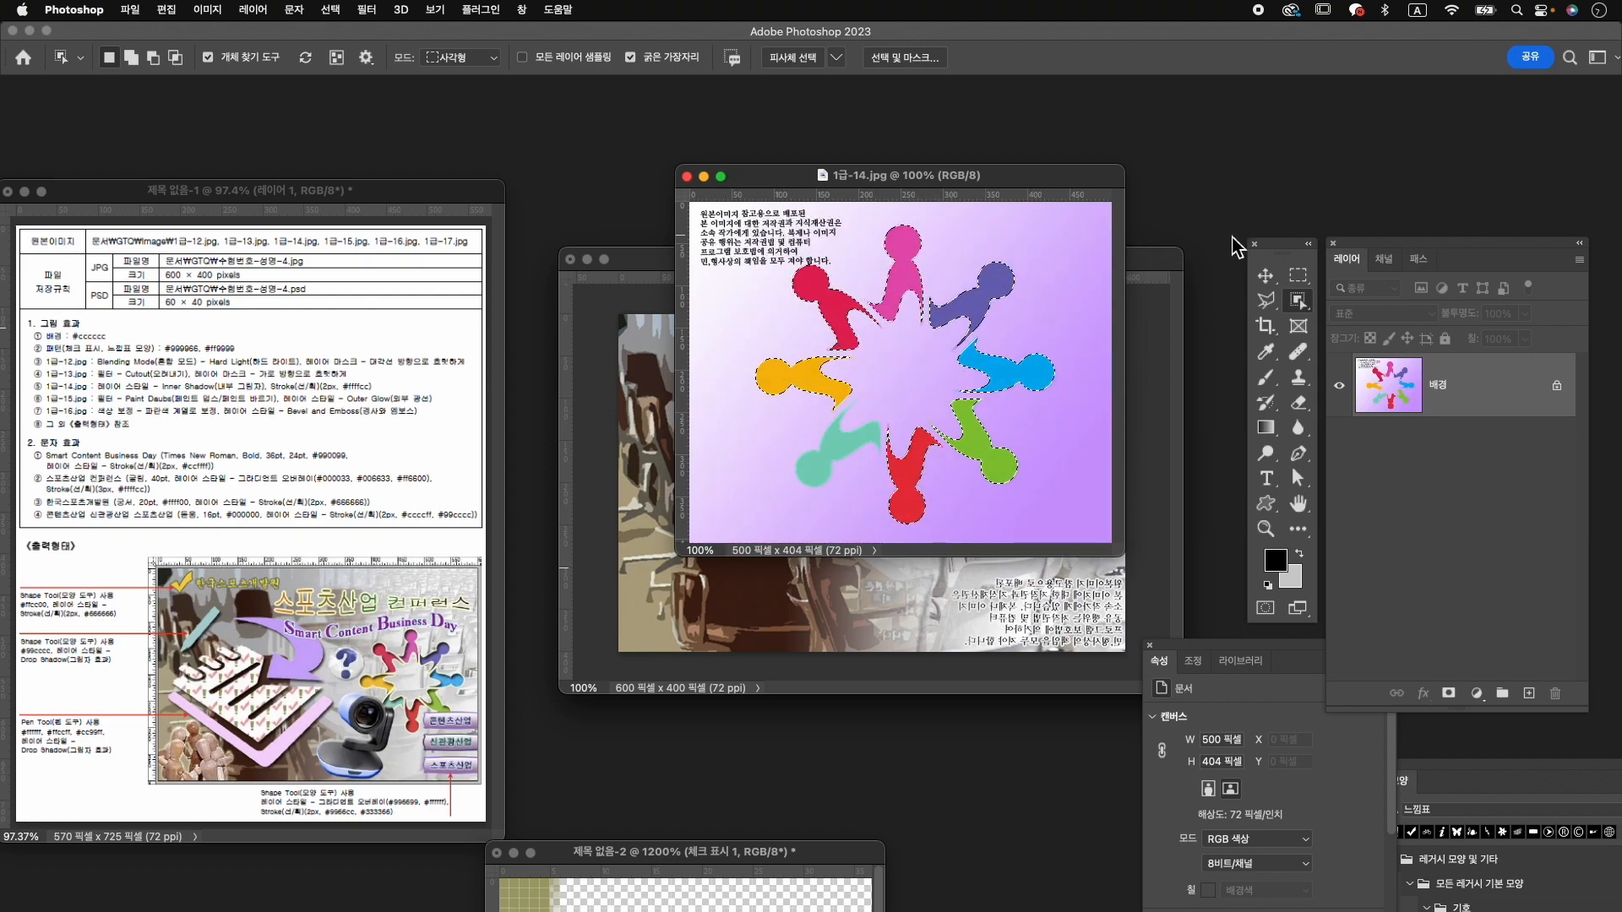
right_click(1299, 300)
left_click(1360, 315)
left_click_drag(834, 450, 884, 478)
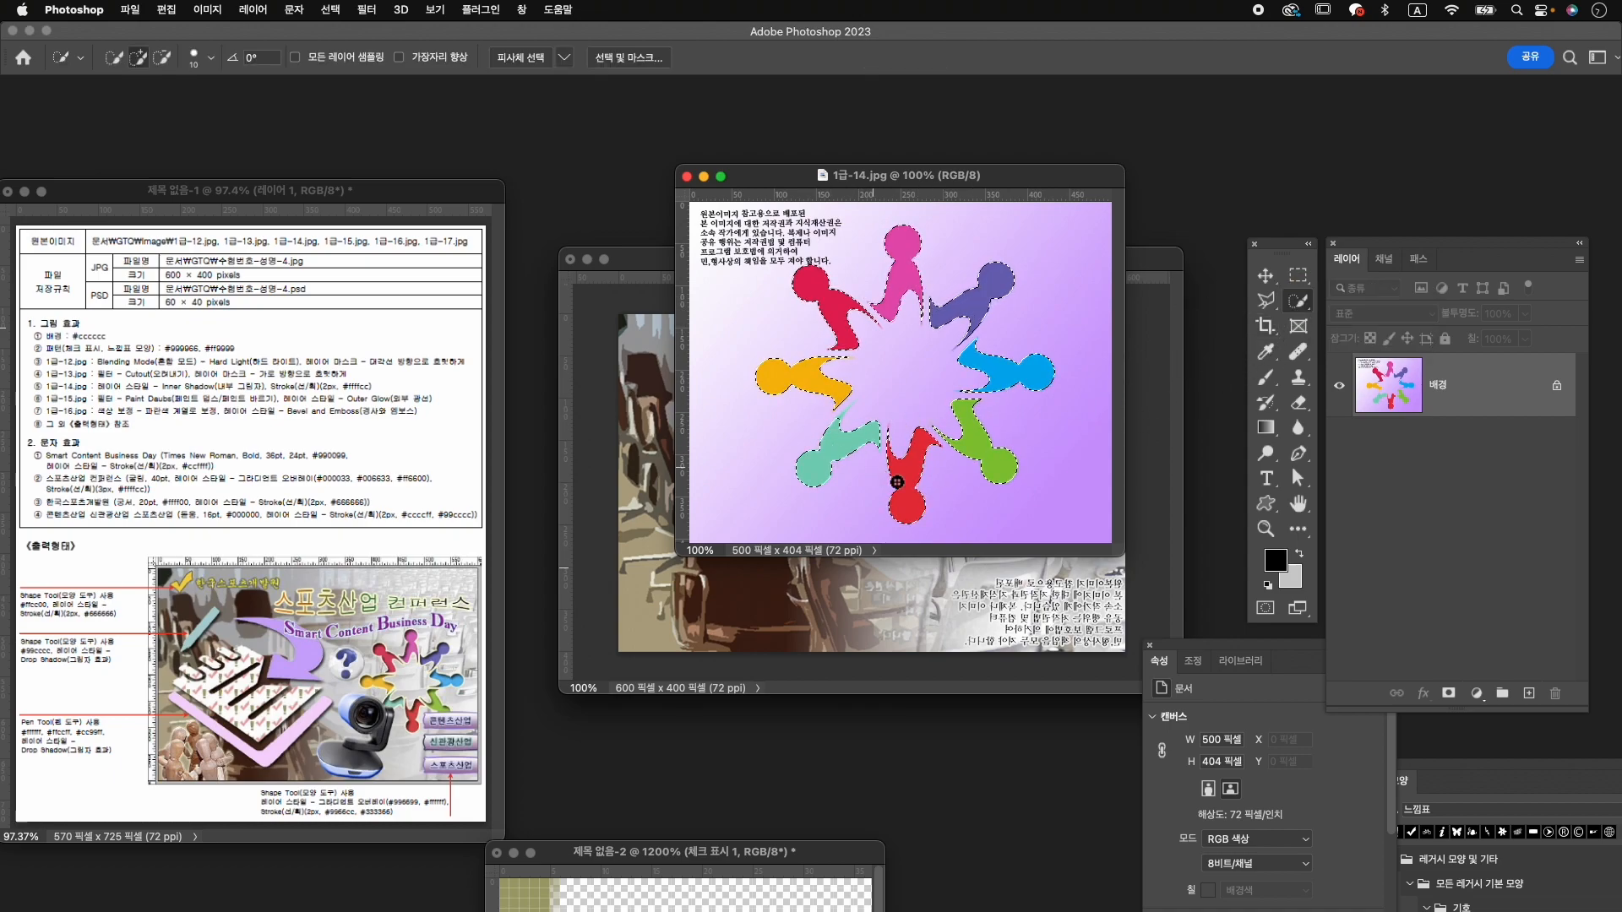
Add the teal figure's thin arm tip to the selection and mask out the background of 1급-14.jpg.
key("z")
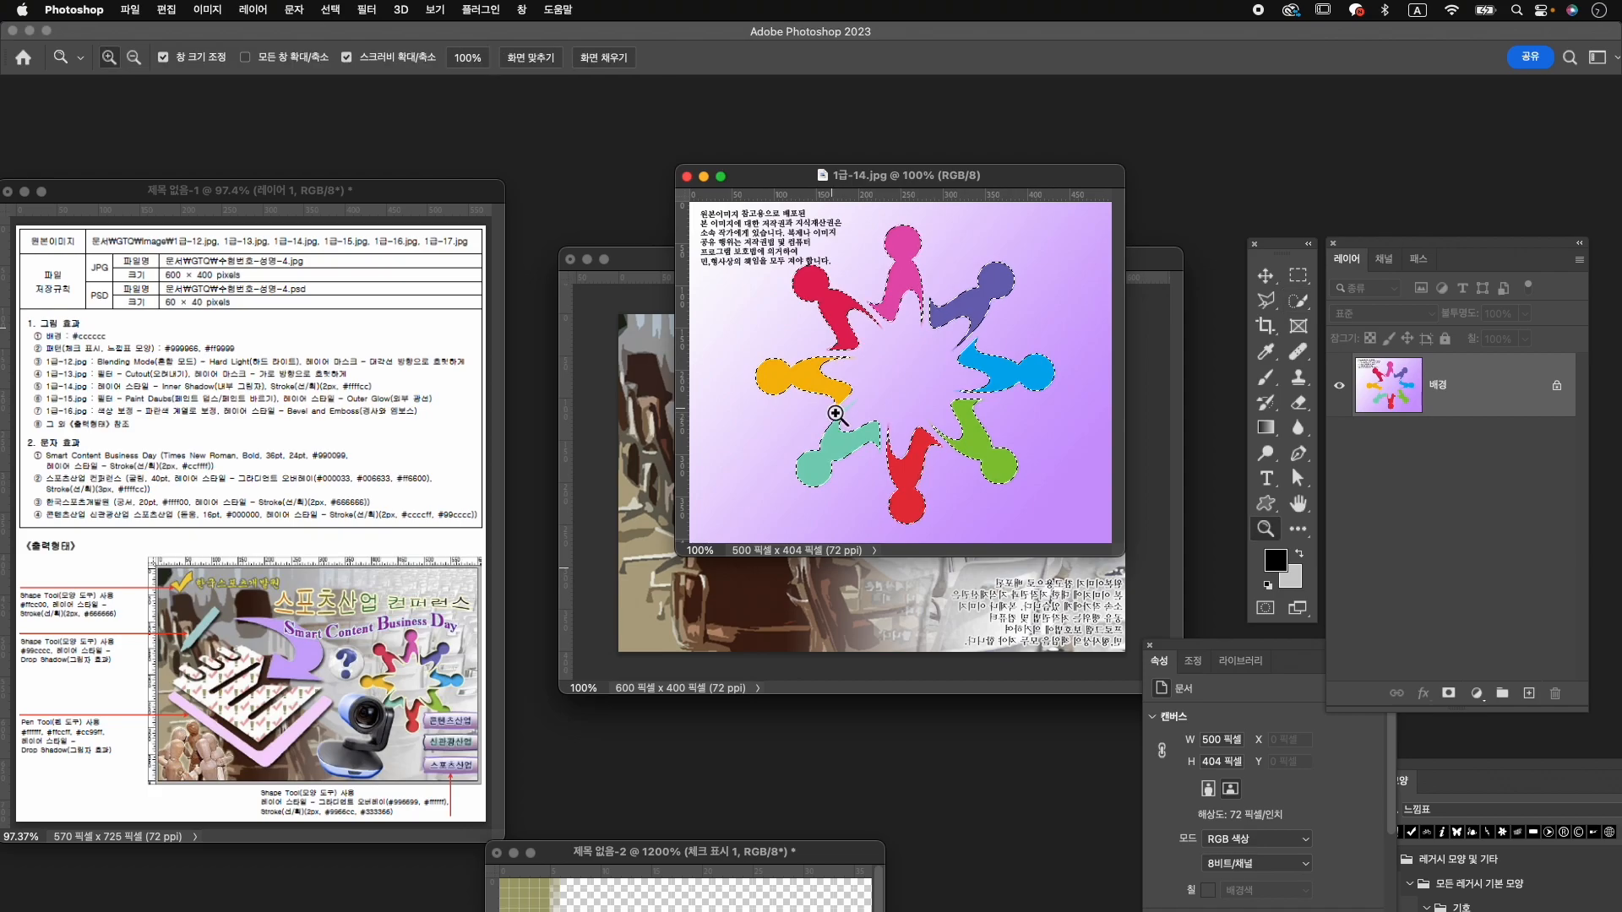
key("x")
left_click(839, 422)
left_click(897, 460)
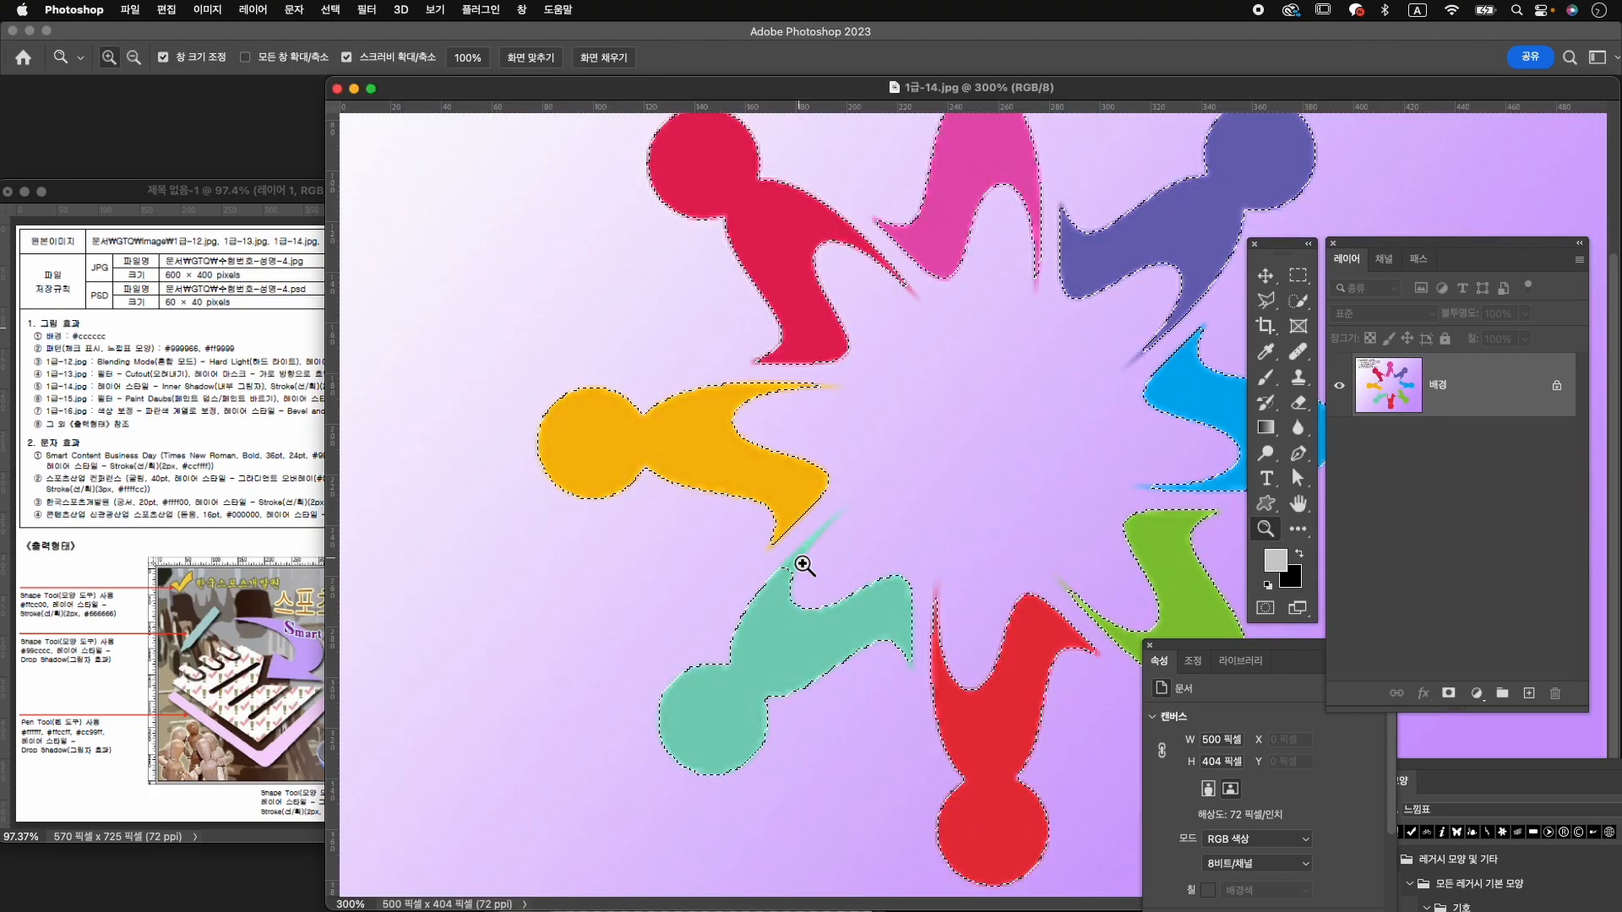
key("w")
key("bracketright")
key("bracketright")
key("bracketright")
key("bracketright")
key("bracketright")
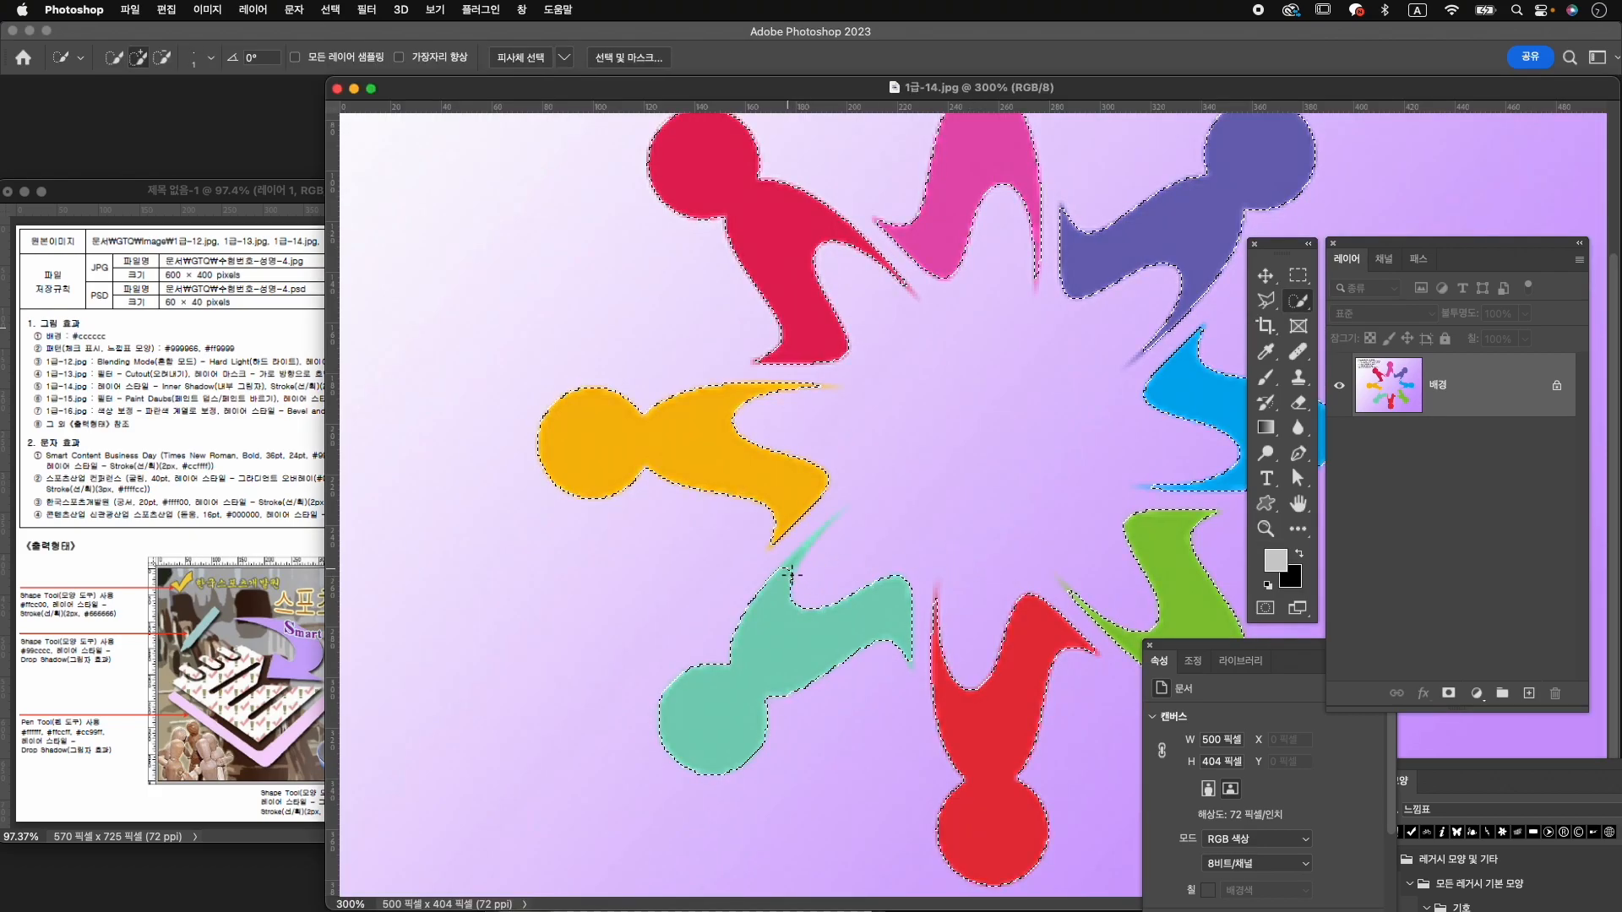
left_click_drag(803, 546, 843, 512)
key("z")
left_click(987, 518, "alt")
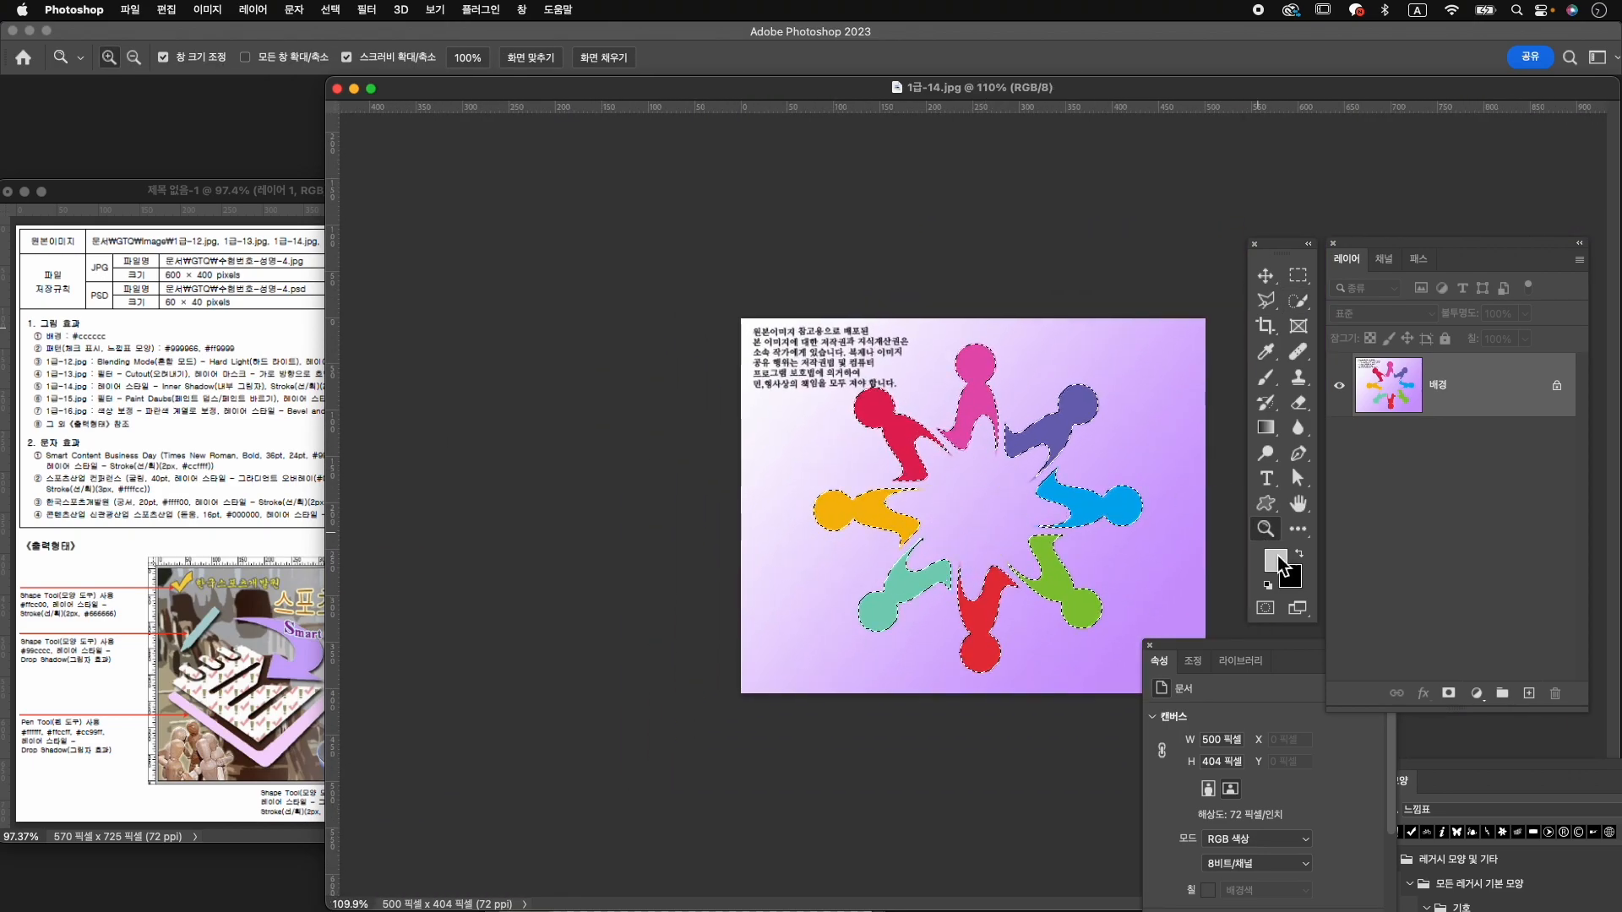
left_click(1448, 693)
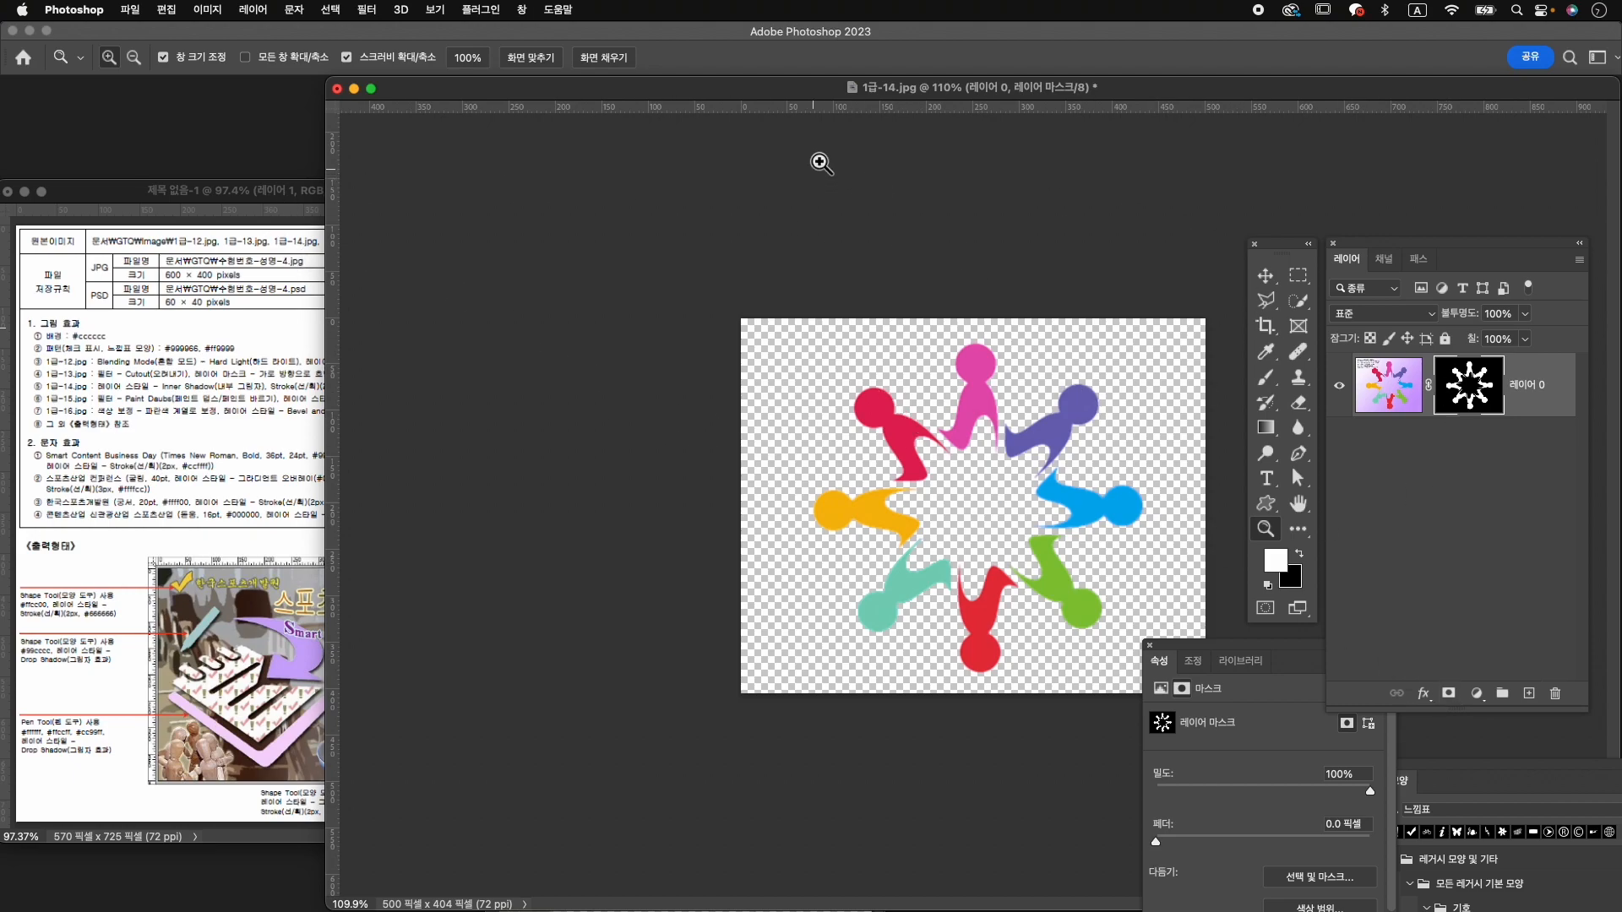
Copy the masked figures into the 수험번호-성명-4 document and close 1급-14.jpg without saving.
left_click_drag(691, 99, 614, 165)
left_click_drag(257, 157, 550, 128)
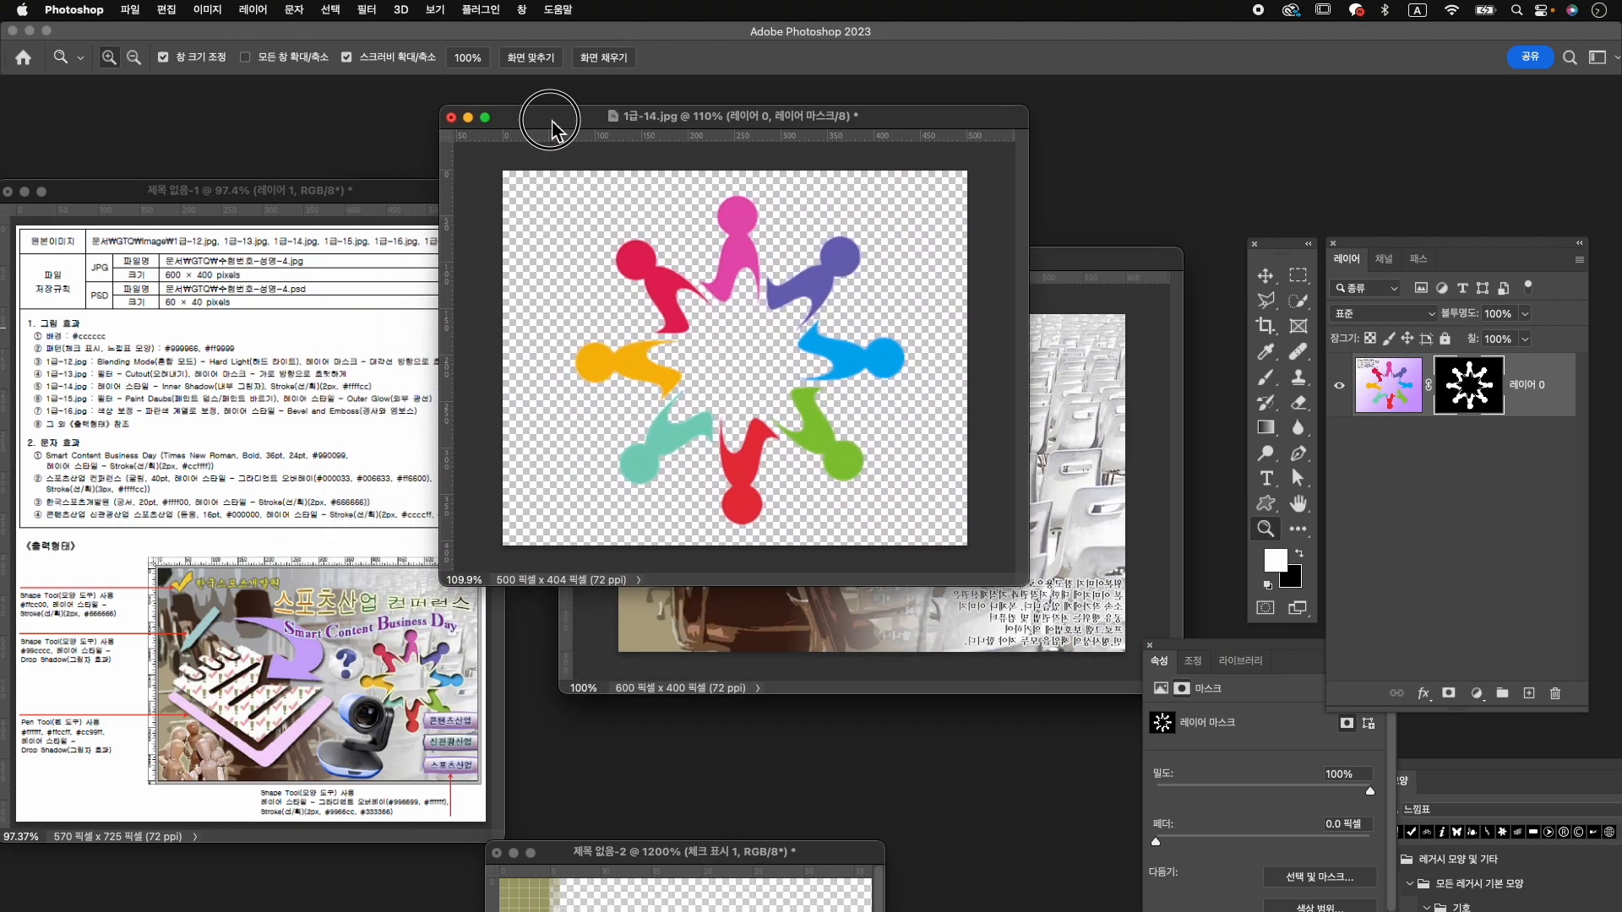
key("v")
left_click_drag(743, 239, 1071, 441)
left_click(450, 117)
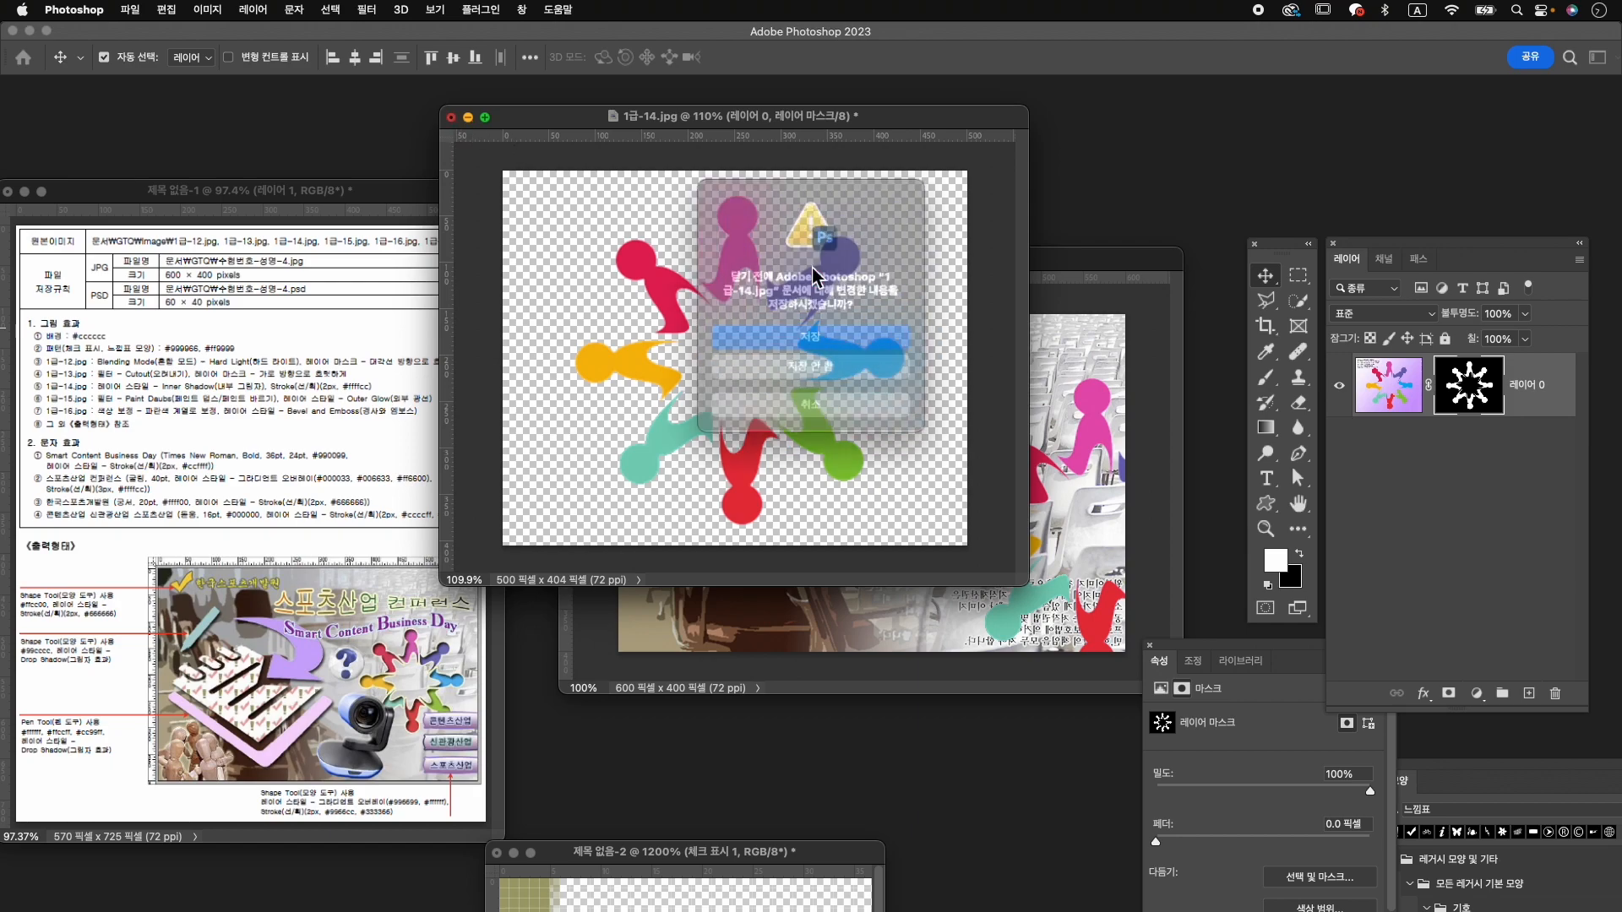
left_click(833, 363)
Rename the figures layer as 1-14, scale it to about 281 × 226 px and place it over the white seats at the canvas's right.
double_click(1531, 382)
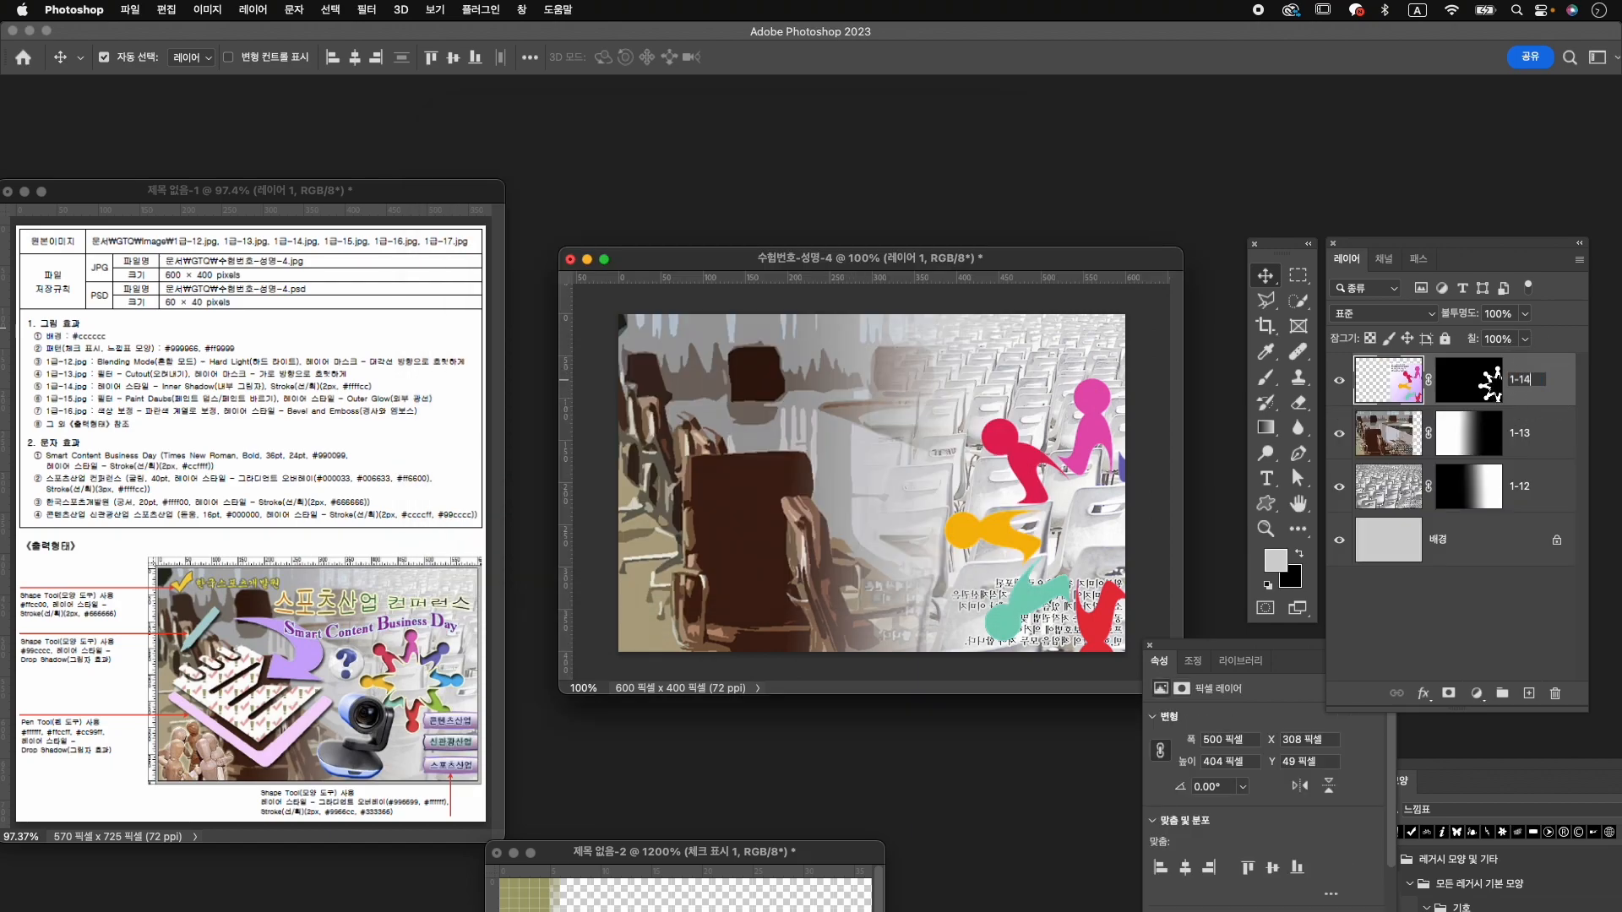
key("Return")
left_click_drag(1039, 460, 863, 415)
key("super+t")
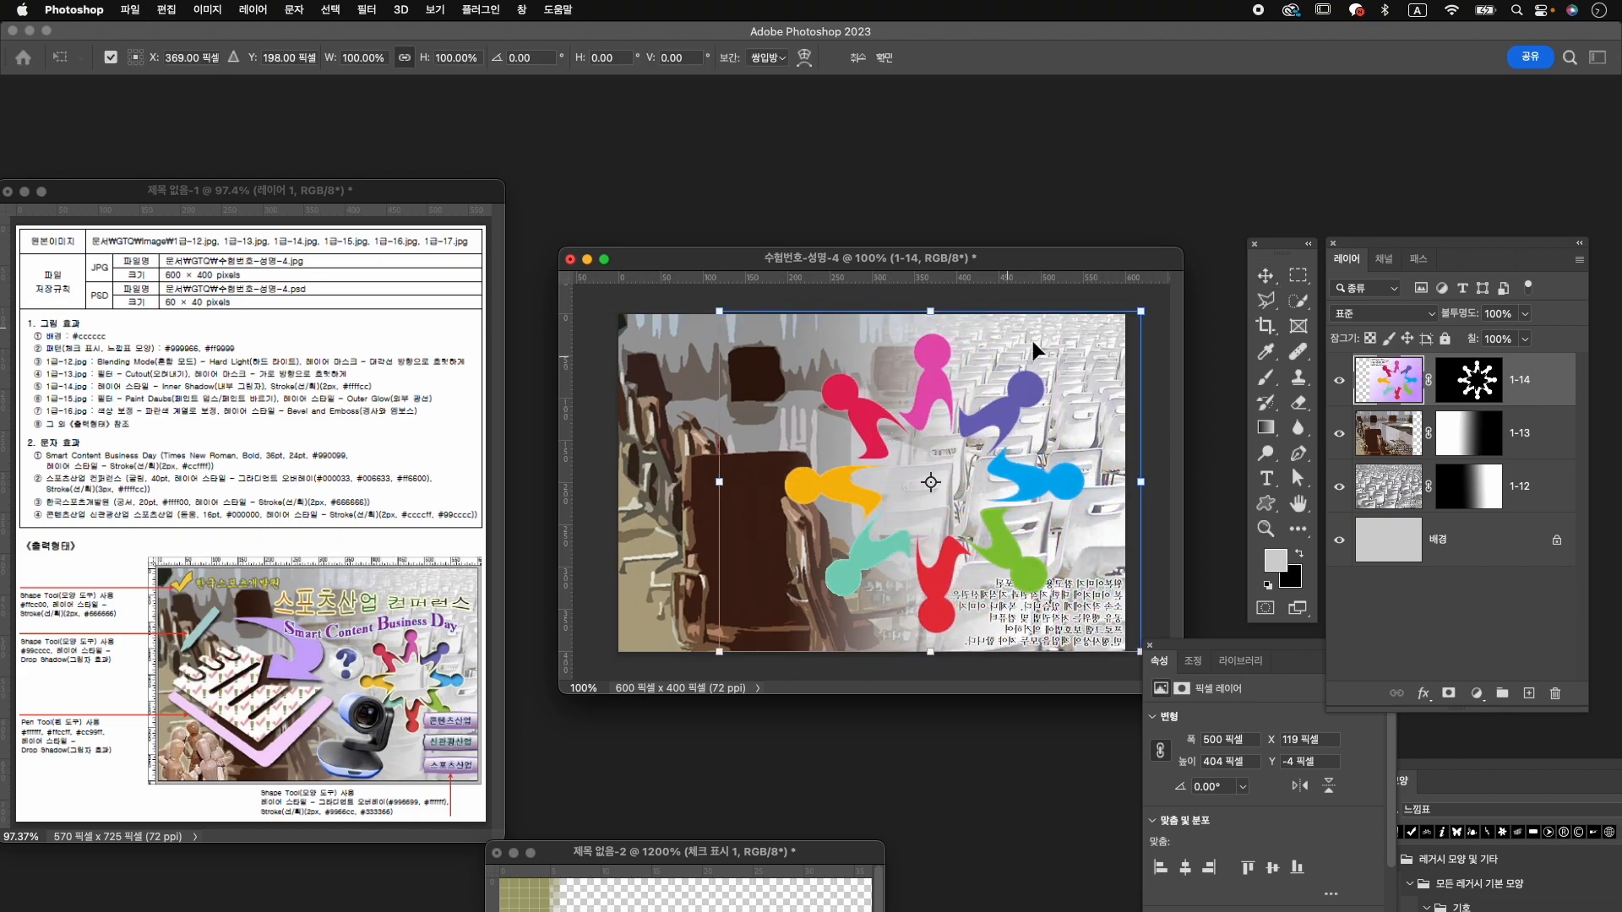
left_click_drag(1142, 313, 1038, 395)
left_click_drag(973, 444, 1021, 428)
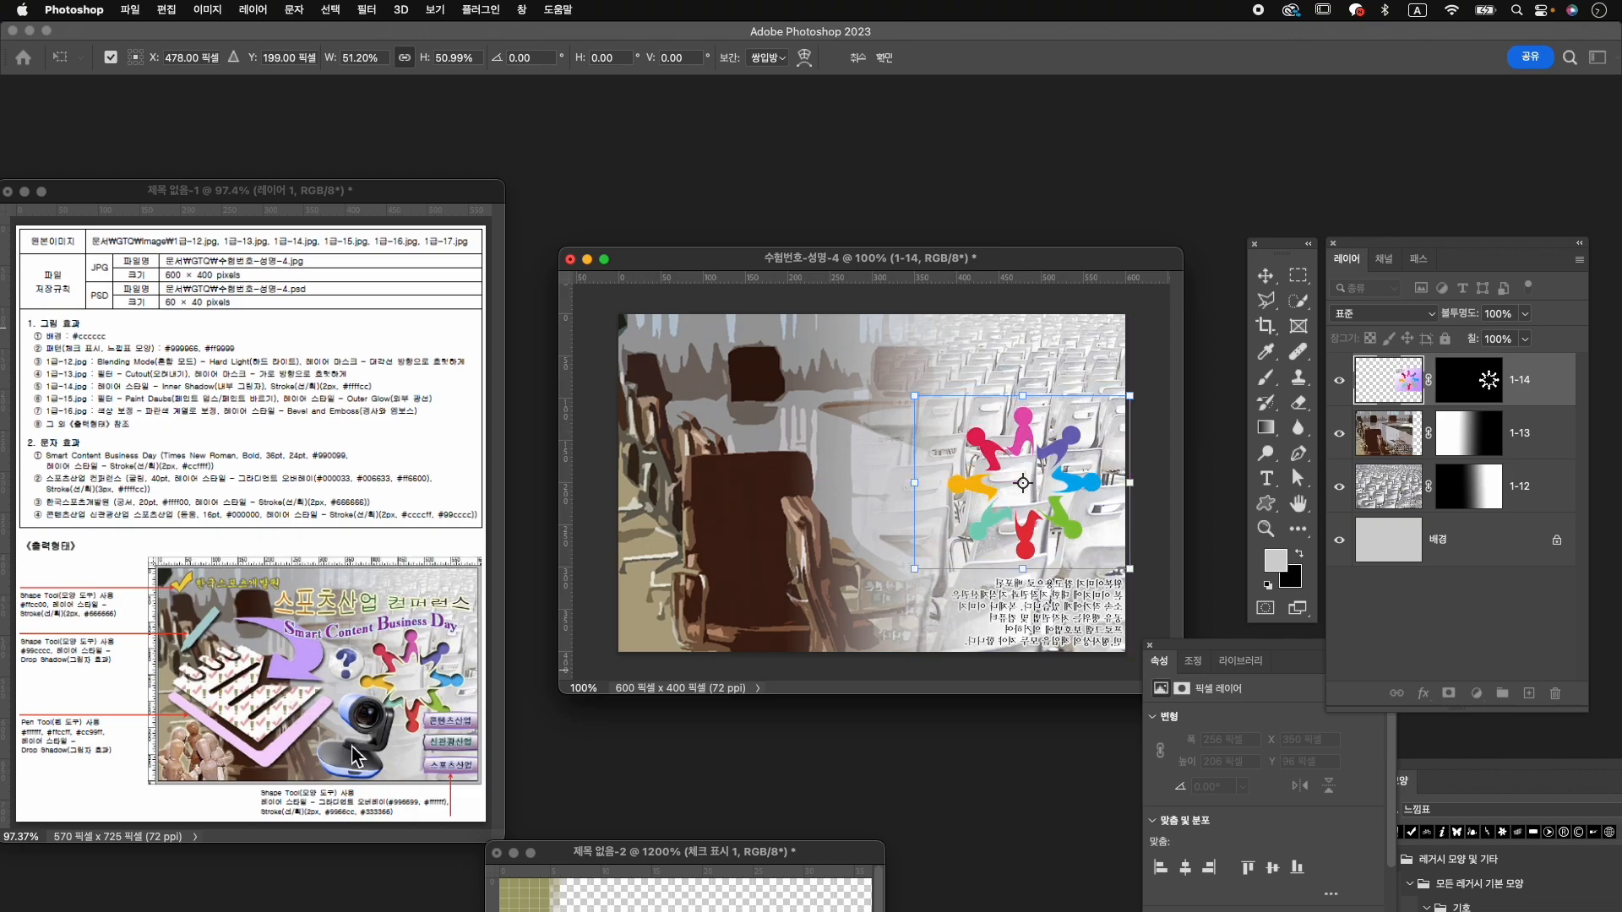
left_click_drag(915, 568, 893, 585)
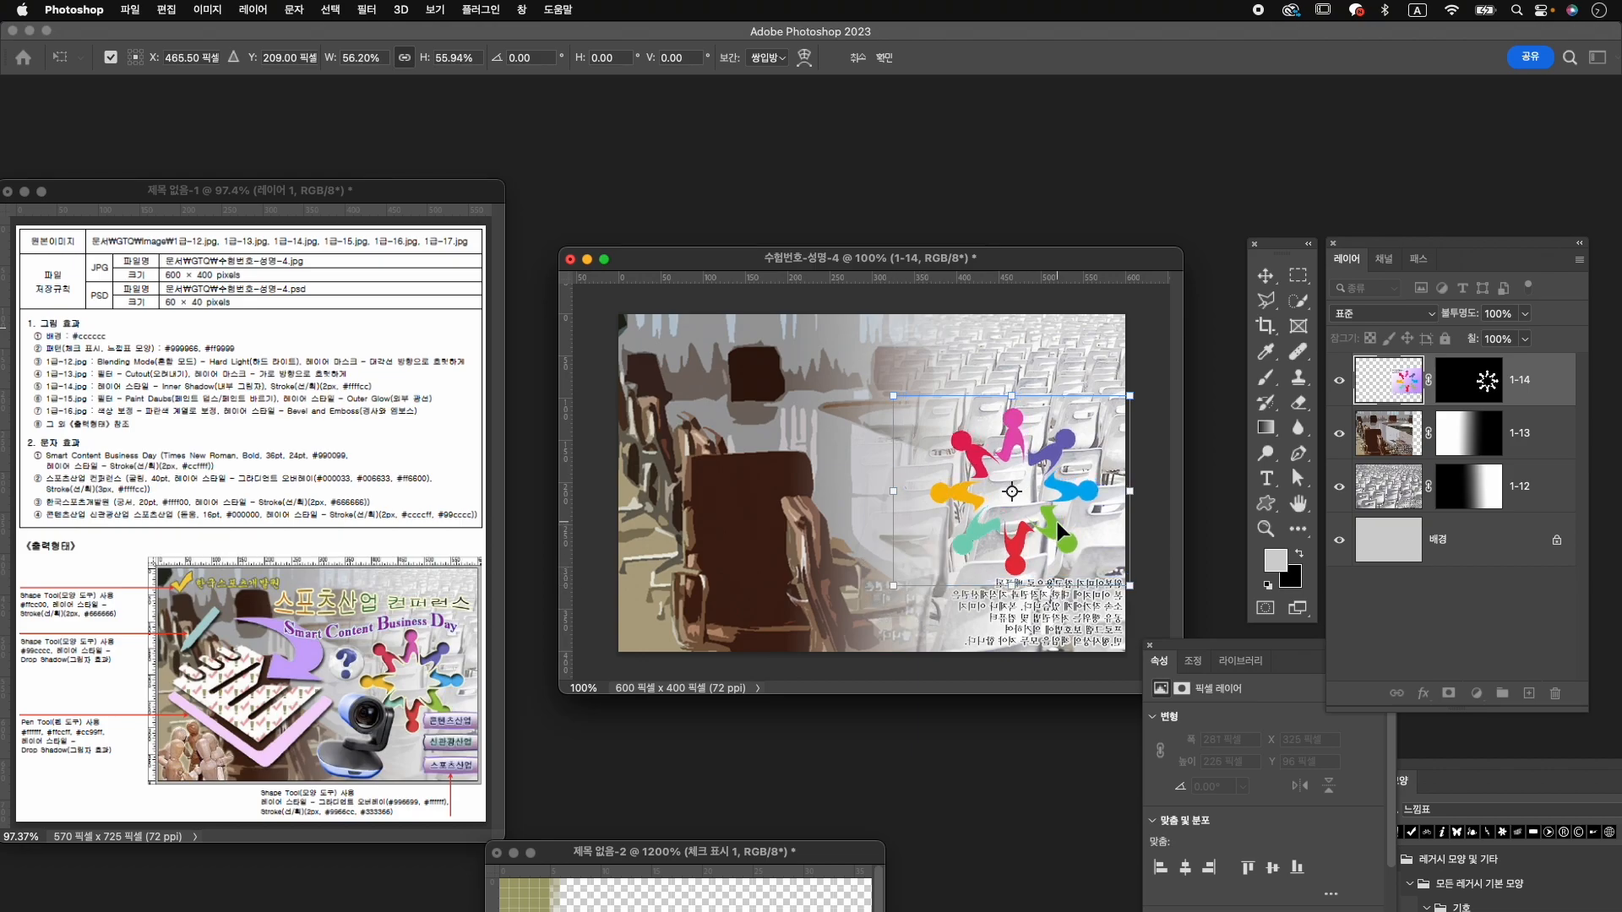
key("Return")
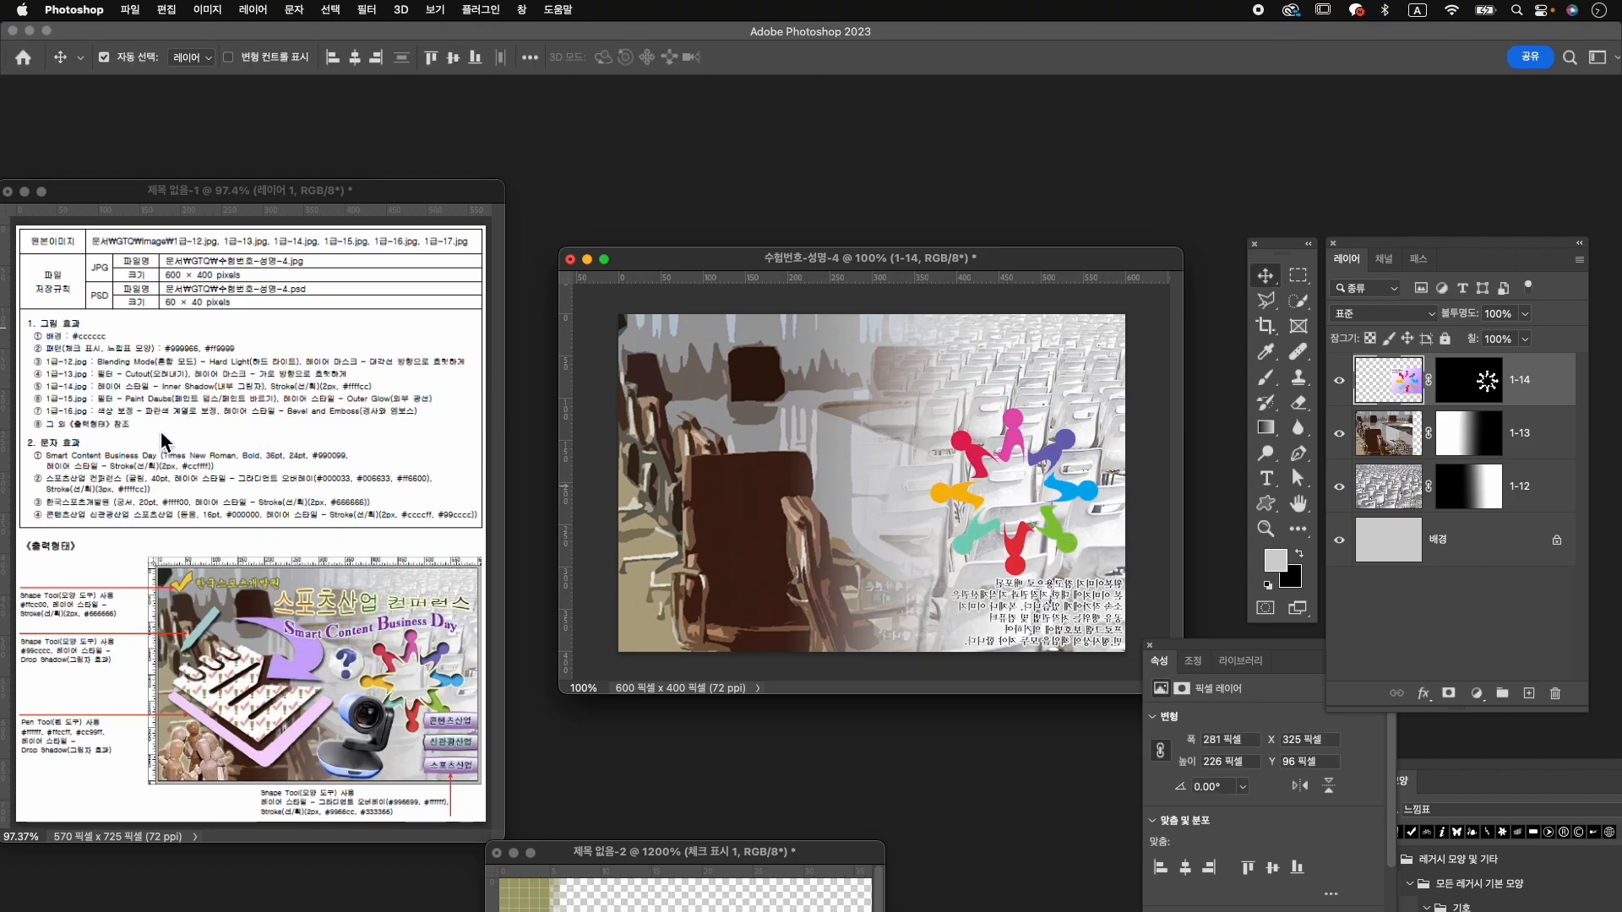
Add an Inner Shadow and a 2 px Stroke in colour #ffffcc to the 1-14 figures layer.
left_click(1423, 694)
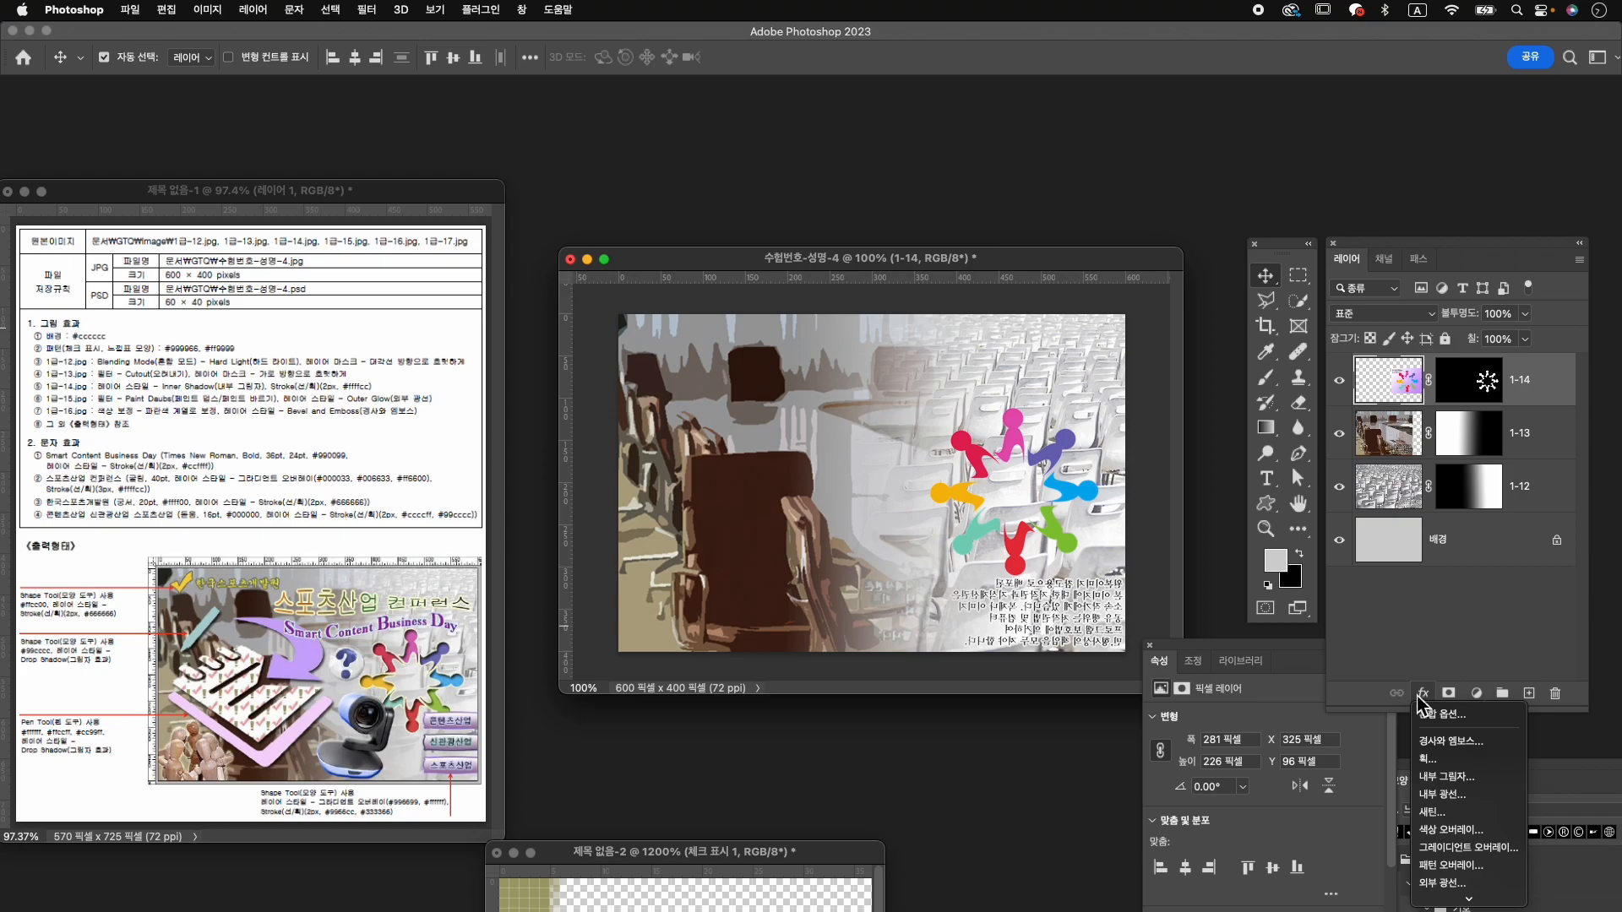
left_click(1452, 788)
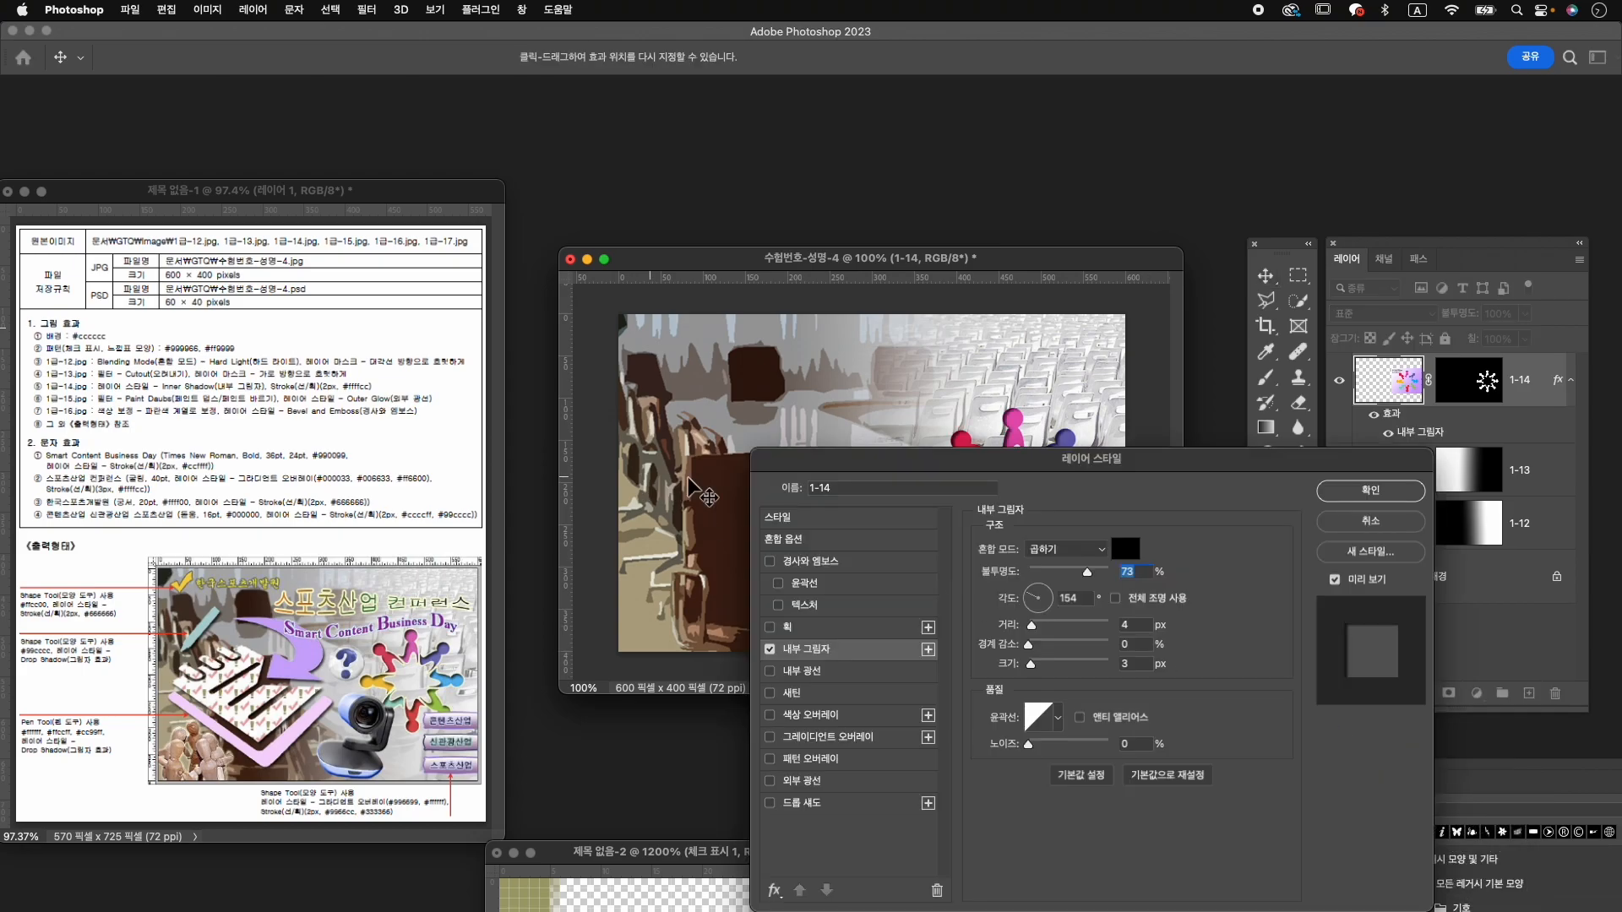
left_click(837, 627)
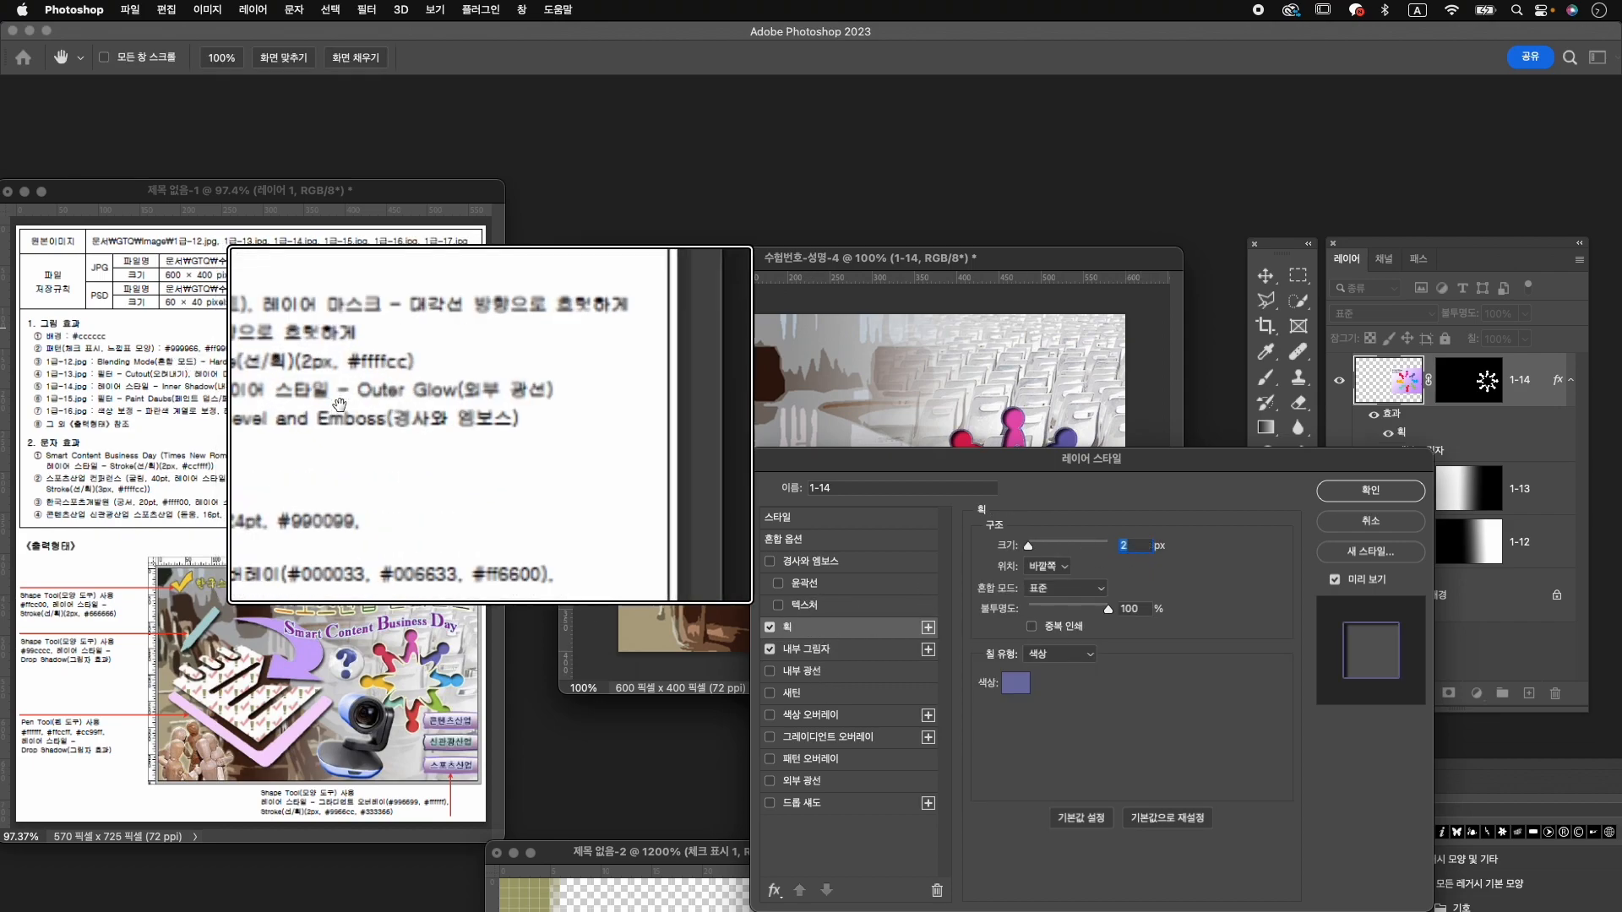
left_click(1016, 684)
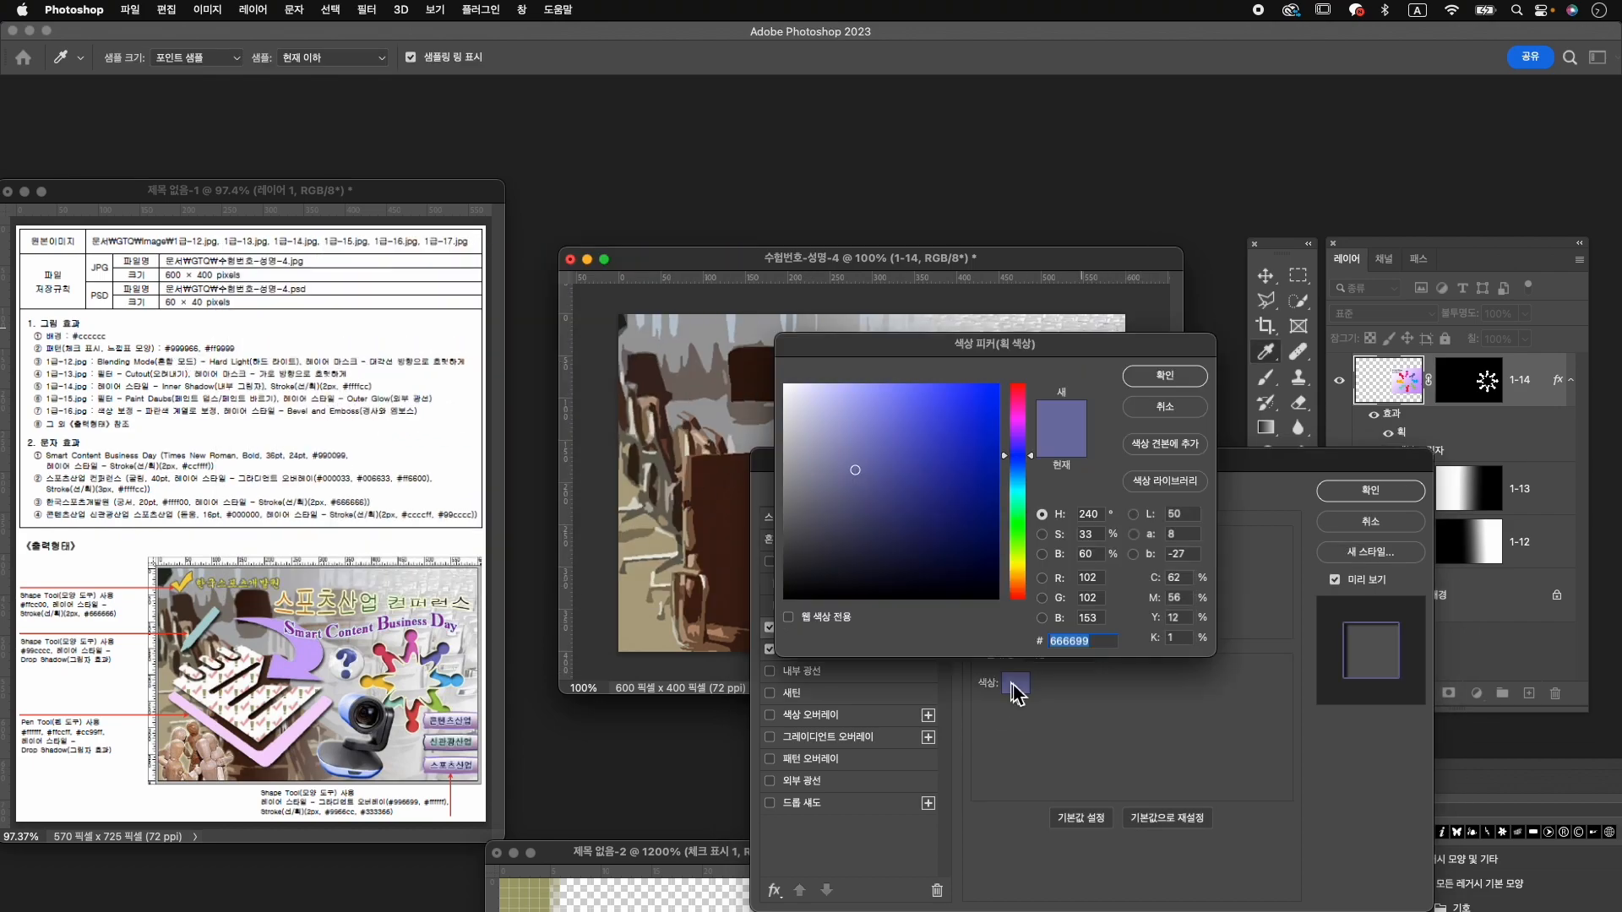
type("ffffcc")
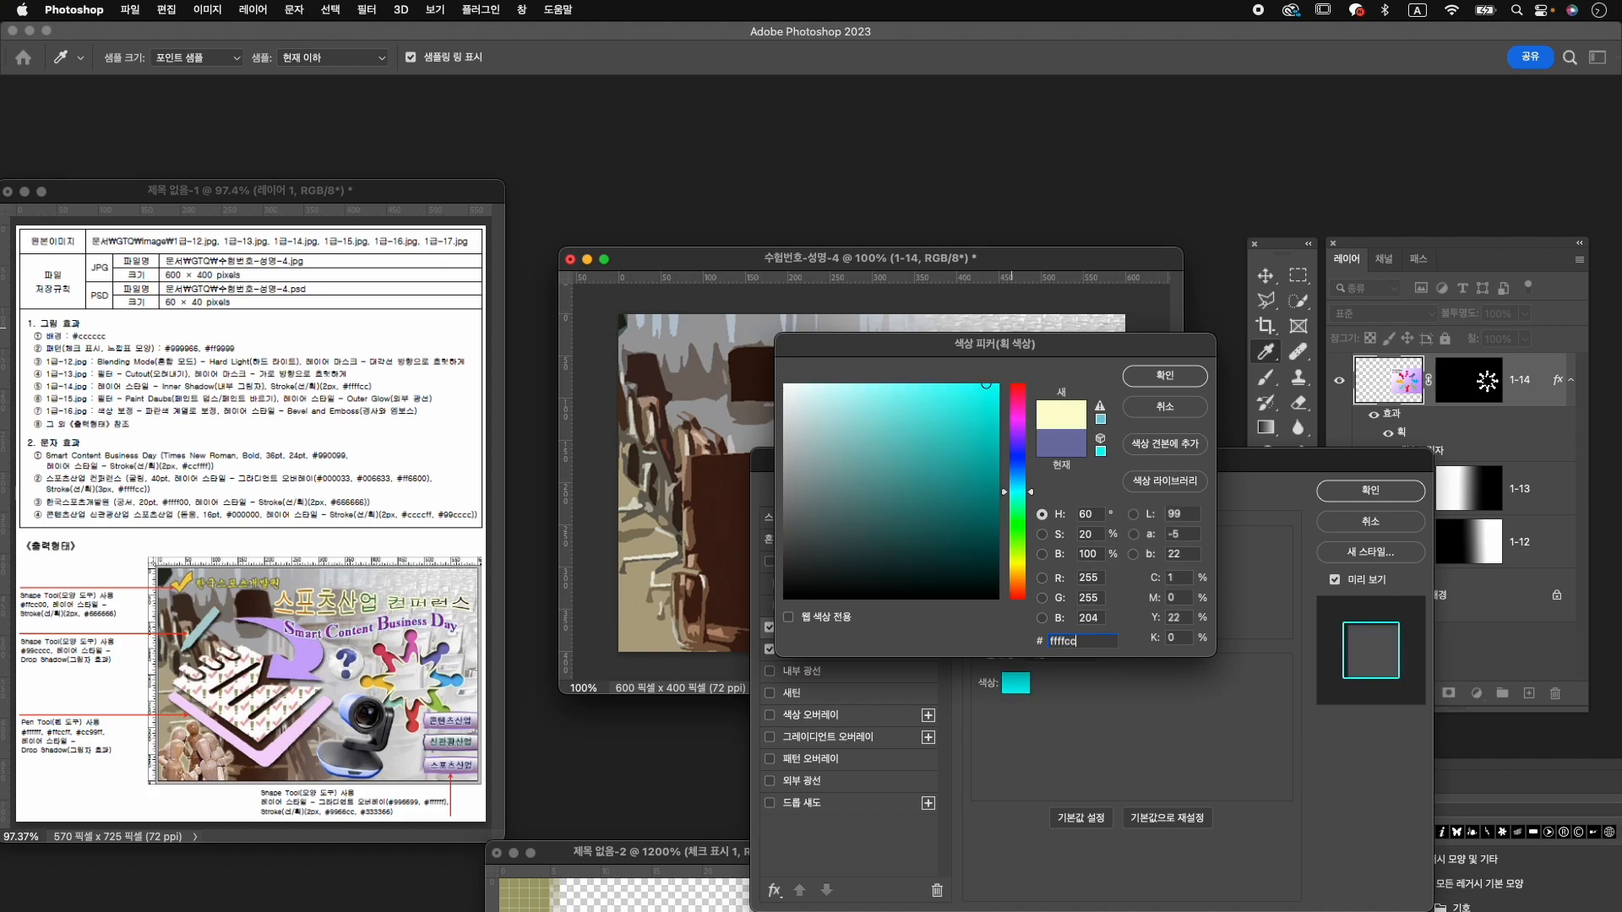
key("Return")
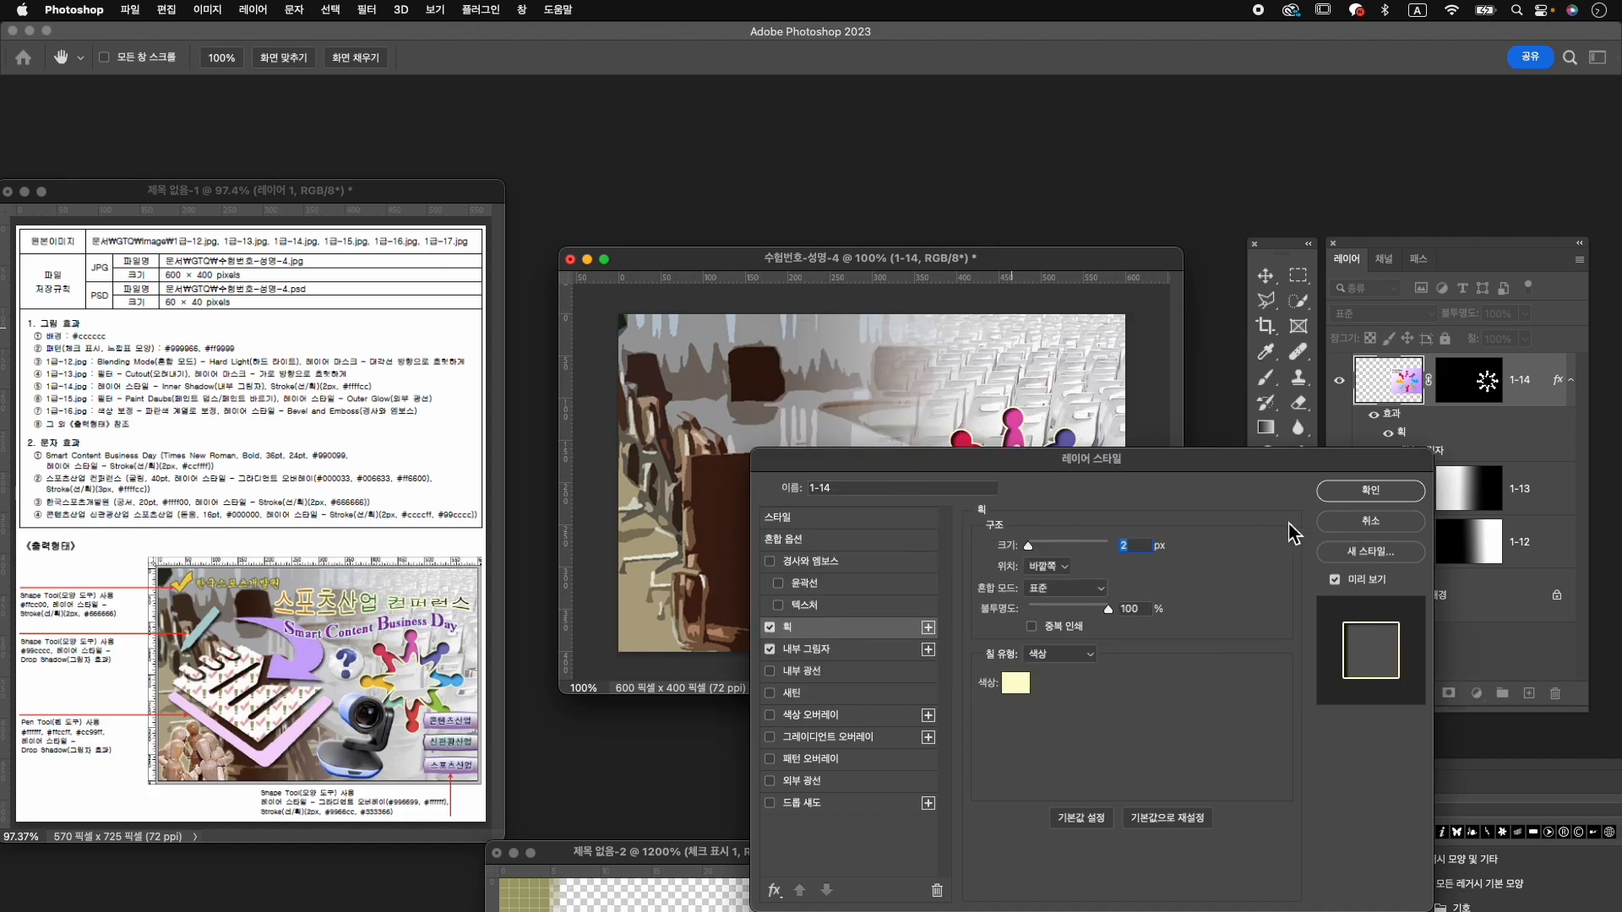
left_click(1368, 491)
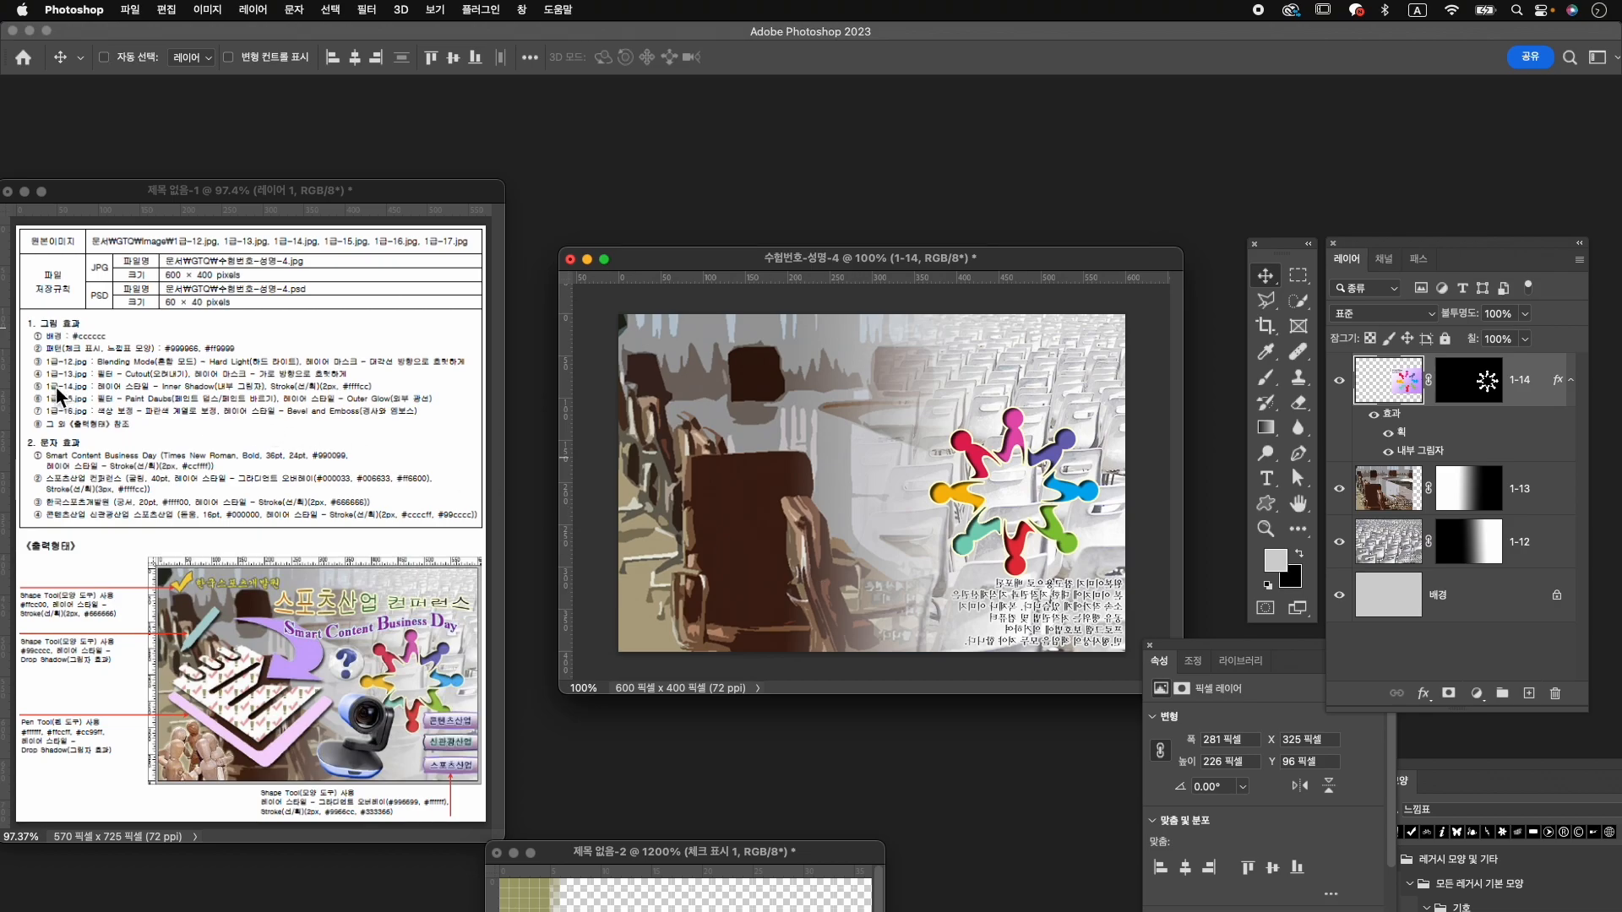
Open 1급-15.jpg from the Image folder and place its window beside the exam sheet, above the composition.
key("super+o")
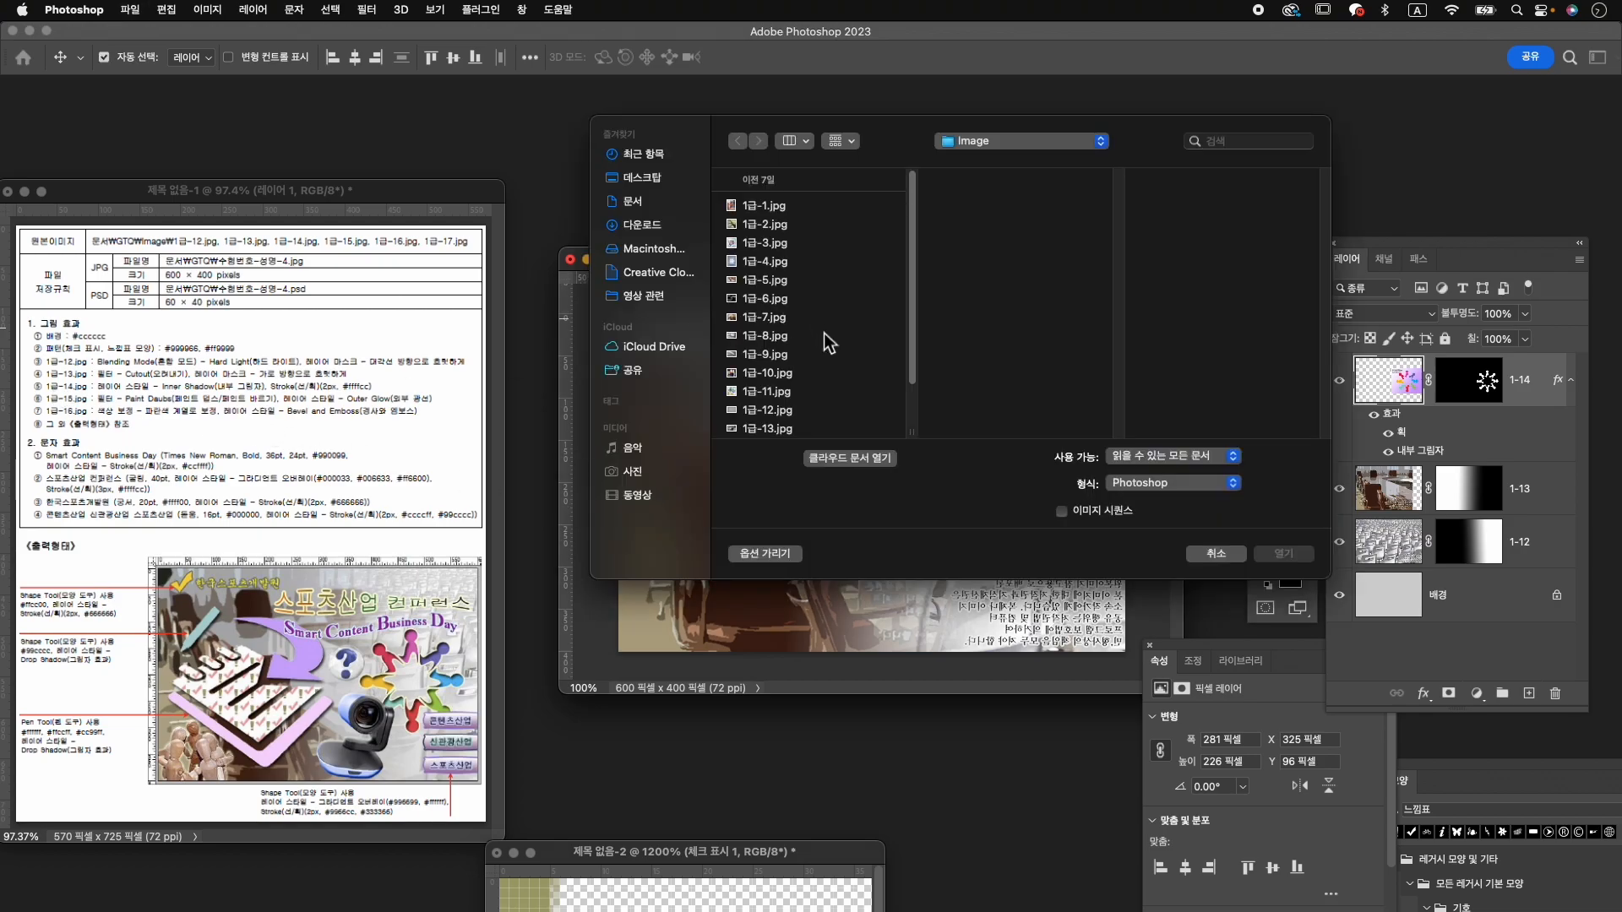
scroll(791, 414, "down", 3)
left_click(791, 386)
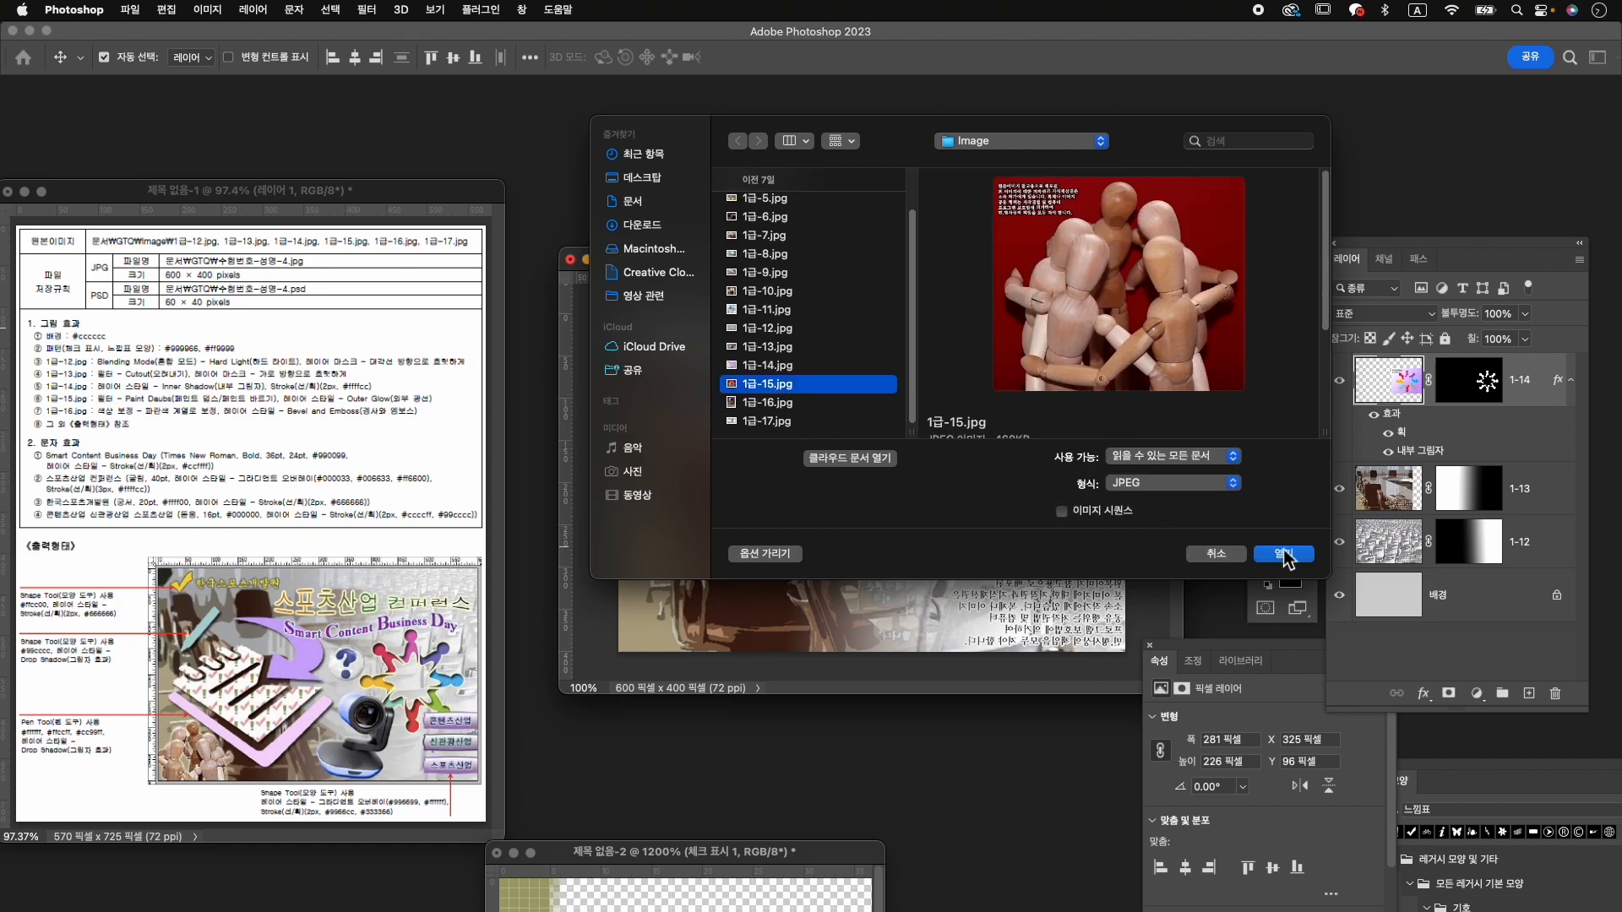
left_click(1299, 551)
left_click_drag(336, 159, 1045, 168)
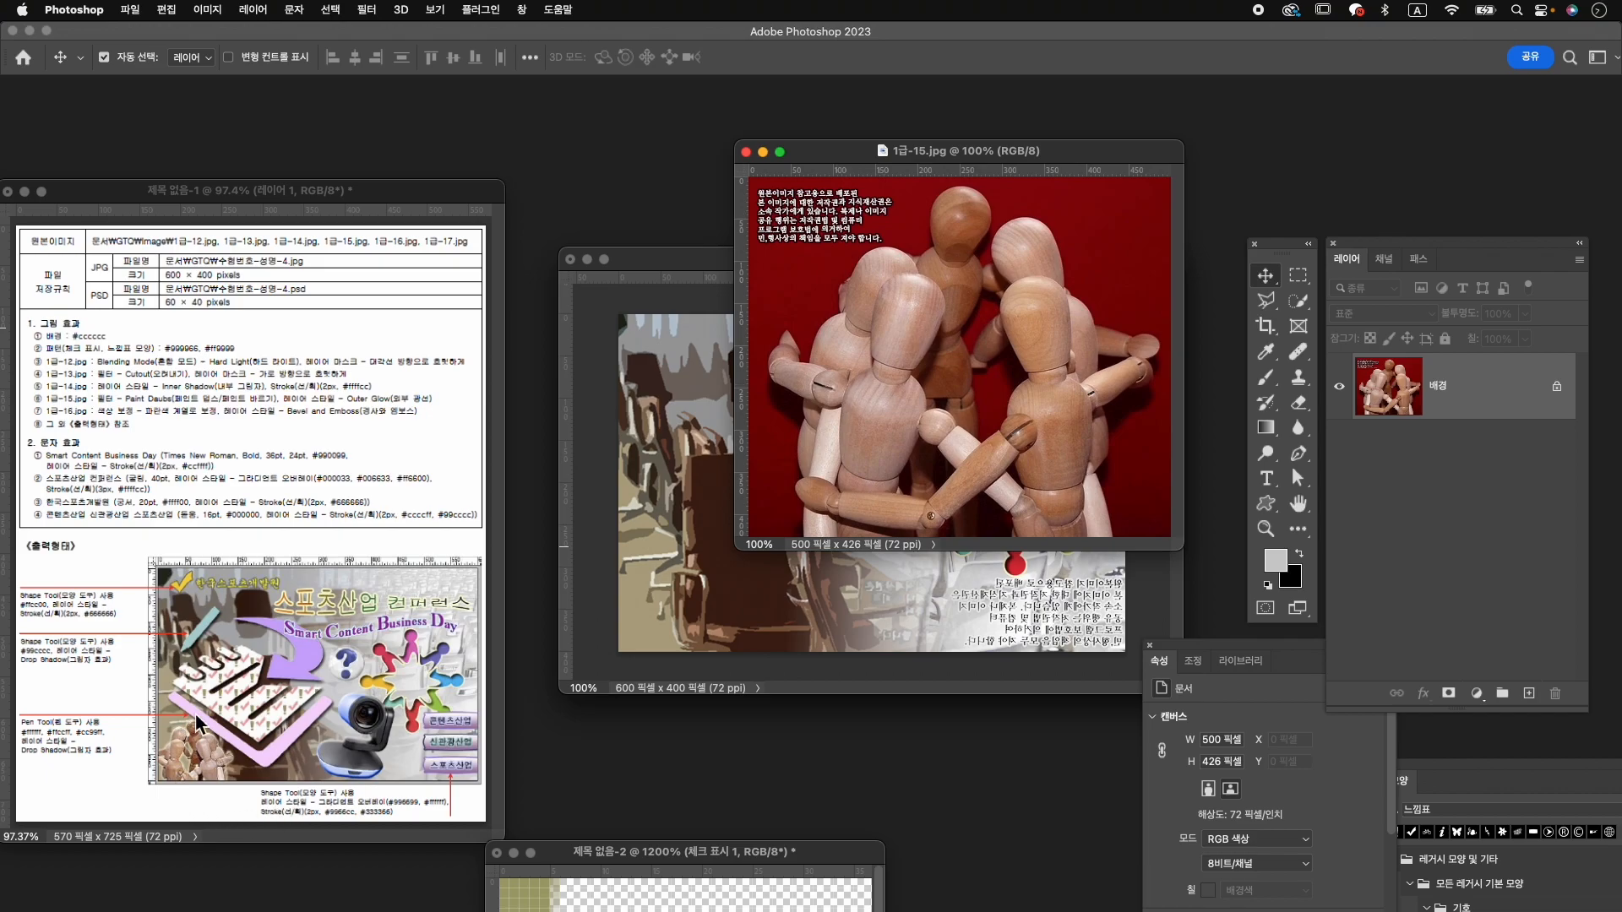
Apply the Paint Daubs filter from the Filter Gallery's artistic effects to 1급-15.jpg.
left_click(366, 12)
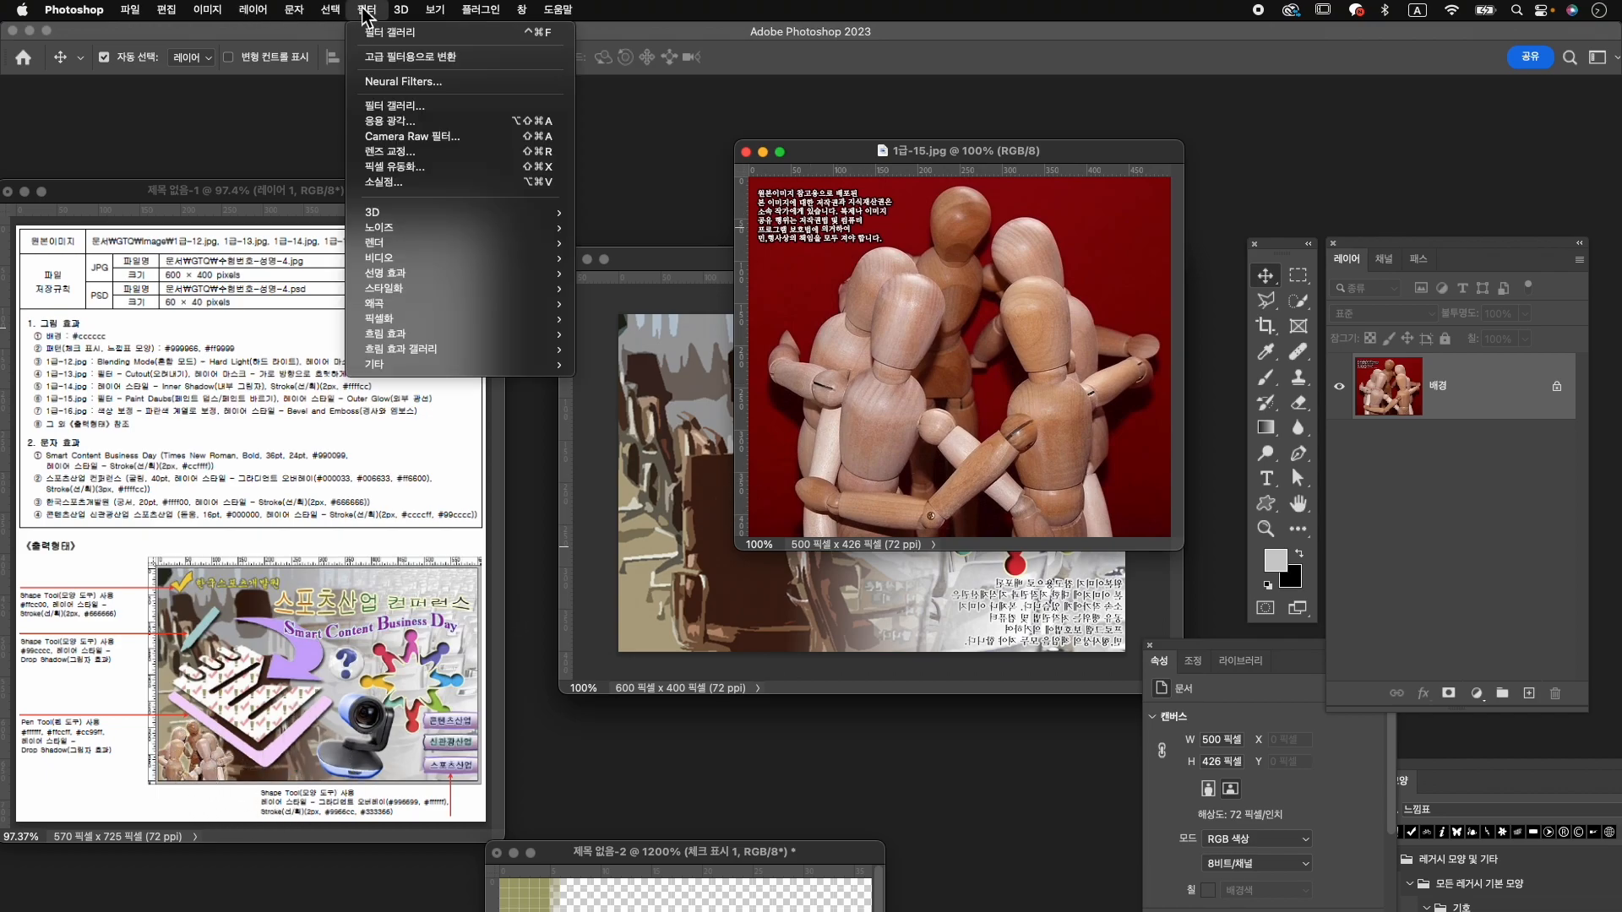
left_click(444, 108)
left_click(1084, 414)
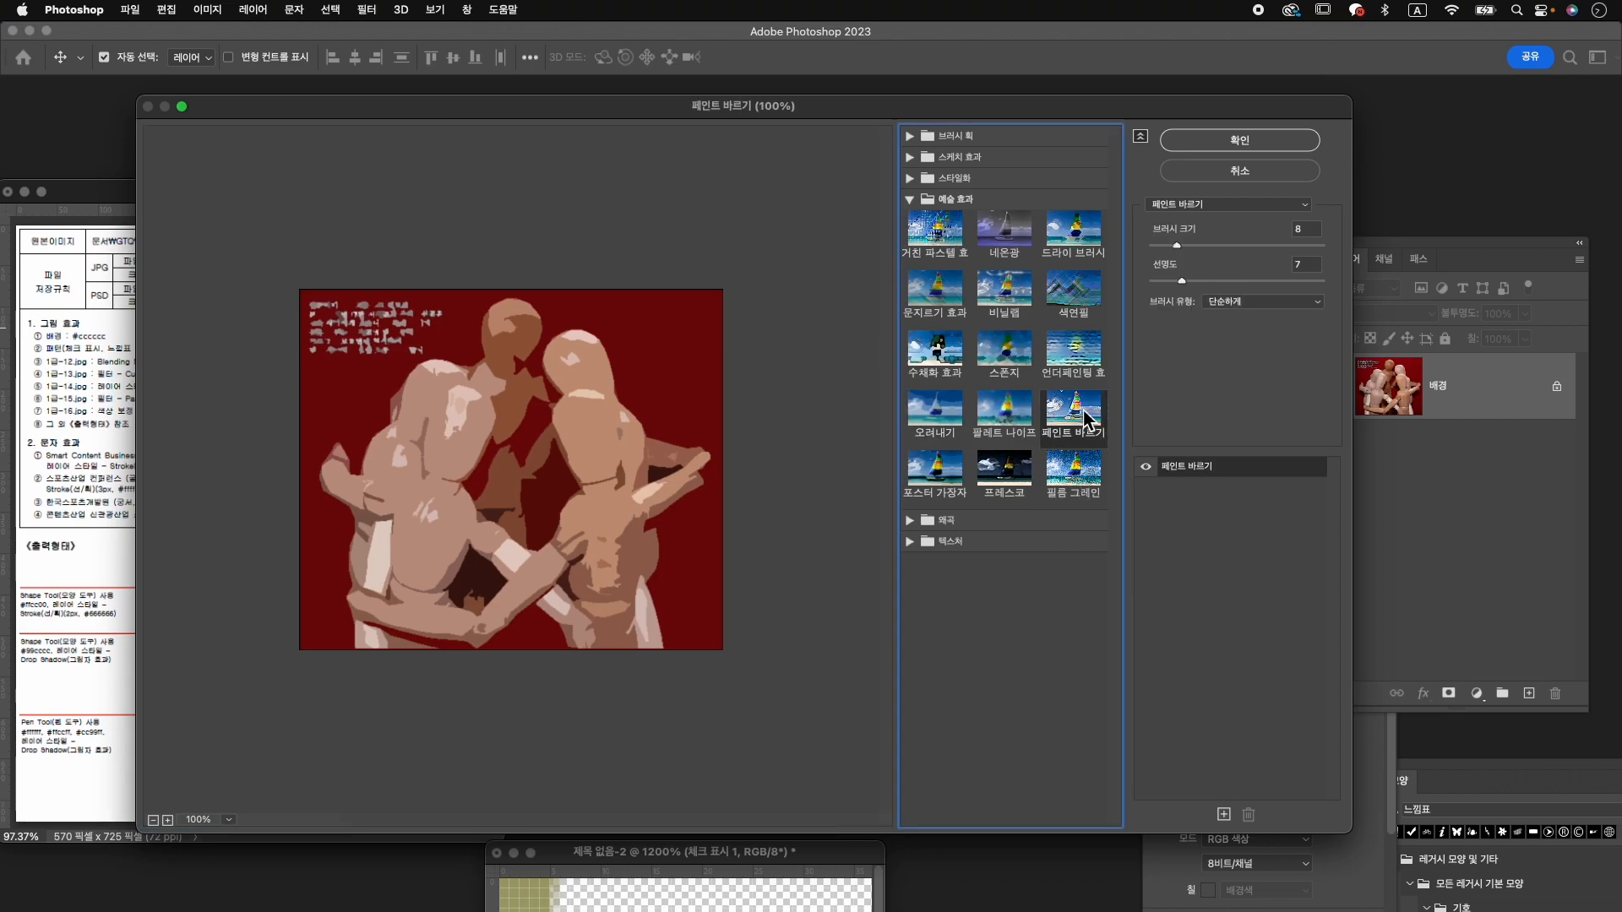
left_click(1242, 139)
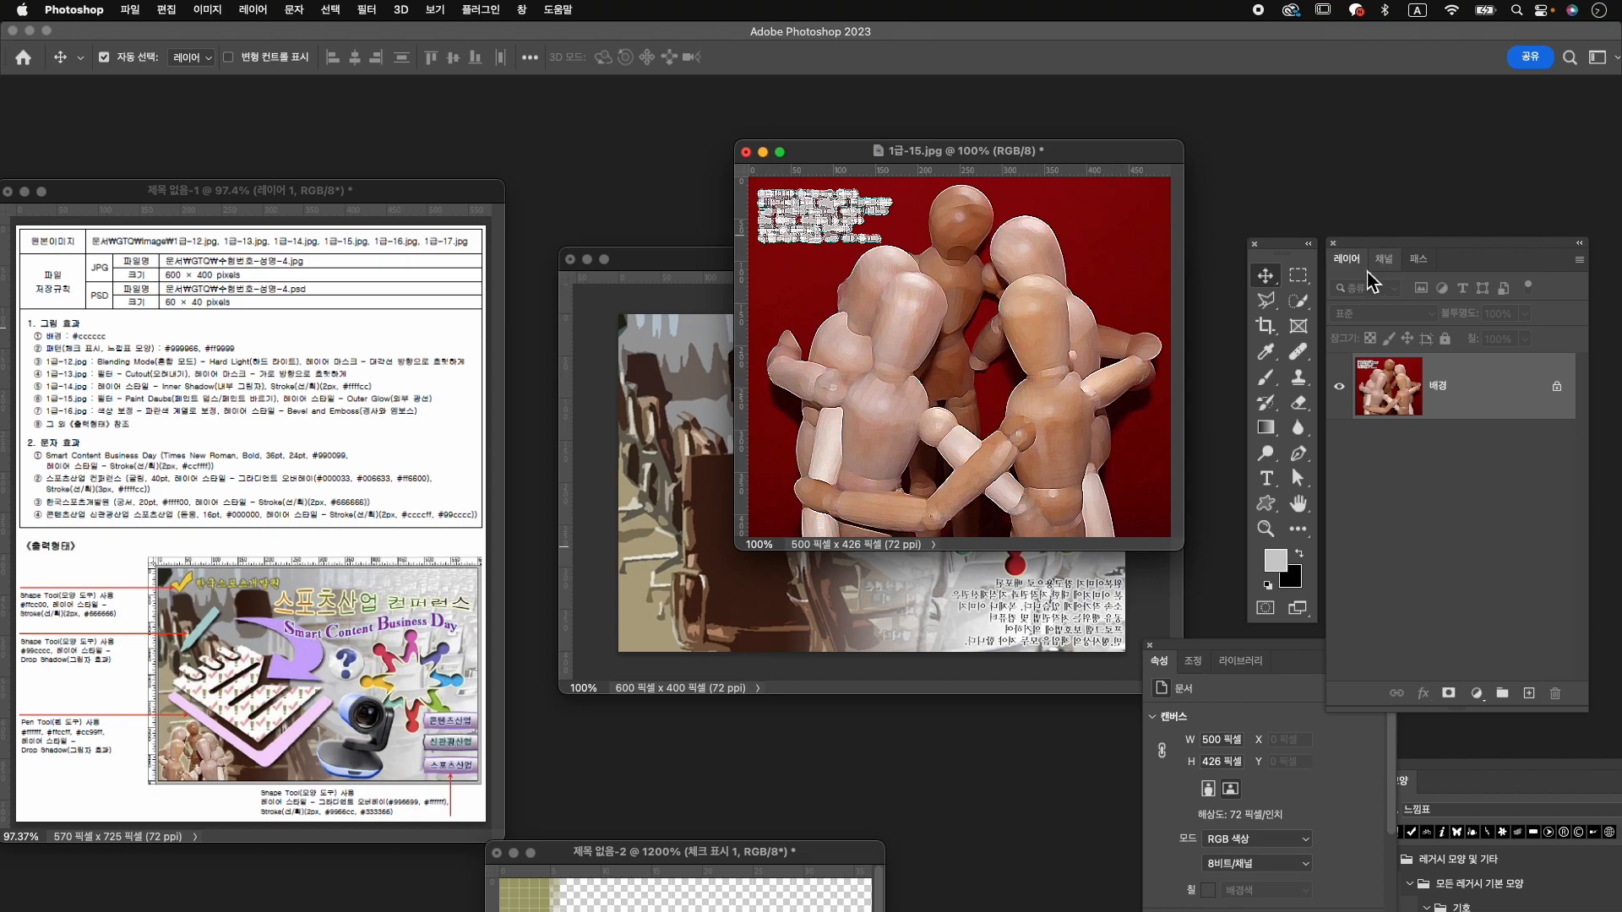
Select the group of wooden mannequins with Object Selection and mask out the red background.
right_click(1292, 302)
left_click(1364, 298)
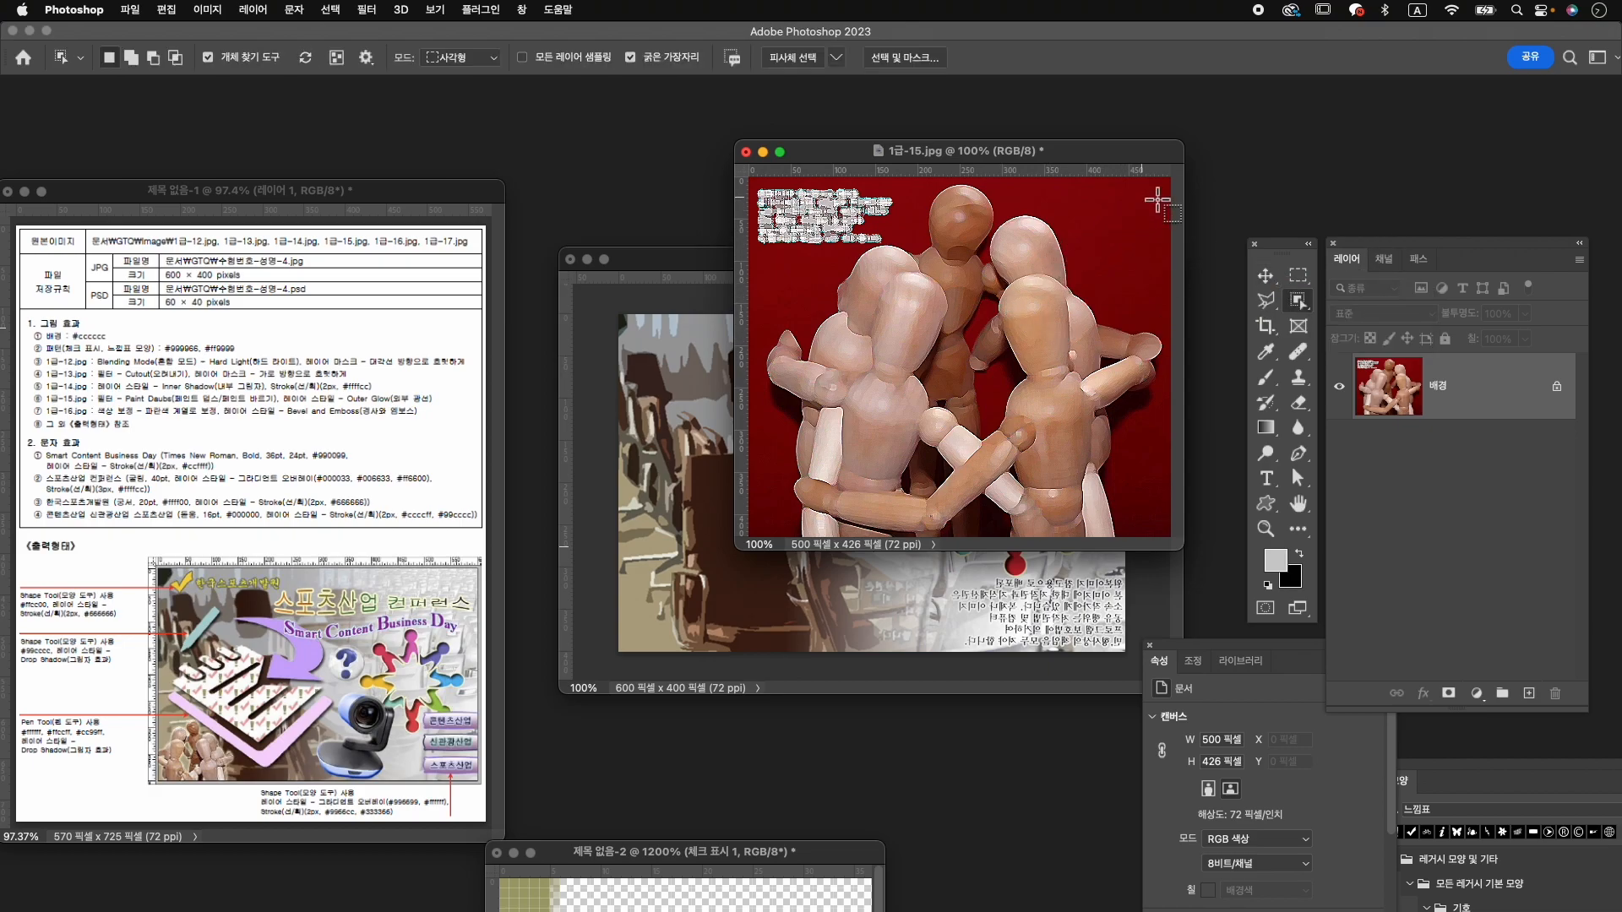
left_click_drag(1163, 189, 727, 561)
left_click(1449, 695)
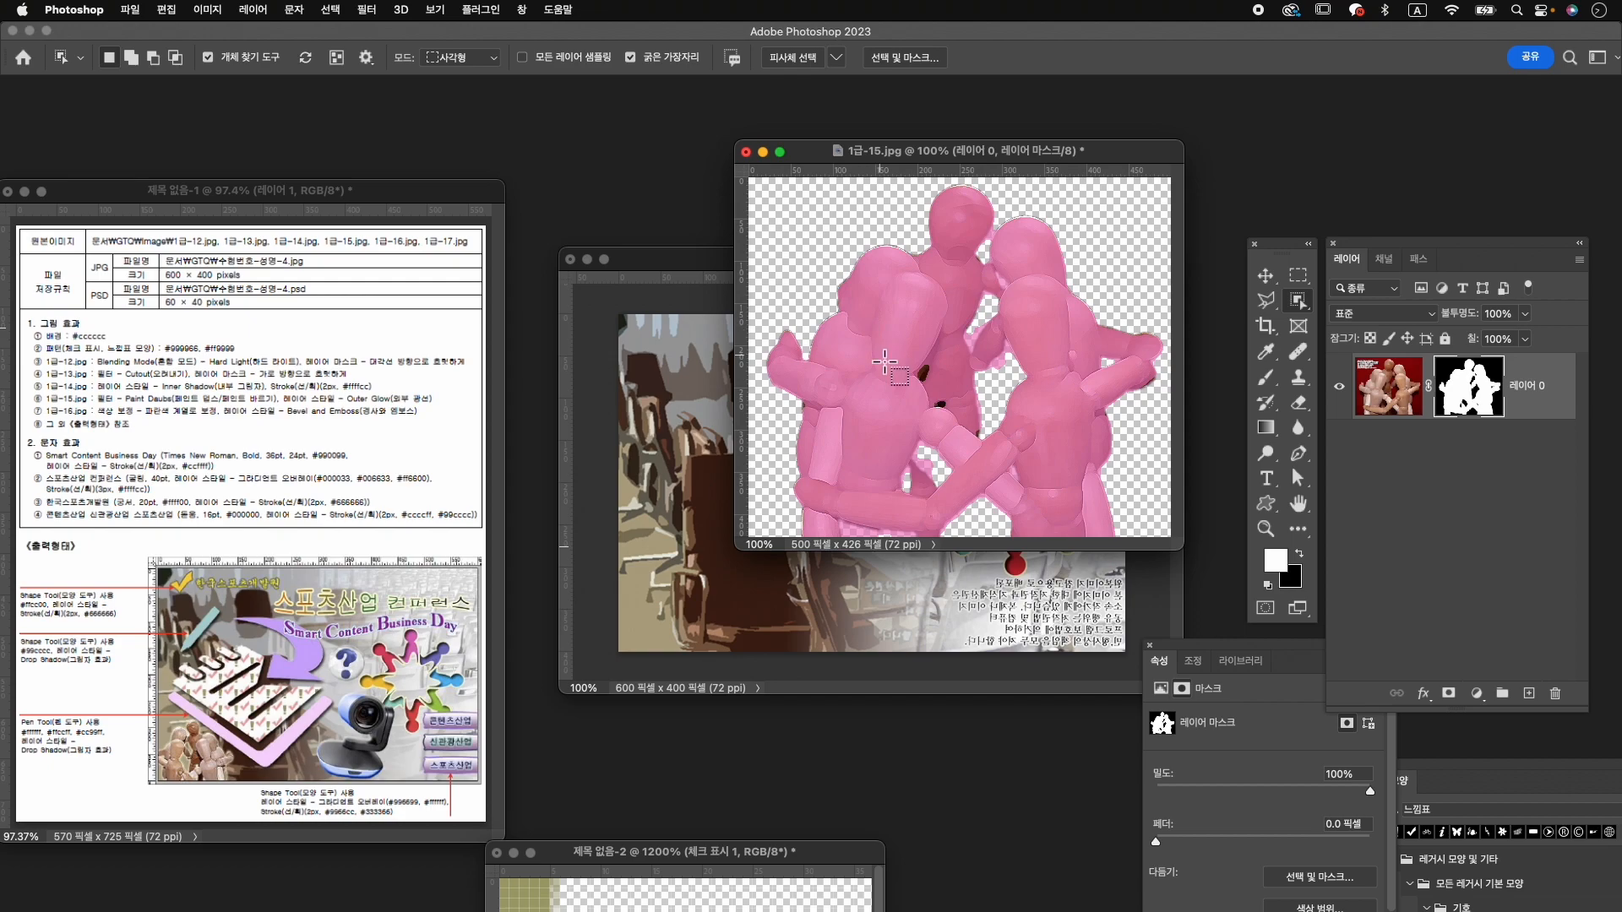
Copy the masked mannequins into the 수험번호-성명-4 document and scale them to about 160 × 135 px in the canvas's lower-left corner.
key("v")
left_click_drag(879, 359, 676, 520)
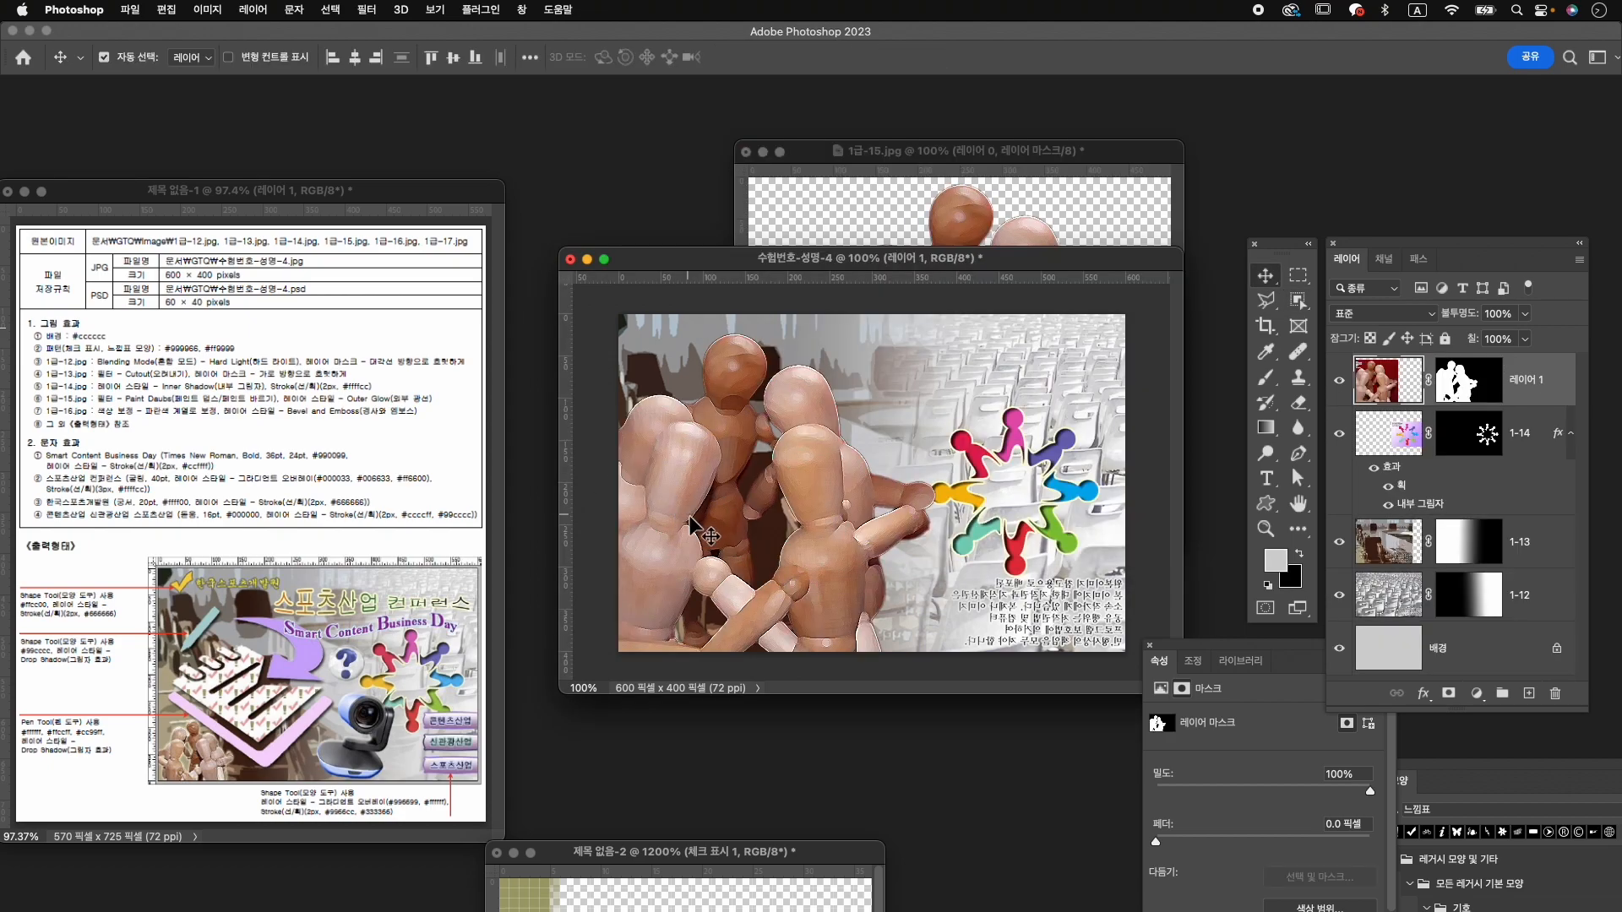
key("super+t")
left_click_drag(941, 326, 742, 553)
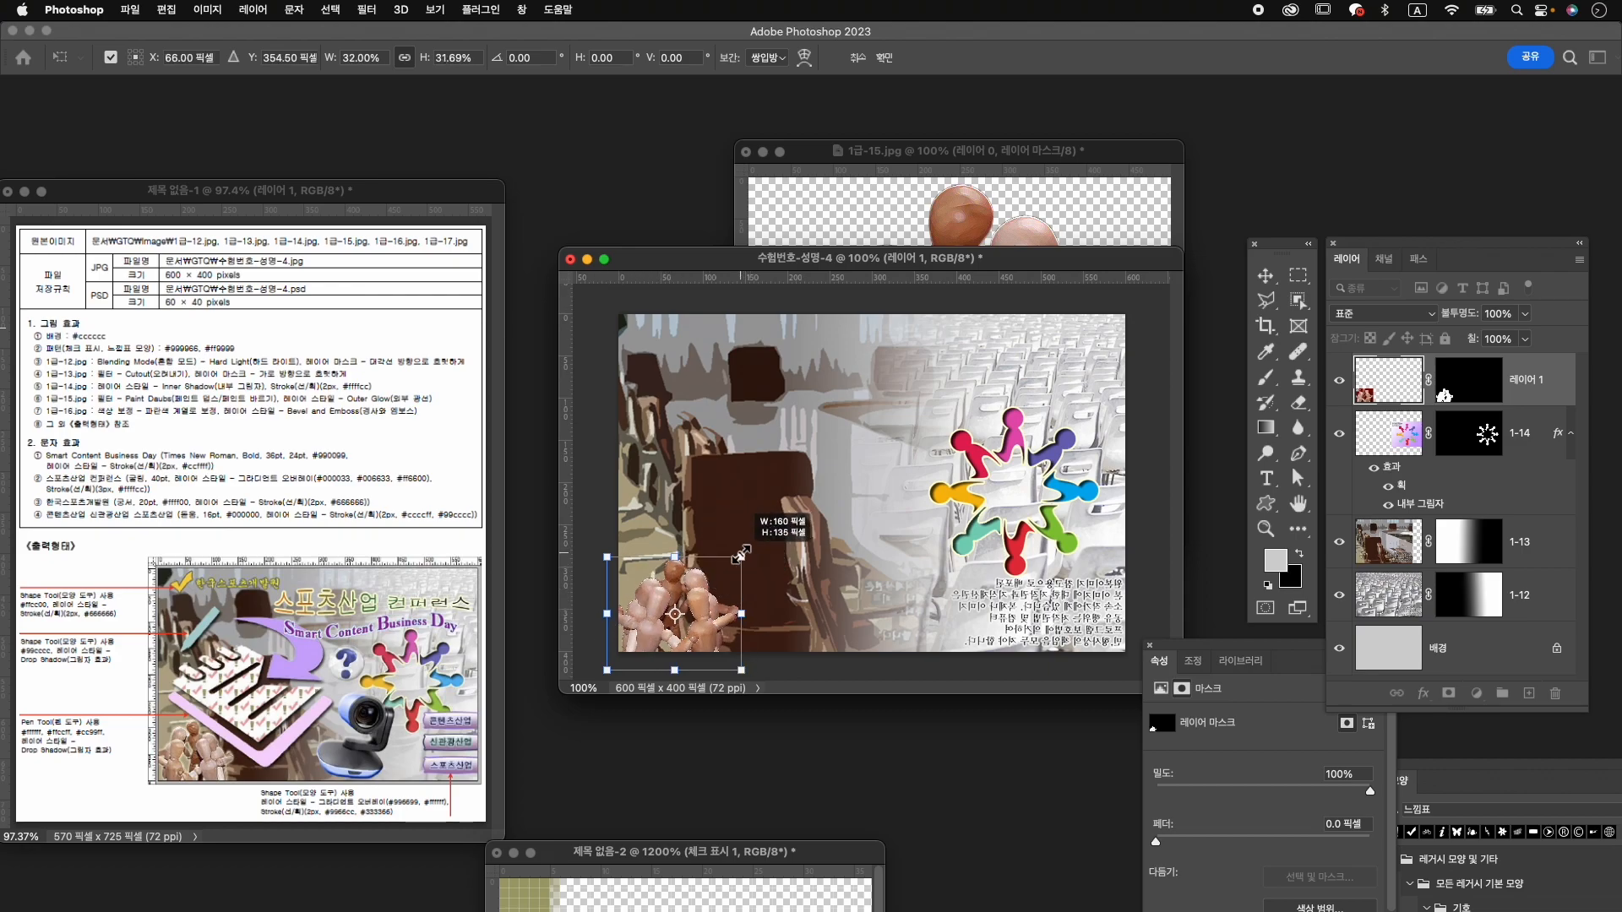
key("Return")
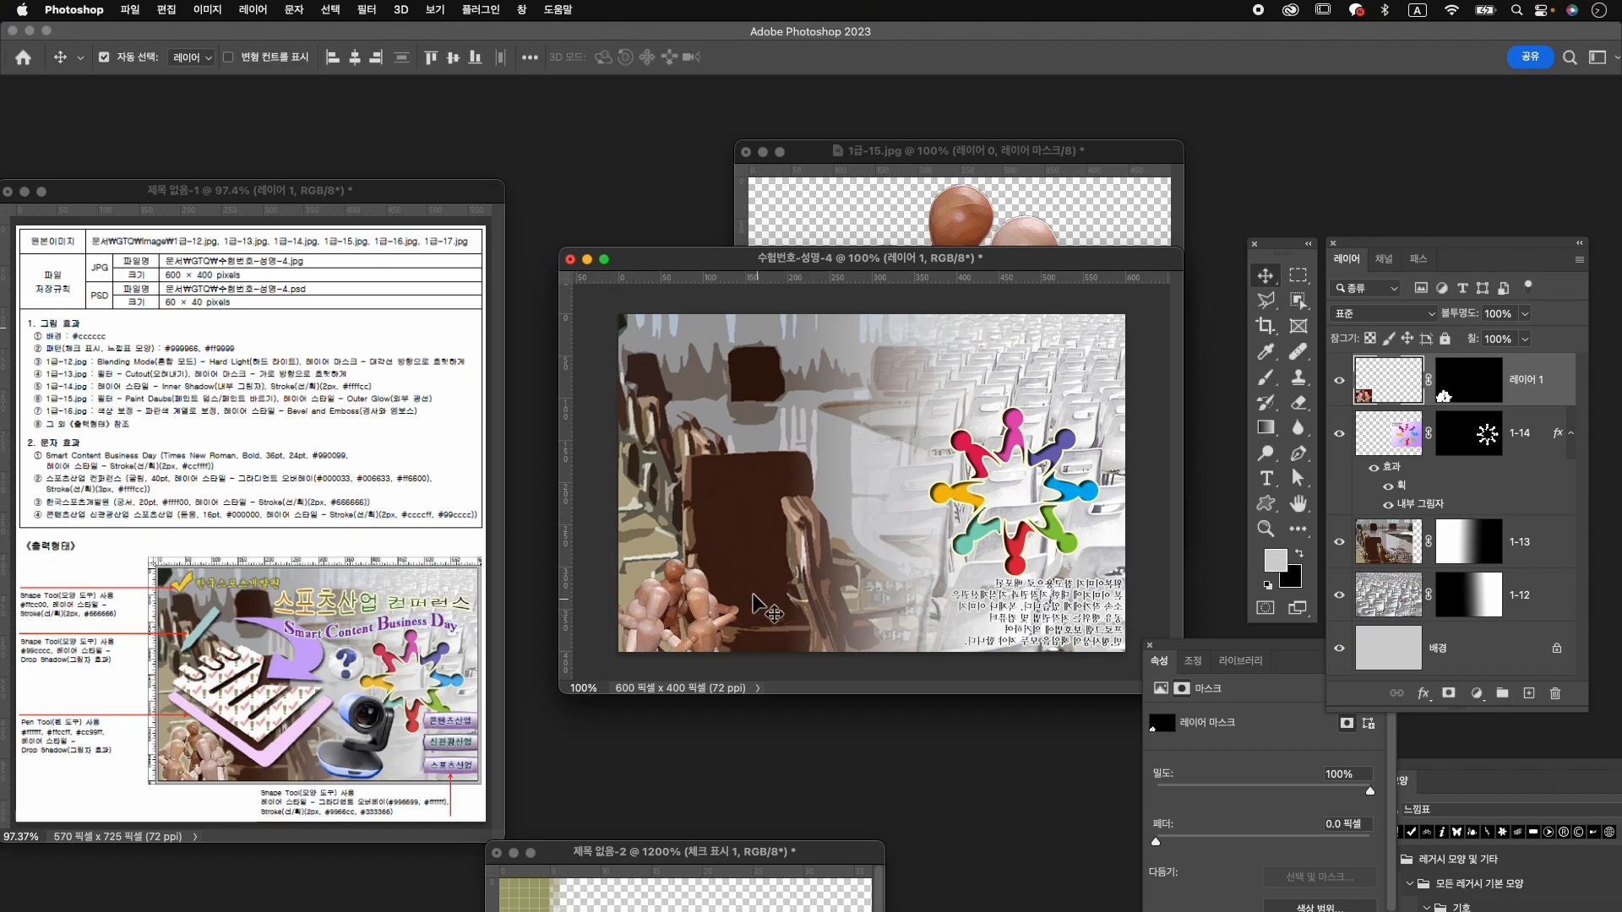
Flip the mannequins layer horizontally.
key("super")
key("super+t")
right_click(699, 593)
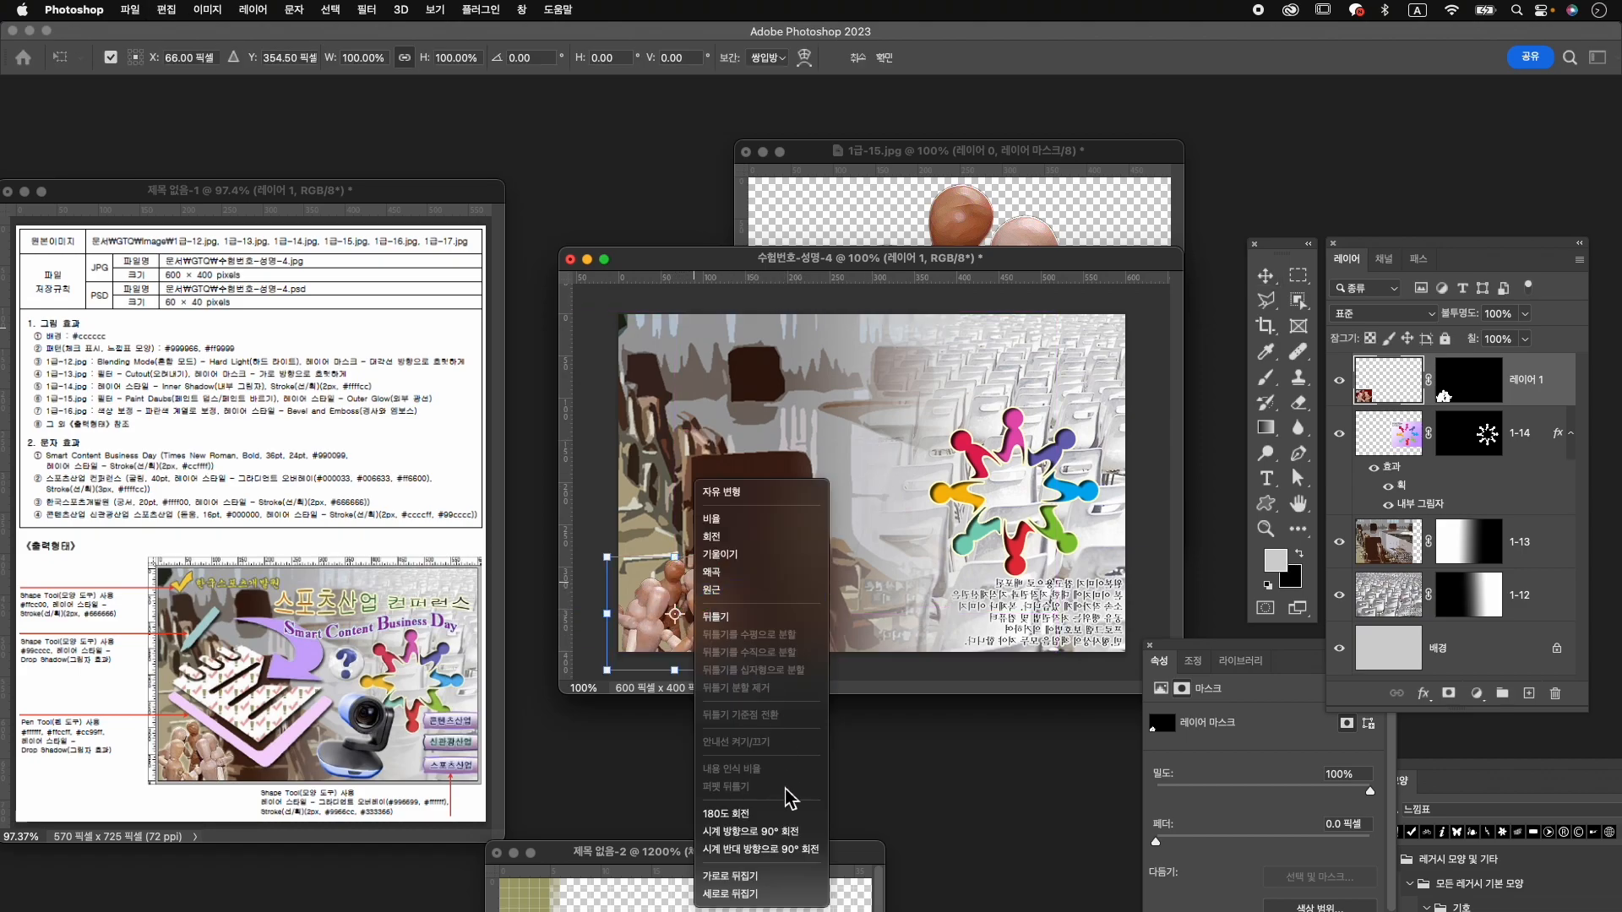
left_click(779, 877)
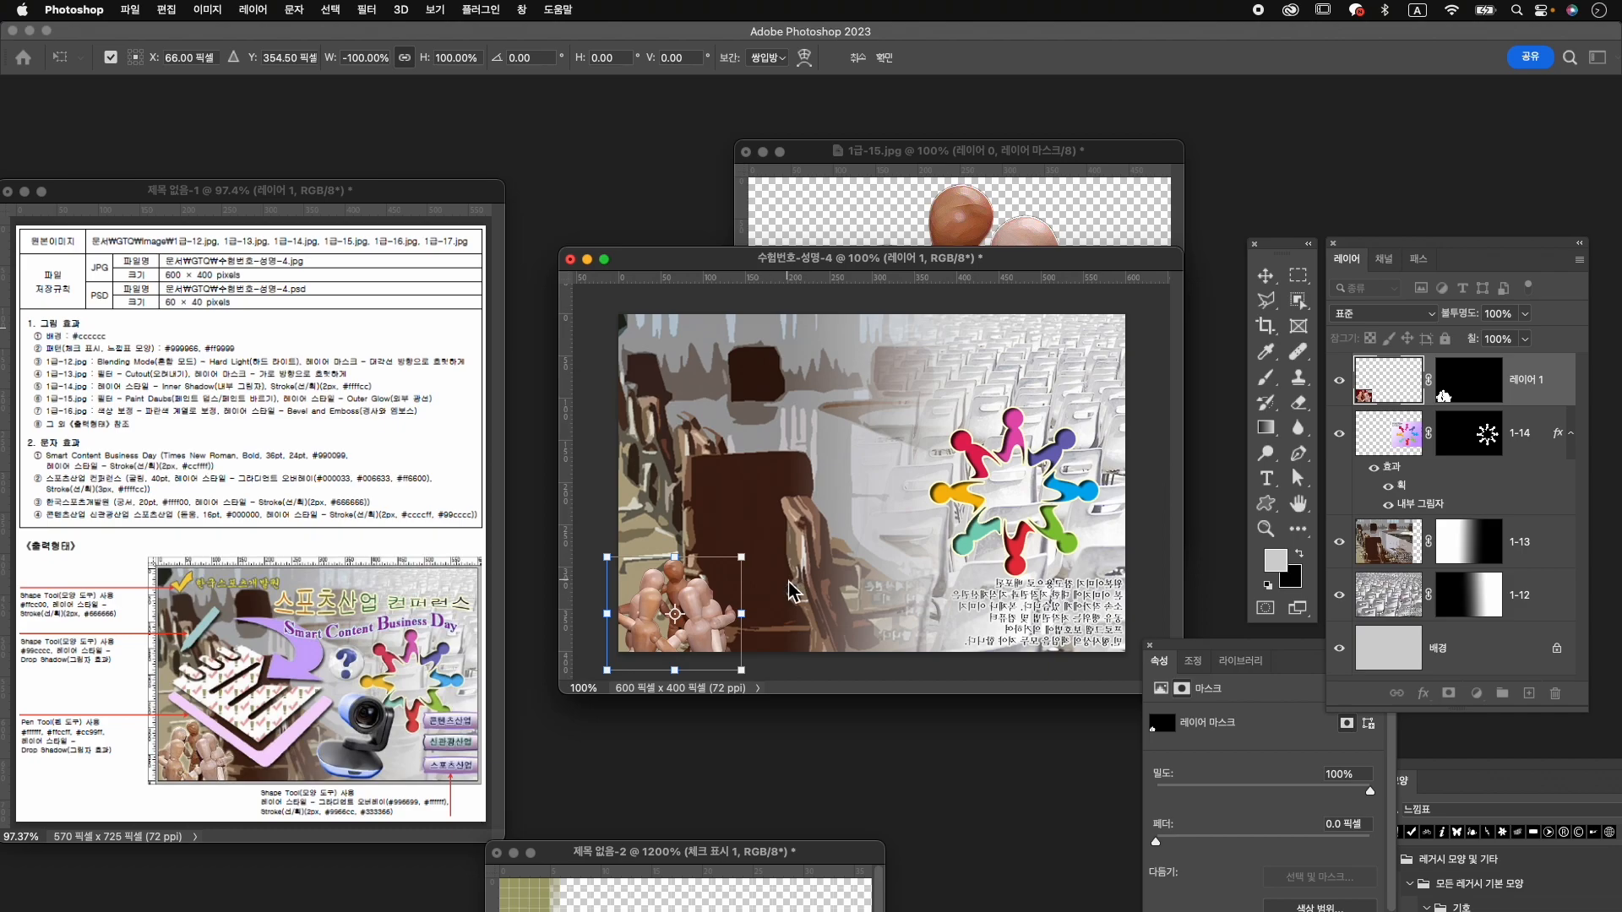
key("Return")
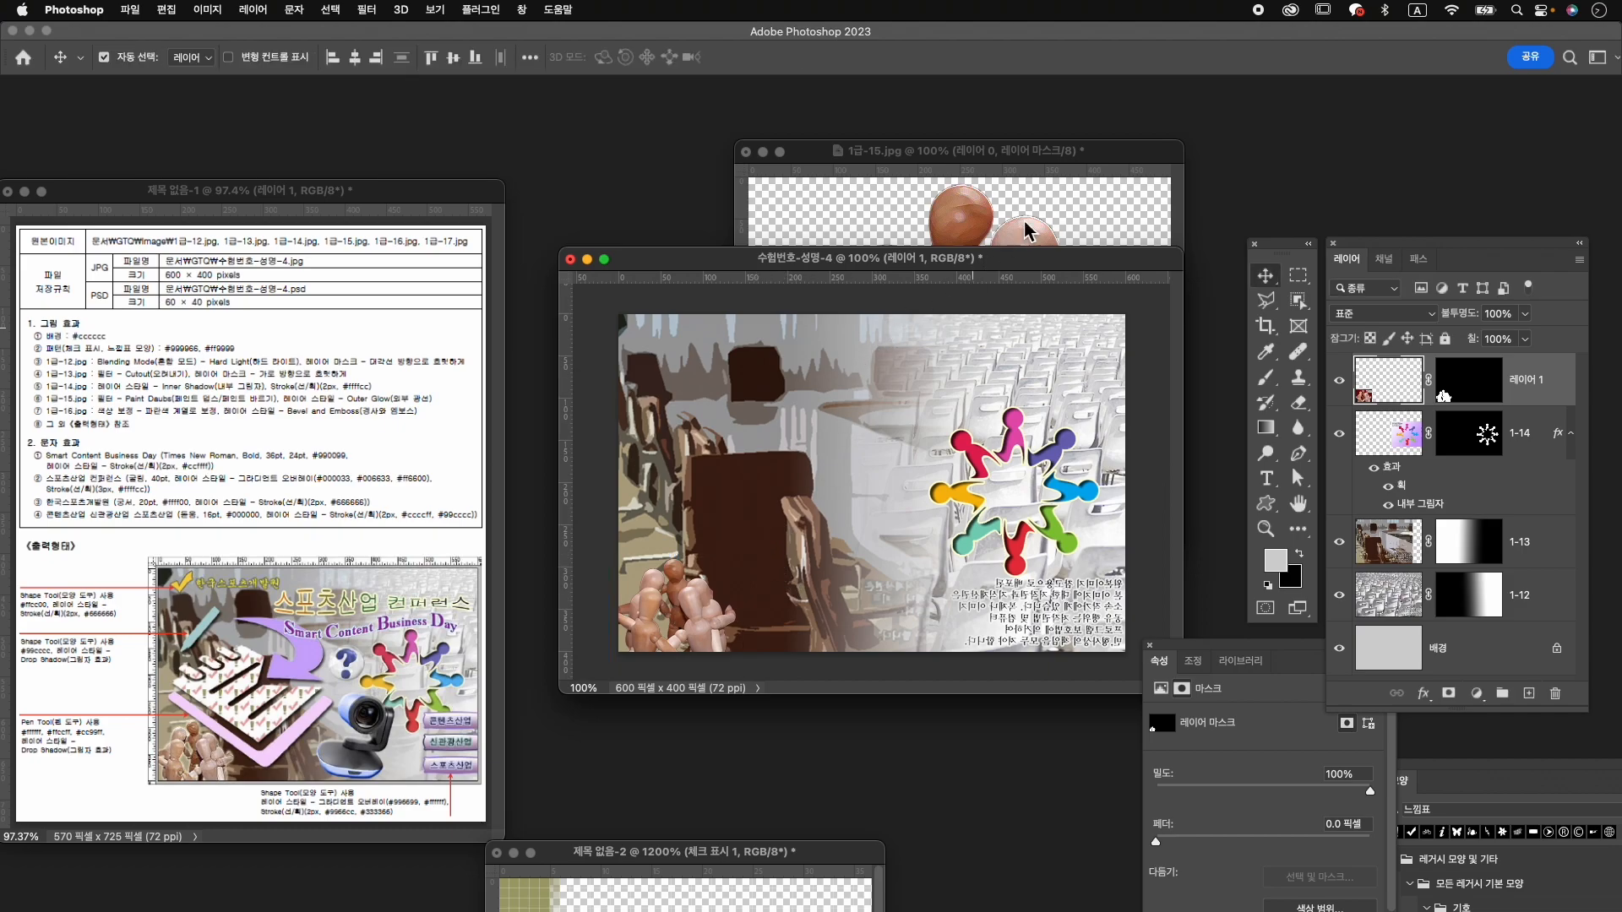
Close 1급-15.jpg without saving and rename the mannequins layer as 1-15.
left_click(746, 152)
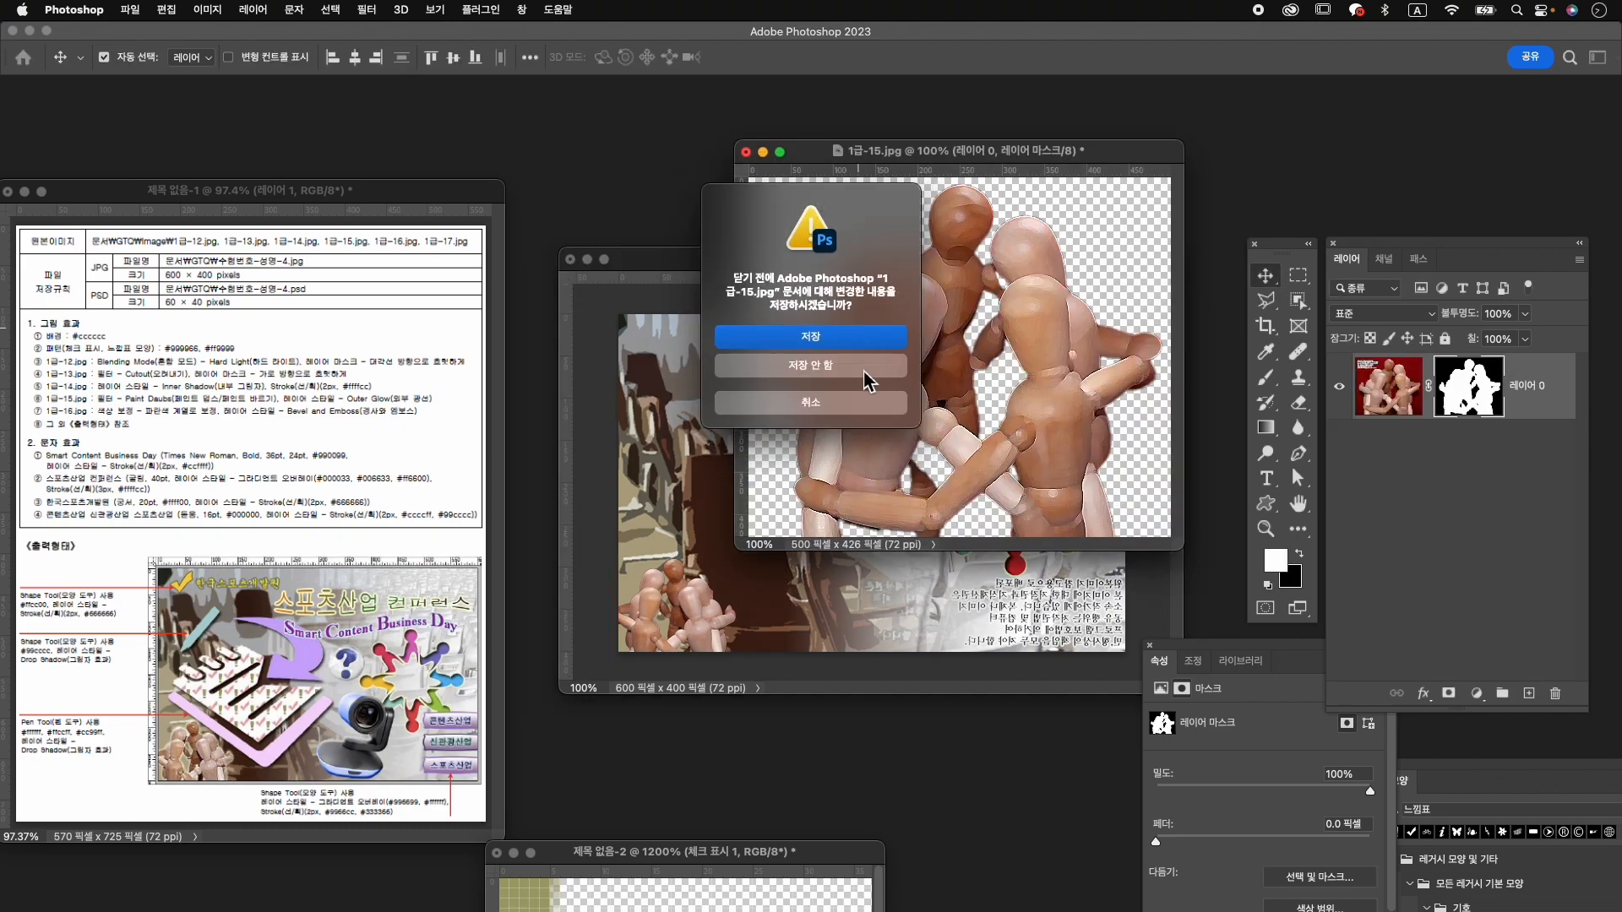
left_click(811, 385)
double_click(1530, 380)
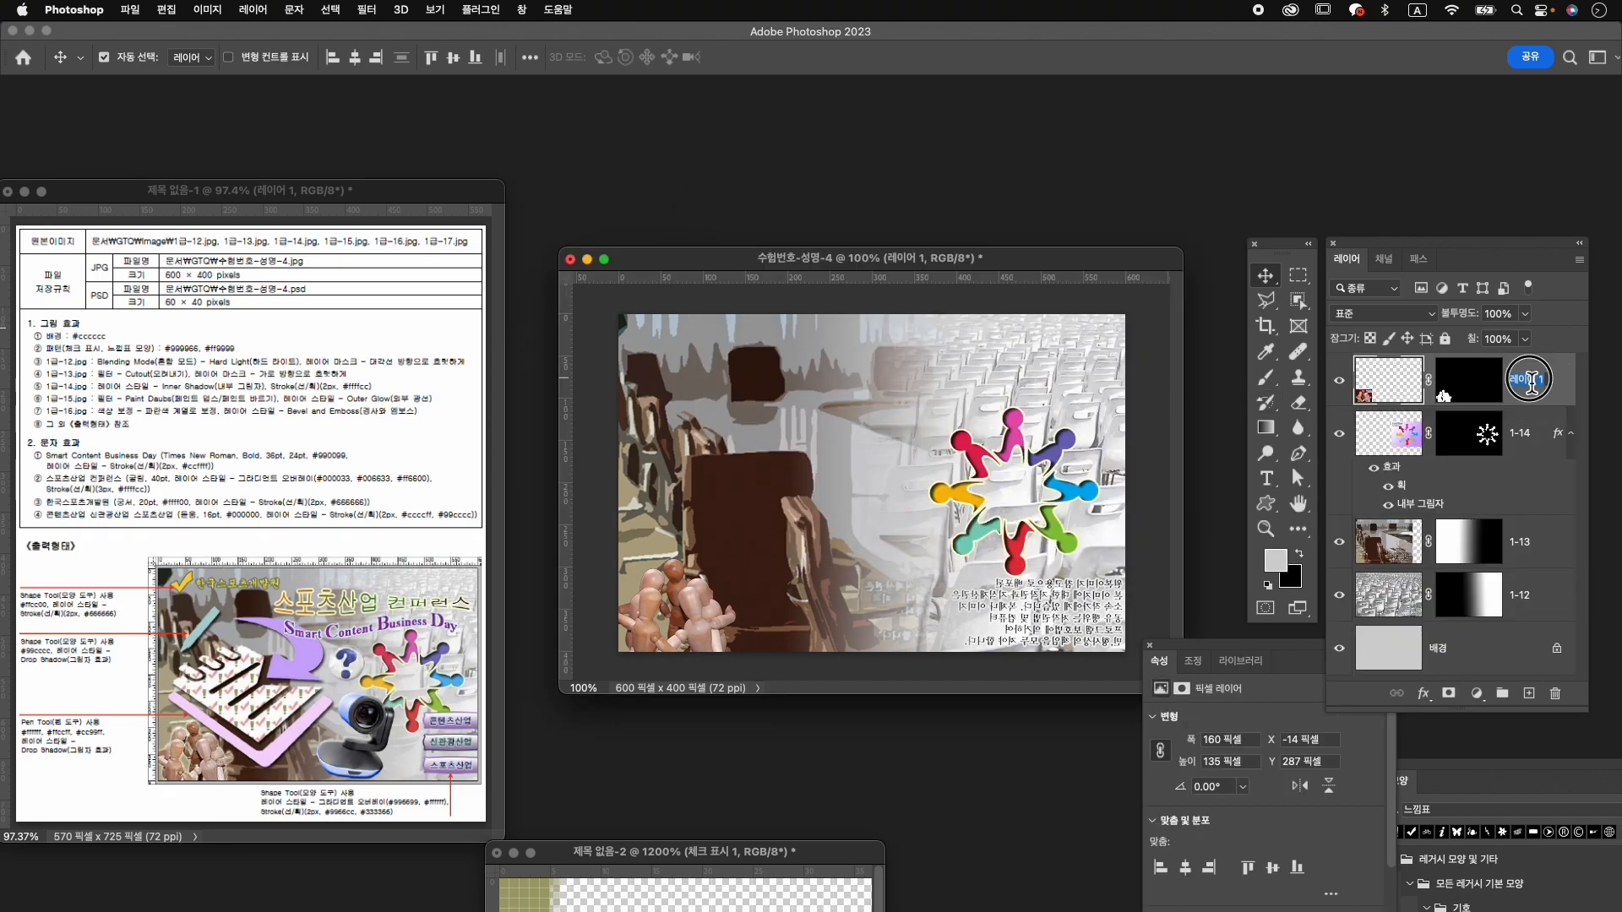
key("Return")
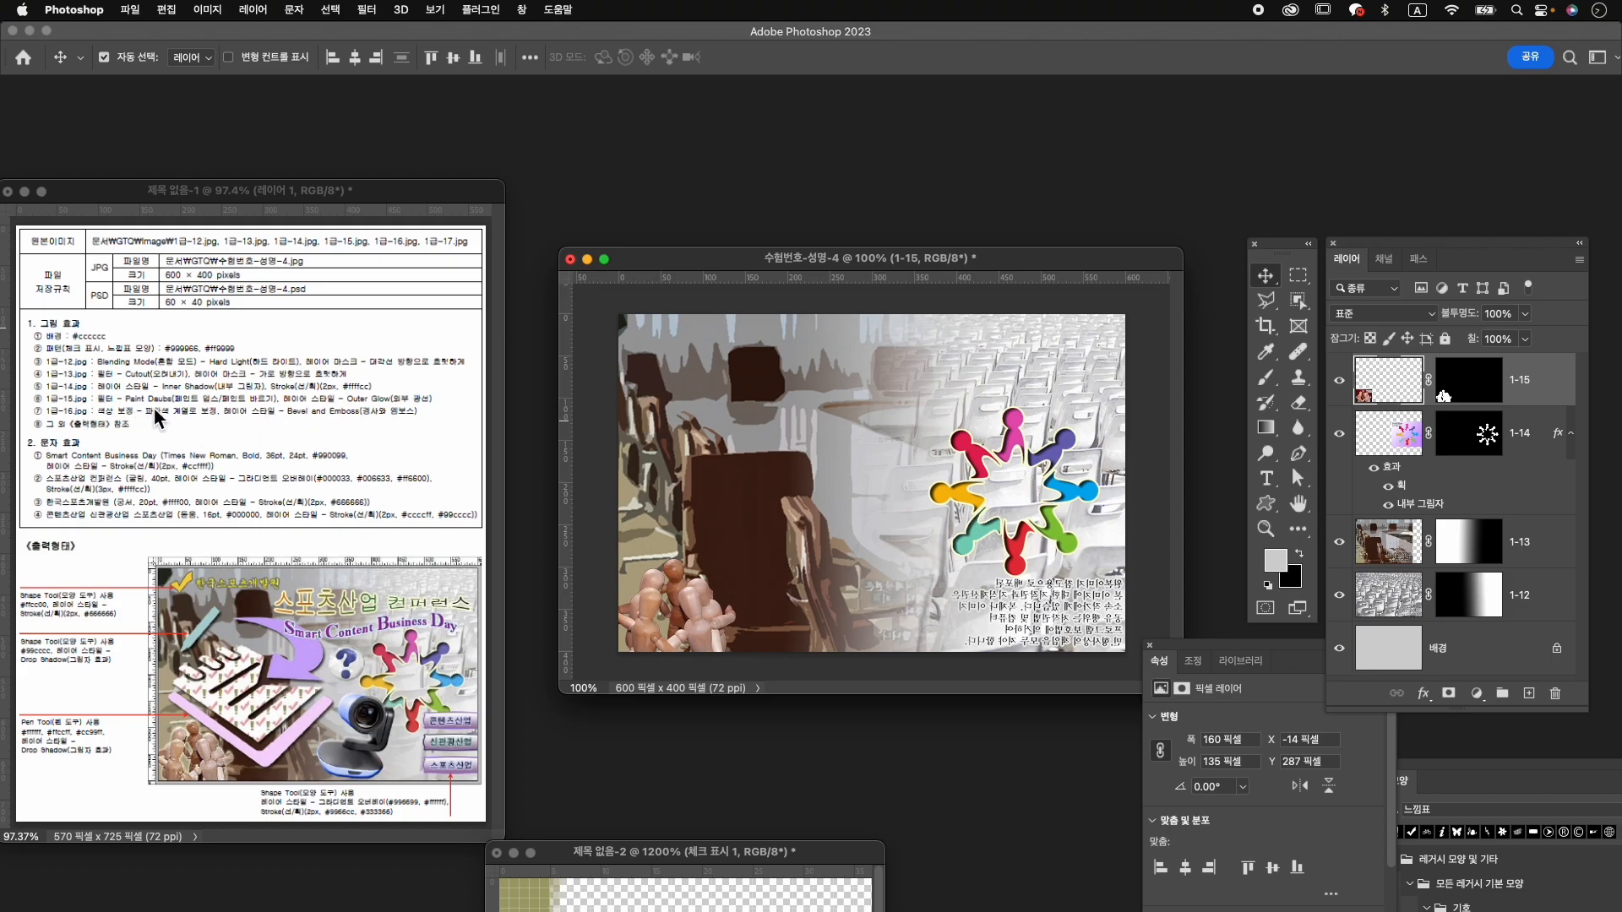
Add an Outer Glow layer style to the 1-15 layer.
left_click(1423, 693)
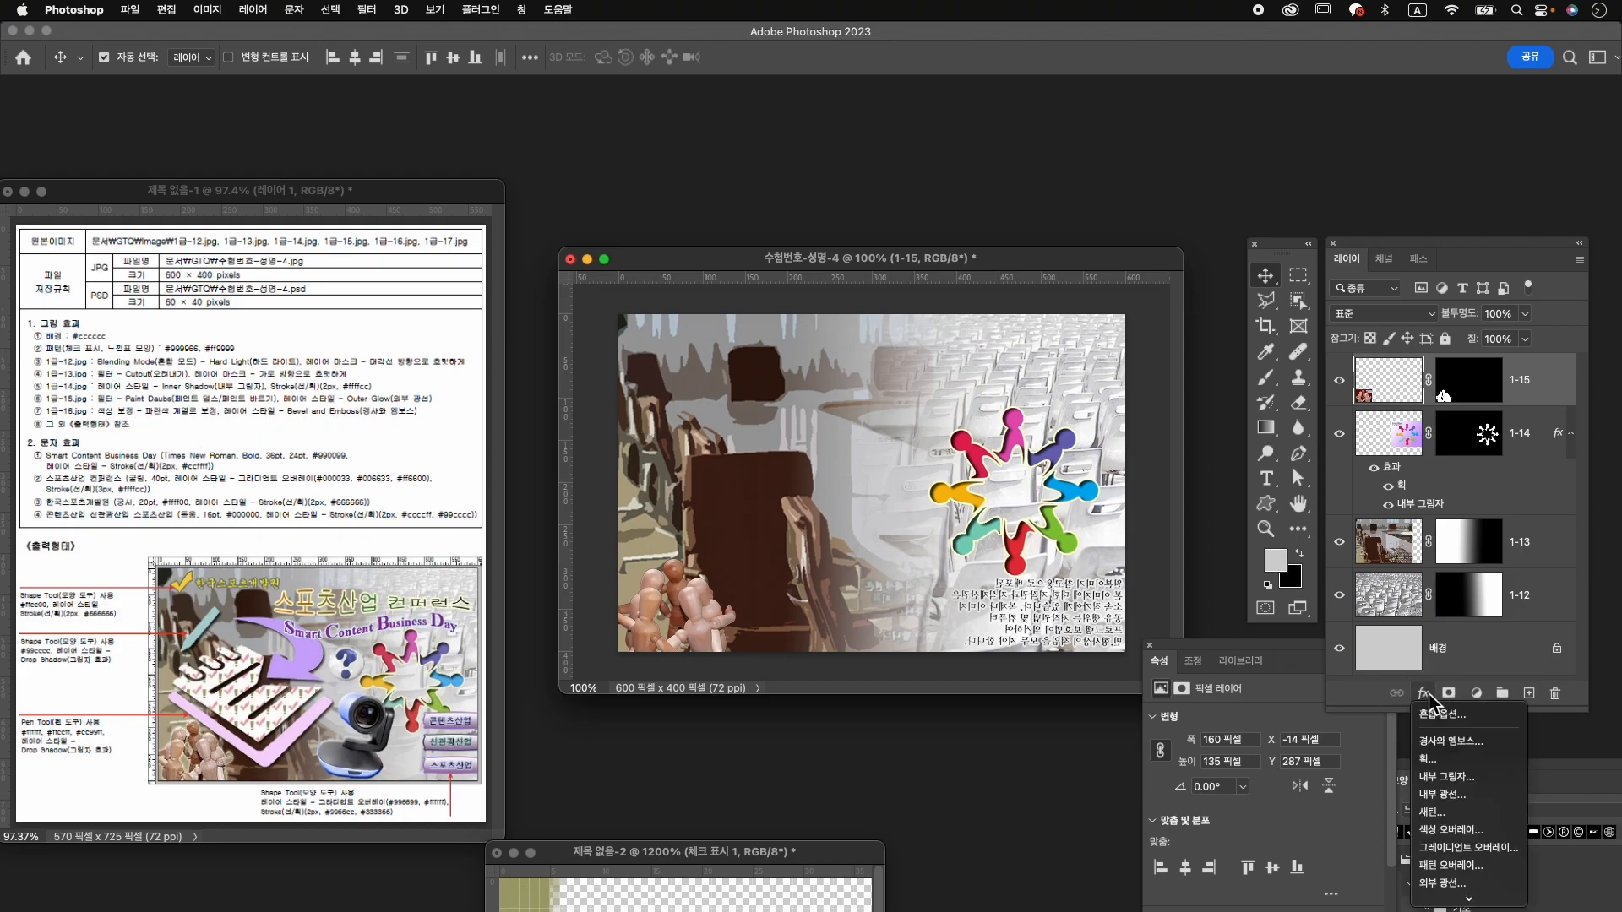
left_click(1441, 876)
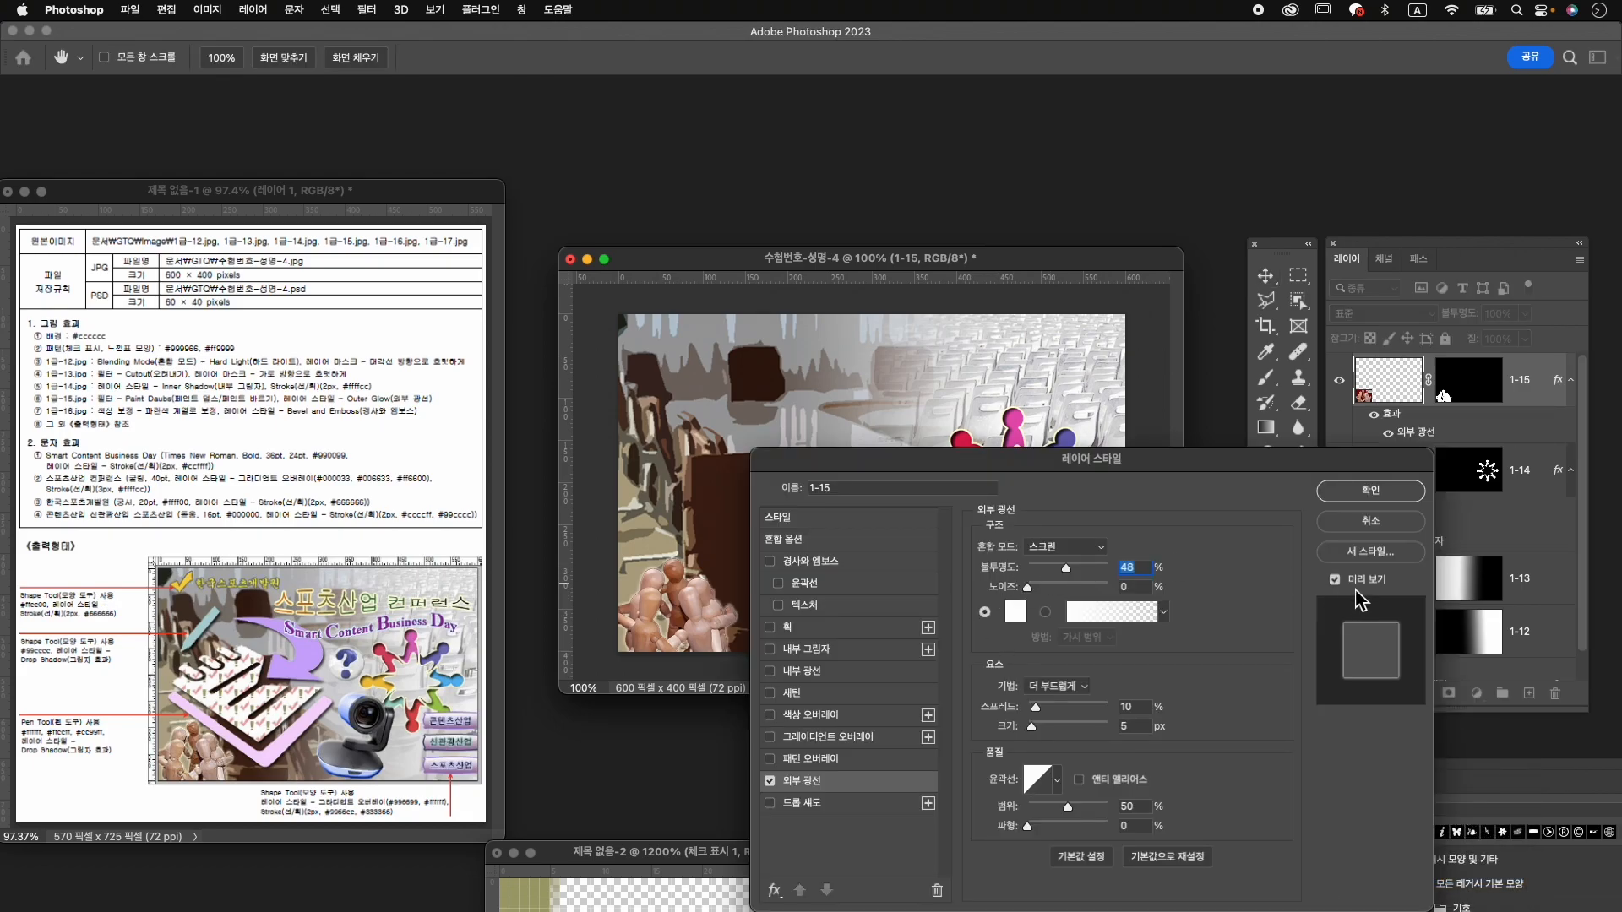
left_click(1370, 490)
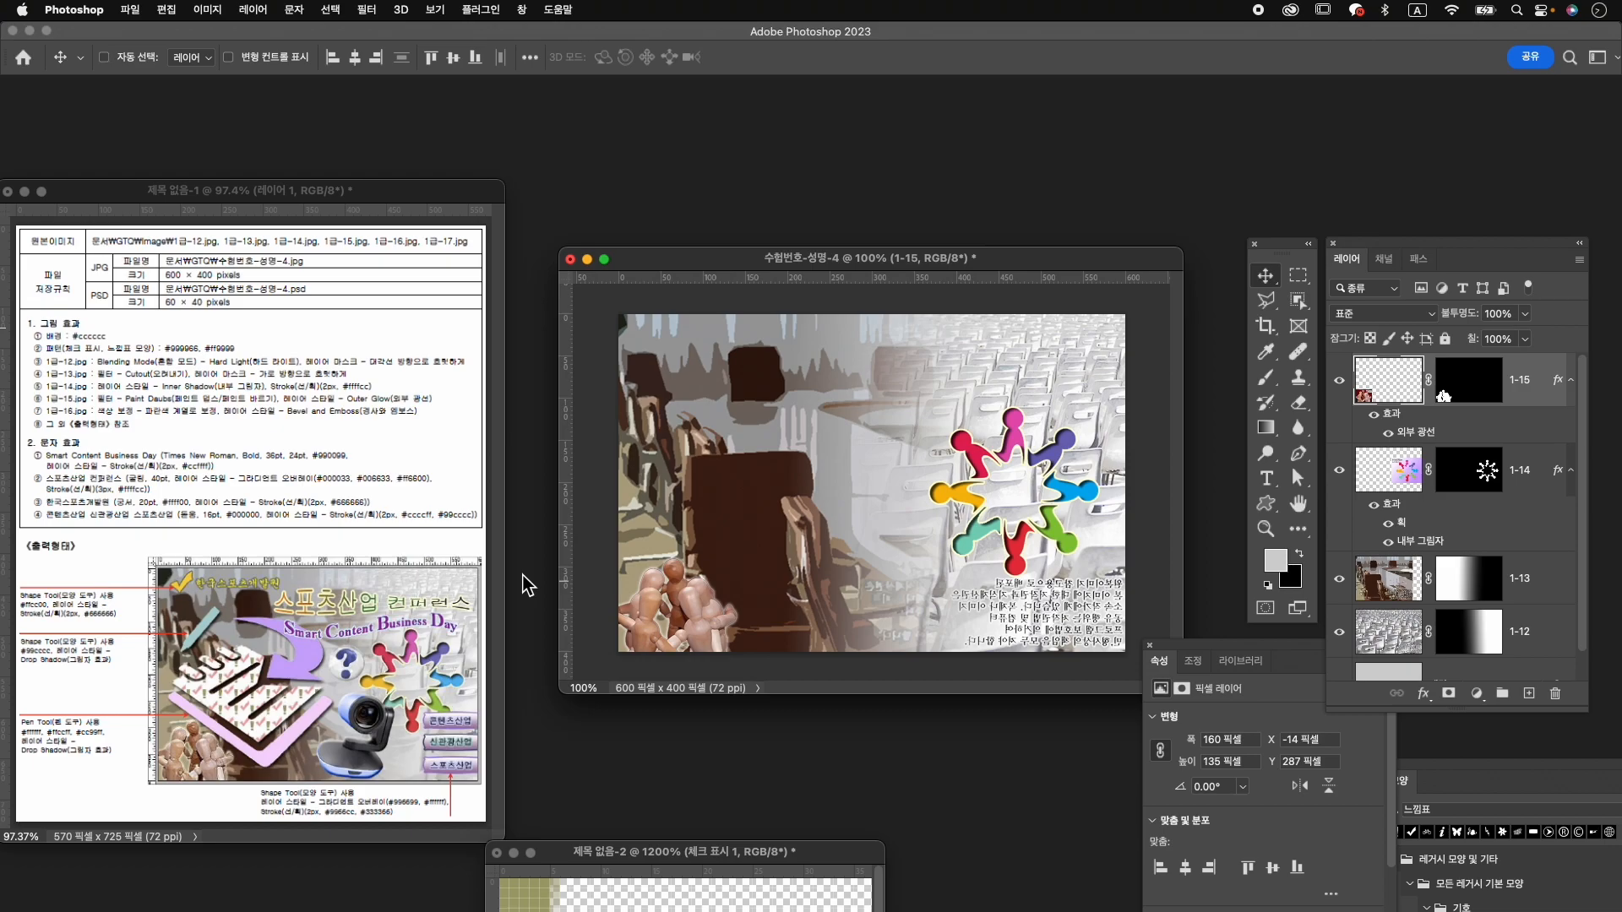
Open 1급-16.jpg from the Image folder and place its window over the composition.
key("super+o")
scroll(859, 351, "down", 3)
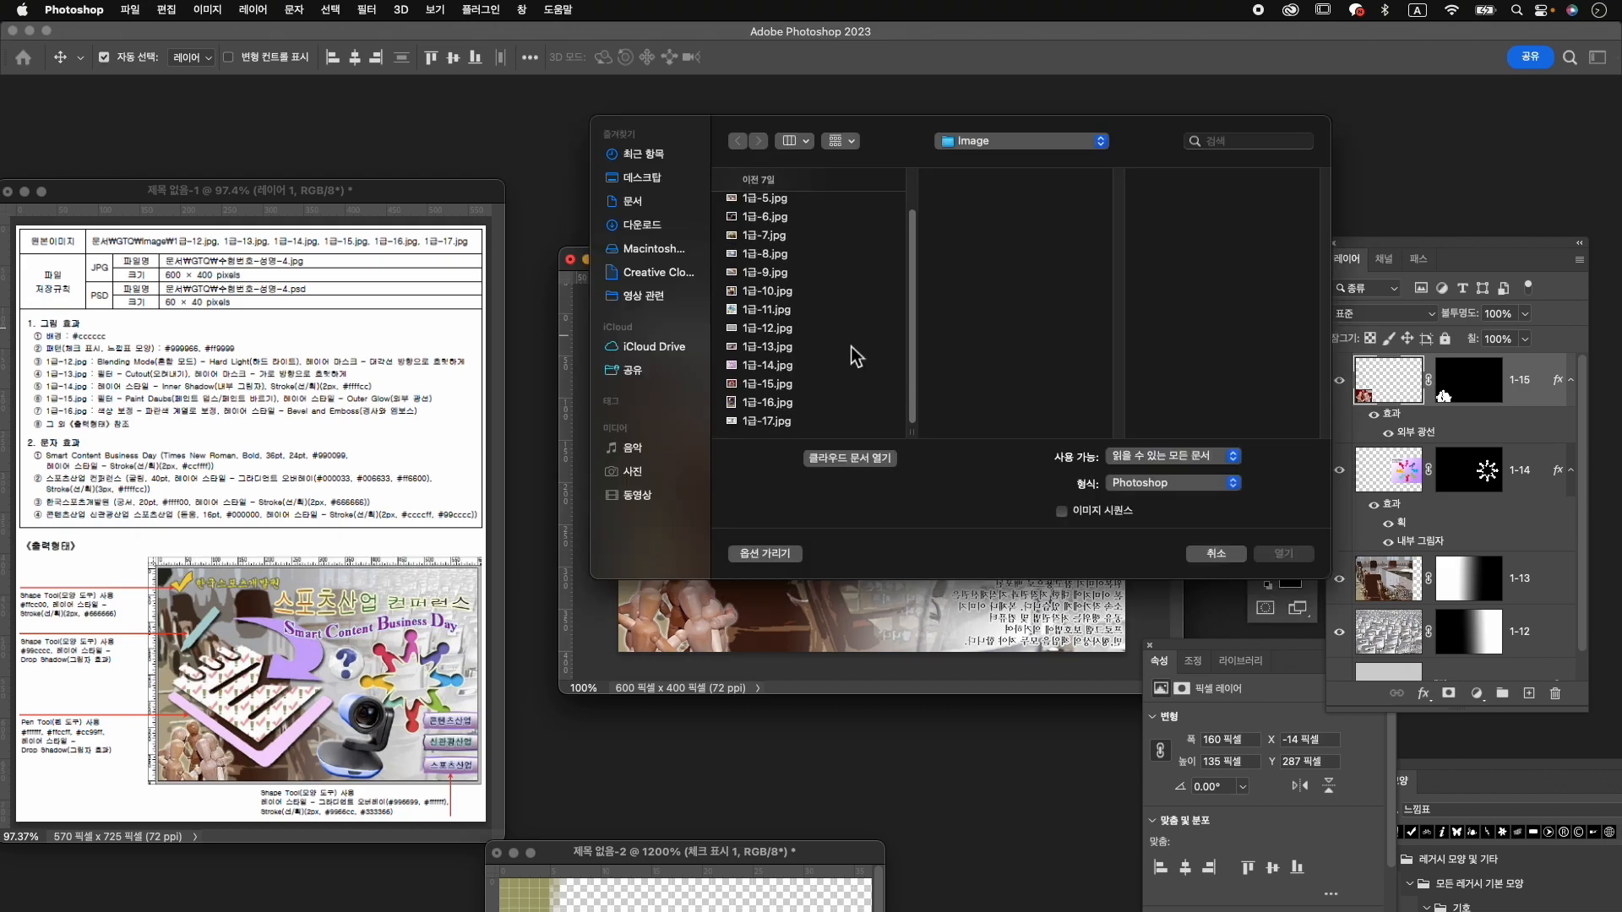
left_click(795, 407)
left_click(1283, 553)
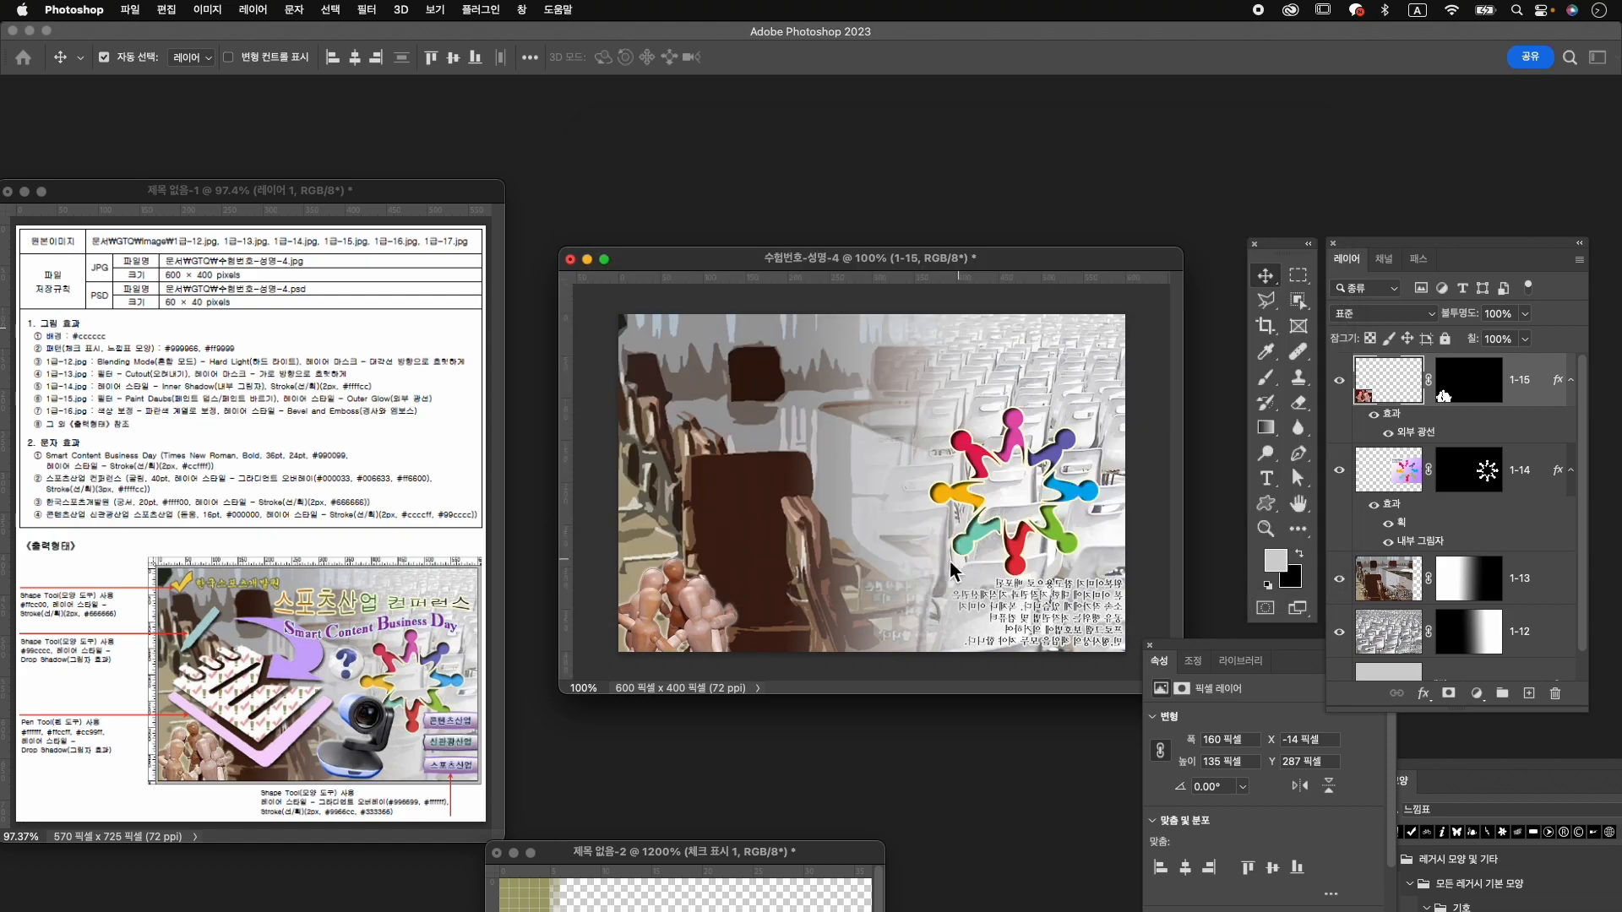
left_click_drag(237, 172, 1042, 196)
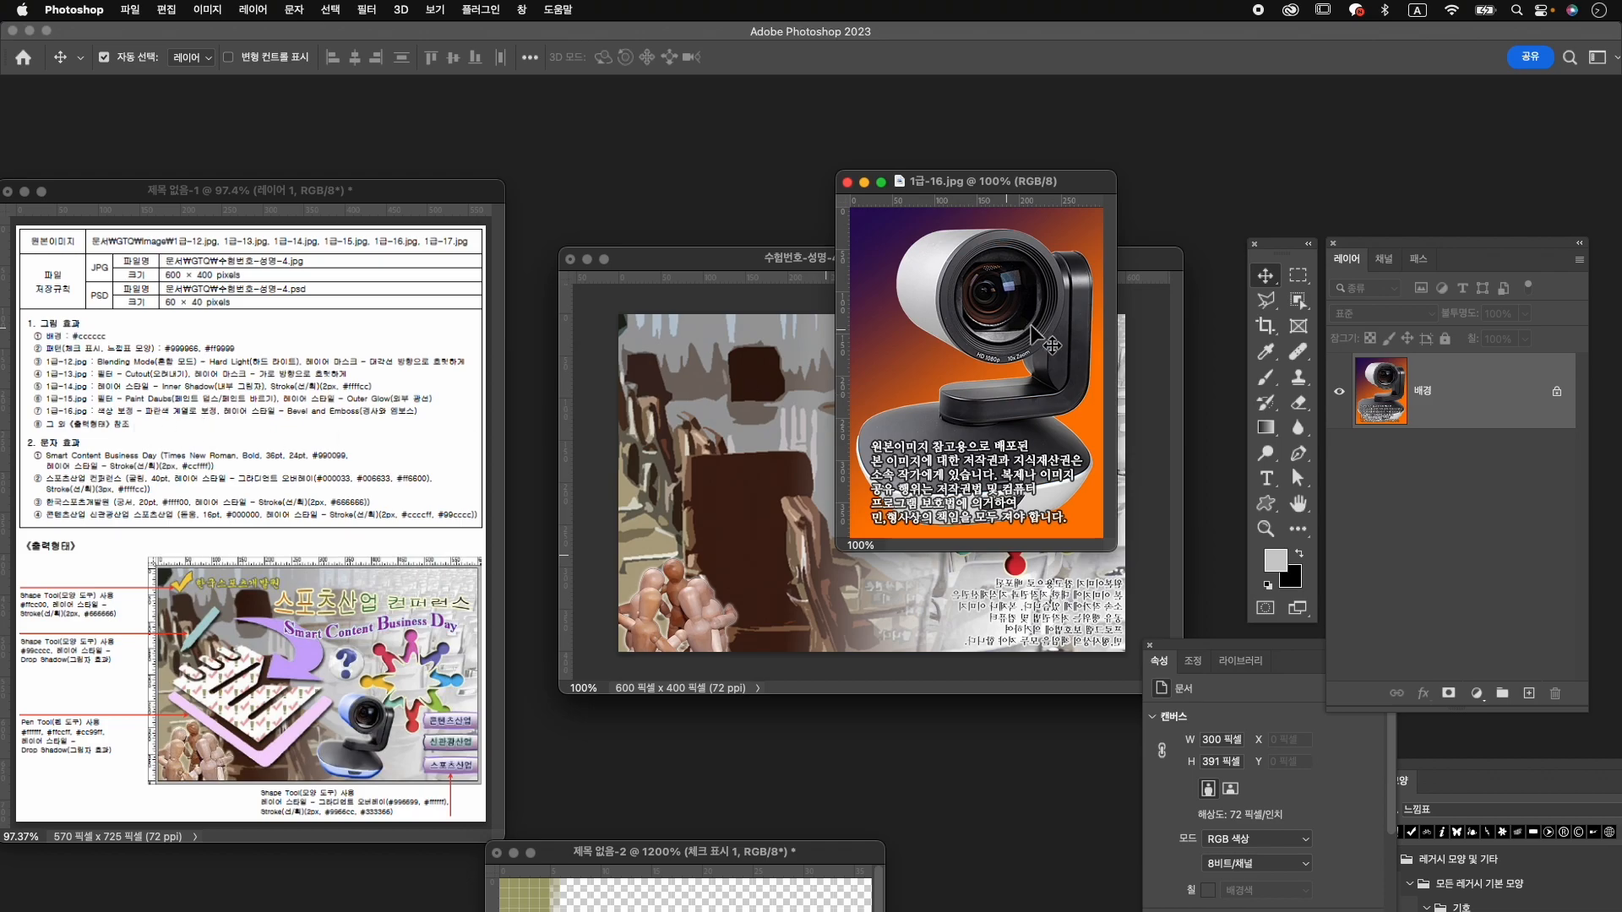
Select the camera's white barrel and its light grey base with Quick Selection in 1급-16.jpg.
right_click(1299, 300)
left_click(1343, 326)
left_click_drag(911, 288, 922, 249)
left_click(1052, 497)
left_click(945, 509)
Extend the selection with a smaller Quick Selection brush along the lower and left edges of the camera's light base.
key("z")
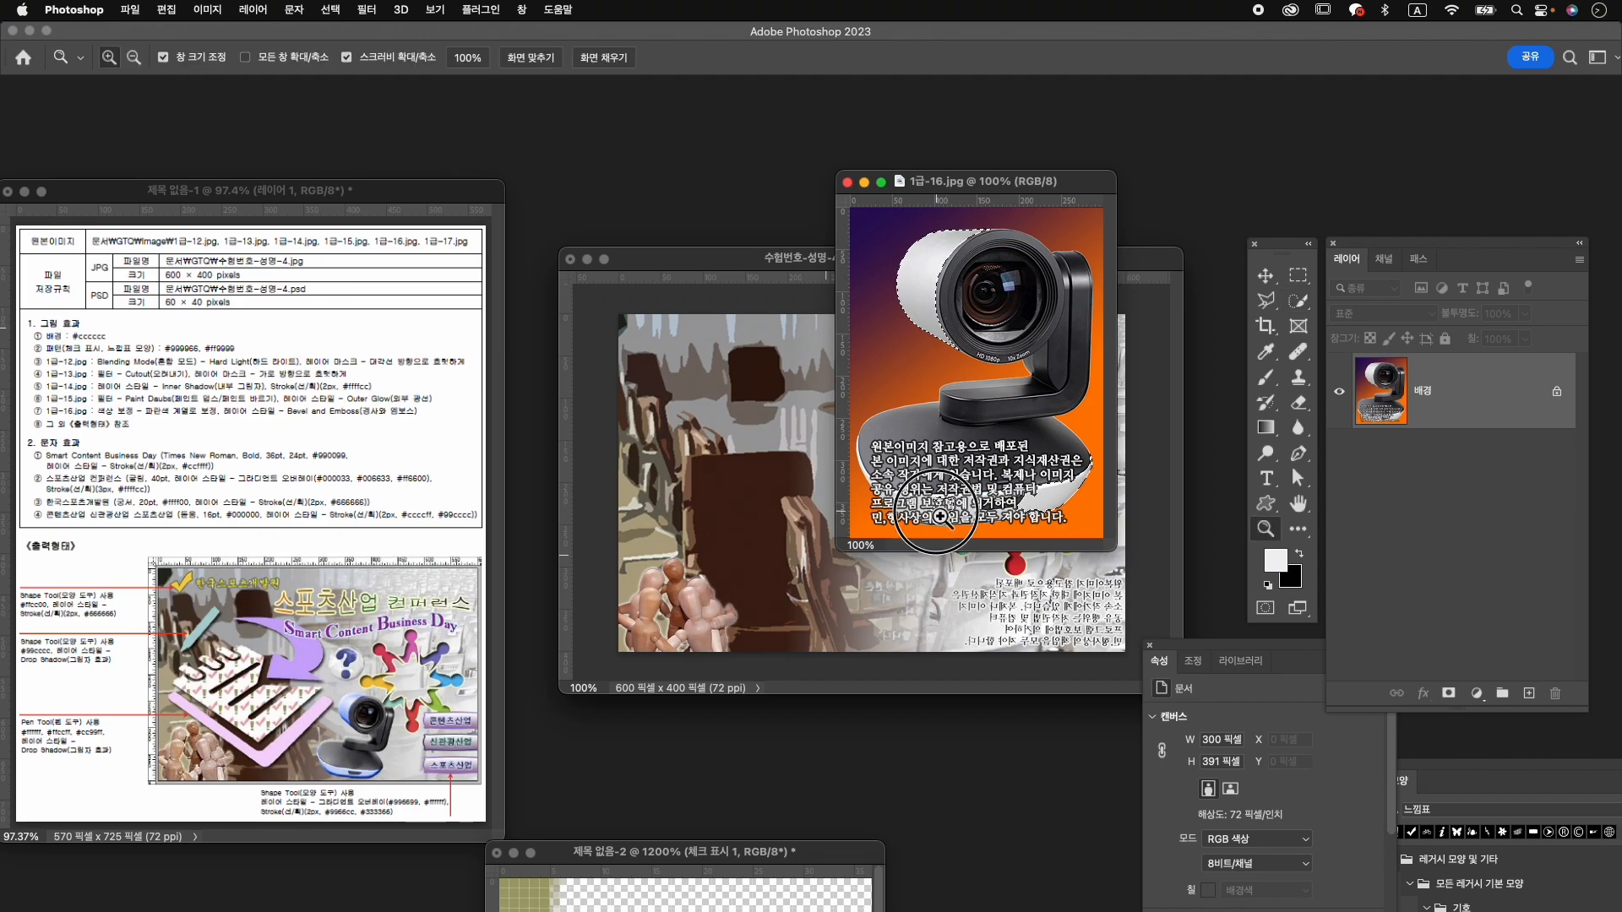
left_click(941, 517)
left_click_drag(977, 195, 673, 139)
key("w")
left_click_drag(731, 760, 662, 745)
key("bracketleft")
key("bracketleft")
key("bracketleft")
mouse_move(754, 767)
left_mouse_down()
mouse_move(916, 763)
mouse_move(812, 750)
mouse_move(862, 735)
left_mouse_up()
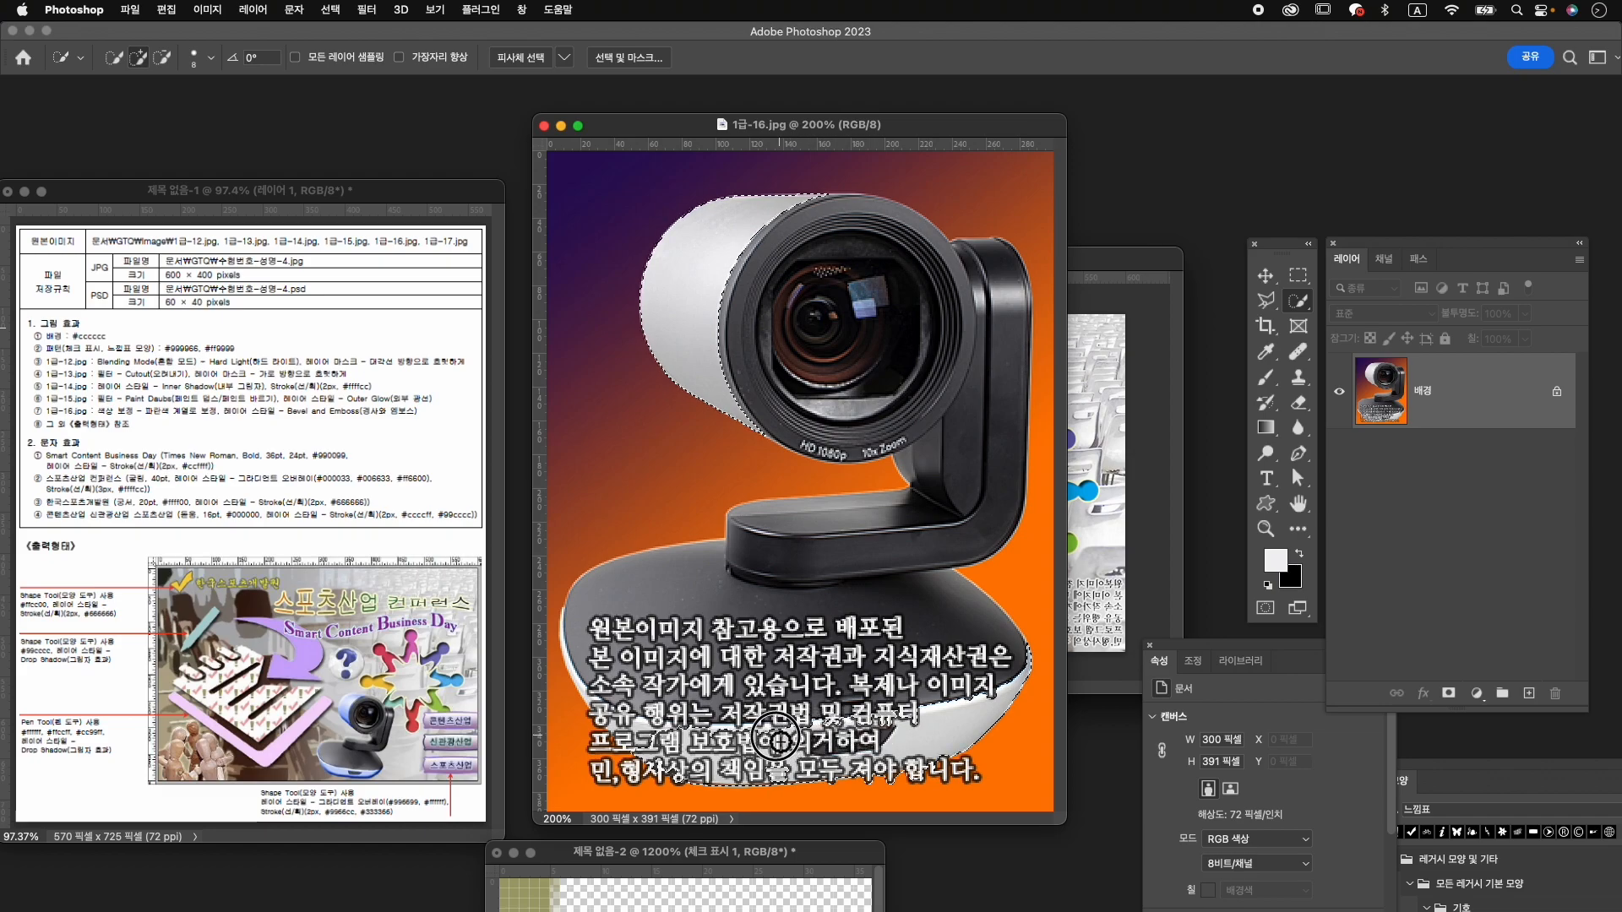
key("bracketleft")
key("bracketleft")
key("bracketleft")
mouse_move(590, 696)
left_mouse_down()
mouse_move(550, 651)
mouse_move(559, 708)
mouse_move(646, 733)
left_mouse_up()
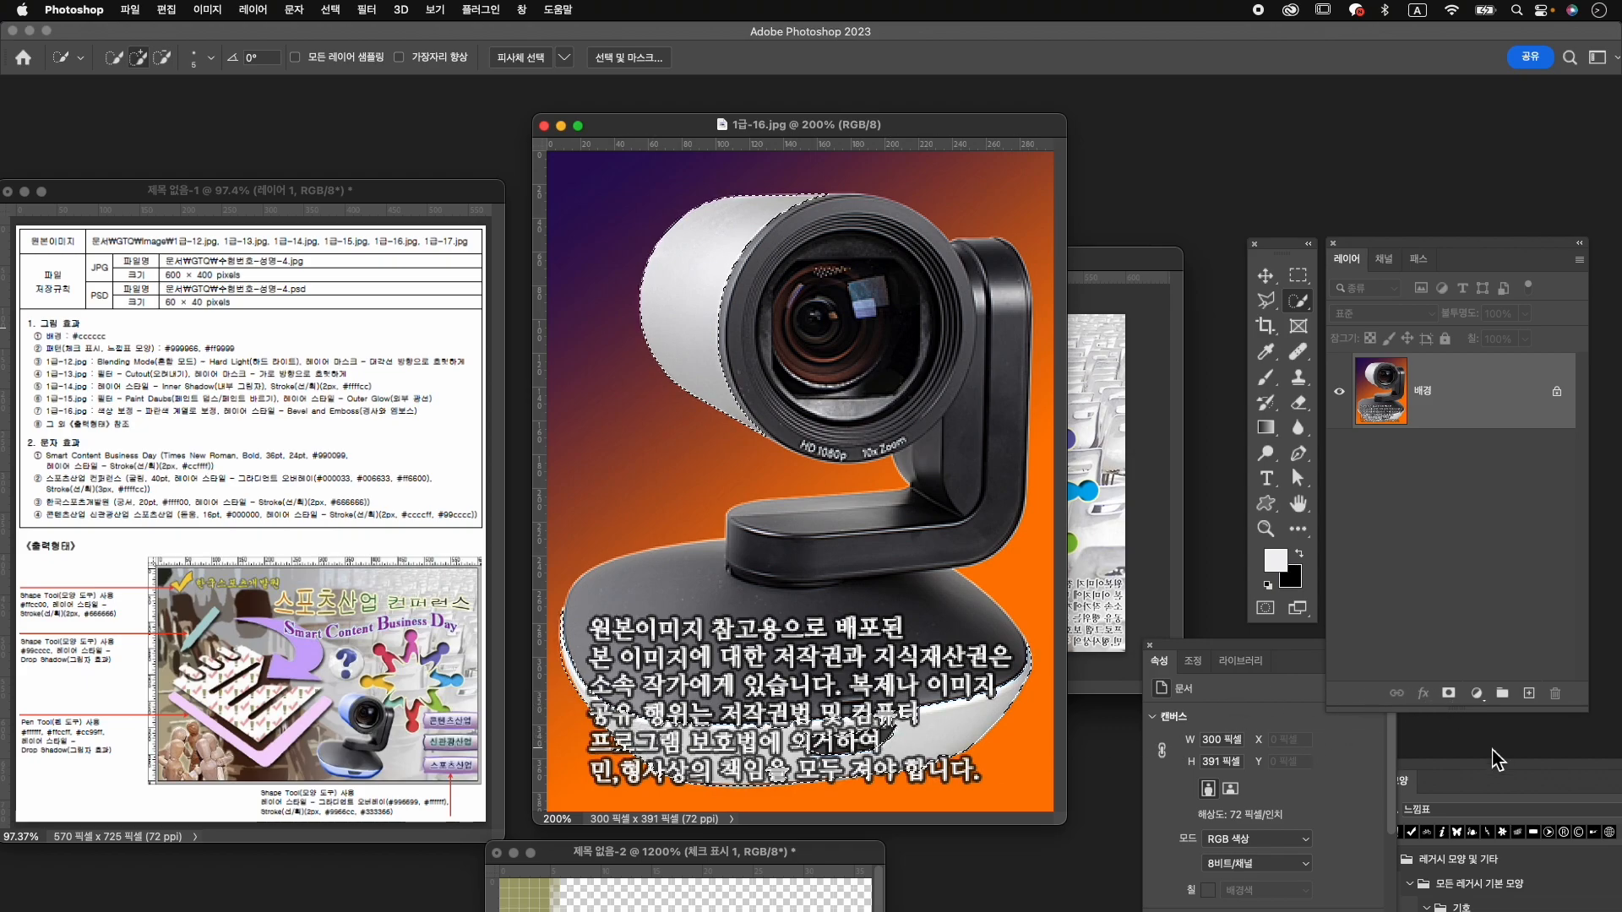
Colorize the selected barrel and base blue with a Hue/Saturation adjustment layer at hue 224 and saturation 81.
left_click(1476, 693)
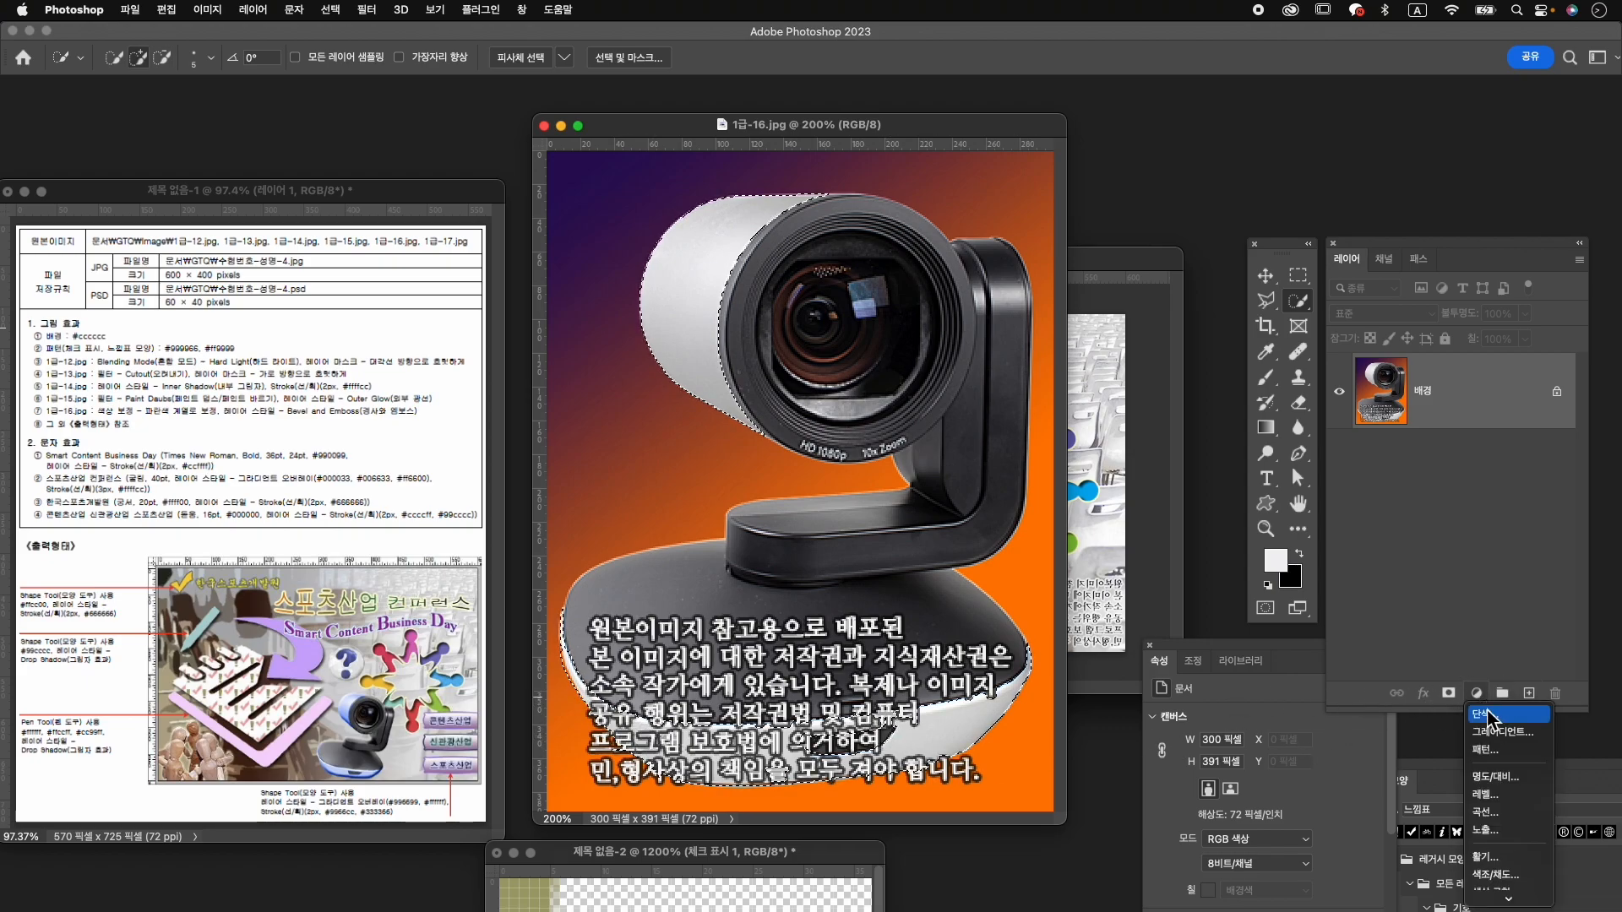
mouse_move(1507, 898)
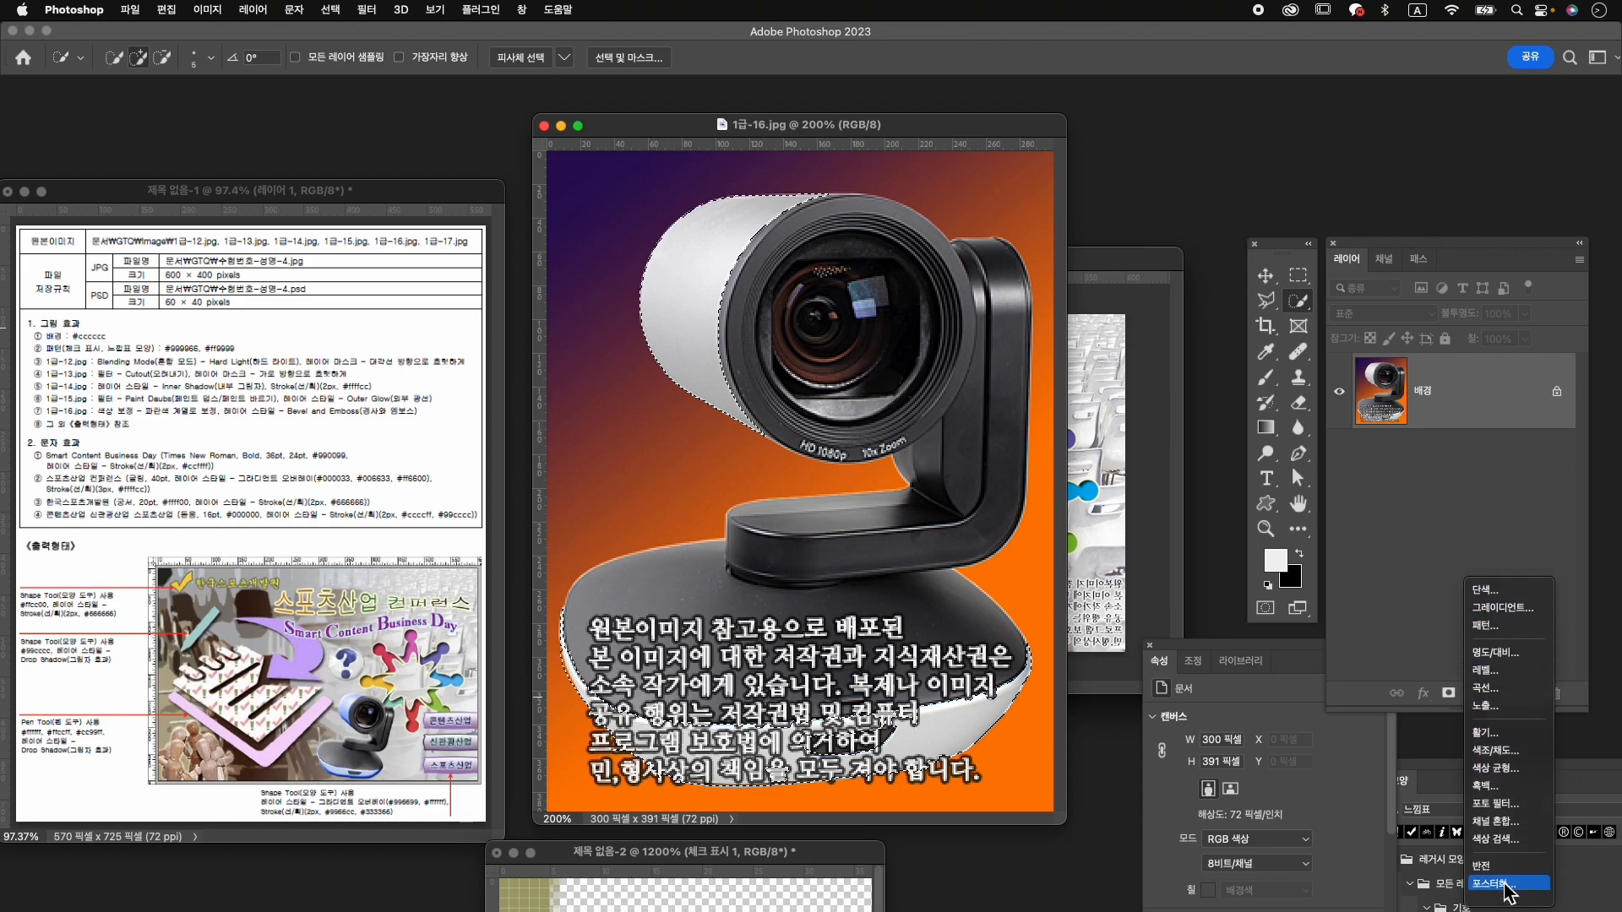
left_click(1510, 755)
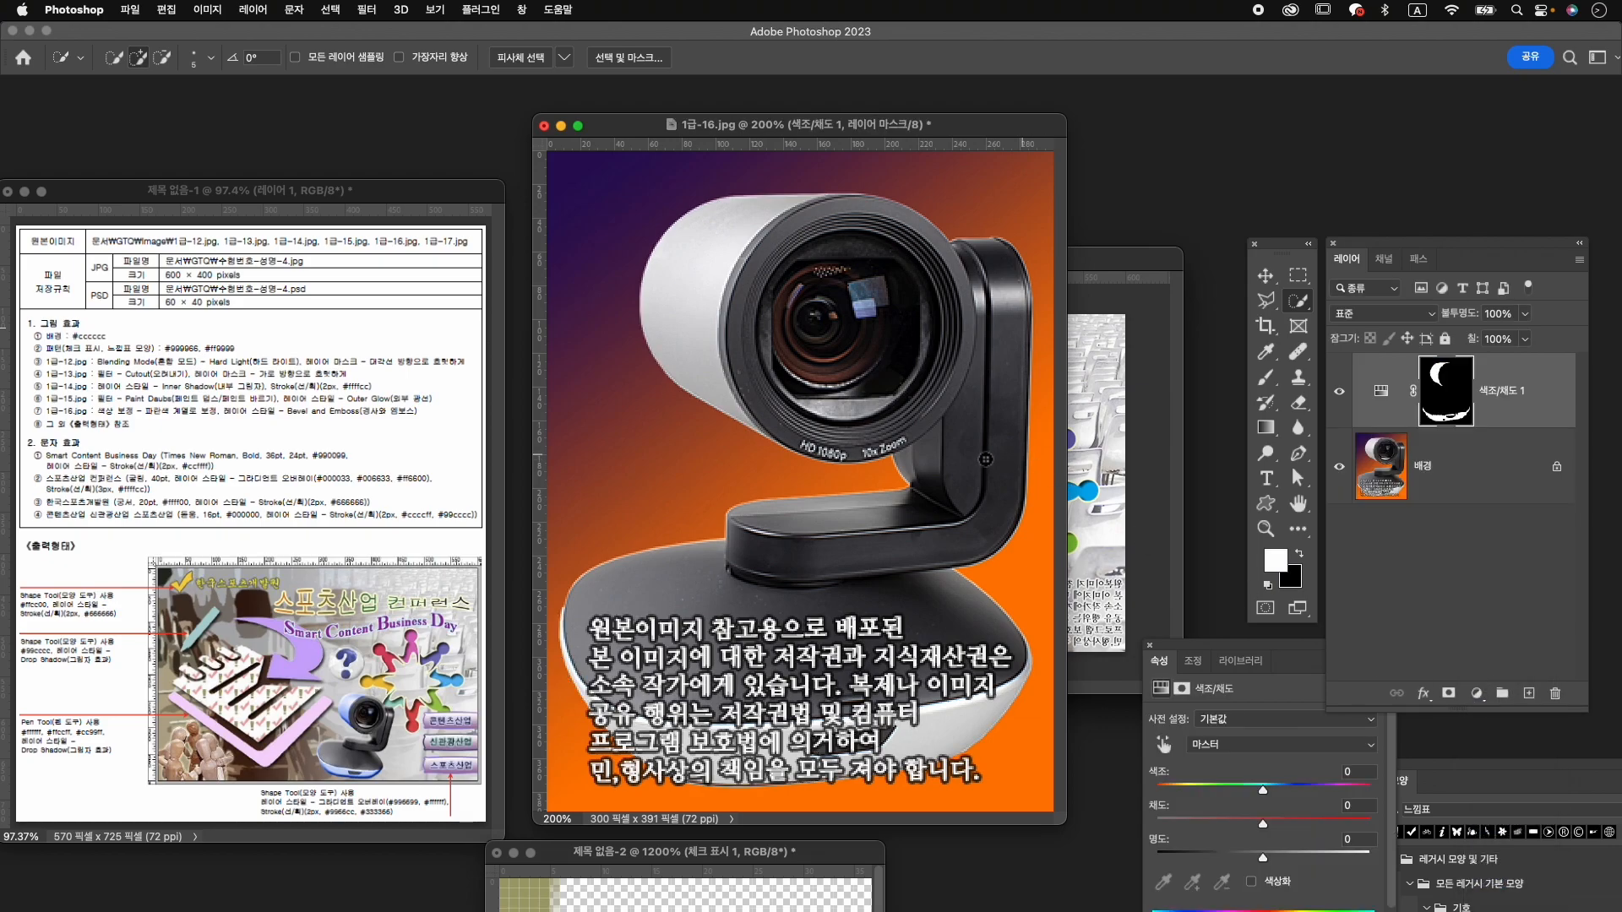
left_click(1290, 886)
mouse_move(1298, 794)
left_mouse_down()
mouse_move(1278, 826)
mouse_move(1335, 823)
mouse_move(1289, 791)
left_mouse_up()
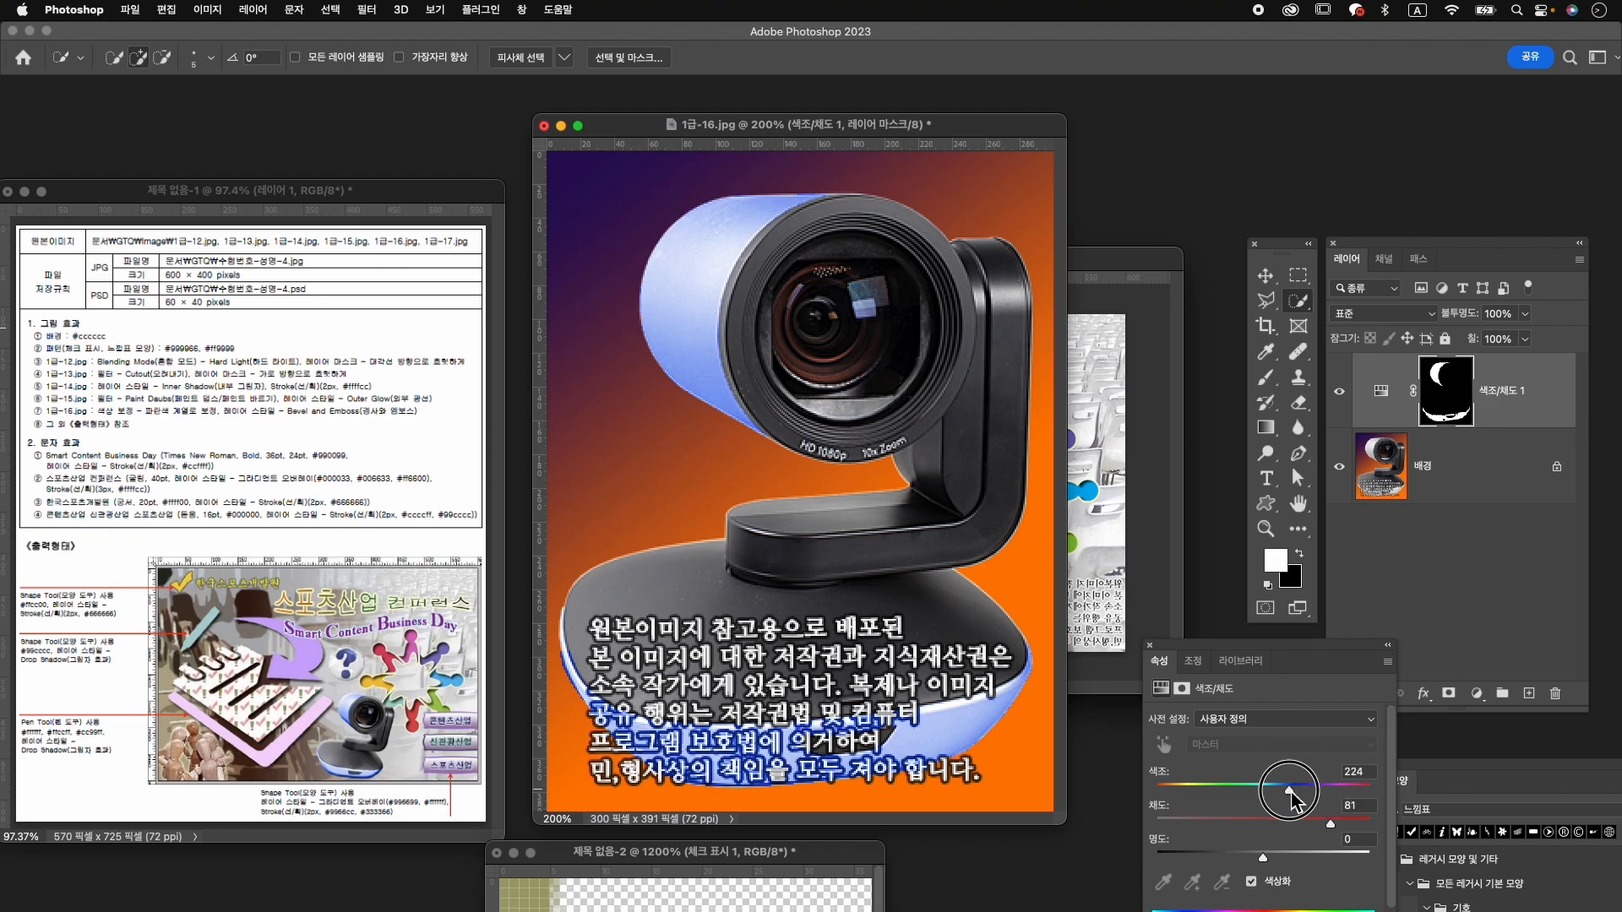
left_click(1149, 647)
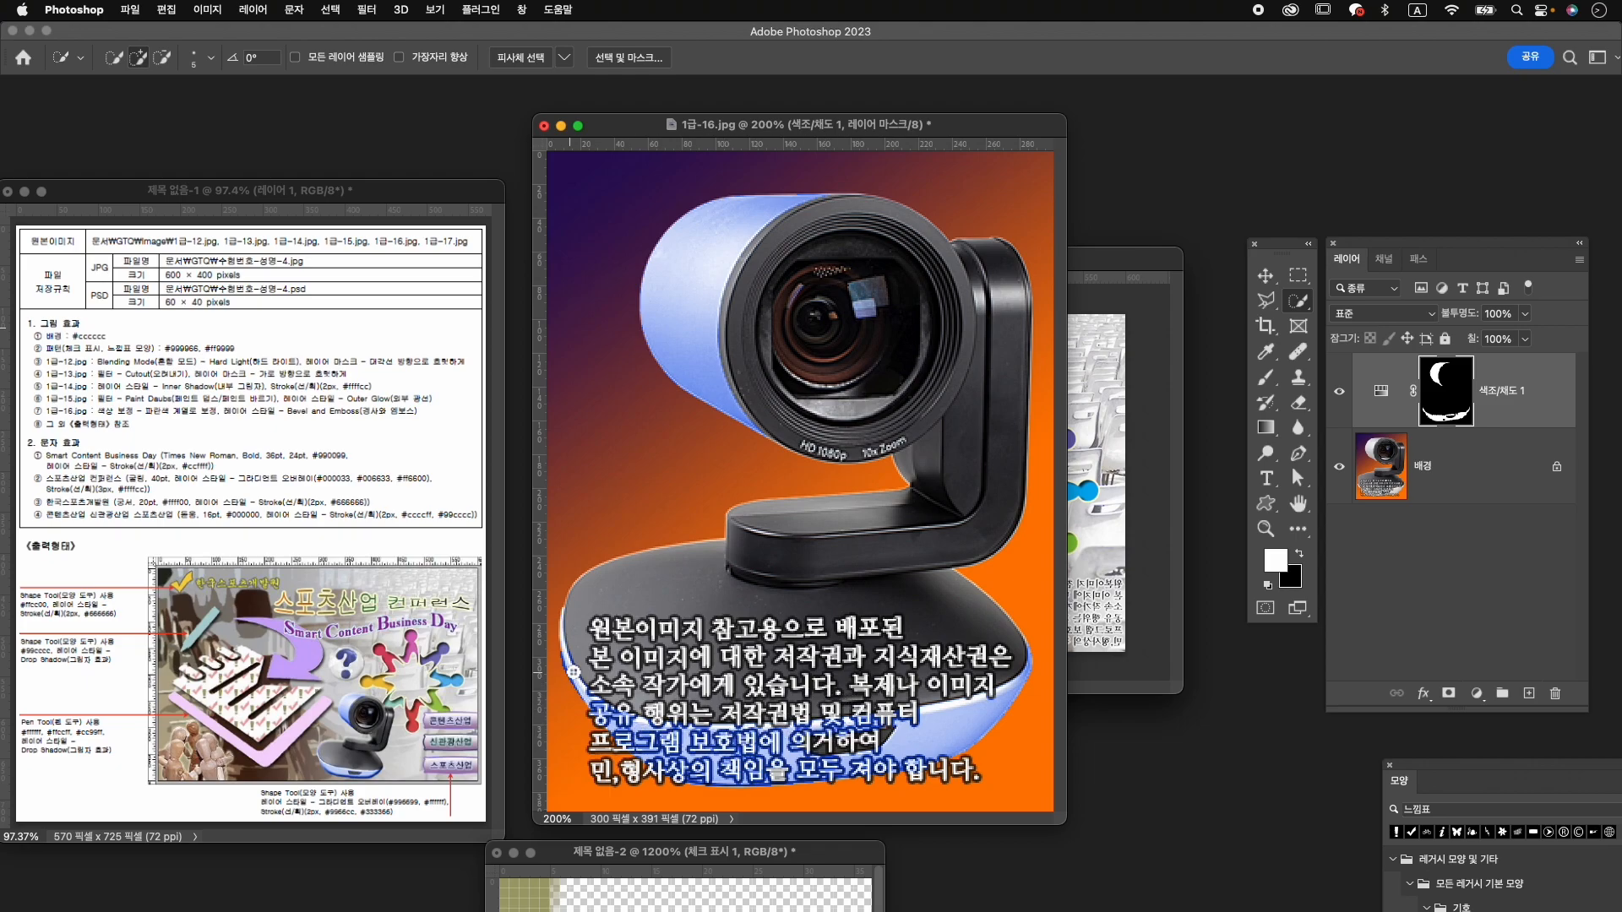
Touch up the Hue/Saturation layer's mask along the left edge of the camera base with a small brush.
key("b")
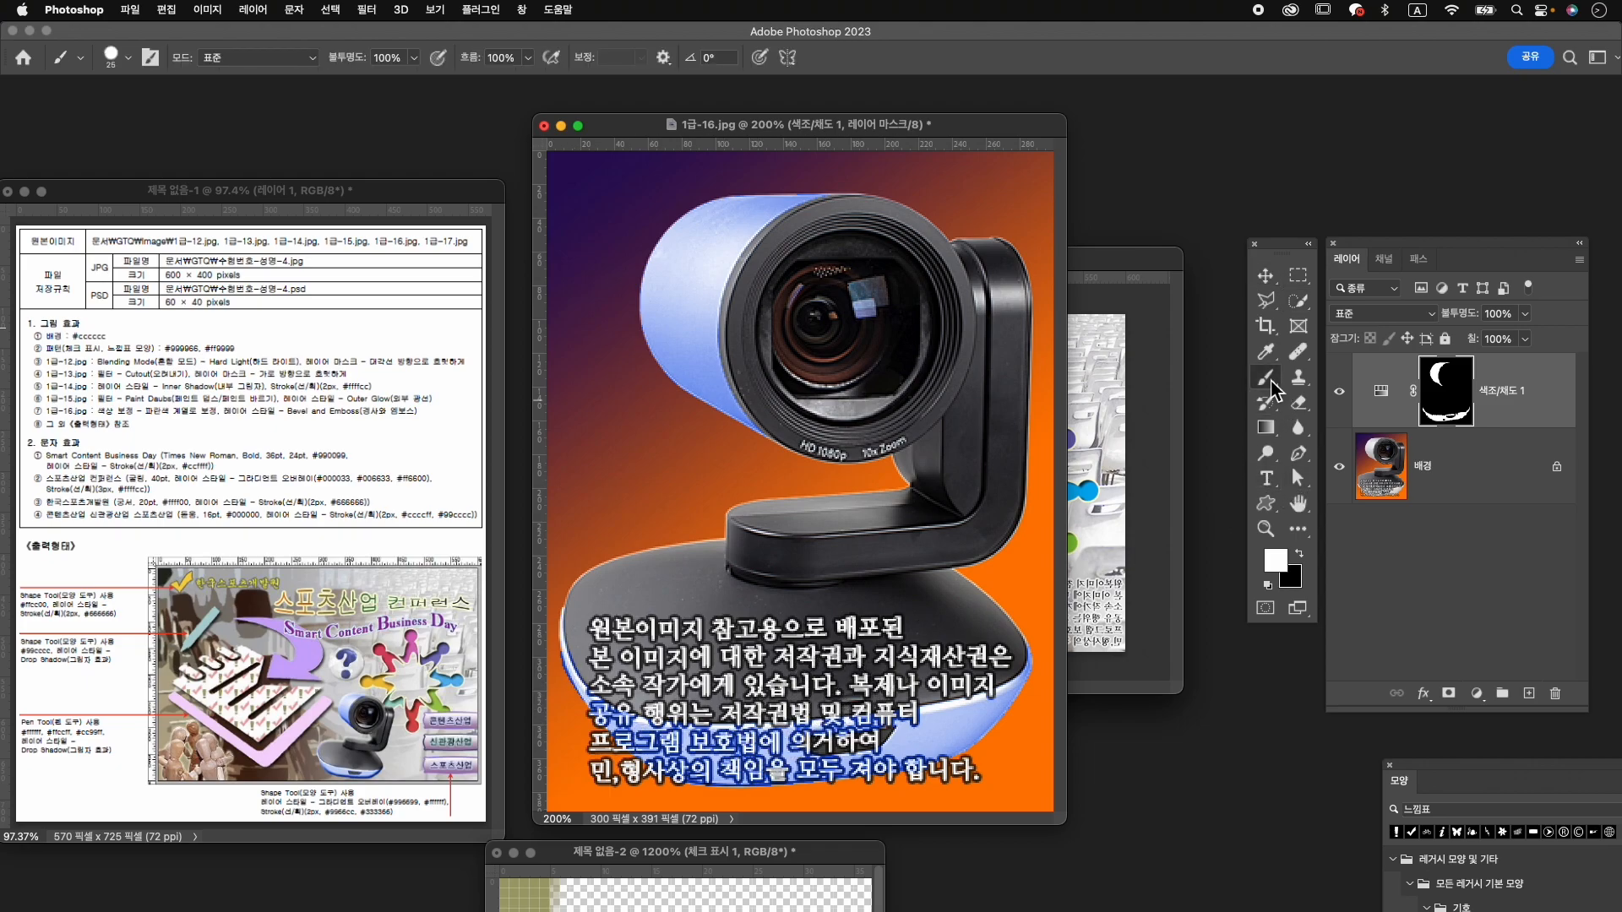
key("bracketleft")
key("bracketleft")
left_click_drag(573, 630, 567, 626)
key("x")
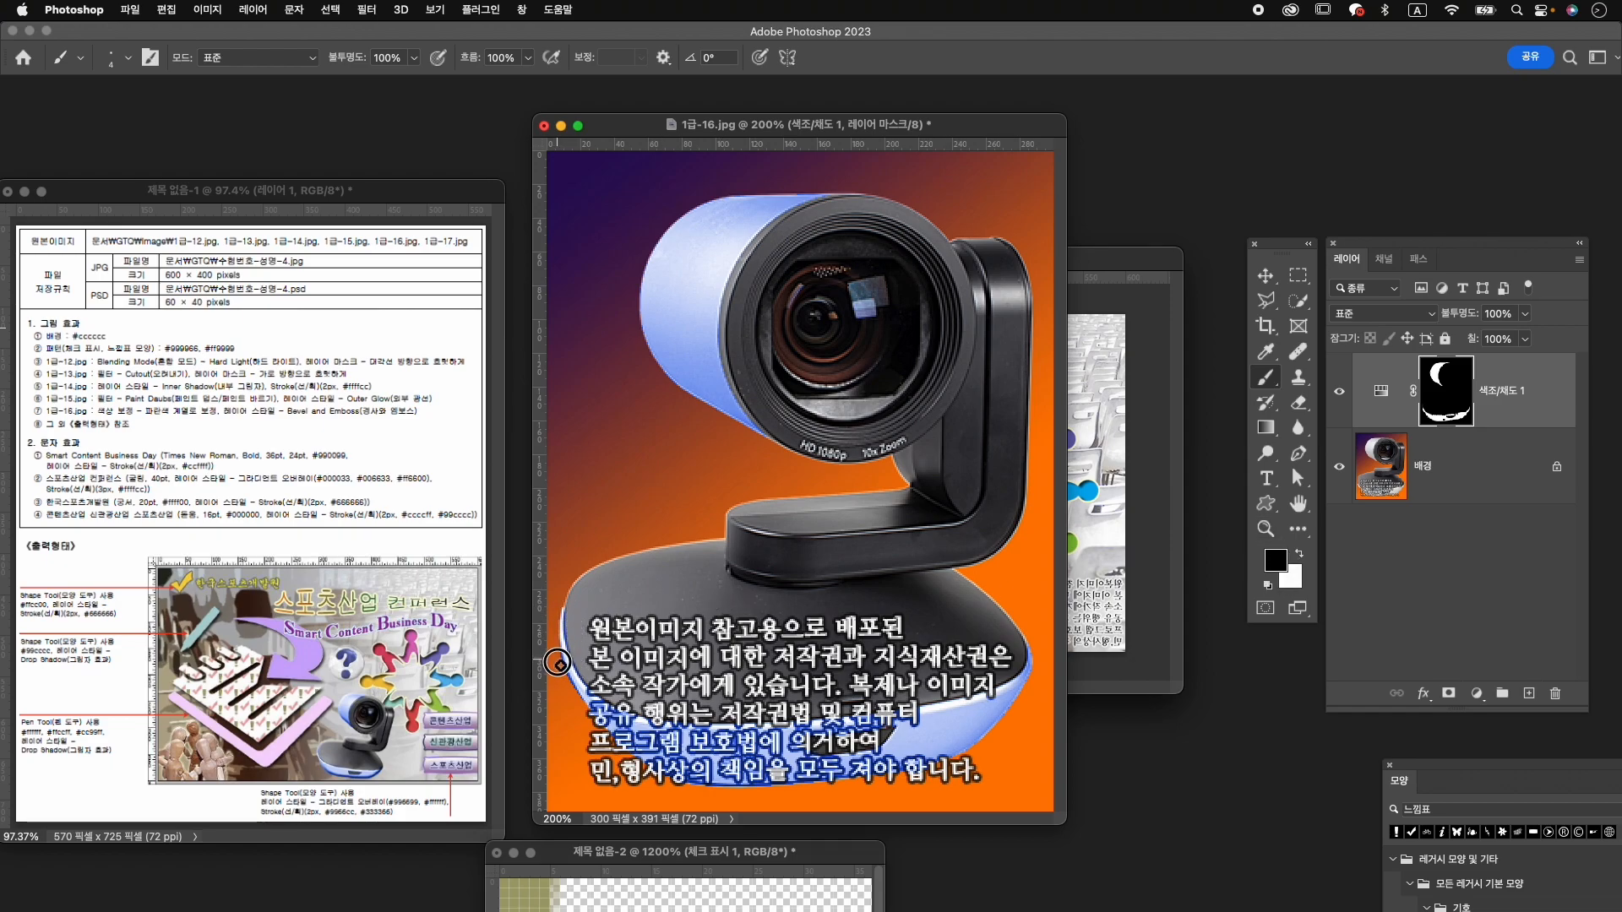
Select the whole camera in 1급-16.jpg with the Object Selection tool.
key("z")
left_click_drag(986, 728, 926, 691)
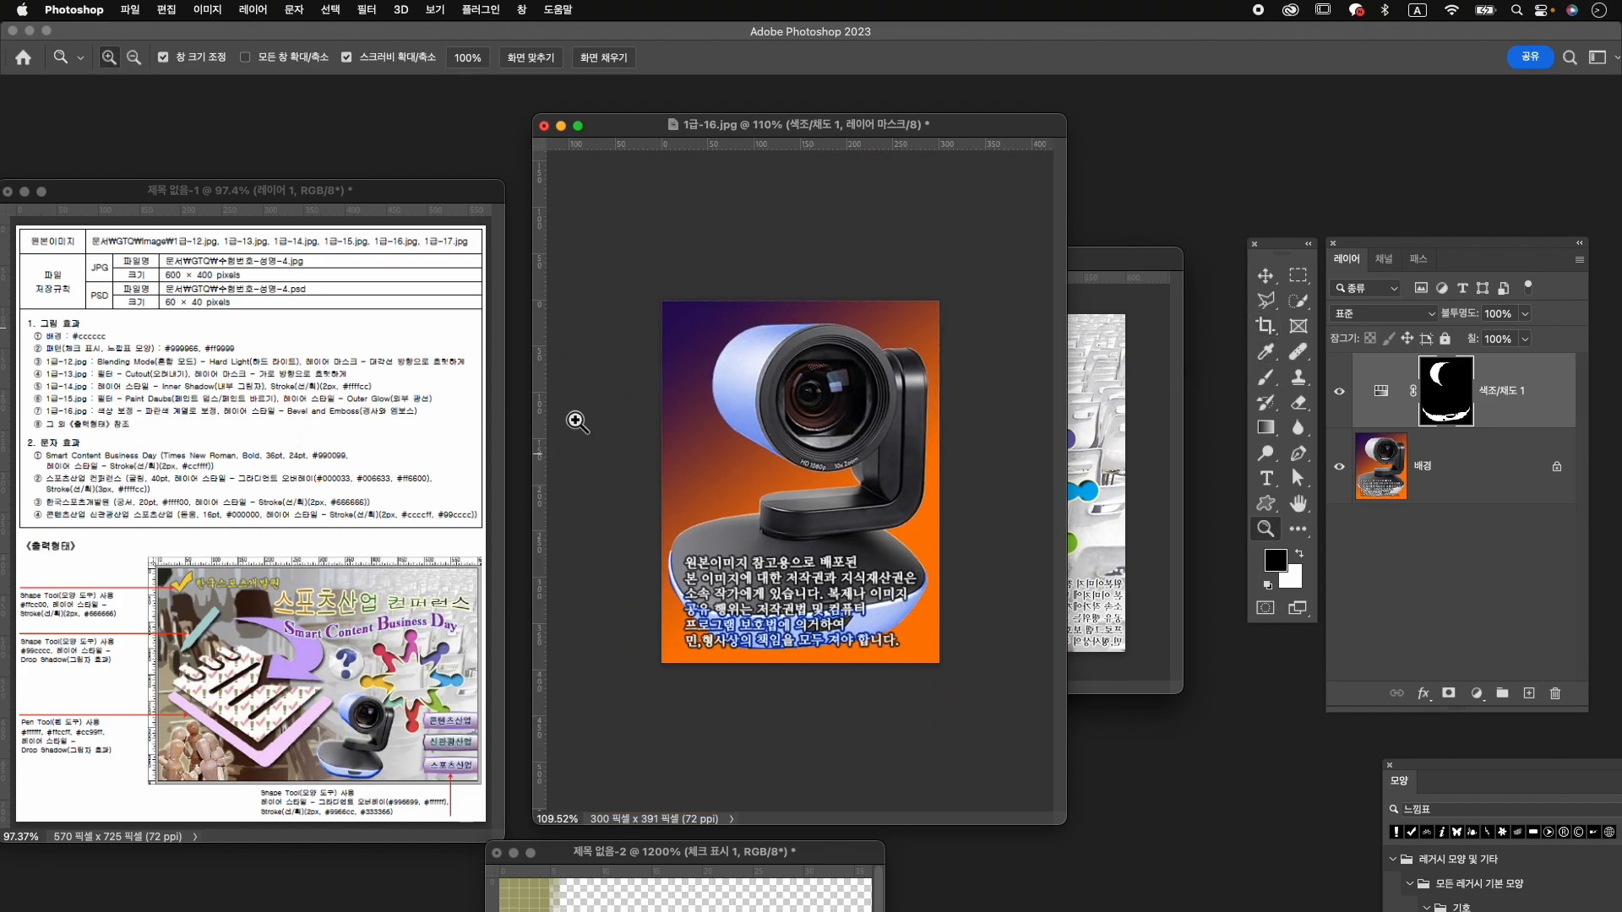
left_click(1298, 300)
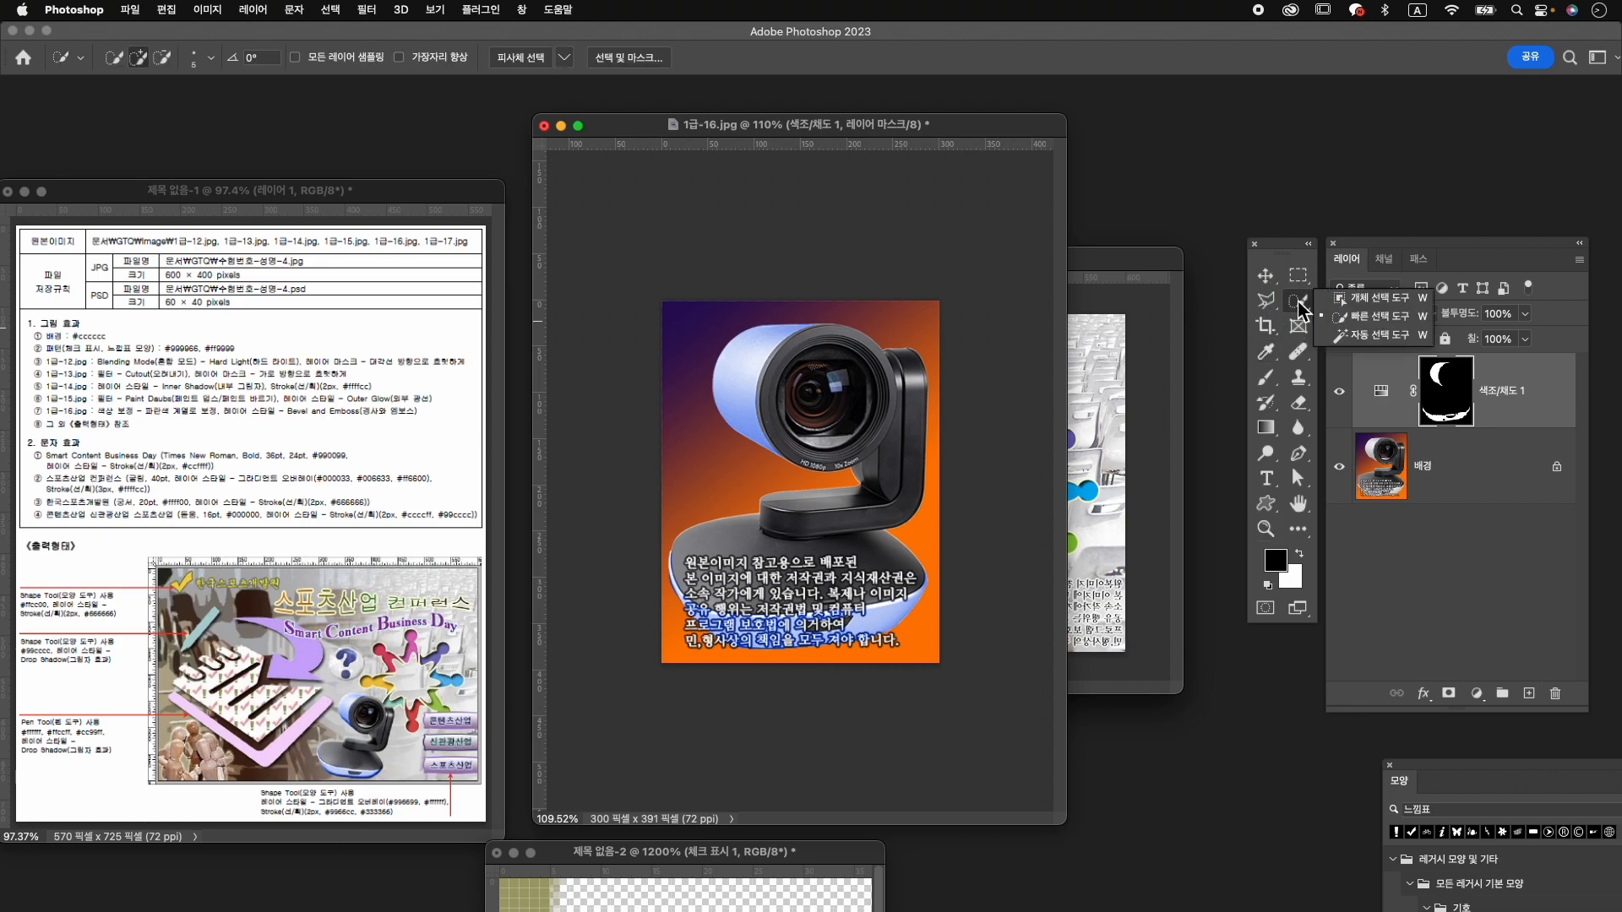
left_click(1372, 297)
left_click_drag(671, 308, 944, 662)
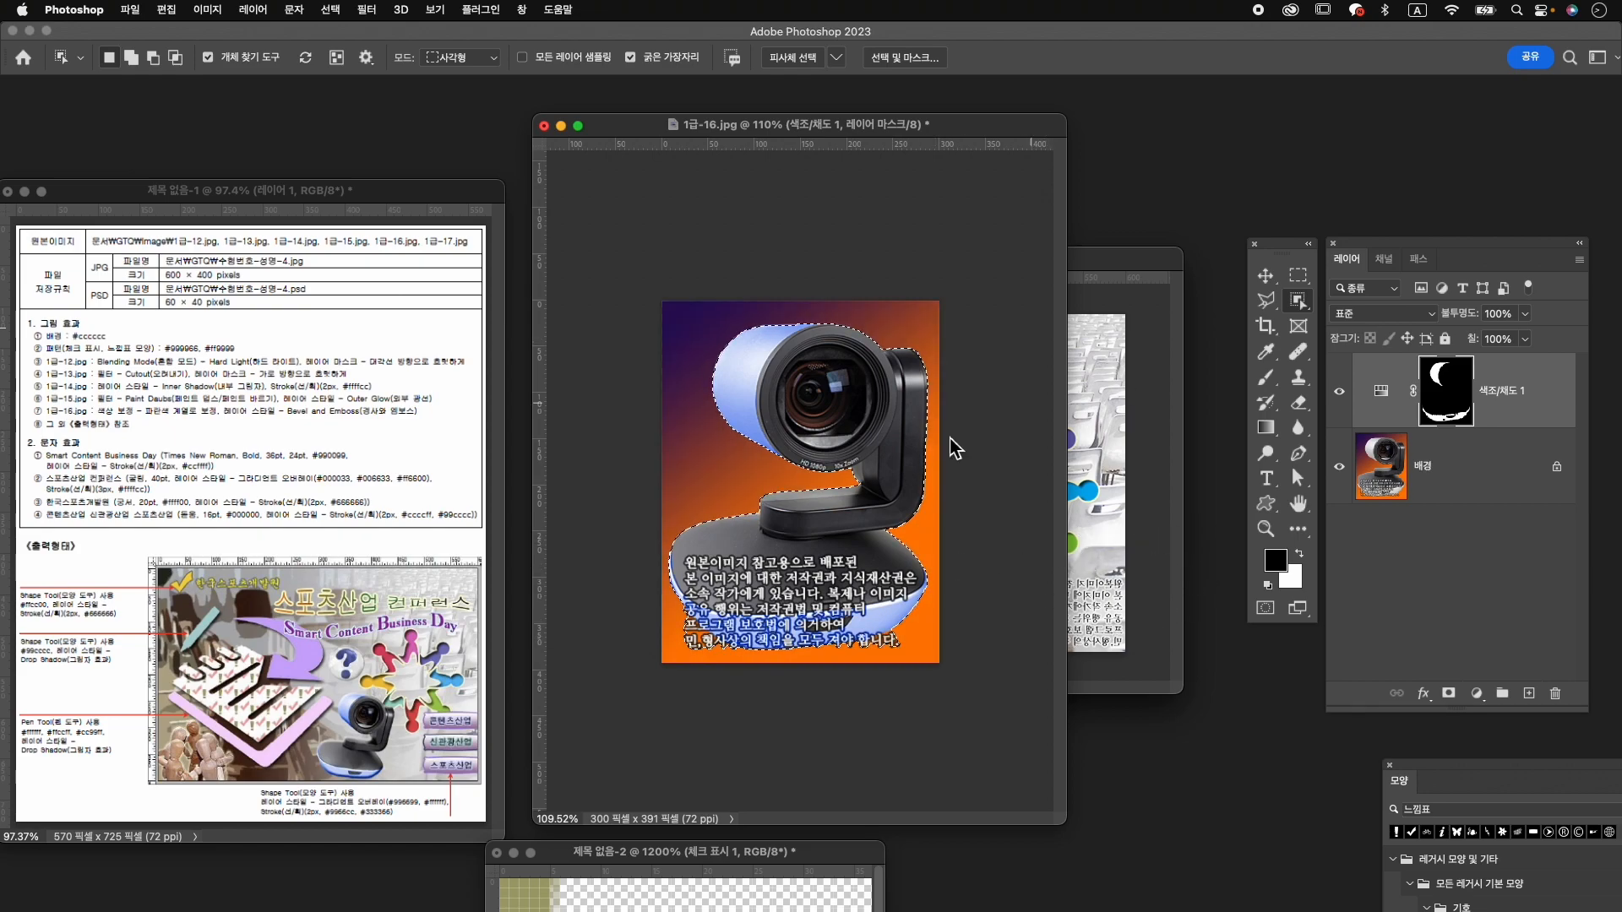
Subtract the area under the camera base with Quick Selection and mask the background photo layer with the resulting selection.
left_click(1298, 300)
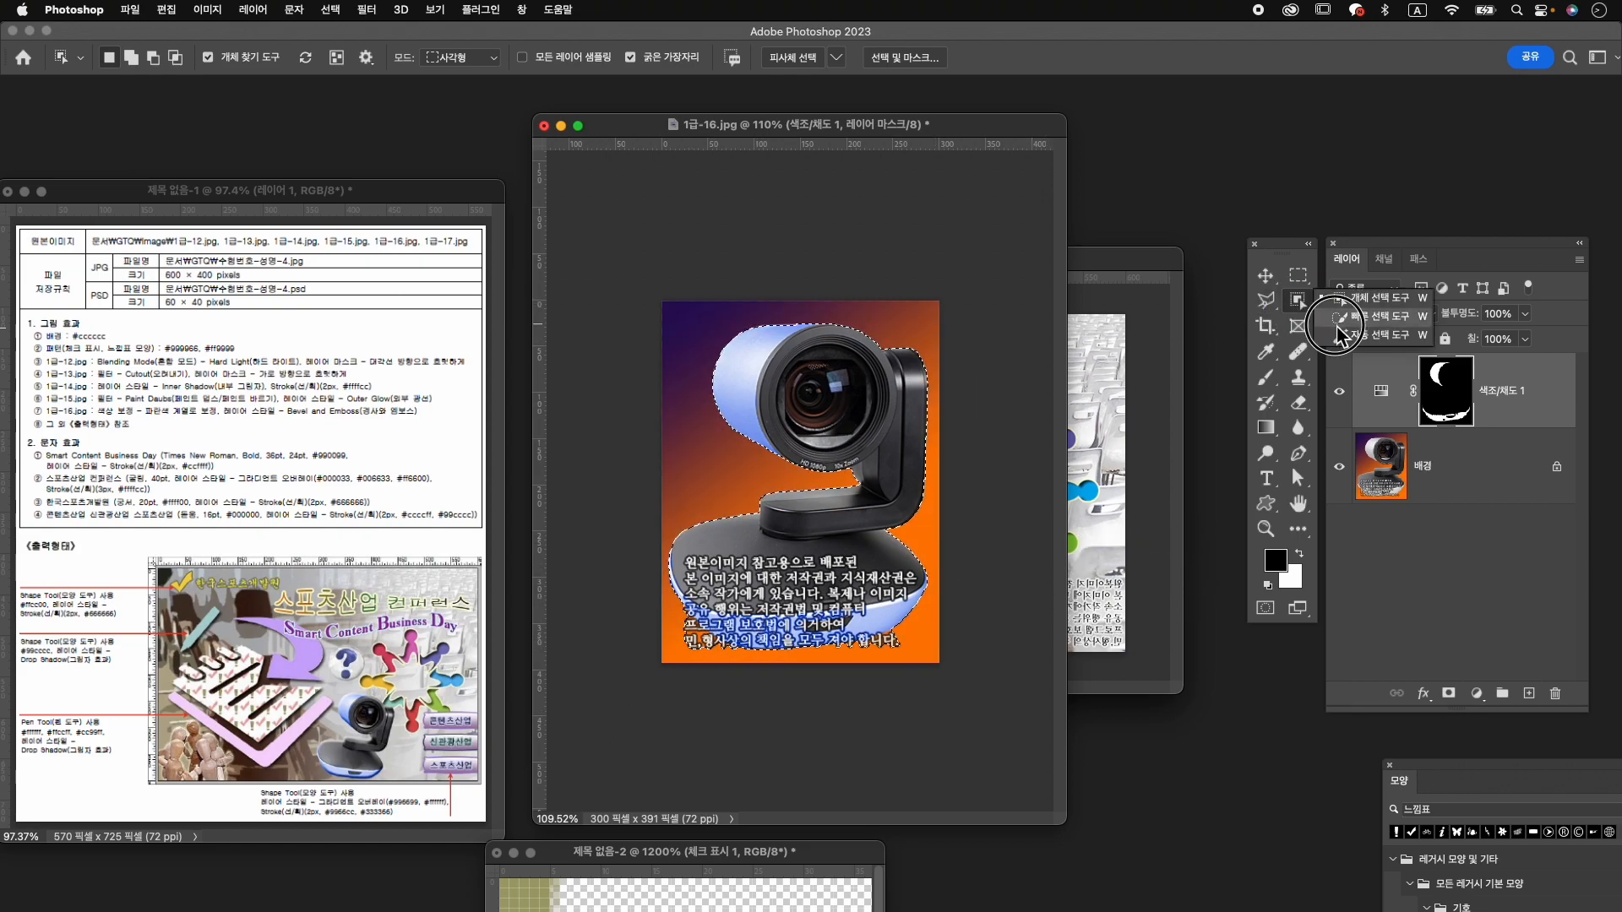
left_click(1352, 314)
key("bracketright")
key("bracketright")
key("alt")
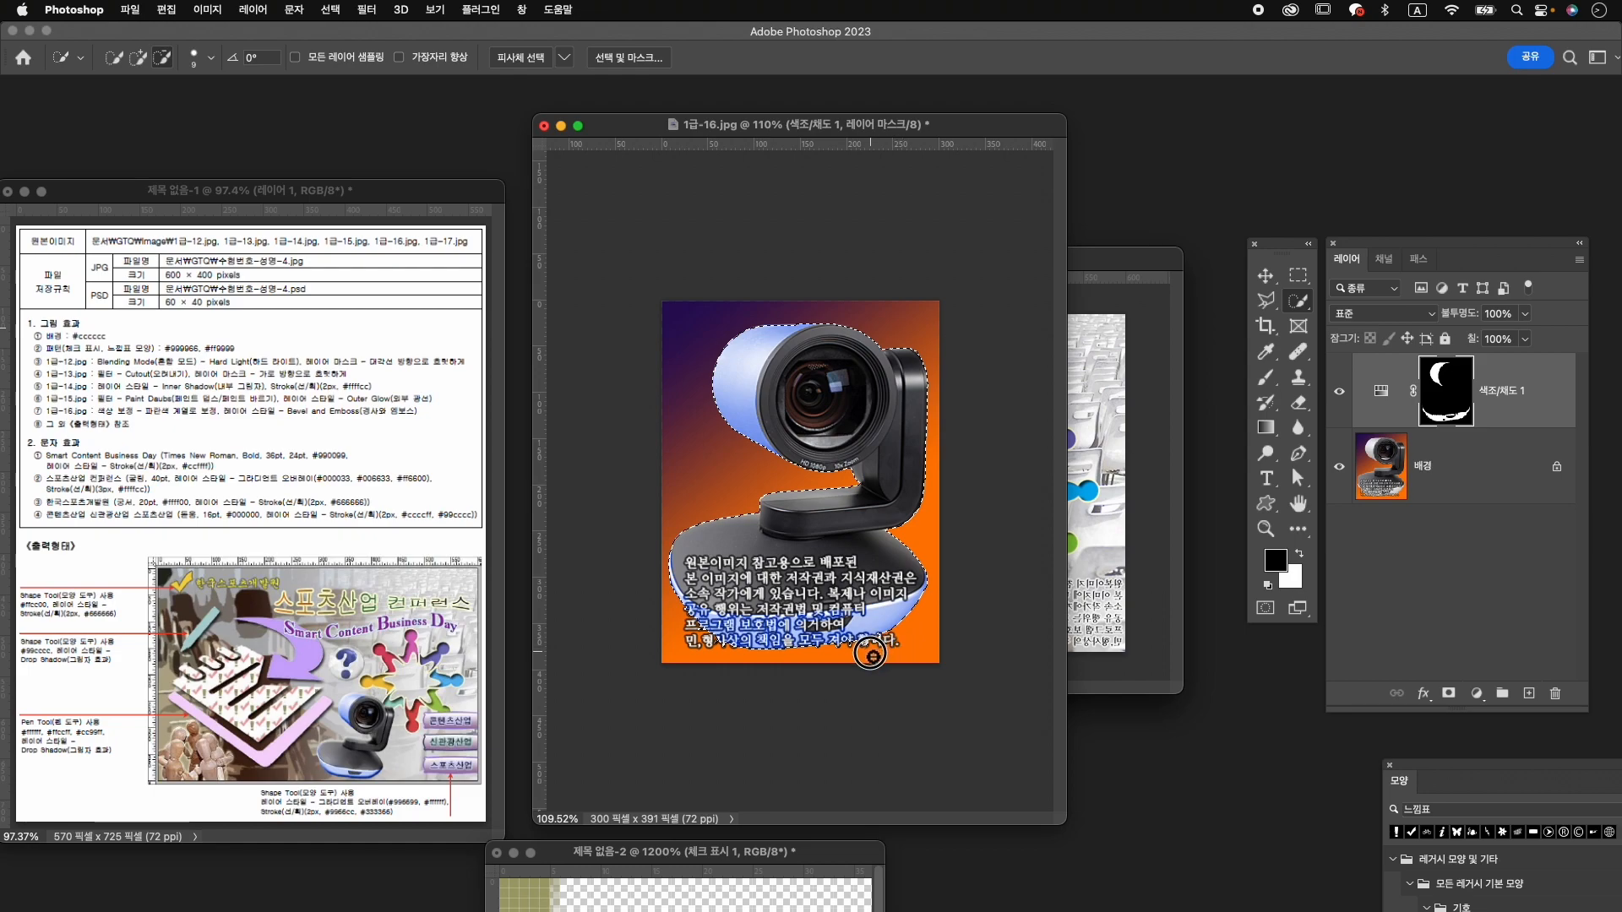
left_click(814, 654, "alt")
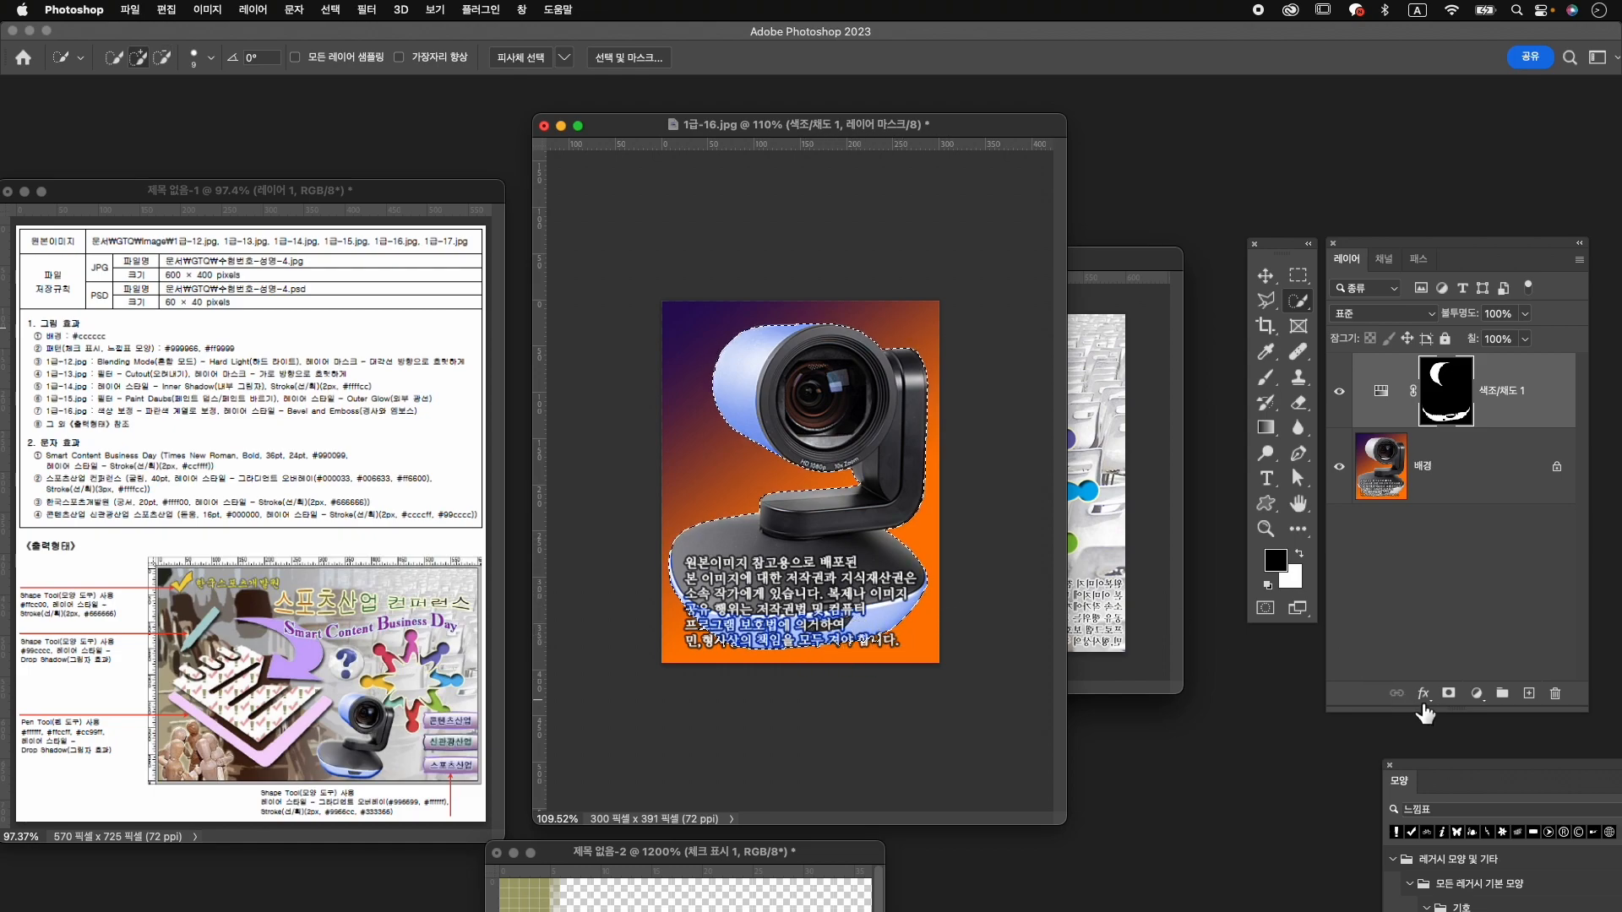
left_click(1446, 473)
left_click(1452, 694)
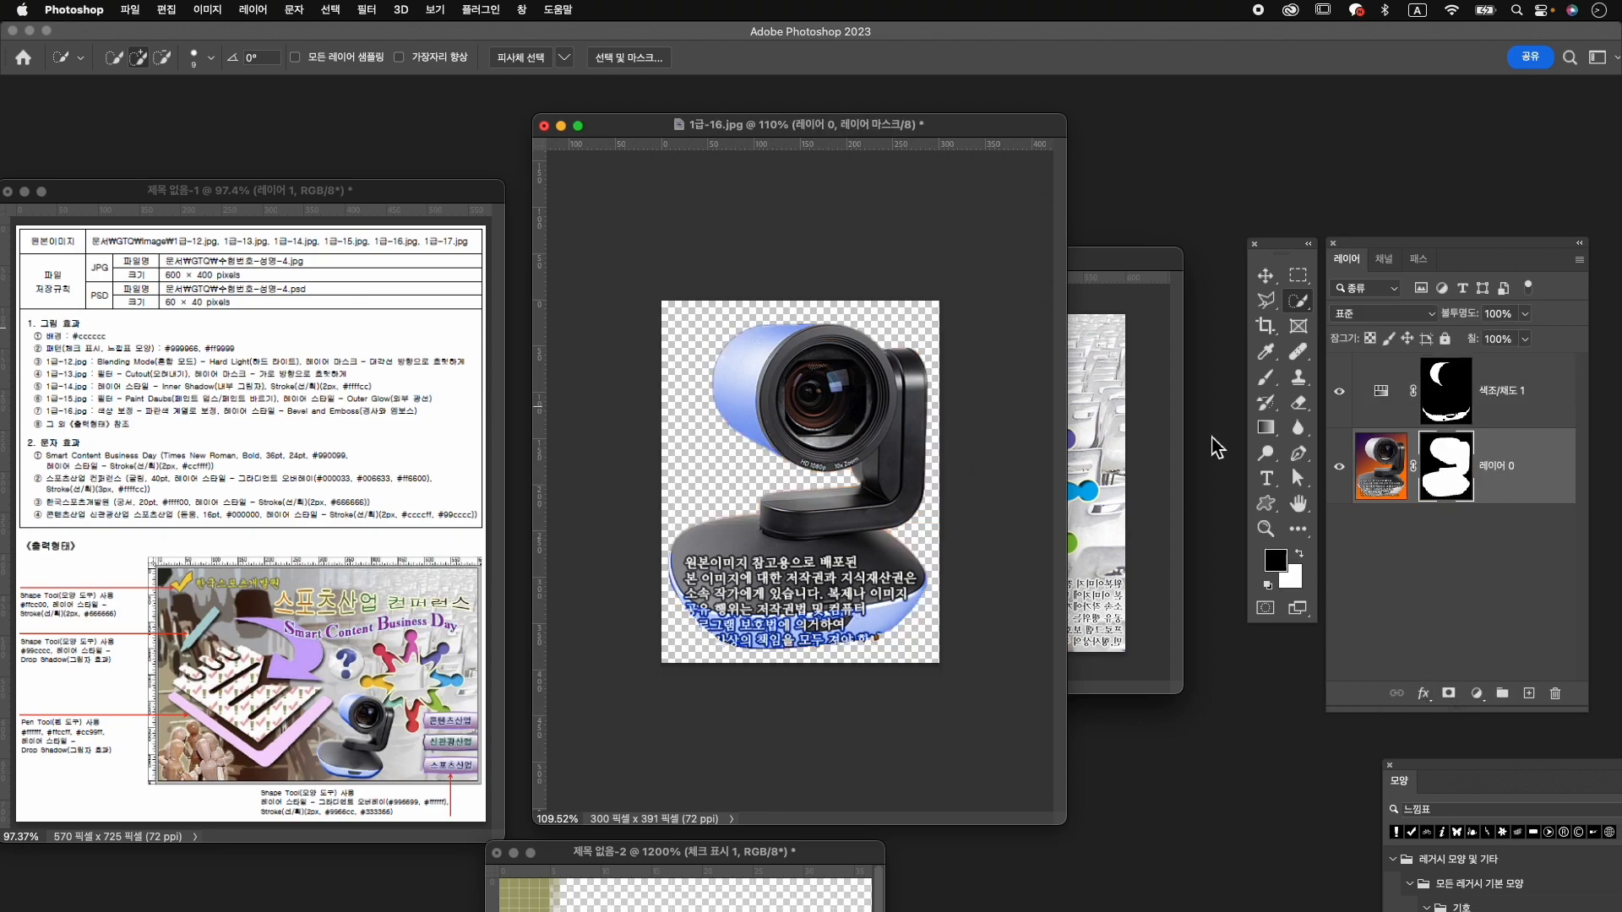
Copy the visible camera as one merged layer into 수험번호-성명-4 and close 1급-16.jpg without saving.
left_click(1515, 395)
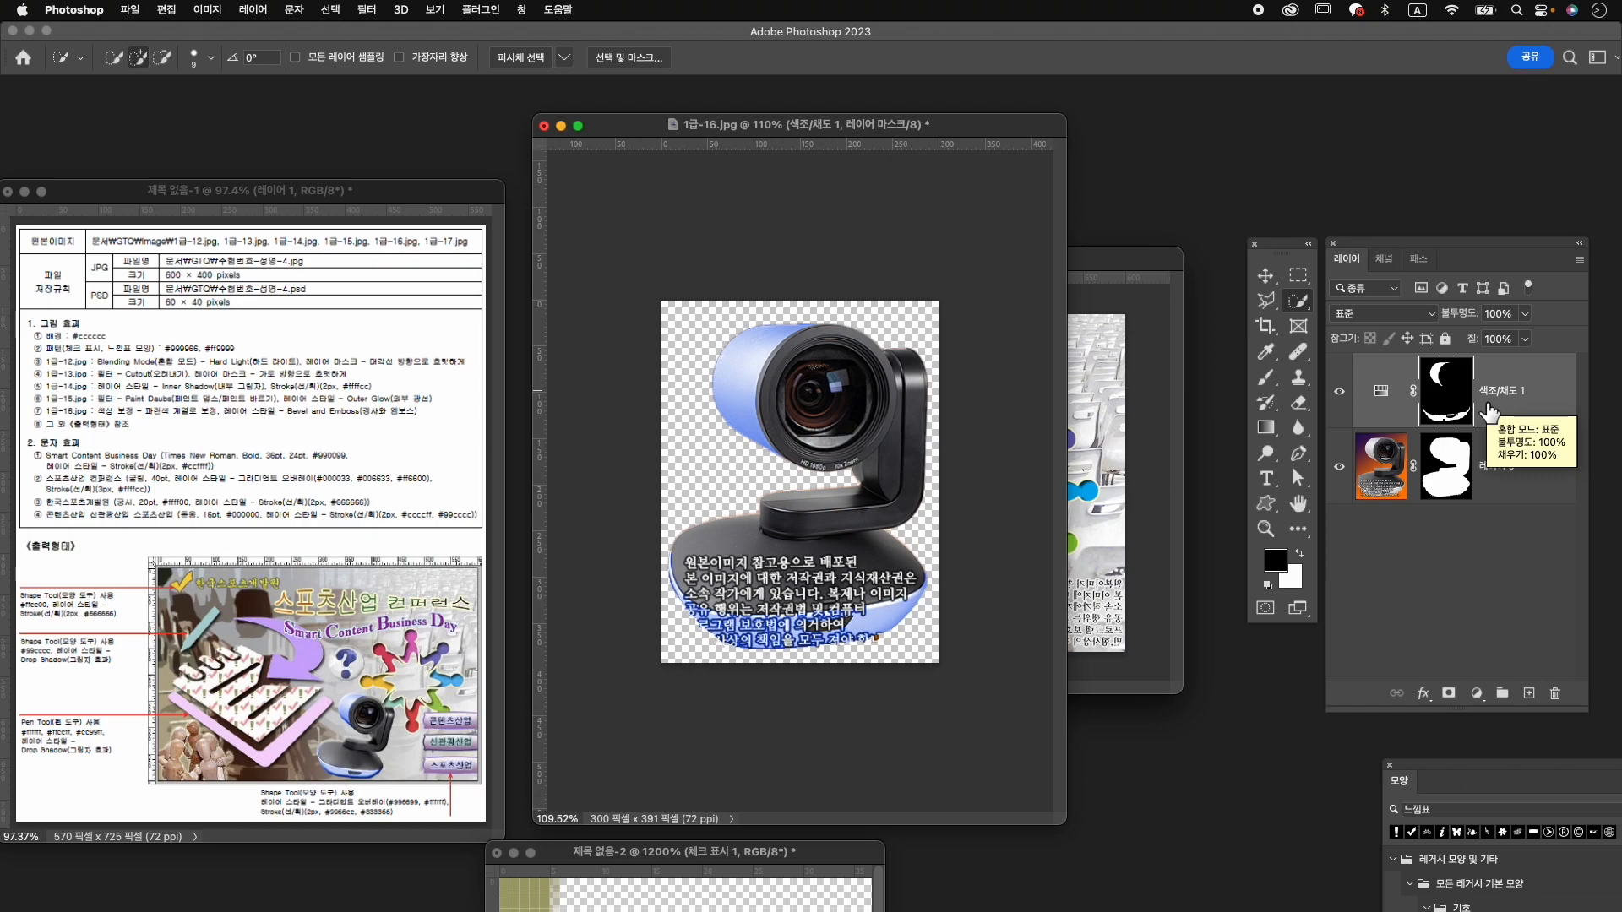
key("super+alt+shift+e")
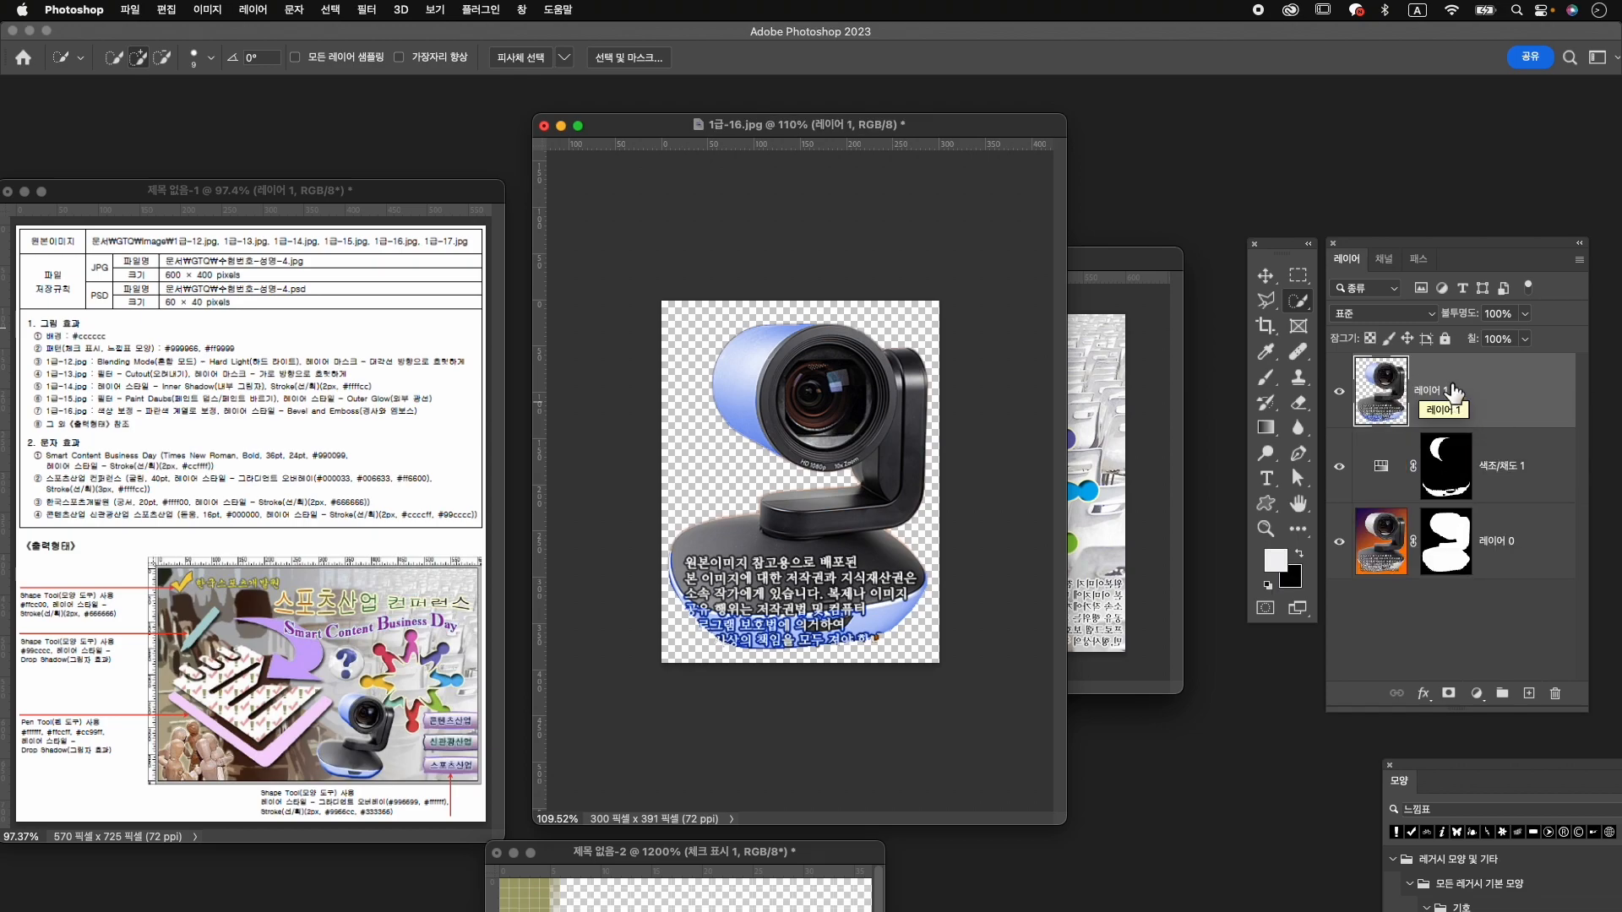
key("v")
left_click_drag(811, 393, 1098, 465)
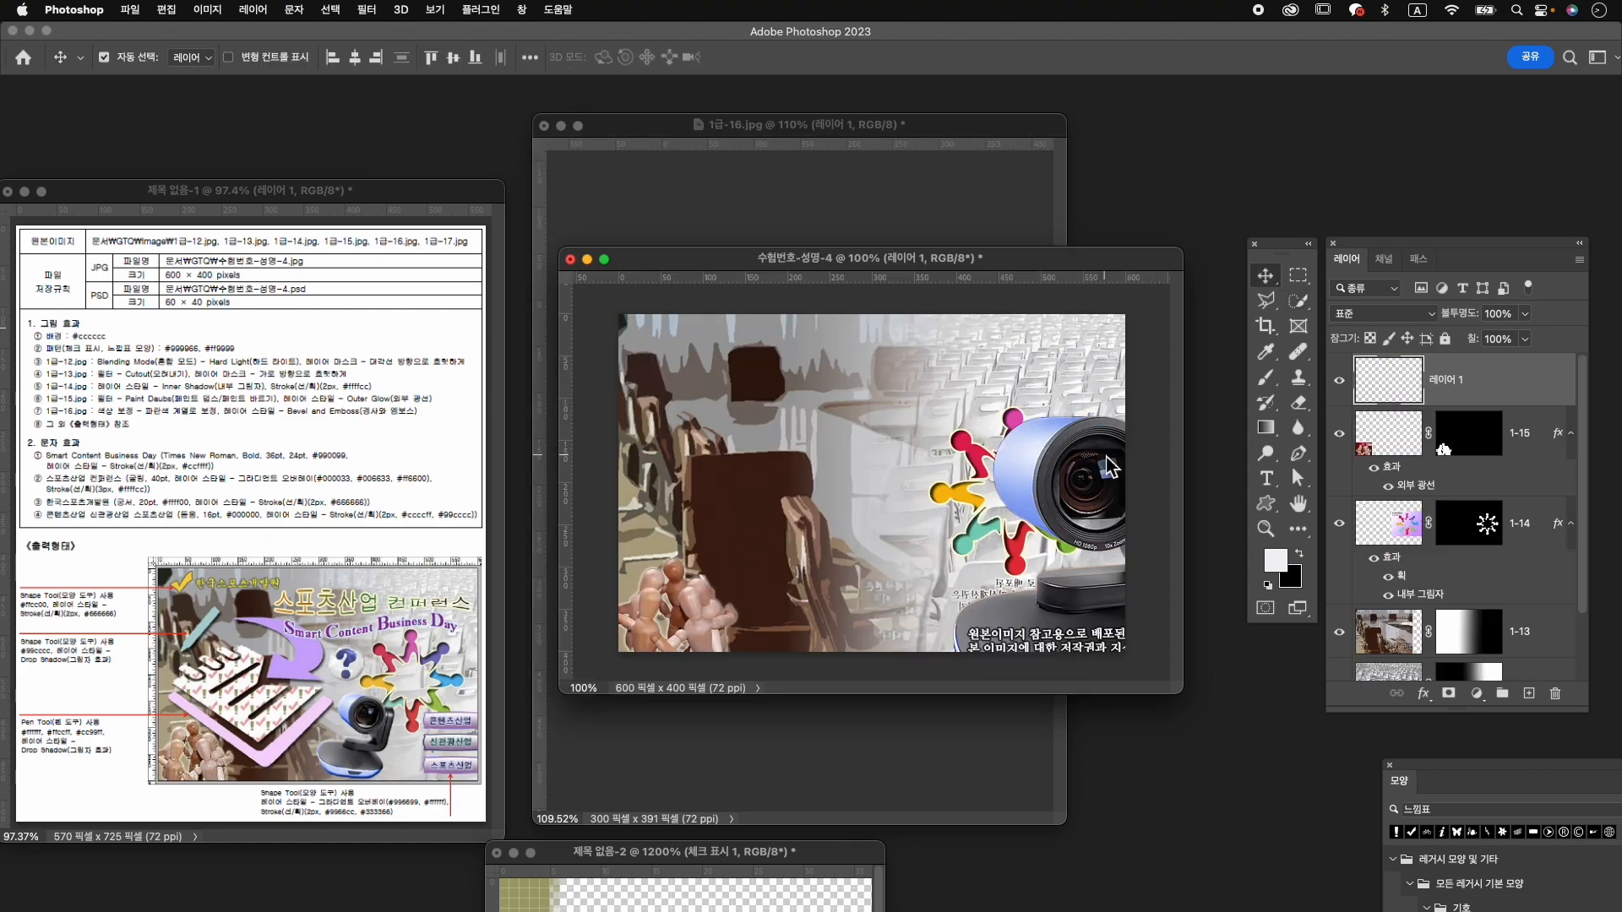
left_click(544, 125)
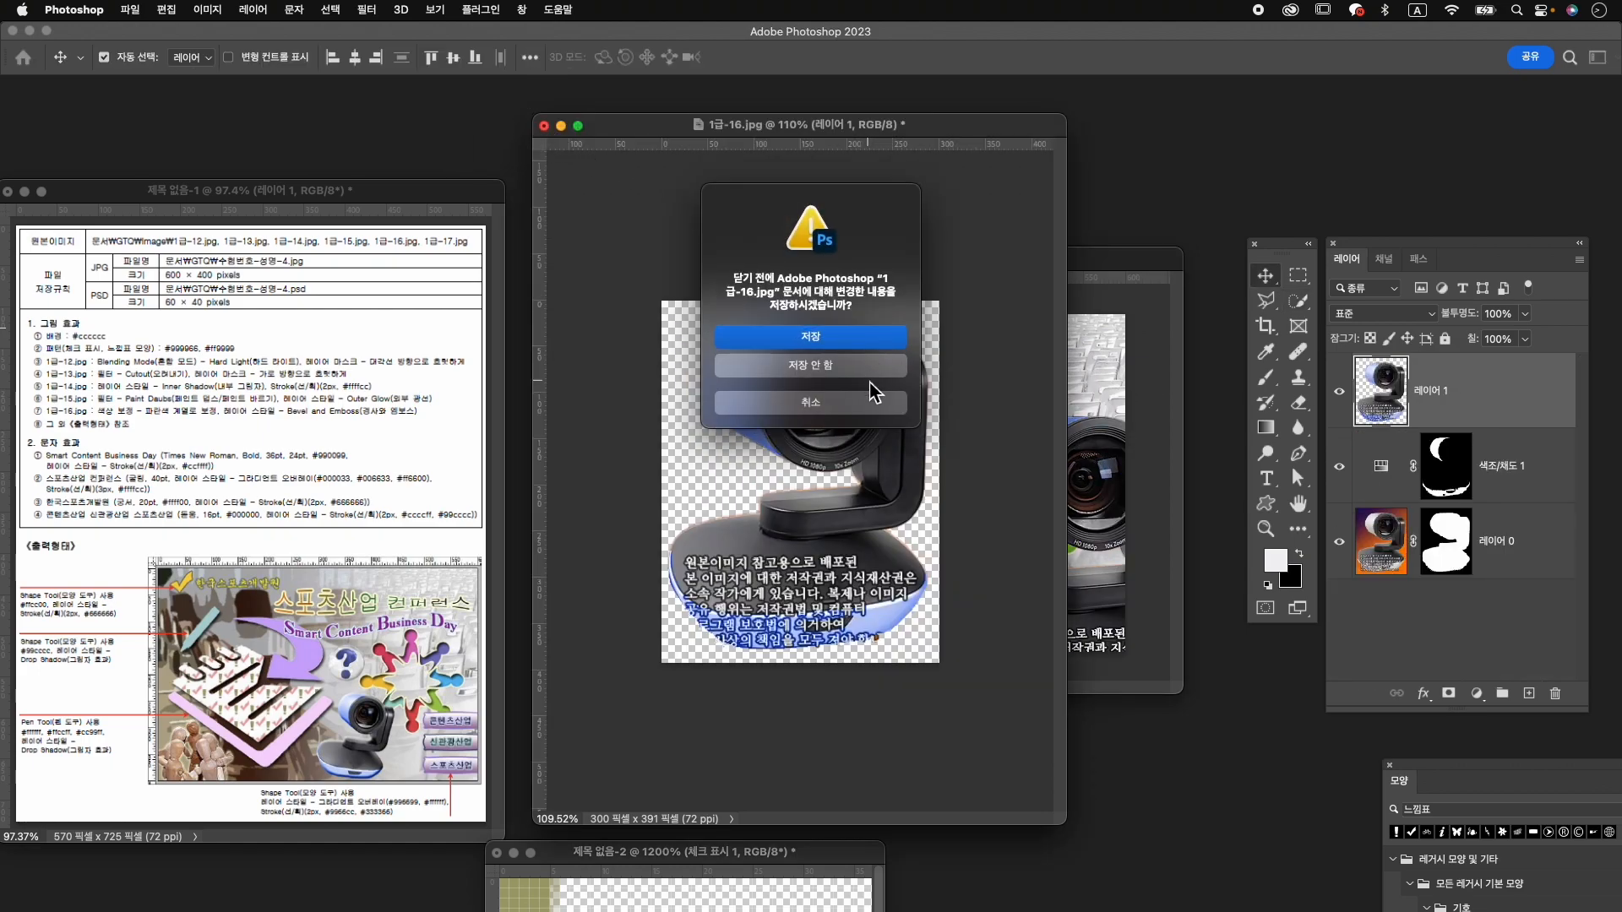
left_click(799, 376)
Scale the camera layer to about 44.5%, rotate it 15.4° and place it at X 375, Y 311 pixels below the people ring.
key("super+t")
left_click_drag(1082, 463, 851, 432)
left_click_drag(719, 384, 828, 518)
left_click_drag(958, 495, 983, 516)
left_click_drag(950, 578, 978, 517)
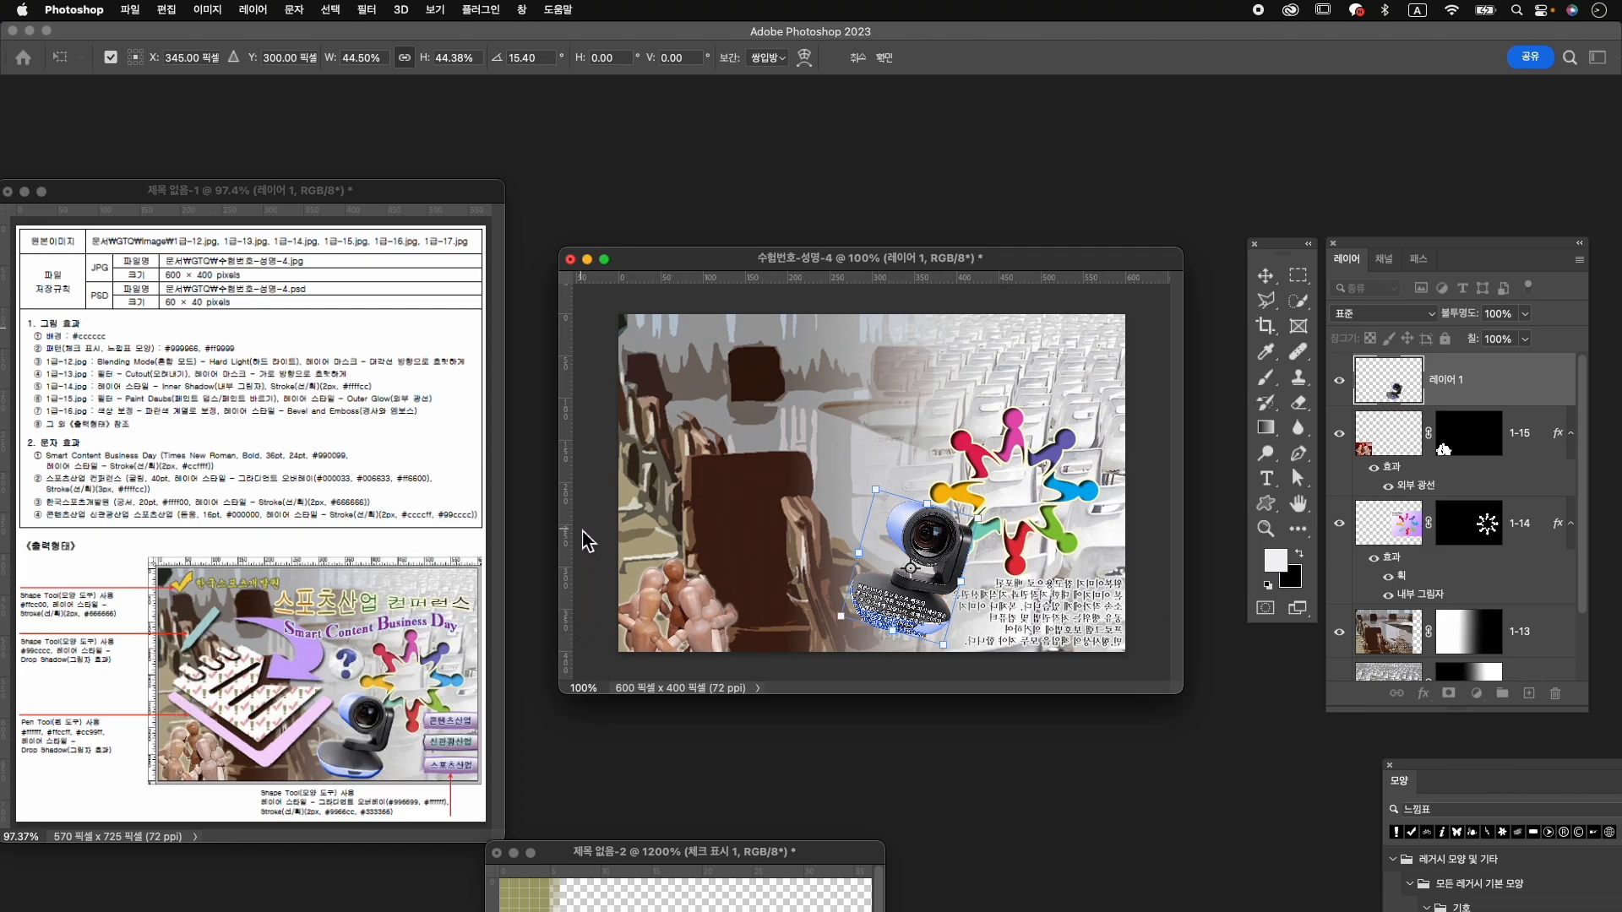
left_click_drag(947, 549, 980, 556)
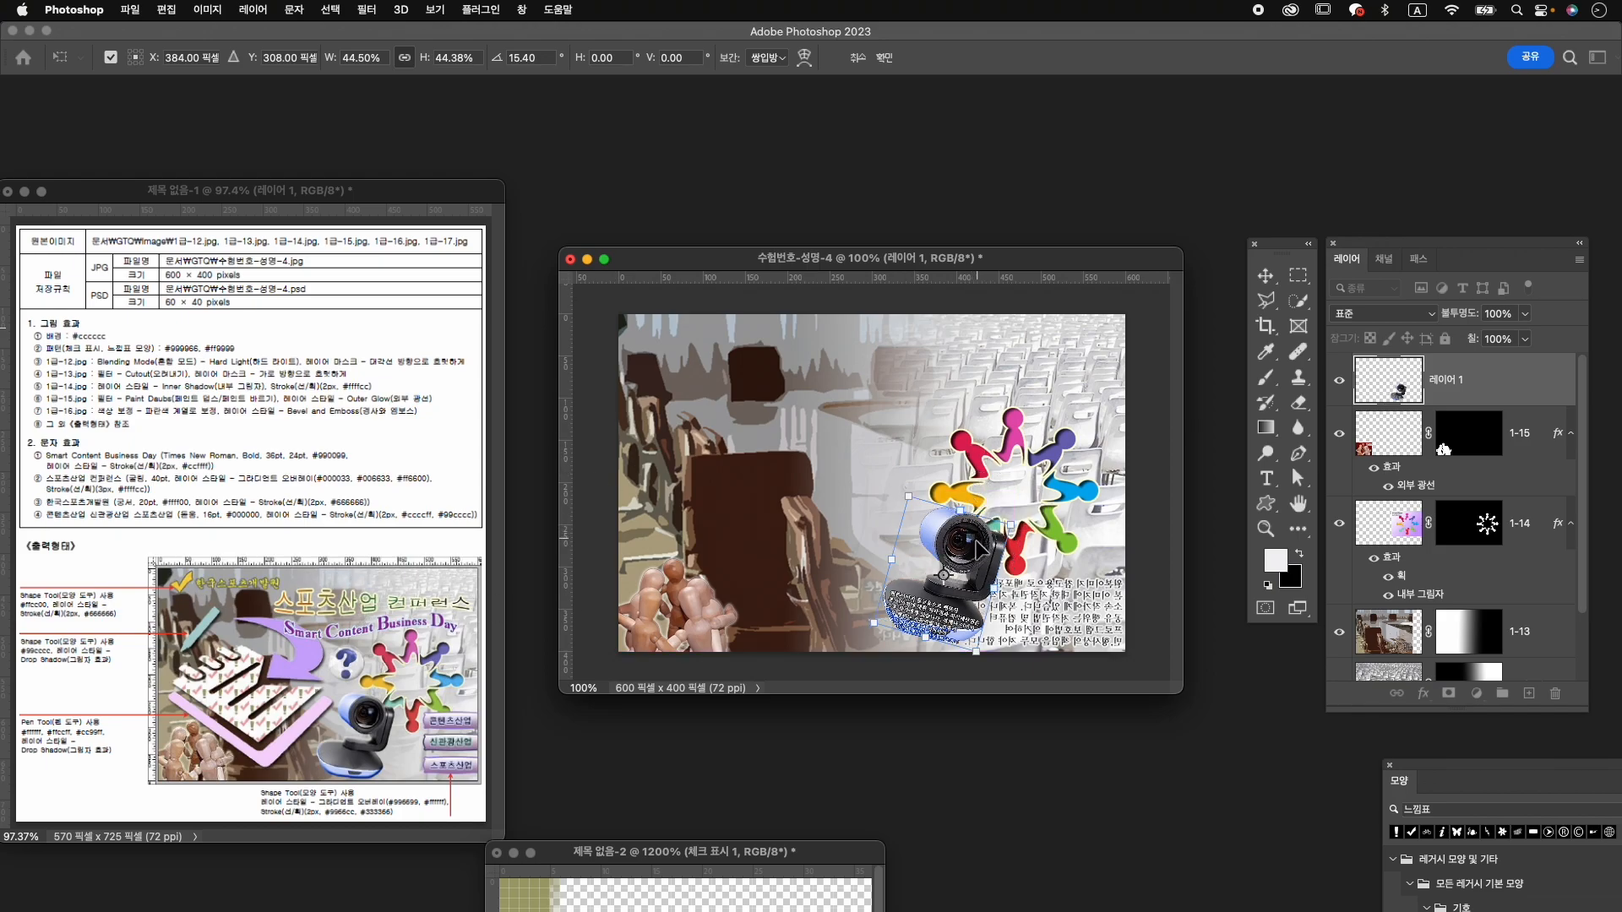
left_click_drag(980, 545, 975, 544)
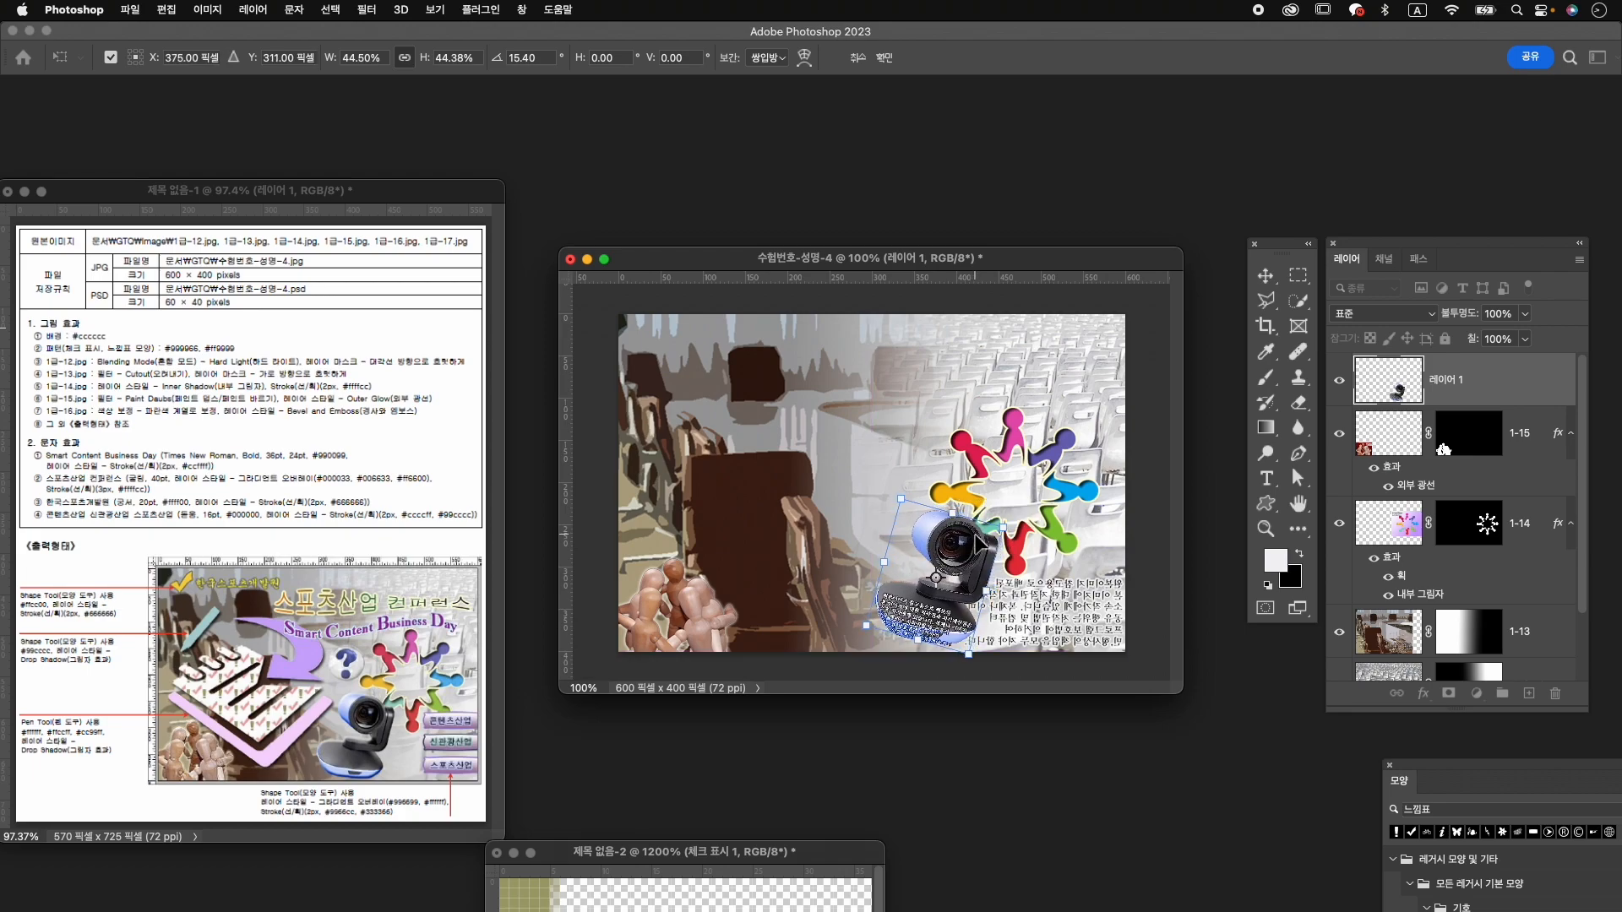
key("Return")
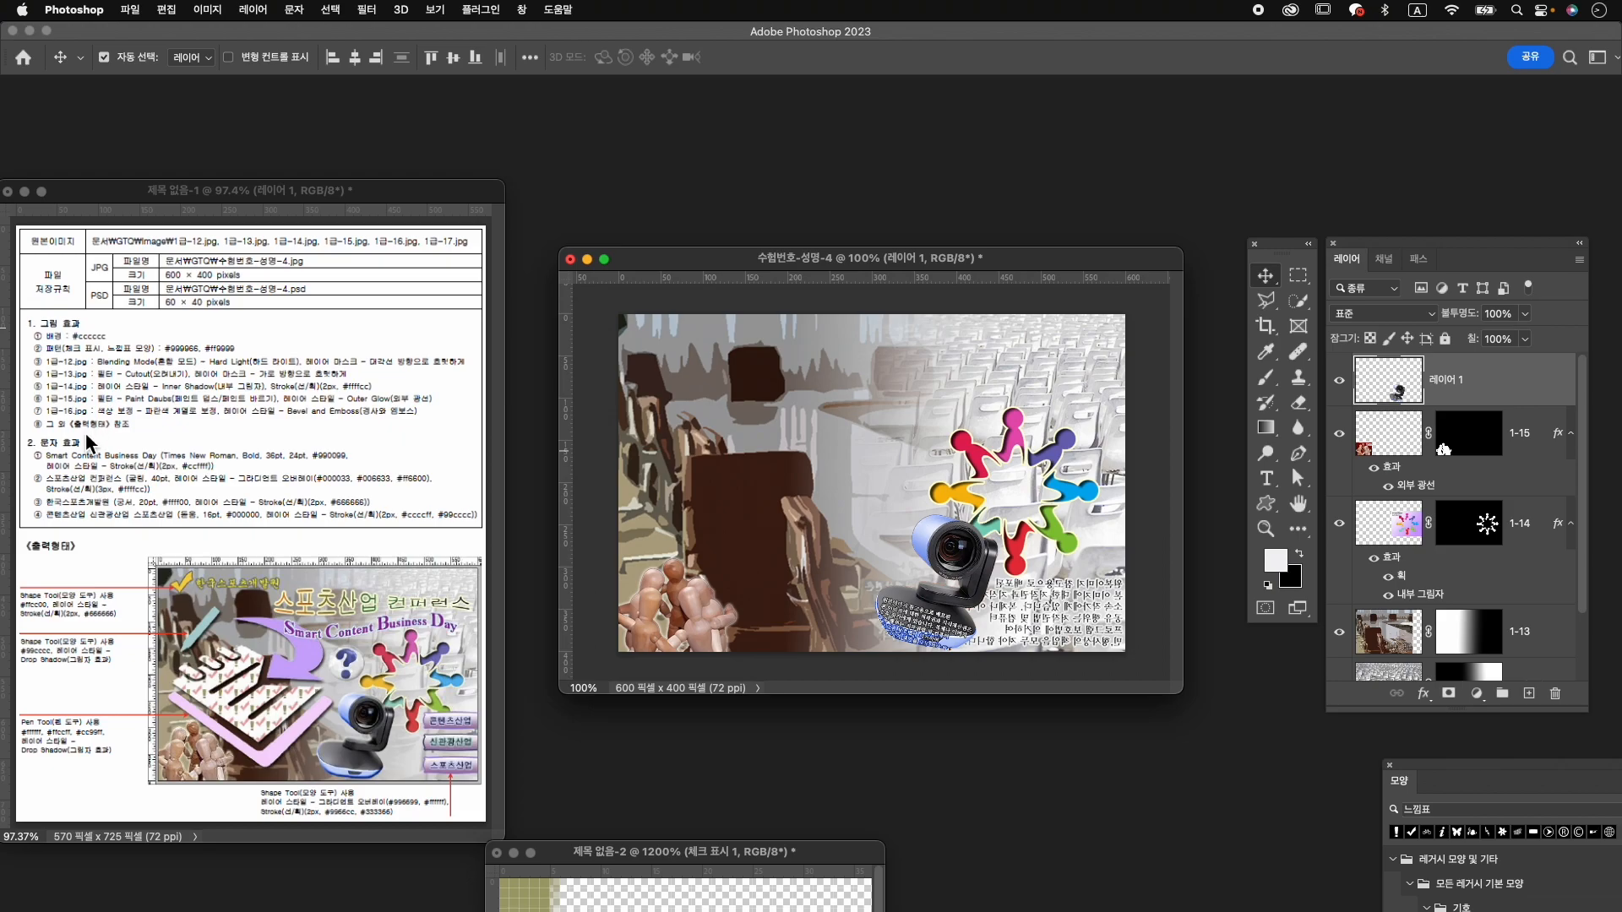
Open 1급-17.jpg from the Image folder and place its window over the composition.
key("super+o")
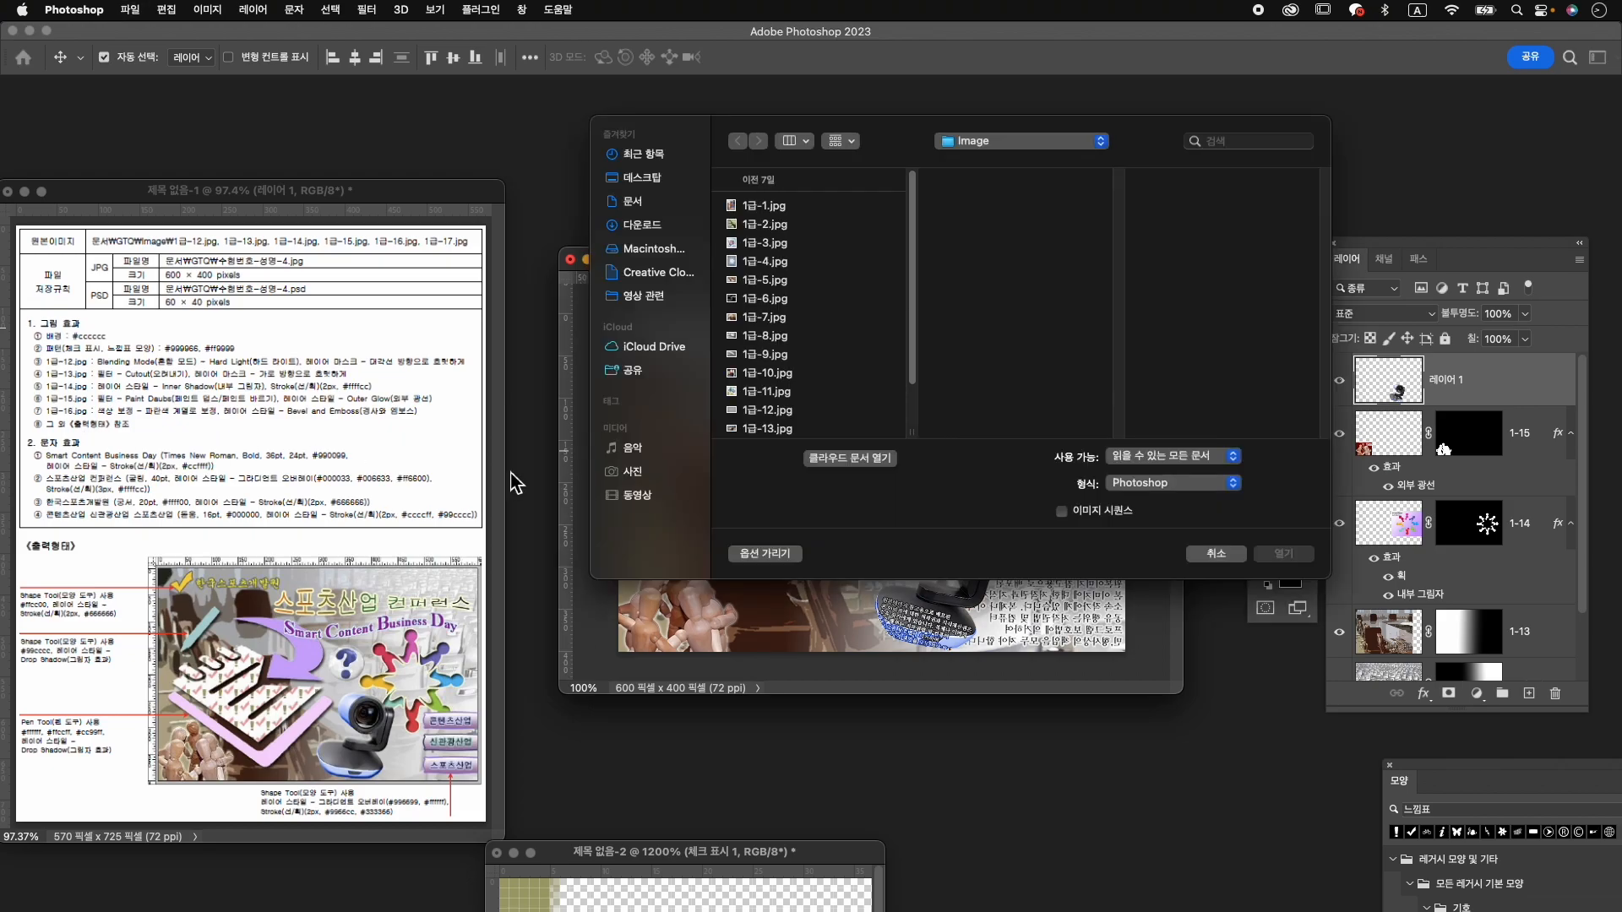
scroll(772, 373, "down", 3)
left_click(773, 421)
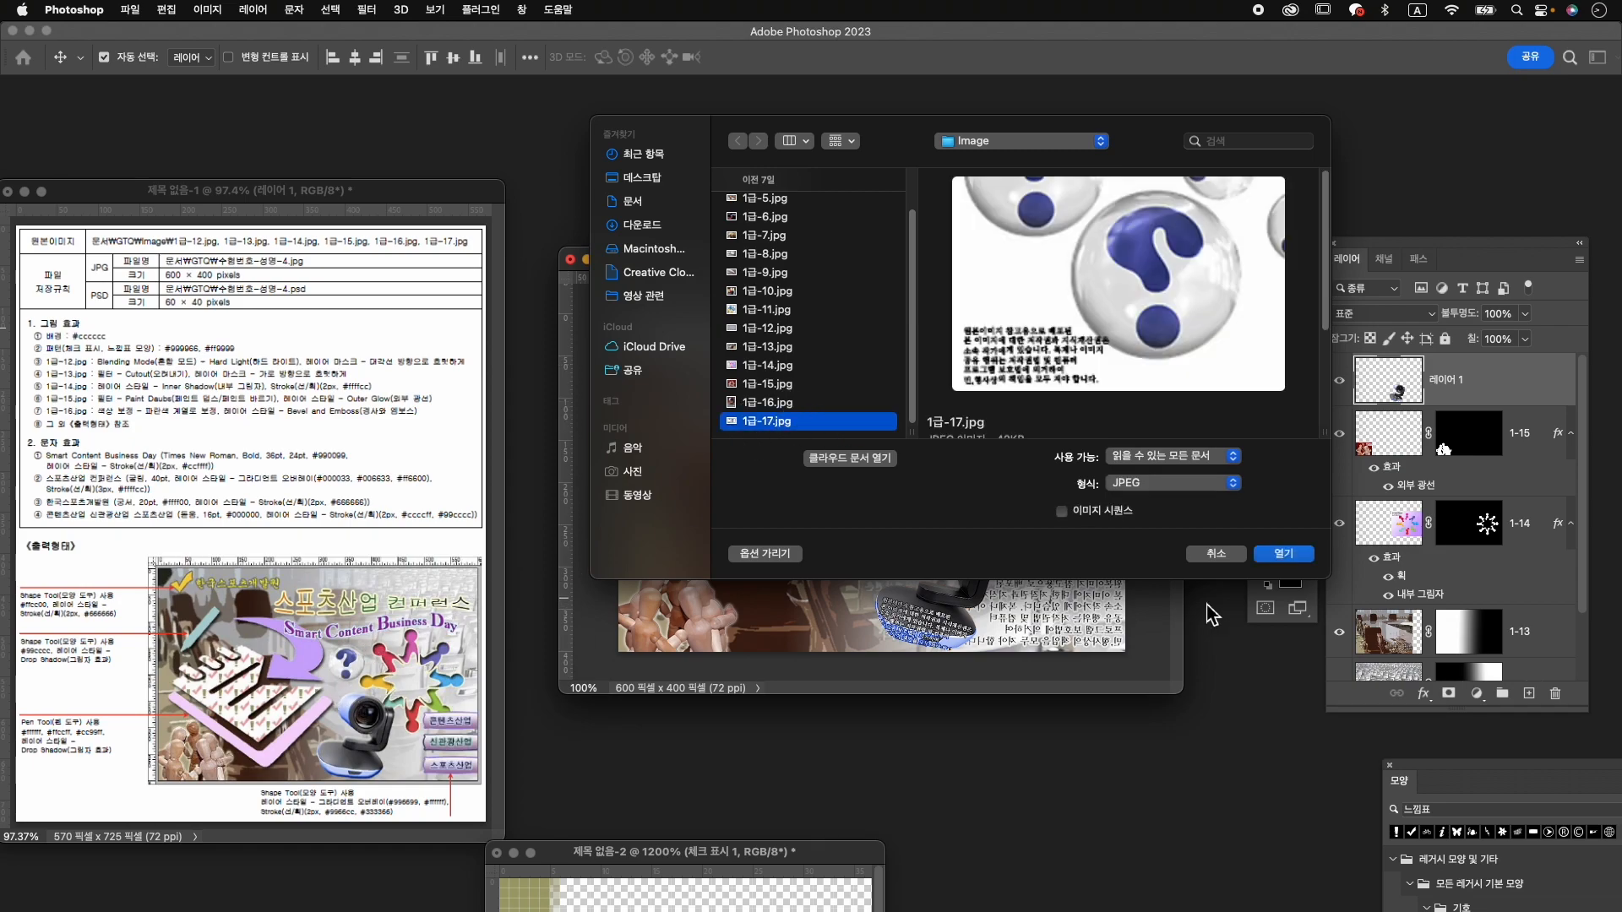
left_click(1301, 555)
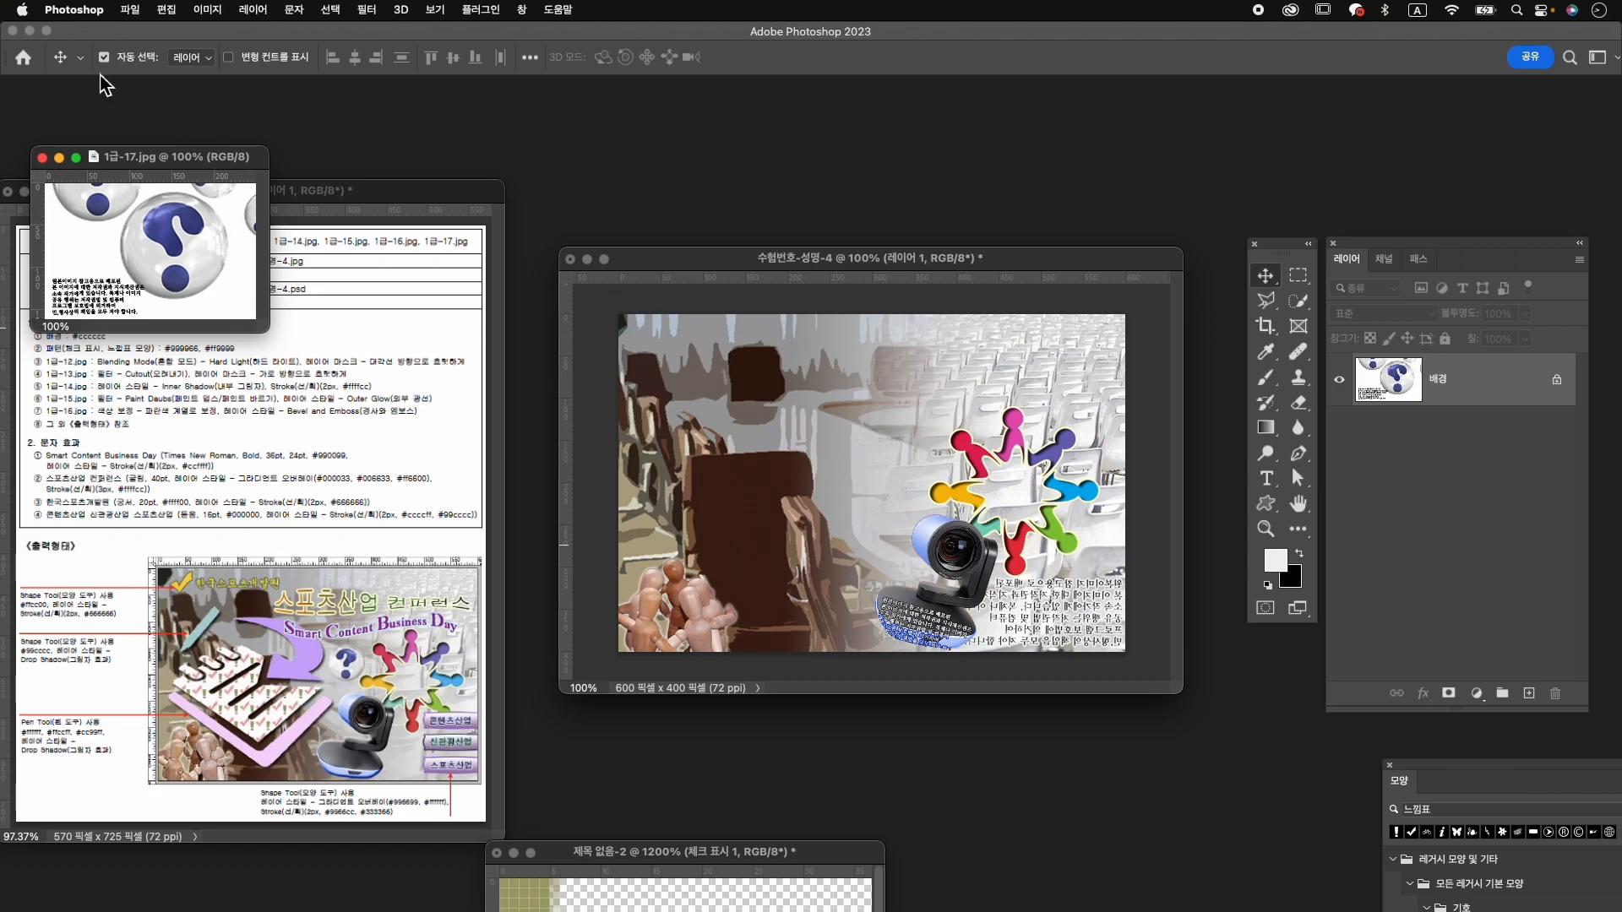
left_click_drag(229, 164, 930, 168)
Select the large question-mark bubble in 1급-17.jpg with Object Selection and complete the selection with Quick Selection.
left_click_drag(948, 343, 1107, 512)
key("z")
left_click(972, 359)
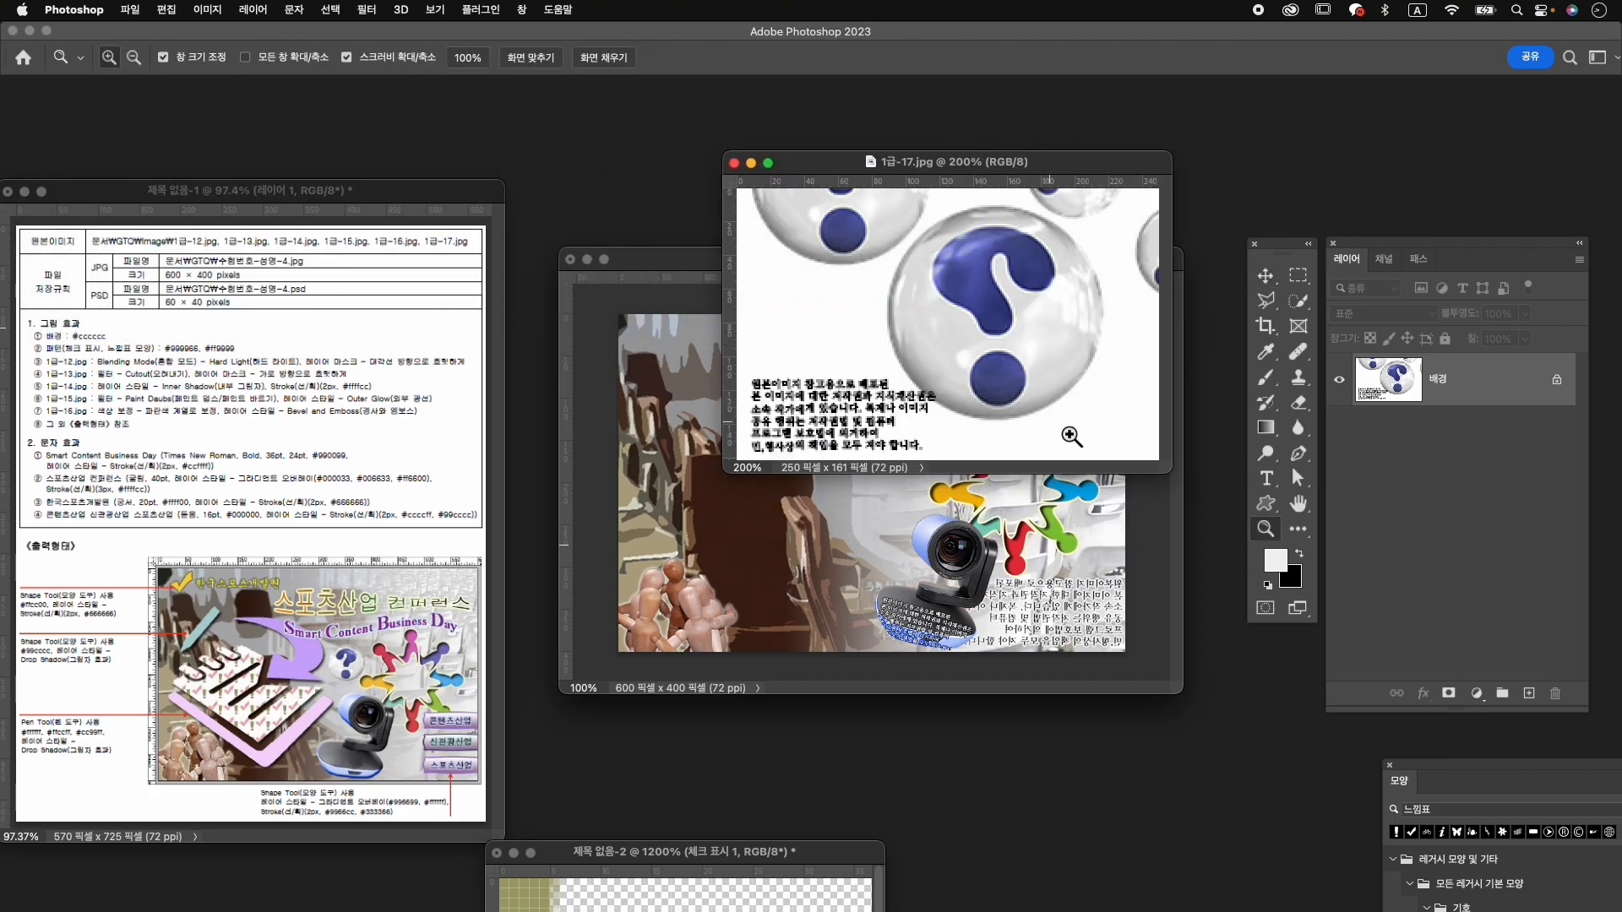
mouse_move(1298, 300)
left_mouse_down()
mouse_move(1360, 331)
mouse_move(1386, 325)
mouse_move(1378, 297)
left_mouse_up()
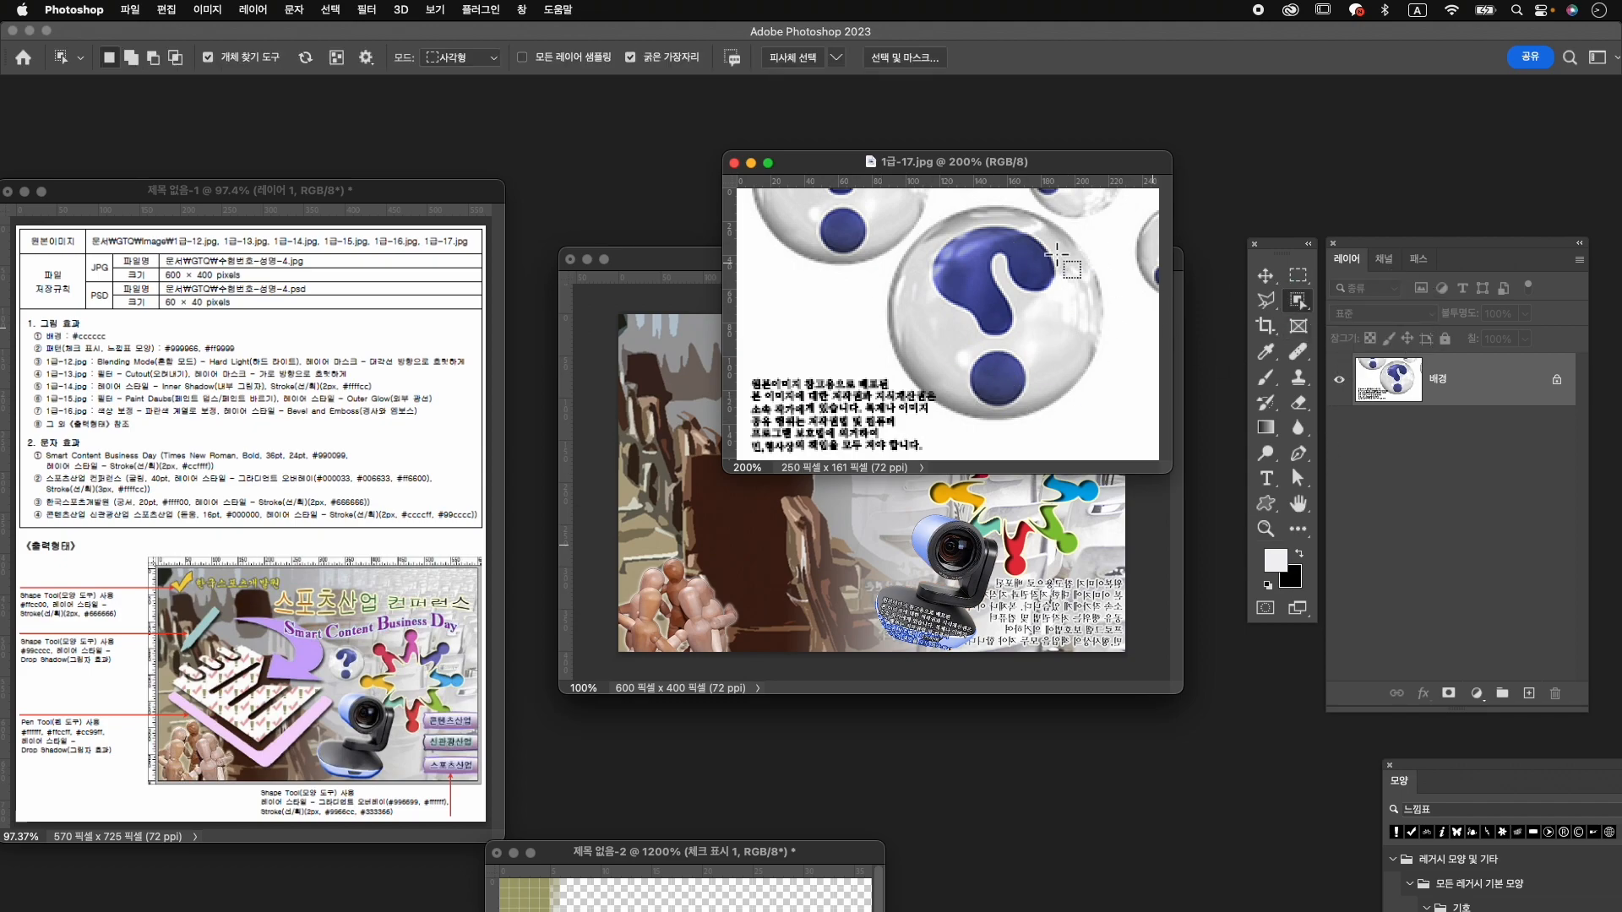
mouse_move(868, 201)
left_mouse_down()
mouse_move(1116, 435)
mouse_move(1111, 420)
left_mouse_up()
left_click_drag(1298, 301, 1365, 331)
left_click(1361, 323)
mouse_move(1048, 290)
left_mouse_down()
mouse_move(1072, 315)
mouse_move(1072, 275)
mouse_move(1010, 234)
left_mouse_up()
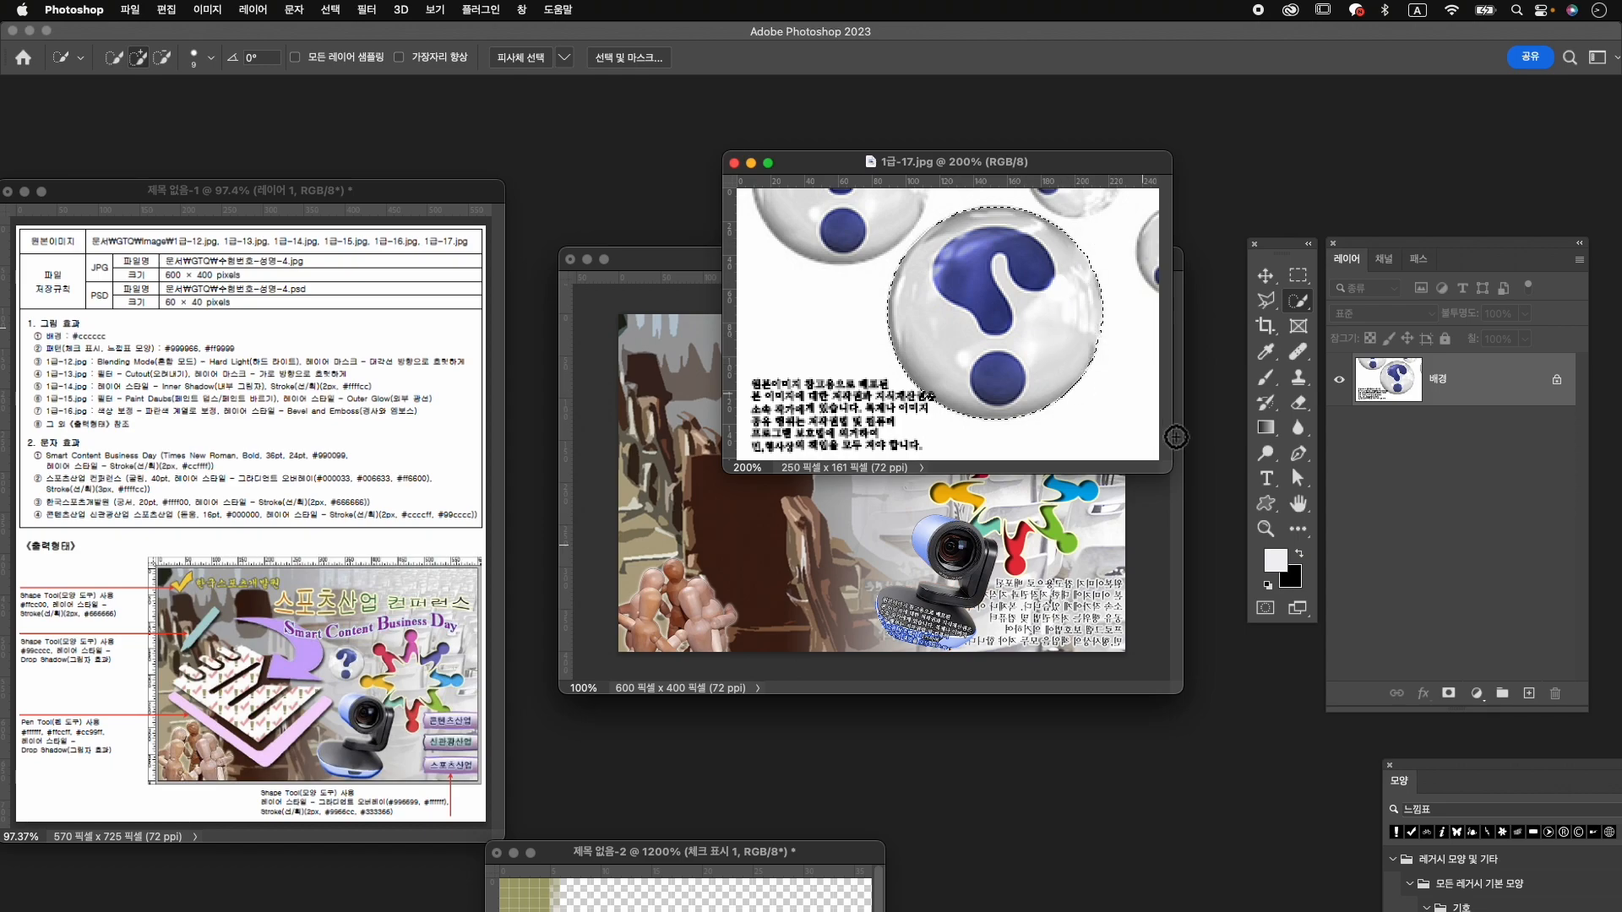
Mask the 1급-17.jpg photo to the selected bubble and copy the masked layer into 수험번호-성명-4.
left_click(1448, 693)
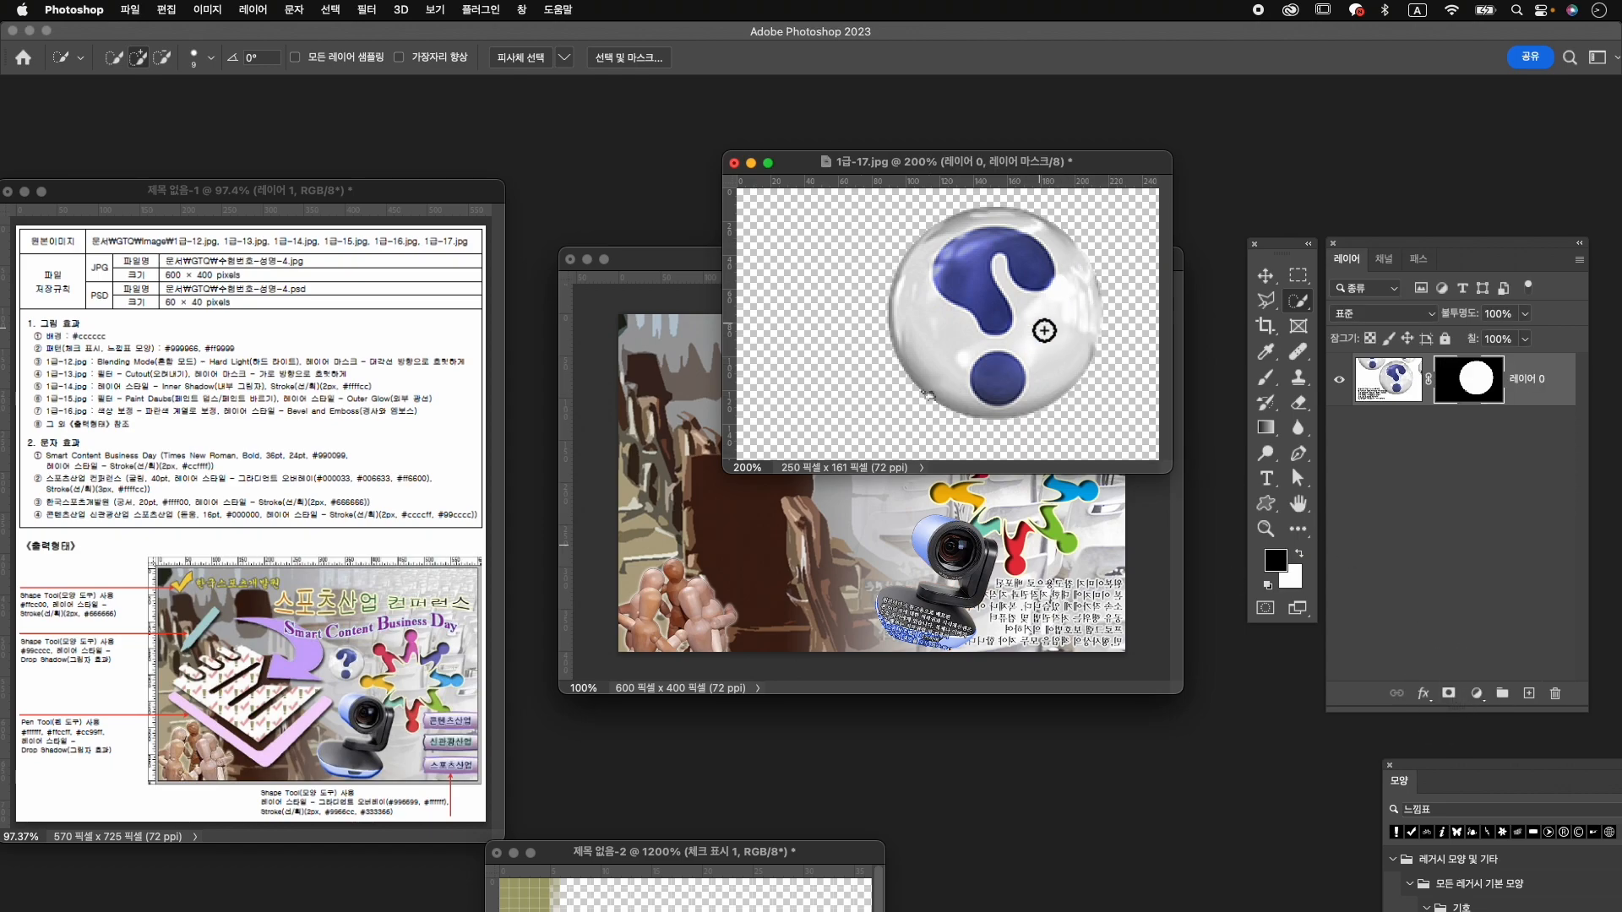
key("v")
left_click_drag(1032, 322, 908, 473)
Flip the question-mark bubble layer horizontally, scale it to about 50% and move it beside the people ring.
key("ctrl+t")
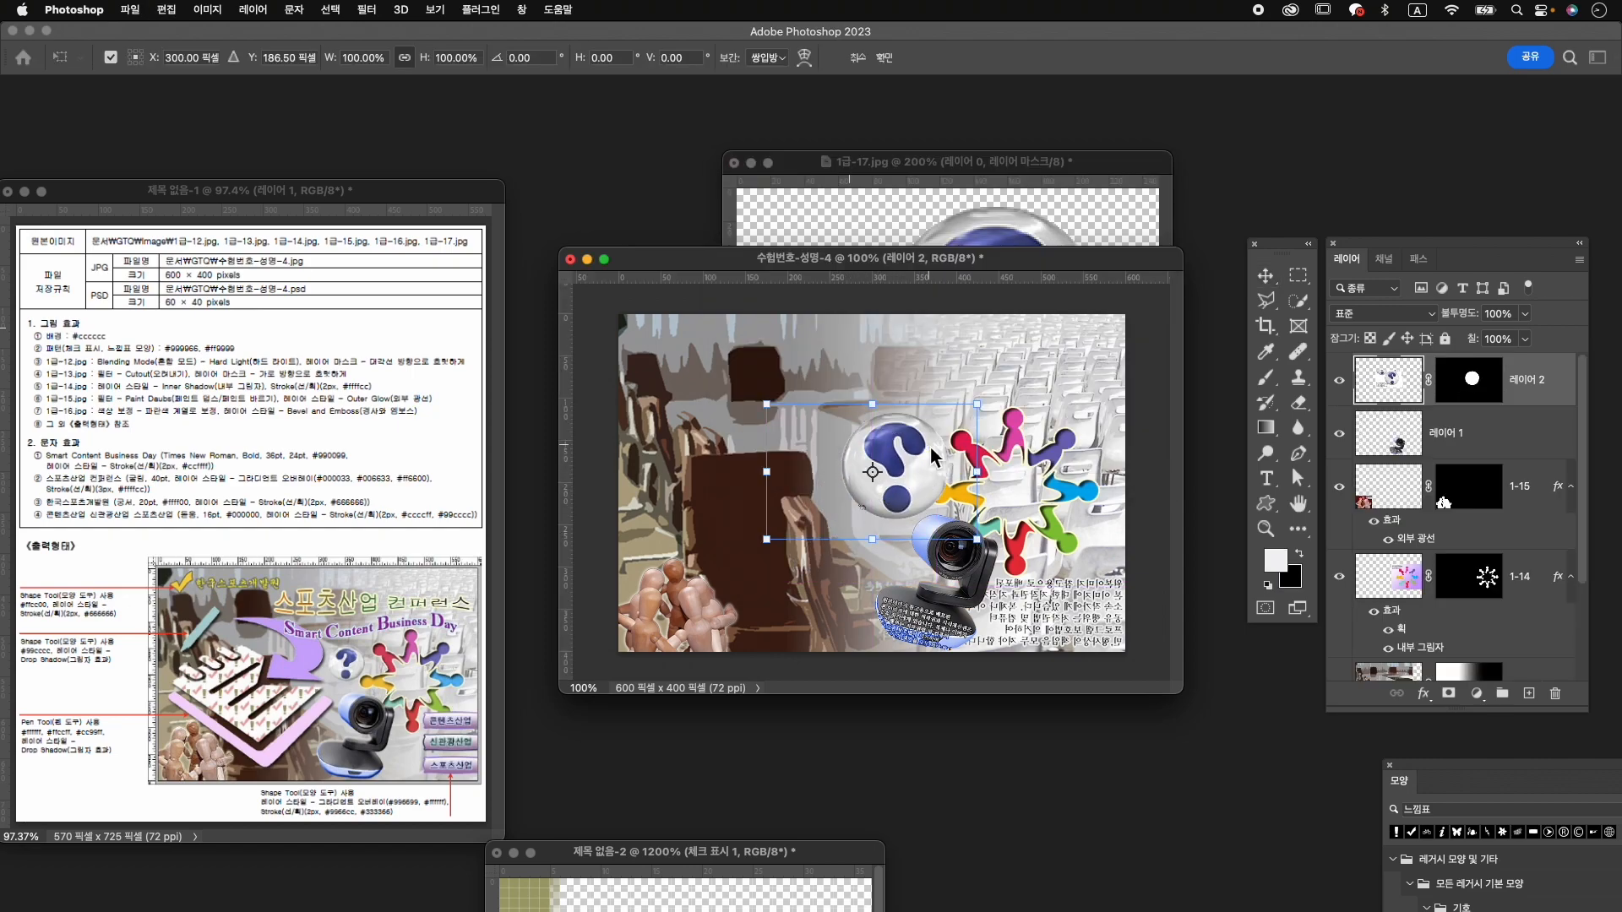
right_click(908, 474)
left_click(963, 838)
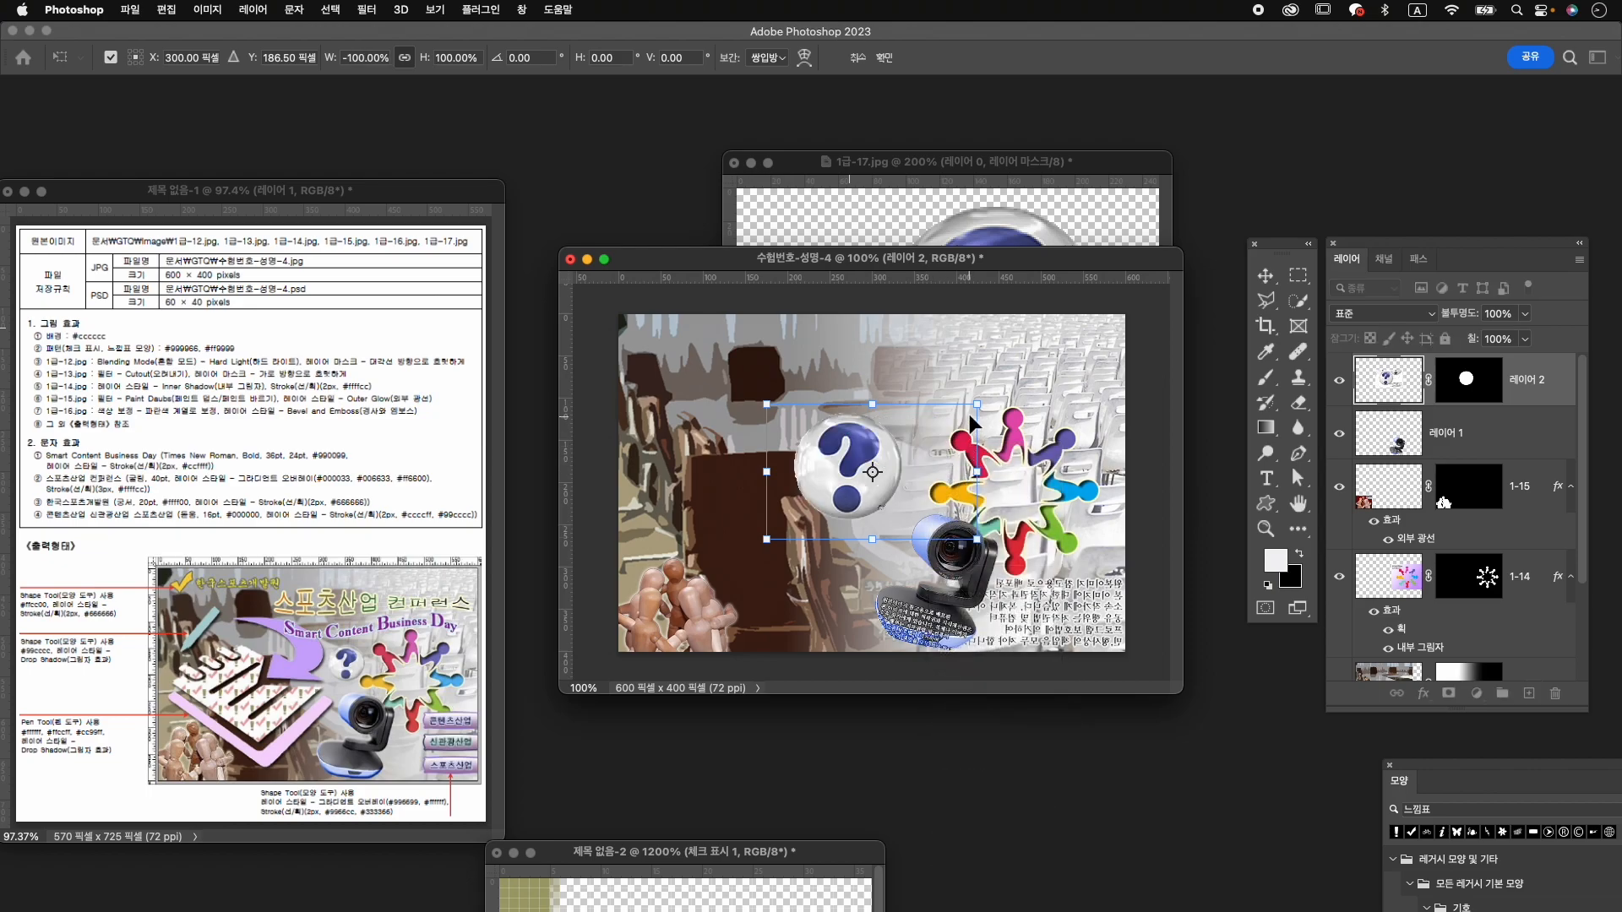
left_click_drag(977, 406, 935, 431)
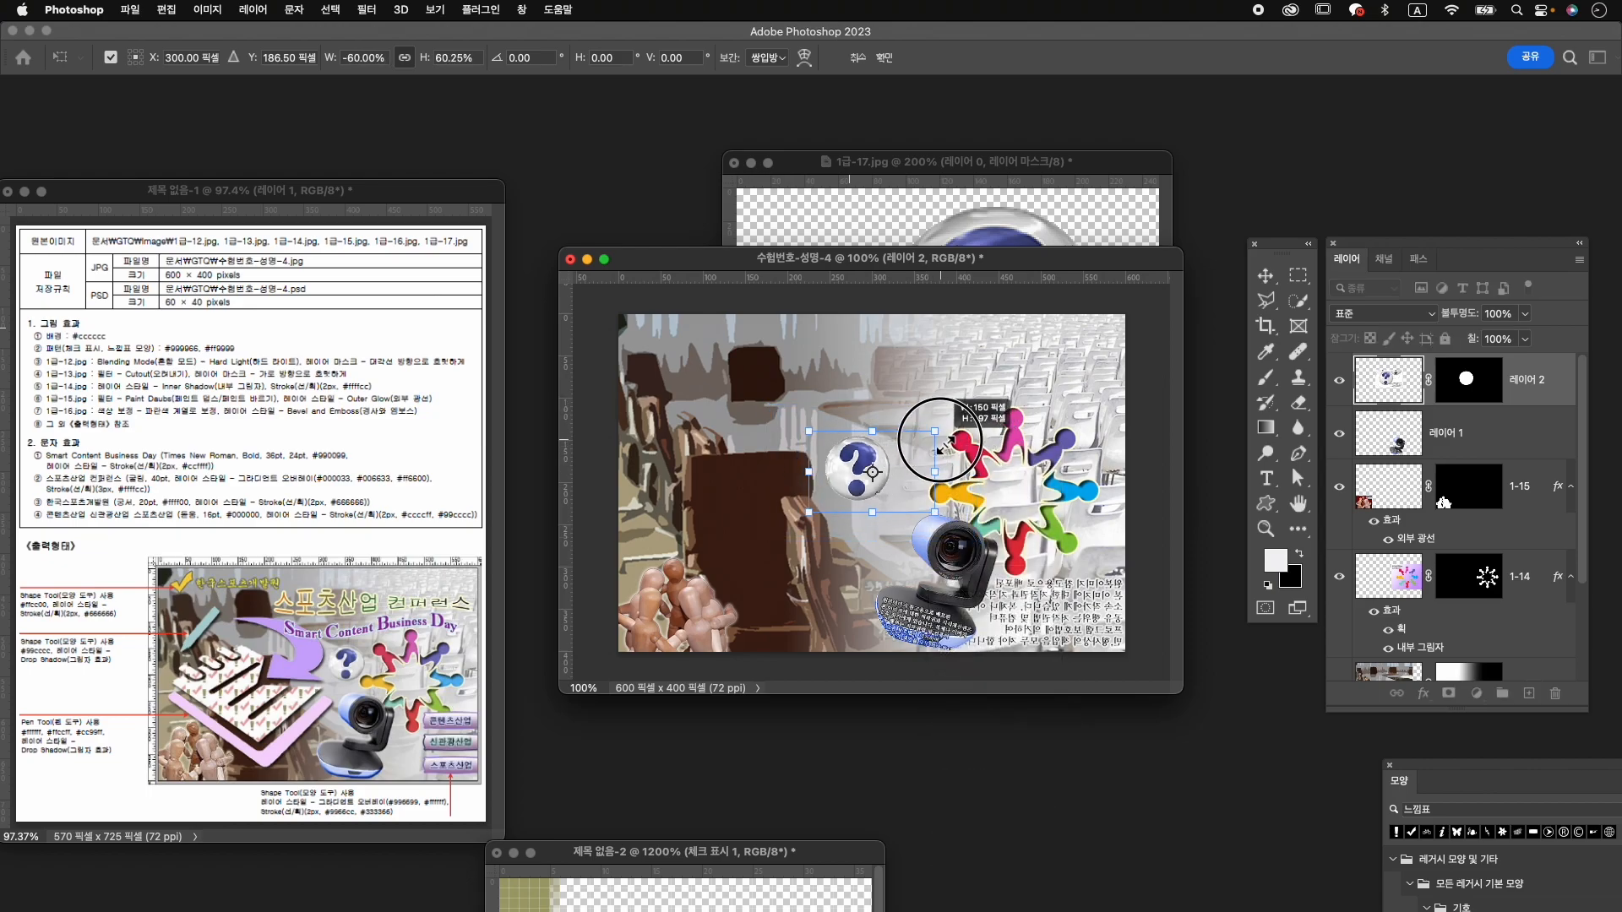
left_click_drag(842, 465, 886, 457)
left_click_drag(977, 424, 927, 448)
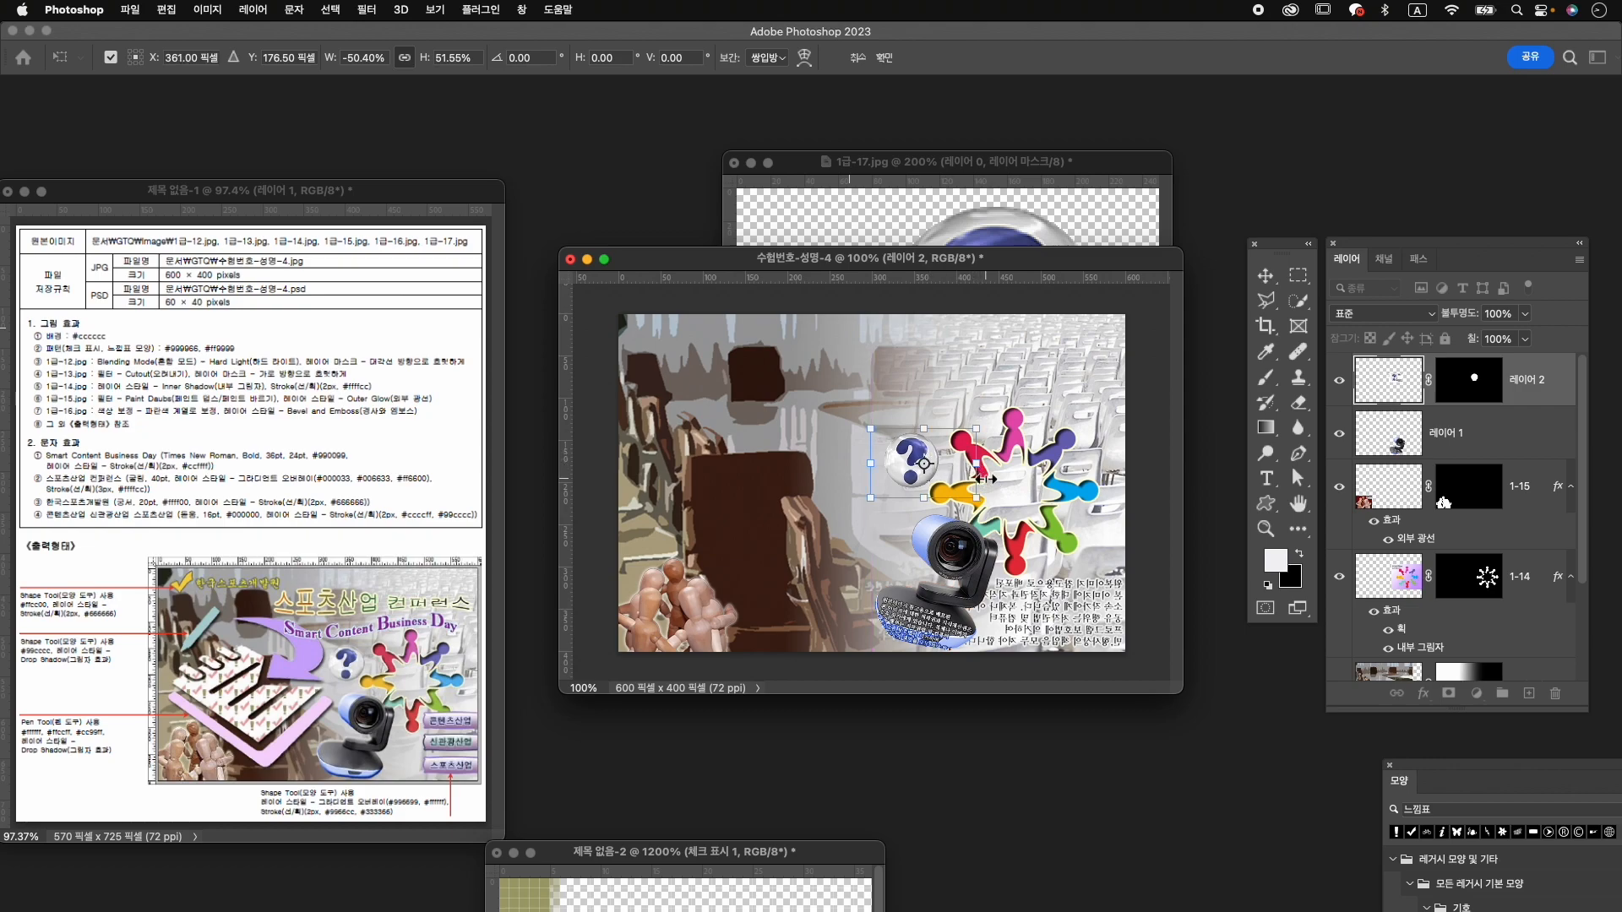
Nudge the question-mark bubble slightly left and down above the camera and apply the transform.
key("Left")
key("Left")
key("Left")
key("Left")
key("Down")
key("Down")
key("Down")
key("Down")
key("Down")
key("Down")
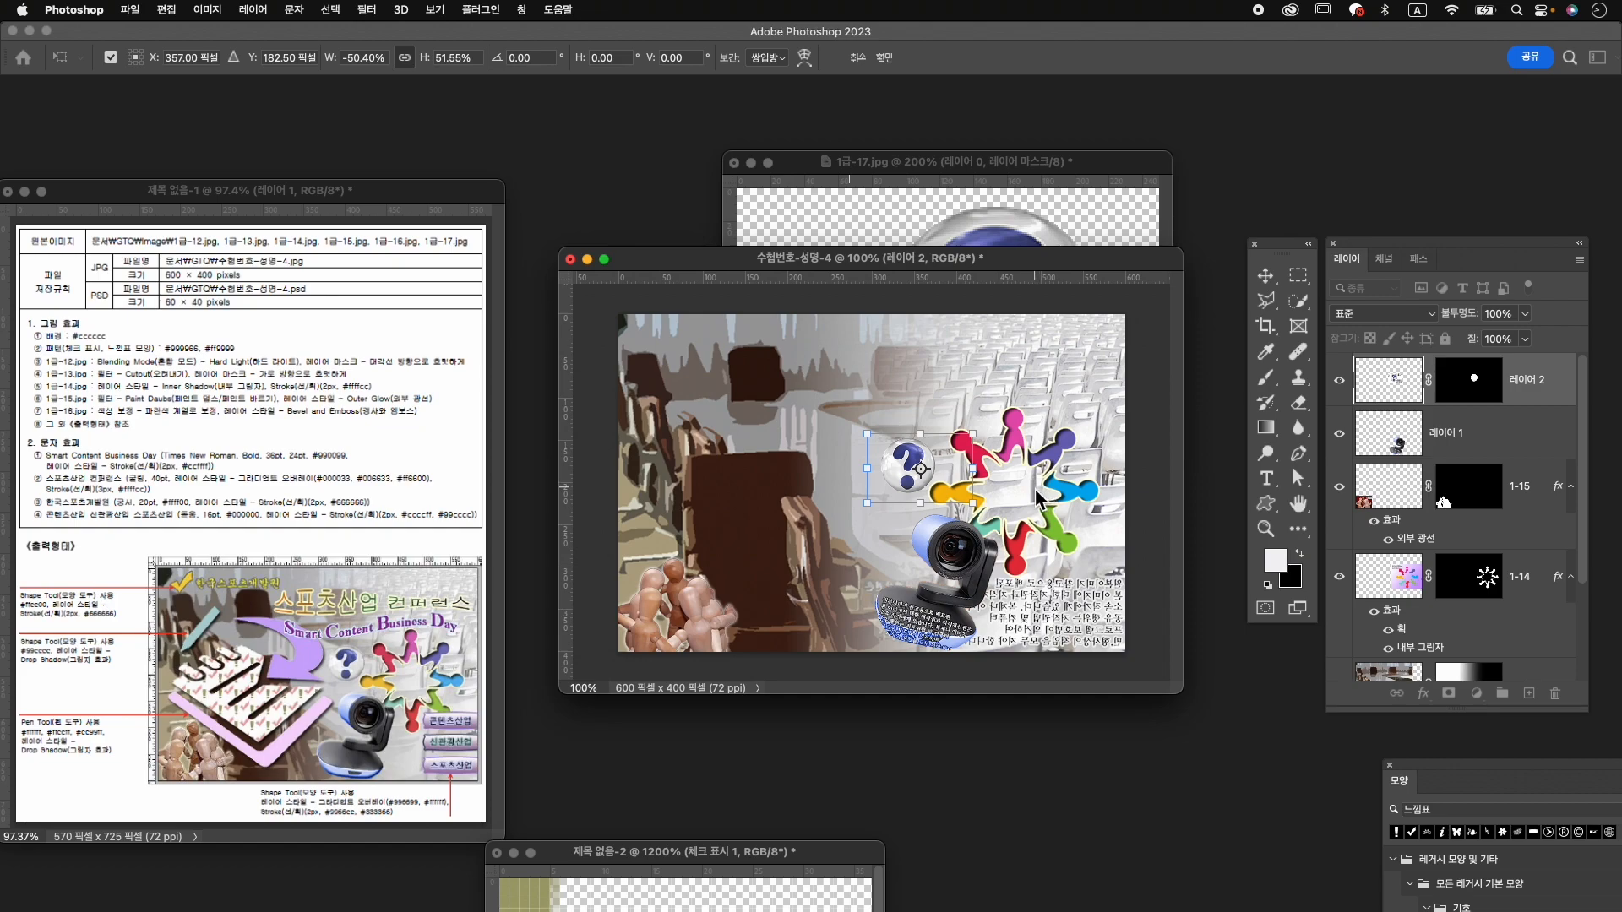
key("Up")
key("Up")
key("Up")
key("Right")
key("Up")
key("Return")
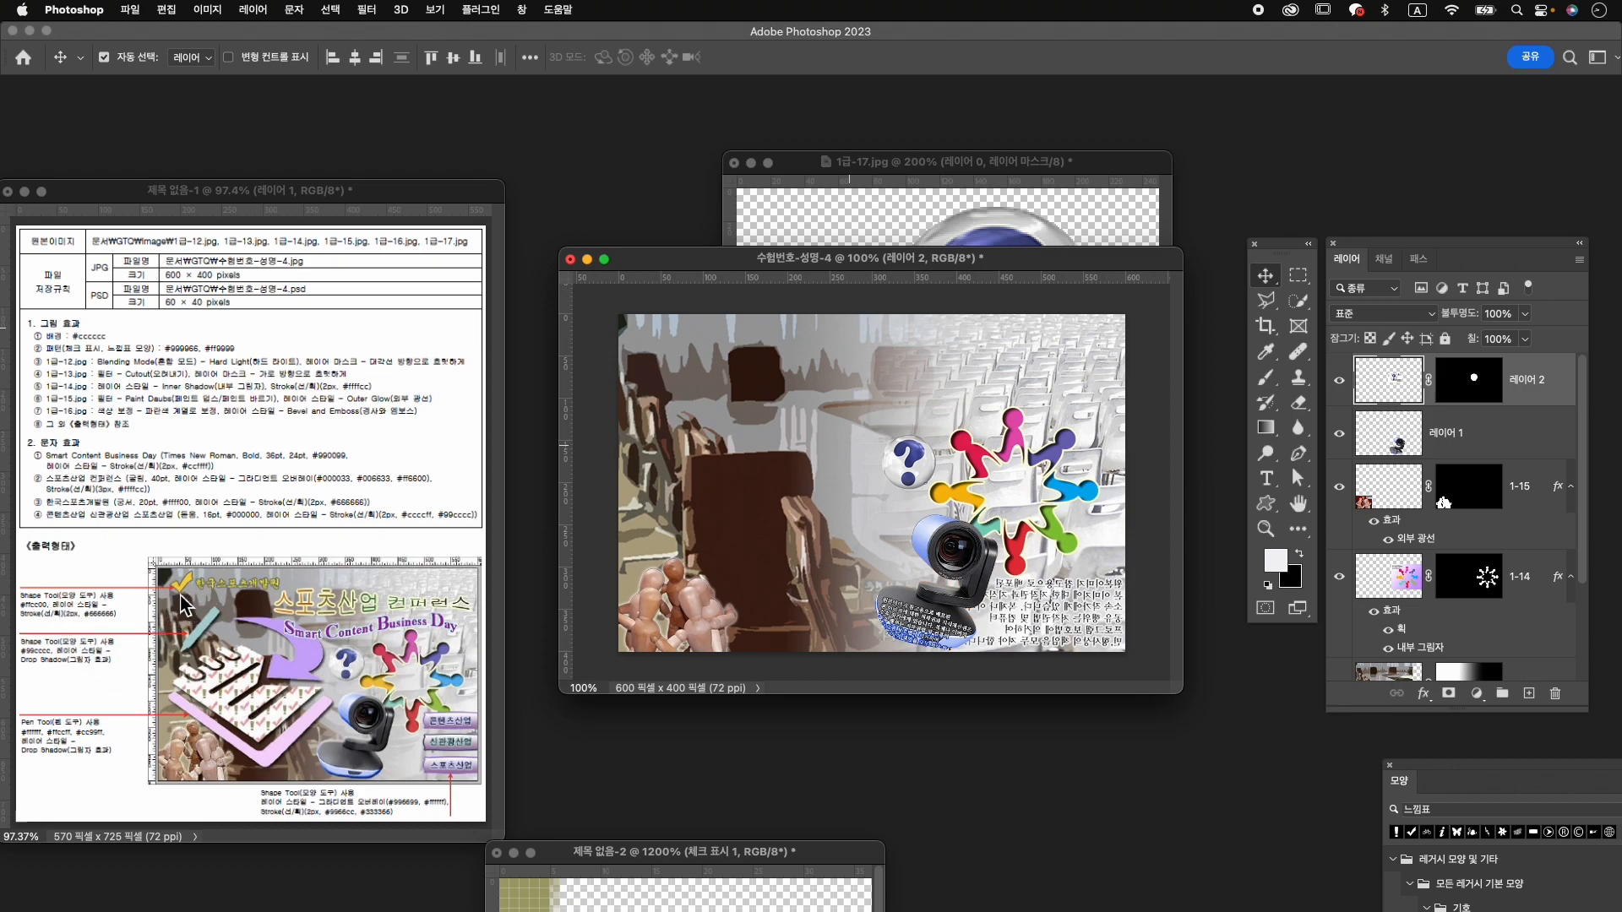
Draw a check mark custom shape about 55 by 54 px in the upper-left corner of the 수험번호-성명-4 canvas.
left_click_drag(1474, 787, 1241, 517)
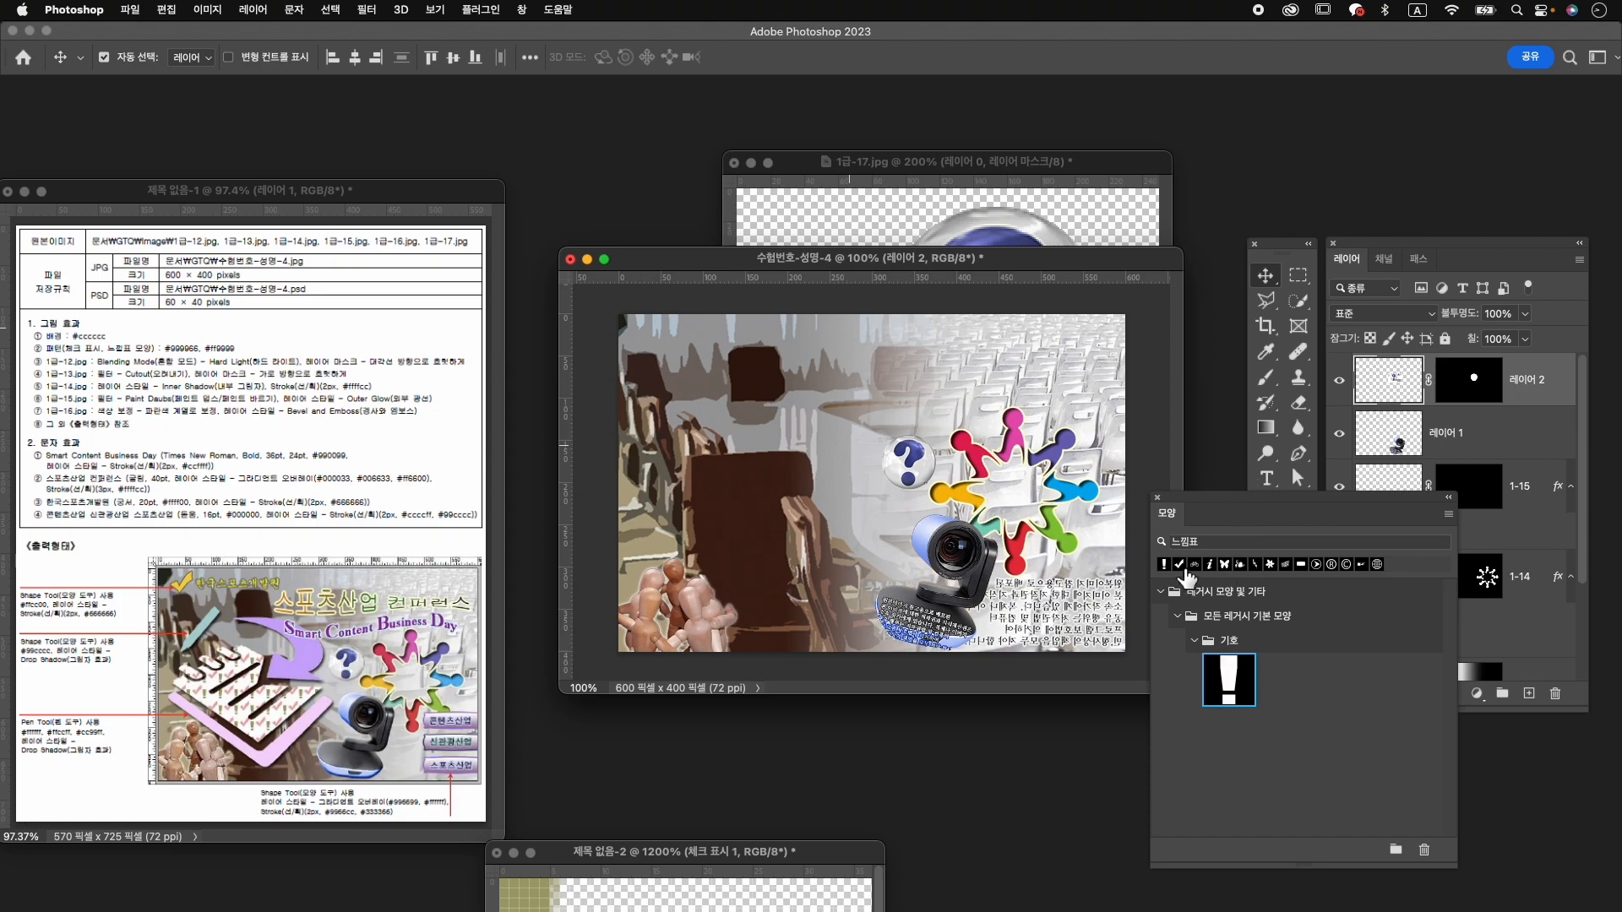
left_click(1180, 565)
left_click_drag(1277, 499, 1311, 601)
left_click(1267, 507)
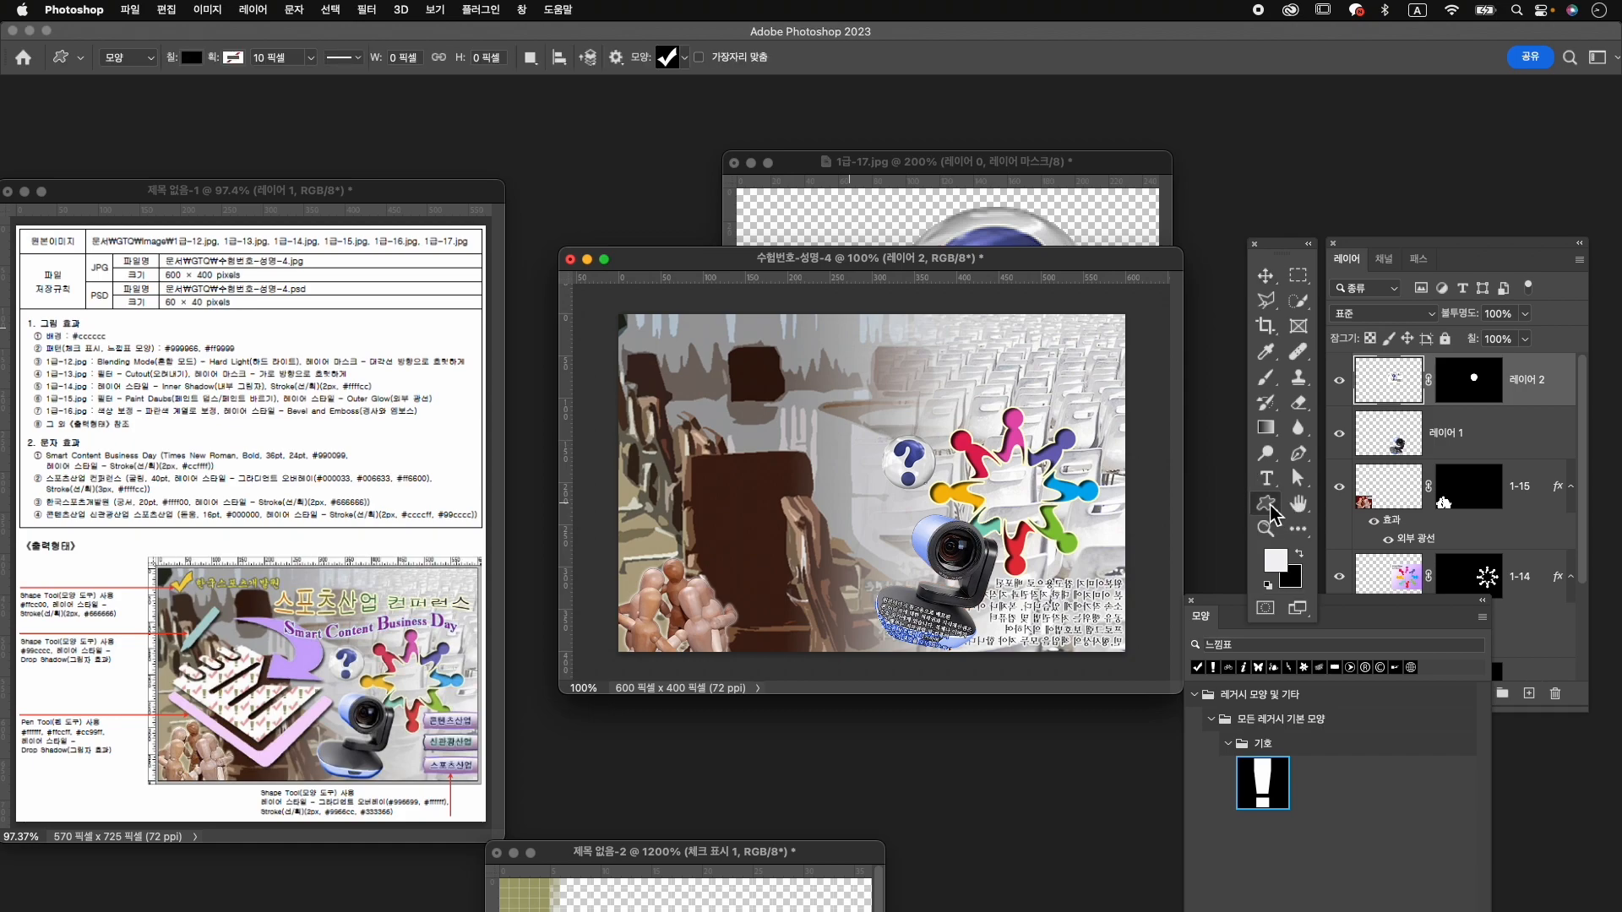
left_click_drag(638, 323, 679, 373)
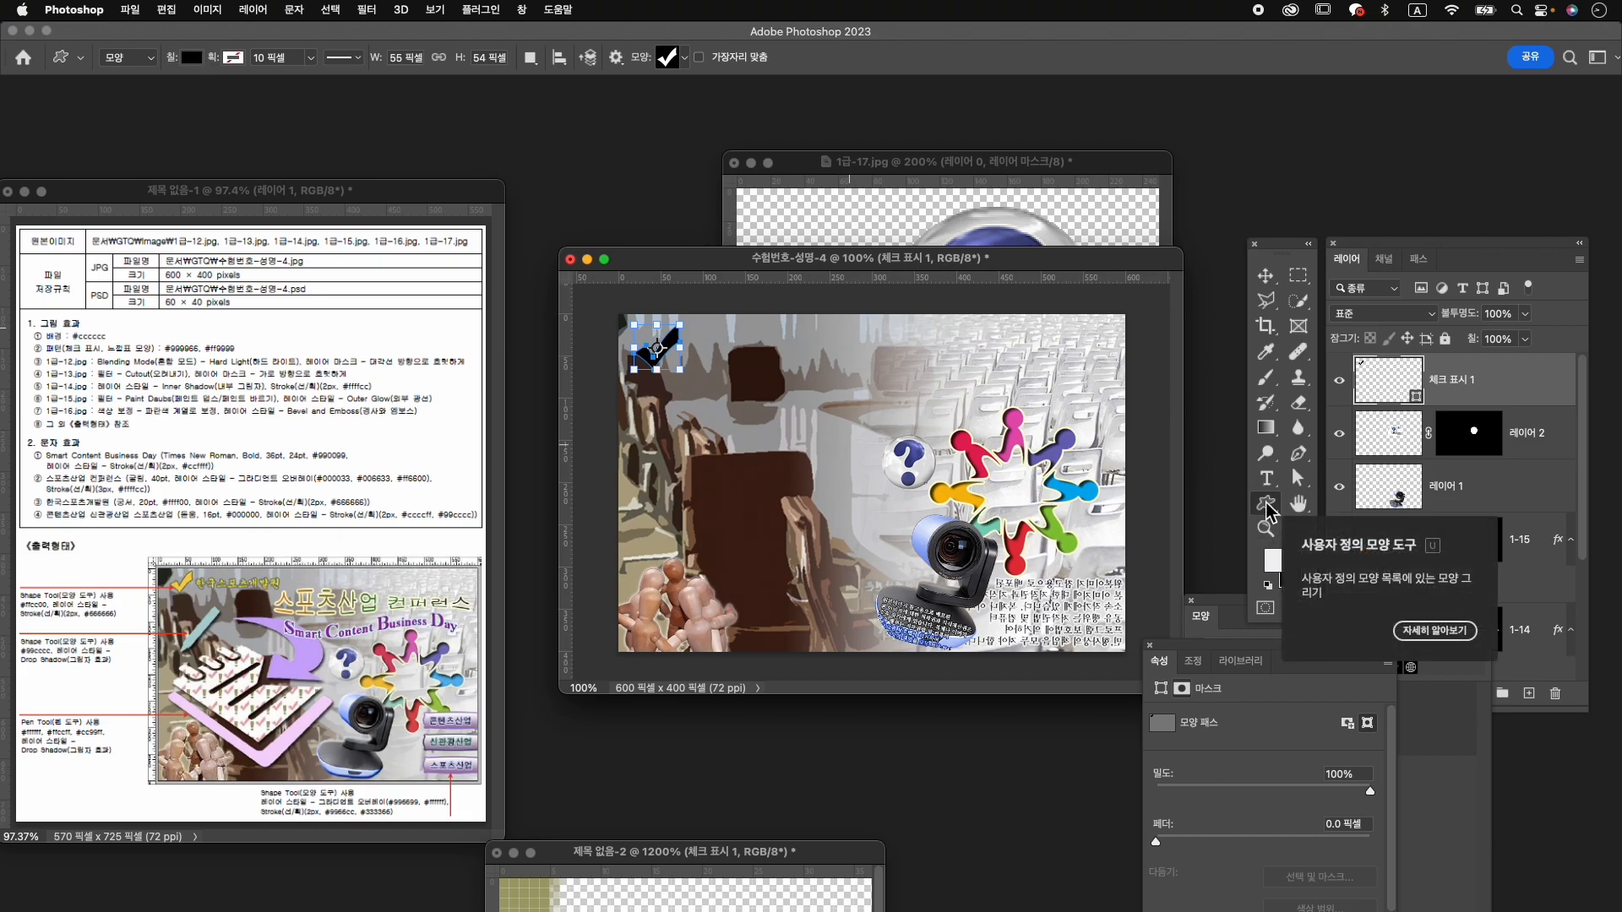
Set the check mark shape's fill colour to #ffcc00.
left_click(194, 58)
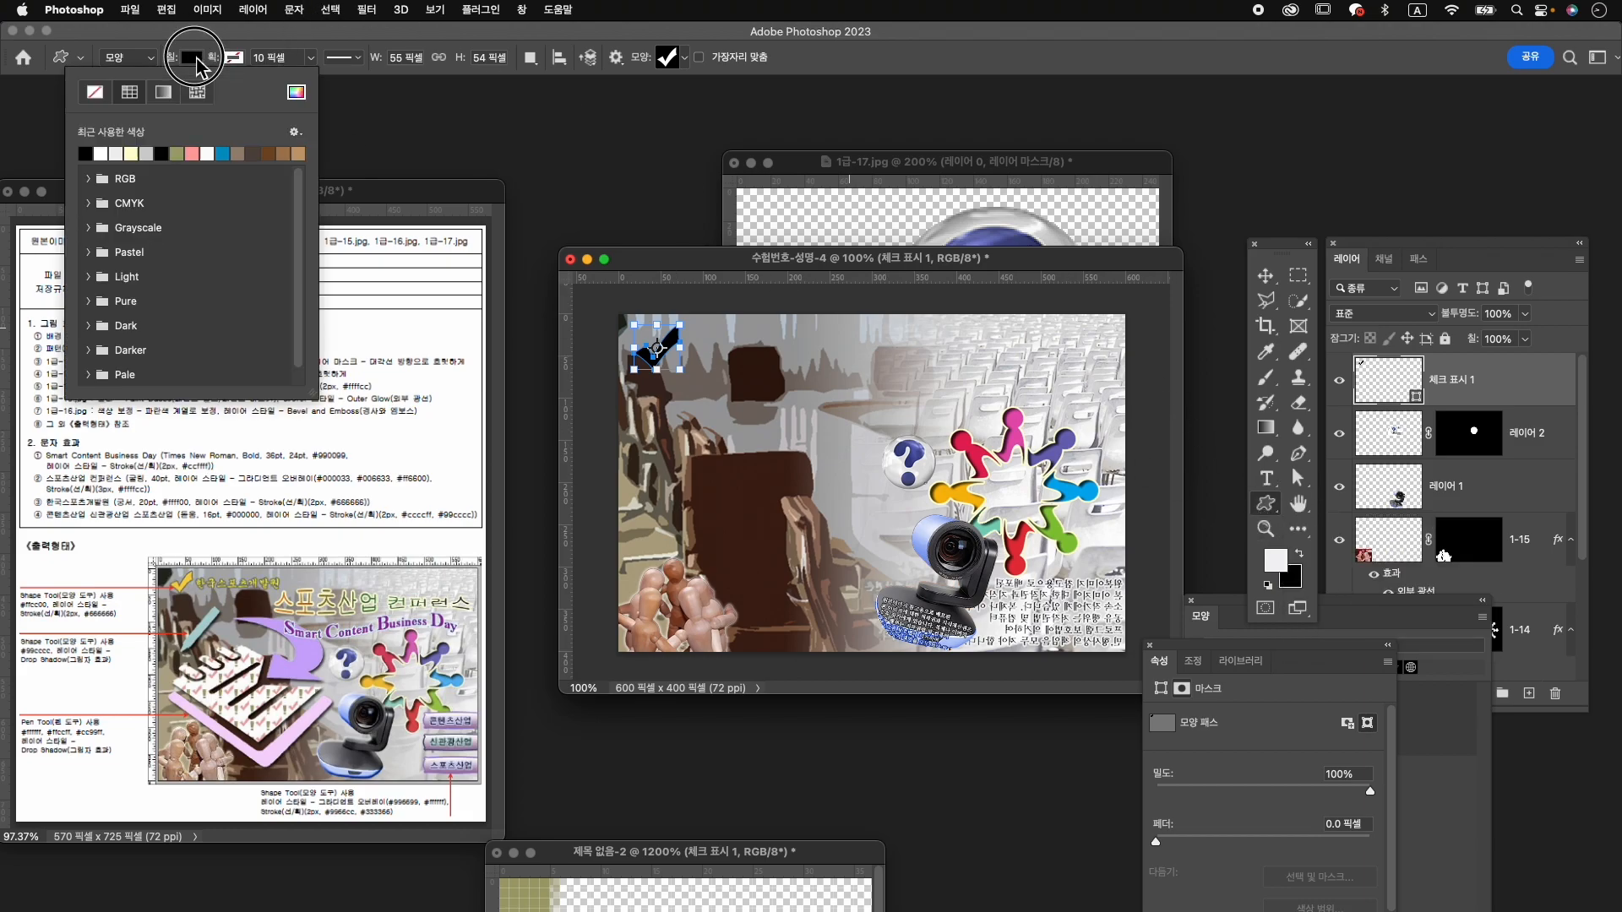
left_click(296, 92)
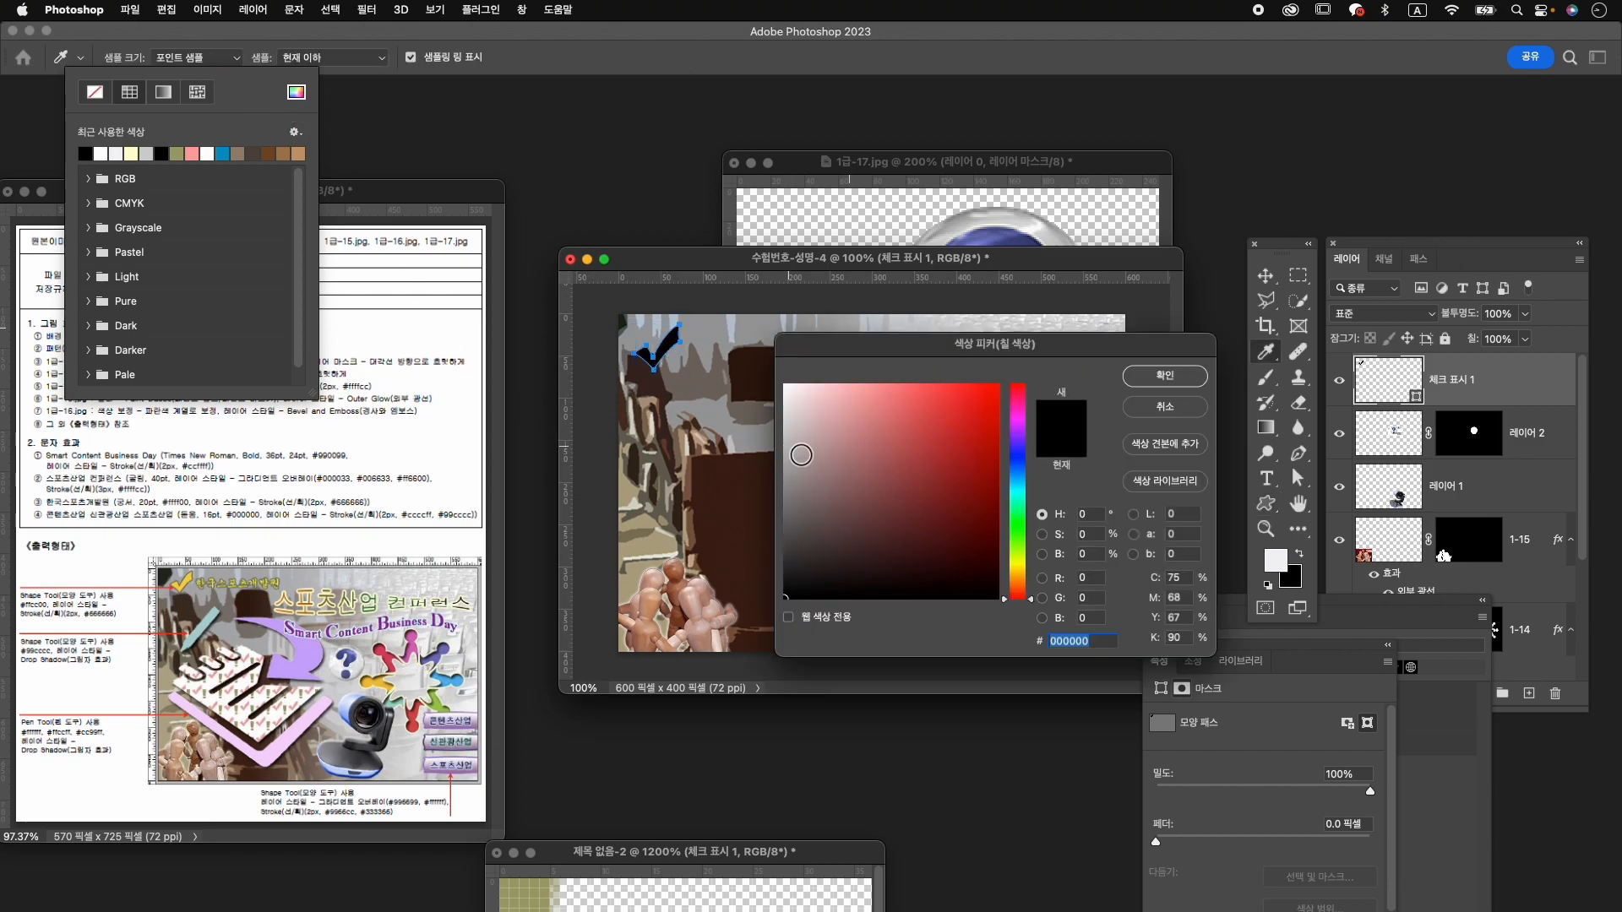
type("ffcc")
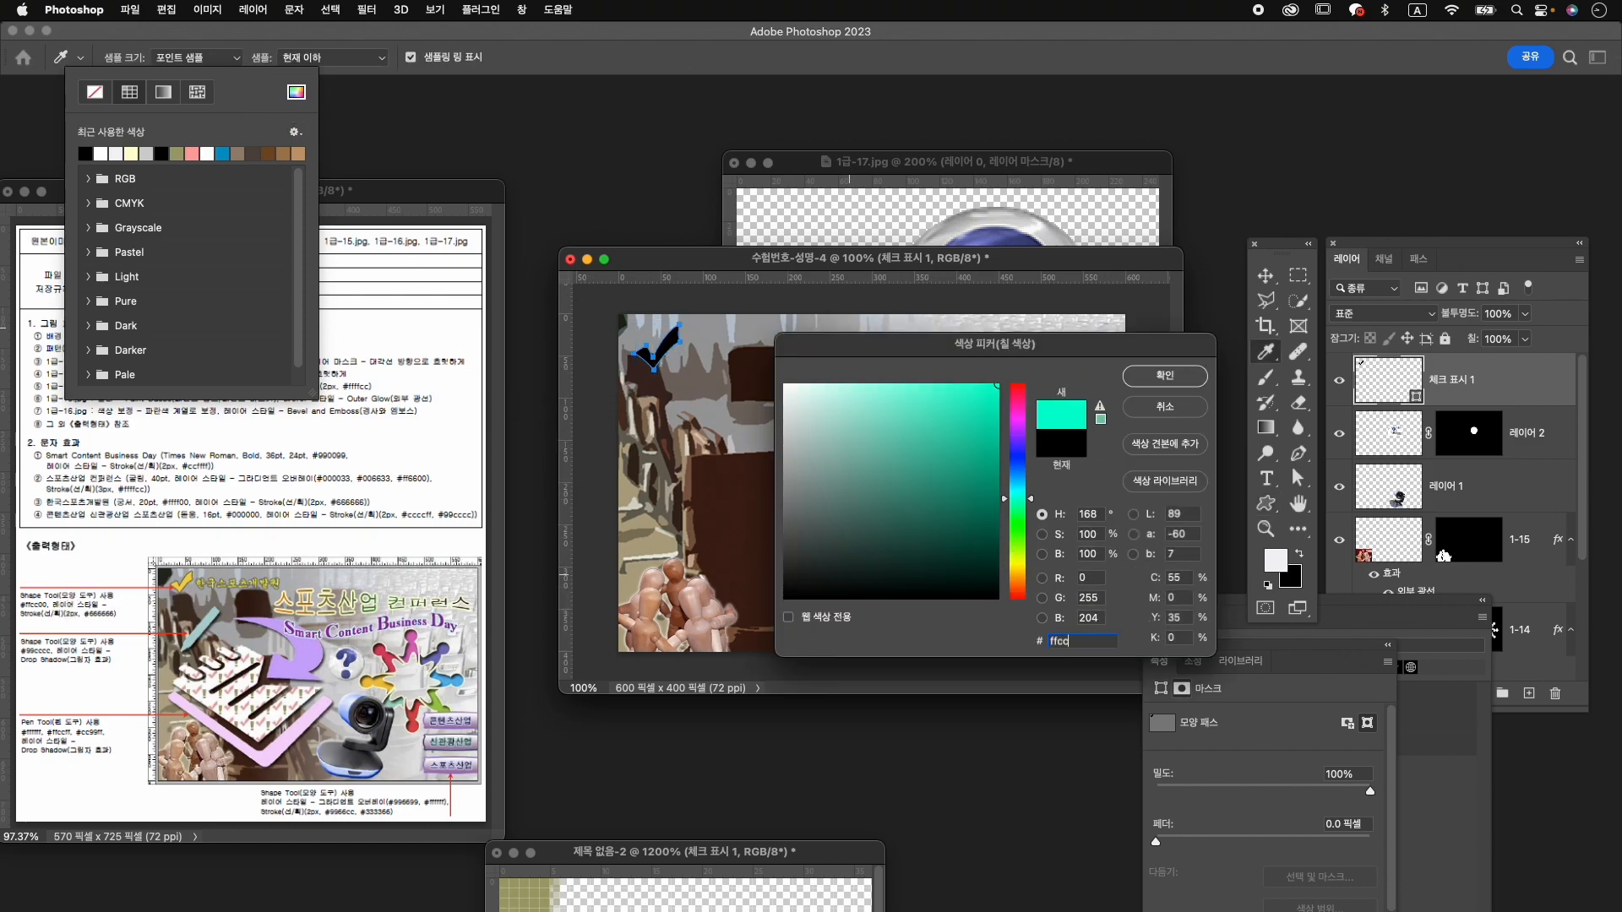
type("00")
key("Return")
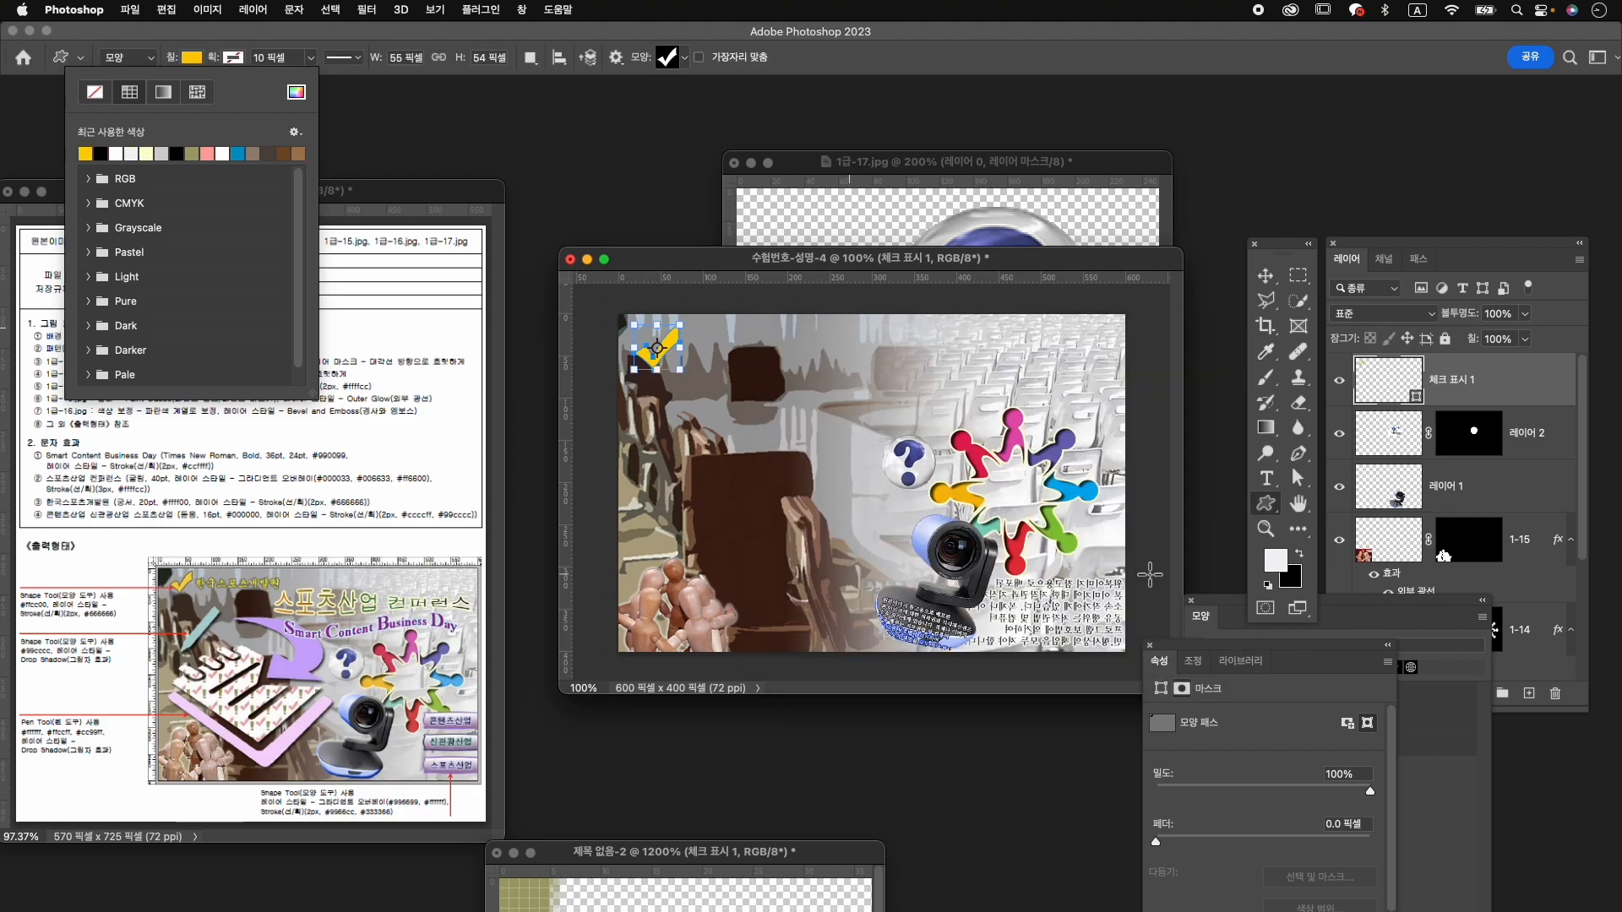
left_click(1566, 379)
Add a 2 px Stroke layer style in #666666 to the check mark.
left_click(1423, 693)
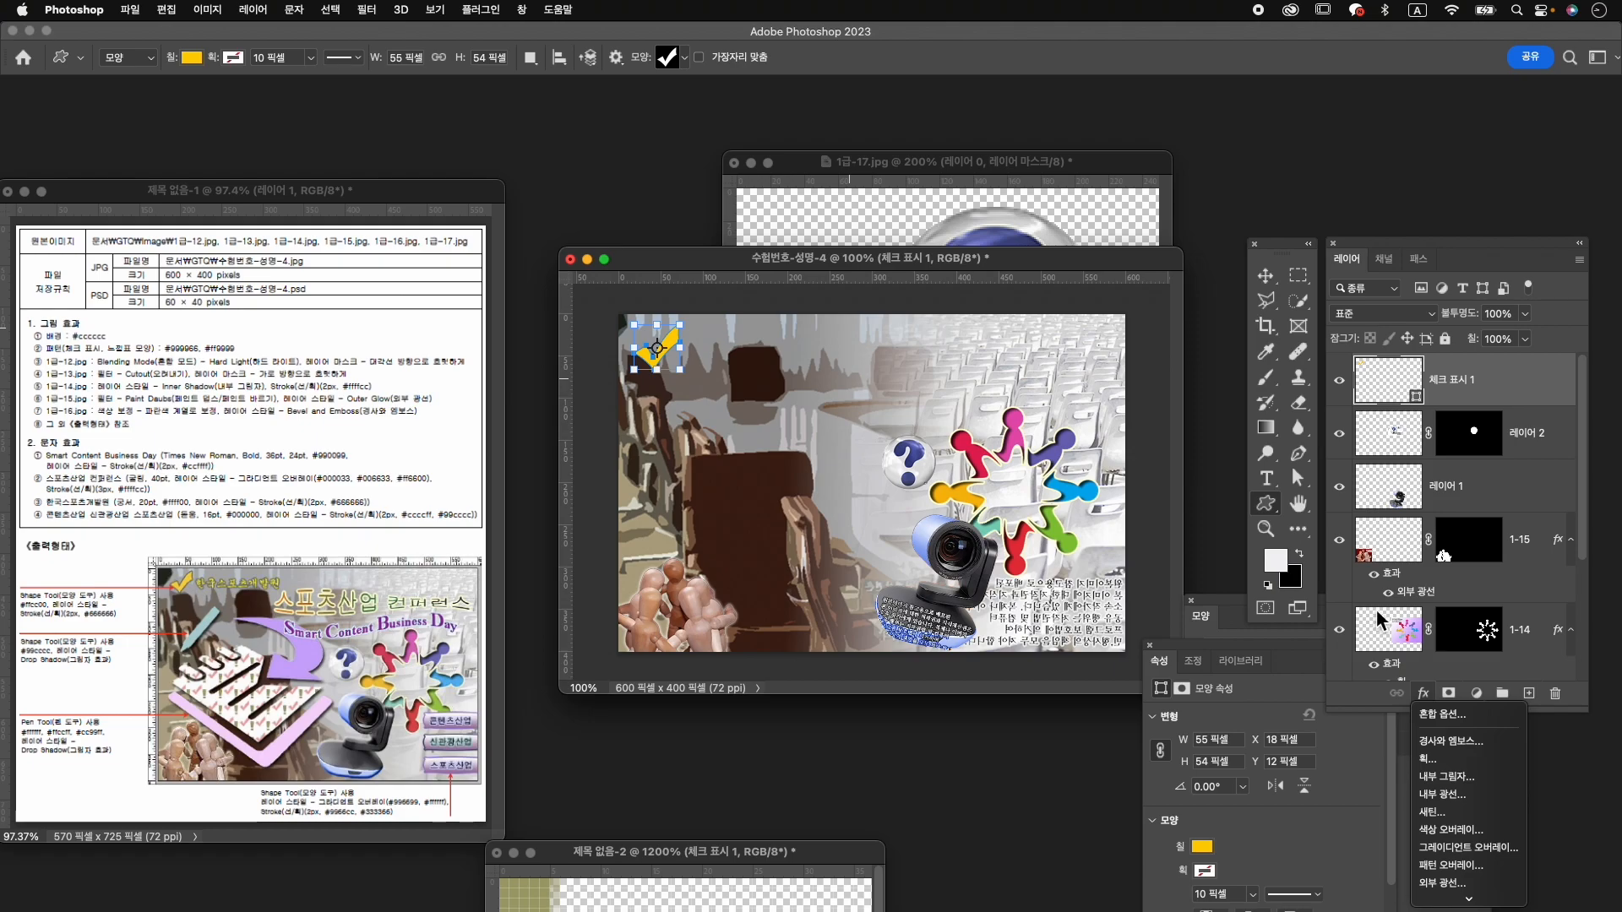
left_click(1430, 759)
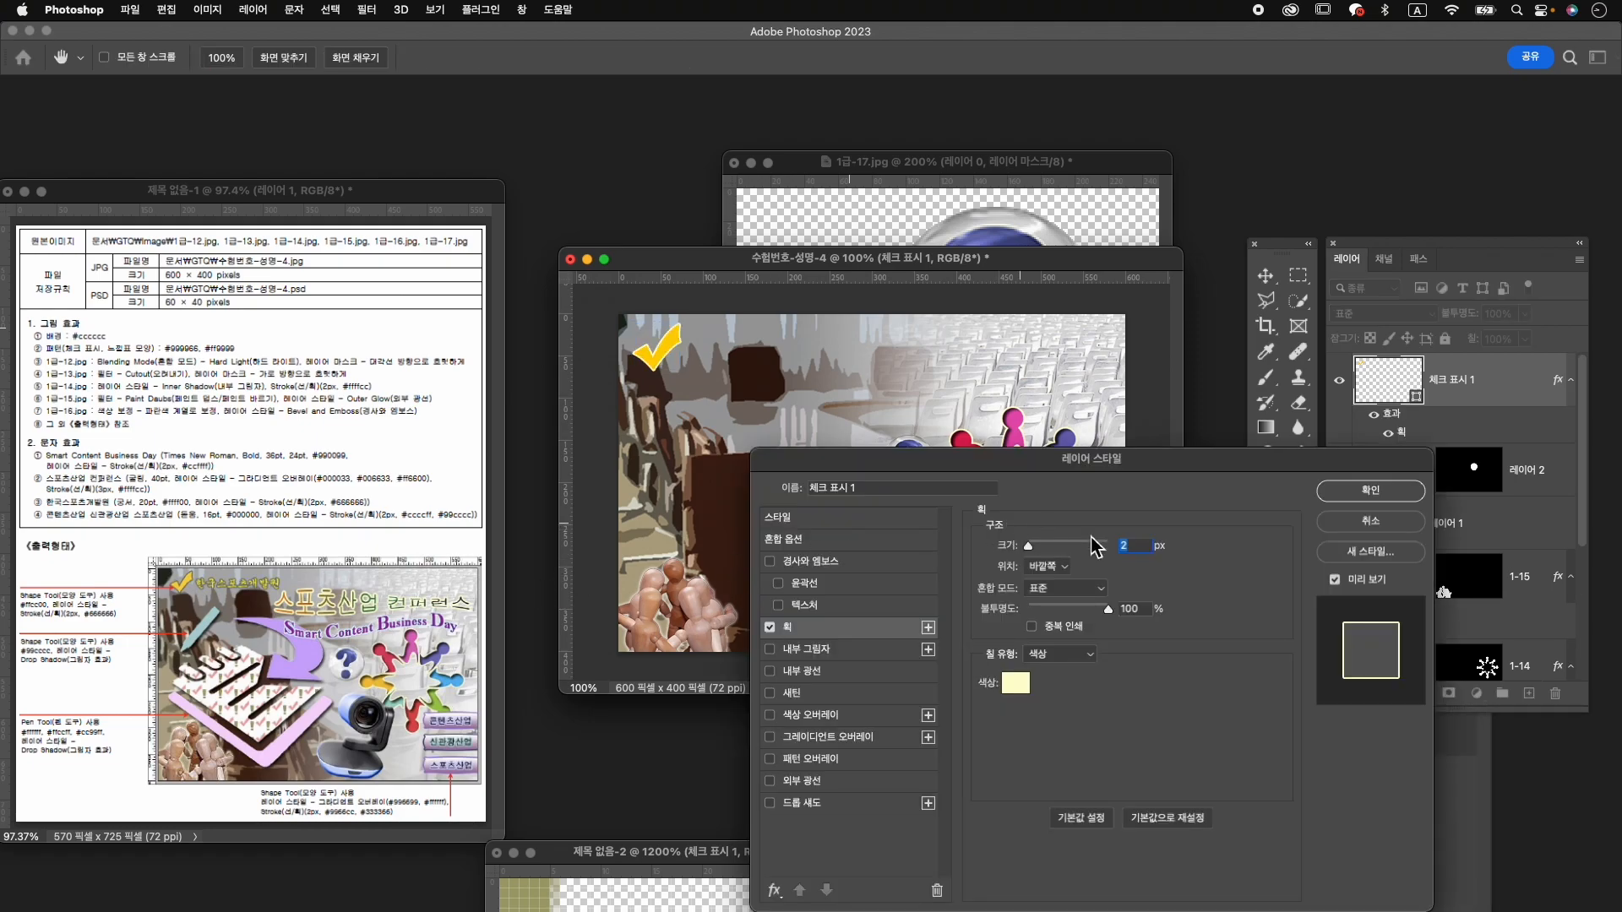
left_click(1024, 687)
type("666666")
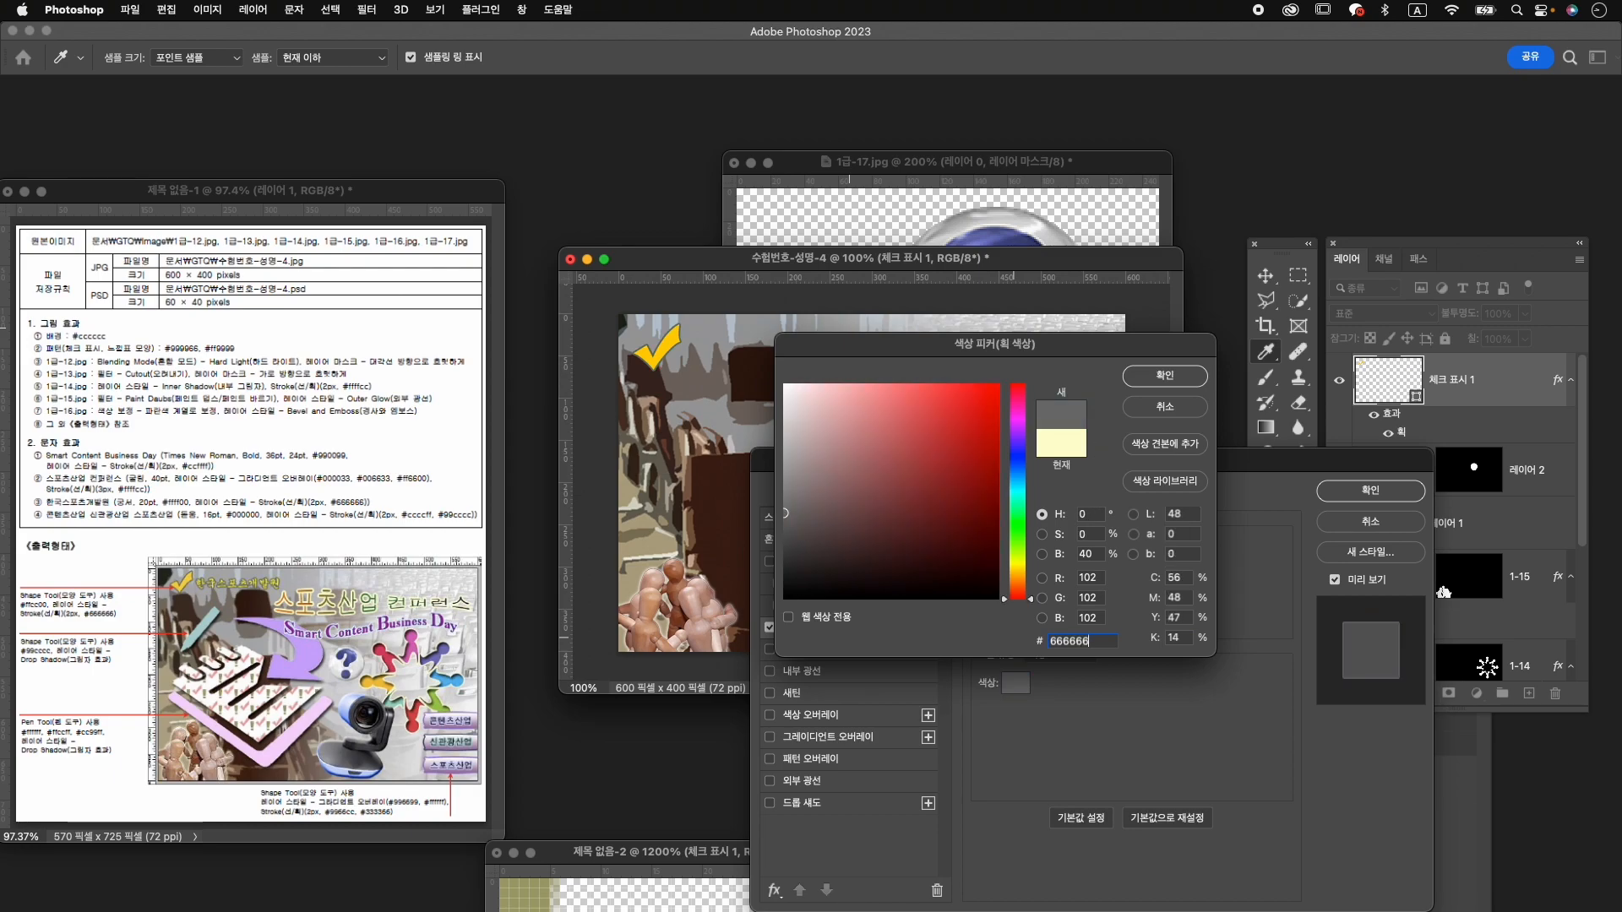
key("Return")
left_click(1371, 491)
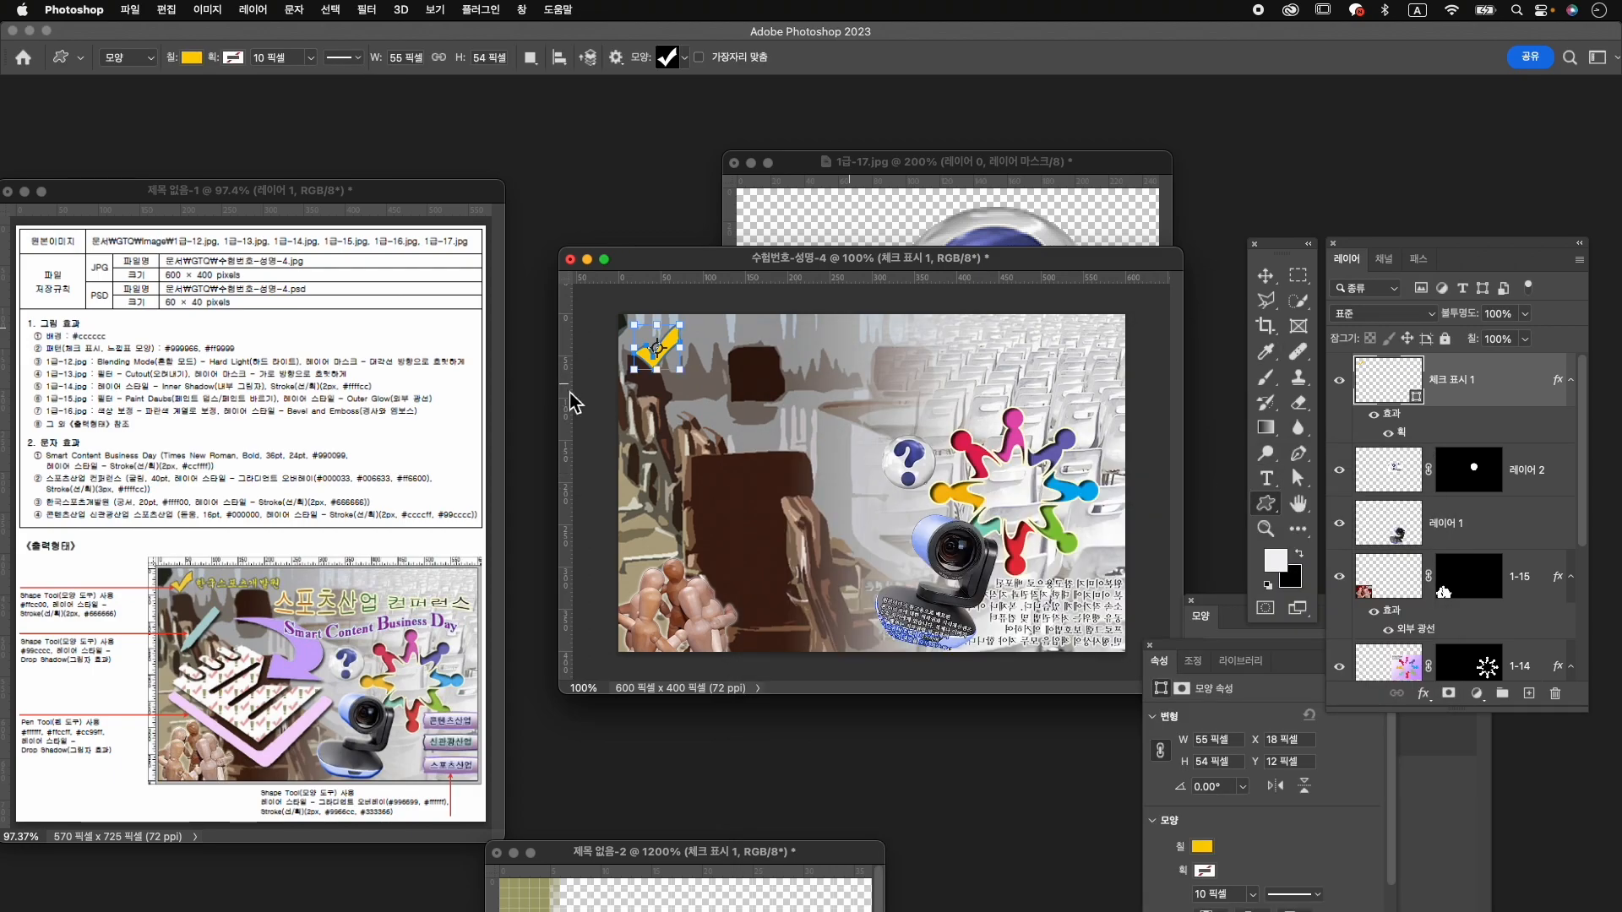
Scale the check mark down to about 40 by 40 px, nudge it left and apply the transform.
key("ctrl+t")
left_click_drag(635, 369, 680, 321)
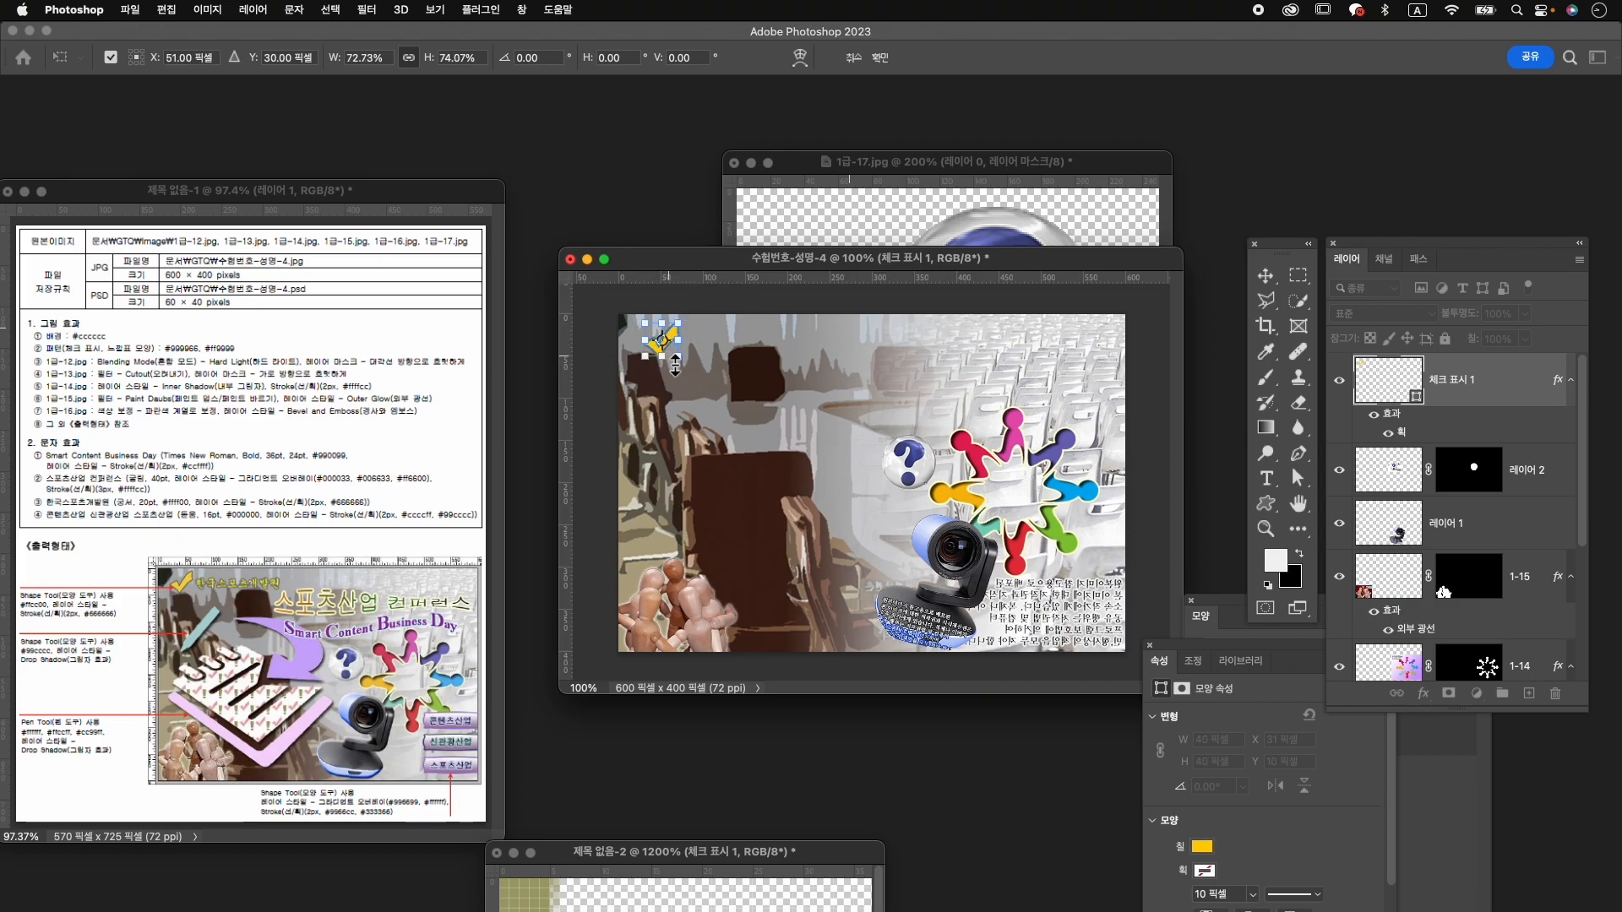
key("Left")
key("Return")
key("u")
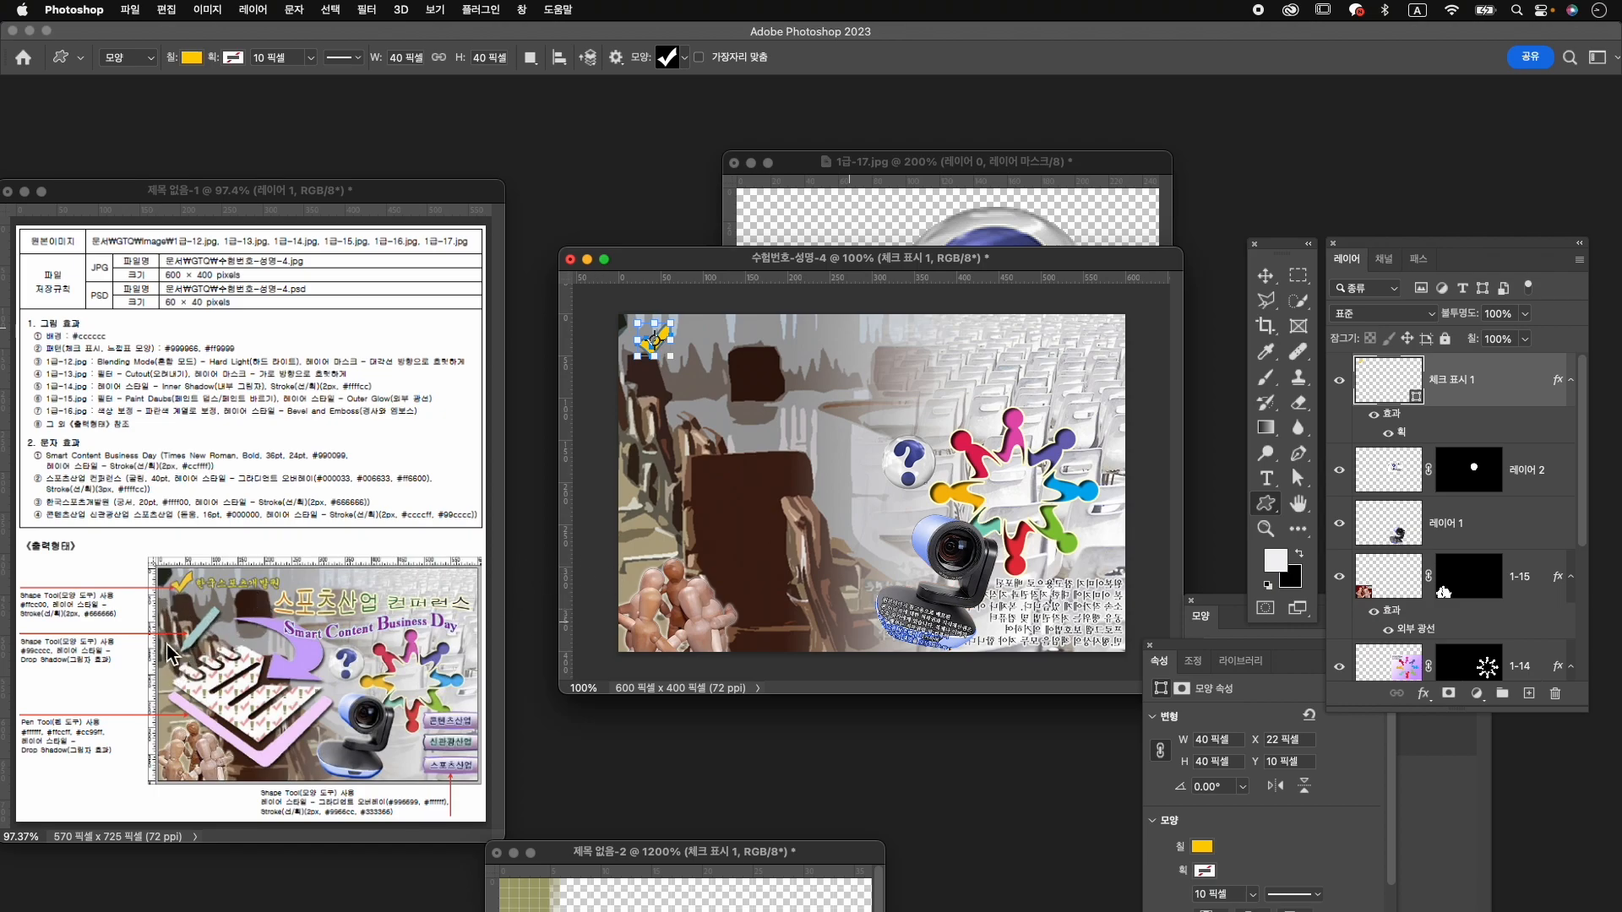
Place two horizontal and two vertical guides below the check mark to bound the area for the pencil shape.
left_click_drag(659, 285, 661, 442)
left_click_drag(564, 389, 691, 473)
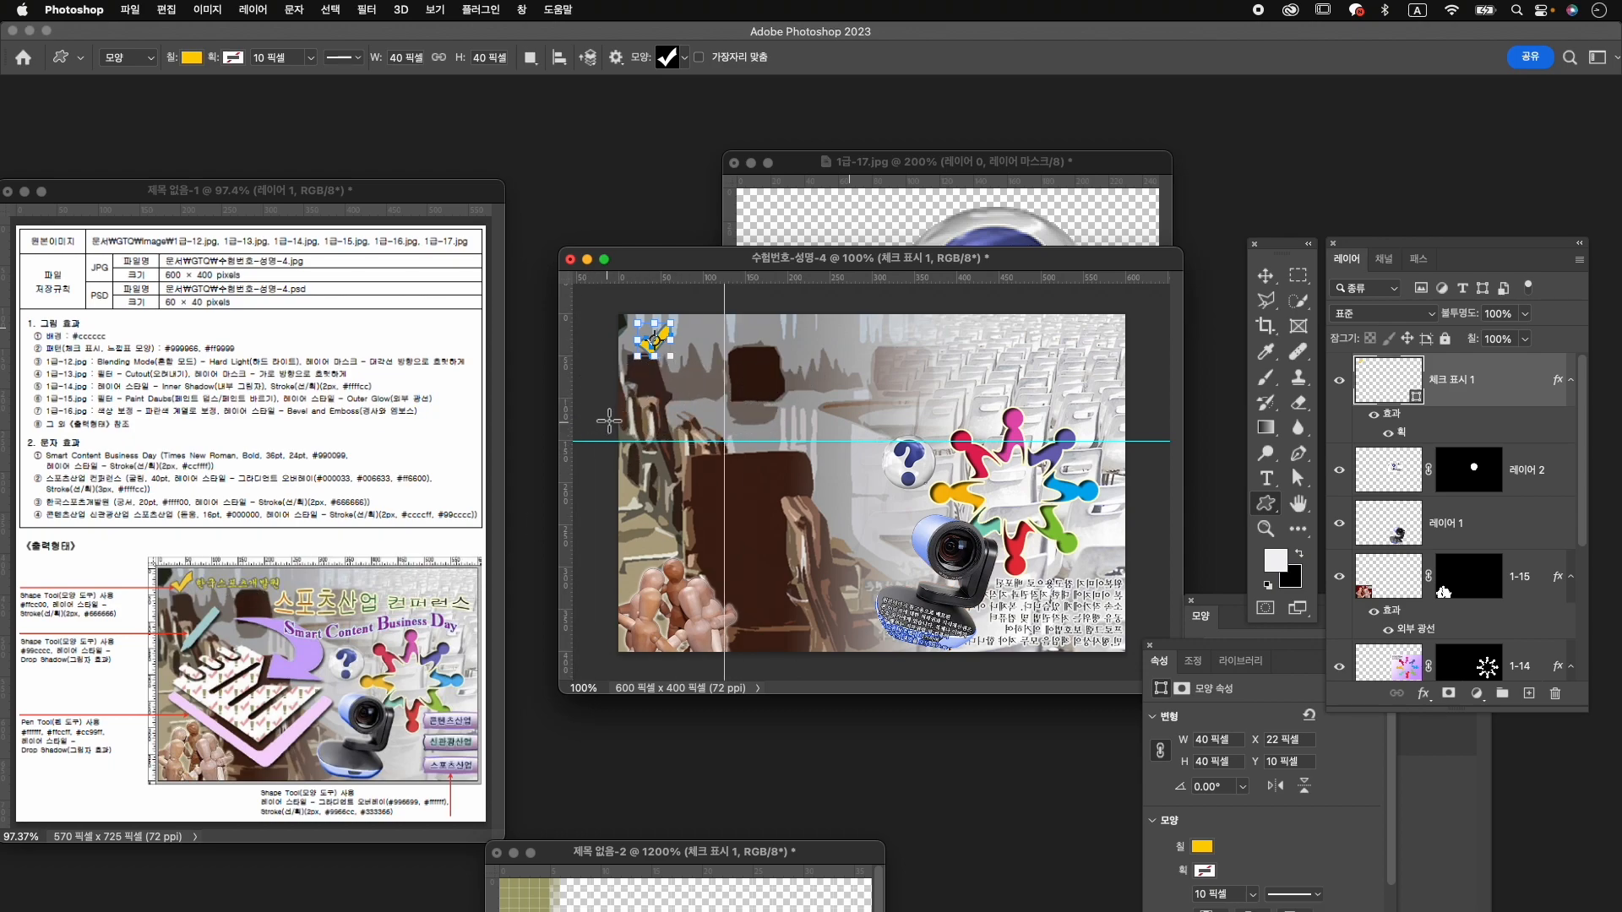
left_click_drag(566, 397, 663, 393)
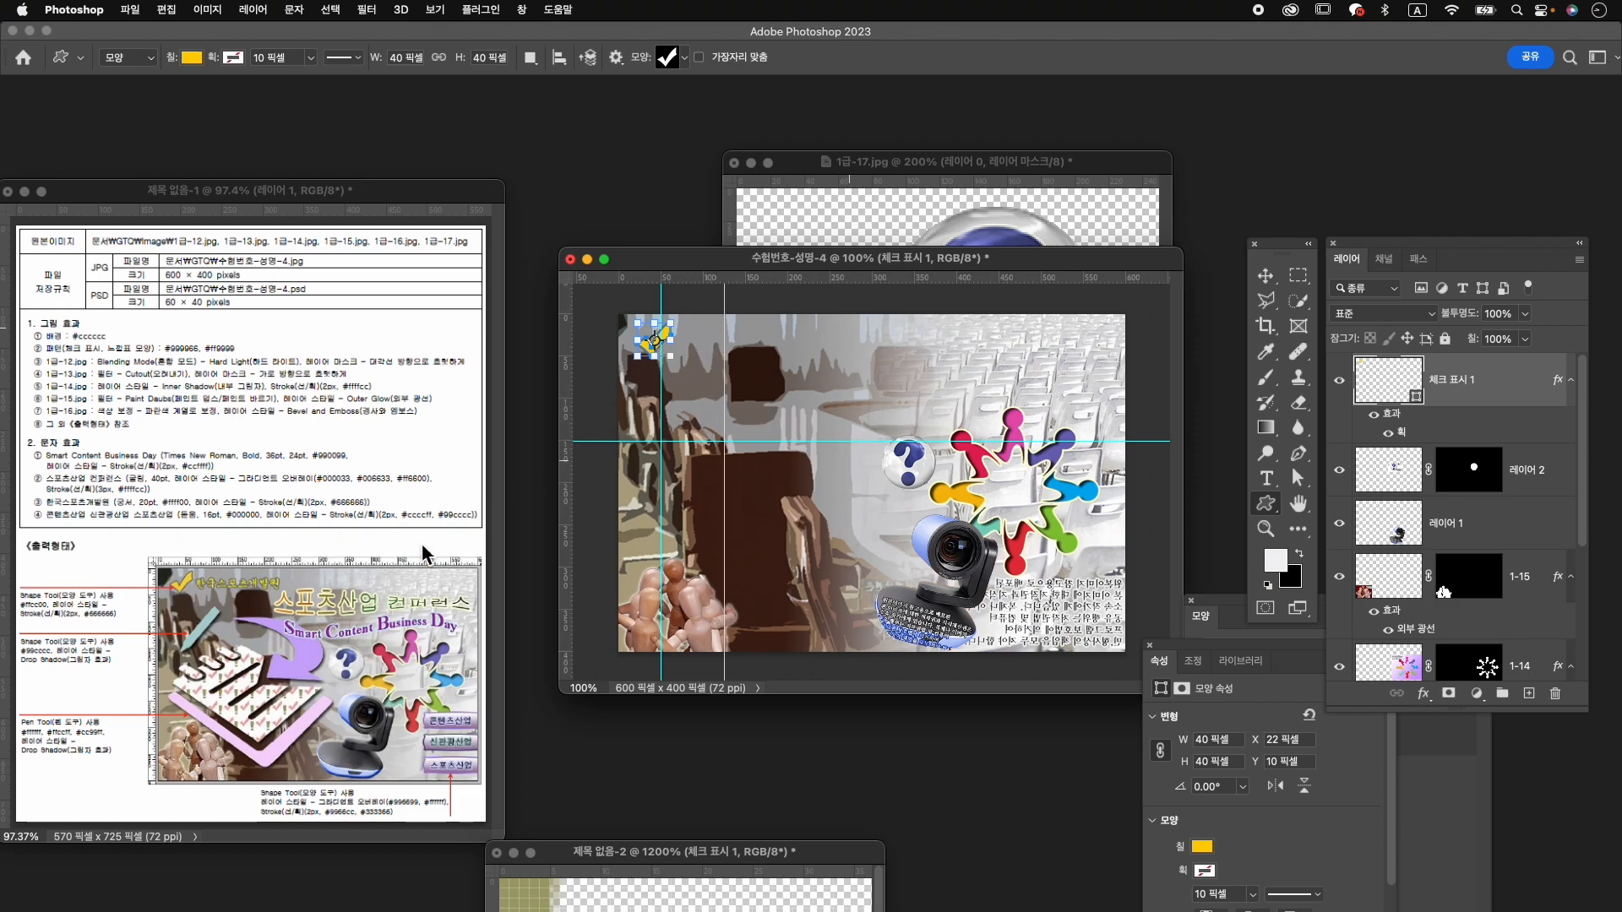
left_click_drag(702, 279, 703, 373)
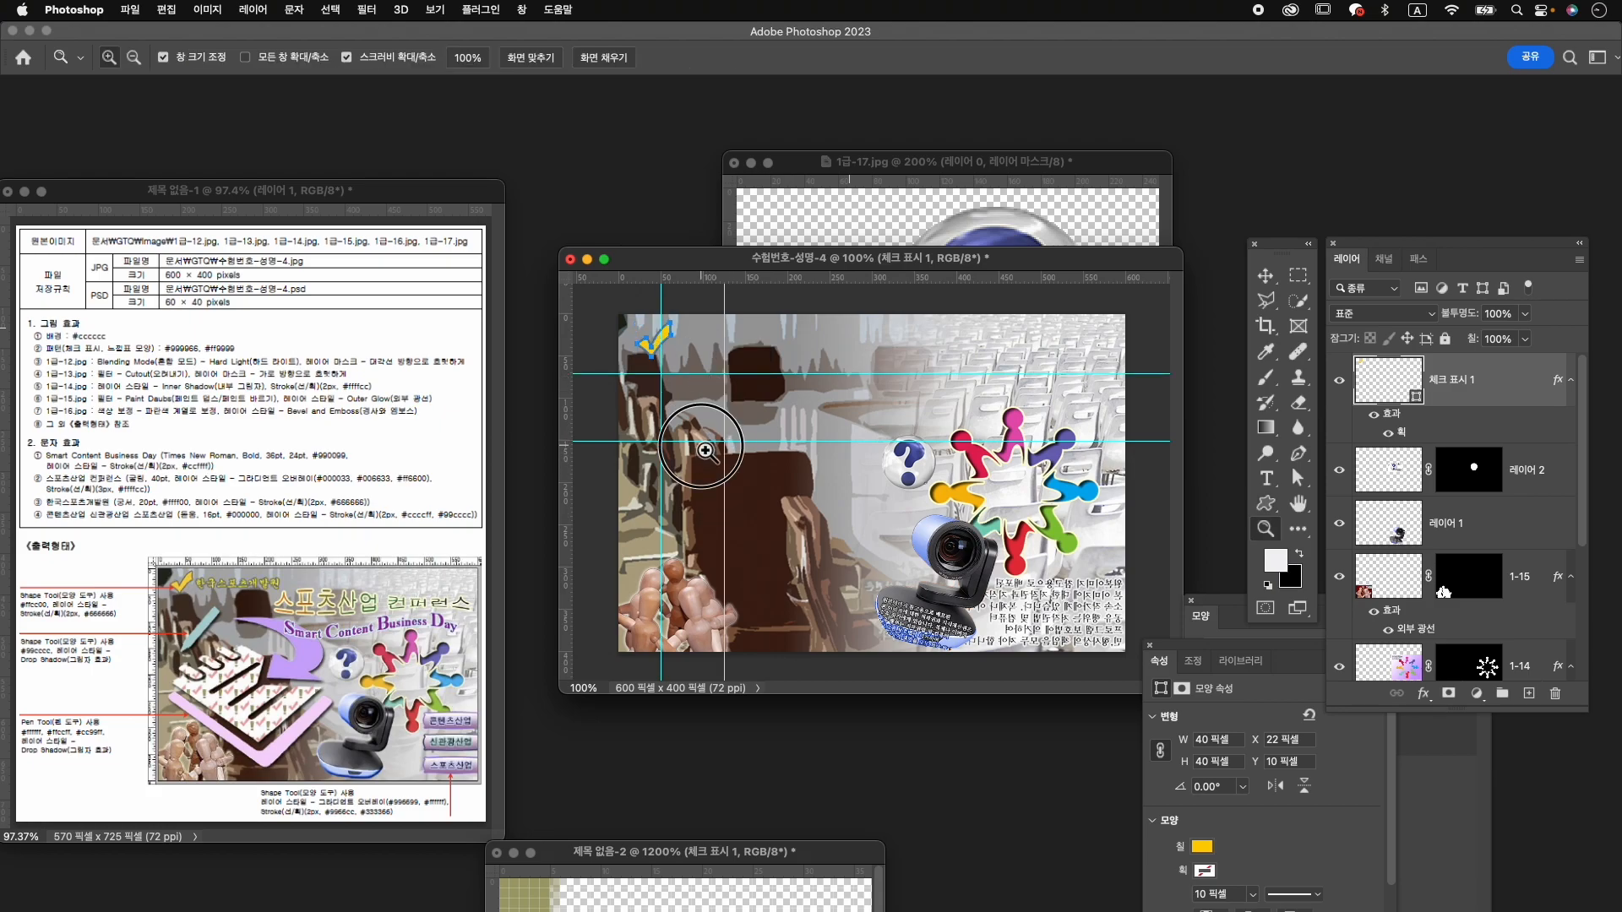
Draw a closed diagonal pencil shape about 75 by 80 px between the guides with the Pen tool.
key("z")
left_click(726, 465)
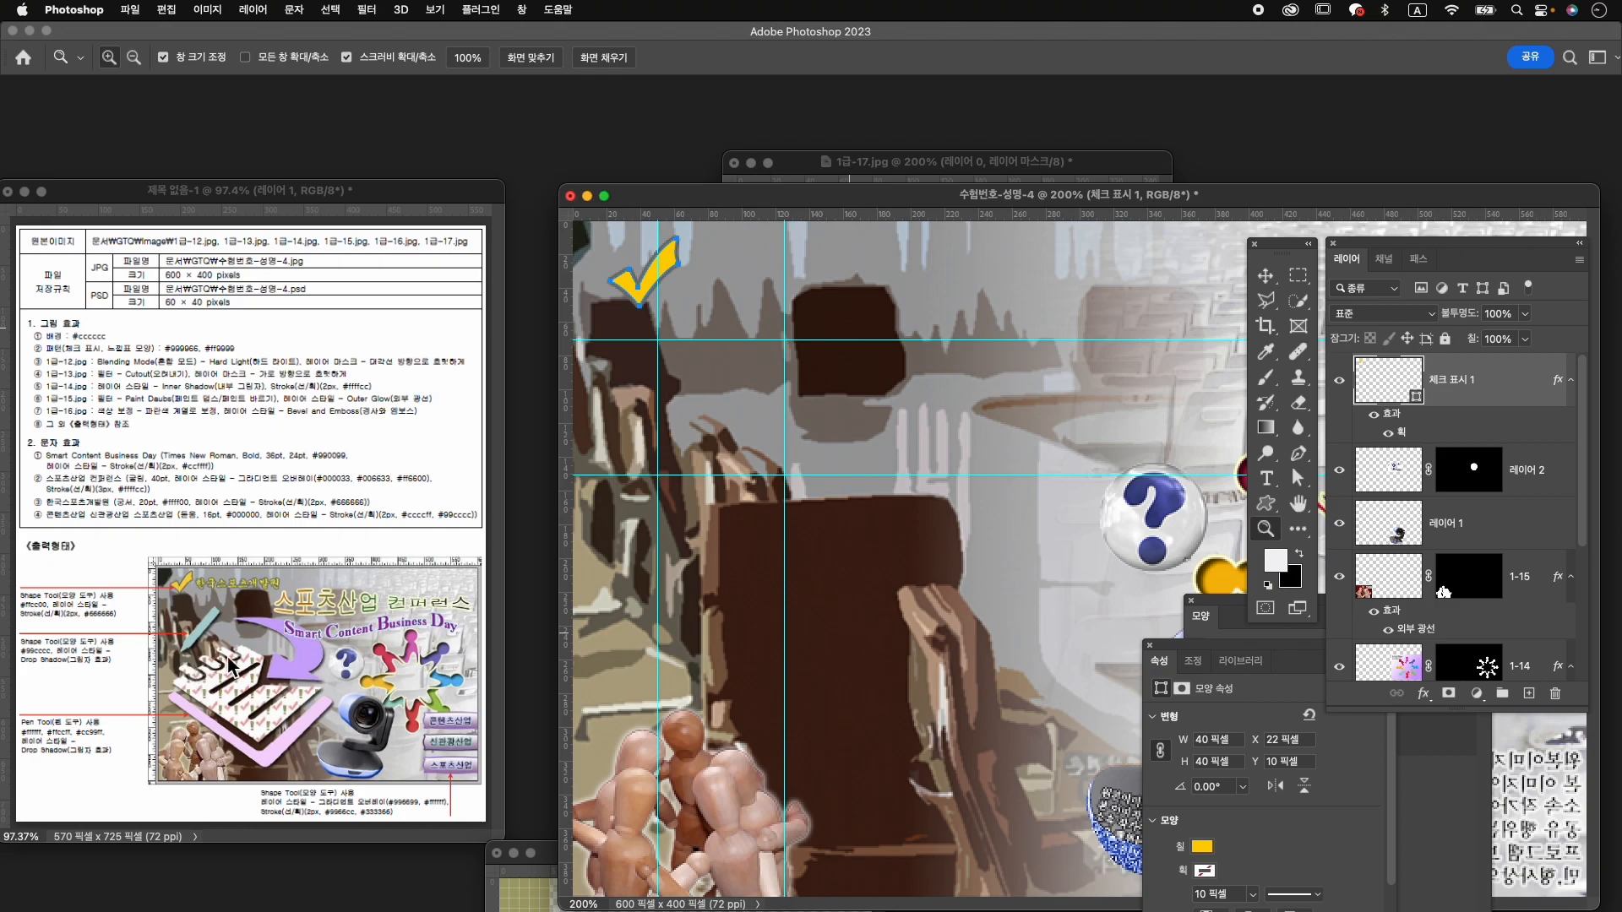
key("p")
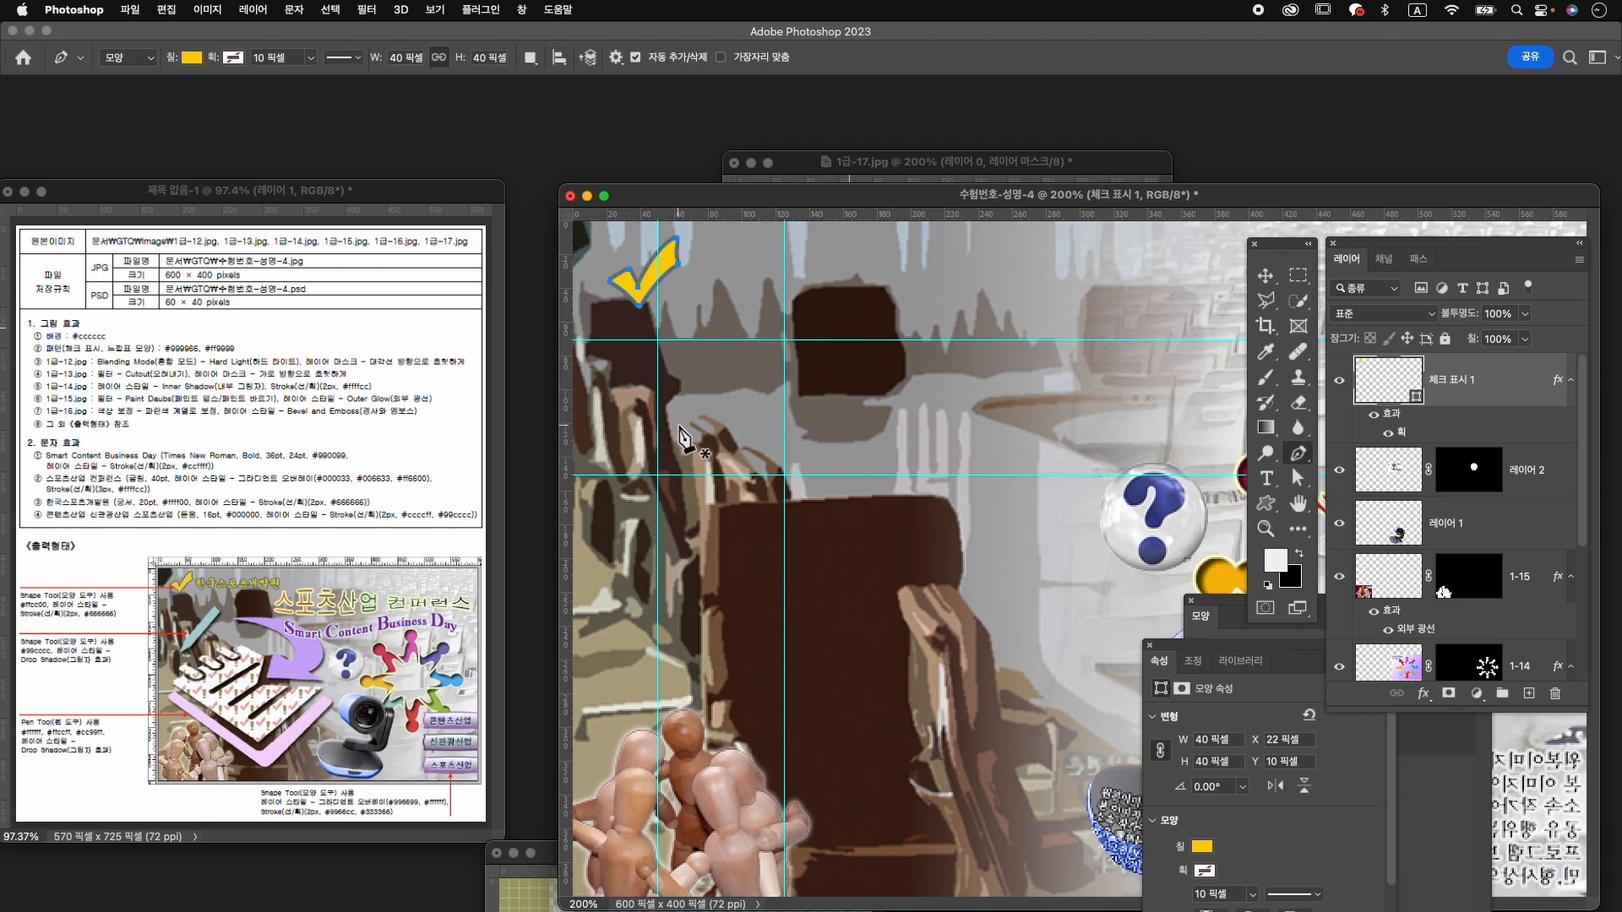
left_click(757, 342)
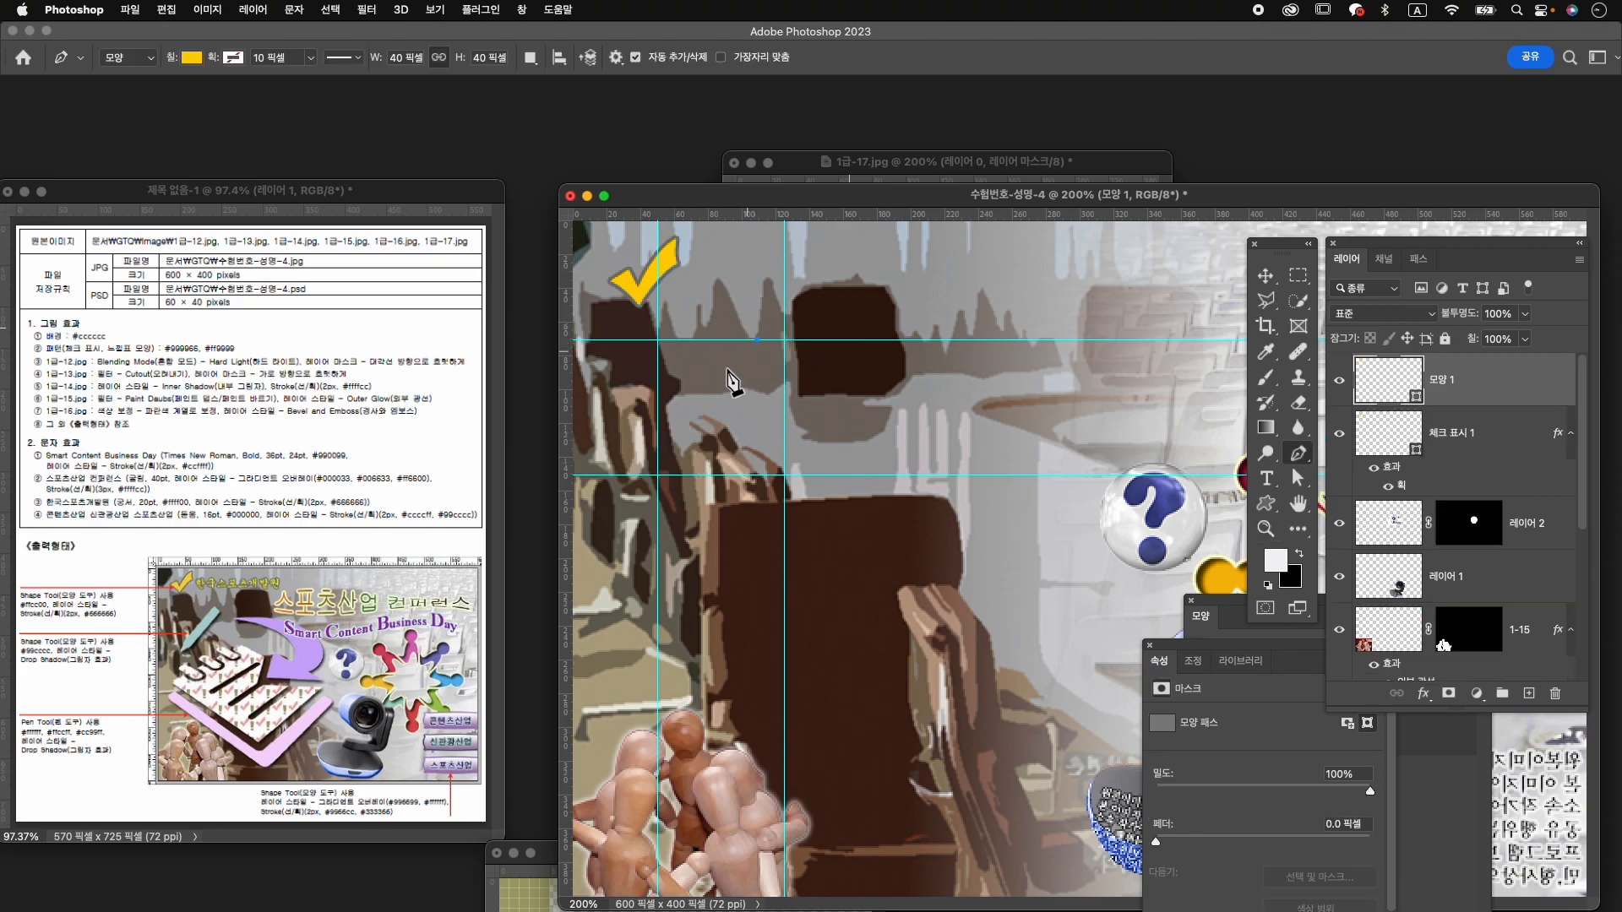
left_click(658, 475)
left_click(677, 476)
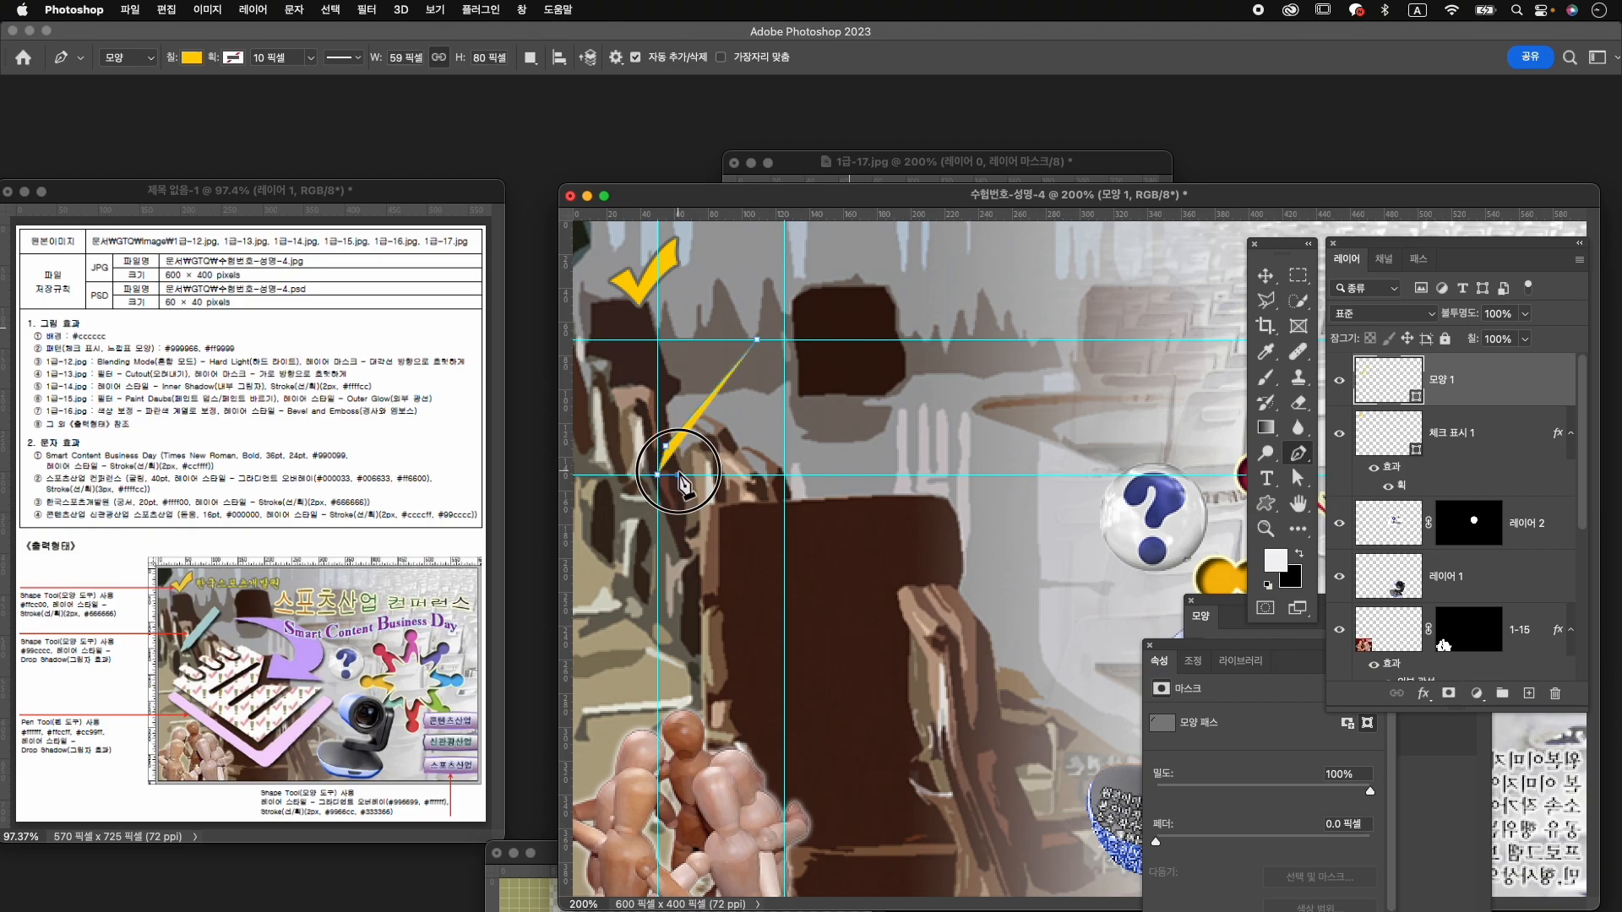
left_click(783, 365)
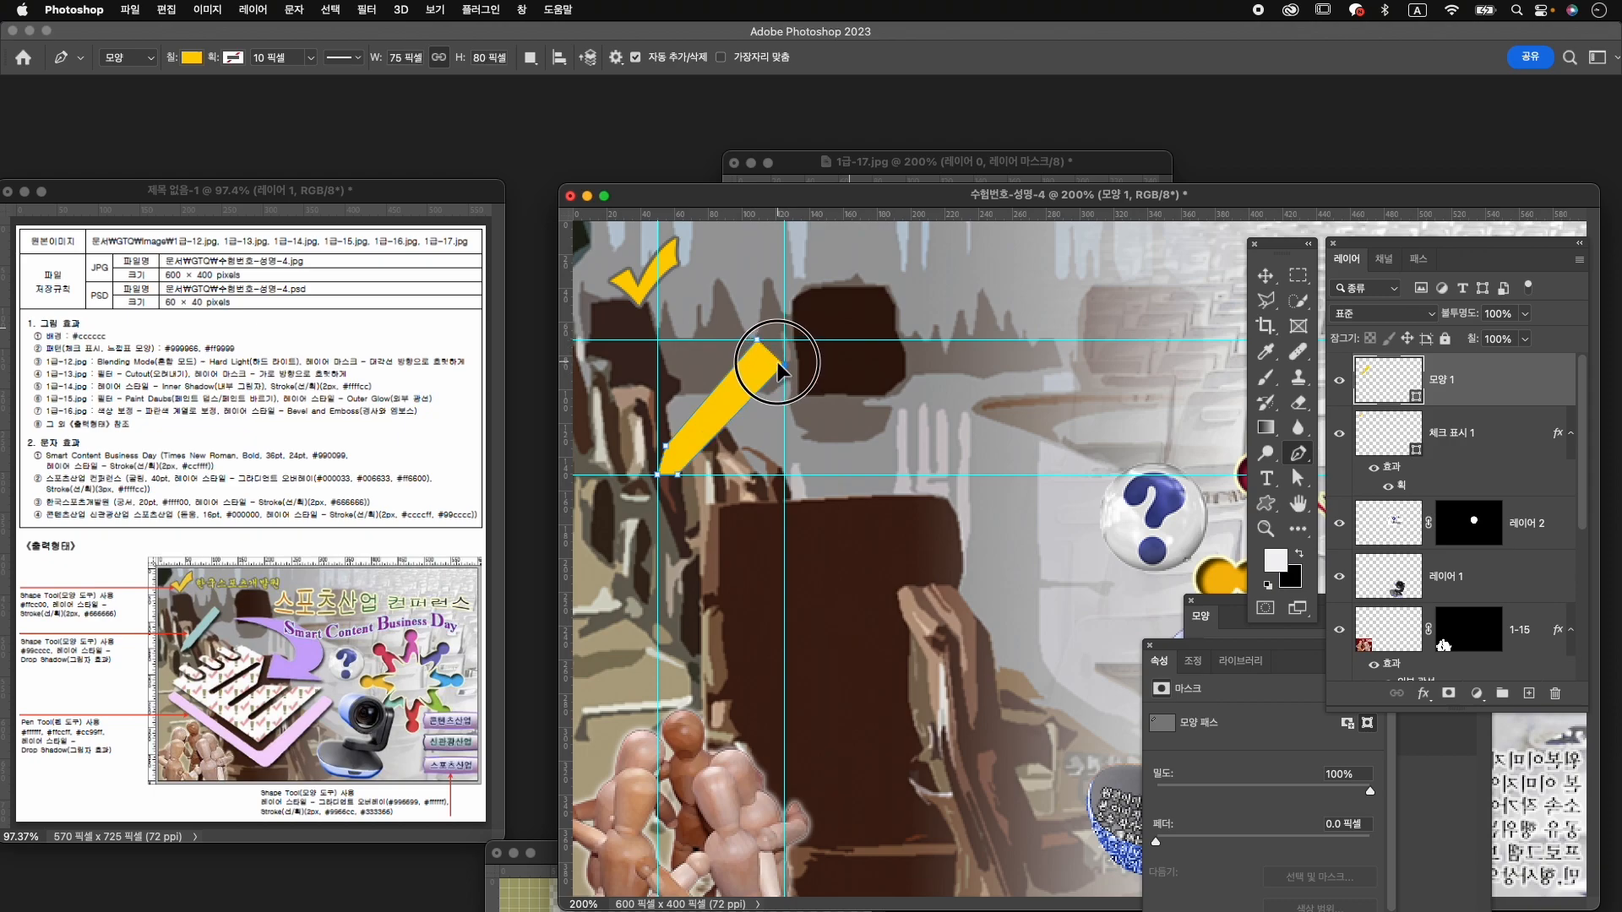
left_click(760, 344)
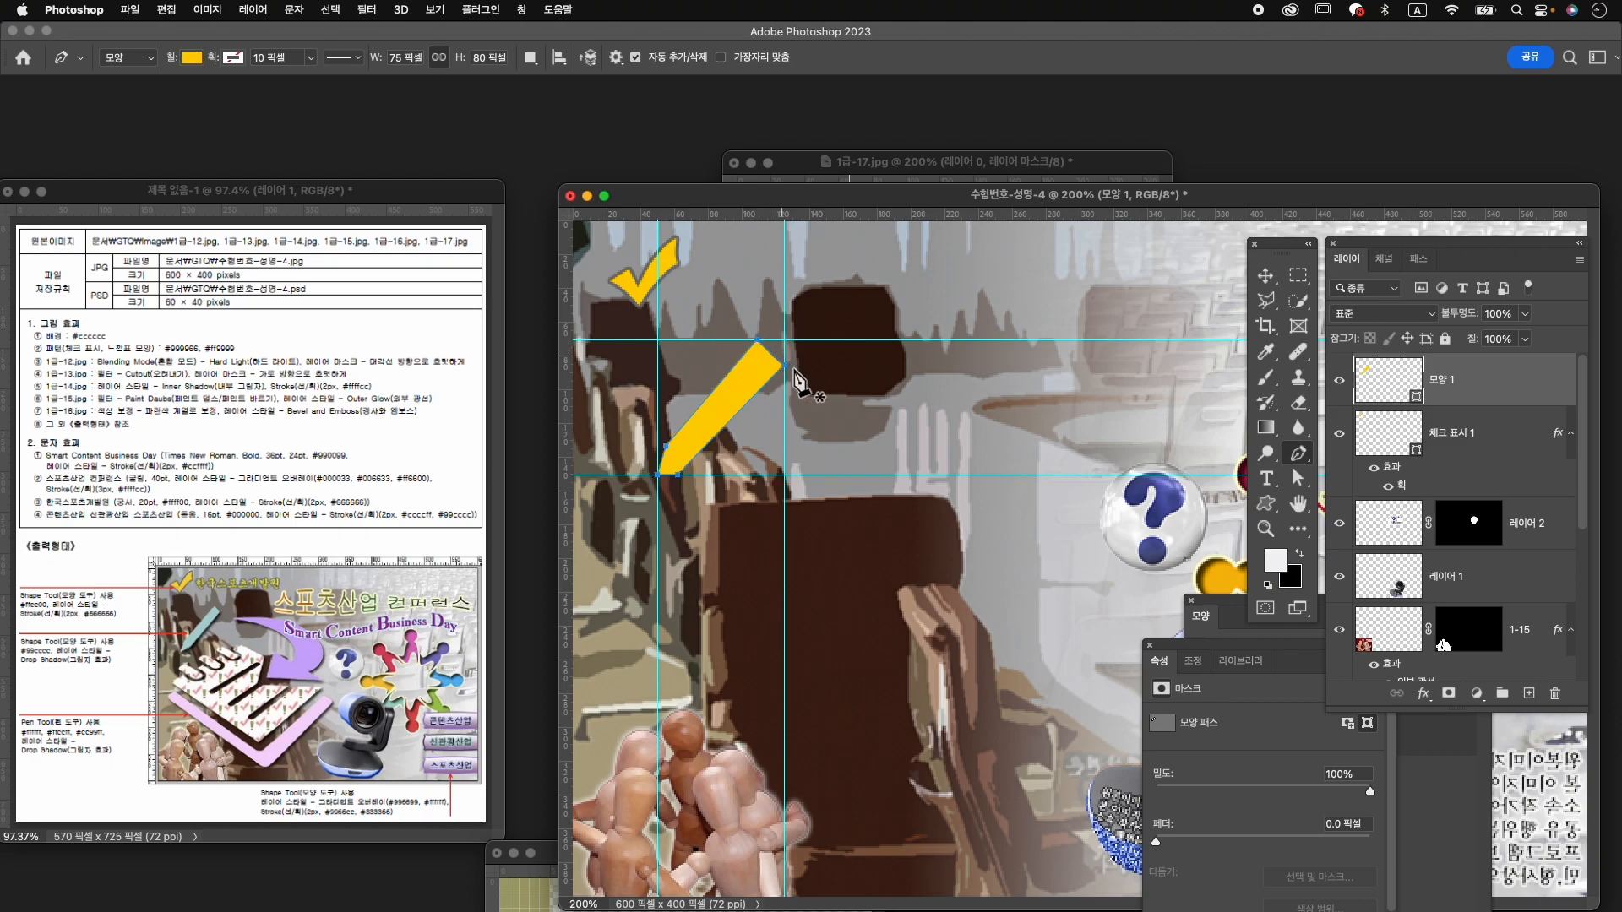
Adjust the anchor points at the pencil shape's upper end to refine its width and fit it to the guides.
key("a")
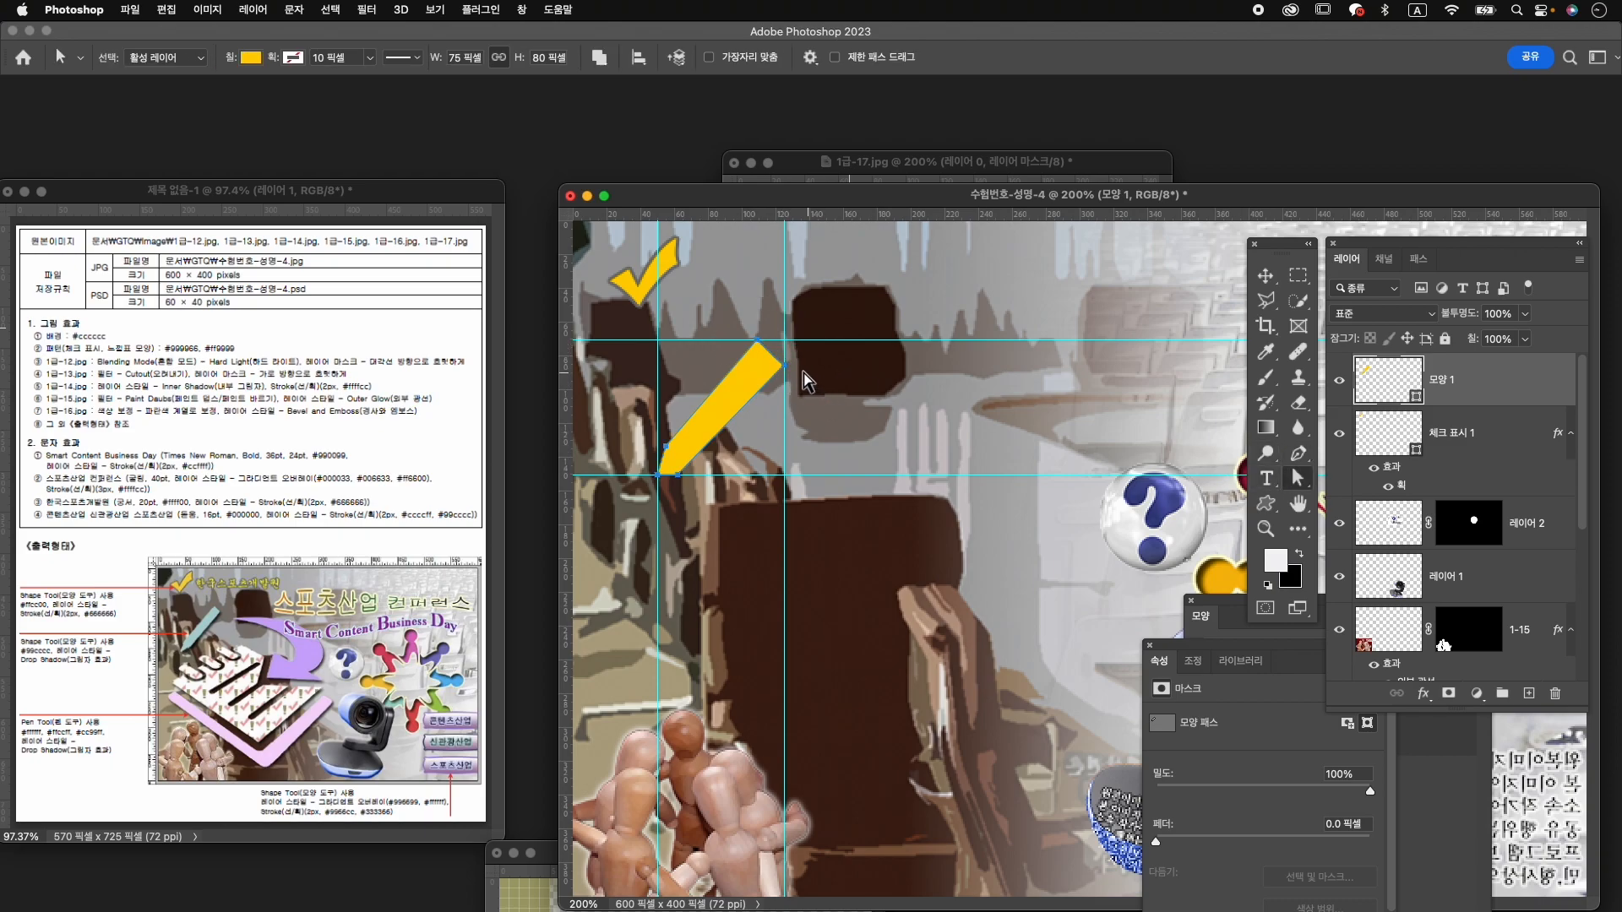
mouse_move(758, 341)
left_mouse_down()
mouse_move(785, 368)
mouse_move(779, 353)
left_mouse_up()
left_click(786, 362)
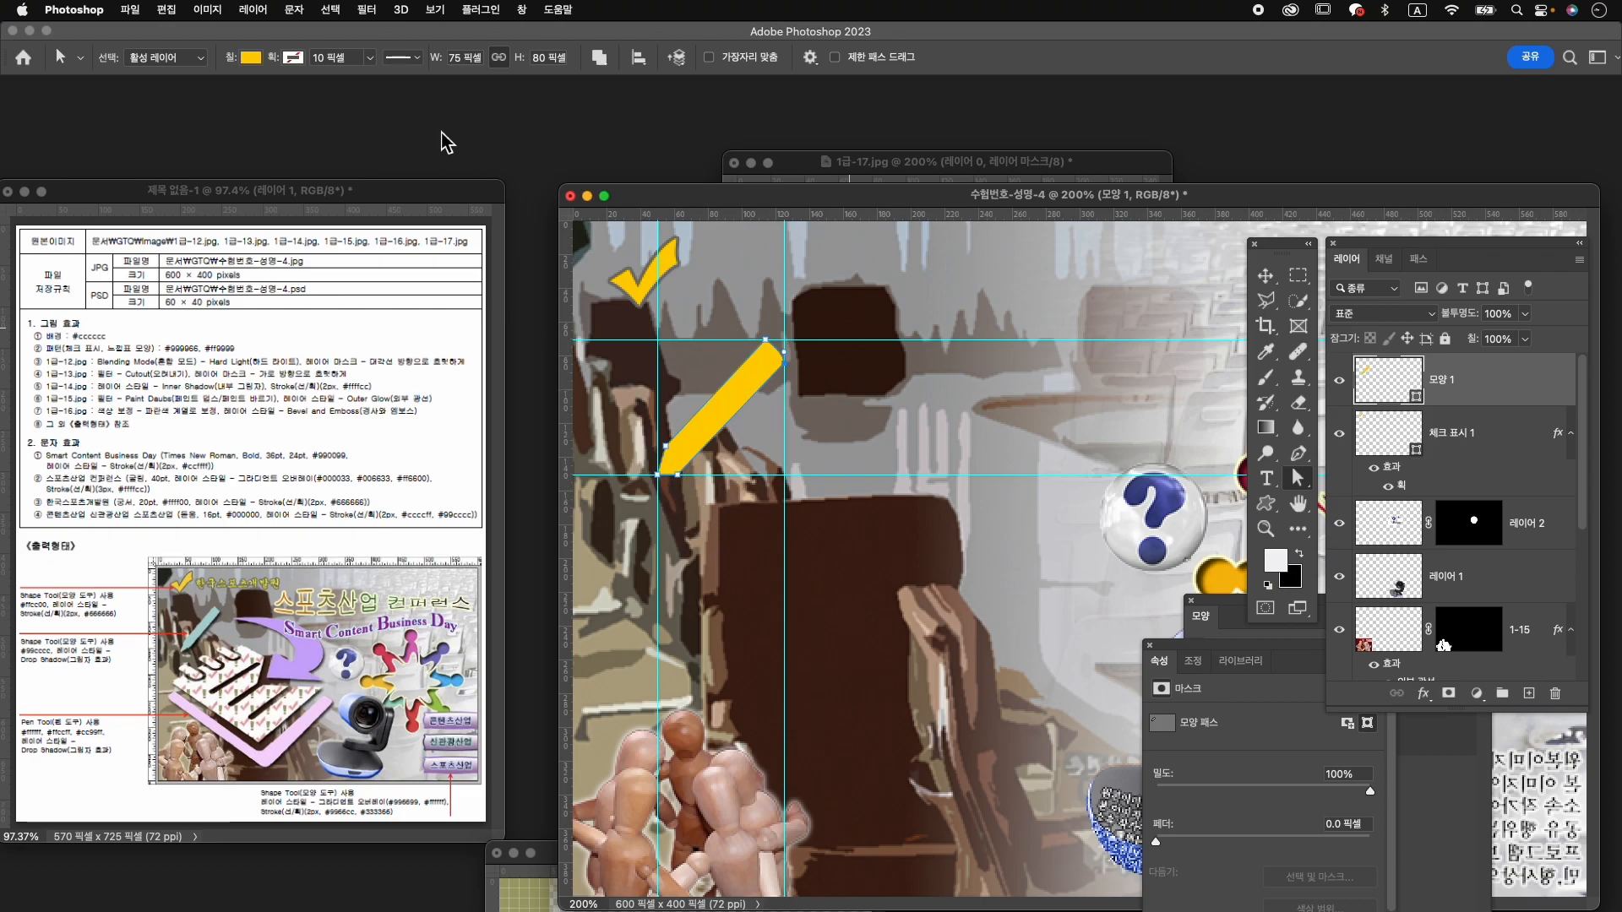
Set the pencil shape's fill colour to #99cccc.
left_click(250, 58)
left_click(356, 92)
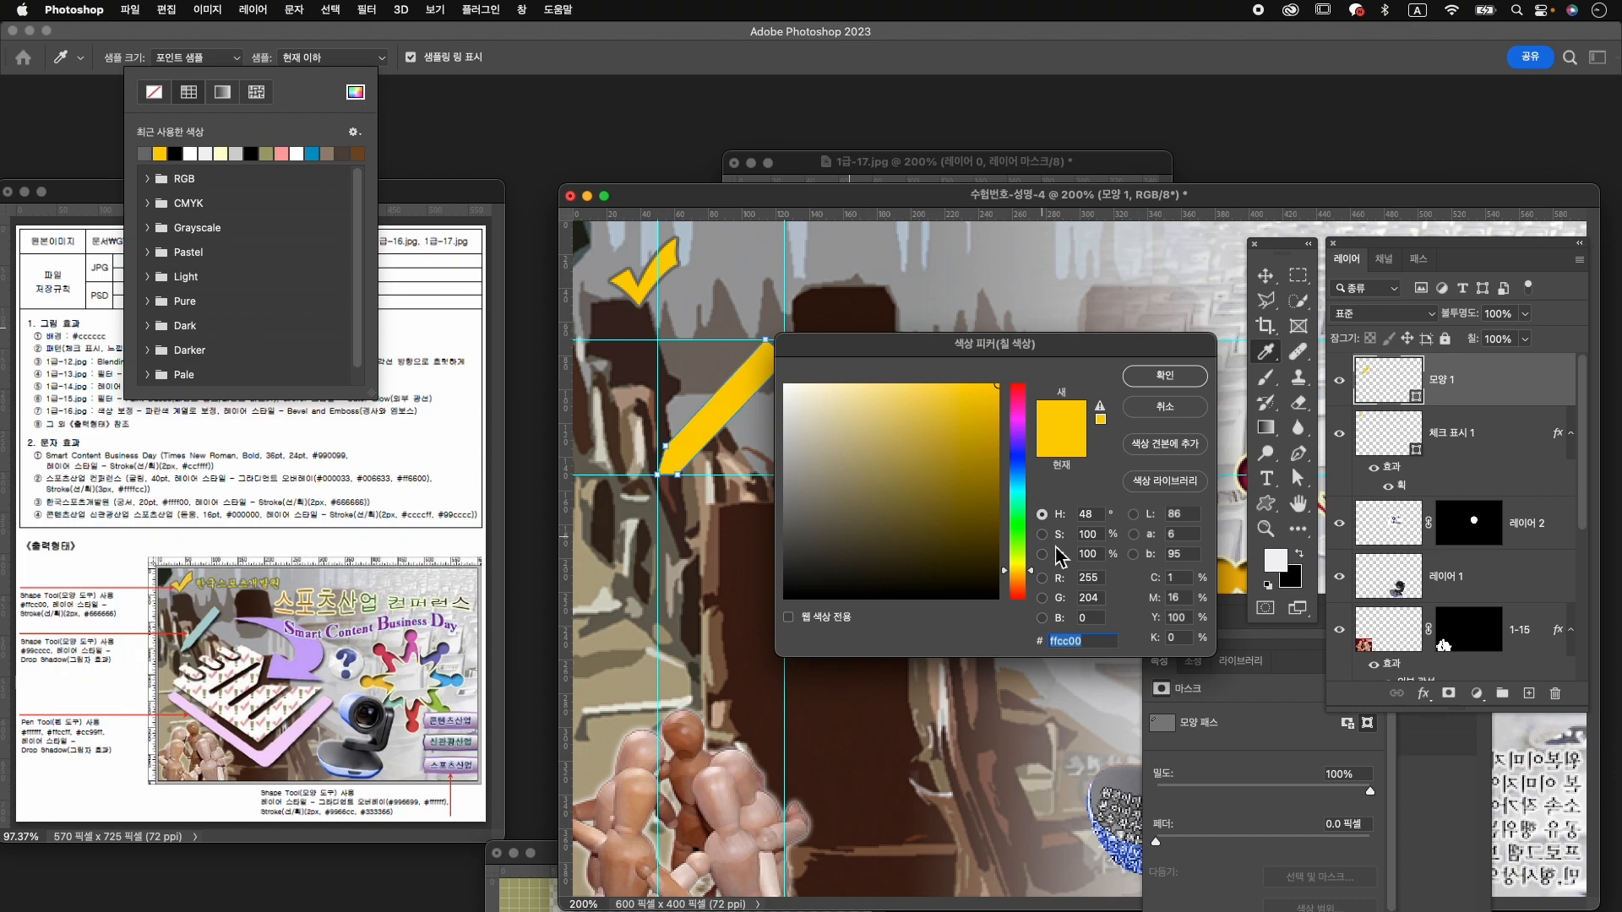
type("99")
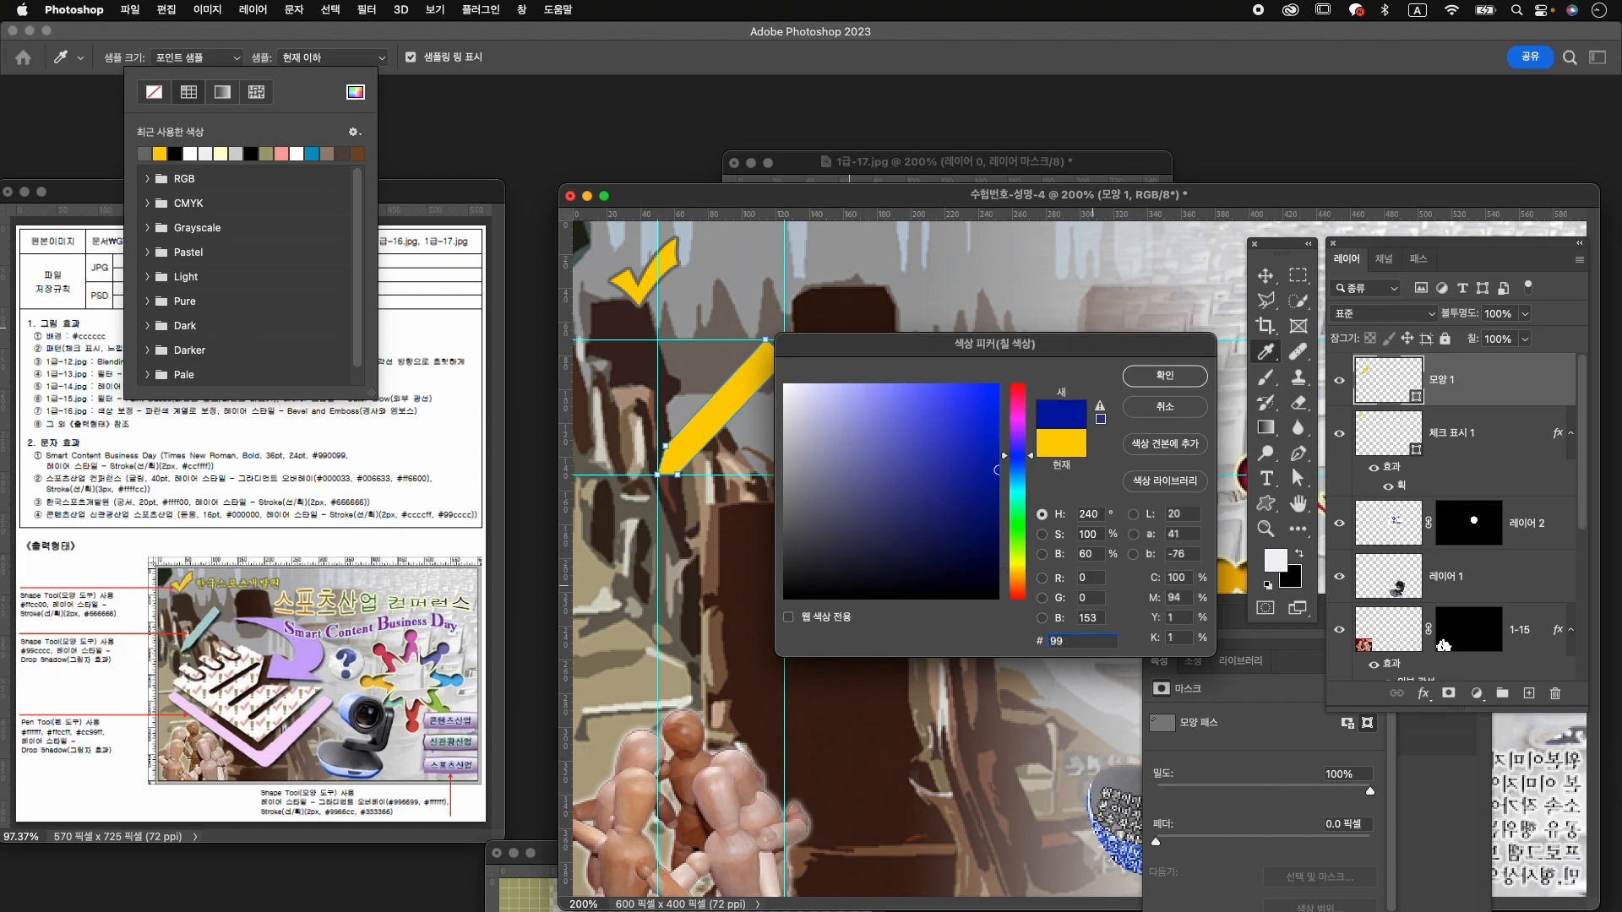
type("cccc")
key("Return")
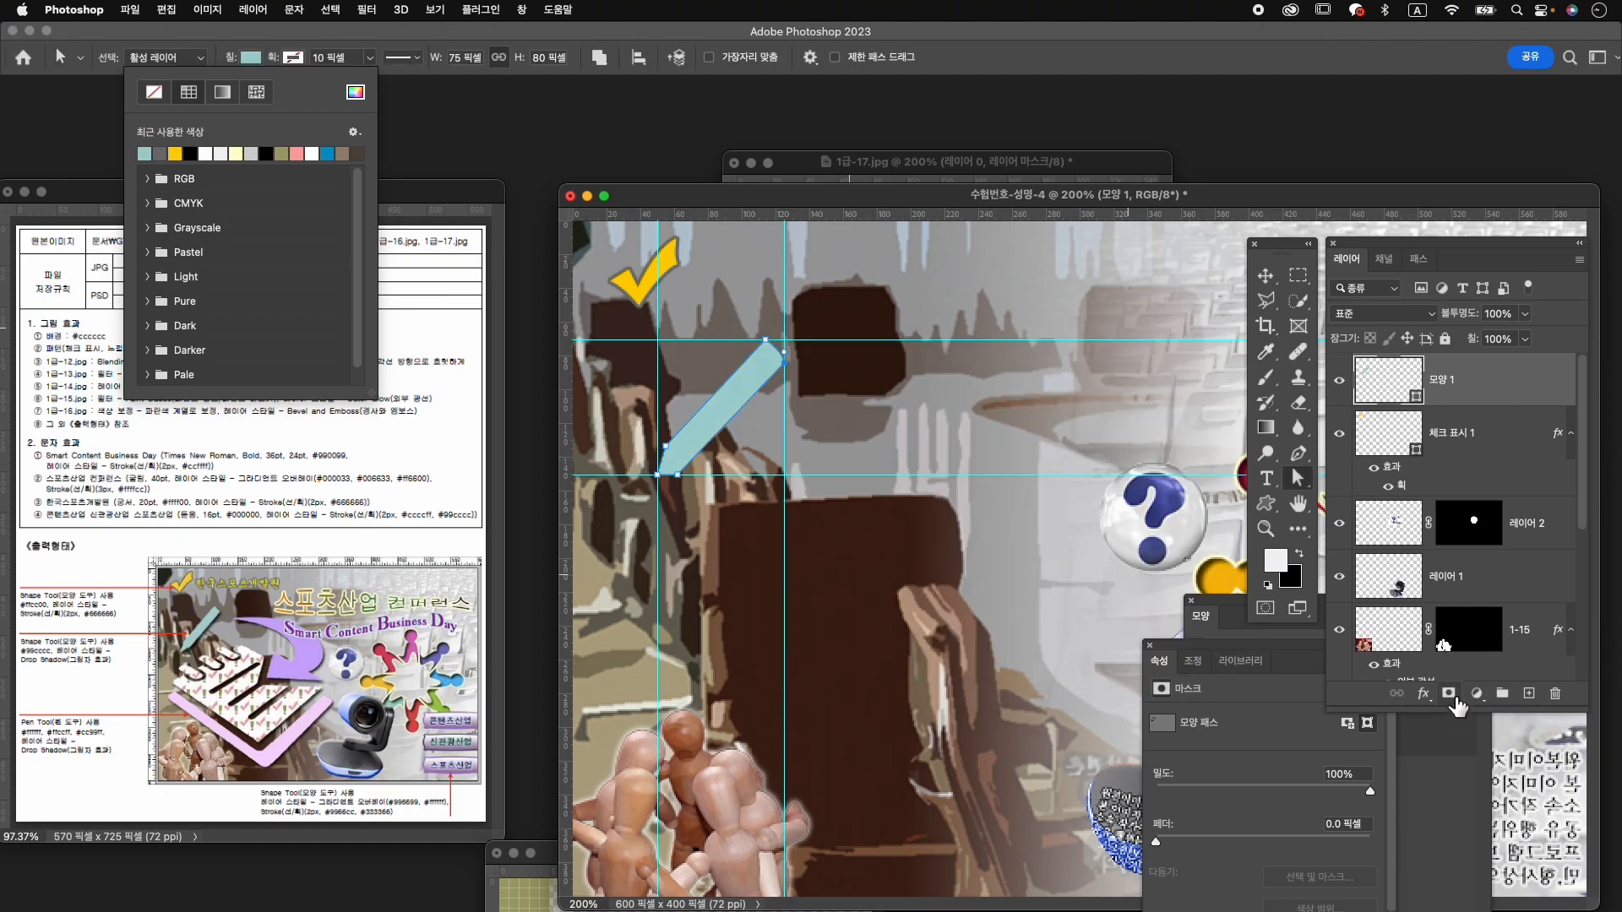
Add a Drop Shadow layer style with the default settings to the pencil shape.
left_click(1424, 693)
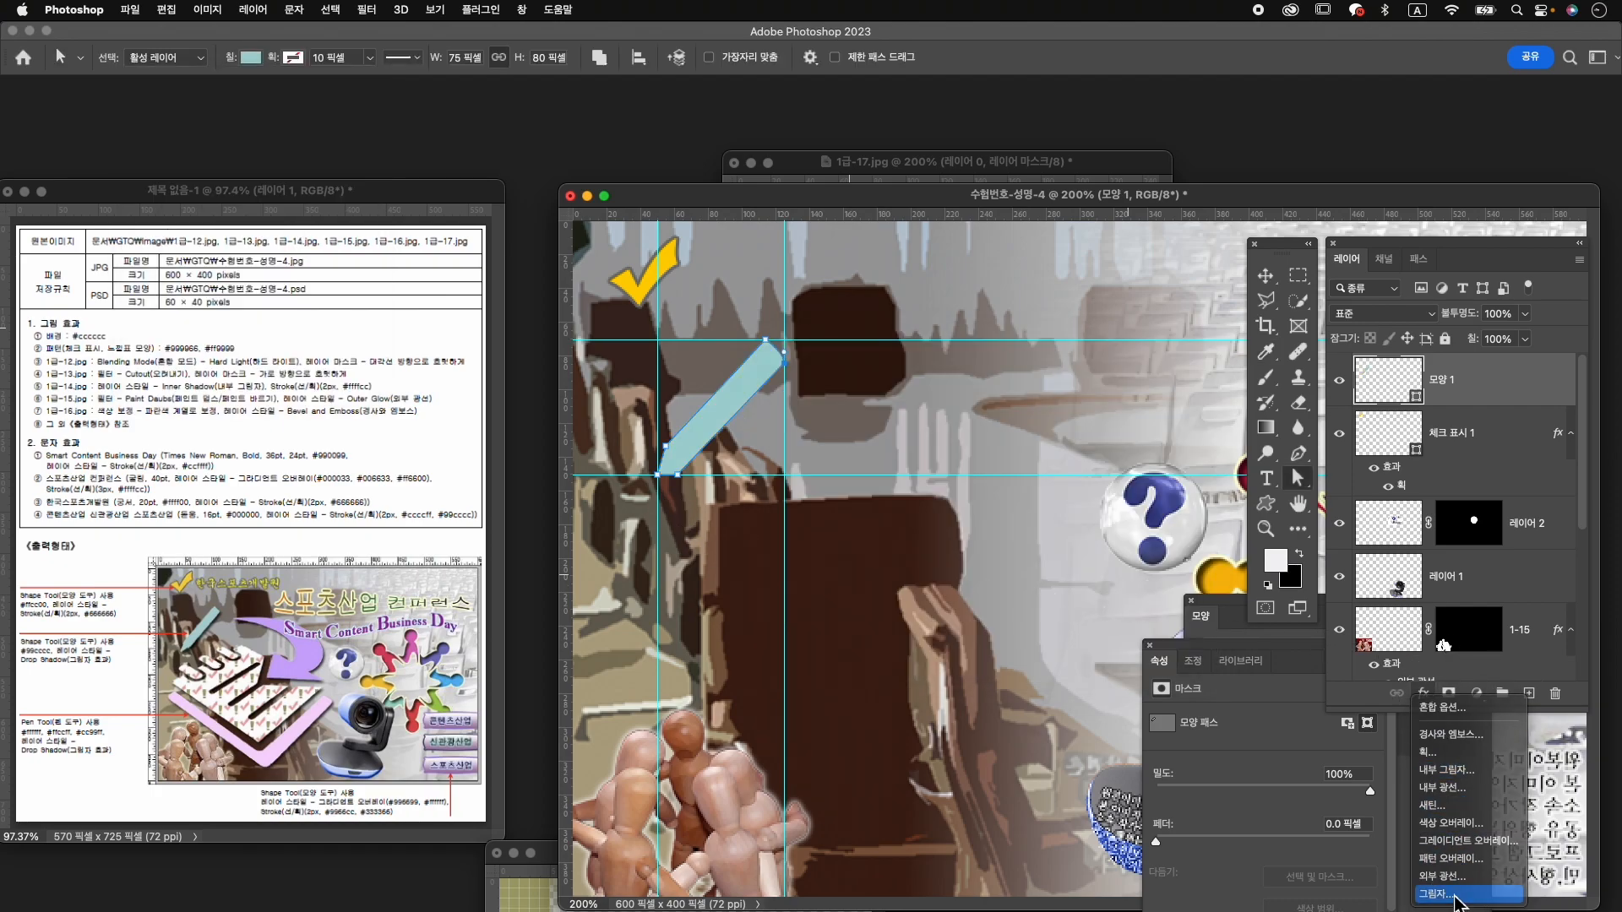
left_click(1466, 899)
key("Return")
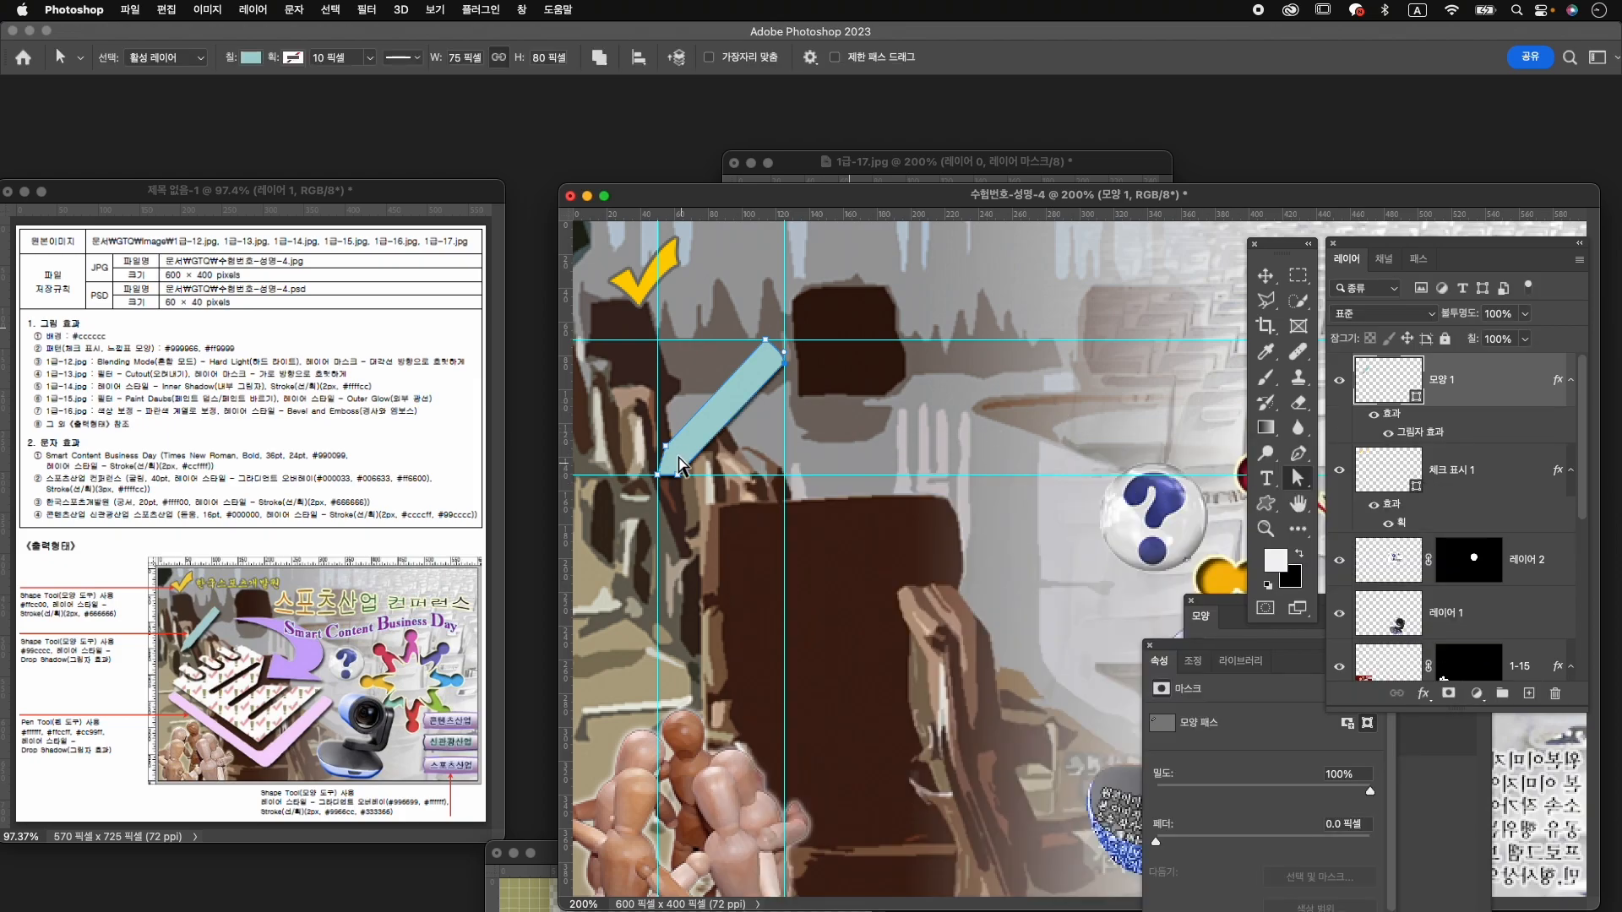
Reposition and enlarge the 수험번호-성명-4 window, and close 1급-17.jpg without saving.
key("z")
left_click(760, 442)
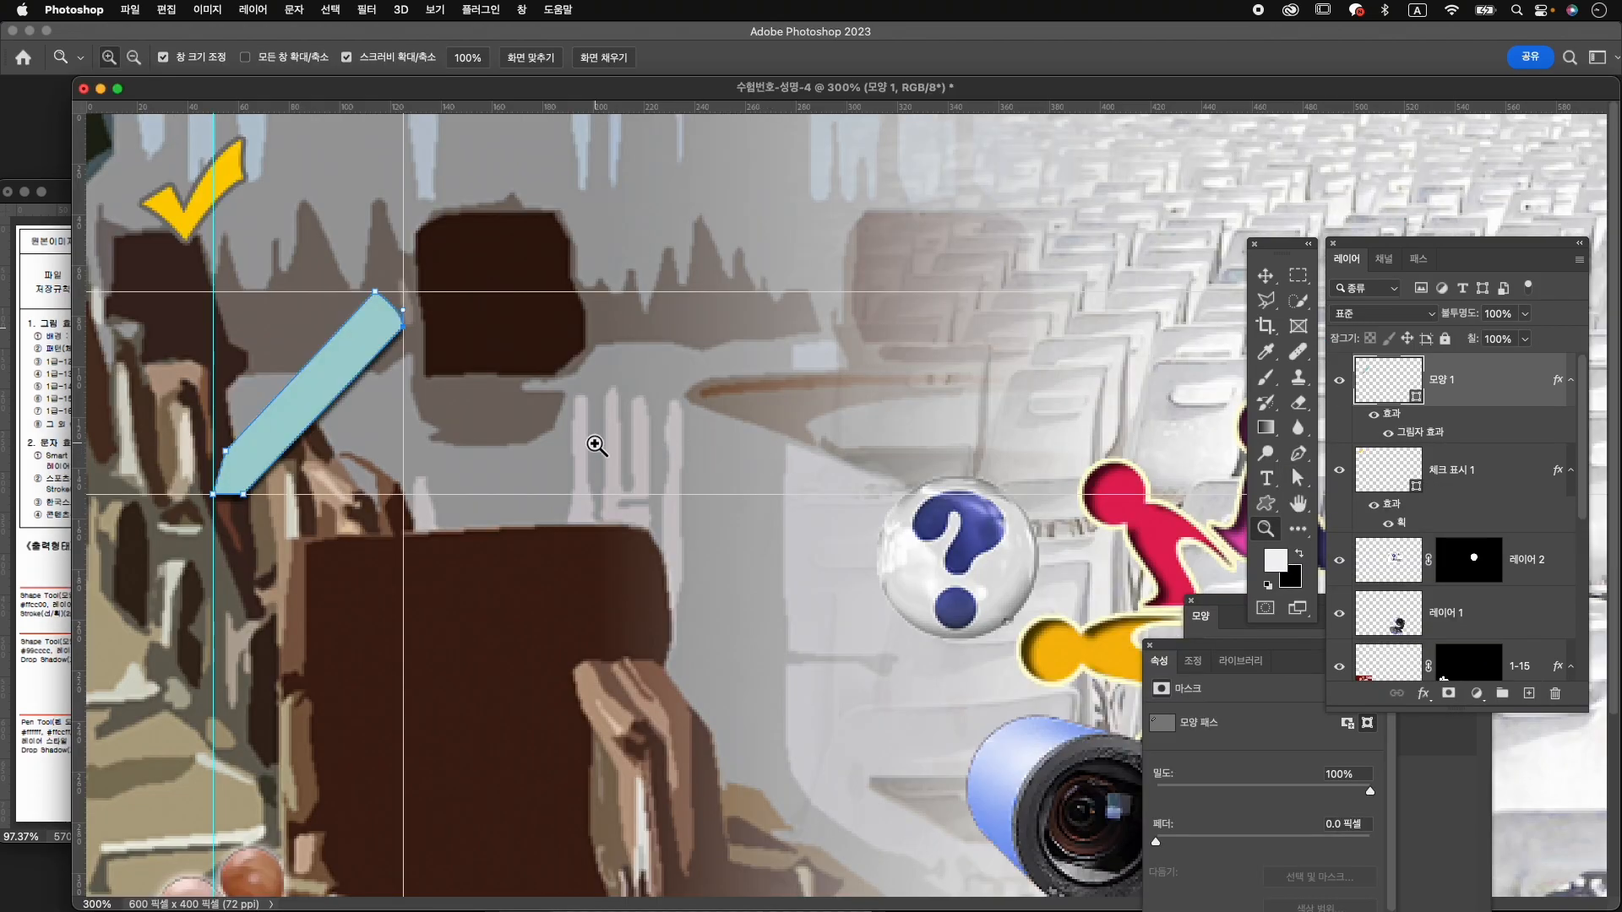
key("ctrl+0")
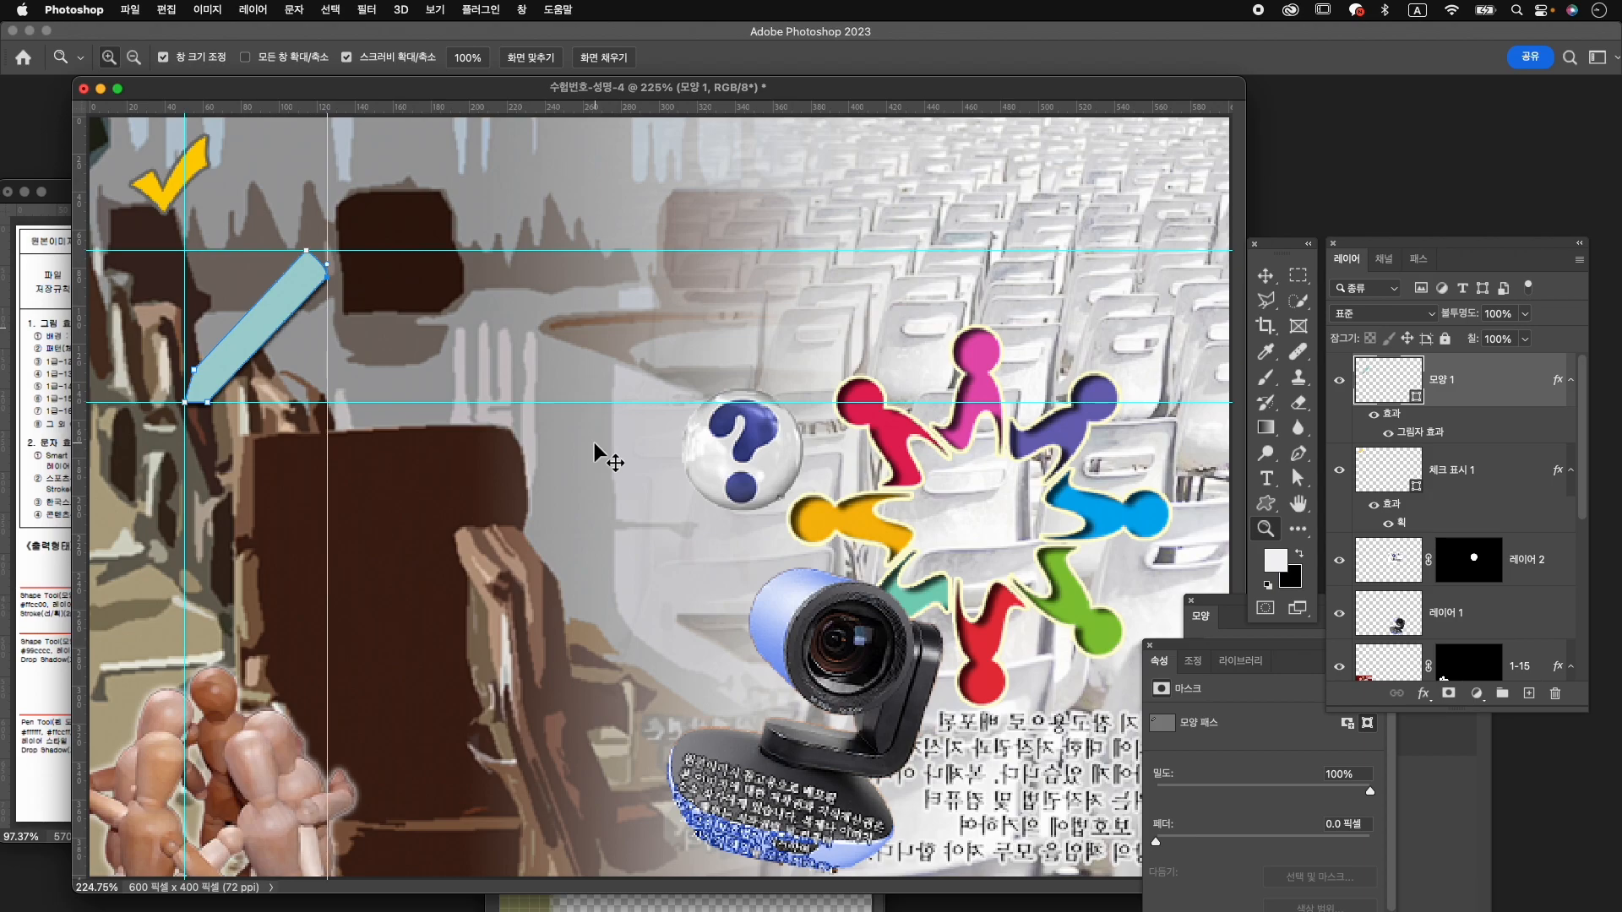
key("ctrl+minus")
key("ctrl+minus")
key("ctrl+minus")
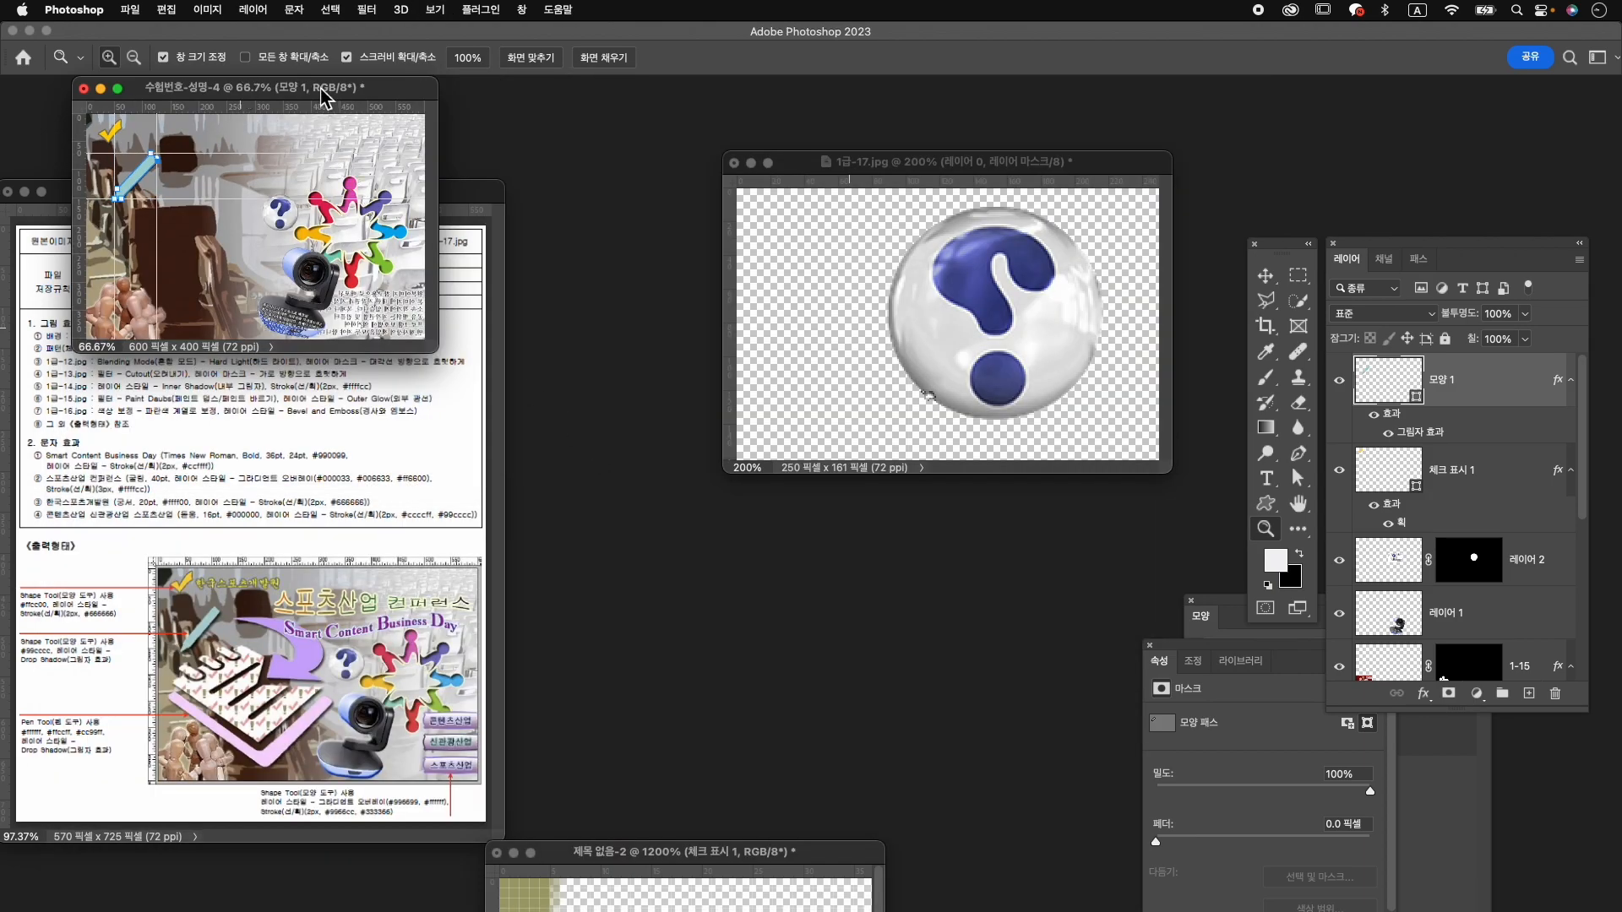
left_click_drag(330, 88, 899, 298)
left_click_drag(1000, 563, 1142, 683)
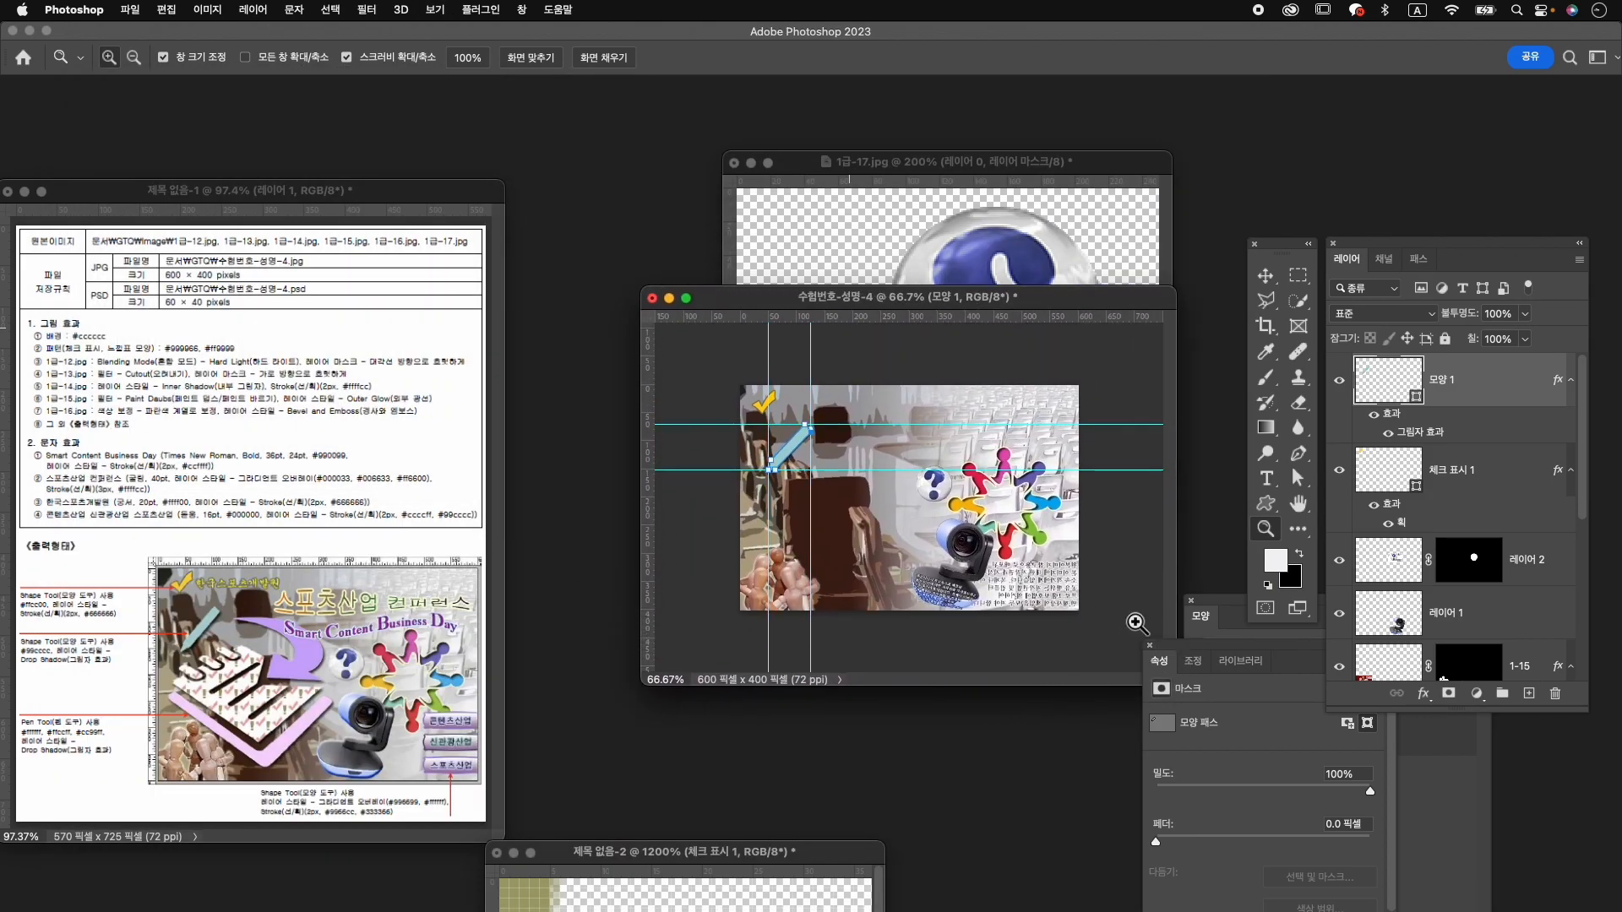
left_click(734, 163)
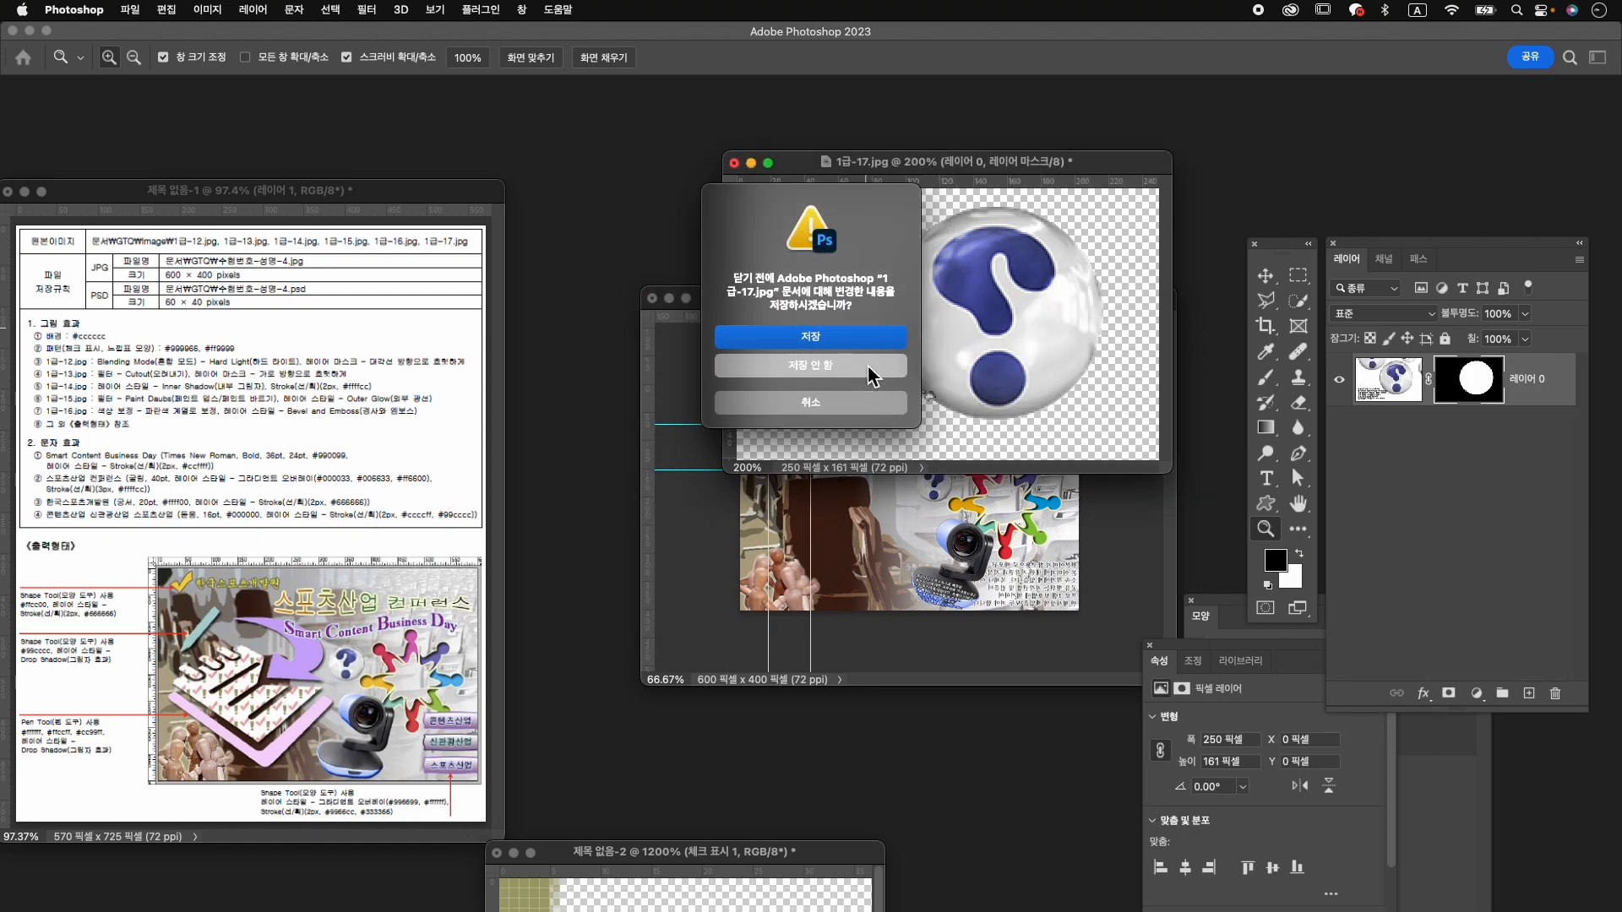
left_click(872, 372)
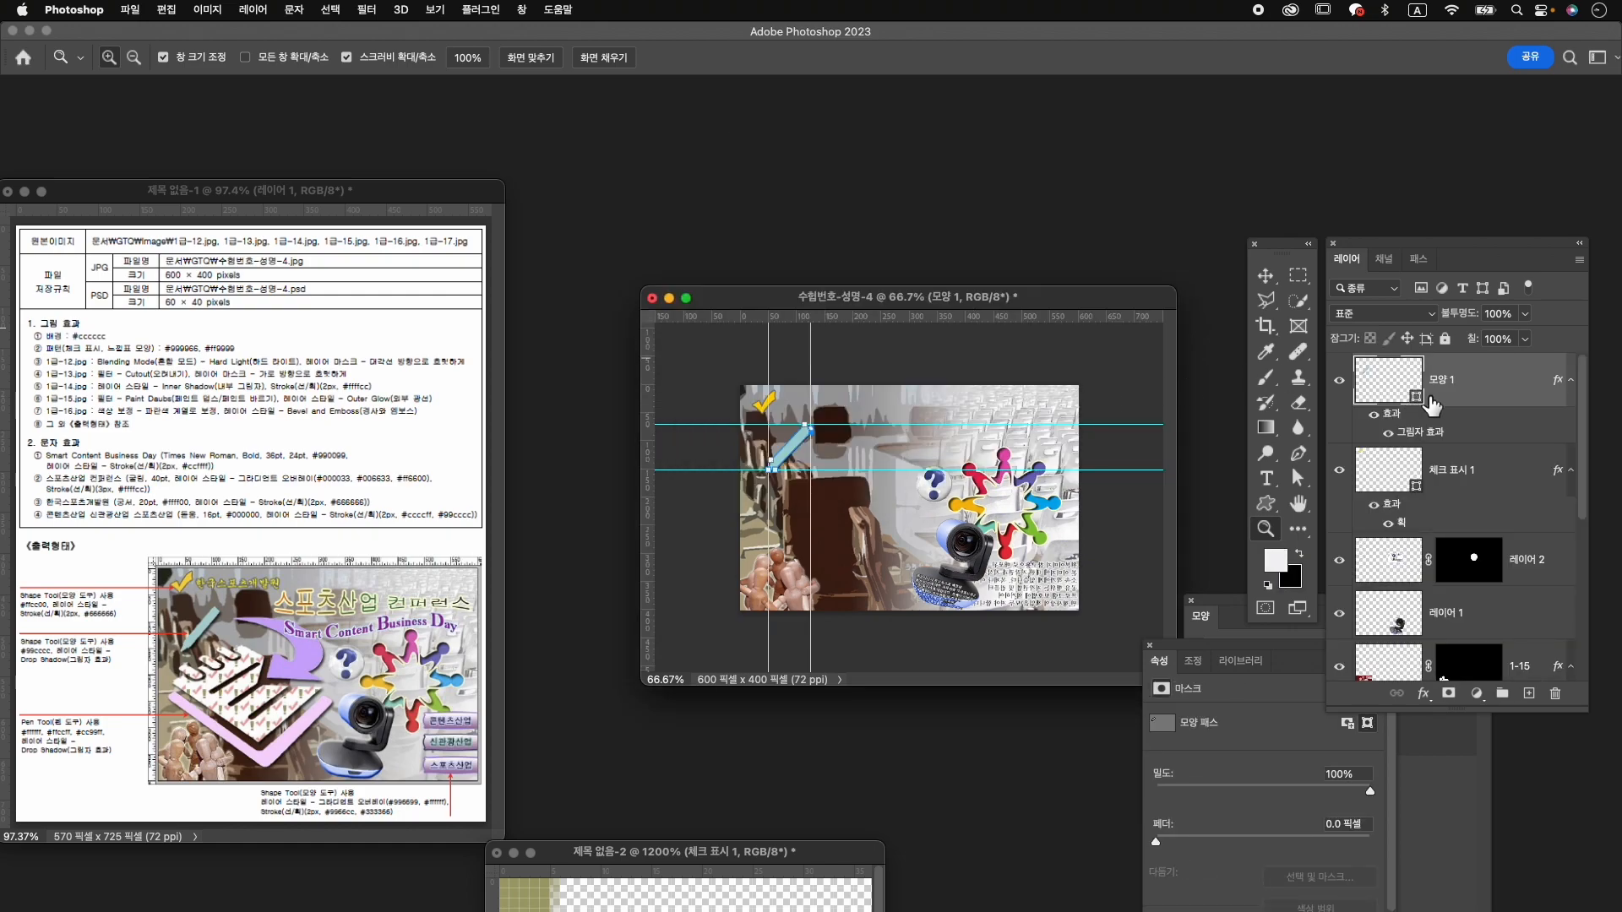
Rename the masked 레이어 2 layer as 1-17 and the 레이어 1 webcam layer as 1-16.
double_click(1527, 560)
type("1")
key("Return")
double_click(1455, 612)
type("1")
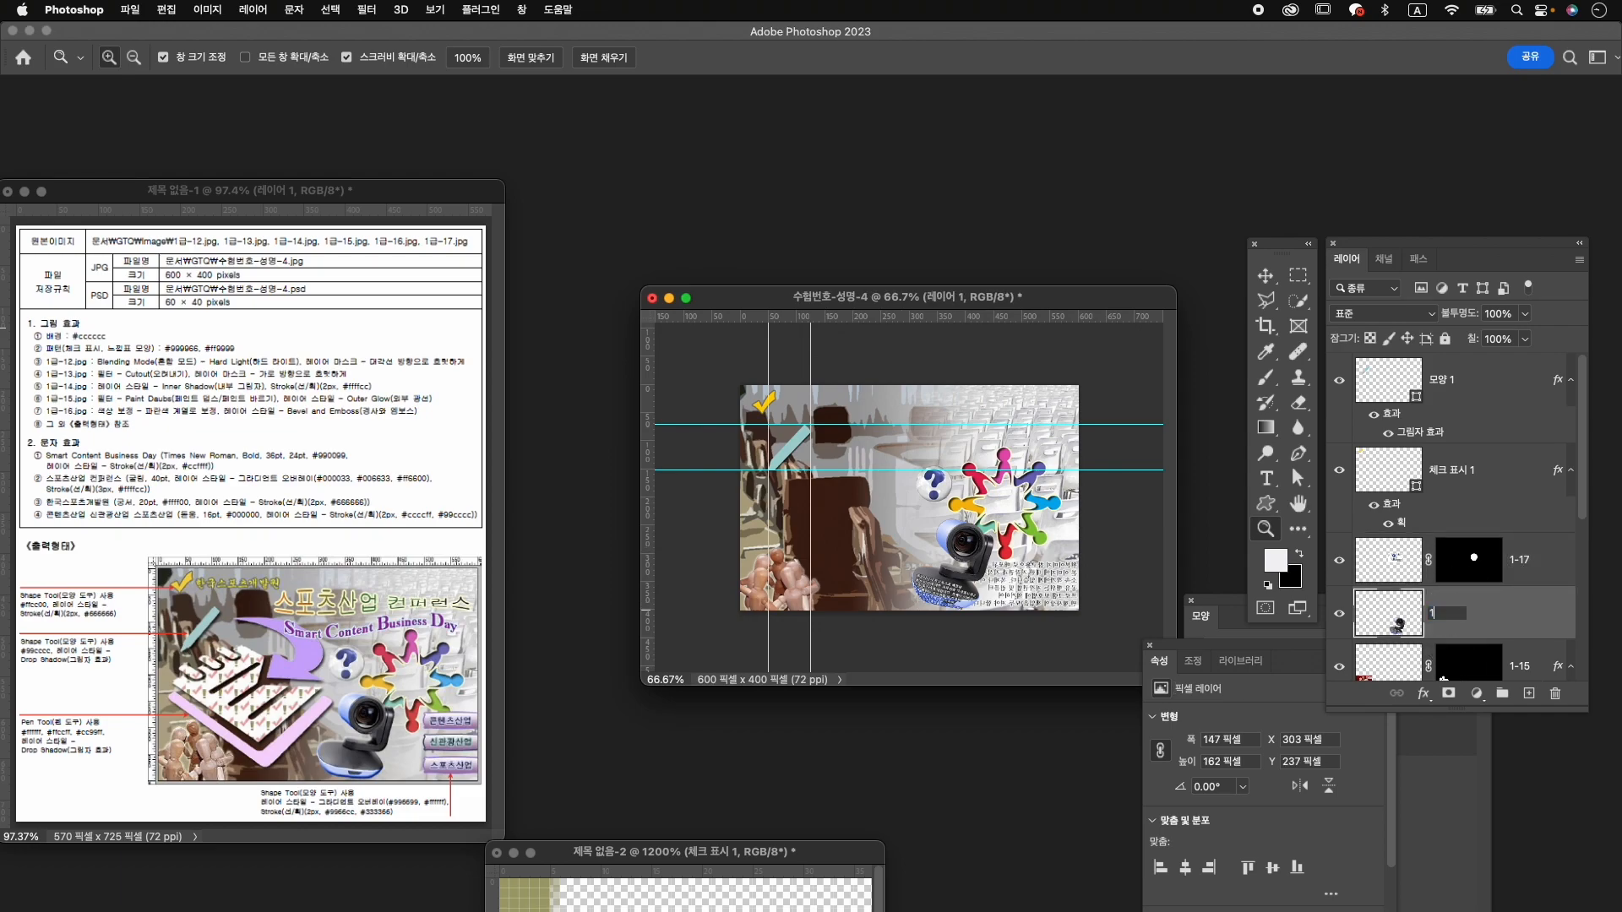
type("-16")
key("Return")
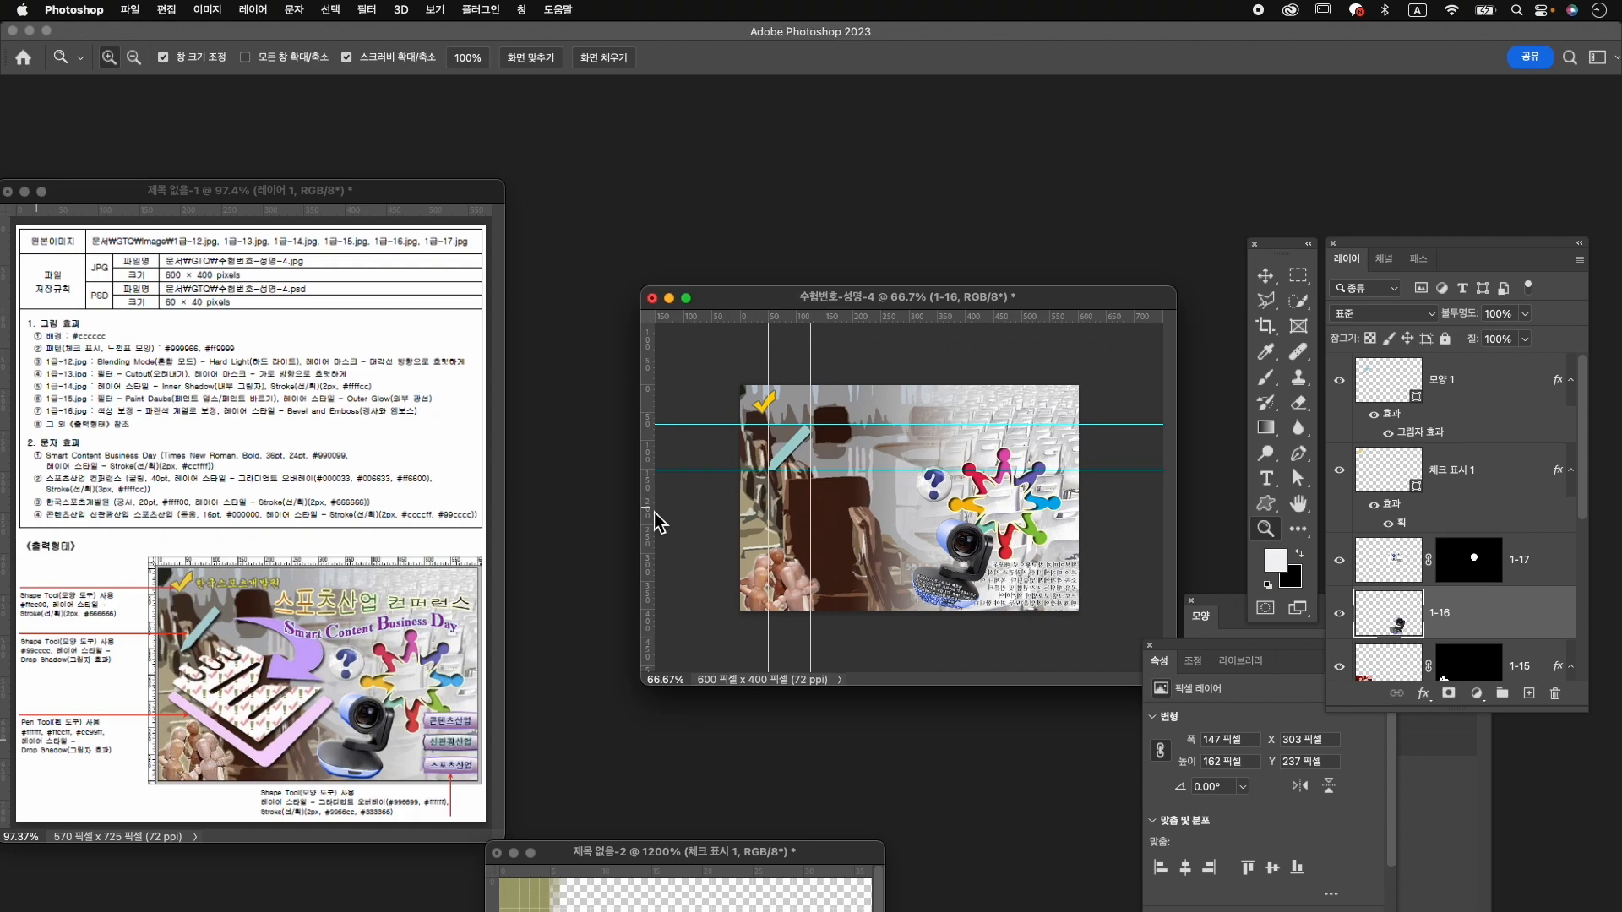
Clear the existing guides and place two vertical and two horizontal guides framing the area of the sample's pen-drawn sheet shape.
left_click_drag(655, 522, 648, 517)
left_click(435, 9)
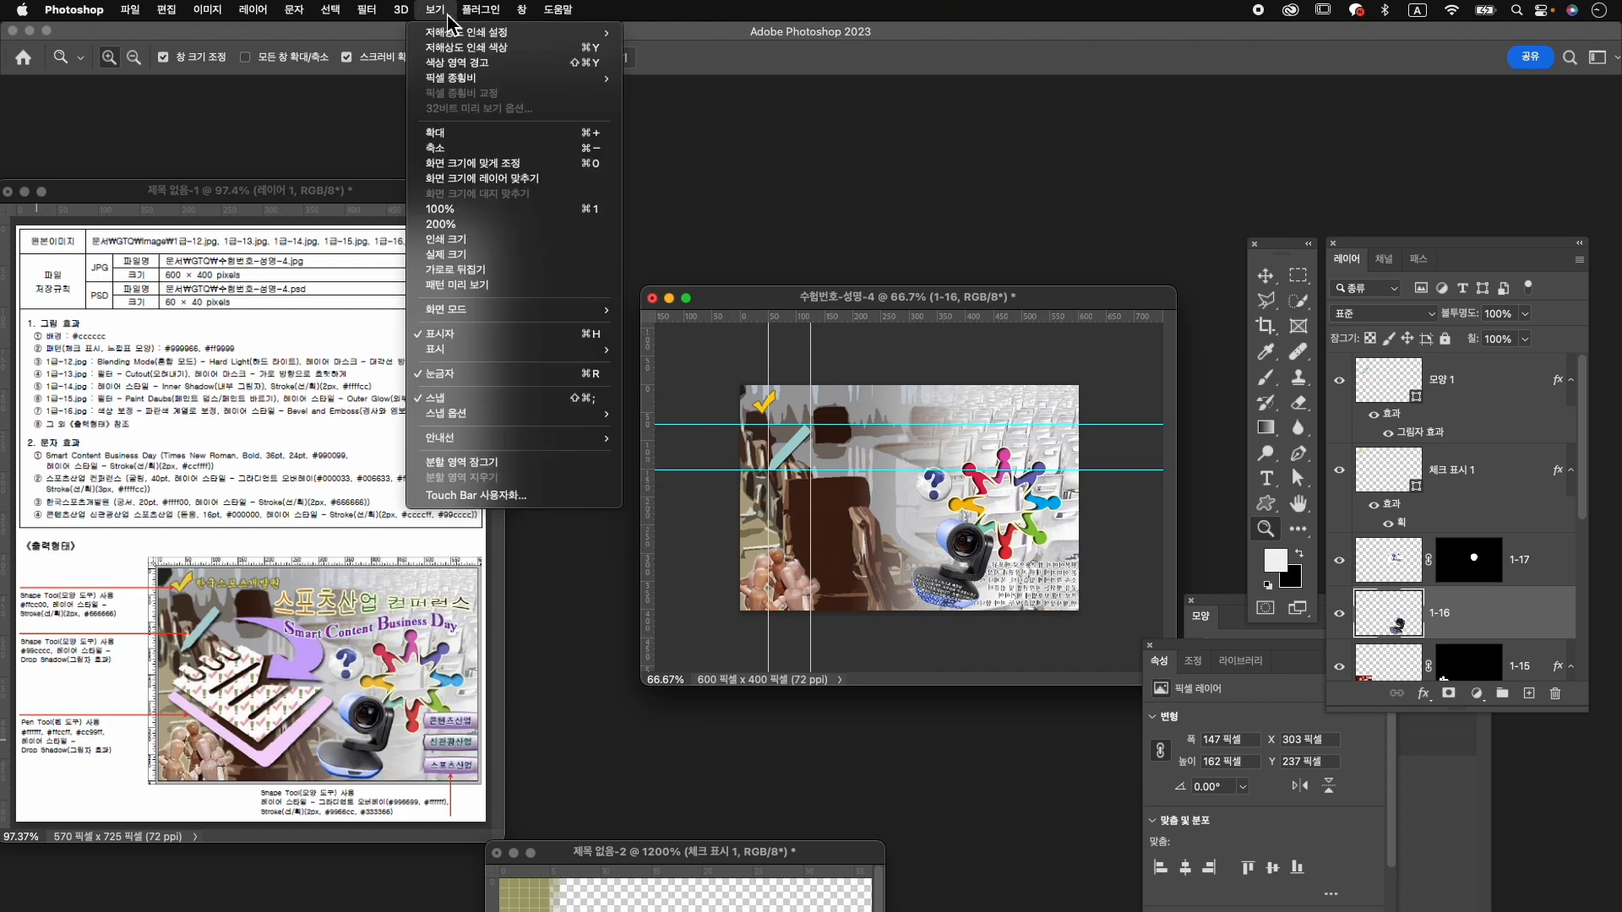
mouse_move(507, 439)
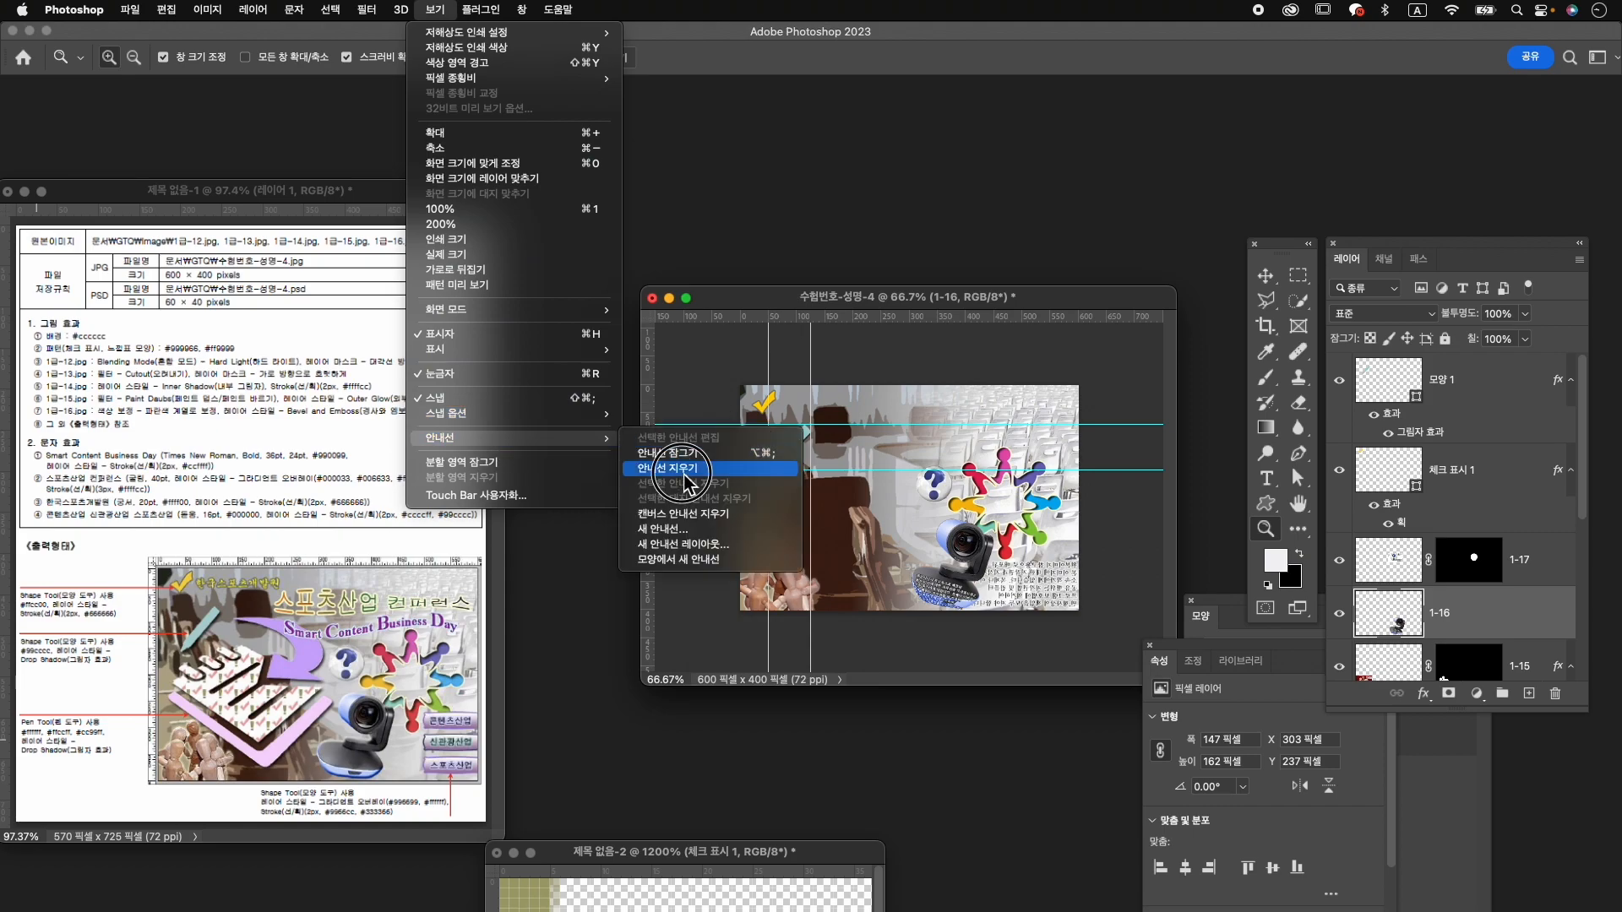
left_click(698, 465)
left_click_drag(652, 478, 761, 484)
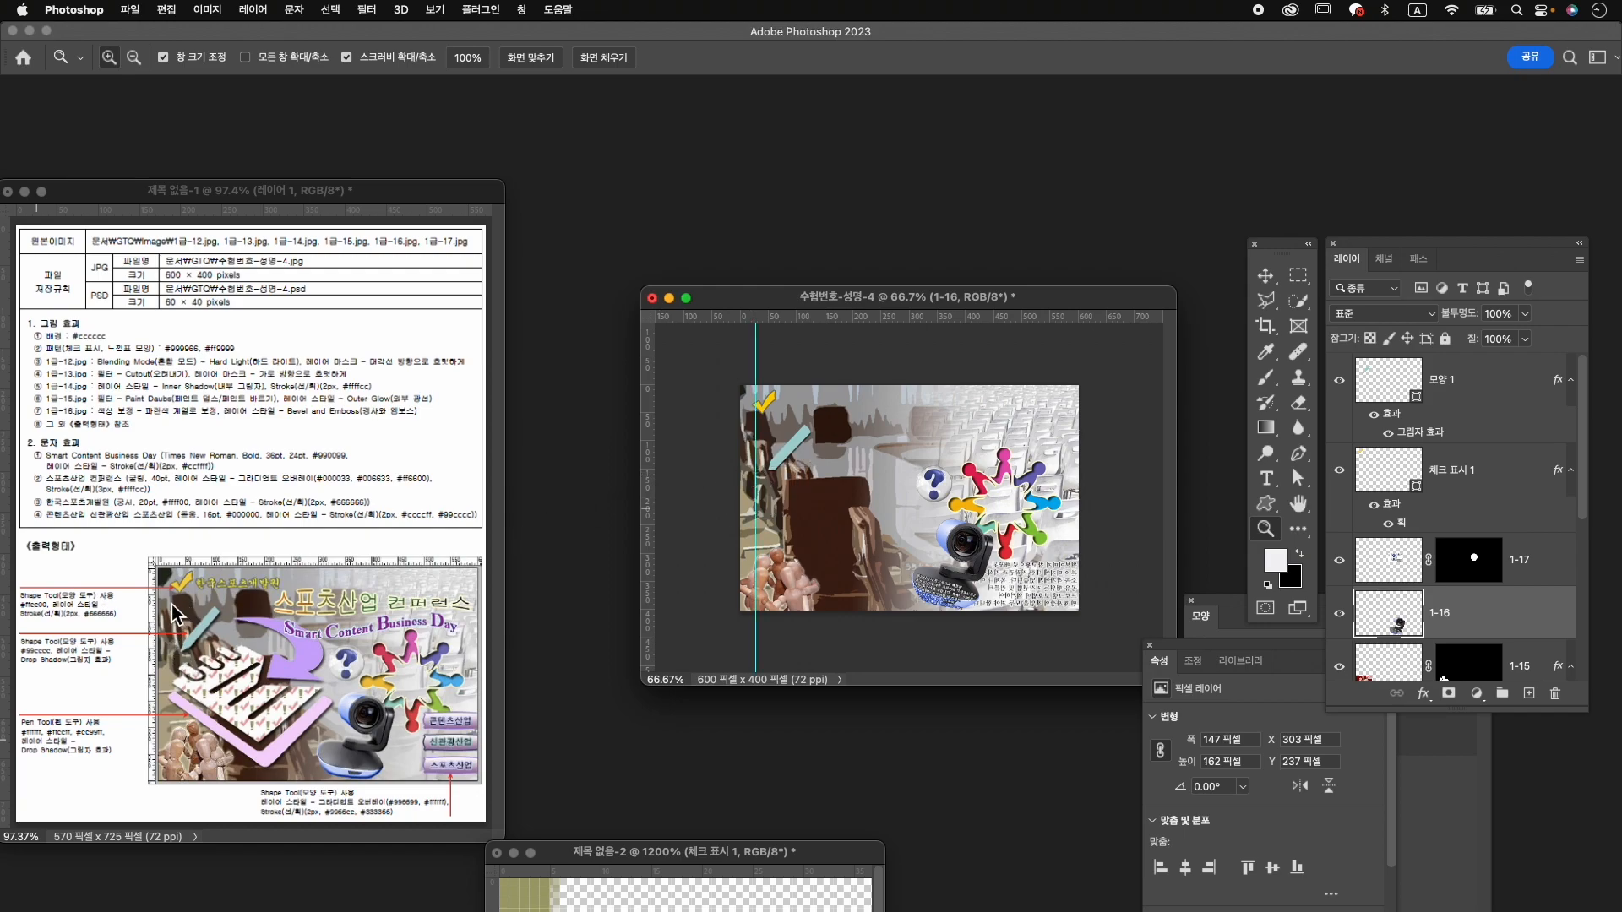
left_click_drag(766, 319, 789, 475)
left_click_drag(648, 466, 926, 471)
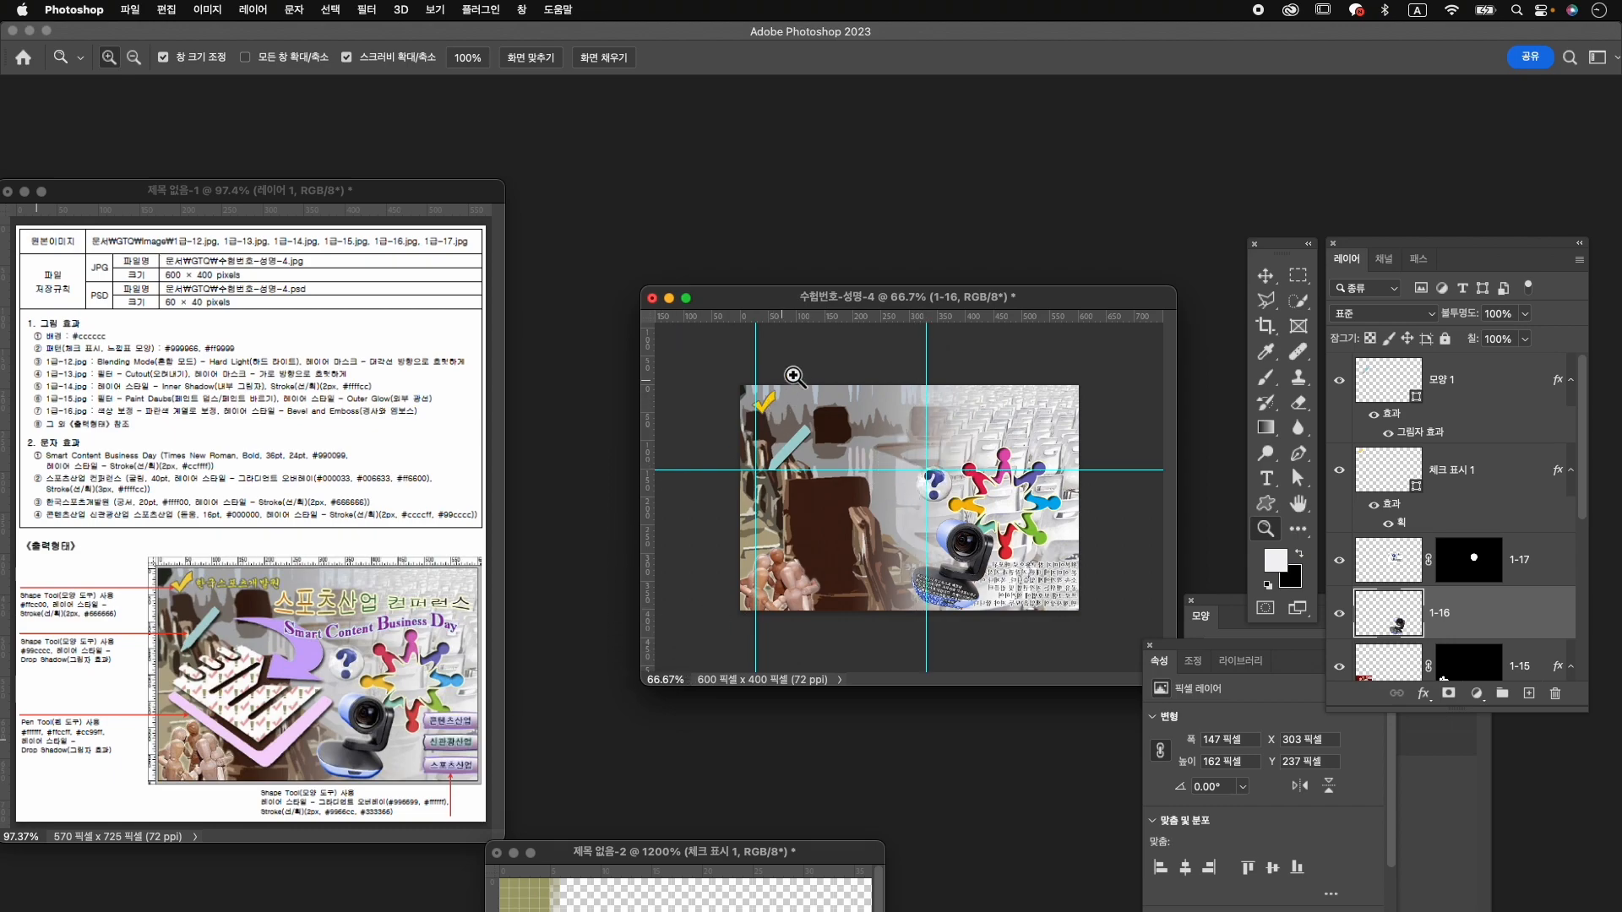
left_click_drag(814, 318, 828, 593)
Draw a black rectangle shape about 148 × 179 px between the new guides, with its upper edge on the upper horizontal guide.
left_click(885, 607)
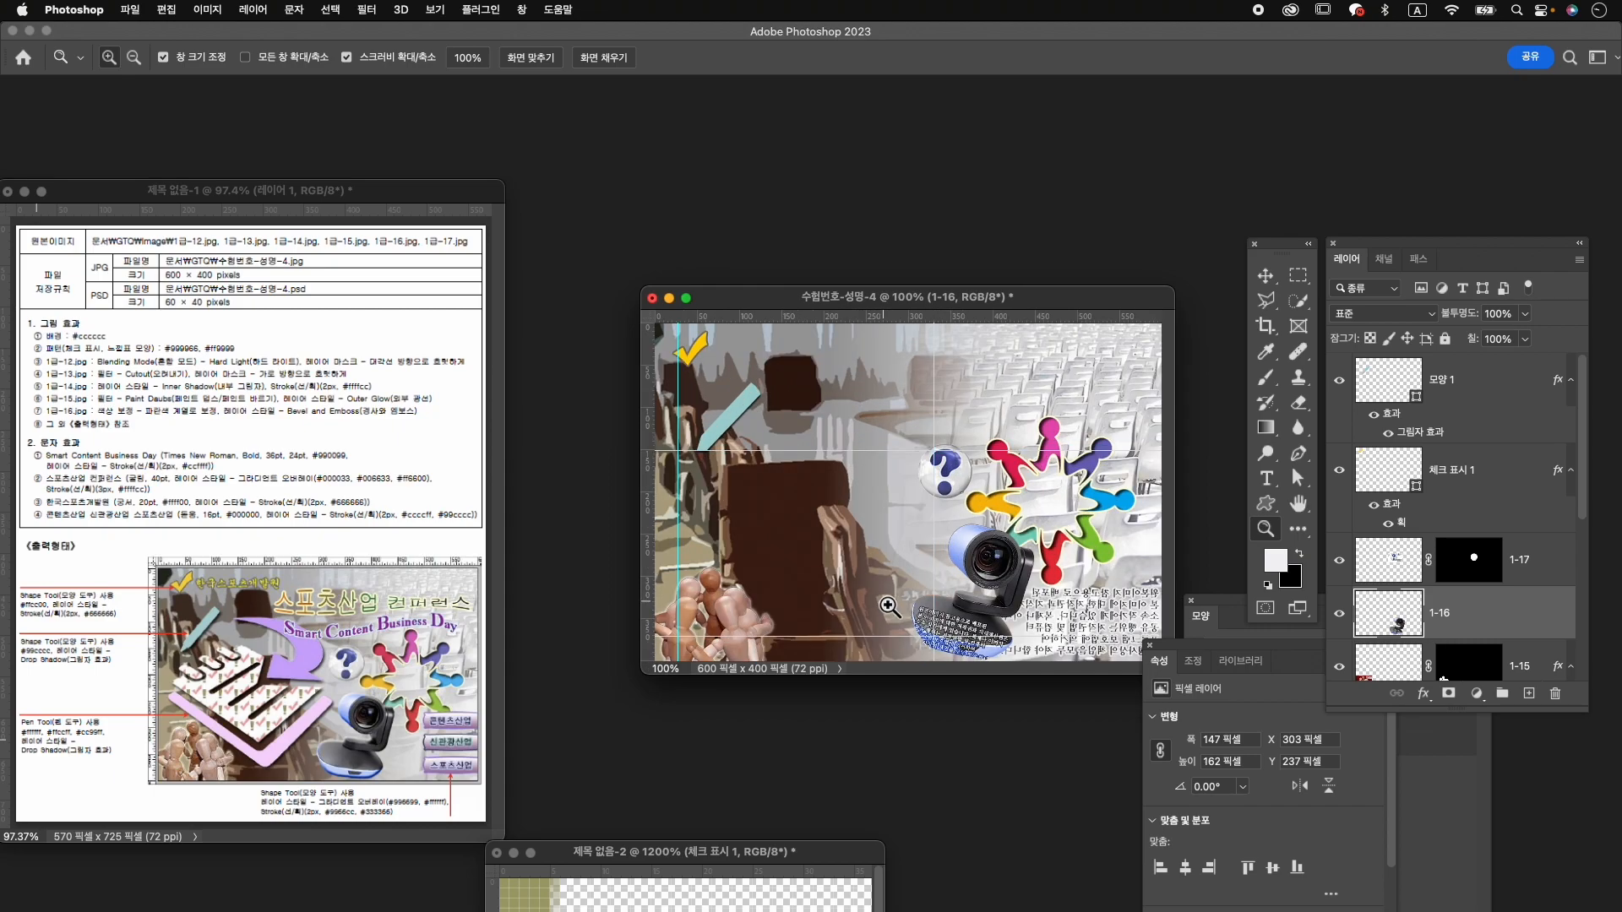
left_click(878, 591)
left_click_drag(978, 195, 935, 106)
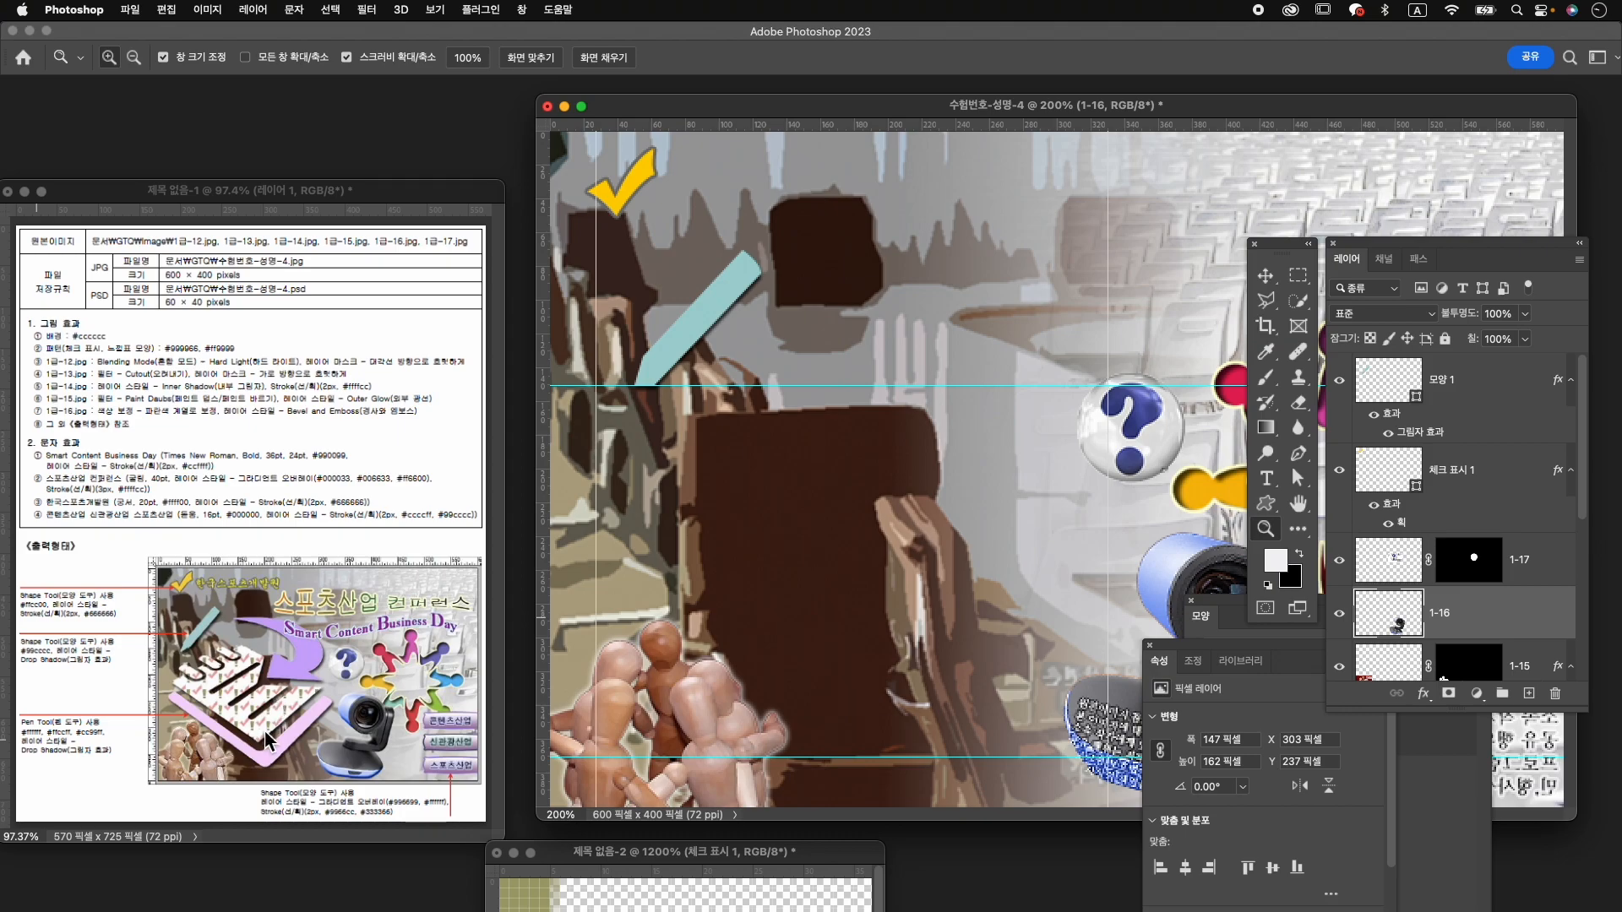
key("u")
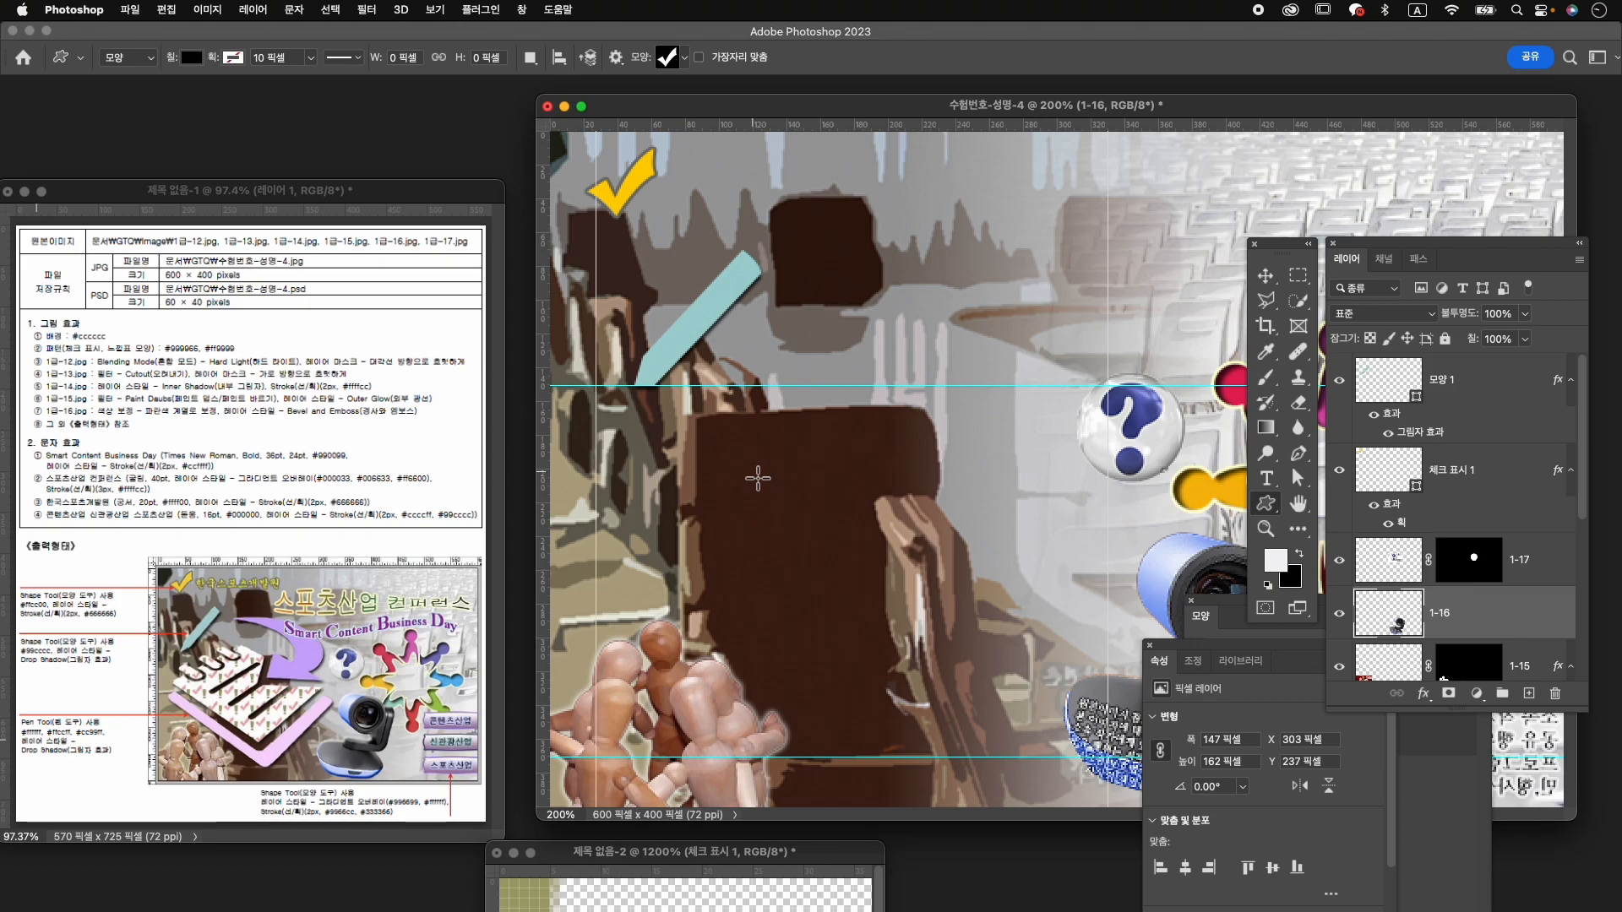
left_click(1267, 507)
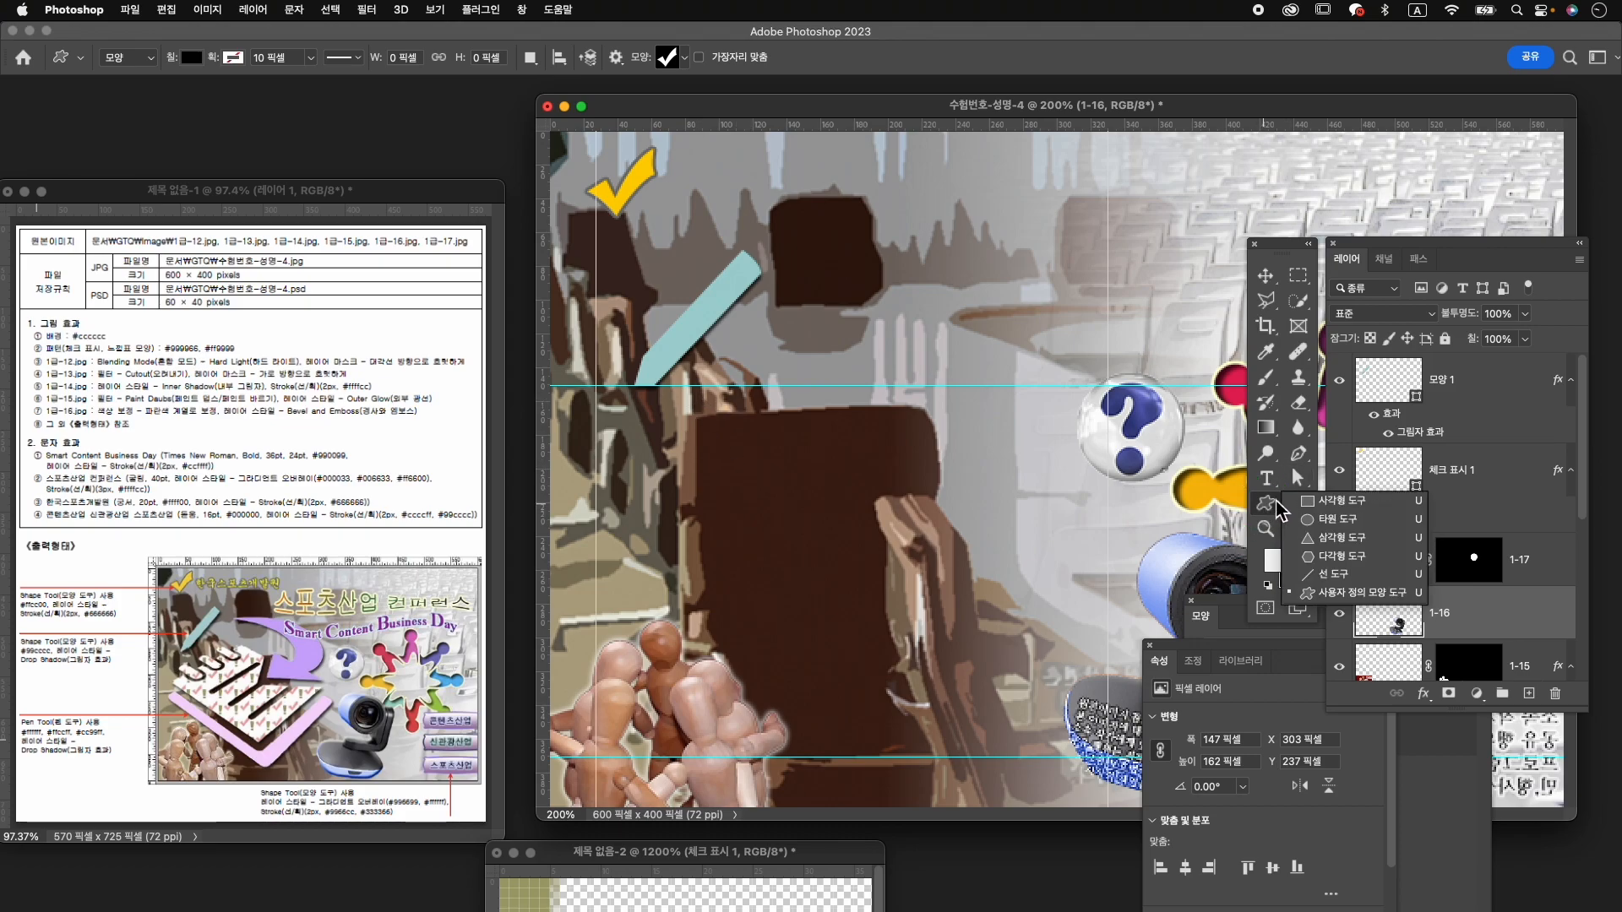
left_click(1349, 505)
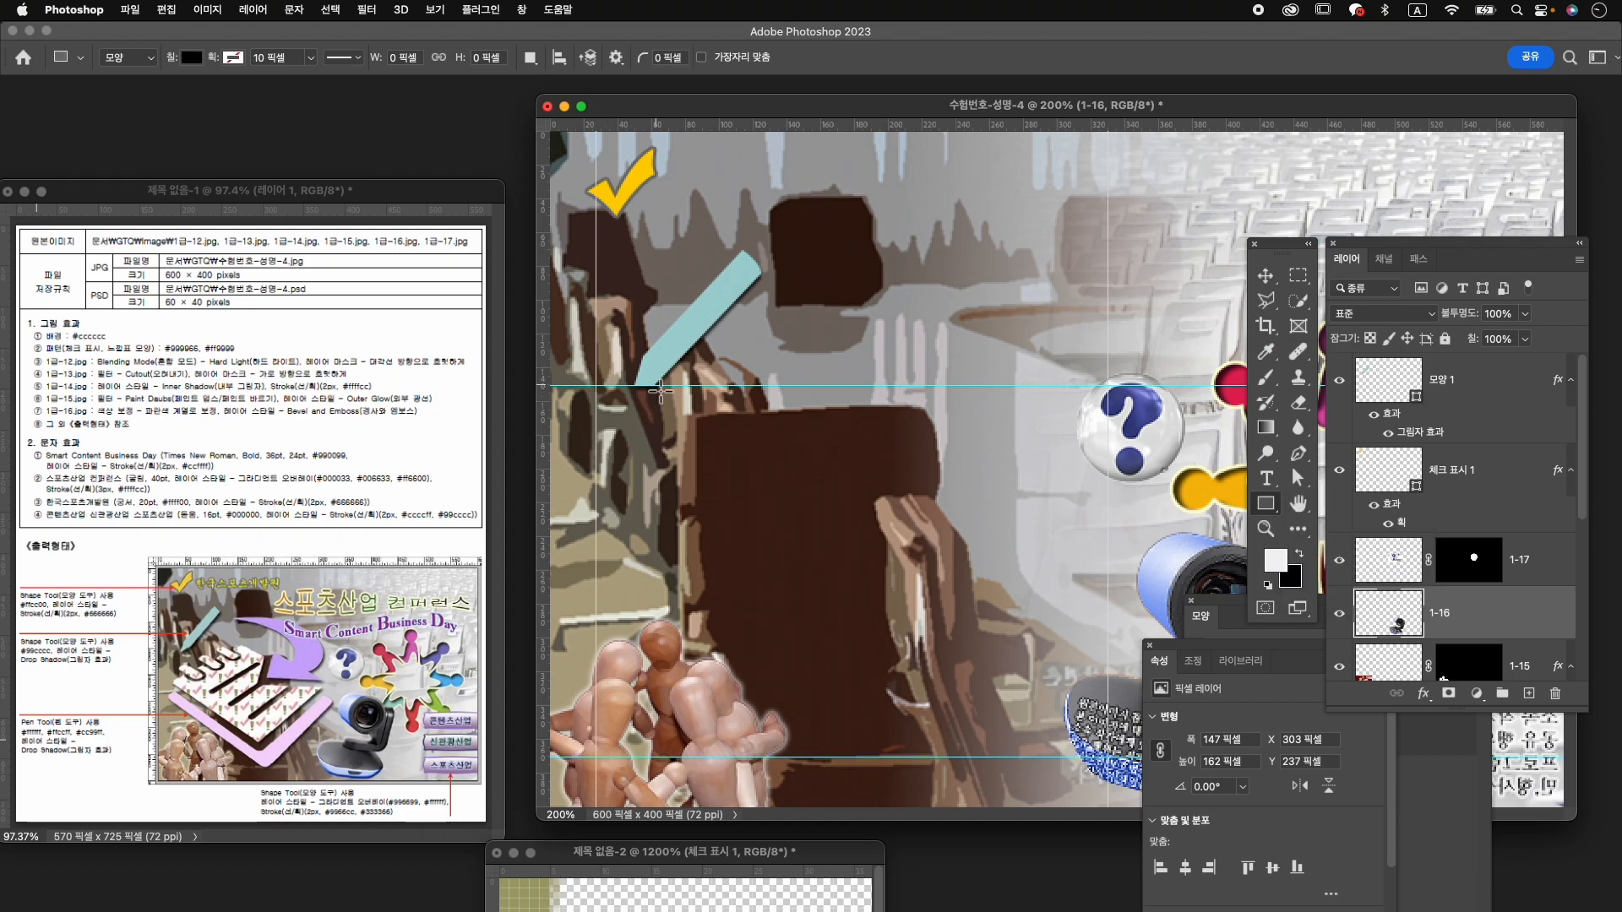
left_click_drag(706, 387, 954, 689)
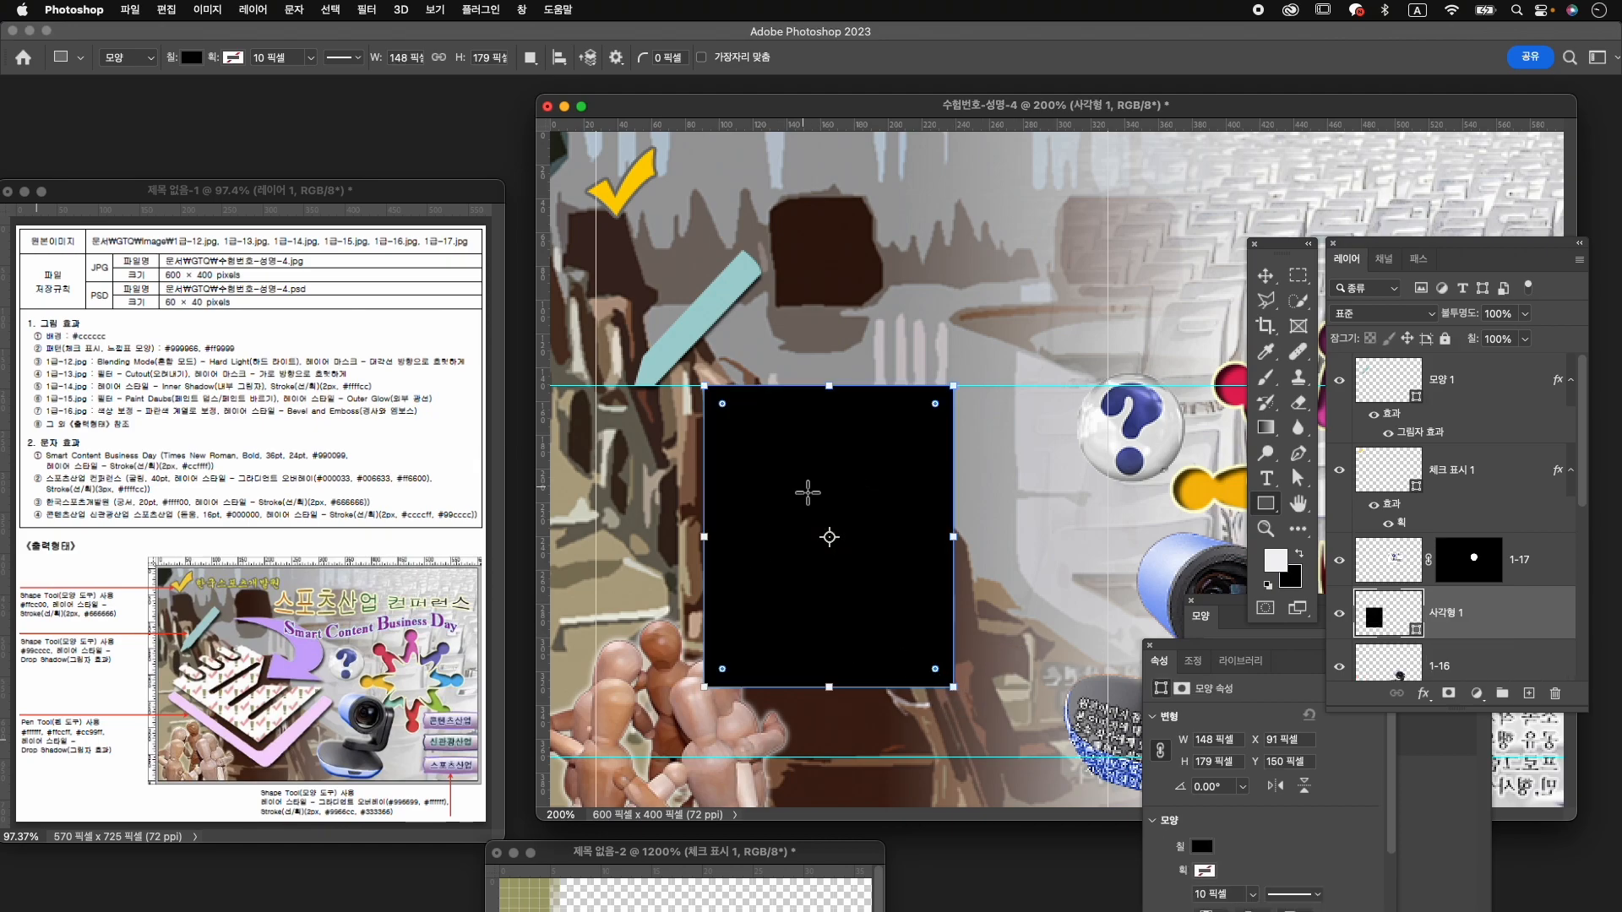
Change the large rectangle's fill colour from the swatches to white, #ffffff.
left_click(192, 59)
left_click(161, 154)
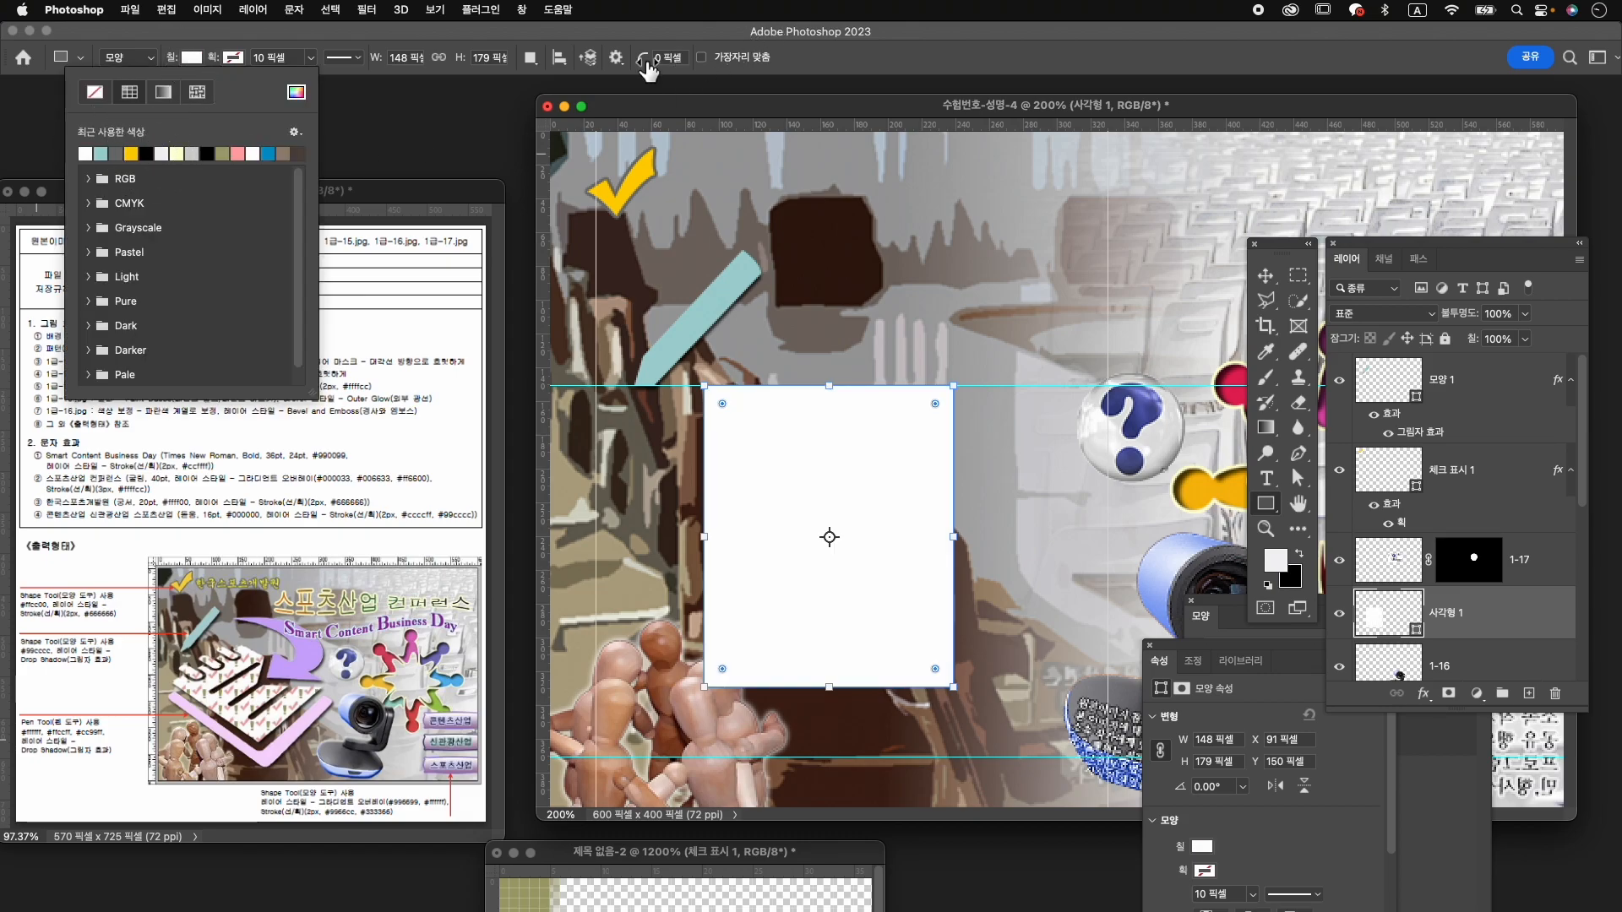
left_click(296, 92)
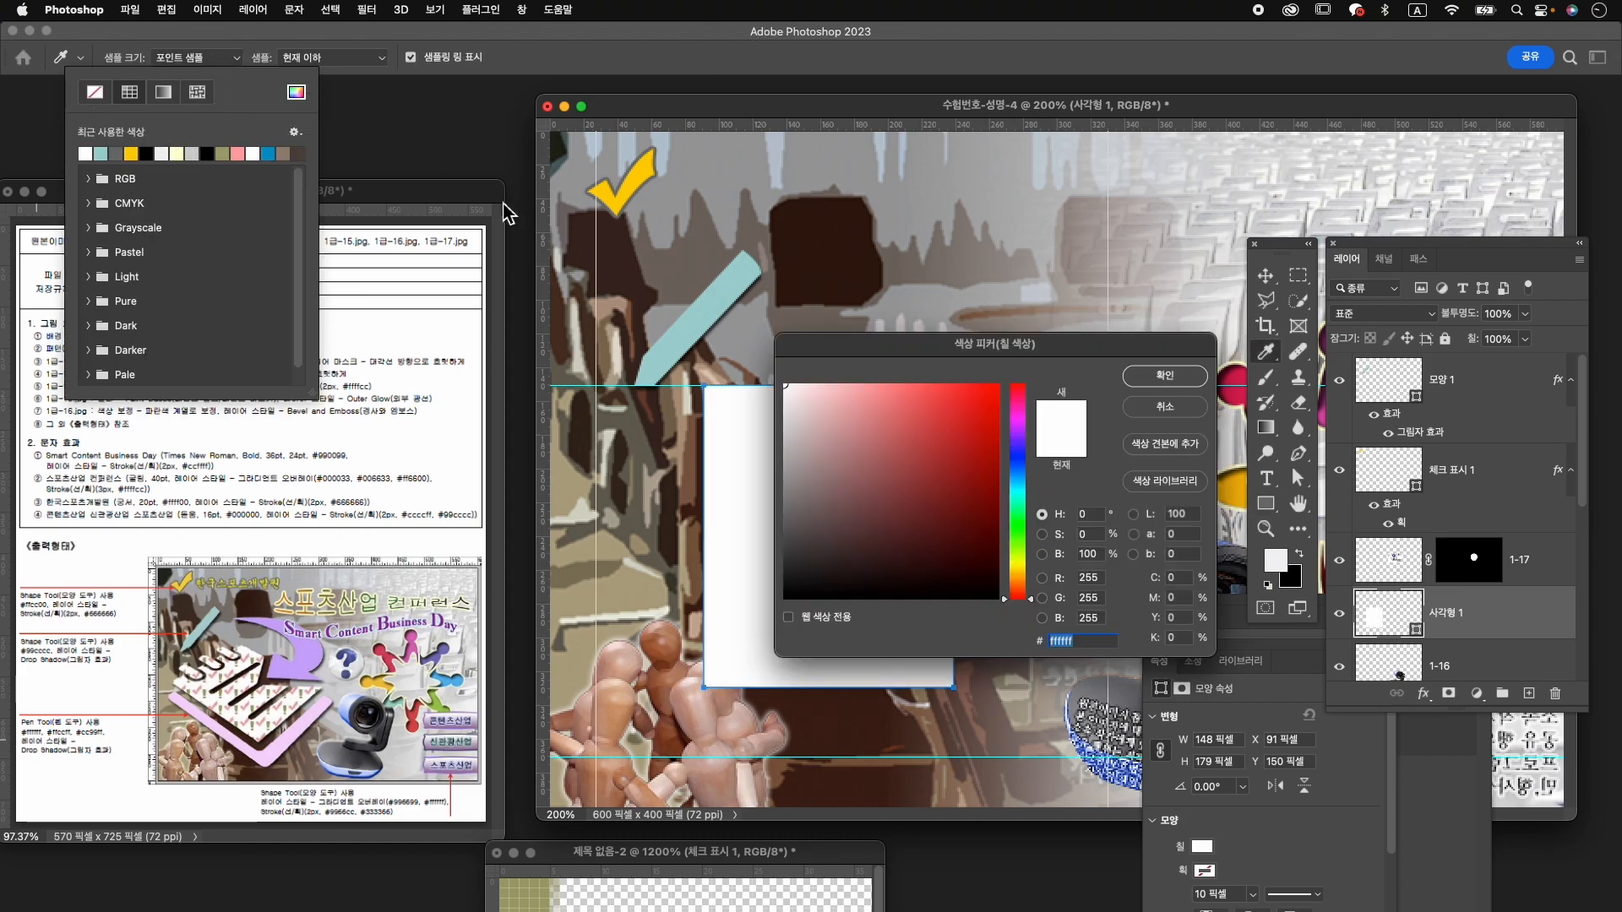
left_click(1195, 380)
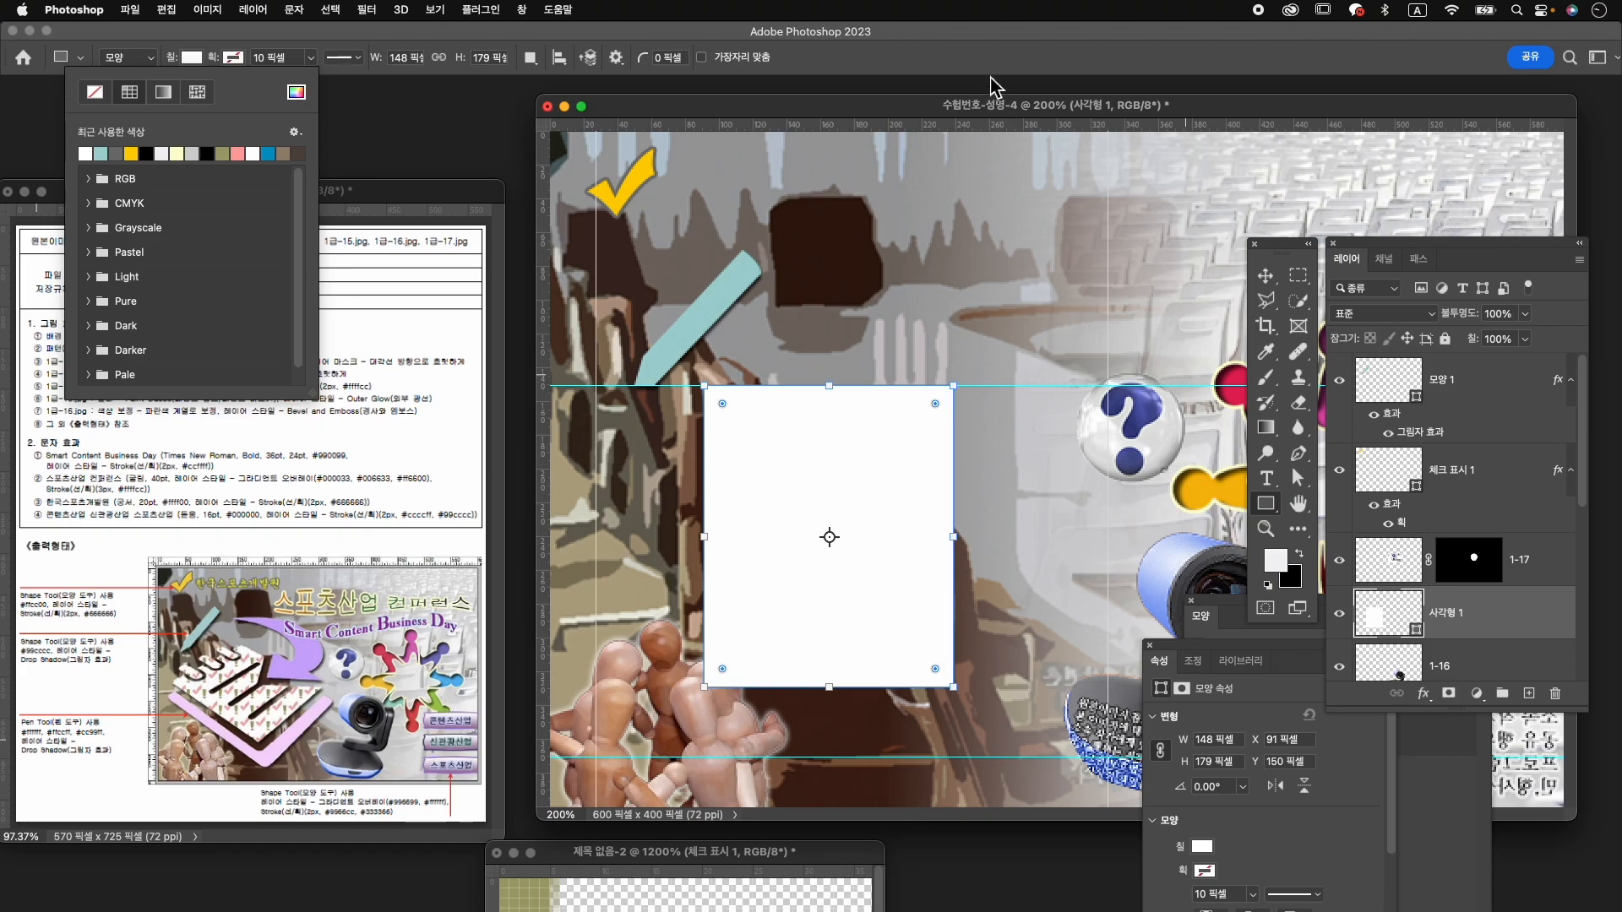
left_click(874, 365)
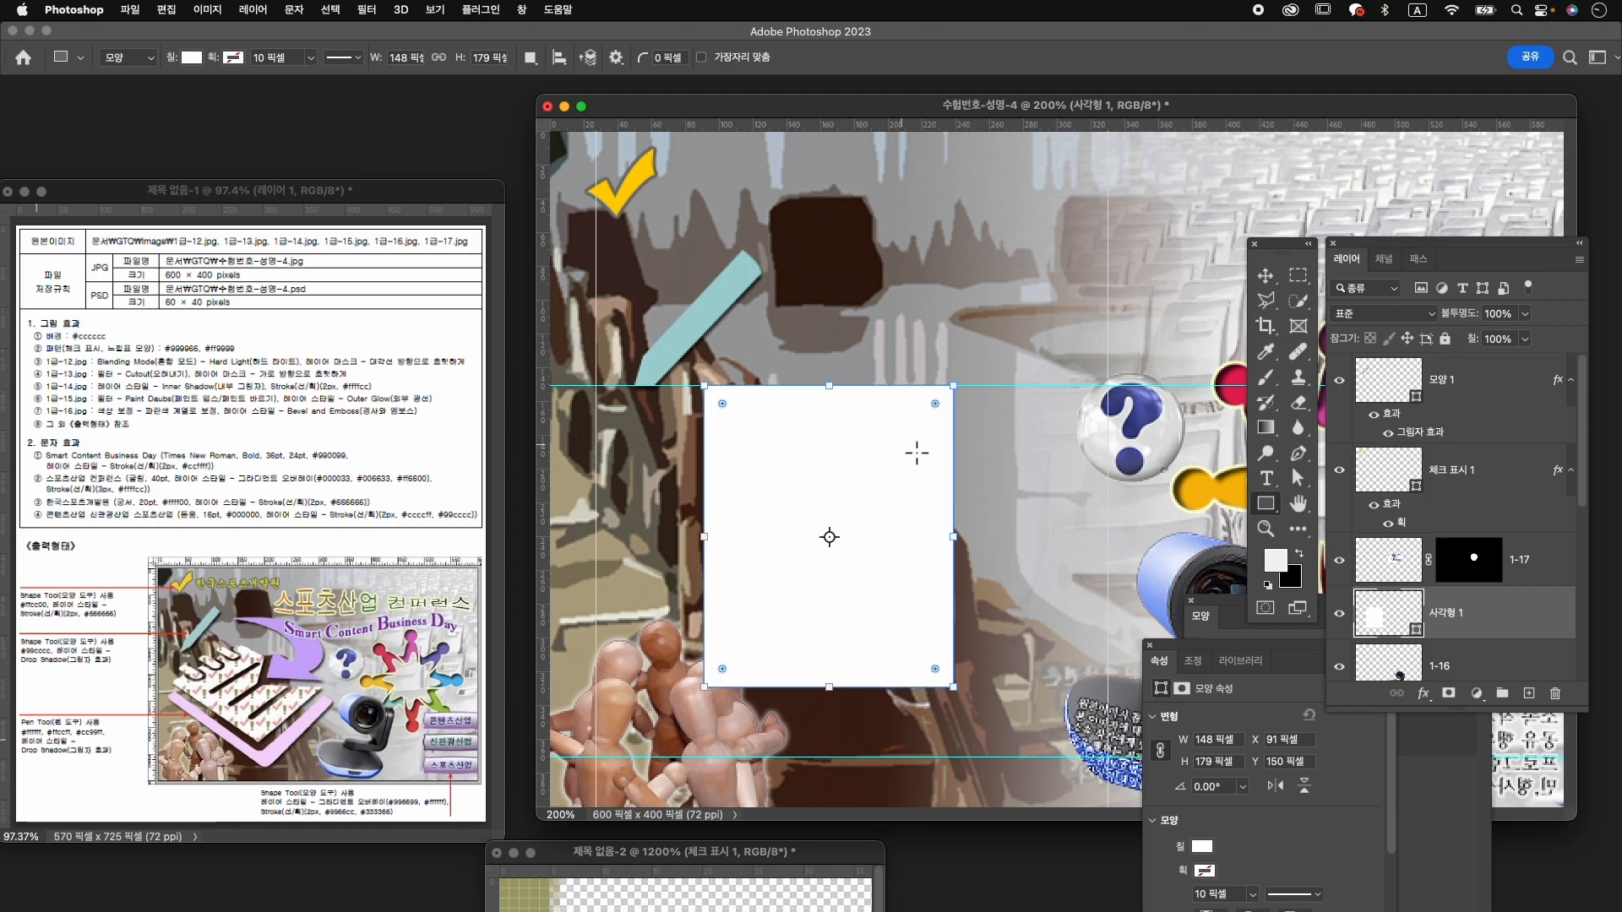
Round all corners of the large white rectangle to a radius of about 4 px.
left_click_drag(940, 405, 944, 387)
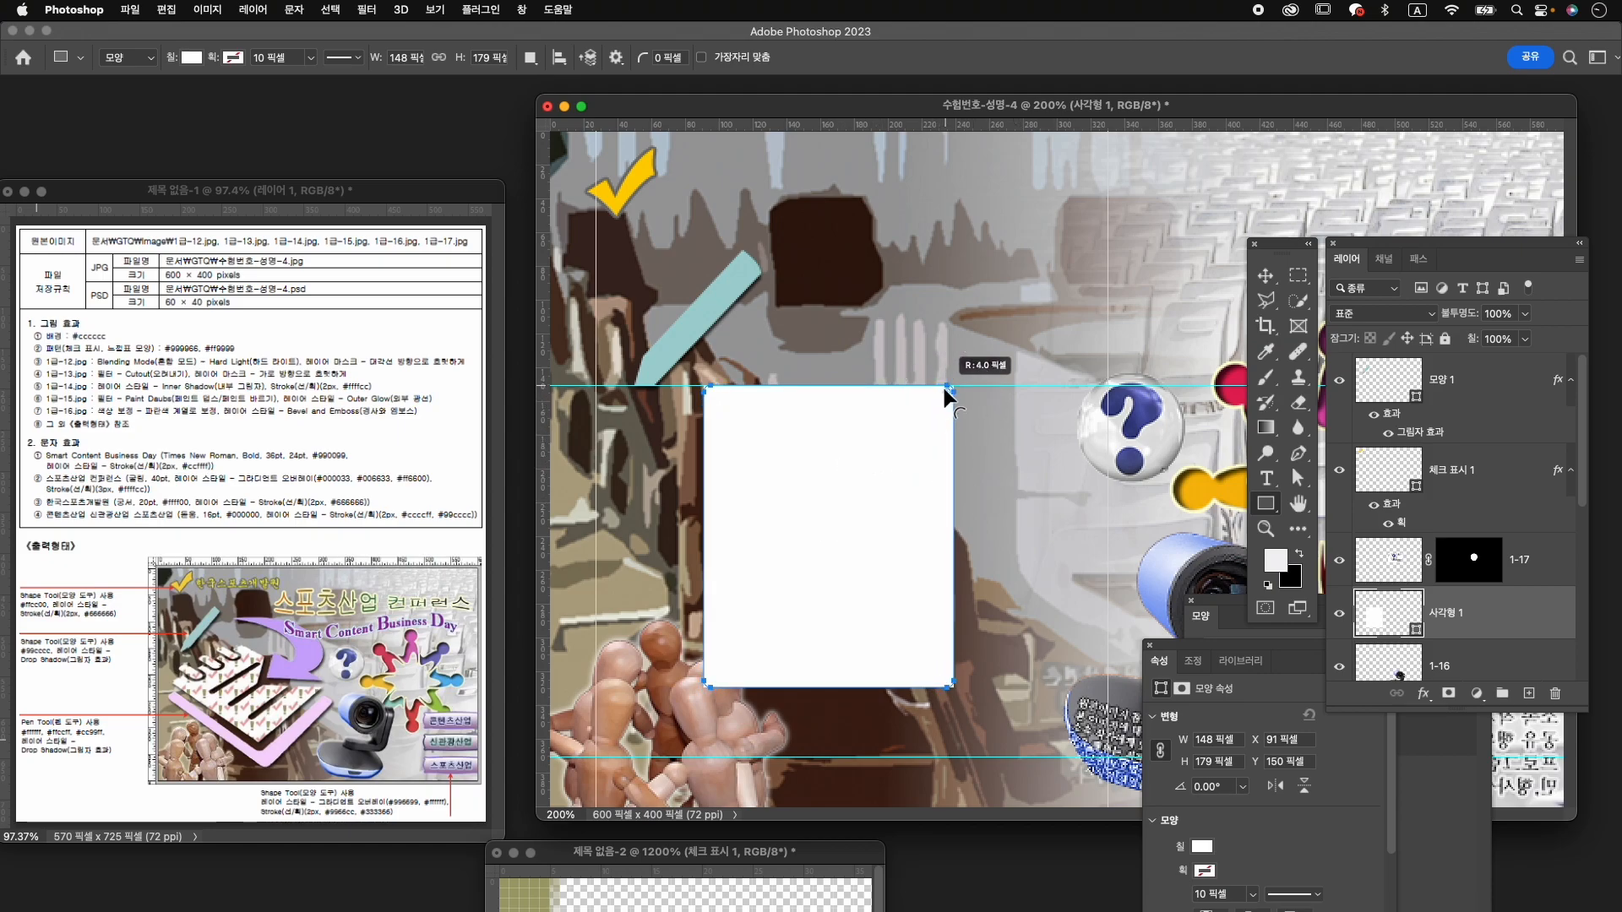
scroll(221, 662, "up", 1)
scroll(221, 667, "up", 5)
scroll(221, 668, "down", 5)
scroll(171, 693, "up", 5)
scroll(171, 693, "down", 5)
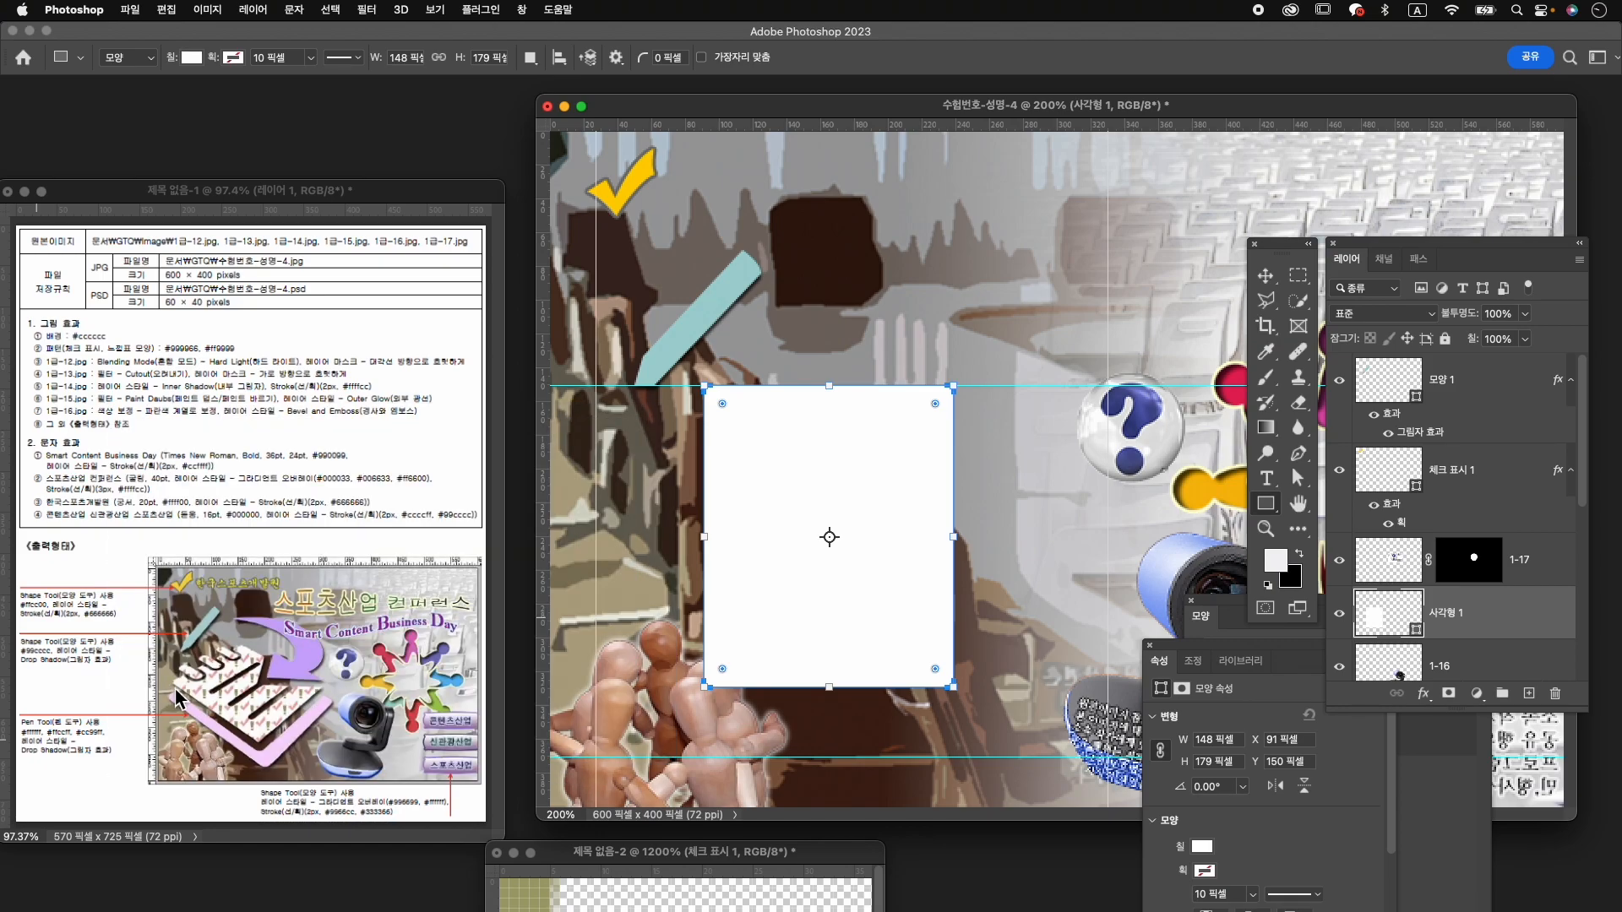
Move the 사각형 1 layer to the top of the layer stack, above 모양 1.
key("v")
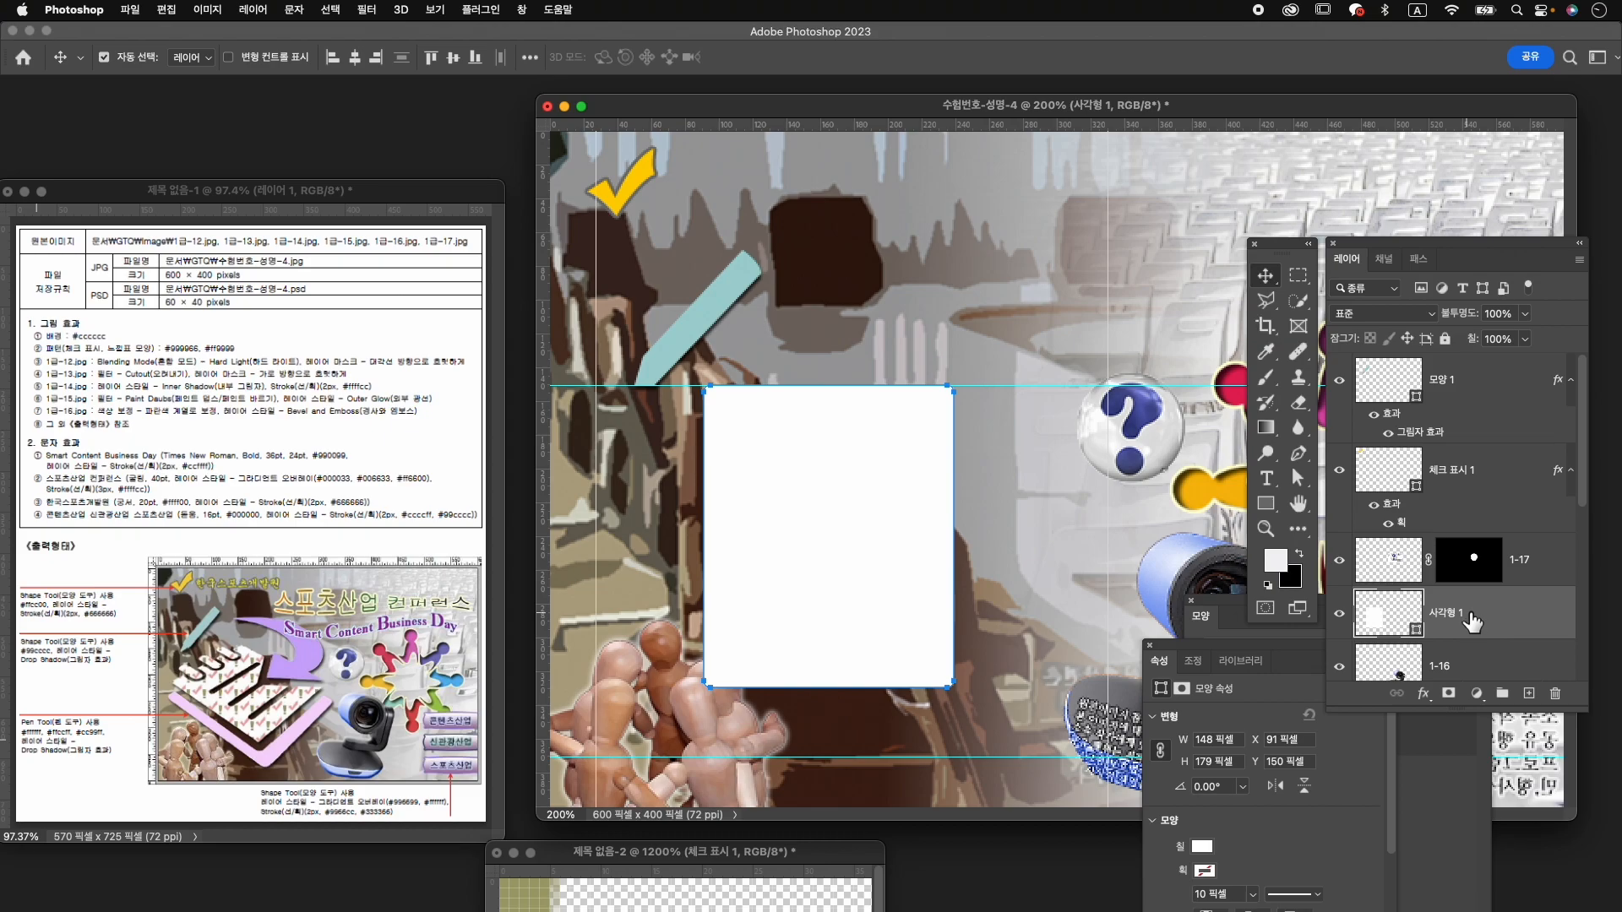
left_click(1003, 361)
left_click(890, 475)
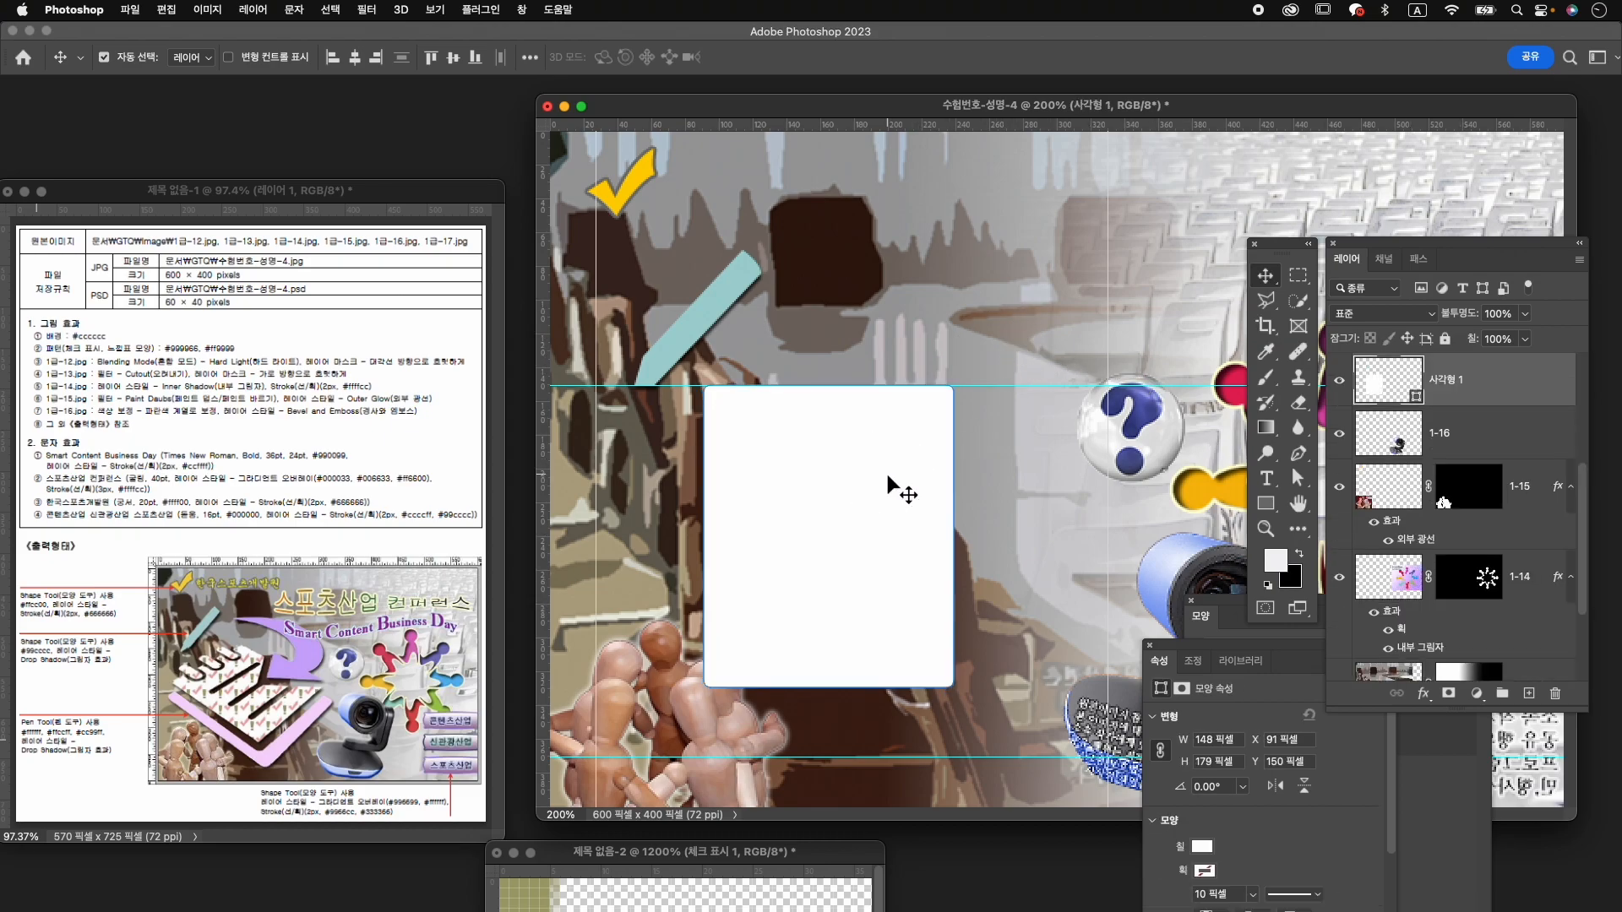
scroll(1520, 462, "up", 5)
left_click_drag(1461, 614, 1441, 364)
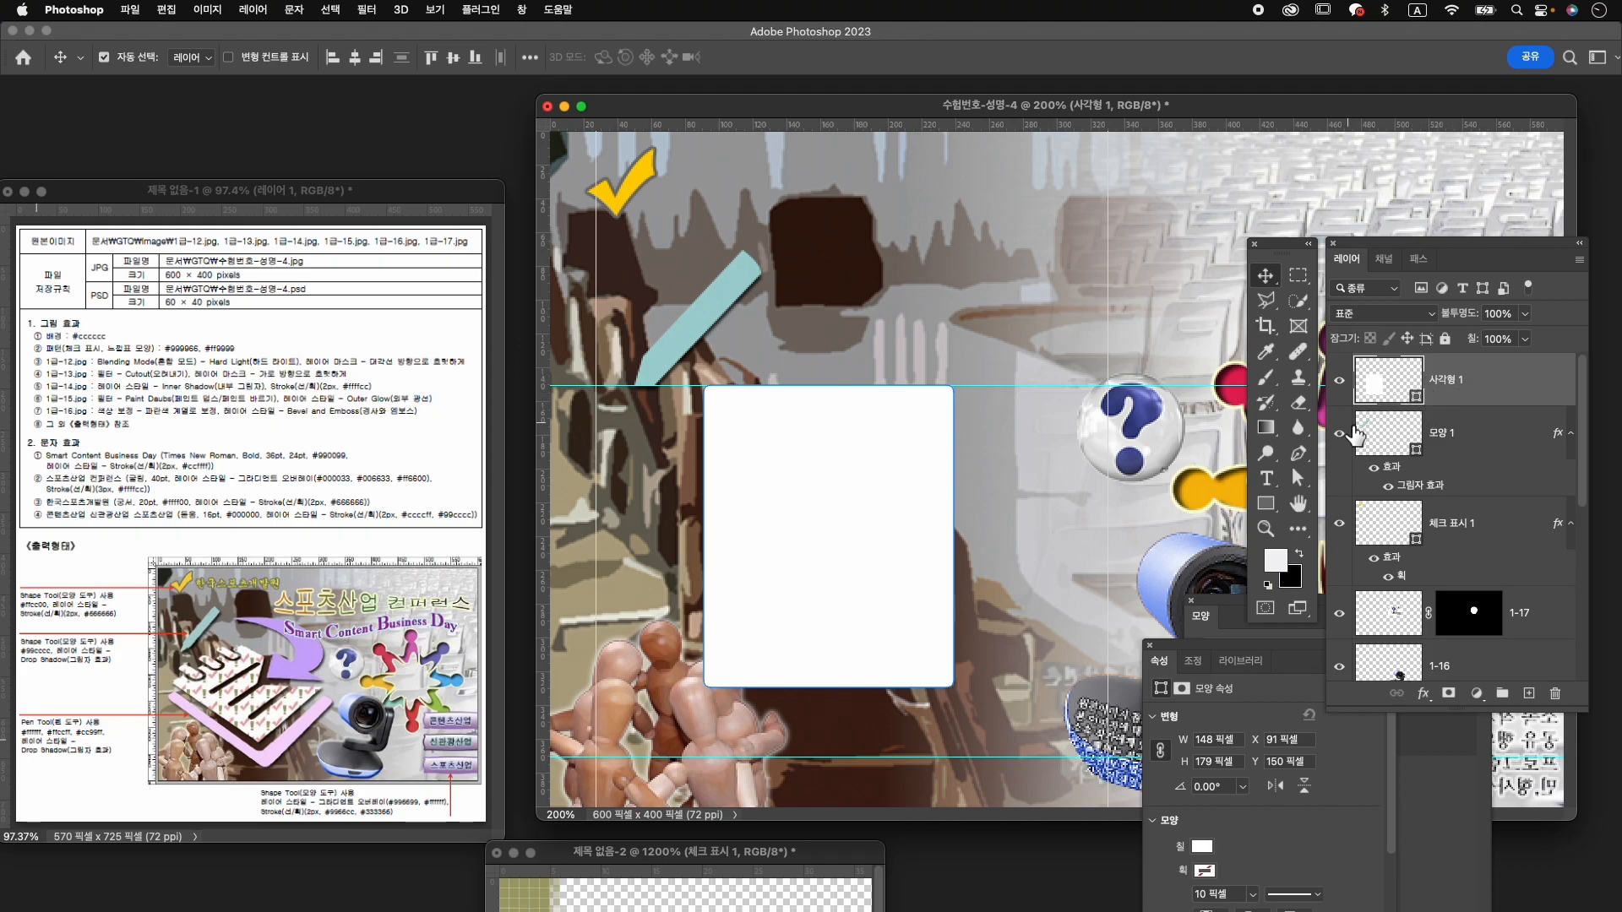
Draw a narrow curved notch across the white rectangle's upper edge near its left corner, using the Pen tool set to subtract the front shape.
left_click(1299, 453)
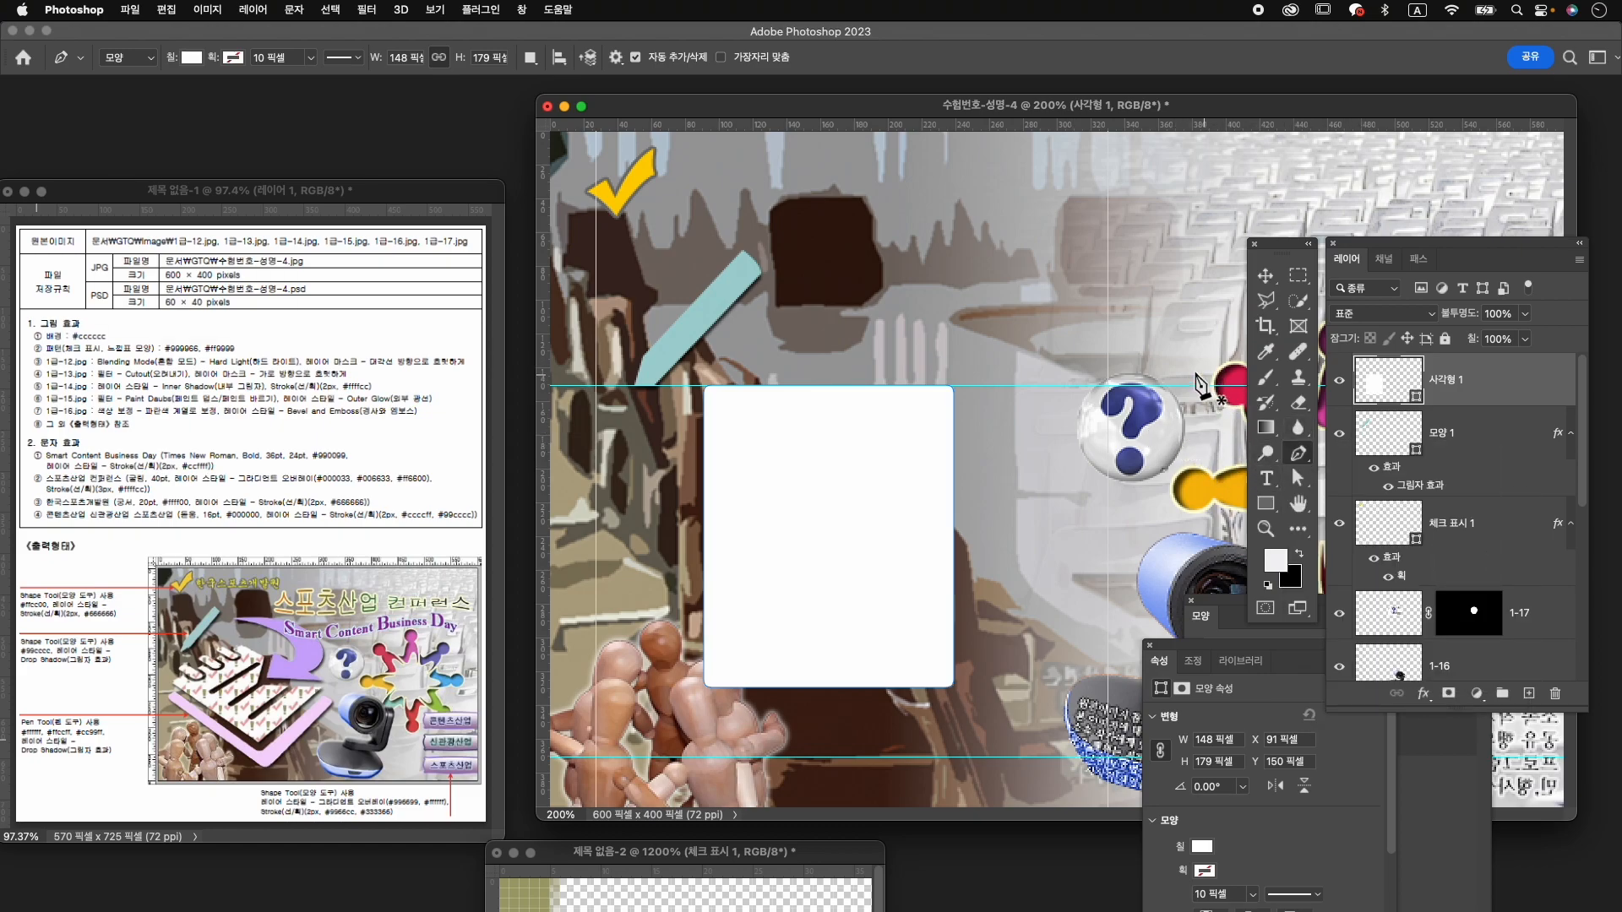
left_click(532, 59)
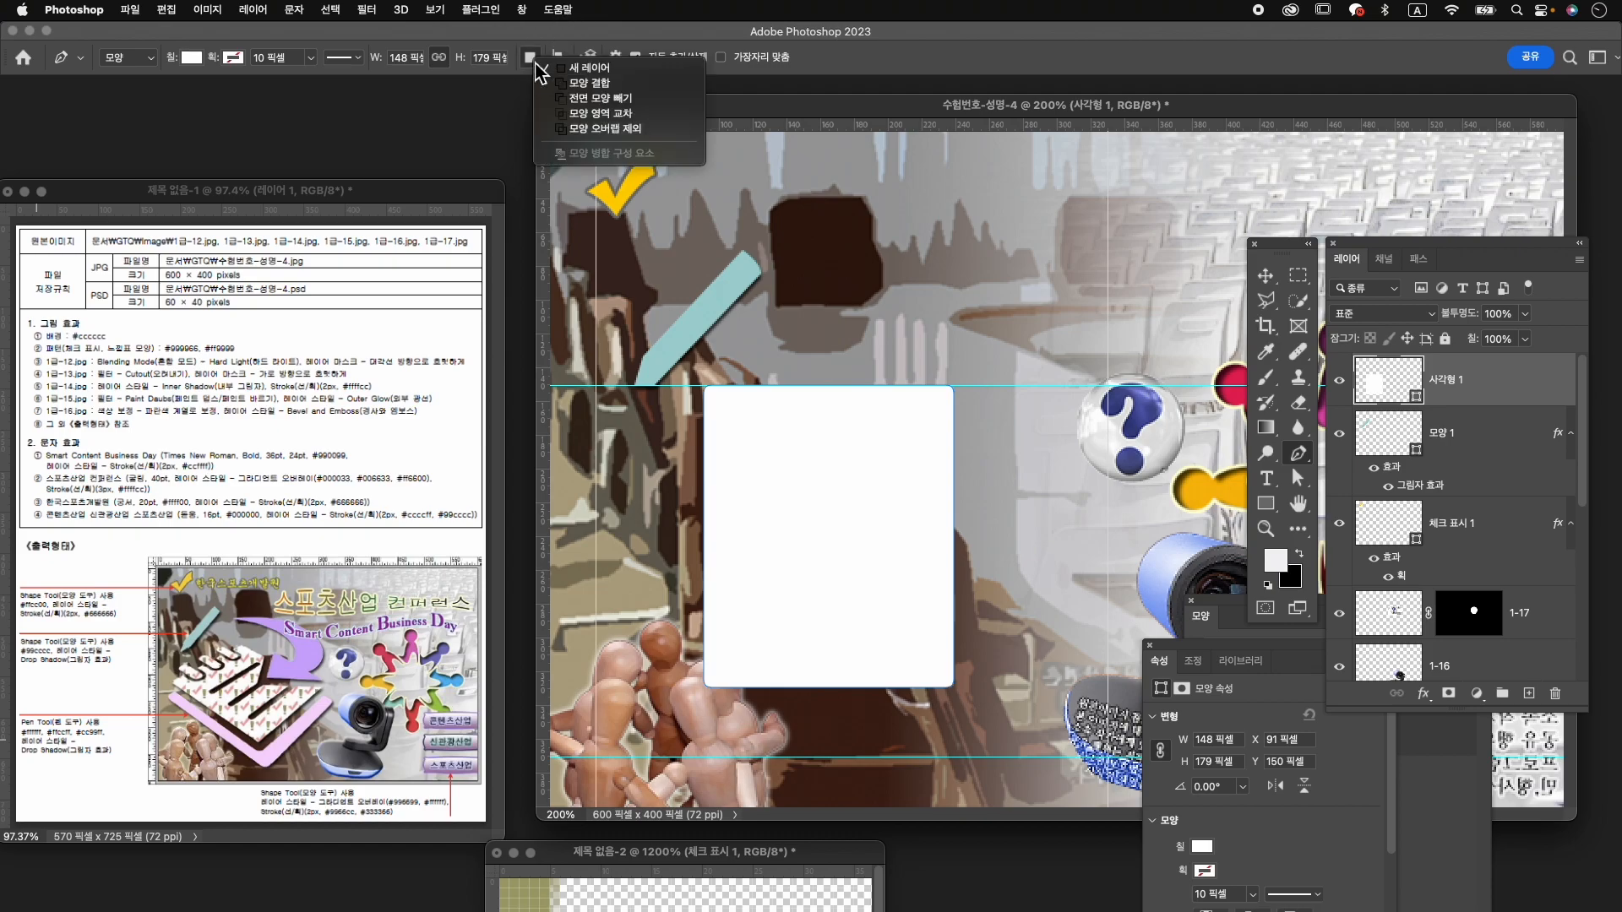
left_click(604, 100)
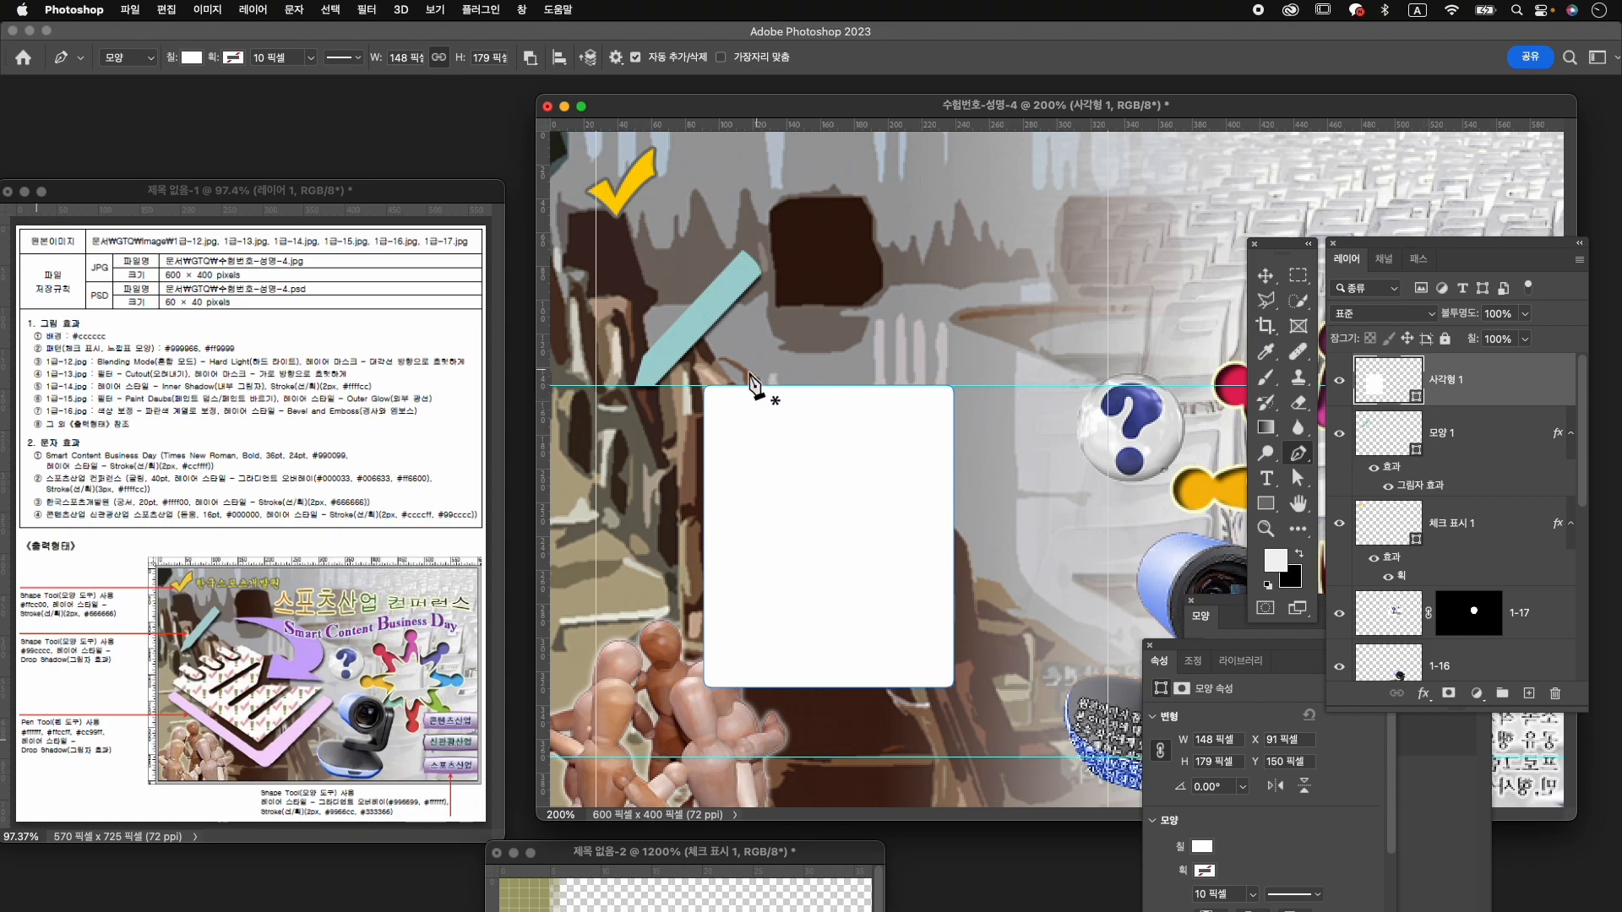
left_click(746, 370)
left_click(746, 417)
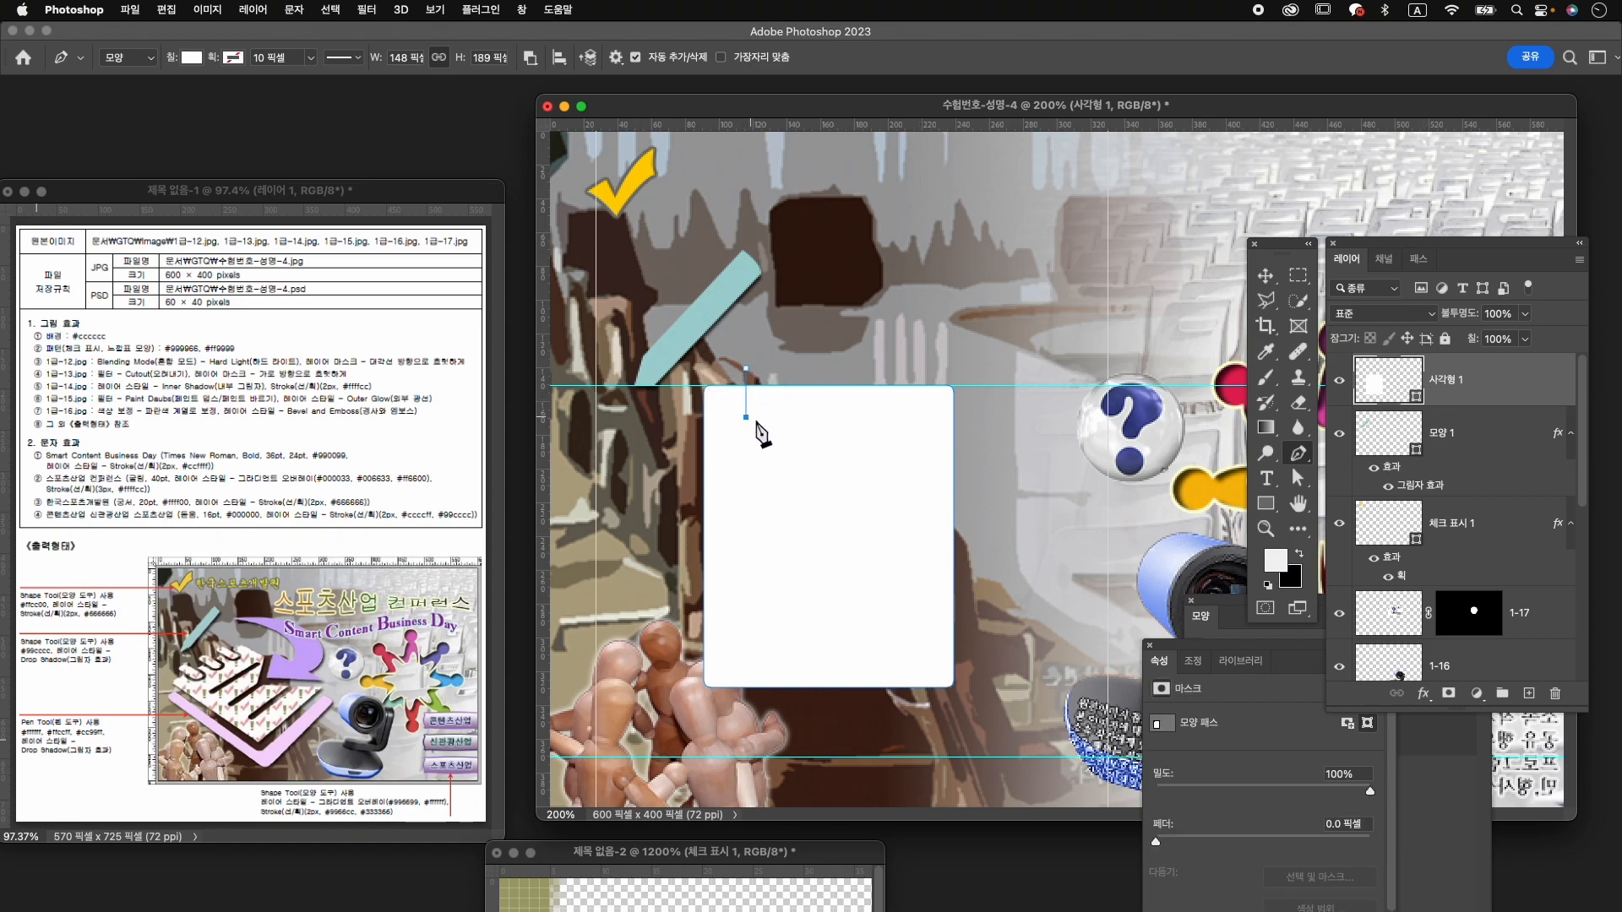
key("super+z")
left_click(754, 418)
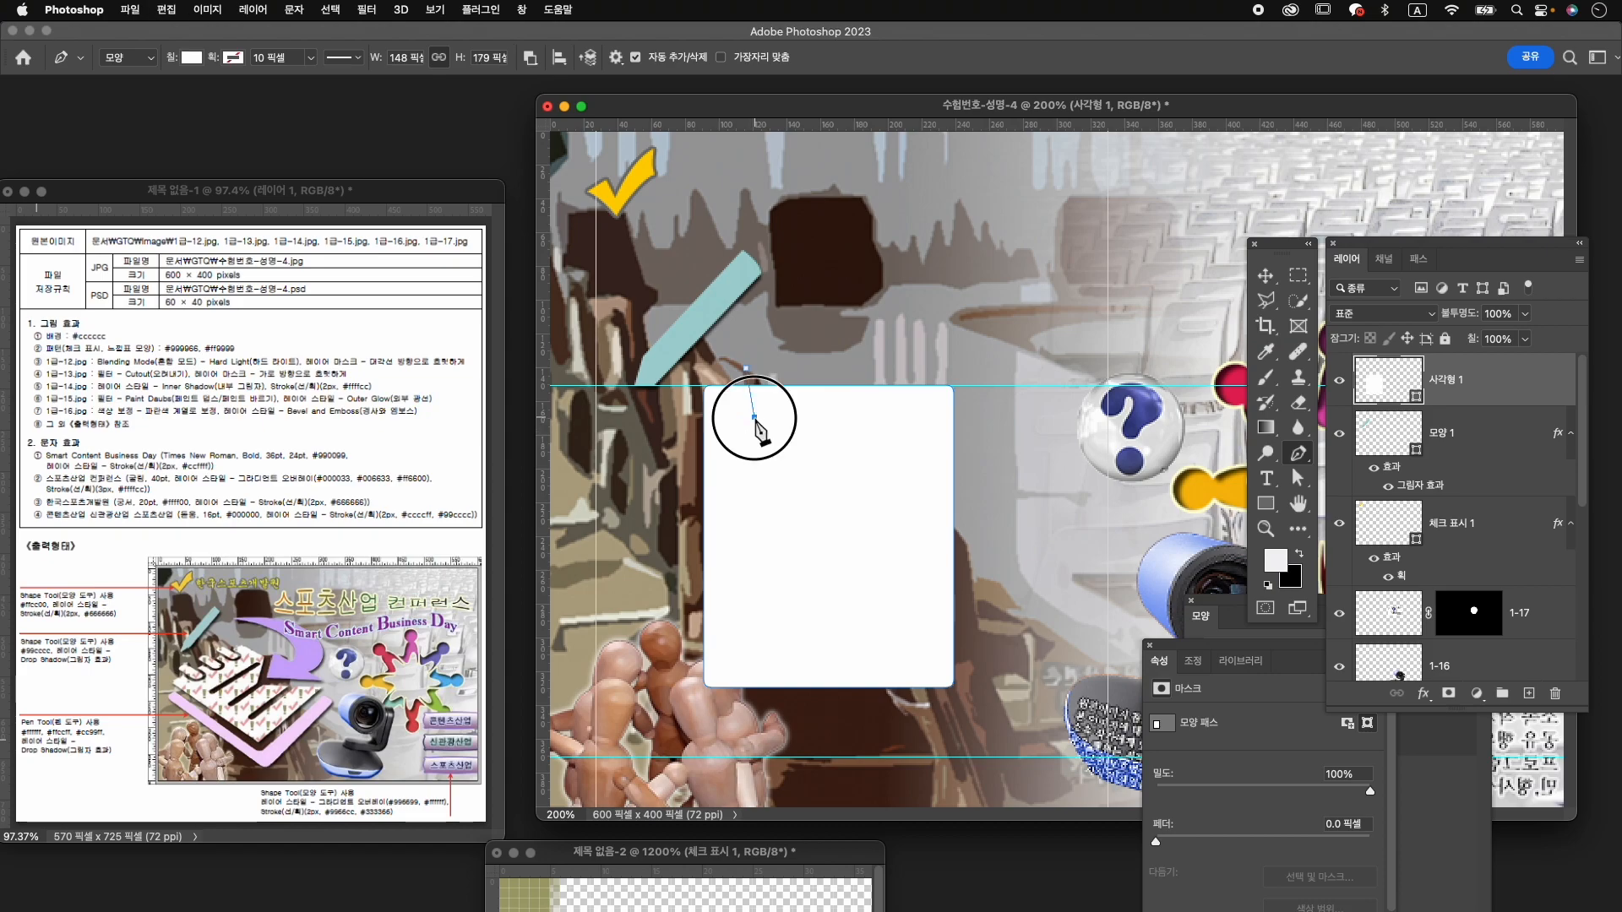
left_click_drag(776, 411, 766, 310)
left_click(754, 417, "alt")
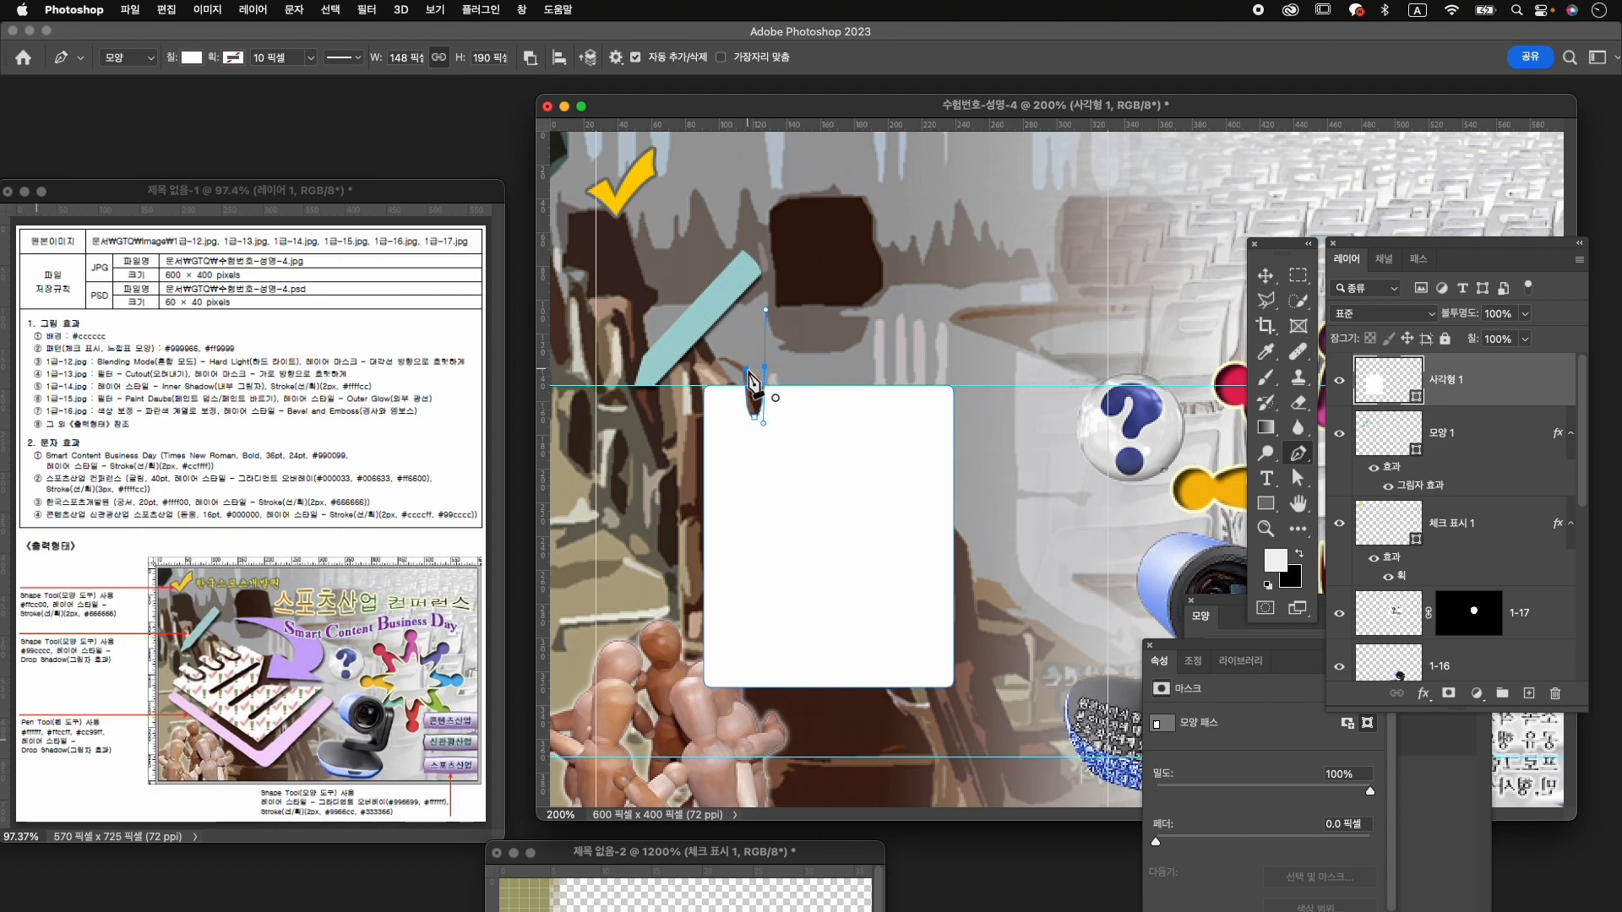
left_click(746, 369)
Reshape the notch by moving its path points with Direct Selection, making its lower end shorter and rounder.
key("z")
left_click(761, 409)
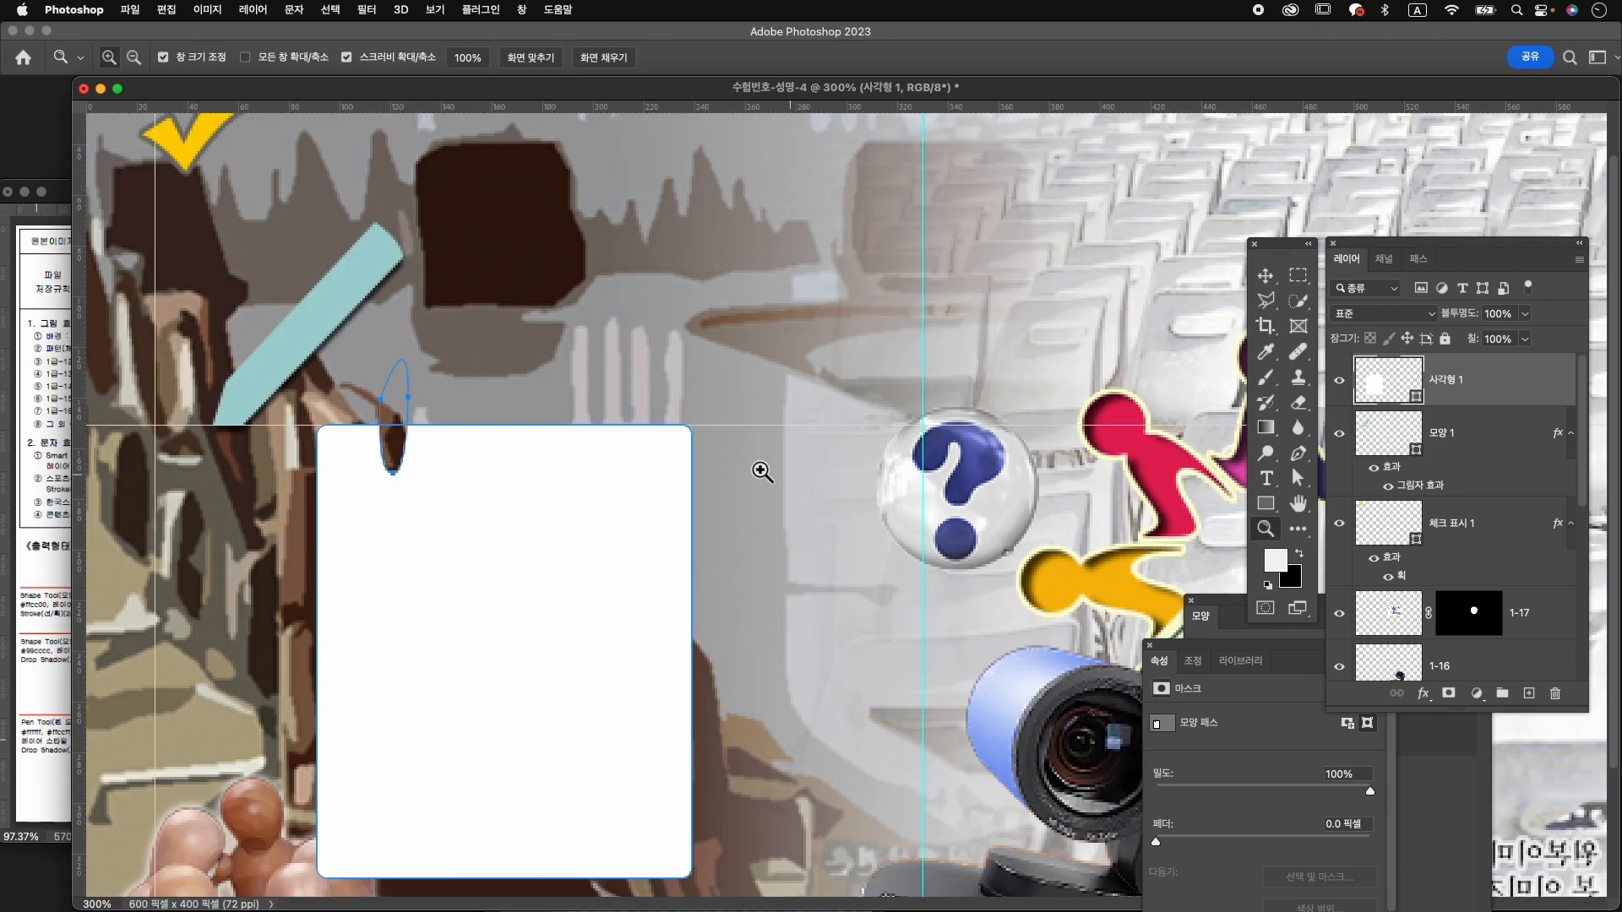
scroll(664, 414, "down", 1)
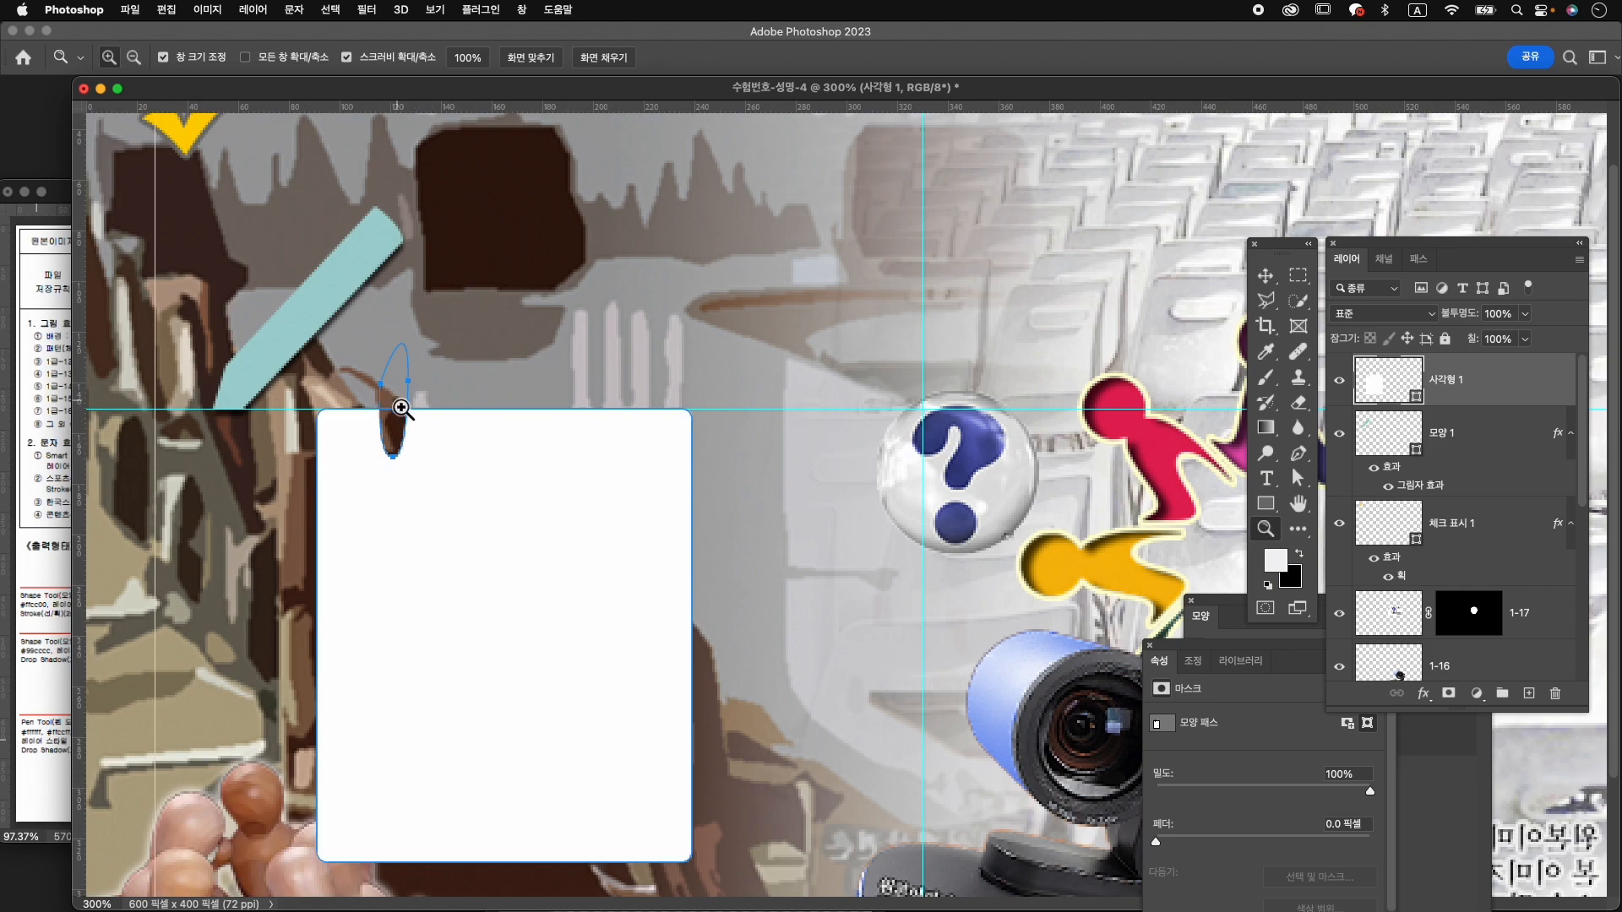
key("a")
left_click_drag(410, 296, 391, 379)
mouse_move(393, 457)
left_mouse_down()
mouse_move(394, 441)
mouse_move(367, 443)
mouse_move(420, 451)
left_mouse_up()
left_click(457, 372)
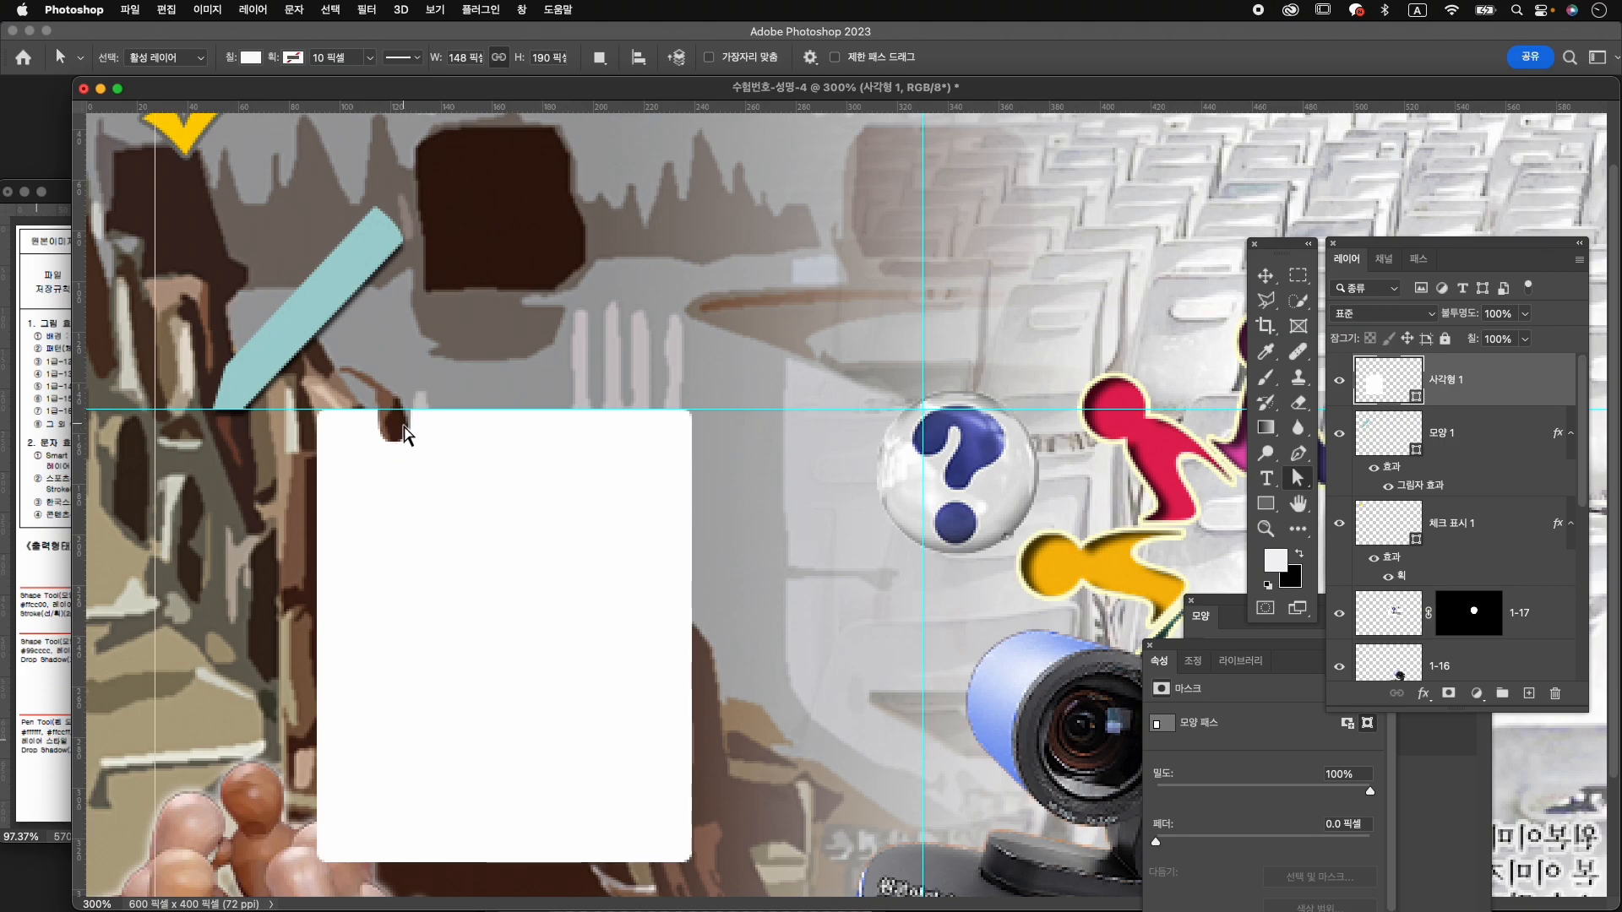
Draw a white rectangle of 10 × 24 px as a separate shape and move it over the notch.
key("z")
left_click(406, 435)
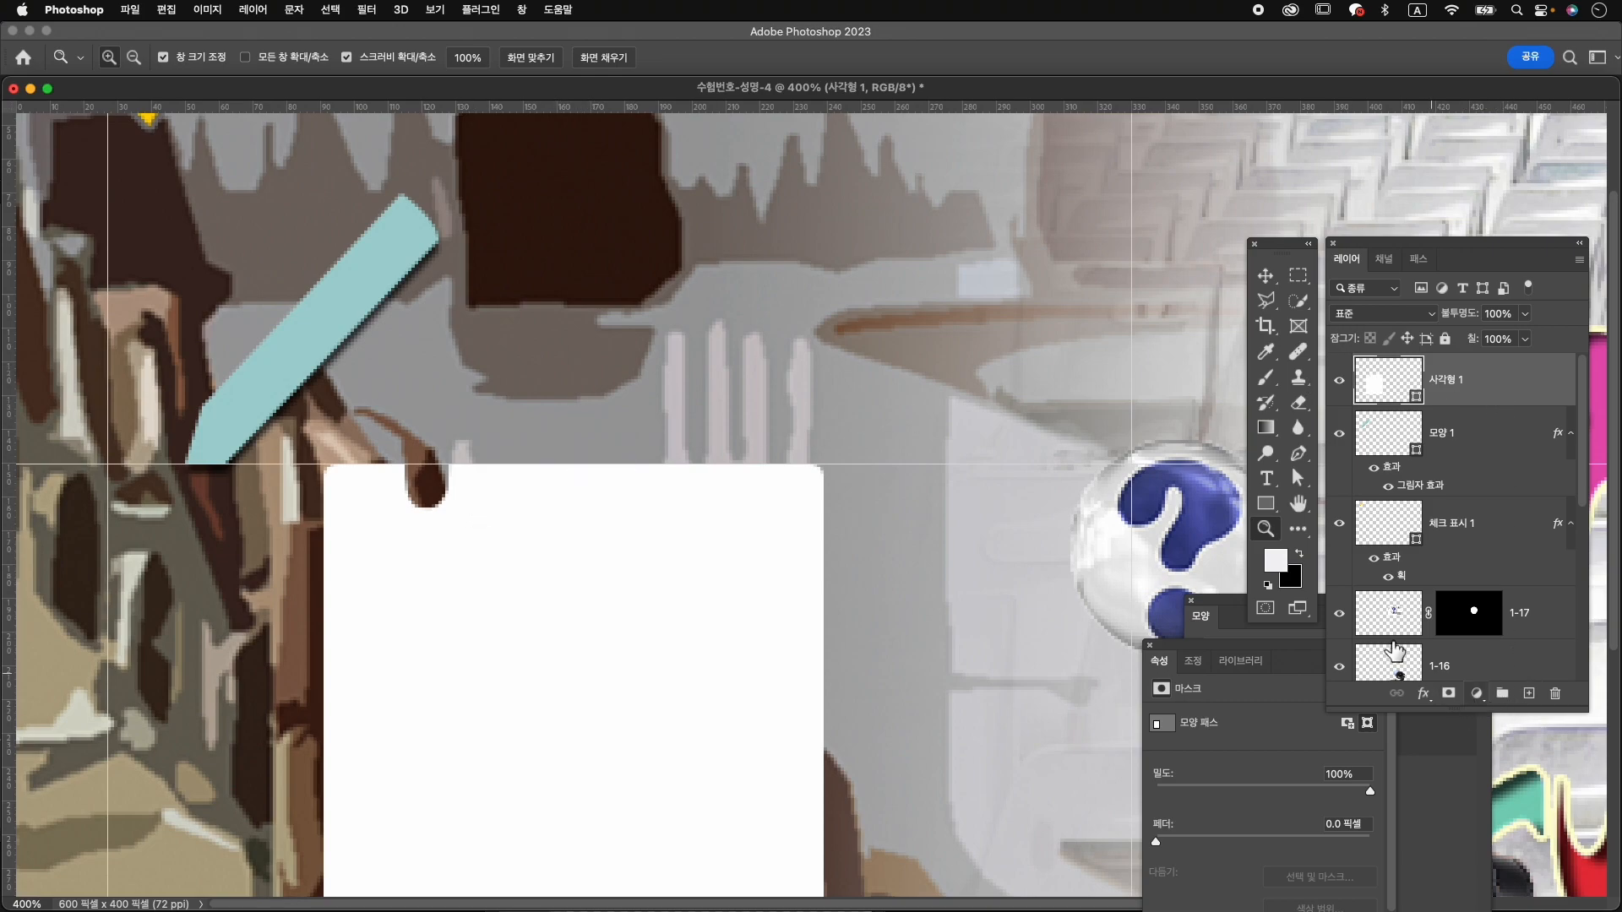
left_click(1266, 505)
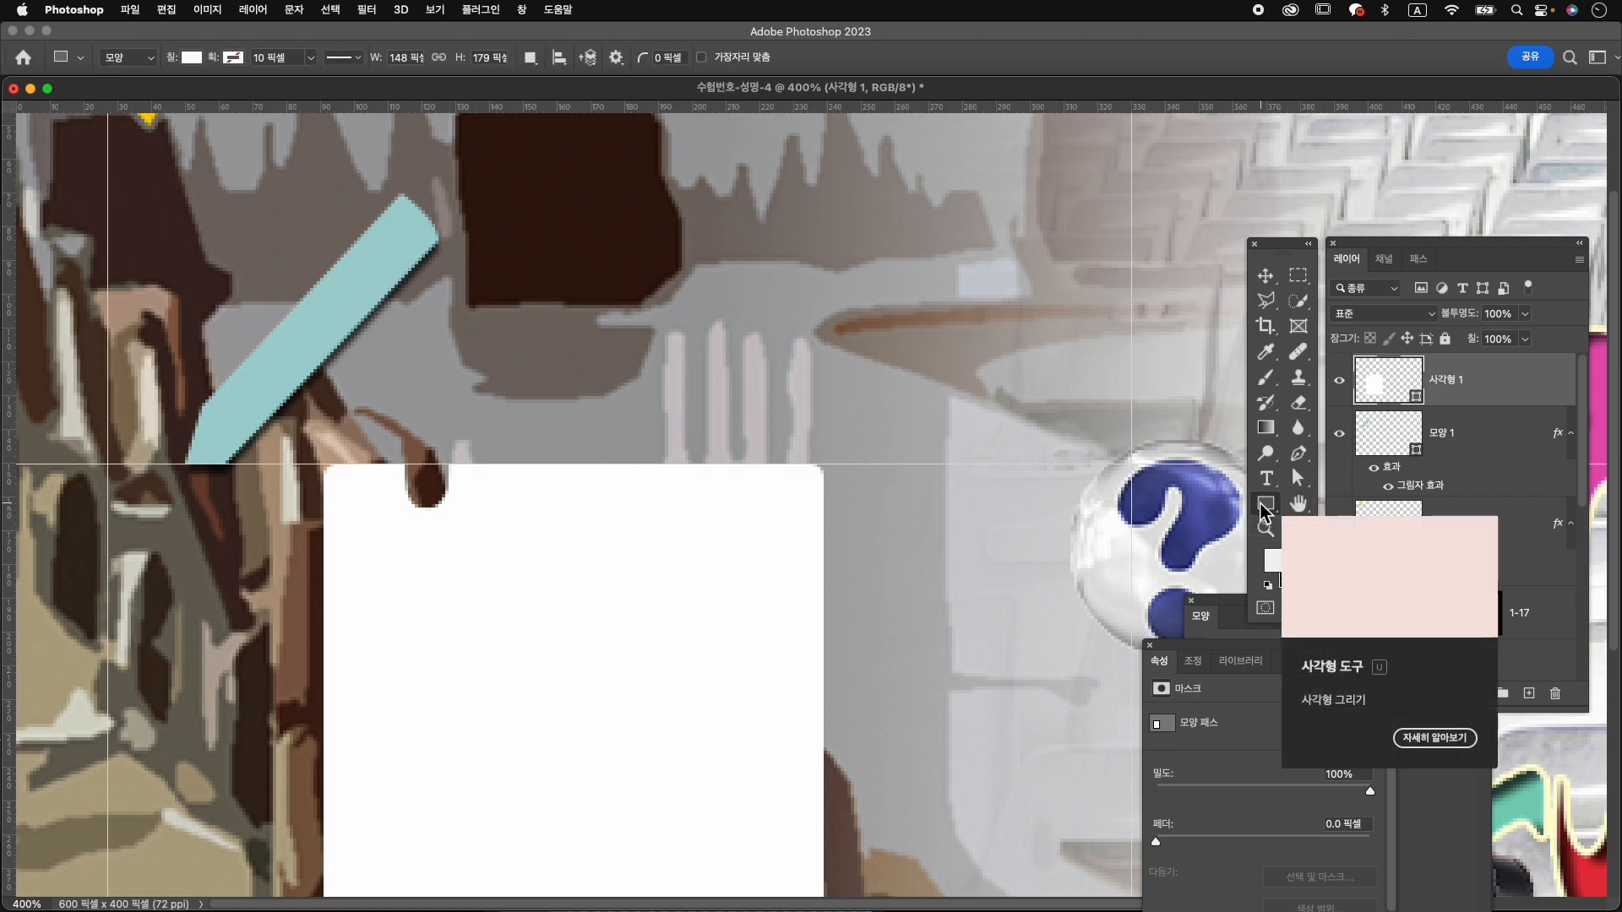
left_click_drag(405, 413, 438, 494)
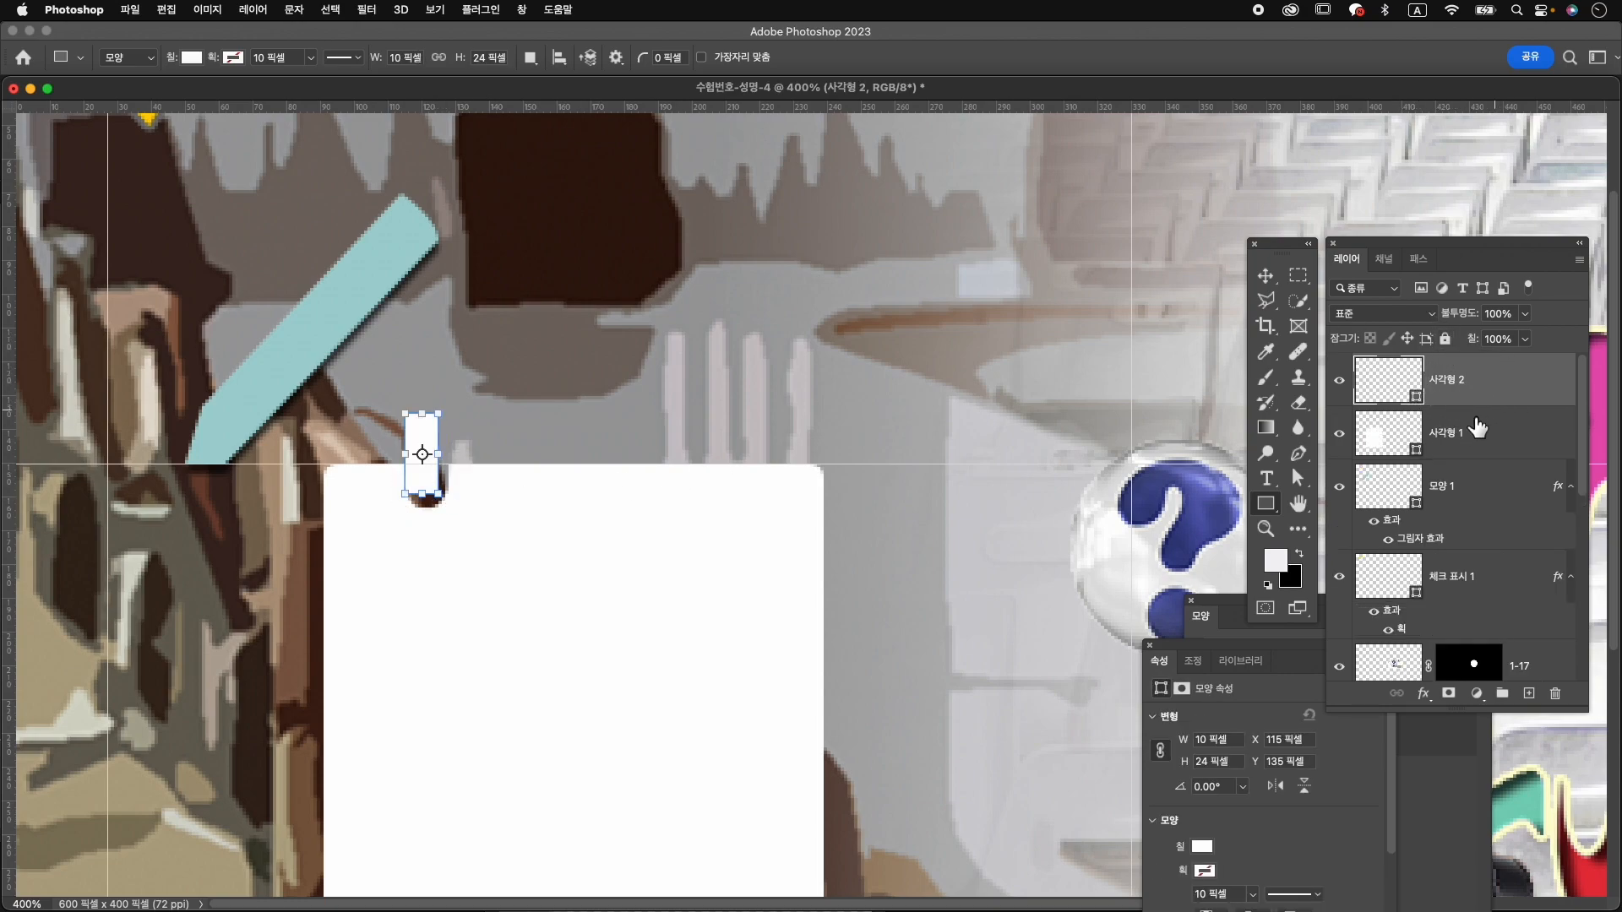
key("v")
left_click_drag(429, 441, 438, 449)
Round the corners of the small white rectangle completely to form a vertical pill shape.
key("z")
left_click(427, 478)
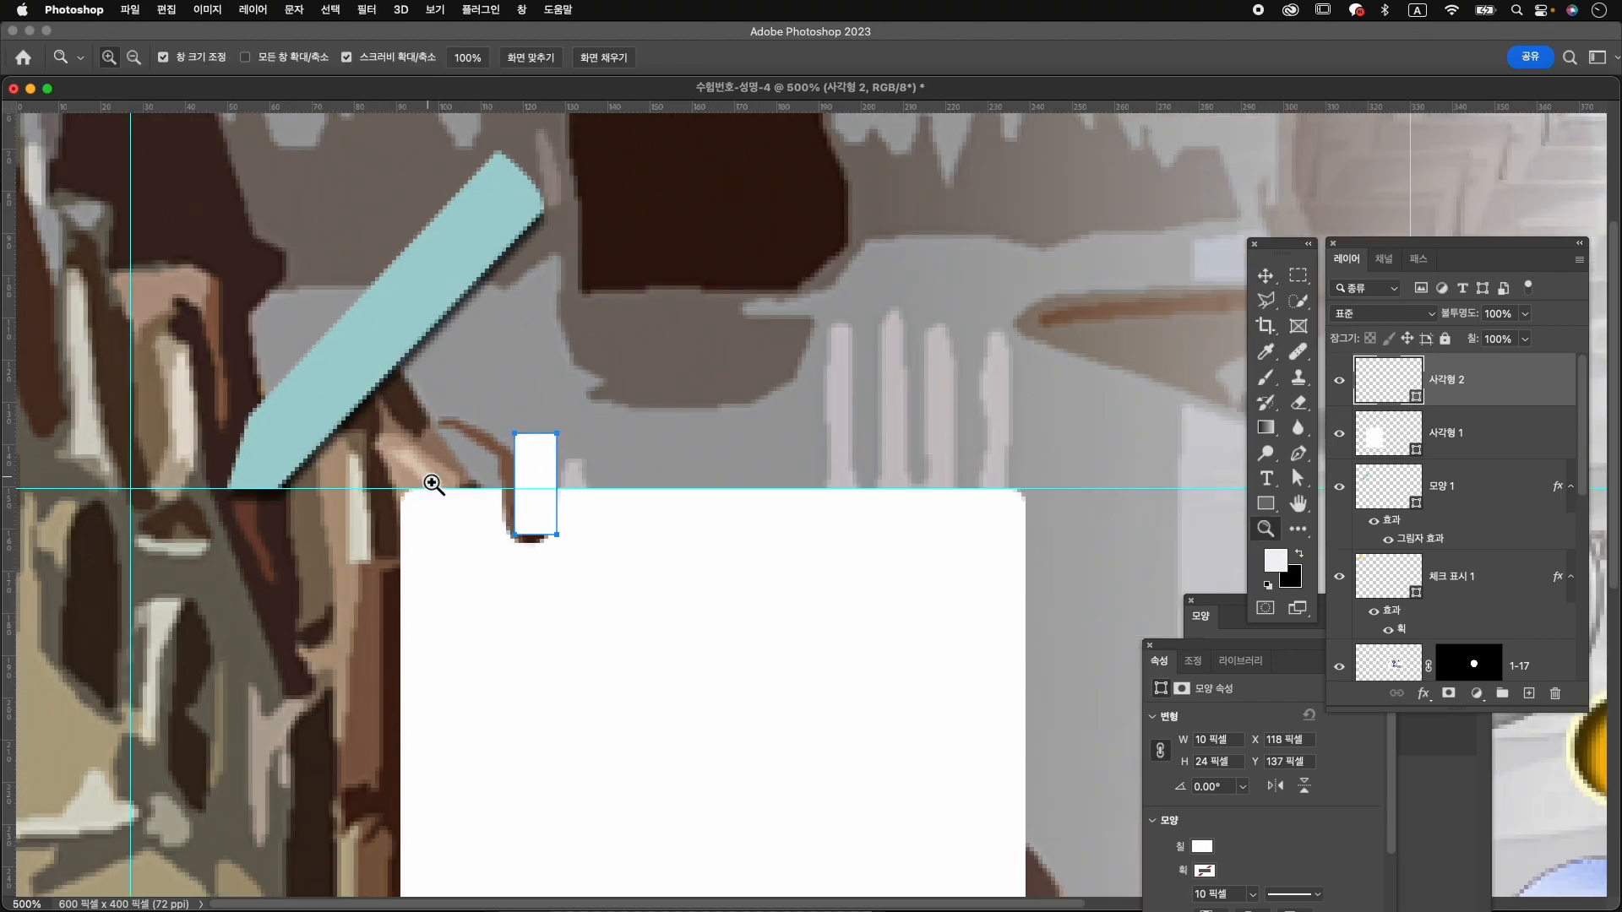
left_click(510, 526)
left_click(635, 528)
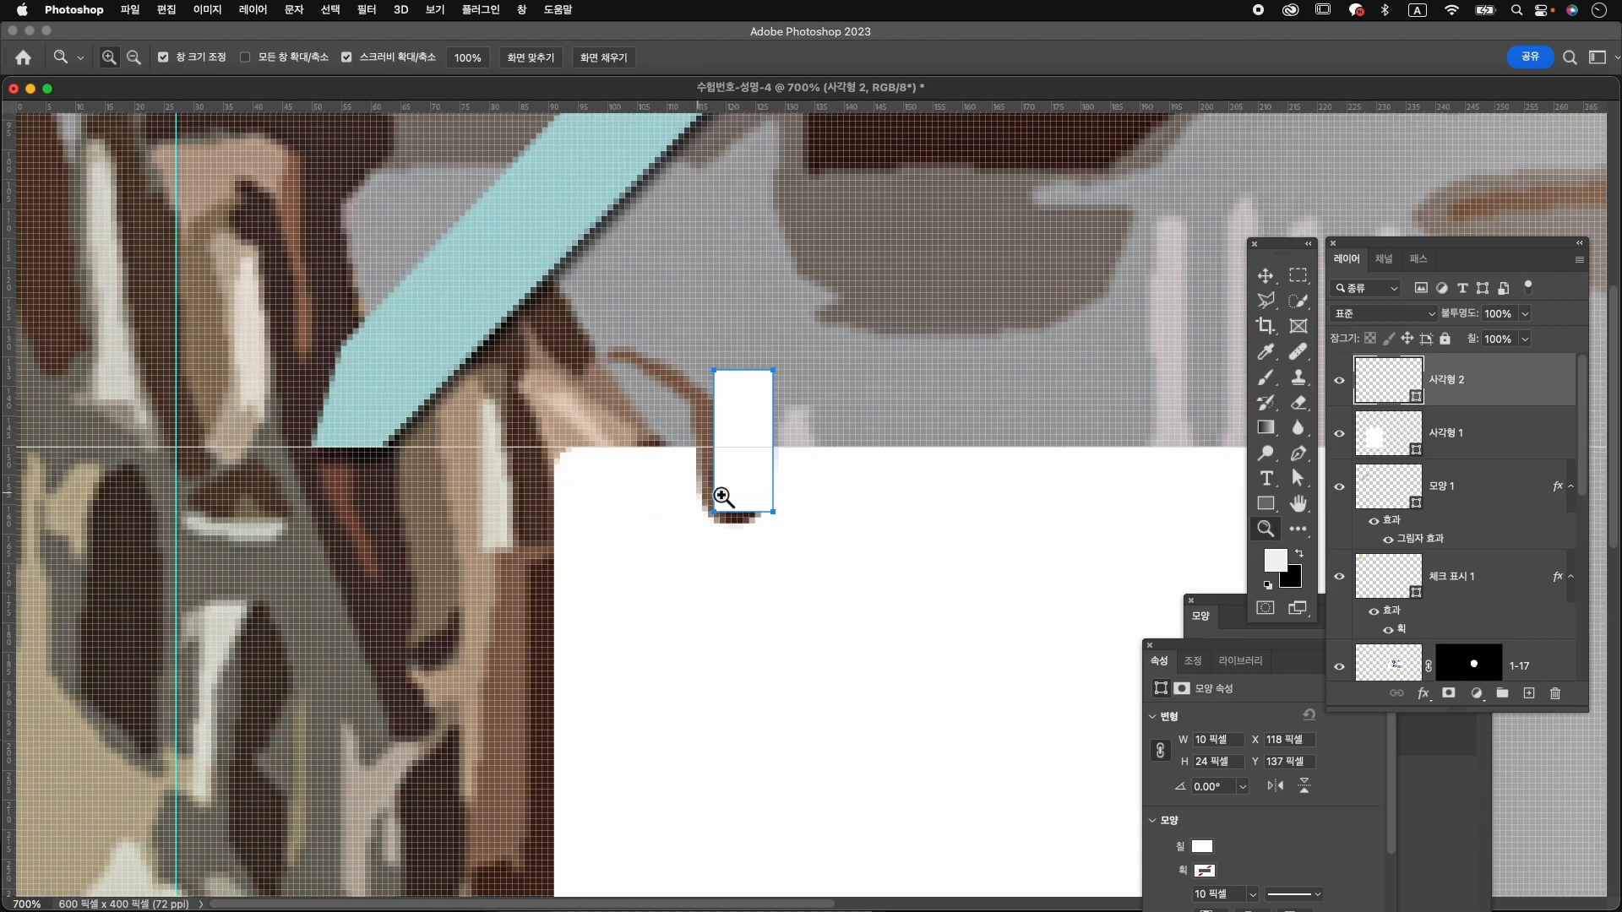
key("u")
right_click(1265, 504)
left_click(1341, 507)
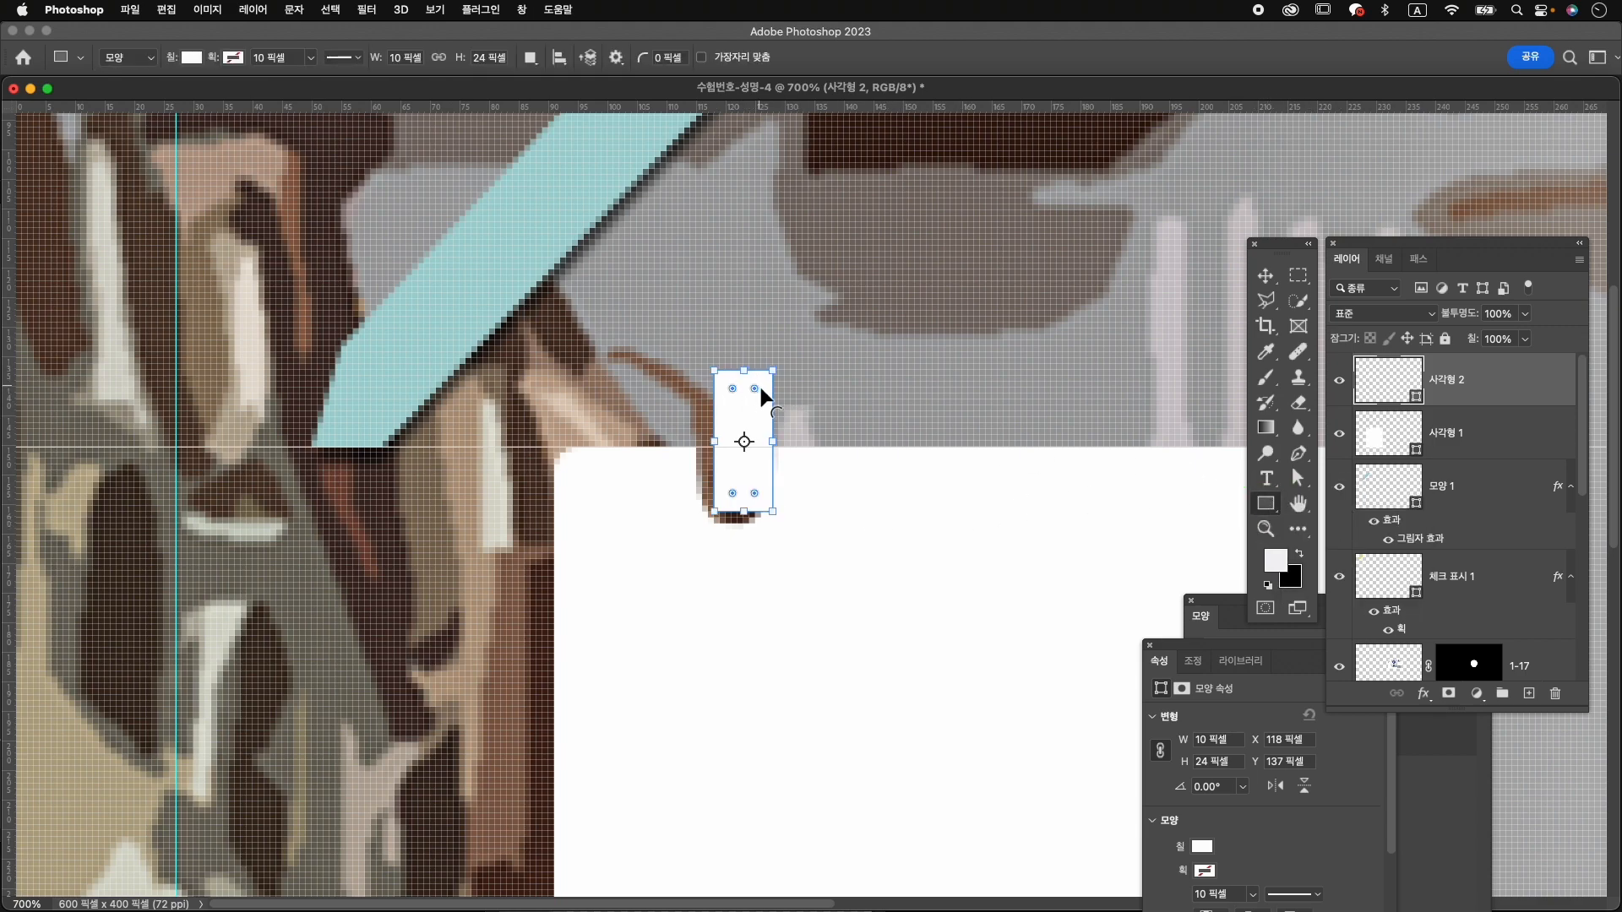
left_click_drag(755, 390, 738, 407)
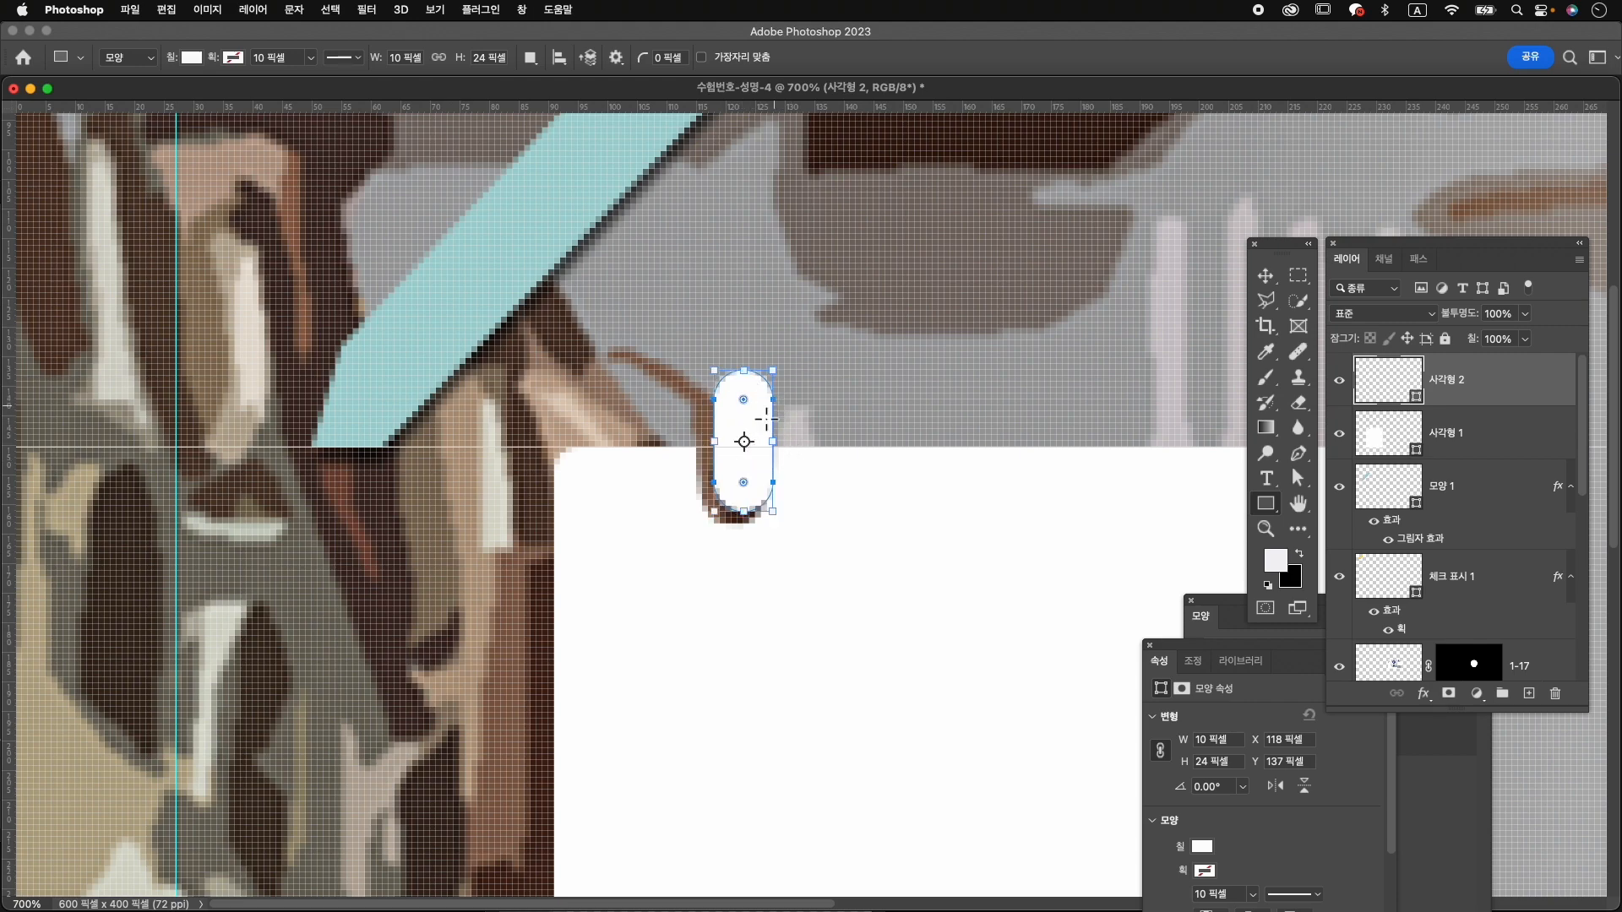
Reposition the white pill over the notch at X 117 px, Y 136 px.
key("v")
left_click_drag(752, 421, 748, 418)
key("Up")
key("z")
left_click_drag(917, 464, 464, 472)
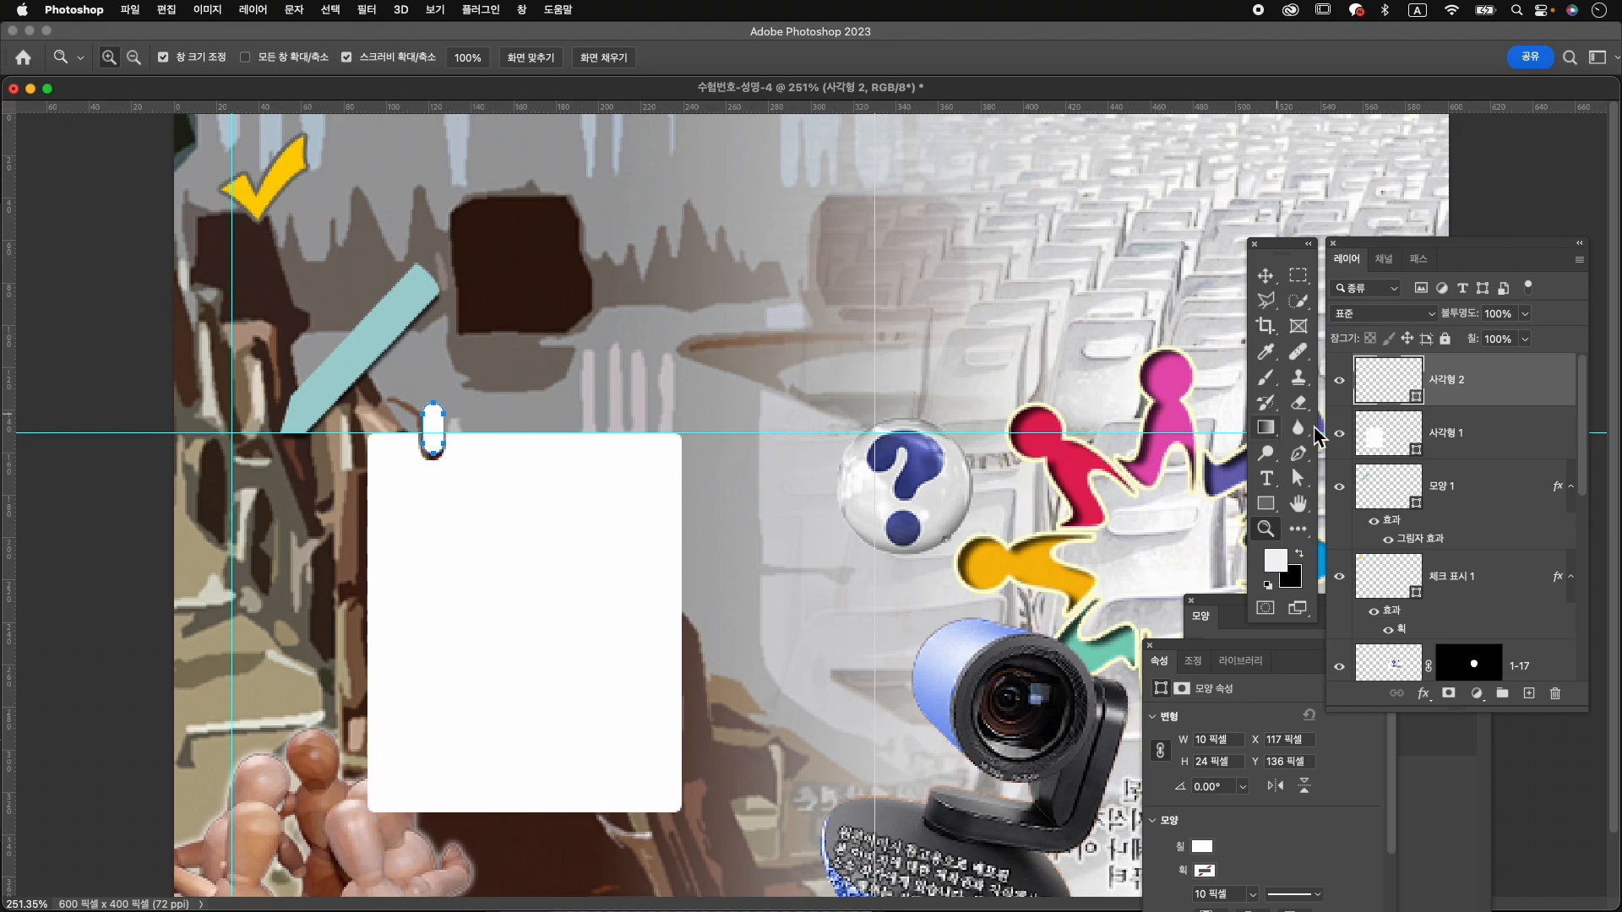
Adjust the anchor points of the notch path in the 사각형 1 layer to fit around the white pill.
left_click(1477, 441)
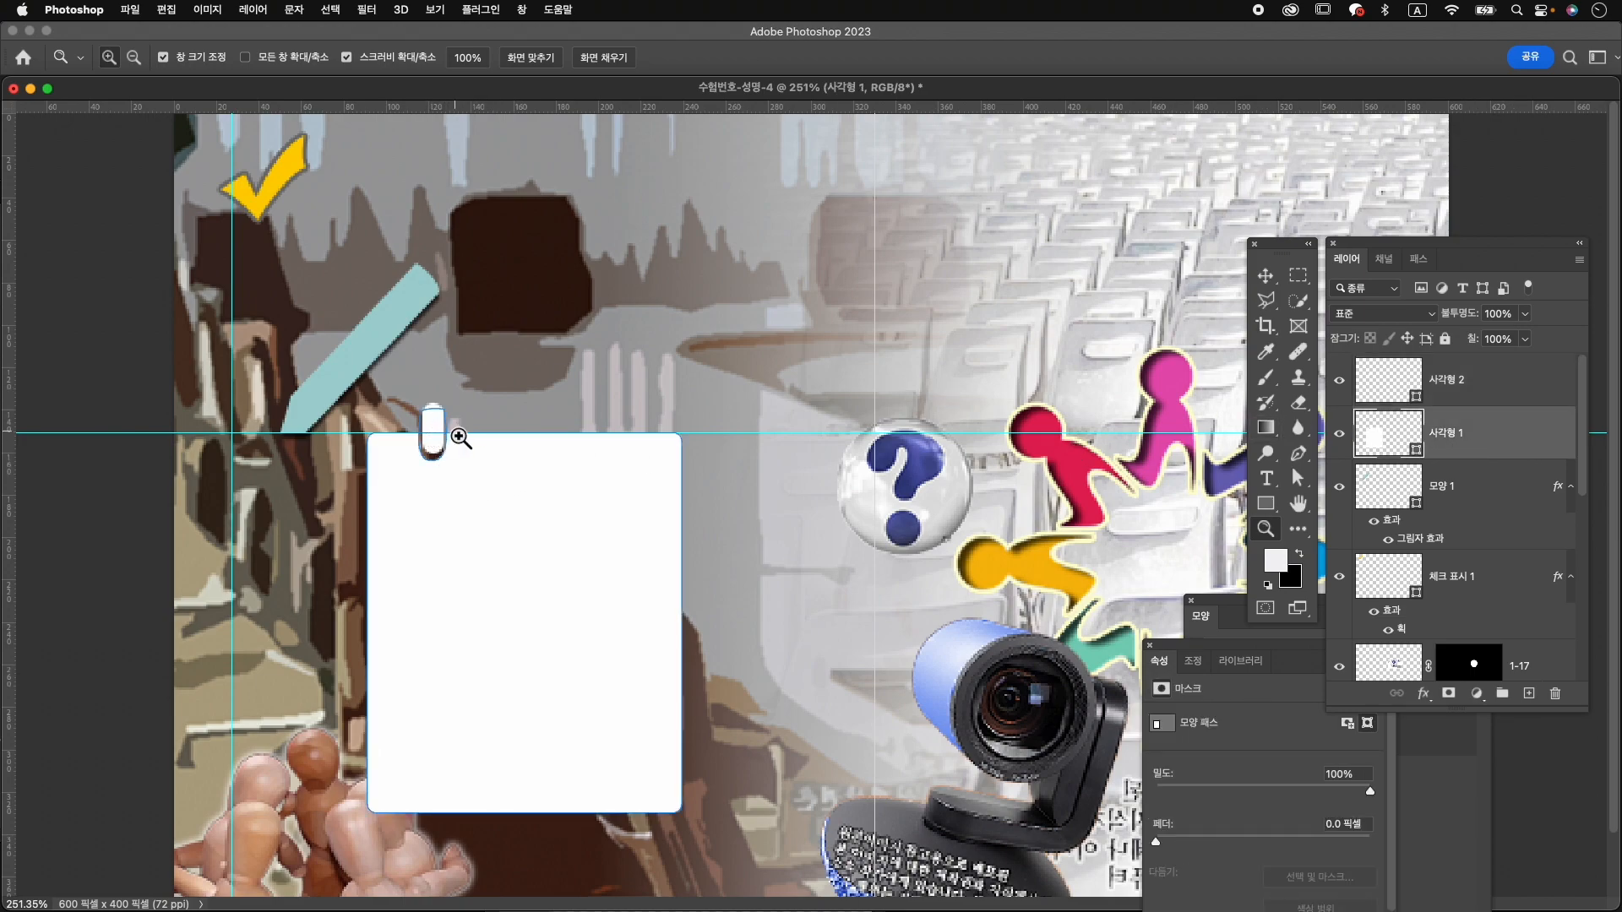
left_click(1298, 454)
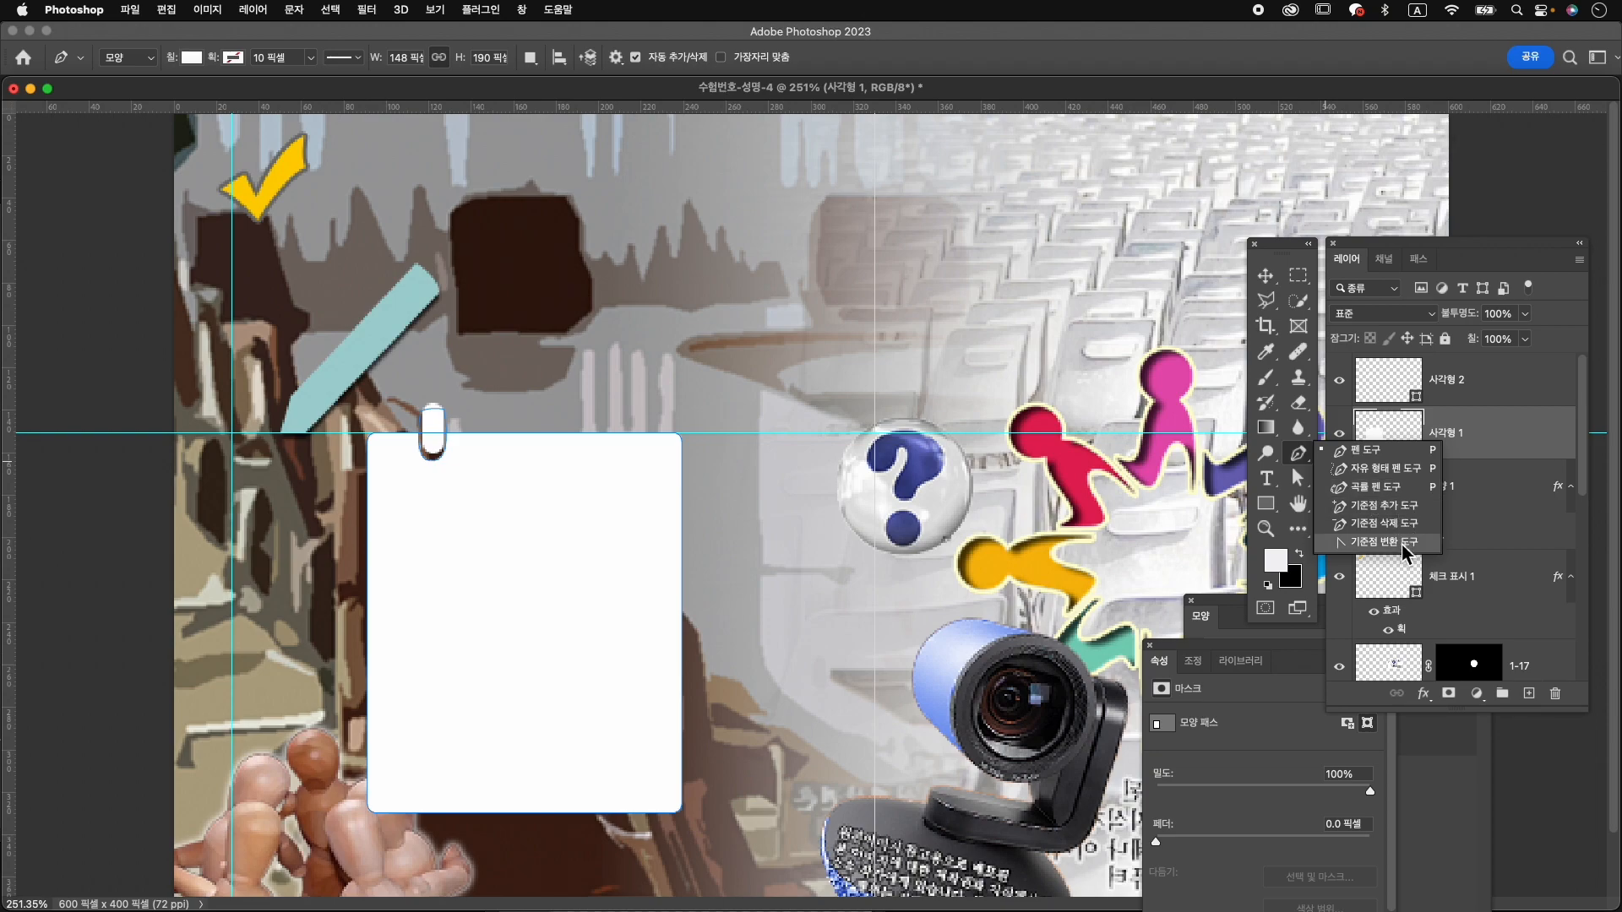
left_click(1298, 478)
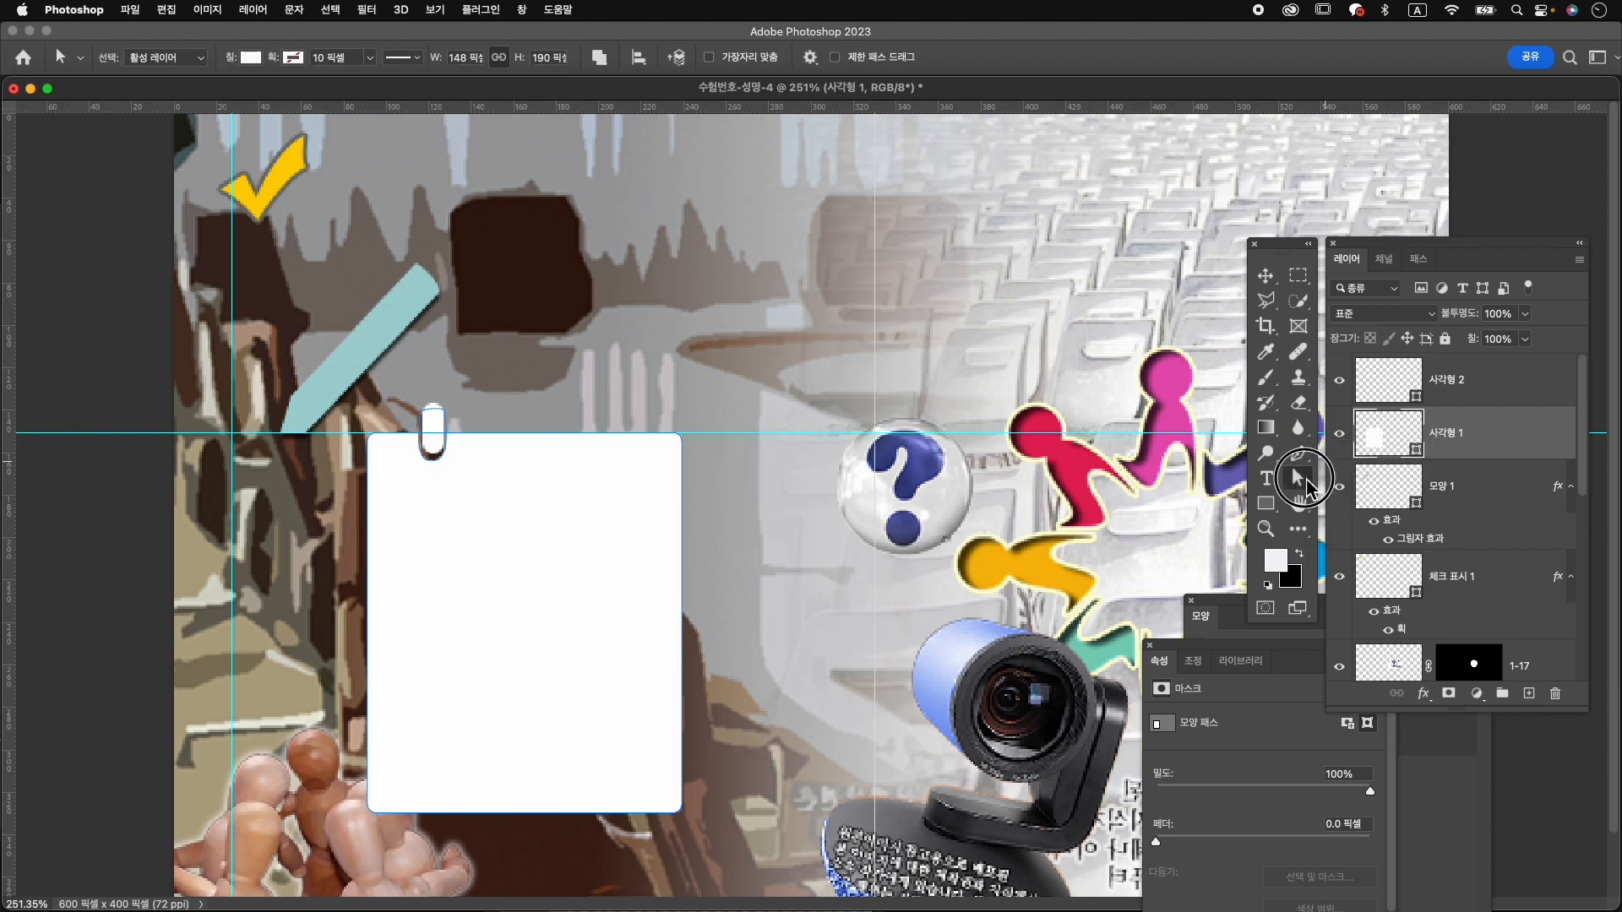
left_click(1396, 492)
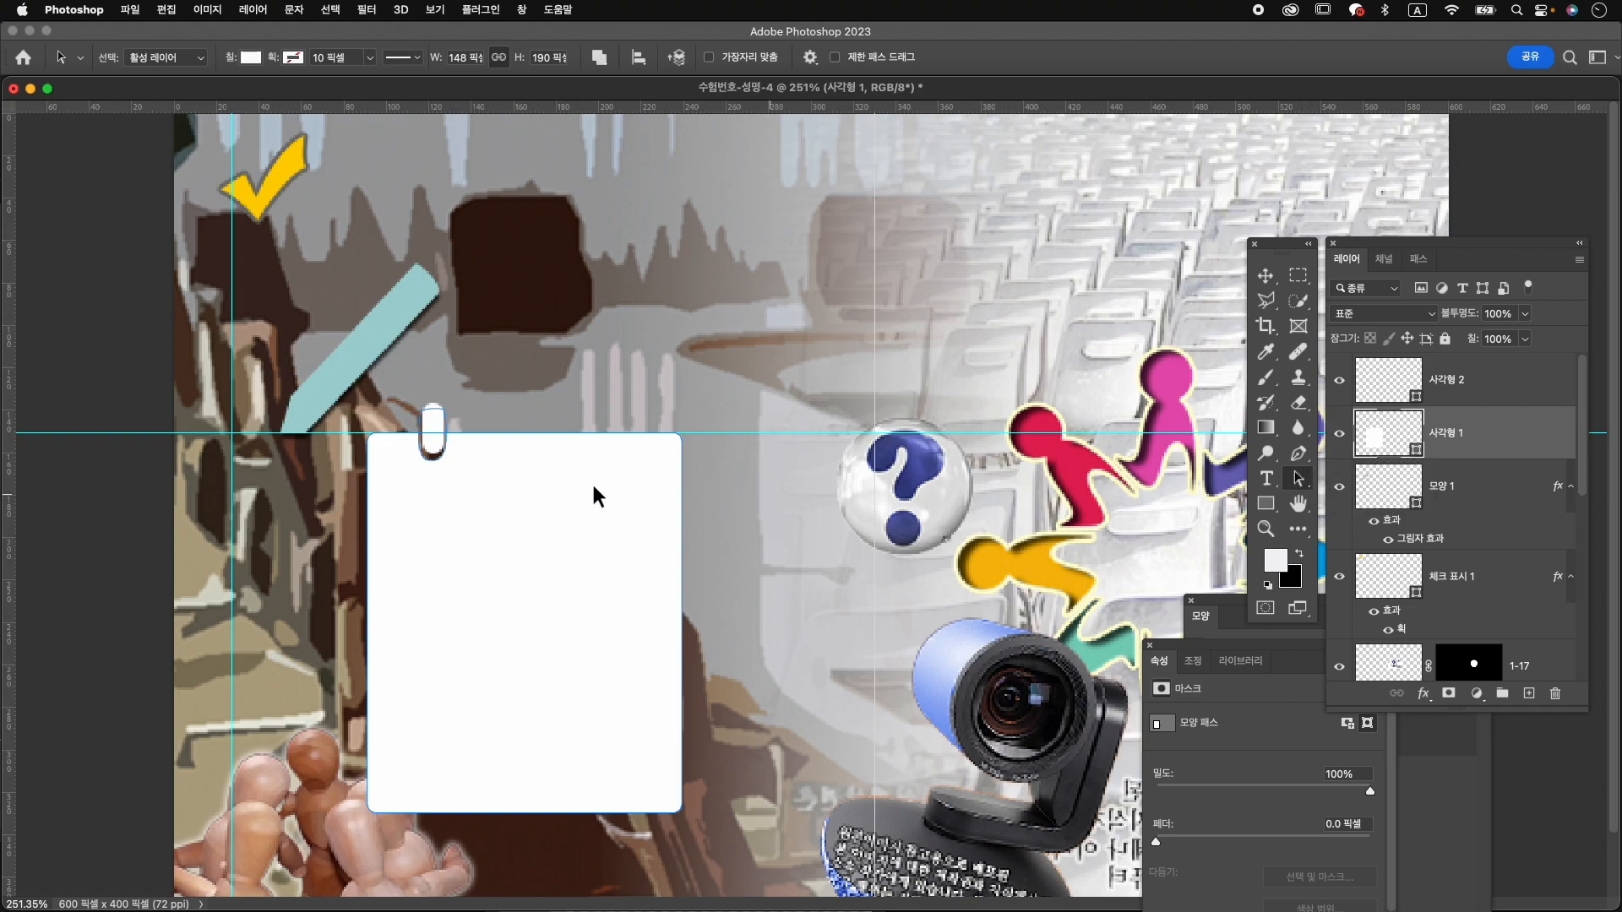
left_click(438, 433)
left_click(443, 413)
left_click_drag(444, 412, 439, 419)
left_click(444, 414)
right_click(1305, 480)
left_click(1345, 475)
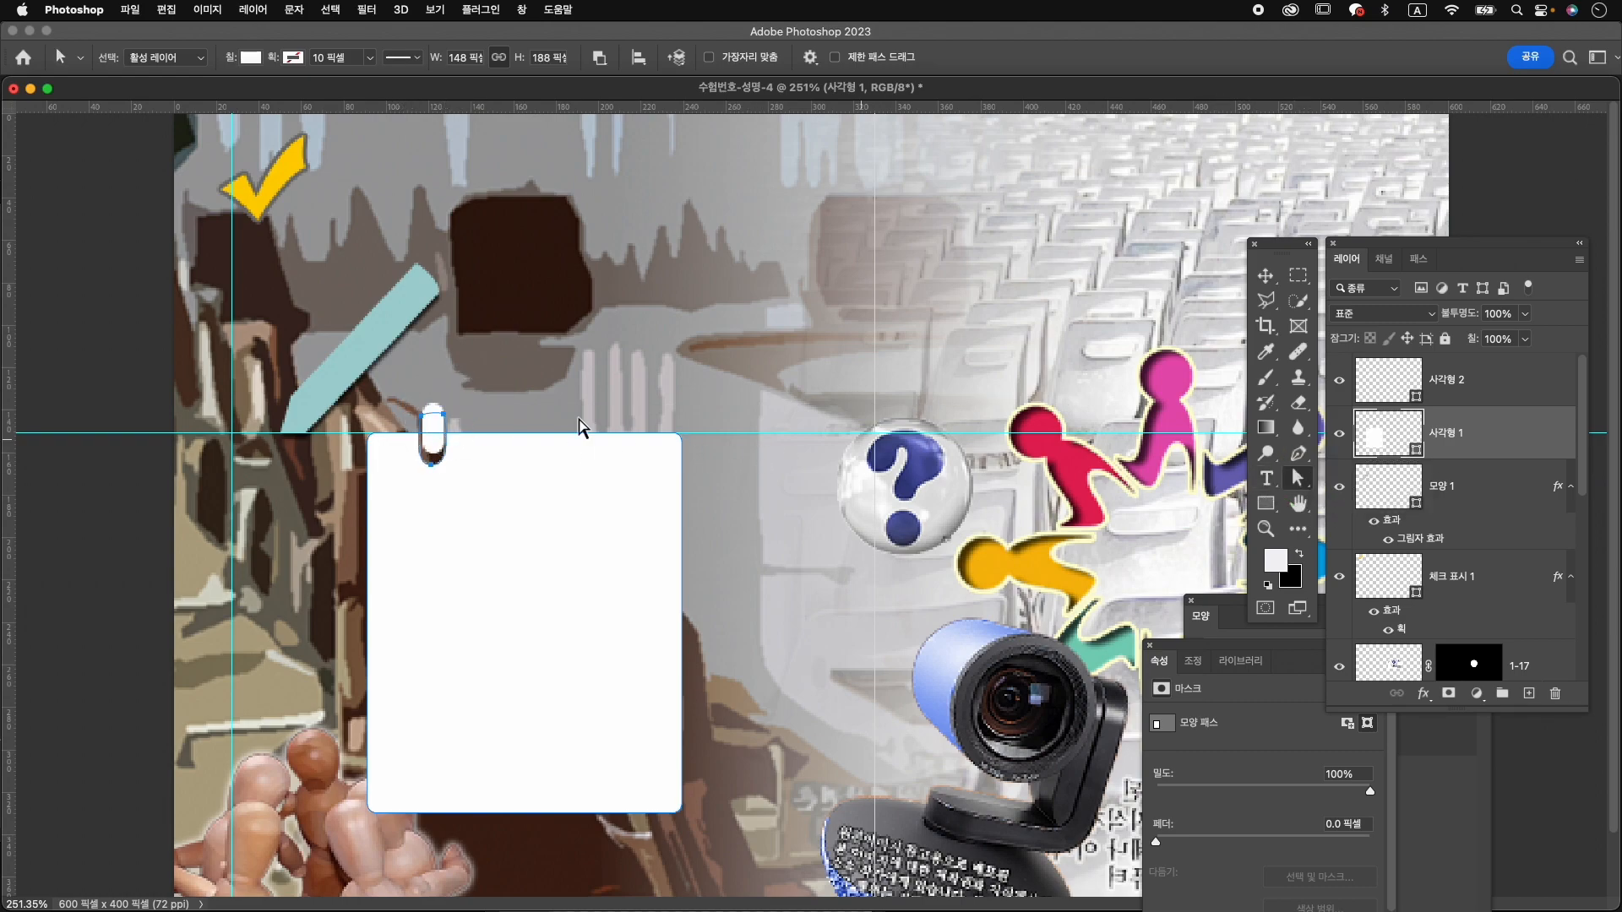
left_click(447, 415)
left_click_drag(448, 419, 454, 422)
Copy the notch path twice along the upper edge of the white rectangle to make three evenly spaced notches.
right_click(1299, 478)
left_click(1334, 490)
left_click_drag(432, 431, 440, 430)
left_click_drag(433, 438, 533, 449)
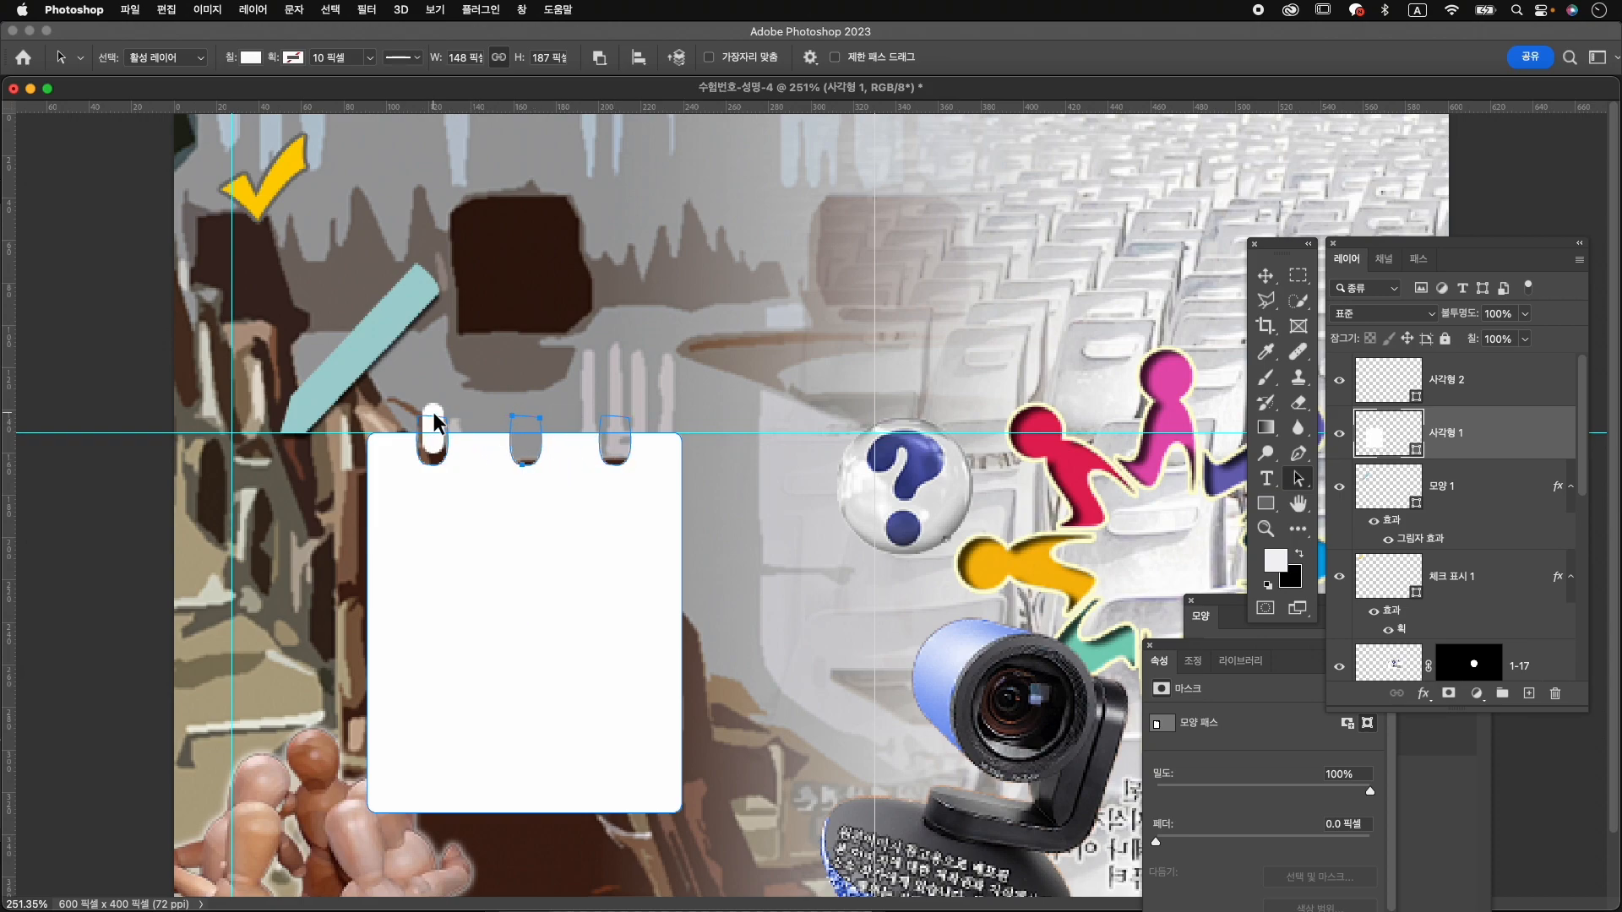
Nudge the white pill to X 116 px, Y 137 px and duplicate it onto the other two notches.
left_click(1487, 383)
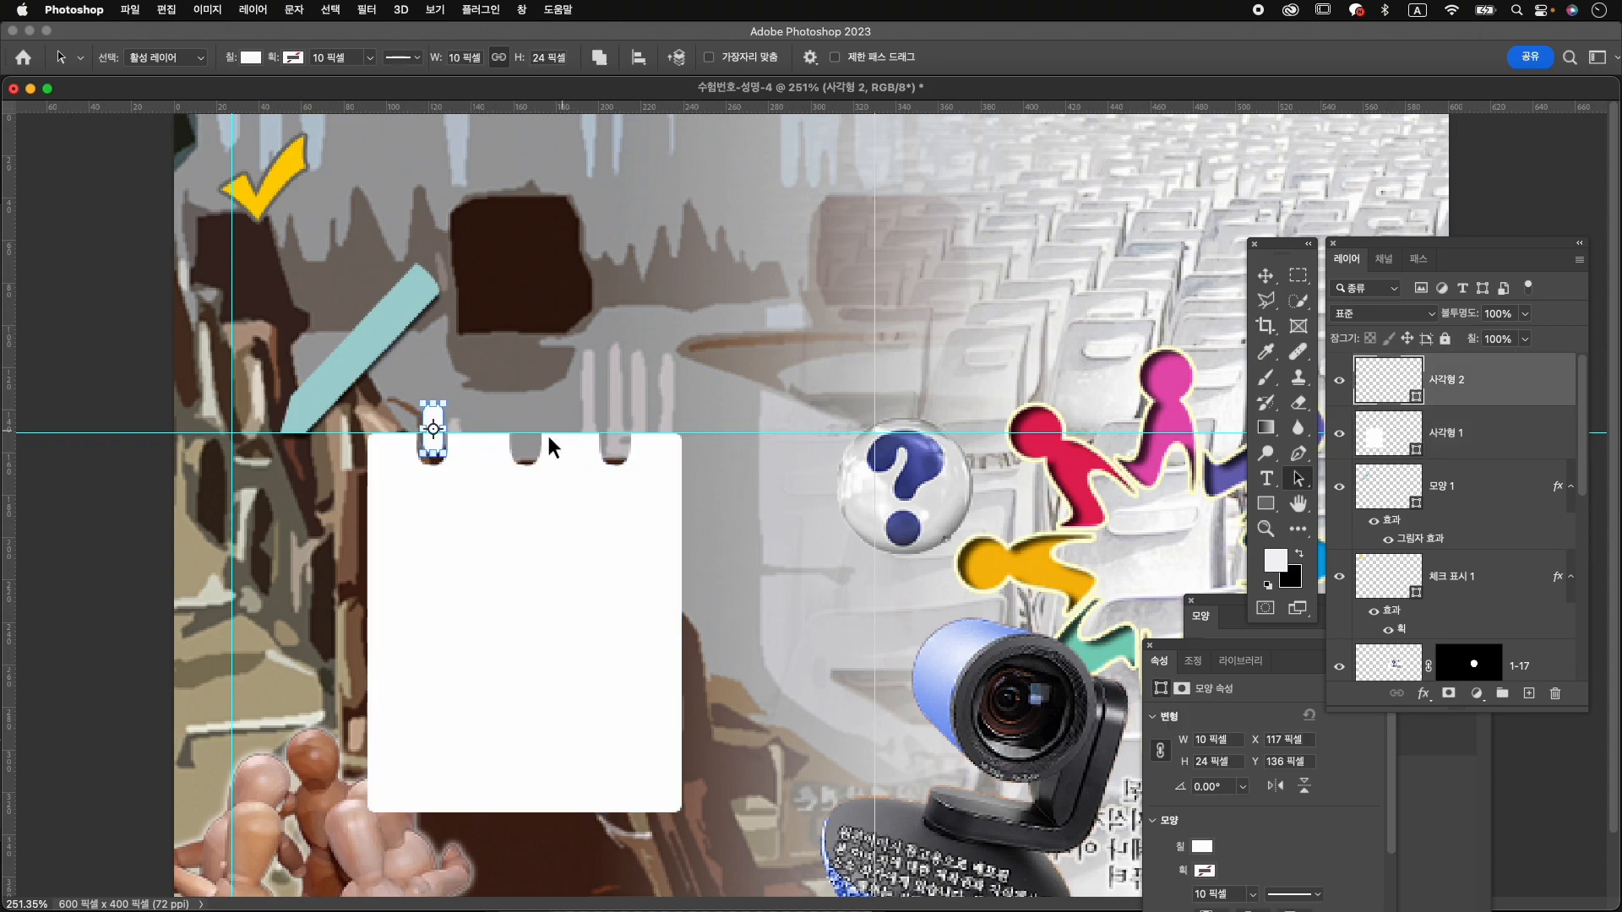
key("v")
key("Left")
key("Down")
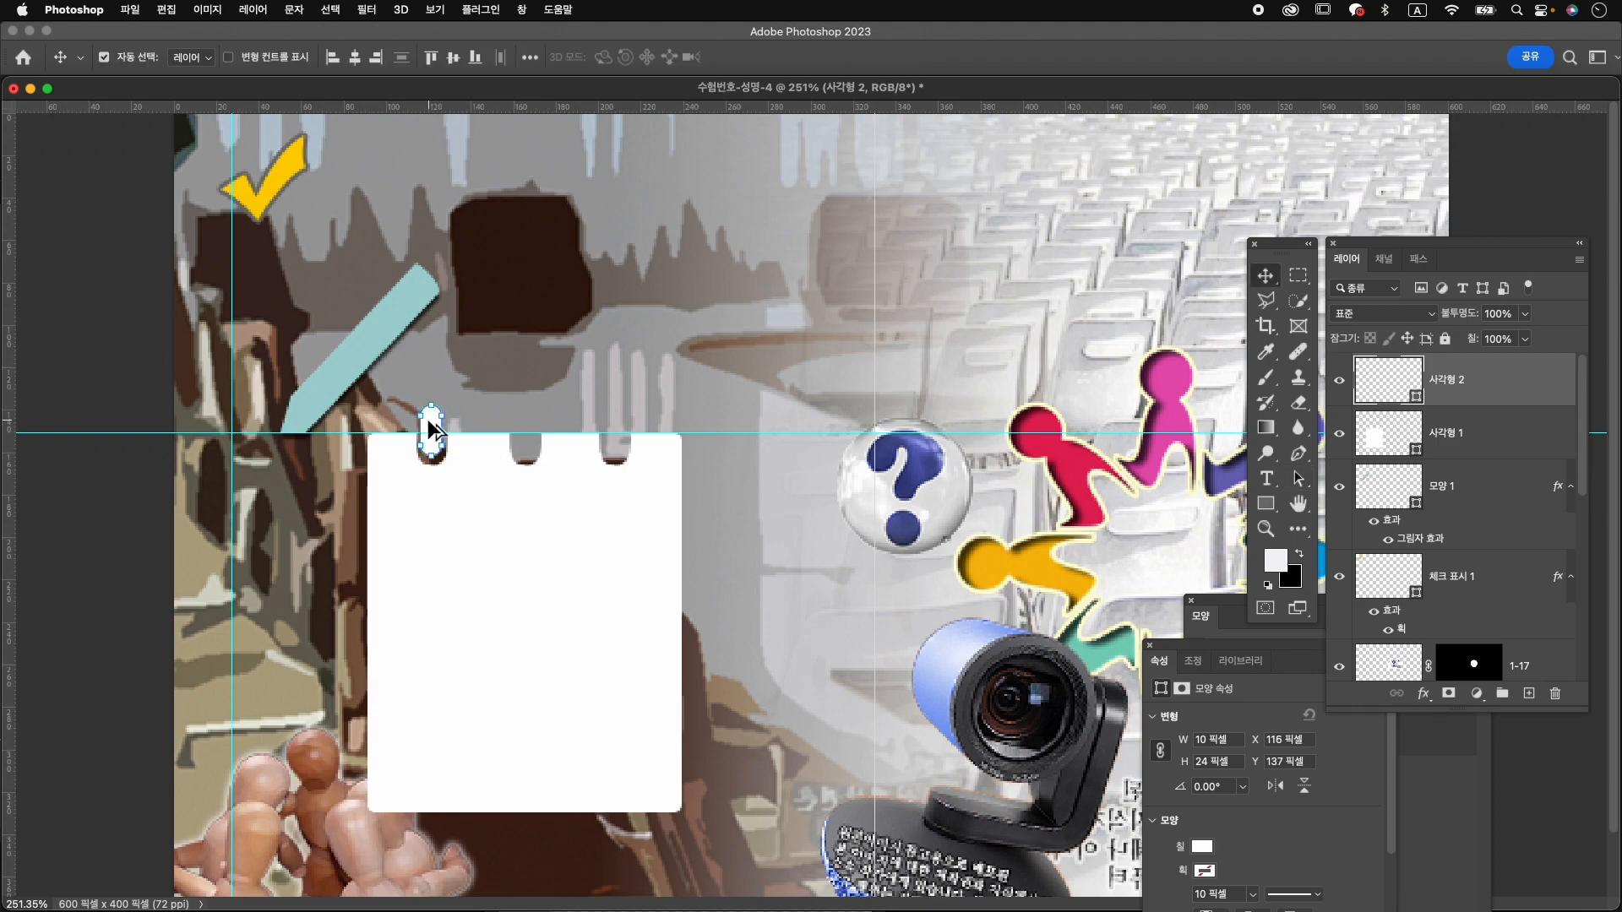
left_click_drag(429, 424, 628, 427)
key("Left")
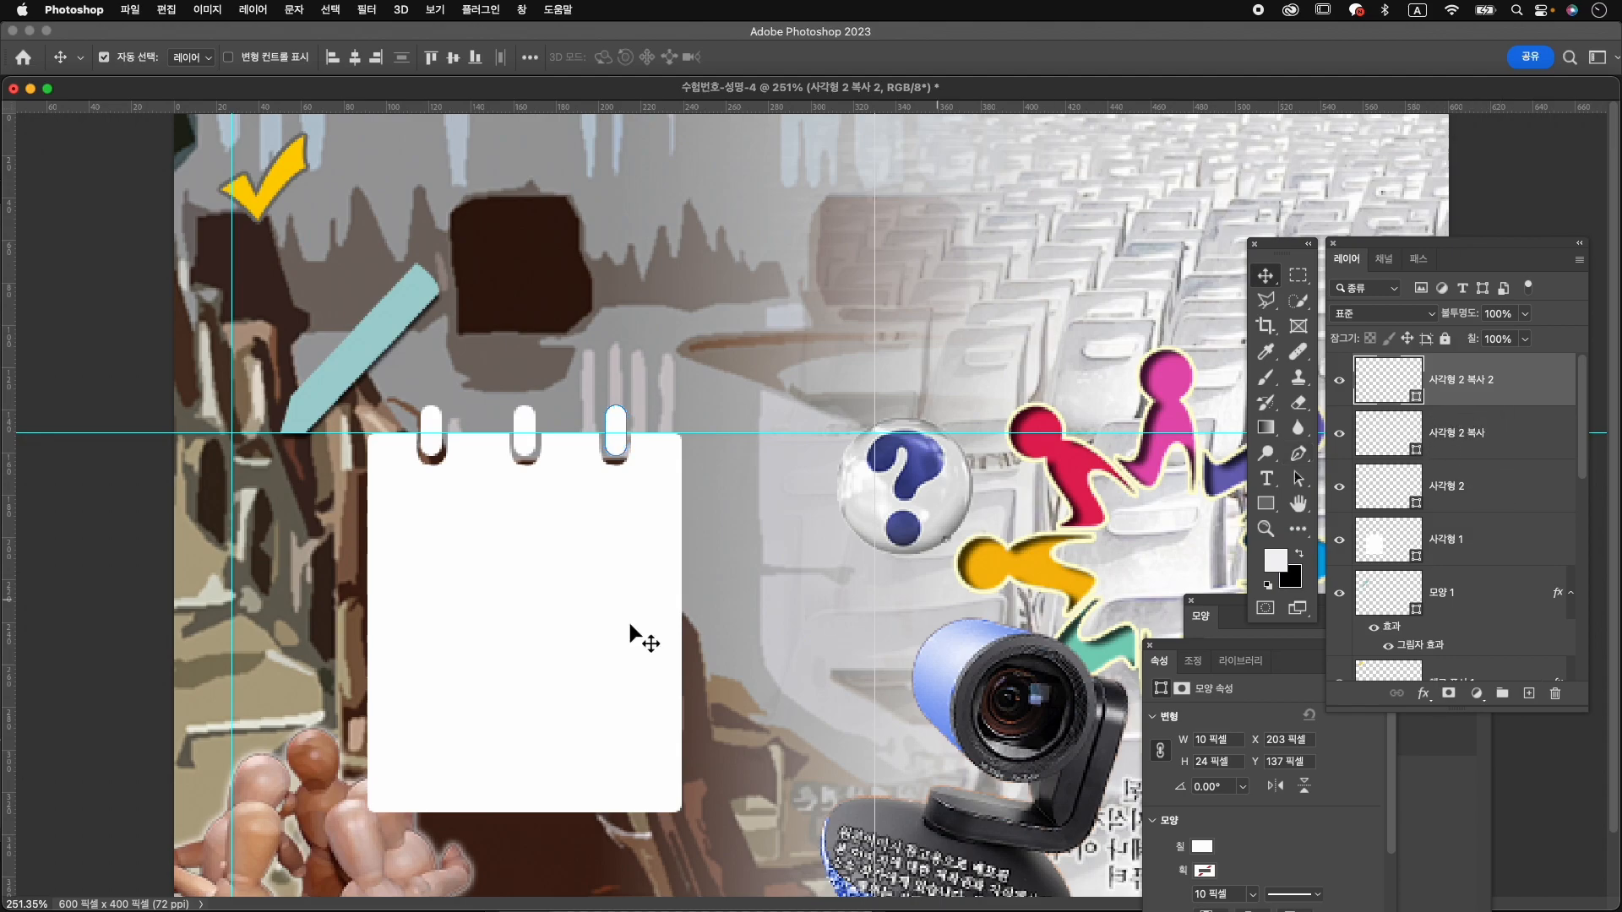
Cut a thin horizontal slot of about 108 × 6 px across the upper part of the white page in the 사각형 1 layer by subtracting a rectangle.
key("z")
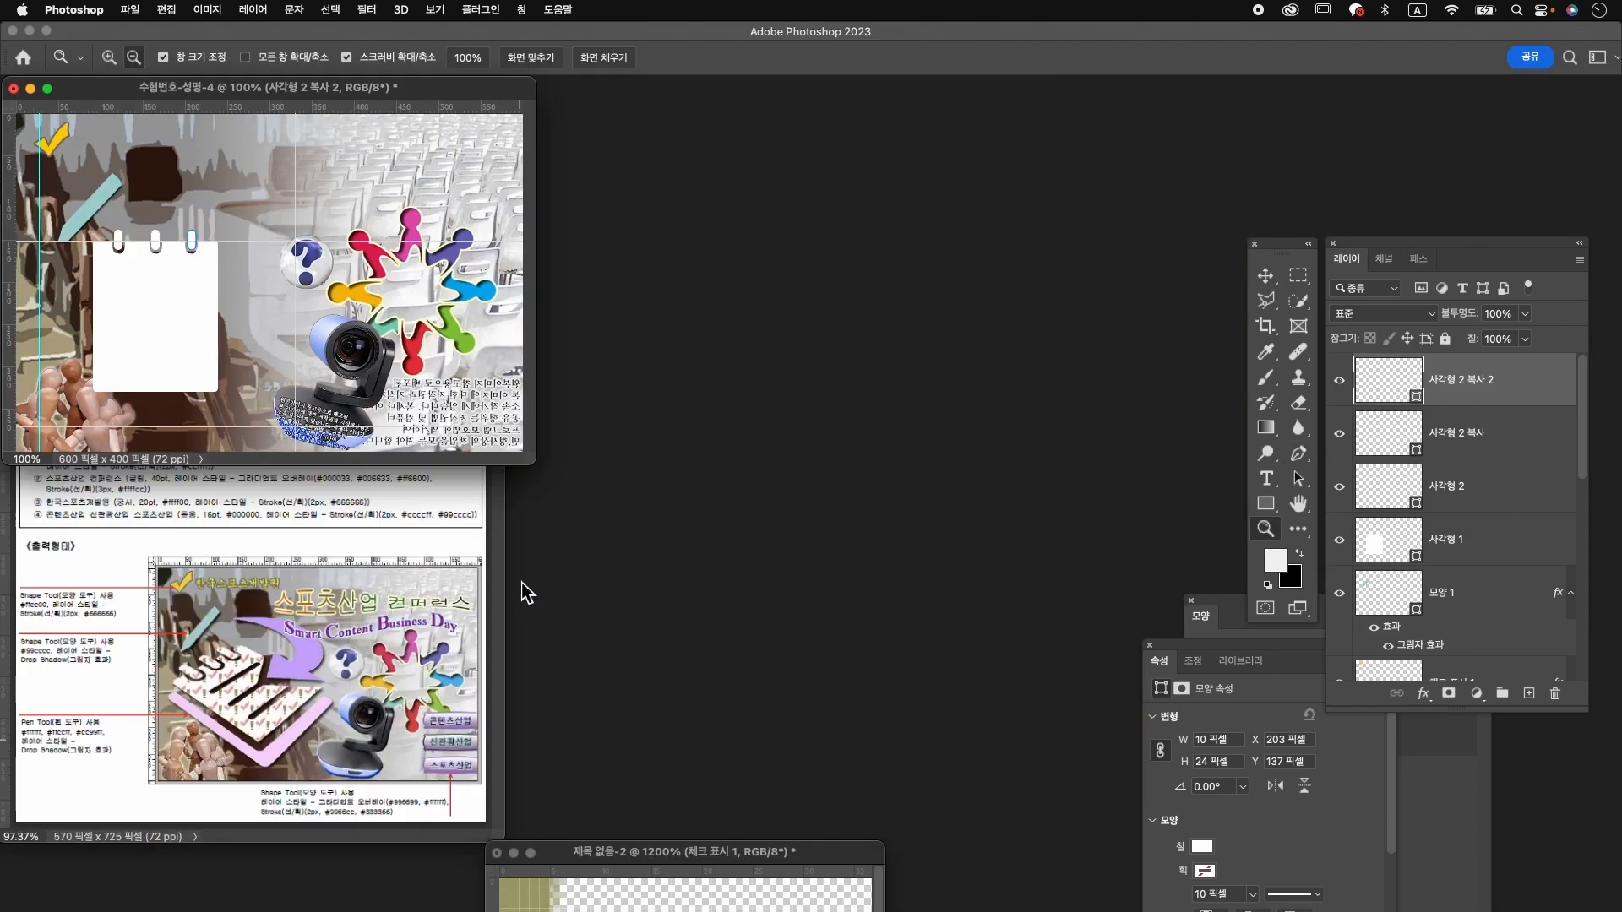
left_click(526, 591, "alt")
left_click_drag(433, 90, 1049, 286)
left_click(765, 518, "super")
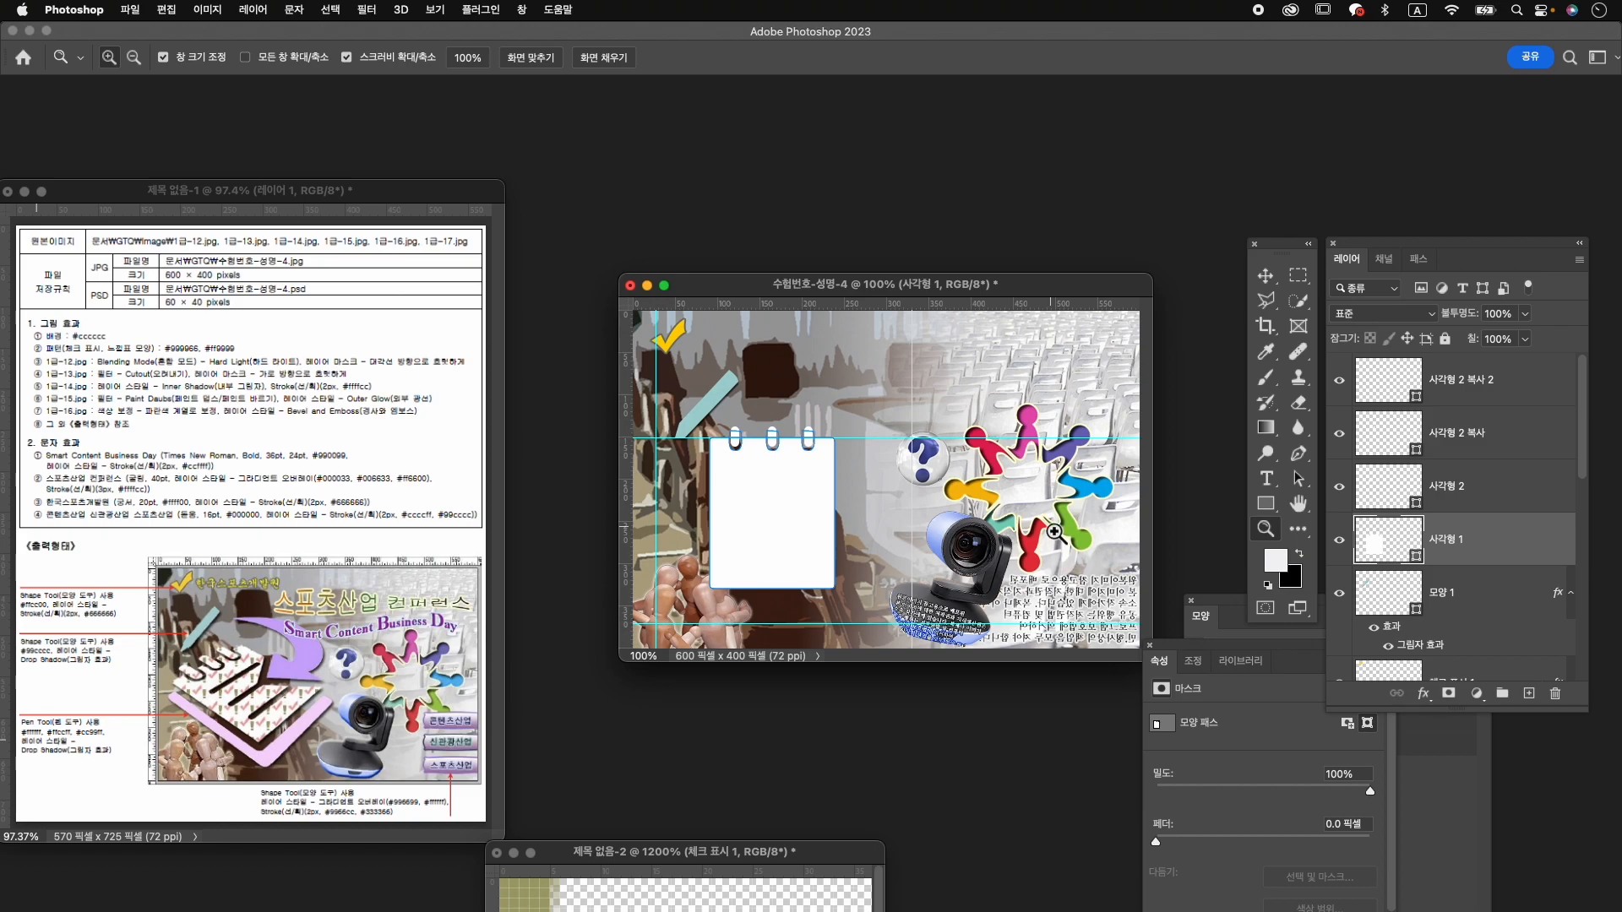
key("u")
right_click(1270, 510)
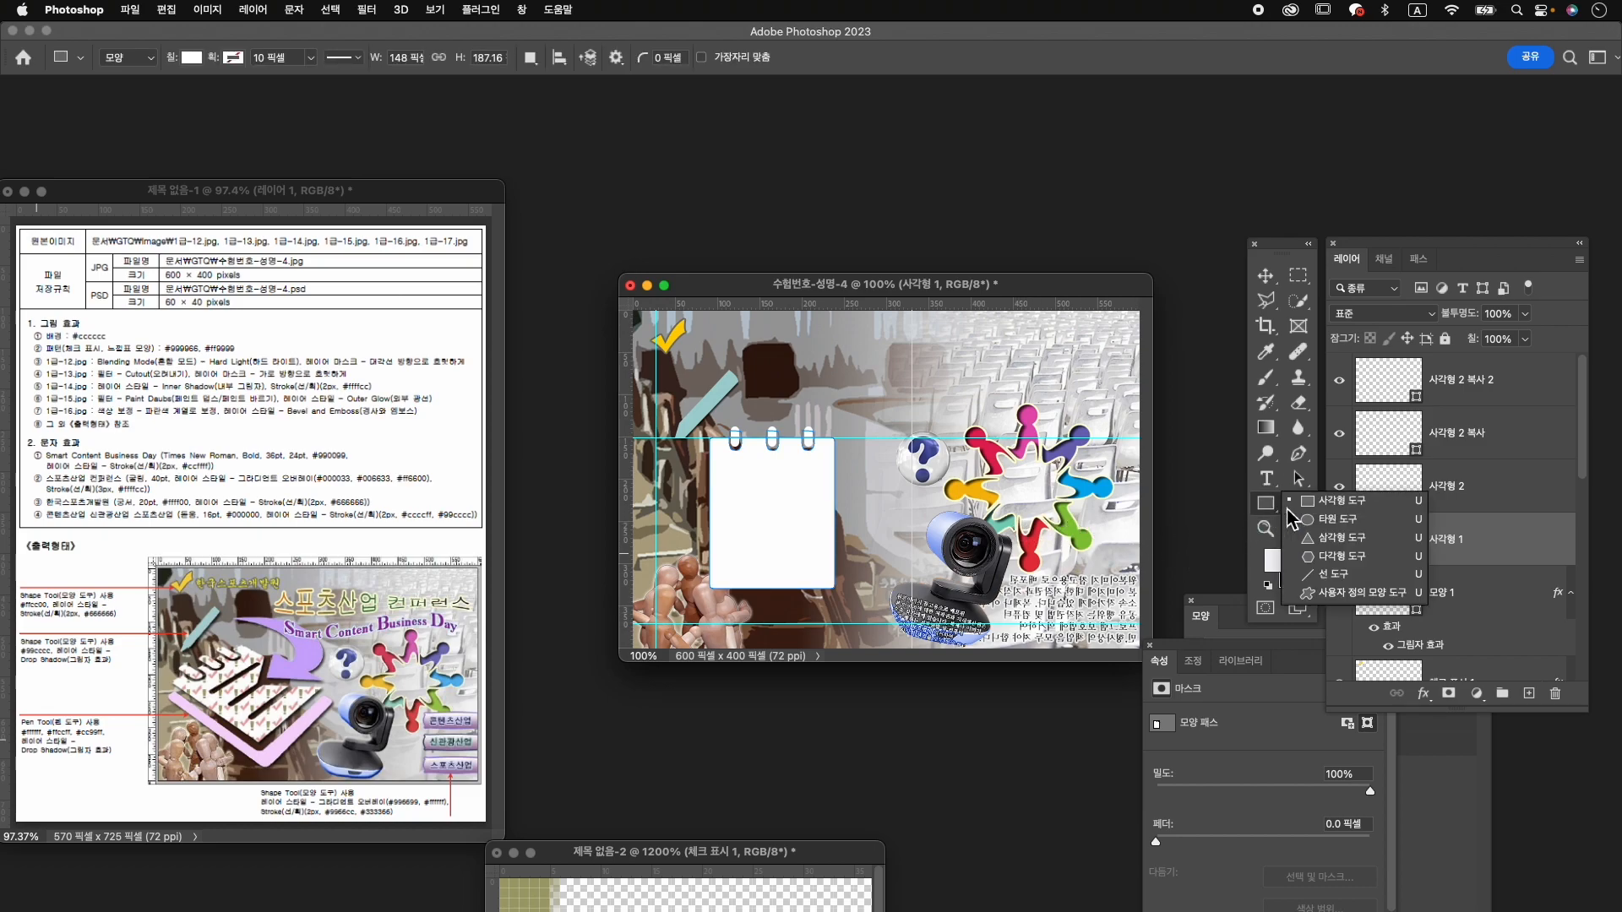
left_click(1329, 502)
left_click(527, 59)
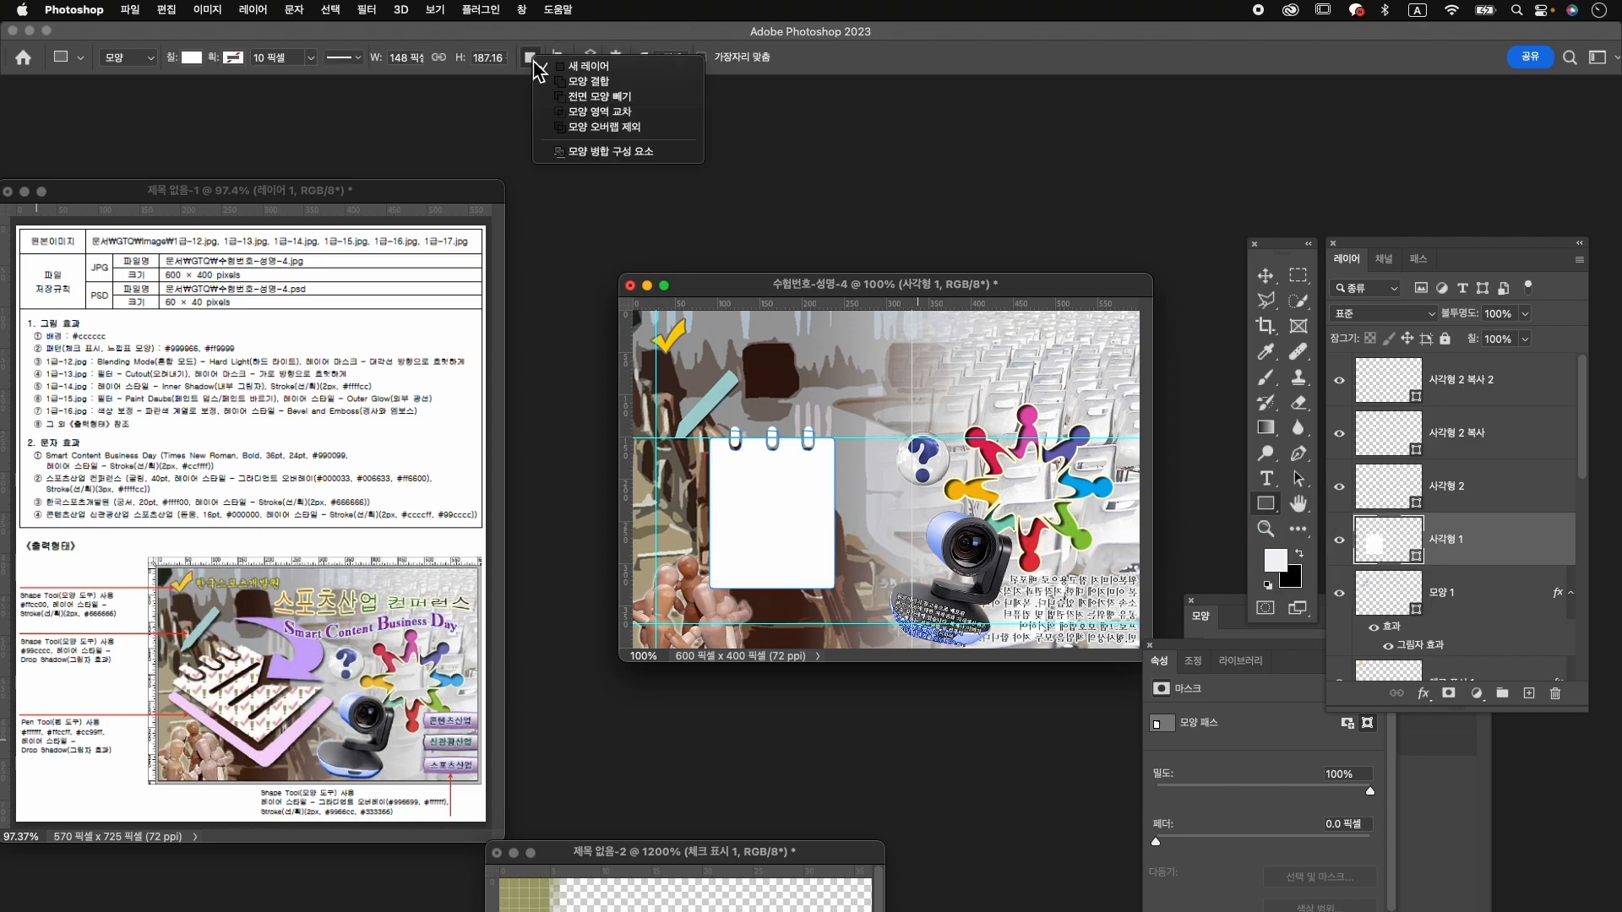
left_click(605, 97)
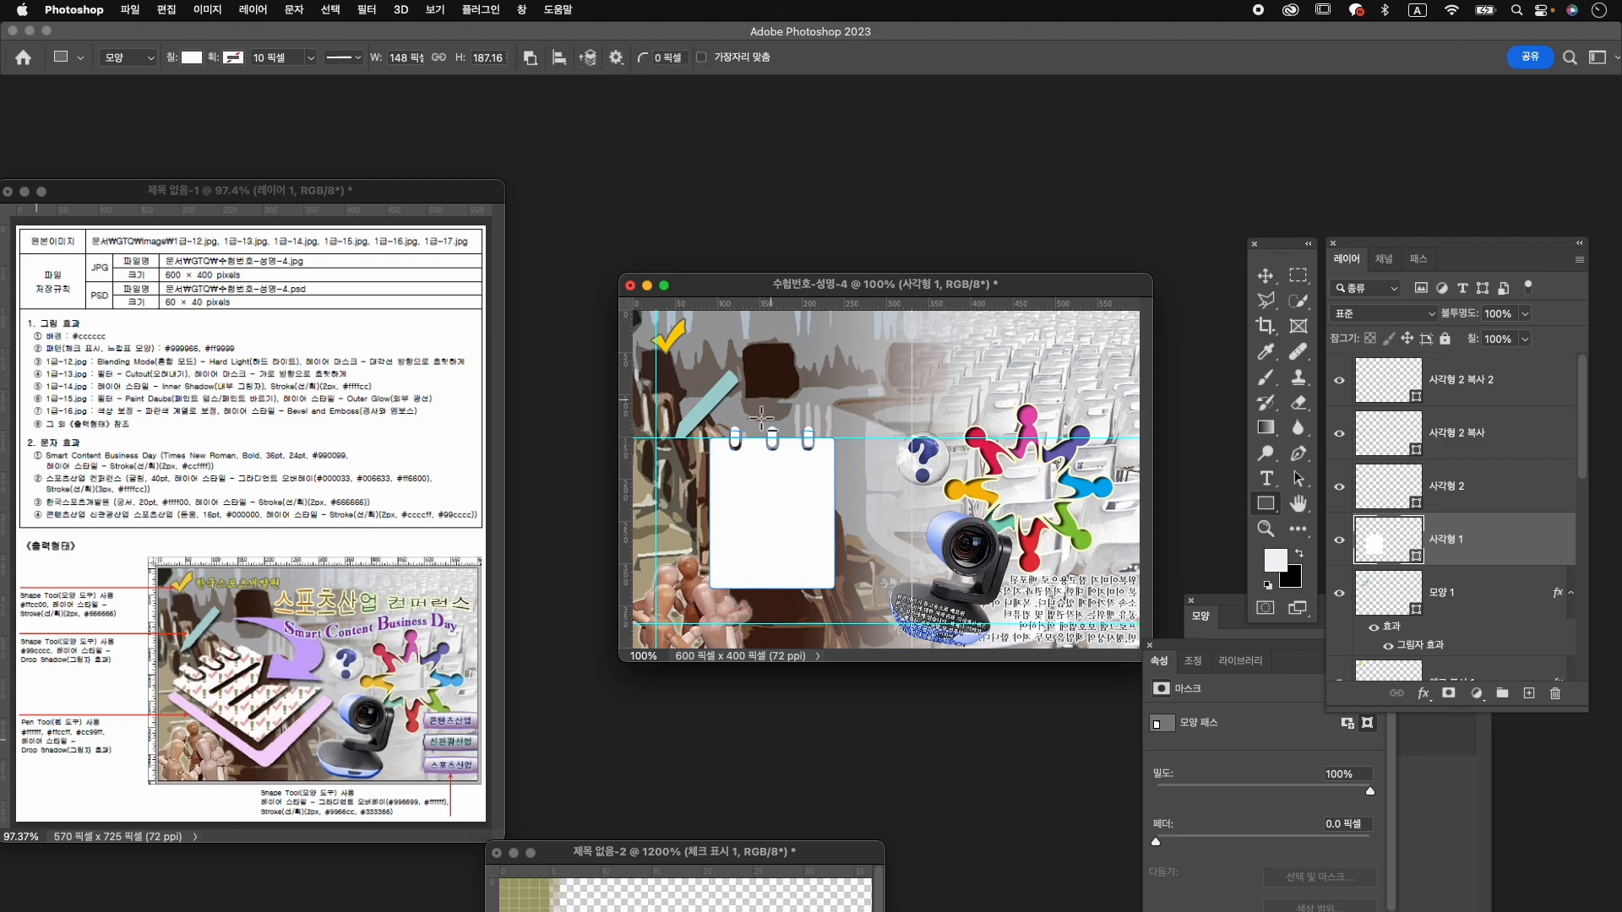
left_click_drag(735, 475, 826, 479)
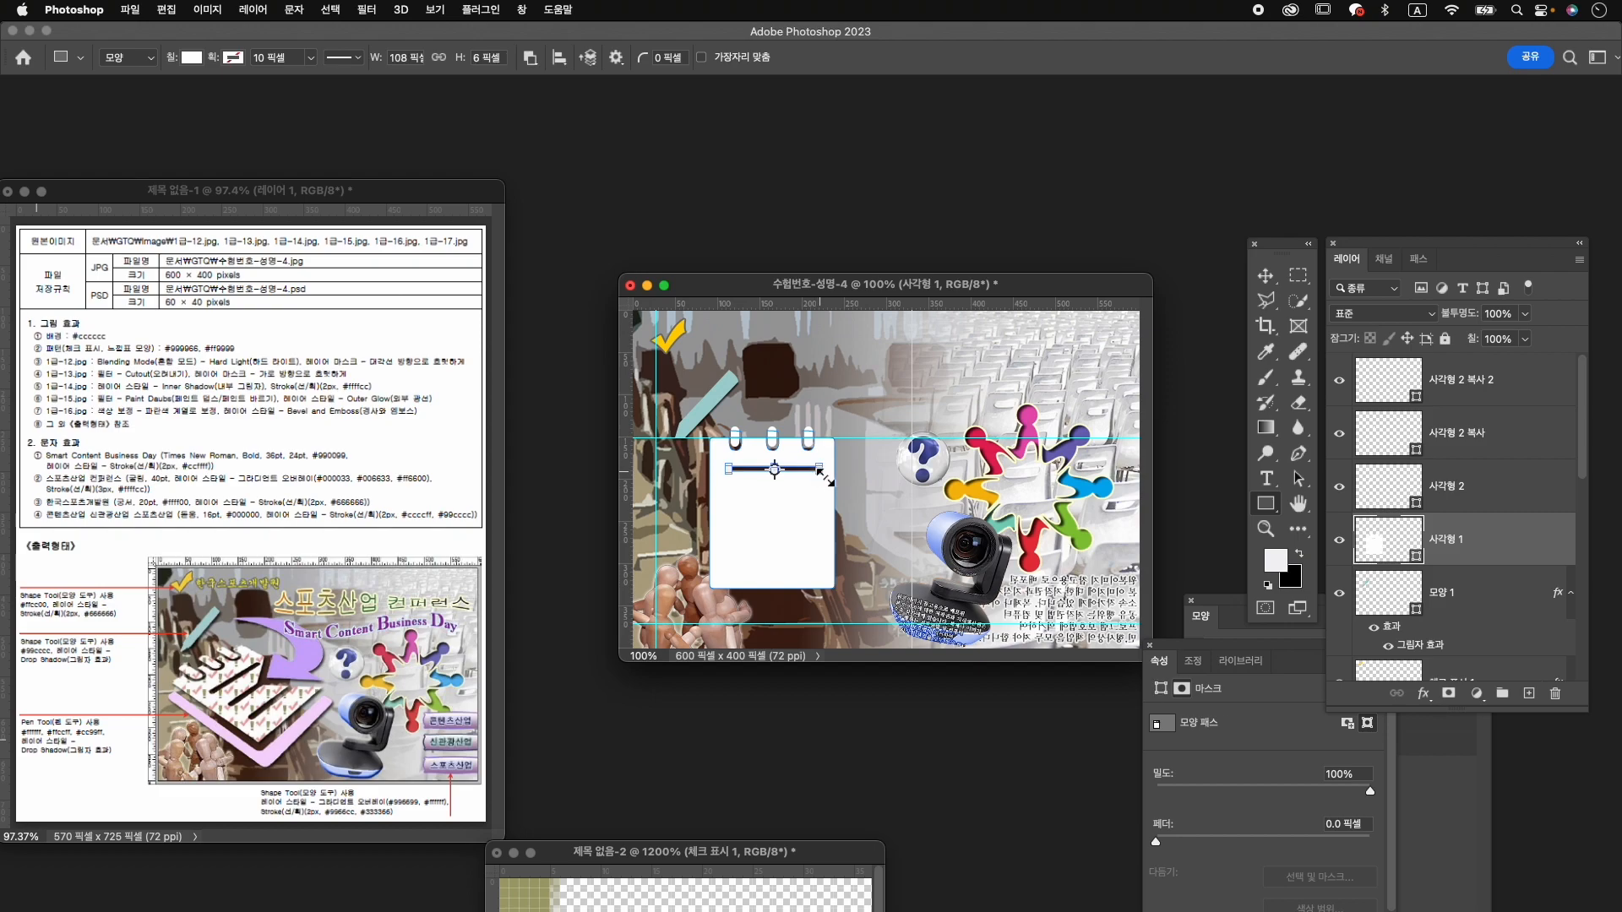
Copy the slot path twice straight down the white page to make three evenly spaced horizontal lines.
key("z")
left_click(801, 490)
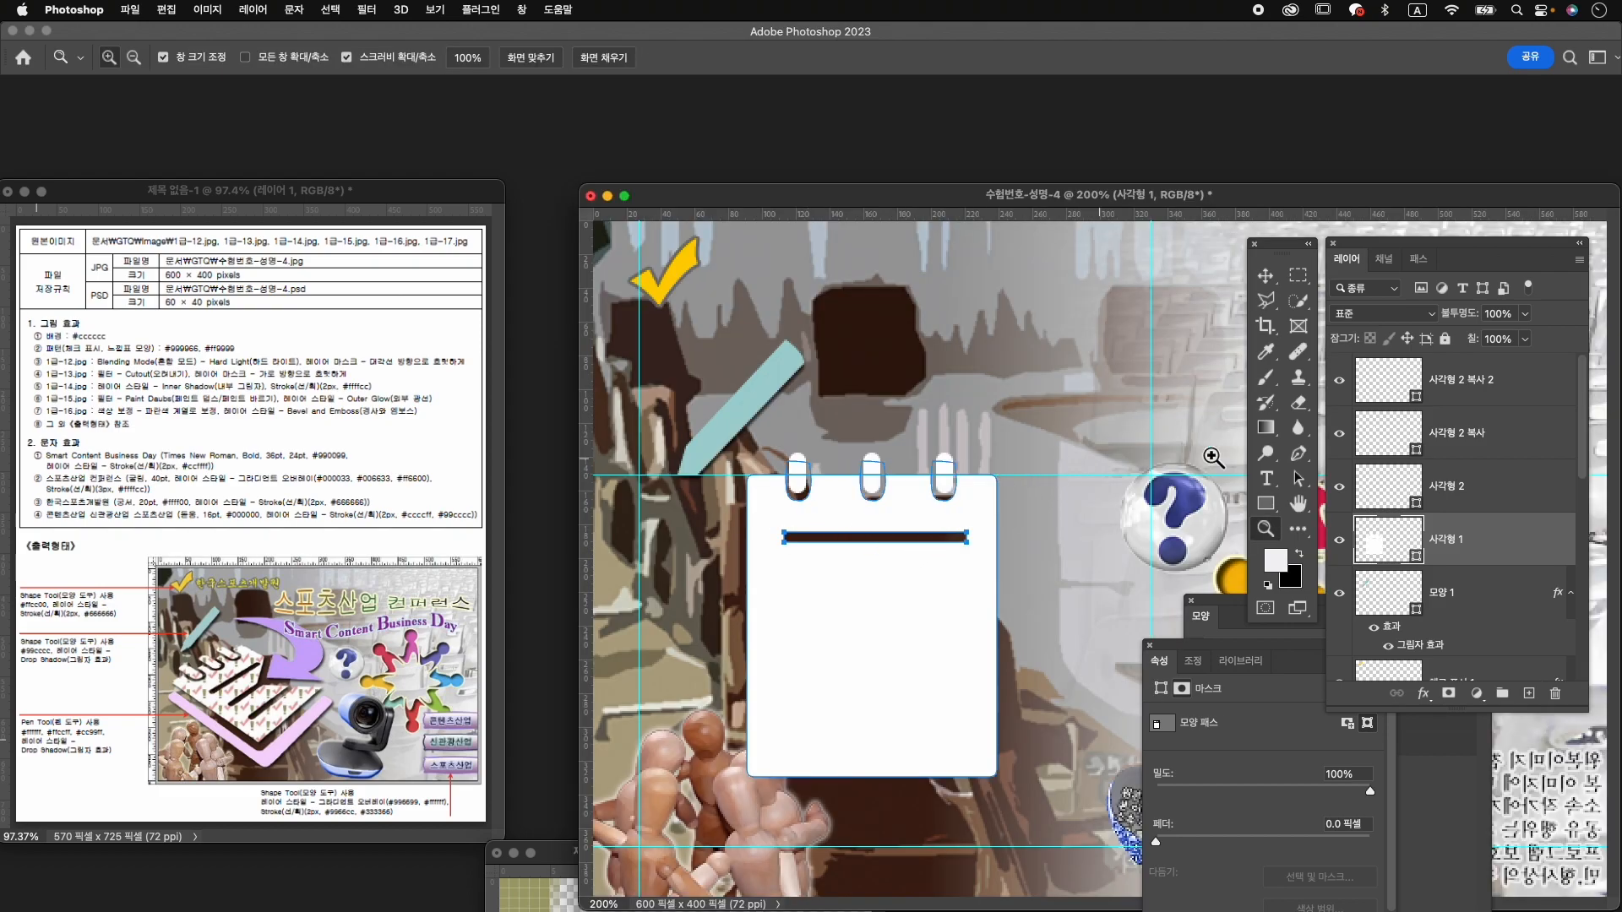
left_click_drag(1298, 478, 1383, 483)
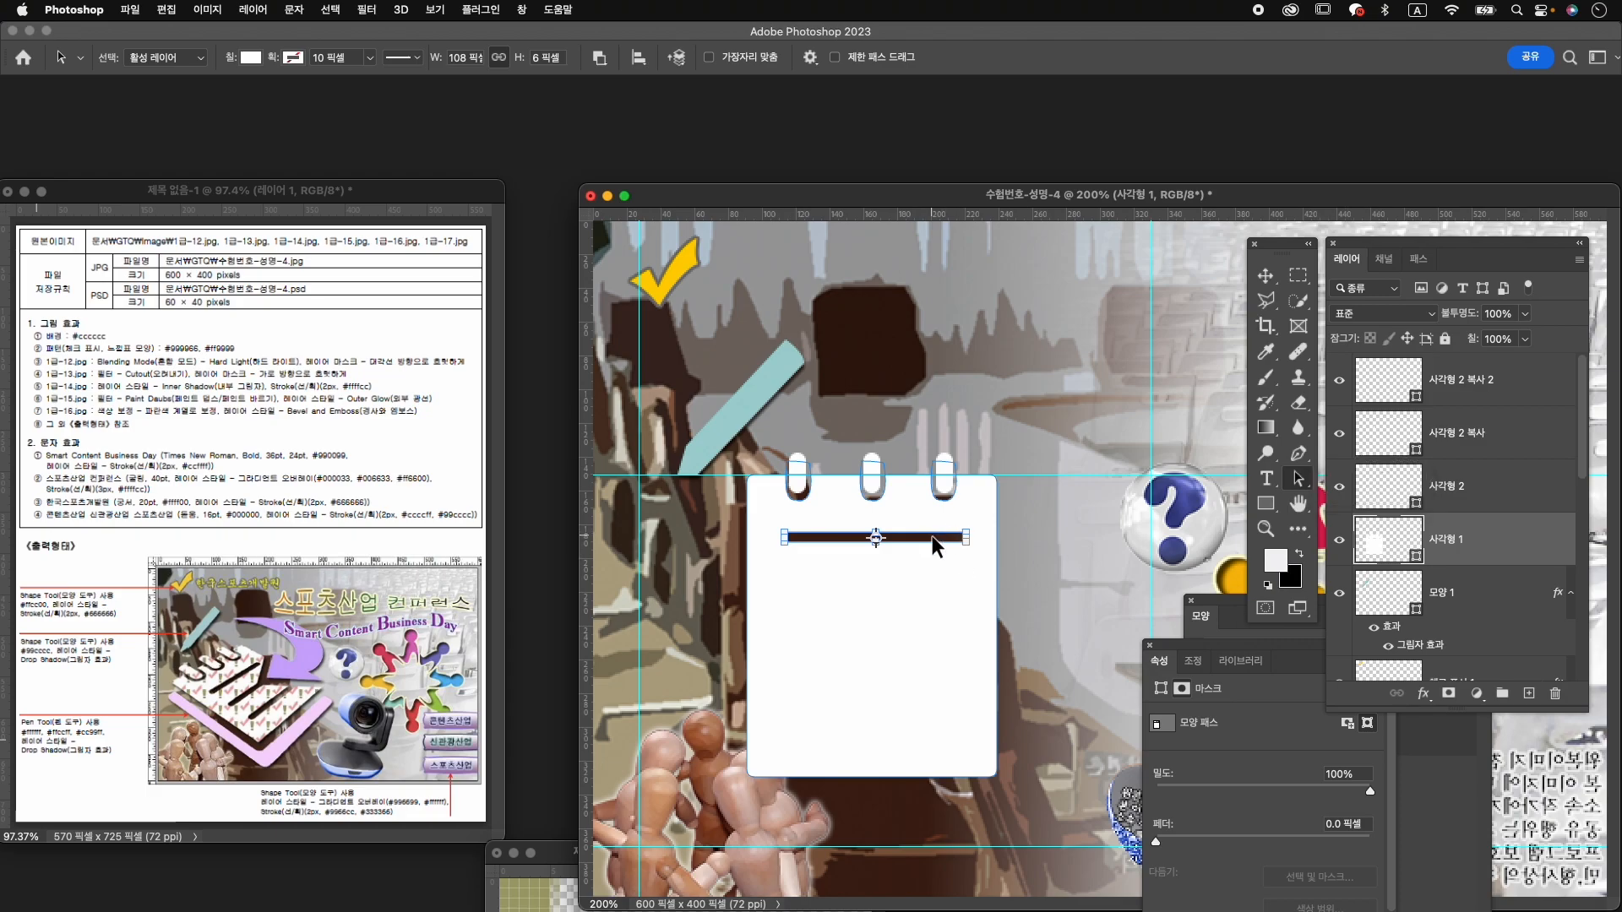
left_click_drag(920, 537, 917, 710)
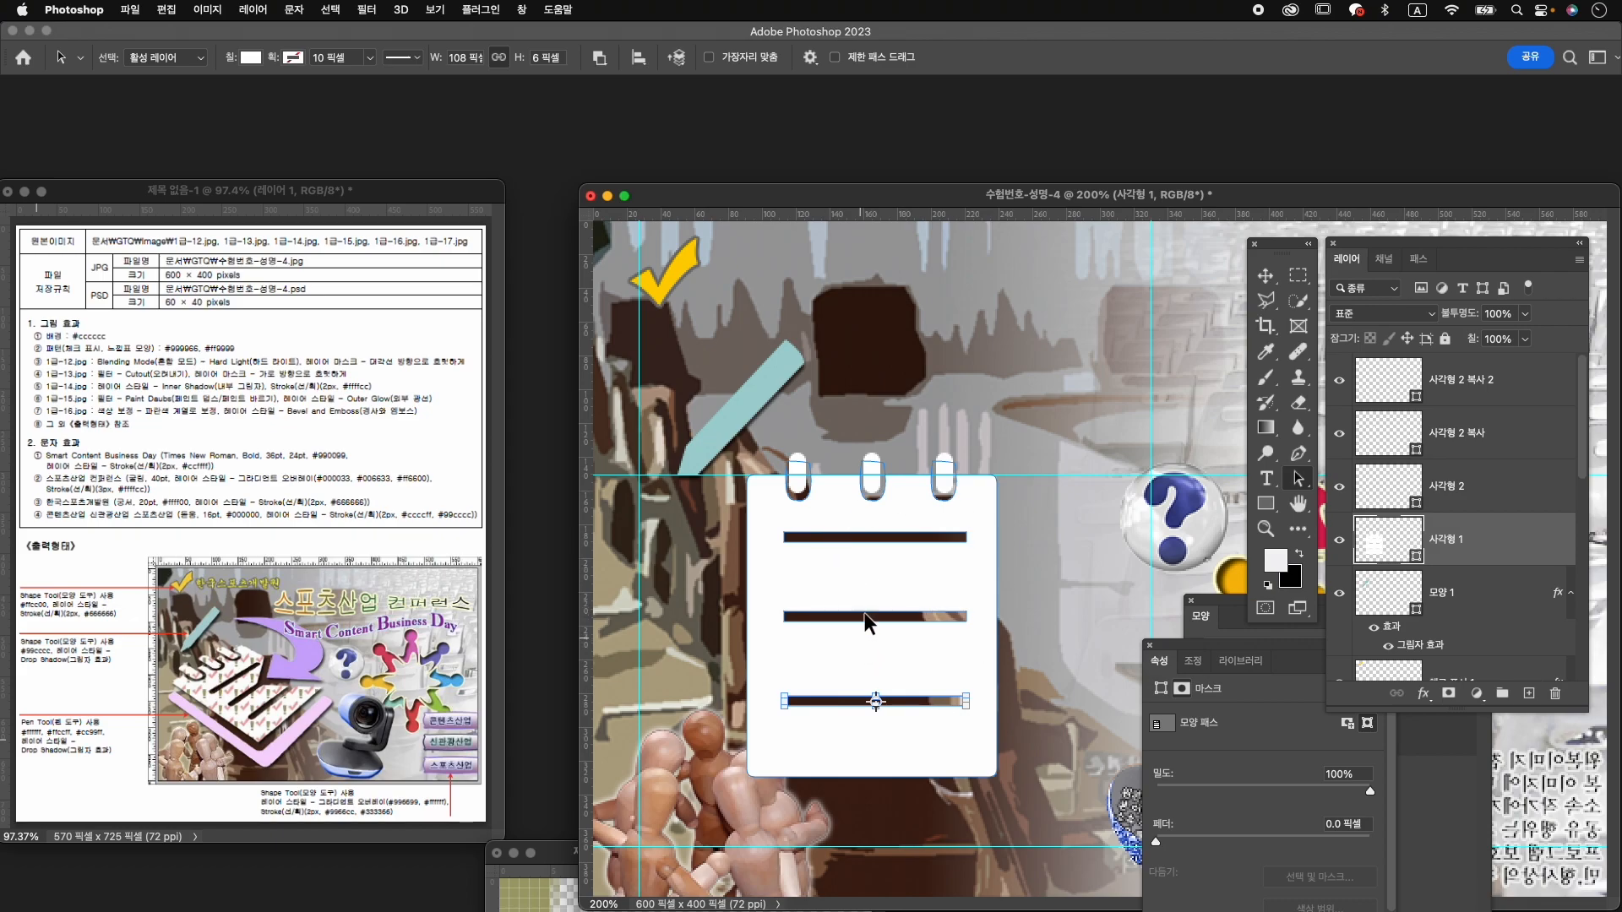
Try to merge the 모양 1 layer with all the 사각형 layers above it into one shape.
left_click(1465, 595)
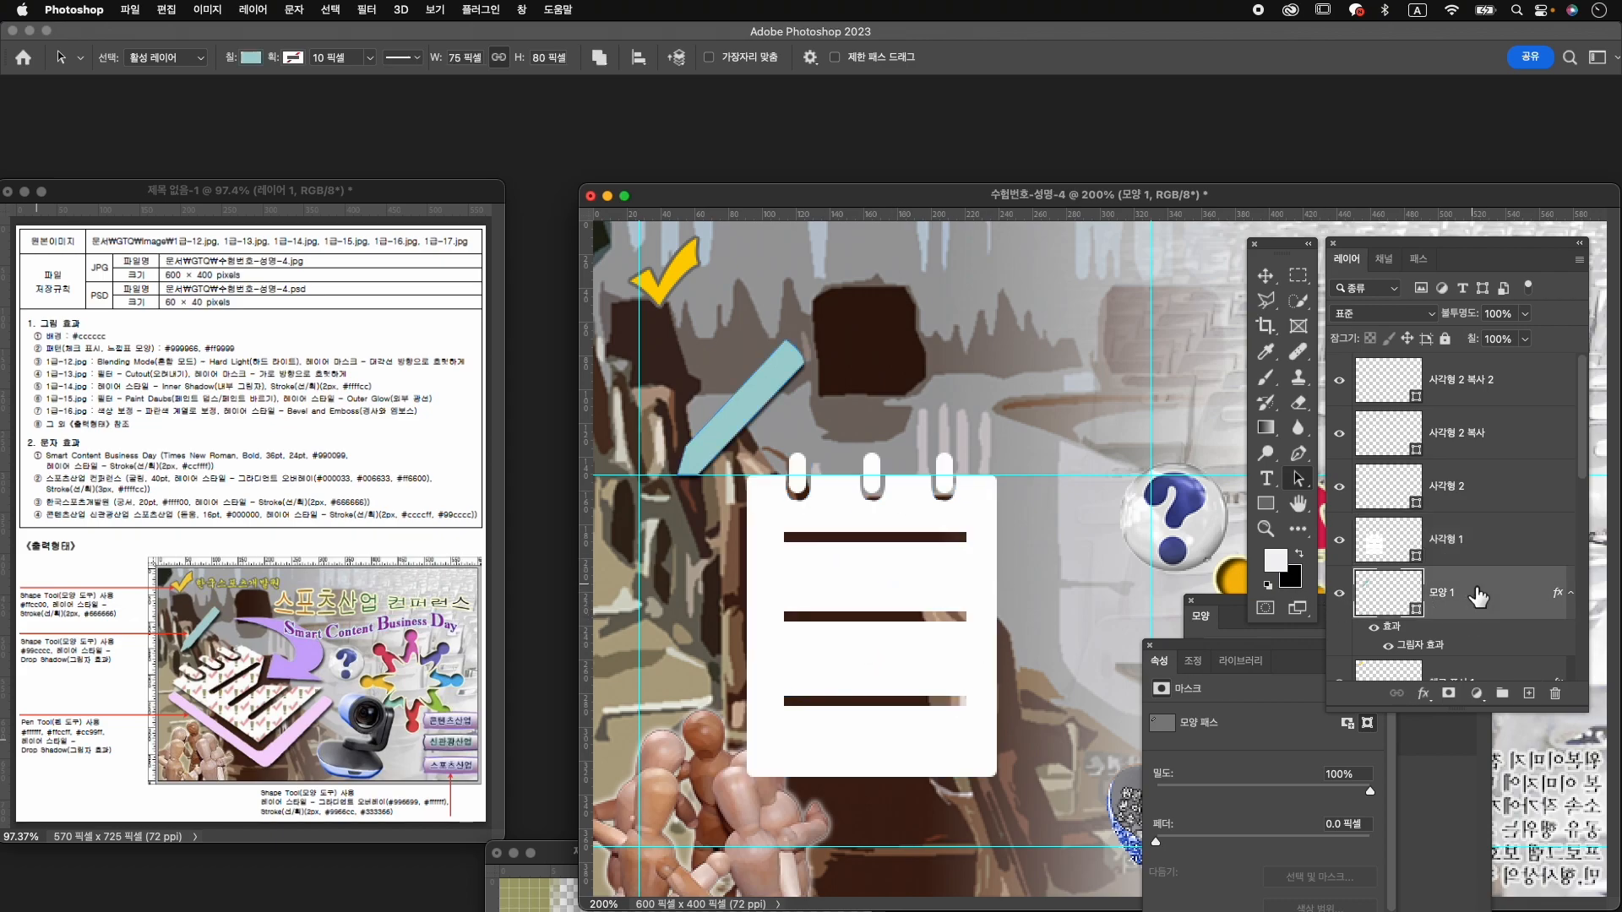
left_click(1507, 385, "shift")
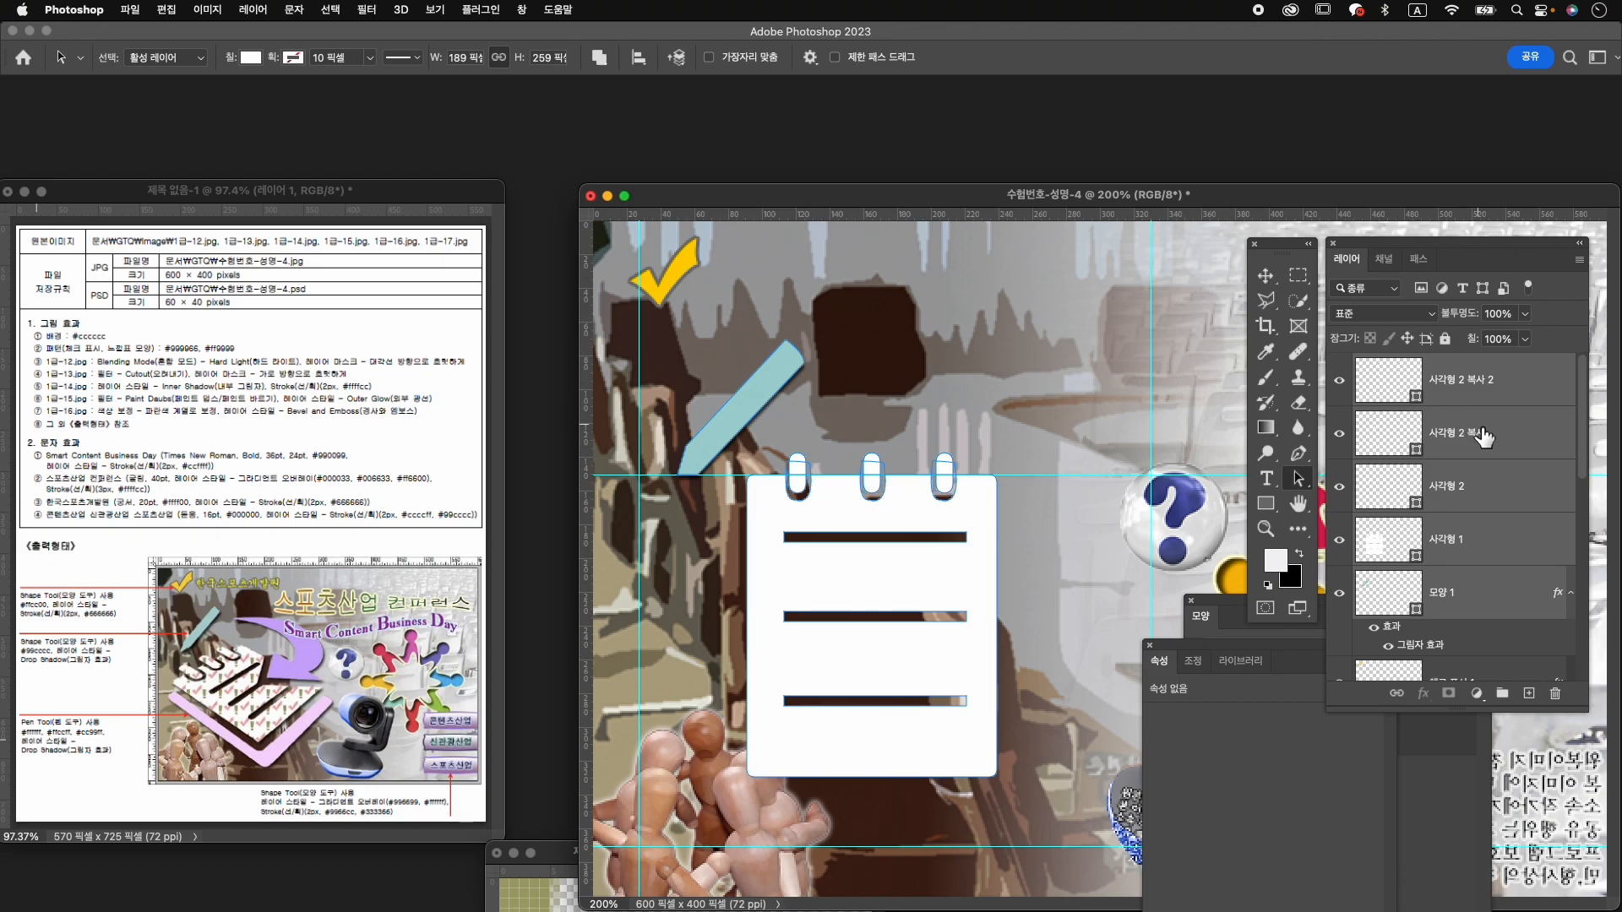
right_click(1484, 437)
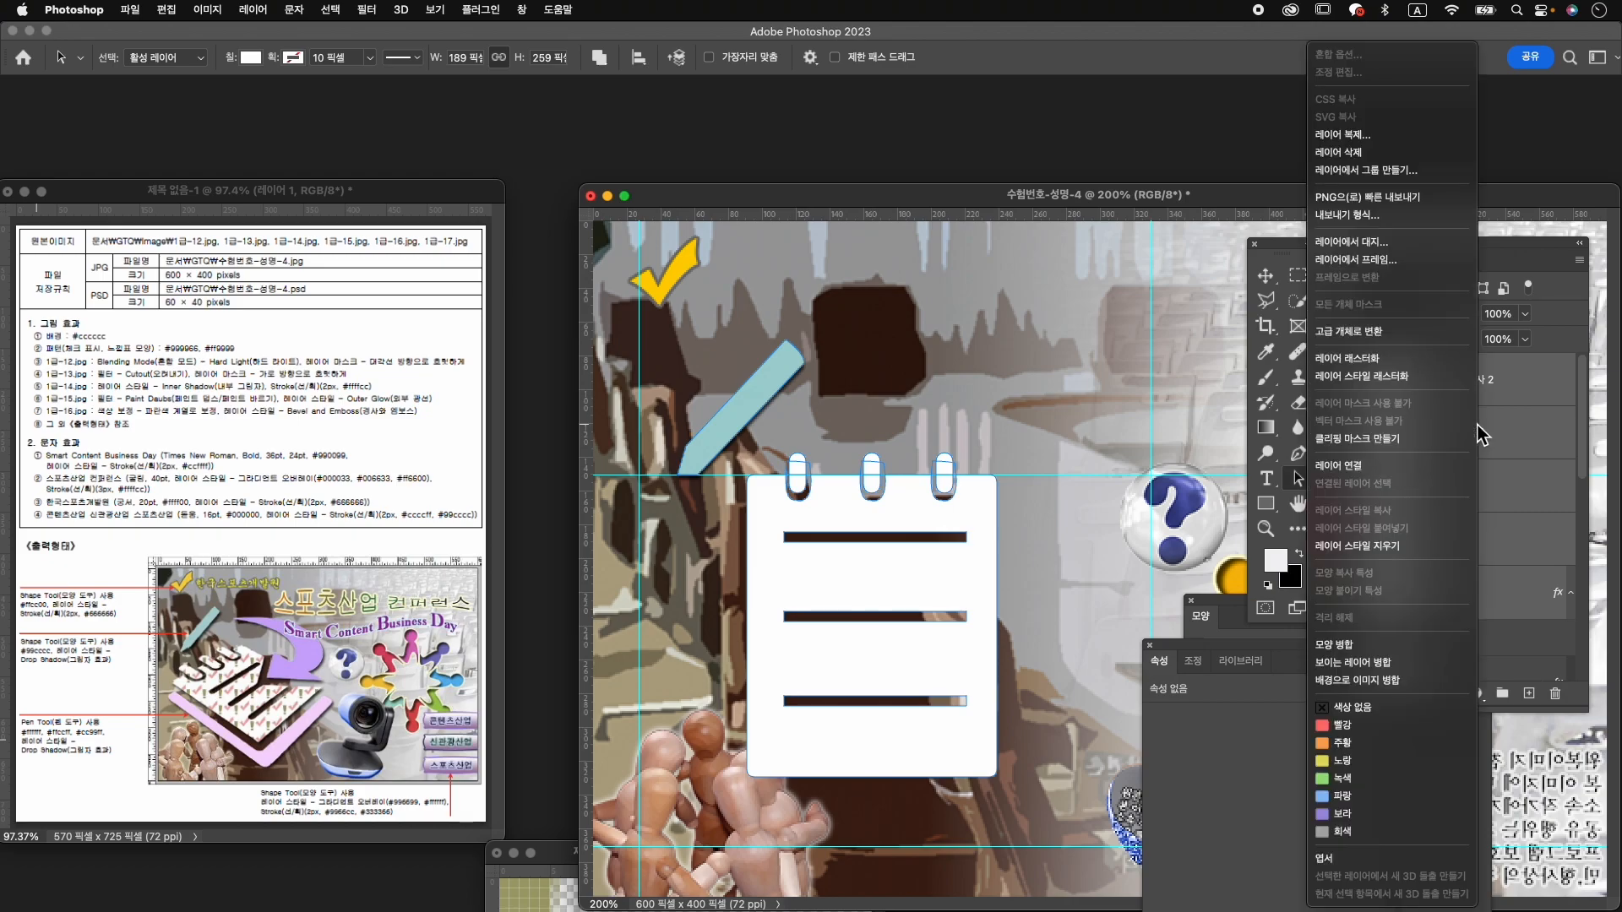
left_click(1394, 655)
left_click(1346, 387)
left_click(1341, 382)
left_click(1340, 381)
left_click(1341, 381)
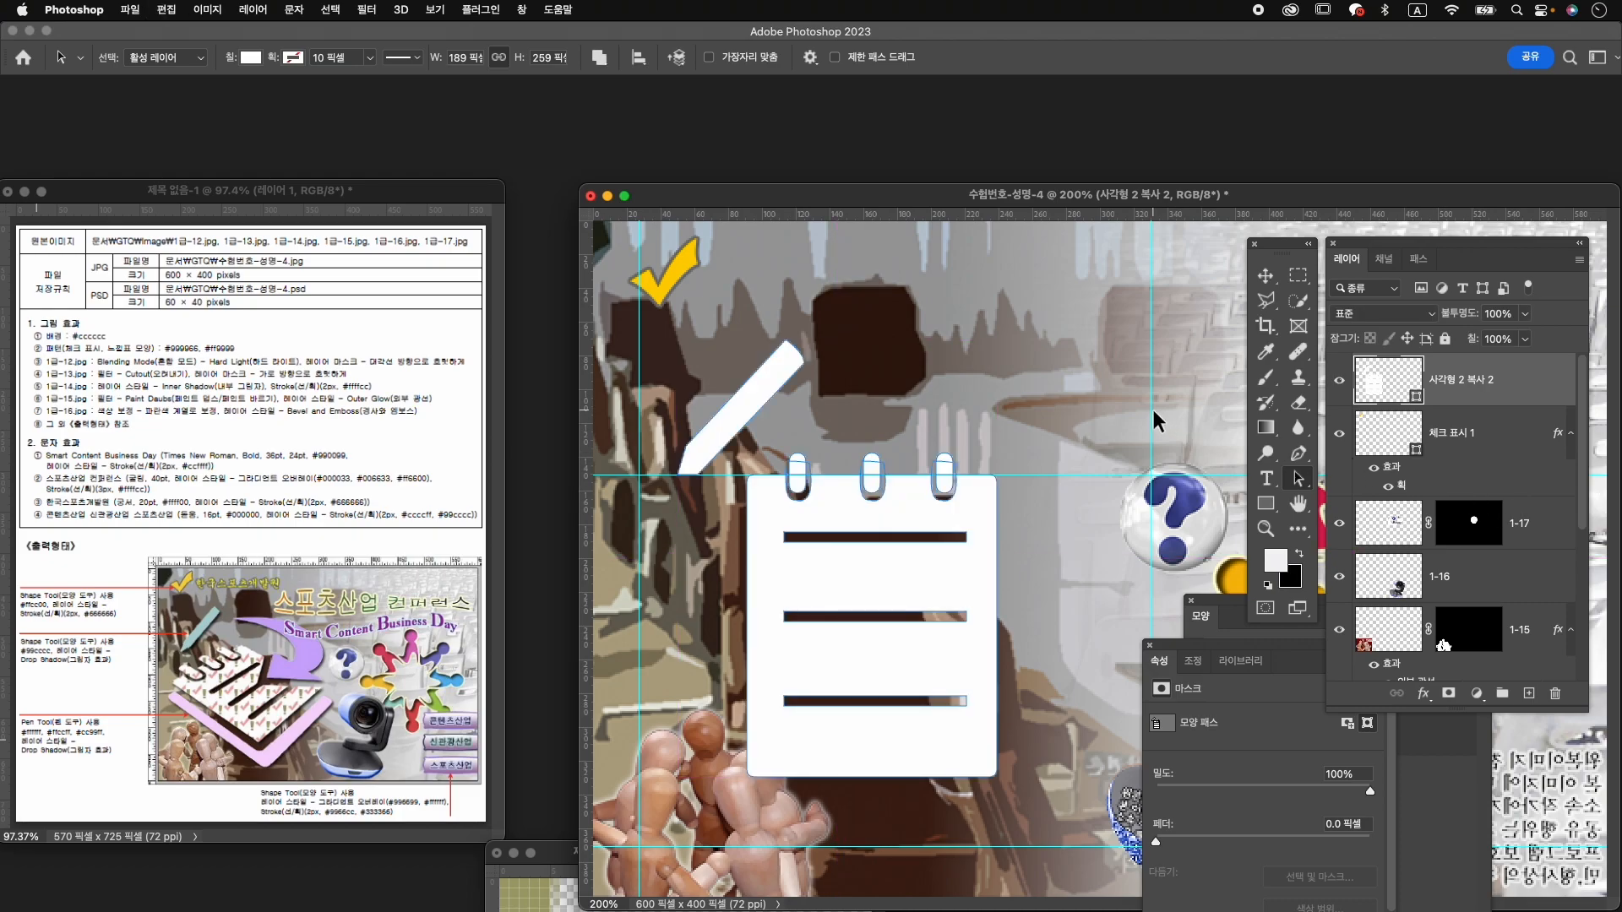
key("super+z")
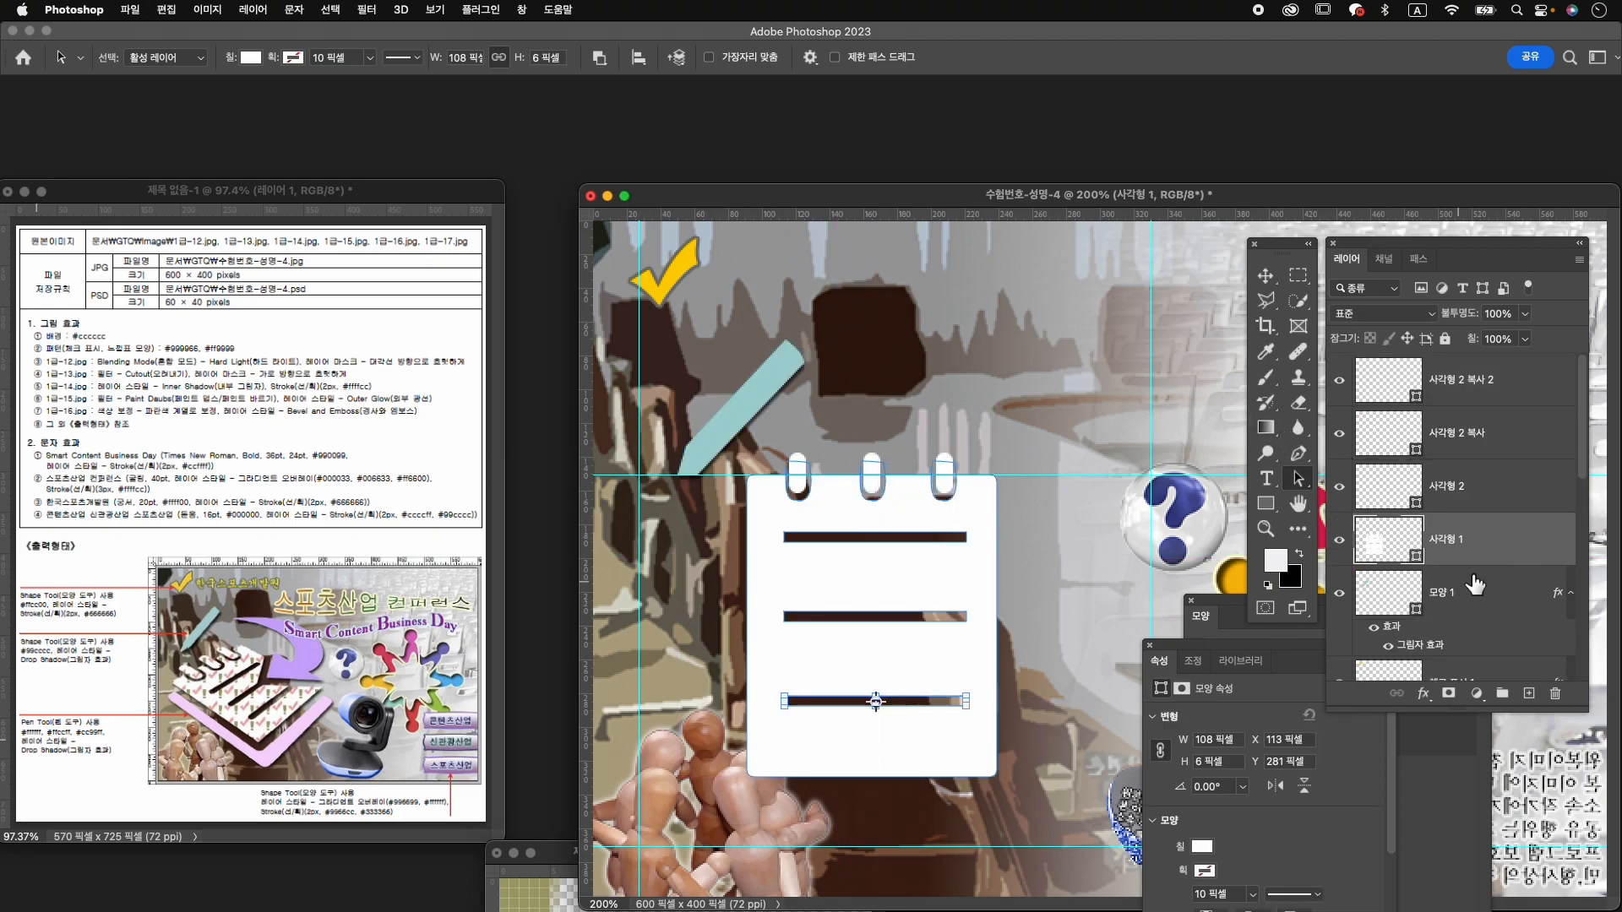
Merge the 사각형 1, 사각형 2, 사각형 2 복사 and 사각형 2 복사 2 layers into one notepad shape, leaving out 모양 1.
left_click(1496, 497)
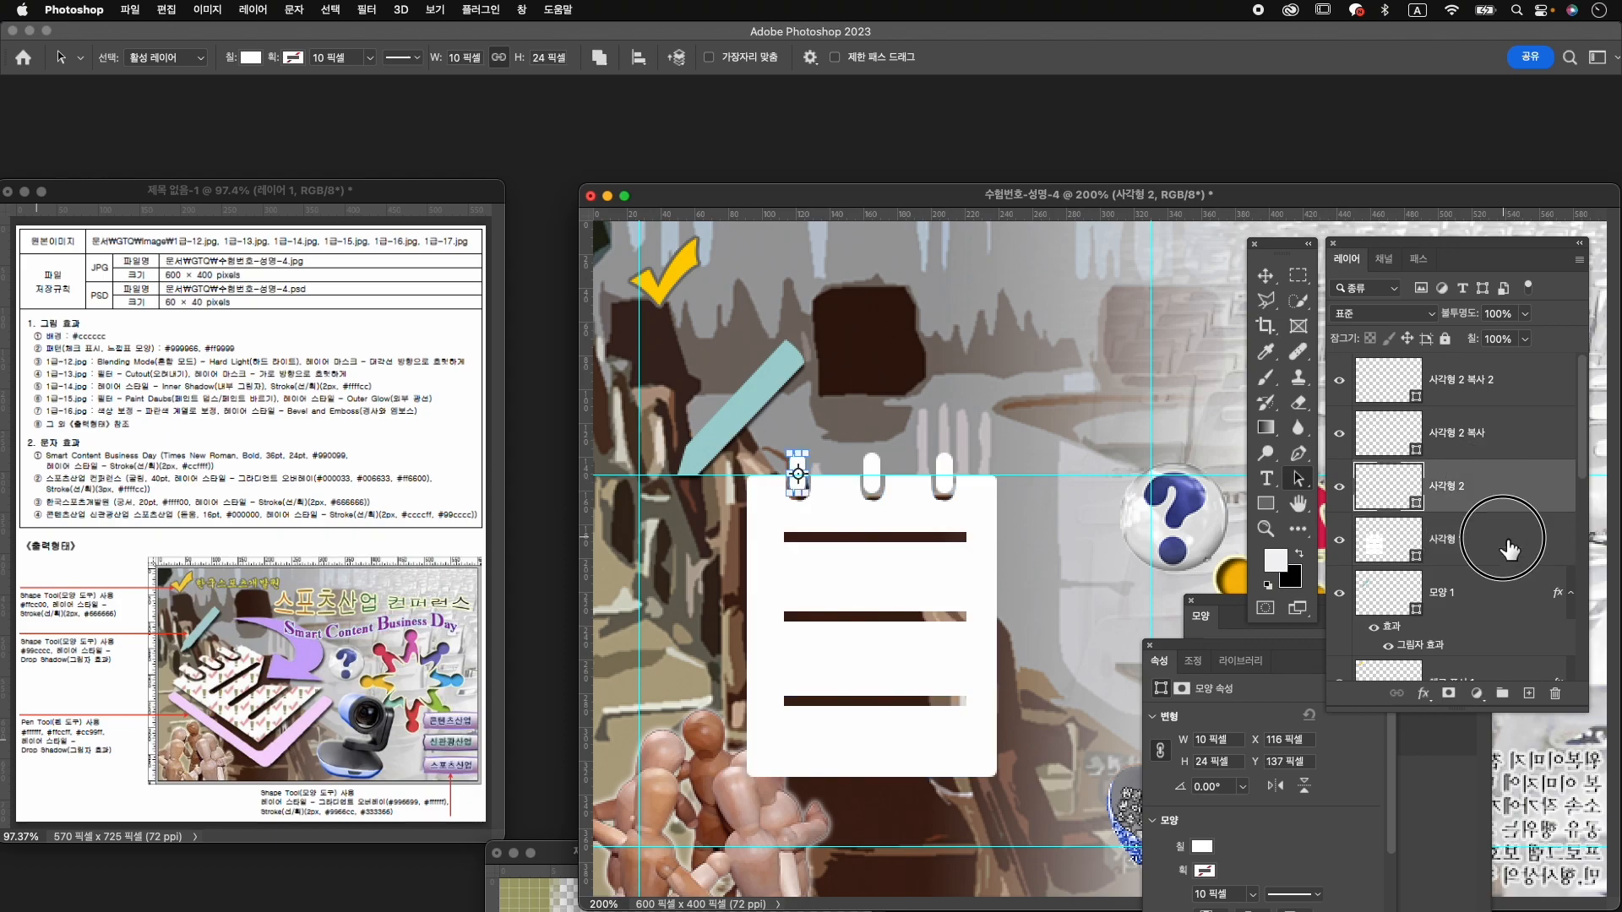
left_click(1501, 536)
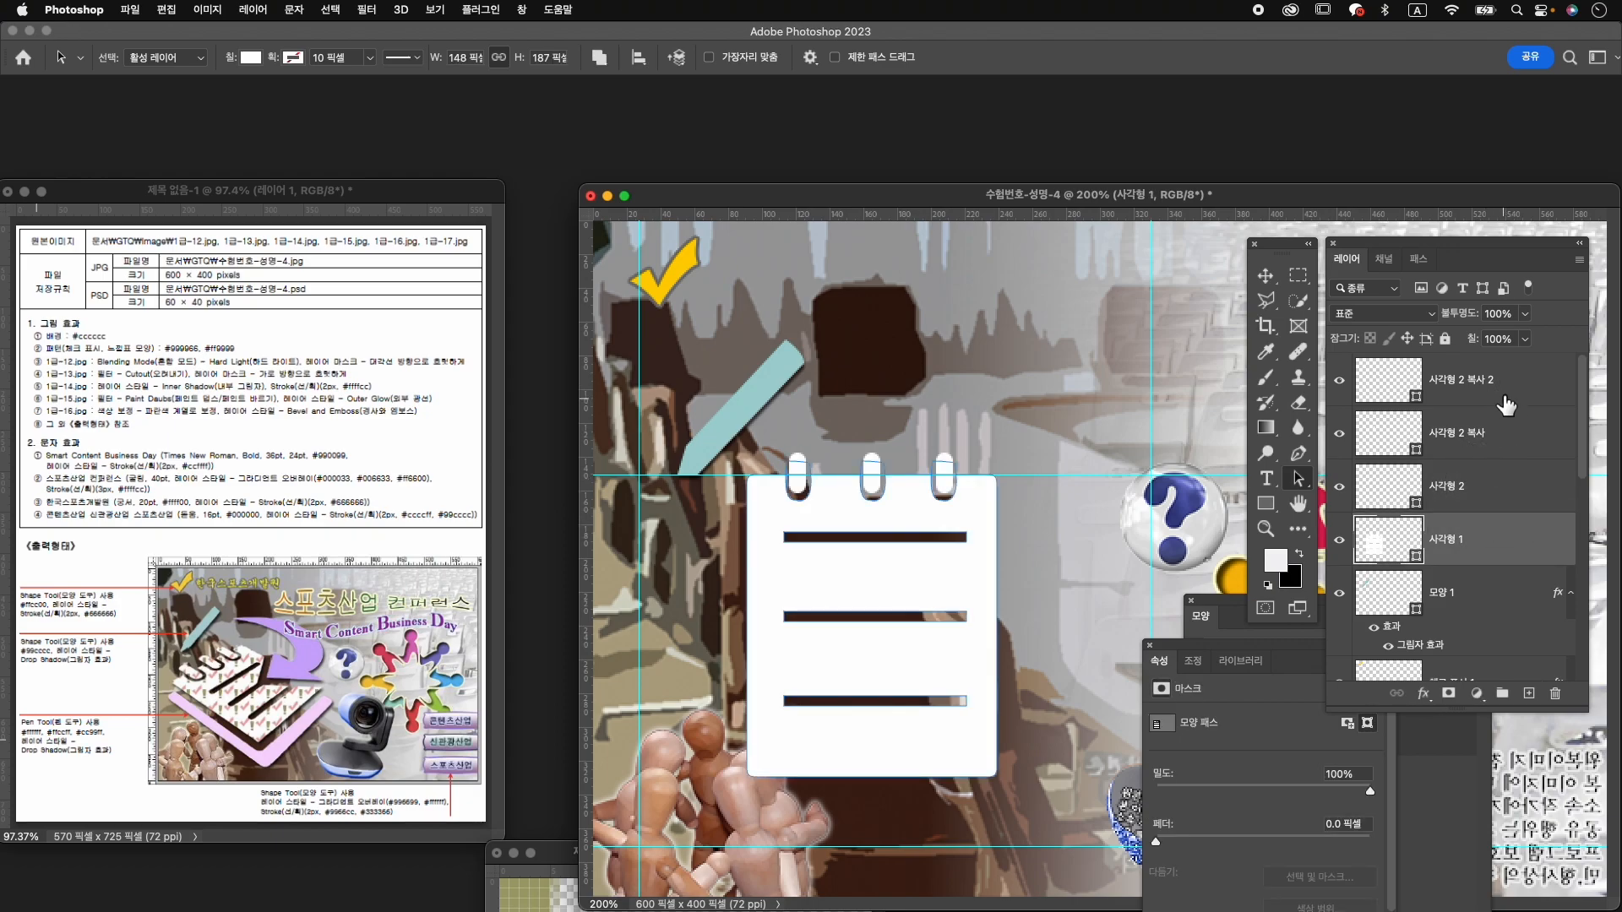
left_click(1501, 387, "shift")
right_click(1488, 393)
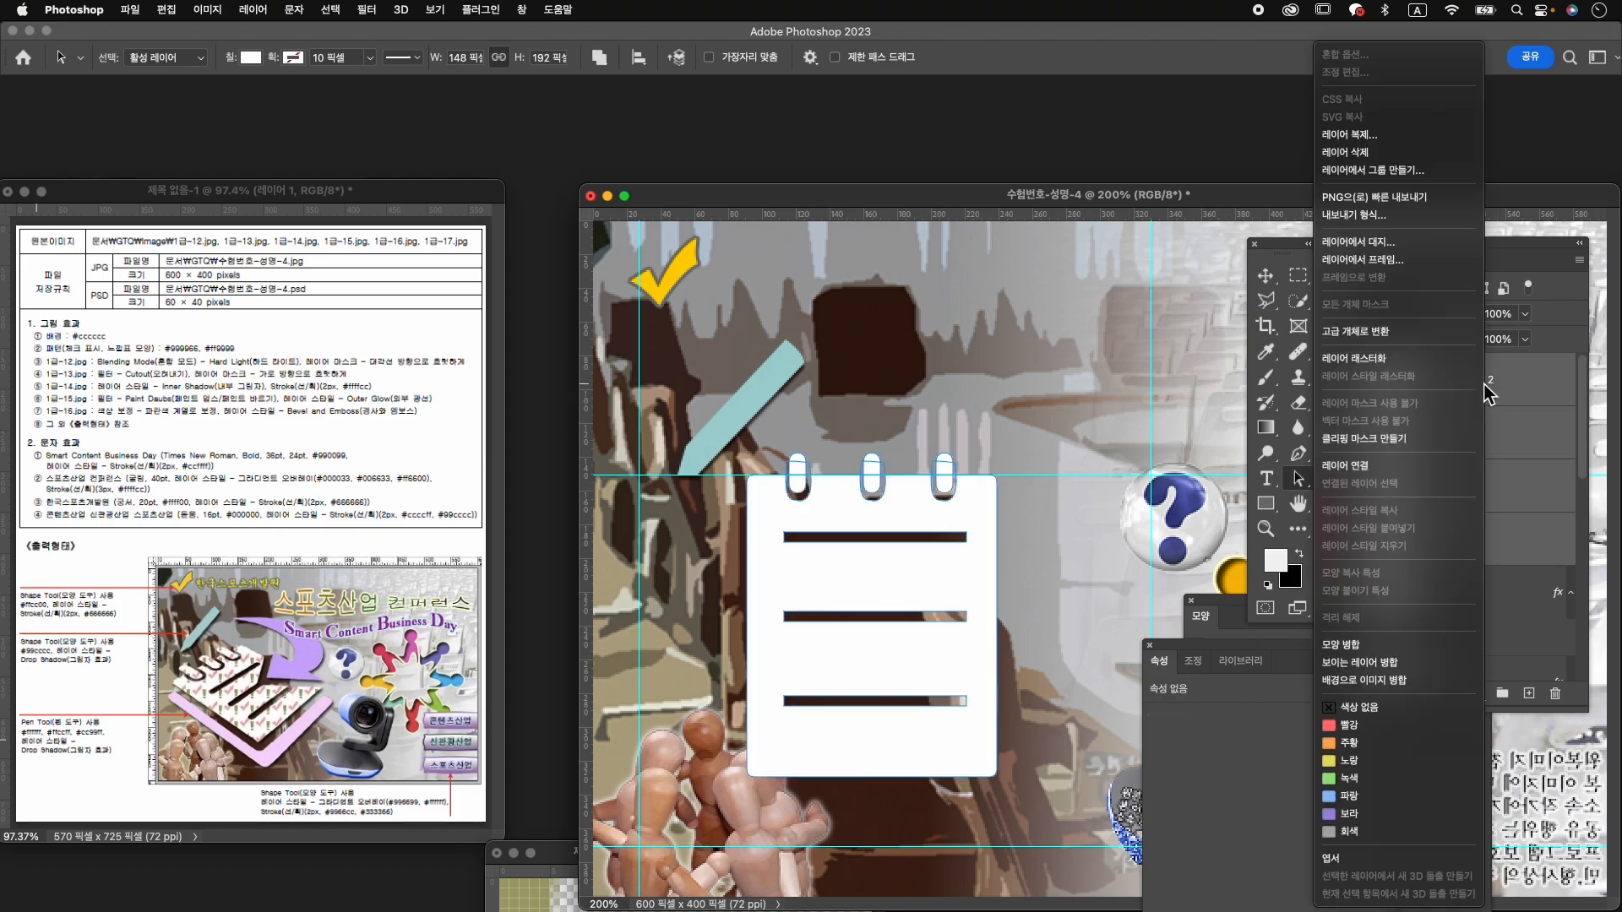
left_click(1377, 644)
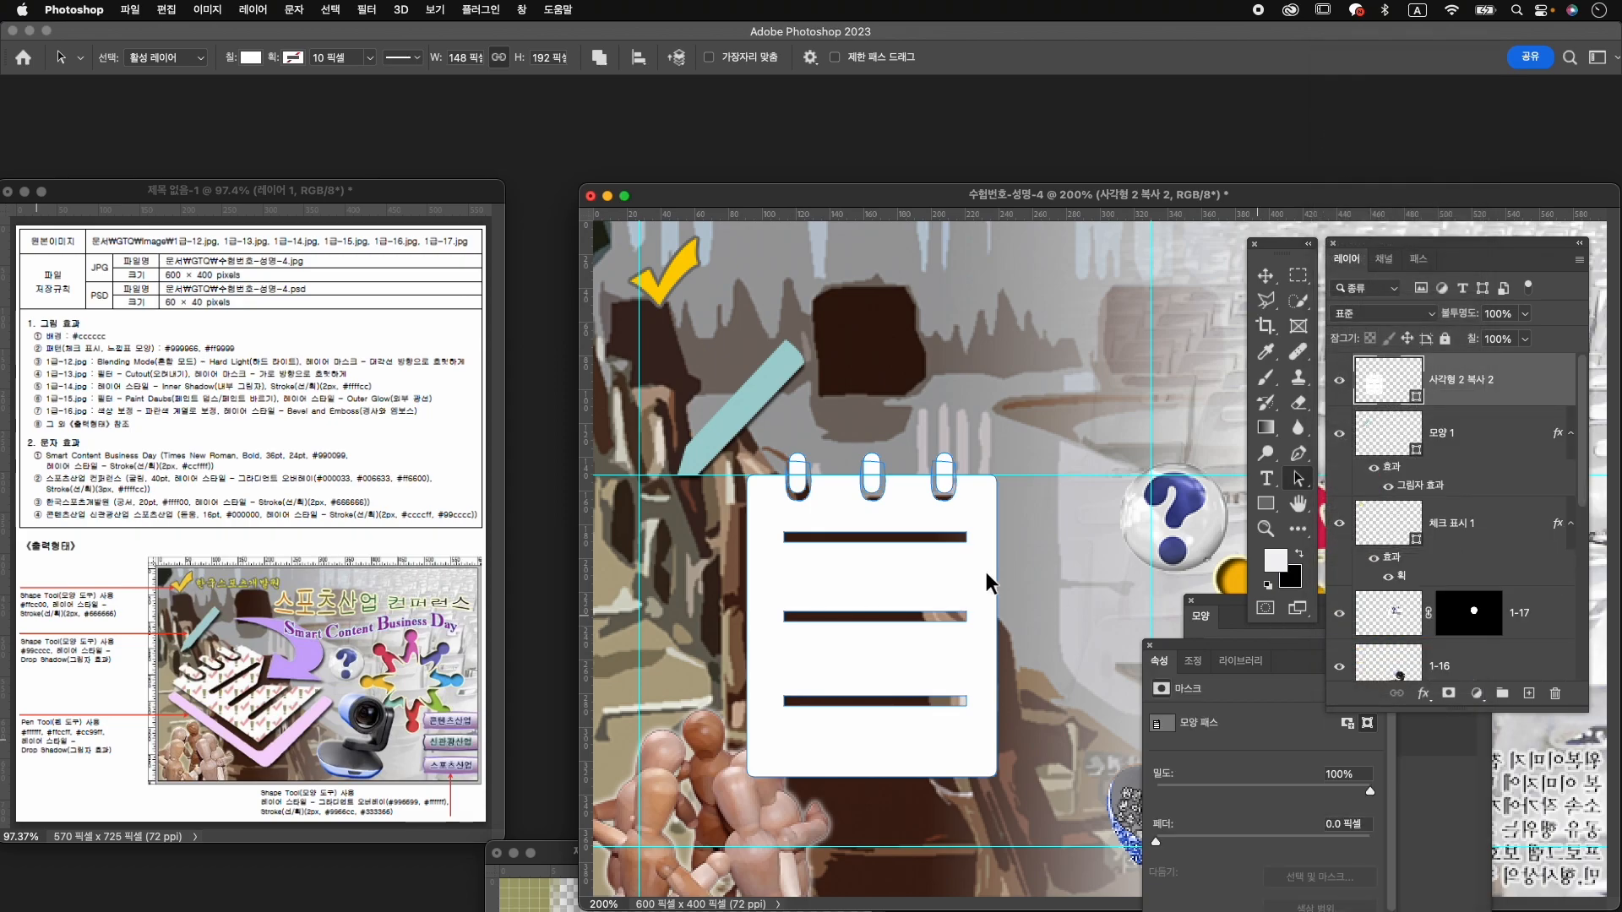
left_click(1340, 381)
left_click(1342, 383)
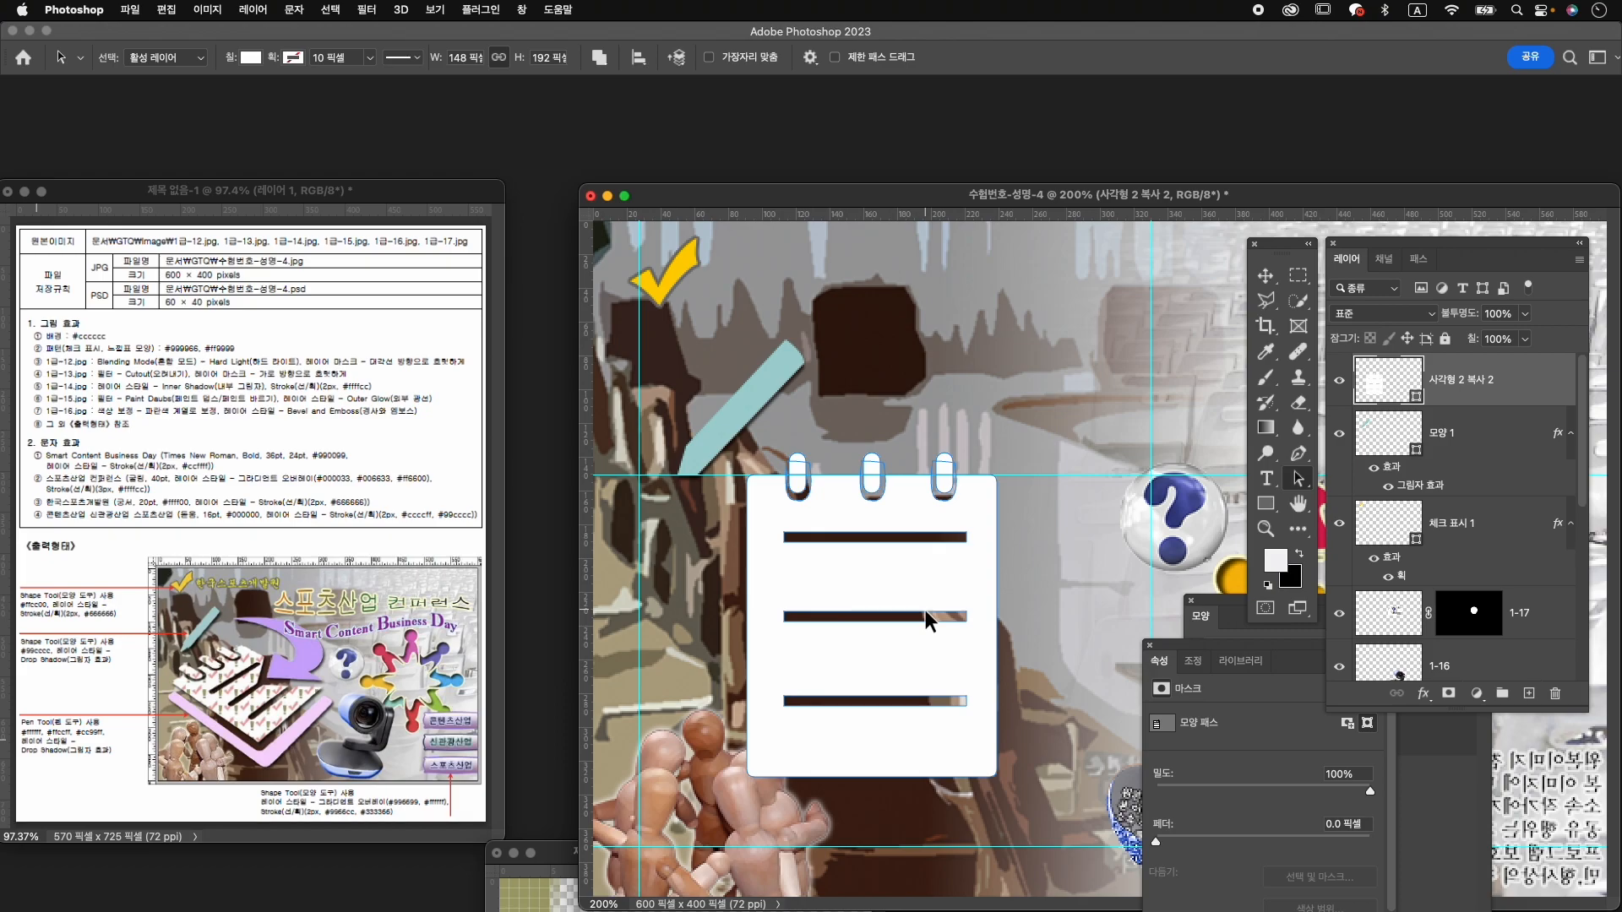
Rotate the notepad shape by -45° and scale it to about 92.64% wide and 105.16% high.
key("super+t")
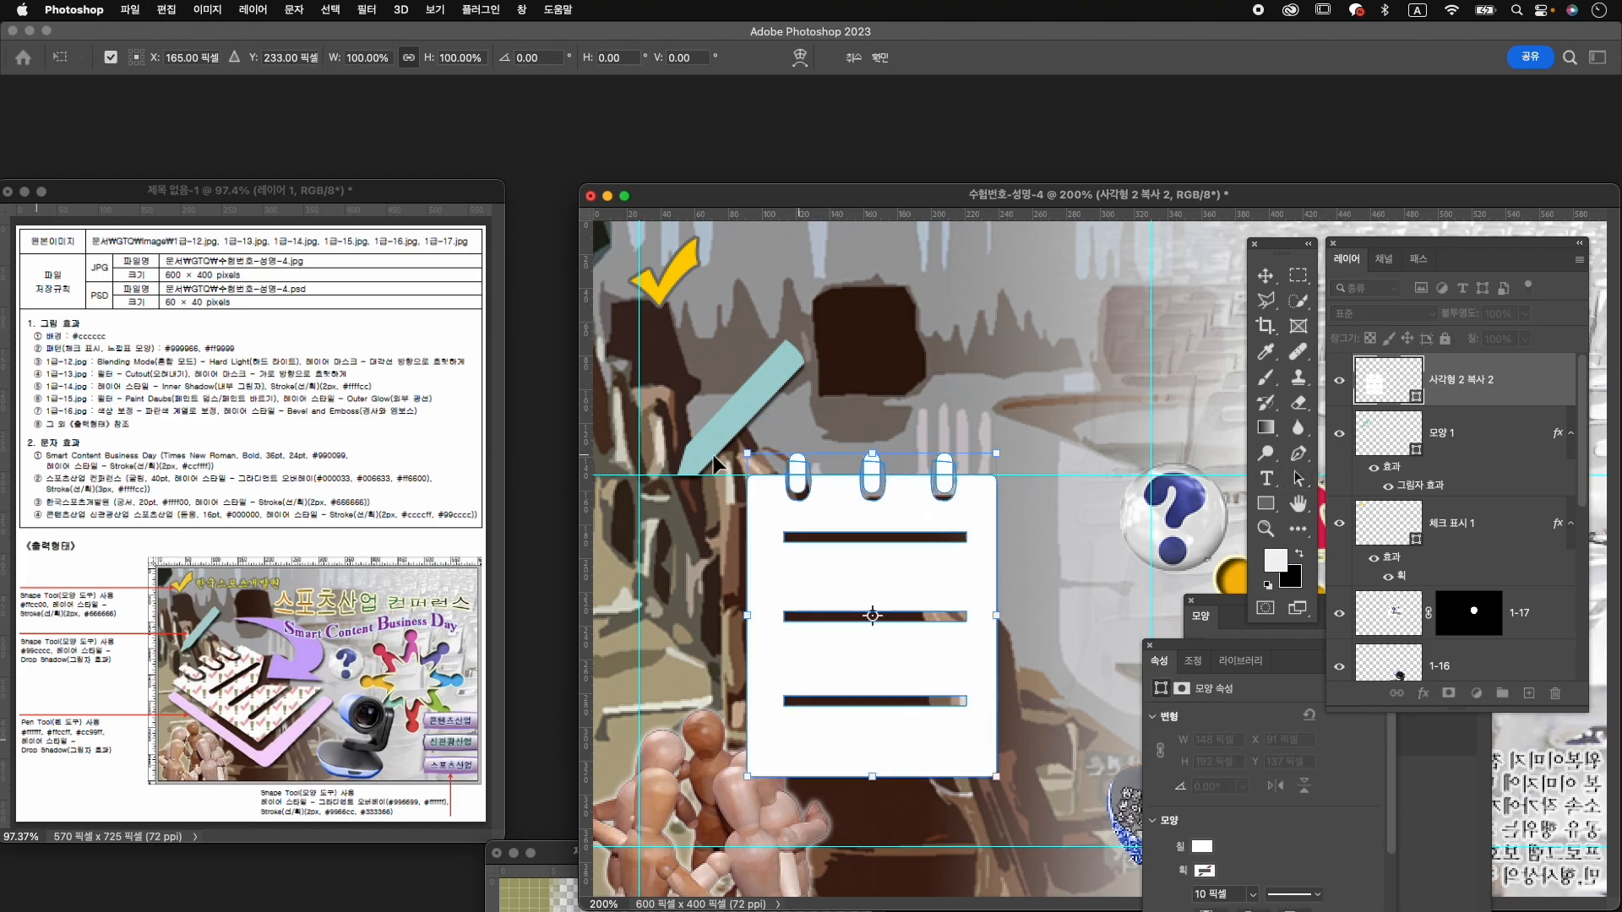
left_click_drag(731, 441, 794, 575)
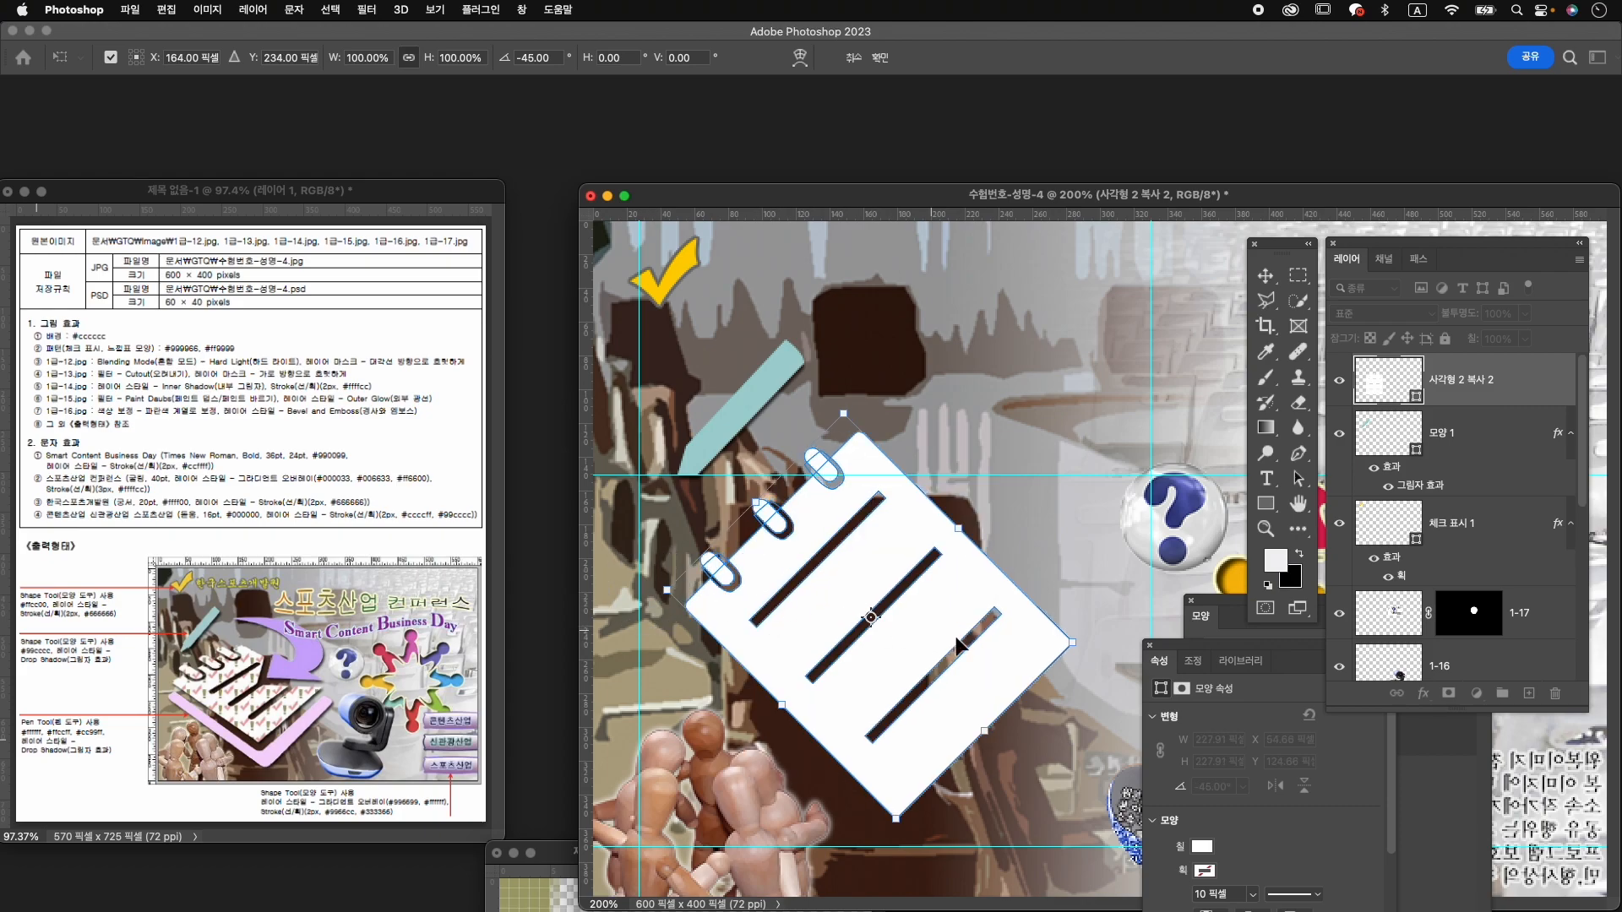
left_click_drag(1073, 643, 1090, 646)
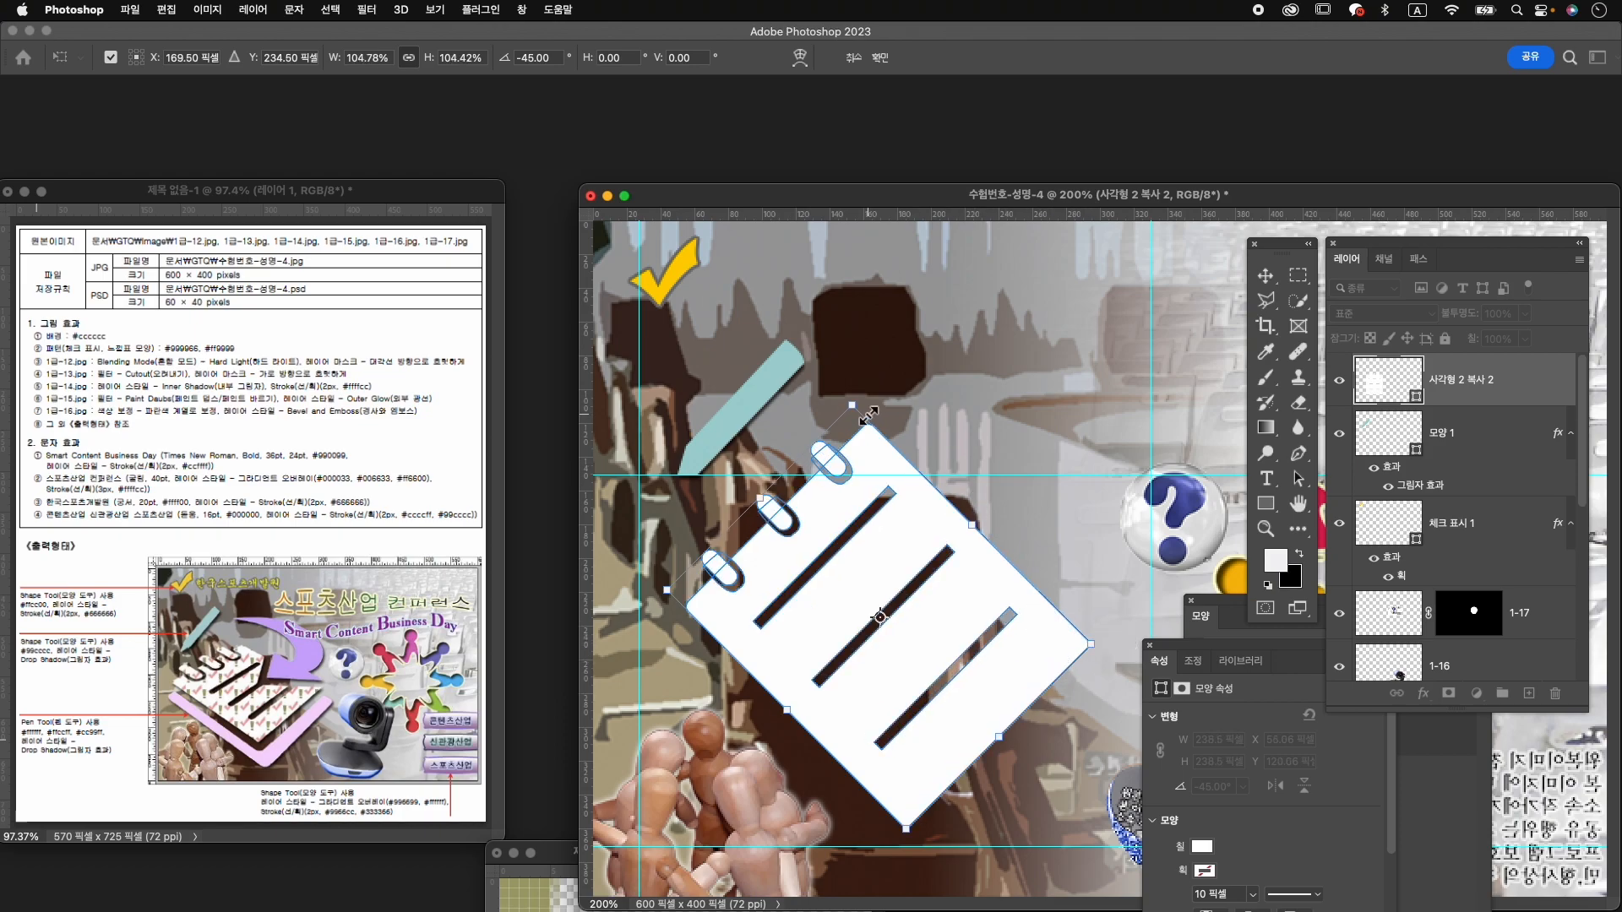
left_click_drag(852, 408, 850, 414)
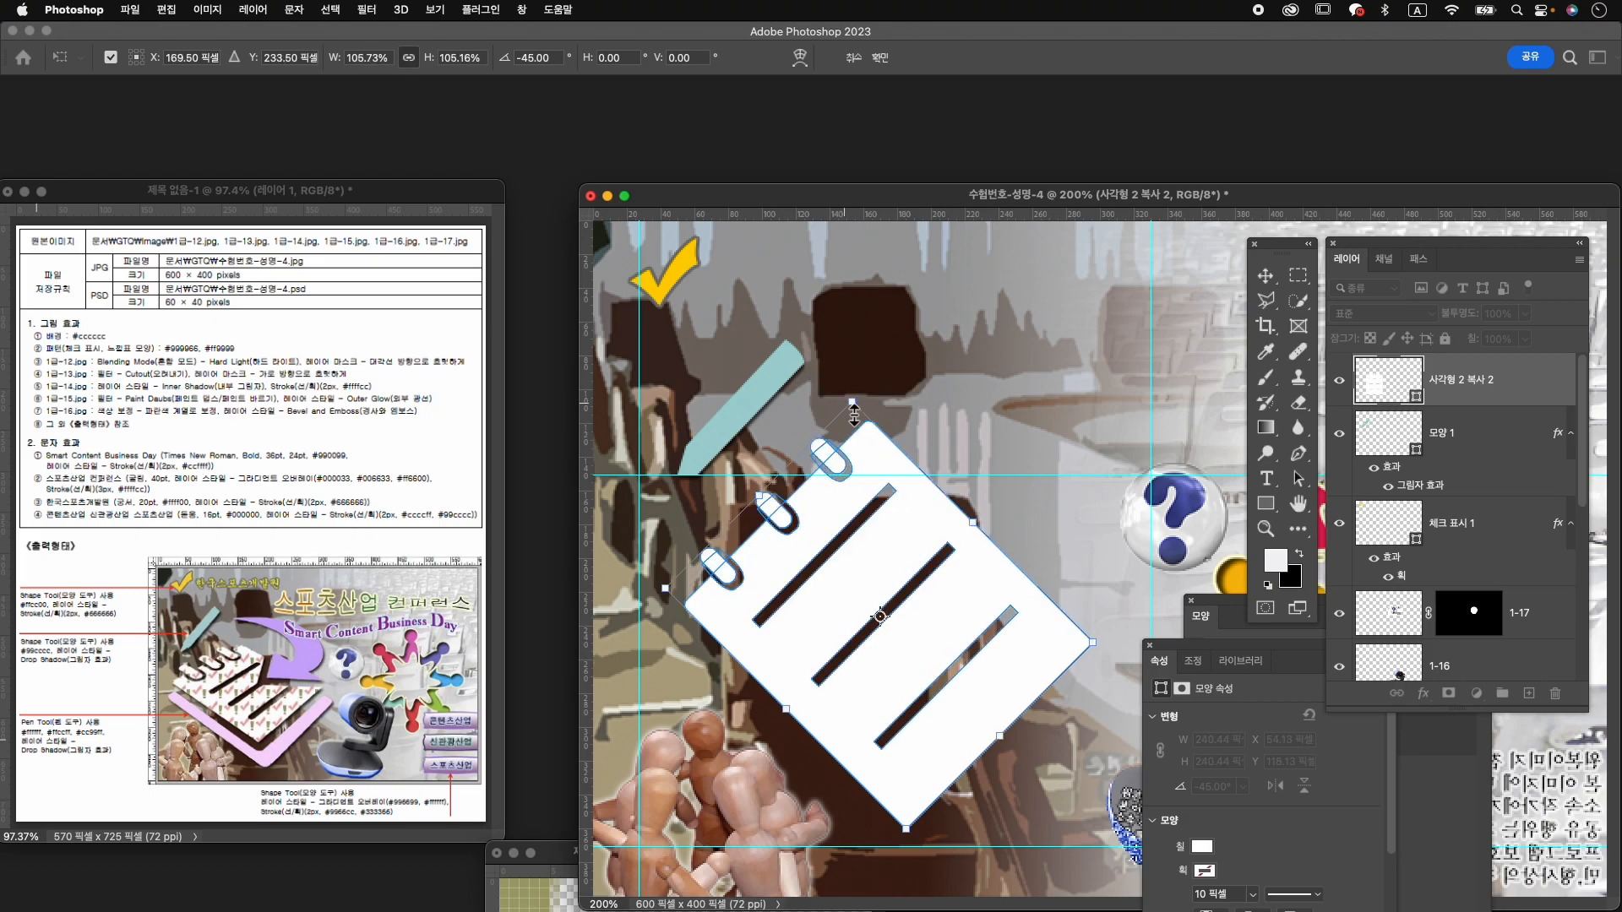
left_click_drag(974, 525, 951, 545)
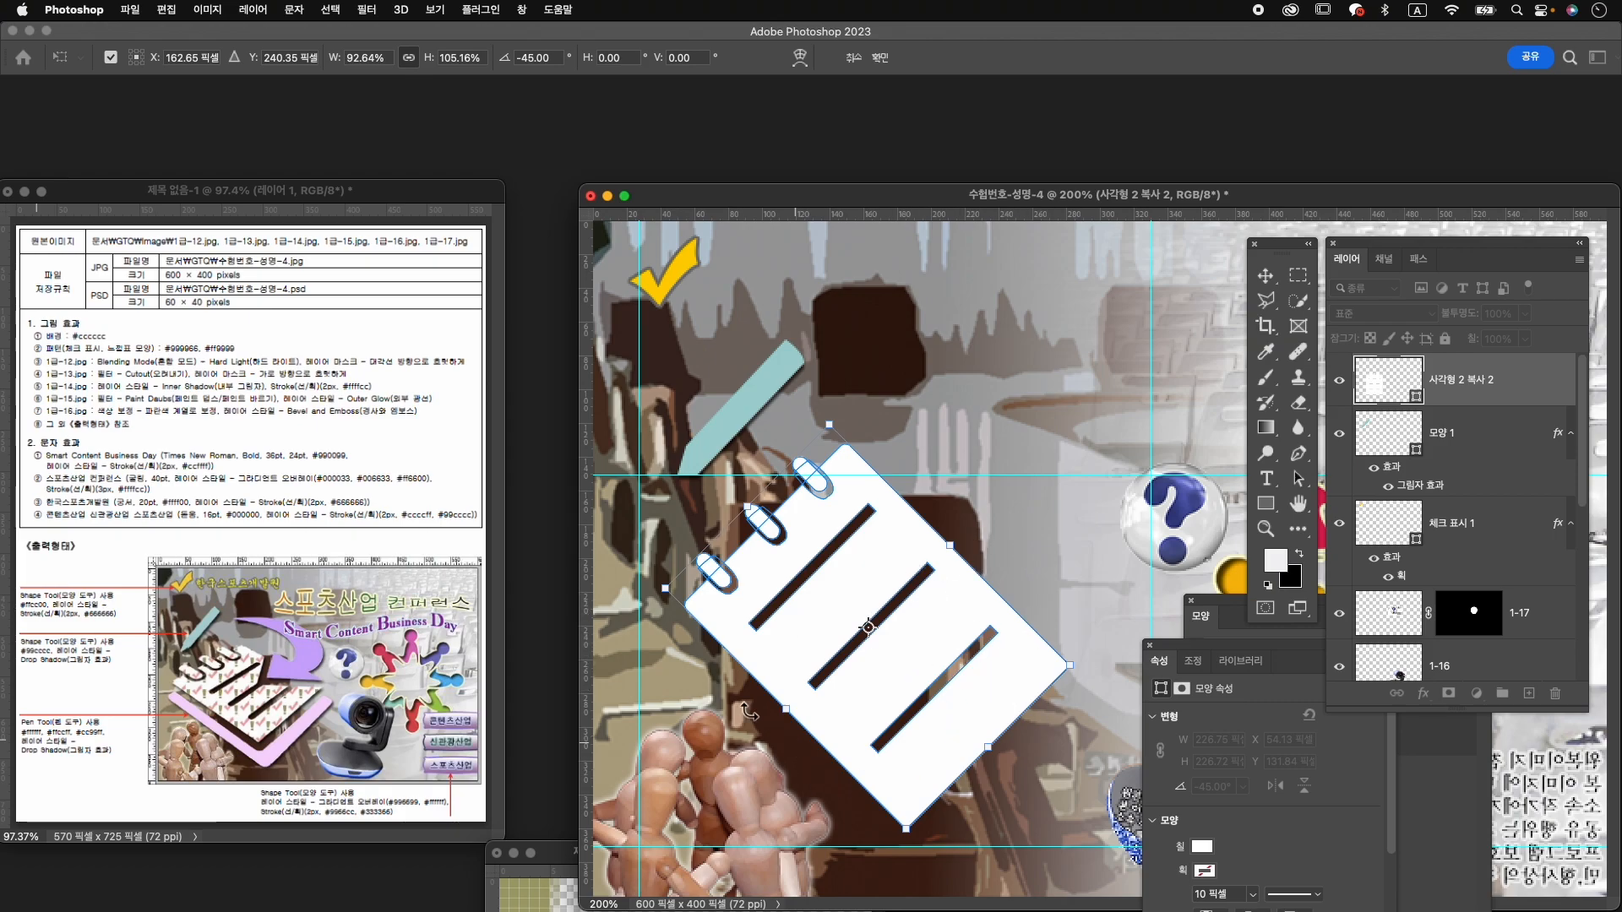
key("Return")
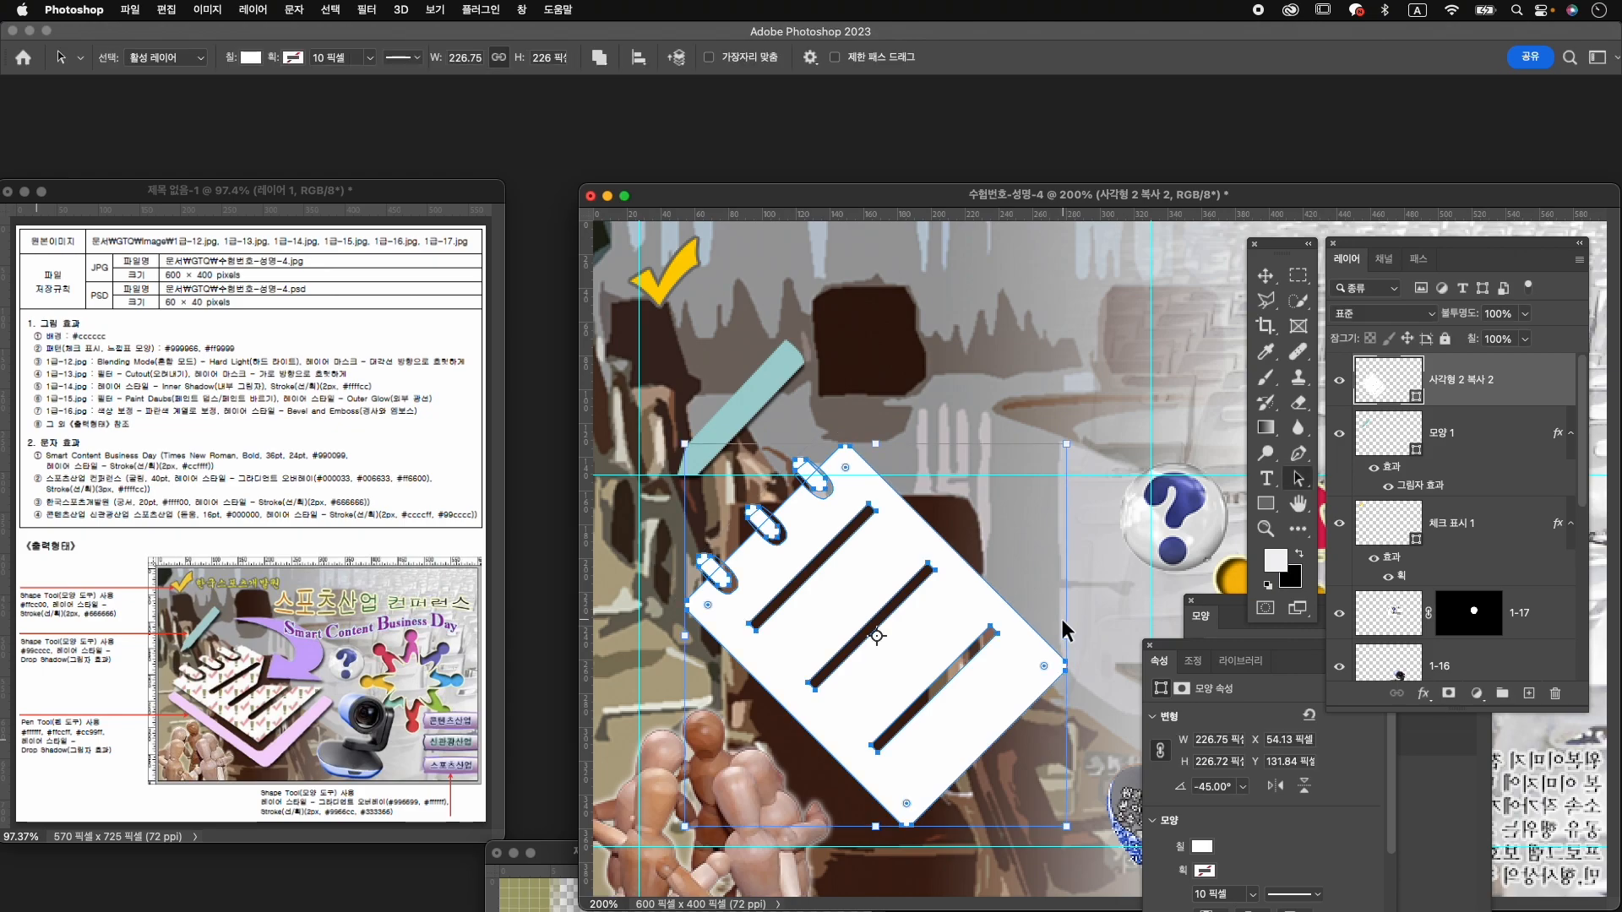
left_click(653, 606)
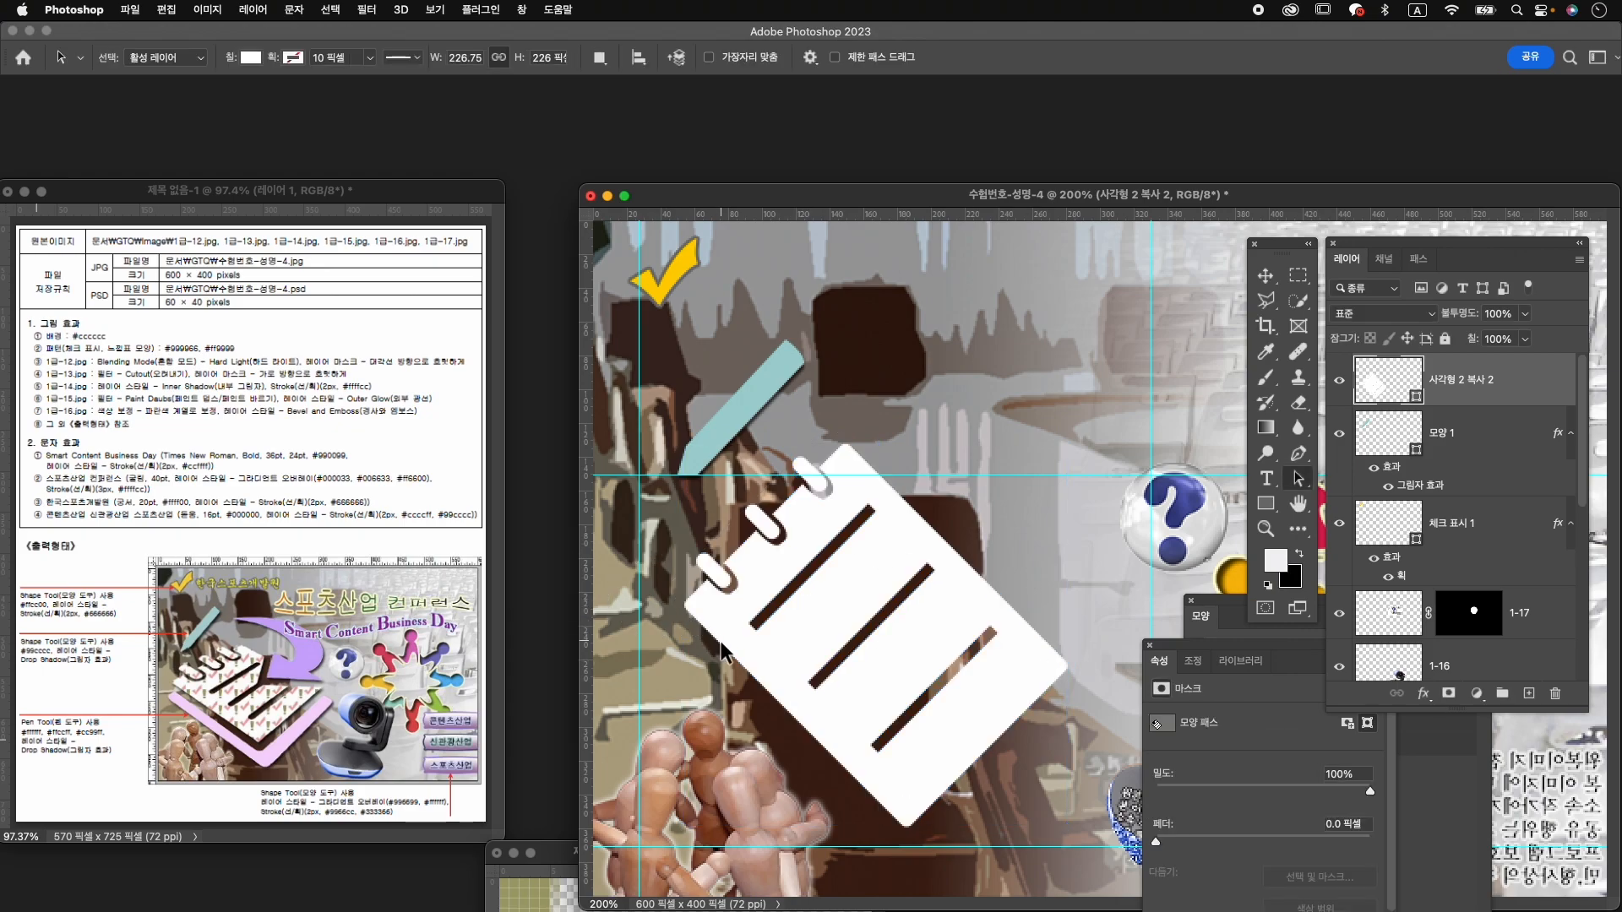
Draw a white V-shaped strip about 244 × 146 px with the Pen tool, following the notepad's two lower edges.
key("p")
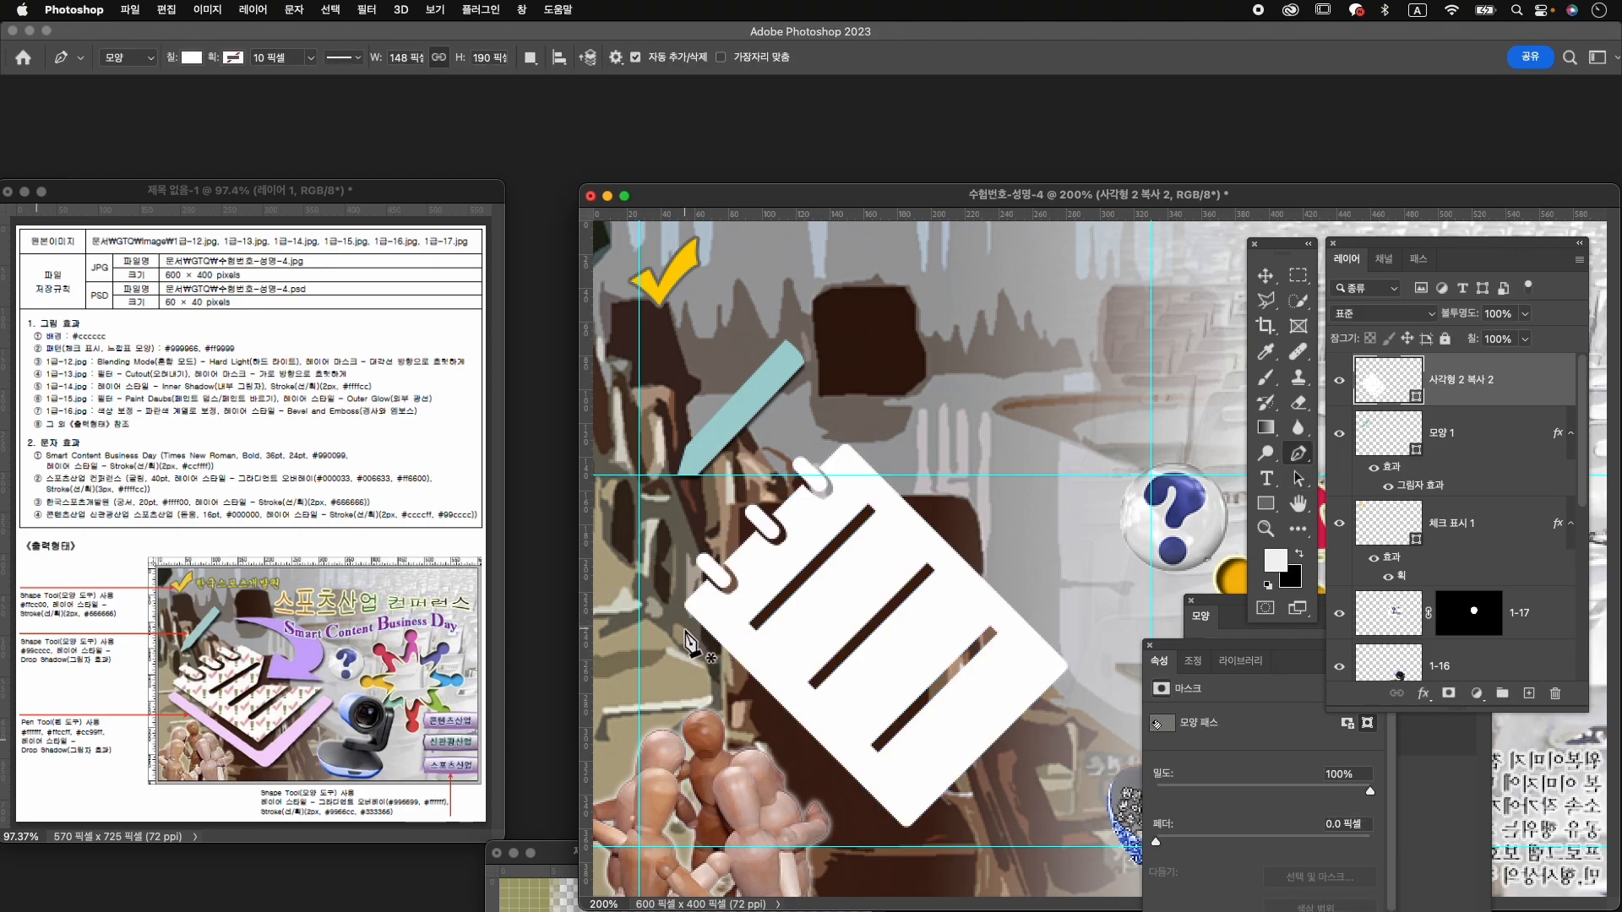
left_click(687, 629)
left_click(674, 644)
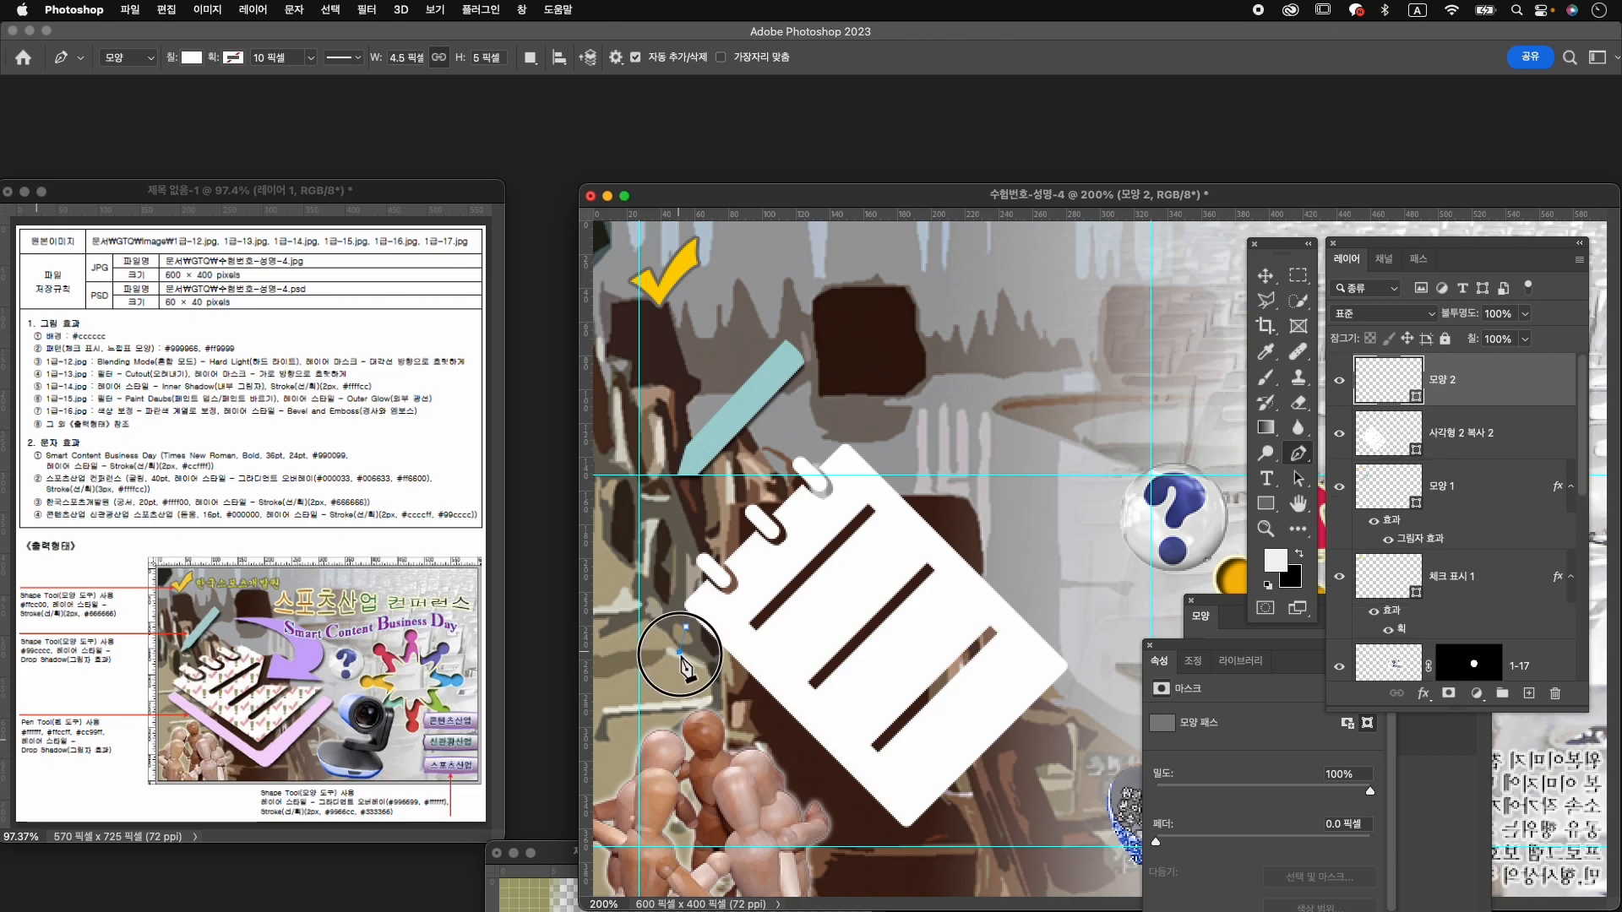
left_click(683, 656)
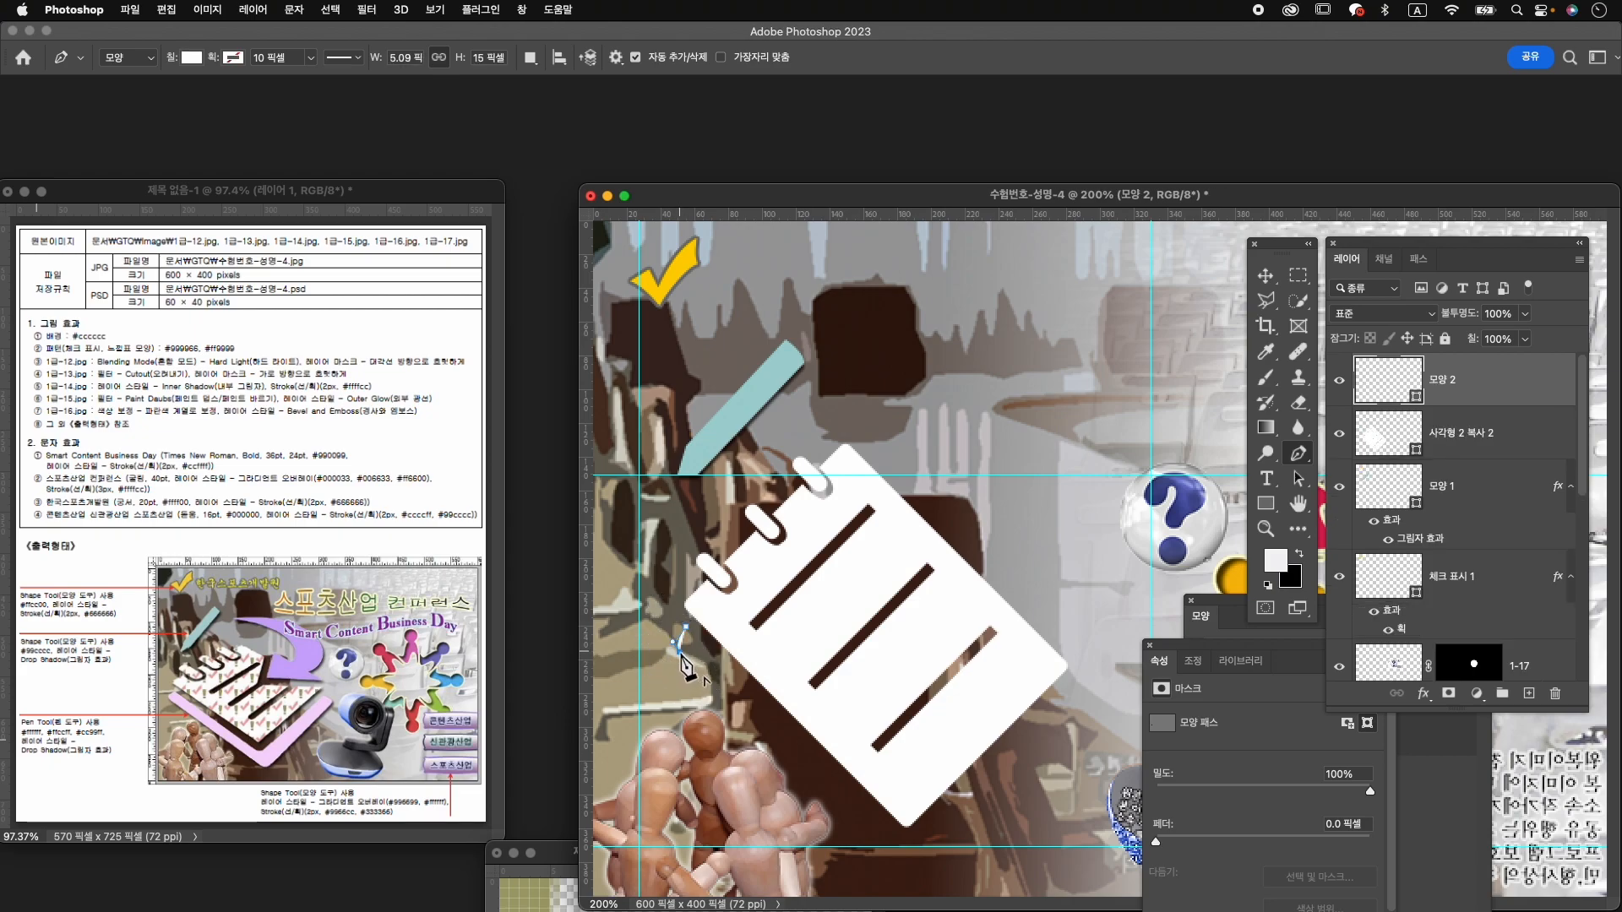
left_click(911, 854)
left_click(909, 861)
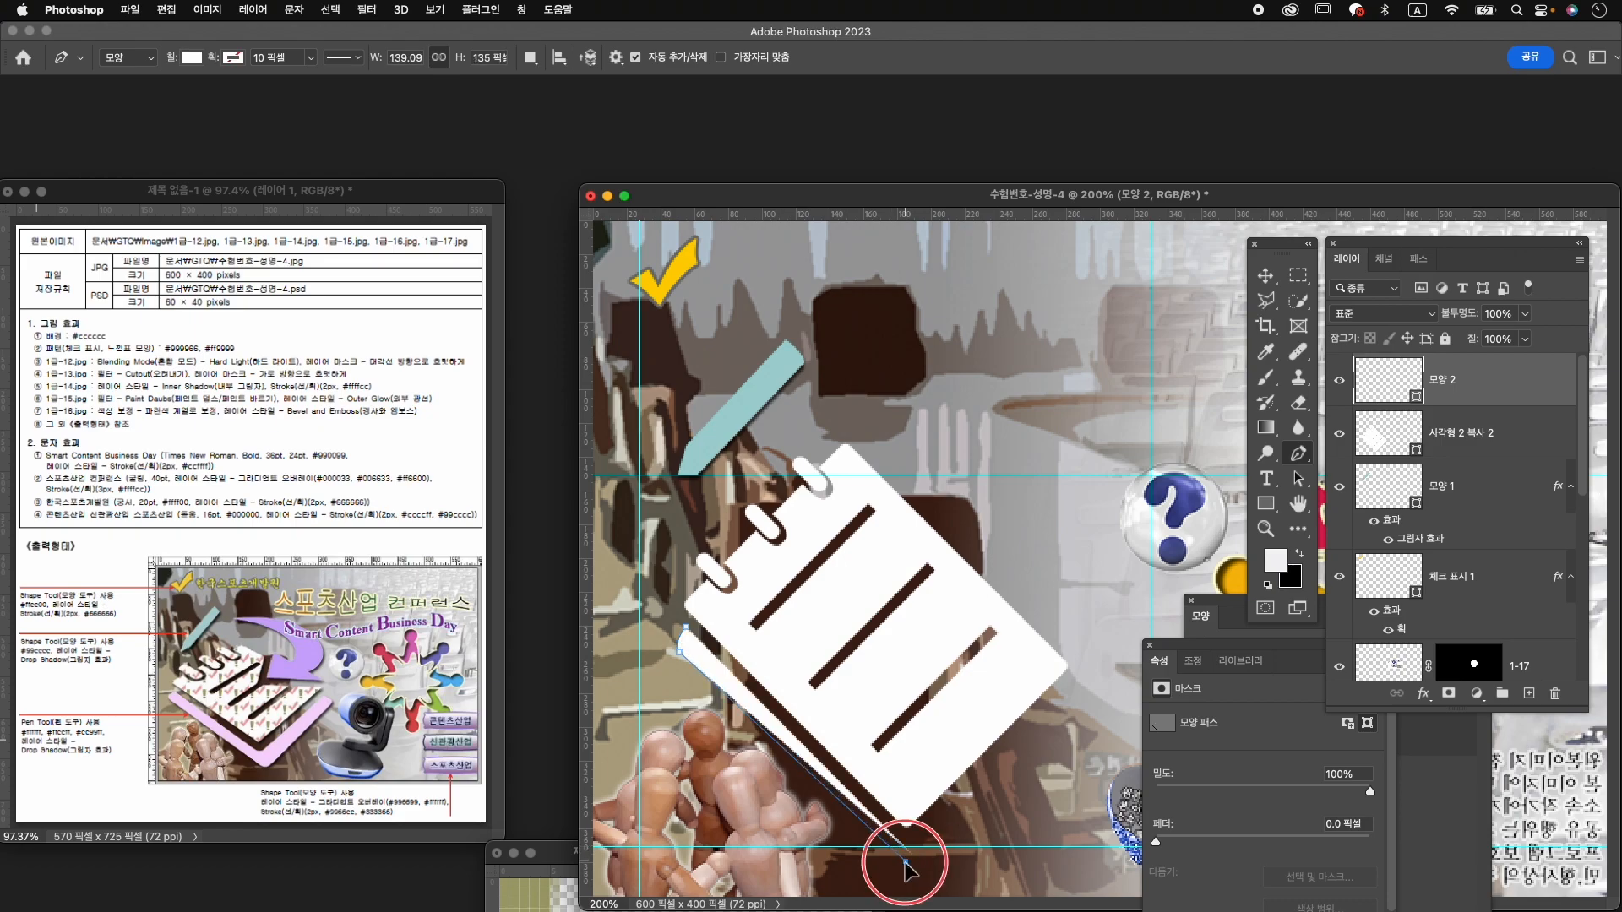
left_click_drag(909, 860, 914, 872)
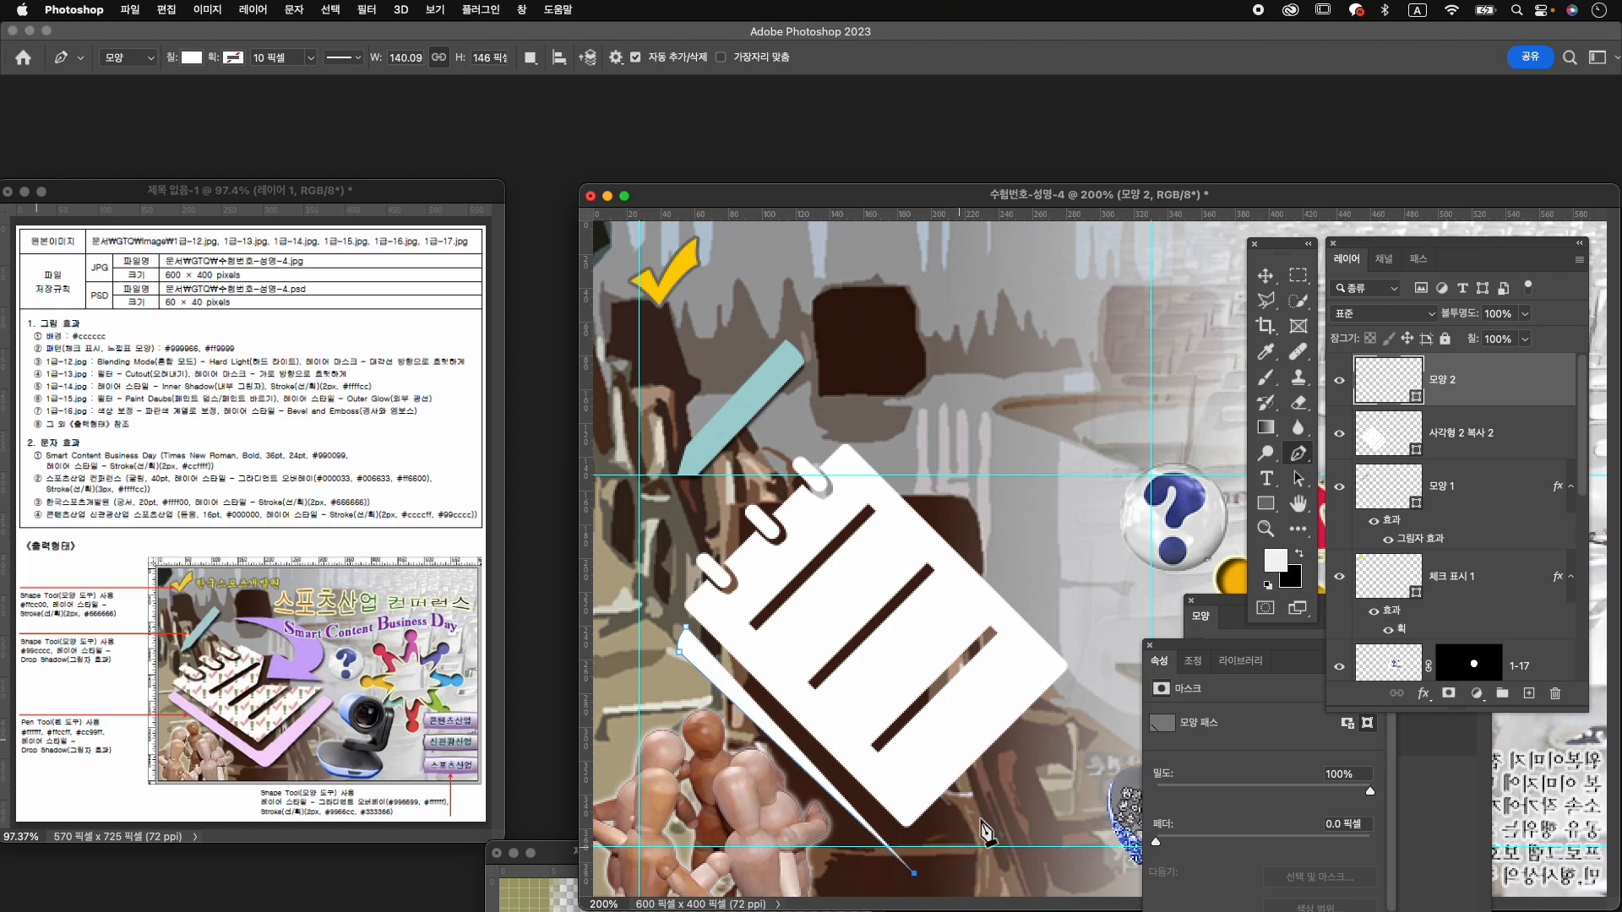
left_click(1090, 698)
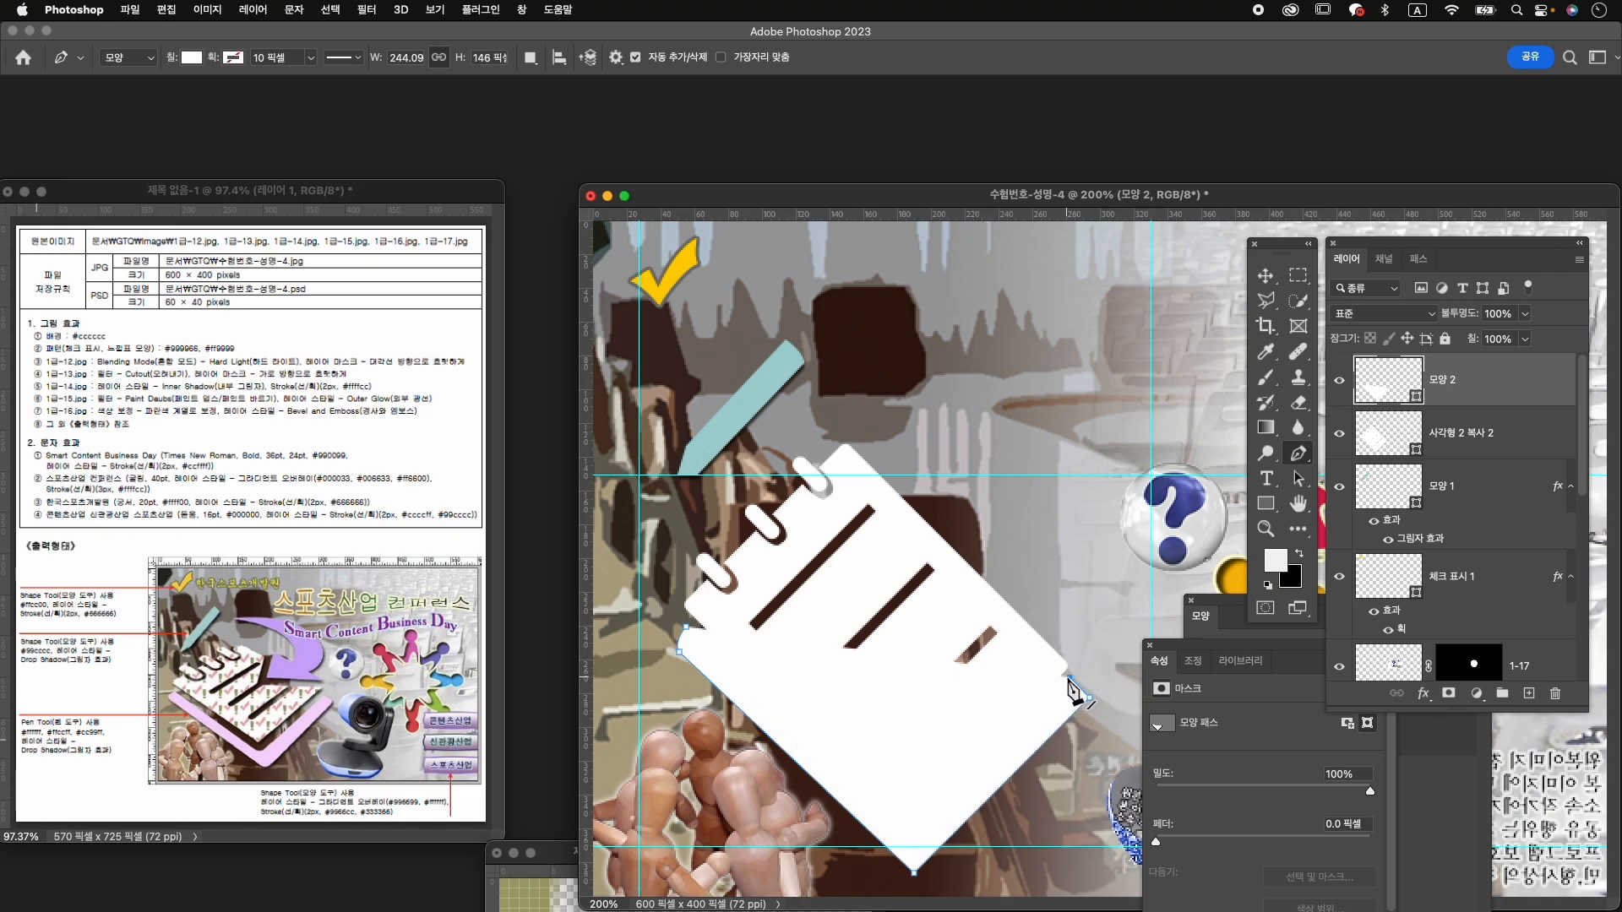
left_click(1070, 678)
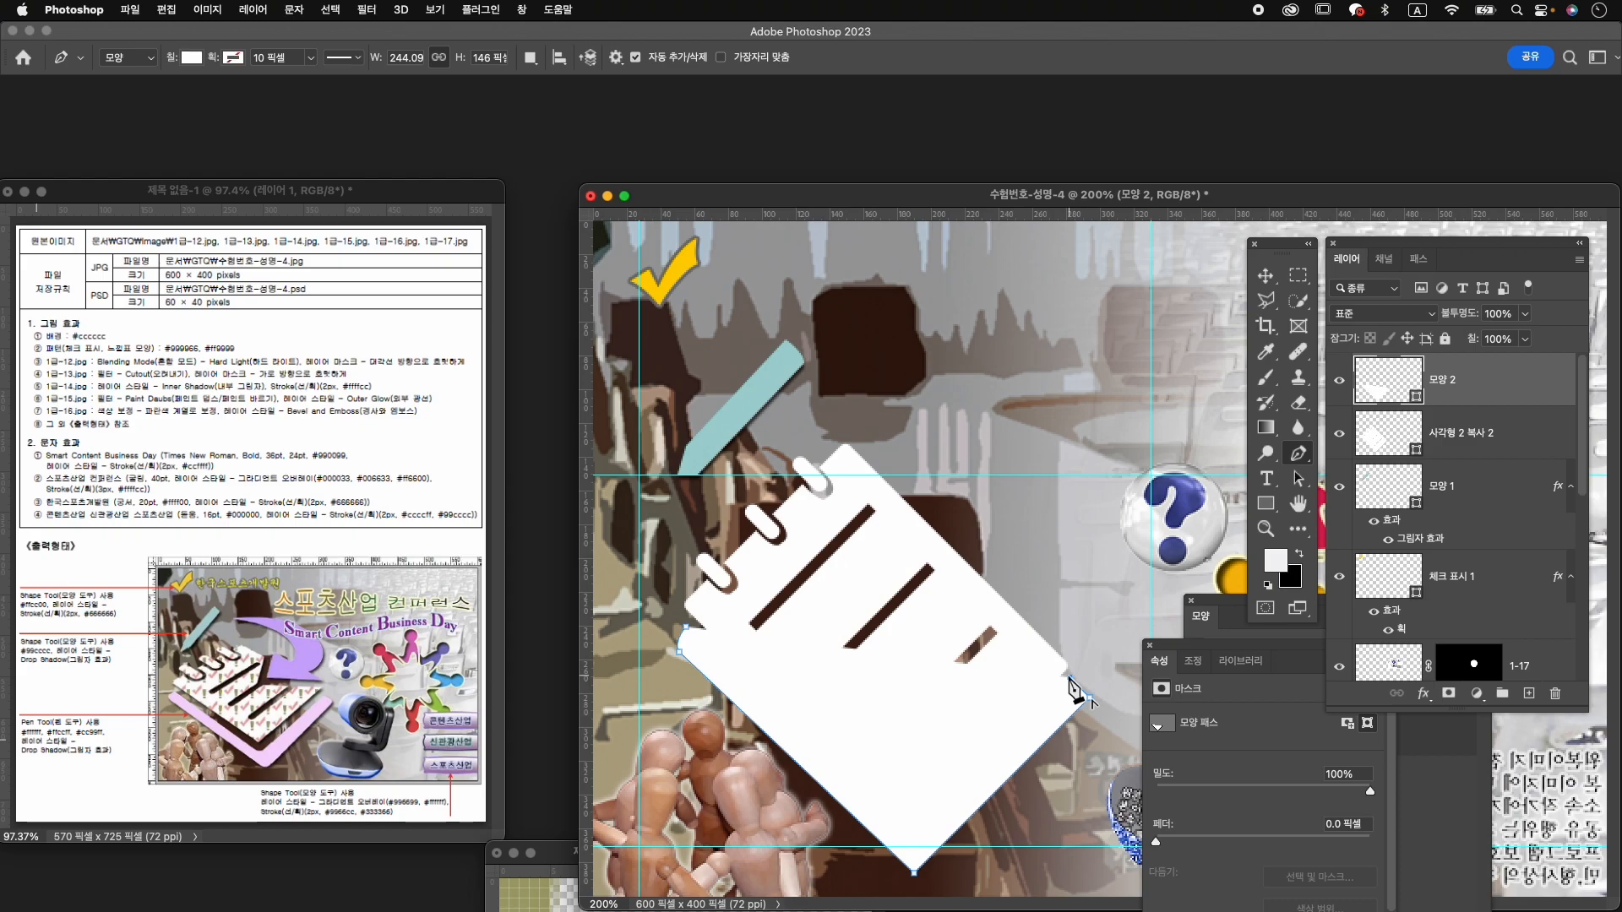
left_click(909, 828)
left_click(686, 631)
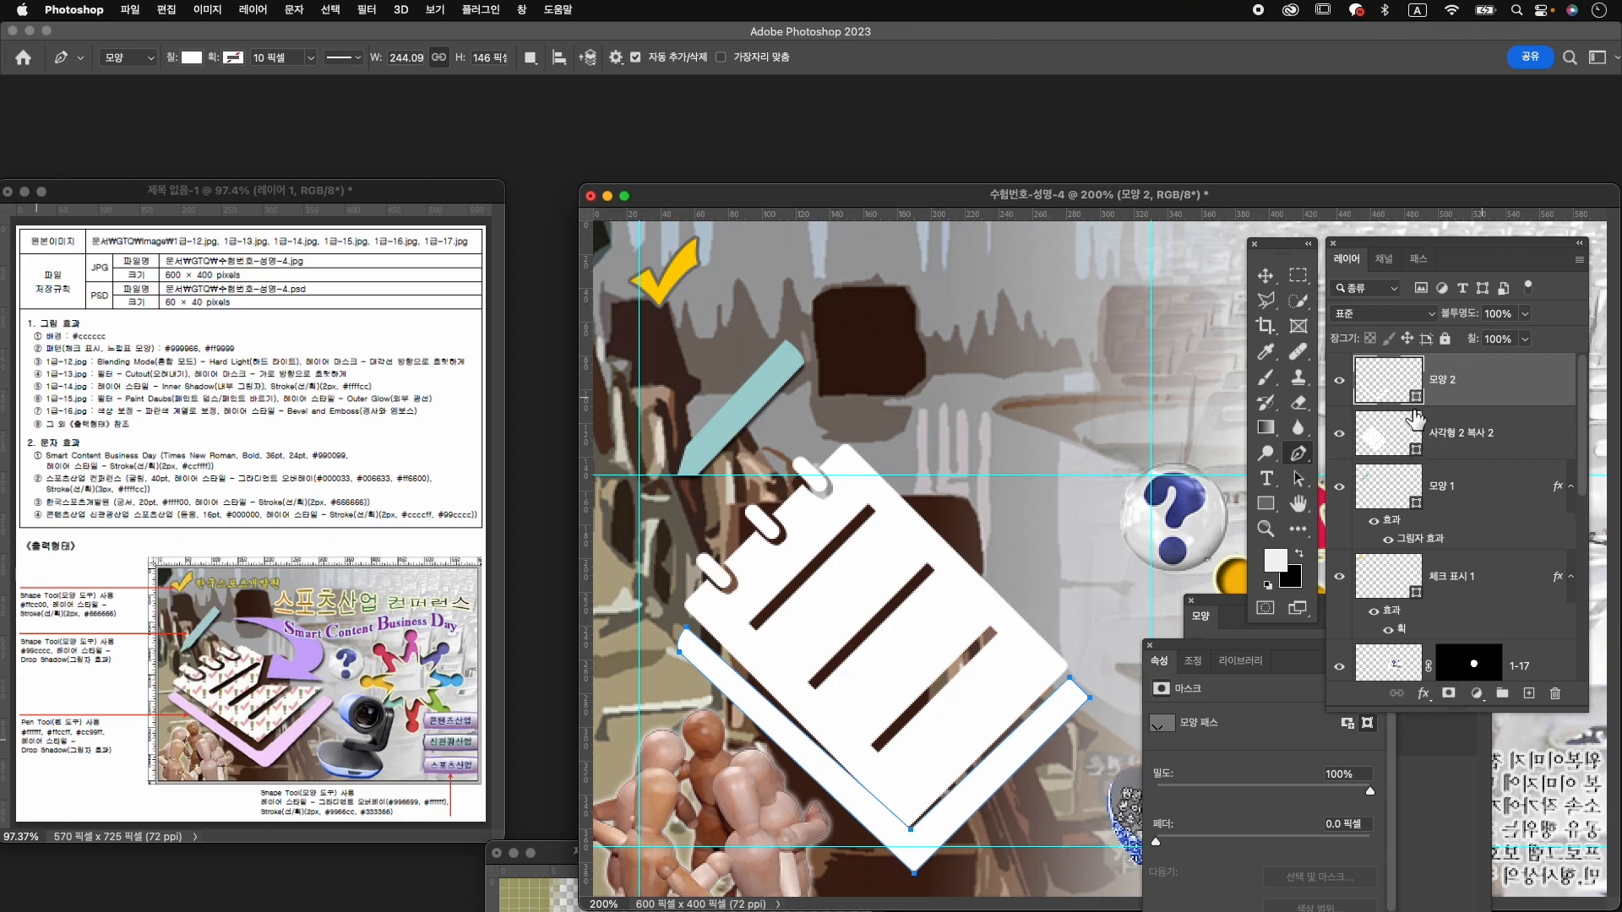
Reshape the V-shaped strip by moving its inner corner, left end and outer tip points, making it about 248 × 150 px.
left_click(903, 821)
key("a")
right_click(1299, 480)
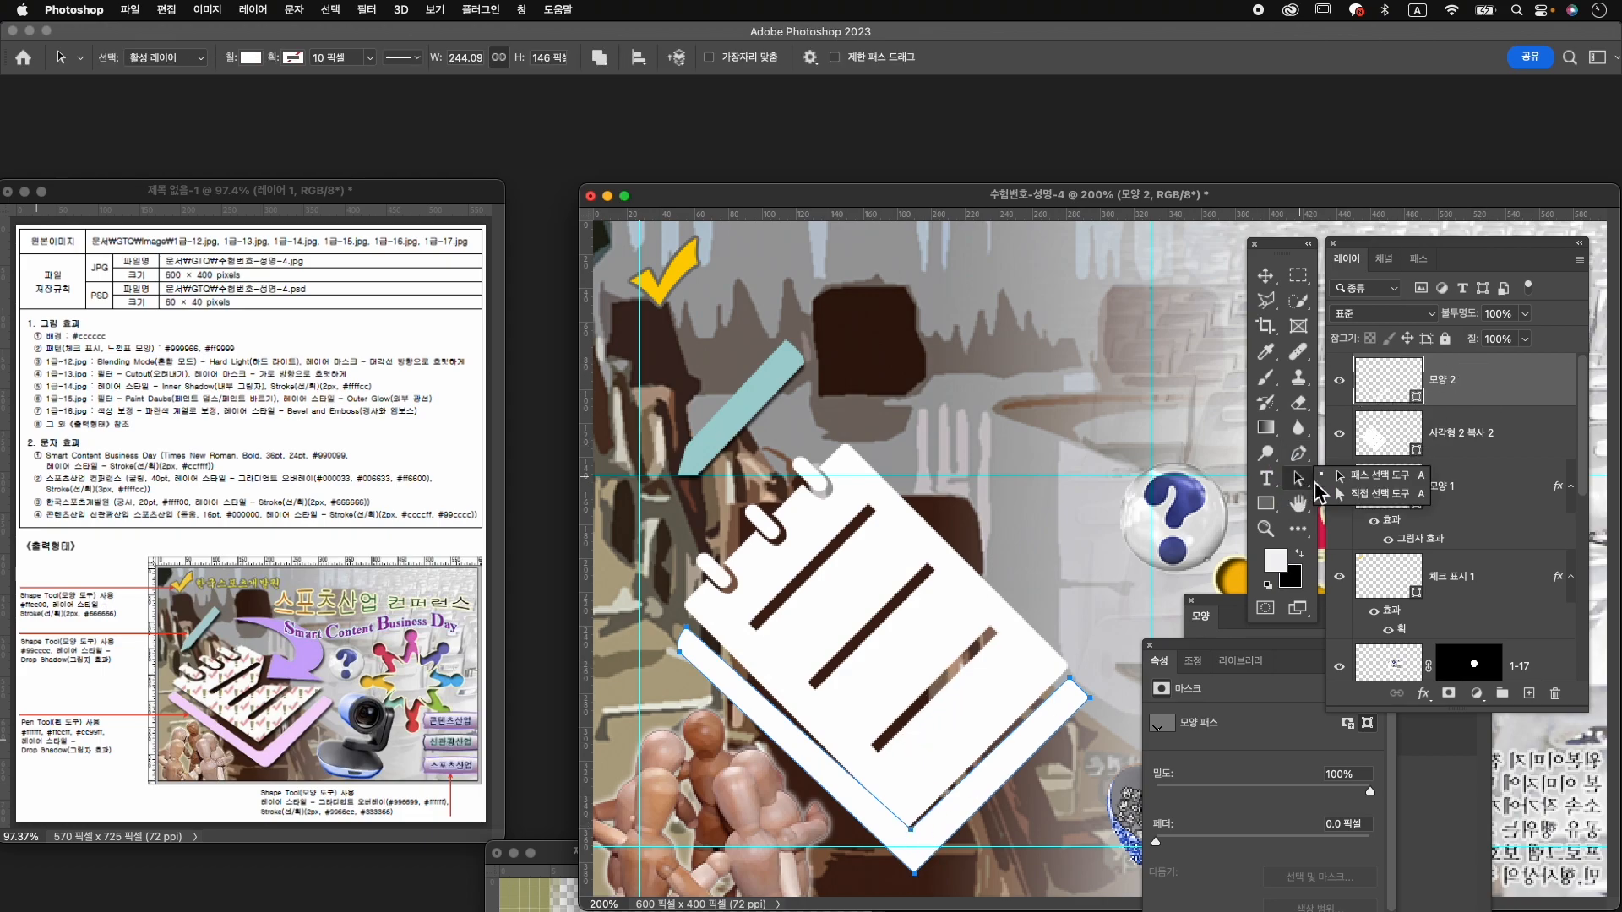
left_click(1360, 473)
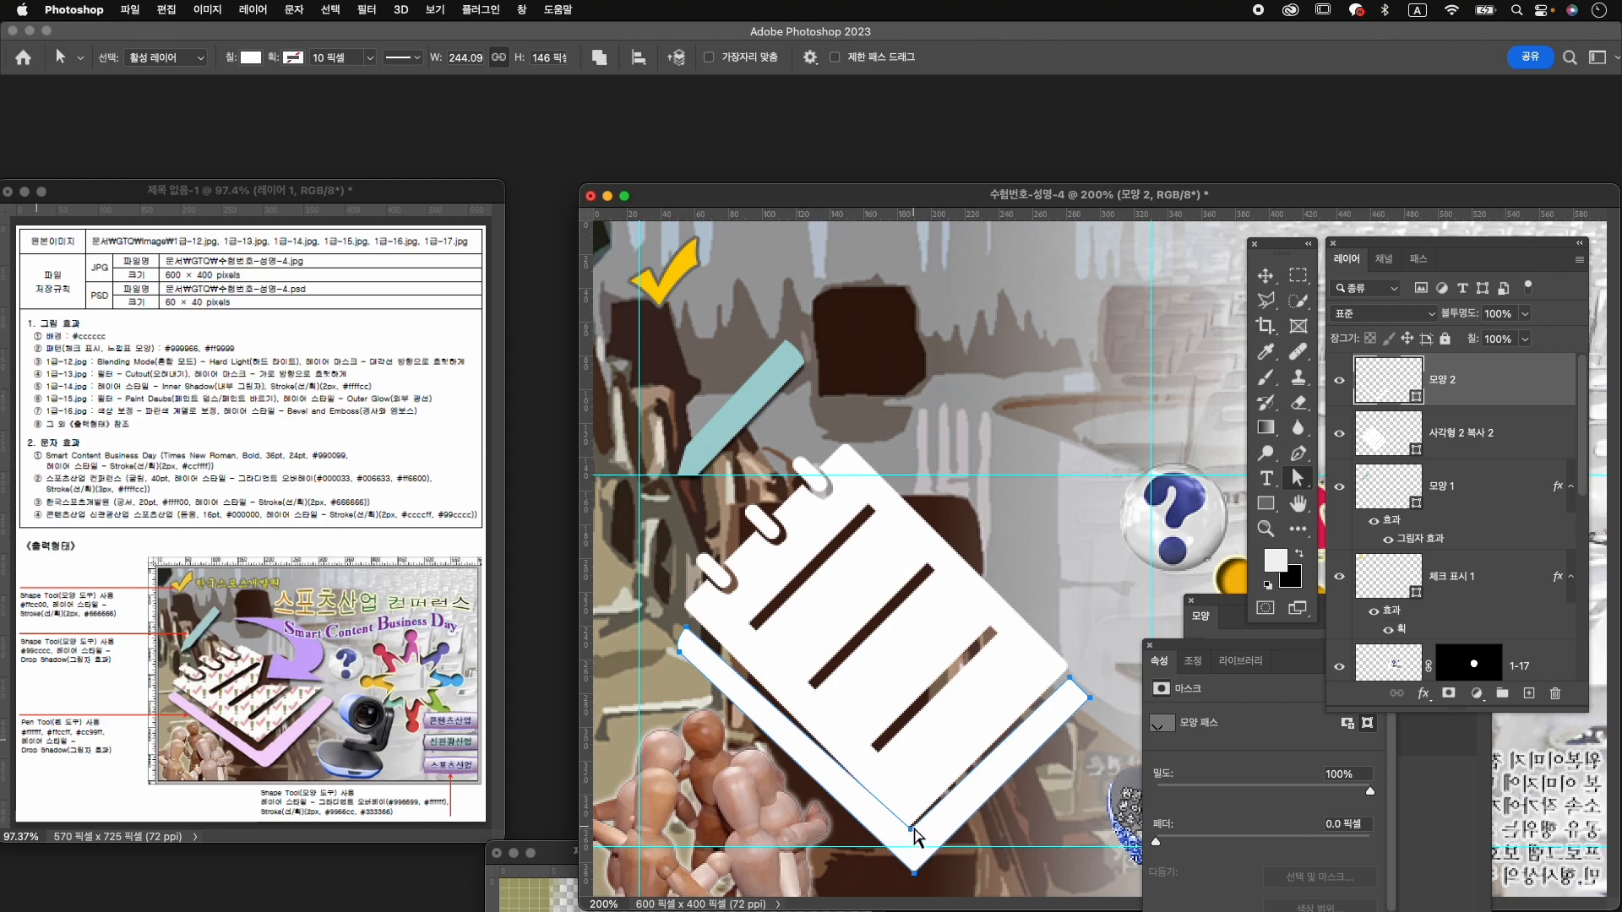
left_click_drag(910, 830, 907, 839)
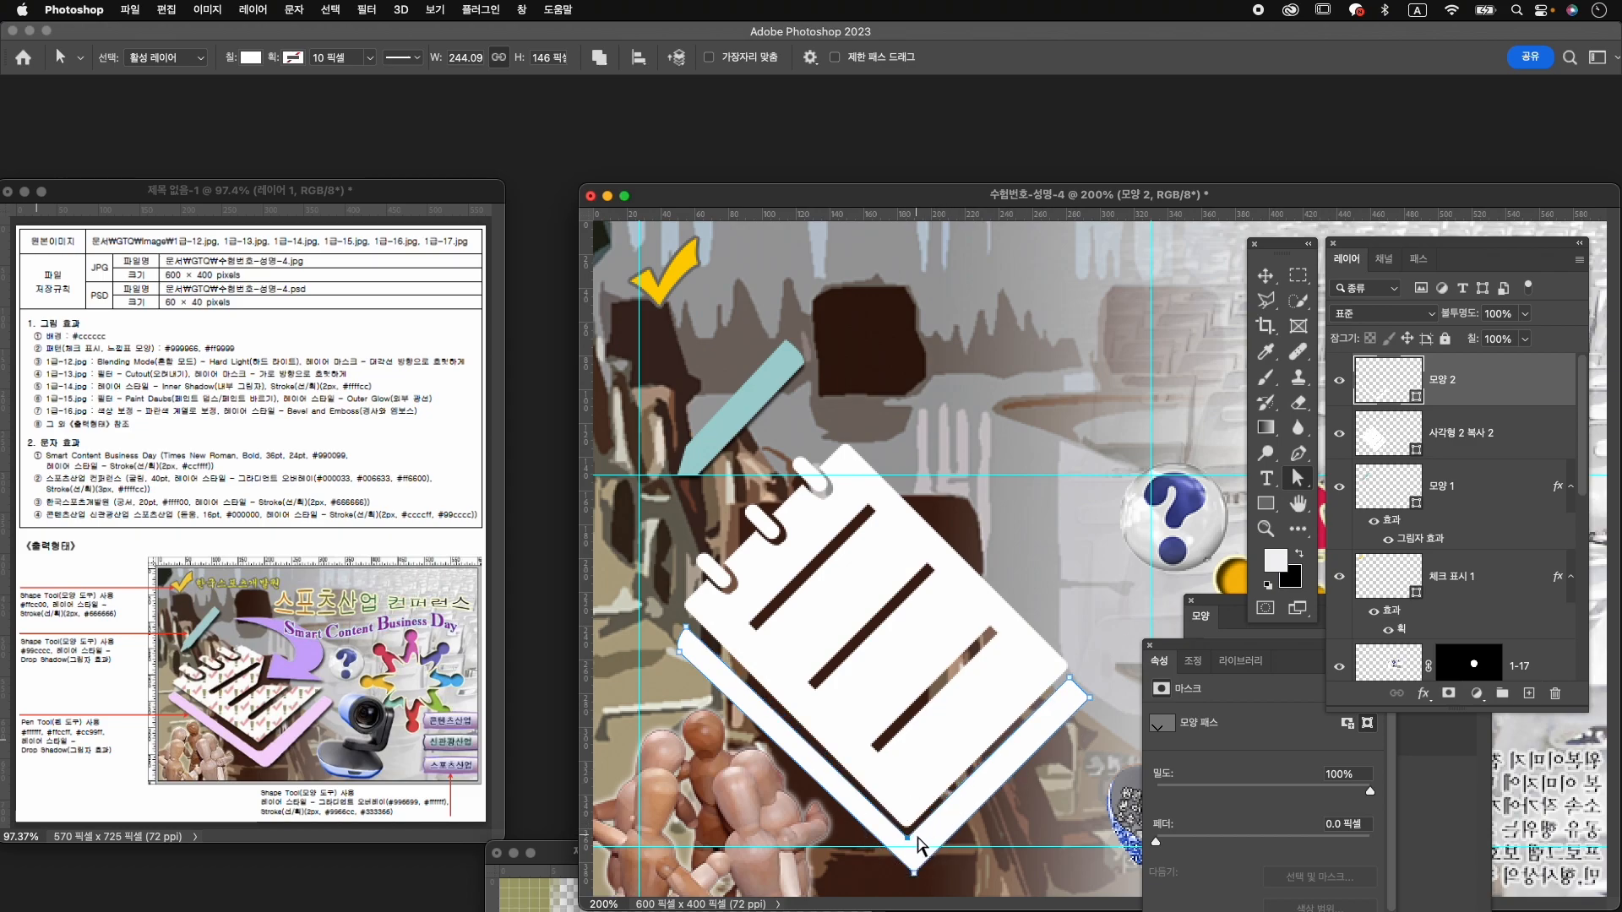
left_click(908, 842)
left_click_drag(677, 651, 671, 644)
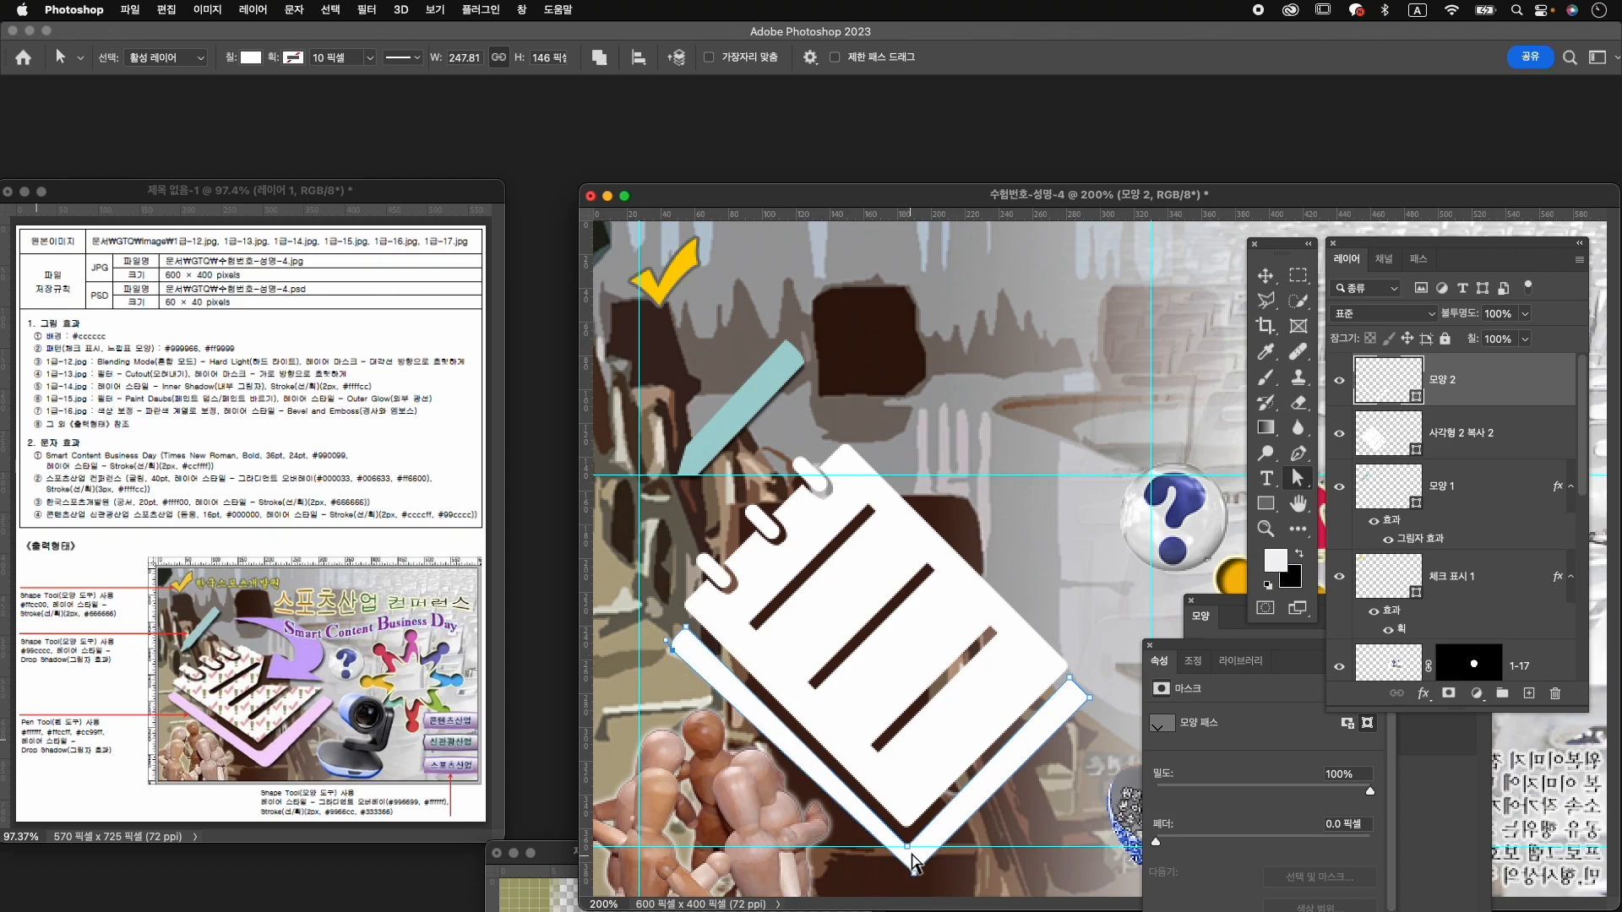
left_click_drag(913, 874, 909, 879)
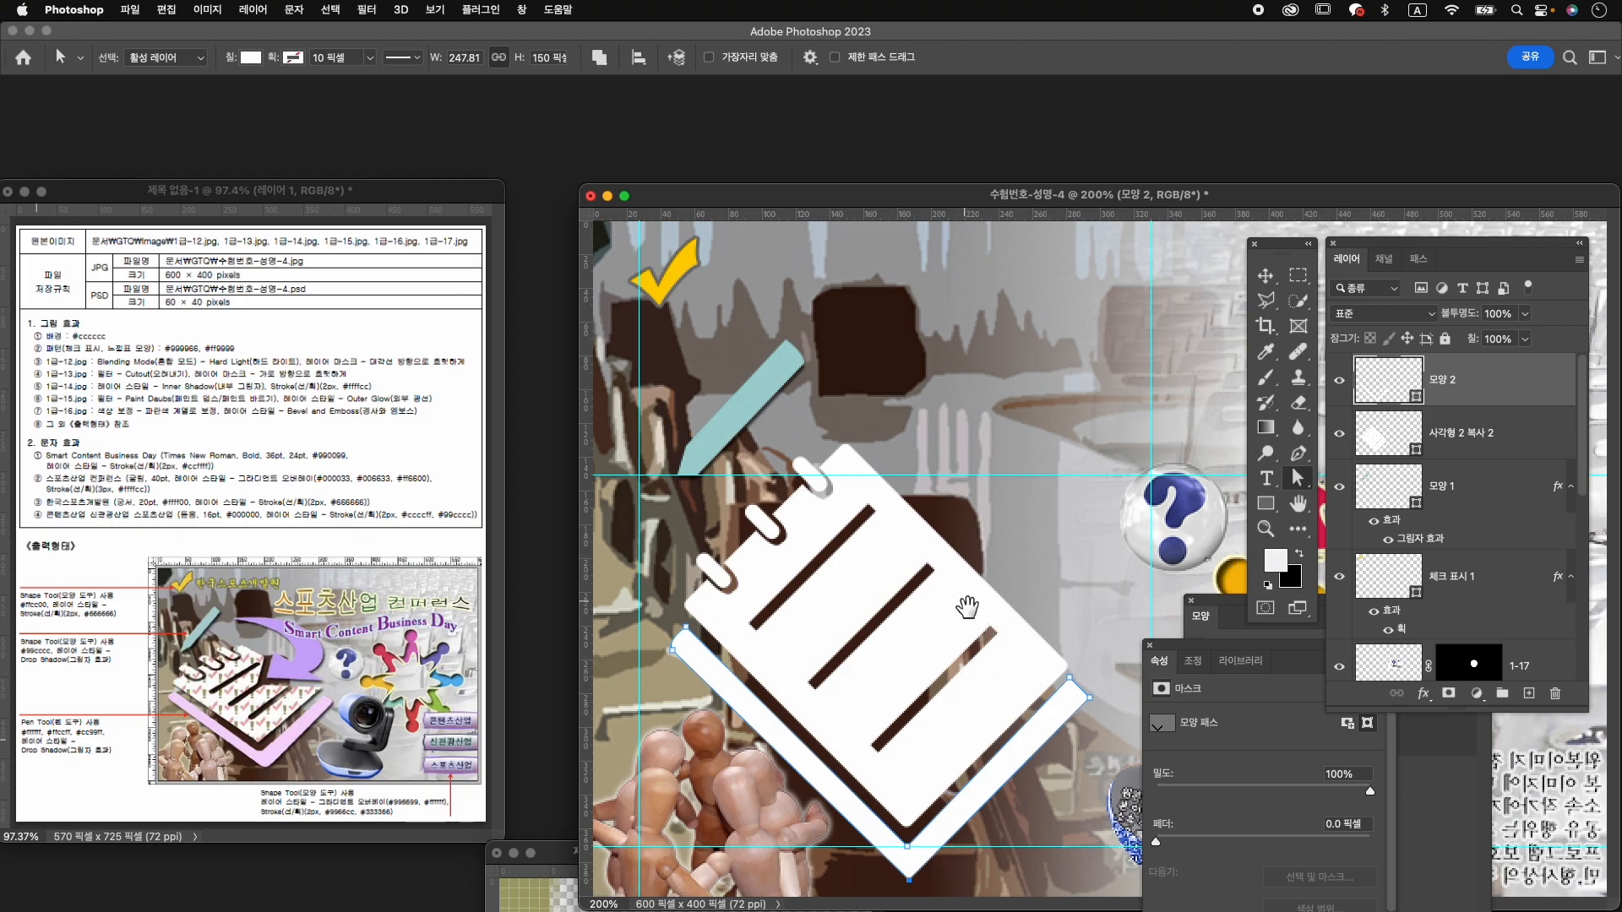
Slightly round the V-shaped strip's lower tip and right end corner with the Convert Point tool.
left_click(1298, 453)
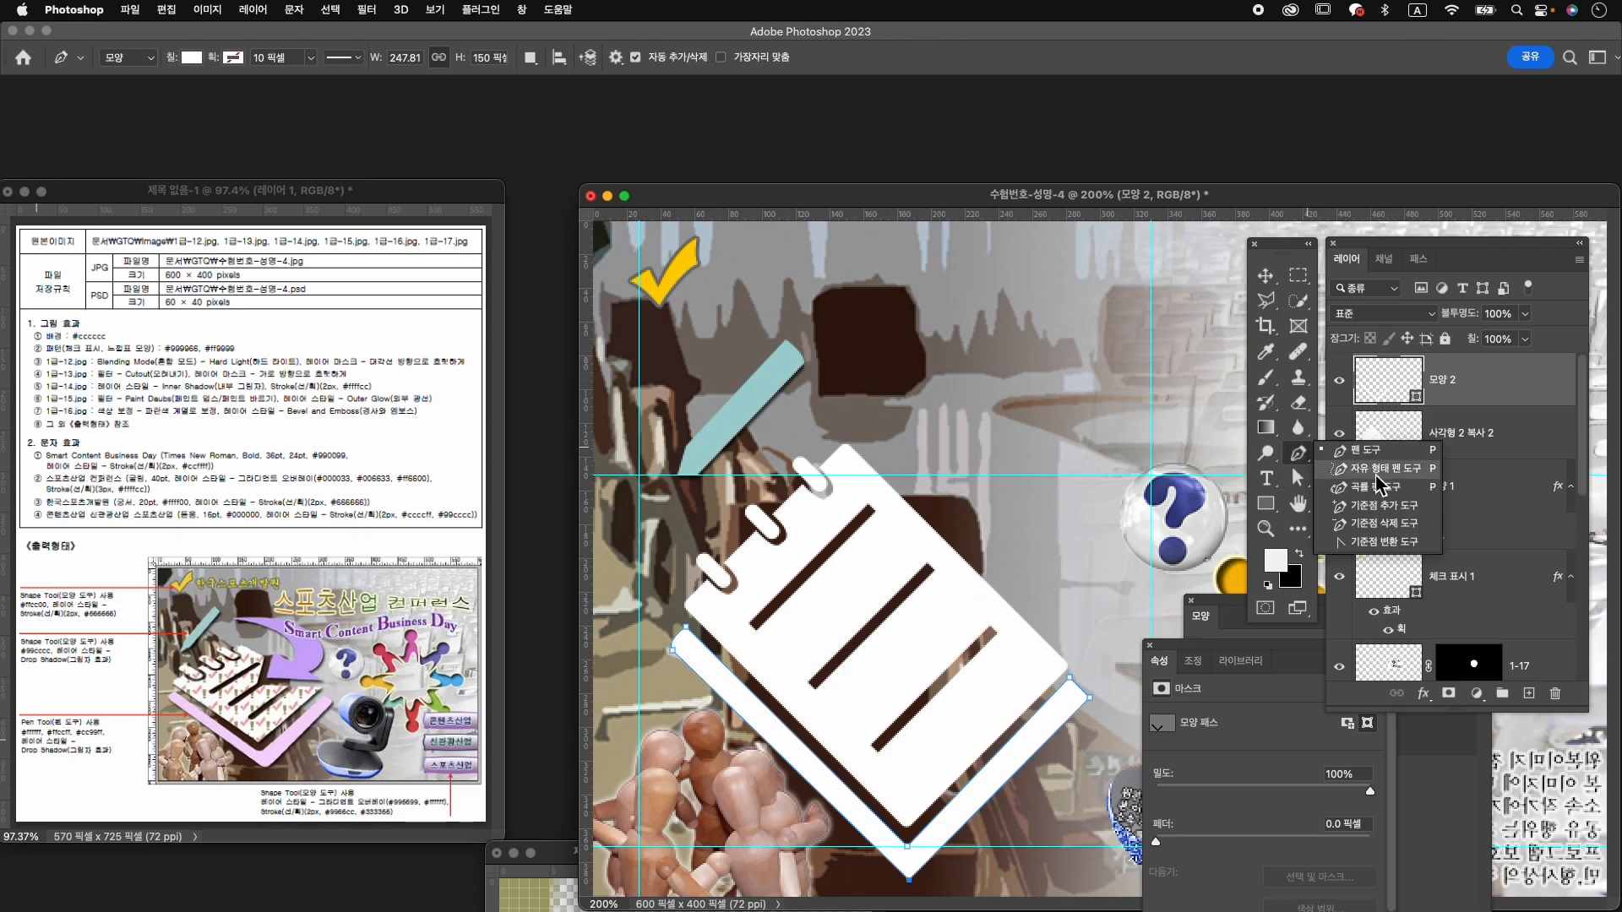
left_click(1383, 542)
left_click_drag(909, 878, 915, 877)
left_click_drag(1093, 703, 1092, 682)
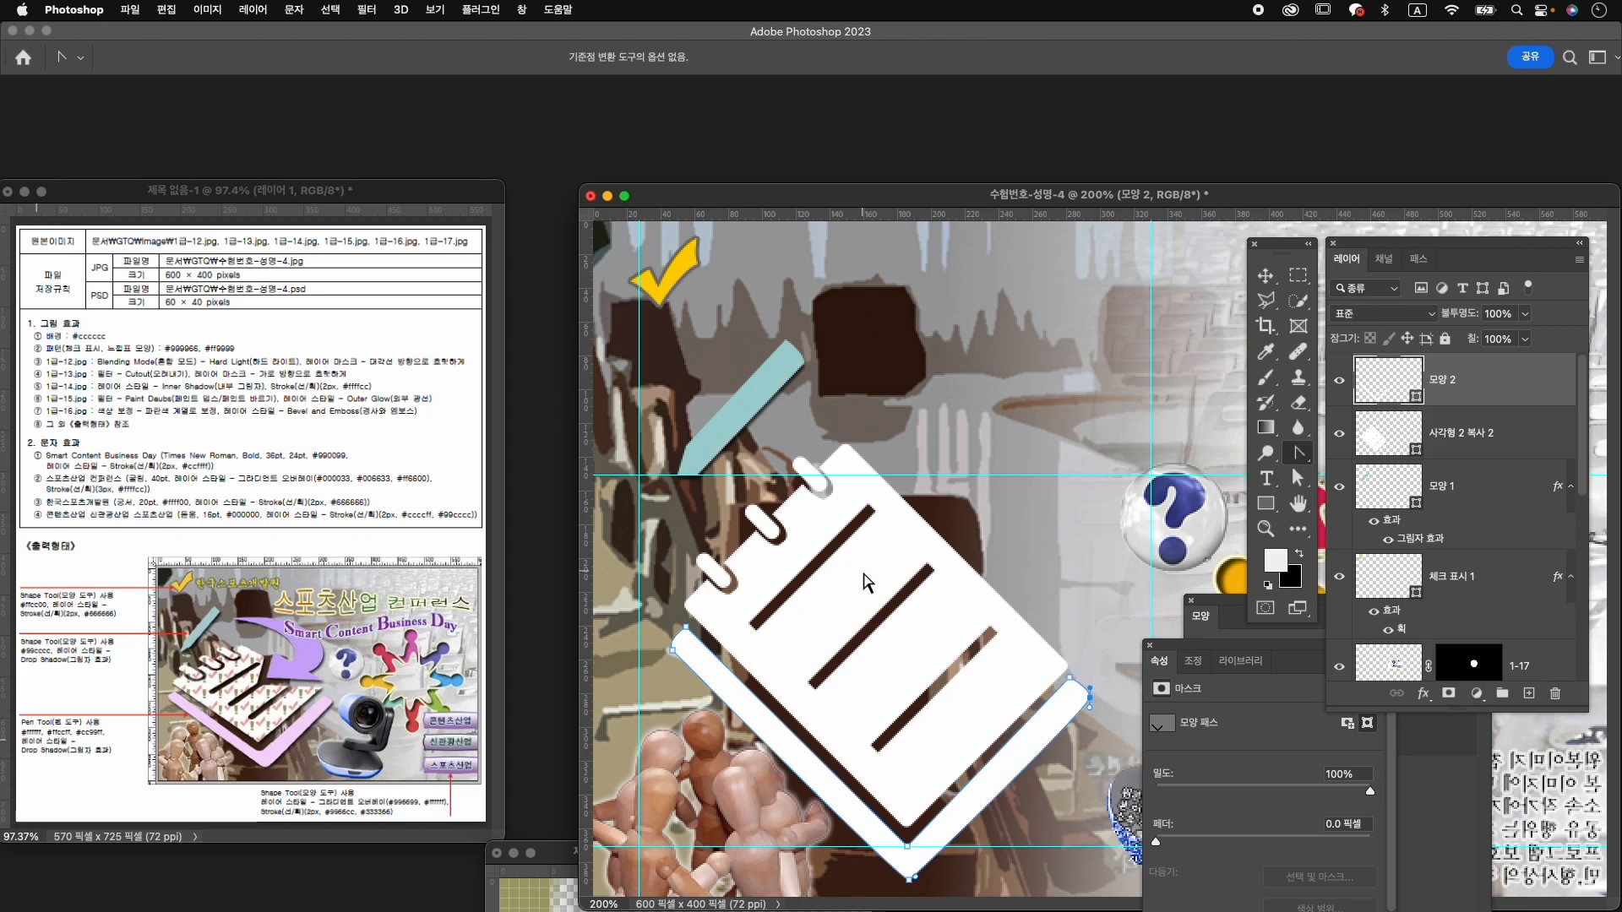
key("v")
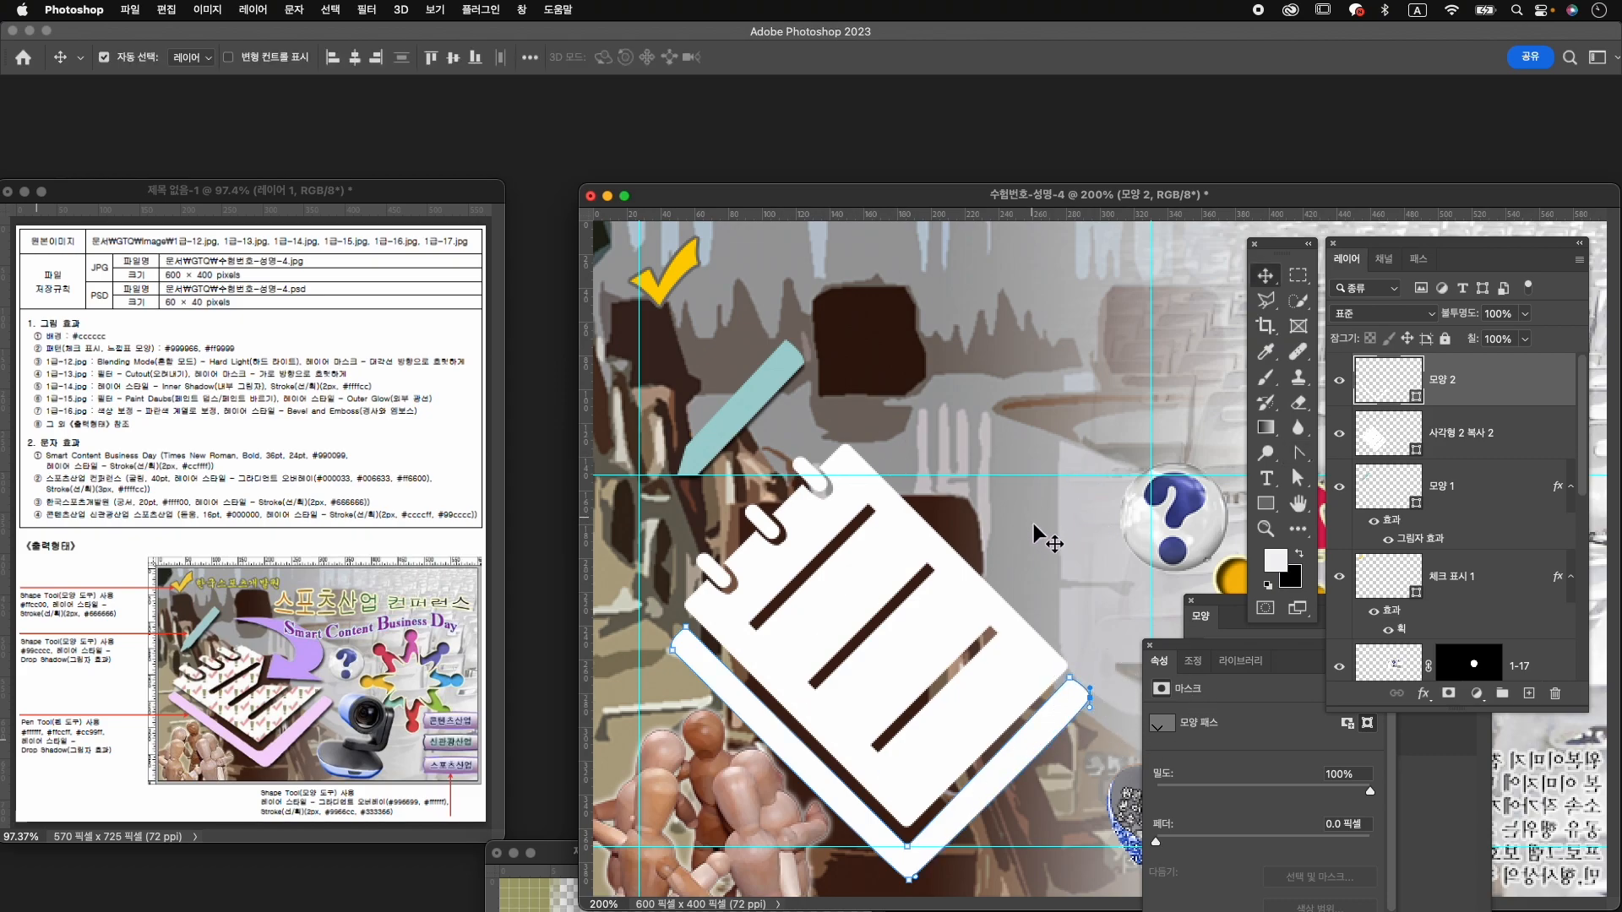
Set the V-shaped strip's fill color to #ffccff.
key("p")
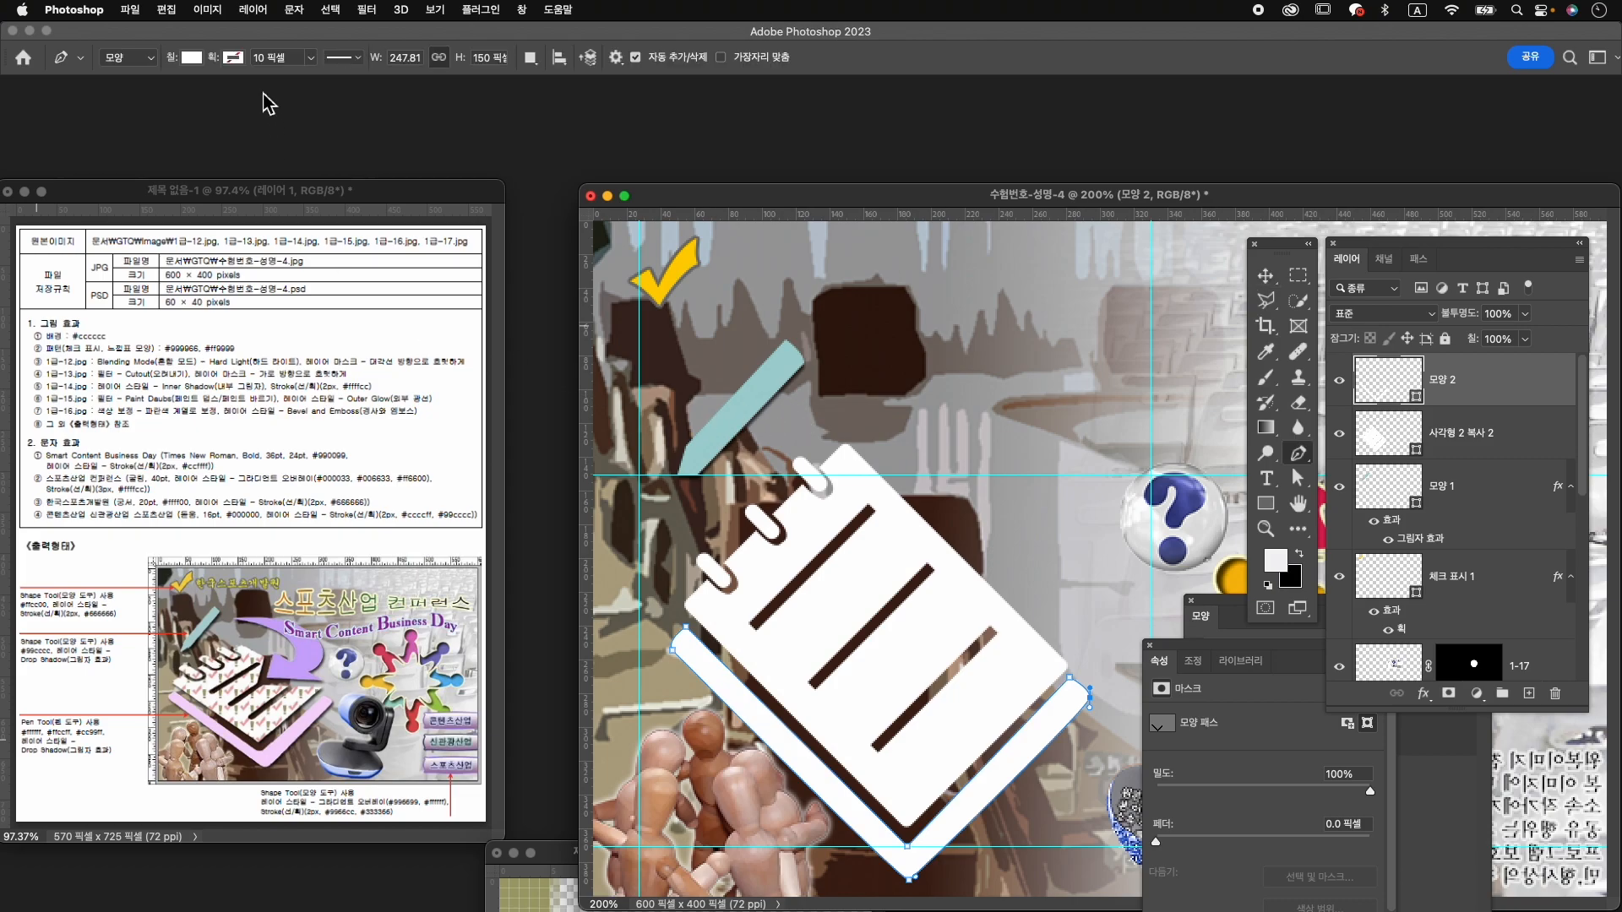
left_click(192, 58)
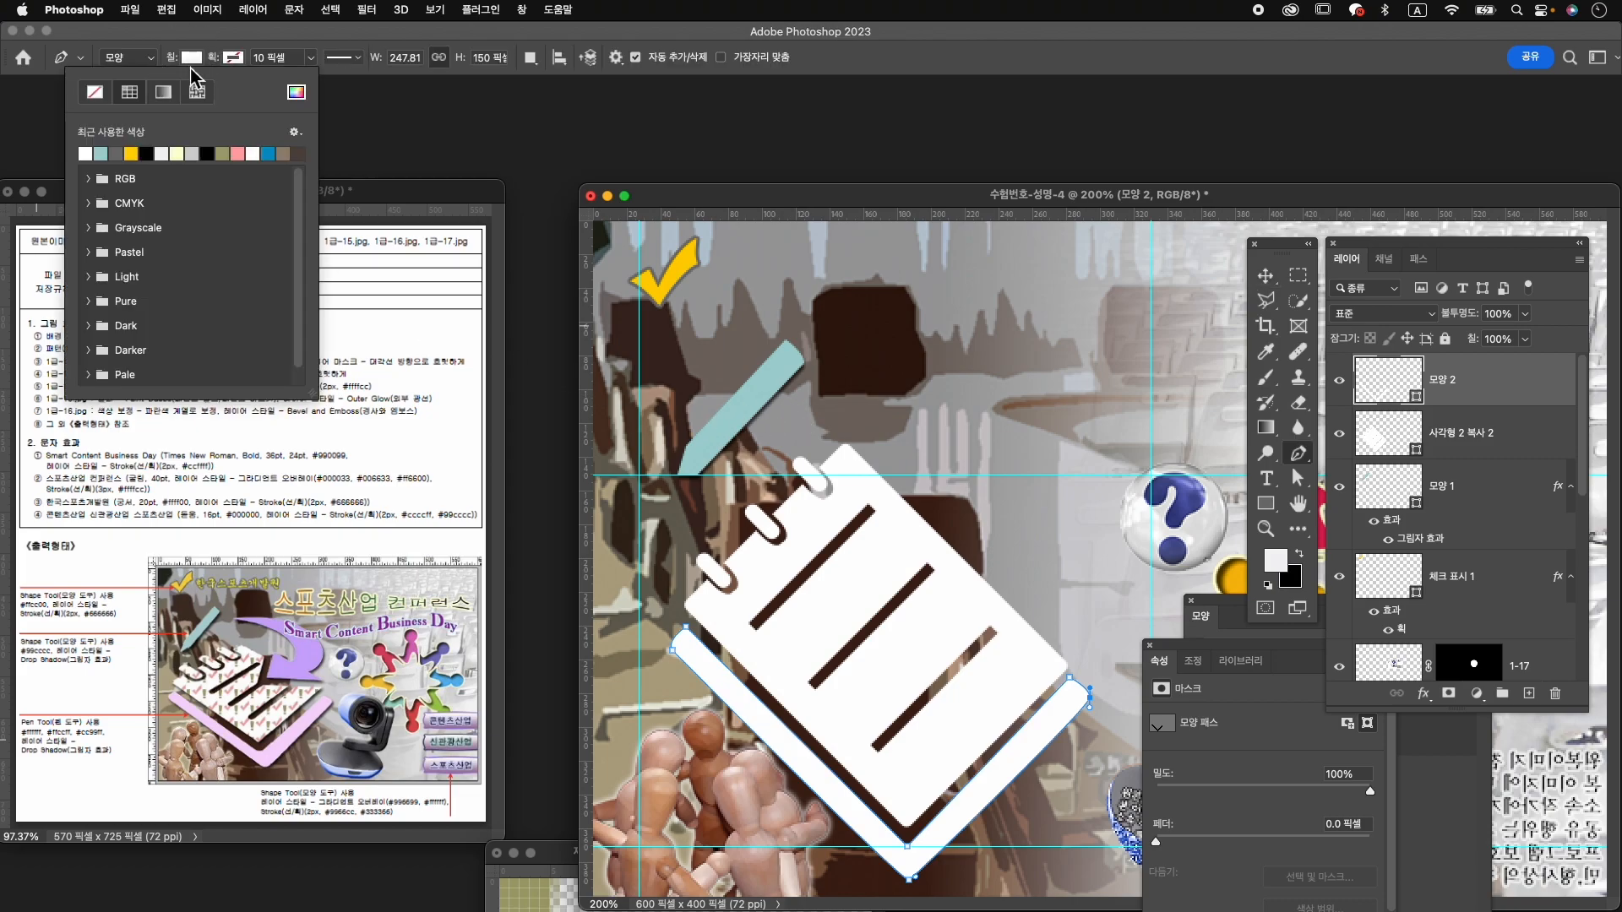
left_click(296, 92)
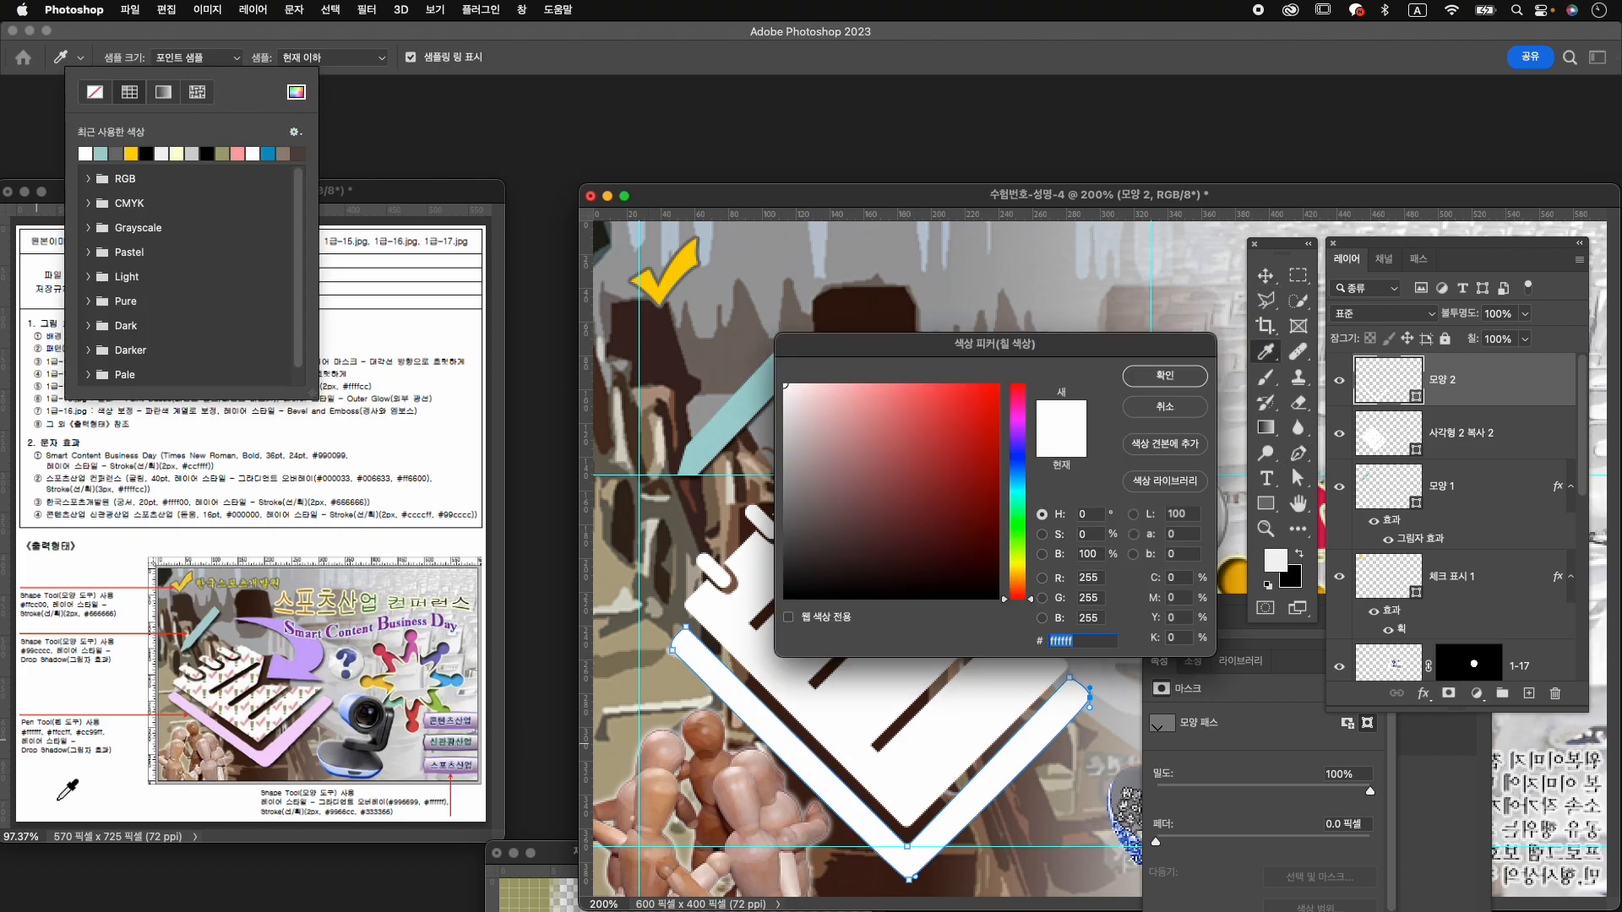
type("ffccff")
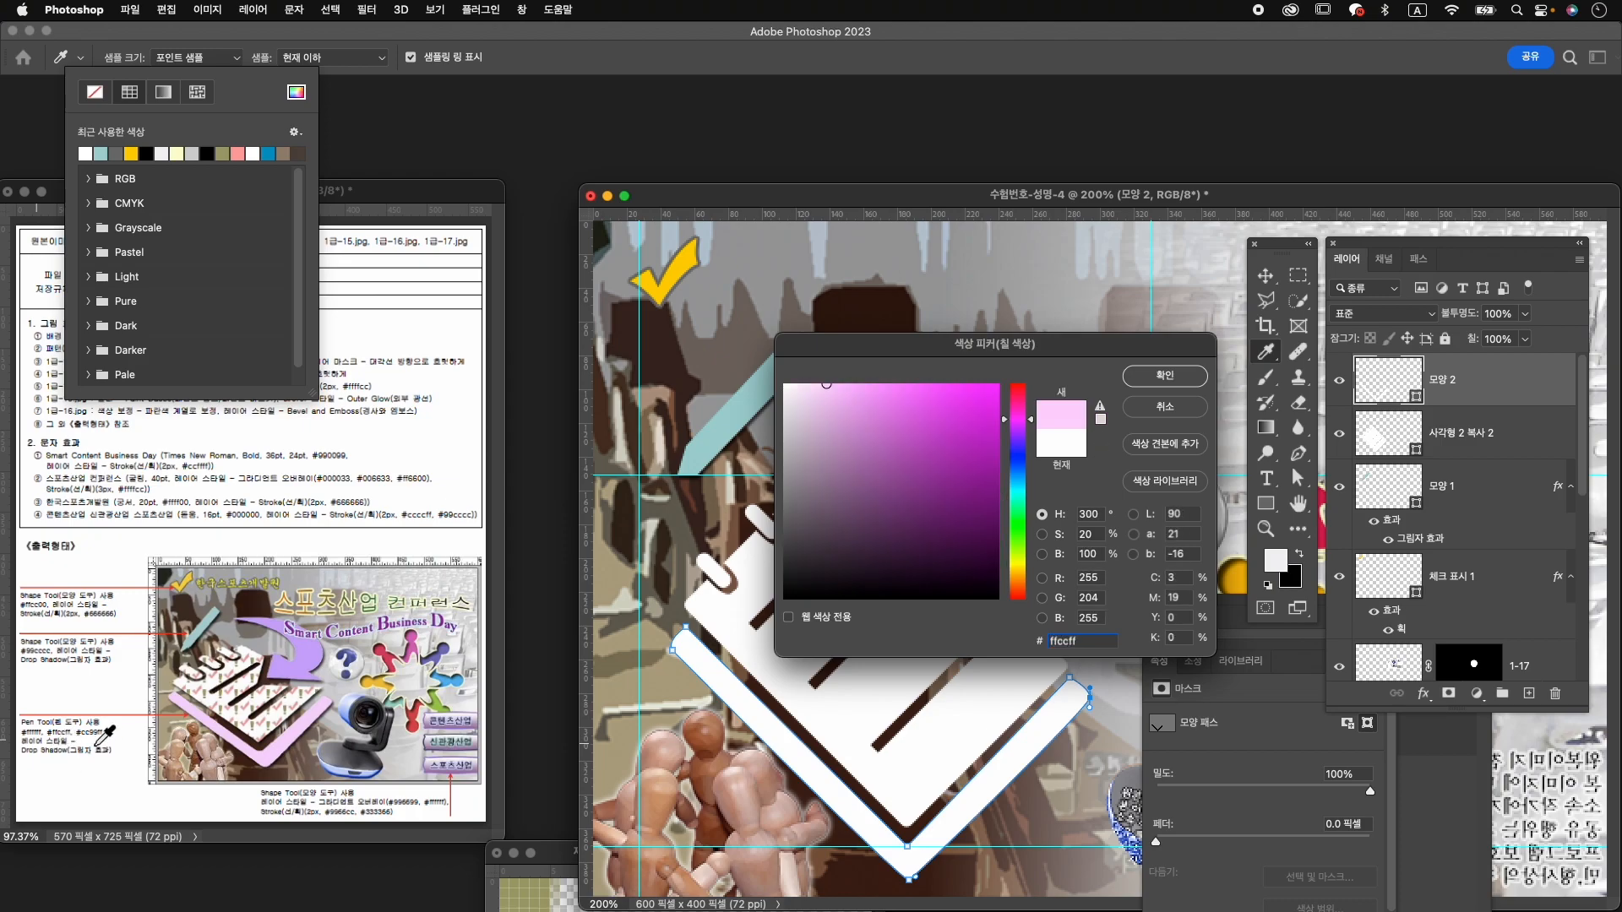
key("Return")
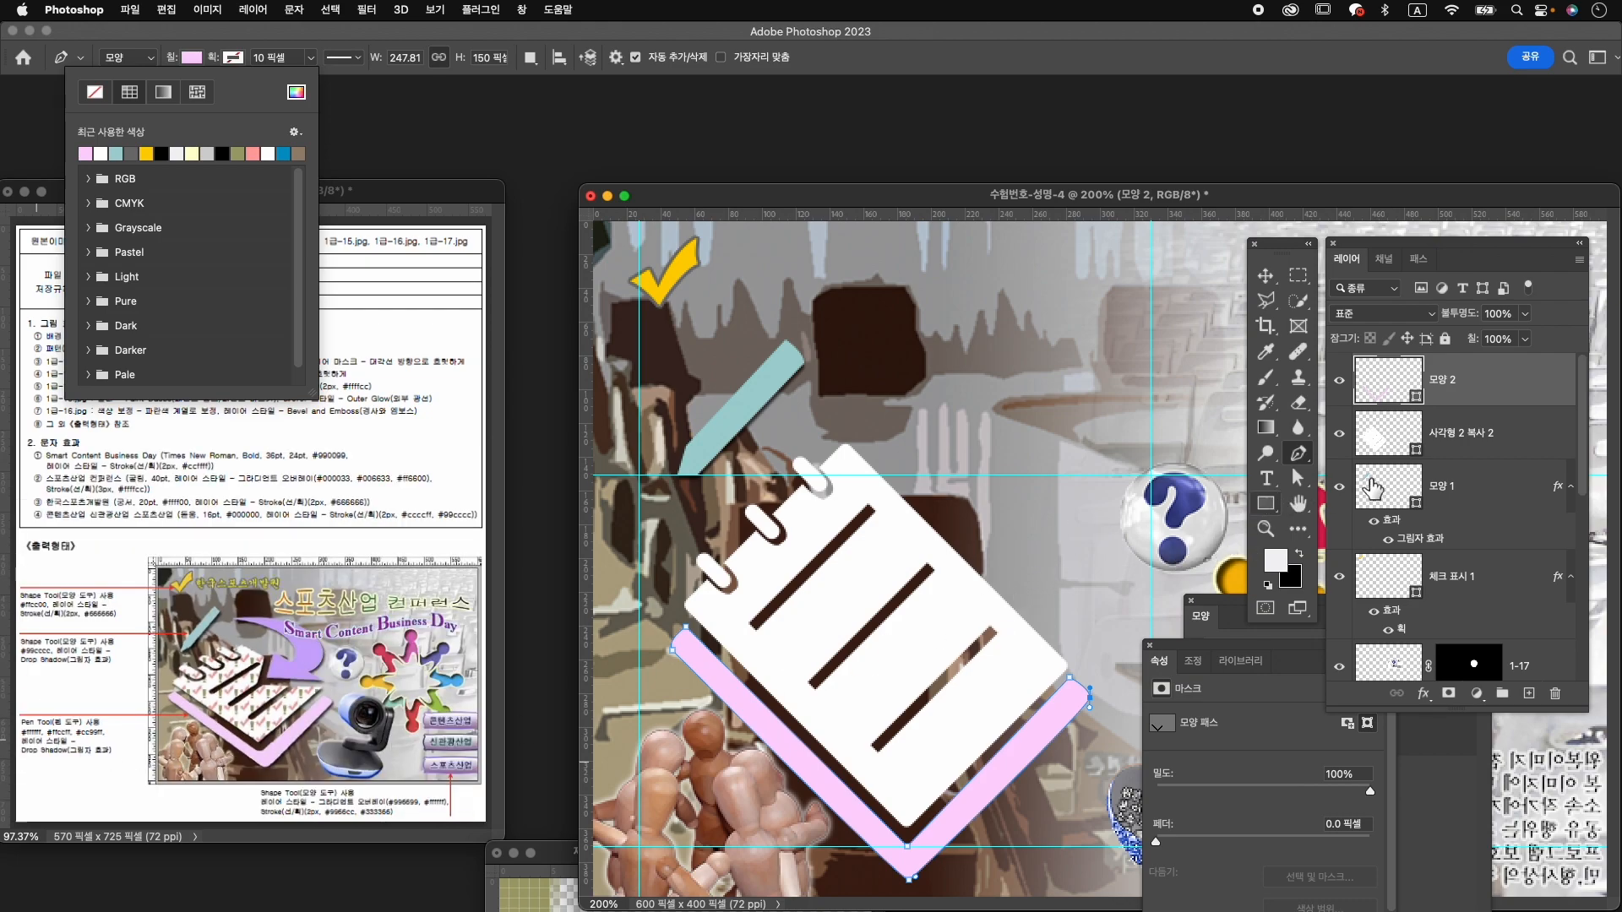
Cut a triangular notch out of the notepad's upper-right edge on 사각형 2 복사 2, using the Pen tool with Subtract Front Shape.
left_click(1501, 439)
left_click(1501, 433)
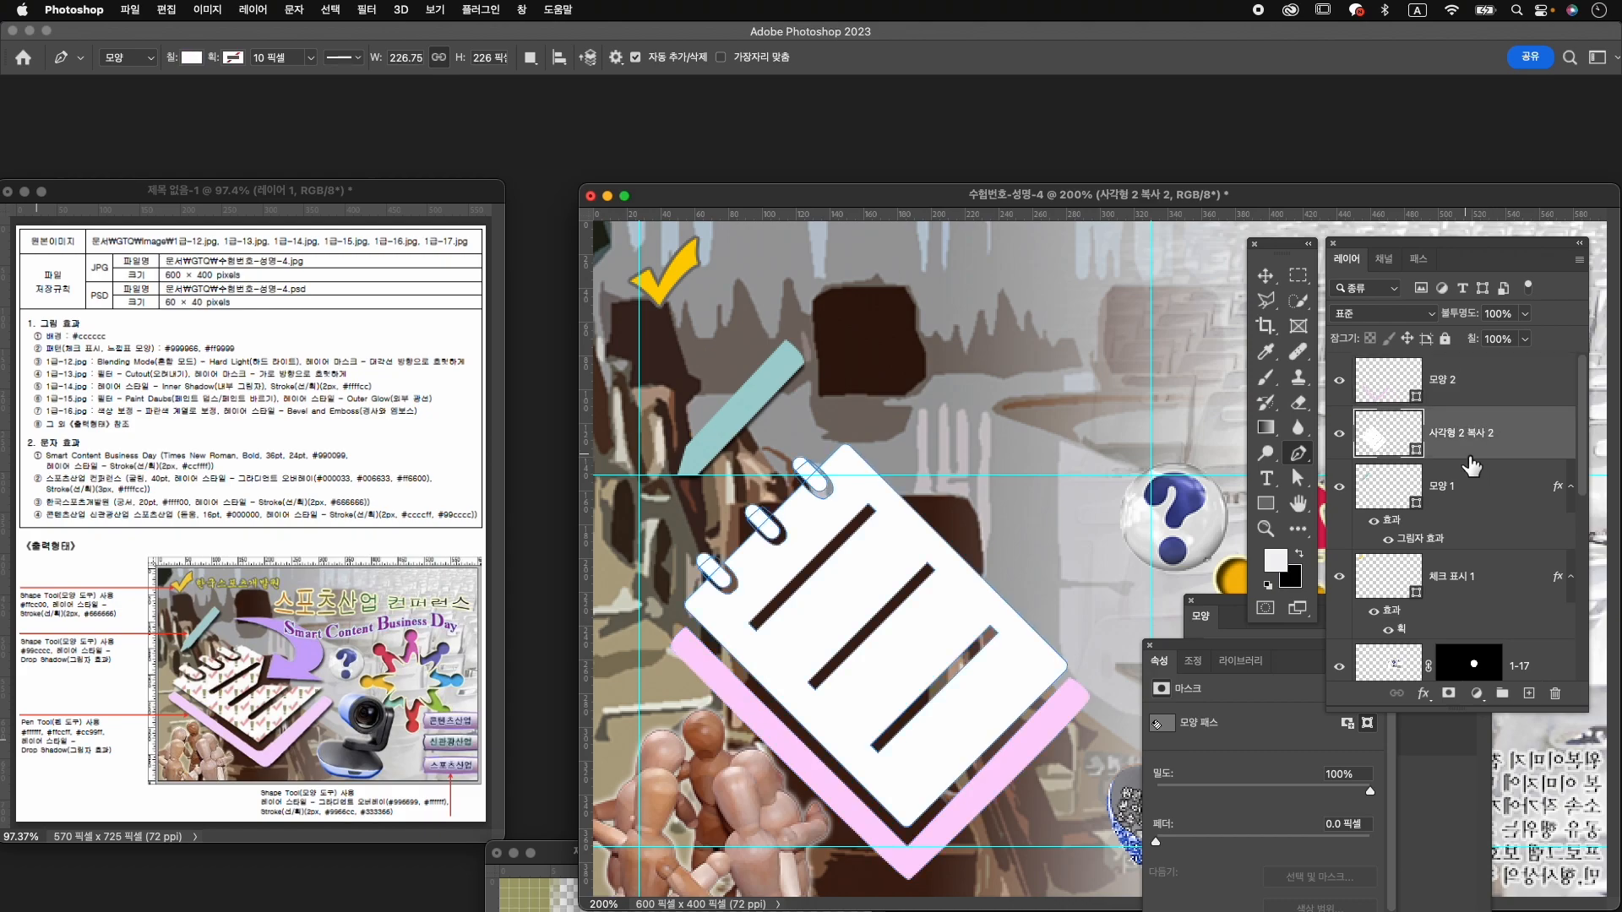
left_click(1342, 435)
left_click(1341, 435)
left_click(531, 56)
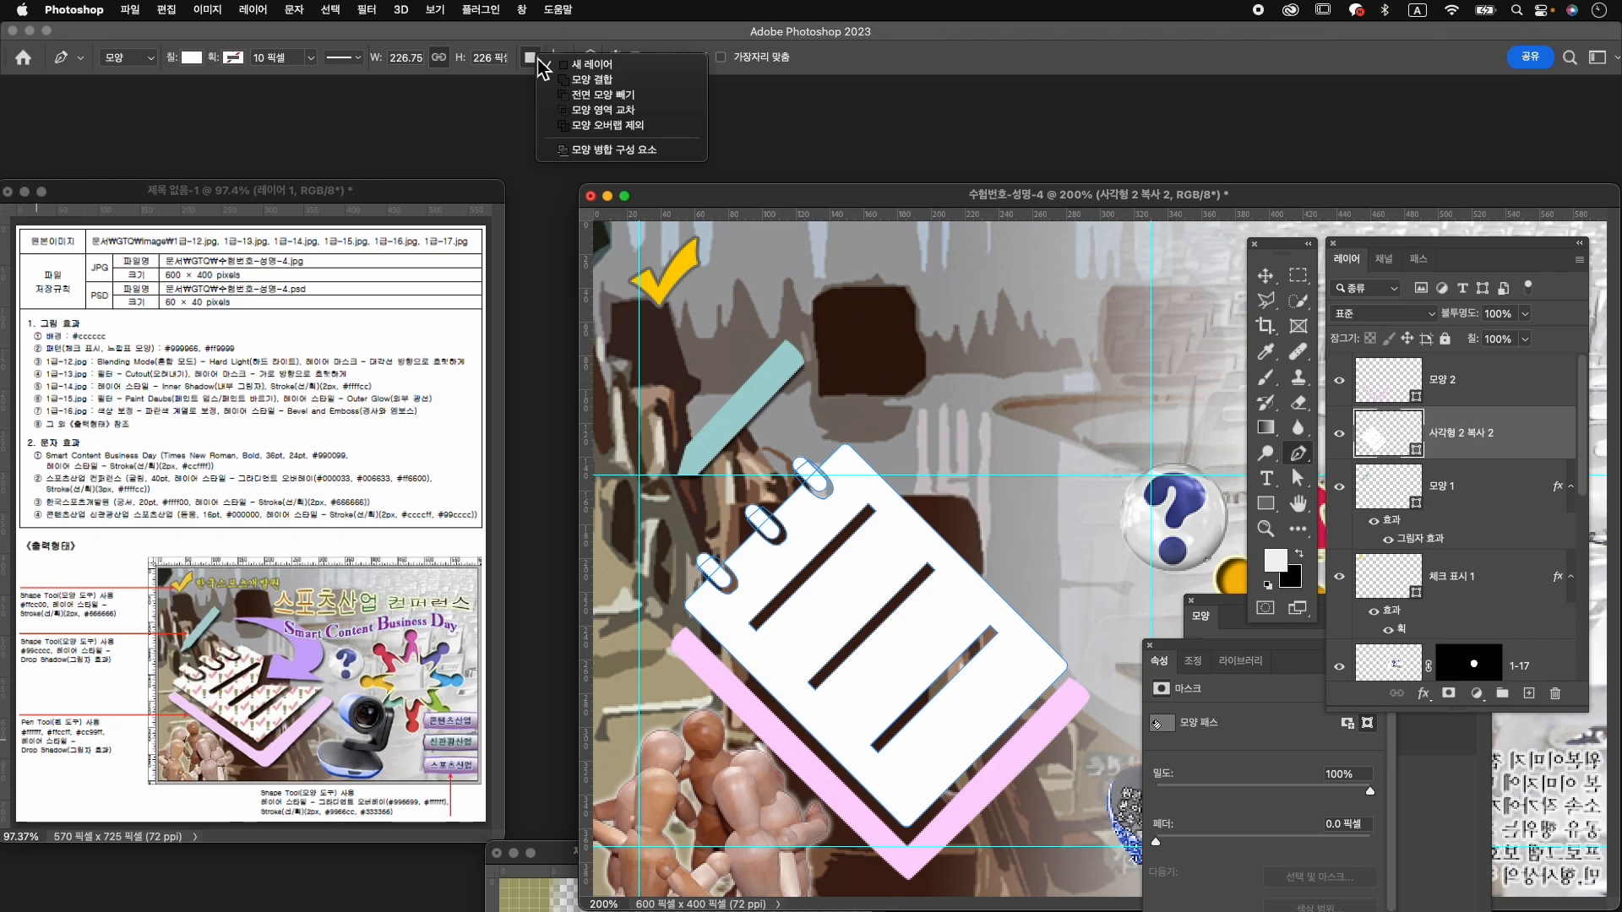
left_click(600, 97)
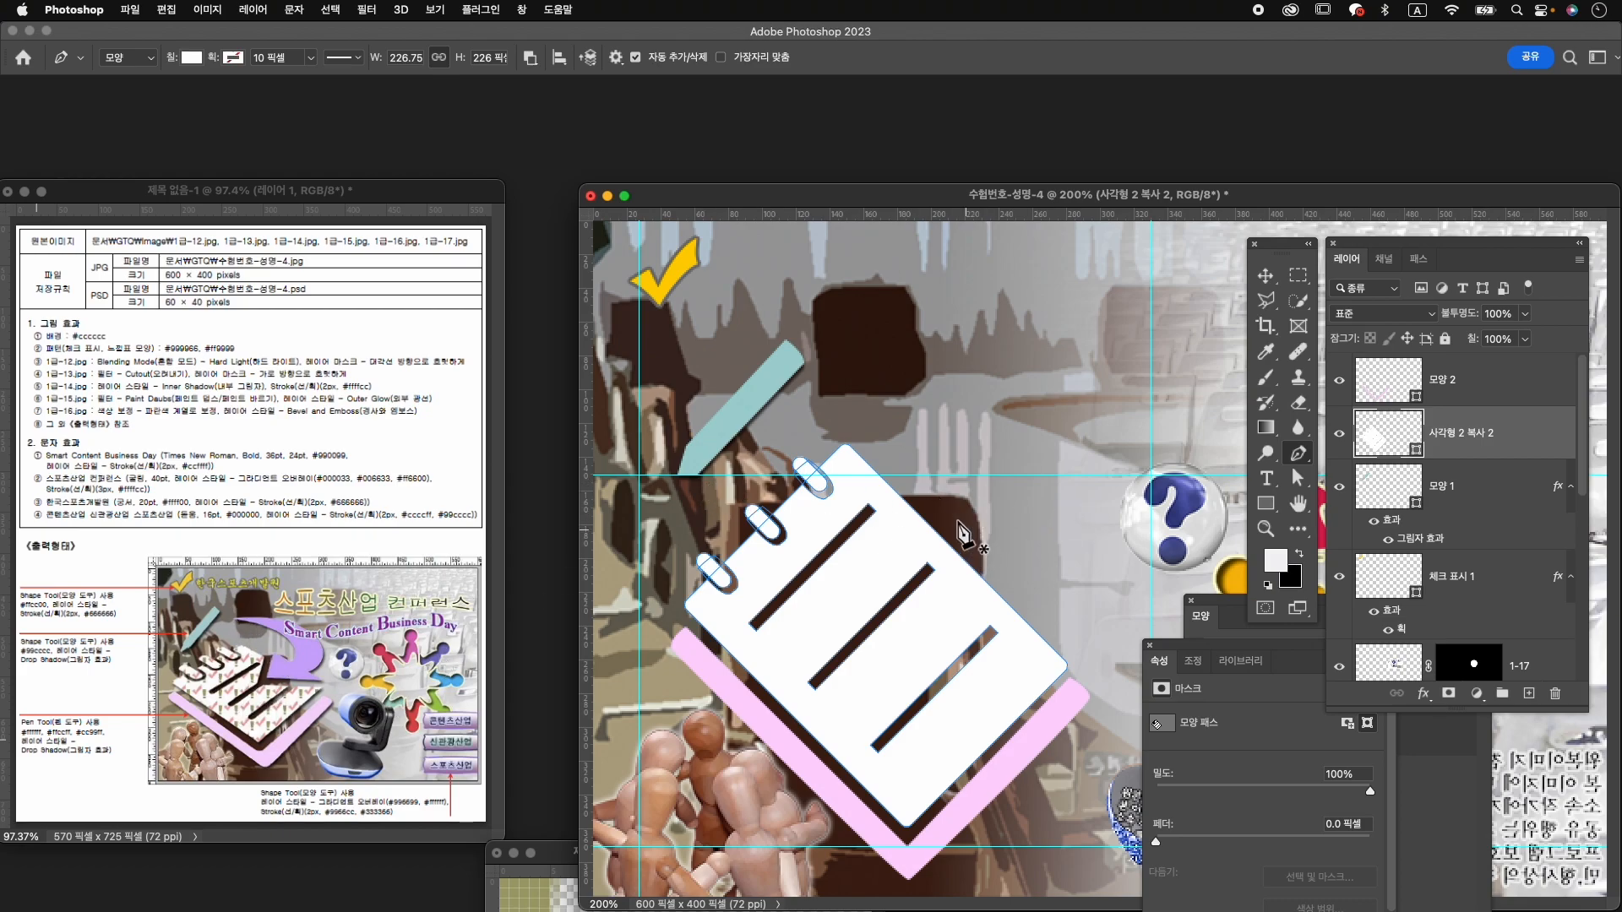
left_click(900, 488)
left_click_drag(905, 593, 1022, 589)
left_click(900, 487)
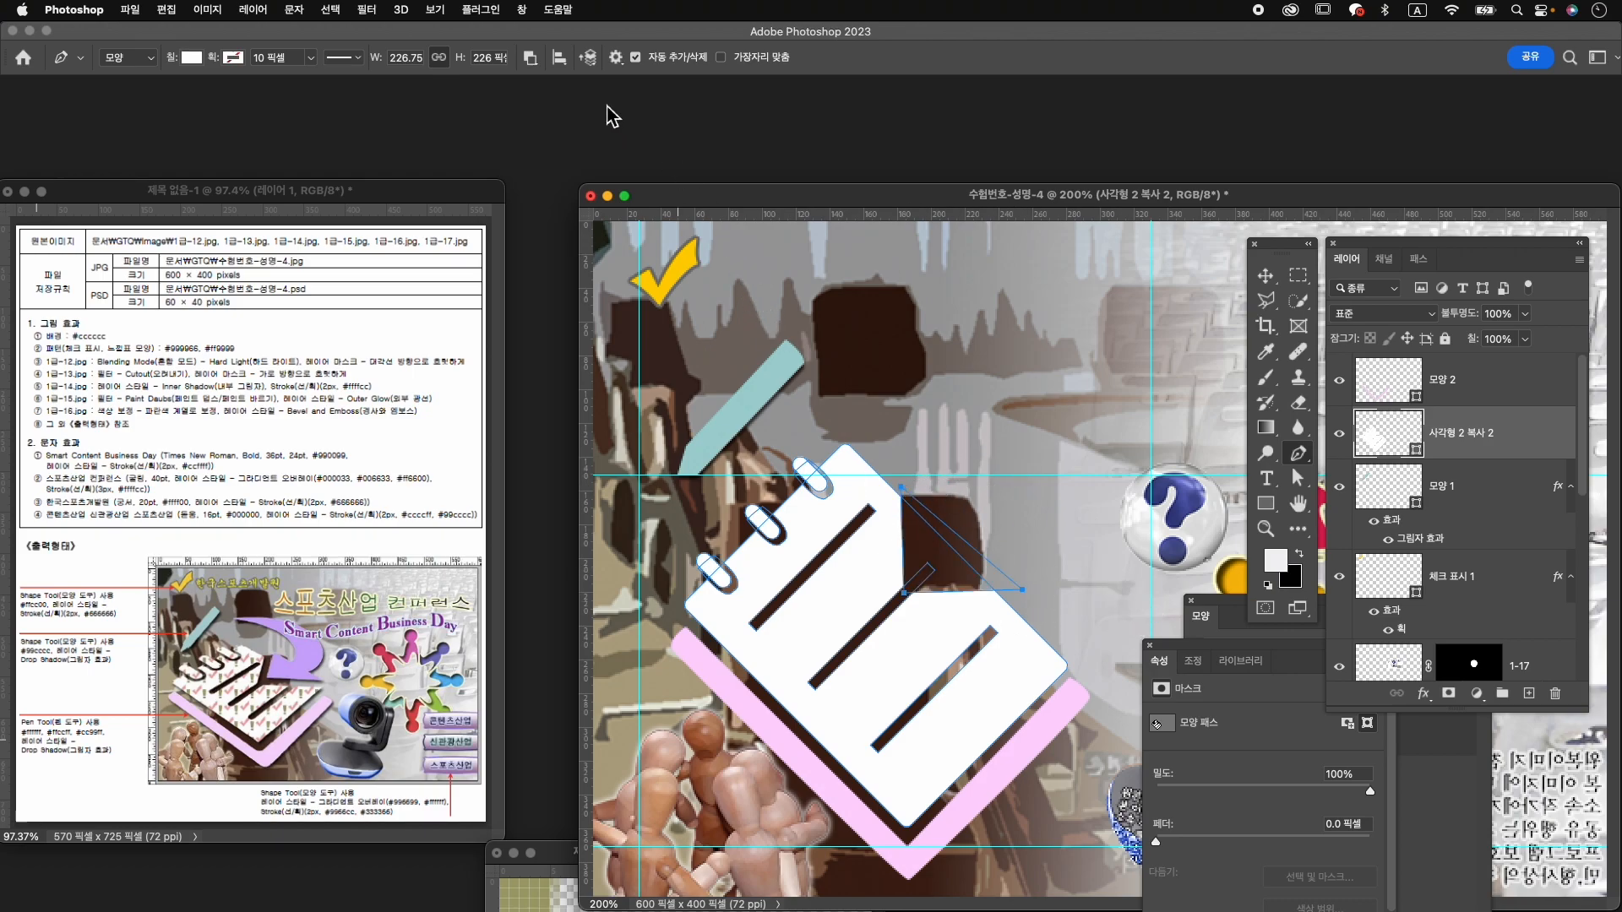
Draw a curved white arrow about 67 × 130 px on a new shape layer with the Pen tool, its head pointing into the notch.
left_click(530, 57)
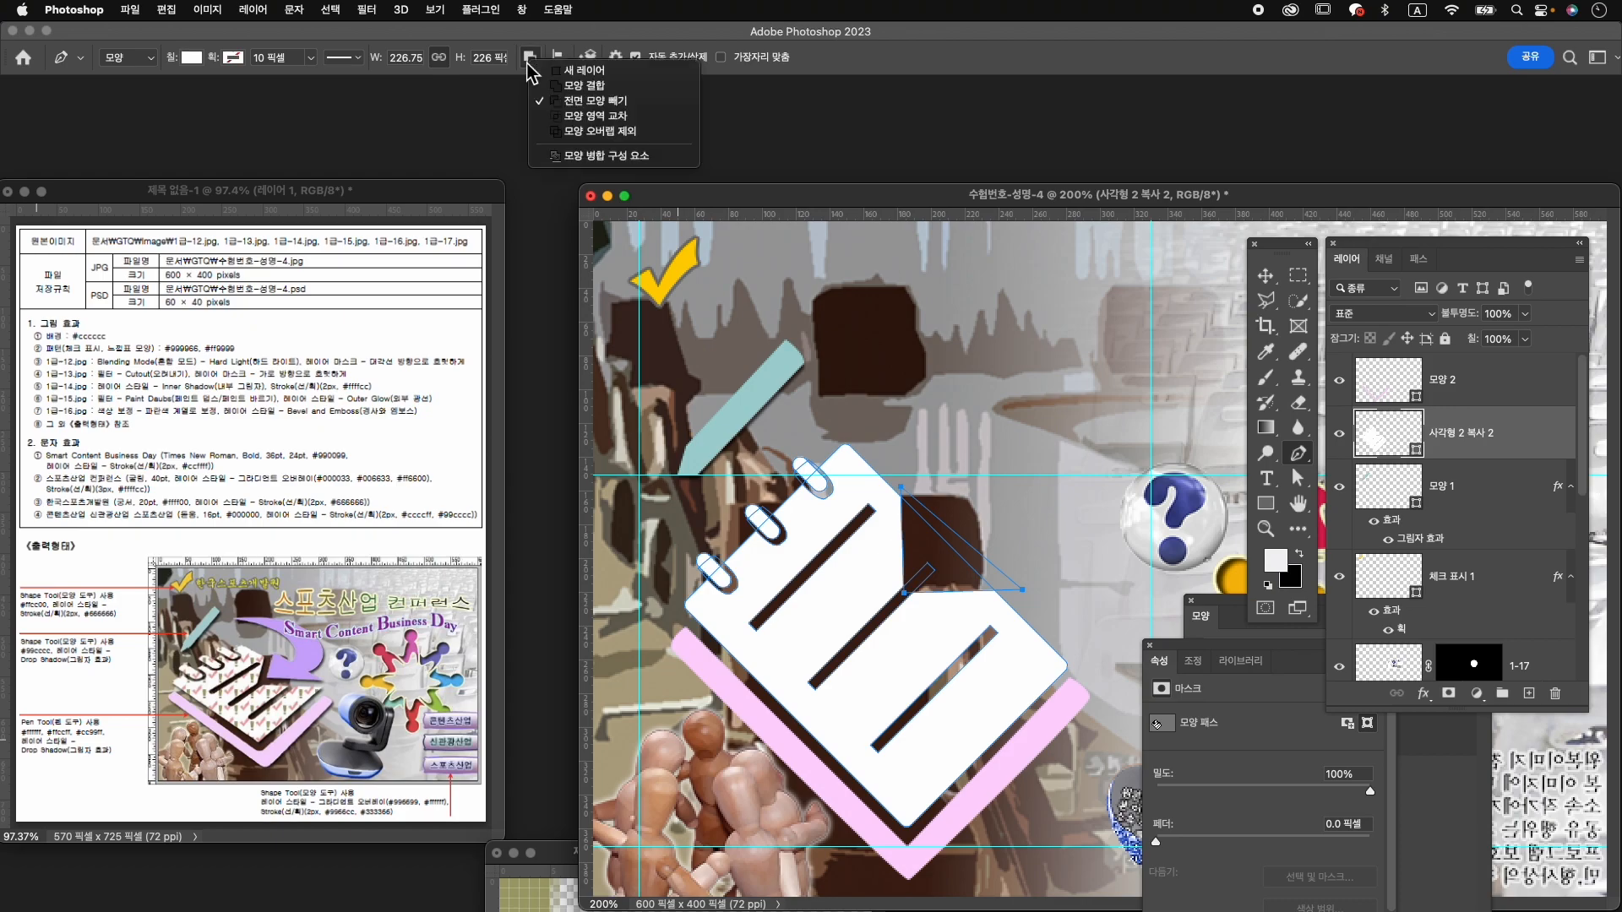
left_click(574, 72)
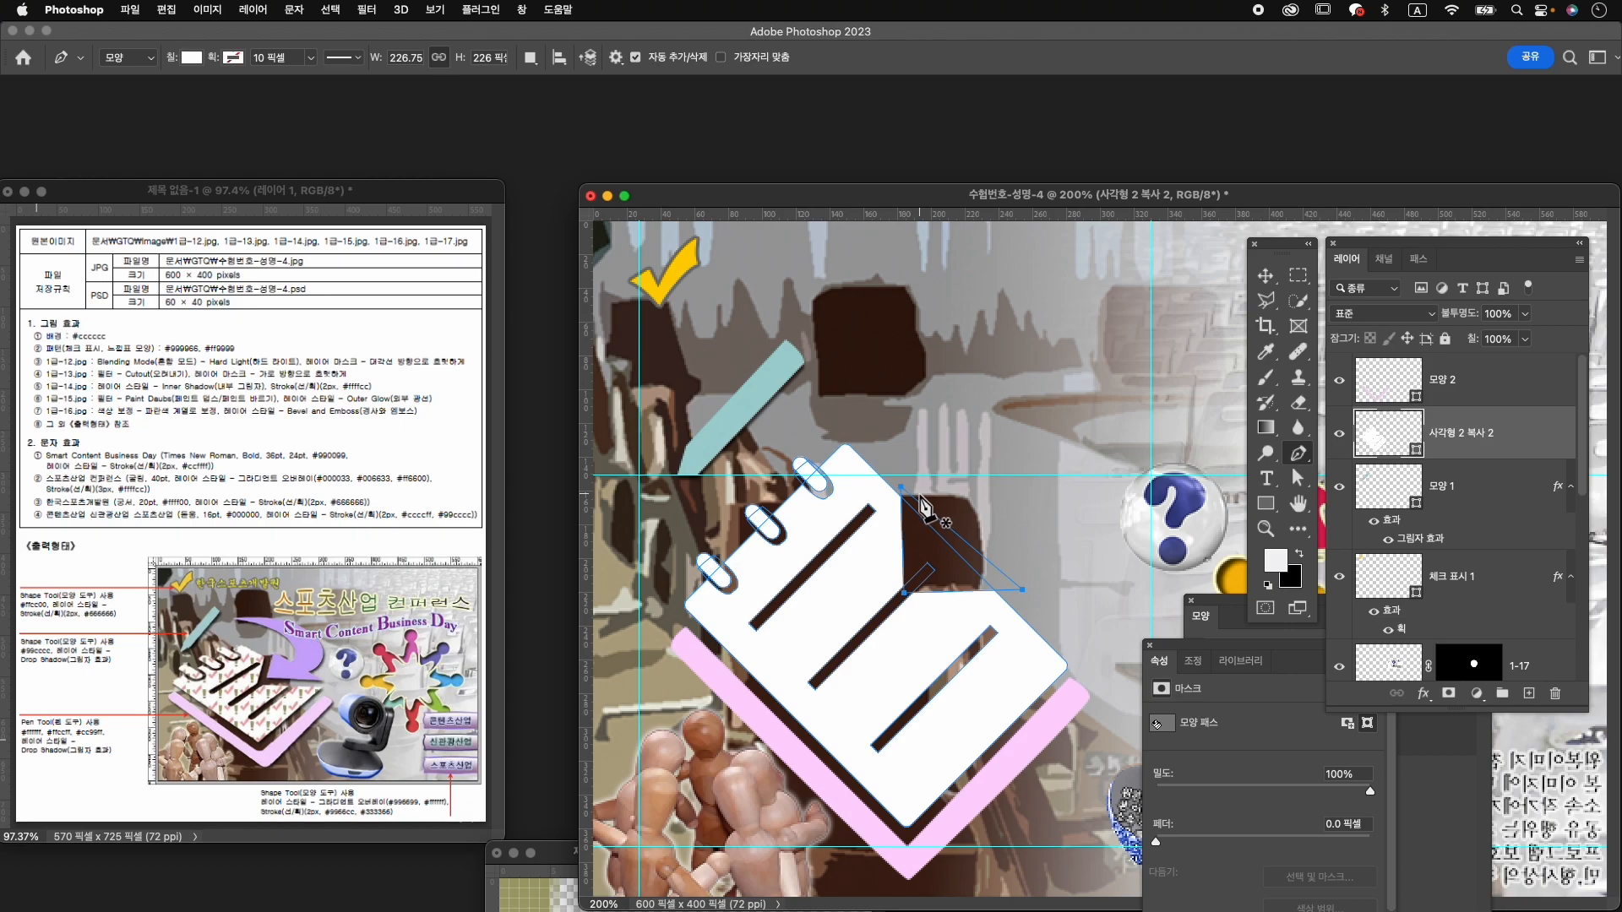
left_click(919, 494)
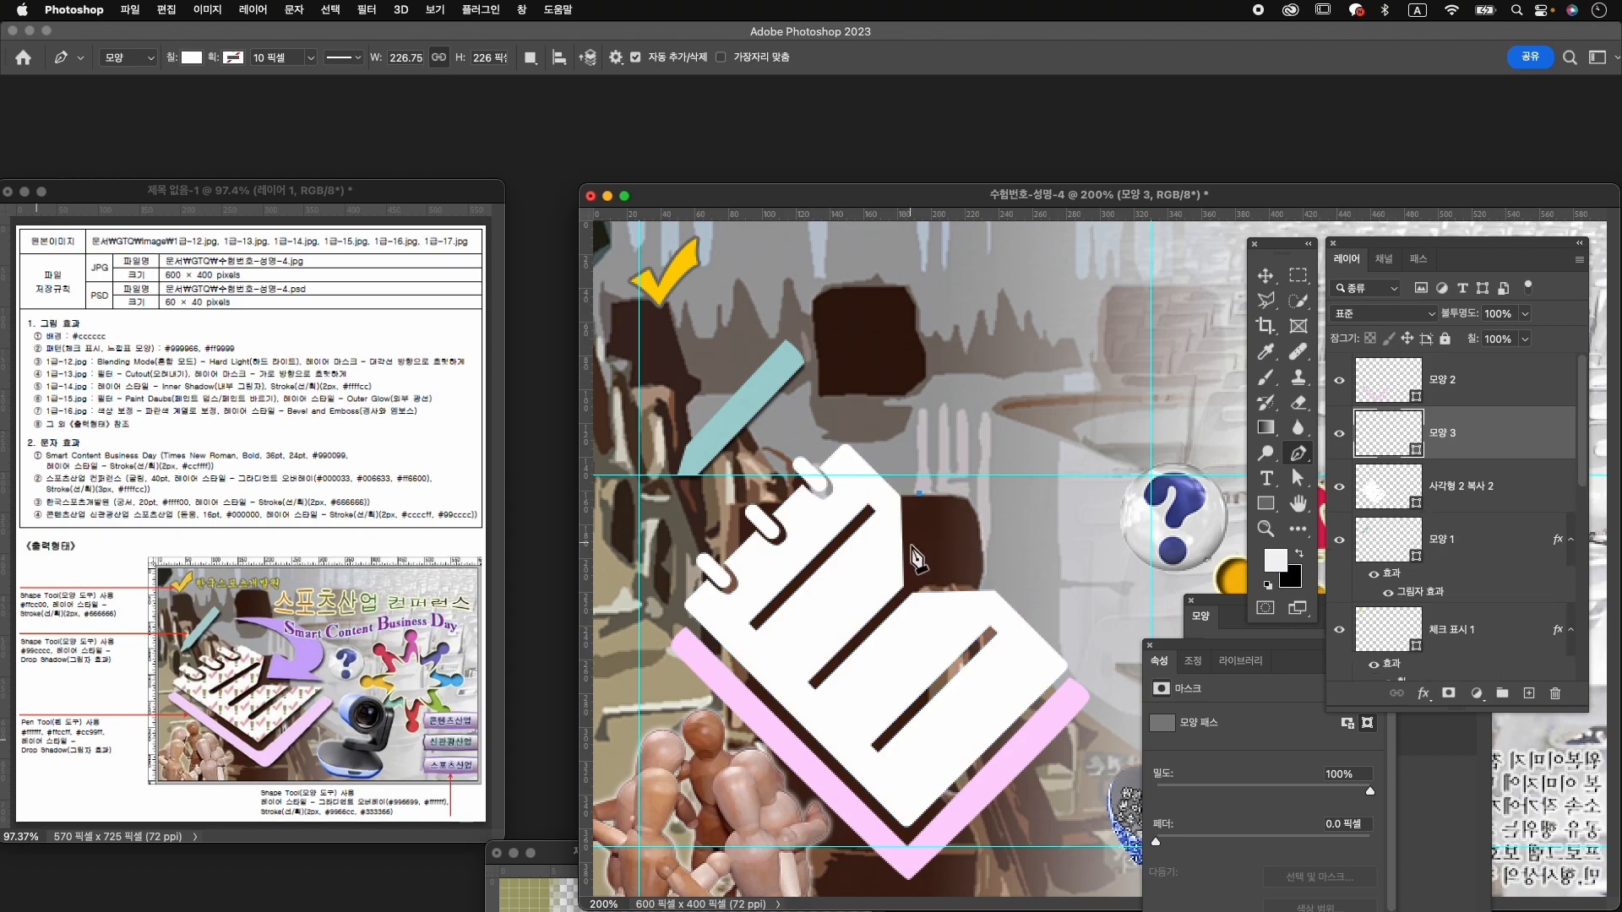
left_click(923, 577)
left_click(1011, 575)
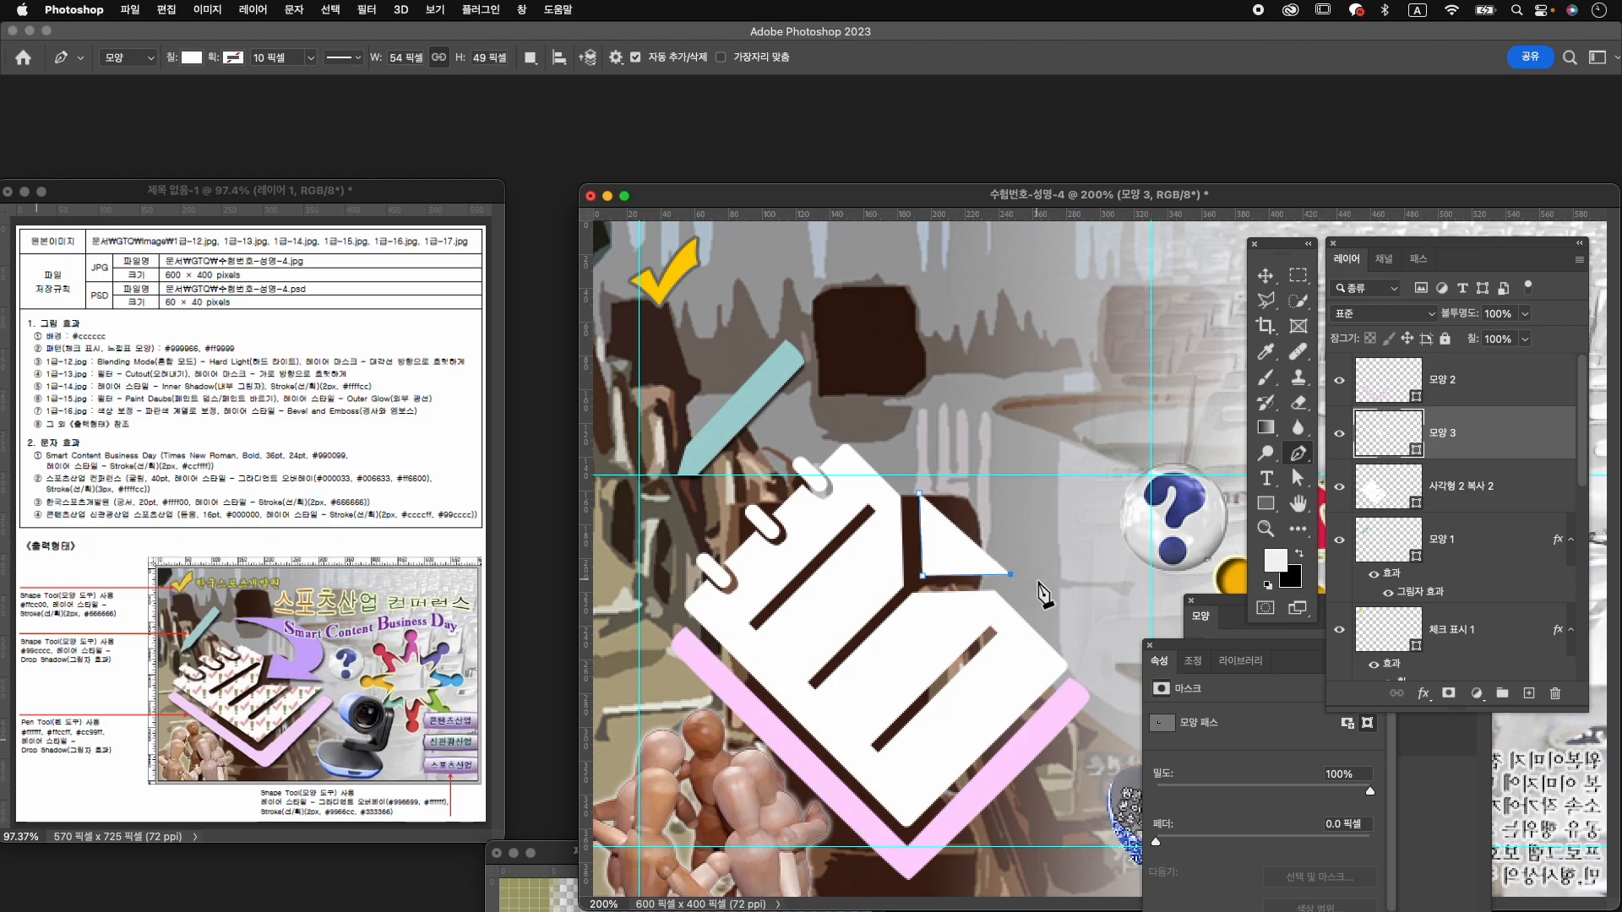
left_click(991, 557)
left_click_drag(897, 357, 753, 352)
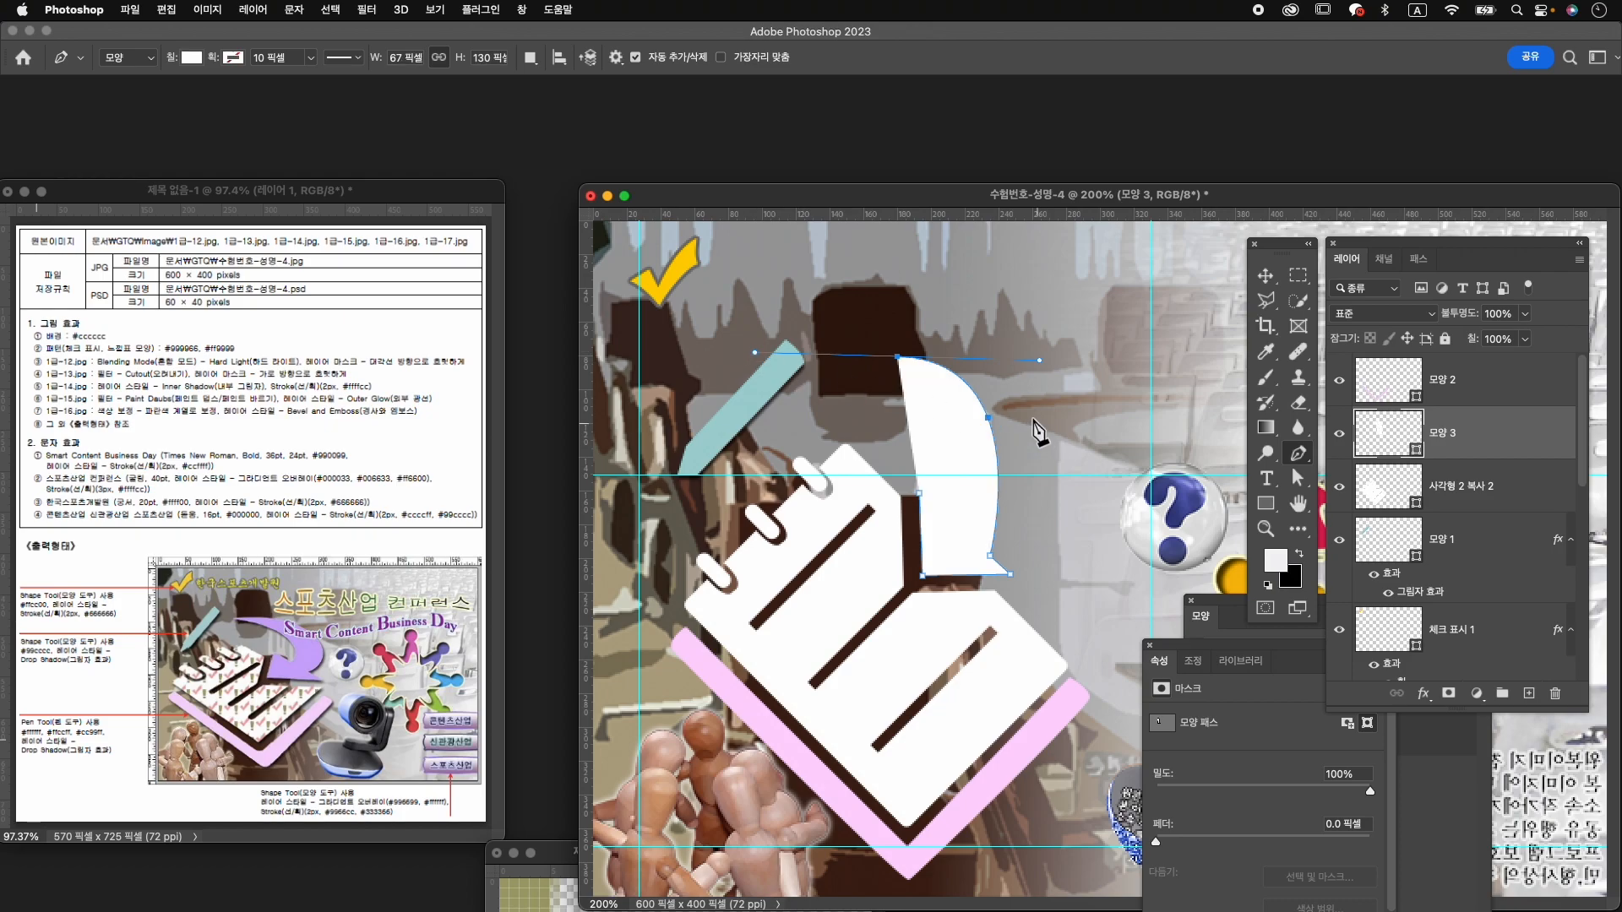
left_click(897, 357)
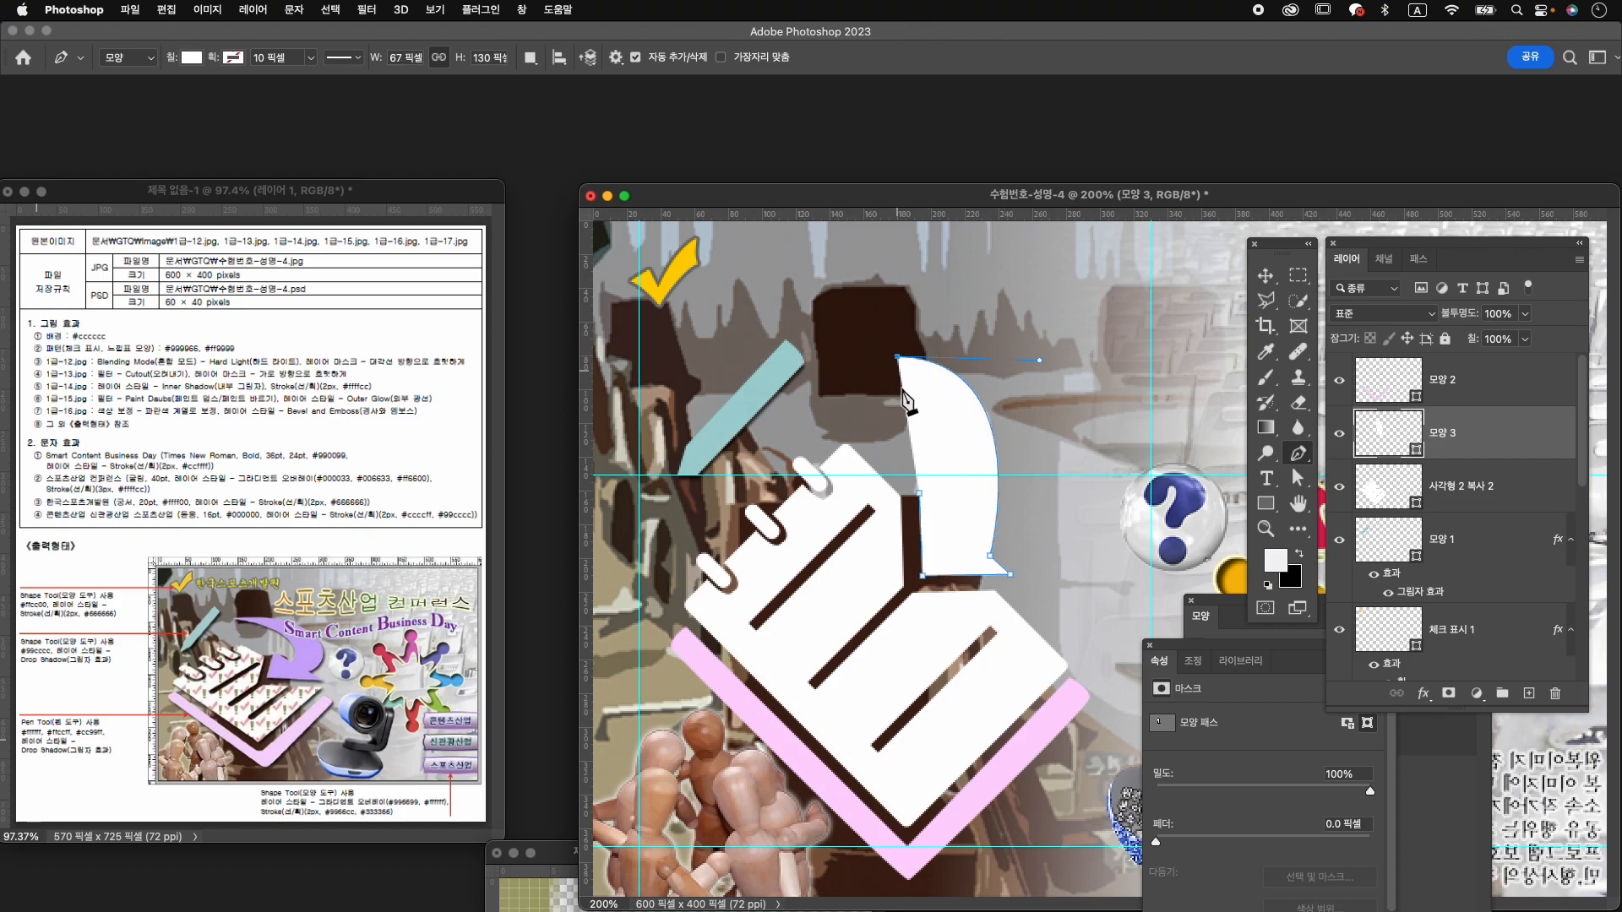
left_click_drag(952, 513, 902, 582)
left_click(951, 512, "alt")
left_click(922, 497)
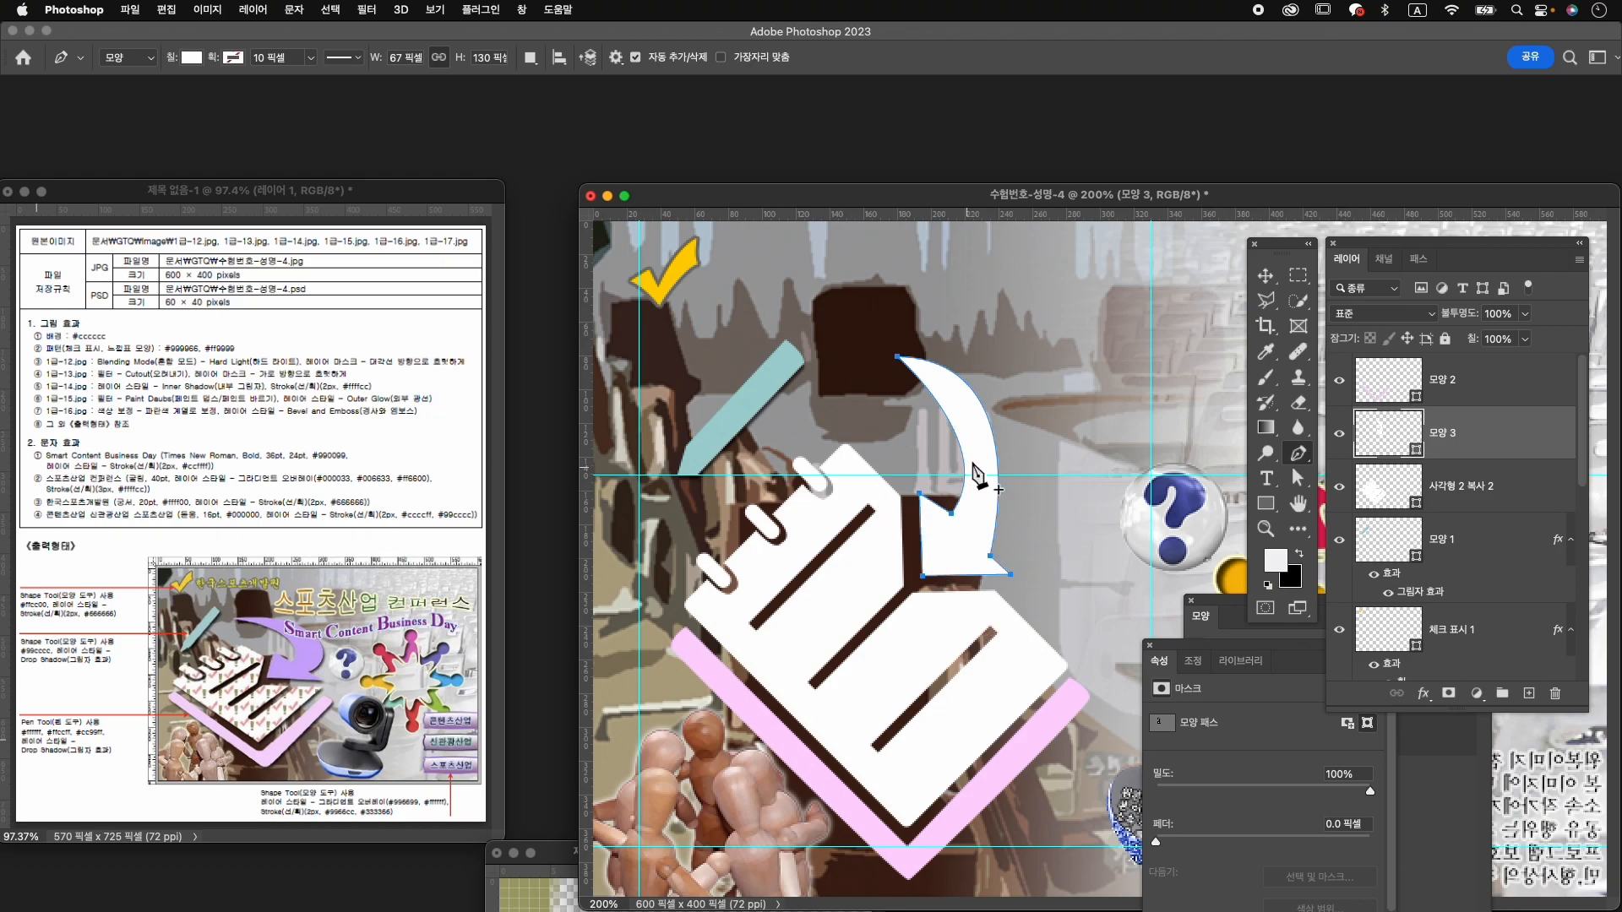
Refine the arrow's outer curve by moving its lower anchor point and upper handle, widening the arrow to about 70.5 px.
left_click(992, 556, "super")
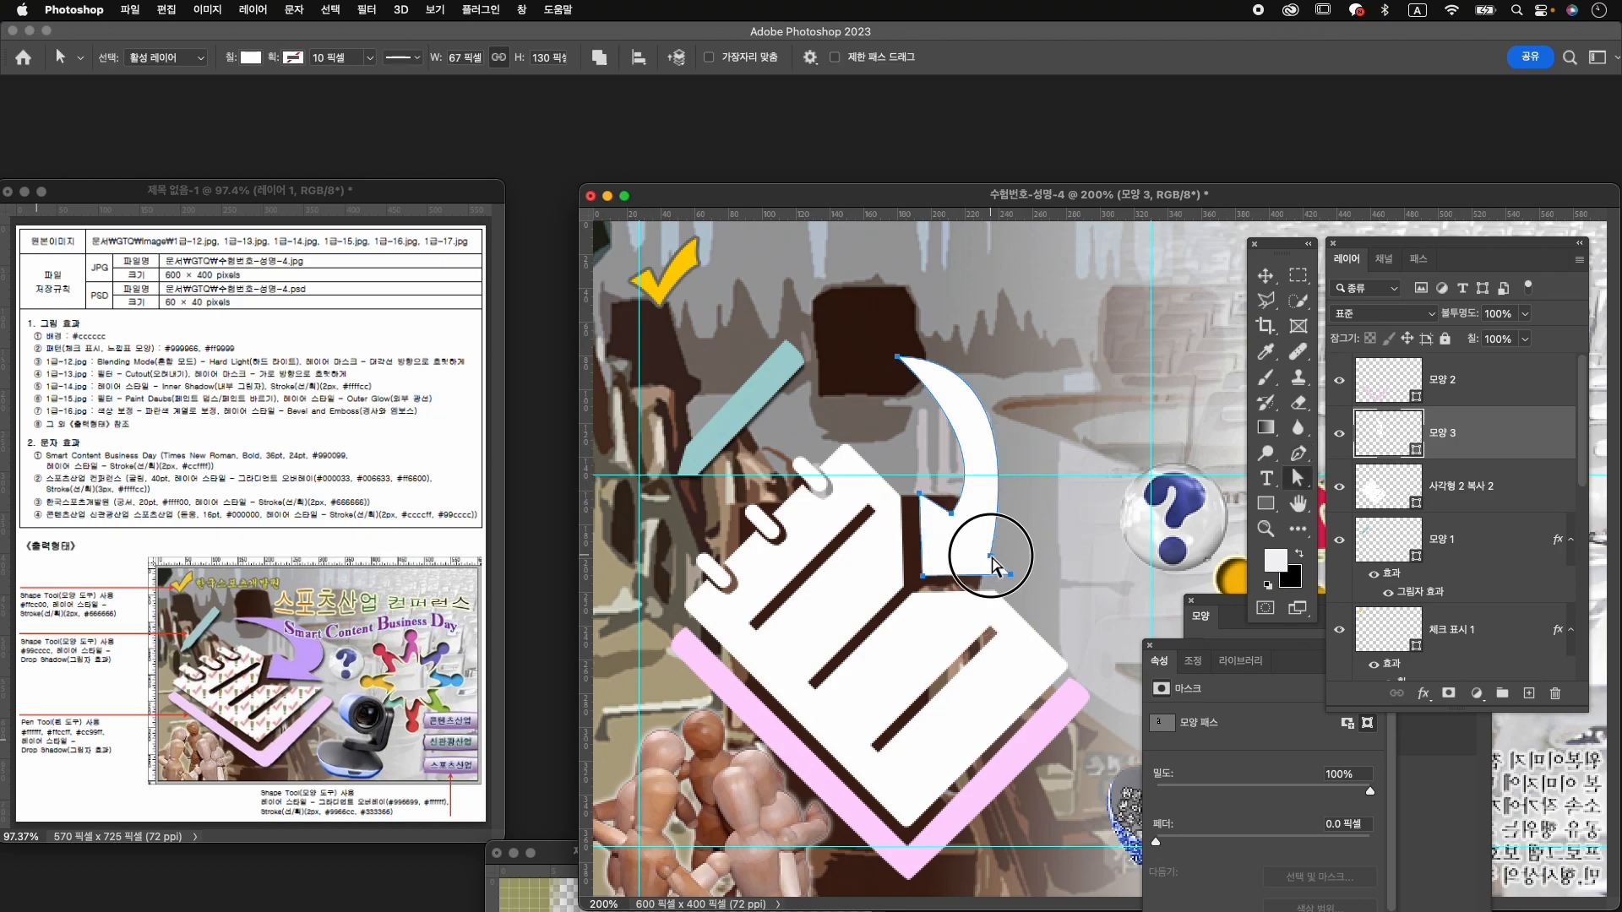
left_click_drag(990, 555, 995, 542)
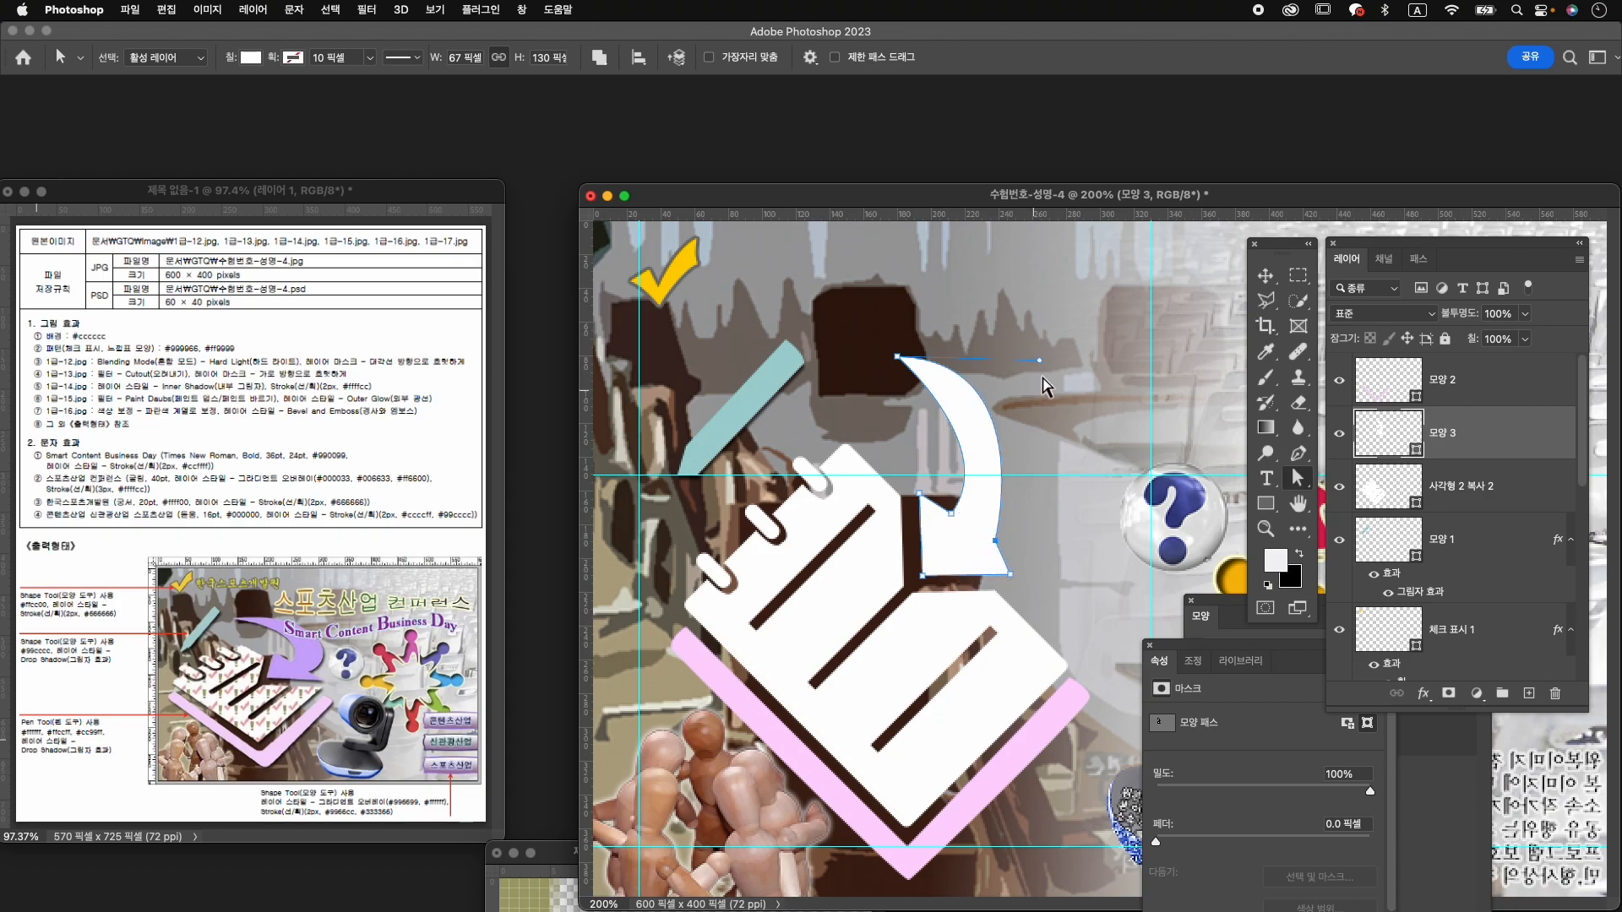
left_click_drag(1044, 370, 1085, 413)
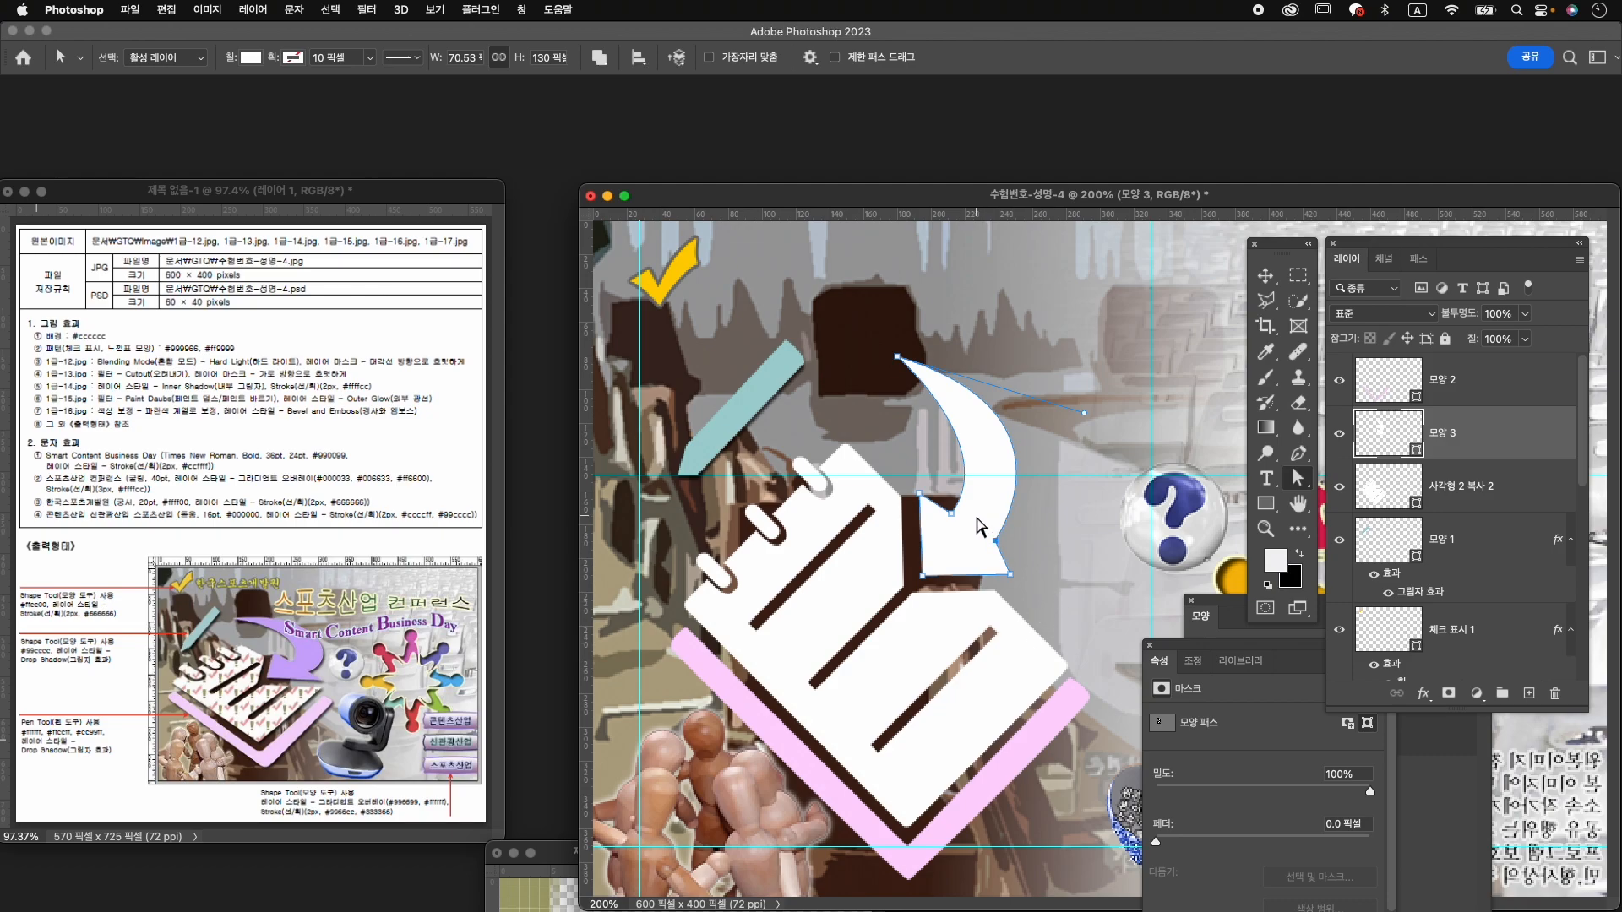
Set the curved arrow's fill color to #cc99ff.
left_click(251, 57)
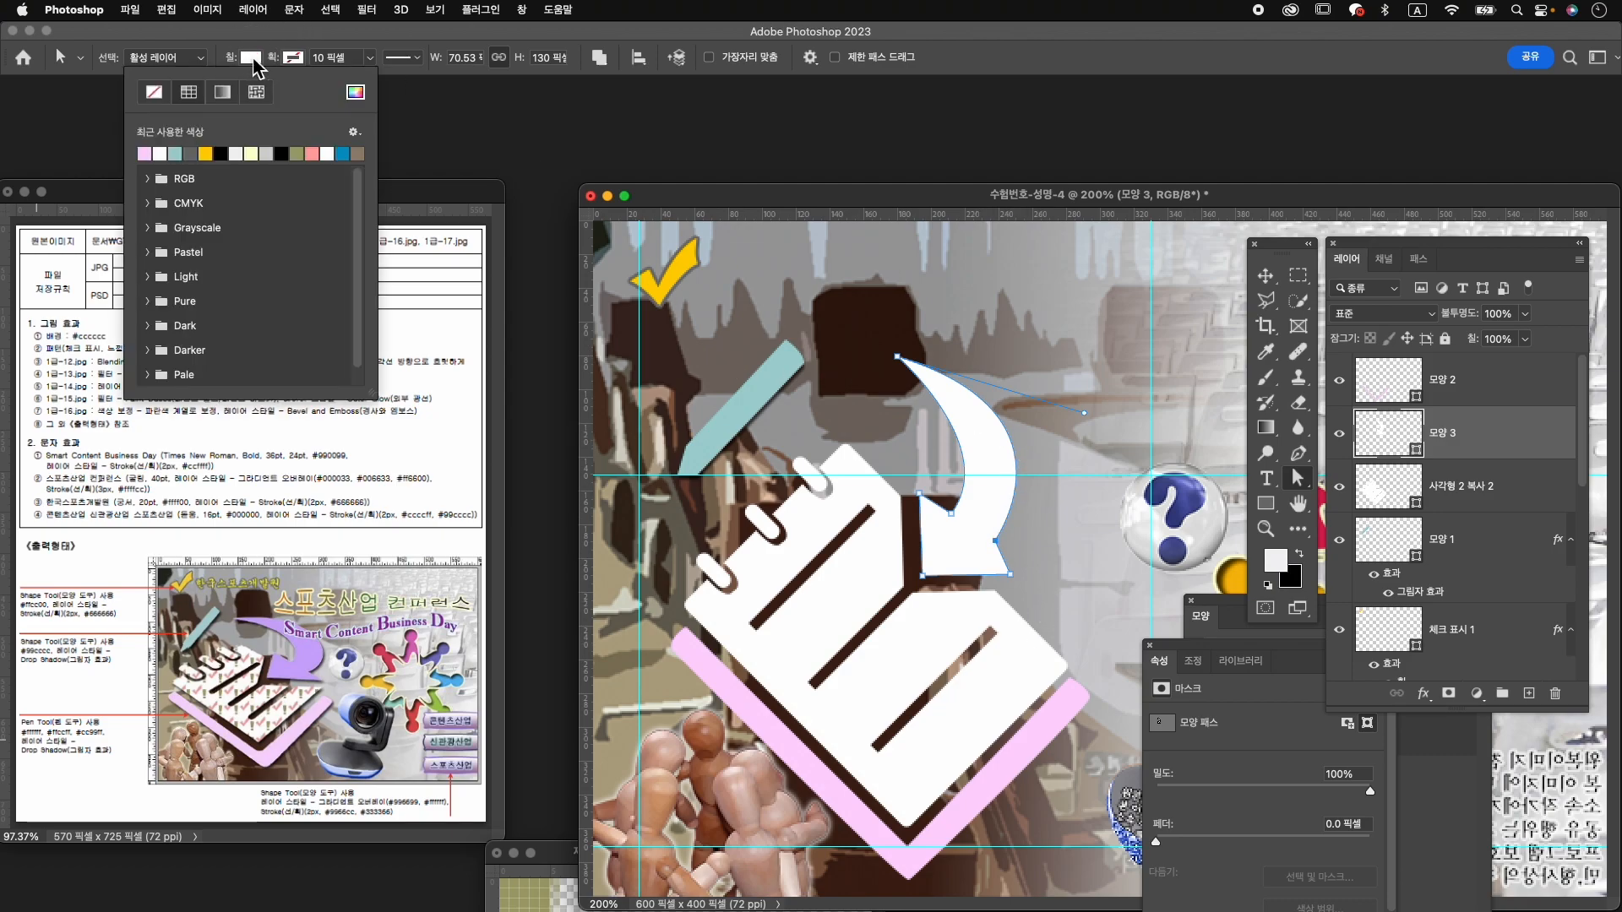
left_click(353, 92)
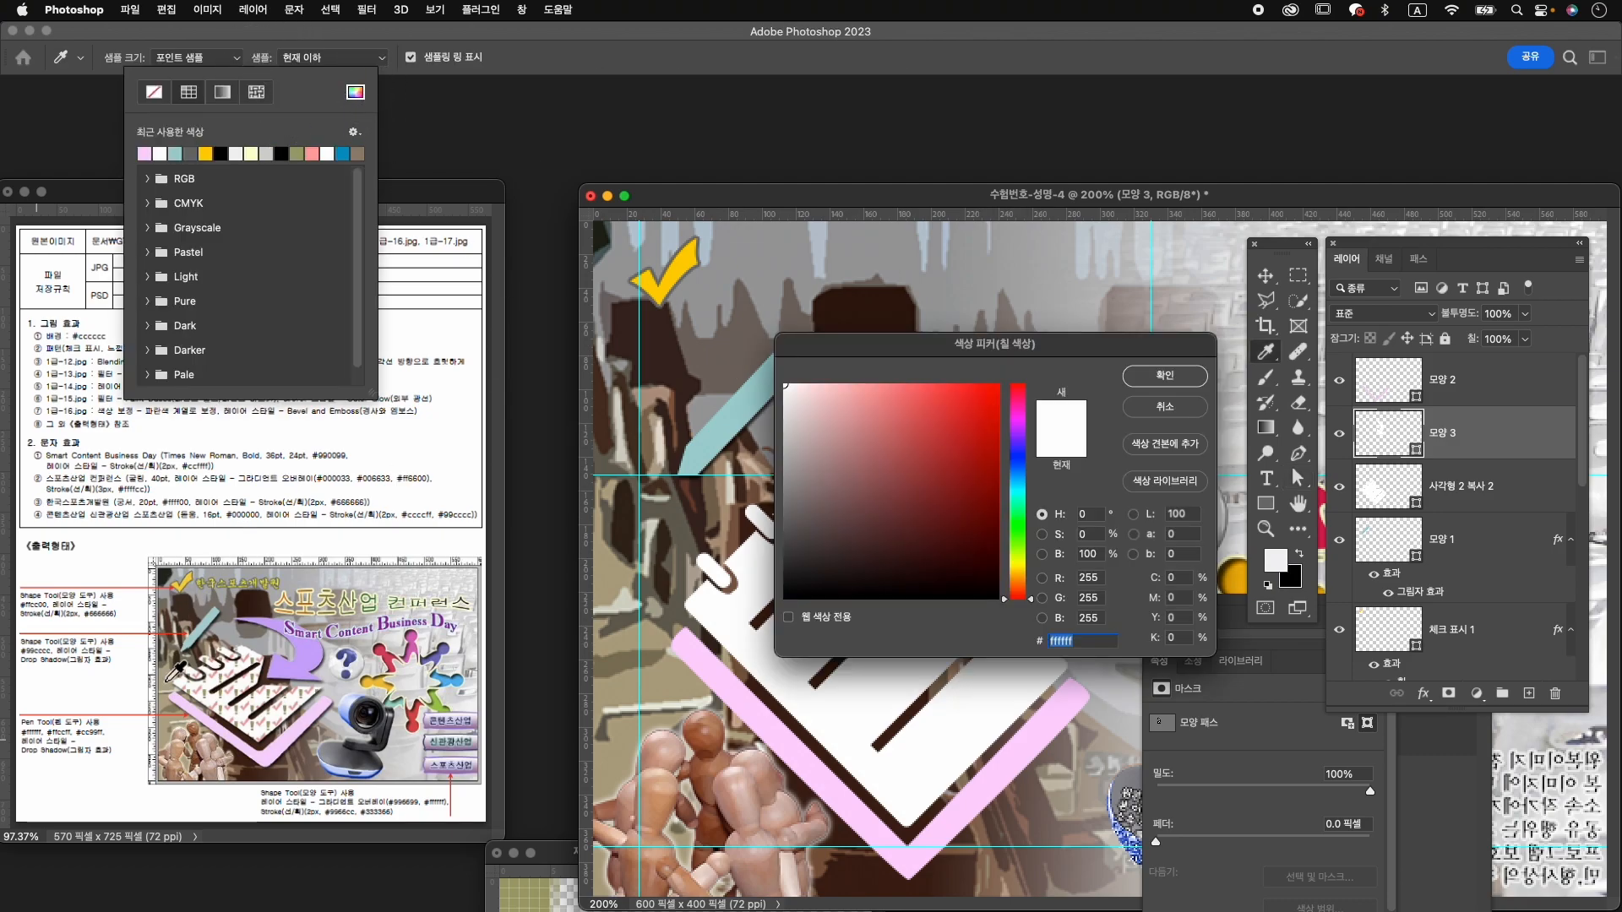
type("cc")
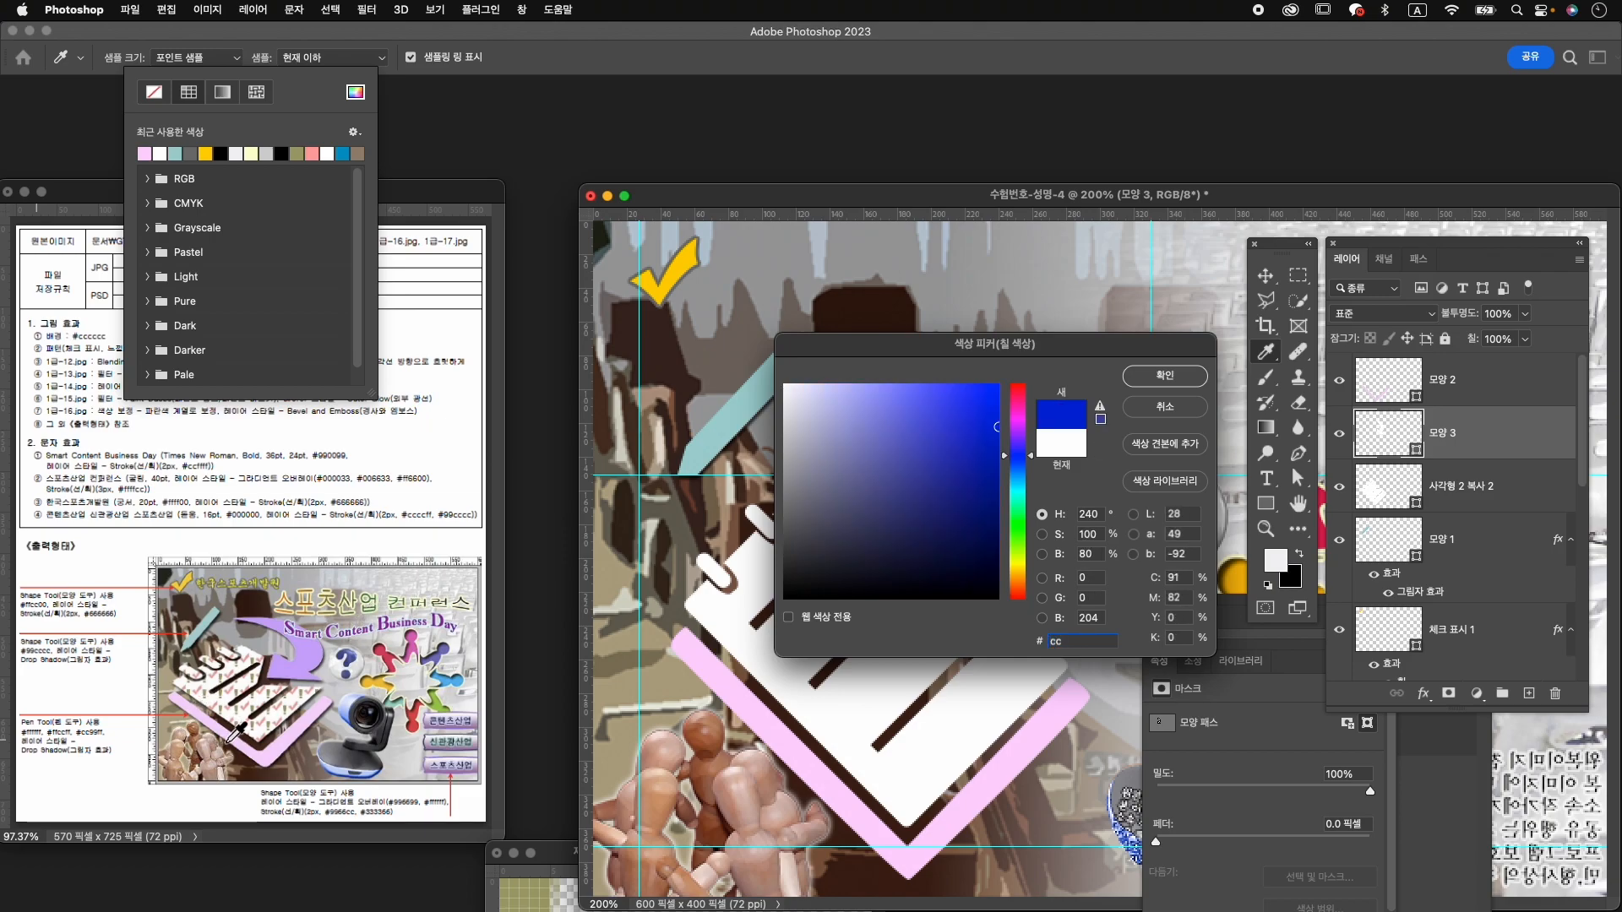
type("99ff")
key("Return")
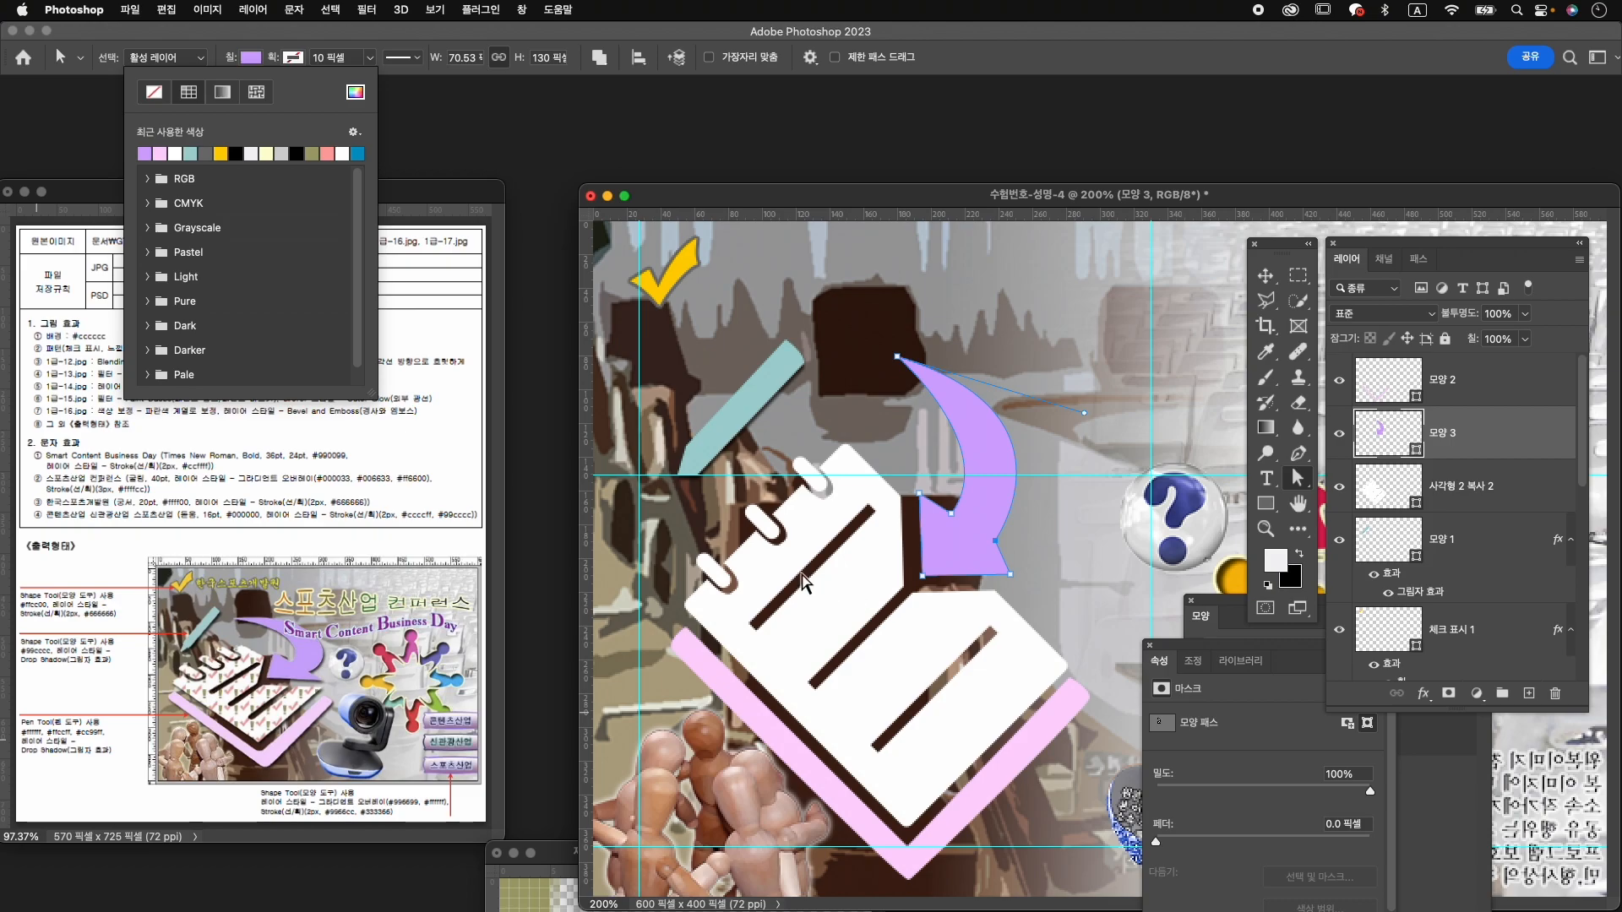
Duplicate the notched notepad layer 사각형 2 복사 2.
key("z")
left_click(802, 585, "alt")
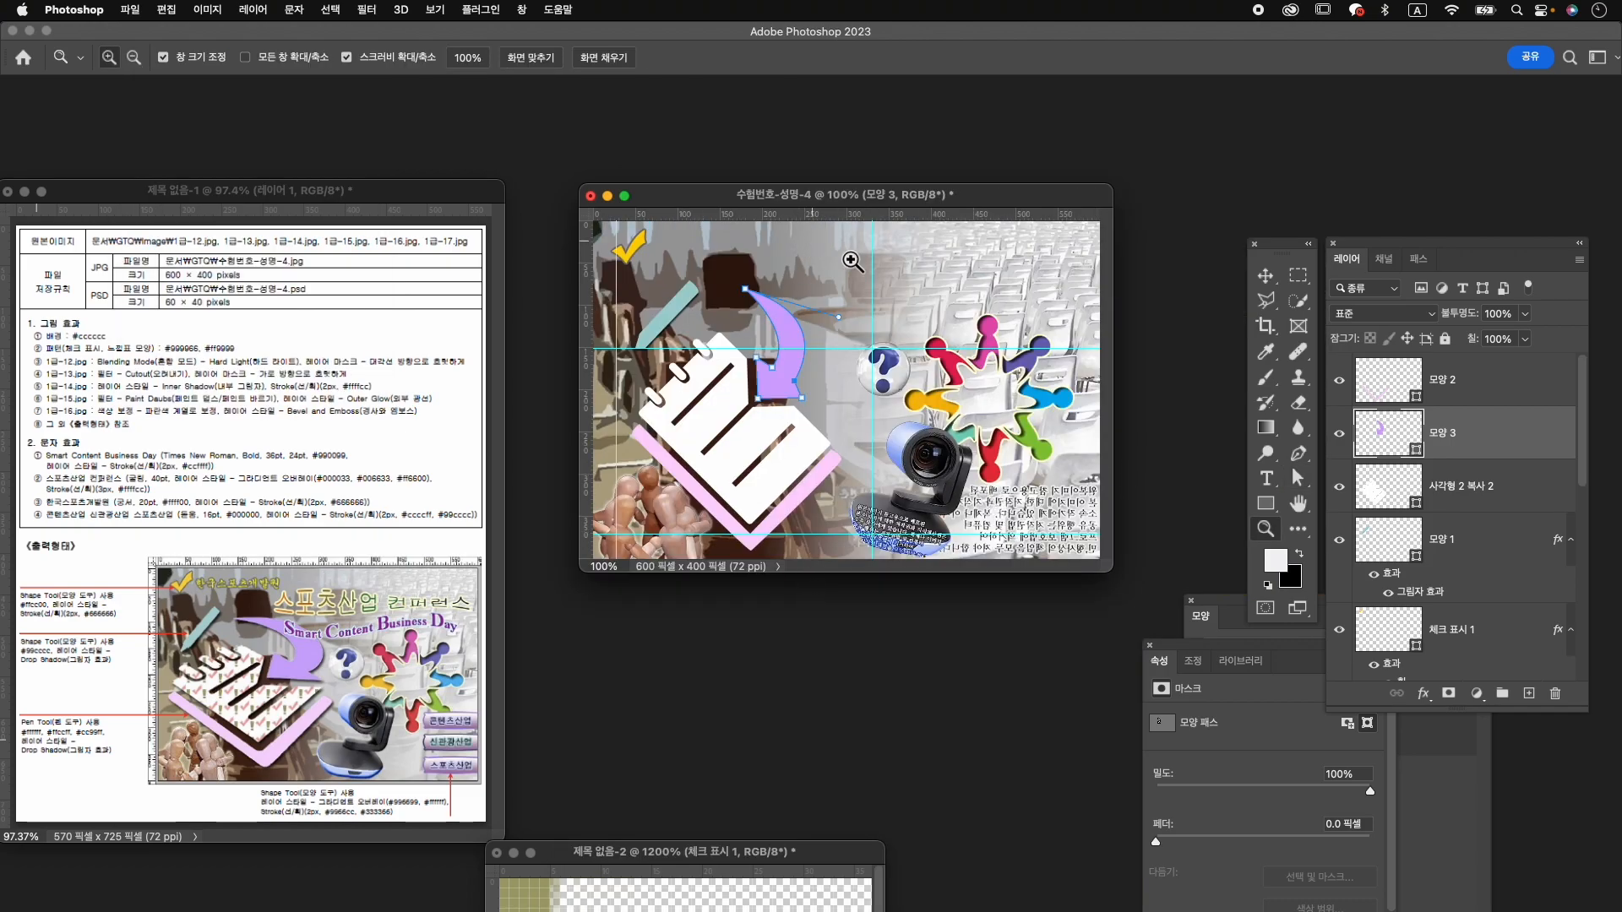
left_click_drag(1112, 572, 1214, 714)
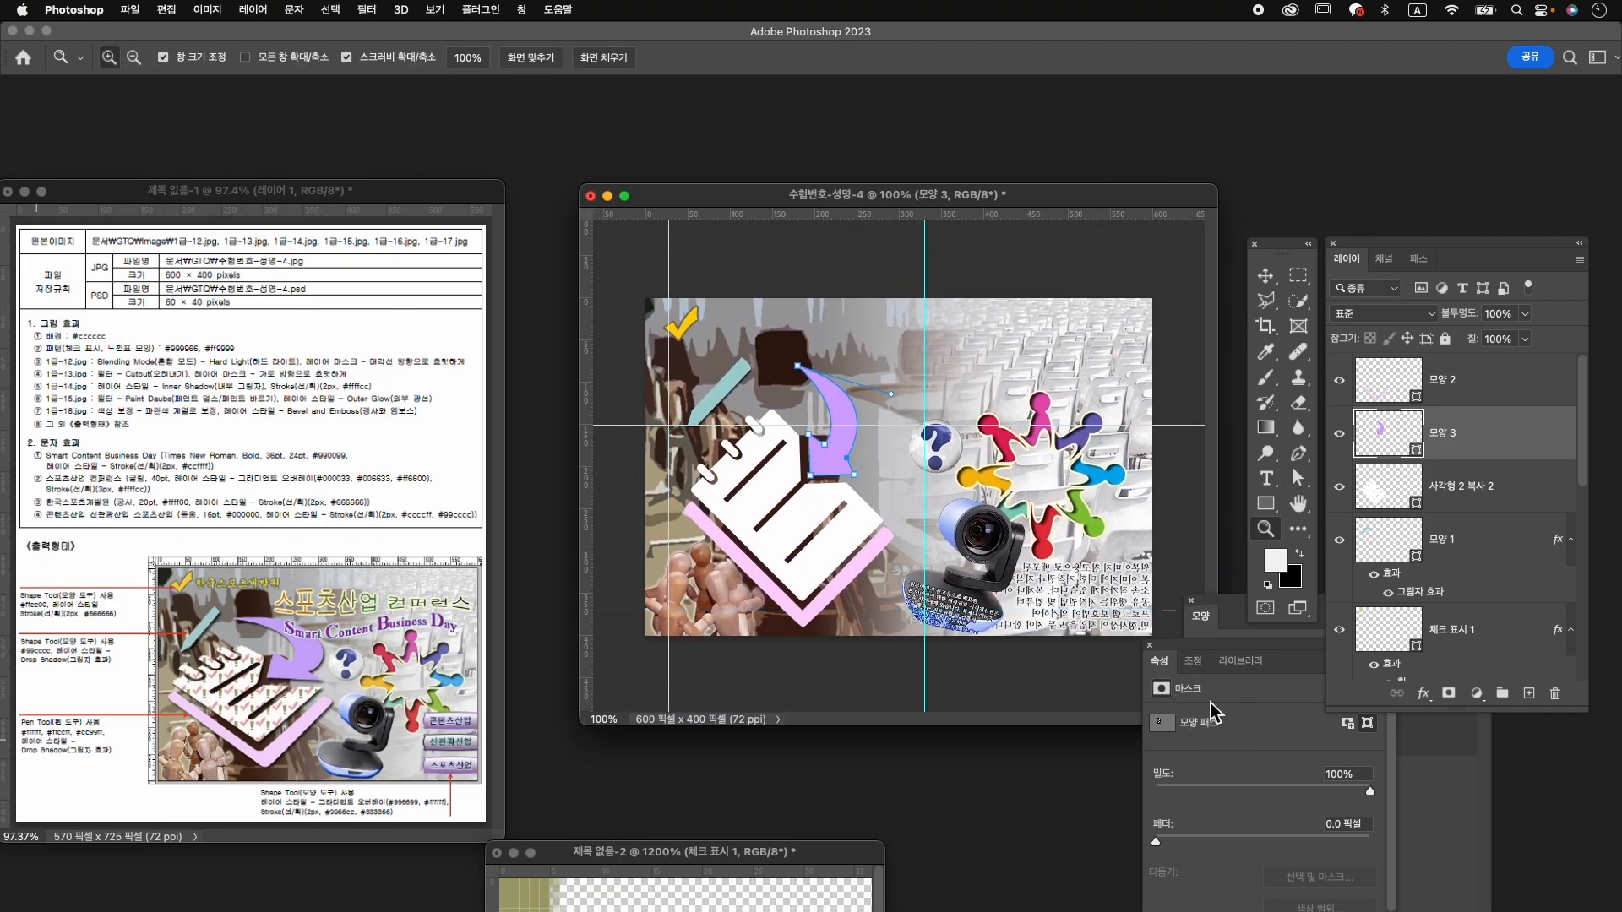
left_click(1474, 512)
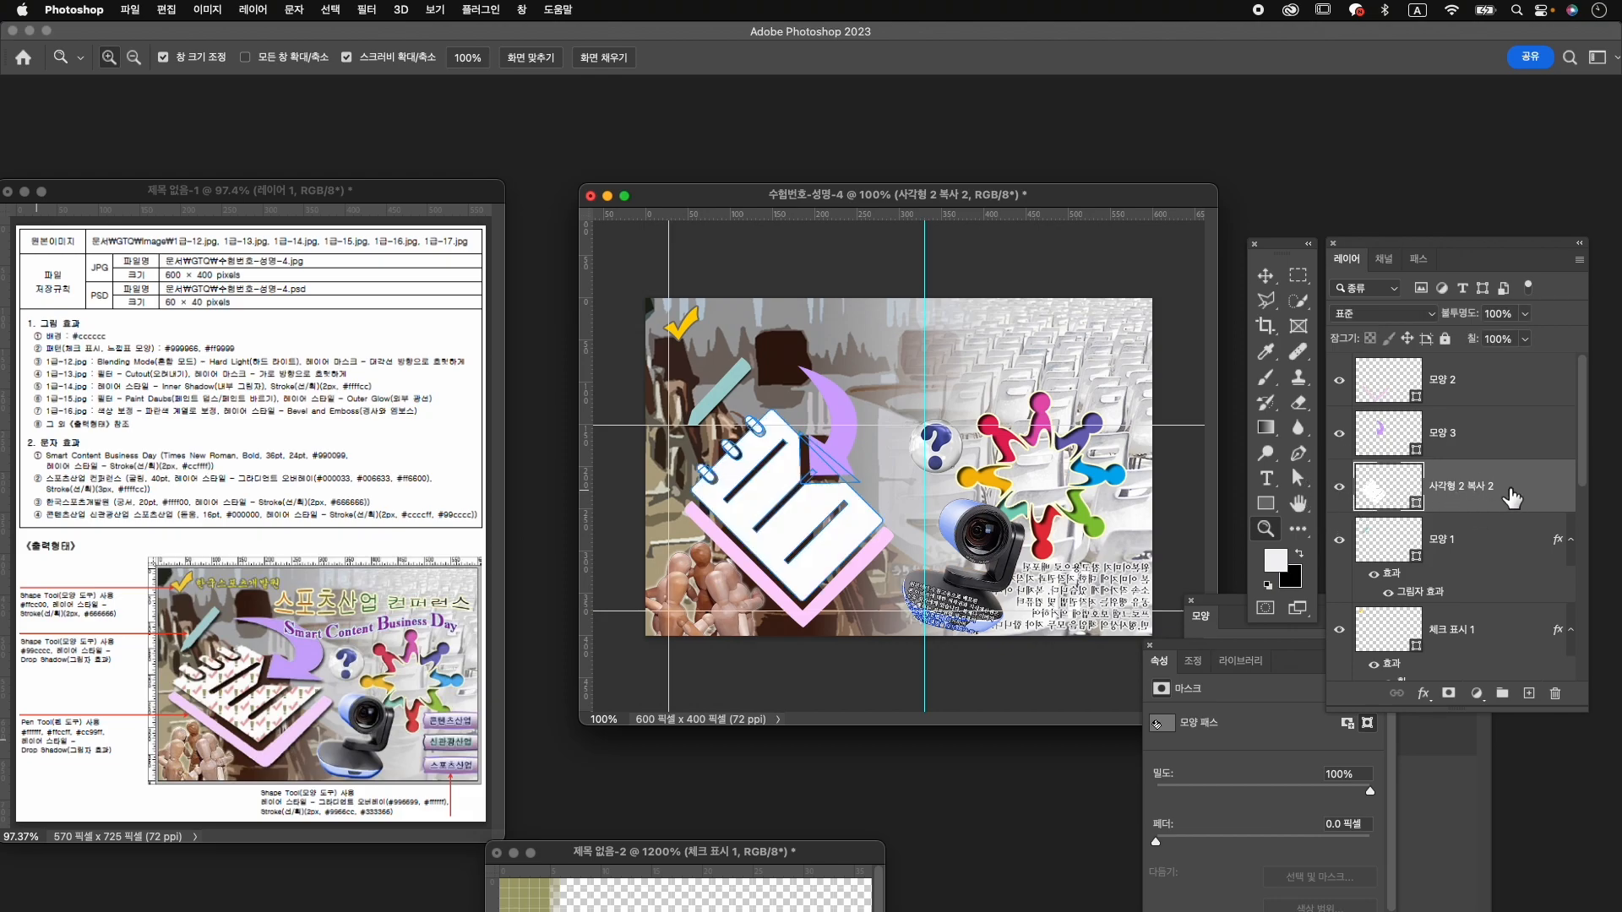
key("super+j")
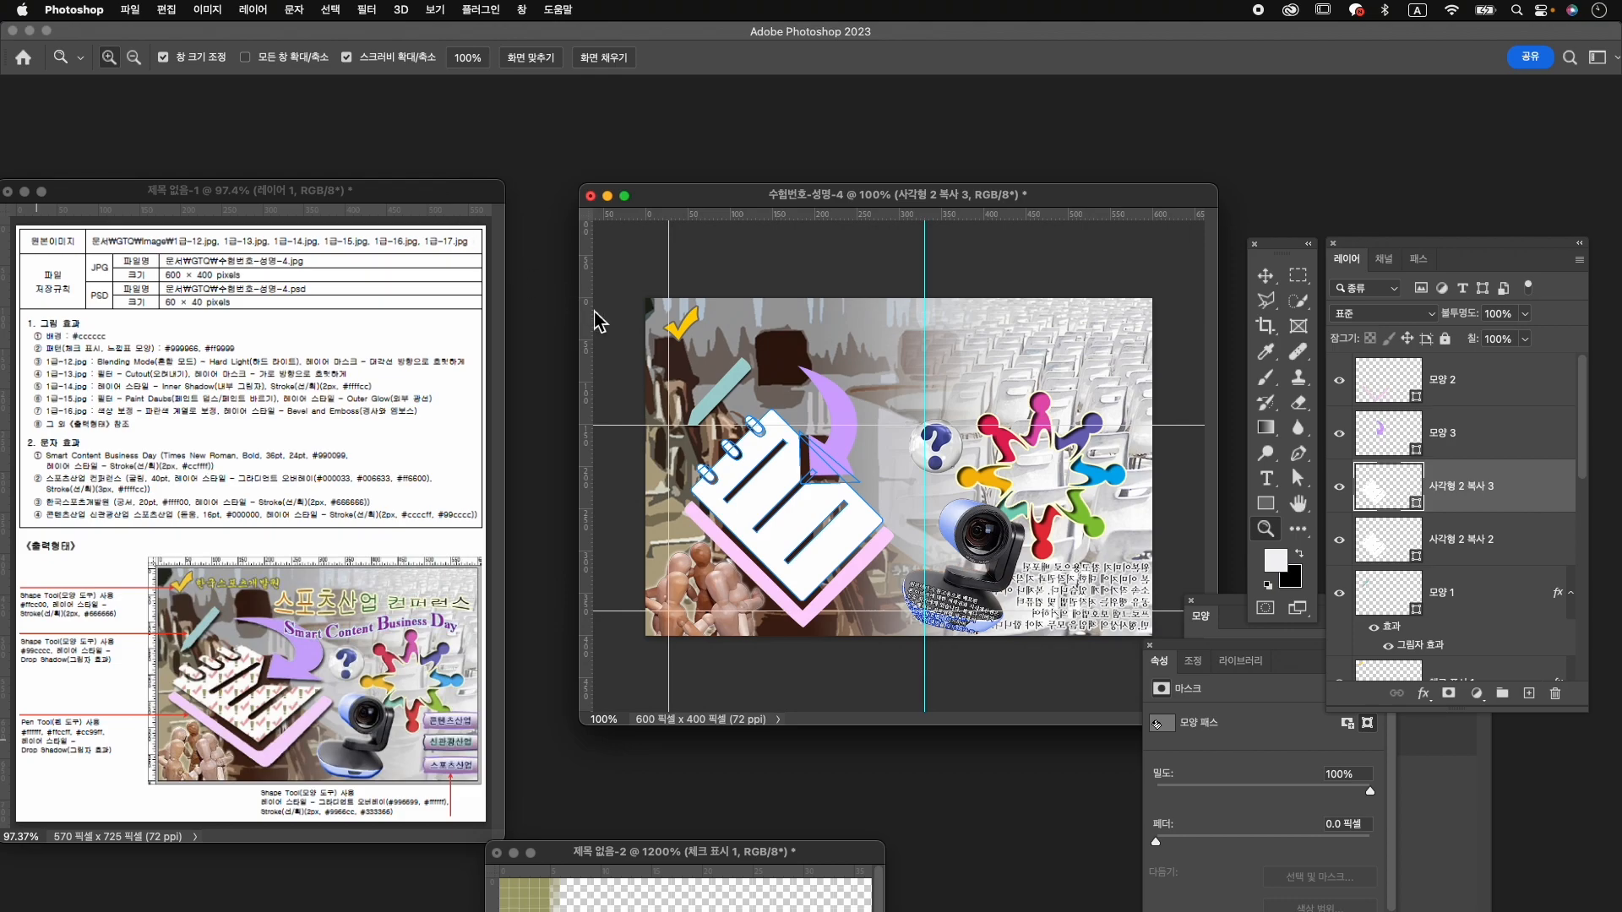
Fill the duplicated notepad shape 사각형 2 복사 3 with the existing exclamation-and-check-mark pattern.
key("u")
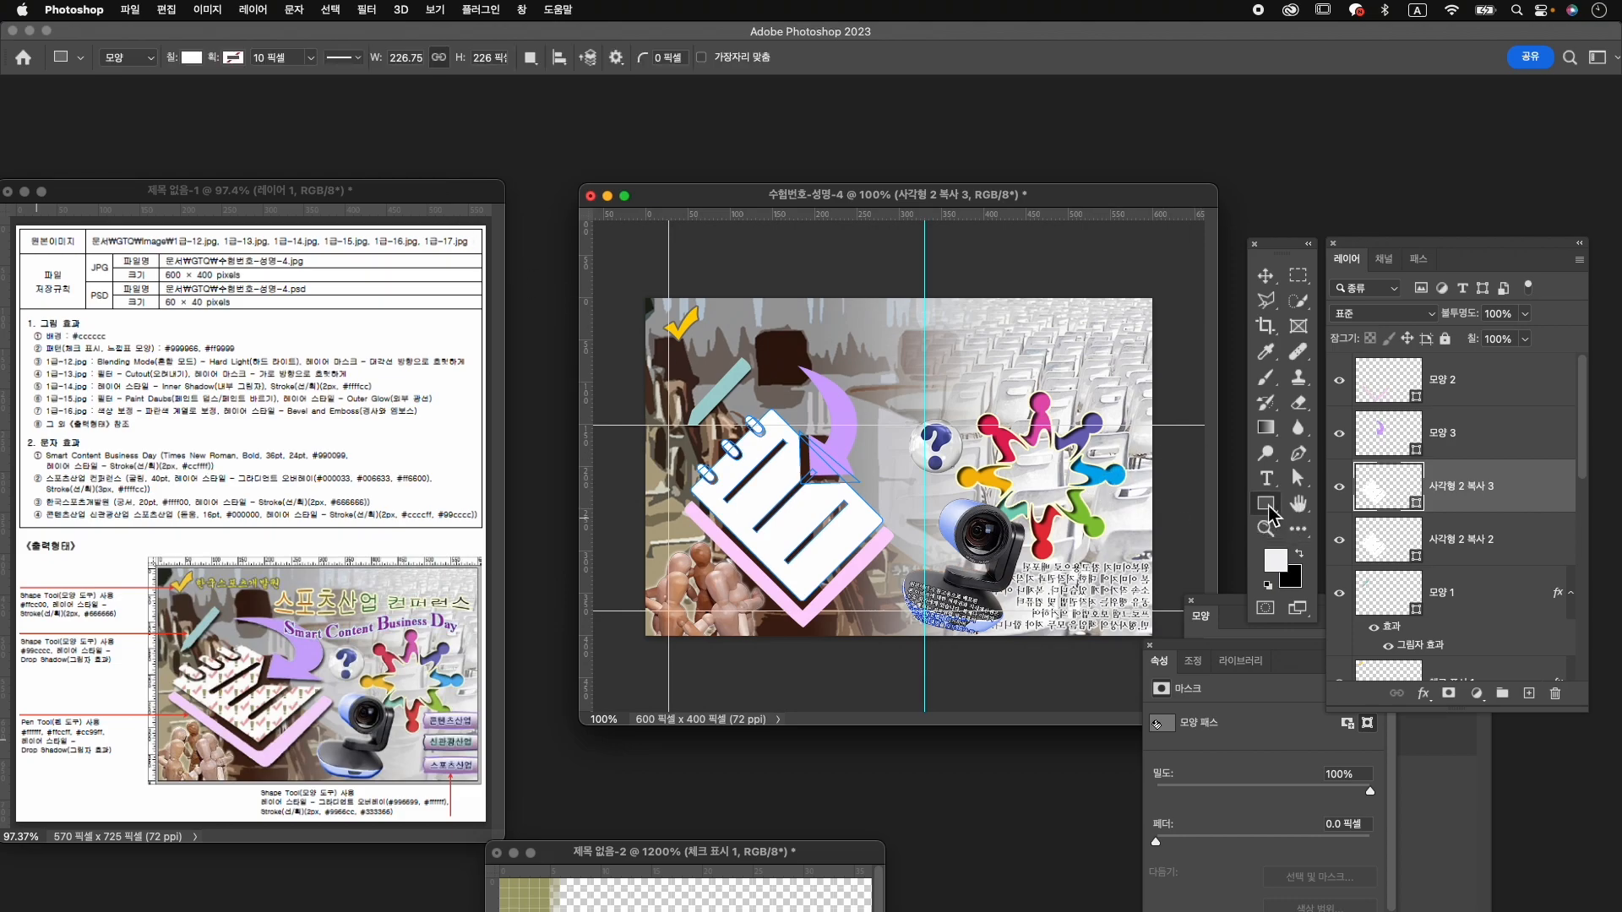
left_click(194, 61)
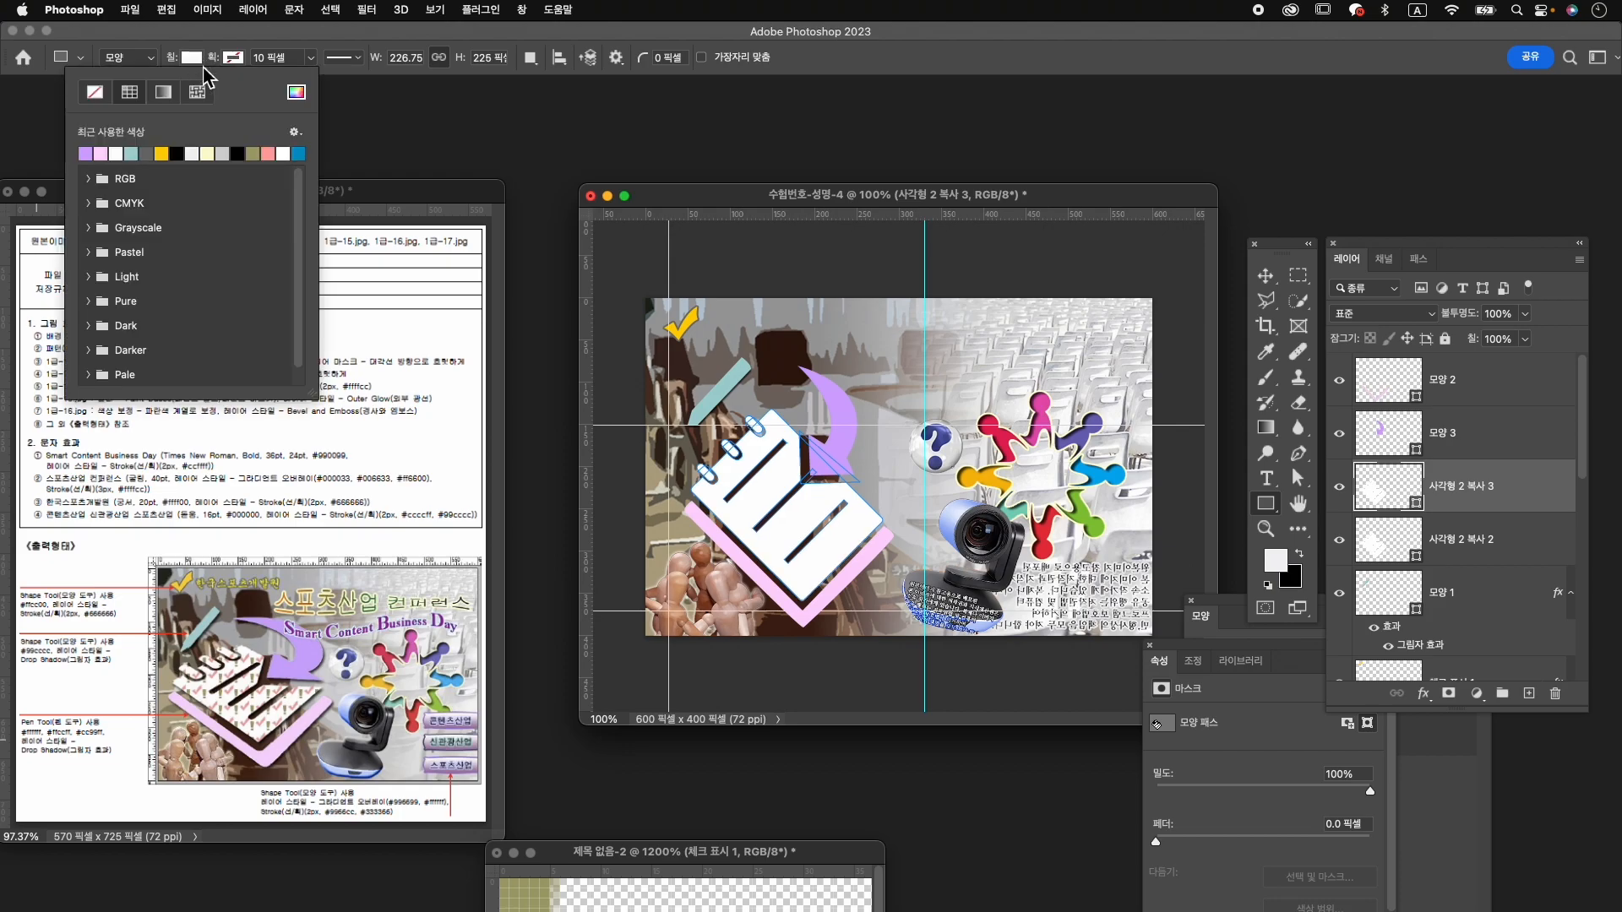
left_click(197, 92)
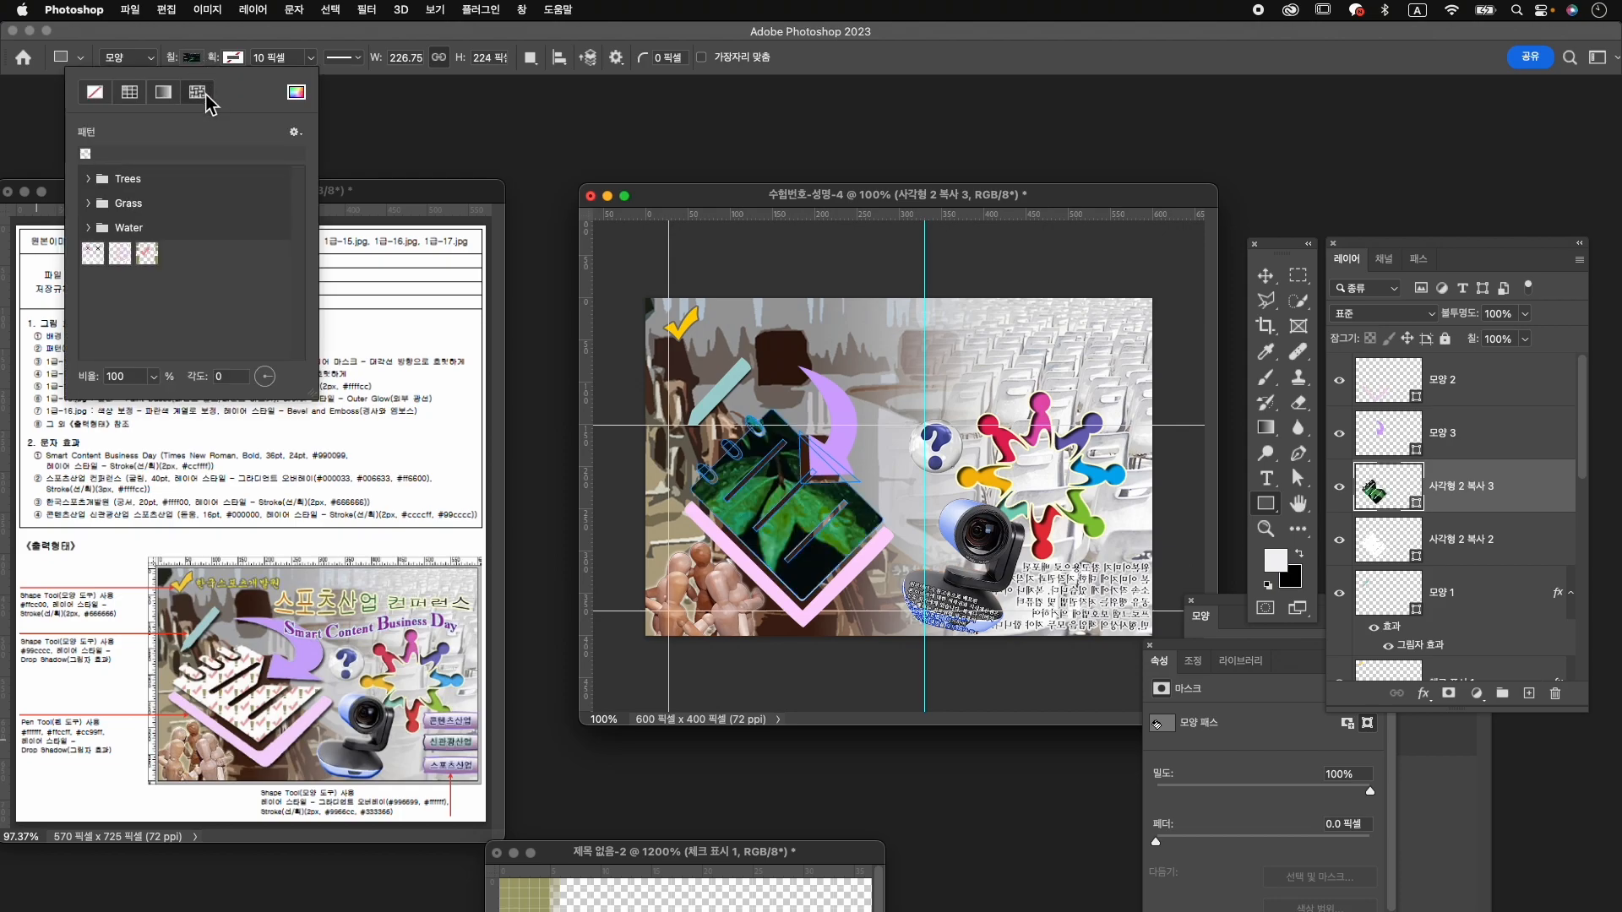
left_click(147, 254)
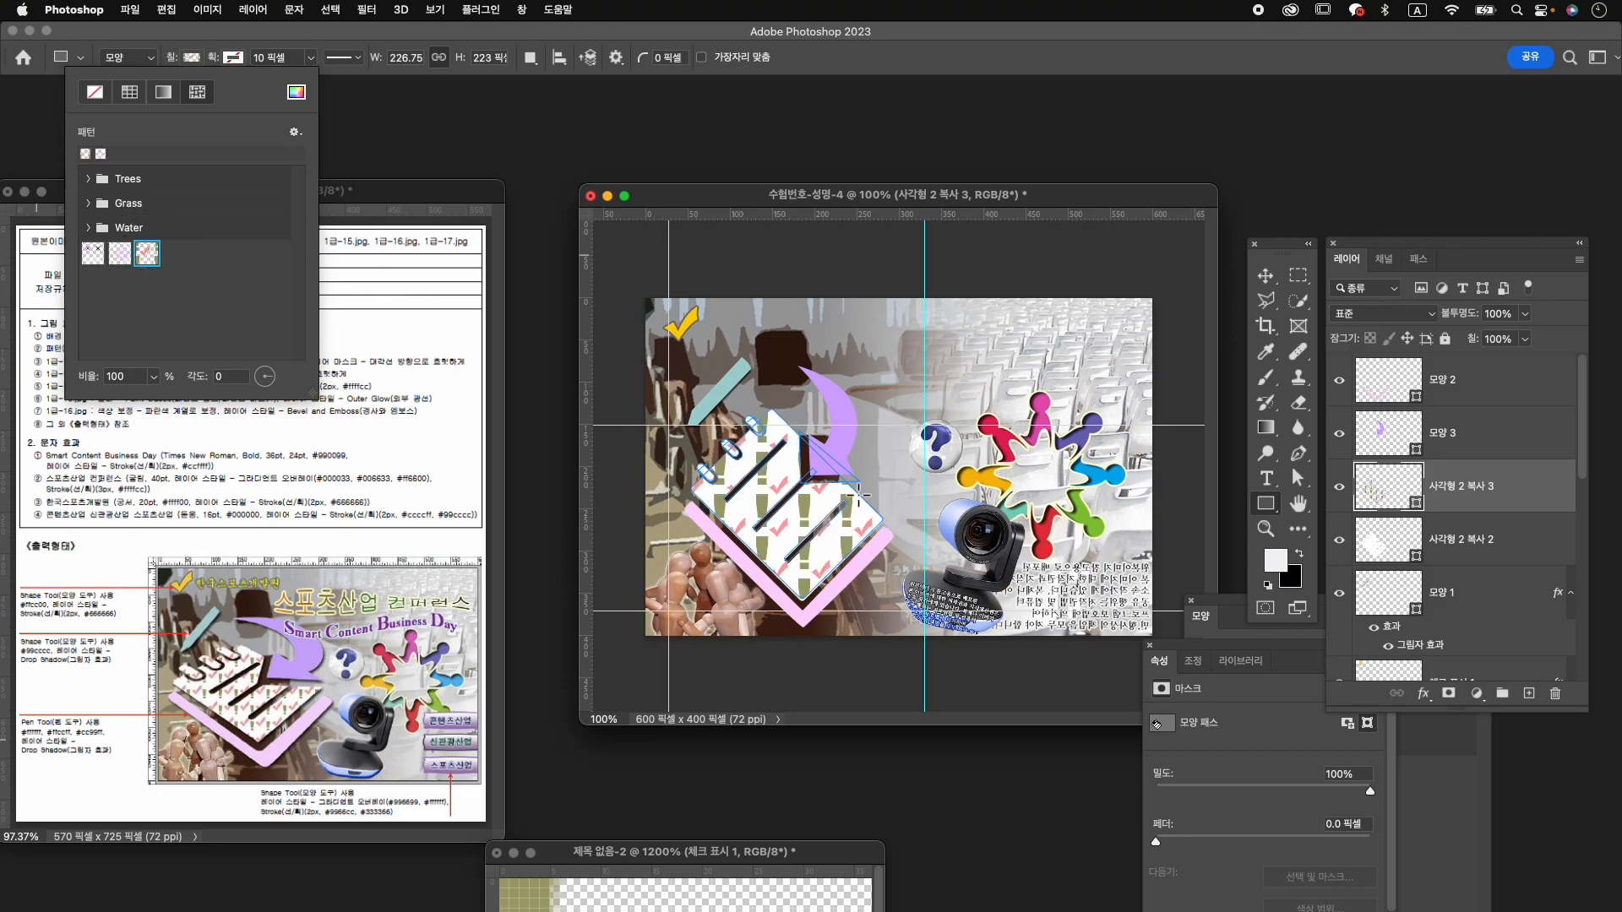
left_click(377, 45)
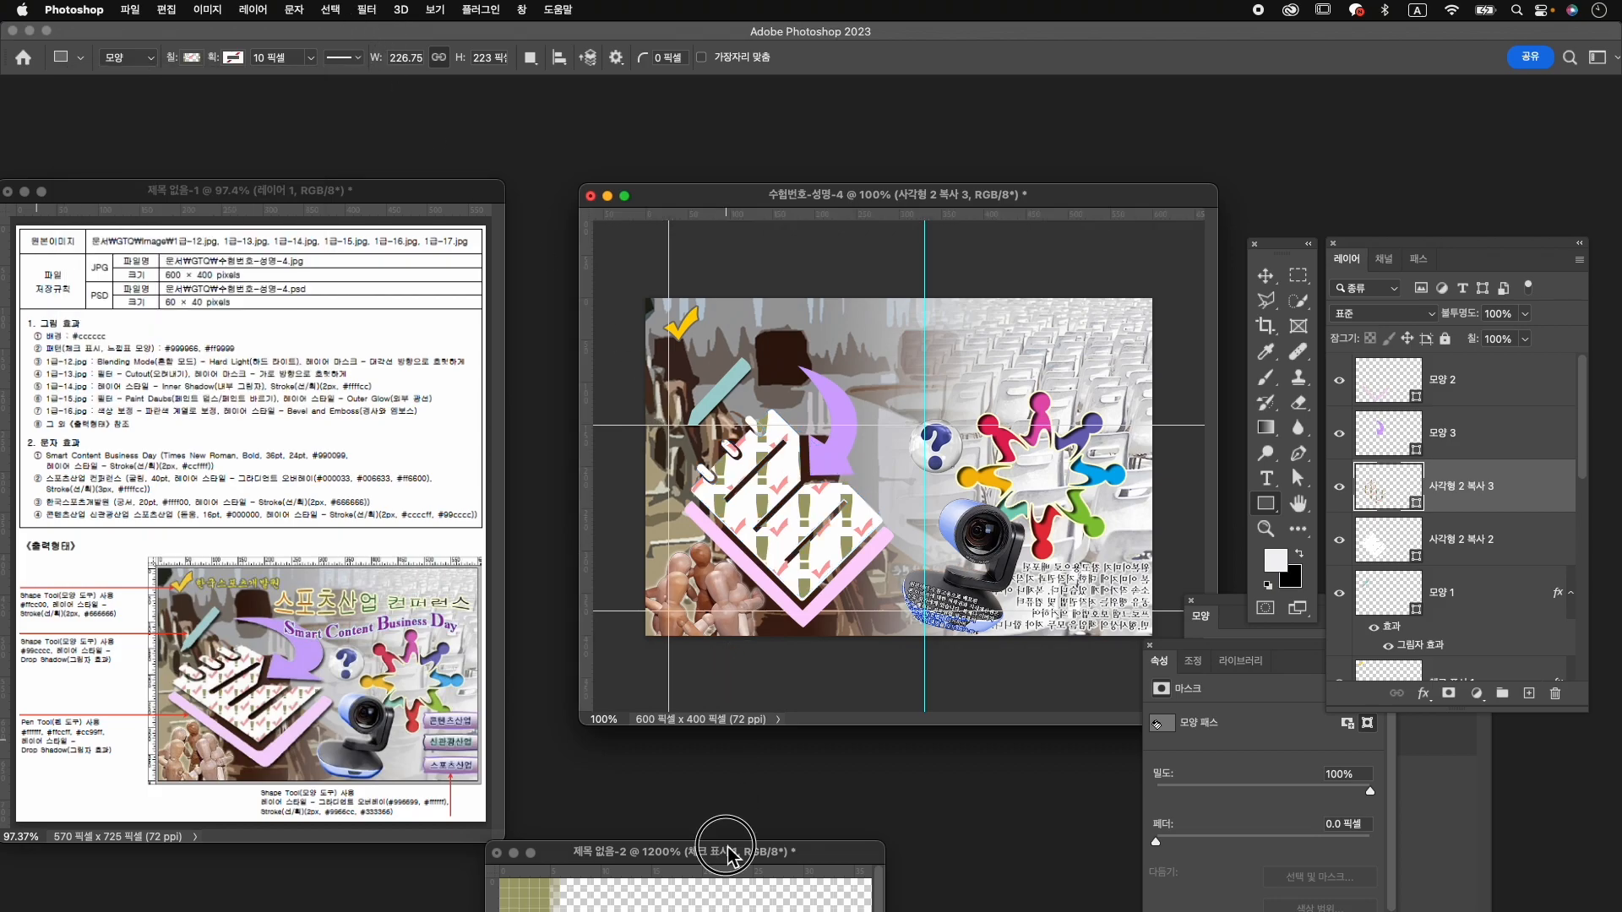
In the pattern document 제목 없음-2, delete the three exclamation mark copies, keeping only the original and the check mark.
left_click_drag(724, 849, 871, 403)
left_click_drag(1031, 665, 1234, 911)
left_click_drag(928, 405, 731, 144)
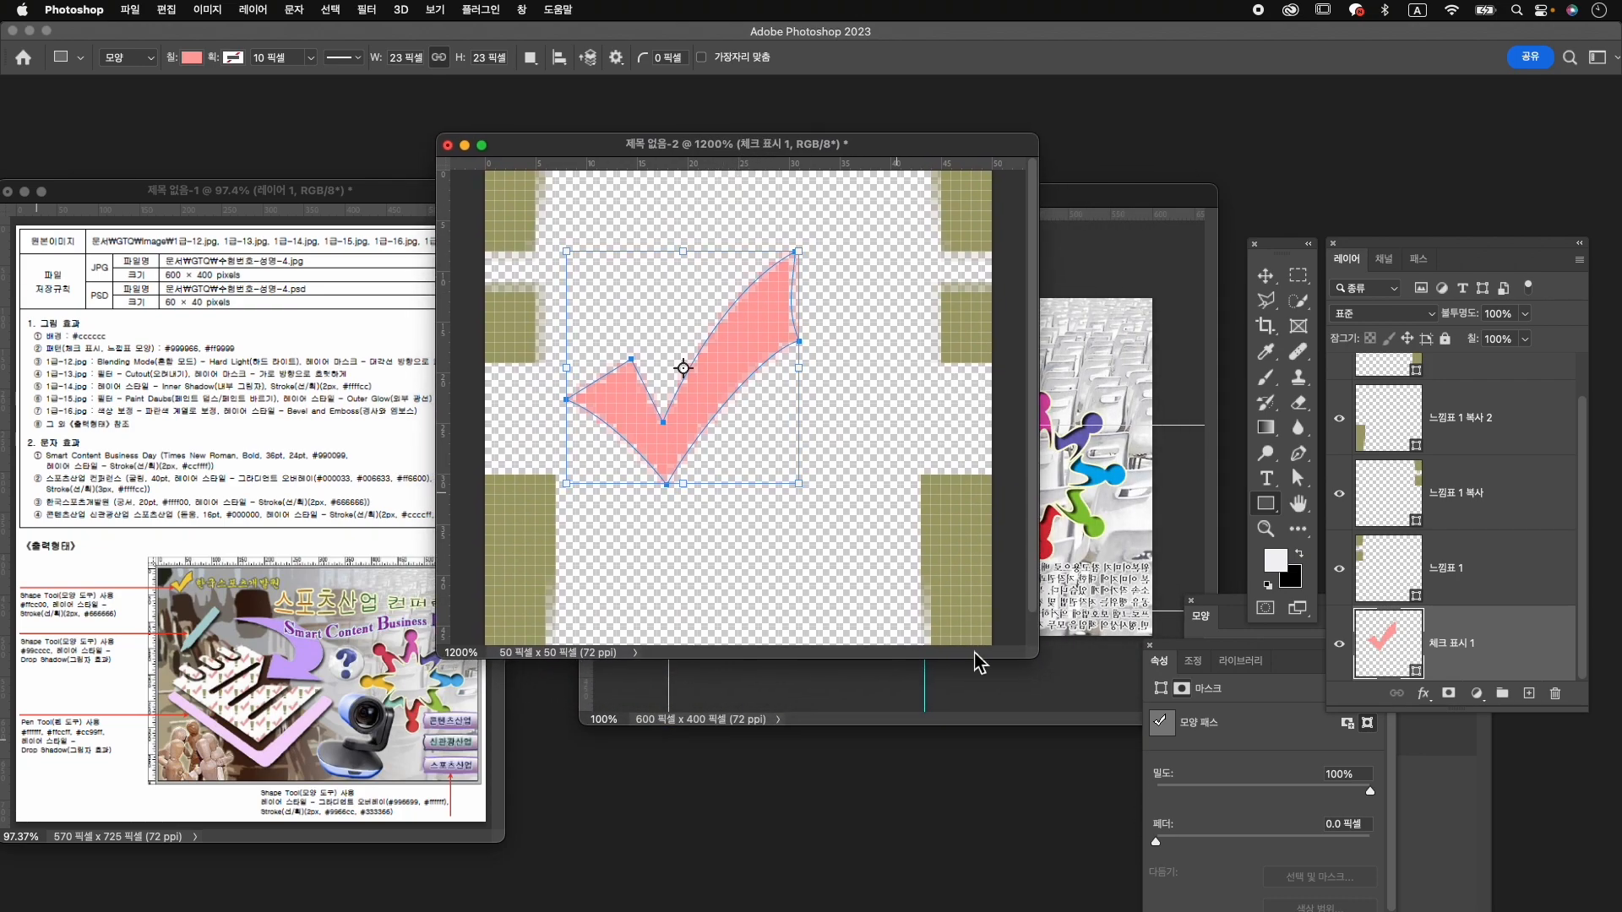
left_click_drag(1038, 673, 1162, 784)
key("v")
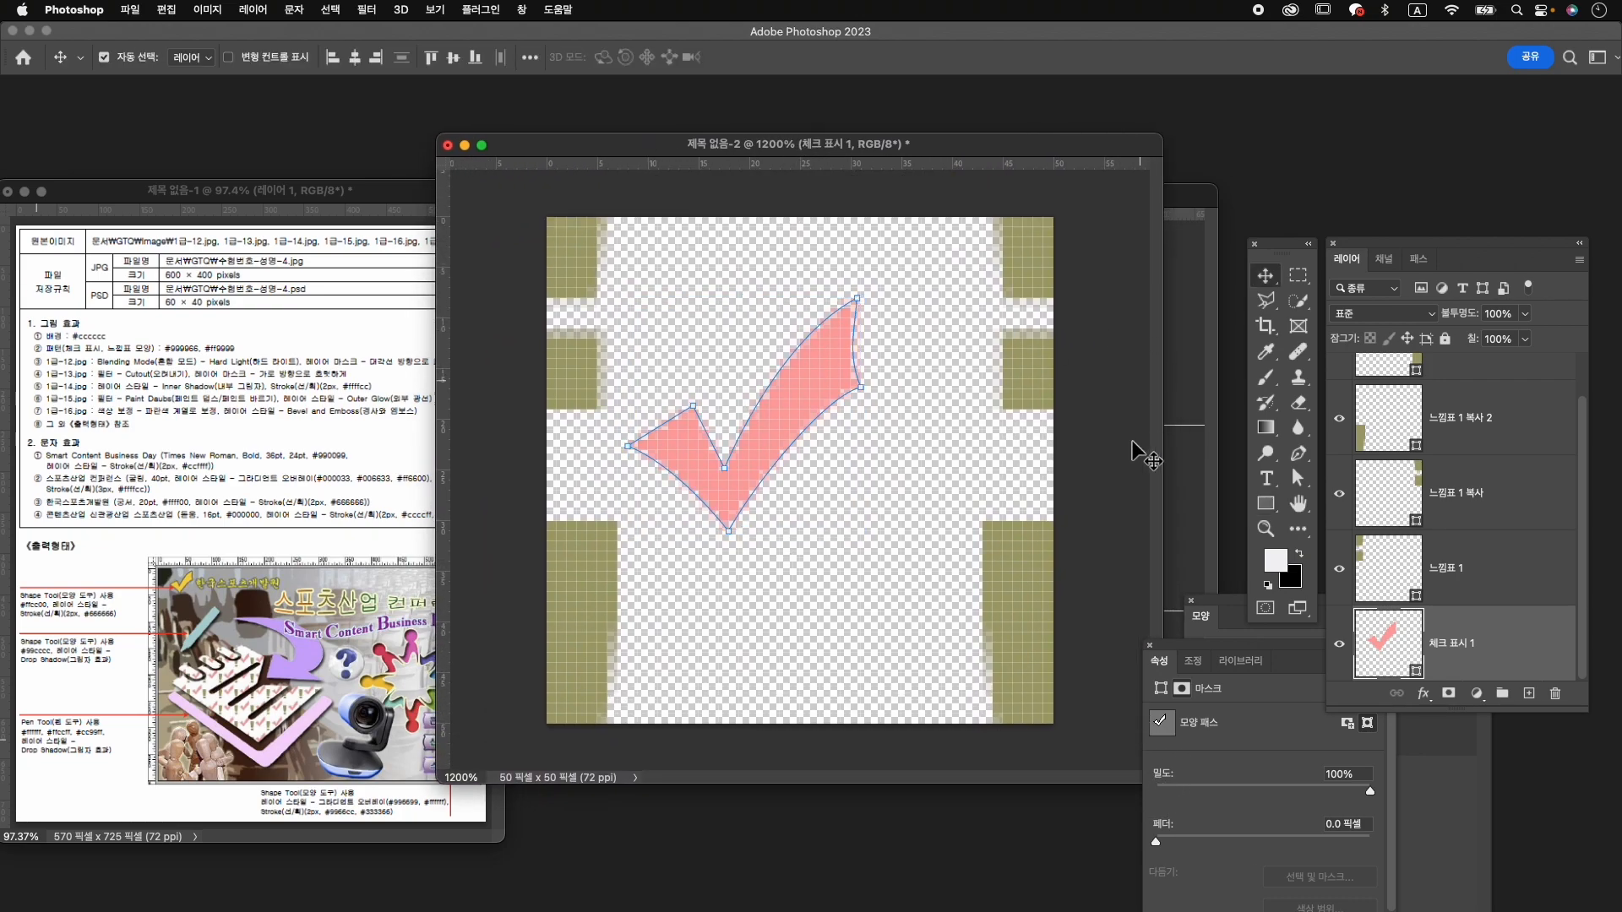
left_click(1036, 577)
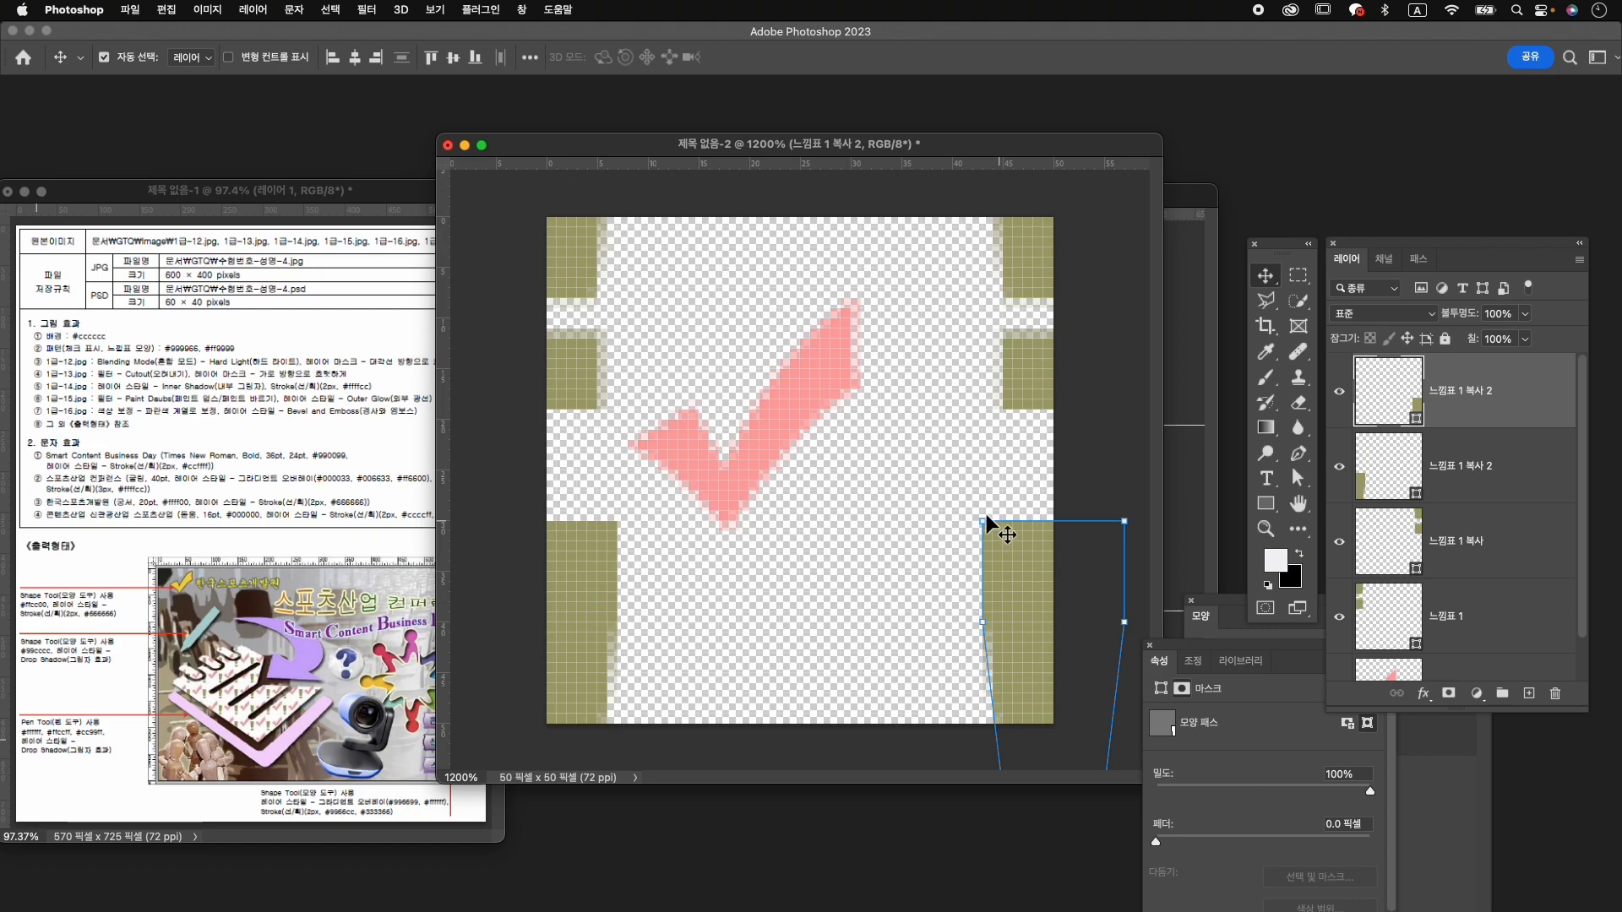
key("Delete")
left_click(571, 602)
key("Delete")
left_click(1037, 280)
key("Delete")
Shrink the exclamation mark and the check mark and place them side by side inside the pattern canvas.
key("ctrl+t")
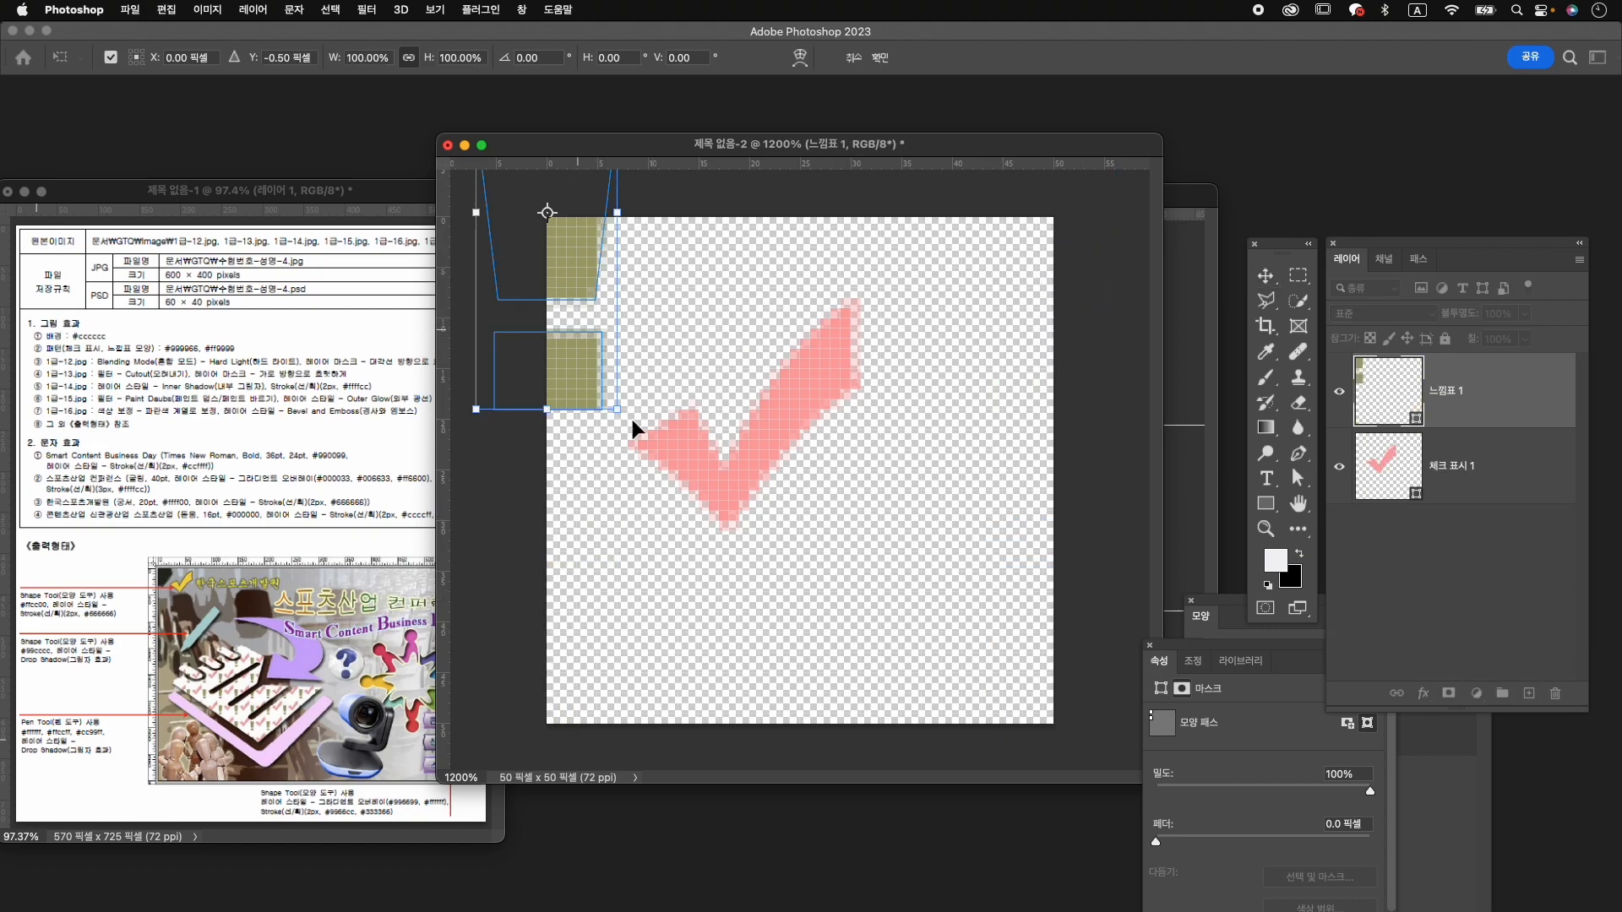
left_click_drag(605, 408, 549, 362)
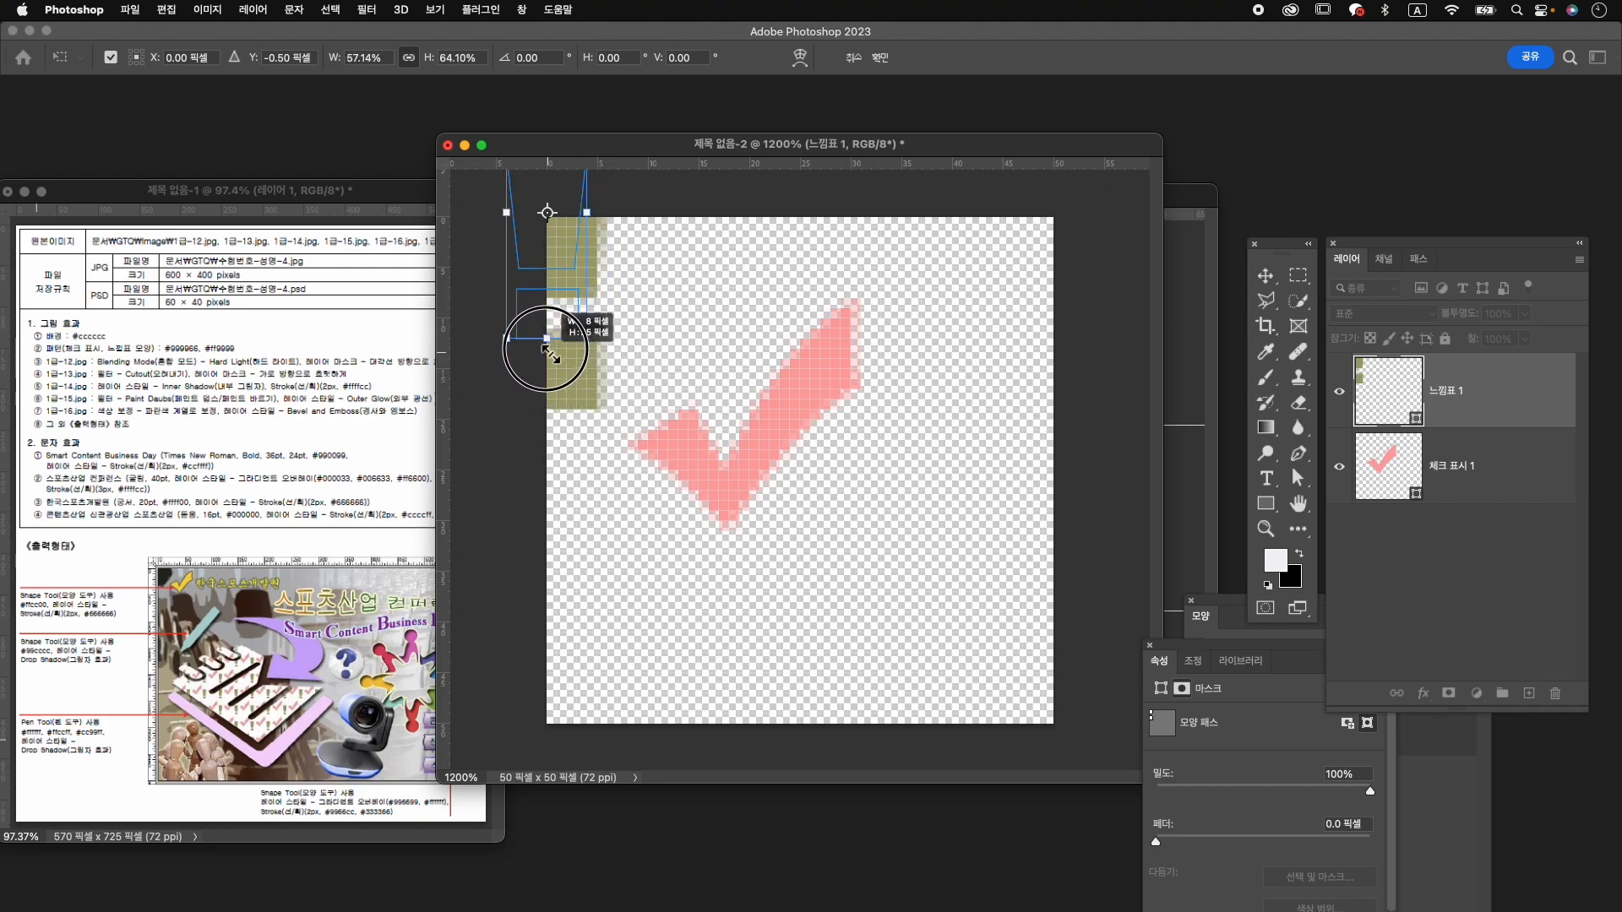
key("Return")
left_click(781, 413)
key("ctrl+t")
left_click_drag(852, 306, 894, 453)
key("Return")
left_click_drag(563, 329, 714, 562)
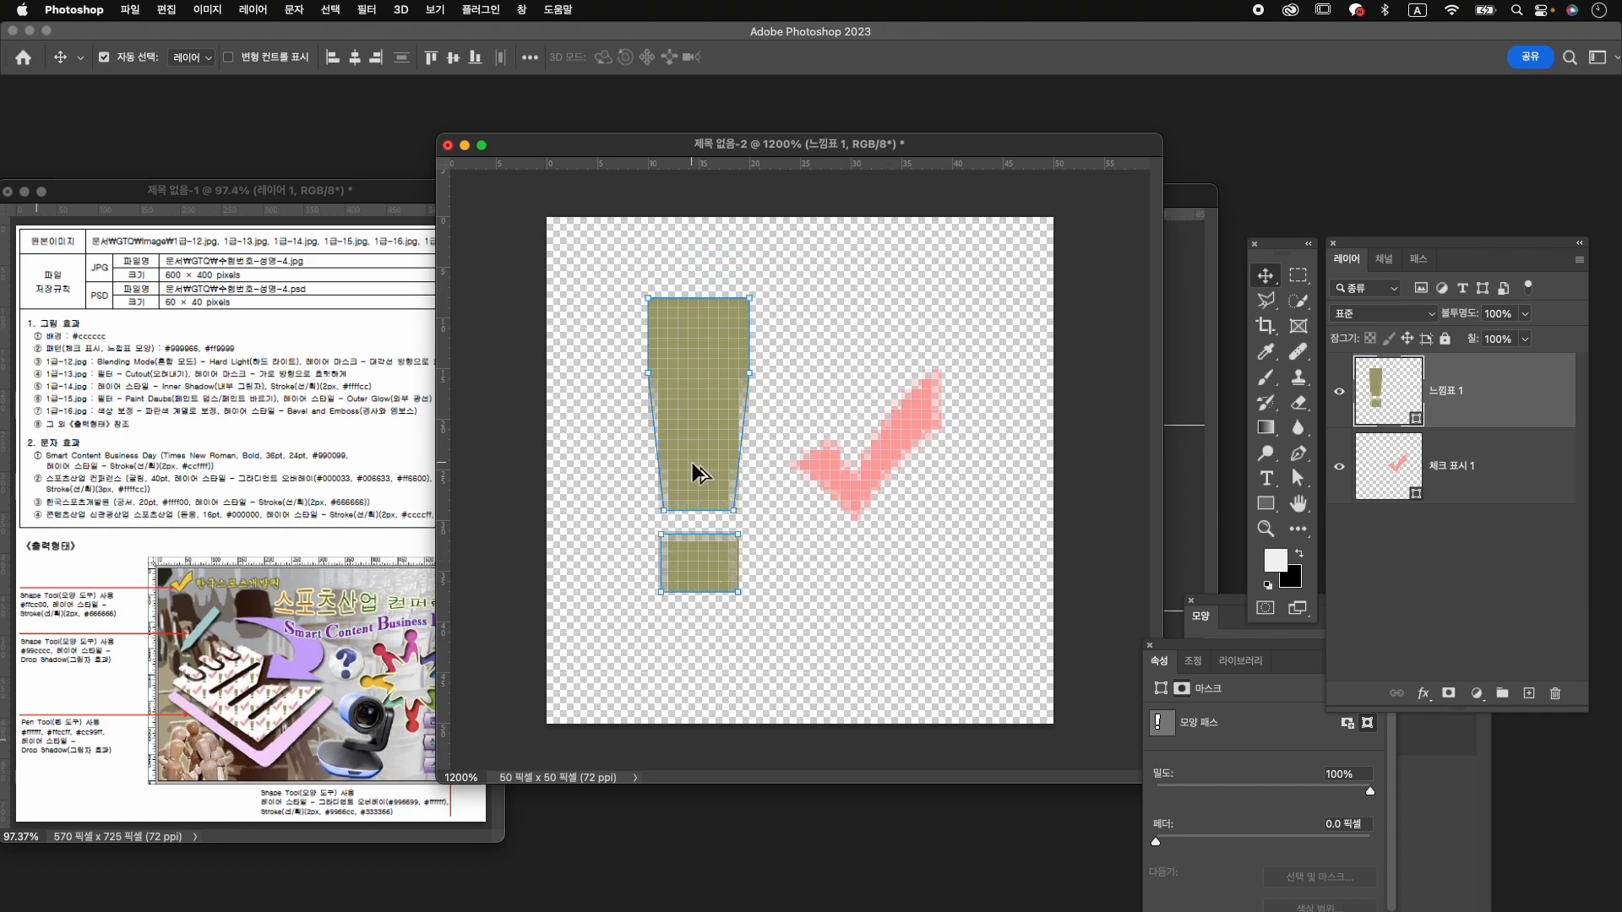
Scale the exclamation mark to 80% × 72.41%, then enlarge both symbols together to 114.29% × 109.52% and center them on the canvas.
key("super+t")
left_click_drag(748, 298, 754, 362)
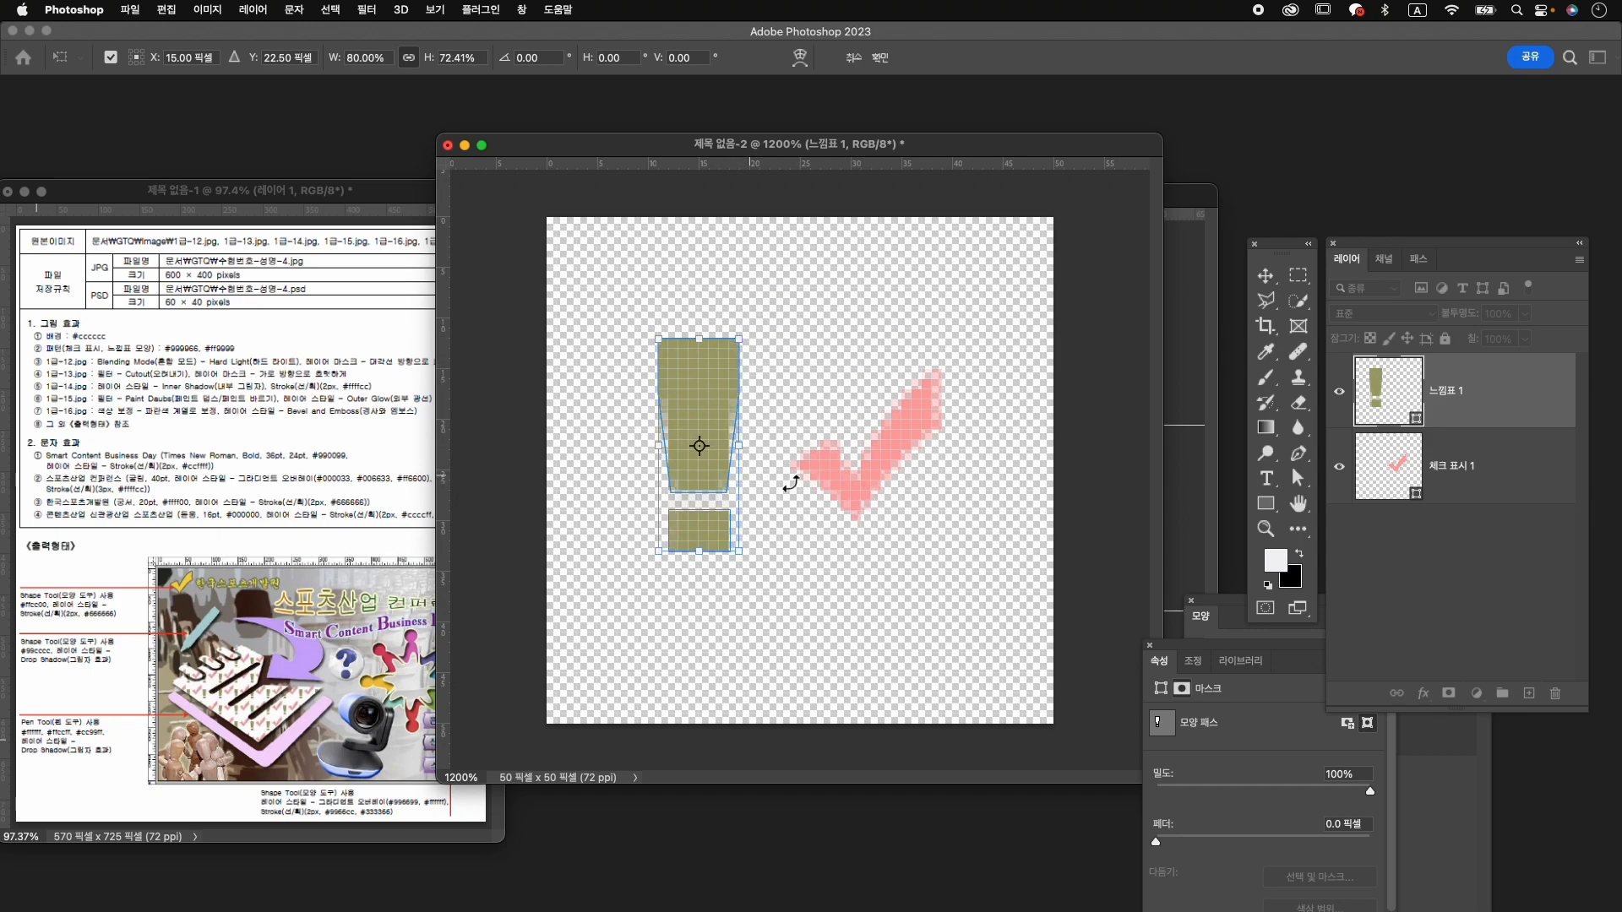
key("Return")
left_click(867, 472)
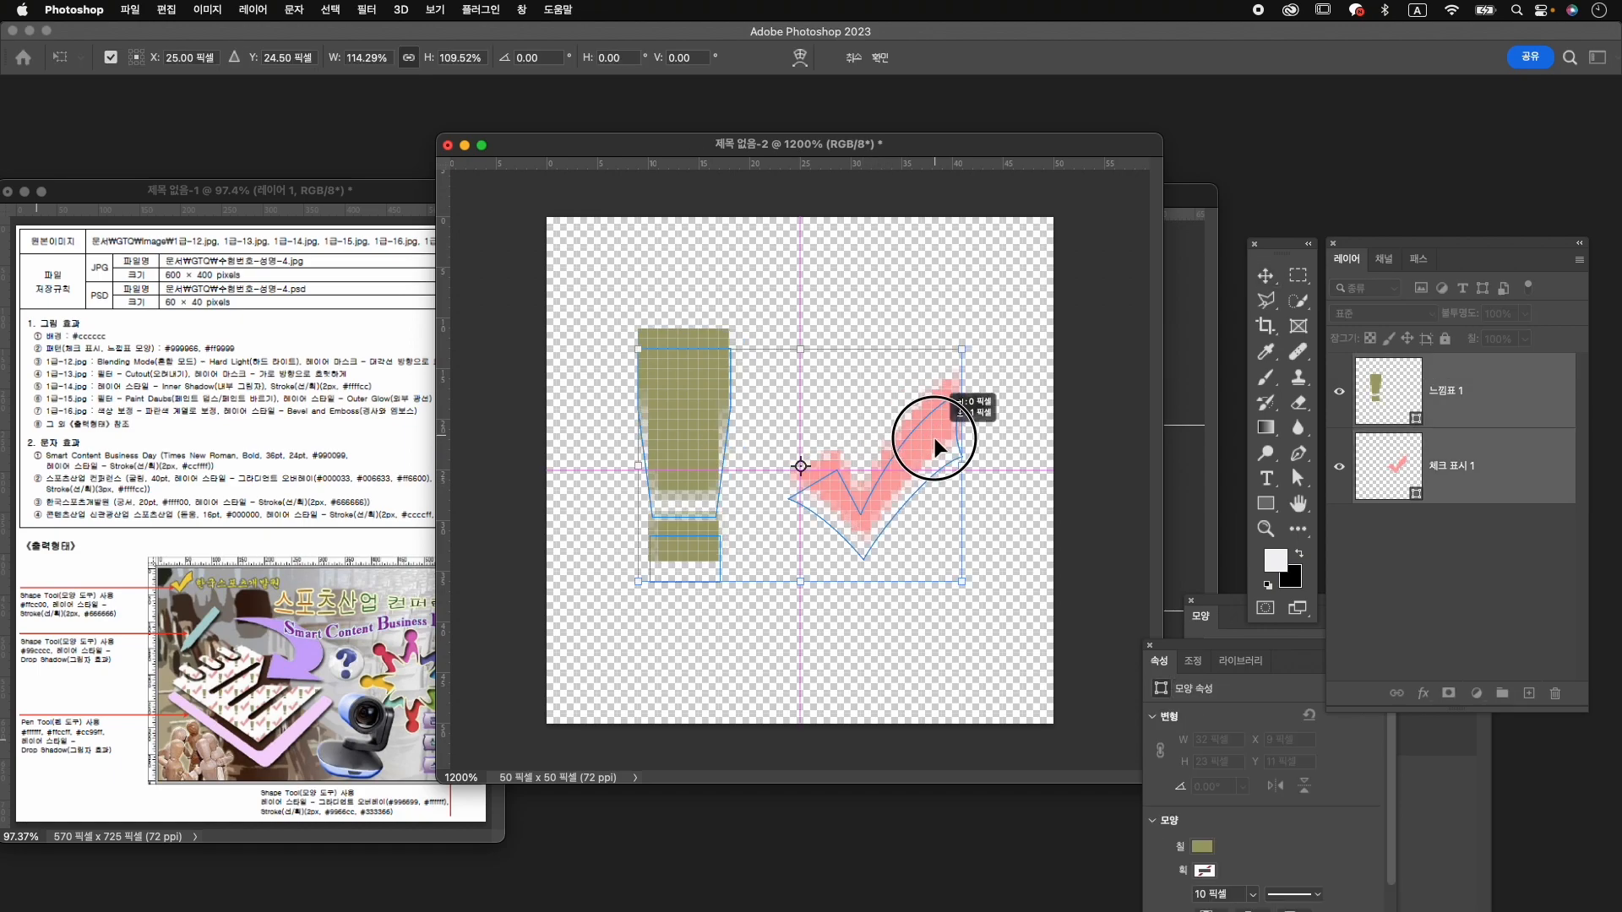
left_click_drag(934, 437, 934, 439)
key("Return")
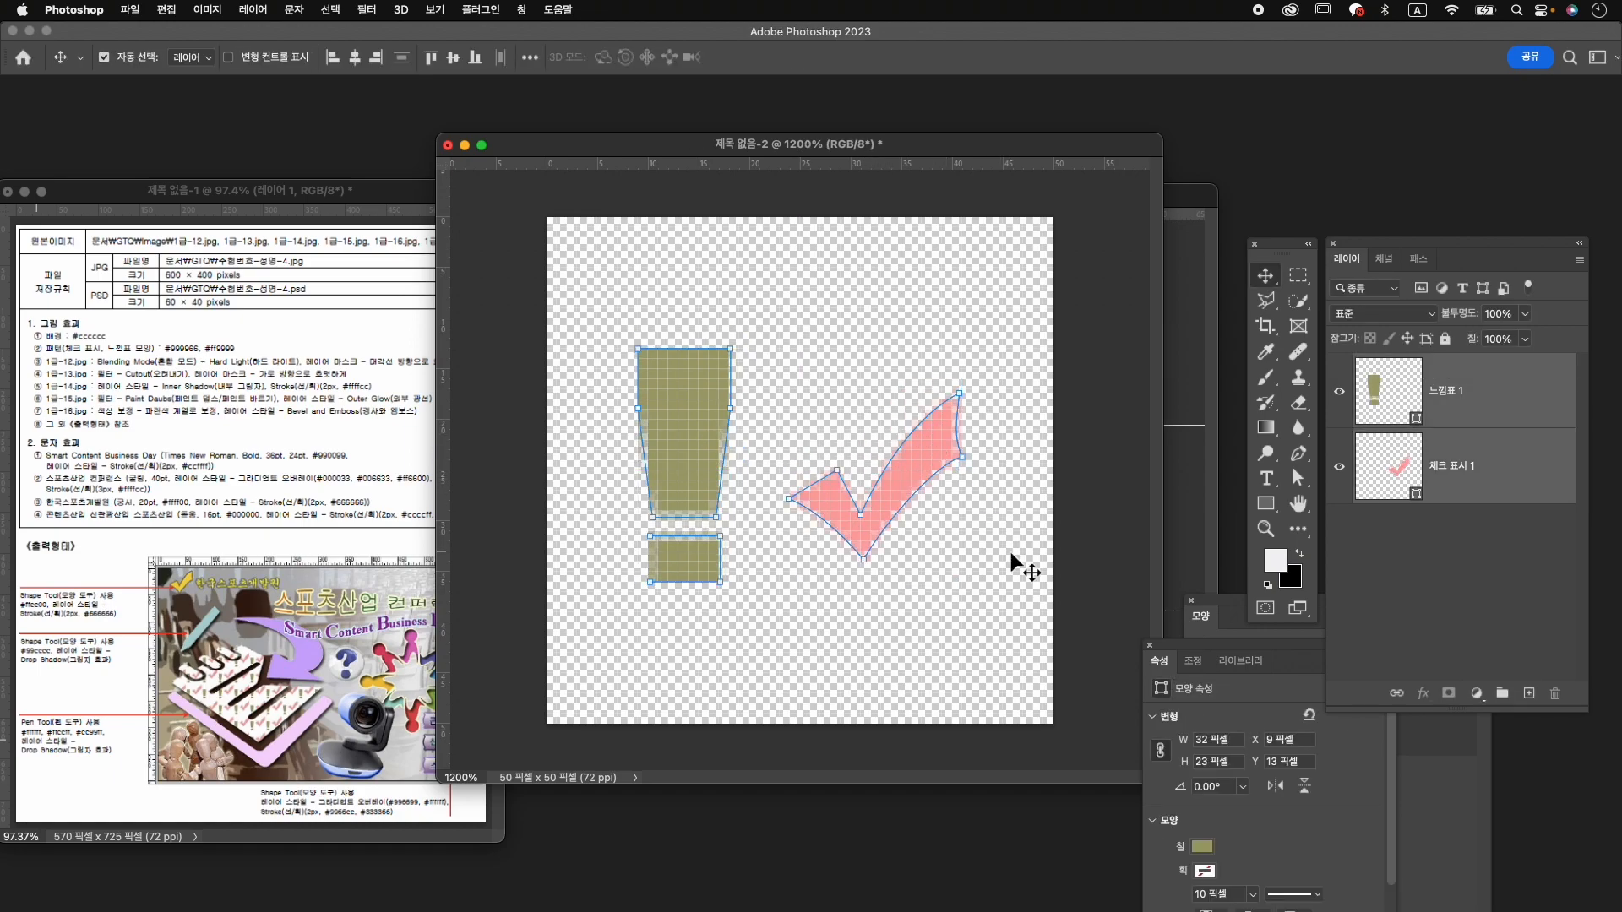
Define the rearranged exclamation and check mark canvas as a new pattern.
left_click(166, 9)
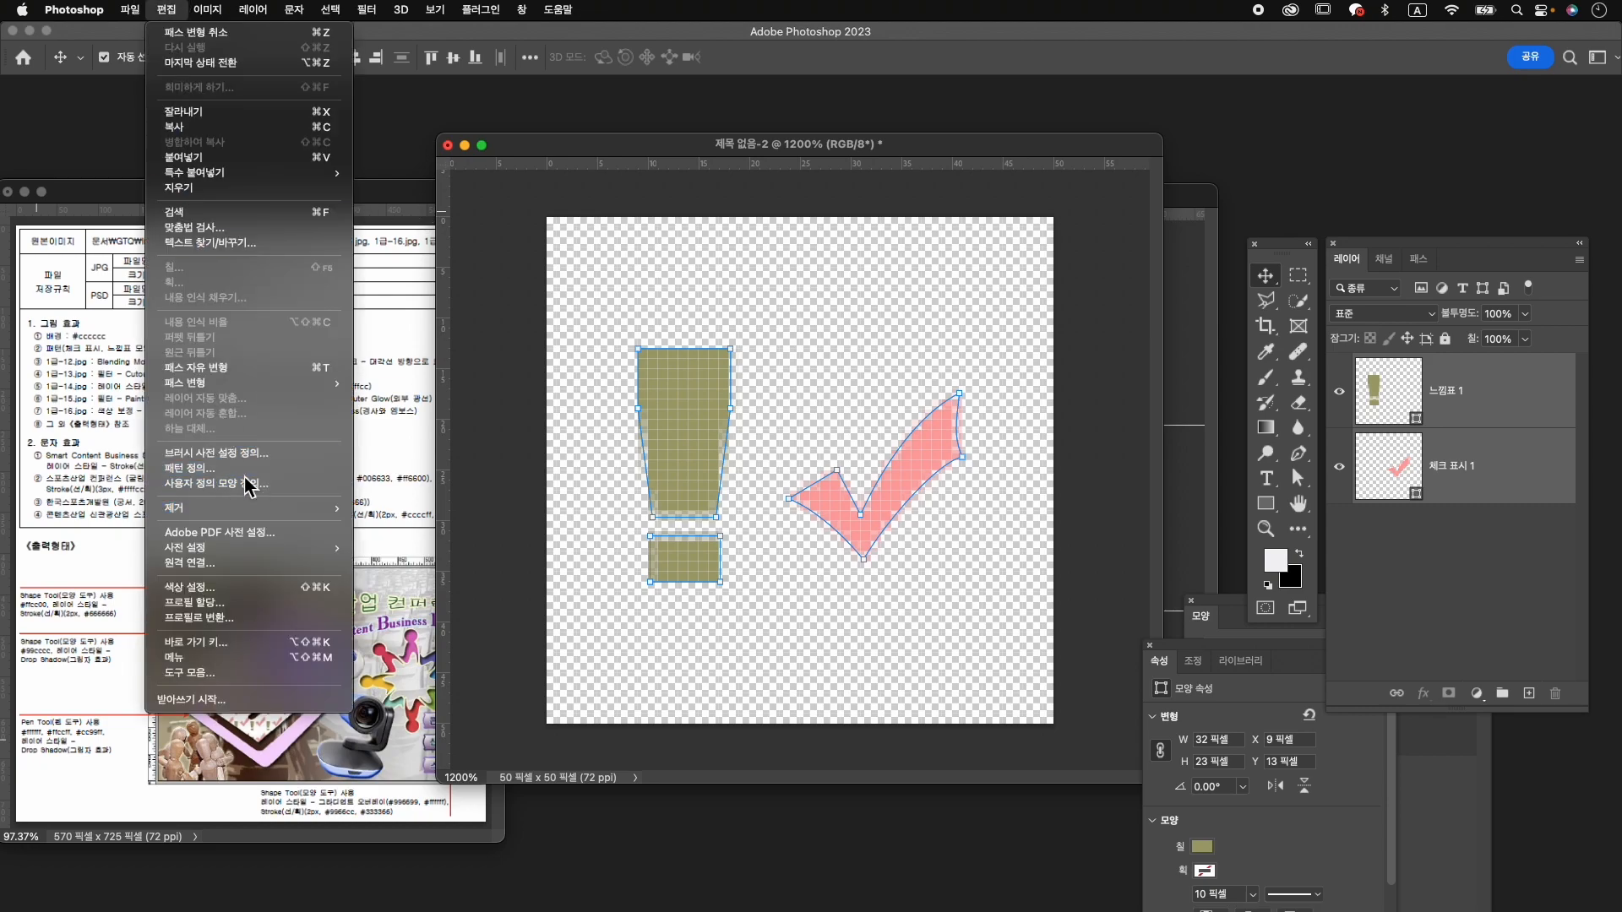
left_click(202, 468)
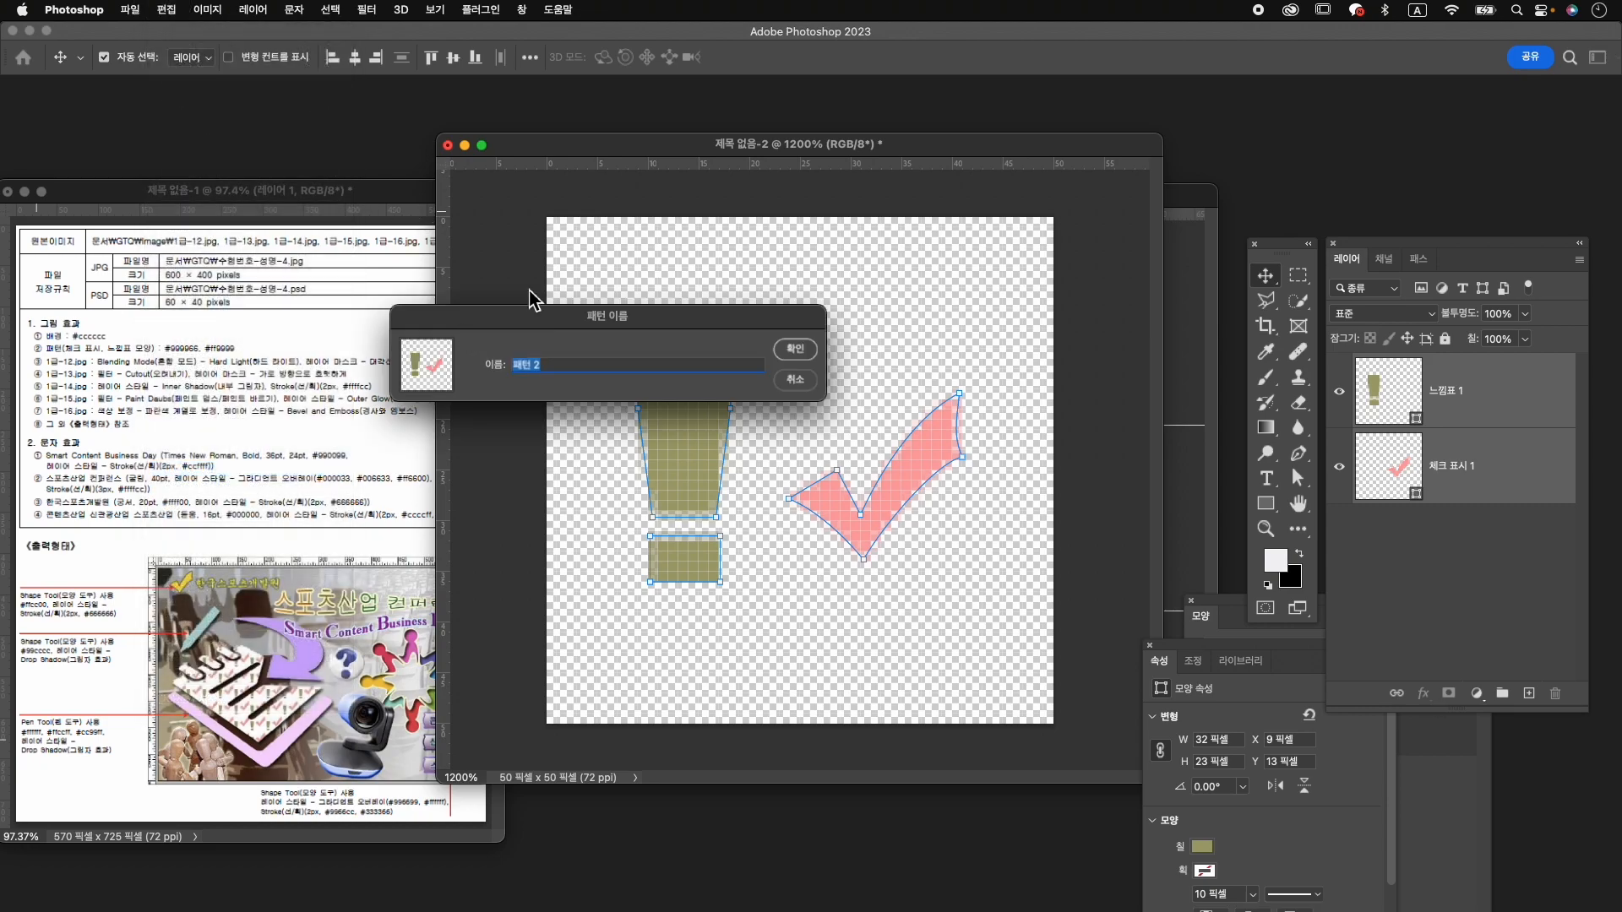
left_click(798, 349)
left_click_drag(619, 150, 631, 821)
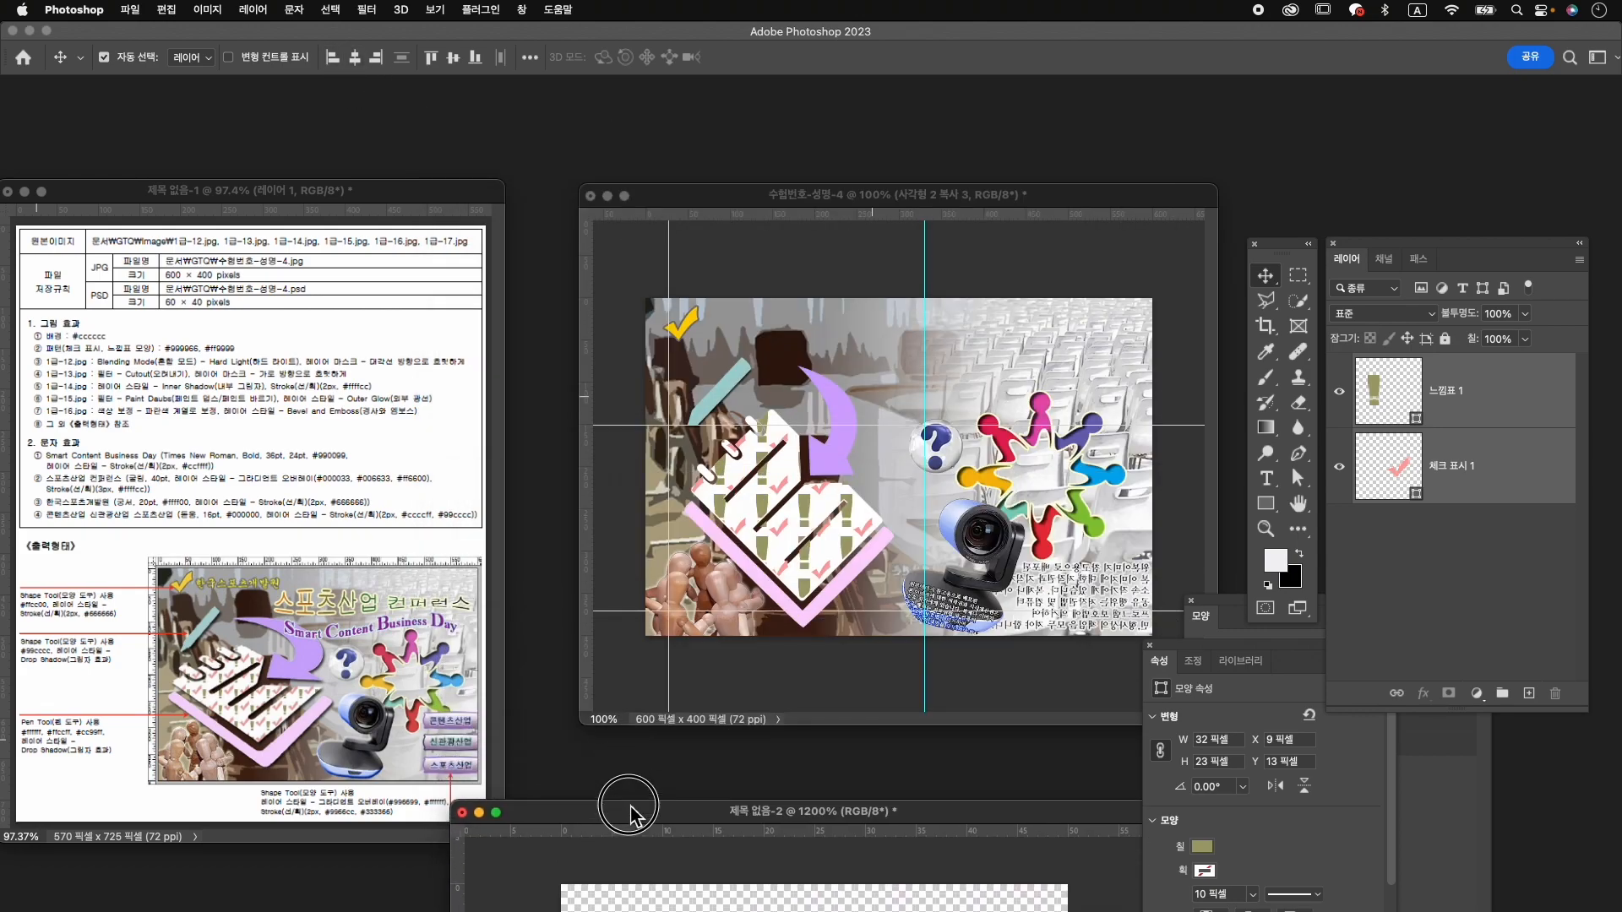
Fill the notepad copy 사각형 2 복사 3 in the exam composition with the newly defined pattern.
left_click(1039, 211)
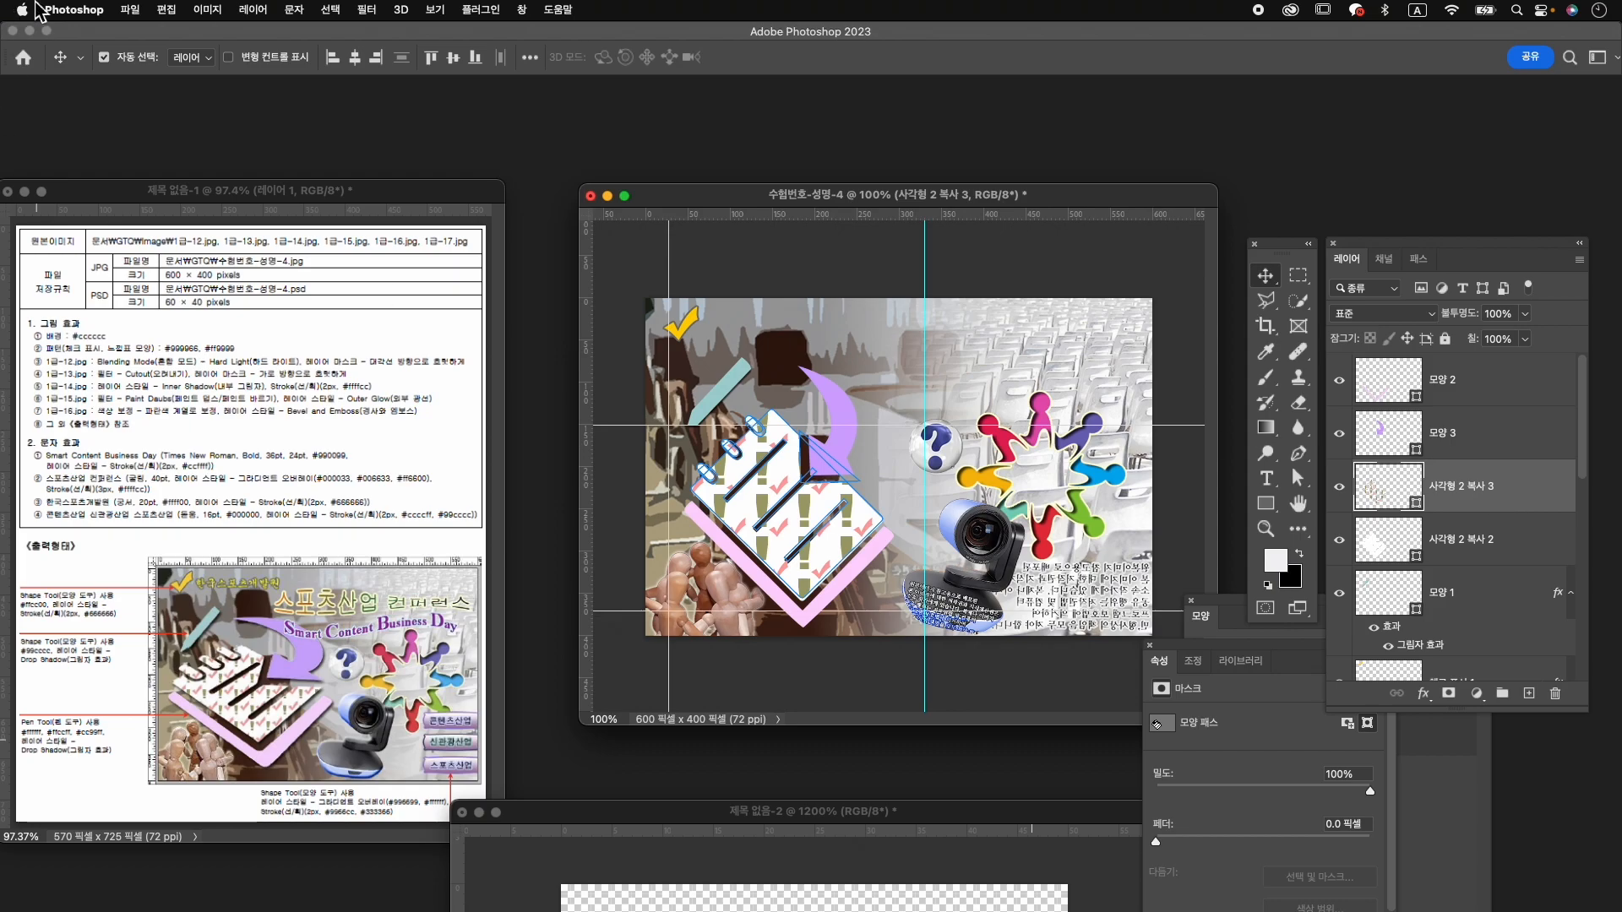
key("u")
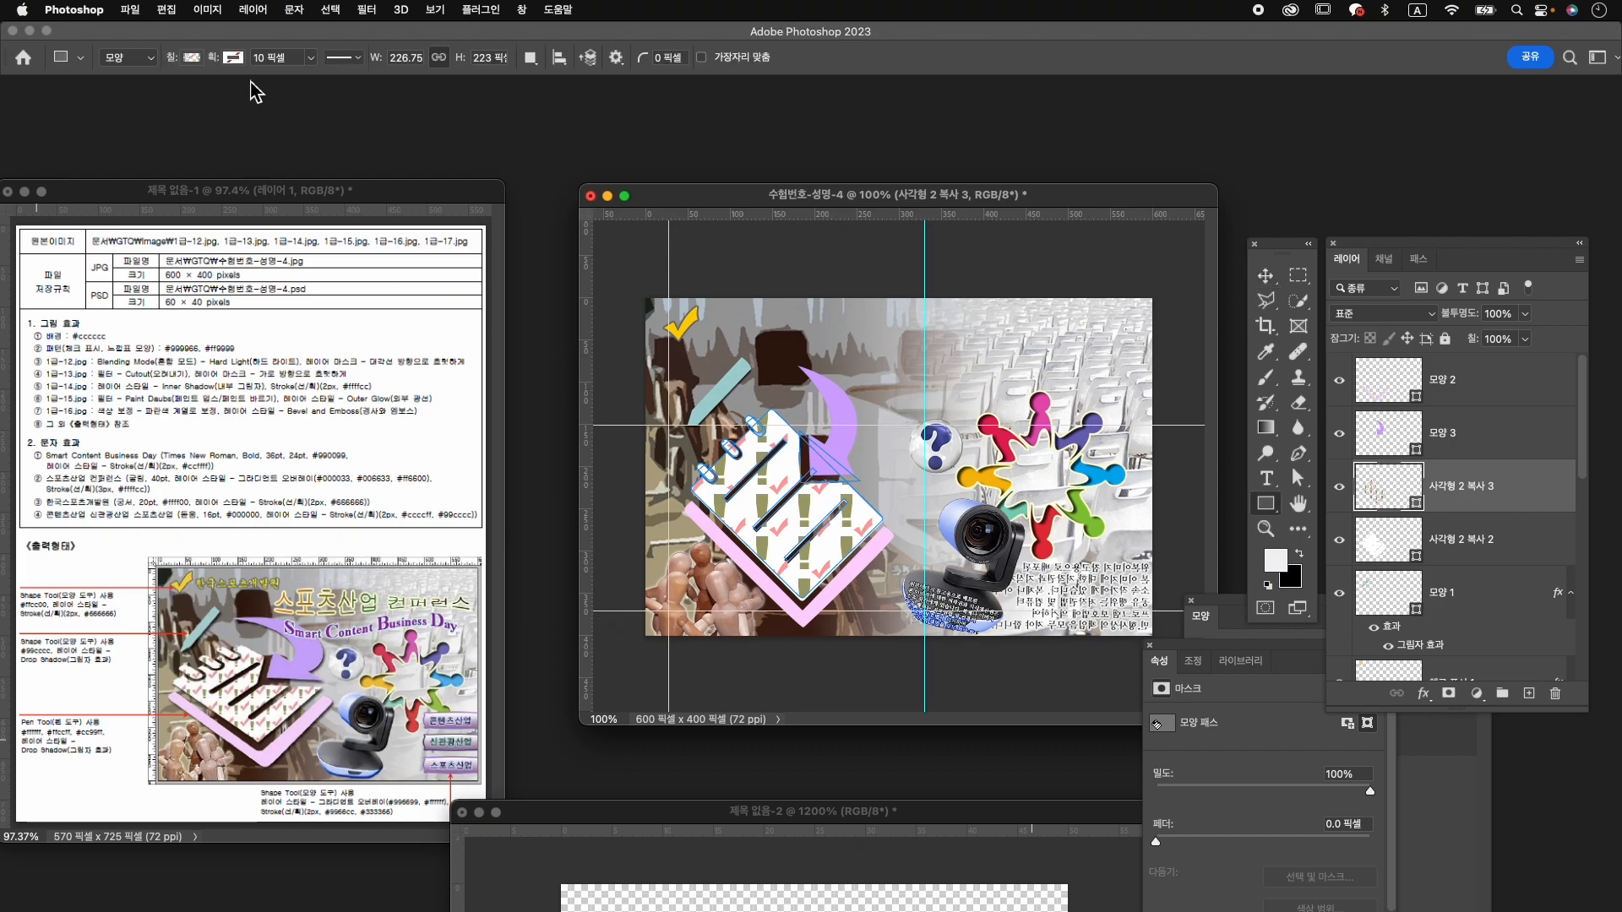
left_click(191, 57)
left_click(174, 253)
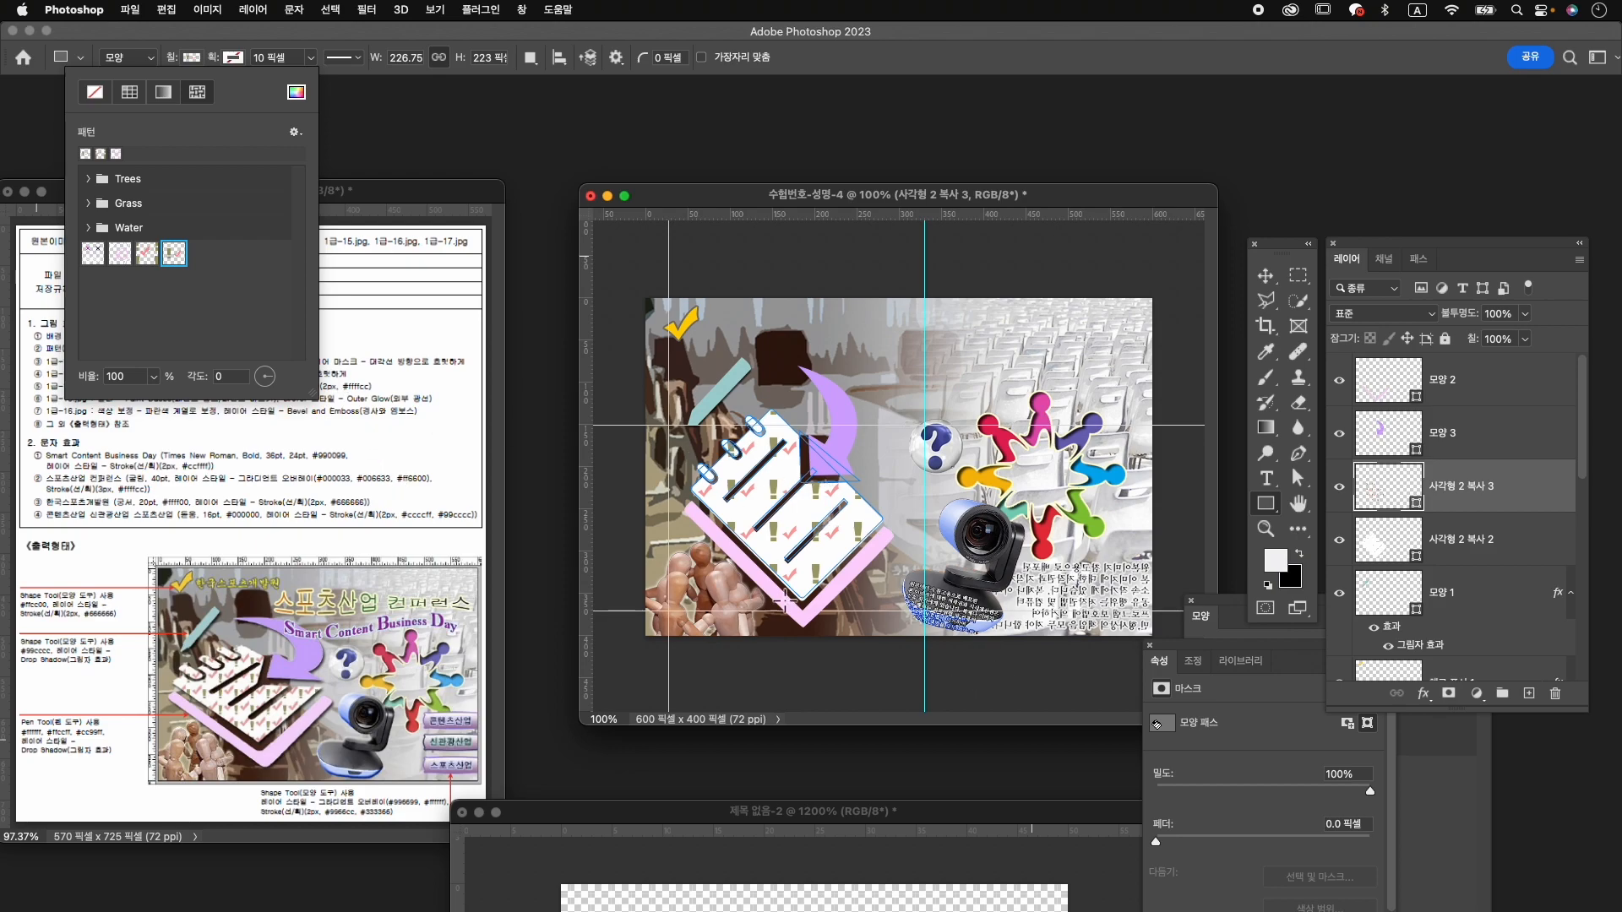
left_click(613, 37)
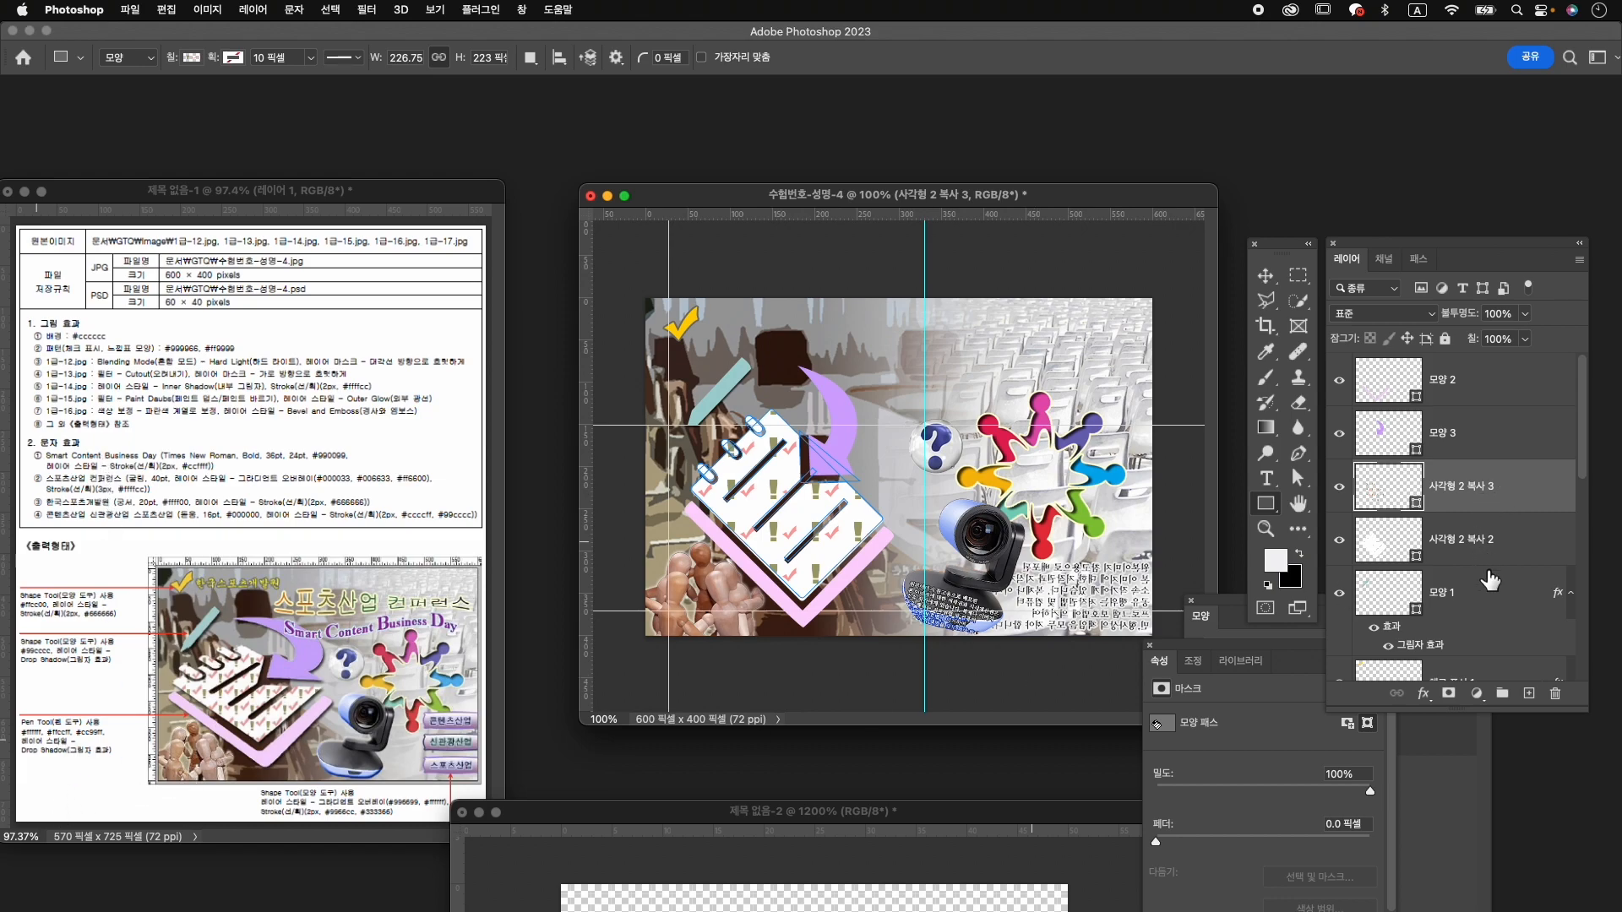
Add a Drop Shadow to the pink V-strip layer 모양 2 and copy it to 모양 3 and 사각형 2 복사 2.
left_click(1491, 532)
left_click(1490, 391, "shift")
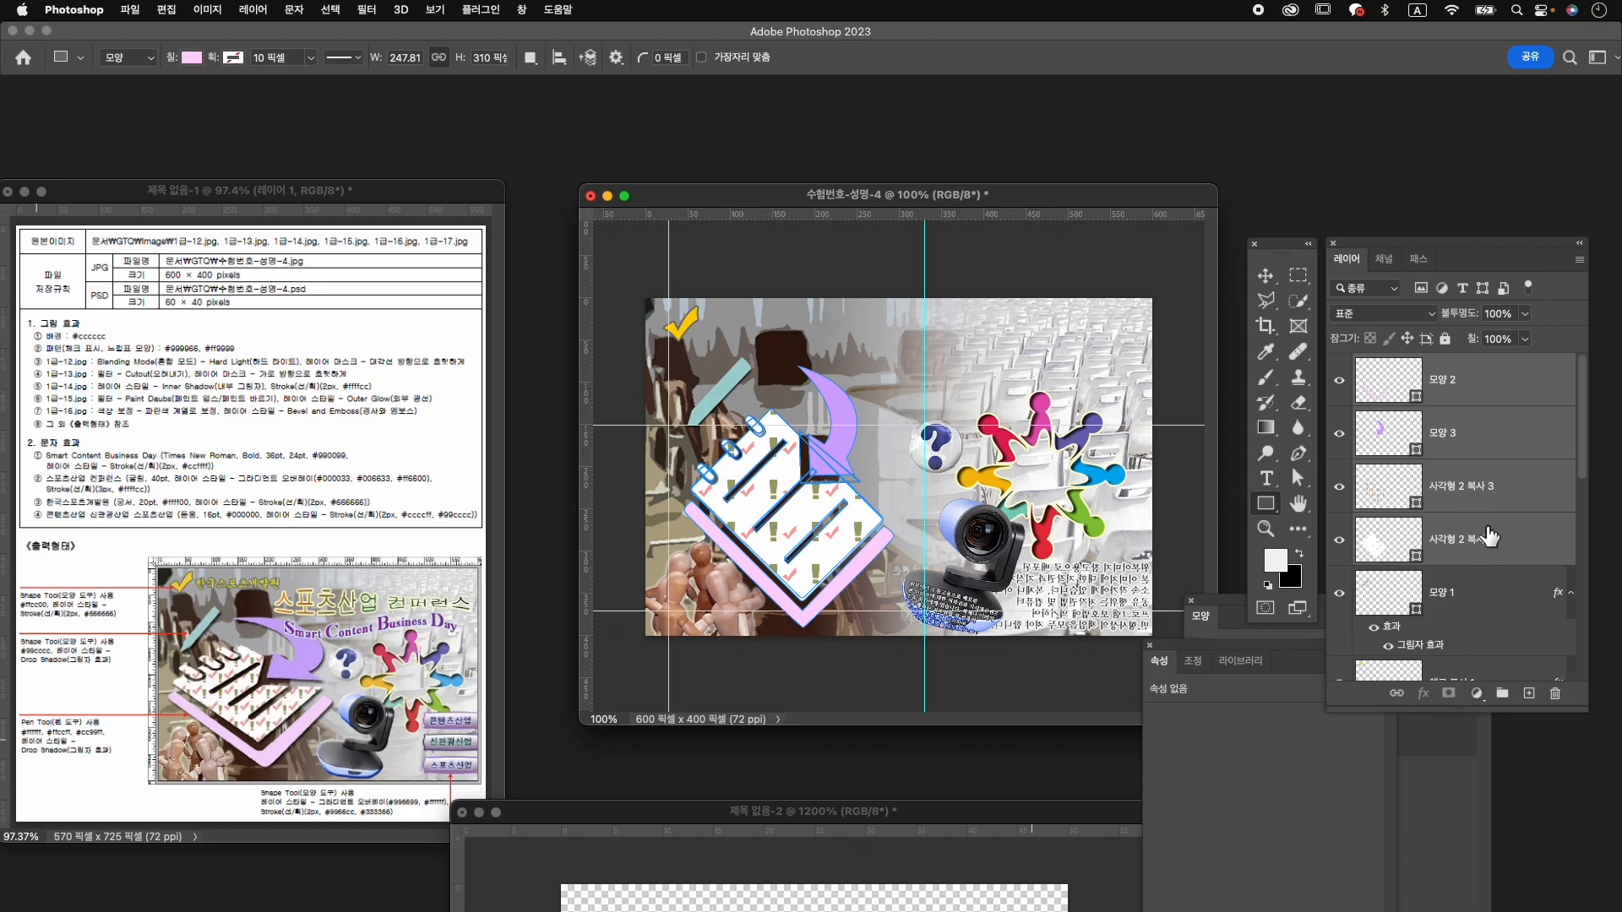
left_click(1441, 379)
left_click(1424, 693)
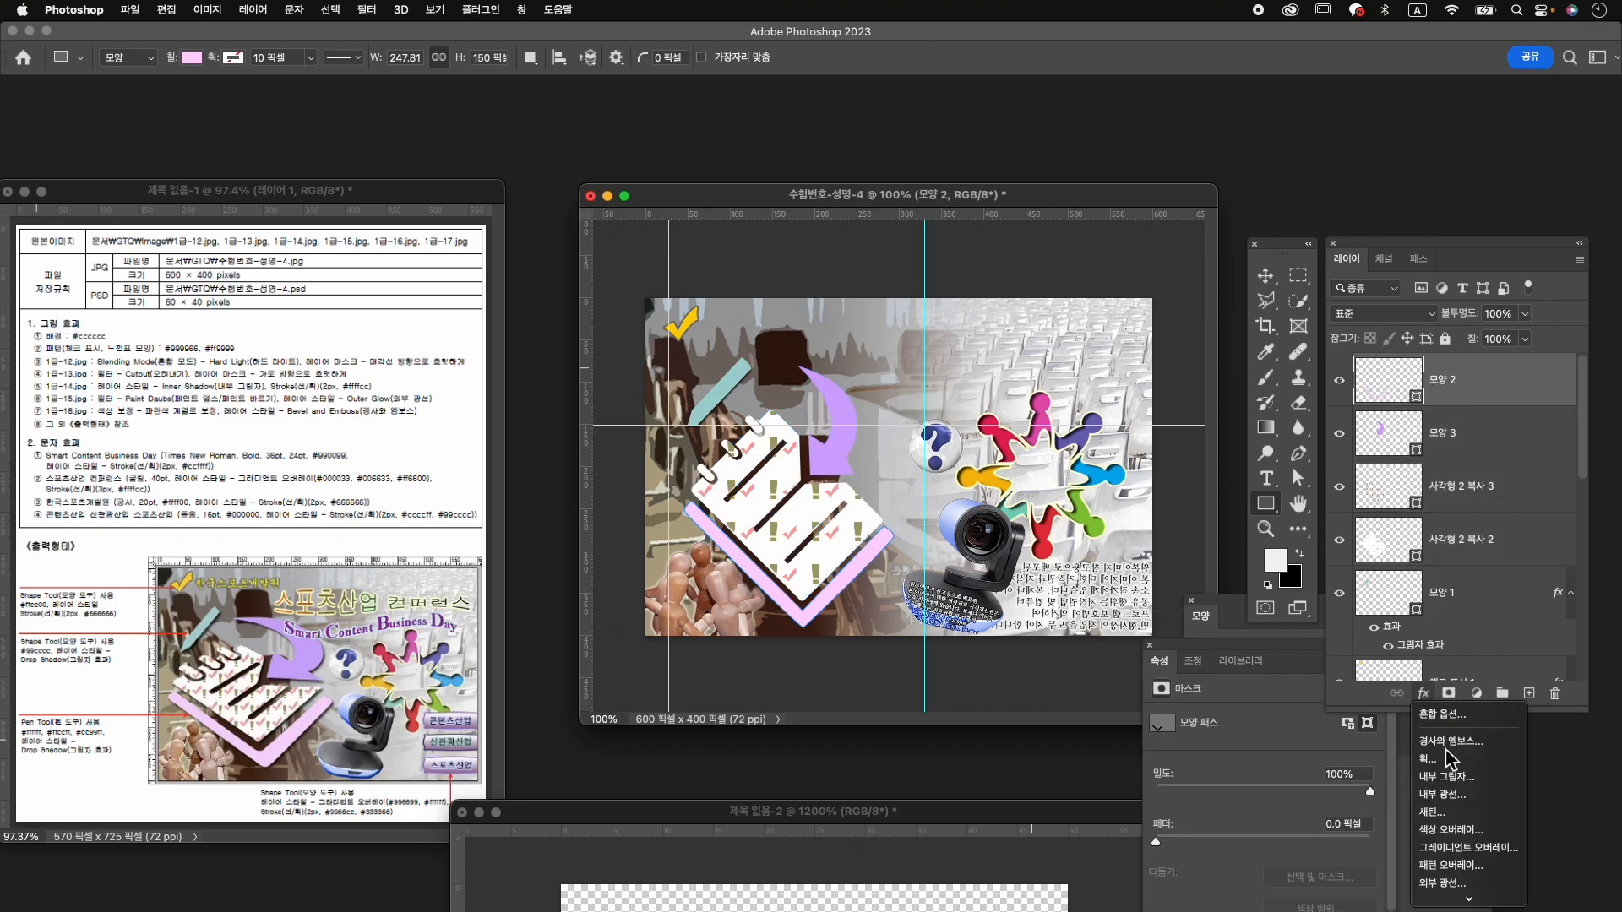
left_click(1446, 874)
left_click(1370, 492)
left_click(1563, 384)
left_click_drag(1562, 384, 1539, 625)
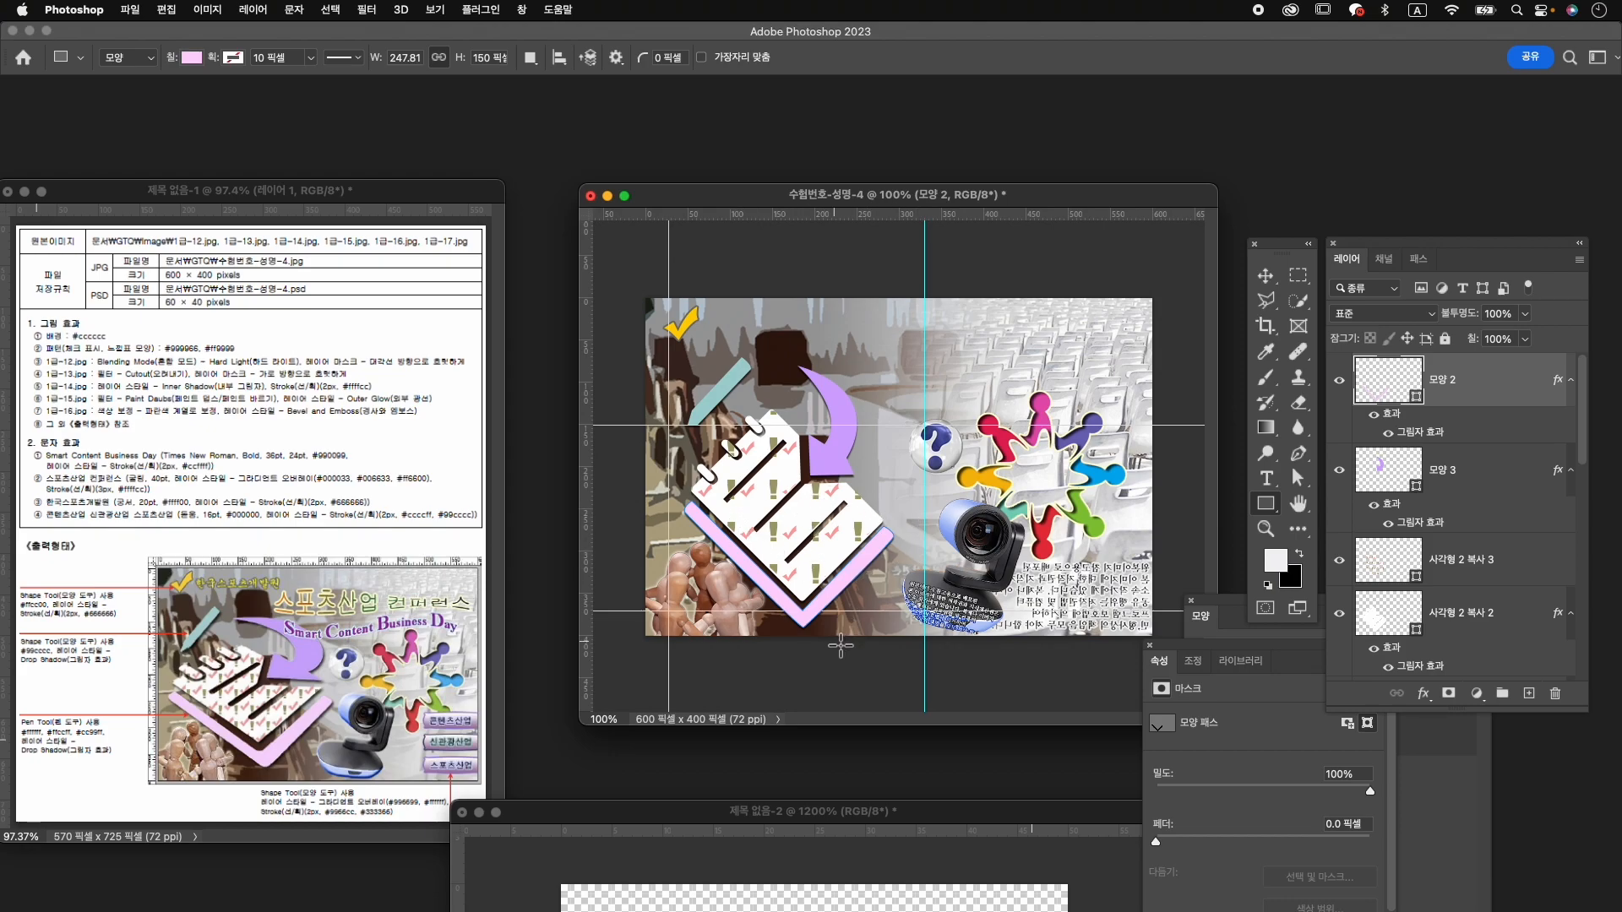
Raise the pink V-strip's lowest anchor point slightly, making the shape about 147 px high.
key("a")
left_click(806, 627)
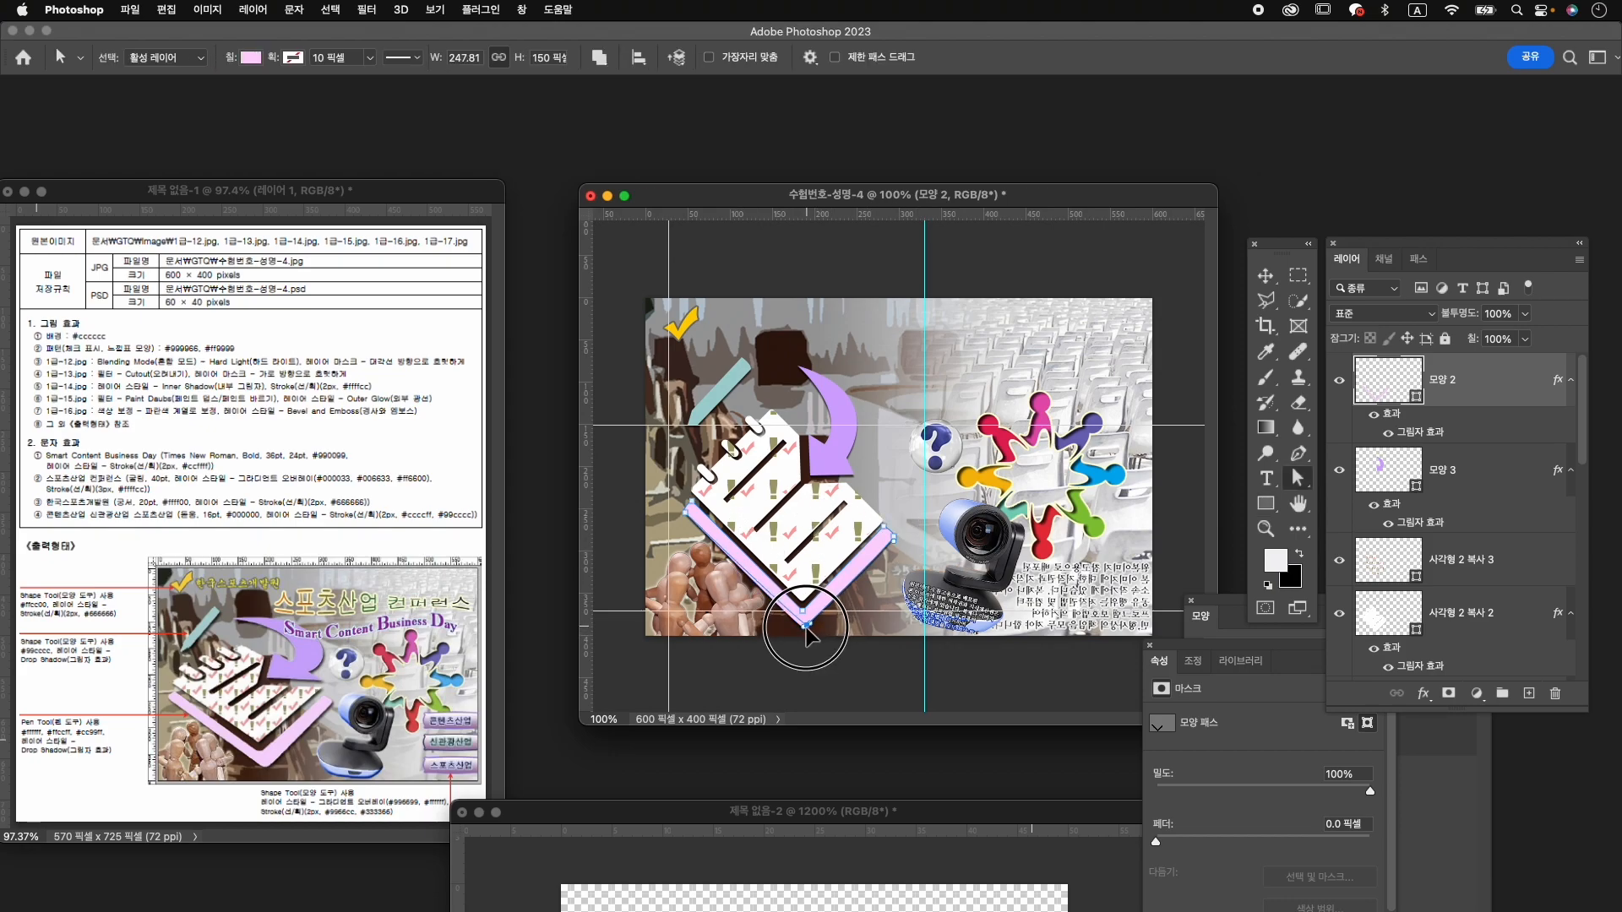
left_click_drag(806, 627, 806, 626)
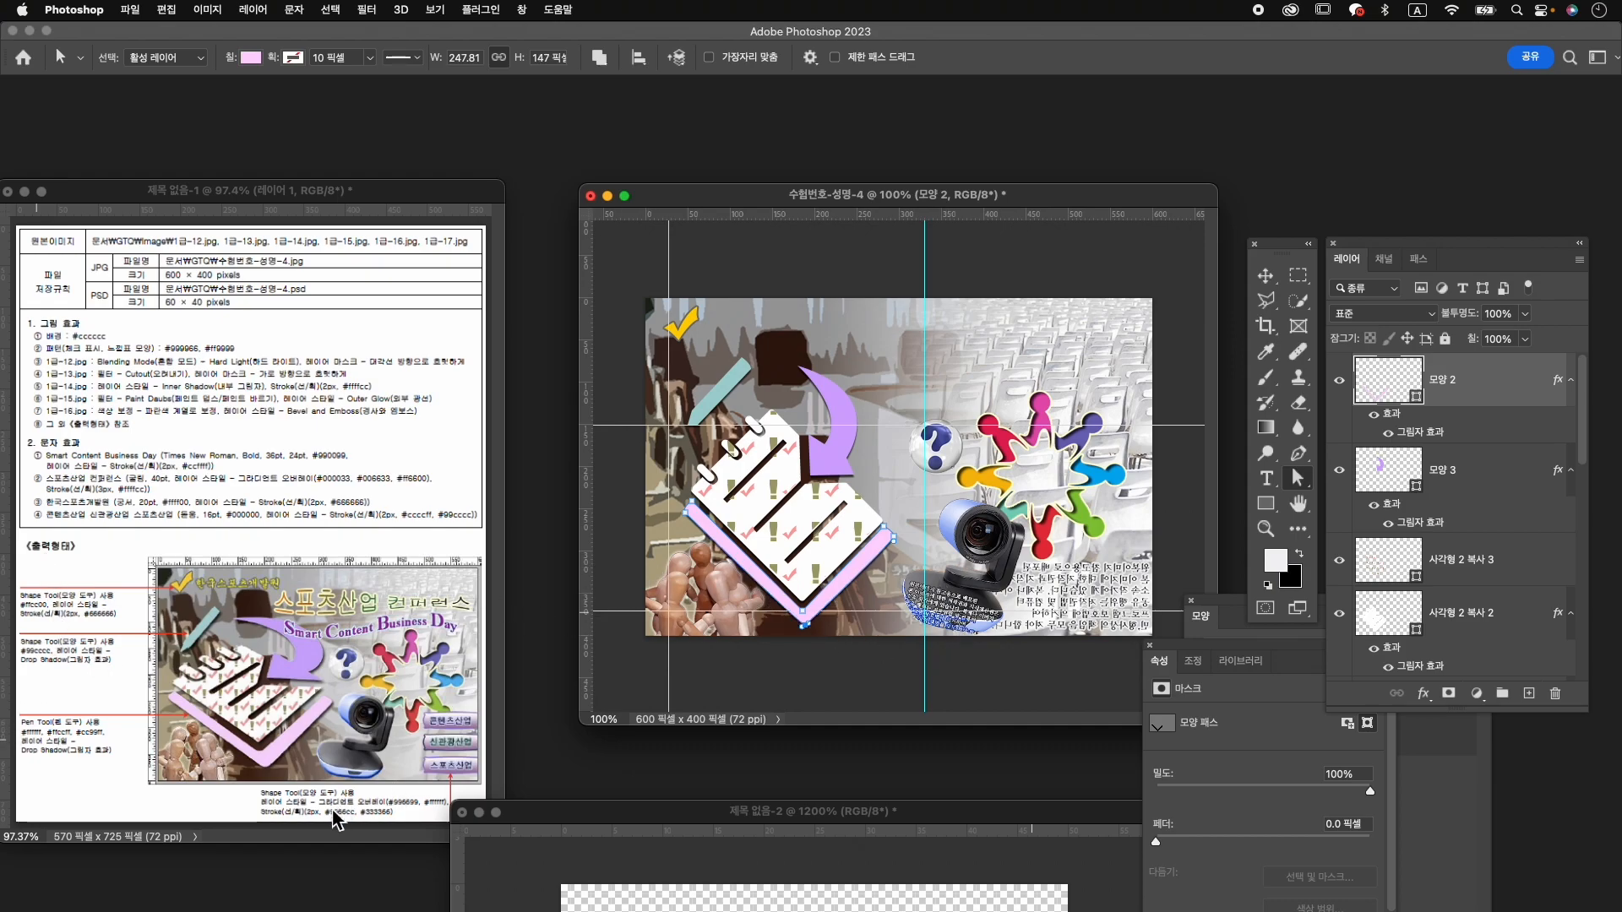
Close the pattern document 제목 없음-2 and return to the exam composition.
left_click_drag(498, 832, 555, 851)
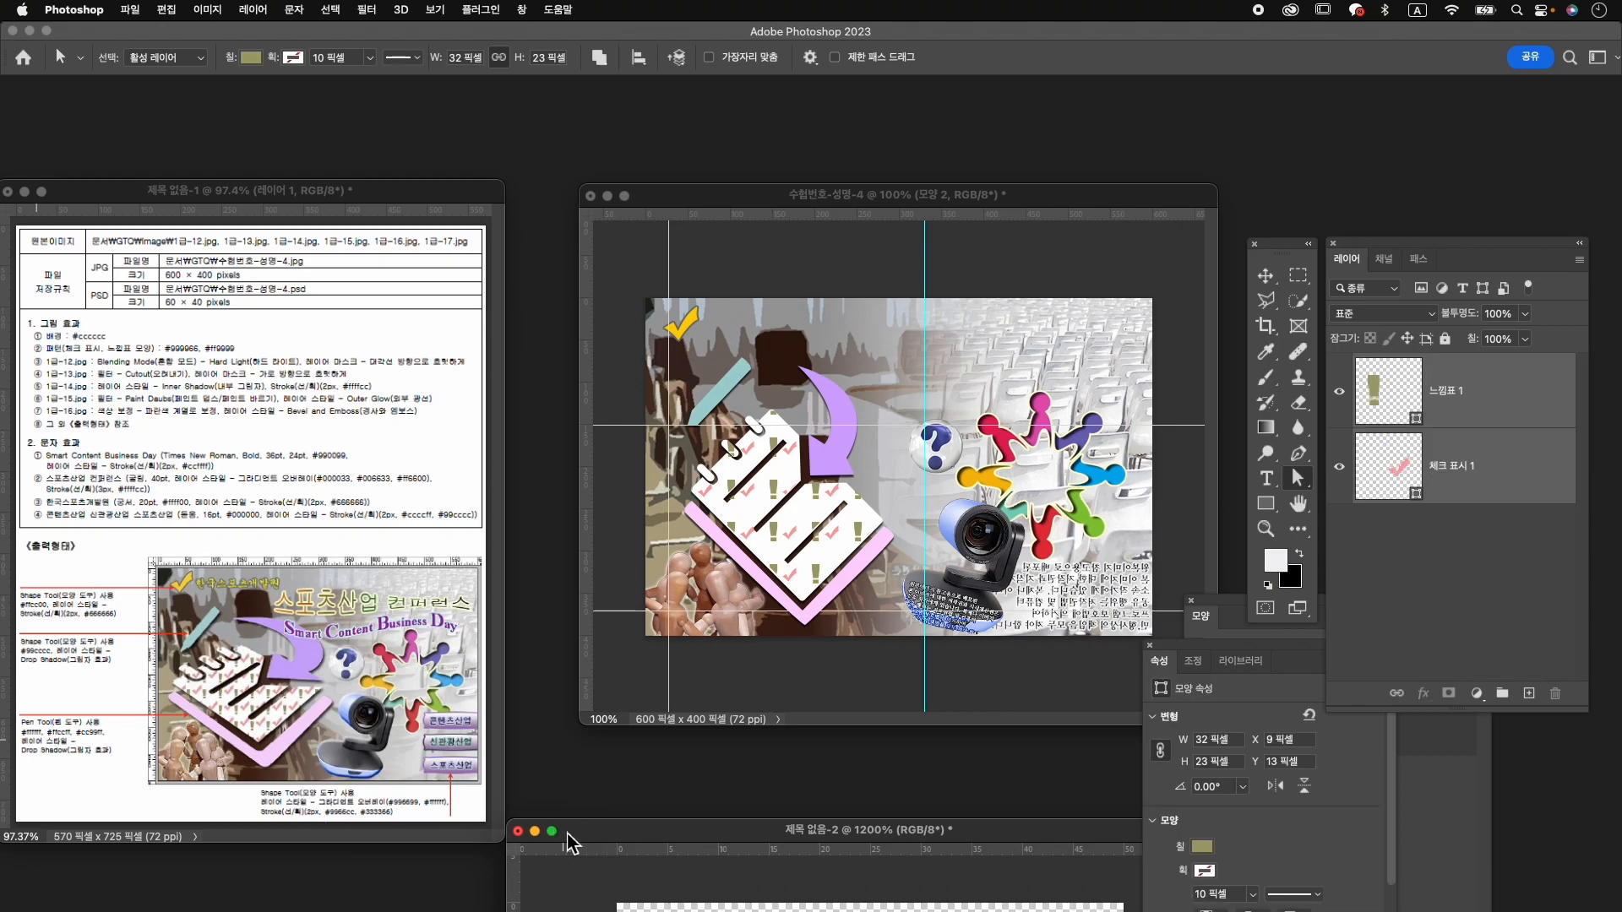
left_click(517, 832)
left_click(809, 365)
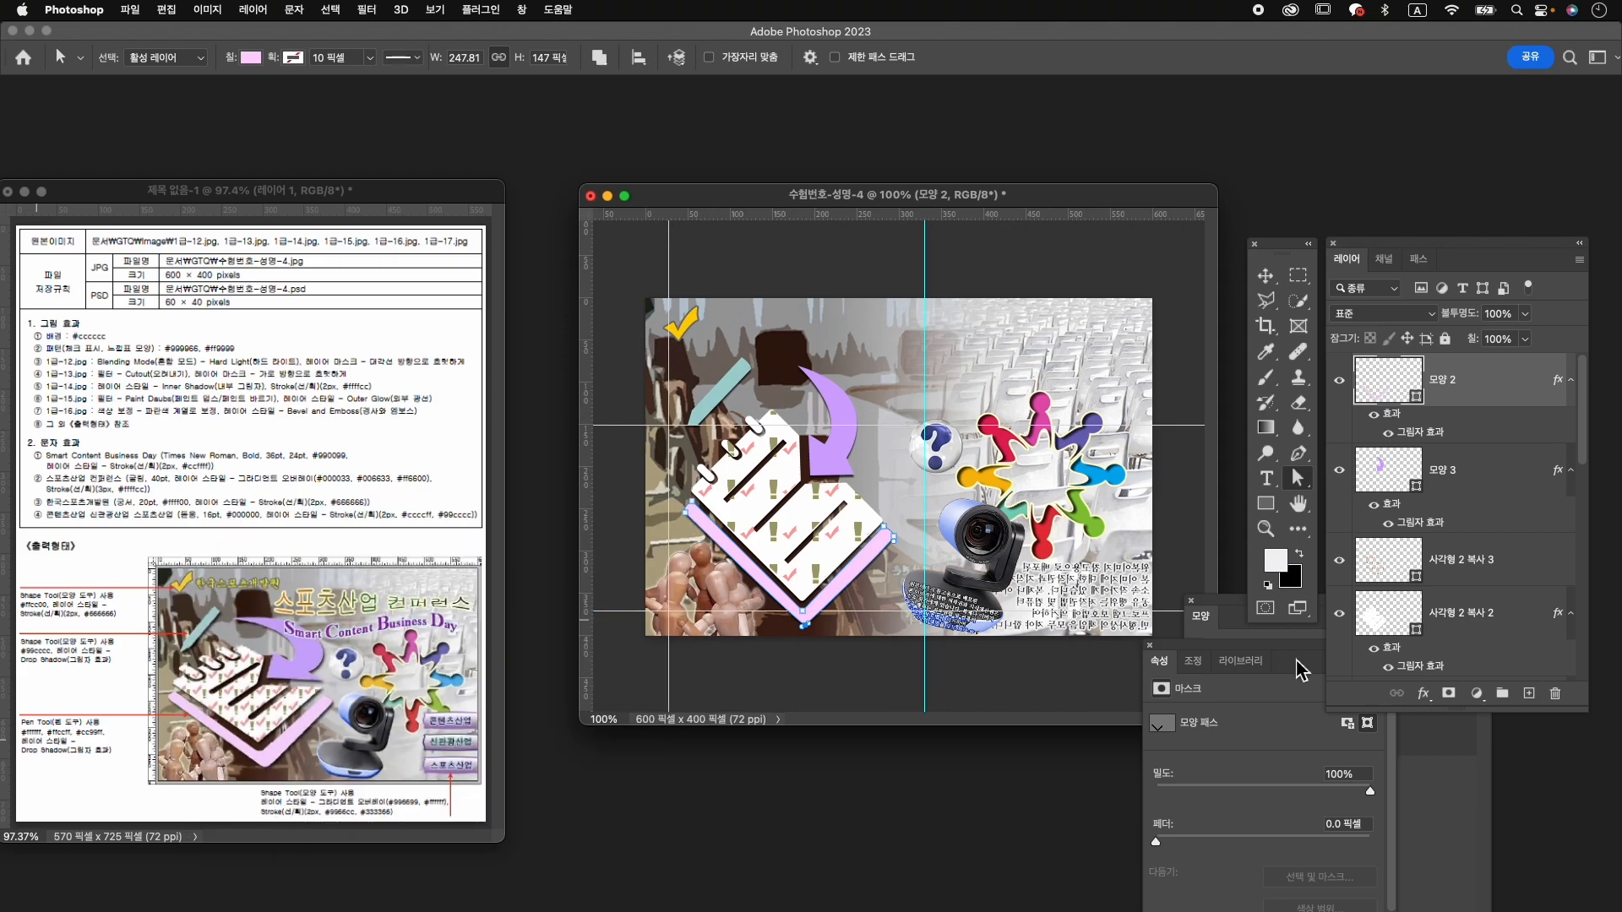
Find the custom shape 배너 3 by searching for 배너 and draw it about 119 × 32 px above the mirrored text.
left_click(1200, 616)
left_click_drag(1236, 619, 1211, 599)
left_click(1243, 628)
type("배너")
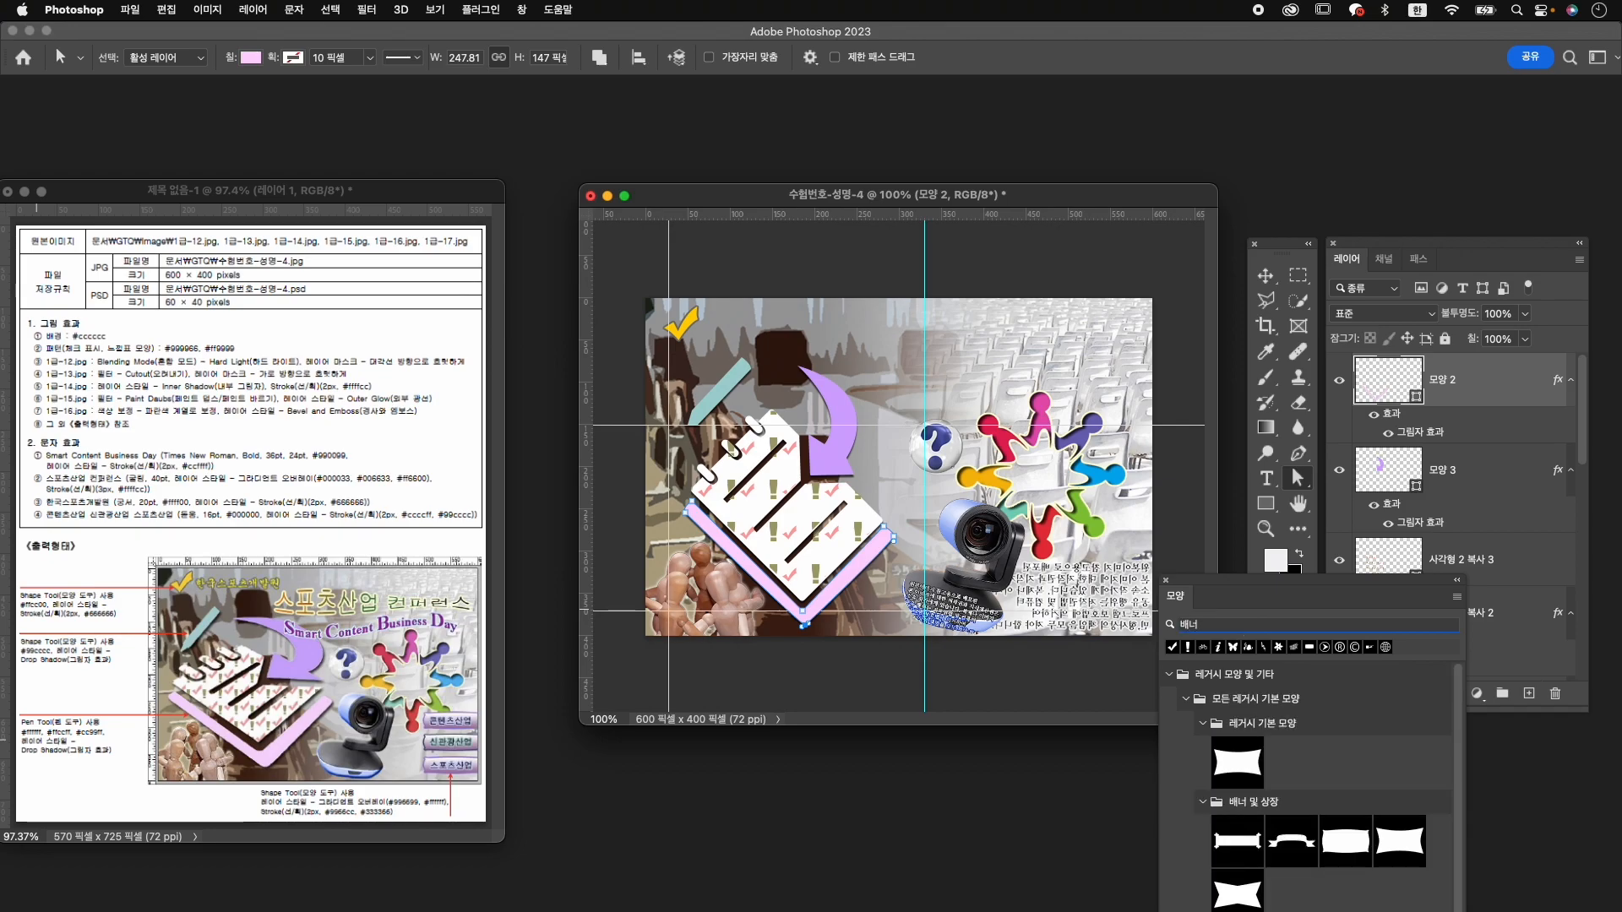
left_click(1343, 845)
left_click(1267, 505)
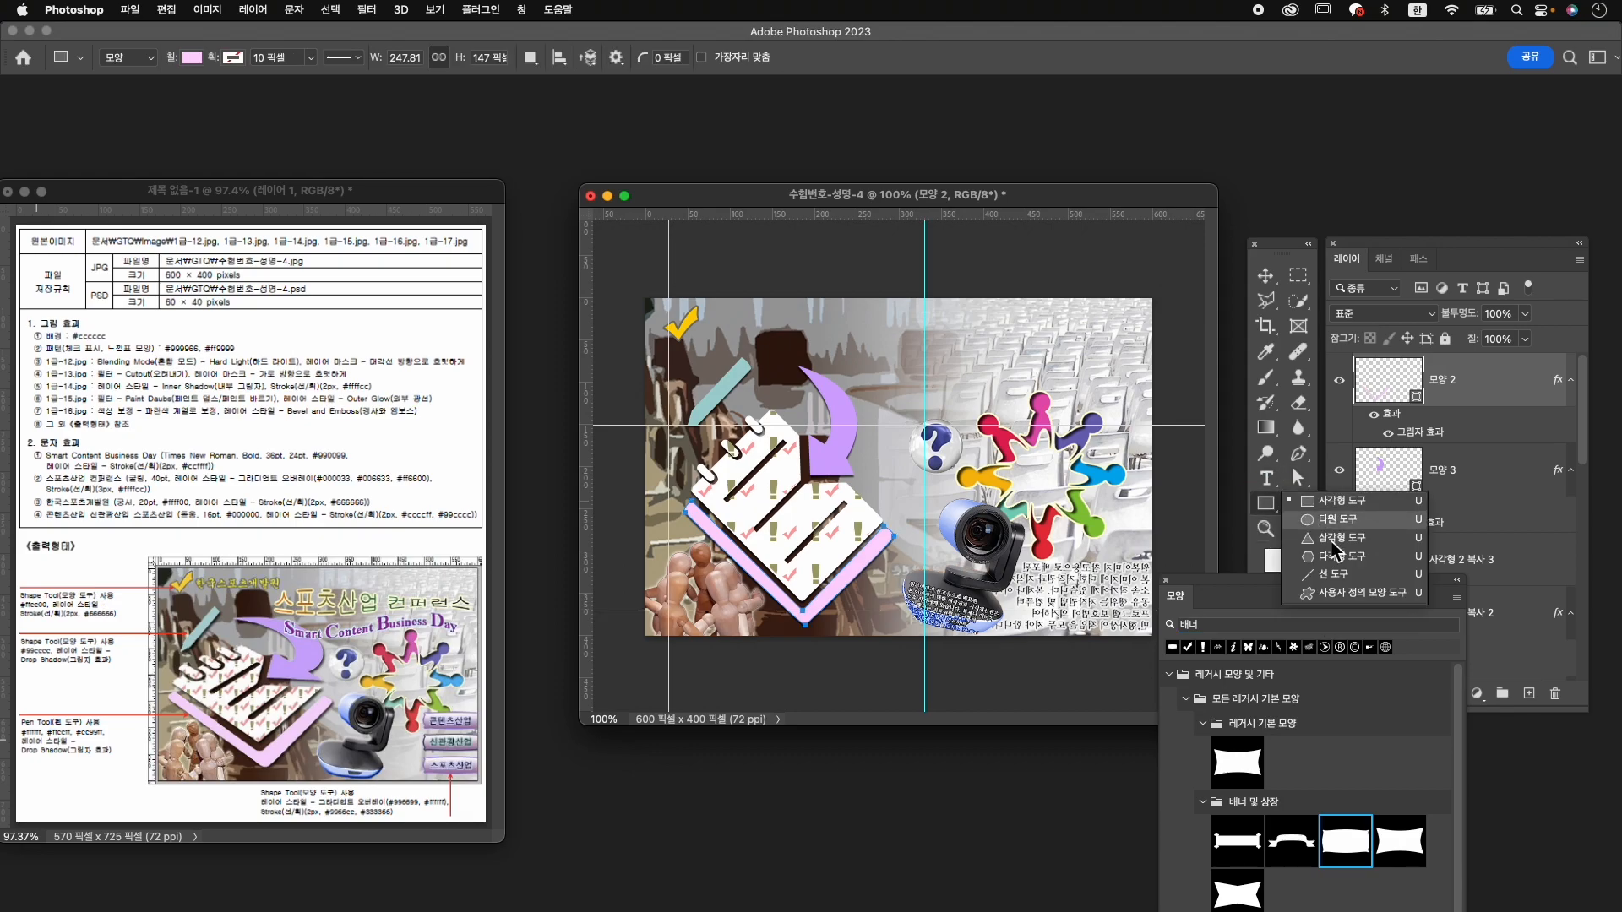
left_click(1356, 596)
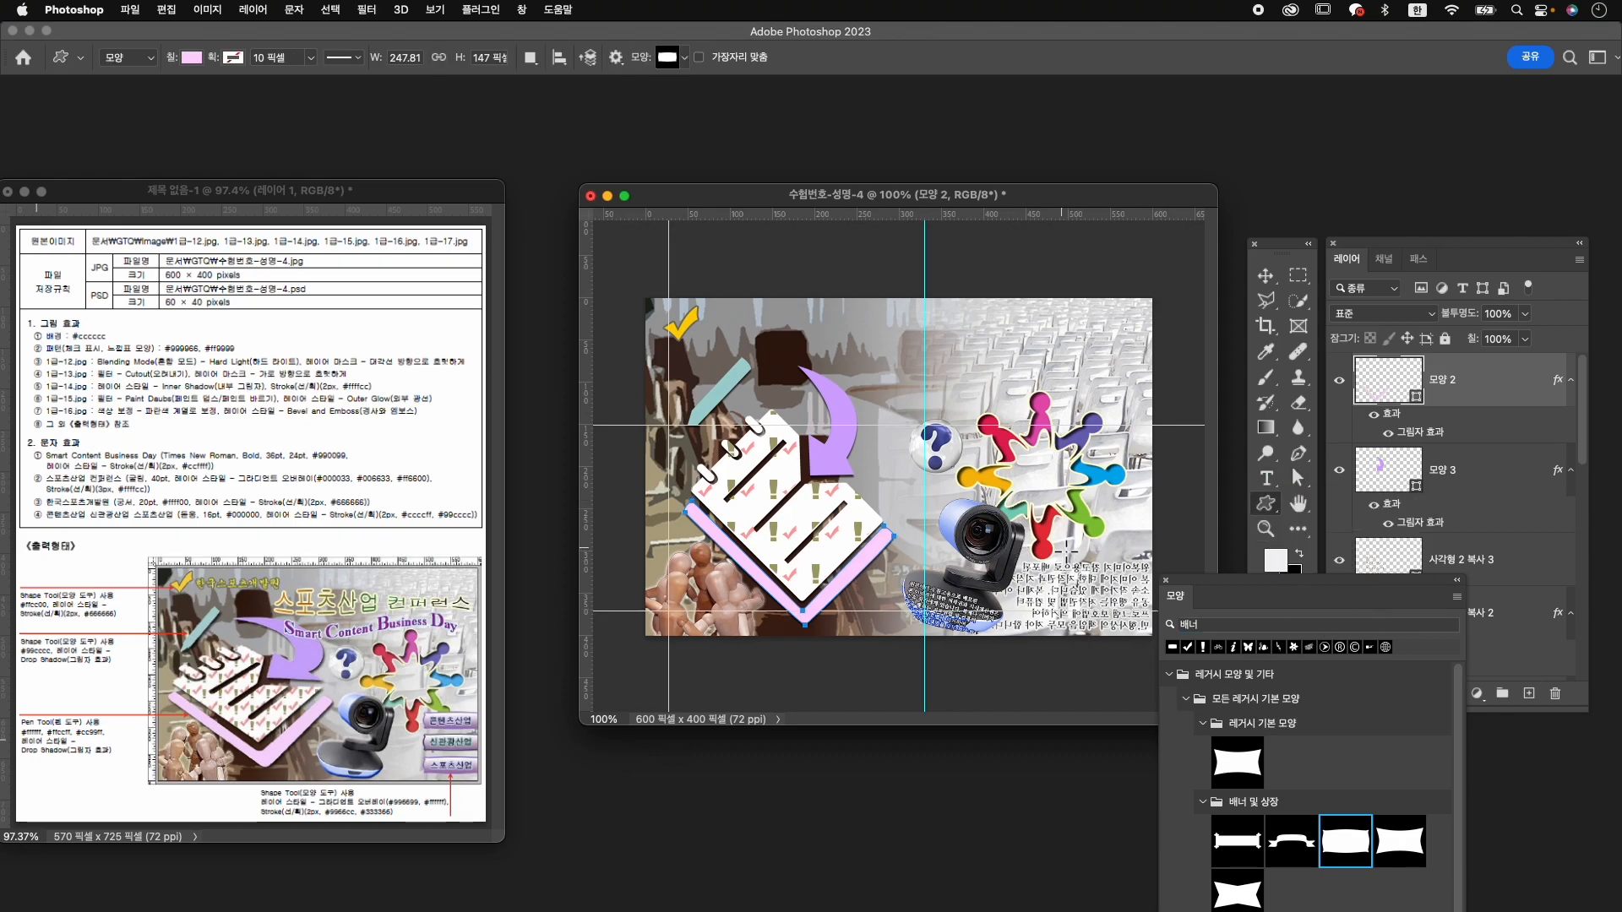
left_click_drag(1061, 532, 1158, 557)
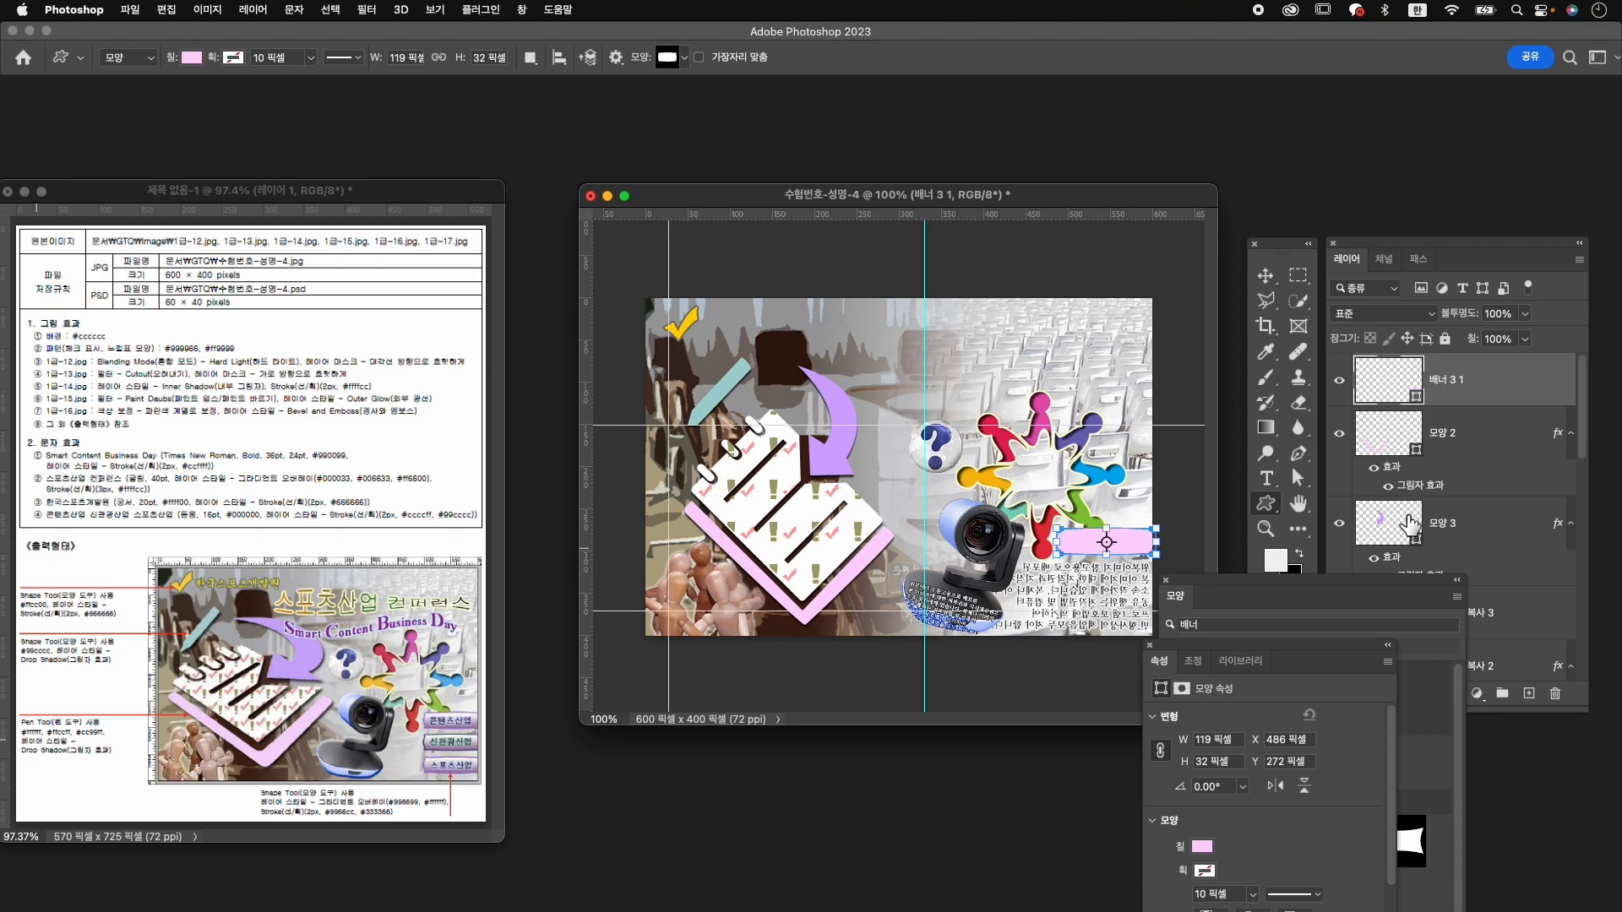
left_click(1508, 713)
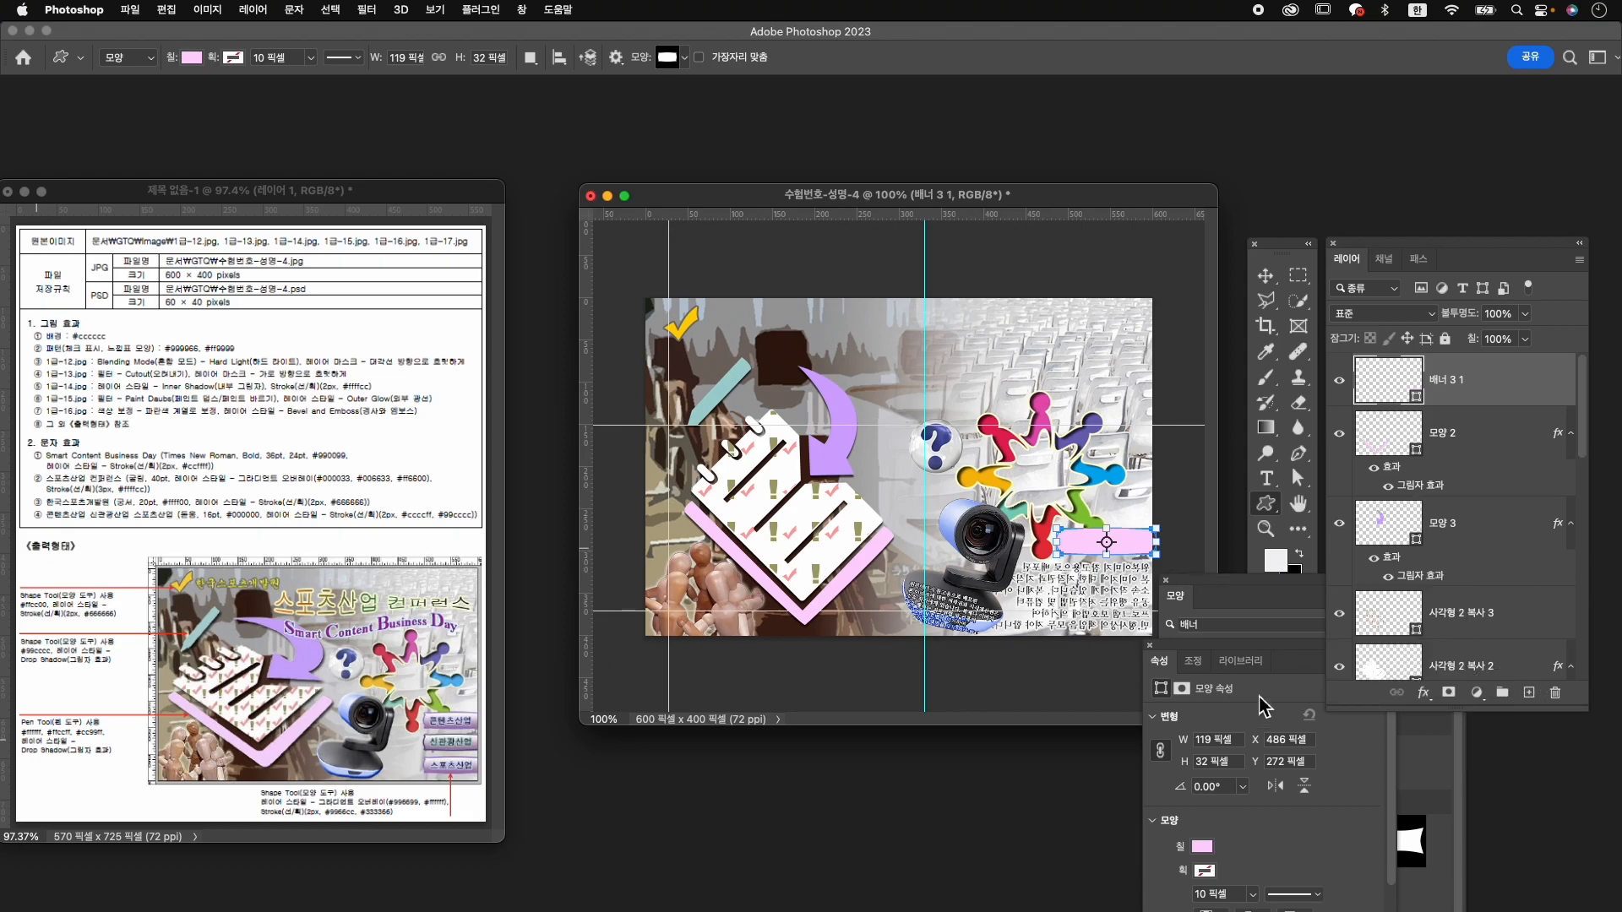
left_click(1175, 596)
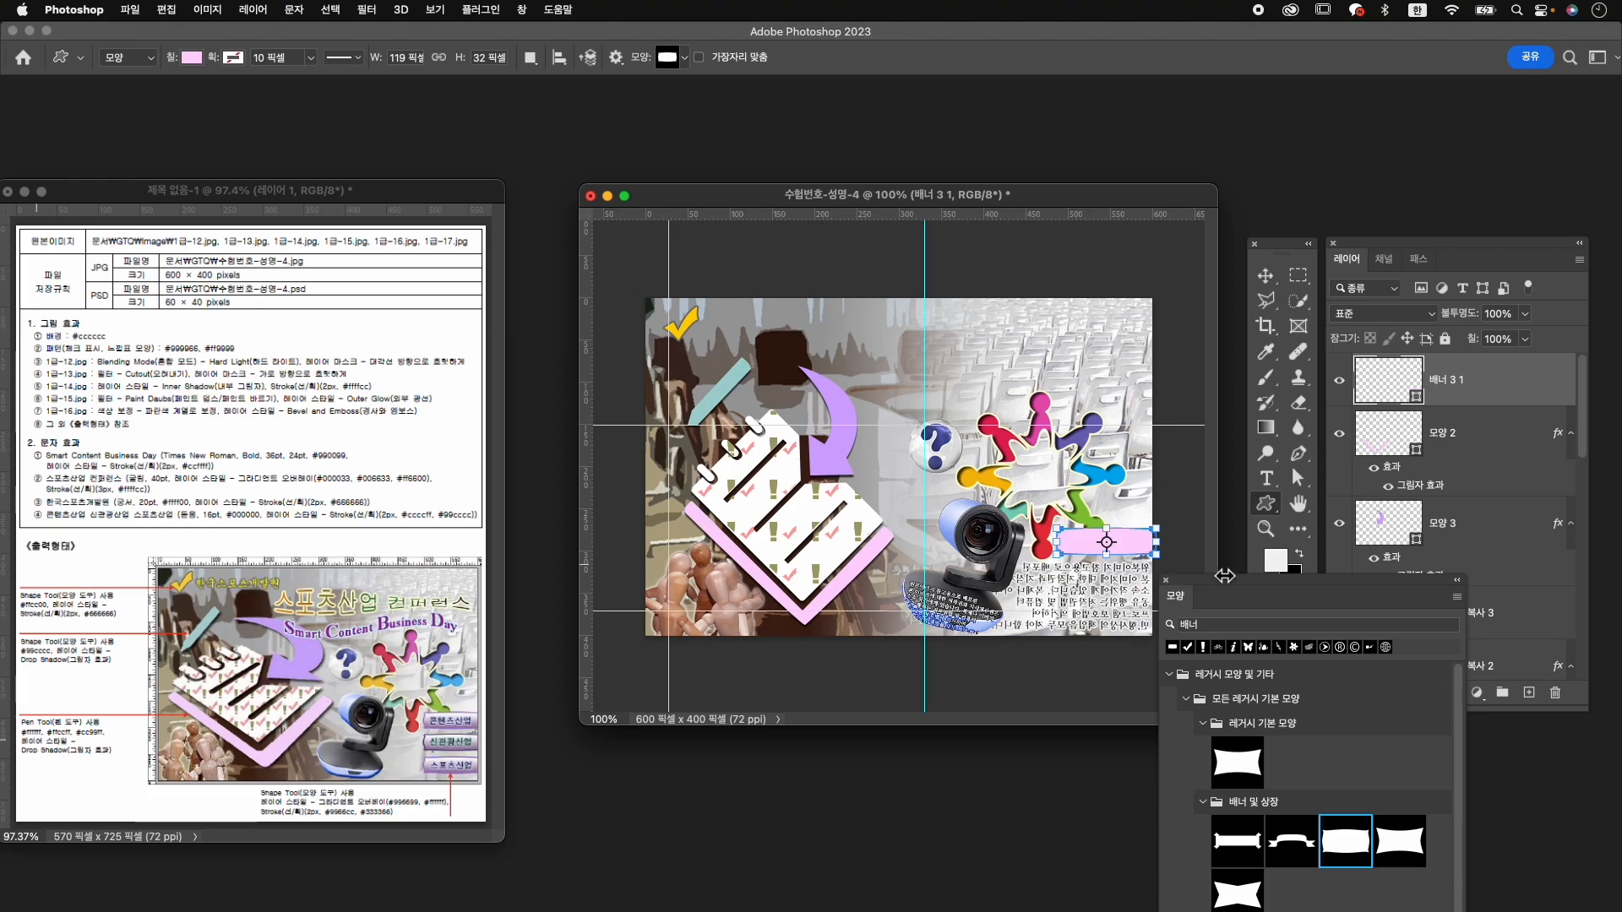
left_click(1170, 584)
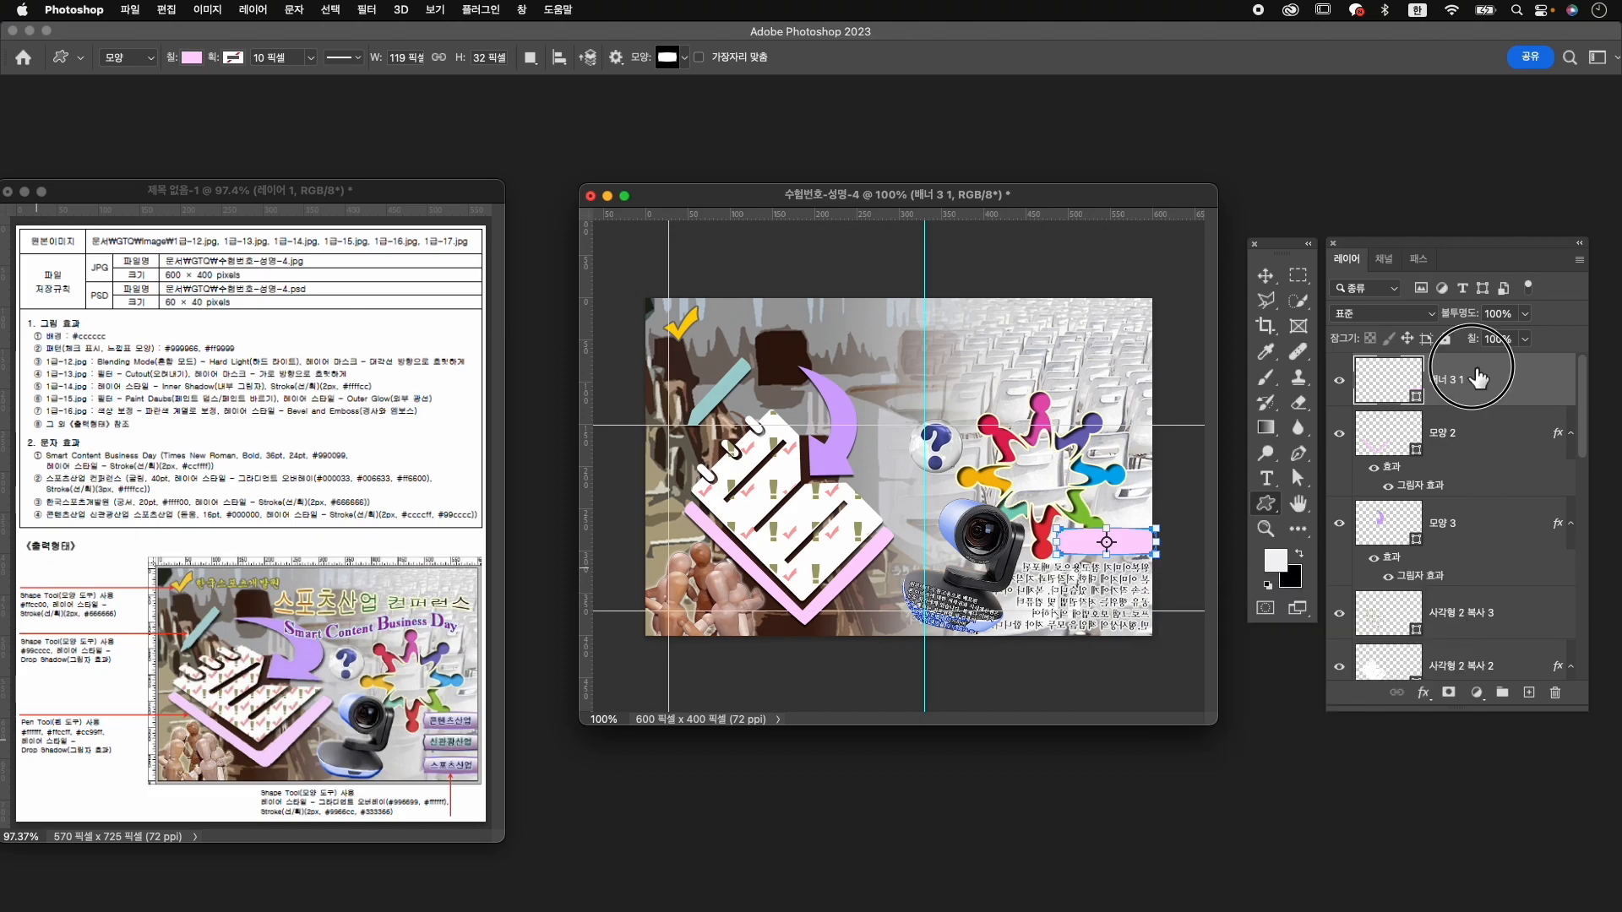
Add a Gradient Overlay to the banner layer 배너 3 1 and set the gradient's starting color stop to #996699.
left_click(1425, 695)
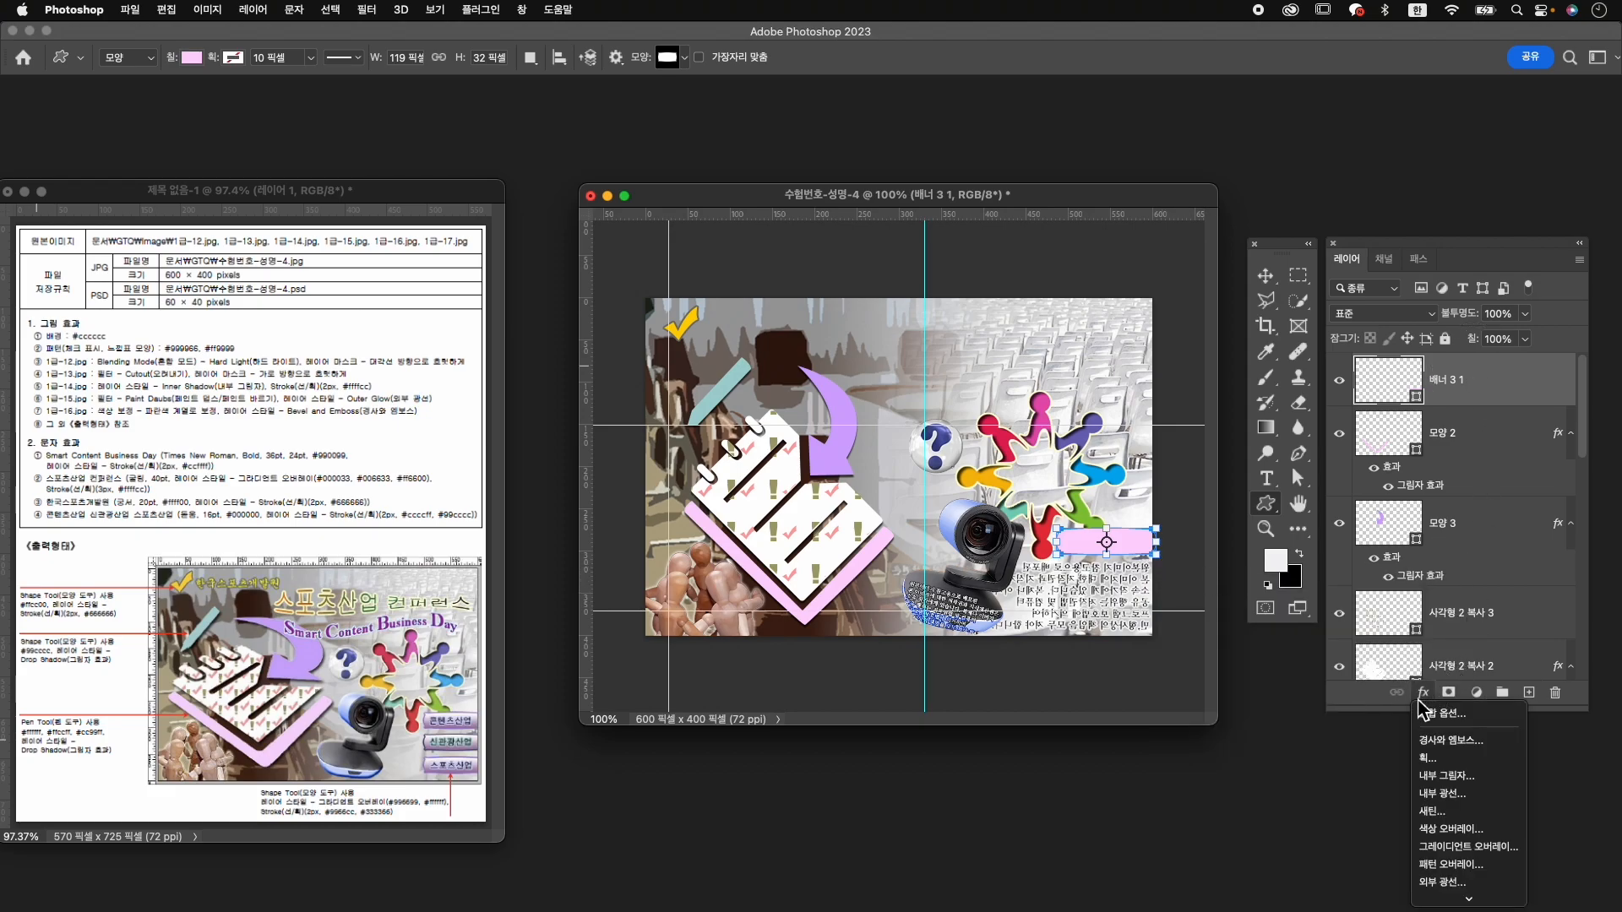
left_click(1453, 846)
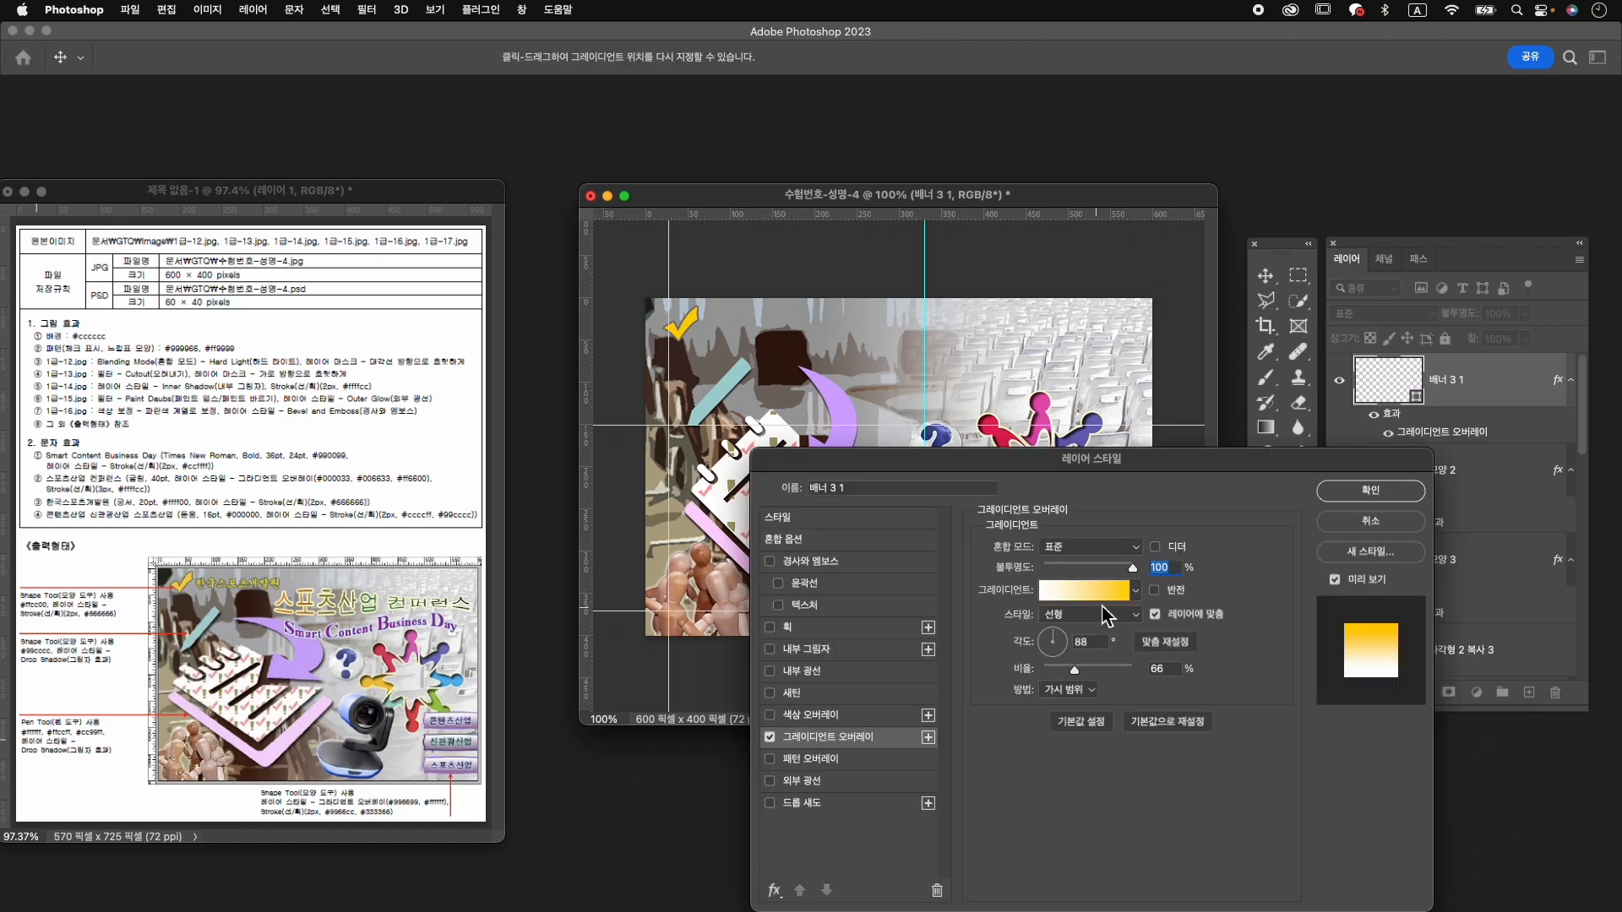
left_click(1056, 597)
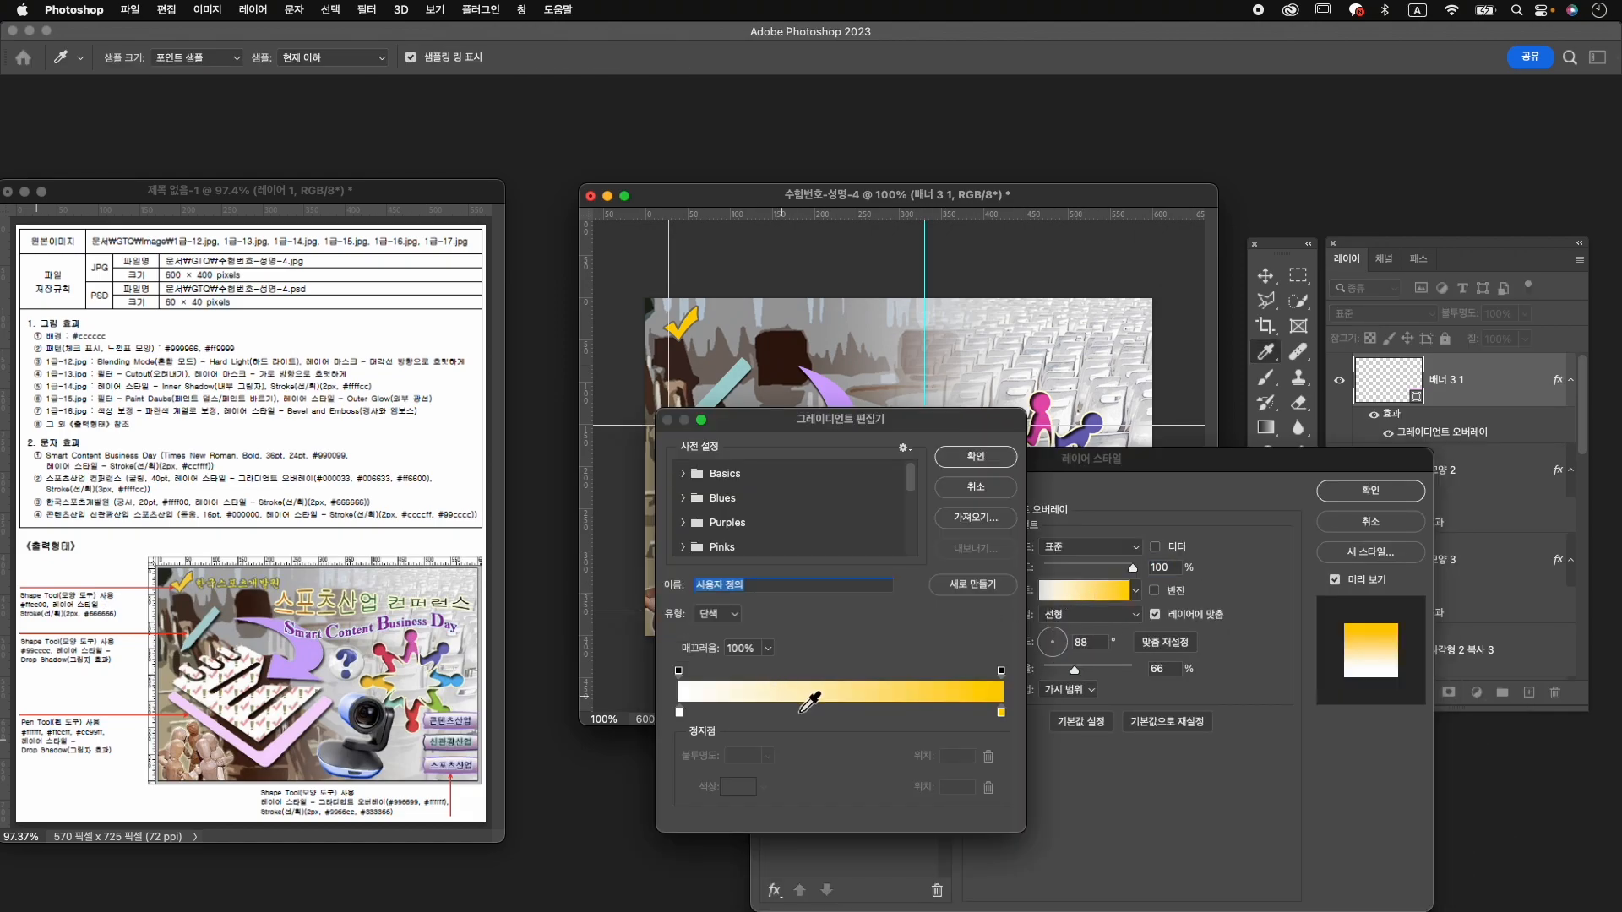
double_click(680, 714)
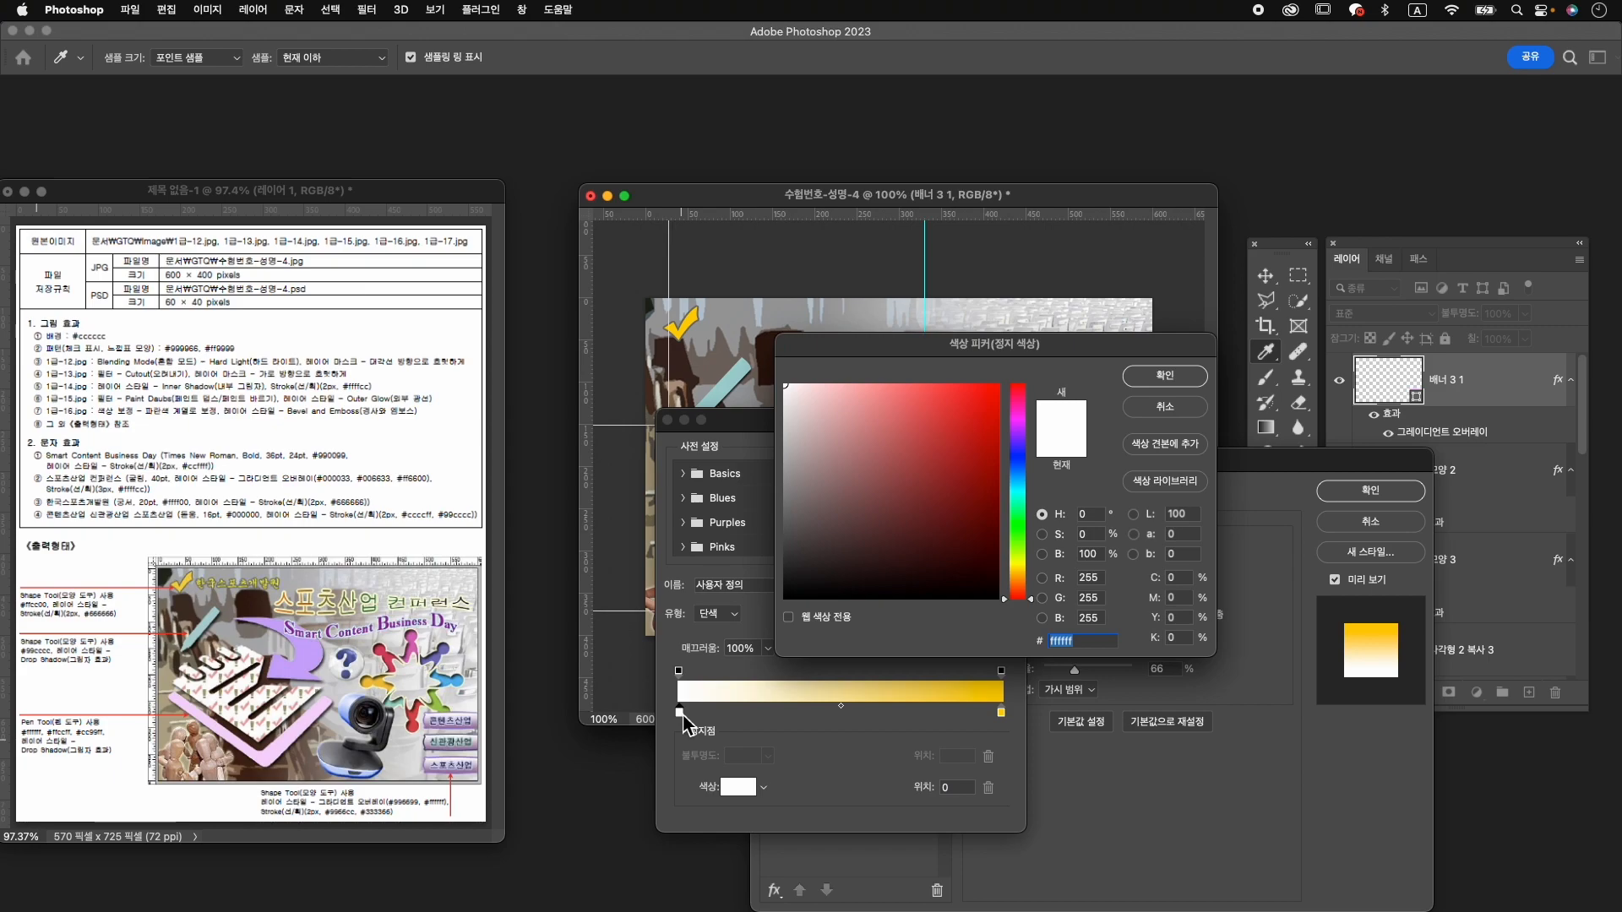
type("996699")
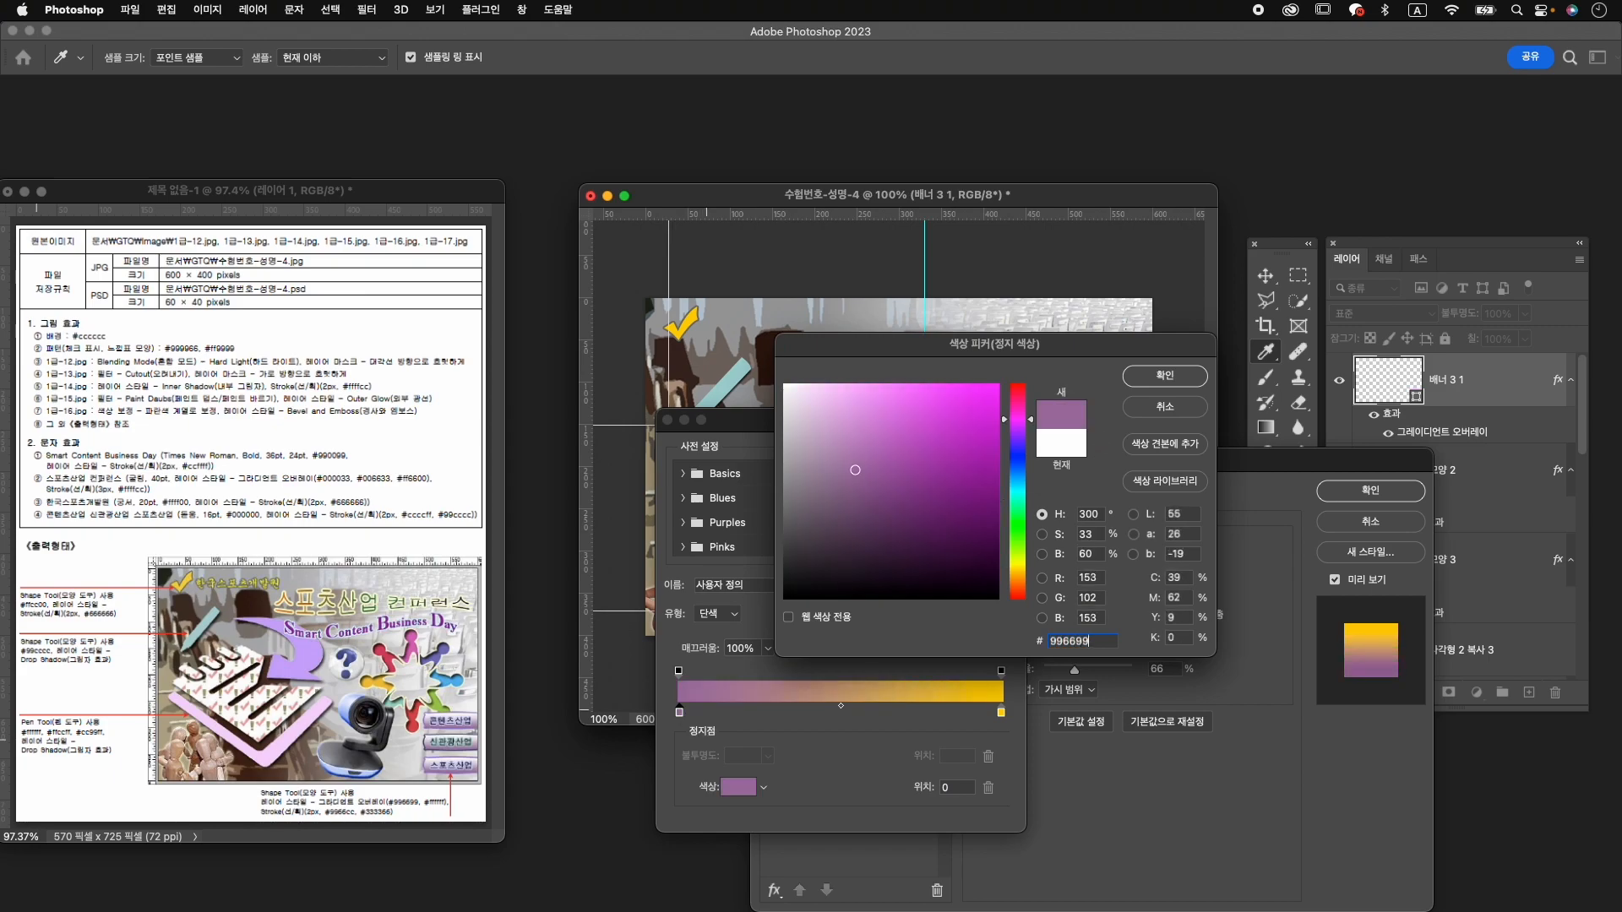
key("Return")
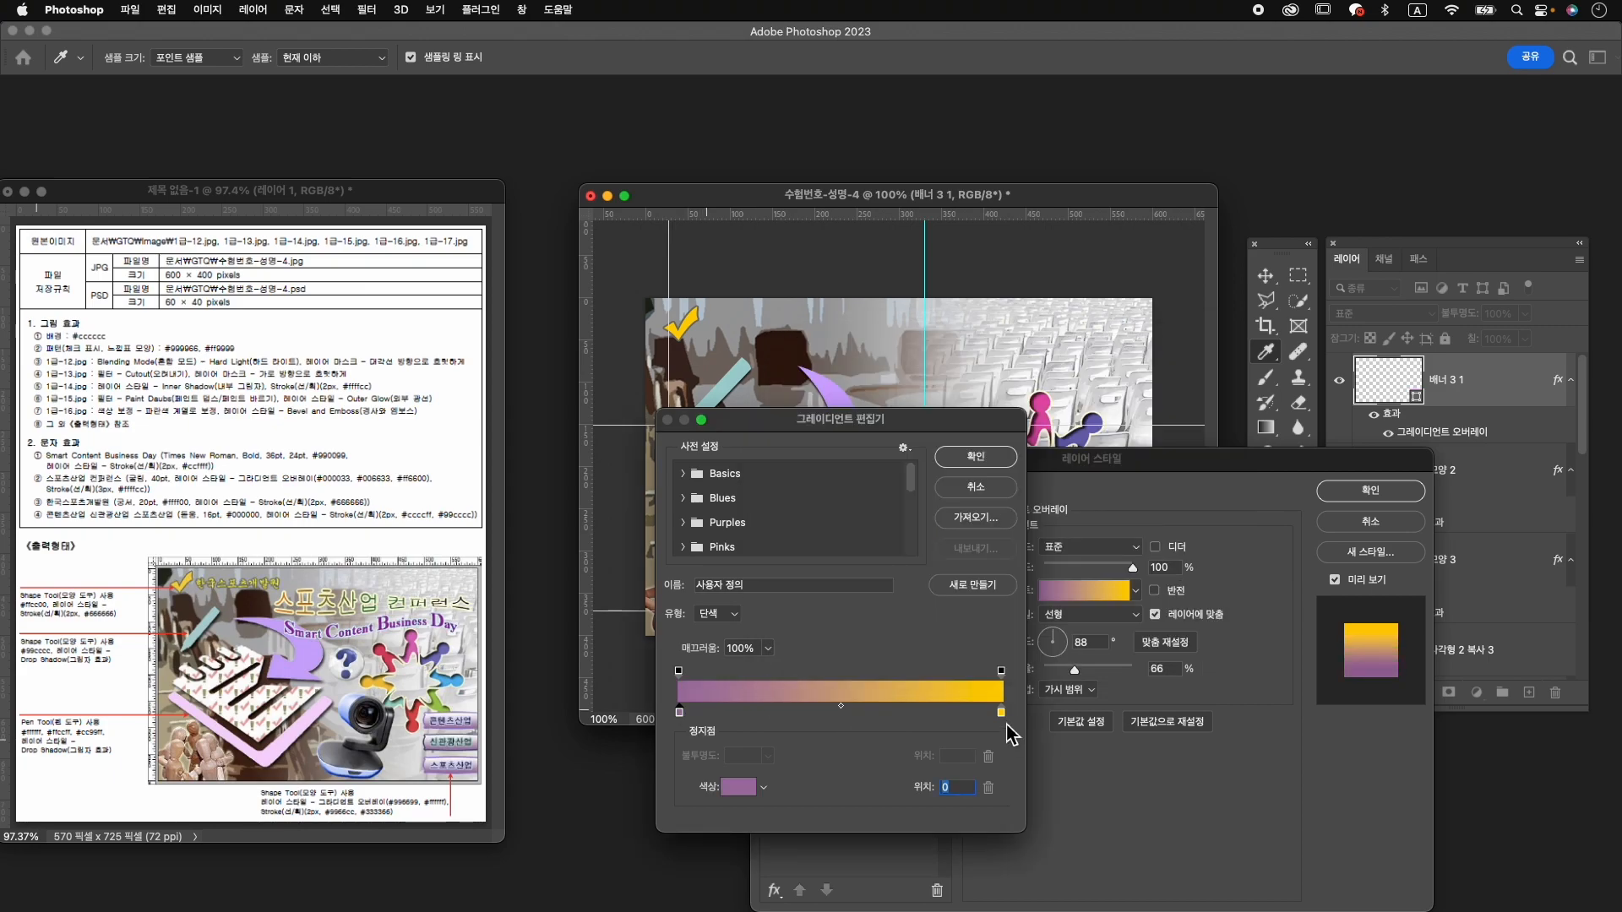
Set the end color stop of the banner's overlay gradient to #ffffff and accept the gradient.
double_click(1002, 713)
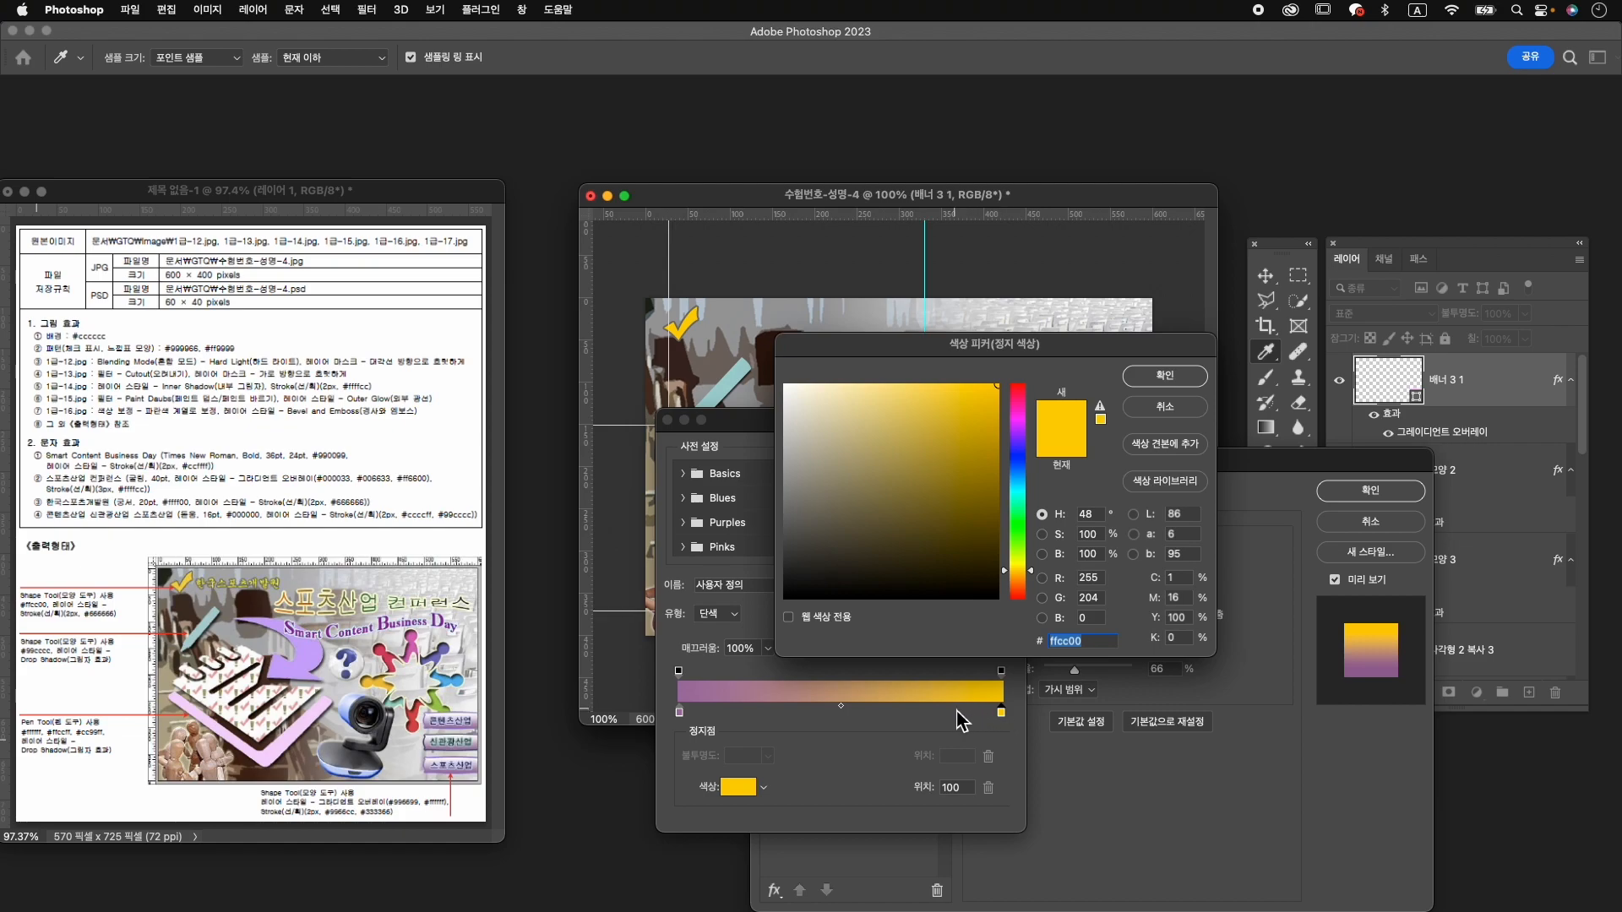
left_click_drag(911, 469, 764, 347)
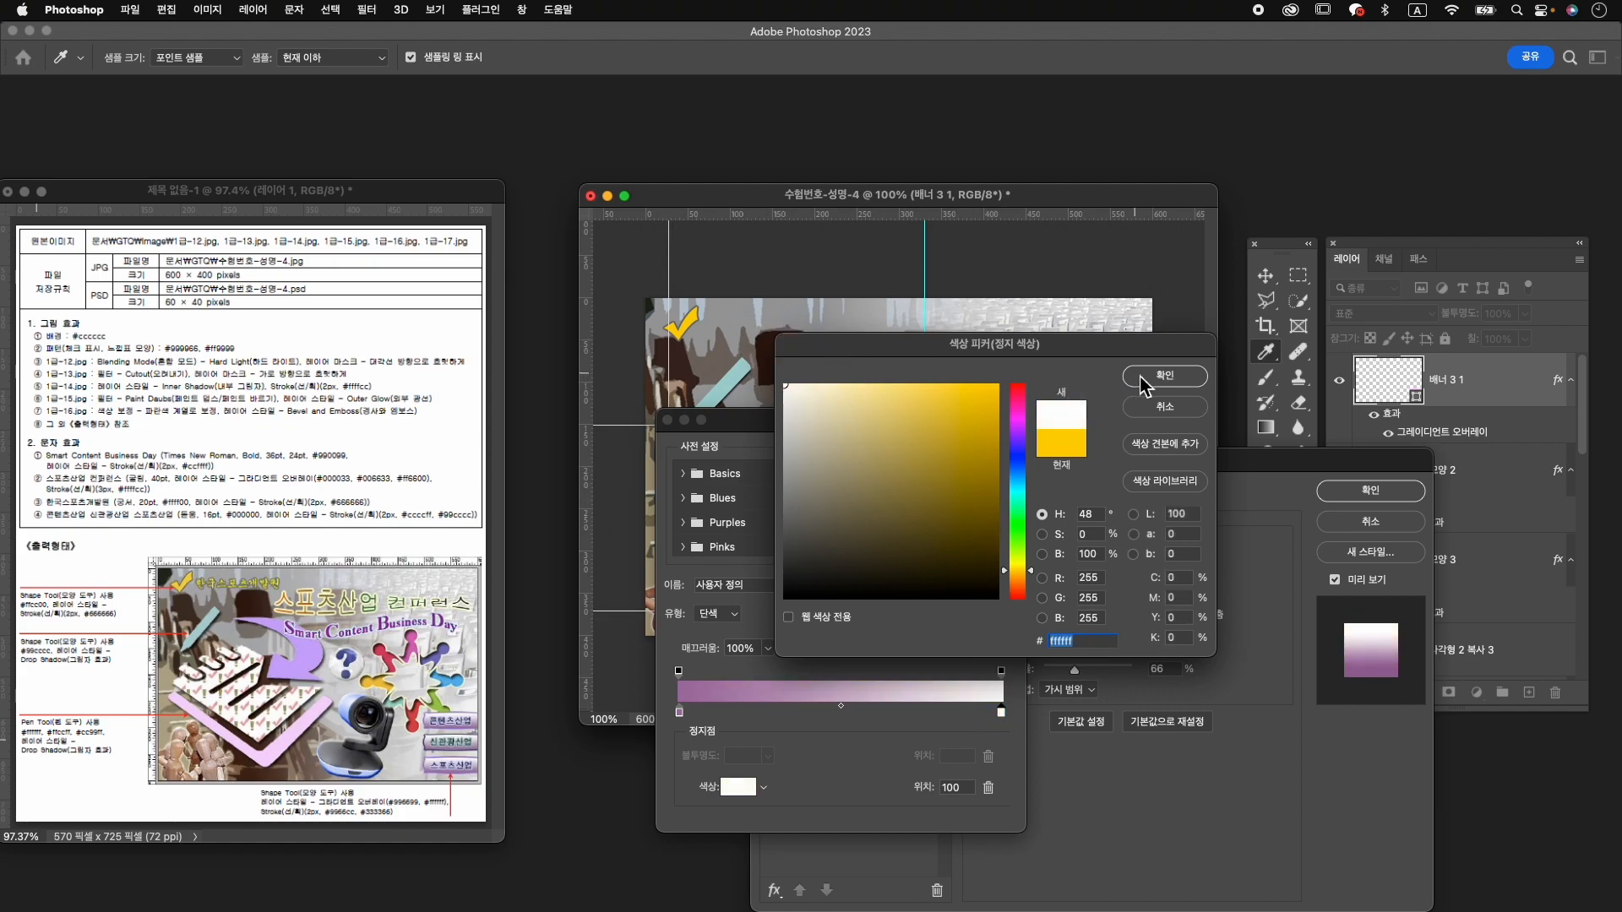
left_click(792, 387)
left_click_drag(854, 446, 726, 330)
left_click(1191, 395)
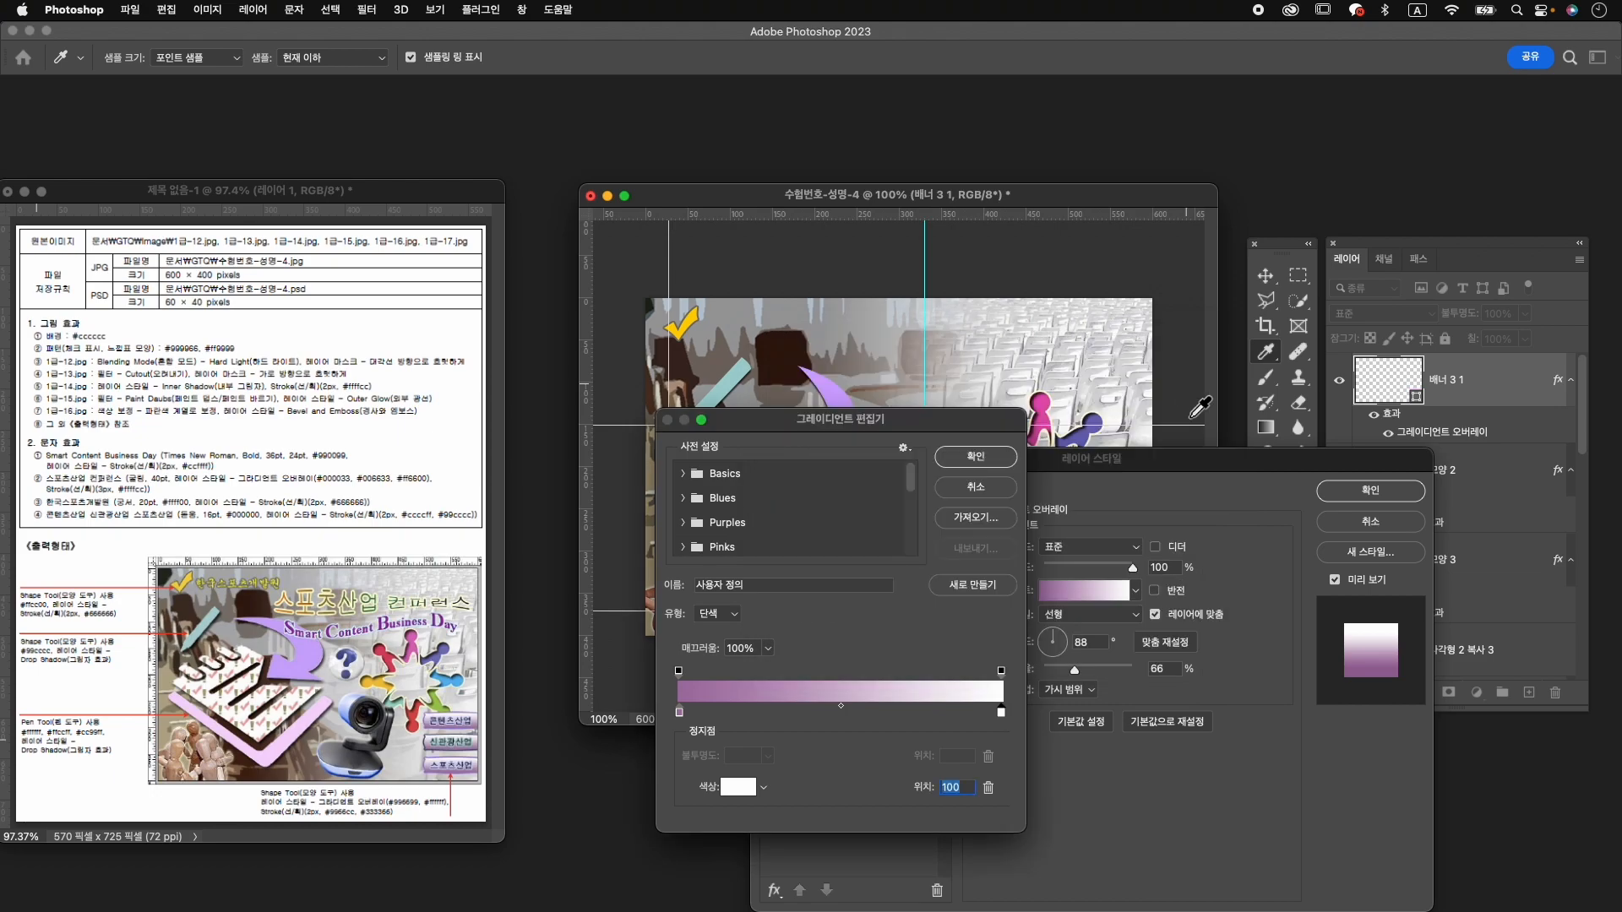
left_click(973, 463)
Add a 2 px outside Stroke in #9966cc to the banner layer 배너 3 1 and apply the layer style.
left_click_drag(1069, 466, 902, 683)
left_click_drag(901, 680, 1081, 474)
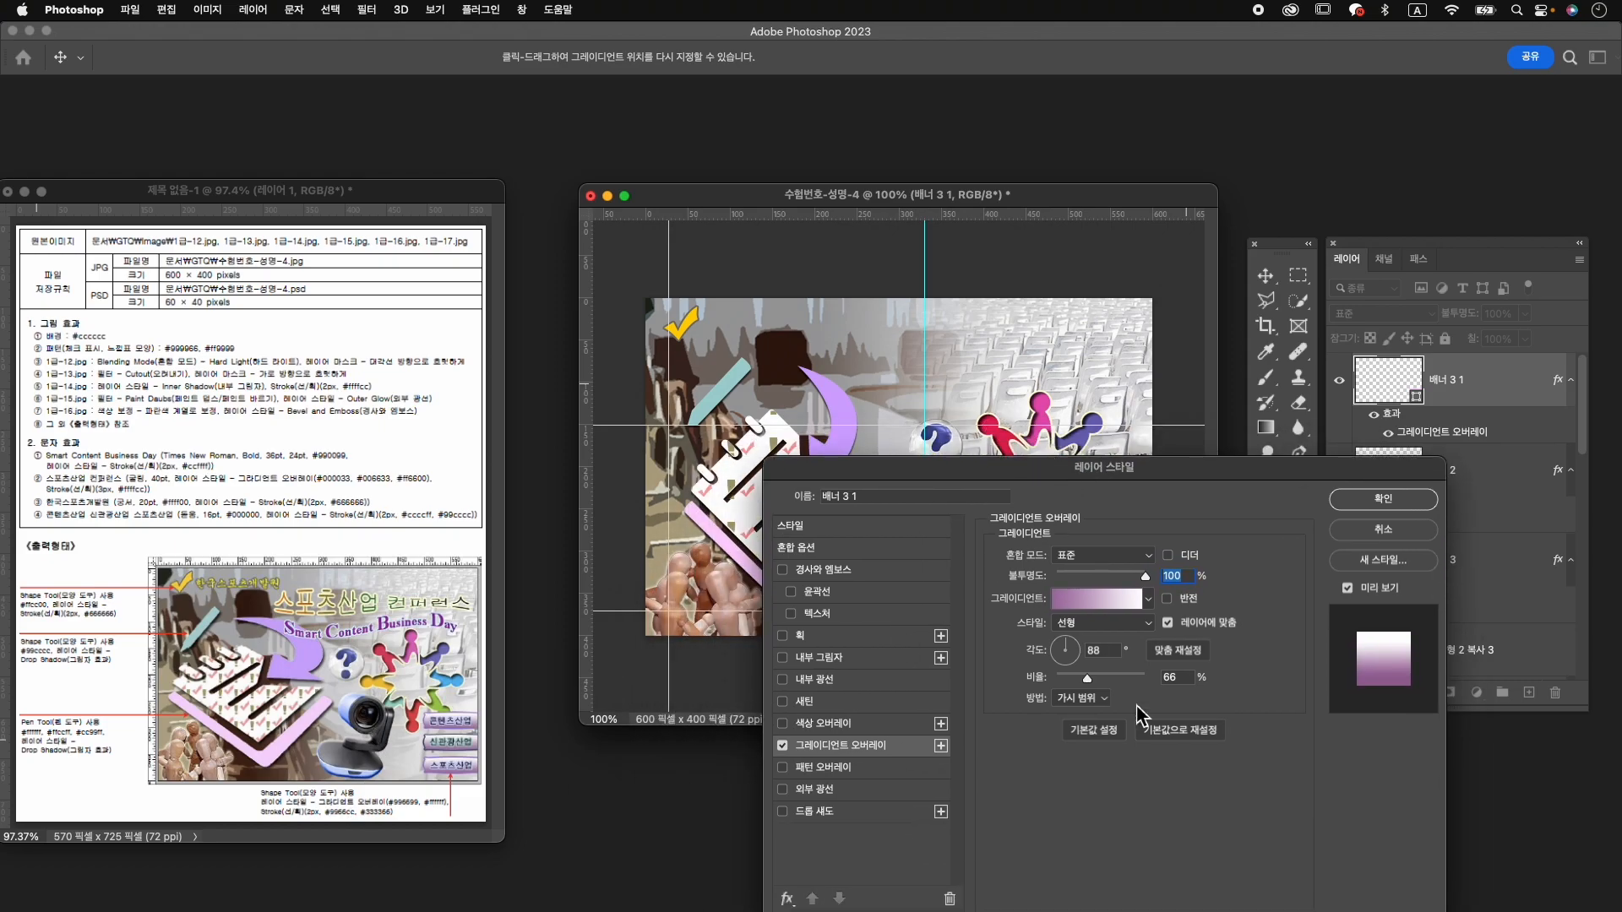
left_click(896, 638)
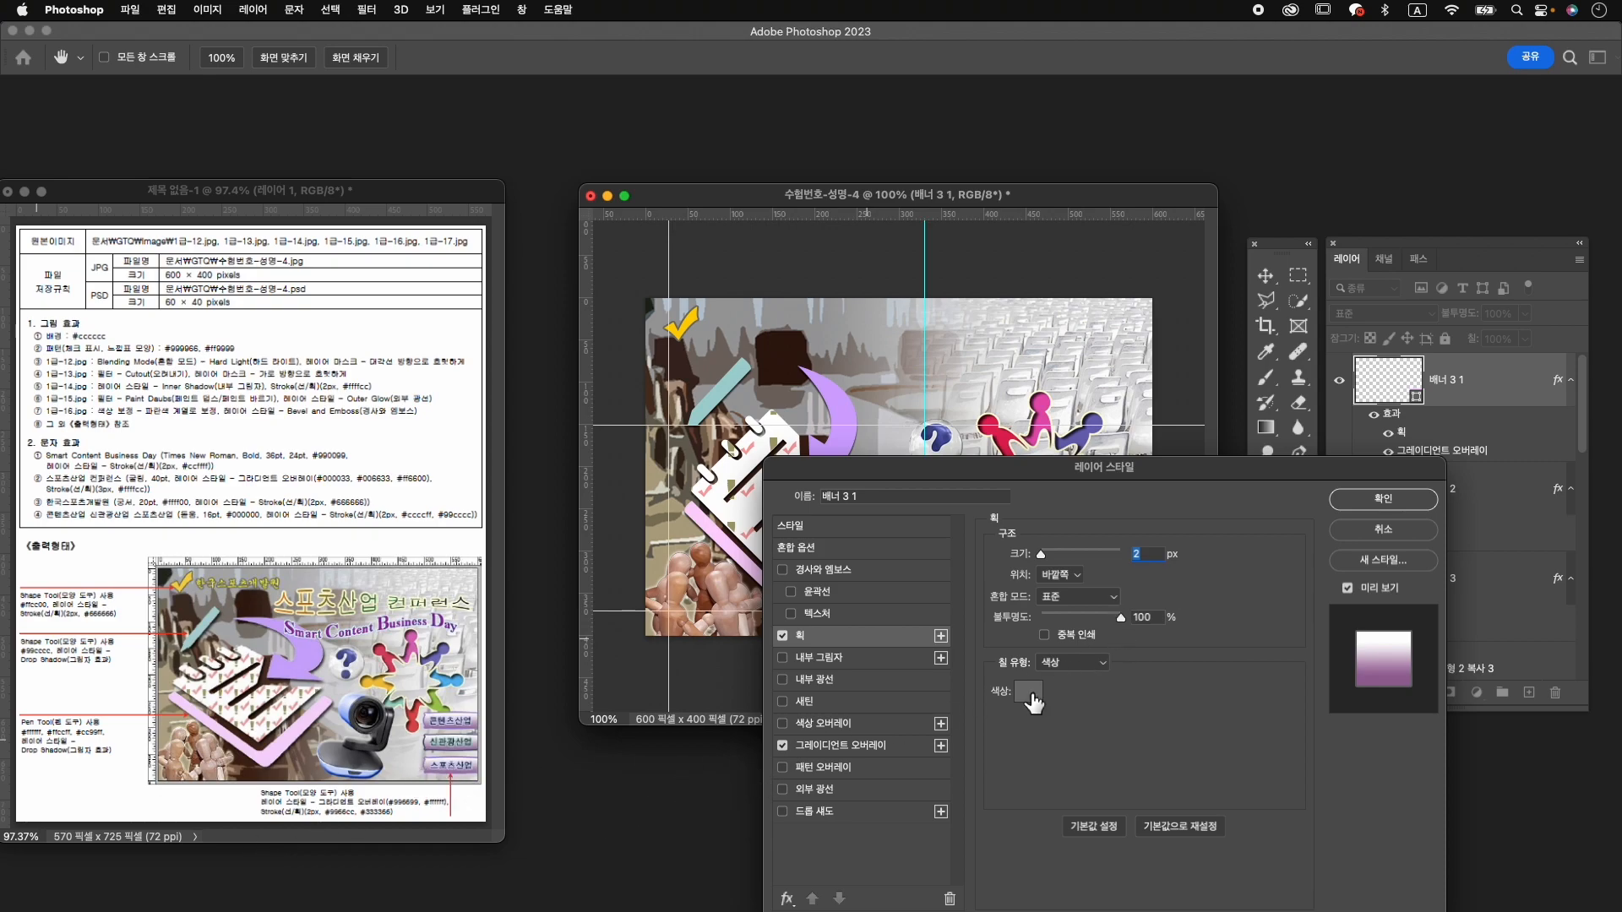
left_click(1030, 689)
type("9966cc")
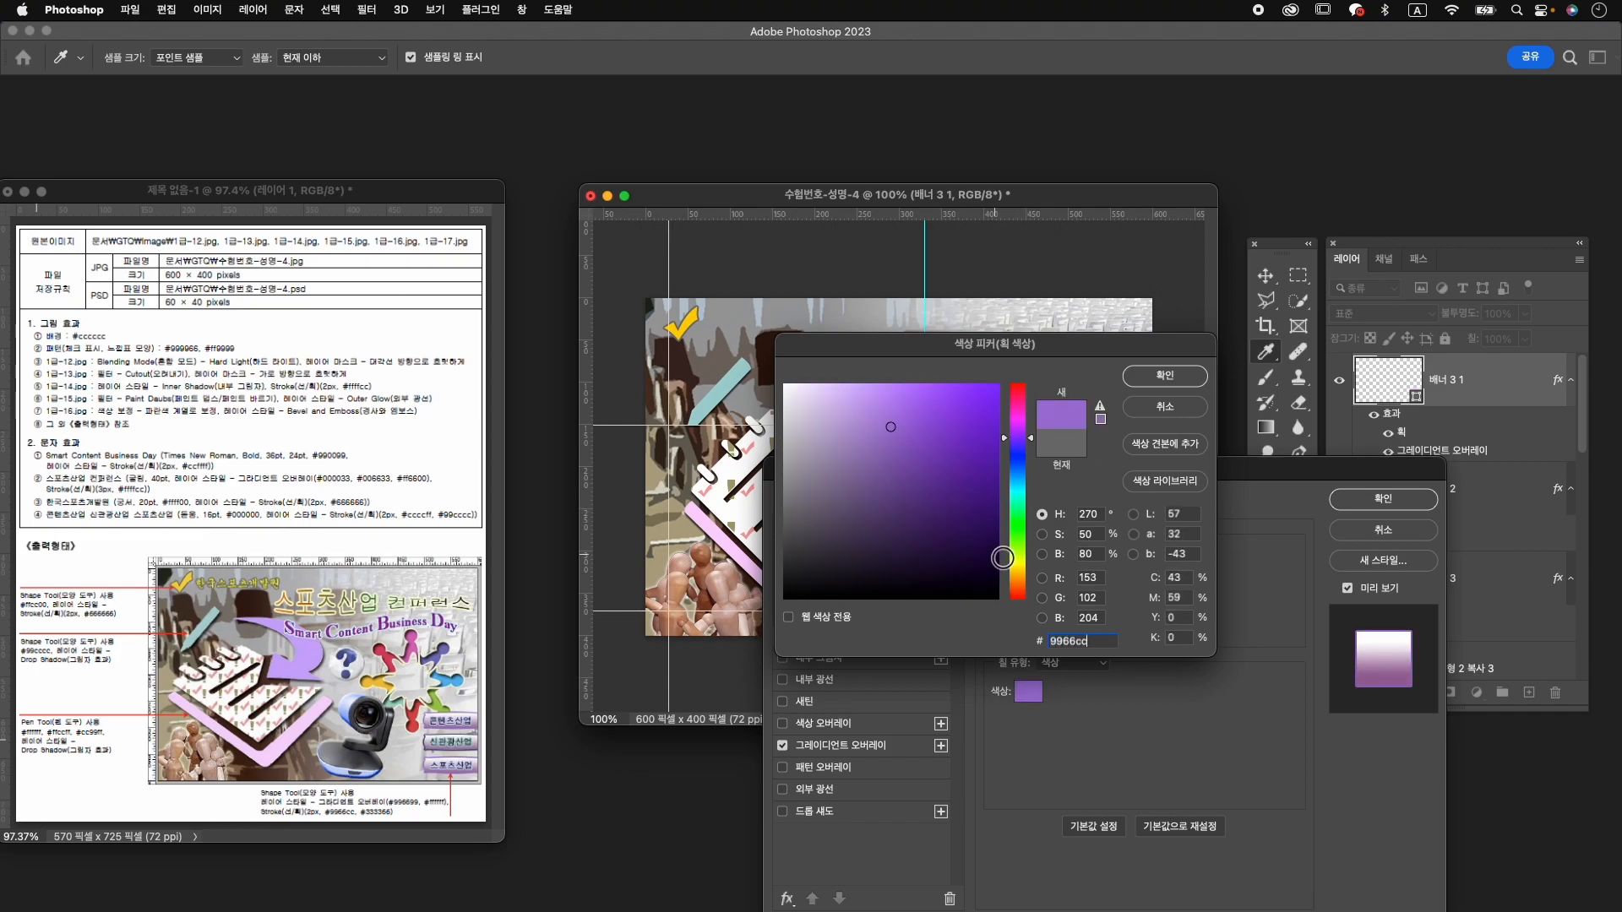
key("Return")
left_click(1383, 500)
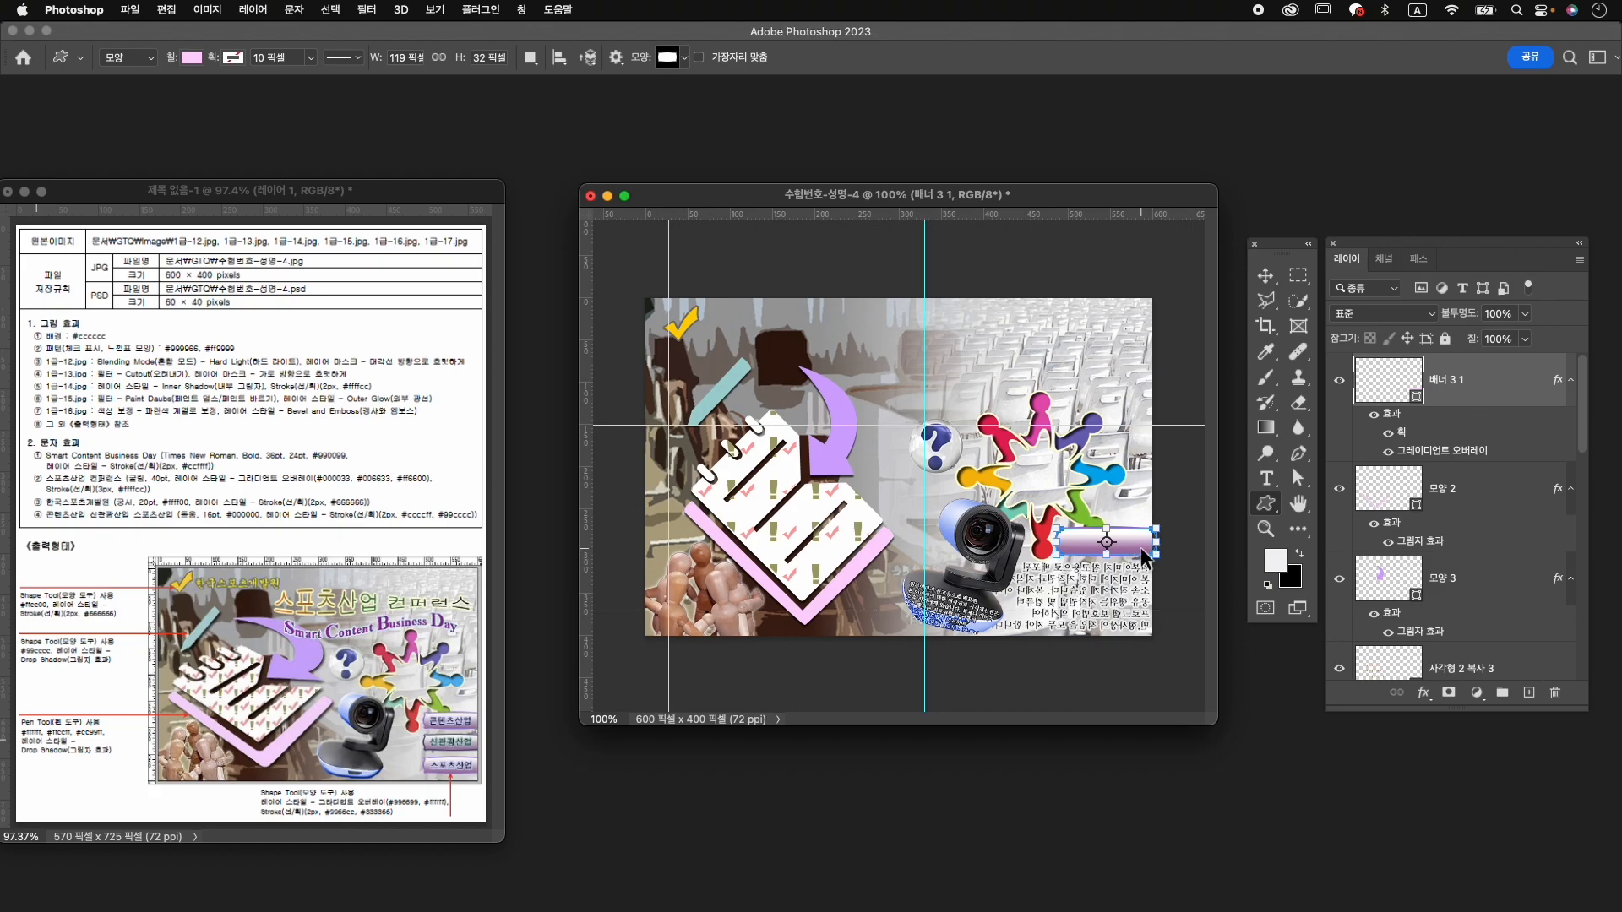
Duplicate the banner layer twice and move the topmost copy straight down to the bottom edge of the canvas.
key("ctrl+j")
key("ctrl+j")
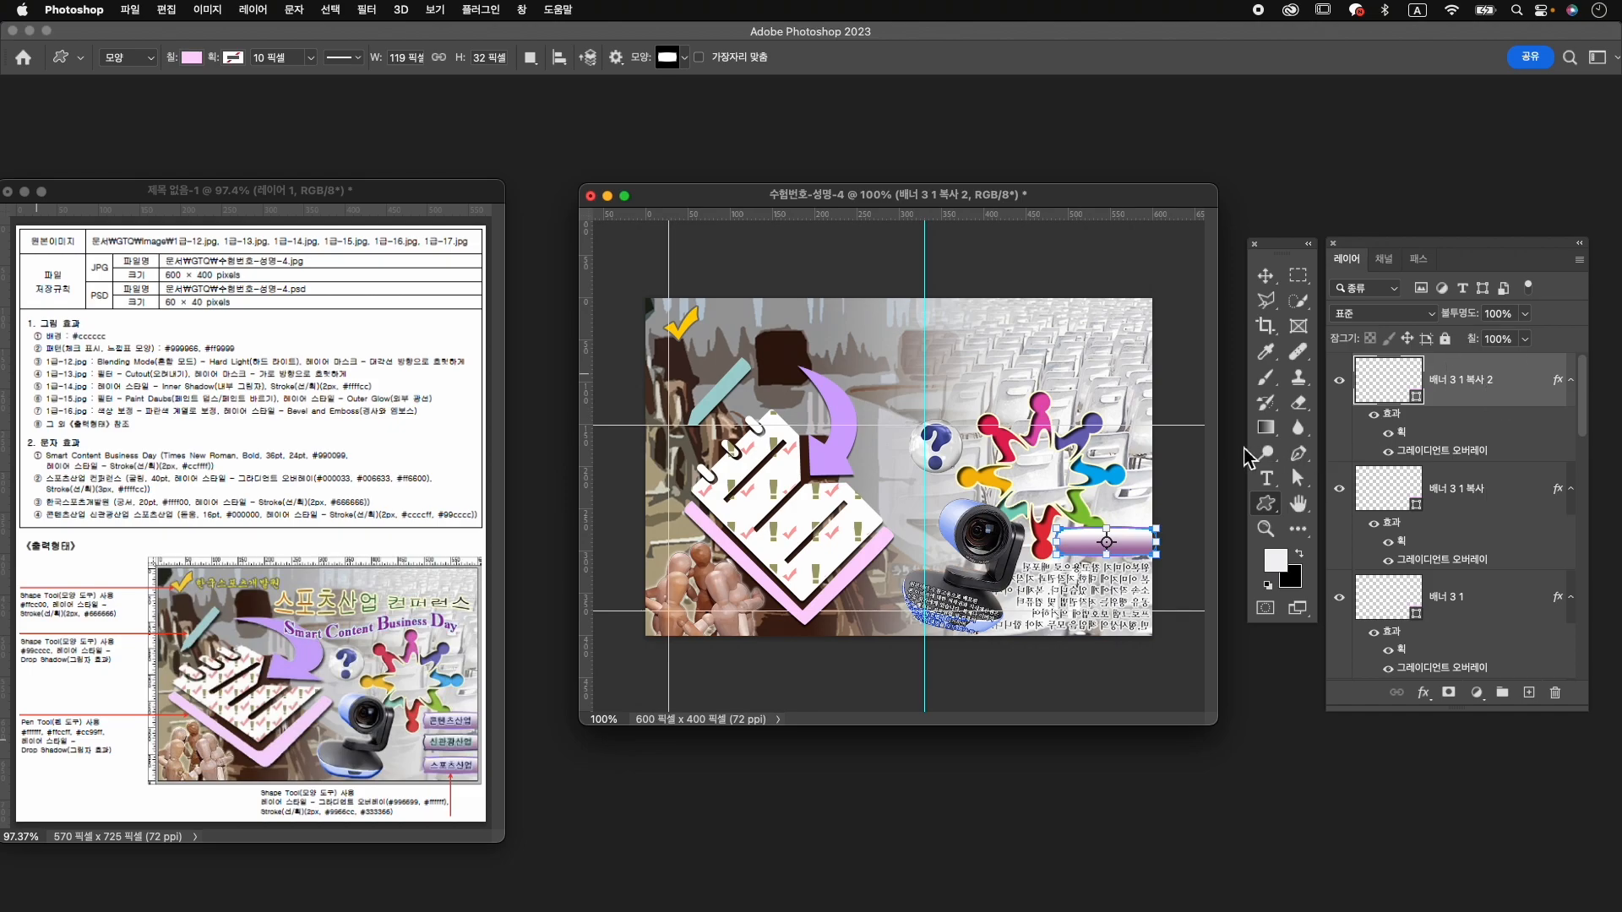
key("ctrl+t")
left_click_drag(1134, 541, 1128, 610)
key("Return")
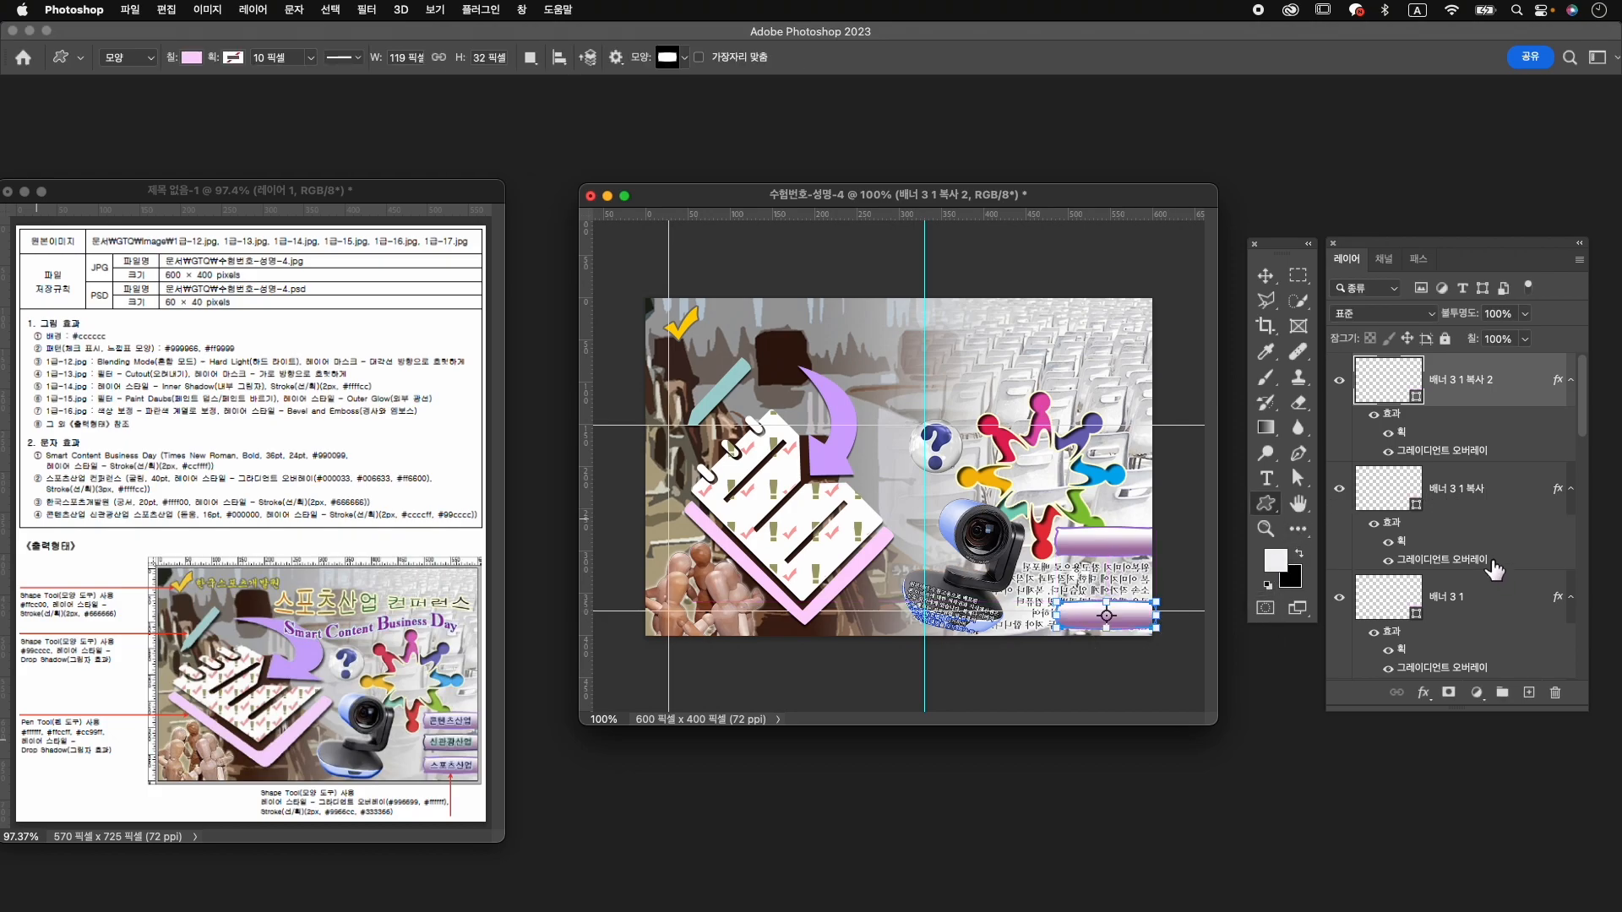
Select all three banner layers and distribute them evenly by their vertical centers.
left_click(1477, 597, "shift")
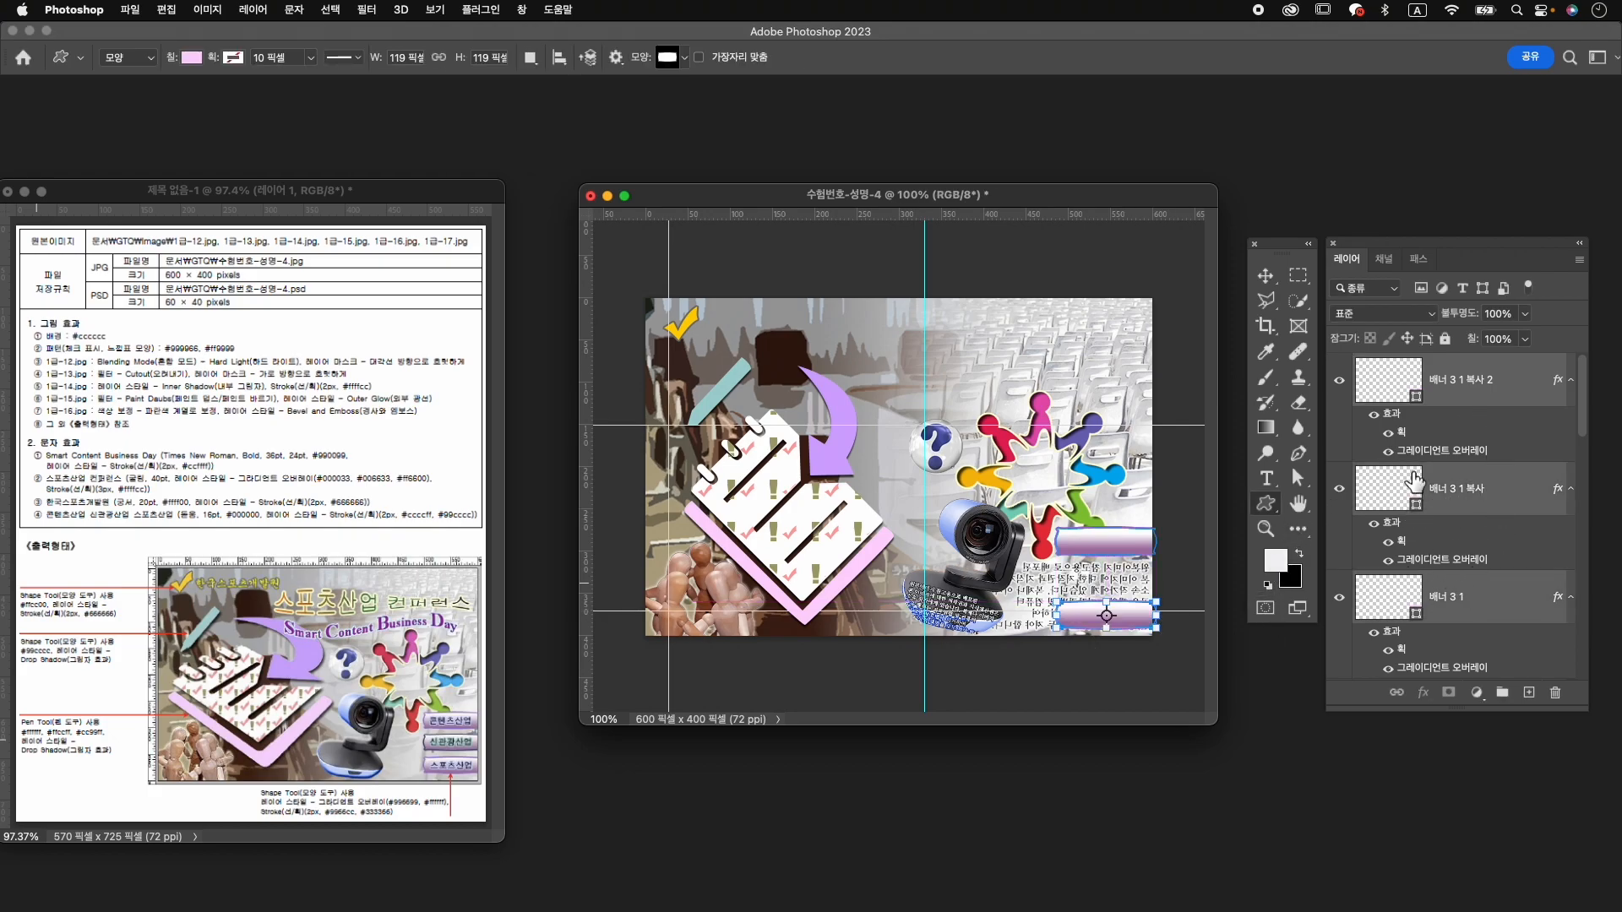
left_click(1267, 278)
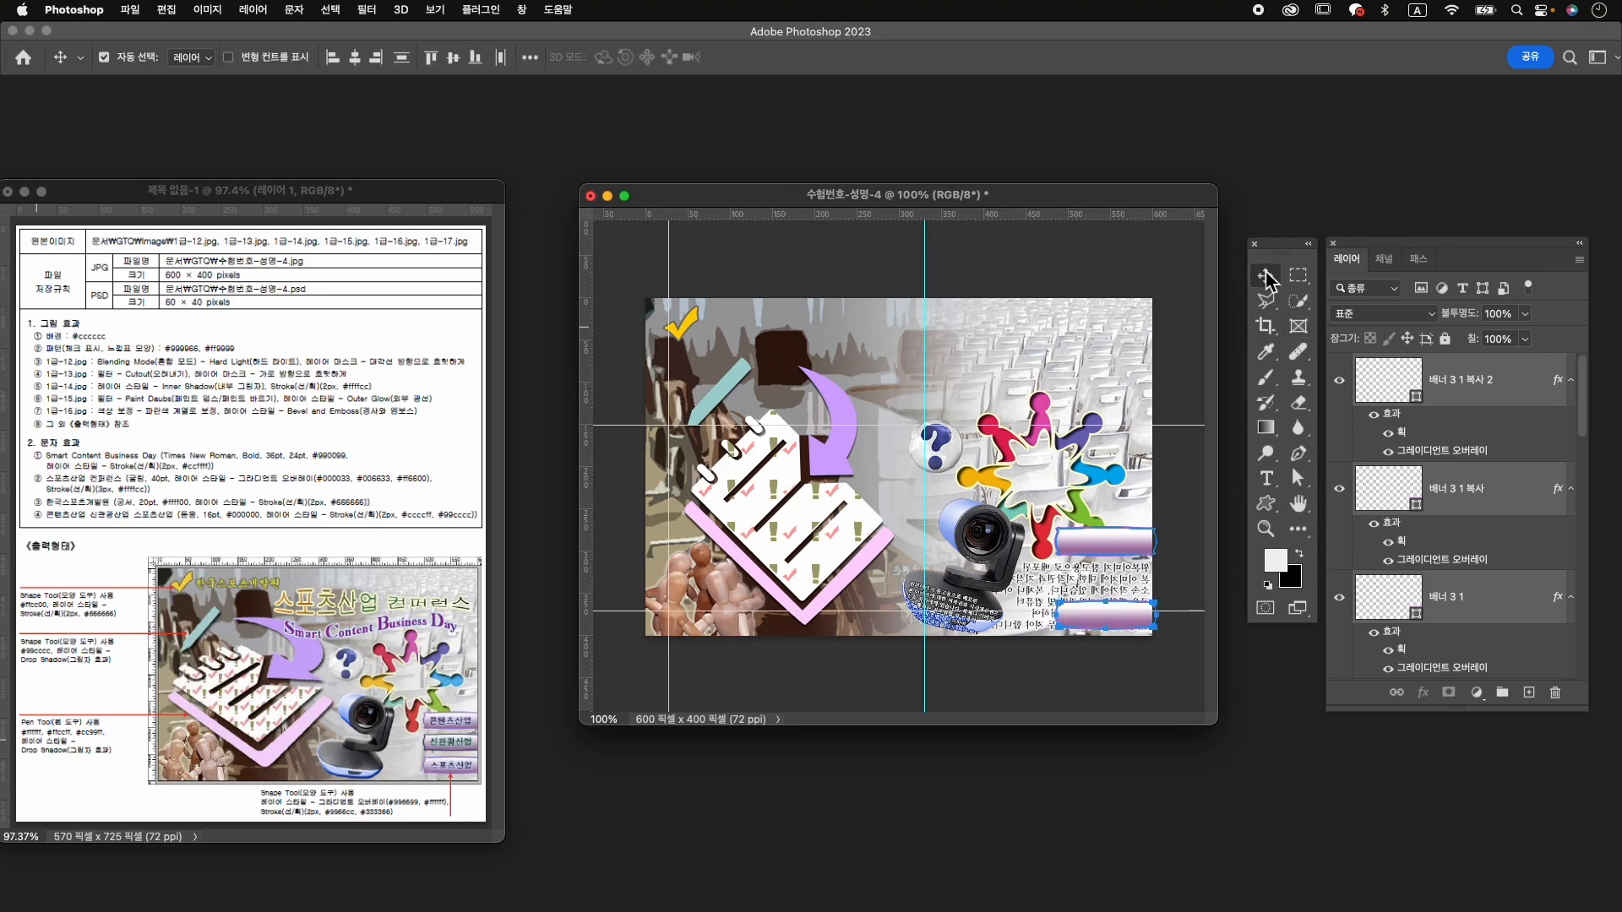
left_click(531, 58)
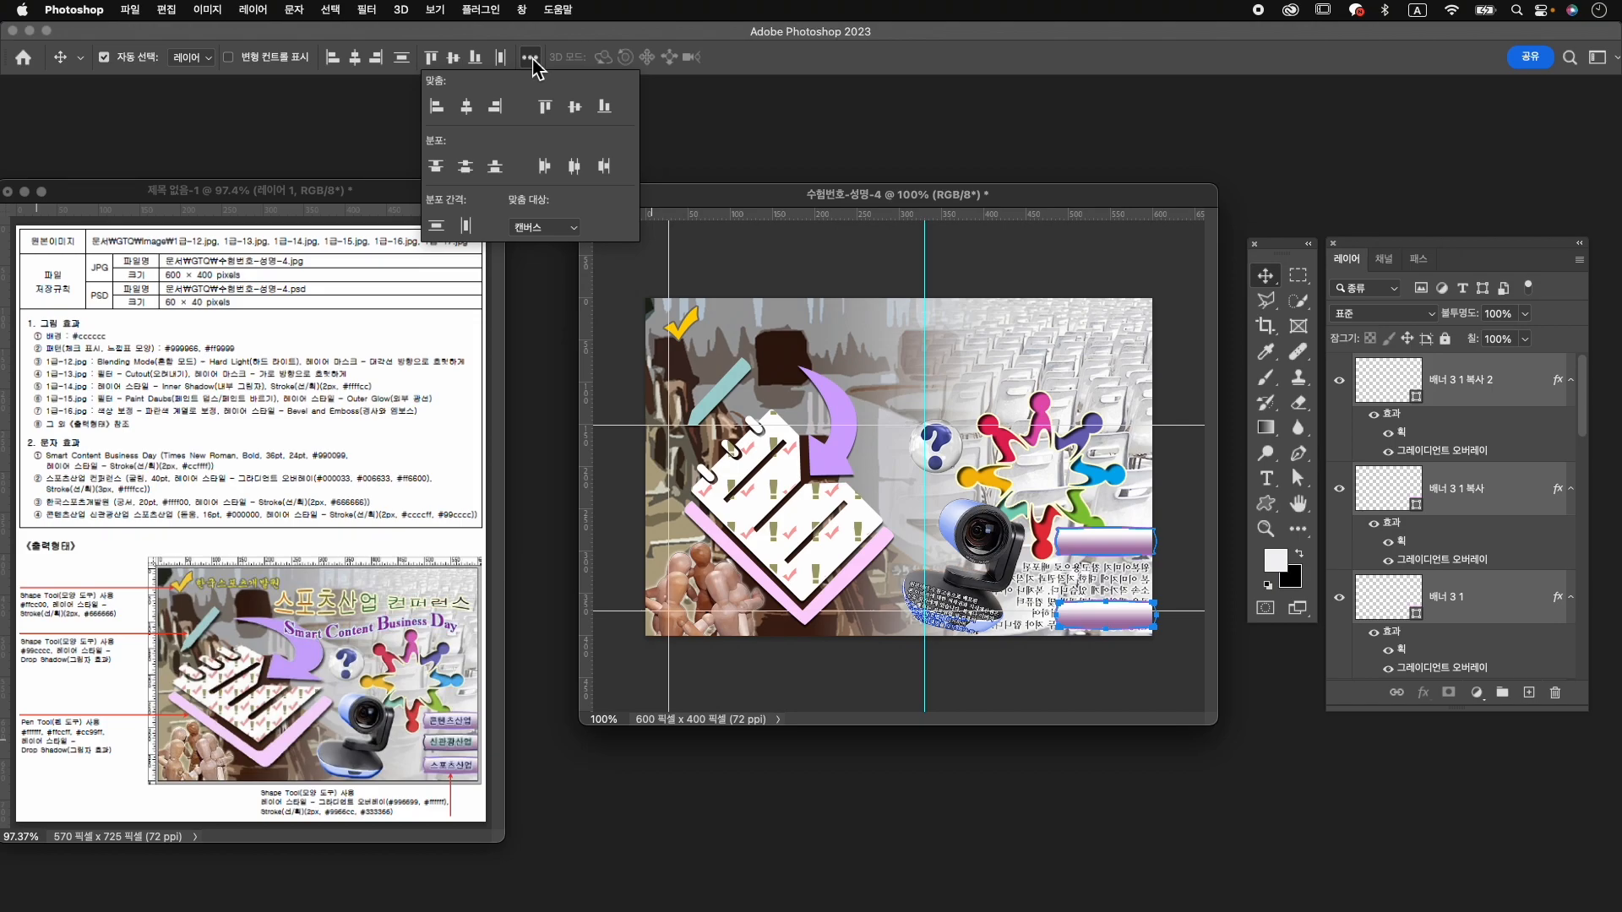
left_click(465, 168)
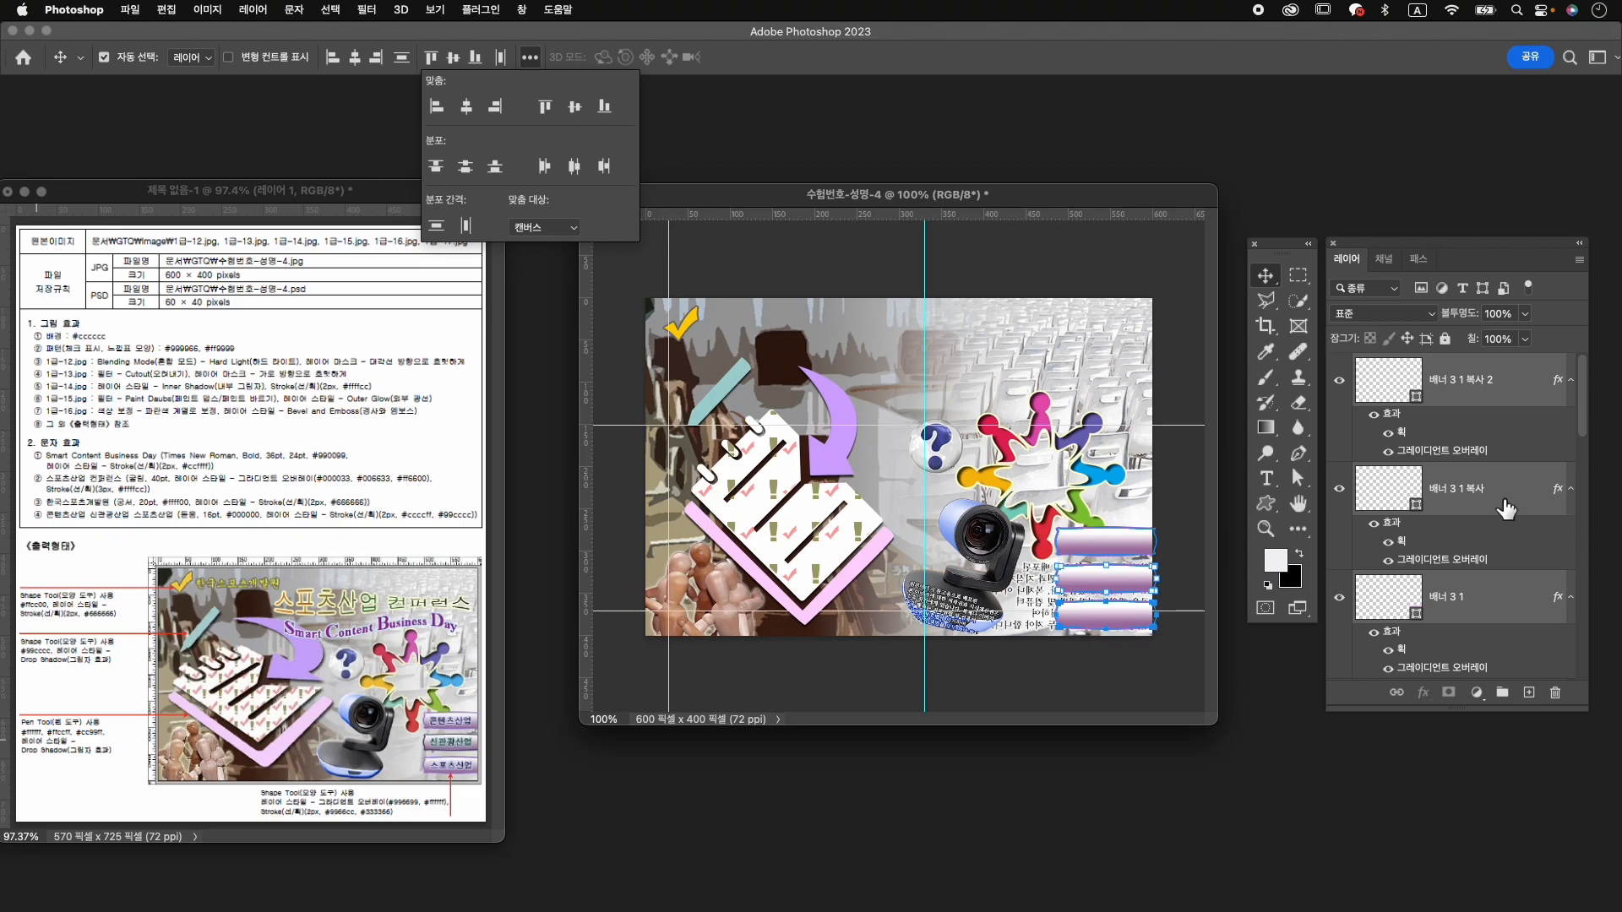
Change the Stroke color of the middle banner, layer 배너 3 1 복사, to #333366.
left_click(1405, 509)
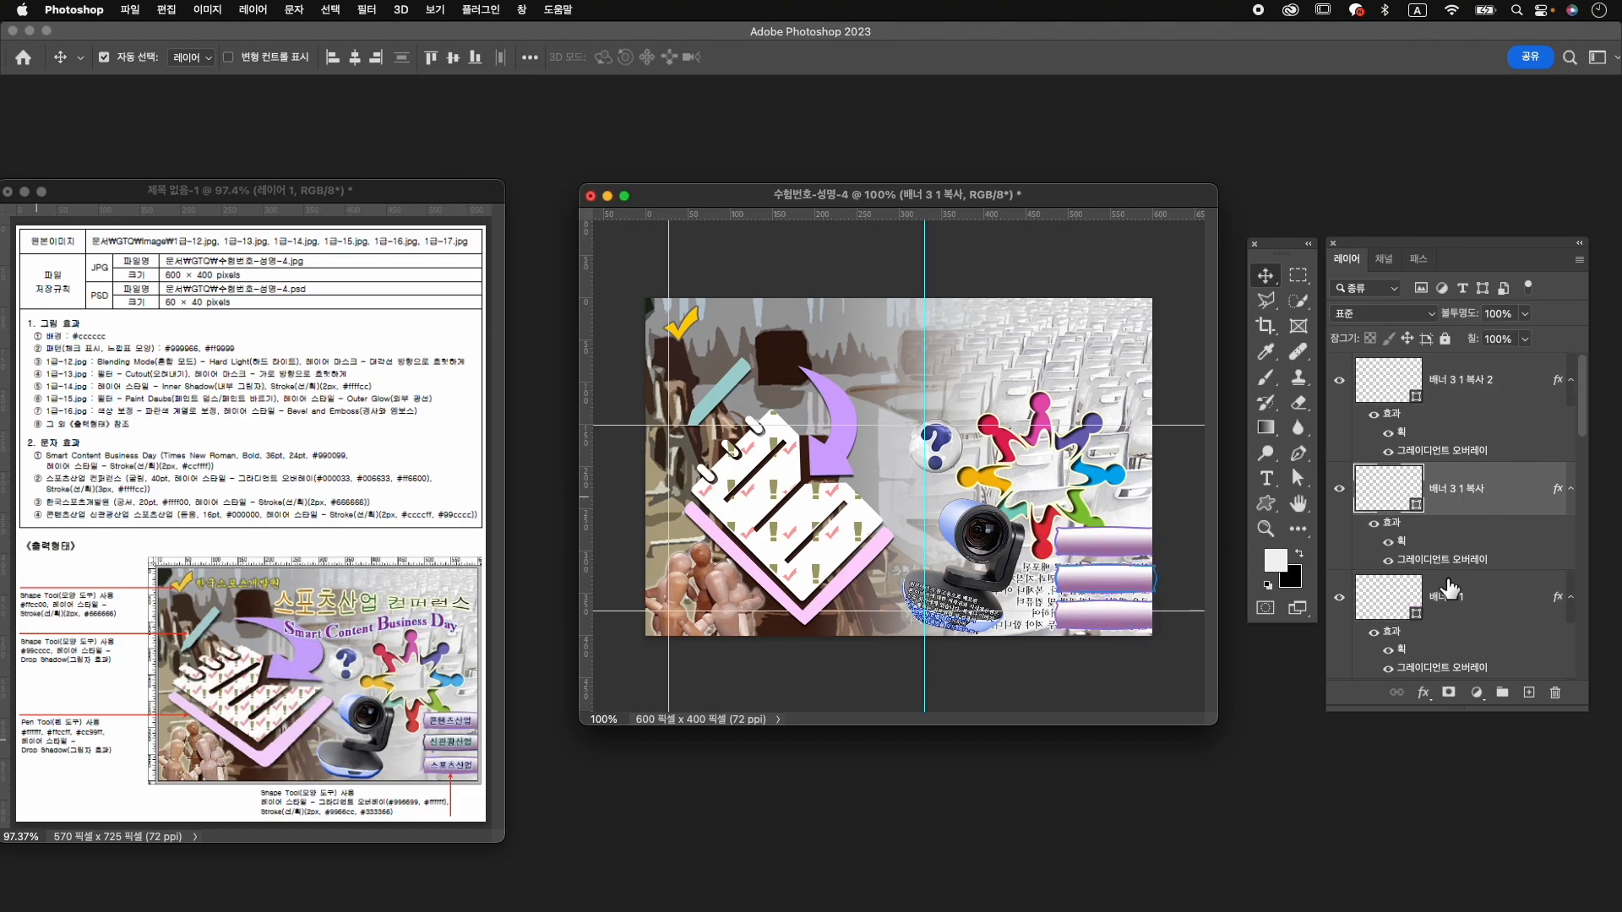
double_click(1407, 553)
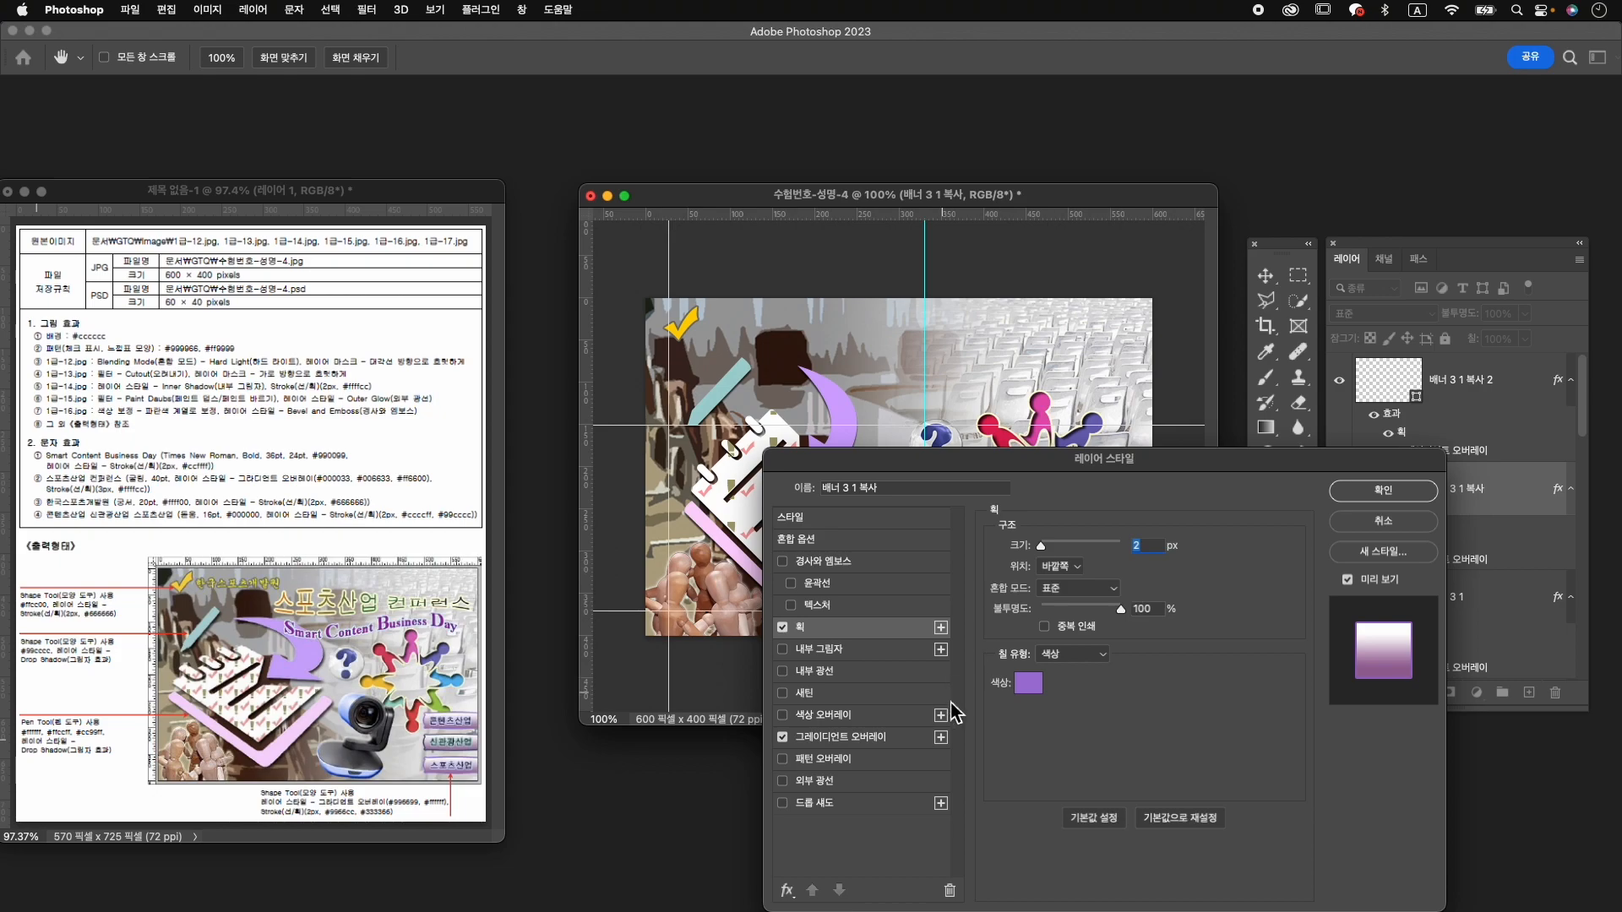
left_click(1036, 682)
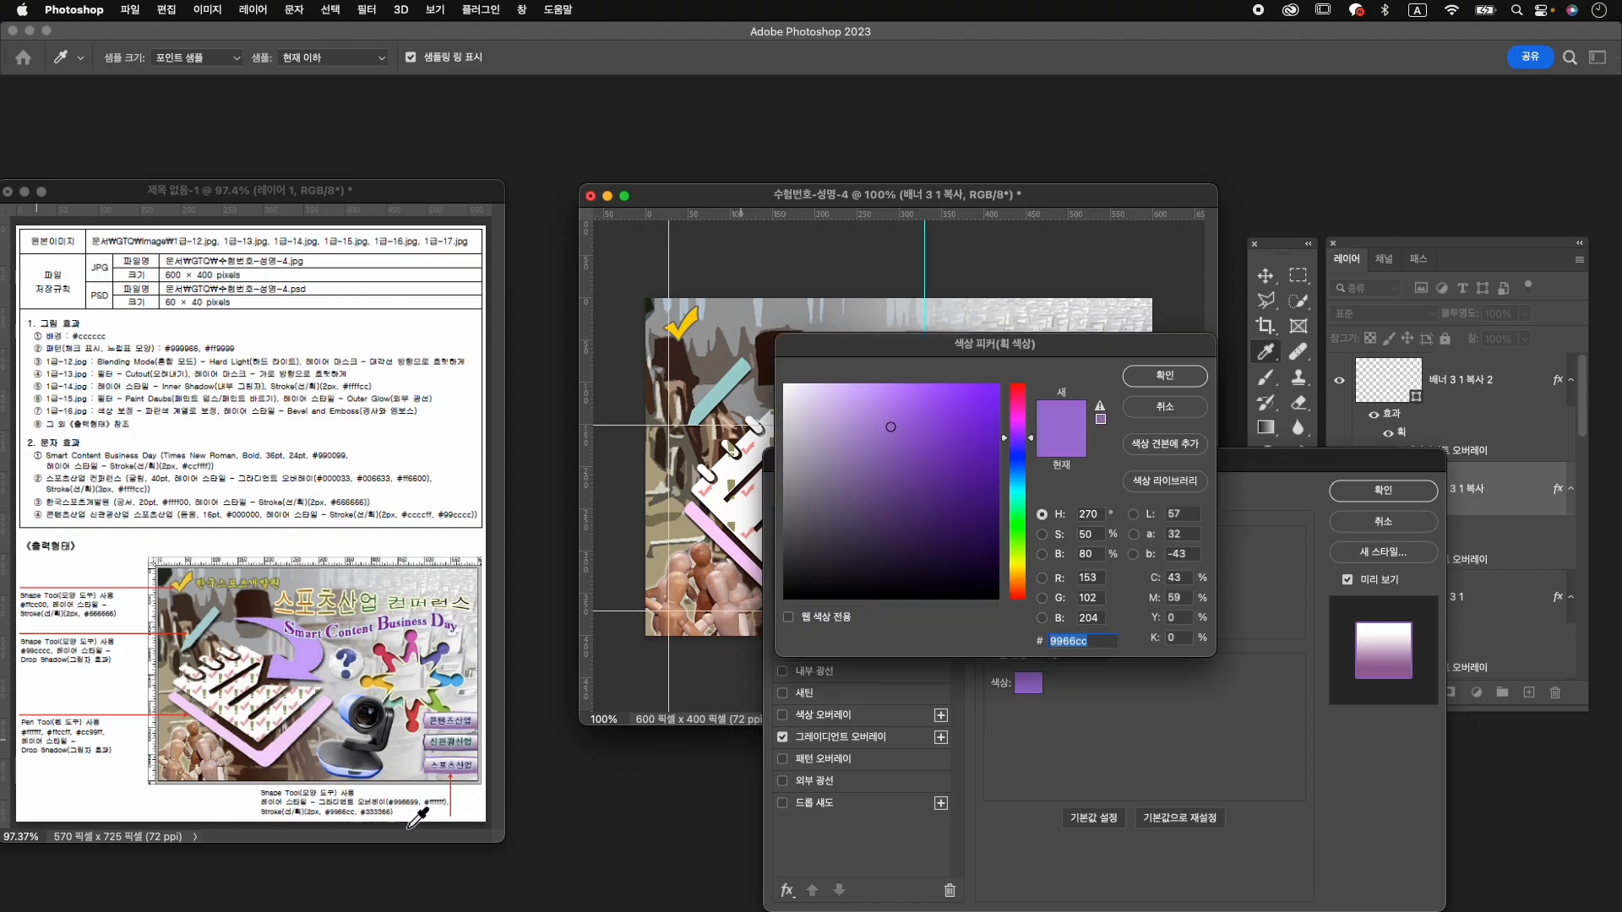
type("333")
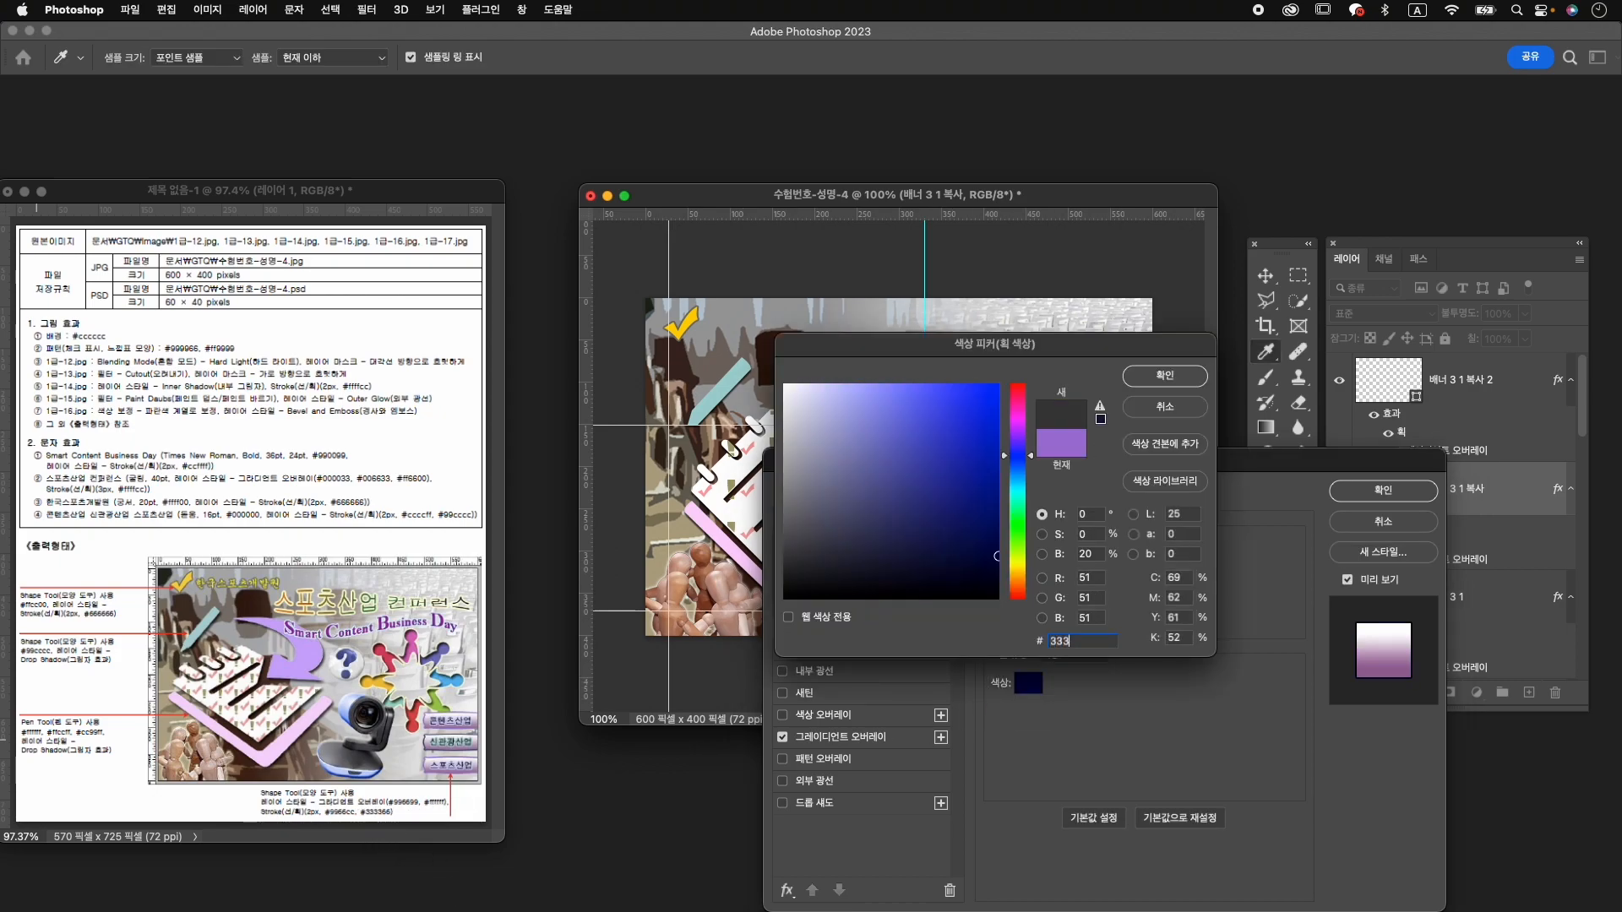
type("366")
key("Return")
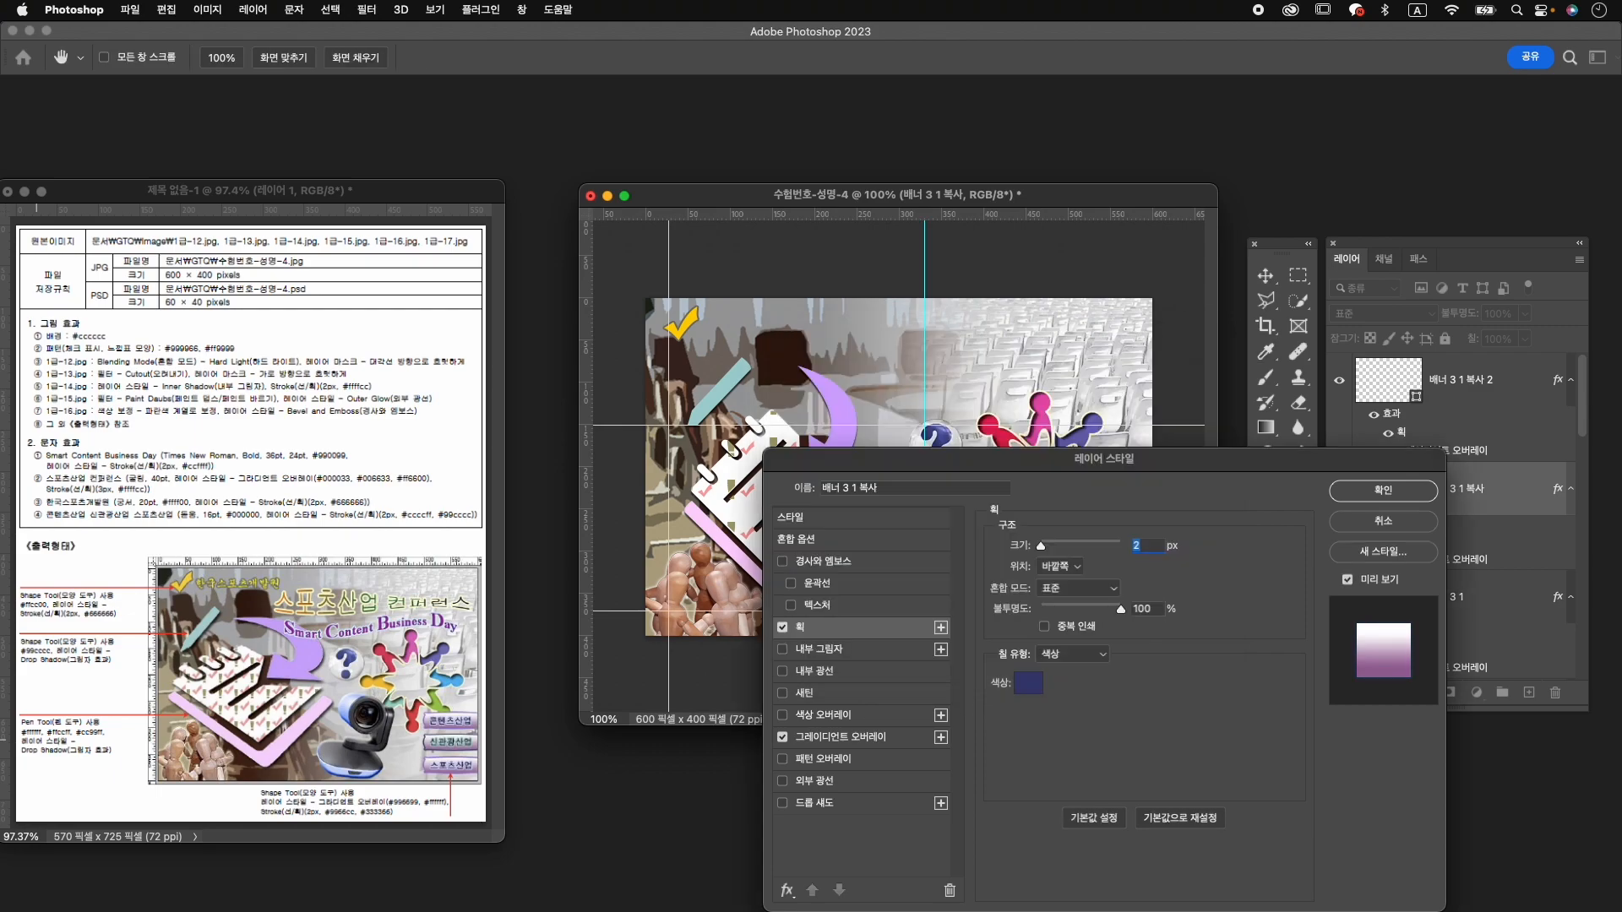
left_click(1361, 490)
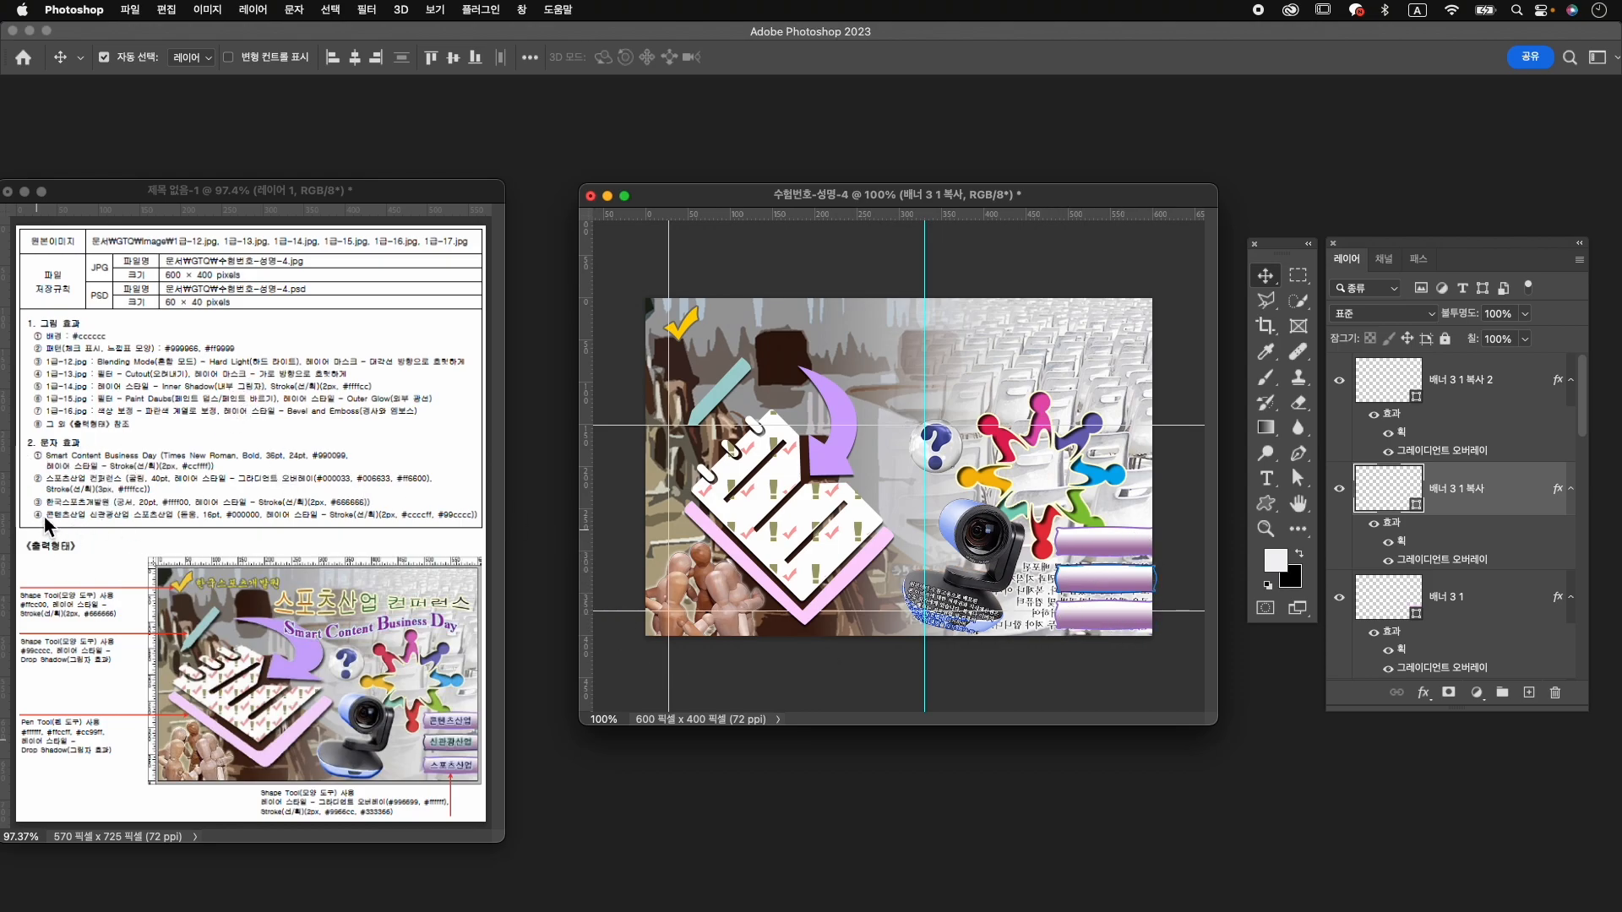
Add the text "Smart Content Business Day" above the layer 배너 3 1 복사 2, starting over the purple arrow.
left_click(1499, 387)
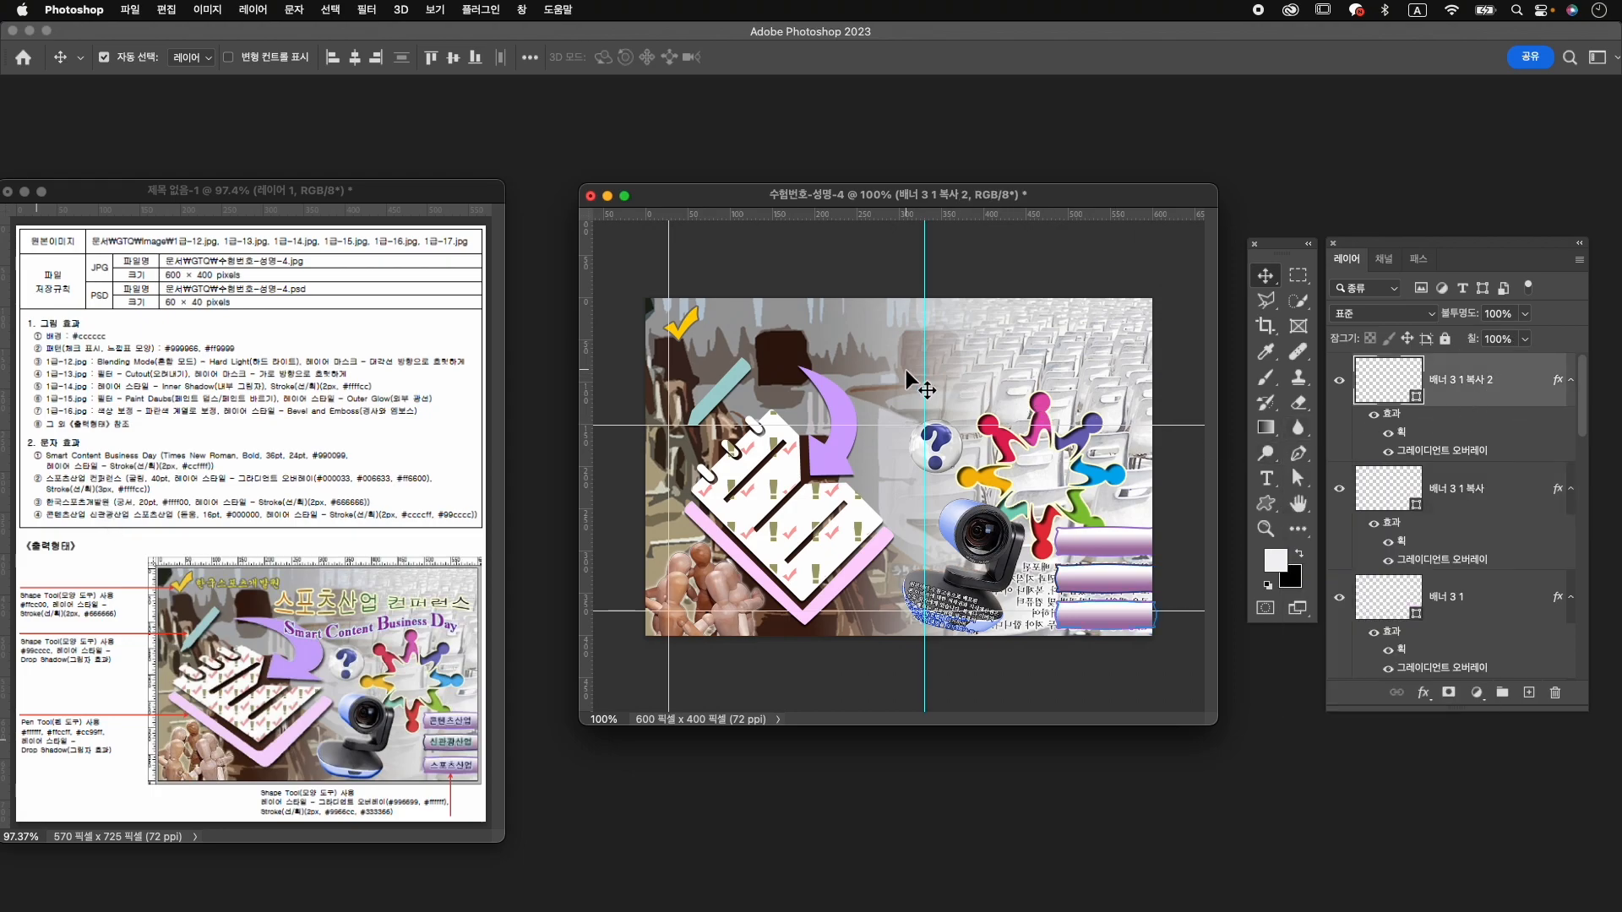
key("t")
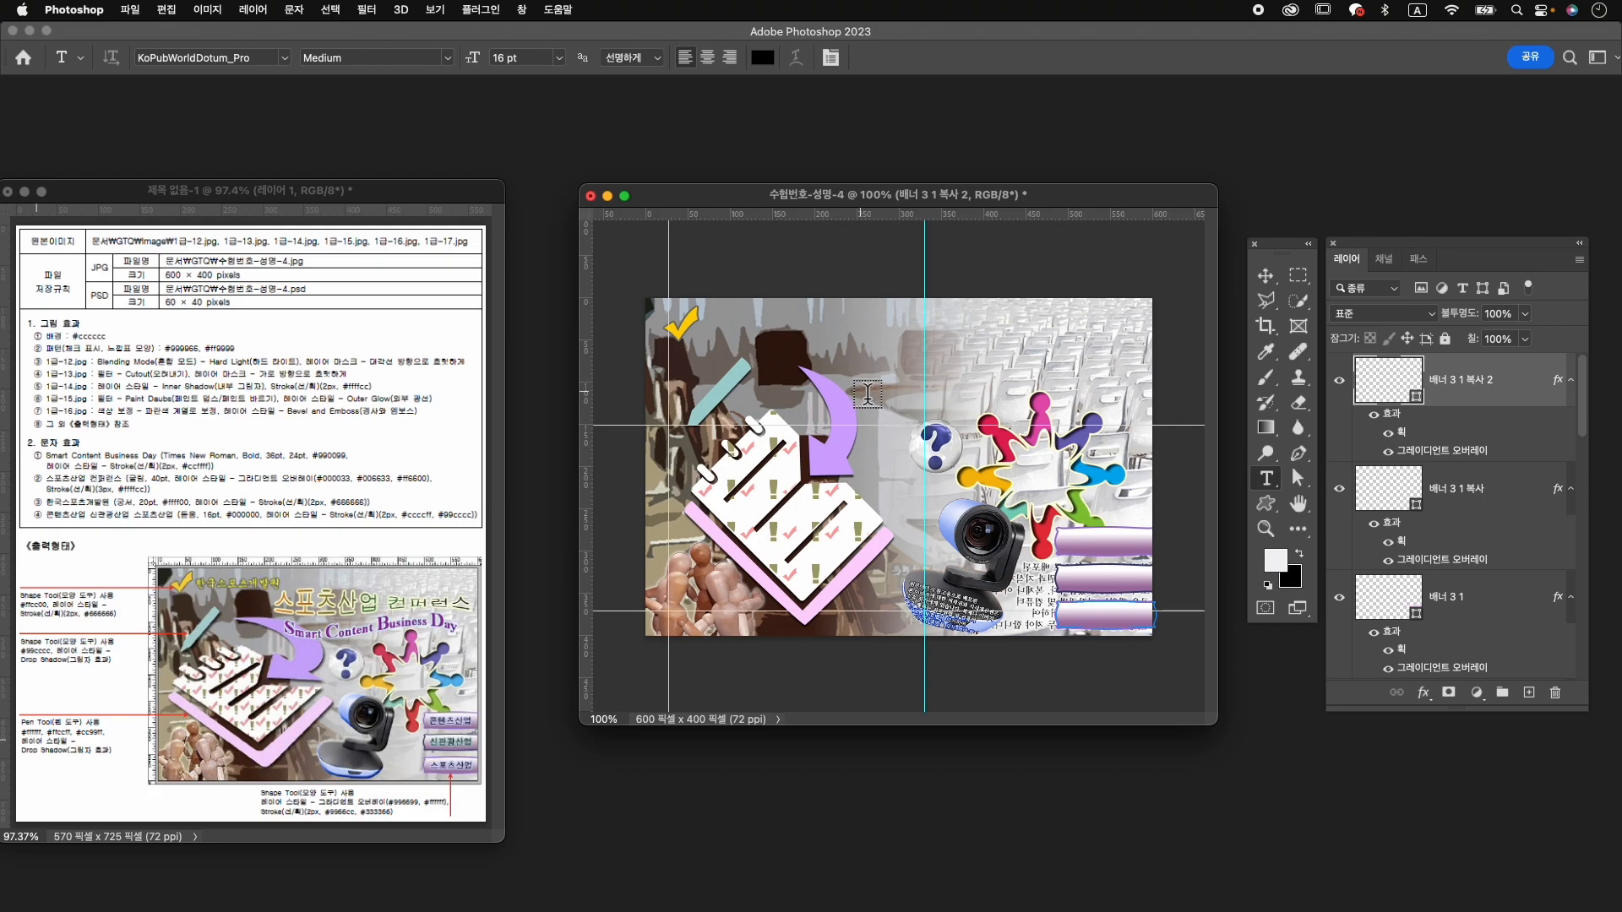
left_click(838, 413)
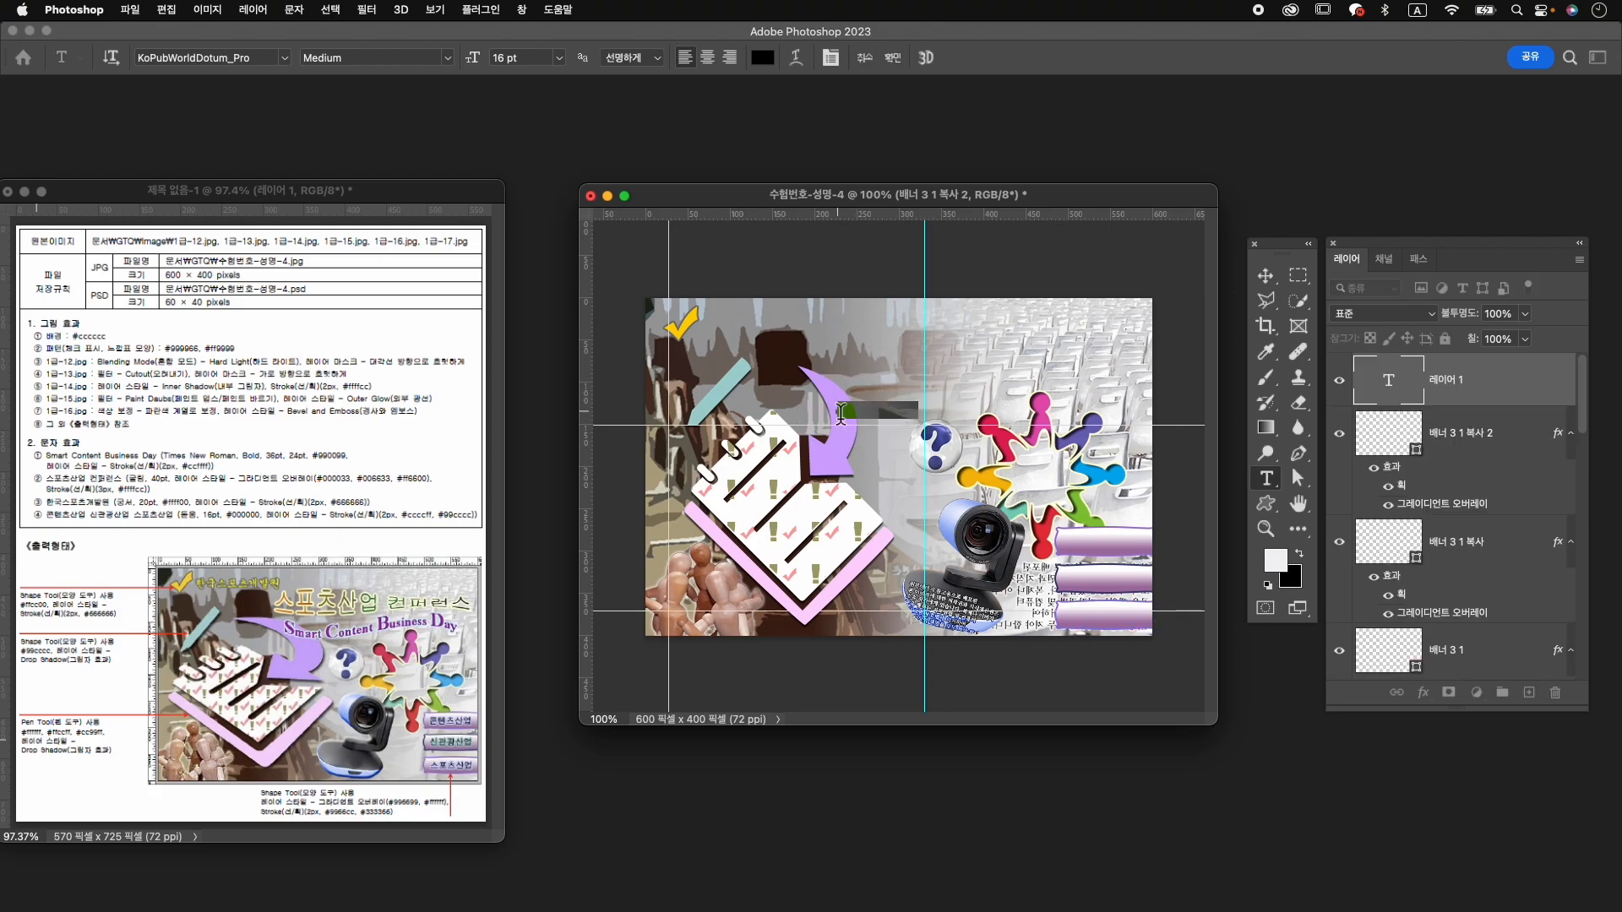
type("S")
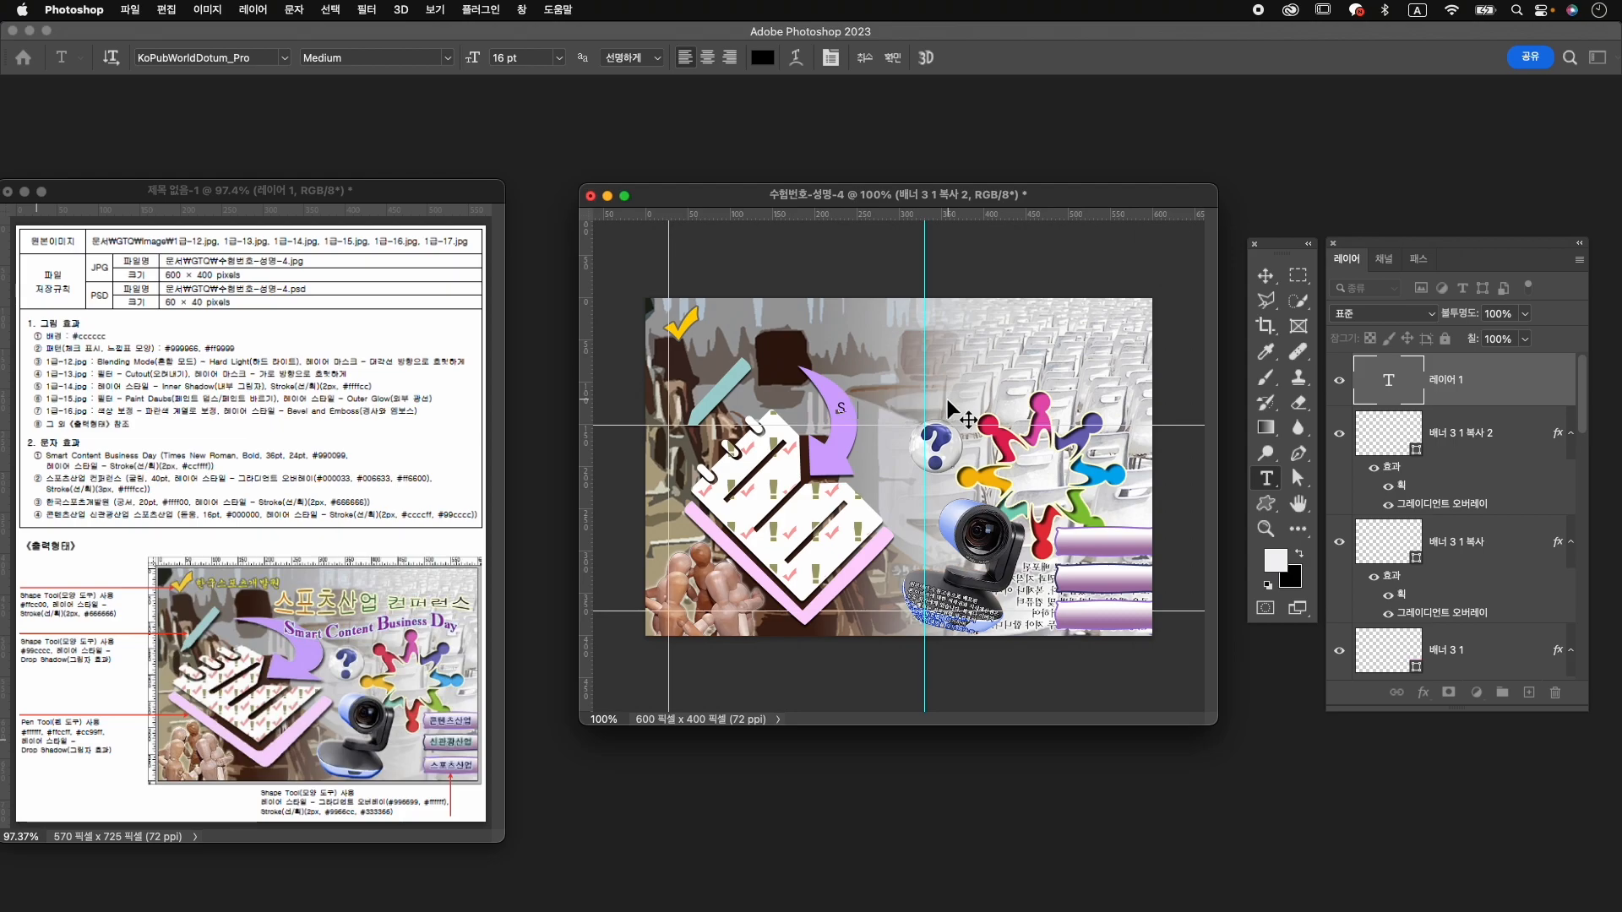
type("mart Content Business Da")
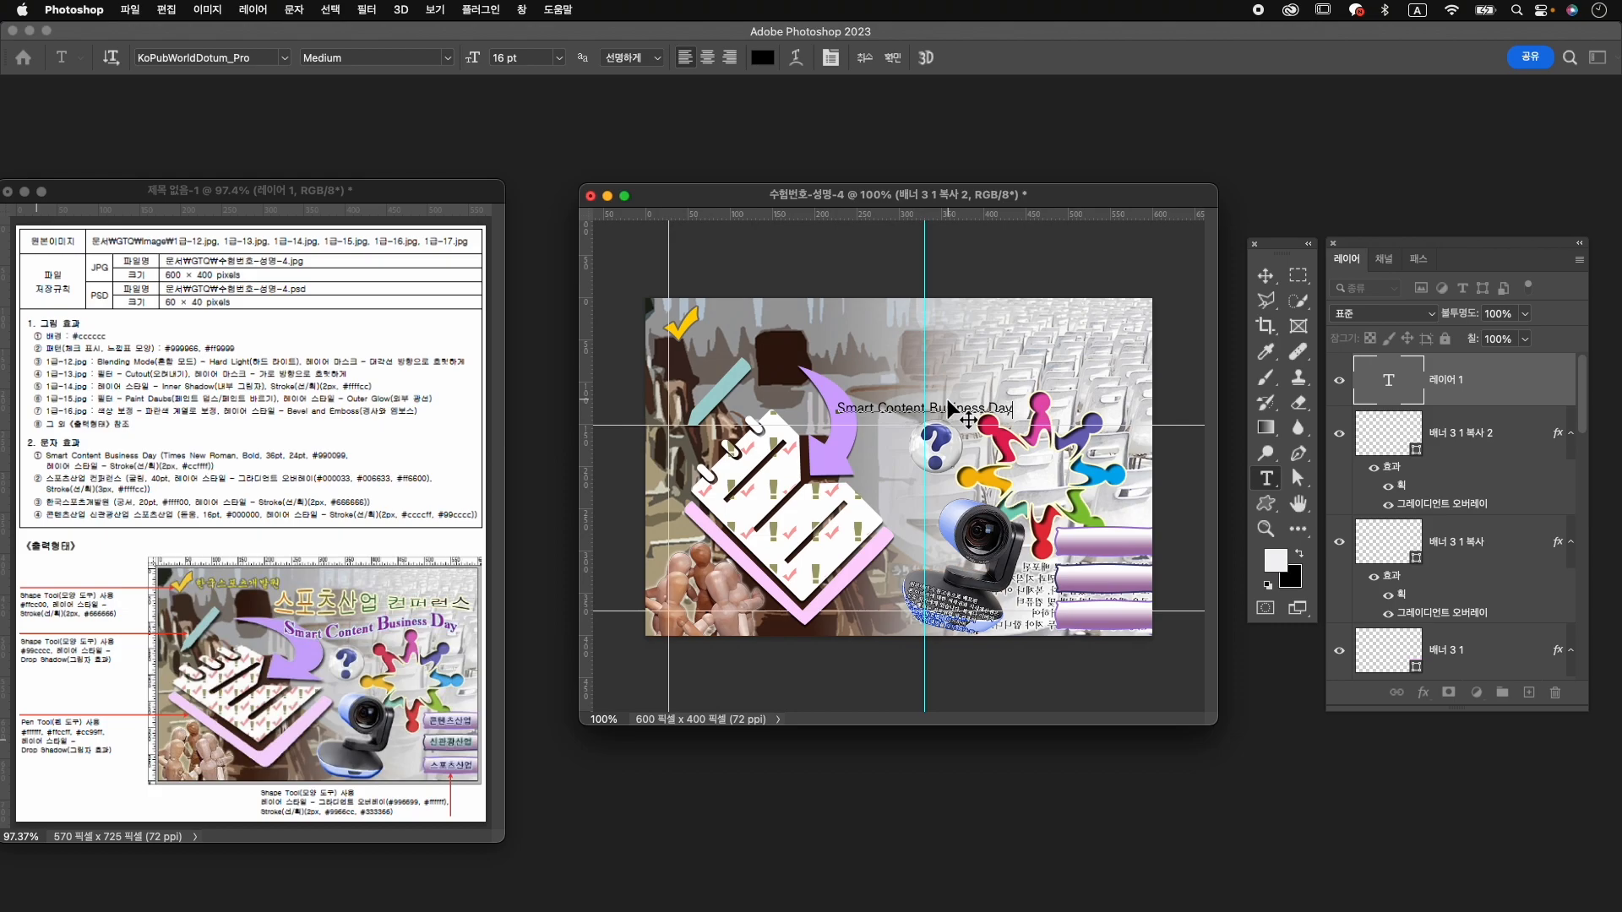
type("y")
Select the whole Smart Content Business Day text and set its font to Times New Roman.
key("super+a")
key("super+t")
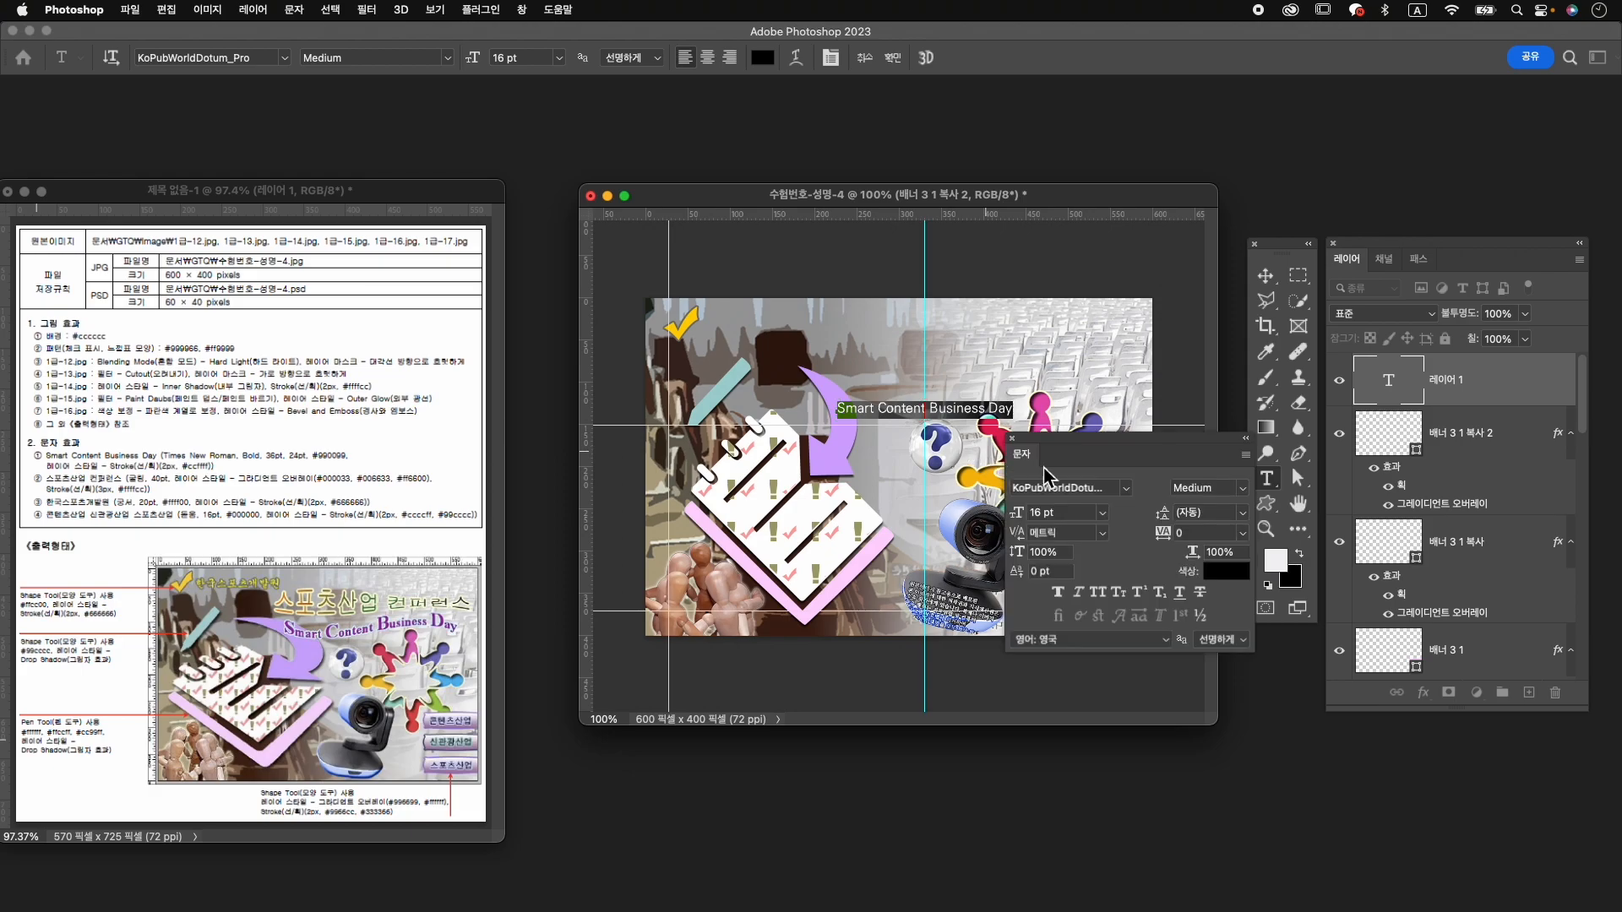
left_click(1125, 490)
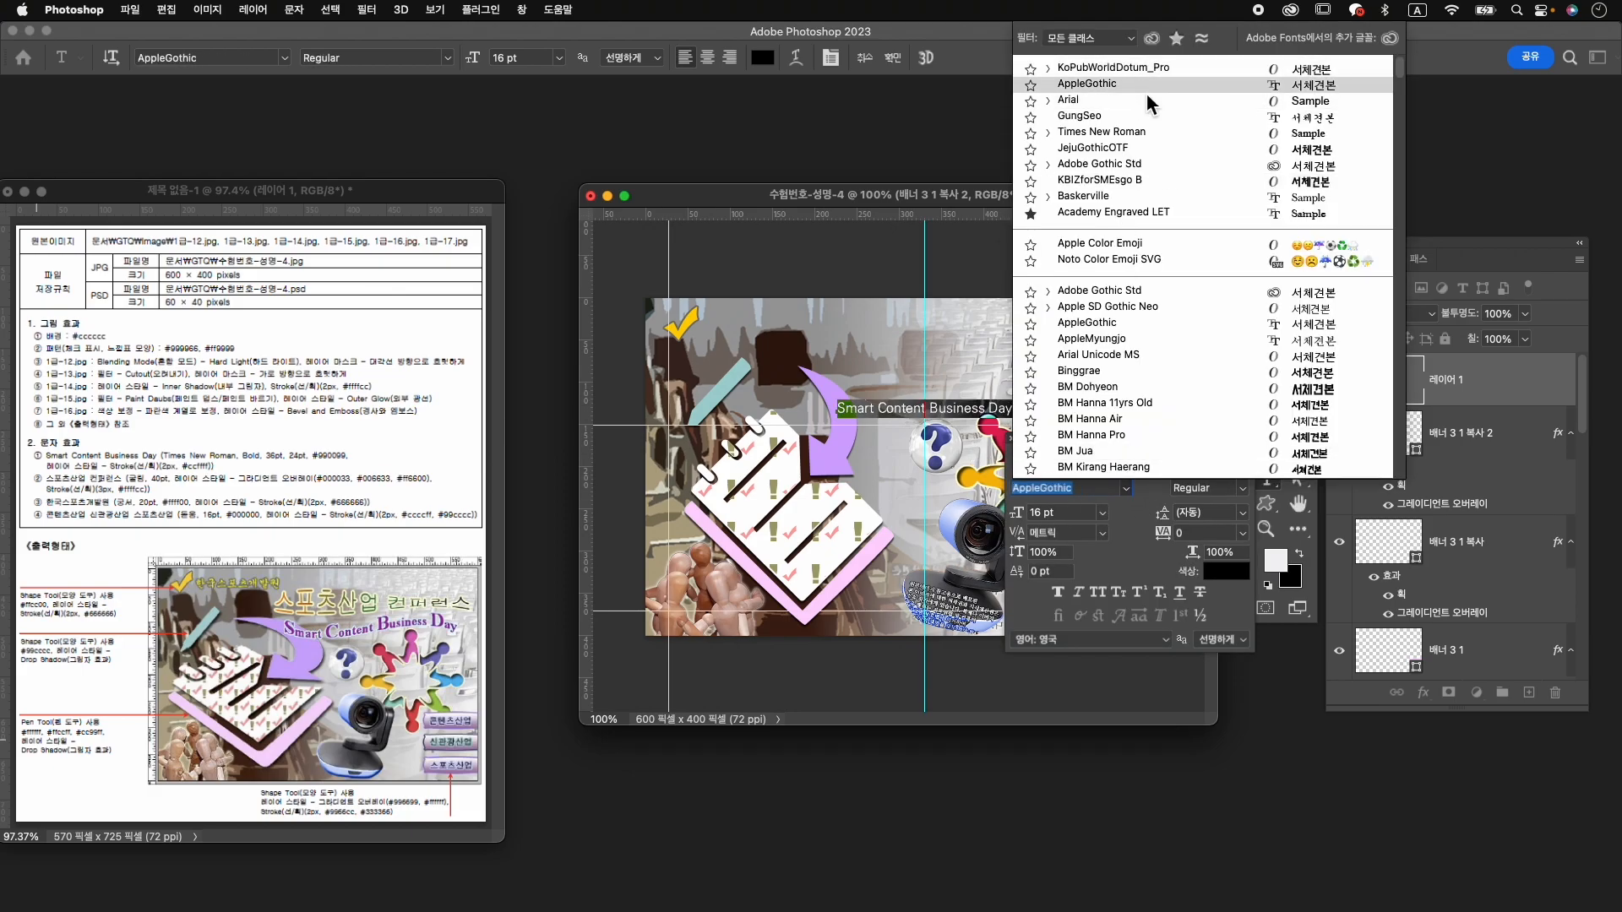
key("Escape")
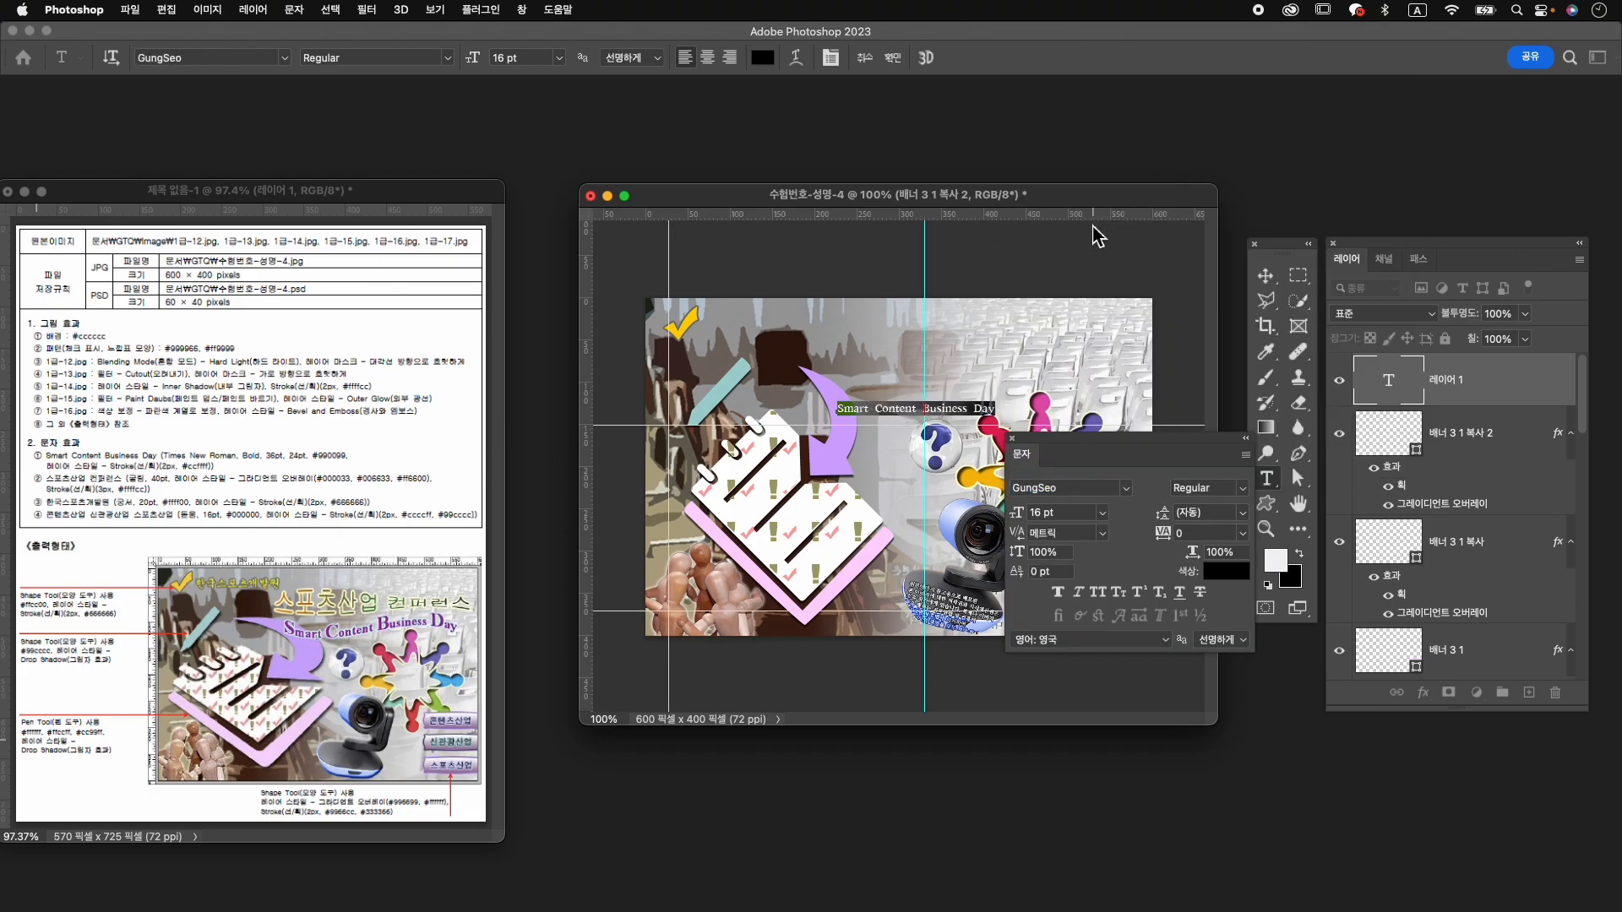
left_click(1125, 488)
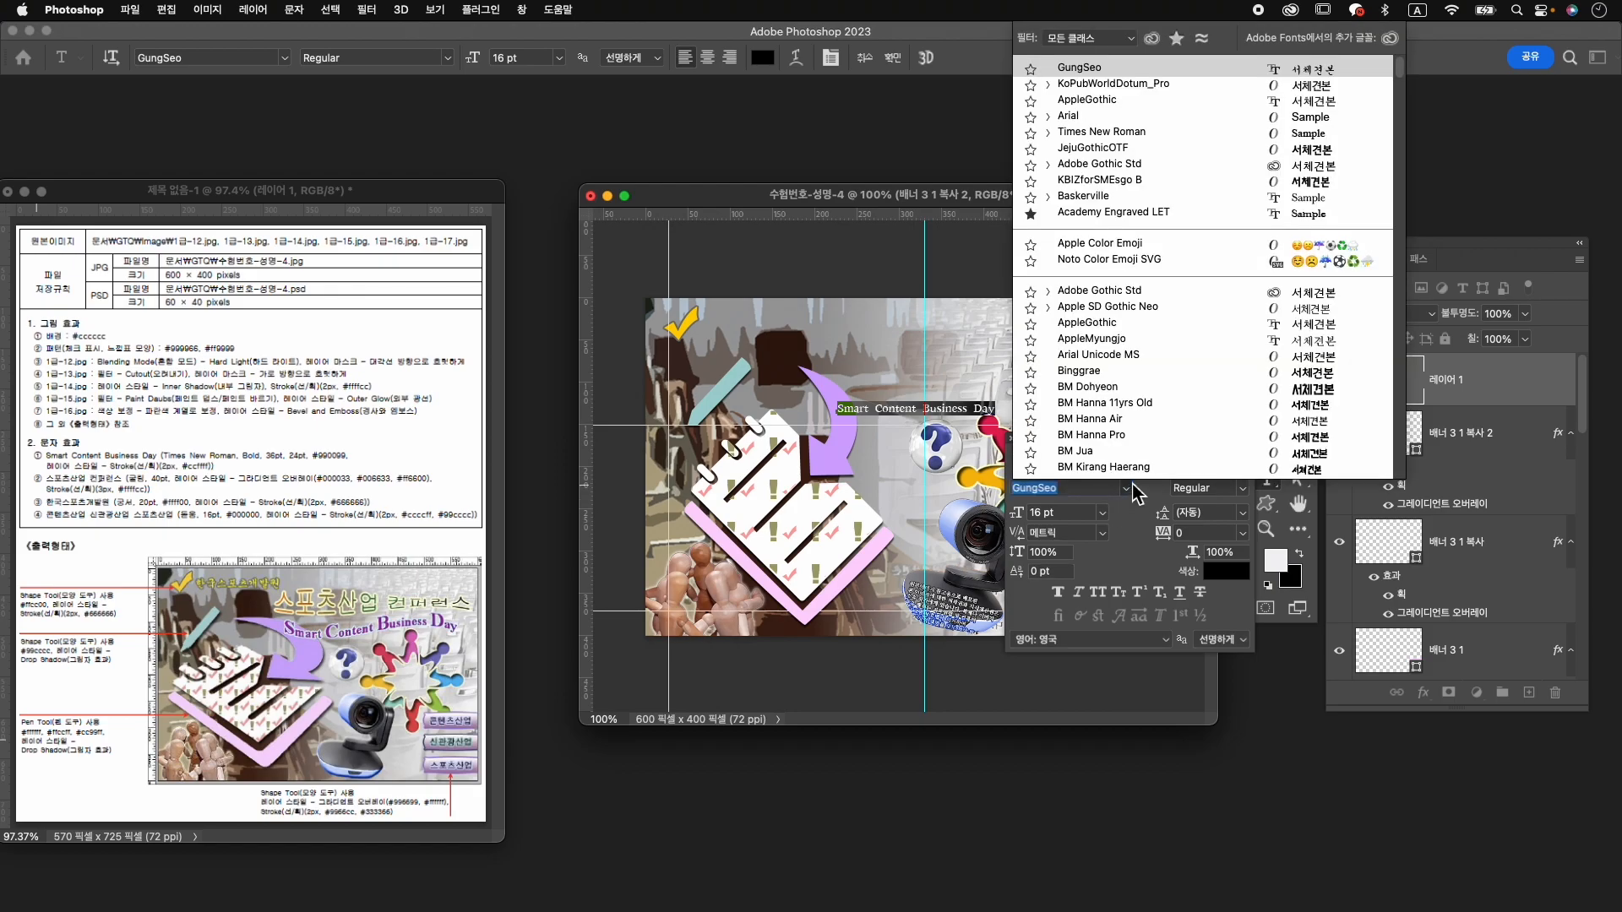
left_click(1148, 136)
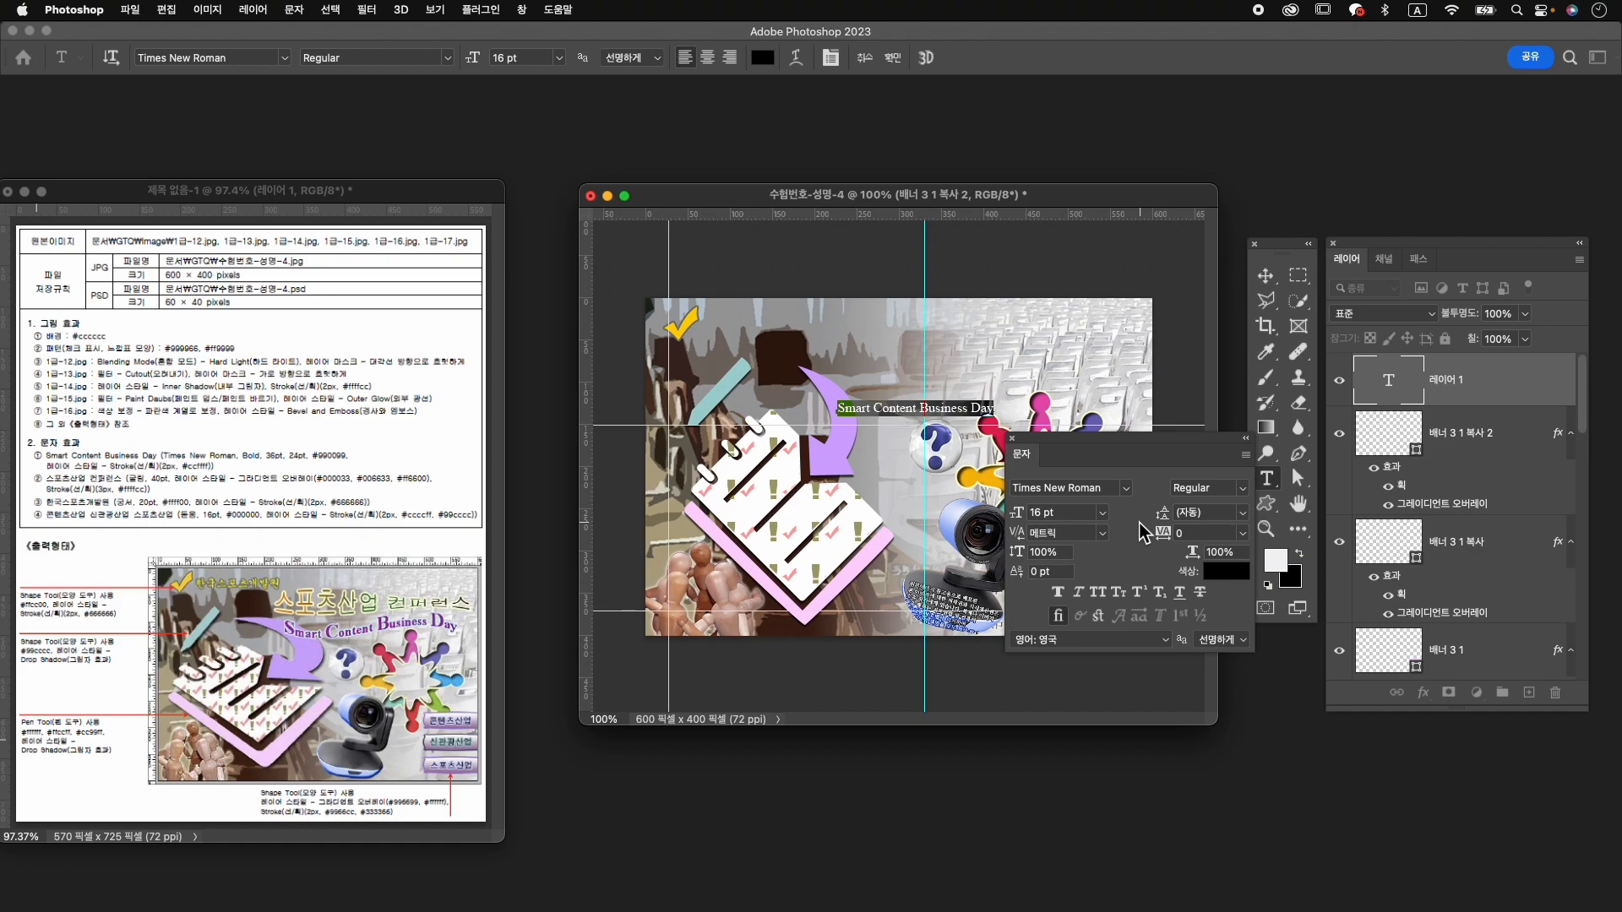
Set the whole Smart Content Business Day text to the Bold style and a font size of 36 pt.
left_click(1240, 488)
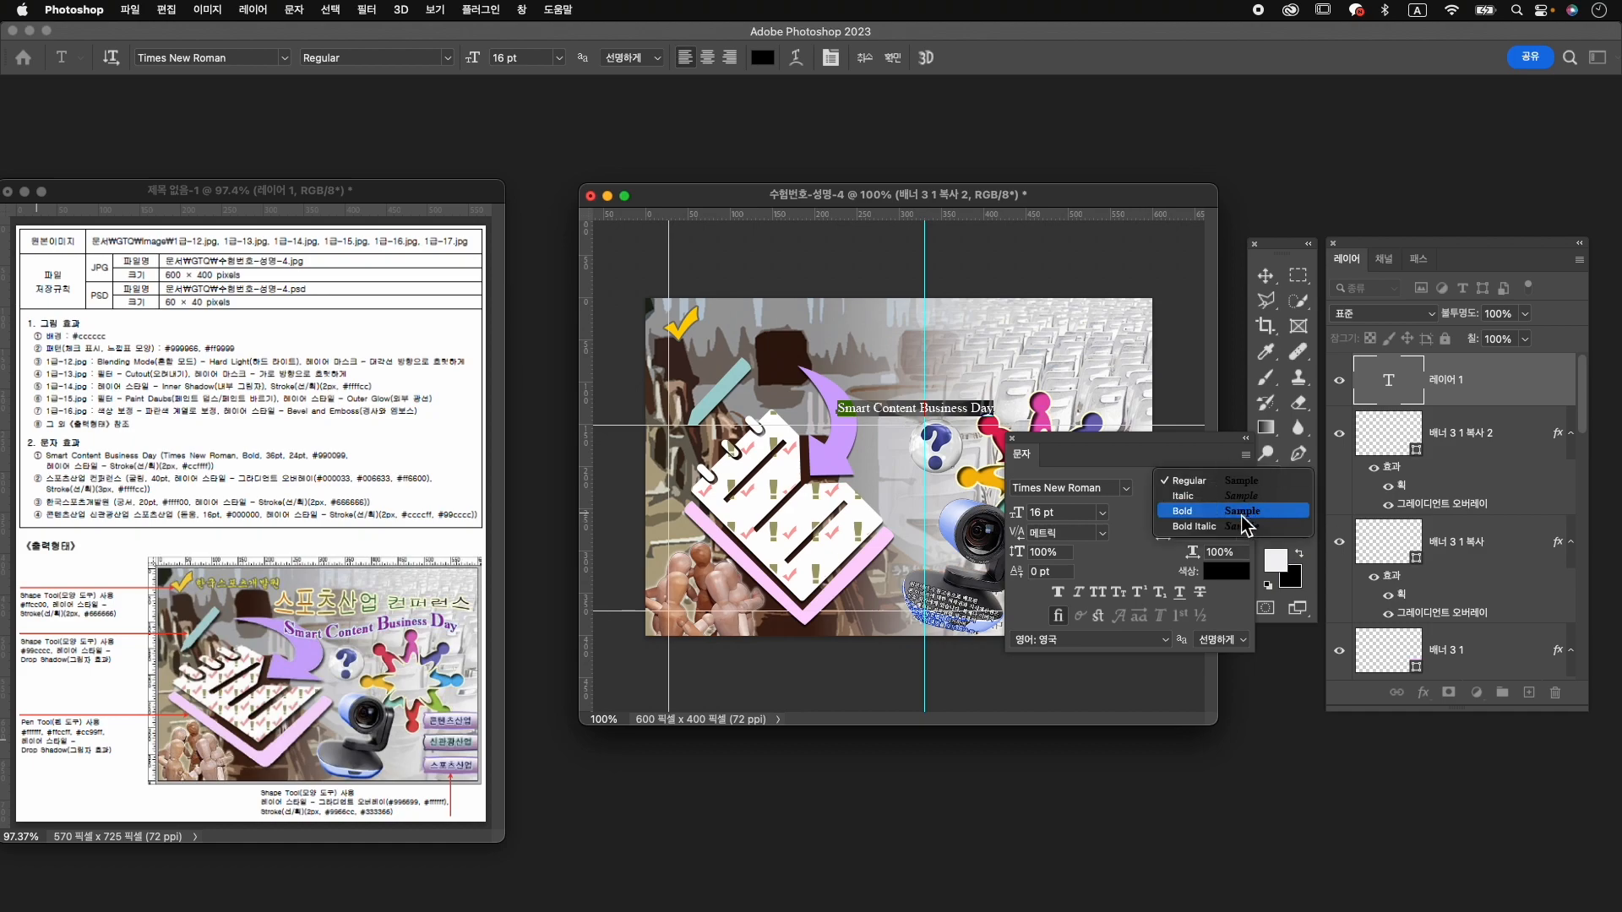
left_click(1240, 512)
double_click(846, 417)
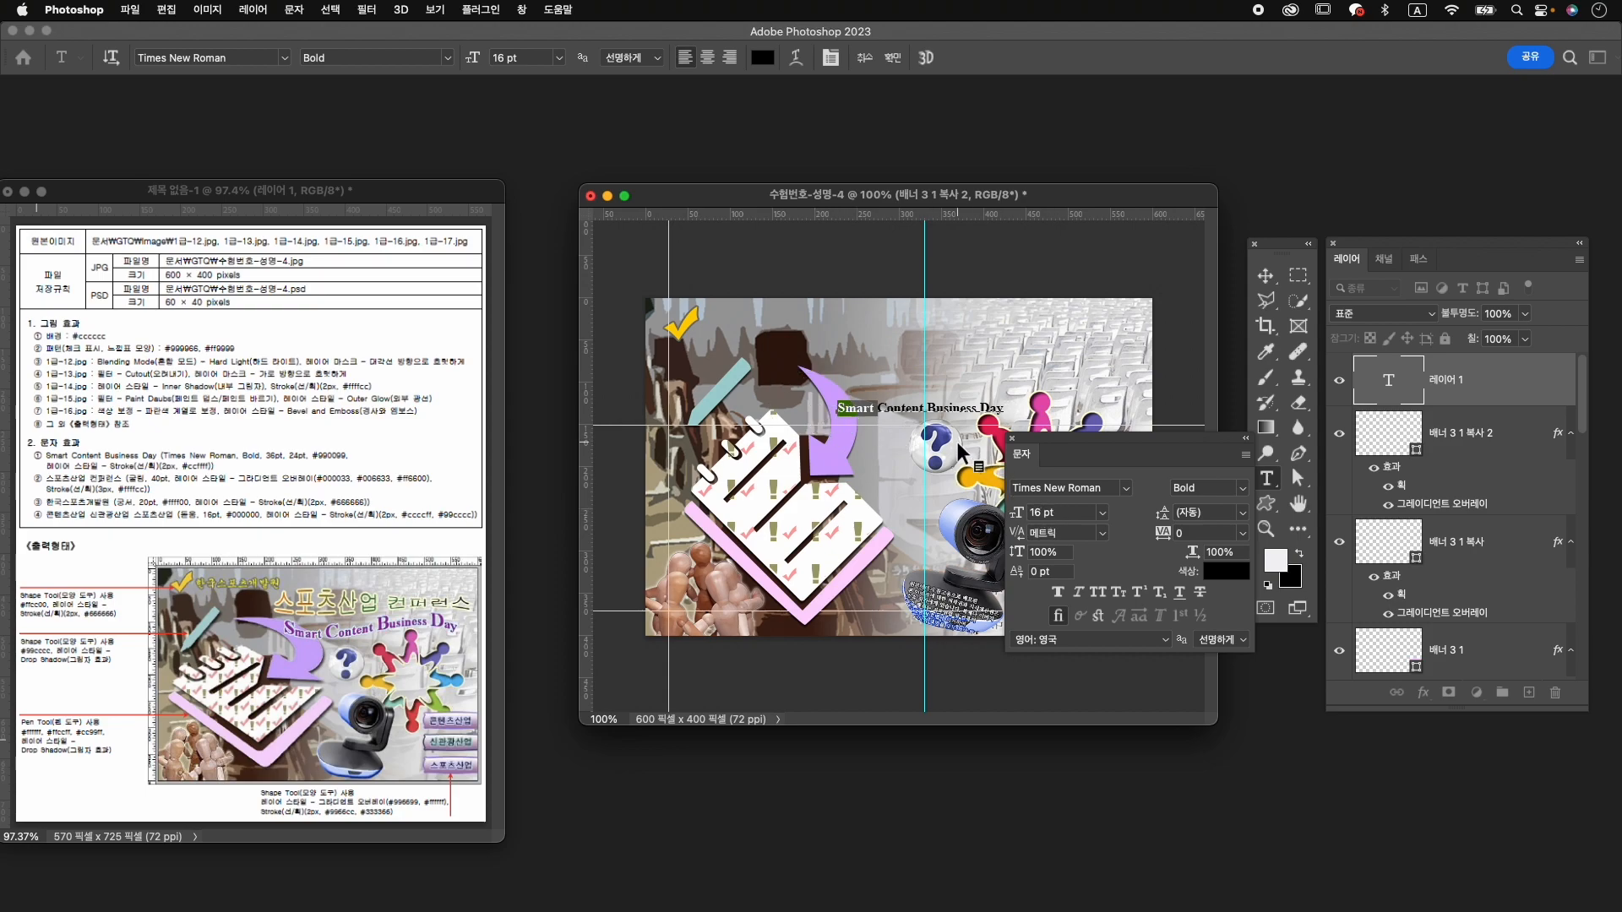
key("super+a")
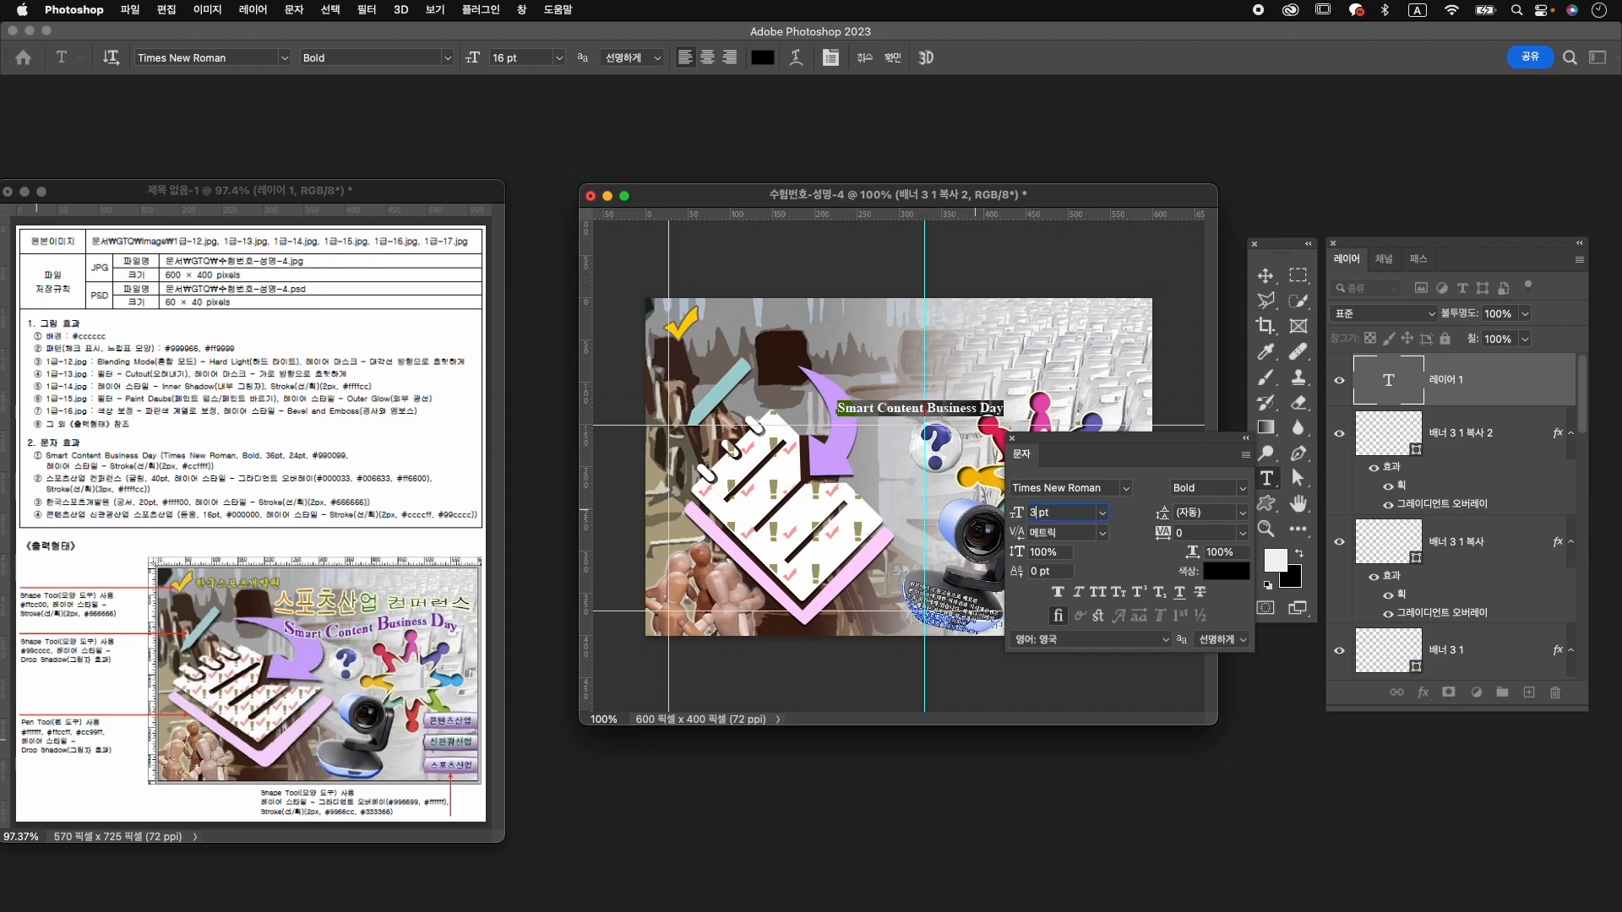
key("Return")
Reduce the font size of the entire Smart Content Business Day text to 24 pt.
left_click(885, 415)
left_click_drag(854, 410, 816, 413)
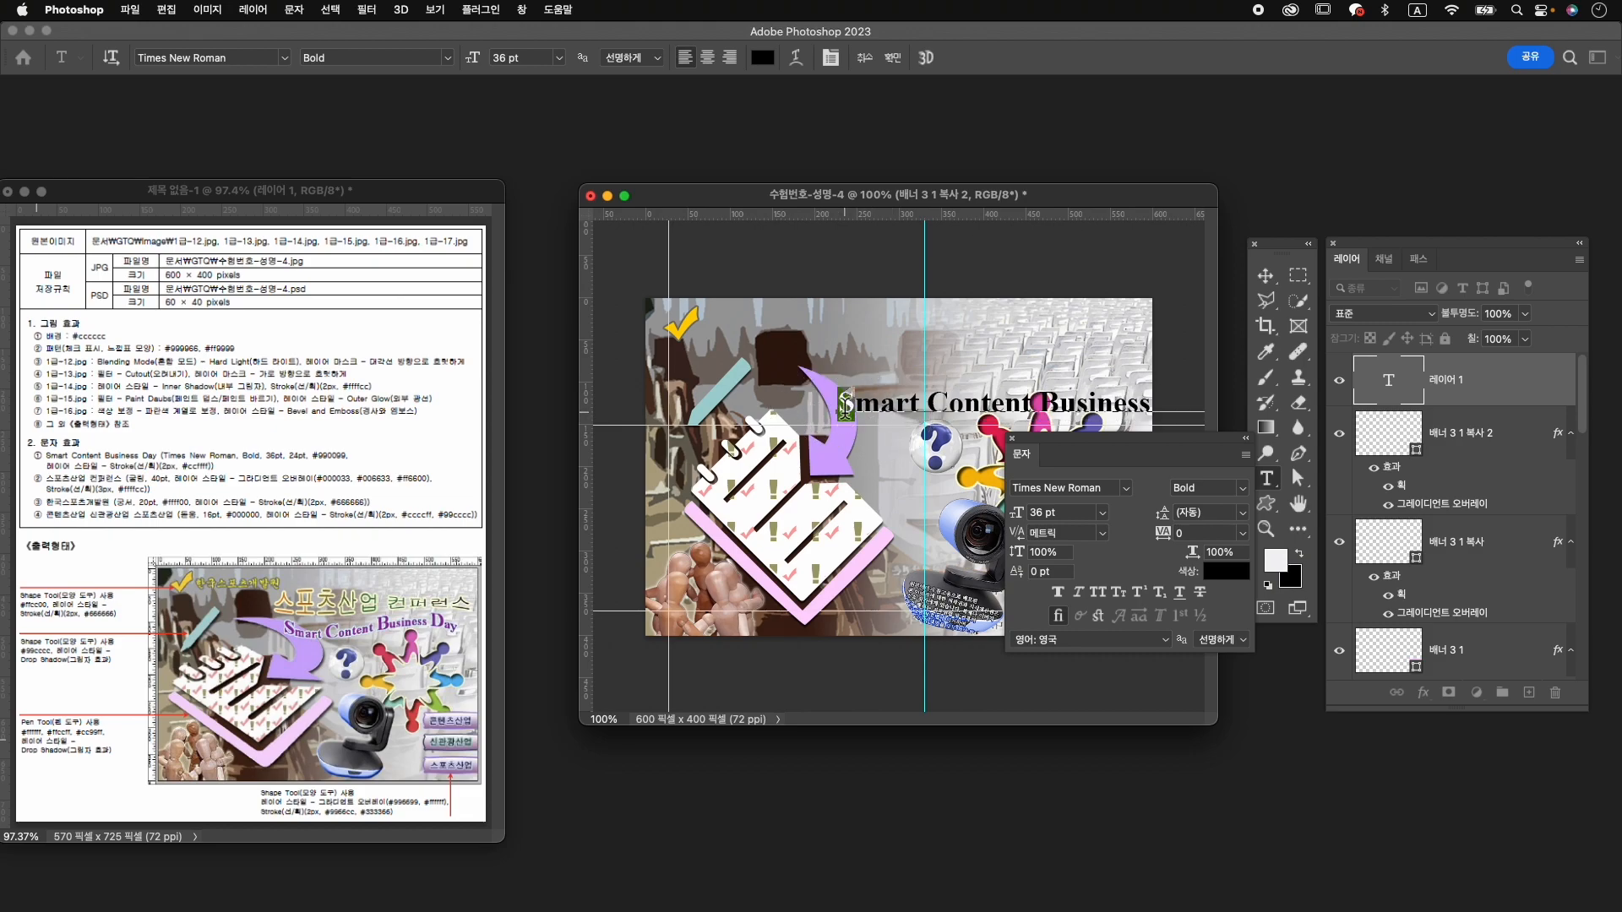
left_click(914, 402)
key("super+a")
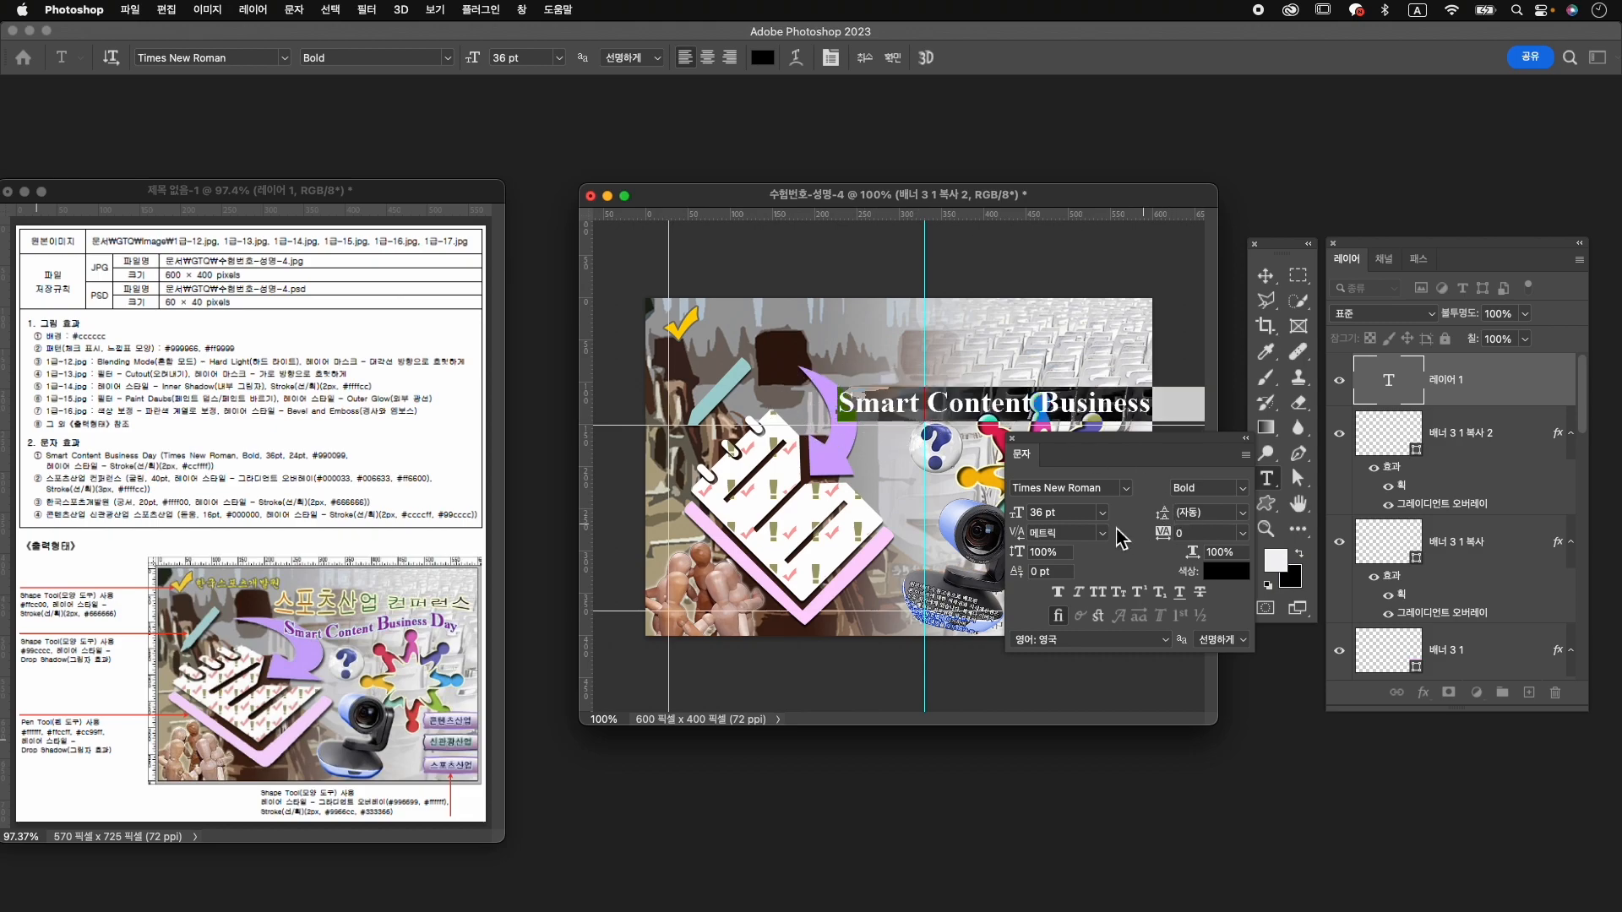
left_click_drag(1044, 512, 975, 513)
type("24")
key("Return")
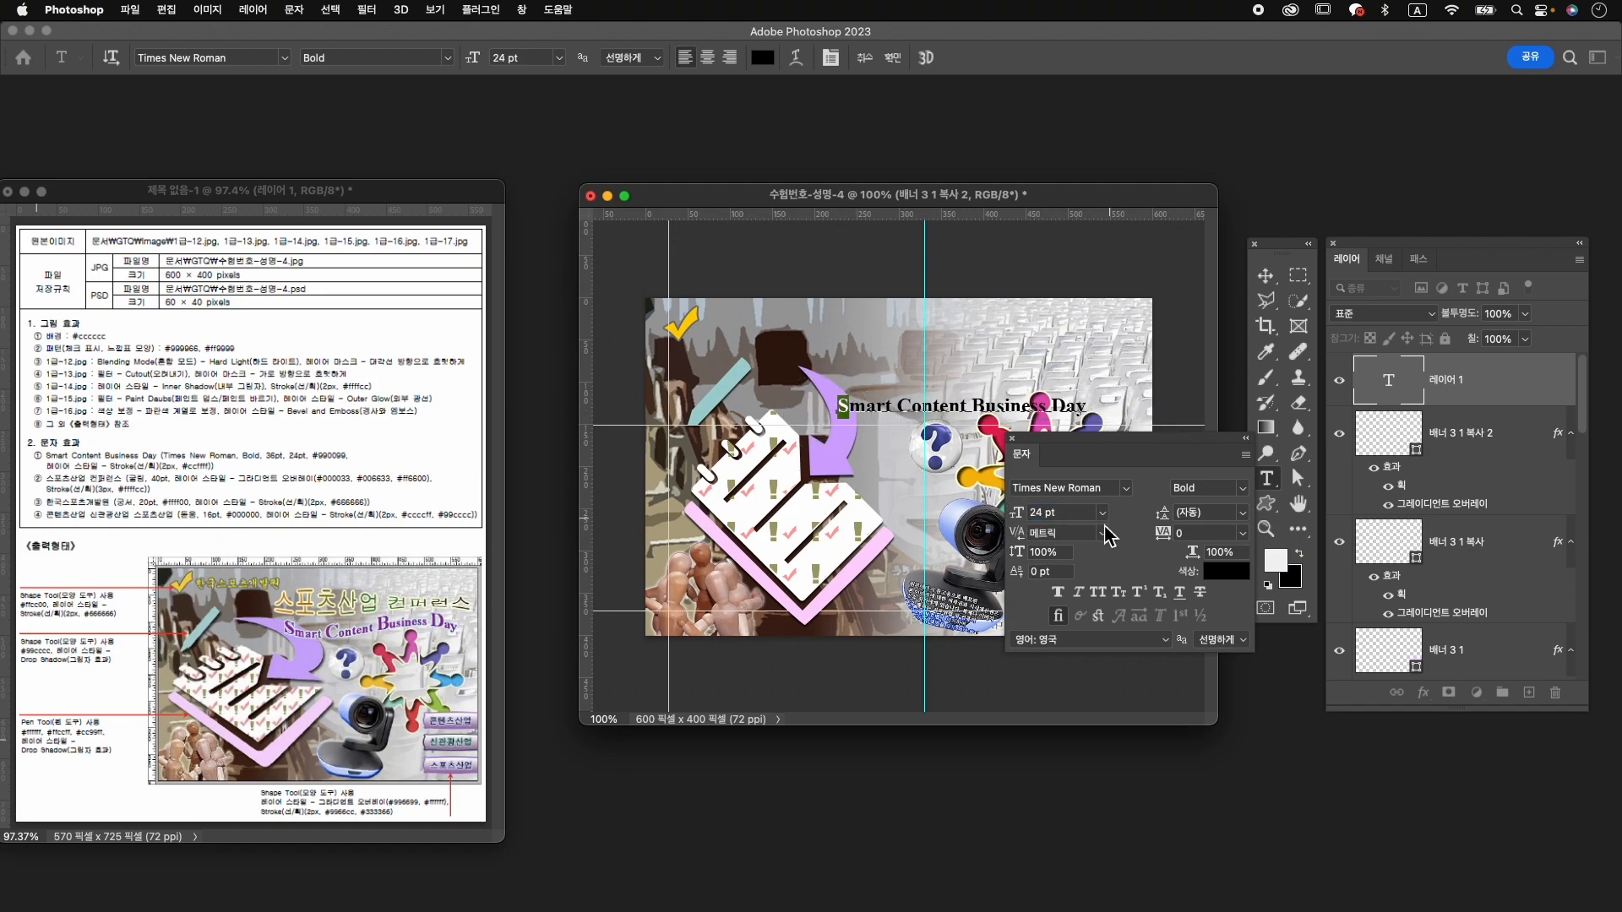
Enlarge the initial letters S of Smart and C of Content to 36 pt.
key("super+z")
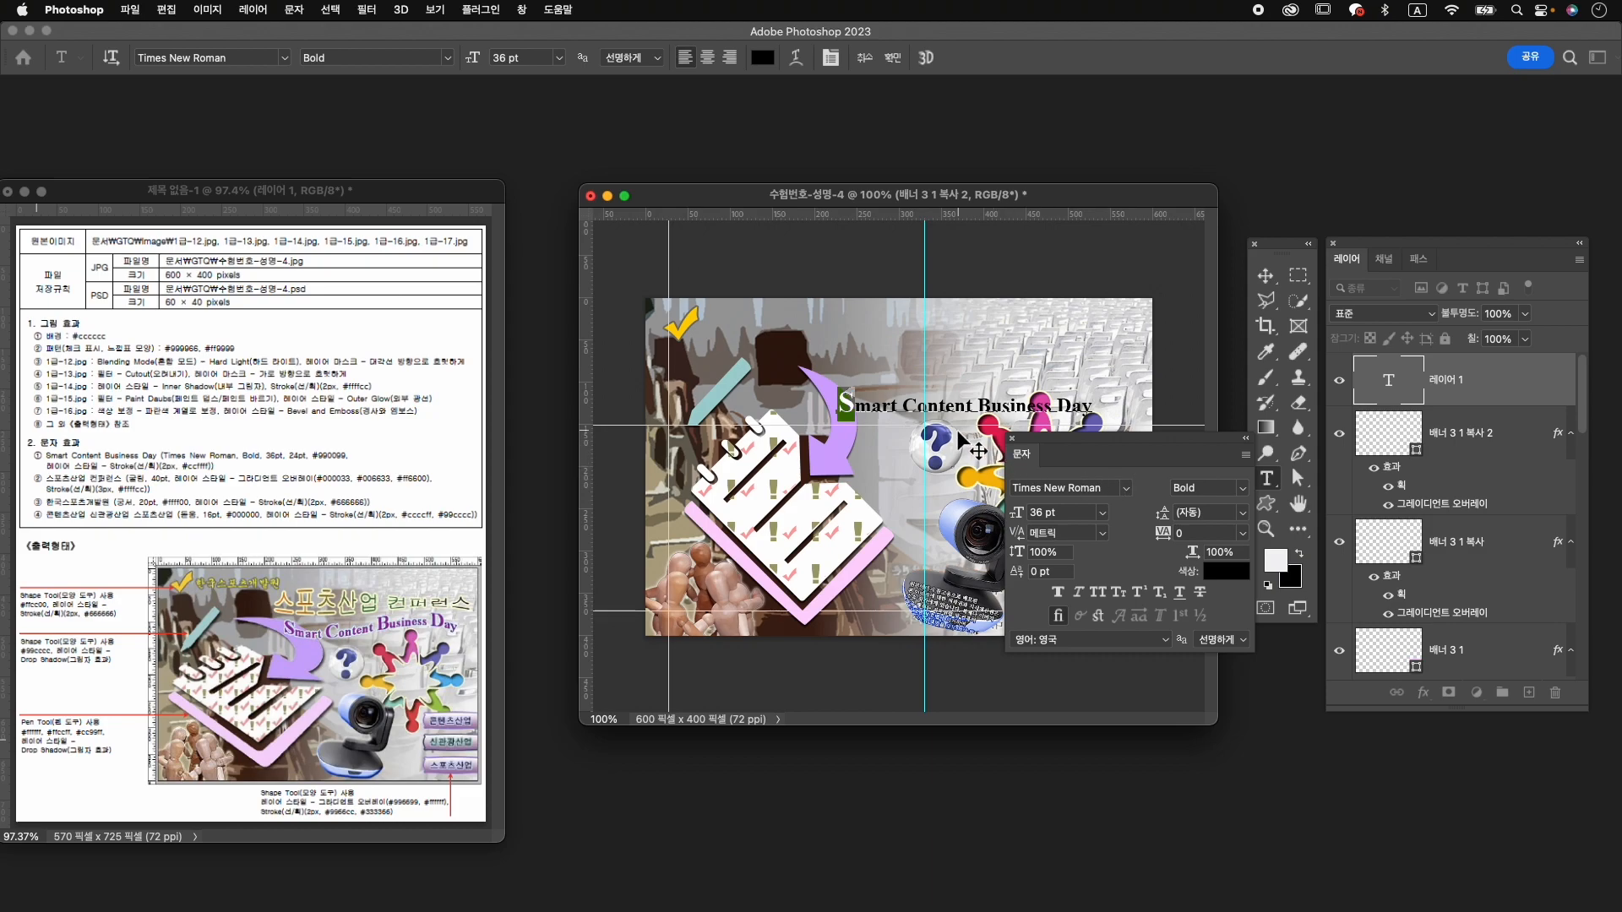
left_click_drag(905, 409, 920, 409)
left_click(1052, 512)
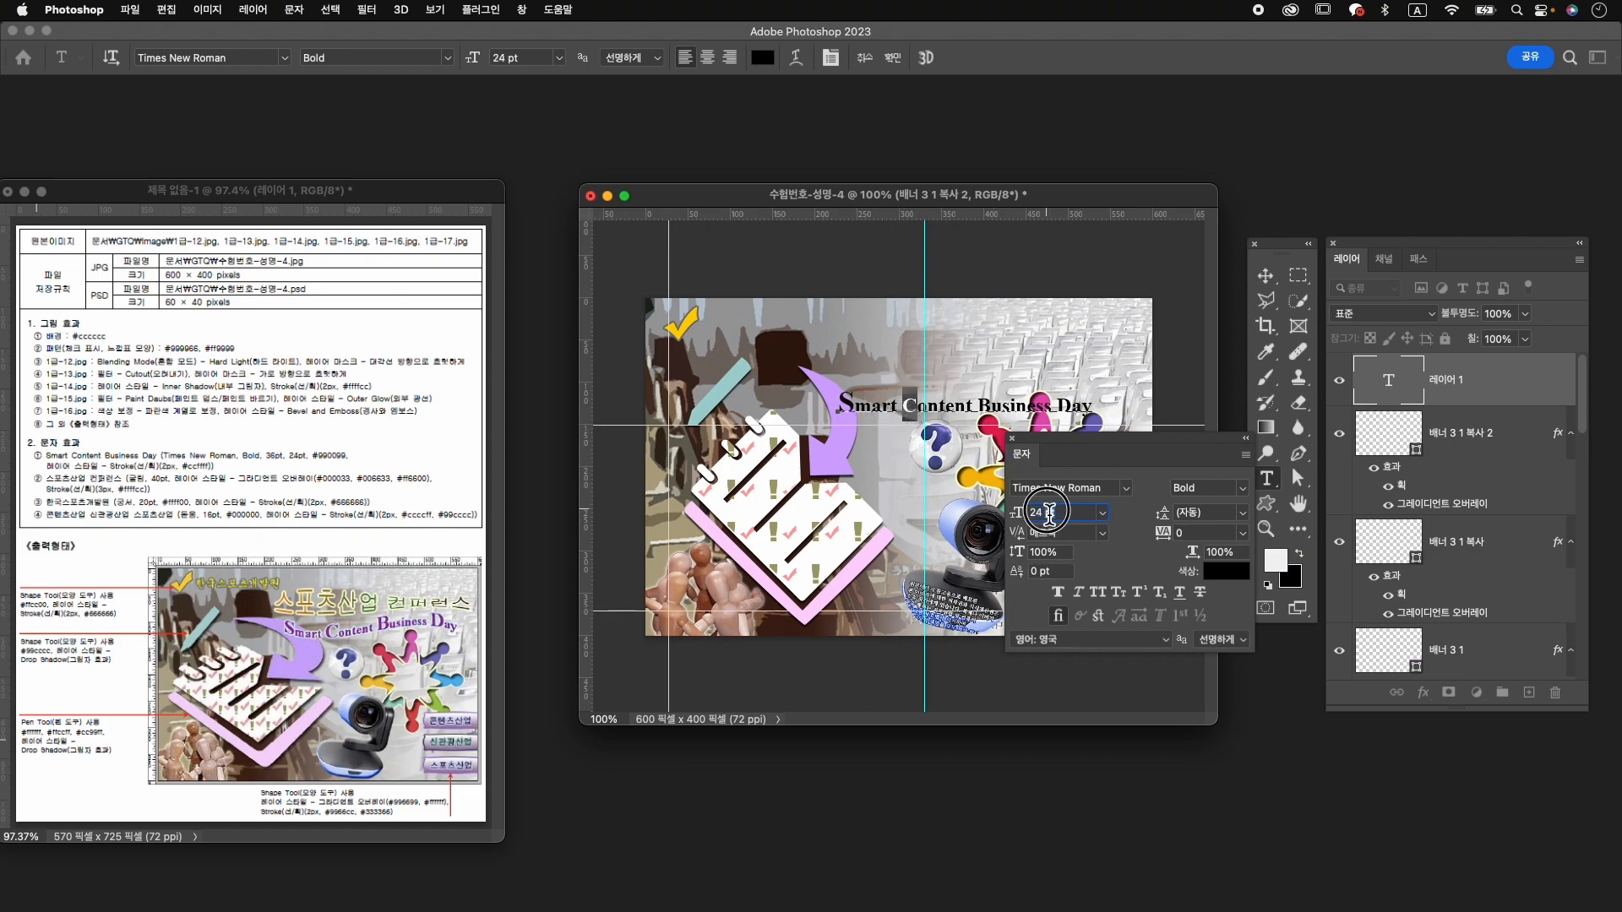
type("36")
key("Return")
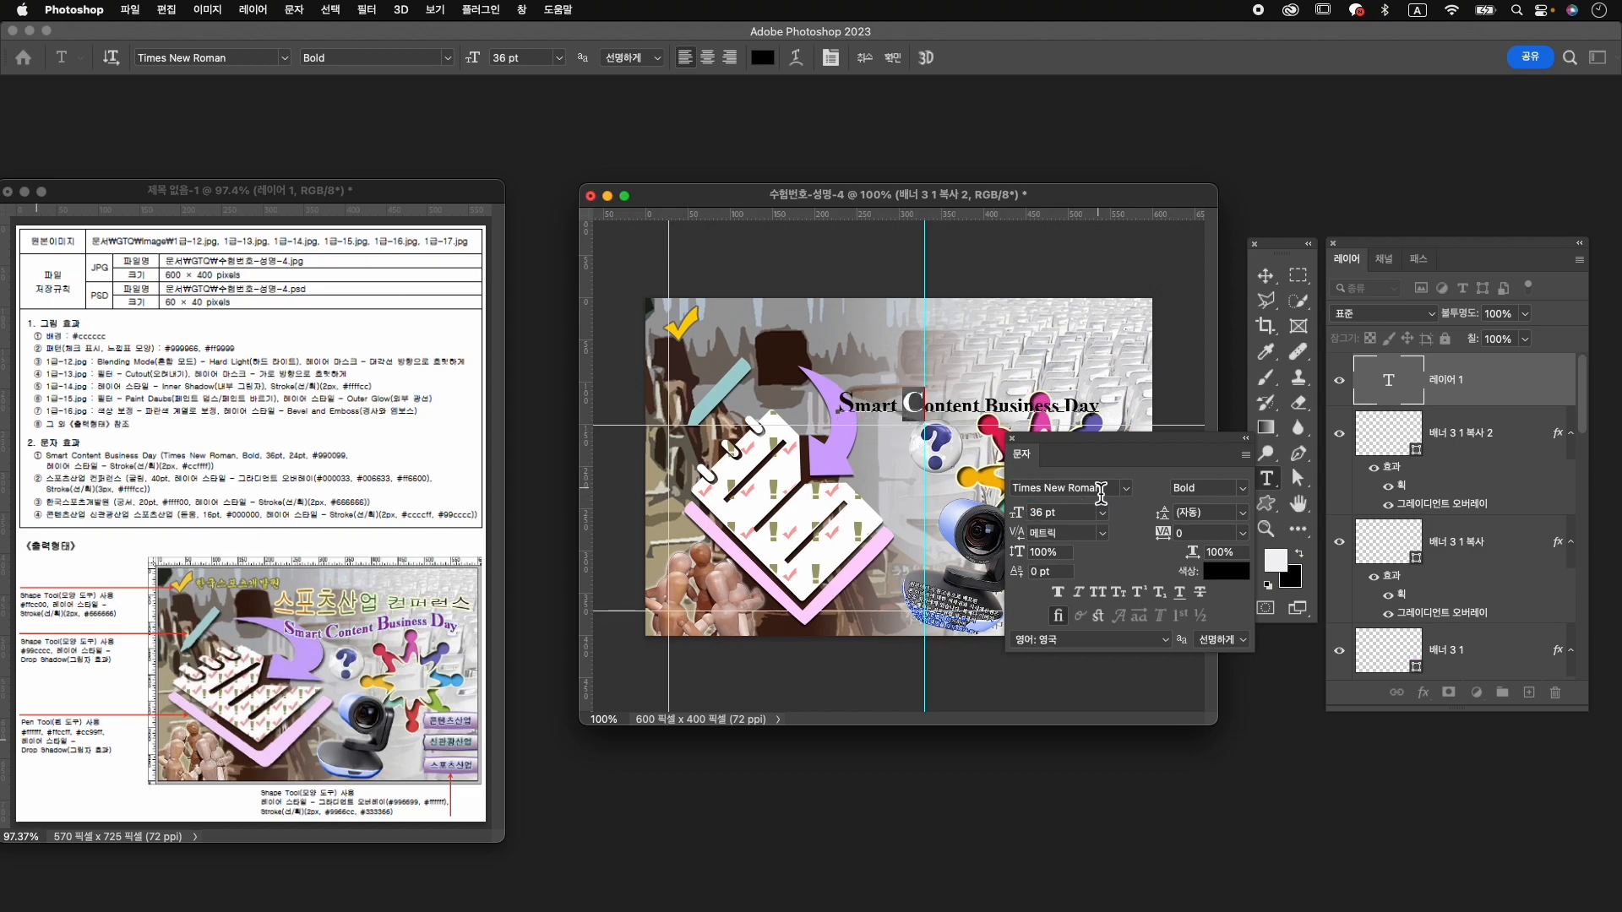
Enlarge the initial letters B of Business and D of Day to 36 pt and commit the text edit.
triple_click(991, 410)
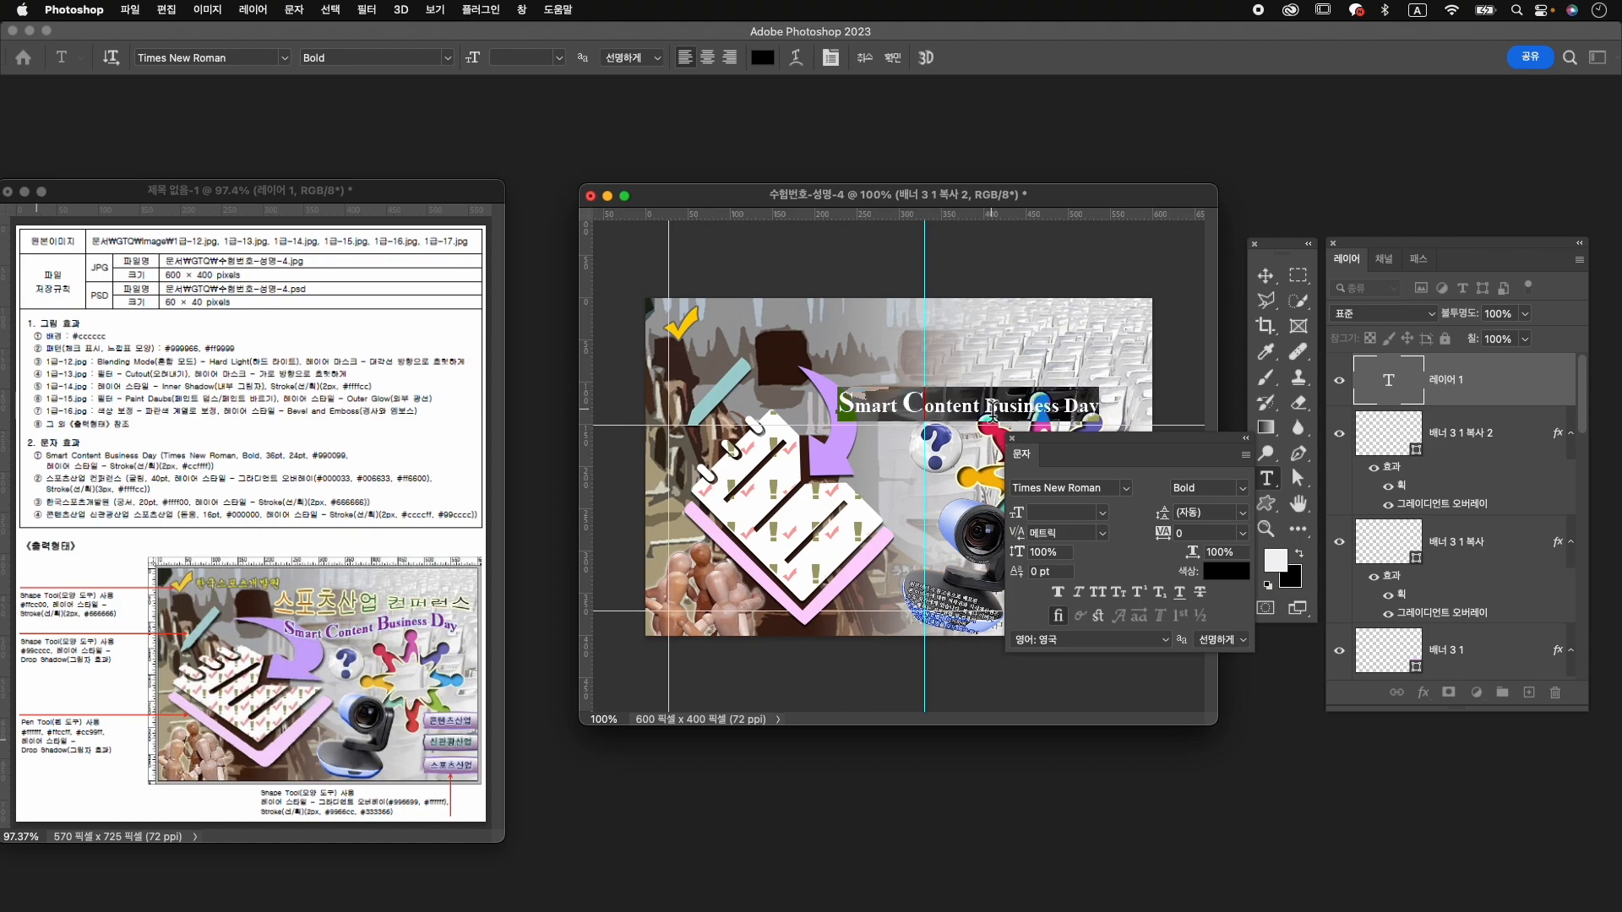
left_click(1008, 415)
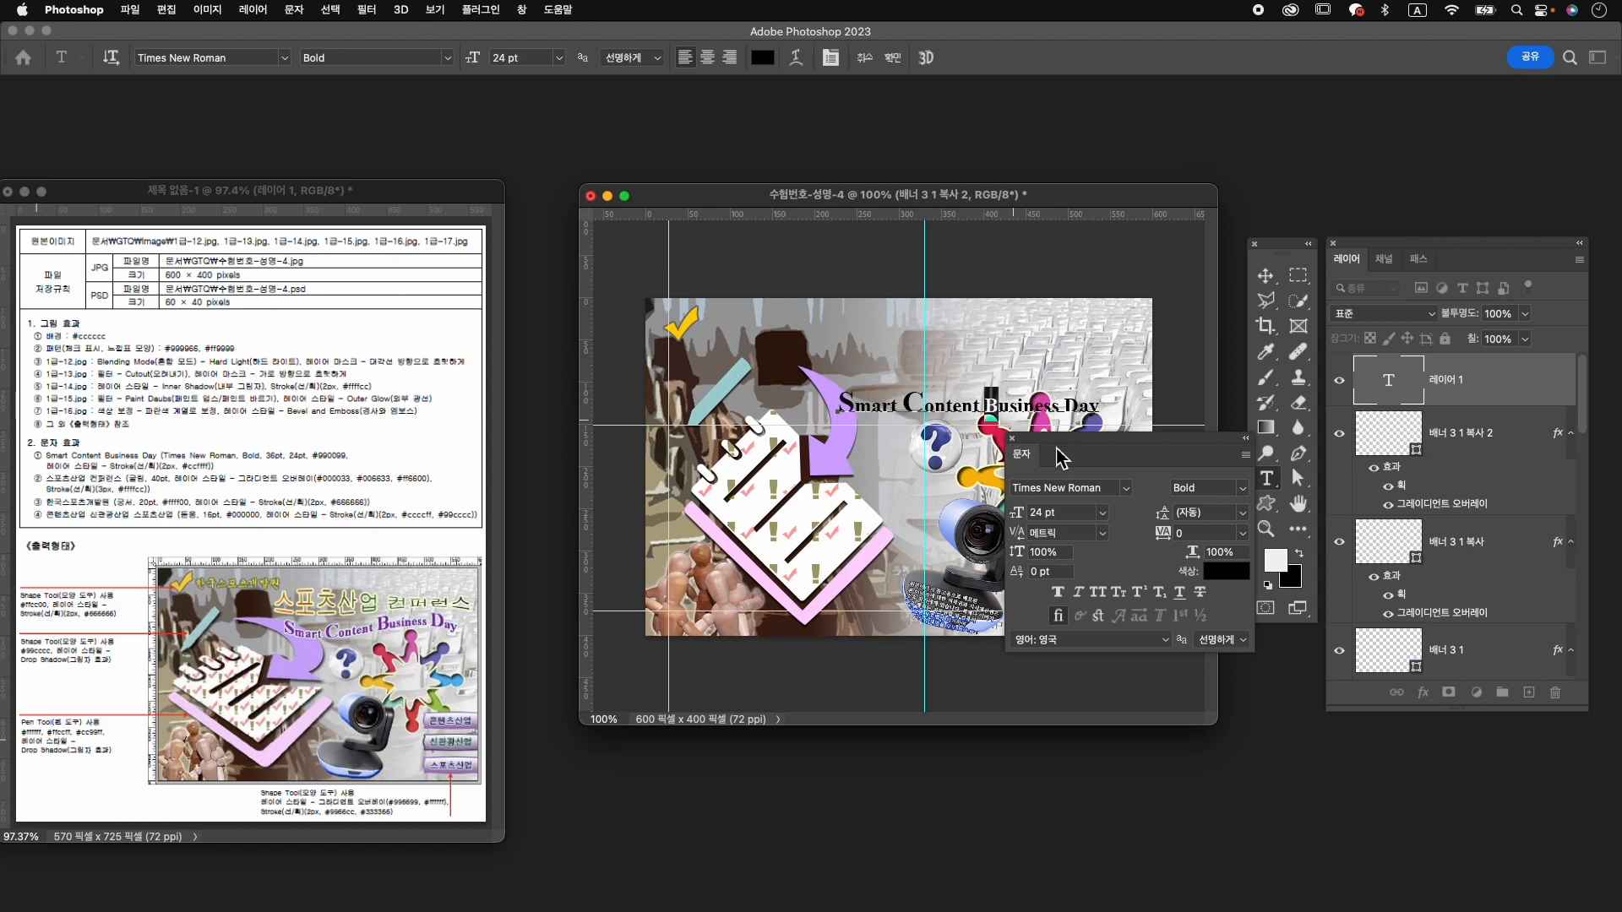
double_click(1047, 515)
triple_click(1073, 517)
type("36")
key("Return")
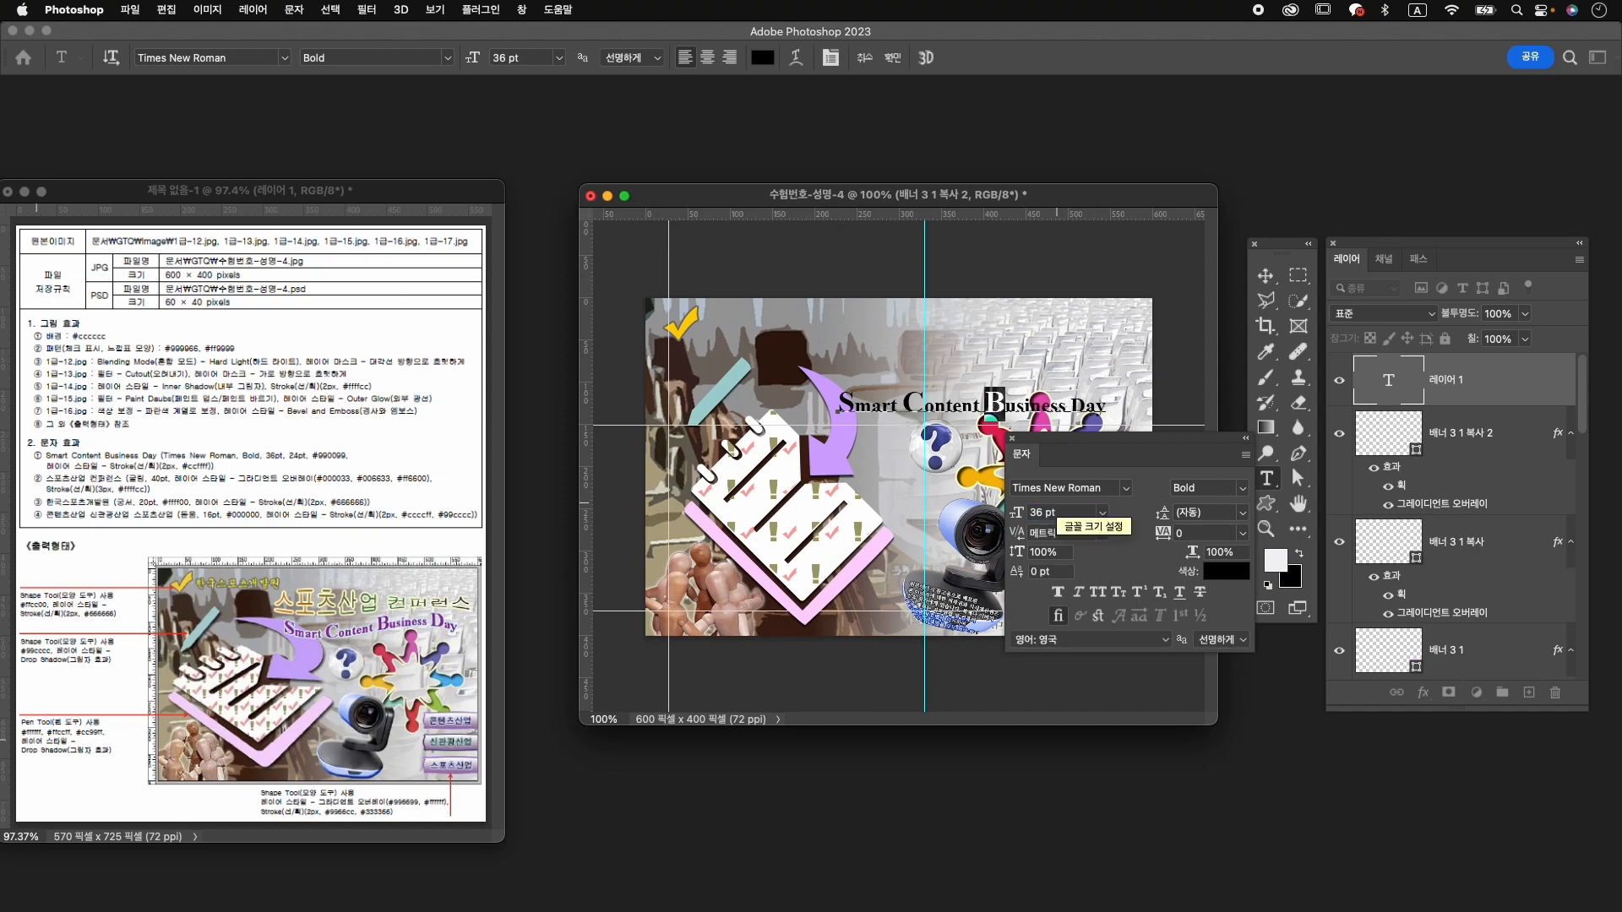
left_click_drag(1071, 407, 1091, 407)
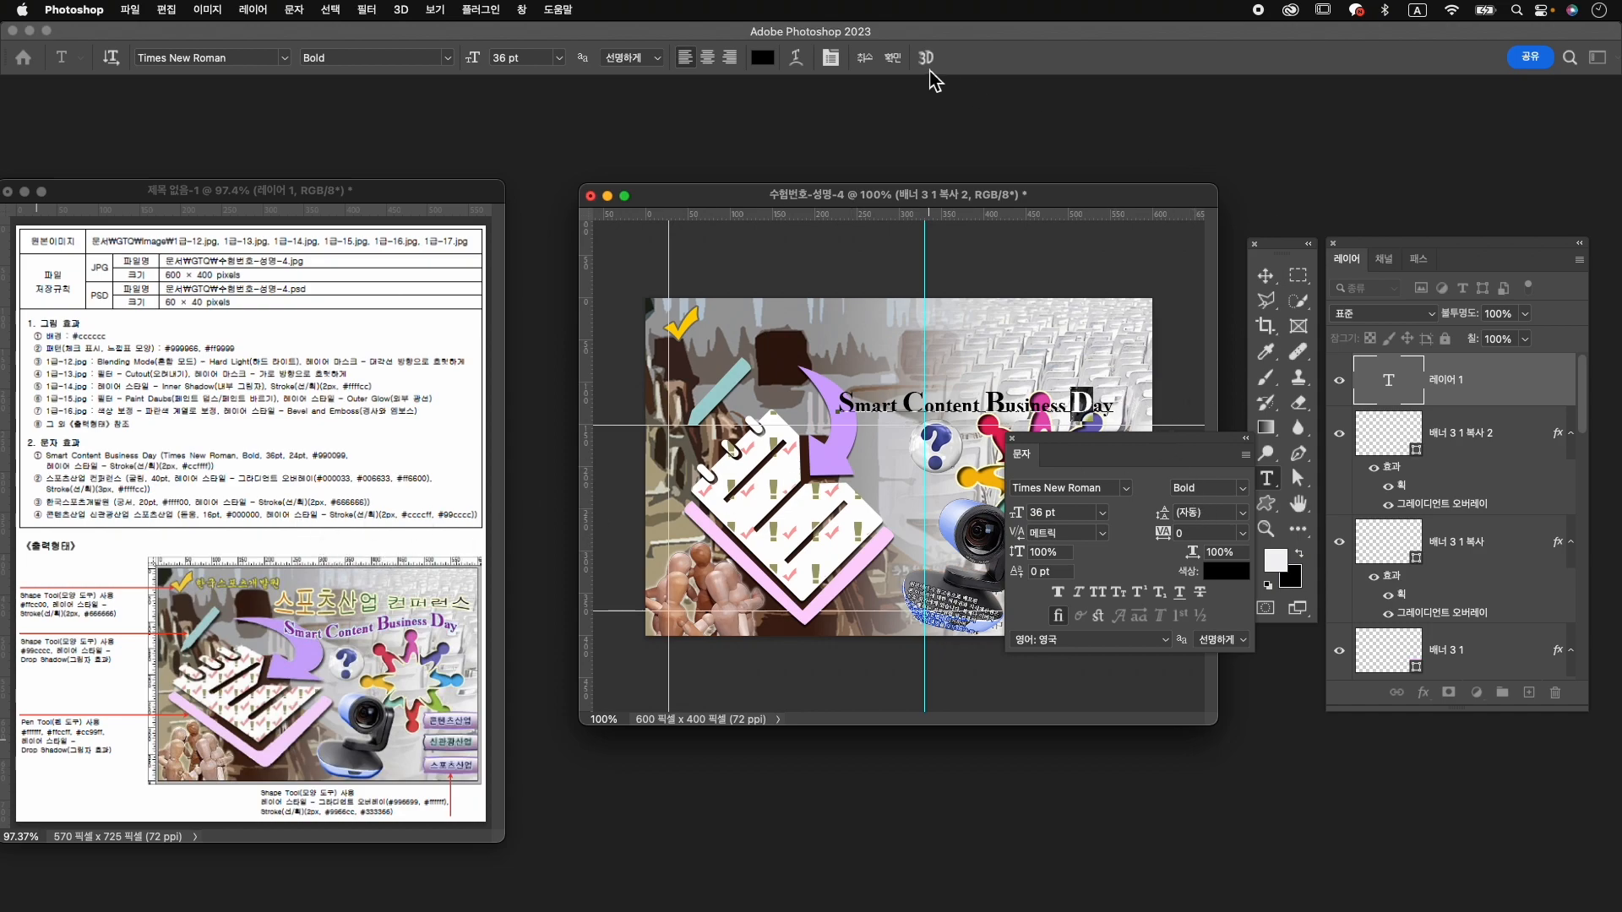
left_click(893, 59)
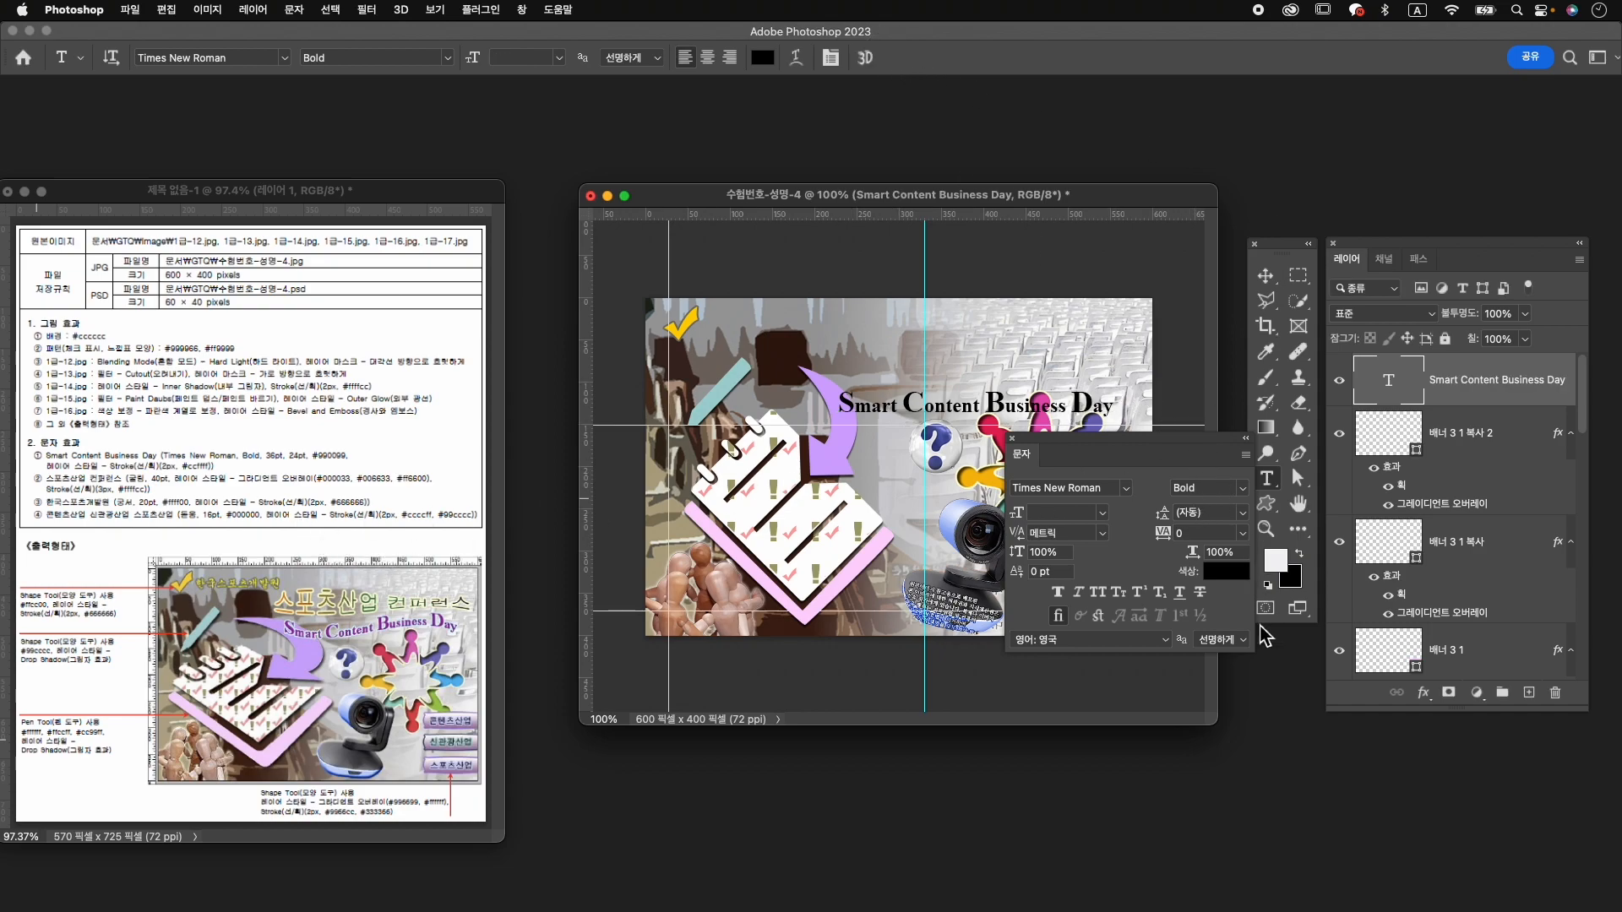
Set the color of the Smart Content Business Day text to #990099.
left_click(1230, 575)
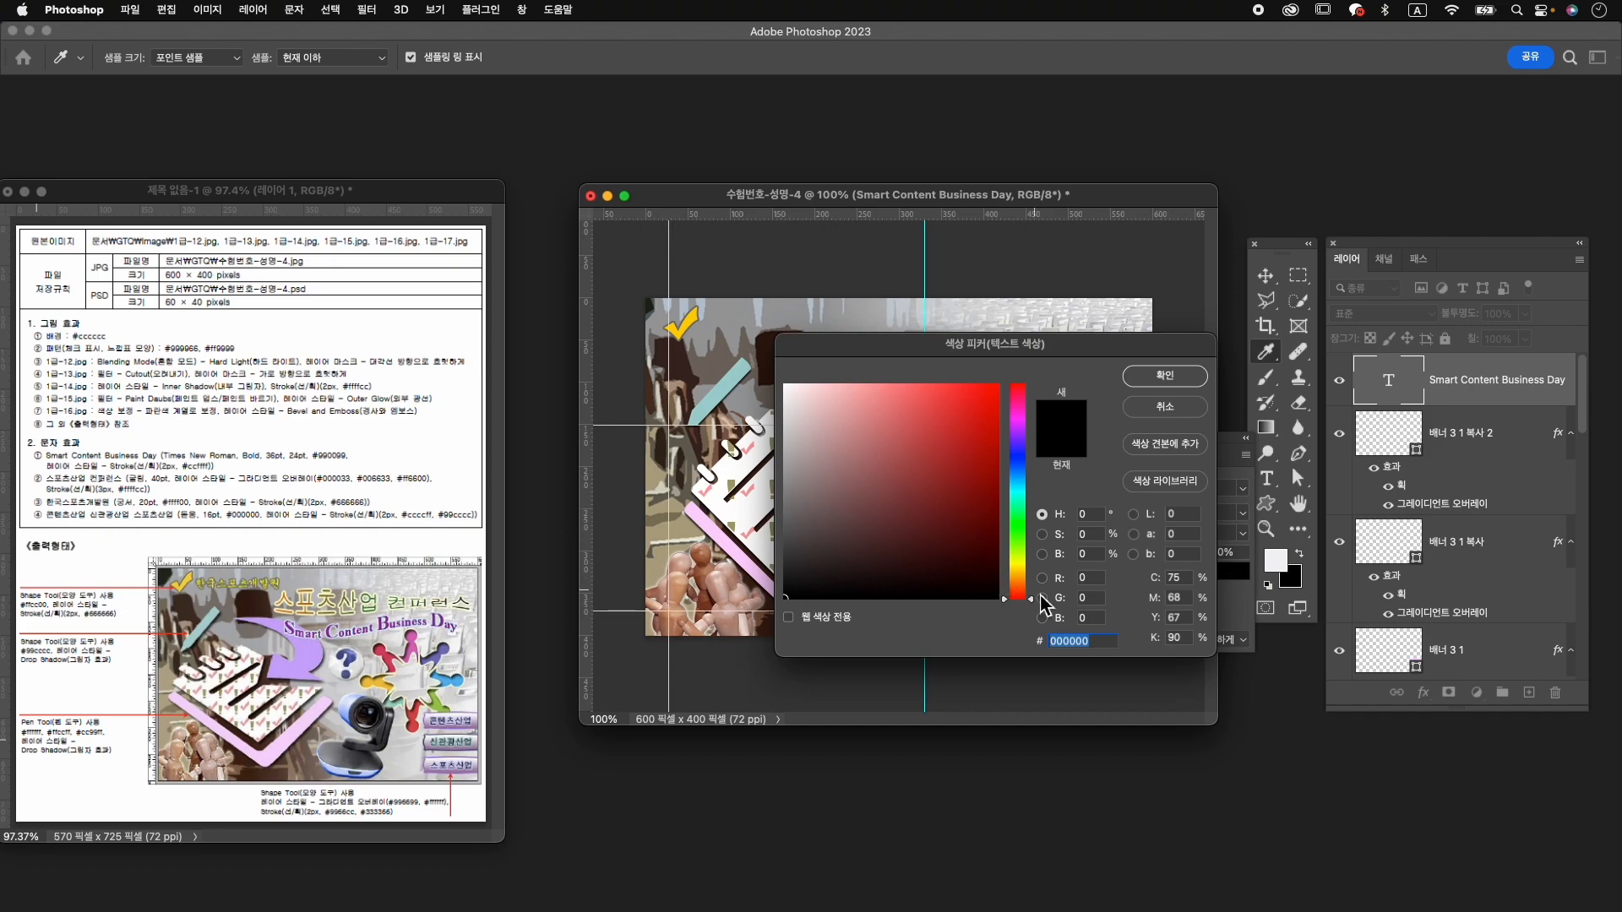
type("990099")
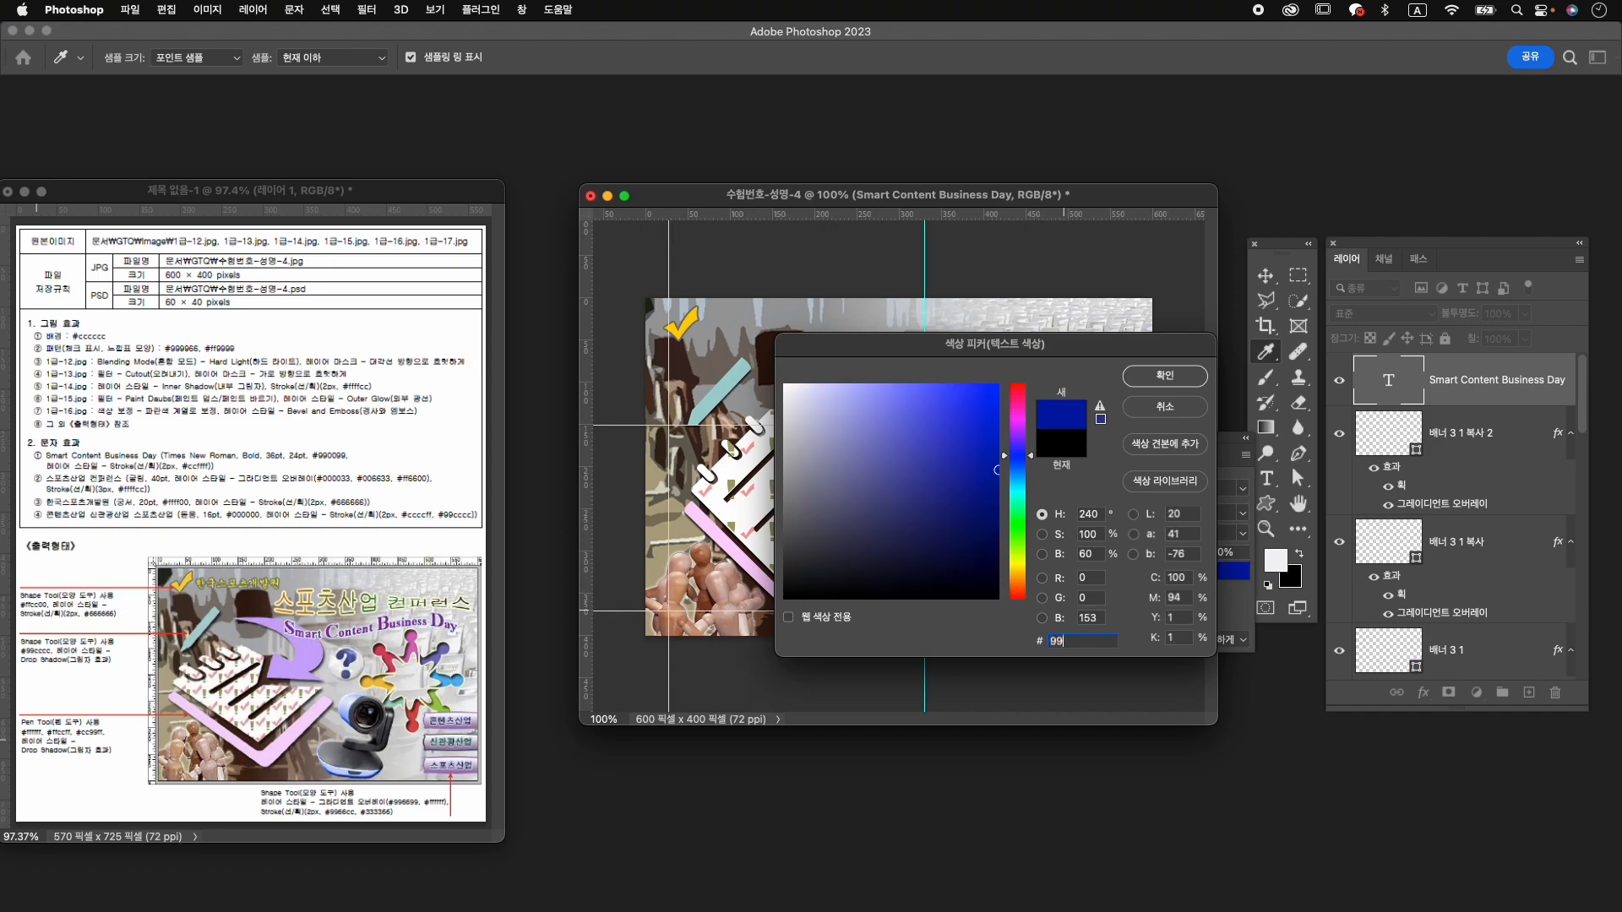
key("Return")
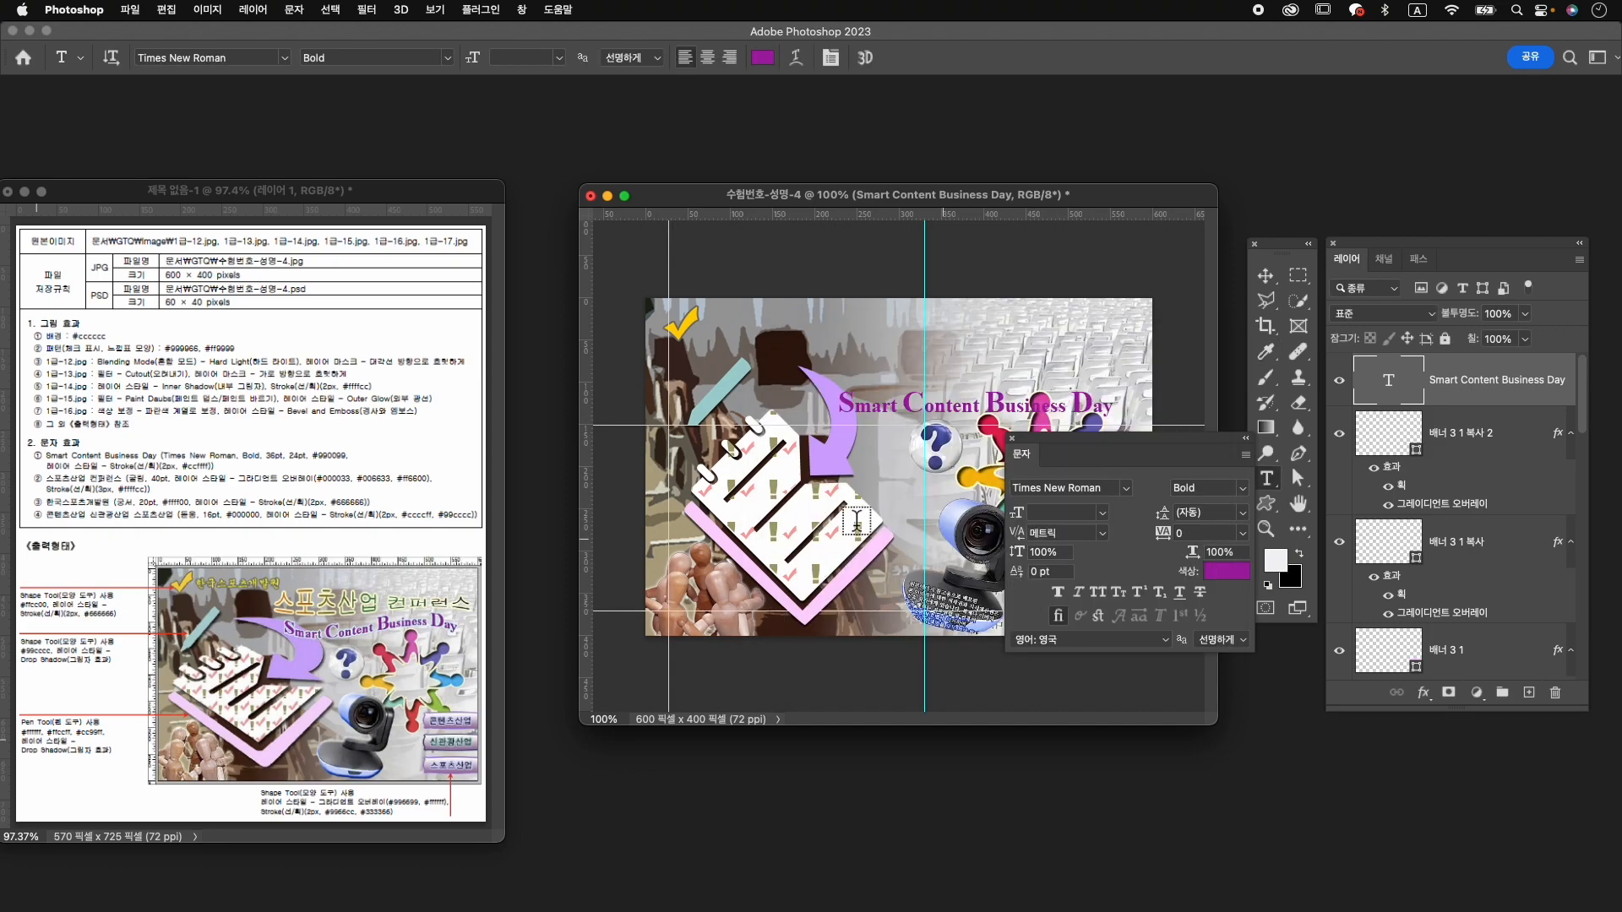
Add a 2 px Stroke layer style in color #ccffff to the Smart Content Business Day text.
left_click(1424, 693)
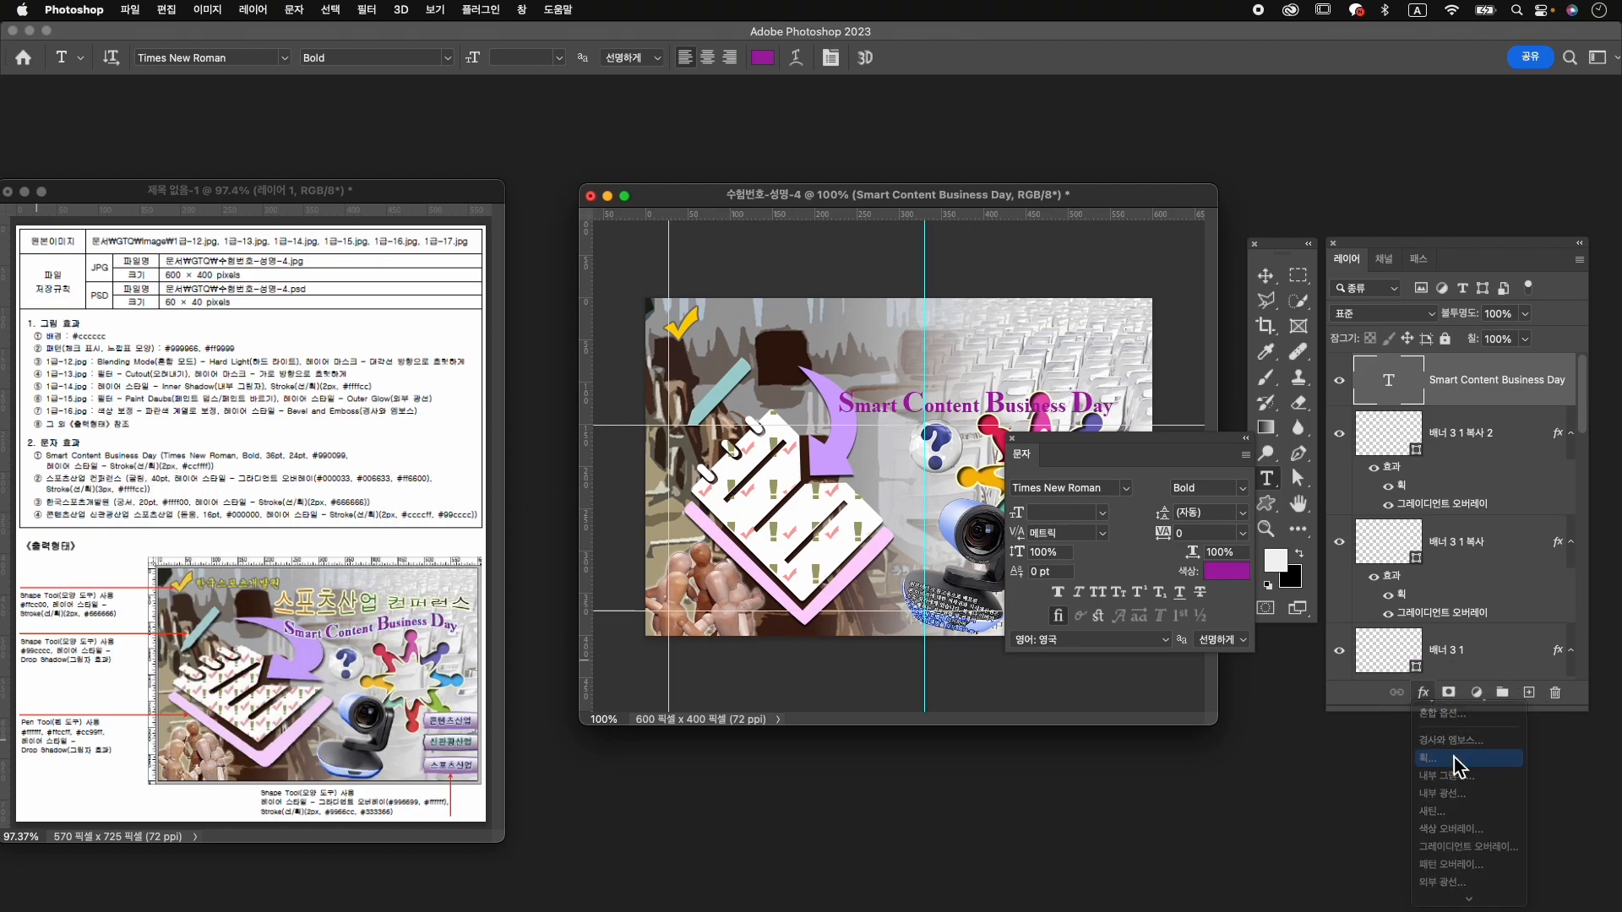
left_click(1457, 760)
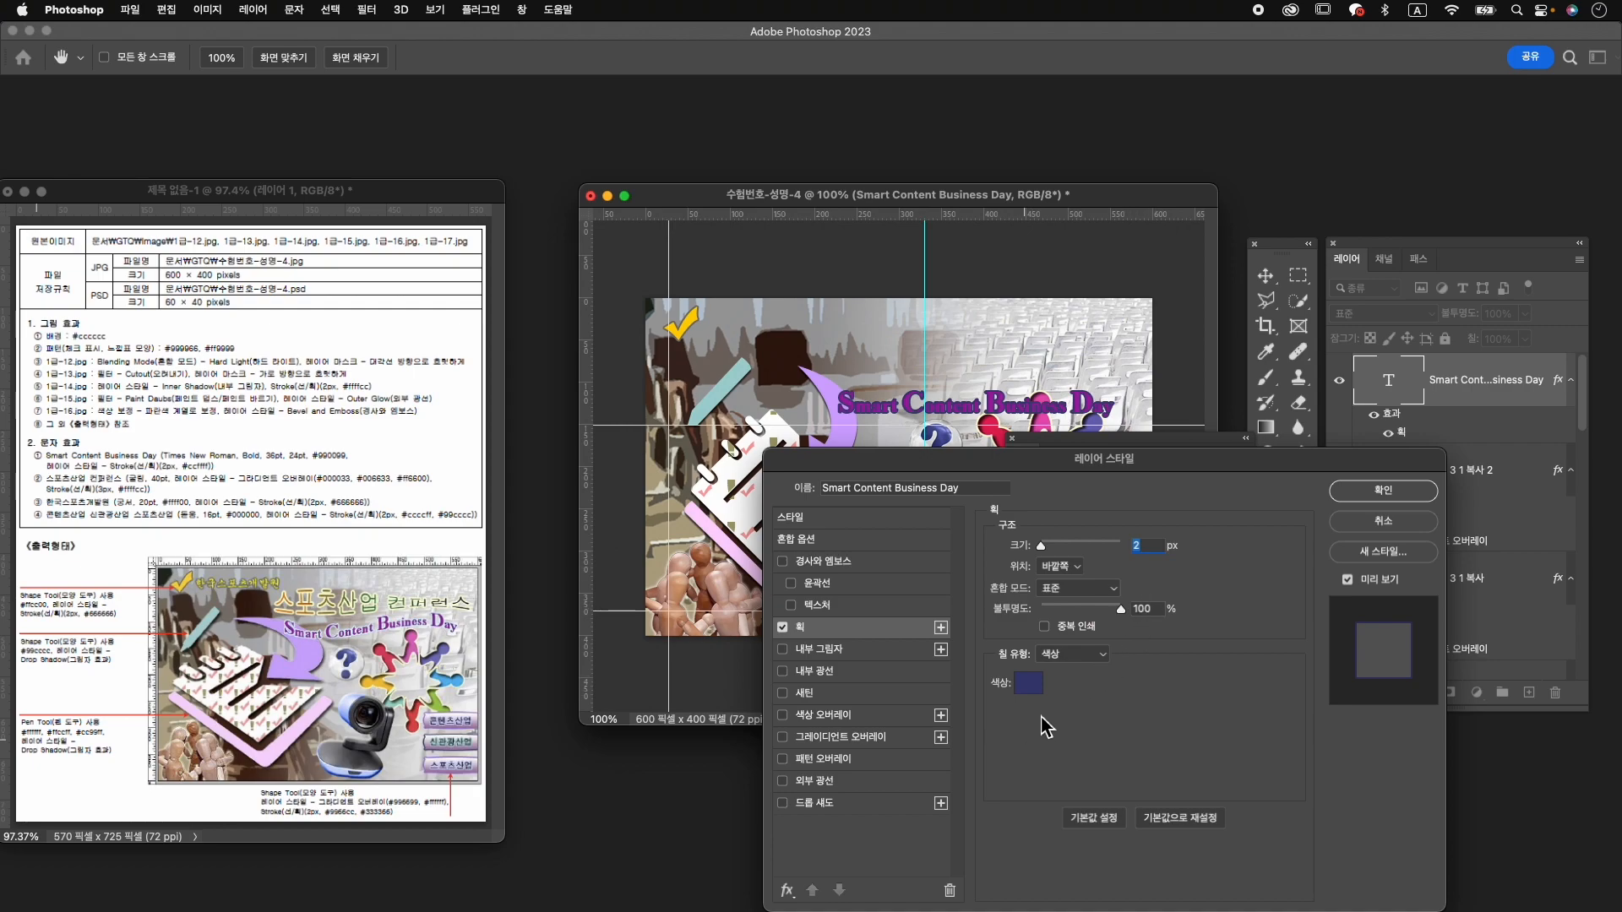
left_click(1028, 685)
type("ccffff")
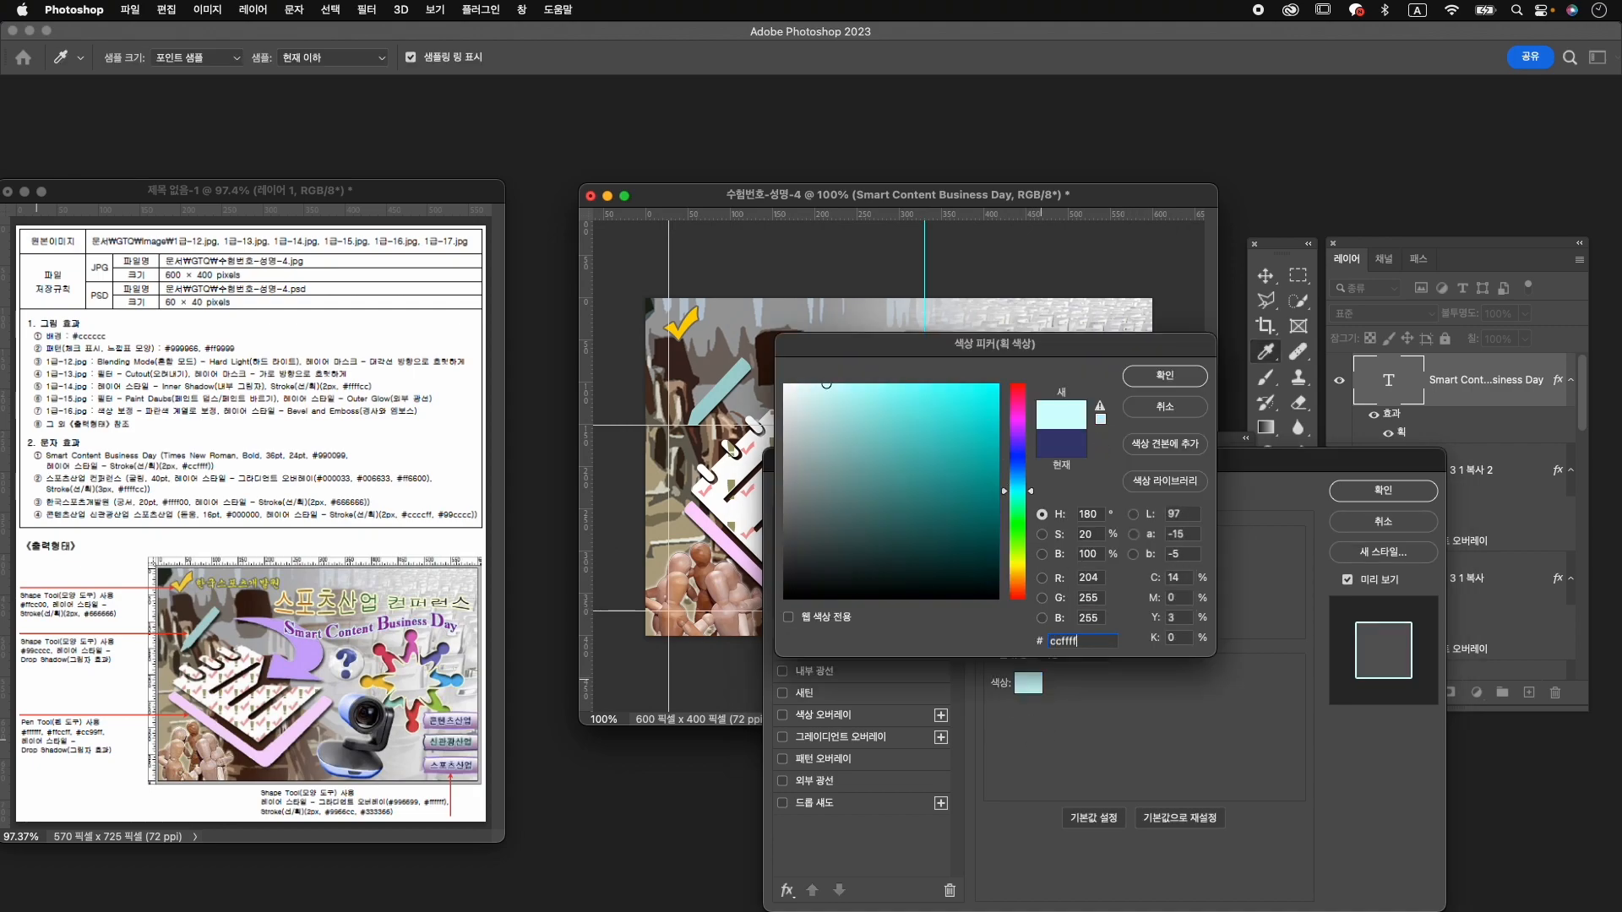
key("Return")
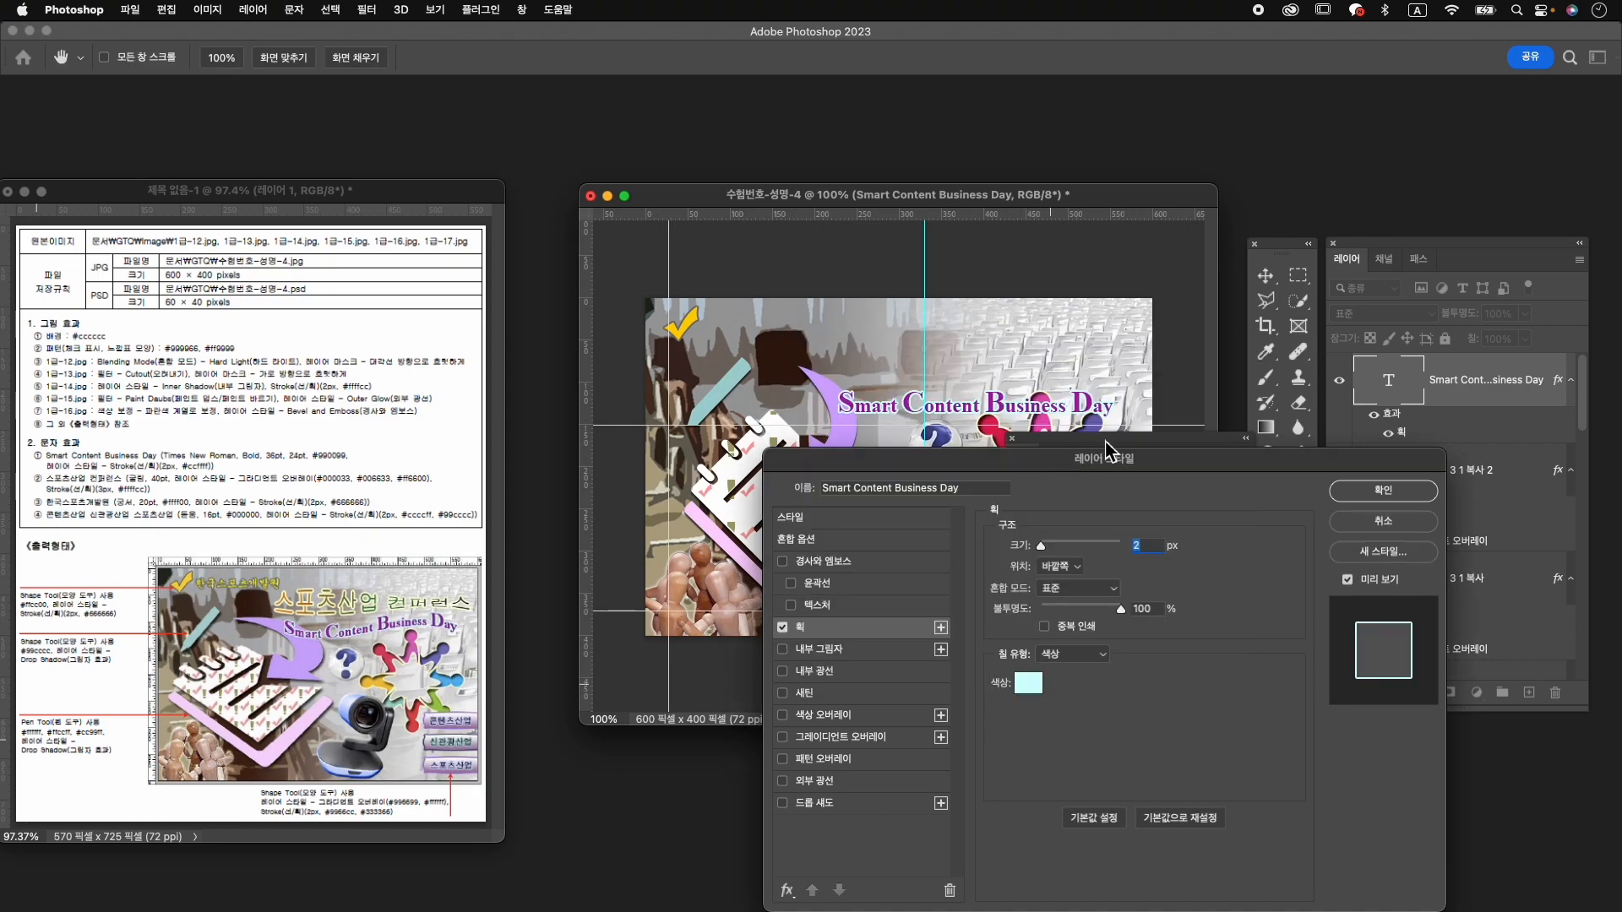
left_click(1383, 490)
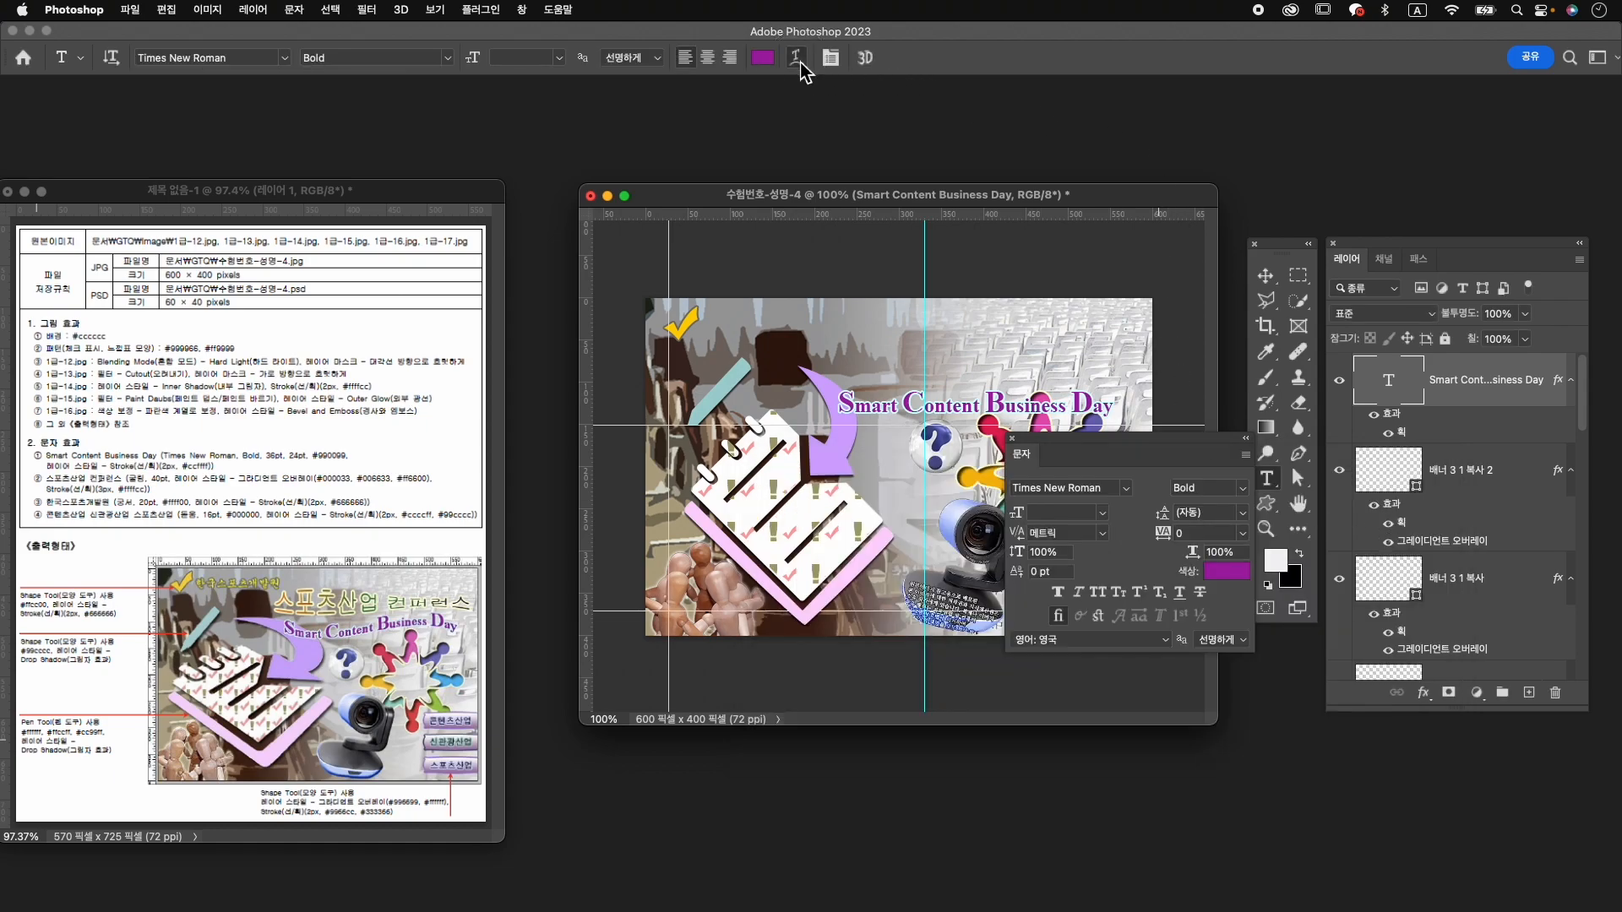
Warp the Smart Content Business Day text with the horizontal Flag (깃발) style and a bend of -36%.
left_click(795, 58)
left_click(1362, 293)
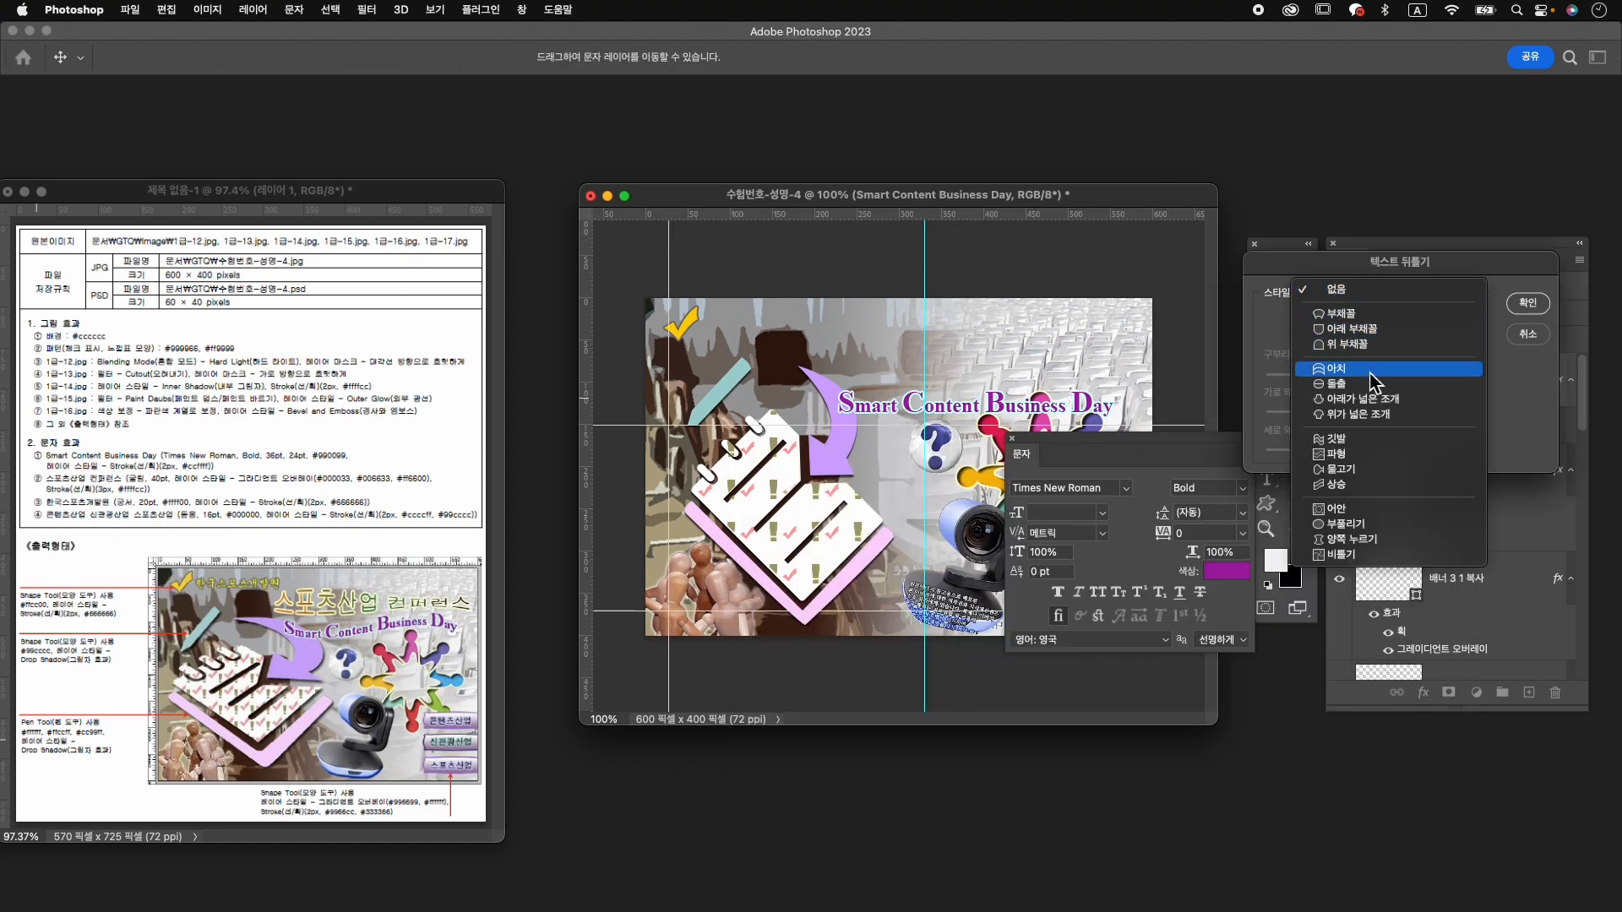
left_click(1372, 441)
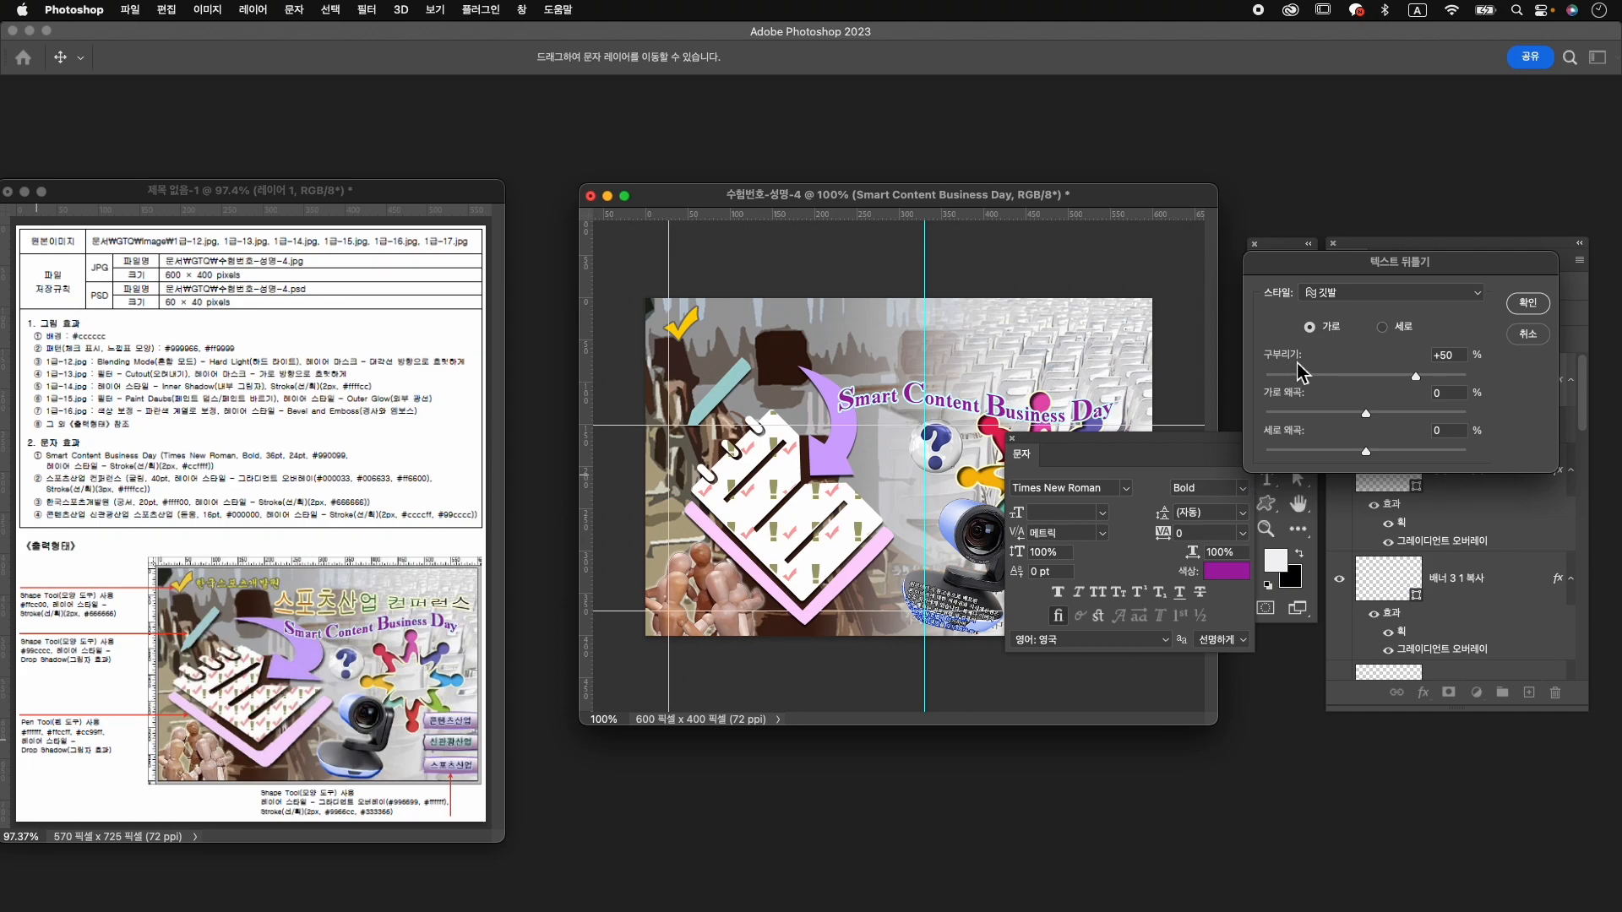
left_click_drag(1416, 376, 1334, 381)
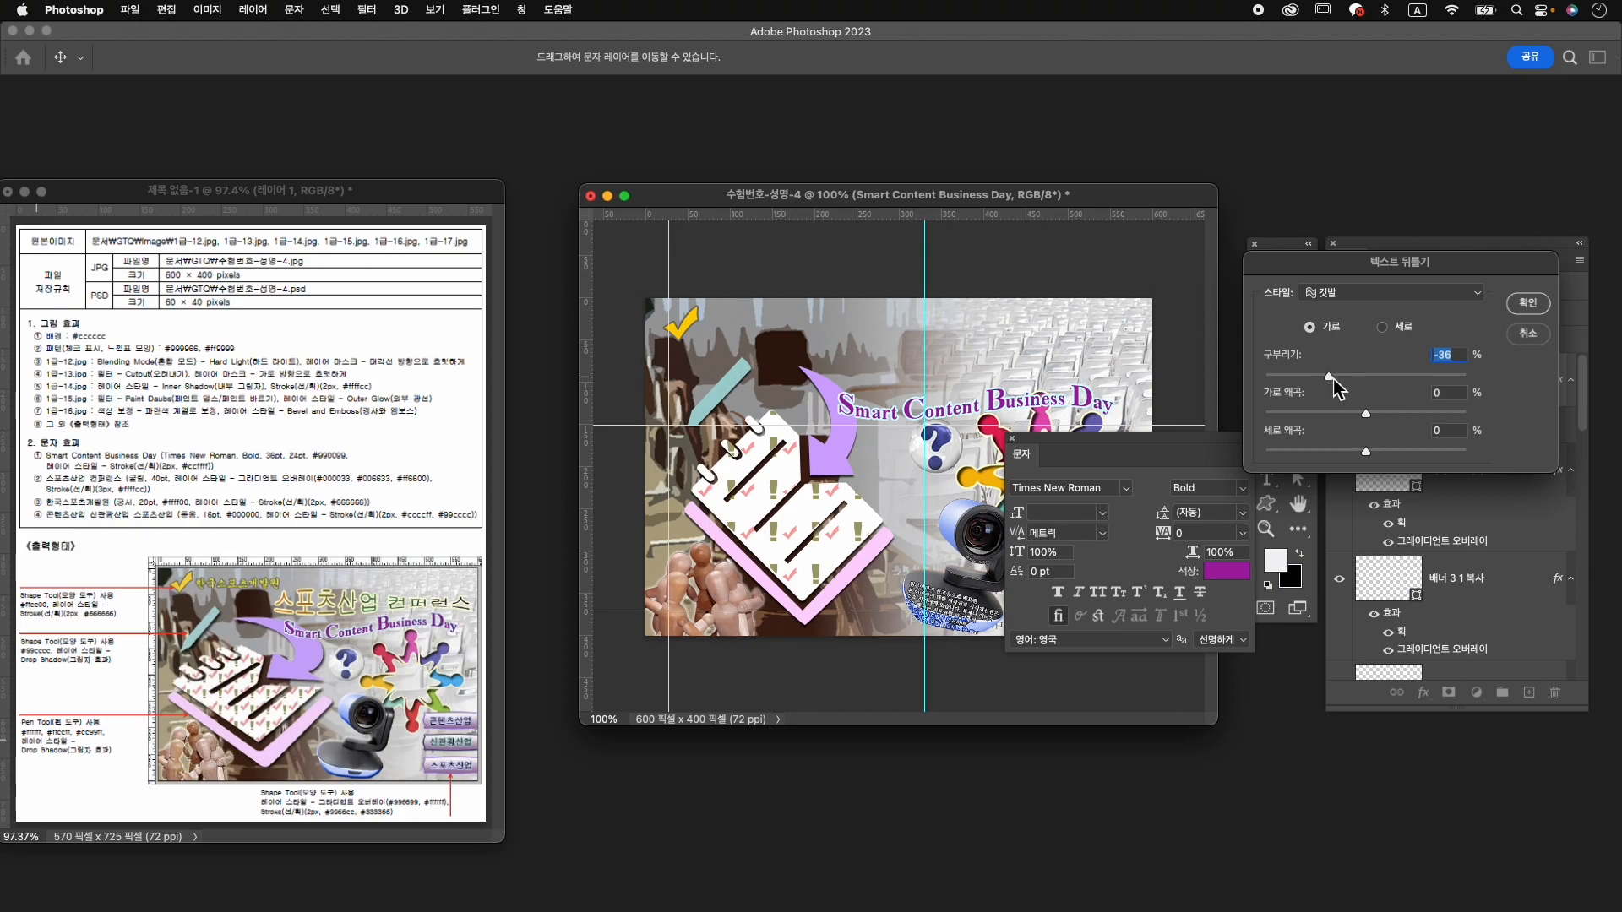
left_click(1528, 302)
Move the warped Smart Content Business Day text straight up to a Y position of about 100.5 px.
left_click_drag(1151, 469, 1240, 610)
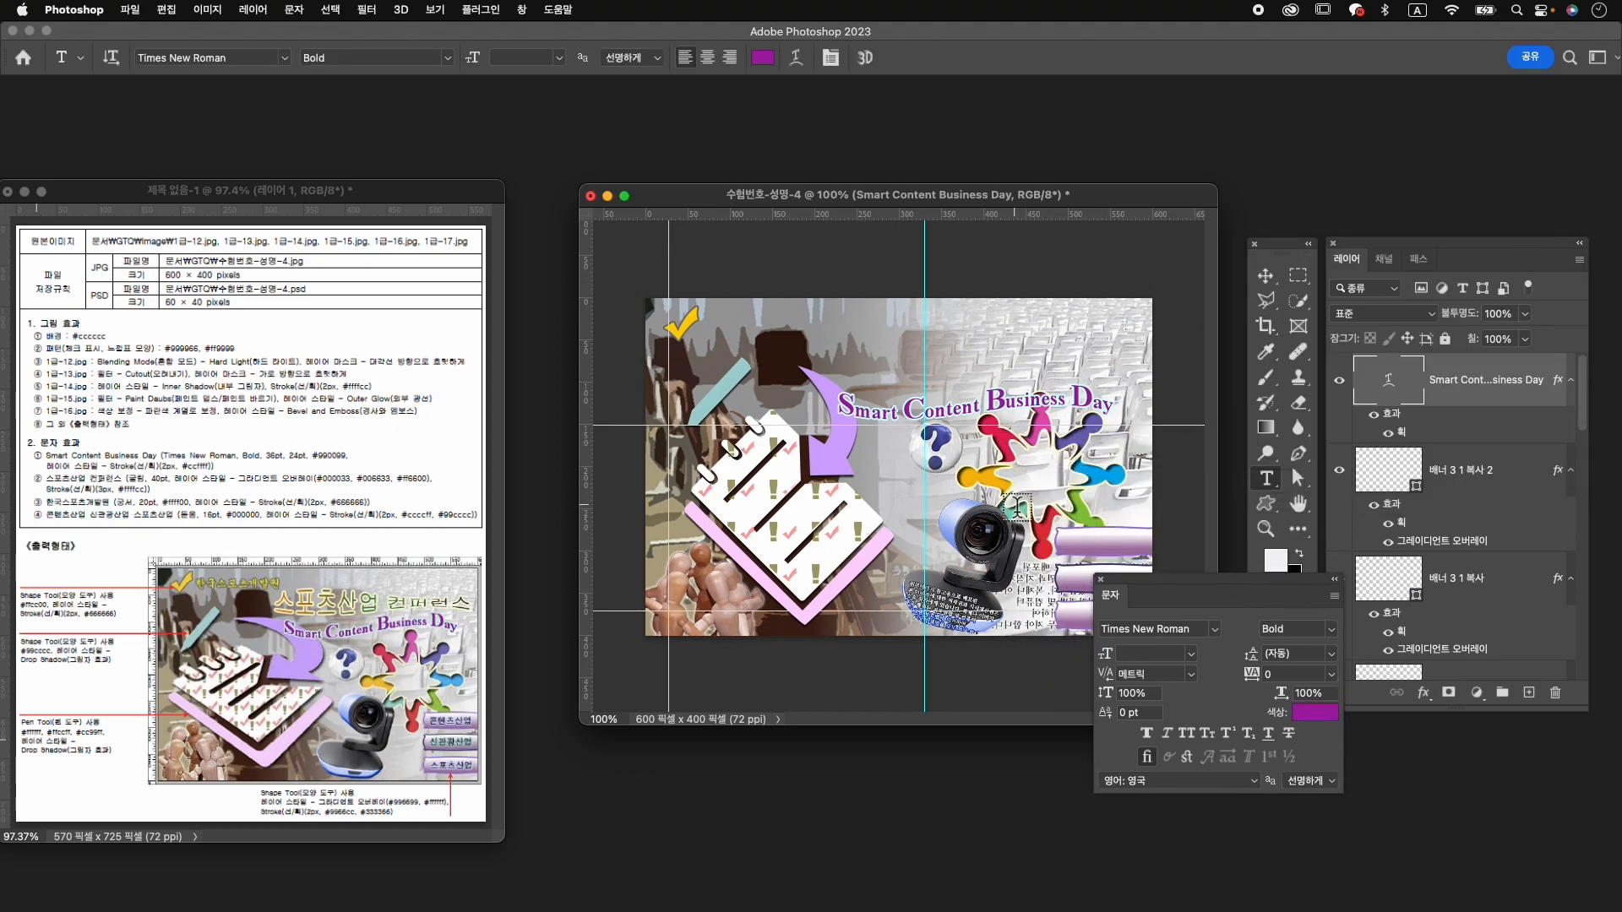
key("super+t")
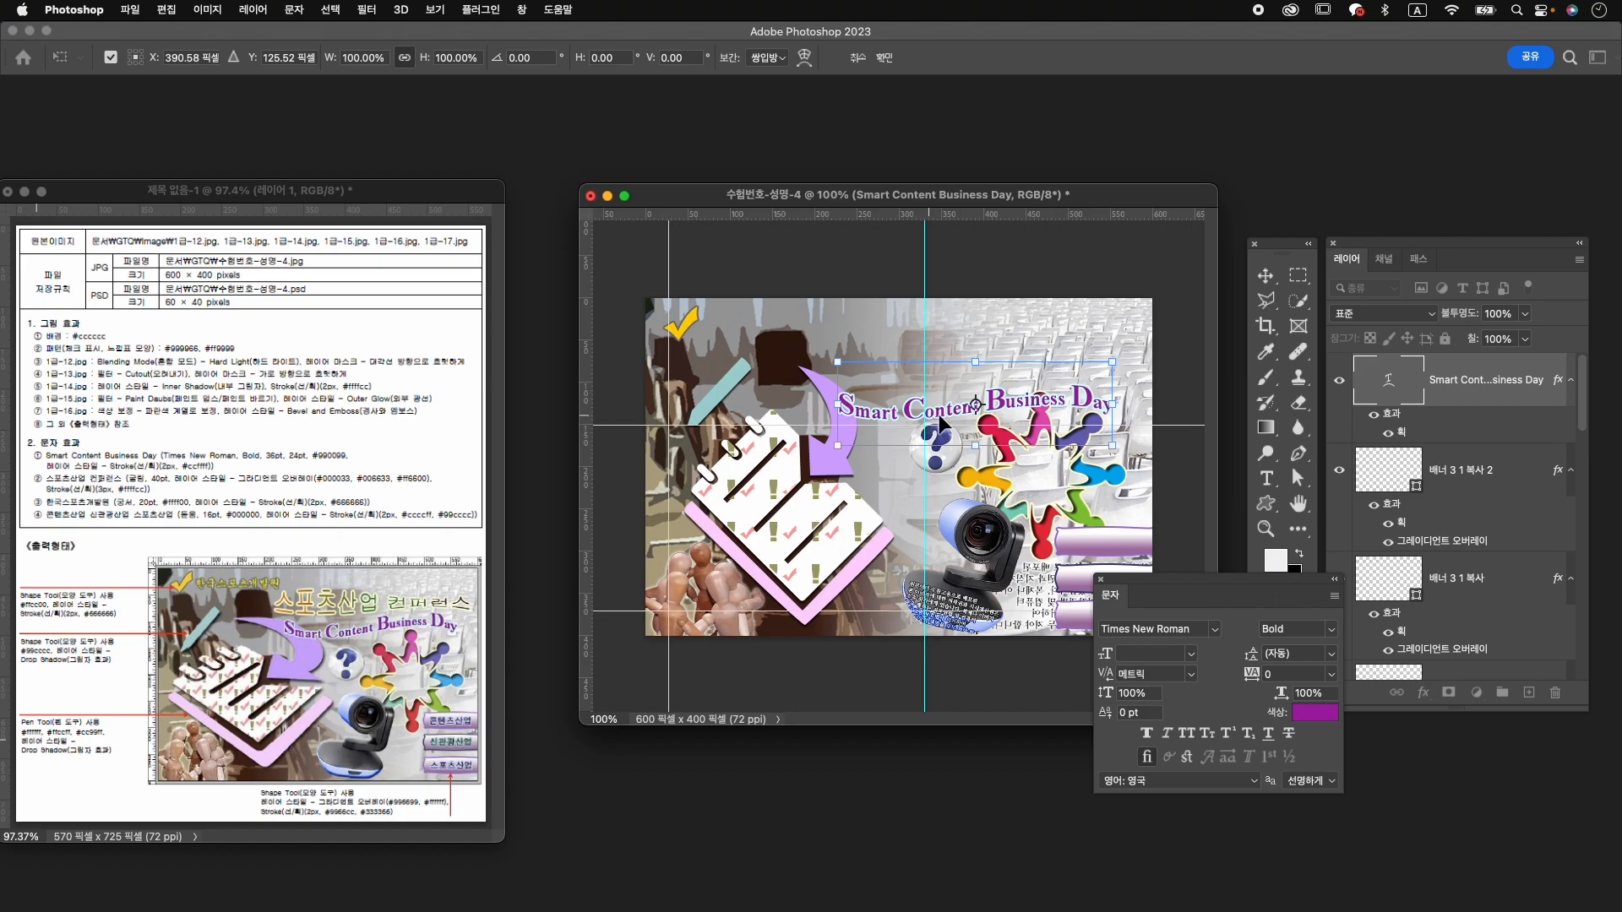
left_click_drag(948, 407, 1010, 383)
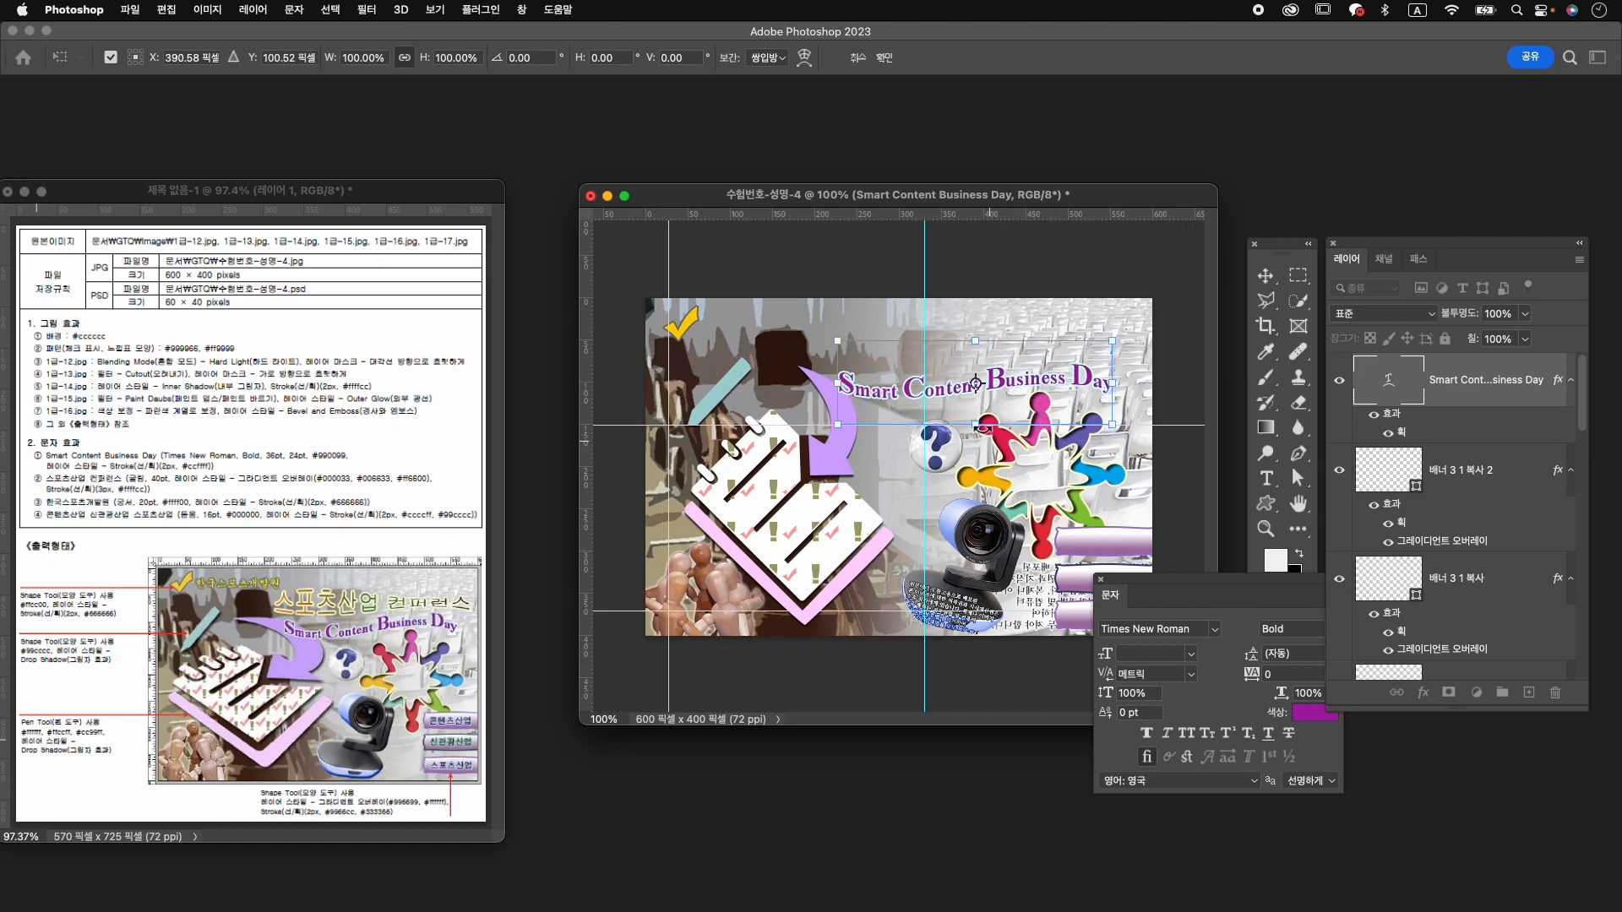
key("Return")
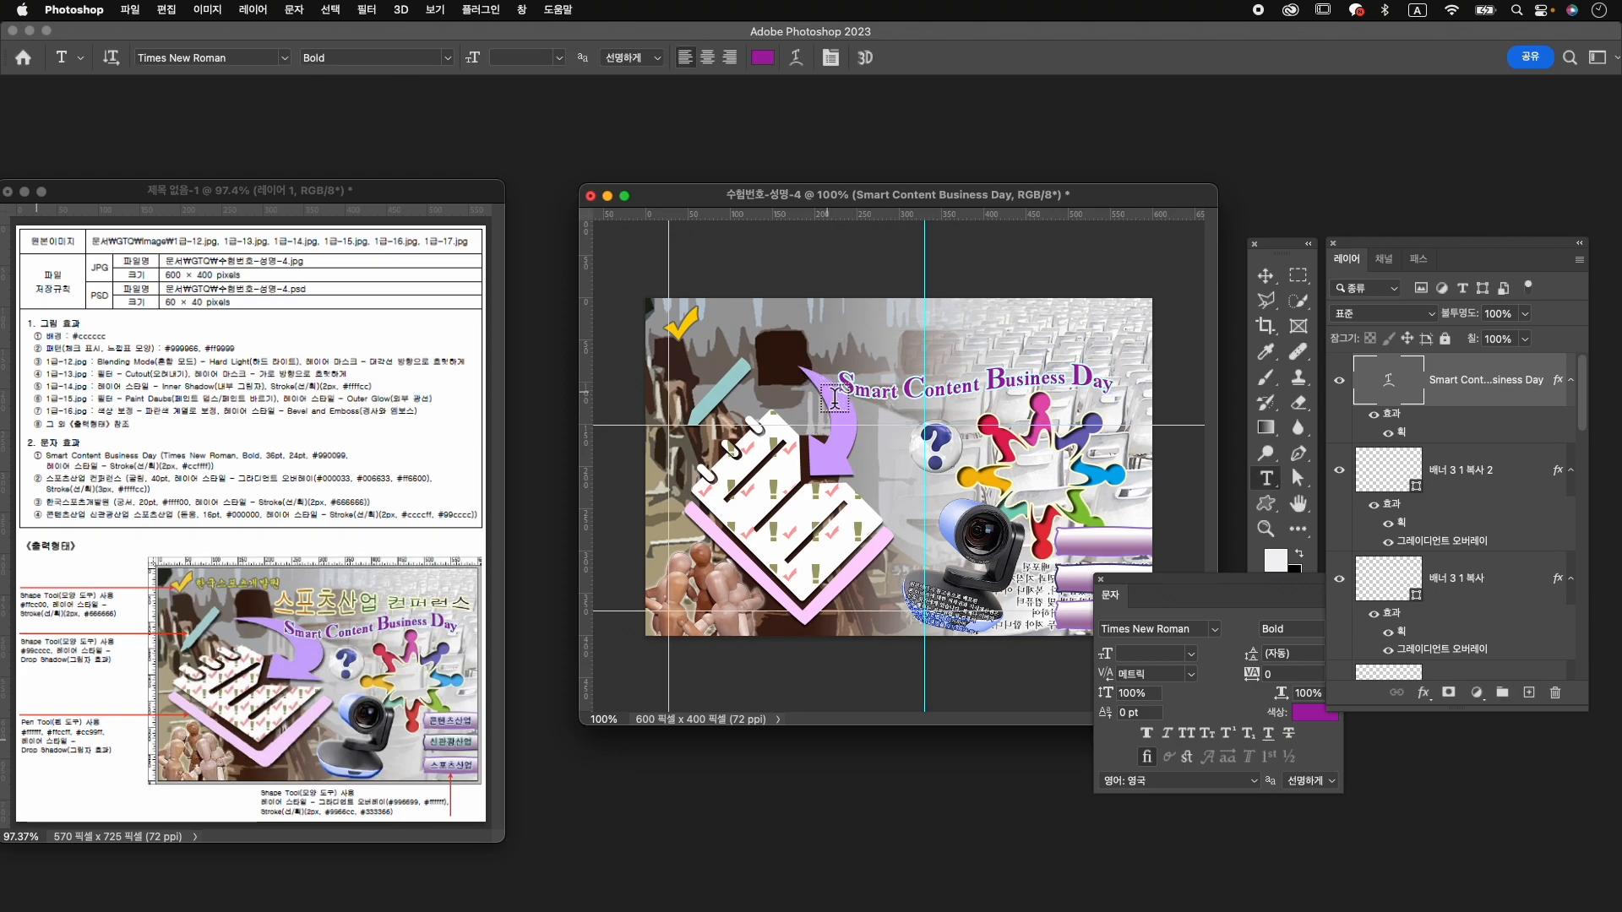
Reshape the purple arrow on layer 모양 3 by extending its tail outward and bulging its outer curve, making it about 133 px wide.
left_click(807, 418)
key("a")
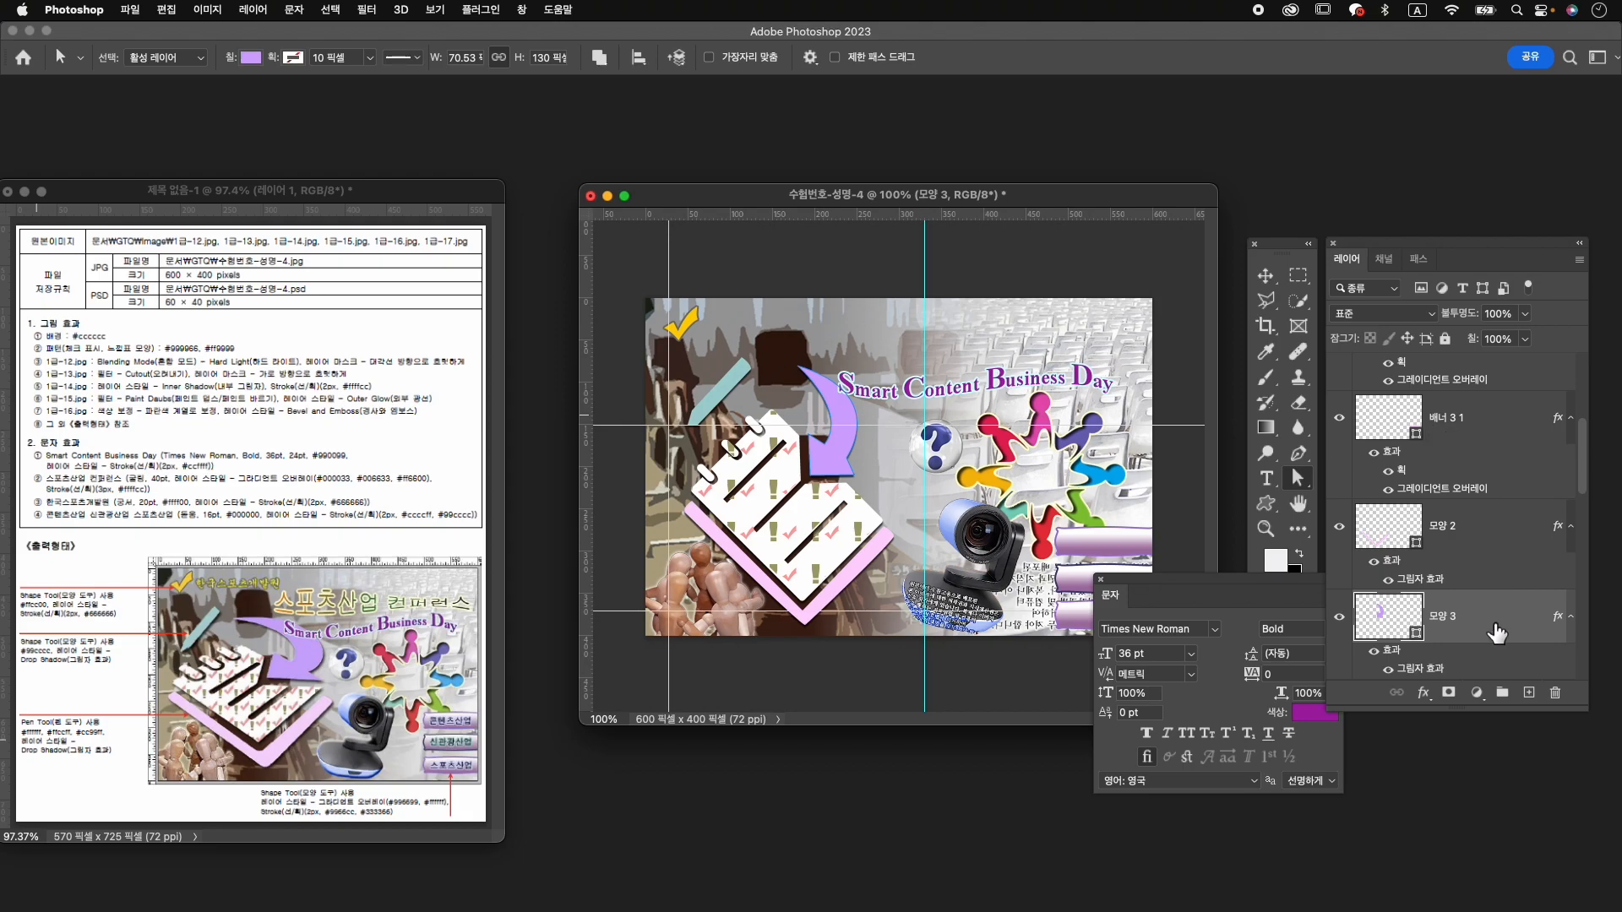
left_click(797, 365)
right_click(1298, 480)
left_click(1350, 495)
left_click_drag(801, 374, 907, 389)
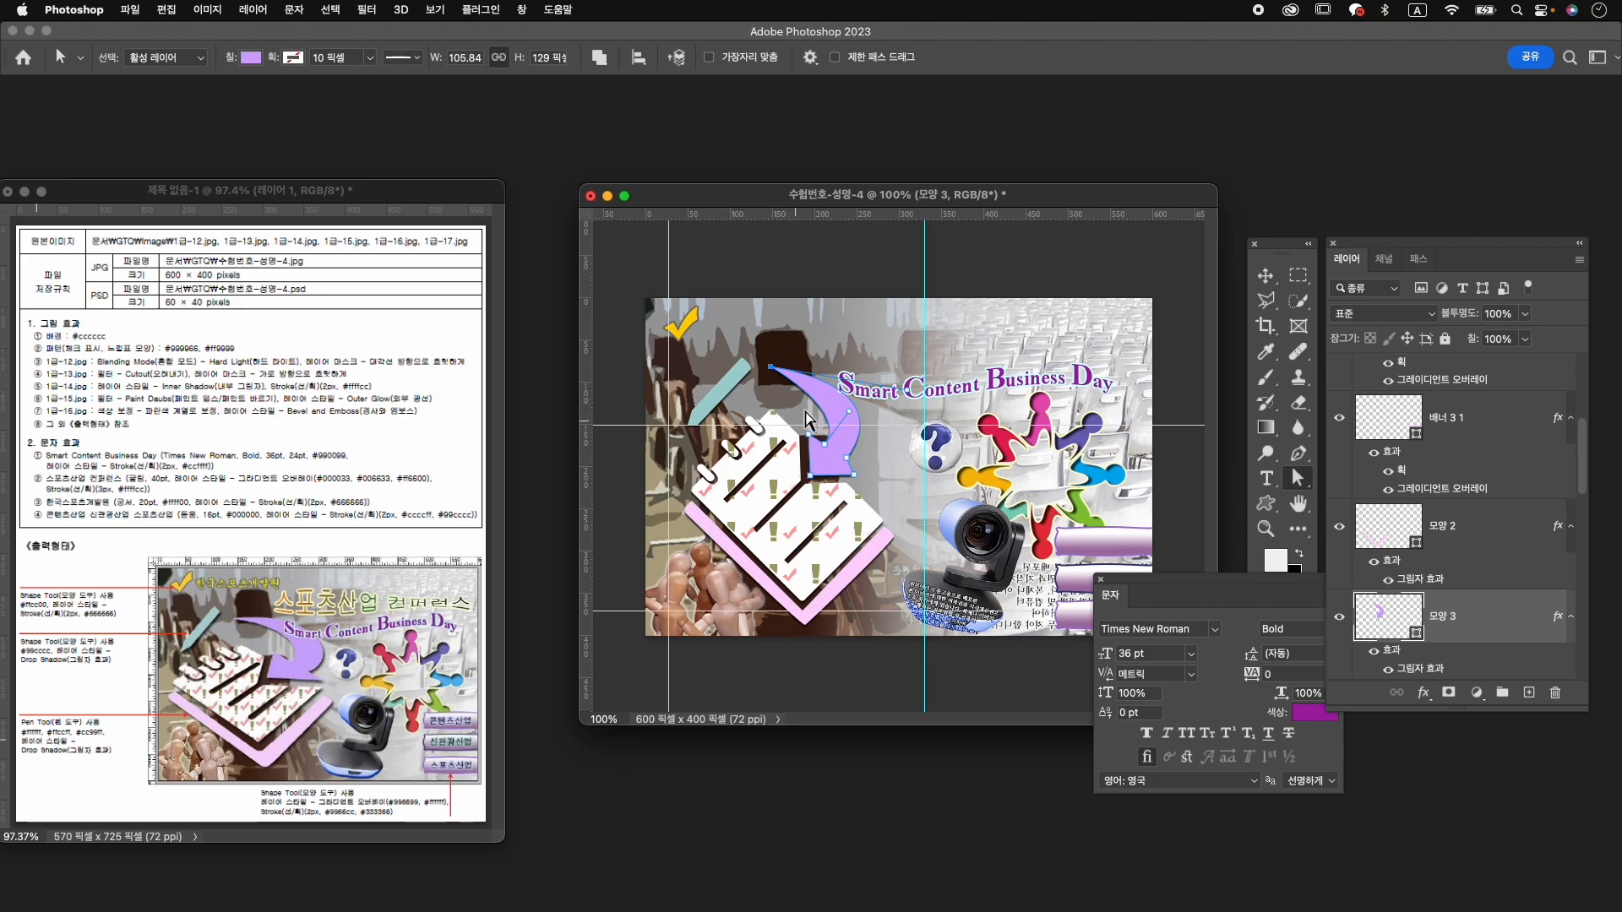
left_click_drag(915, 400, 963, 446)
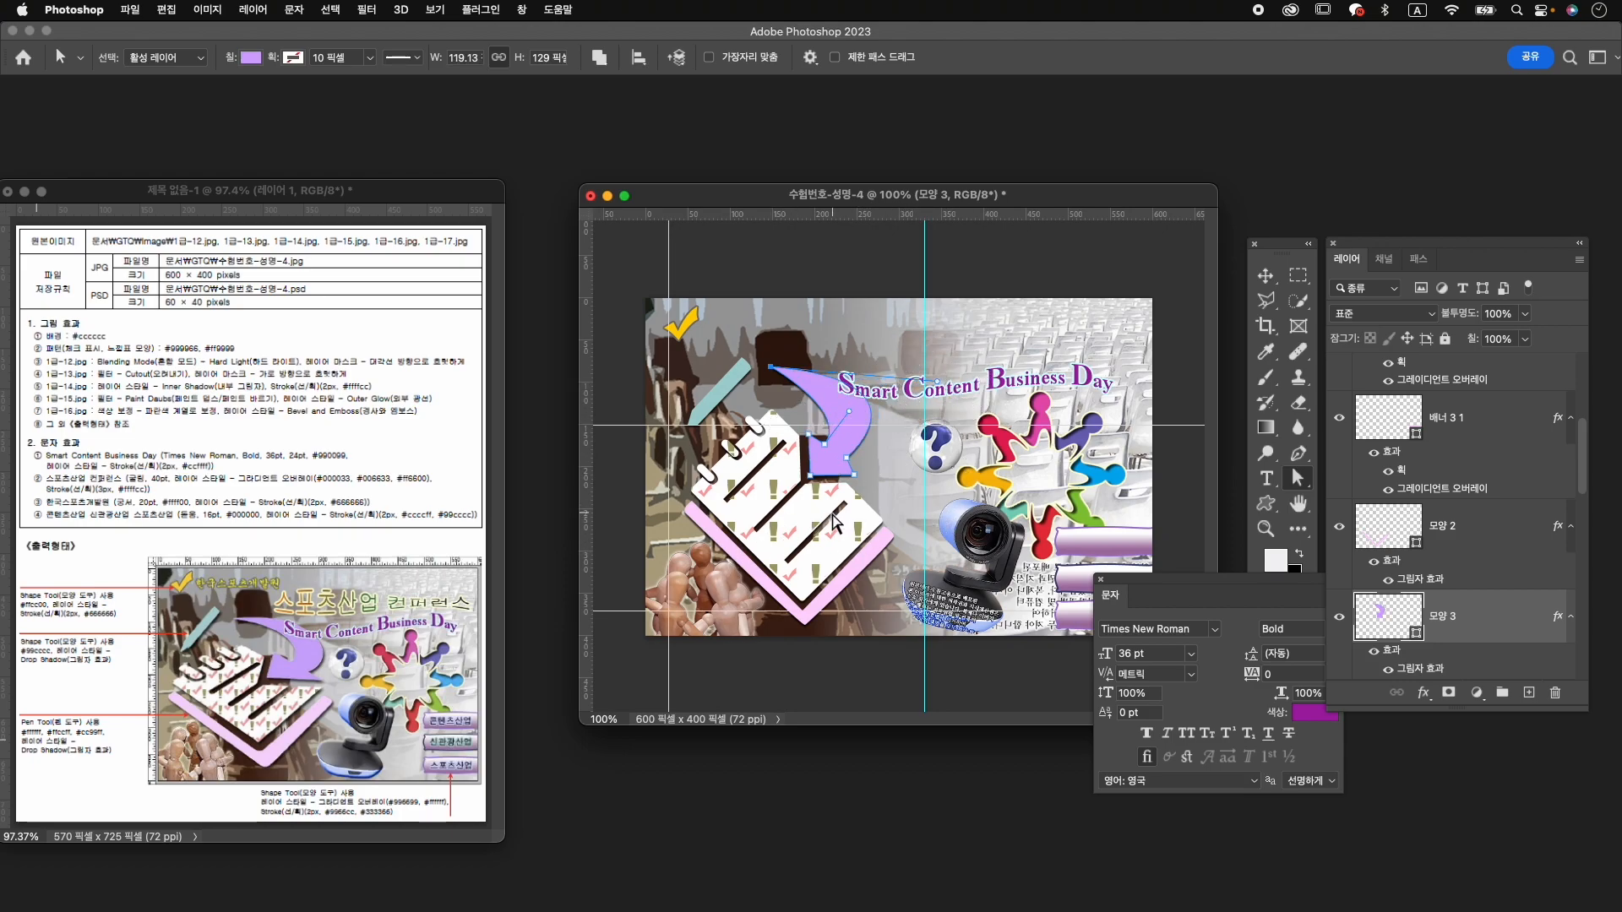
left_click_drag(849, 411, 881, 412)
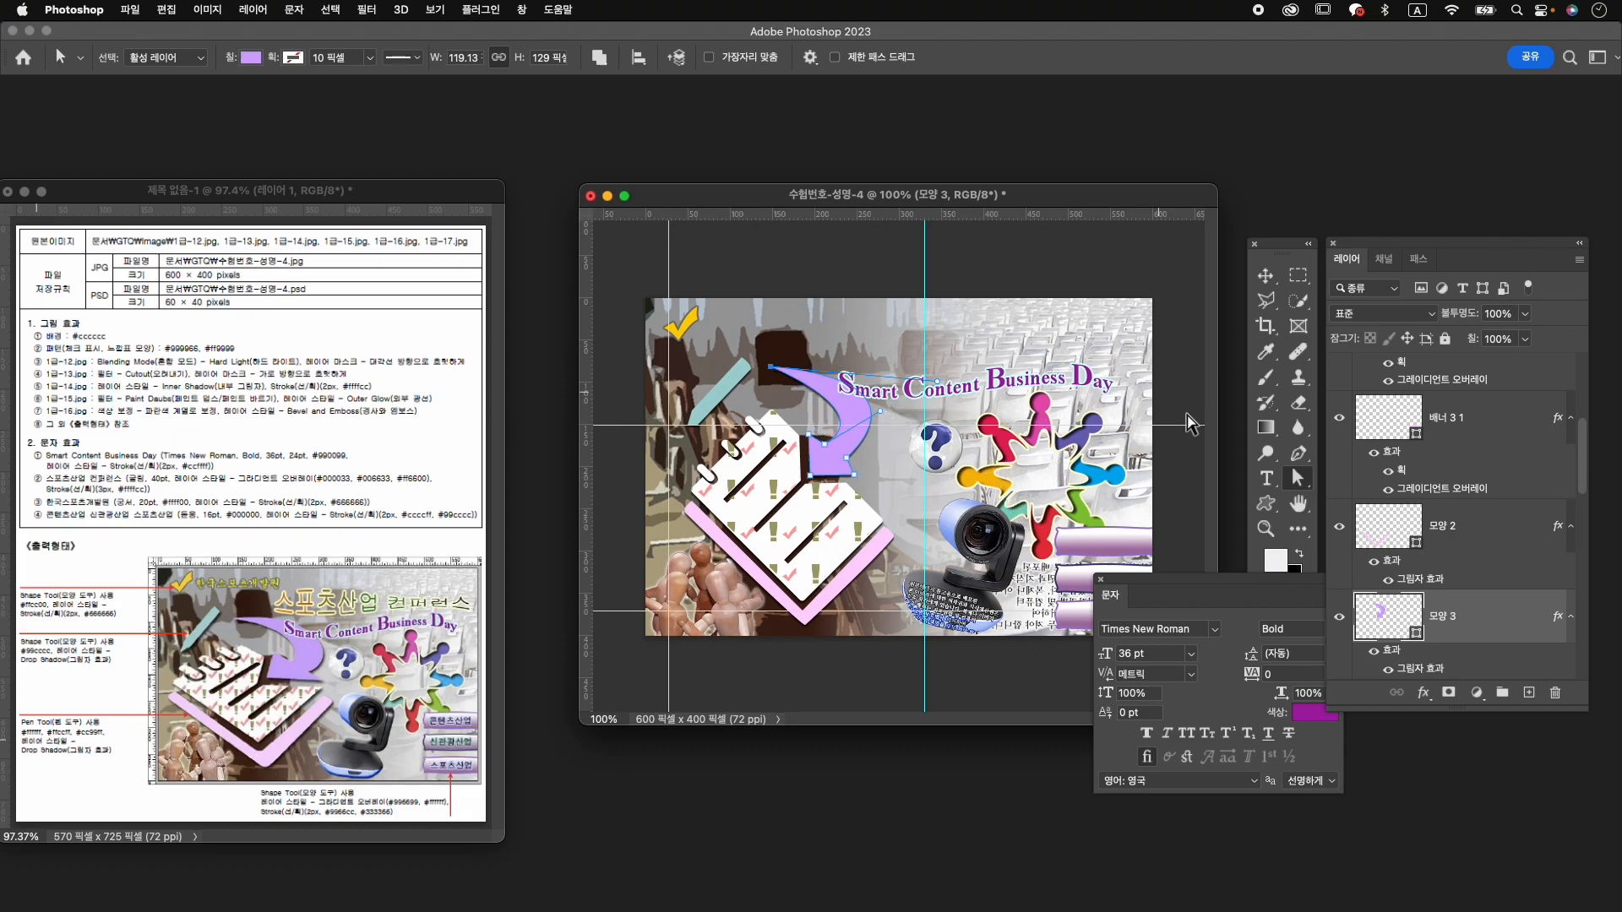
left_click_drag(936, 392, 967, 369)
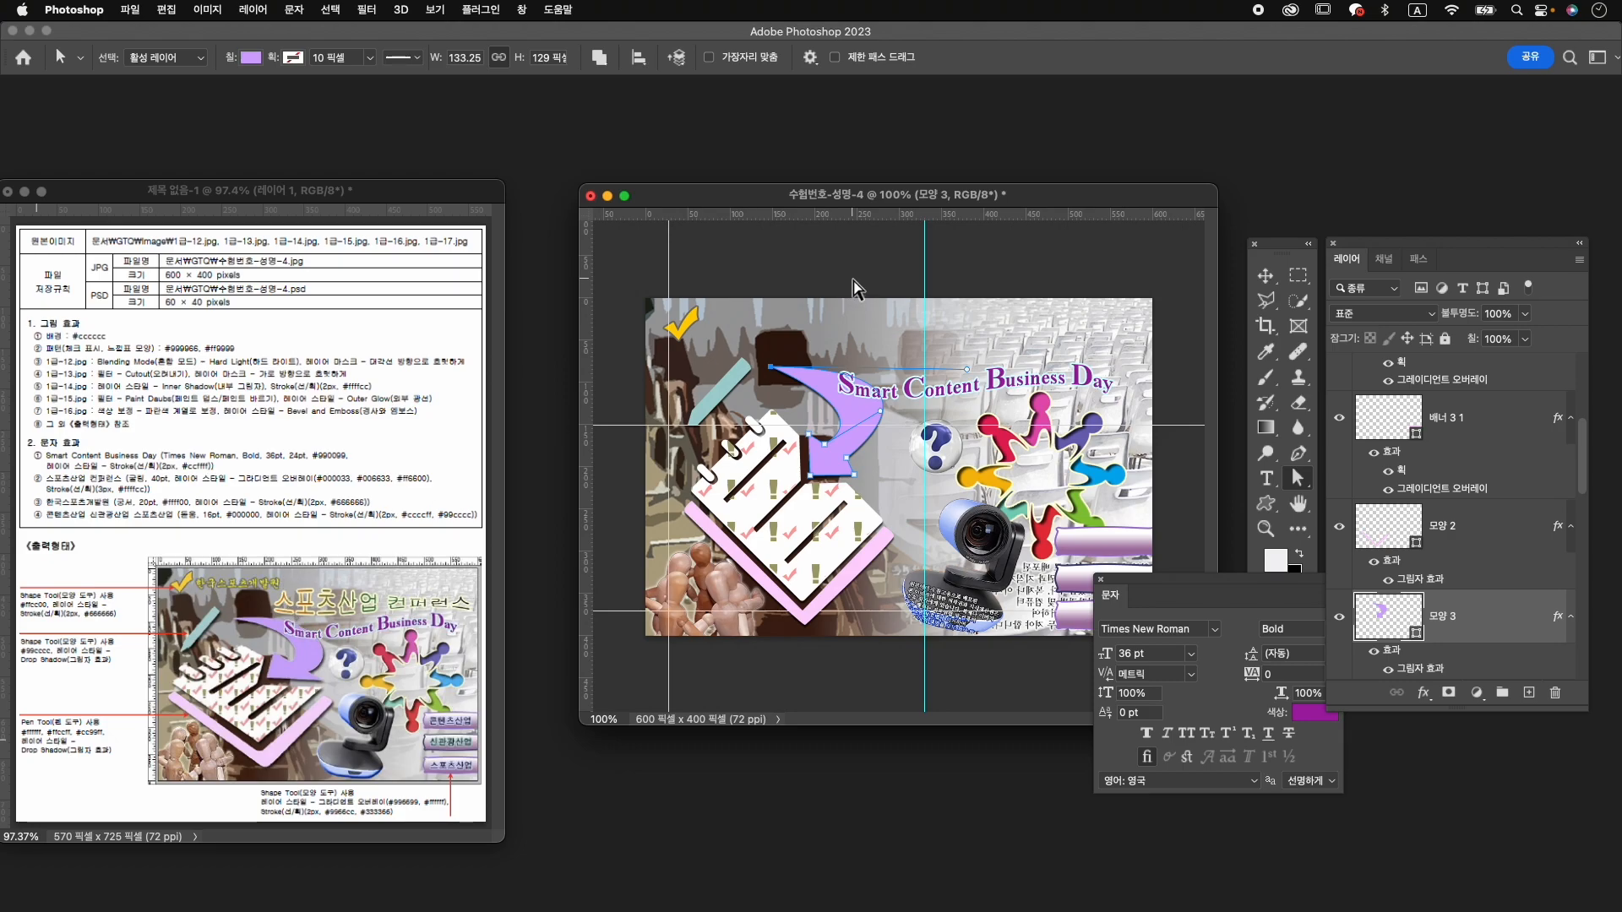
Nudge the Smart Content Business Day text slightly right and down so it sits just above the ring of colorful people.
key("v")
left_click(1005, 386)
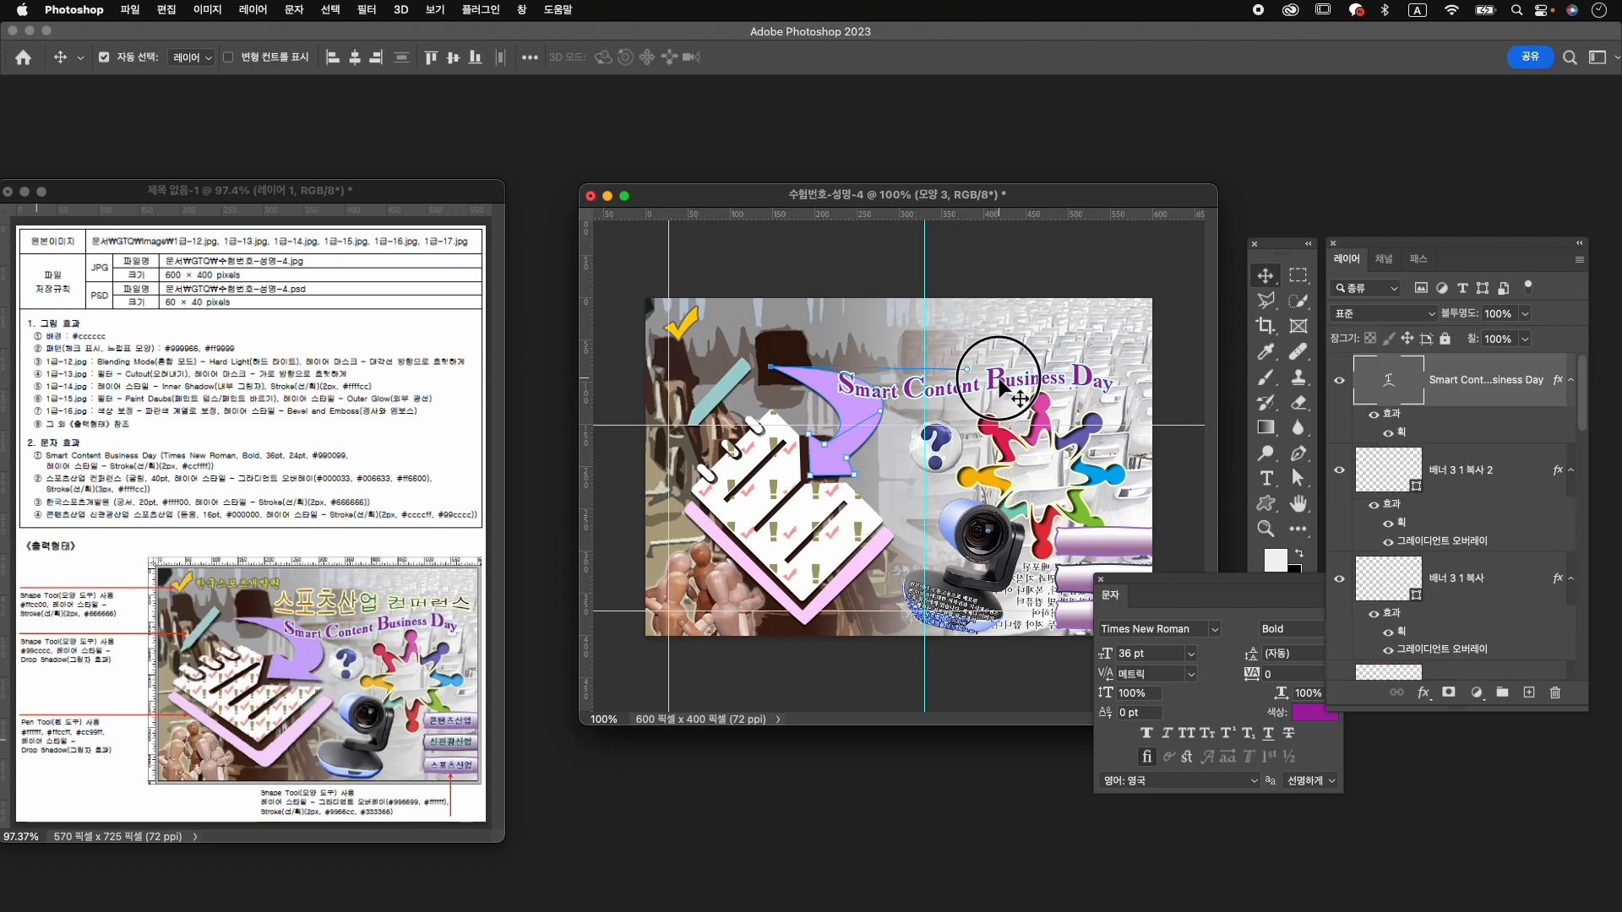
left_click_drag(1004, 386, 988, 391)
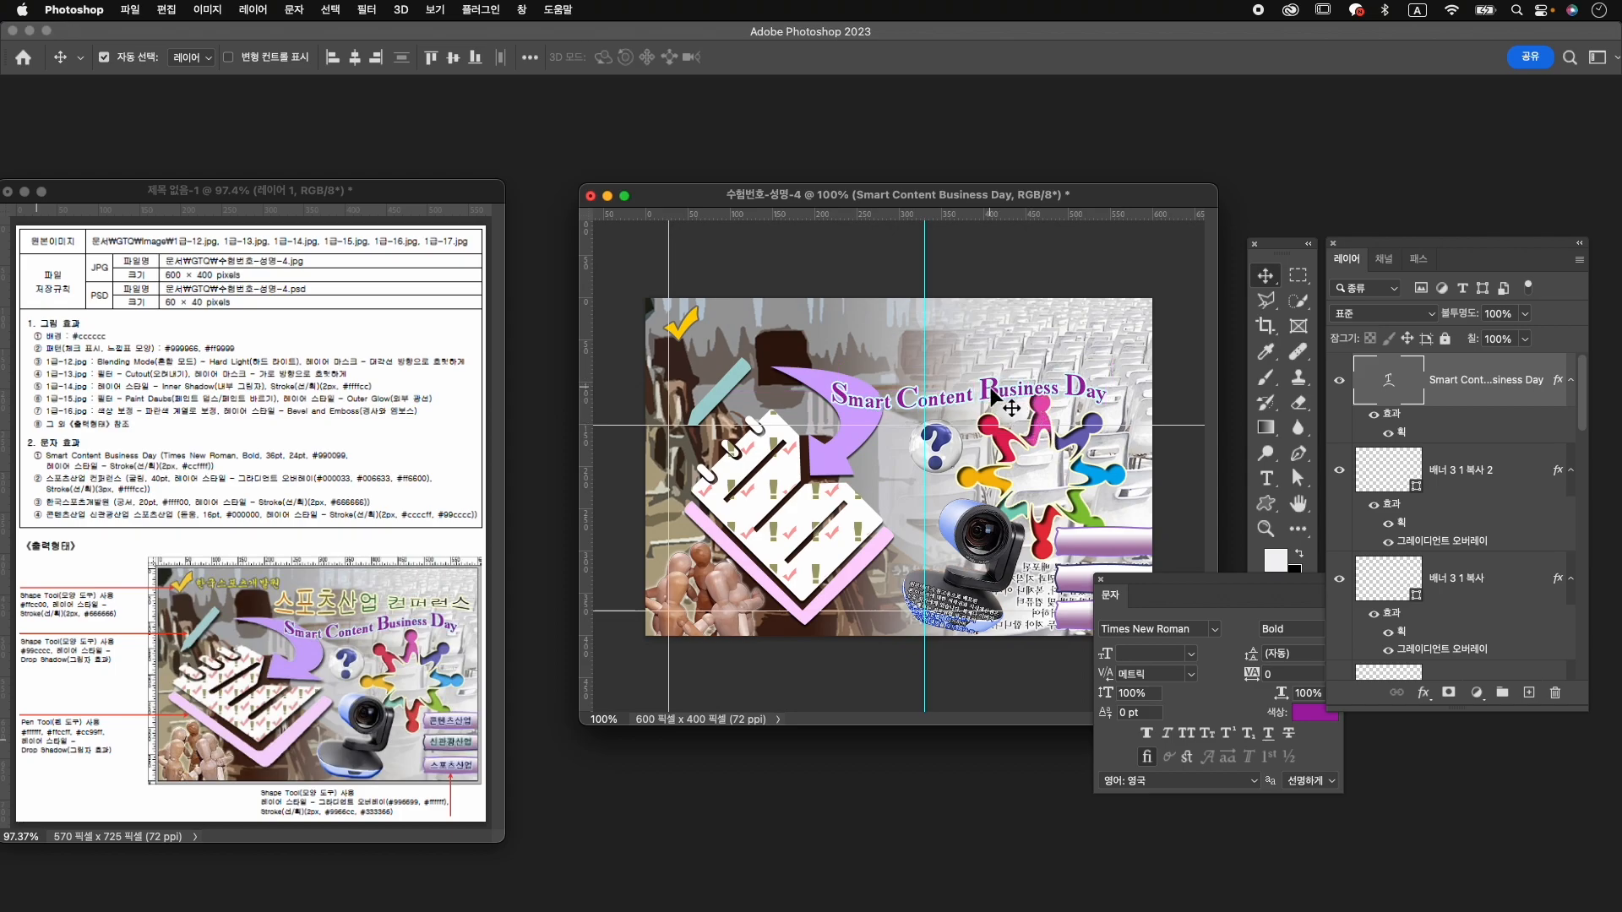
left_click_drag(988, 391, 1002, 393)
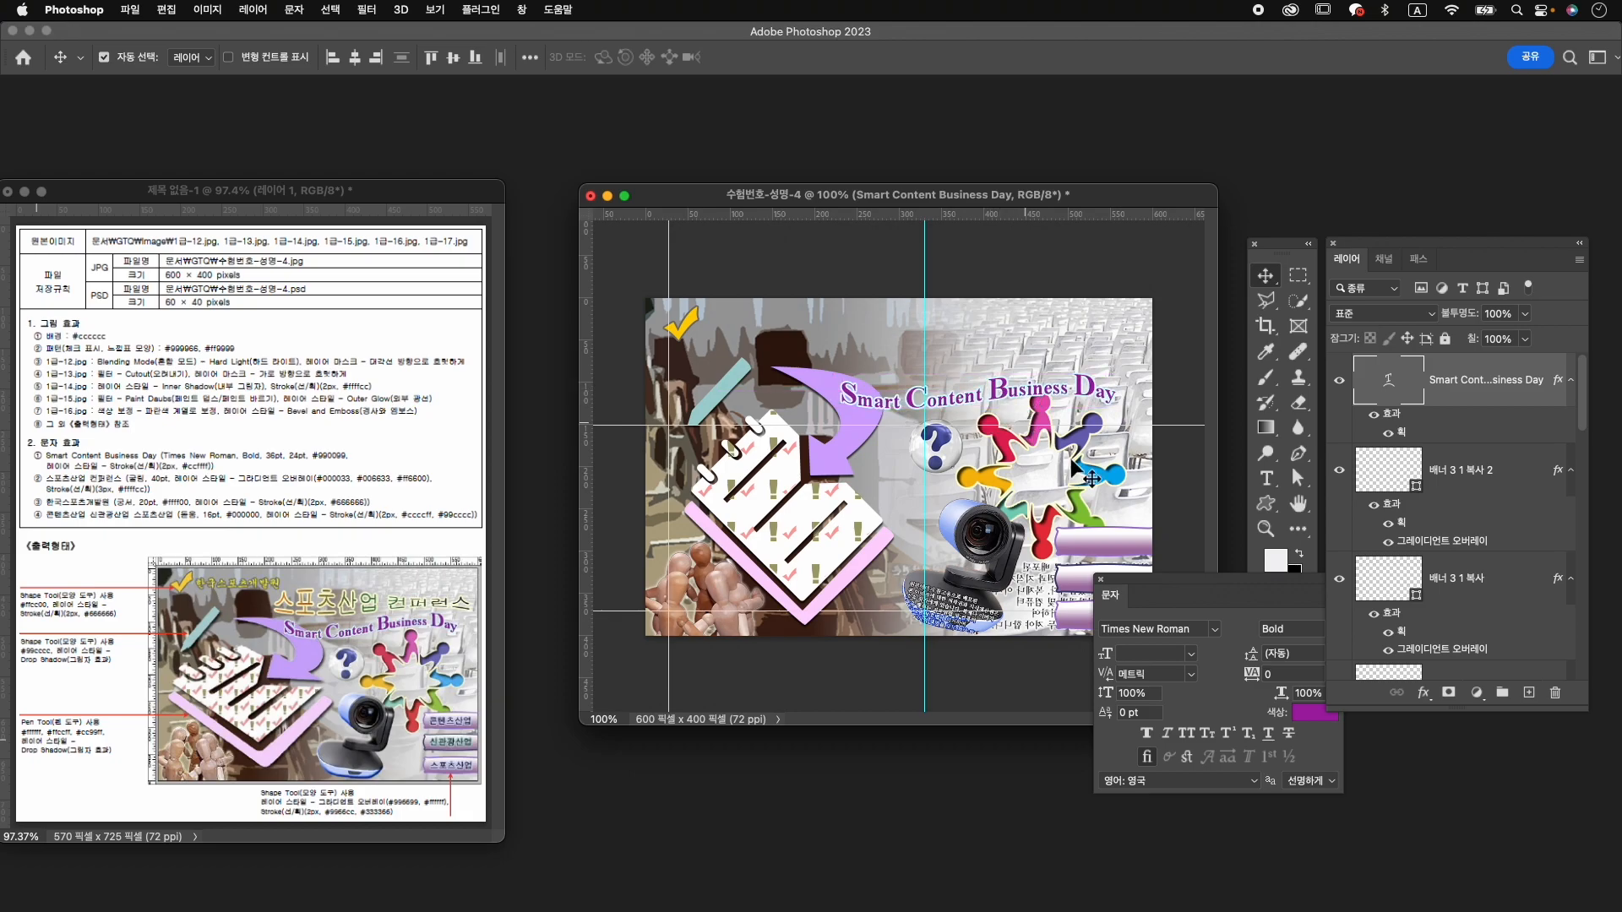
Scale down the ring of colorful people on layer 1-14 slightly with Free Transform.
left_click(1043, 394)
left_click(1047, 431)
key("super+t")
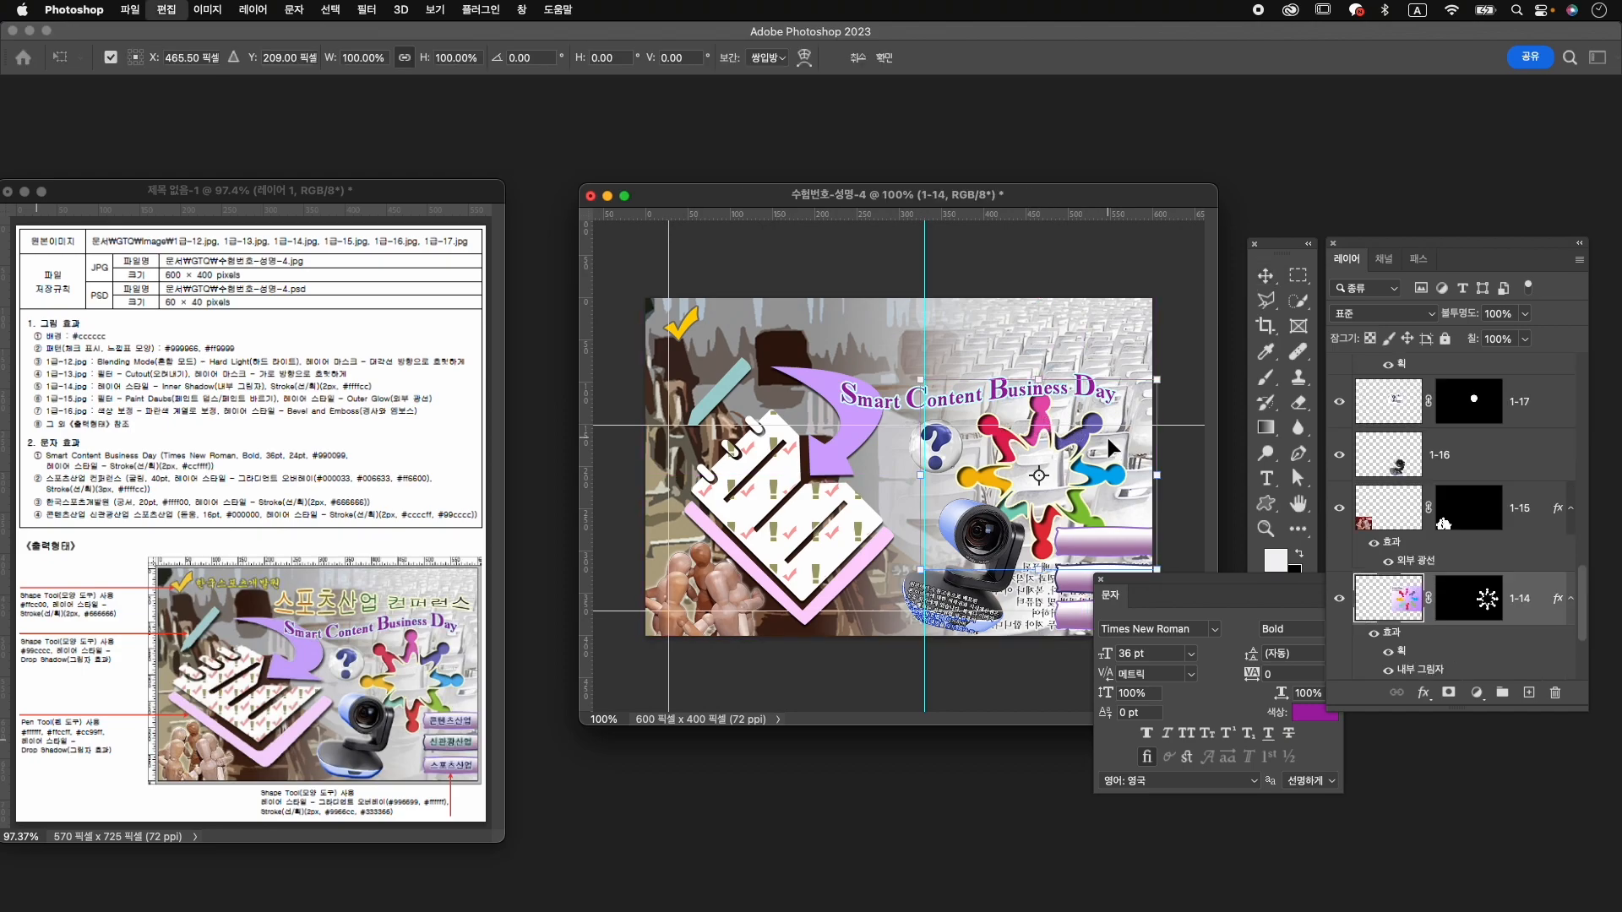
left_click_drag(1149, 386, 1148, 391)
key("Return")
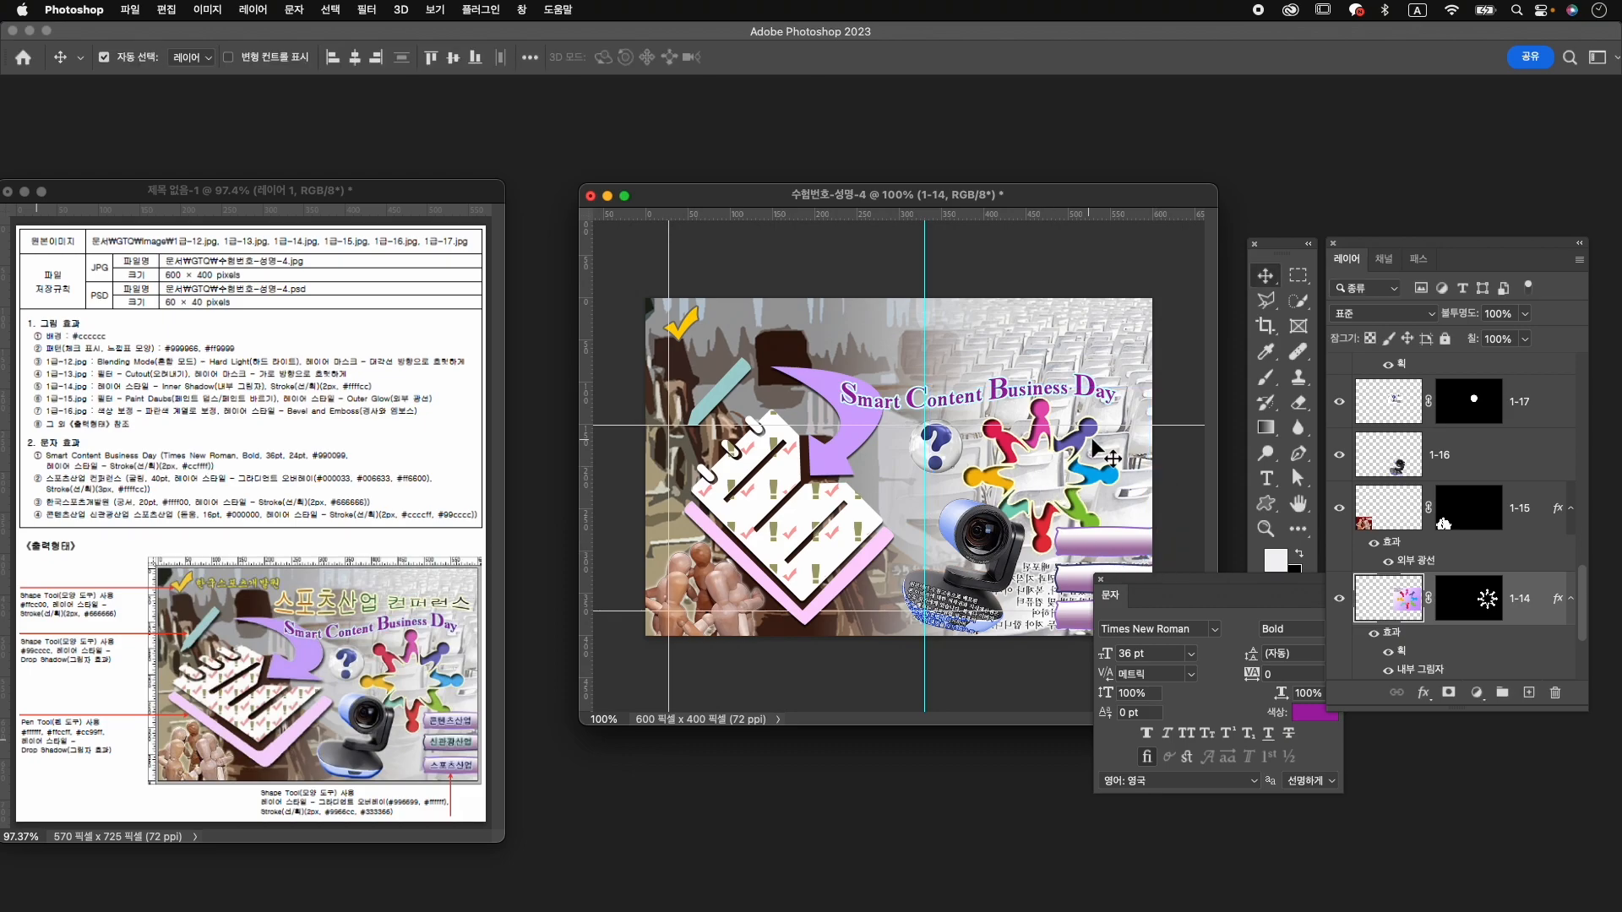
Add the text 스포츠산업 컨퍼런스 on a new layer above the Smart Content Business Day title.
scroll(1459, 505, "up", 5)
left_click(1487, 385)
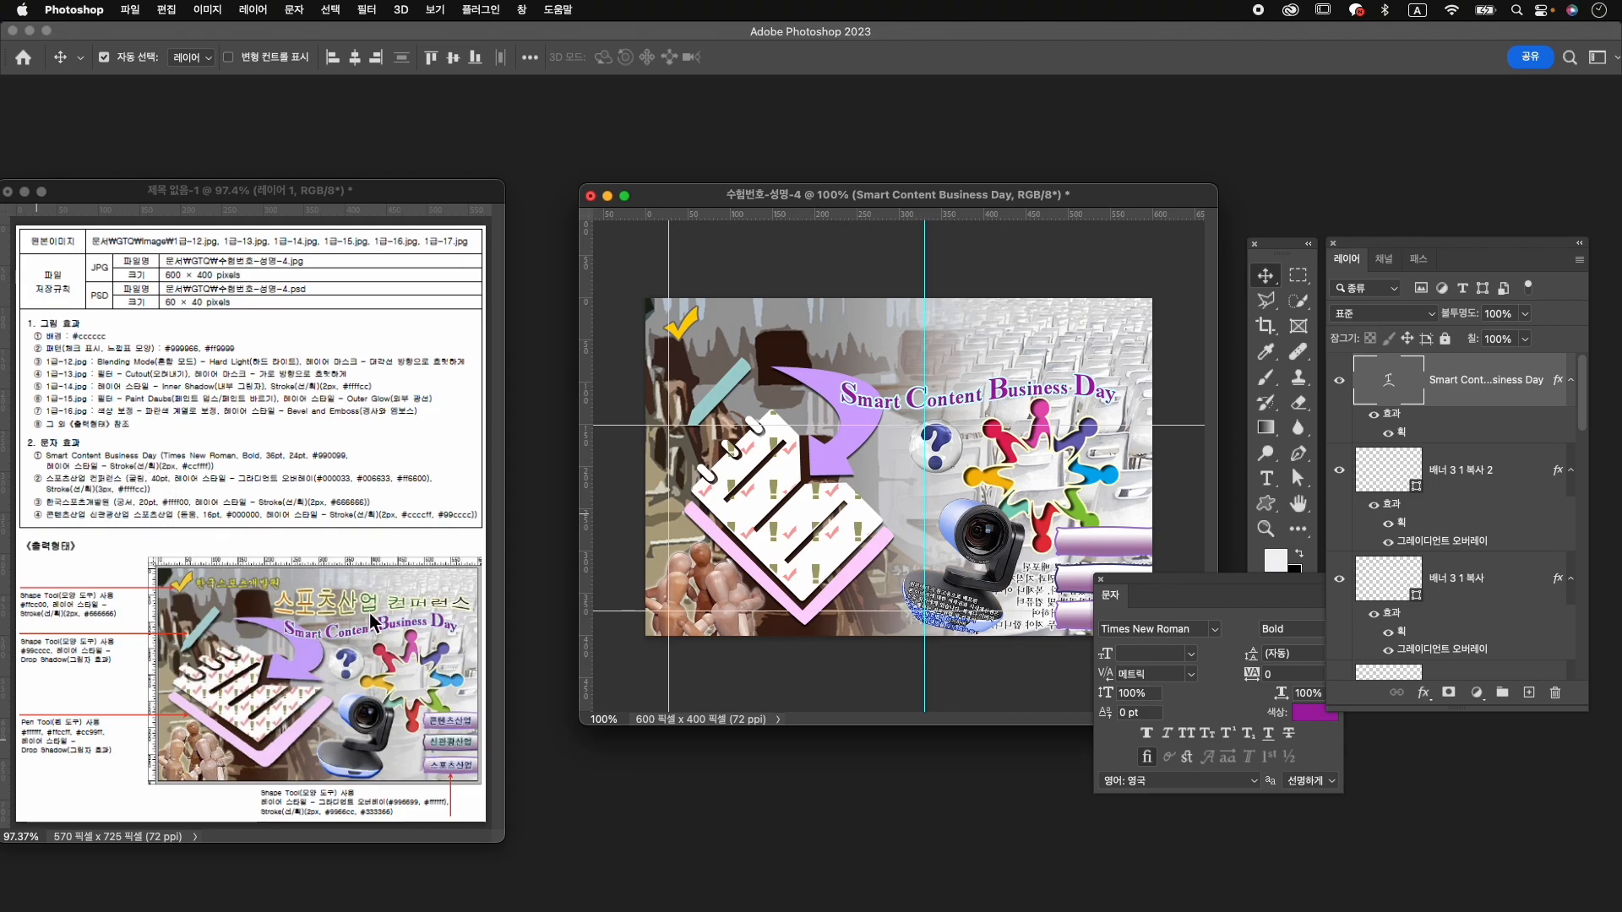
key("t")
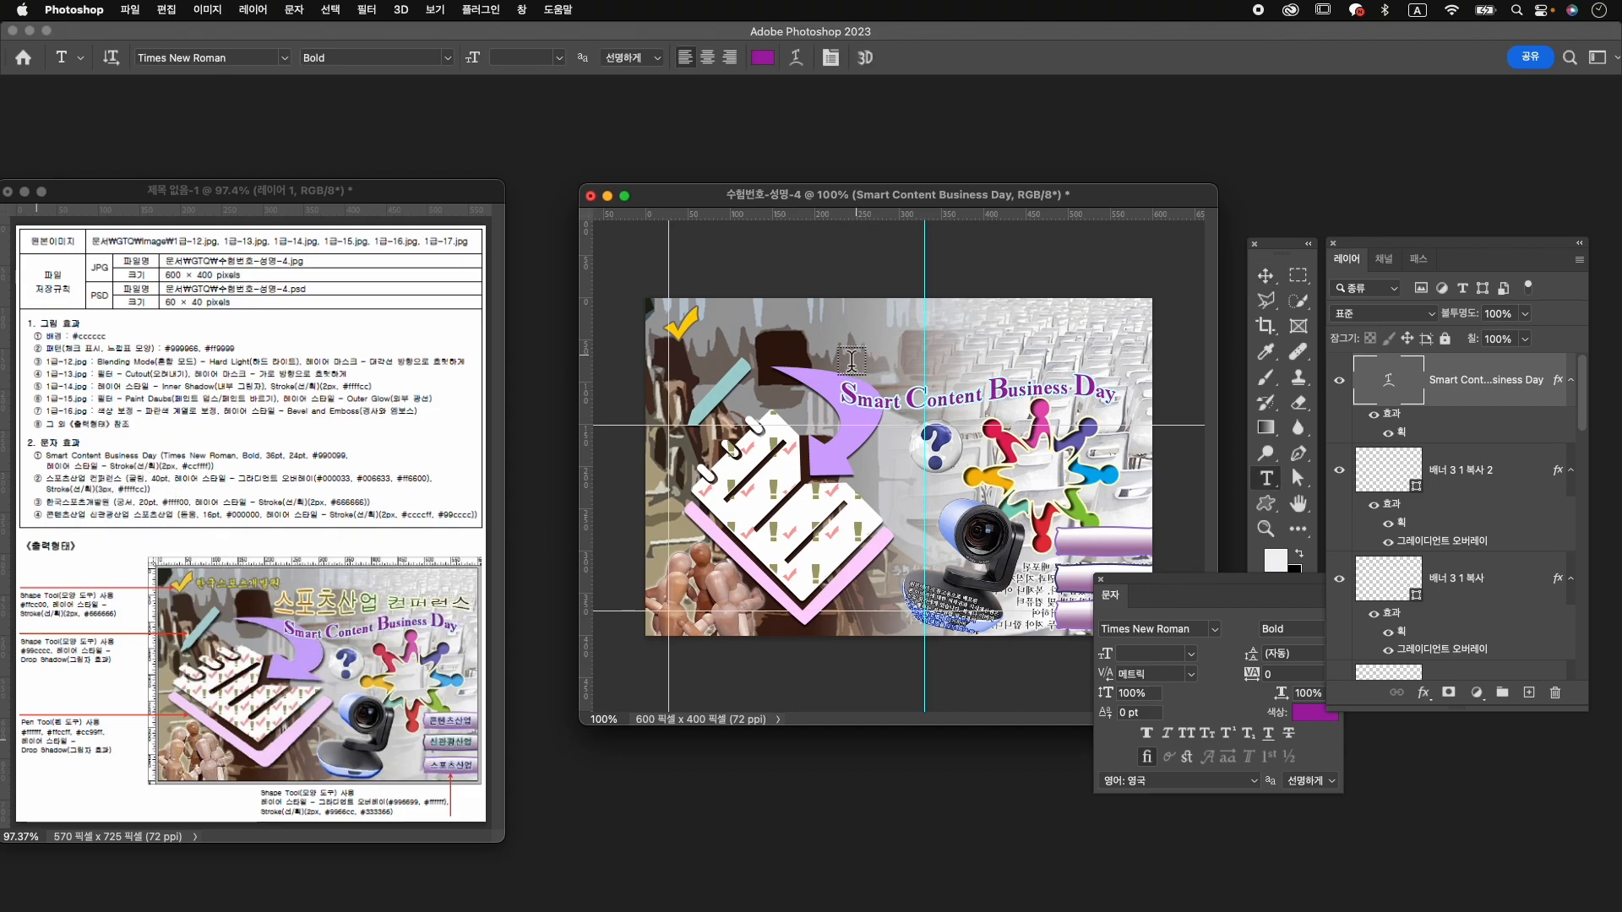
left_click(854, 358)
key("ctrl+space")
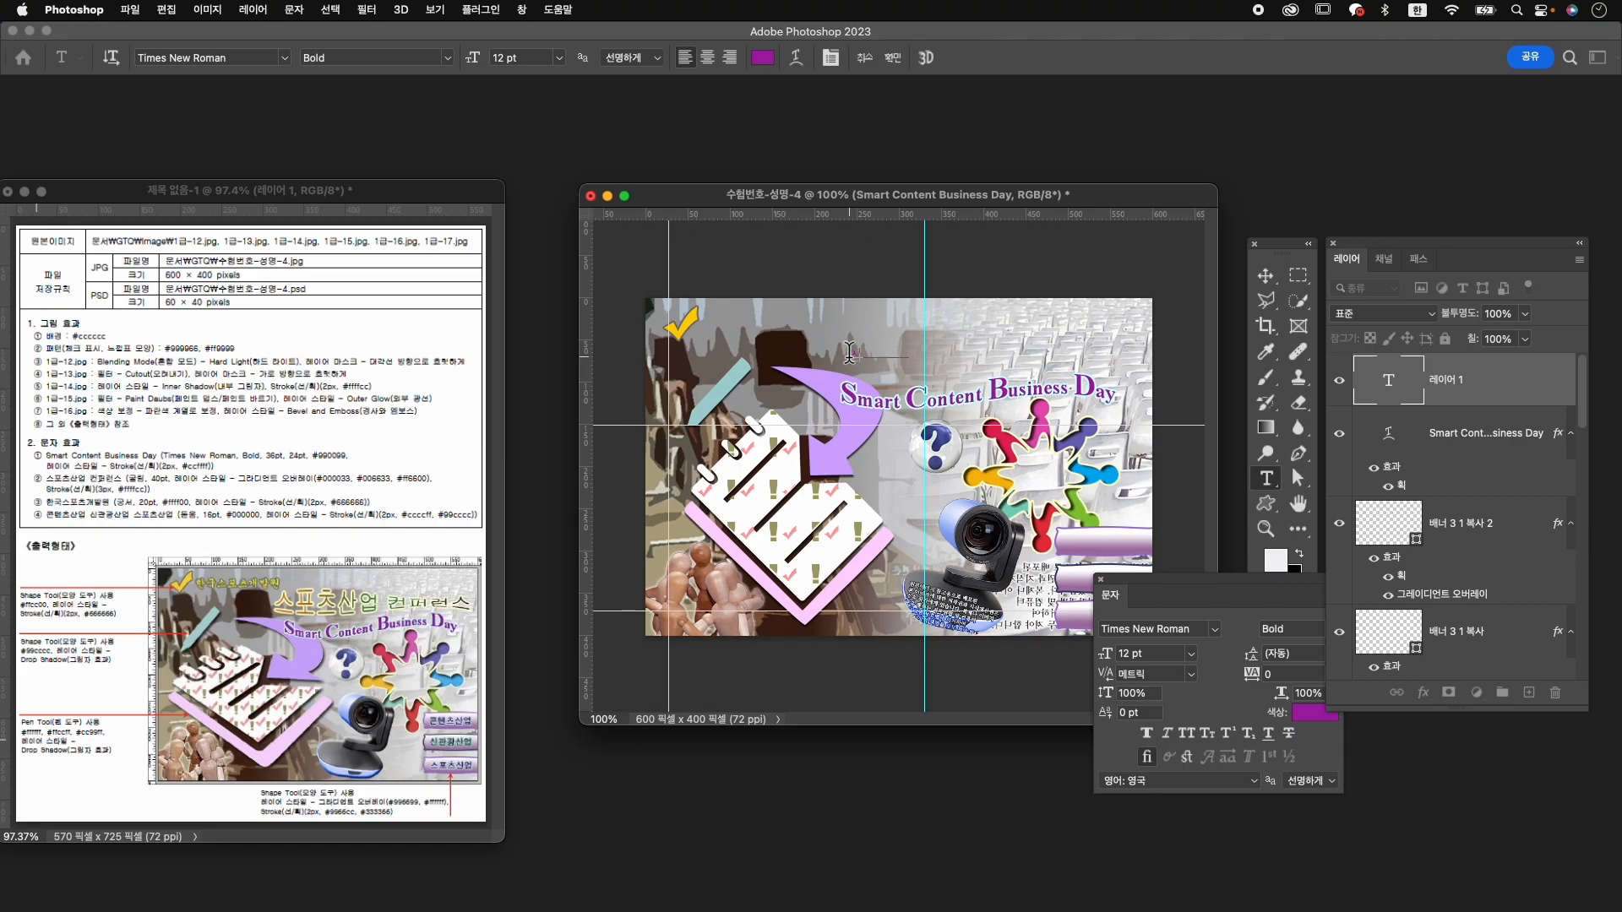
type("스포츠사")
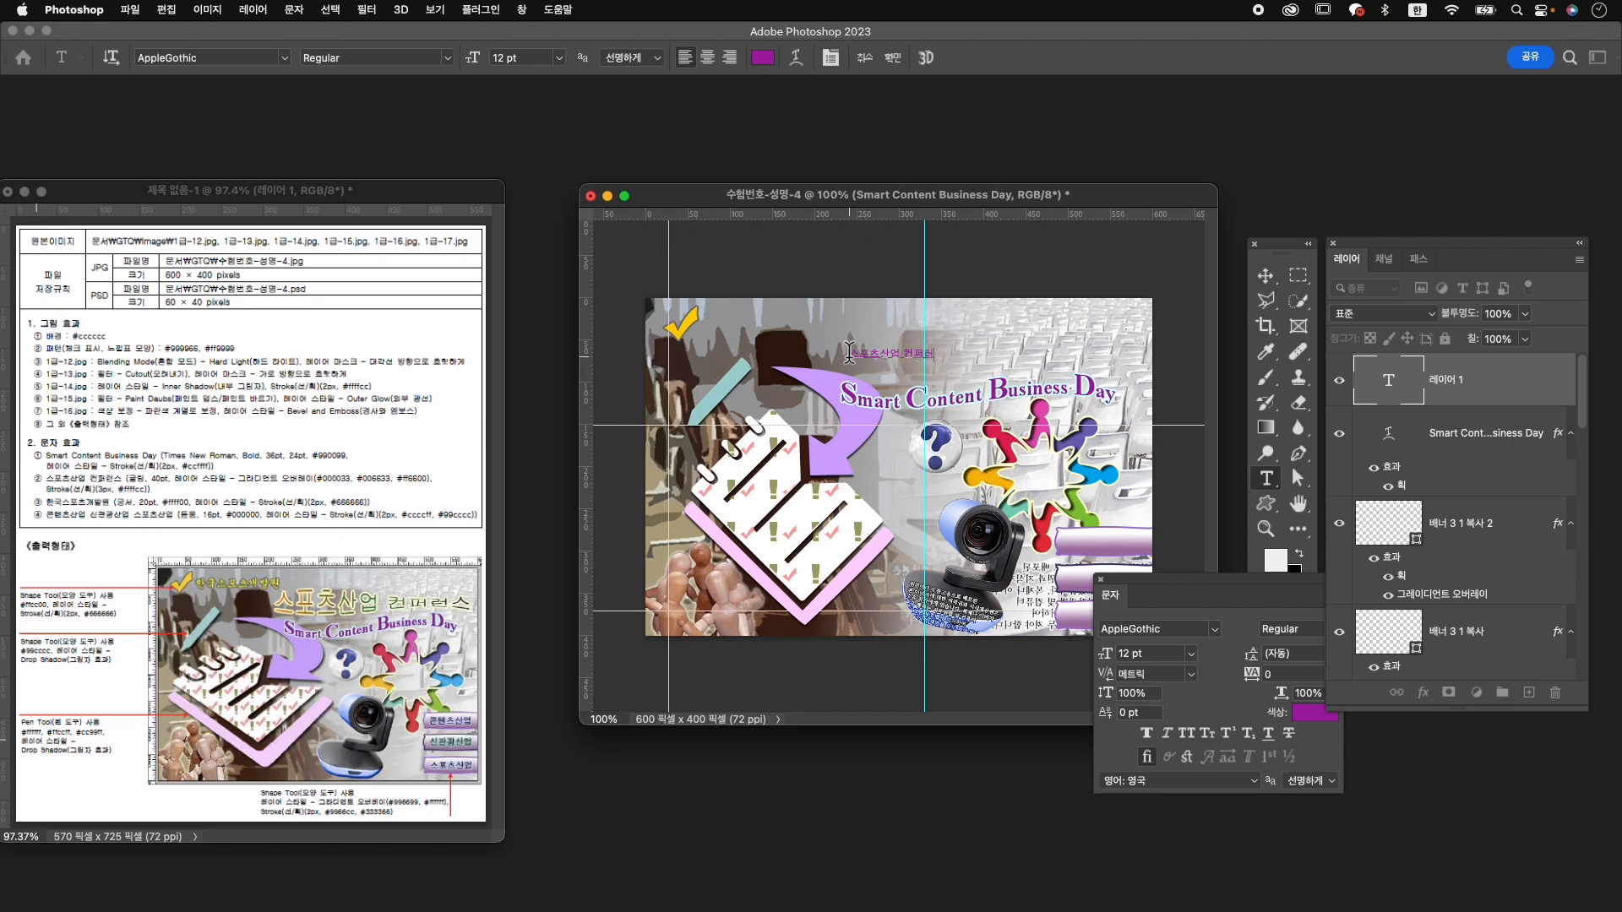
Set the 스포츠산업 컨퍼런스 text to KoPubWorldDotum_Pro Light at 40 pt and commit it.
key("super+a")
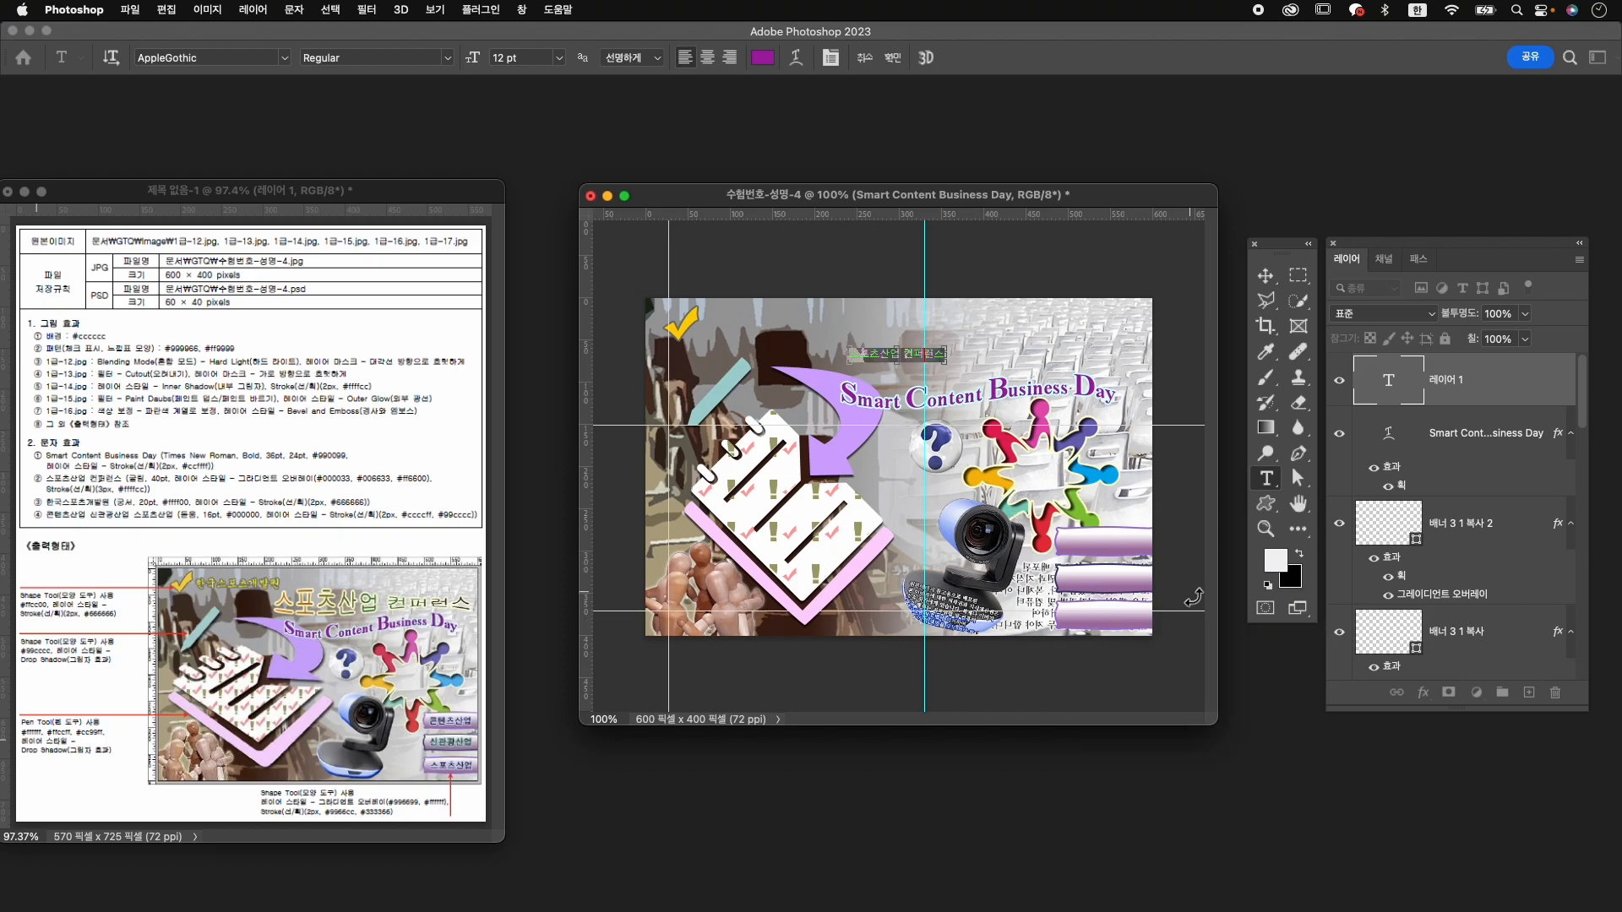
left_click_drag(1193, 601, 1079, 467)
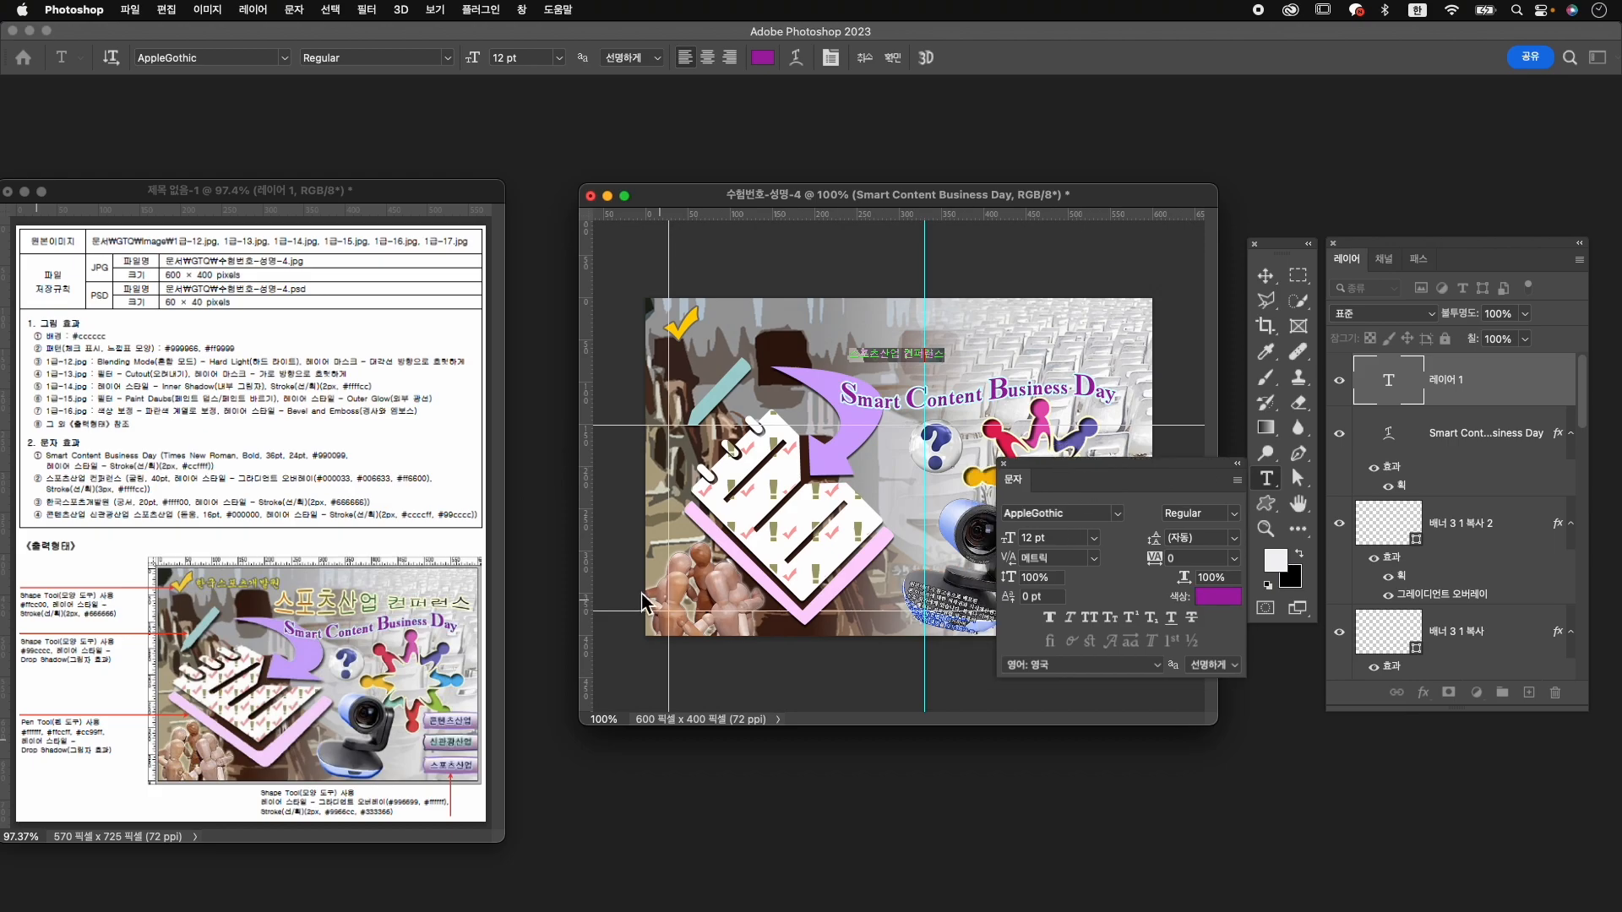
left_click(1116, 515)
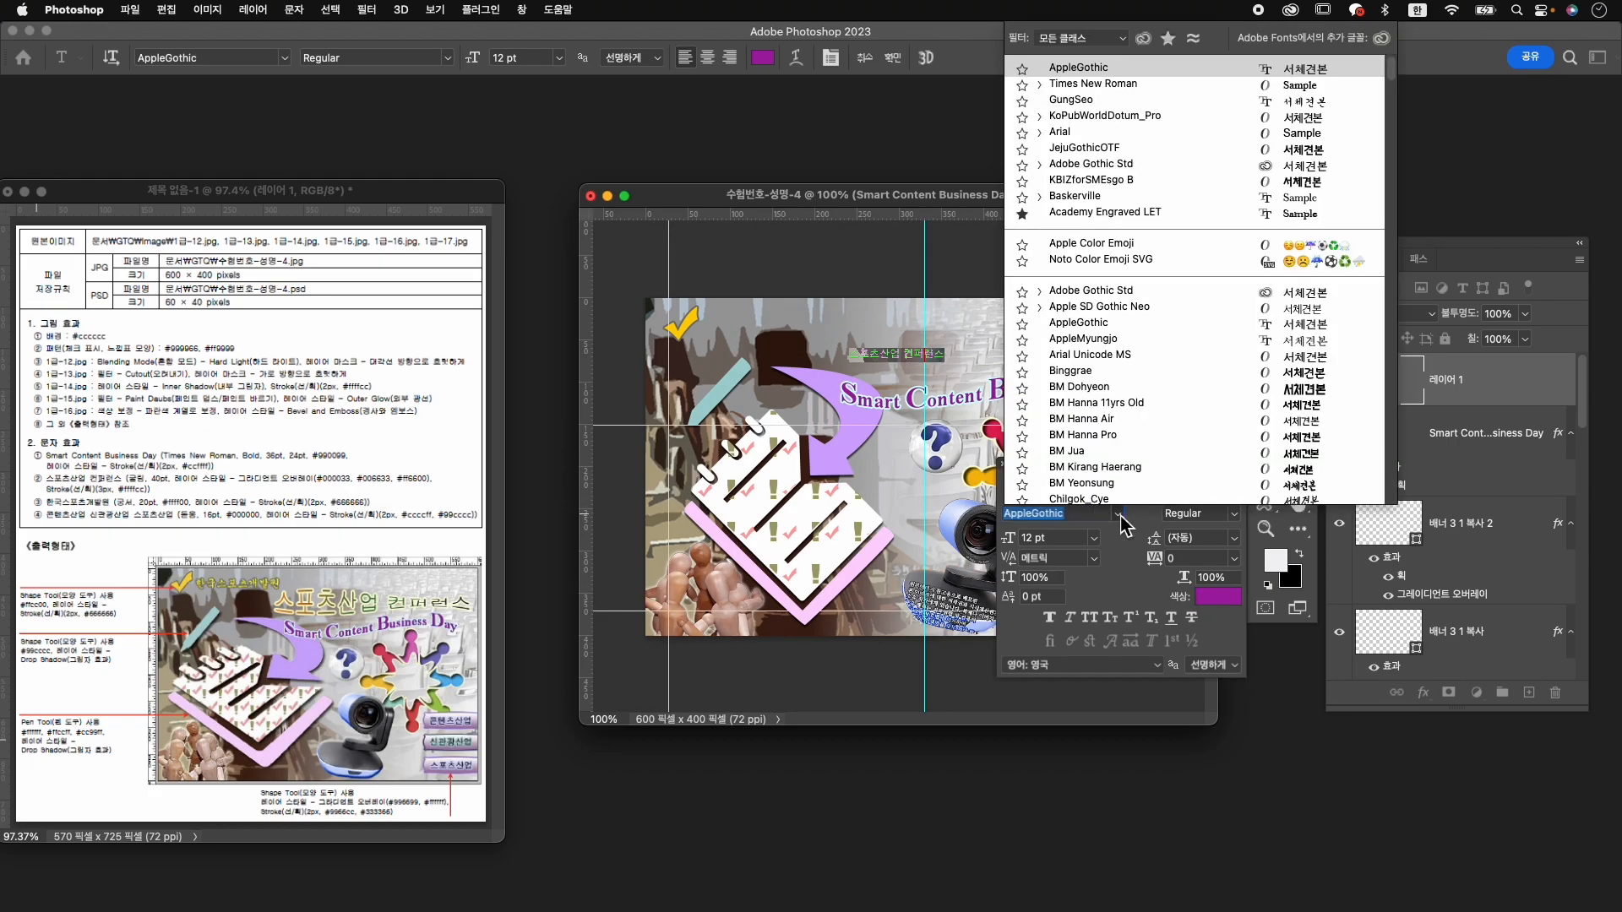
left_click(1143, 110)
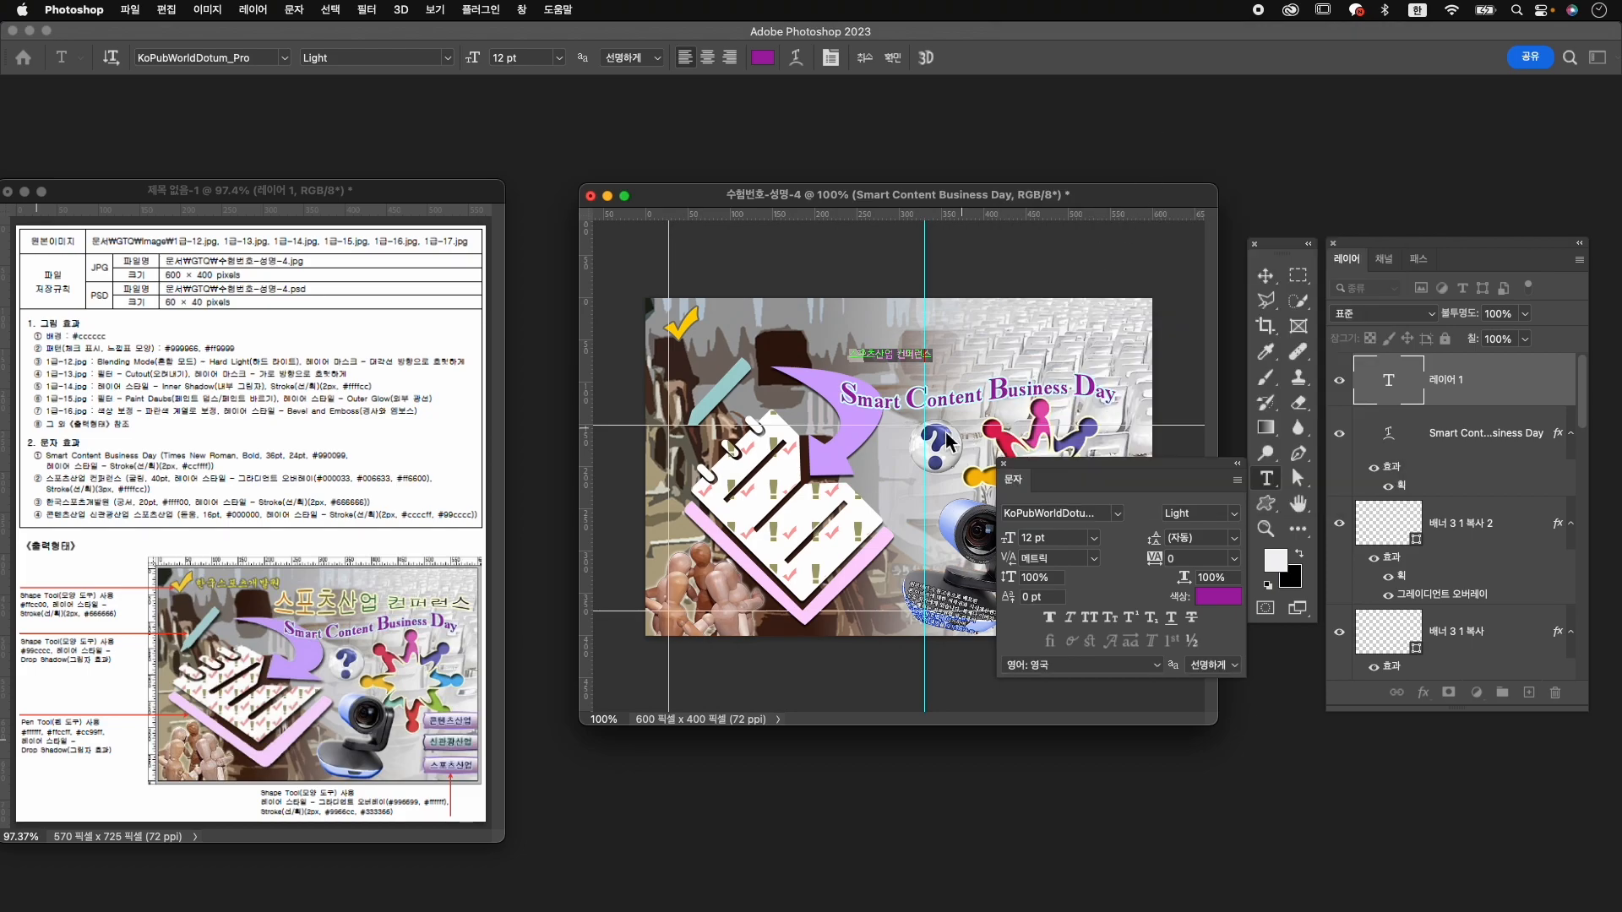
double_click(1030, 538)
type("4")
key("Return")
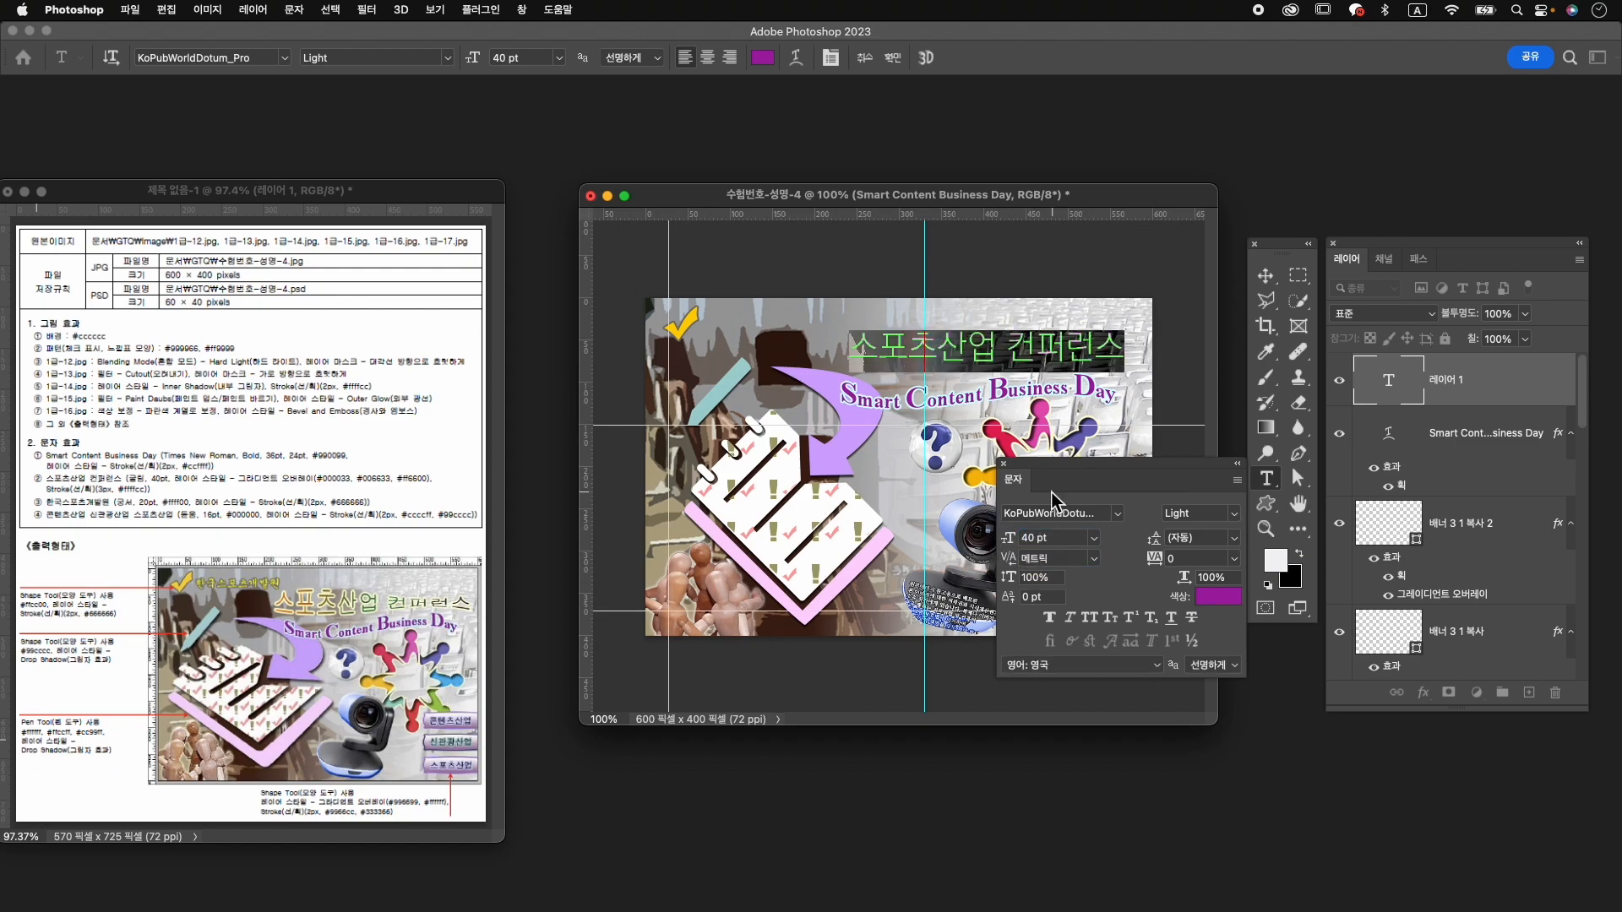
left_click(893, 58)
Add a Gradient Overlay to the 스포츠산업 컨퍼런스 text, with start stop #000033 and a new middle stop #006633 at 53%.
left_click(1424, 692)
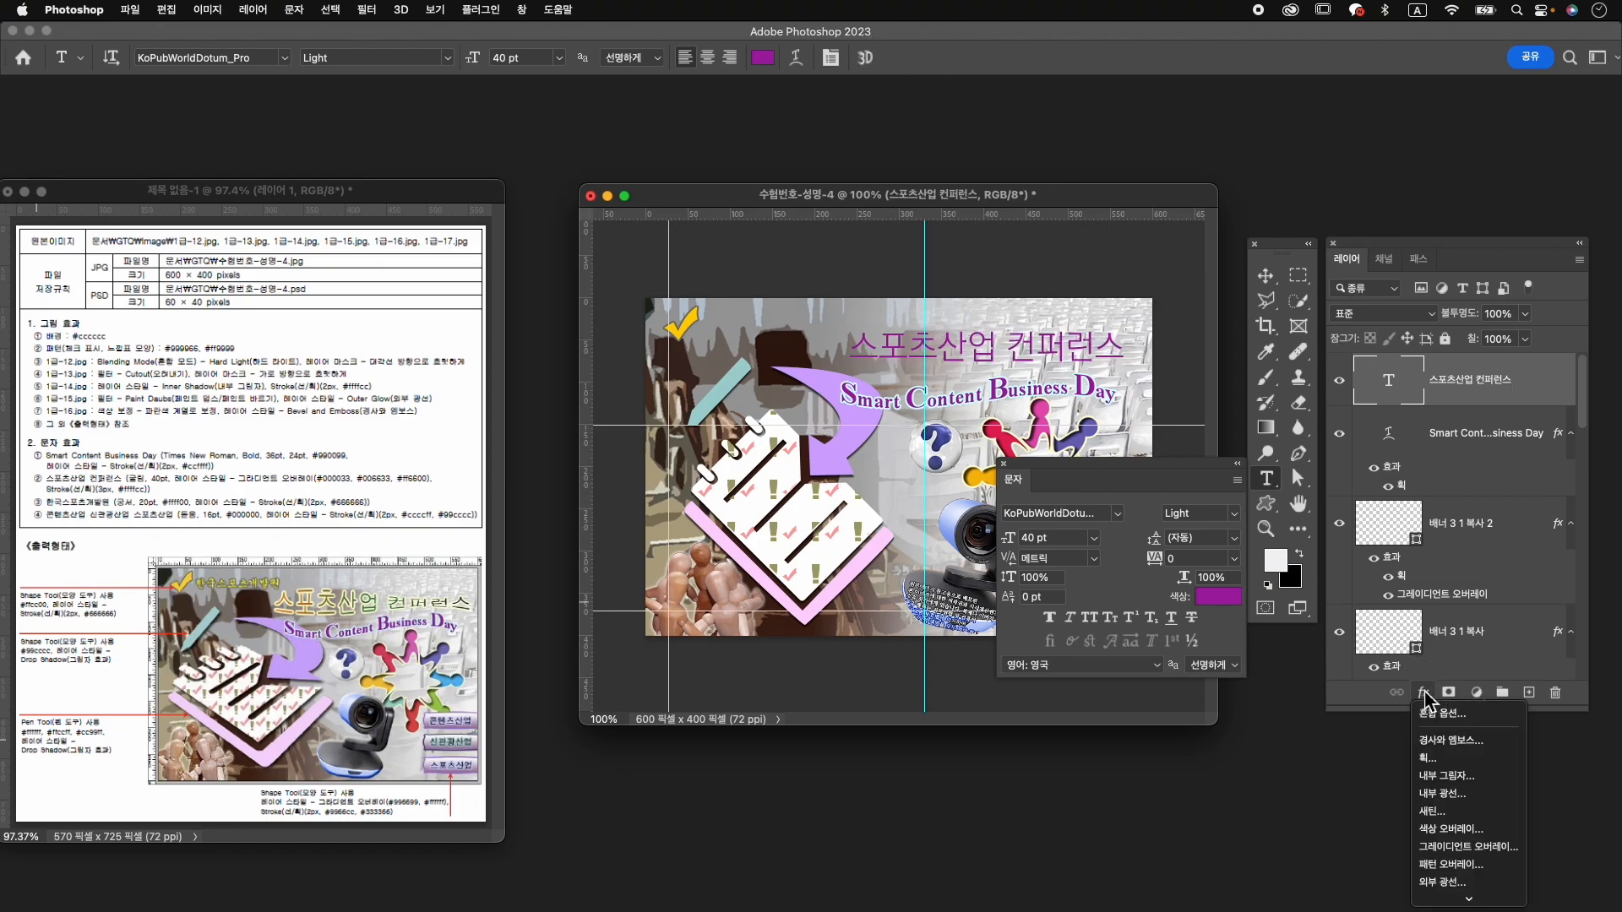
left_click(1494, 851)
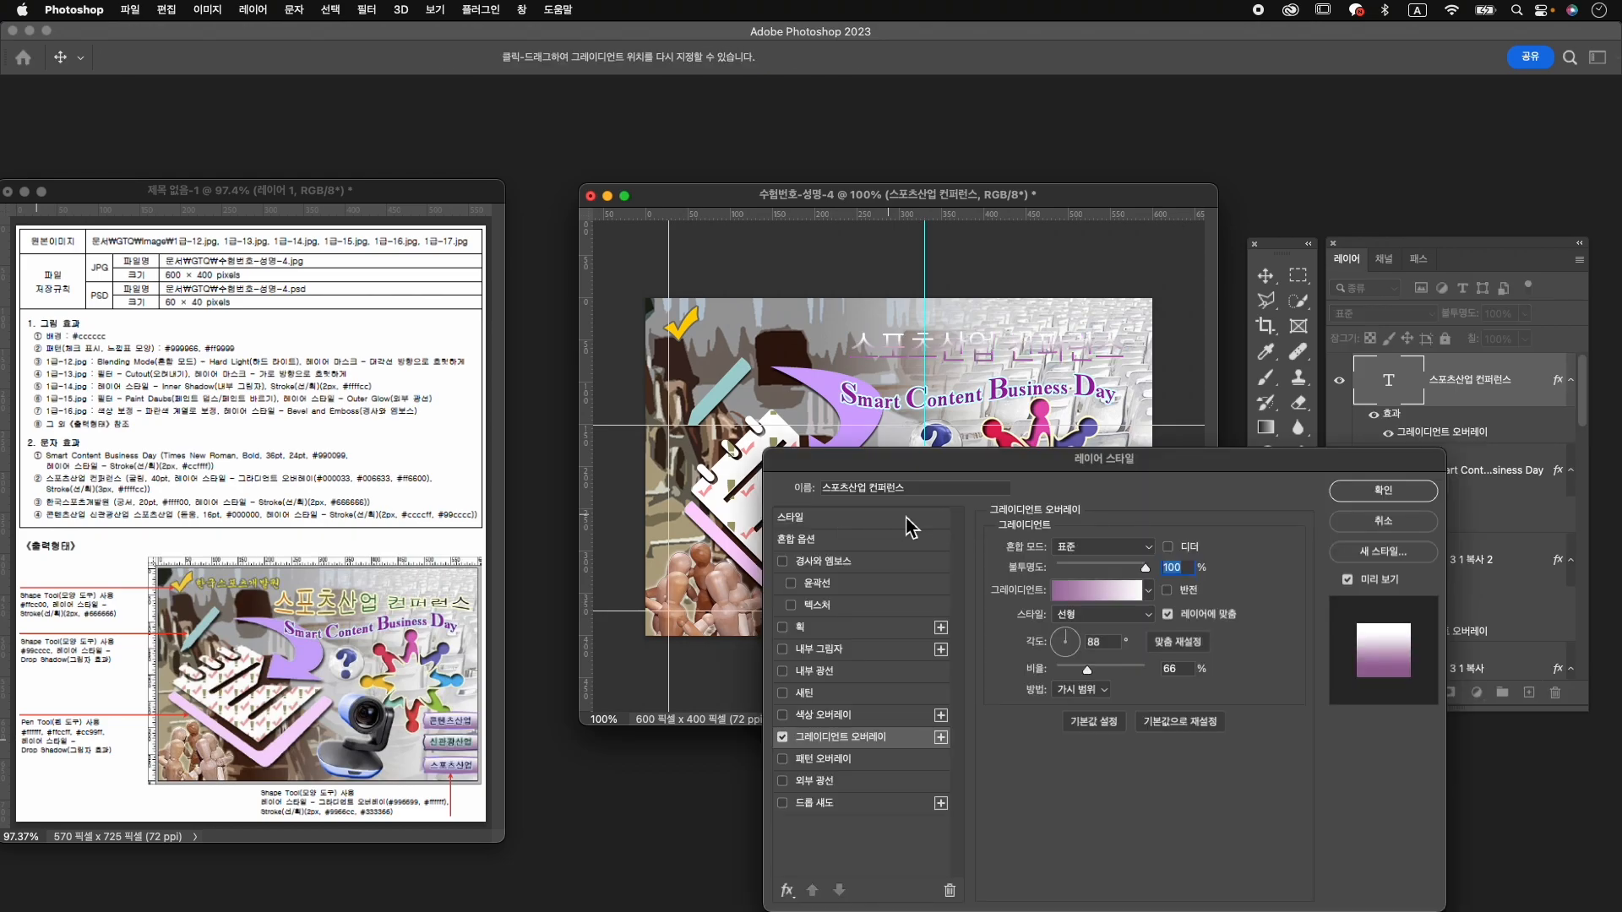
left_click(1089, 594)
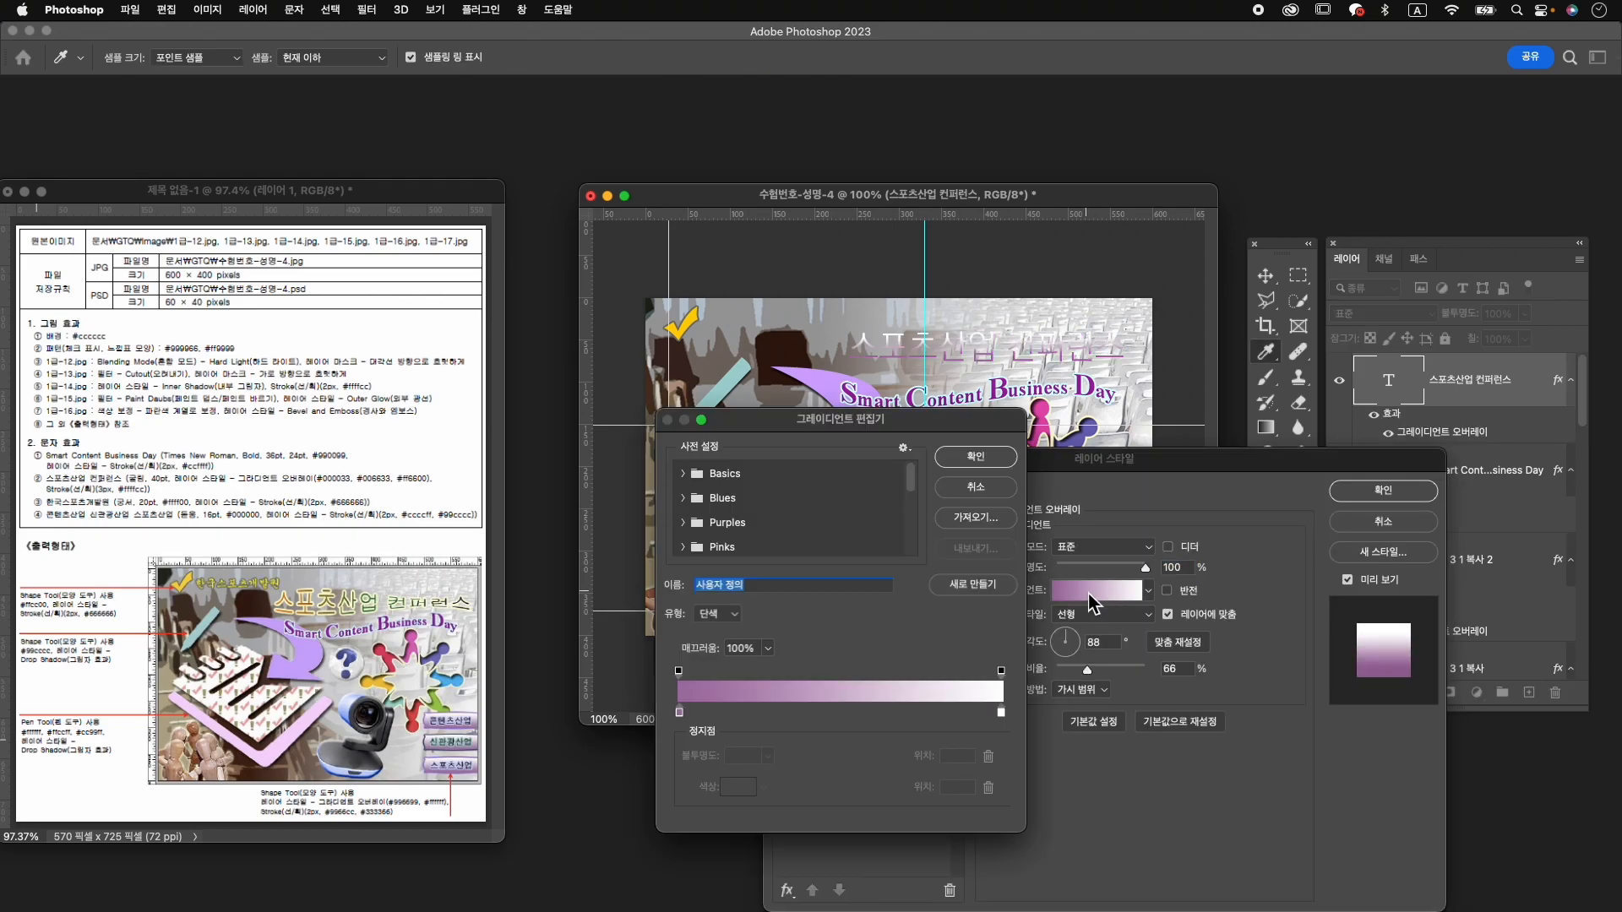
left_click(848, 714)
double_click(680, 713)
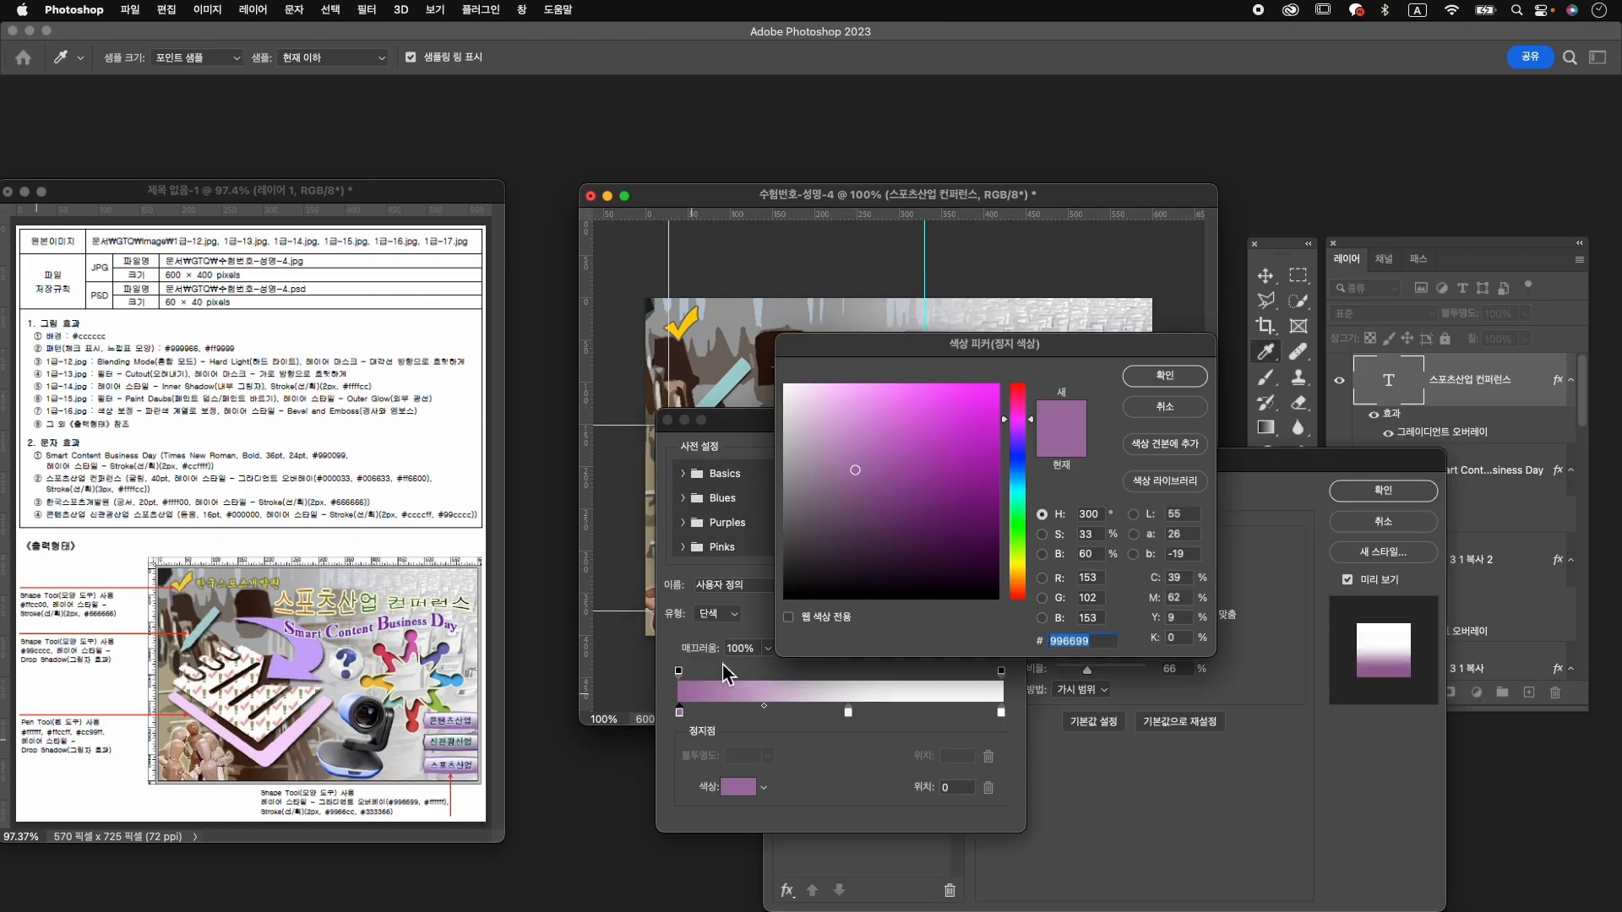
type("000033")
key("Return")
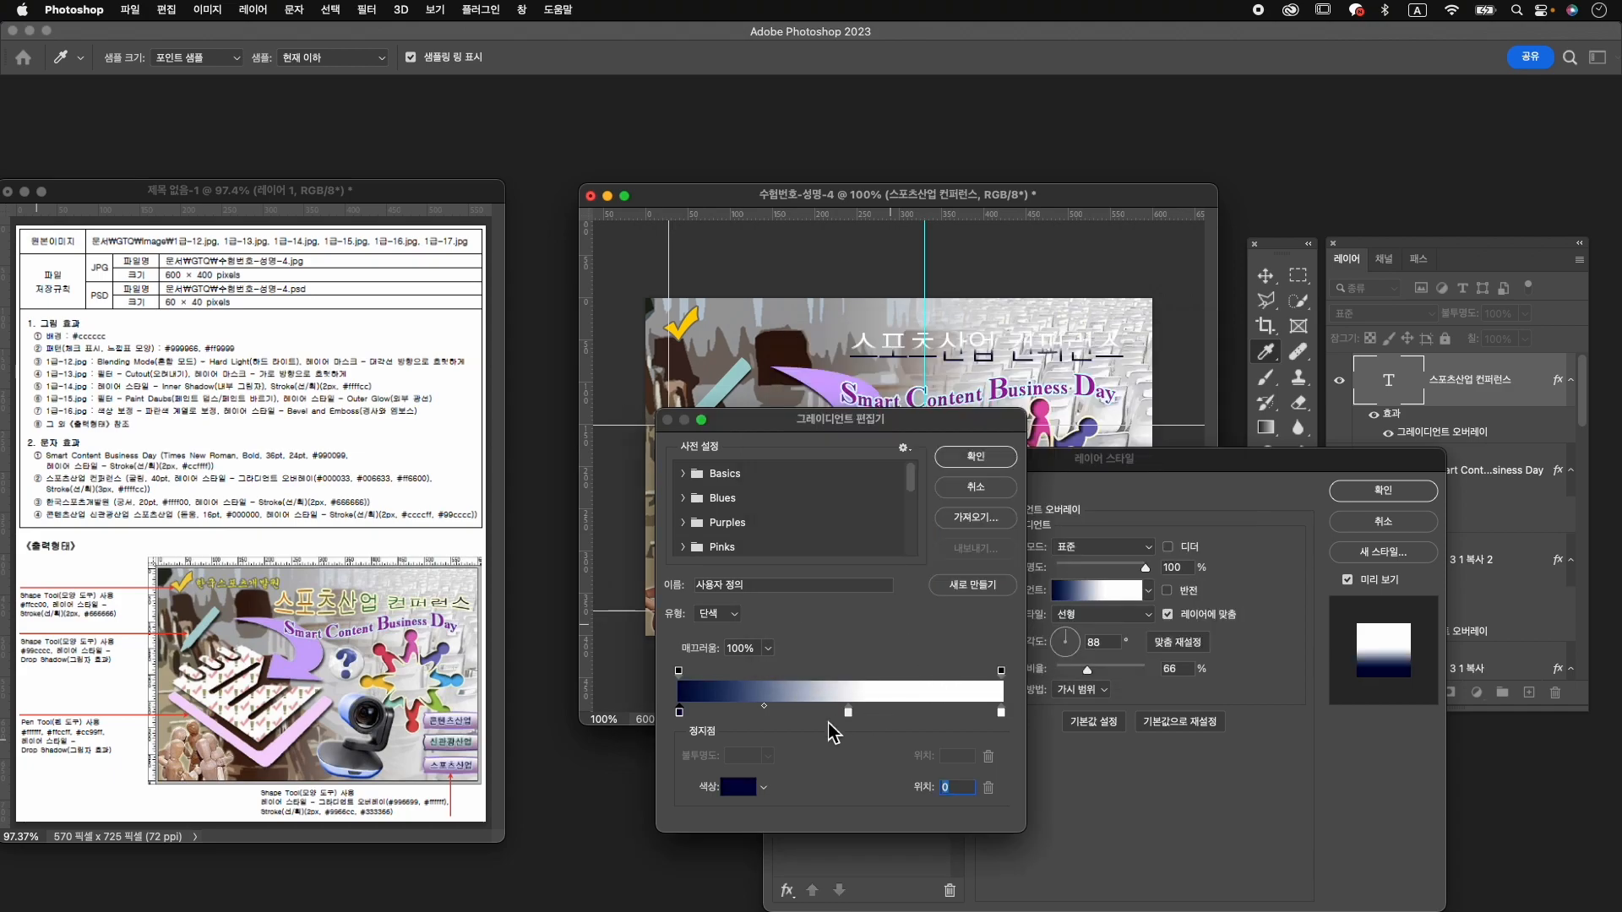
double_click(848, 714)
type("006633")
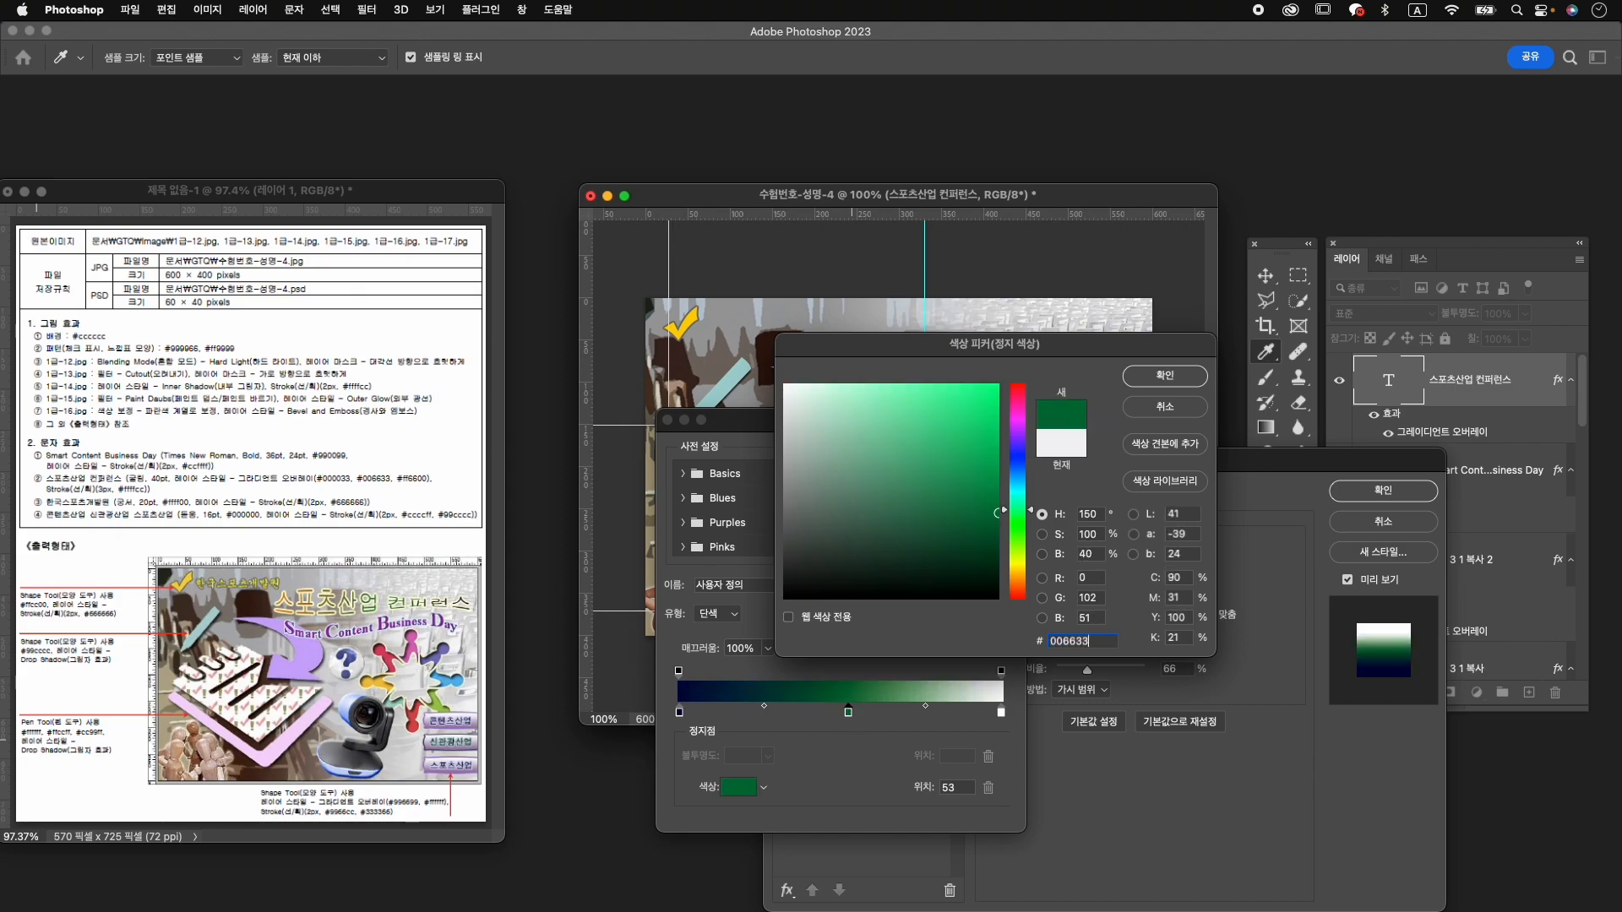
key("Return")
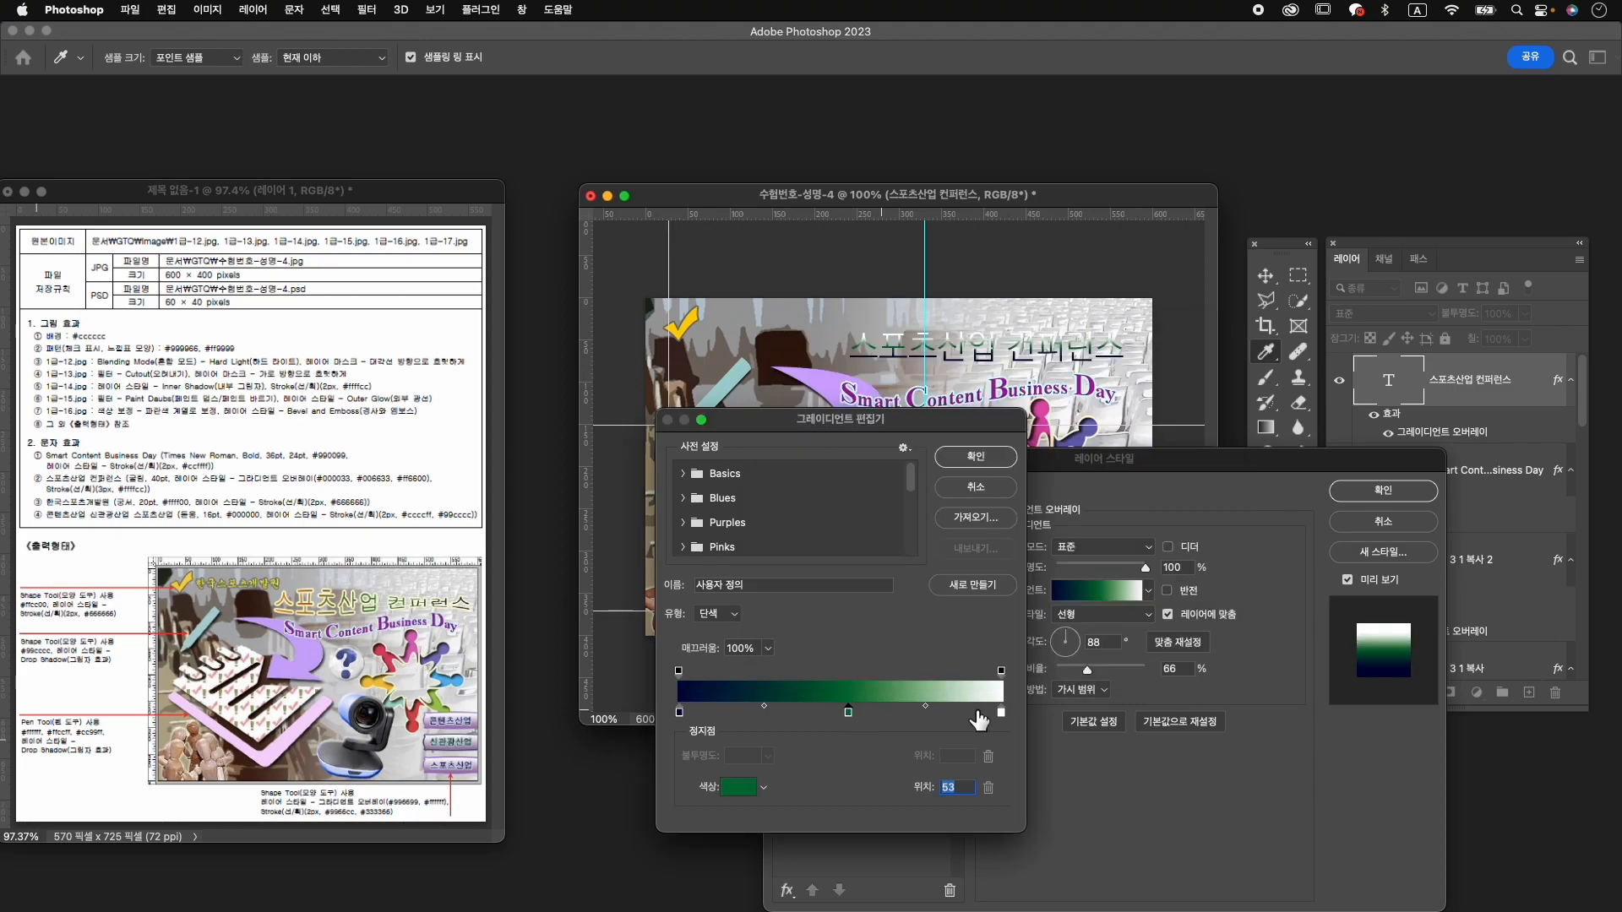
Set the overlay gradient's end stop to #ff6600, with the overlay angle at -176° and scale at 106%.
double_click(1001, 714)
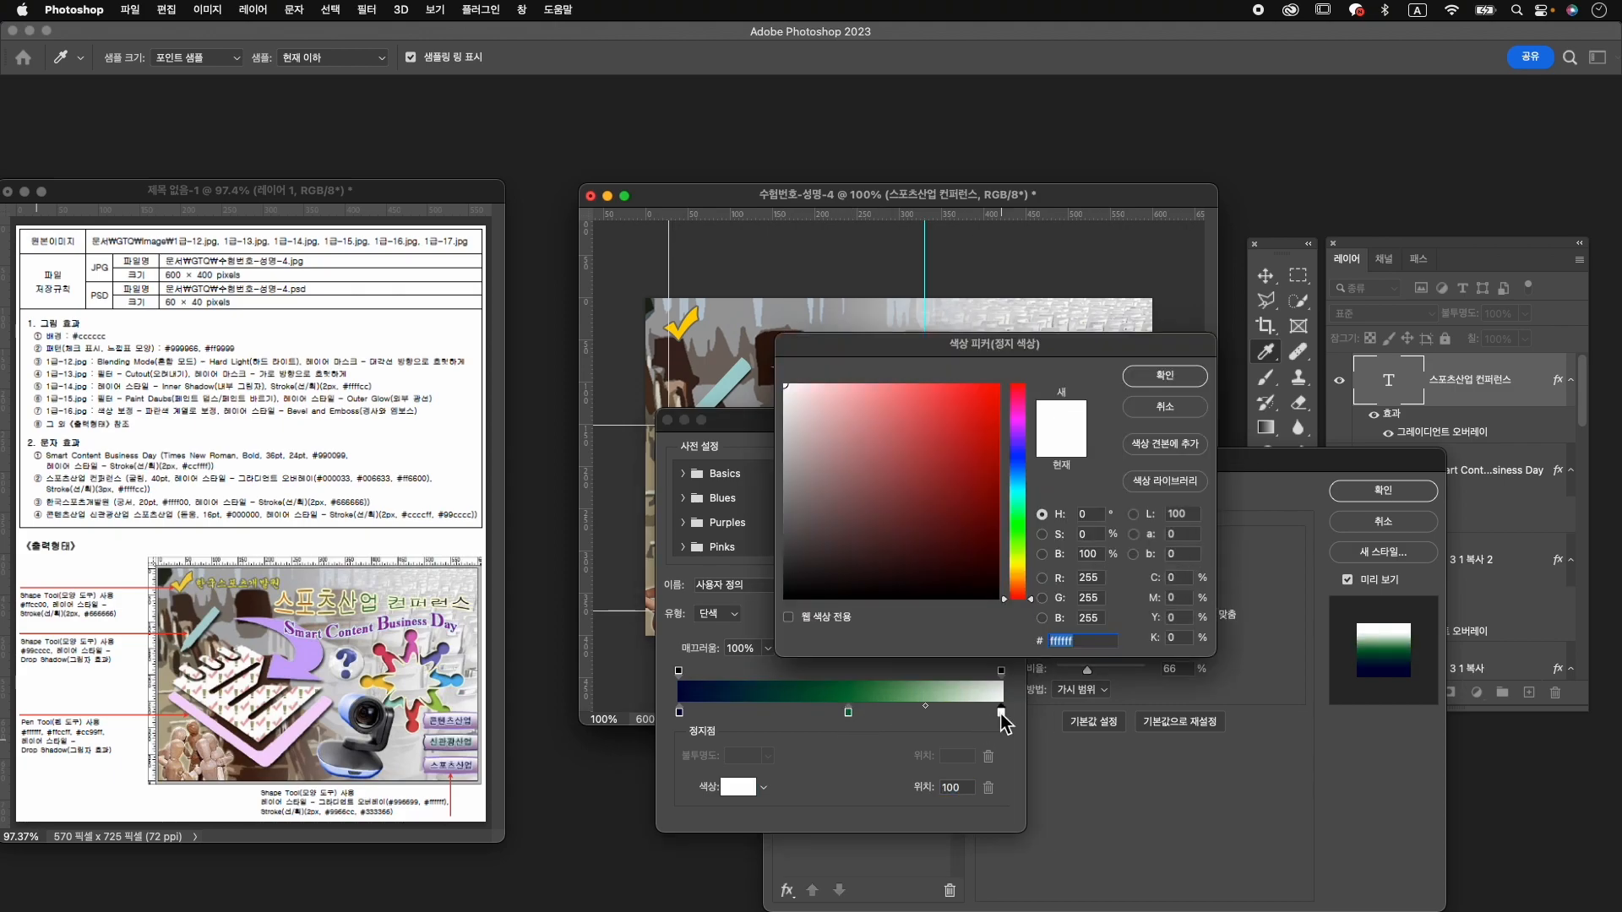
type("ff6600")
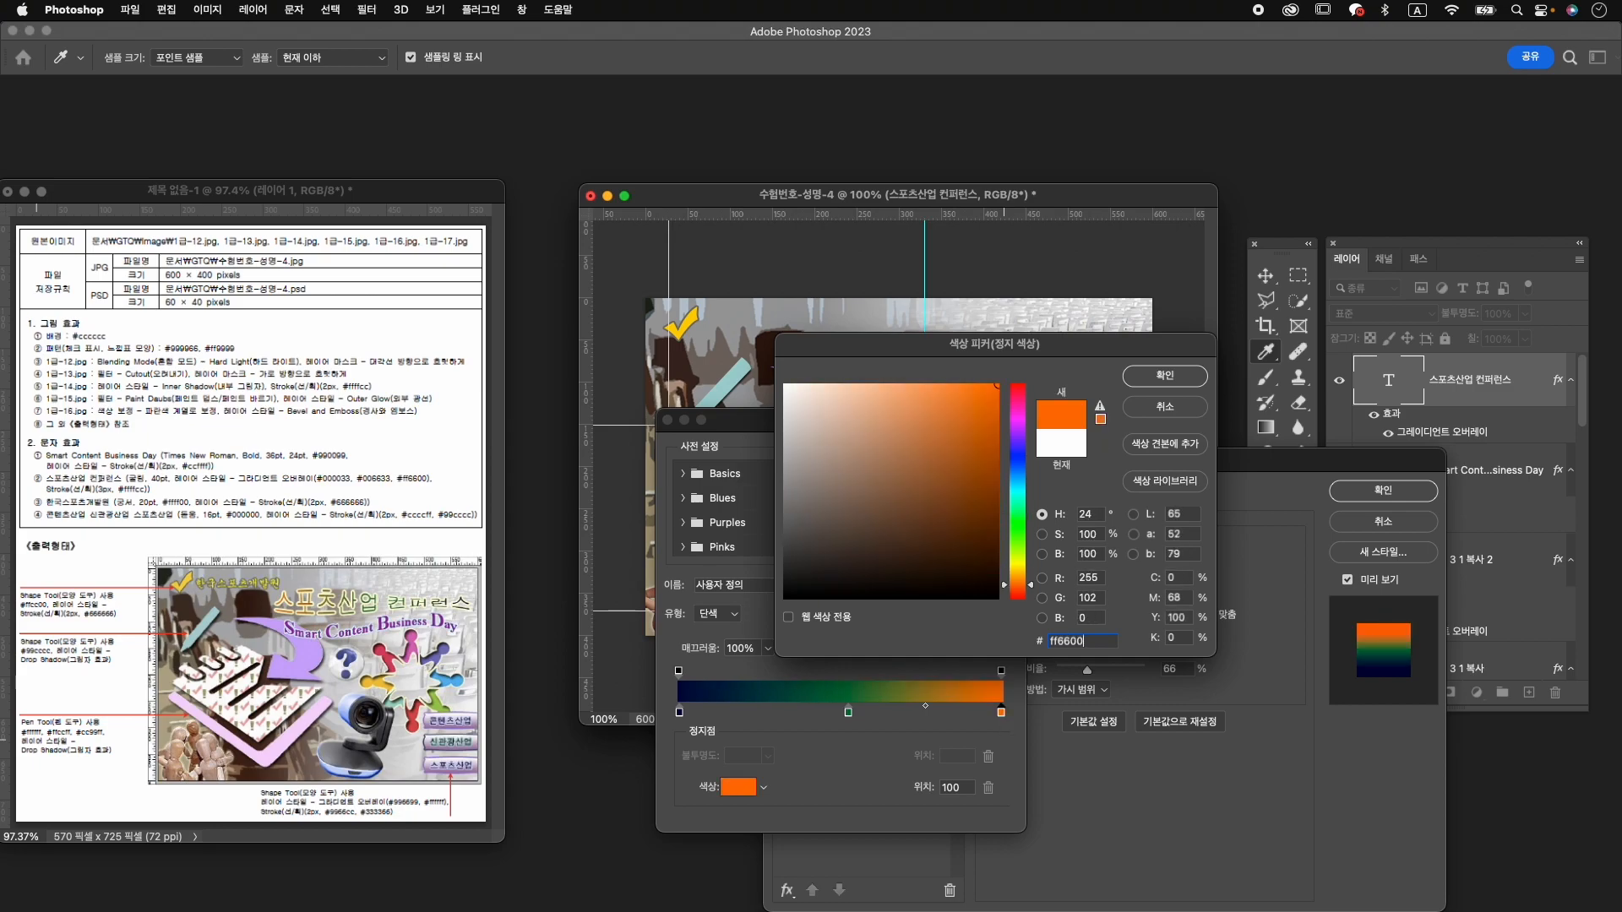
key("Return")
left_click(984, 460)
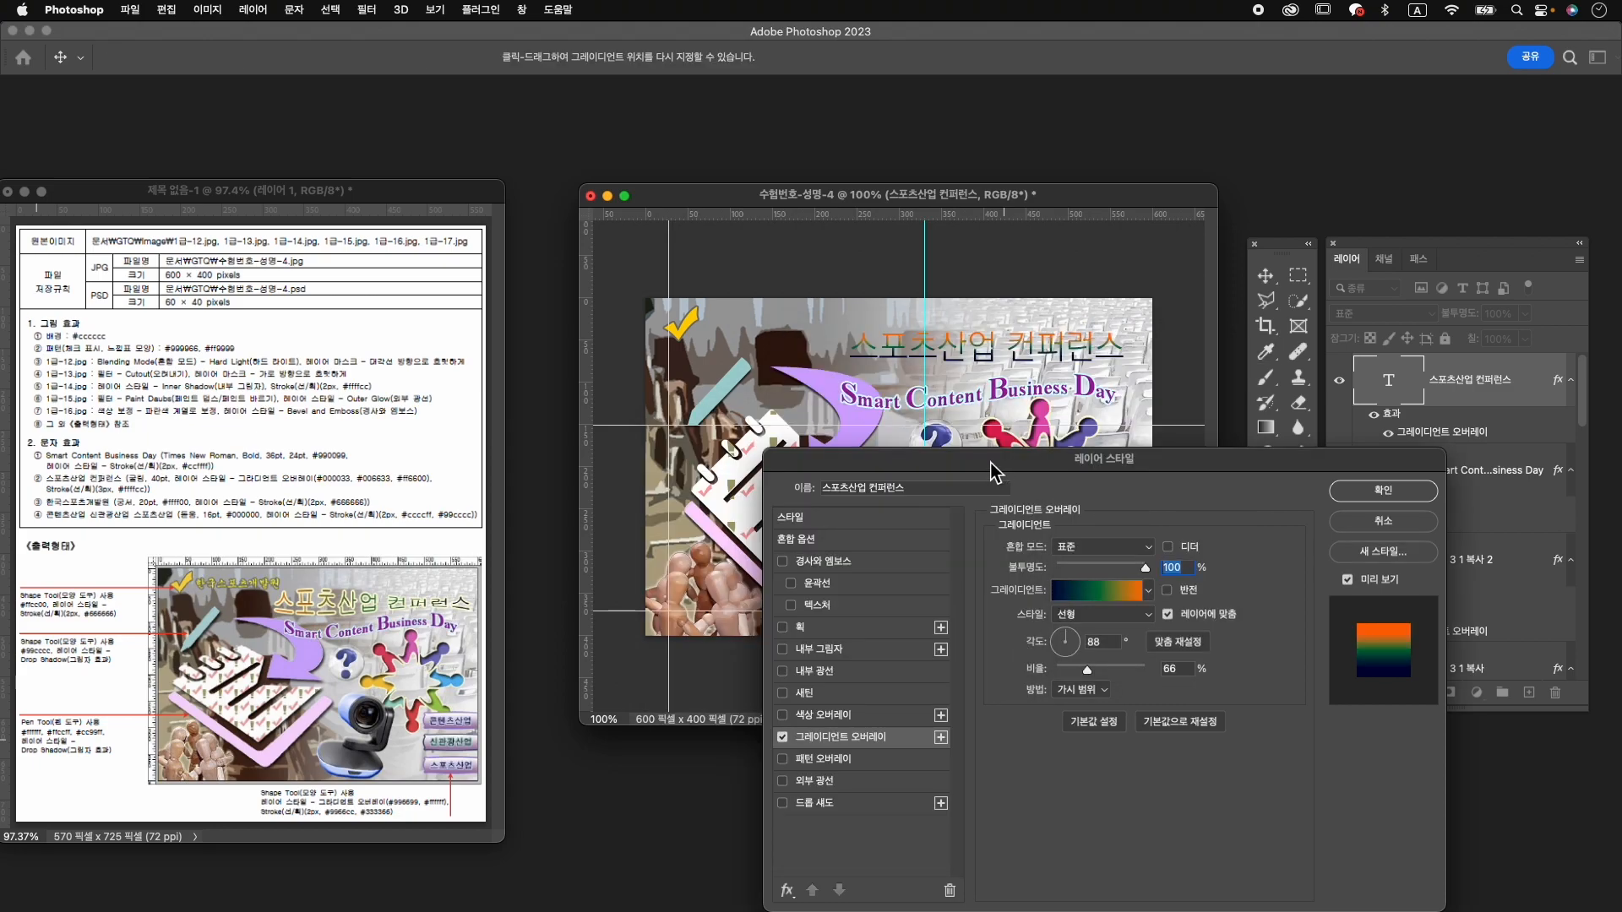
left_click_drag(1076, 643, 1059, 650)
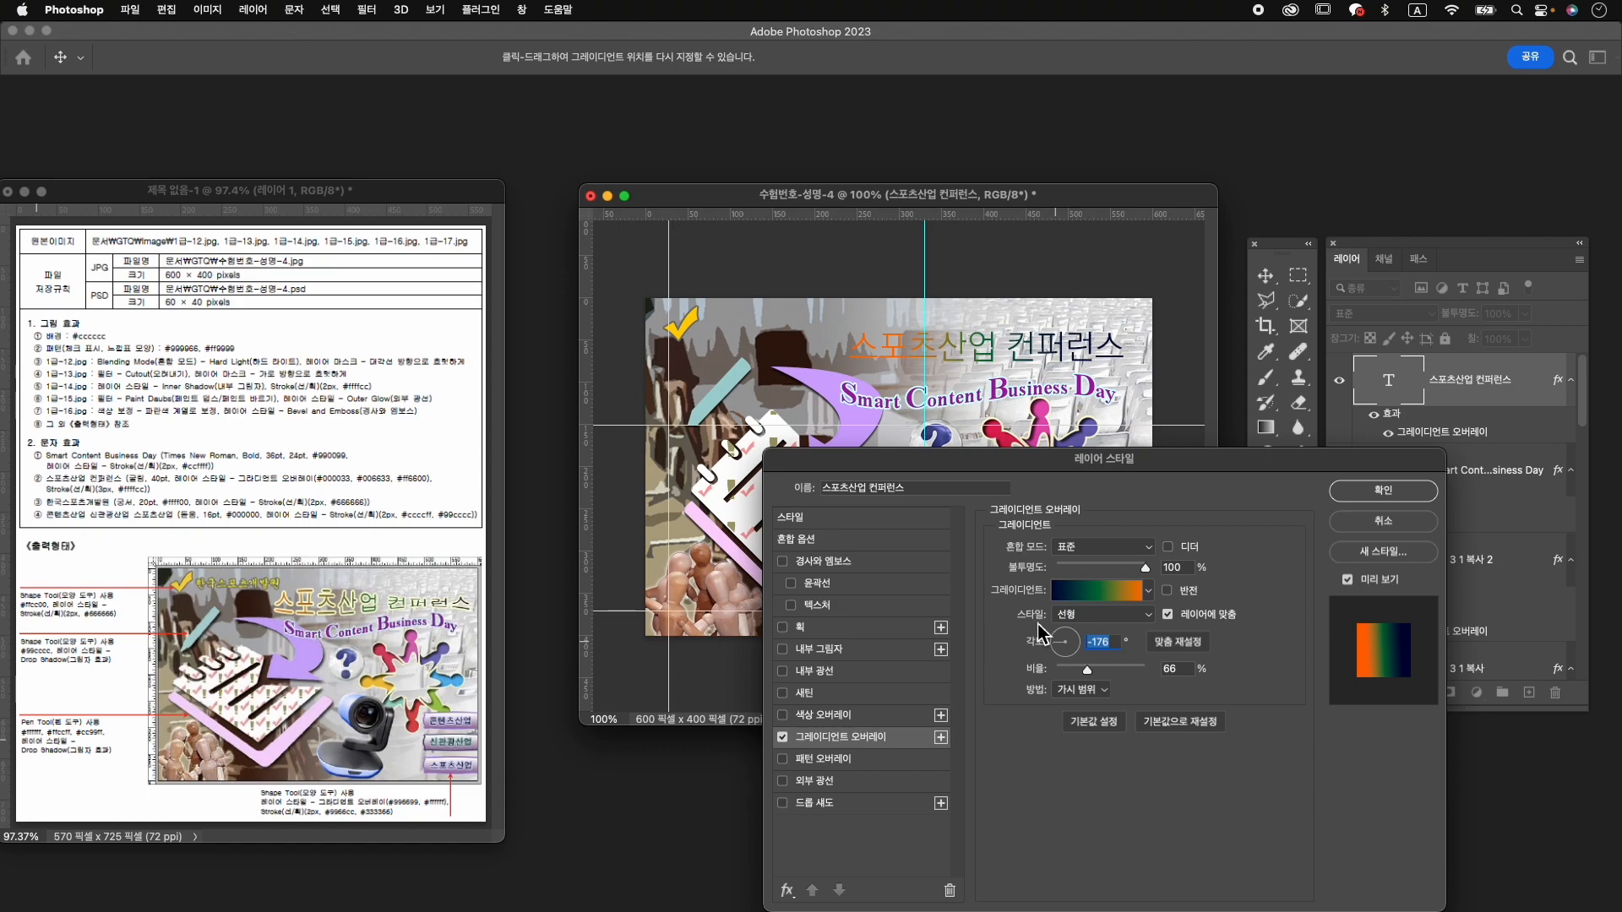
left_click(1115, 669)
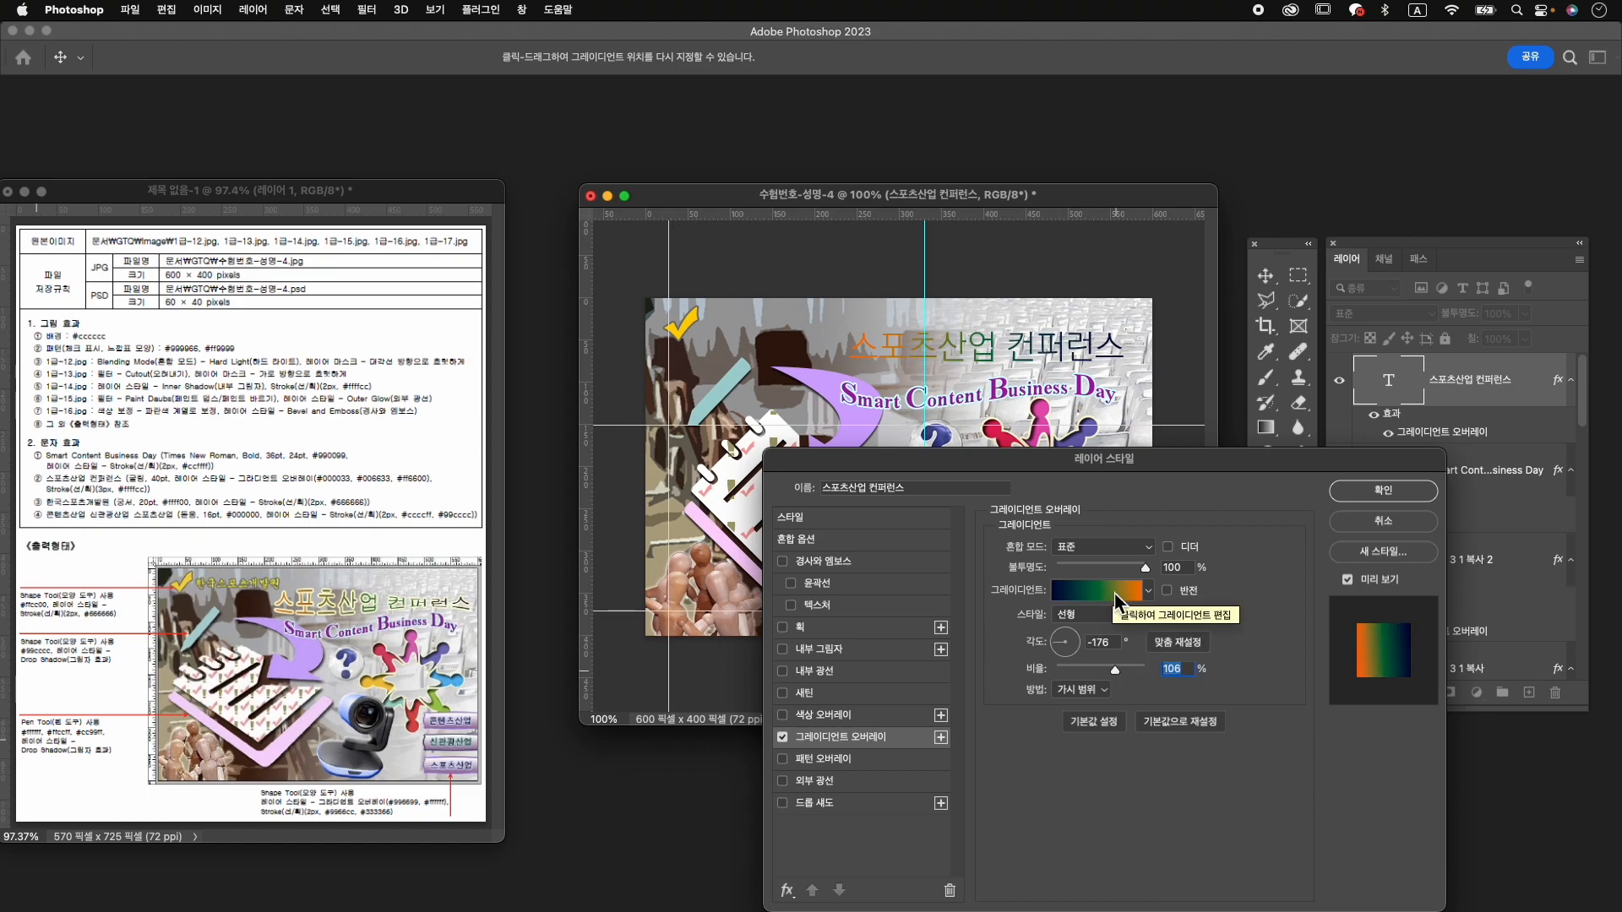
Add a 3 px outside Stroke in color #ffffcc to the 스포츠산업 컨퍼런스 text and apply the layer style.
left_click(845, 627)
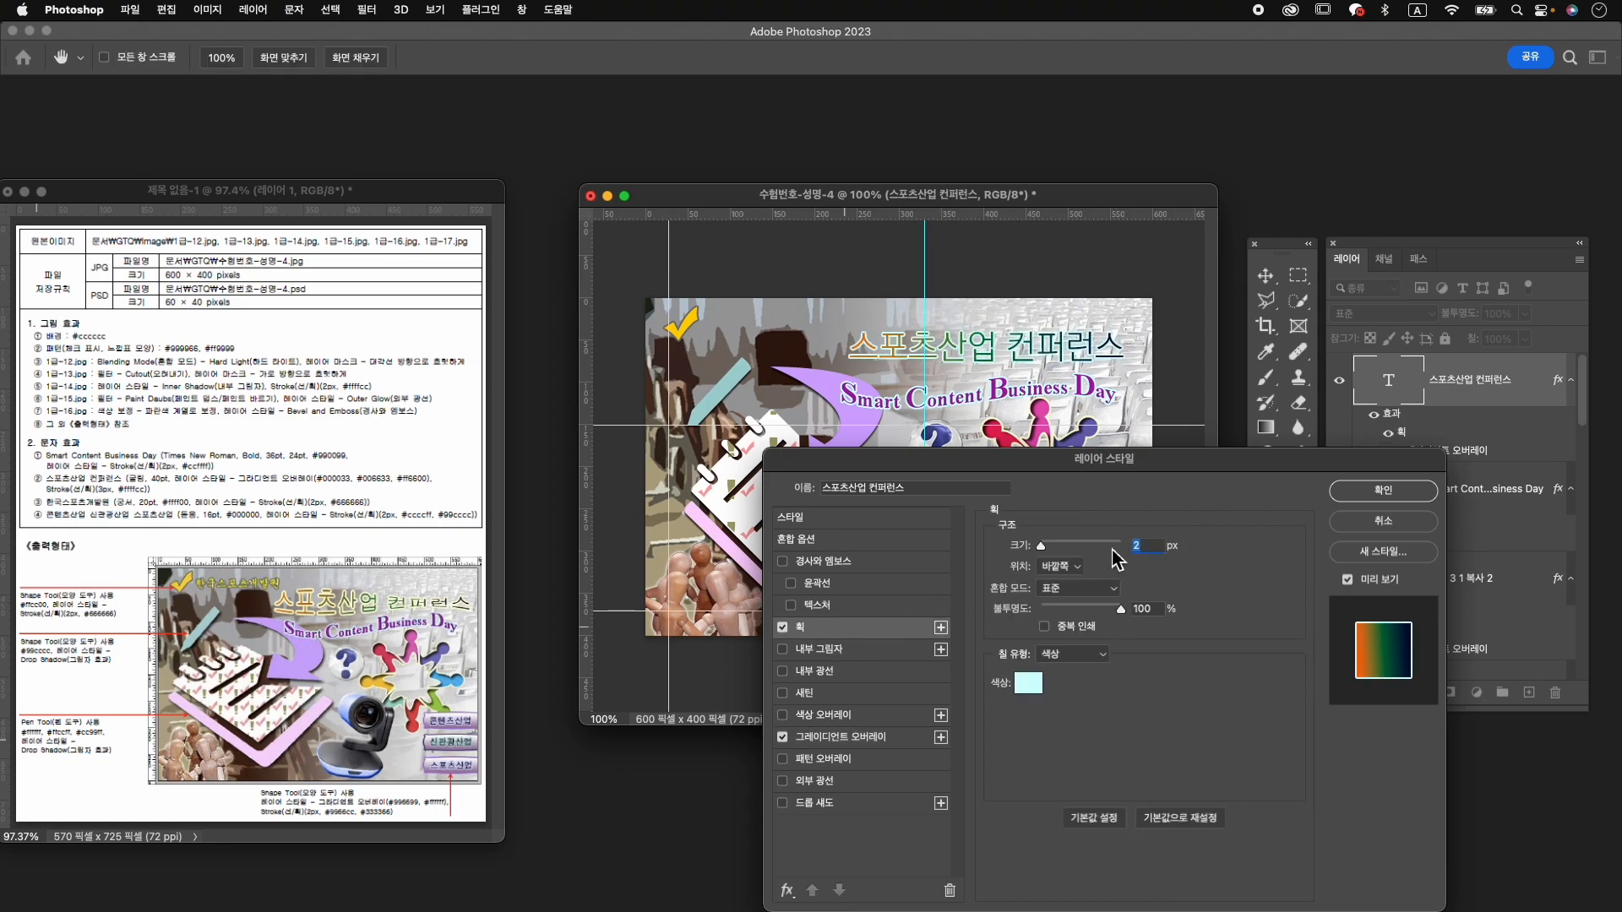
left_click(1029, 684)
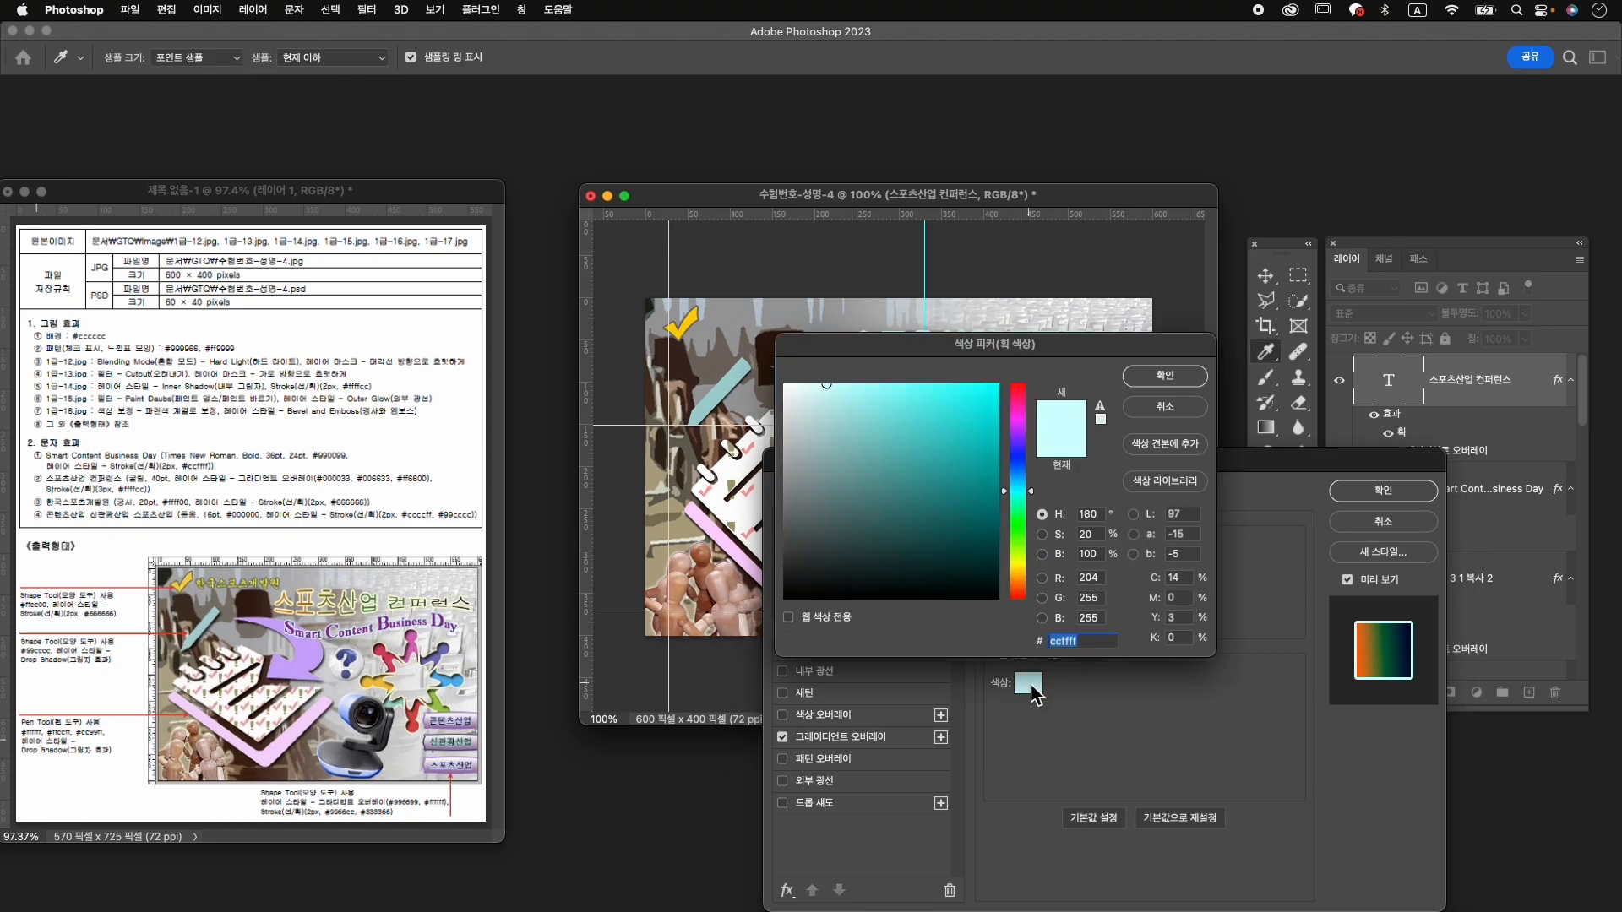
type("ffffcc")
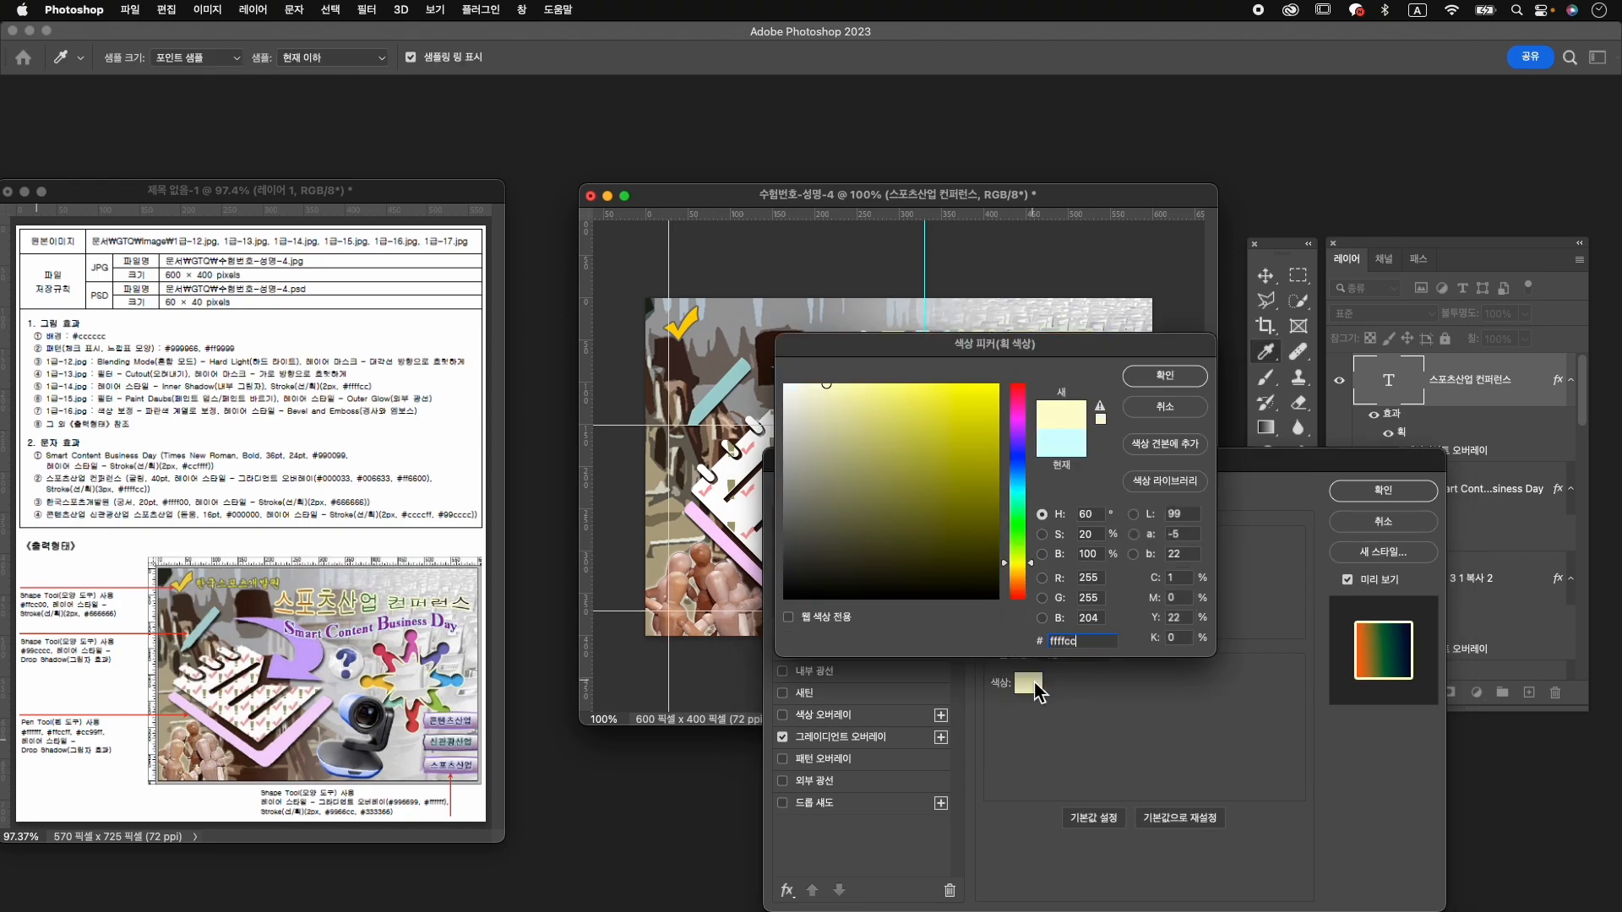
key("Return")
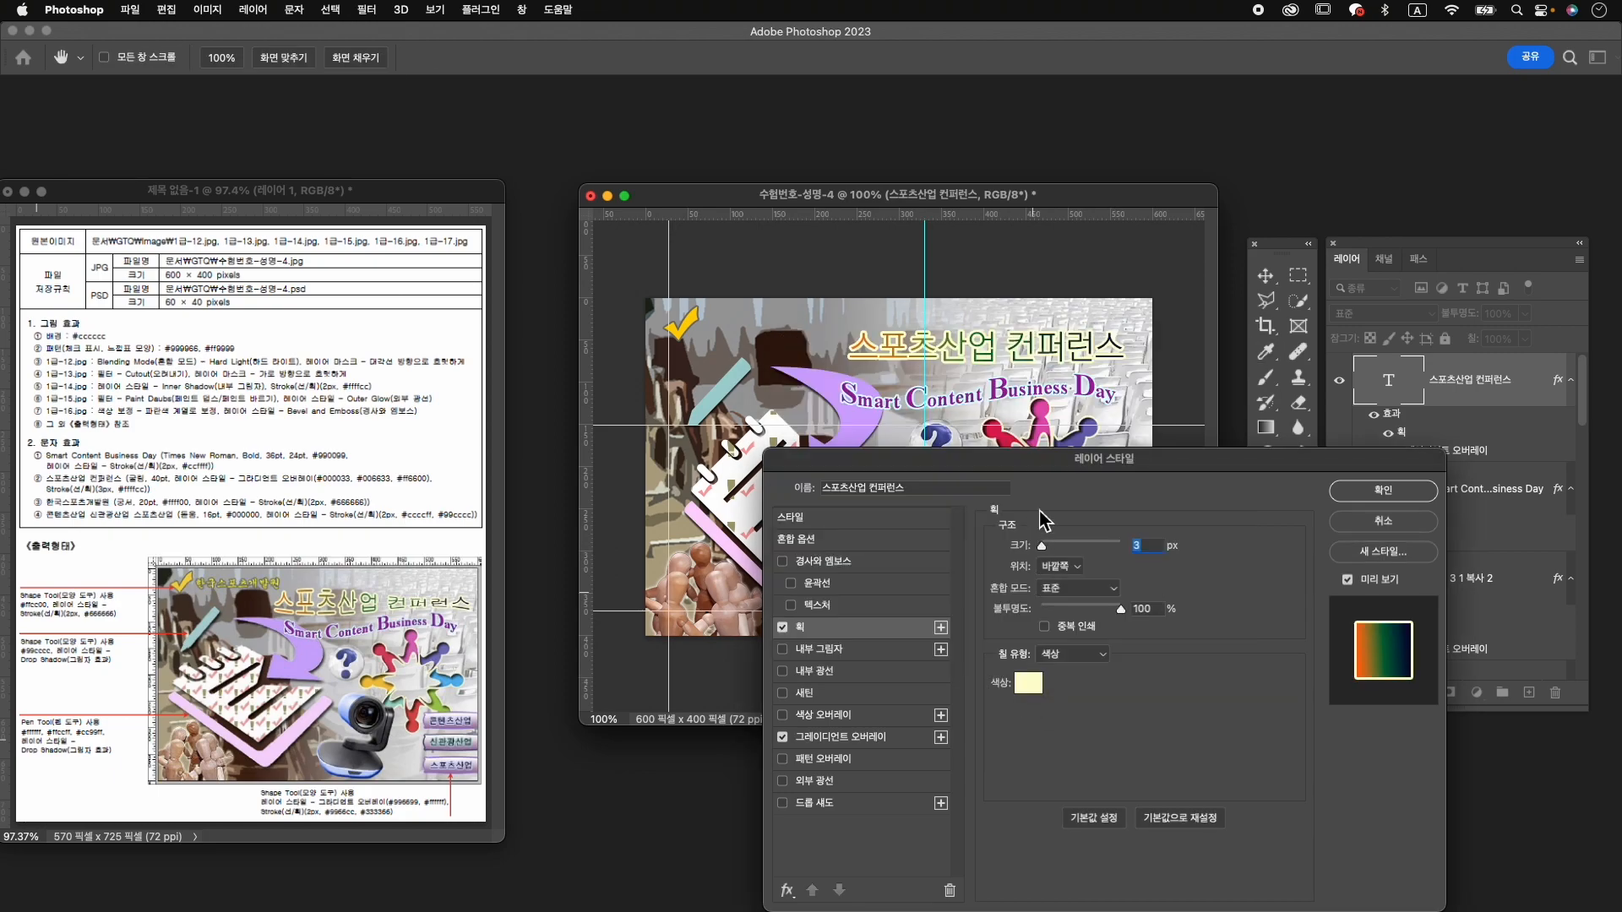
left_click(1372, 493)
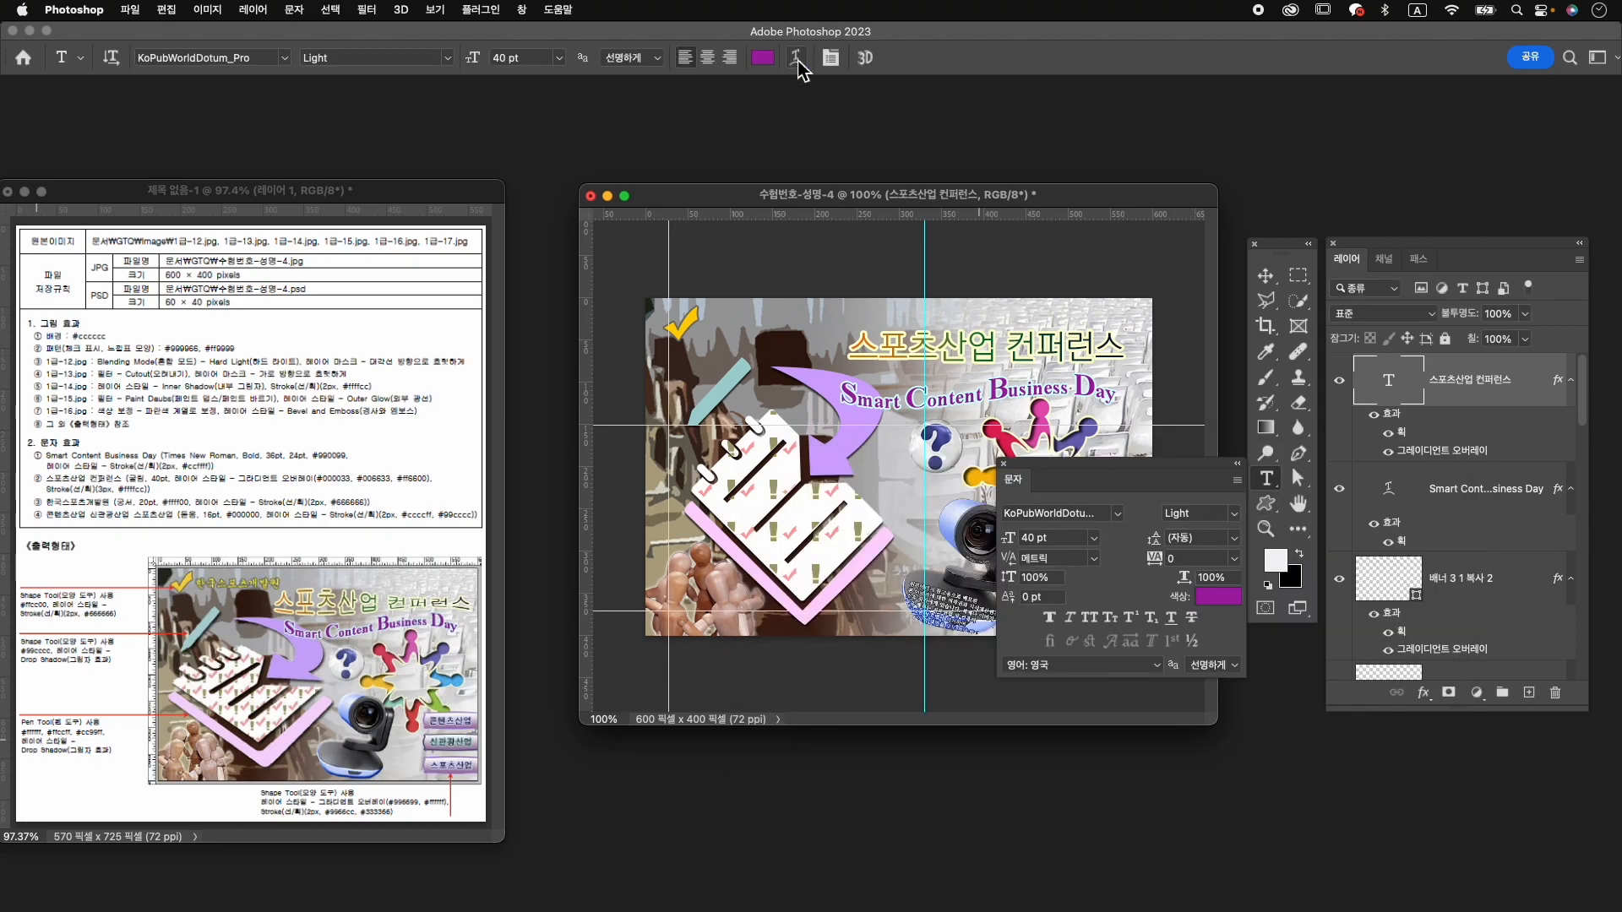
Warp the 스포츠산업 컨퍼런스 text with the horizontal Fish (물고기) style at a +50% bend and shift it slightly left and down.
left_click(794, 68)
left_click(1390, 301)
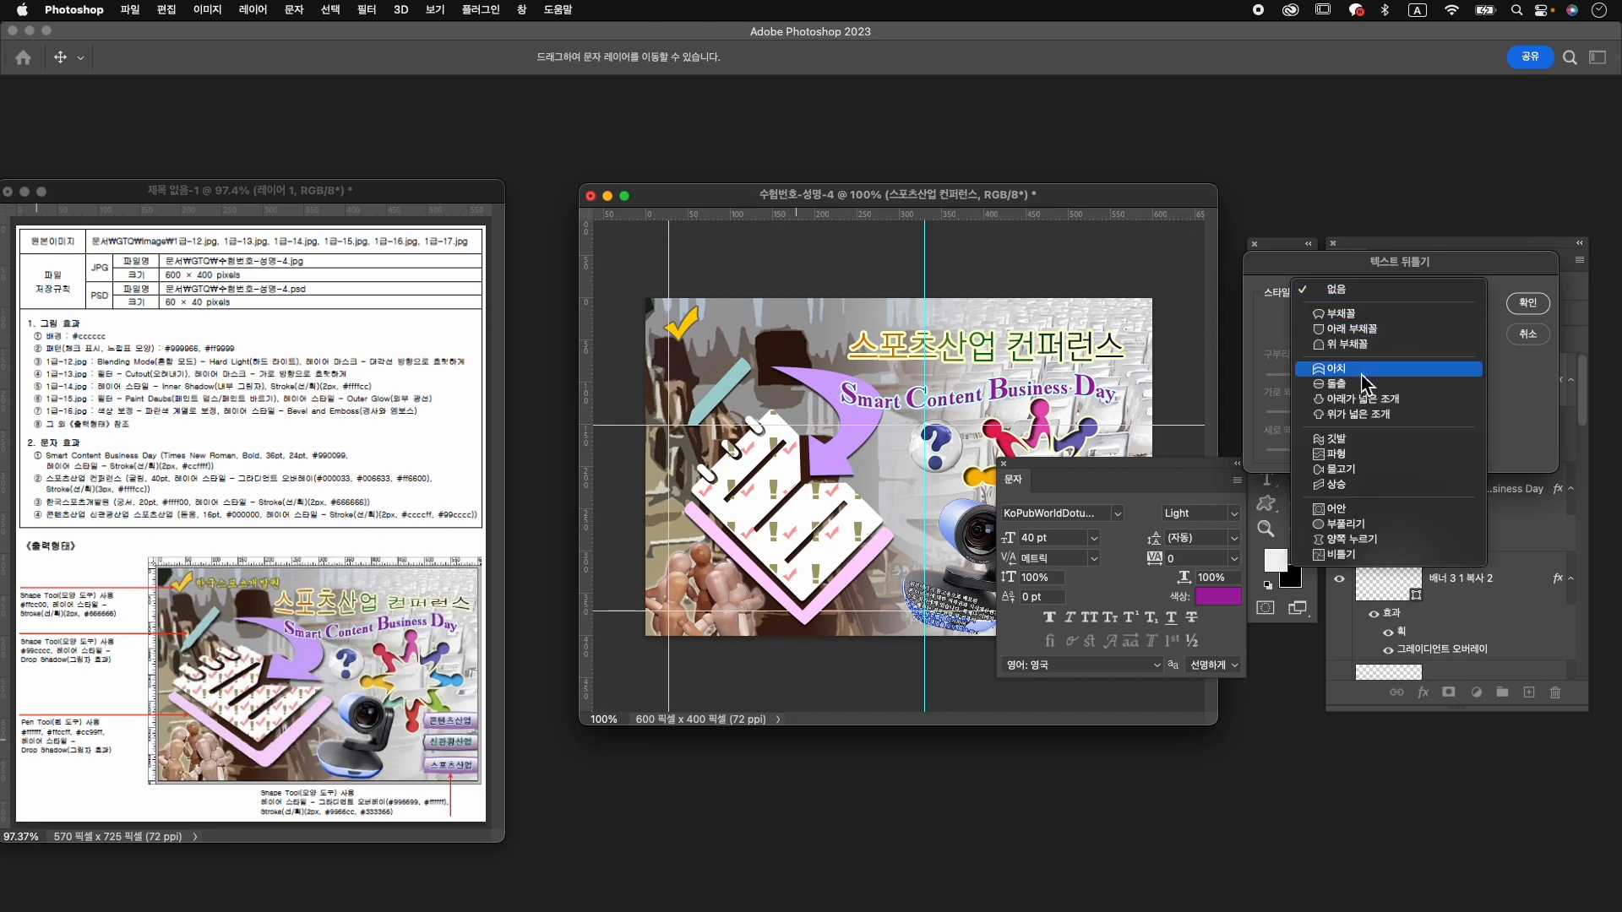
left_click(1352, 469)
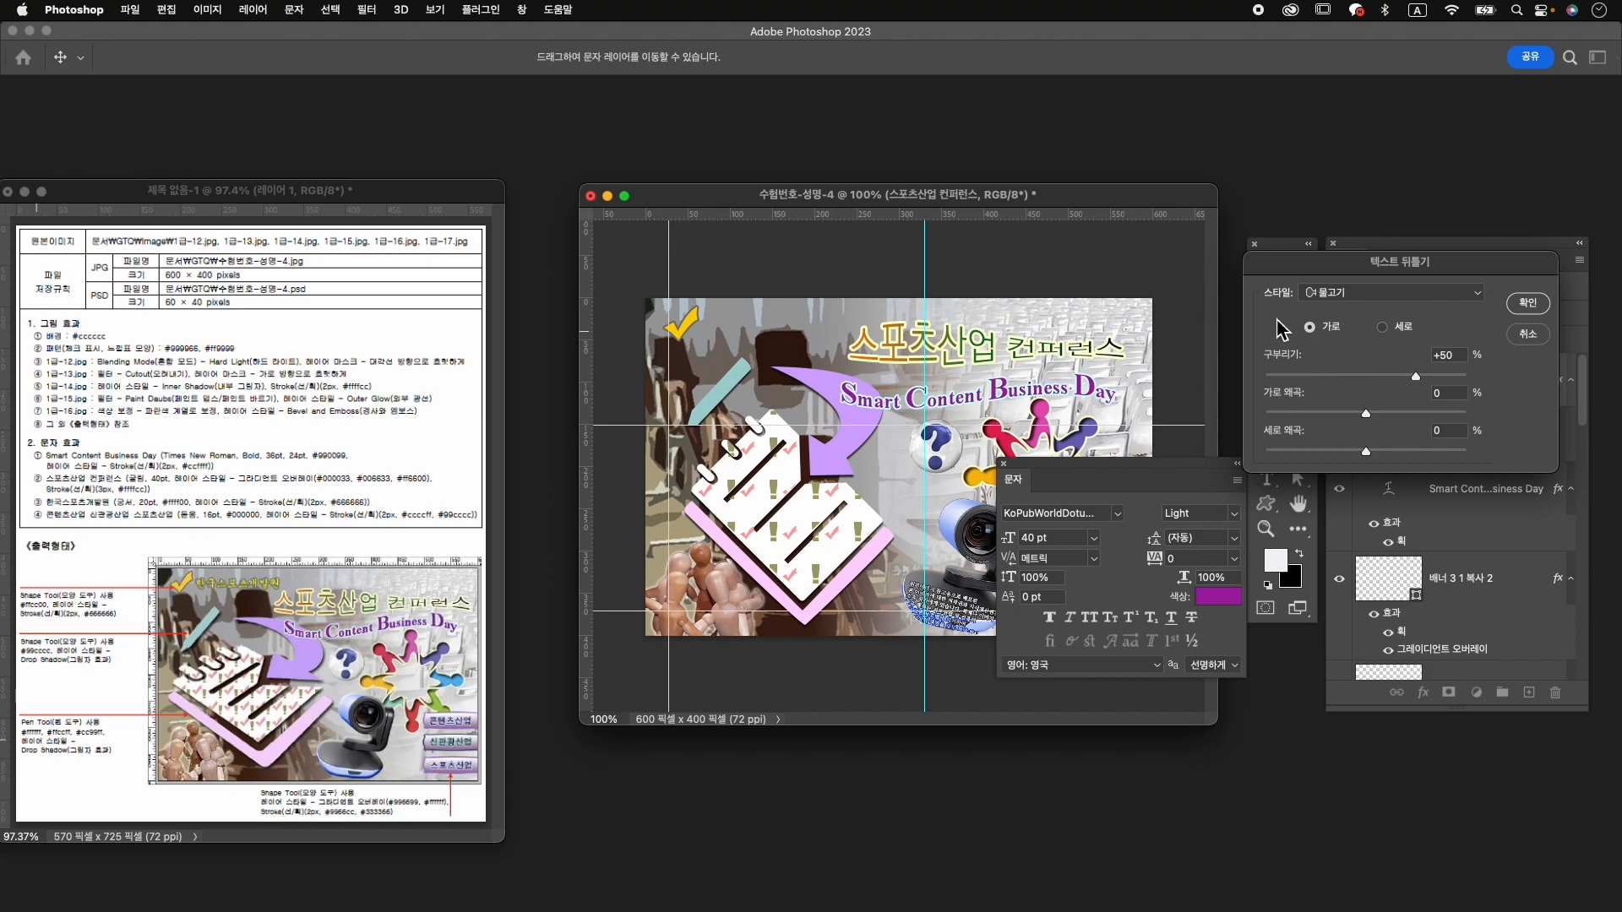
left_click(1527, 302)
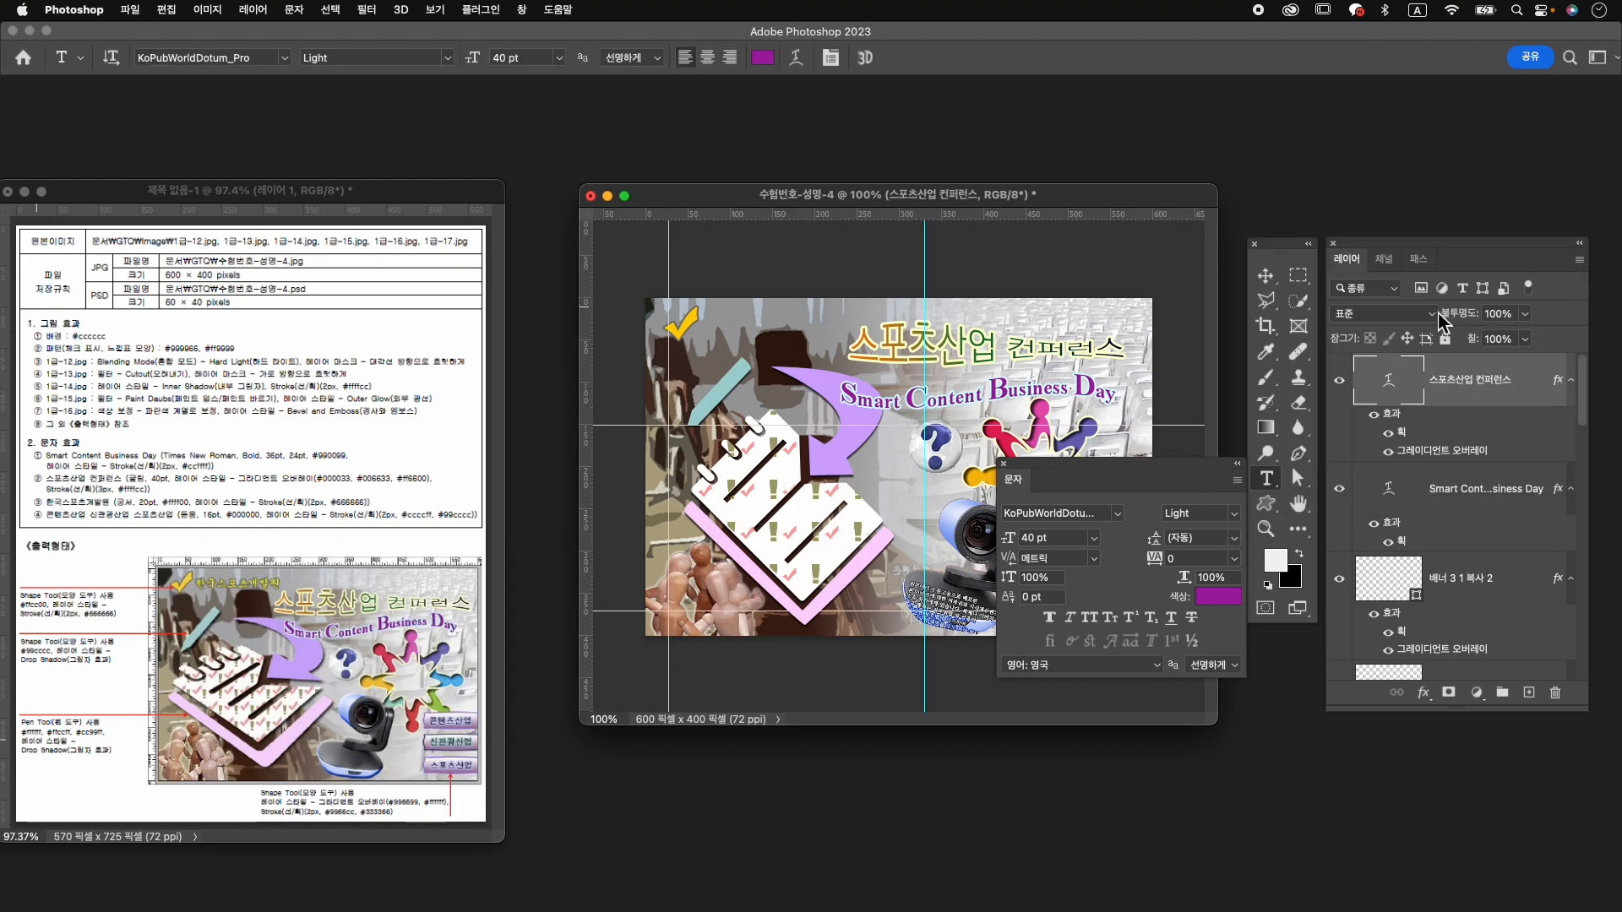
left_click_drag(940, 349, 914, 355)
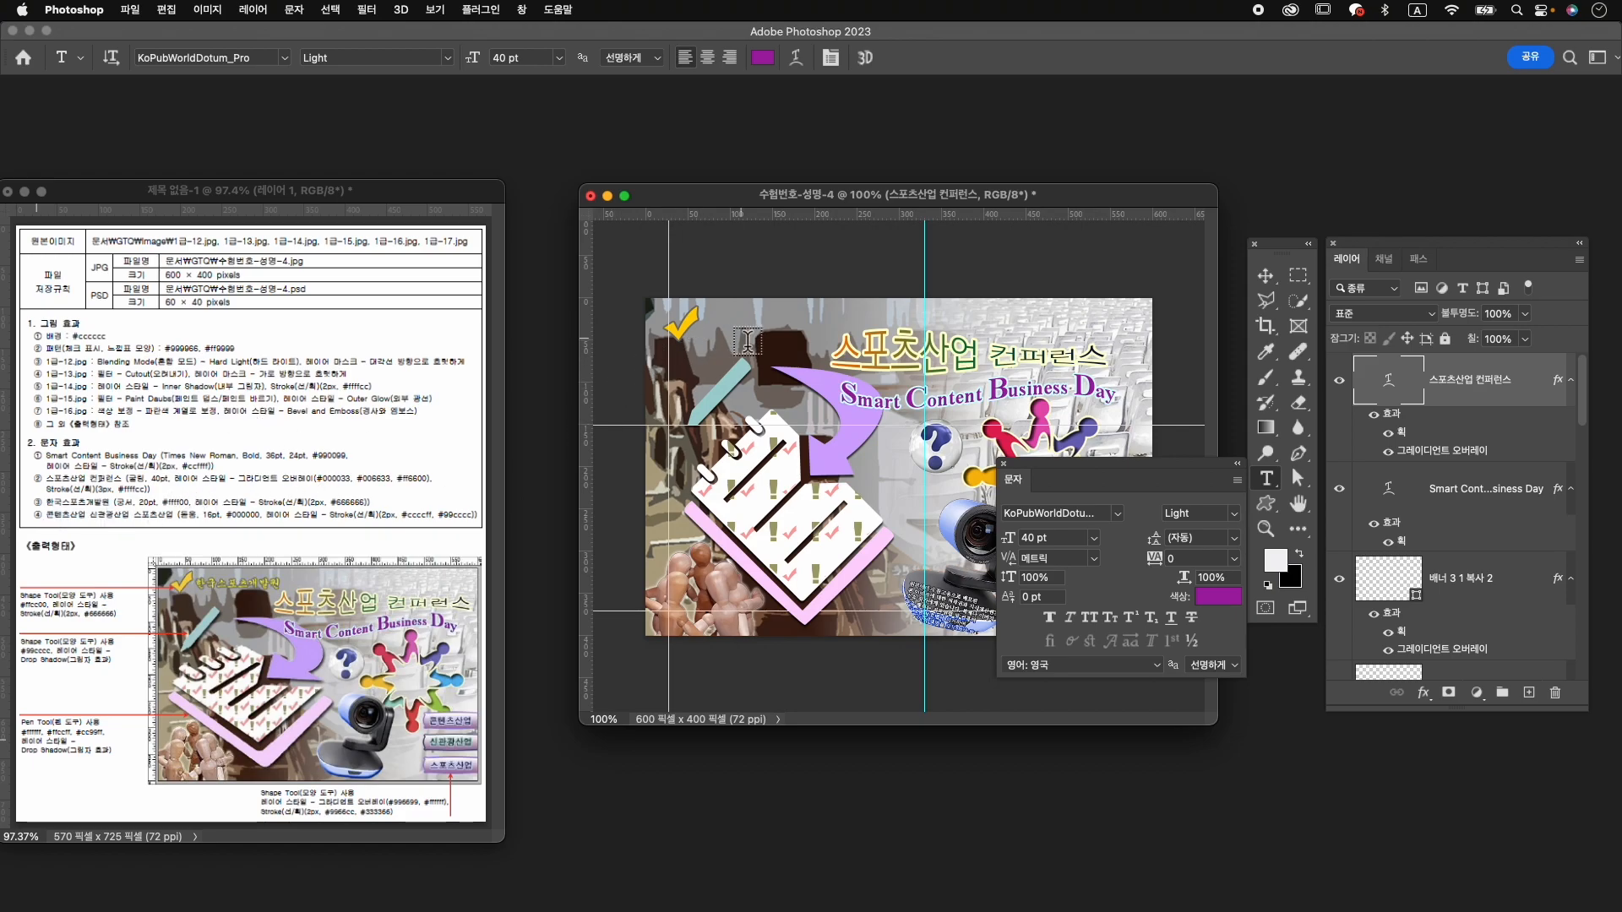
Add the text 한국스포츠개발원 beside the check mark in the upper-left corner of the composition.
left_click(714, 336)
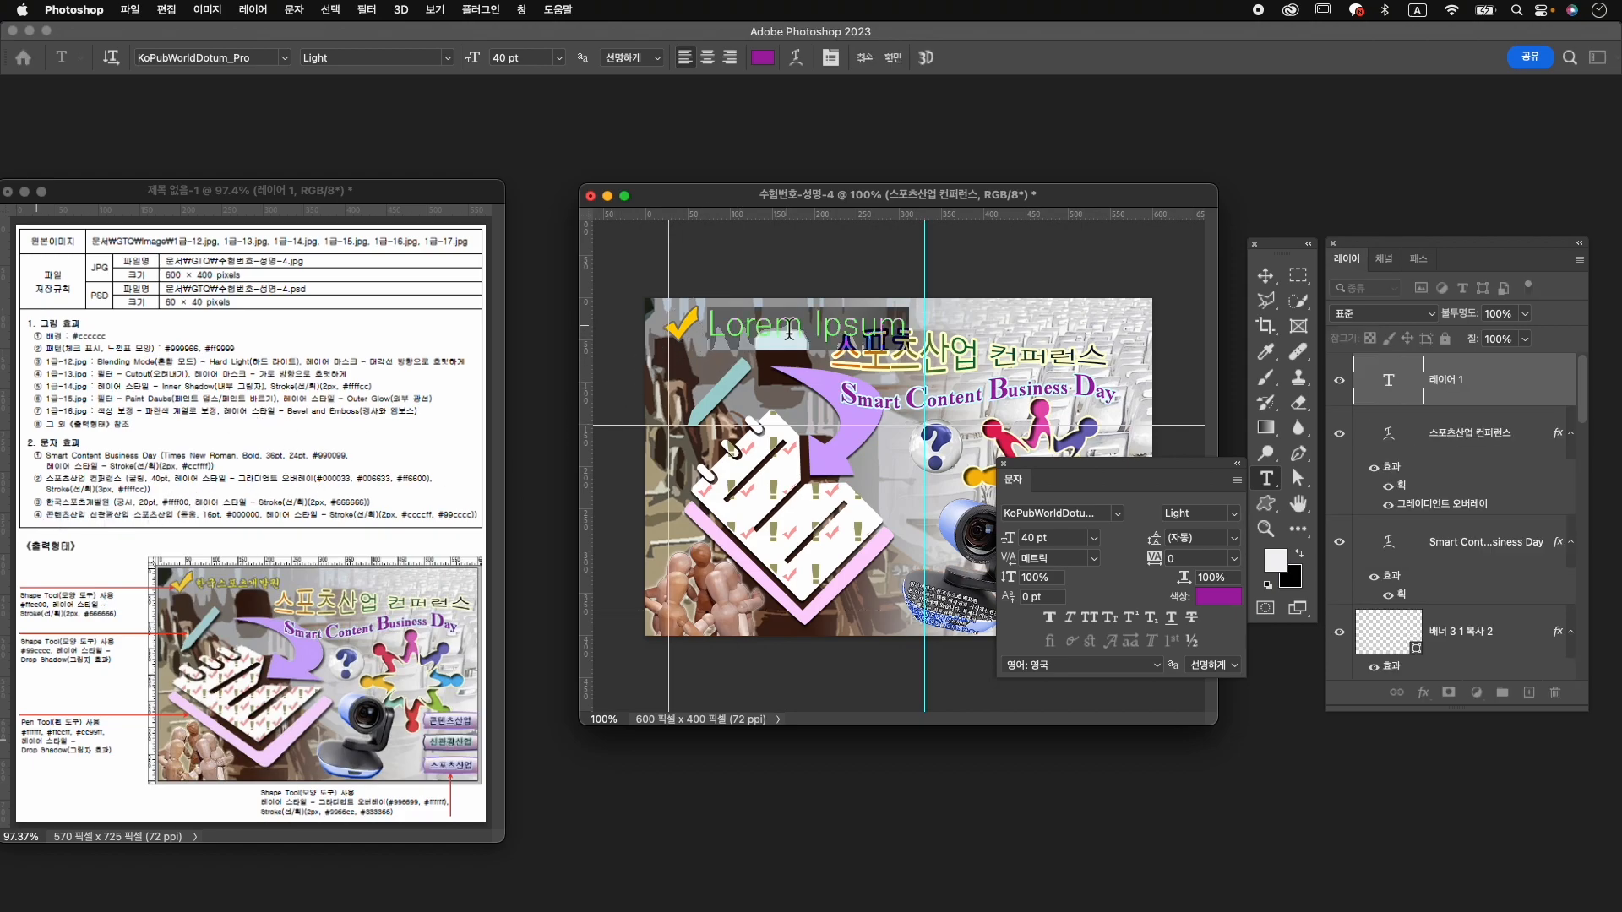
type("한국스")
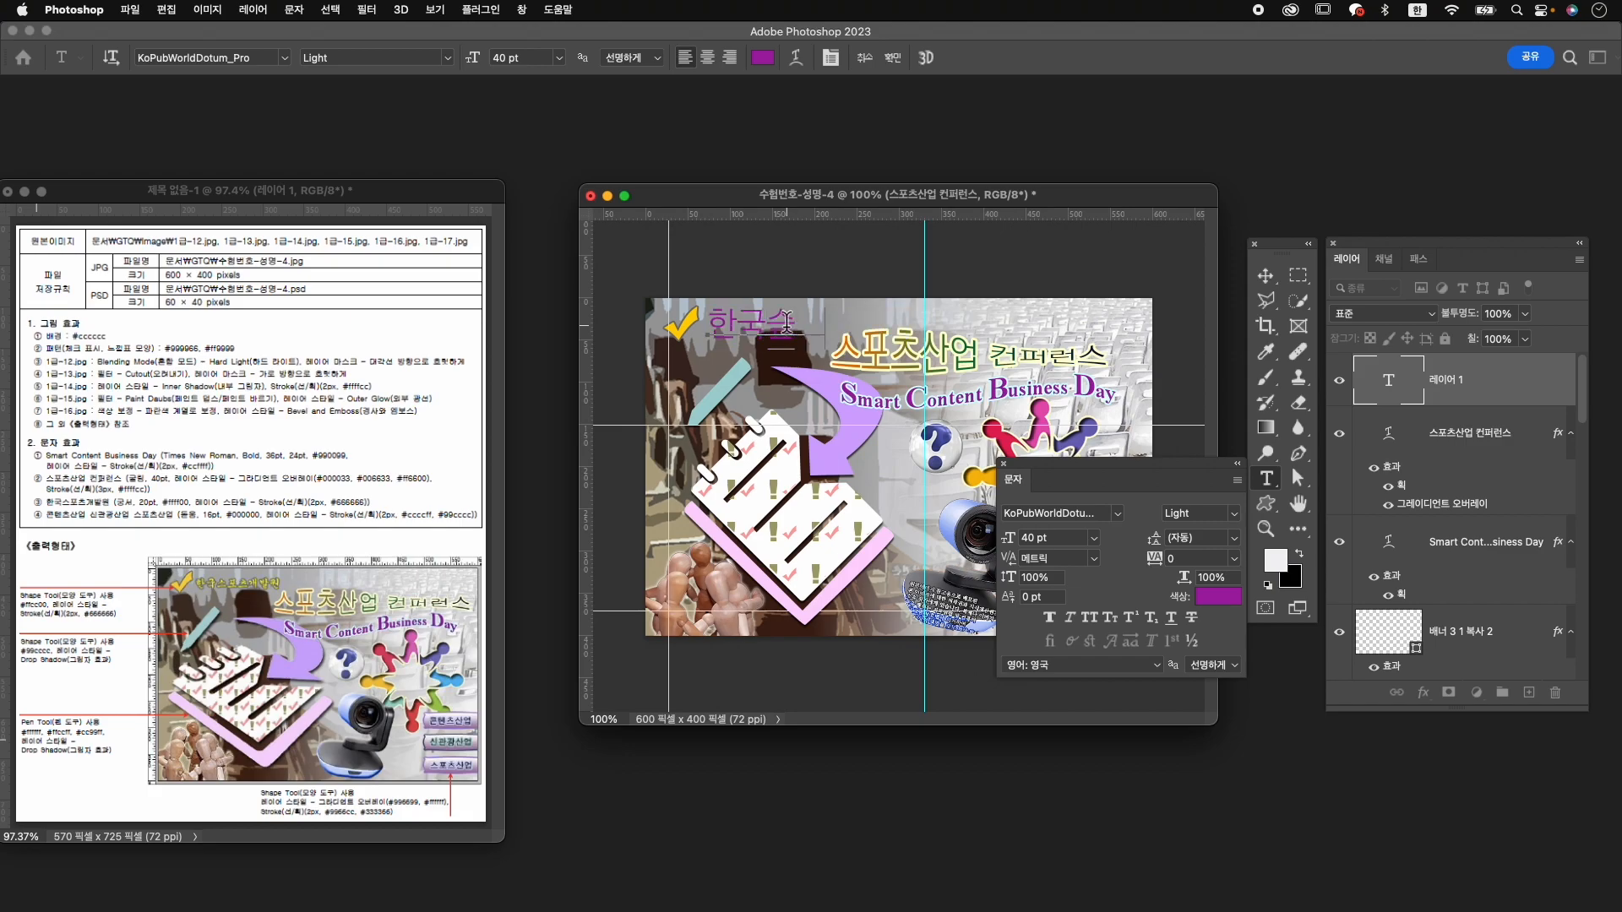
type("포츠개발원")
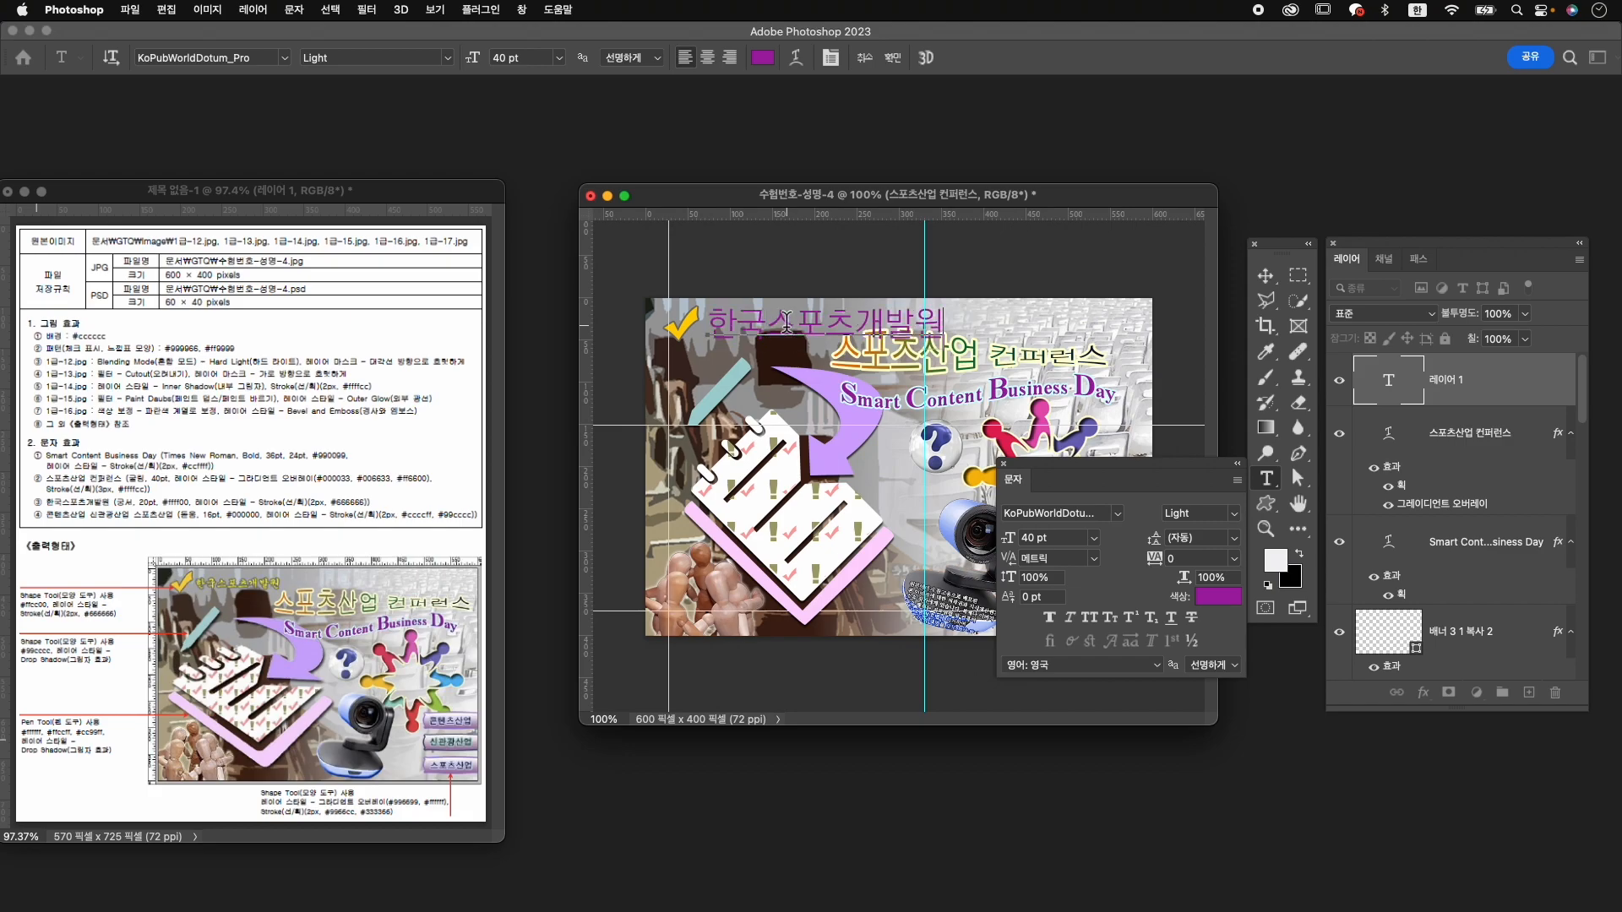
Format the 한국스포츠개발원 text in GungSeo at 20 pt with color #ffff00 and commit it.
double_click(785, 323)
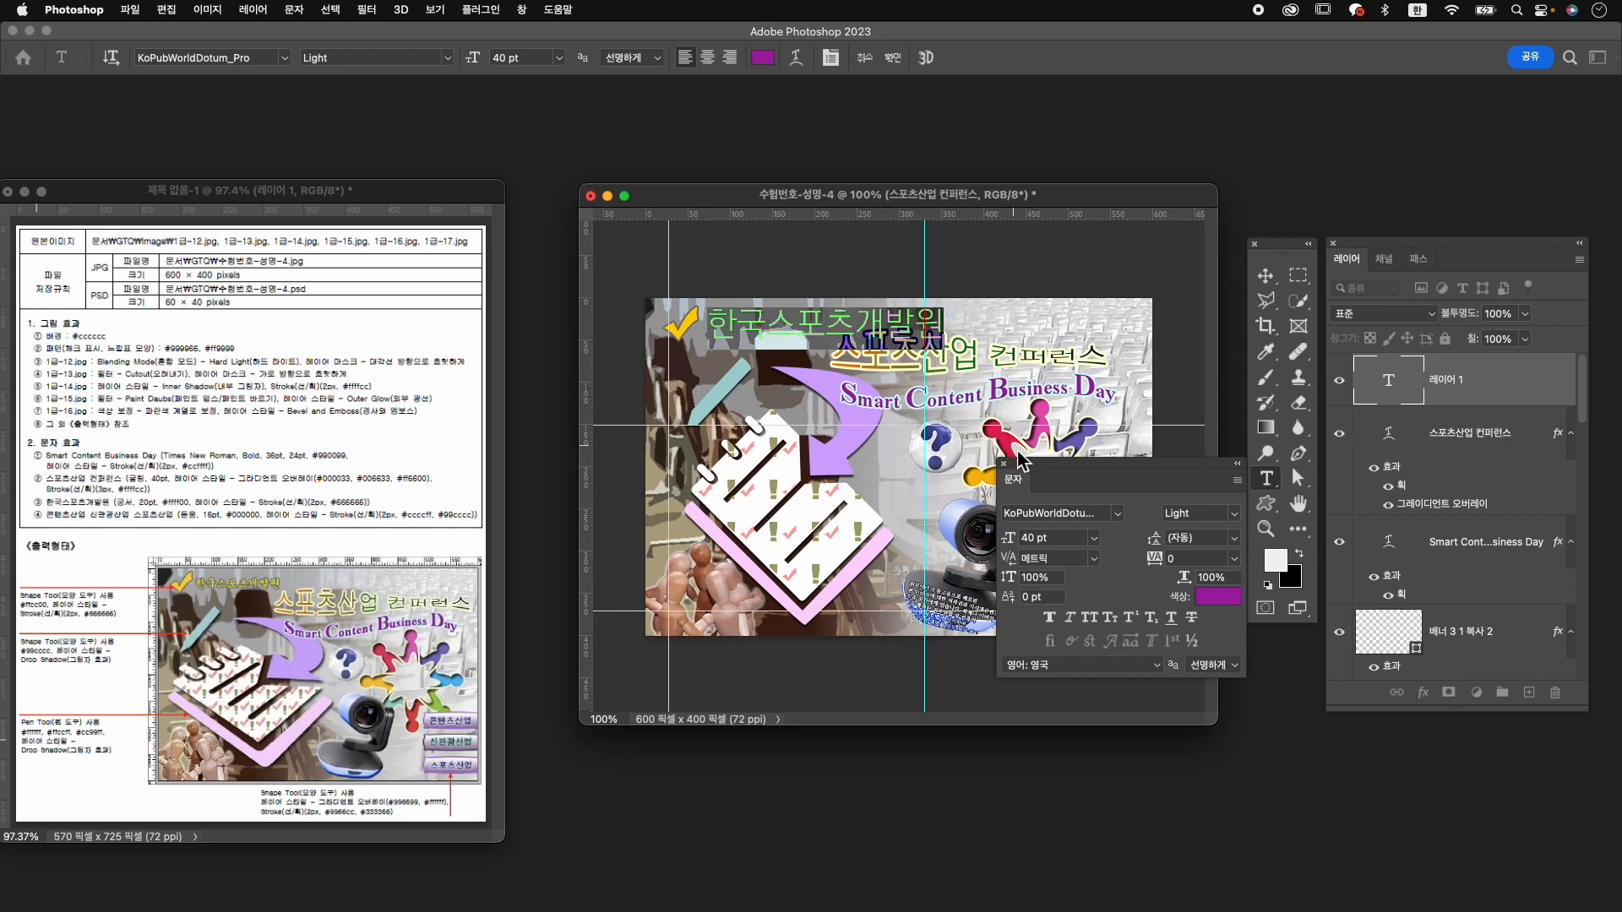
left_click(1119, 515)
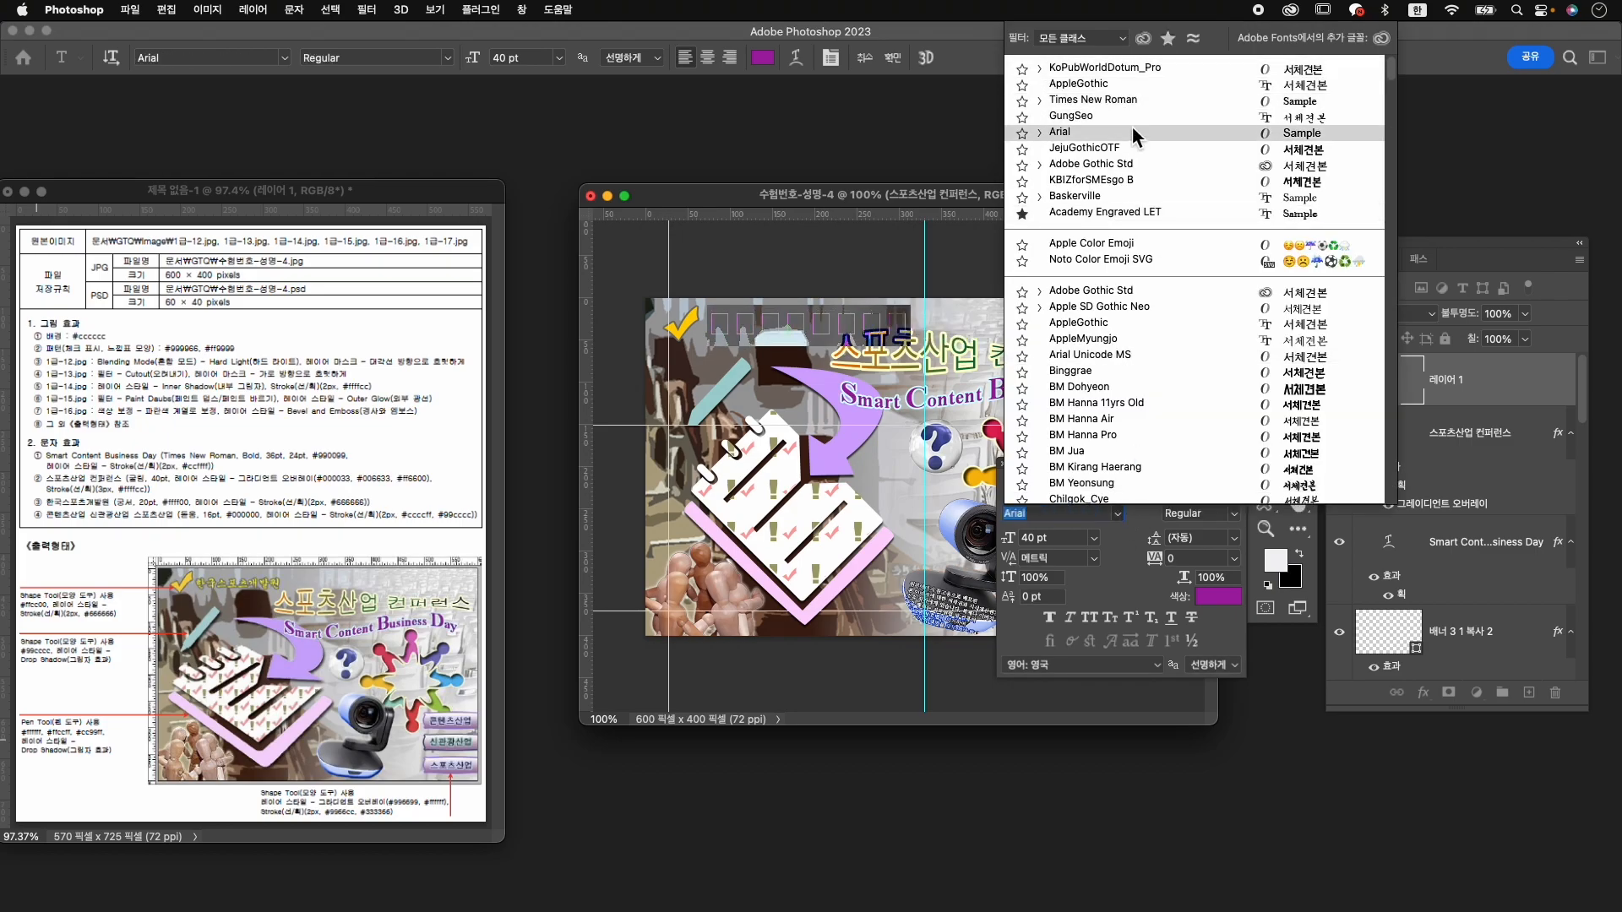
left_click(1131, 121)
left_click(1037, 538)
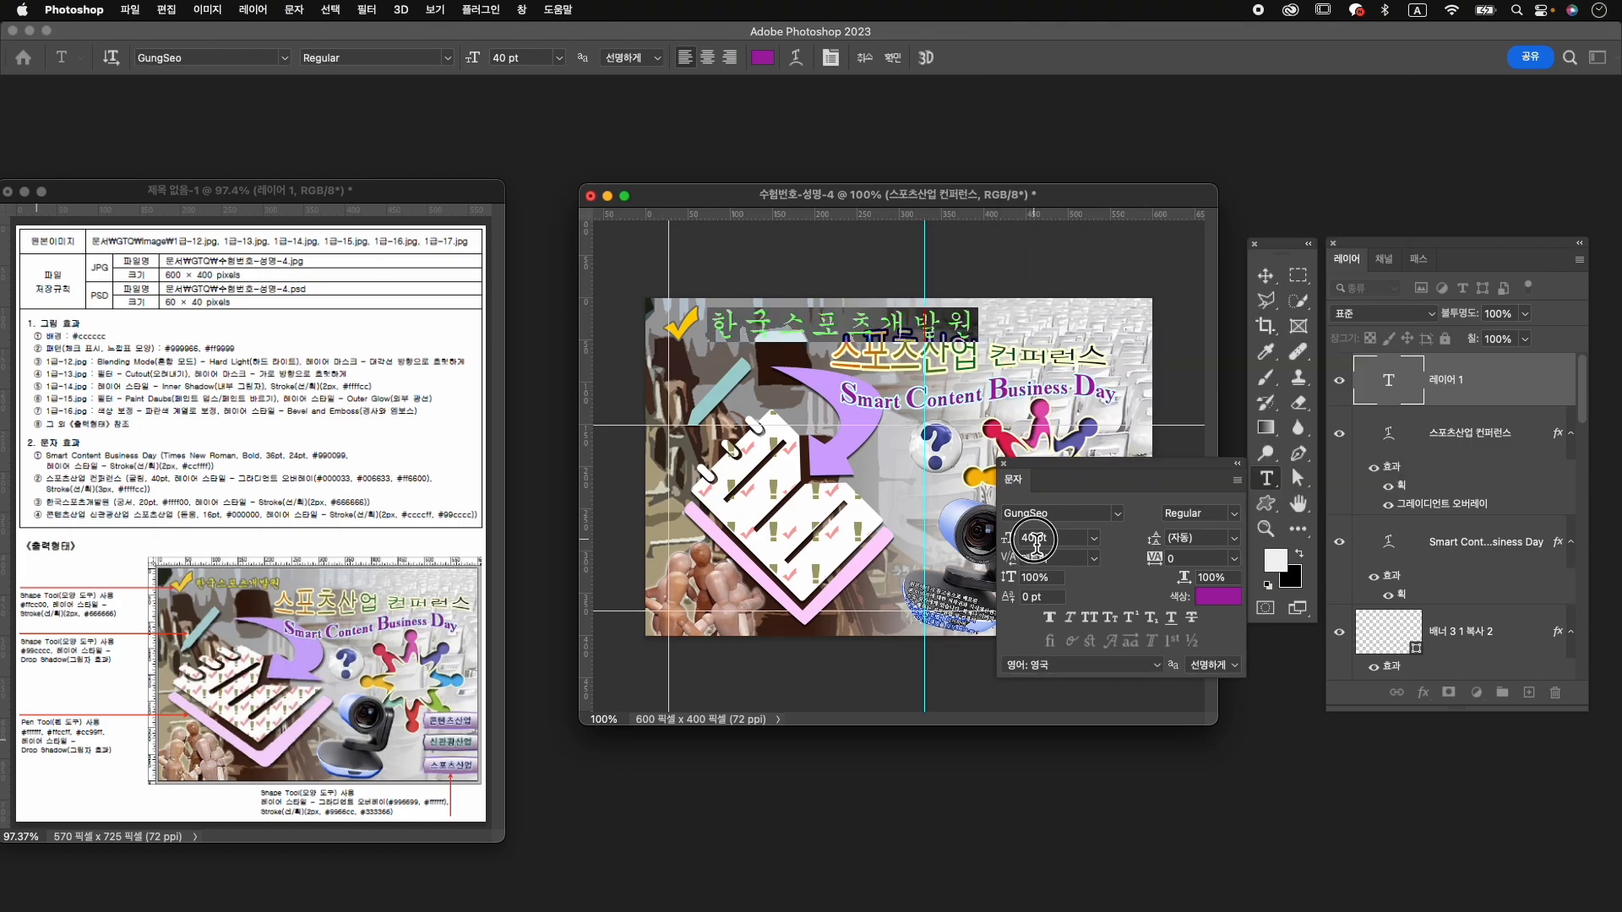
type("2")
key("Return")
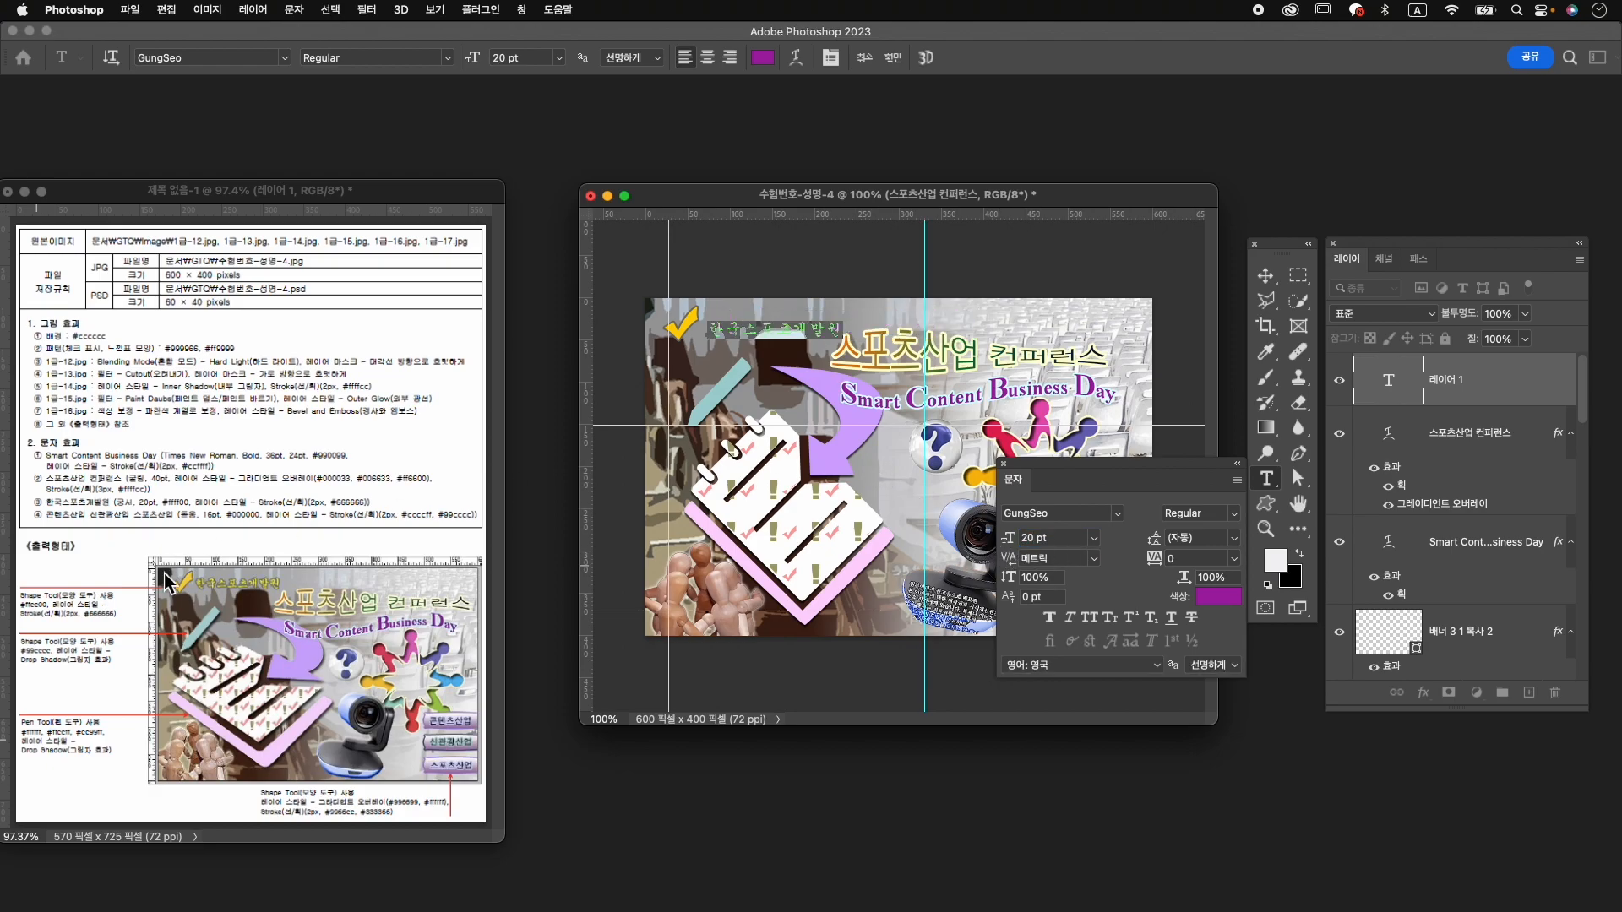
left_click(1217, 596)
type("ffff00")
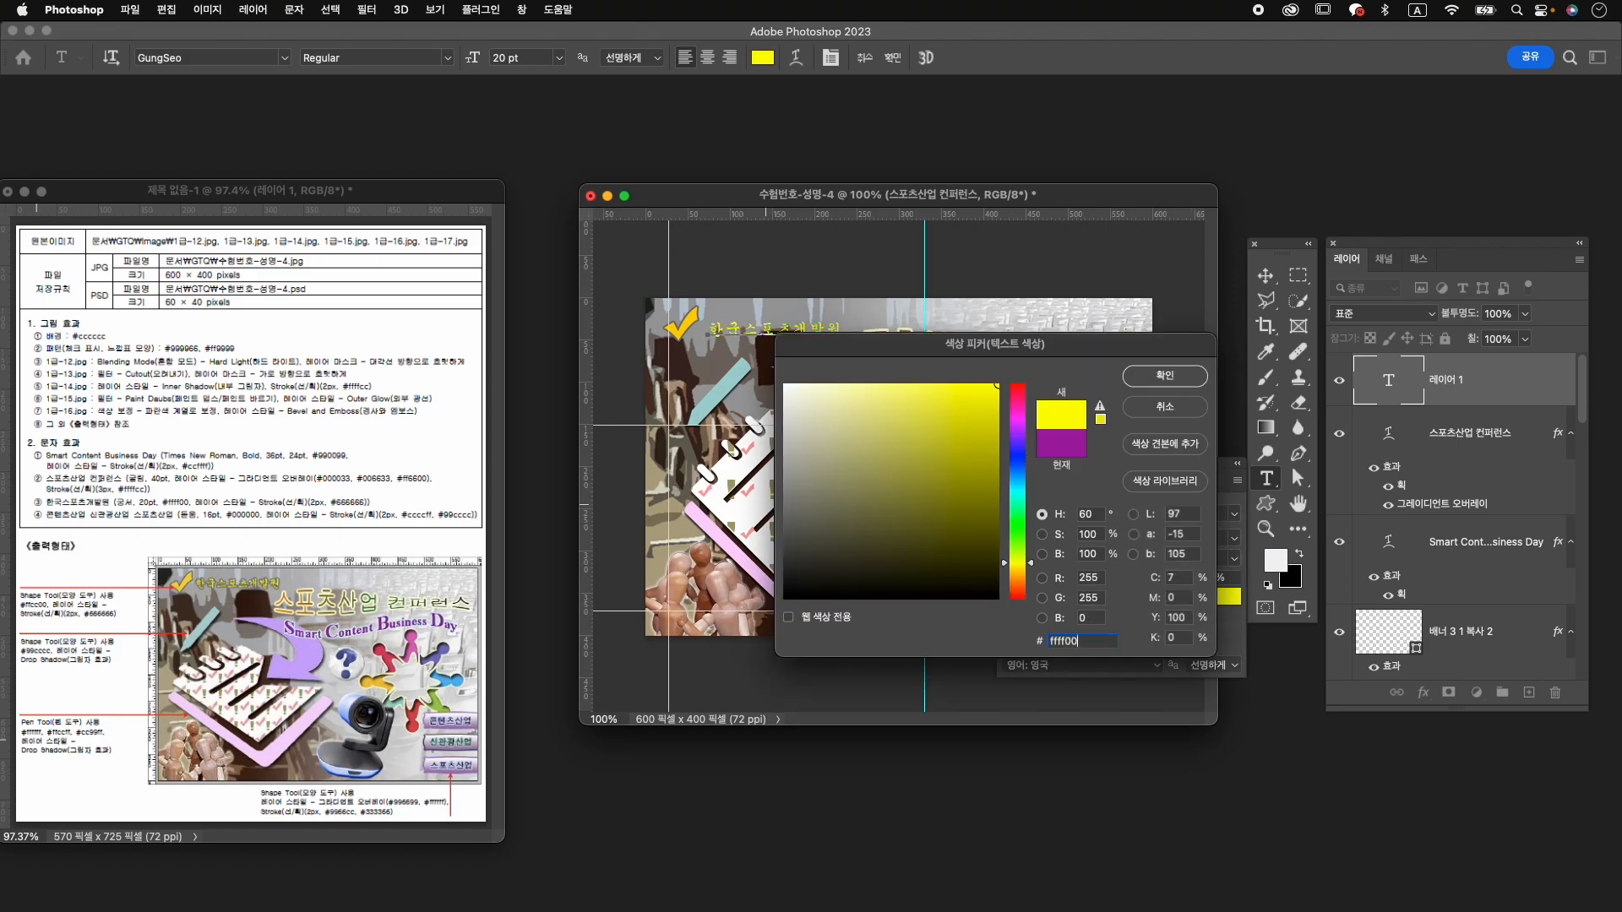
key("Return")
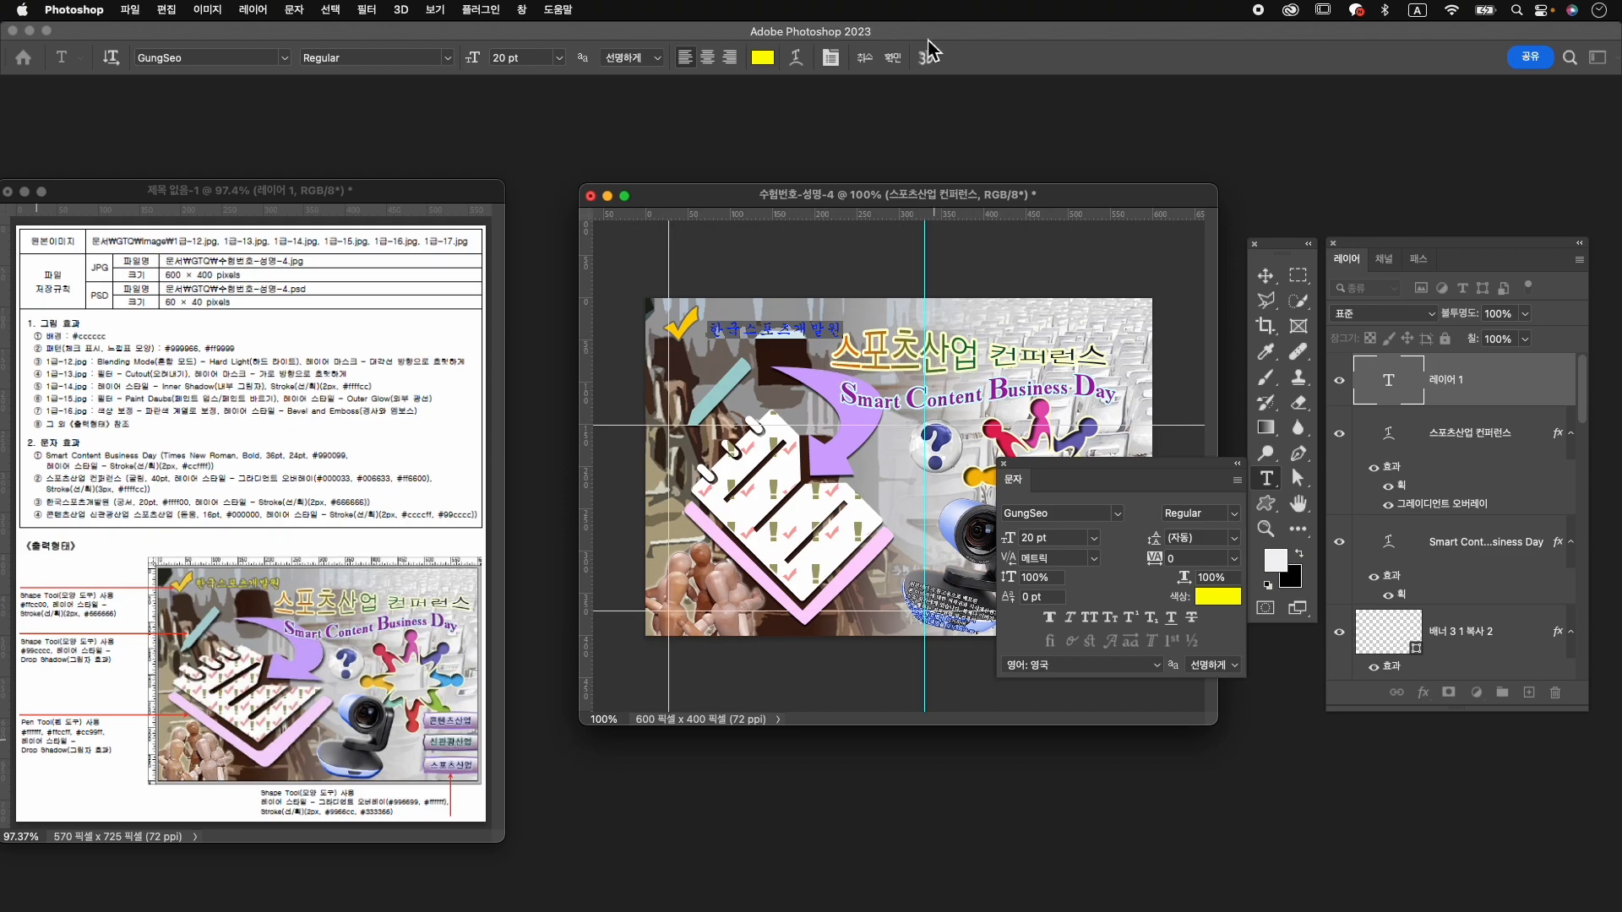
left_click(893, 57)
Add a Stroke in color #666666 to the 한국스포츠개발원 text and apply the layer style.
left_click(1431, 695)
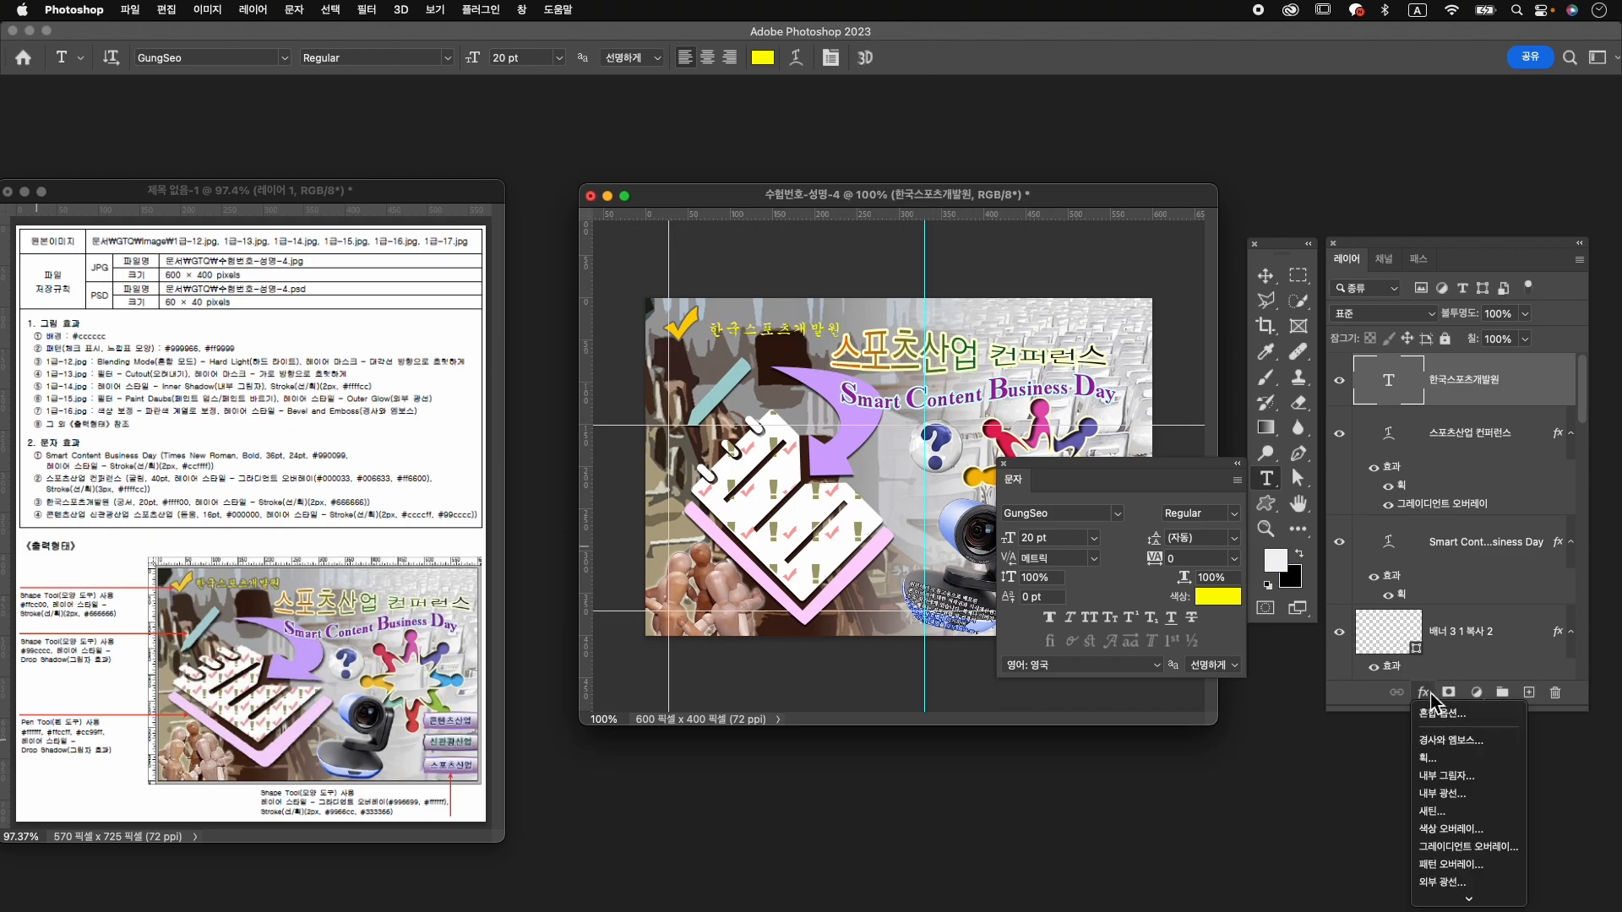
left_click(1430, 758)
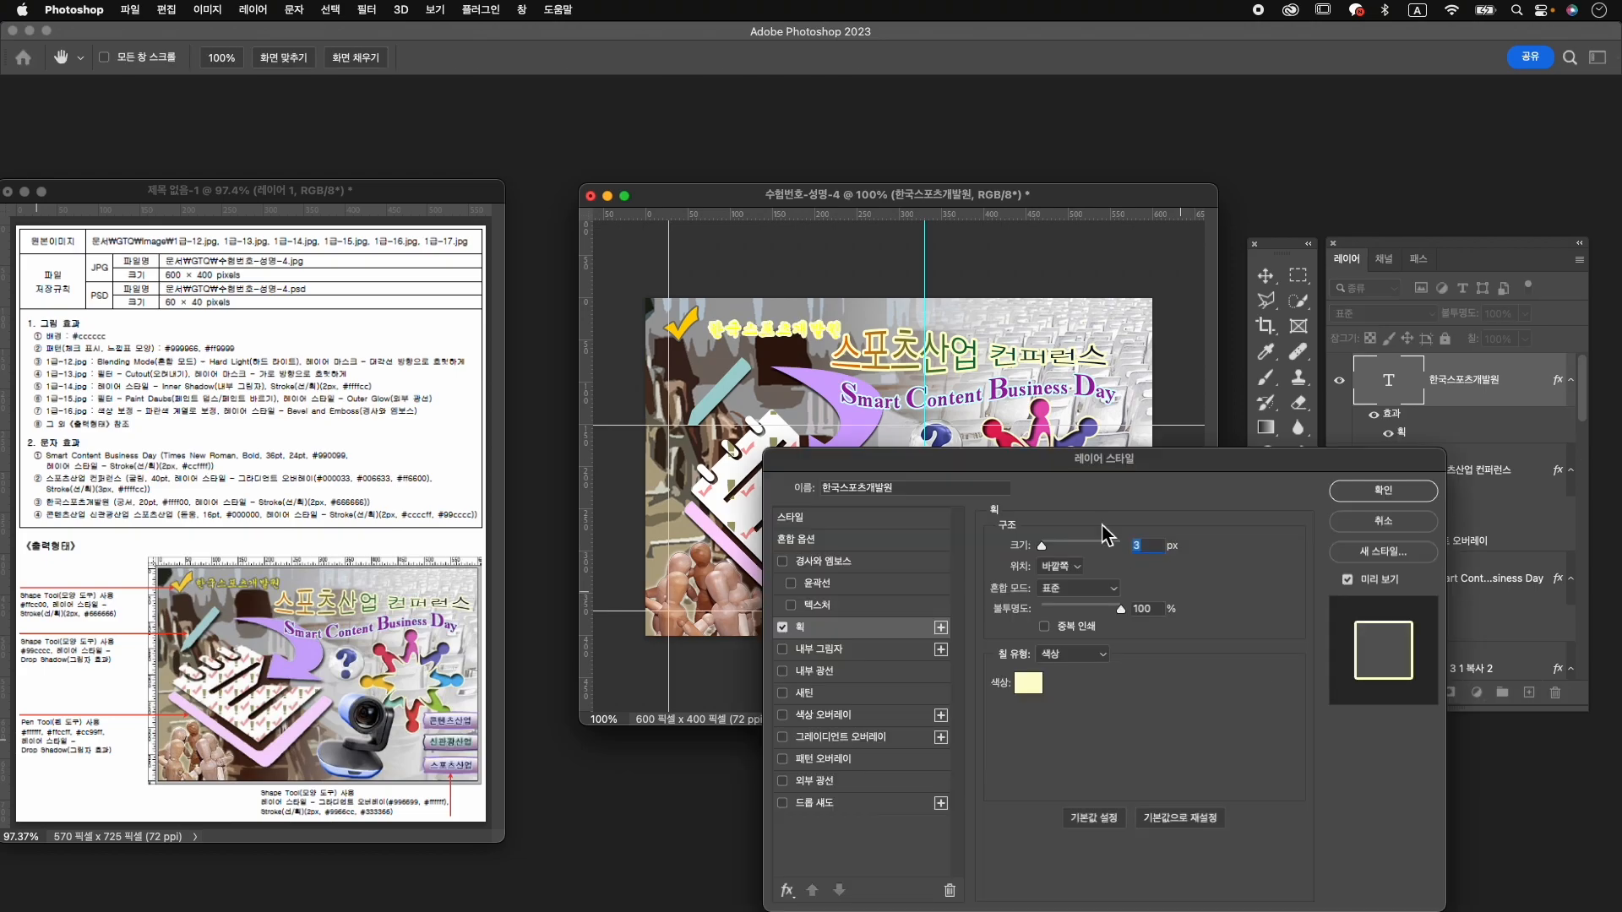
left_click(1028, 687)
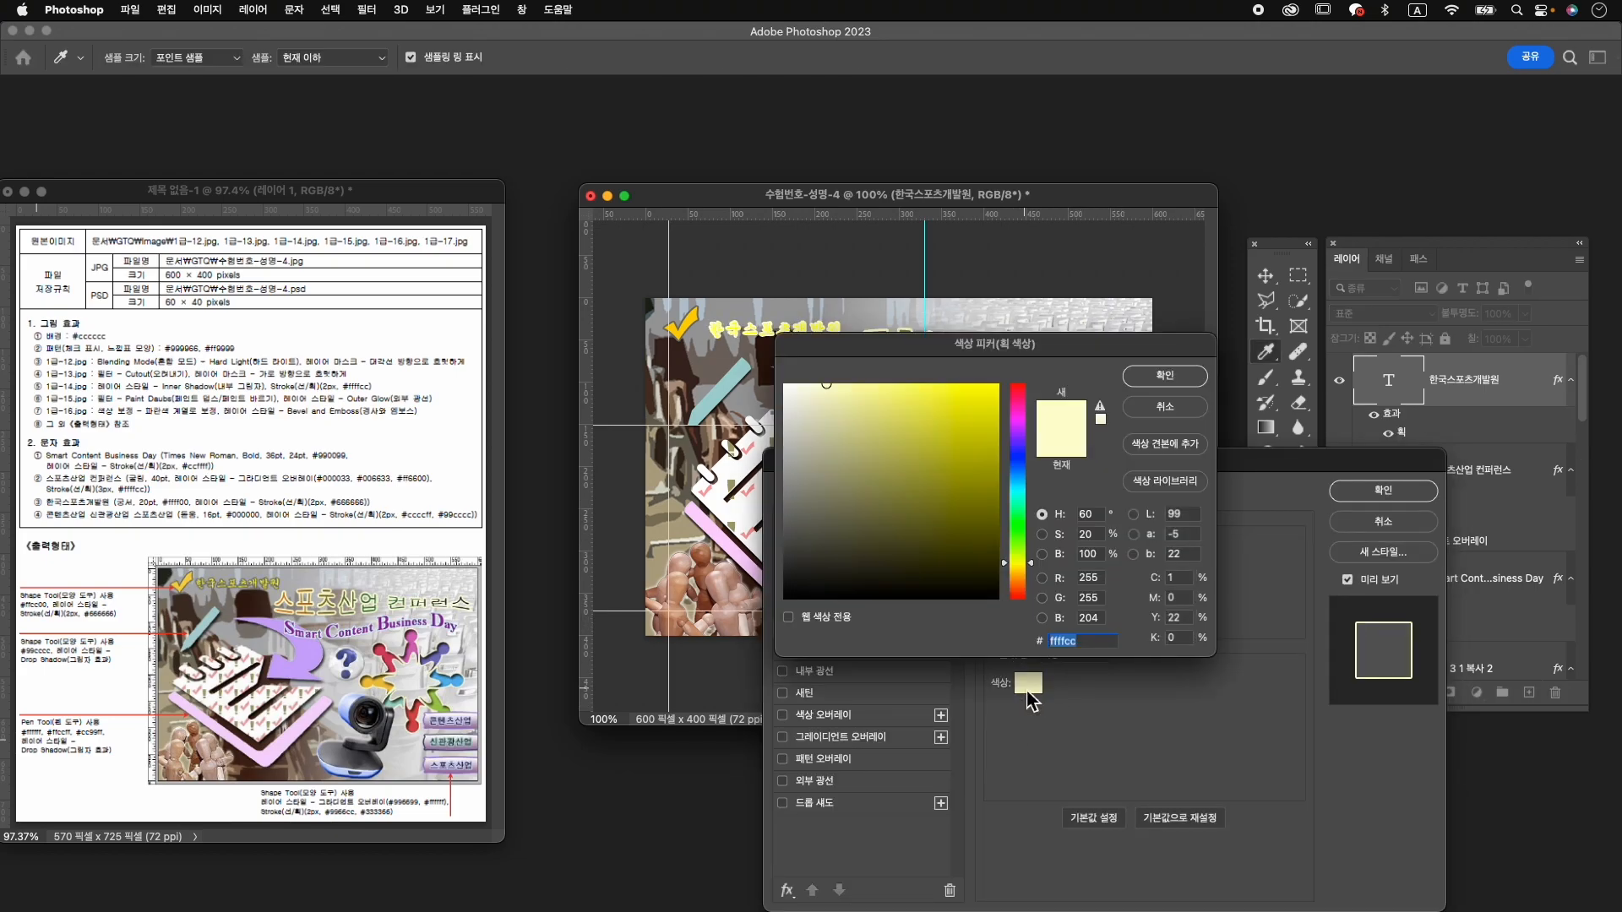
type("666666")
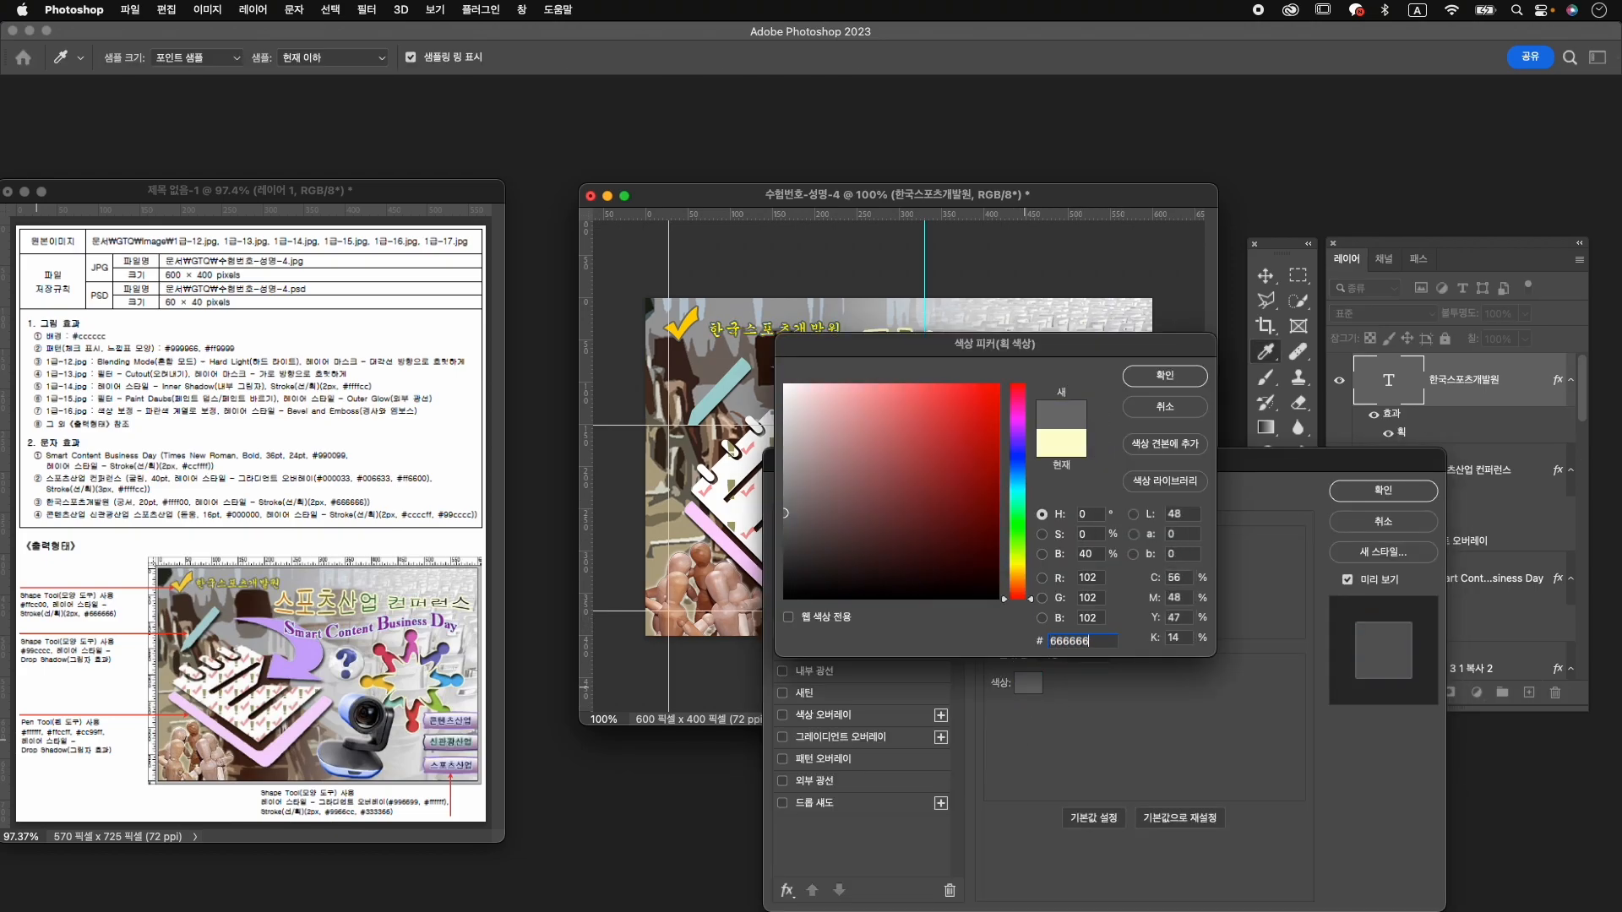
key("Return")
left_click(1383, 492)
Nudge the 한국스포츠개발원 text a few pixels left and up, closer to the check mark.
key("t")
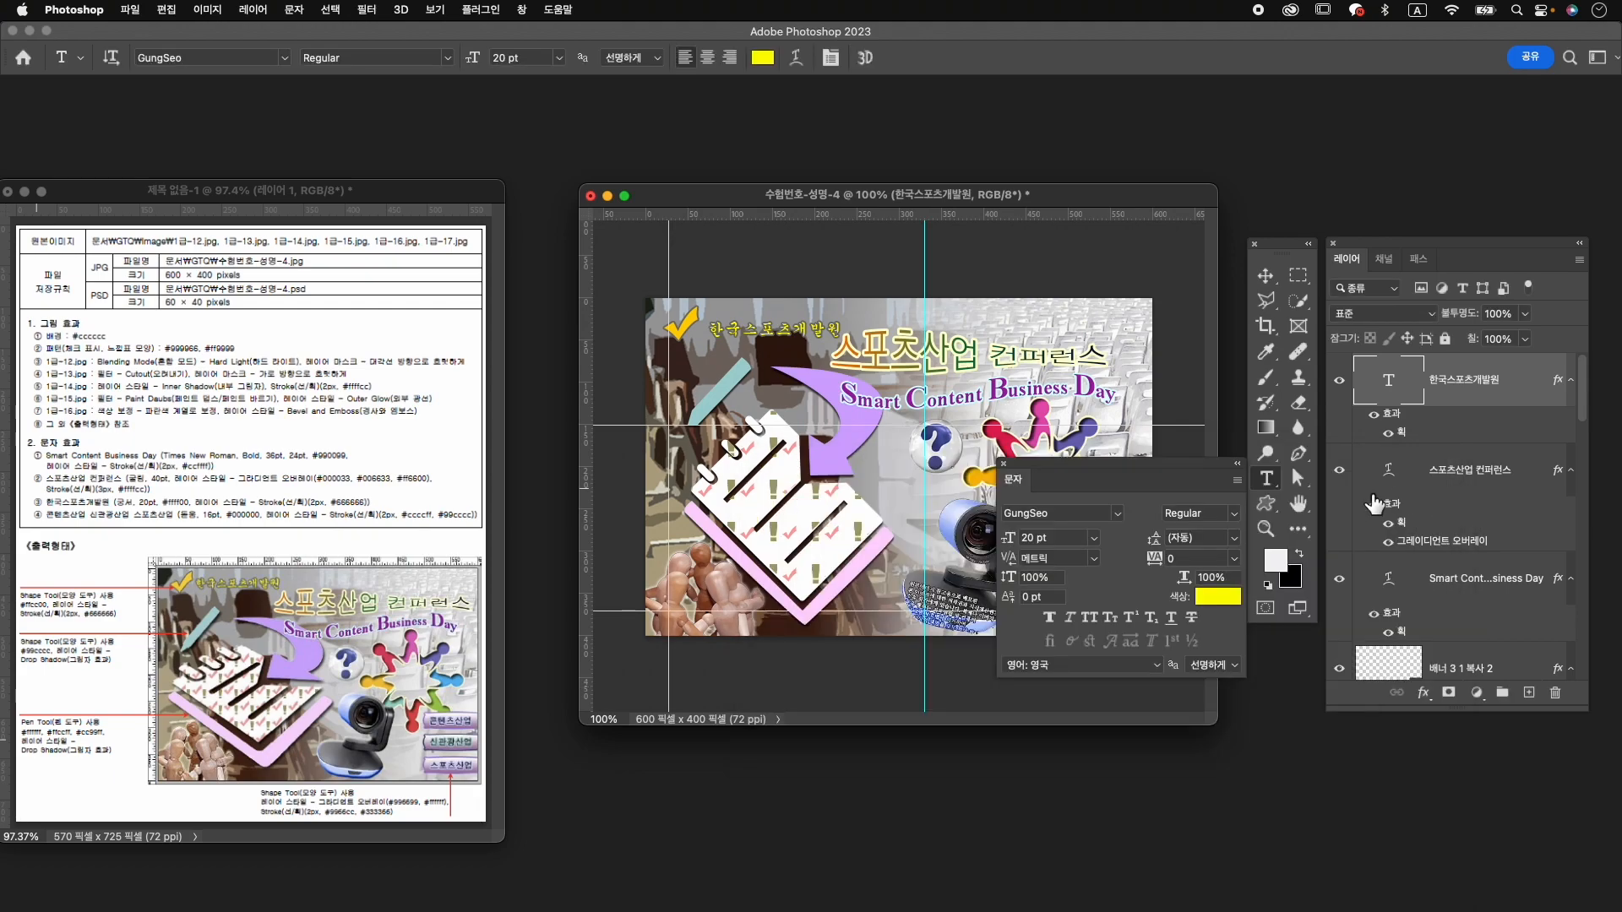
key("super+t")
key("Left")
key("Left")
key("Left")
key("Left")
key("Left")
key("Up")
key("Up")
key("Up")
key("Up")
key("Left")
key("Up")
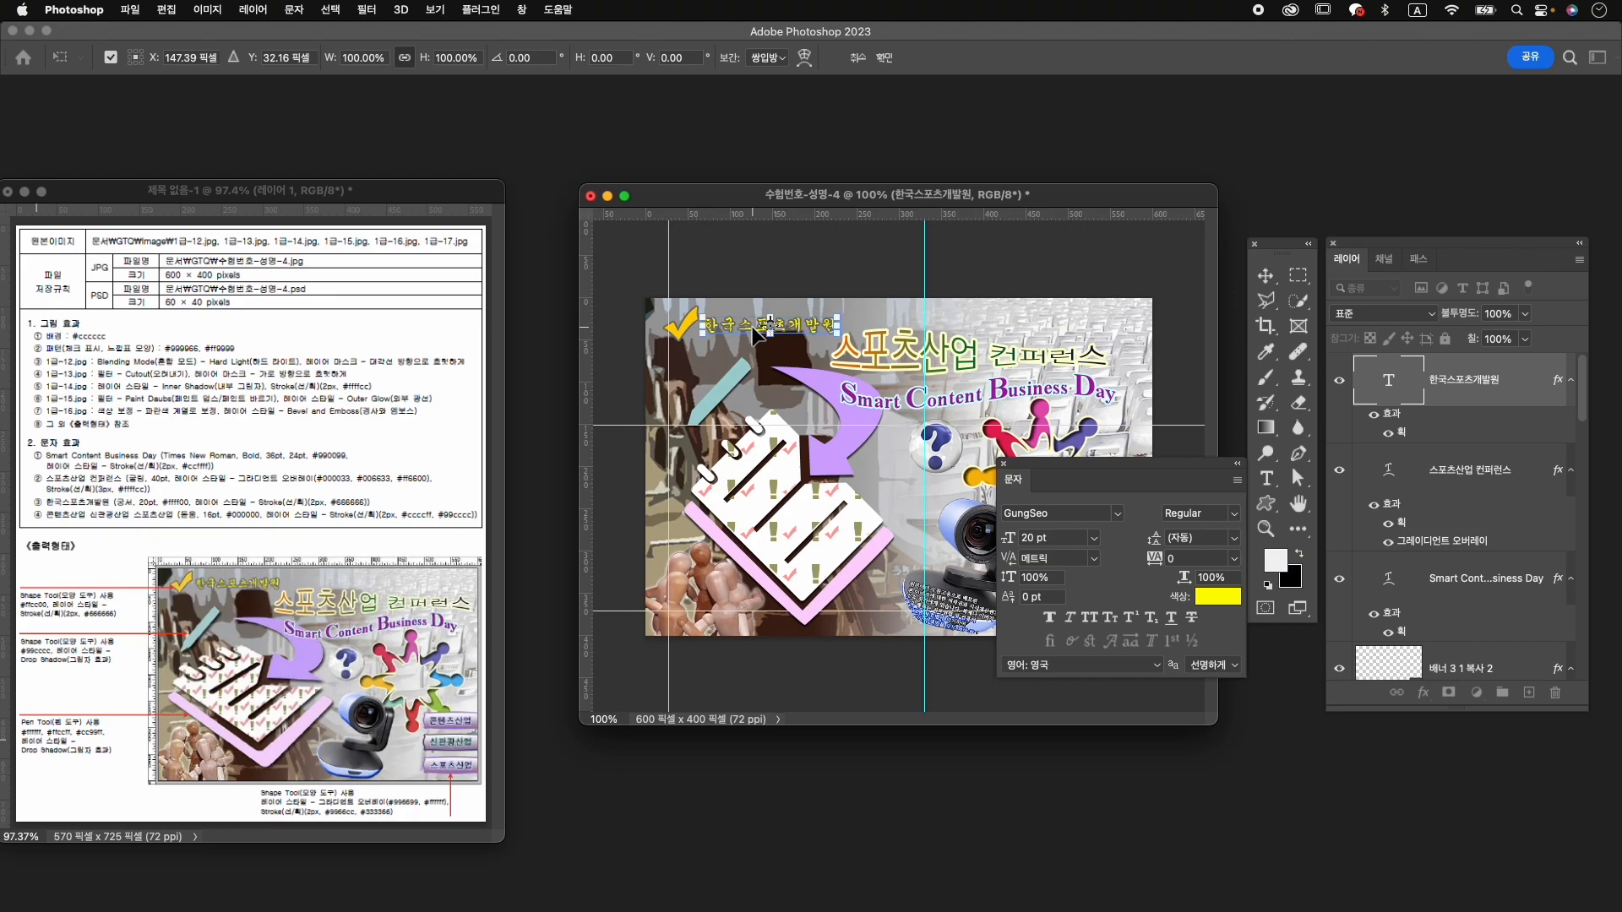
key("Return")
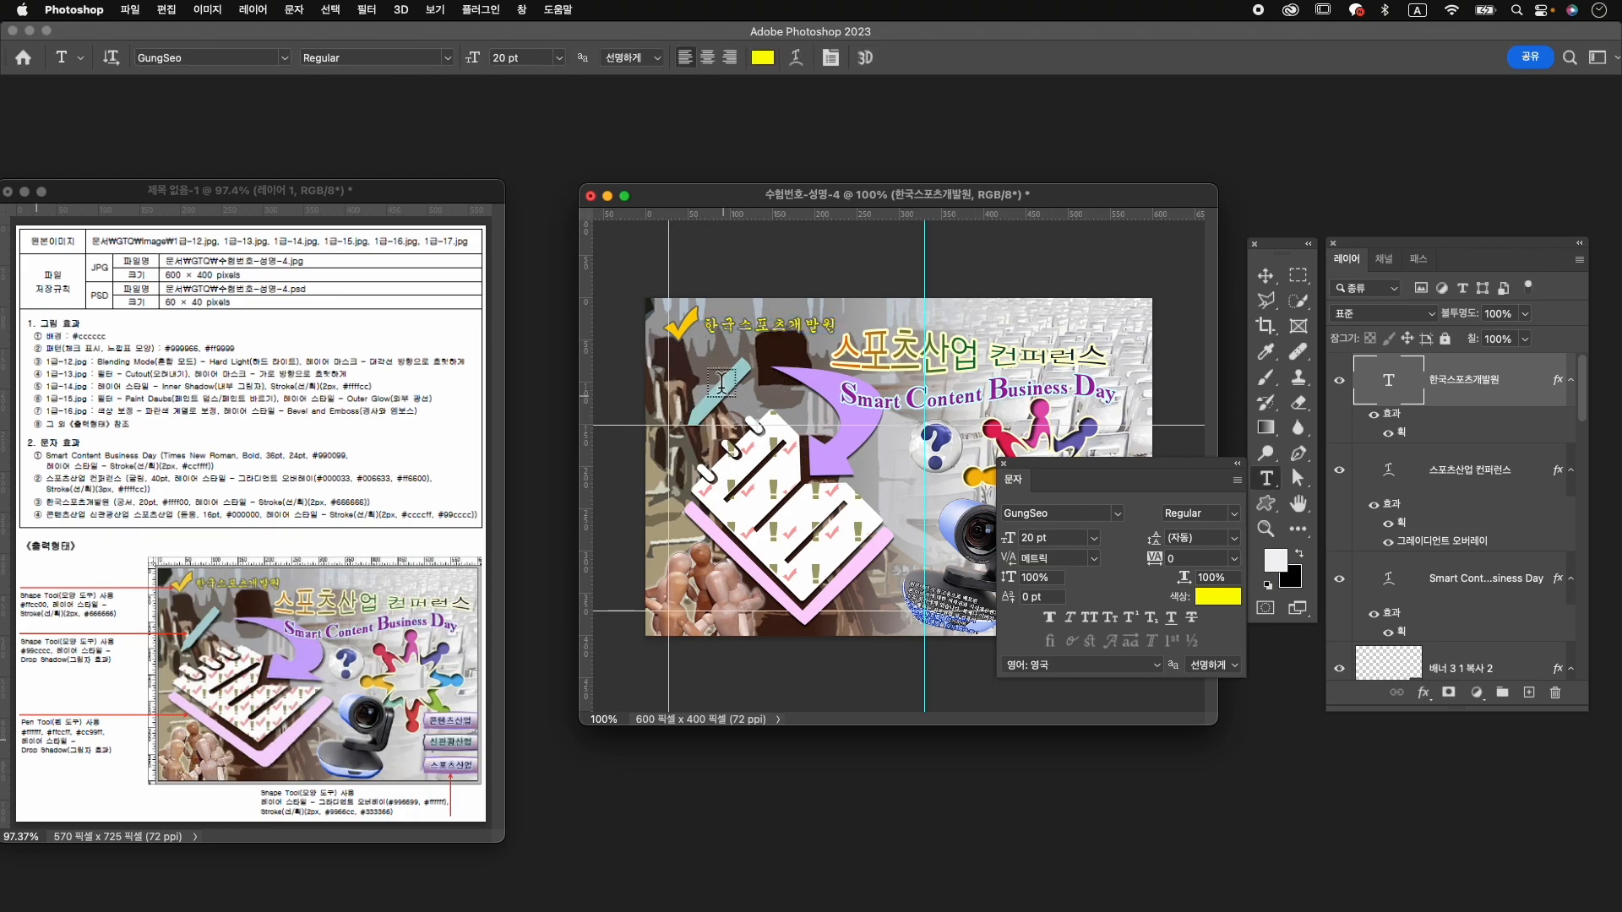
Scale the yellow check mark shape down to 87.5% and apply the transform.
left_click(685, 325, "super")
key("super+t")
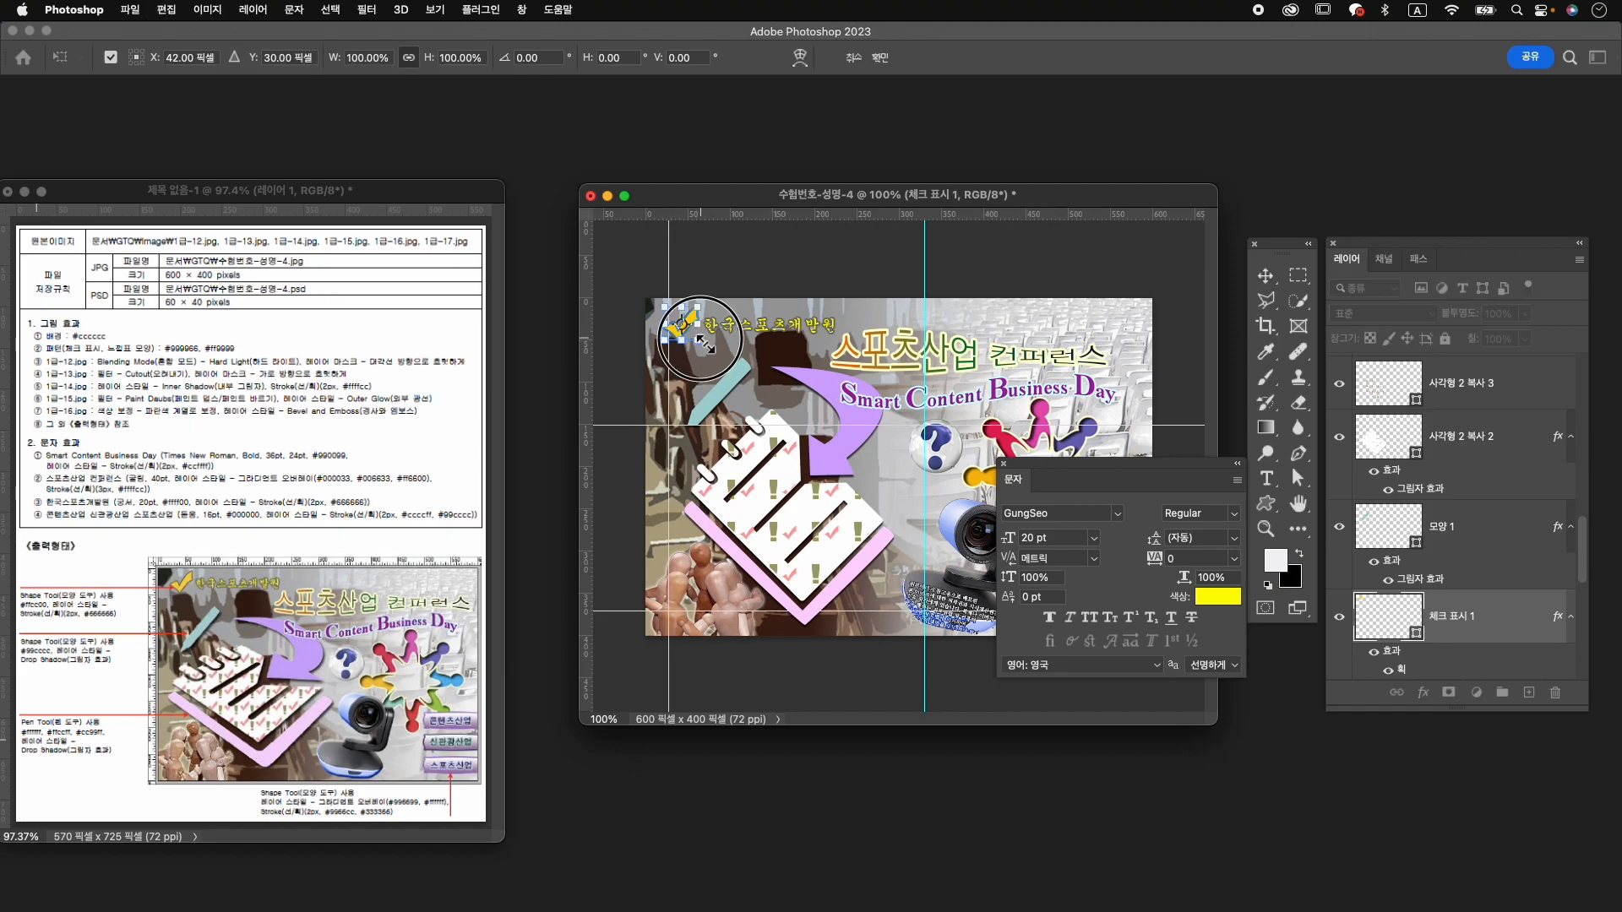
left_click_drag(705, 343, 663, 341)
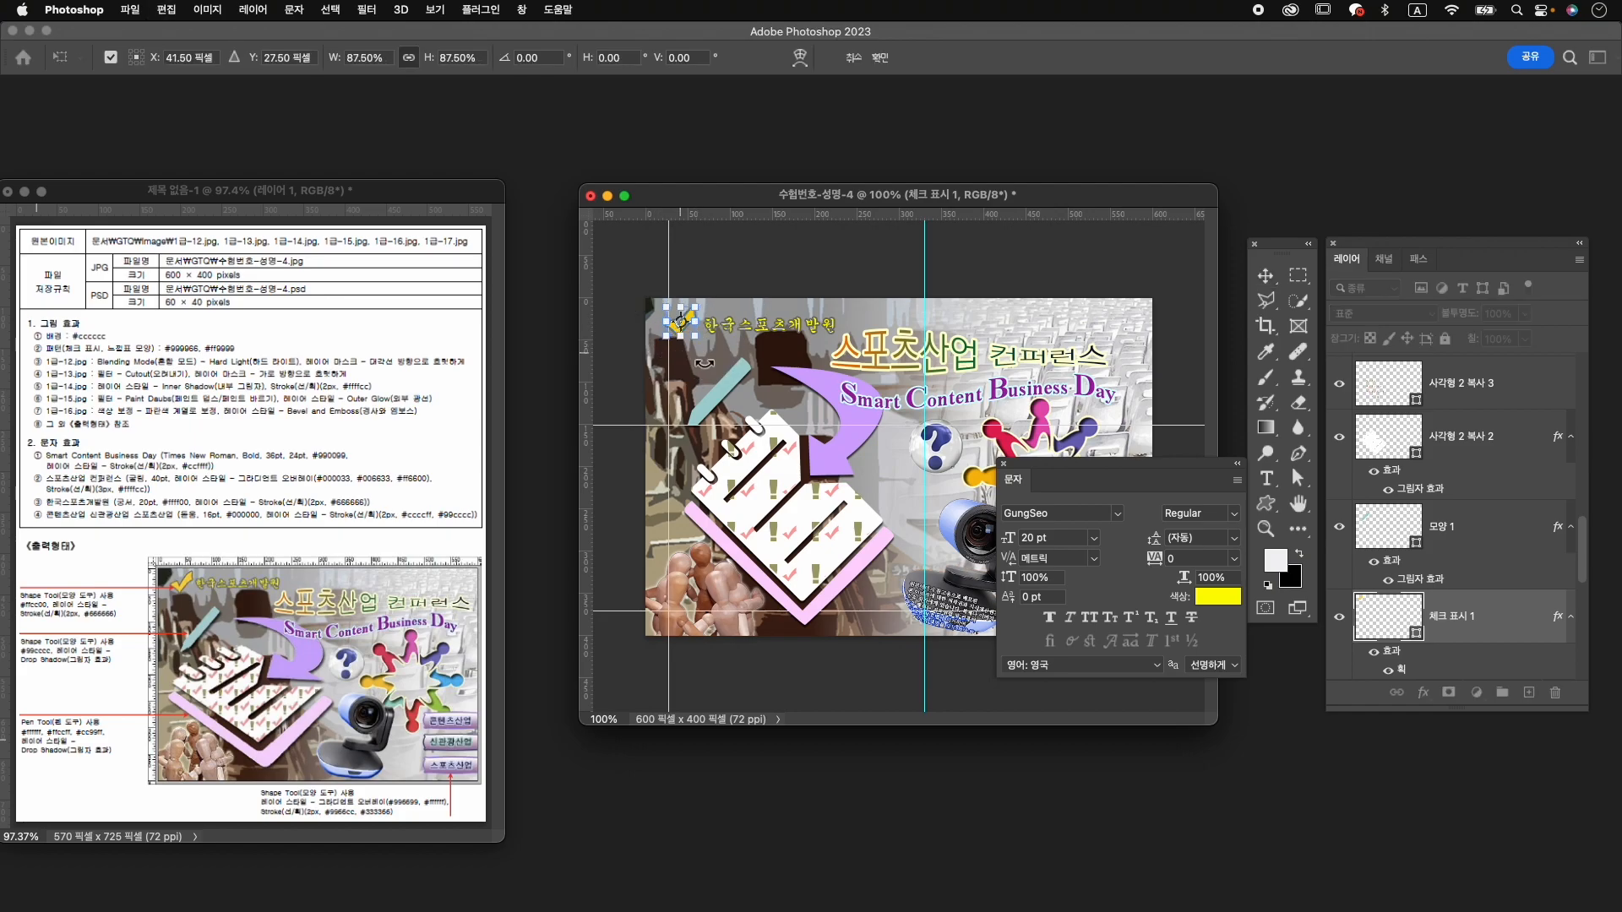
key("Return")
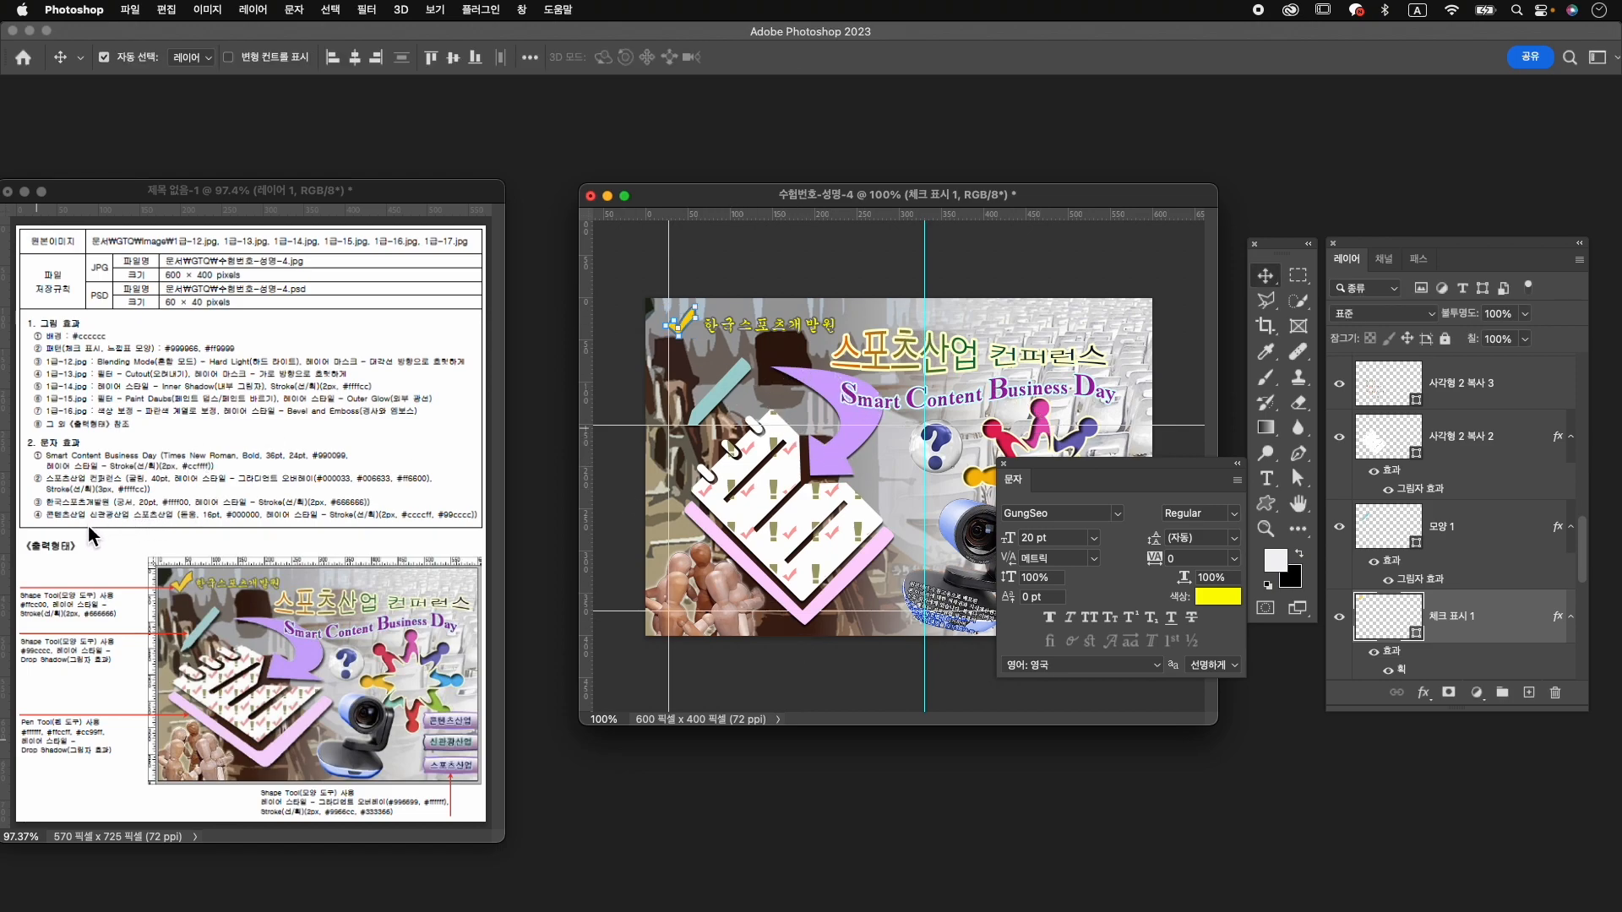
Start a text line on the uppermost purple banner and set its font to Adobe Gothic Std.
left_click_drag(1072, 470, 826, 713)
key("t")
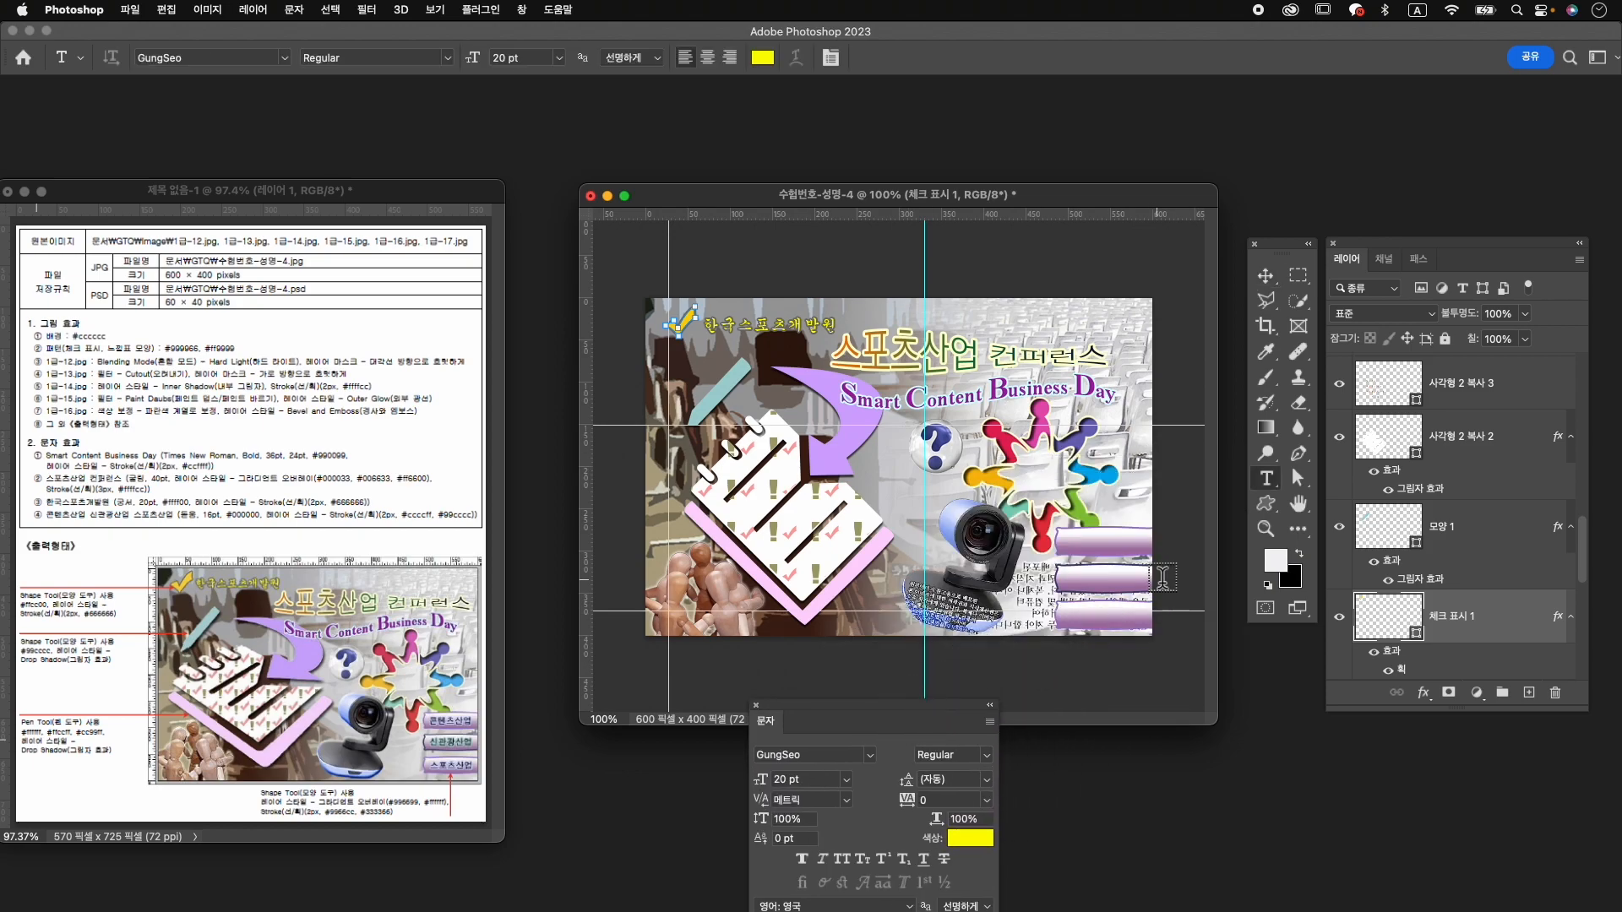
left_click(1069, 545)
key("BackSpace")
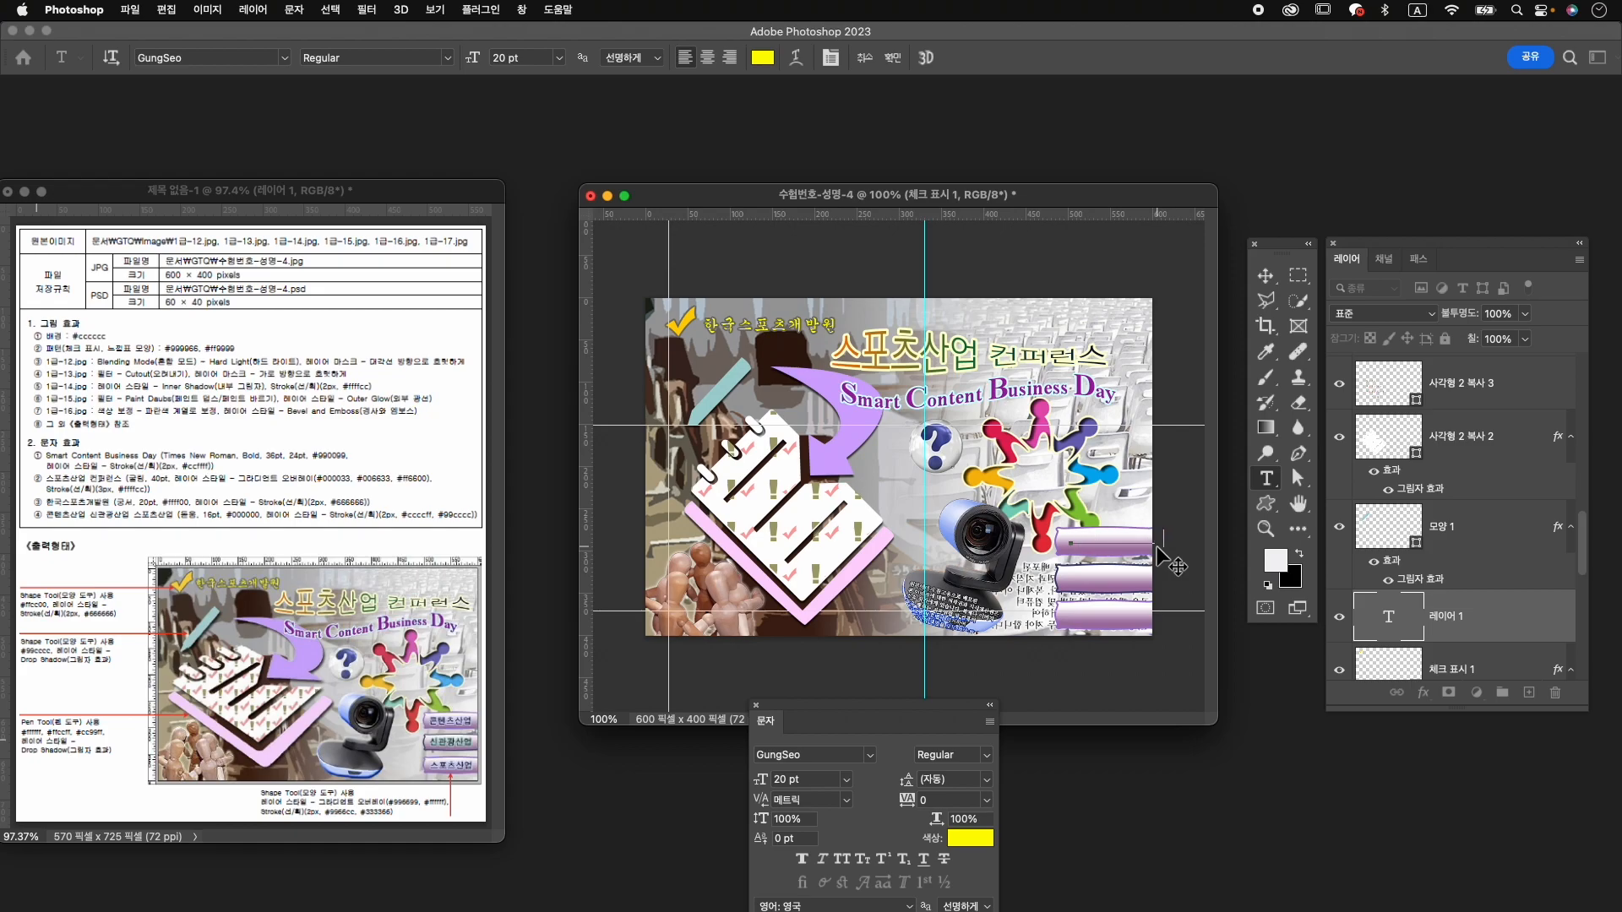
key("super+a")
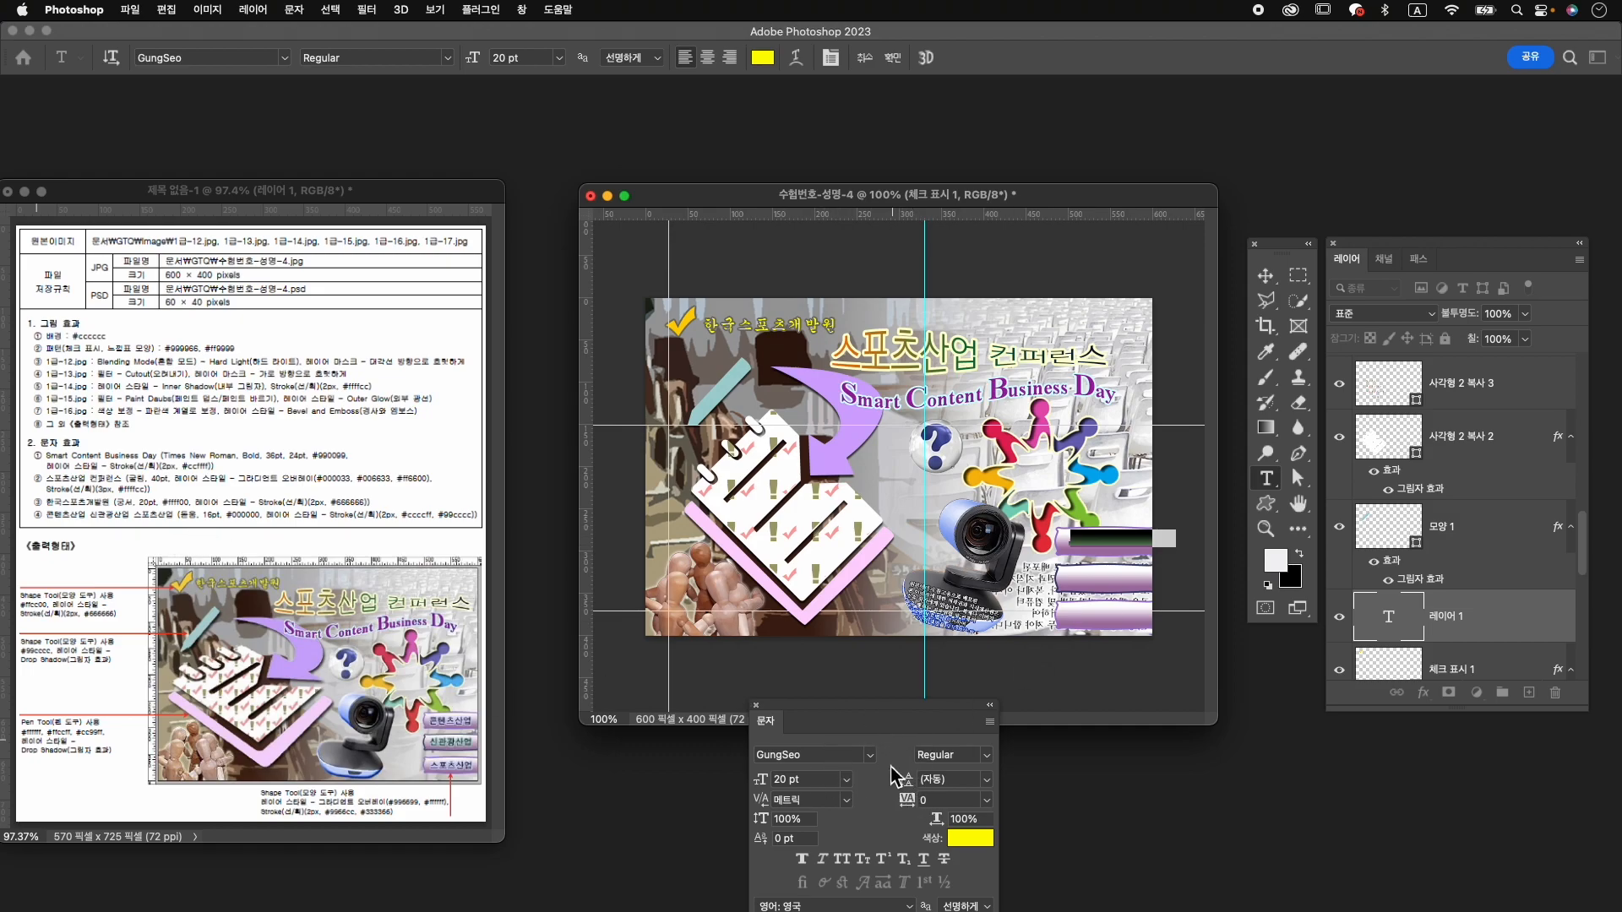
left_click(871, 757)
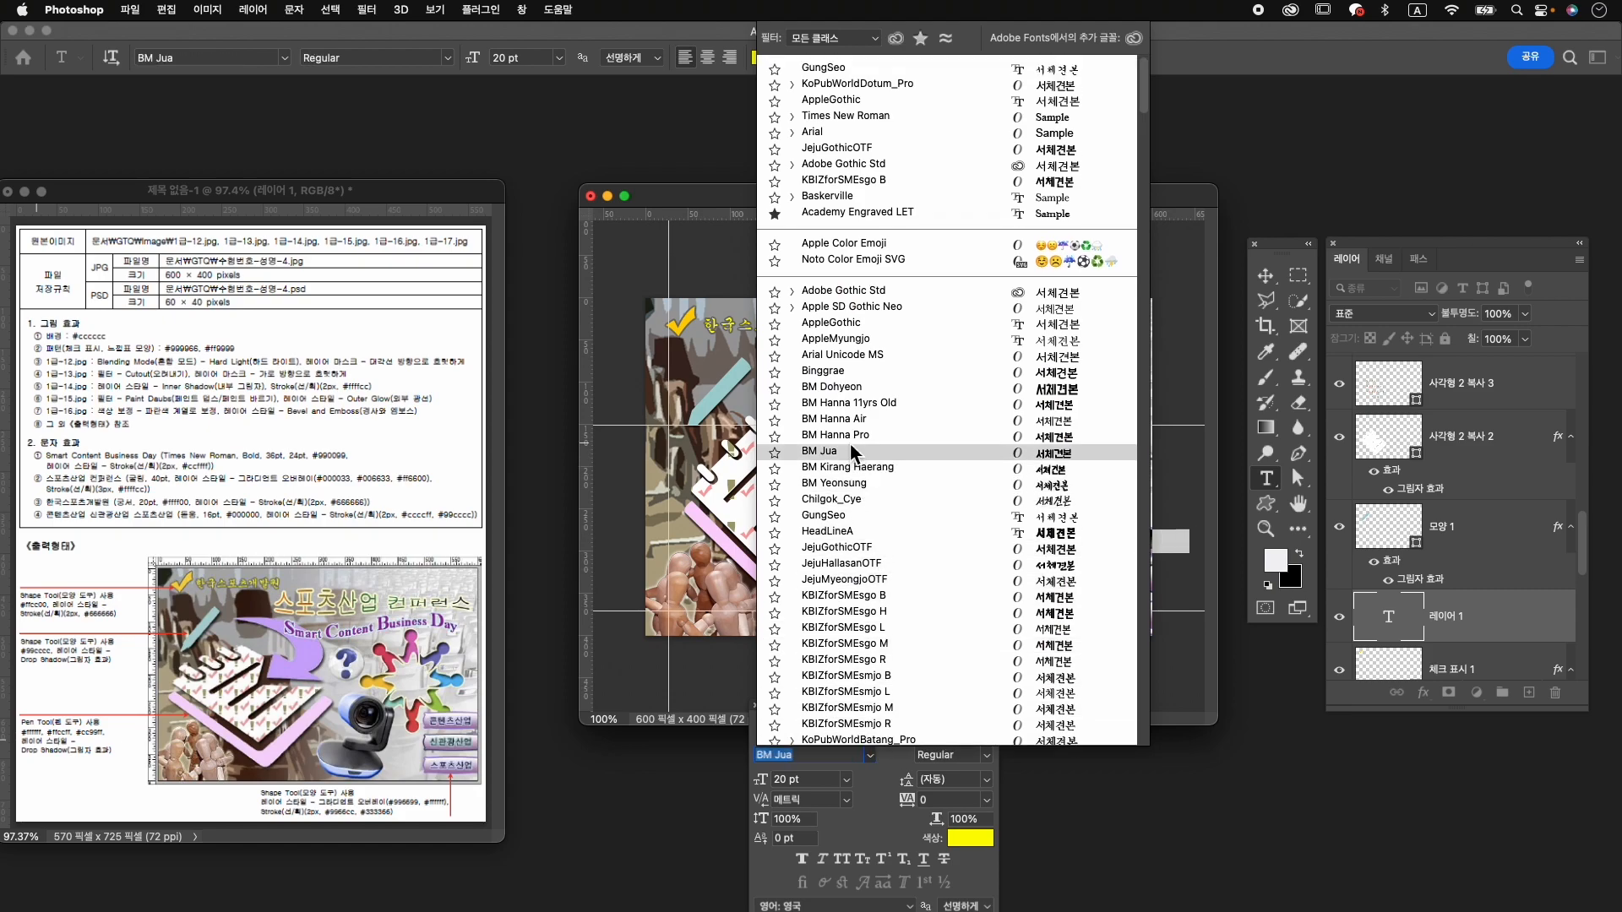
left_click(899, 163)
mouse_move(1081, 540)
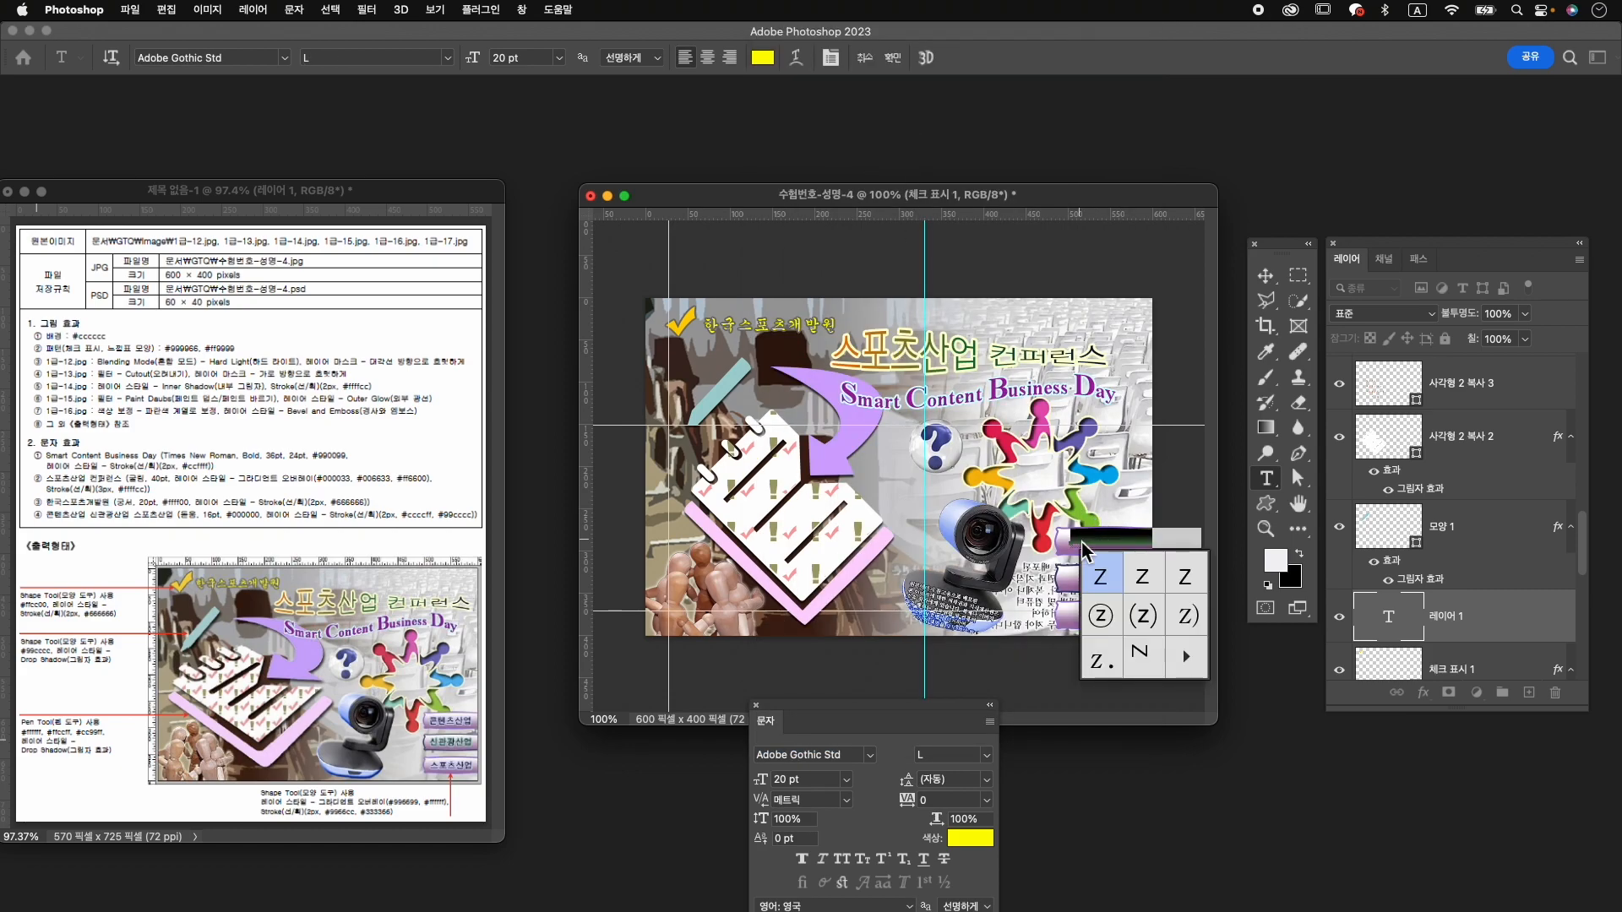
Set the banner text's color to black and commit the text.
left_click(970, 838)
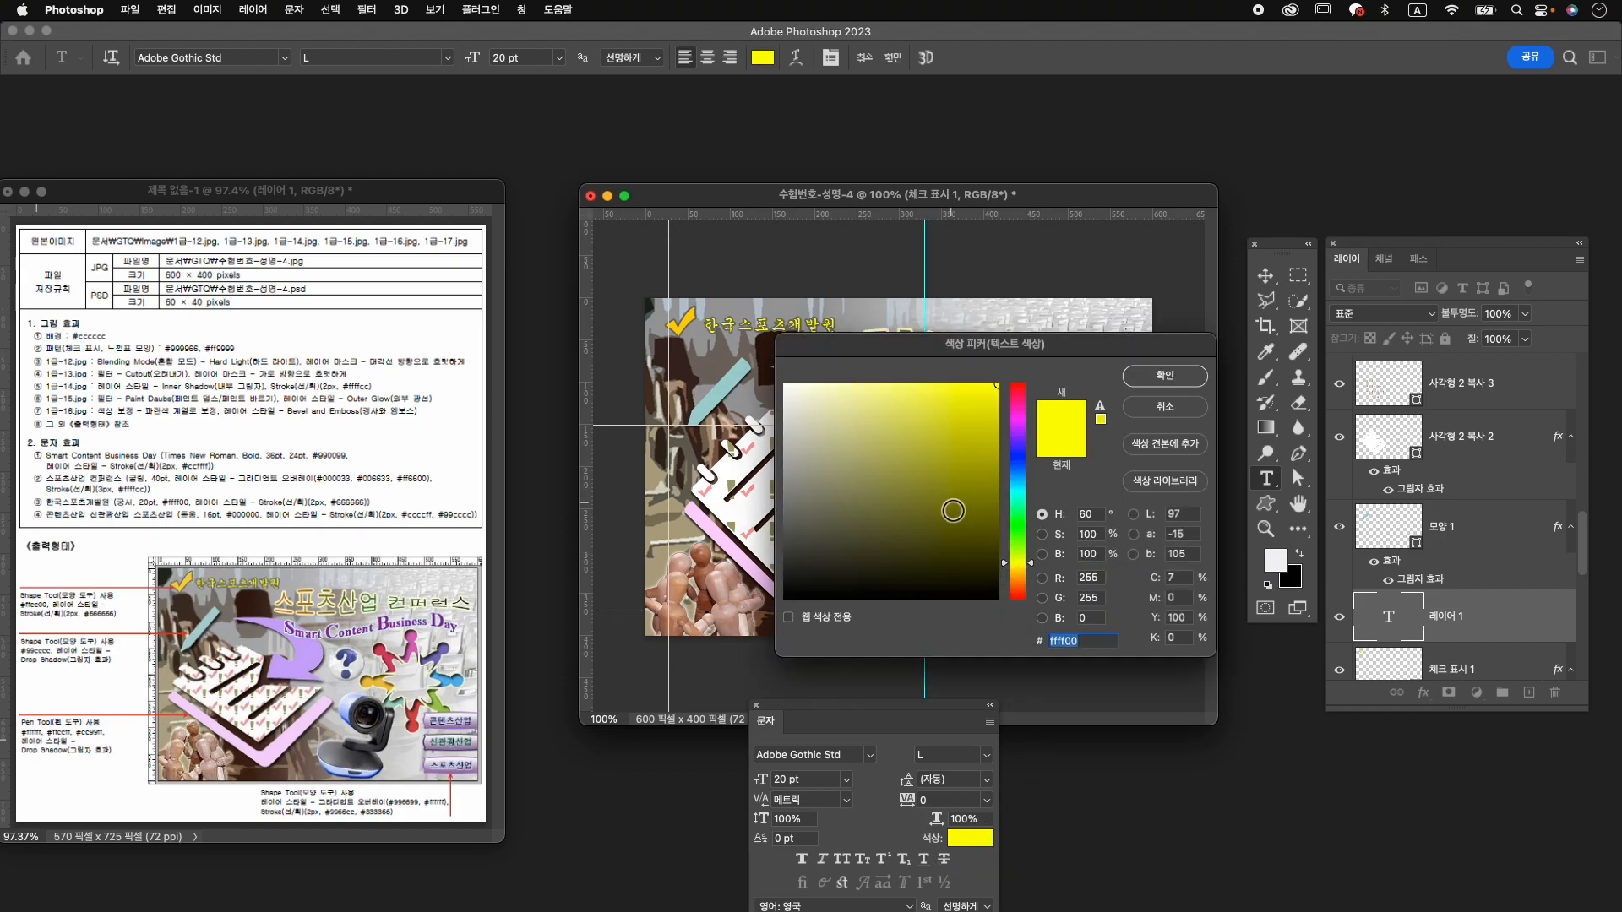
left_click_drag(815, 595, 786, 644)
left_click(1173, 377)
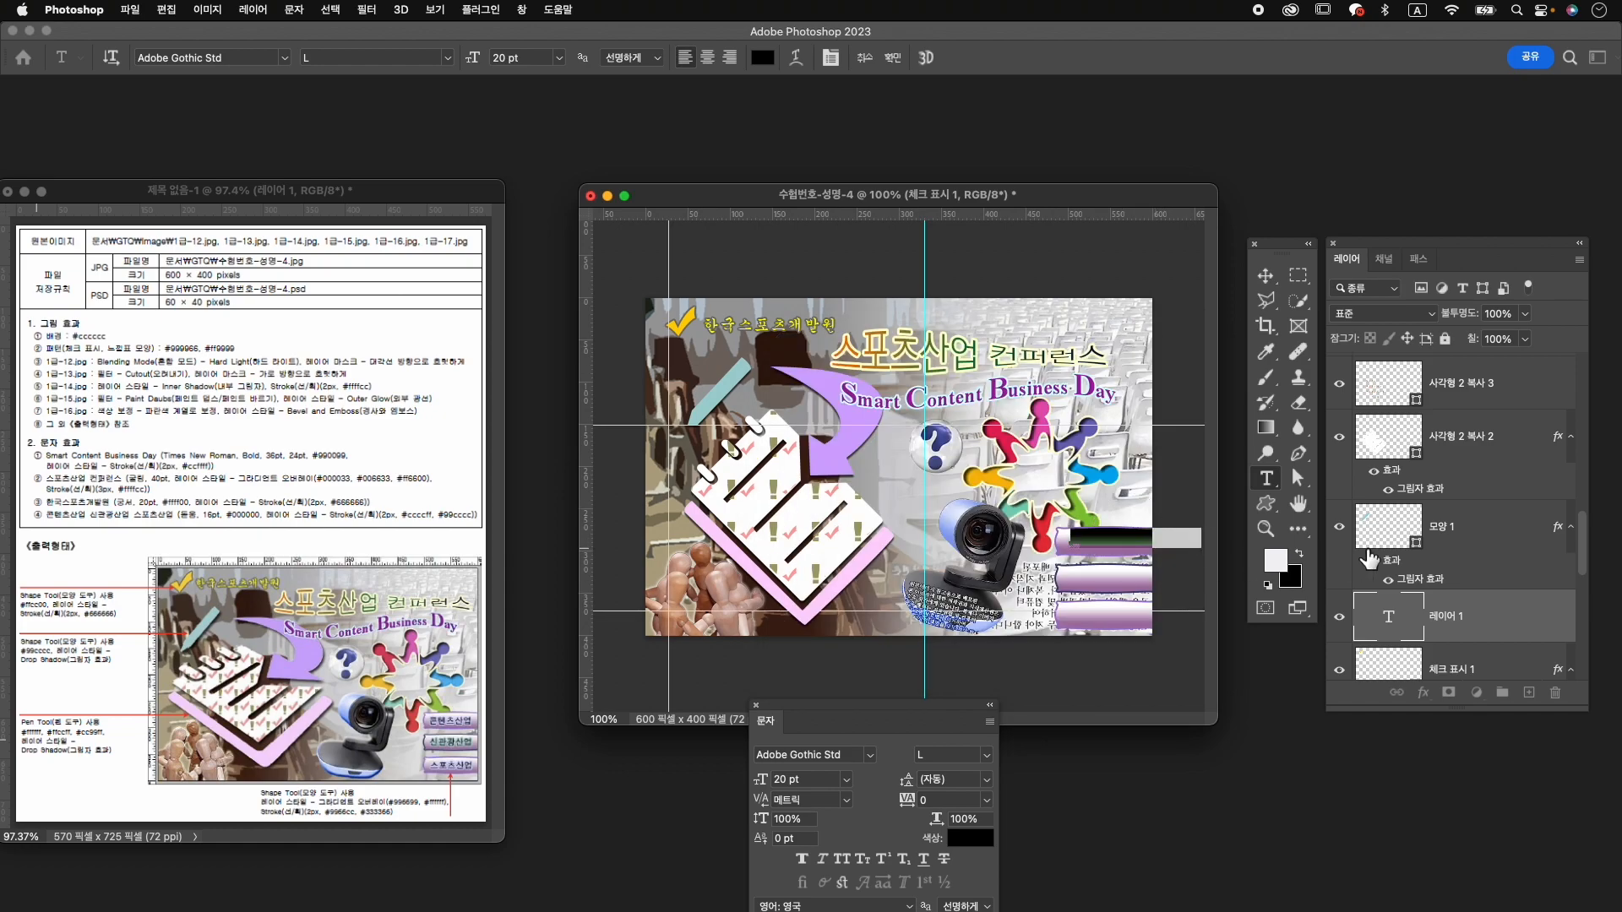
left_click(1495, 616)
Bring the banner text layer to the front of the layer stack, above all the shapes.
scroll(1474, 553, "up", 1)
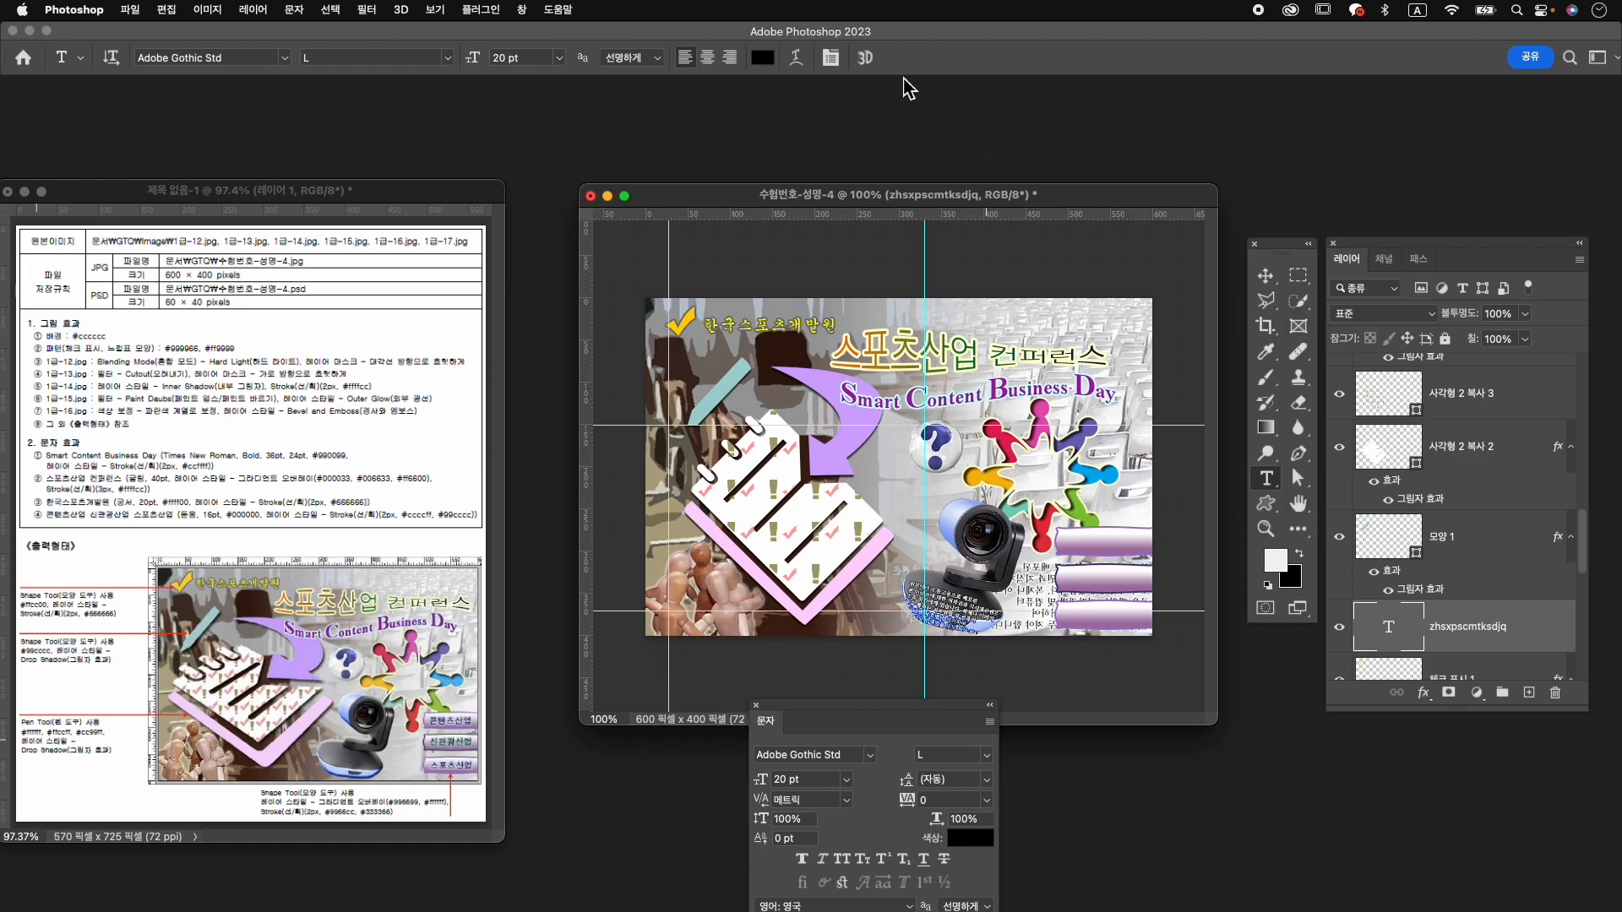
left_click_drag(1448, 625, 1502, 530)
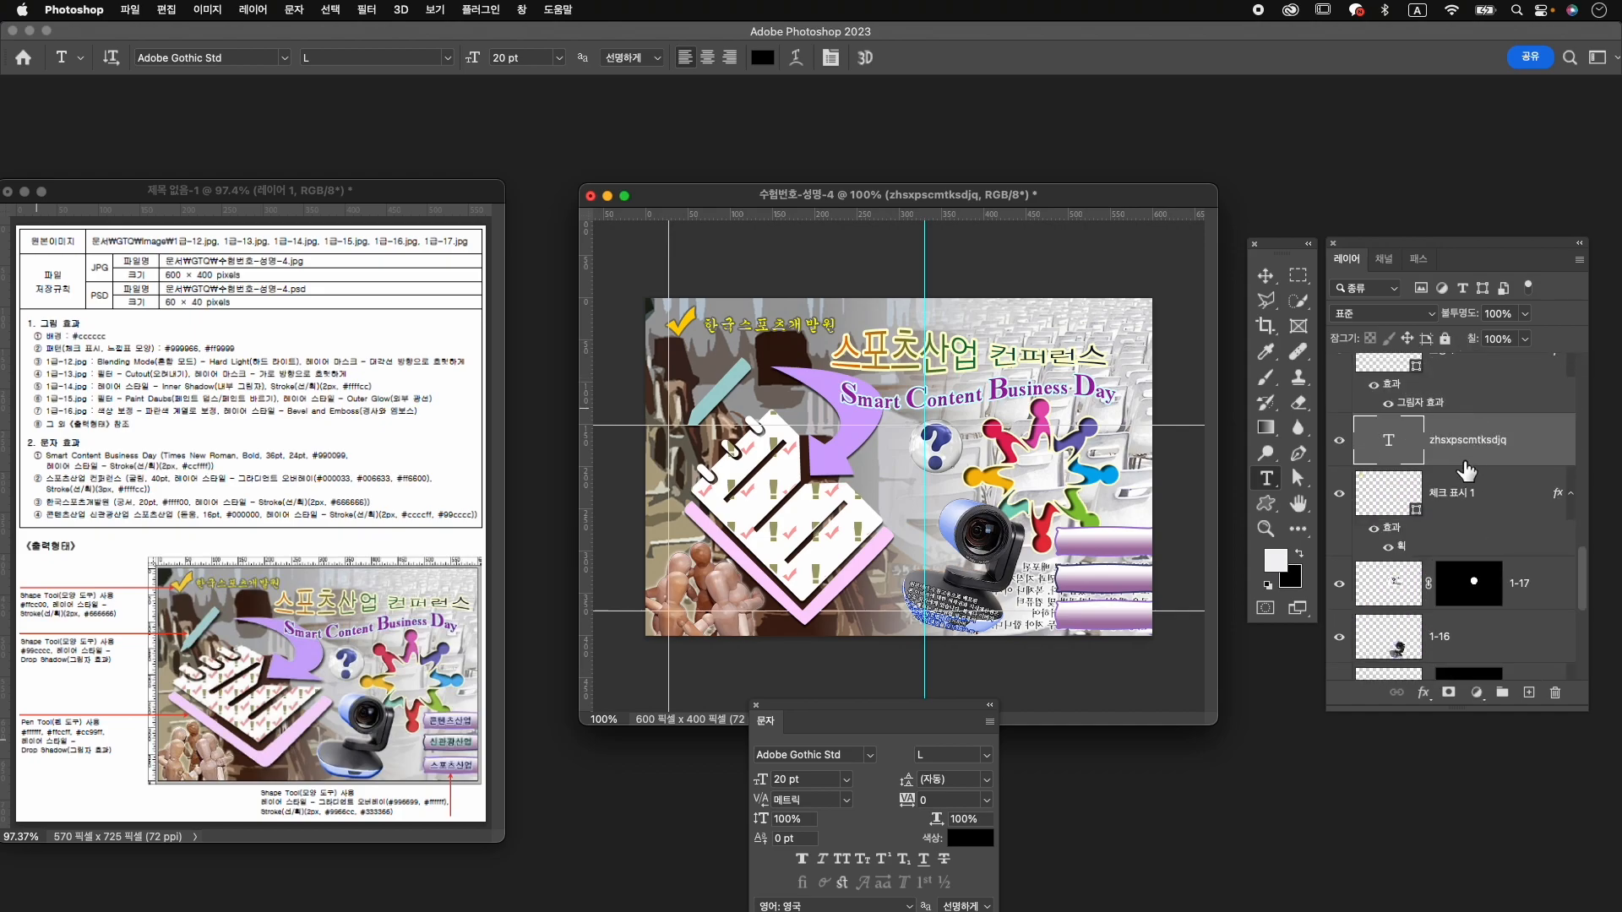
scroll(1475, 478, "up", 3)
left_click_drag(1486, 581, 1480, 472)
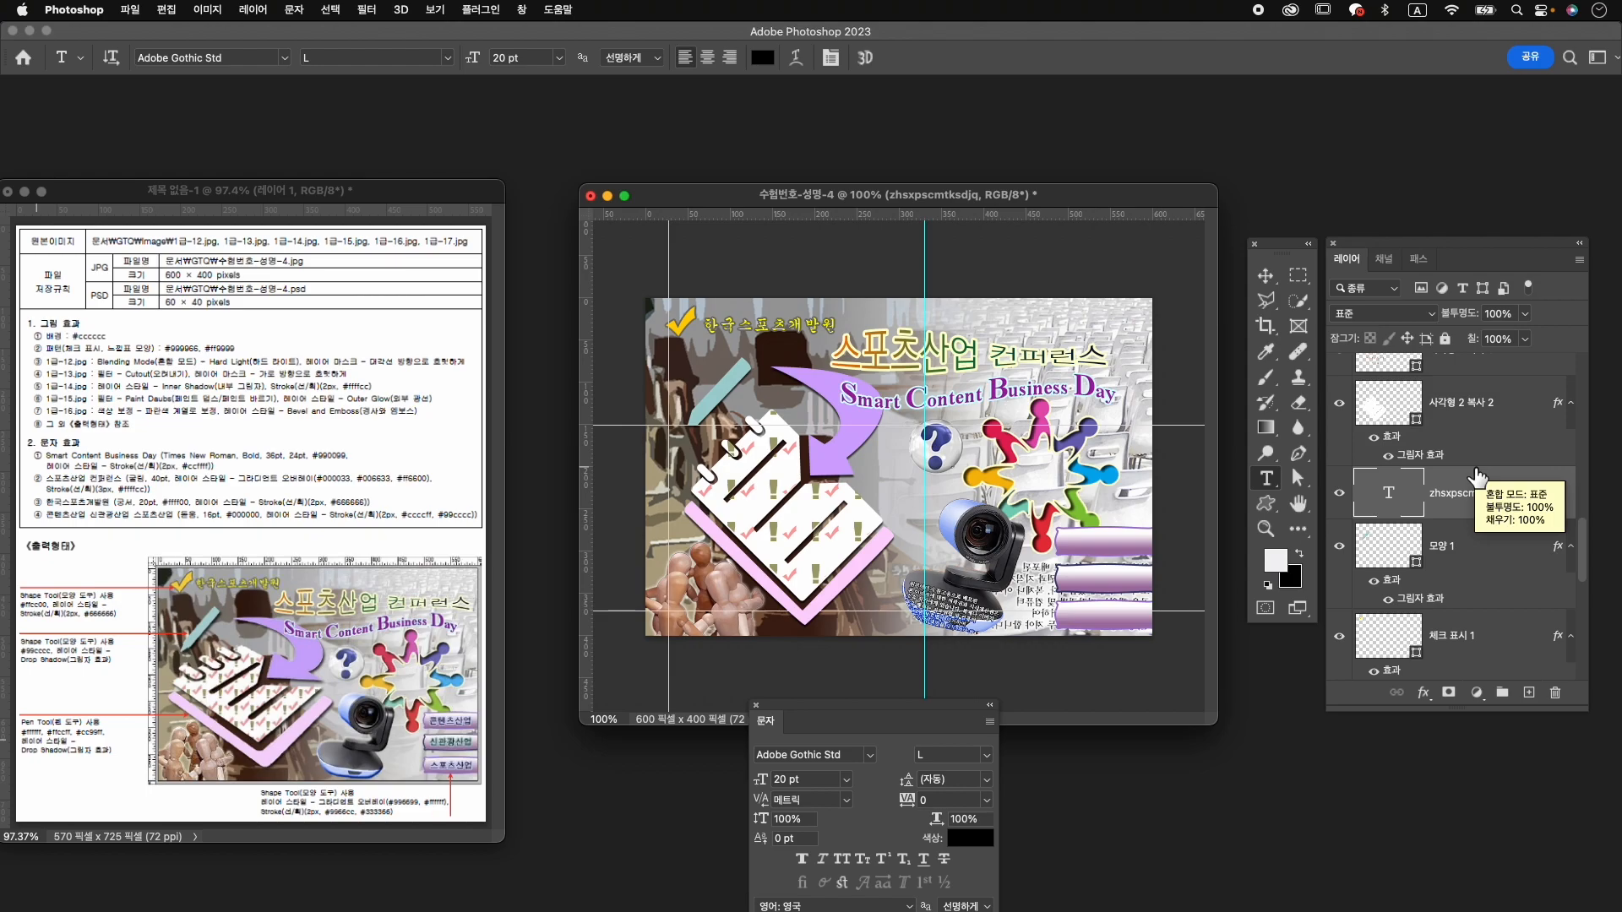
key("super+shift+bracketright")
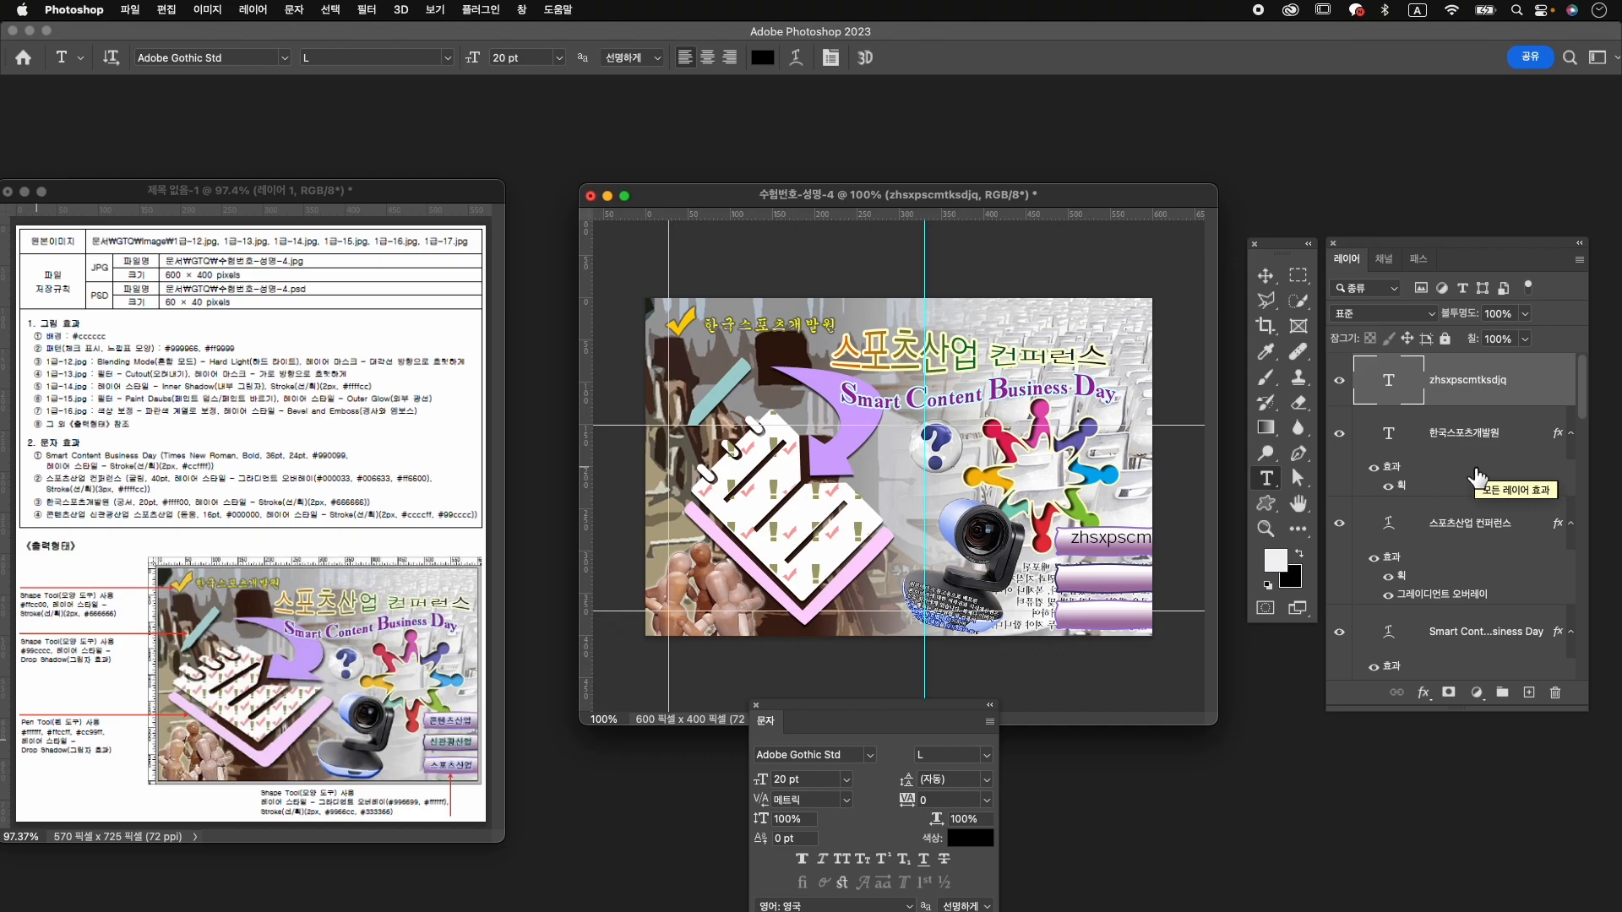
Replace the banner text with 콘텐츠산업, set it to 16 pt and commit it.
double_click(1130, 540)
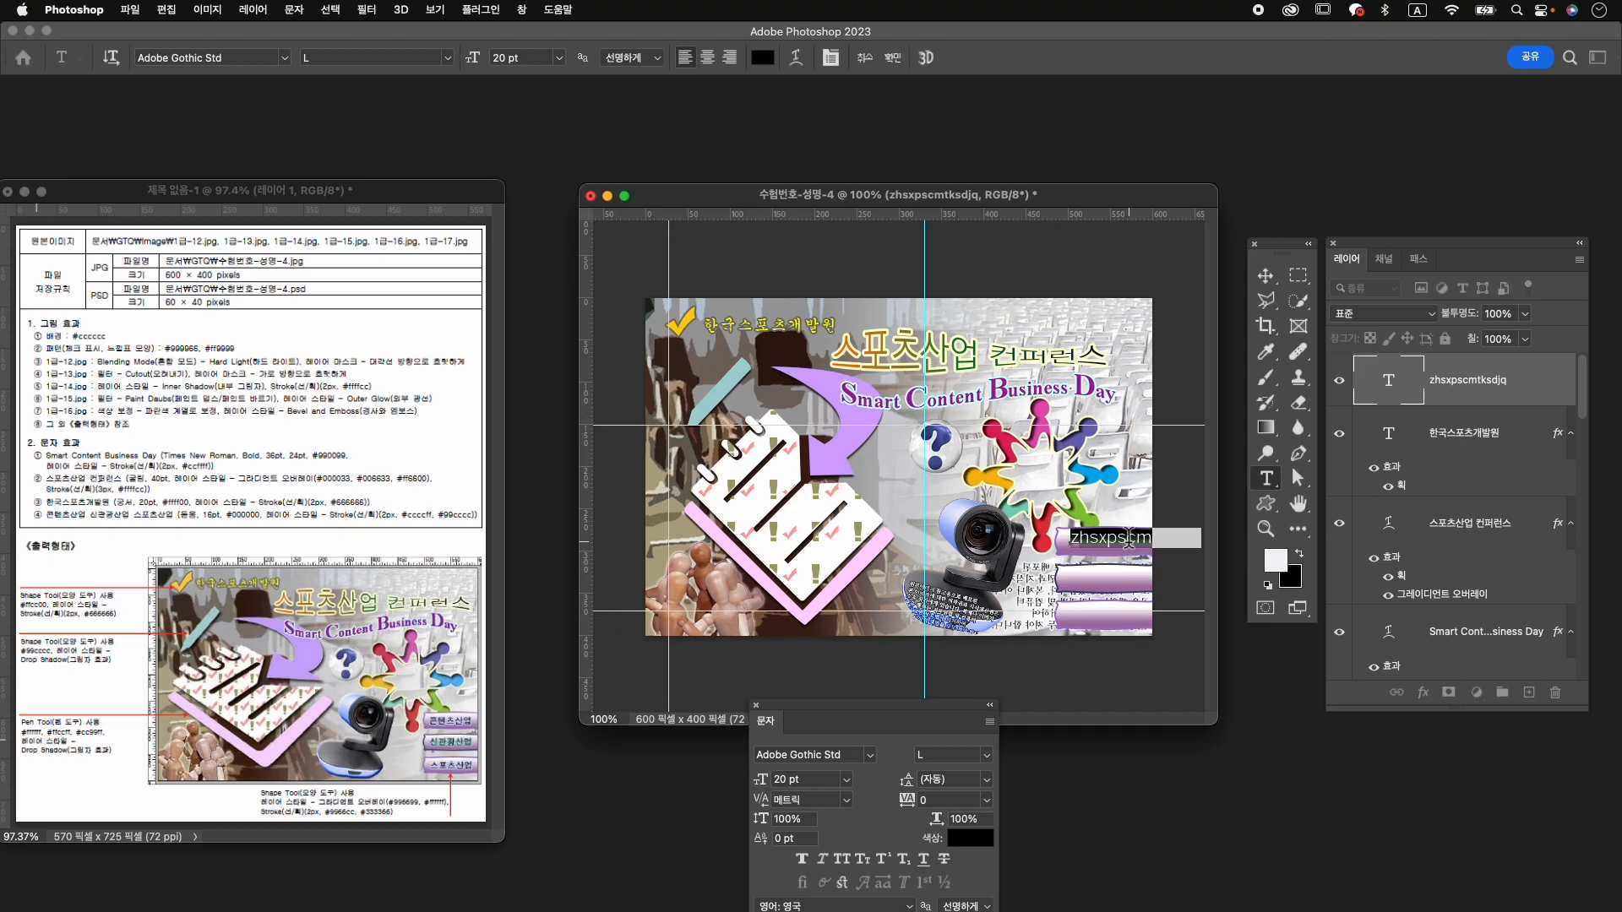
type("하")
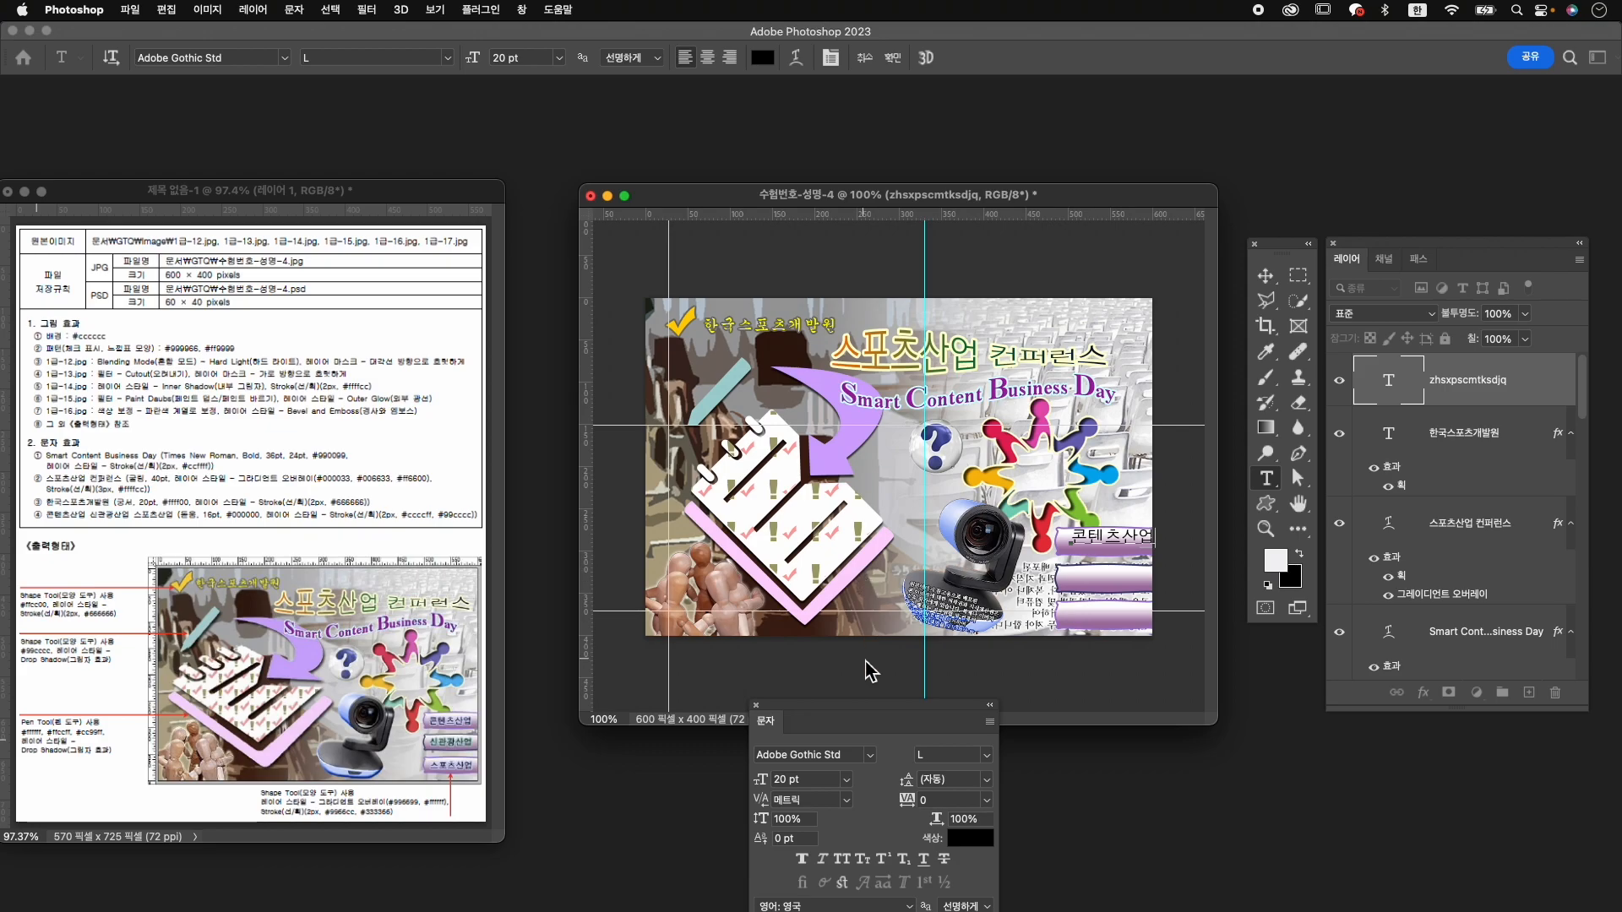
left_click(756, 779)
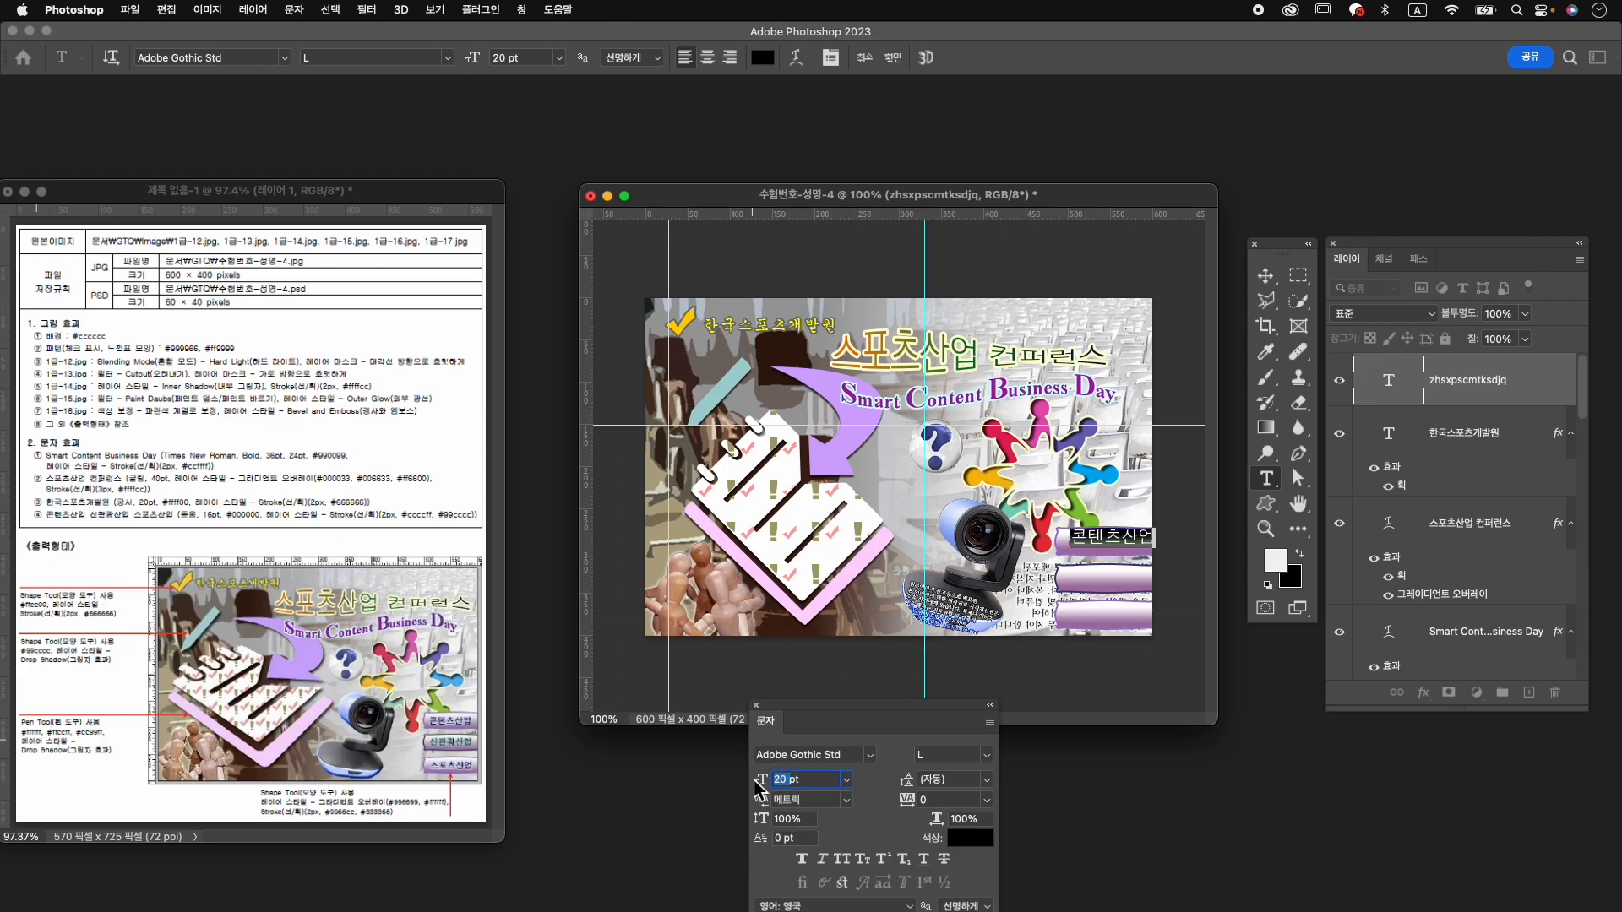
key("Return")
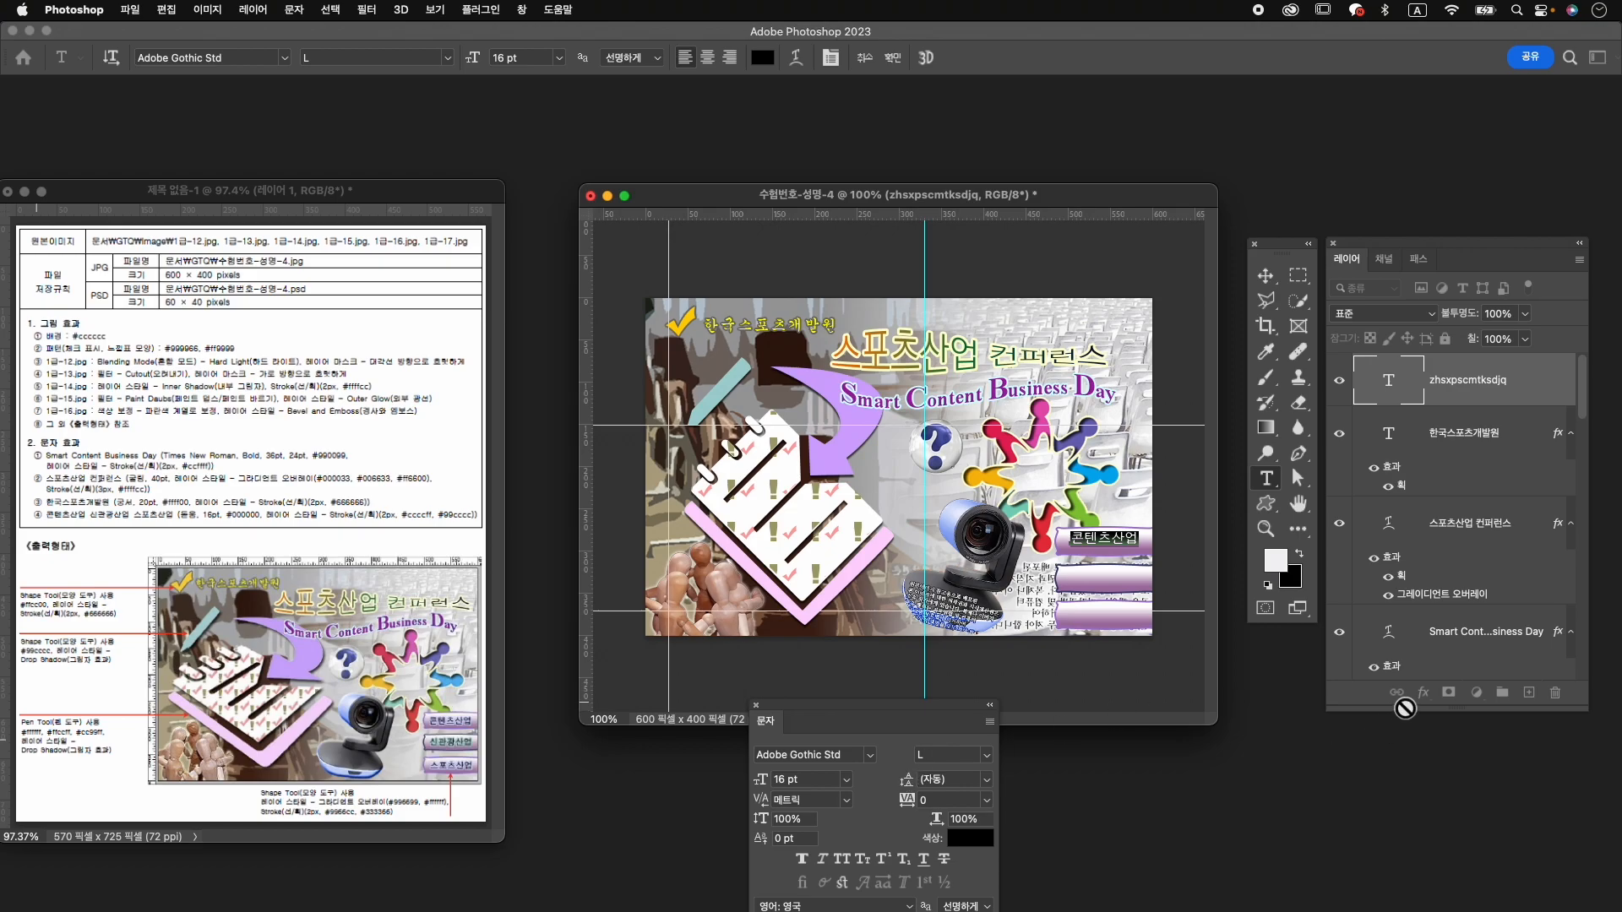
left_click(893, 58)
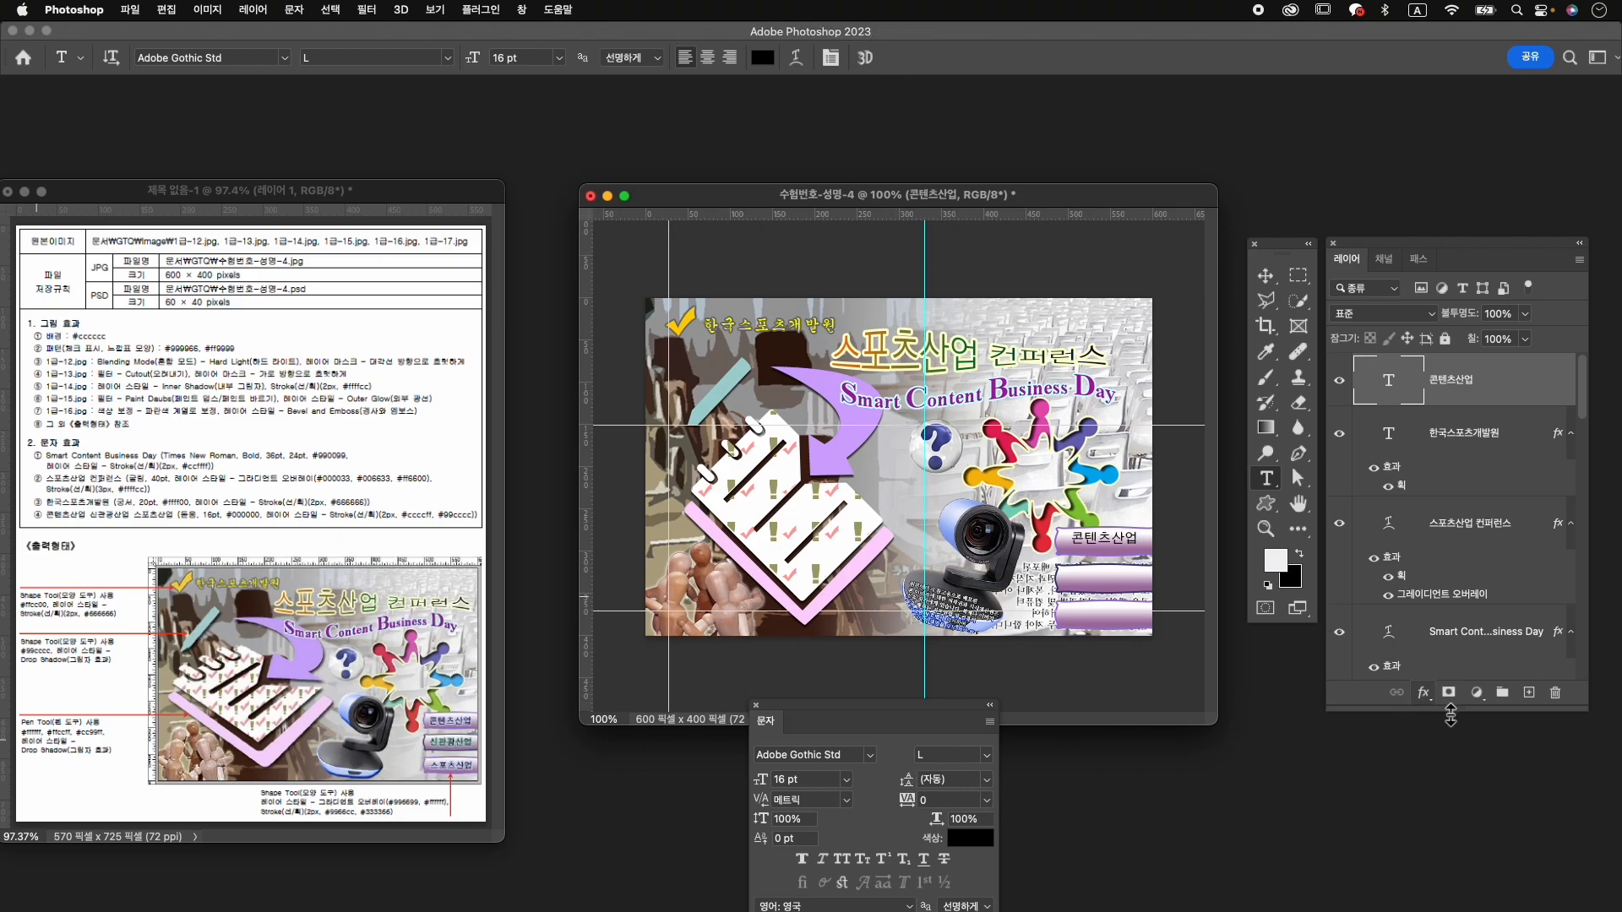
Add a 2 px stroke in #ccccff to the 콘텐츠산업 banner text.
left_click(1423, 693)
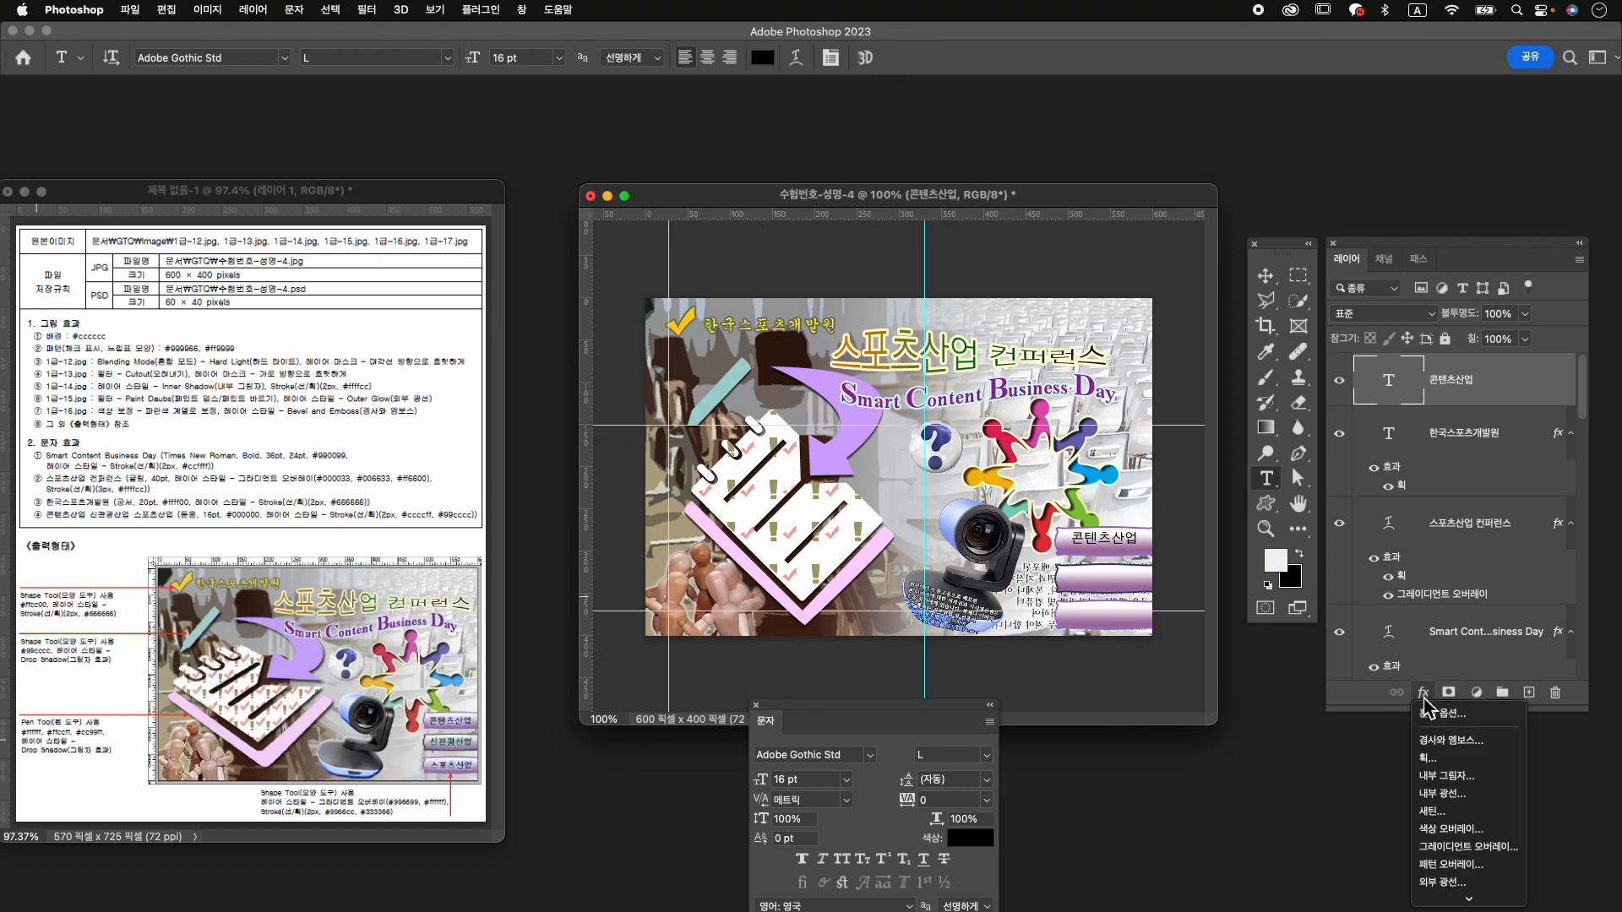
left_click(1436, 760)
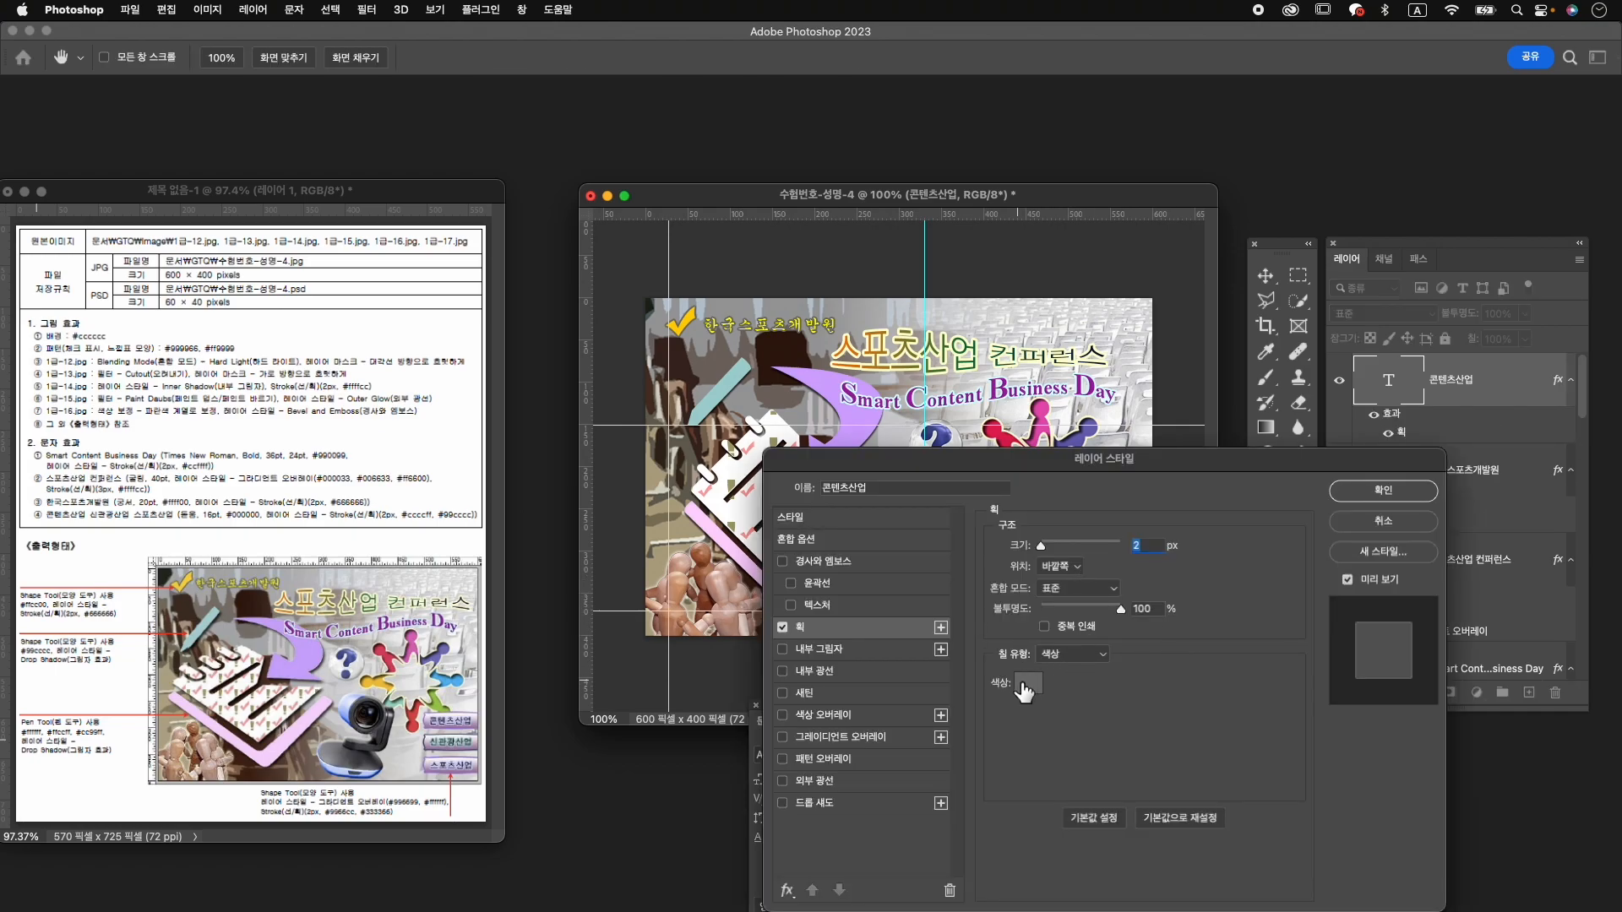
left_click(1028, 683)
type("ccccff")
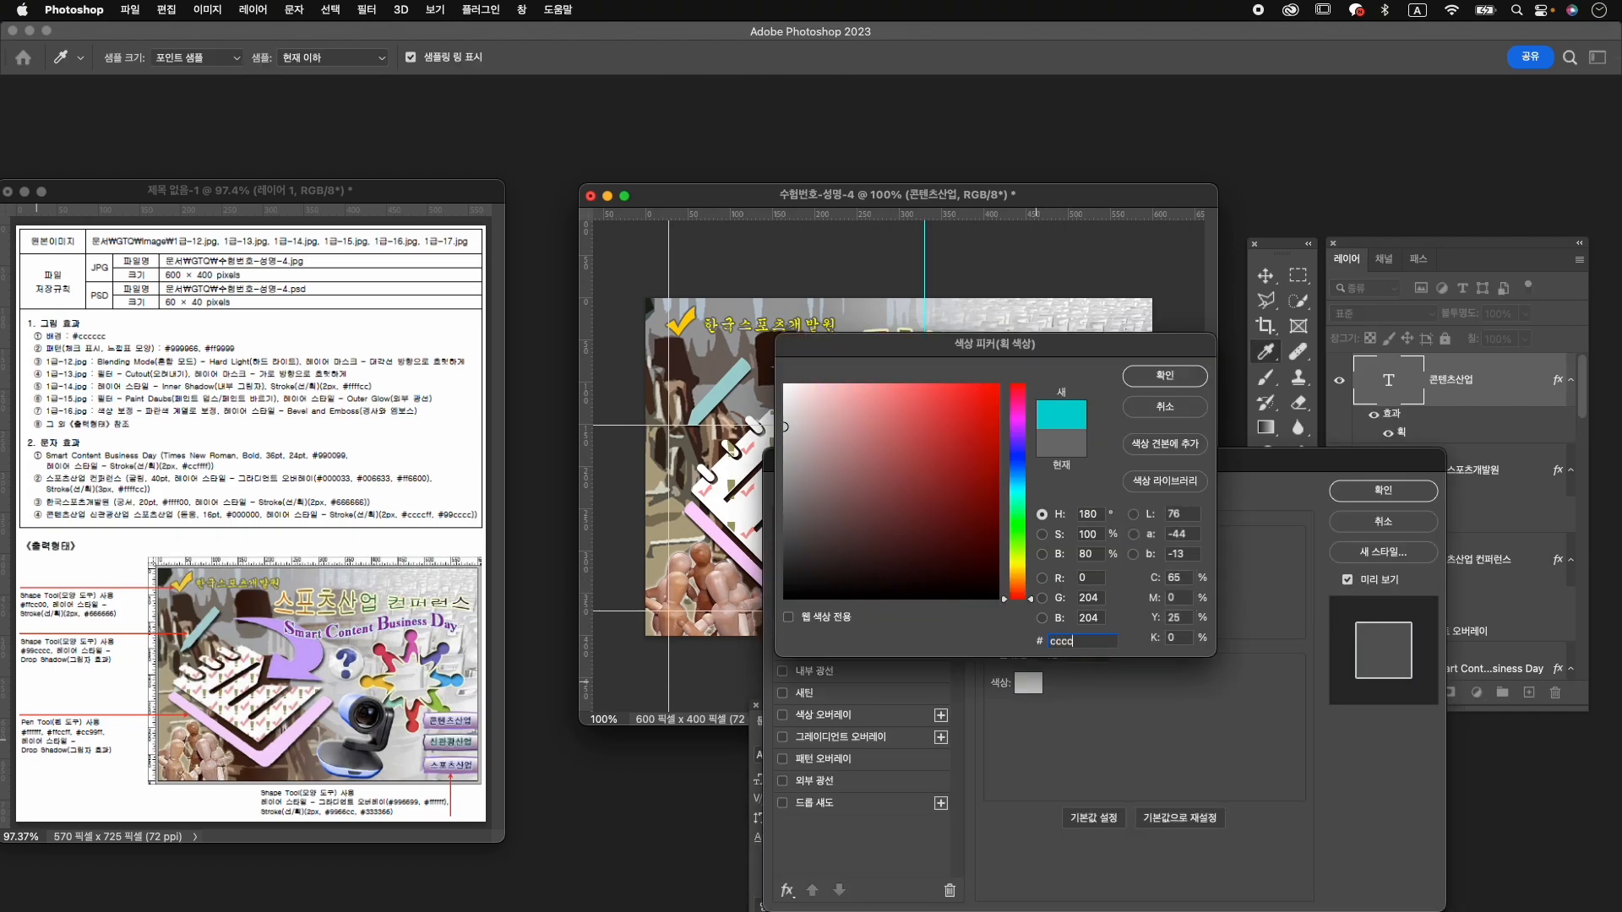
key("Return")
left_click(1364, 494)
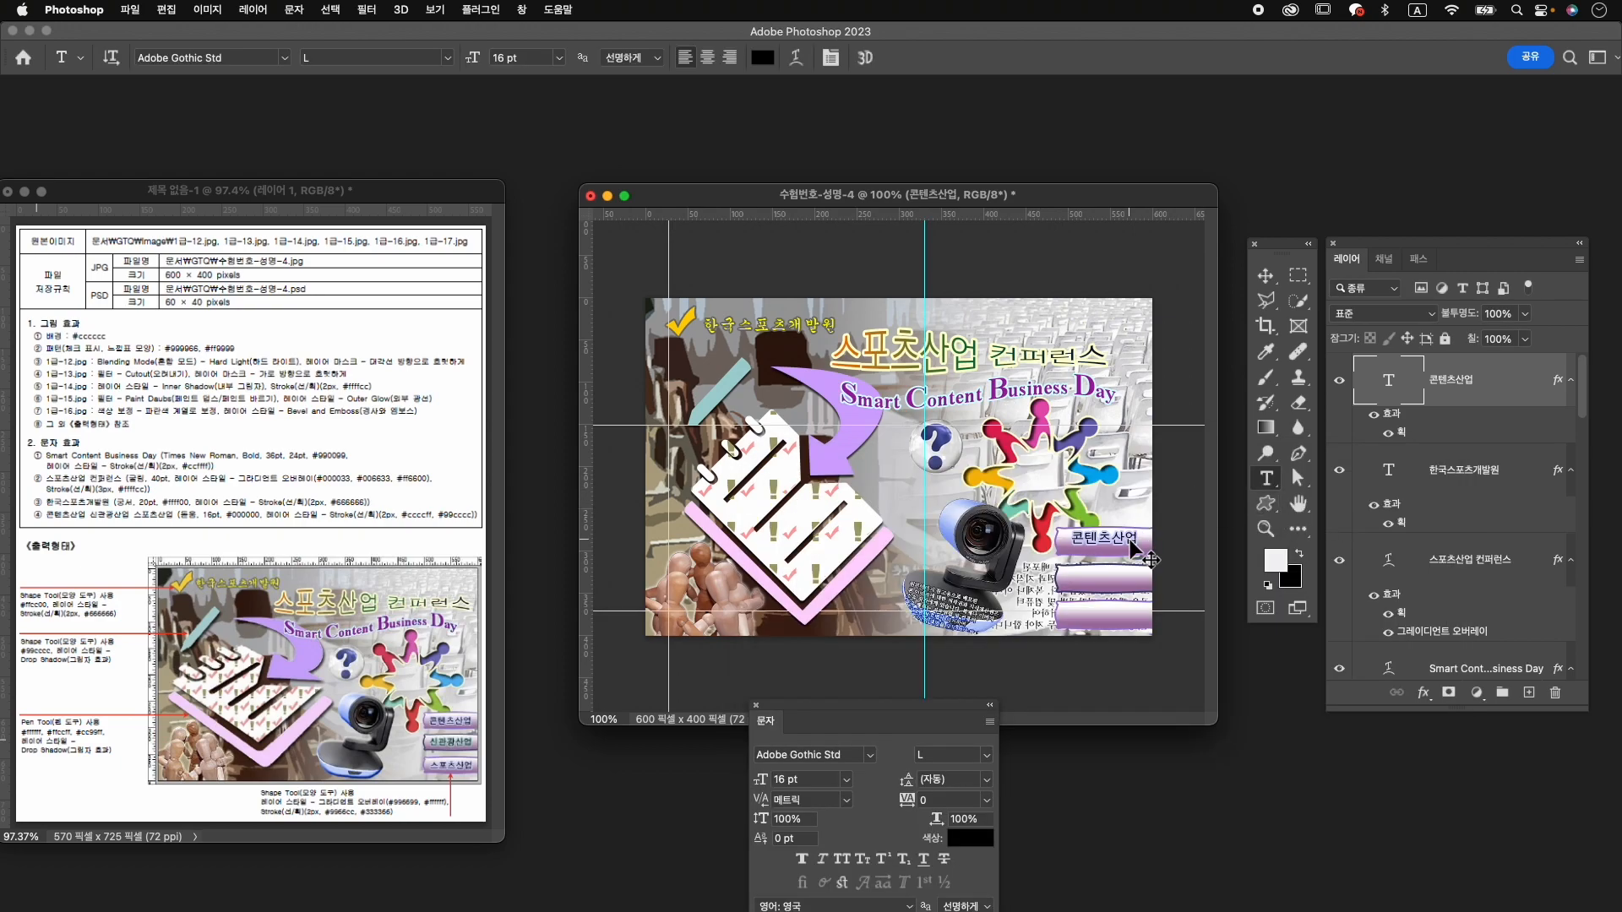
Nudge the 콘텐츠산업 text slightly right and down to centre it on the uppermost banner.
key("super+t")
key("Right")
key("Right")
key("Right")
key("Down")
key("Down")
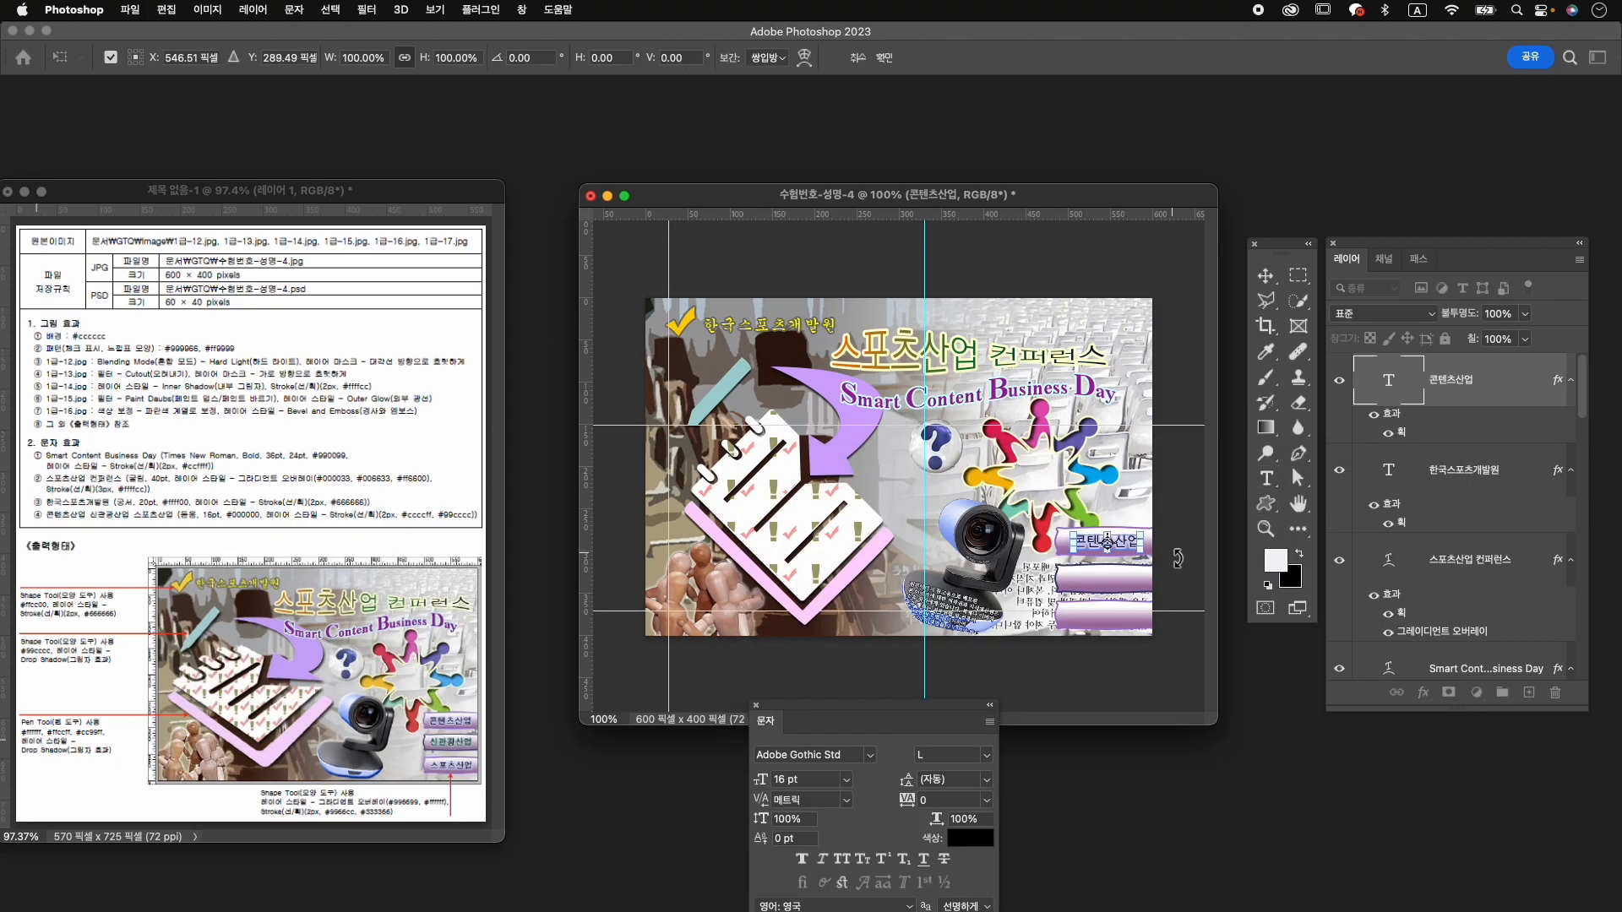
key("Return")
key("t")
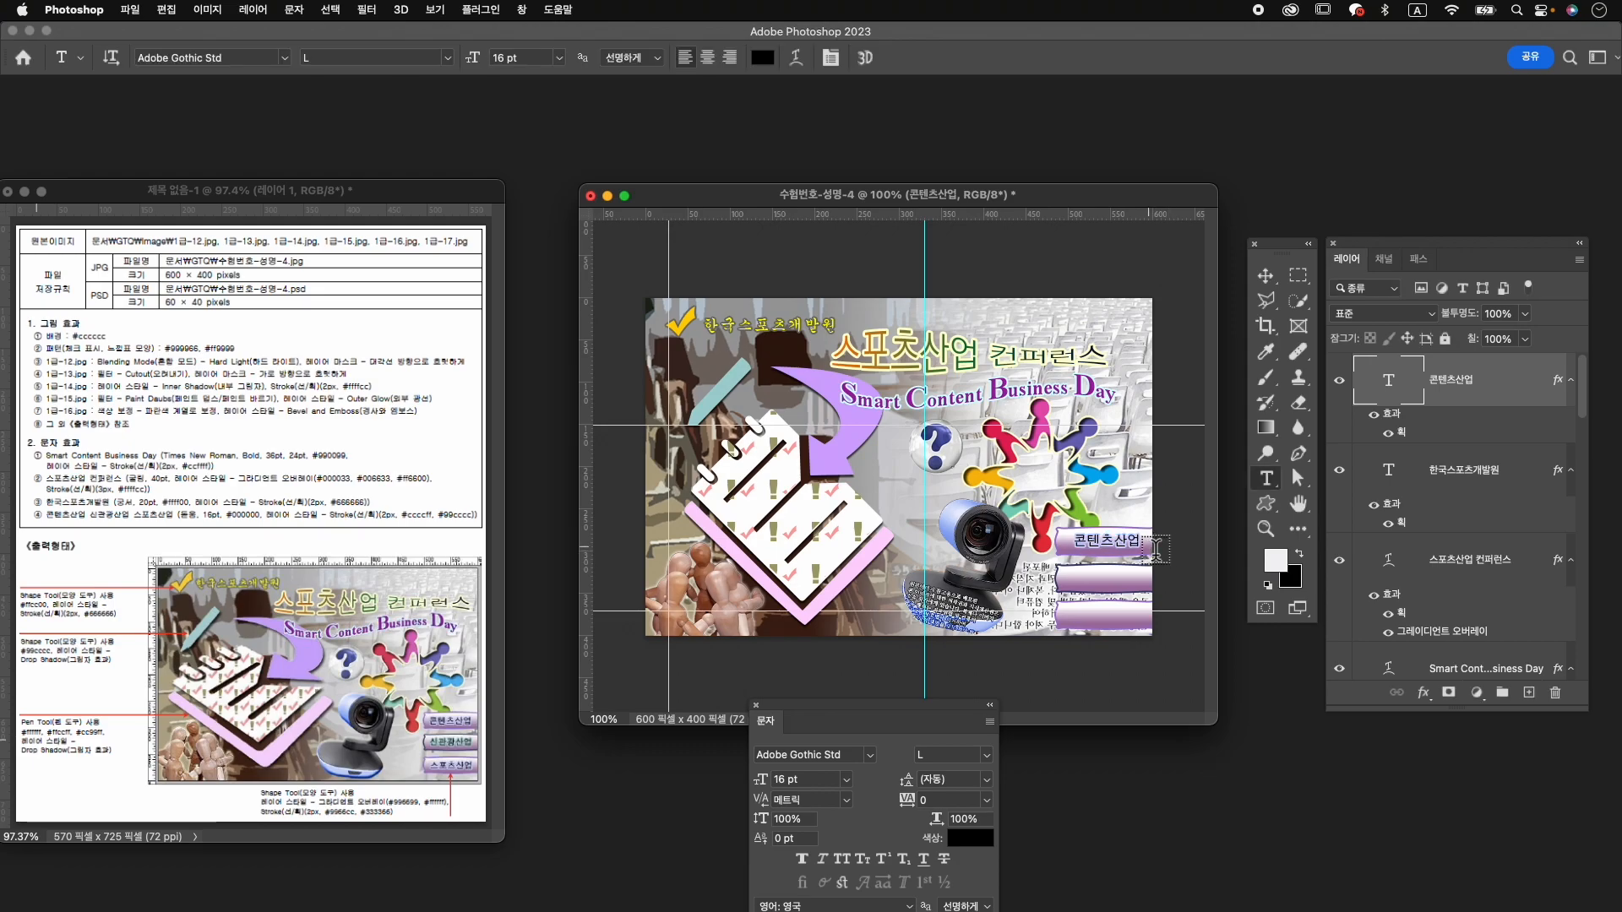
Duplicate the 콘텐츠산업 text layer twice and move the topmost copy straight down onto the lowest purple banner.
key("super+j")
key("super+j")
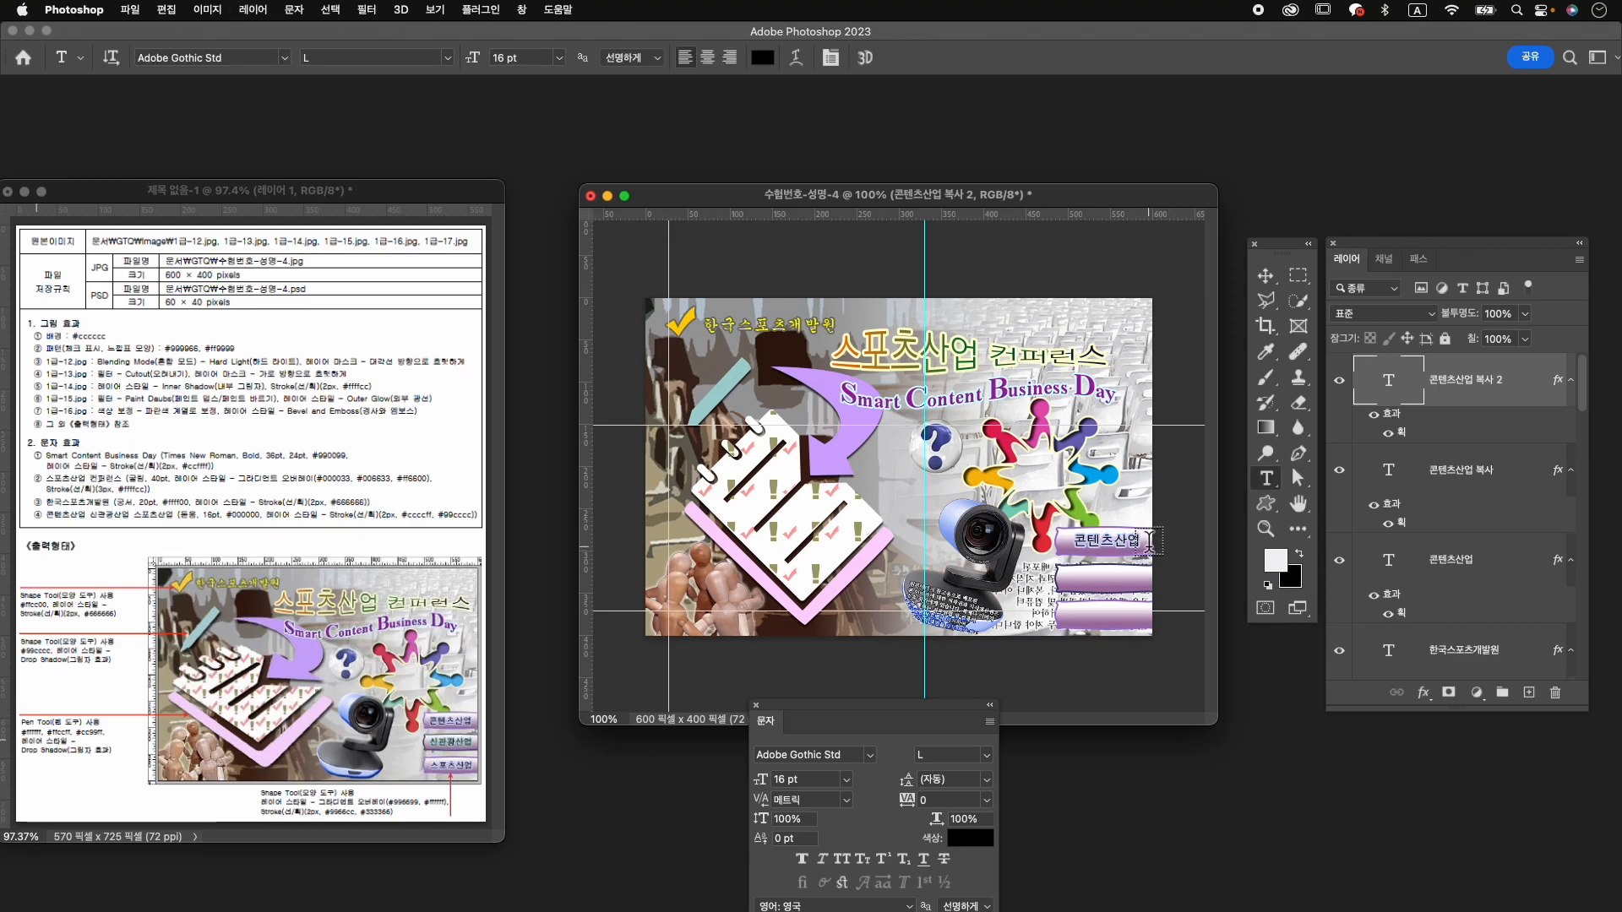
key("super+t")
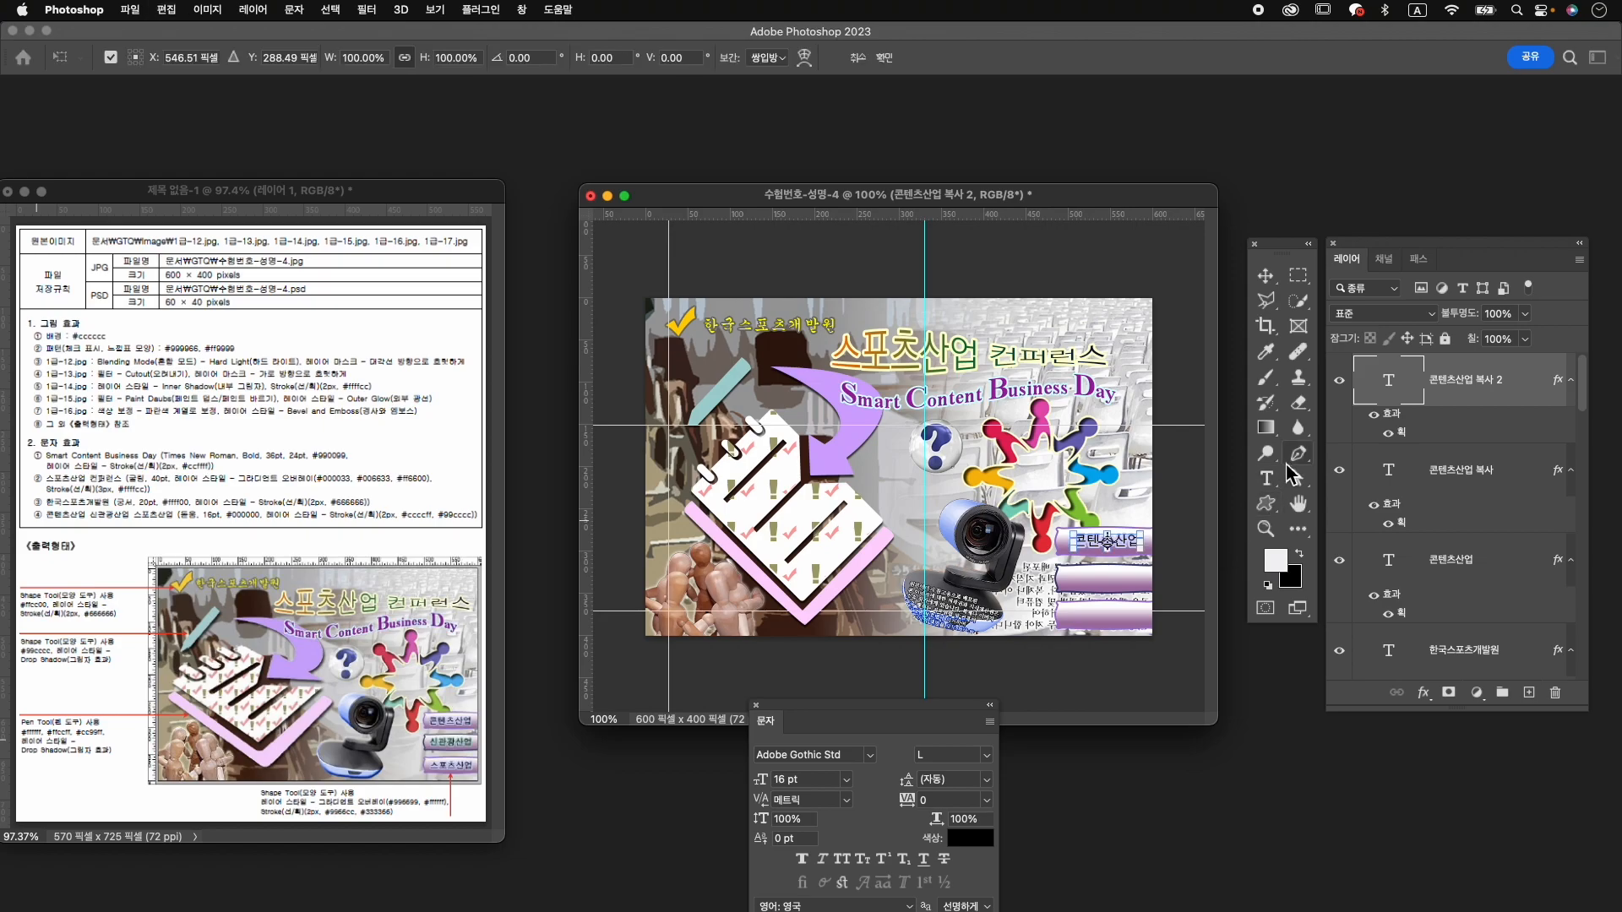
left_click_drag(1130, 545, 1130, 619)
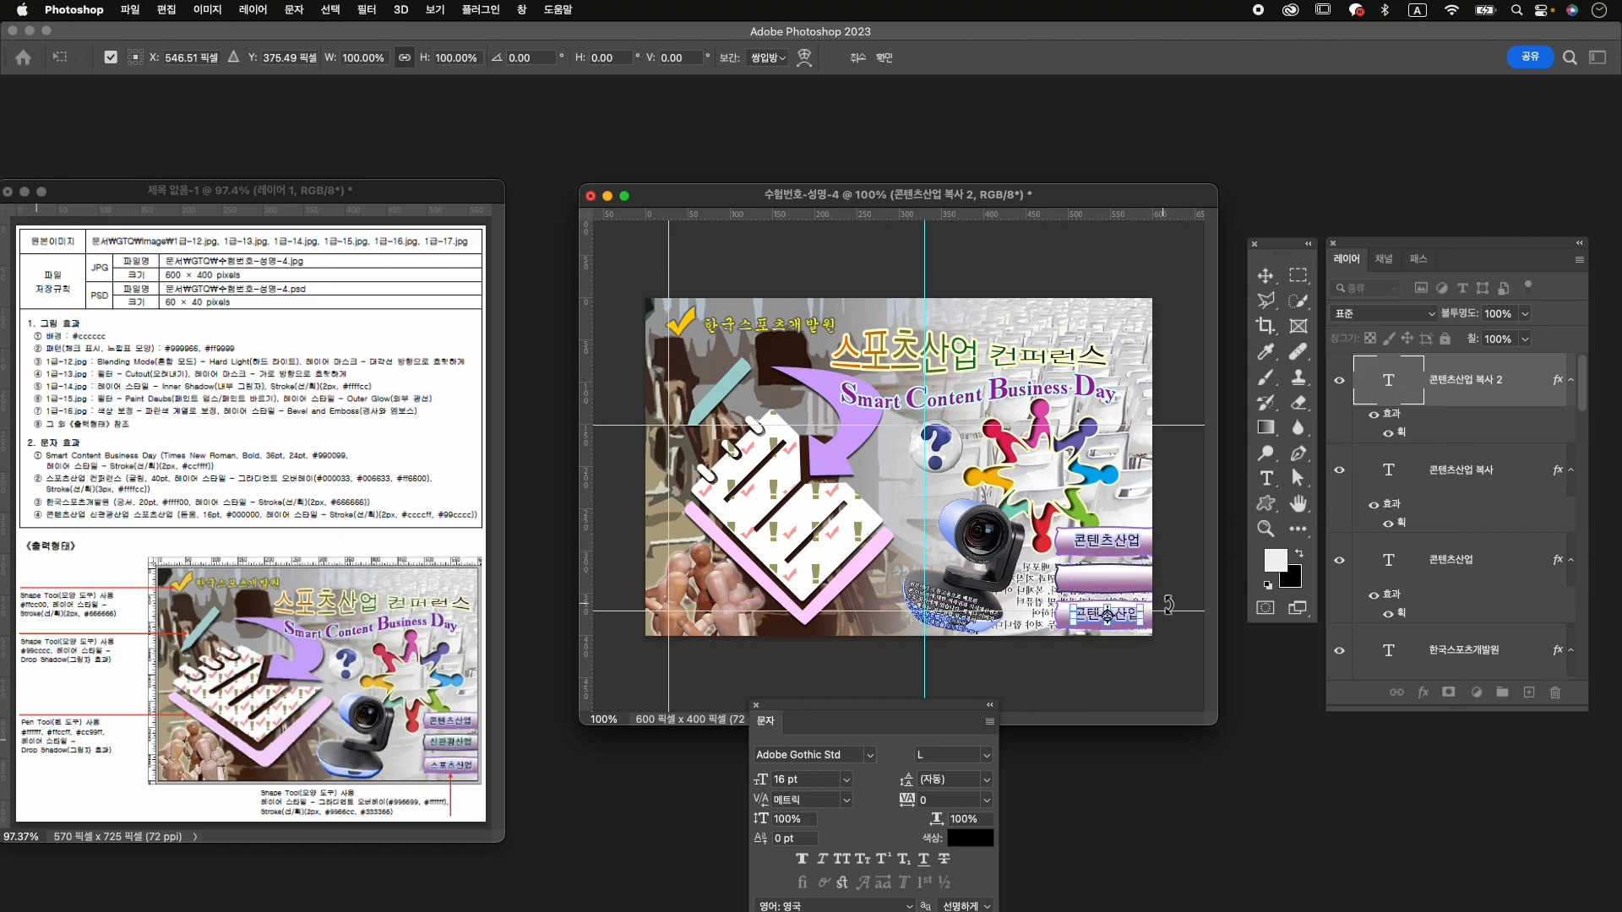
key("Return")
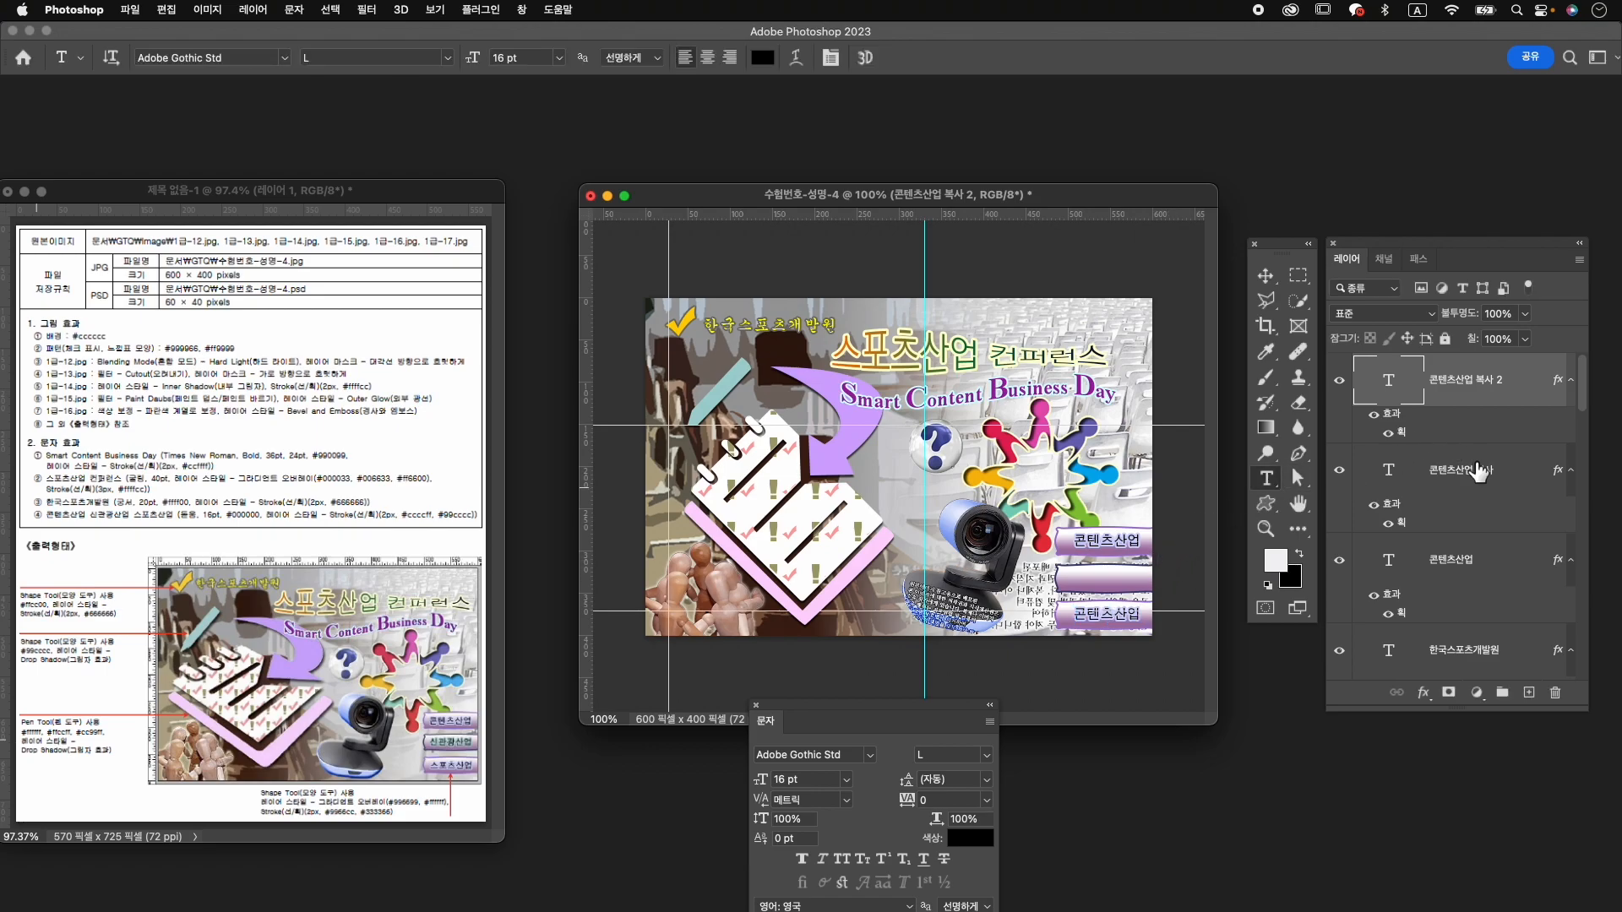
Select the three 콘텐츠산업 text layers and distribute them evenly by their vertical centers.
left_click(1482, 564, "shift")
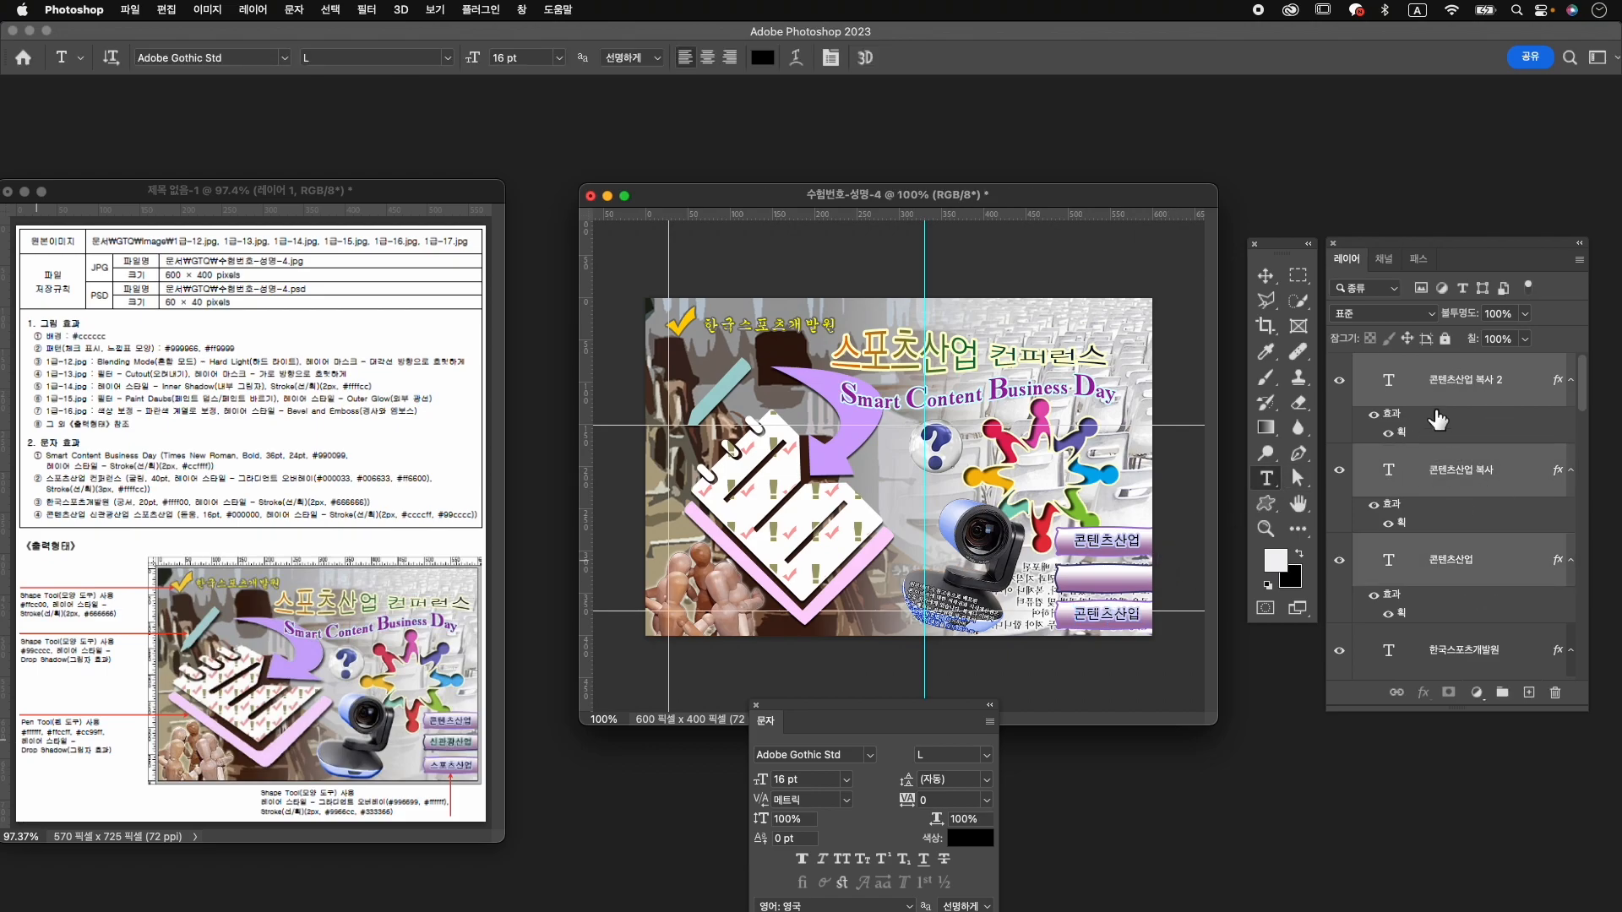
left_click(1265, 276)
left_click(530, 56)
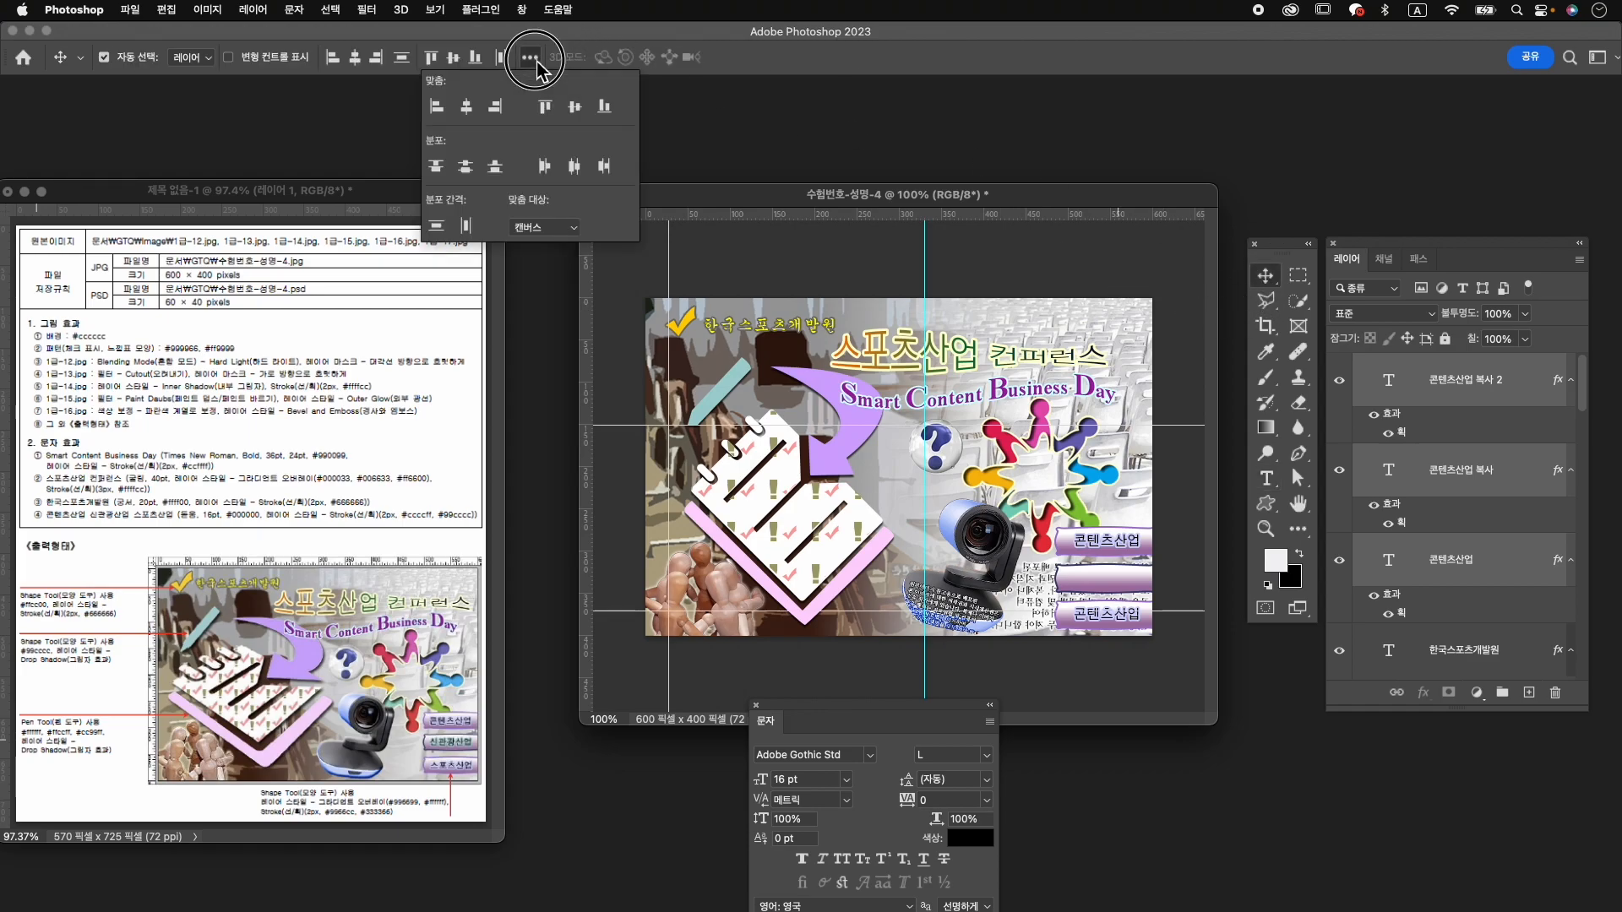
left_click(466, 168)
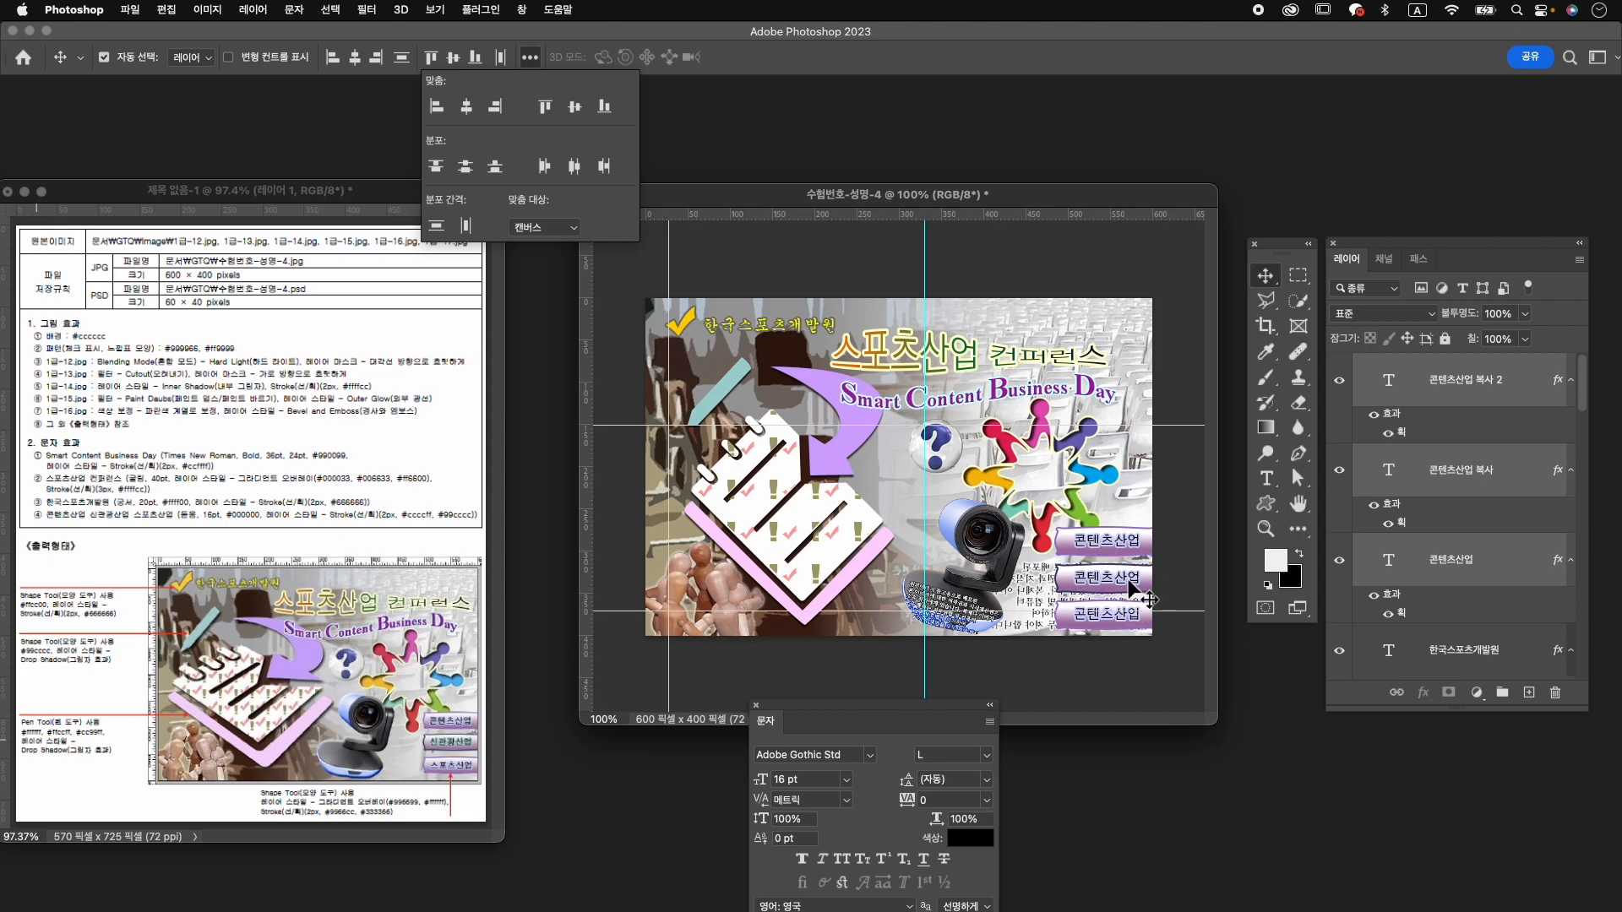
Change the stroke color of the middle banner's text copy to #99cccc.
left_click(1465, 475)
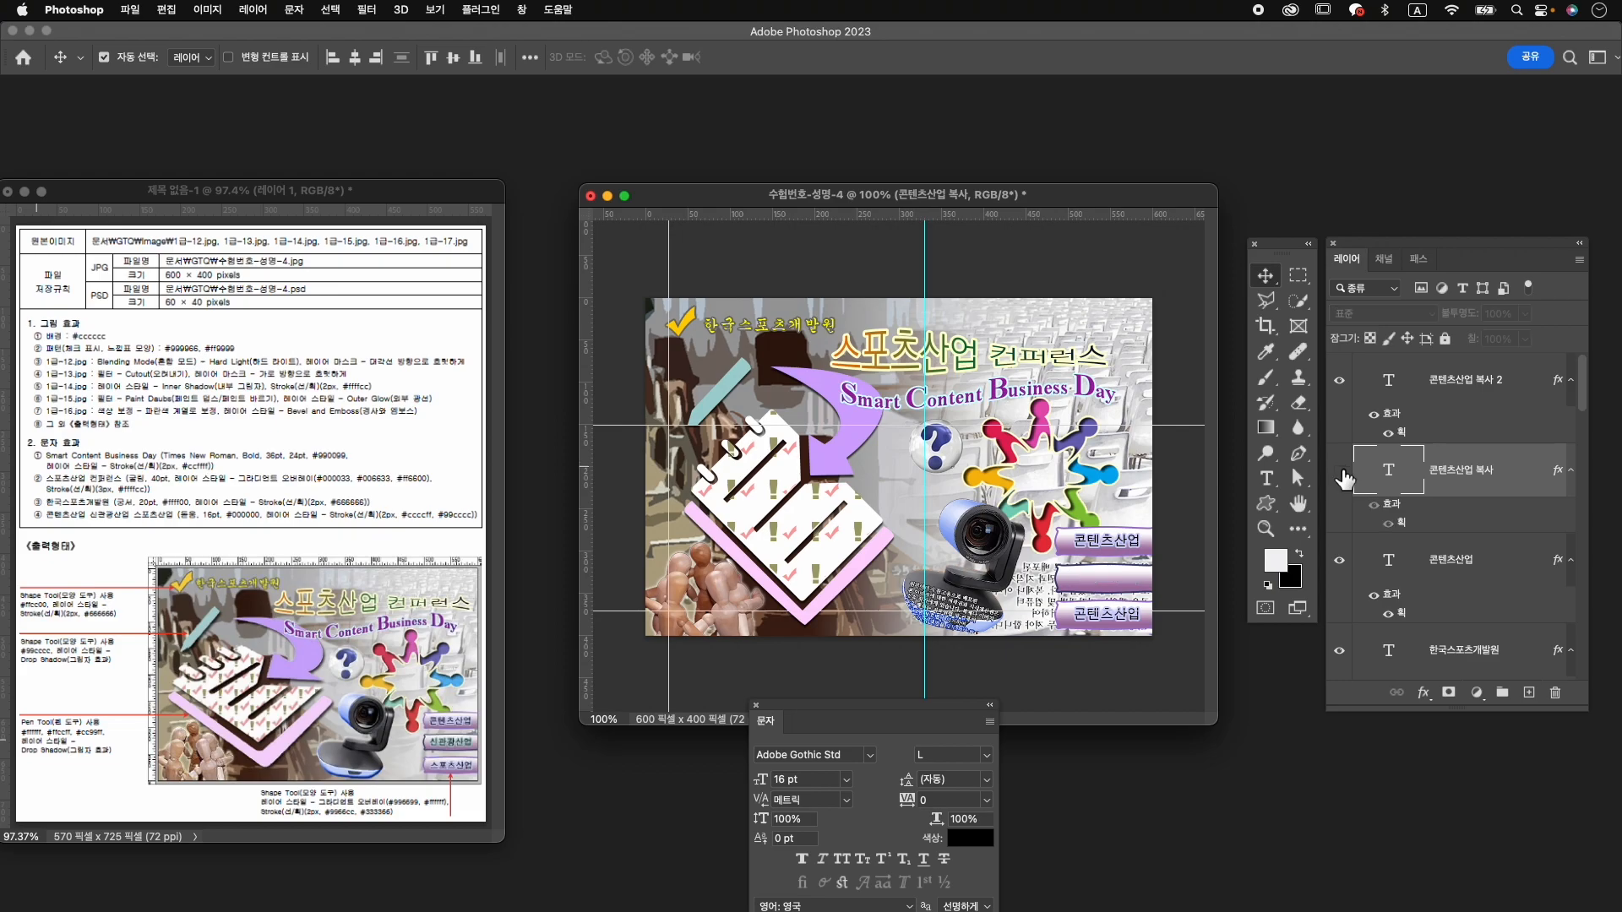
double_click(1398, 523)
left_click(1028, 683)
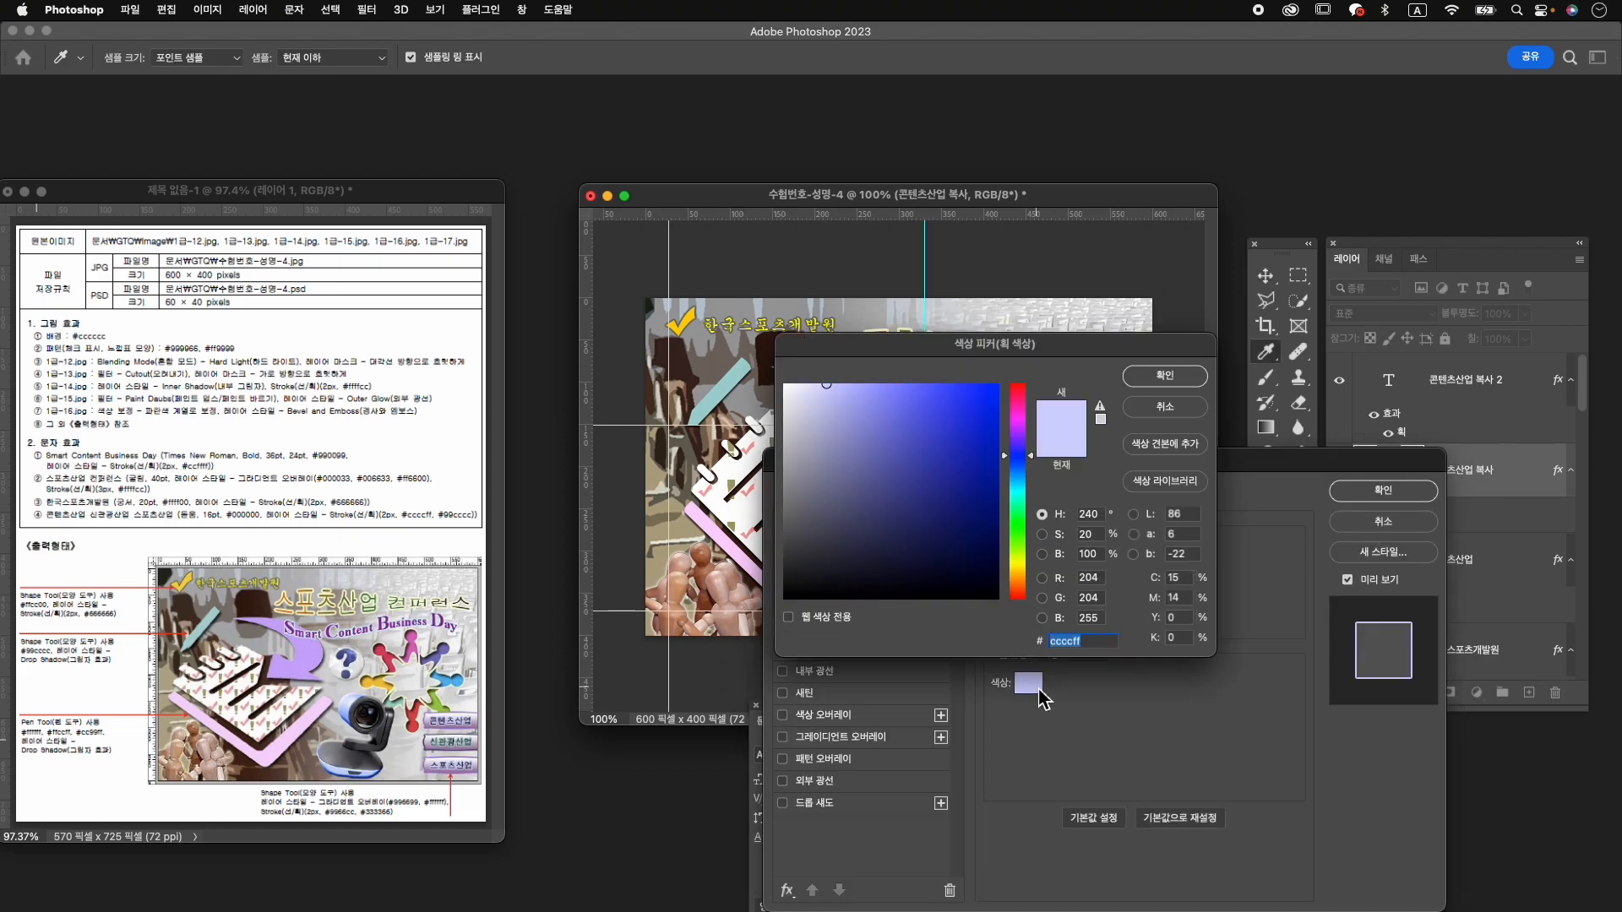
type("99")
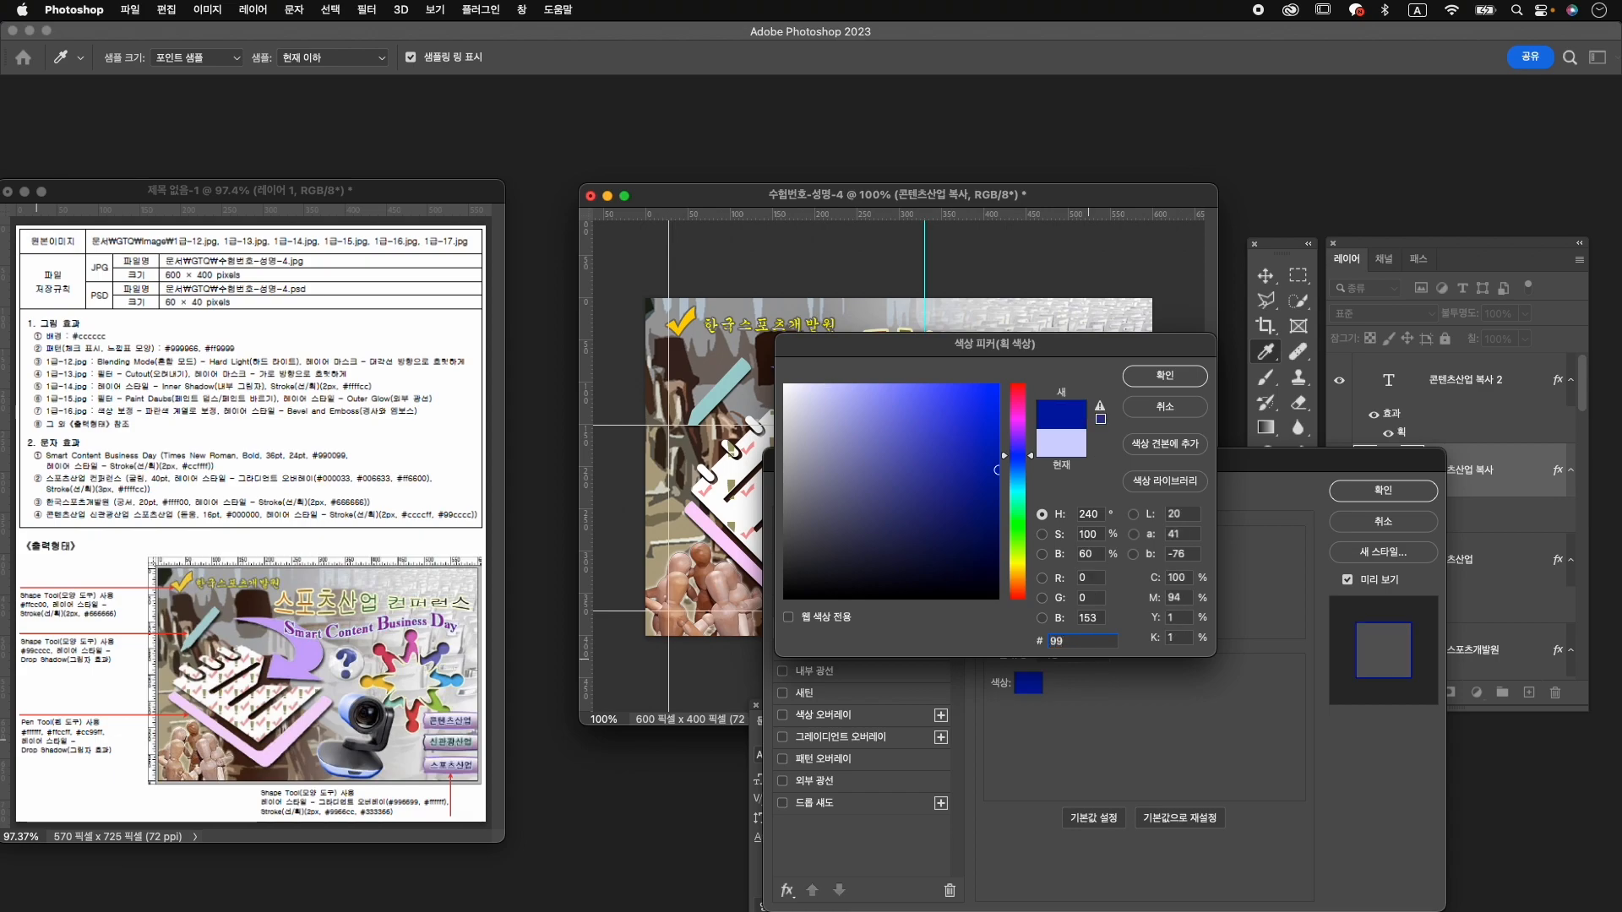
type("cccc")
key("Return")
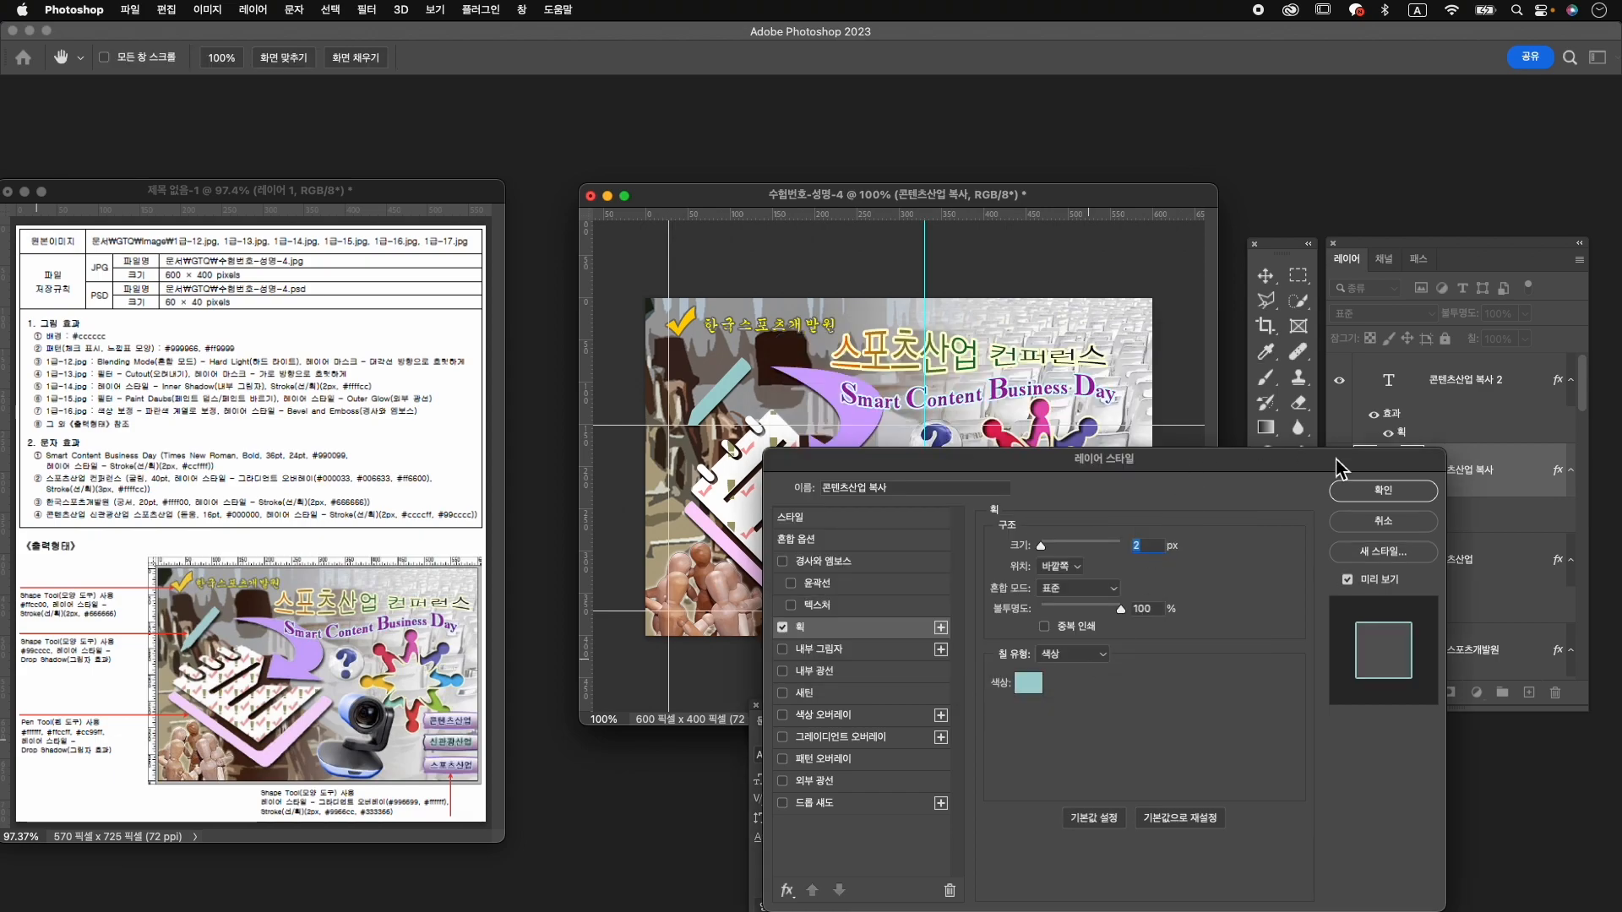
left_click(1375, 493)
Replace the middle banner's text with 신관광산업 and commit it.
key("t")
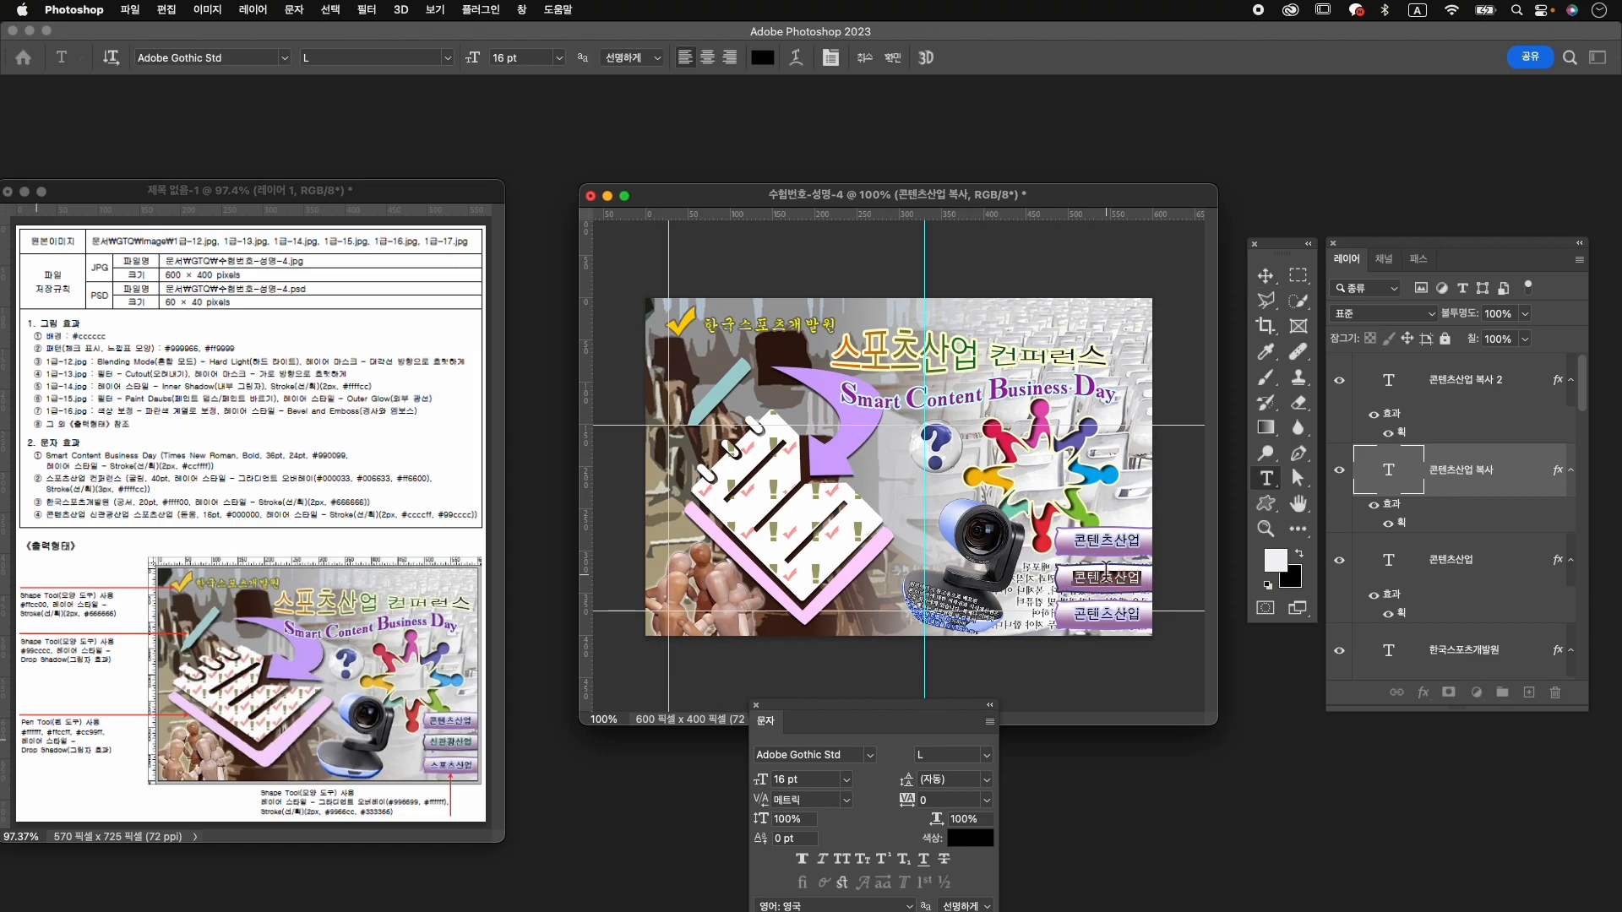
type("시")
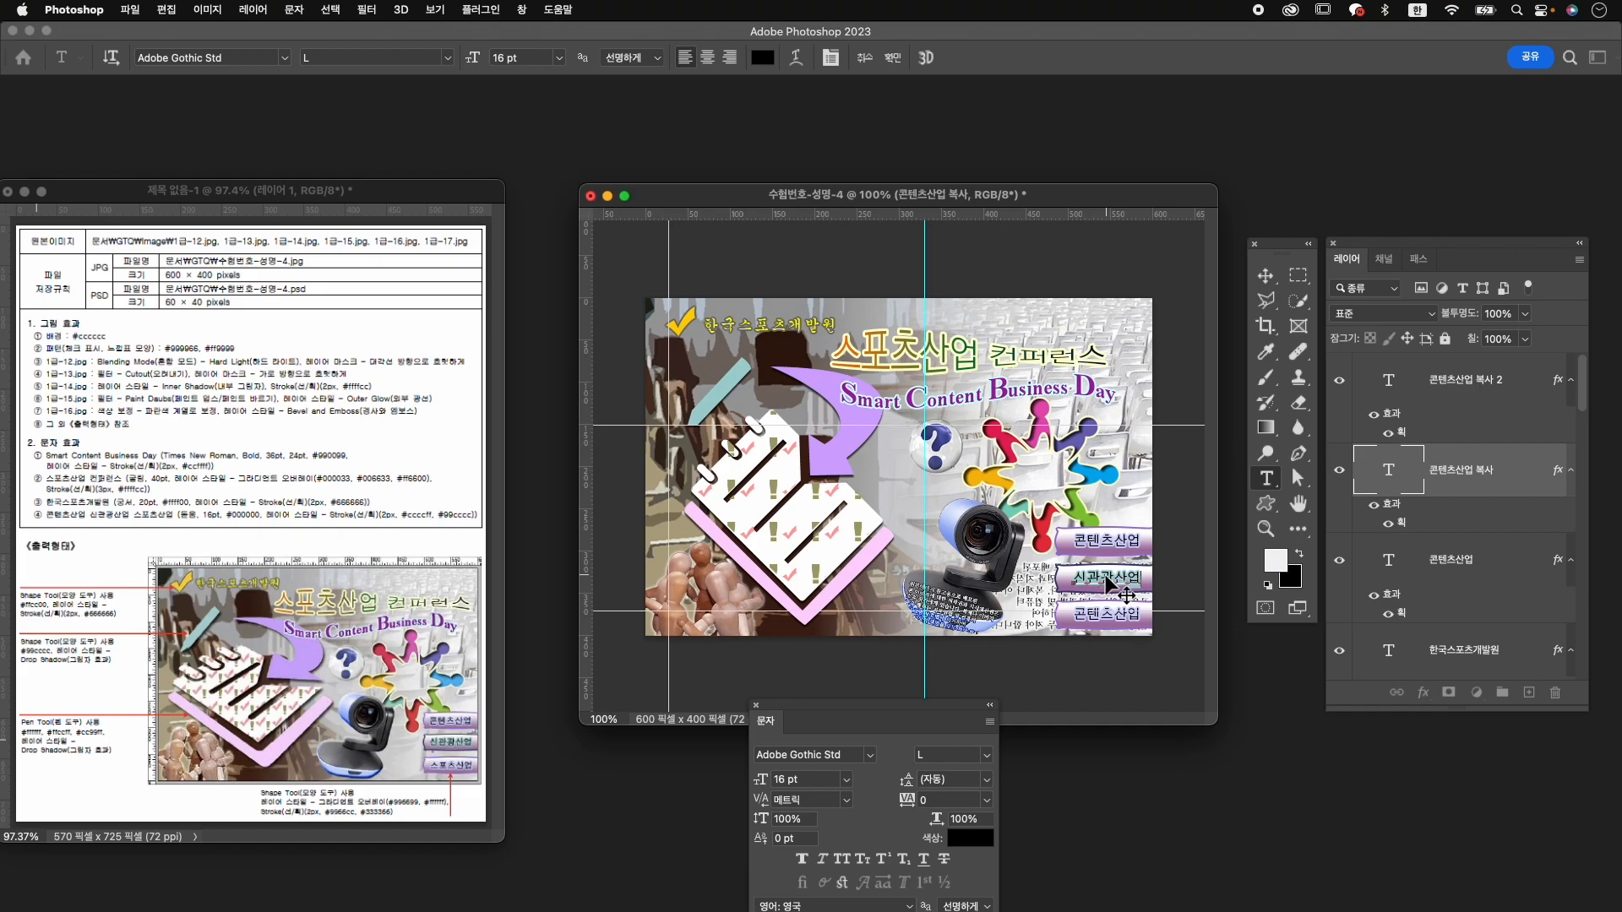
key("super+Return")
key("v")
Replace the lowest banner's text with 스포츠산업 and commit it.
left_click(1106, 610)
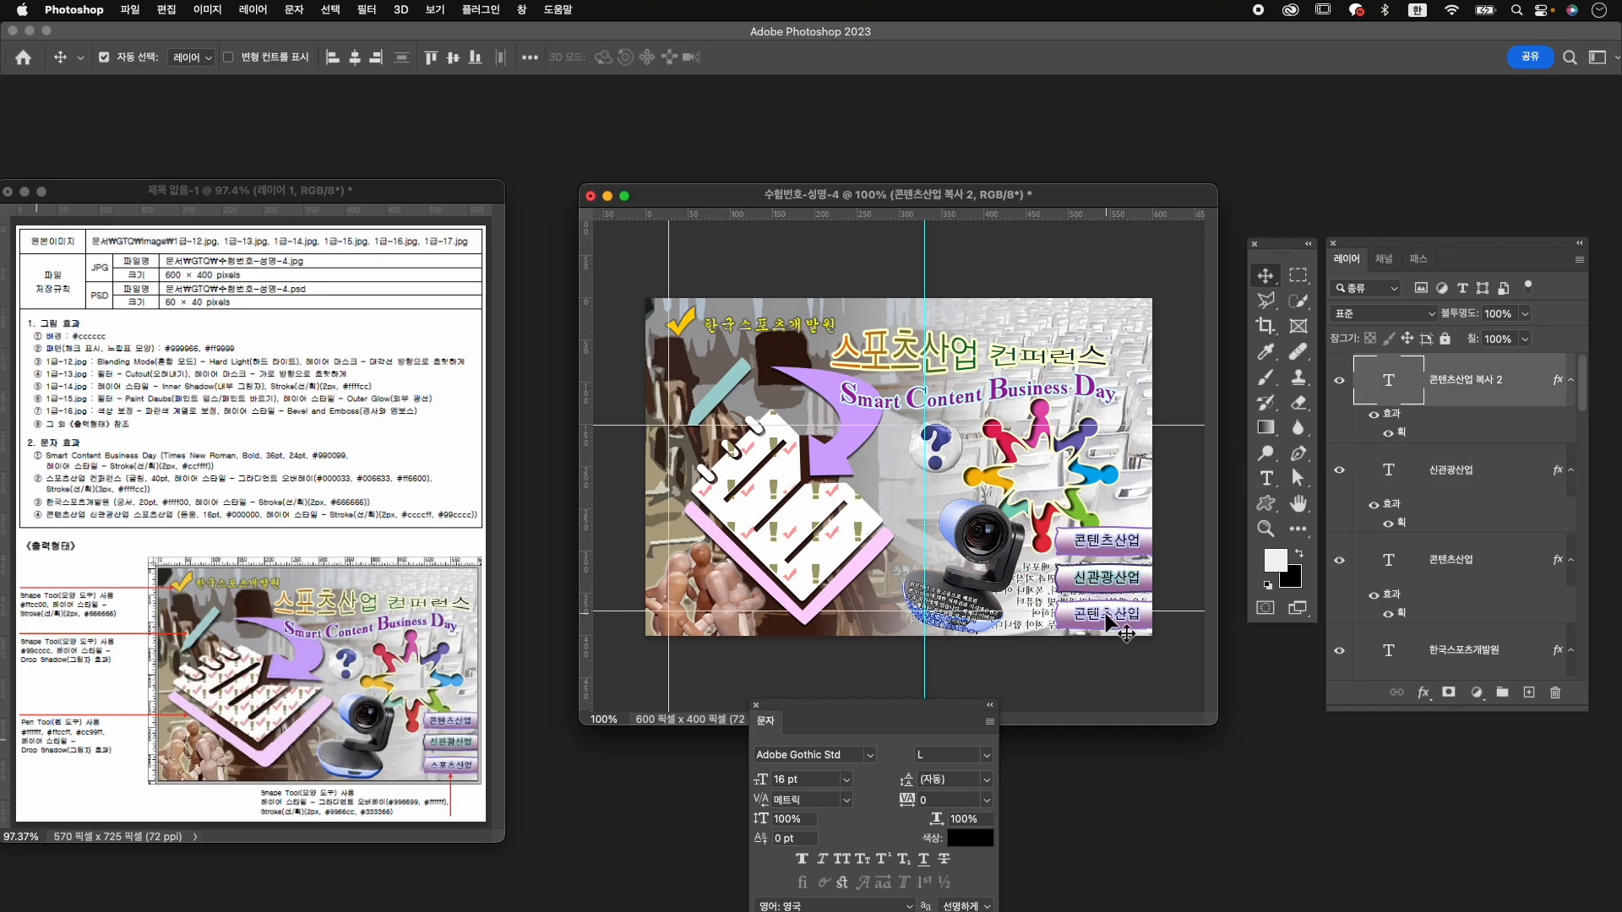
key("t")
double_click(1106, 608)
type("스")
type("포츠사")
key("Escape")
key("v")
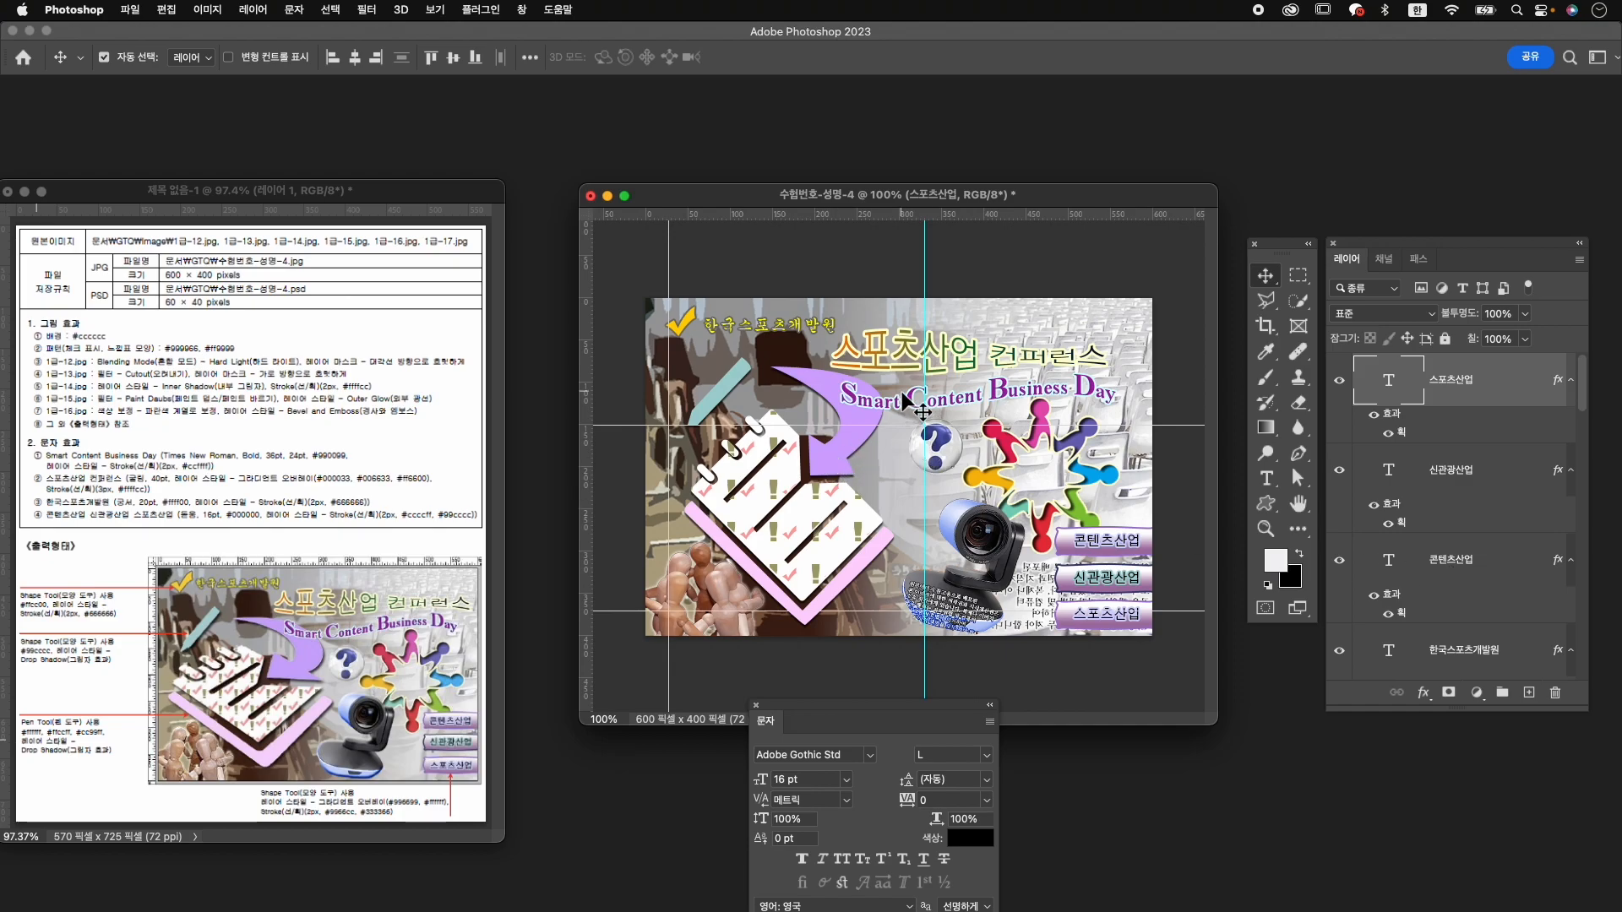
Clear all guides from the composition.
left_click(523, 11)
mouse_move(434, 10)
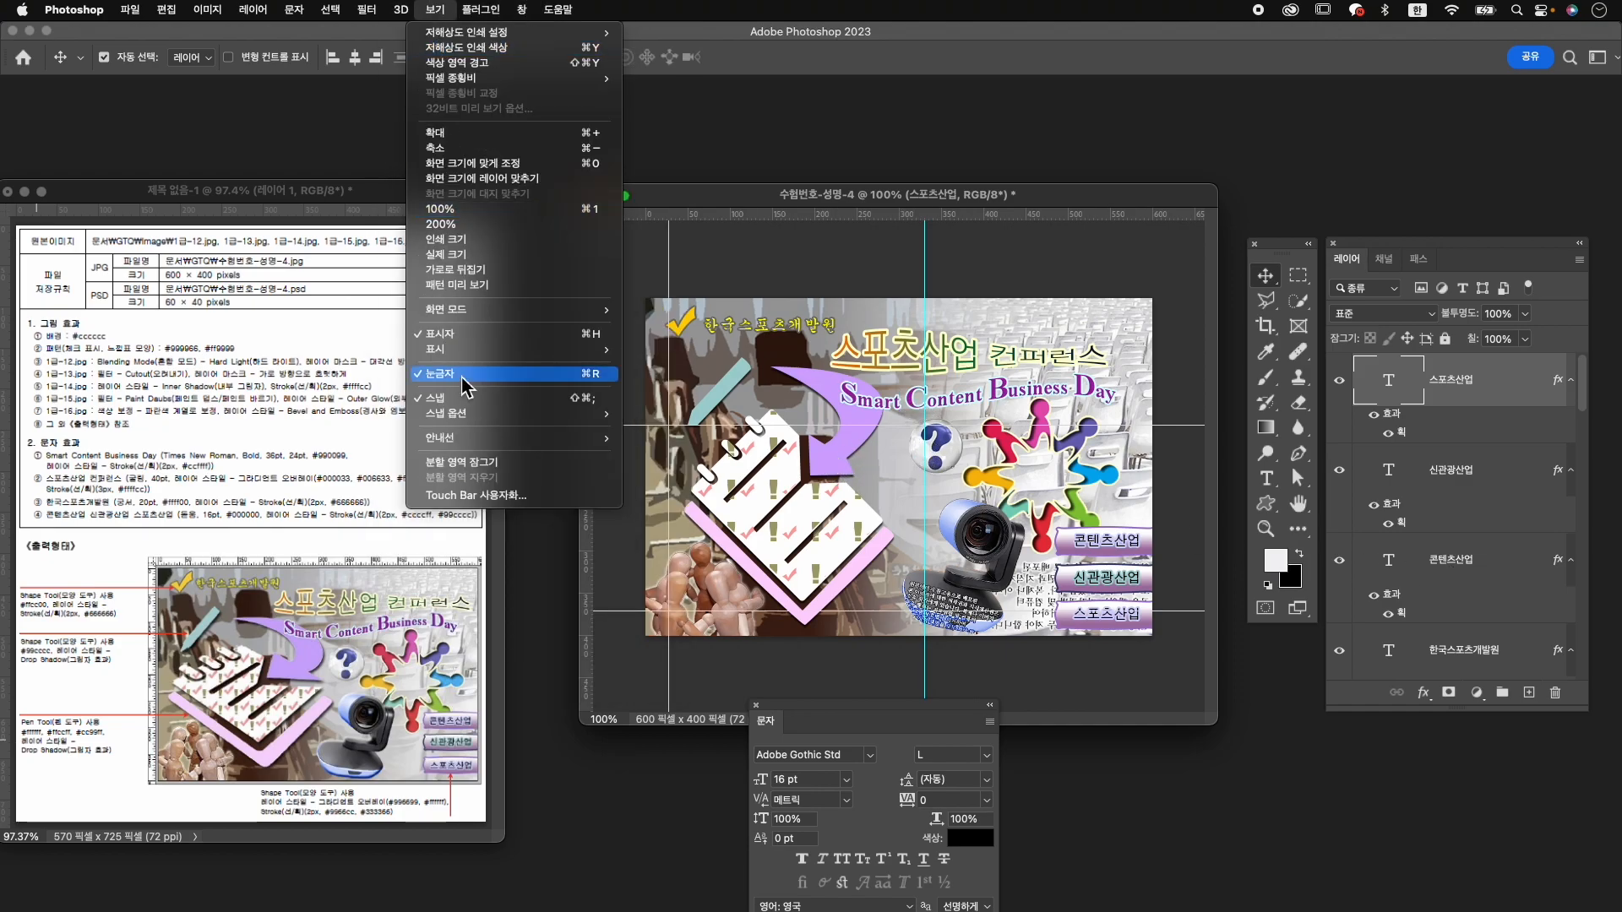
mouse_move(507, 437)
left_click(661, 470)
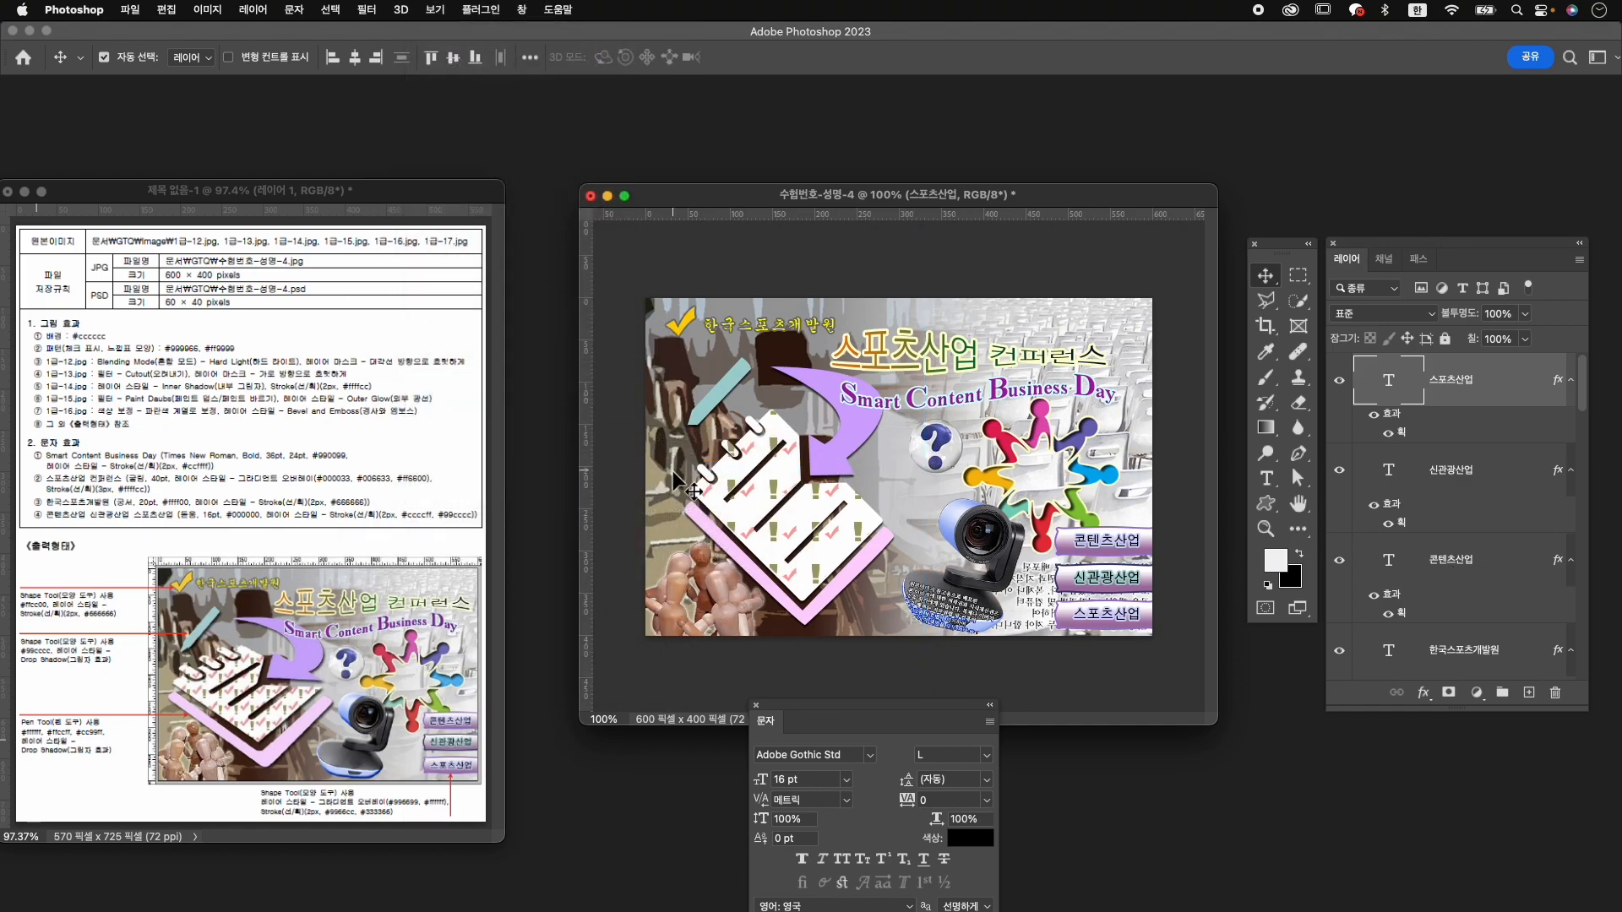
Shift the yellow 한국스포츠개발원 text slightly to the left and put away the character settings.
left_click(747, 339)
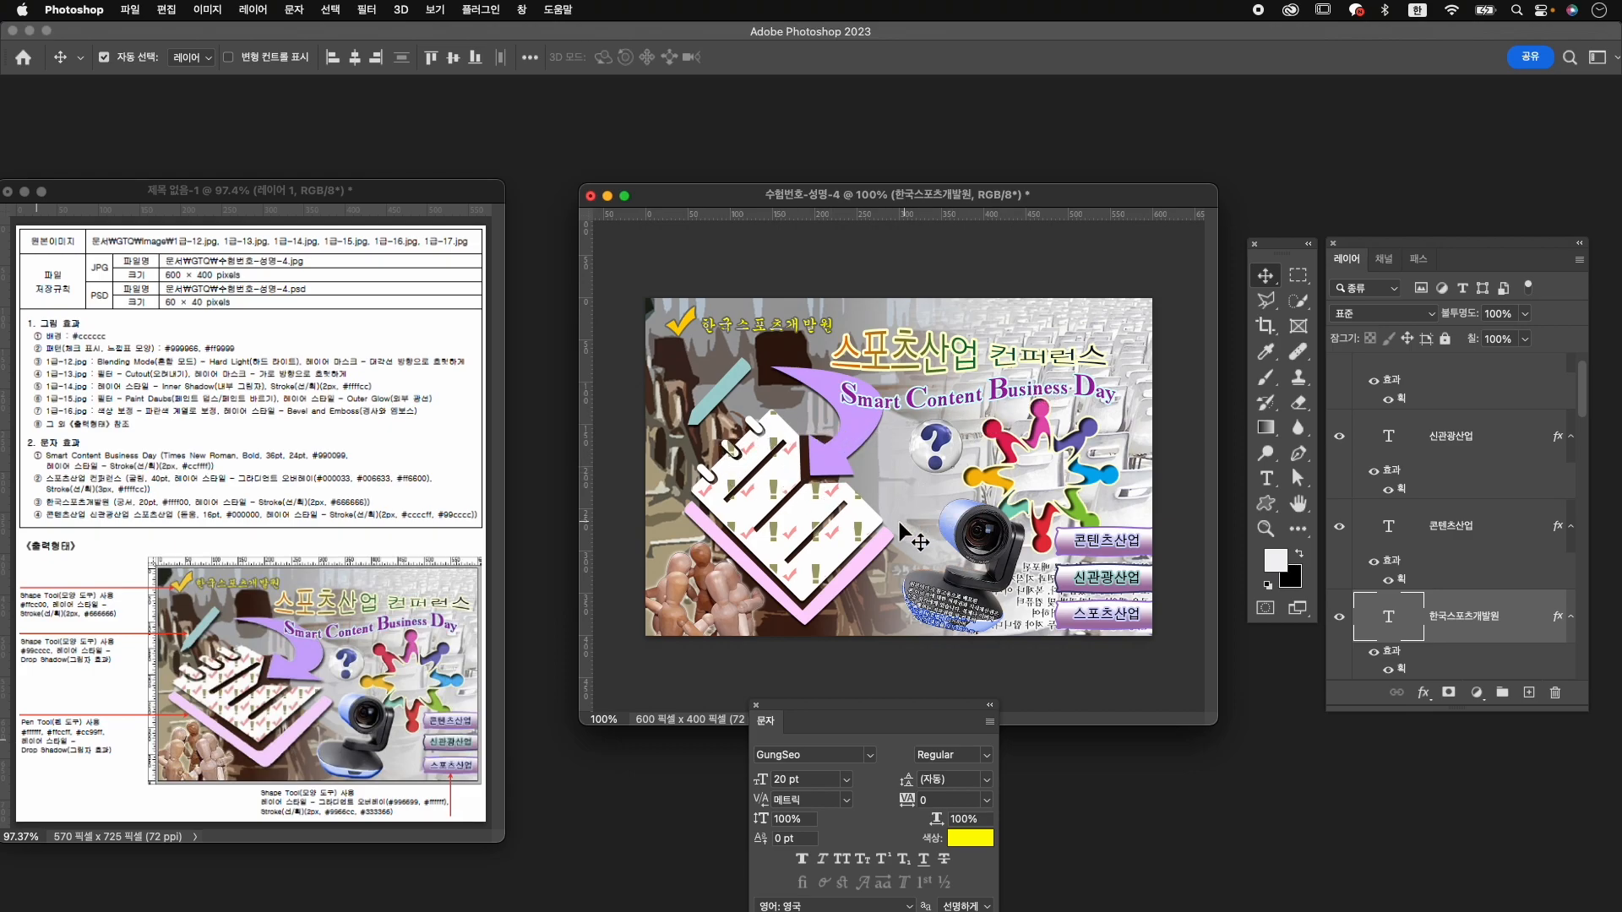
left_click(757, 706)
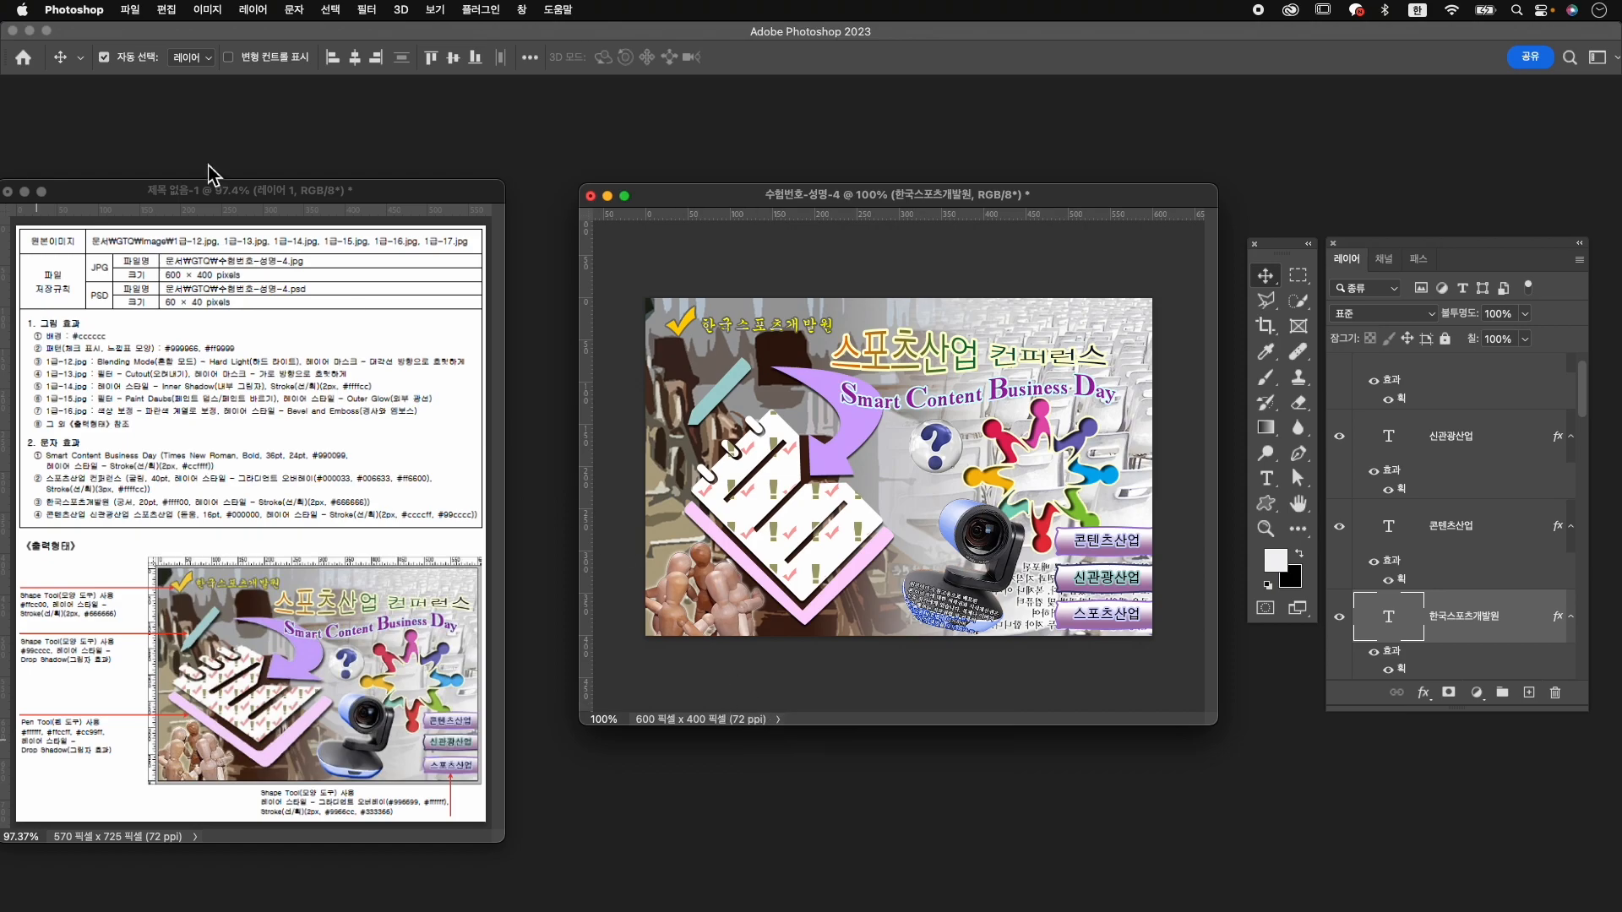
Export the full-size composition for web as the JPEG file 수험번호-성명-4.jpg in the GTQ folder.
left_click(136, 12)
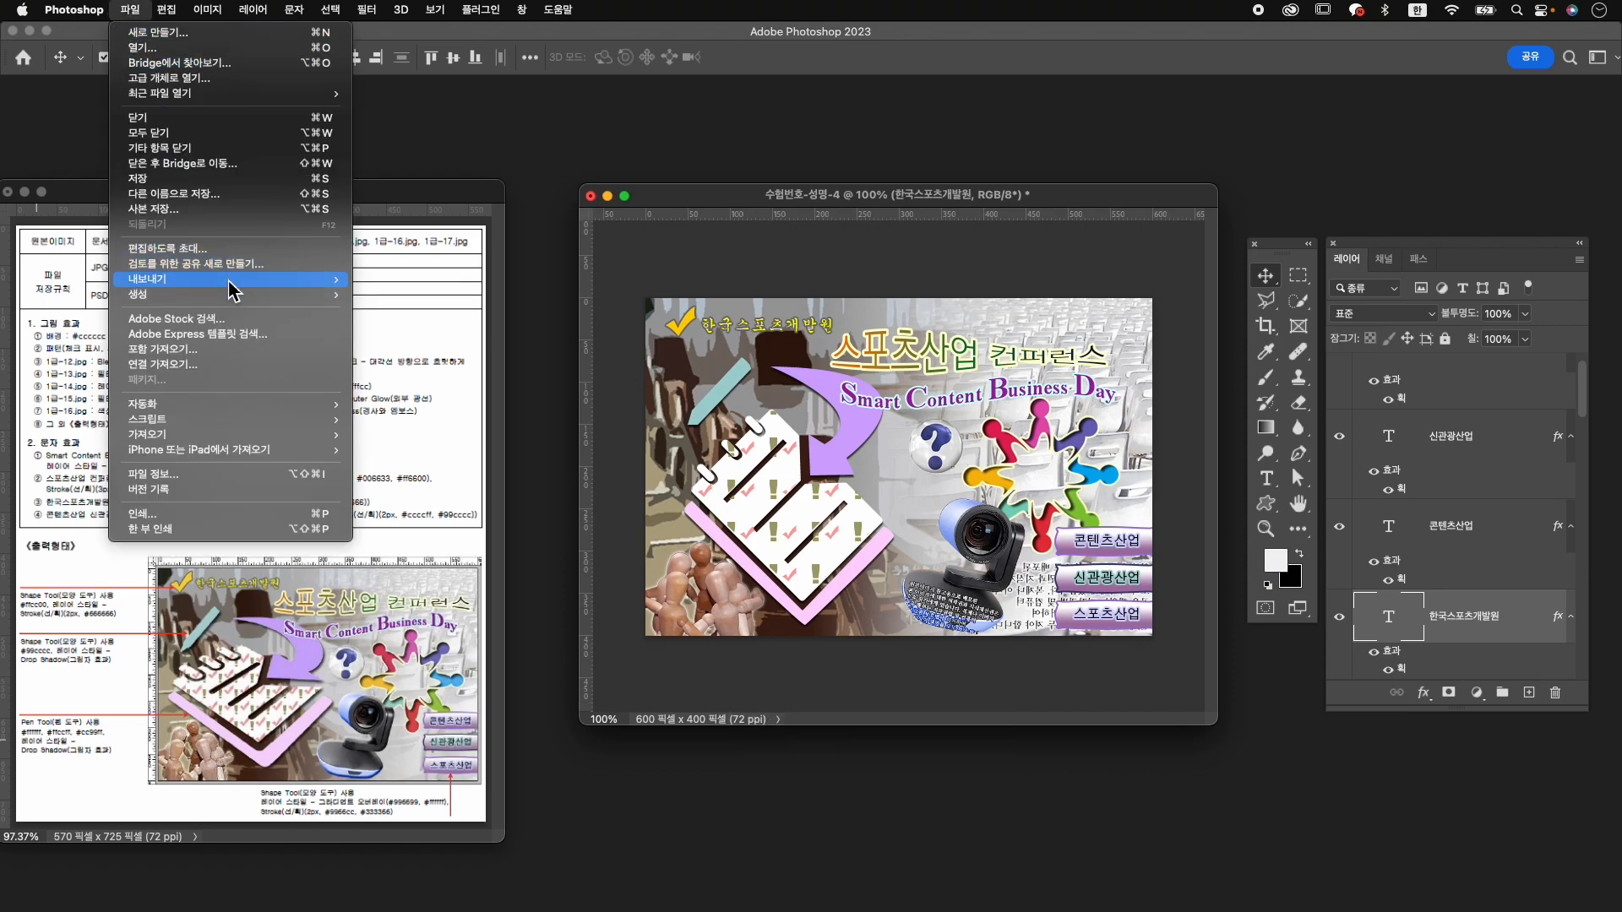
mouse_move(328, 292)
left_click(444, 343)
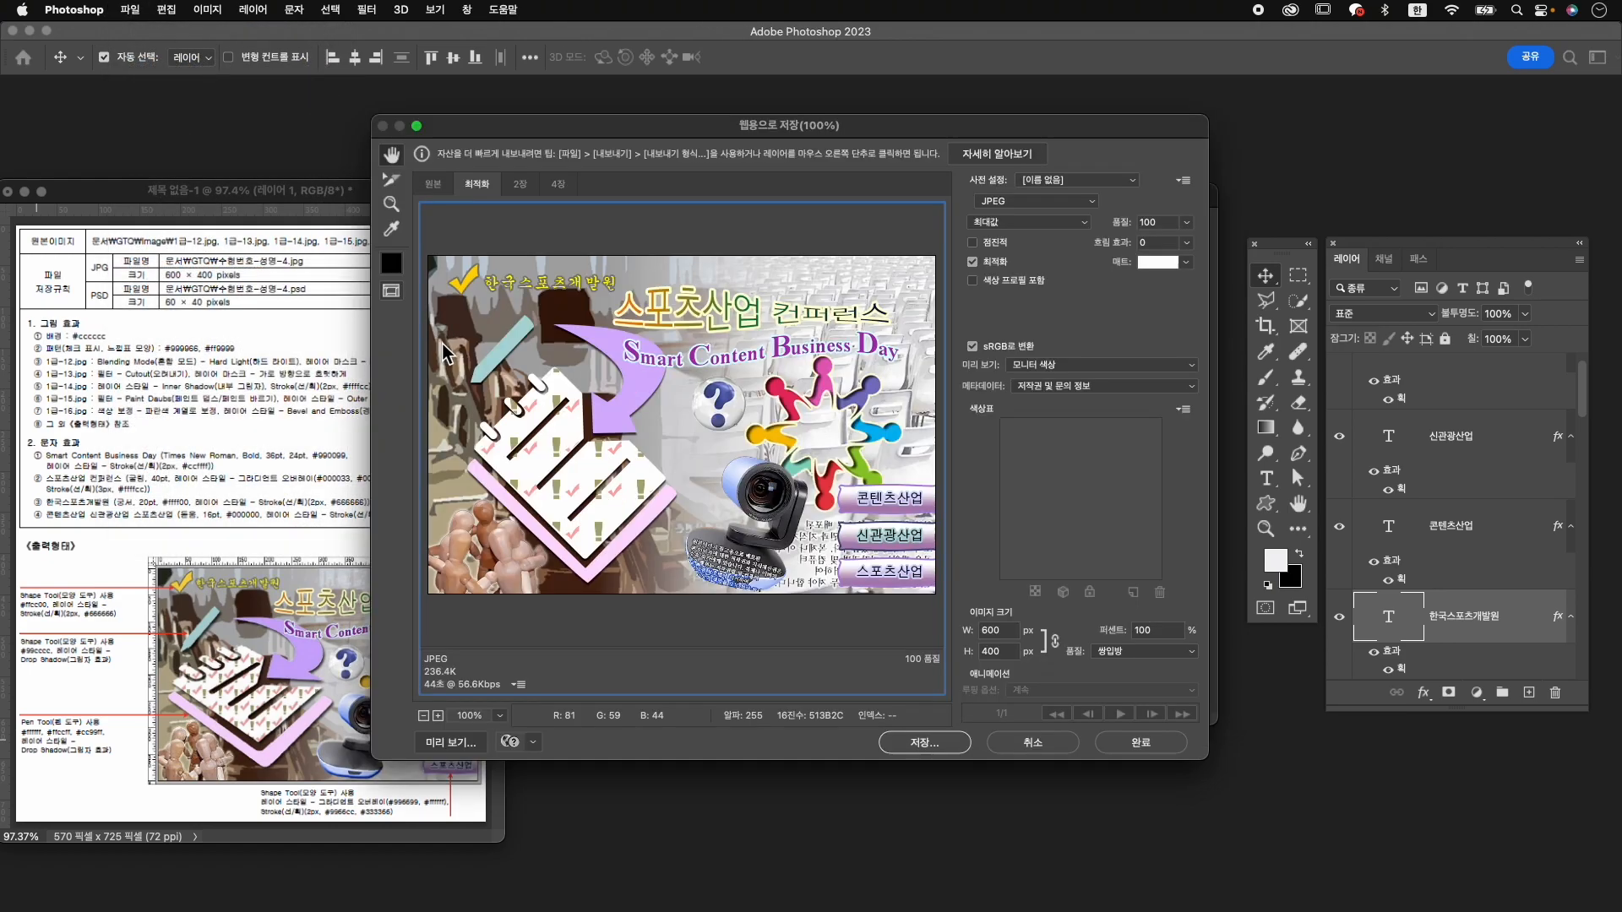
left_click(924, 742)
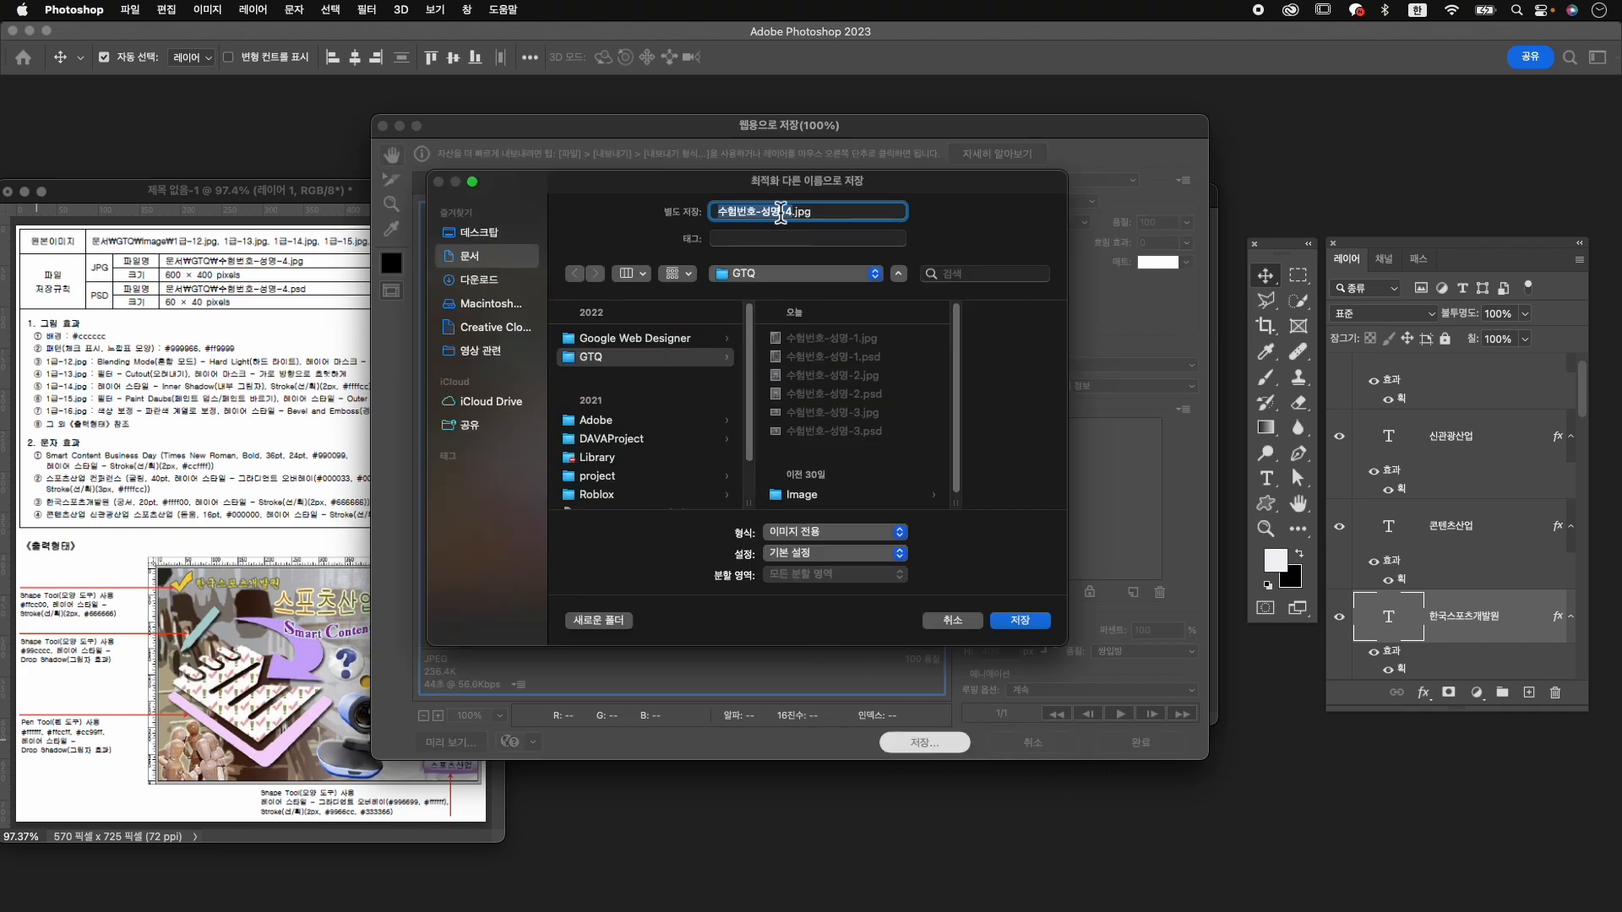
left_click(1026, 625)
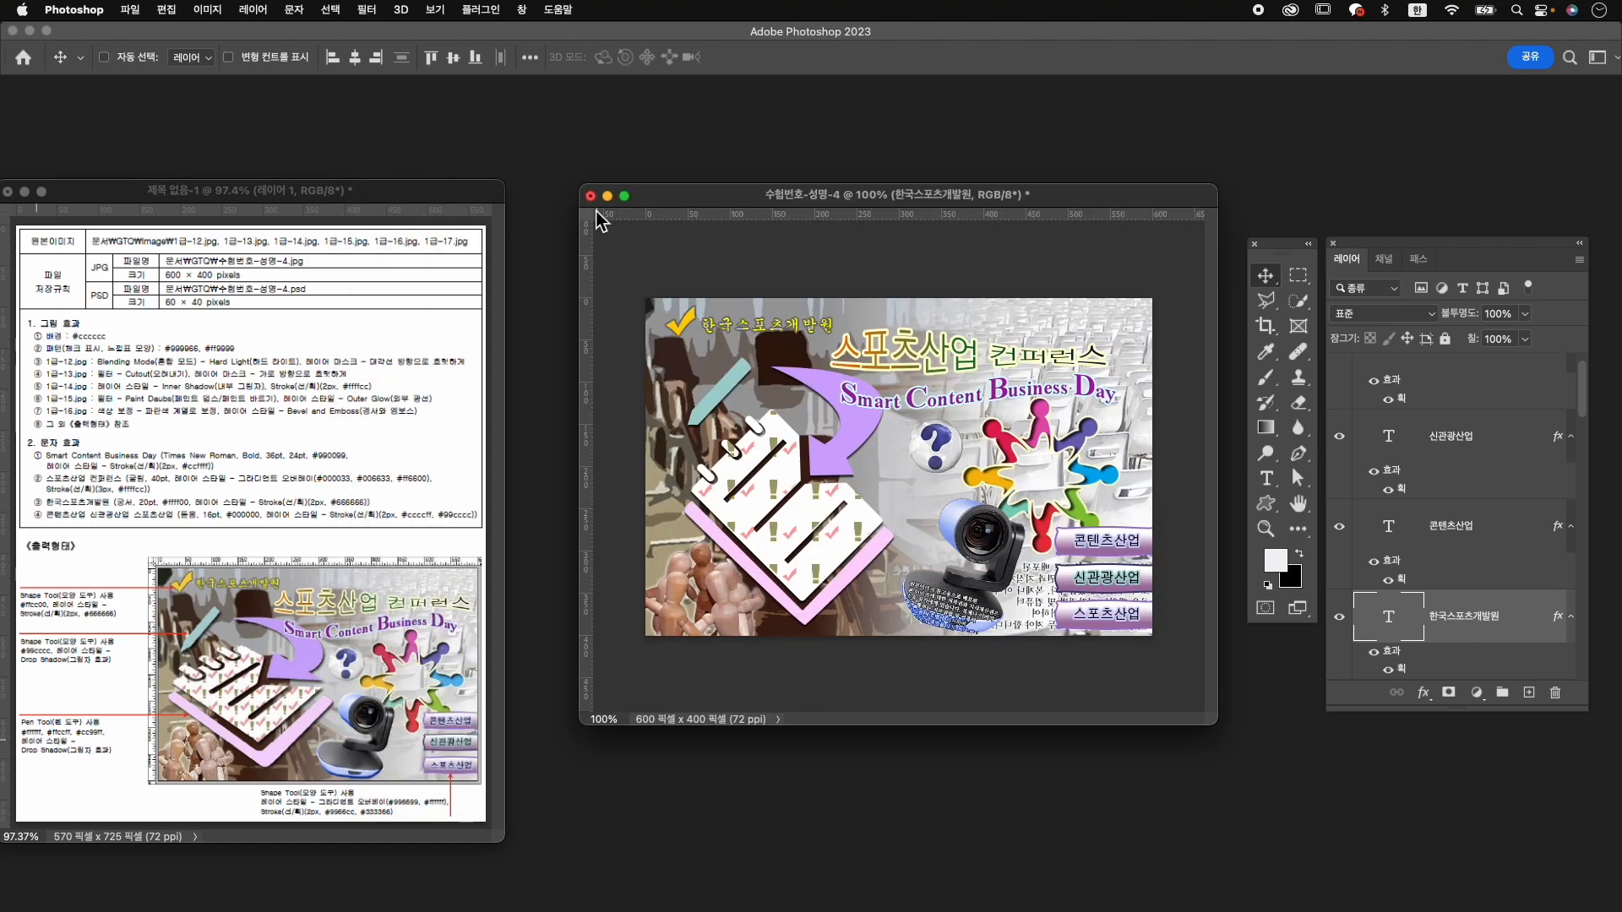
Resize the image to 60 × 40 pixels.
key("super+alt+i")
type("60")
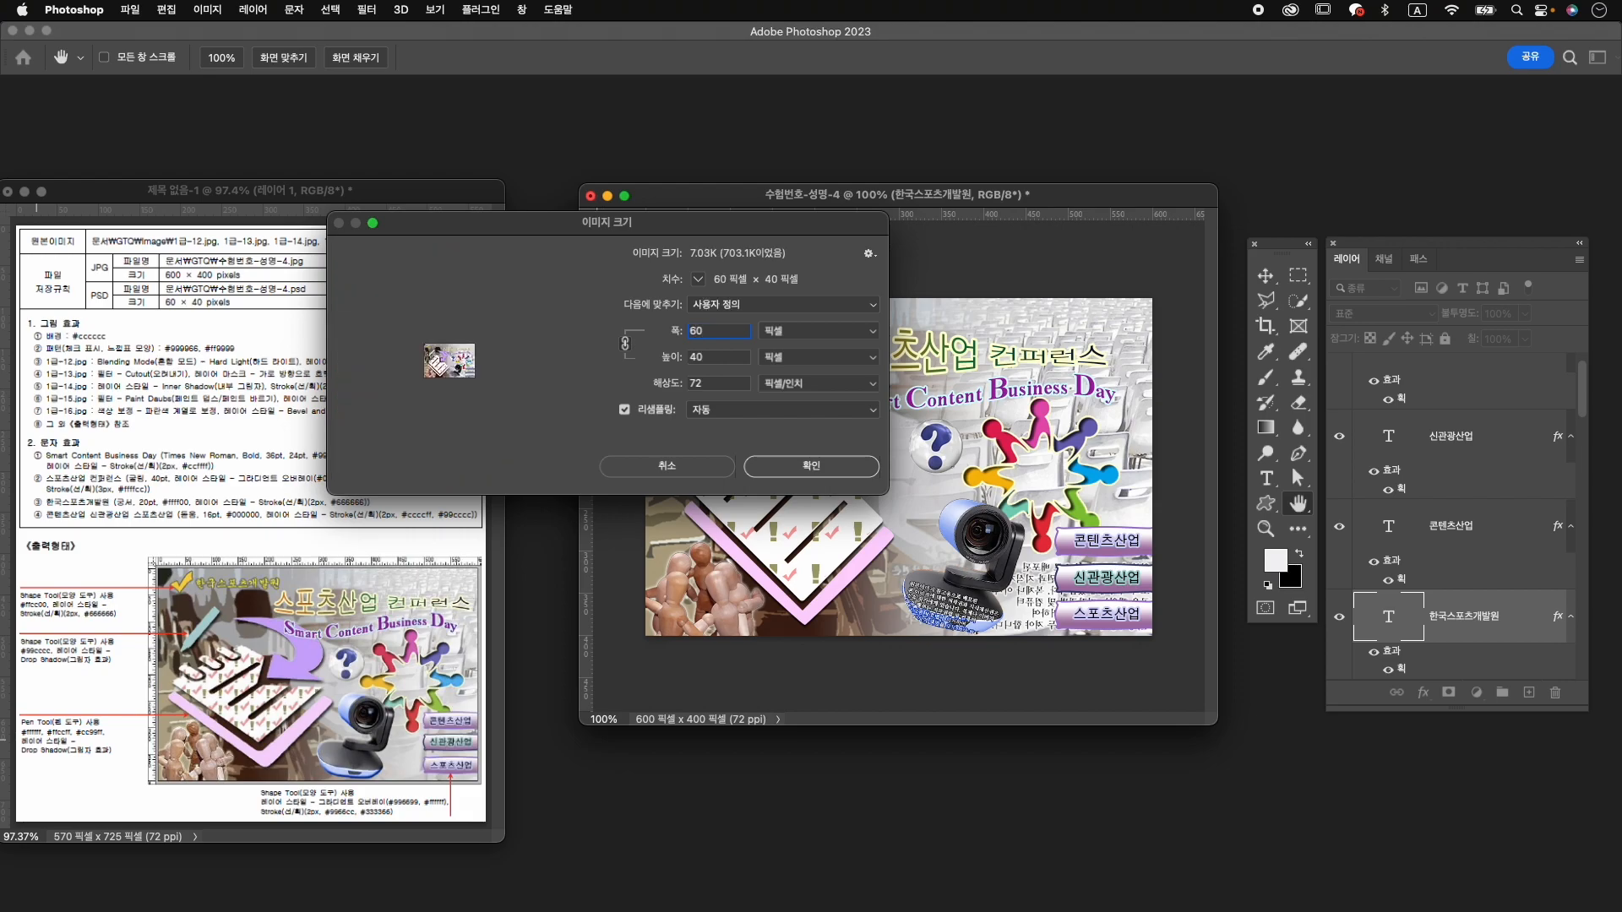
left_click(809, 466)
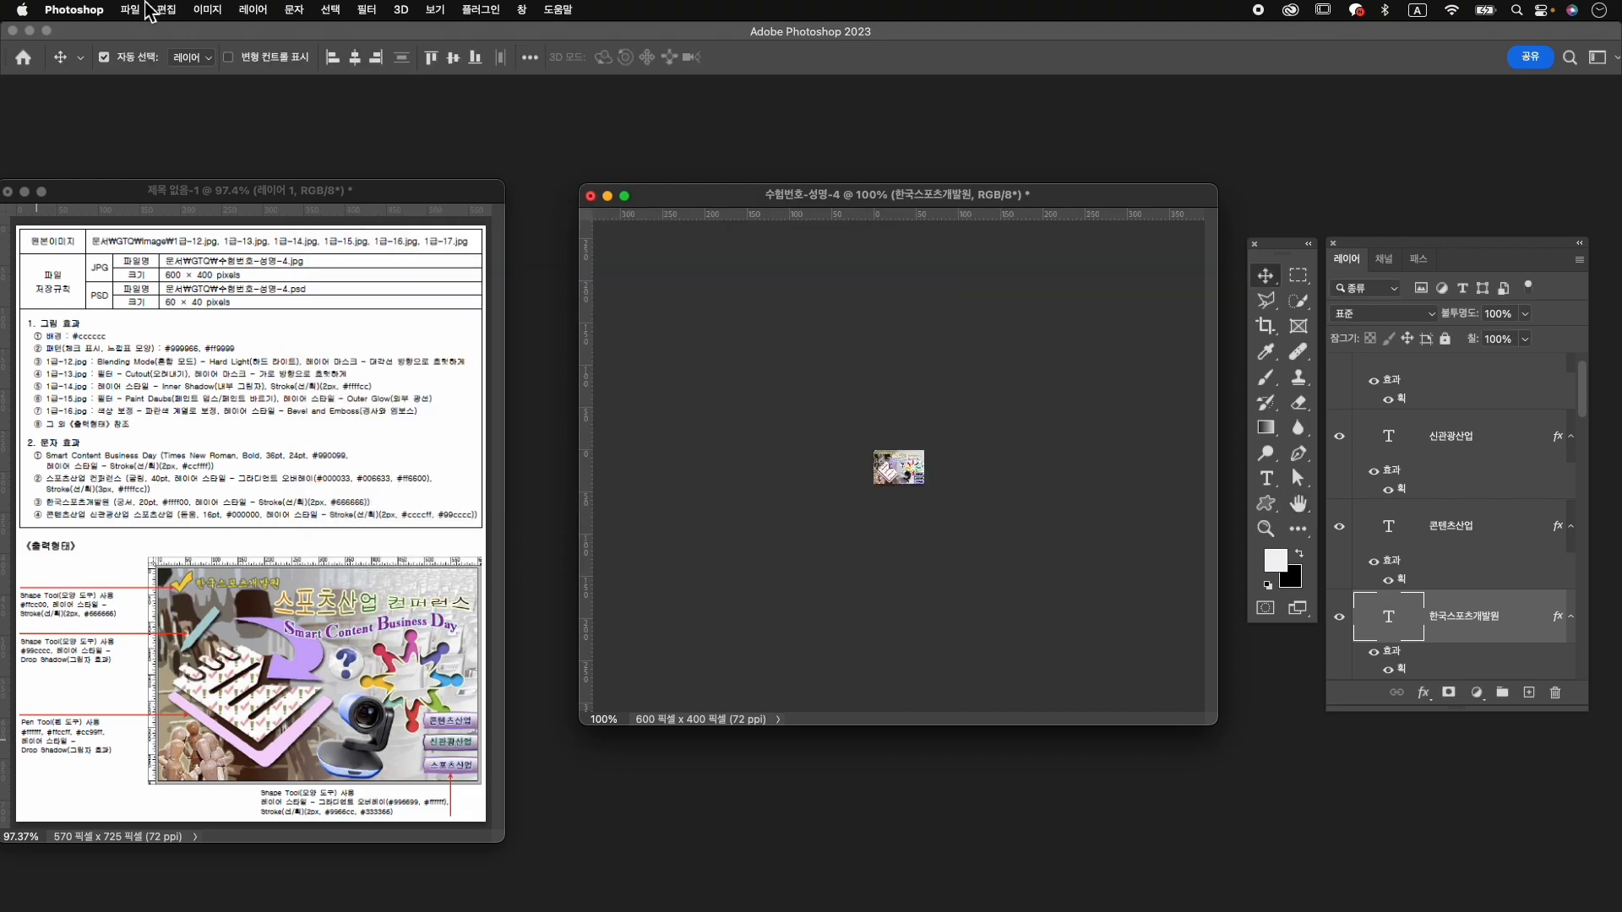
Save the reduced document as 수험번호-성명-4.psd in the GTQ folder and close it.
left_click(130, 9)
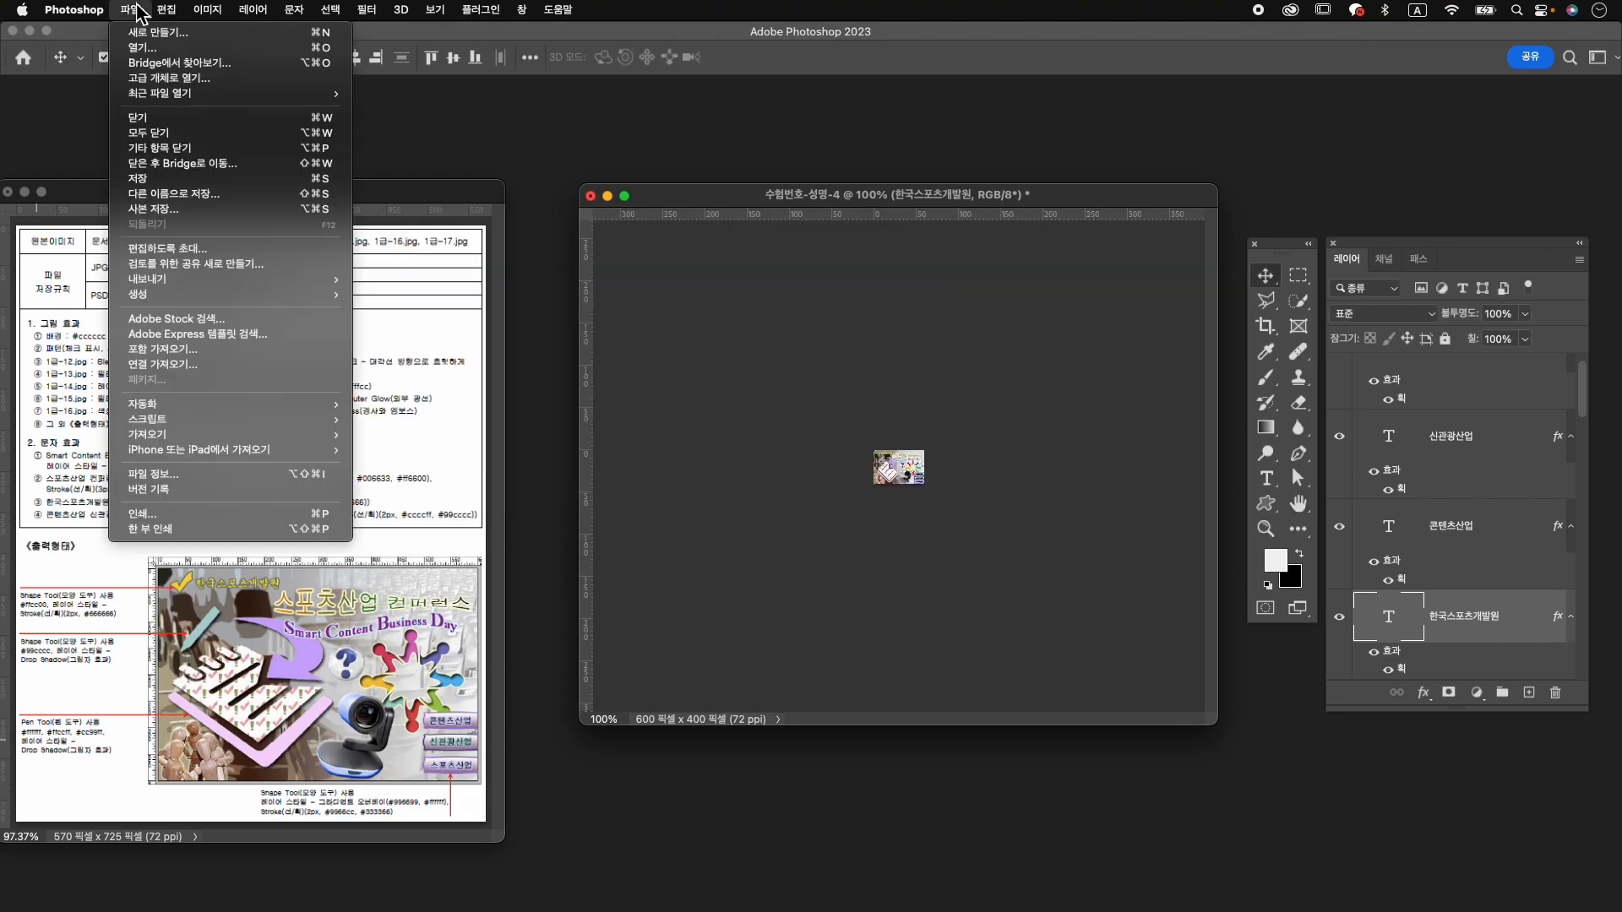
left_click(173, 195)
left_click(854, 228)
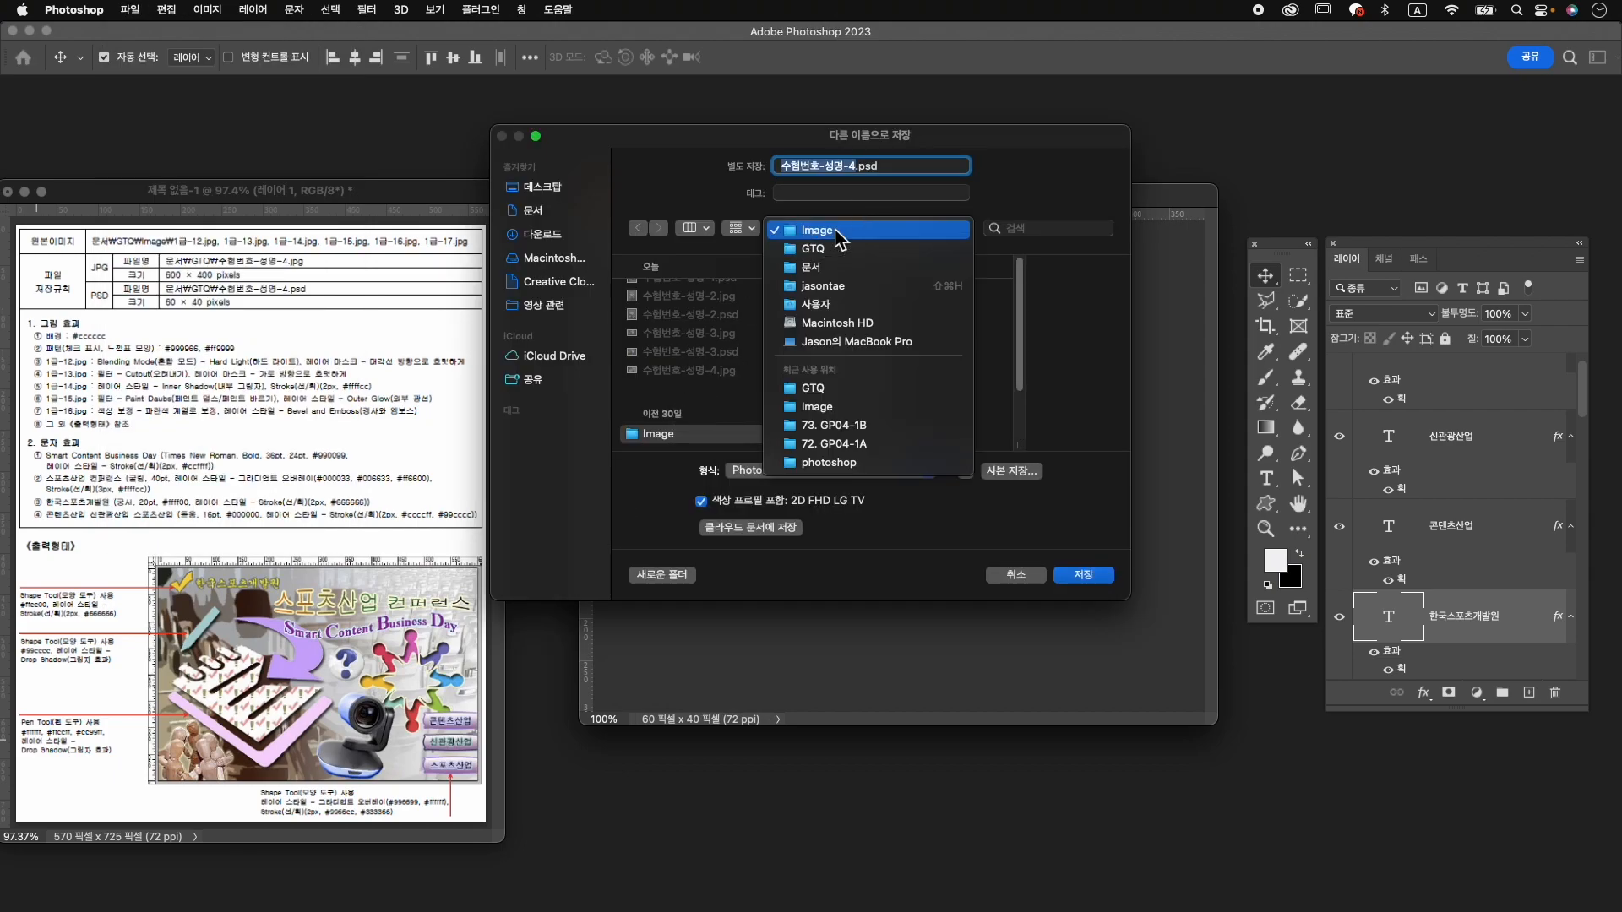
left_click(837, 247)
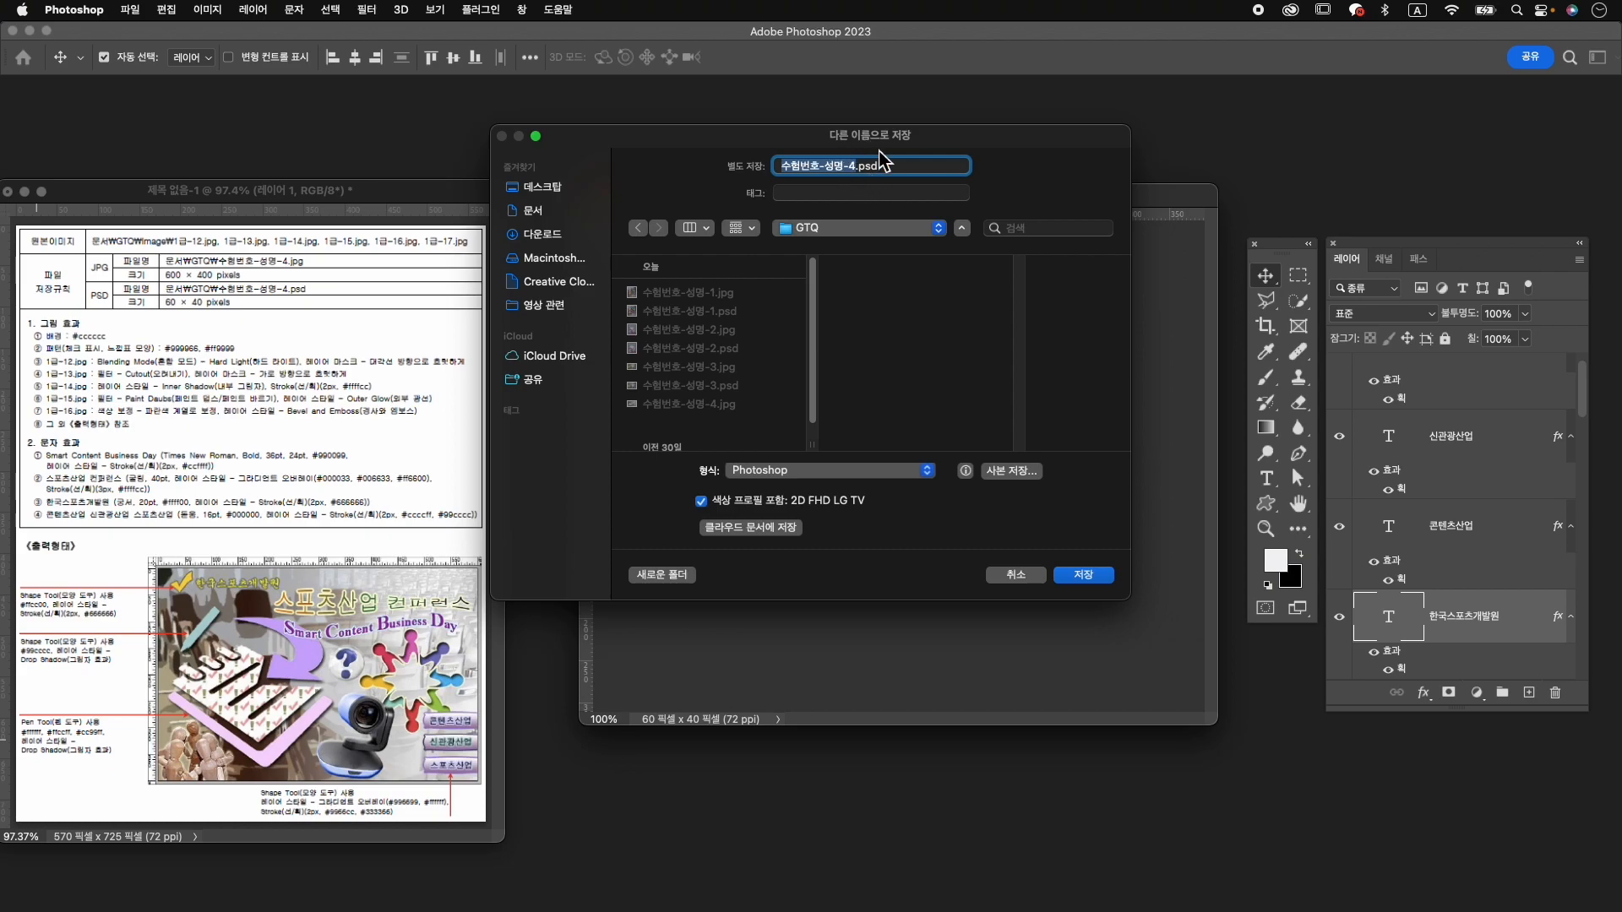
left_click(1088, 576)
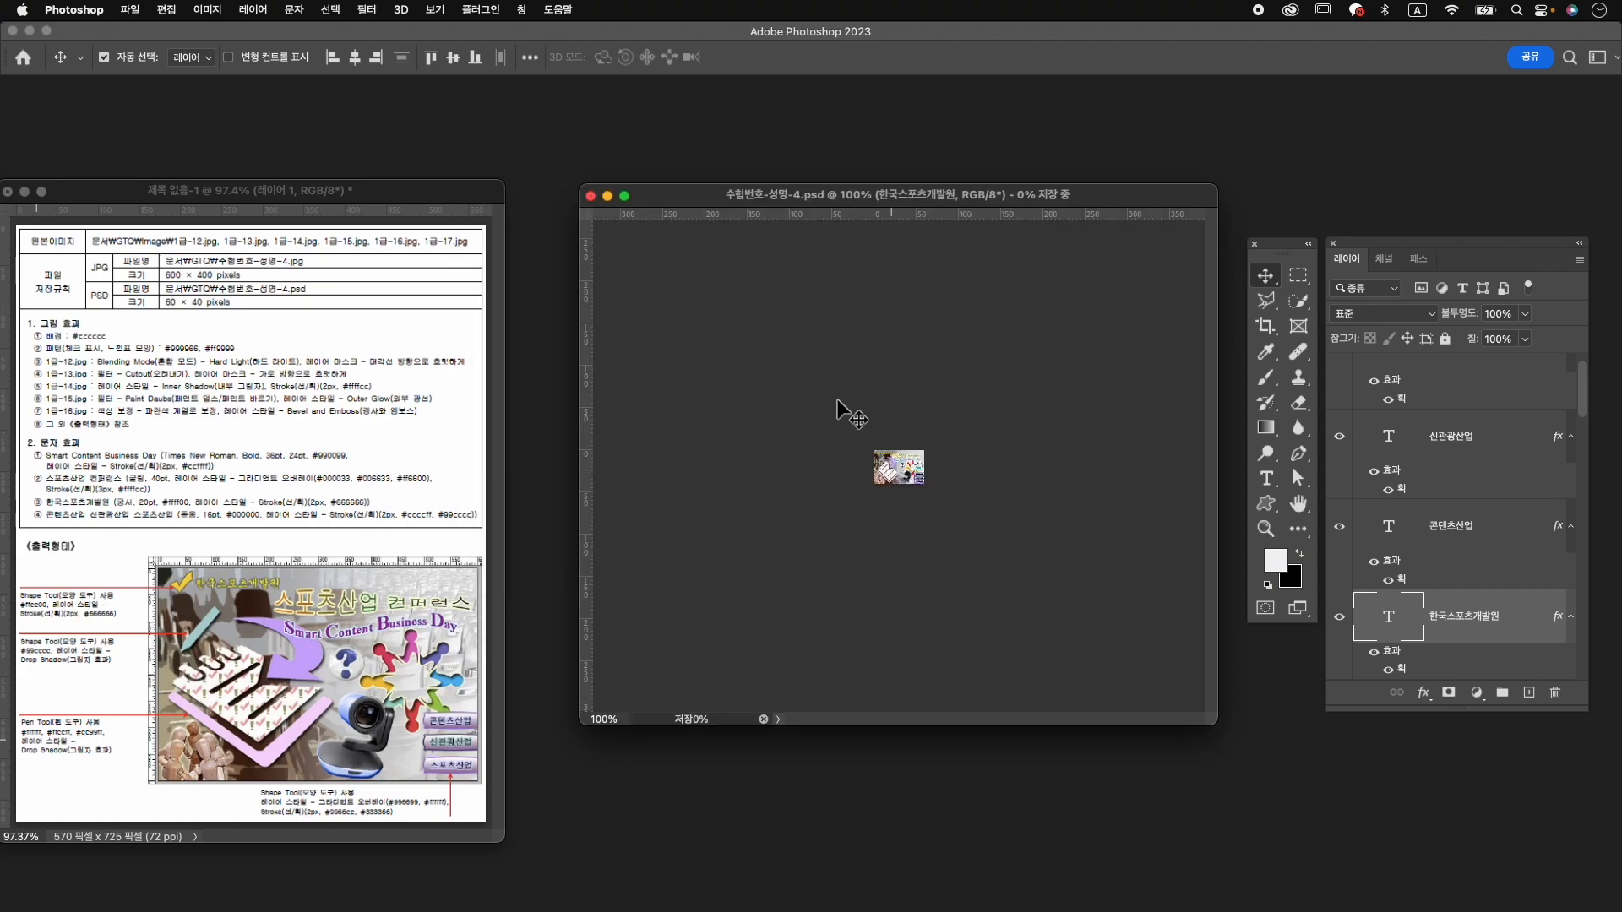
left_click(590, 196)
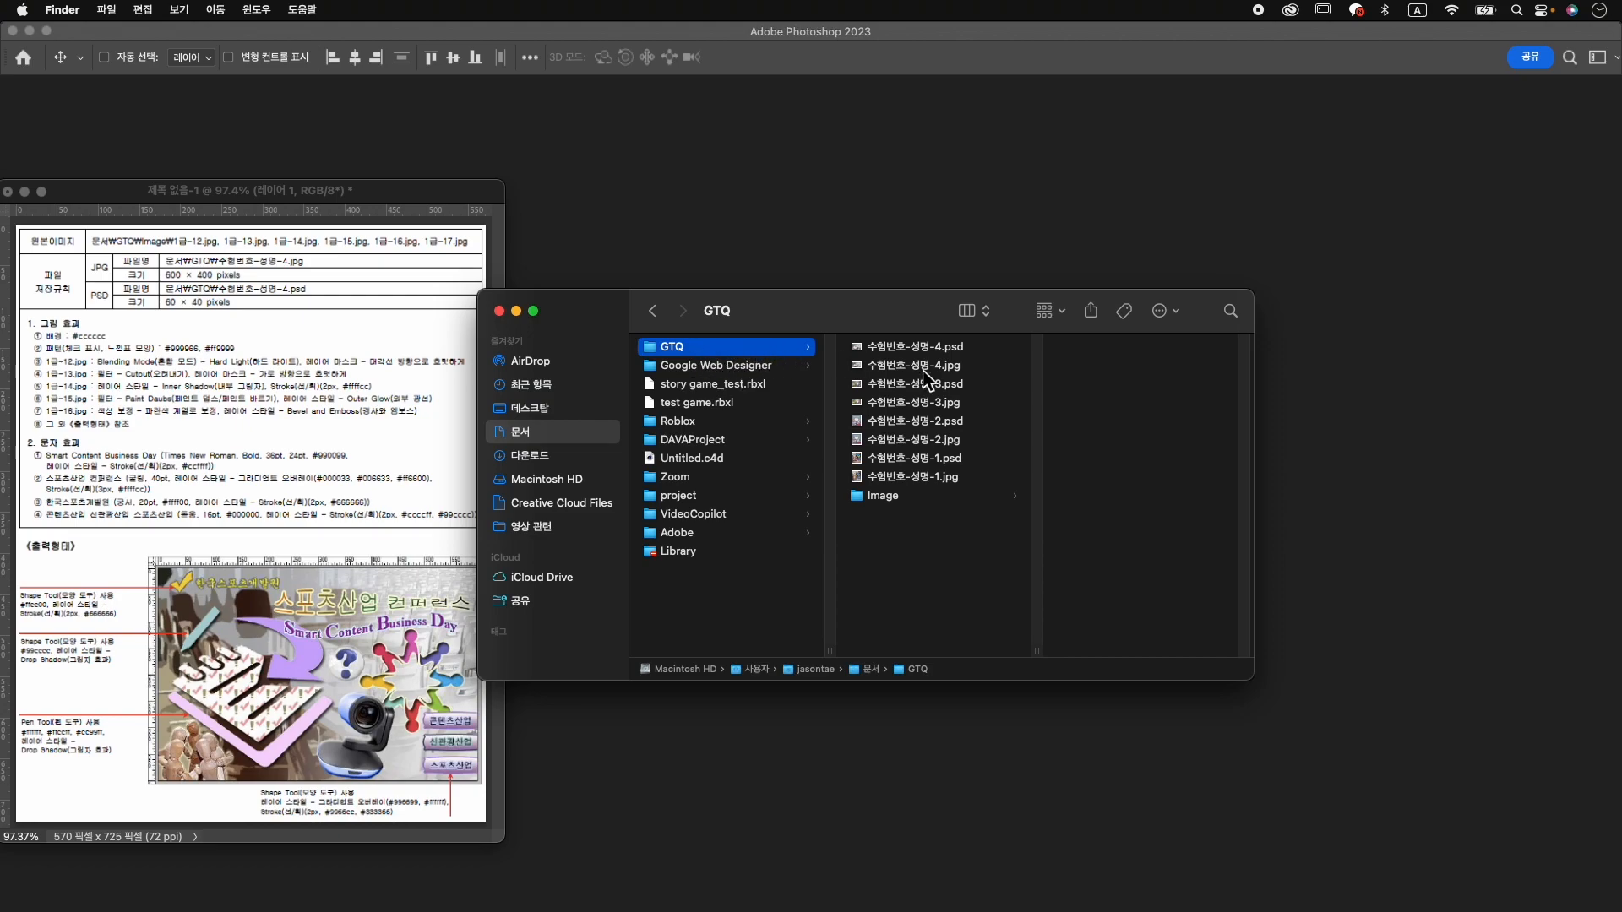
Switch to Finder and preview 수험번호-성명-1.jpg and 수험번호-성명-4.psd in the GTQ folder.
left_click(954, 480)
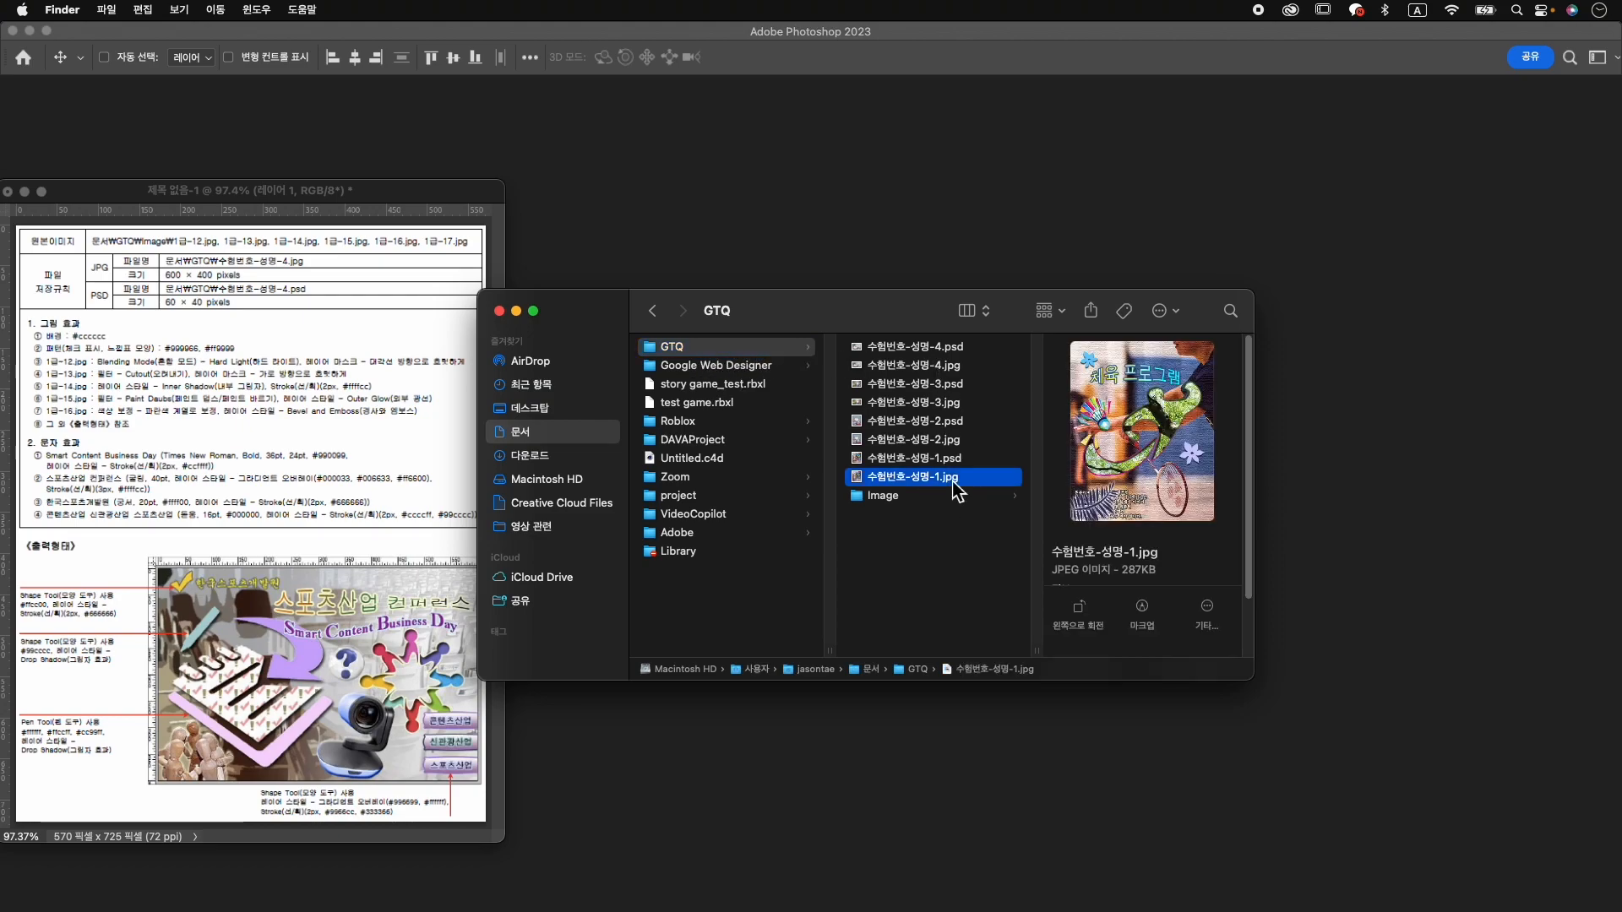
left_click(943, 348)
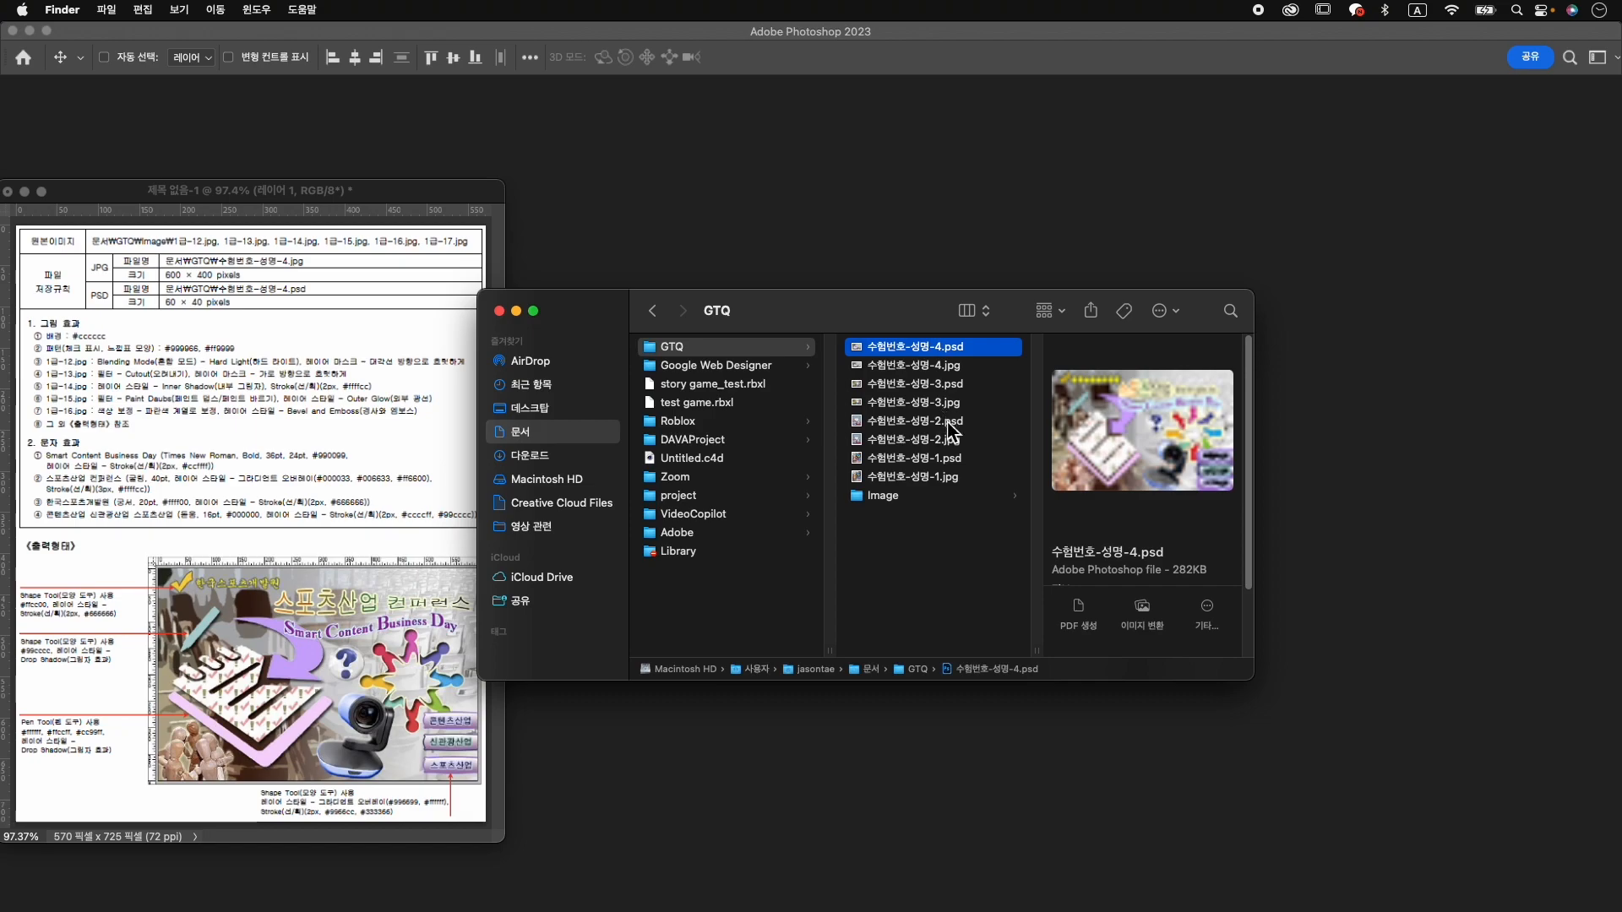